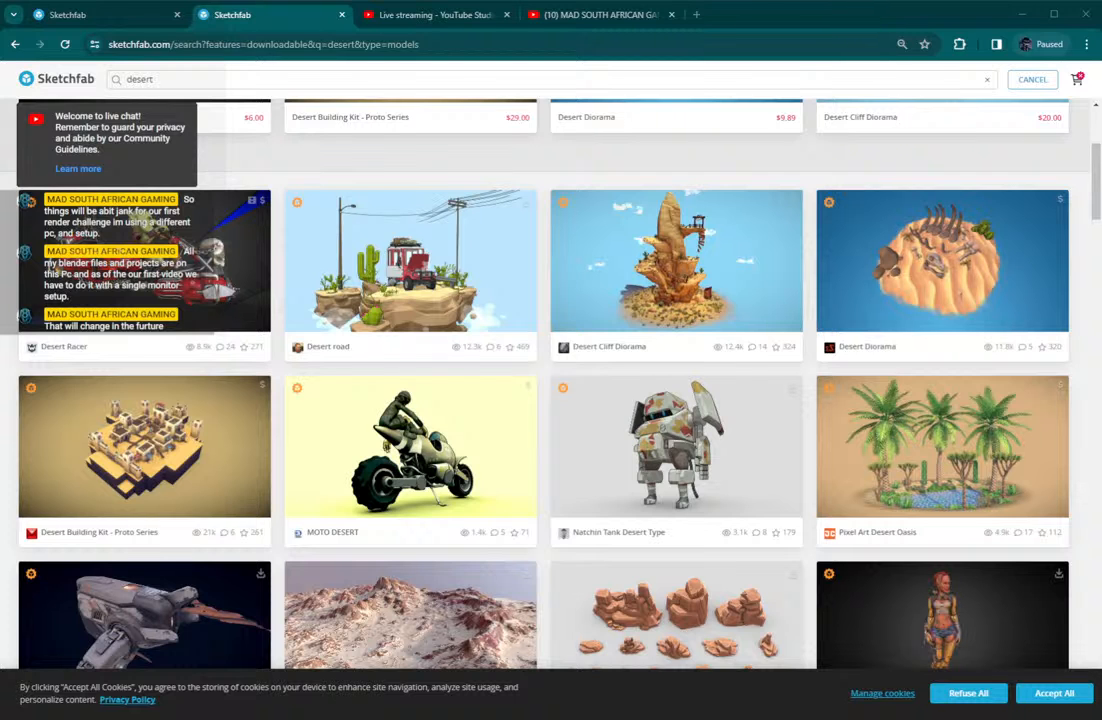
Switch to Blender and examine the posed Godzilla model's head, back spines and body from several angles.
{"action": "key", "text": "alt+Tab"}
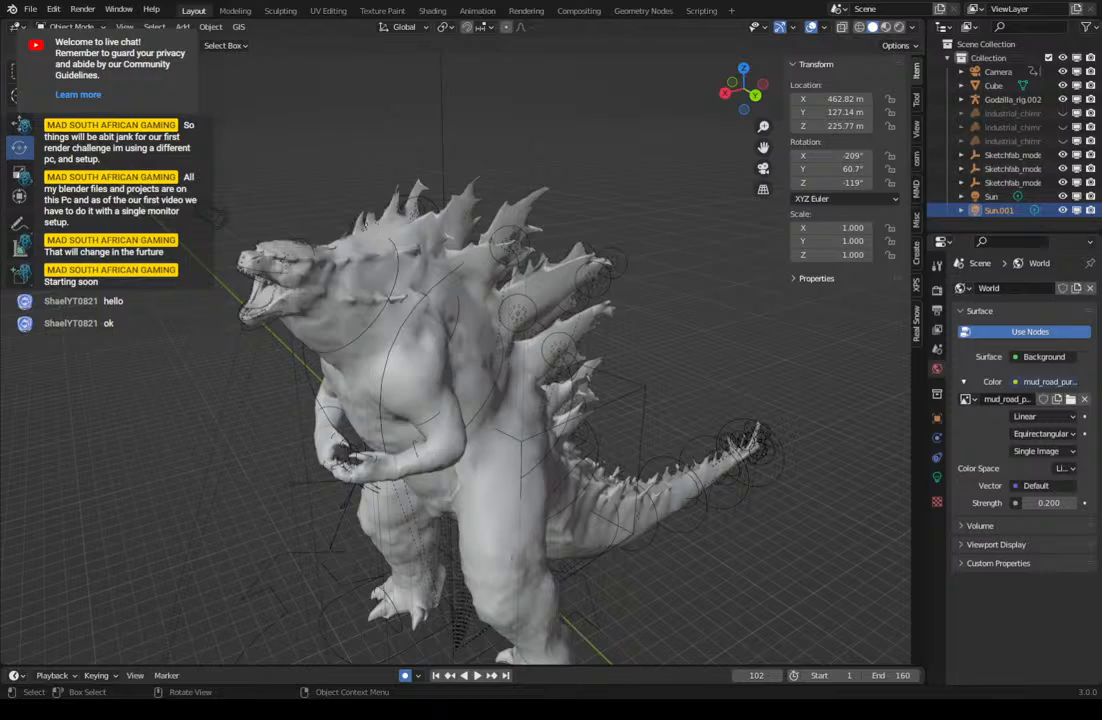
{"action": "mouse_move", "coordinate": [546, 413]}
{"action": "middle_mouse_down"}
{"action": "mouse_move", "coordinate": [529, 357]}
{"action": "mouse_move", "coordinate": [644, 346]}
{"action": "mouse_move", "coordinate": [551, 389]}
{"action": "mouse_move", "coordinate": [276, 328]}
{"action": "mouse_move", "coordinate": [317, 389]}
{"action": "mouse_move", "coordinate": [265, 329]}
{"action": "mouse_move", "coordinate": [247, 335]}
{"action": "mouse_move", "coordinate": [318, 389]}
{"action": "mouse_move", "coordinate": [300, 386]}
{"action": "mouse_move", "coordinate": [455, 395]}
{"action": "mouse_move", "coordinate": [401, 327]}
{"action": "mouse_move", "coordinate": [480, 388]}
{"action": "mouse_move", "coordinate": [647, 389]}
{"action": "mouse_move", "coordinate": [550, 406]}
{"action": "middle_mouse_up"}
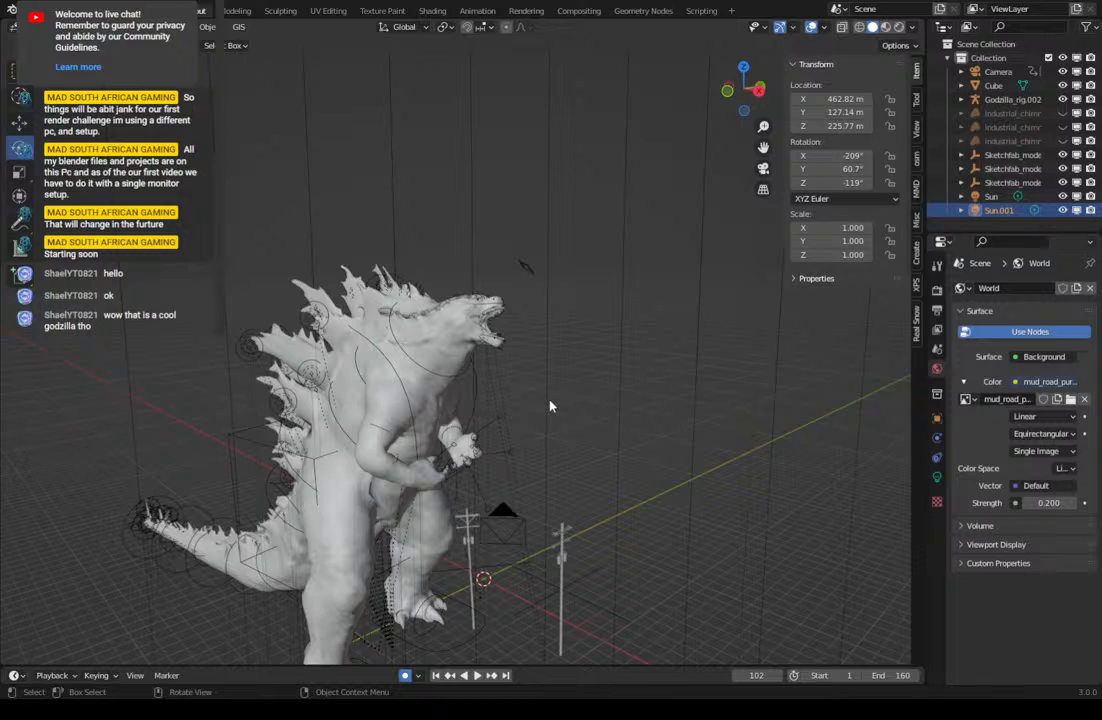
{"action": "middle_click_drag", "start_coordinate": [550, 406], "coordinate": [389, 375]}
{"action": "scroll", "coordinate": [568, 352], "scroll_direction": "up", "scroll_amount": 3}
{"action": "scroll", "coordinate": [644, 376], "scroll_direction": "down", "scroll_amount": 3}
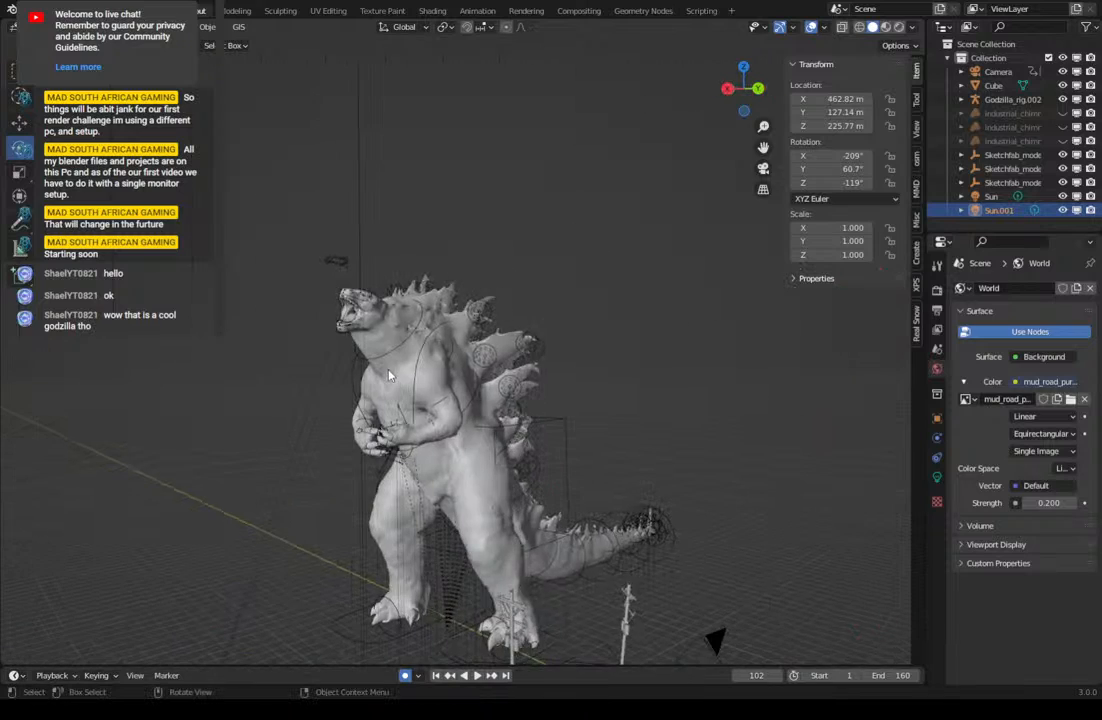
{"action": "scroll", "coordinate": [524, 374], "scroll_direction": "up", "scroll_amount": 3}
{"action": "middle_click_drag", "start_coordinate": [534, 374], "coordinate": [449, 419]}
{"action": "scroll", "coordinate": [546, 413], "scroll_direction": "up", "scroll_amount": 2}
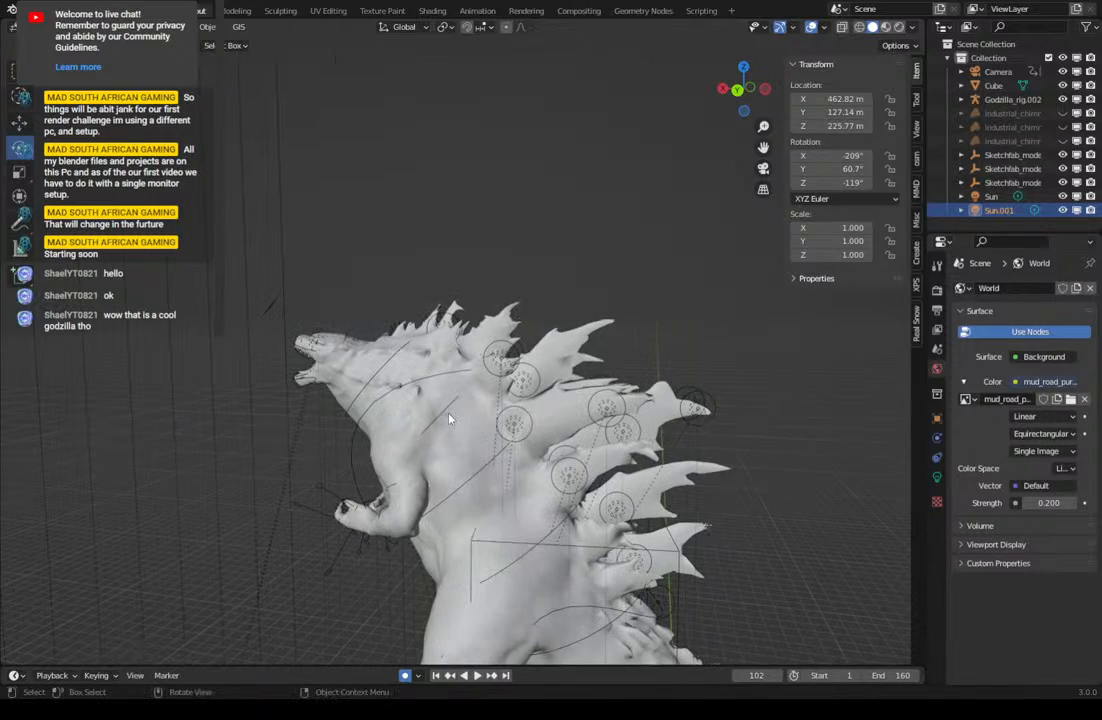
{"action": "middle_click_drag", "start_coordinate": [542, 403], "coordinate": [482, 442]}
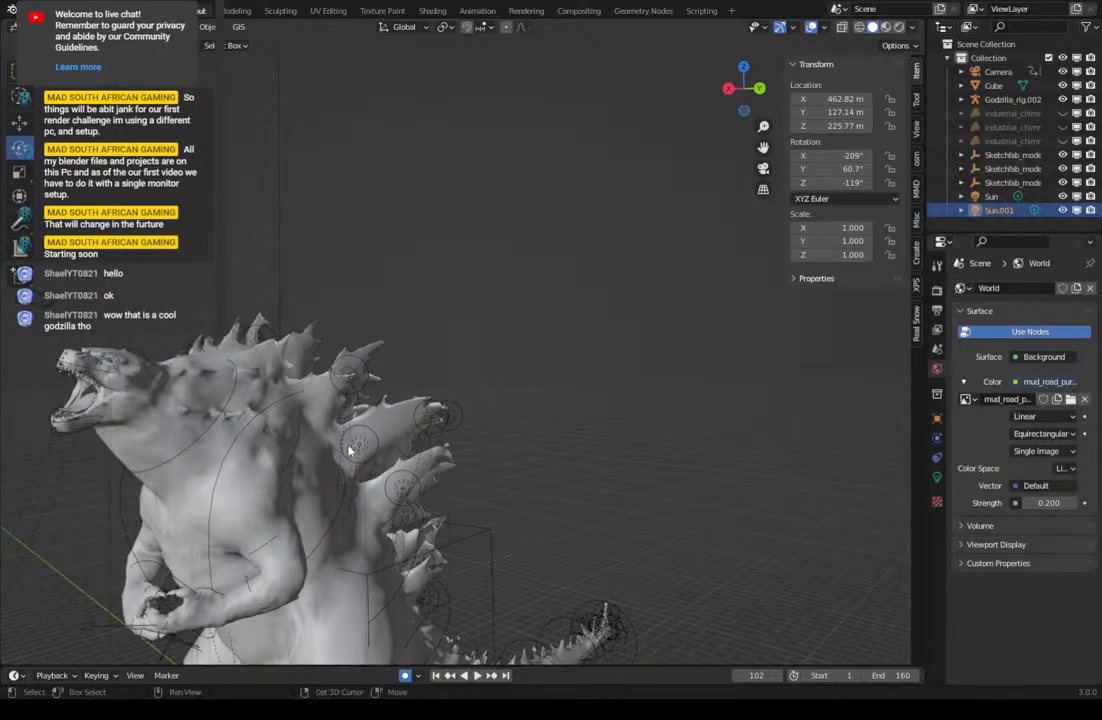
{"action": "middle_click_drag", "start_coordinate": [349, 450], "coordinate": [595, 453], "text": "shift"}
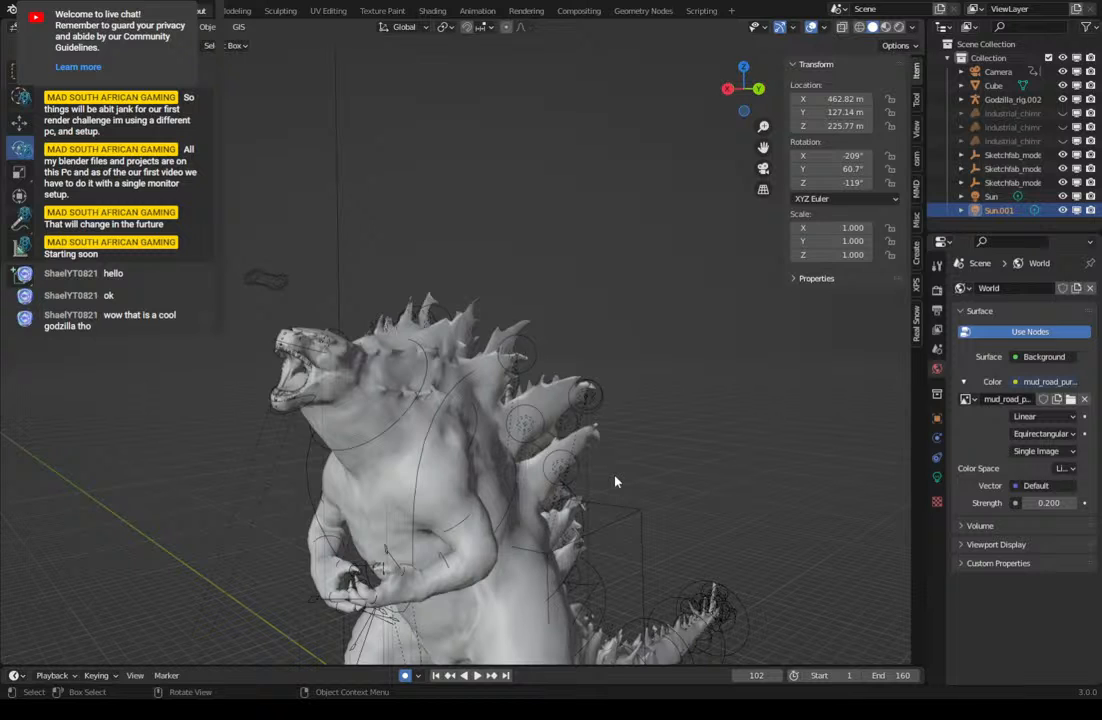
{"action": "middle_click_drag", "start_coordinate": [608, 475], "coordinate": [575, 468]}
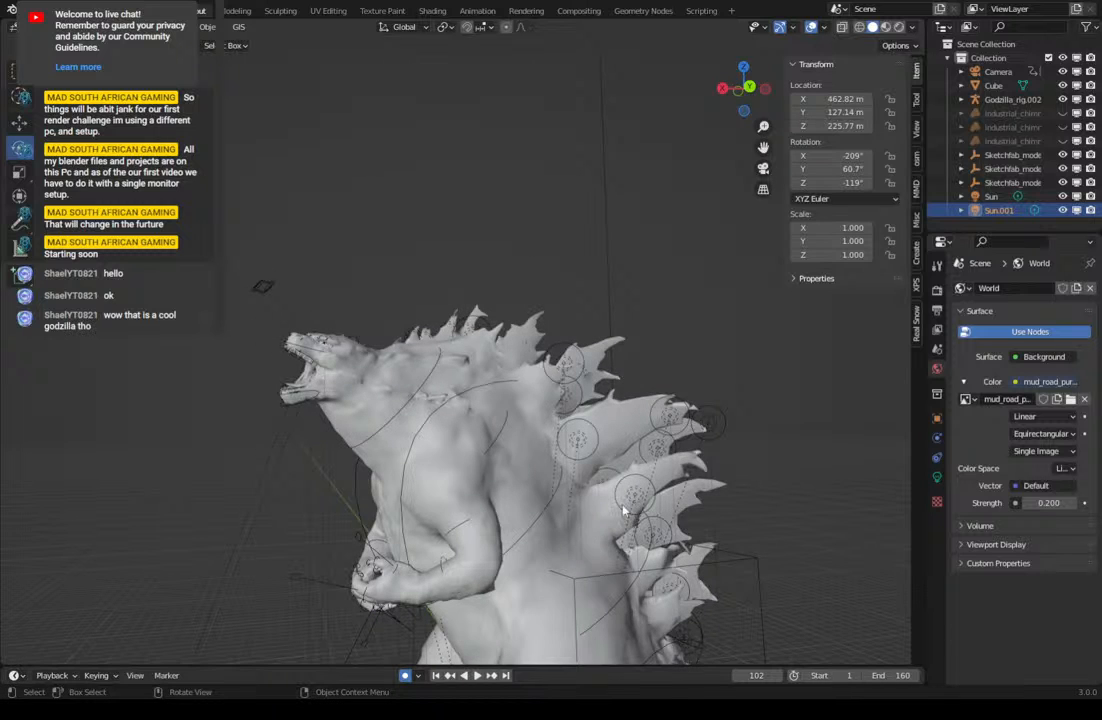
{"action": "middle_click_drag", "start_coordinate": [623, 511], "coordinate": [744, 438]}
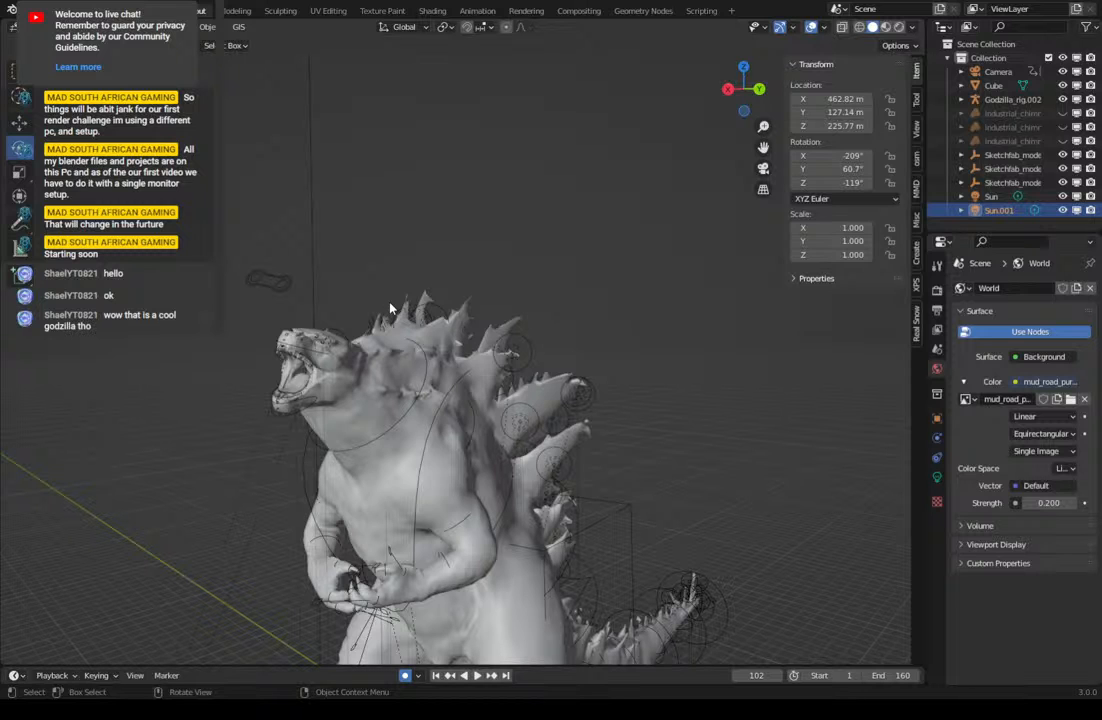
{"action": "middle_click_drag", "start_coordinate": [391, 309], "coordinate": [580, 374]}
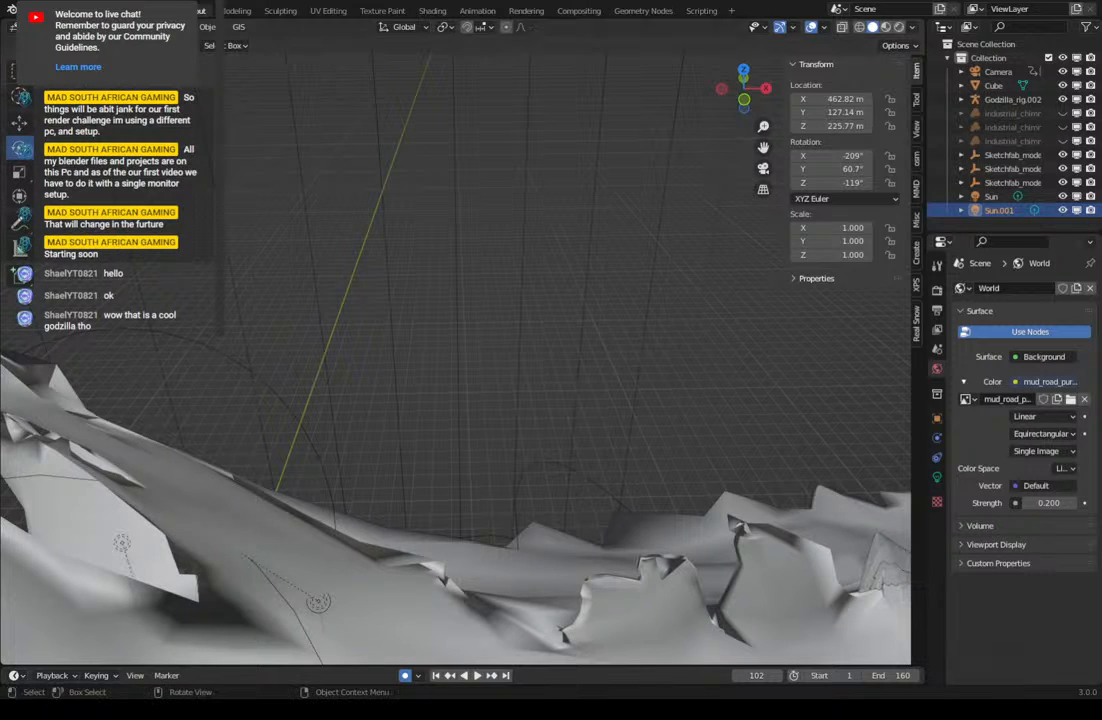
{"action": "scroll", "coordinate": [442, 352], "scroll_direction": "down", "scroll_amount": 4}
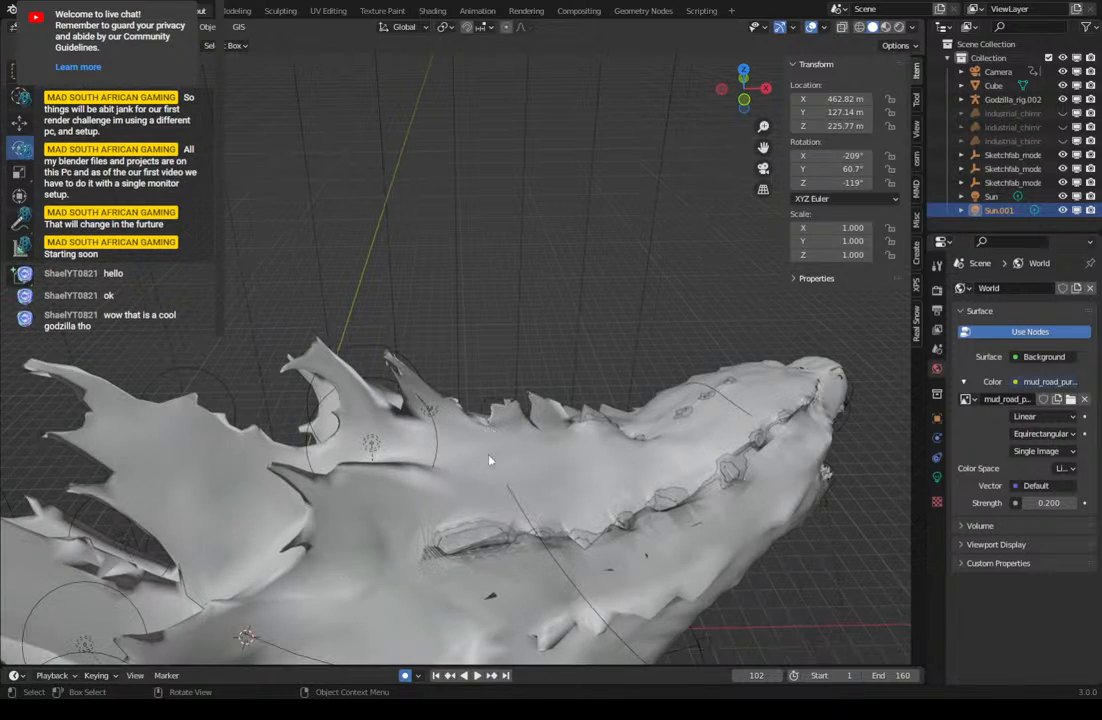
Select the Godzilla mesh and put it in Weight Paint mode with the Sample Weight tool.
{"action": "left_click", "coordinate": [490, 461]}
{"action": "scroll", "coordinate": [540, 490], "scroll_direction": "down", "scroll_amount": 2}
{"action": "scroll", "coordinate": [537, 535], "scroll_direction": "down", "scroll_amount": 1}
{"action": "middle_click_drag", "start_coordinate": [537, 535], "coordinate": [536, 508]}
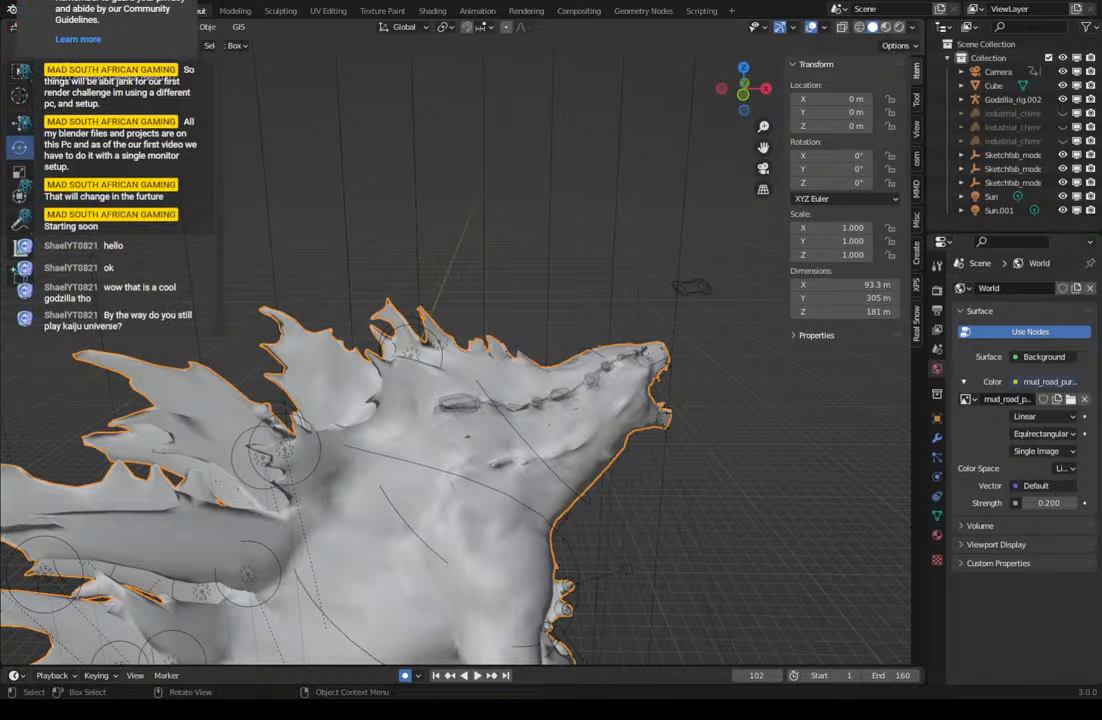
{"action": "left_click", "coordinate": [62, 28]}
{"action": "left_click", "coordinate": [75, 94]}
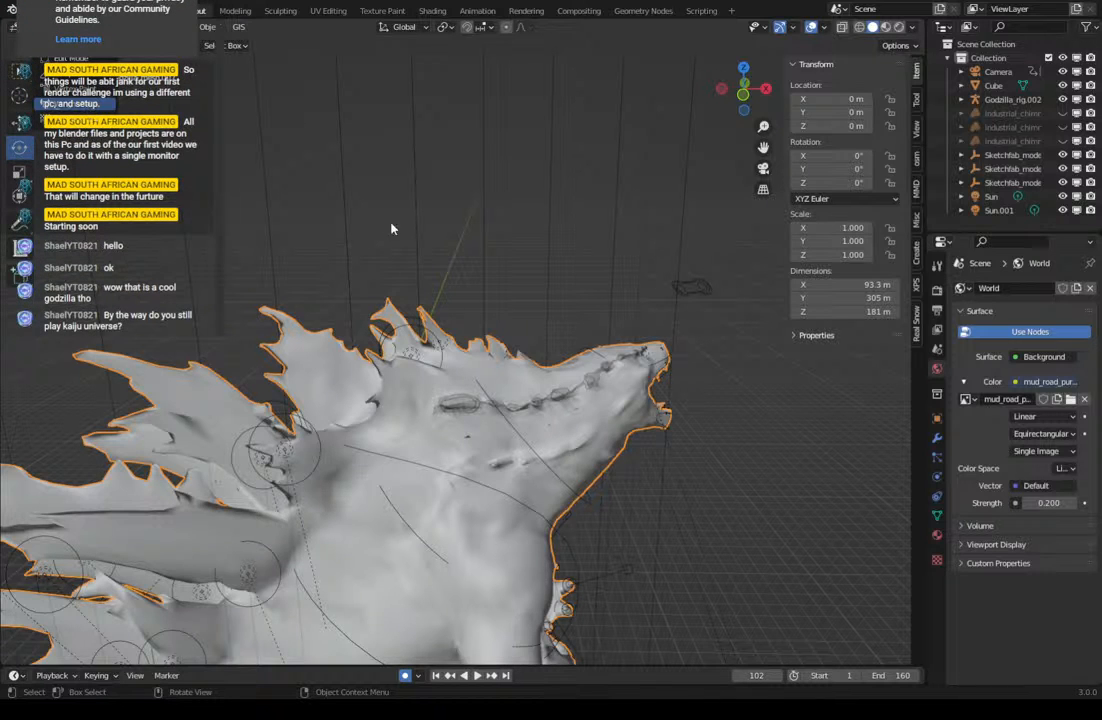
{"action": "left_click", "coordinate": [20, 191]}
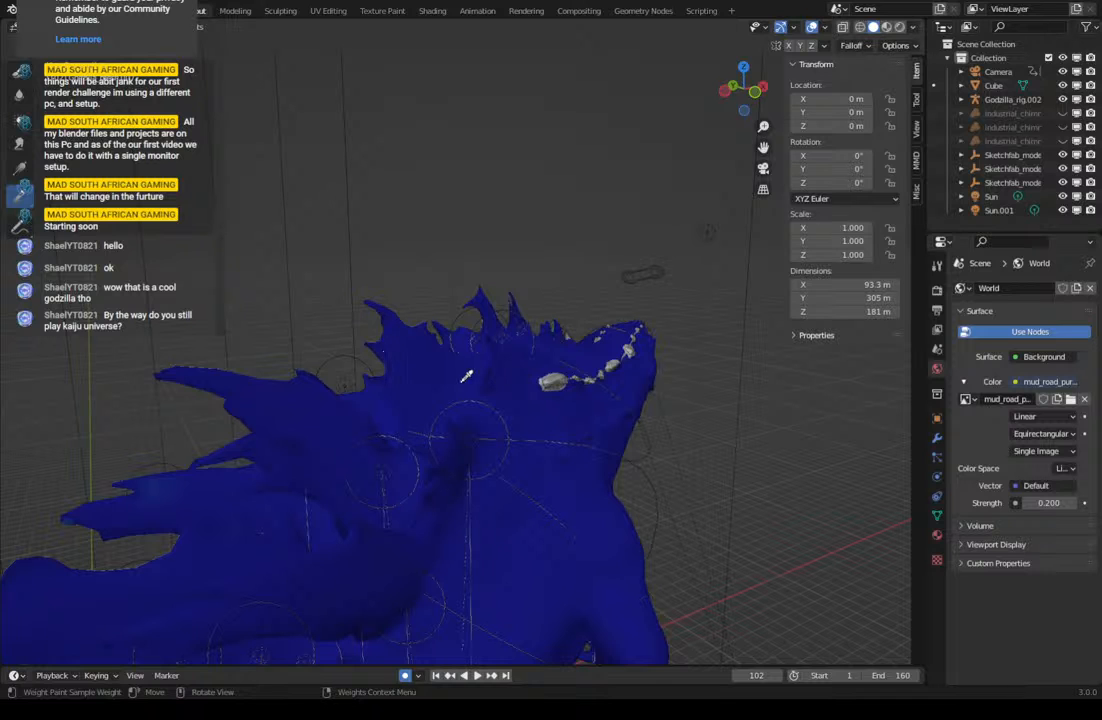
Examine the weight colours on Godzilla's head, dorsal spines and body from close up and from a distance.
{"action": "middle_click_drag", "start_coordinate": [278, 337], "coordinate": [490, 264]}
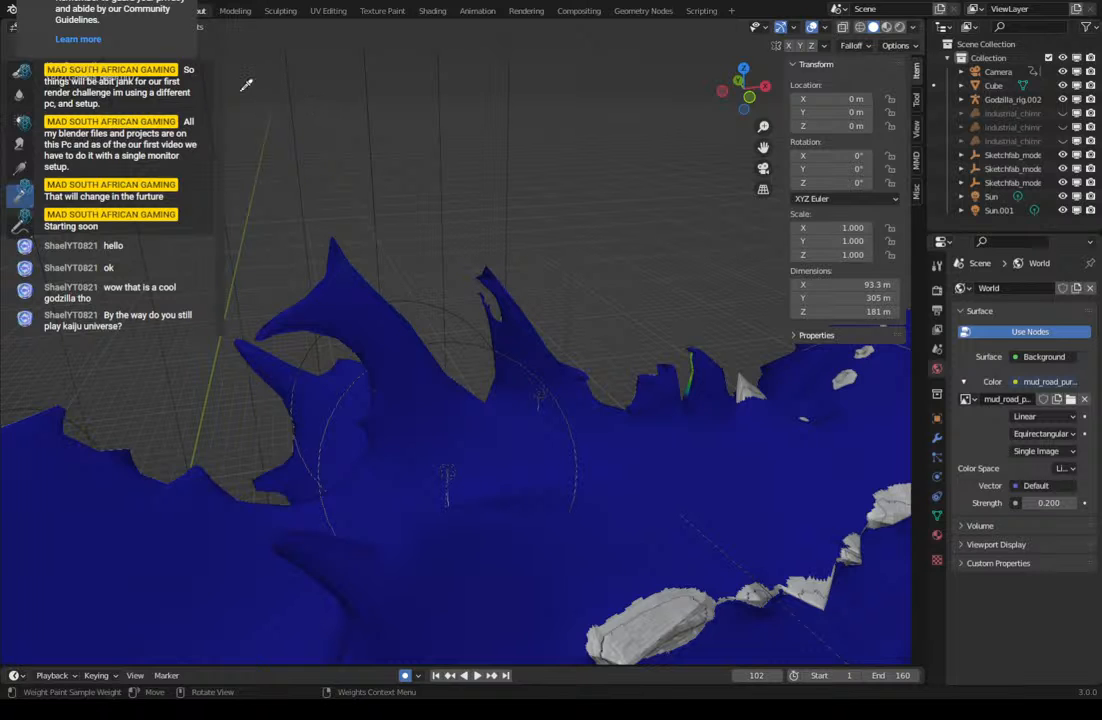
{"action": "middle_click_drag", "start_coordinate": [482, 189], "coordinate": [478, 183]}
{"action": "scroll", "coordinate": [478, 183], "scroll_direction": "down", "scroll_amount": 3}
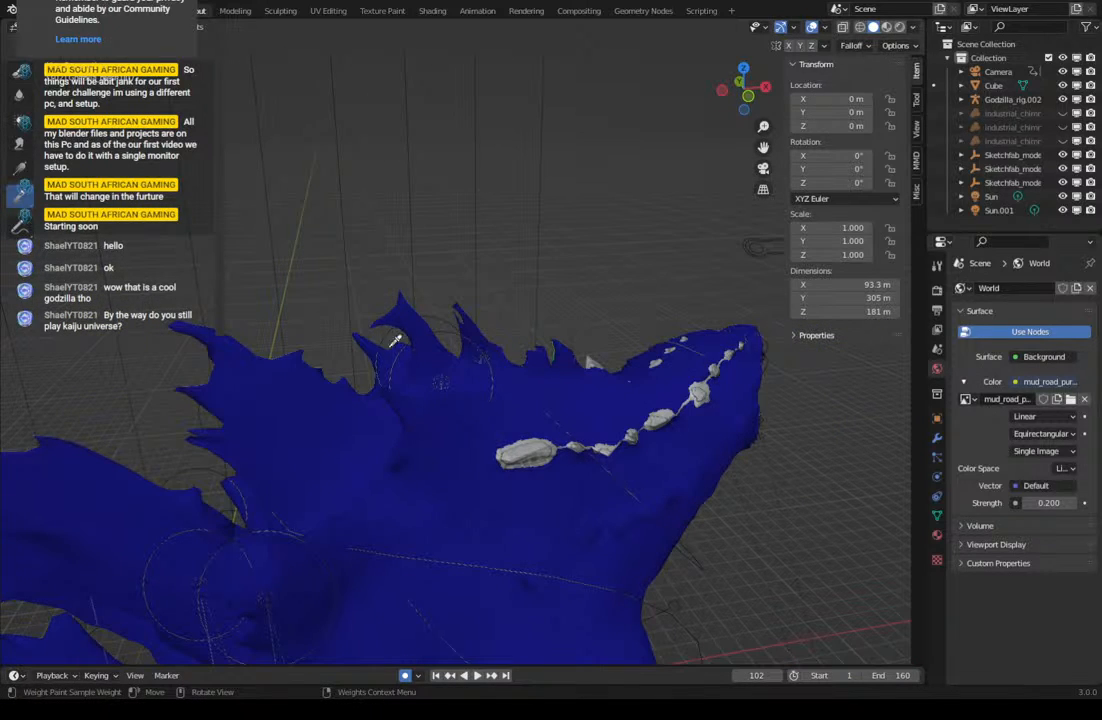
{"action": "middle_click_drag", "start_coordinate": [467, 307], "coordinate": [443, 297]}
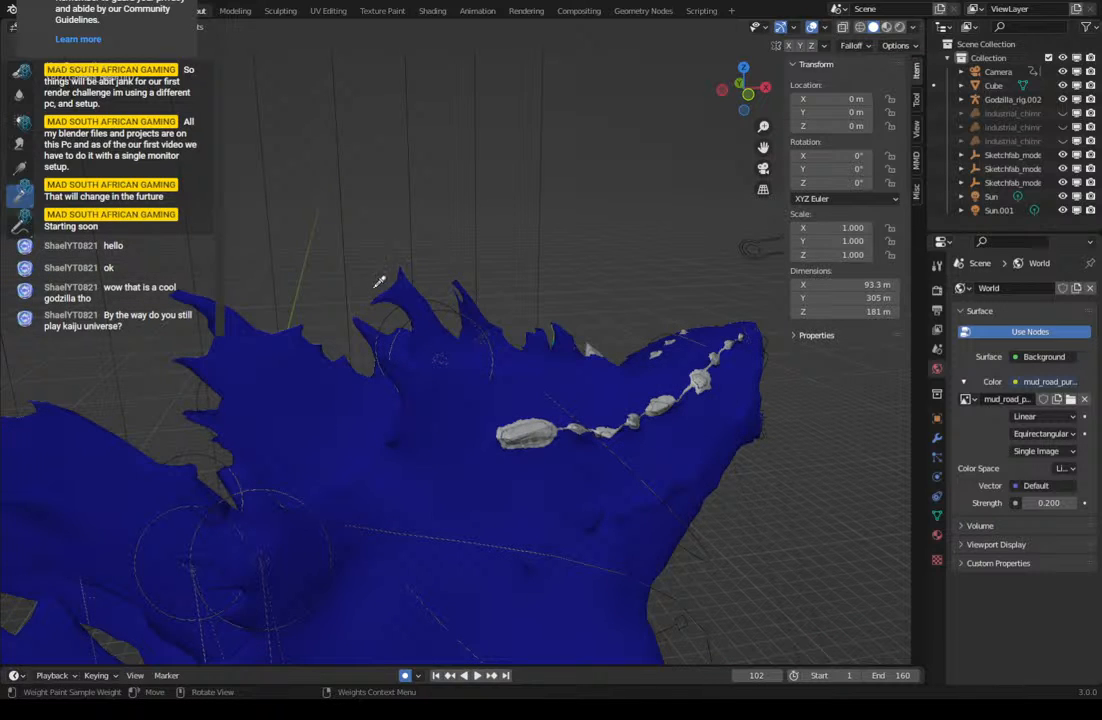
{"action": "middle_click_drag", "start_coordinate": [437, 296], "coordinate": [398, 322]}
{"action": "scroll", "coordinate": [375, 288], "scroll_direction": "down", "scroll_amount": 3}
{"action": "scroll", "coordinate": [374, 269], "scroll_direction": "down", "scroll_amount": 3}
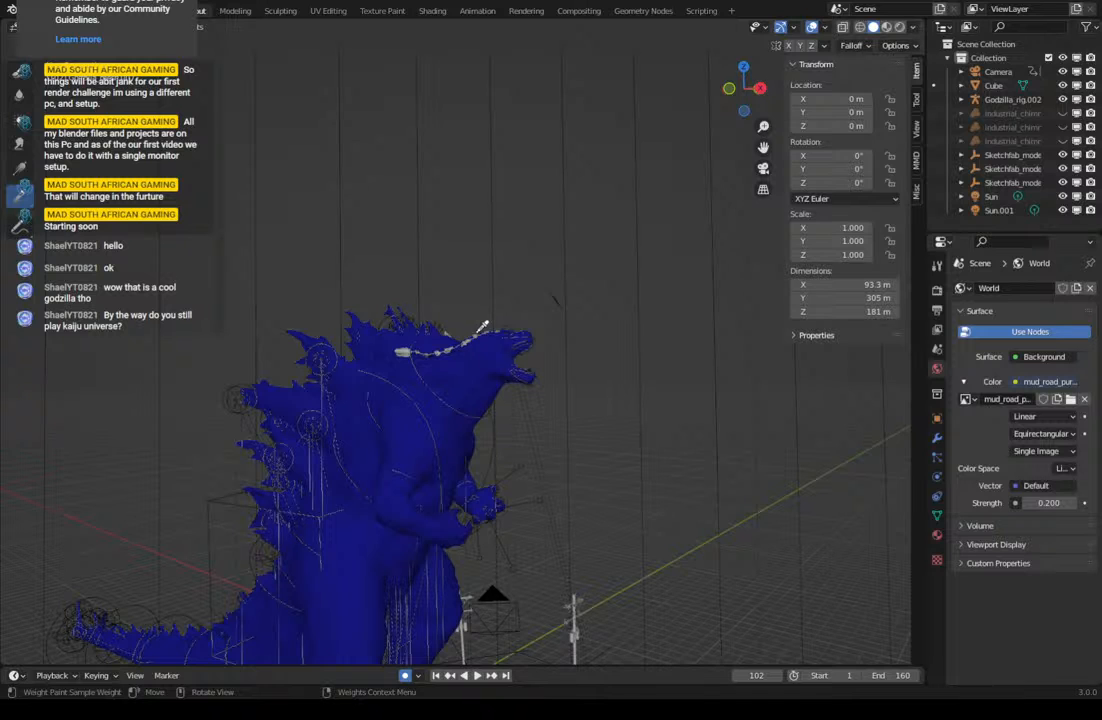
{"action": "middle_click_drag", "start_coordinate": [410, 315], "coordinate": [364, 327]}
{"action": "scroll", "coordinate": [440, 372], "scroll_direction": "up", "scroll_amount": 2}
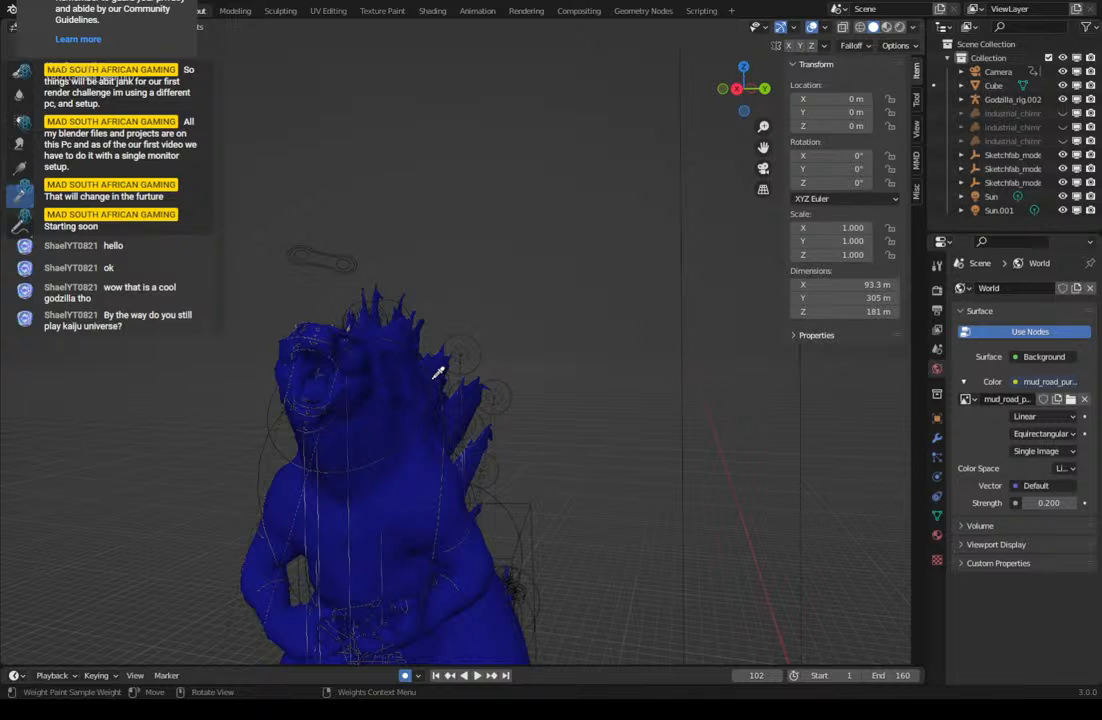
{"action": "middle_click_drag", "start_coordinate": [561, 416], "coordinate": [500, 412]}
Return the Godzilla mesh to Object Mode and bring its upper body and open jaws into view.
{"action": "left_click", "coordinate": [68, 28]}
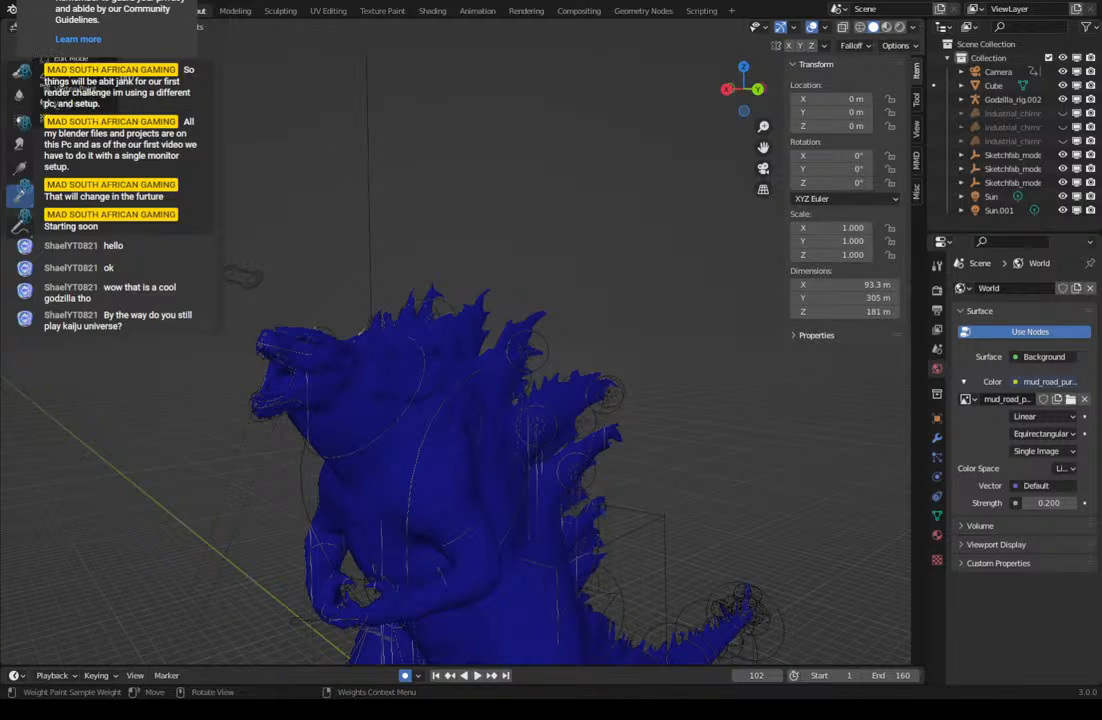
{"action": "left_click", "coordinate": [72, 44]}
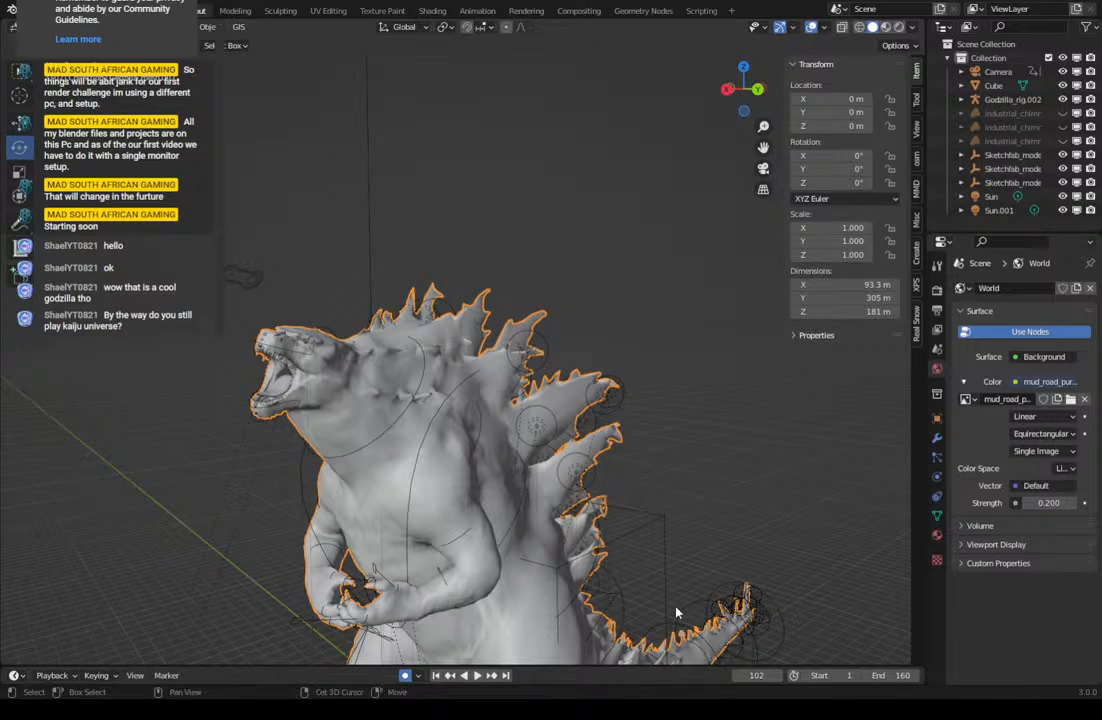
{"action": "middle_click_drag", "start_coordinate": [676, 612], "coordinate": [654, 512], "text": "shift"}
{"action": "middle_click_drag", "start_coordinate": [462, 413], "coordinate": [546, 440]}
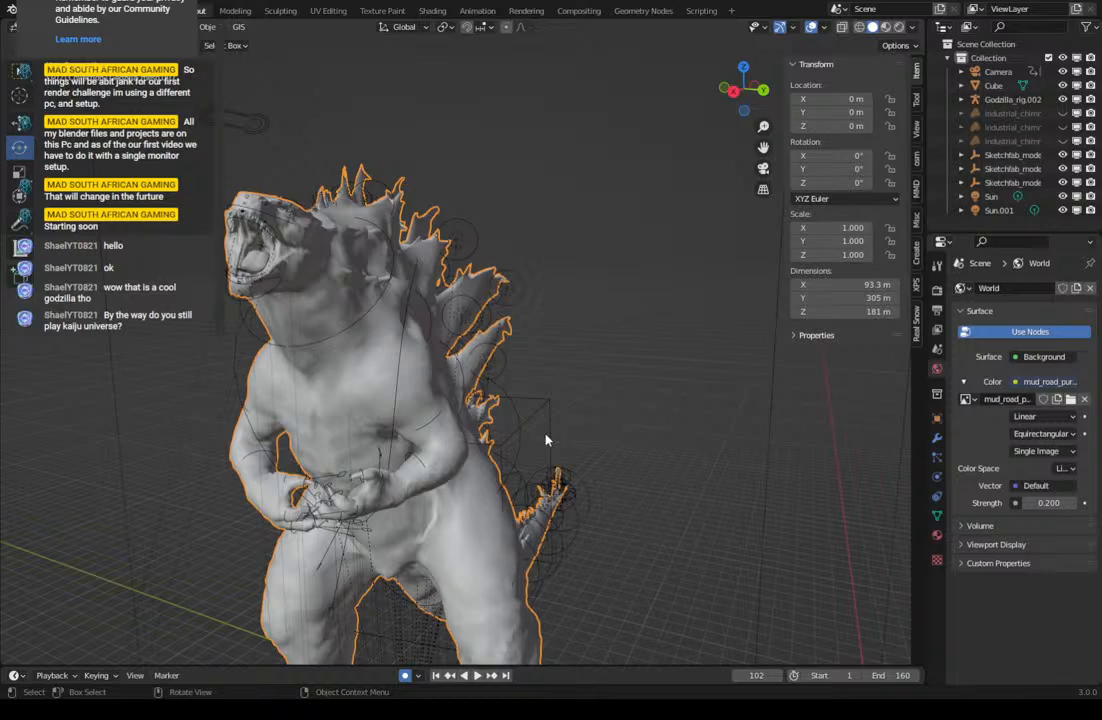
{"action": "middle_click_drag", "start_coordinate": [546, 440], "coordinate": [580, 250]}
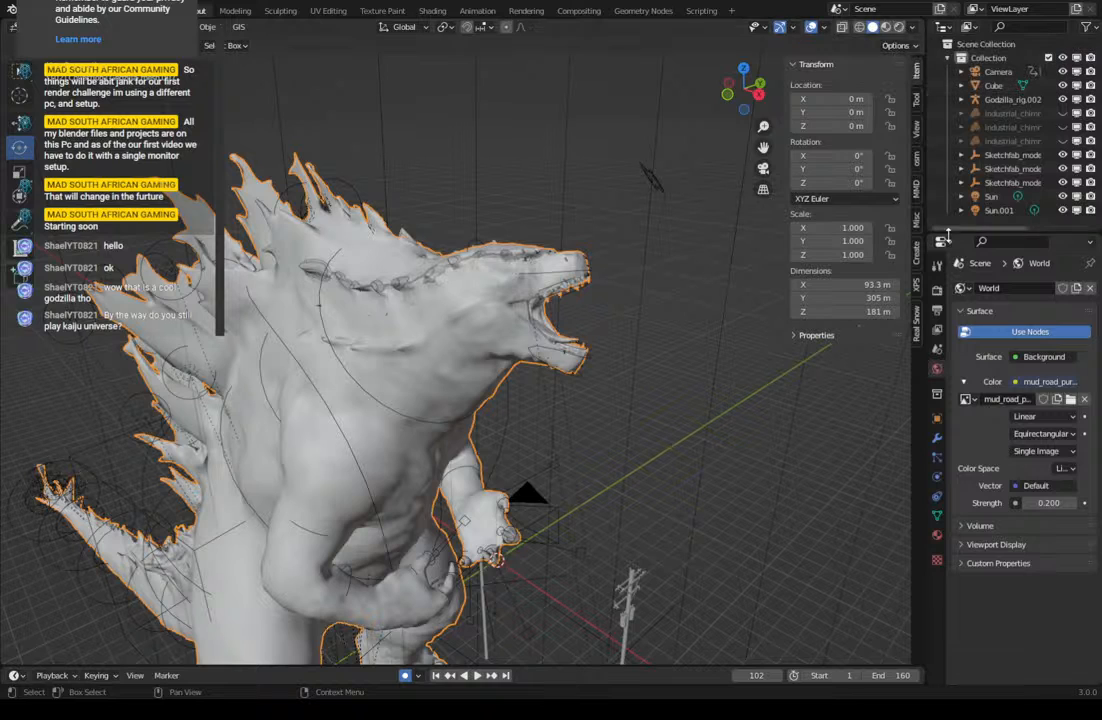
In the Eevee render settings, set the volumetrics tile size to 8 px and the samples to 64.
{"action": "left_click", "coordinate": [937, 289]}
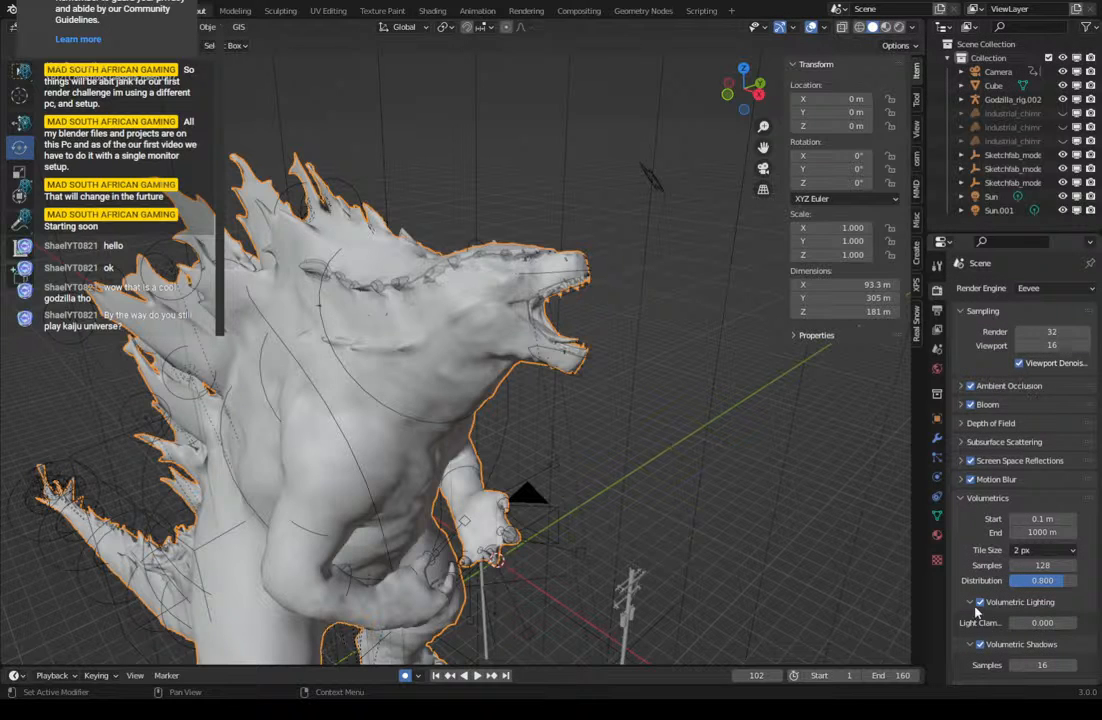
{"action": "left_click", "coordinate": [1040, 551]}
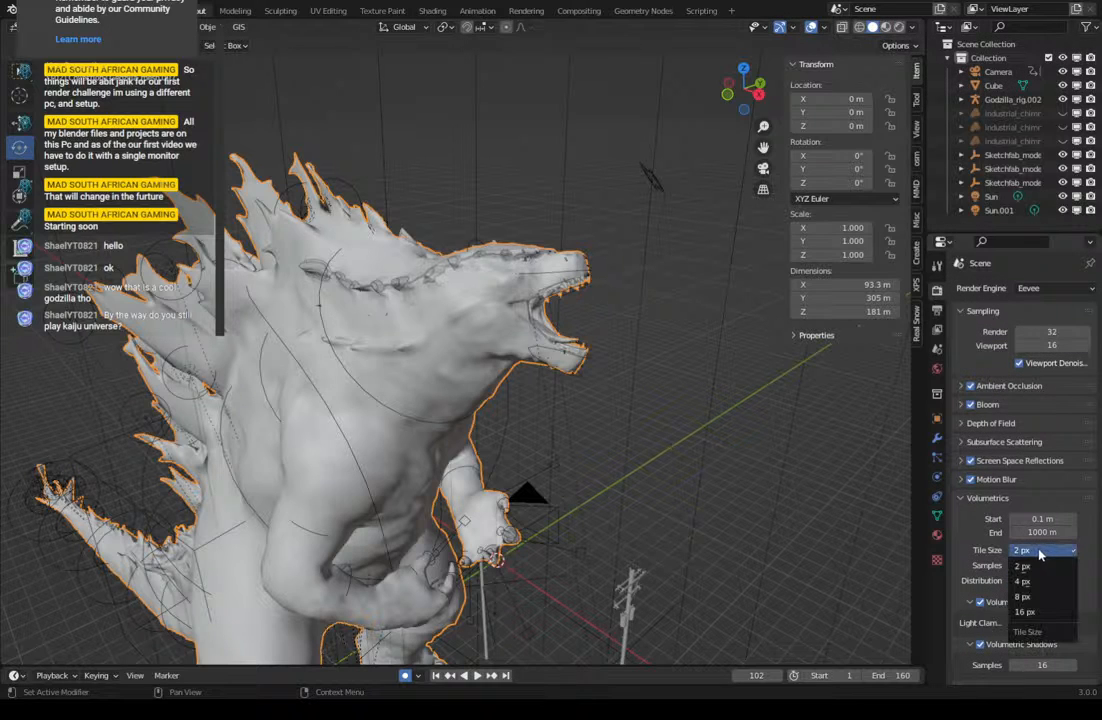
{"action": "left_click", "coordinate": [1025, 596]}
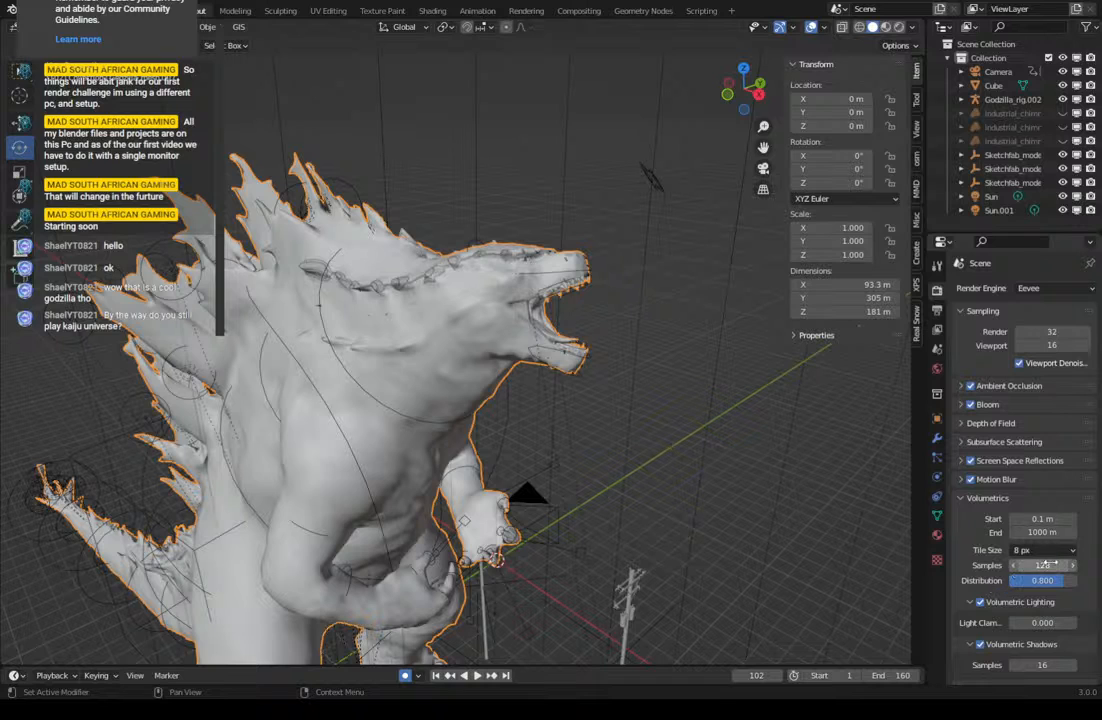
{"action": "left_click", "coordinate": [1045, 565]}
{"action": "type", "text": "64"}
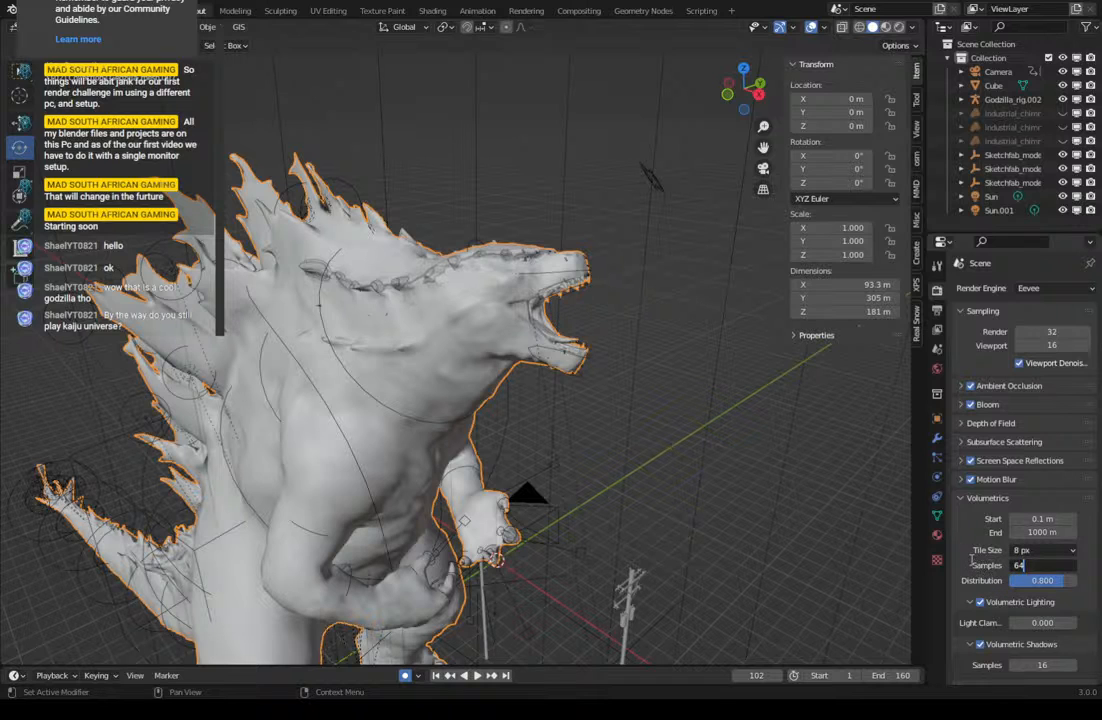
{"action": "key", "text": "Return"}
{"action": "middle_click_drag", "start_coordinate": [527, 358], "coordinate": [549, 408]}
{"action": "middle_click_drag", "start_coordinate": [618, 420], "coordinate": [637, 430]}
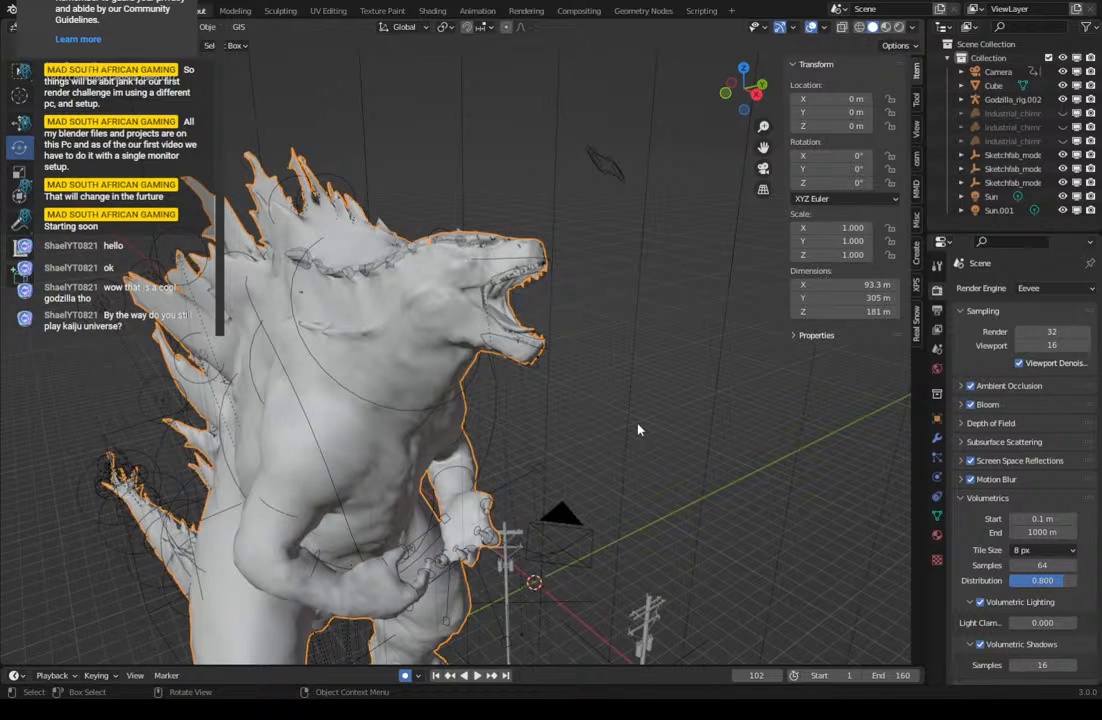
{"action": "left_click", "coordinate": [1050, 288]}
{"action": "middle_click_drag", "start_coordinate": [468, 315], "coordinate": [433, 357]}
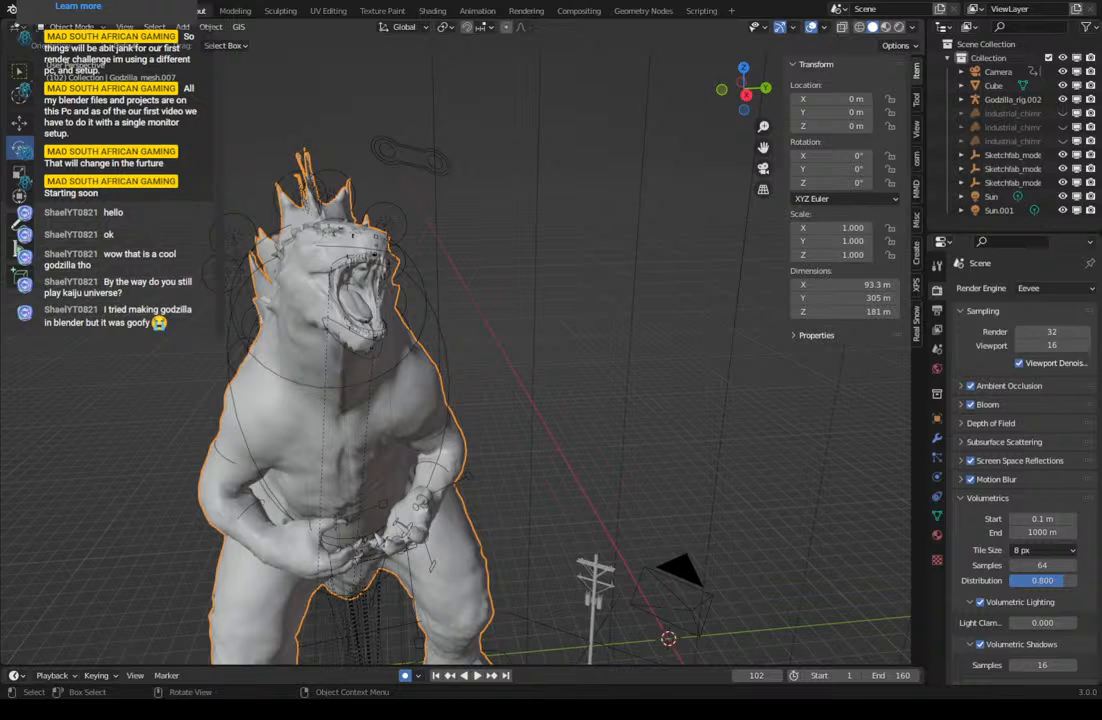
Switch to the Photos window with the Godzilla x Kong trailer screenshot and enlarge the image around Godzilla's head.
{"action": "key", "text": "alt+Tab"}
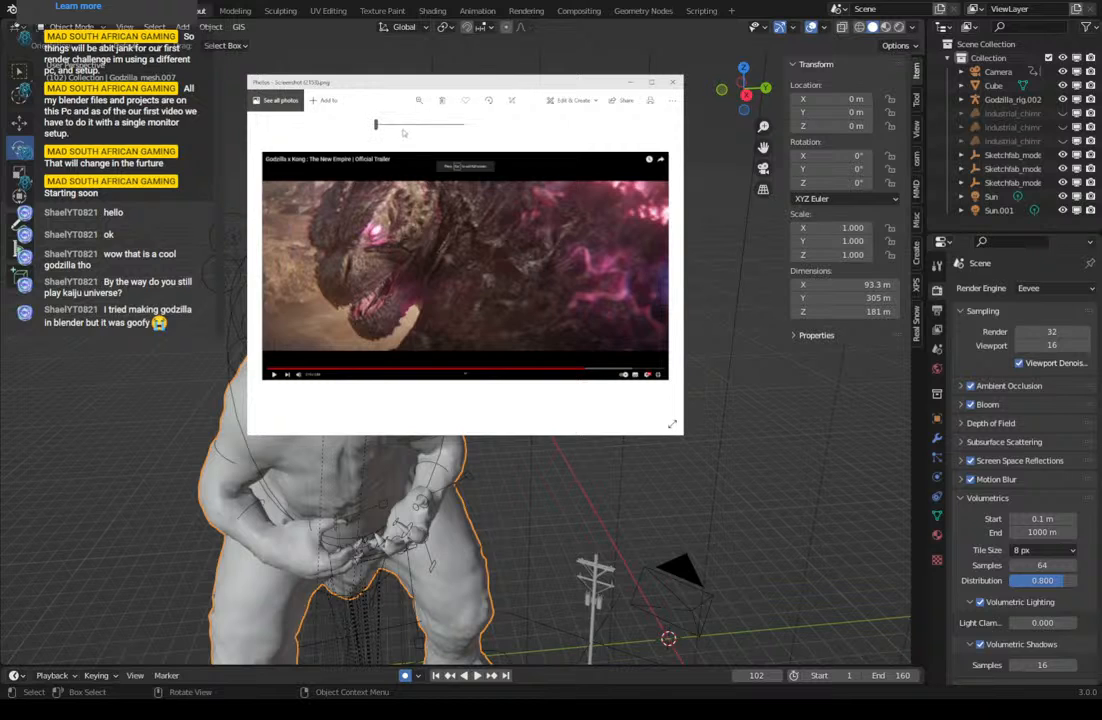
{"action": "left_click_drag", "start_coordinate": [392, 124], "coordinate": [383, 124]}
{"action": "left_click_drag", "start_coordinate": [384, 228], "coordinate": [517, 246]}
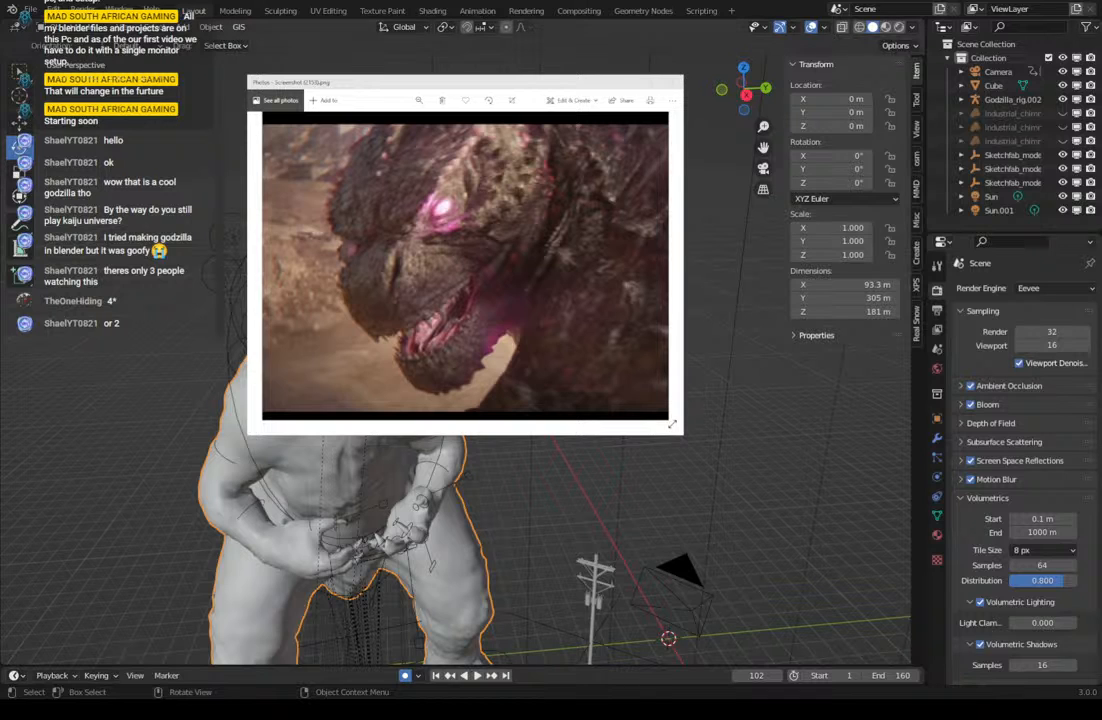
Shrink the reference image window and park it over Blender's outliner so that the Godzilla model stays uncovered.
{"action": "middle_click_drag", "start_coordinate": [330, 560], "coordinate": [248, 554]}
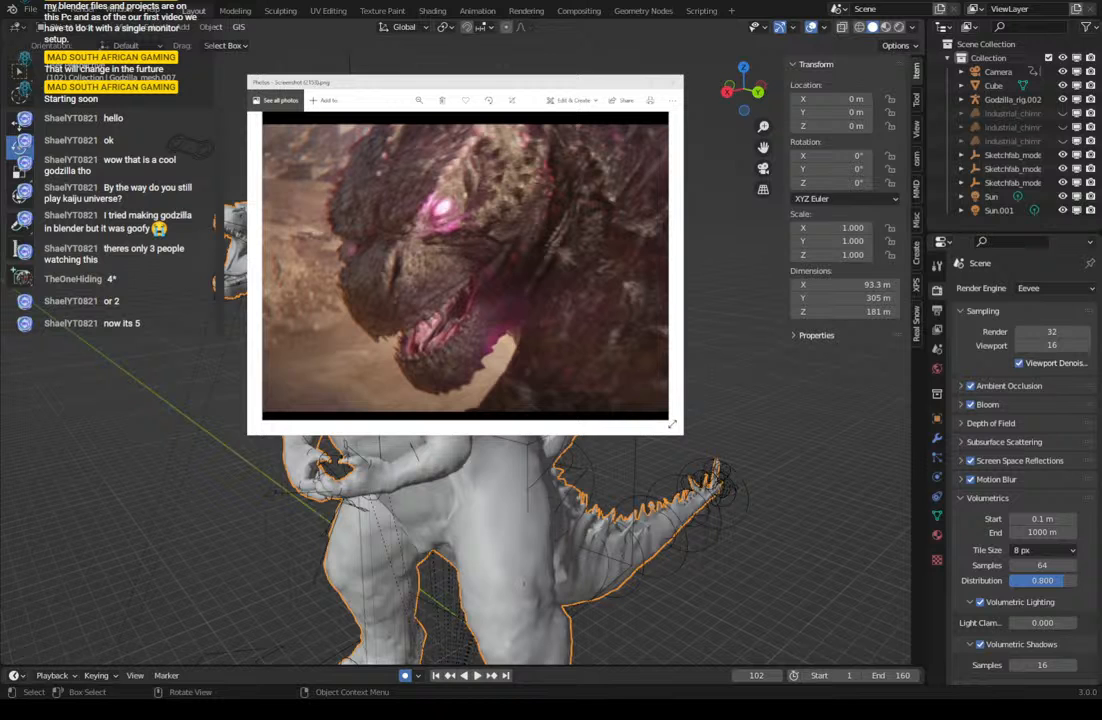
{"action": "left_click_drag", "start_coordinate": [684, 435], "coordinate": [509, 290]}
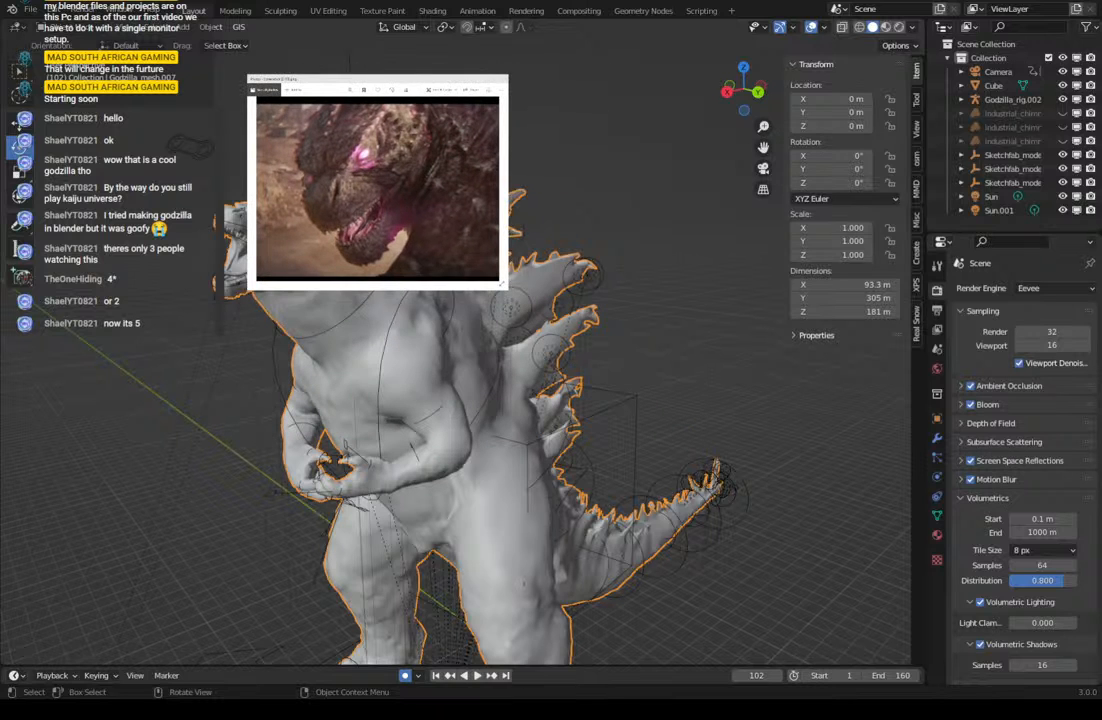
{"action": "left_click_drag", "start_coordinate": [378, 79], "coordinate": [130, 319]}
{"action": "left_click_drag", "start_coordinate": [130, 425], "coordinate": [971, 112]}
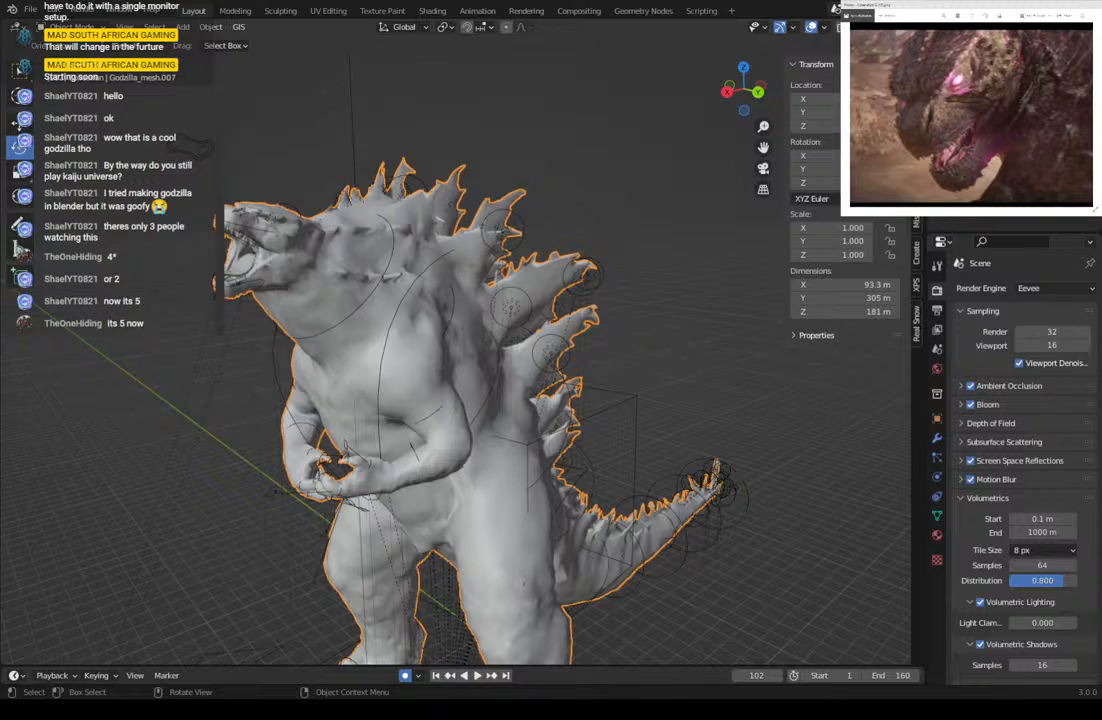
{"action": "left_click_drag", "start_coordinate": [841, 215], "coordinate": [909, 182]}
{"action": "left_click_drag", "start_coordinate": [1010, 5], "coordinate": [935, 4]}
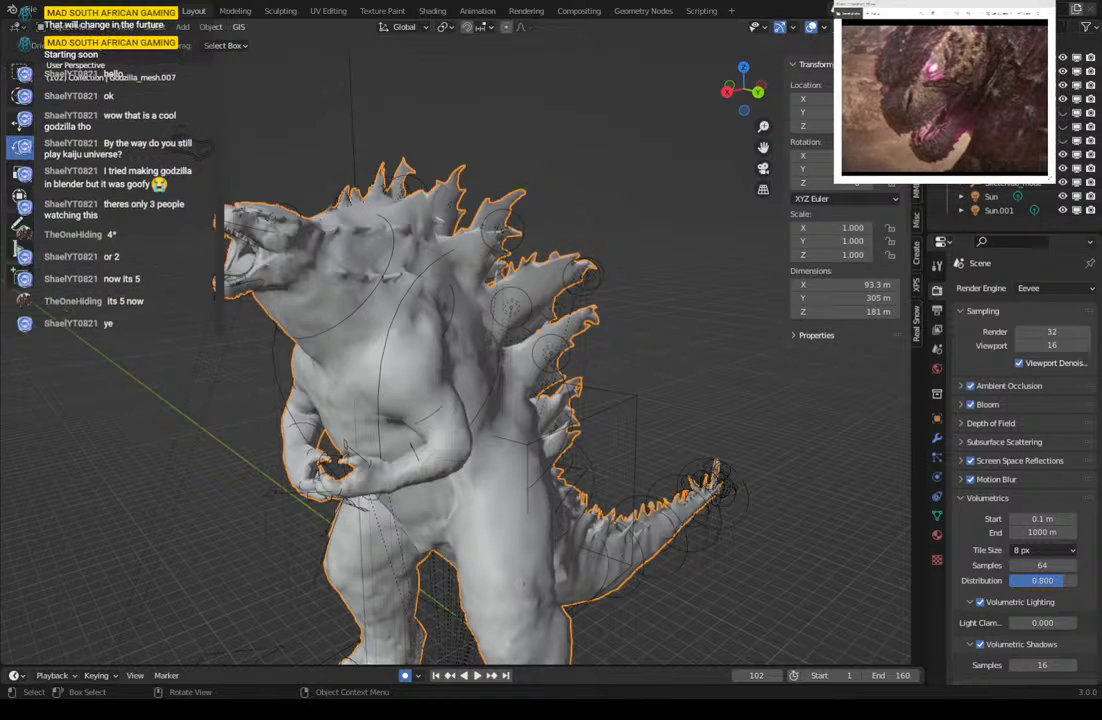
{"action": "left_click_drag", "start_coordinate": [836, 184], "coordinate": [871, 155]}
{"action": "left_click_drag", "start_coordinate": [965, 4], "coordinate": [1009, 4]}
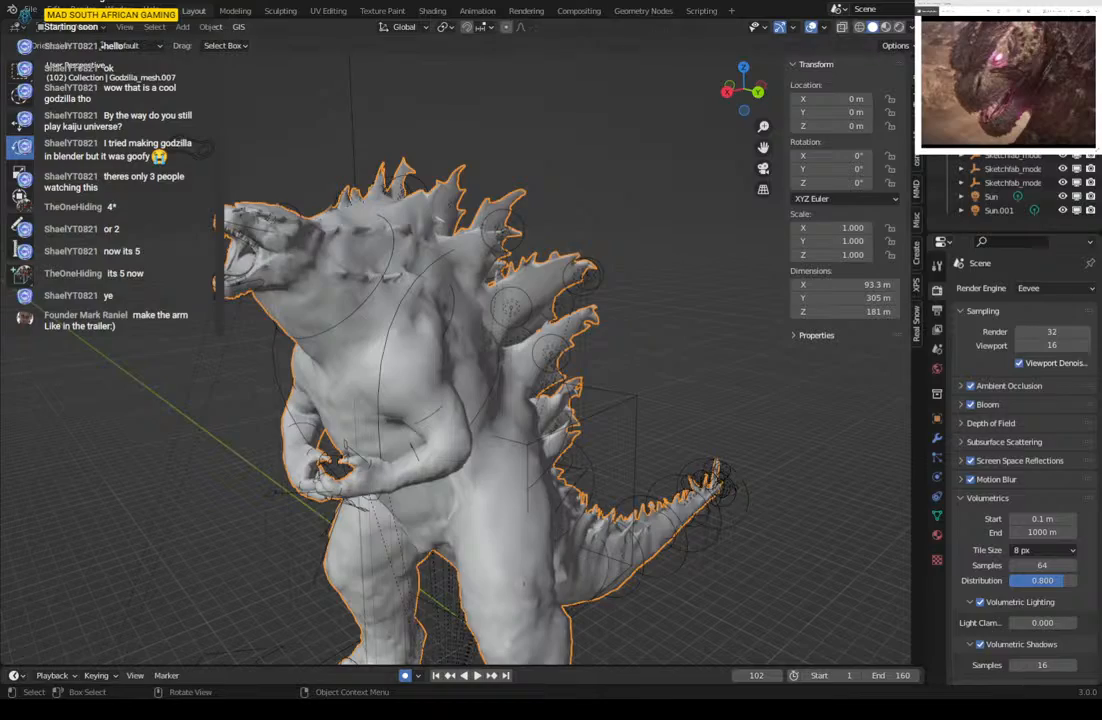
Display the Godzilla model in rendered viewport shading, viewed from its head side.
{"action": "middle_click_drag", "start_coordinate": [447, 482], "coordinate": [462, 441]}
{"action": "scroll", "coordinate": [443, 485], "scroll_direction": "down", "scroll_amount": 2}
{"action": "scroll", "coordinate": [613, 514], "scroll_direction": "up", "scroll_amount": 5}
{"action": "scroll", "coordinate": [432, 421], "scroll_direction": "down", "scroll_amount": 4}
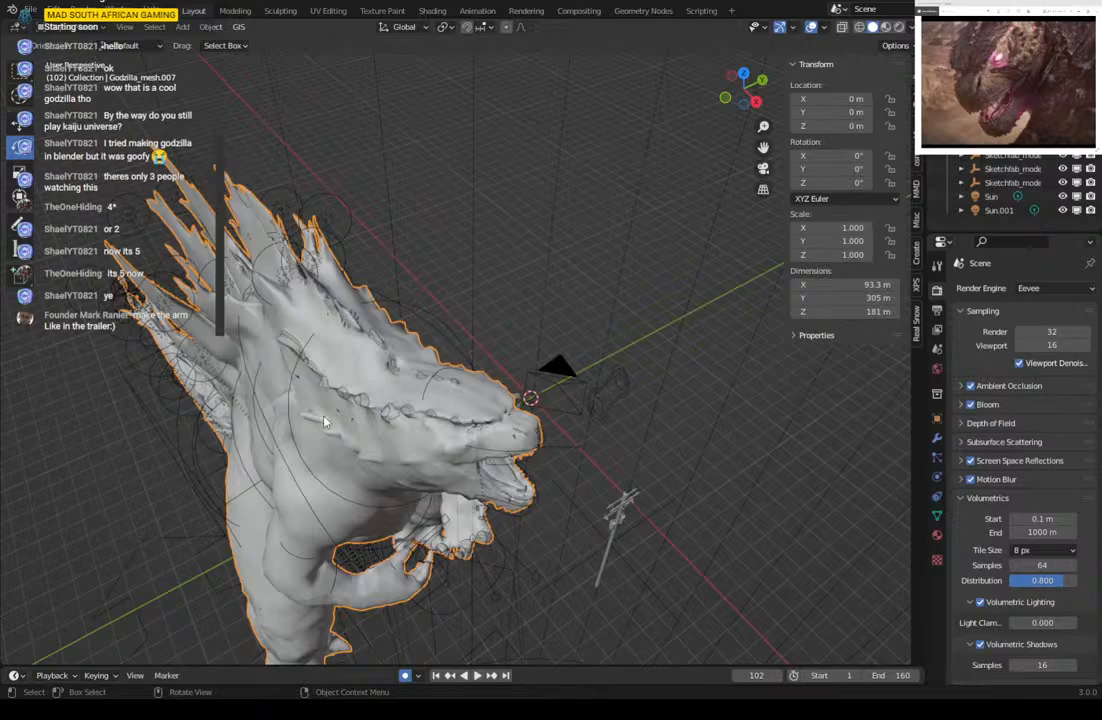
{"action": "middle_click_drag", "start_coordinate": [323, 421], "coordinate": [436, 410]}
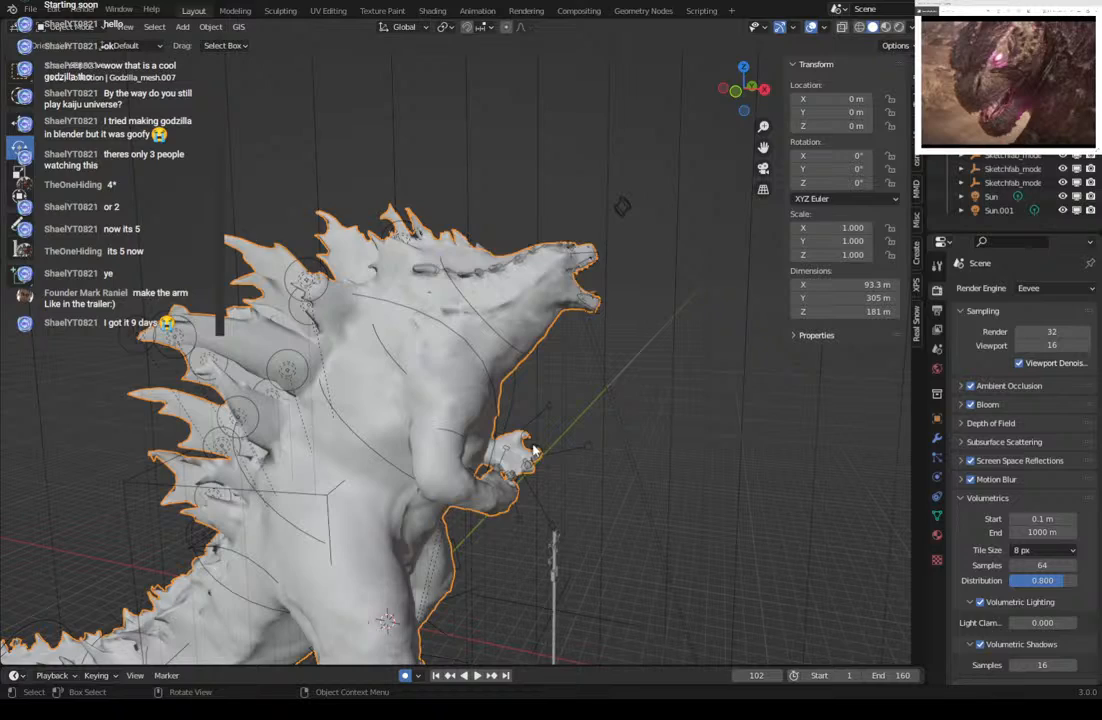
{"action": "middle_click_drag", "start_coordinate": [565, 461], "coordinate": [462, 374]}
{"action": "left_click", "coordinate": [898, 27]}
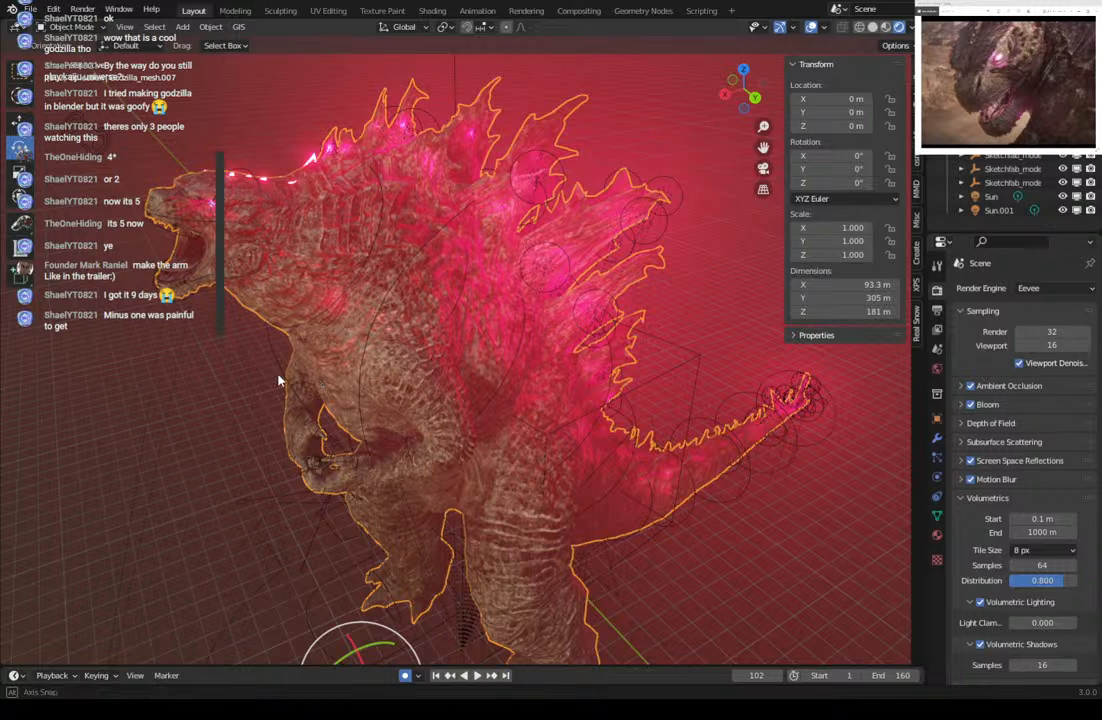
Examine the rendered Godzilla from both sides, checking the pink glow on its dorsal fins, neck and head.
{"action": "middle_click_drag", "start_coordinate": [326, 378], "coordinate": [444, 360]}
{"action": "scroll", "coordinate": [418, 383], "scroll_direction": "down", "scroll_amount": 4}
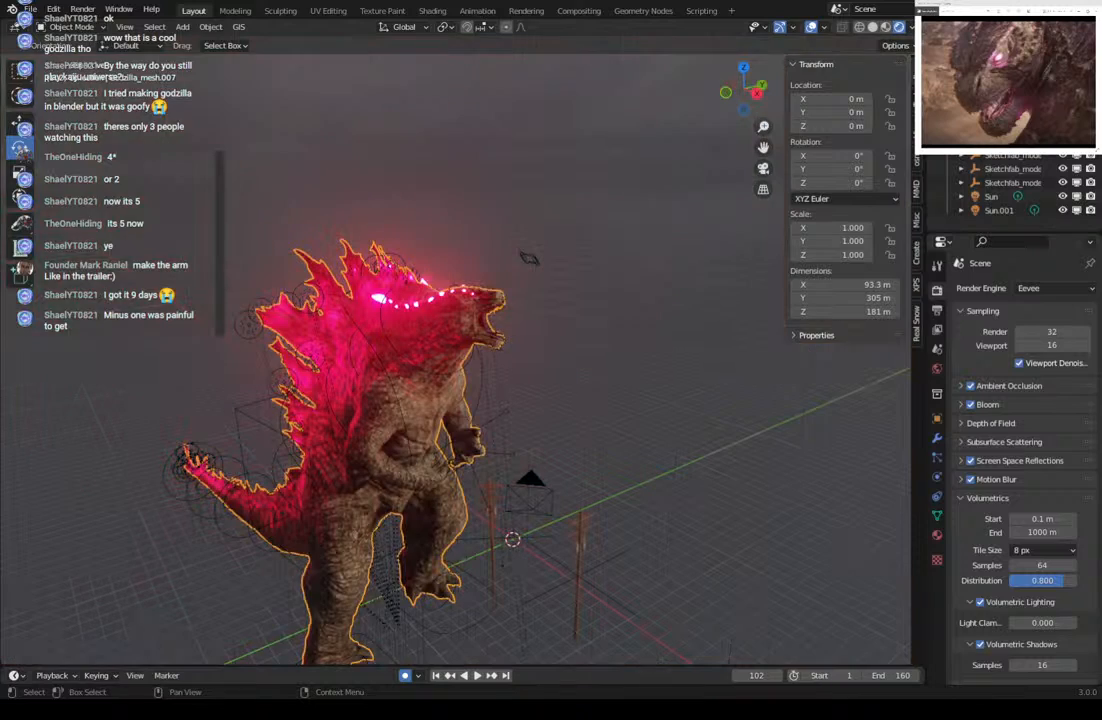
{"action": "middle_click_drag", "start_coordinate": [377, 499], "coordinate": [405, 481]}
{"action": "scroll", "coordinate": [405, 481], "scroll_direction": "down", "scroll_amount": 1}
{"action": "scroll", "coordinate": [443, 451], "scroll_direction": "up", "scroll_amount": 3}
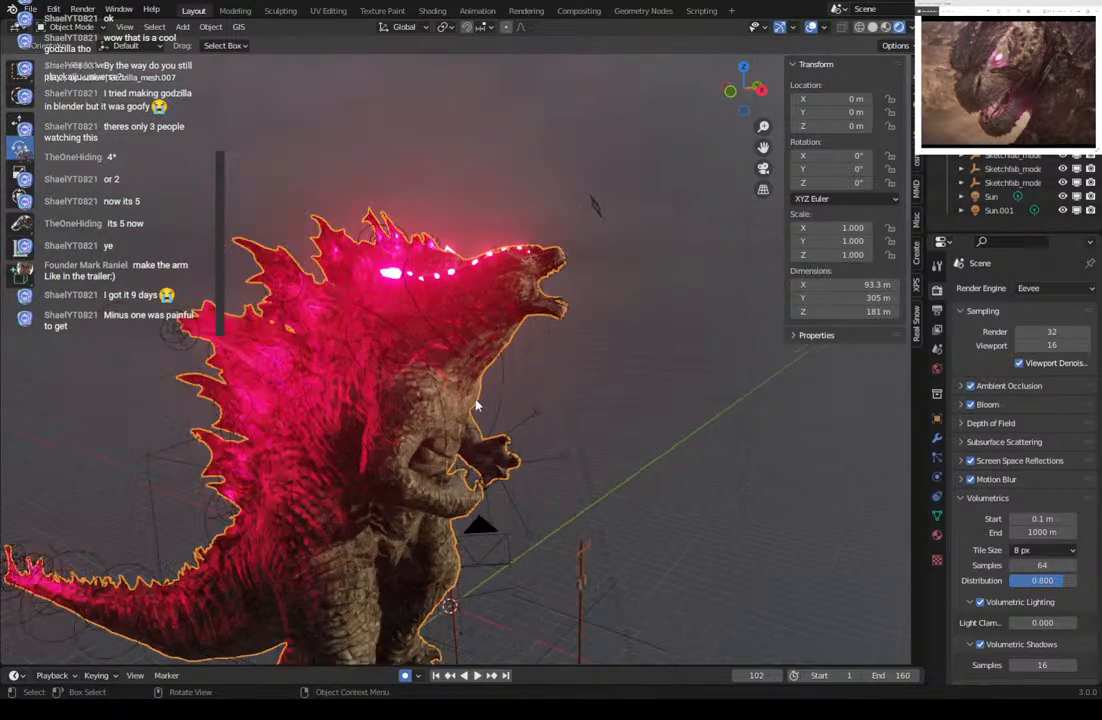
{"action": "middle_click_drag", "start_coordinate": [481, 392], "coordinate": [460, 233]}
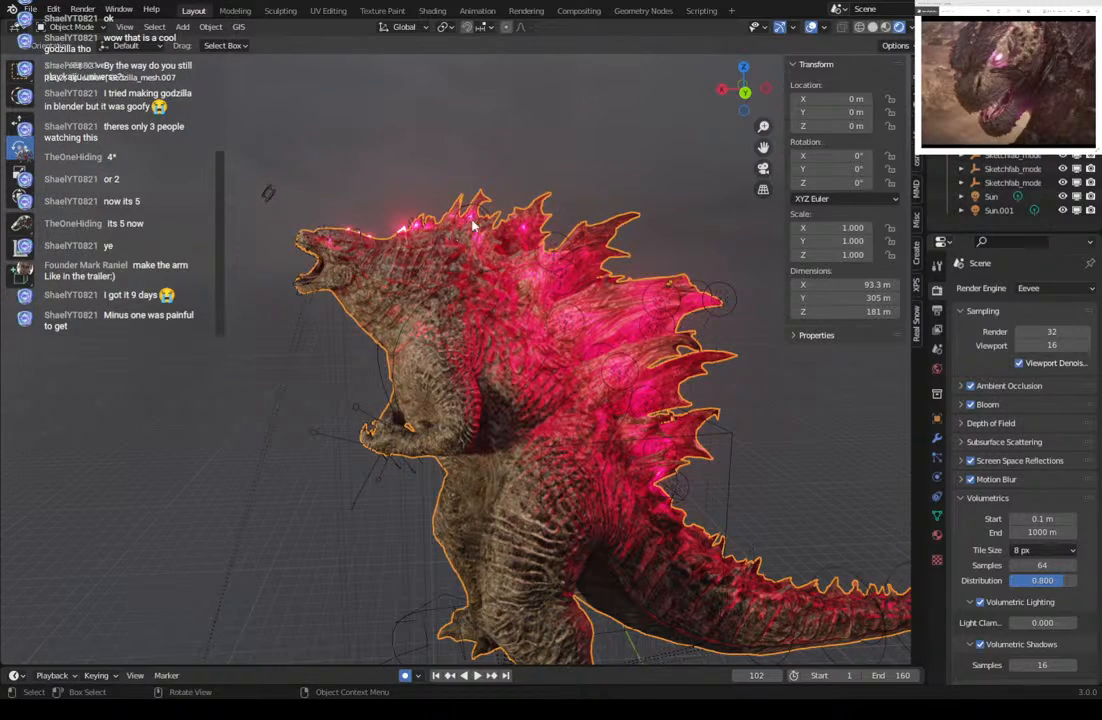
{"action": "middle_click_drag", "start_coordinate": [645, 405], "coordinate": [557, 294]}
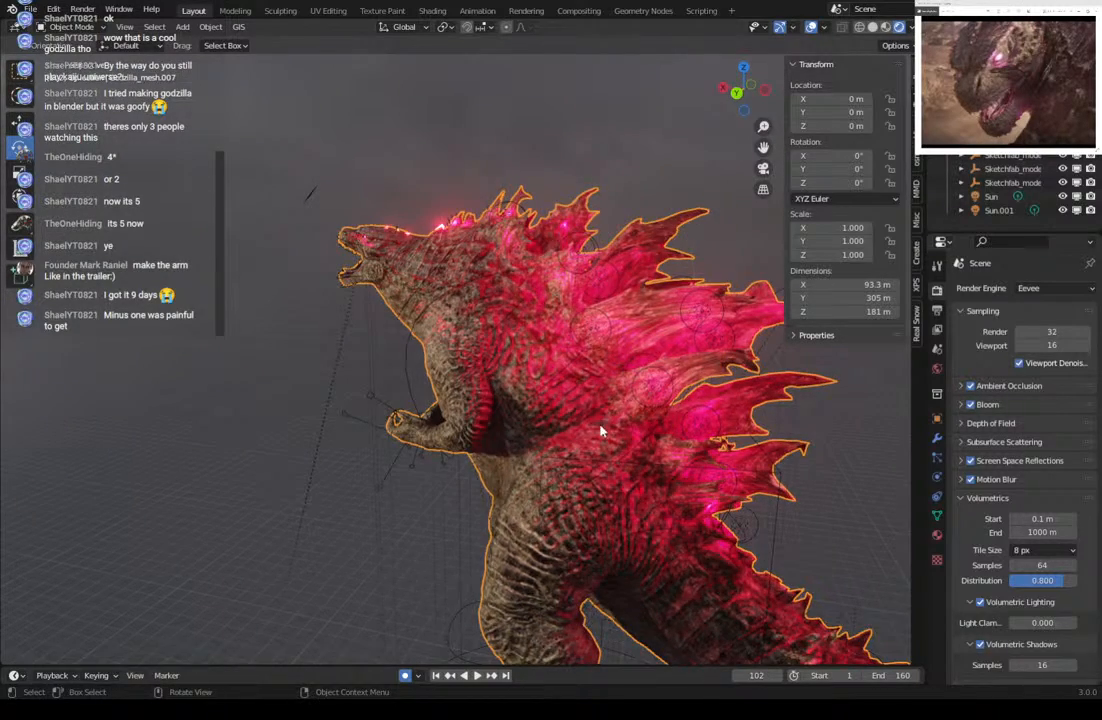
{"action": "middle_click_drag", "start_coordinate": [600, 430], "coordinate": [490, 340]}
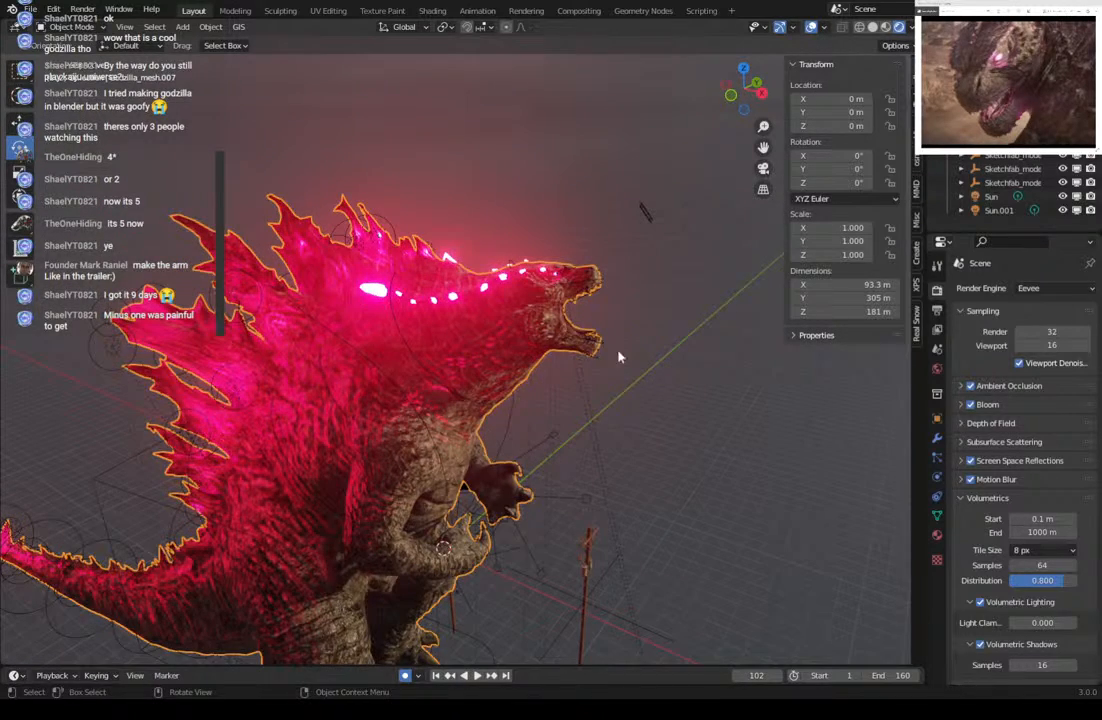
{"action": "middle_click_drag", "start_coordinate": [618, 357], "coordinate": [547, 372]}
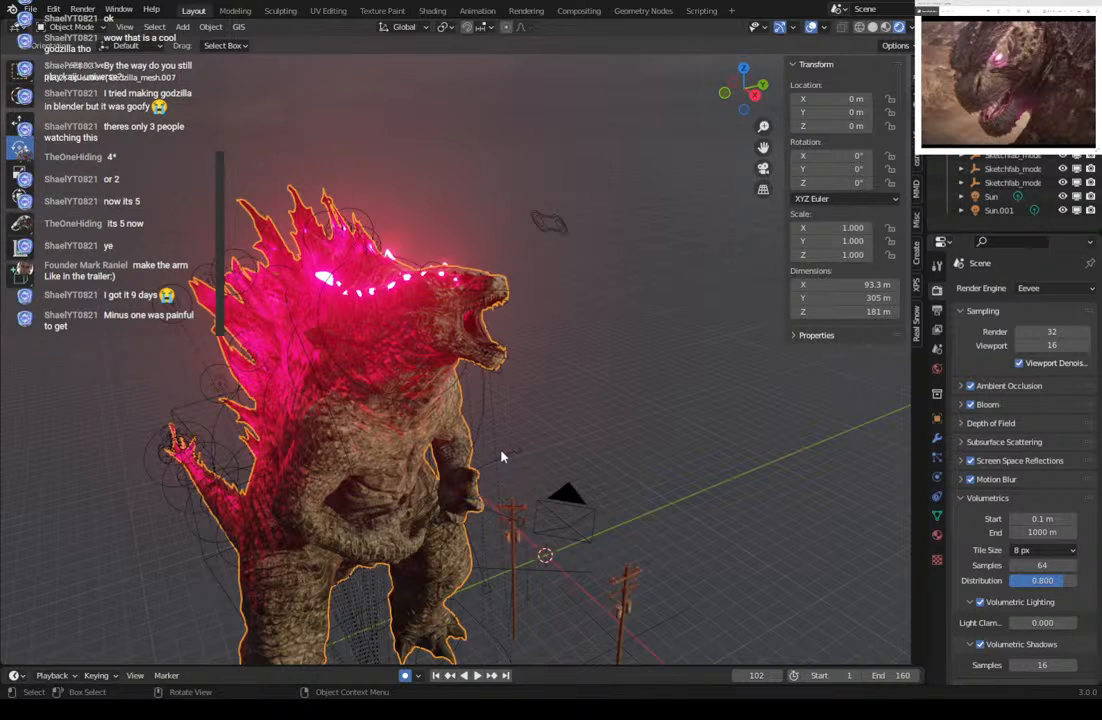
{"action": "middle_click_drag", "start_coordinate": [508, 456], "coordinate": [316, 286]}
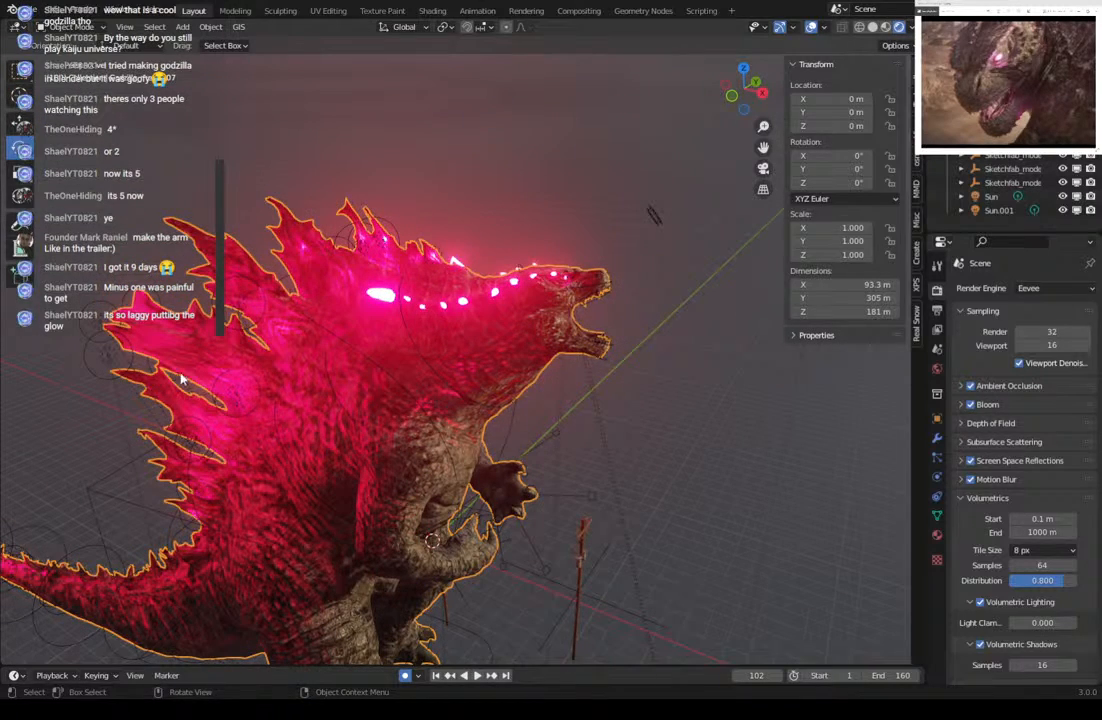
{"action": "middle_click_drag", "start_coordinate": [213, 400], "coordinate": [253, 303]}
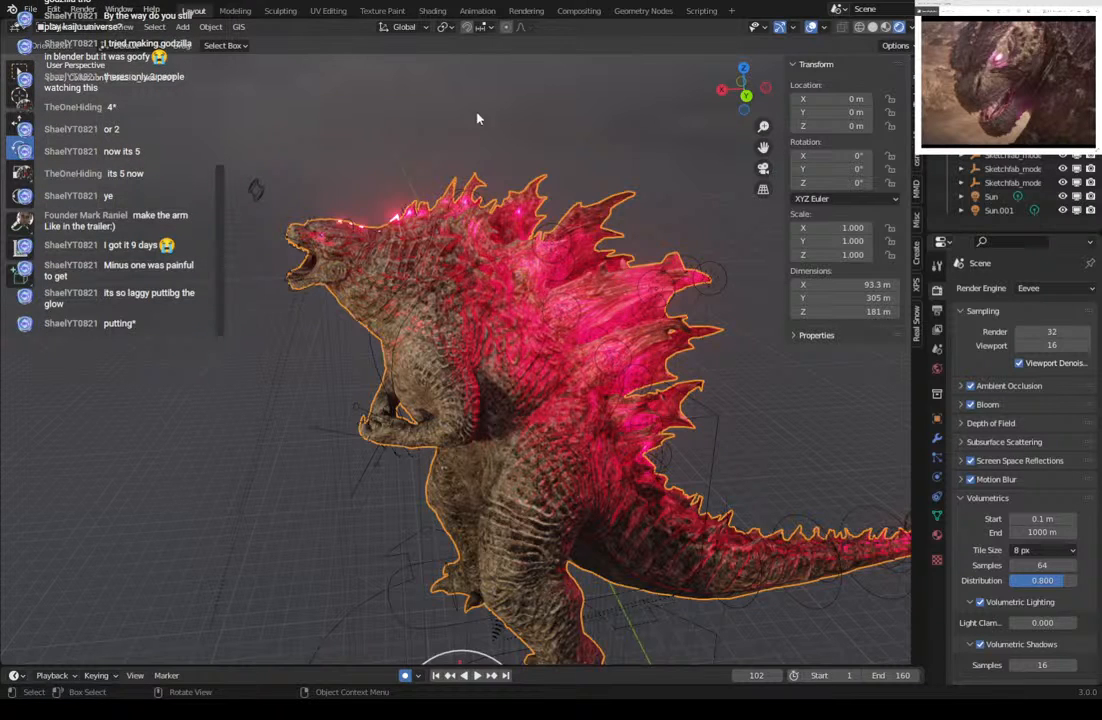
{"action": "middle_click_drag", "start_coordinate": [405, 327], "coordinate": [435, 325]}
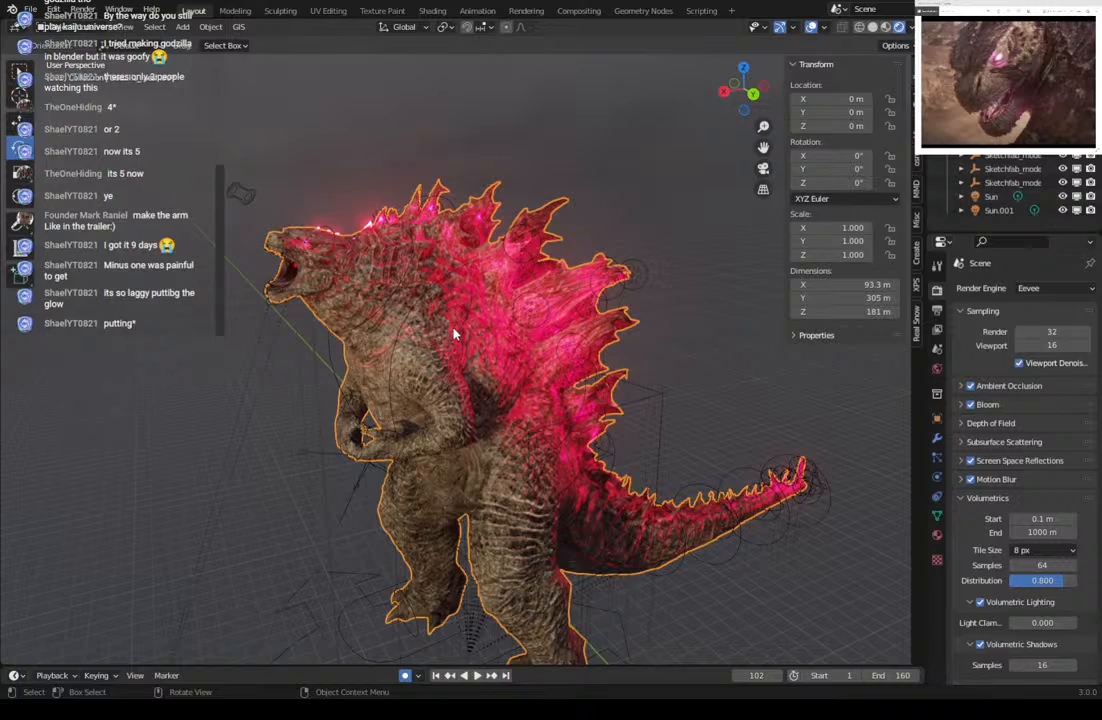
{"action": "middle_click_drag", "start_coordinate": [449, 335], "coordinate": [392, 385]}
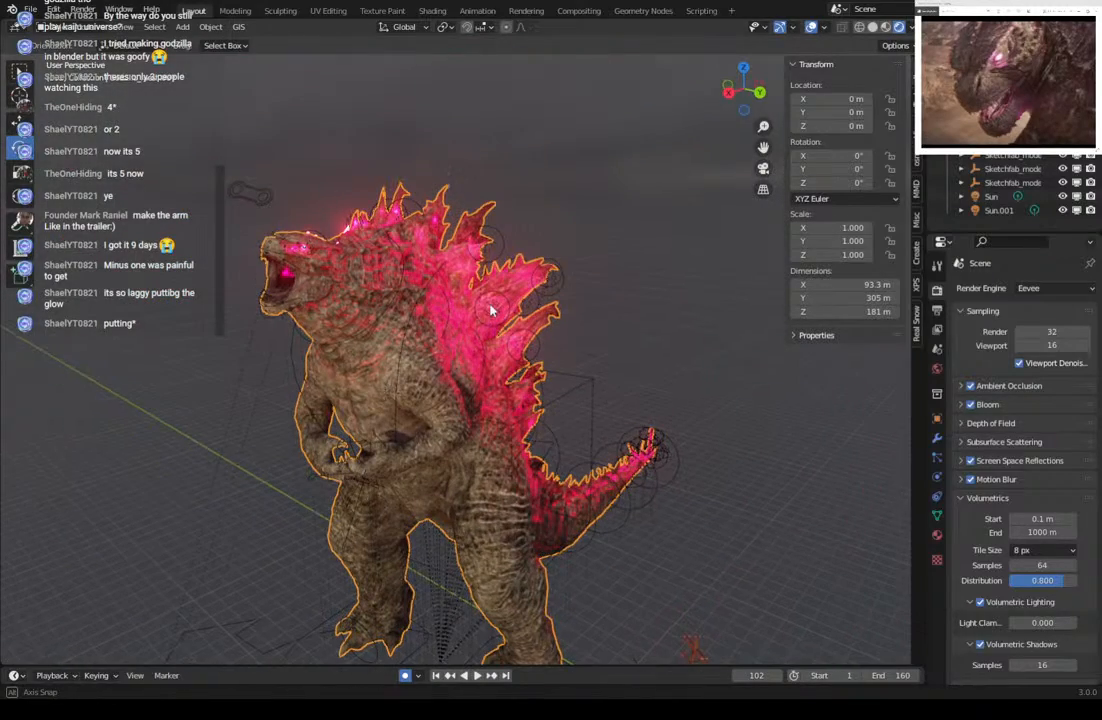
Switch the viewport to Material Preview shading and inspect the texture of Godzilla's back and dorsal fins up close.
{"action": "left_click", "coordinate": [885, 27]}
{"action": "scroll", "coordinate": [490, 245], "scroll_direction": "up", "scroll_amount": 2}
{"action": "mouse_move", "coordinate": [490, 245]}
{"action": "middle_mouse_down"}
{"action": "mouse_move", "coordinate": [416, 249]}
{"action": "mouse_move", "coordinate": [610, 247]}
{"action": "mouse_move", "coordinate": [566, 298]}
{"action": "mouse_move", "coordinate": [418, 250]}
{"action": "mouse_move", "coordinate": [335, 298]}
{"action": "mouse_move", "coordinate": [314, 331]}
{"action": "mouse_move", "coordinate": [418, 386]}
{"action": "mouse_move", "coordinate": [596, 400]}
{"action": "mouse_move", "coordinate": [566, 406]}
{"action": "mouse_move", "coordinate": [515, 480]}
{"action": "mouse_move", "coordinate": [524, 418]}
{"action": "mouse_move", "coordinate": [530, 430]}
{"action": "mouse_move", "coordinate": [414, 281]}
{"action": "middle_mouse_up"}
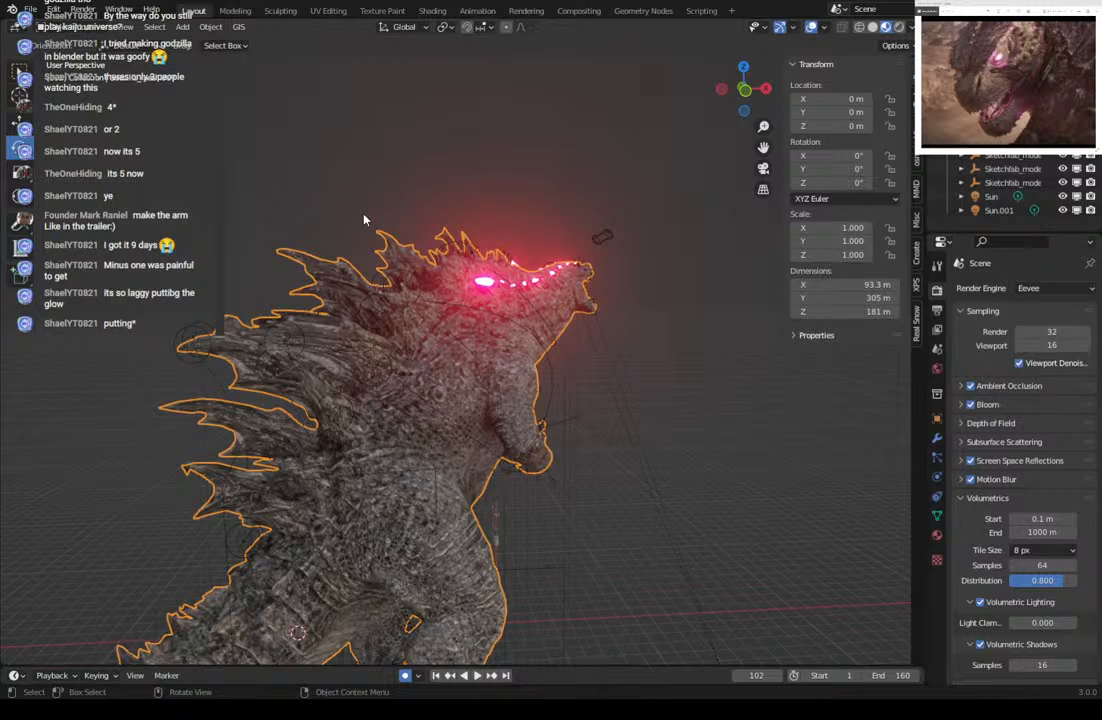
{"action": "middle_click_drag", "start_coordinate": [346, 232], "coordinate": [295, 308]}
{"action": "scroll", "coordinate": [295, 308], "scroll_direction": "up", "scroll_amount": 3}
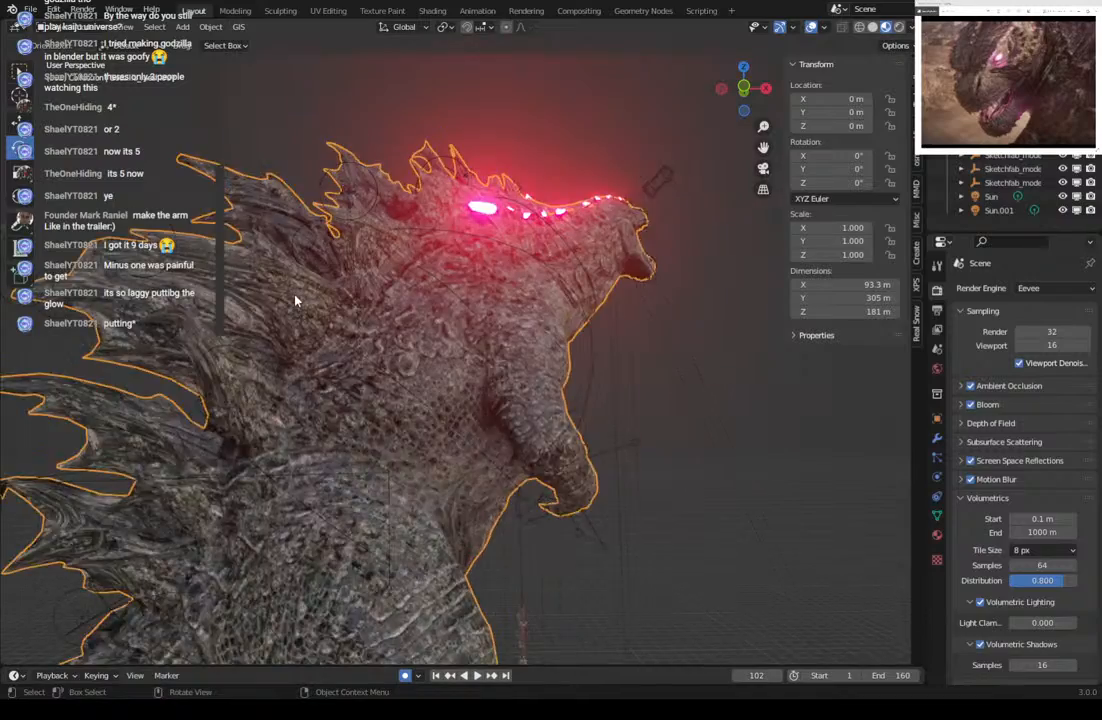
{"action": "scroll", "coordinate": [232, 347], "scroll_direction": "up", "scroll_amount": 2}
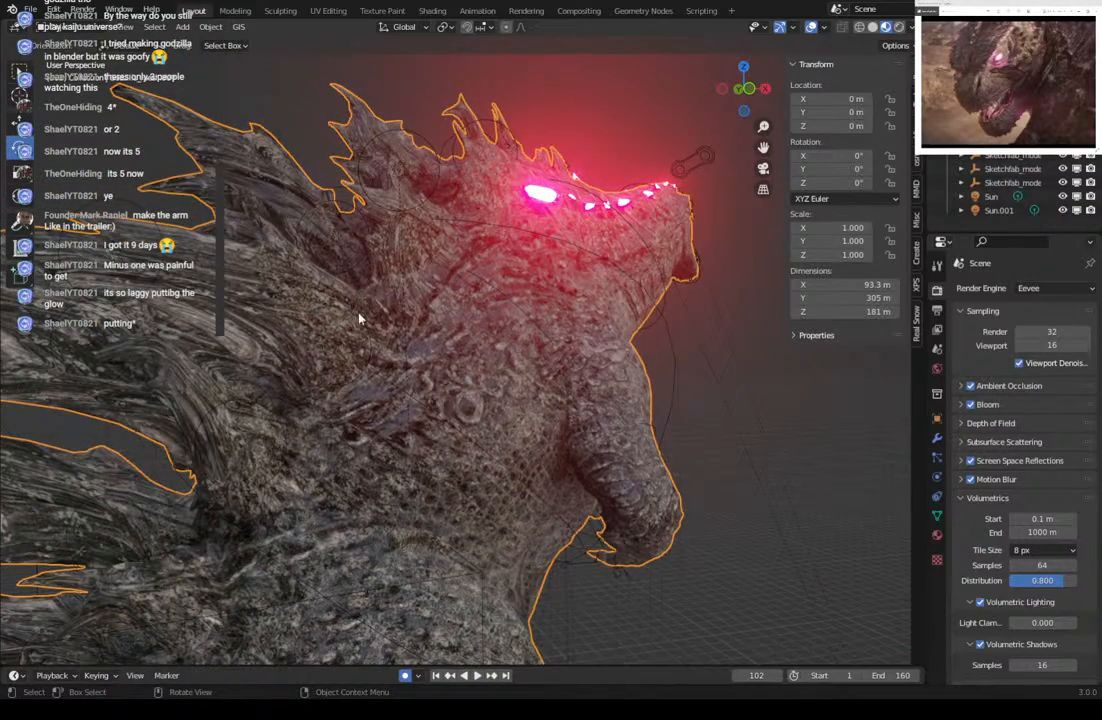
{"action": "middle_click_drag", "start_coordinate": [254, 280], "coordinate": [437, 104]}
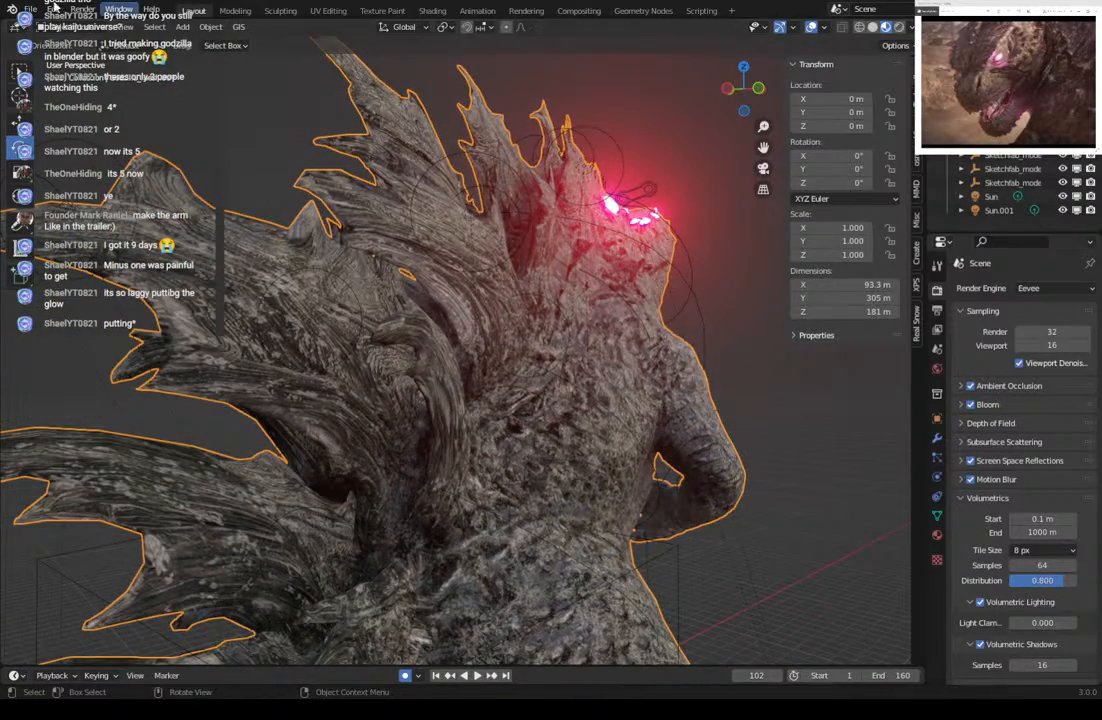
Put the Godzilla mesh in Edit Mode and show it in solid shading.
{"action": "left_click", "coordinate": [76, 30]}
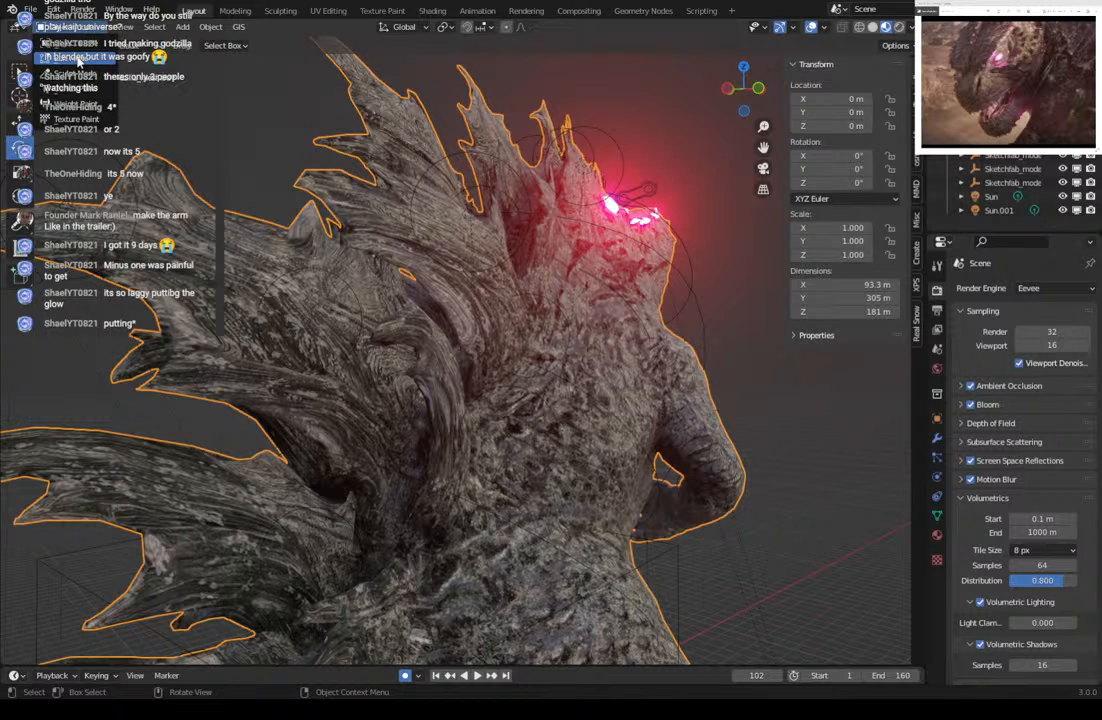
{"action": "key", "text": "Tab"}
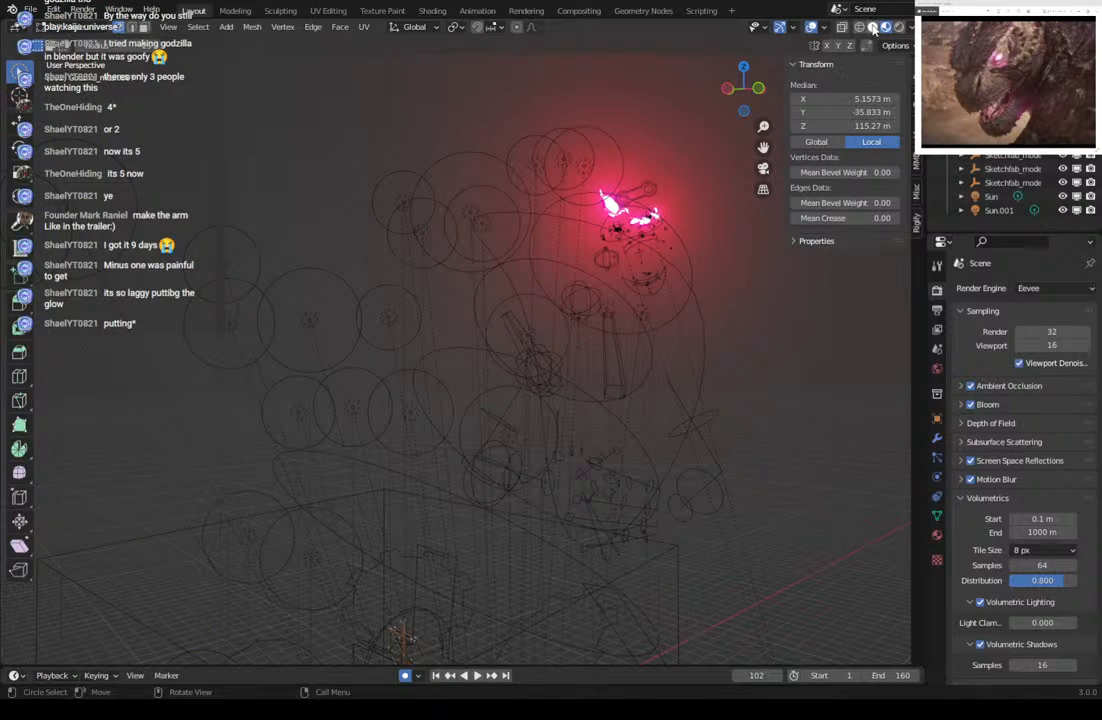
{"action": "left_click", "coordinate": [873, 28]}
{"action": "mouse_move", "coordinate": [437, 349]}
{"action": "middle_mouse_down"}
{"action": "mouse_move", "coordinate": [458, 398]}
{"action": "mouse_move", "coordinate": [310, 336]}
{"action": "middle_mouse_up"}
{"action": "scroll", "coordinate": [460, 408], "scroll_direction": "down", "scroll_amount": 6}
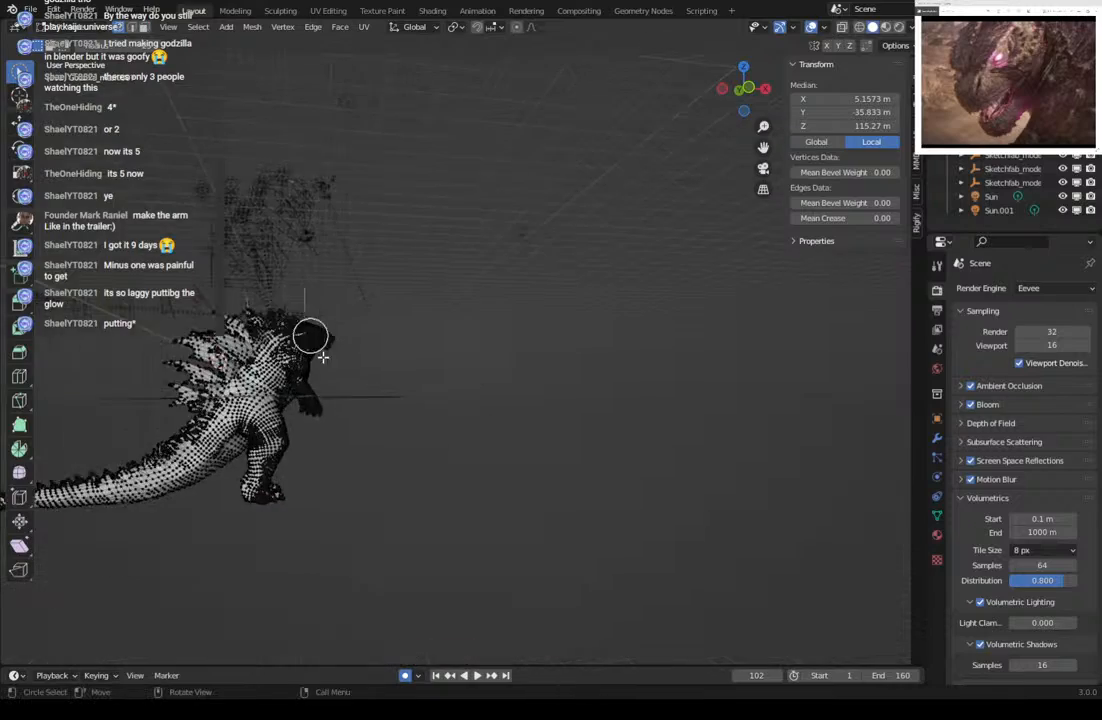
Examine the vertex layout of the dorsal fins where they meet Godzilla's back.
{"action": "scroll", "coordinate": [330, 375], "scroll_direction": "up", "scroll_amount": 9}
{"action": "middle_click_drag", "start_coordinate": [349, 426], "coordinate": [460, 411], "text": "shift"}
{"action": "scroll", "coordinate": [436, 402], "scroll_direction": "down", "scroll_amount": 5}
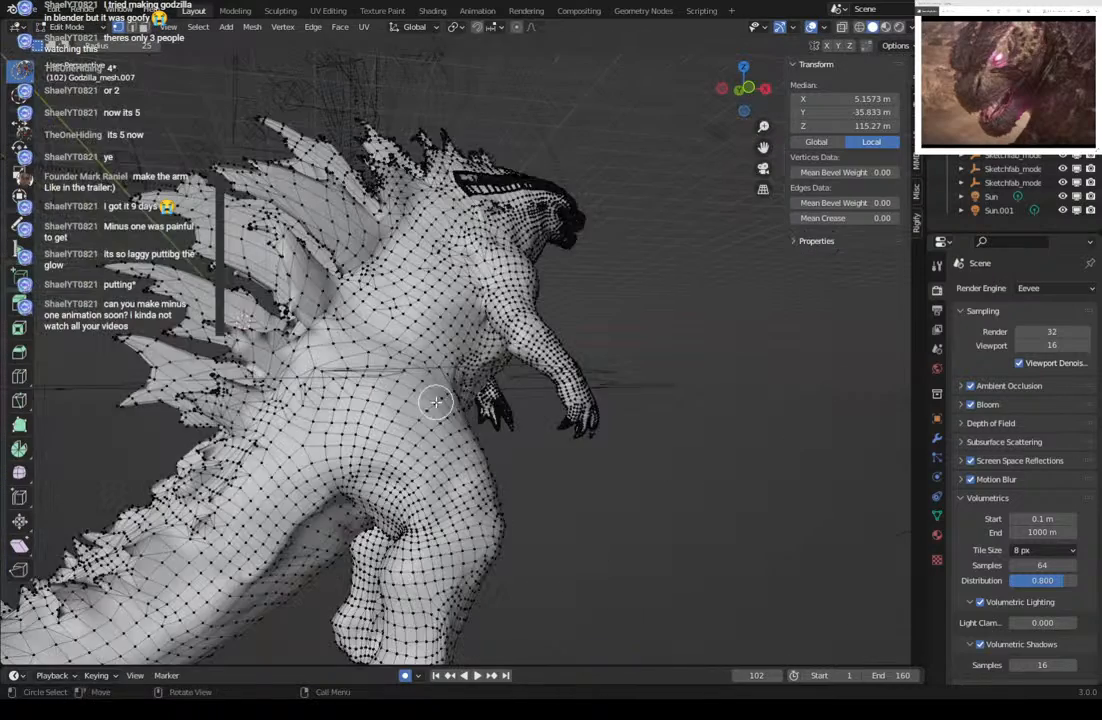
{"action": "scroll", "coordinate": [436, 402], "scroll_direction": "down", "scroll_amount": 4}
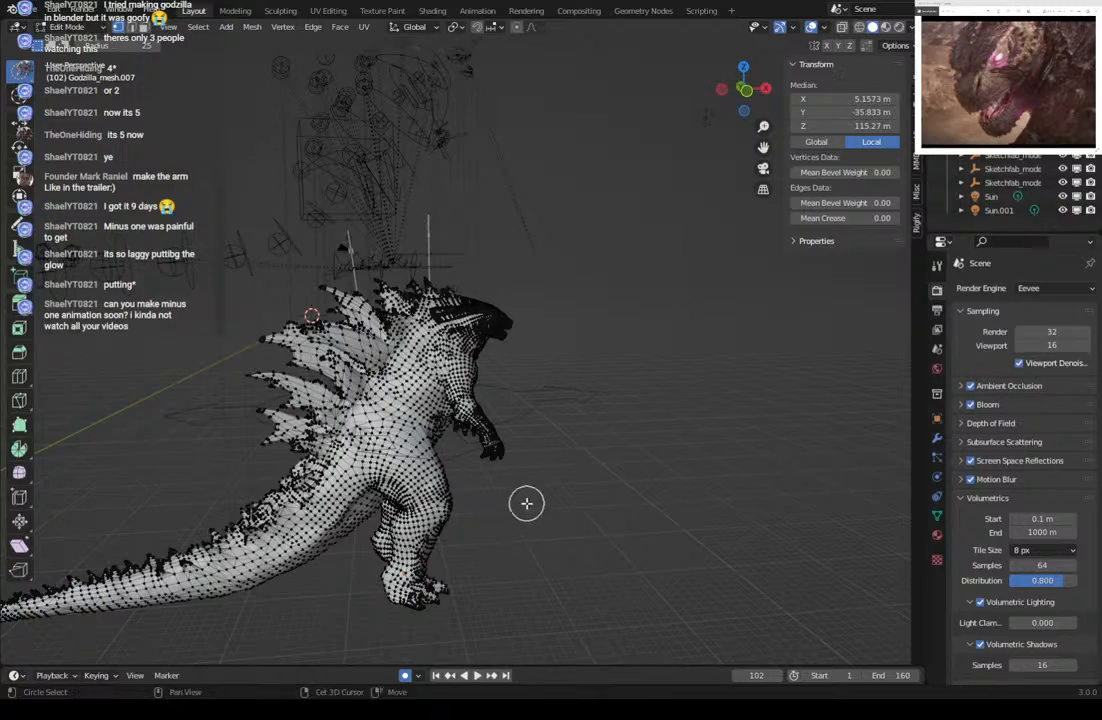
{"action": "scroll", "coordinate": [540, 492], "scroll_direction": "up", "scroll_amount": 4}
{"action": "middle_click_drag", "start_coordinate": [556, 480], "coordinate": [517, 475]}
{"action": "middle_click_drag", "start_coordinate": [350, 478], "coordinate": [495, 460], "text": "shift"}
{"action": "middle_click_drag", "start_coordinate": [406, 462], "coordinate": [495, 404], "text": "shift"}
{"action": "scroll", "coordinate": [556, 430], "scroll_direction": "up", "scroll_amount": 2}
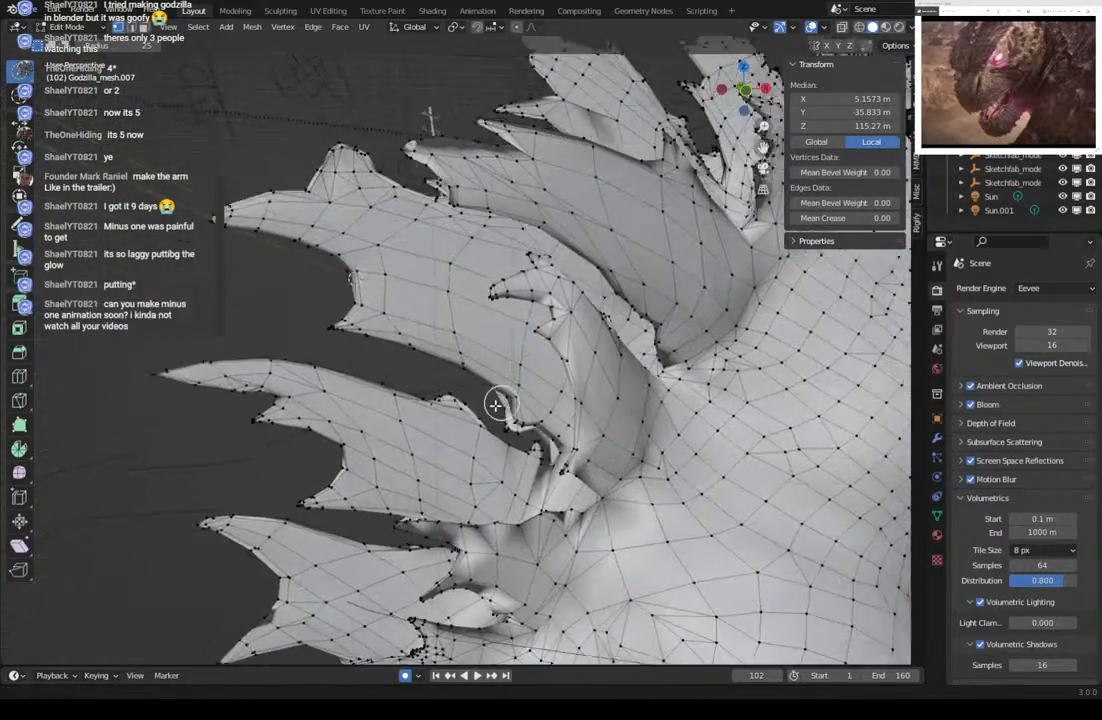
{"action": "scroll", "coordinate": [495, 404], "scroll_direction": "down", "scroll_amount": 6}
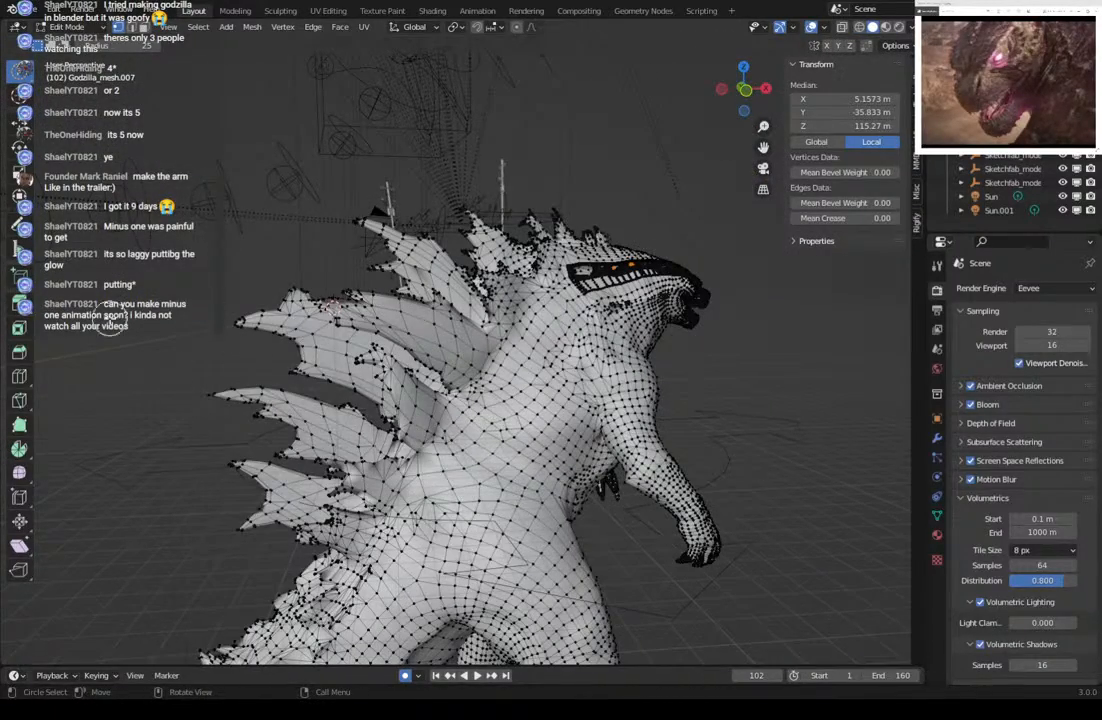
{"action": "scroll", "coordinate": [290, 316], "scroll_direction": "up", "scroll_amount": 2}
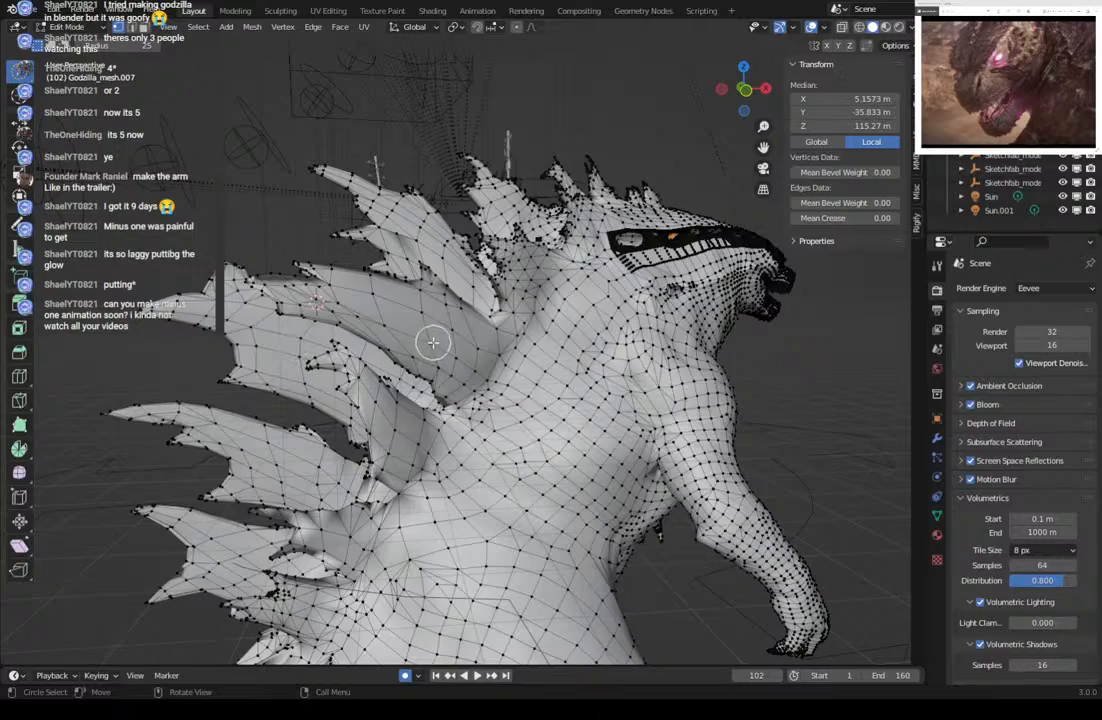
Turn on X-ray and circle-select the vertices of the large dorsal fins along Godzilla's back.
{"action": "mouse_move", "coordinate": [204, 311]}
{"action": "left_mouse_down"}
{"action": "mouse_move", "coordinate": [264, 302]}
{"action": "mouse_move", "coordinate": [290, 314]}
{"action": "left_mouse_up"}
{"action": "left_click", "coordinate": [842, 27]}
{"action": "middle_click_drag", "start_coordinate": [721, 260], "coordinate": [533, 272]}
{"action": "mouse_move", "coordinate": [240, 325]}
{"action": "left_mouse_down"}
{"action": "mouse_move", "coordinate": [153, 260]}
{"action": "mouse_move", "coordinate": [201, 224]}
{"action": "mouse_move", "coordinate": [212, 341]}
{"action": "mouse_move", "coordinate": [235, 240]}
{"action": "mouse_move", "coordinate": [285, 225]}
{"action": "mouse_move", "coordinate": [255, 320]}
{"action": "mouse_move", "coordinate": [295, 385]}
{"action": "mouse_move", "coordinate": [290, 265]}
{"action": "mouse_move", "coordinate": [315, 270]}
{"action": "mouse_move", "coordinate": [284, 205]}
{"action": "mouse_move", "coordinate": [288, 128]}
{"action": "mouse_move", "coordinate": [330, 205]}
{"action": "mouse_move", "coordinate": [372, 154]}
{"action": "mouse_move", "coordinate": [282, 165]}
{"action": "mouse_move", "coordinate": [215, 214]}
{"action": "mouse_move", "coordinate": [262, 218]}
{"action": "mouse_move", "coordinate": [233, 262]}
{"action": "mouse_move", "coordinate": [160, 278]}
{"action": "mouse_move", "coordinate": [232, 300]}
{"action": "mouse_move", "coordinate": [297, 404]}
{"action": "mouse_move", "coordinate": [235, 400]}
{"action": "mouse_move", "coordinate": [200, 430]}
{"action": "mouse_move", "coordinate": [215, 390]}
{"action": "mouse_move", "coordinate": [77, 378]}
{"action": "mouse_move", "coordinate": [136, 353]}
{"action": "mouse_move", "coordinate": [115, 348]}
{"action": "mouse_move", "coordinate": [145, 398]}
{"action": "mouse_move", "coordinate": [232, 423]}
{"action": "mouse_move", "coordinate": [212, 358]}
{"action": "mouse_move", "coordinate": [220, 430]}
{"action": "mouse_move", "coordinate": [91, 478]}
{"action": "mouse_move", "coordinate": [140, 470]}
{"action": "mouse_move", "coordinate": [100, 490]}
{"action": "mouse_move", "coordinate": [170, 505]}
{"action": "mouse_move", "coordinate": [222, 570]}
{"action": "mouse_move", "coordinate": [153, 560]}
{"action": "left_mouse_up"}
{"action": "scroll", "coordinate": [240, 450], "scroll_direction": "up", "scroll_amount": 5}
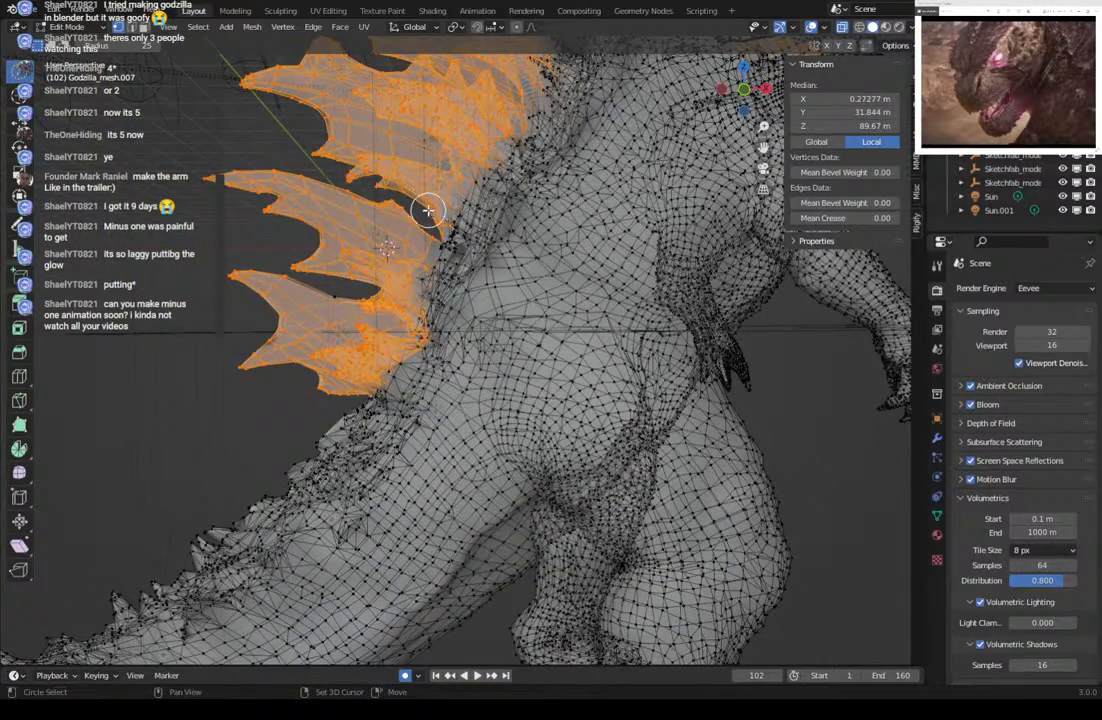
Add the missed vertices at the fin bases and the upper fins behind the neck to the selection.
{"action": "mouse_move", "coordinate": [425, 223]}
{"action": "left_mouse_down", "text": "shift"}
{"action": "mouse_move", "coordinate": [415, 270]}
{"action": "mouse_move", "coordinate": [404, 272]}
{"action": "left_mouse_up", "text": "shift"}
{"action": "left_click_drag", "start_coordinate": [307, 274], "coordinate": [291, 219], "text": "shift"}
{"action": "middle_click_drag", "start_coordinate": [334, 190], "coordinate": [290, 349], "text": "shift"}
{"action": "mouse_move", "coordinate": [268, 374]}
{"action": "left_mouse_down", "text": "shift"}
{"action": "mouse_move", "coordinate": [291, 306]}
{"action": "mouse_move", "coordinate": [248, 271]}
{"action": "mouse_move", "coordinate": [206, 290]}
{"action": "left_mouse_up", "text": "shift"}
{"action": "middle_click_drag", "start_coordinate": [339, 379], "coordinate": [308, 343], "text": "shift"}
{"action": "mouse_move", "coordinate": [368, 277]}
{"action": "left_mouse_down", "text": "shift"}
{"action": "mouse_move", "coordinate": [356, 301]}
{"action": "mouse_move", "coordinate": [318, 265]}
{"action": "mouse_move", "coordinate": [318, 222]}
{"action": "mouse_move", "coordinate": [344, 187]}
{"action": "mouse_move", "coordinate": [356, 272]}
{"action": "mouse_move", "coordinate": [316, 195]}
{"action": "mouse_move", "coordinate": [372, 248]}
{"action": "left_mouse_up", "text": "shift"}
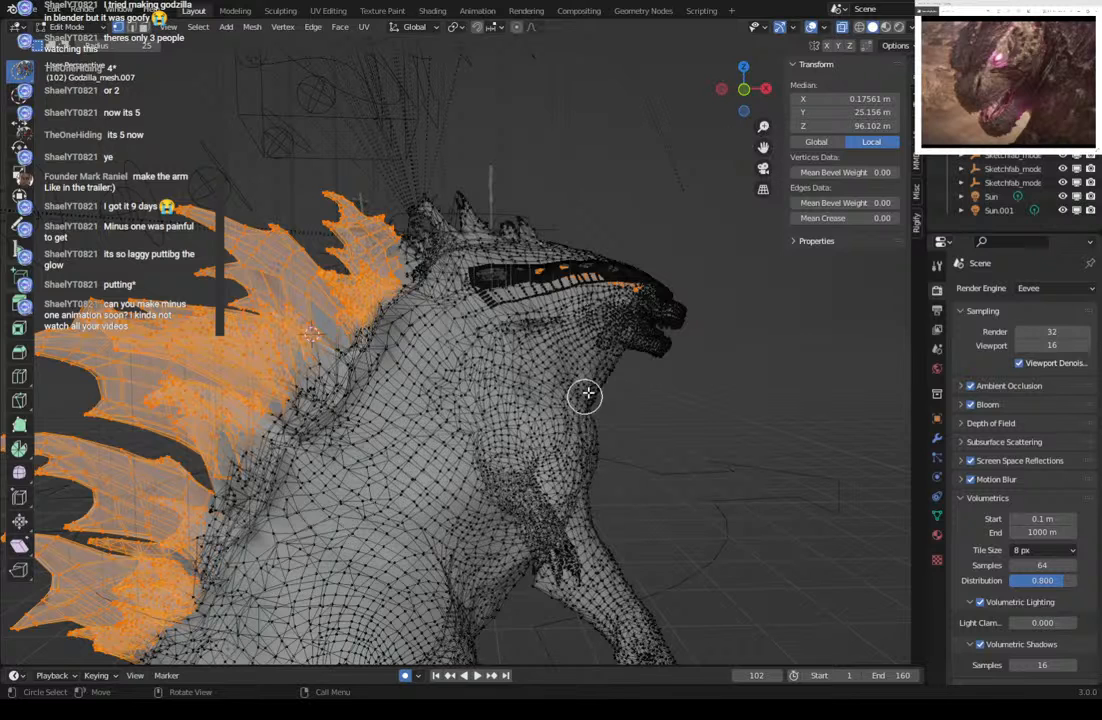
{"action": "middle_click_drag", "start_coordinate": [588, 396], "coordinate": [525, 352]}
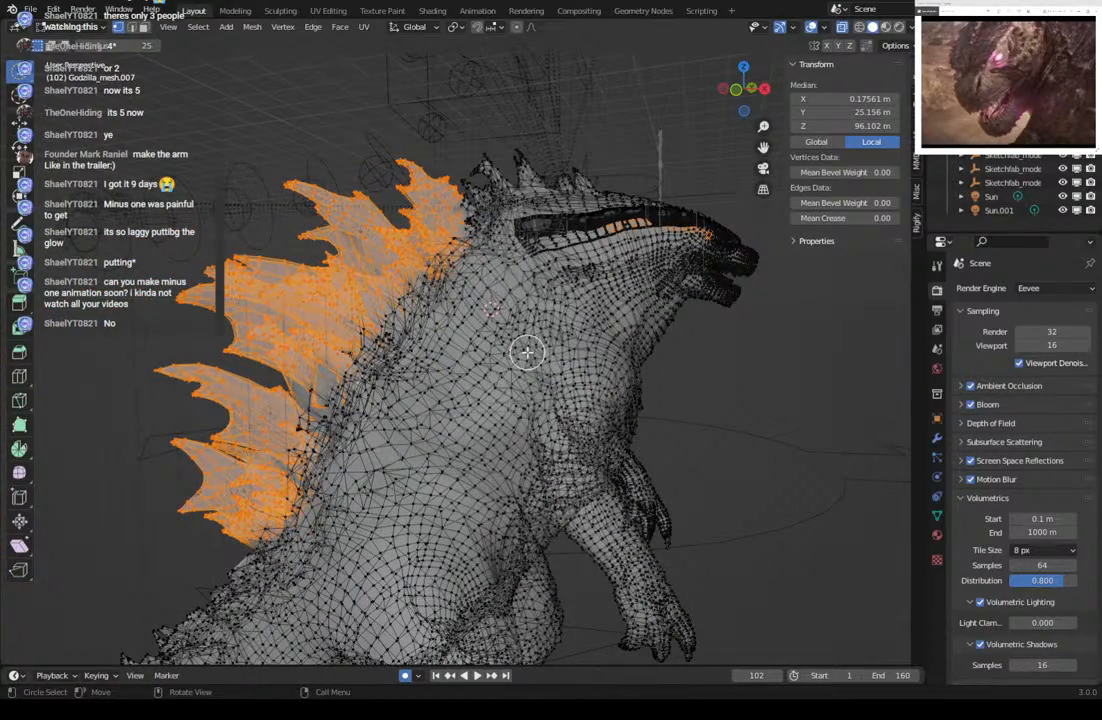
{"action": "middle_click_drag", "start_coordinate": [527, 352], "coordinate": [509, 357]}
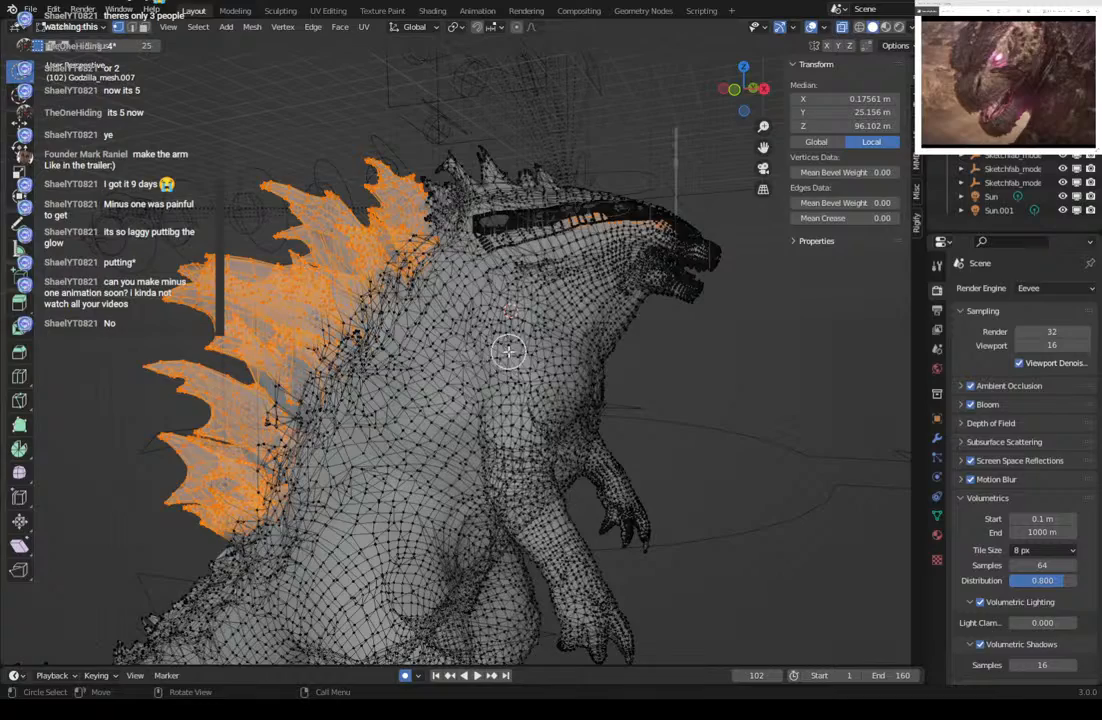
{"action": "middle_click_drag", "start_coordinate": [461, 357], "coordinate": [494, 352]}
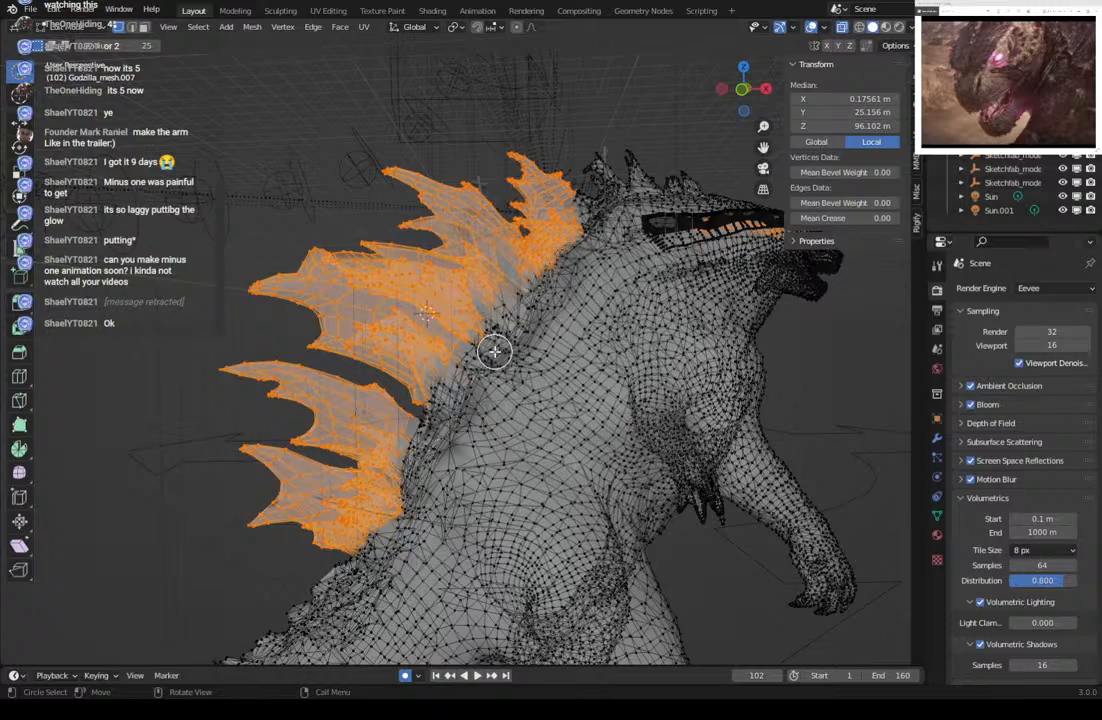
Add the small spikes on the back of Godzilla's neck and head to the fin selection.
{"action": "middle_click_drag", "start_coordinate": [581, 209], "coordinate": [549, 259], "text": "shift"}
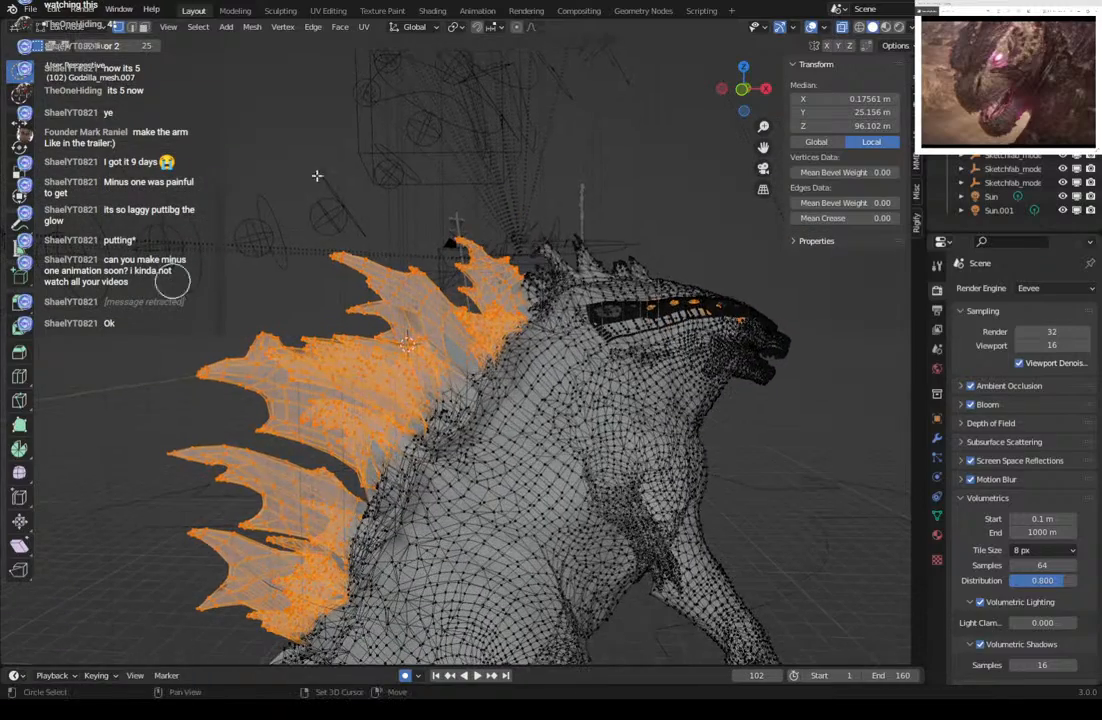
{"action": "middle_click_drag", "start_coordinate": [391, 407], "coordinate": [411, 295], "text": "shift"}
{"action": "middle_click_drag", "start_coordinate": [516, 390], "coordinate": [452, 405], "text": "shift"}
{"action": "middle_click_drag", "start_coordinate": [455, 208], "coordinate": [445, 364], "text": "shift"}
{"action": "scroll", "coordinate": [445, 369], "scroll_direction": "up", "scroll_amount": 3}
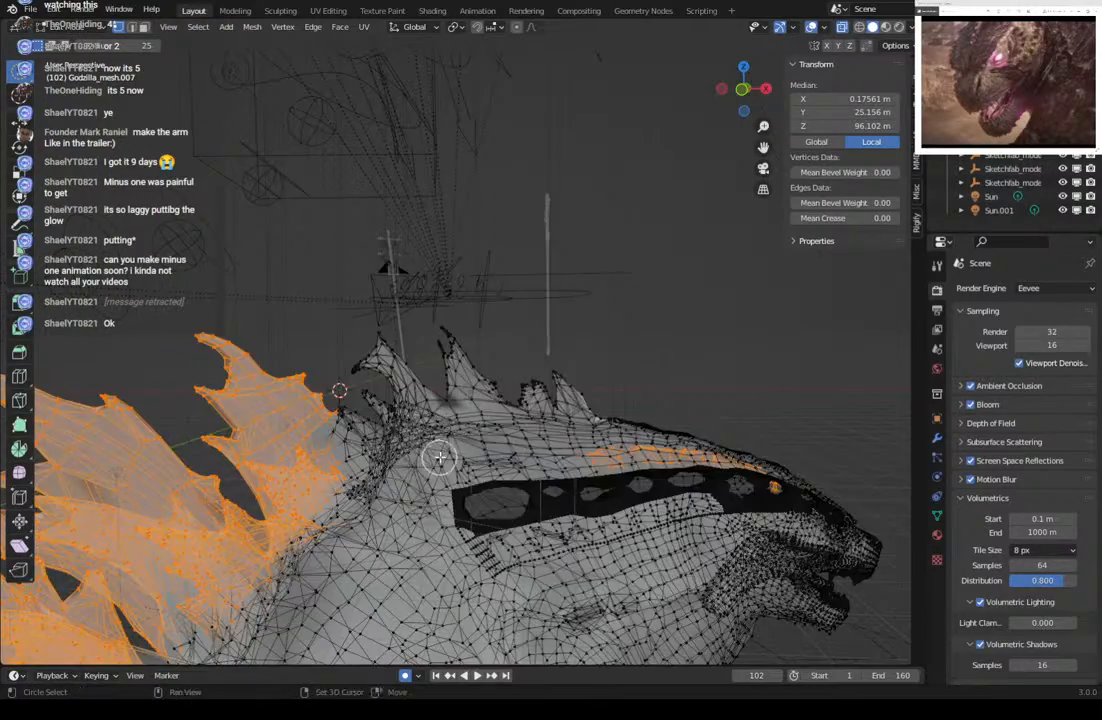
{"action": "middle_click_drag", "start_coordinate": [439, 458], "coordinate": [467, 408], "text": "shift"}
{"action": "mouse_move", "coordinate": [463, 256]}
{"action": "left_mouse_down"}
{"action": "mouse_move", "coordinate": [446, 235]}
{"action": "mouse_move", "coordinate": [457, 257]}
{"action": "mouse_move", "coordinate": [403, 320]}
{"action": "mouse_move", "coordinate": [417, 323]}
{"action": "mouse_move", "coordinate": [395, 262]}
{"action": "mouse_move", "coordinate": [410, 252]}
{"action": "mouse_move", "coordinate": [465, 263]}
{"action": "mouse_move", "coordinate": [514, 216]}
{"action": "mouse_move", "coordinate": [558, 252]}
{"action": "mouse_move", "coordinate": [503, 272]}
{"action": "mouse_move", "coordinate": [460, 232]}
{"action": "mouse_move", "coordinate": [652, 272]}
{"action": "mouse_move", "coordinate": [514, 230]}
{"action": "mouse_move", "coordinate": [600, 270]}
{"action": "left_mouse_up"}
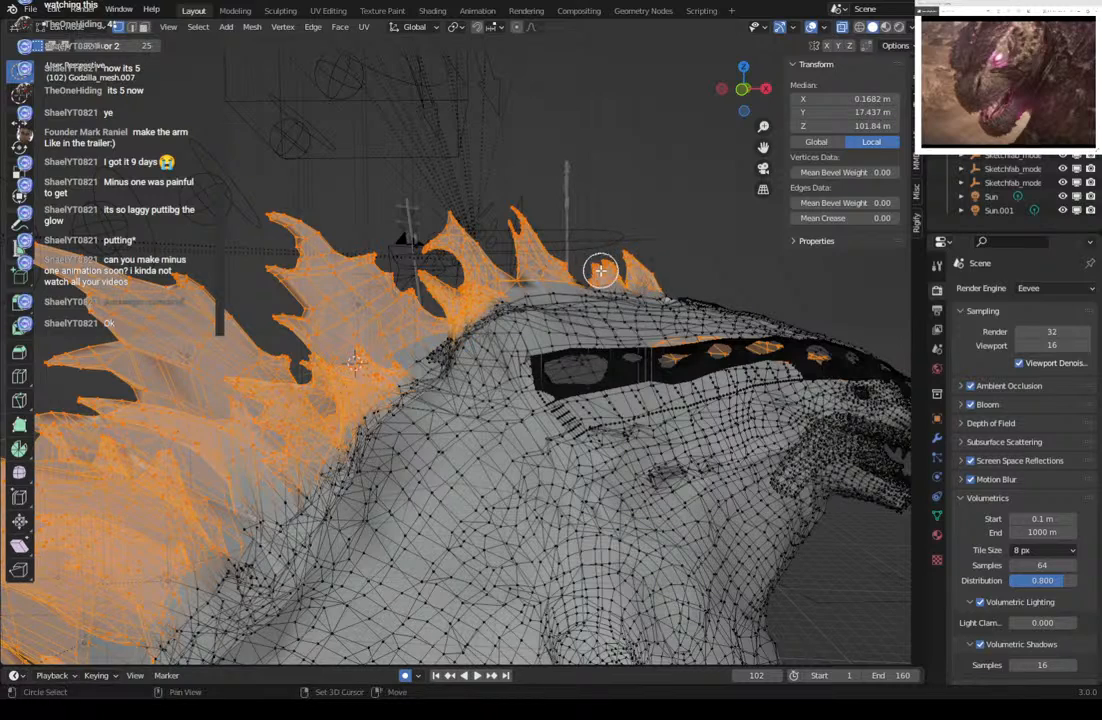
{"action": "middle_click_drag", "start_coordinate": [638, 263], "coordinate": [578, 252], "text": "shift"}
{"action": "mouse_move", "coordinate": [497, 241]}
{"action": "left_mouse_down"}
{"action": "mouse_move", "coordinate": [453, 240]}
{"action": "mouse_move", "coordinate": [376, 207]}
{"action": "mouse_move", "coordinate": [440, 242]}
{"action": "mouse_move", "coordinate": [321, 159]}
{"action": "mouse_move", "coordinate": [247, 184]}
{"action": "mouse_move", "coordinate": [308, 250]}
{"action": "left_mouse_up"}
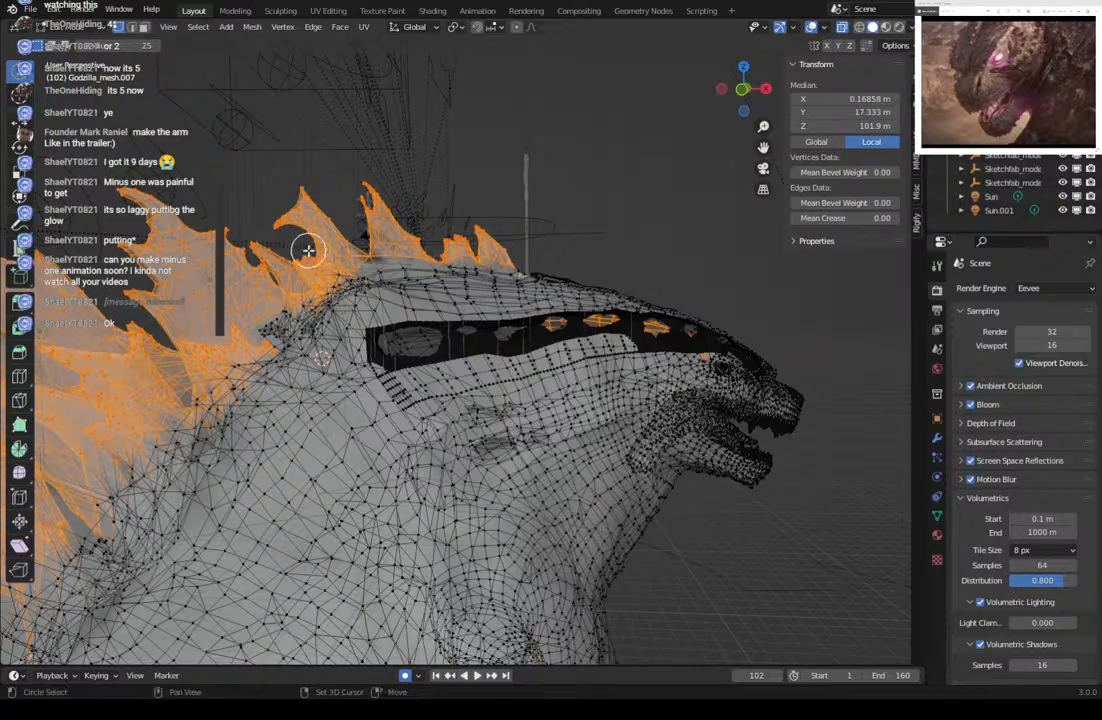
{"action": "middle_click_drag", "start_coordinate": [308, 250], "coordinate": [272, 168], "text": "shift"}
{"action": "middle_click_drag", "start_coordinate": [208, 248], "coordinate": [187, 154], "text": "shift"}
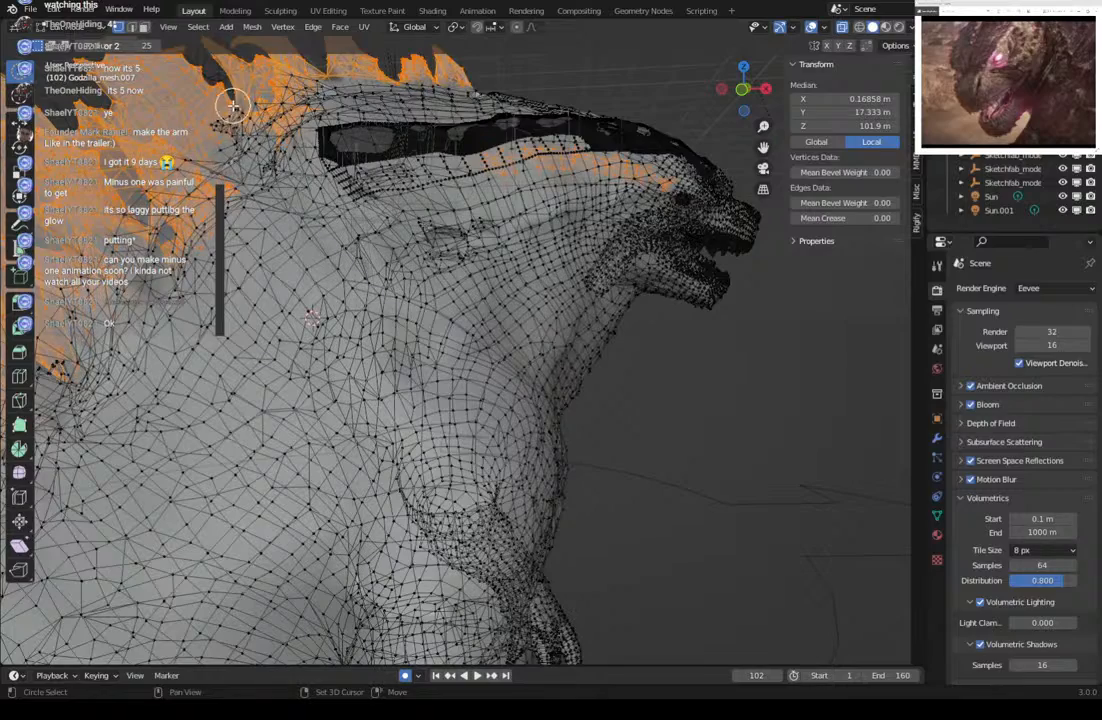
Add the missed vertices behind Godzilla's neck to the dorsal fin selection and check the fin bases for gaps.
{"action": "mouse_move", "coordinate": [232, 104]}
{"action": "left_mouse_down"}
{"action": "mouse_move", "coordinate": [188, 98]}
{"action": "mouse_move", "coordinate": [205, 132]}
{"action": "mouse_move", "coordinate": [187, 137]}
{"action": "left_mouse_up"}
{"action": "middle_click_drag", "start_coordinate": [187, 137], "coordinate": [290, 103], "text": "shift"}
{"action": "middle_click_drag", "start_coordinate": [305, 298], "coordinate": [333, 284], "text": "shift"}
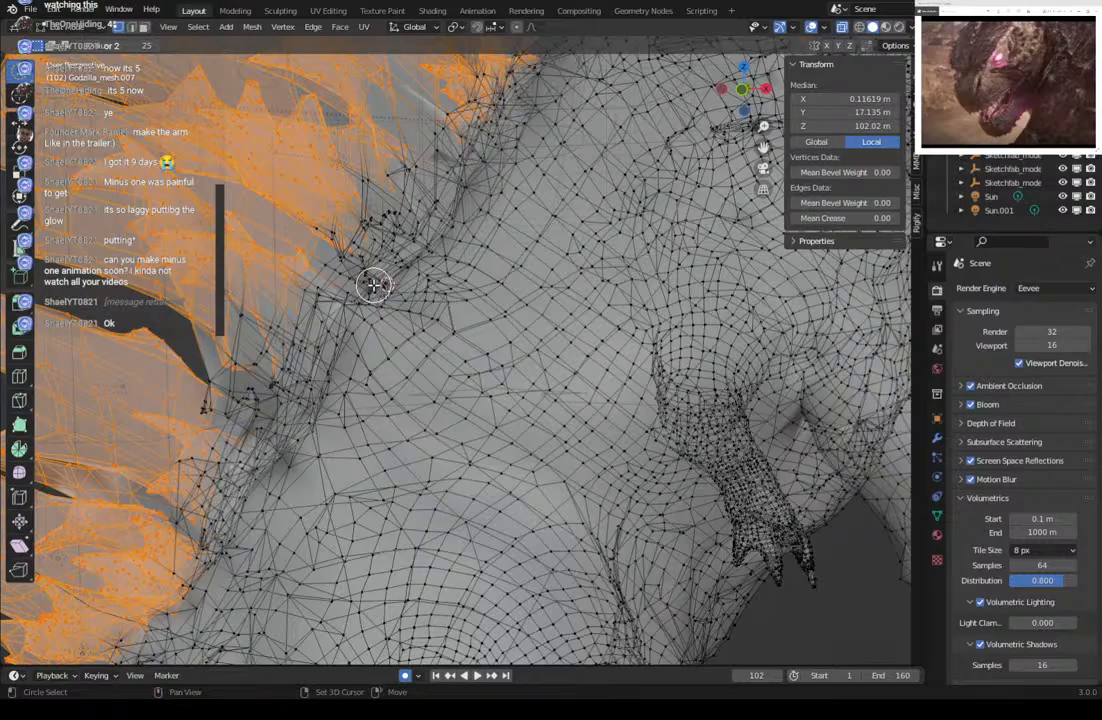
{"action": "scroll", "coordinate": [373, 285], "scroll_direction": "down", "scroll_amount": 8}
{"action": "middle_click_drag", "start_coordinate": [339, 330], "coordinate": [283, 335]}
{"action": "scroll", "coordinate": [534, 384], "scroll_direction": "up", "scroll_amount": 6}
{"action": "scroll", "coordinate": [262, 344], "scroll_direction": "down", "scroll_amount": 5}
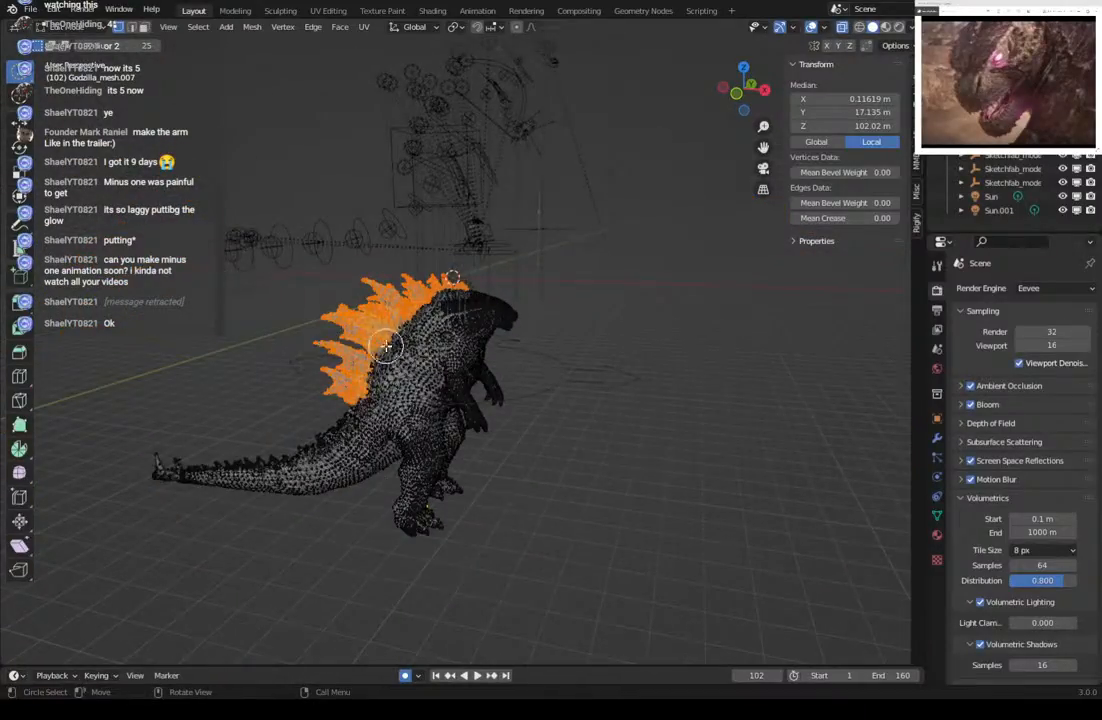
Circle-select the remaining unselected vertices at the bases of the middle dorsal fins.
{"action": "middle_click_drag", "start_coordinate": [386, 346], "coordinate": [453, 64]}
{"action": "scroll", "coordinate": [462, 317], "scroll_direction": "up", "scroll_amount": 8}
{"action": "middle_click_drag", "start_coordinate": [230, 385], "coordinate": [430, 180], "text": "shift"}
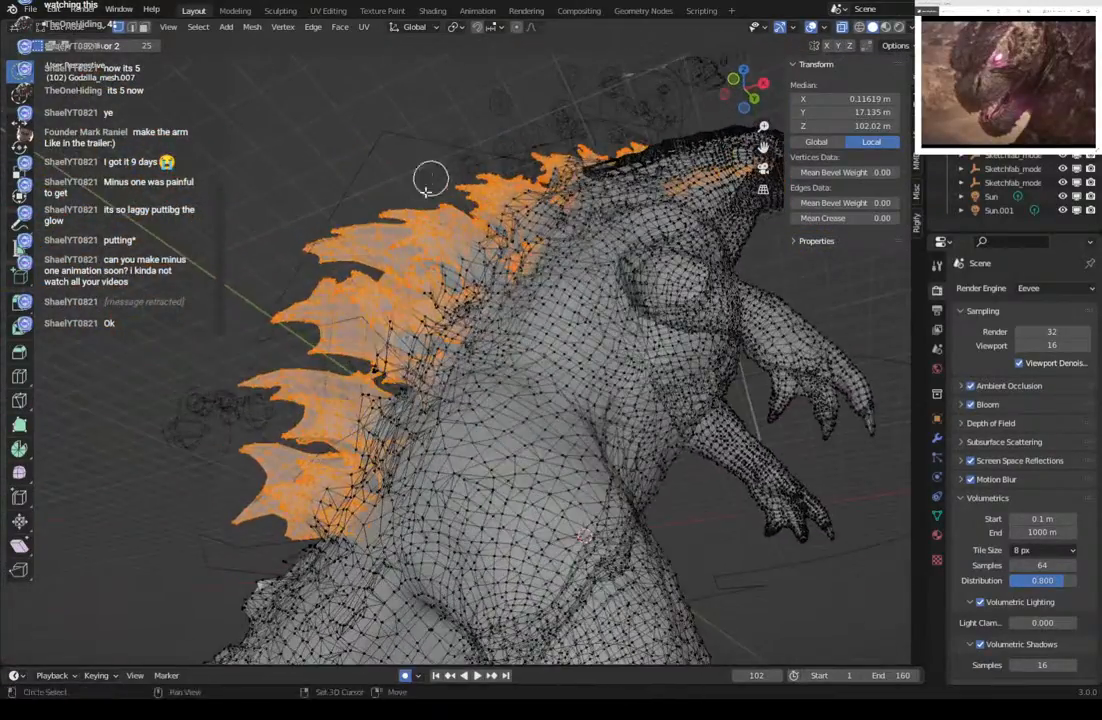
{"action": "mouse_move", "coordinate": [391, 324]}
{"action": "left_mouse_down"}
{"action": "mouse_move", "coordinate": [386, 340]}
{"action": "mouse_move", "coordinate": [408, 323]}
{"action": "mouse_move", "coordinate": [448, 247]}
{"action": "left_mouse_up"}
{"action": "mouse_move", "coordinate": [448, 247]}
{"action": "middle_mouse_down"}
{"action": "mouse_move", "coordinate": [462, 215]}
{"action": "mouse_move", "coordinate": [560, 200]}
{"action": "mouse_move", "coordinate": [475, 205]}
{"action": "middle_mouse_up"}
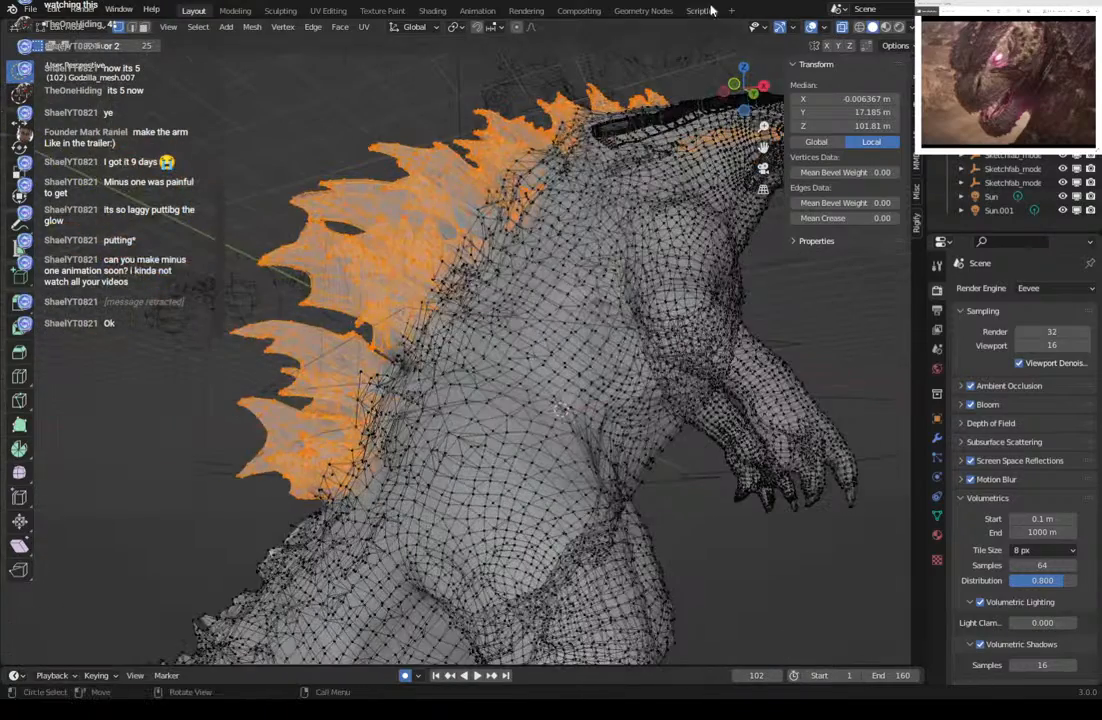
{"action": "left_click", "coordinate": [842, 28]}
{"action": "left_click", "coordinate": [842, 30]}
Add the missed fin-base vertices on the opposite side of Godzilla's back to the selection.
{"action": "middle_click_drag", "start_coordinate": [545, 150], "coordinate": [512, 143]}
{"action": "mouse_move", "coordinate": [512, 143]}
{"action": "left_mouse_down", "text": "shift"}
{"action": "mouse_move", "coordinate": [518, 152]}
{"action": "mouse_move", "coordinate": [400, 205]}
{"action": "mouse_move", "coordinate": [435, 292]}
{"action": "mouse_move", "coordinate": [358, 295]}
{"action": "mouse_move", "coordinate": [320, 365]}
{"action": "mouse_move", "coordinate": [386, 389]}
{"action": "mouse_move", "coordinate": [345, 345]}
{"action": "mouse_move", "coordinate": [298, 425]}
{"action": "mouse_move", "coordinate": [318, 452]}
{"action": "left_mouse_up", "text": "shift"}
{"action": "middle_click_drag", "start_coordinate": [318, 452], "coordinate": [597, 402]}
{"action": "middle_click_drag", "start_coordinate": [650, 413], "coordinate": [719, 373]}
{"action": "mouse_move", "coordinate": [719, 373]}
{"action": "left_mouse_down"}
{"action": "mouse_move", "coordinate": [592, 276]}
{"action": "mouse_move", "coordinate": [580, 222]}
{"action": "mouse_move", "coordinate": [607, 204]}
{"action": "mouse_move", "coordinate": [560, 134]}
{"action": "left_mouse_up"}
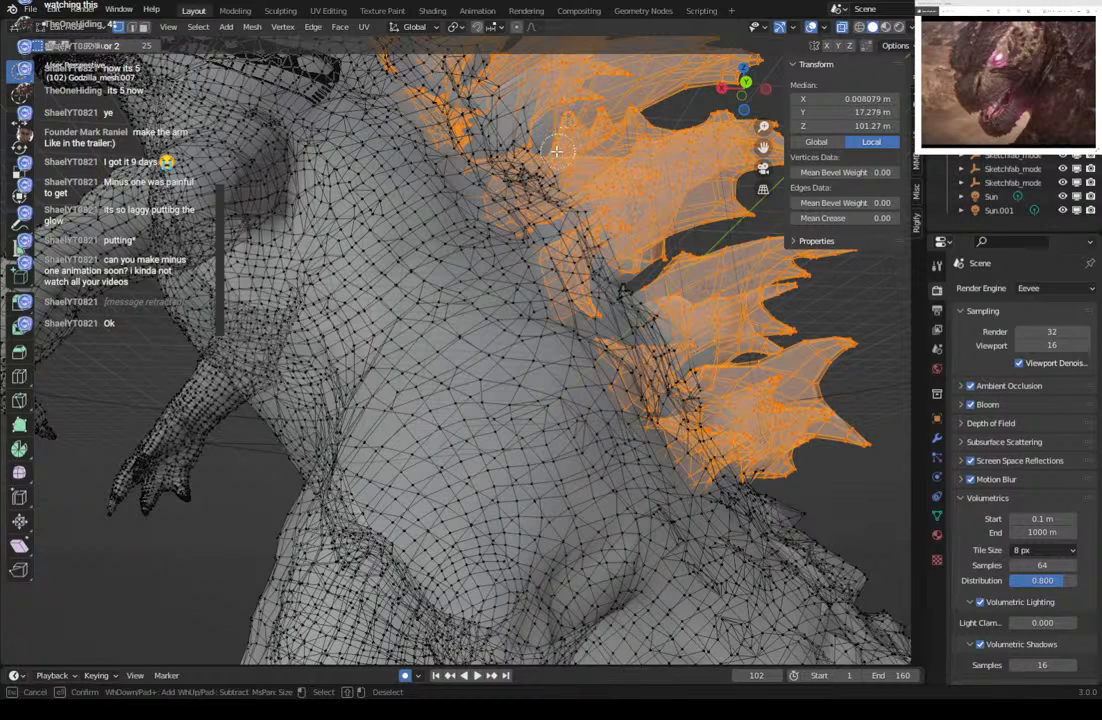
{"action": "mouse_move", "coordinate": [562, 165]}
{"action": "middle_mouse_down"}
{"action": "mouse_move", "coordinate": [610, 234]}
{"action": "mouse_move", "coordinate": [601, 233]}
{"action": "mouse_move", "coordinate": [610, 214]}
{"action": "mouse_move", "coordinate": [593, 211]}
{"action": "mouse_move", "coordinate": [600, 226]}
{"action": "mouse_move", "coordinate": [573, 172]}
{"action": "middle_mouse_up"}
{"action": "mouse_move", "coordinate": [573, 172]}
{"action": "left_mouse_down"}
{"action": "mouse_move", "coordinate": [408, 55]}
{"action": "mouse_move", "coordinate": [521, 123]}
{"action": "mouse_move", "coordinate": [543, 155]}
{"action": "mouse_move", "coordinate": [447, 135]}
{"action": "mouse_move", "coordinate": [476, 183]}
{"action": "mouse_move", "coordinate": [712, 247]}
{"action": "left_mouse_up"}
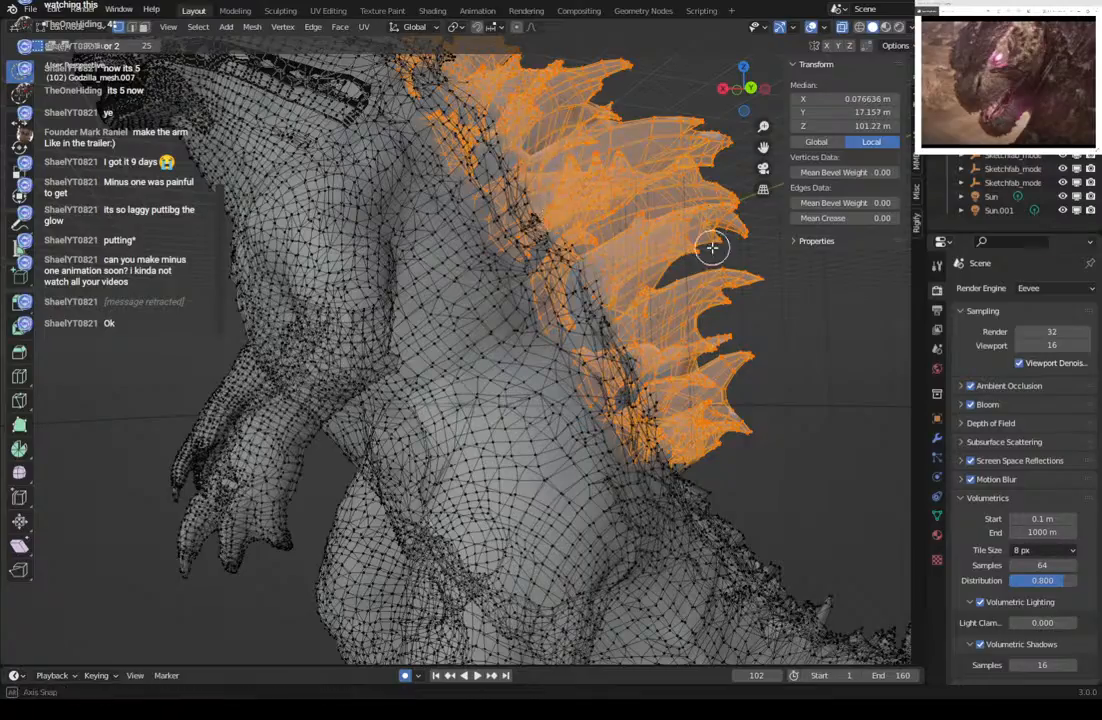
Subdivide the selected dorsal fins and spikes with 2 cuts.
{"action": "middle_click_drag", "start_coordinate": [712, 247], "coordinate": [505, 293]}
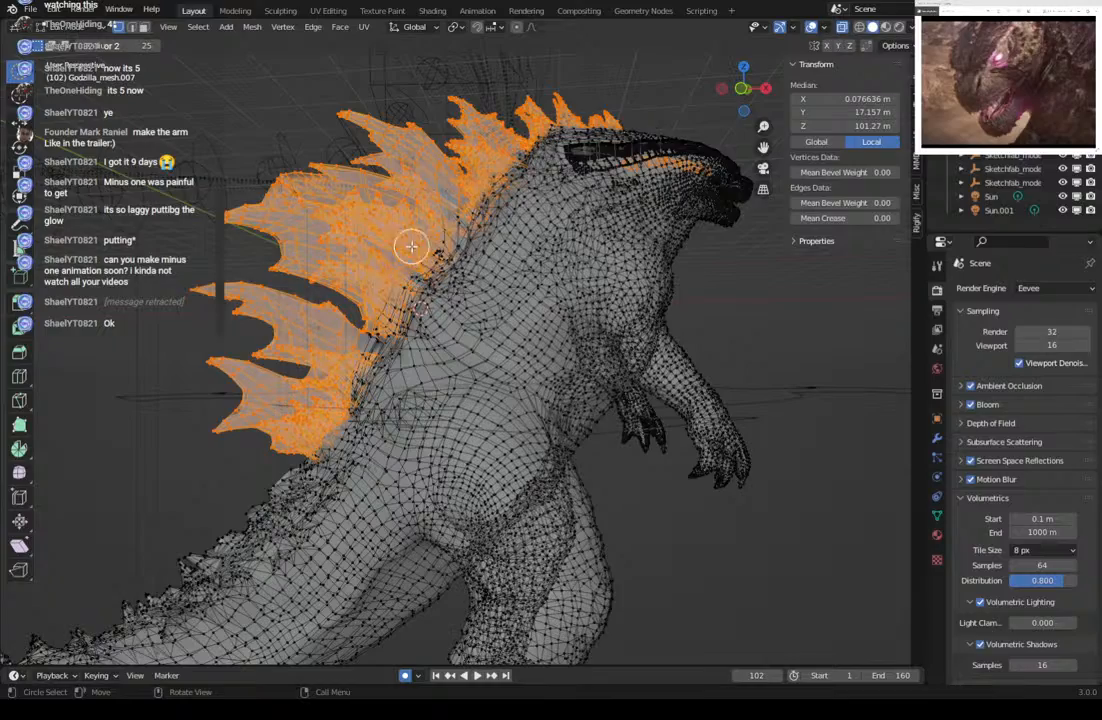
{"action": "middle_click_drag", "start_coordinate": [435, 187], "coordinate": [642, 166]}
{"action": "scroll", "coordinate": [215, 97], "scroll_direction": "down", "scroll_amount": 5}
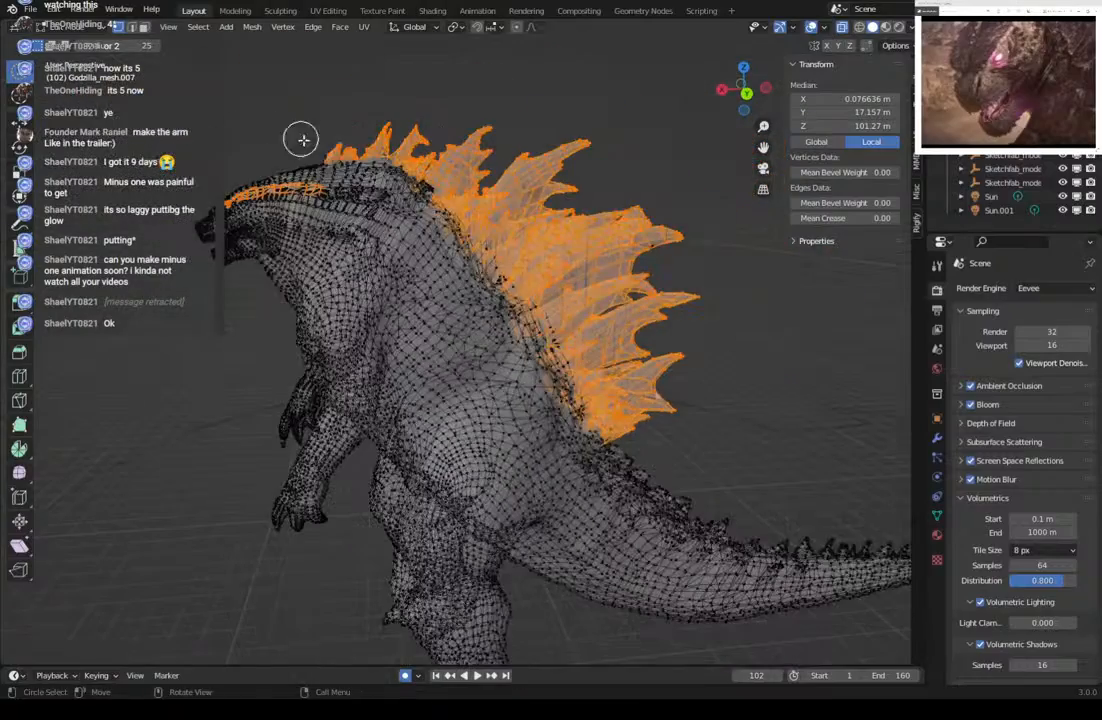
{"action": "middle_click_drag", "start_coordinate": [345, 165], "coordinate": [394, 172]}
{"action": "middle_click_drag", "start_coordinate": [508, 239], "coordinate": [524, 236]}
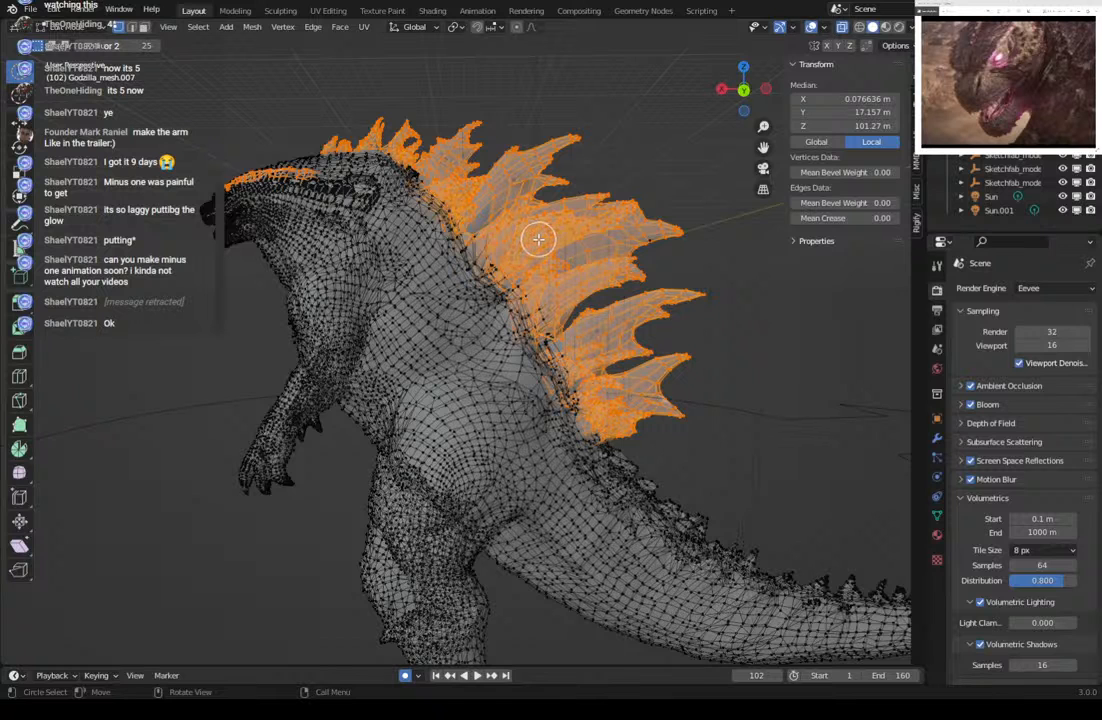
{"action": "right_click", "coordinate": [538, 242]}
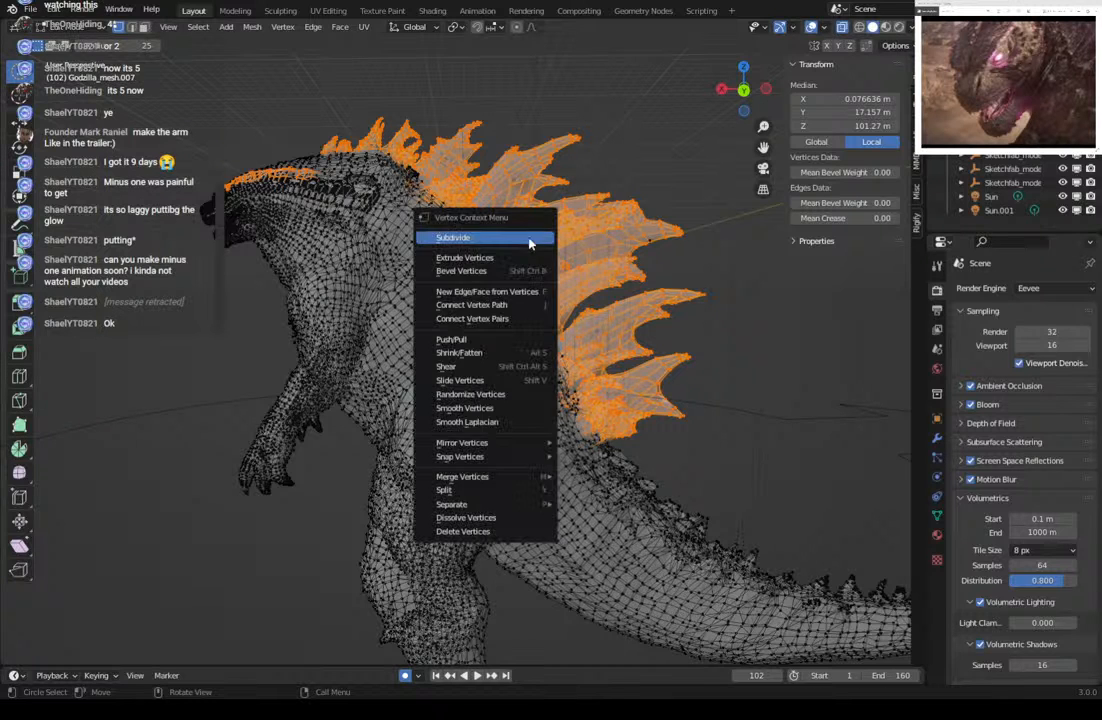
{"action": "left_click", "coordinate": [453, 237]}
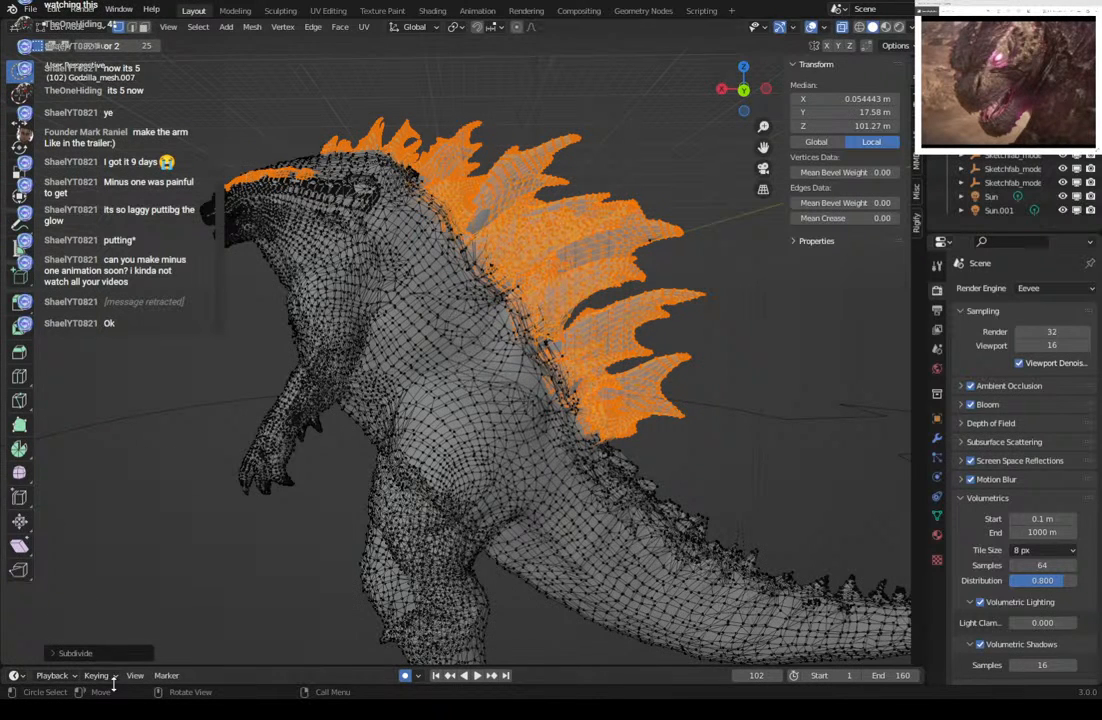
{"action": "left_click", "coordinate": [63, 653]}
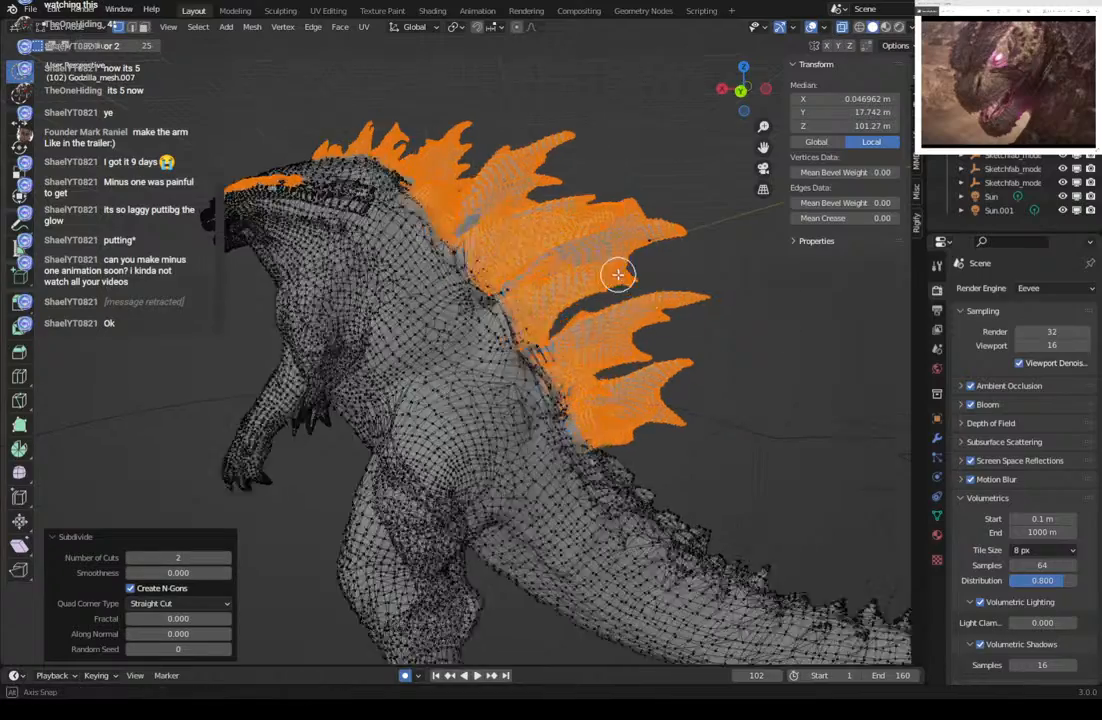
Separate the selected fins and spikes from Godzilla's body into their own object.
{"action": "middle_click_drag", "start_coordinate": [618, 274], "coordinate": [452, 157]}
{"action": "right_click", "coordinate": [453, 190]}
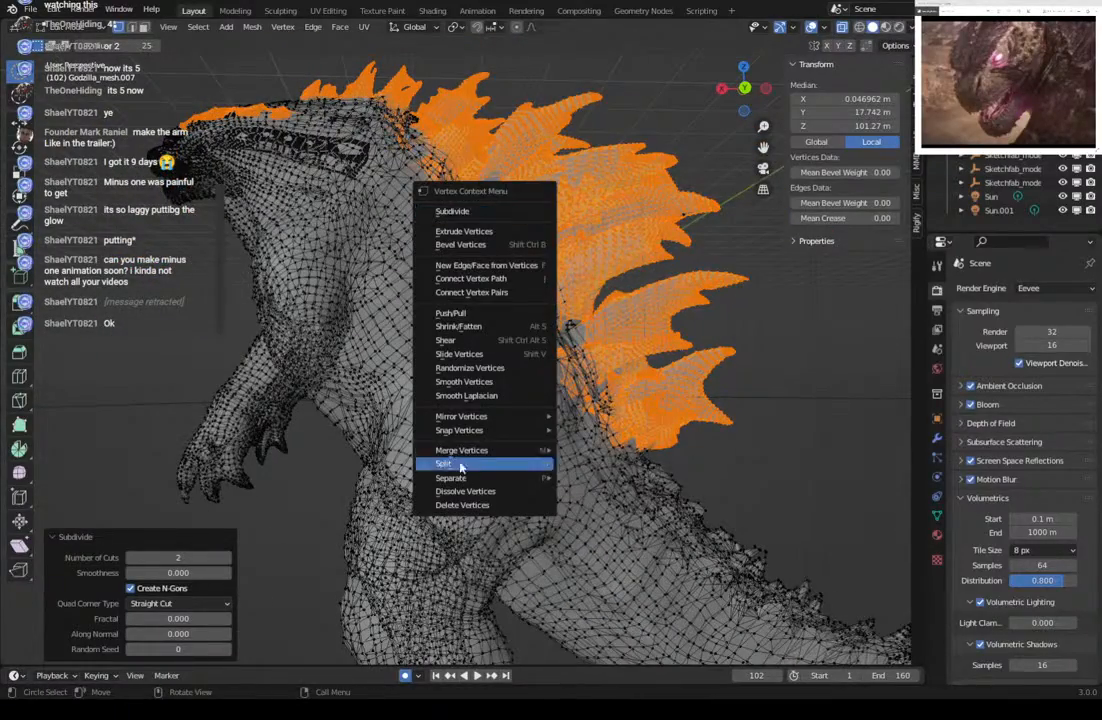
{"action": "mouse_move", "coordinate": [480, 478]}
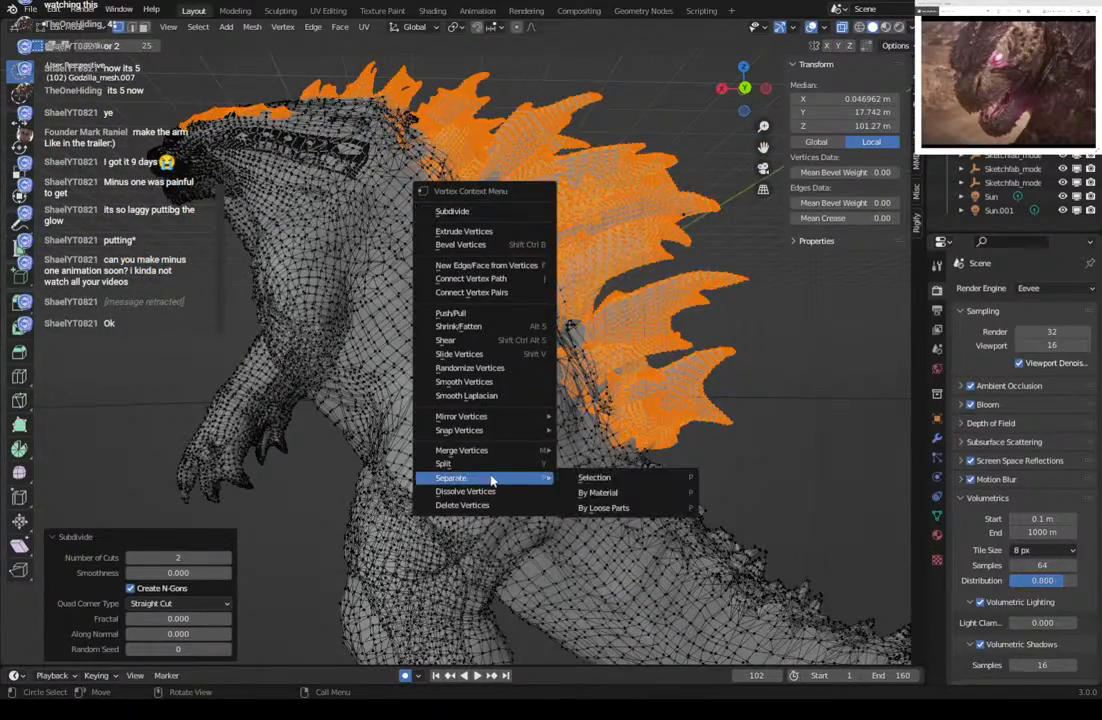
{"action": "left_click", "coordinate": [627, 483]}
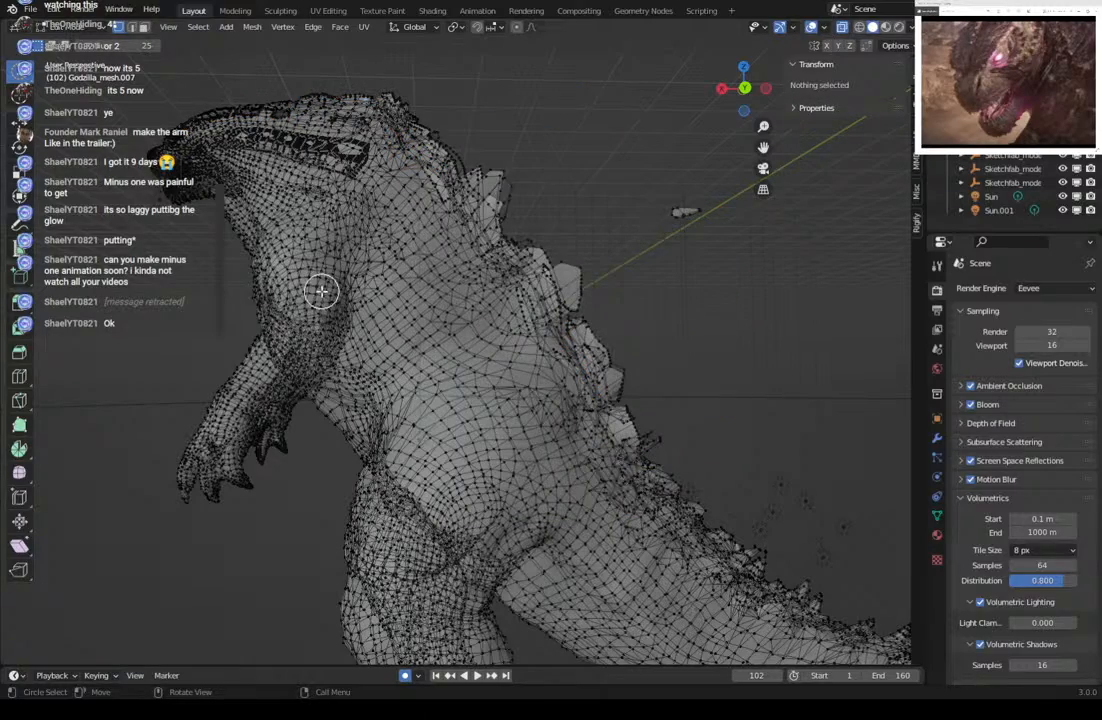
Check Godzilla's body without the fins from both sides and return to Object Mode.
{"action": "middle_click_drag", "start_coordinate": [320, 290], "coordinate": [44, 322]}
{"action": "middle_click_drag", "start_coordinate": [443, 254], "coordinate": [126, 102]}
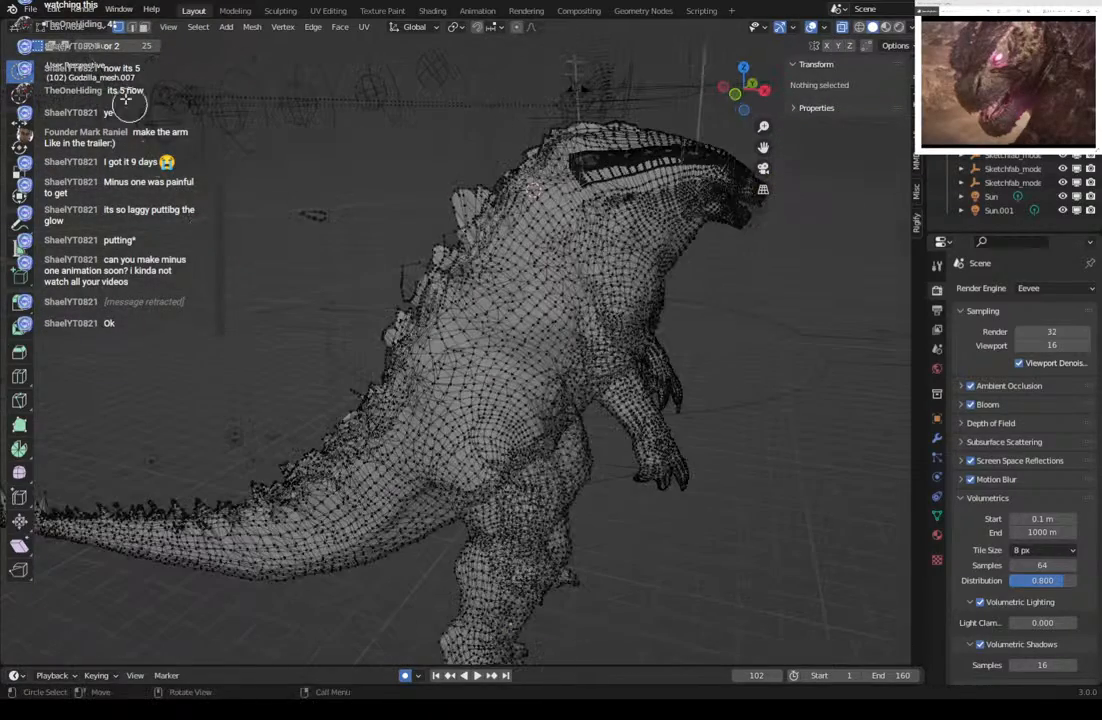
{"action": "left_click", "coordinate": [80, 31]}
{"action": "left_click", "coordinate": [72, 48]}
{"action": "scroll", "coordinate": [578, 224], "scroll_direction": "down", "scroll_amount": 2}
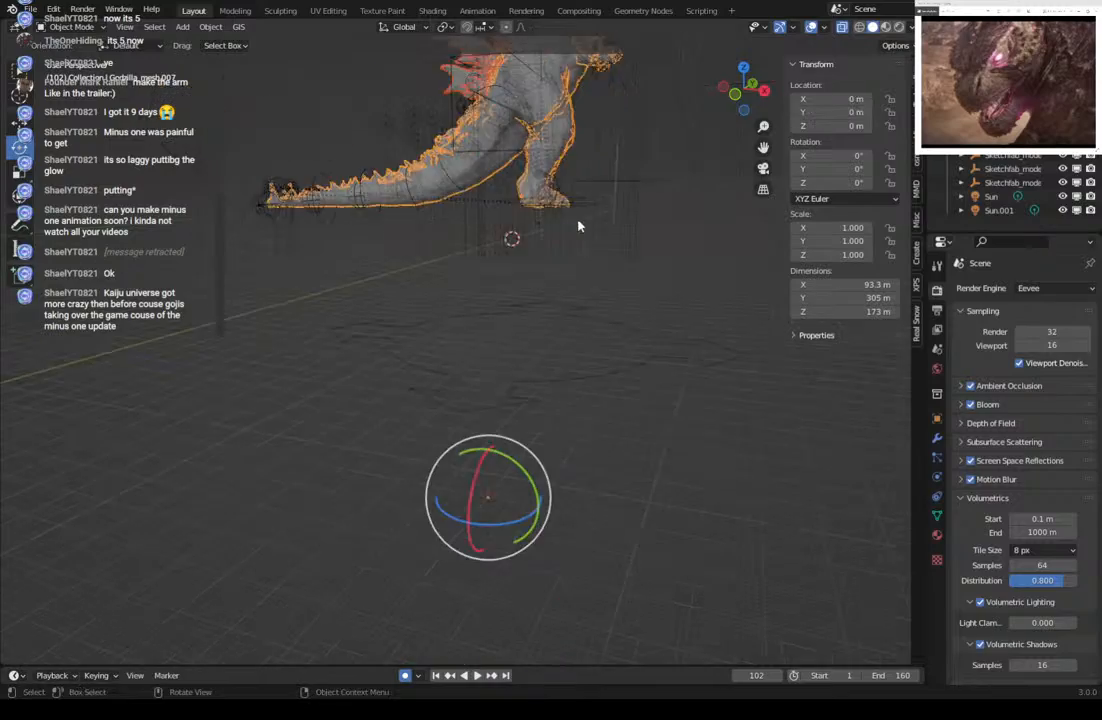
Turn off X-ray and preview Godzilla's body and separated fins in rendered shading.
{"action": "middle_click_drag", "start_coordinate": [602, 177], "coordinate": [542, 213]}
{"action": "scroll", "coordinate": [573, 209], "scroll_direction": "down", "scroll_amount": 4}
{"action": "middle_click_drag", "start_coordinate": [602, 338], "coordinate": [556, 320]}
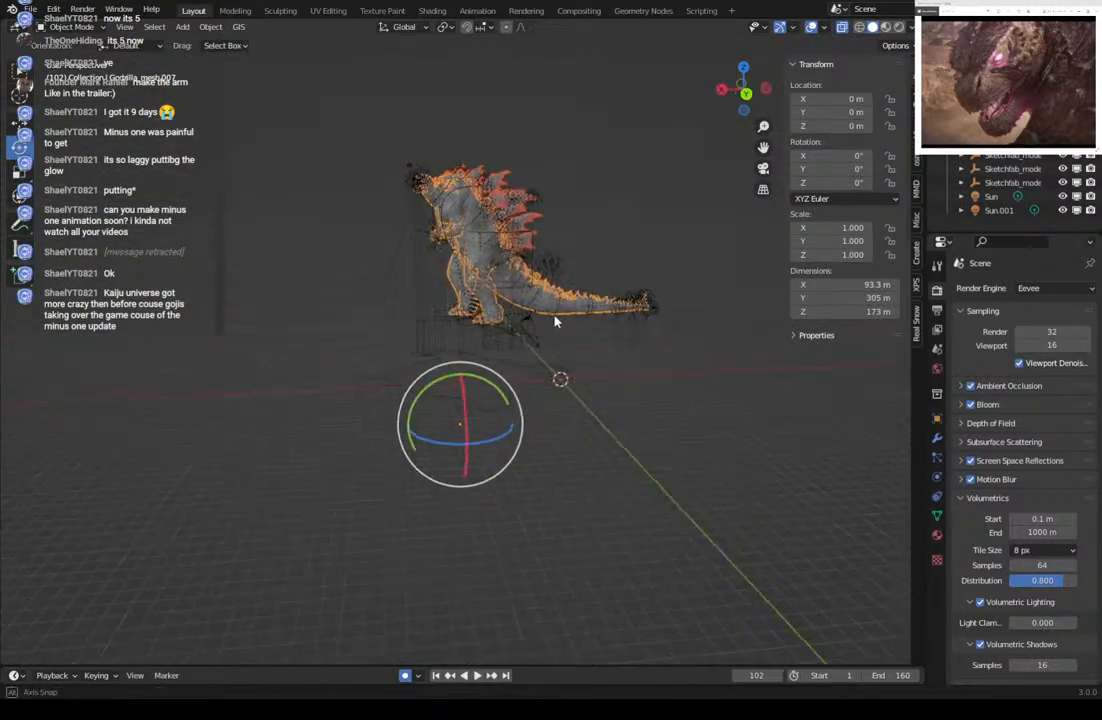
{"action": "scroll", "coordinate": [575, 245], "scroll_direction": "up", "scroll_amount": 5}
{"action": "middle_click_drag", "start_coordinate": [575, 245], "coordinate": [450, 444], "text": "shift"}
{"action": "scroll", "coordinate": [496, 452], "scroll_direction": "up", "scroll_amount": 5}
{"action": "scroll", "coordinate": [470, 440], "scroll_direction": "down", "scroll_amount": 4}
{"action": "scroll", "coordinate": [467, 440], "scroll_direction": "up", "scroll_amount": 2}
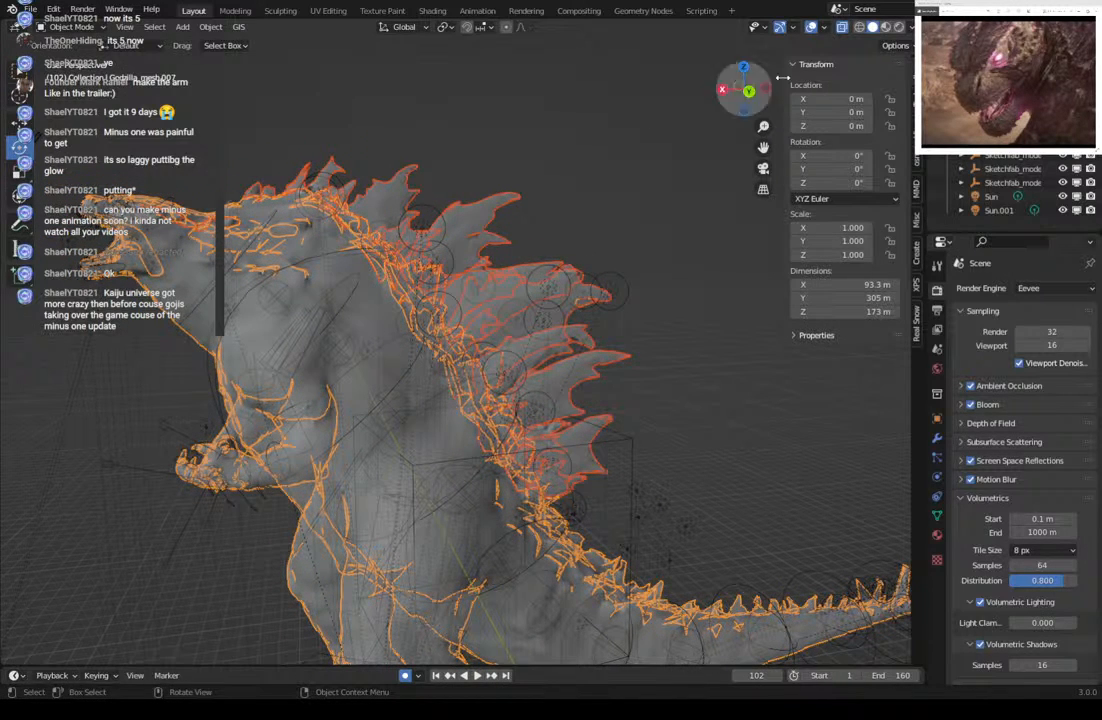
{"action": "left_click", "coordinate": [842, 28]}
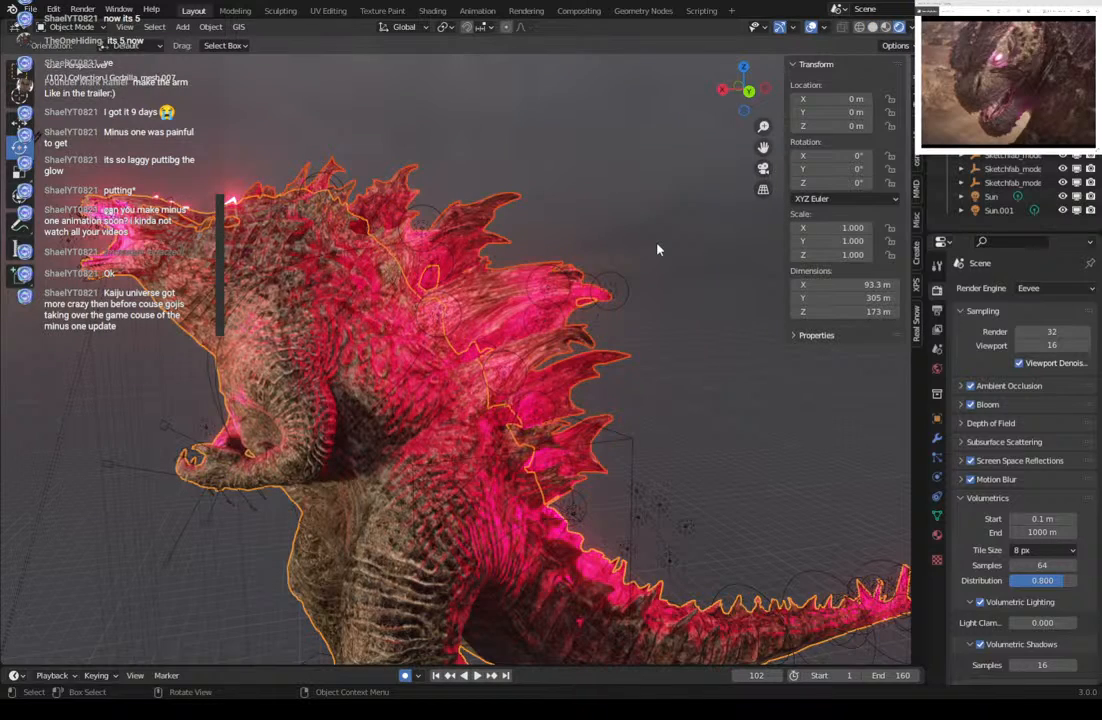
{"action": "middle_click_drag", "start_coordinate": [190, 238], "coordinate": [260, 238]}
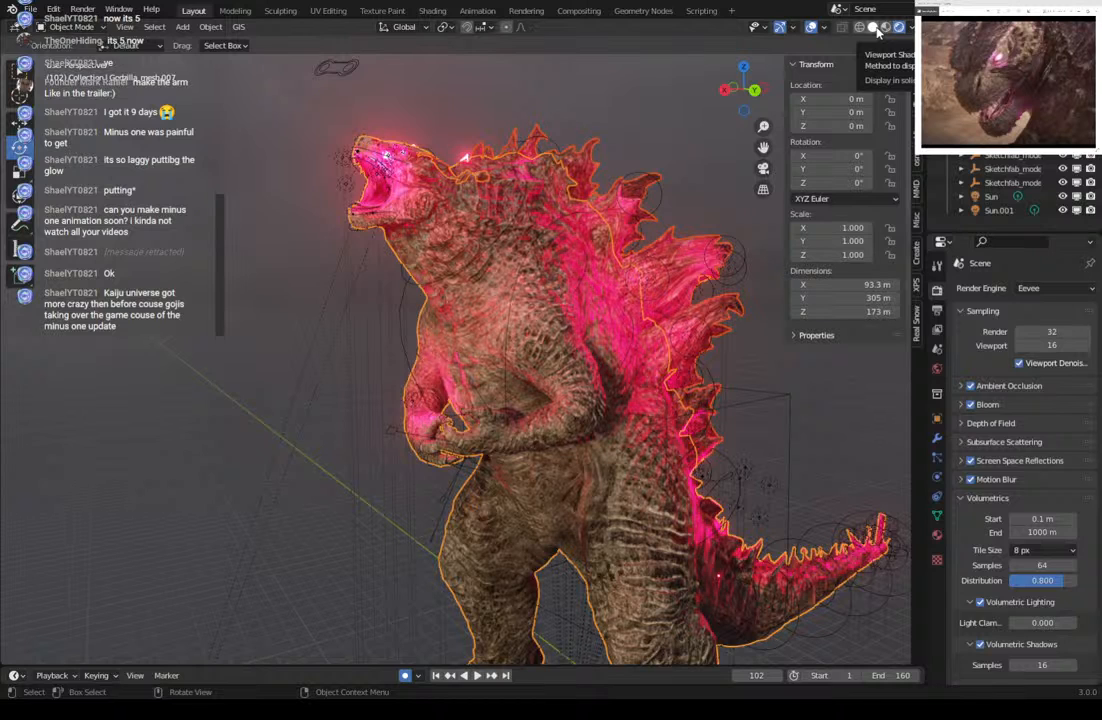
Hide the viewport overlays and inspect the pink glow on Godzilla's fins, head and tail.
{"action": "left_click", "coordinate": [812, 29]}
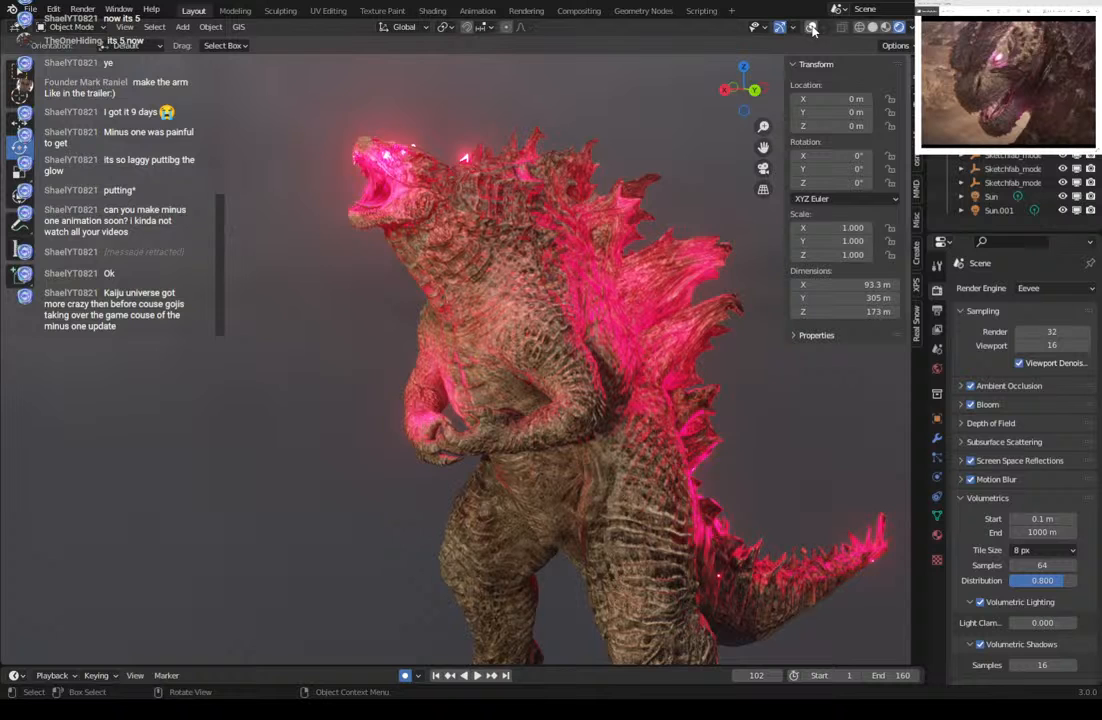
{"action": "middle_click_drag", "start_coordinate": [640, 190], "coordinate": [400, 341]}
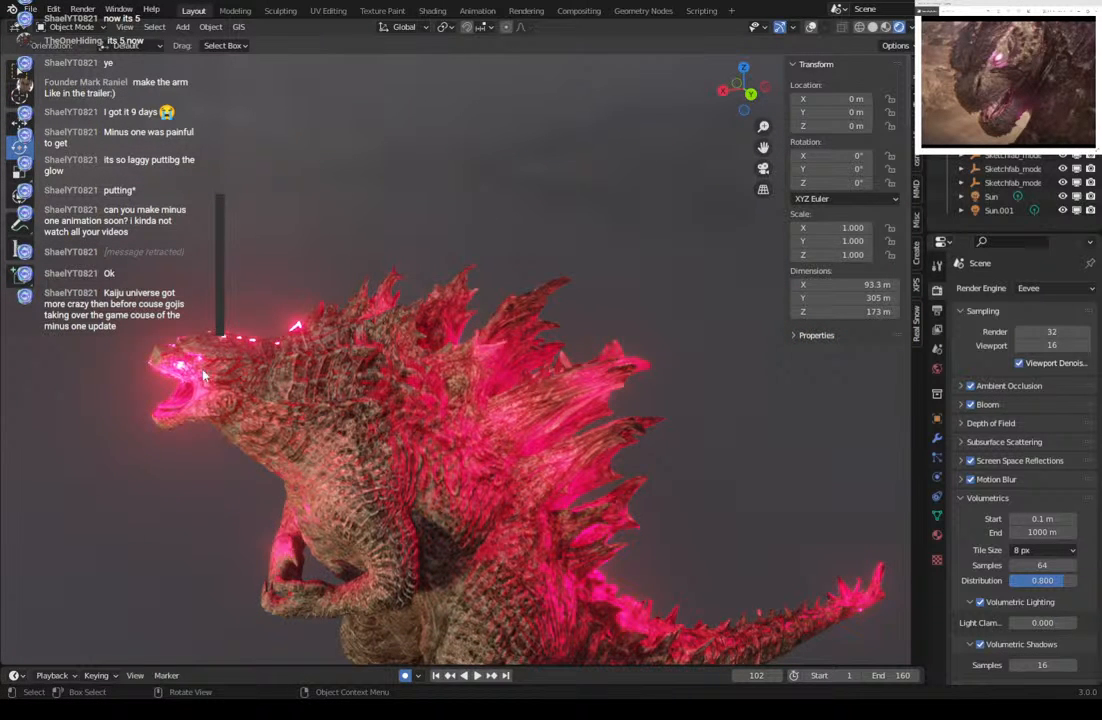
{"action": "middle_click_drag", "start_coordinate": [3, 297], "coordinate": [82, 282]}
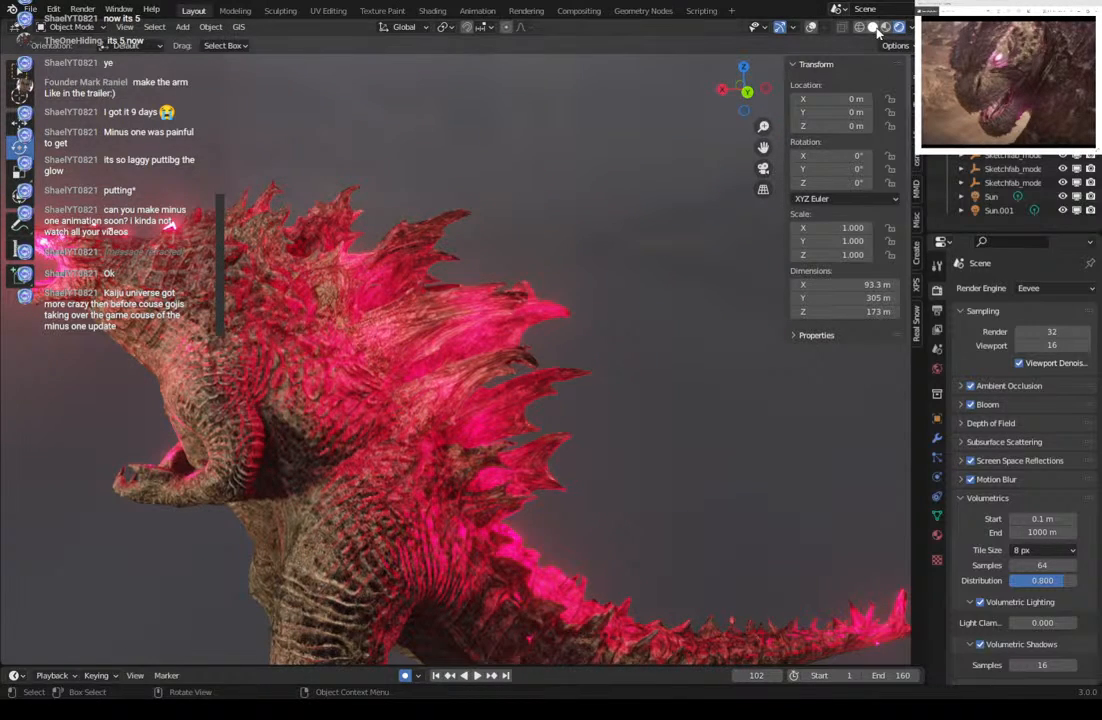
{"action": "middle_click_drag", "start_coordinate": [270, 279], "coordinate": [325, 285]}
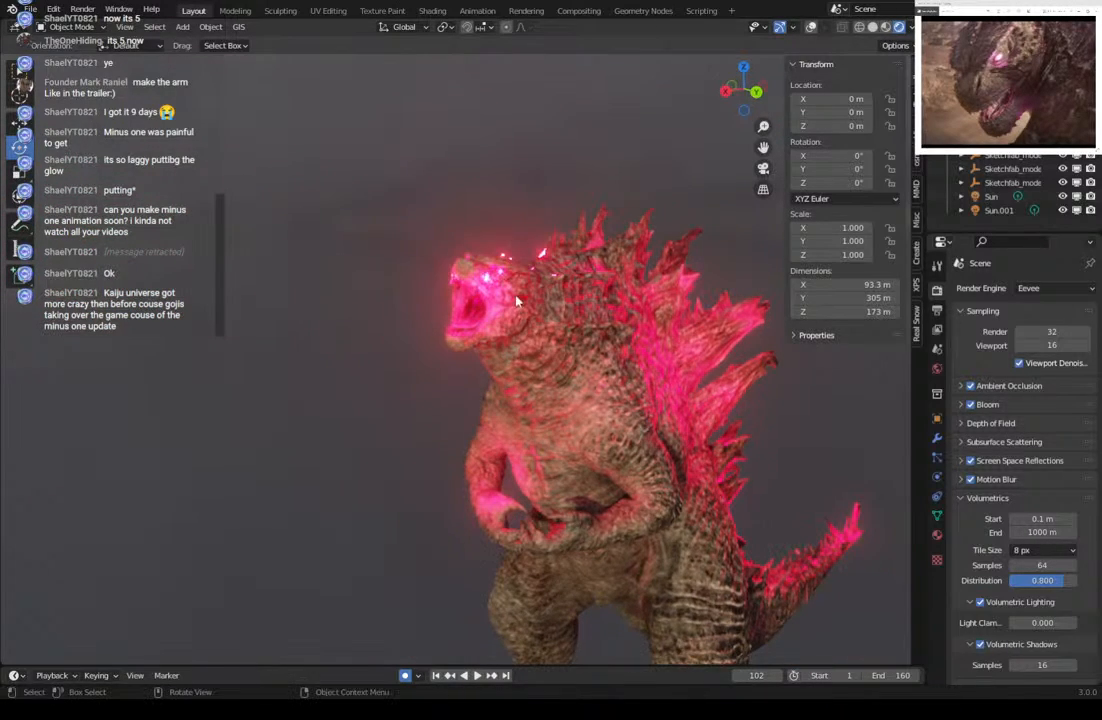
Return the viewport to solid shading and show the overlays again.
{"action": "left_click", "coordinate": [874, 27]}
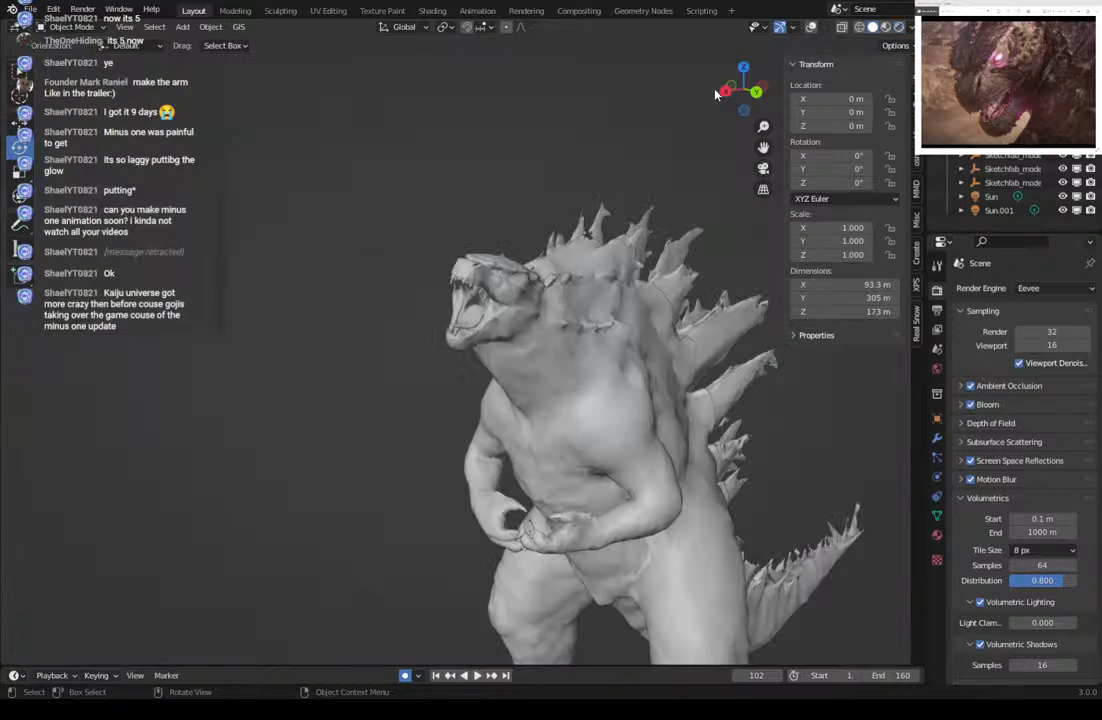
{"action": "left_click", "coordinate": [813, 28]}
{"action": "middle_click_drag", "start_coordinate": [573, 278], "coordinate": [528, 275]}
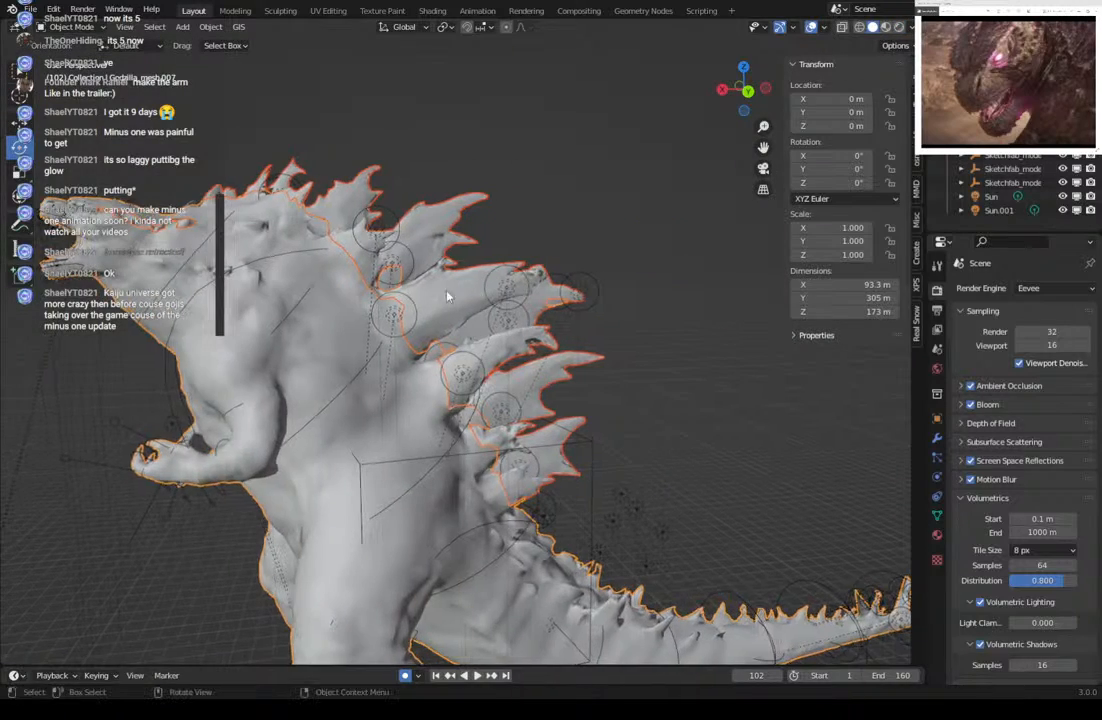
Select only the separated dorsal fins object, leaving Godzilla's body unselected.
{"action": "left_click", "coordinate": [450, 296]}
{"action": "left_click", "coordinate": [455, 287]}
{"action": "middle_click_drag", "start_coordinate": [549, 317], "coordinate": [516, 319]}
{"action": "left_click", "coordinate": [266, 329]}
{"action": "middle_click_drag", "start_coordinate": [366, 323], "coordinate": [256, 228]}
{"action": "left_click", "coordinate": [490, 254]}
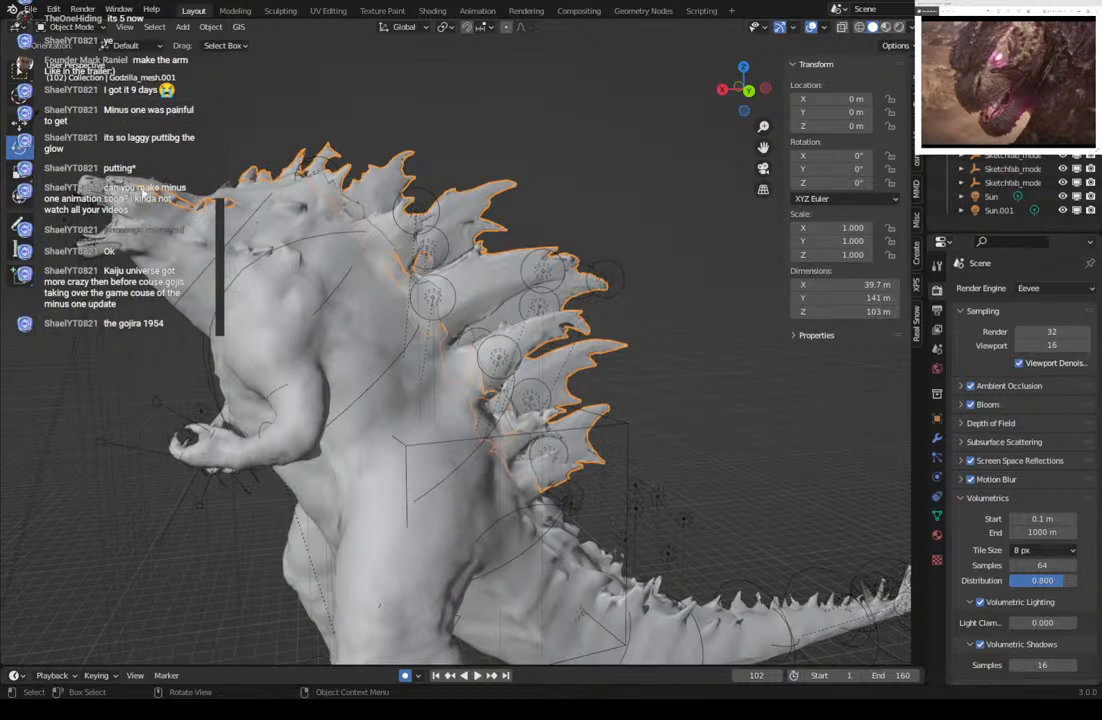
Inspect the separated fins in Material Preview shading and show their material and object properties.
{"action": "middle_click_drag", "start_coordinate": [330, 233], "coordinate": [313, 251]}
{"action": "scroll", "coordinate": [315, 253], "scroll_direction": "up", "scroll_amount": 2}
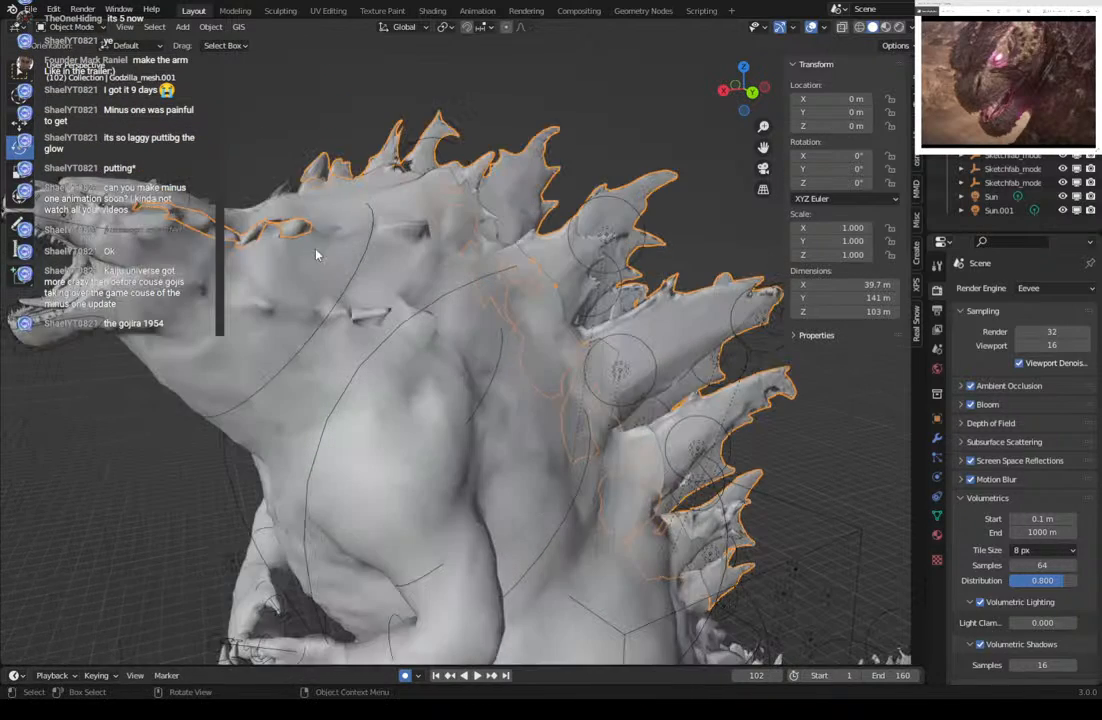
{"action": "middle_click_drag", "start_coordinate": [225, 240], "coordinate": [220, 236]}
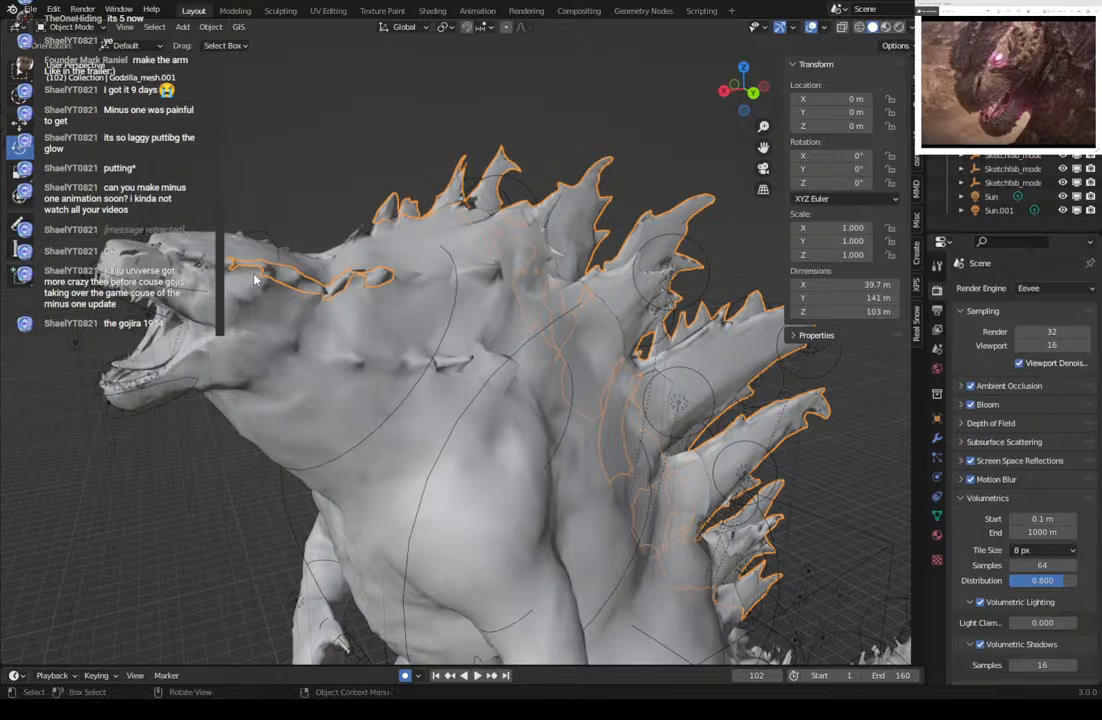
{"action": "middle_click_drag", "start_coordinate": [357, 292], "coordinate": [538, 340]}
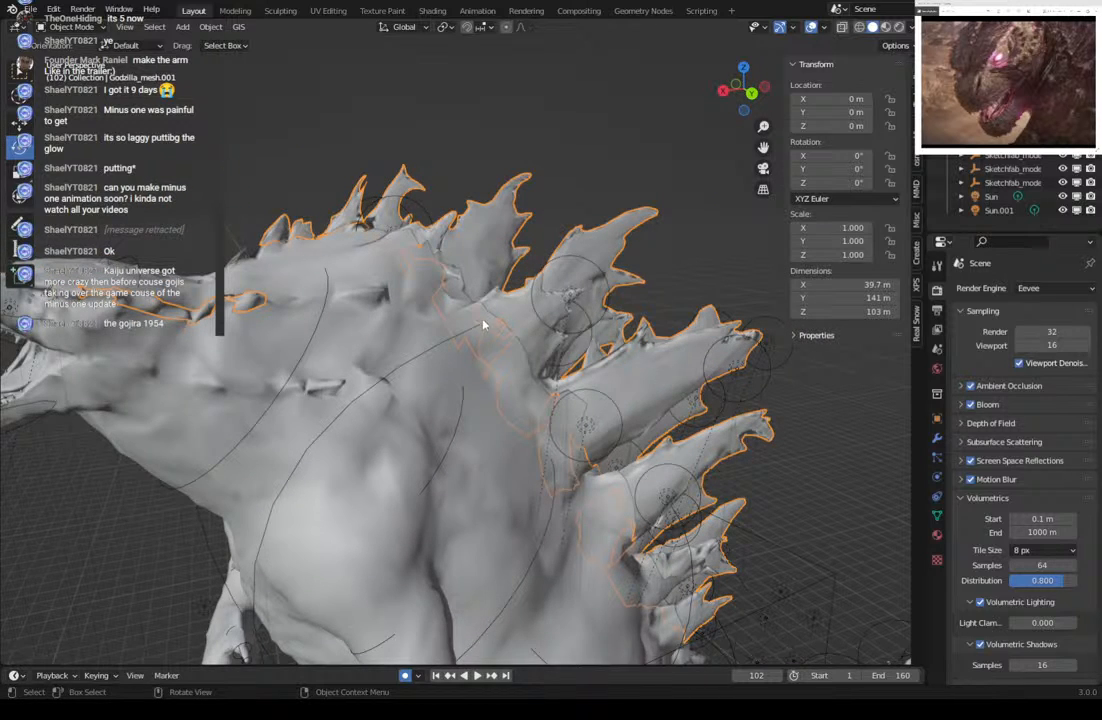
{"action": "middle_click_drag", "start_coordinate": [483, 324], "coordinate": [460, 315]}
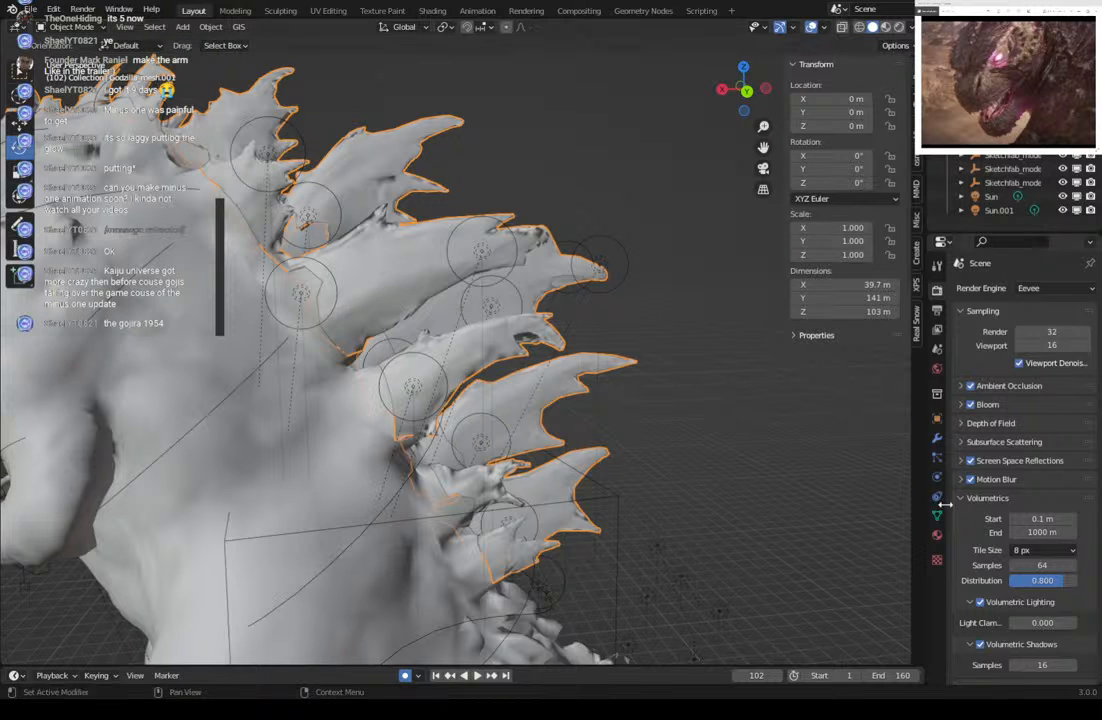
{"action": "left_click", "coordinate": [937, 535]}
{"action": "left_click", "coordinate": [886, 27]}
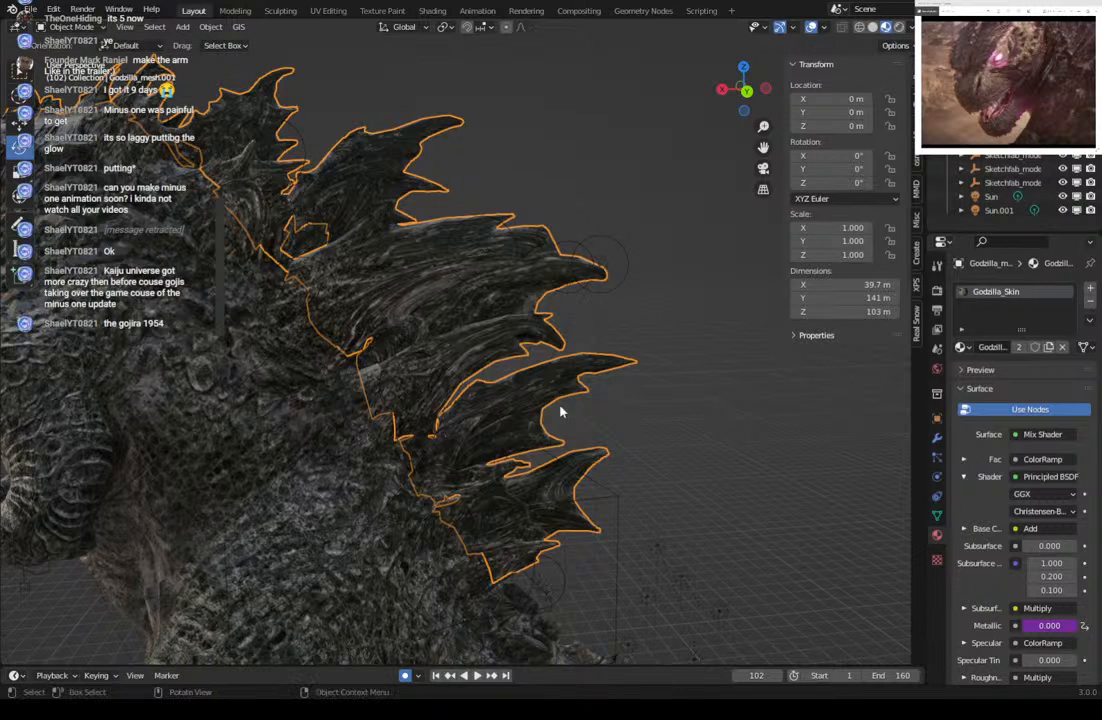
{"action": "middle_click_drag", "start_coordinate": [598, 447], "coordinate": [544, 401]}
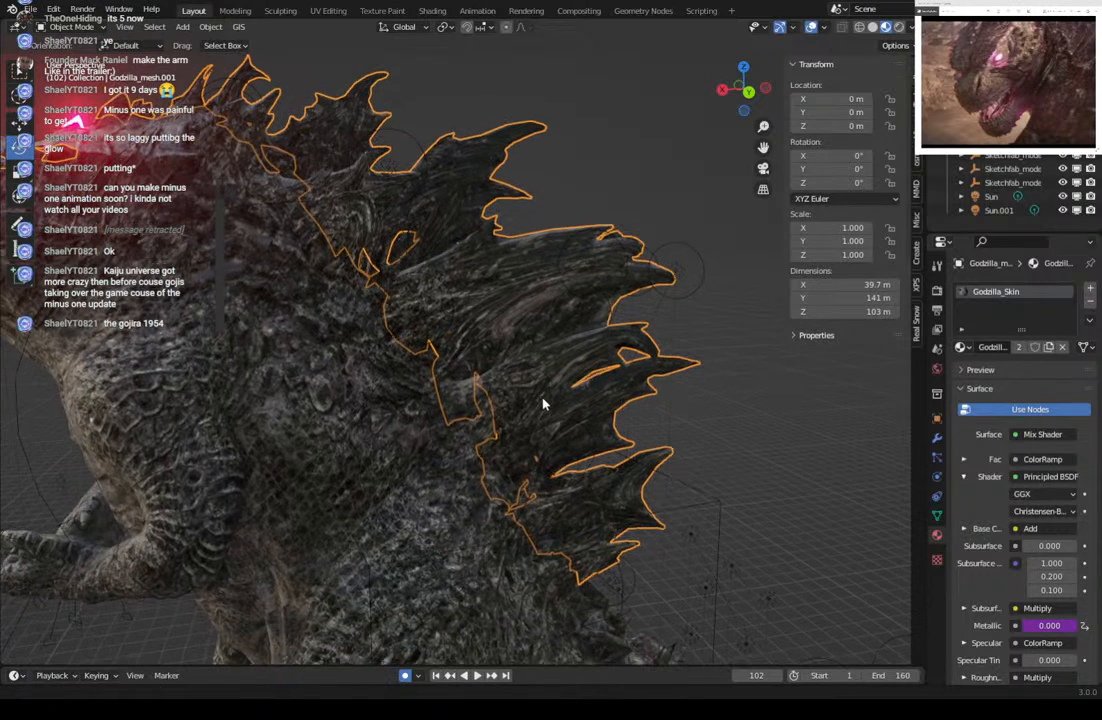
{"action": "left_click", "coordinate": [937, 421]}
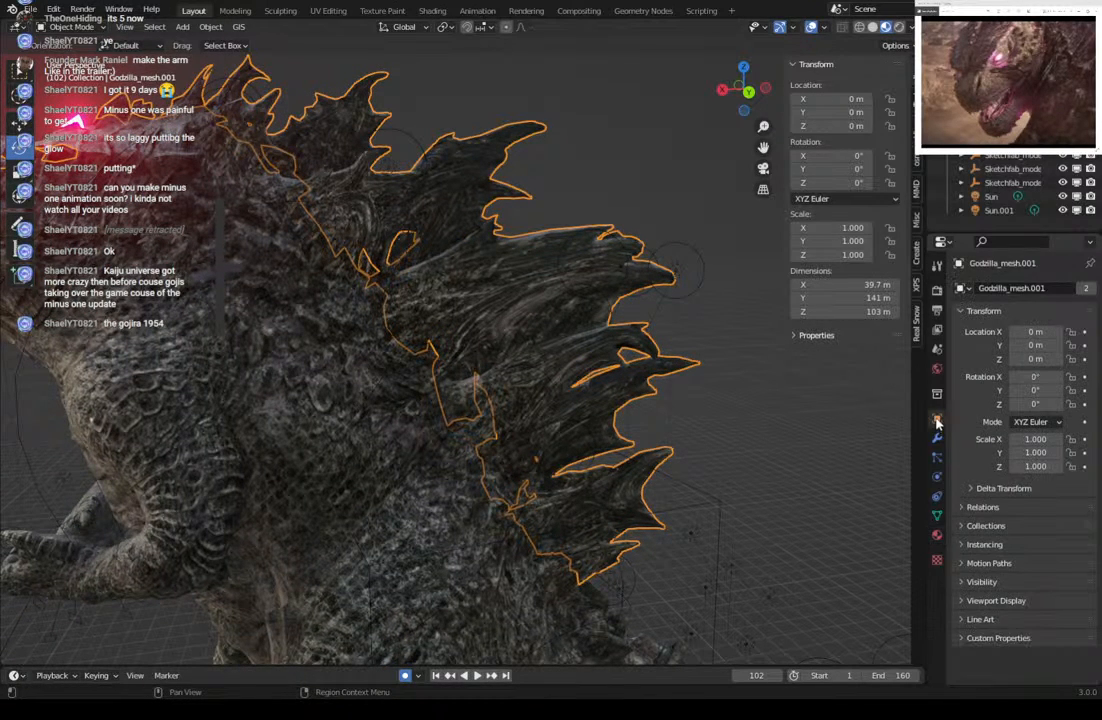
Remove the Godzilla_Skin material from the separated dorsal fins and assign them a new material.
{"action": "left_click", "coordinate": [937, 535]}
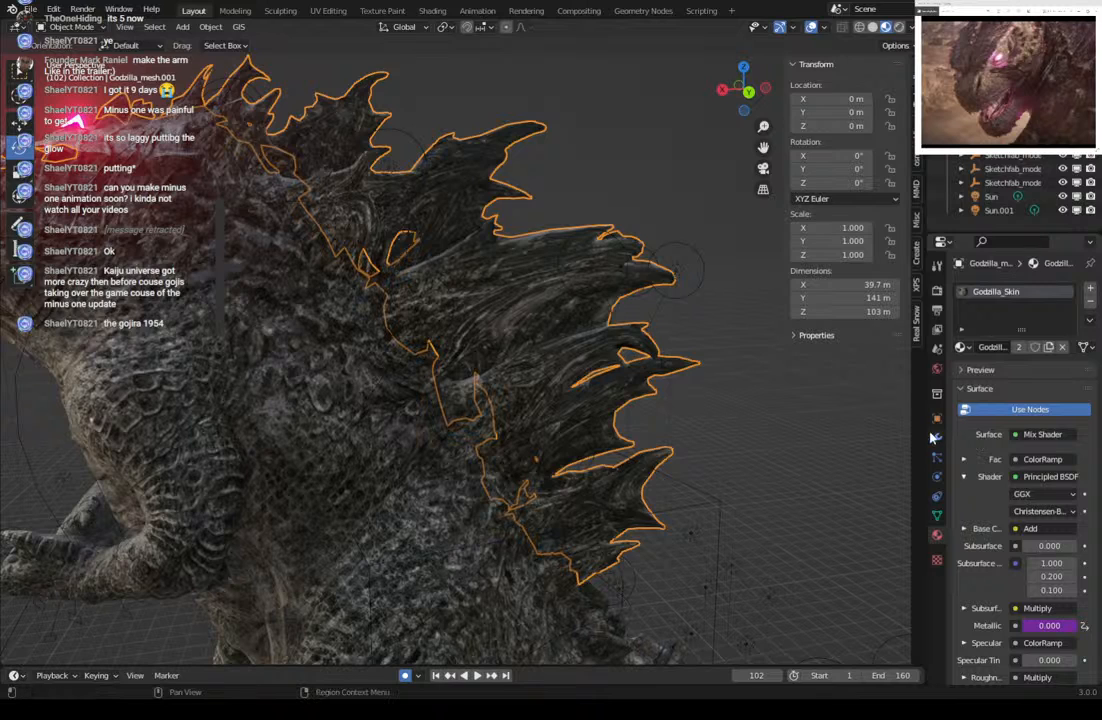
{"action": "left_click_drag", "start_coordinate": [927, 450], "coordinate": [872, 450]}
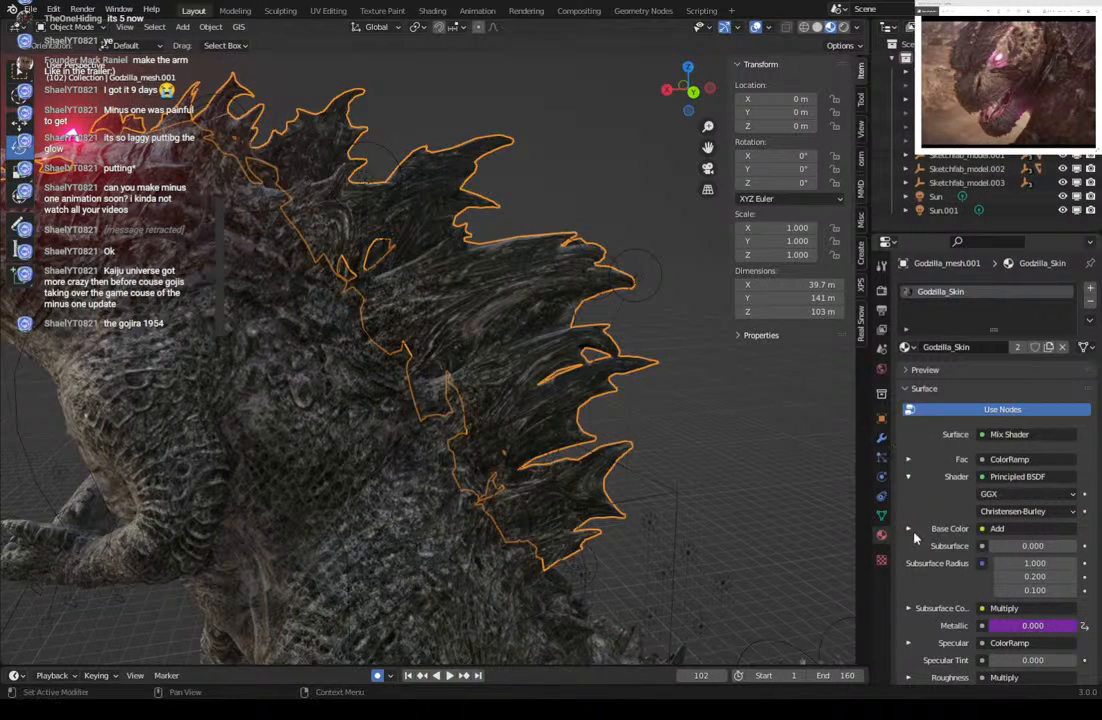
{"action": "scroll", "coordinate": [920, 524], "scroll_direction": "down", "scroll_amount": 2}
{"action": "scroll", "coordinate": [920, 520], "scroll_direction": "up", "scroll_amount": 2}
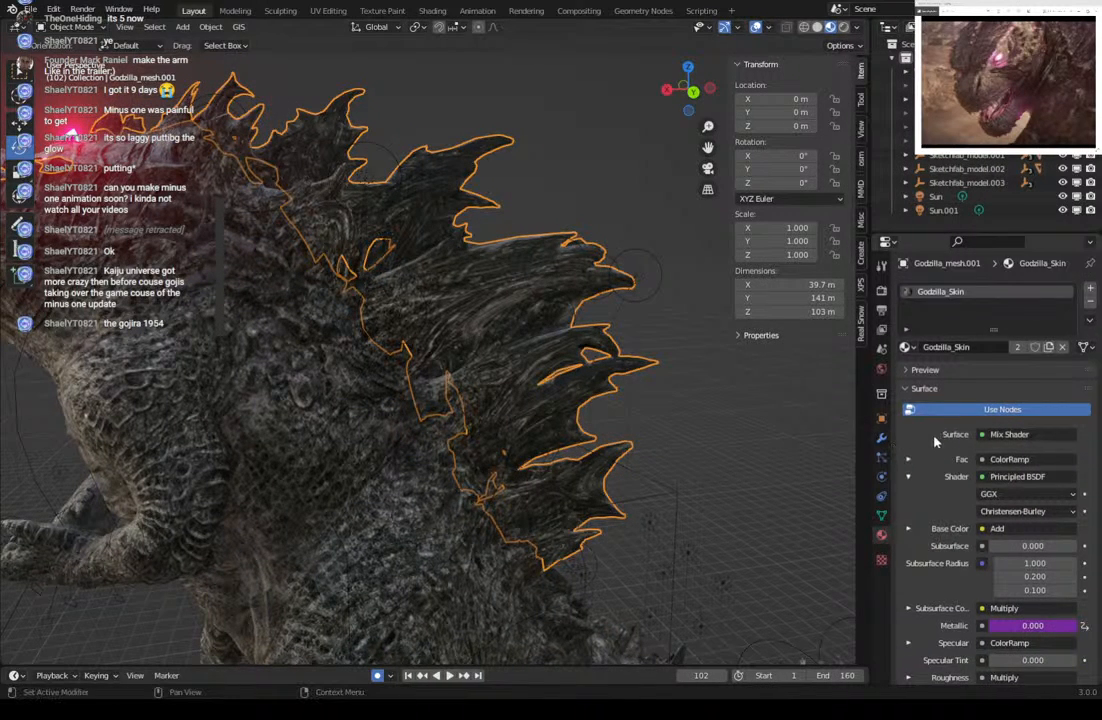
{"action": "left_click", "coordinate": [1091, 299]}
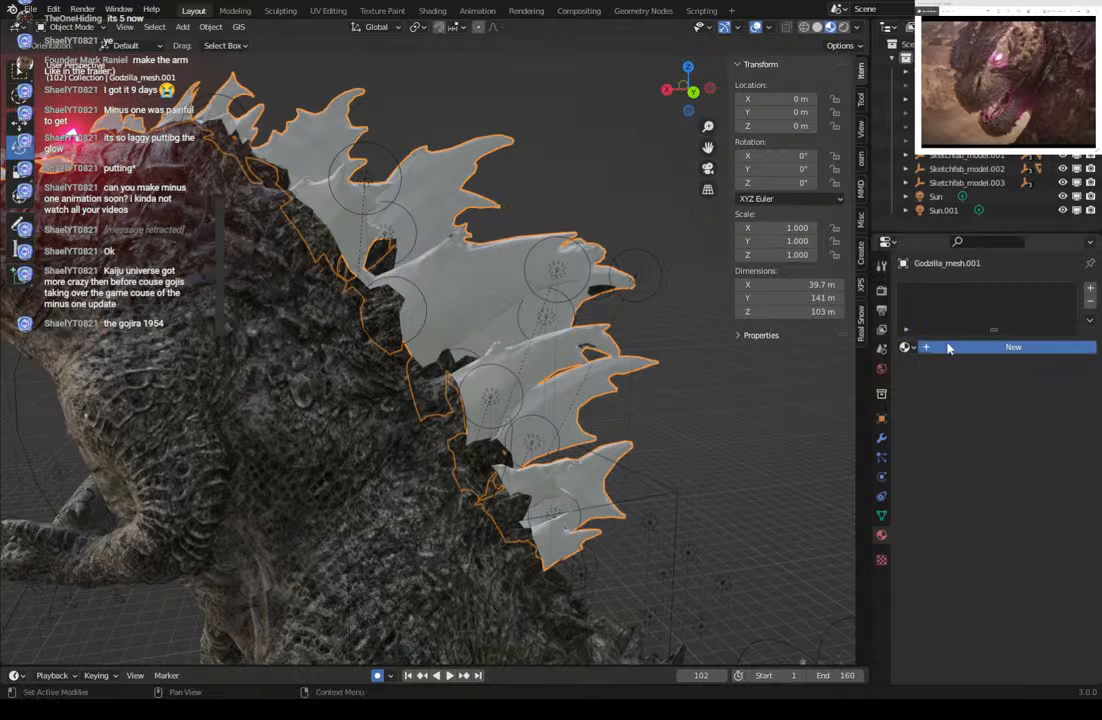
{"action": "left_click", "coordinate": [1013, 346]}
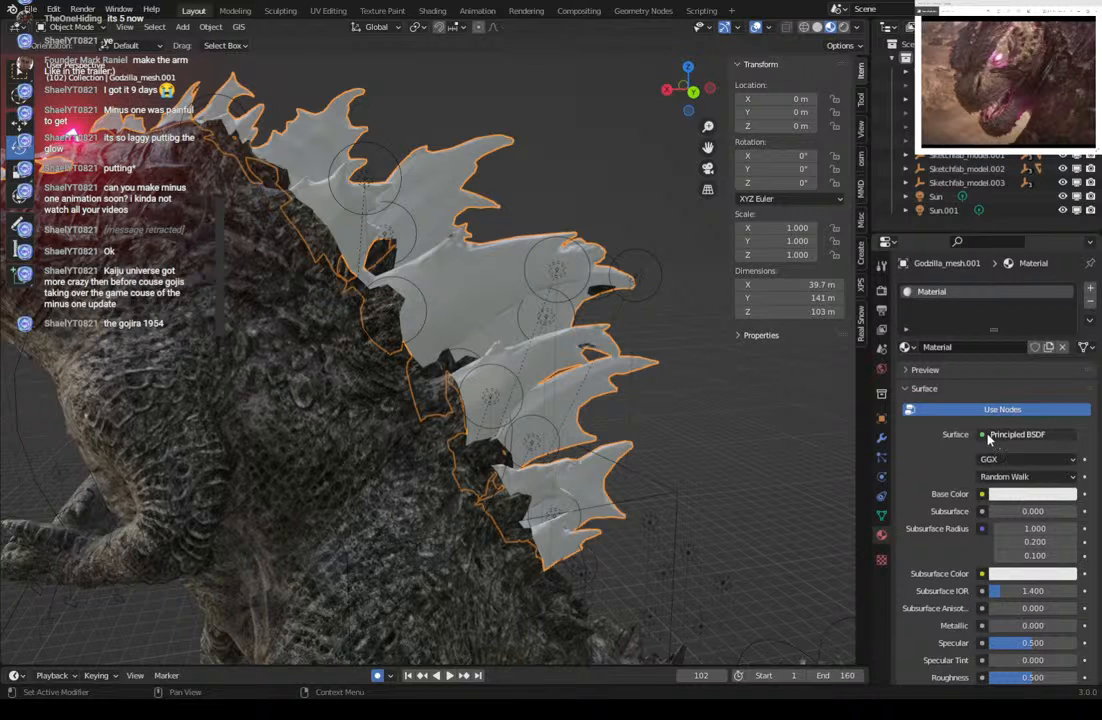
Change the fins material's surface to Glass BSDF and set its color to a fully saturated red with hue 0.992.
{"action": "left_click", "coordinate": [1017, 434]}
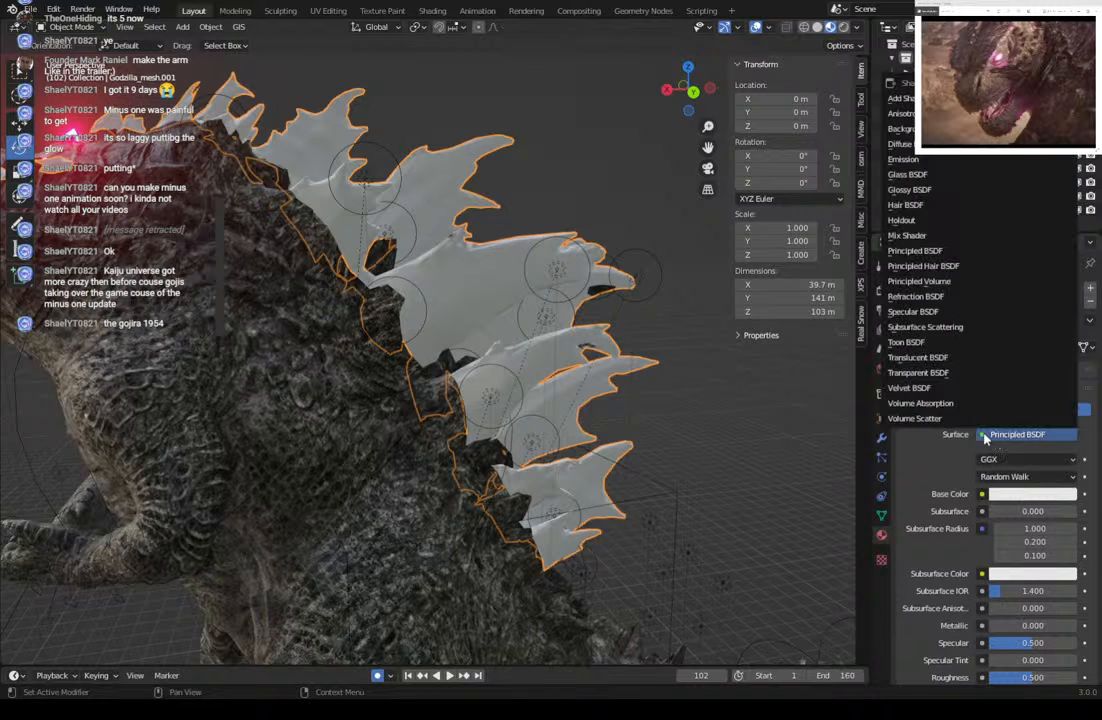
{"action": "left_click", "coordinate": [910, 176]}
{"action": "left_click", "coordinate": [1006, 478]}
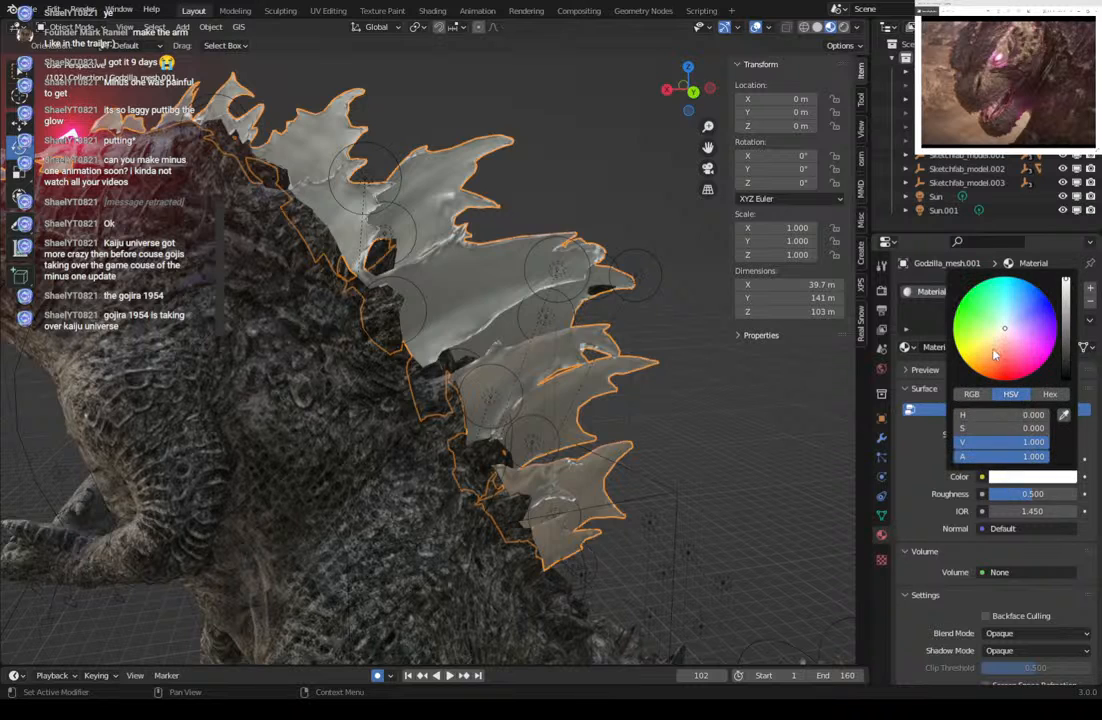
{"action": "left_click", "coordinate": [1016, 376]}
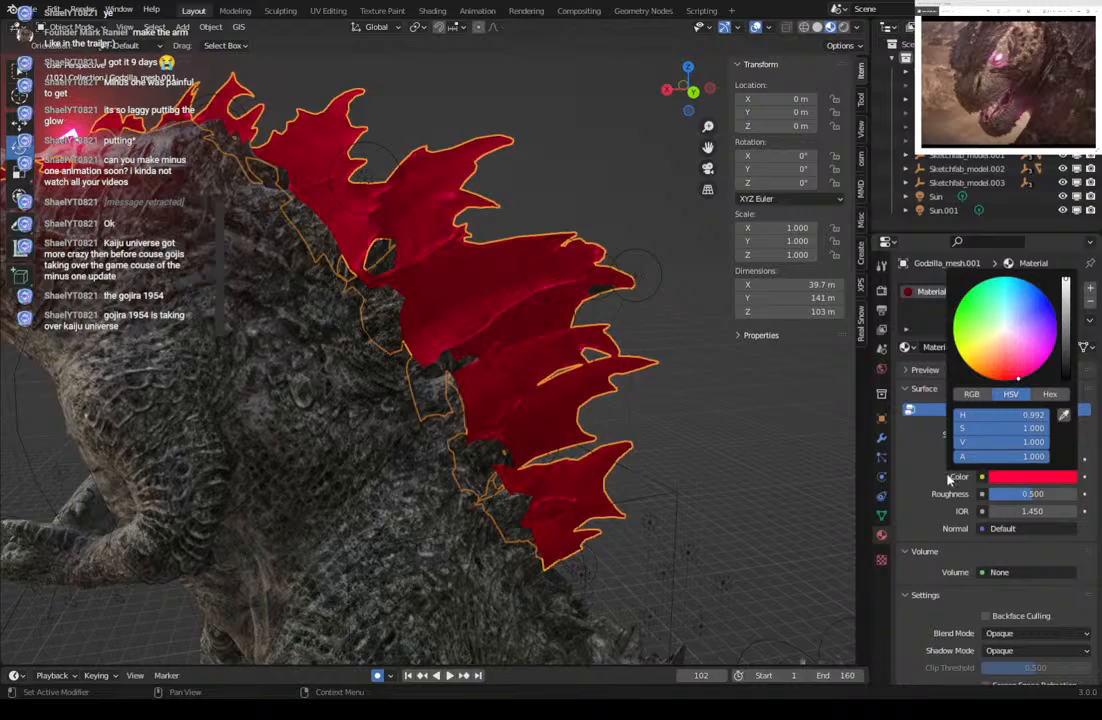
Set the fins' glass roughness to 0.383 and its IOR to 1.350.
{"action": "middle_click_drag", "start_coordinate": [740, 472], "coordinate": [613, 451]}
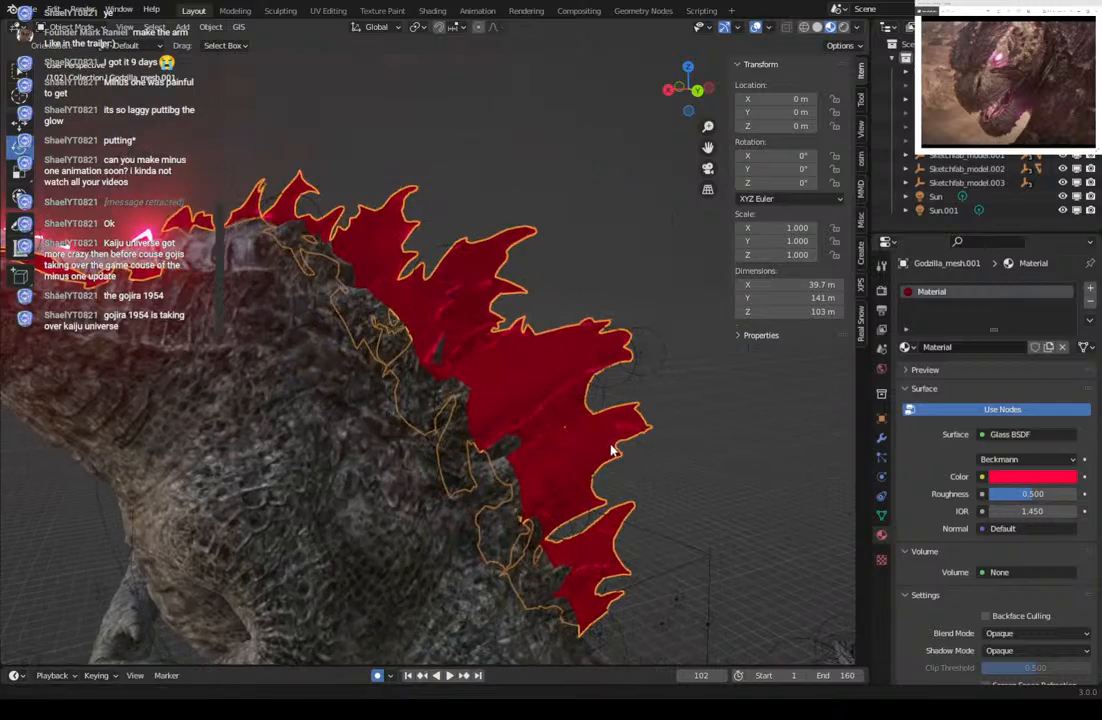
{"action": "scroll", "coordinate": [672, 445], "scroll_direction": "up", "scroll_amount": 5}
{"action": "scroll", "coordinate": [672, 440], "scroll_direction": "down", "scroll_amount": 3}
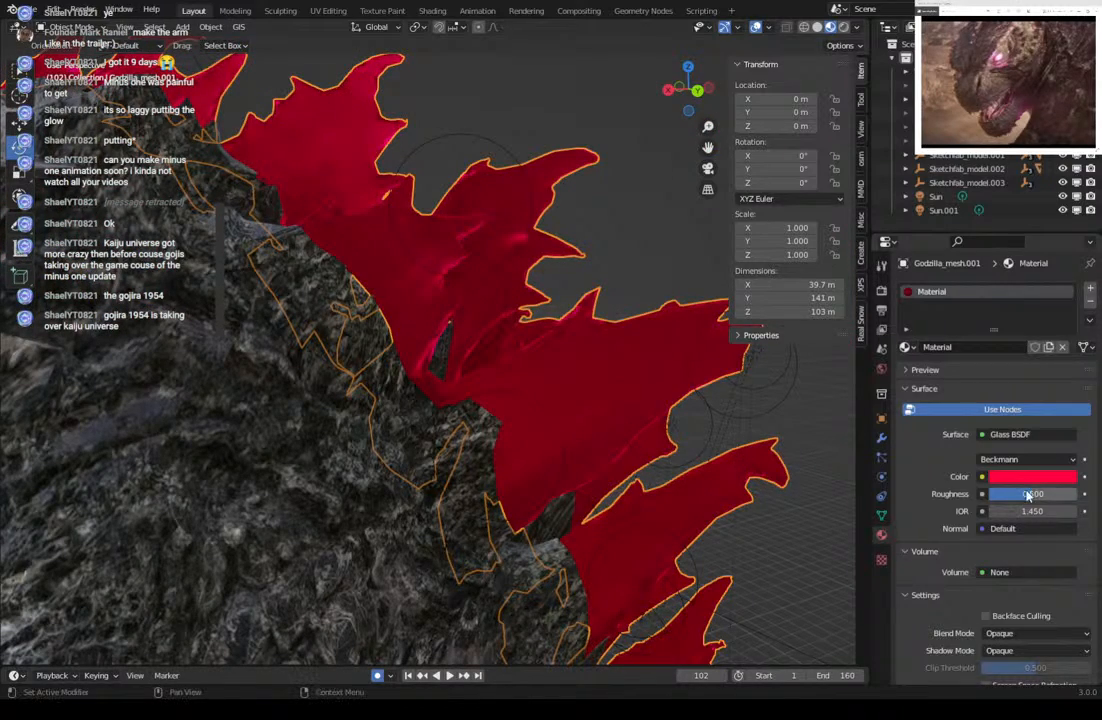
{"action": "mouse_move", "coordinate": [1028, 497]}
{"action": "left_mouse_down"}
{"action": "mouse_move", "coordinate": [1001, 497]}
{"action": "mouse_move", "coordinate": [1022, 497]}
{"action": "mouse_move", "coordinate": [994, 511]}
{"action": "mouse_move", "coordinate": [1040, 511]}
{"action": "mouse_move", "coordinate": [994, 511]}
{"action": "mouse_move", "coordinate": [1023, 515]}
{"action": "left_mouse_up"}
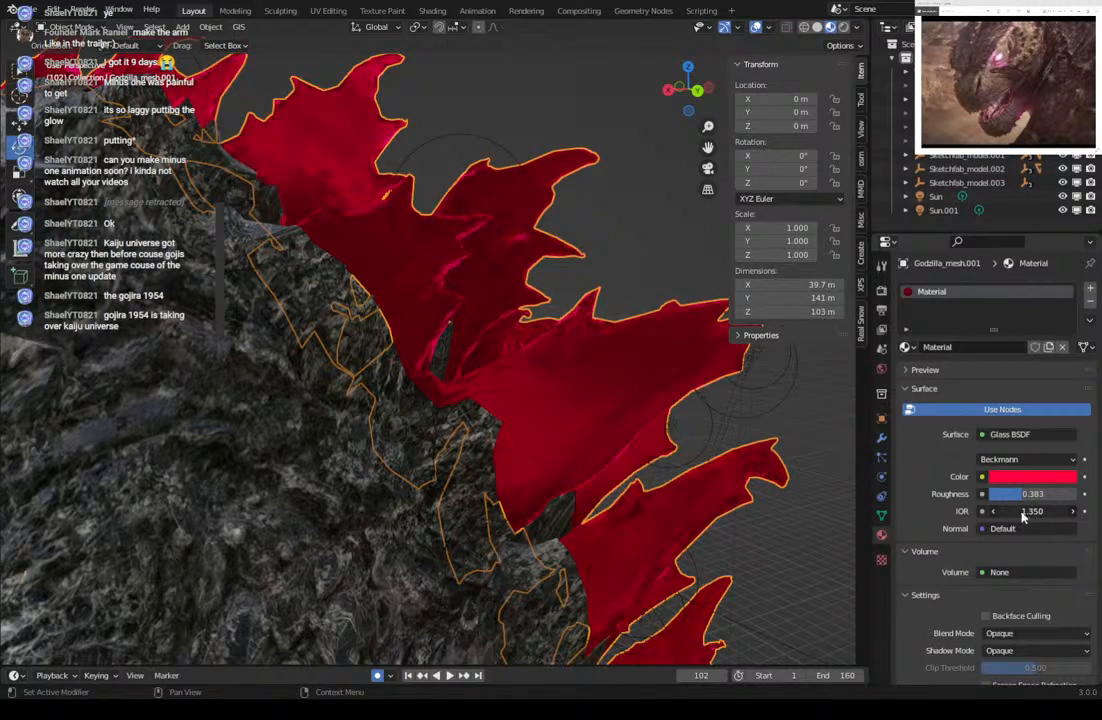
Preview the fins in Rendered shading and lower the glass roughness to 0.117.
{"action": "mouse_move", "coordinate": [600, 385]}
{"action": "middle_mouse_down"}
{"action": "mouse_move", "coordinate": [612, 374]}
{"action": "mouse_move", "coordinate": [635, 381]}
{"action": "mouse_move", "coordinate": [601, 387]}
{"action": "middle_mouse_up"}
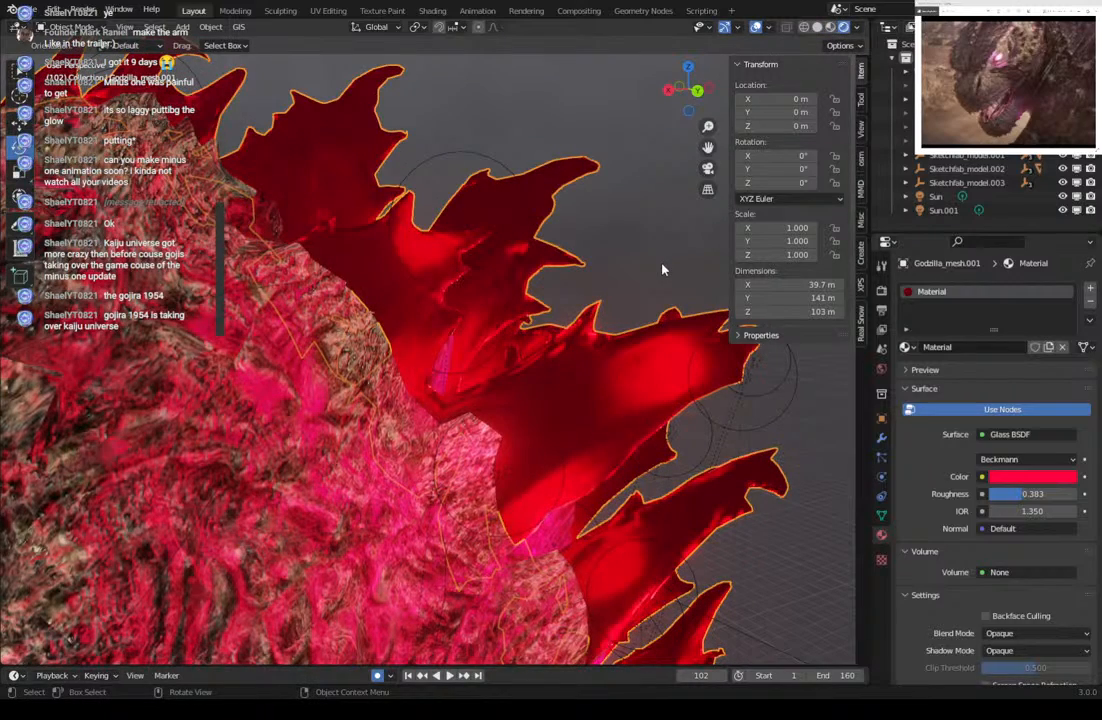
{"action": "middle_click_drag", "start_coordinate": [504, 374], "coordinate": [494, 369]}
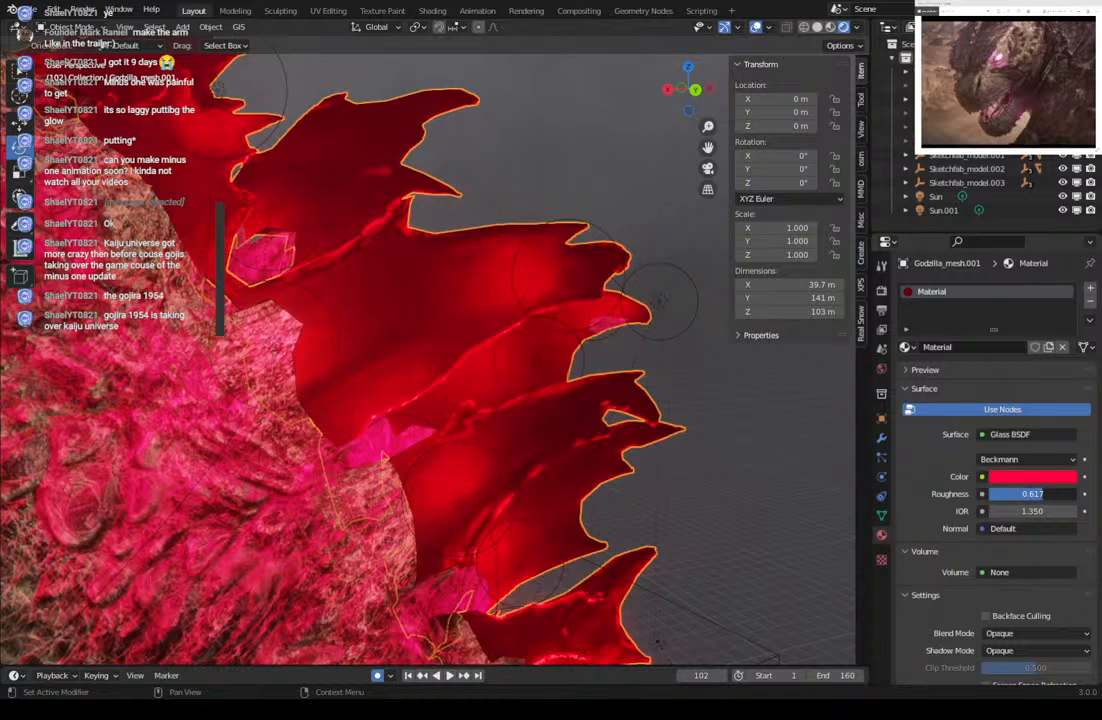
{"action": "left_click_drag", "start_coordinate": [1043, 494], "coordinate": [1025, 516]}
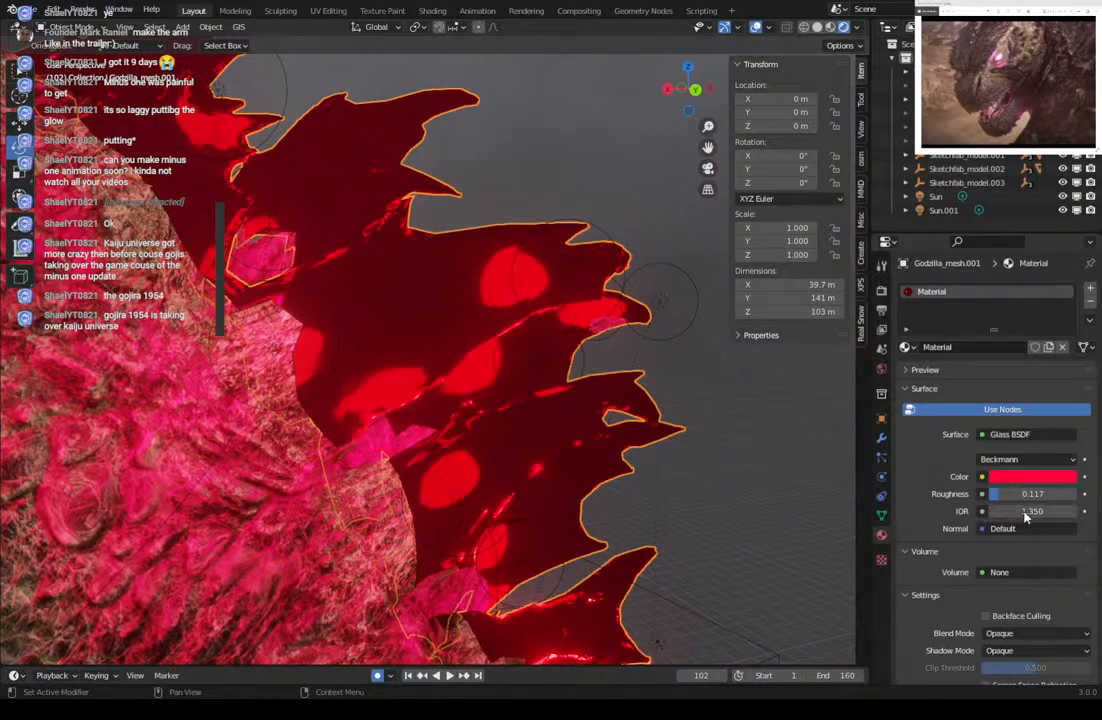
{"action": "middle_click_drag", "start_coordinate": [562, 414], "coordinate": [568, 420]}
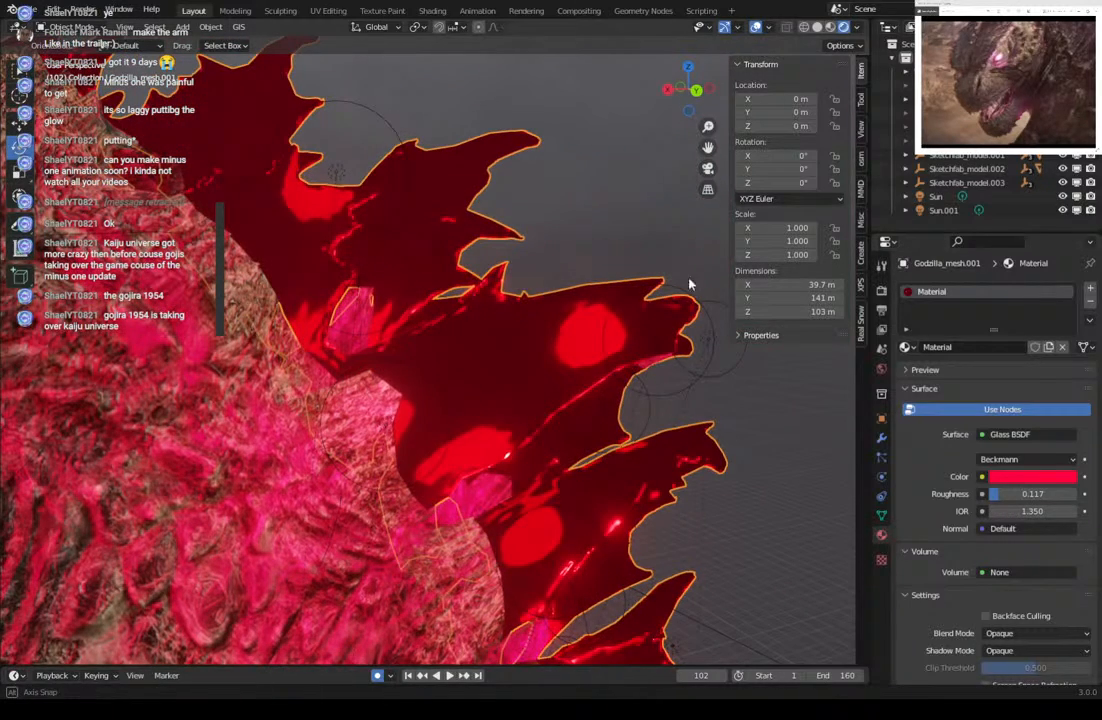
Return the viewport to solid shading and switch the render engine to Cycles using GPU Compute.
{"action": "left_click", "coordinate": [820, 27]}
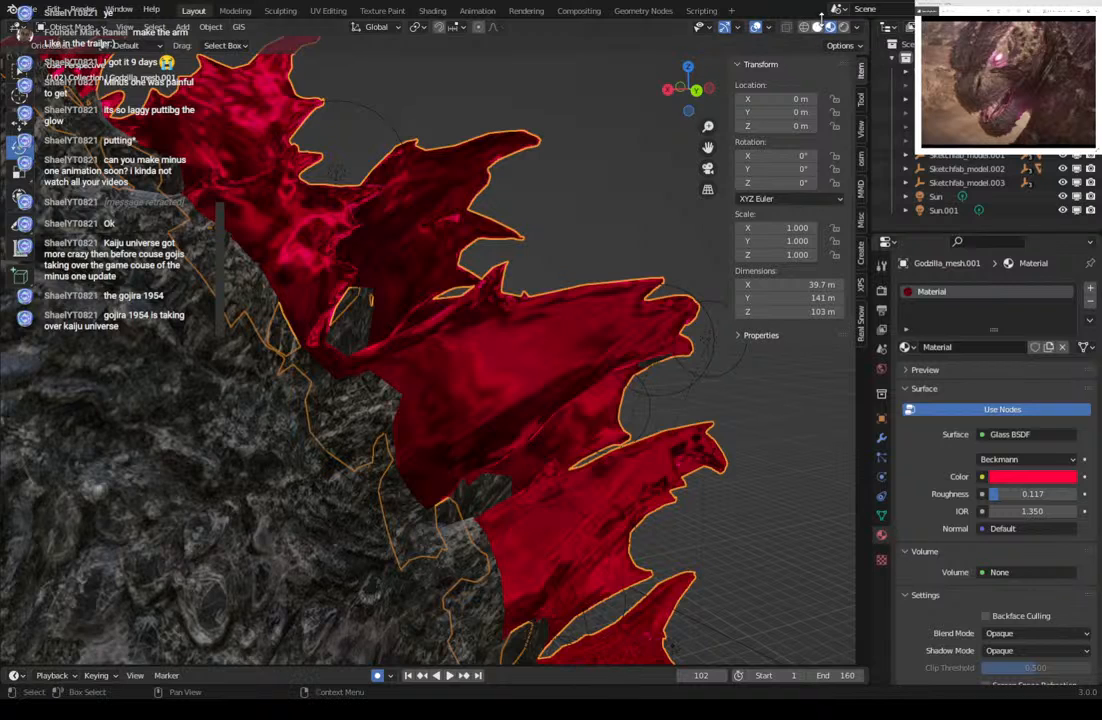
{"action": "left_click", "coordinate": [817, 27]}
{"action": "left_click", "coordinate": [881, 290]}
{"action": "left_click", "coordinate": [1035, 288]}
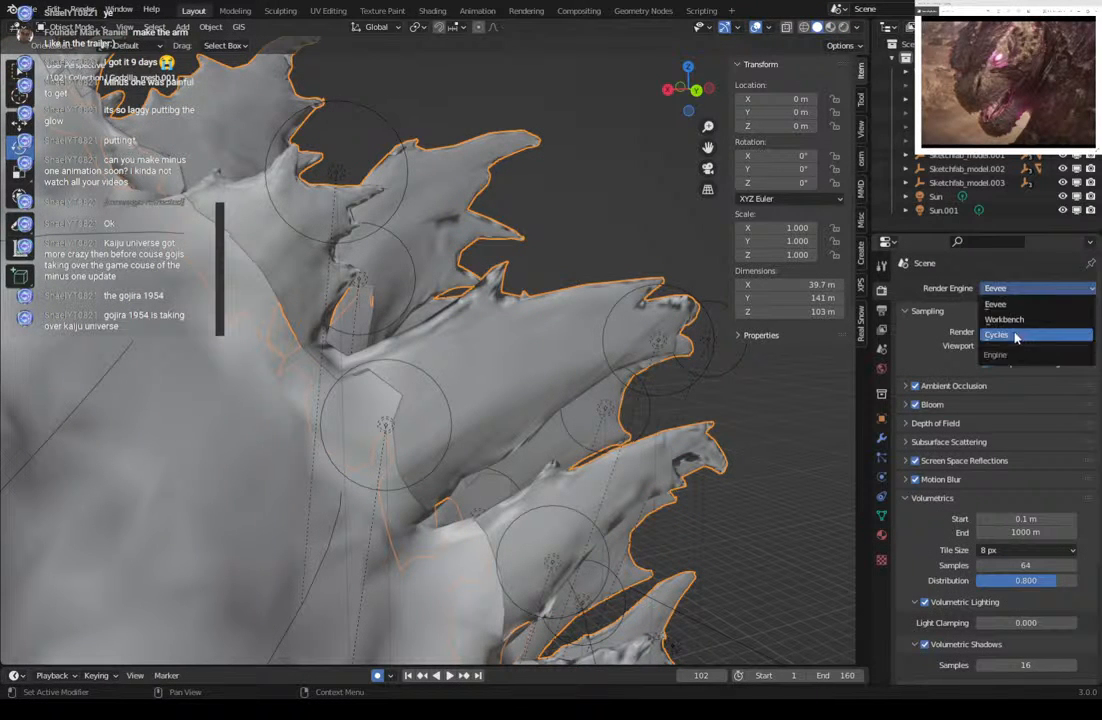
{"action": "left_click", "coordinate": [1015, 337]}
{"action": "left_click", "coordinate": [1030, 322]}
{"action": "left_click", "coordinate": [1010, 350]}
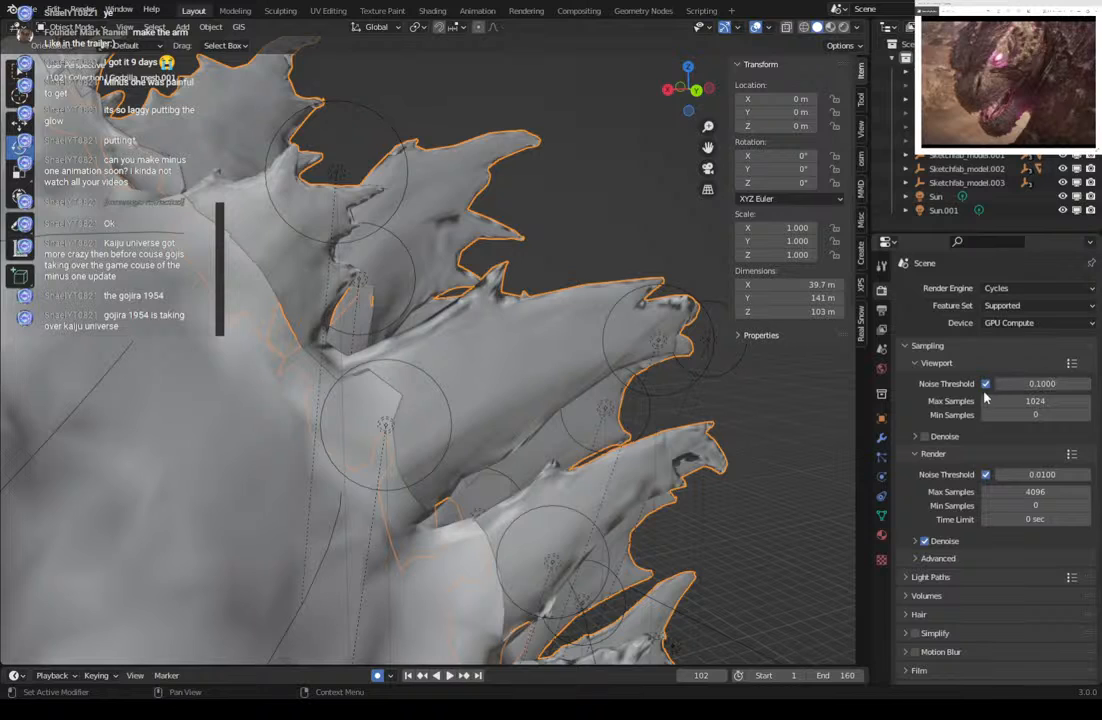
Limit the viewport sampling to 300 max samples and enable viewport denoising, showing its options.
{"action": "left_click", "coordinate": [1036, 400]}
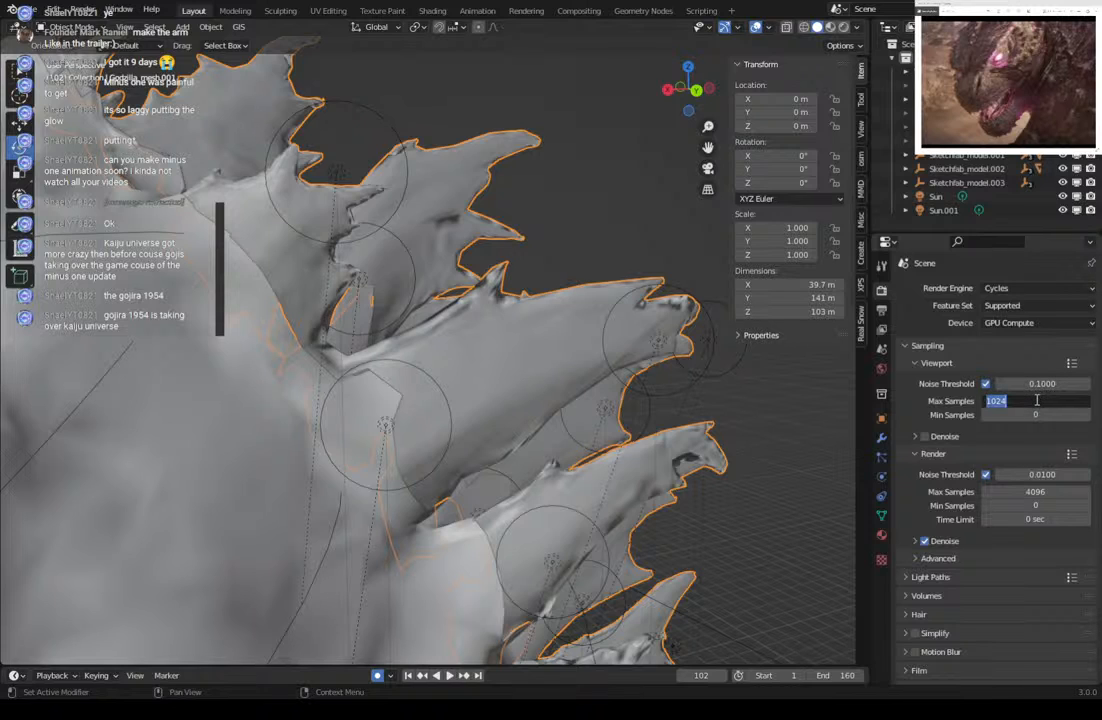
{"action": "type", "text": "300"}
{"action": "key", "text": "Return"}
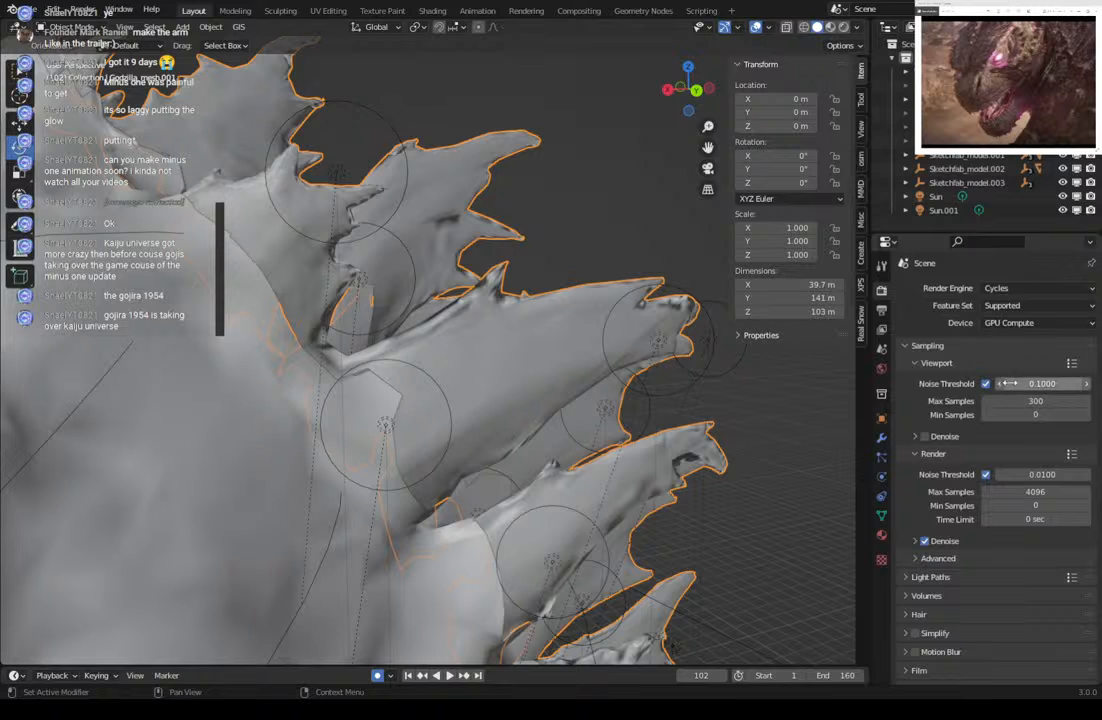
{"action": "left_click", "coordinate": [924, 437]}
{"action": "left_click", "coordinate": [914, 437]}
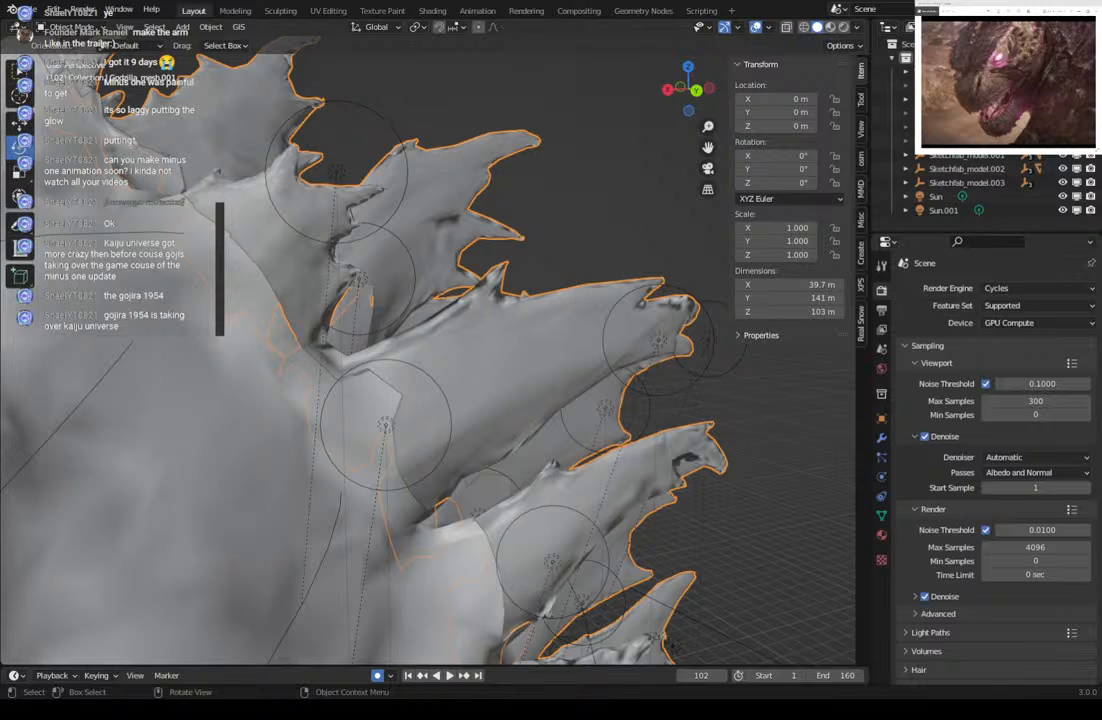
Examine the whole Godzilla with its glass fins in the Cycles rendered viewport.
{"action": "middle_click_drag", "start_coordinate": [434, 363], "coordinate": [232, 303]}
{"action": "scroll", "coordinate": [450, 359], "scroll_direction": "down", "scroll_amount": 6}
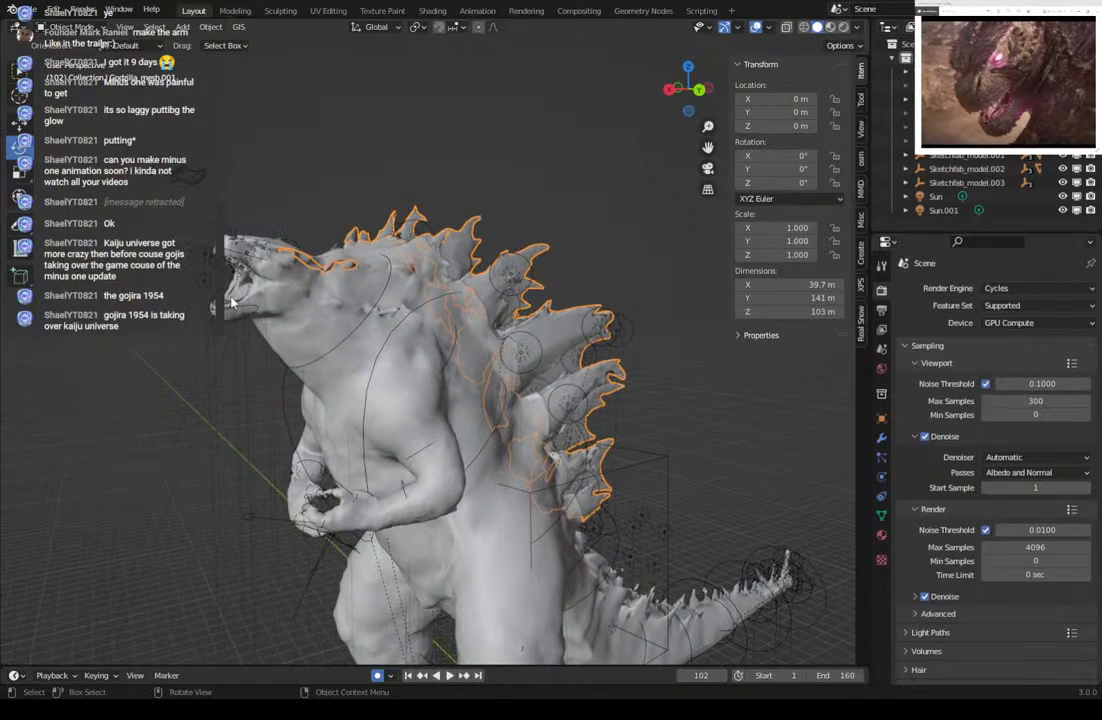
{"action": "left_click", "coordinate": [204, 283]}
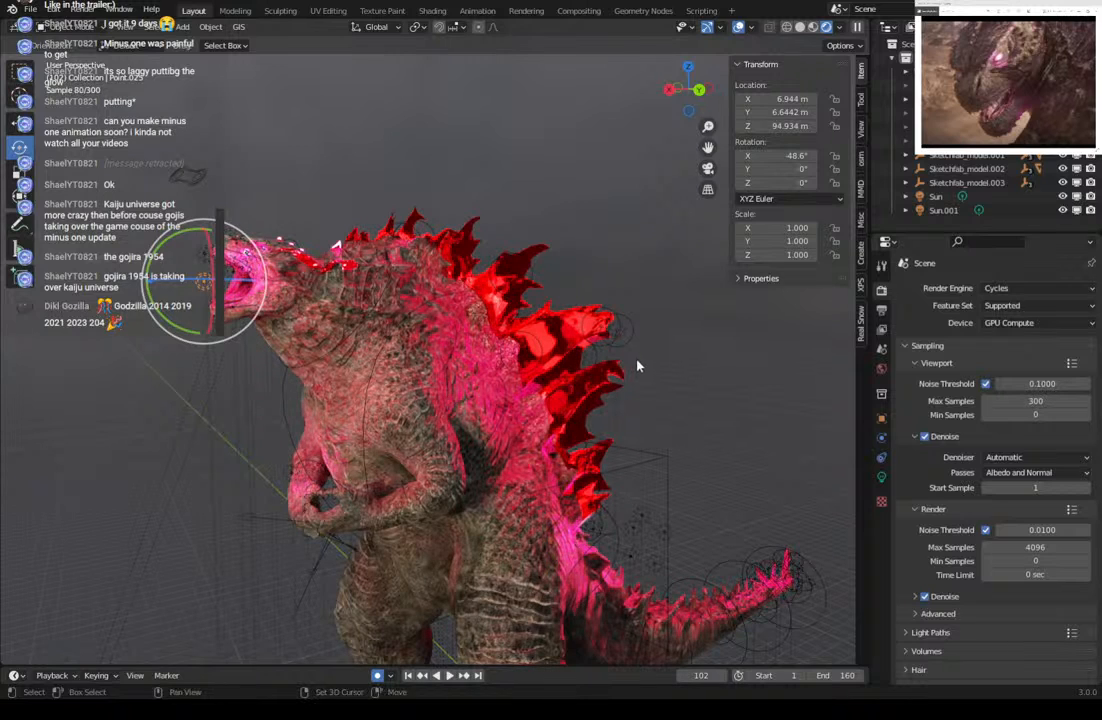
{"action": "middle_click_drag", "start_coordinate": [637, 366], "coordinate": [621, 366], "text": "shift"}
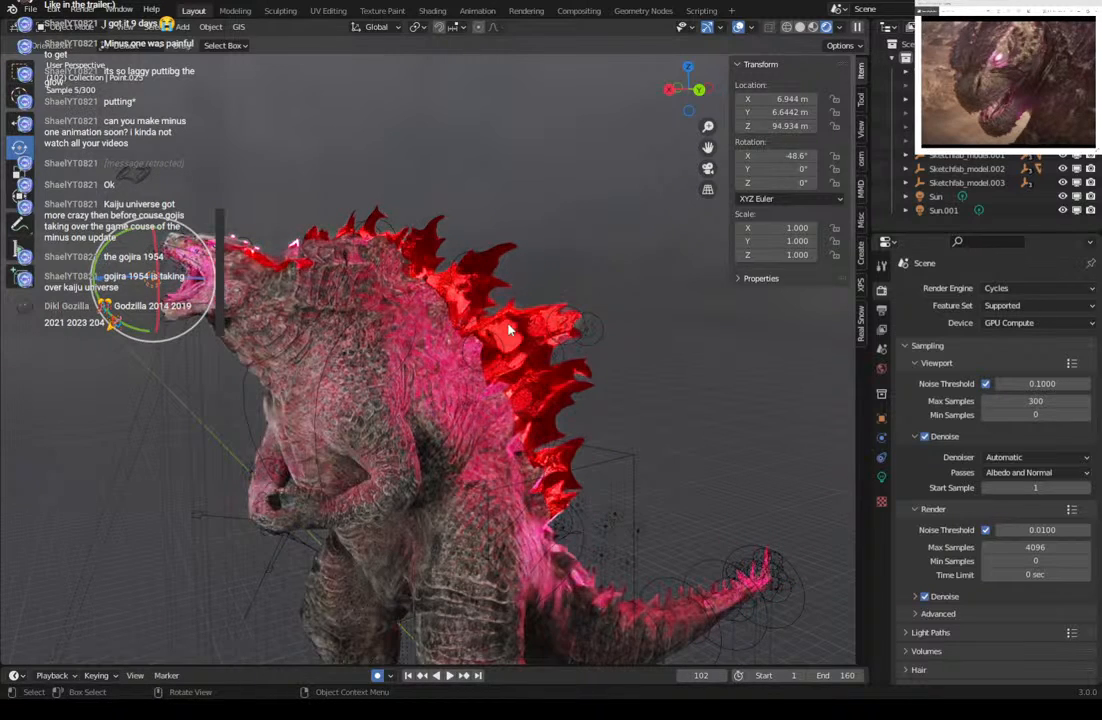
Select the dorsal fins and shift their glass color to pink with hue 0.955, checking it in the rendered view.
{"action": "left_click", "coordinate": [509, 330]}
{"action": "left_click", "coordinate": [881, 536]}
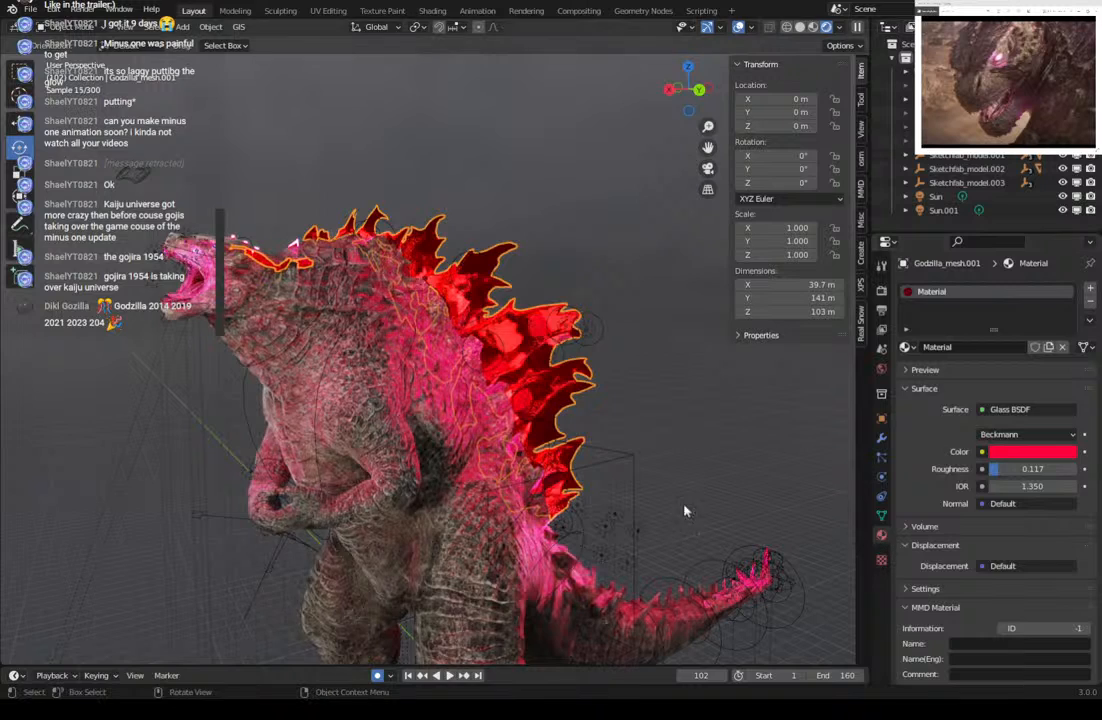
{"action": "middle_click_drag", "start_coordinate": [592, 437], "coordinate": [589, 376]}
{"action": "left_click", "coordinate": [1030, 451]}
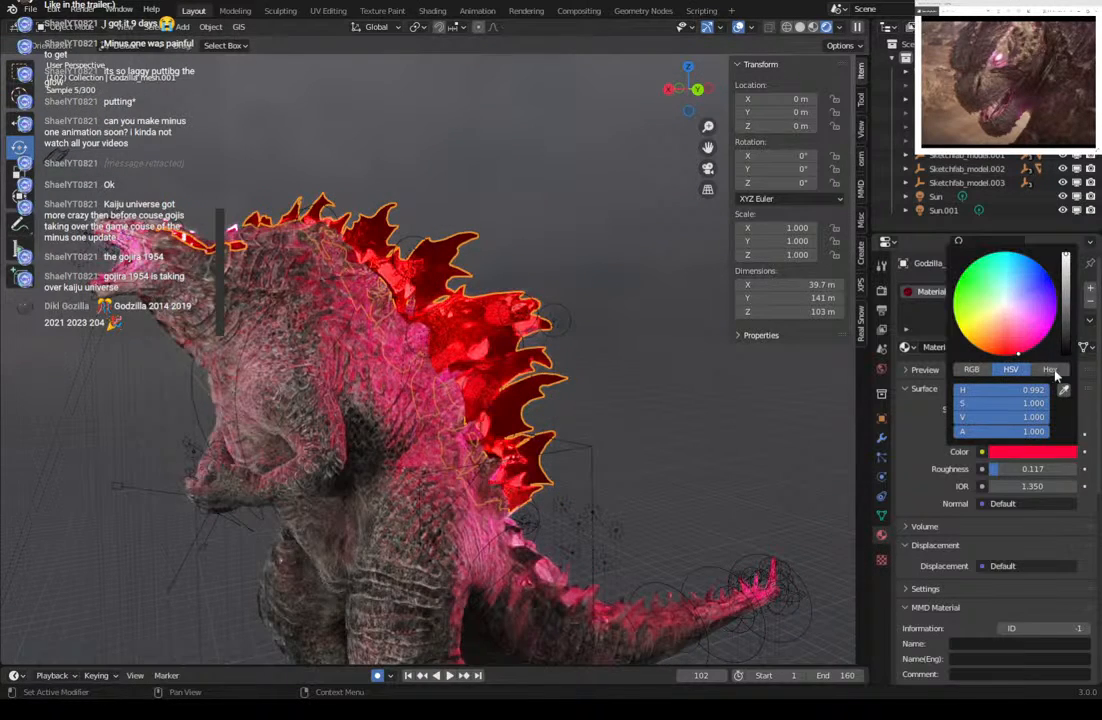
{"action": "left_click", "coordinate": [1024, 347]}
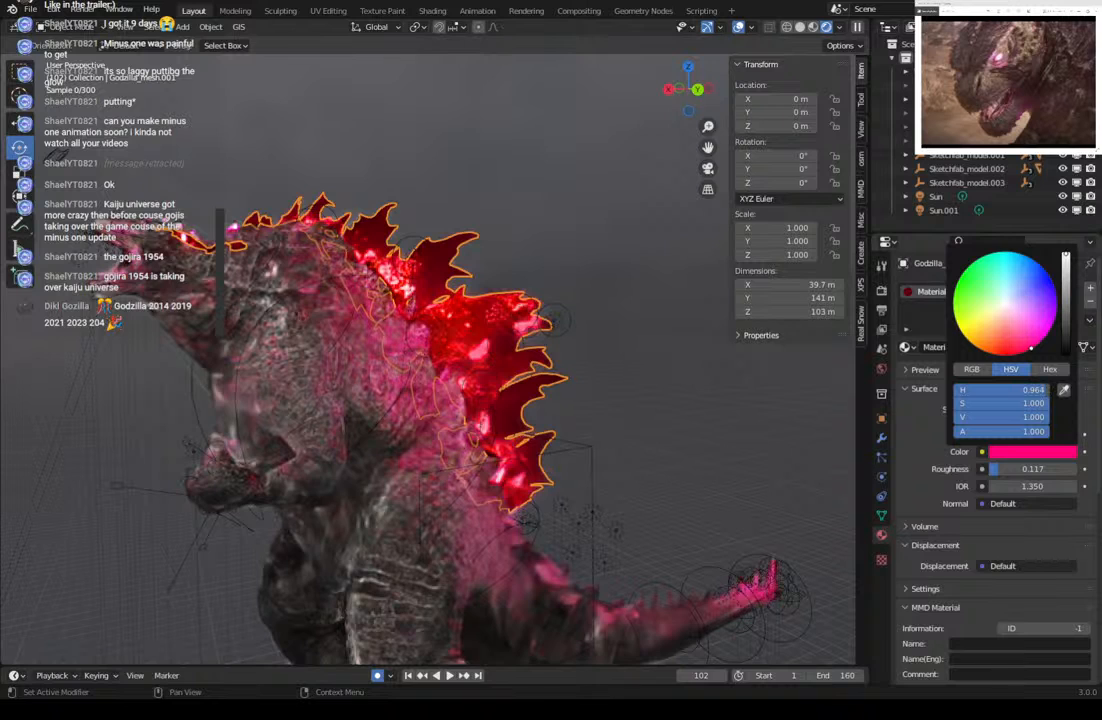
{"action": "left_click_drag", "start_coordinate": [1031, 348], "coordinate": [1037, 344]}
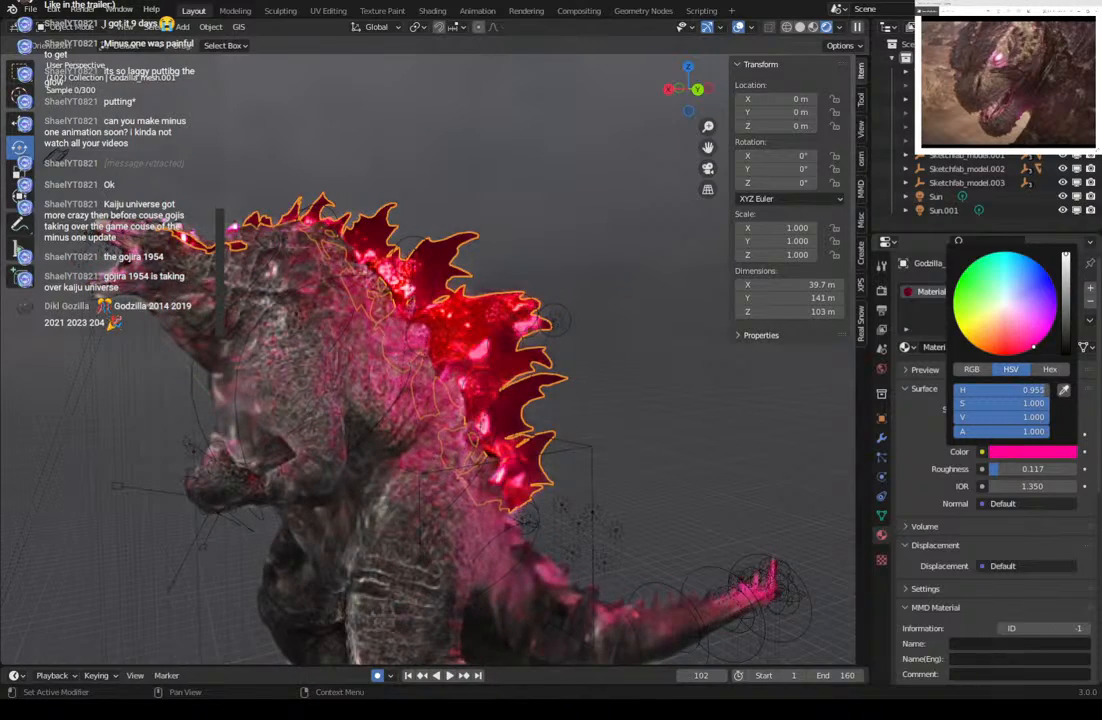
{"action": "middle_click_drag", "start_coordinate": [580, 398], "coordinate": [463, 392]}
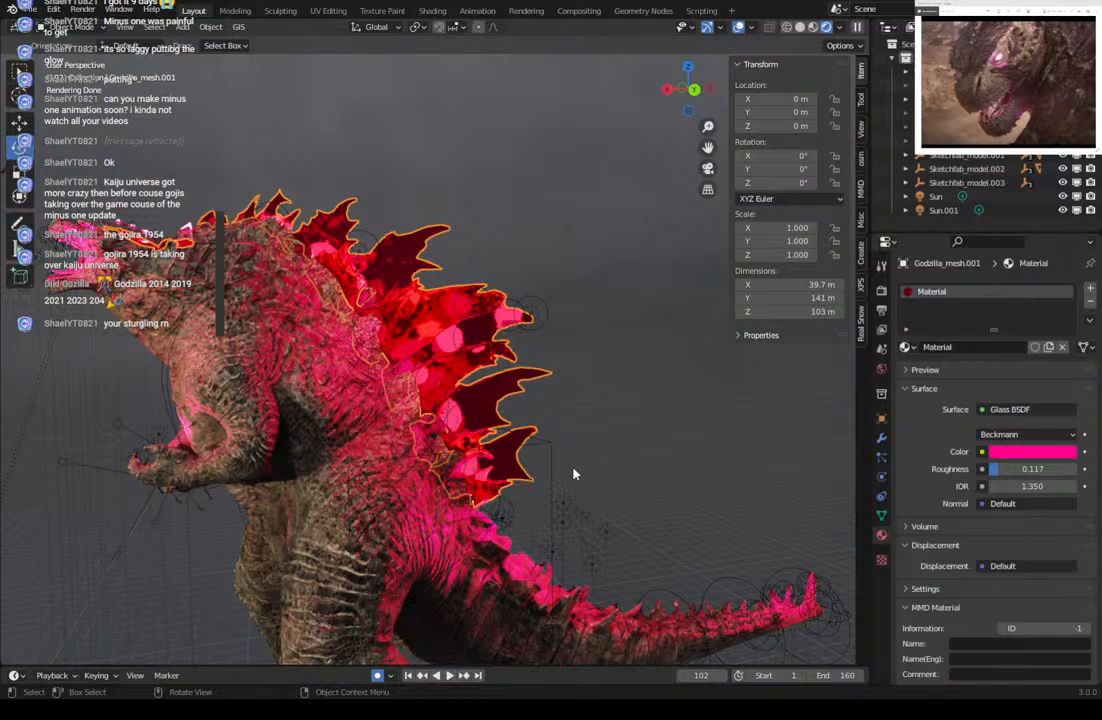
{"action": "middle_click_drag", "start_coordinate": [544, 438], "coordinate": [508, 538]}
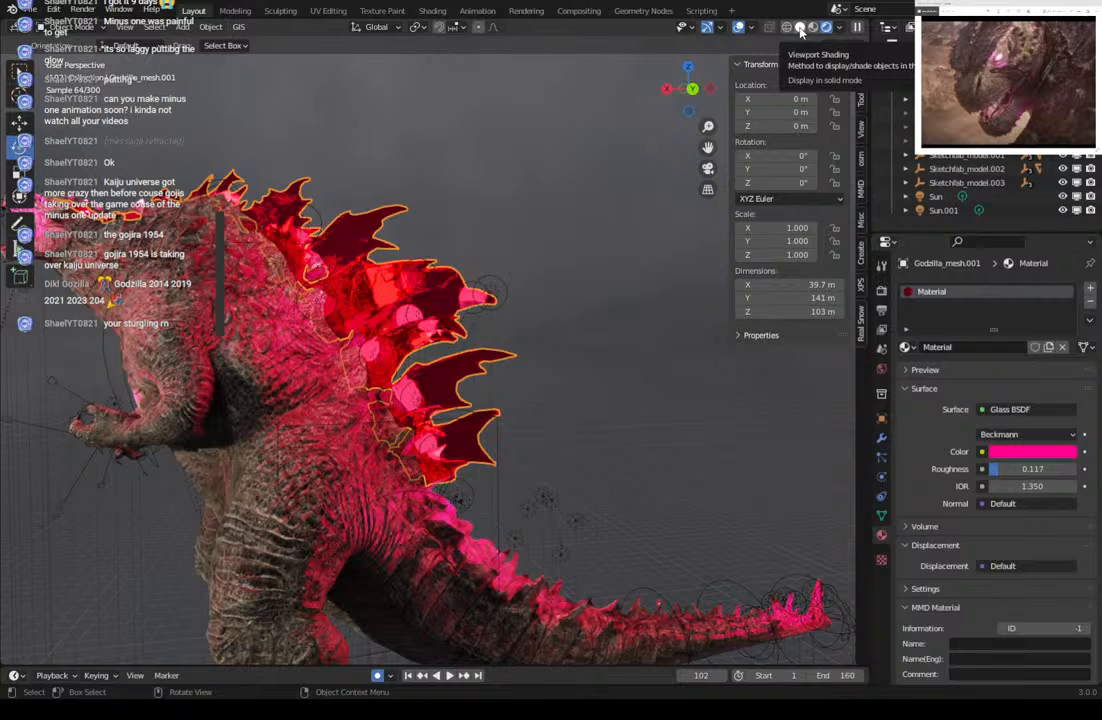
Return the viewport to solid shading and delete the two point lights beside Godzilla's open jaw.
{"action": "left_click", "coordinate": [800, 28]}
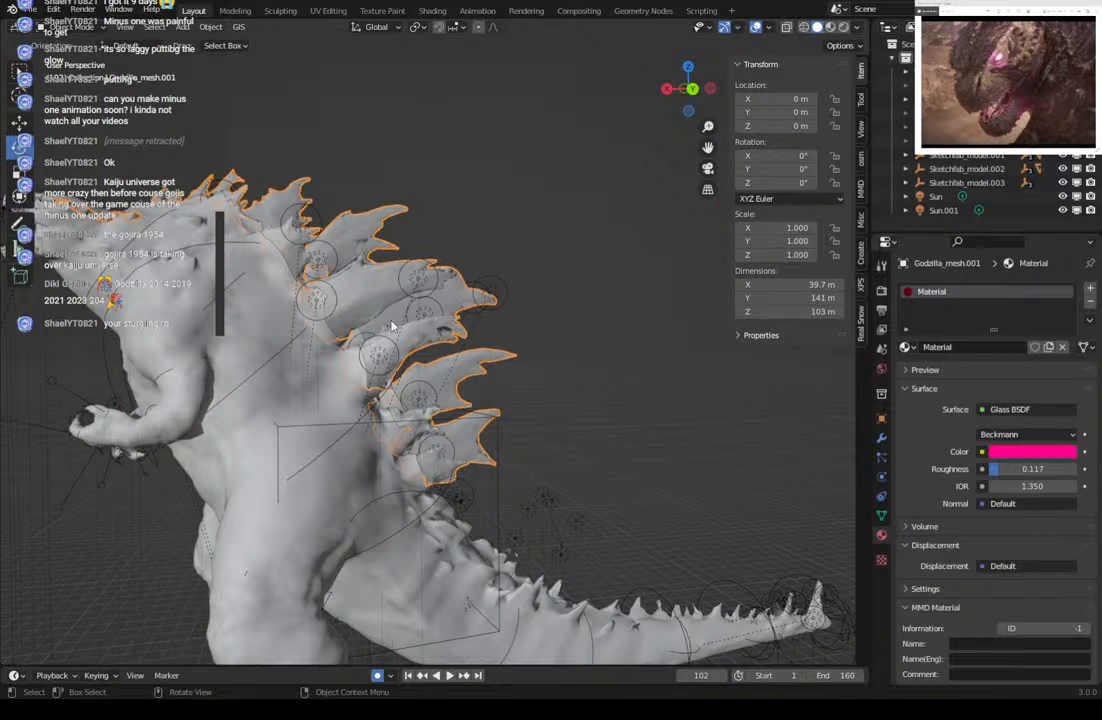
{"action": "middle_click_drag", "start_coordinate": [220, 290], "coordinate": [155, 272]}
{"action": "left_click", "coordinate": [98, 285]}
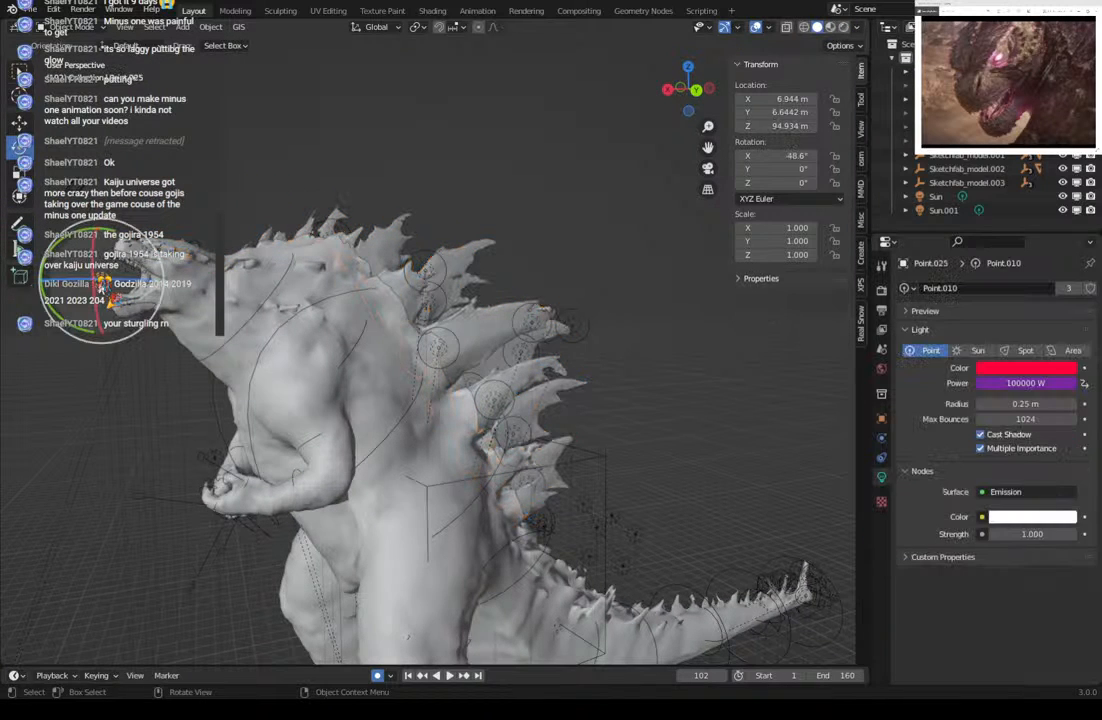
{"action": "key", "text": "Delete"}
{"action": "left_click", "coordinate": [122, 275]}
{"action": "key", "text": "Delete"}
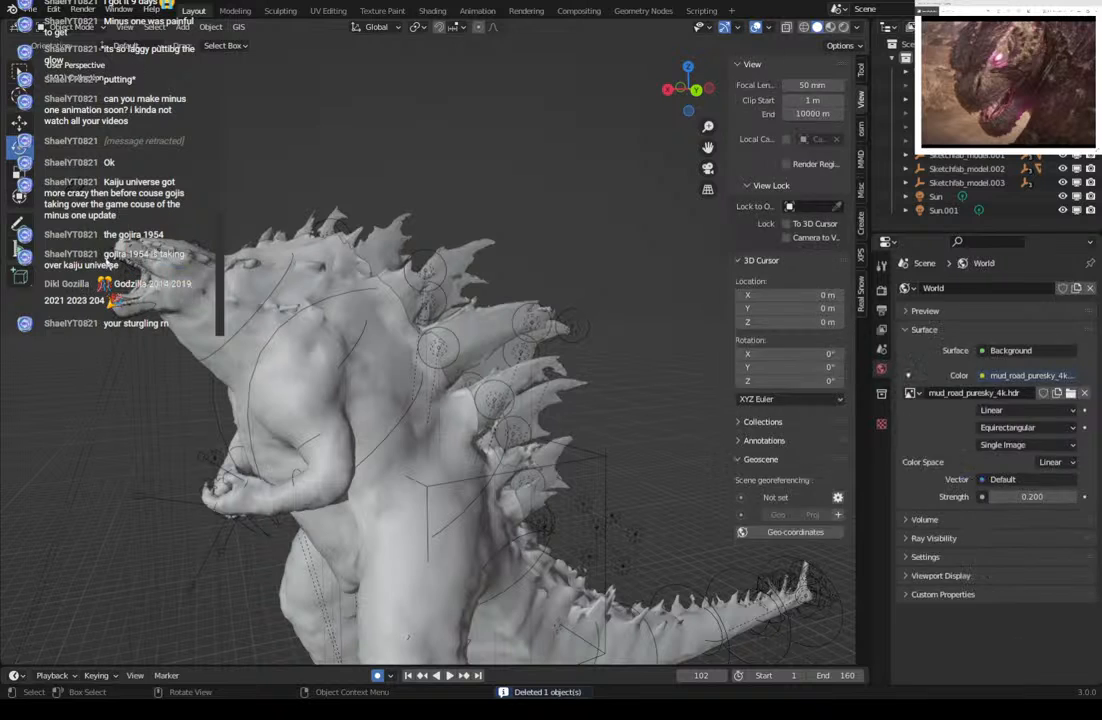
Delete the point lights clustered around Godzilla's snout and the top of the head.
{"action": "left_click", "coordinate": [134, 235]}
{"action": "key", "text": "Delete"}
{"action": "left_click", "coordinate": [139, 237]}
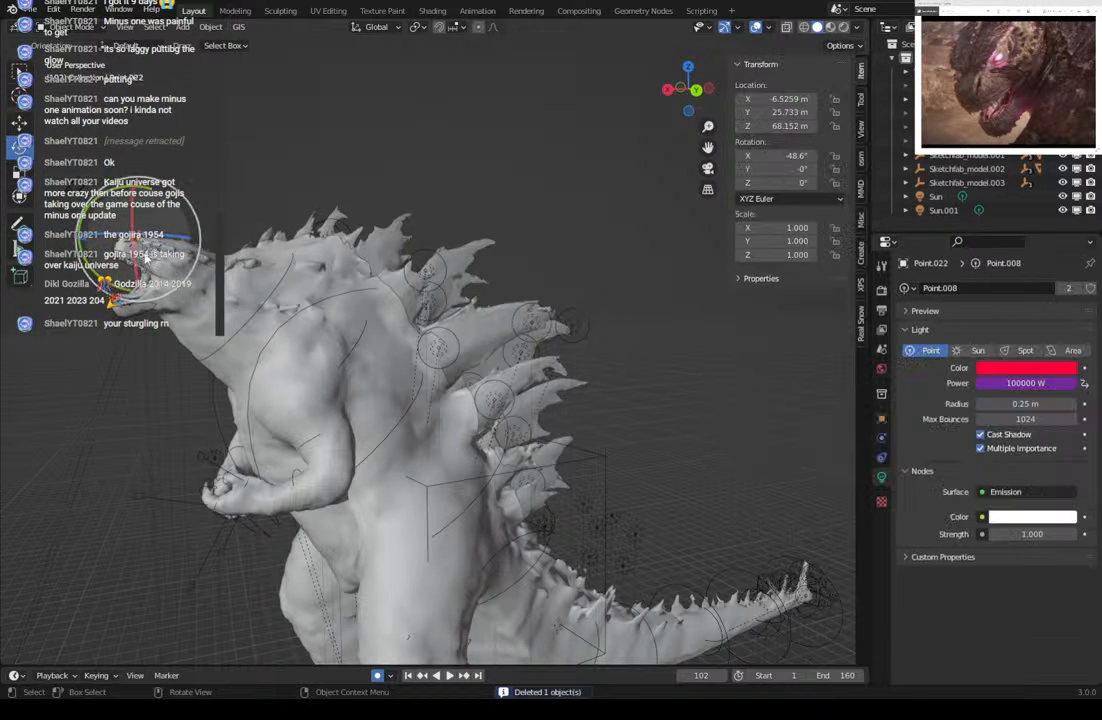
{"action": "key", "text": "Delete"}
{"action": "left_click", "coordinate": [144, 254]}
{"action": "left_click", "coordinate": [148, 257]}
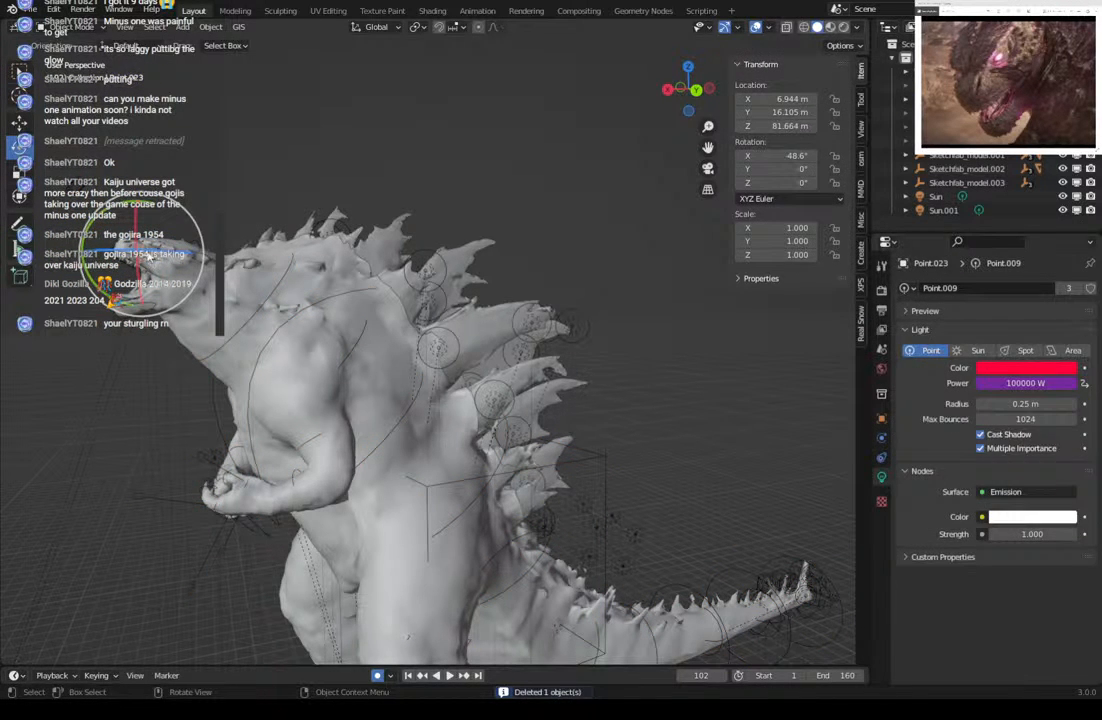
{"action": "key", "text": "Delete"}
Delete the point lights at the base, tips and lower edge of the large middle dorsal fins.
{"action": "left_click", "coordinate": [440, 350]}
{"action": "key", "text": "Delete"}
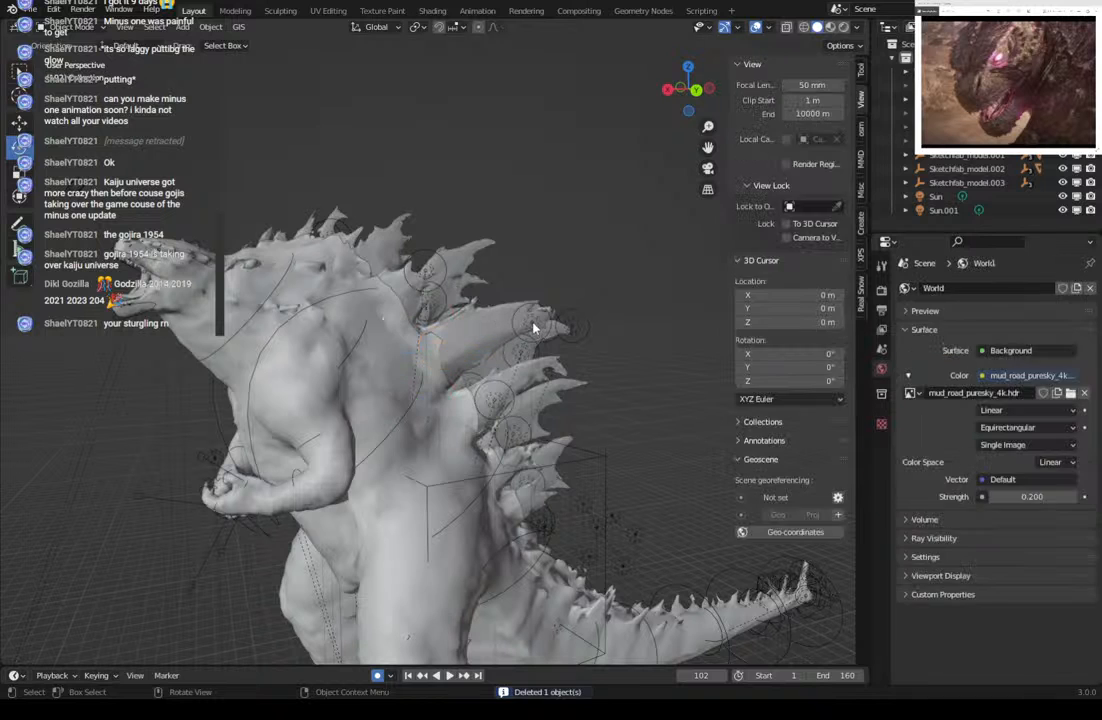
{"action": "left_click", "coordinate": [531, 340]}
{"action": "key", "text": "Delete"}
{"action": "left_click", "coordinate": [571, 327]}
{"action": "key", "text": "Delete"}
{"action": "left_click", "coordinate": [494, 399]}
{"action": "key", "text": "Delete"}
Delete the two point lights left between the middle and lower dorsal fins, sparing the rig.
{"action": "left_click", "coordinate": [513, 432]}
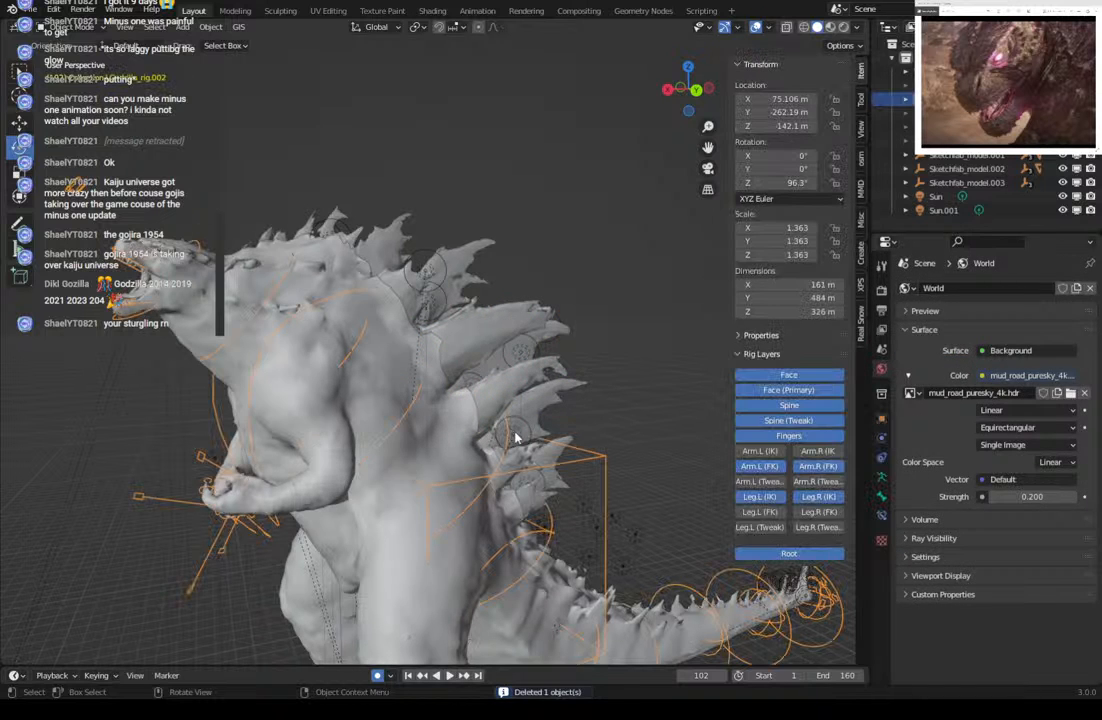
{"action": "left_click", "coordinate": [515, 432]}
{"action": "key", "text": "Delete"}
{"action": "left_click", "coordinate": [520, 345]}
{"action": "key", "text": "Delete"}
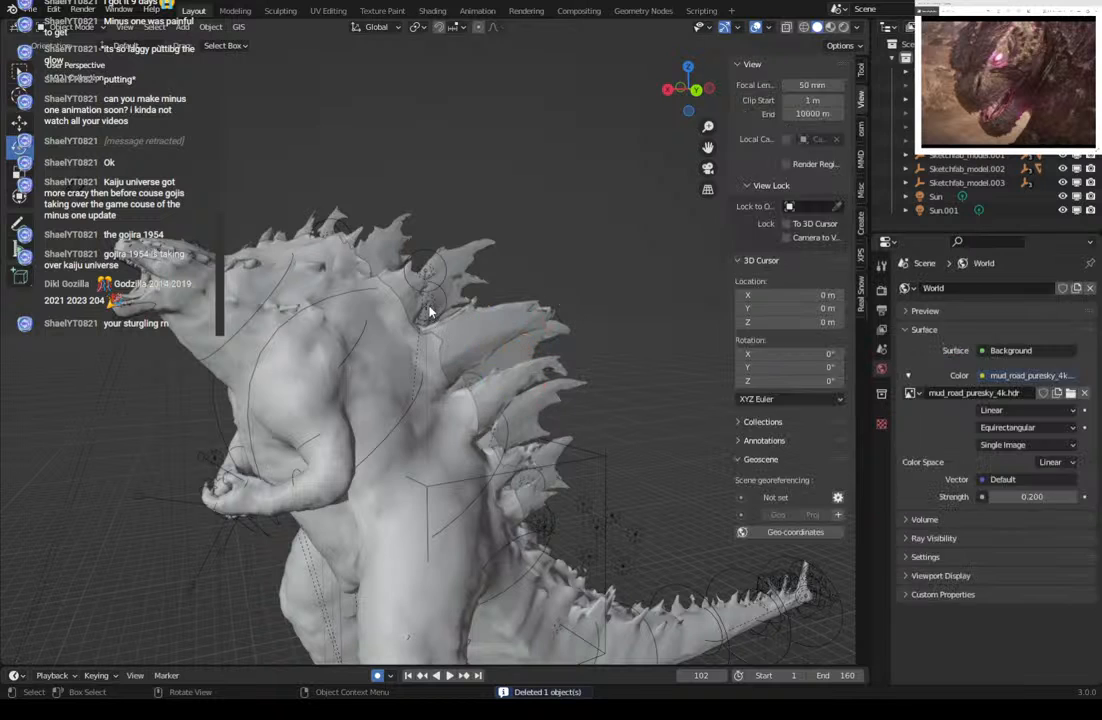
Delete the two overlapping point lights behind the shoulder, at the base of the upper dorsal fins.
{"action": "left_click", "coordinate": [427, 272]}
{"action": "left_click", "coordinate": [431, 300]}
{"action": "left_click", "coordinate": [433, 285]}
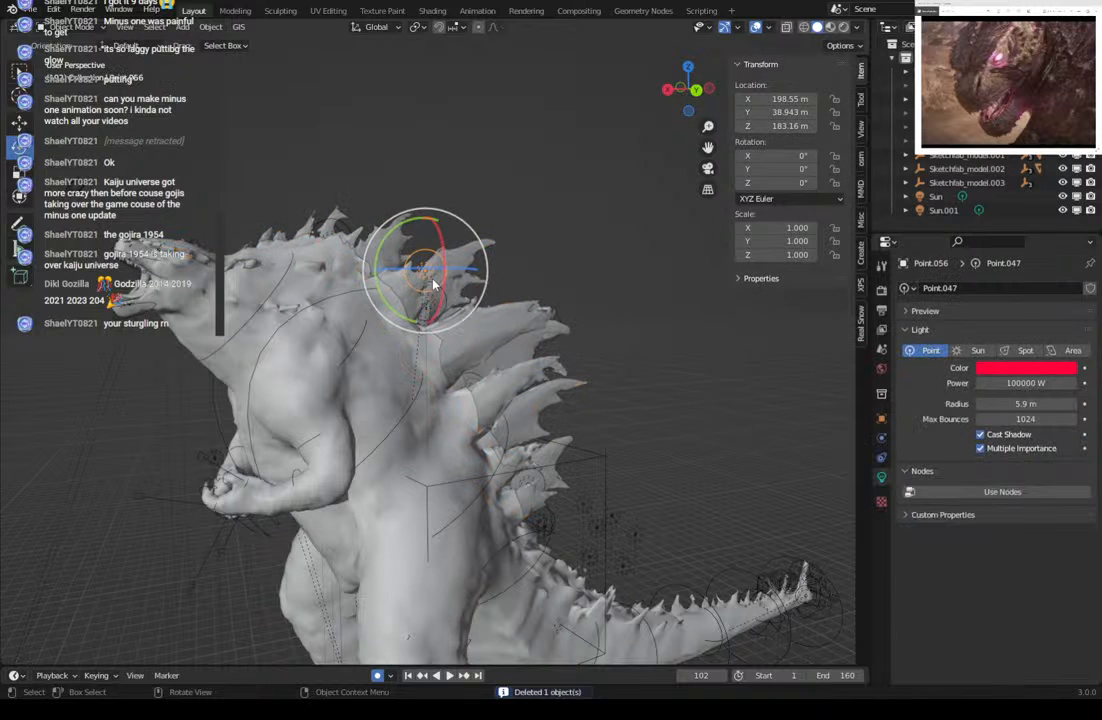
{"action": "key", "text": "Delete"}
{"action": "left_click", "coordinate": [438, 307]}
{"action": "key", "text": "Delete"}
Delete the point lights among the small neck fins, the upper dorsal fin and the large fin's tip.
{"action": "middle_click_drag", "start_coordinate": [598, 347], "coordinate": [328, 402]}
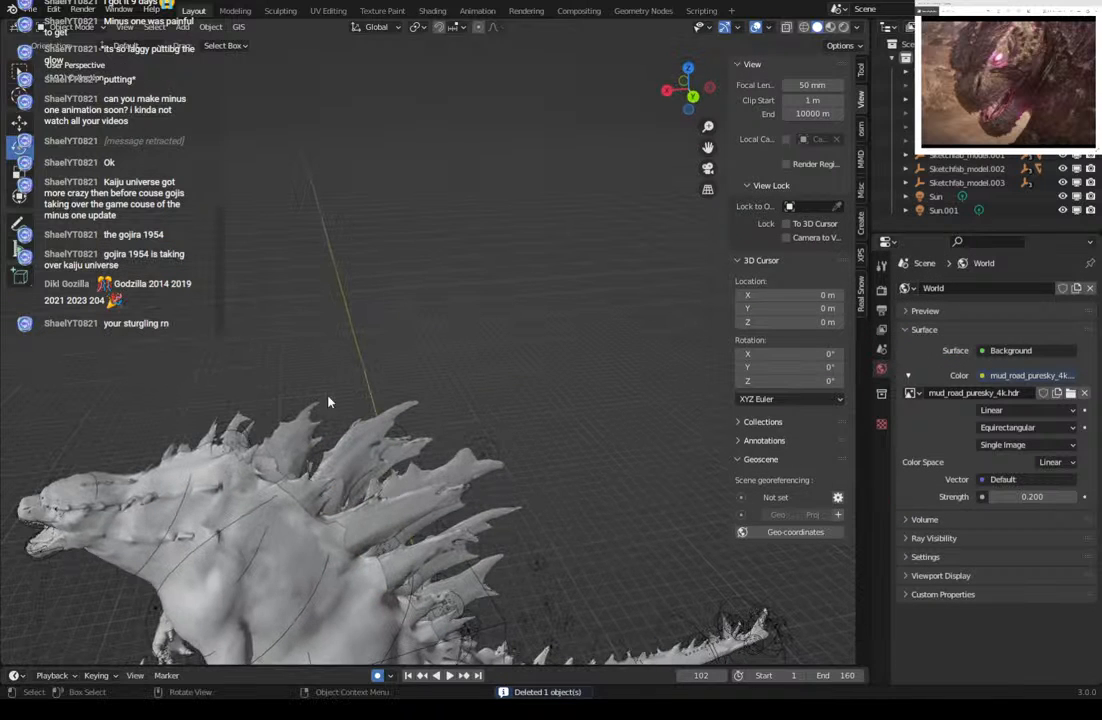
{"action": "left_click", "coordinate": [227, 440]}
{"action": "key", "text": "Delete"}
{"action": "left_click", "coordinate": [218, 440]}
{"action": "key", "text": "Delete"}
{"action": "left_click", "coordinate": [320, 461]}
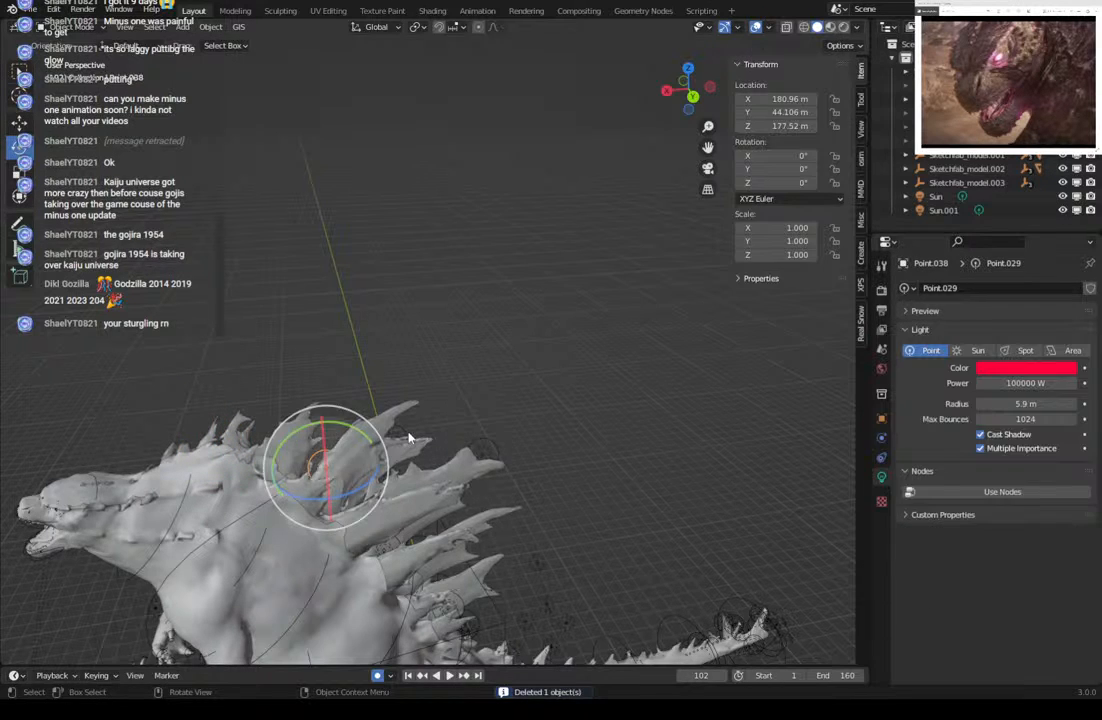
{"action": "key", "text": "Delete"}
{"action": "left_click", "coordinate": [481, 452]}
{"action": "key", "text": "Delete"}
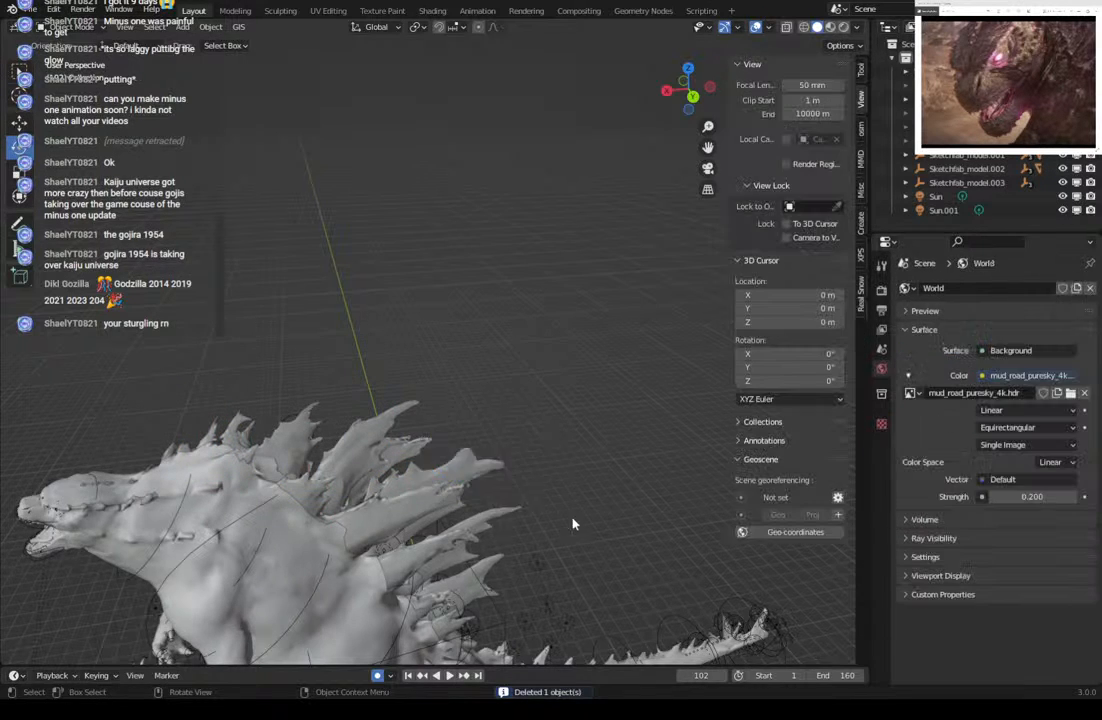
From behind Godzilla, delete the point lights on the far side of the upper back.
{"action": "middle_click_drag", "start_coordinate": [573, 523], "coordinate": [450, 380]}
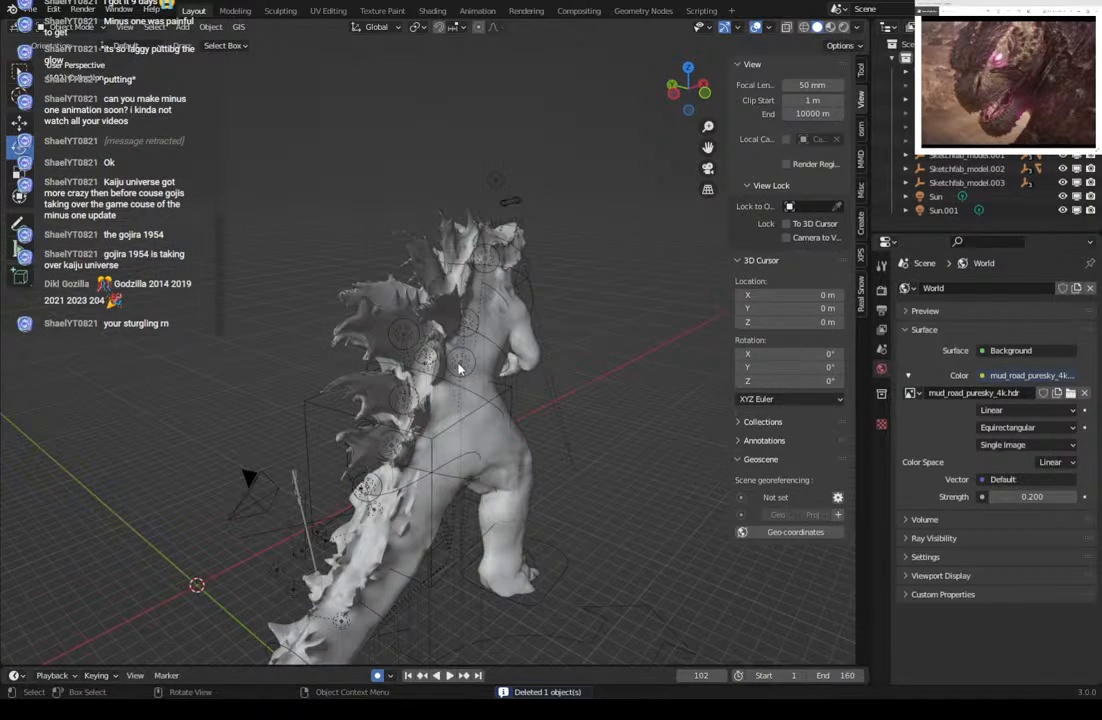
{"action": "left_click", "coordinate": [458, 368]}
{"action": "key", "text": "Delete"}
{"action": "left_click", "coordinate": [488, 290]}
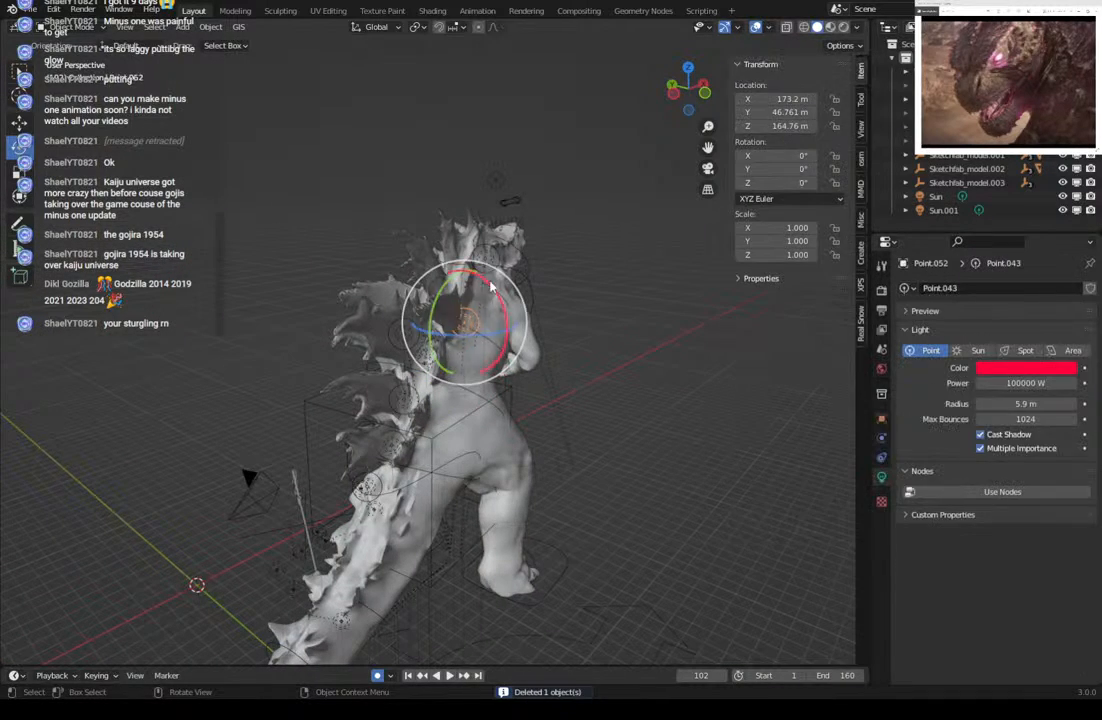
{"action": "key", "text": "Delete"}
{"action": "key", "text": "ctrl+z"}
{"action": "key", "text": "Delete"}
Delete the remaining point lights one by one down the far side of the dorsal fins.
{"action": "middle_click_drag", "start_coordinate": [460, 376], "coordinate": [380, 343]}
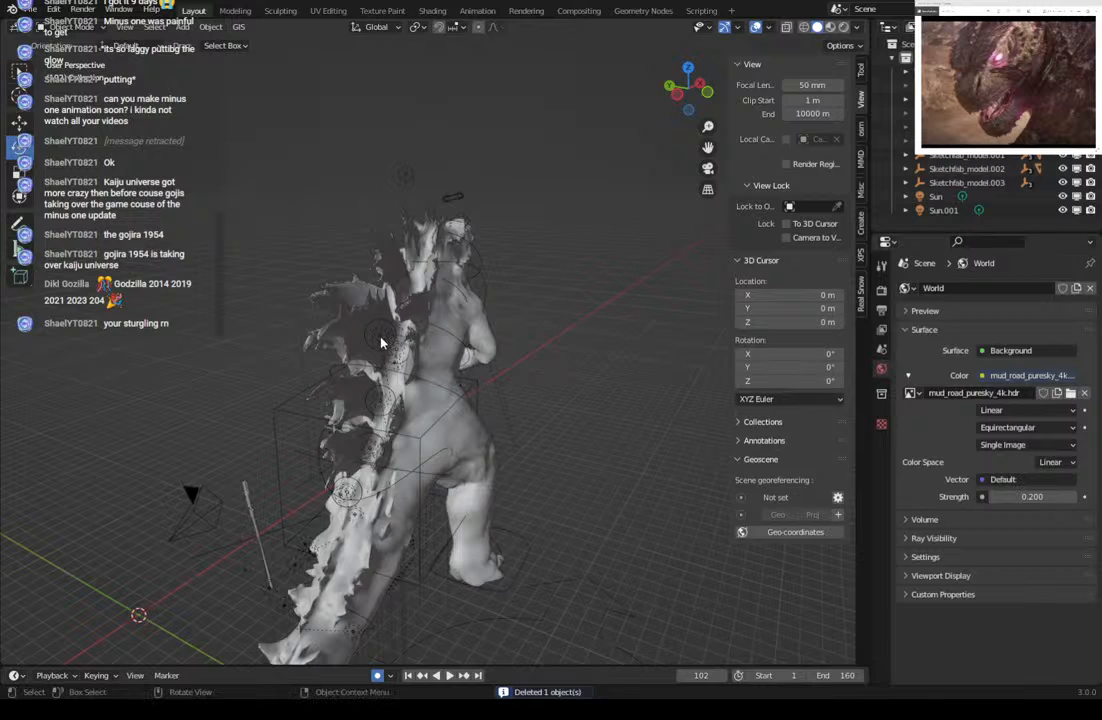
{"action": "key", "text": "ctrl+z"}
{"action": "key", "text": "Delete"}
{"action": "key", "text": "ctrl+z"}
{"action": "key", "text": "Delete"}
{"action": "key", "text": "ctrl+z"}
{"action": "key", "text": "Delete"}
{"action": "middle_click_drag", "start_coordinate": [402, 369], "coordinate": [337, 389]}
{"action": "key", "text": "ctrl+z"}
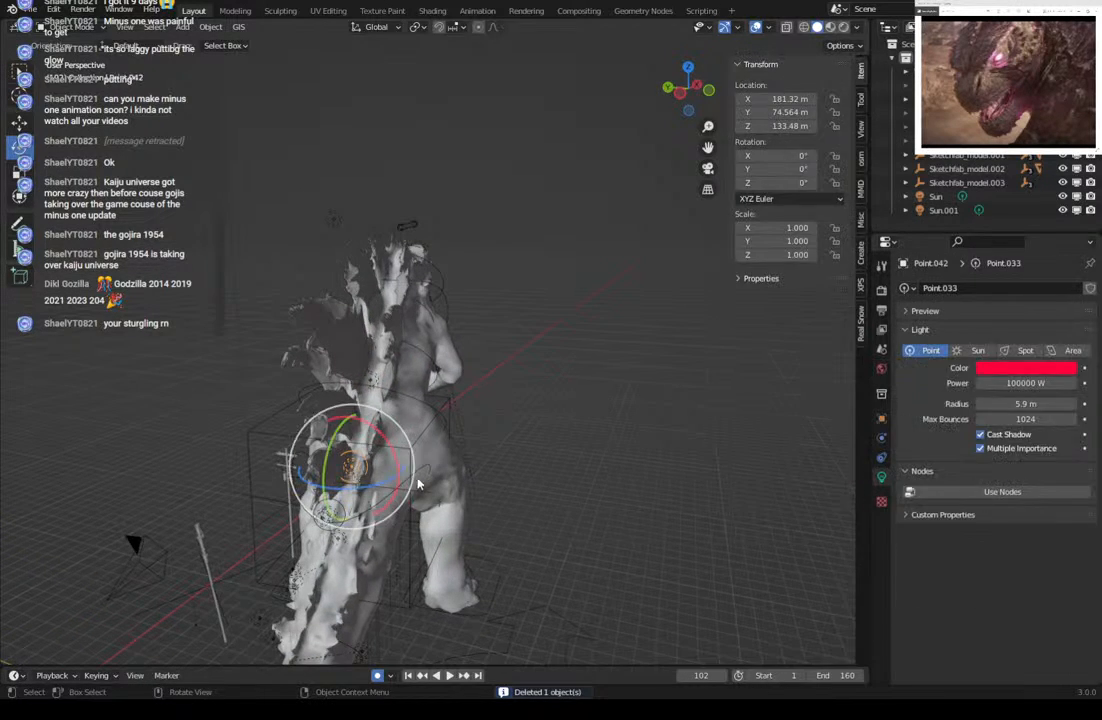
{"action": "key", "text": "Delete"}
{"action": "middle_click_drag", "start_coordinate": [418, 484], "coordinate": [394, 509]}
{"action": "key", "text": "ctrl+z"}
{"action": "key", "text": "Delete"}
{"action": "key", "text": "ctrl+z"}
Move a point light from the back into the empty space behind the dorsal fins, about -75 m in X and 15 m in Y.
{"action": "middle_click_drag", "start_coordinate": [228, 446], "coordinate": [323, 432]}
{"action": "key", "text": "g"}
{"action": "left_click", "coordinate": [724, 430]}
{"action": "middle_click_drag", "start_coordinate": [415, 509], "coordinate": [212, 433]}
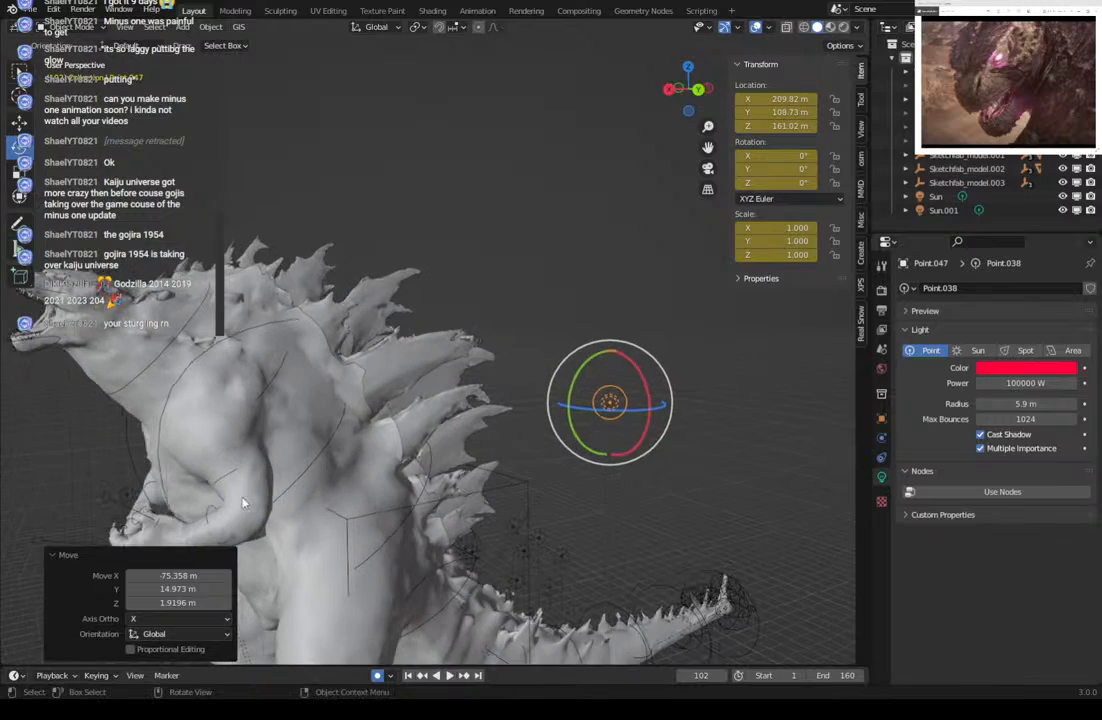
Delete the point light beside Godzilla's raised hand.
{"action": "left_click", "coordinate": [128, 497]}
{"action": "key", "text": "Delete"}
Enable X-ray display and delete the point light hidden inside the back near the fin bases.
{"action": "middle_click_drag", "start_coordinate": [131, 497], "coordinate": [616, 129]}
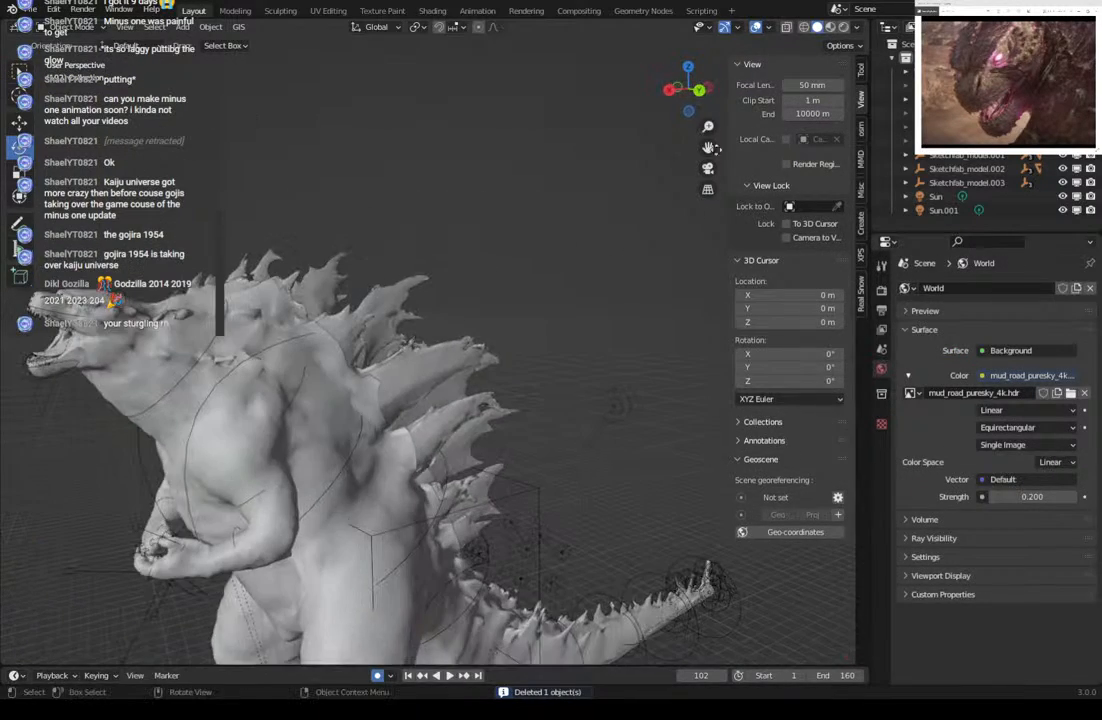
{"action": "left_click", "coordinate": [787, 27]}
{"action": "middle_click_drag", "start_coordinate": [580, 256], "coordinate": [526, 275]}
{"action": "scroll", "coordinate": [461, 326], "scroll_direction": "up", "scroll_amount": 3}
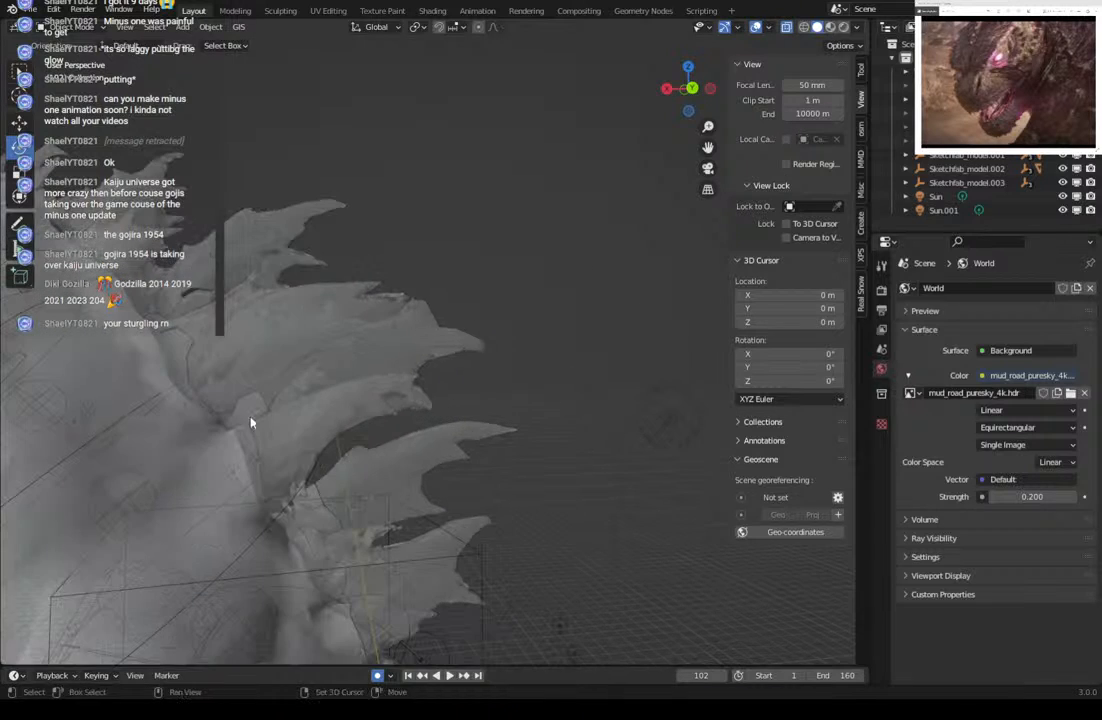
{"action": "middle_click_drag", "start_coordinate": [248, 423], "coordinate": [288, 421]}
{"action": "left_click", "coordinate": [278, 449]}
{"action": "left_click", "coordinate": [278, 445]}
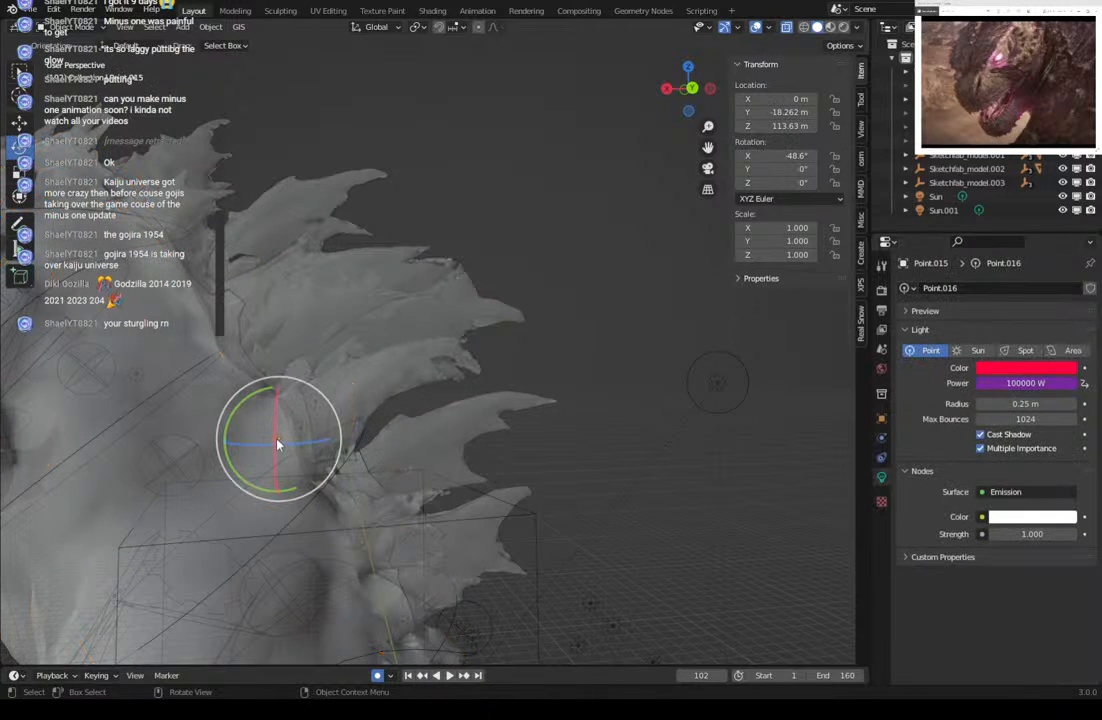
{"action": "key", "text": "Delete"}
Delete further hidden point lights along the base of the middle and upper dorsal fins.
{"action": "left_click", "coordinate": [308, 430]}
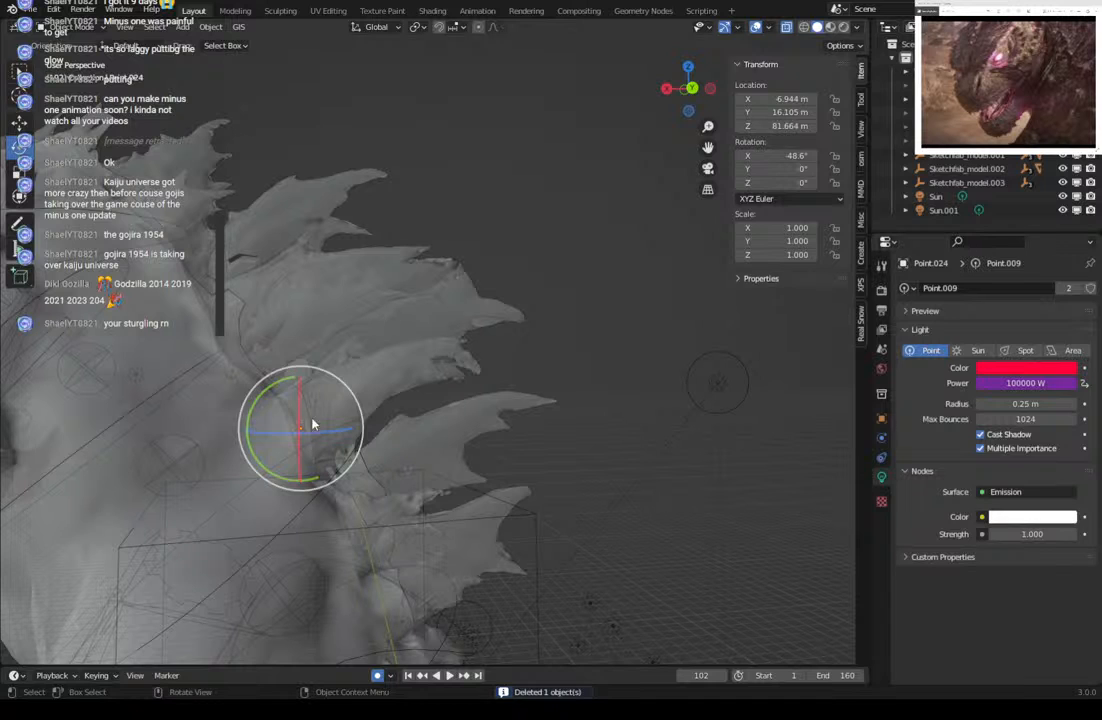
{"action": "left_click", "coordinate": [320, 401]}
{"action": "left_click", "coordinate": [315, 401]}
{"action": "key", "text": "Delete"}
{"action": "left_click", "coordinate": [230, 372]}
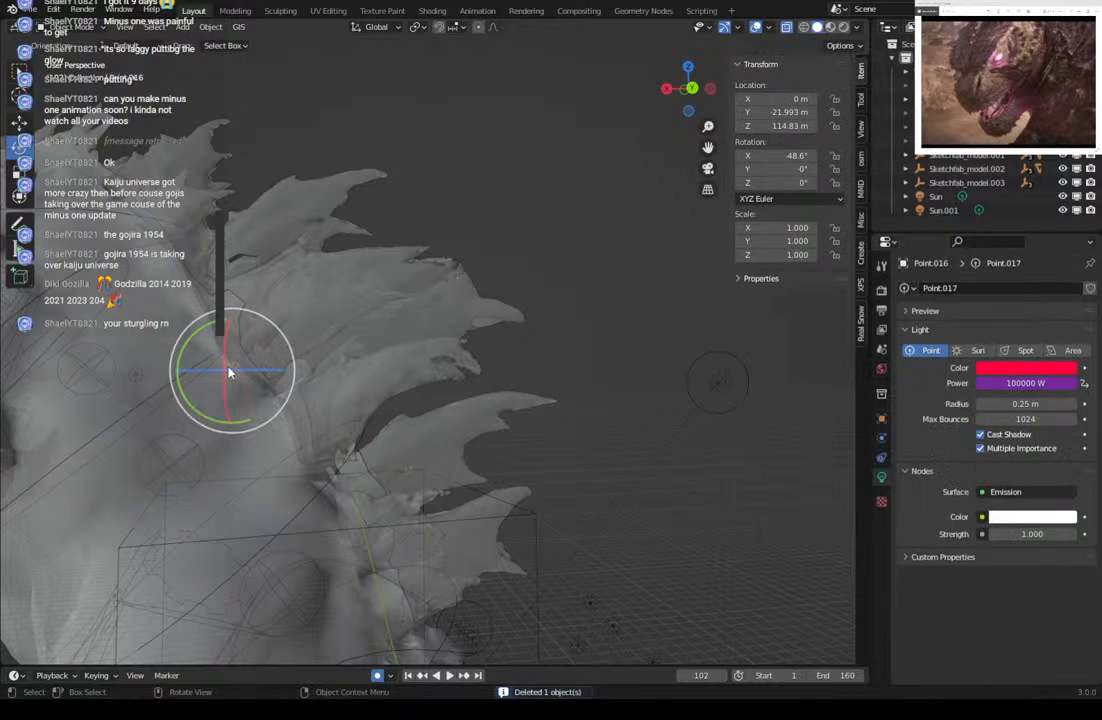
{"action": "key", "text": "Delete"}
Move the point light at the fin base out past the fins and back into Godzilla's upper body.
{"action": "left_click", "coordinate": [264, 371]}
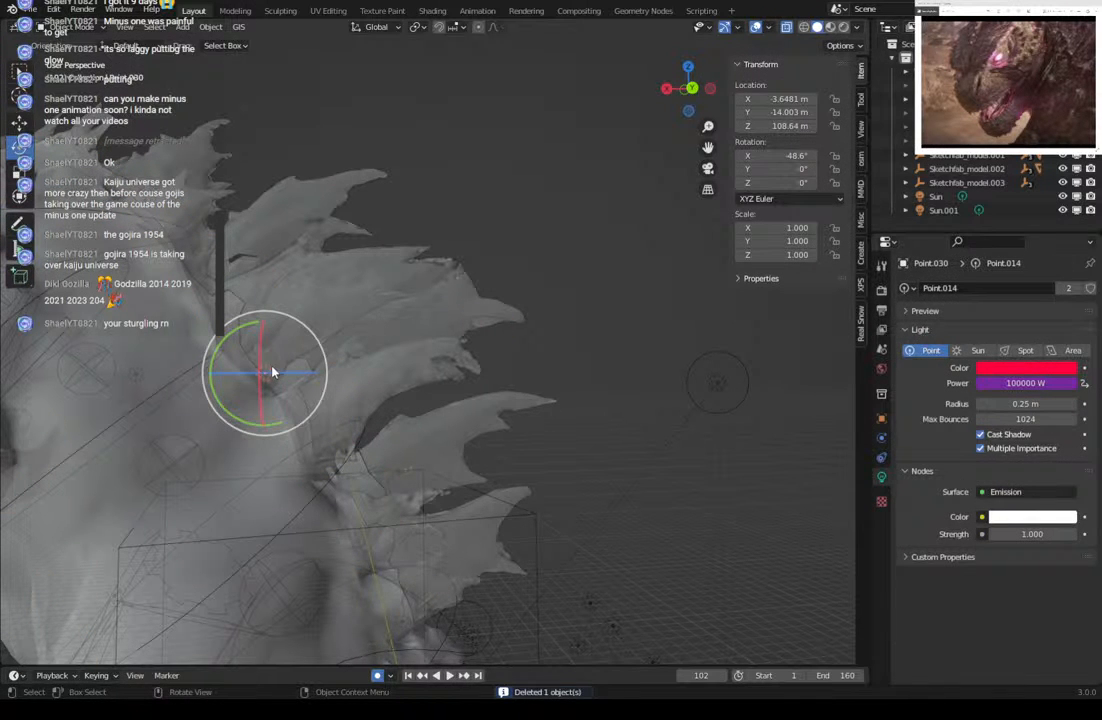
{"action": "key", "text": "g"}
{"action": "left_click", "coordinate": [733, 360]}
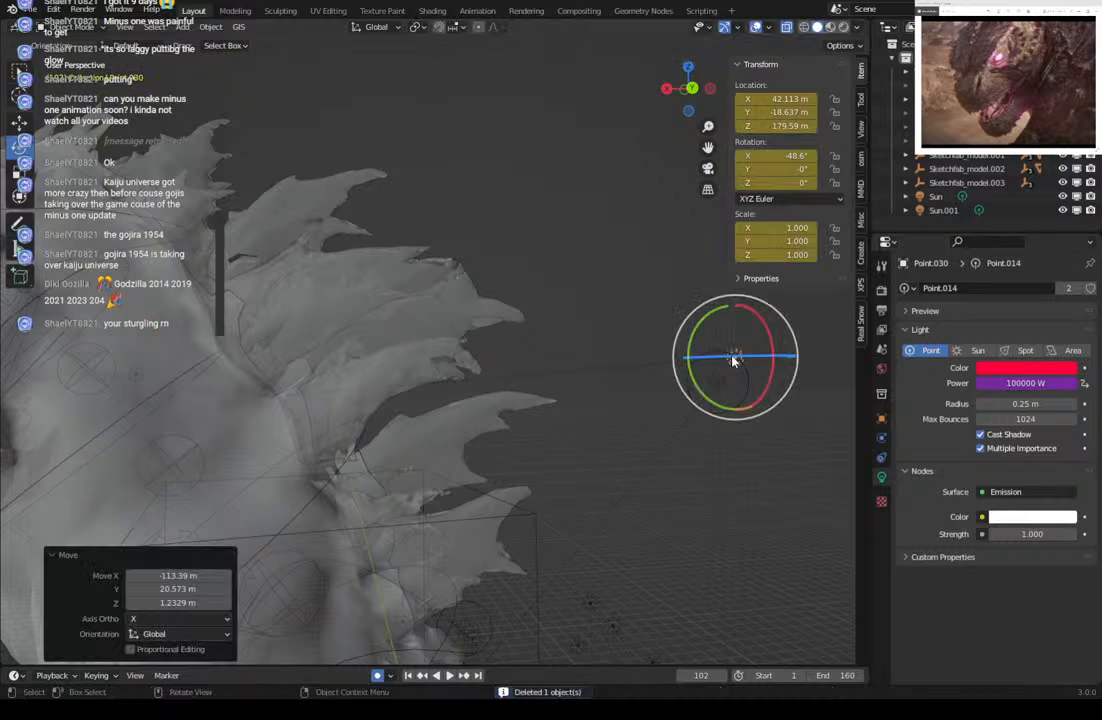
{"action": "key", "text": "g"}
{"action": "left_click", "coordinate": [155, 405]}
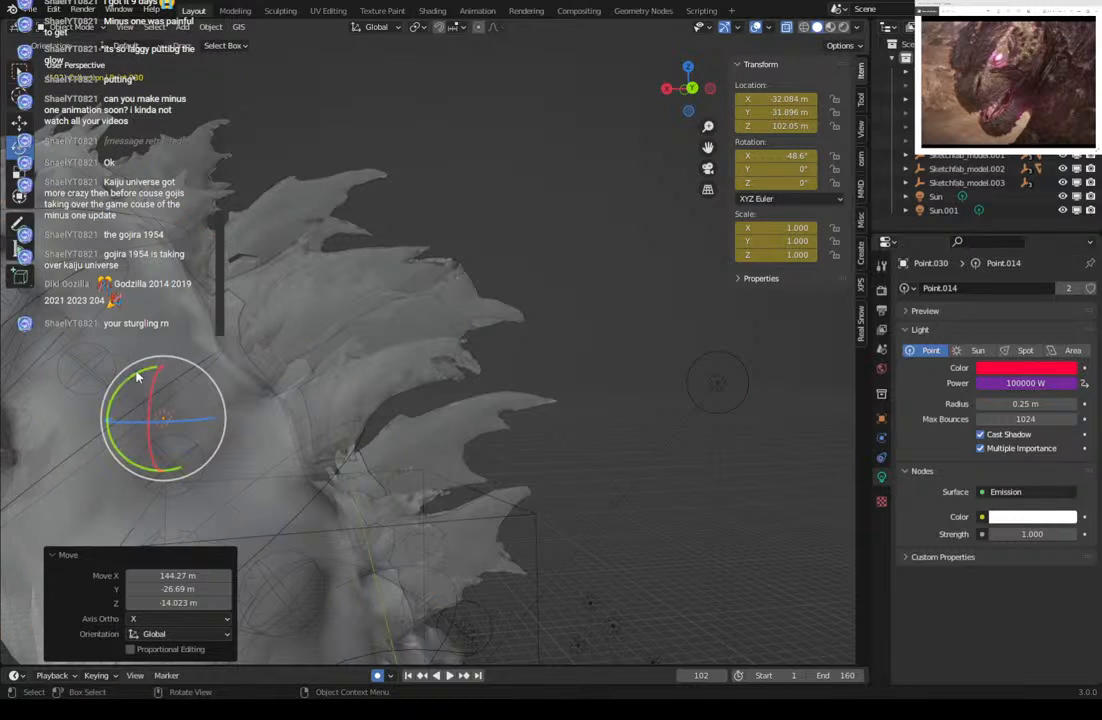
{"action": "left_click", "coordinate": [137, 377]}
{"action": "key", "text": "g"}
{"action": "left_click", "coordinate": [57, 295]}
From the front, shift the point light inside the neck by about -2.2 m in X and 5.3 m in Y.
{"action": "middle_click_drag", "start_coordinate": [385, 431], "coordinate": [485, 435]}
{"action": "key", "text": "g"}
{"action": "left_click", "coordinate": [586, 419]}
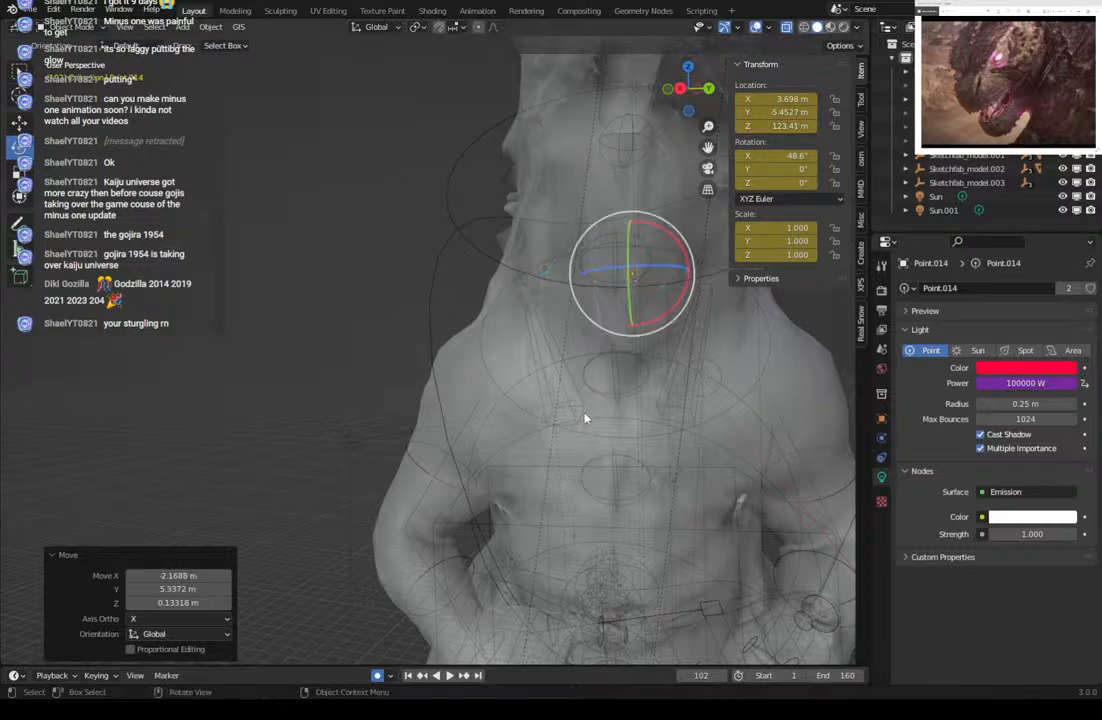
Delete the group of point lights floating above the base of the tail.
{"action": "middle_click_drag", "start_coordinate": [586, 419], "coordinate": [475, 406]}
{"action": "scroll", "coordinate": [480, 417], "scroll_direction": "down", "scroll_amount": 5}
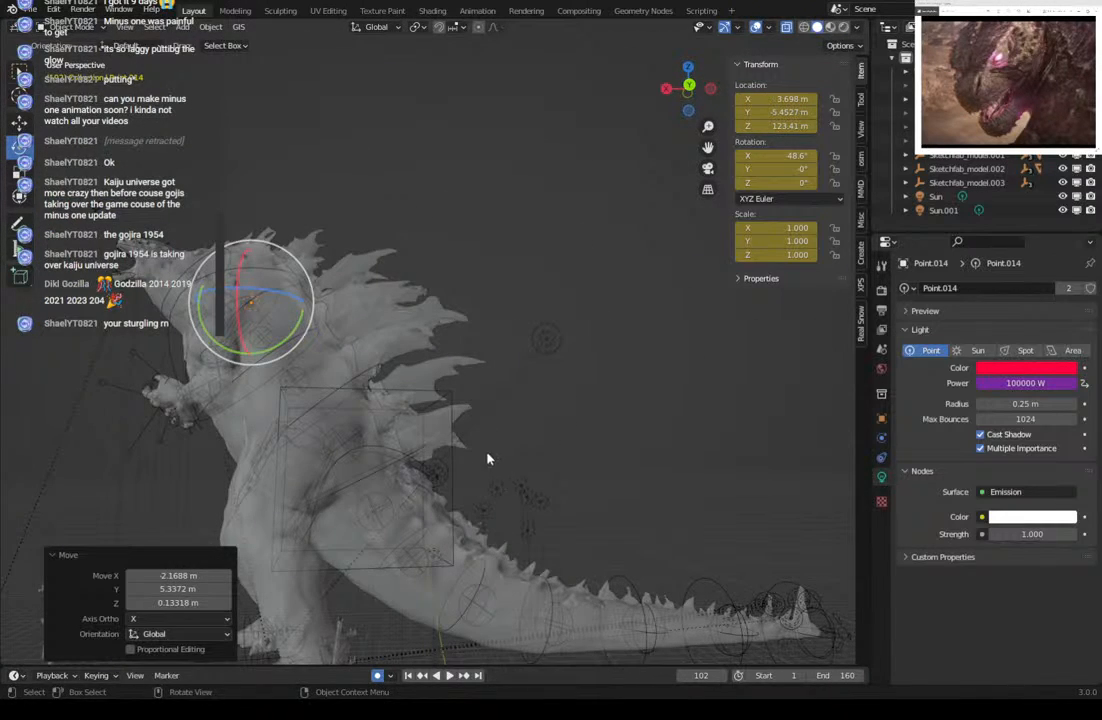
{"action": "left_click_drag", "start_coordinate": [488, 458], "coordinate": [546, 529]}
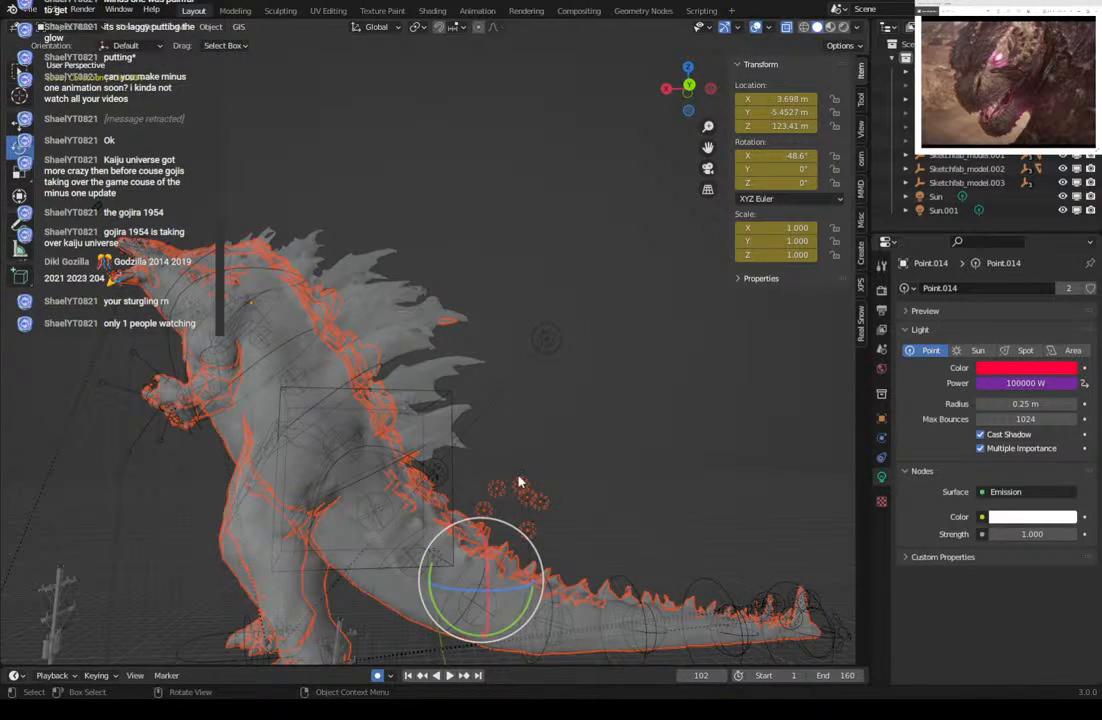
{"action": "left_click", "coordinate": [521, 484]}
{"action": "key", "text": "x"}
{"action": "left_click", "coordinate": [525, 495]}
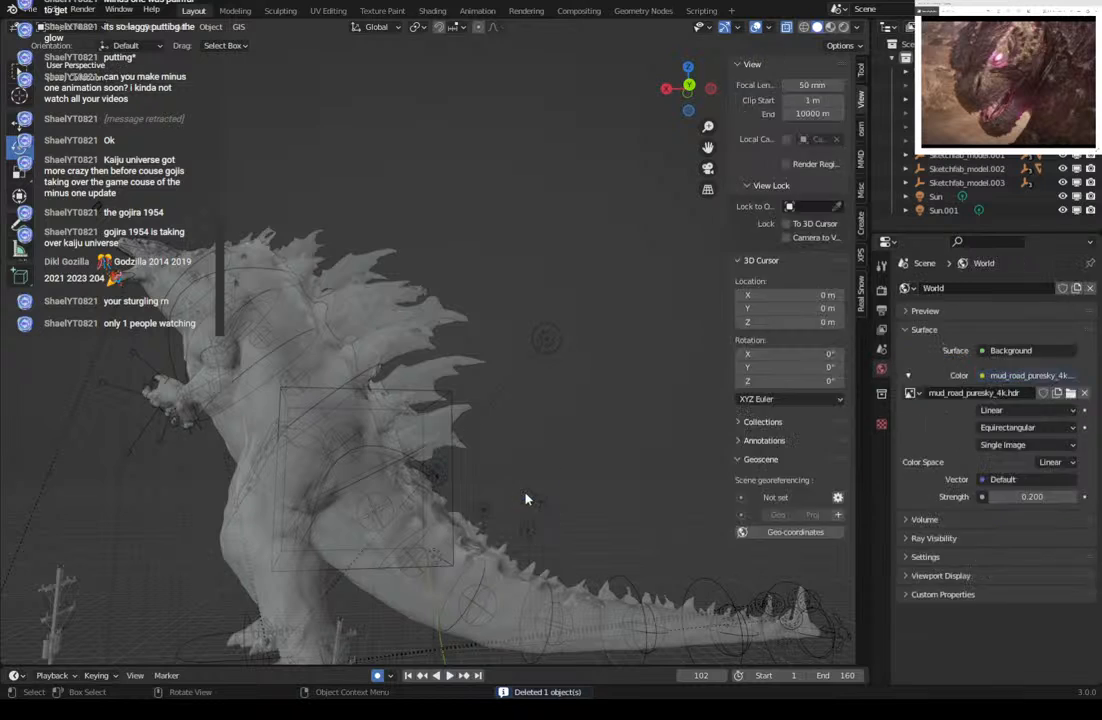
{"action": "left_click", "coordinate": [530, 500]}
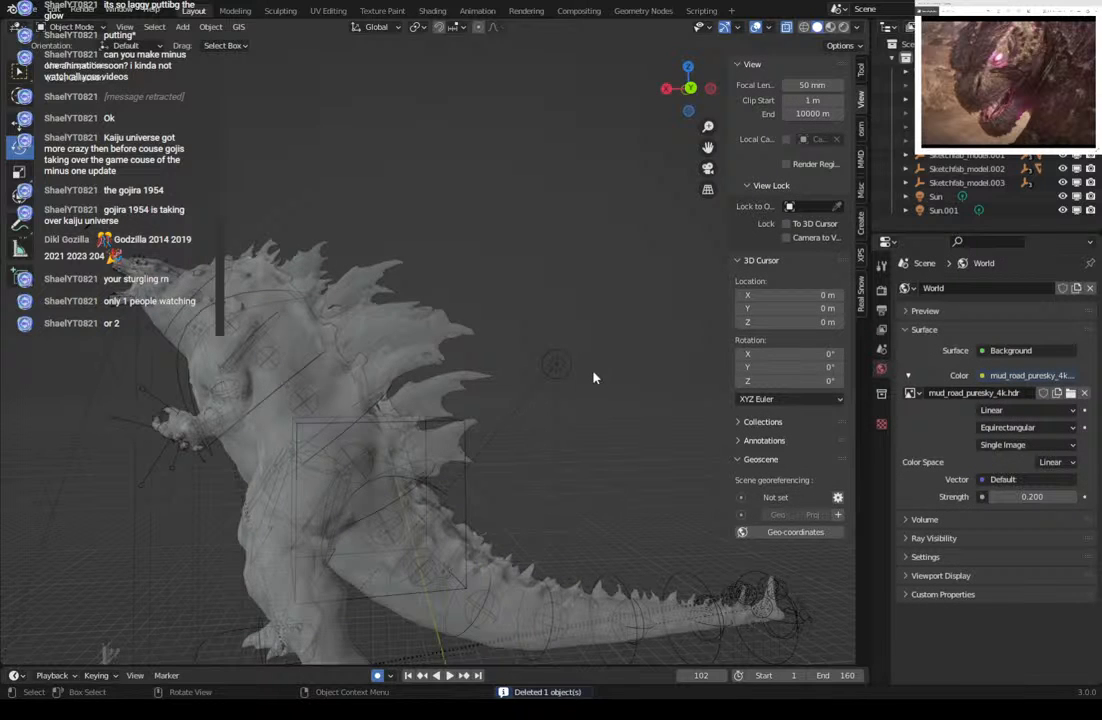
Turn off X-ray, select the dorsal fins mesh and show it in the rendered viewport.
{"action": "middle_click_drag", "start_coordinate": [593, 379], "coordinate": [552, 383]}
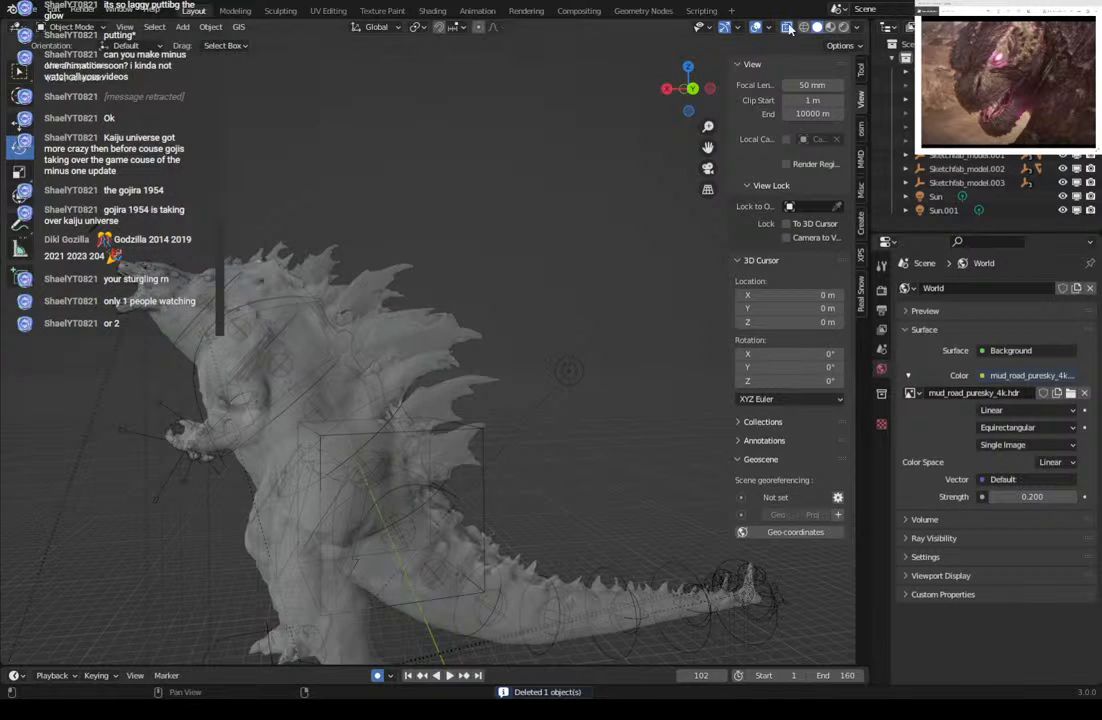
{"action": "key", "text": "alt+z"}
{"action": "scroll", "coordinate": [432, 355], "scroll_direction": "up", "scroll_amount": 2}
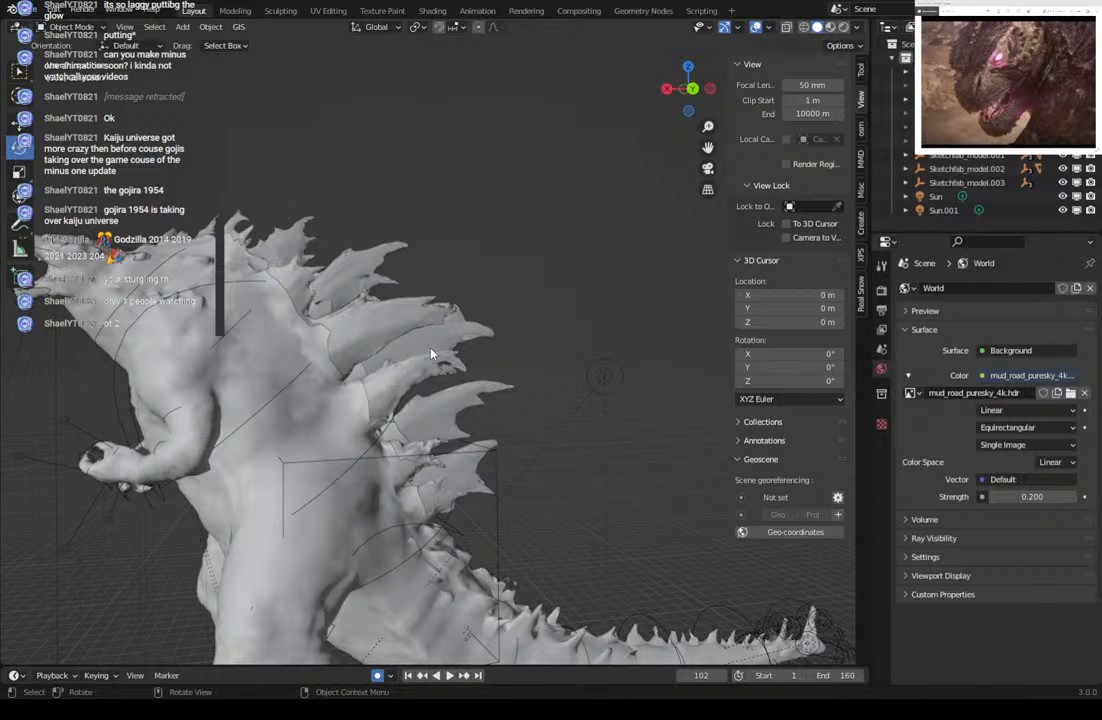
{"action": "left_click", "coordinate": [280, 467]}
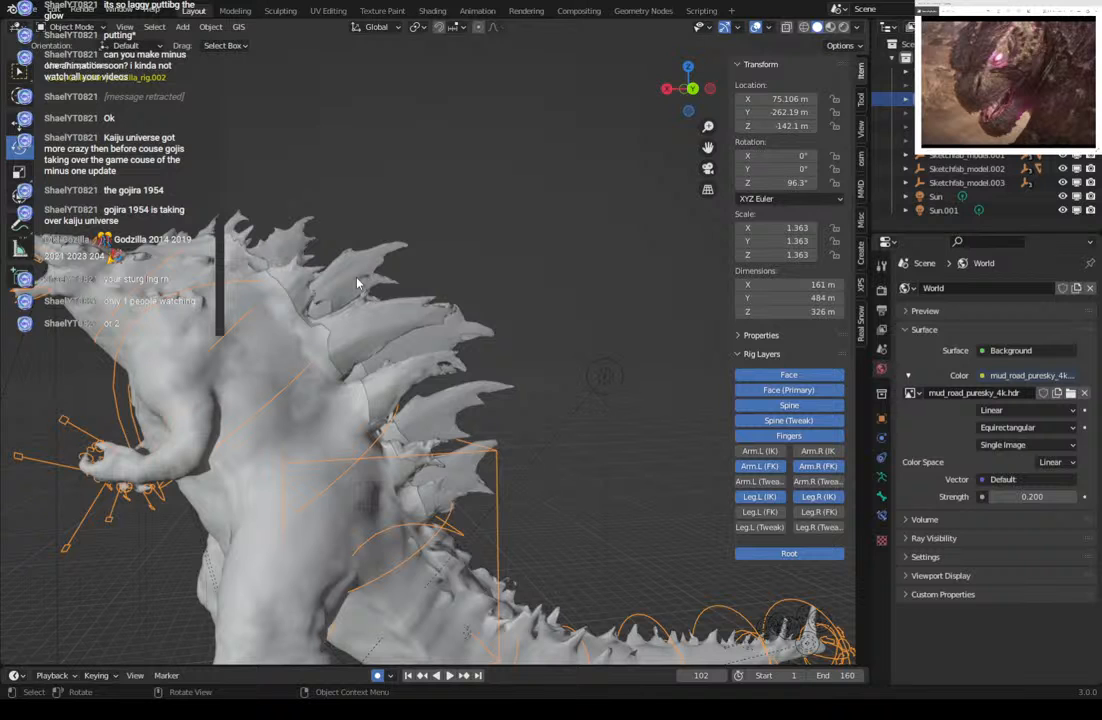
{"action": "left_click", "coordinate": [423, 288]}
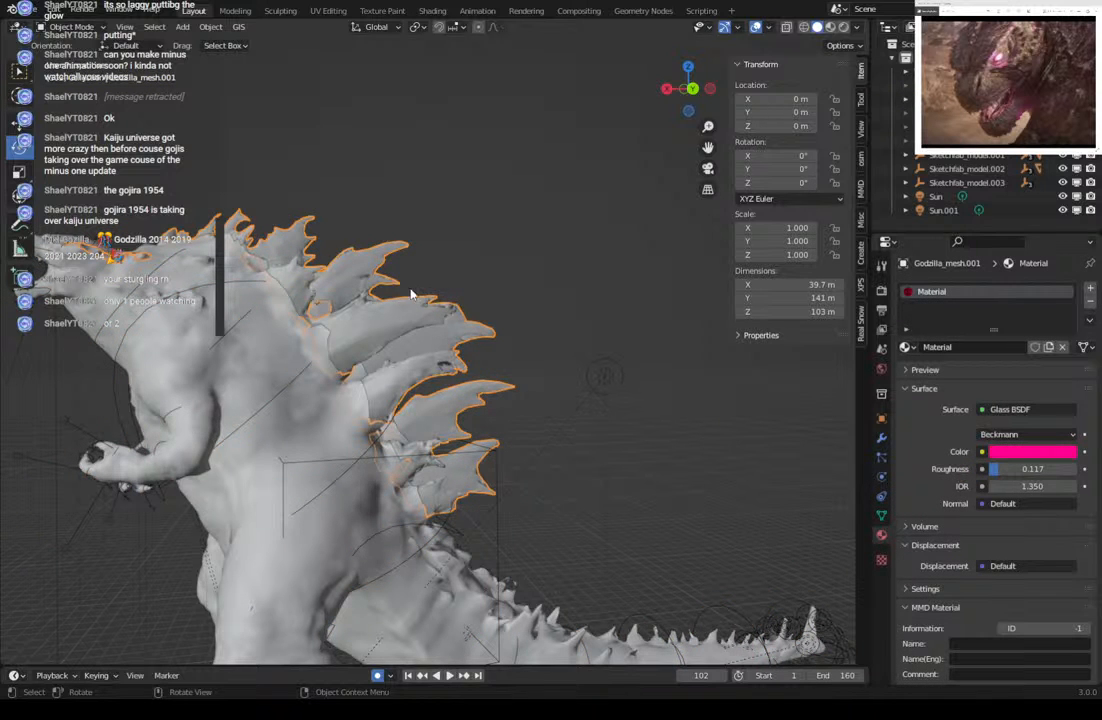
{"action": "middle_click_drag", "start_coordinate": [410, 293], "coordinate": [434, 301]}
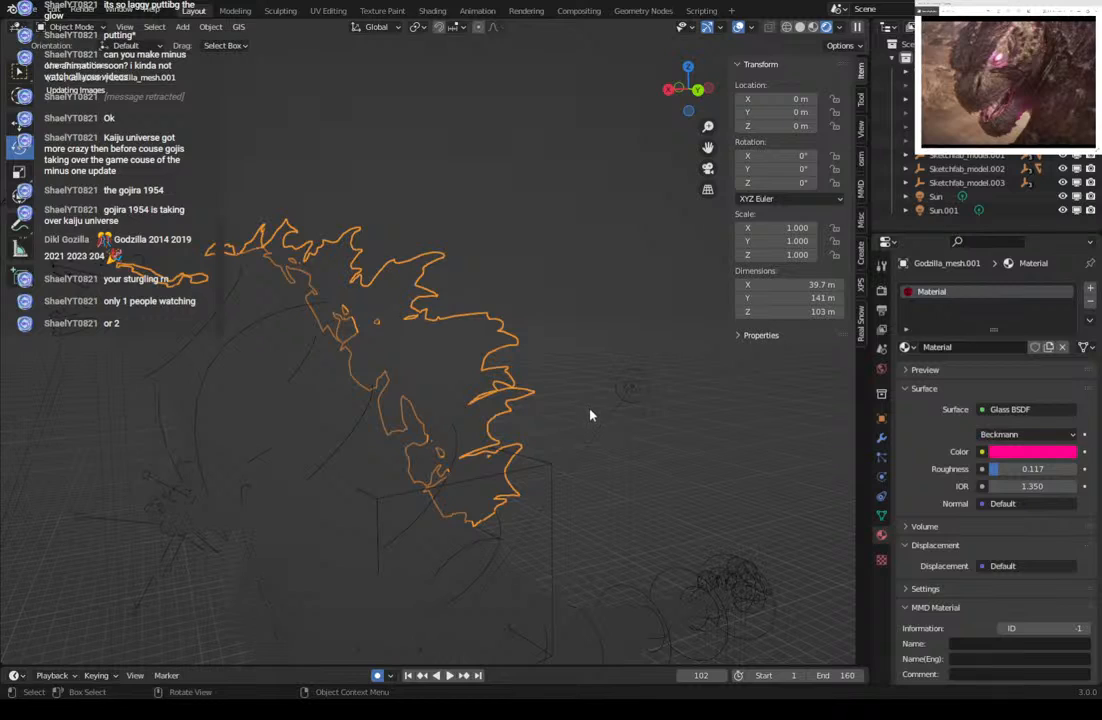
Set the strength of the world's table_mountain_2_puresky HDR background to 1.000.
{"action": "scroll", "coordinate": [578, 418], "scroll_direction": "up", "scroll_amount": 1}
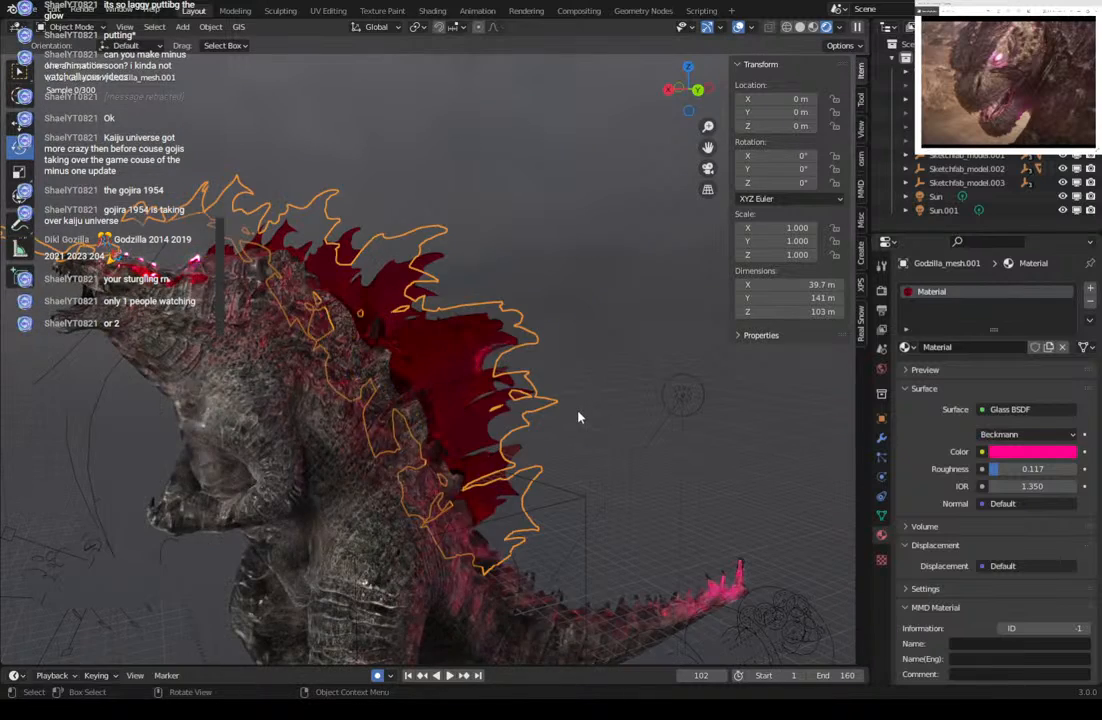
{"action": "scroll", "coordinate": [578, 418], "scroll_direction": "up", "scroll_amount": 3}
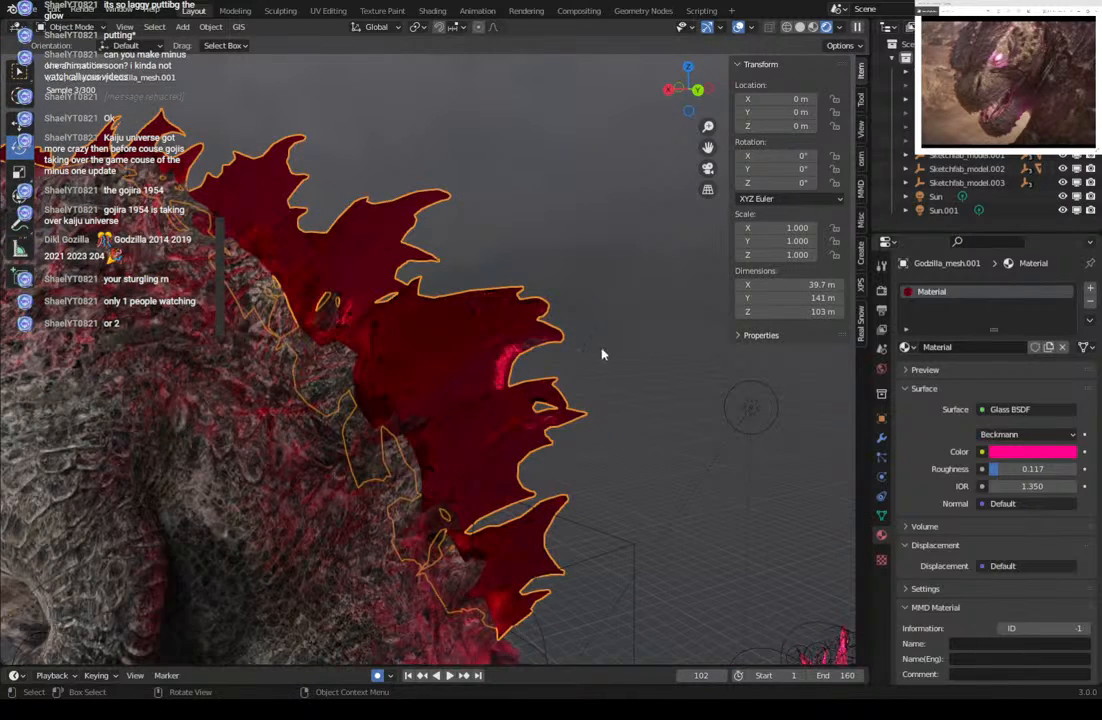
{"action": "left_click", "coordinate": [882, 370]}
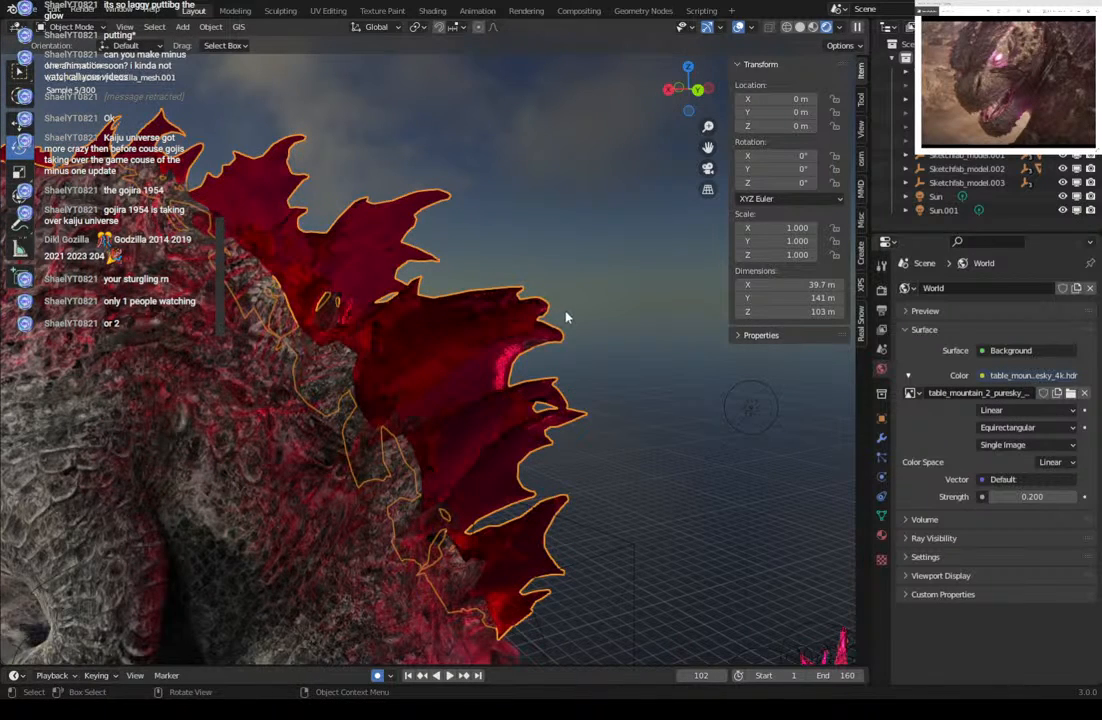
{"action": "left_click", "coordinate": [1030, 496]}
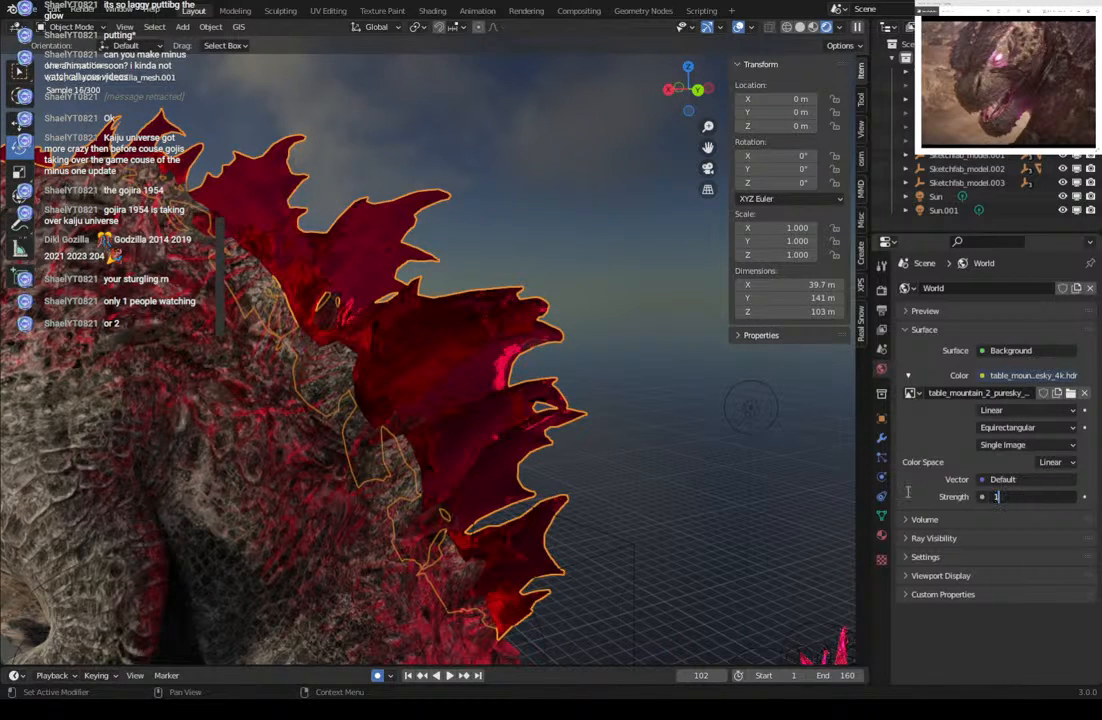
{"action": "type", "text": "1"}
{"action": "key", "text": "Return"}
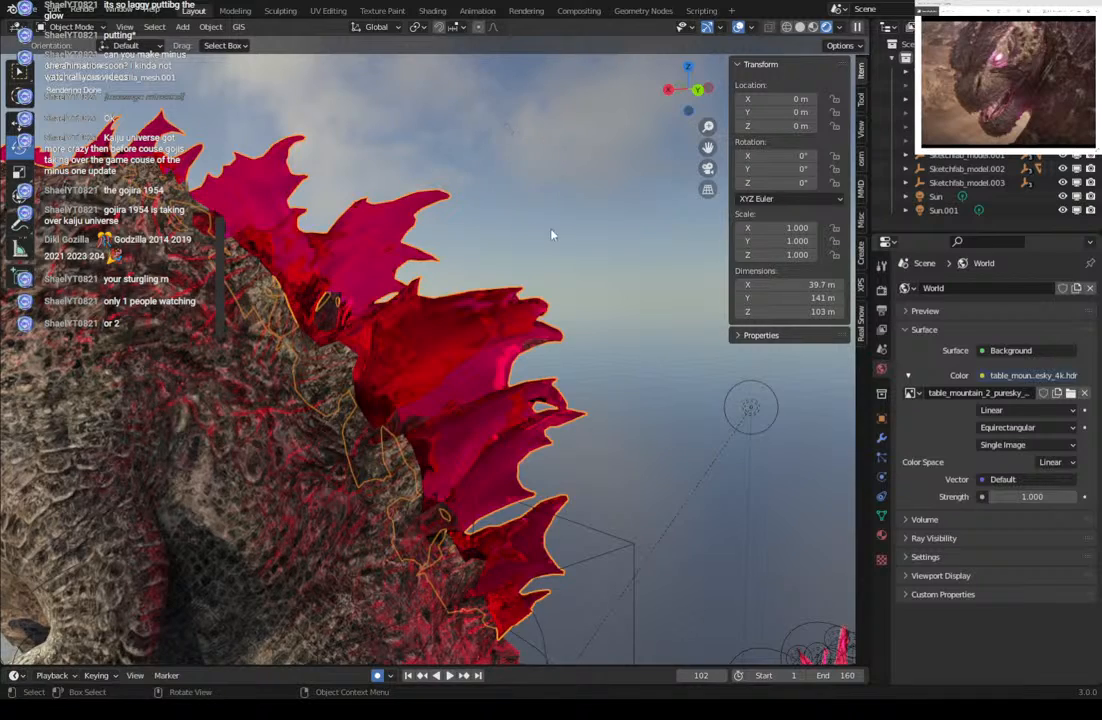
Hide the viewport overlays and examine the pink glass fins up close against the brighter sky.
{"action": "middle_click_drag", "start_coordinate": [553, 236], "coordinate": [562, 236]}
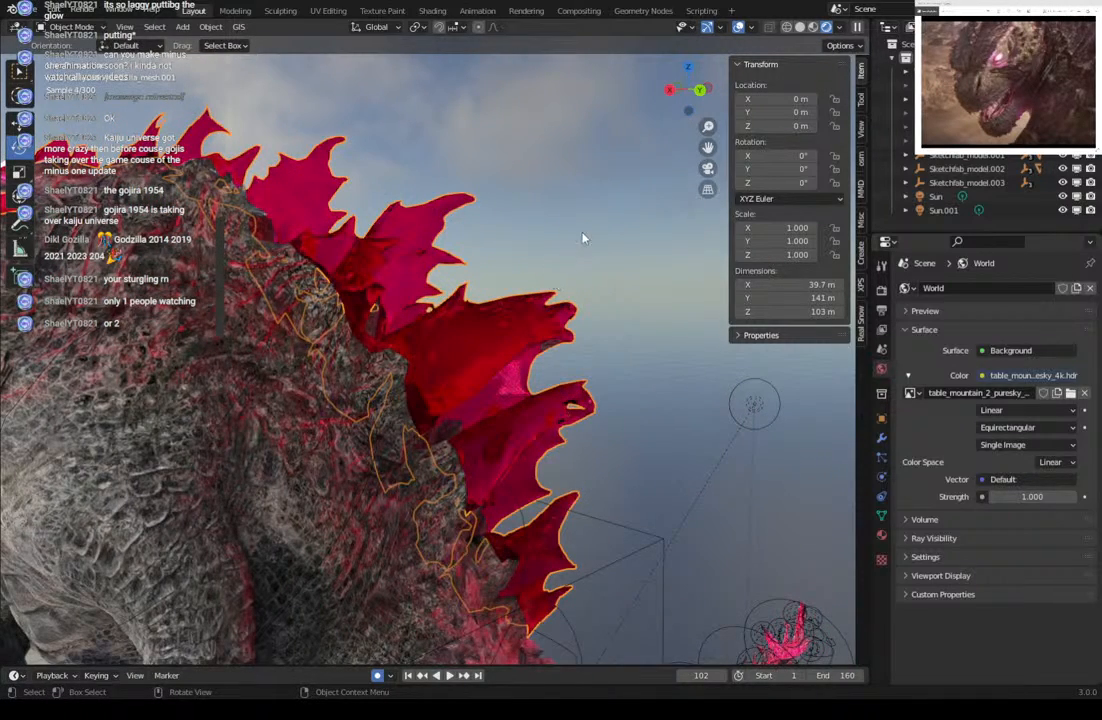
{"action": "scroll", "coordinate": [585, 234], "scroll_direction": "down", "scroll_amount": 3}
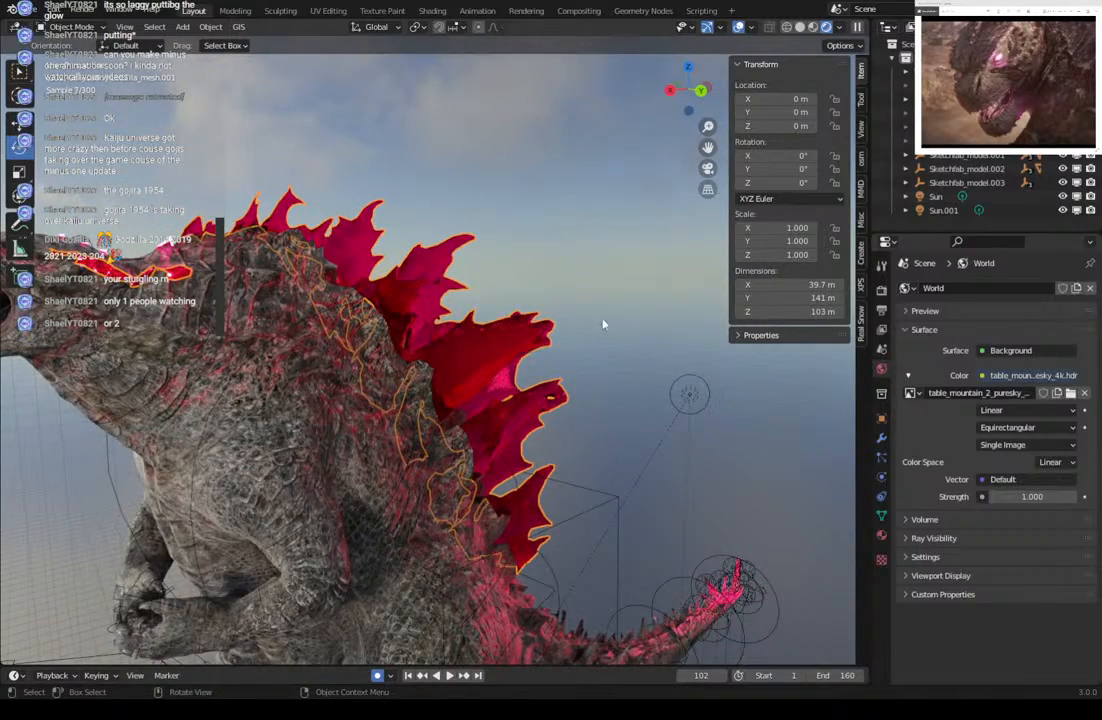
{"action": "middle_click_drag", "start_coordinate": [603, 322], "coordinate": [537, 318]}
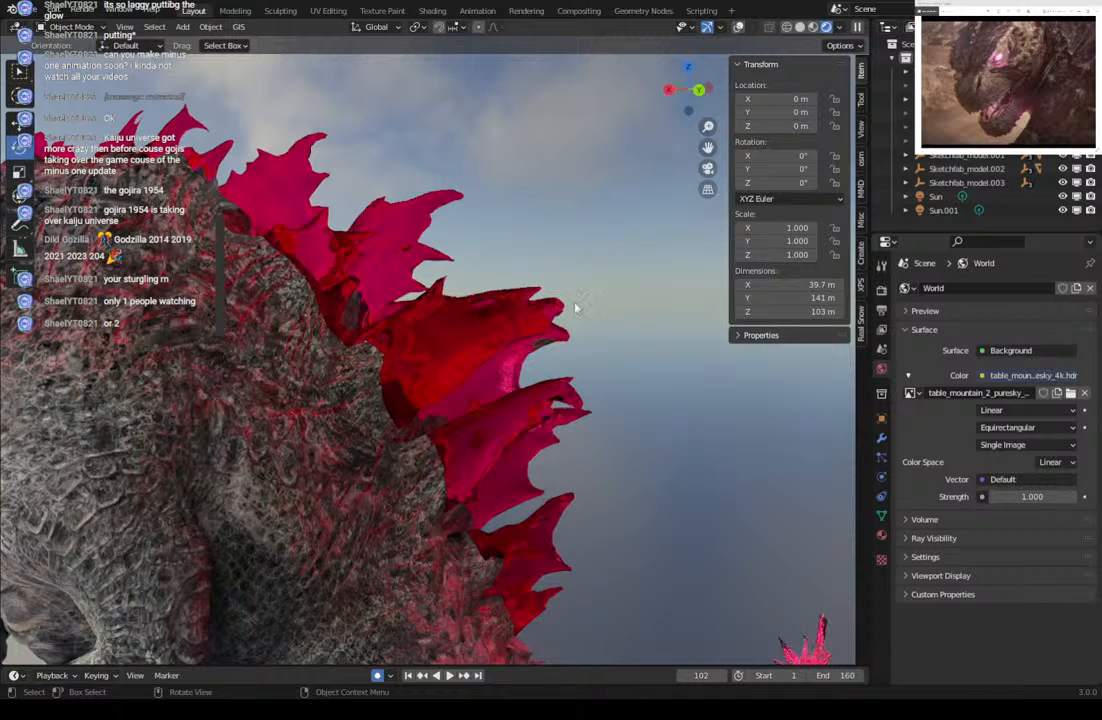
{"action": "scroll", "coordinate": [612, 307], "scroll_direction": "up", "scroll_amount": 3}
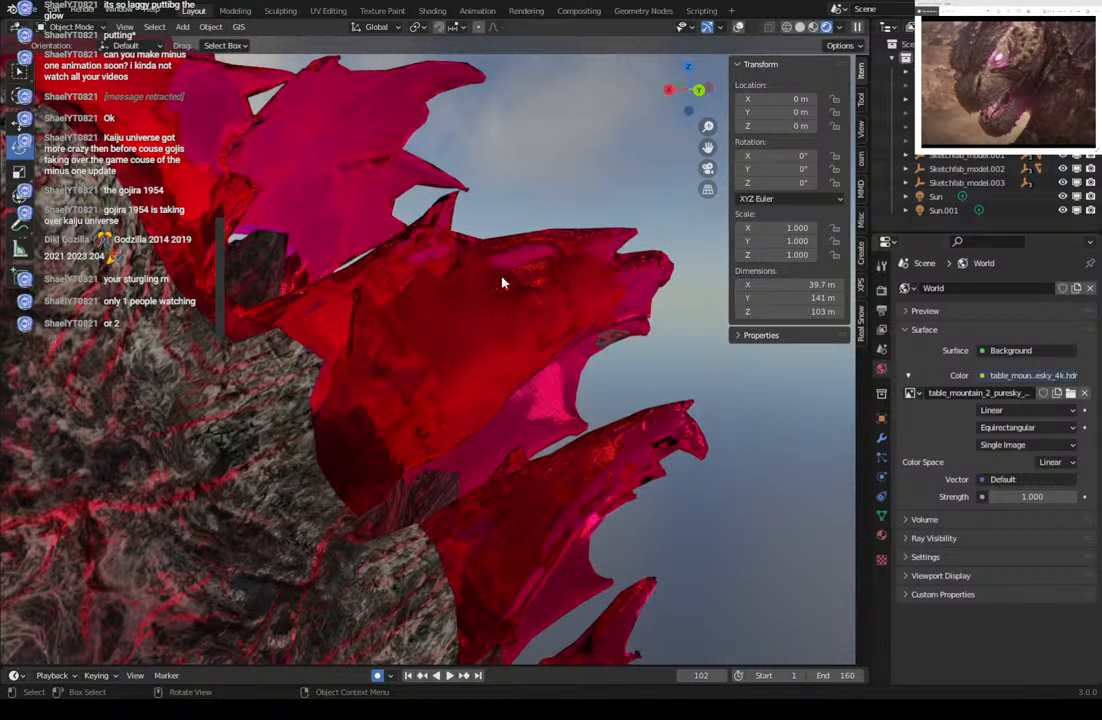
{"action": "left_click", "coordinate": [739, 27]}
{"action": "left_click", "coordinate": [739, 27]}
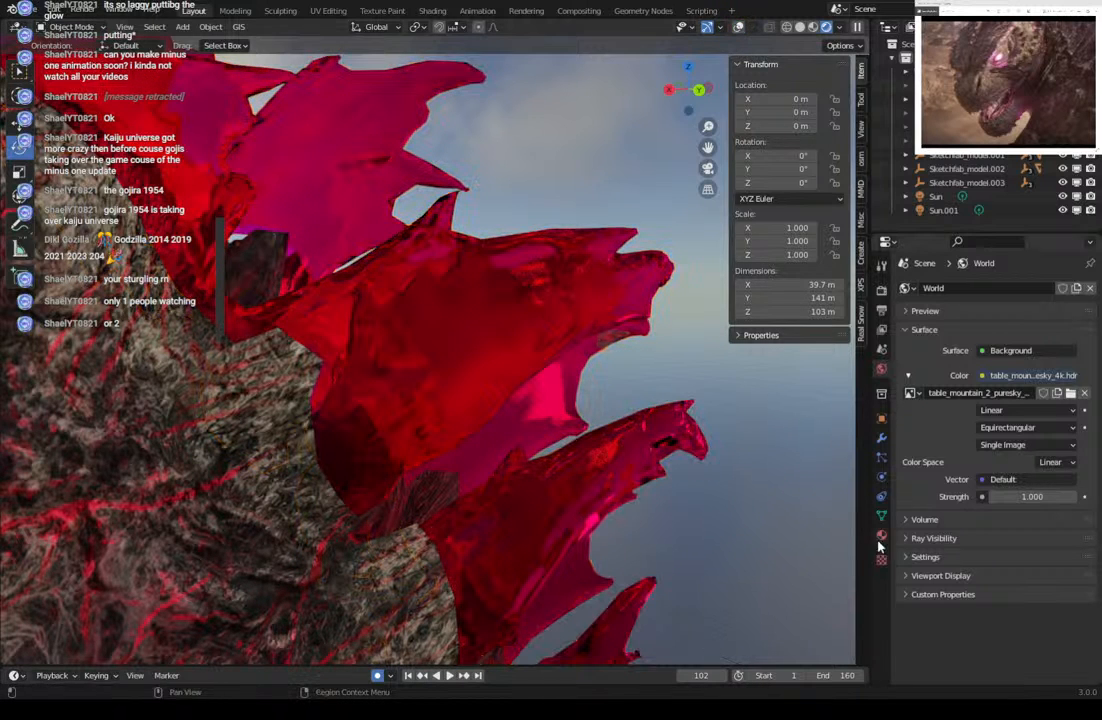
Set the fin material's Glass BSDF roughness to about 0.195 and its IOR to 1.750.
{"action": "left_click", "coordinate": [881, 534]}
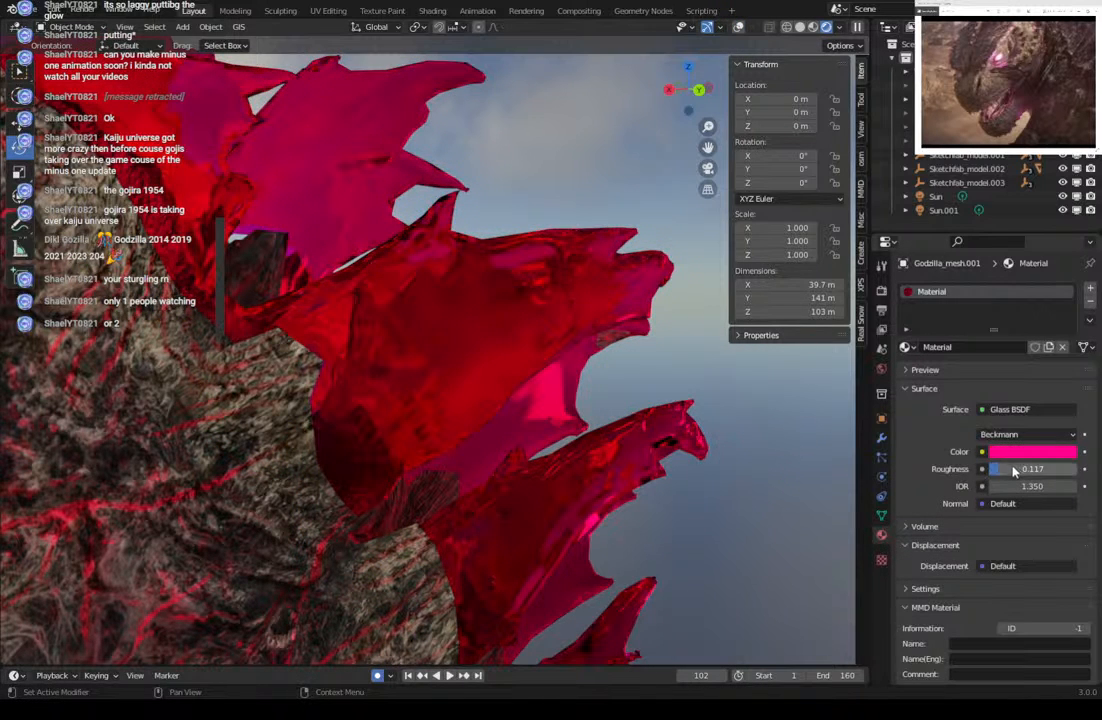
{"action": "left_click_drag", "start_coordinate": [1013, 468], "coordinate": [1059, 468]}
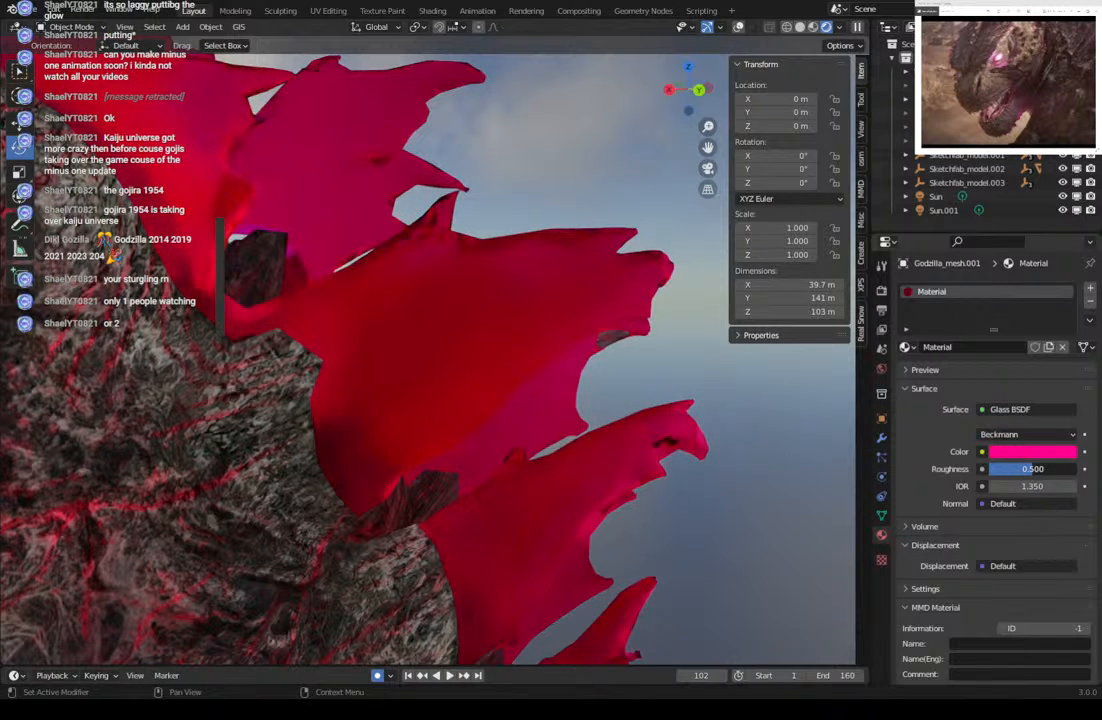
{"action": "left_click", "coordinate": [1040, 469]}
{"action": "left_click", "coordinate": [1048, 469]}
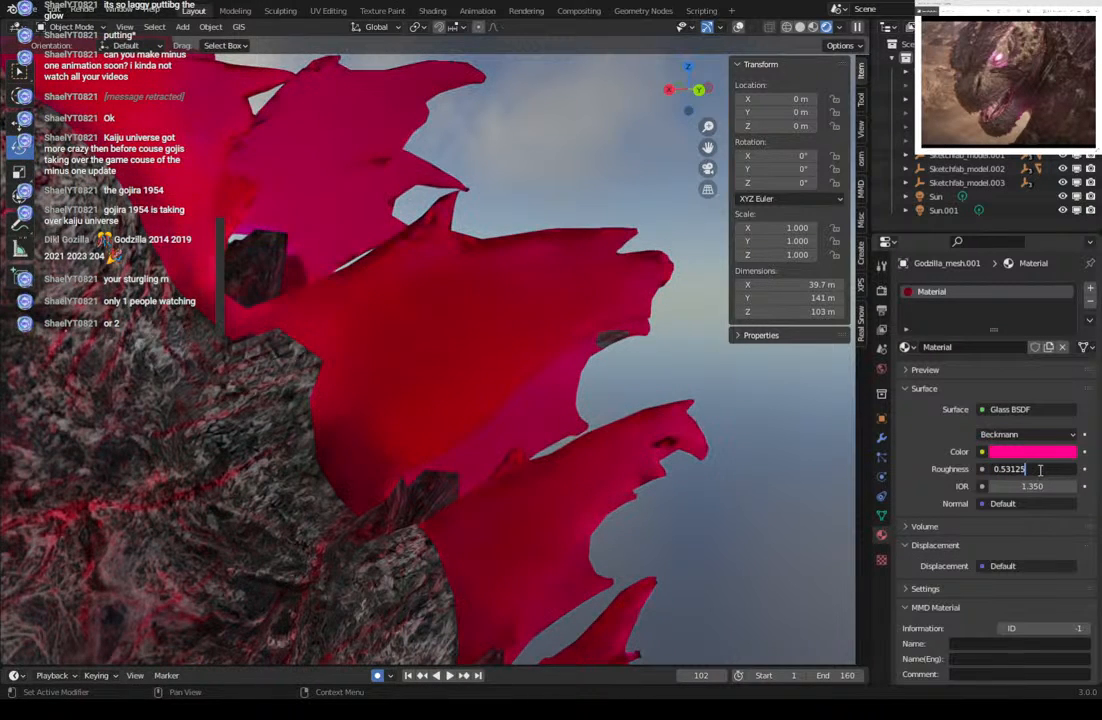
{"action": "left_click_drag", "start_coordinate": [1040, 469], "coordinate": [1073, 487]}
{"action": "left_click", "coordinate": [940, 479]}
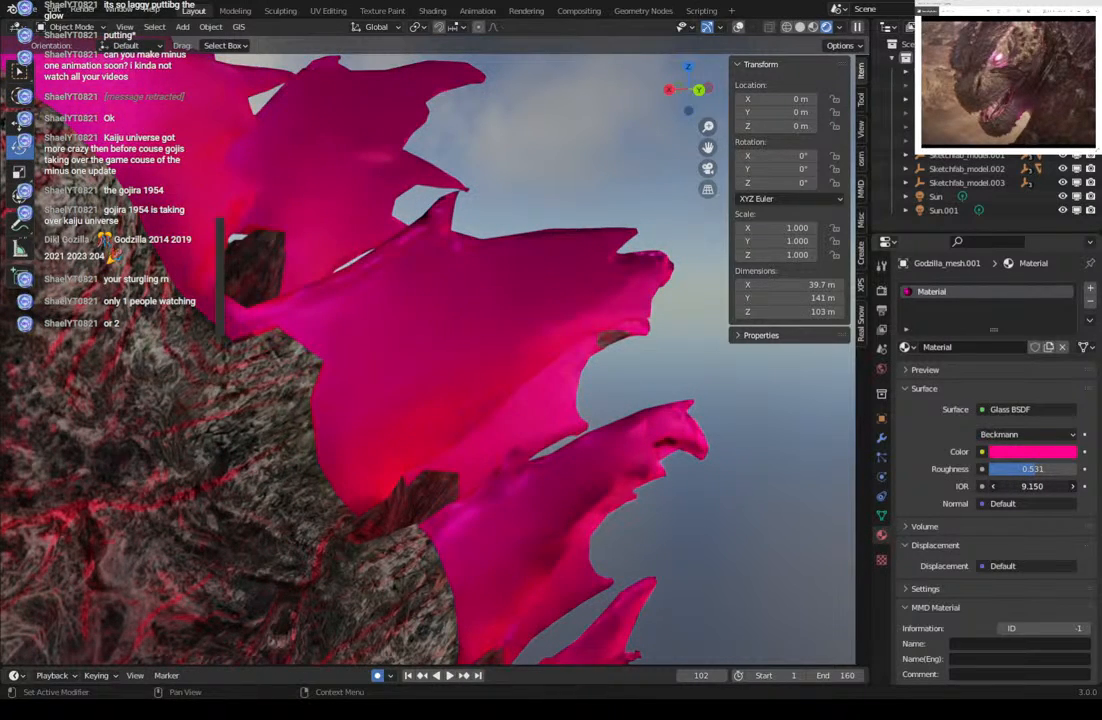
{"action": "left_click_drag", "start_coordinate": [1053, 487], "coordinate": [1007, 485]}
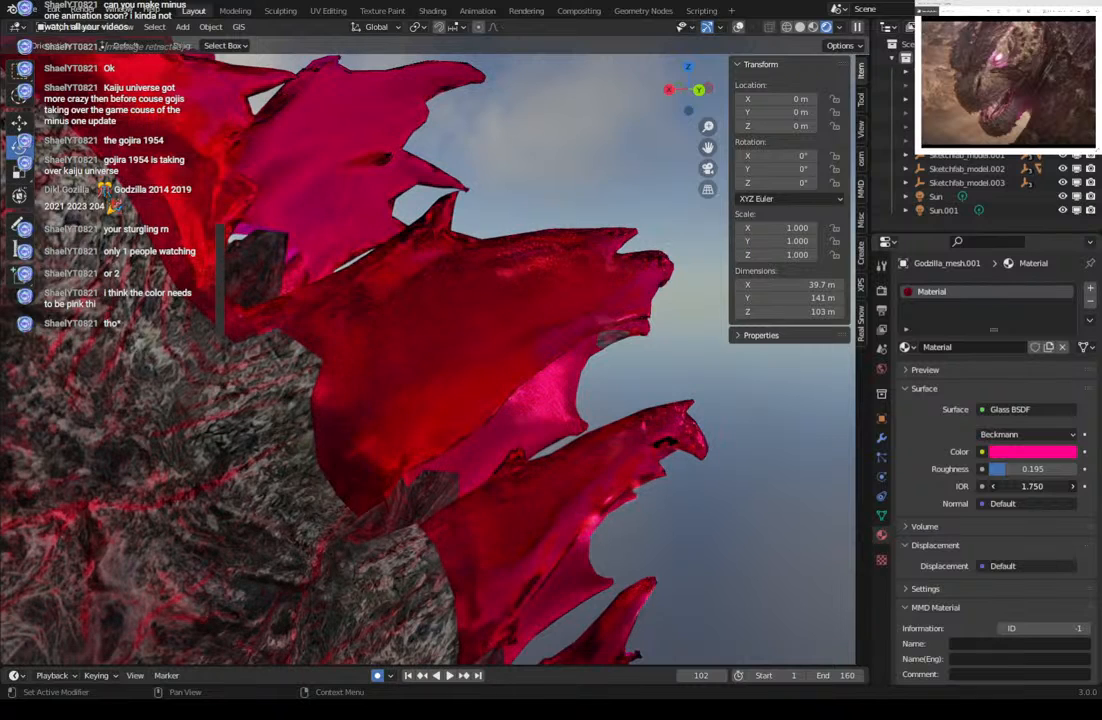
Try a redder hue of 0.967 for the fin glass colour and shift it back to a pinker hue.
{"action": "left_click", "coordinate": [1034, 451]}
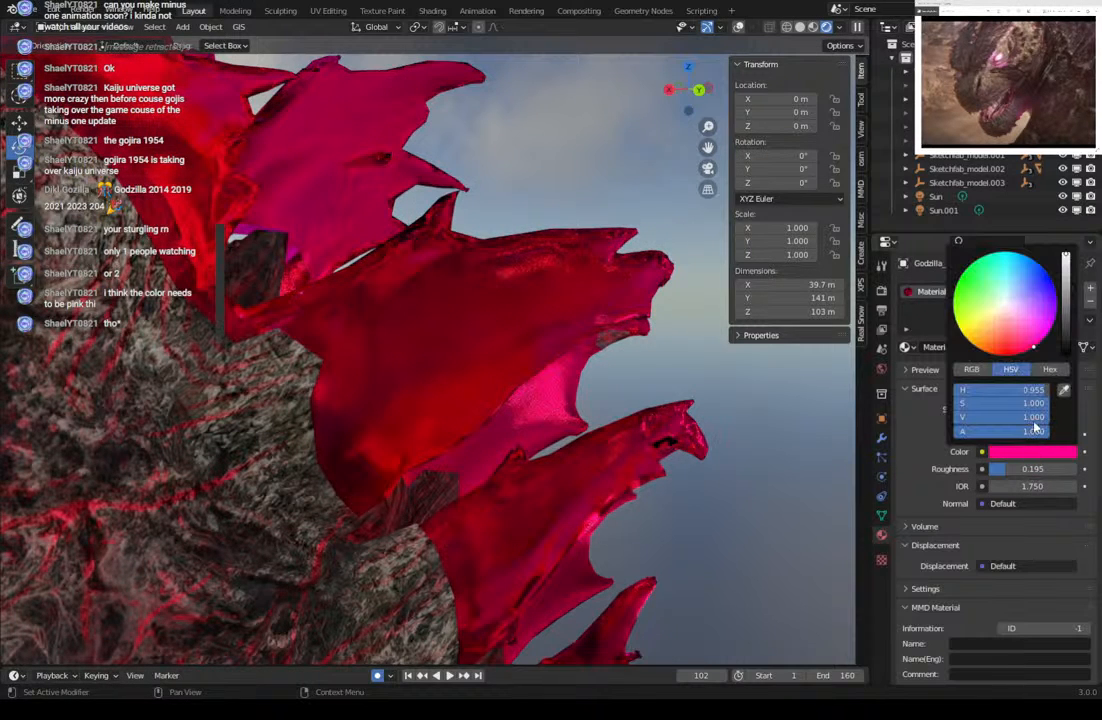
{"action": "left_click", "coordinate": [1024, 349]}
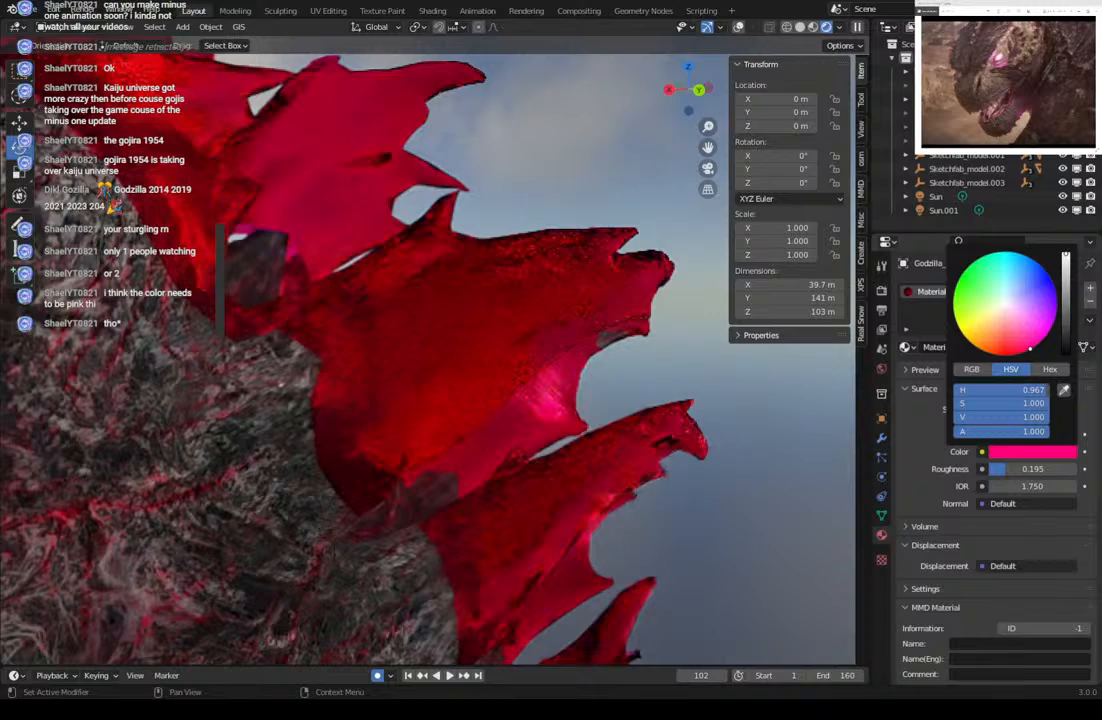
{"action": "left_click_drag", "start_coordinate": [1030, 349], "coordinate": [1034, 347]}
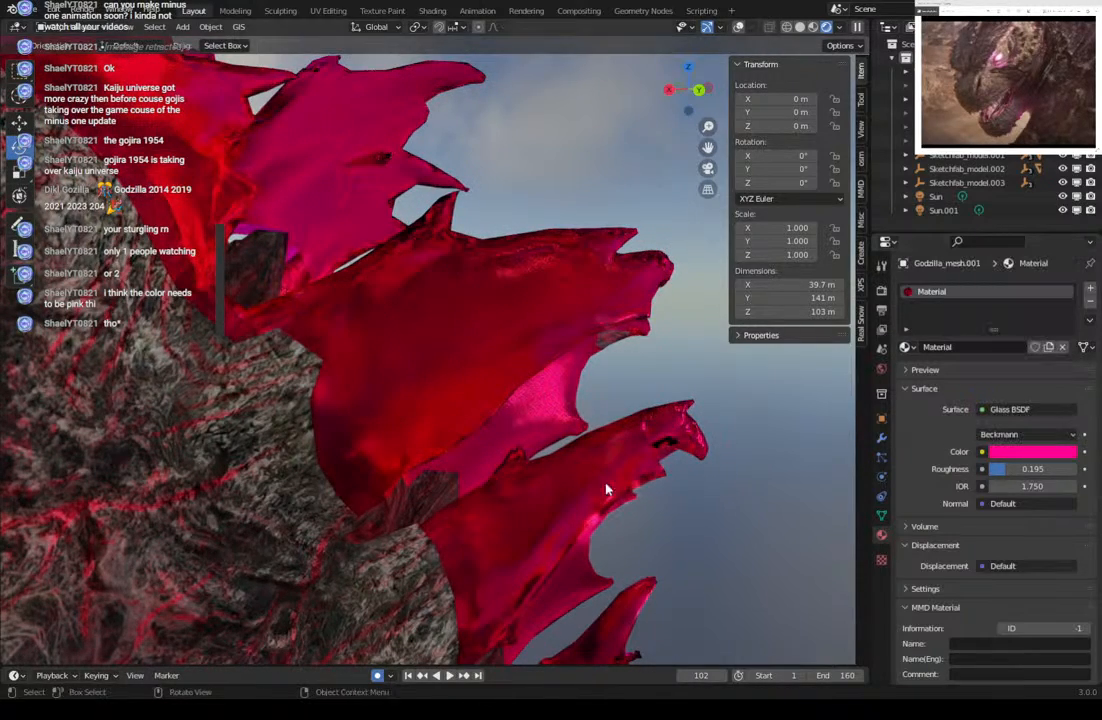
Look over the whole row of fins, and switch the viewport to solid shading with overlays shown.
{"action": "middle_click_drag", "start_coordinate": [606, 489], "coordinate": [580, 475]}
{"action": "scroll", "coordinate": [628, 487], "scroll_direction": "down", "scroll_amount": 8}
{"action": "scroll", "coordinate": [570, 477], "scroll_direction": "up", "scroll_amount": 8}
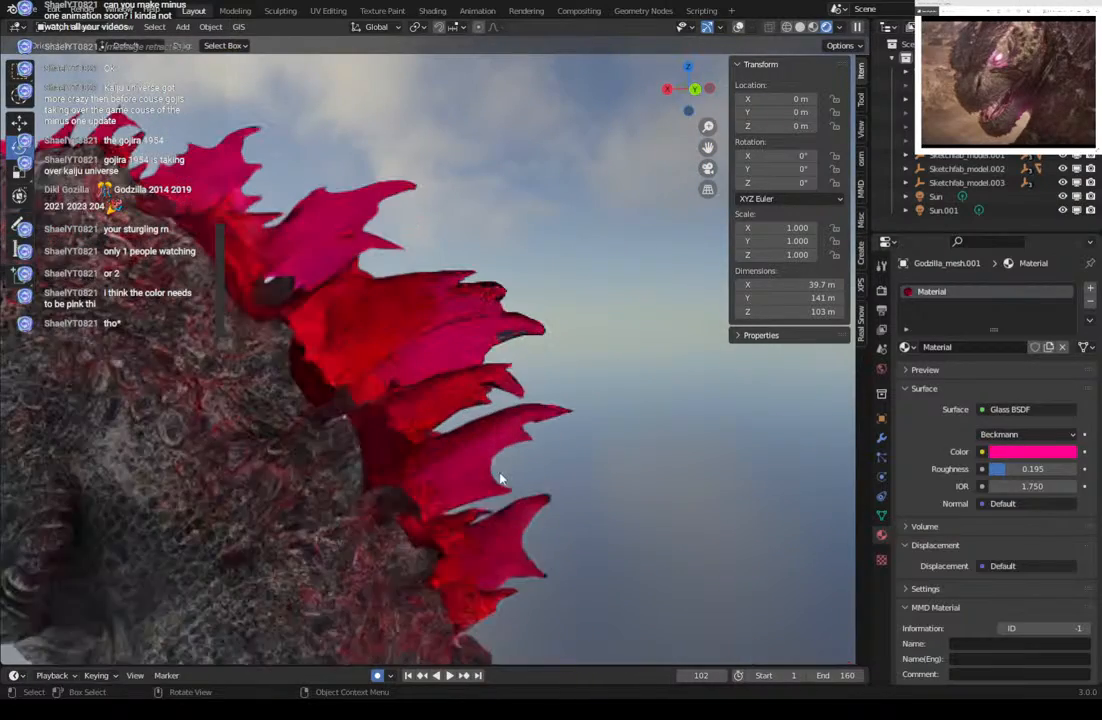
{"action": "middle_click_drag", "start_coordinate": [394, 459], "coordinate": [504, 430]}
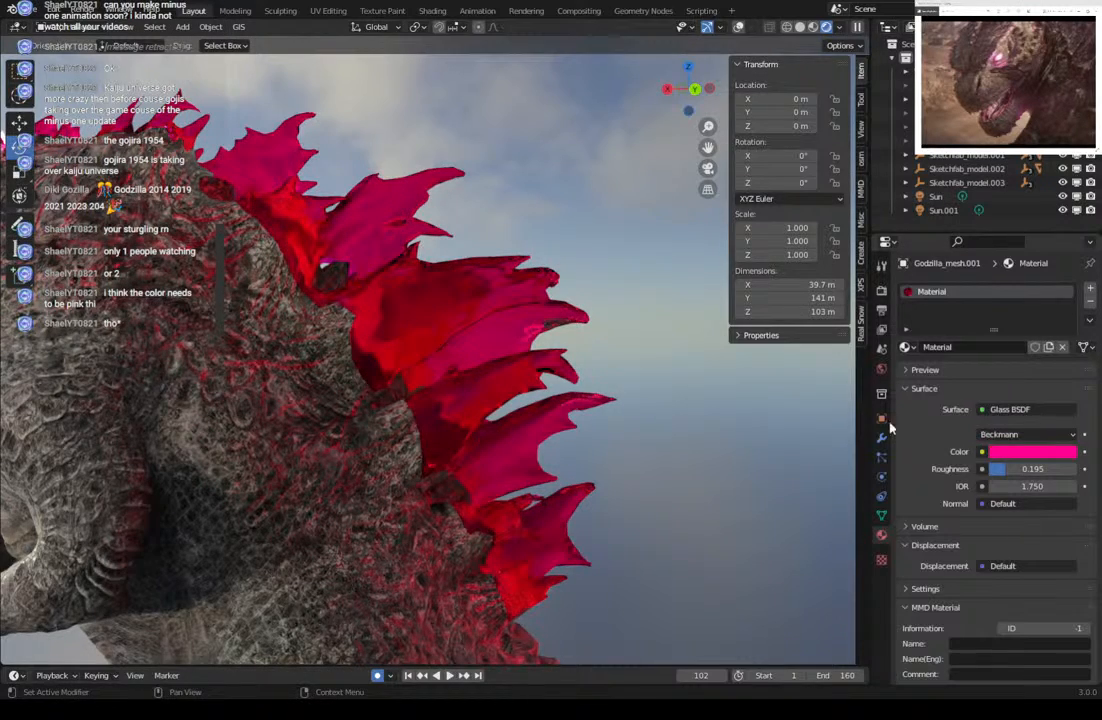
{"action": "left_click", "coordinate": [798, 27]}
{"action": "left_click", "coordinate": [755, 28]}
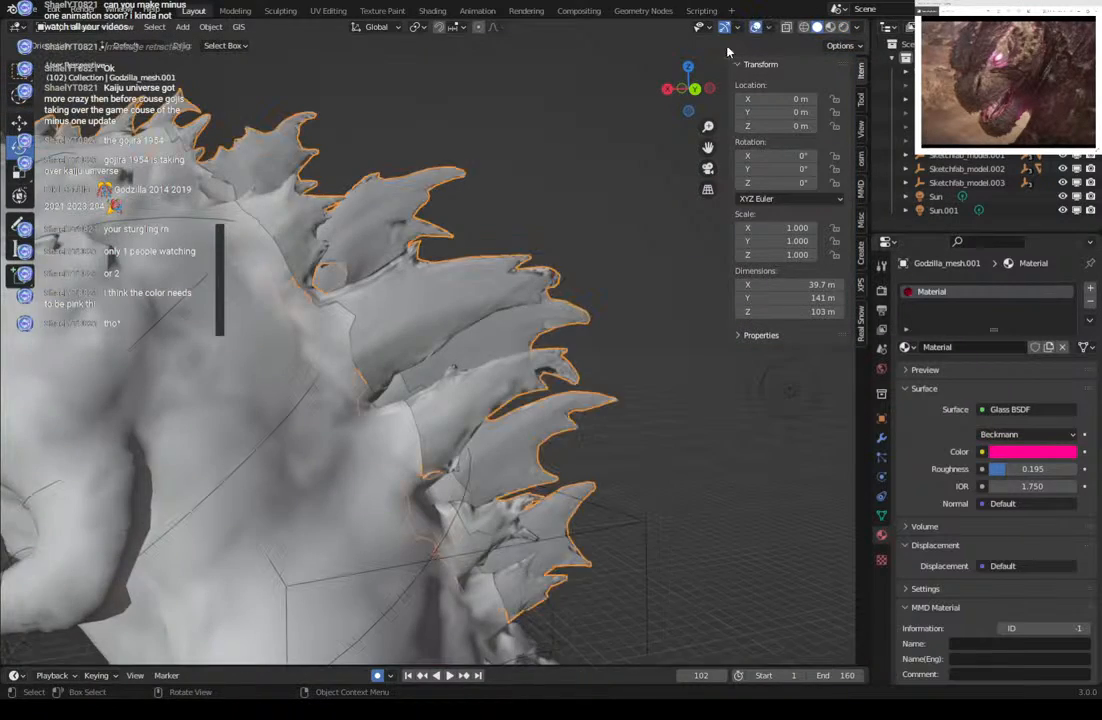
{"action": "middle_click_drag", "start_coordinate": [540, 170], "coordinate": [513, 228]}
{"action": "scroll", "coordinate": [493, 213], "scroll_direction": "up", "scroll_amount": 4}
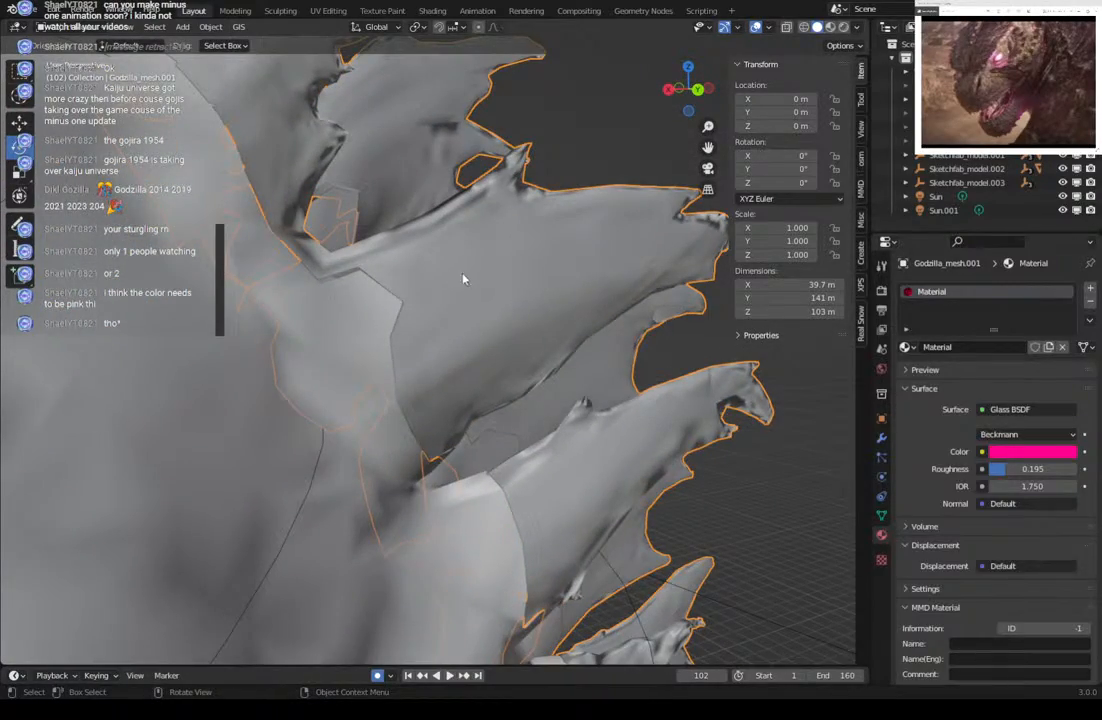
{"action": "key", "text": "g"}
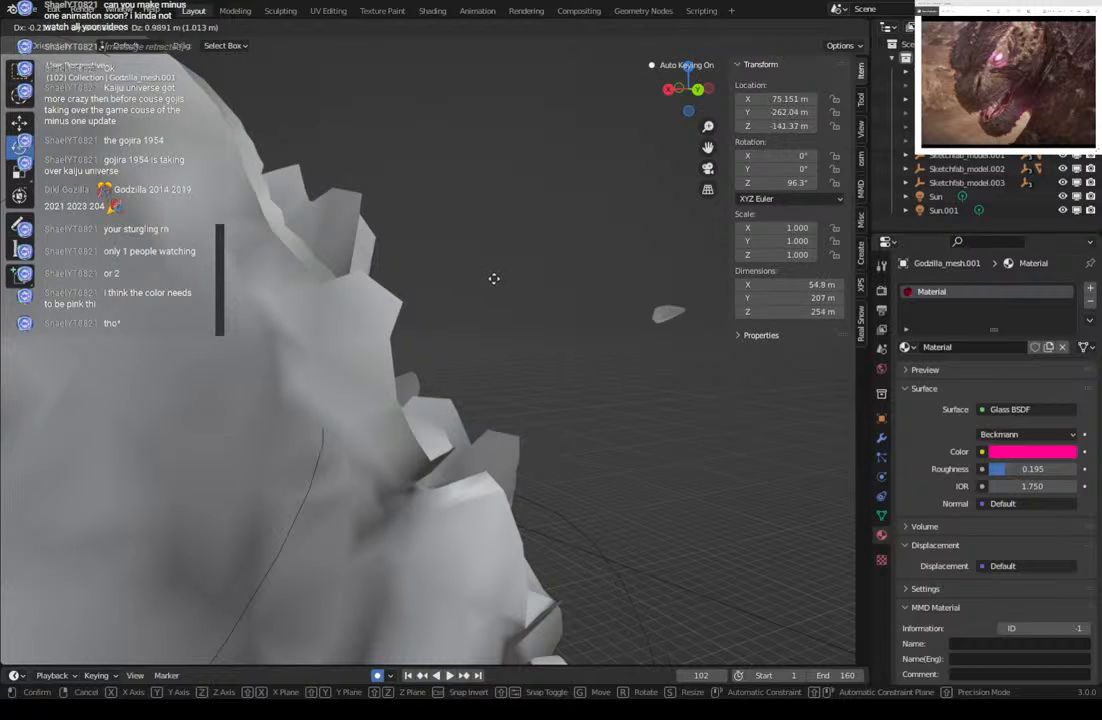
{"action": "right_click", "coordinate": [524, 293]}
{"action": "scroll", "coordinate": [526, 296], "scroll_direction": "down", "scroll_amount": 4}
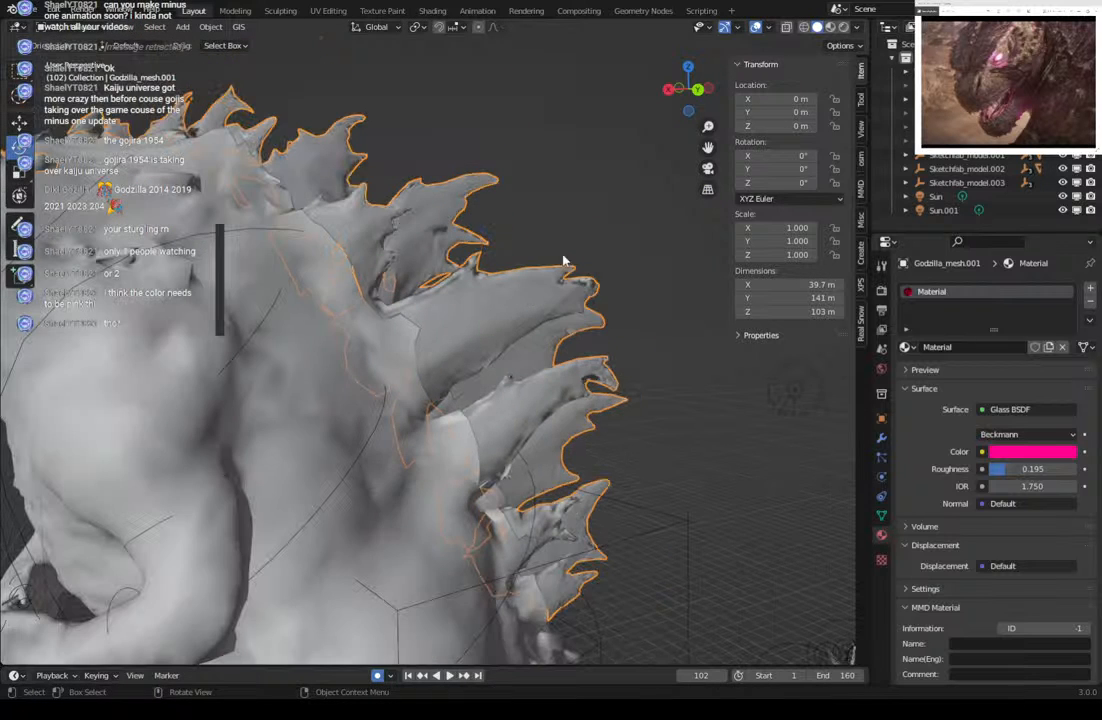
{"action": "left_click", "coordinate": [573, 231]}
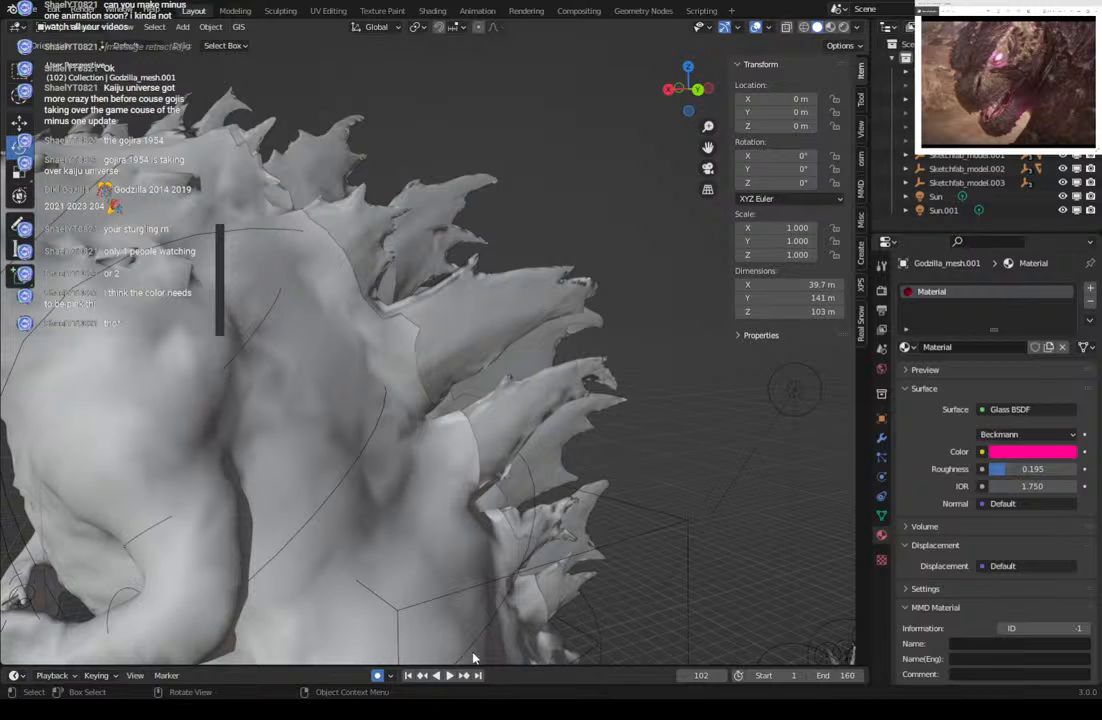
Enlarge the timeline, play the animation from near its start, stop at frame 32 and select the dorsal fins mesh.
{"action": "left_click_drag", "start_coordinate": [495, 663], "coordinate": [497, 582]}
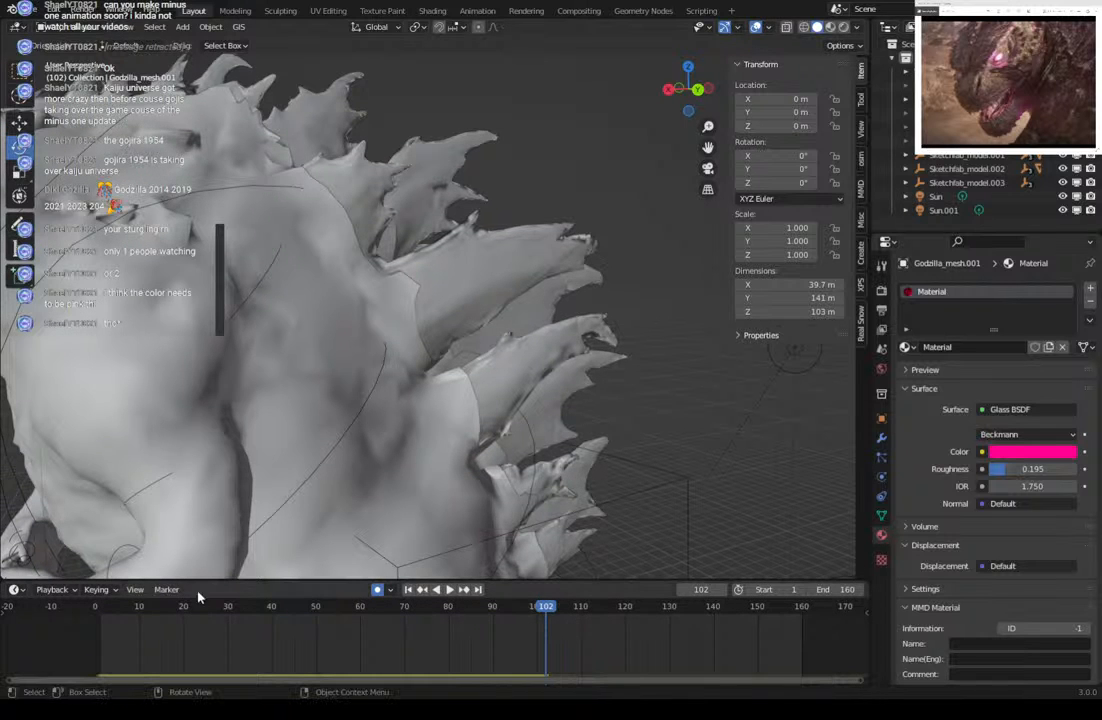
{"action": "left_click", "coordinate": [130, 614]}
{"action": "key", "text": "space"}
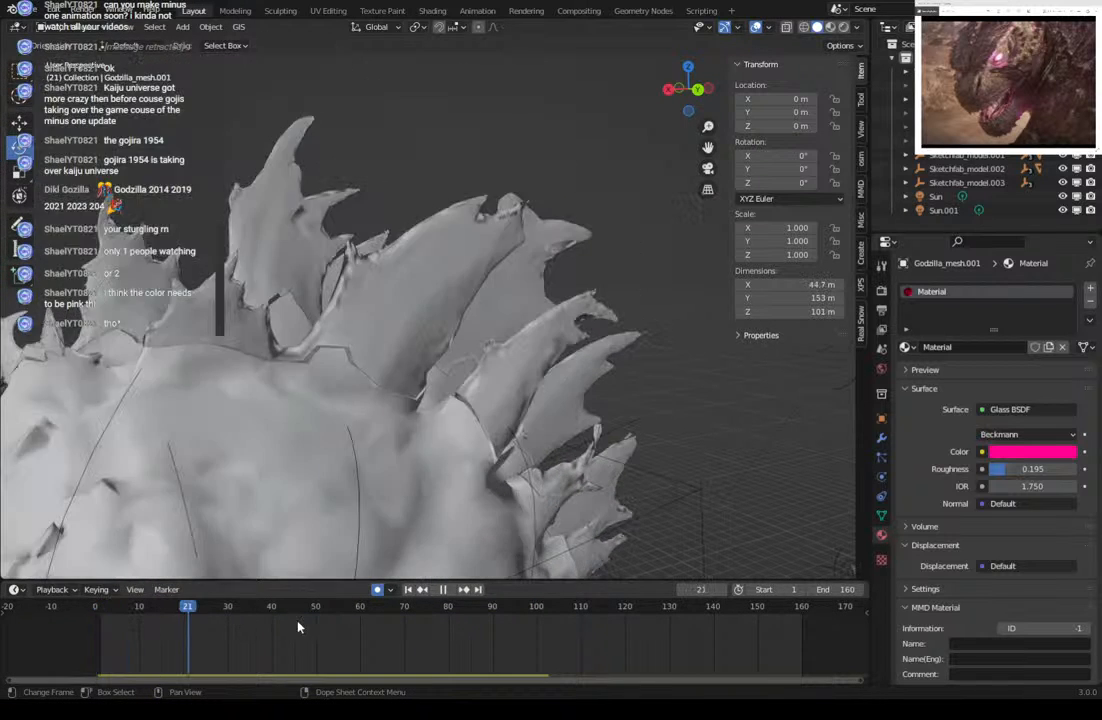
{"action": "left_click_drag", "start_coordinate": [312, 627], "coordinate": [245, 590]}
{"action": "left_click", "coordinate": [334, 245]}
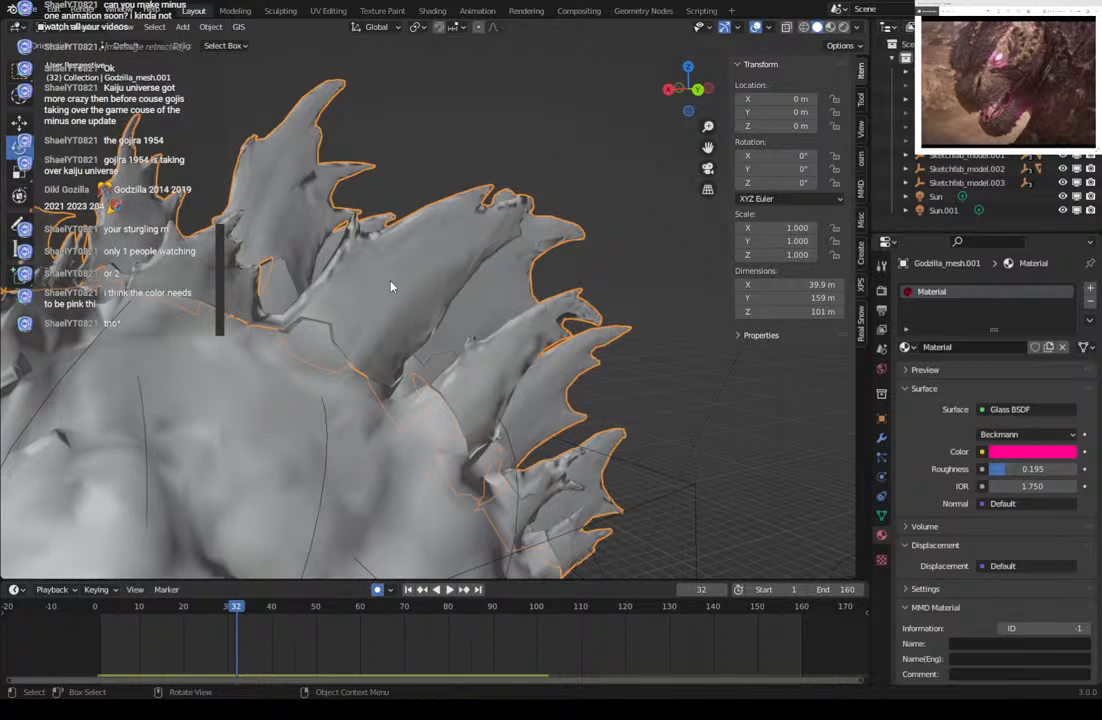
{"action": "key", "text": "g"}
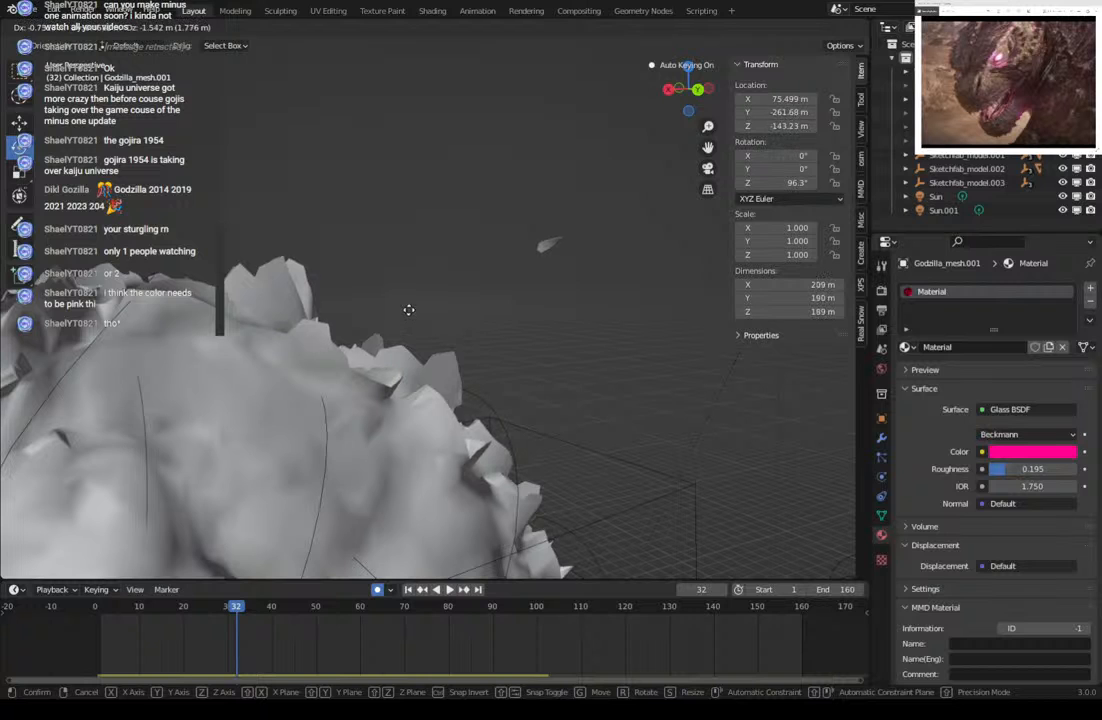
{"action": "key", "text": "Escape"}
{"action": "key", "text": "ctrl+z"}
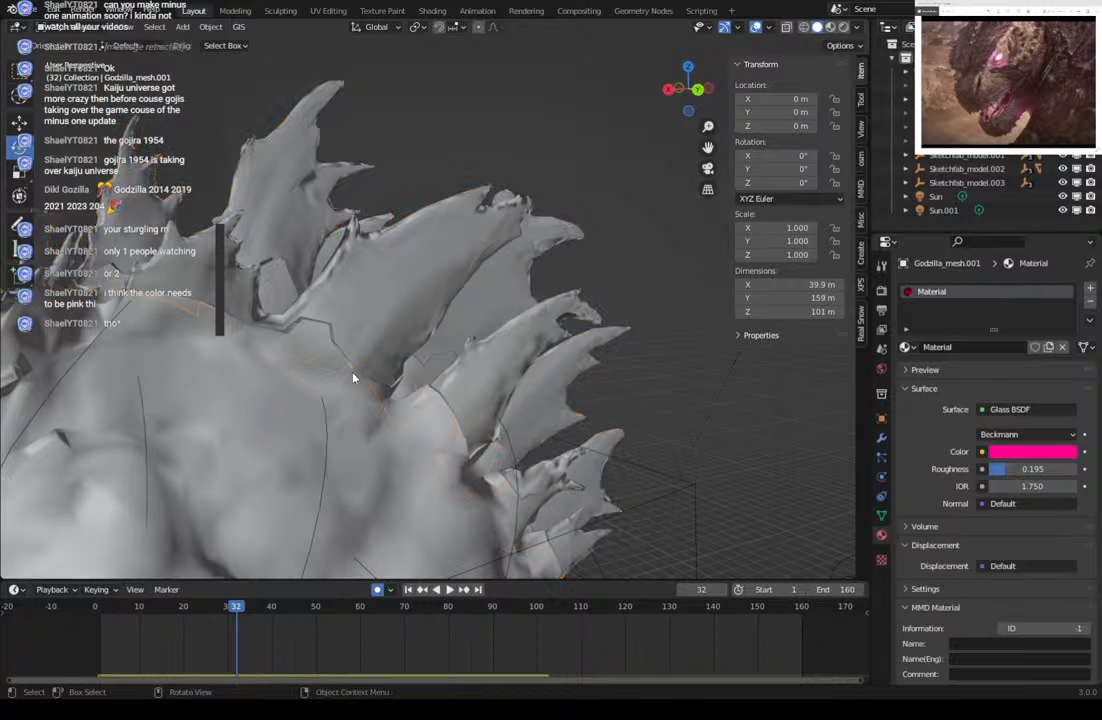
{"action": "key", "text": "ctrl+z"}
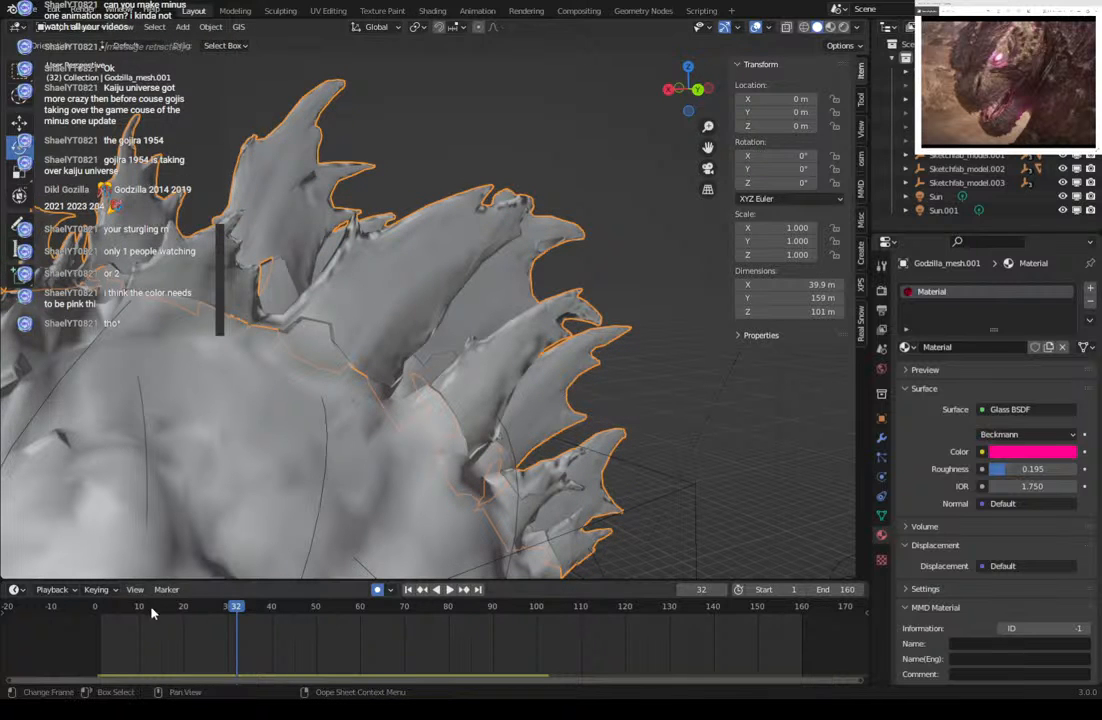
Replay the early frames, set the current frame to 53 and check the fins briefly in rendered and solid shading.
{"action": "left_click_drag", "start_coordinate": [128, 612], "coordinate": [111, 612]}
{"action": "key", "text": "space"}
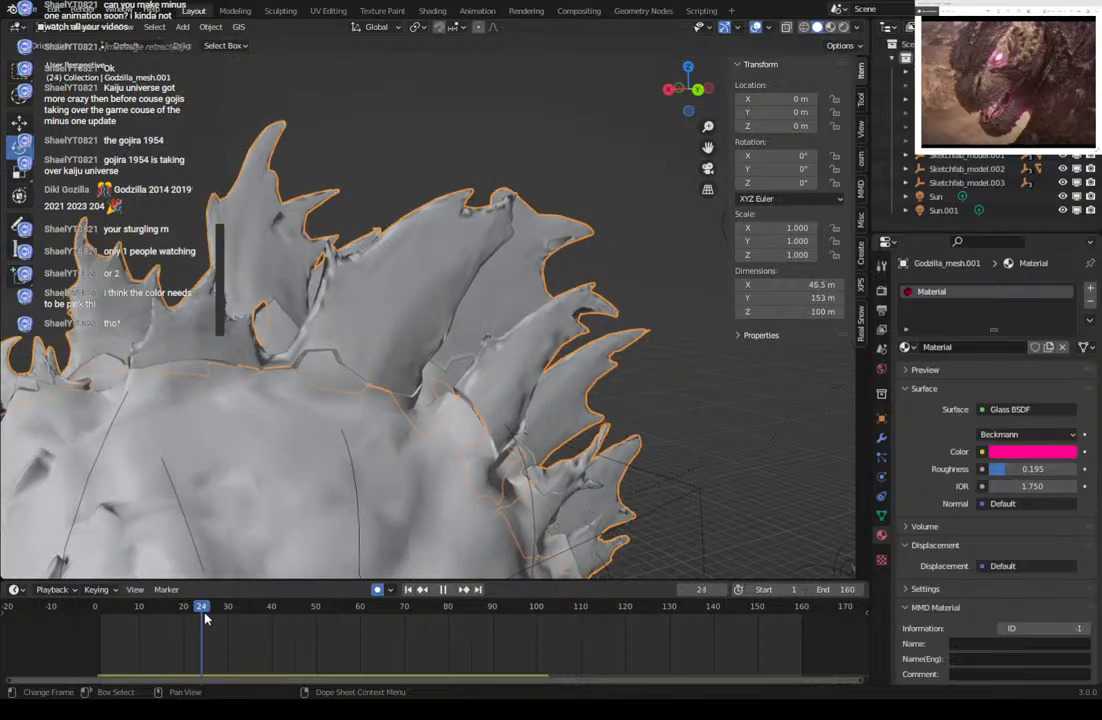
{"action": "key", "text": "space"}
{"action": "middle_click_drag", "start_coordinate": [301, 380], "coordinate": [390, 380]}
{"action": "left_click_drag", "start_coordinate": [222, 612], "coordinate": [329, 614]}
{"action": "middle_click_drag", "start_coordinate": [487, 293], "coordinate": [487, 394], "text": "shift"}
{"action": "scroll", "coordinate": [487, 394], "scroll_direction": "up", "scroll_amount": 2}
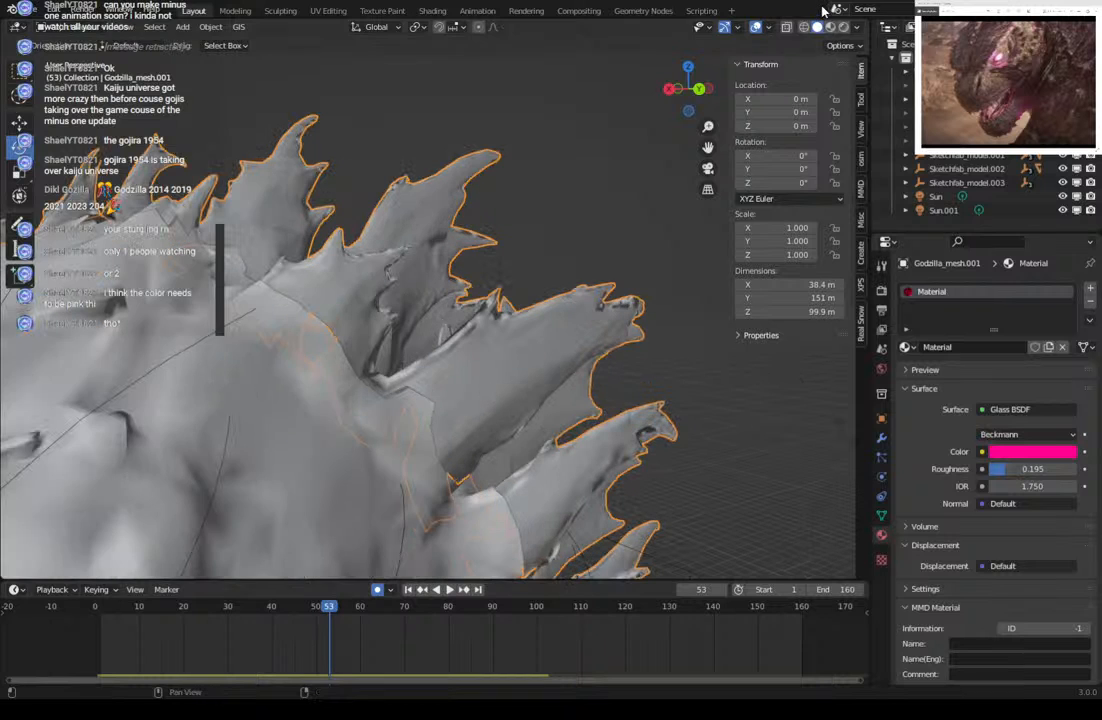
{"action": "left_click", "coordinate": [843, 30]}
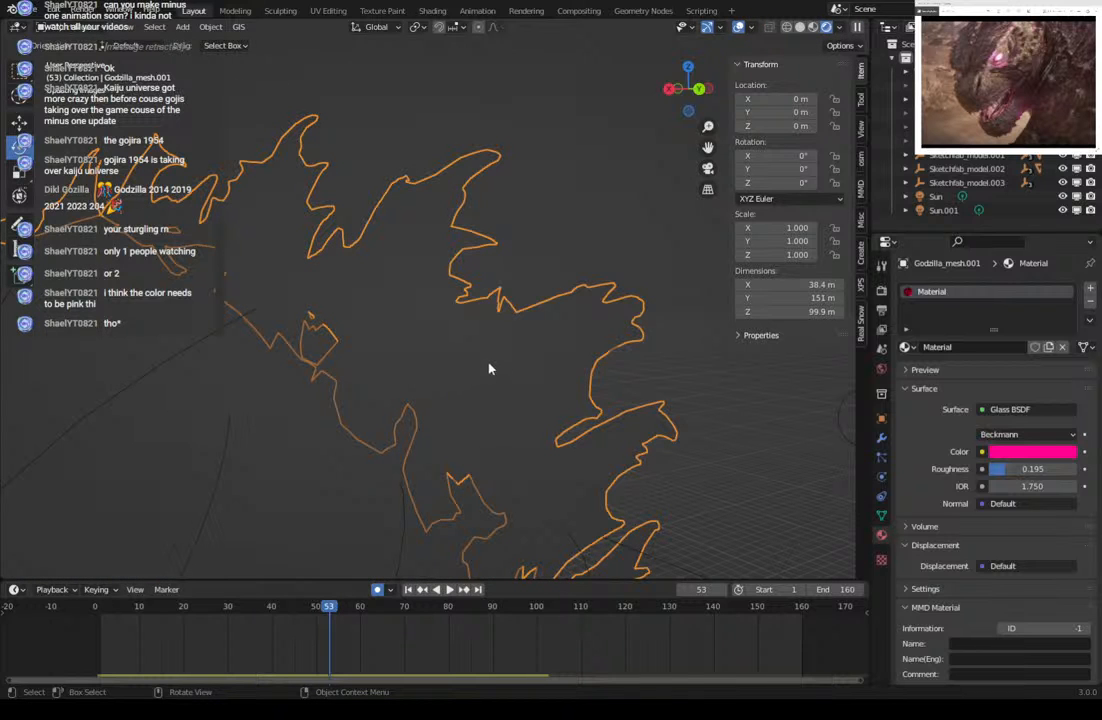
{"action": "left_click", "coordinate": [801, 28]}
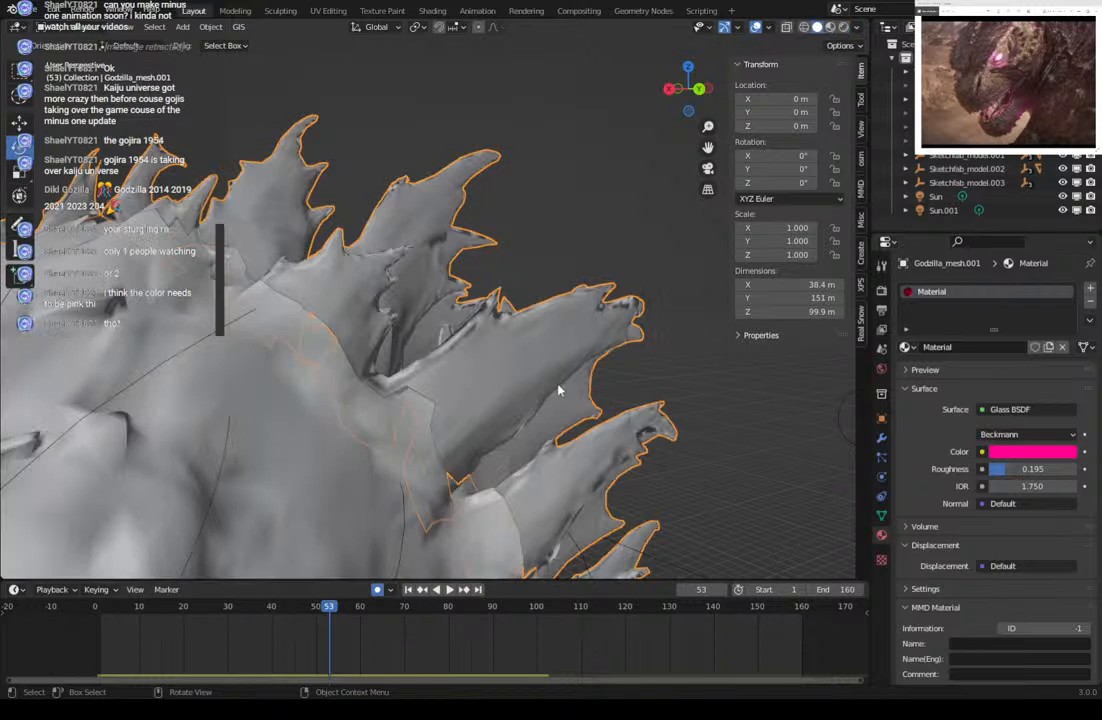
Turn on X-ray display and delete the first red point lights inside Godzilla's torso and upper back.
{"action": "middle_click_drag", "start_coordinate": [558, 389], "coordinate": [507, 377]}
{"action": "scroll", "coordinate": [507, 377], "scroll_direction": "down", "scroll_amount": 3}
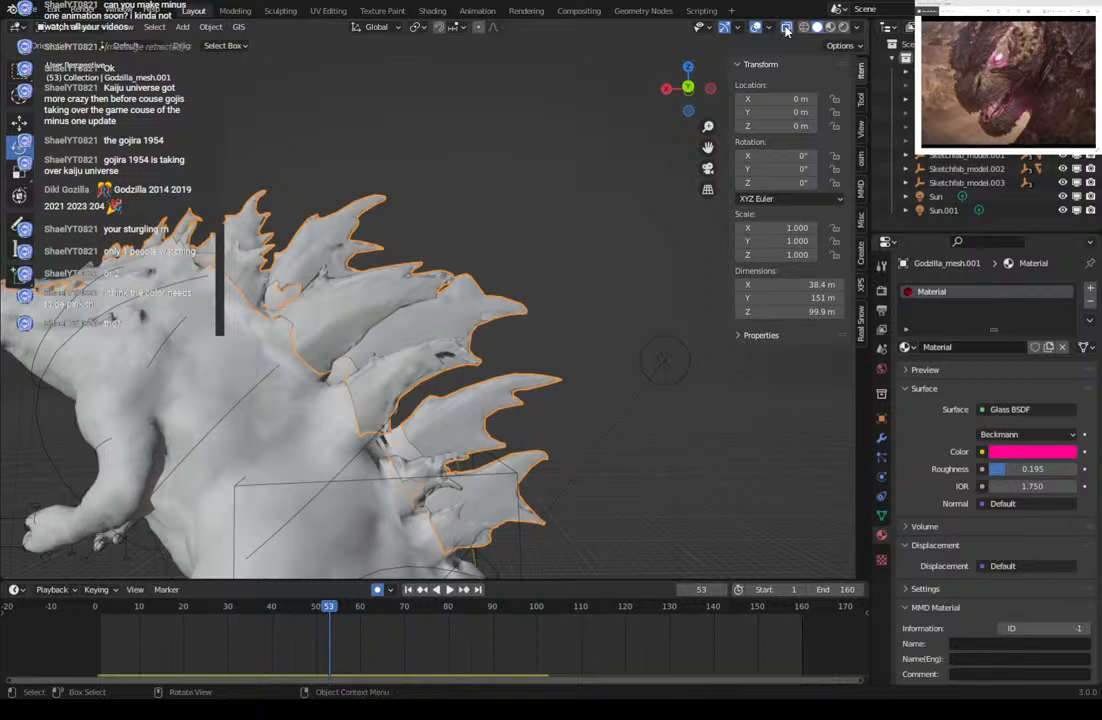
{"action": "left_click", "coordinate": [787, 28]}
{"action": "middle_click_drag", "start_coordinate": [556, 303], "coordinate": [540, 308]}
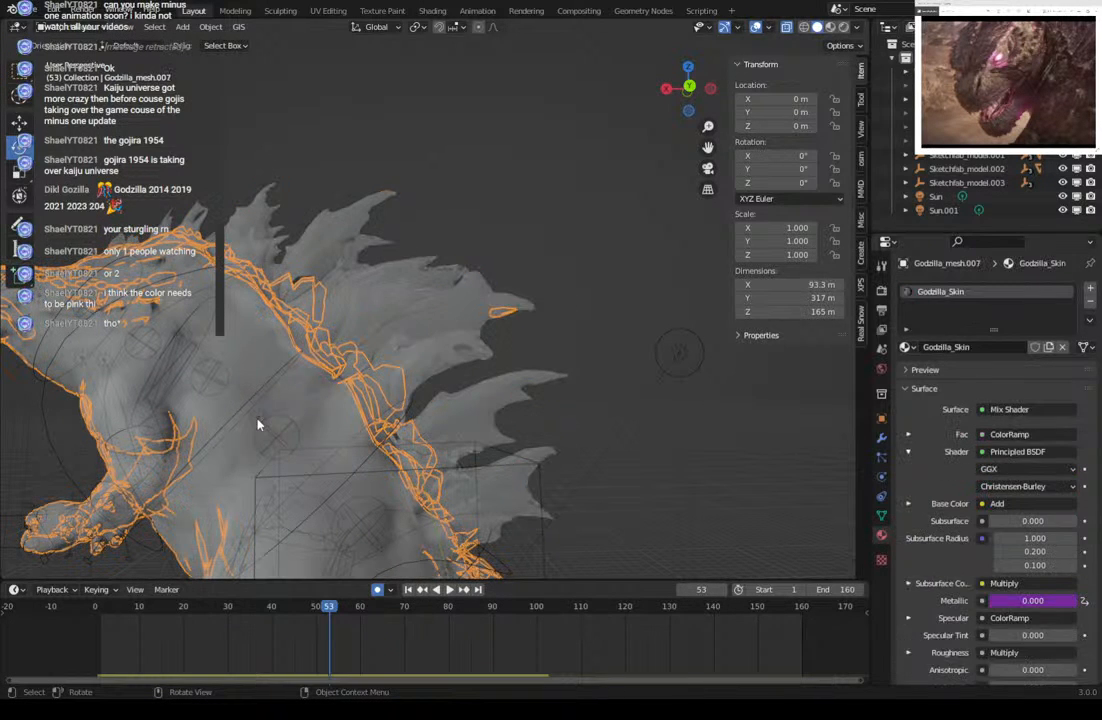
{"action": "left_click", "coordinate": [258, 424]}
{"action": "key", "text": "Delete"}
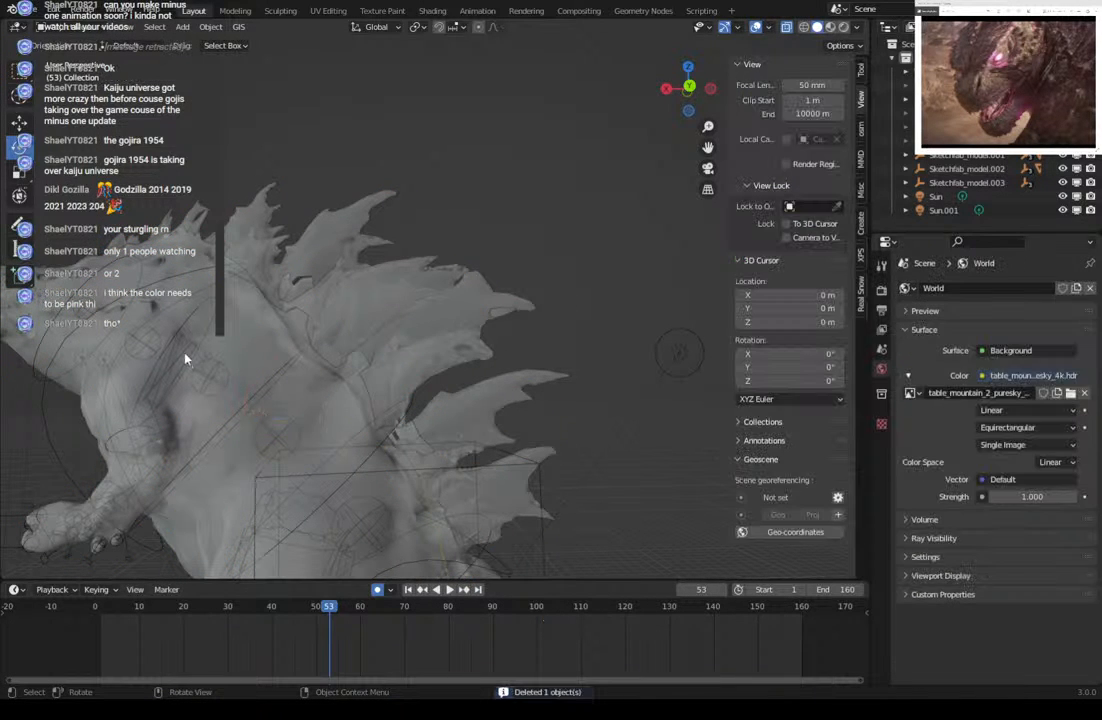
{"action": "left_click", "coordinate": [184, 340]}
{"action": "left_click", "coordinate": [185, 338]}
{"action": "key", "text": "Delete"}
Delete the red point lights inside Godzilla's shoulder, chest and neck.
{"action": "left_click", "coordinate": [104, 367]}
{"action": "left_click", "coordinate": [104, 367]}
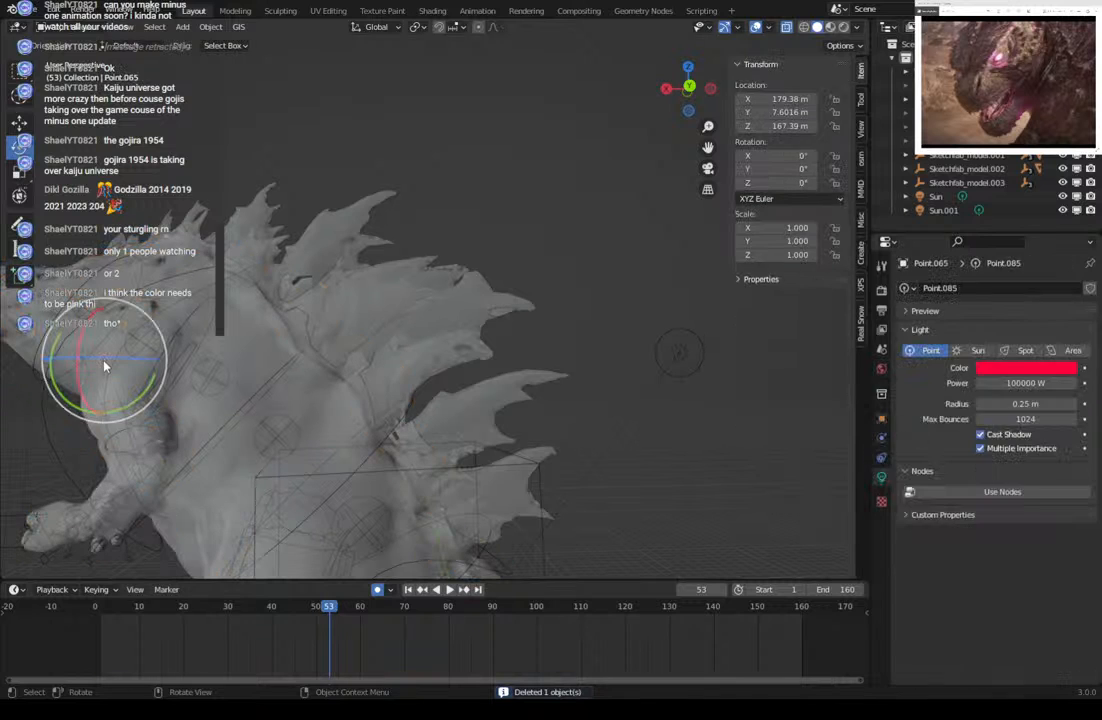
{"action": "key", "text": "Delete"}
{"action": "left_click", "coordinate": [87, 364]}
{"action": "left_click", "coordinate": [87, 365]}
{"action": "left_click", "coordinate": [87, 365]}
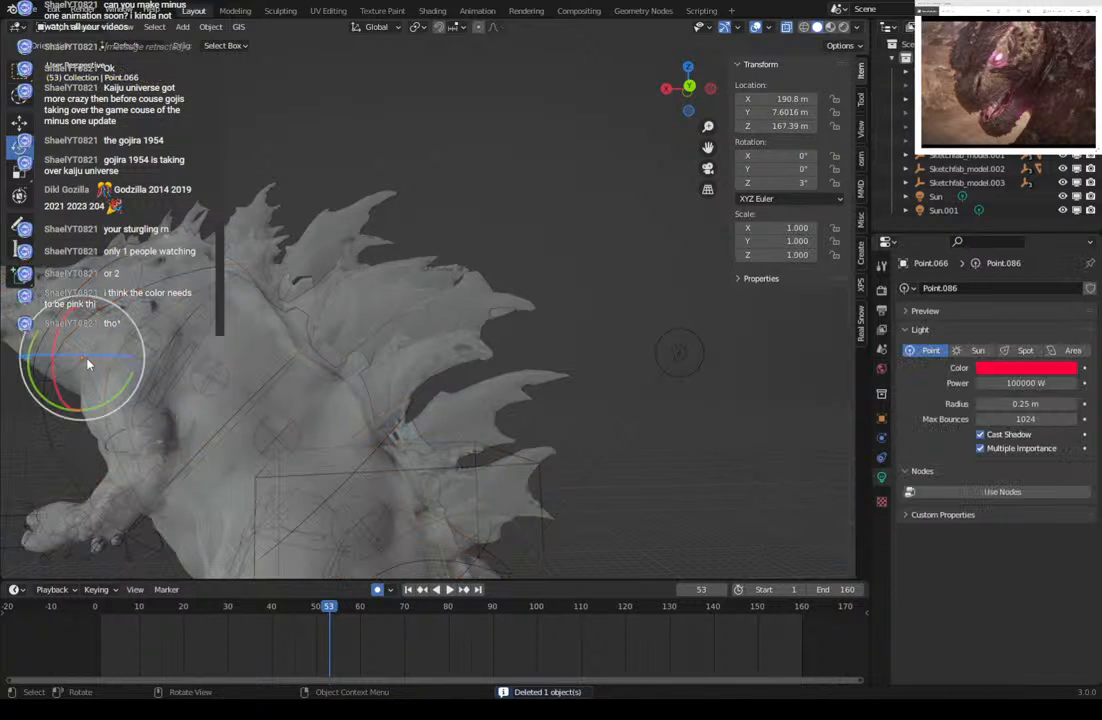
{"action": "key", "text": "Delete"}
{"action": "left_click", "coordinate": [43, 302]}
{"action": "left_click", "coordinate": [26, 330]}
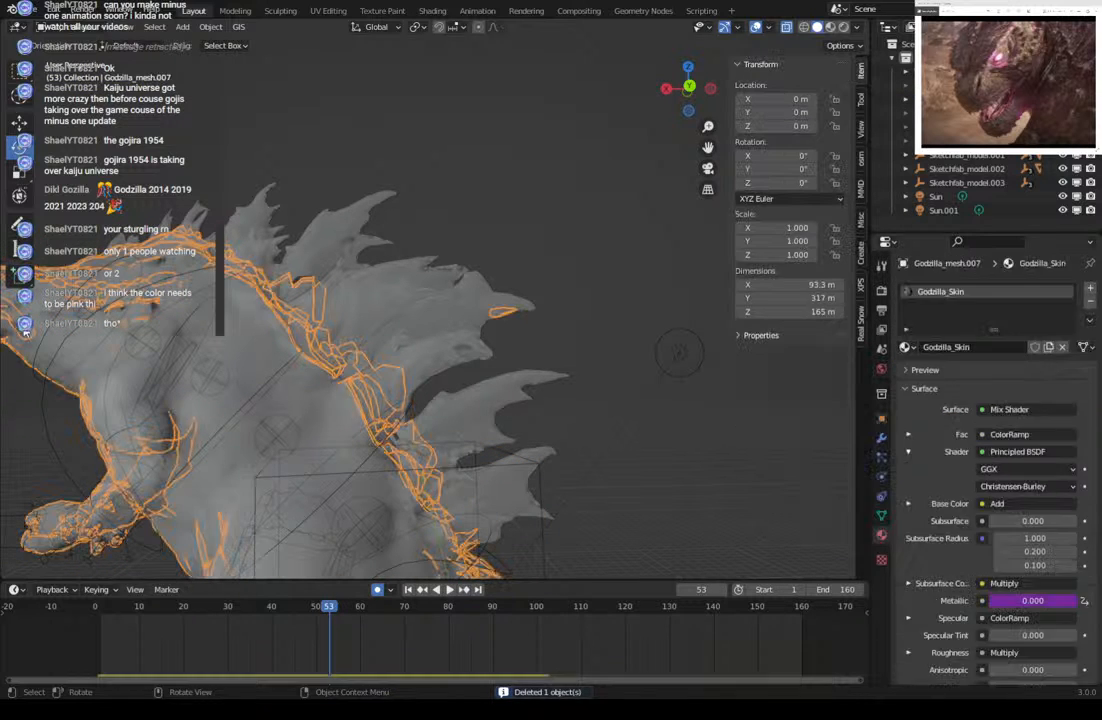
{"action": "left_click", "coordinate": [26, 330]}
{"action": "key", "text": "Delete"}
Delete the point lights inside Godzilla's lower torso and beside the arm.
{"action": "left_click", "coordinate": [379, 541]}
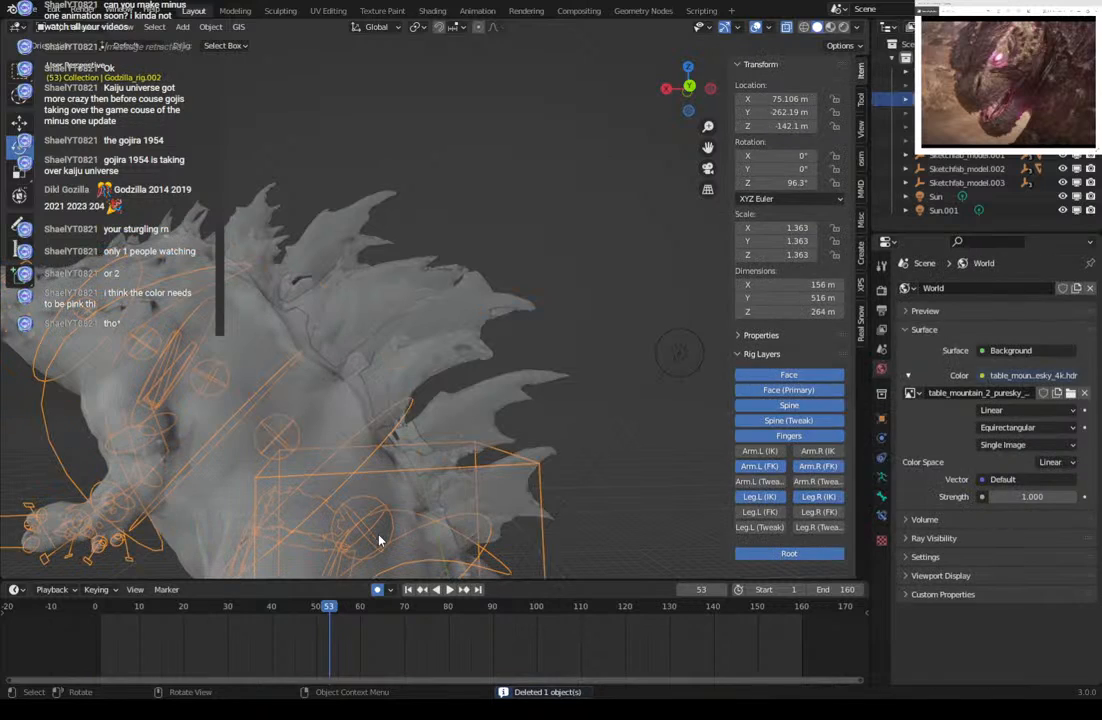
{"action": "left_click", "coordinate": [379, 541]}
{"action": "left_click", "coordinate": [379, 541]}
{"action": "left_click", "coordinate": [379, 541]}
{"action": "key", "text": "Delete"}
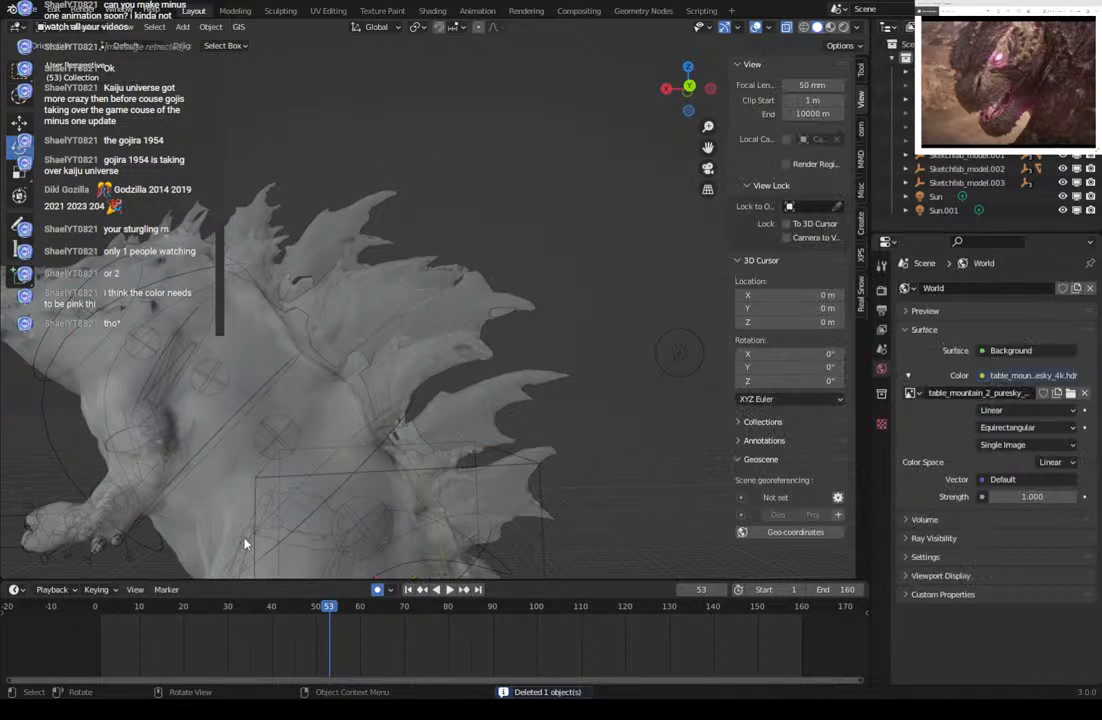
{"action": "left_click", "coordinate": [233, 546]}
{"action": "key", "text": "Delete"}
{"action": "middle_click_drag", "start_coordinate": [233, 546], "coordinate": [378, 511]}
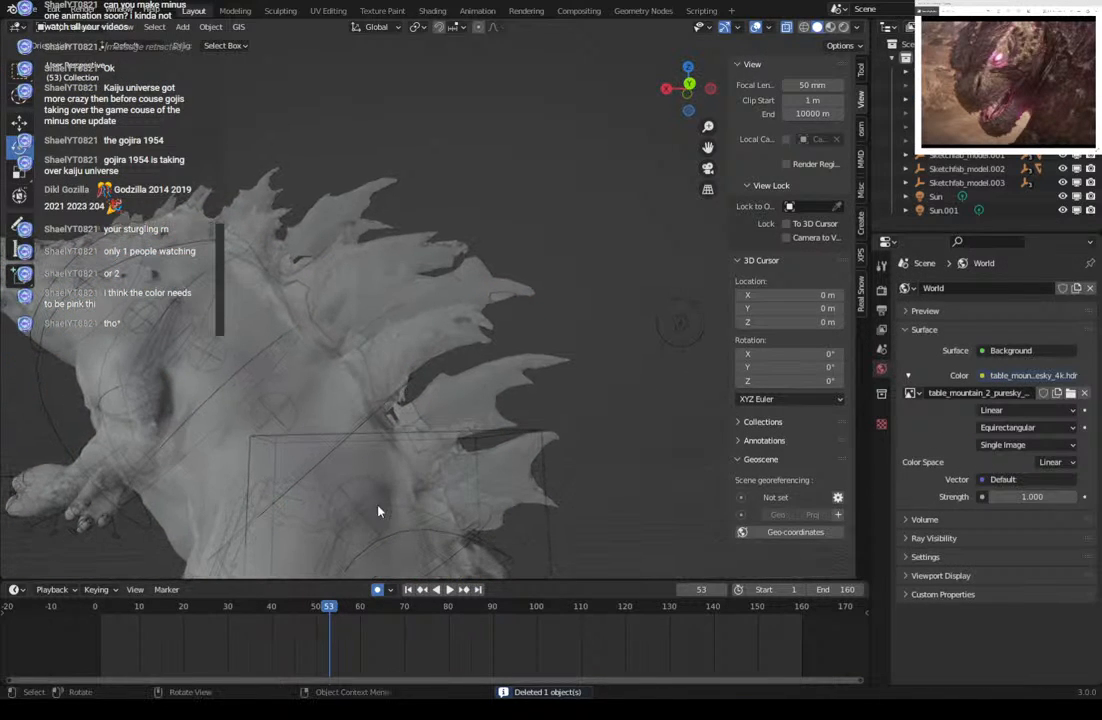
{"action": "left_click", "coordinate": [157, 437]}
{"action": "key", "text": "Delete"}
Delete the point lights around Godzilla's hips and the base of the tail.
{"action": "middle_click_drag", "start_coordinate": [338, 484], "coordinate": [330, 477]}
{"action": "middle_click_drag", "start_coordinate": [485, 533], "coordinate": [418, 432], "text": "shift"}
{"action": "left_click", "coordinate": [367, 466]}
{"action": "left_click", "coordinate": [367, 466]}
{"action": "key", "text": "Delete"}
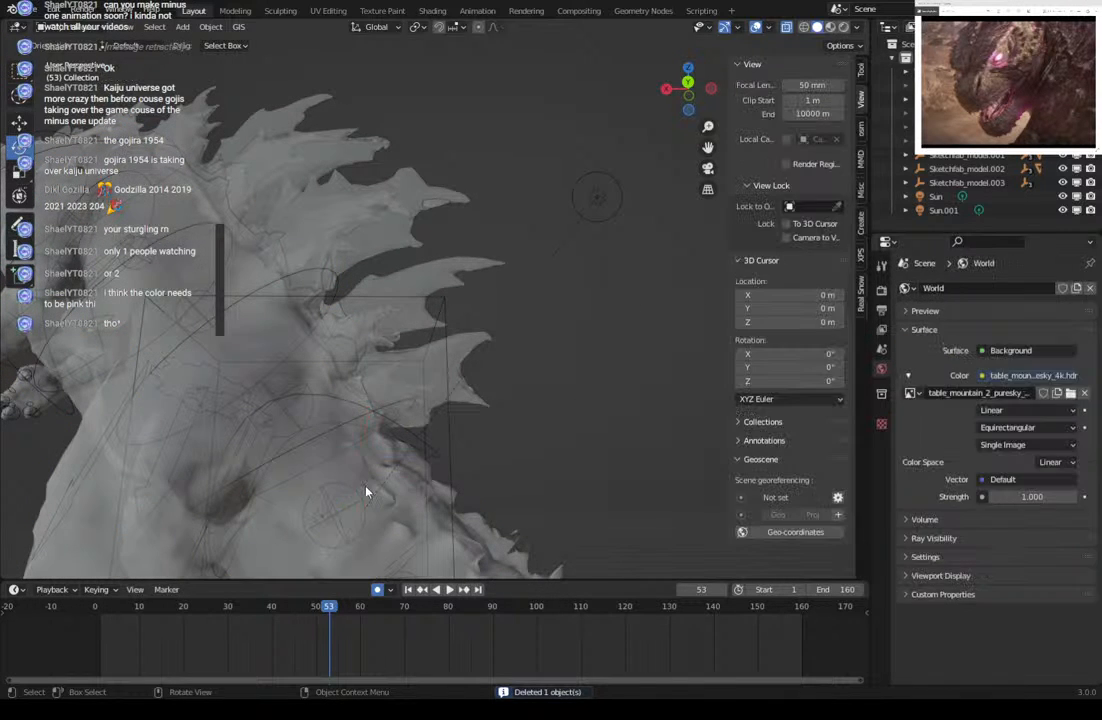
{"action": "left_click", "coordinate": [367, 487]}
{"action": "left_click", "coordinate": [367, 487]}
{"action": "key", "text": "Delete"}
{"action": "left_click", "coordinate": [423, 490]}
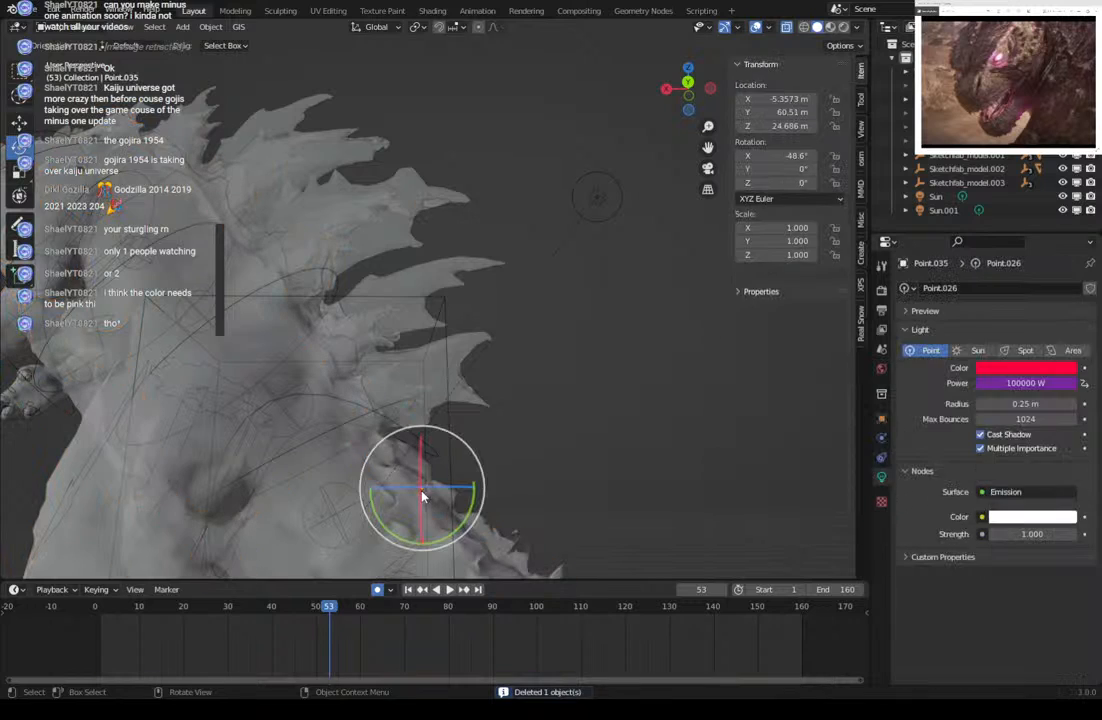
{"action": "key", "text": "Delete"}
{"action": "left_click", "coordinate": [318, 520]}
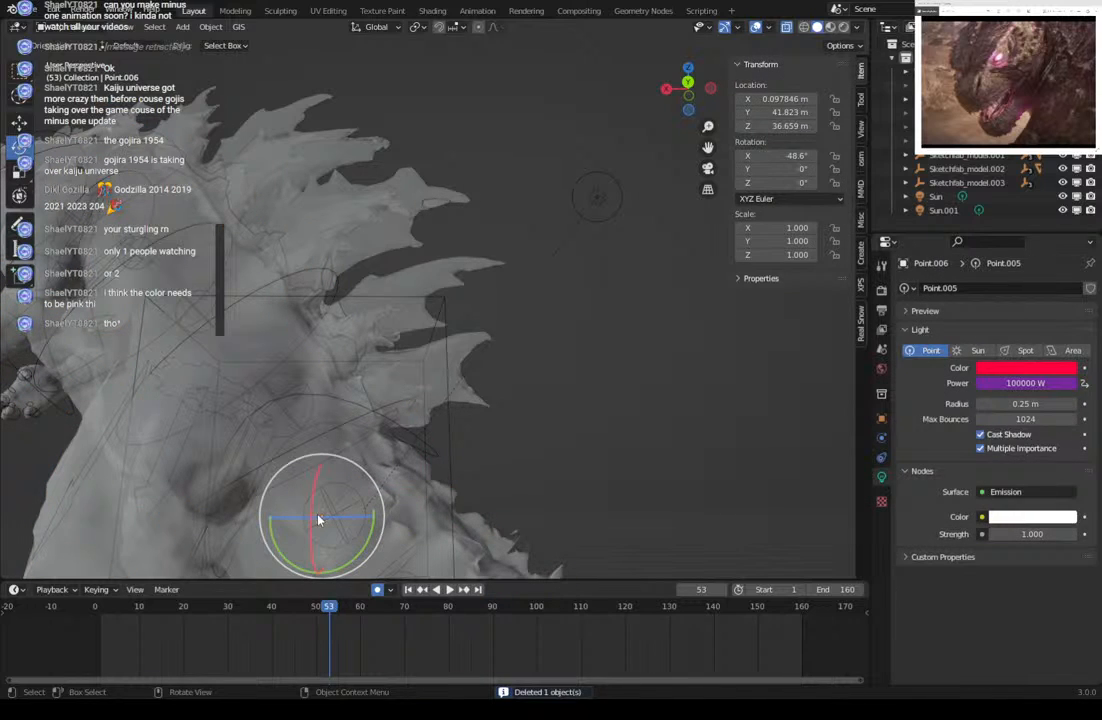
{"action": "key", "text": "Delete"}
Play the animation briefly, stop it at frame 0 and look over the whole Godzilla figure.
{"action": "middle_click_drag", "start_coordinate": [266, 443], "coordinate": [285, 508]}
{"action": "left_click", "coordinate": [90, 610]}
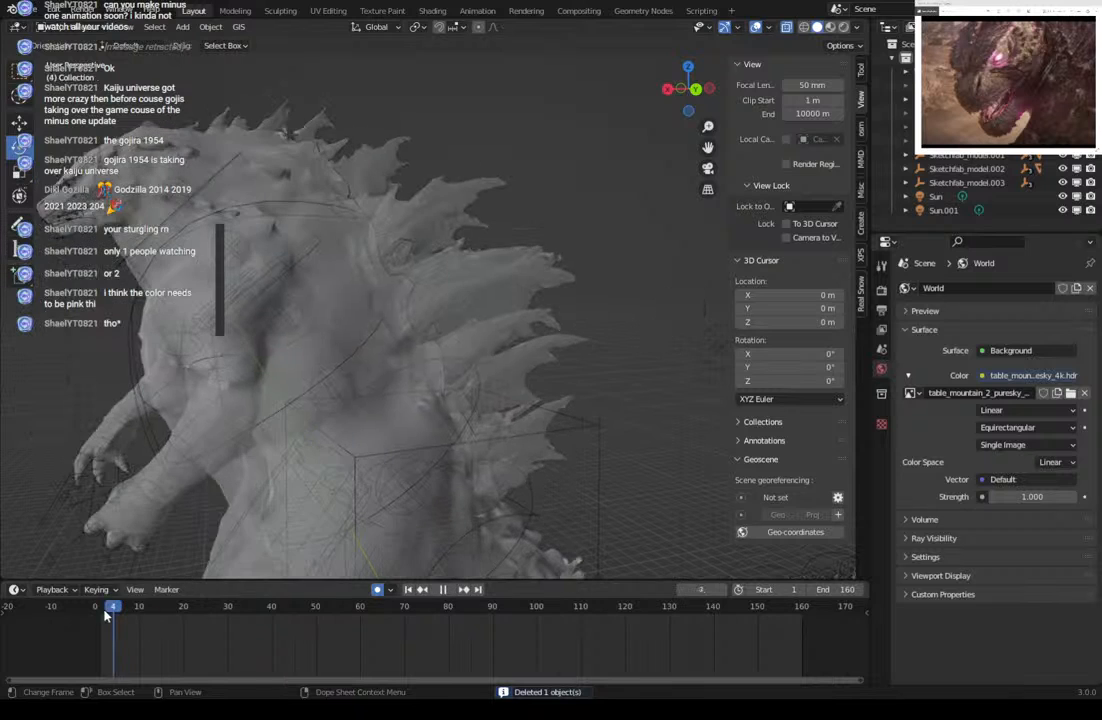
{"action": "key", "text": "space"}
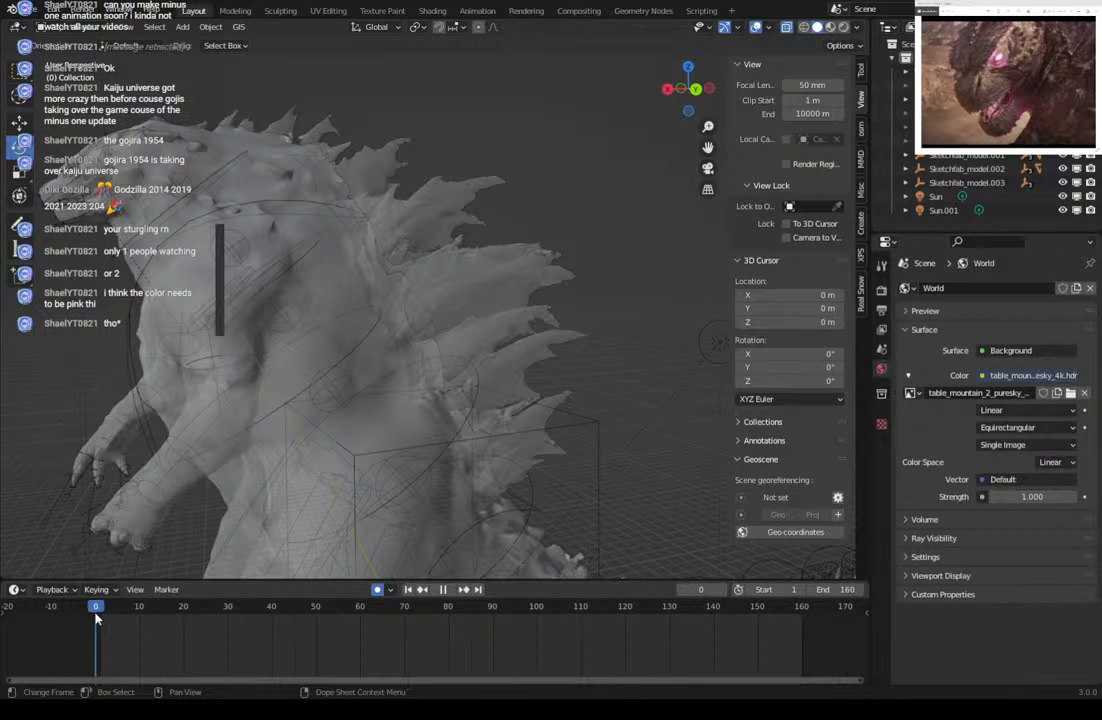
{"action": "key", "text": "space"}
{"action": "scroll", "coordinate": [482, 393], "scroll_direction": "down", "scroll_amount": 5}
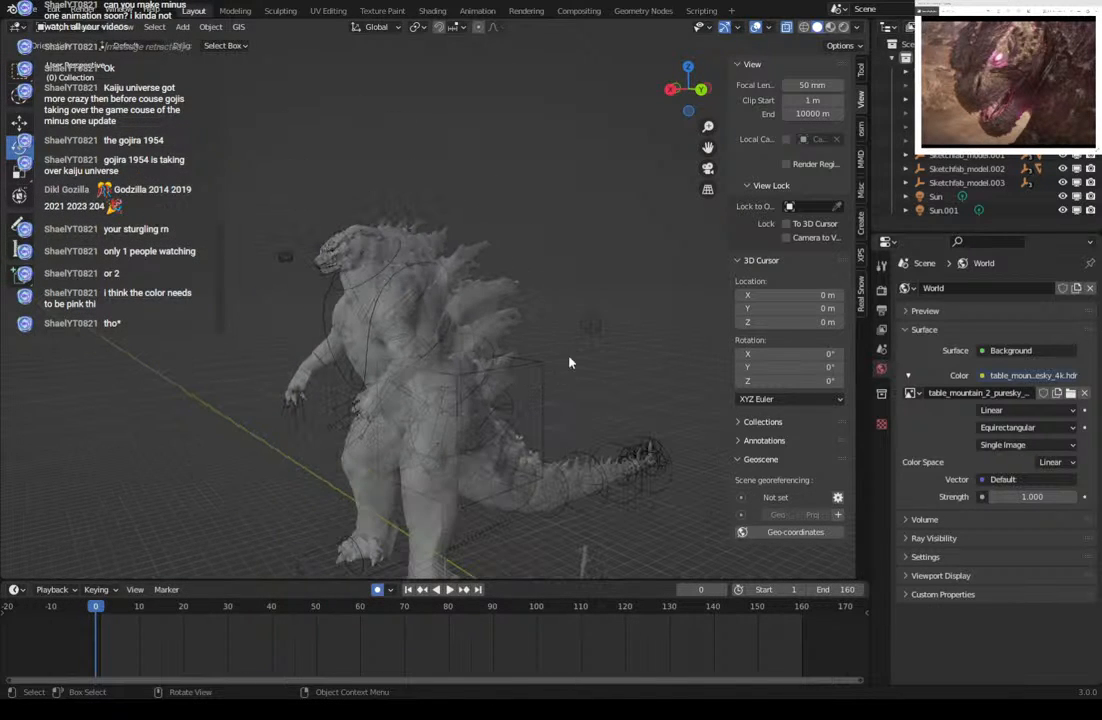
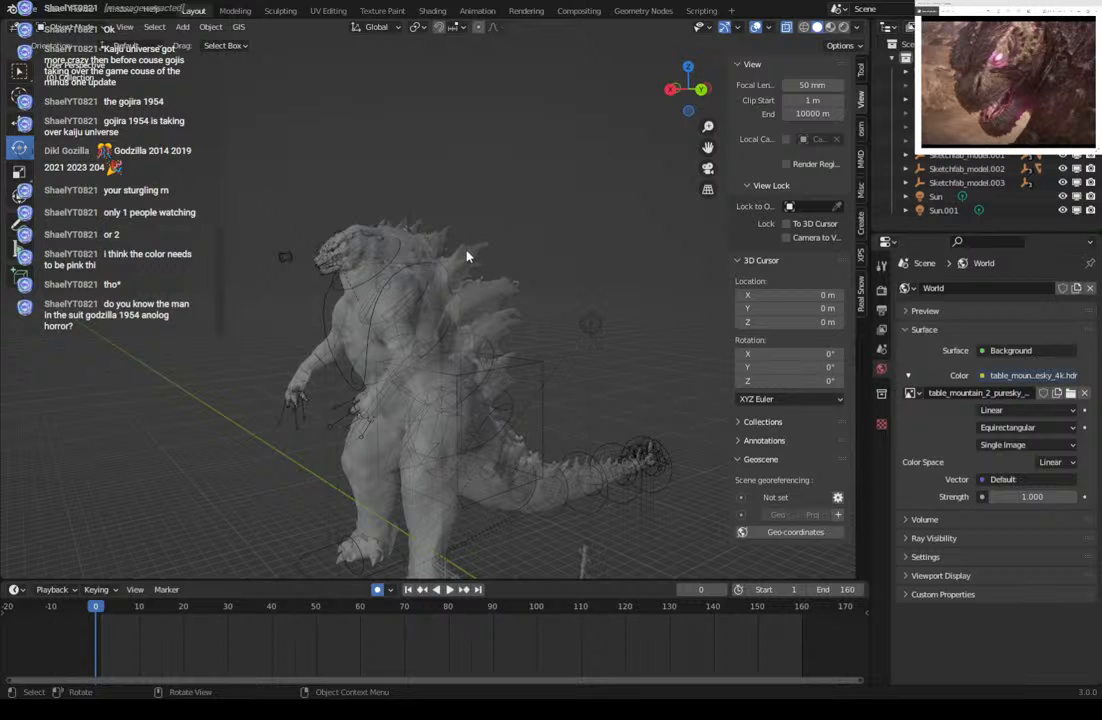
{"action": "middle_click_drag", "start_coordinate": [480, 347], "coordinate": [504, 352]}
{"action": "scroll", "coordinate": [506, 352], "scroll_direction": "up", "scroll_amount": 2}
{"action": "middle_click_drag", "start_coordinate": [482, 285], "coordinate": [474, 327]}
{"action": "scroll", "coordinate": [475, 323], "scroll_direction": "down", "scroll_amount": 3}
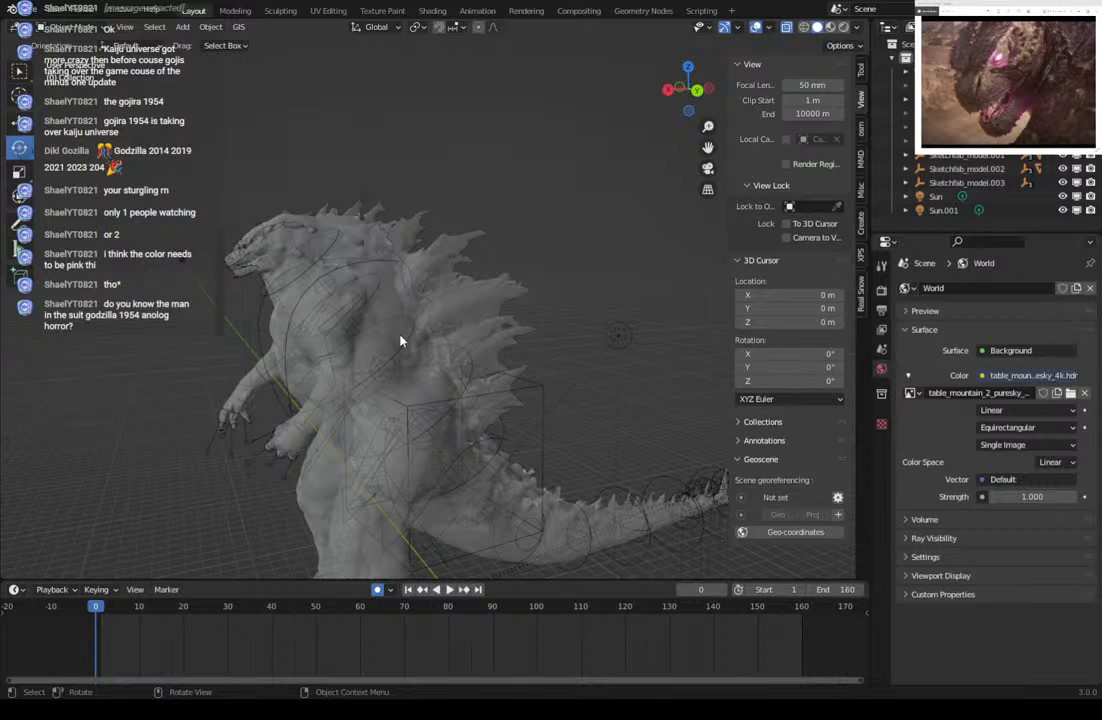
Enter pose mode on the Godzilla rig, select all its bones and delete their keyframes after frame 0.
{"action": "left_click", "coordinate": [350, 296]}
{"action": "left_click", "coordinate": [343, 306]}
{"action": "left_click", "coordinate": [62, 30]}
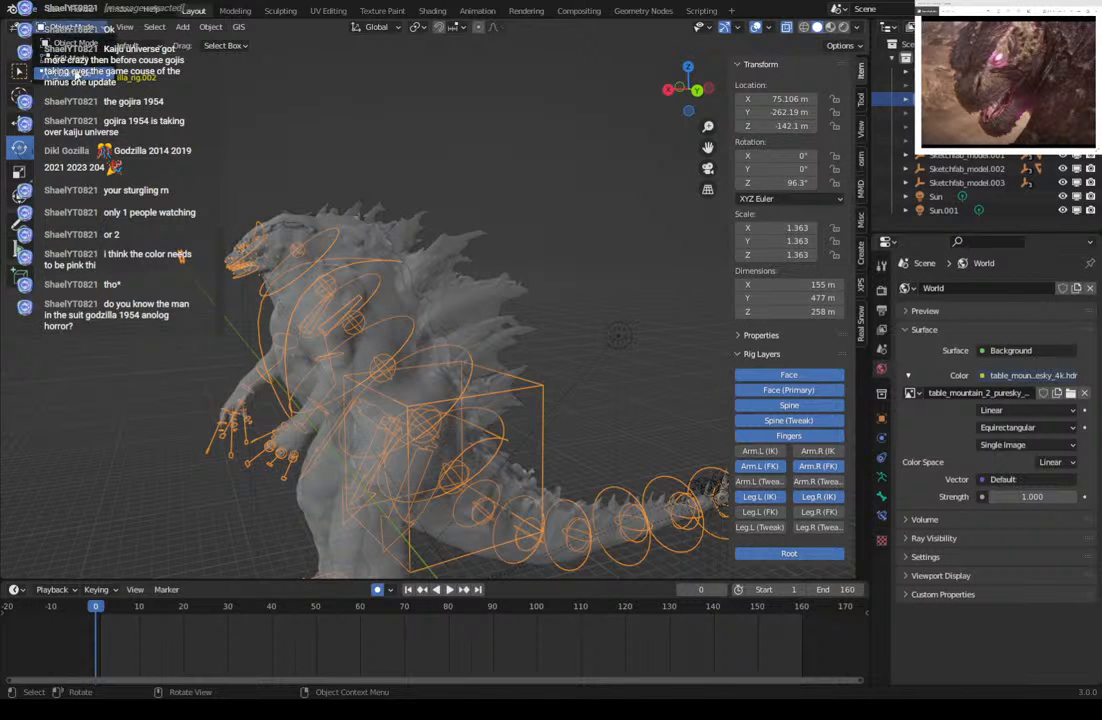
{"action": "left_click", "coordinate": [66, 71]}
{"action": "scroll", "coordinate": [394, 278], "scroll_direction": "down", "scroll_amount": 3}
{"action": "left_click_drag", "start_coordinate": [241, 225], "coordinate": [668, 597]}
{"action": "scroll", "coordinate": [421, 640], "scroll_direction": "down", "scroll_amount": 3}
{"action": "left_click_drag", "start_coordinate": [756, 638], "coordinate": [218, 606]}
{"action": "key", "text": "Delete"}
{"action": "left_click_drag", "start_coordinate": [516, 644], "coordinate": [252, 620]}
{"action": "scroll", "coordinate": [667, 450], "scroll_direction": "up", "scroll_amount": 6}
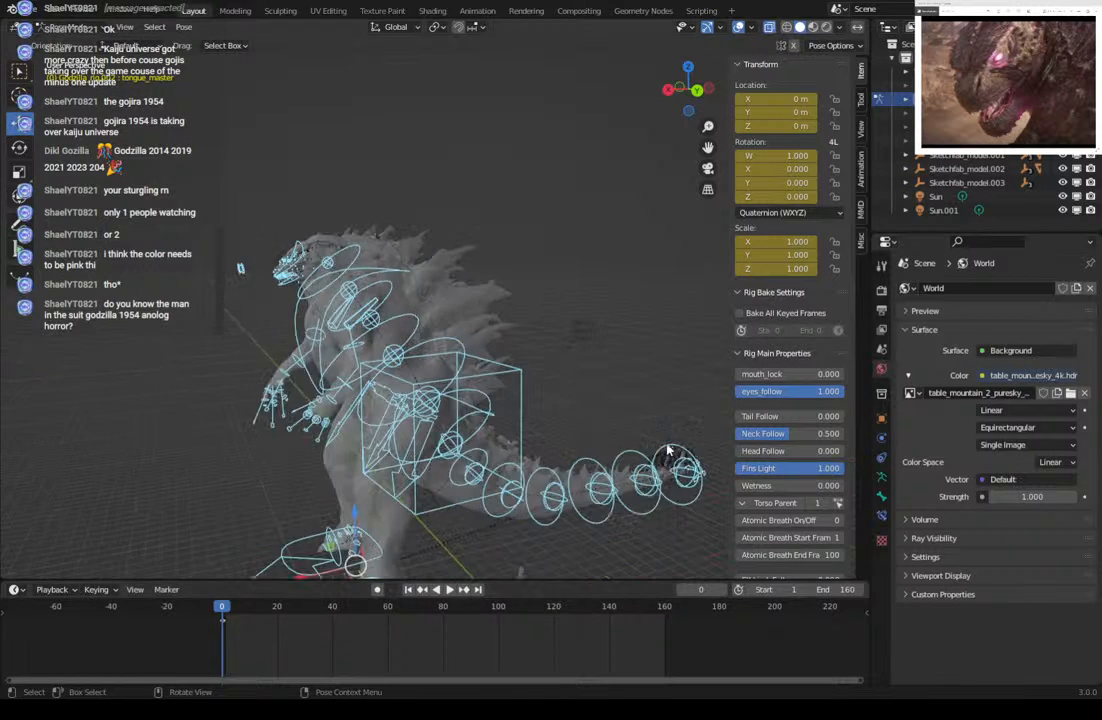
Return to object mode and, using X-ray display, delete another light near the base of the tail.
{"action": "left_click", "coordinate": [61, 28]}
{"action": "left_click", "coordinate": [56, 42]}
{"action": "middle_click_drag", "start_coordinate": [437, 374], "coordinate": [464, 330]}
{"action": "left_click", "coordinate": [787, 28]}
{"action": "middle_click_drag", "start_coordinate": [576, 210], "coordinate": [456, 211]}
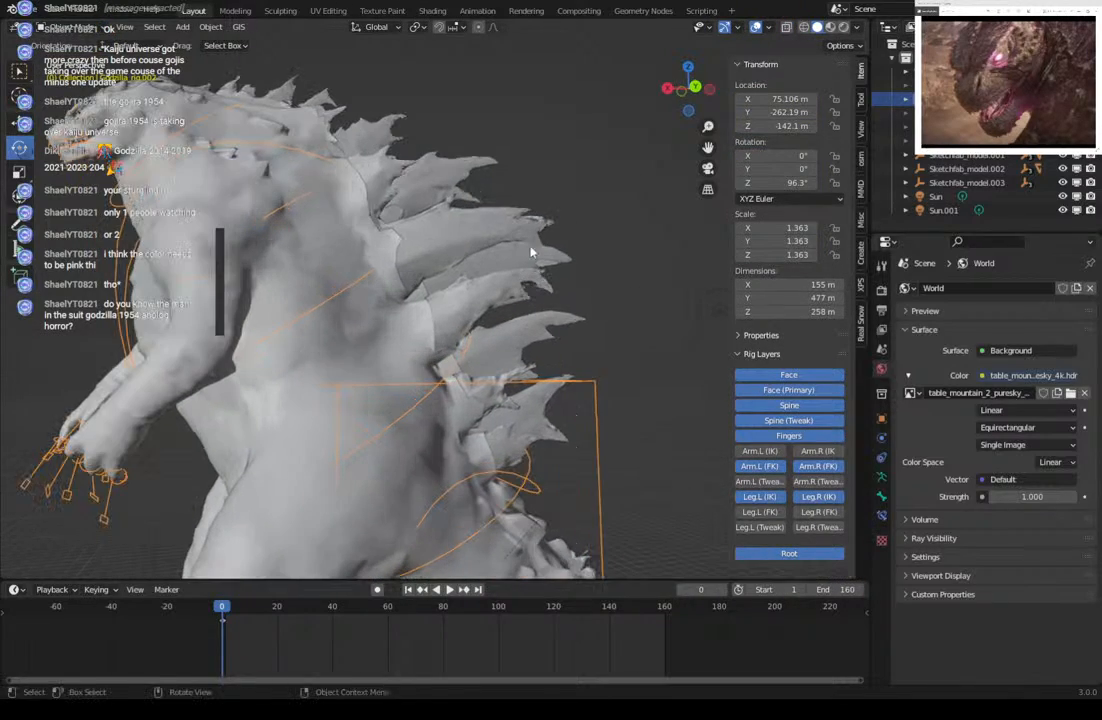
{"action": "key", "text": "alt+z"}
{"action": "middle_click_drag", "start_coordinate": [600, 129], "coordinate": [619, 511]}
{"action": "left_click", "coordinate": [428, 537]}
{"action": "key", "text": "Delete"}
{"action": "scroll", "coordinate": [474, 461], "scroll_direction": "up", "scroll_amount": 3}
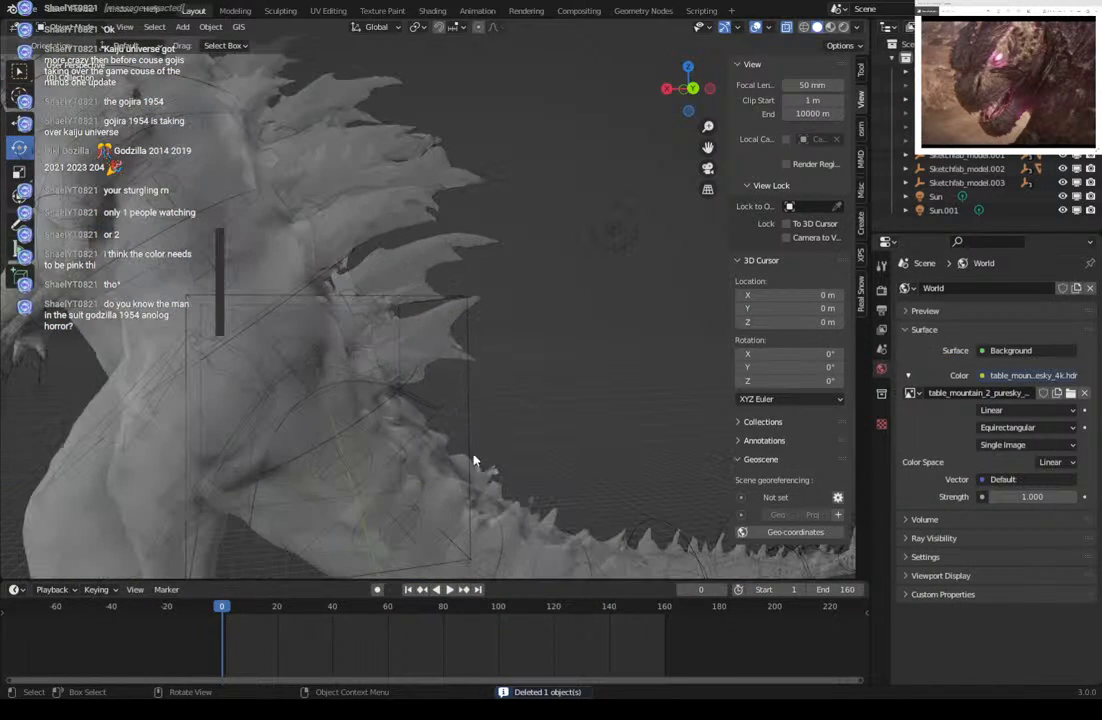
{"action": "scroll", "coordinate": [480, 426], "scroll_direction": "down", "scroll_amount": 4}
{"action": "middle_click_drag", "start_coordinate": [480, 426], "coordinate": [489, 350]}
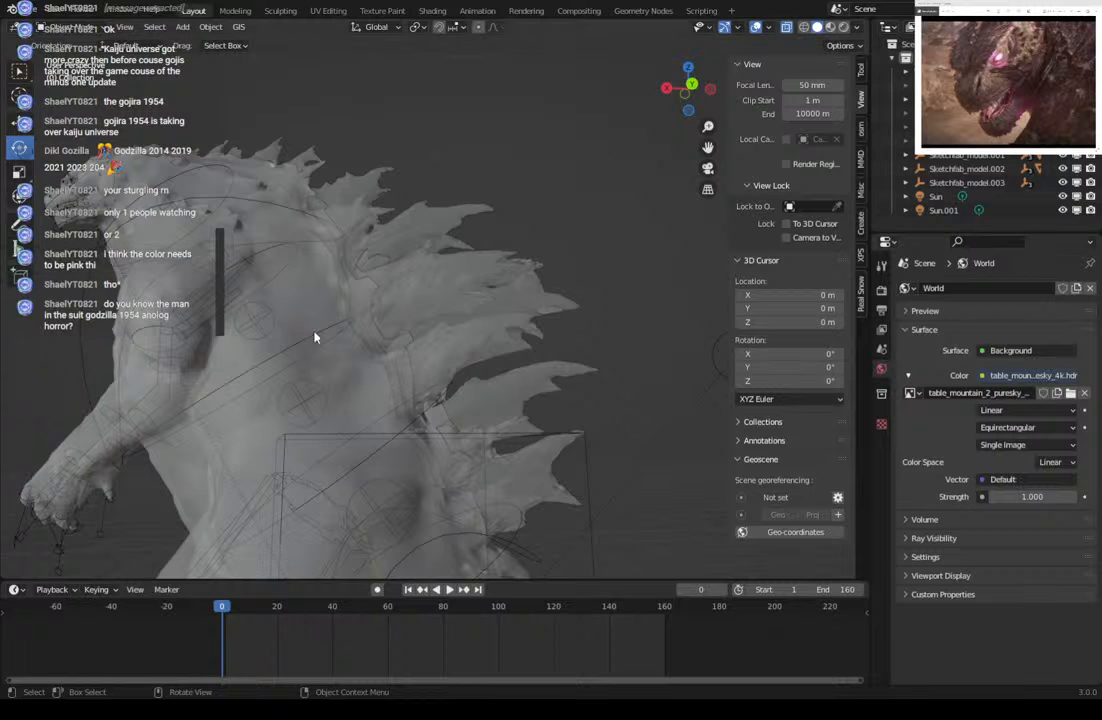
Turn off X-ray, switch the viewport to rendered shading and select the dorsal fins mesh.
{"action": "scroll", "coordinate": [366, 348], "scroll_direction": "up", "scroll_amount": 3}
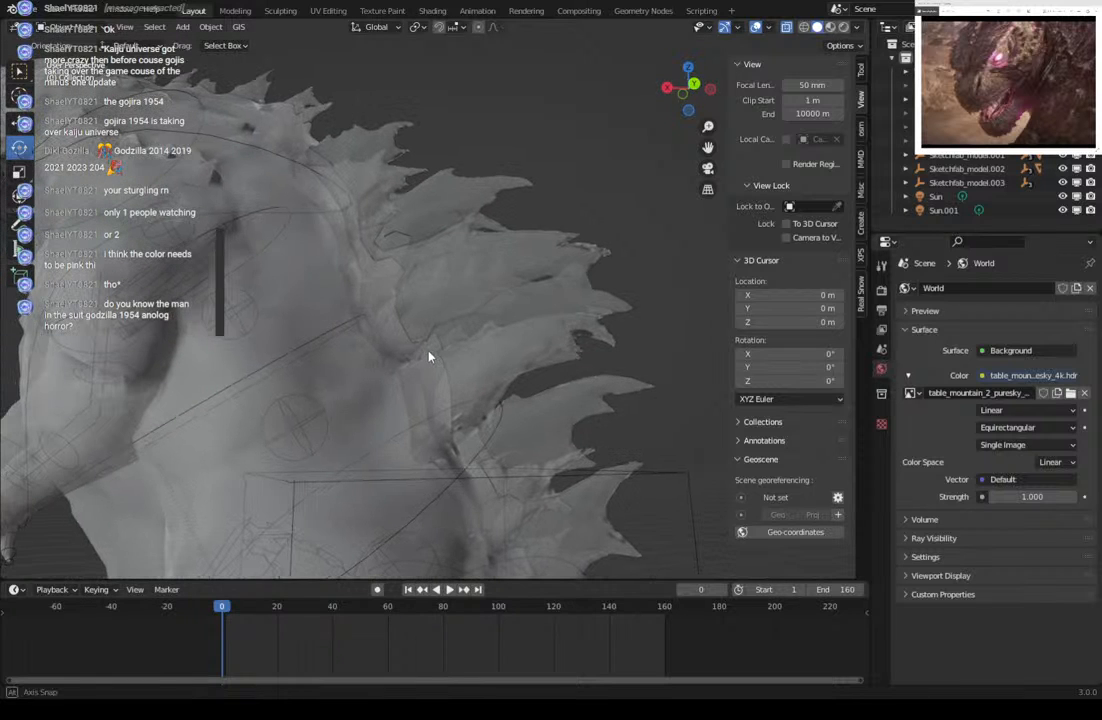
{"action": "left_click", "coordinate": [786, 31]}
{"action": "middle_click_drag", "start_coordinate": [347, 288], "coordinate": [370, 290]}
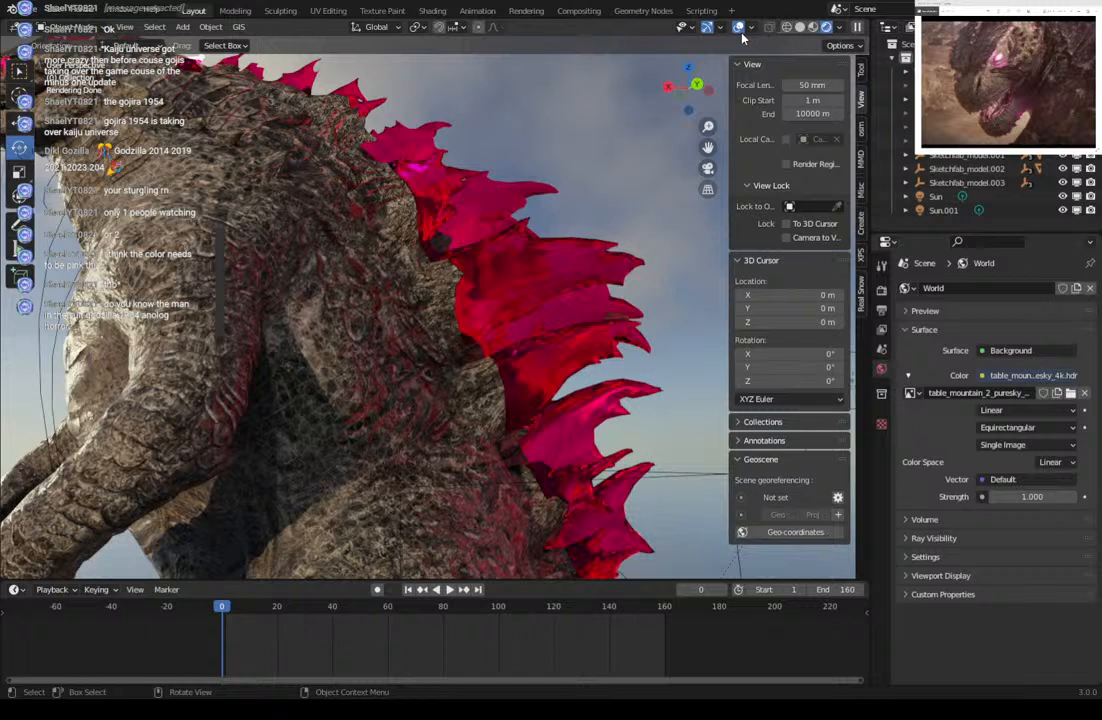
{"action": "left_click", "coordinate": [561, 296]}
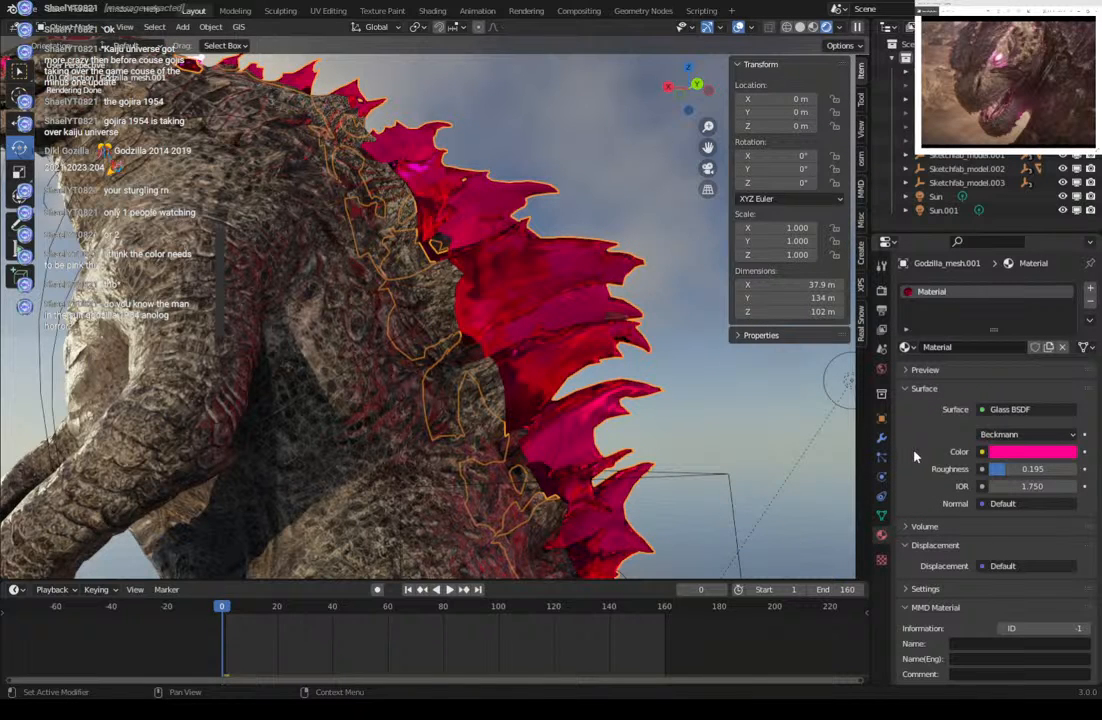
Change the fins' surface shader to Principled BSDF with a pink base colour of hue 0.964, saturation 1 and value 0.8.
{"action": "left_click", "coordinate": [1005, 410]}
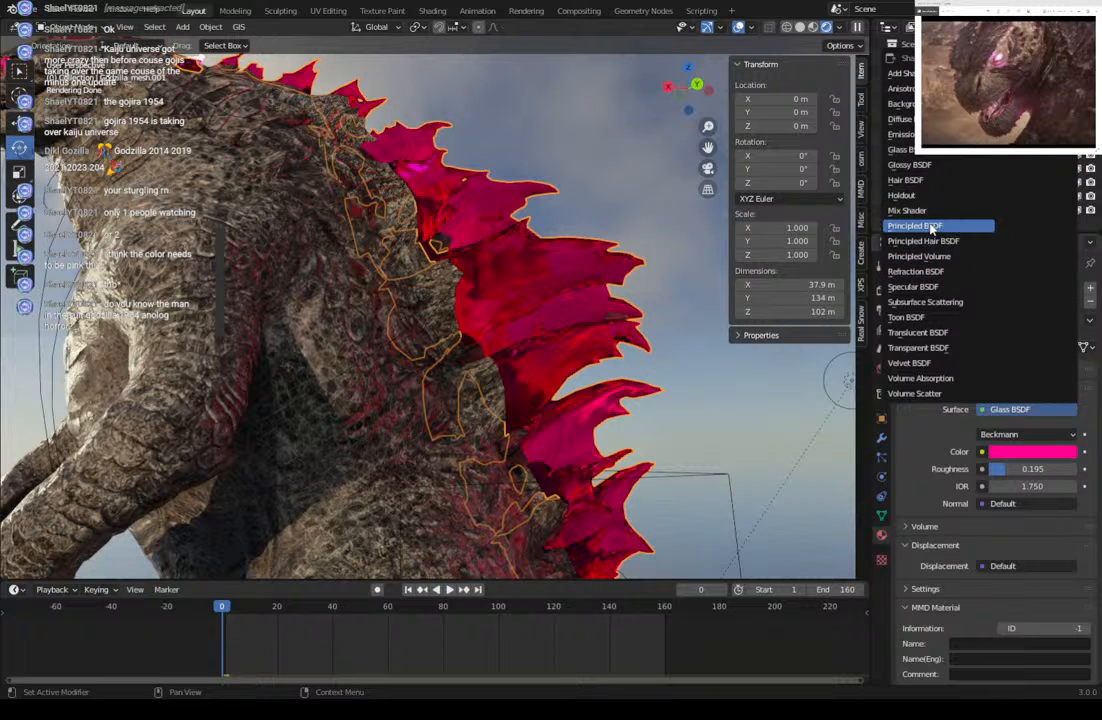
{"action": "left_click", "coordinate": [918, 226]}
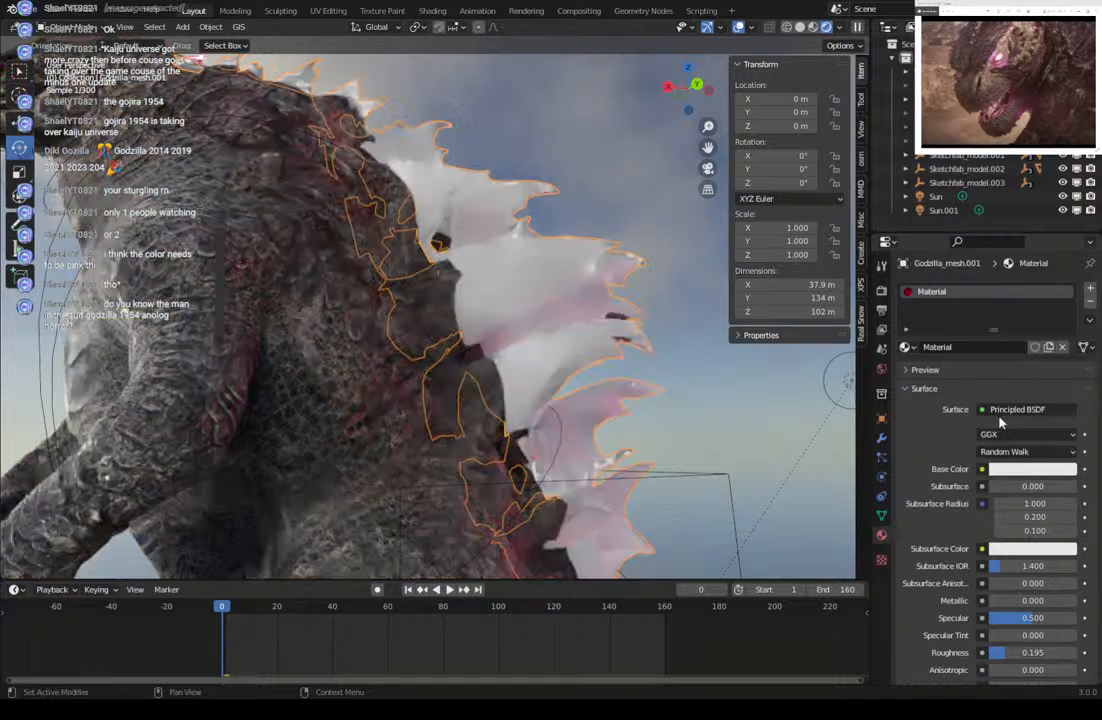
{"action": "left_click", "coordinate": [1031, 470]}
{"action": "left_click", "coordinate": [1027, 367]}
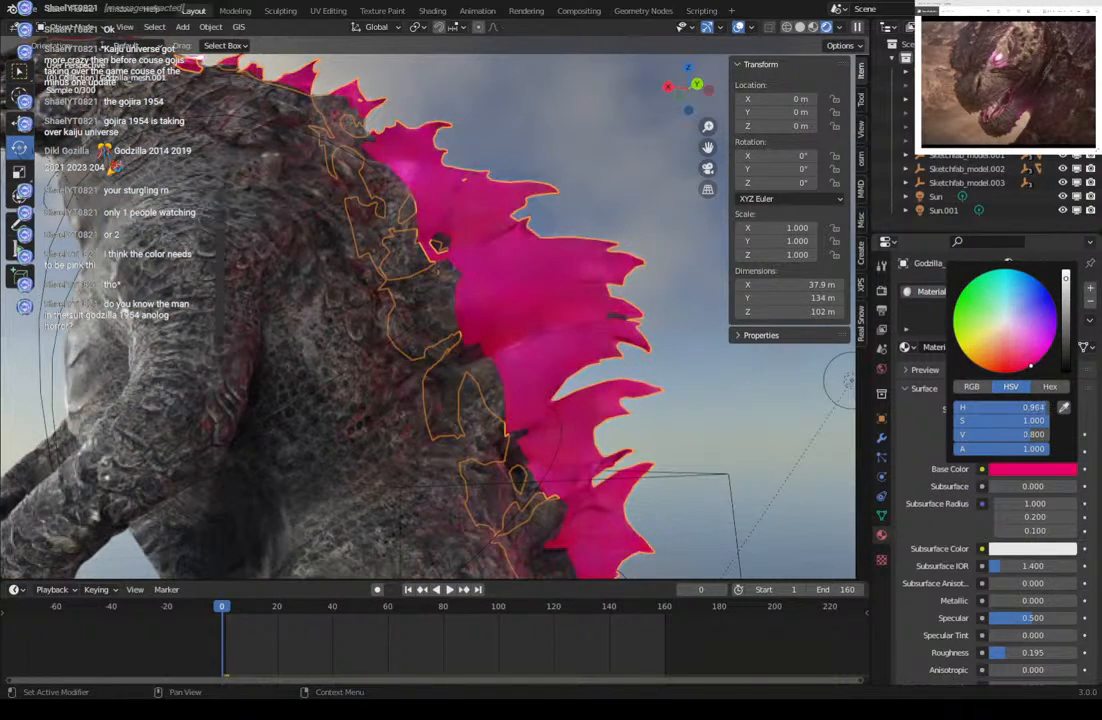
Try a roughness of 1 on the fin material, then set roughness to 0 and metallic to 1 and check the fins.
{"action": "scroll", "coordinate": [1010, 527], "scroll_direction": "down", "scroll_amount": 3}
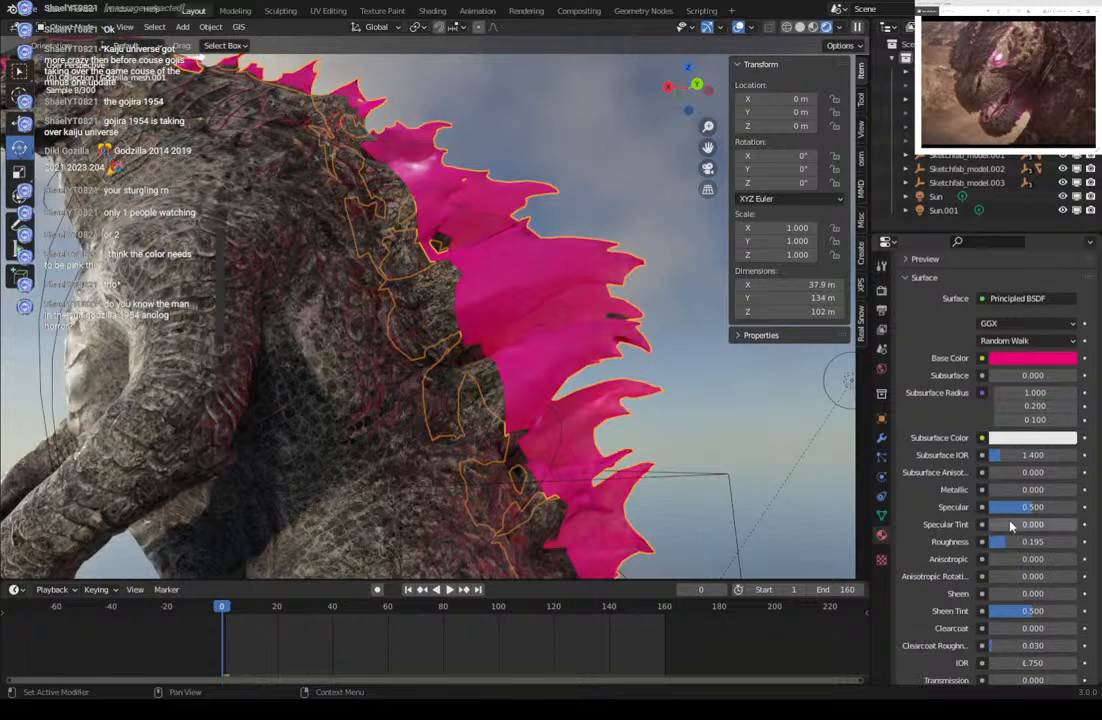
{"action": "left_click_drag", "start_coordinate": [1004, 545], "coordinate": [1010, 545]}
{"action": "scroll", "coordinate": [1013, 548], "scroll_direction": "down", "scroll_amount": 2}
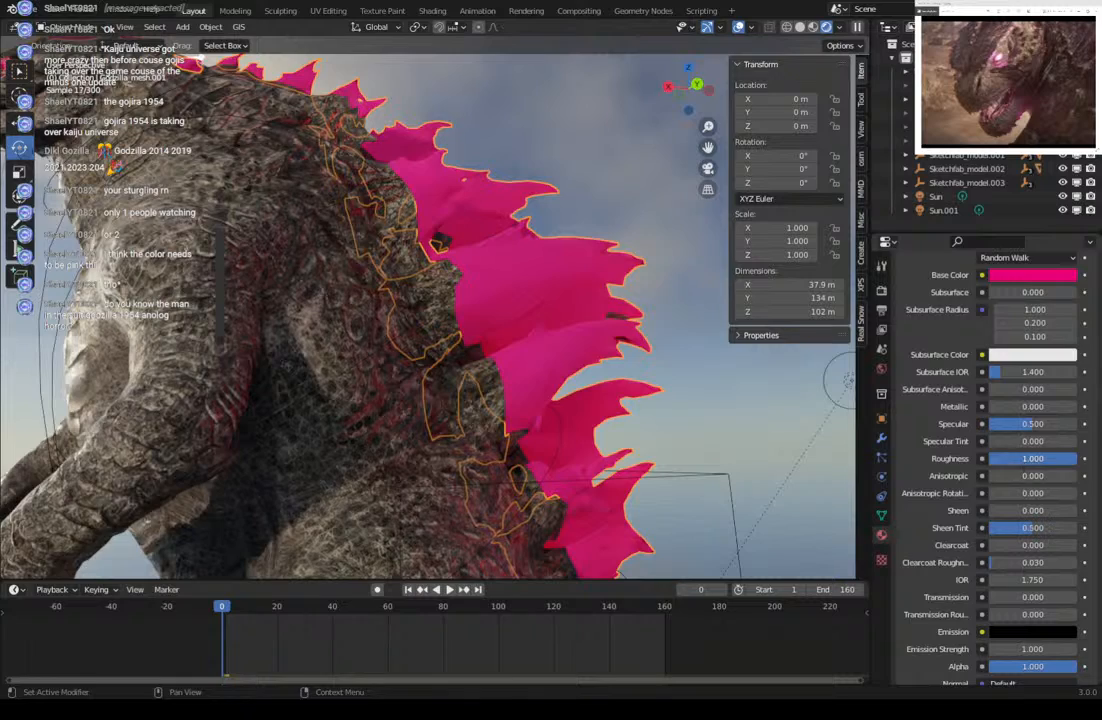
{"action": "left_click_drag", "start_coordinate": [1040, 460], "coordinate": [1079, 434]}
{"action": "scroll", "coordinate": [957, 480], "scroll_direction": "up", "scroll_amount": 2}
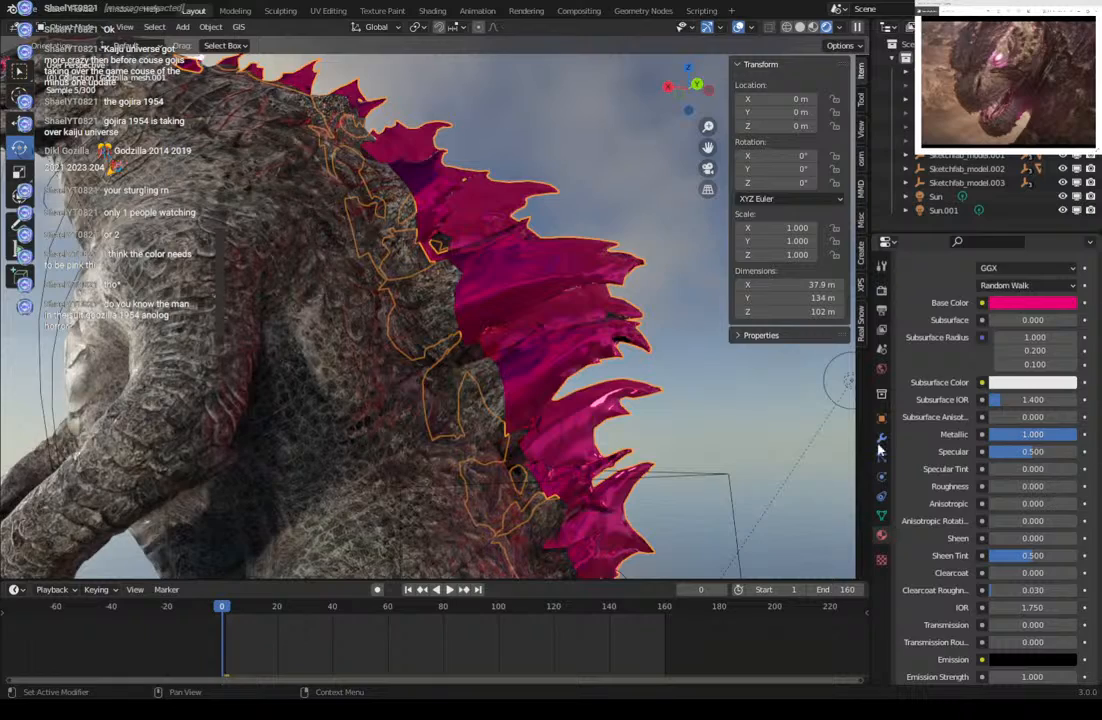
{"action": "middle_click_drag", "start_coordinate": [649, 411], "coordinate": [658, 415]}
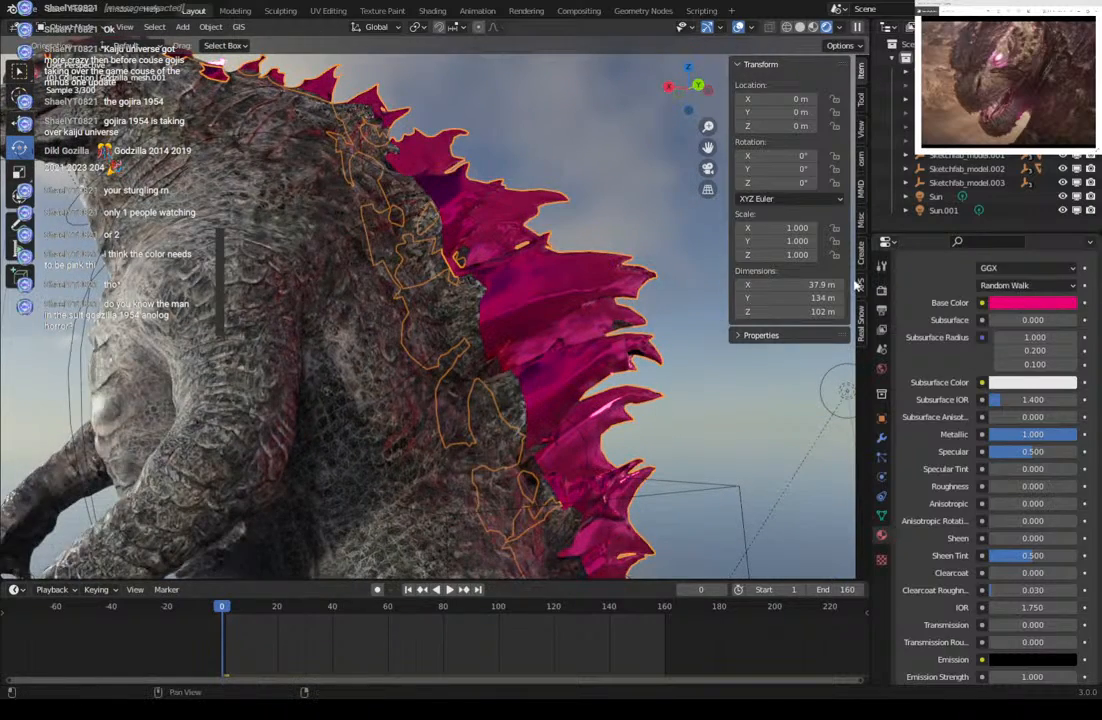
{"action": "scroll", "coordinate": [903, 456], "scroll_direction": "up", "scroll_amount": 1}
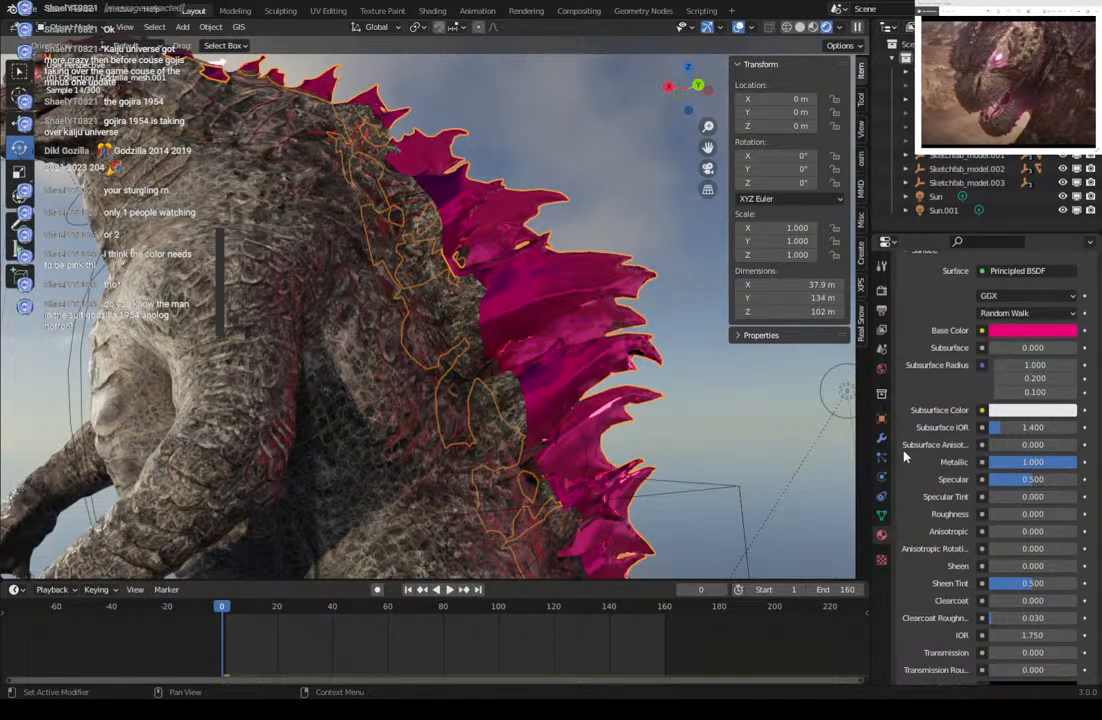
{"action": "middle_click_drag", "start_coordinate": [602, 342], "coordinate": [620, 352]}
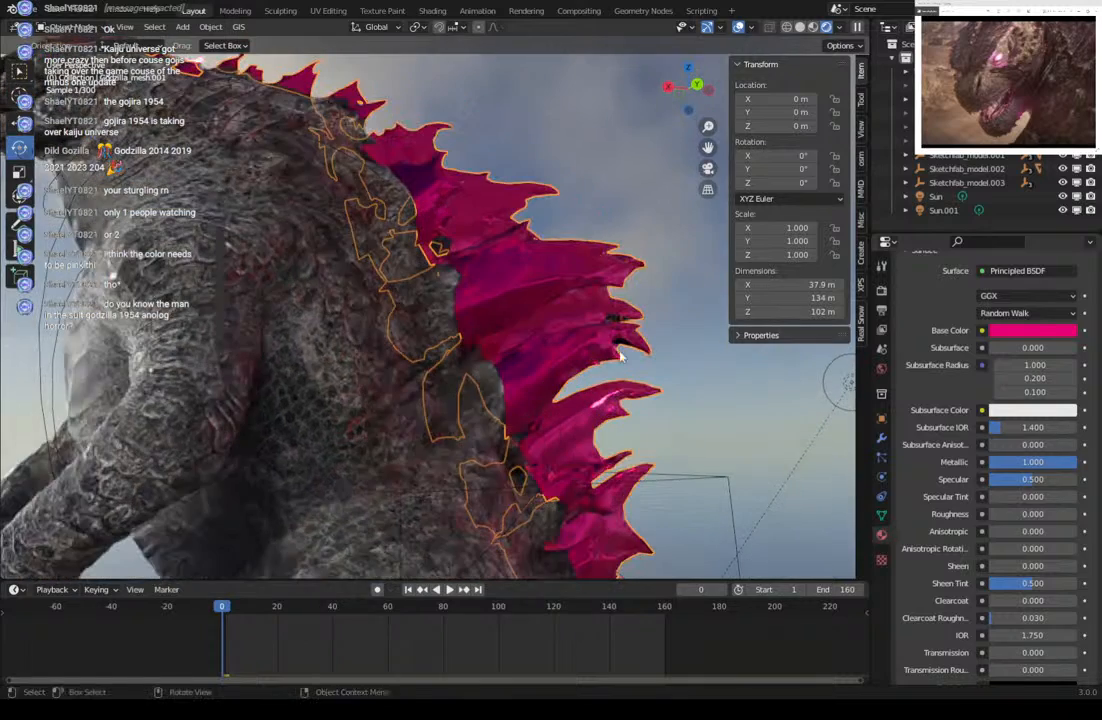
{"action": "scroll", "coordinate": [912, 537], "scroll_direction": "down", "scroll_amount": 1}
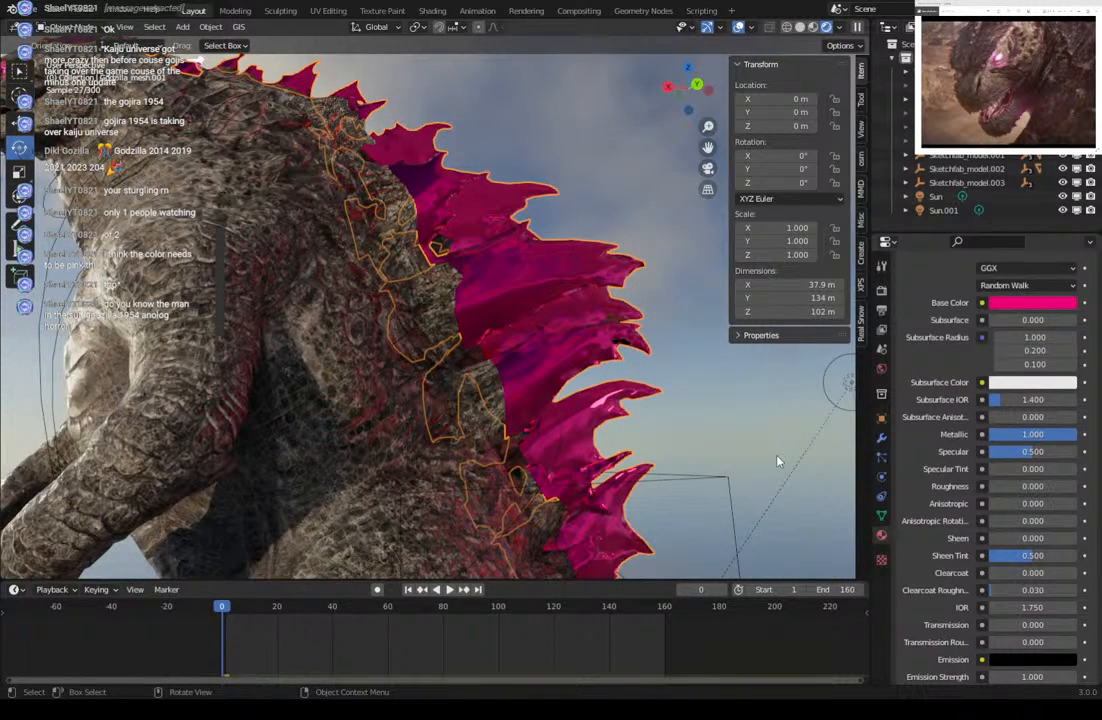
Try a bright pink emission colour on the dorsal fin material with an emission strength of 7.1.
{"action": "scroll", "coordinate": [1000, 600], "scroll_direction": "down", "scroll_amount": 2}
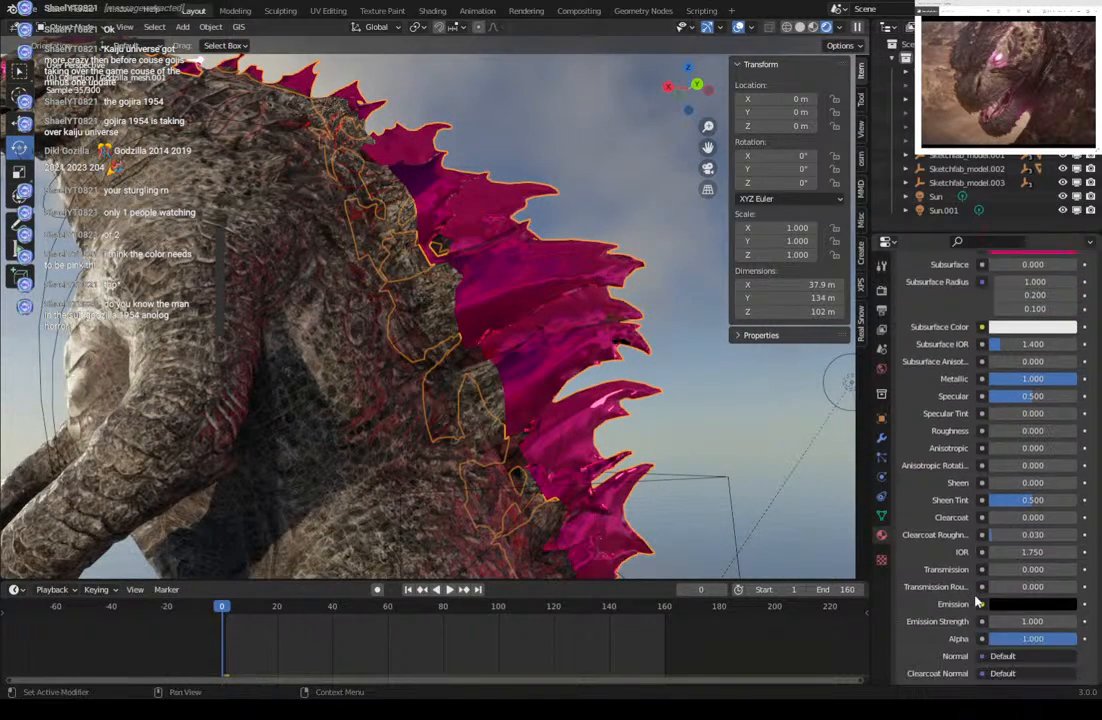
{"action": "left_click", "coordinate": [1031, 604]}
{"action": "left_click_drag", "start_coordinate": [1066, 505], "coordinate": [1066, 415]}
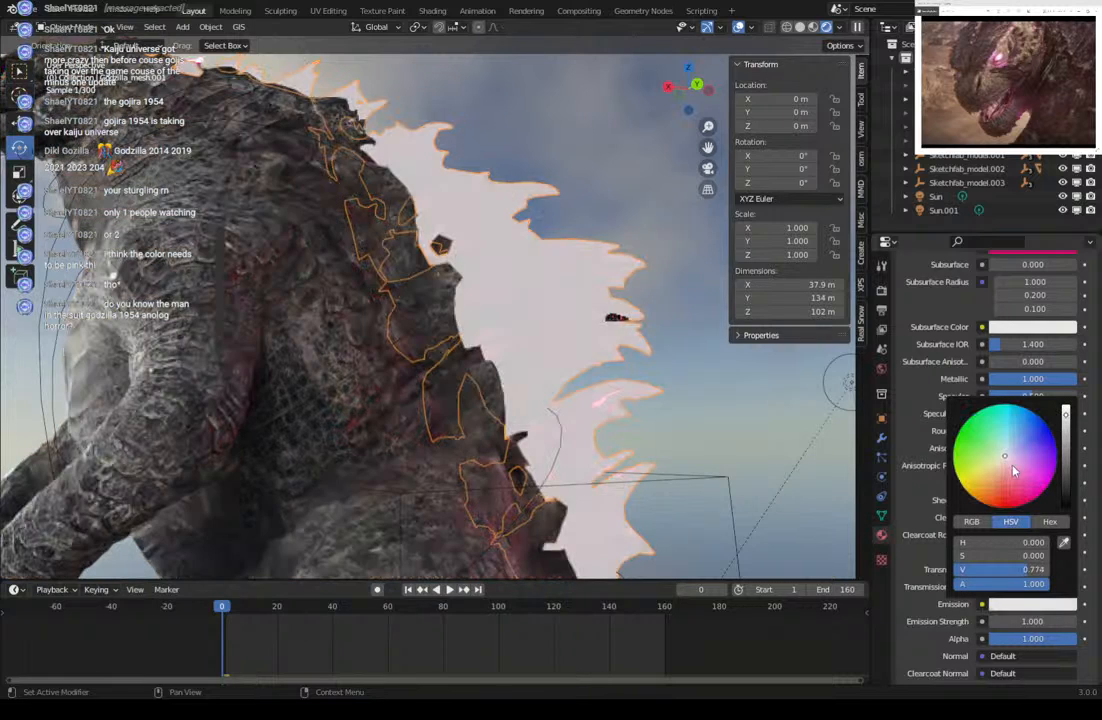
{"action": "left_click_drag", "start_coordinate": [1010, 464], "coordinate": [1037, 497]}
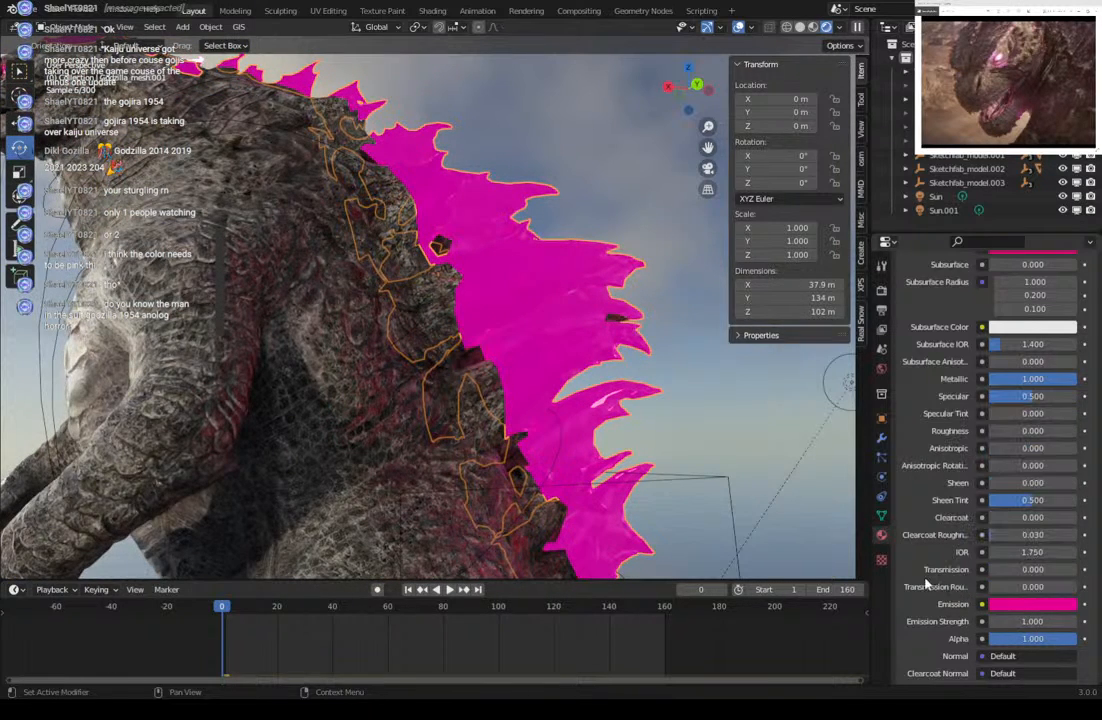
{"action": "left_click_drag", "start_coordinate": [1021, 621], "coordinate": [1078, 621]}
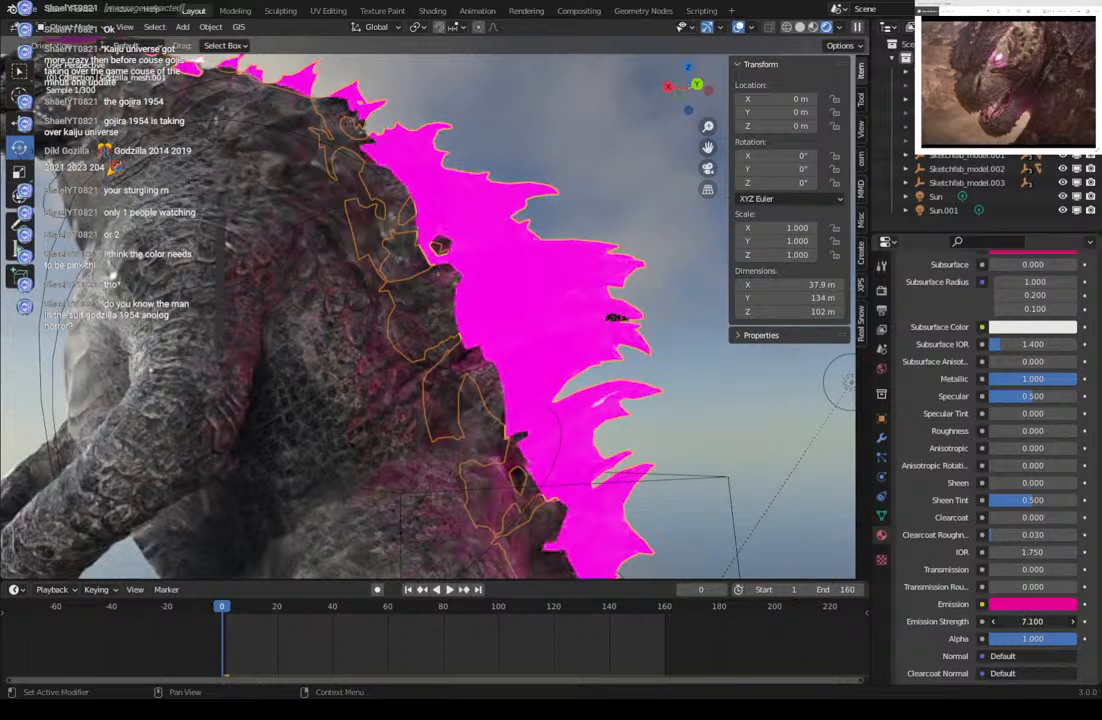
{"action": "scroll", "coordinate": [940, 400], "scroll_direction": "up", "scroll_amount": 3}
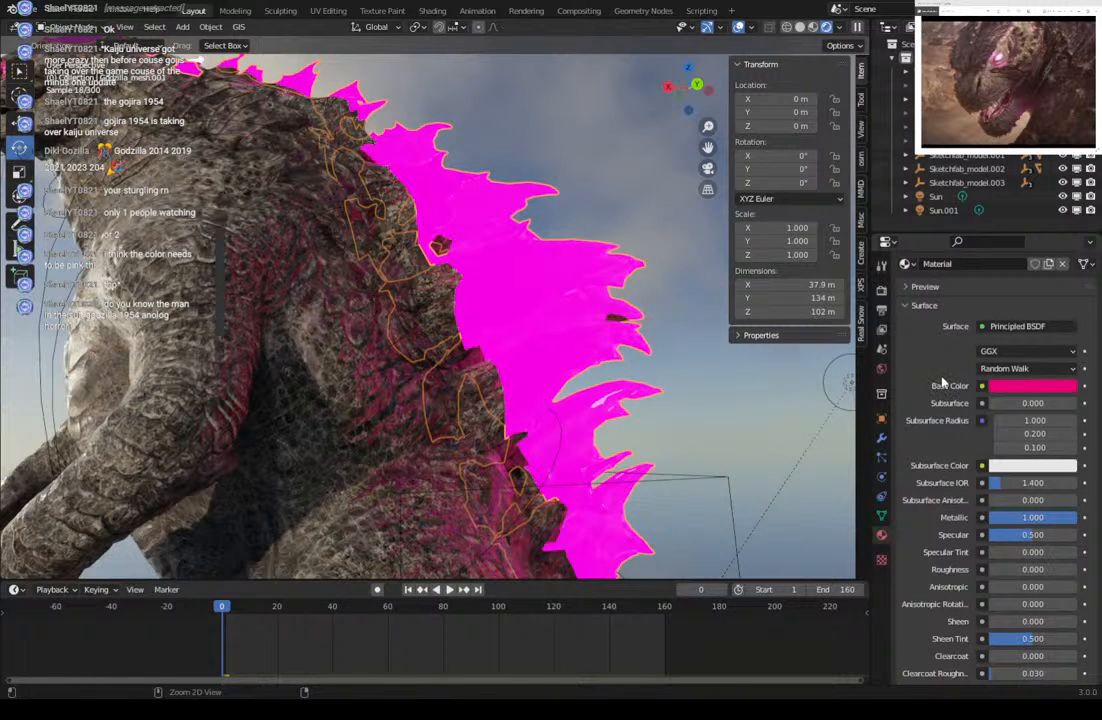
Undo the fin material changes back to the pink Glass BSDF with roughness 0.195.
{"action": "key", "text": "ctrl+z"}
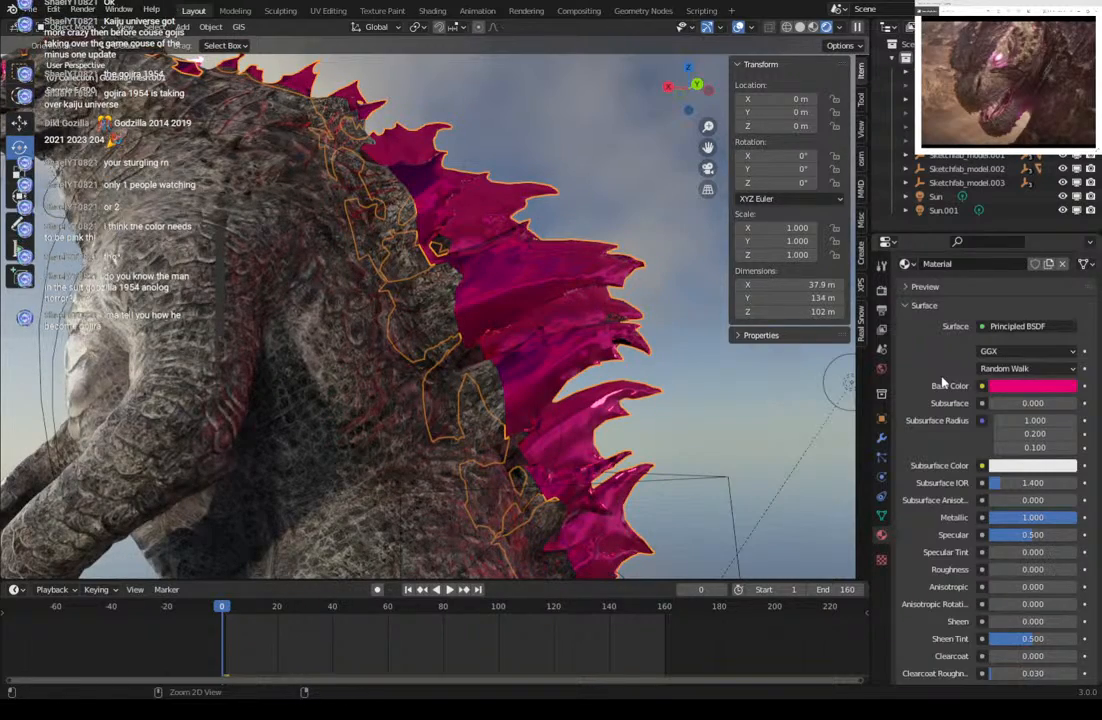
{"action": "key", "text": "ctrl+z"}
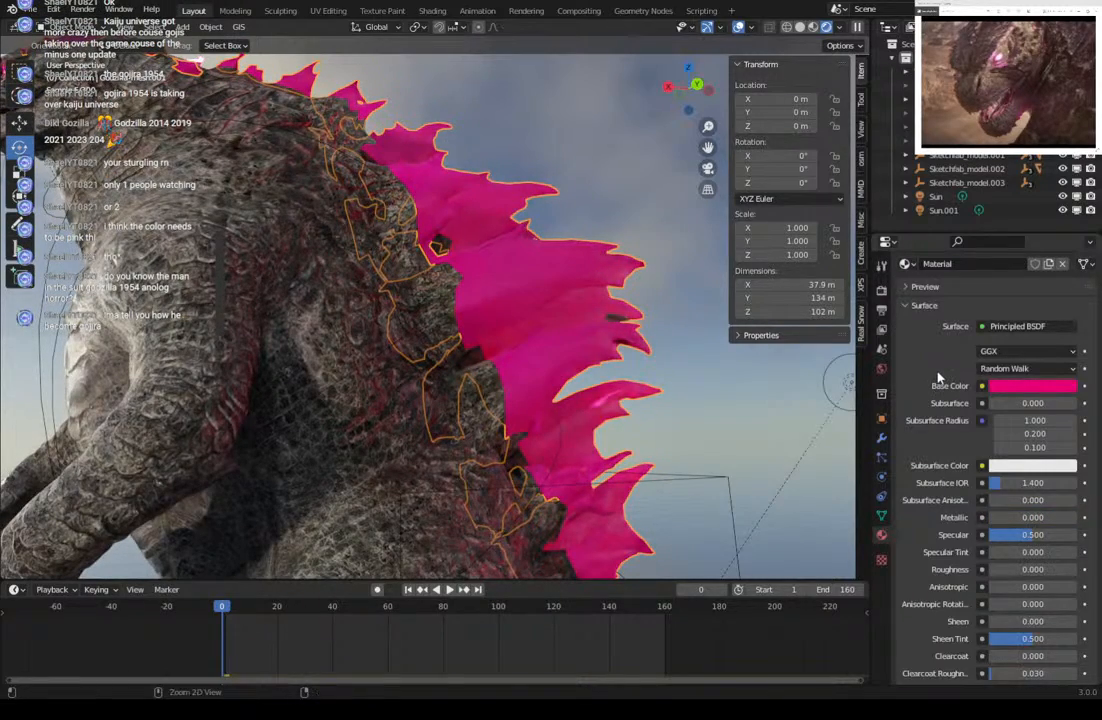
{"action": "key", "text": "ctrl+z"}
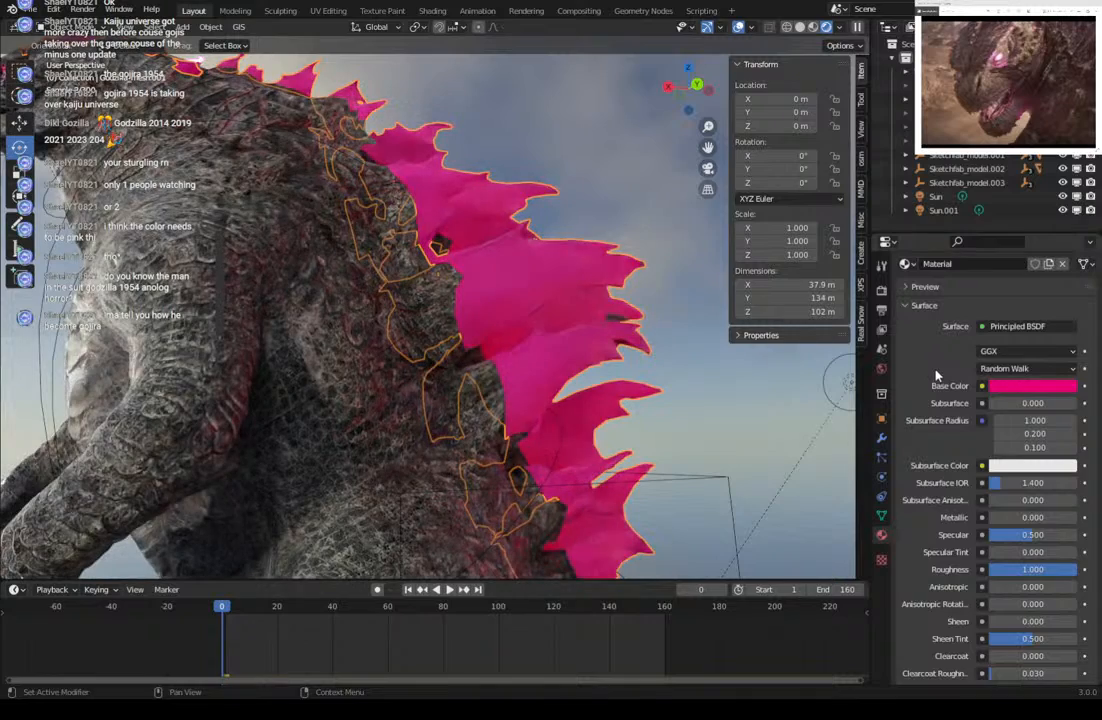
{"action": "key", "text": "ctrl+z"}
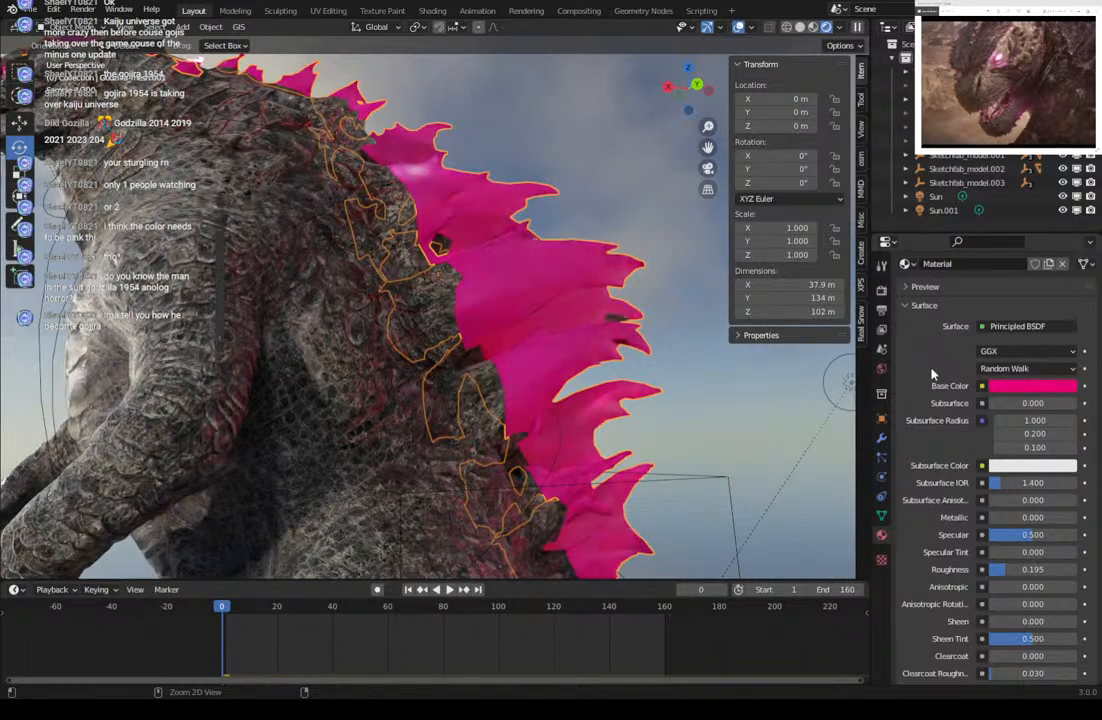
{"action": "key", "text": "ctrl+z"}
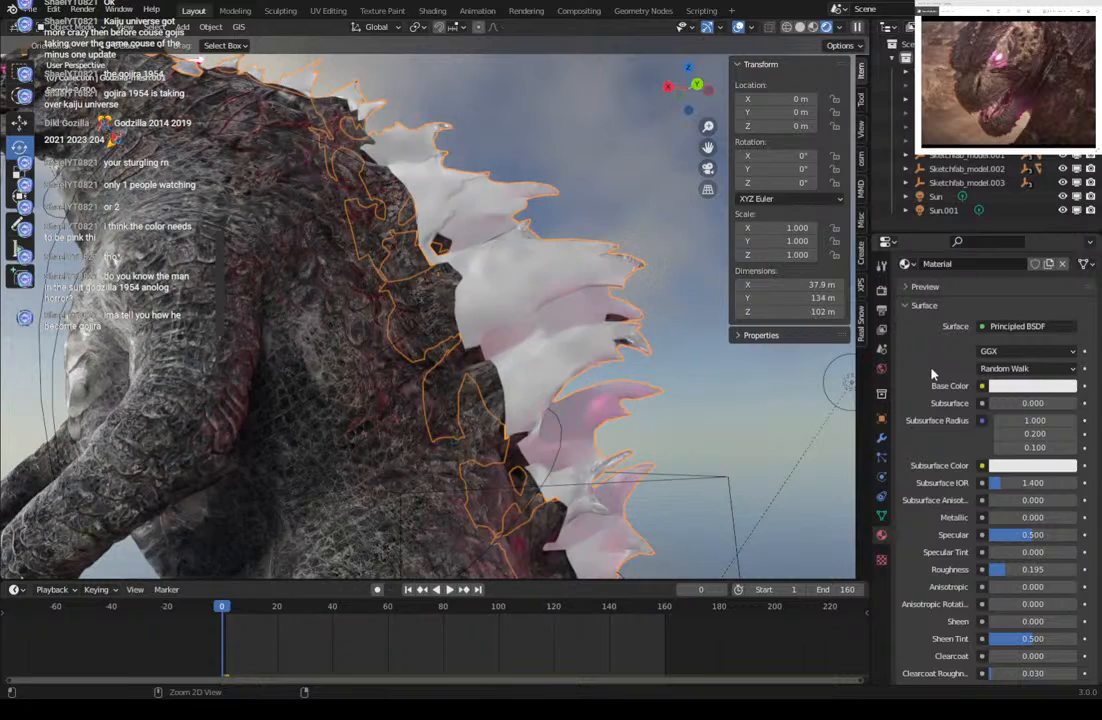
{"action": "key", "text": "ctrl+z"}
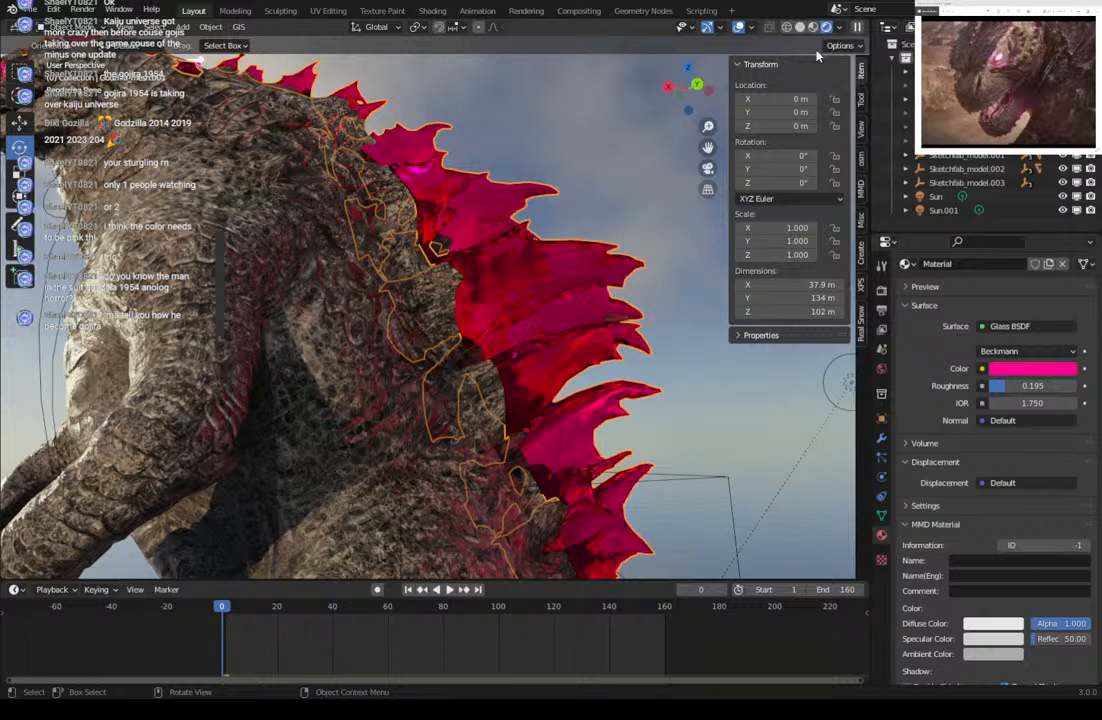
Move the point light behind the fins closer, to about X 199.4, Y 84.6, Z 169.7 m, and colour it pink with hue 0.949, saturation 1.
{"action": "left_click", "coordinate": [849, 390]}
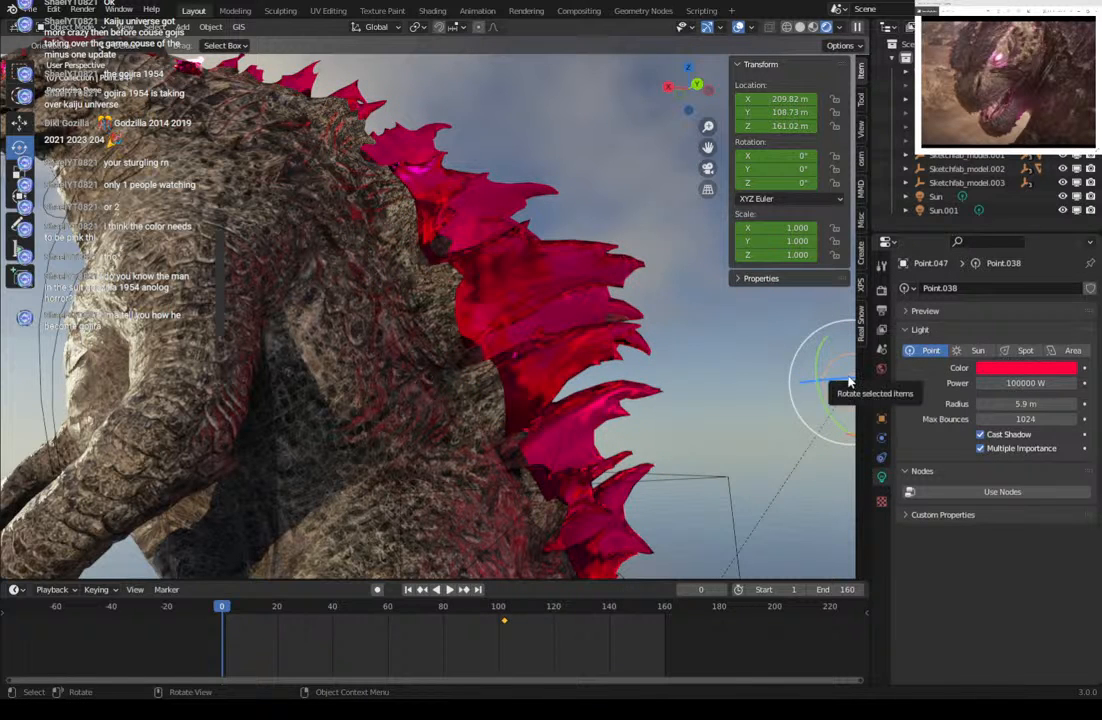
{"action": "key", "text": "g"}
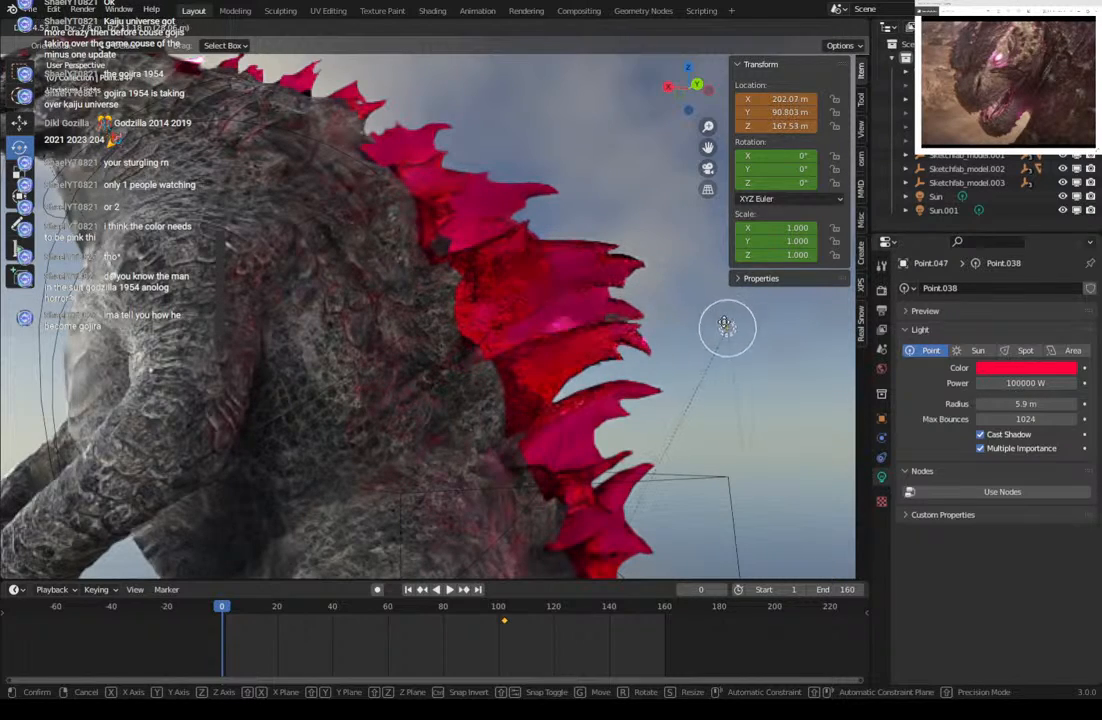
{"action": "left_click", "coordinate": [730, 323]}
{"action": "left_click", "coordinate": [1025, 369]}
{"action": "left_click_drag", "start_coordinate": [1021, 279], "coordinate": [1026, 277]}
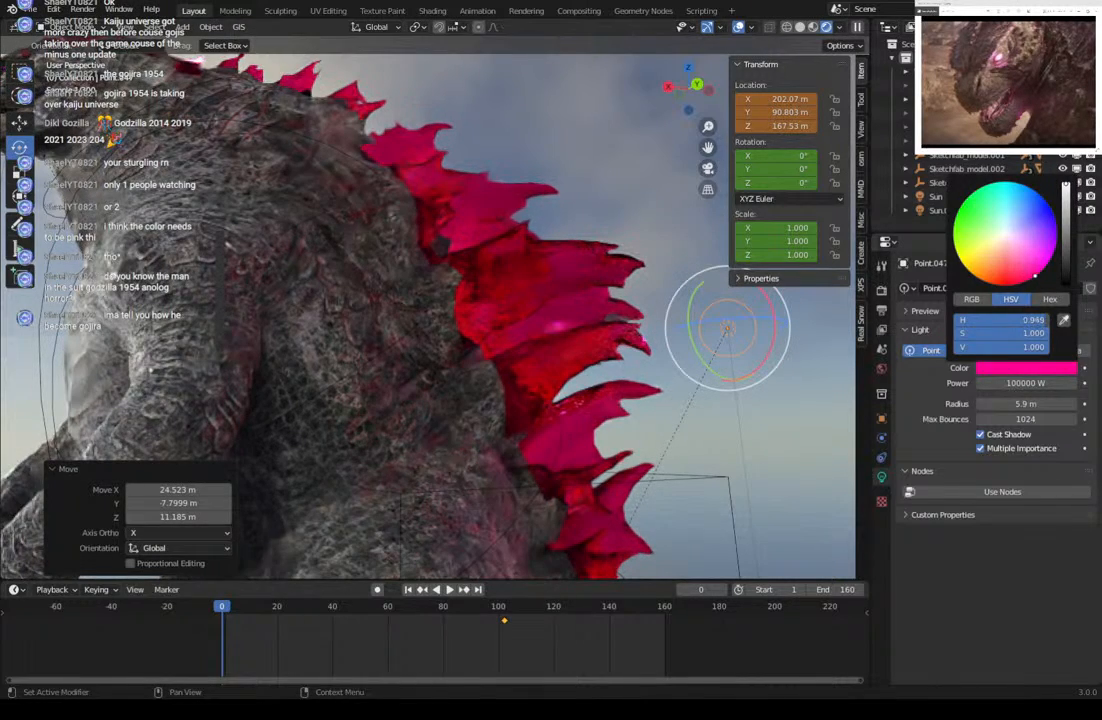
{"action": "key", "text": "g"}
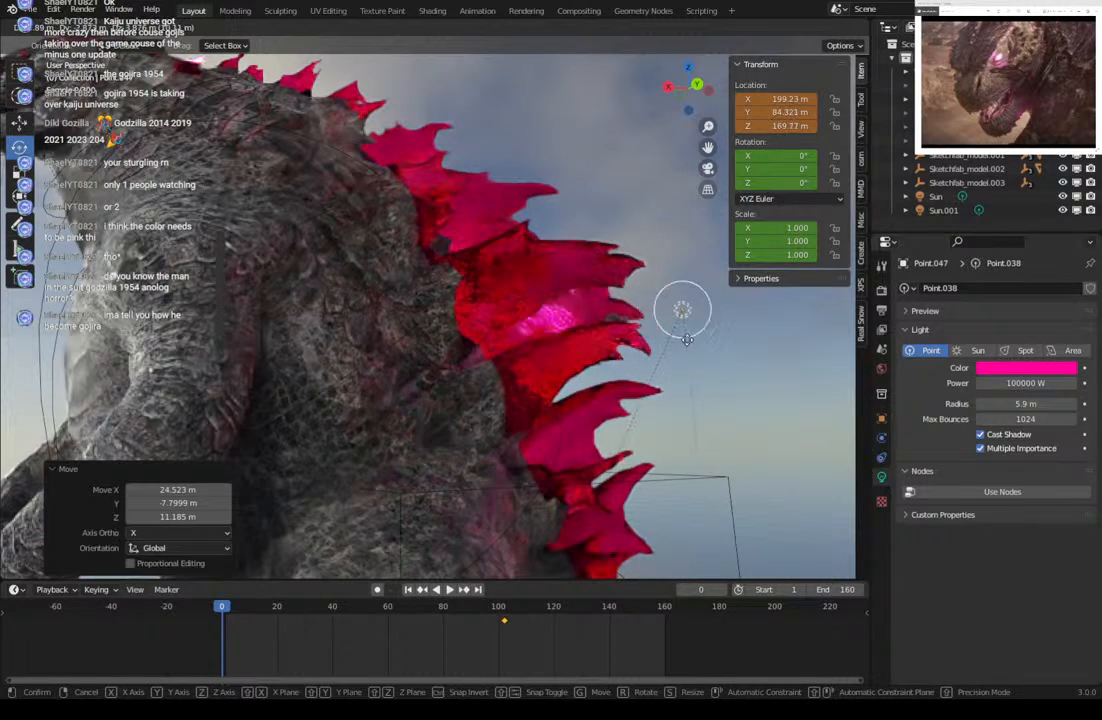
{"action": "left_click", "coordinate": [686, 338]}
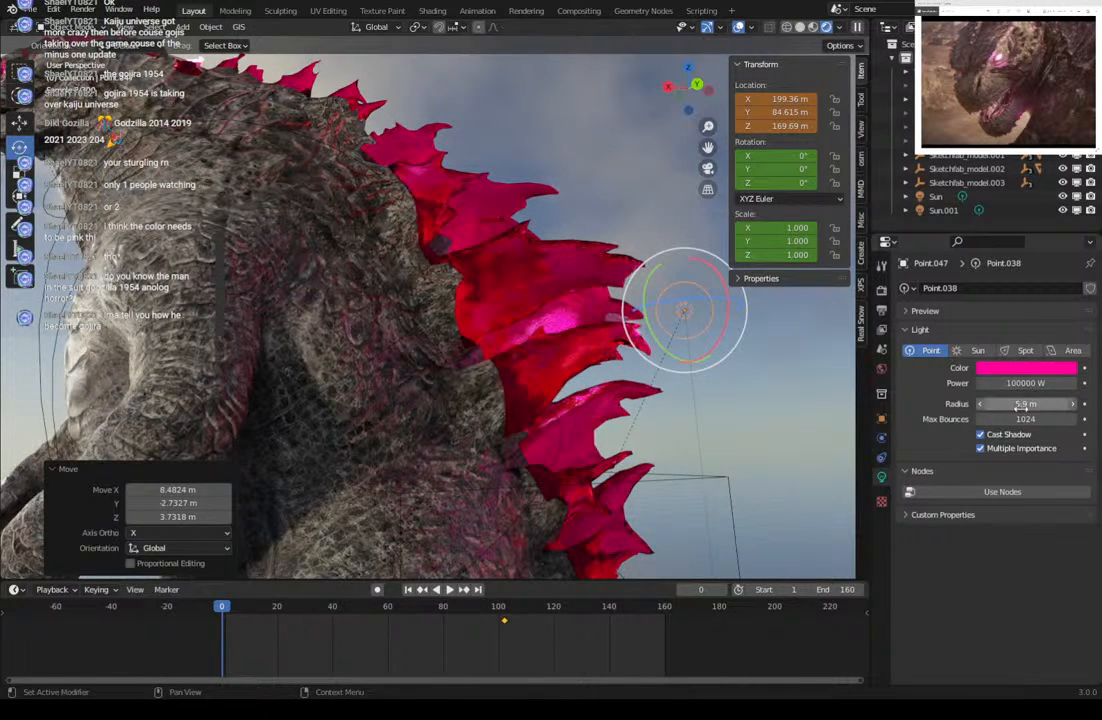
{"action": "left_click", "coordinate": [881, 291]}
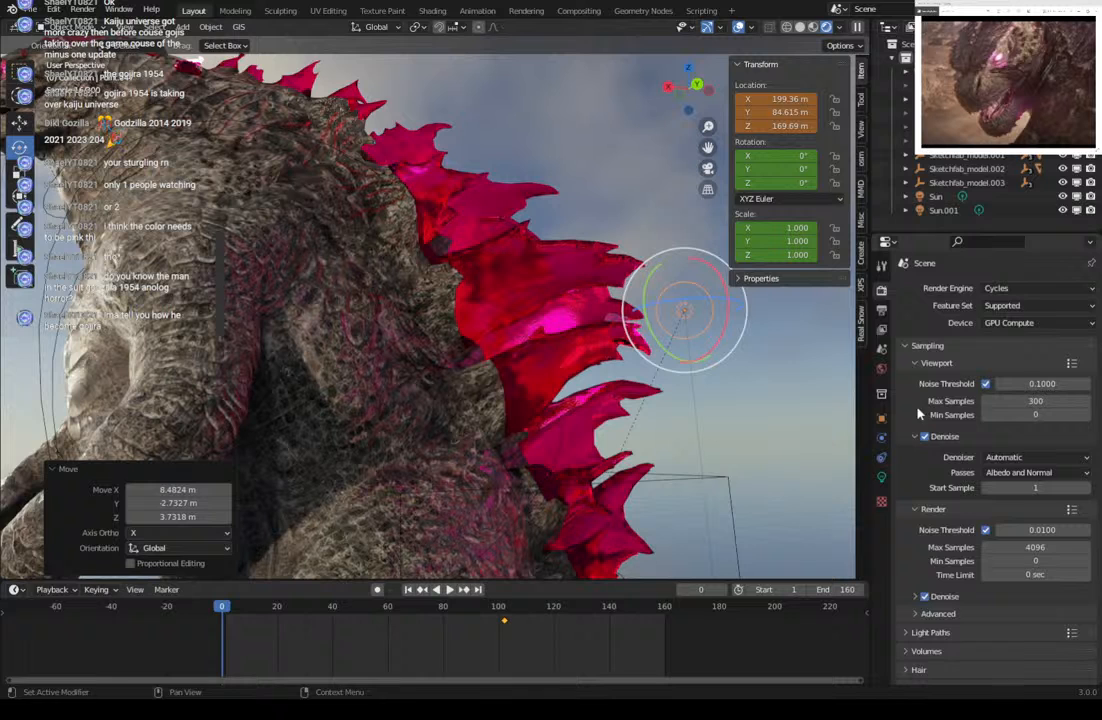
{"action": "left_click", "coordinate": [881, 311]}
{"action": "left_click", "coordinate": [881, 350]}
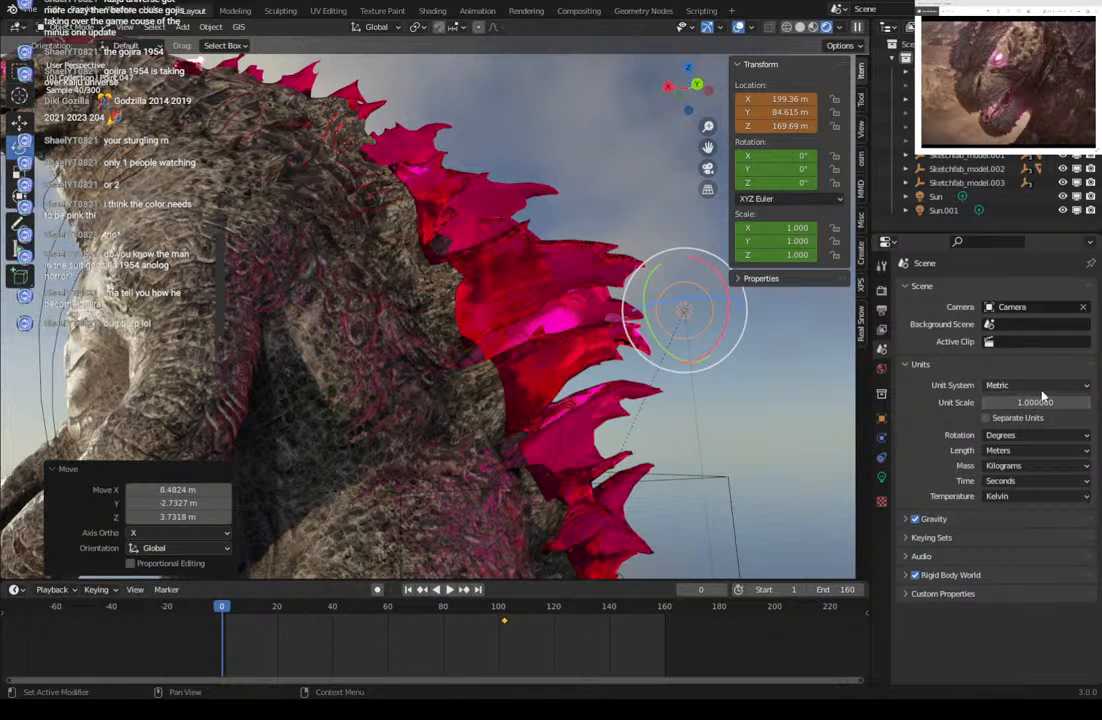
{"action": "left_click", "coordinate": [881, 291]}
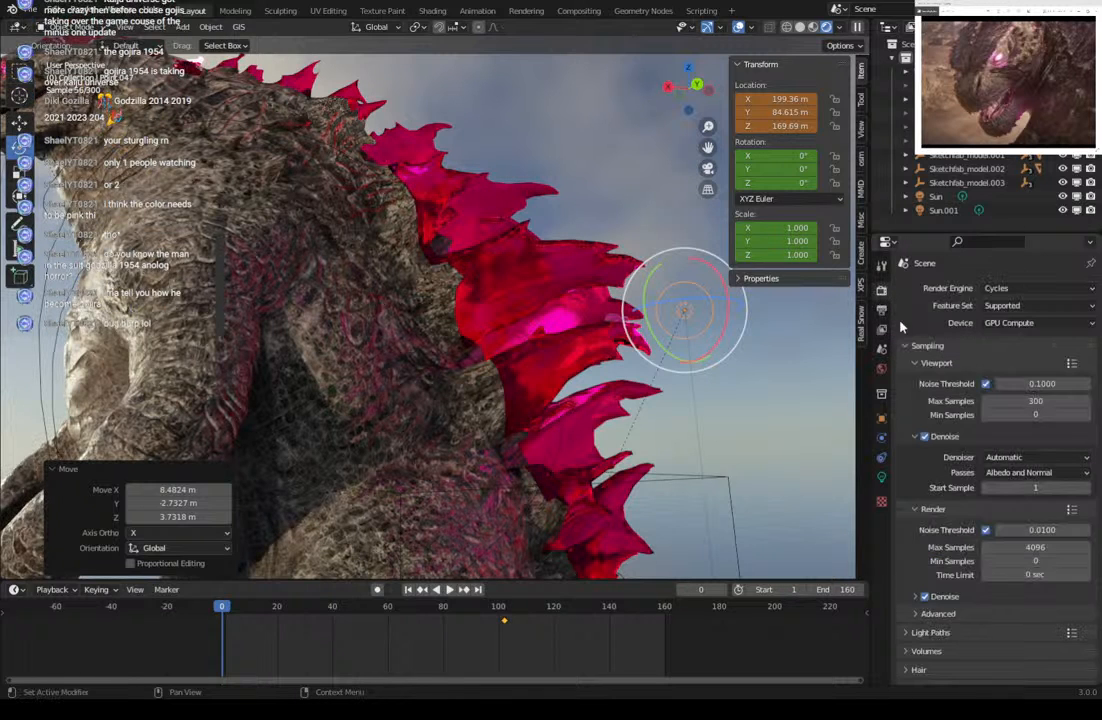
Try a radius of 25.6 m on the pink point light and move it slightly nearer the fins.
{"action": "left_click", "coordinate": [881, 478]}
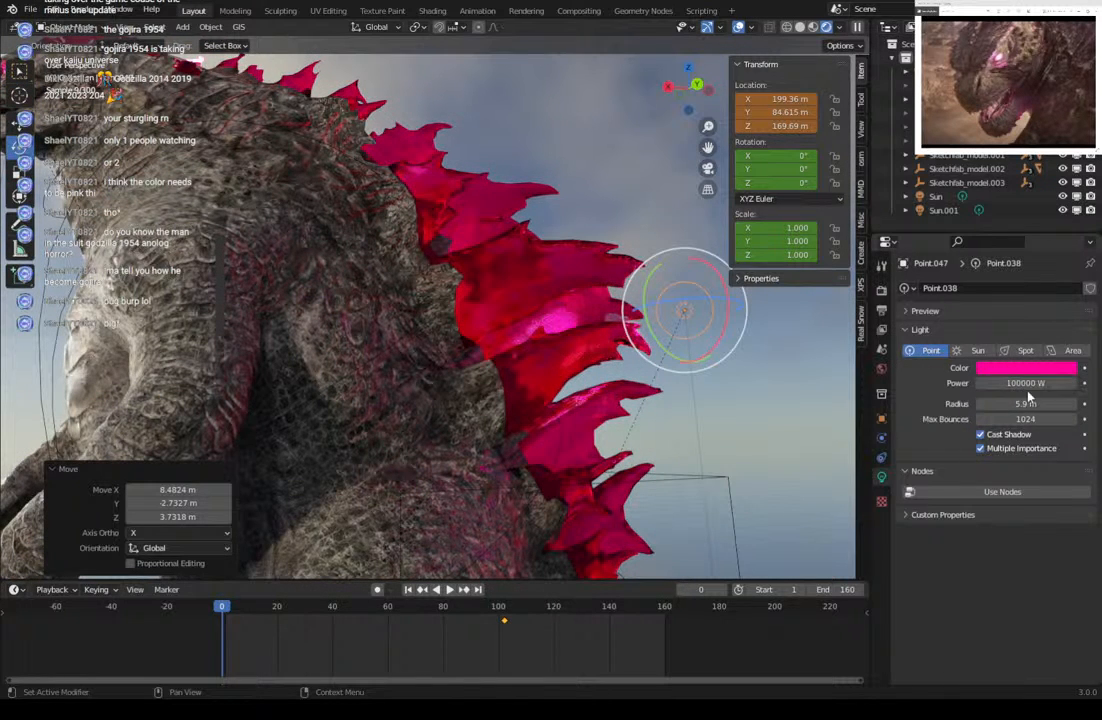
{"action": "left_click_drag", "start_coordinate": [1025, 403], "coordinate": [1060, 403]}
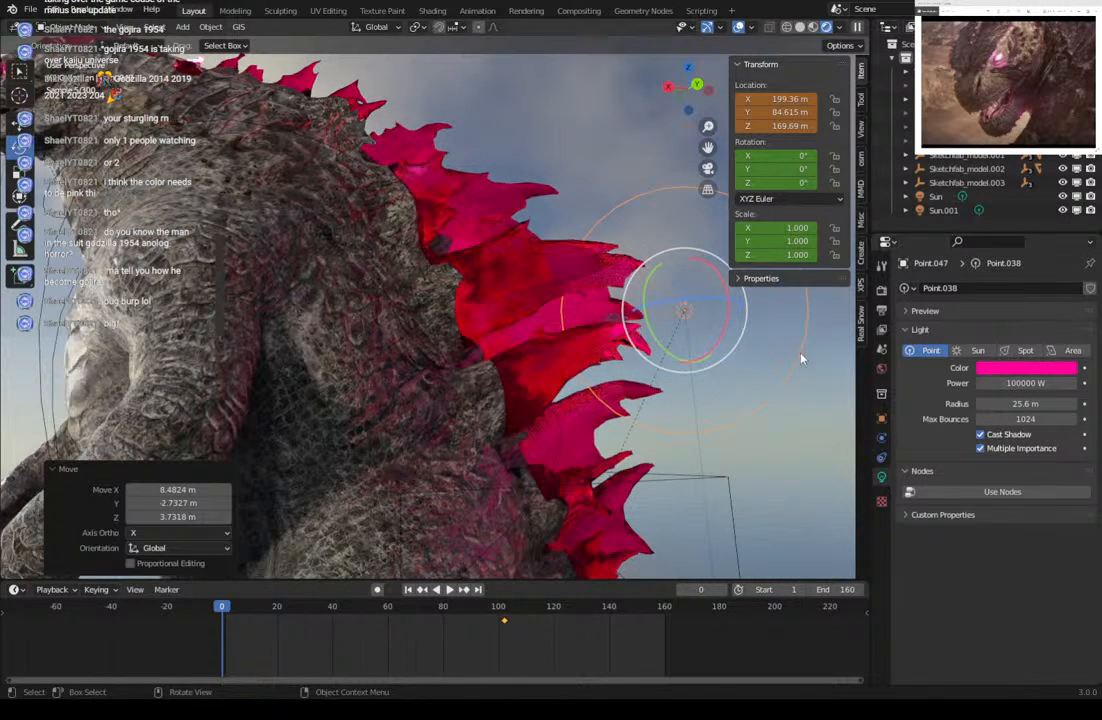
{"action": "key", "text": "g"}
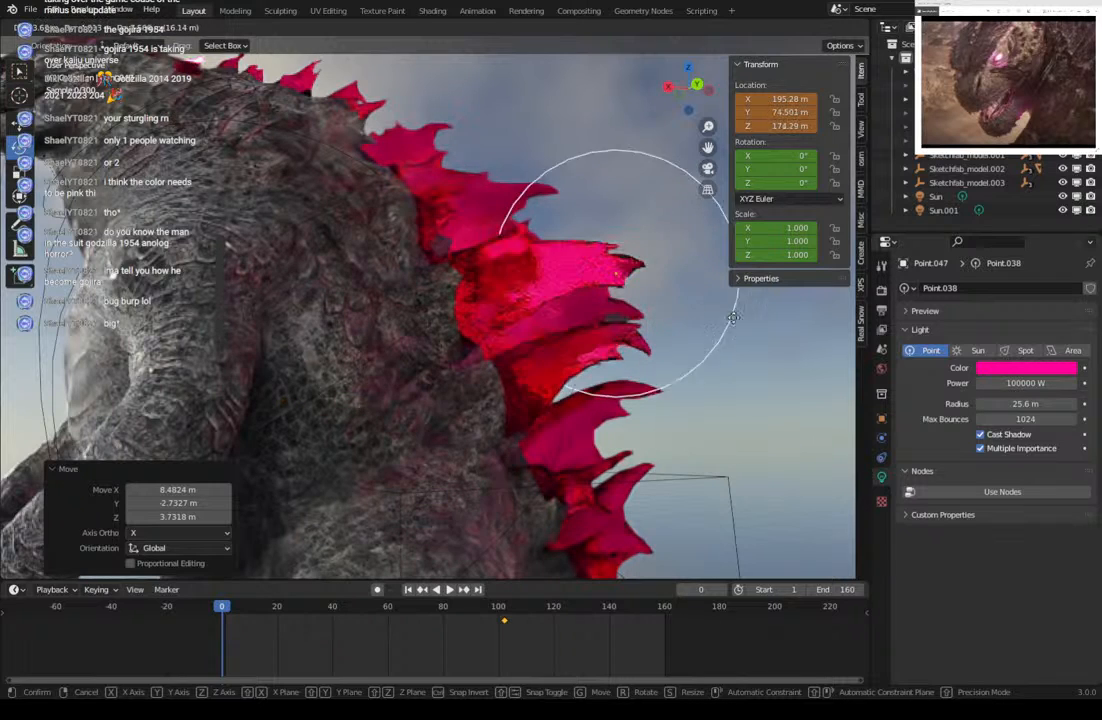
{"action": "left_click", "coordinate": [762, 338]}
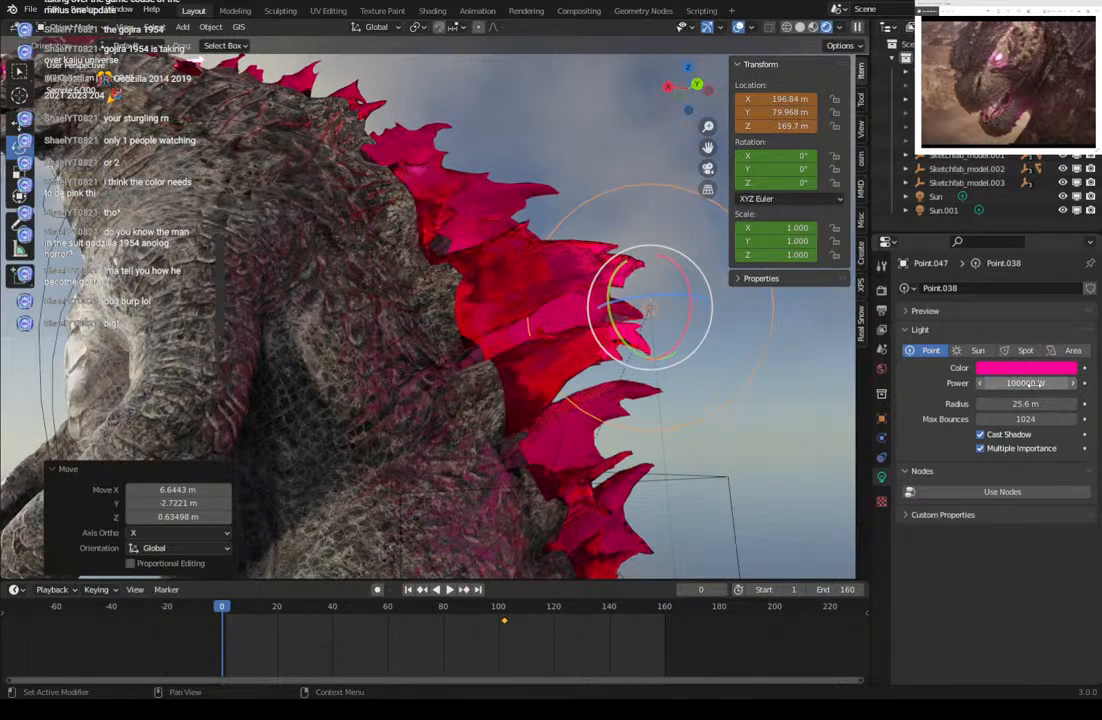
Set the pink light's radius to 0 m and move it in among the large middle fins.
{"action": "left_click_drag", "start_coordinate": [1025, 403], "coordinate": [990, 403]}
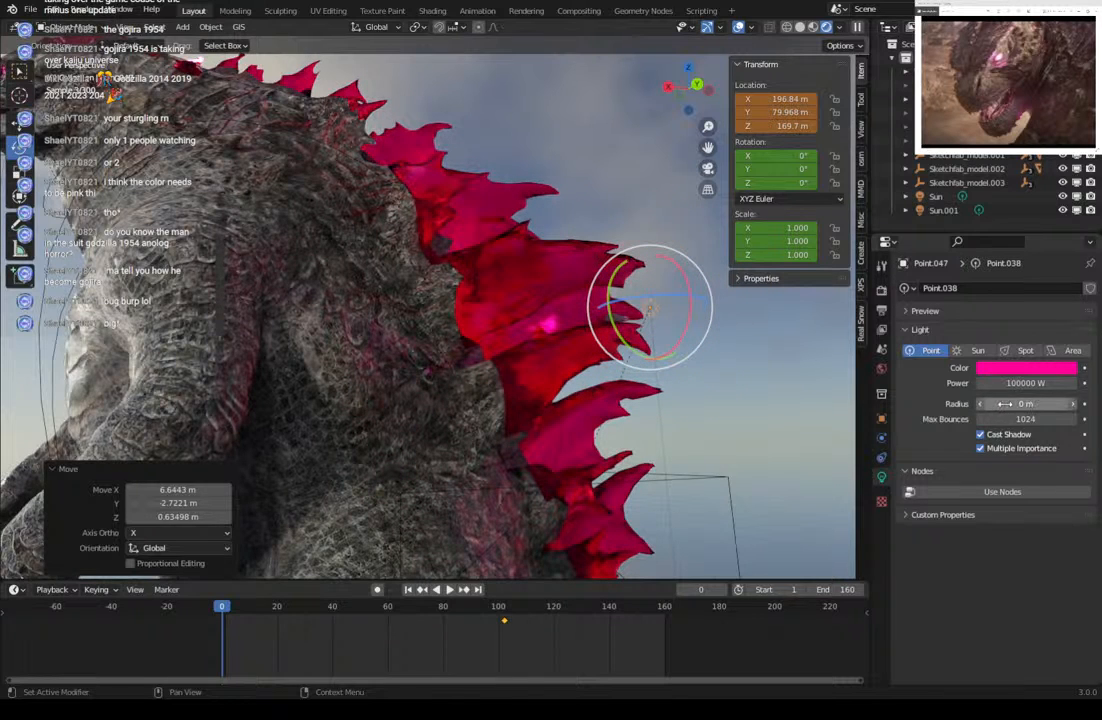
{"action": "key", "text": "g"}
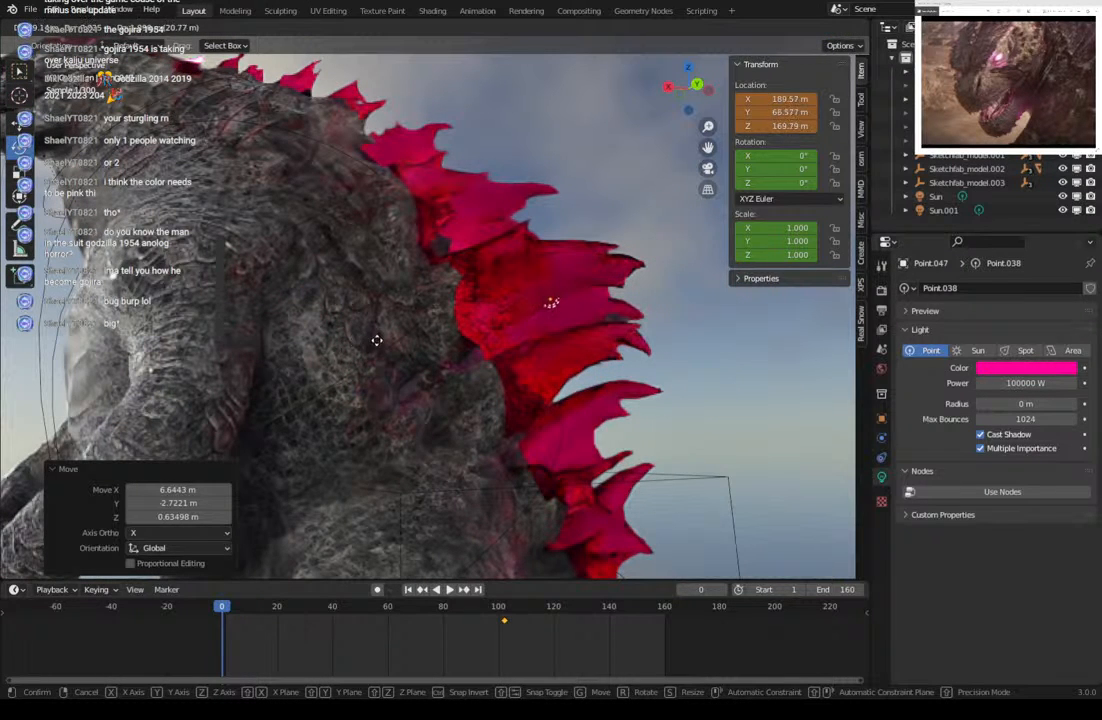
{"action": "left_click", "coordinate": [405, 316]}
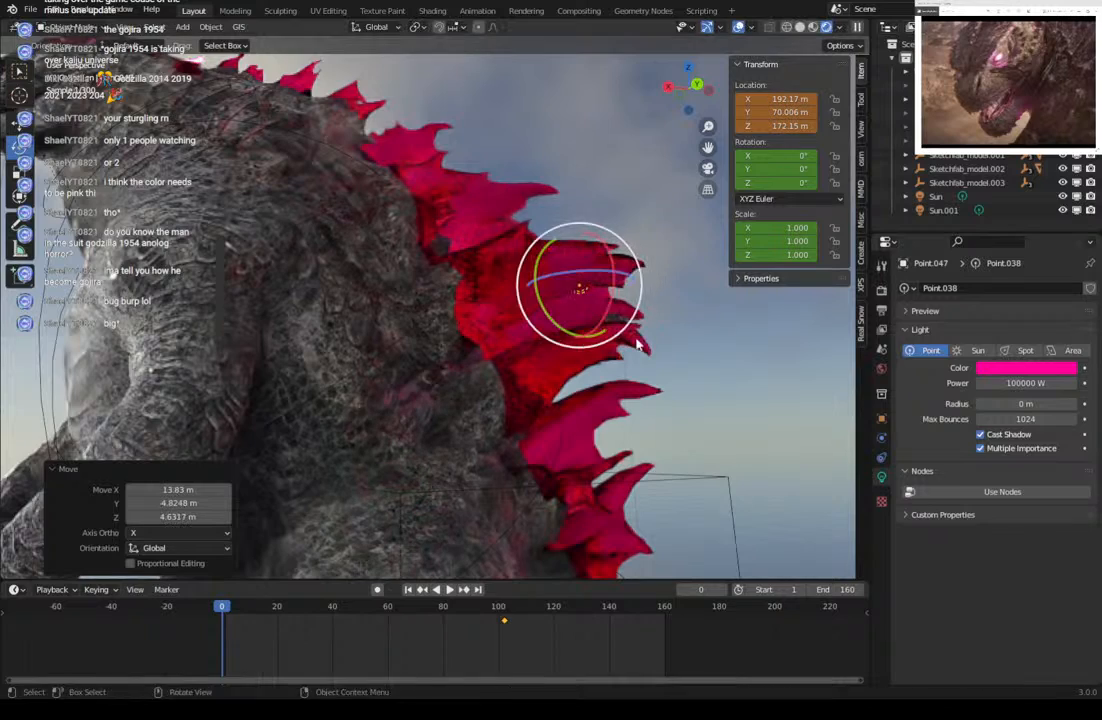
Centre the light between the fin rows from rear and side views, at about X 185.4 m, Y 72.2 m, Z 167 m.
{"action": "middle_click_drag", "start_coordinate": [668, 342], "coordinate": [412, 306]}
{"action": "key", "text": "g"}
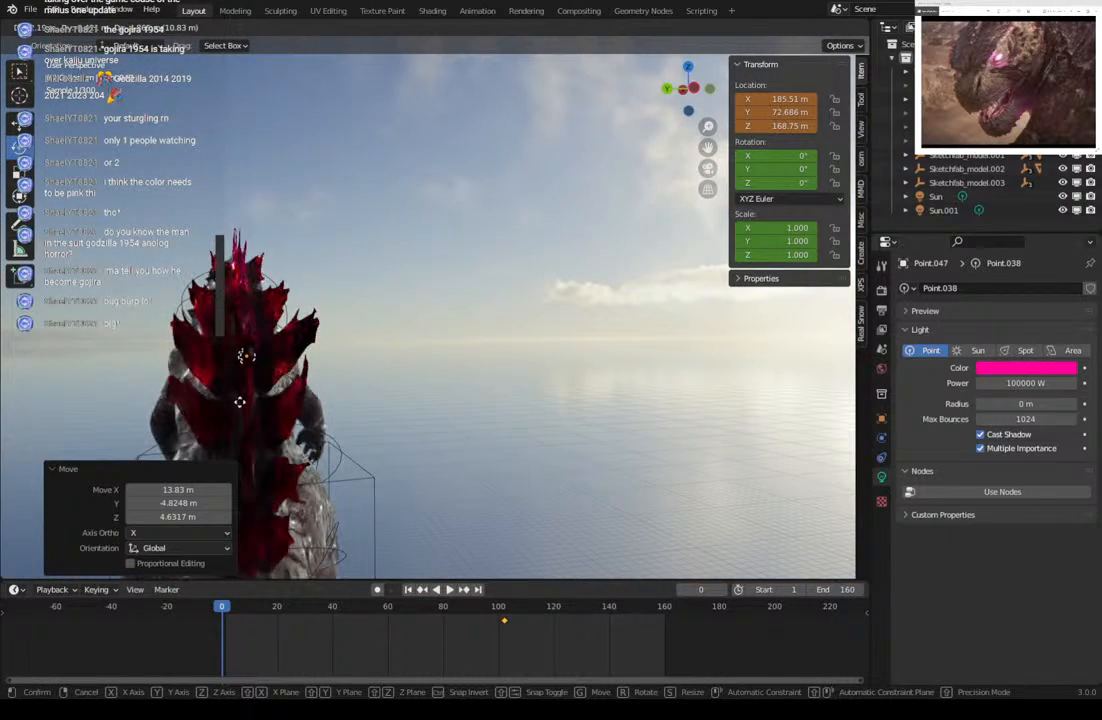
{"action": "left_click", "coordinate": [239, 398]}
{"action": "middle_click_drag", "start_coordinate": [250, 390], "coordinate": [430, 406]}
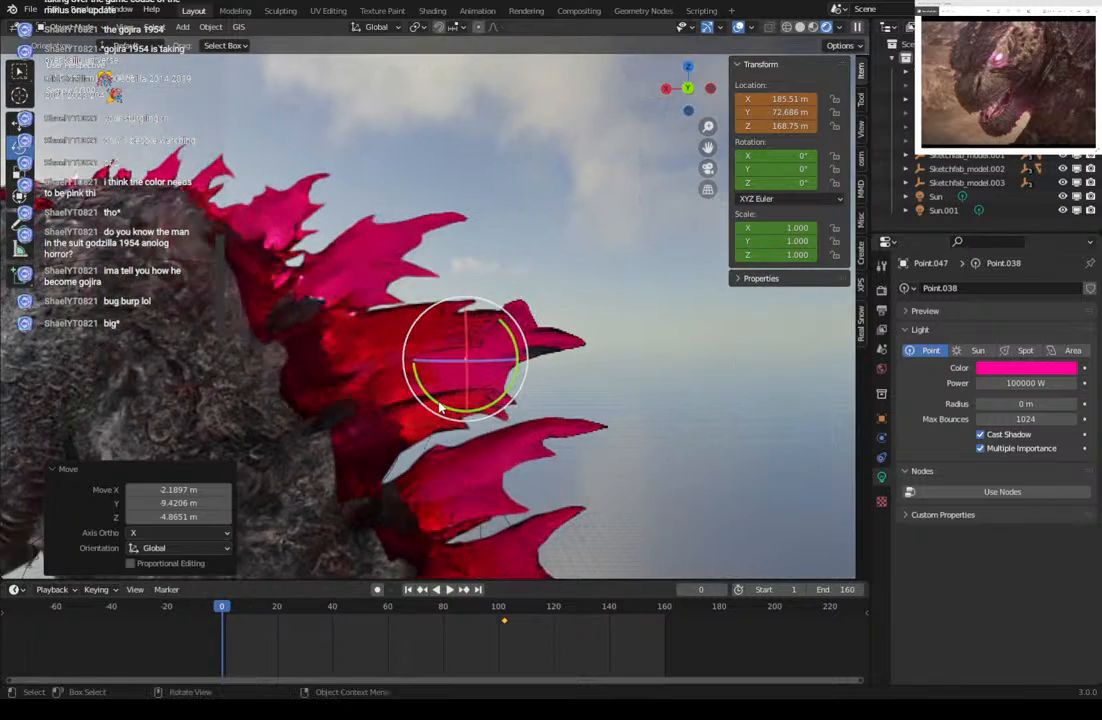
{"action": "key", "text": "g"}
{"action": "left_click", "coordinate": [434, 412]}
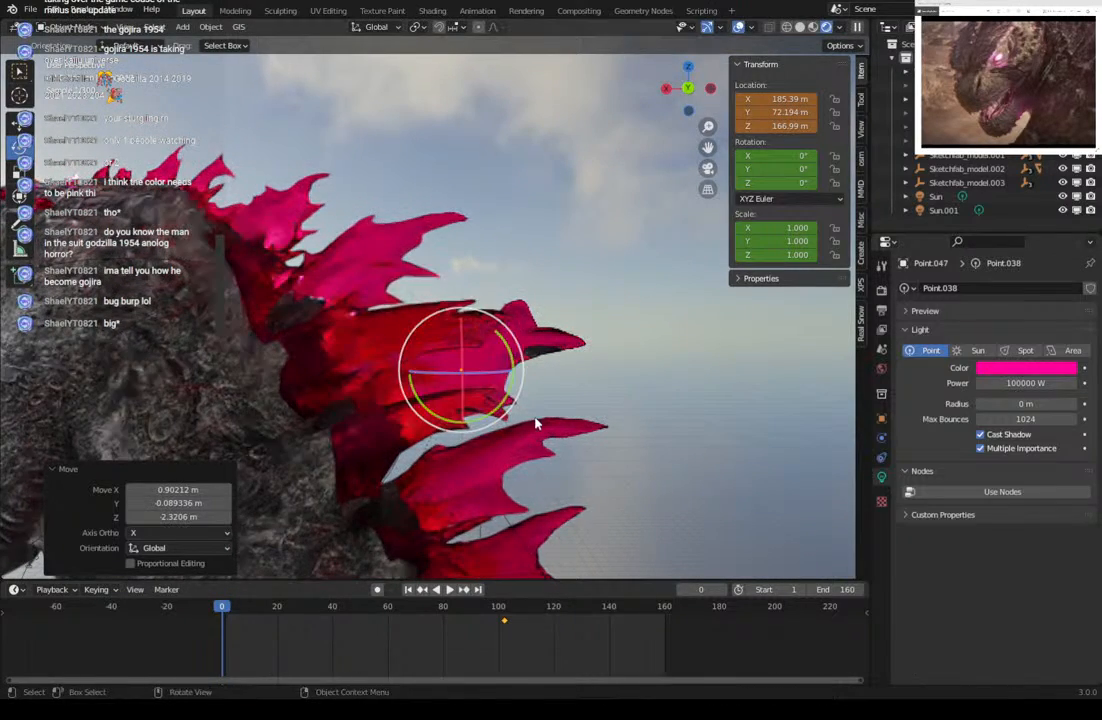
{"action": "middle_click_drag", "start_coordinate": [536, 423], "coordinate": [564, 418]}
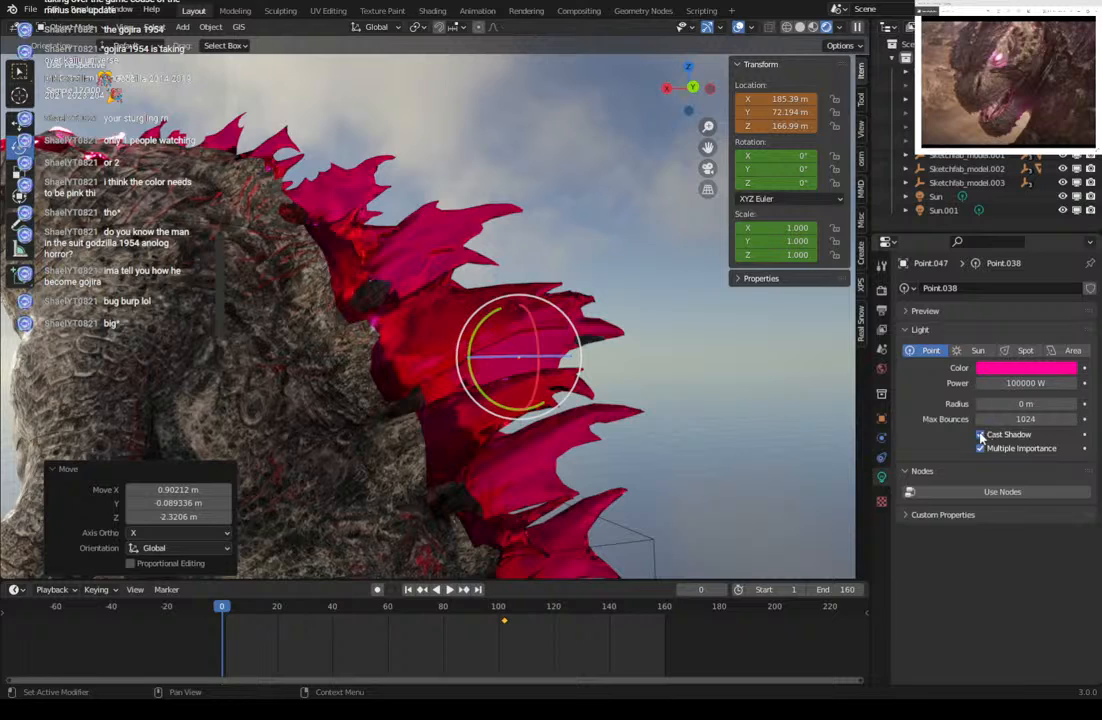
Raise the light's power to 1 GW and shift it within the fins to about X 186 m, Y 73.5 m, Z 168.1 m.
{"action": "left_click", "coordinate": [1015, 383]}
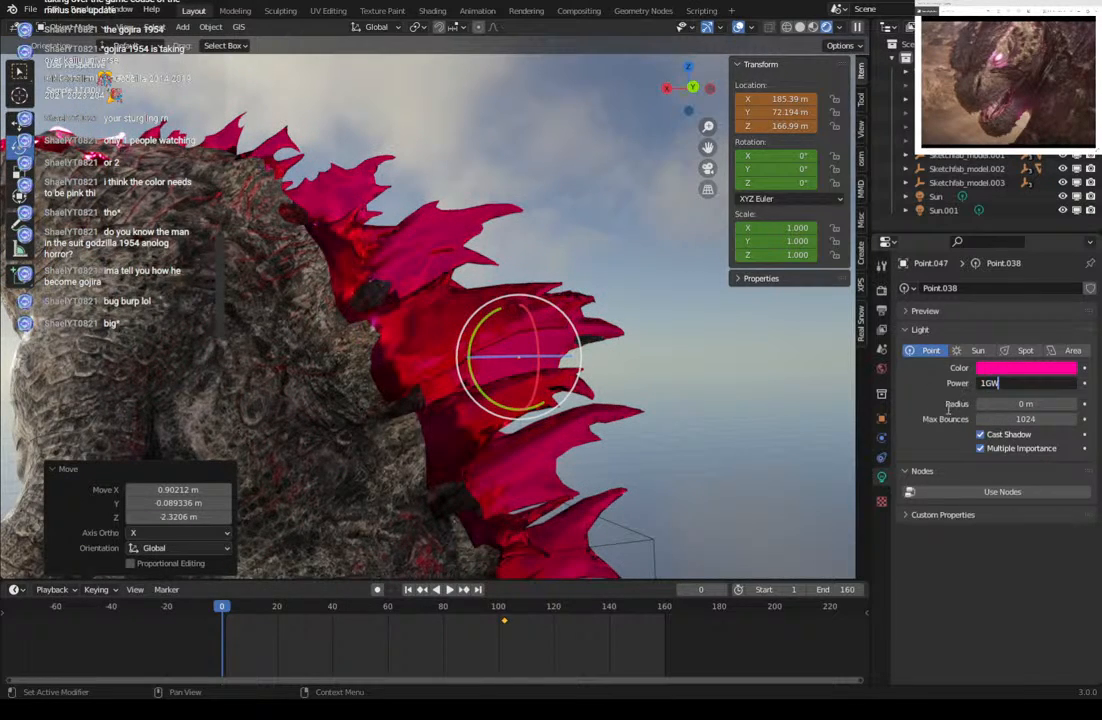
{"action": "type", "text": "1GW"}
{"action": "key", "text": "Return"}
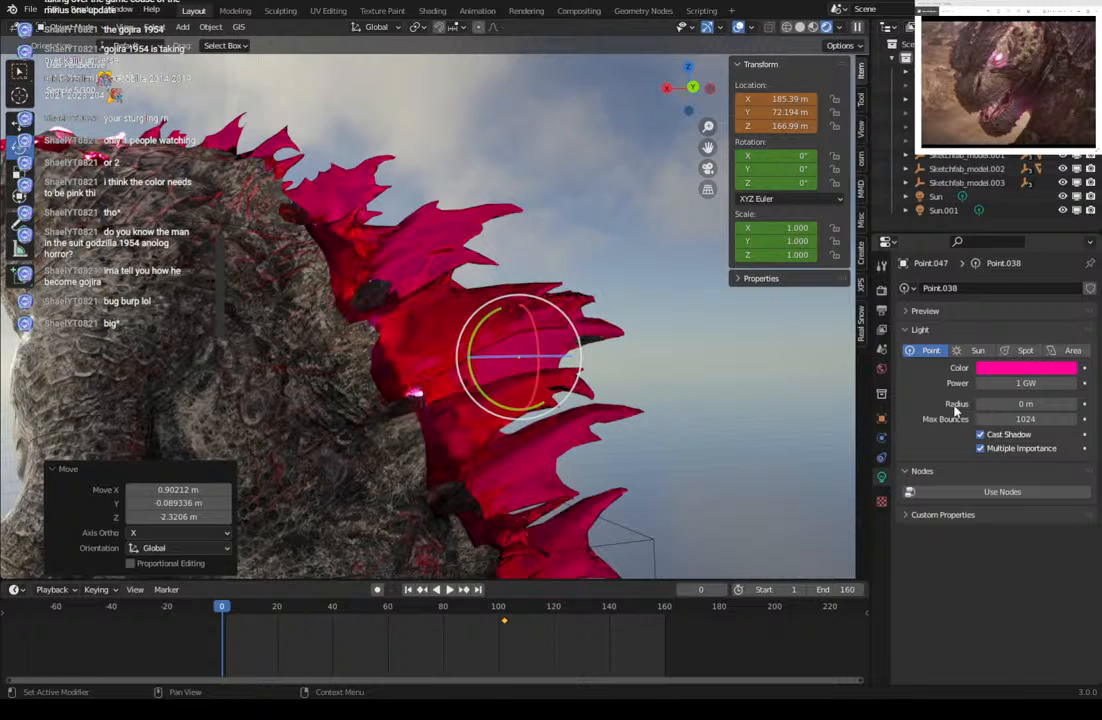
{"action": "key", "text": "g"}
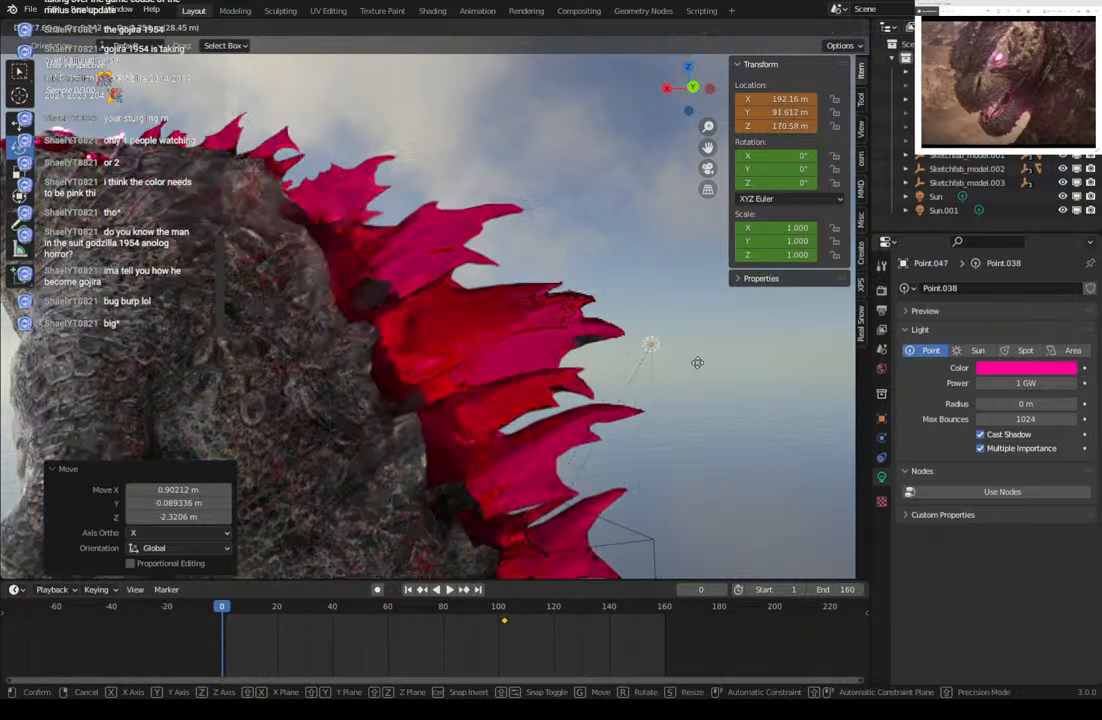
{"action": "left_click", "coordinate": [556, 368]}
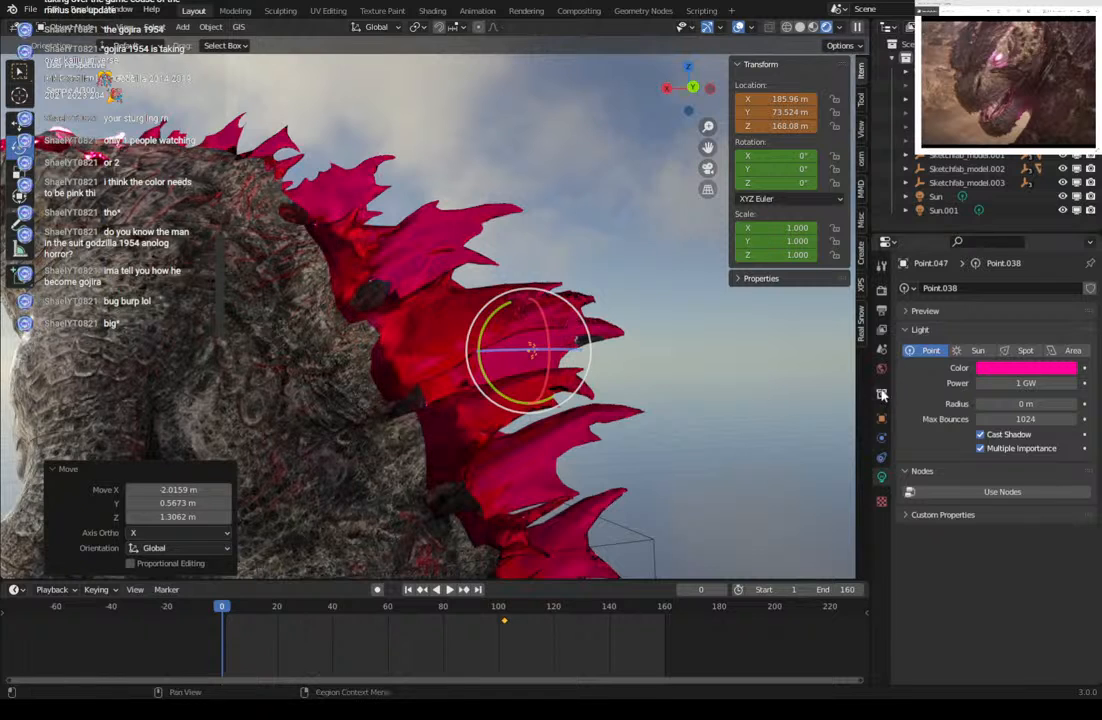
Try a roughness of 0 and different IOR values on the fins' pink glass material, and undo the changes.
{"action": "left_click", "coordinate": [430, 337]}
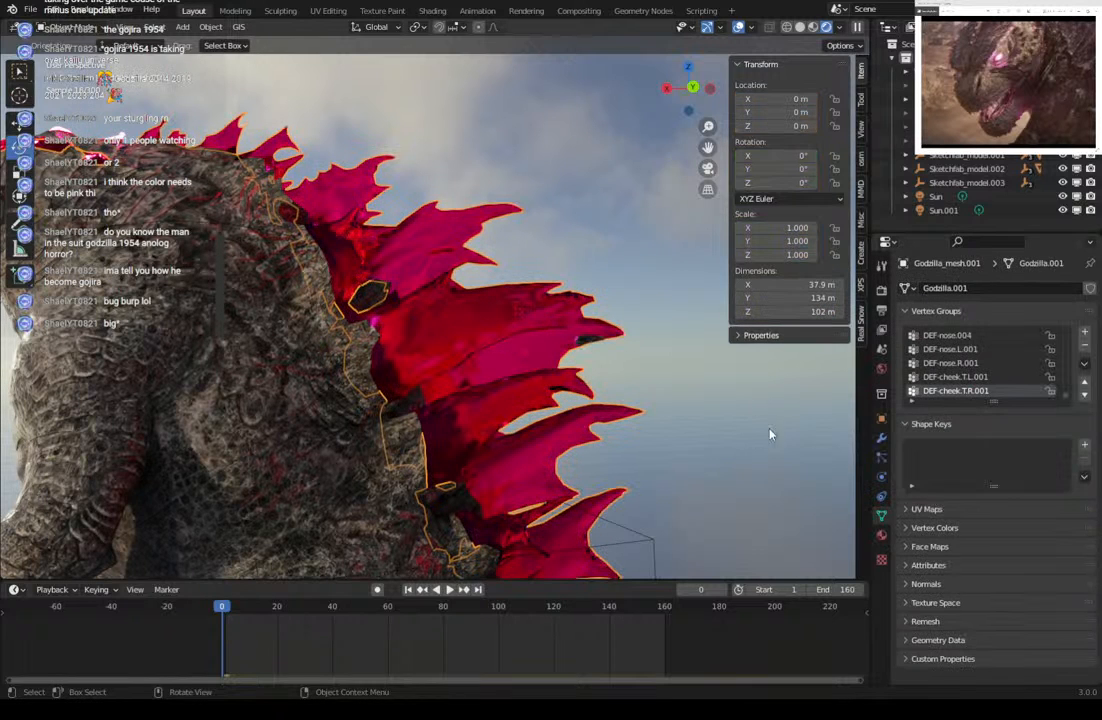
{"action": "left_click", "coordinate": [881, 534]}
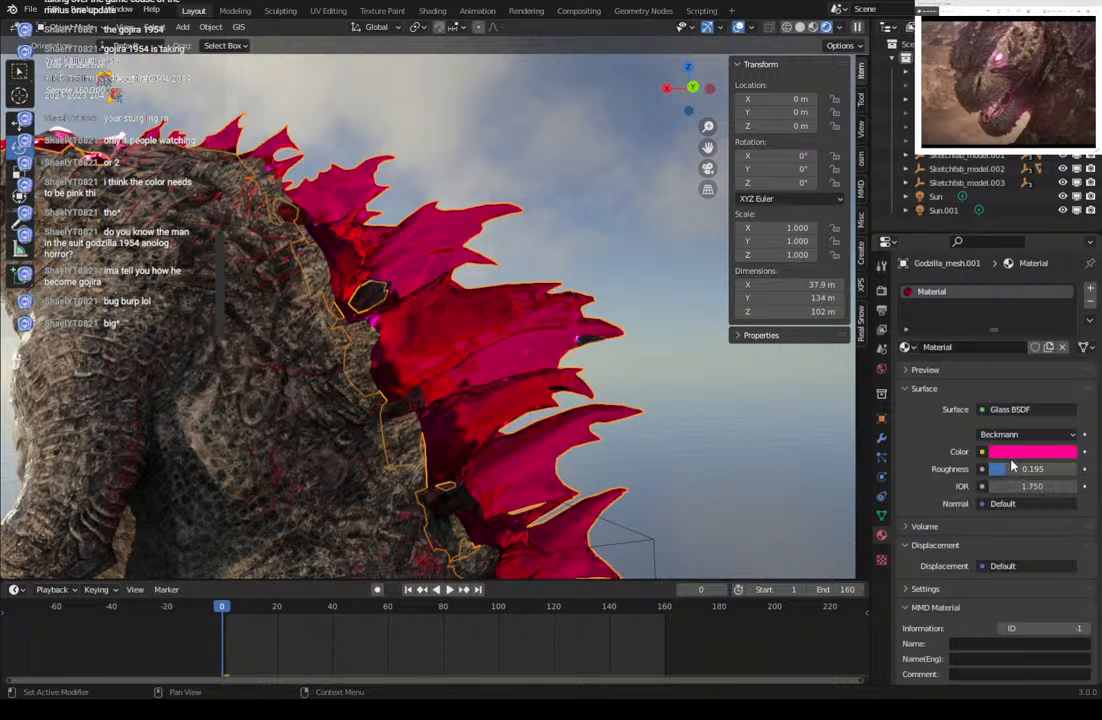
{"action": "left_click_drag", "start_coordinate": [1010, 474], "coordinate": [1034, 469]}
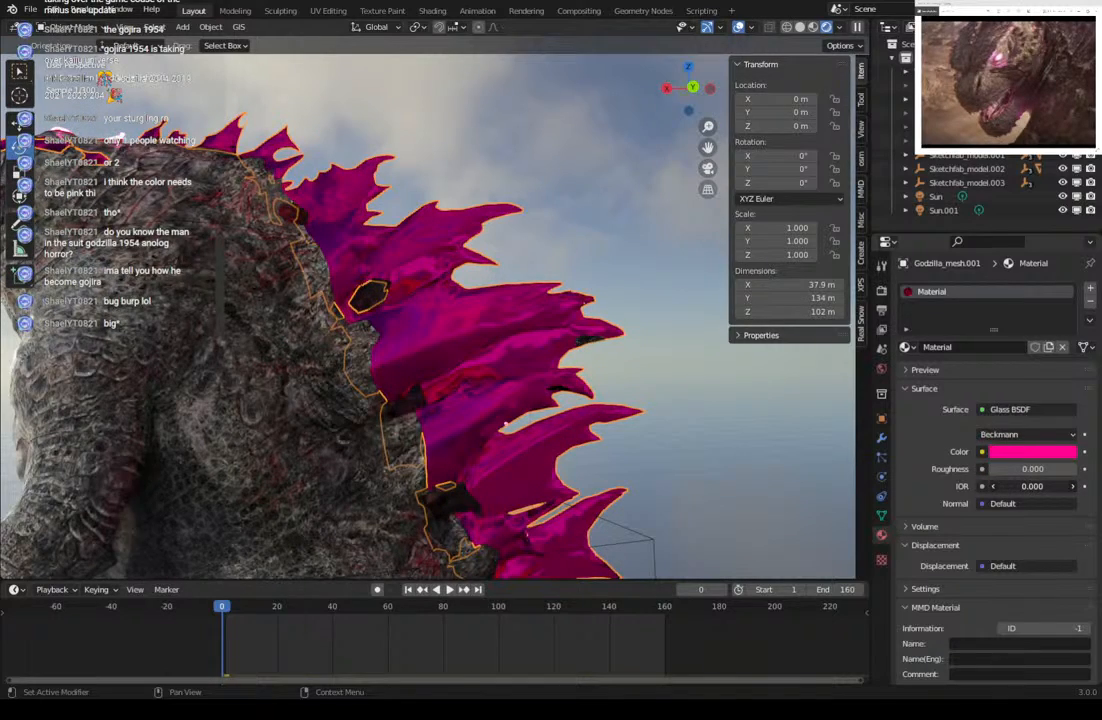
{"action": "left_click_drag", "start_coordinate": [1032, 486], "coordinate": [1056, 486]}
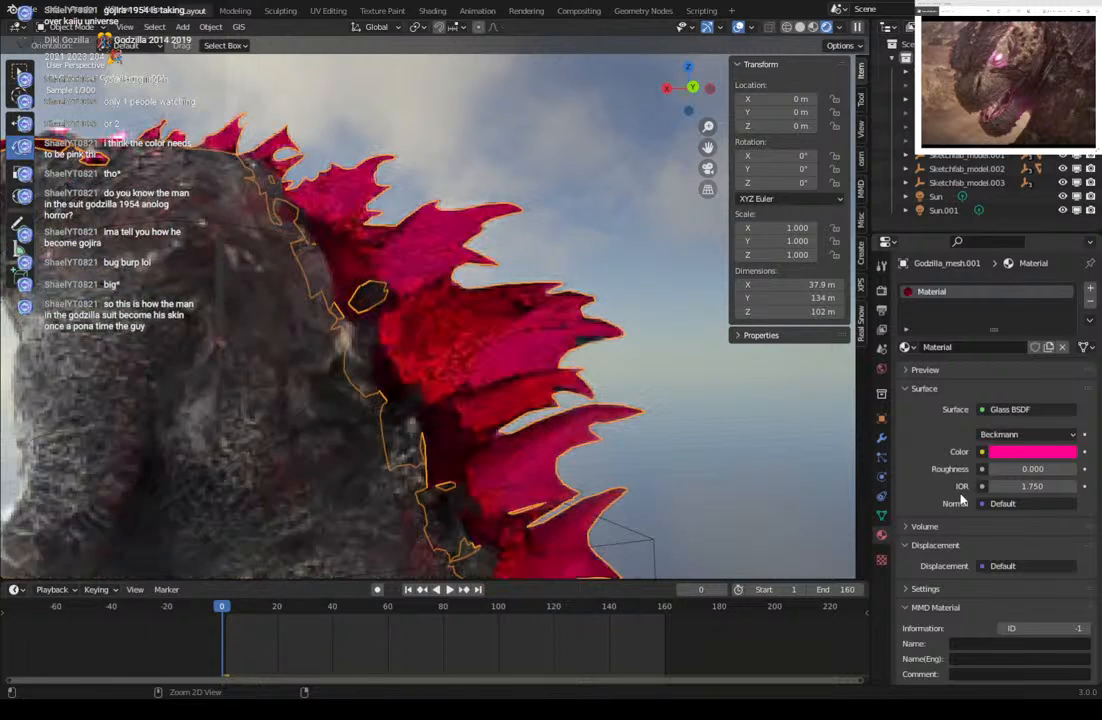
{"action": "key", "text": "ctrl+z"}
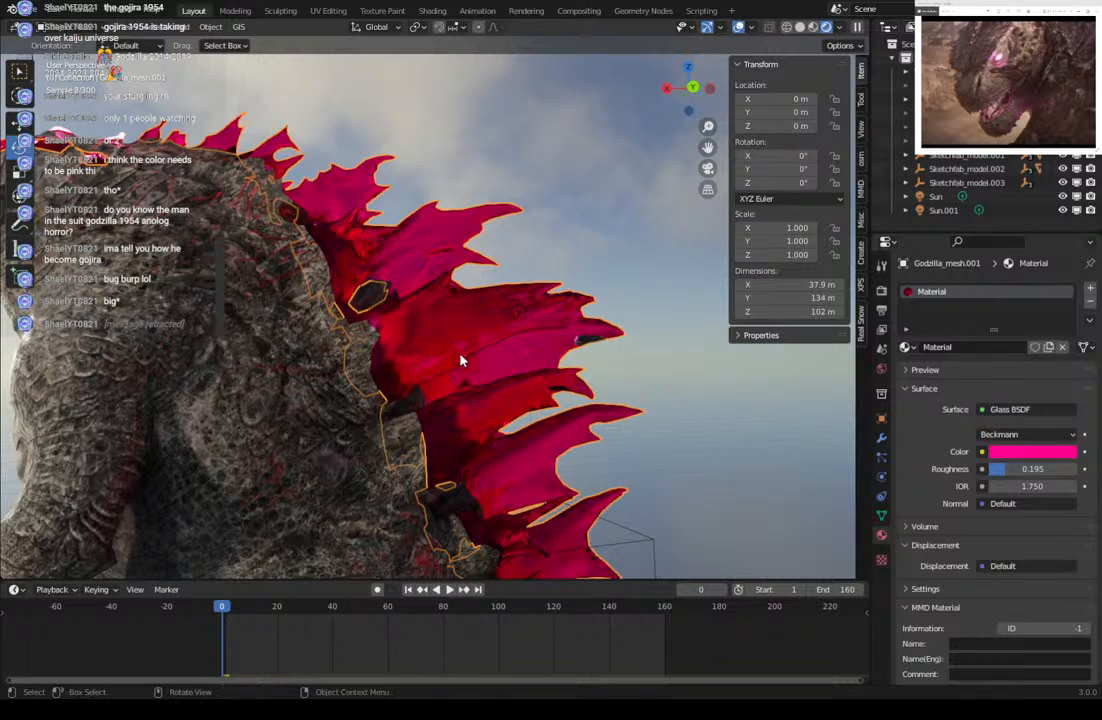
Change the pink point light among the fins to an area light and rotate it to about X 138°, Y 82.2°, Z 109°.
{"action": "left_click", "coordinate": [531, 355]}
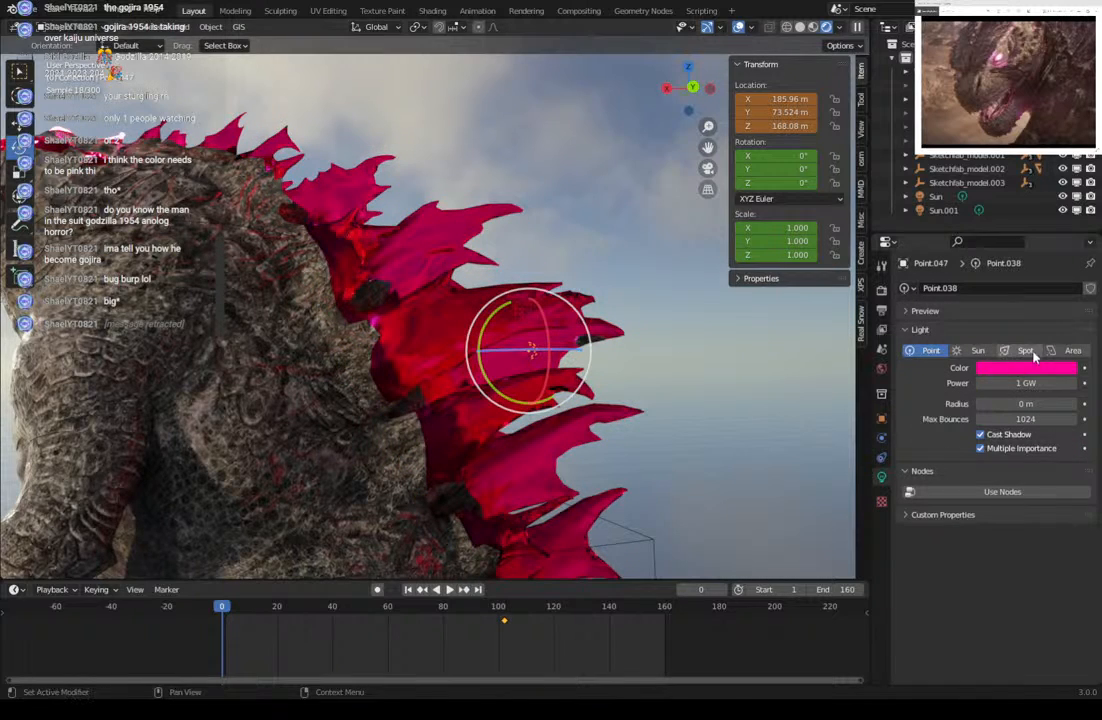
{"action": "left_click", "coordinate": [1072, 350]}
{"action": "key", "text": "r"}
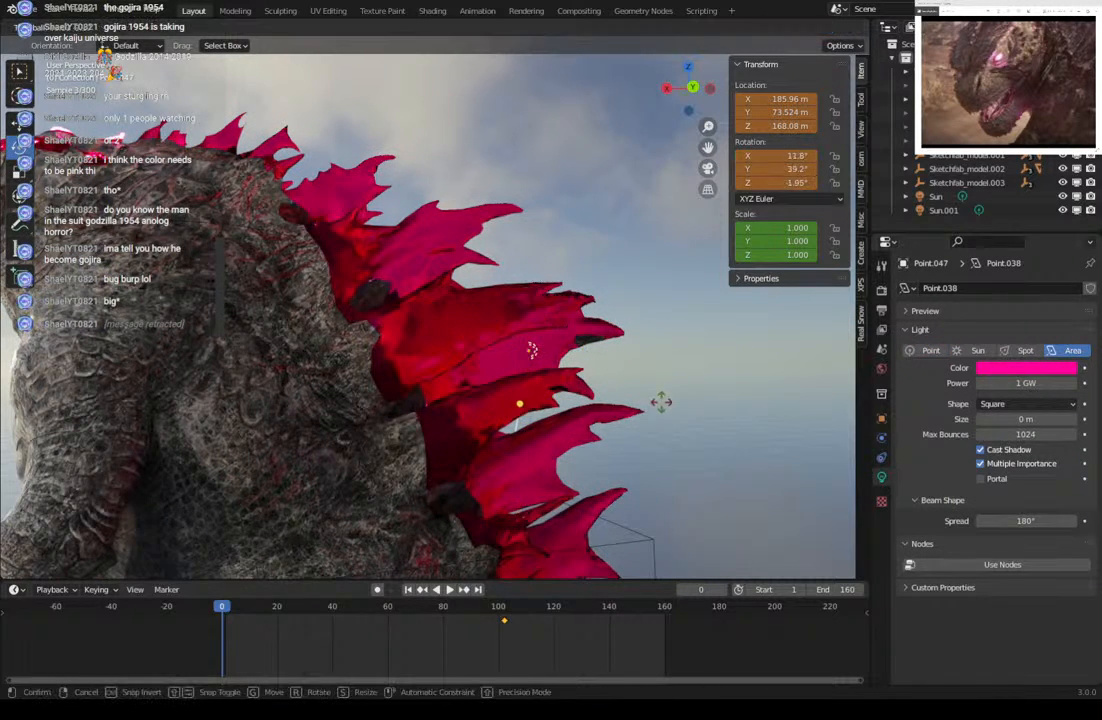
{"action": "left_click", "coordinate": [553, 401]}
{"action": "key", "text": "r"}
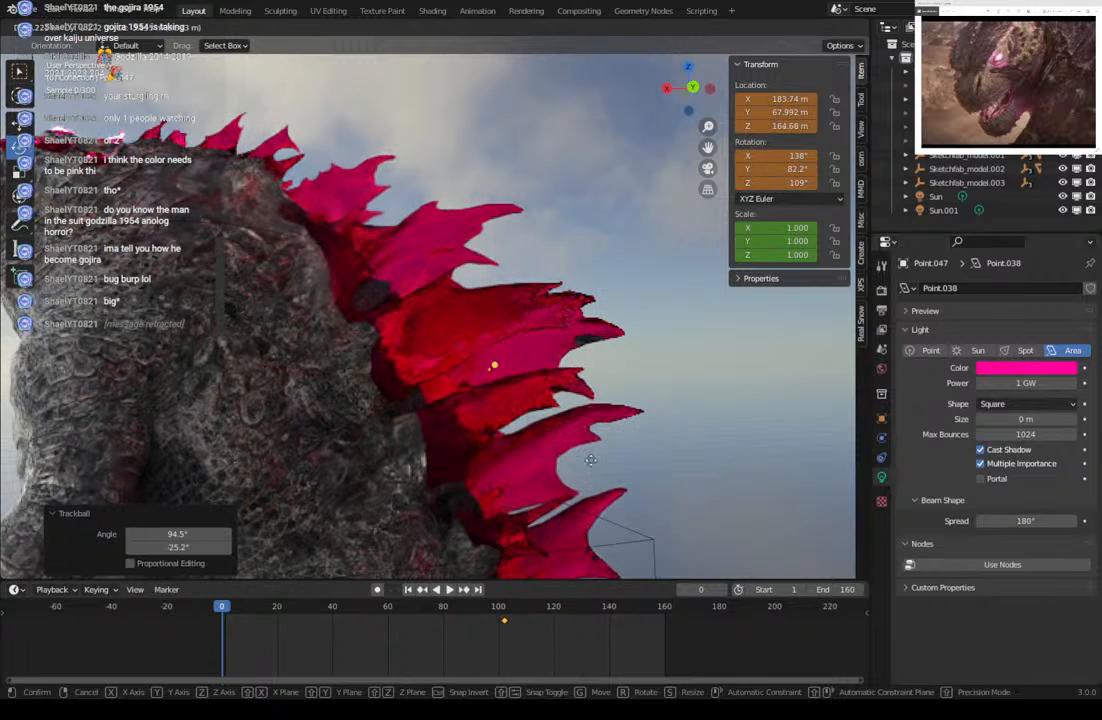
Move the area light out beside Godzilla's body to about X 219.6 m, Y 20.2 m, Z 160.6 m.
{"action": "key", "text": "y"}
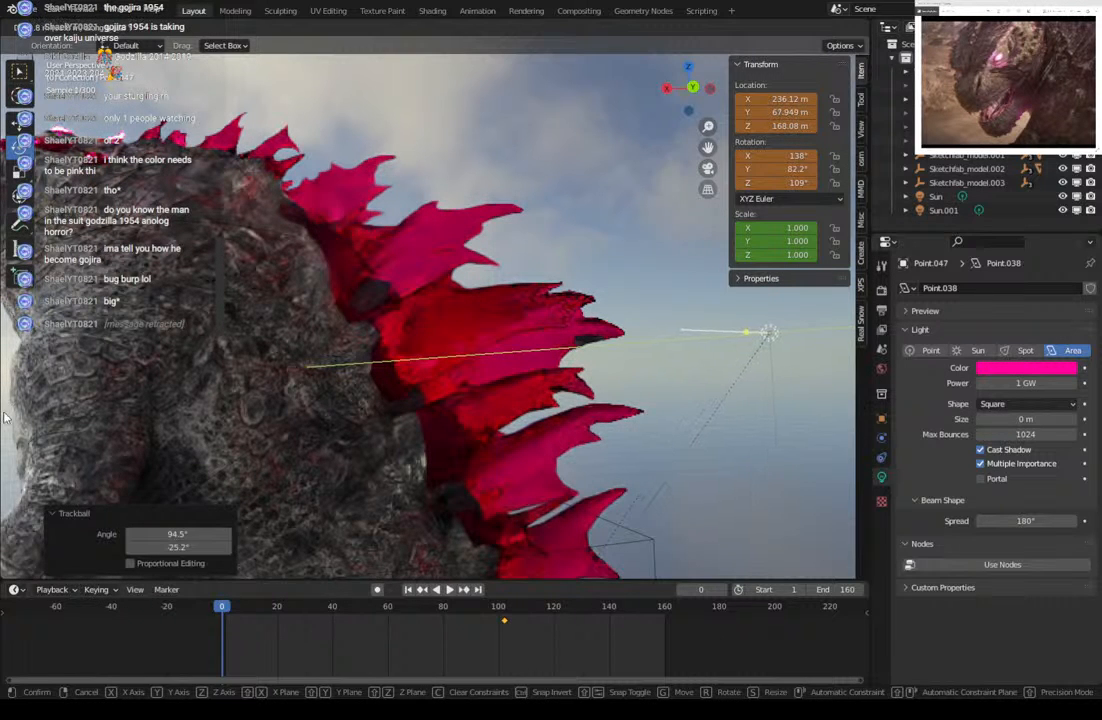
{"action": "left_click", "coordinate": [5, 418]}
{"action": "key", "text": "g"}
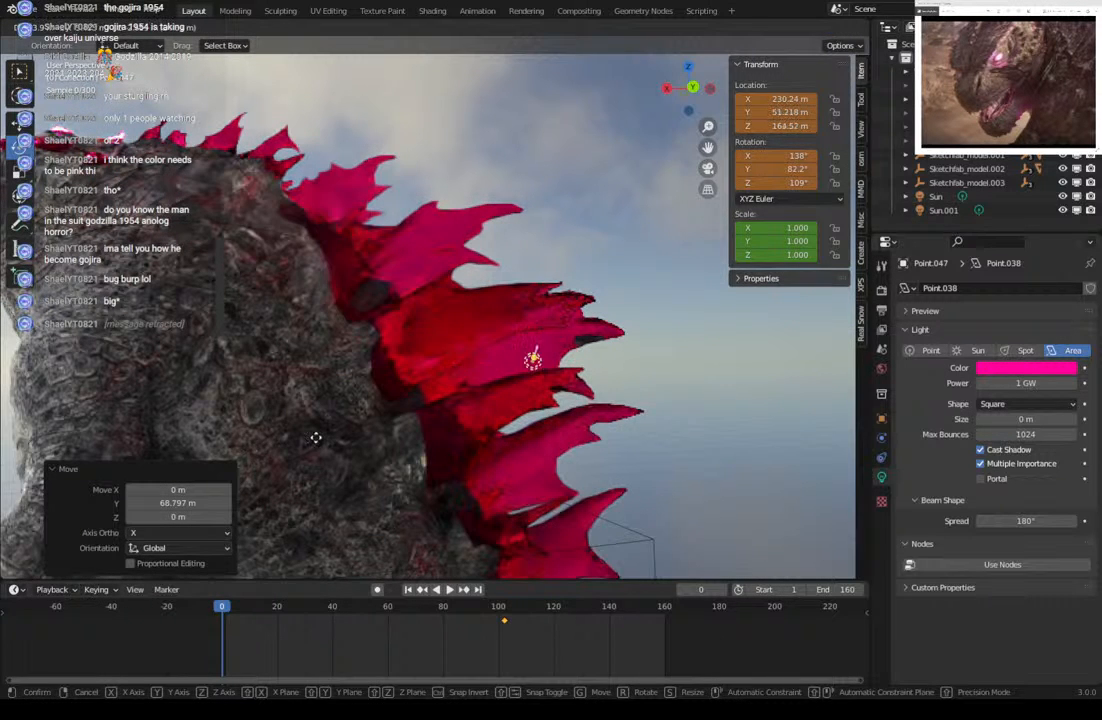
{"action": "left_click", "coordinate": [315, 437]}
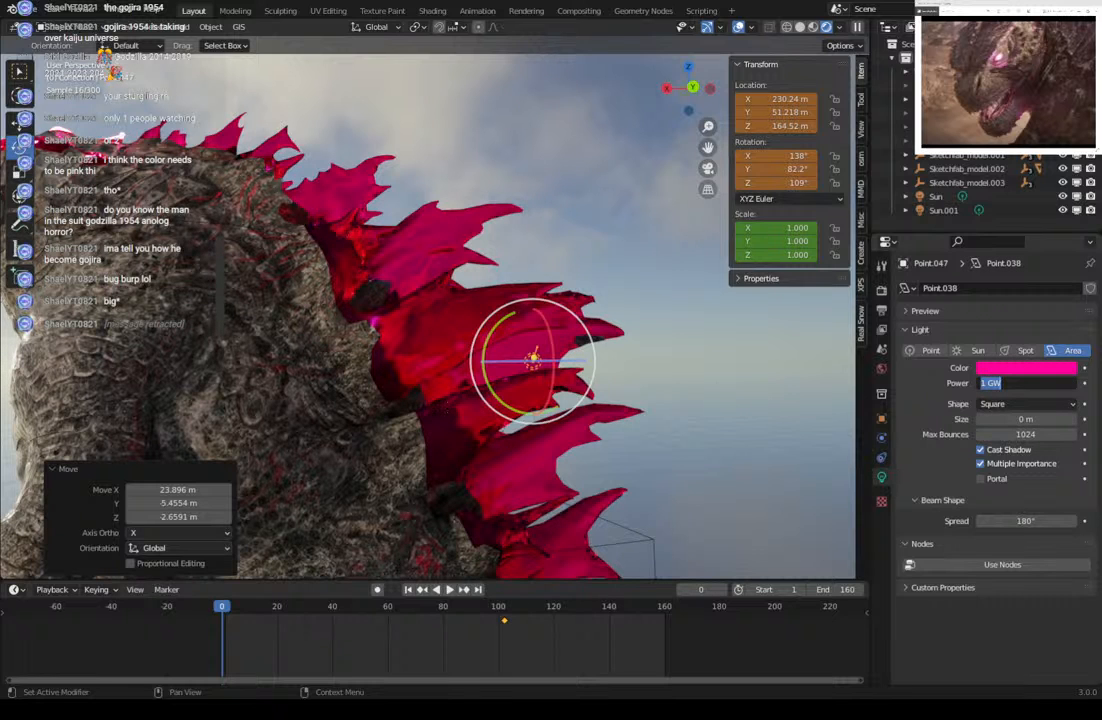
{"action": "key", "text": "Return"}
{"action": "key", "text": "g"}
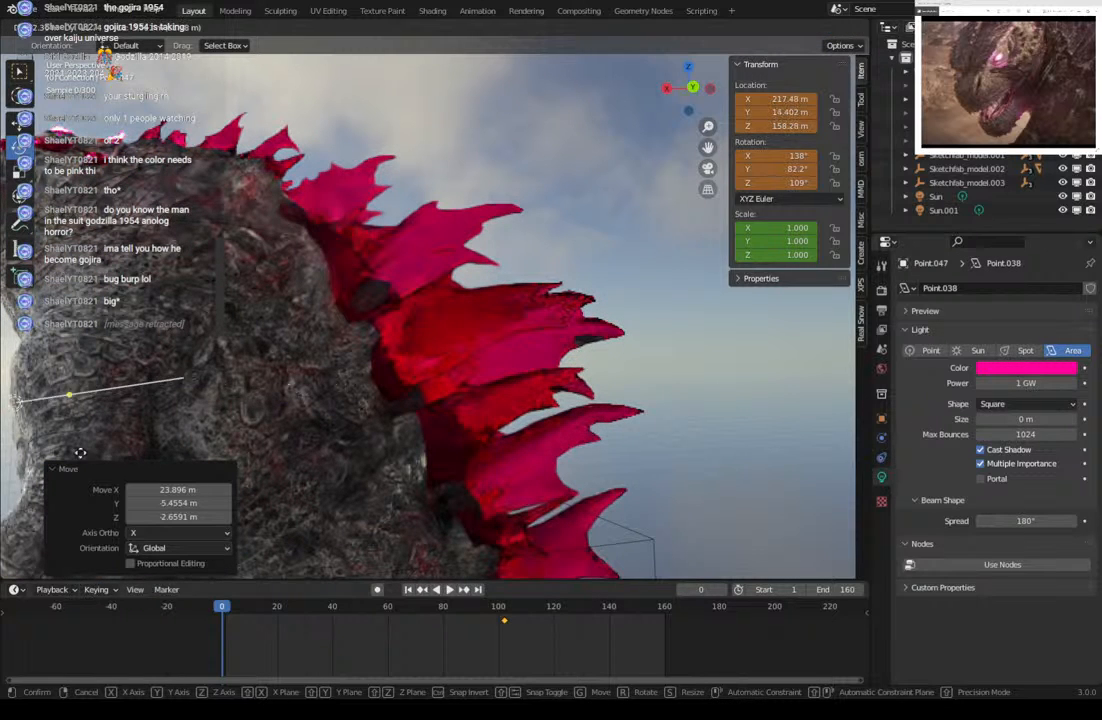
{"action": "left_click", "coordinate": [167, 428]}
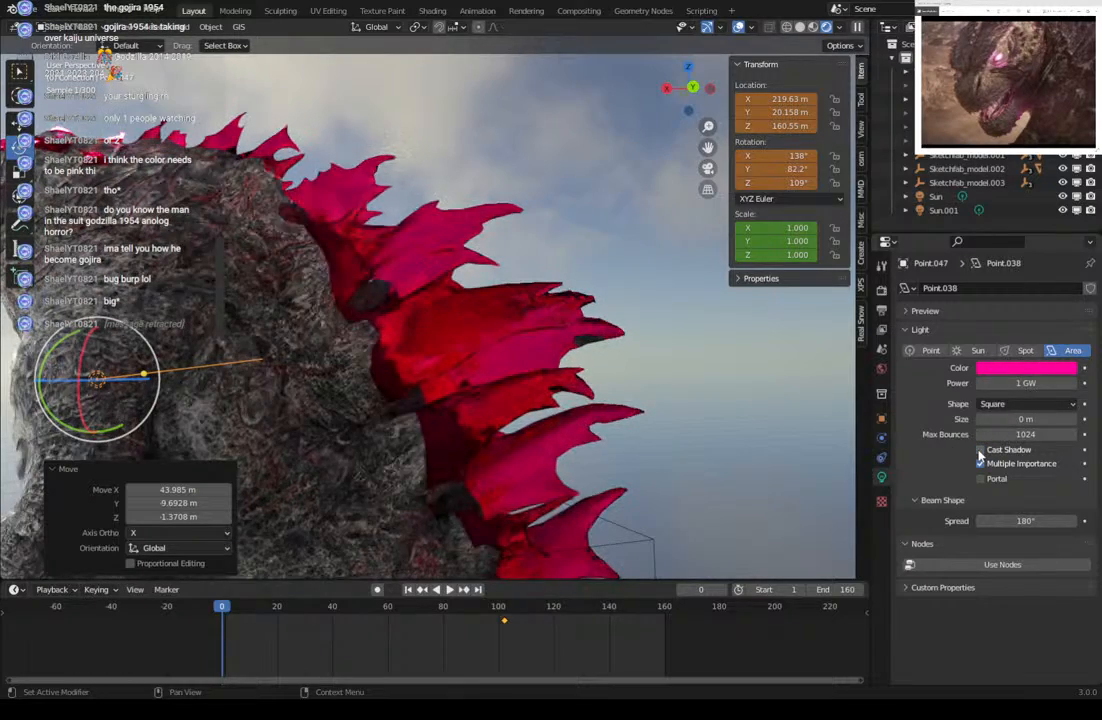
Set the area light's size to 0.09 m and its power to 100000 W.
{"action": "mouse_move", "coordinate": [357, 403]}
{"action": "middle_mouse_down"}
{"action": "mouse_move", "coordinate": [342, 408]}
{"action": "mouse_move", "coordinate": [357, 403]}
{"action": "middle_mouse_up"}
{"action": "mouse_move", "coordinate": [1026, 419]}
{"action": "left_mouse_down"}
{"action": "mouse_move", "coordinate": [1062, 419]}
{"action": "mouse_move", "coordinate": [1010, 419]}
{"action": "mouse_move", "coordinate": [1020, 419]}
{"action": "left_mouse_up"}
{"action": "left_click", "coordinate": [1020, 383]}
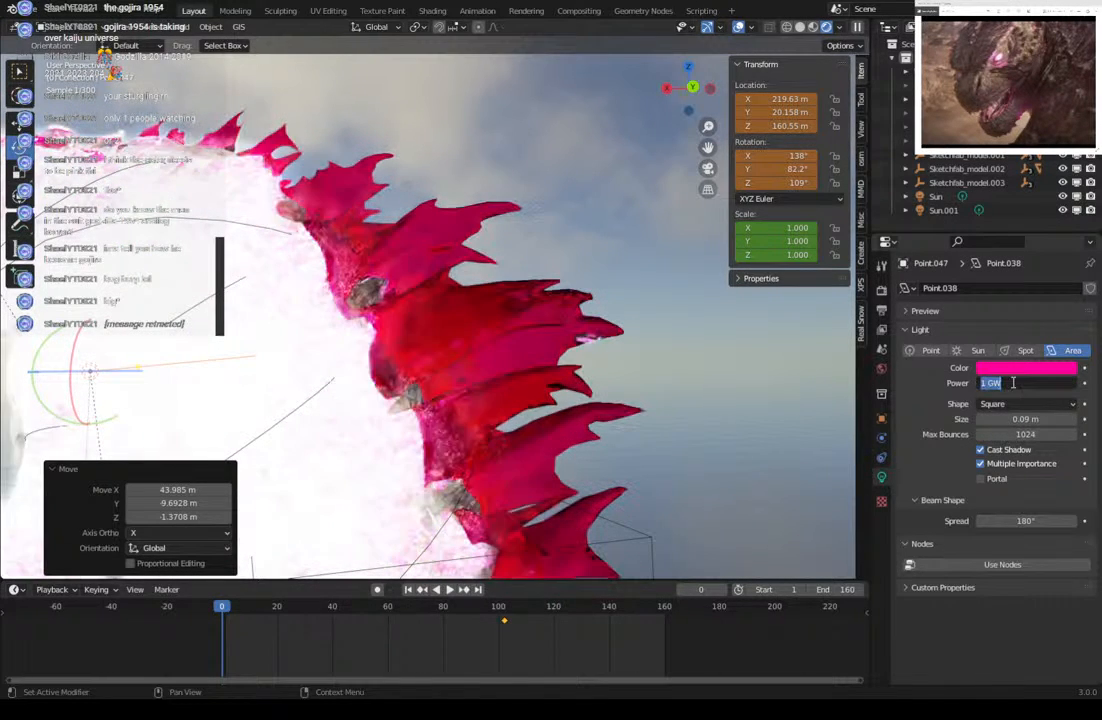
{"action": "type", "text": "100000"}
{"action": "key", "text": "Return"}
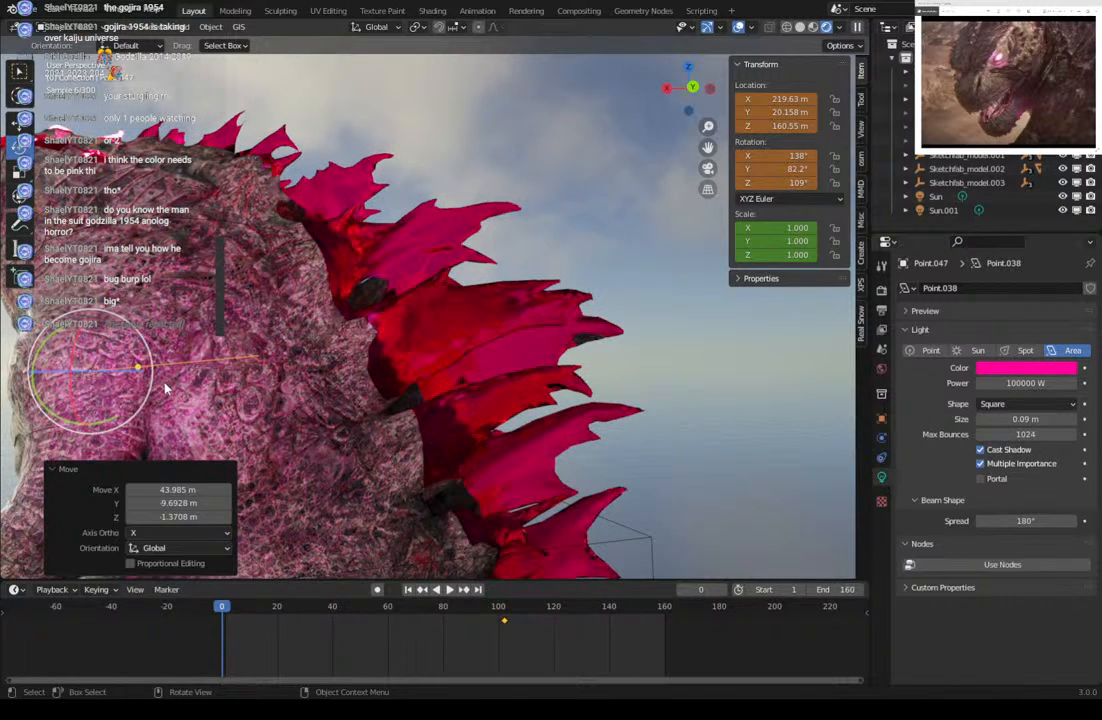
{"action": "key", "text": "g"}
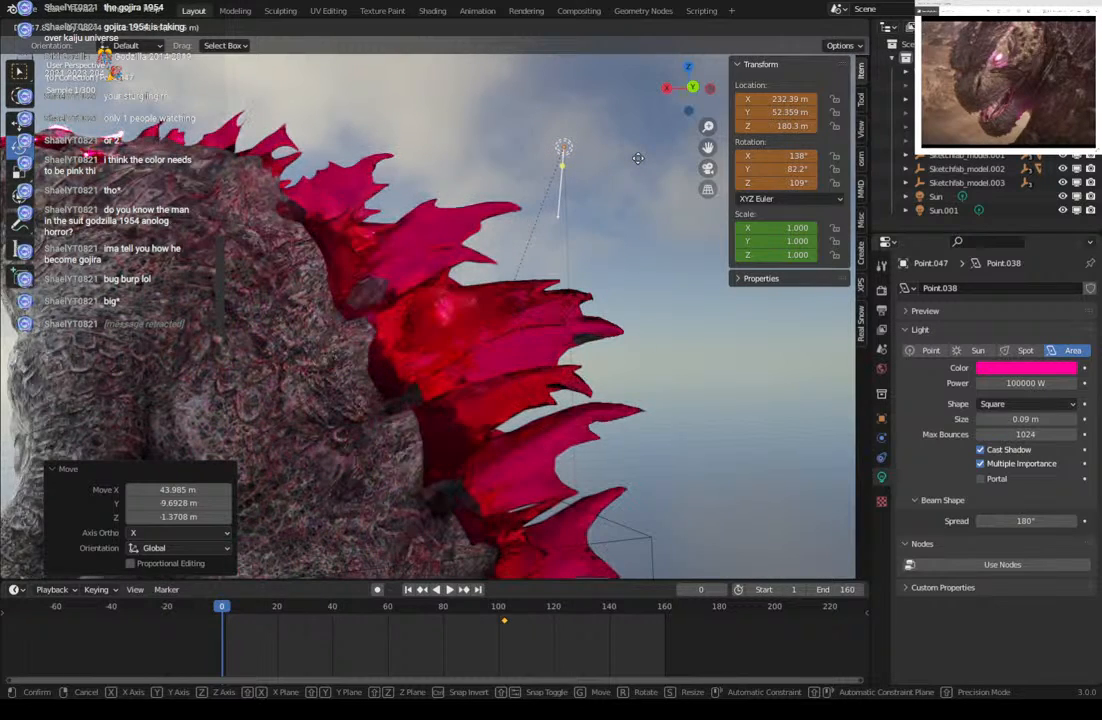
{"action": "key", "text": "x"}
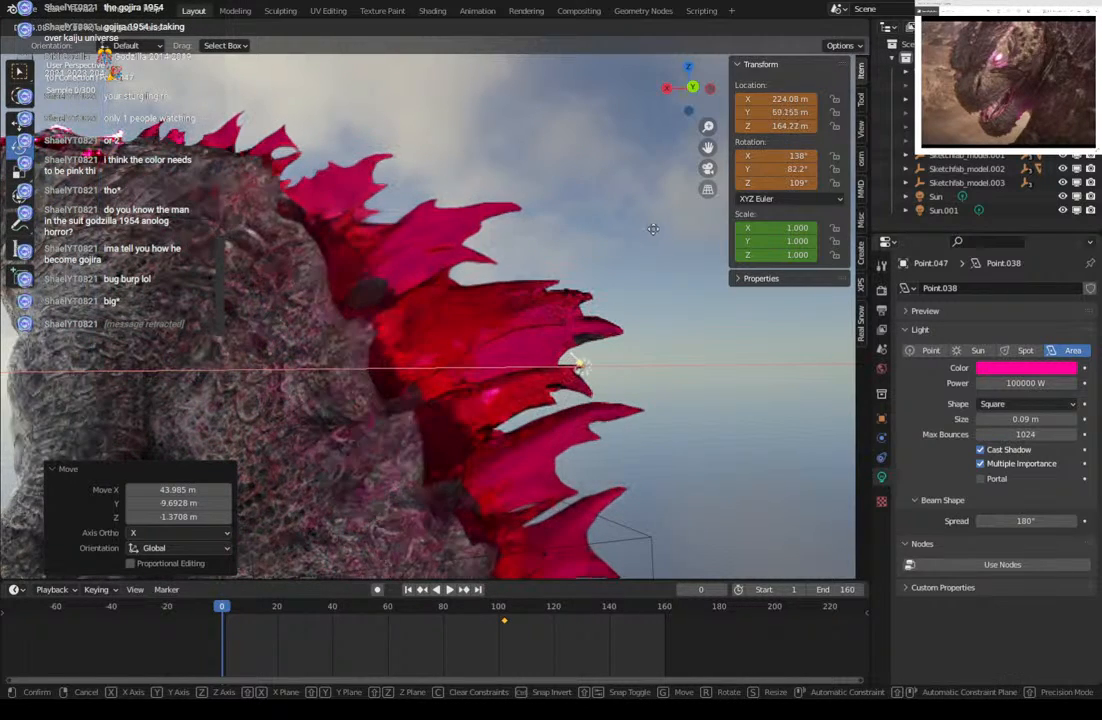
{"action": "key", "text": "y"}
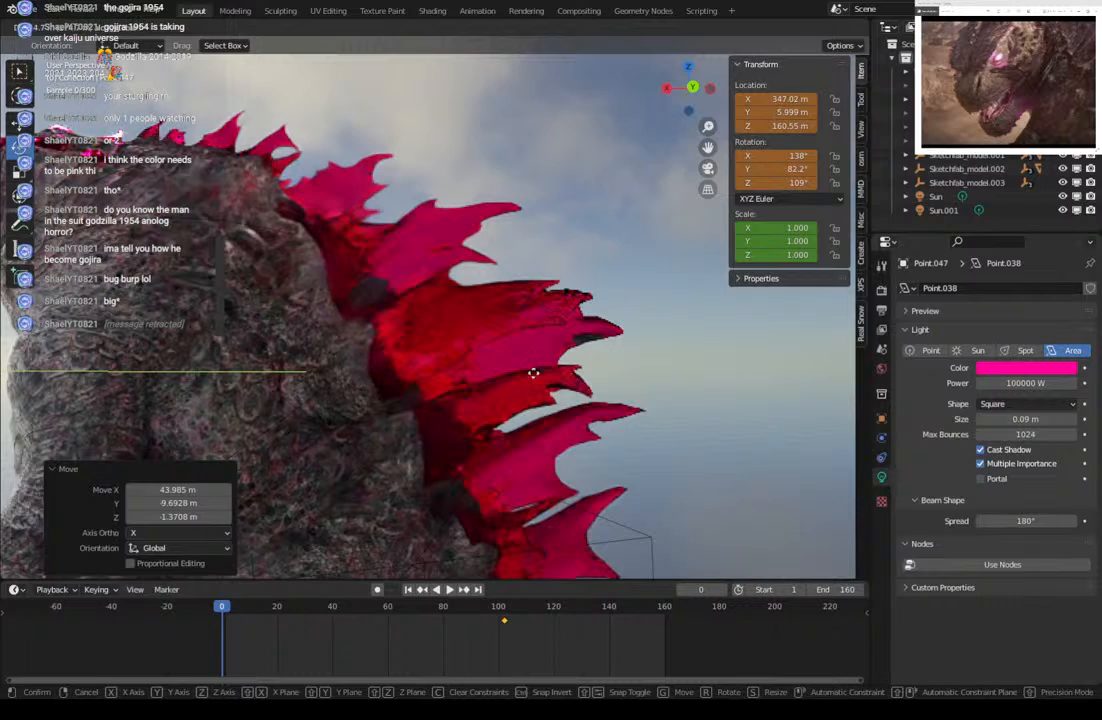
{"action": "right_click", "coordinate": [635, 355]}
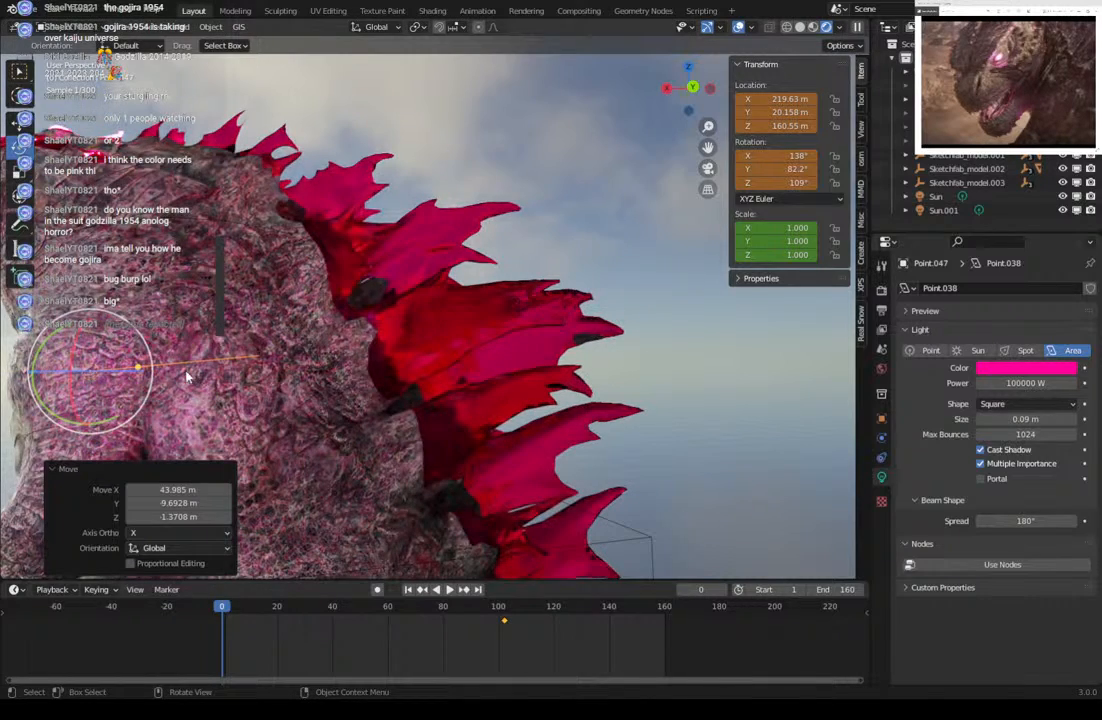
Move the light back among the fins to about X 188.9 m, Y 72.6 m, Z 169.8 m and make it a point light.
{"action": "key", "text": "g"}
{"action": "left_click", "coordinate": [462, 333]}
{"action": "middle_click_drag", "start_coordinate": [562, 357], "coordinate": [435, 362]}
{"action": "key", "text": "g"}
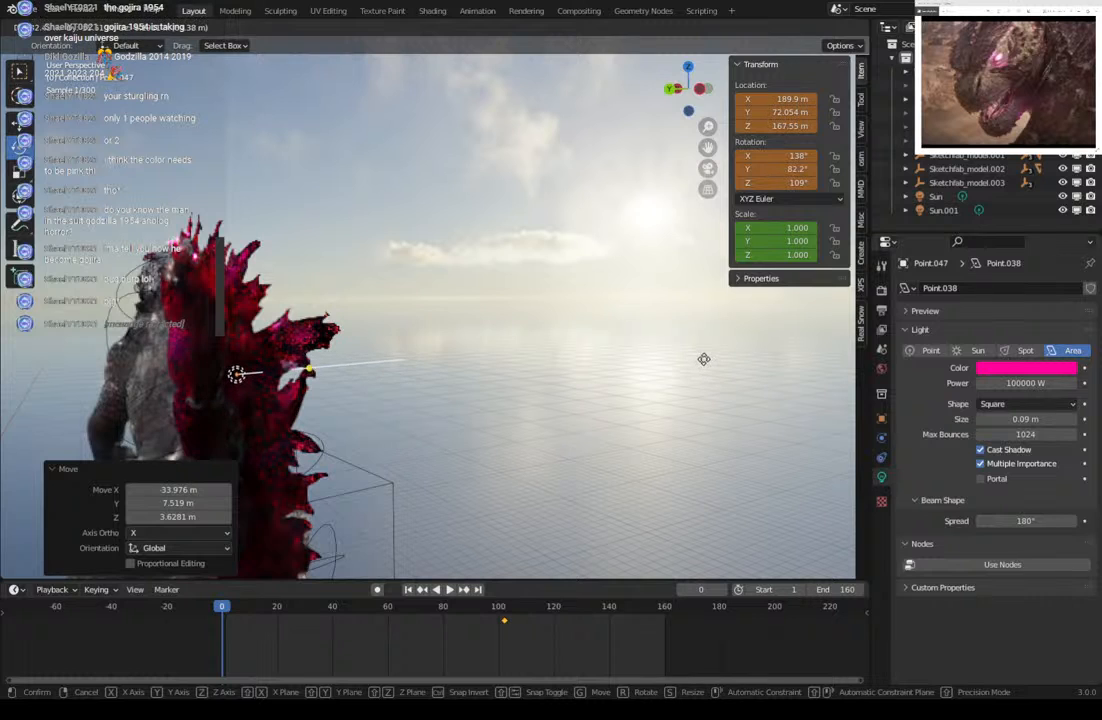
{"action": "left_click", "coordinate": [710, 346]}
{"action": "left_click", "coordinate": [931, 350]}
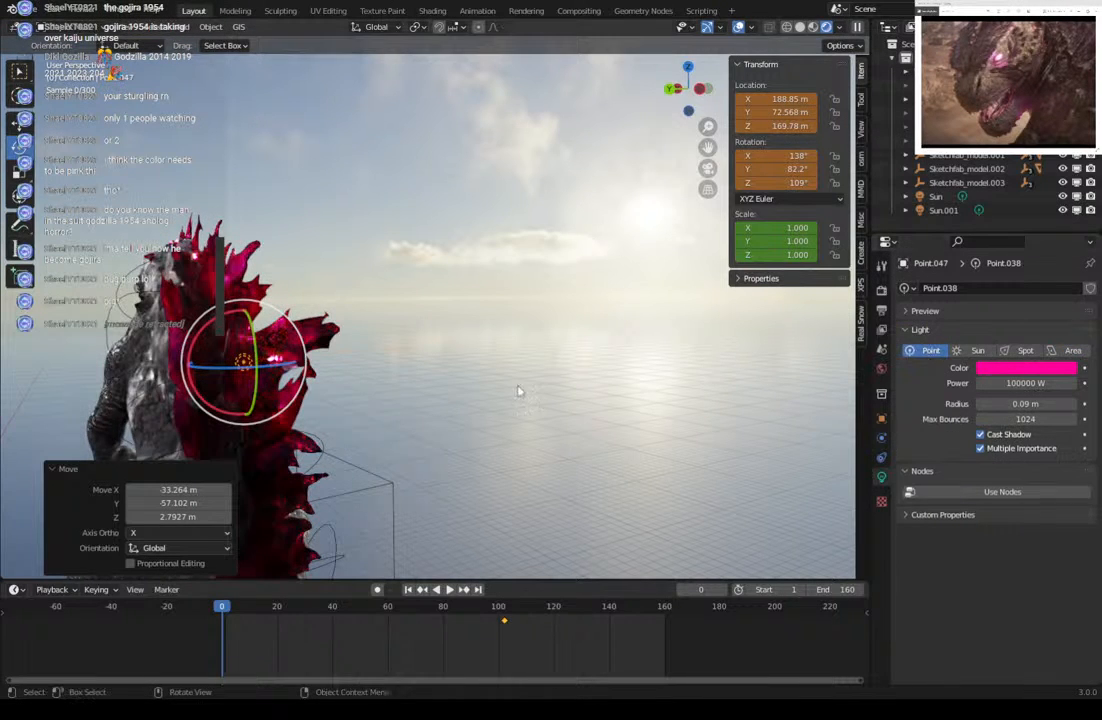
Reposition the pink point light between the fin rows from side and elevated views, at about X 188.7 m, Y 60.4 m, Z 170.1 m.
{"action": "middle_click_drag", "start_coordinate": [395, 385], "coordinate": [508, 375]}
{"action": "key", "text": "g"}
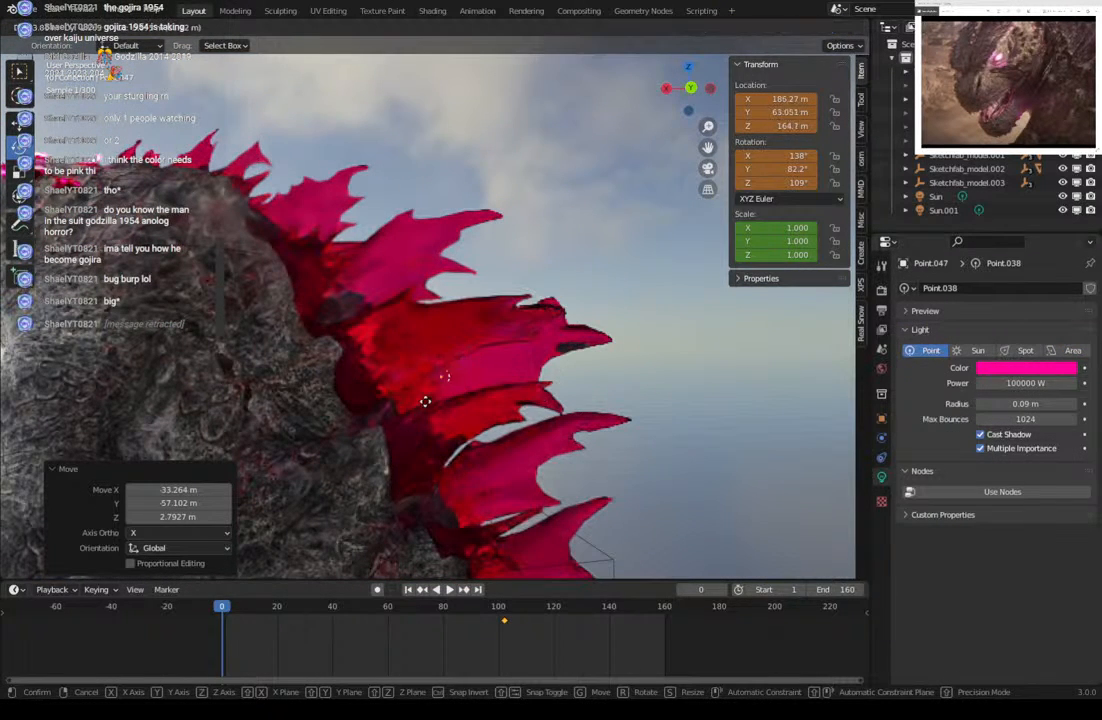
{"action": "left_click", "coordinate": [405, 352]}
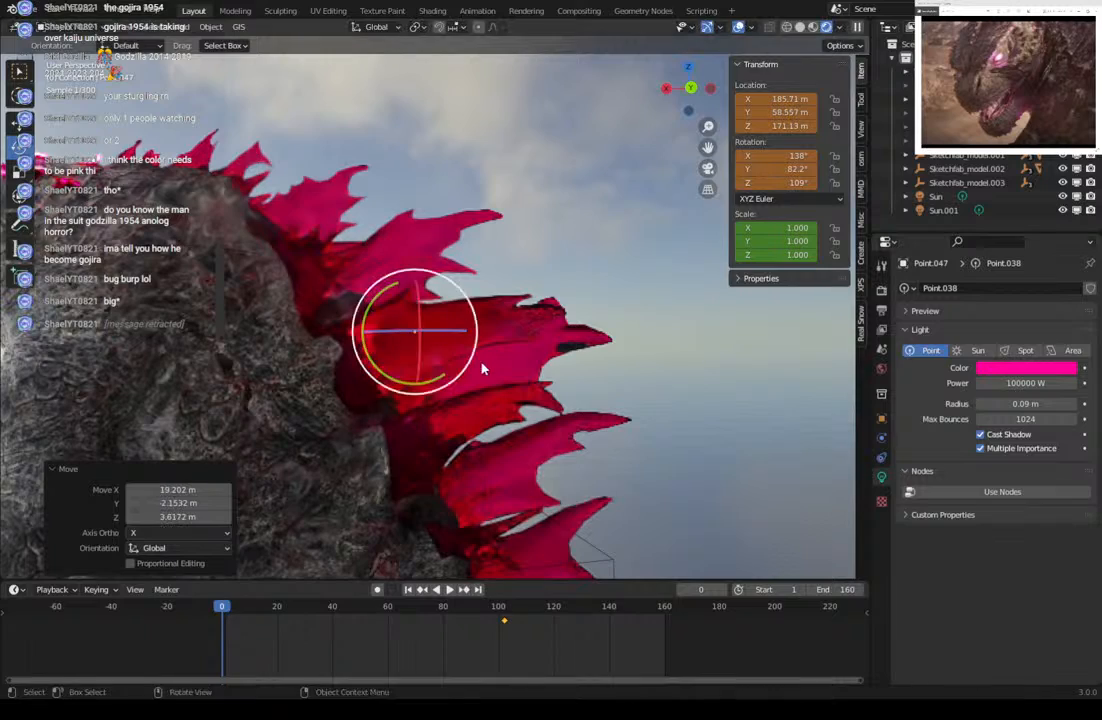
{"action": "middle_click_drag", "start_coordinate": [482, 367], "coordinate": [468, 409]}
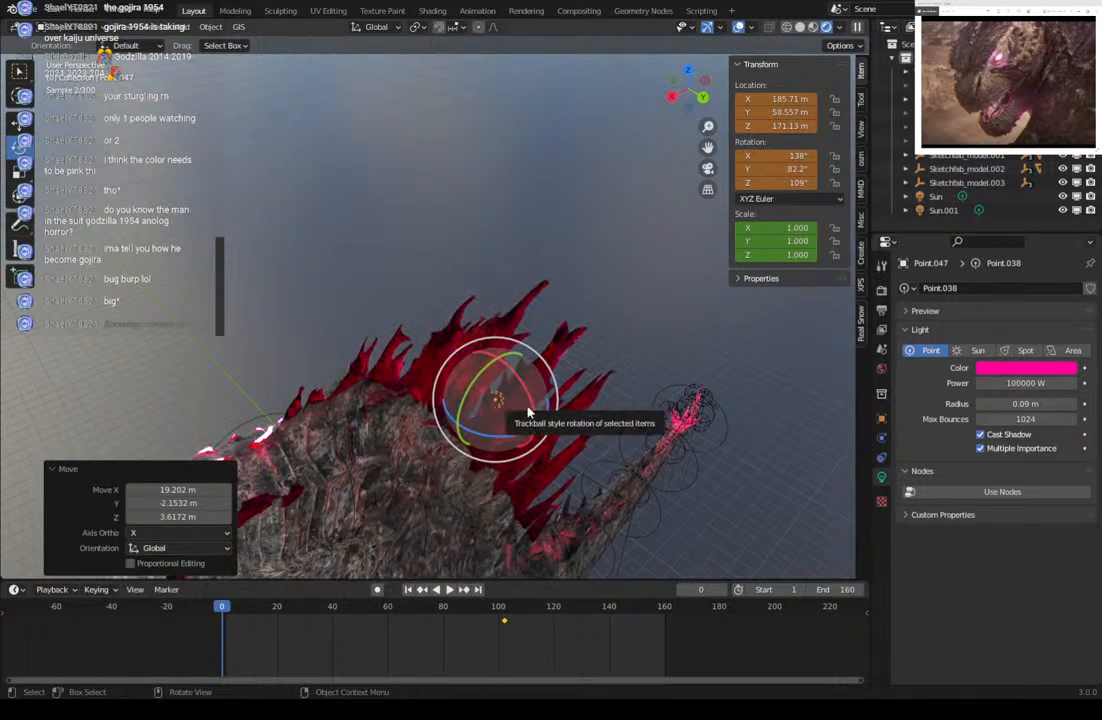
{"action": "key", "text": "g"}
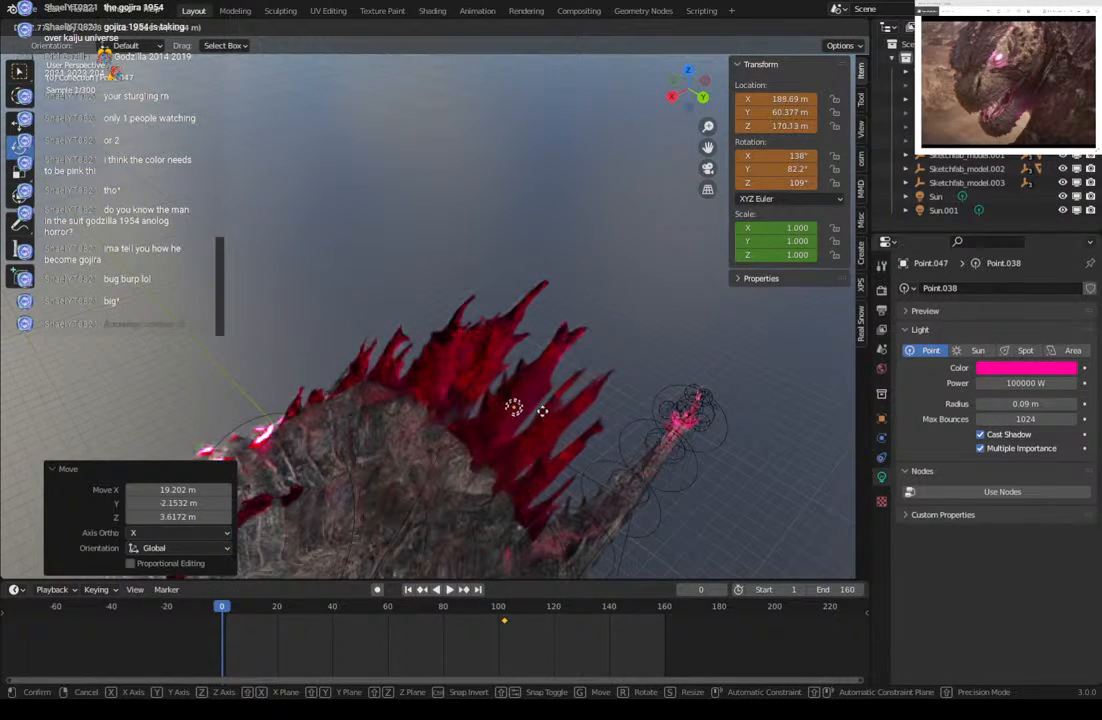
{"action": "left_click", "coordinate": [541, 412]}
Pull the pink point light out behind the fins and delete it.
{"action": "middle_click_drag", "start_coordinate": [541, 412], "coordinate": [510, 361]}
{"action": "key", "text": "g"}
{"action": "left_click", "coordinate": [658, 342]}
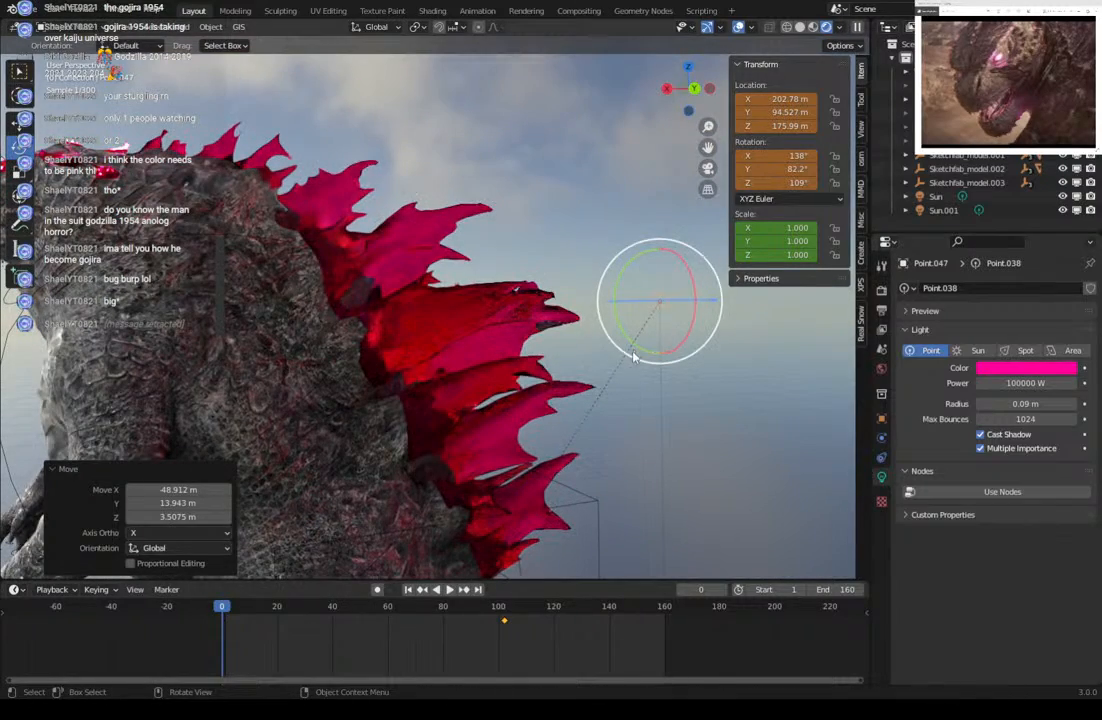
{"action": "key", "text": "Delete"}
Switch the viewport to solid shading and add a new camera to the scene.
{"action": "middle_click_drag", "start_coordinate": [657, 327], "coordinate": [550, 305]}
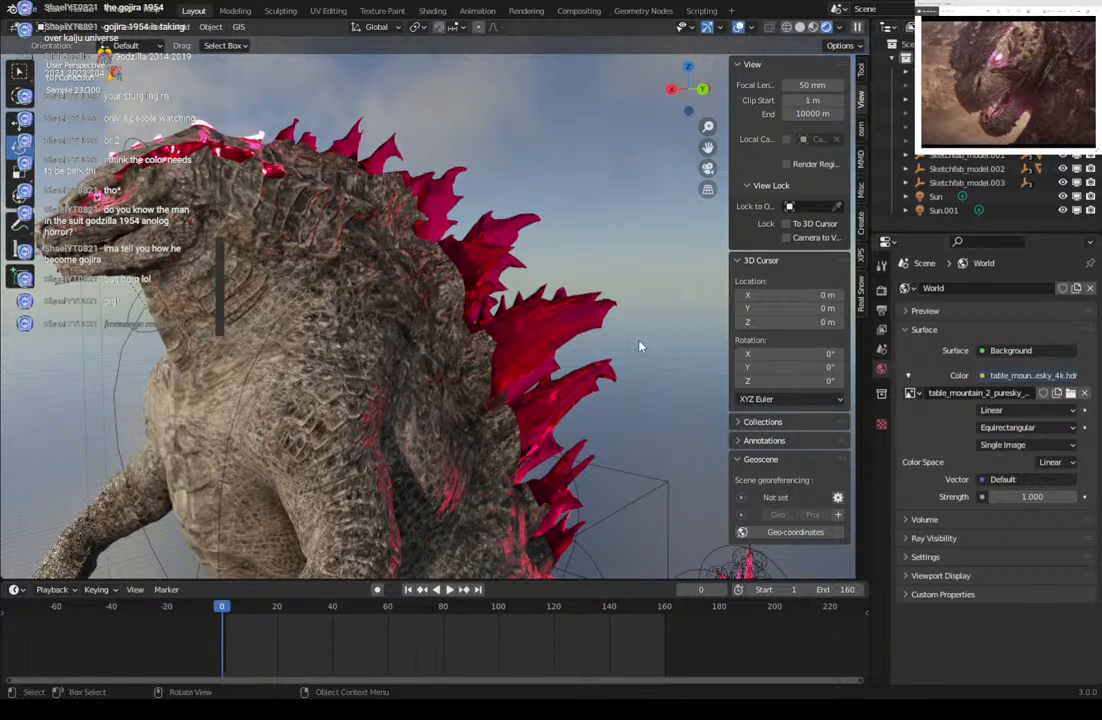
{"action": "middle_click_drag", "start_coordinate": [640, 346], "coordinate": [588, 342]}
{"action": "scroll", "coordinate": [589, 342], "scroll_direction": "up", "scroll_amount": 2}
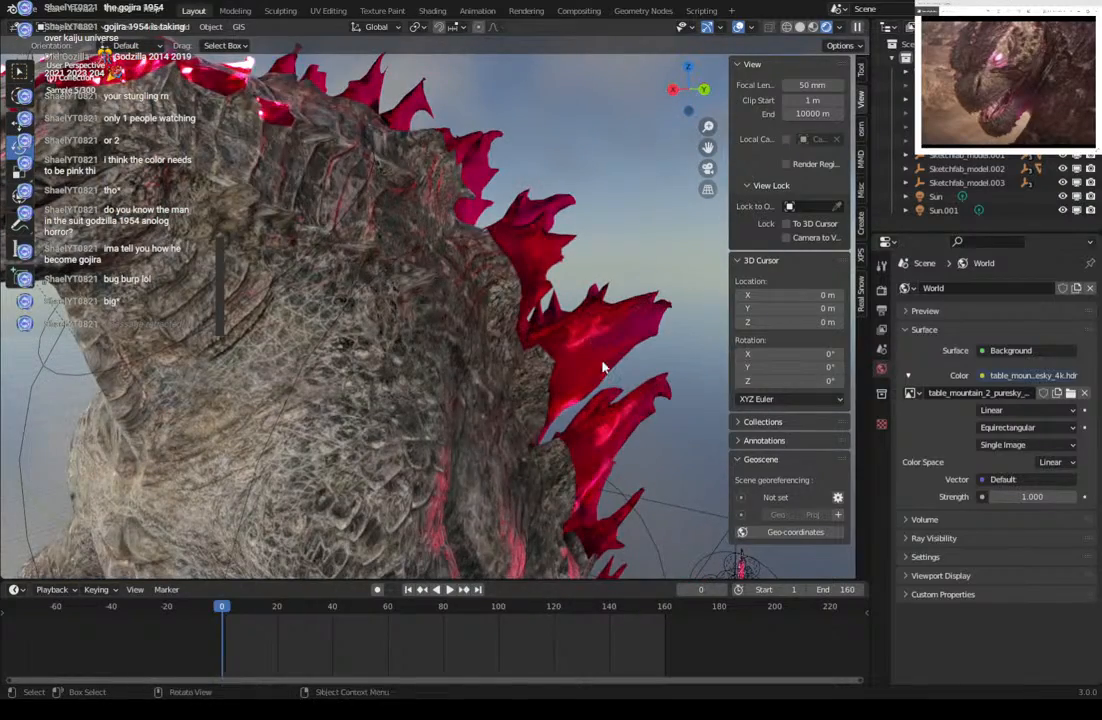
{"action": "scroll", "coordinate": [590, 369], "scroll_direction": "up", "scroll_amount": 2}
{"action": "middle_click_drag", "start_coordinate": [595, 376], "coordinate": [495, 320]}
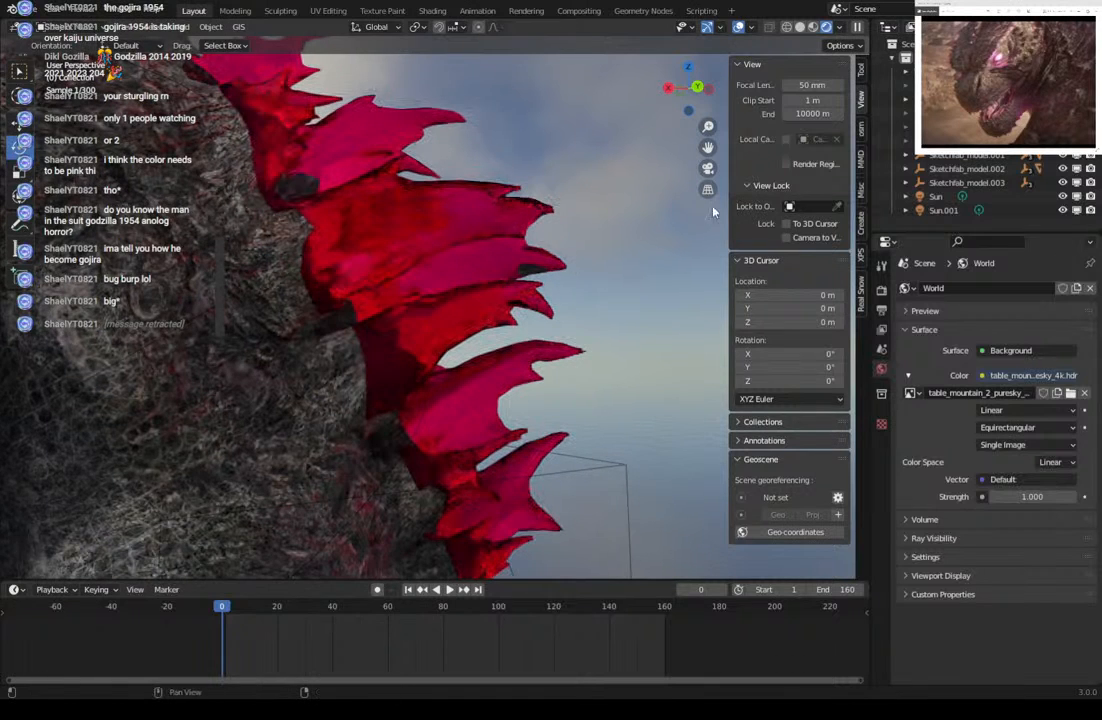
{"action": "left_click", "coordinate": [799, 27]}
{"action": "key", "text": "shift+a"}
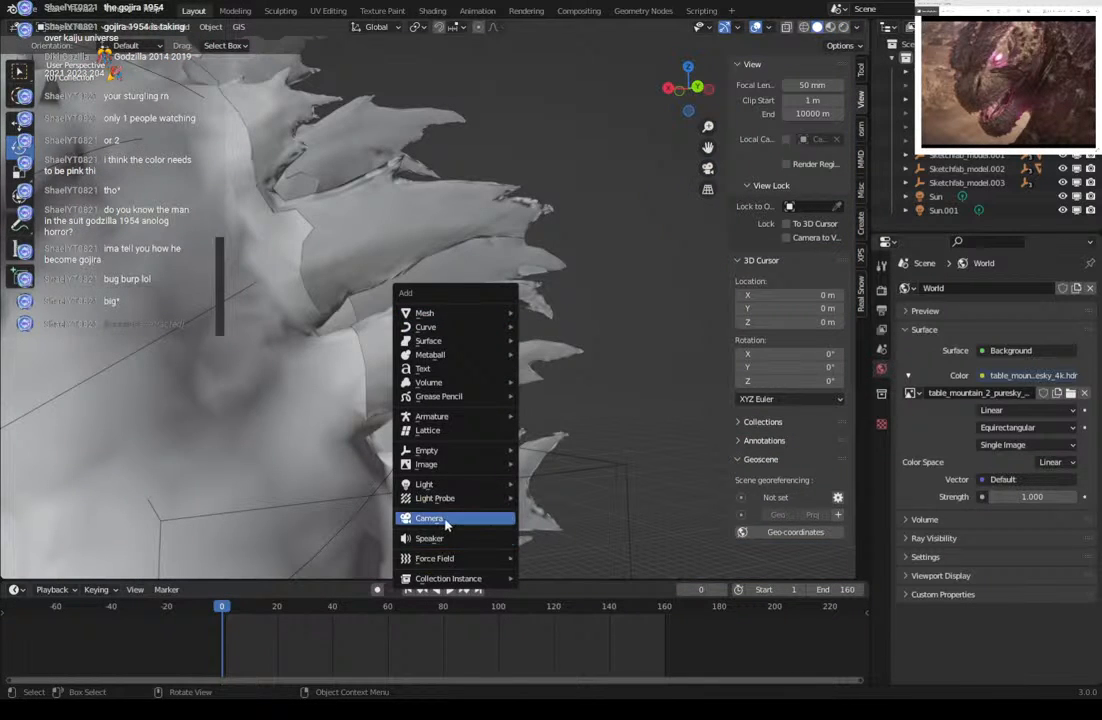
{"action": "left_click", "coordinate": [435, 518]}
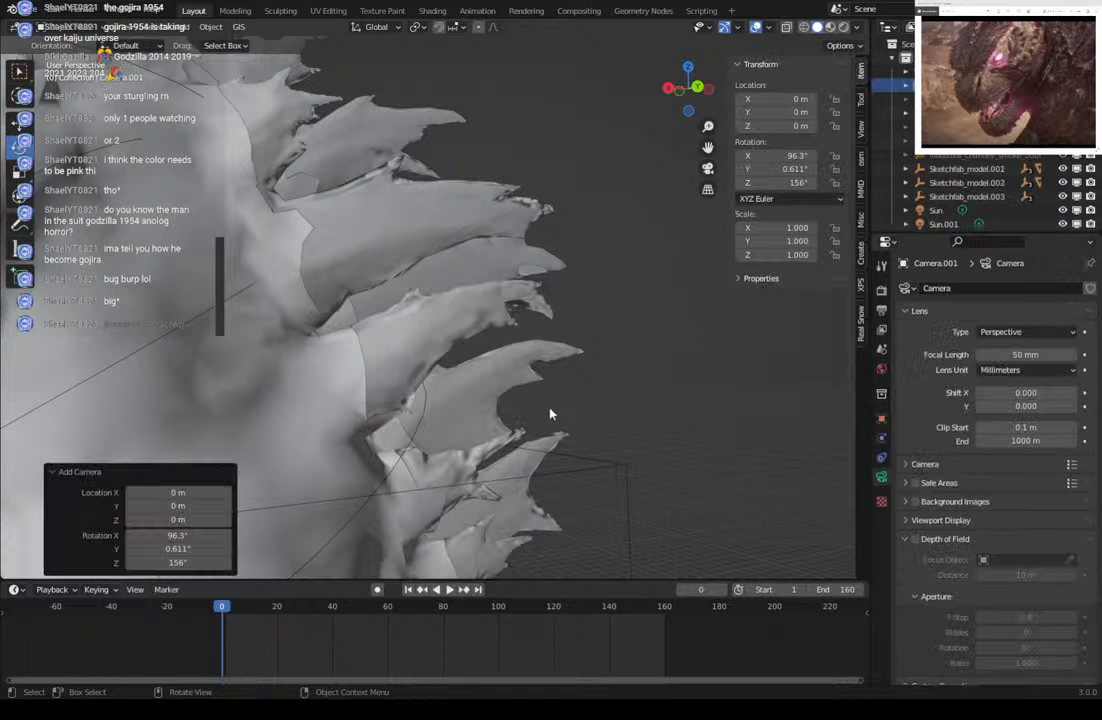
Look through the existing scene camera and delete the newly added camera.
{"action": "left_click", "coordinate": [860, 130]}
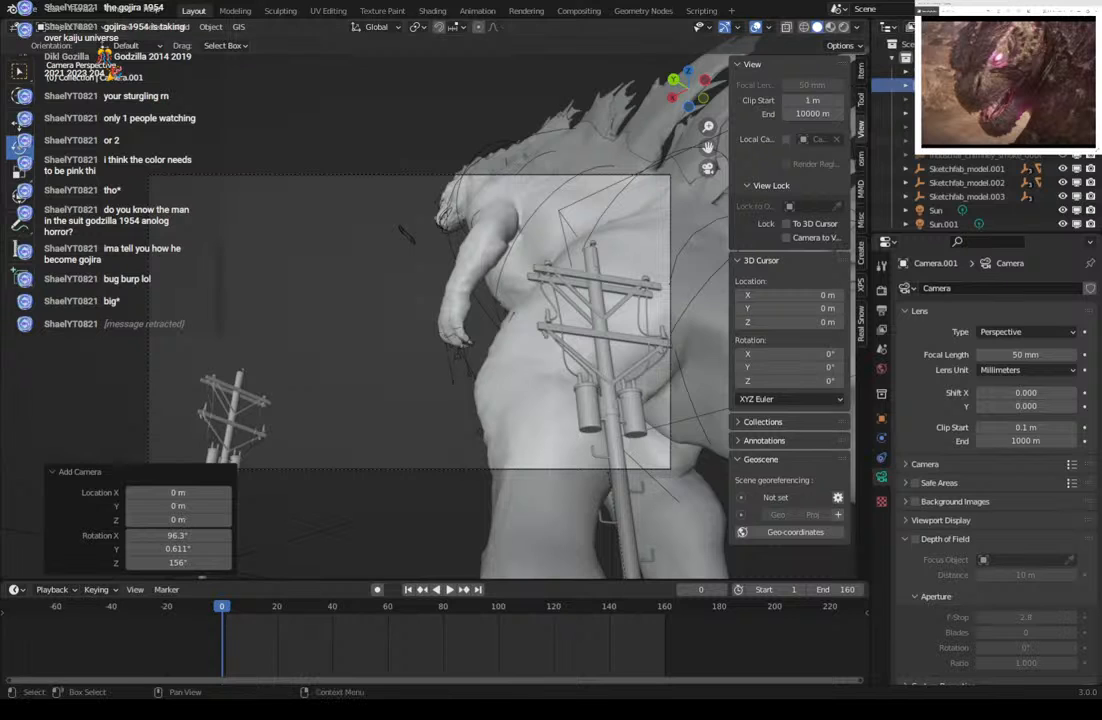
{"action": "left_click", "coordinate": [829, 238]}
{"action": "key", "text": "Delete"}
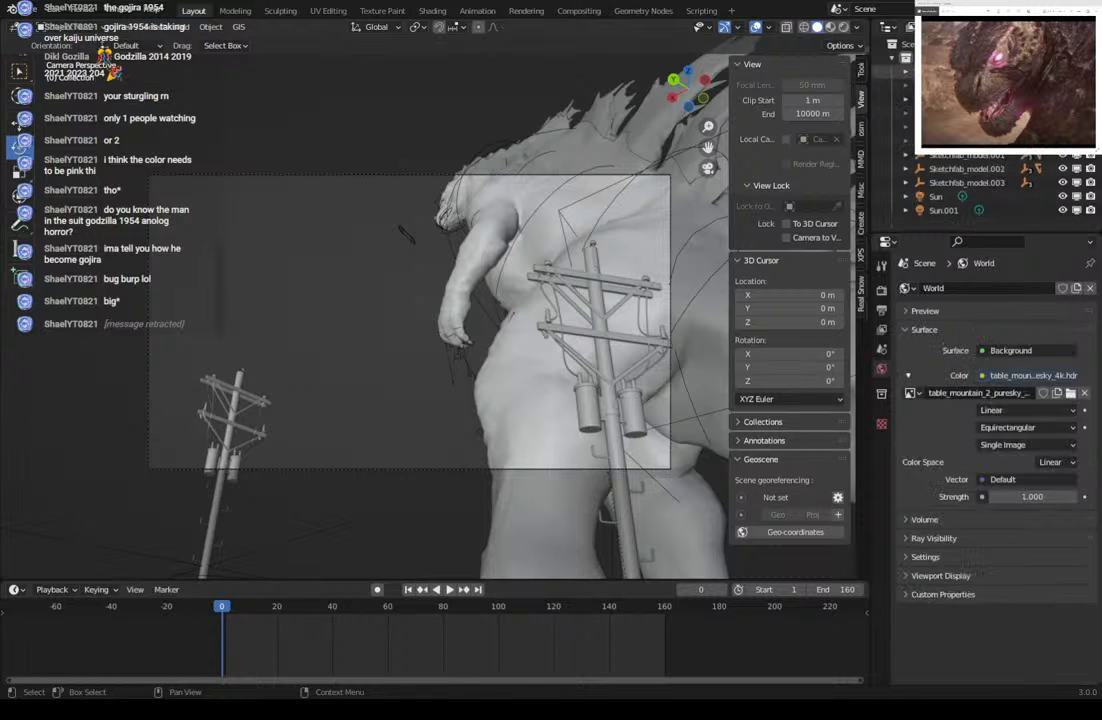
Select the original scene camera and delete all of its keyframes.
{"action": "left_click", "coordinate": [950, 72]}
{"action": "left_click_drag", "start_coordinate": [735, 633], "coordinate": [198, 611]}
{"action": "key", "text": "Delete"}
Return to the camera view and lock the camera to the view.
{"action": "mouse_move", "coordinate": [432, 322]}
{"action": "middle_mouse_down"}
{"action": "mouse_move", "coordinate": [445, 322]}
{"action": "mouse_move", "coordinate": [427, 328]}
{"action": "middle_mouse_up"}
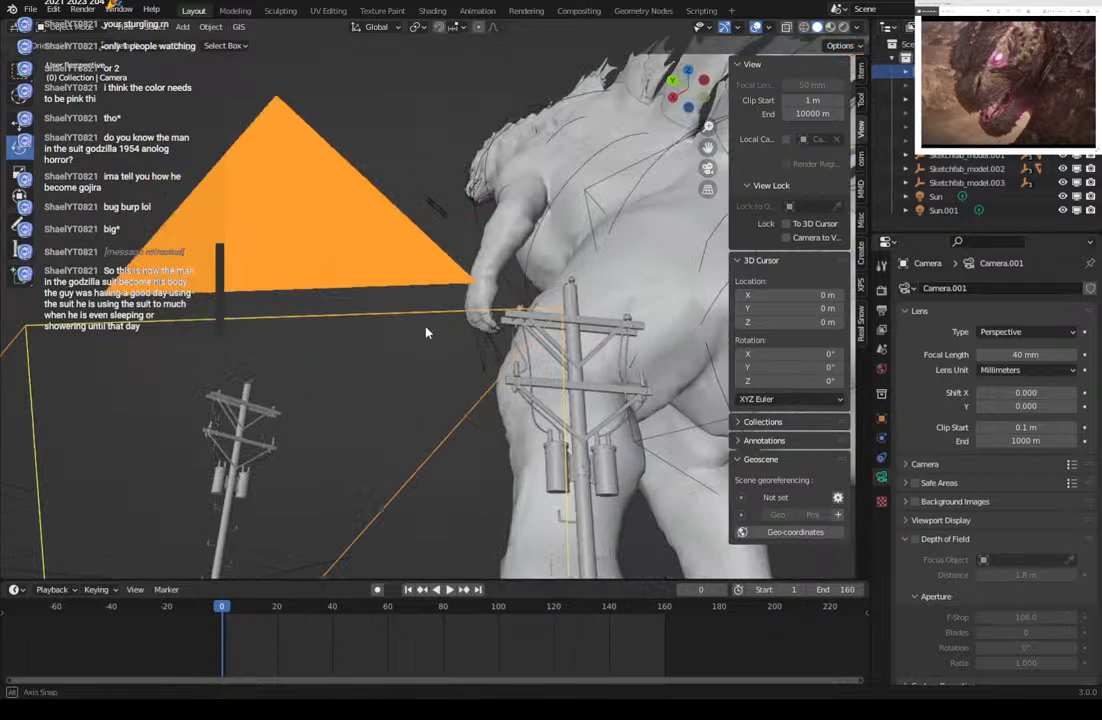
{"action": "left_click", "coordinate": [717, 166]}
{"action": "left_click", "coordinate": [709, 168]}
{"action": "left_click", "coordinate": [786, 237]}
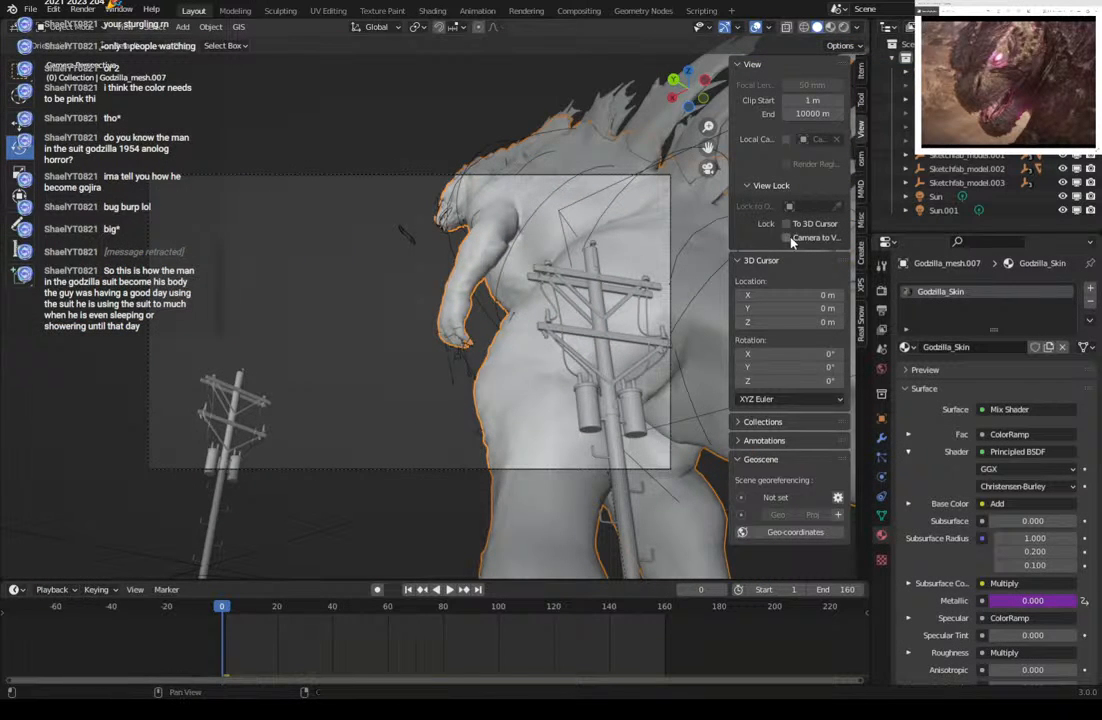
Reframe the locked camera low behind Godzilla's back and tail, and preview the shot in rendered shading before returning to solid.
{"action": "middle_click_drag", "start_coordinate": [561, 308], "coordinate": [502, 314], "text": "shift"}
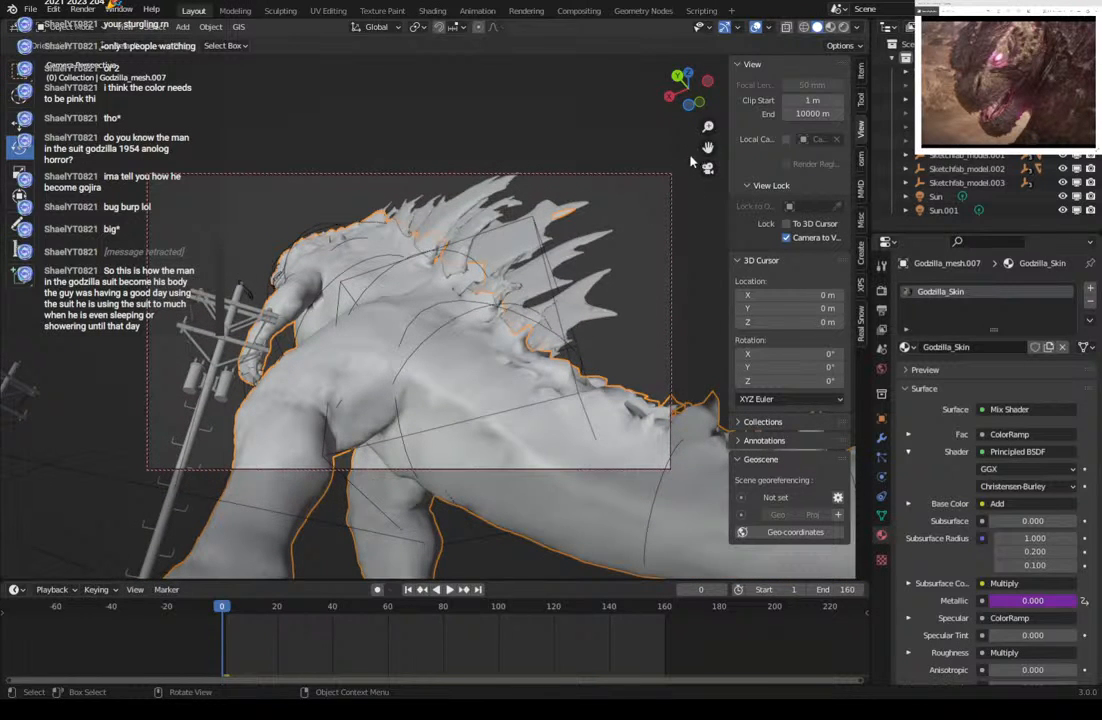
{"action": "left_click", "coordinate": [621, 215]}
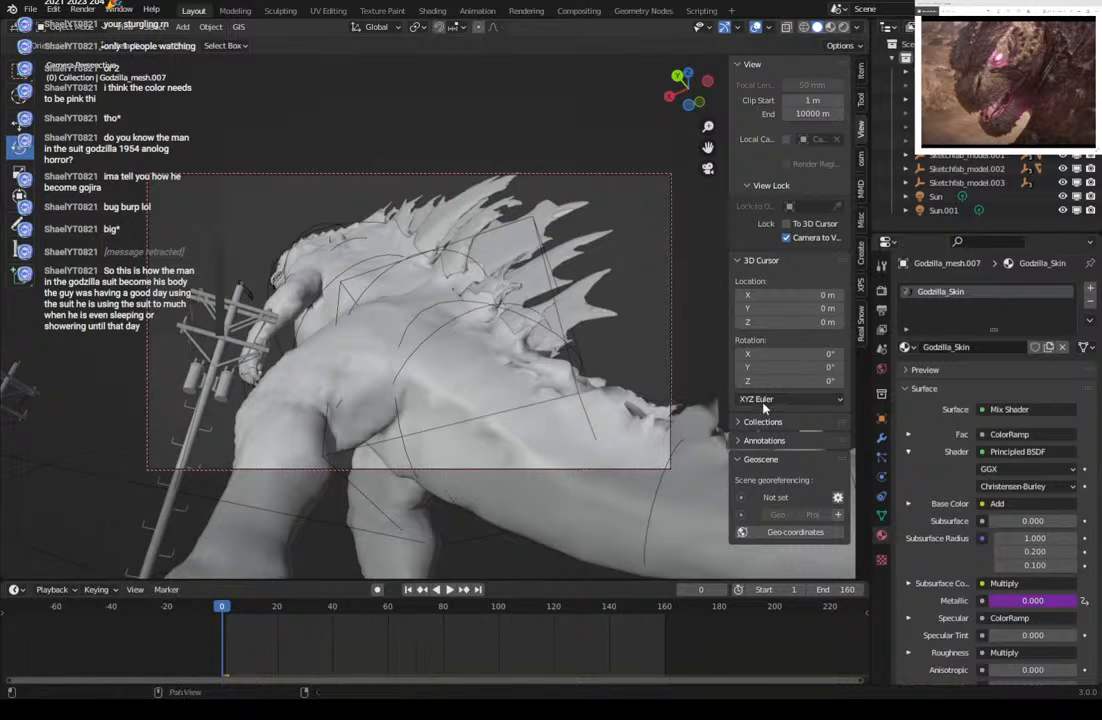
{"action": "left_click", "coordinate": [843, 28]}
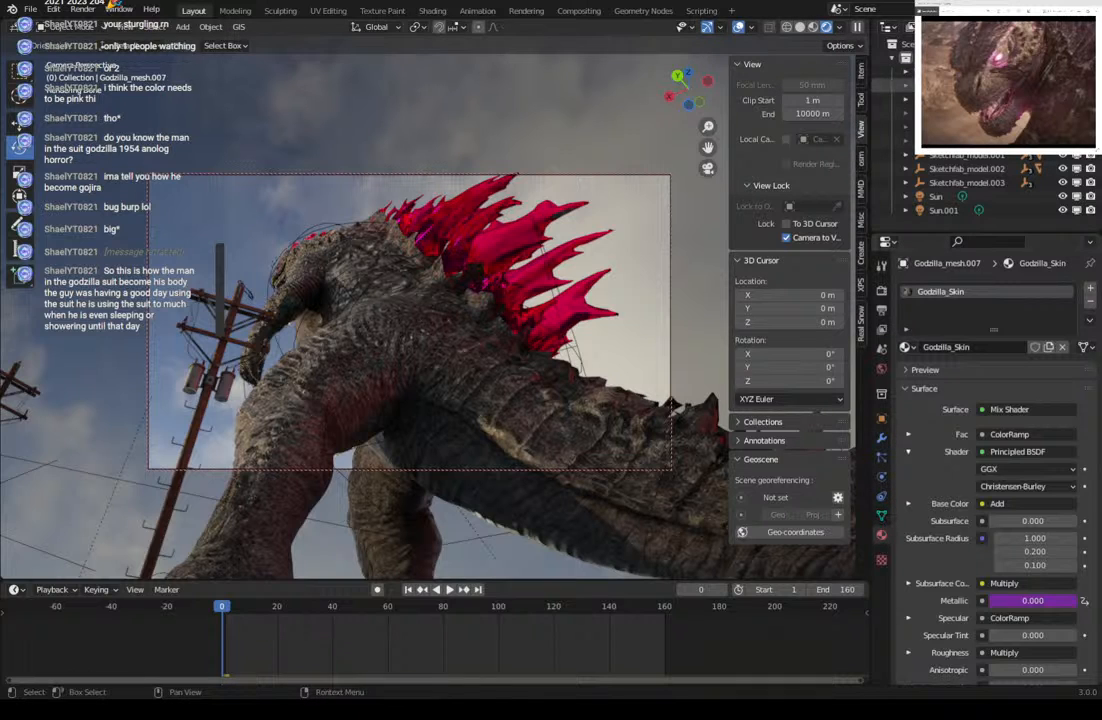
{"action": "left_click", "coordinate": [801, 28]}
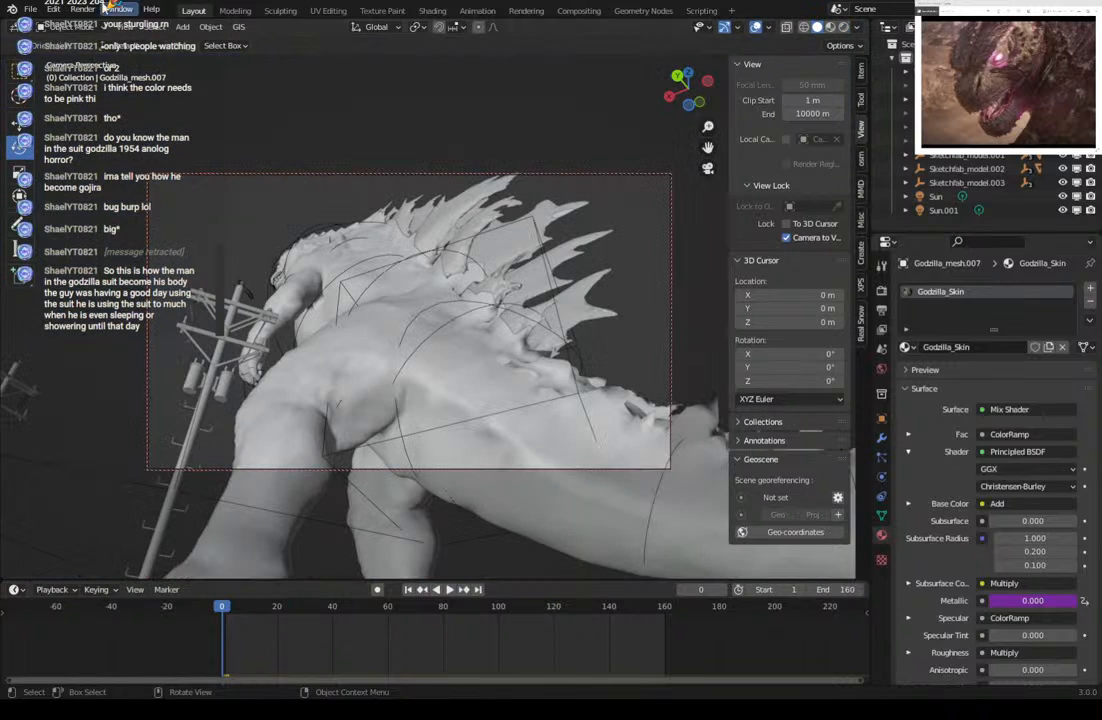
Render the current frame as a still image.
{"action": "left_click", "coordinate": [84, 10]}
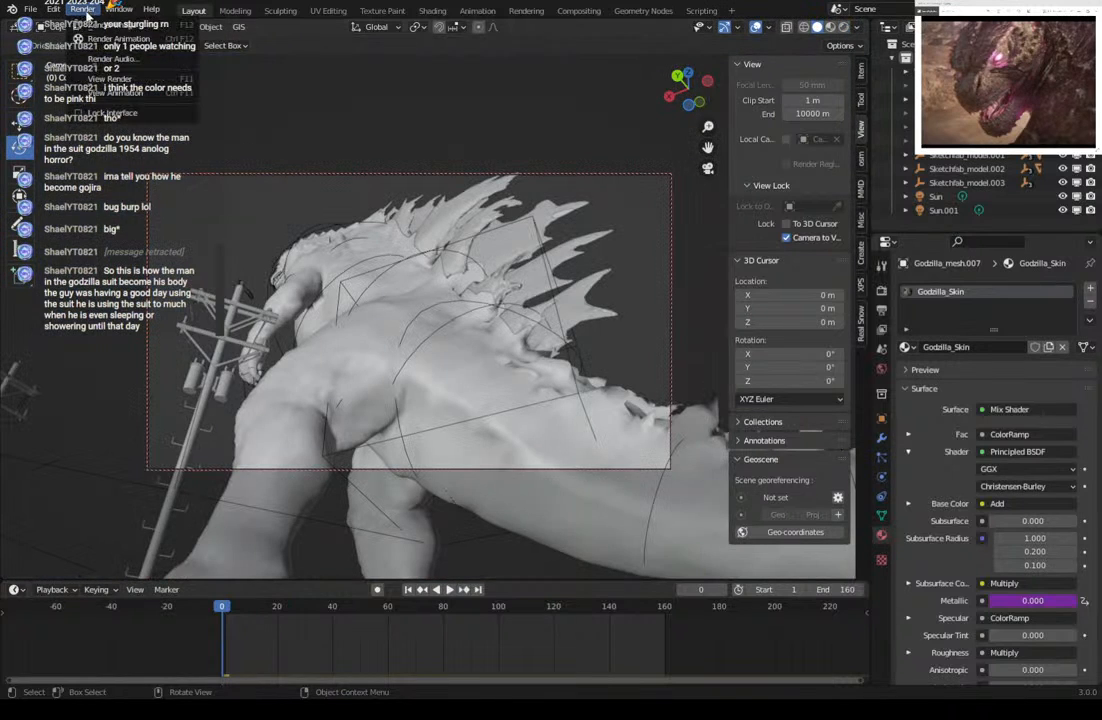
{"action": "left_click", "coordinate": [118, 26]}
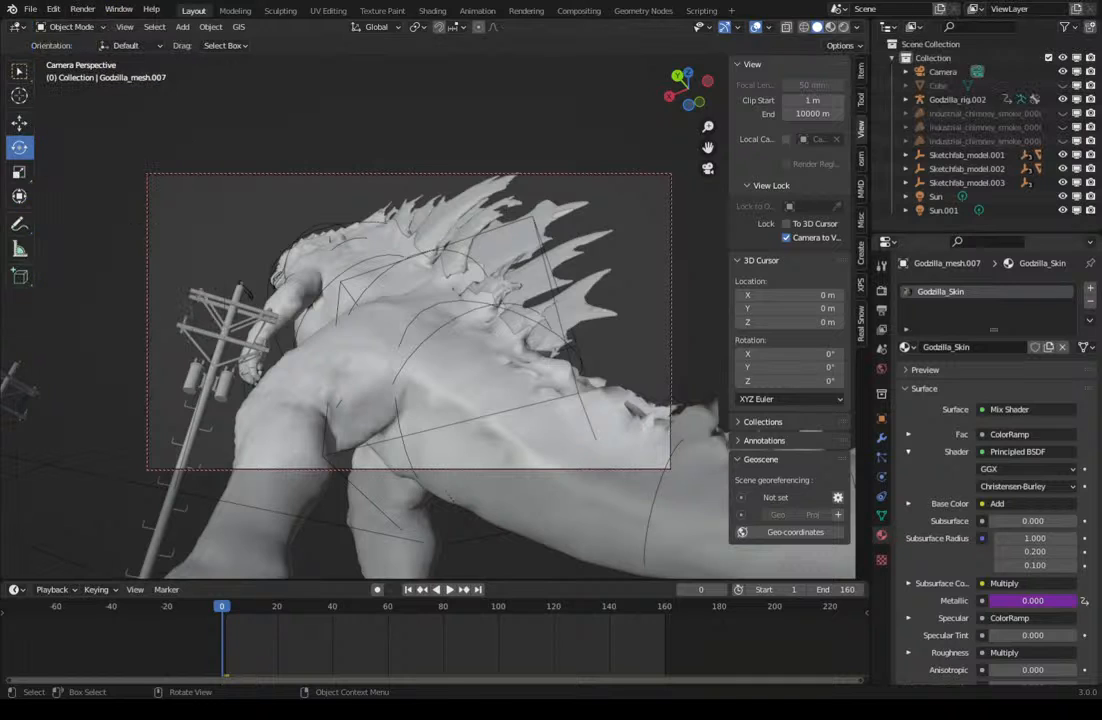
Set the final render's maximum samples to 120 and disable its noise threshold.
{"action": "left_click", "coordinate": [881, 291]}
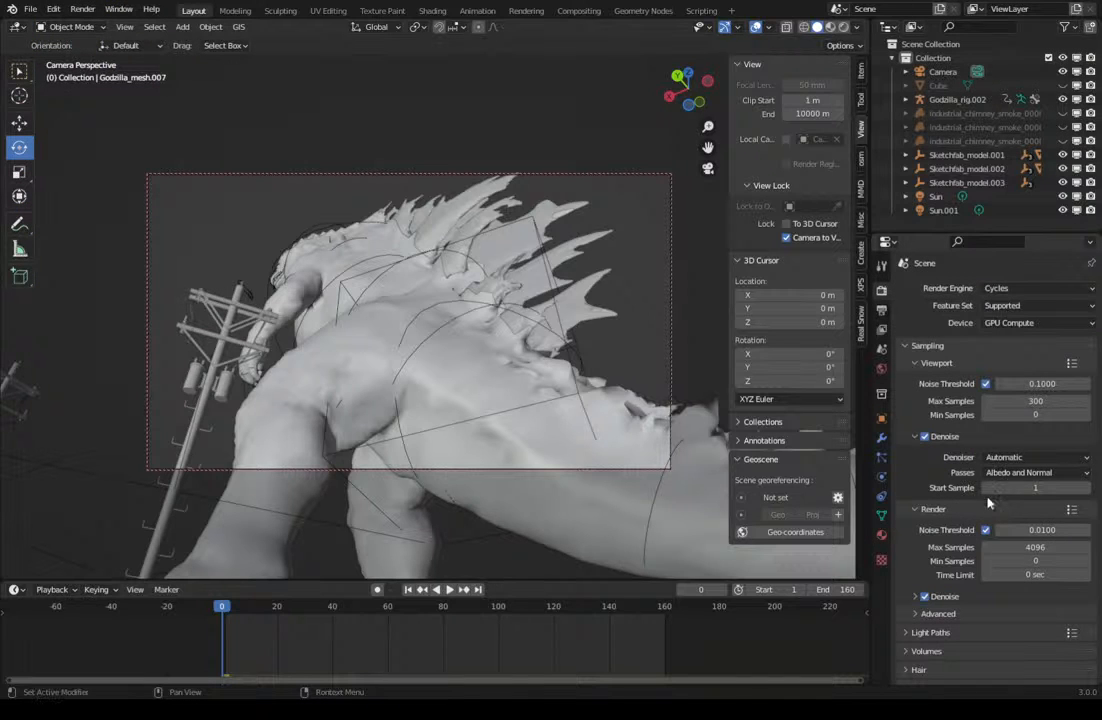
{"action": "left_click", "coordinate": [1015, 547]}
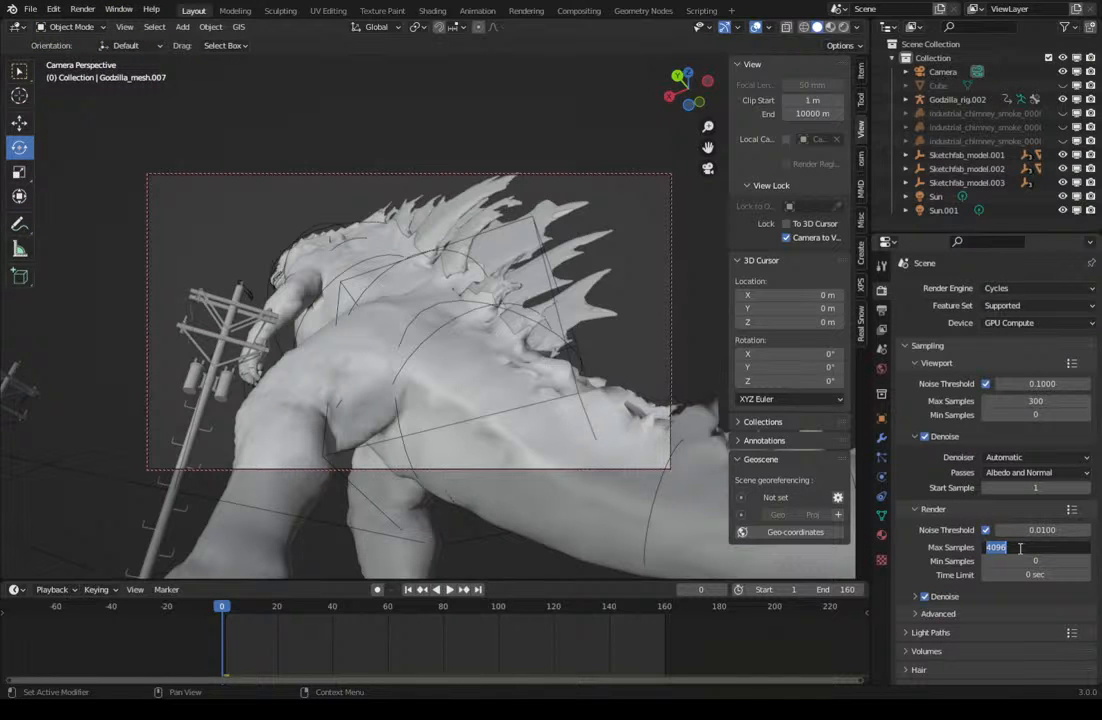
{"action": "type", "text": "120"}
{"action": "key", "text": "Return"}
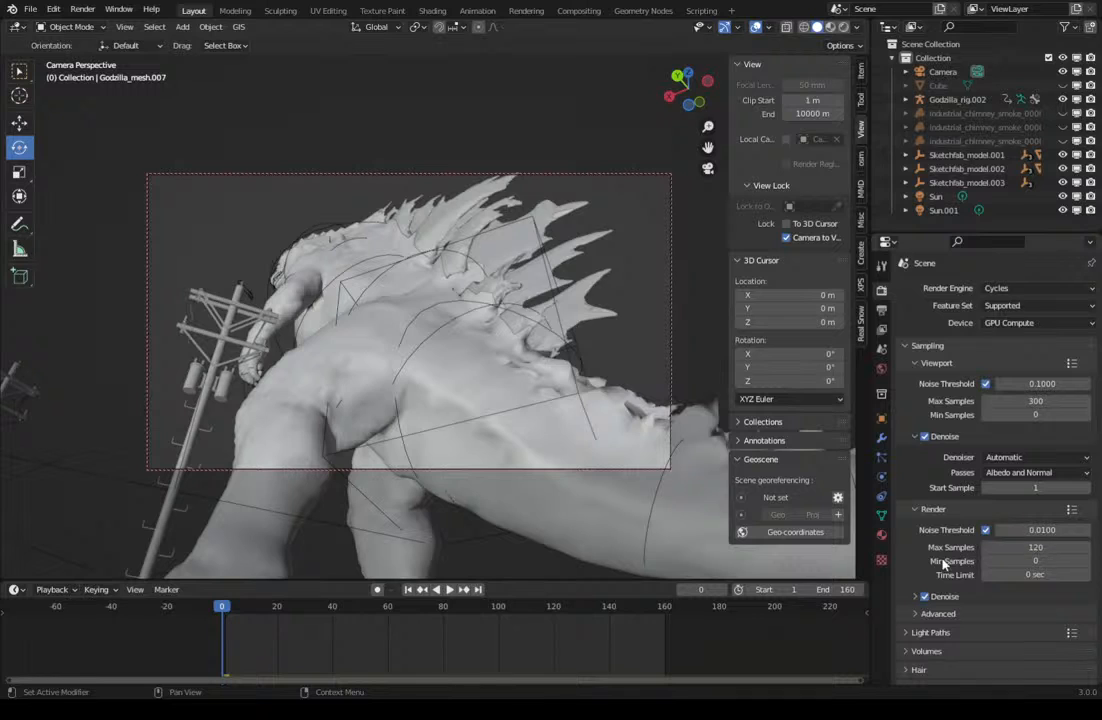
{"action": "left_click", "coordinate": [955, 596]}
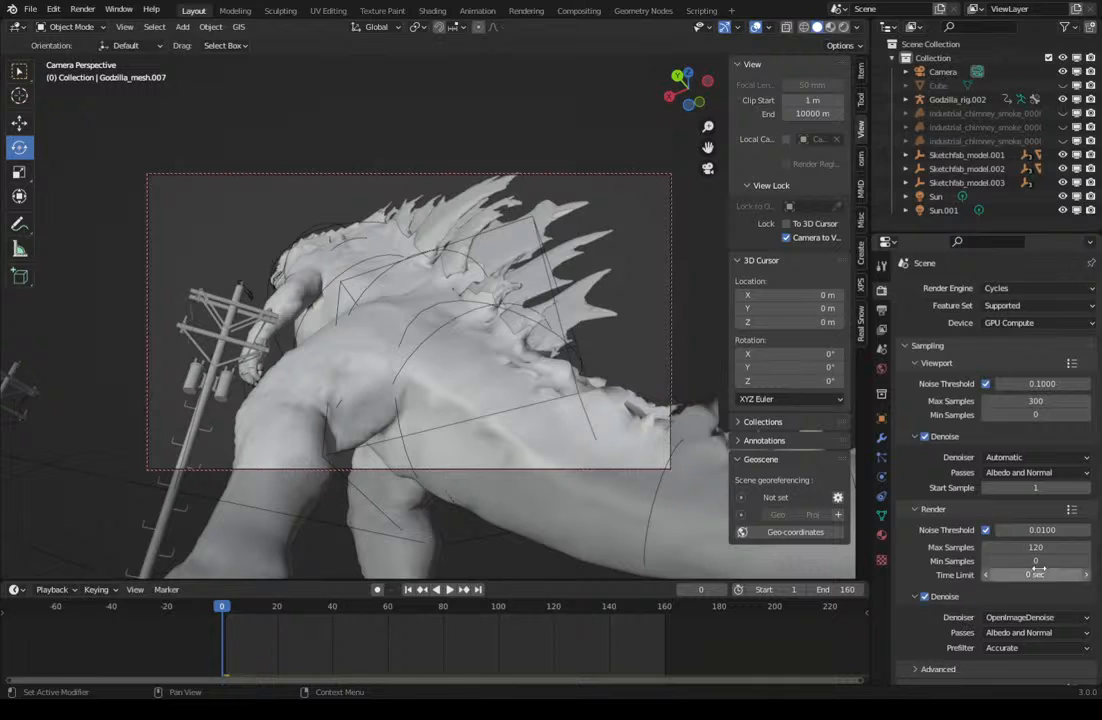
{"action": "left_click", "coordinate": [985, 530]}
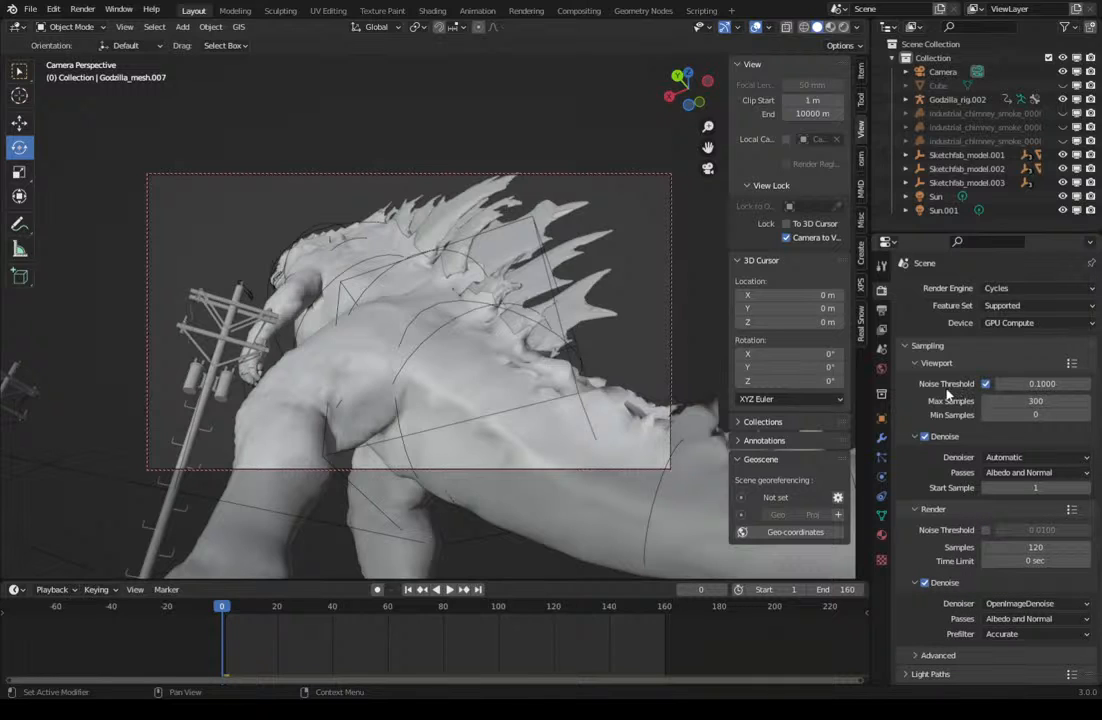
Set the maximum volume steps to 512.
{"action": "scroll", "coordinate": [944, 597], "scroll_direction": "down", "scroll_amount": 5}
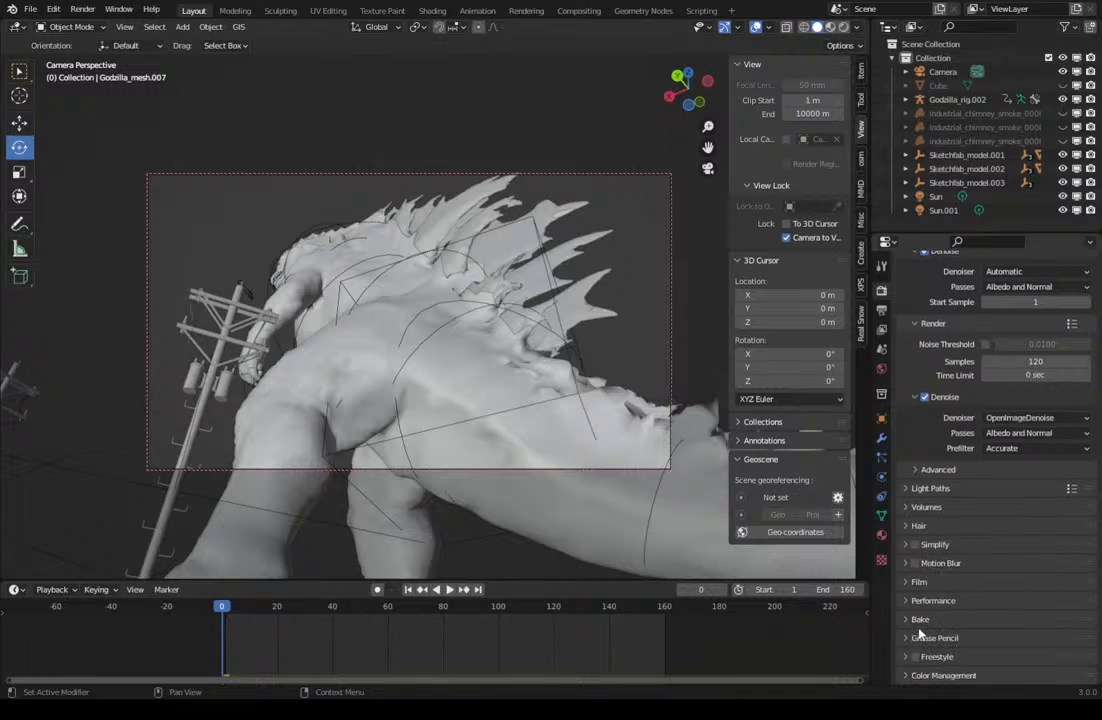
{"action": "left_click", "coordinate": [910, 507]}
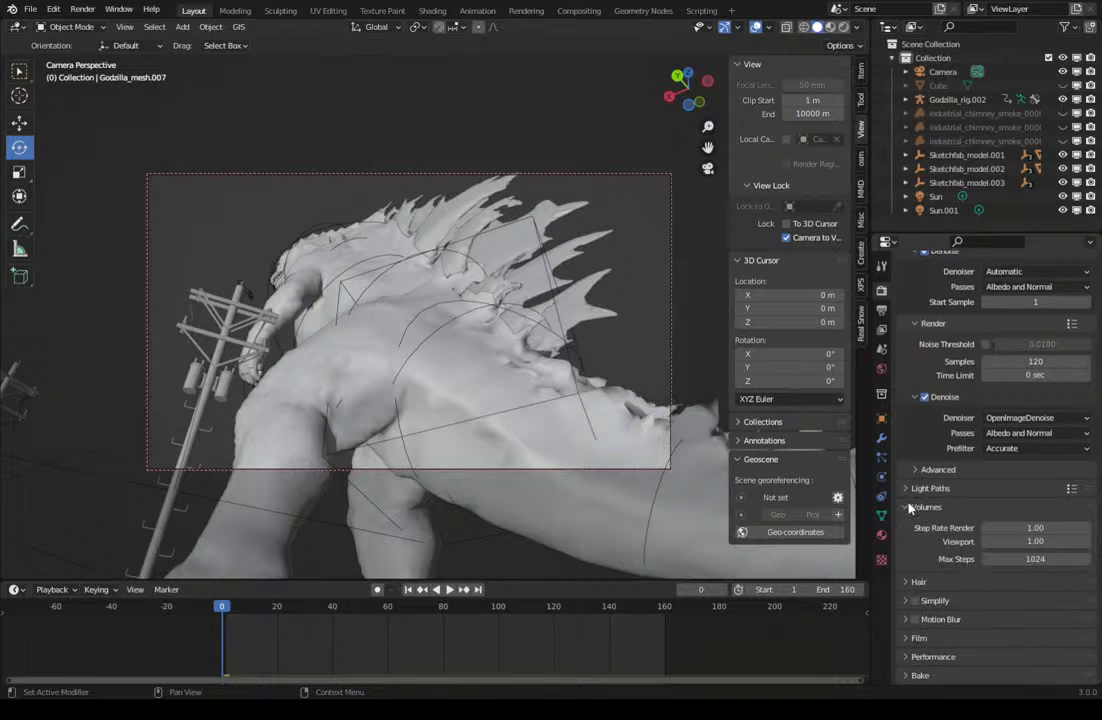
{"action": "left_click", "coordinate": [1029, 559]}
{"action": "type", "text": "512"}
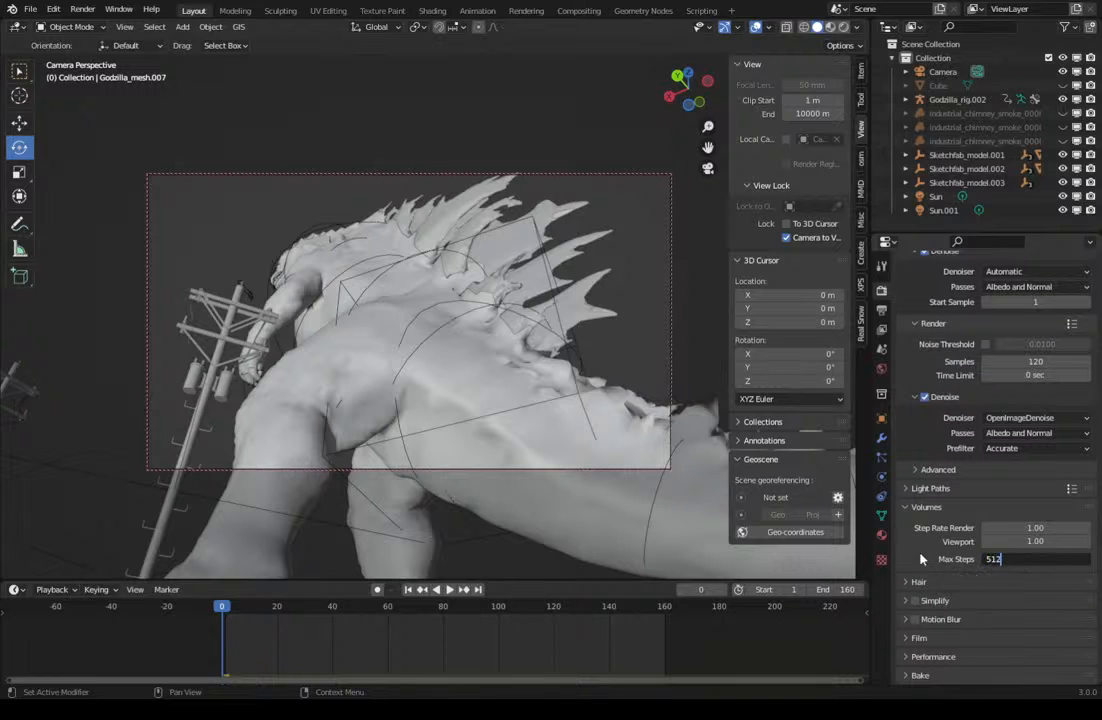
{"action": "key", "text": "Return"}
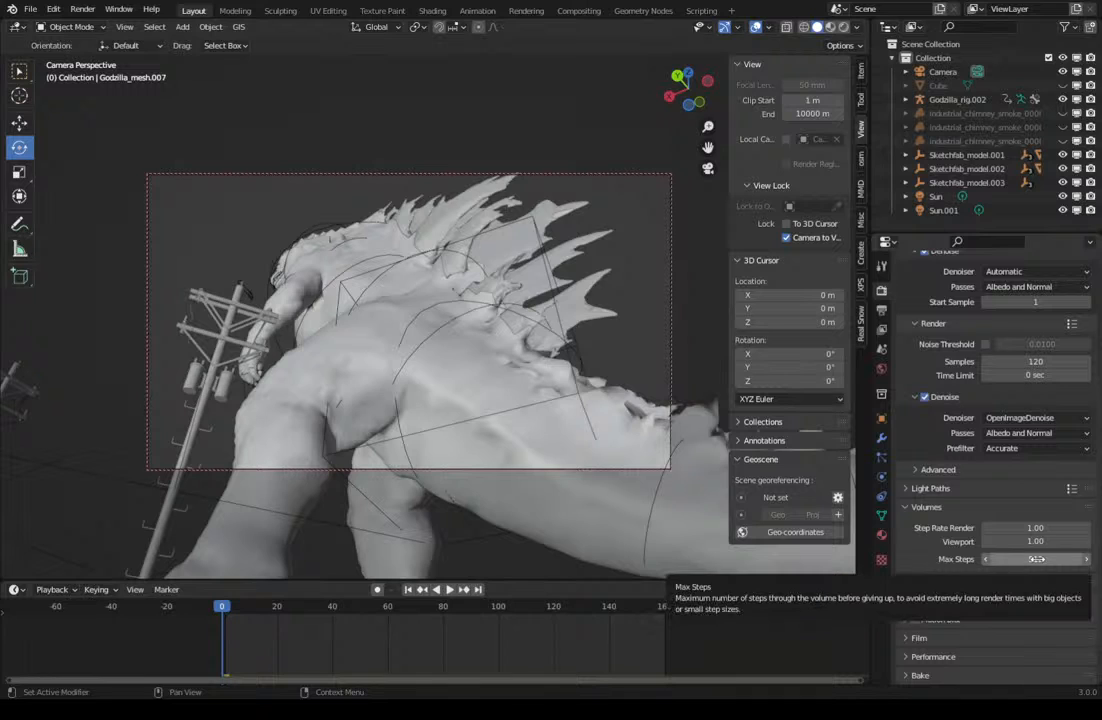
Set the viewport's maximum samples to 320.
{"action": "scroll", "coordinate": [1030, 400], "scroll_direction": "up", "scroll_amount": 4}
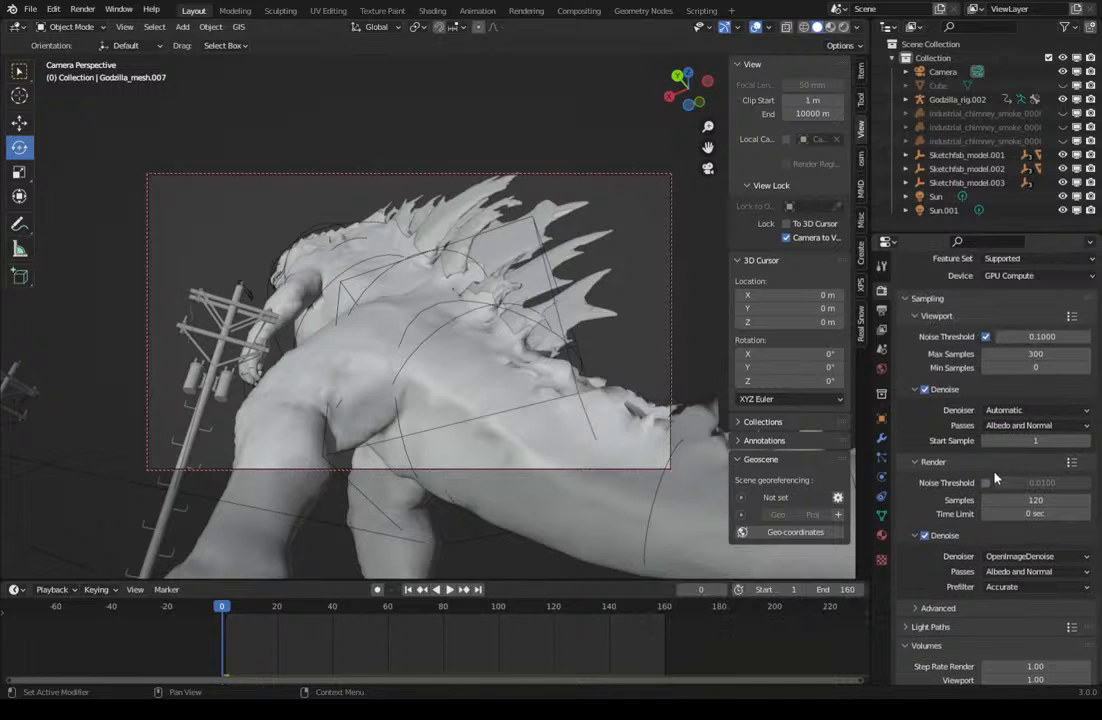
{"action": "left_click", "coordinate": [1028, 355]}
{"action": "type", "text": "320"}
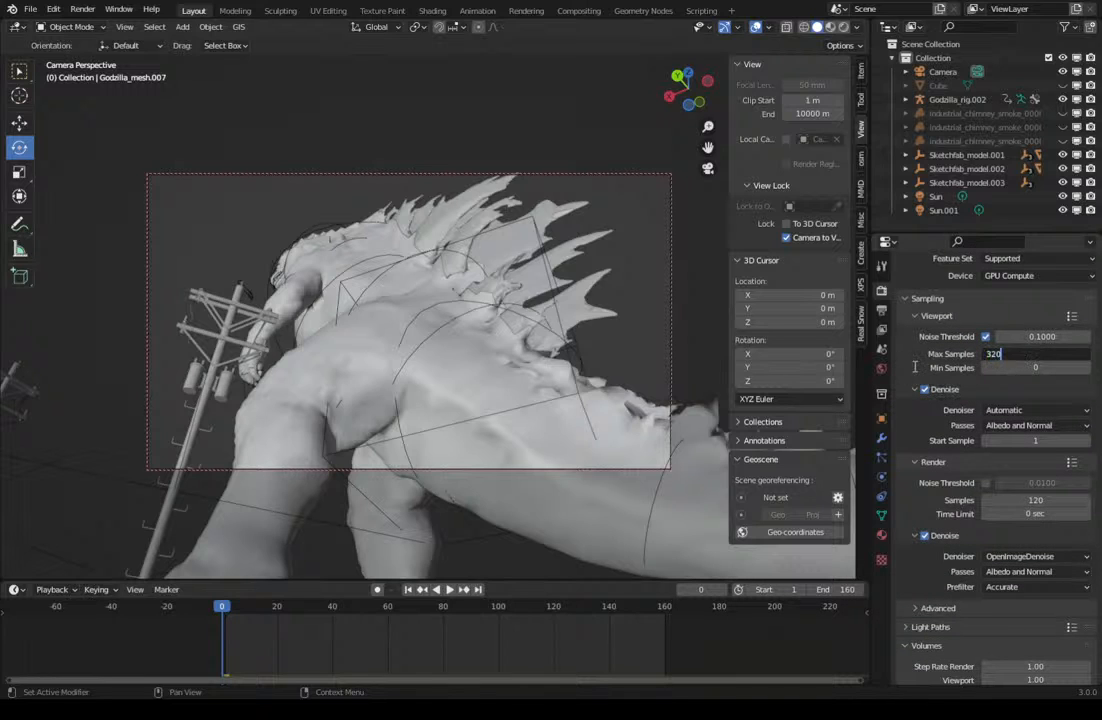
{"action": "key", "text": "Return"}
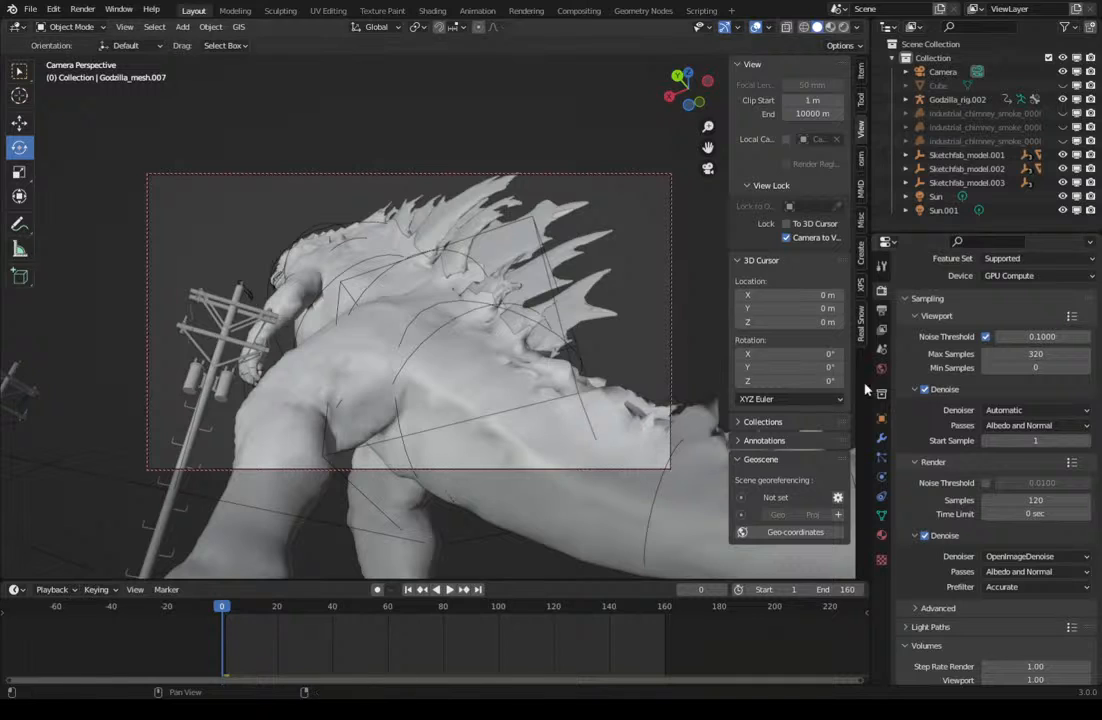
{"action": "left_click", "coordinate": [90, 11]}
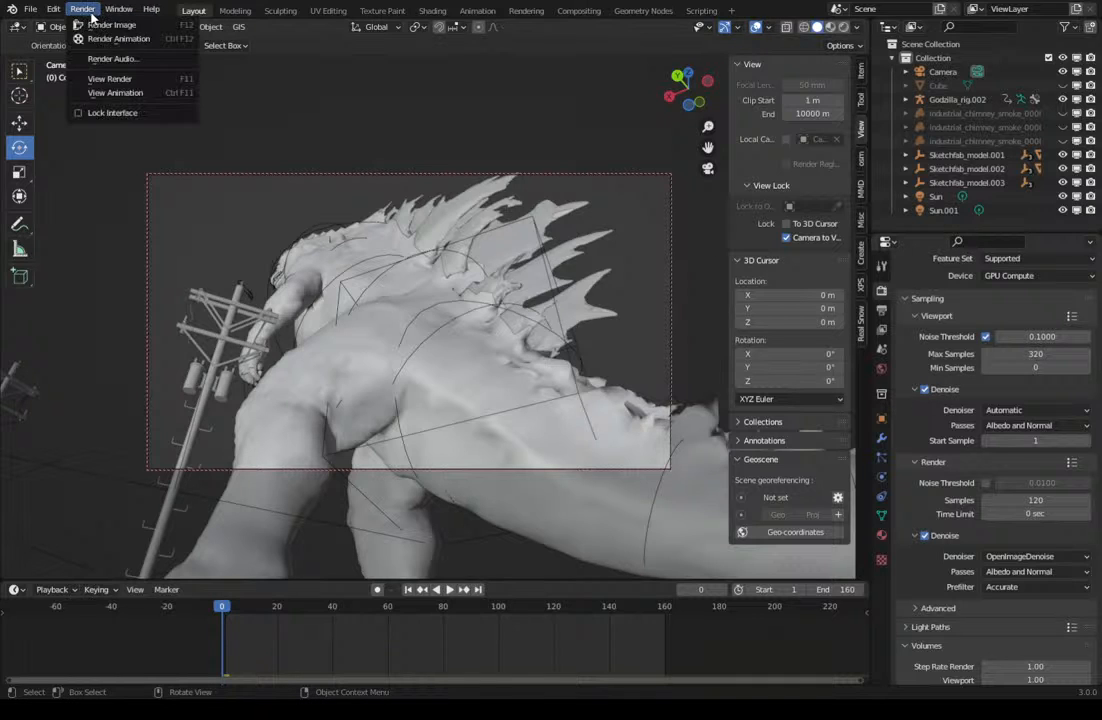
Set the viewport's maximum samples to 120.
{"action": "left_click", "coordinate": [1042, 354]}
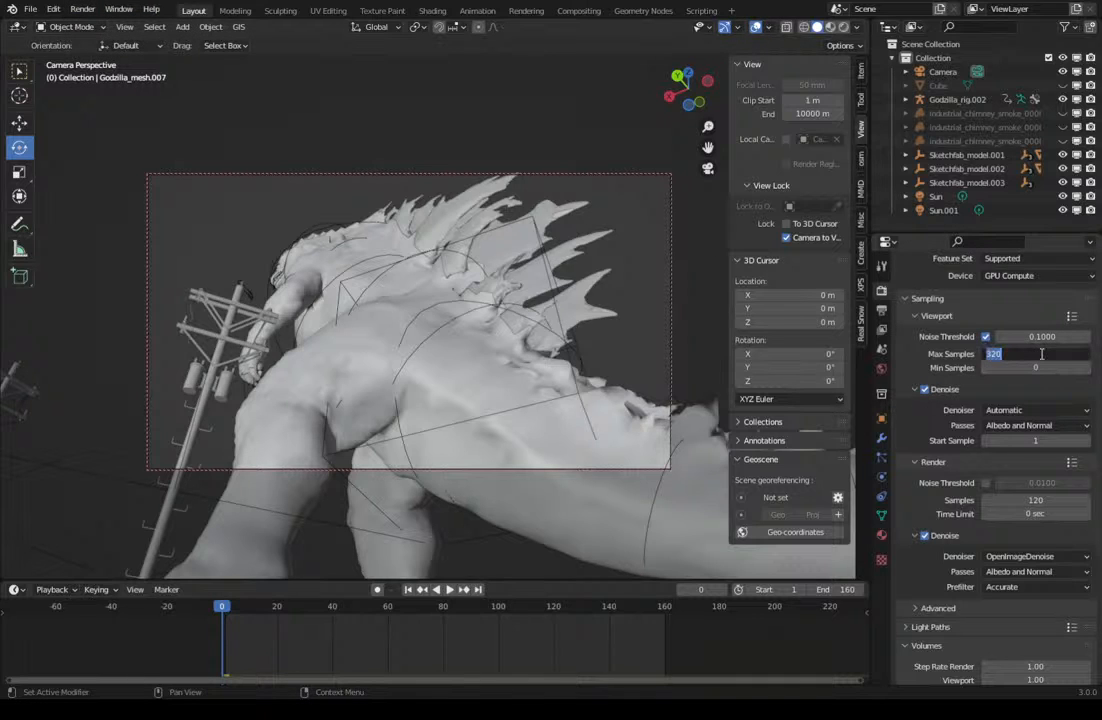
{"action": "type", "text": "120"}
{"action": "key", "text": "Return"}
{"action": "scroll", "coordinate": [923, 487], "scroll_direction": "down", "scroll_amount": 2}
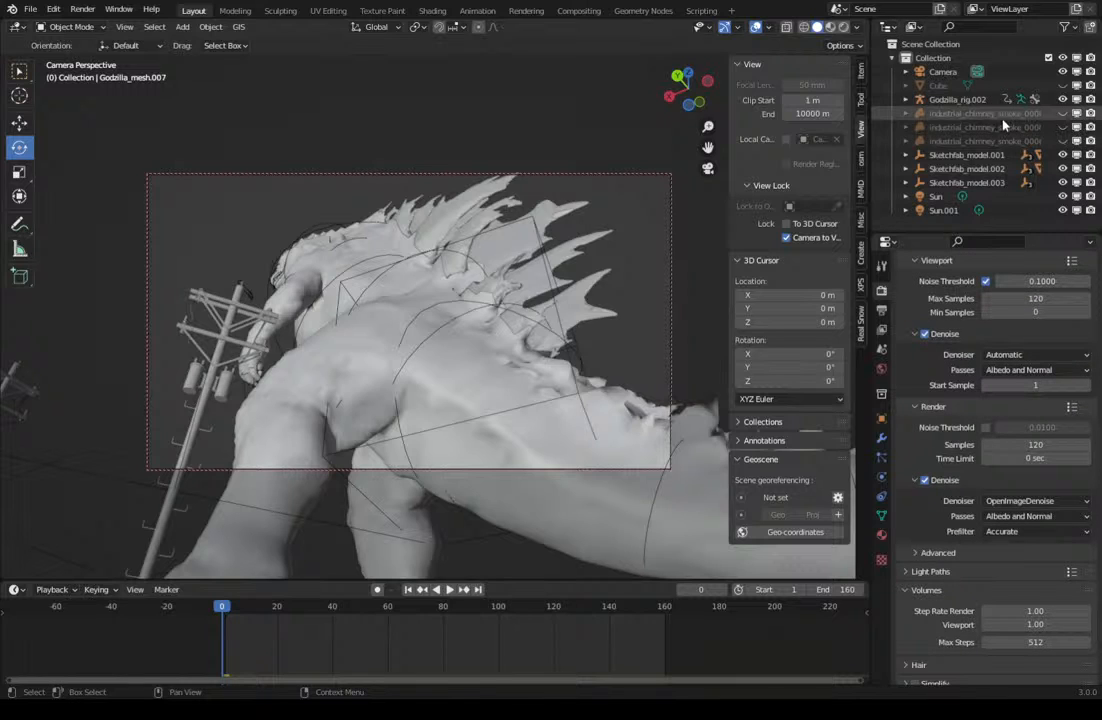
Unhide the three industrial chimney smoke volumes in the viewport.
{"action": "left_click", "coordinate": [1063, 115]}
{"action": "left_click", "coordinate": [1064, 128]}
{"action": "left_click", "coordinate": [1063, 141]}
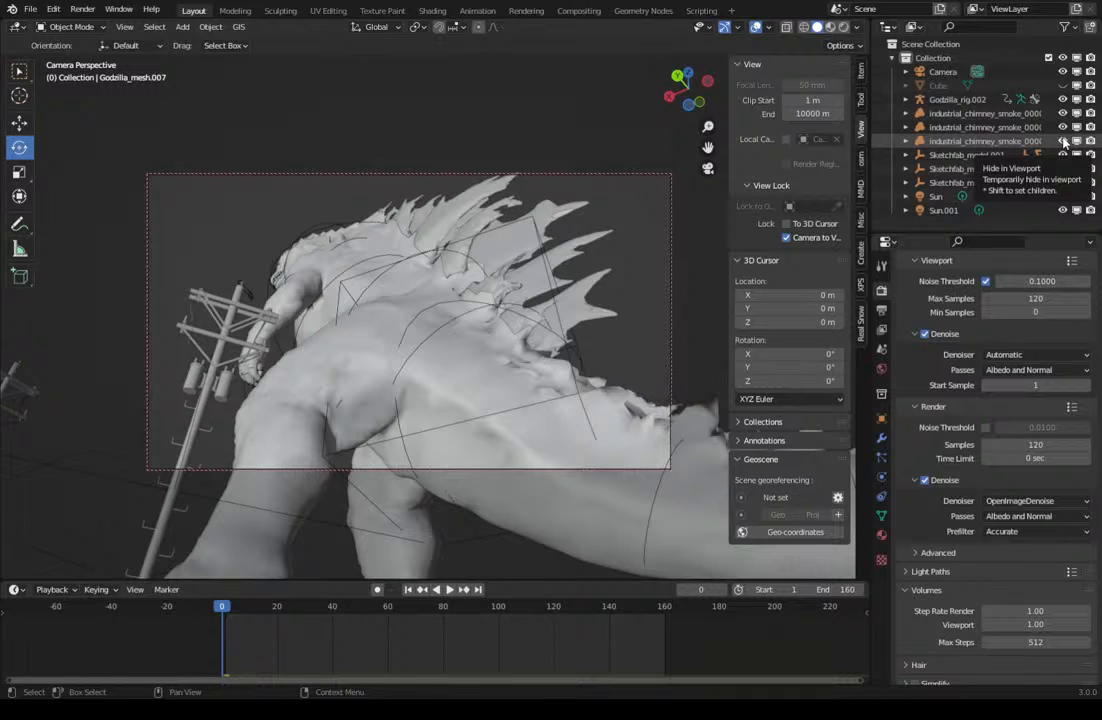
{"action": "left_click", "coordinate": [881, 310]}
{"action": "left_click", "coordinate": [882, 330]}
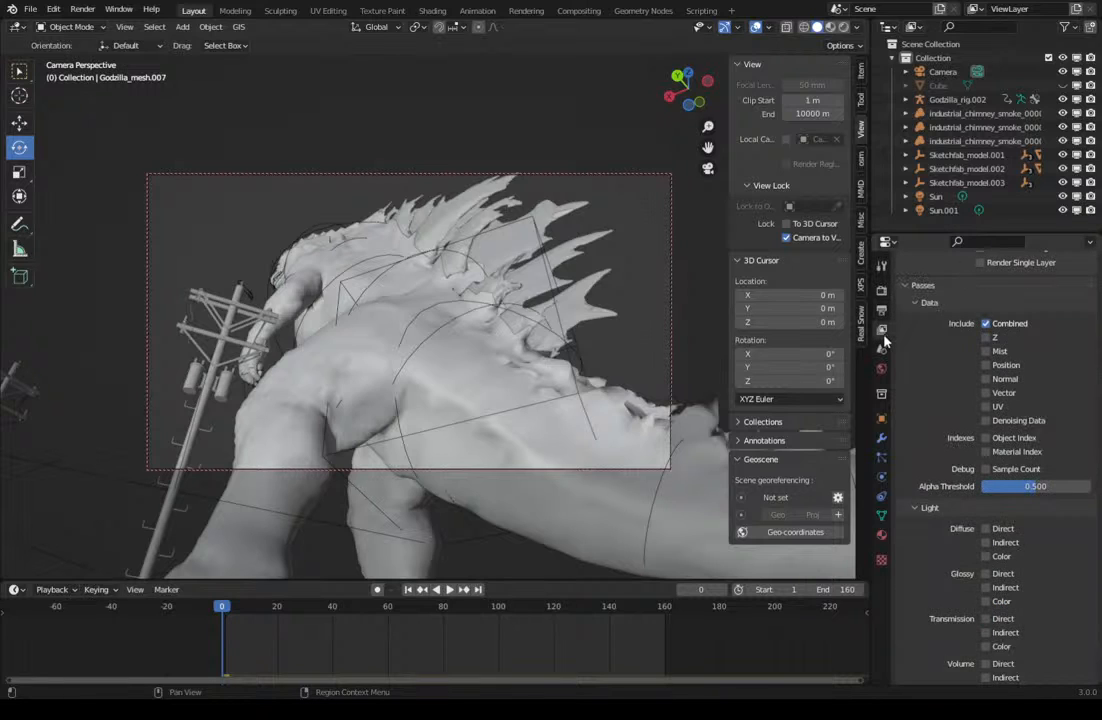
{"action": "scroll", "coordinate": [970, 367], "scroll_direction": "up", "scroll_amount": 3}
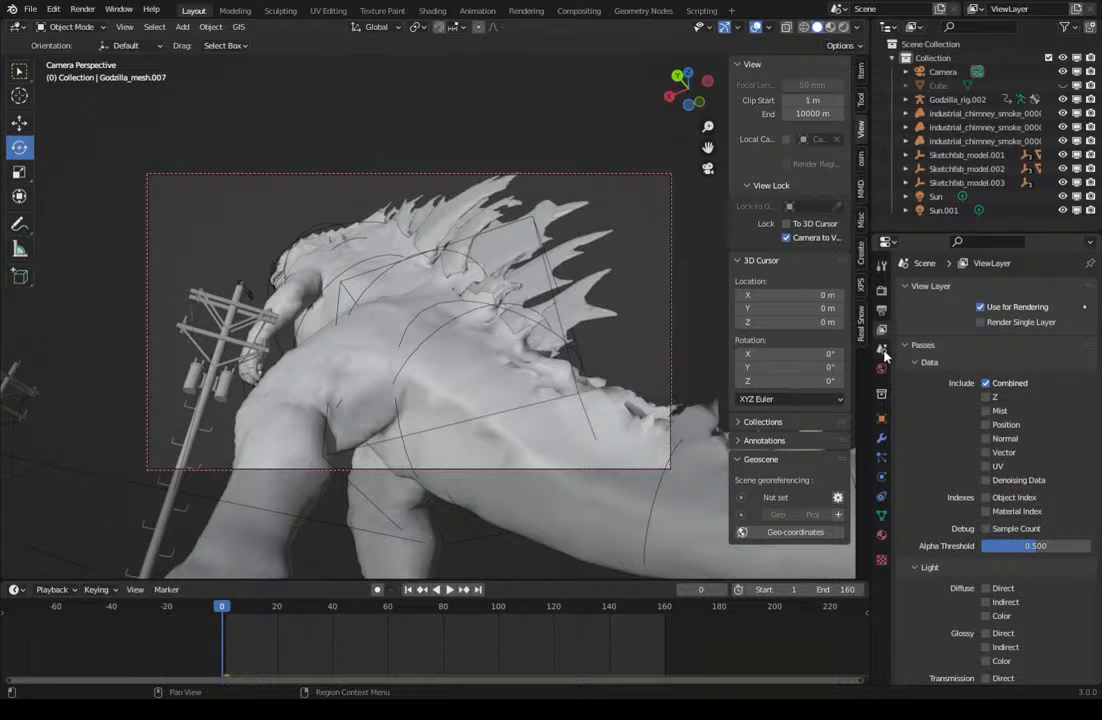
{"action": "left_click", "coordinate": [882, 350]}
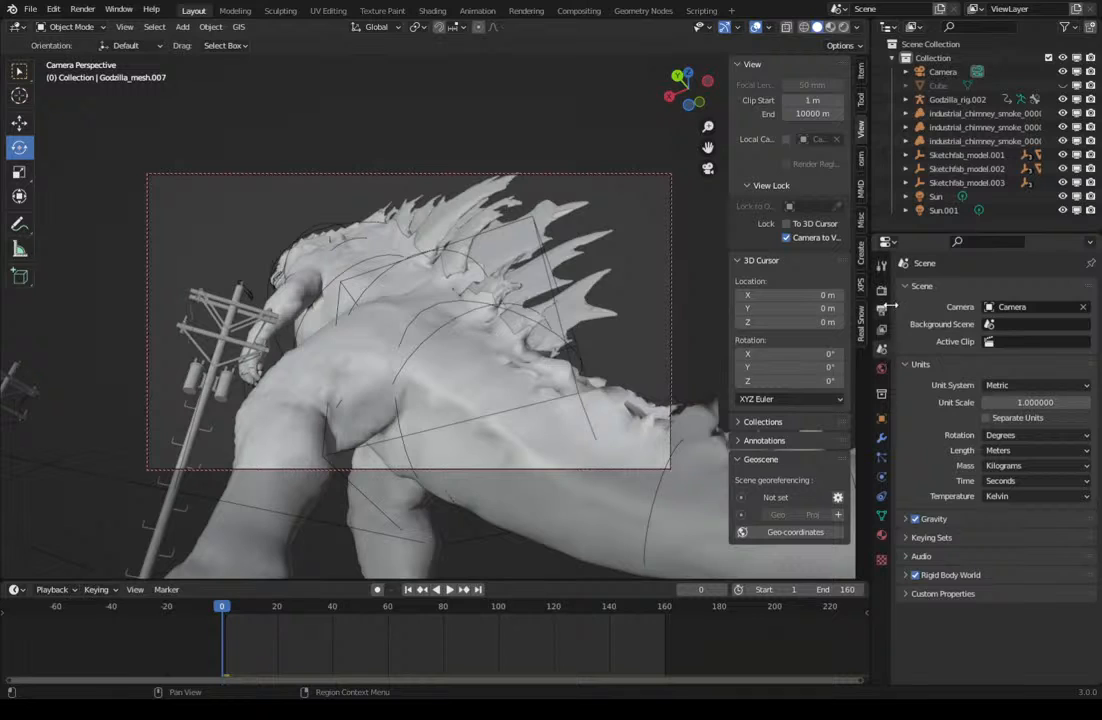
{"action": "left_click", "coordinate": [881, 291]}
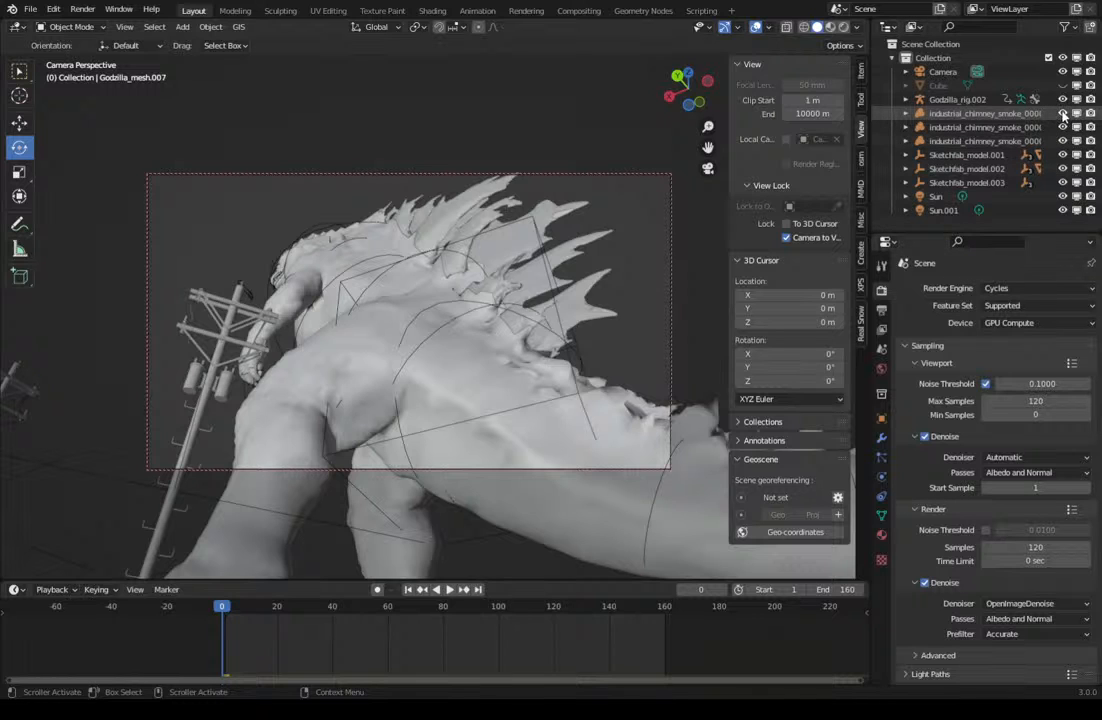
Switch the viewport to Material Preview shading and turn off the Camera to View lock to leave the camera view.
{"action": "left_click", "coordinate": [830, 27]}
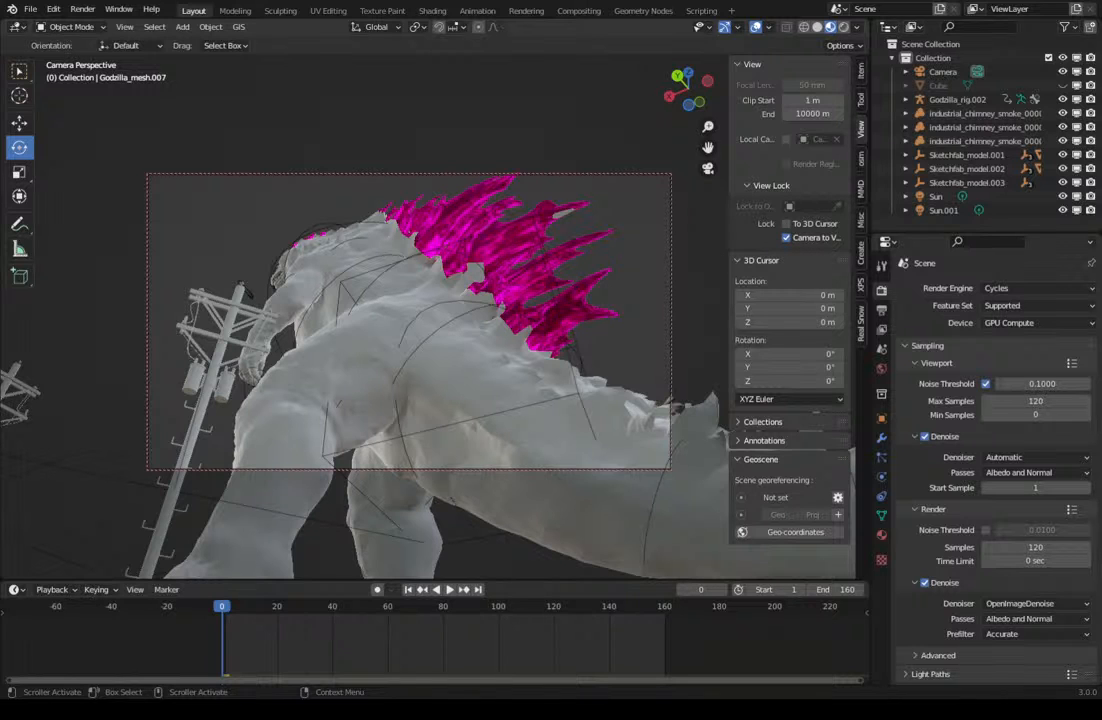
{"action": "left_click", "coordinate": [786, 237]}
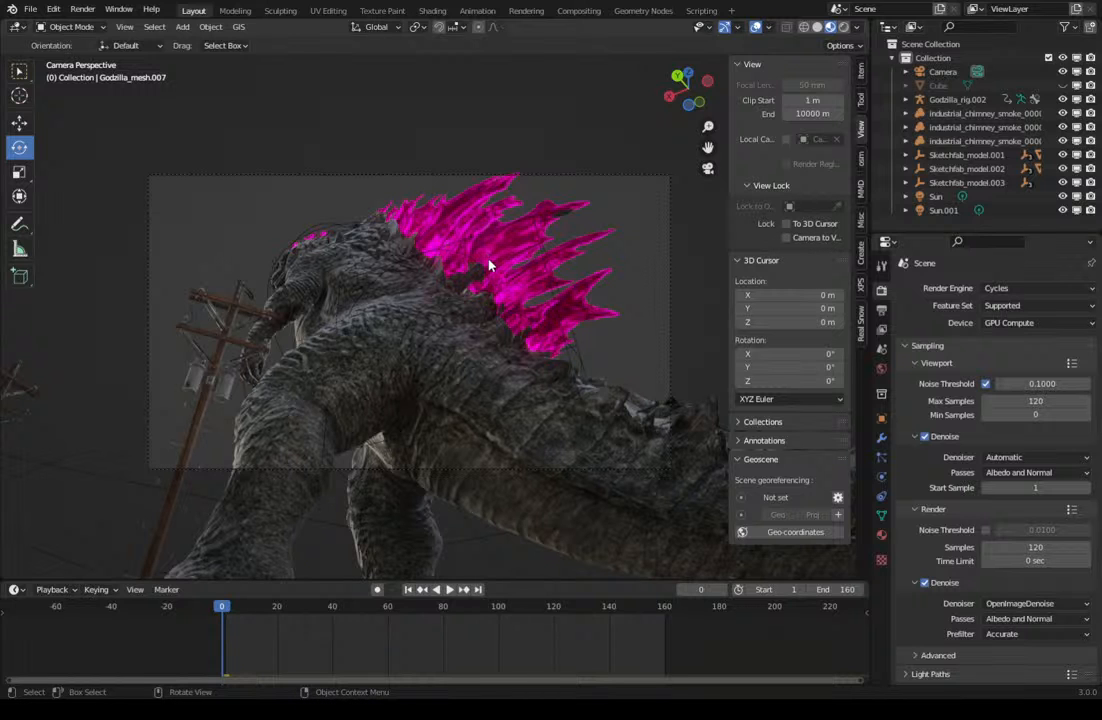
{"action": "middle_click_drag", "start_coordinate": [490, 265], "coordinate": [462, 305]}
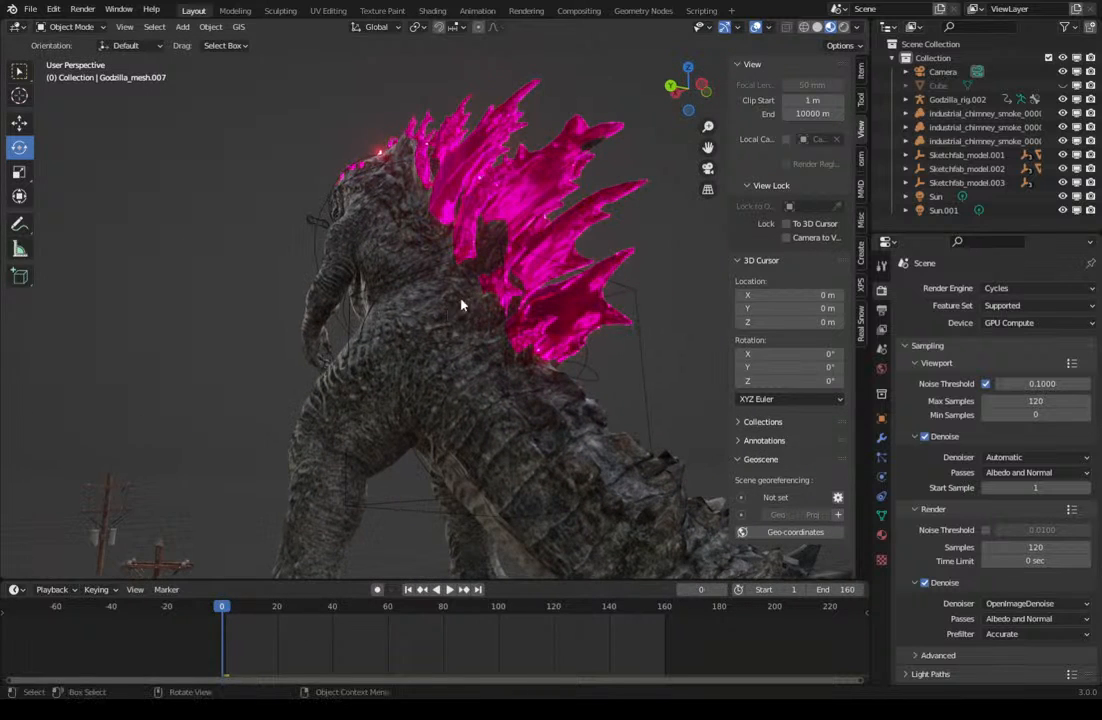
{"action": "middle_click_drag", "start_coordinate": [454, 238], "coordinate": [475, 257]}
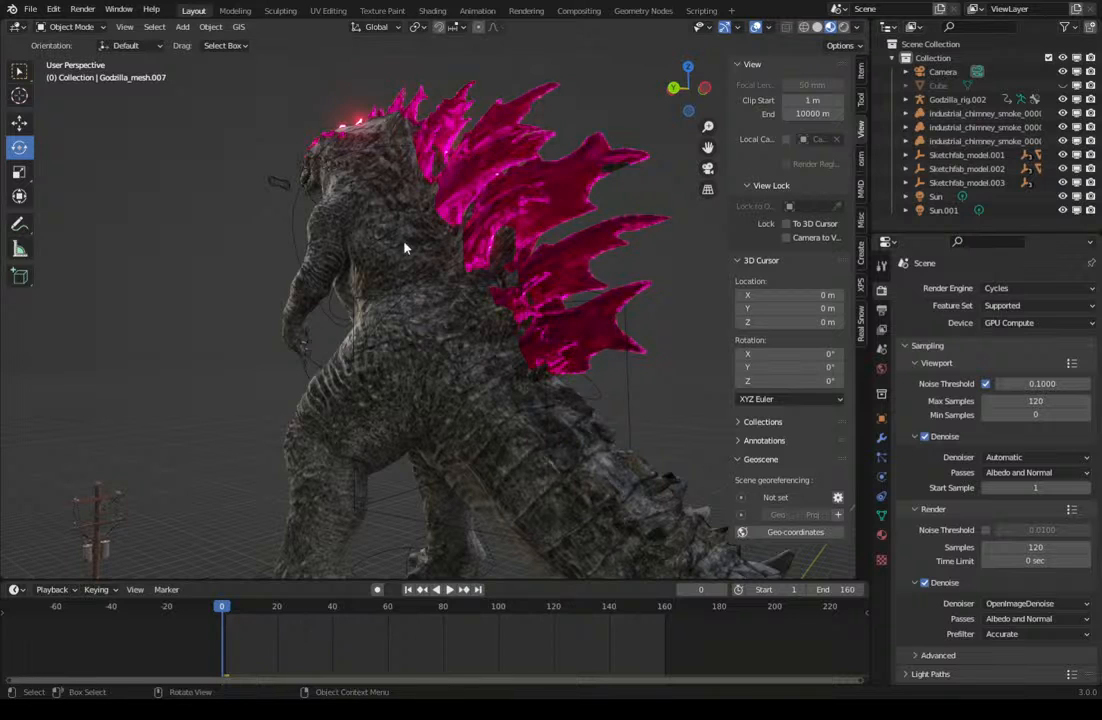
{"action": "middle_click_drag", "start_coordinate": [405, 248], "coordinate": [549, 348]}
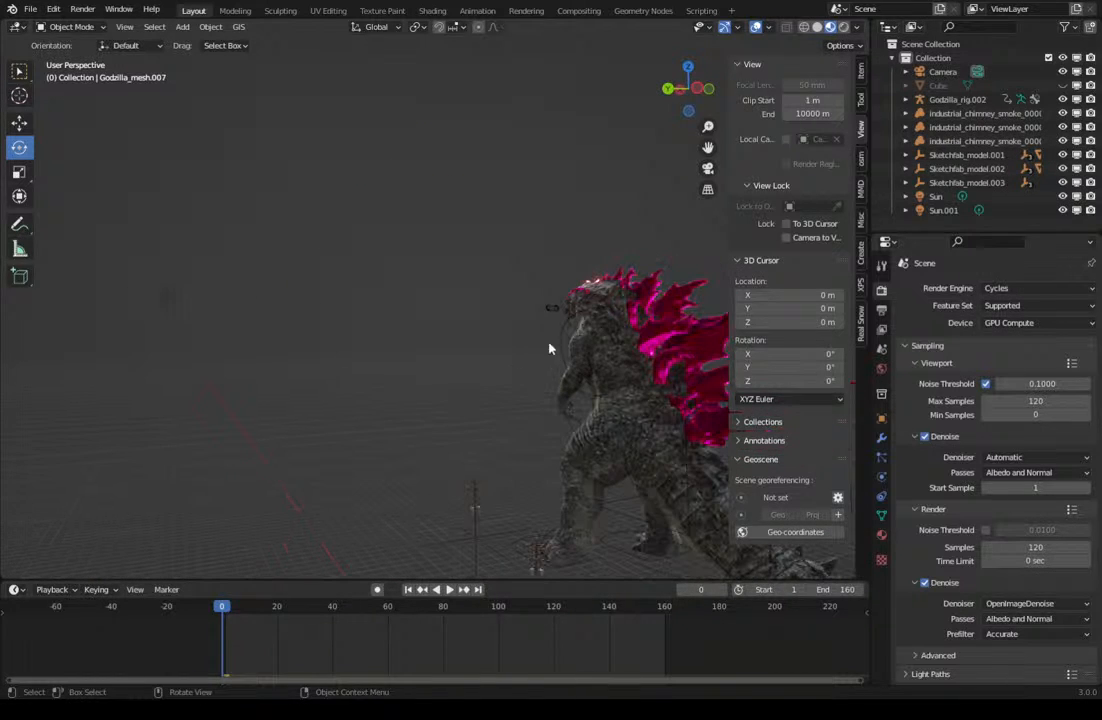
Select the industrial_chimney_smoke_0000 volume and check its smoke at several frames up to 109, in Material Preview and Solid shading.
{"action": "left_click", "coordinate": [979, 113]}
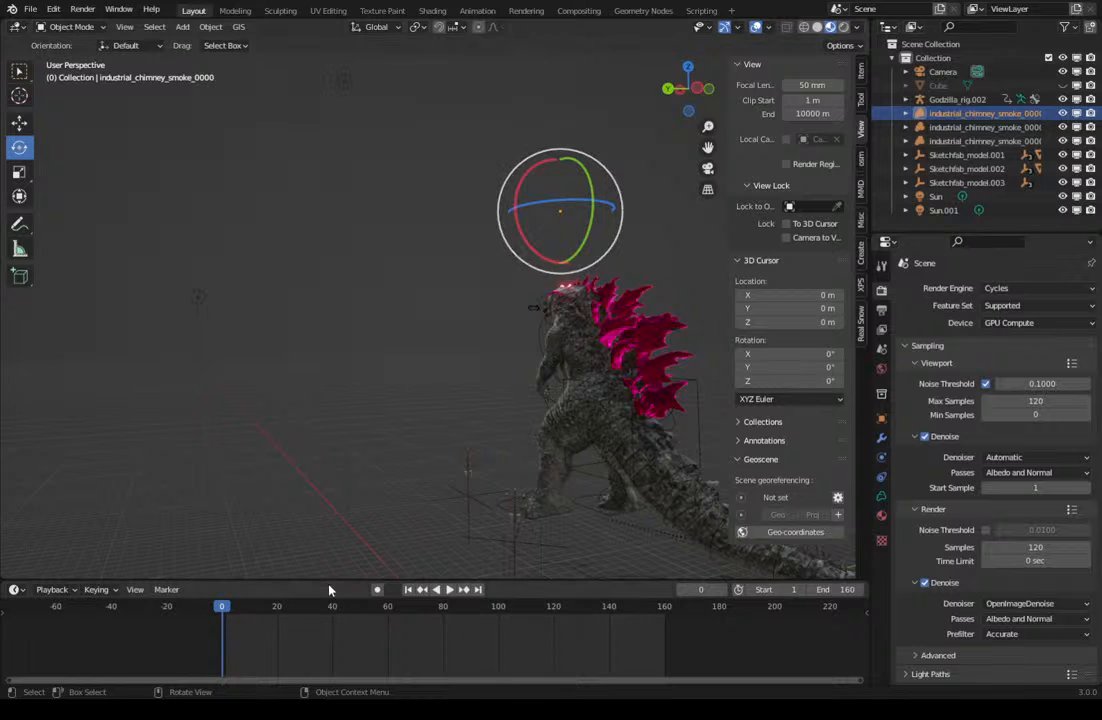
{"action": "left_click", "coordinate": [326, 622]}
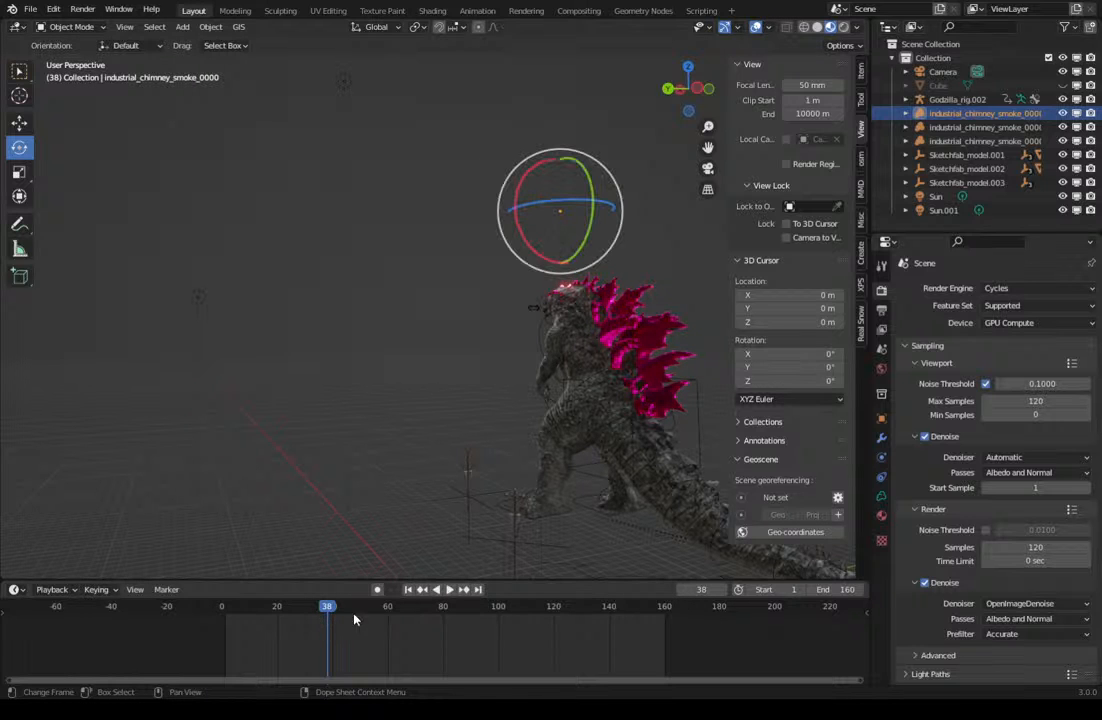
{"action": "left_click", "coordinate": [399, 617]}
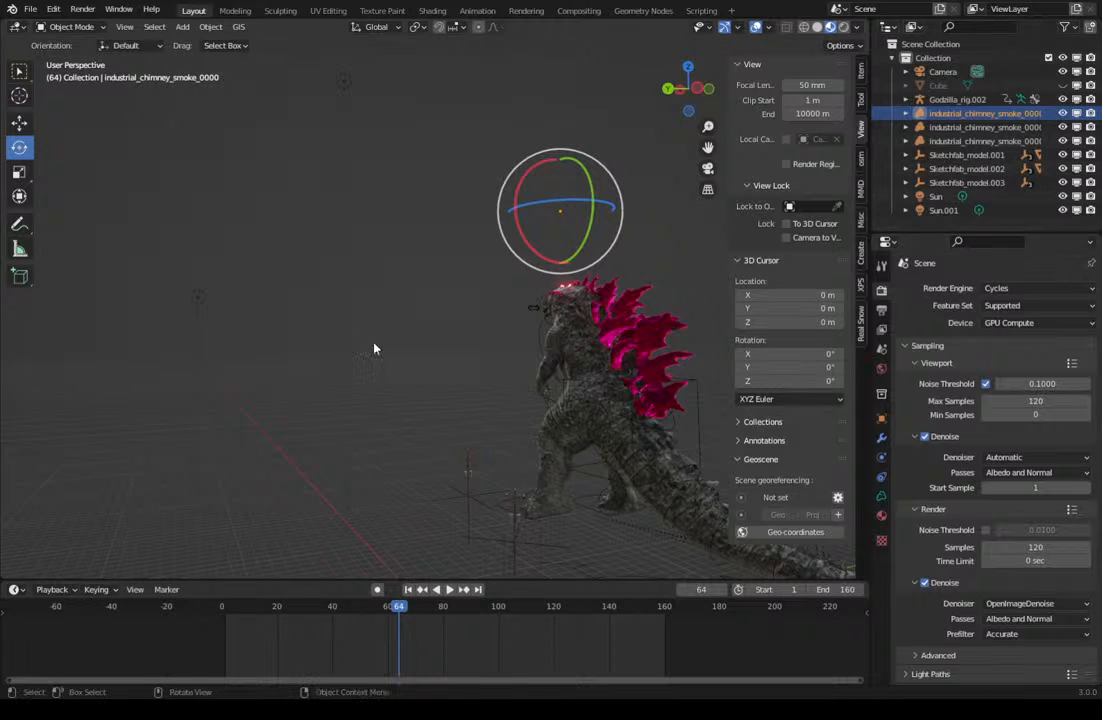
{"action": "middle_click_drag", "start_coordinate": [374, 346], "coordinate": [398, 341]}
{"action": "middle_click_drag", "start_coordinate": [595, 349], "coordinate": [430, 411]}
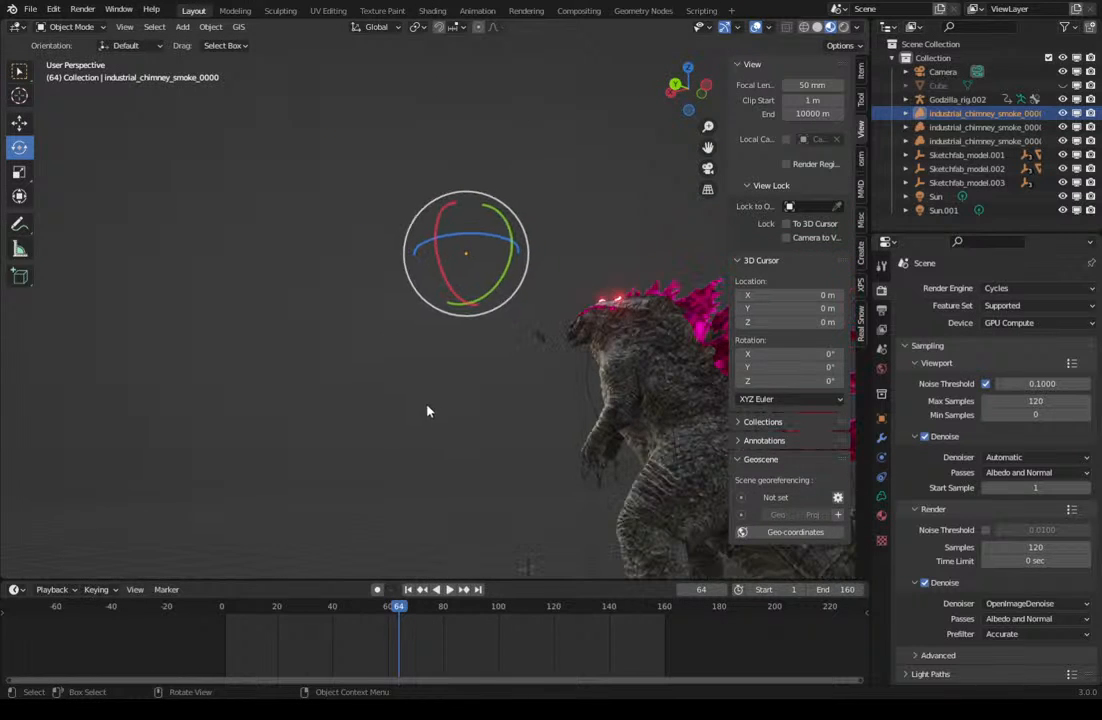
{"action": "left_click", "coordinate": [817, 27]}
{"action": "mouse_move", "coordinate": [327, 418]}
{"action": "middle_mouse_down"}
{"action": "mouse_move", "coordinate": [308, 418]}
{"action": "mouse_move", "coordinate": [333, 601]}
{"action": "middle_mouse_up"}
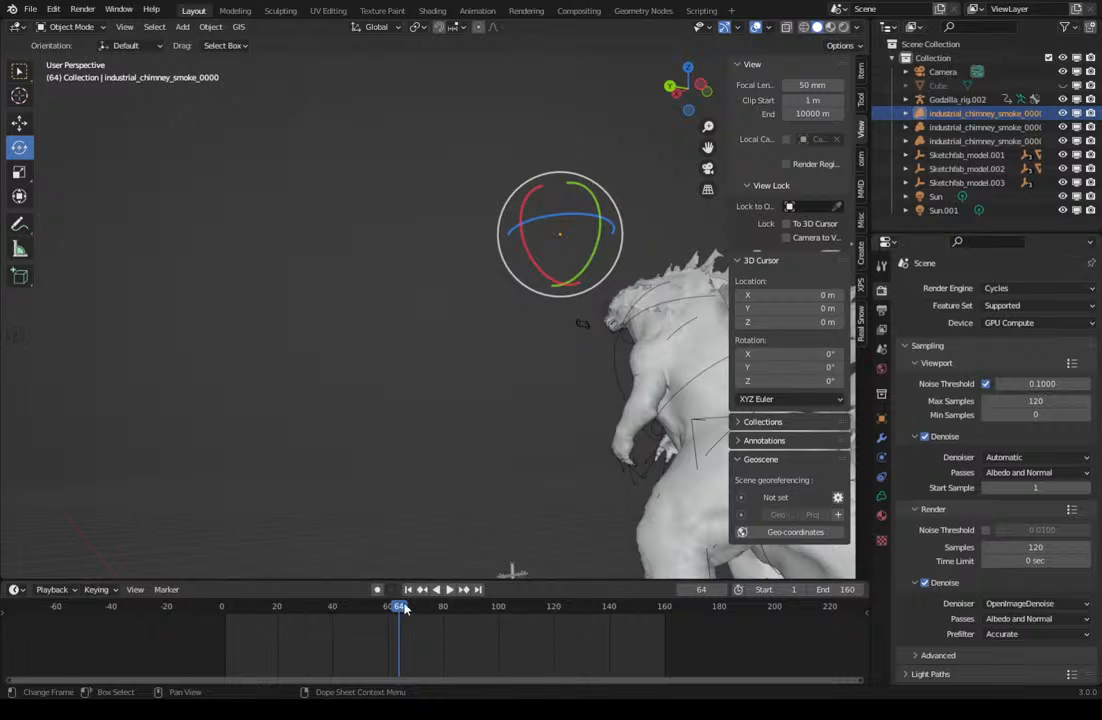
{"action": "left_click", "coordinate": [331, 607]}
{"action": "left_click_drag", "start_coordinate": [338, 612], "coordinate": [523, 608]}
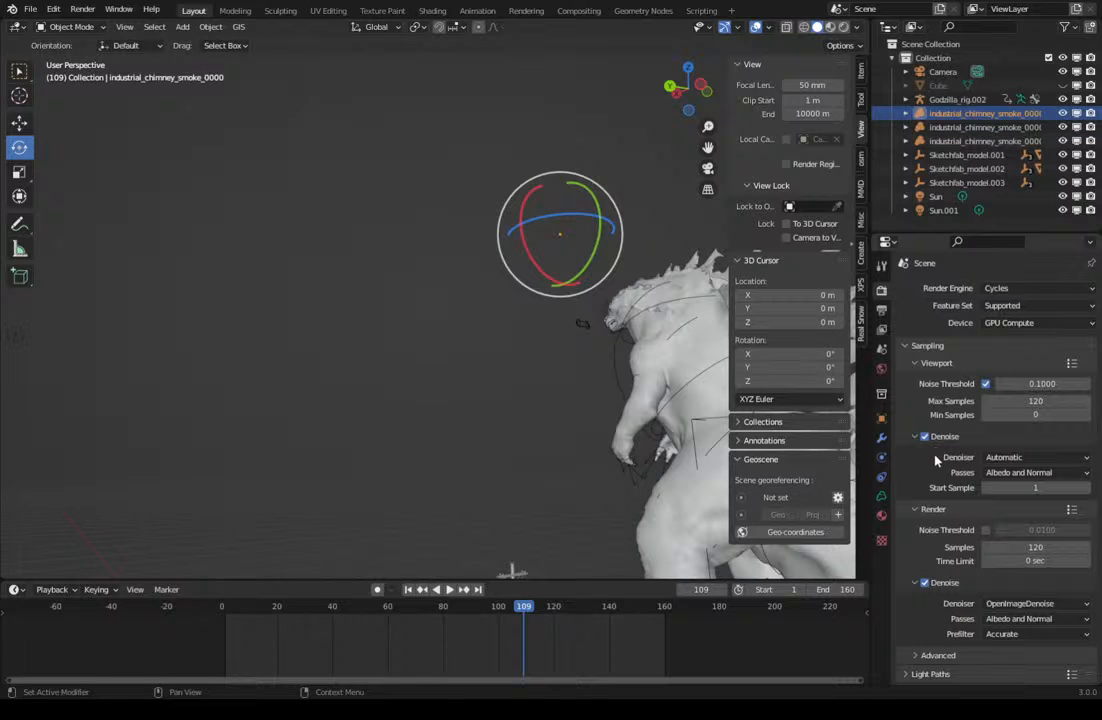
Examine the material slots and the OpenVDB sequence settings of industrial_chimney_smoke_0000.
{"action": "left_click", "coordinate": [881, 517]}
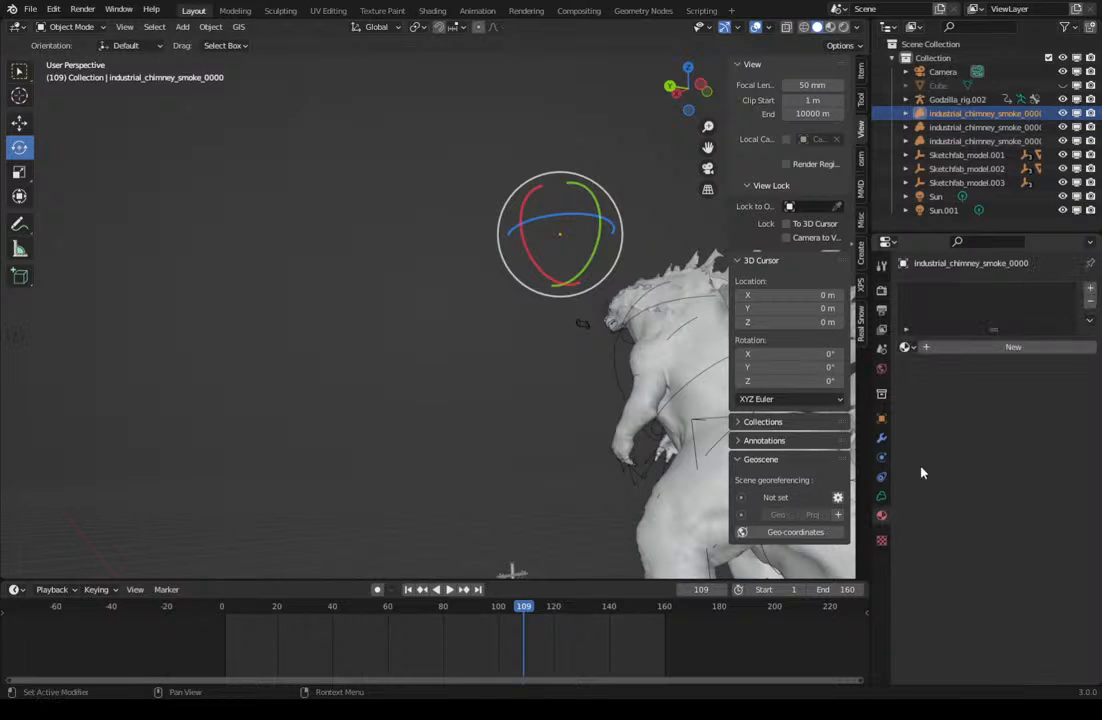
{"action": "left_click", "coordinate": [882, 497]}
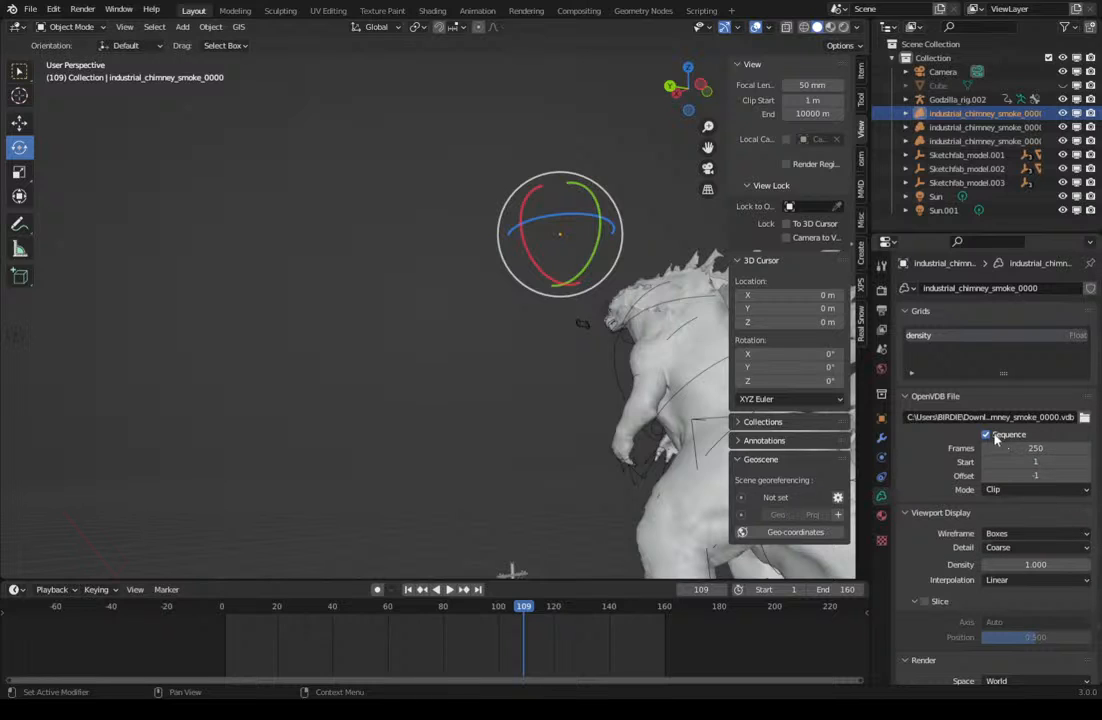
{"action": "scroll", "coordinate": [965, 465], "scroll_direction": "down", "scroll_amount": 2}
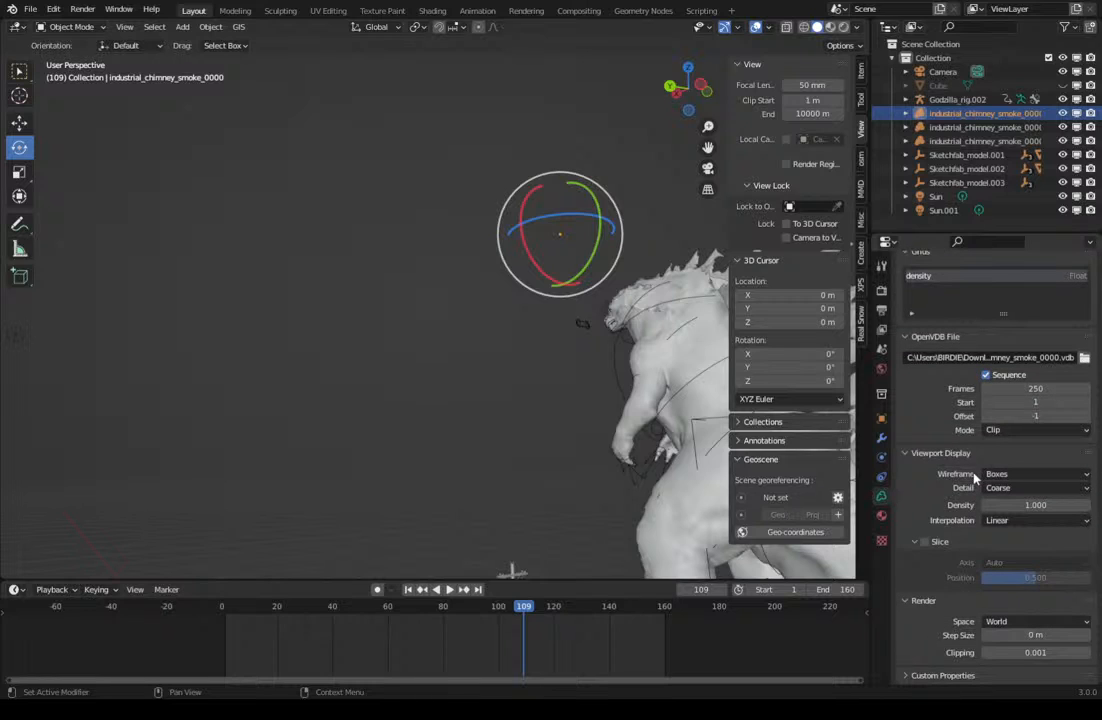
{"action": "scroll", "coordinate": [897, 460], "scroll_direction": "up", "scroll_amount": 2}
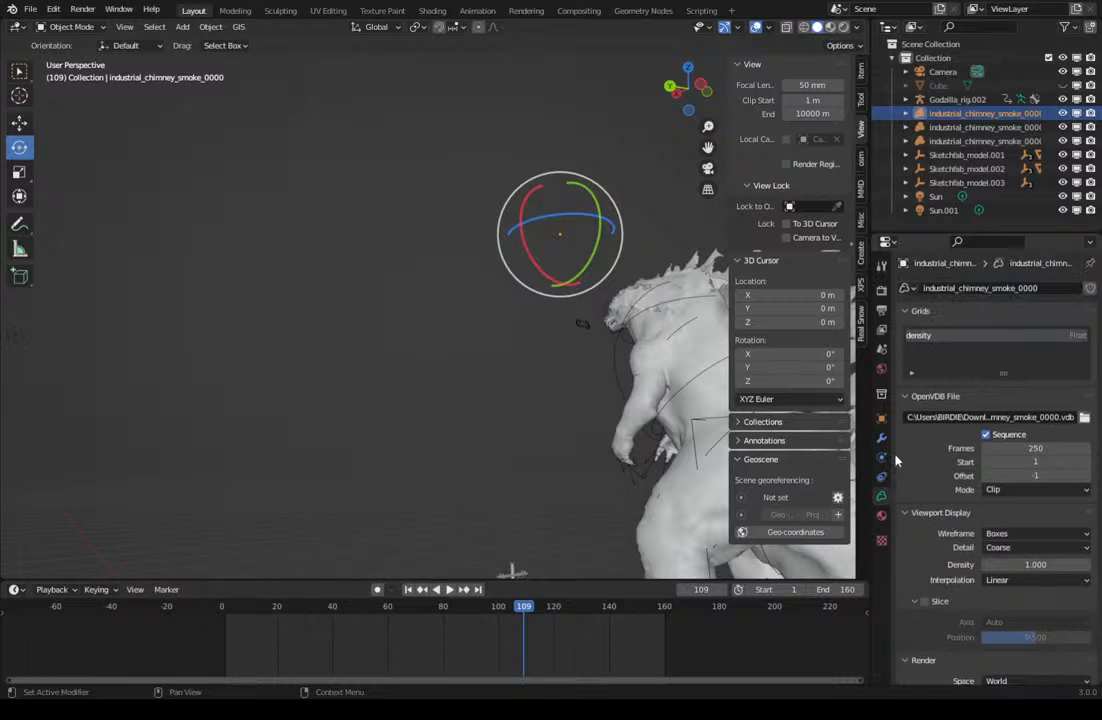
Set the render engine to Eevee and display the scene in Material Preview shading.
{"action": "left_click", "coordinate": [881, 368]}
{"action": "left_click", "coordinate": [881, 290]}
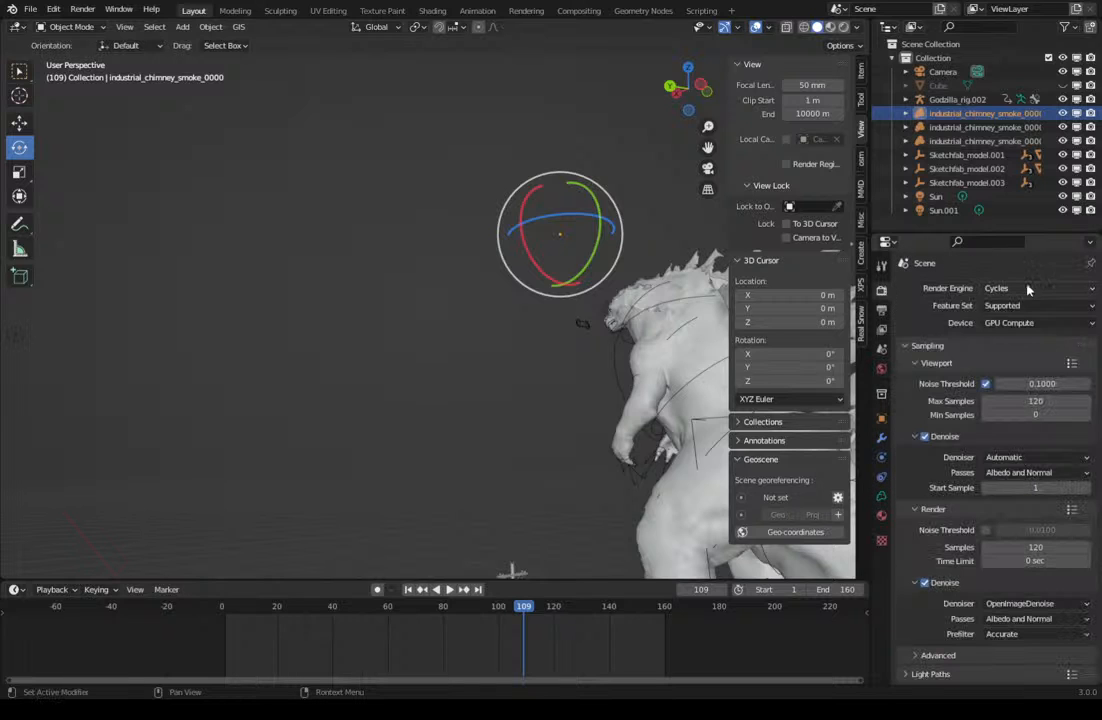
{"action": "left_click", "coordinate": [1028, 289]}
{"action": "left_click", "coordinate": [1014, 306]}
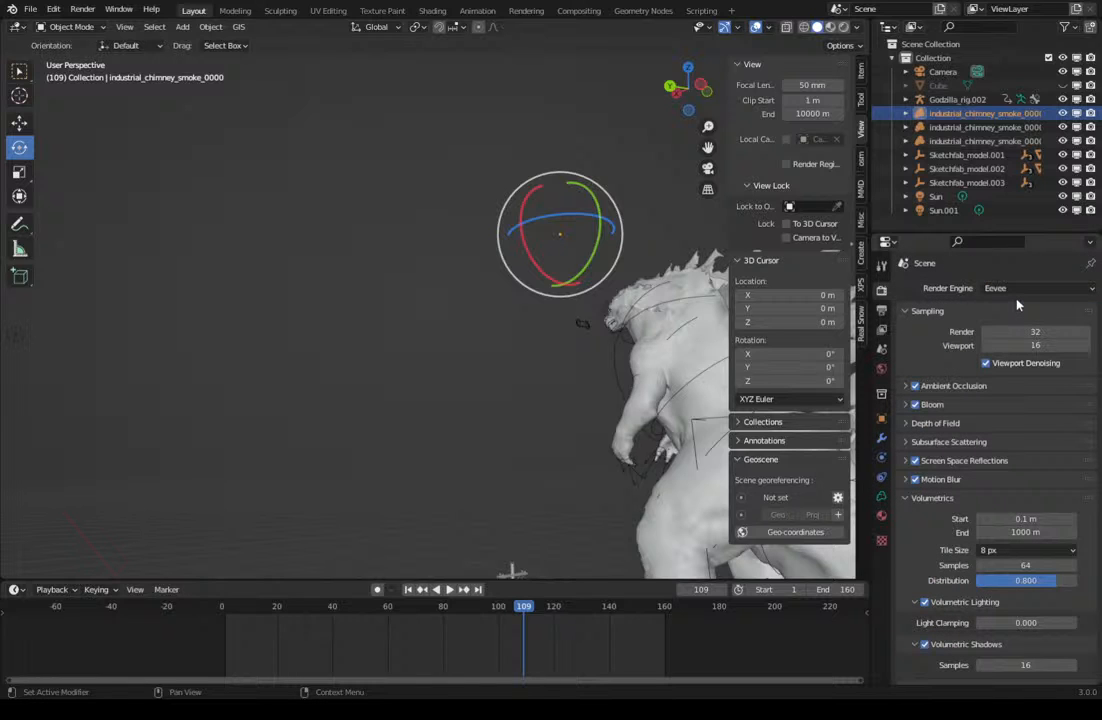
{"action": "left_click", "coordinate": [829, 28]}
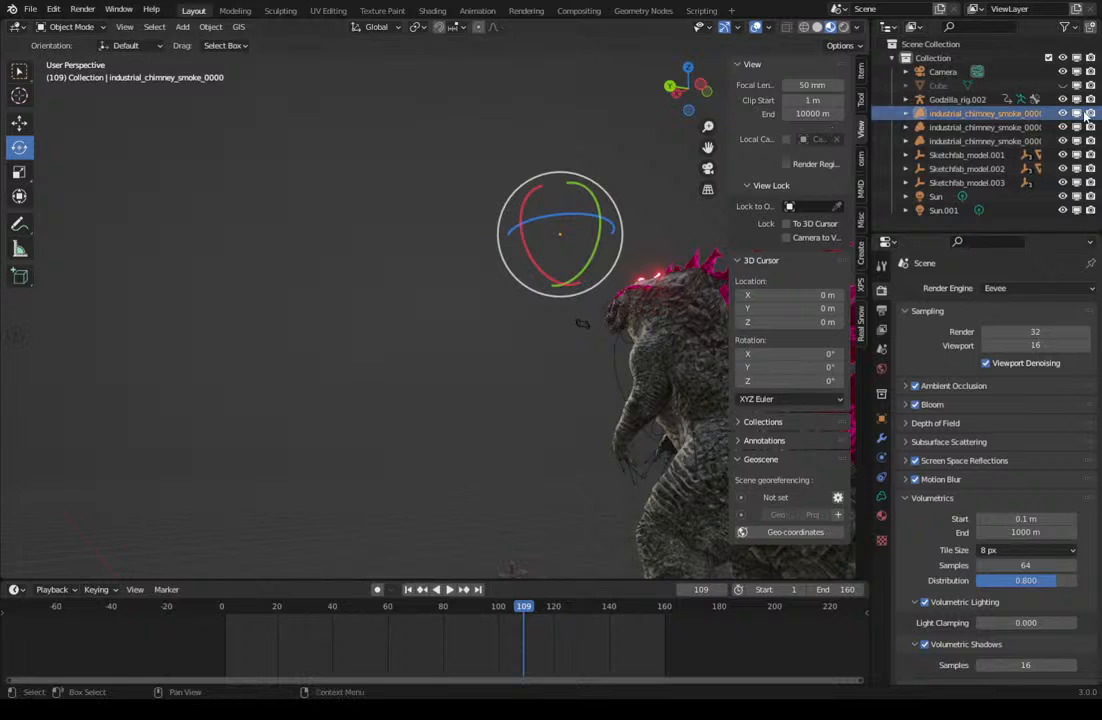
Select the industrial_chimney_smoke_0000.001 volume and examine its OpenVDB file and sequence settings.
{"action": "left_click", "coordinate": [1064, 27]}
{"action": "left_click", "coordinate": [905, 114]}
{"action": "left_click", "coordinate": [965, 141]}
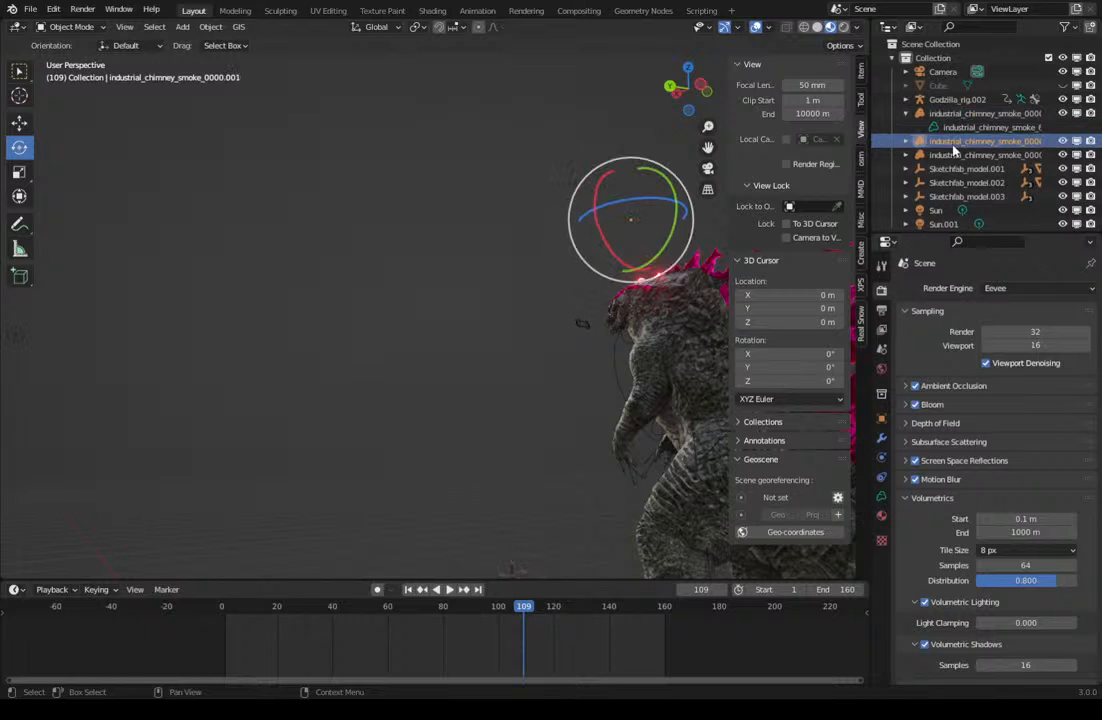
{"action": "left_click", "coordinate": [881, 496]}
{"action": "mouse_move", "coordinate": [700, 445]}
{"action": "middle_mouse_down"}
{"action": "mouse_move", "coordinate": [553, 423]}
{"action": "mouse_move", "coordinate": [590, 376]}
{"action": "middle_mouse_up"}
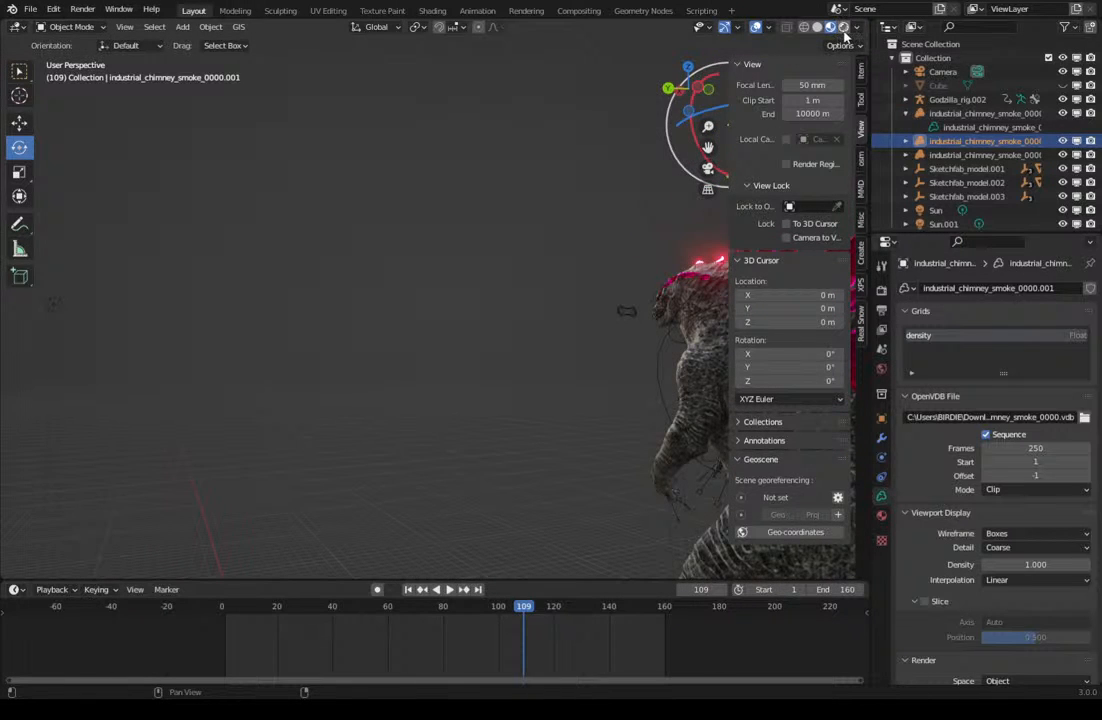
Preview the scene in Rendered shading and check the smoke at several frames, ending on frame 112.
{"action": "left_click", "coordinate": [843, 27]}
{"action": "mouse_move", "coordinate": [600, 320]}
{"action": "middle_mouse_down"}
{"action": "mouse_move", "coordinate": [556, 327]}
{"action": "mouse_move", "coordinate": [616, 326]}
{"action": "mouse_move", "coordinate": [570, 335]}
{"action": "middle_mouse_up"}
{"action": "left_click", "coordinate": [455, 613]}
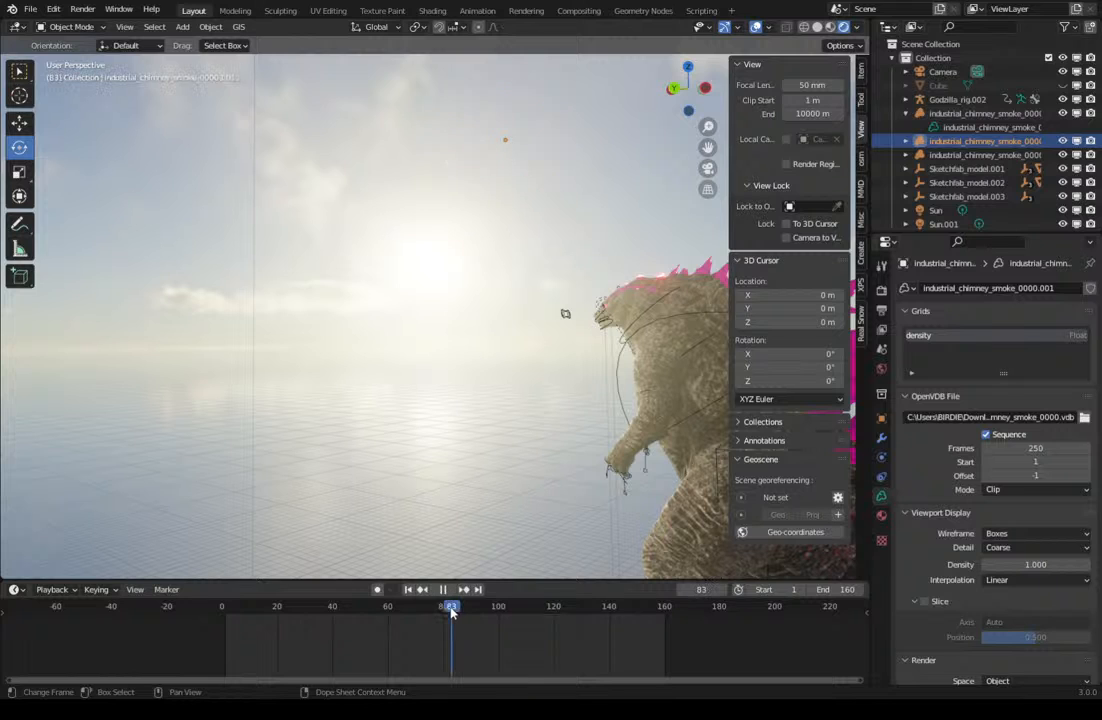
{"action": "left_click", "coordinate": [357, 610]}
{"action": "left_click", "coordinate": [533, 612]}
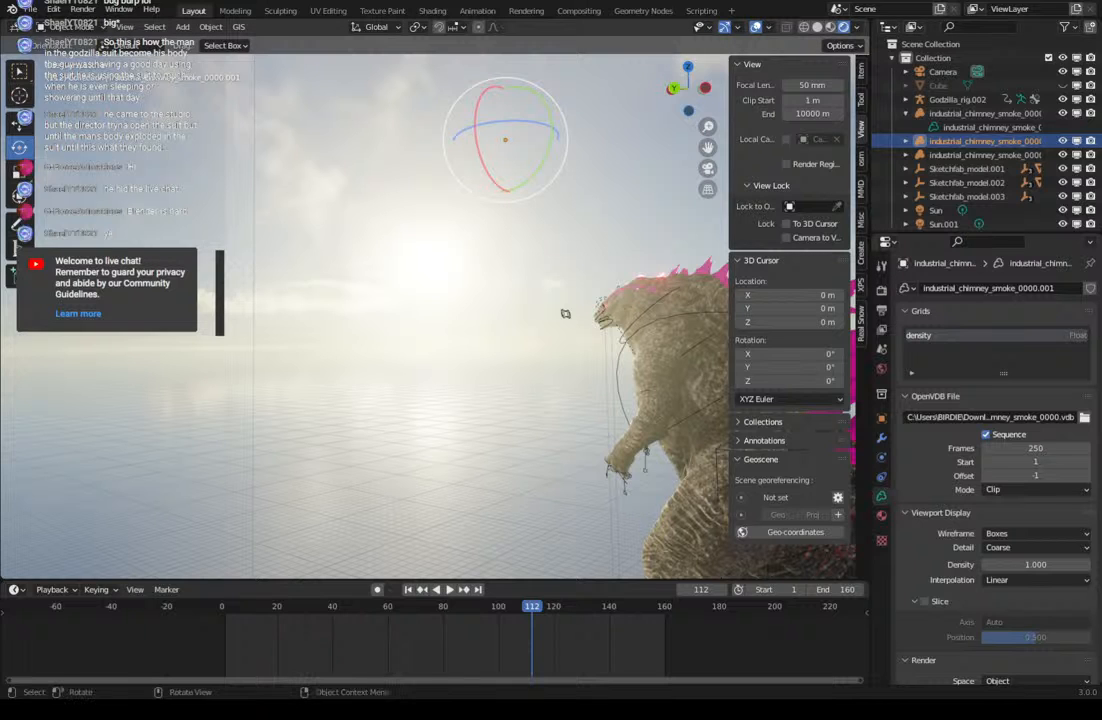
{"action": "mouse_move", "coordinate": [482, 322]}
{"action": "middle_mouse_down"}
{"action": "mouse_move", "coordinate": [467, 324]}
{"action": "mouse_move", "coordinate": [488, 322]}
{"action": "middle_mouse_up"}
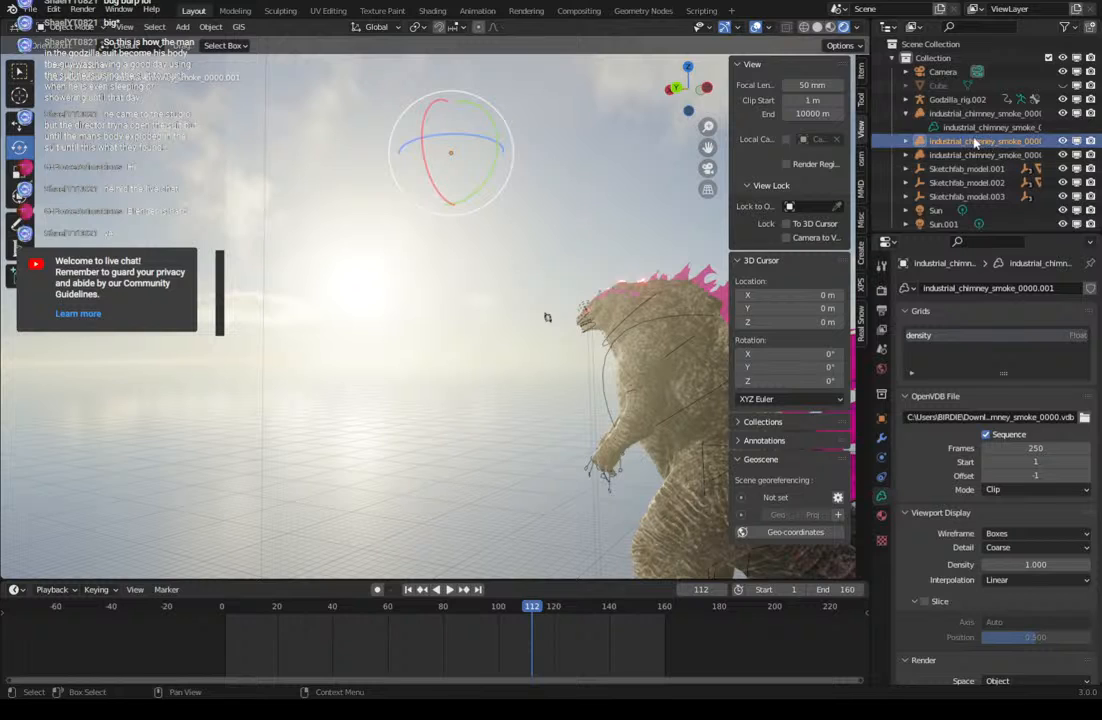
Return to Solid shading and give the industrial_chimney_smoke_0000.001 volume a new material.
{"action": "left_click", "coordinate": [907, 114]}
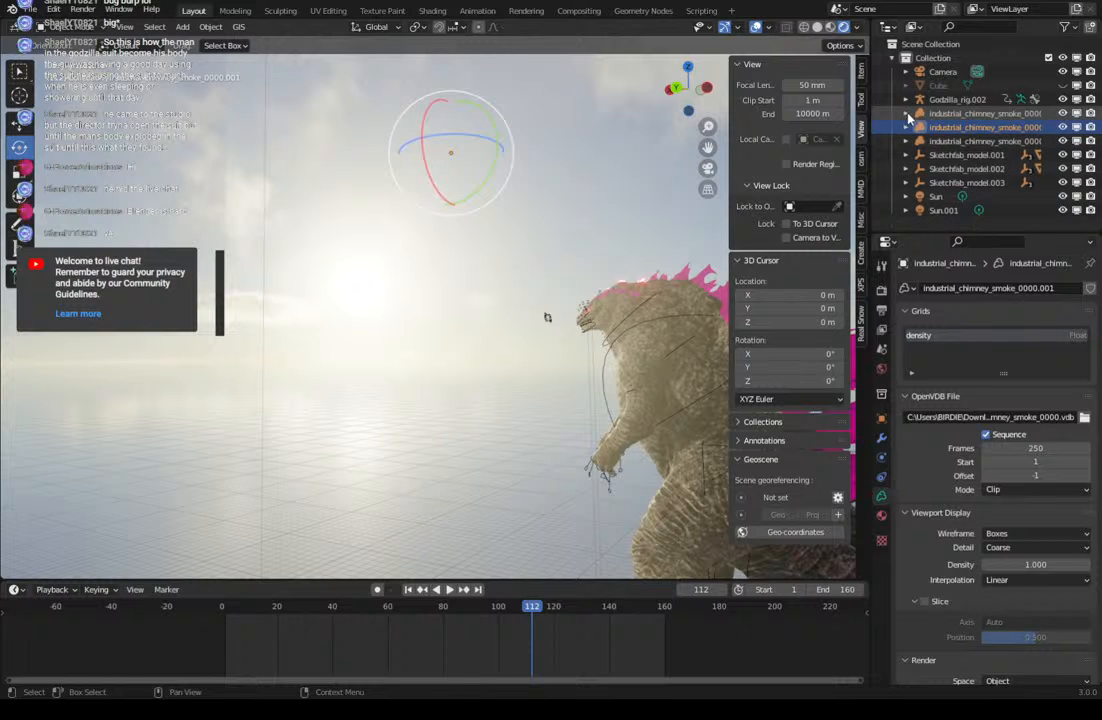
{"action": "left_click", "coordinate": [818, 28]}
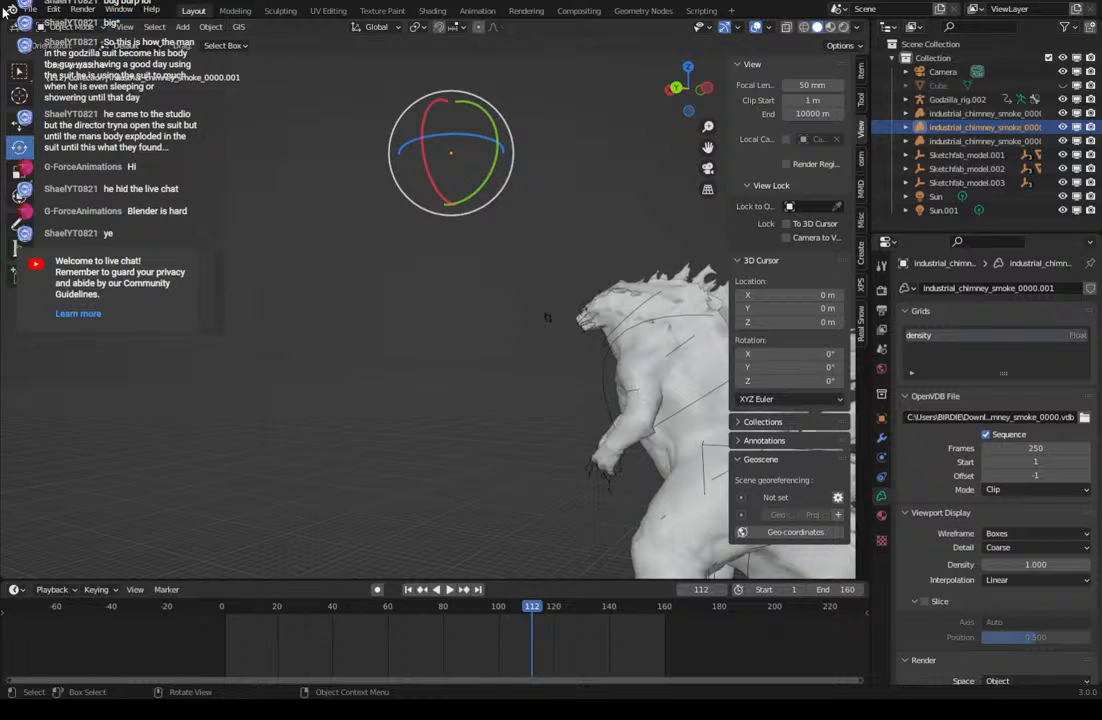
{"action": "middle_click_drag", "start_coordinate": [552, 361], "coordinate": [530, 366]}
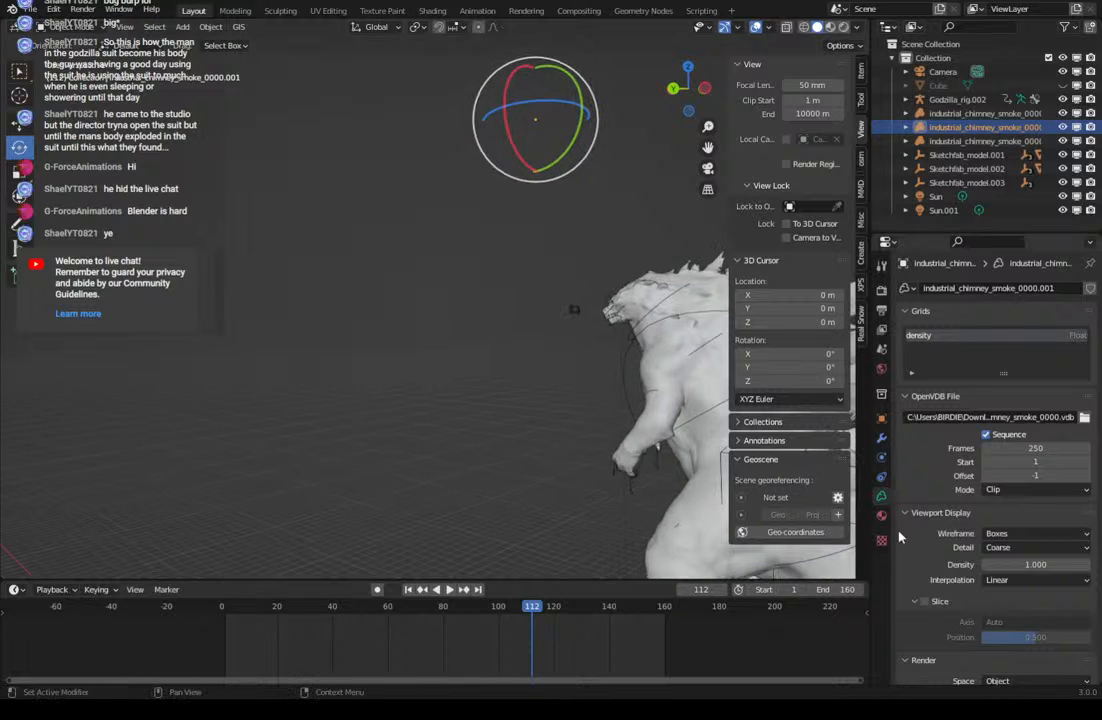
{"action": "left_click", "coordinate": [882, 516]}
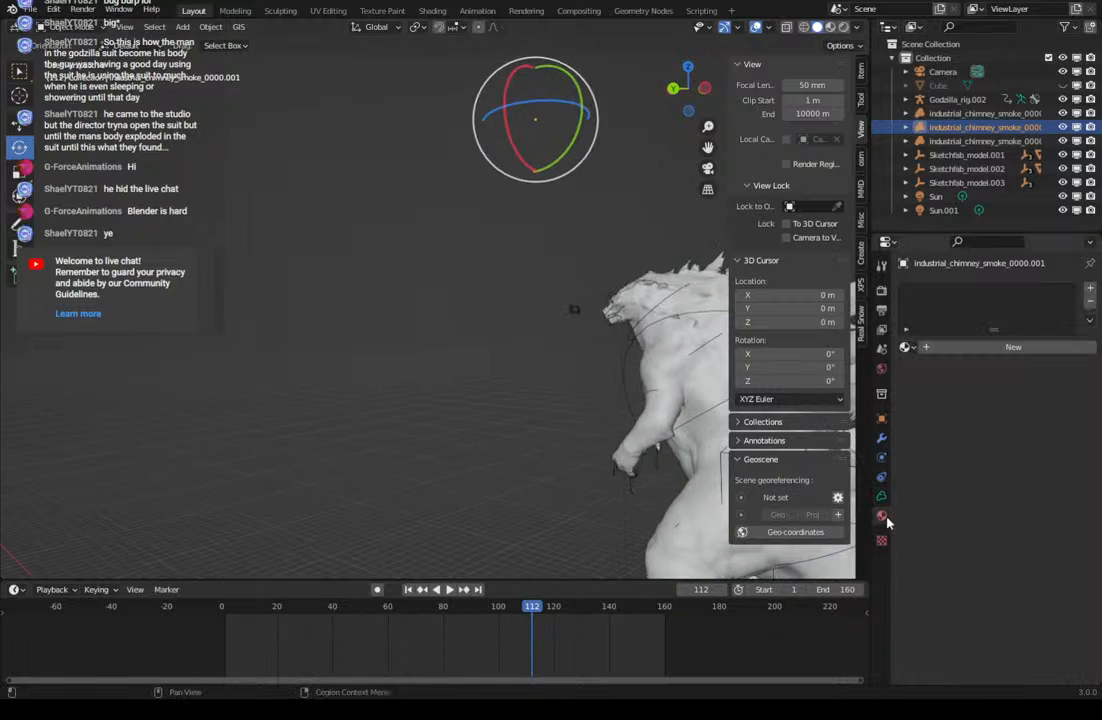
{"action": "left_click", "coordinate": [1028, 348]}
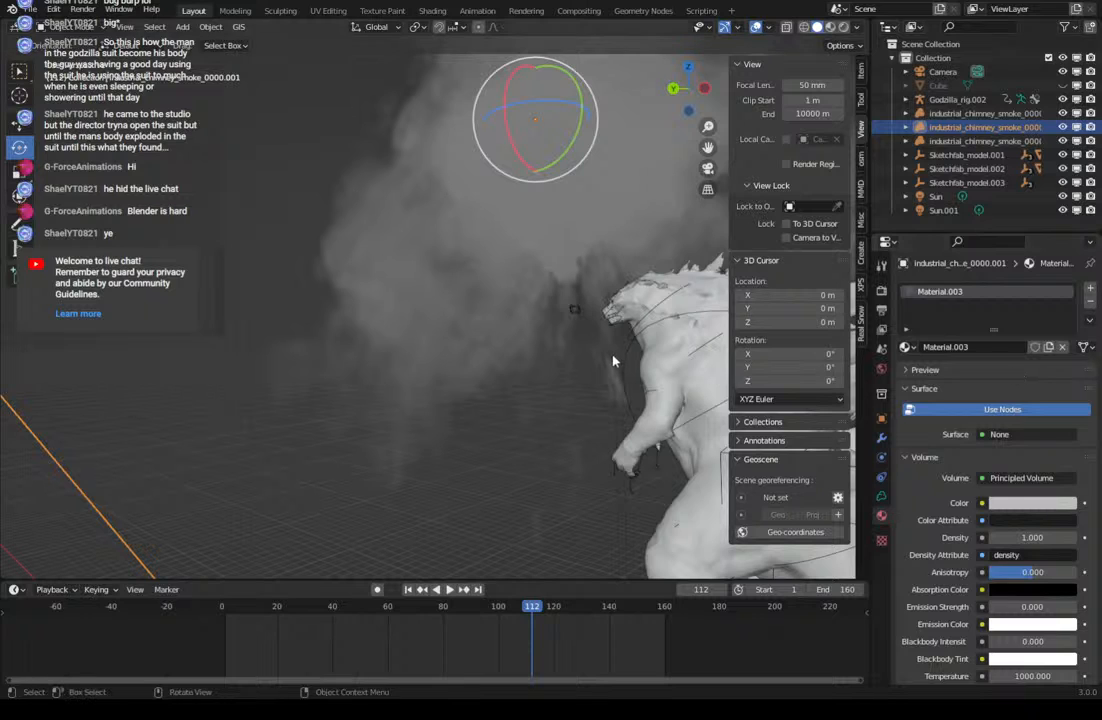
Add a new material each to the industrial_chimney_smoke_0000.002 and industrial_chimney_smoke_0000 volumes.
{"action": "middle_click_drag", "start_coordinate": [630, 341], "coordinate": [672, 302]}
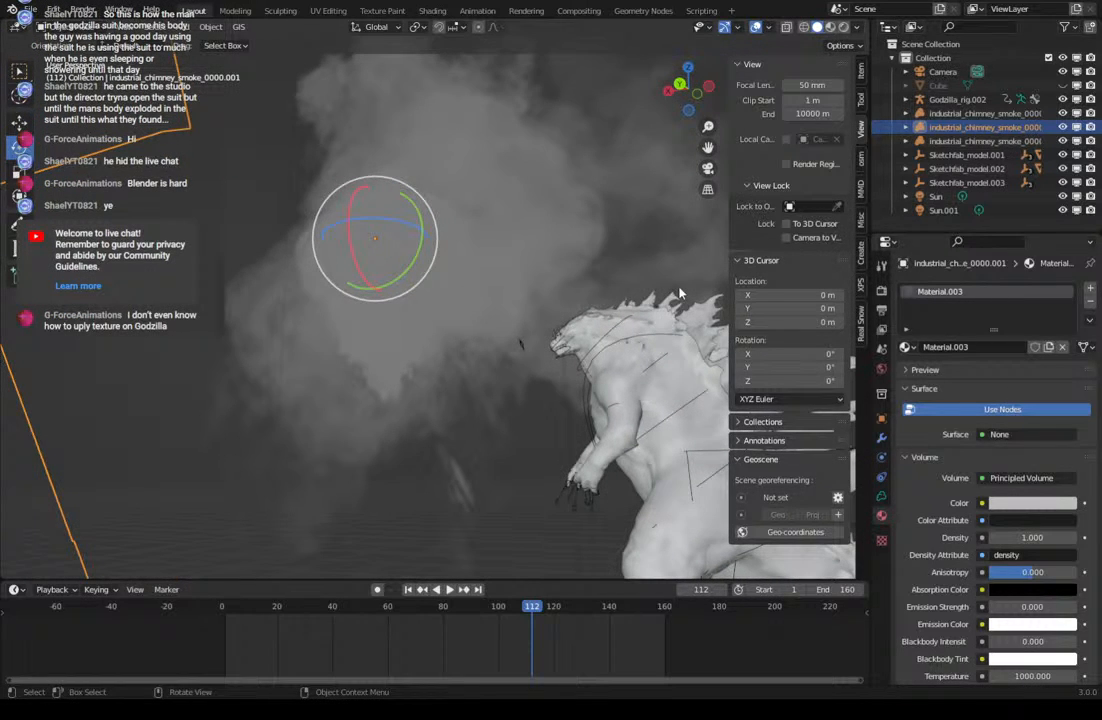
{"action": "left_click", "coordinate": [975, 141]}
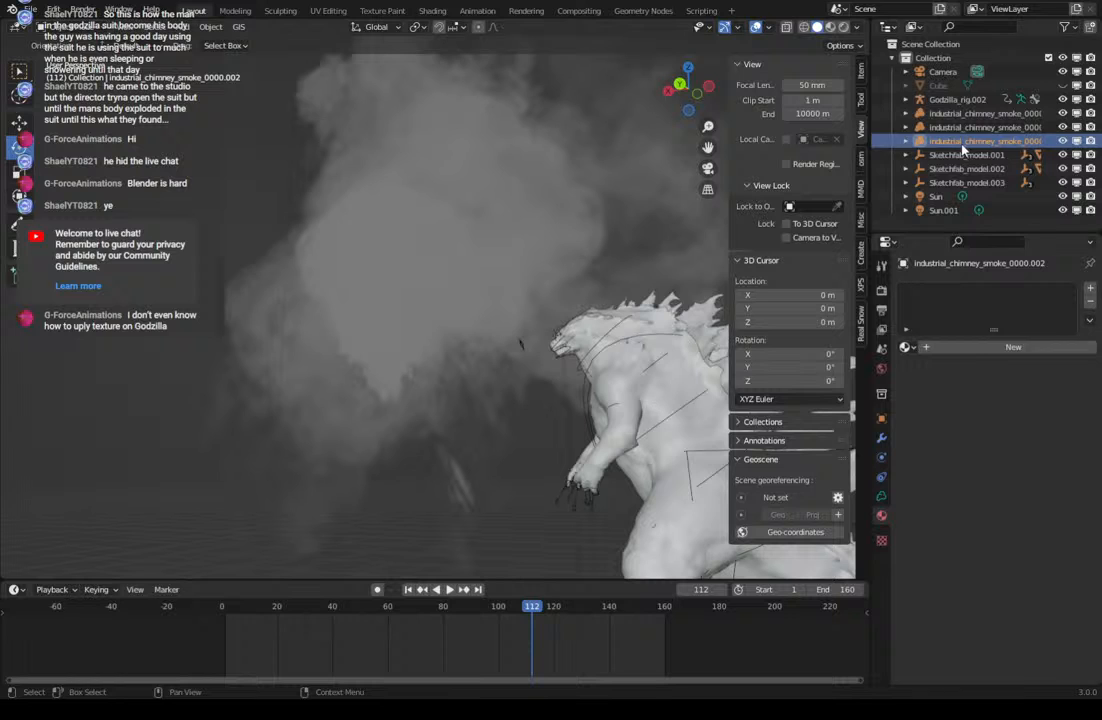
{"action": "left_click", "coordinate": [979, 347]}
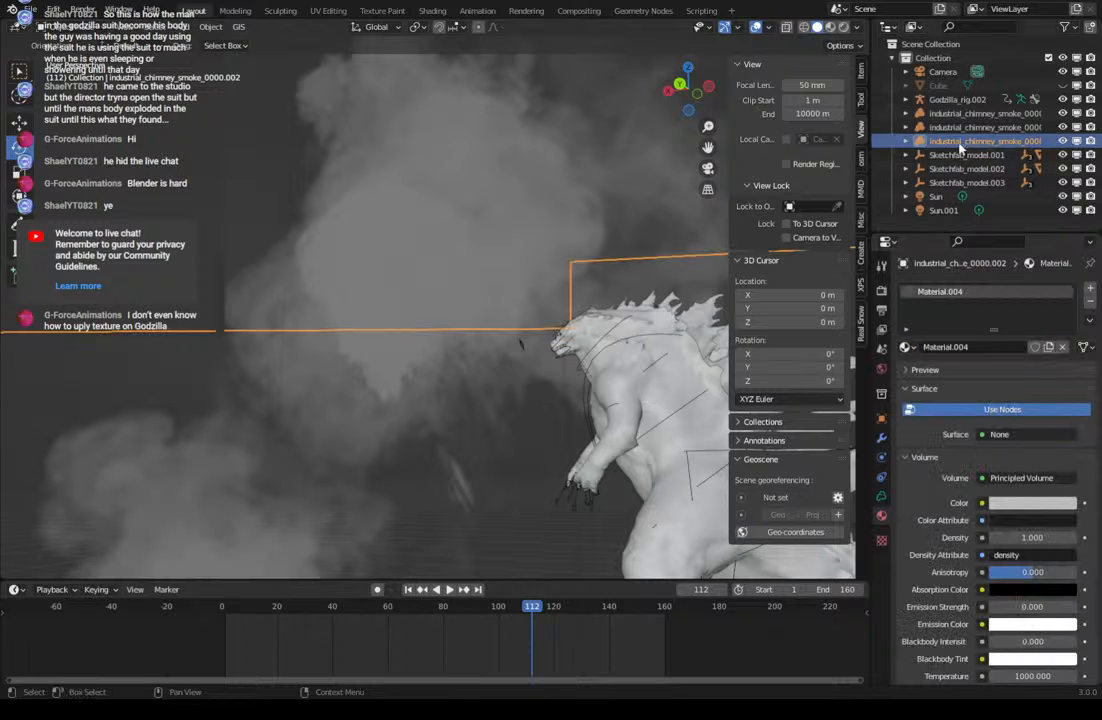
{"action": "left_click", "coordinate": [975, 113]}
{"action": "left_click", "coordinate": [978, 350]}
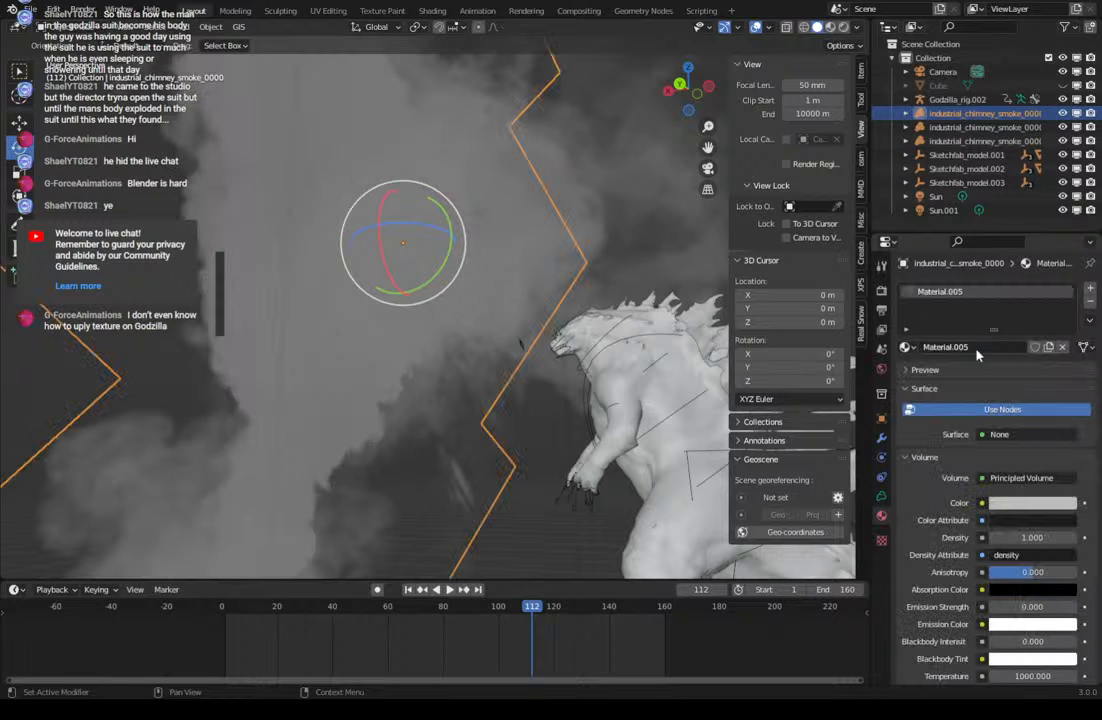
Examine the smoke columns beside Godzilla in Rendered shading.
{"action": "middle_click_drag", "start_coordinate": [568, 372], "coordinate": [541, 352]}
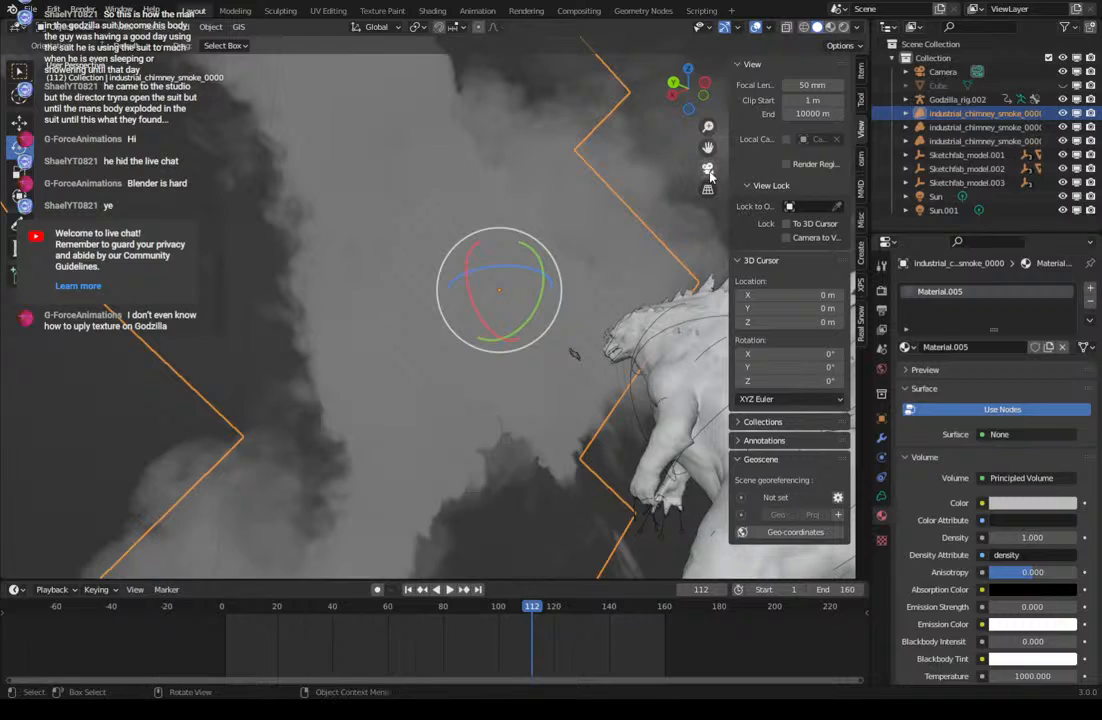
{"action": "left_click", "coordinate": [843, 27]}
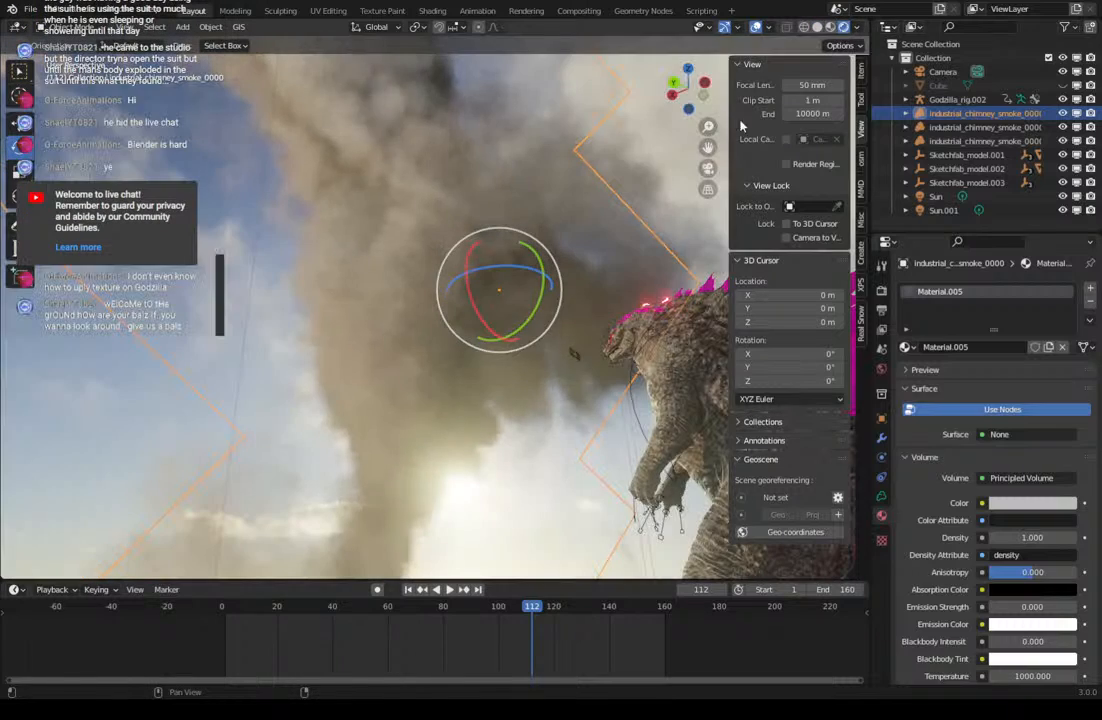
{"action": "middle_click_drag", "start_coordinate": [649, 270], "coordinate": [598, 392]}
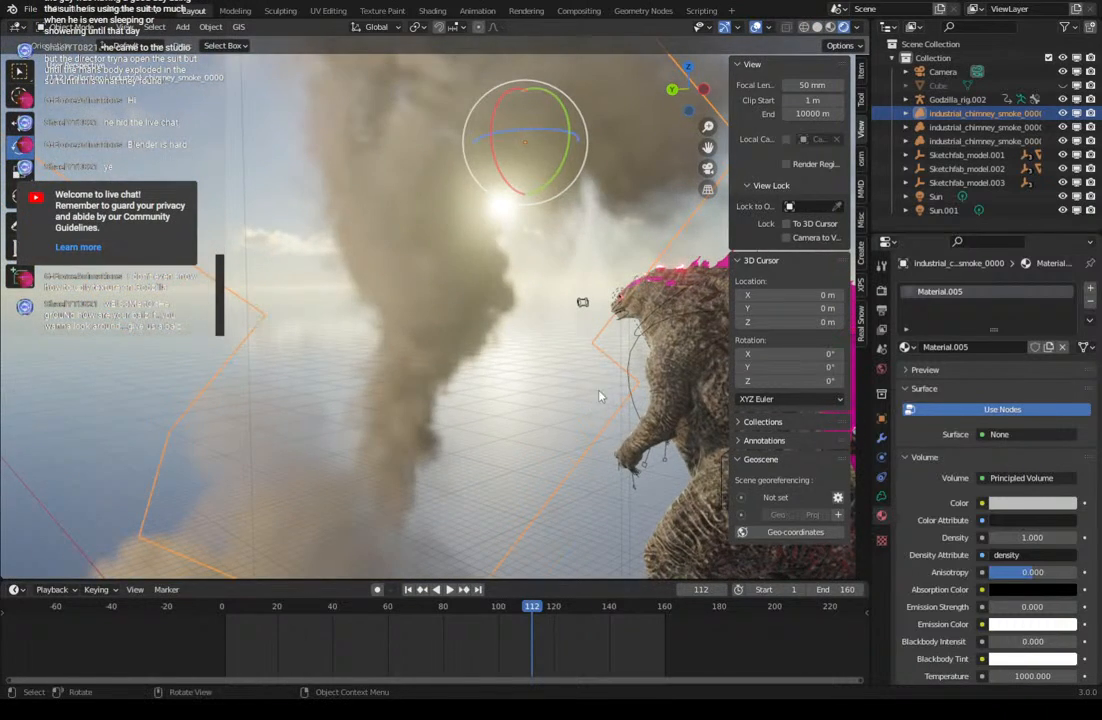
Look through the scene camera and switch the render engine from Eevee to Cycles.
{"action": "left_click", "coordinate": [708, 167]}
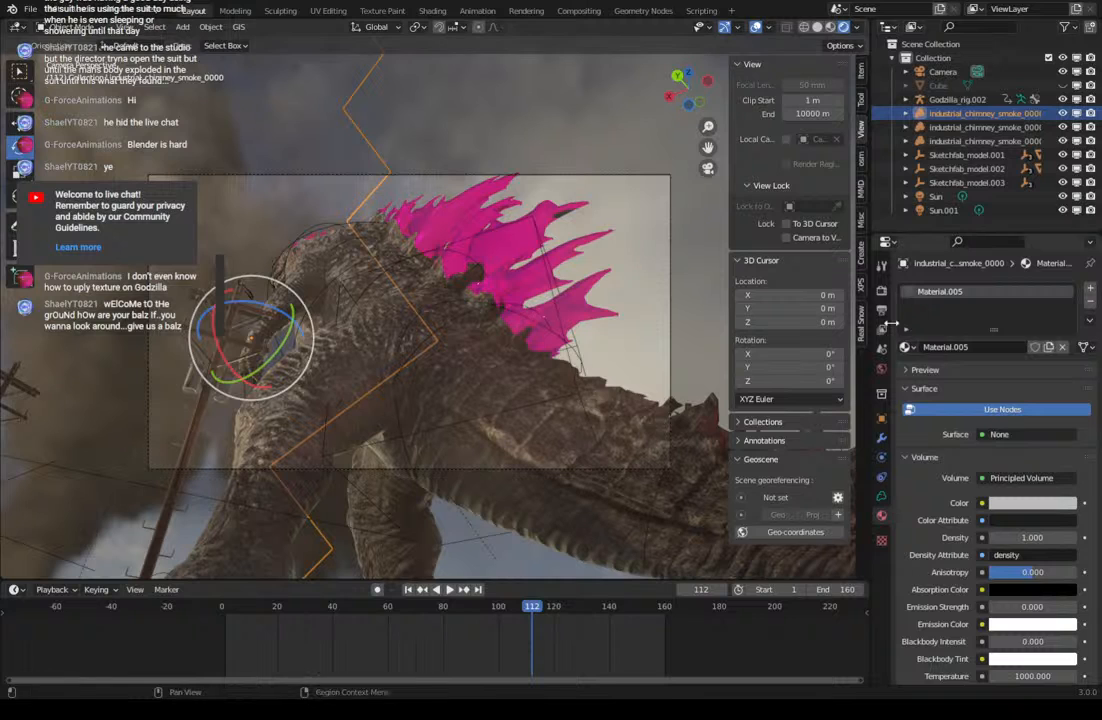
{"action": "left_click", "coordinate": [883, 500]}
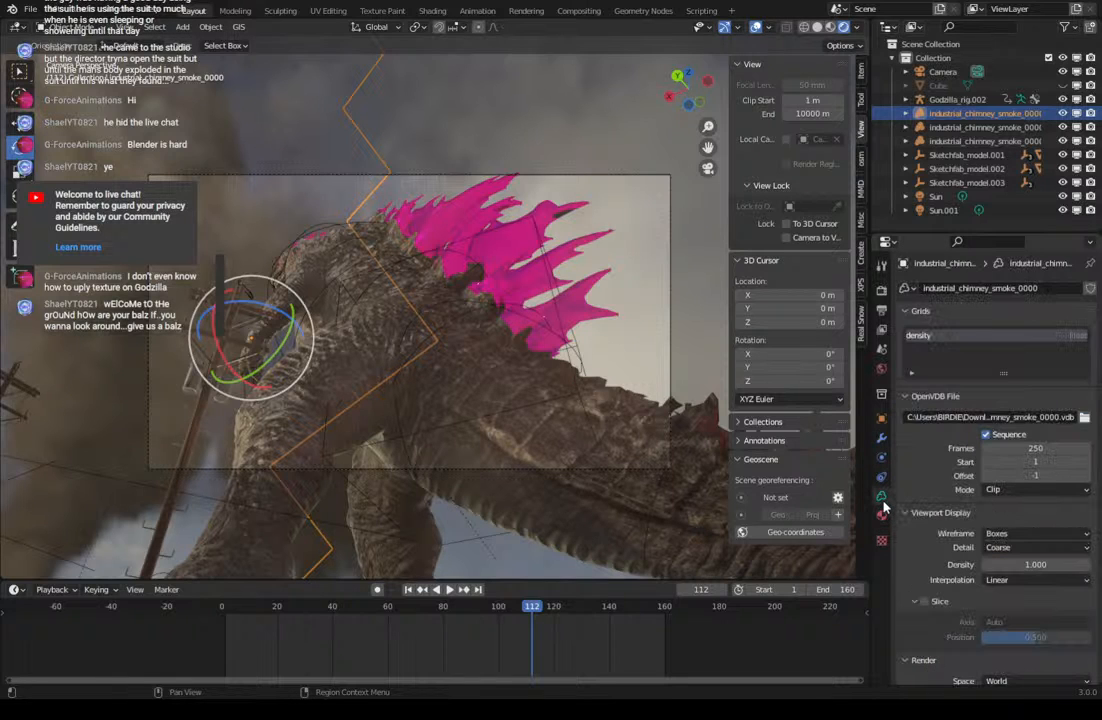
{"action": "left_click", "coordinate": [881, 290]}
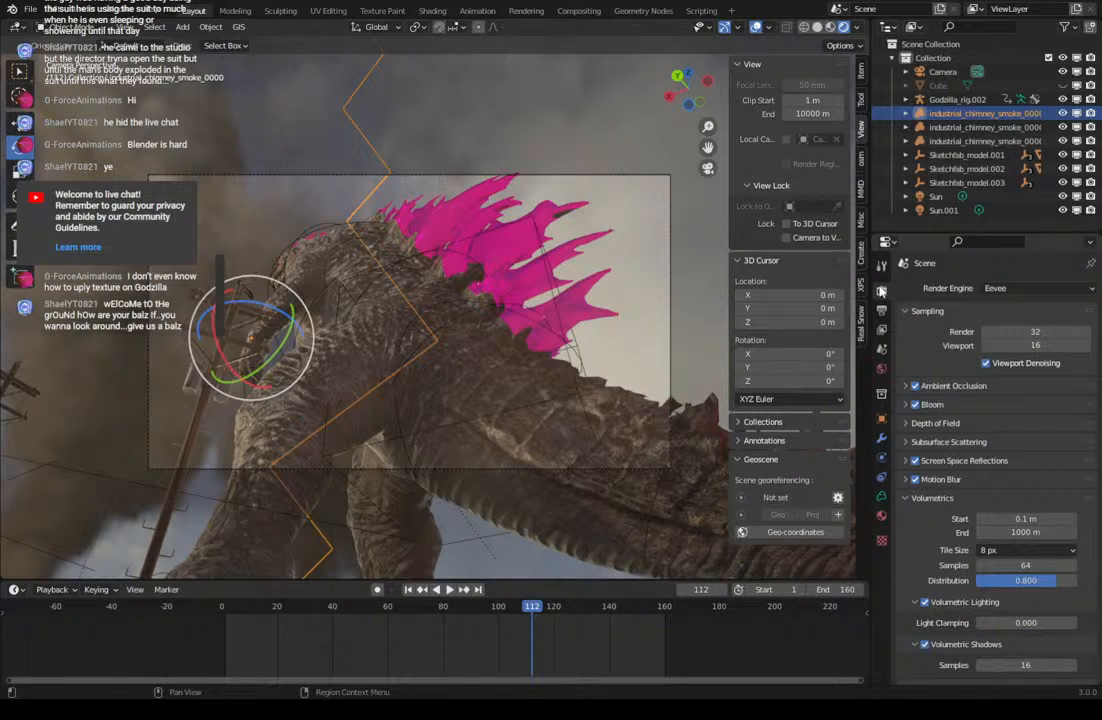
{"action": "left_click", "coordinate": [1030, 288]}
{"action": "left_click", "coordinate": [1006, 336]}
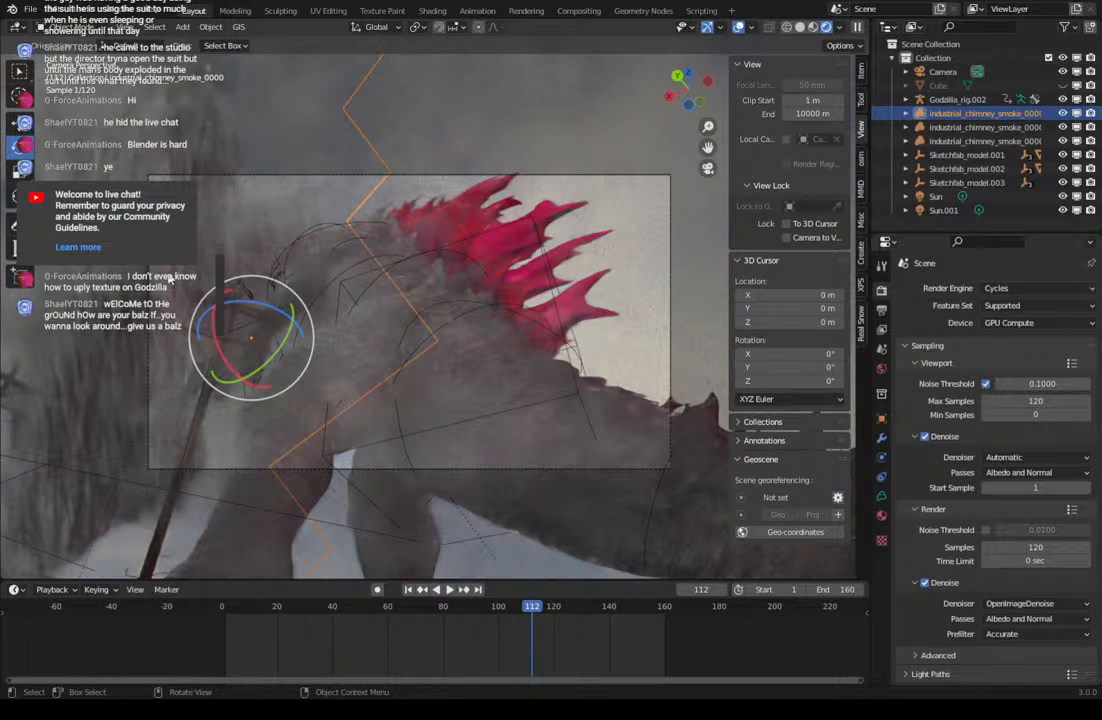
Hide the three industrial_chimney_smoke volumes and disable them in viewports and renders.
{"action": "left_click", "coordinate": [1092, 139]}
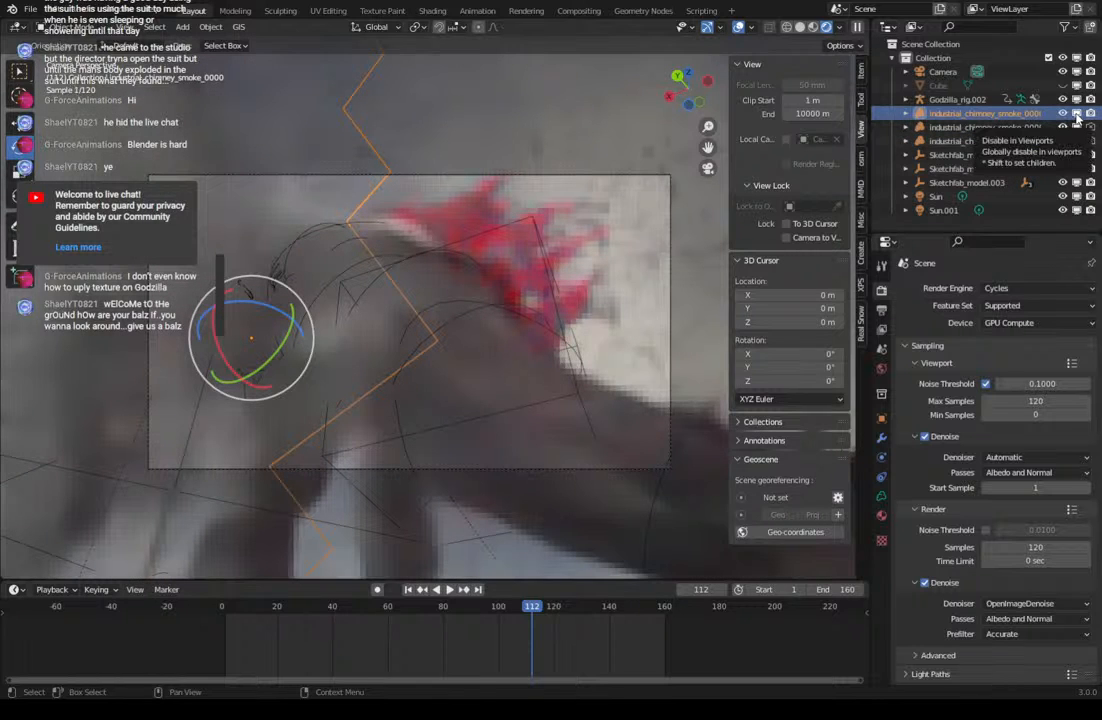
{"action": "left_click", "coordinate": [1077, 113]}
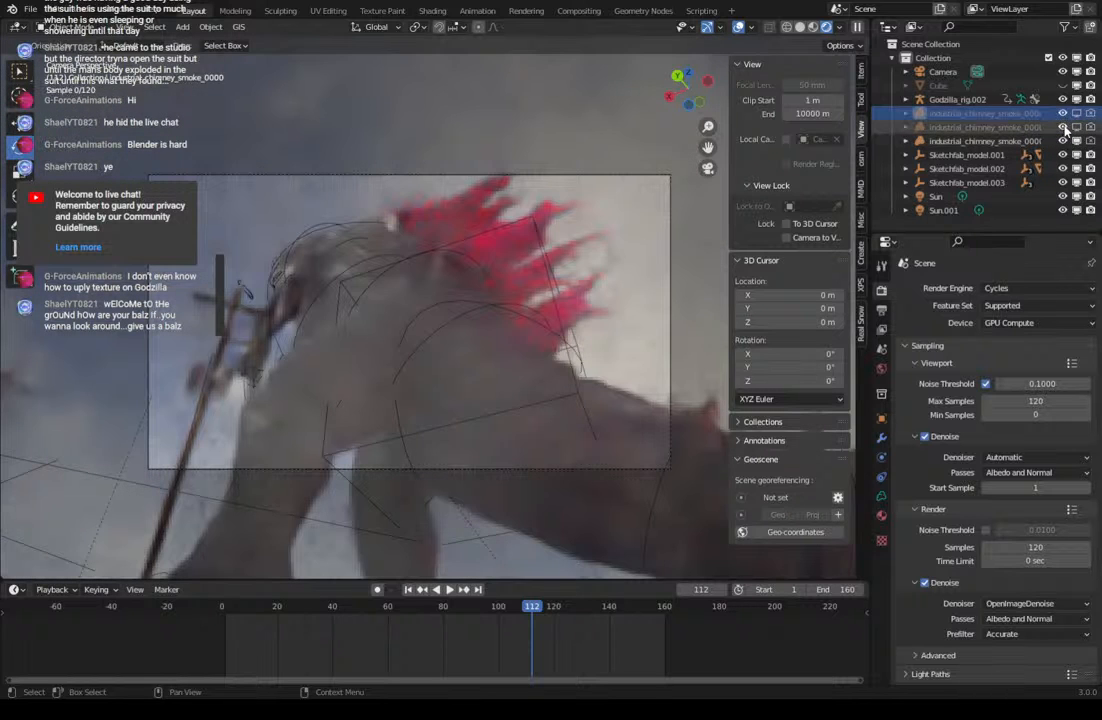
{"action": "left_click", "coordinate": [1077, 141]}
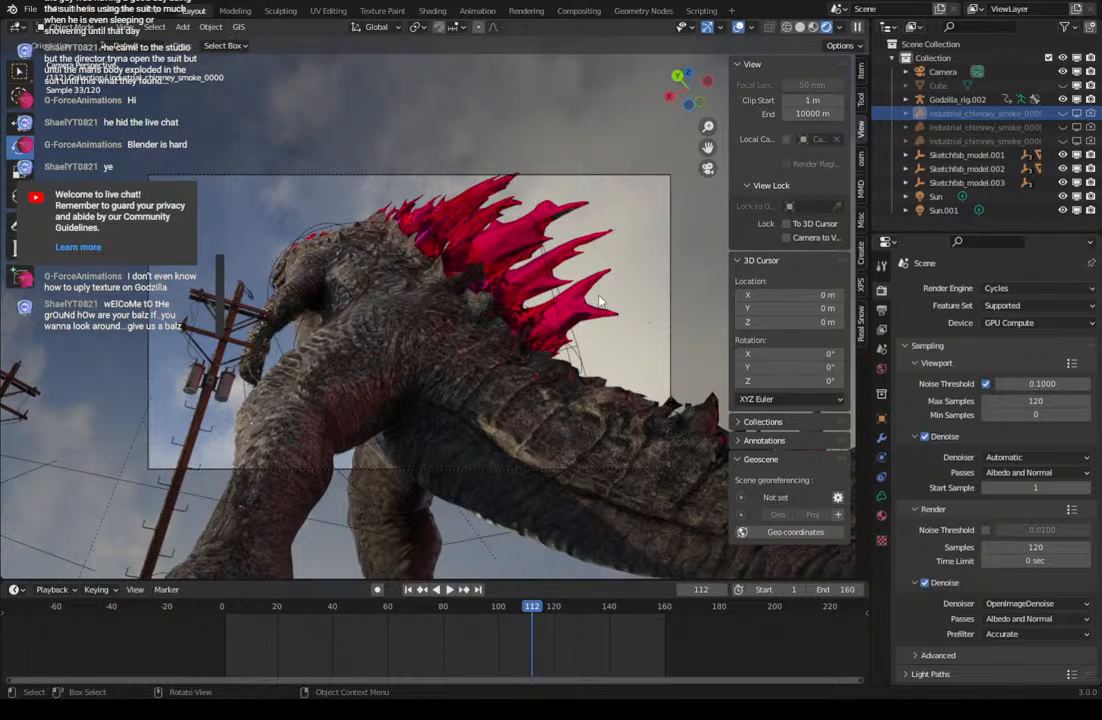
Reframe the camera slightly on Godzilla with Camera to View temporarily enabled, and return to Solid shading.
{"action": "left_click", "coordinate": [787, 237]}
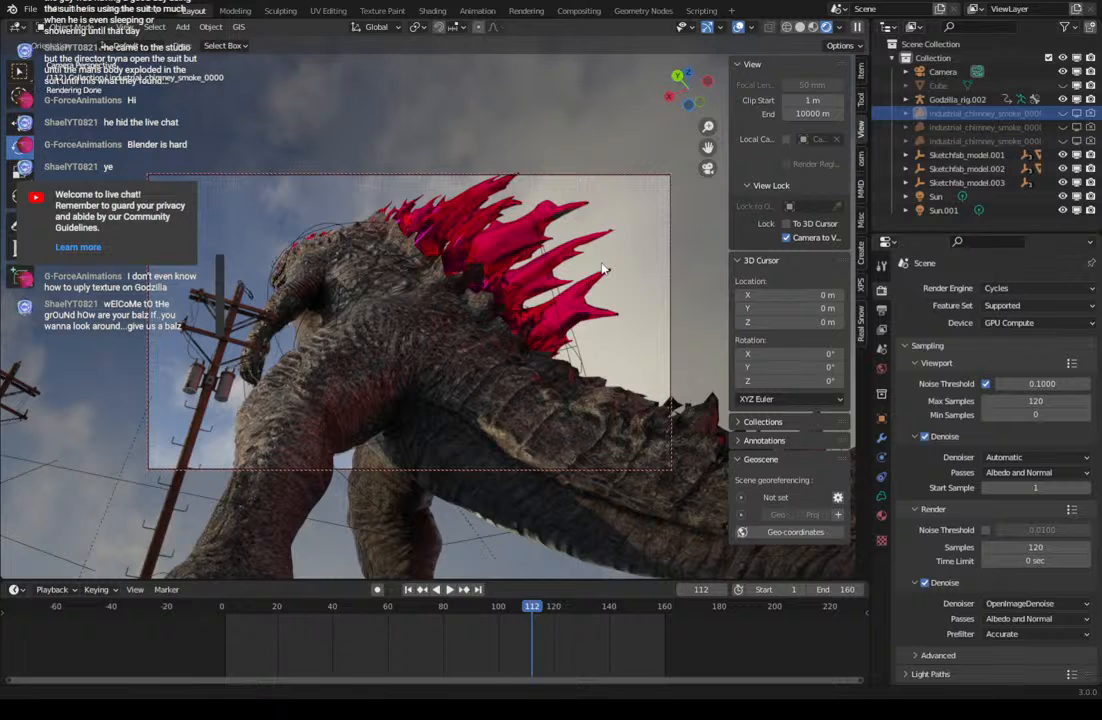
{"action": "middle_click_drag", "start_coordinate": [604, 268], "coordinate": [603, 278]}
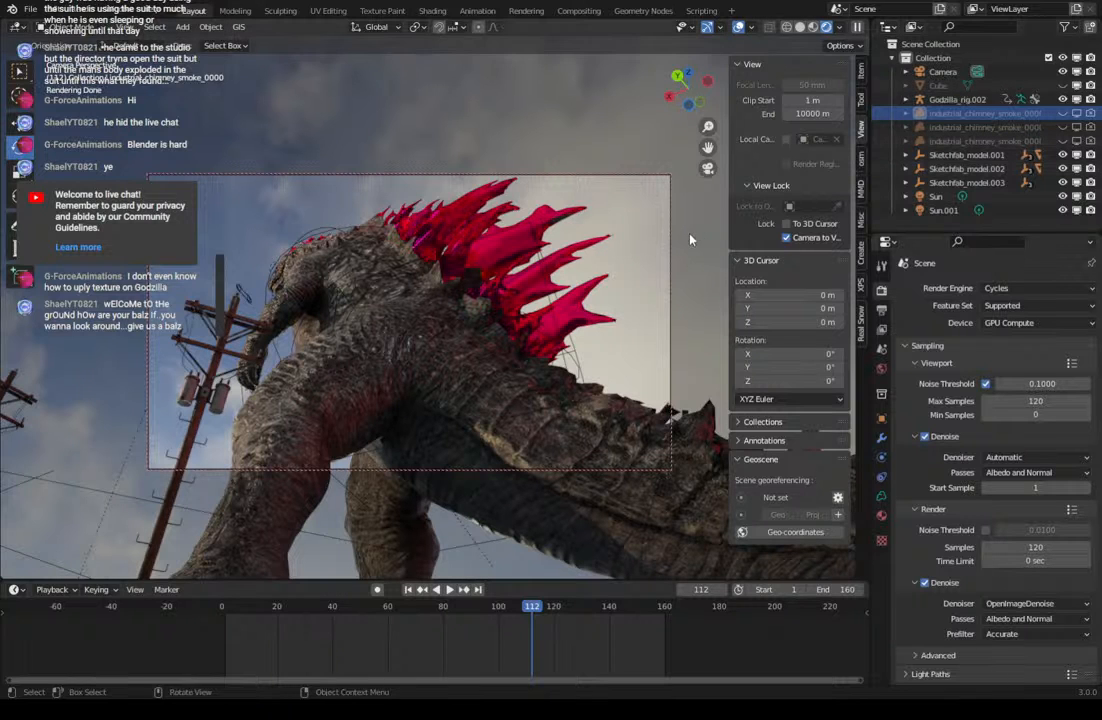
{"action": "left_click", "coordinate": [799, 28]}
{"action": "left_click", "coordinate": [821, 238]}
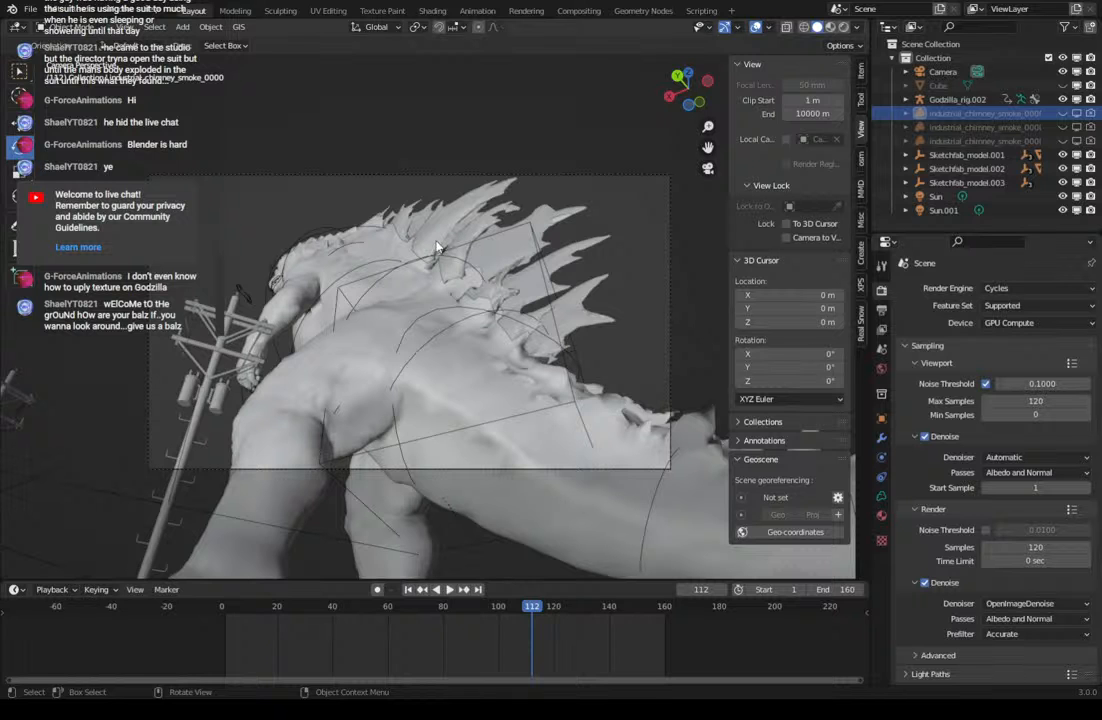
Add a point light at the world origin.
{"action": "middle_click_drag", "start_coordinate": [404, 258], "coordinate": [533, 255]}
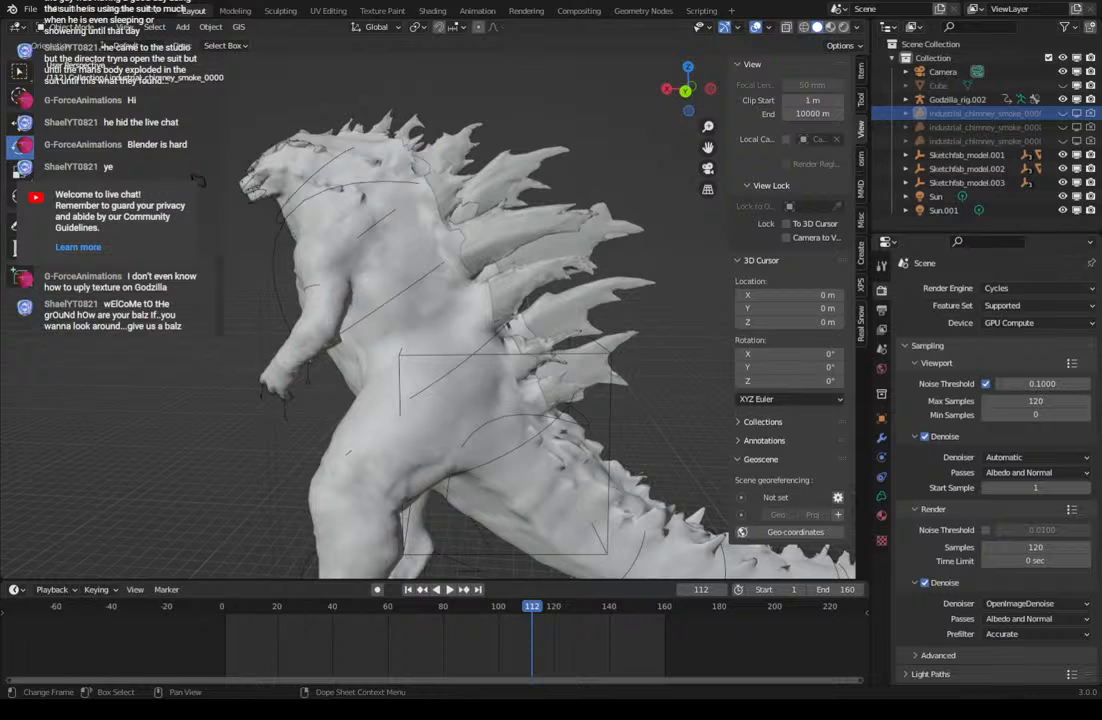
{"action": "middle_click_drag", "start_coordinate": [480, 330], "coordinate": [298, 316]}
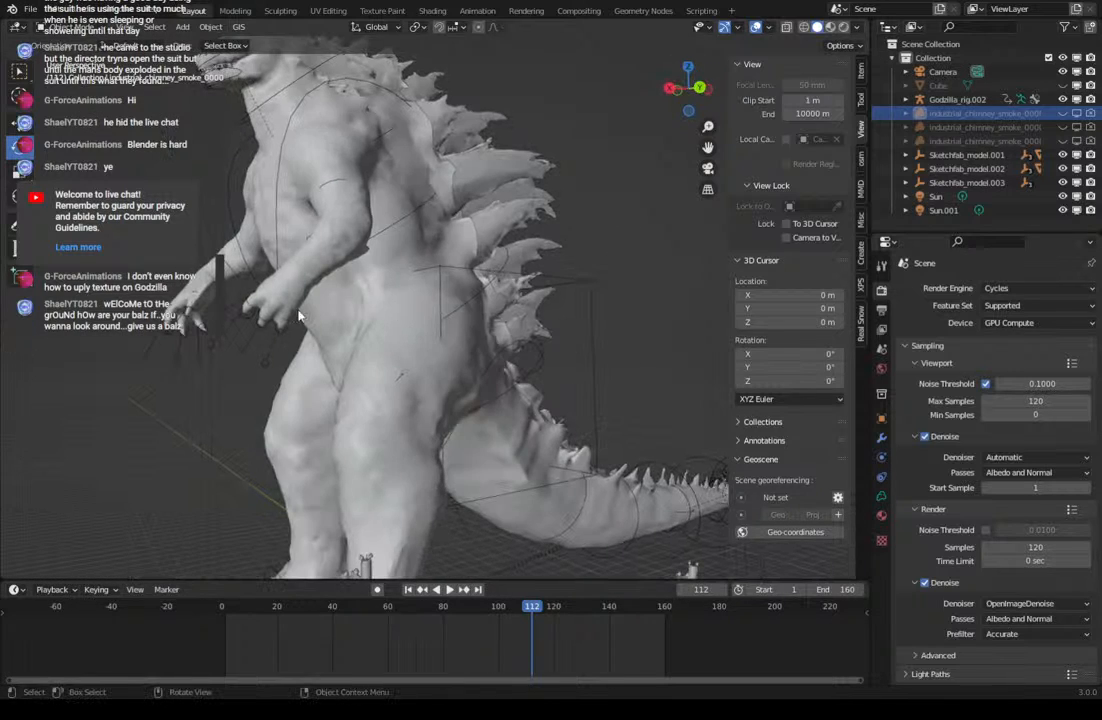
{"action": "middle_click_drag", "start_coordinate": [470, 245], "coordinate": [347, 248]}
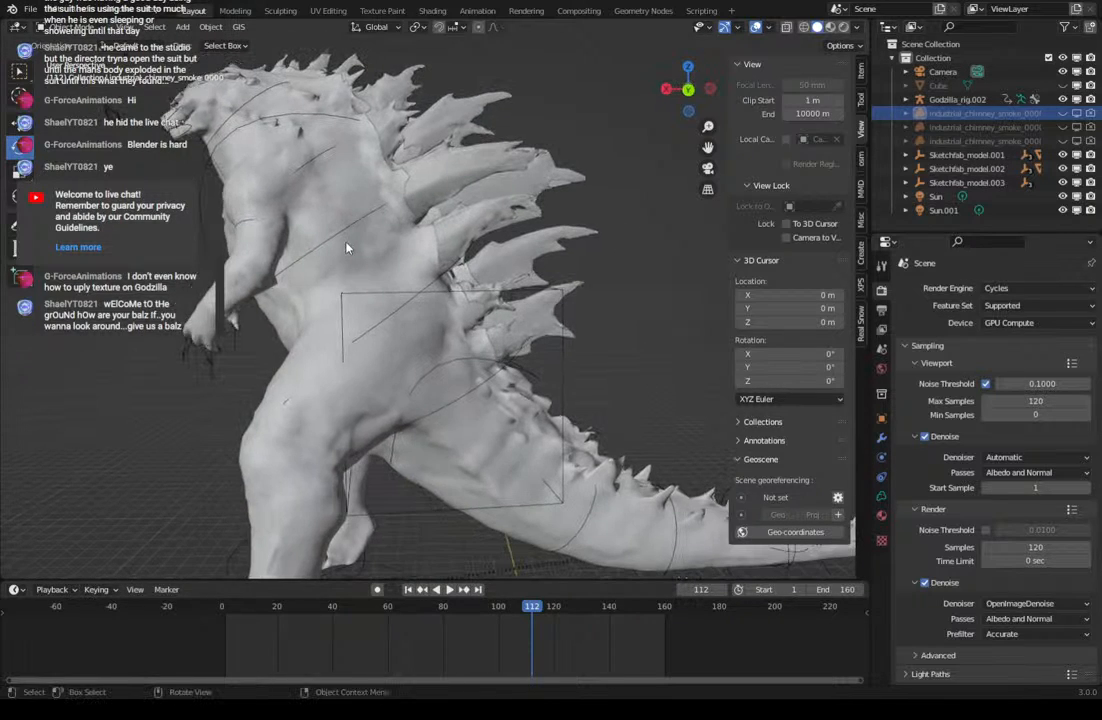
{"action": "scroll", "coordinate": [409, 308], "scroll_direction": "down", "scroll_amount": 5}
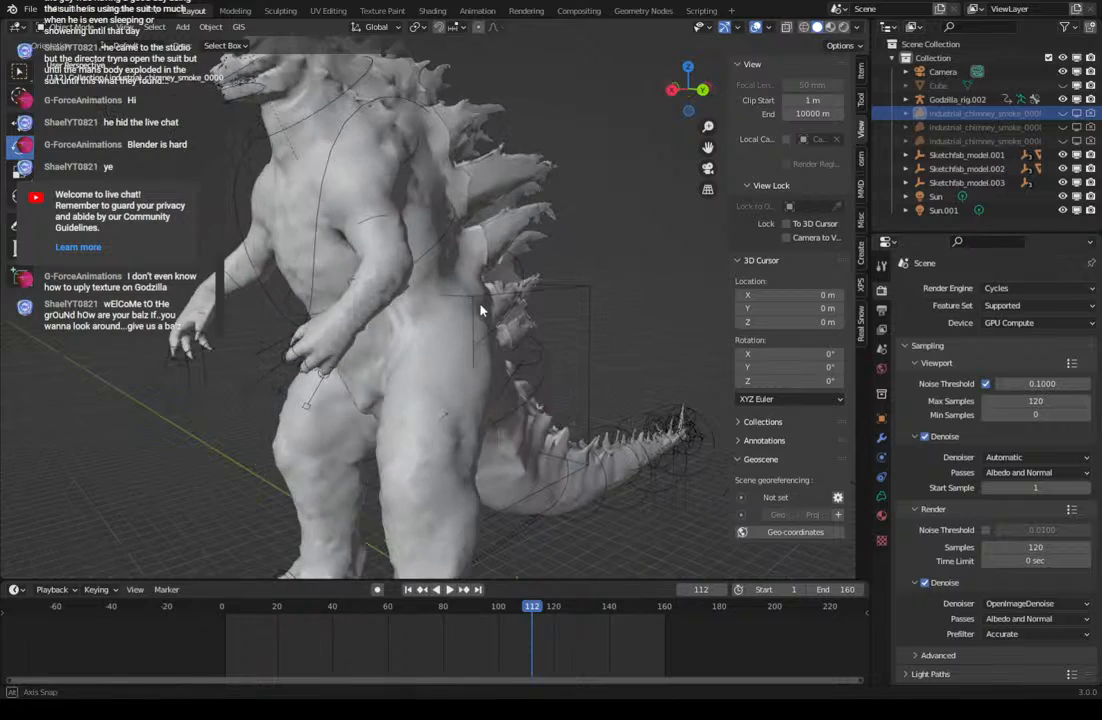
{"action": "middle_click_drag", "start_coordinate": [524, 287], "coordinate": [230, 250]}
{"action": "left_click", "coordinate": [942, 210]}
{"action": "left_click", "coordinate": [937, 198]}
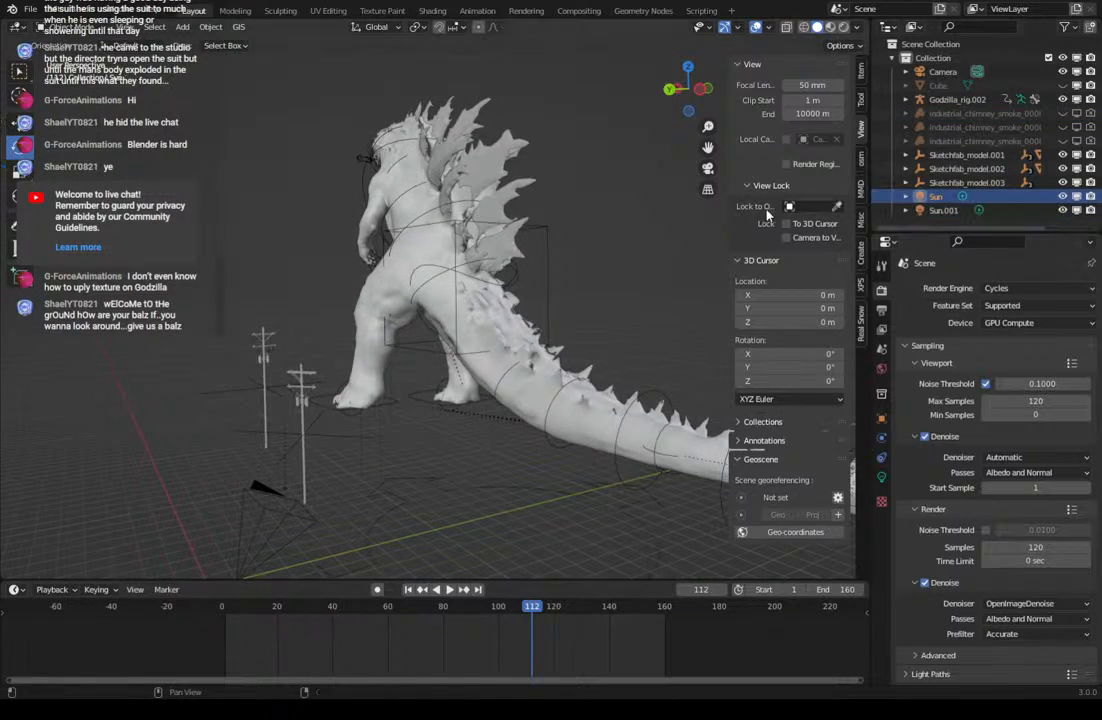
{"action": "middle_click_drag", "start_coordinate": [325, 236], "coordinate": [463, 222]}
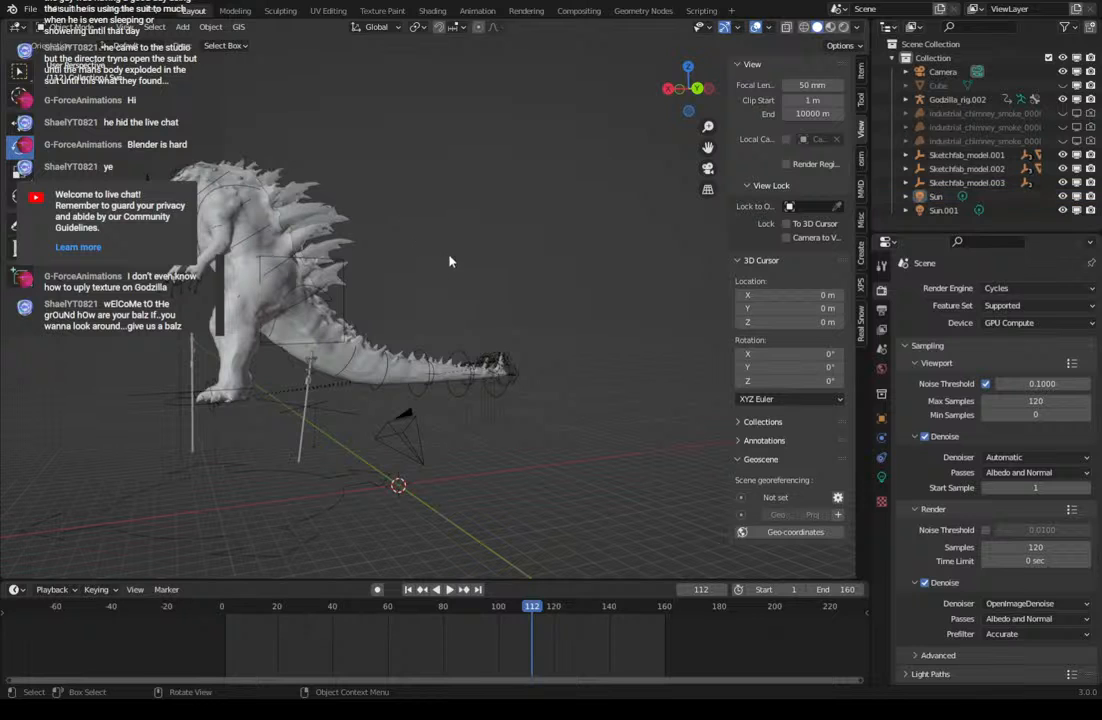
{"action": "key", "text": "shift+a"}
{"action": "mouse_move", "coordinate": [390, 224]}
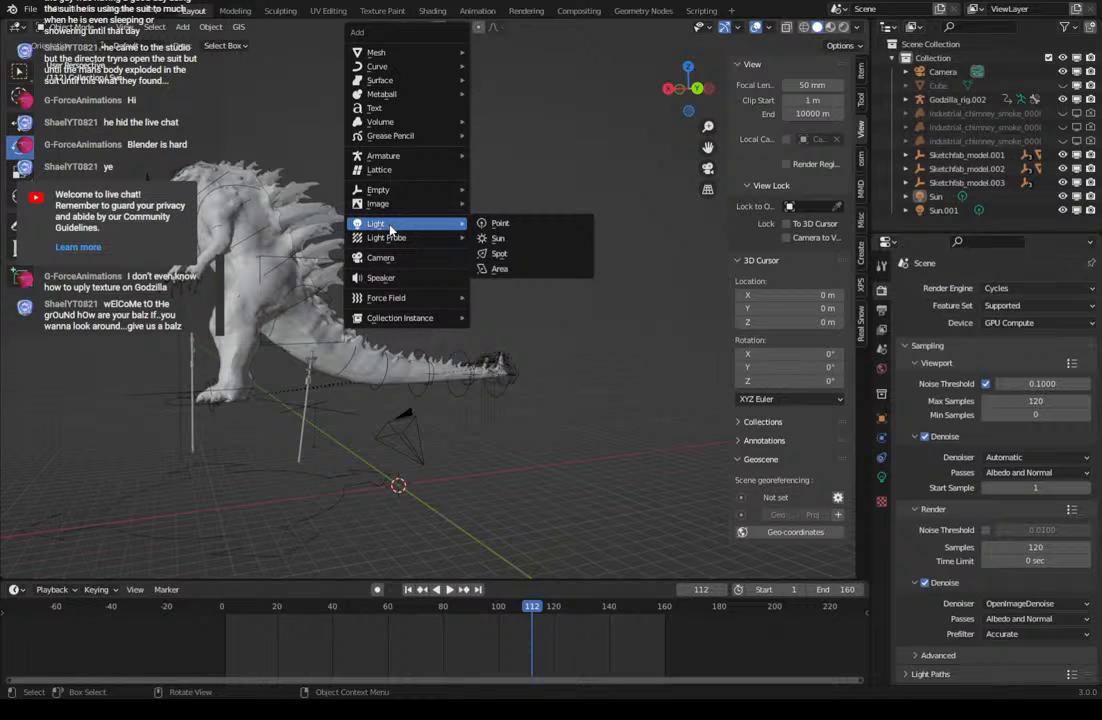
{"action": "left_click", "coordinate": [505, 225]}
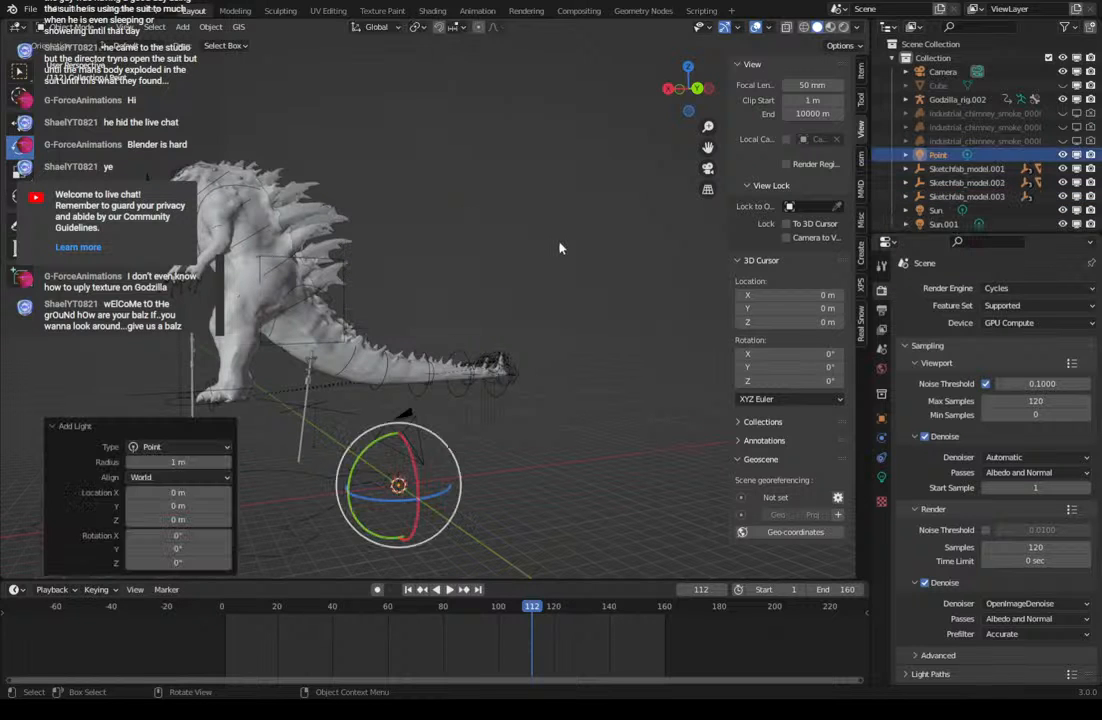
Move the point light up beside Godzilla's dorsal spines, checking its placement from several angles.
{"action": "middle_click_drag", "start_coordinate": [561, 247], "coordinate": [338, 262]}
{"action": "key", "text": "g"}
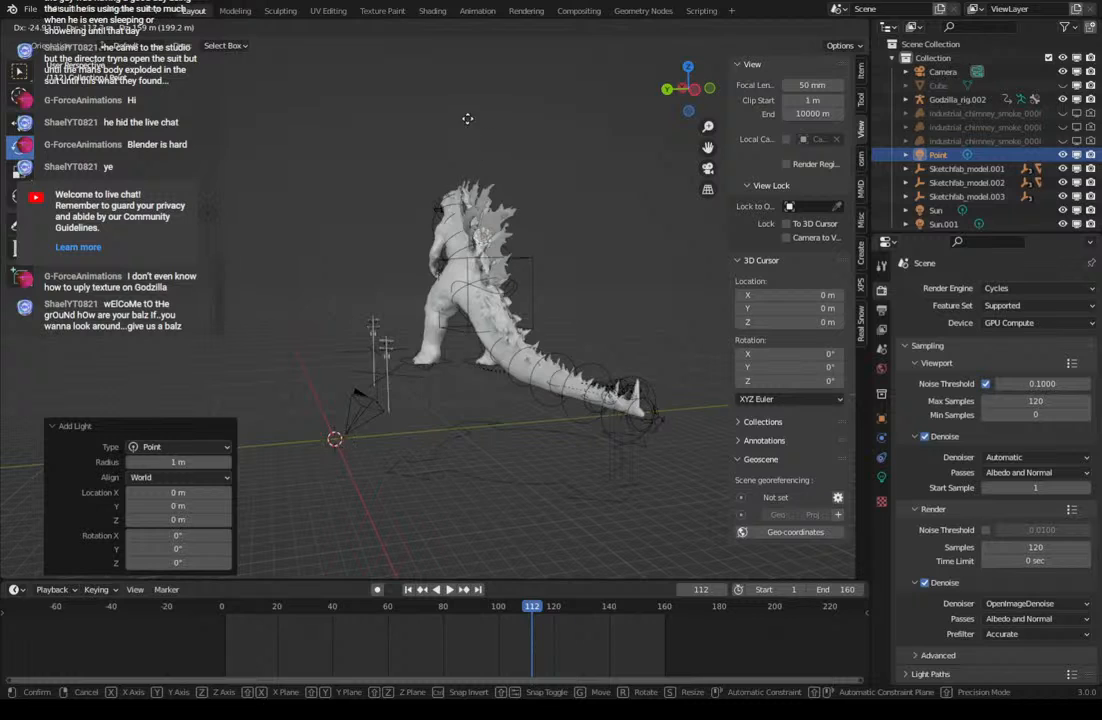
{"action": "left_click", "coordinate": [476, 108]}
{"action": "middle_click_drag", "start_coordinate": [498, 150], "coordinate": [413, 192]}
{"action": "key", "text": "g"}
{"action": "left_click", "coordinate": [489, 186]}
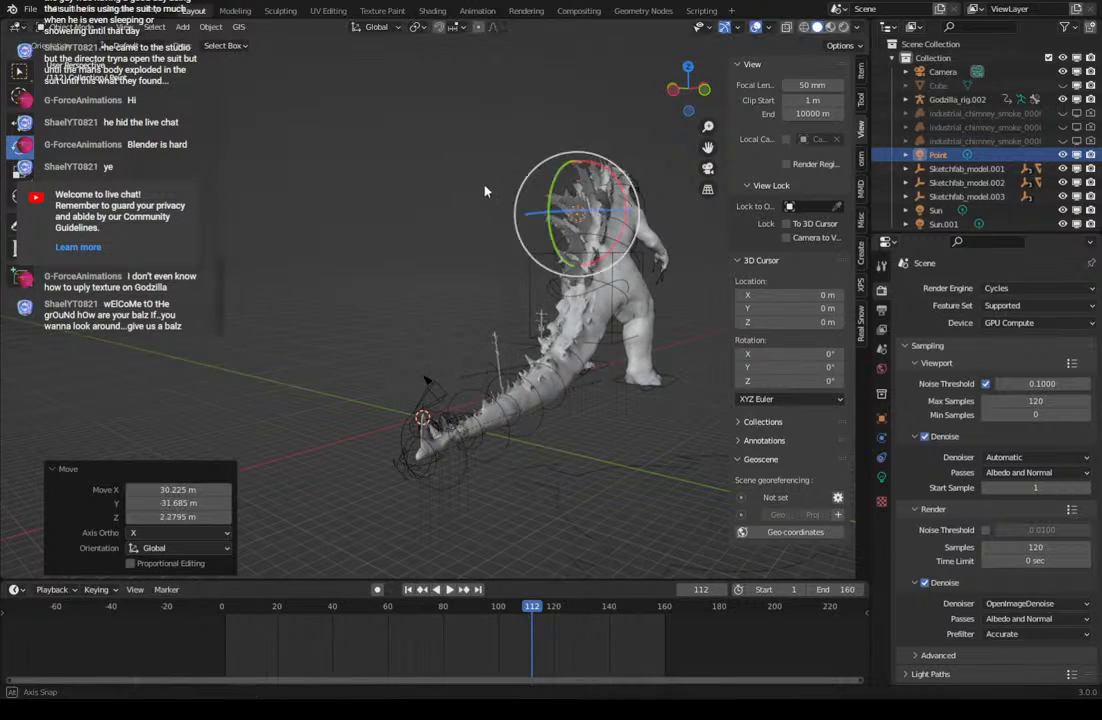
{"action": "middle_click_drag", "start_coordinate": [486, 189], "coordinate": [645, 199]}
{"action": "key", "text": "g"}
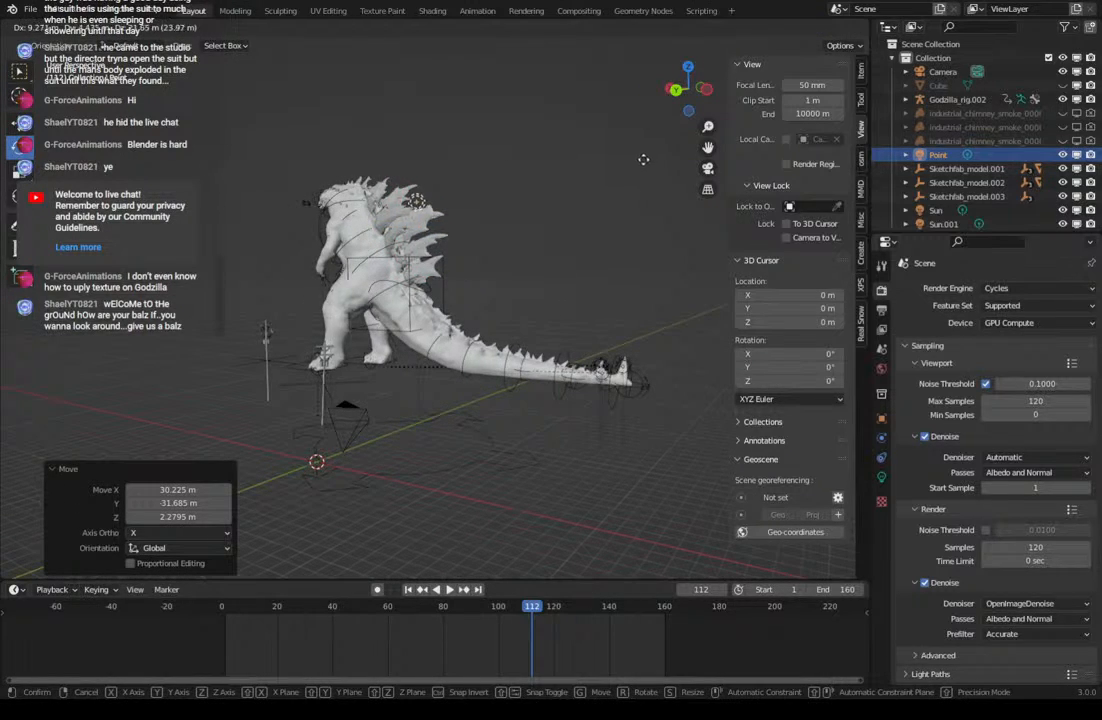
{"action": "left_click", "coordinate": [555, 146]}
{"action": "middle_click_drag", "start_coordinate": [555, 146], "coordinate": [523, 210]}
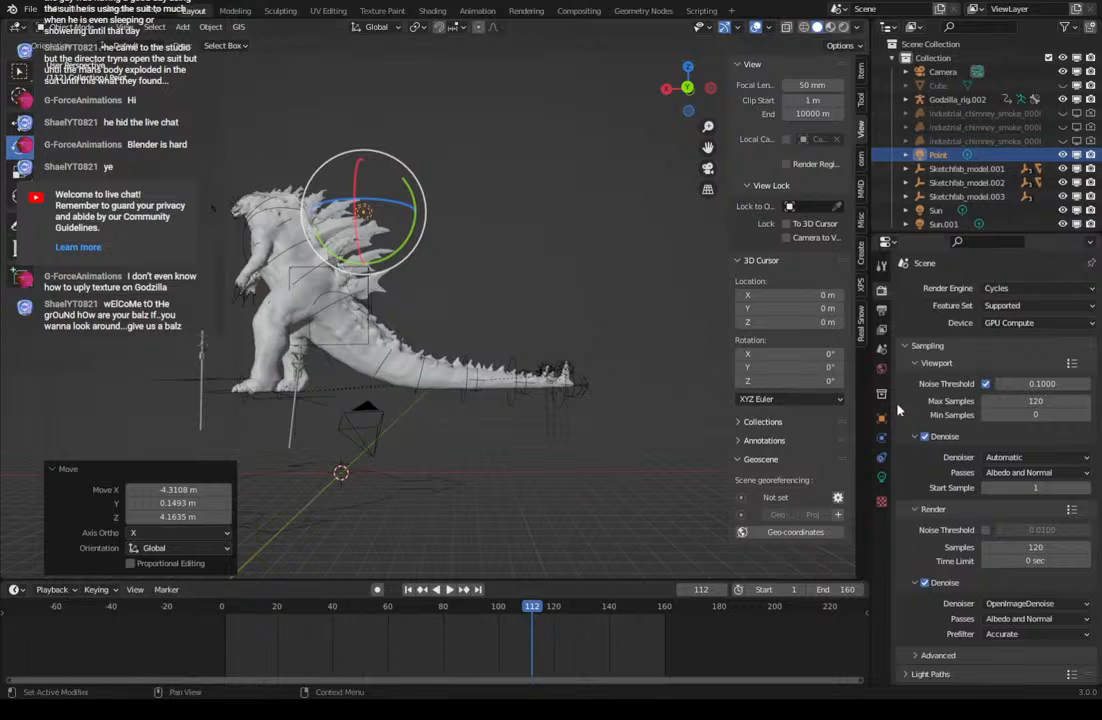
Set the point light's color to hot pink and its power to 100000 W.
{"action": "left_click", "coordinate": [881, 477]}
{"action": "left_click", "coordinate": [1009, 370]}
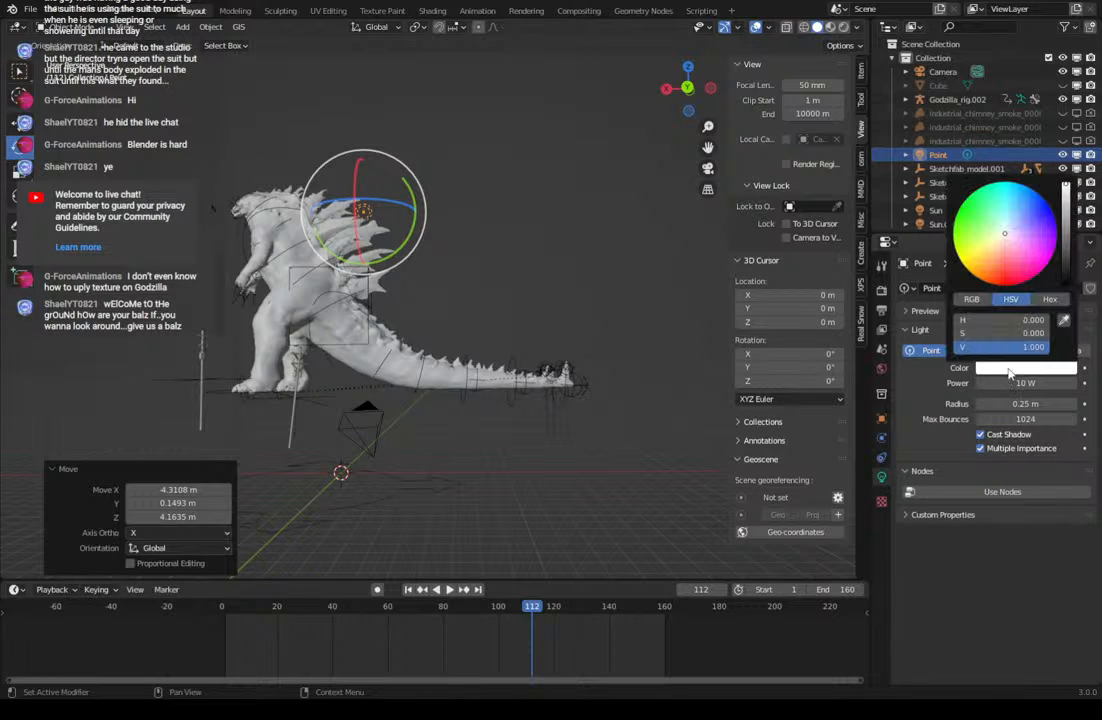
{"action": "left_click", "coordinate": [1033, 277]}
{"action": "left_click", "coordinate": [1029, 383]}
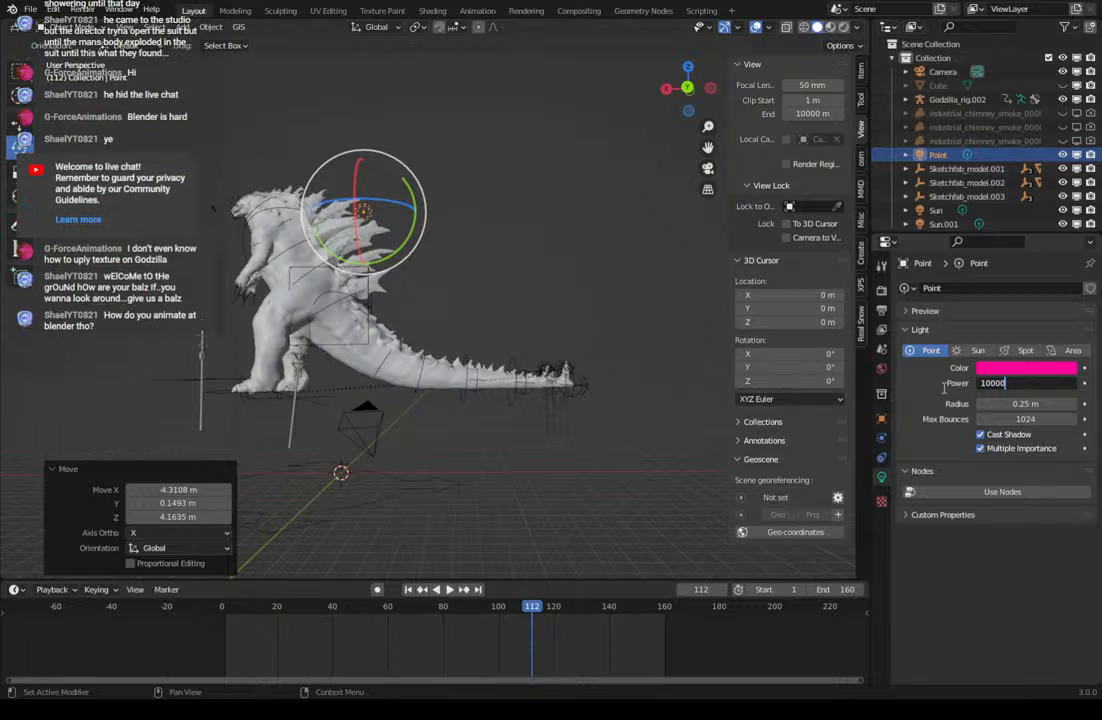
{"action": "type", "text": "1000"}
{"action": "key", "text": "Return"}
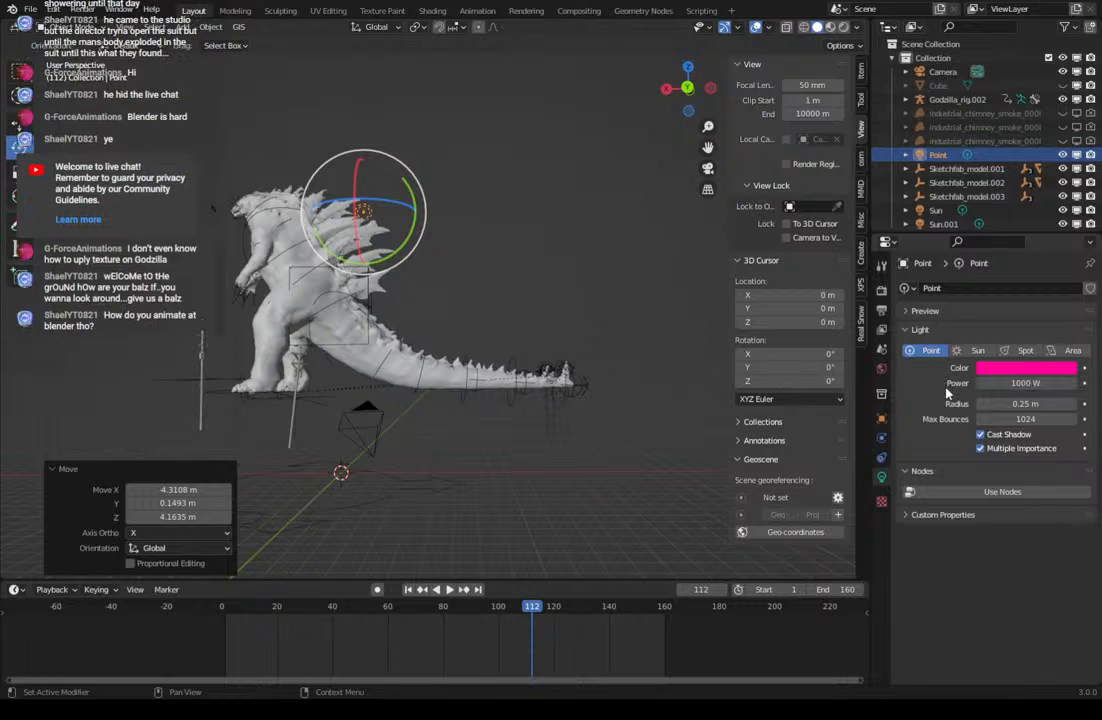
{"action": "left_click", "coordinate": [1017, 383]}
{"action": "type", "text": "1"}
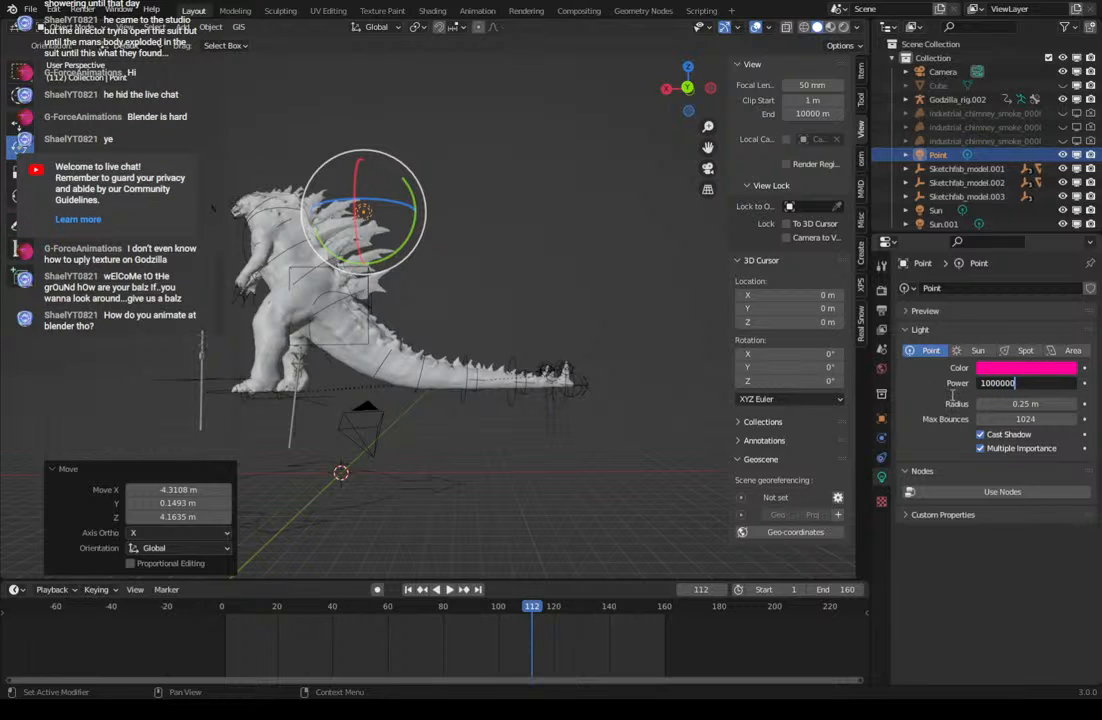
{"action": "key", "text": "Return"}
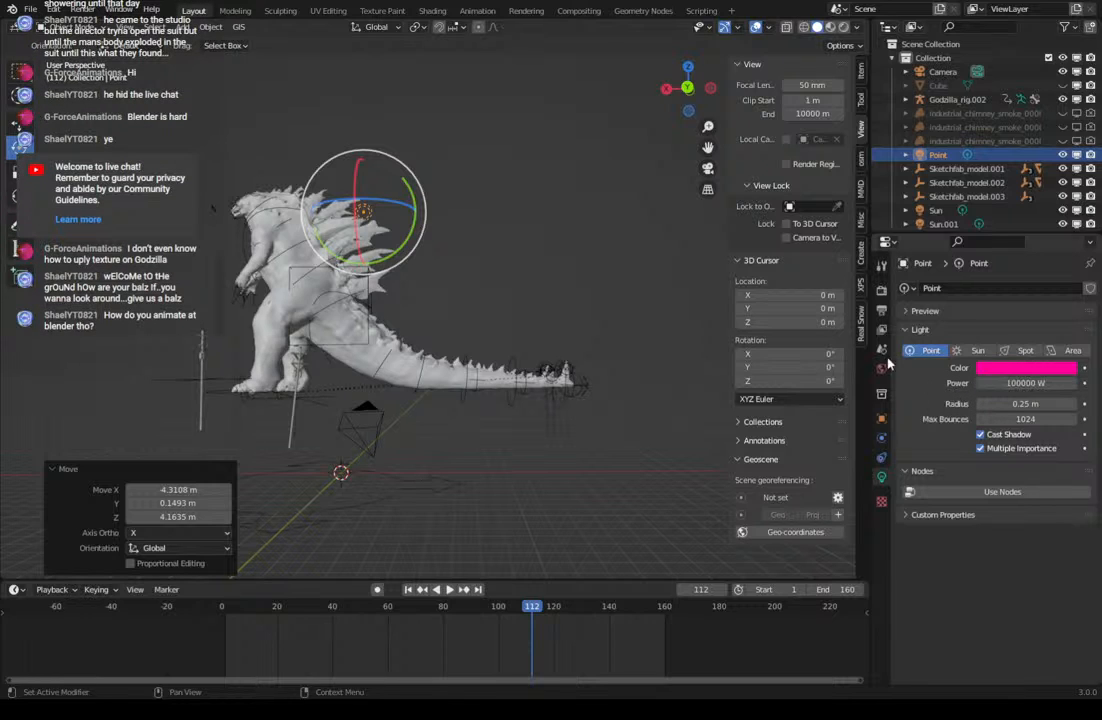
In the Rendered camera view, shift the point light about 0.14 m in X, 2.4 m in Y and 2.2 m in Z.
{"action": "scroll", "coordinate": [621, 207], "scroll_direction": "up", "scroll_amount": 2}
{"action": "left_click", "coordinate": [707, 169]}
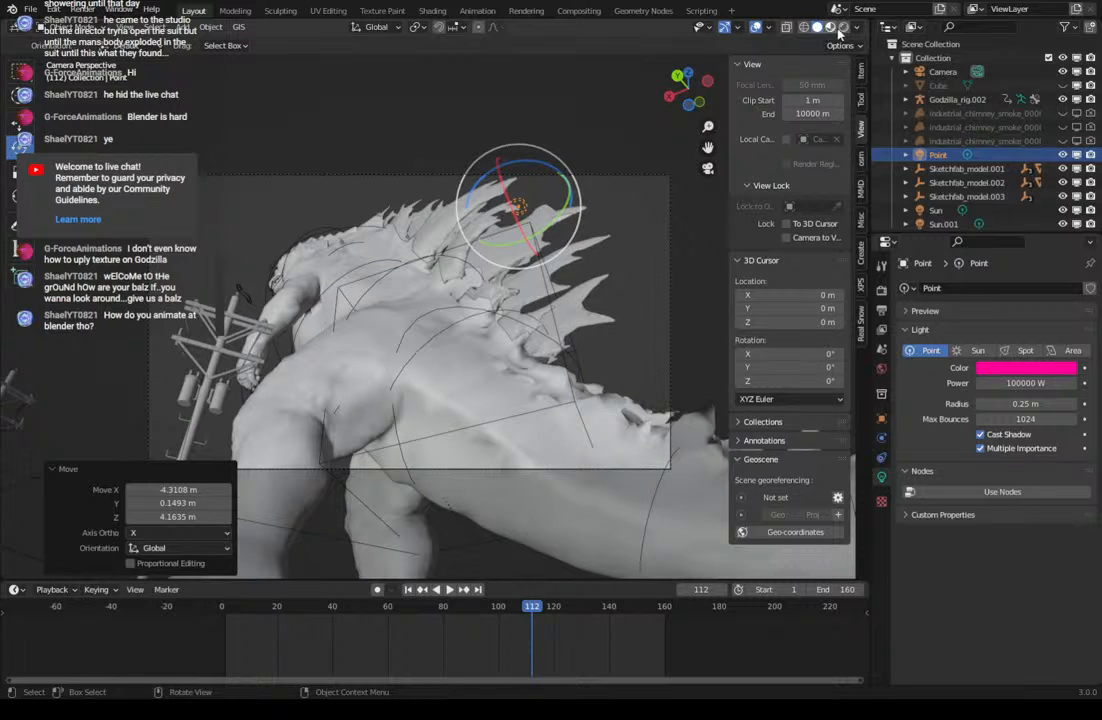
{"action": "left_click", "coordinate": [843, 27]}
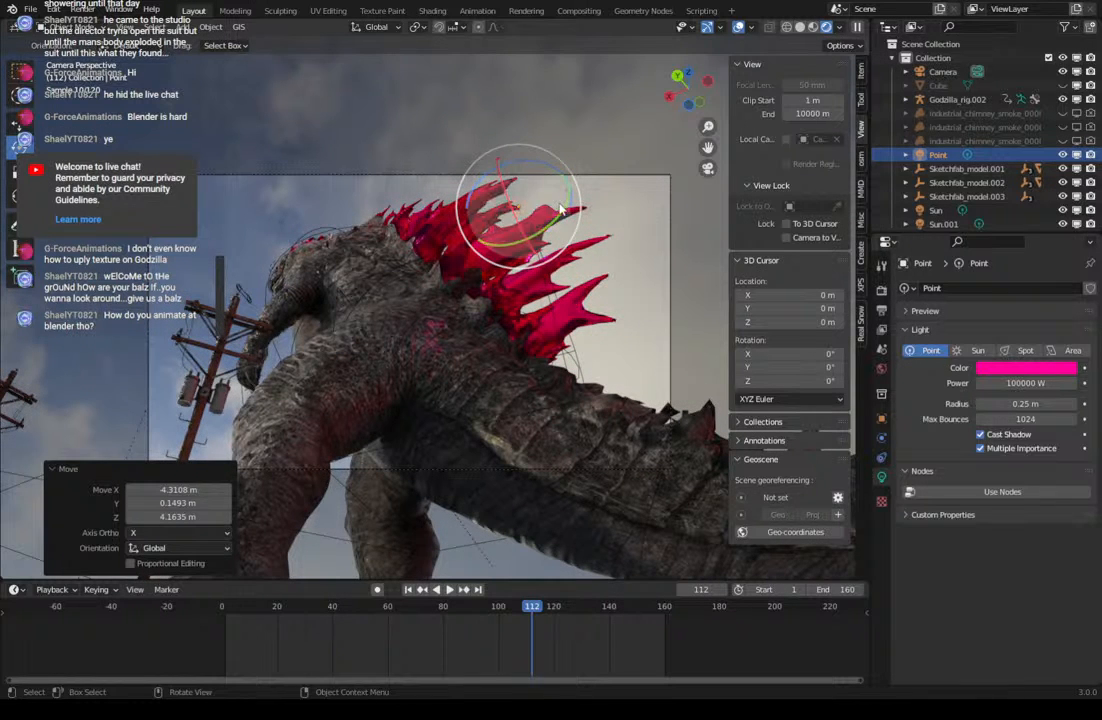
{"action": "left_click_drag", "start_coordinate": [496, 226], "coordinate": [560, 212]}
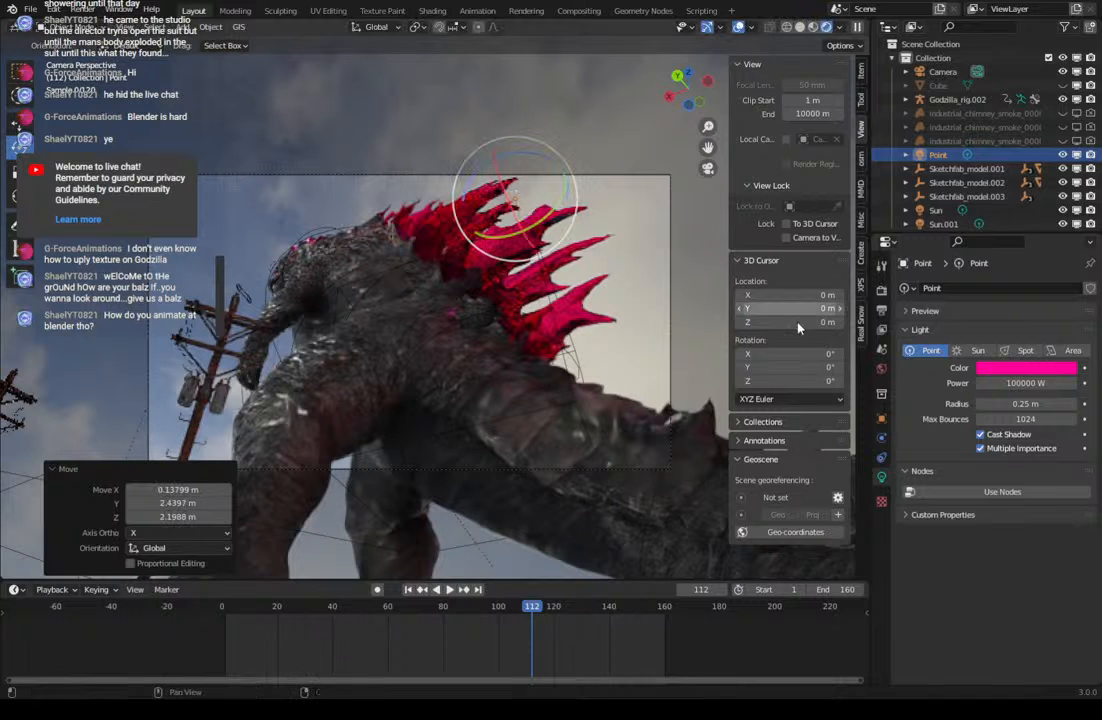
Try the pink light as a rotated Area light and as a Sun, and return it to Point.
{"action": "left_click", "coordinate": [1060, 351]}
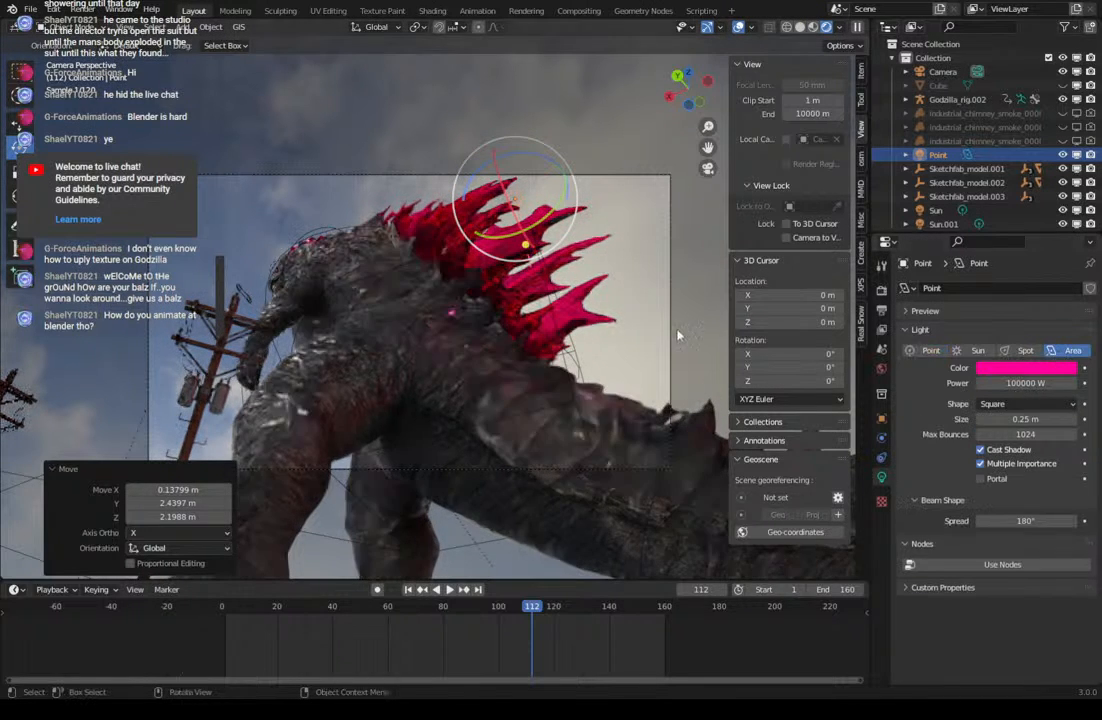
{"action": "key", "text": "g"}
{"action": "key", "text": "r"}
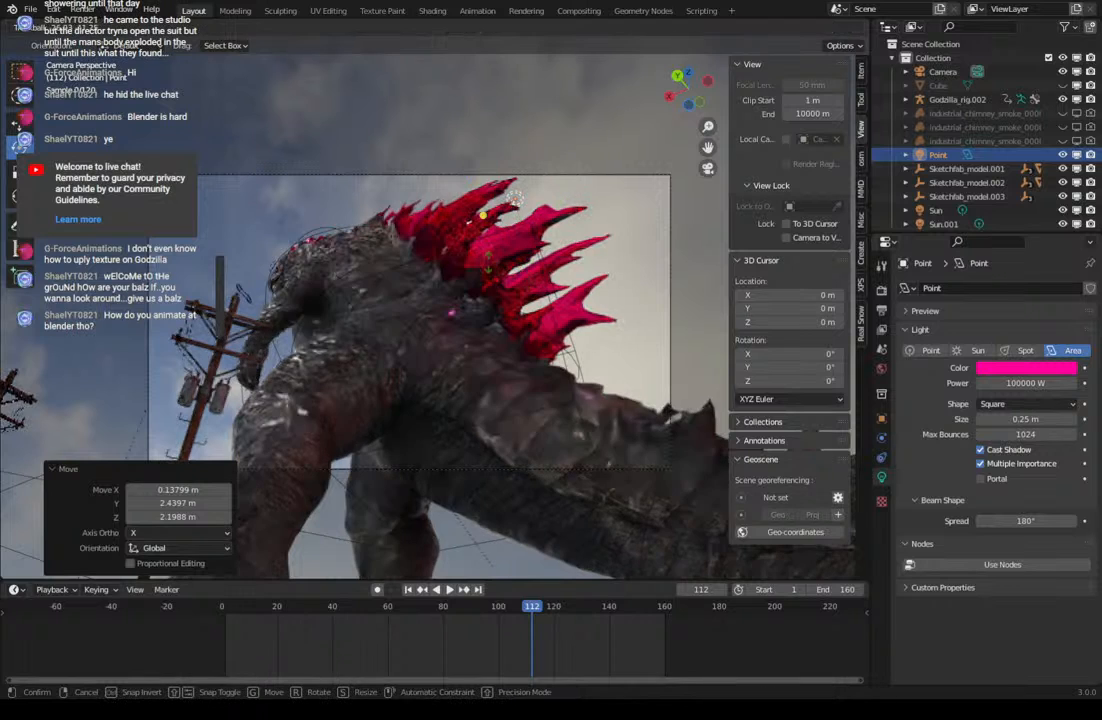
{"action": "left_click", "coordinate": [574, 292]}
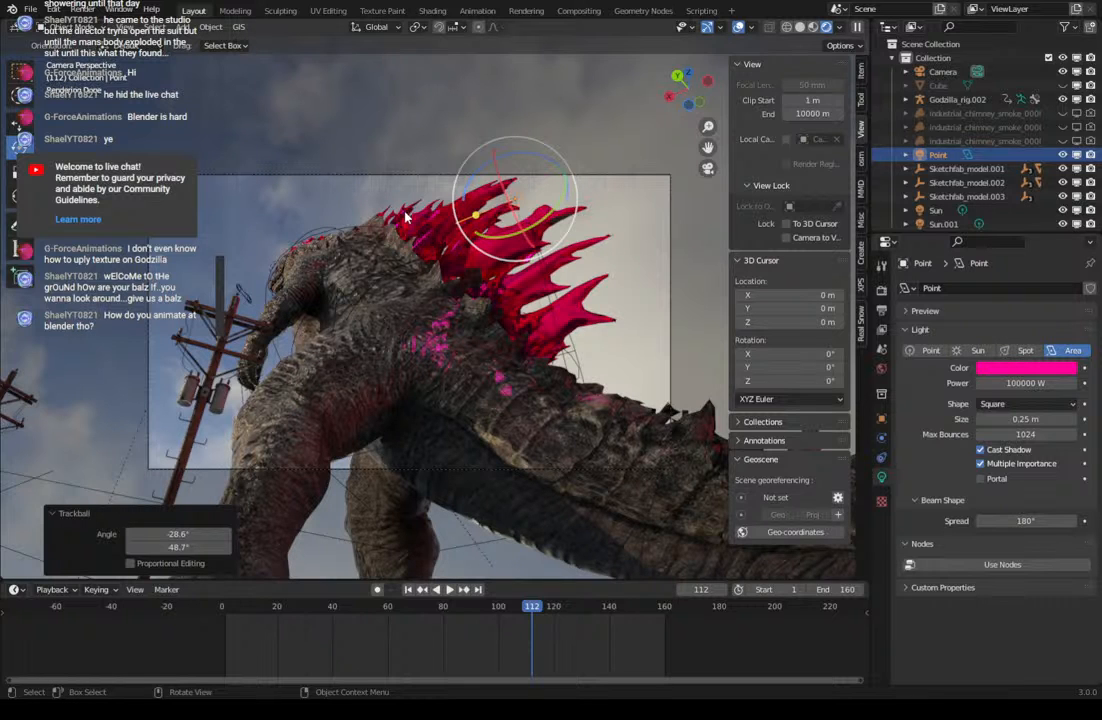
{"action": "left_click", "coordinate": [977, 351]}
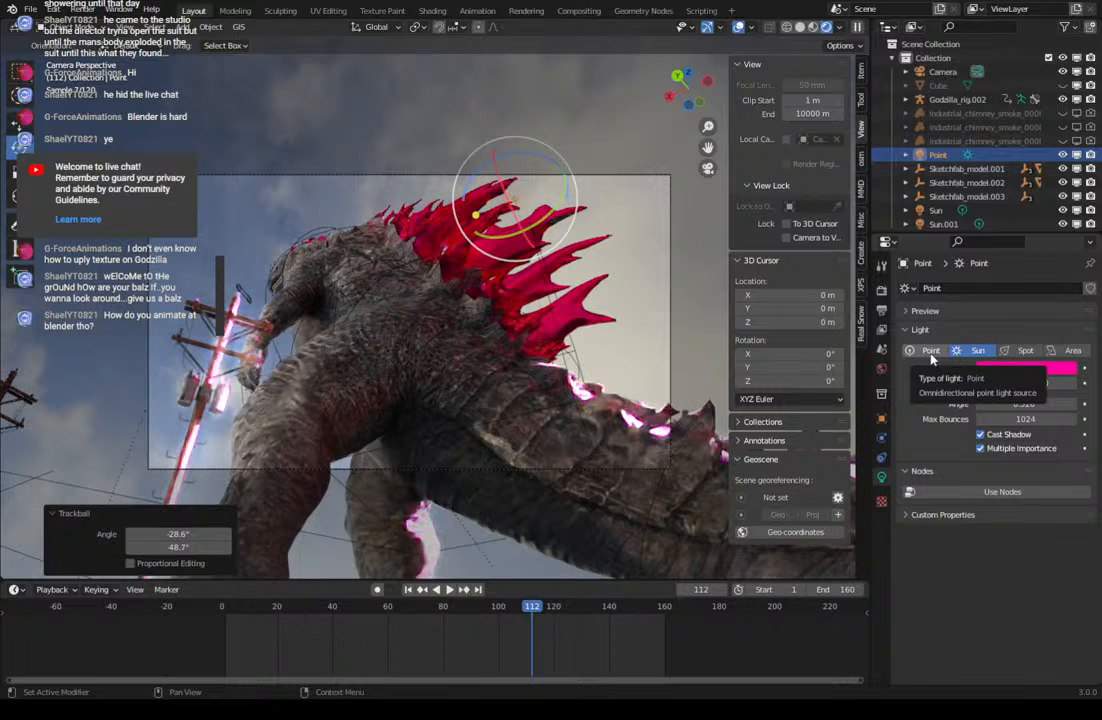
{"action": "left_click", "coordinate": [931, 351]}
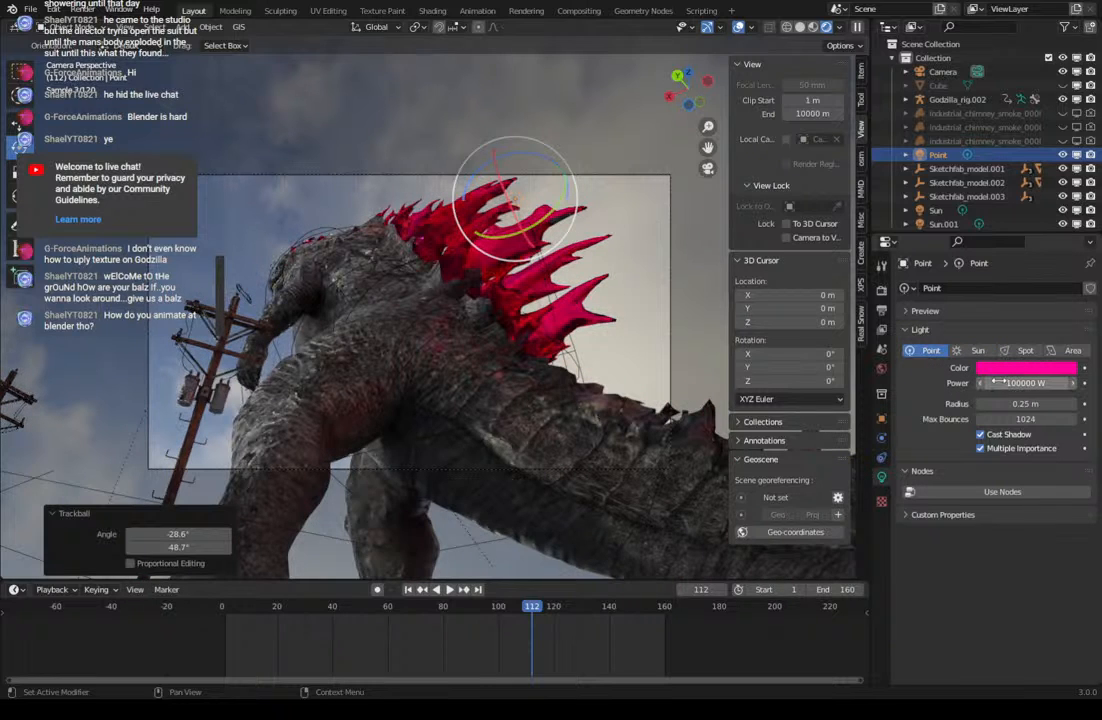
Try the pink point light with Cast Shadow turned off, and turn it back on.
{"action": "left_click", "coordinate": [980, 434]}
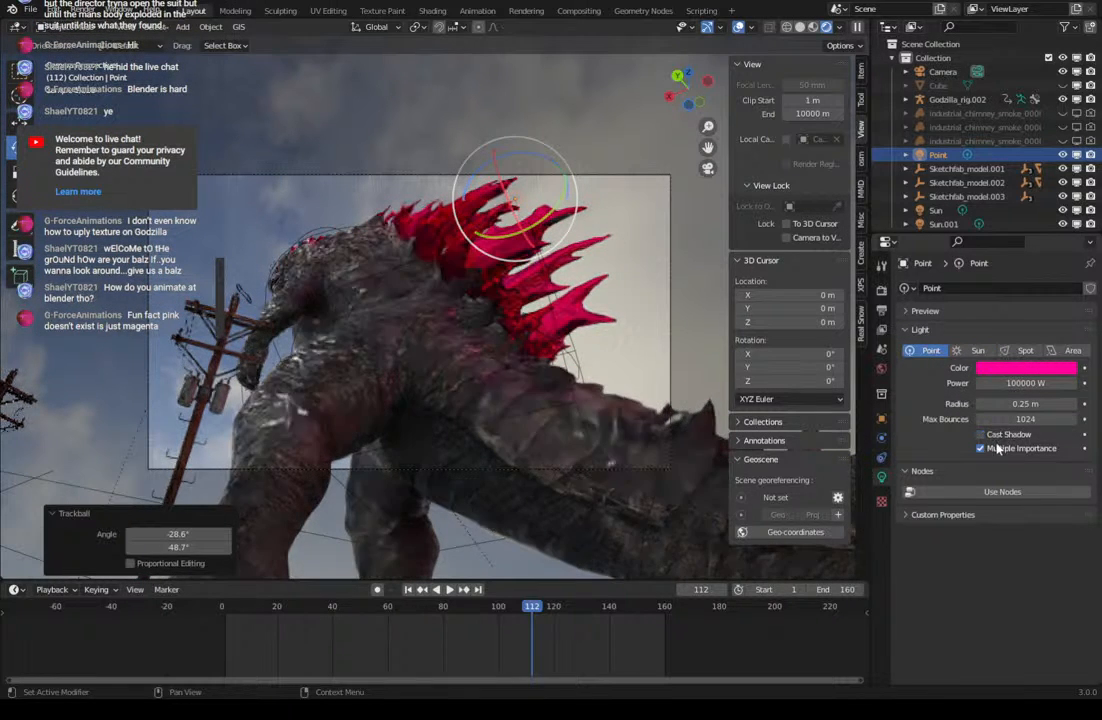
{"action": "left_click", "coordinate": [981, 435]}
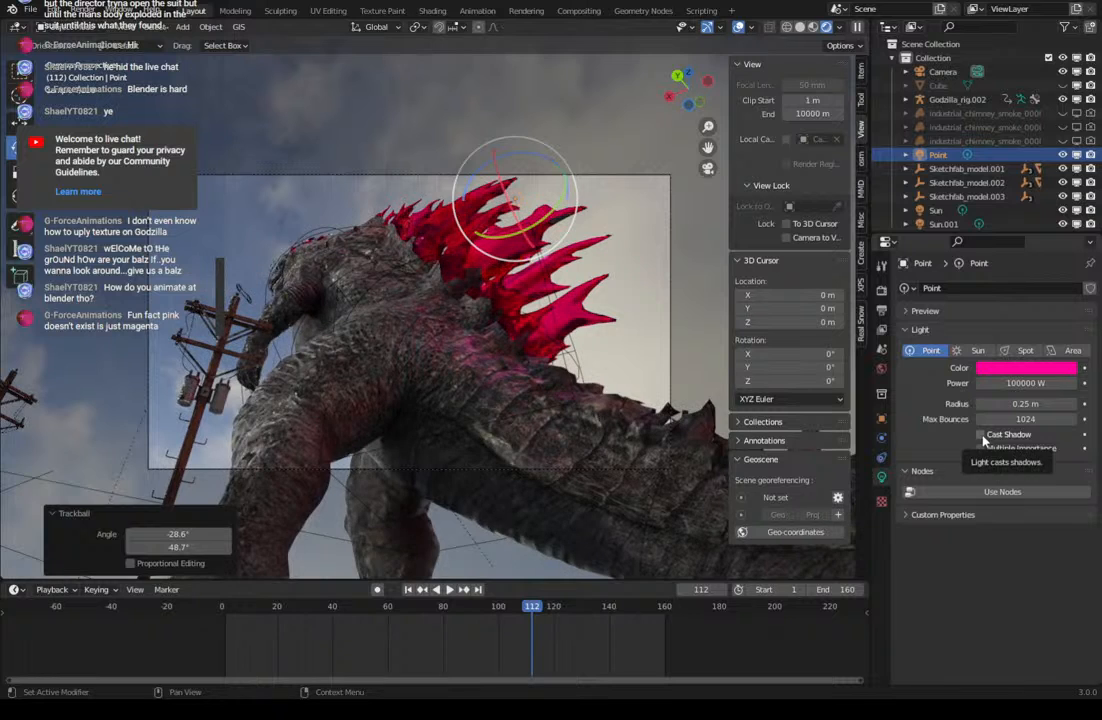
{"action": "left_click", "coordinate": [981, 448]}
Look through the scene's render, output, view layer and world settings.
{"action": "left_click", "coordinate": [881, 289]}
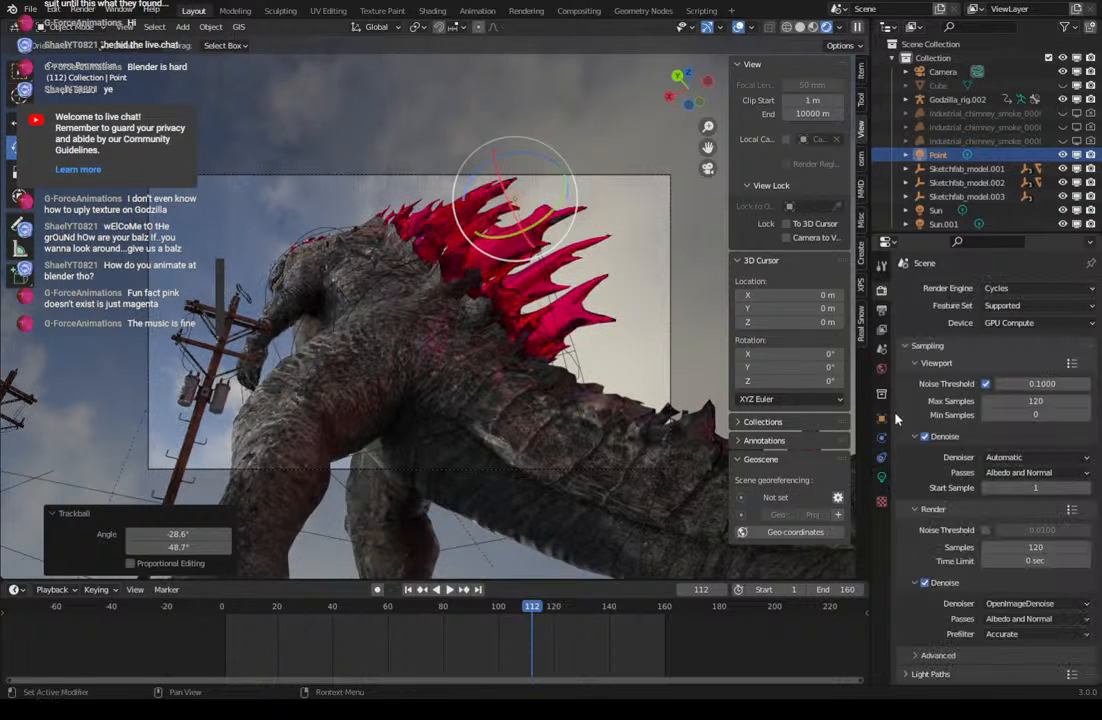
{"action": "scroll", "coordinate": [924, 479], "scroll_direction": "down", "scroll_amount": 5}
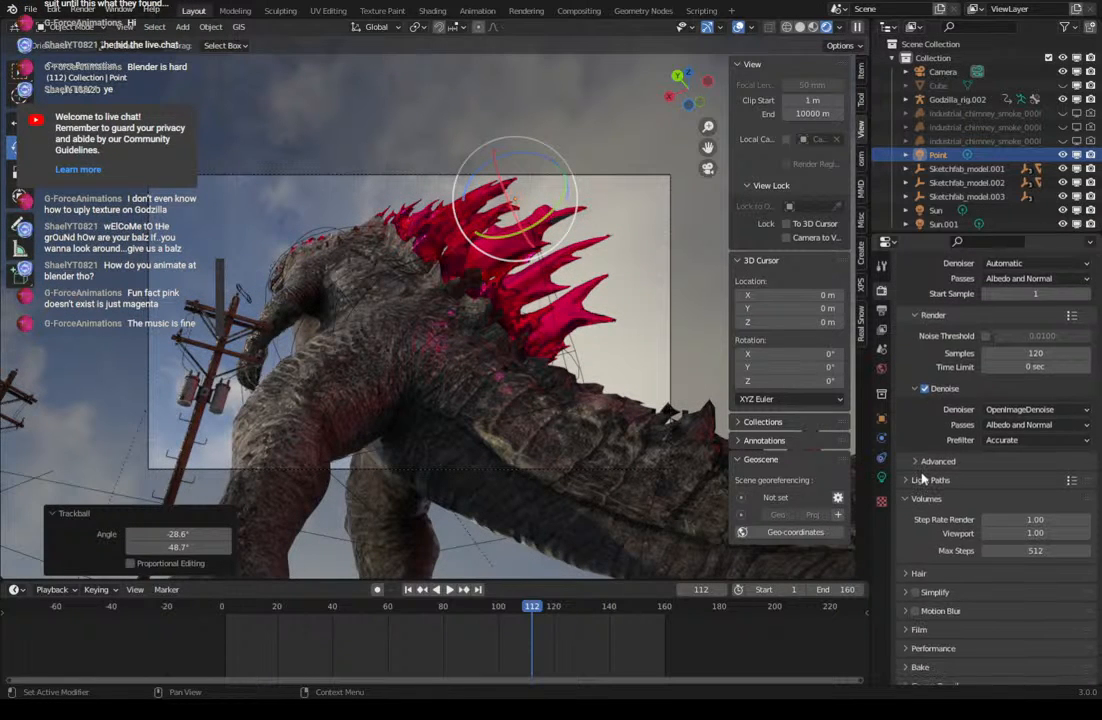
{"action": "scroll", "coordinate": [924, 479], "scroll_direction": "down", "scroll_amount": 1}
{"action": "scroll", "coordinate": [924, 479], "scroll_direction": "up", "scroll_amount": 3}
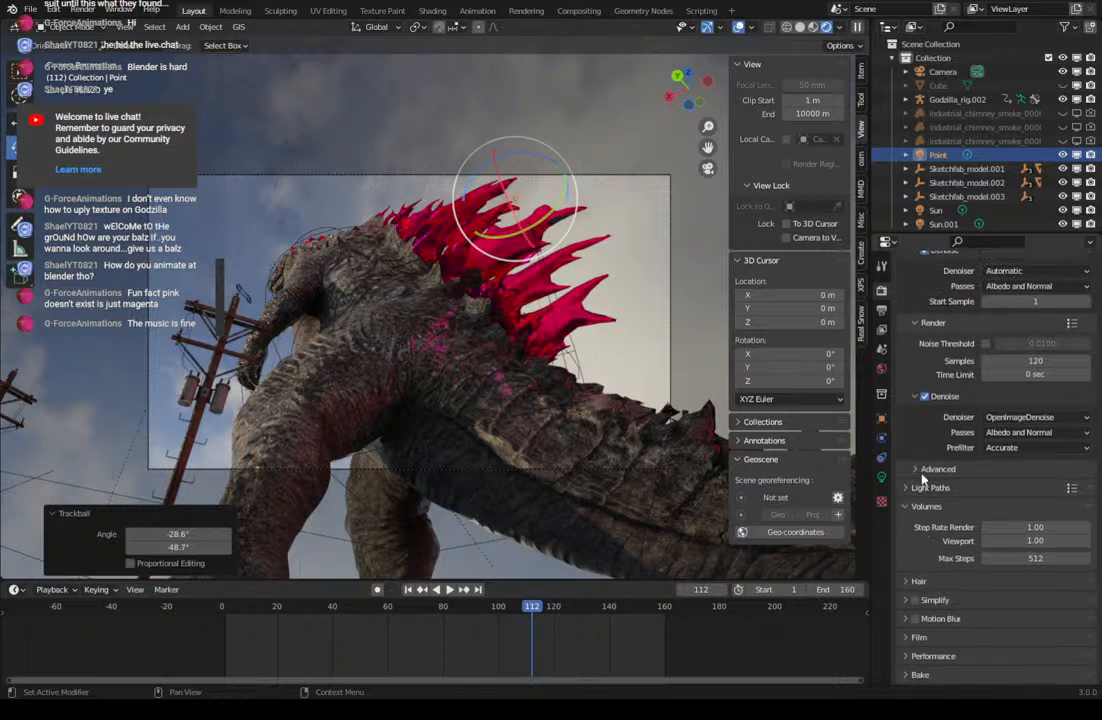
{"action": "scroll", "coordinate": [924, 472], "scroll_direction": "up", "scroll_amount": 2}
{"action": "scroll", "coordinate": [924, 468], "scroll_direction": "down", "scroll_amount": 4}
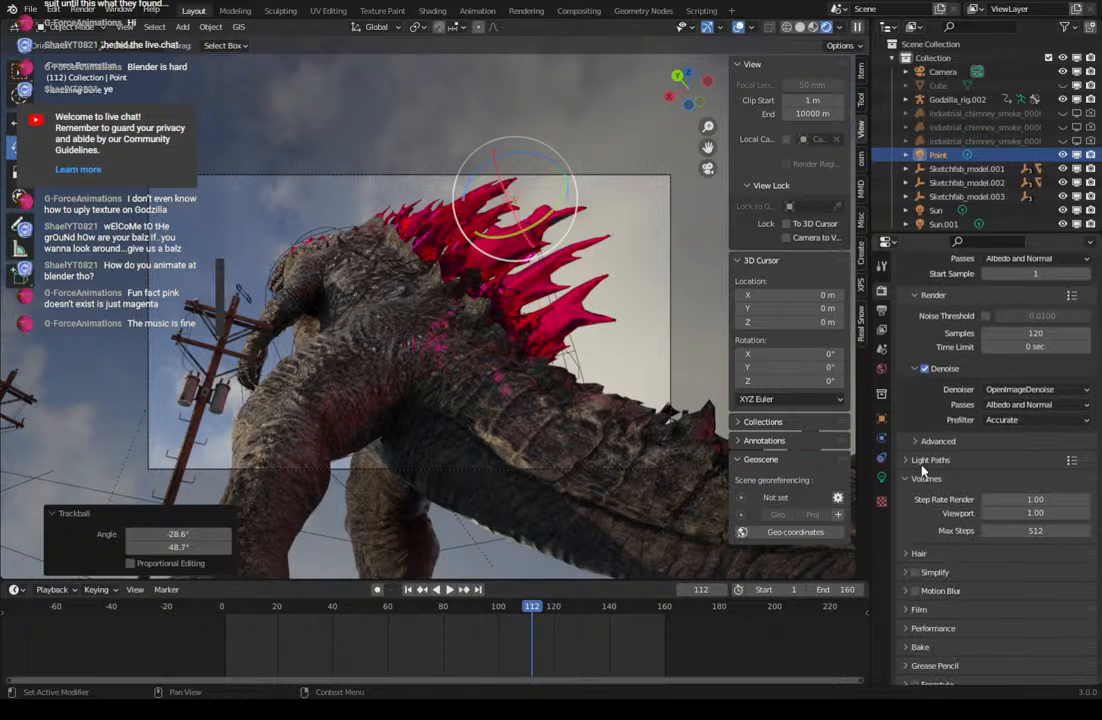
{"action": "scroll", "coordinate": [924, 470], "scroll_direction": "down", "scroll_amount": 1}
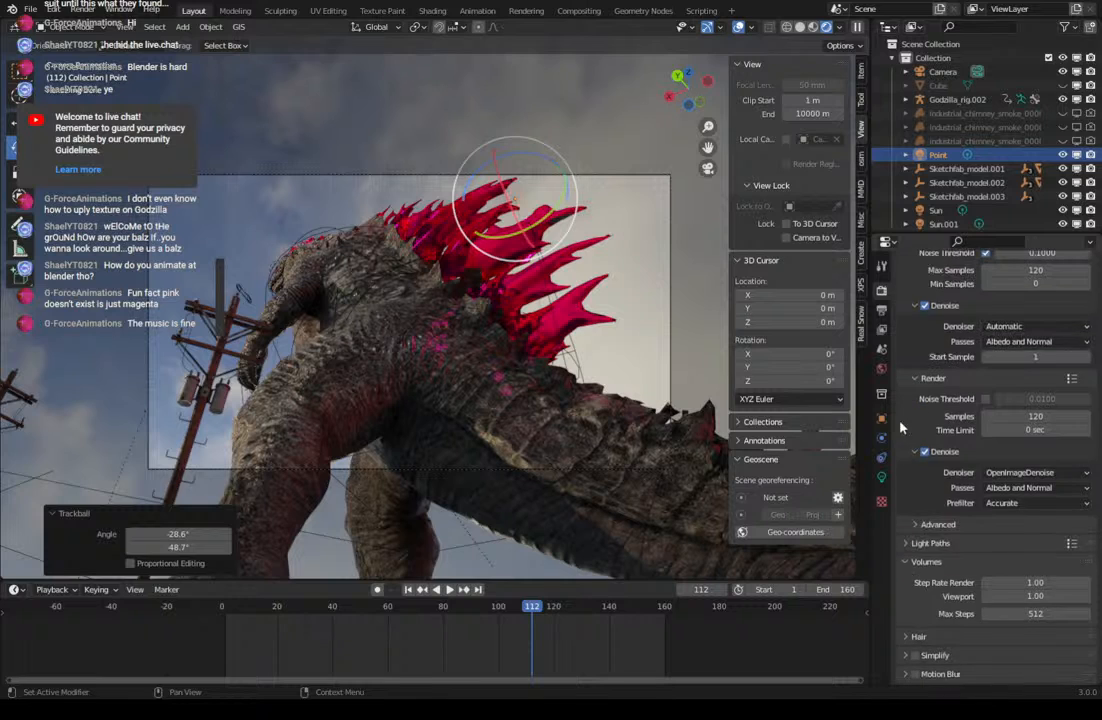
{"action": "left_click", "coordinate": [881, 309]}
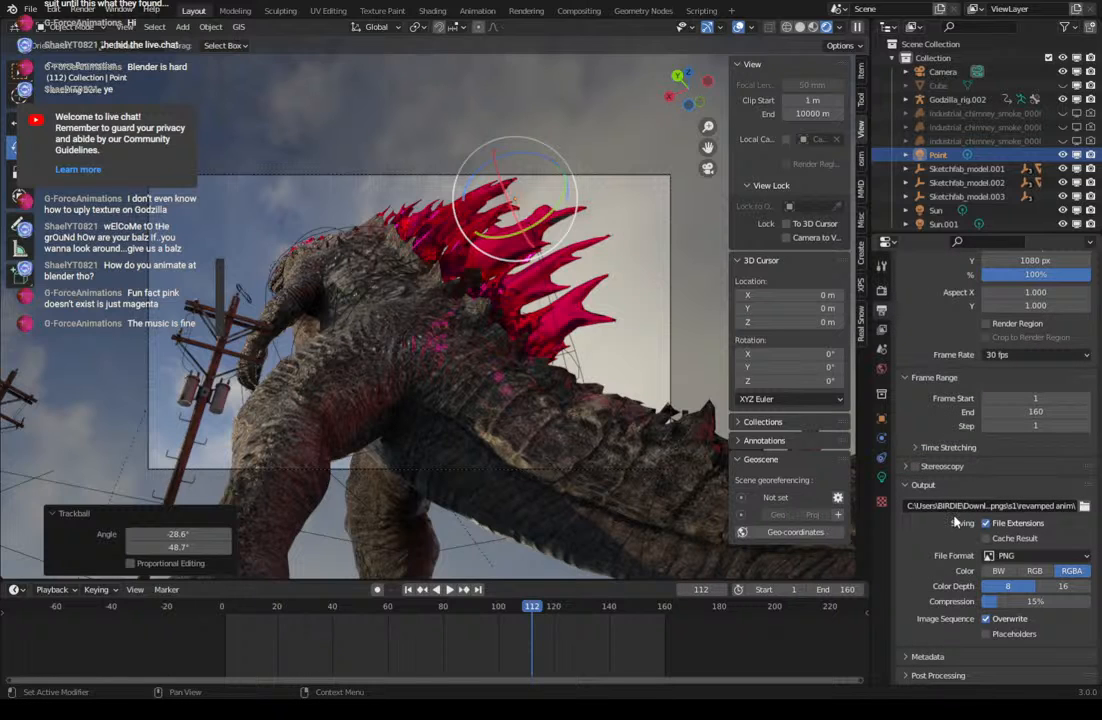
{"action": "scroll", "coordinate": [938, 528], "scroll_direction": "up", "scroll_amount": 2}
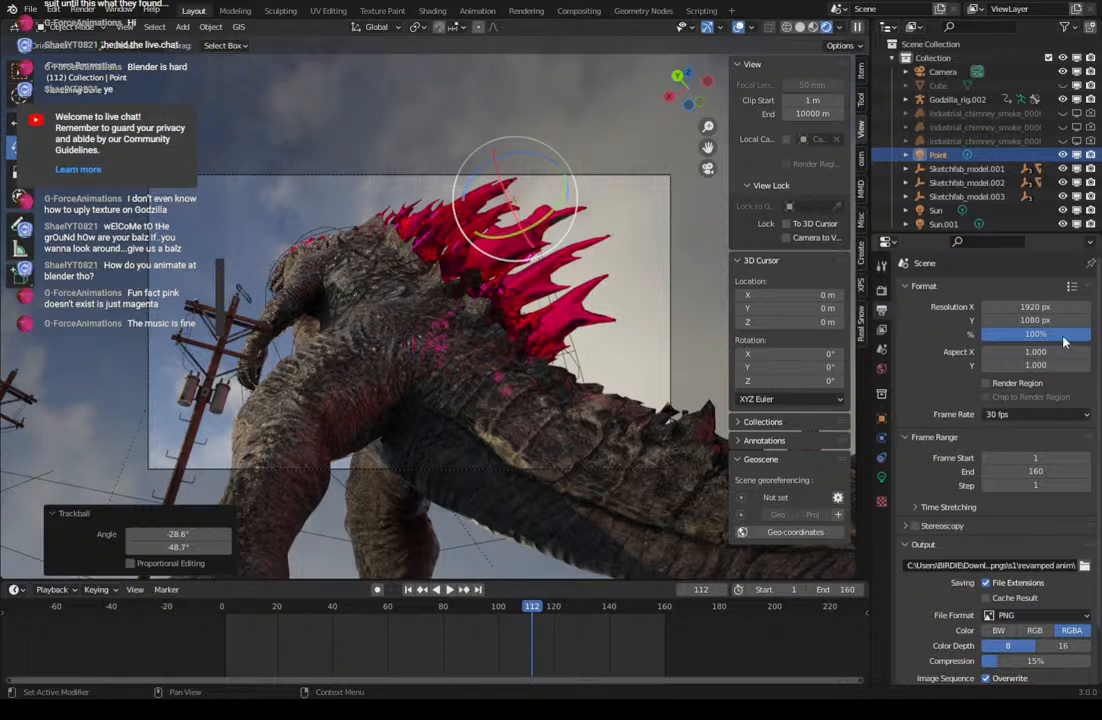
{"action": "left_click", "coordinate": [881, 330]}
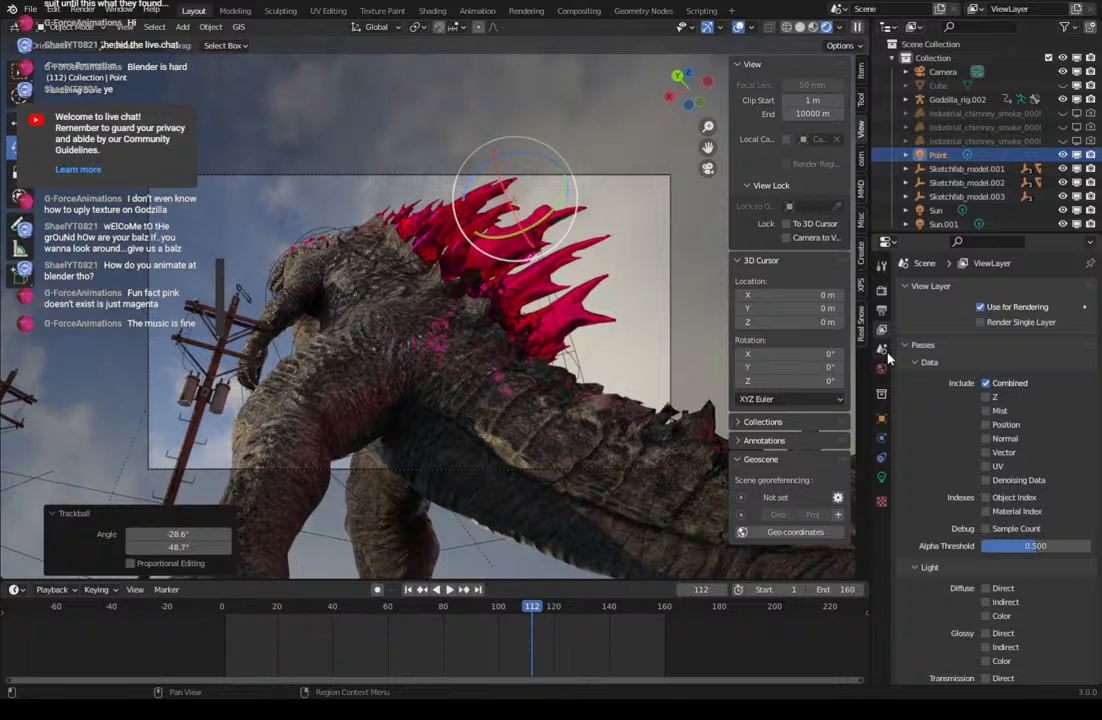
{"action": "left_click", "coordinate": [881, 362]}
{"action": "left_click", "coordinate": [881, 370]}
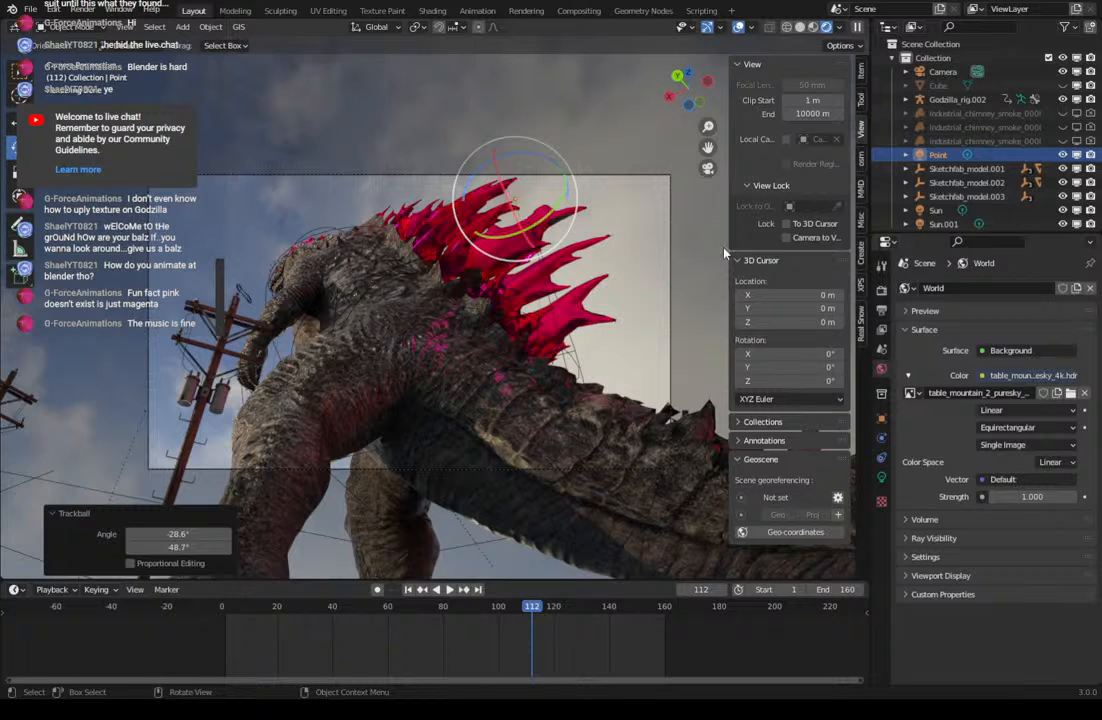
Reposition the point light by the dorsal spines, moving about -4.4, -1.0, 1.3 m and back about 2.7, 0.7, -0.8 m in X, Y, Z.
{"action": "left_click", "coordinate": [881, 478]}
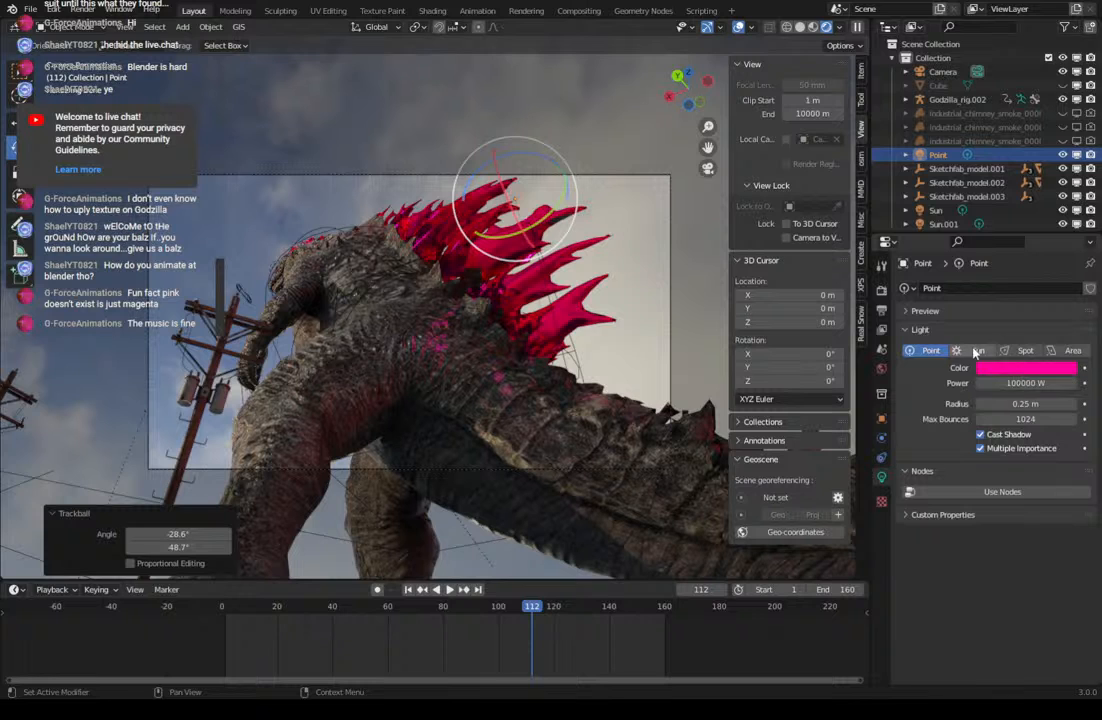
{"action": "key", "text": "g"}
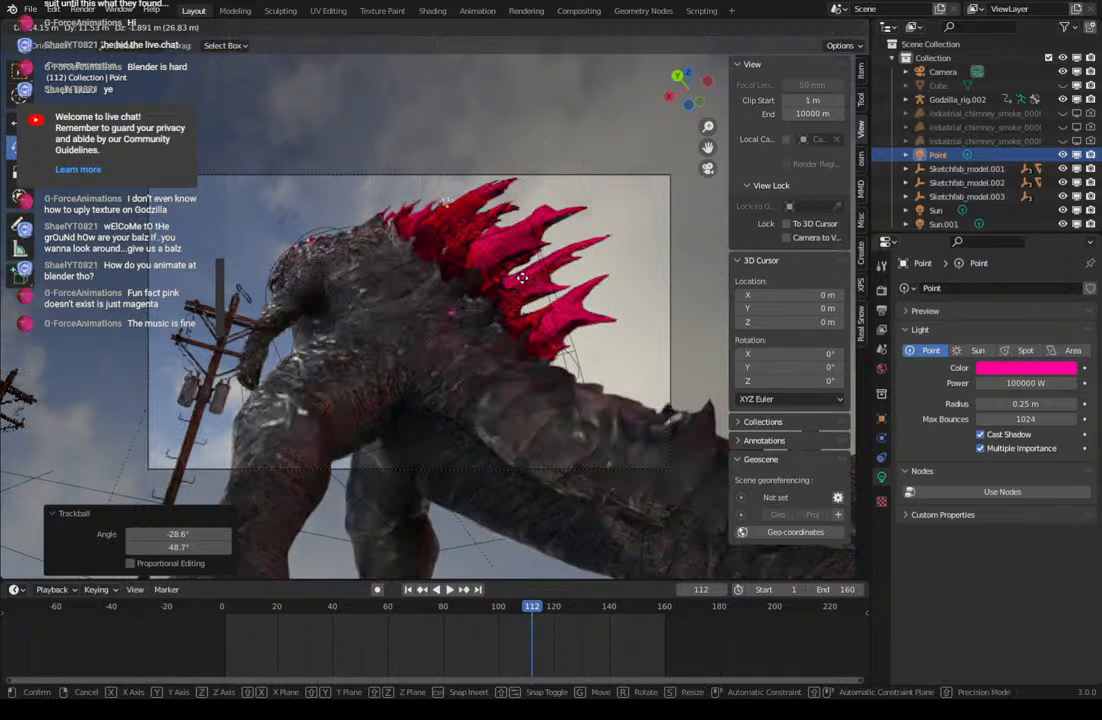
{"action": "left_click", "coordinate": [484, 285]}
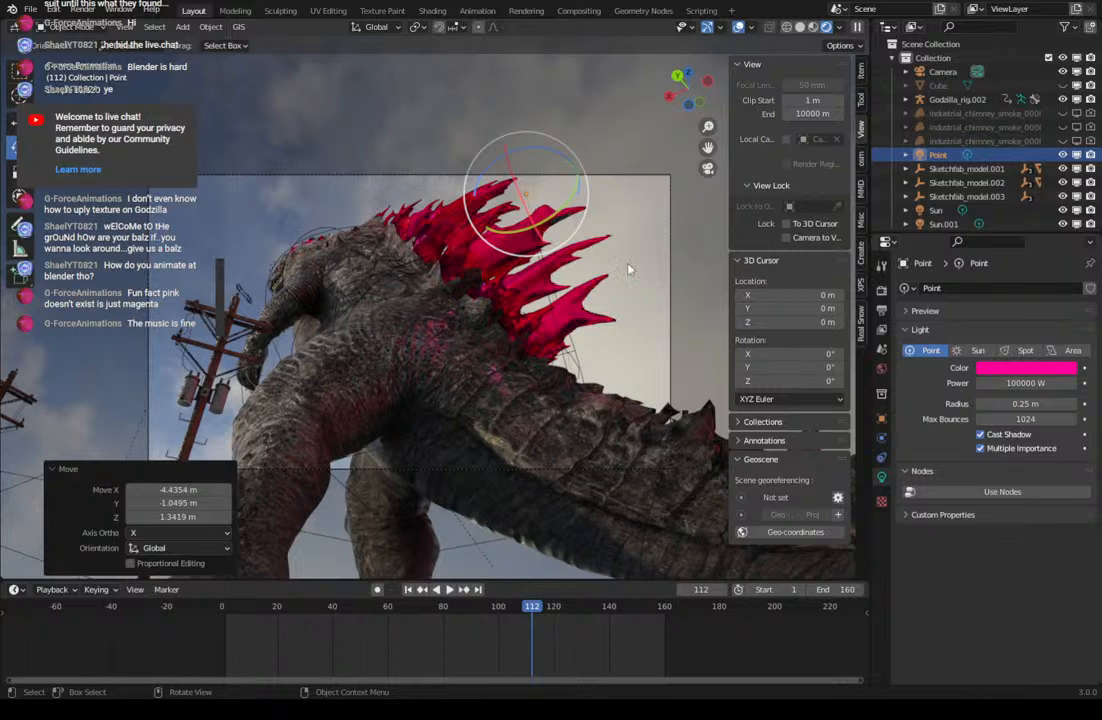
{"action": "key", "text": "g"}
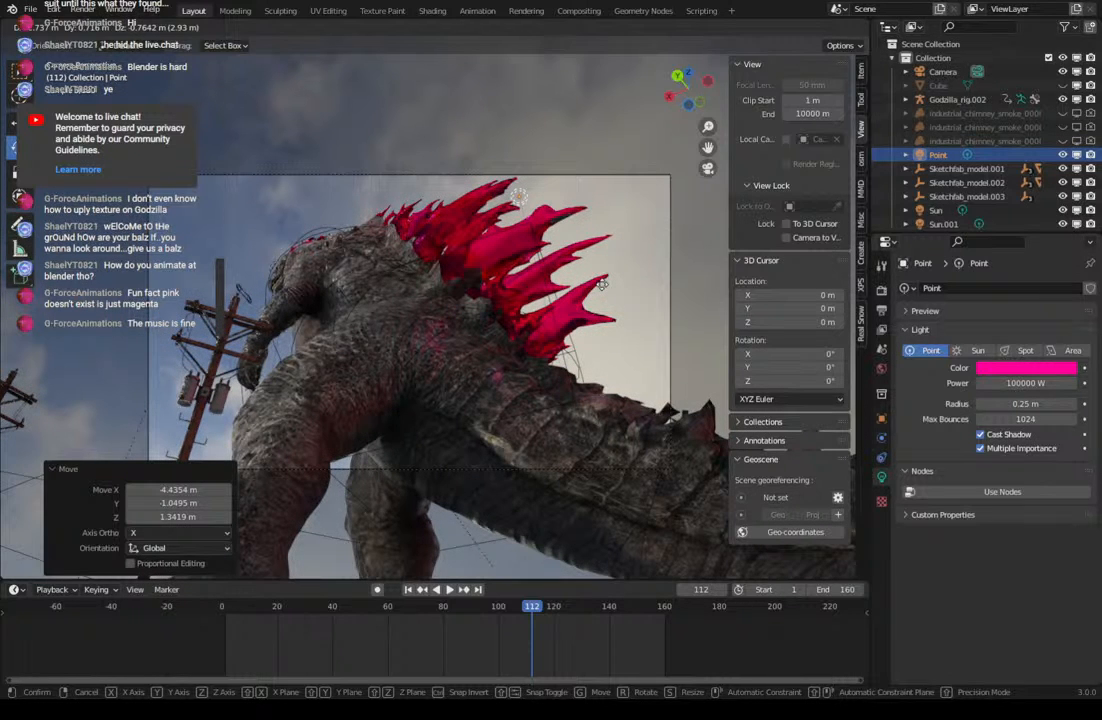
{"action": "left_click", "coordinate": [603, 285]}
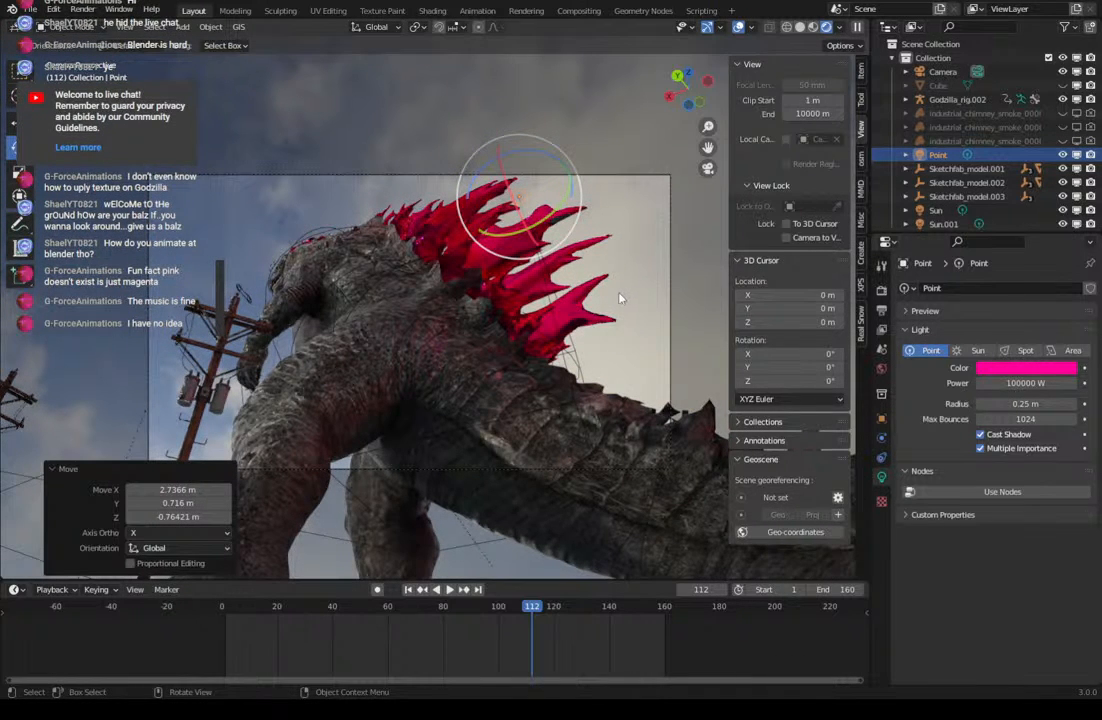
Set the point light's power to 1 GW and move the light down onto Godzilla's upper back.
{"action": "left_click", "coordinate": [1028, 383]}
{"action": "type", "text": "1 "}
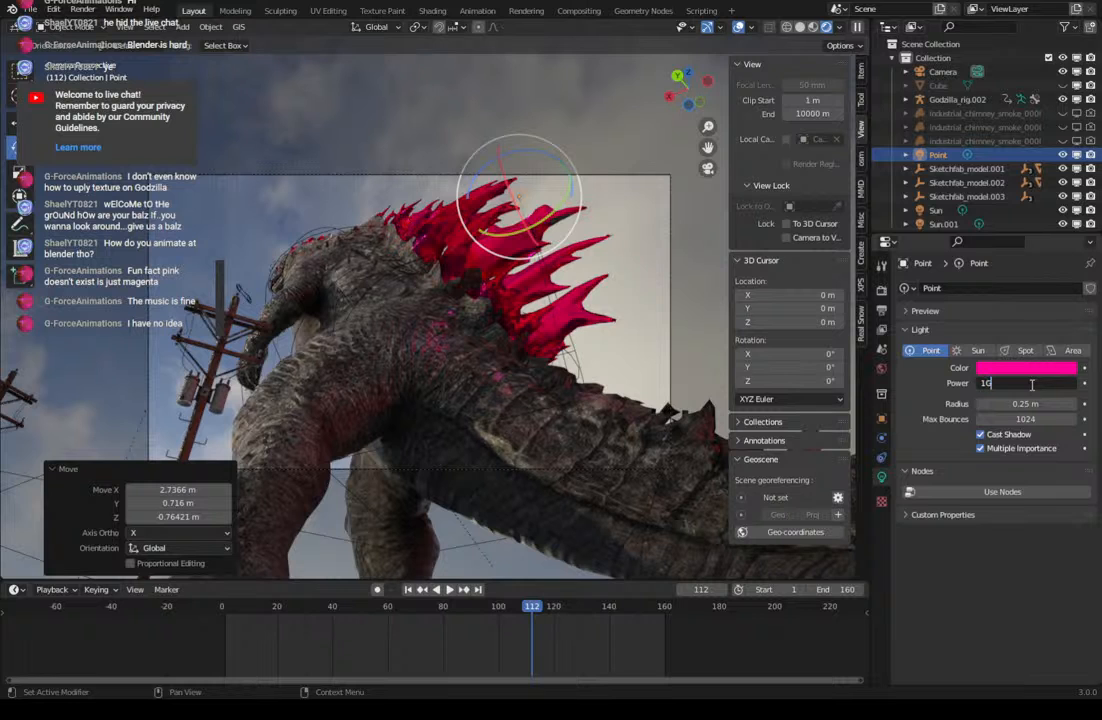
{"action": "type", "text": "GW"}
{"action": "key", "text": "Return"}
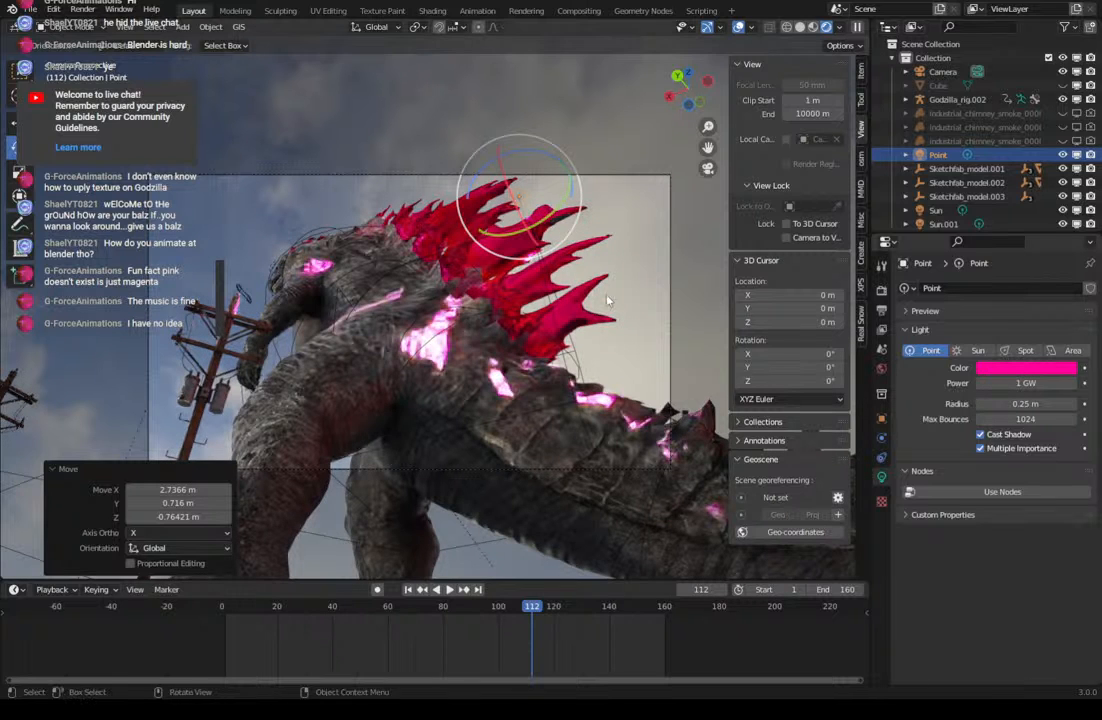
{"action": "key", "text": "g"}
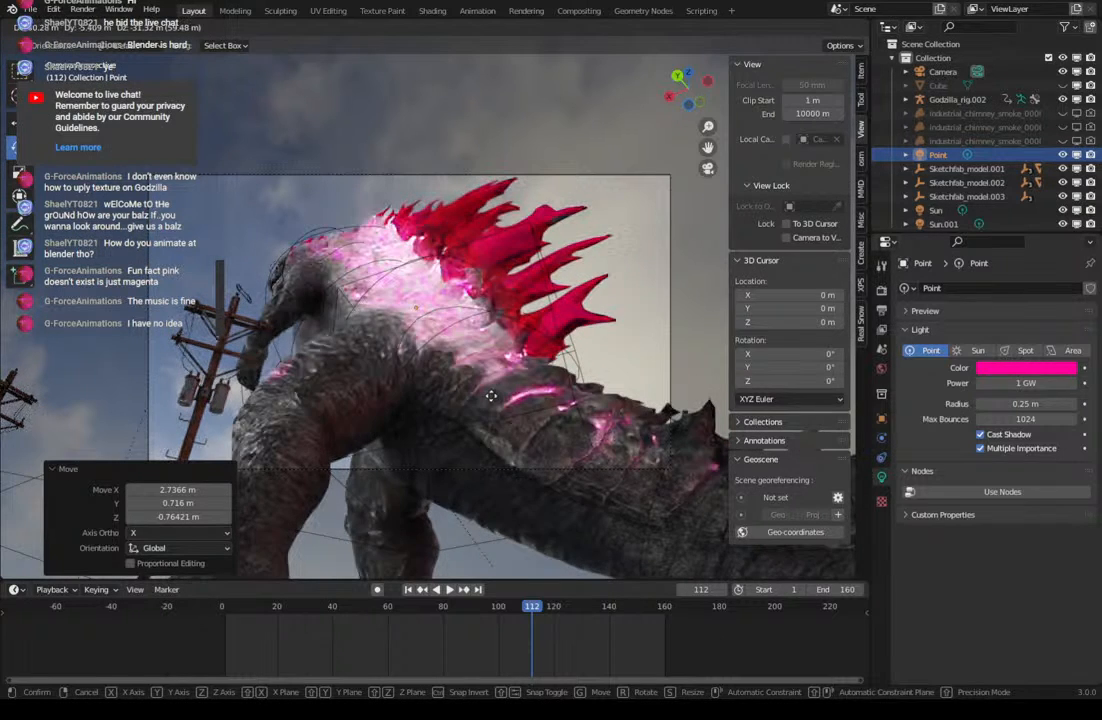
{"action": "right_click", "coordinate": [423, 340]}
Select Godzilla's dorsal spines mesh and show its material settings.
{"action": "left_click", "coordinate": [424, 220]}
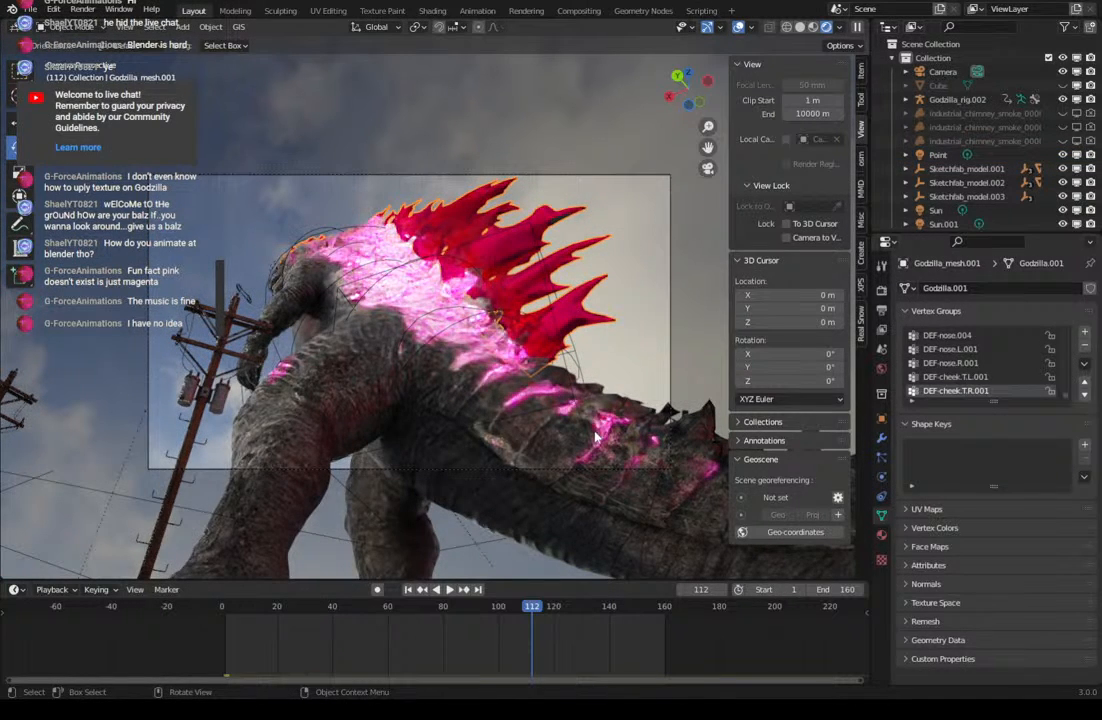
{"action": "left_click", "coordinate": [881, 536]}
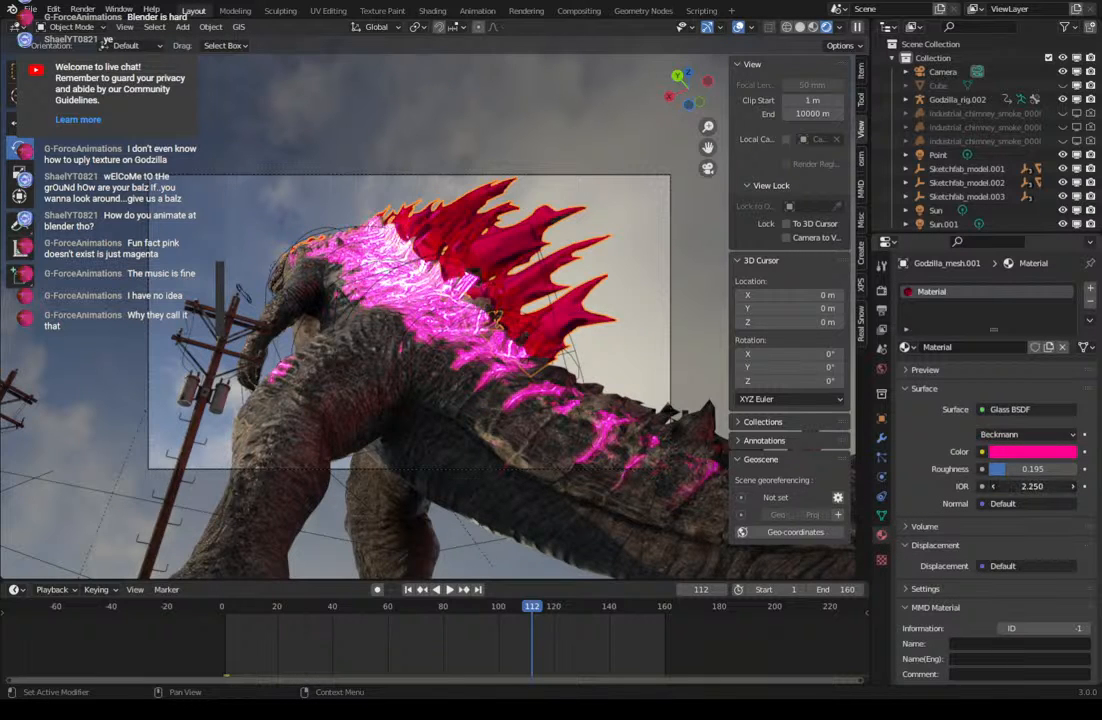
Try the spines' Glass BSDF with IOR values of 50.15, 0 and 1.3 and a roughness of 0.328, undoing the changes.
{"action": "left_click_drag", "start_coordinate": [1033, 486], "coordinate": [1096, 486]}
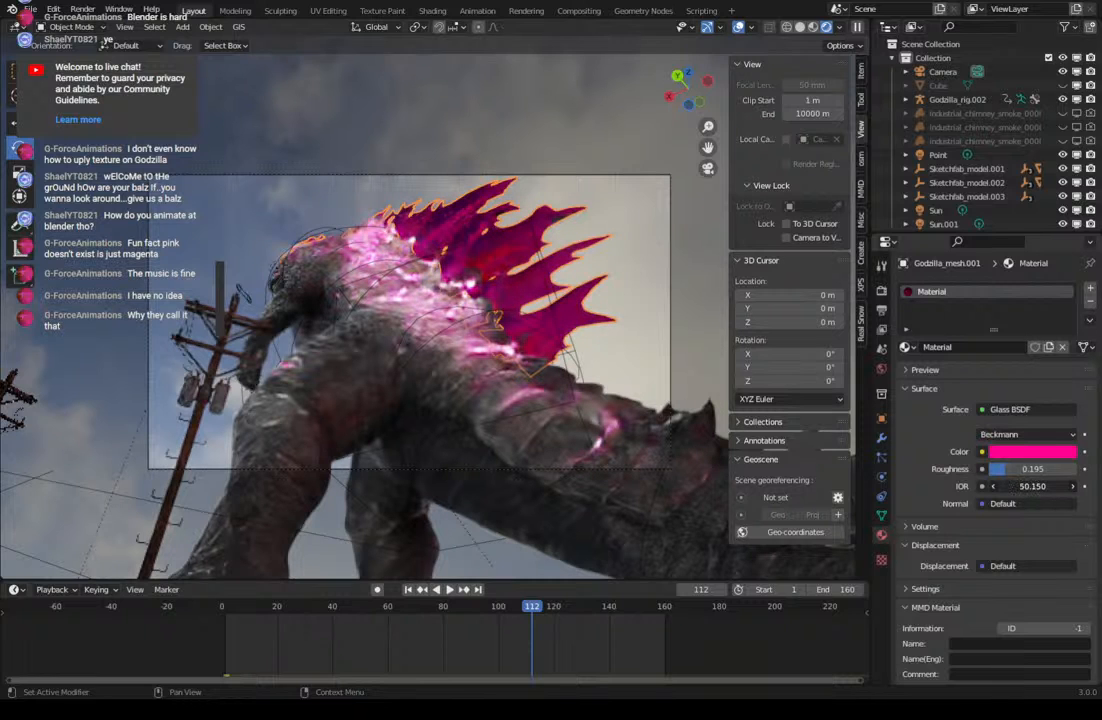
{"action": "left_click_drag", "start_coordinate": [1033, 486], "coordinate": [985, 486]}
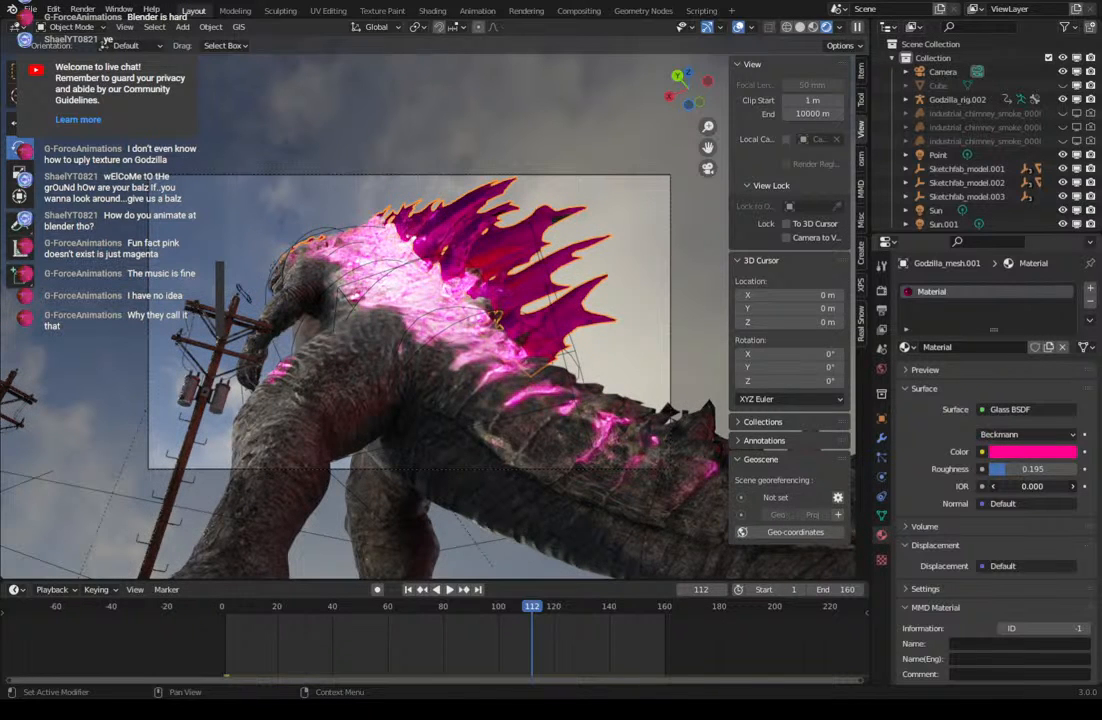
{"action": "left_click_drag", "start_coordinate": [1041, 485], "coordinate": [1000, 485]}
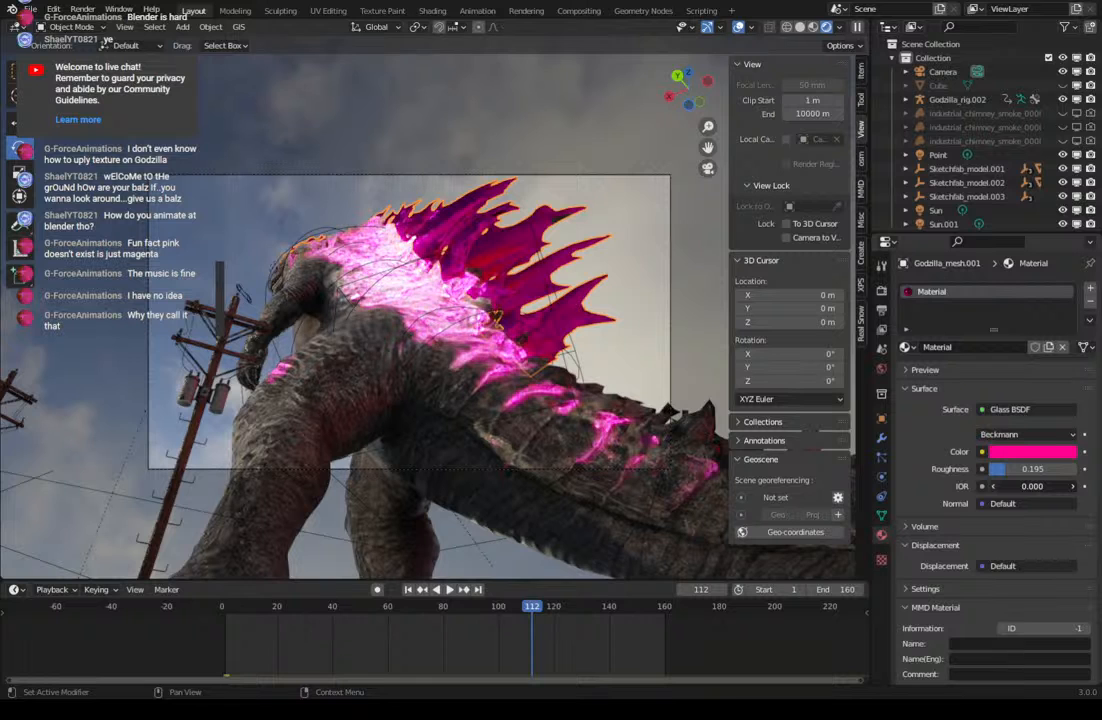
{"action": "left_click_drag", "start_coordinate": [1032, 486], "coordinate": [1074, 486]}
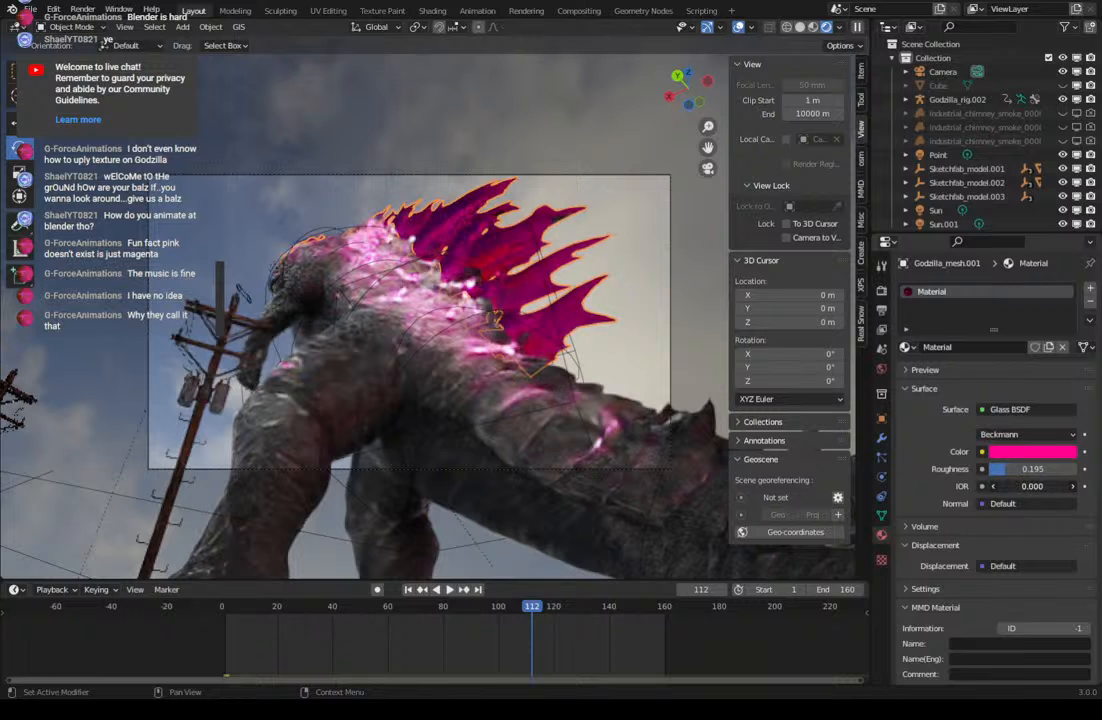
{"action": "left_click_drag", "start_coordinate": [1032, 486], "coordinate": [1007, 486]}
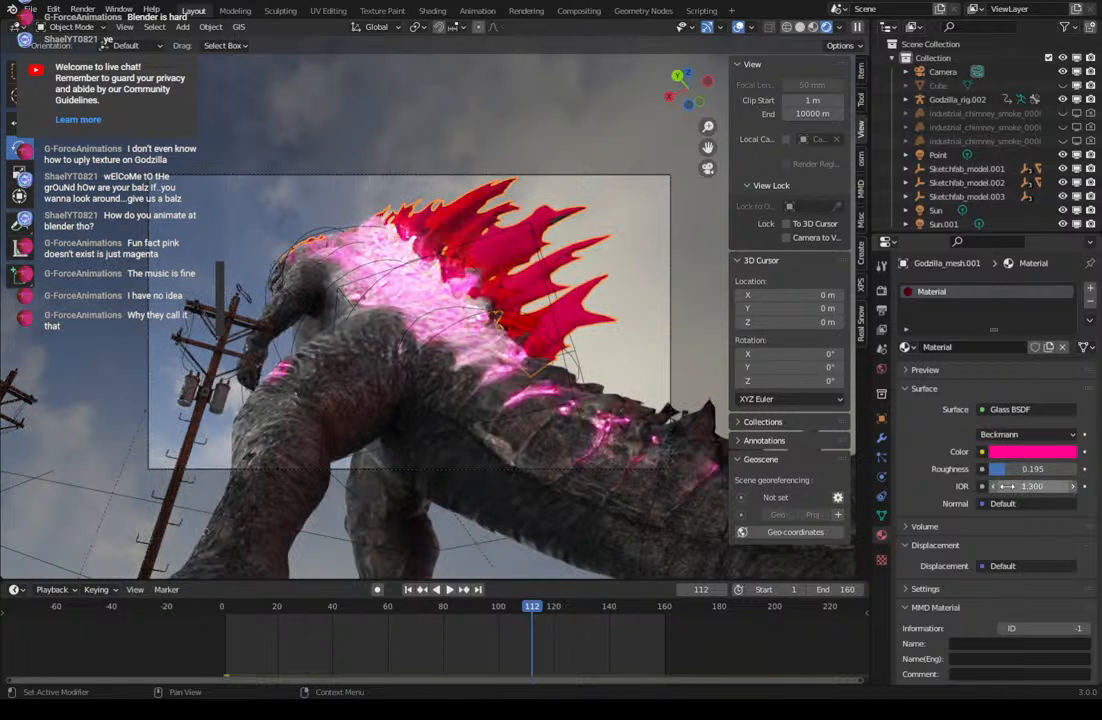
{"action": "key", "text": "ctrl+z"}
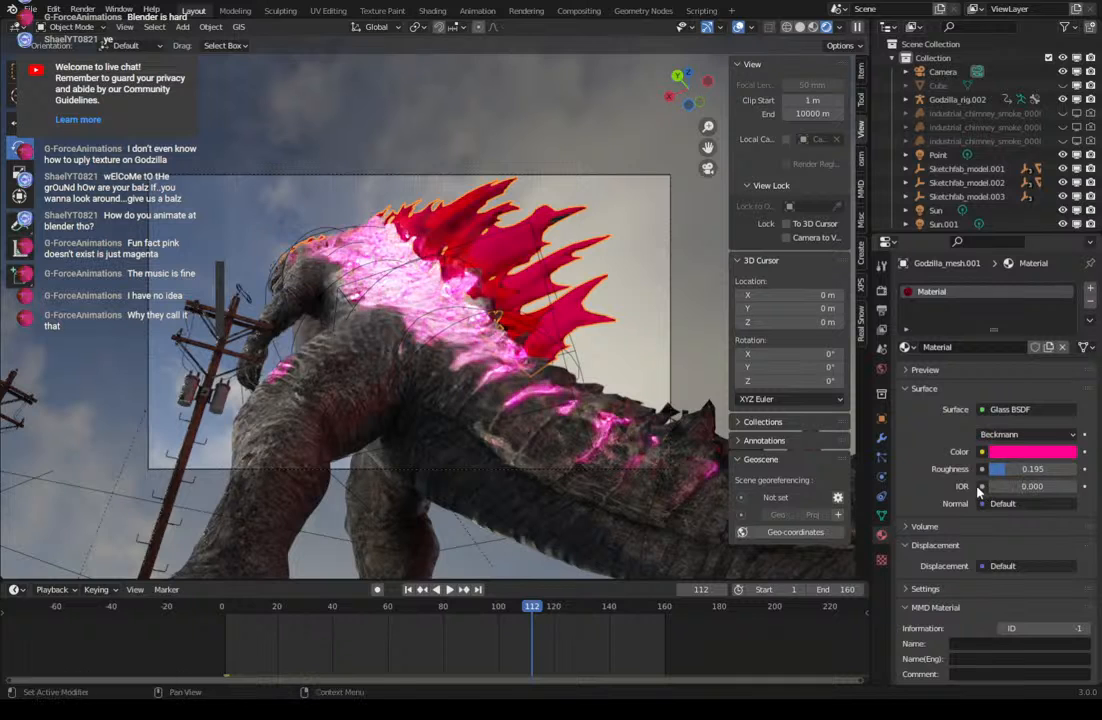
{"action": "key", "text": "ctrl+z"}
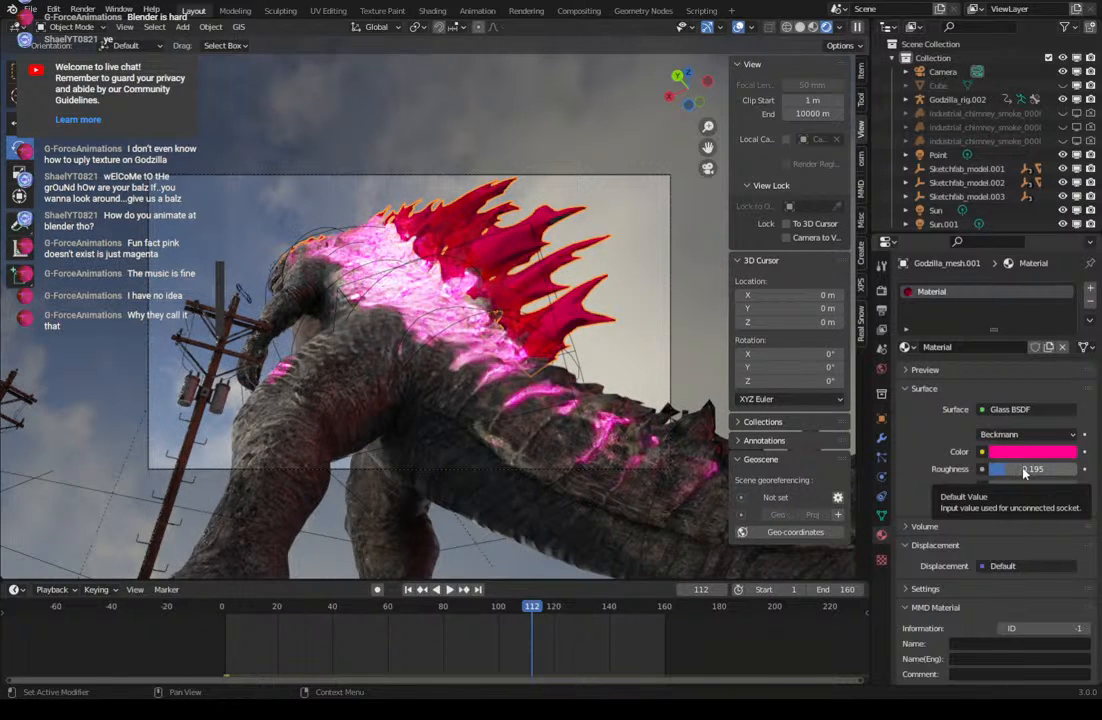
{"action": "mouse_move", "coordinate": [1027, 471]}
{"action": "left_mouse_down"}
{"action": "mouse_move", "coordinate": [1084, 471]}
{"action": "mouse_move", "coordinate": [984, 471]}
{"action": "mouse_move", "coordinate": [1022, 471]}
{"action": "mouse_move", "coordinate": [1013, 471]}
{"action": "left_mouse_up"}
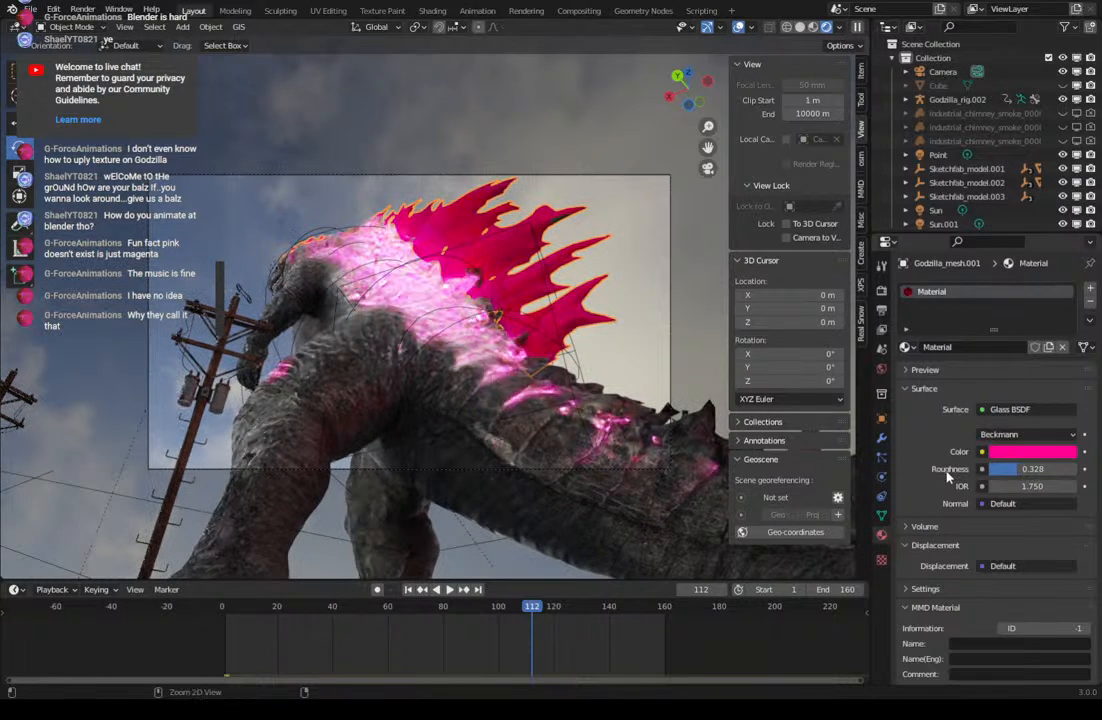
{"action": "key", "text": "ctrl+z"}
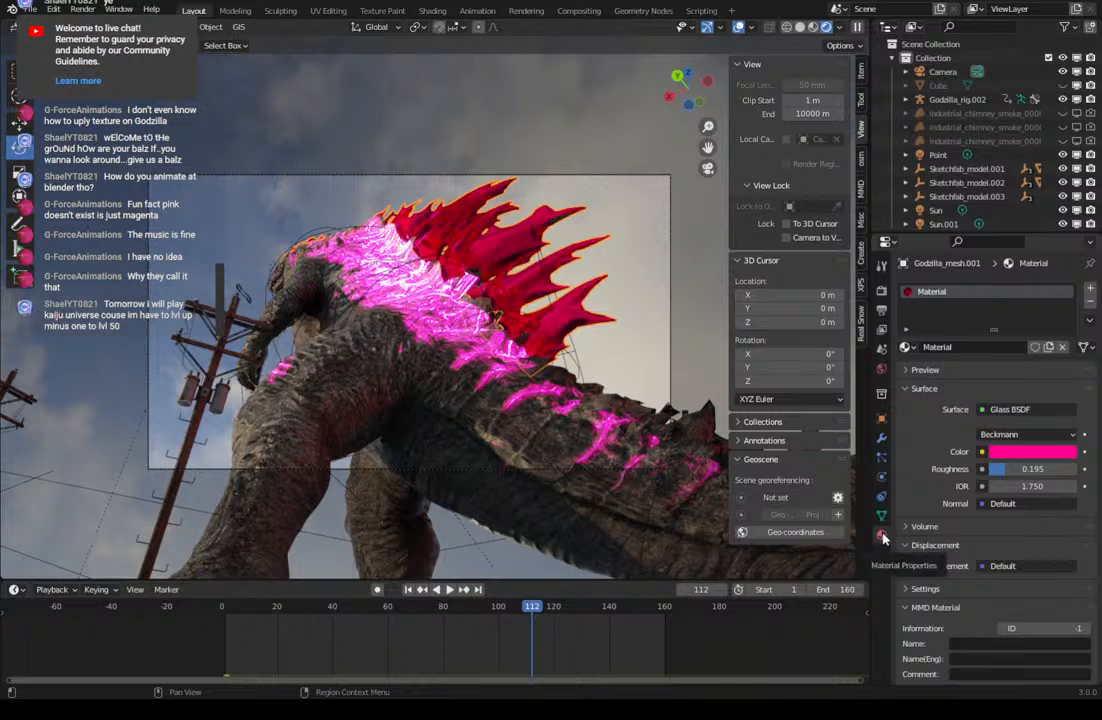
Change the spines material's surface shader to Glossy BSDF and set its roughness to about 0.562.
{"action": "left_click", "coordinate": [1010, 410]}
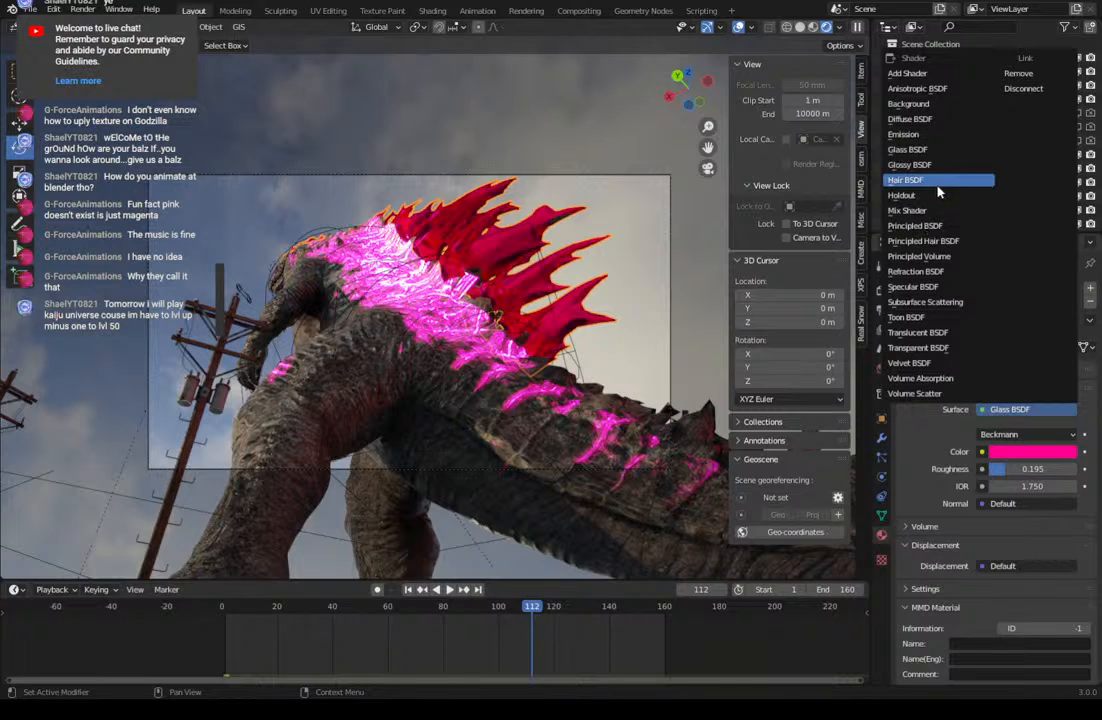
{"action": "left_click", "coordinate": [906, 164]}
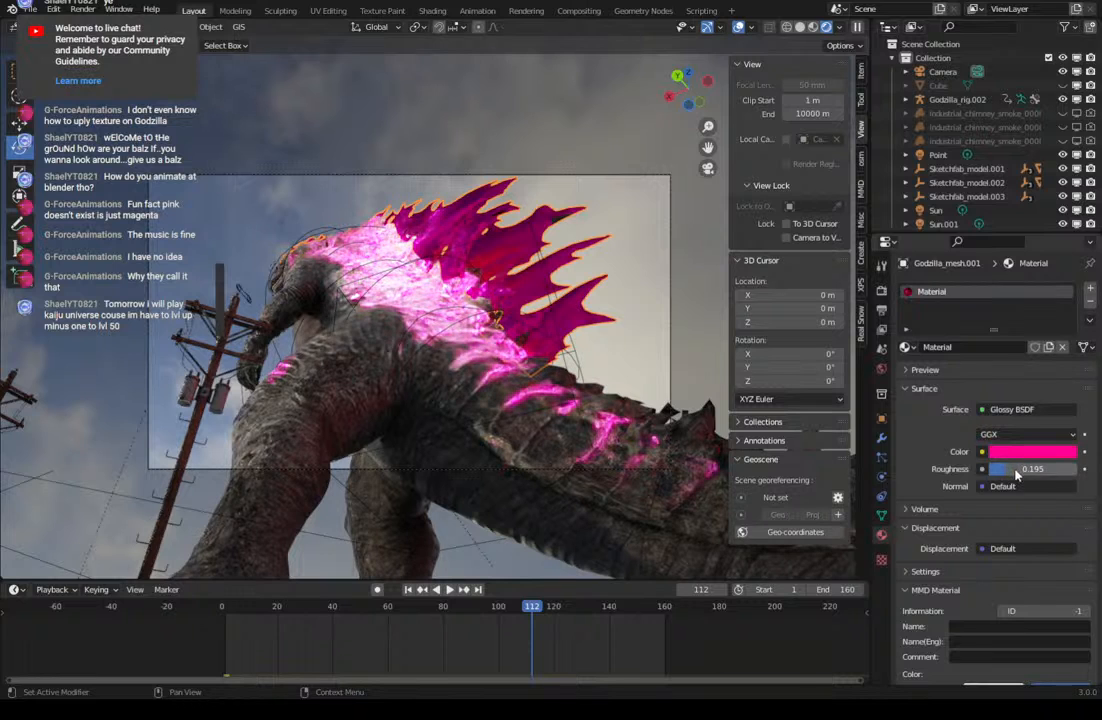
{"action": "mouse_move", "coordinate": [1017, 470]}
{"action": "left_mouse_down"}
{"action": "mouse_move", "coordinate": [992, 470]}
{"action": "mouse_move", "coordinate": [1065, 470]}
{"action": "mouse_move", "coordinate": [1037, 470]}
{"action": "left_mouse_up"}
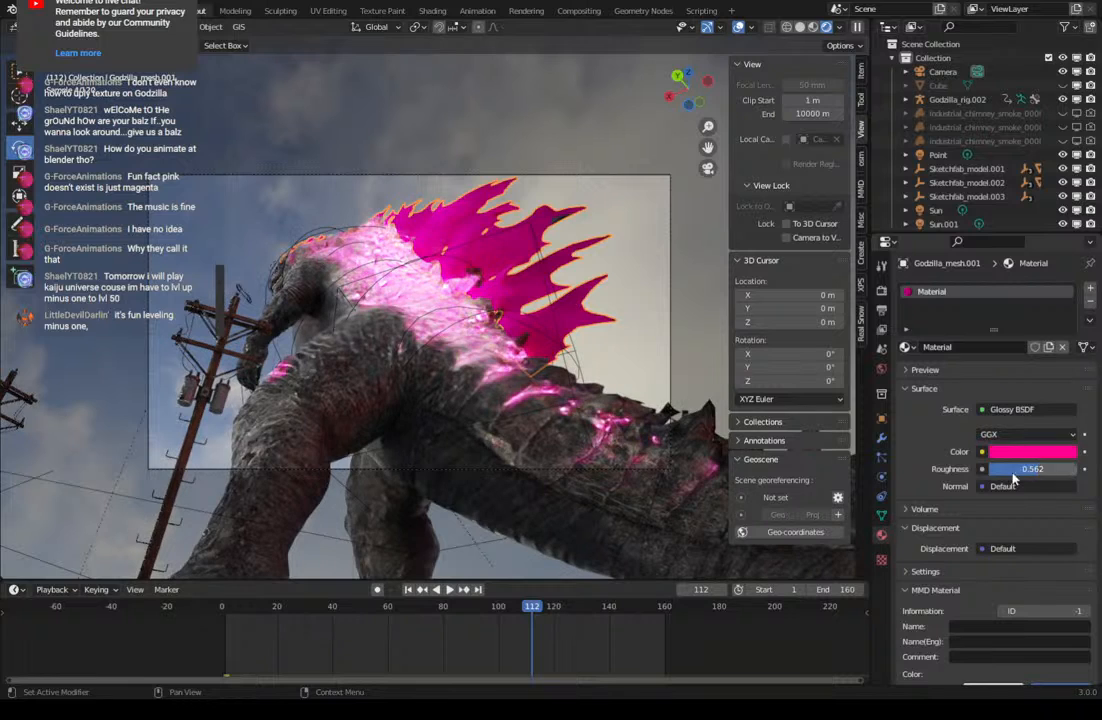
{"action": "left_click", "coordinate": [982, 487]}
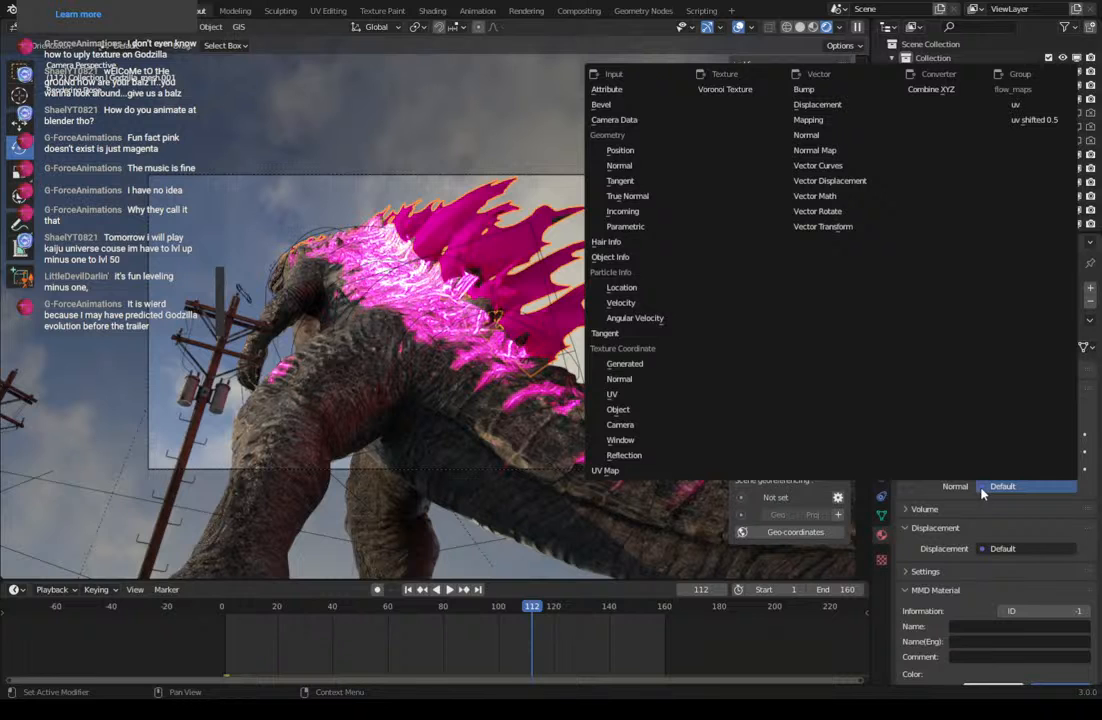
{"action": "left_click", "coordinate": [982, 489]}
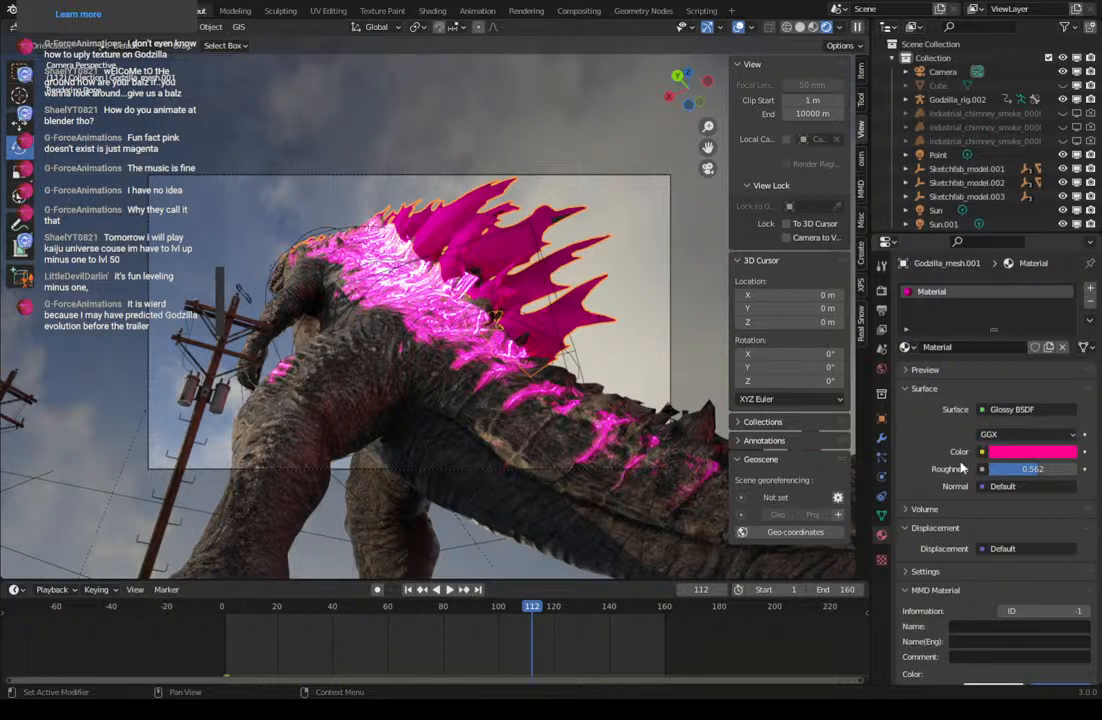
Undo the switch to Glossy BSDF, then try a roughness of 0.297 on the spines' Glass BSDF and undo it.
{"action": "key", "text": "ctrl+z"}
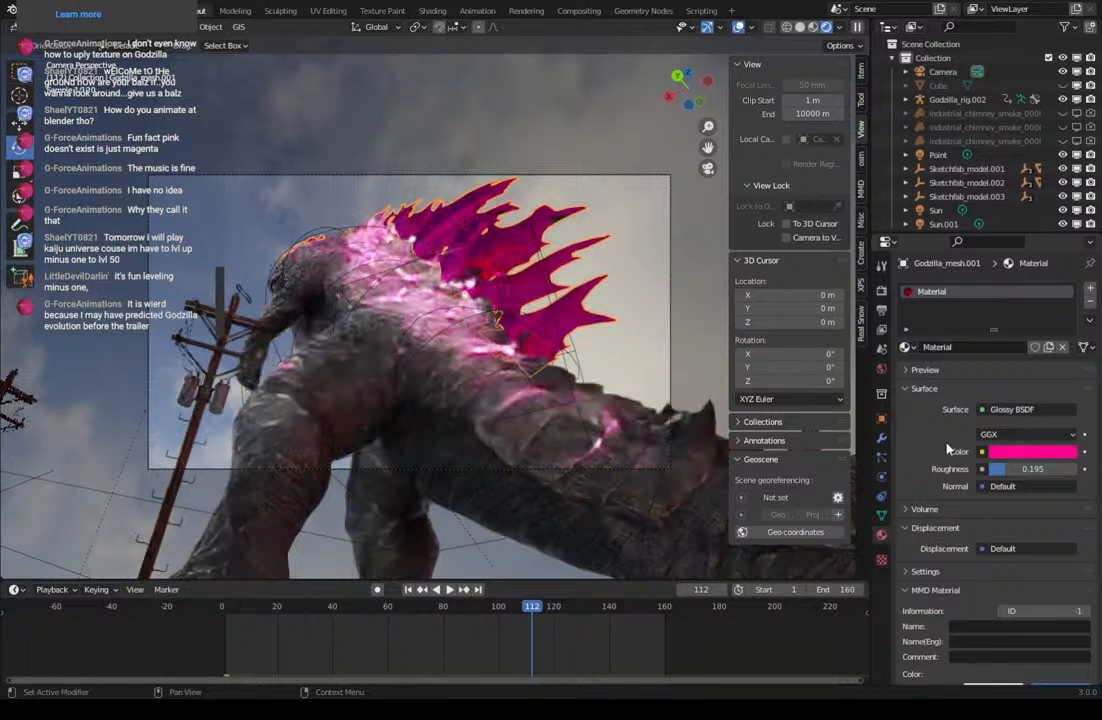
{"action": "key", "text": "ctrl+z"}
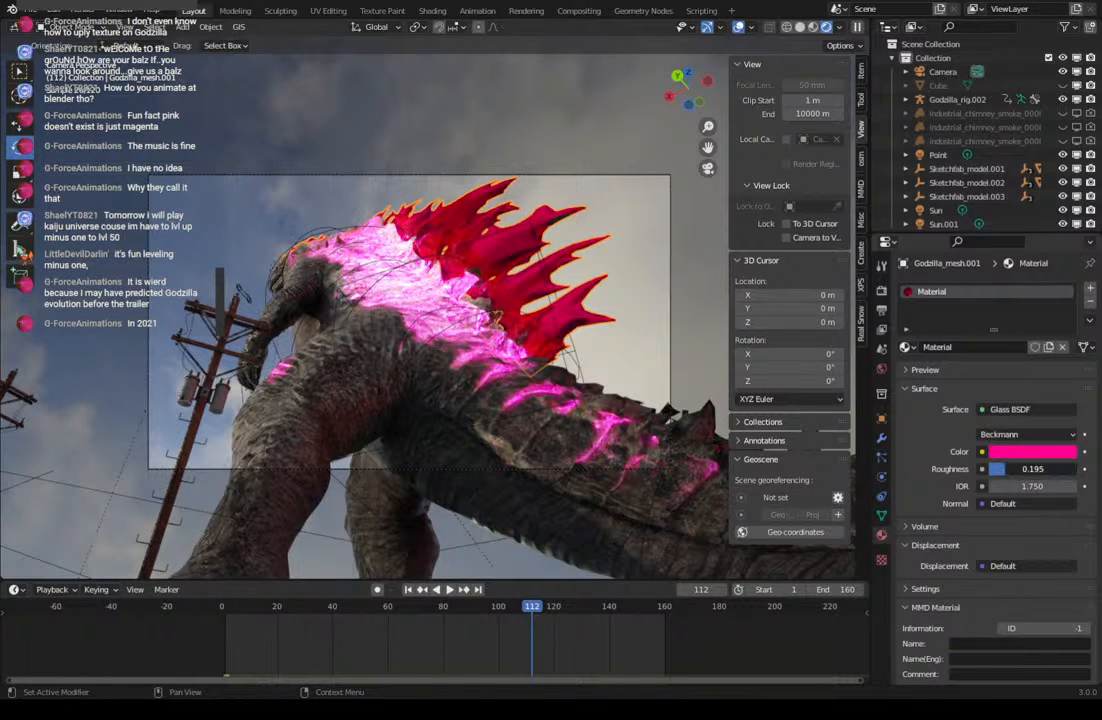
{"action": "left_click_drag", "start_coordinate": [1008, 477], "coordinate": [1019, 477]}
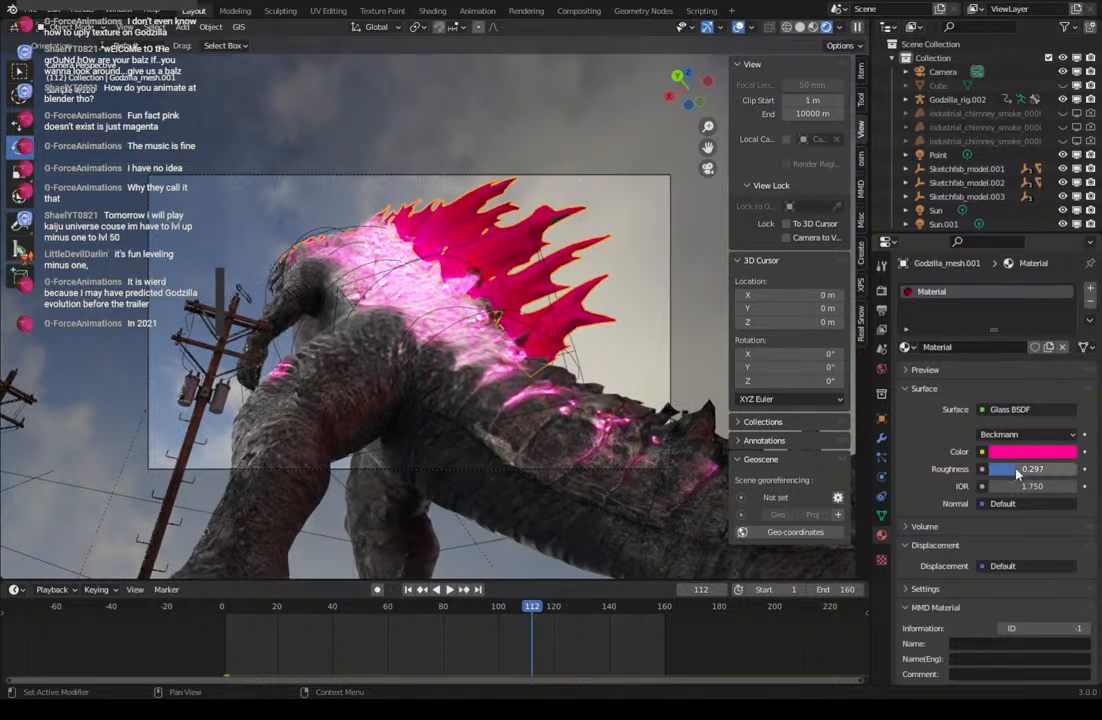
{"action": "key", "text": "ctrl+z"}
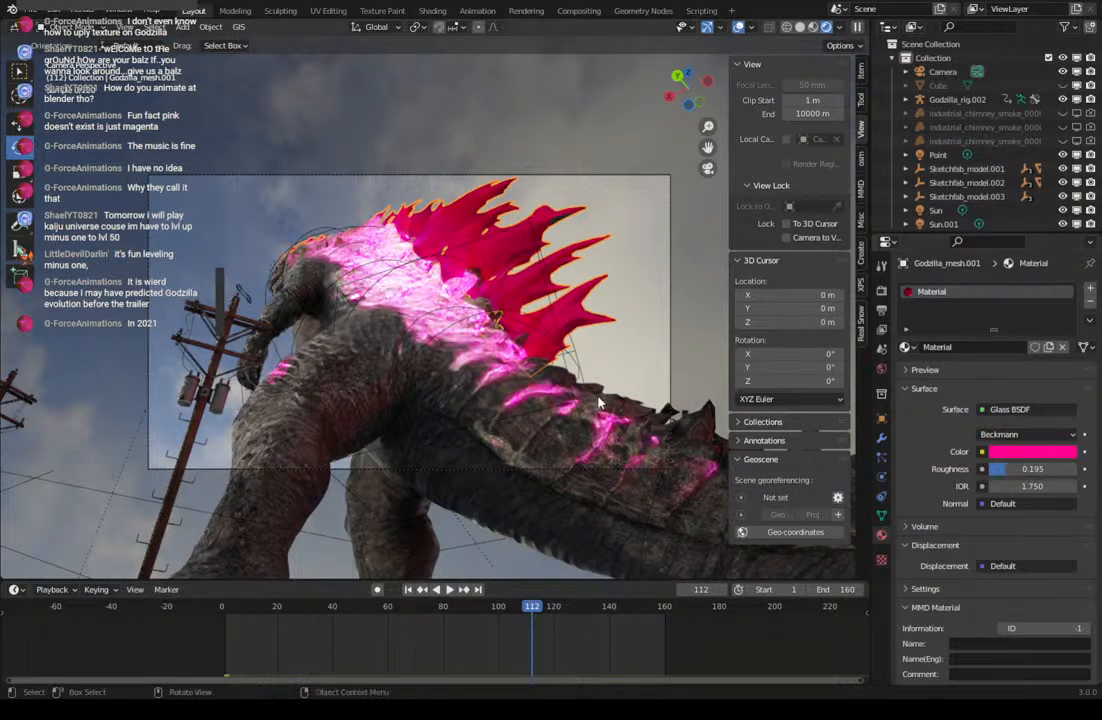
Switch the viewport to solid shading, use X-ray to reach the pink point light inside Godzilla's back, and delete it.
{"action": "left_click", "coordinate": [800, 27]}
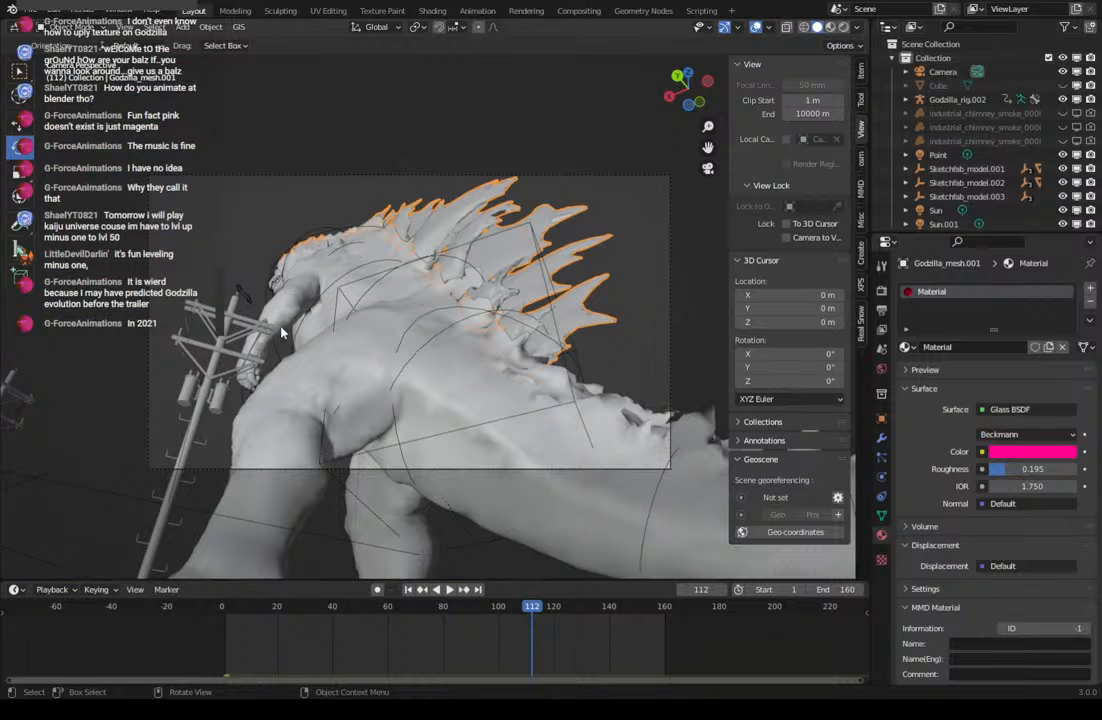
{"action": "left_click", "coordinate": [790, 29]}
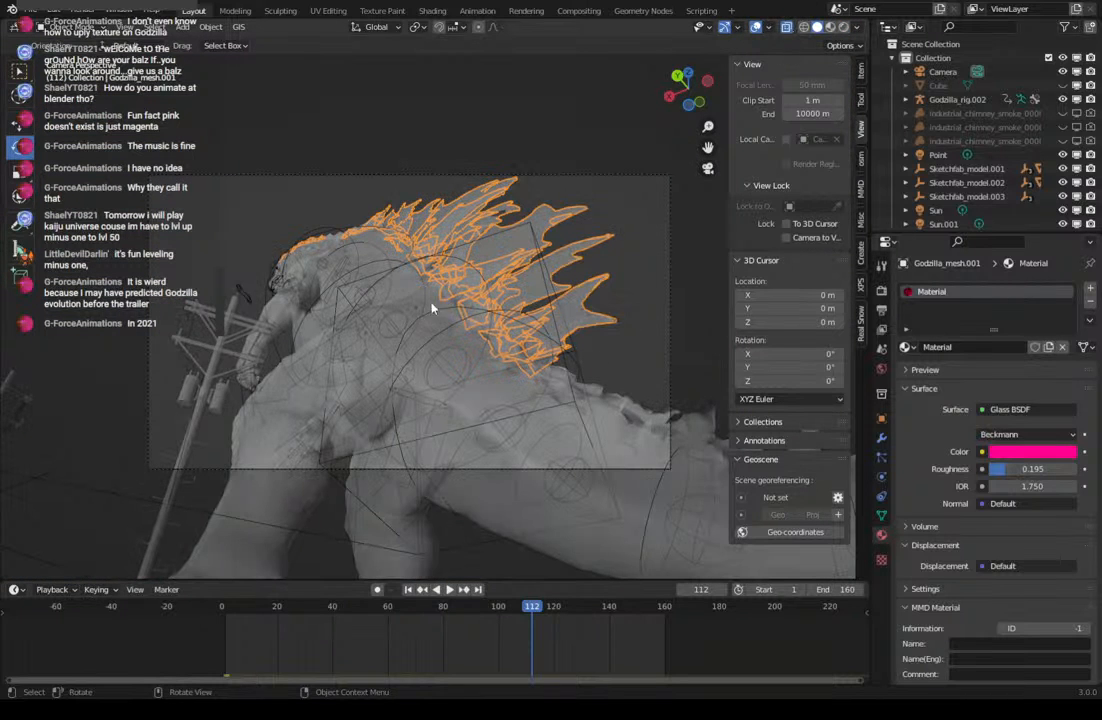
{"action": "left_click", "coordinate": [418, 311]}
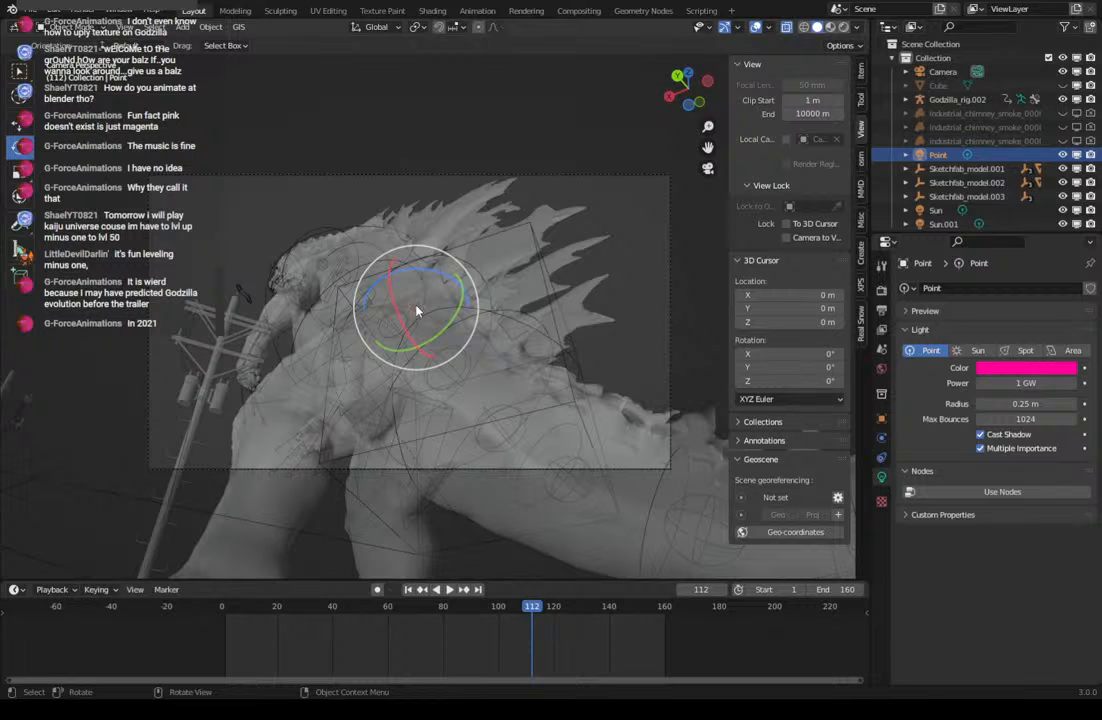
{"action": "key", "text": "Delete"}
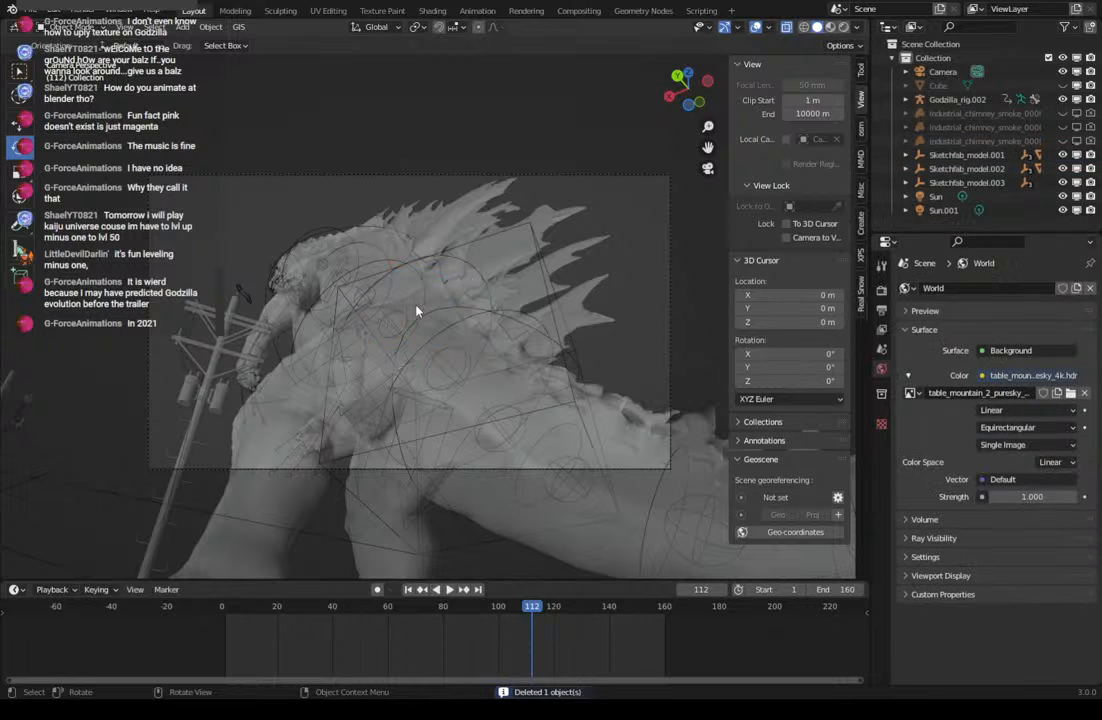
{"action": "left_click", "coordinate": [364, 337]}
{"action": "left_click", "coordinate": [364, 337]}
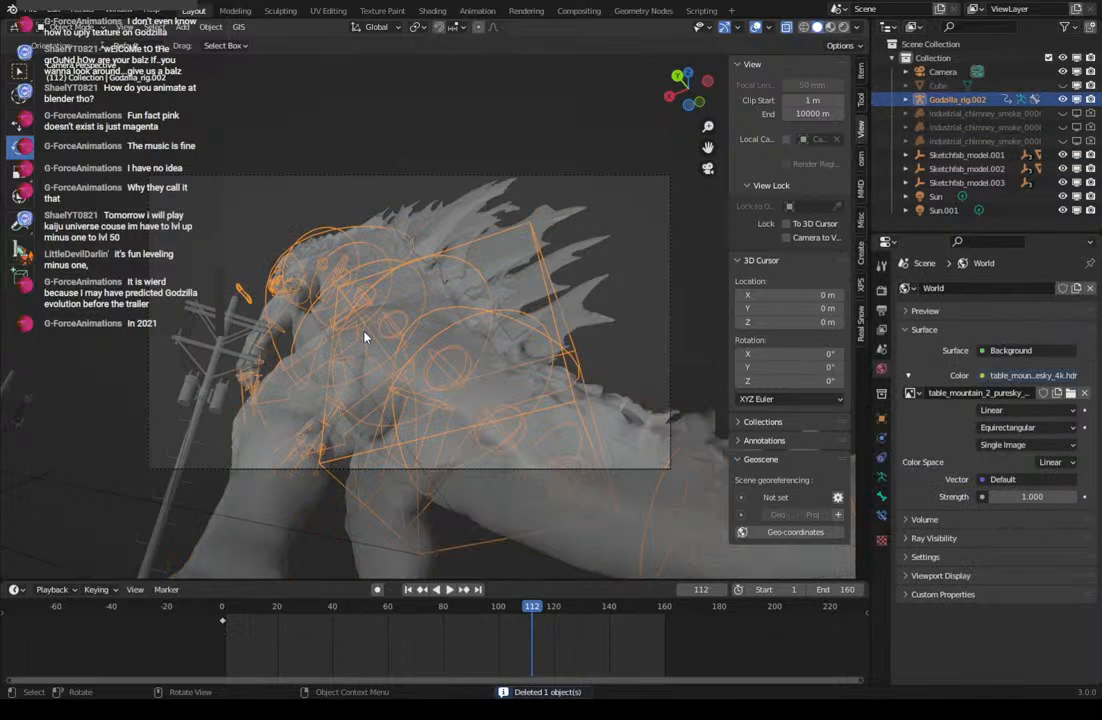
{"action": "left_click", "coordinate": [632, 220]}
{"action": "left_click", "coordinate": [787, 28]}
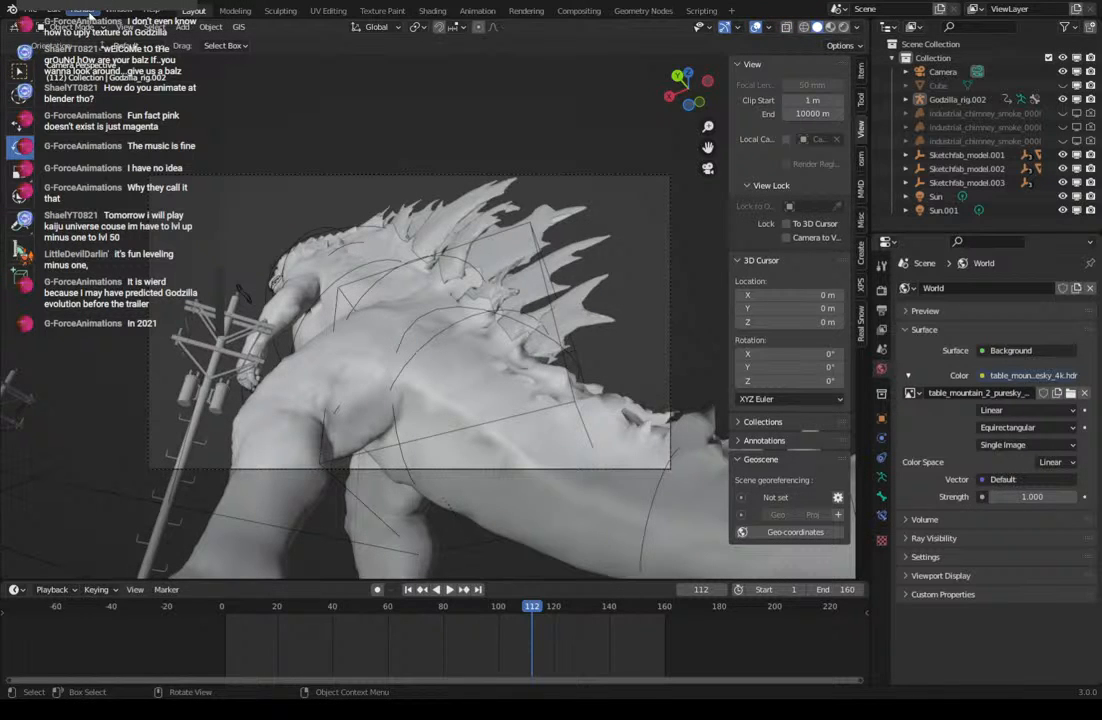
Show the scene's render settings and widen the 3D viewport slightly.
{"action": "left_click", "coordinate": [861, 285]}
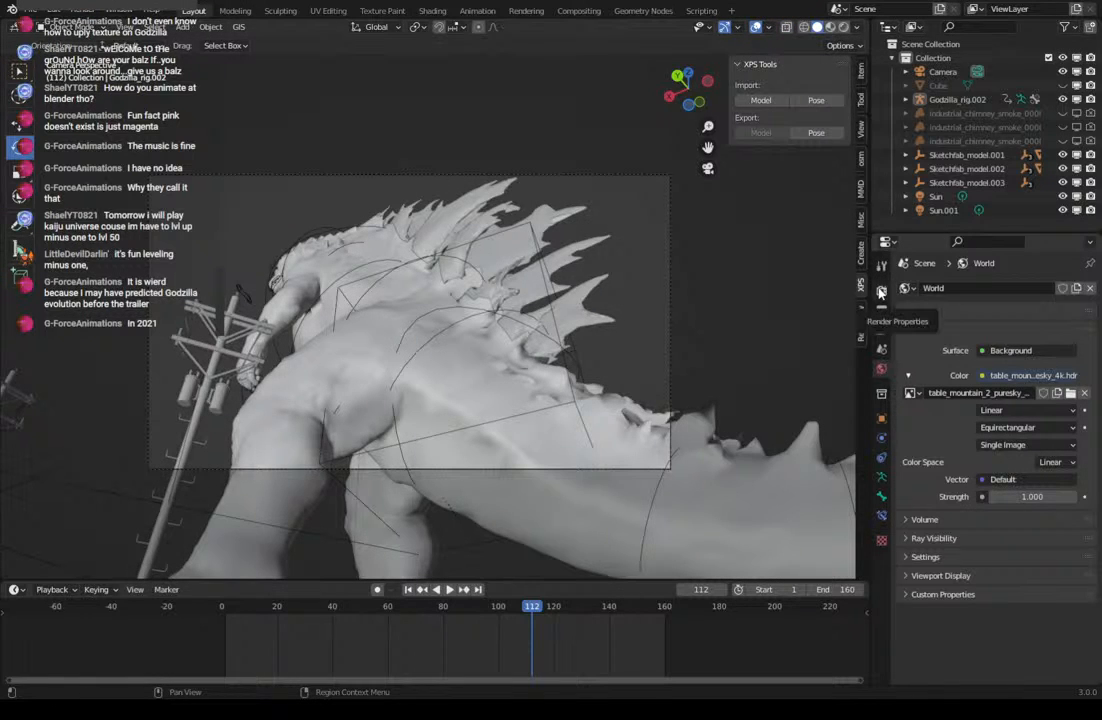
{"action": "left_click", "coordinate": [881, 291]}
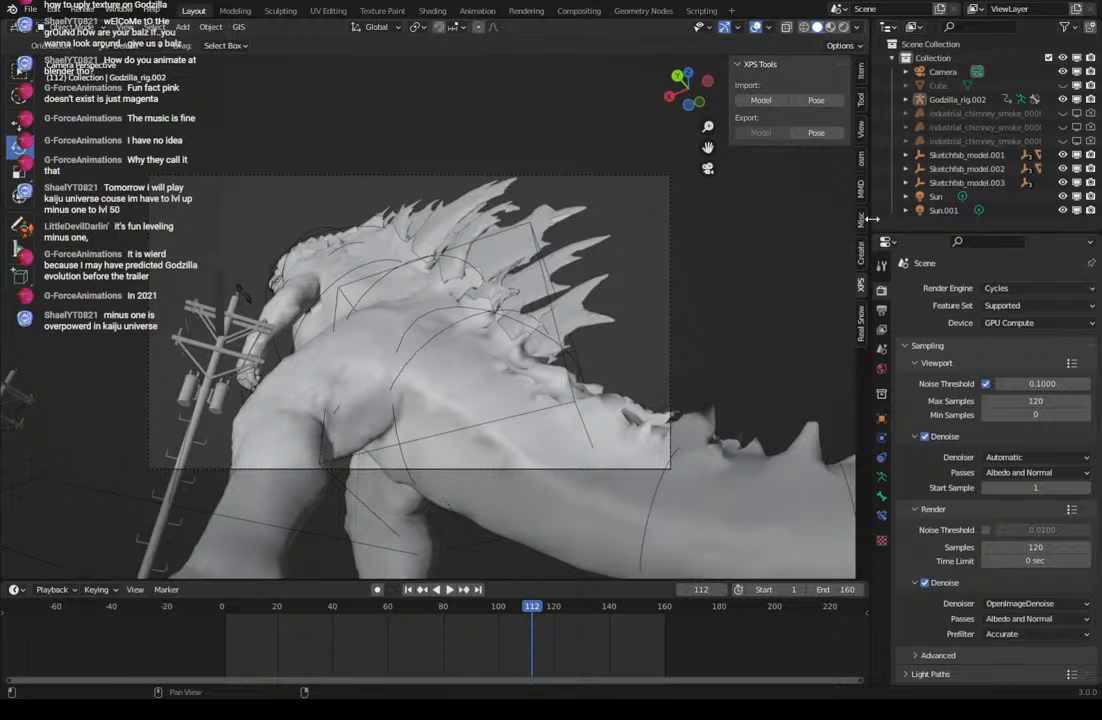
{"action": "left_click_drag", "start_coordinate": [868, 219], "coordinate": [898, 220]}
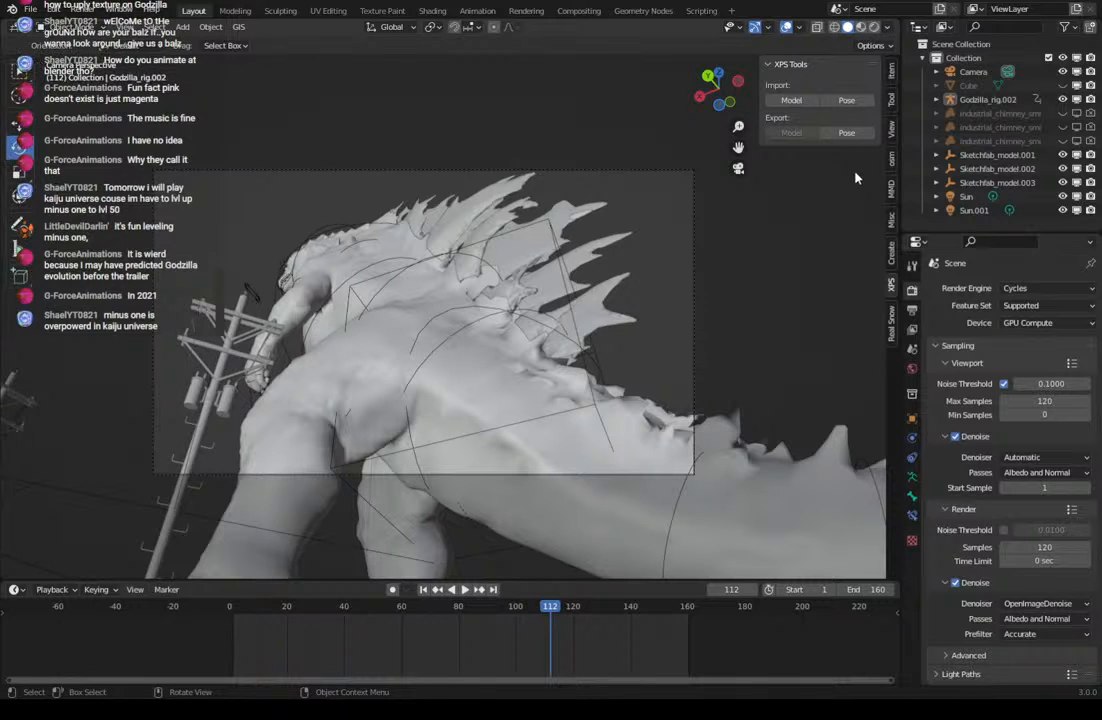
{"action": "left_click", "coordinate": [892, 132]}
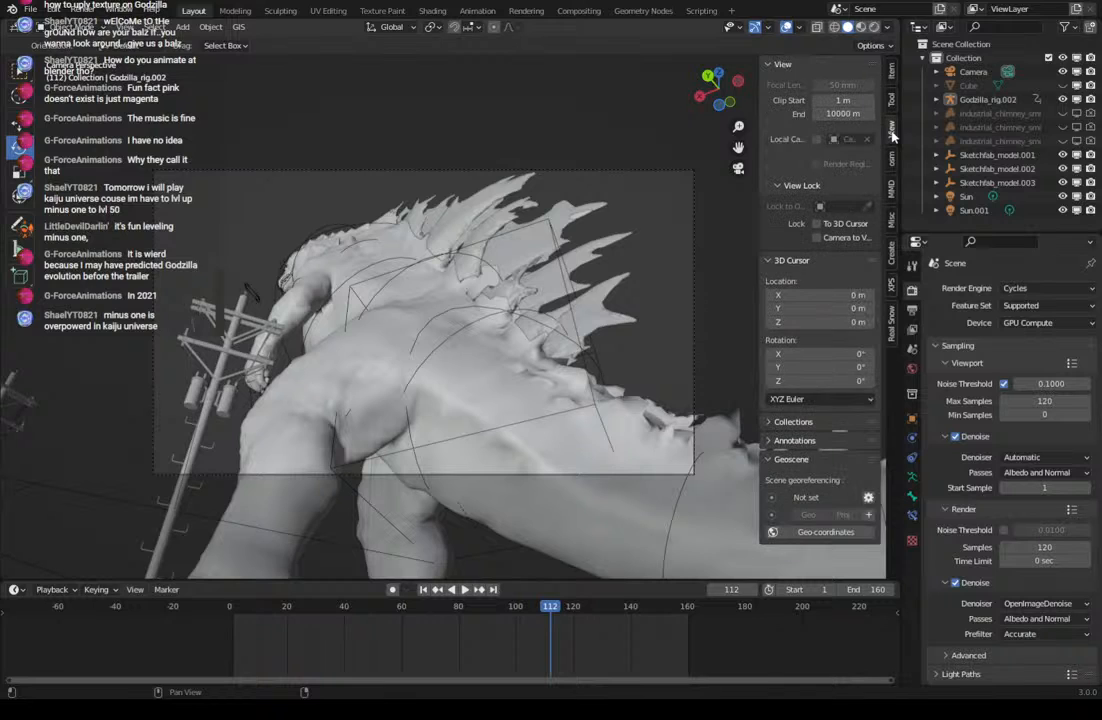
{"action": "left_click", "coordinate": [891, 101]}
{"action": "left_click", "coordinate": [891, 74]}
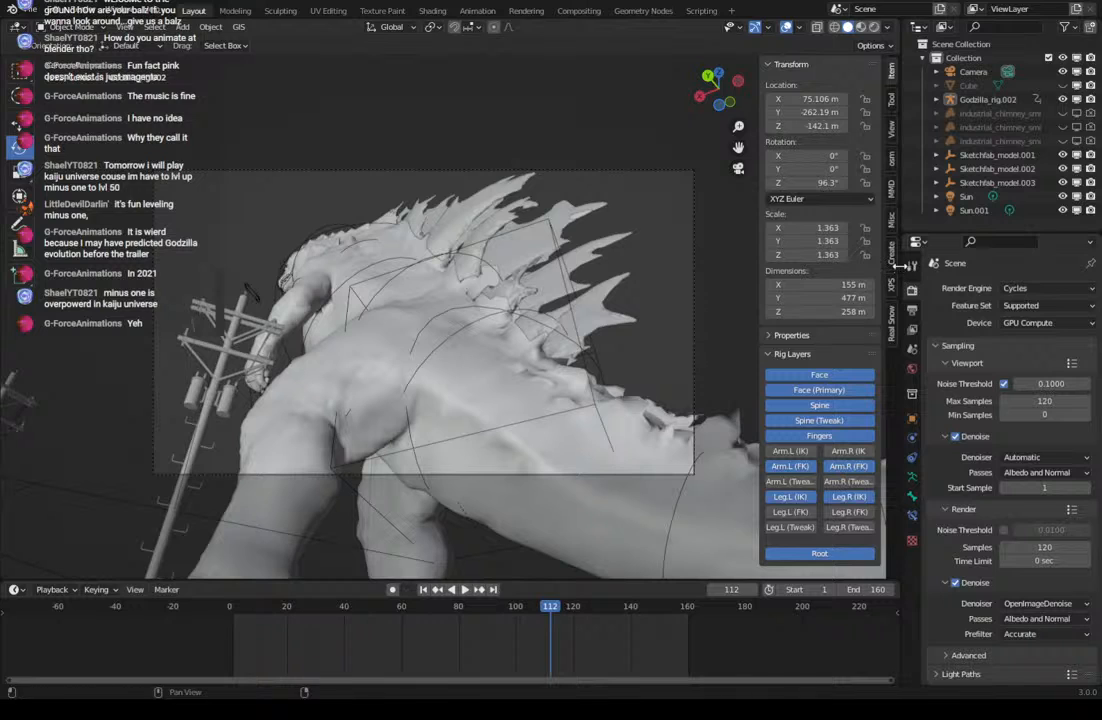
{"action": "left_click", "coordinate": [892, 183]}
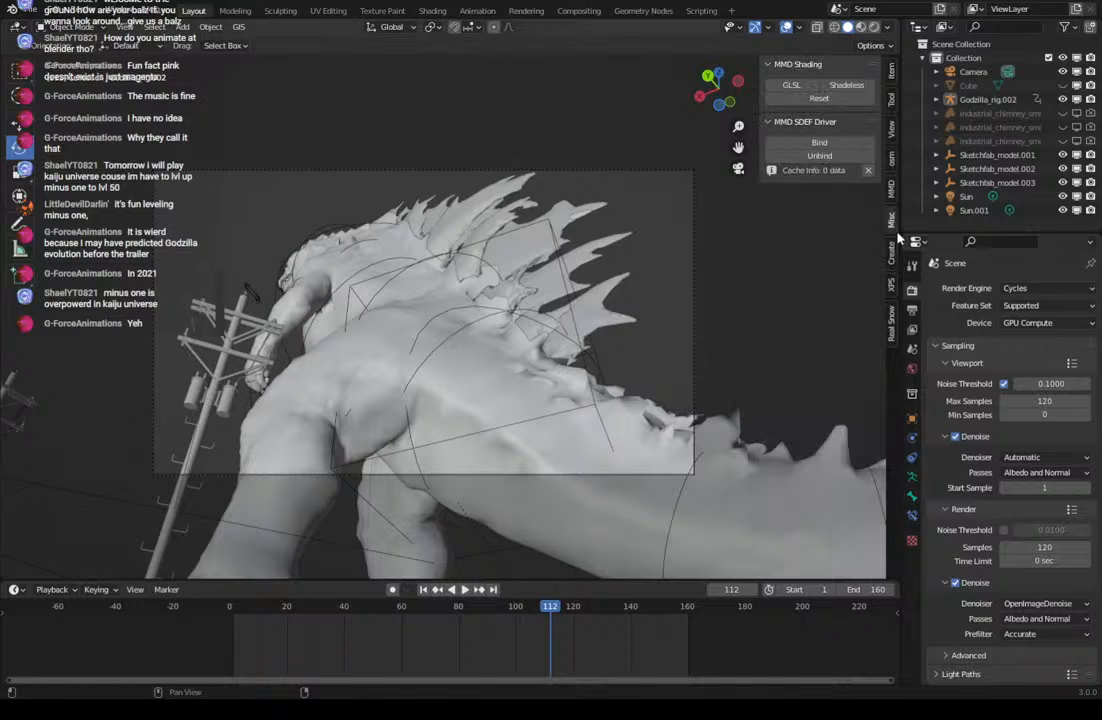
{"action": "left_click", "coordinate": [892, 70]}
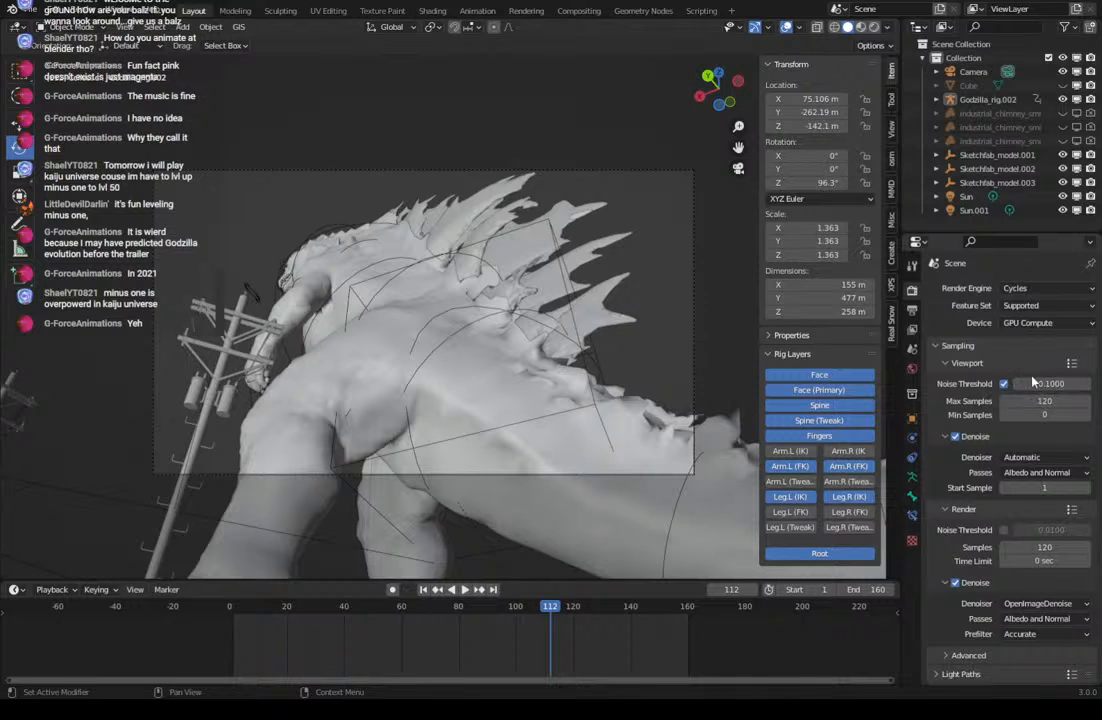
Render frame 112 as a still image, check the result and close the render window.
{"action": "left_click", "coordinate": [70, 9]}
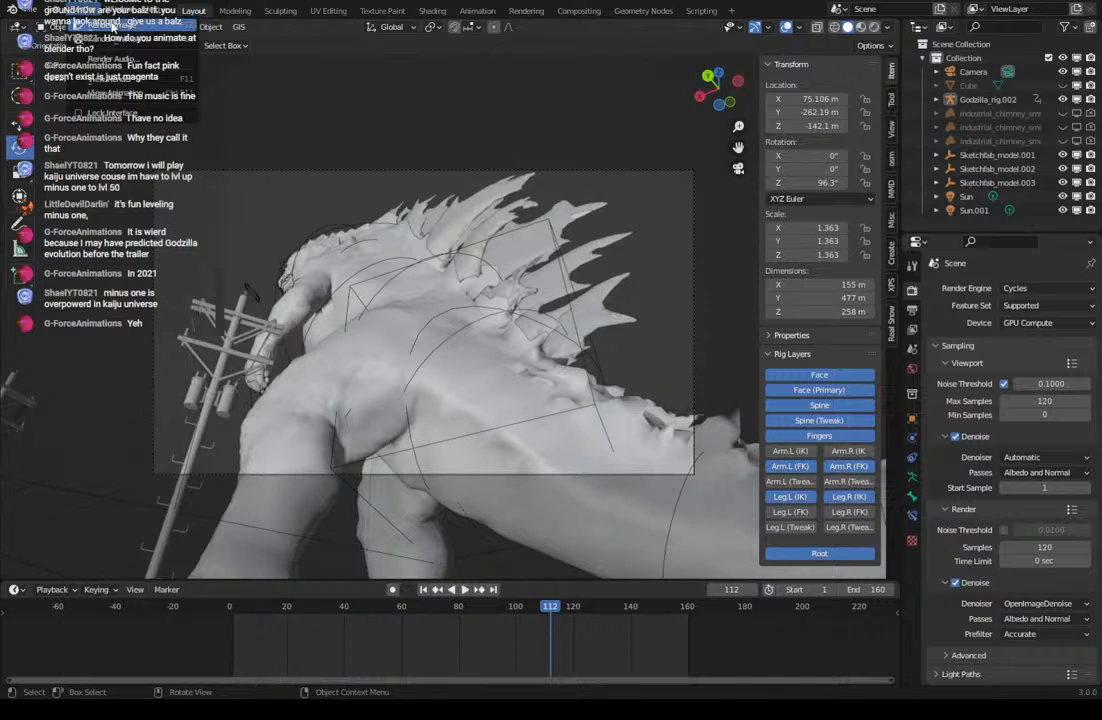
{"action": "left_click", "coordinate": [100, 25]}
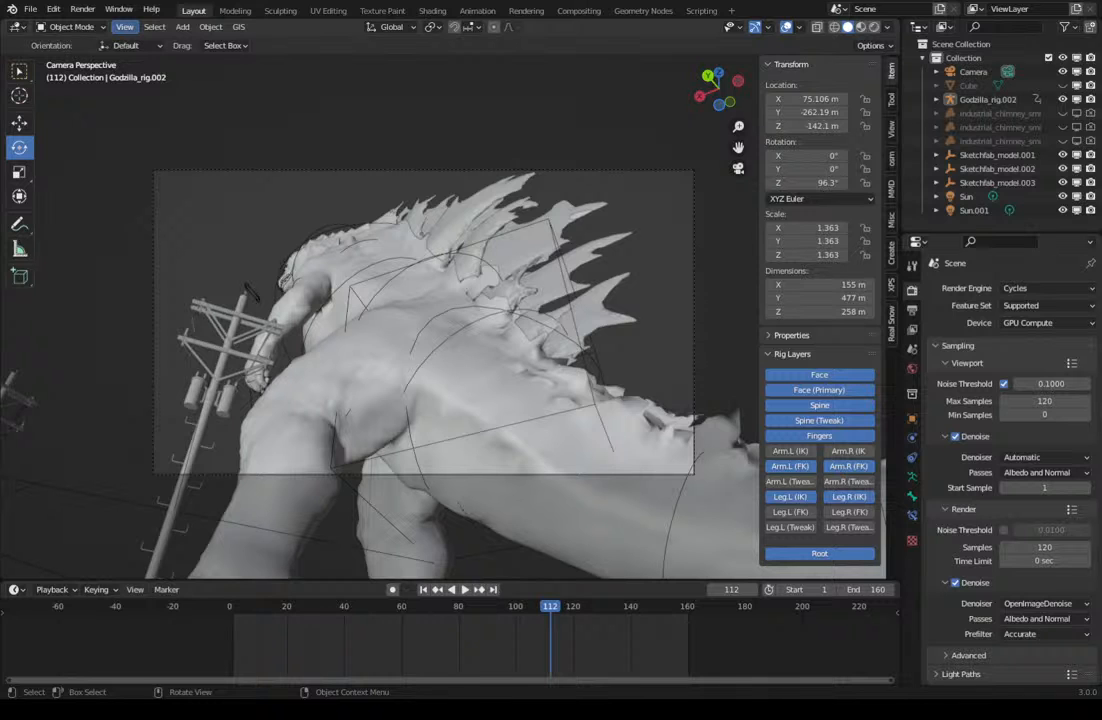
{"action": "key", "text": "F12"}
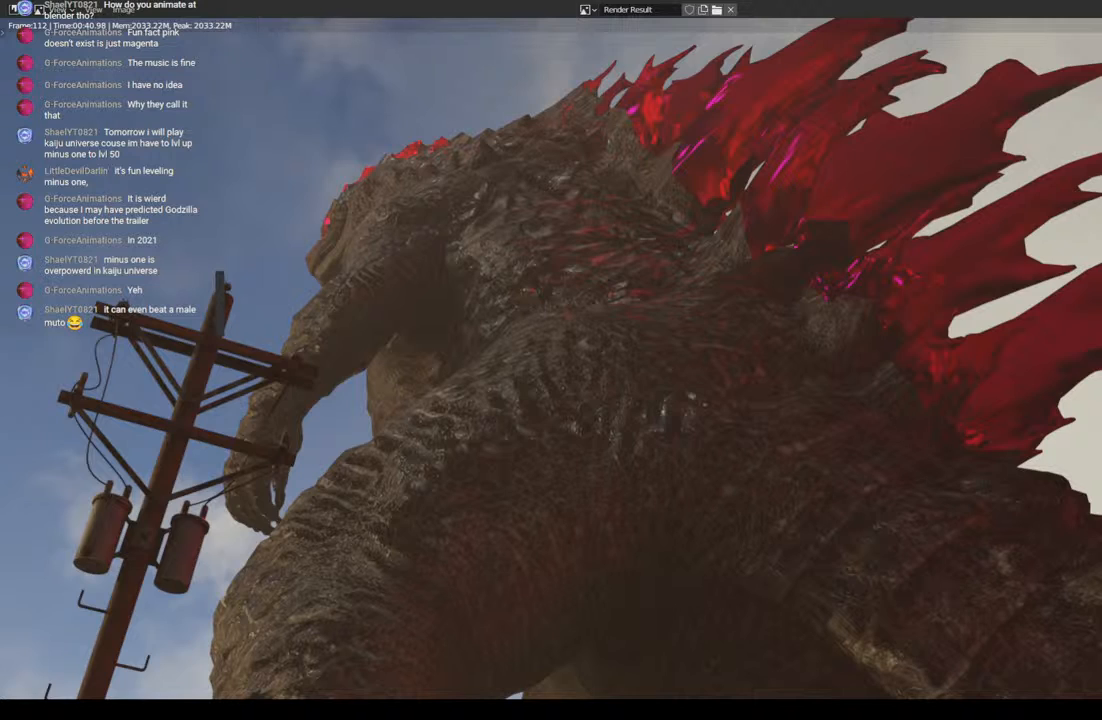
{"action": "key", "text": "Escape"}
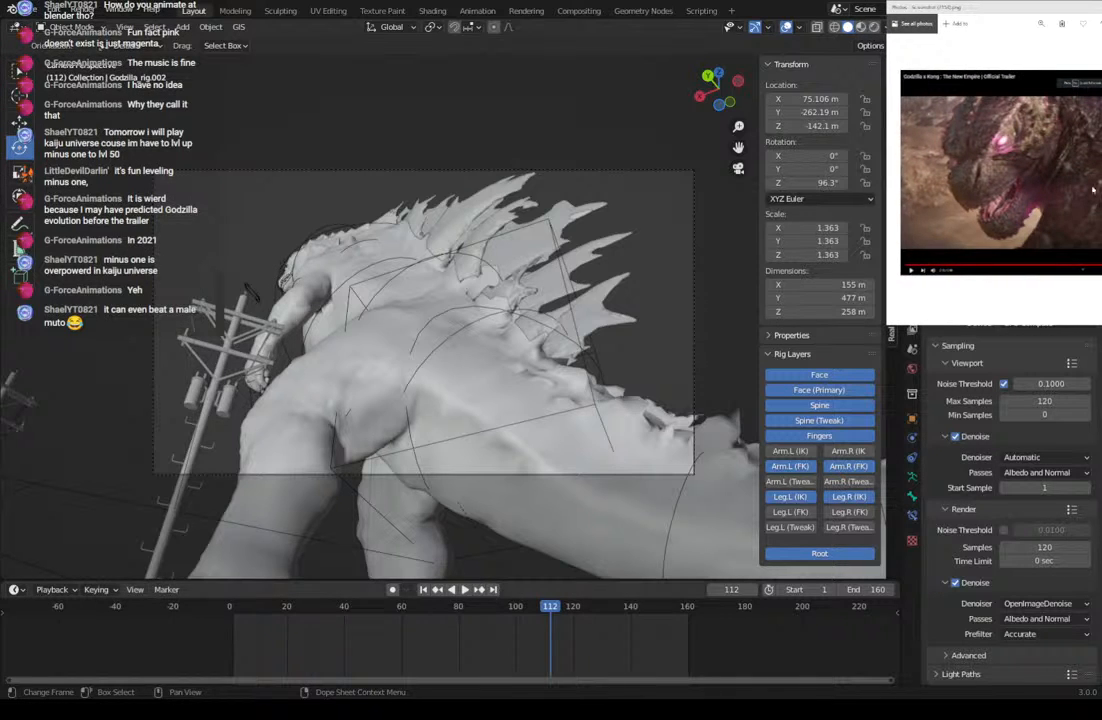
Zoom and pan the trailer reference image in Photos to frame Godzilla's glowing eye and mouth.
{"action": "left_click", "coordinate": [1041, 24]}
{"action": "left_click", "coordinate": [1017, 46]}
{"action": "left_click_drag", "start_coordinate": [1018, 47], "coordinate": [1007, 45]}
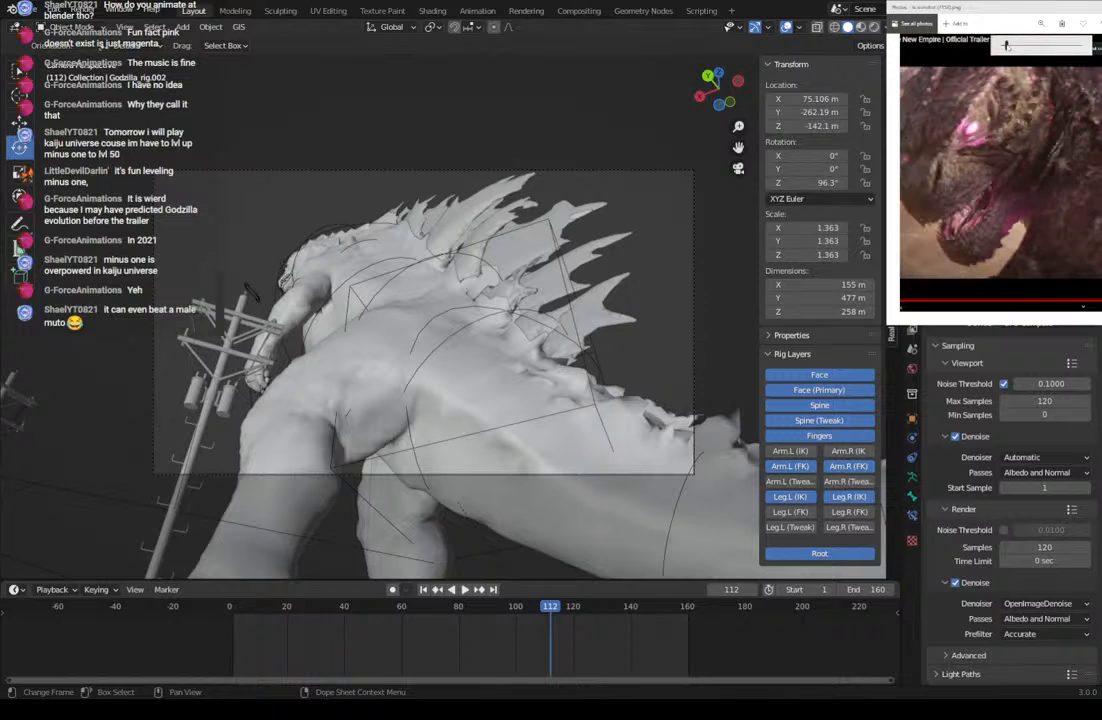
{"action": "left_click_drag", "start_coordinate": [1008, 142], "coordinate": [1040, 123]}
{"action": "left_click", "coordinate": [1038, 25]}
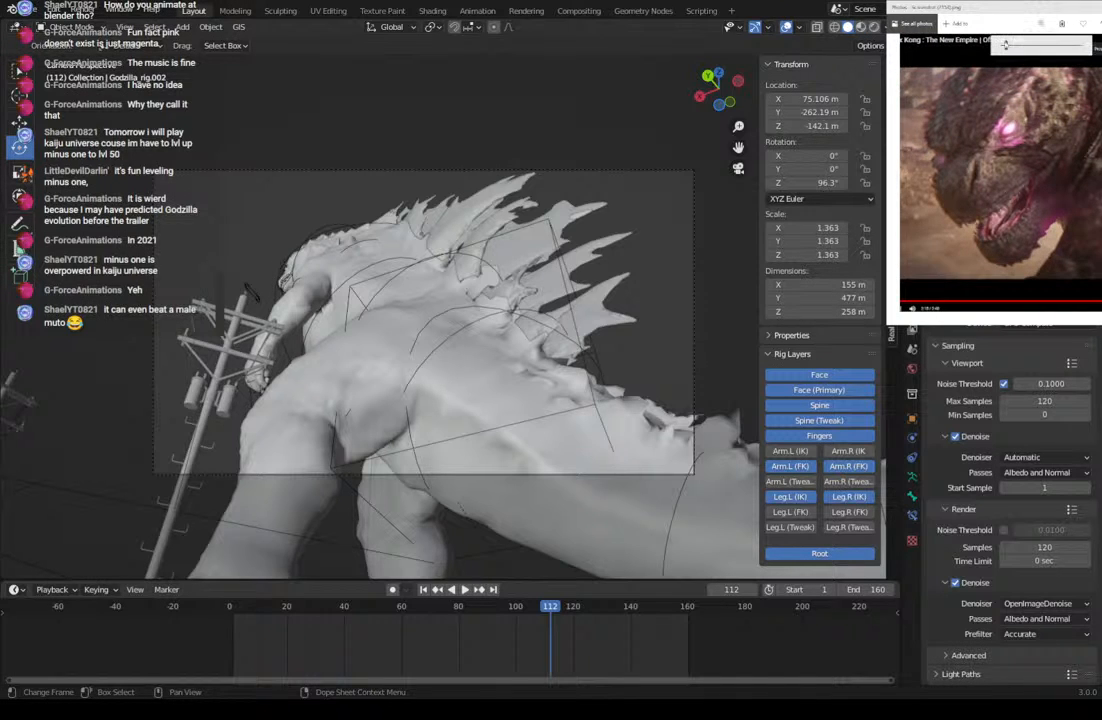
{"action": "left_click_drag", "start_coordinate": [1005, 46], "coordinate": [1010, 46]}
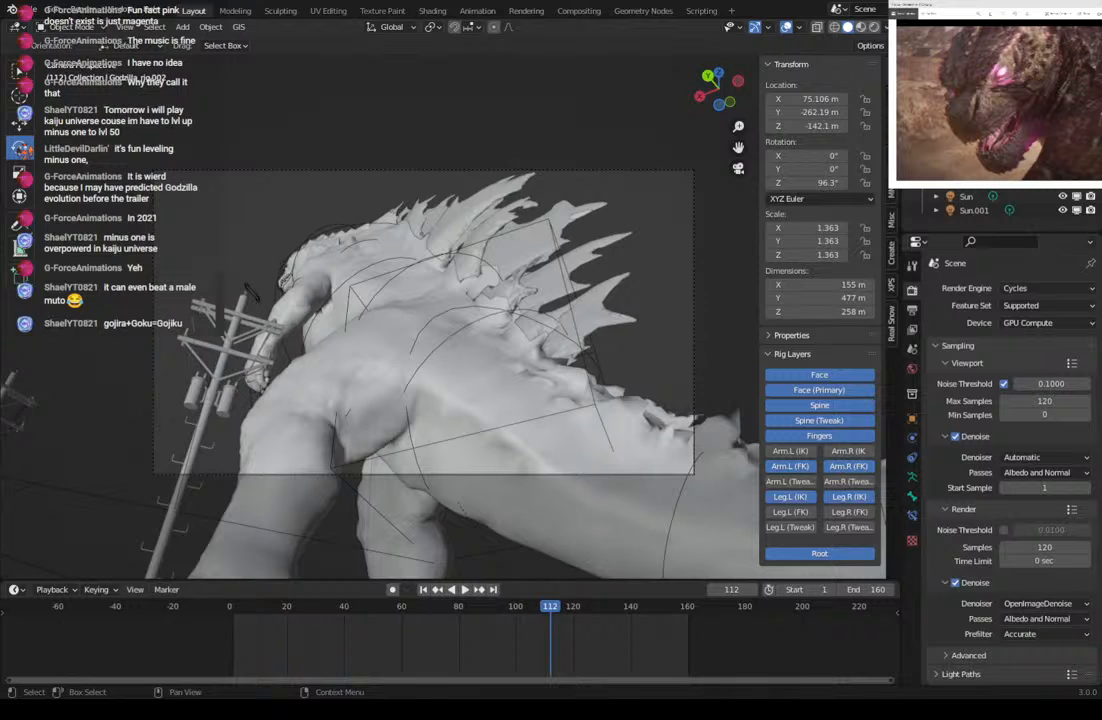
Close the Godzilla Evolved render challenge project without saving its changes.
{"action": "key", "text": "ctrl+q"}
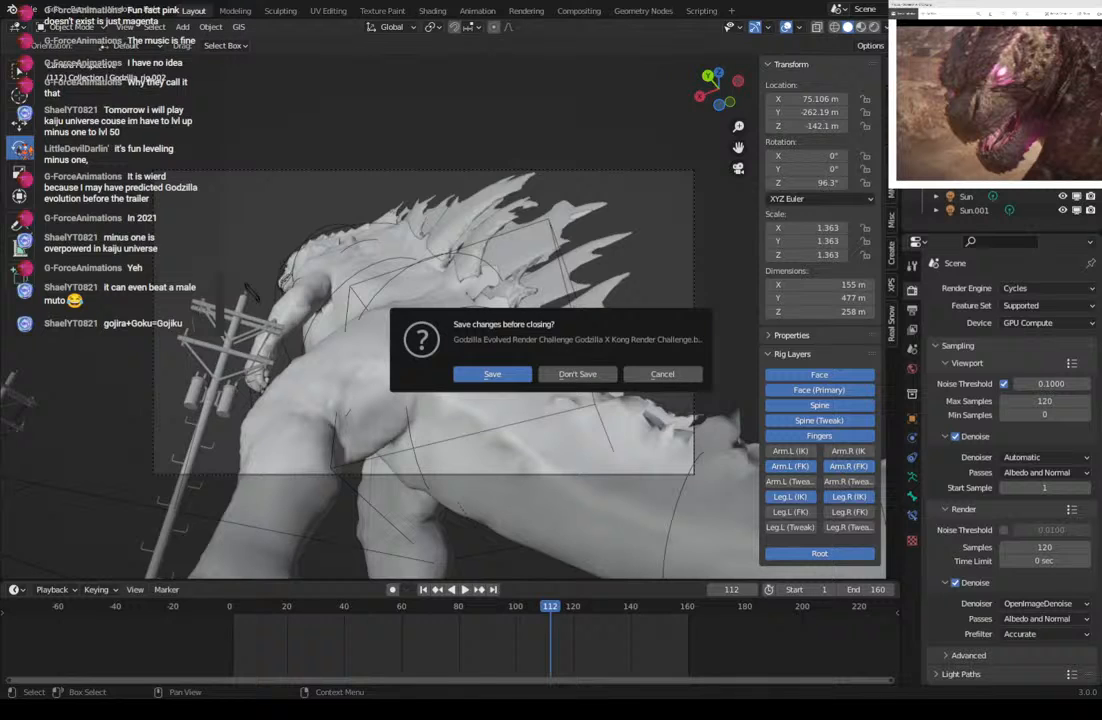
{"action": "left_click", "coordinate": [573, 374]}
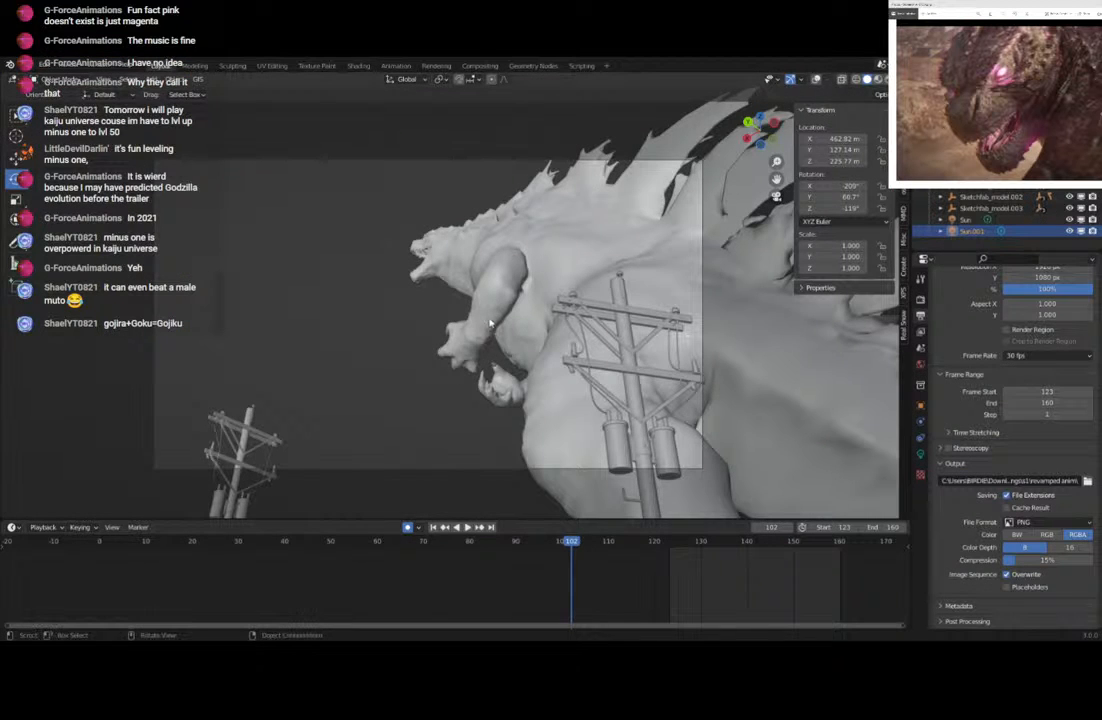
Turn on the viewport overlays and examine the roaring Godzilla shot from an orbited view, the camera's rendered view and solid shading.
{"action": "left_click", "coordinate": [815, 79]}
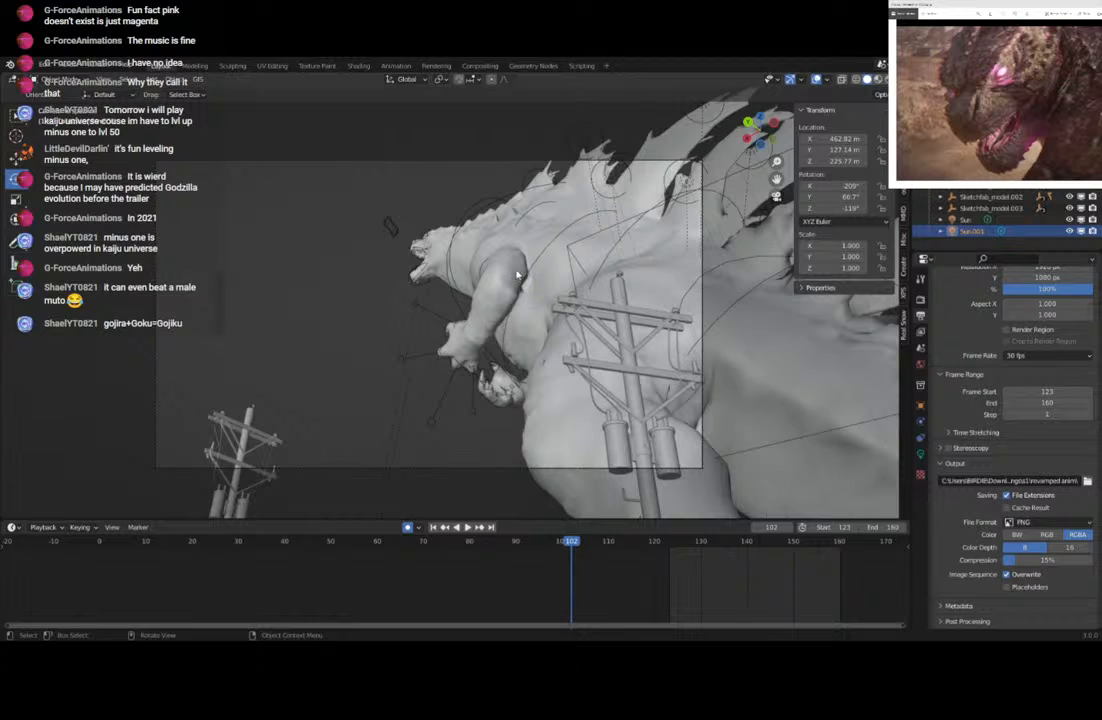
{"action": "middle_click_drag", "start_coordinate": [517, 274], "coordinate": [492, 284]}
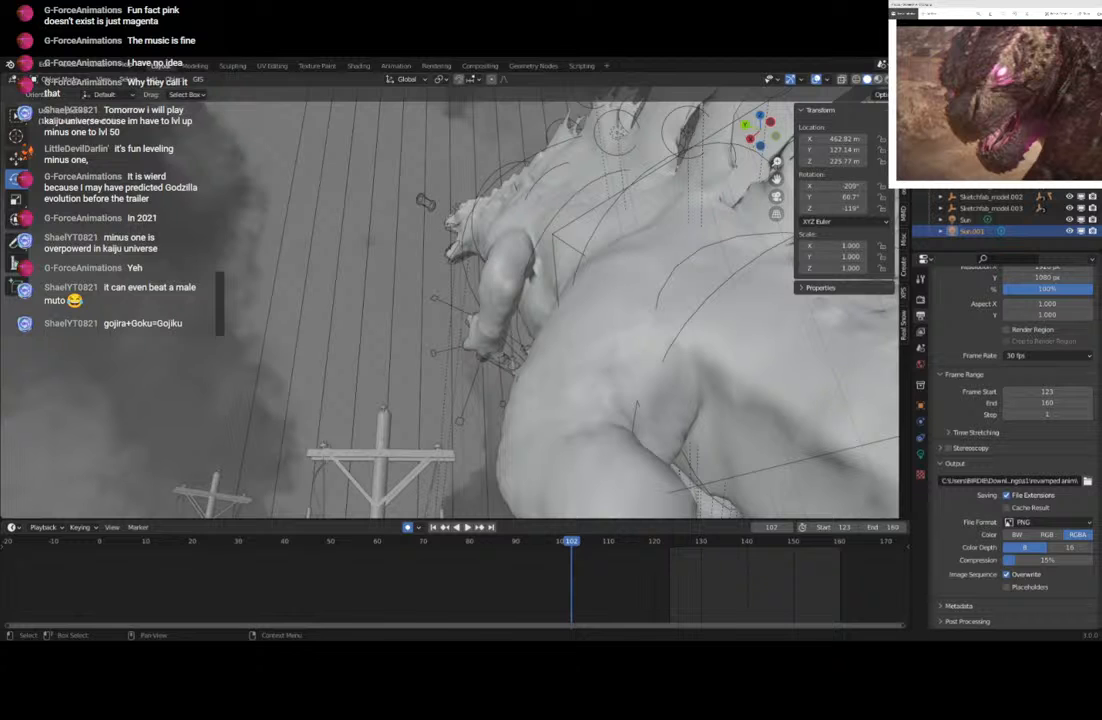
{"action": "key", "text": "KP_0"}
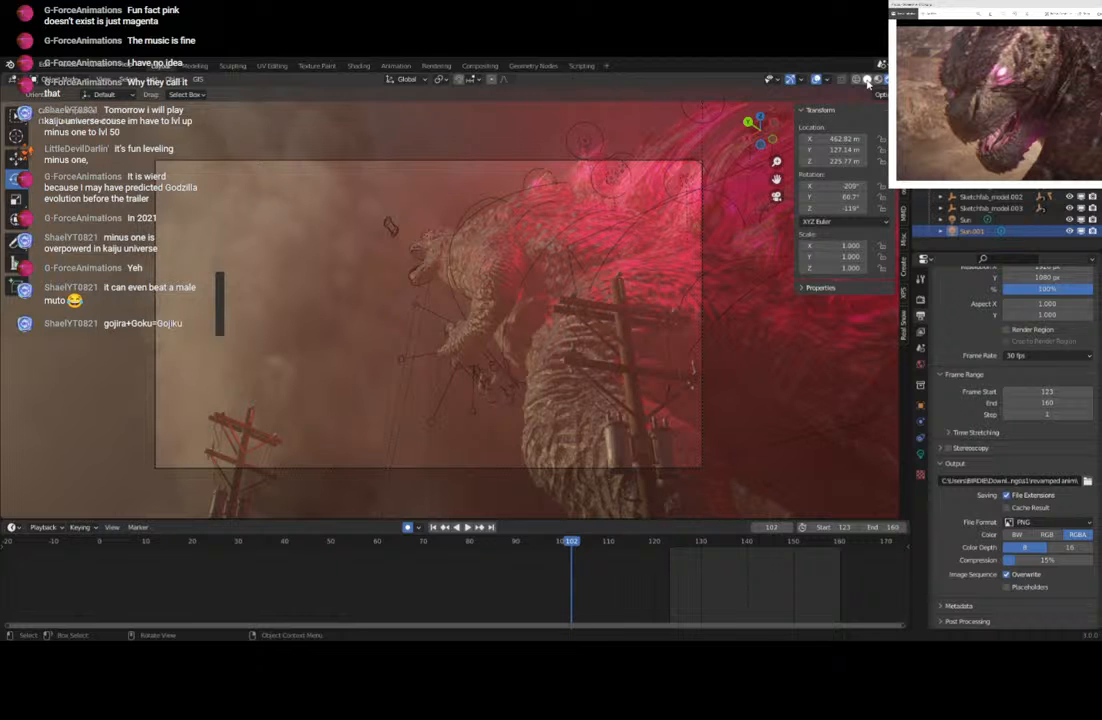
{"action": "left_click", "coordinate": [866, 80]}
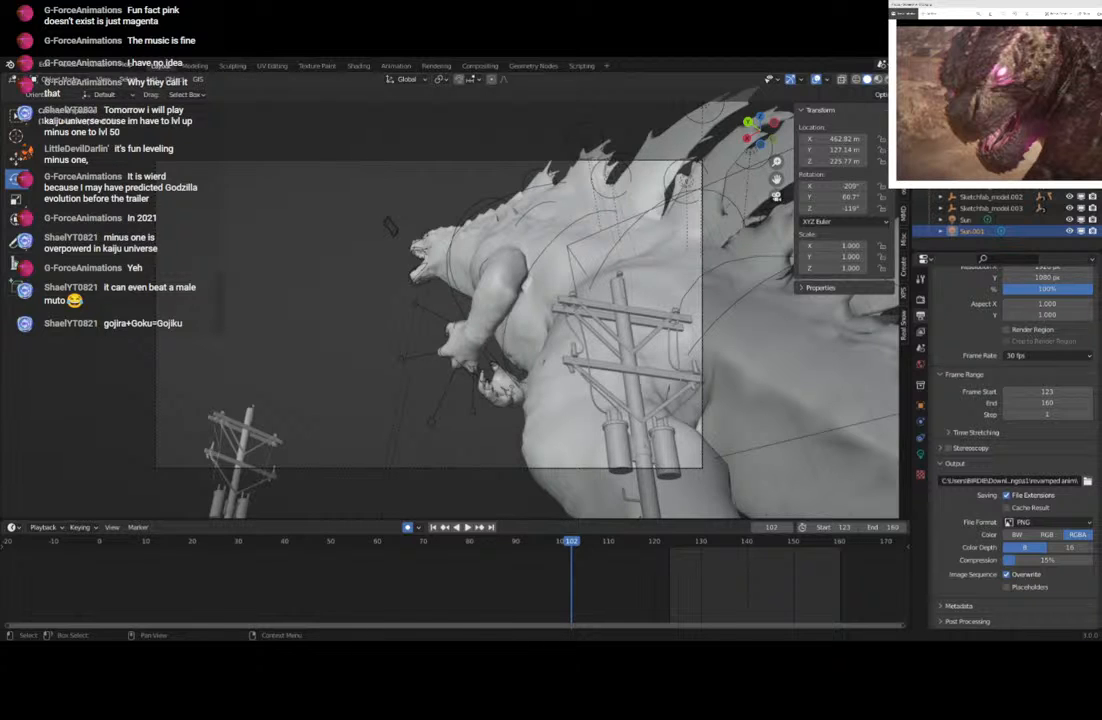
Save the roaring Godzilla project and bring its output format settings into view.
{"action": "left_click", "coordinate": [22, 64]}
{"action": "key", "text": "ctrl+s"}
{"action": "scroll", "coordinate": [976, 340], "scroll_direction": "up", "scroll_amount": 2}
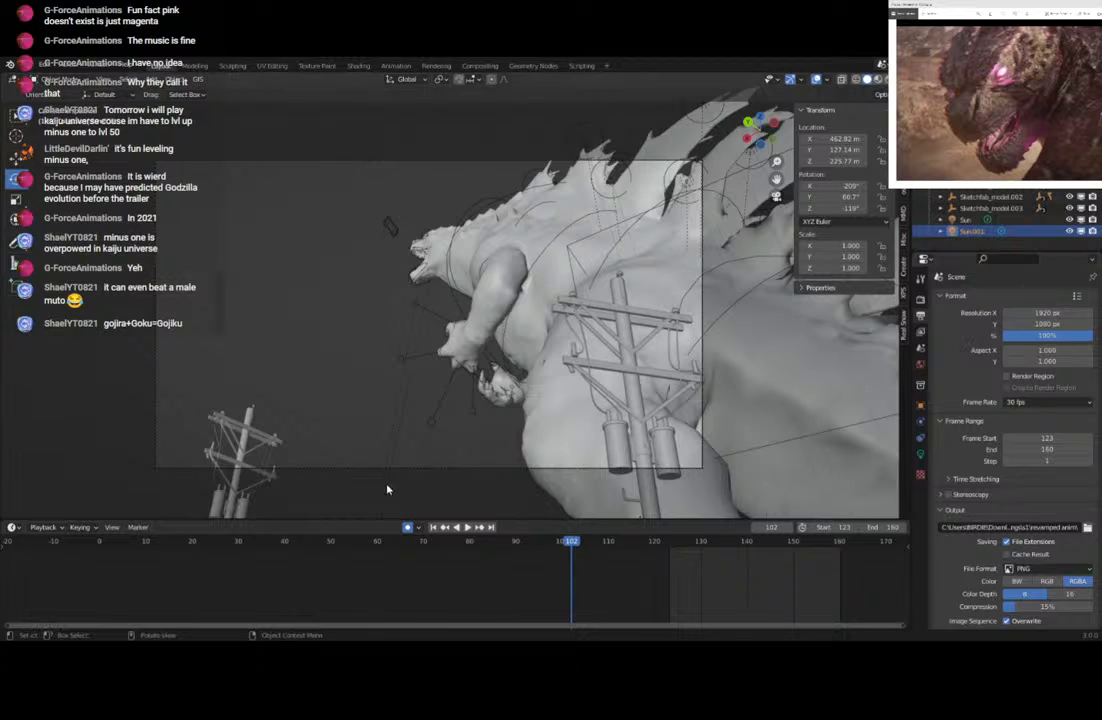
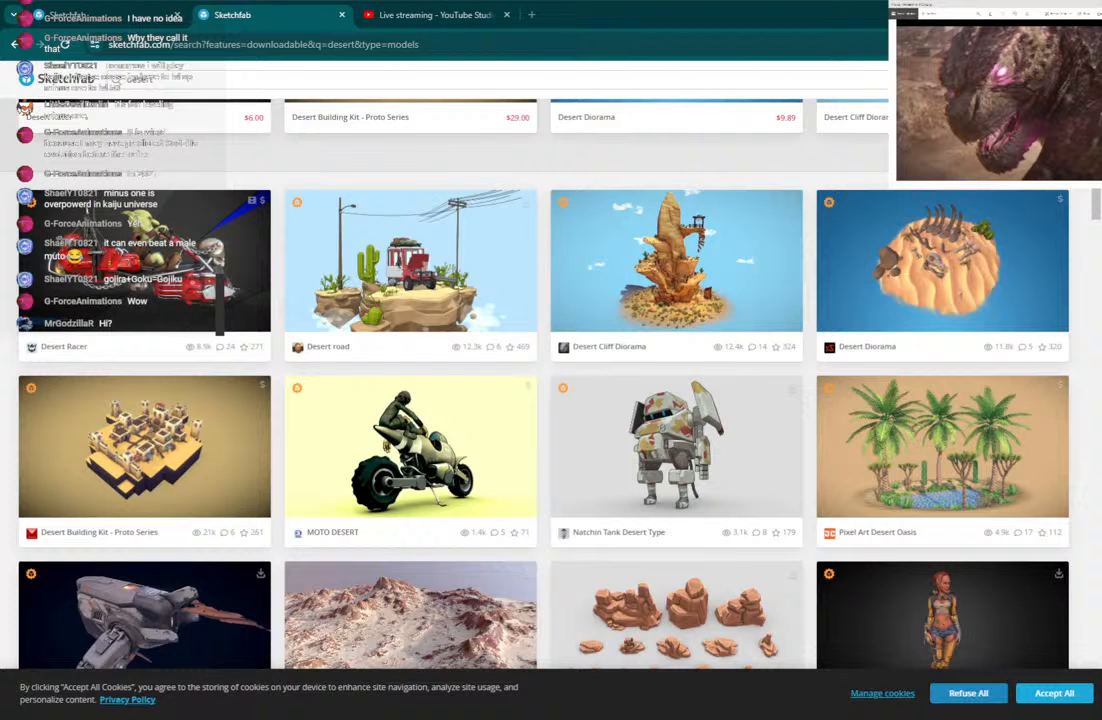
Refuse all cookies on the desert search page and look over the downloadable models in the pyramids results.
{"action": "left_click", "coordinate": [939, 700]}
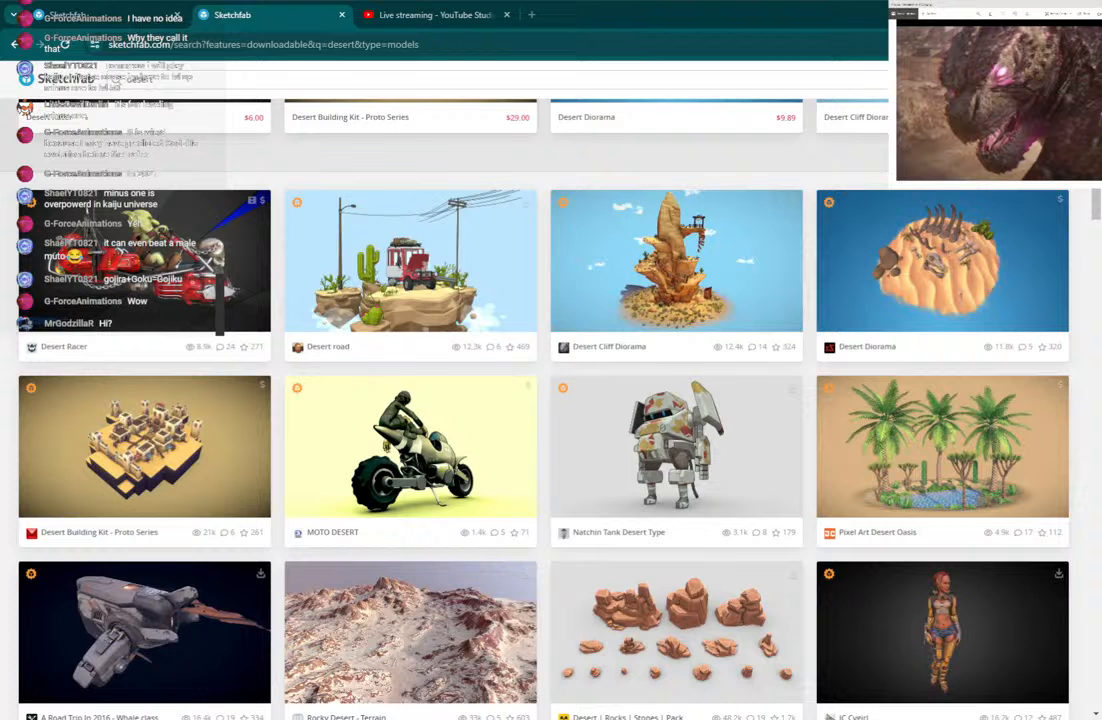
{"action": "left_click", "coordinate": [56, 19]}
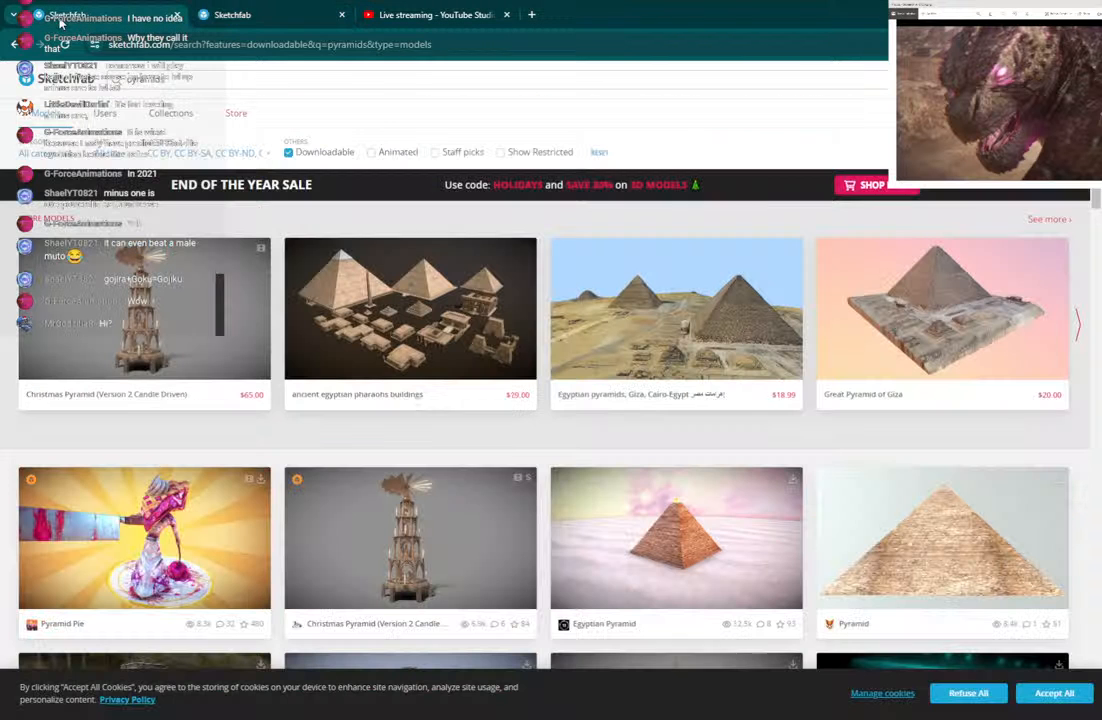
{"action": "scroll", "coordinate": [822, 335], "scroll_direction": "down", "scroll_amount": 3}
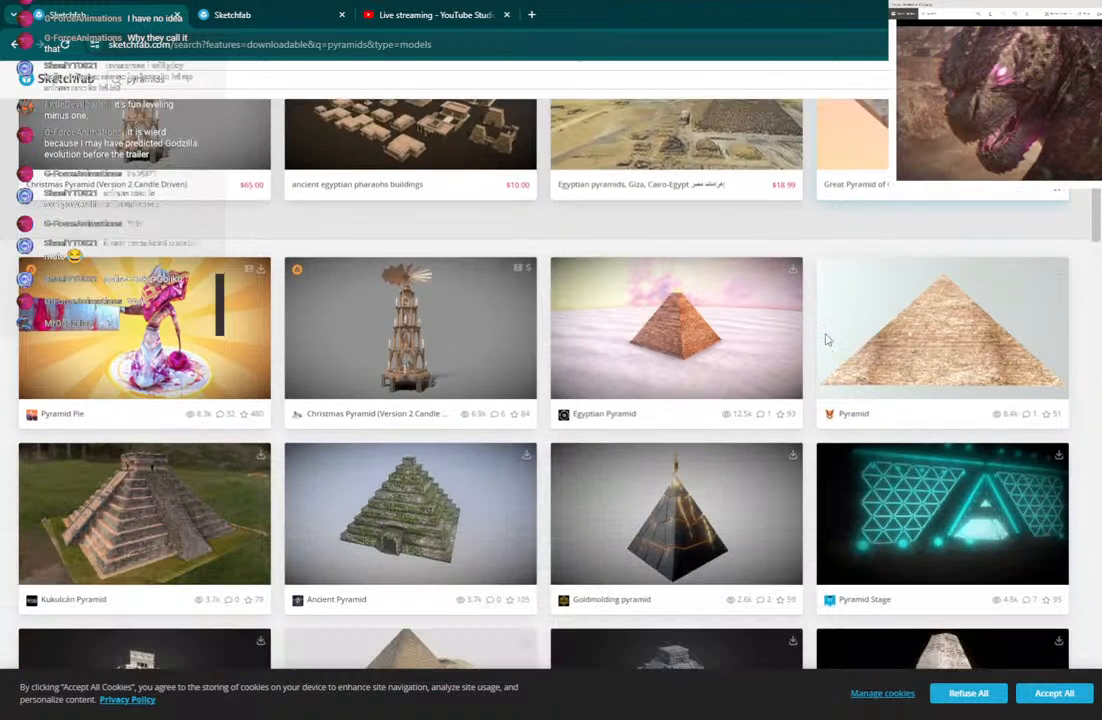
{"action": "scroll", "coordinate": [808, 290], "scroll_direction": "down", "scroll_amount": 1}
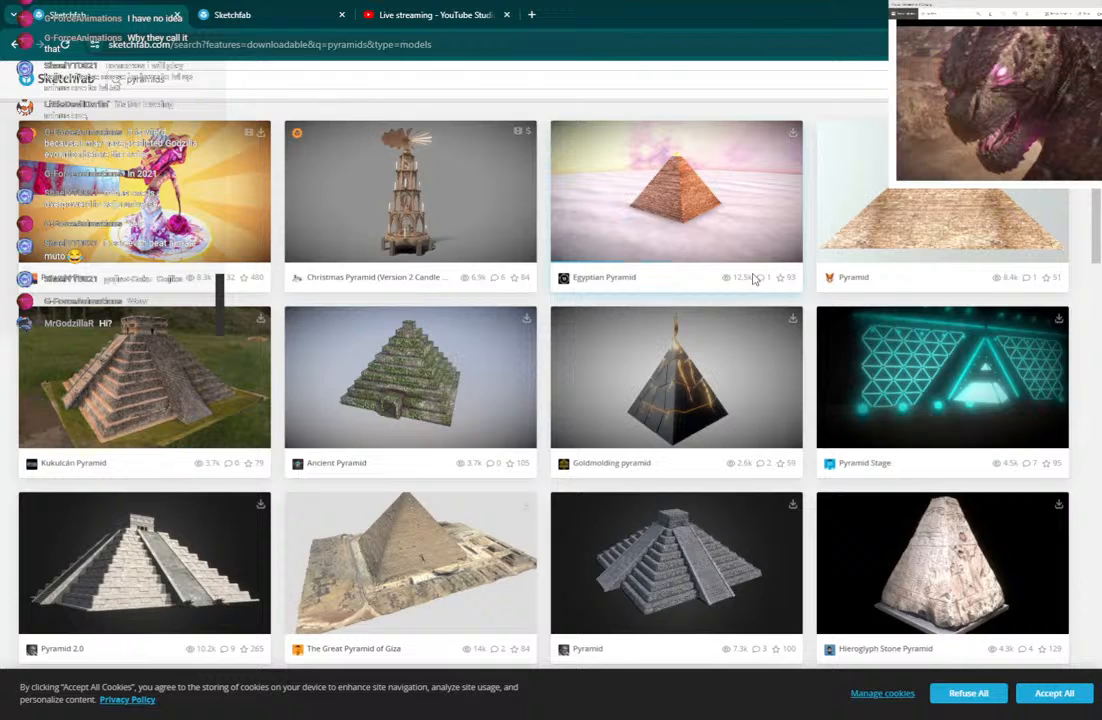
{"action": "scroll", "coordinate": [808, 285], "scroll_direction": "up", "scroll_amount": 1}
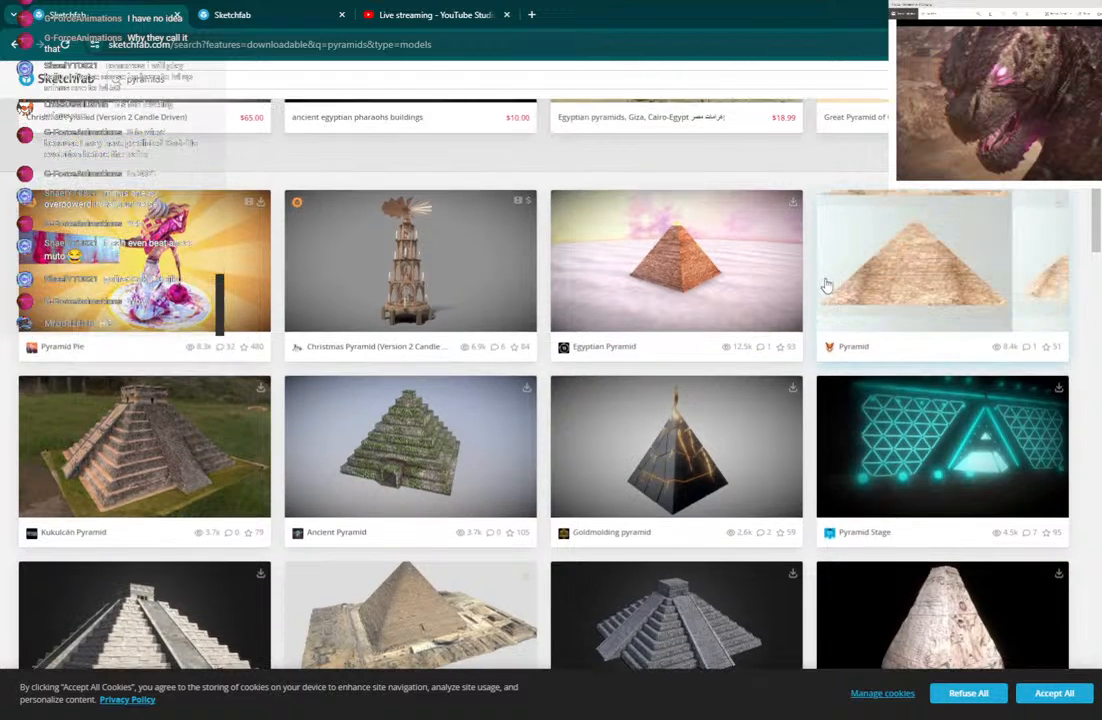
Browse the downloadable desert results and open the Desert Landscape model's page in a new tab.
{"action": "left_click", "coordinate": [274, 20]}
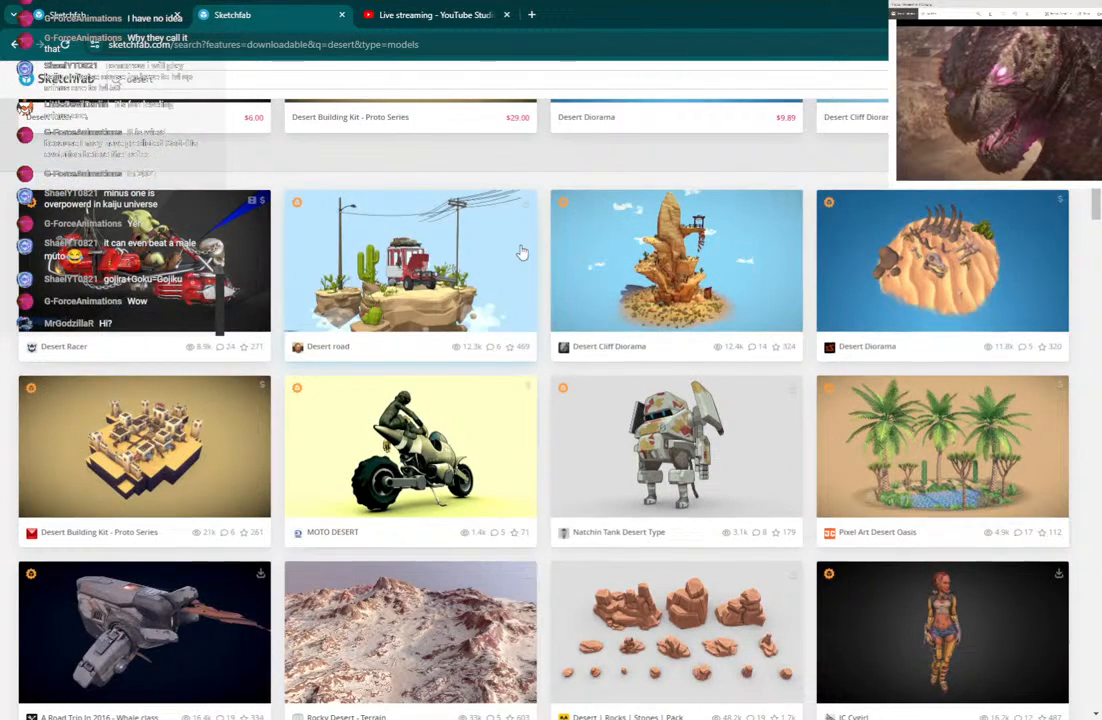
{"action": "scroll", "coordinate": [523, 252], "scroll_direction": "down", "scroll_amount": 6}
{"action": "scroll", "coordinate": [523, 252], "scroll_direction": "down", "scroll_amount": 8}
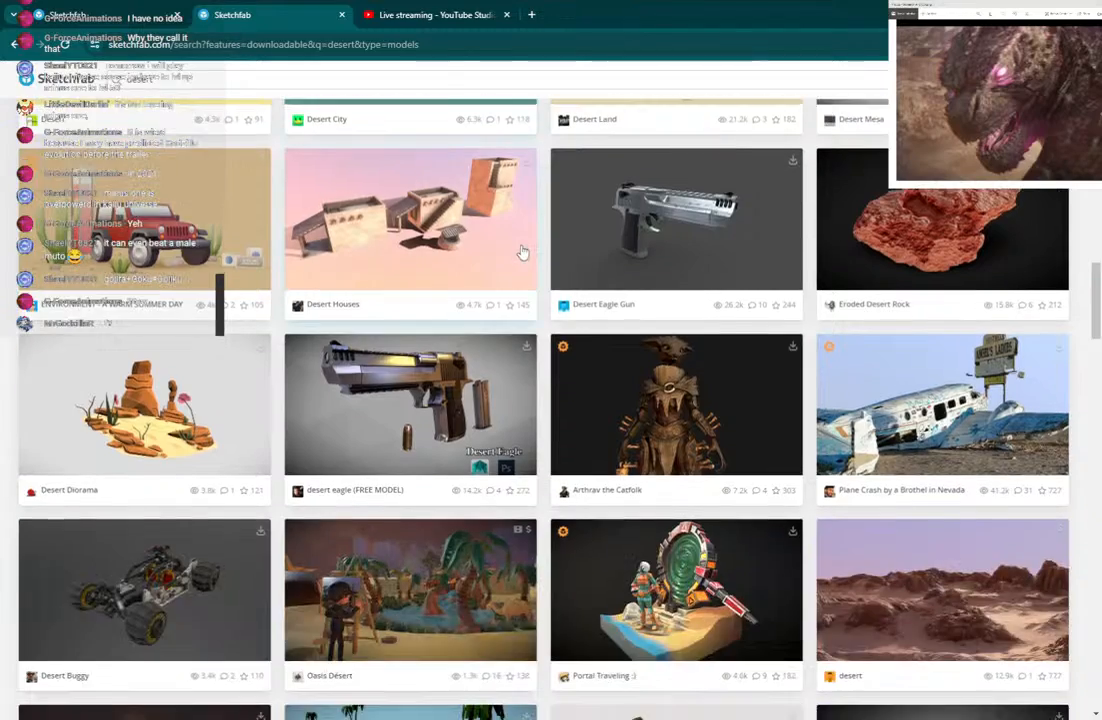
{"action": "scroll", "coordinate": [523, 252], "scroll_direction": "up", "scroll_amount": 4}
{"action": "scroll", "coordinate": [523, 252], "scroll_direction": "down", "scroll_amount": 5}
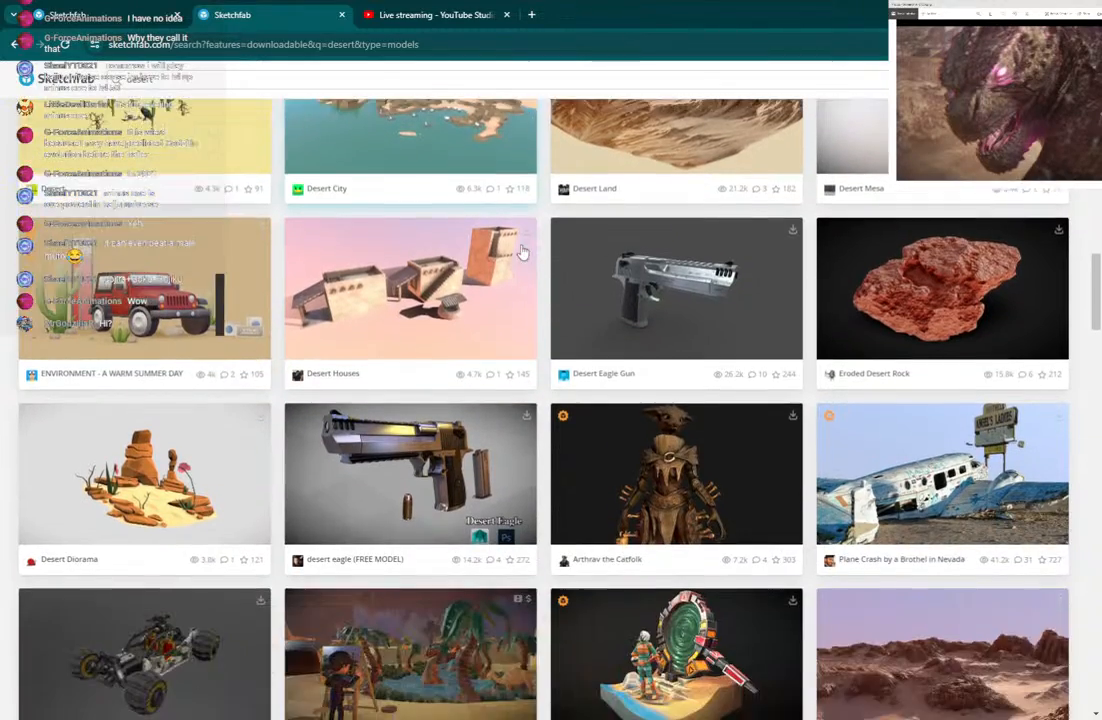
{"action": "scroll", "coordinate": [523, 252], "scroll_direction": "down", "scroll_amount": 10}
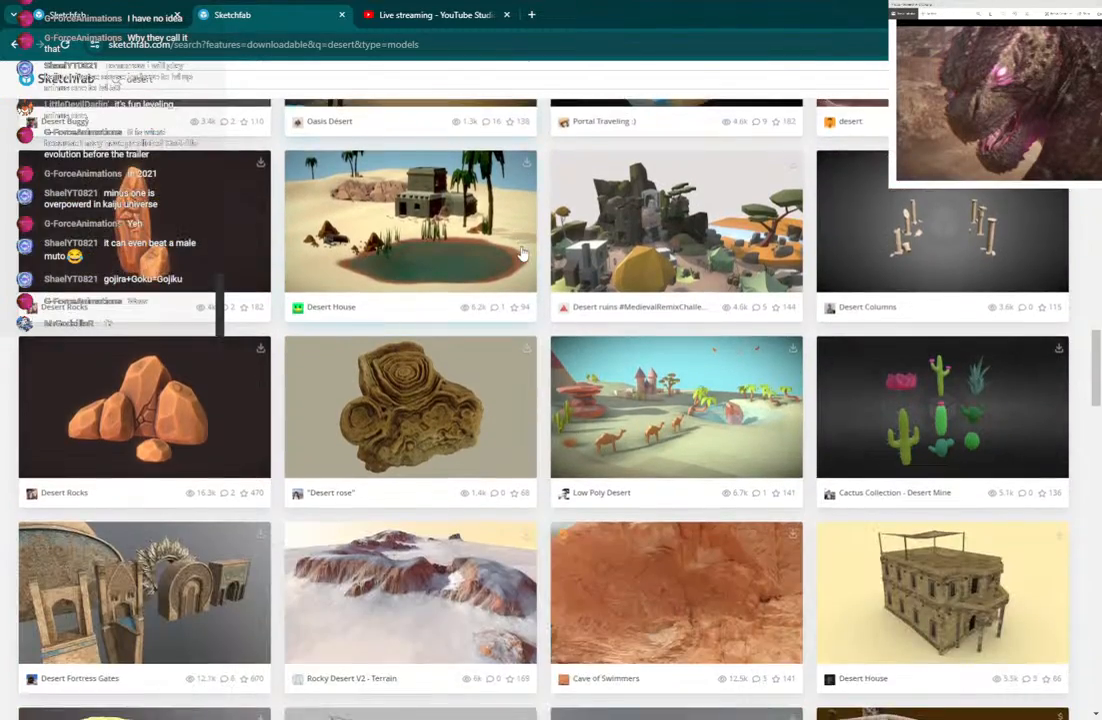
{"action": "scroll", "coordinate": [521, 254], "scroll_direction": "down", "scroll_amount": 4}
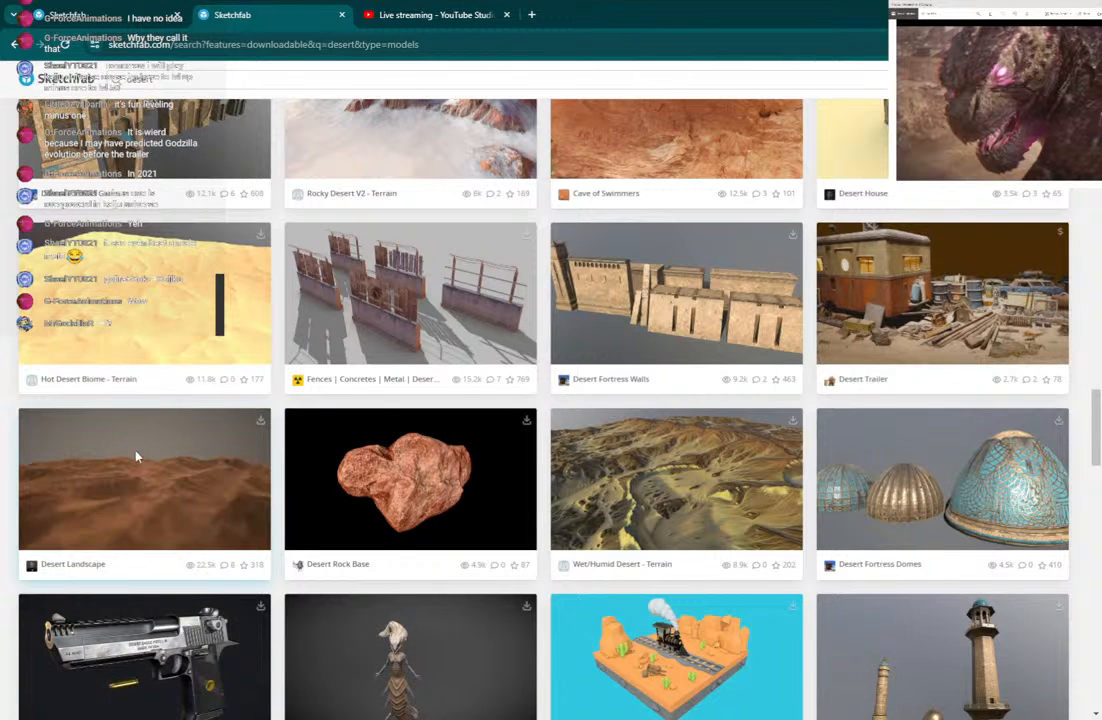
{"action": "middle_click", "coordinate": [186, 469]}
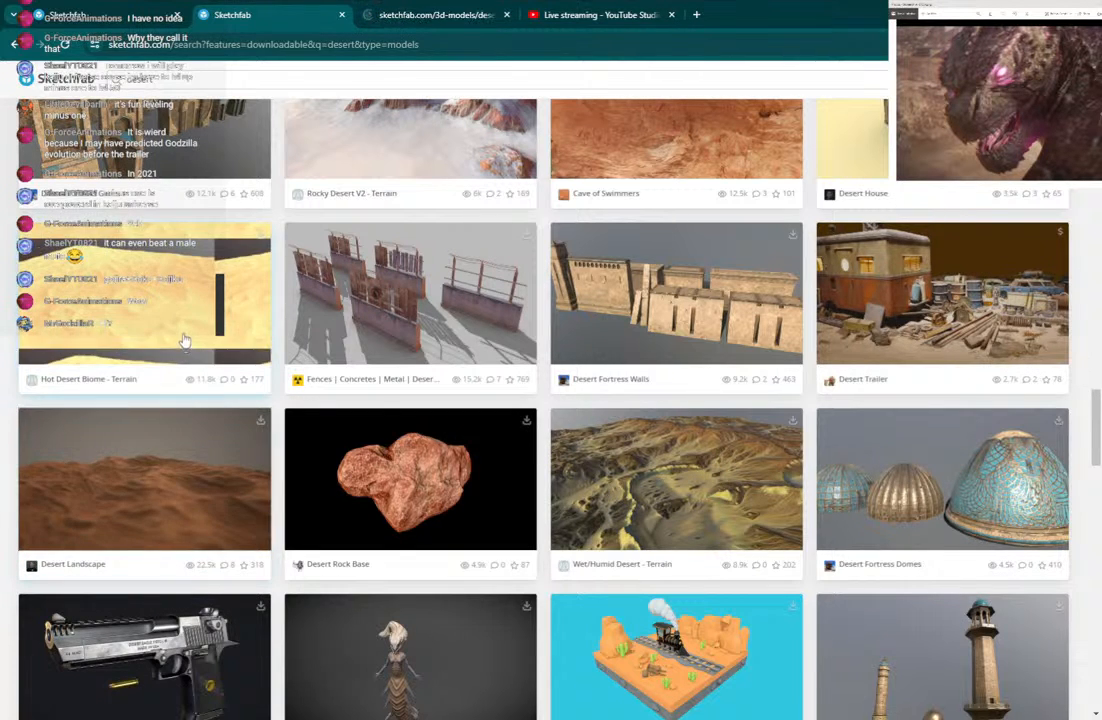
{"action": "left_click", "coordinate": [430, 15]}
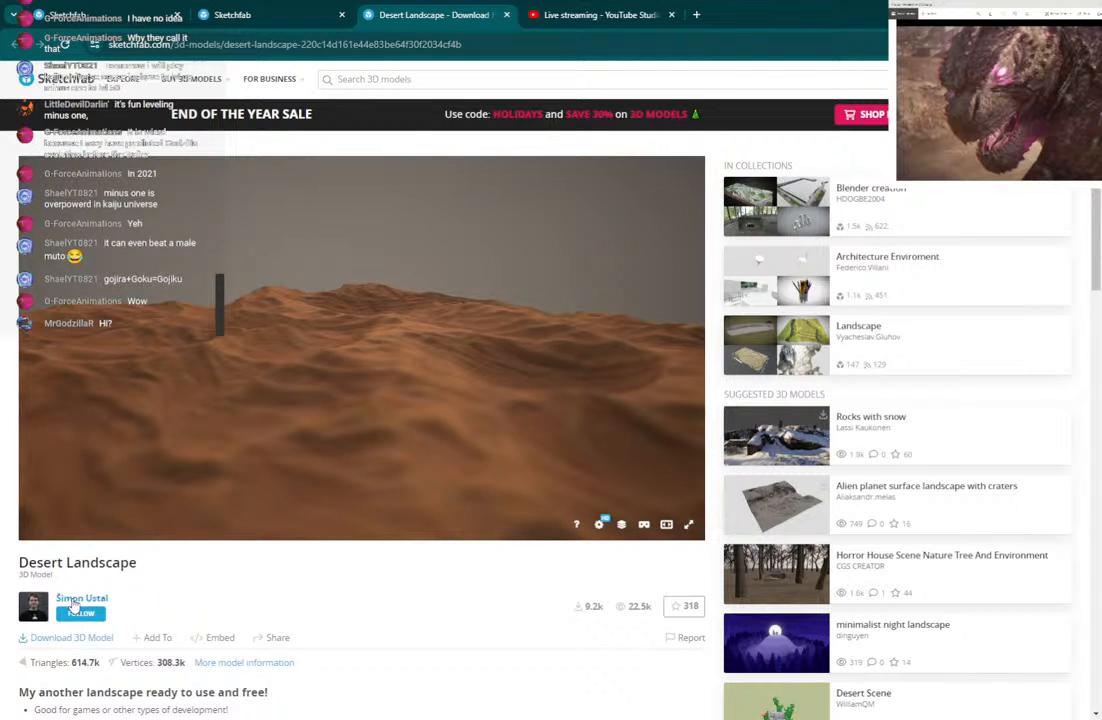
Examine the Desert Landscape dunes in the 3D preview from several orbited and zoomed angles.
{"action": "left_click_drag", "start_coordinate": [550, 408], "coordinate": [281, 395]}
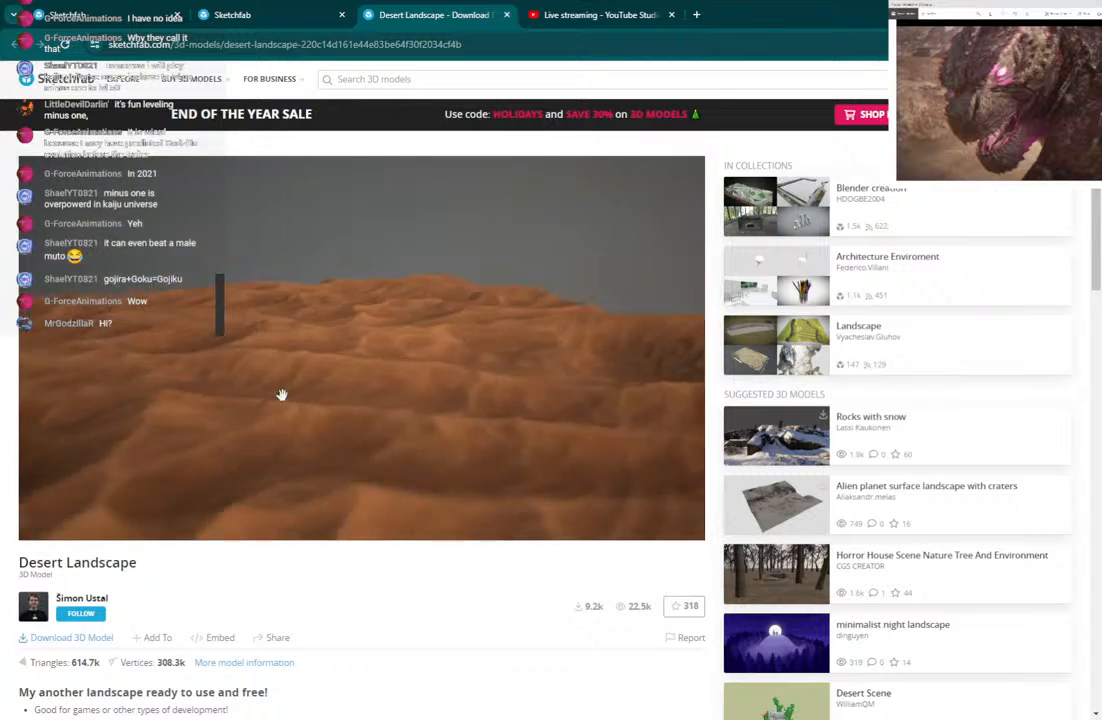
{"action": "left_click_drag", "start_coordinate": [357, 403], "coordinate": [296, 398]}
{"action": "mouse_move", "coordinate": [382, 402]}
{"action": "left_mouse_down"}
{"action": "mouse_move", "coordinate": [433, 408]}
{"action": "mouse_move", "coordinate": [283, 400]}
{"action": "mouse_move", "coordinate": [448, 394]}
{"action": "mouse_move", "coordinate": [406, 399]}
{"action": "mouse_move", "coordinate": [440, 420]}
{"action": "mouse_move", "coordinate": [504, 521]}
{"action": "mouse_move", "coordinate": [482, 413]}
{"action": "mouse_move", "coordinate": [433, 369]}
{"action": "mouse_move", "coordinate": [504, 384]}
{"action": "mouse_move", "coordinate": [337, 376]}
{"action": "mouse_move", "coordinate": [450, 369]}
{"action": "mouse_move", "coordinate": [428, 361]}
{"action": "left_mouse_up"}
{"action": "scroll", "coordinate": [391, 399], "scroll_direction": "up", "scroll_amount": 3}
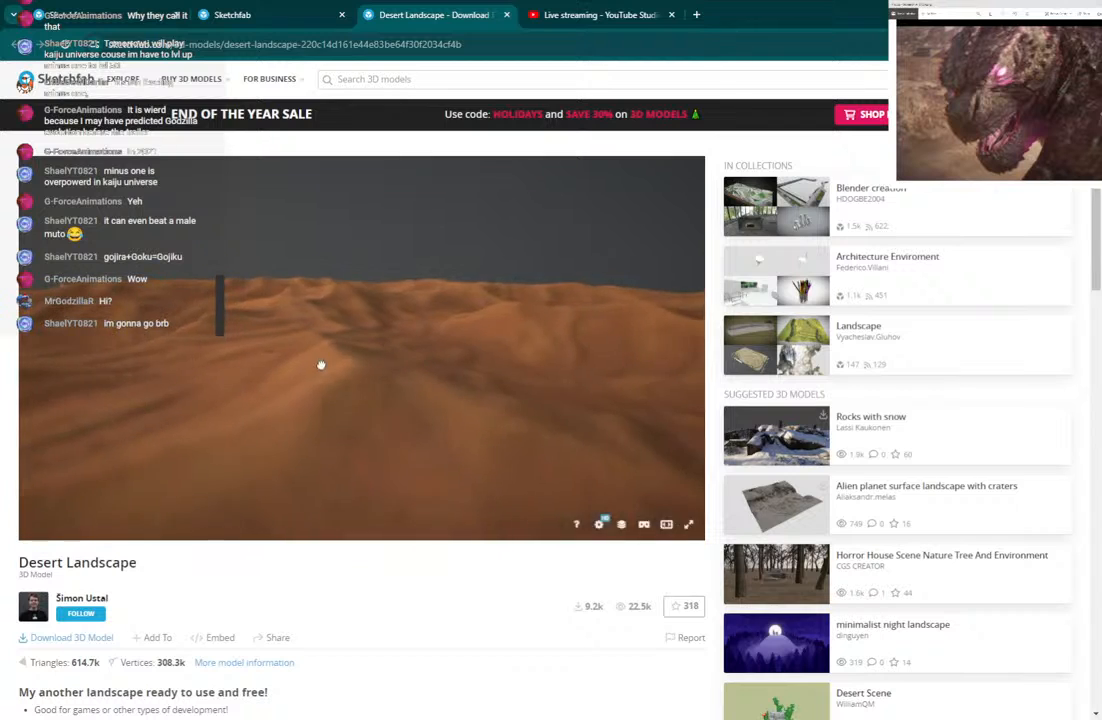
{"action": "left_click_drag", "start_coordinate": [321, 365], "coordinate": [423, 342]}
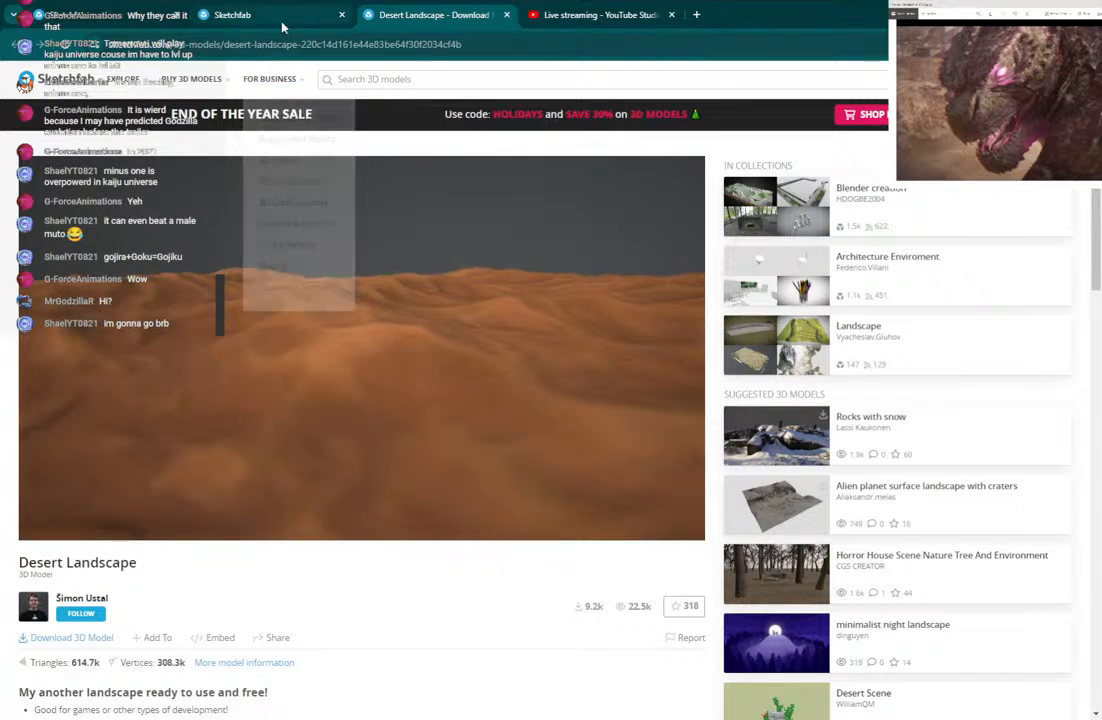
Open Hot Desert Biome - Terrain from the desert results, examine its 3D preview and close its page.
{"action": "left_click", "coordinate": [282, 22]}
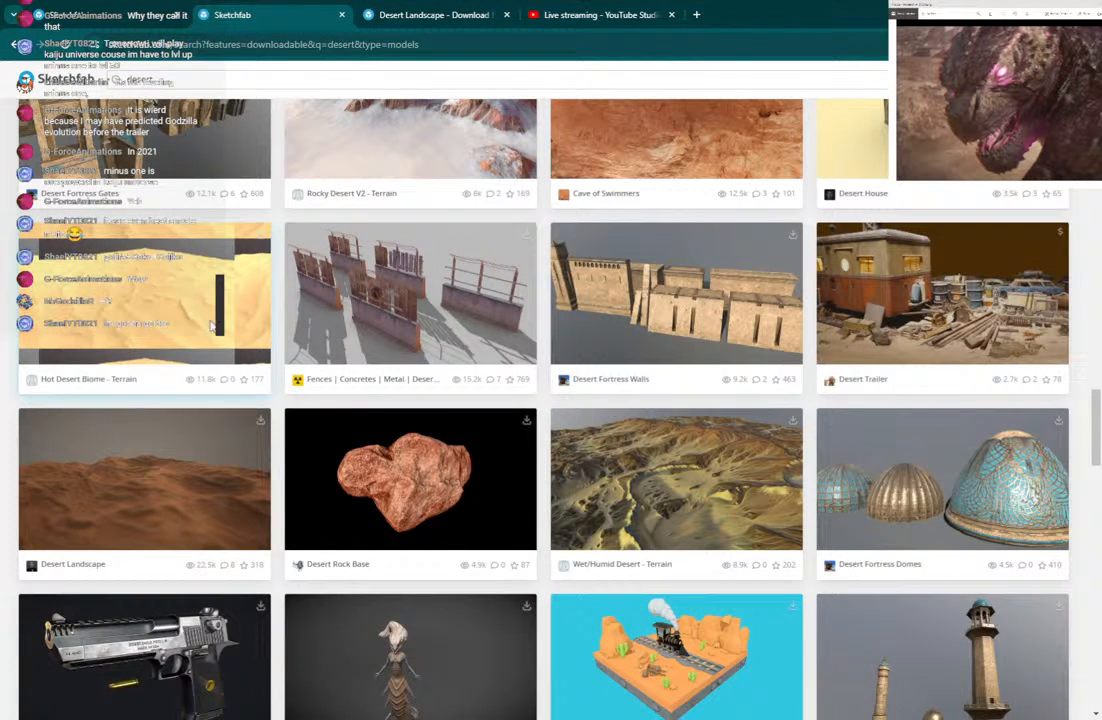
{"action": "left_click", "coordinate": [211, 326]}
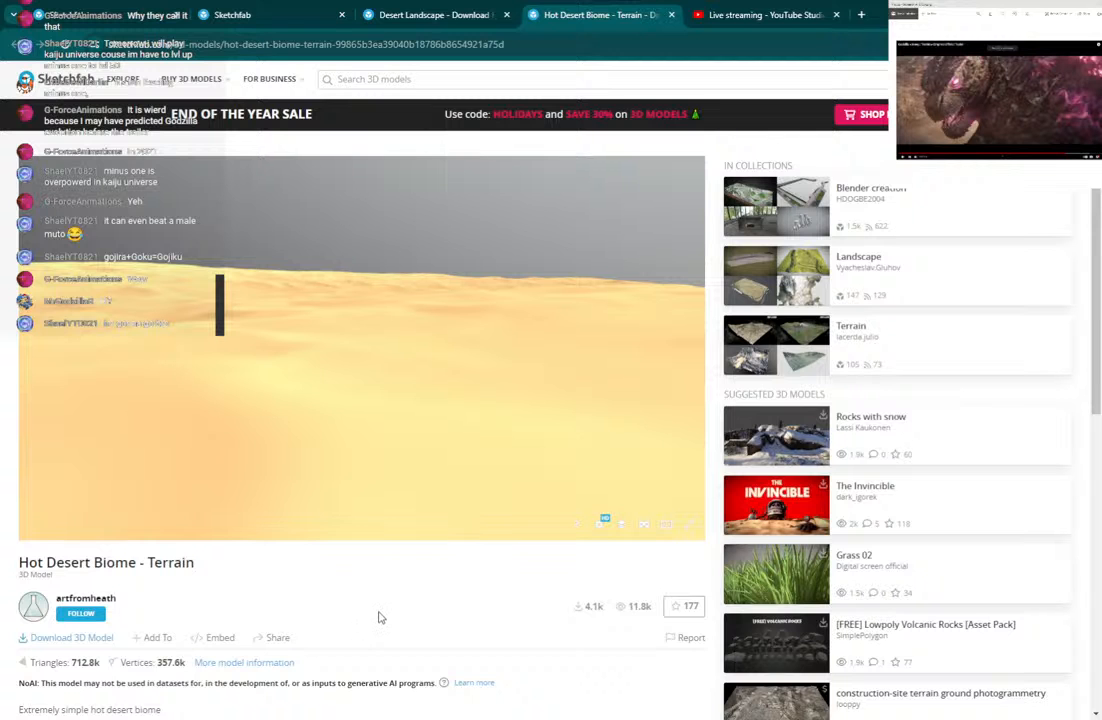
{"action": "mouse_move", "coordinate": [399, 443]}
{"action": "left_mouse_down"}
{"action": "mouse_move", "coordinate": [502, 391]}
{"action": "mouse_move", "coordinate": [401, 396]}
{"action": "mouse_move", "coordinate": [458, 374]}
{"action": "mouse_move", "coordinate": [476, 390]}
{"action": "mouse_move", "coordinate": [285, 386]}
{"action": "mouse_move", "coordinate": [300, 400]}
{"action": "left_mouse_up"}
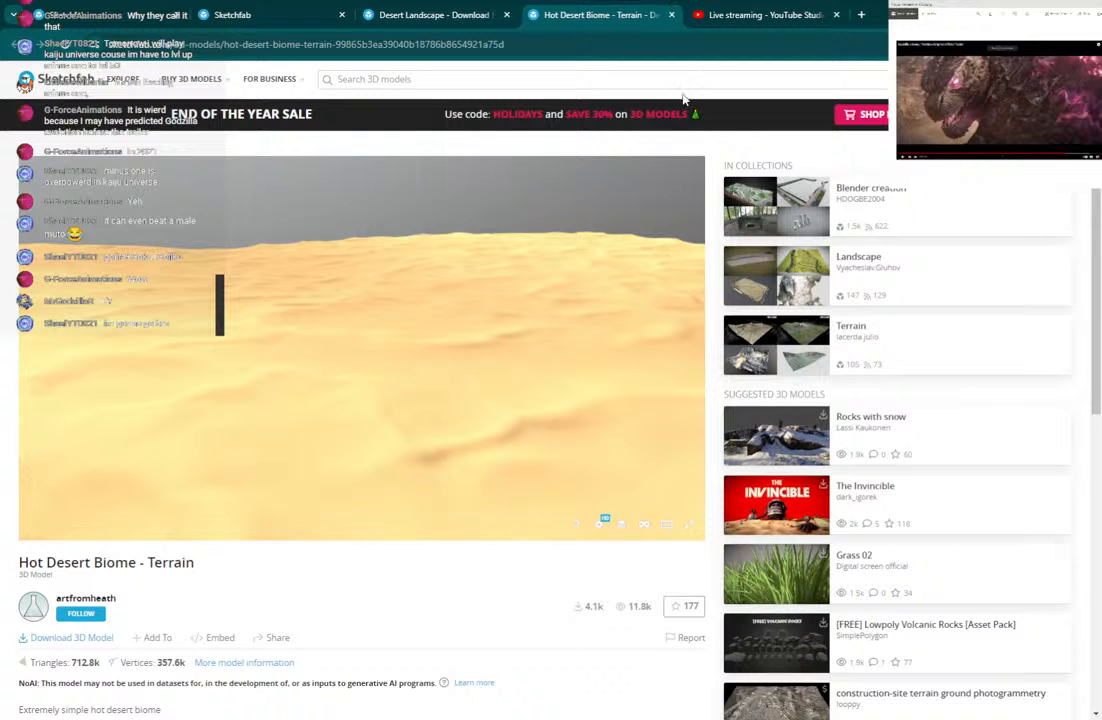
{"action": "left_click", "coordinate": [672, 15]}
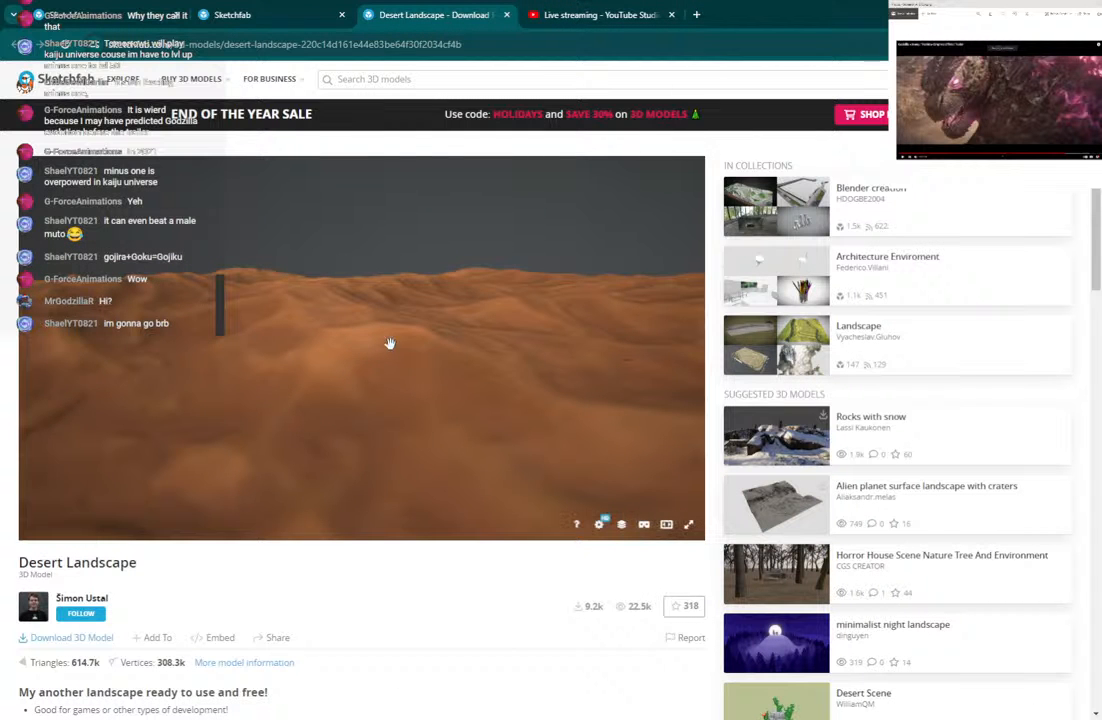
Examine Desert Landscape from further angles and check which download formats the model offers.
{"action": "mouse_move", "coordinate": [389, 376]}
{"action": "left_mouse_down"}
{"action": "mouse_move", "coordinate": [508, 357]}
{"action": "mouse_move", "coordinate": [435, 342]}
{"action": "mouse_move", "coordinate": [362, 347]}
{"action": "left_mouse_up"}
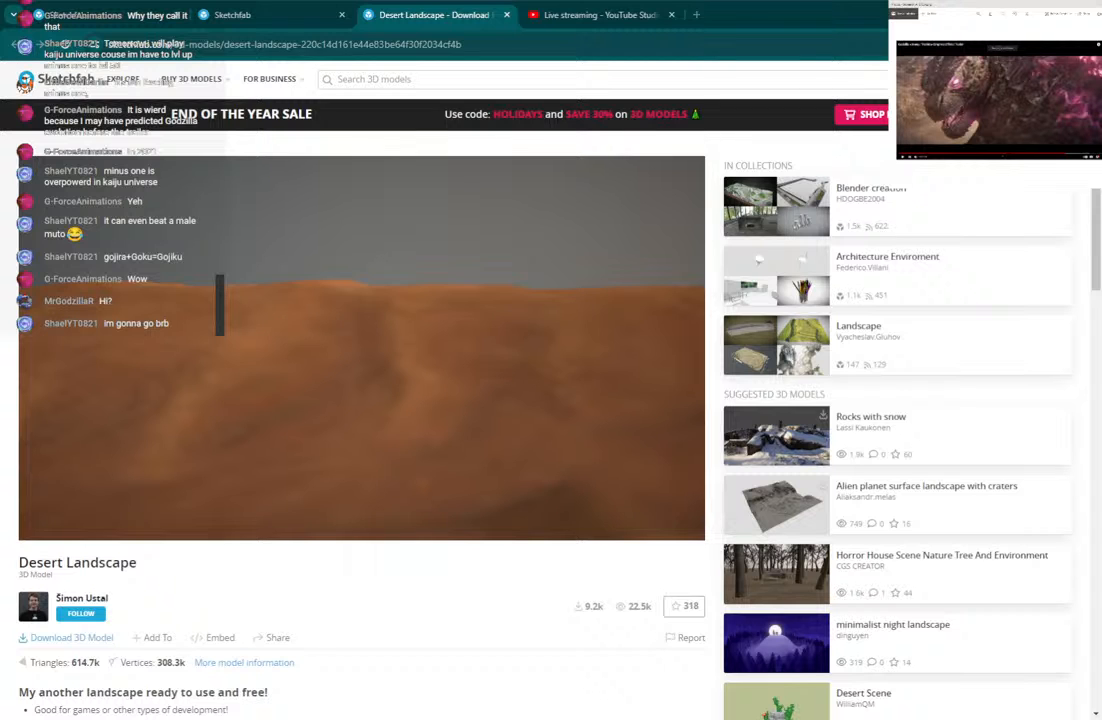
{"action": "left_click", "coordinate": [66, 638]}
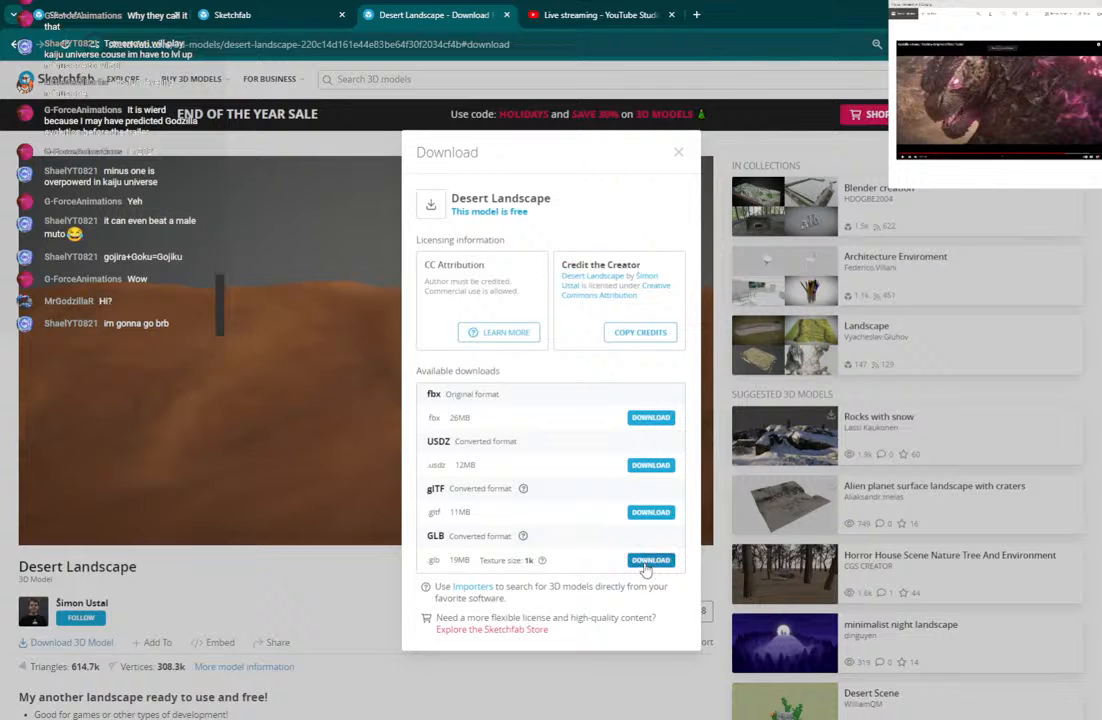
{"action": "left_click", "coordinate": [376, 480]}
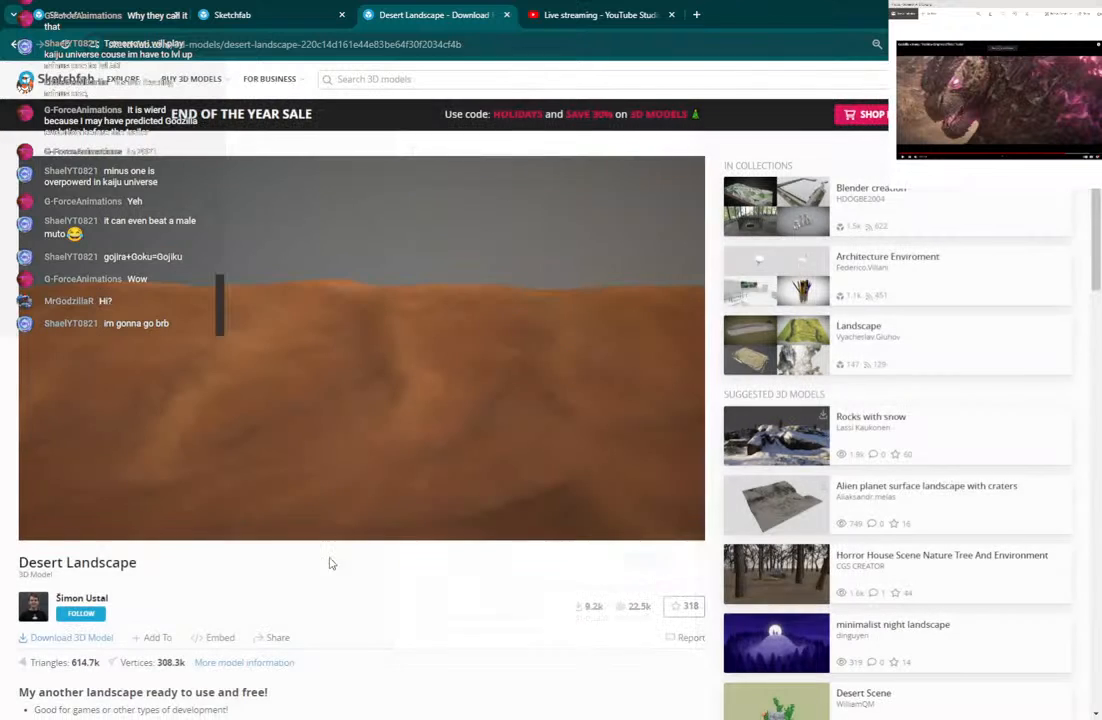
{"action": "mouse_move", "coordinate": [422, 470]}
{"action": "left_mouse_down"}
{"action": "mouse_move", "coordinate": [524, 413]}
{"action": "mouse_move", "coordinate": [364, 405]}
{"action": "mouse_move", "coordinate": [261, 477]}
{"action": "mouse_move", "coordinate": [181, 664]}
{"action": "mouse_move", "coordinate": [300, 500]}
{"action": "left_mouse_up"}
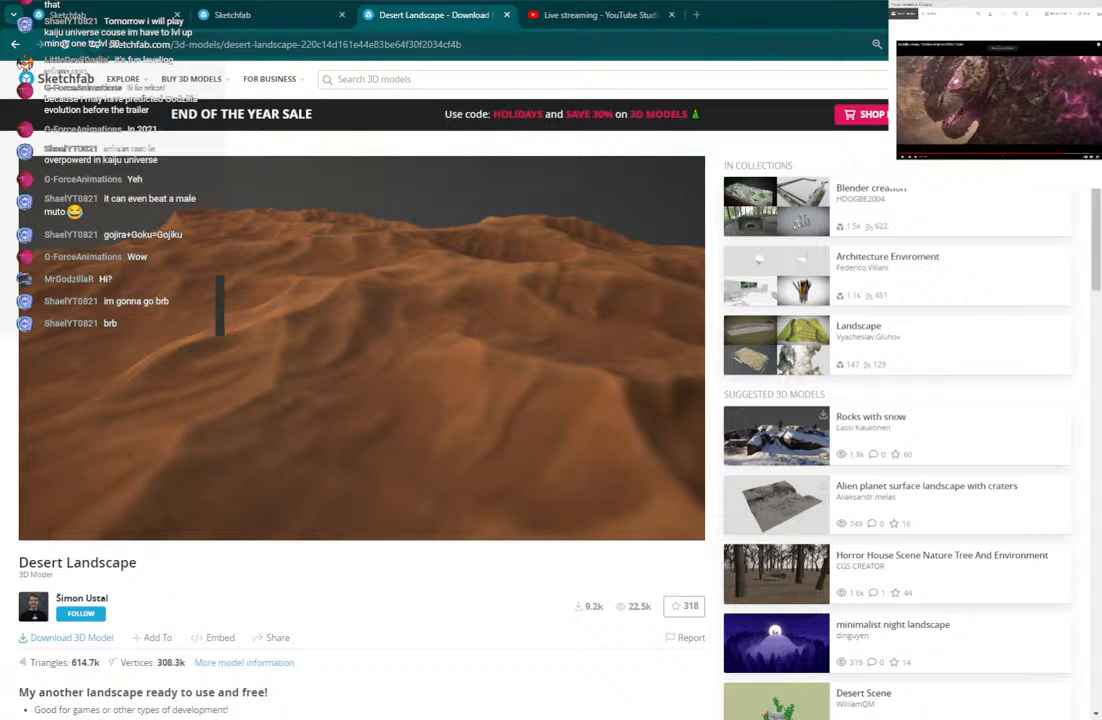
Return to the pyramids results and open the light sandstone Pyramid model in a new tab.
{"action": "left_click", "coordinate": [232, 15]}
{"action": "scroll", "coordinate": [195, 151], "scroll_direction": "up", "scroll_amount": 2}
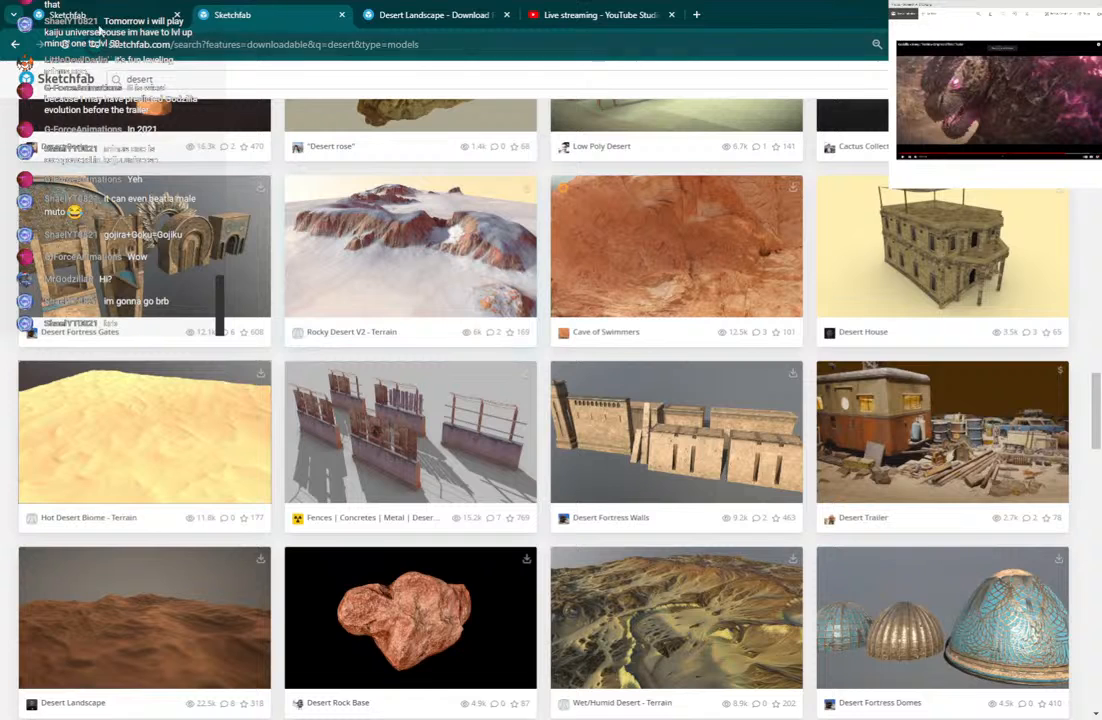
{"action": "left_click", "coordinate": [85, 16]}
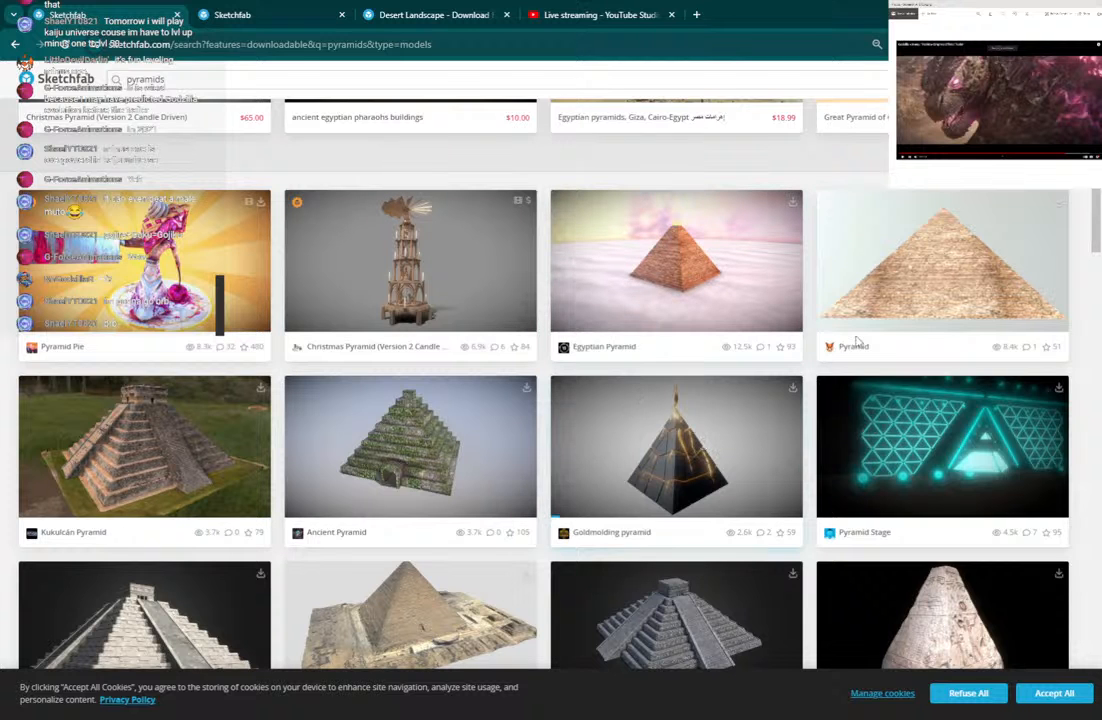
{"action": "scroll", "coordinate": [613, 452], "scroll_direction": "up", "scroll_amount": 1}
{"action": "scroll", "coordinate": [613, 452], "scroll_direction": "up", "scroll_amount": 2}
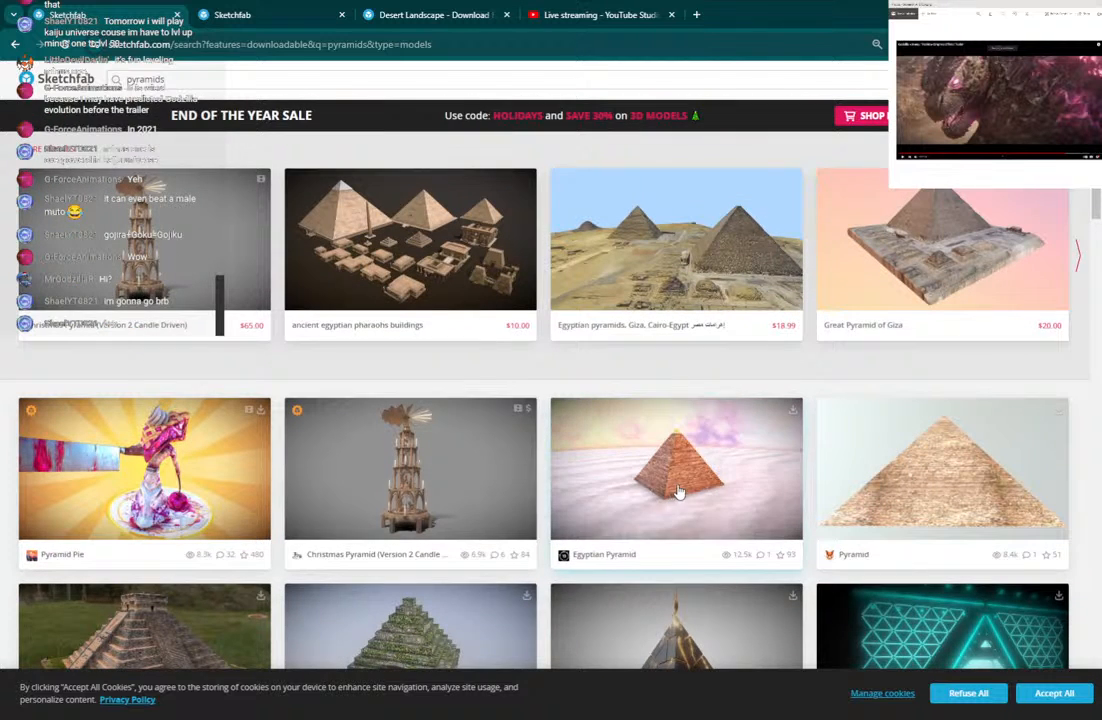
{"action": "scroll", "coordinate": [625, 467], "scroll_direction": "up", "scroll_amount": 1}
{"action": "middle_click", "coordinate": [949, 535]}
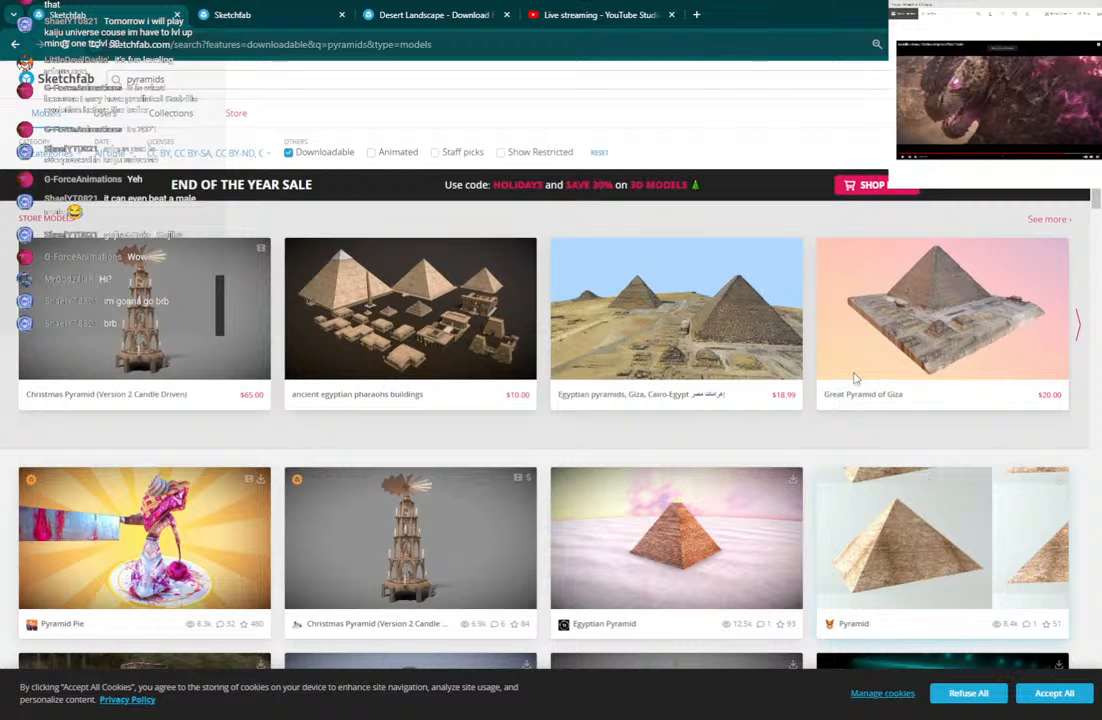
Look through more of the pyramids results and open the Egyptian Pyramid model in a new tab.
{"action": "scroll", "coordinate": [670, 433], "scroll_direction": "down", "scroll_amount": 2}
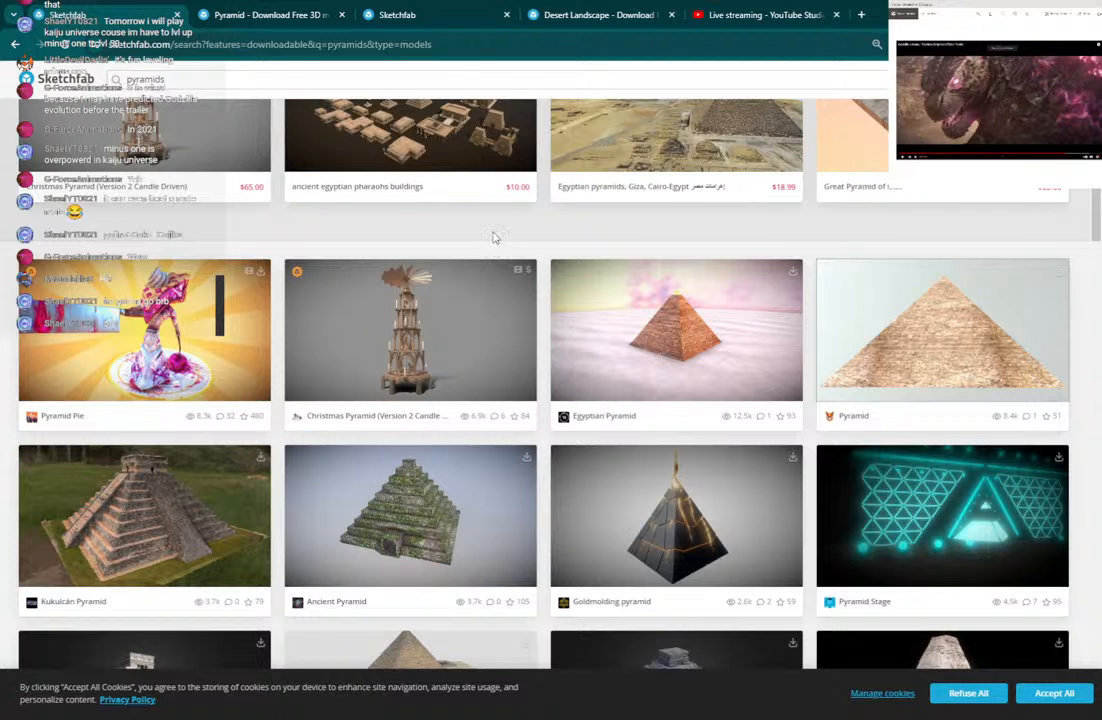
{"action": "scroll", "coordinate": [580, 260], "scroll_direction": "down", "scroll_amount": 3}
{"action": "scroll", "coordinate": [577, 265], "scroll_direction": "down", "scroll_amount": 2}
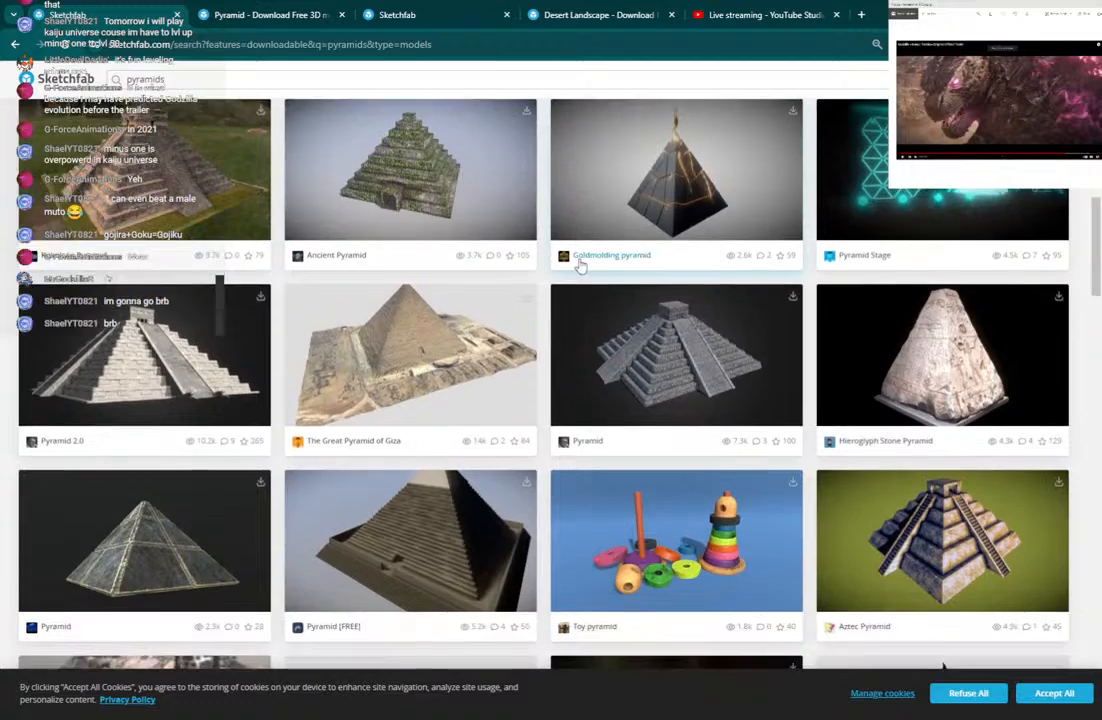
{"action": "scroll", "coordinate": [523, 400], "scroll_direction": "down", "scroll_amount": 2}
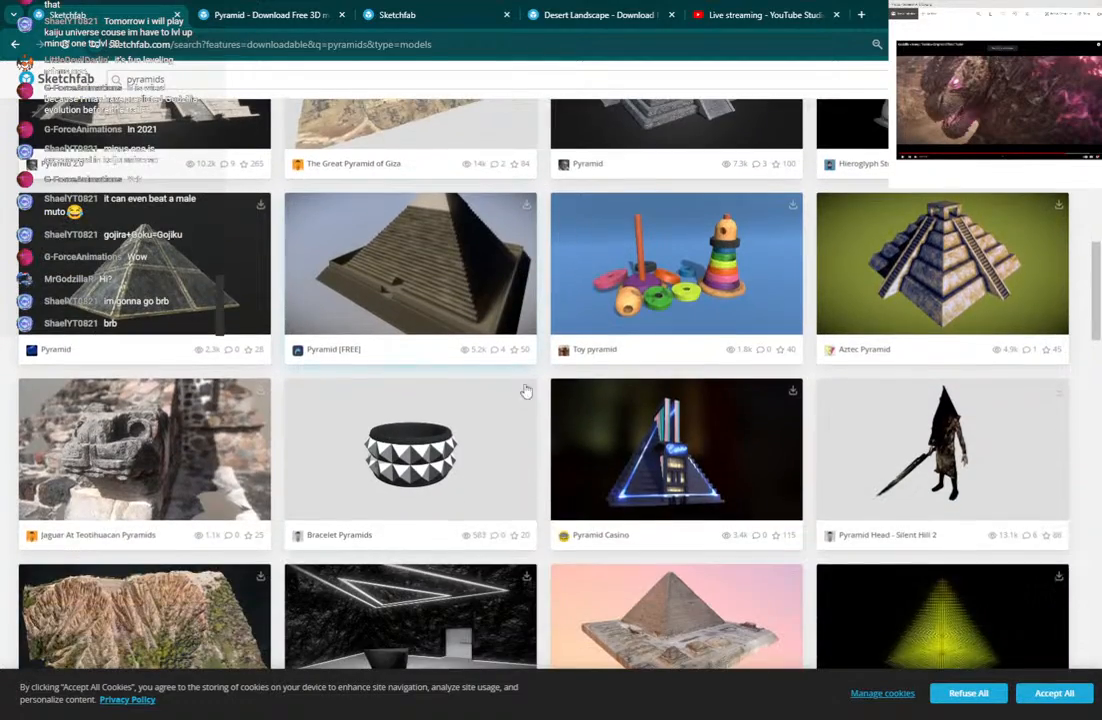
{"action": "scroll", "coordinate": [656, 378], "scroll_direction": "up", "scroll_amount": 4}
{"action": "scroll", "coordinate": [651, 381], "scroll_direction": "down", "scroll_amount": 2}
{"action": "scroll", "coordinate": [651, 381], "scroll_direction": "down", "scroll_amount": 1}
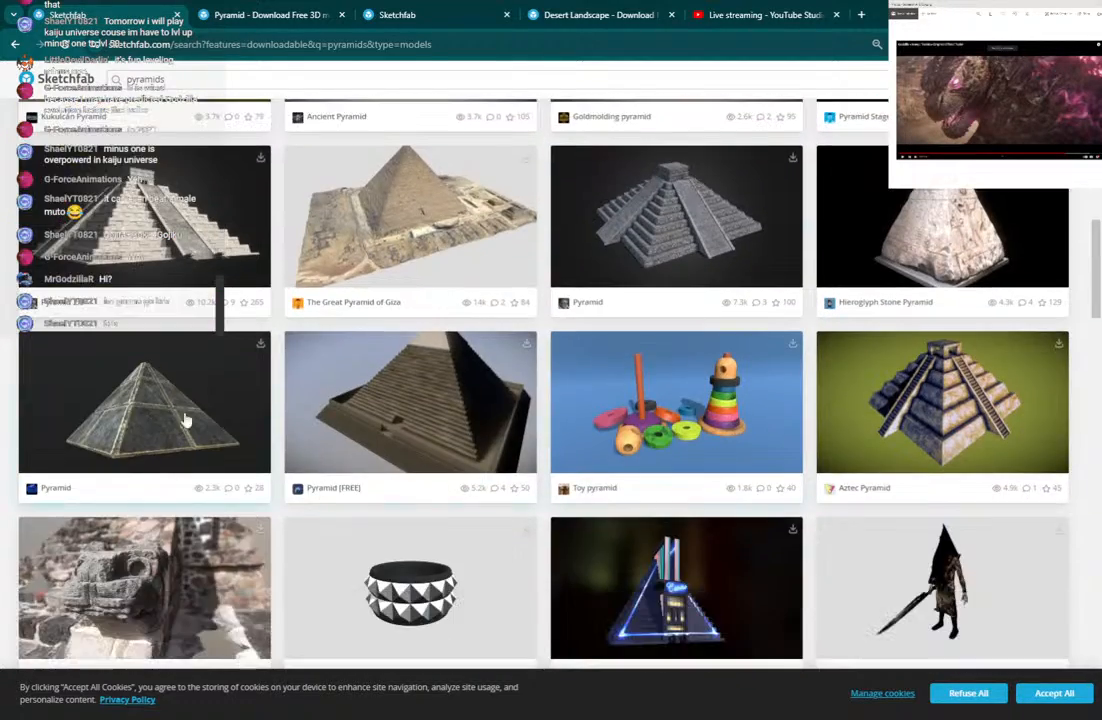
{"action": "scroll", "coordinate": [620, 390], "scroll_direction": "up", "scroll_amount": 5}
{"action": "scroll", "coordinate": [602, 393], "scroll_direction": "up", "scroll_amount": 2}
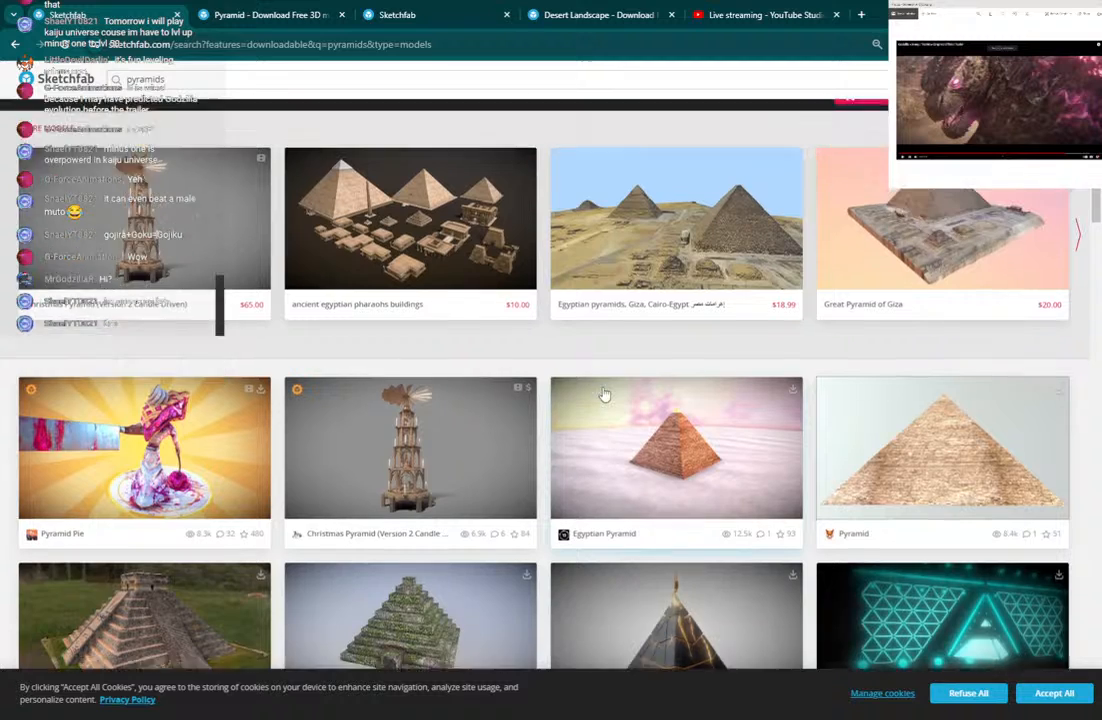
{"action": "scroll", "coordinate": [604, 393], "scroll_direction": "down", "scroll_amount": 1}
{"action": "scroll", "coordinate": [603, 393], "scroll_direction": "down", "scroll_amount": 2}
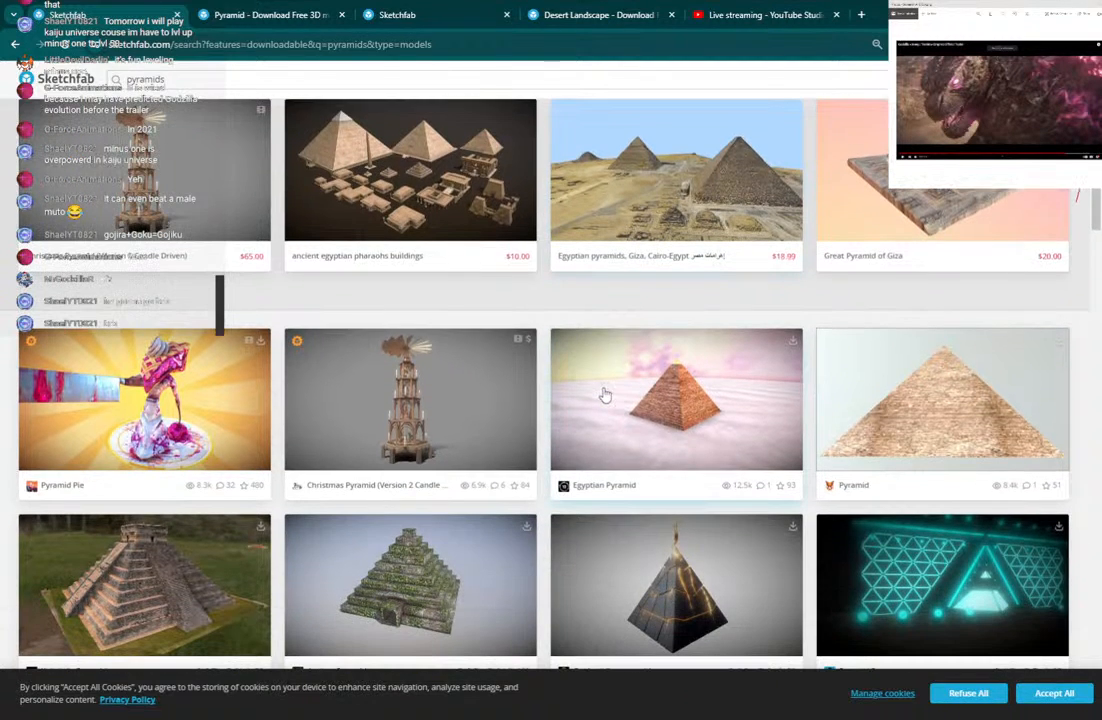
{"action": "scroll", "coordinate": [731, 416], "scroll_direction": "down", "scroll_amount": 1}
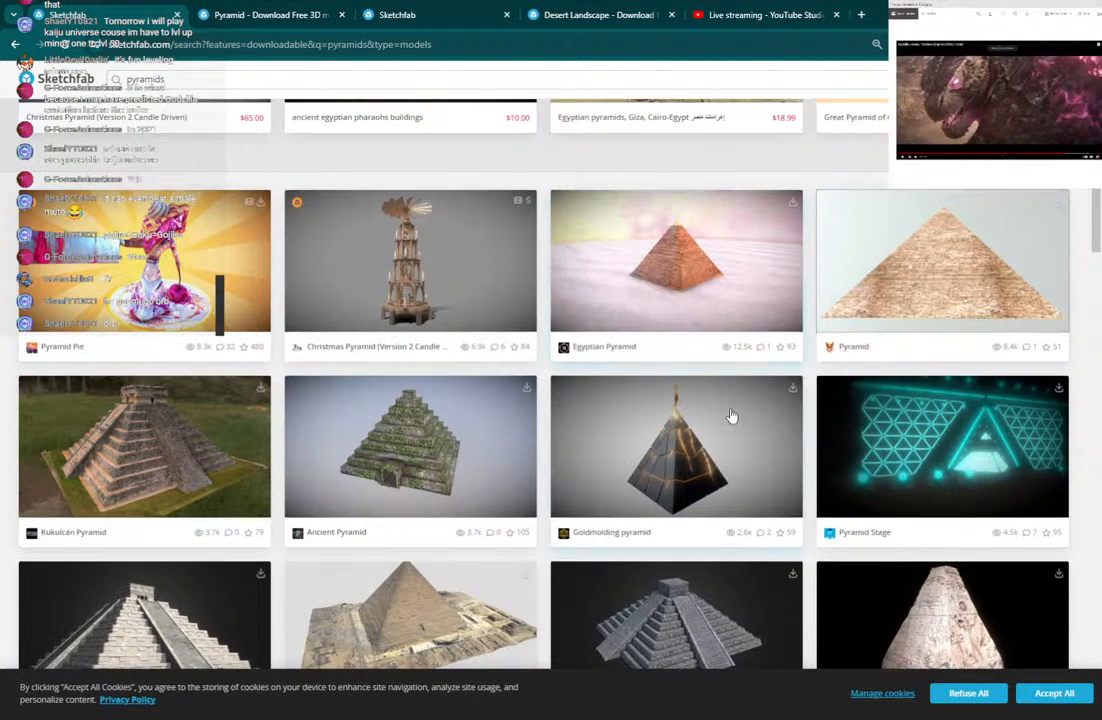
{"action": "middle_click", "coordinate": [657, 288]}
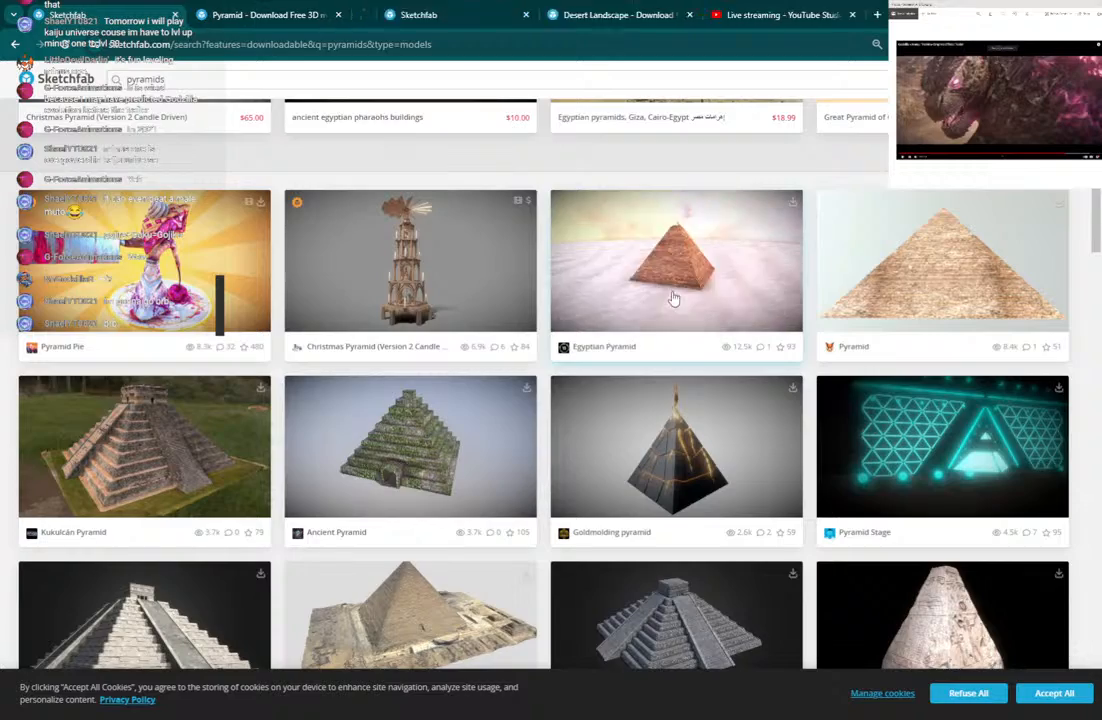
Look further through the pyramids results and open the Hexagon Pyramid model in a new tab.
{"action": "scroll", "coordinate": [664, 312], "scroll_direction": "down", "scroll_amount": 4}
{"action": "scroll", "coordinate": [662, 313], "scroll_direction": "down", "scroll_amount": 7}
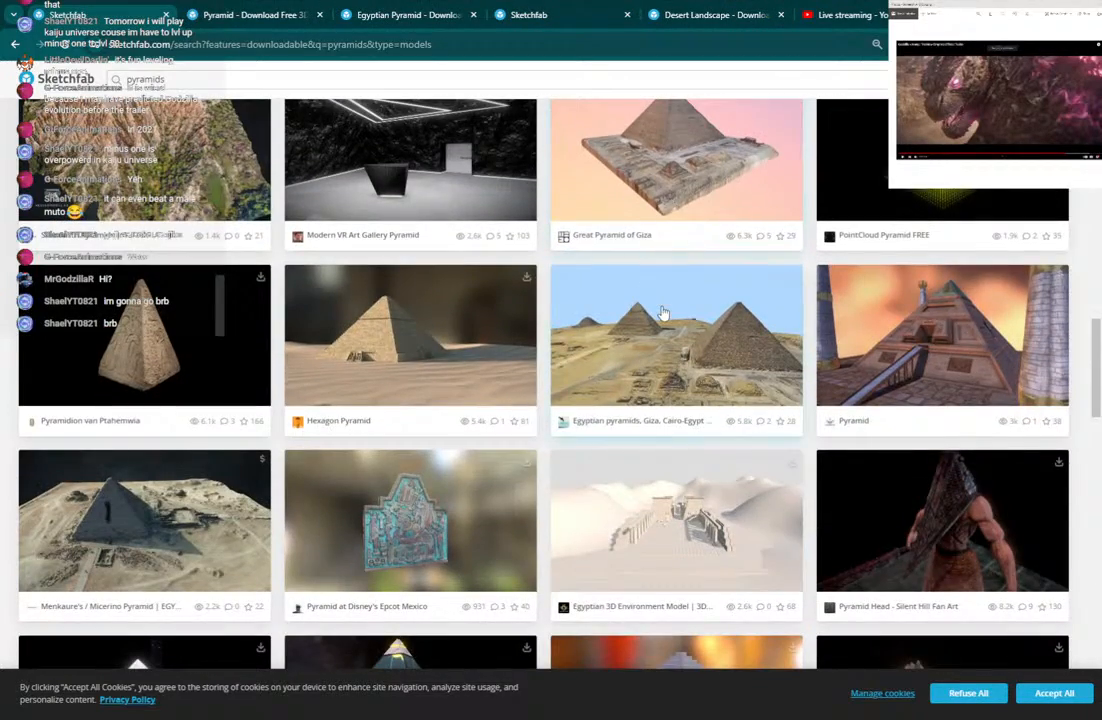
{"action": "scroll", "coordinate": [662, 313], "scroll_direction": "down", "scroll_amount": 1}
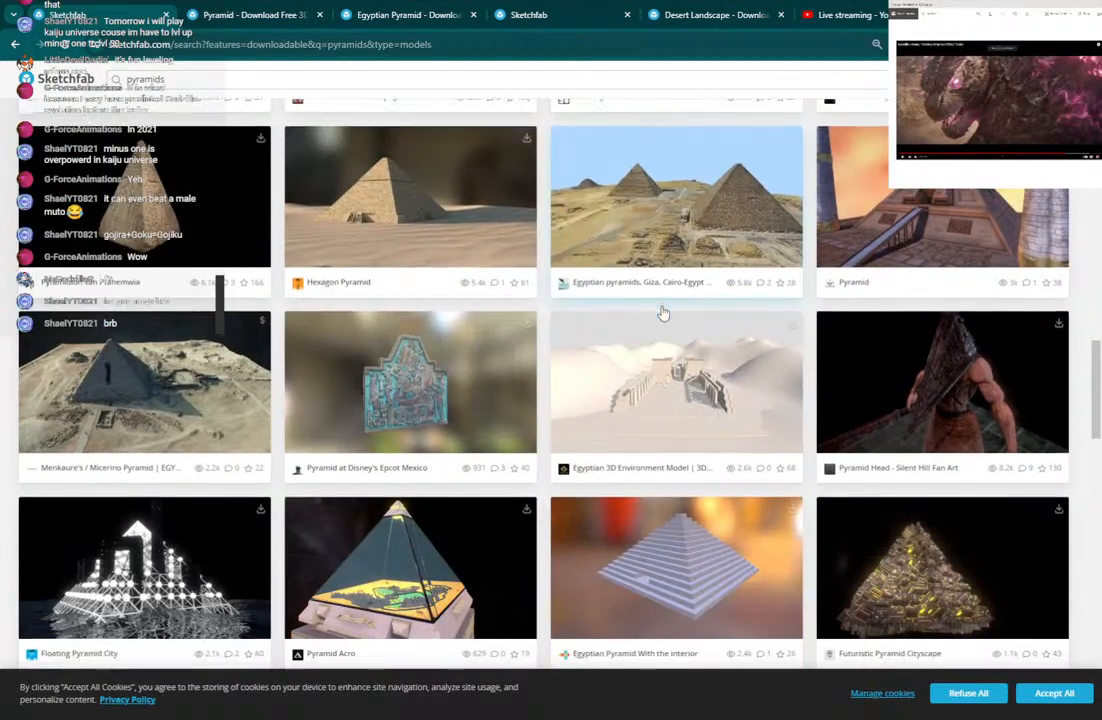
{"action": "middle_click", "coordinate": [473, 230]}
Browse more of the pyramids results and open the Pyramid of Menkaure, Giza model in a new tab.
{"action": "scroll", "coordinate": [569, 354], "scroll_direction": "down", "scroll_amount": 1}
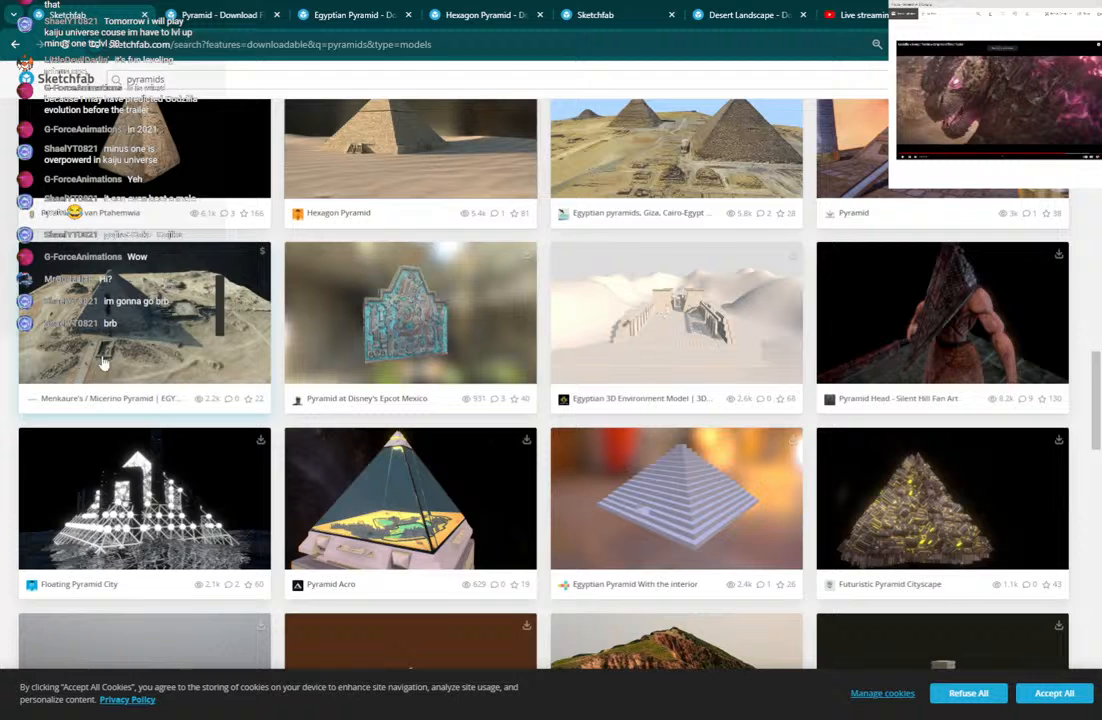
{"action": "scroll", "coordinate": [148, 288], "scroll_direction": "up", "scroll_amount": 2}
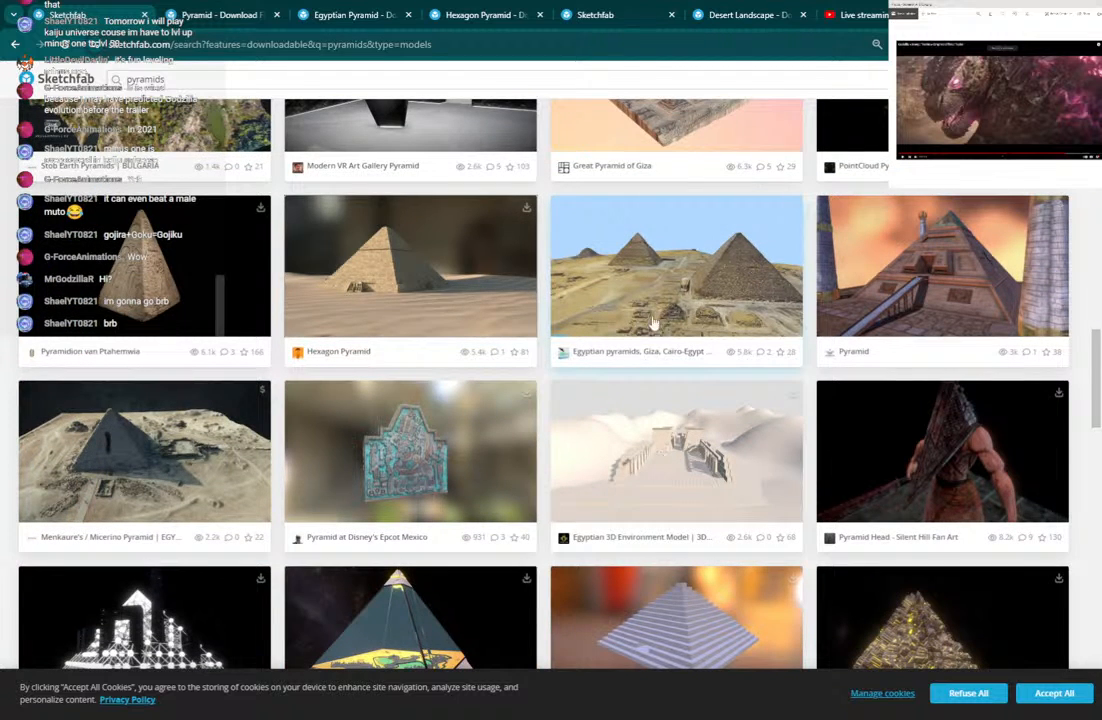
{"action": "scroll", "coordinate": [817, 300], "scroll_direction": "up", "scroll_amount": 5}
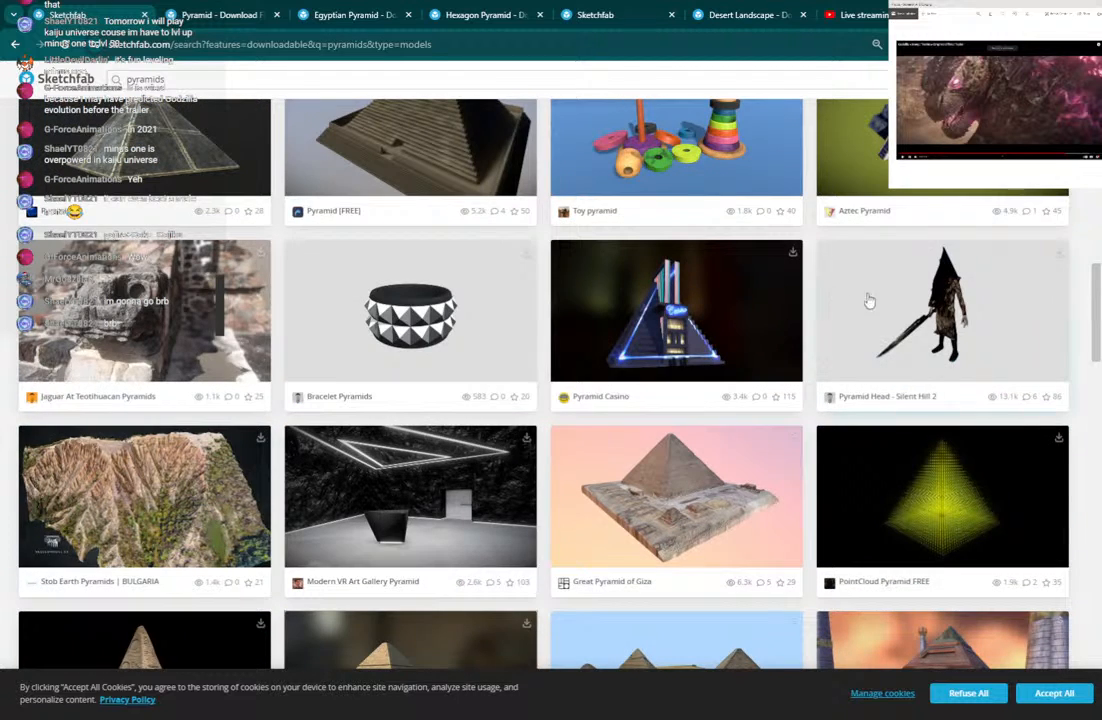
{"action": "scroll", "coordinate": [866, 305], "scroll_direction": "down", "scroll_amount": 8}
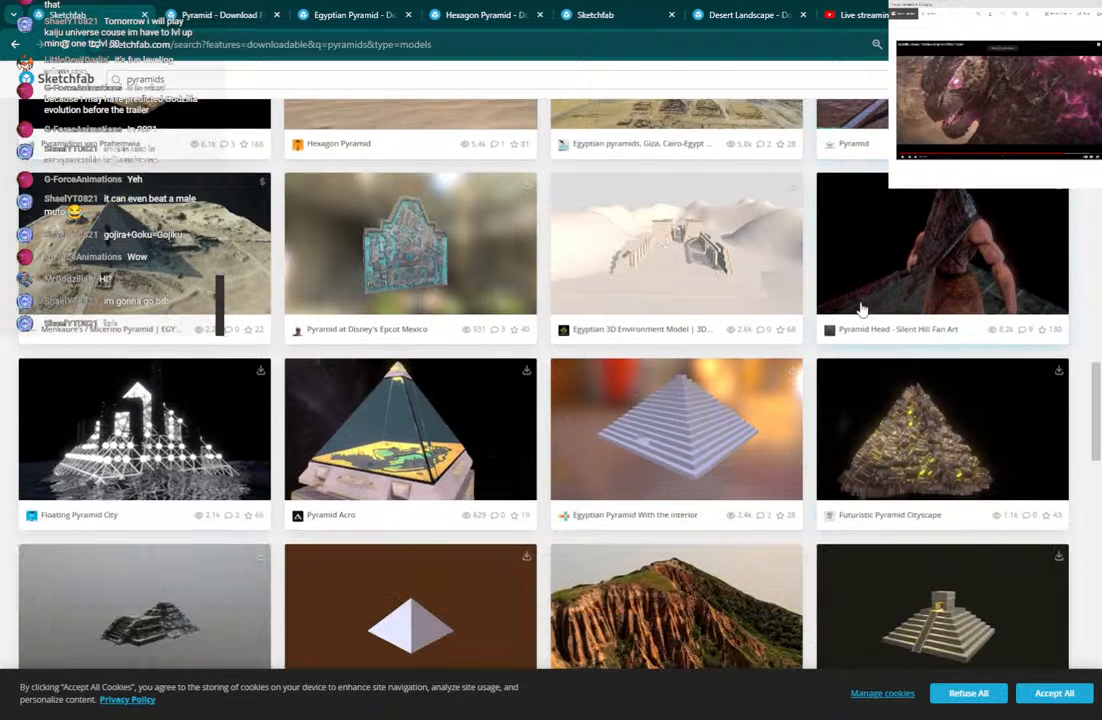
{"action": "scroll", "coordinate": [835, 315], "scroll_direction": "down", "scroll_amount": 3}
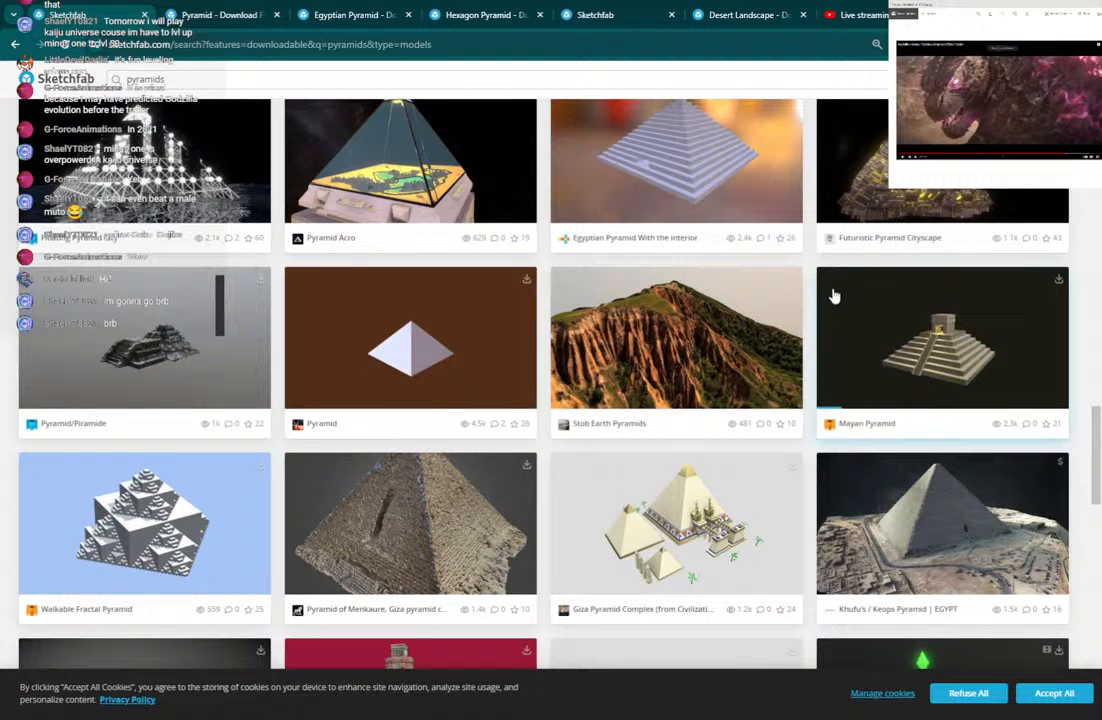
{"action": "middle_click", "coordinate": [463, 531]}
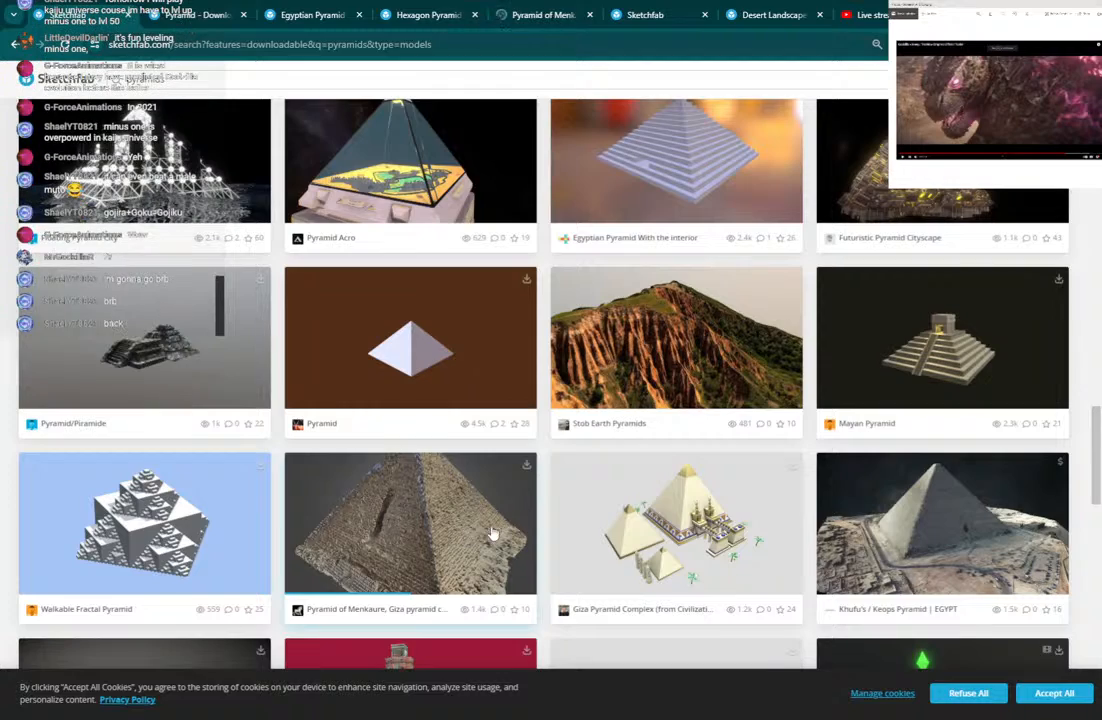
Examine the remaining pyramids results for other downloadable Egyptian-style pyramid models.
{"action": "scroll", "coordinate": [712, 508], "scroll_direction": "down", "scroll_amount": 2}
{"action": "scroll", "coordinate": [712, 508], "scroll_direction": "down", "scroll_amount": 8}
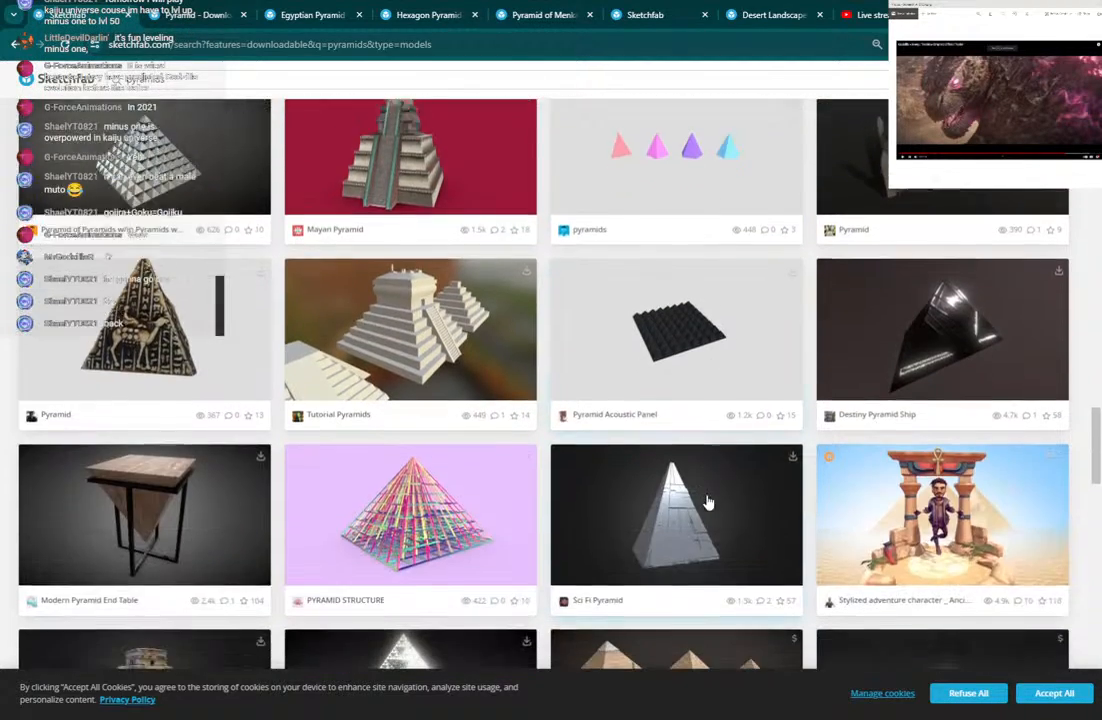
{"action": "scroll", "coordinate": [710, 494], "scroll_direction": "down", "scroll_amount": 5}
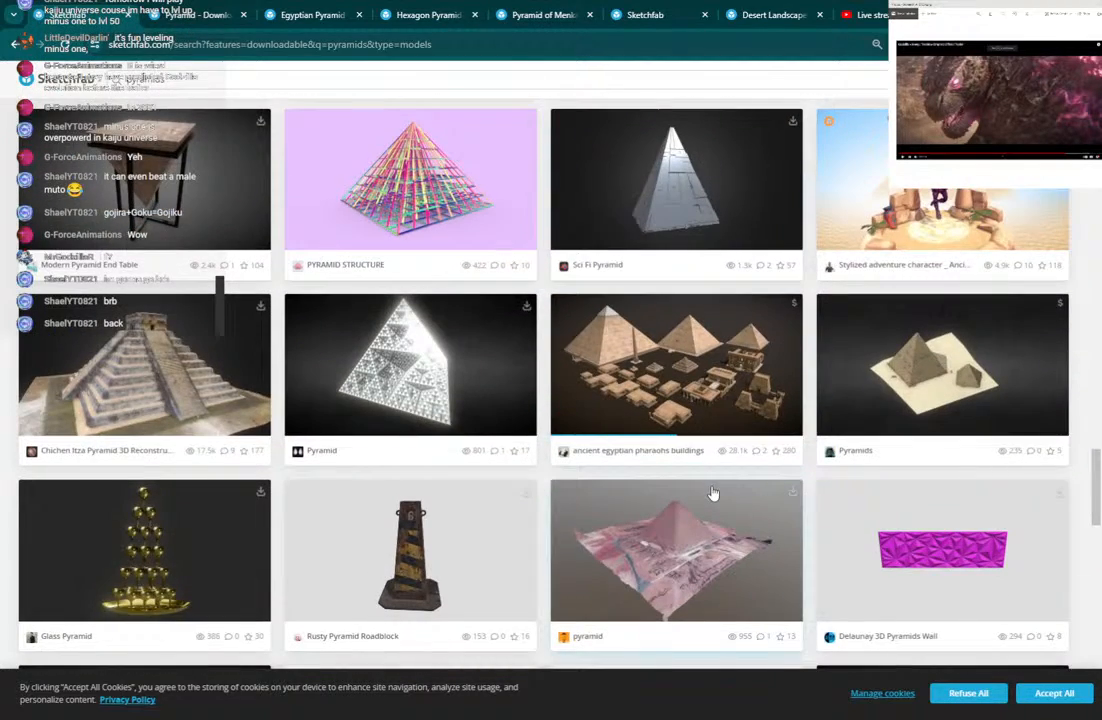
{"action": "scroll", "coordinate": [713, 493], "scroll_direction": "down", "scroll_amount": 2}
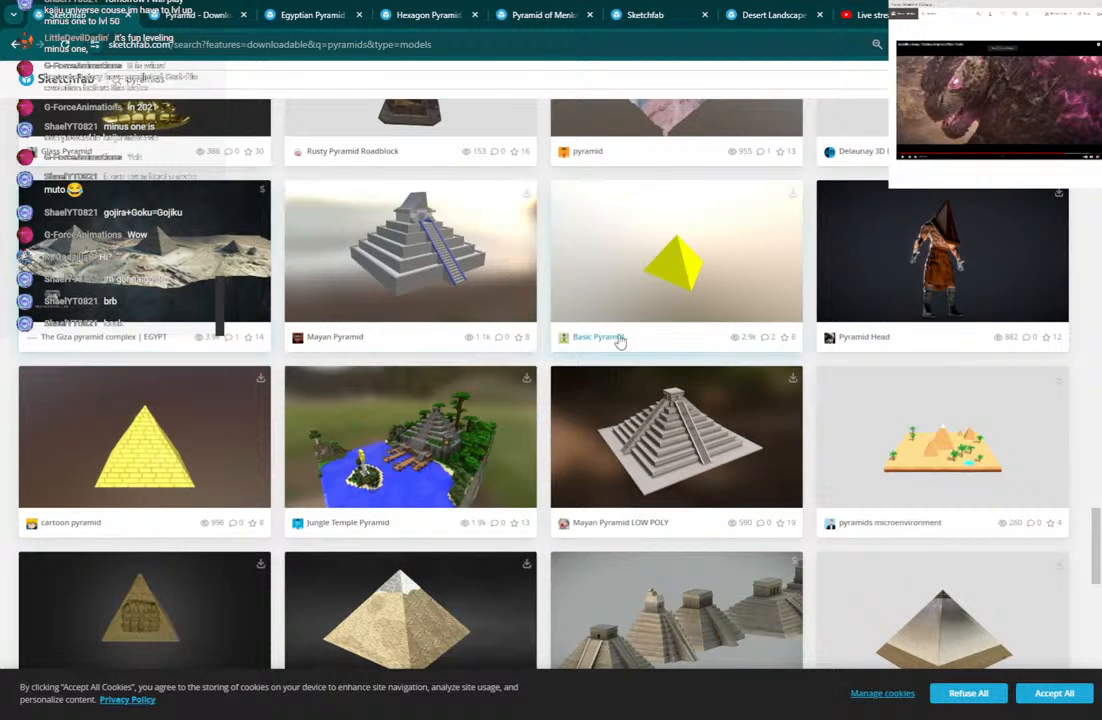
{"action": "scroll", "coordinate": [620, 342], "scroll_direction": "down", "scroll_amount": 2}
{"action": "scroll", "coordinate": [620, 342], "scroll_direction": "down", "scroll_amount": 5}
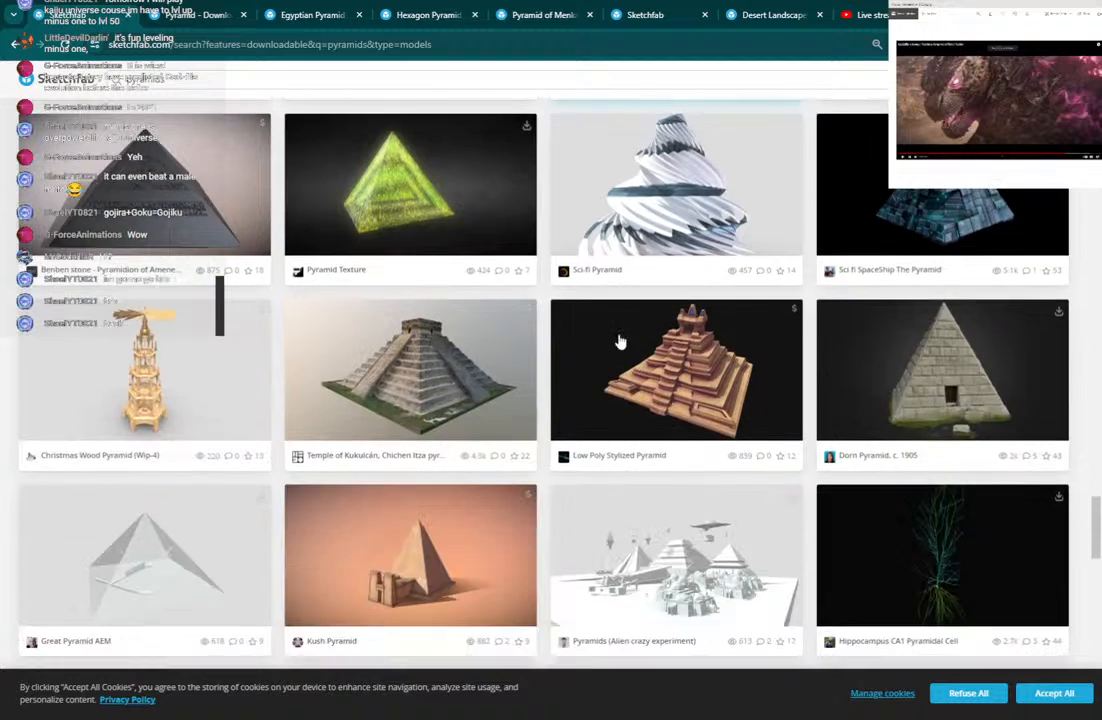
{"action": "scroll", "coordinate": [620, 342], "scroll_direction": "down", "scroll_amount": 5}
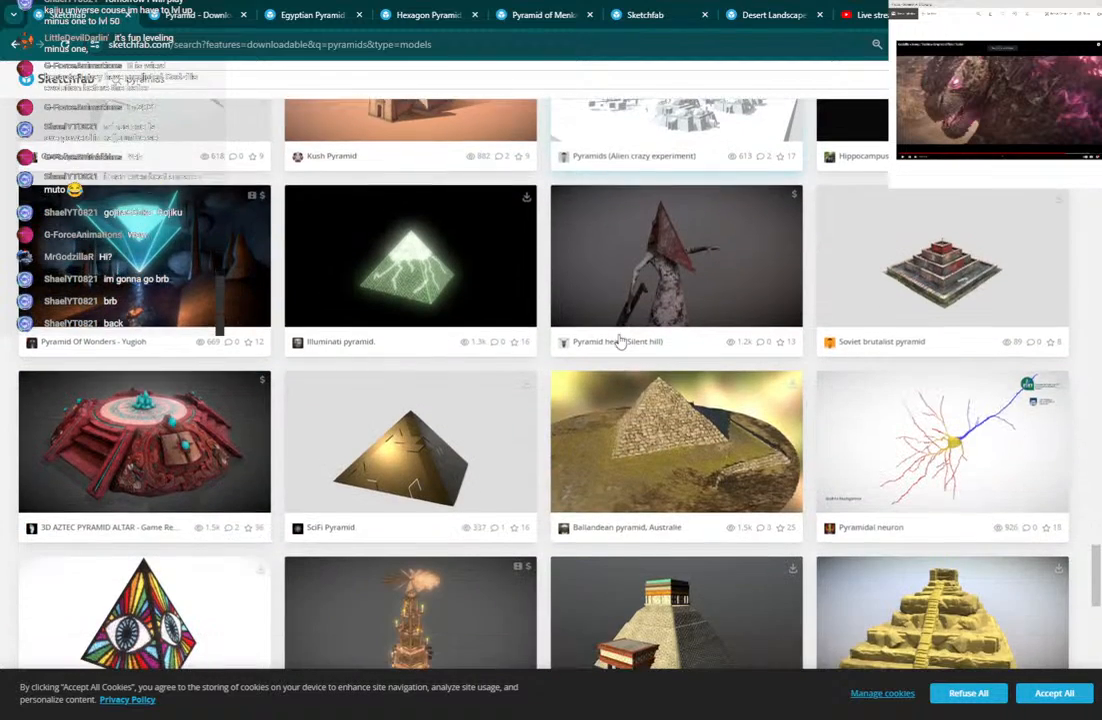
{"action": "scroll", "coordinate": [620, 342], "scroll_direction": "down", "scroll_amount": 2}
{"action": "scroll", "coordinate": [620, 342], "scroll_direction": "down", "scroll_amount": 2}
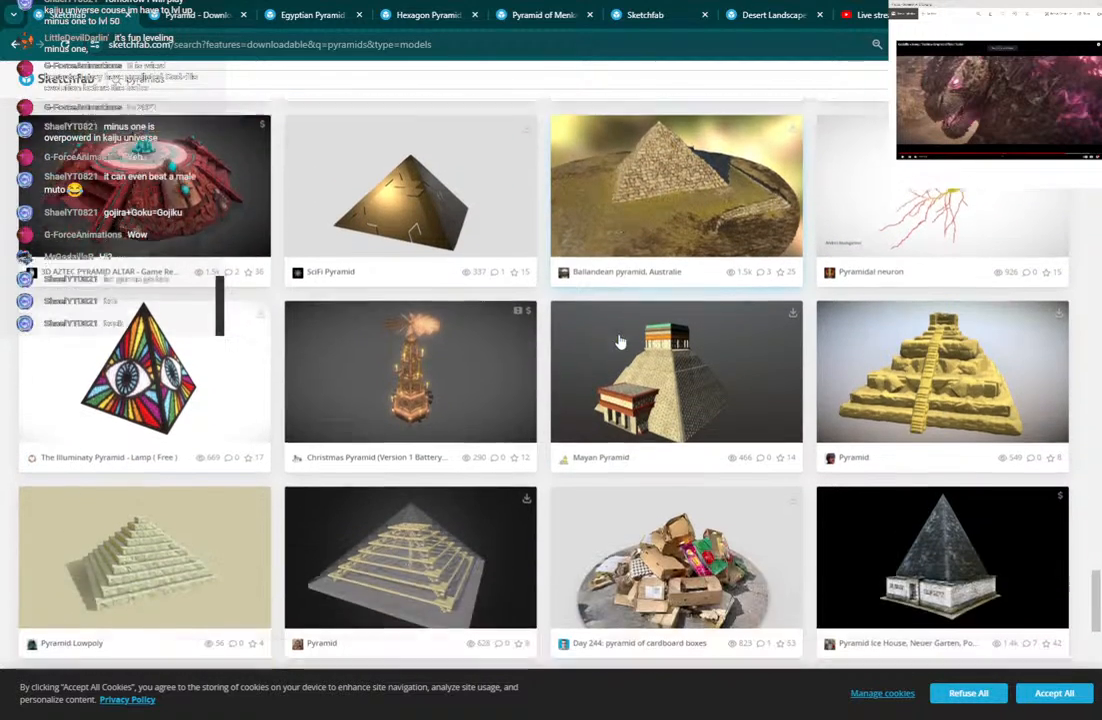
{"action": "scroll", "coordinate": [620, 342], "scroll_direction": "down", "scroll_amount": 4}
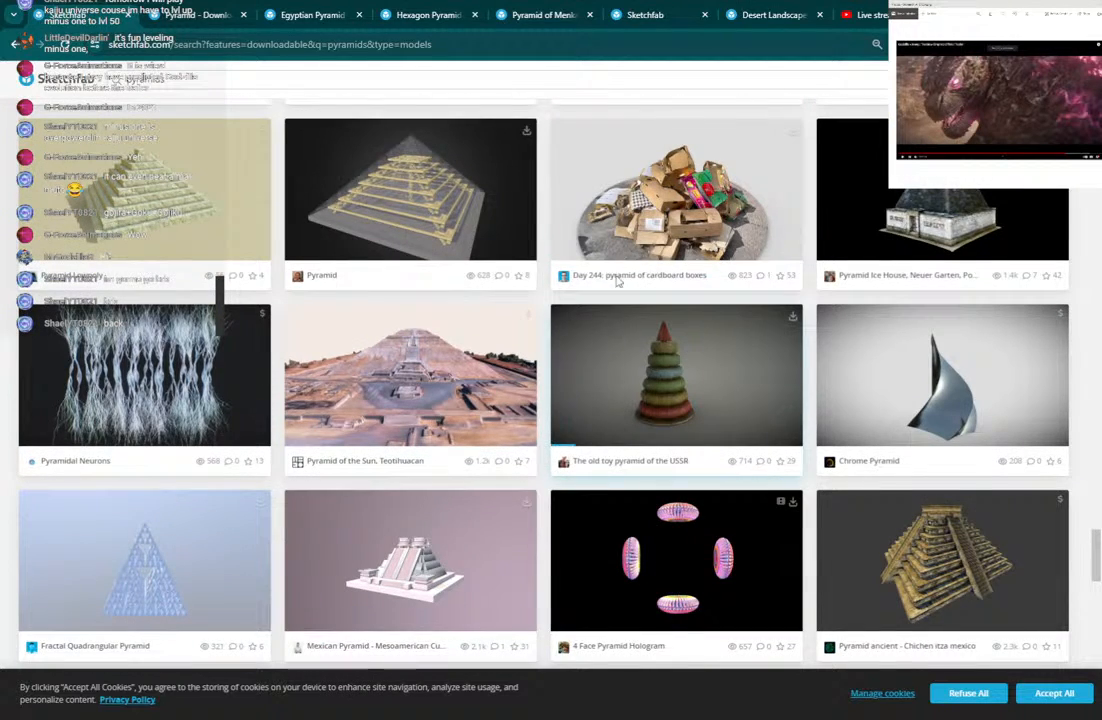
{"action": "scroll", "coordinate": [616, 242], "scroll_direction": "down", "scroll_amount": 4}
{"action": "scroll", "coordinate": [620, 244], "scroll_direction": "down", "scroll_amount": 5}
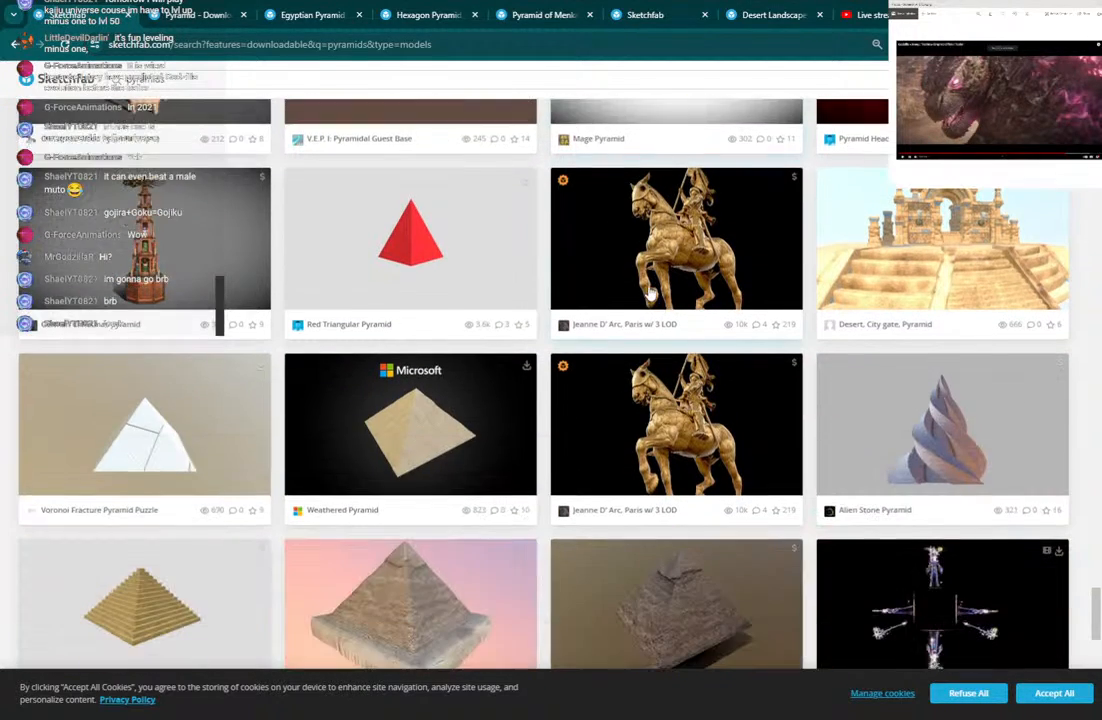
{"action": "scroll", "coordinate": [645, 288], "scroll_direction": "down", "scroll_amount": 2}
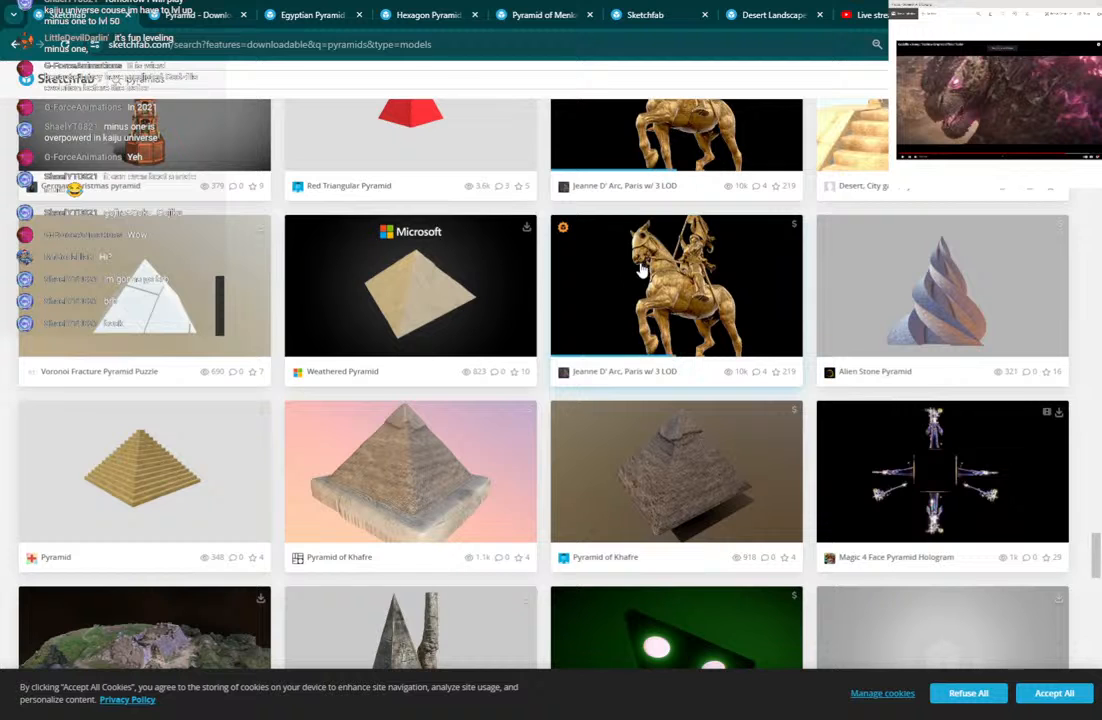
{"action": "scroll", "coordinate": [590, 263], "scroll_direction": "down", "scroll_amount": 3}
{"action": "scroll", "coordinate": [576, 267], "scroll_direction": "down", "scroll_amount": 4}
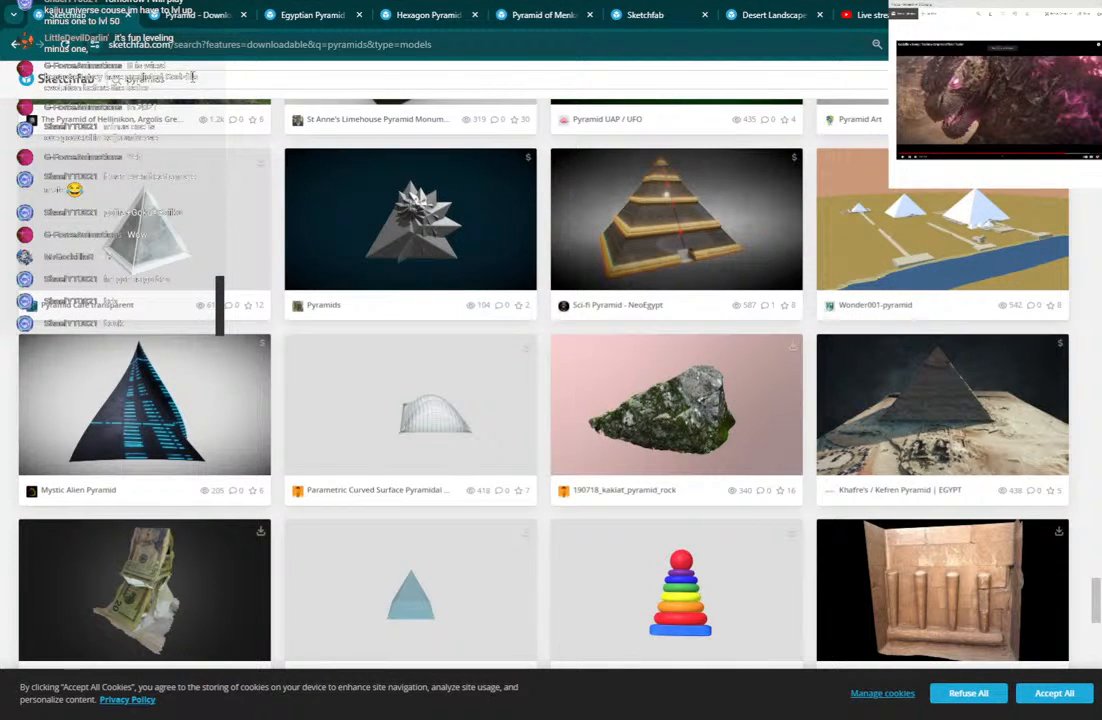
Replace the model search with EGYPT and look through the results.
{"action": "double_click", "coordinate": [192, 76]}
{"action": "left_click", "coordinate": [200, 78]}
{"action": "left_click_drag", "start_coordinate": [168, 79], "coordinate": [114, 82]}
{"action": "type", "text": "H"}
{"action": "key", "text": "Return"}
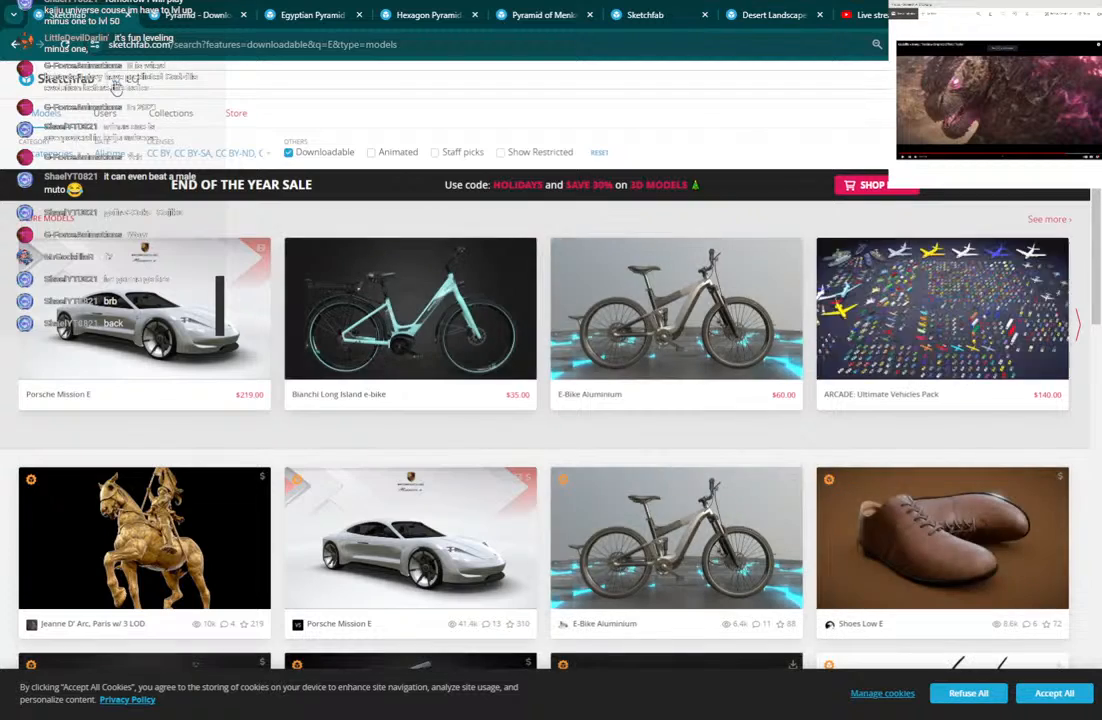
{"action": "type", "text": "GYPT"}
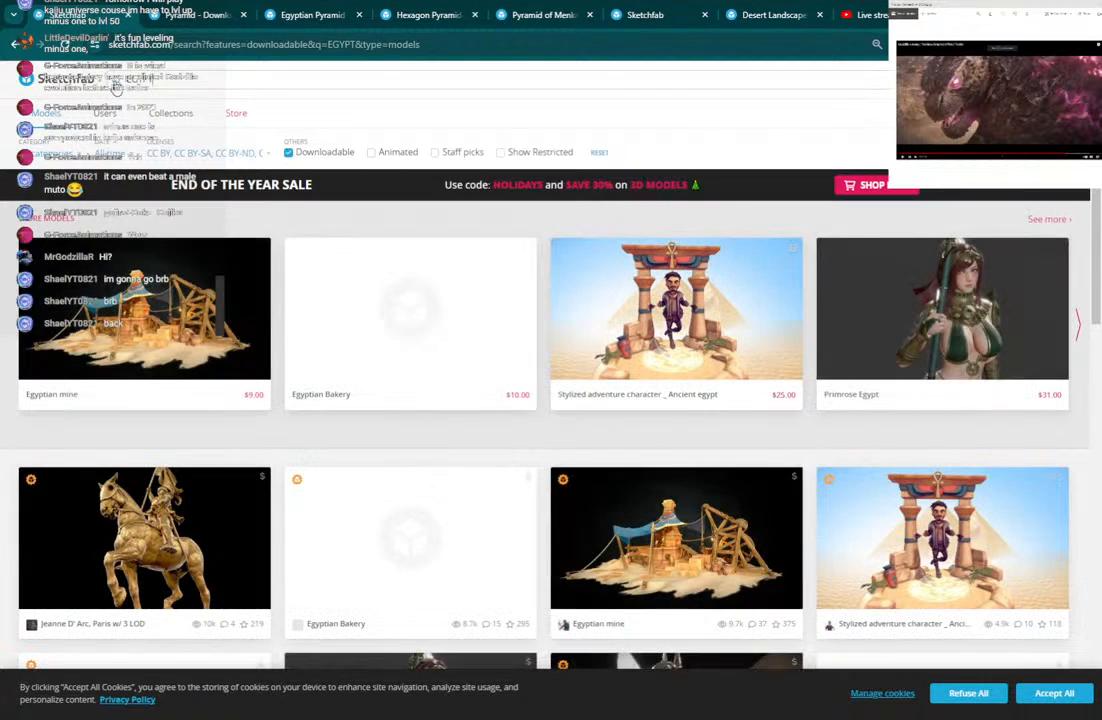
{"action": "scroll", "coordinate": [273, 141], "scroll_direction": "down", "scroll_amount": 4}
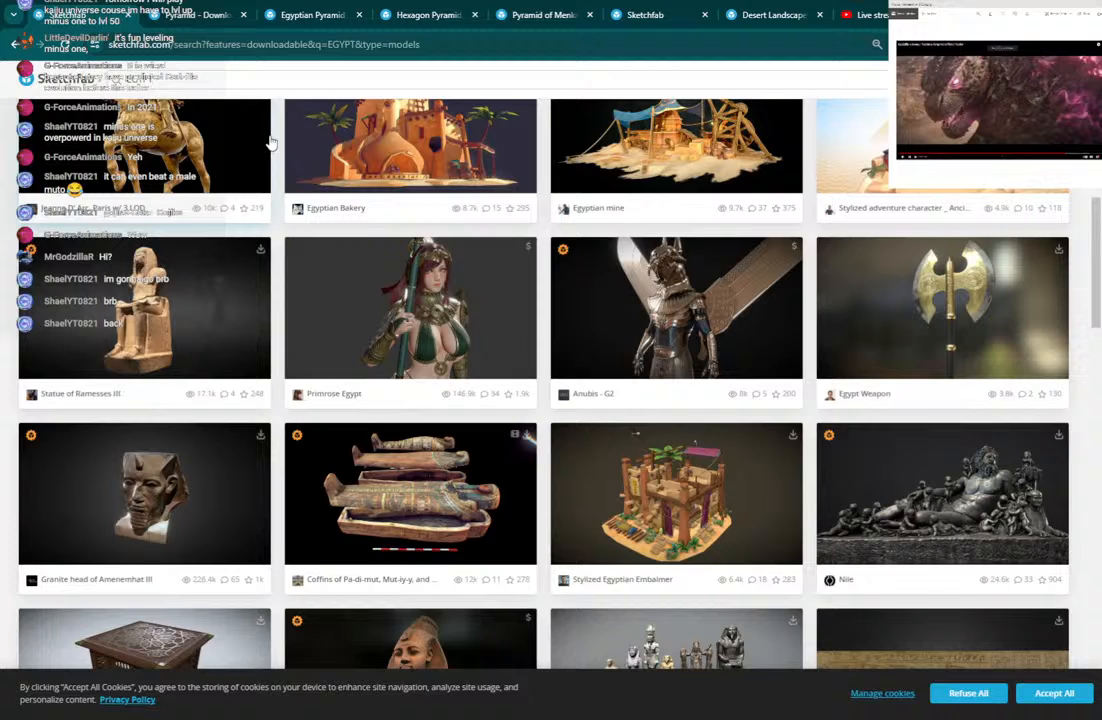
{"action": "scroll", "coordinate": [364, 193], "scroll_direction": "down", "scroll_amount": 7}
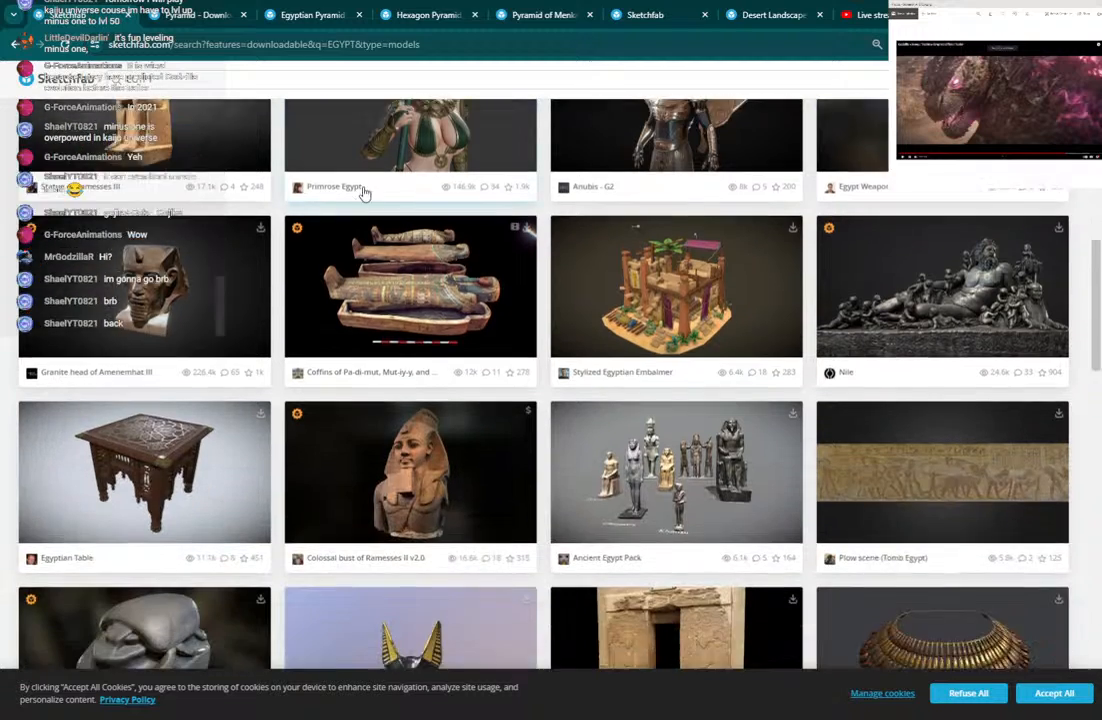
Narrow the search to EGYPT LANDSCAPE and open the Gulf of Suez, Red Sea - Egypt Map model in a new tab.
{"action": "scroll", "coordinate": [364, 193], "scroll_direction": "down", "scroll_amount": 4}
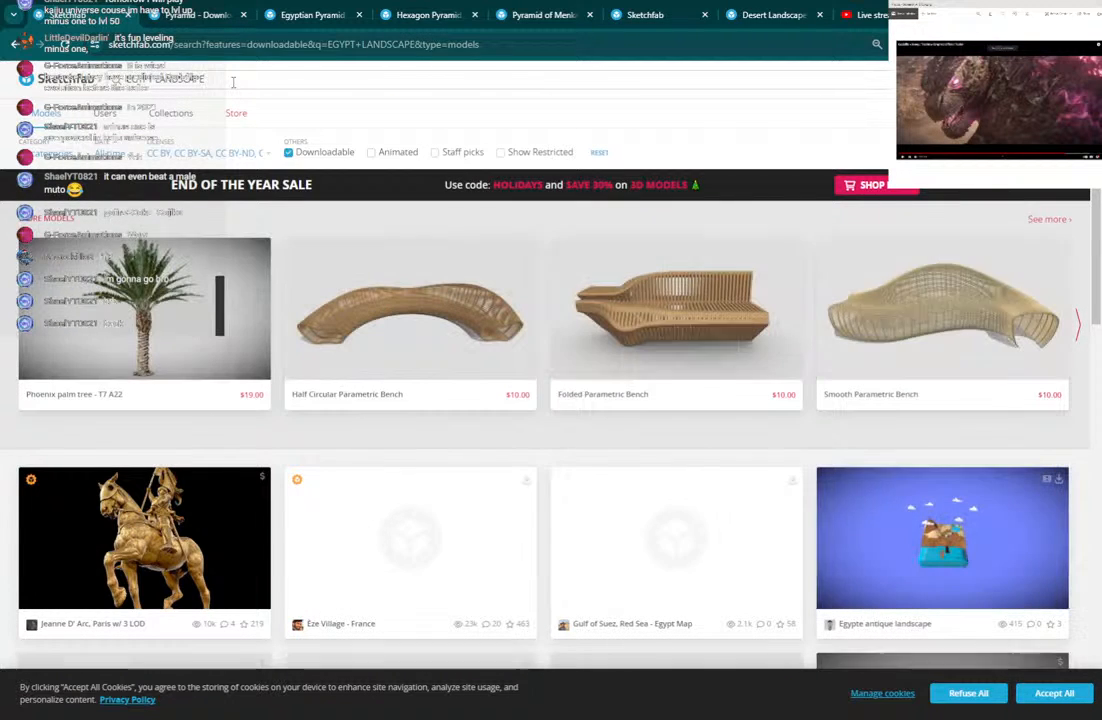
{"action": "scroll", "coordinate": [398, 376], "scroll_direction": "down", "scroll_amount": 4}
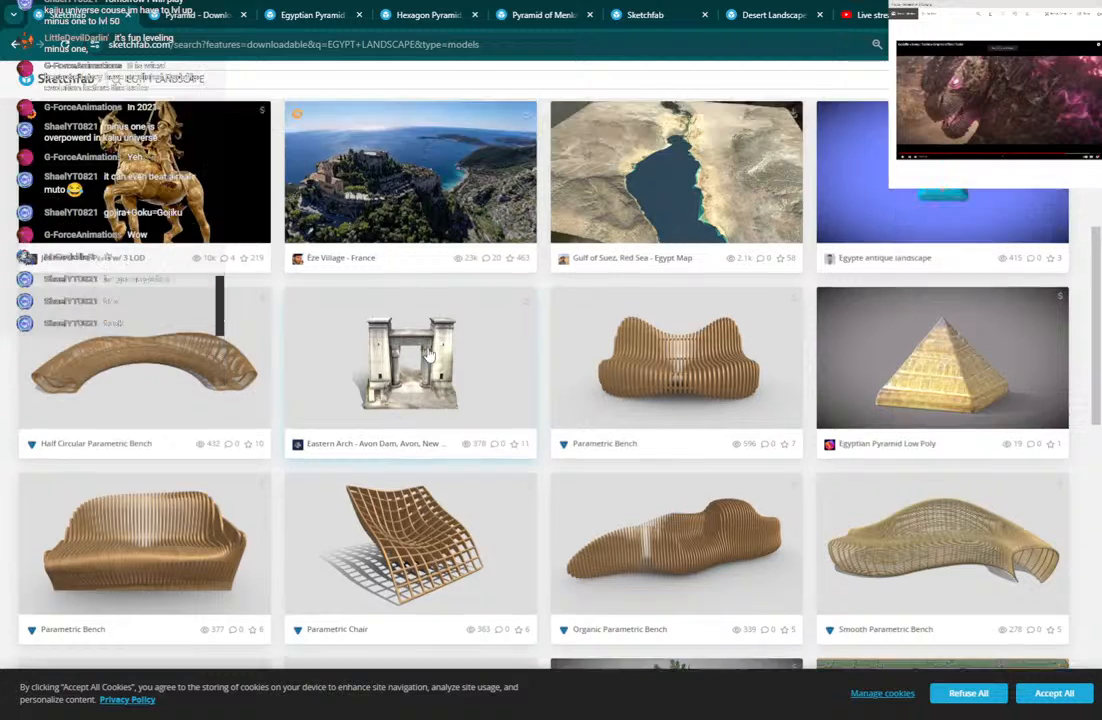
{"action": "scroll", "coordinate": [753, 341], "scroll_direction": "up", "scroll_amount": 2}
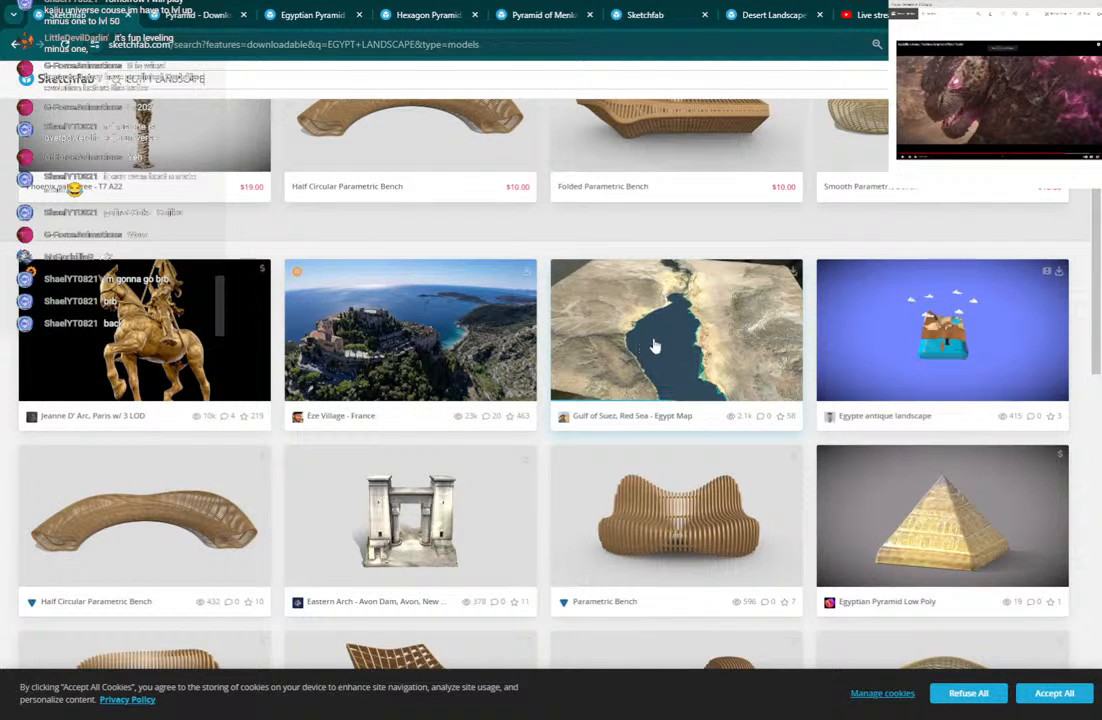
{"action": "middle_click", "coordinate": [711, 350]}
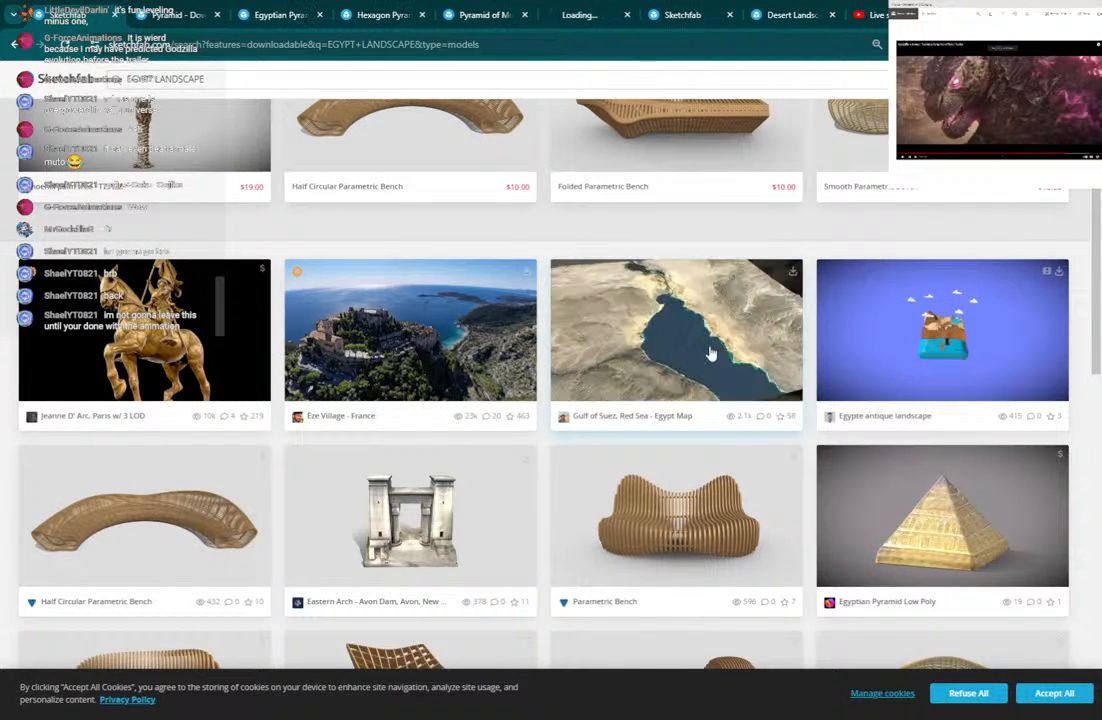
Look through the rest of the EGYPT LANDSCAPE results and change the search to desert LANDSCAPE.
{"action": "scroll", "coordinate": [711, 355], "scroll_direction": "down", "scroll_amount": 4}
{"action": "scroll", "coordinate": [711, 355], "scroll_direction": "down", "scroll_amount": 4}
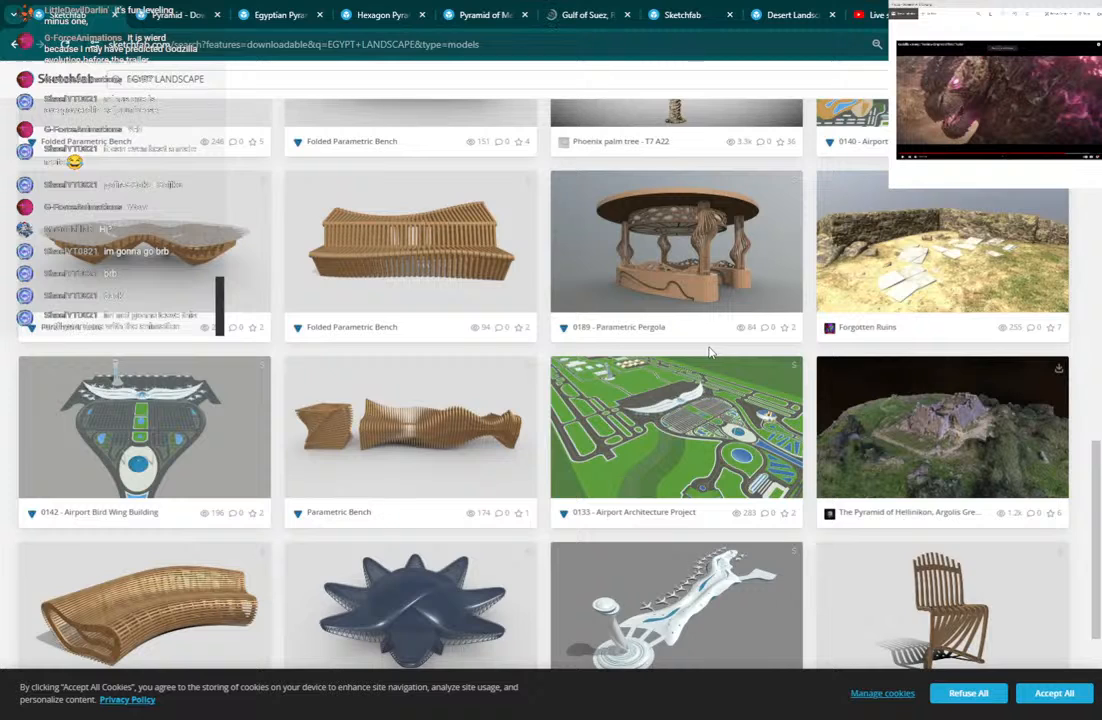
{"action": "scroll", "coordinate": [710, 352], "scroll_direction": "down", "scroll_amount": 4}
{"action": "scroll", "coordinate": [710, 352], "scroll_direction": "up", "scroll_amount": 10}
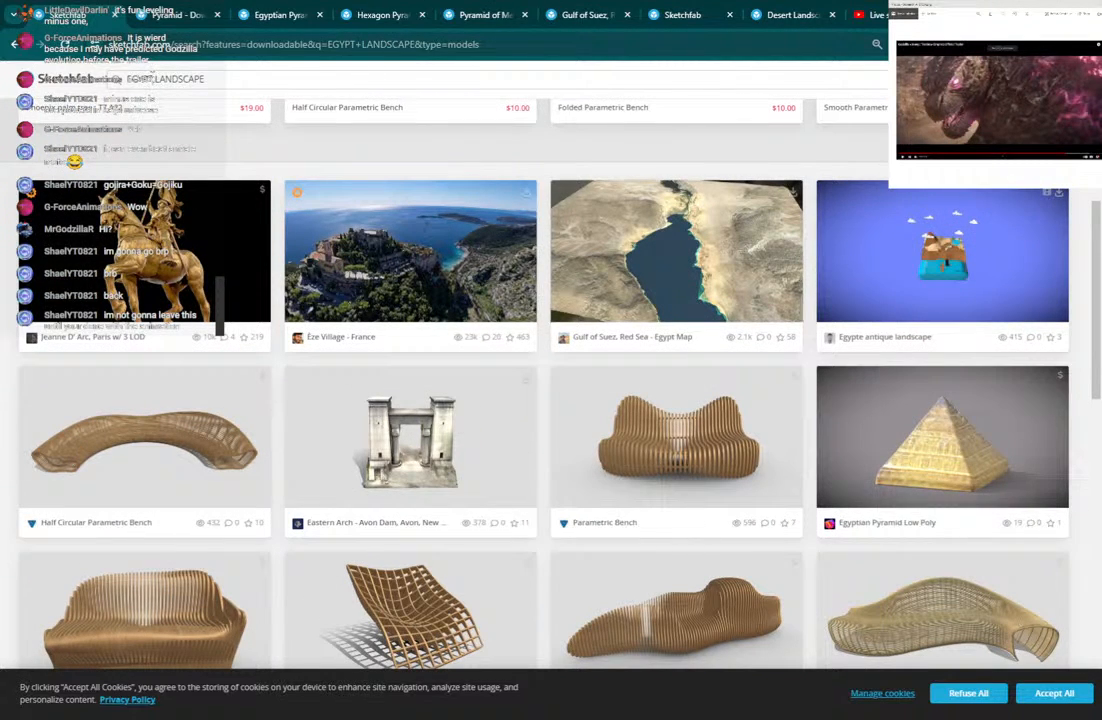
{"action": "double_click", "coordinate": [135, 78]}
{"action": "type", "text": "desert"}
{"action": "key", "text": "Return"}
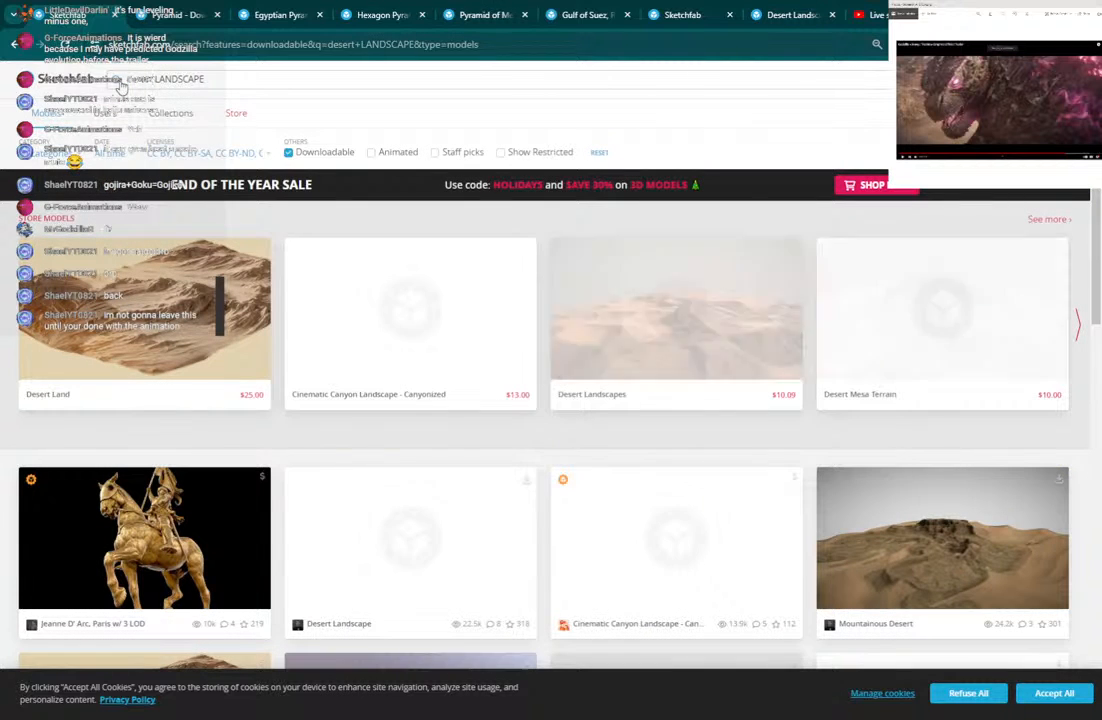
Look through the desert LANDSCAPE results for a downloadable dune or desert terrain model.
{"action": "scroll", "coordinate": [462, 438], "scroll_direction": "down", "scroll_amount": 2}
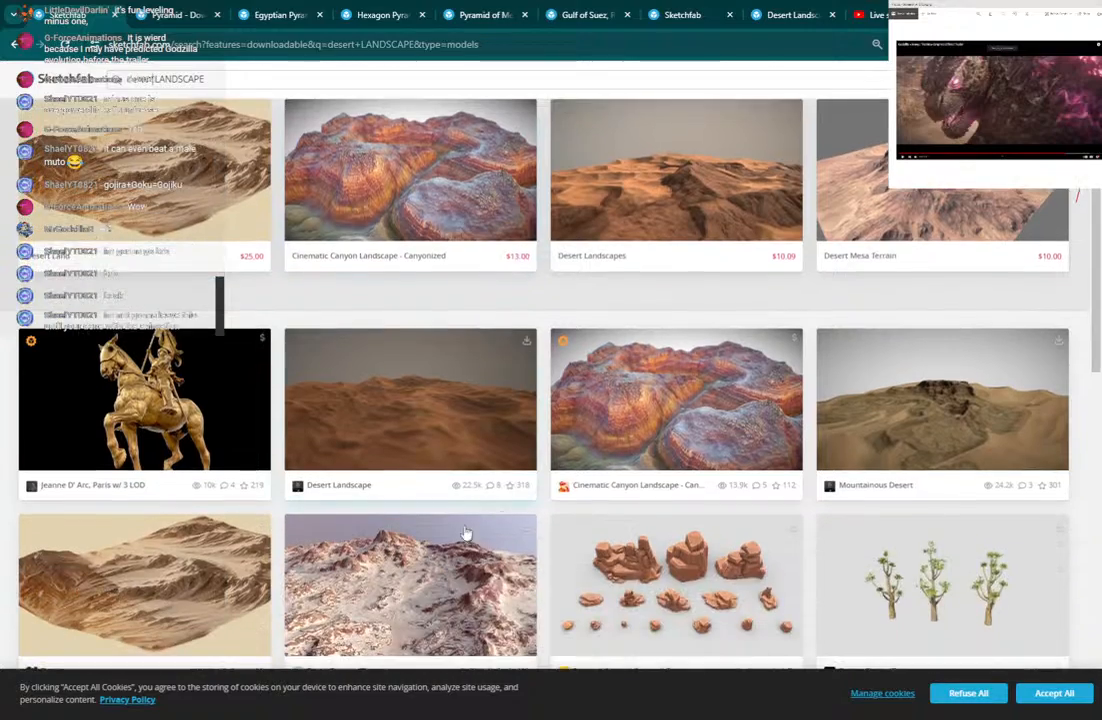
{"action": "scroll", "coordinate": [396, 433], "scroll_direction": "down", "scroll_amount": 5}
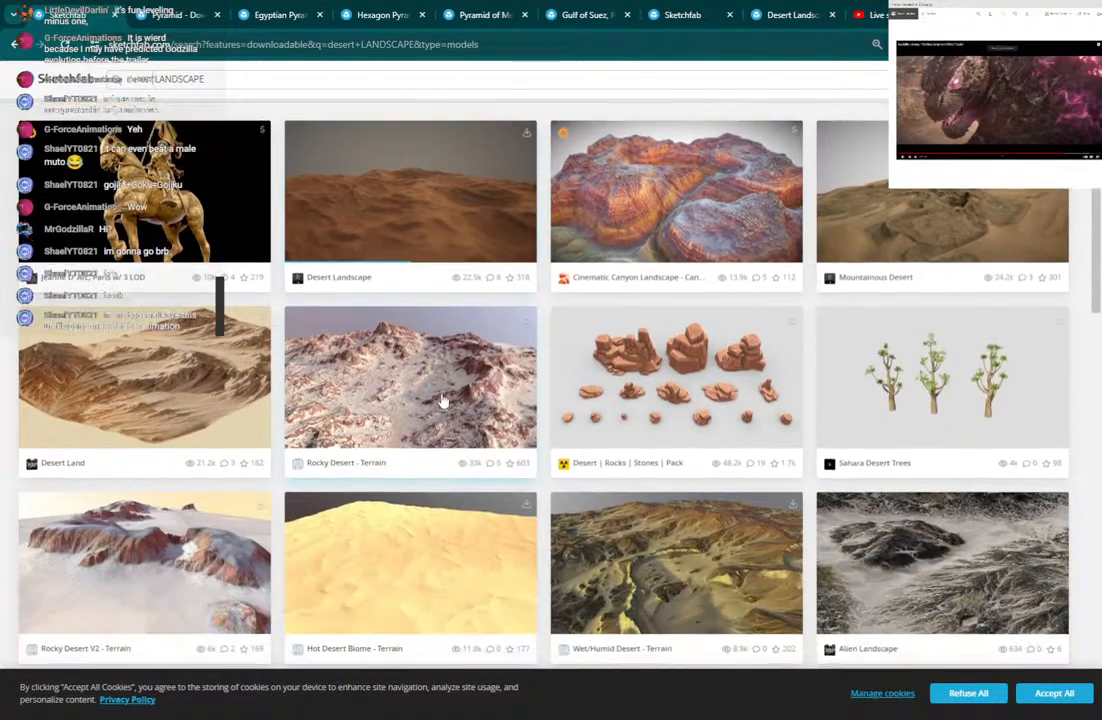
{"action": "scroll", "coordinate": [455, 318], "scroll_direction": "down", "scroll_amount": 4}
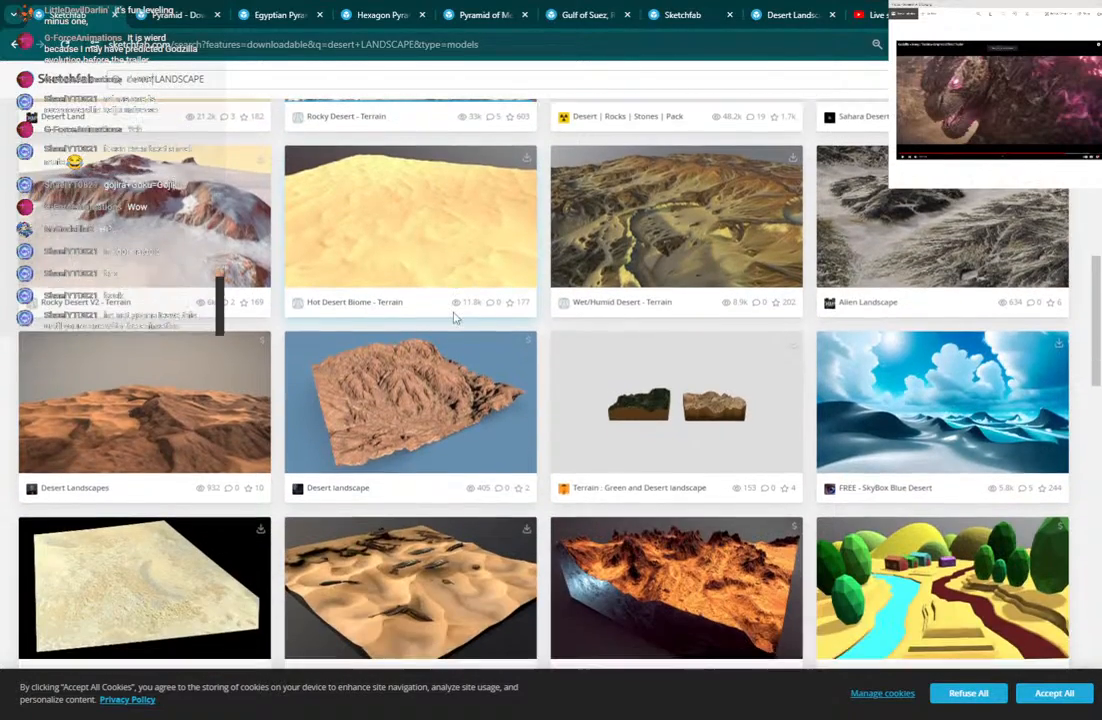
{"action": "scroll", "coordinate": [454, 317], "scroll_direction": "down", "scroll_amount": 7}
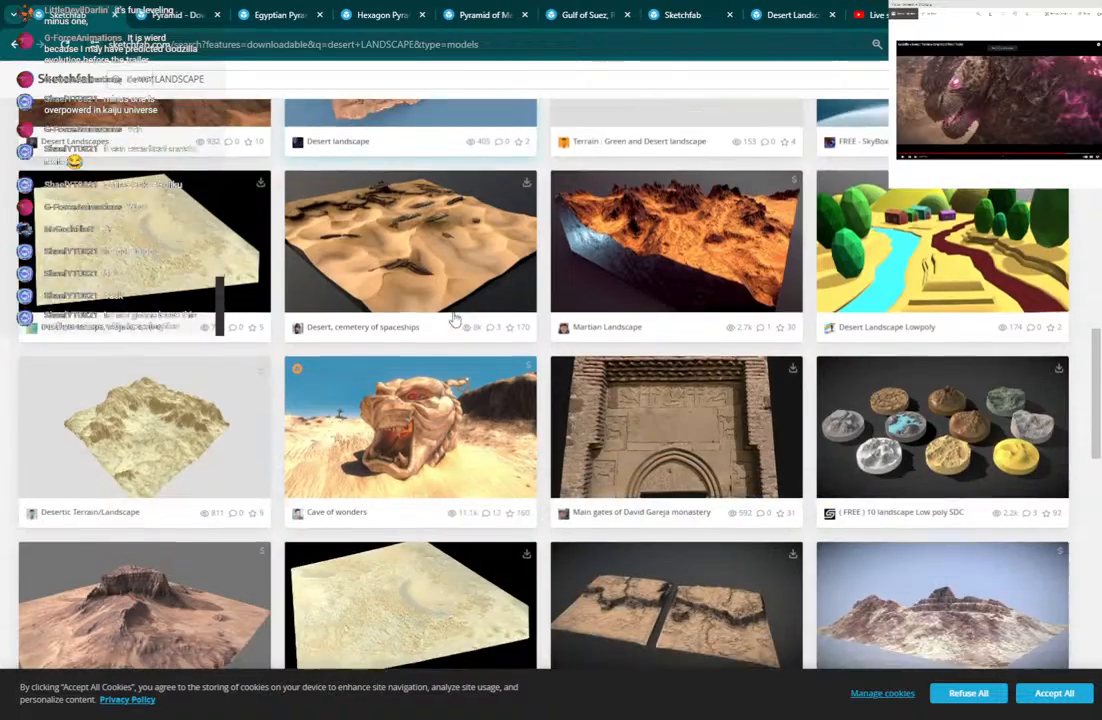
{"action": "scroll", "coordinate": [454, 317], "scroll_direction": "down", "scroll_amount": 7}
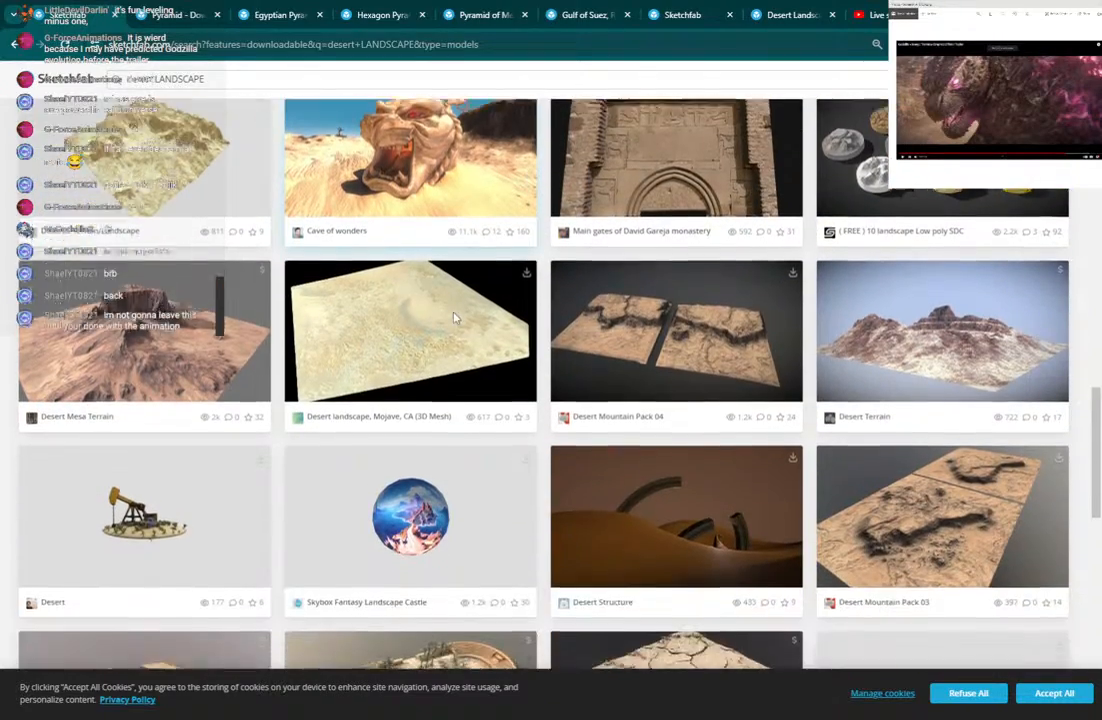
{"action": "scroll", "coordinate": [453, 319], "scroll_direction": "down", "scroll_amount": 6}
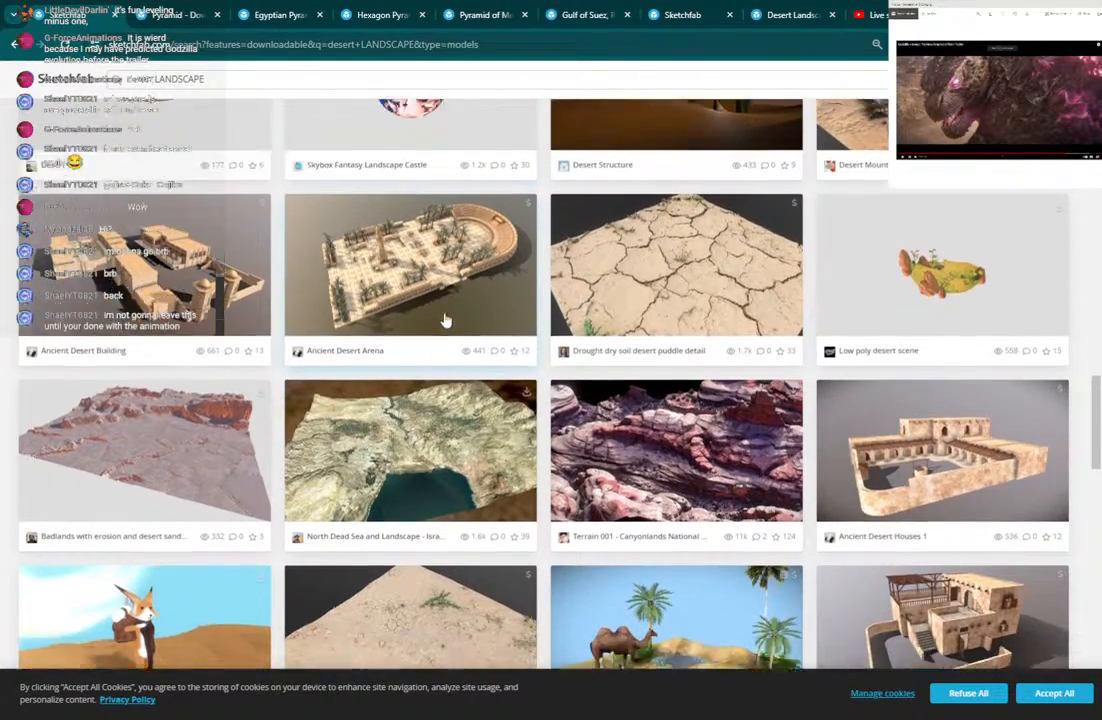
{"action": "scroll", "coordinate": [446, 320], "scroll_direction": "down", "scroll_amount": 2}
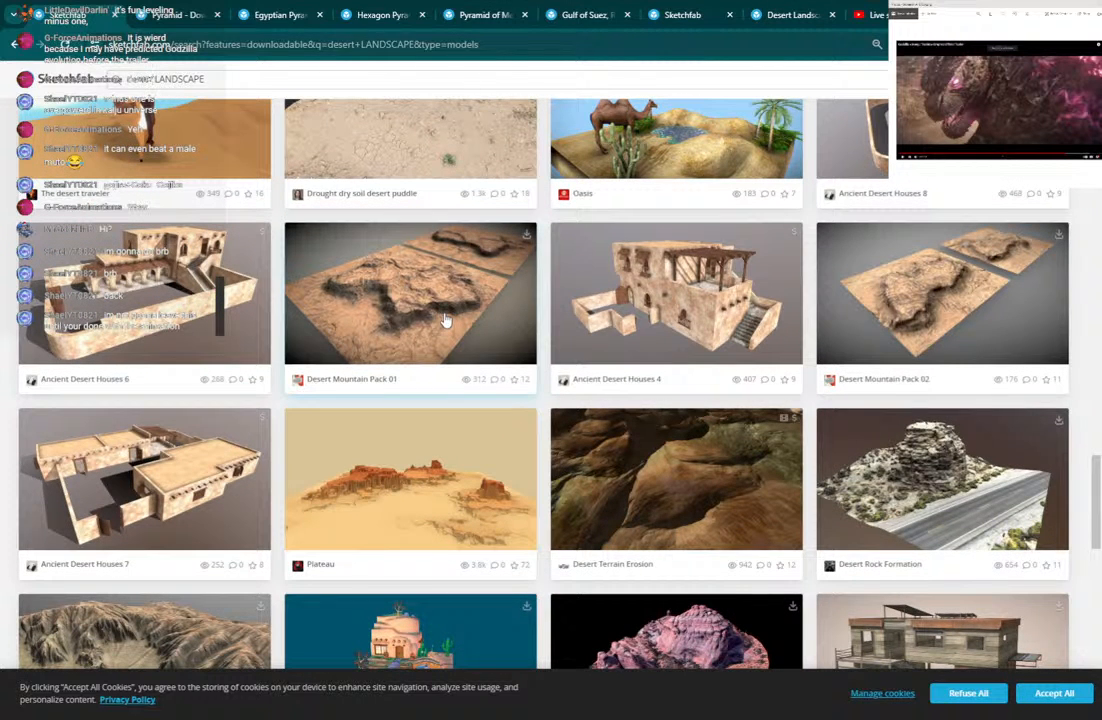
{"action": "scroll", "coordinate": [446, 320], "scroll_direction": "down", "scroll_amount": 1}
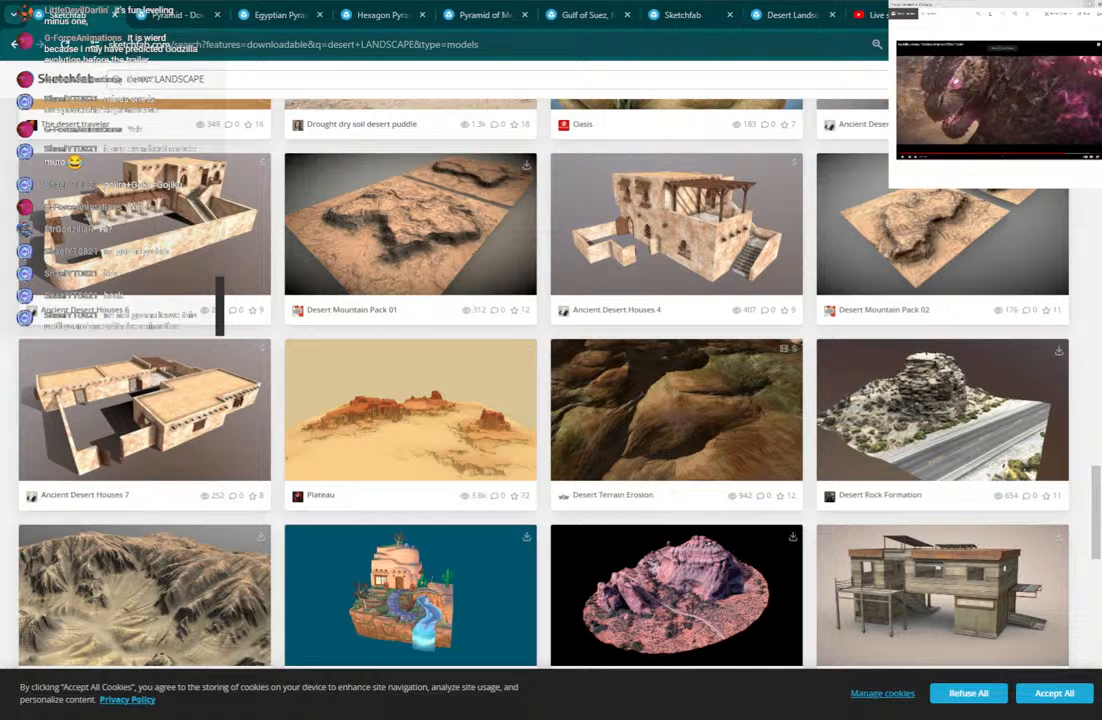
{"action": "scroll", "coordinate": [576, 337], "scroll_direction": "down", "scroll_amount": 1}
{"action": "scroll", "coordinate": [577, 337], "scroll_direction": "down", "scroll_amount": 5}
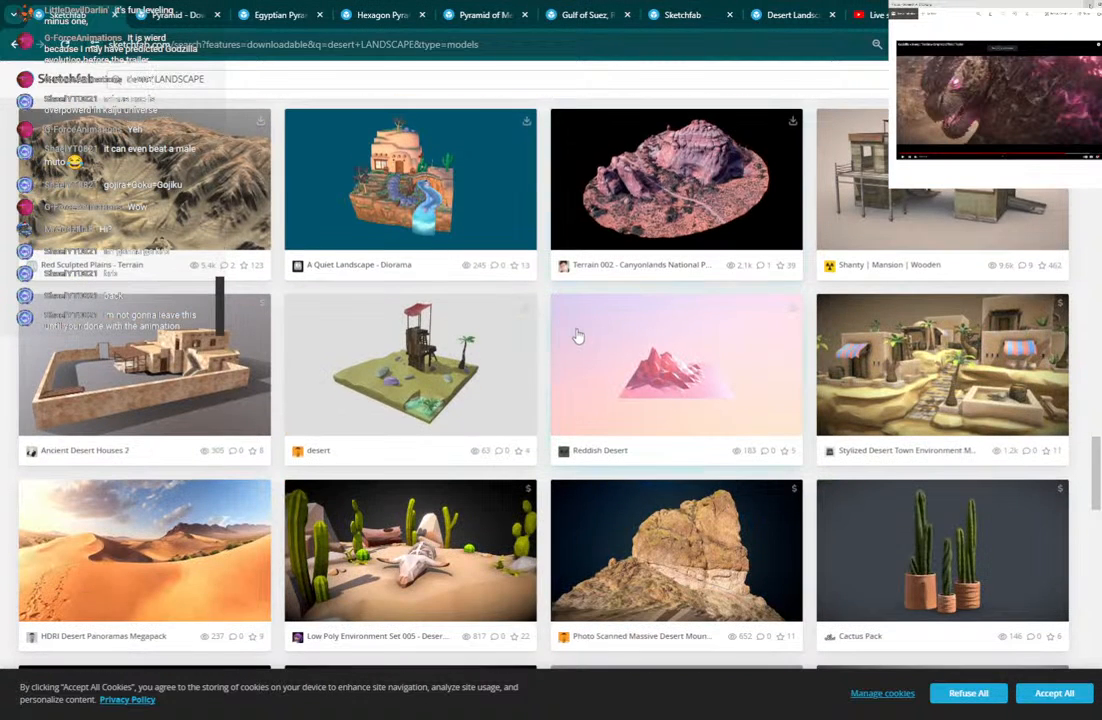
{"action": "scroll", "coordinate": [577, 336], "scroll_direction": "down", "scroll_amount": 4}
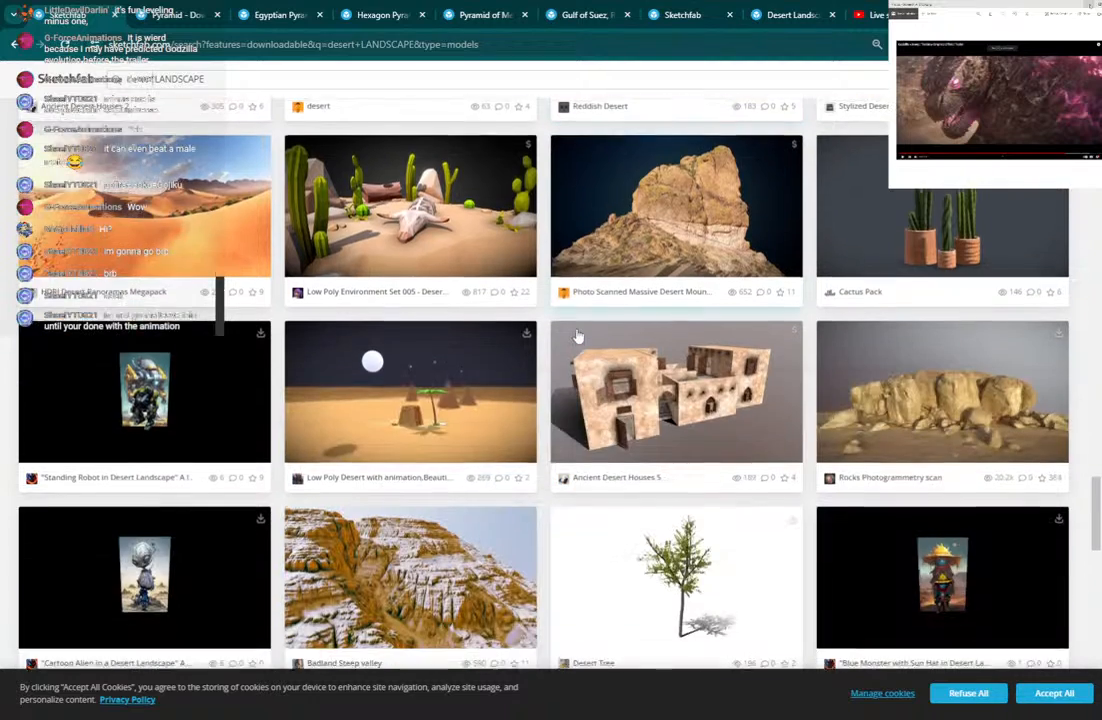
{"action": "scroll", "coordinate": [577, 336], "scroll_direction": "down", "scroll_amount": 3}
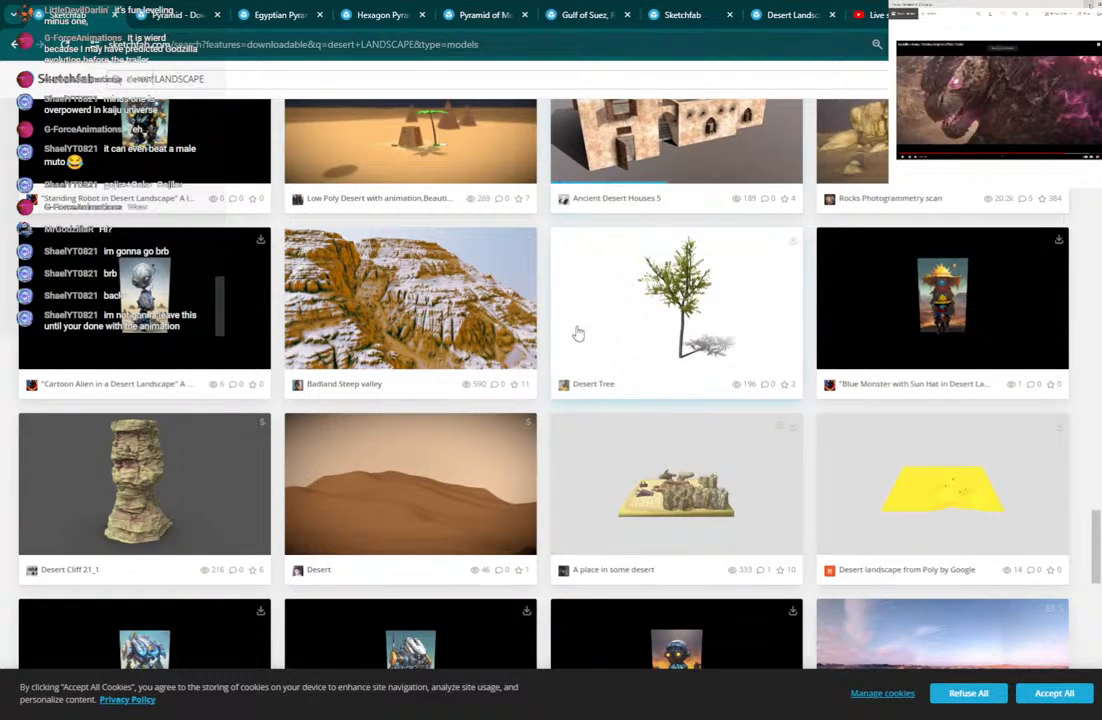
{"action": "scroll", "coordinate": [578, 319], "scroll_direction": "down", "scroll_amount": 2}
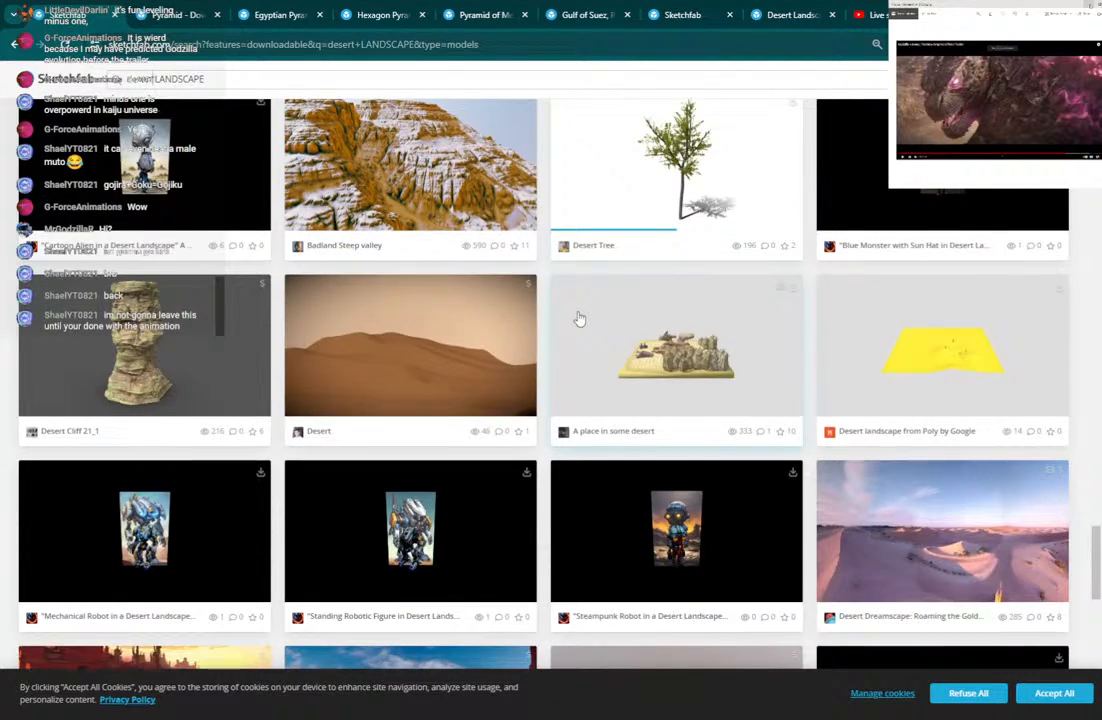
{"action": "scroll", "coordinate": [578, 319], "scroll_direction": "down", "scroll_amount": 4}
{"action": "scroll", "coordinate": [578, 319], "scroll_direction": "down", "scroll_amount": 4}
{"action": "scroll", "coordinate": [578, 318], "scroll_direction": "up", "scroll_amount": 2}
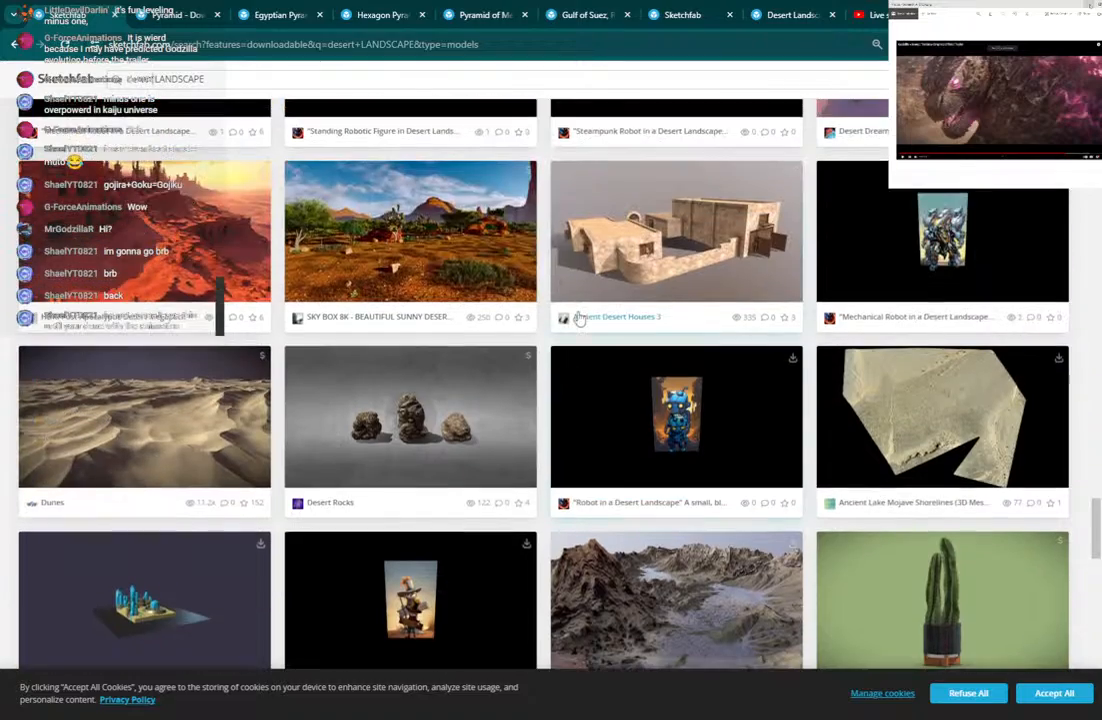
{"action": "scroll", "coordinate": [578, 317], "scroll_direction": "down", "scroll_amount": 10}
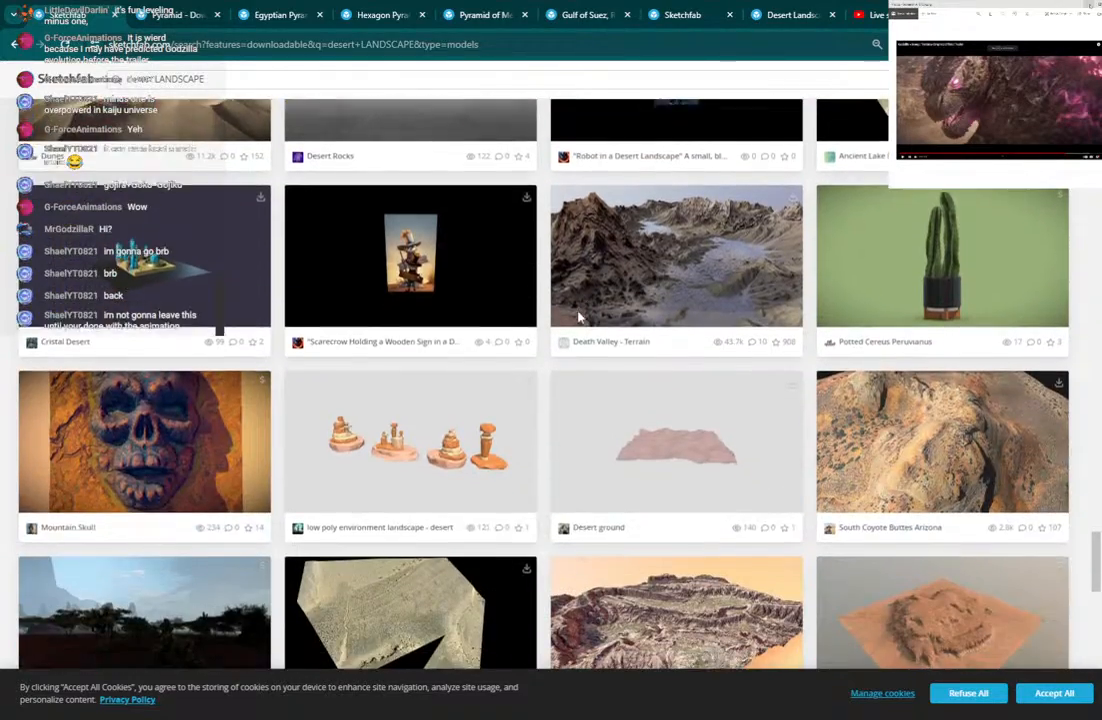
{"action": "scroll", "coordinate": [578, 317], "scroll_direction": "down", "scroll_amount": 5}
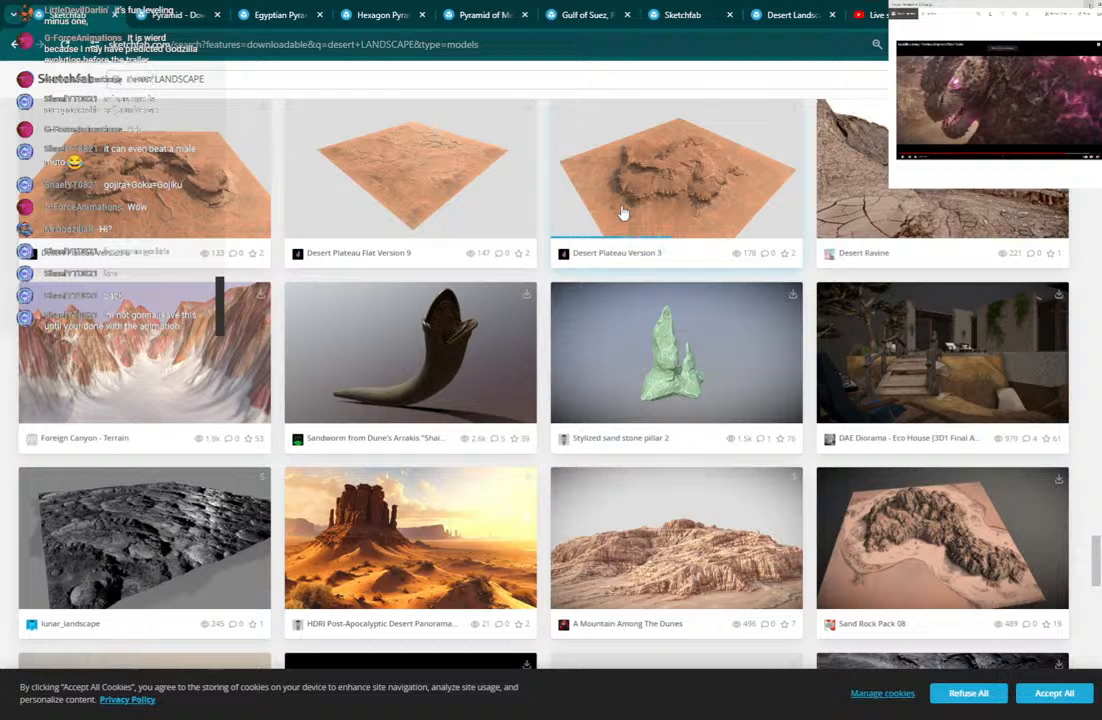
{"action": "scroll", "coordinate": [622, 213], "scroll_direction": "down", "scroll_amount": 2}
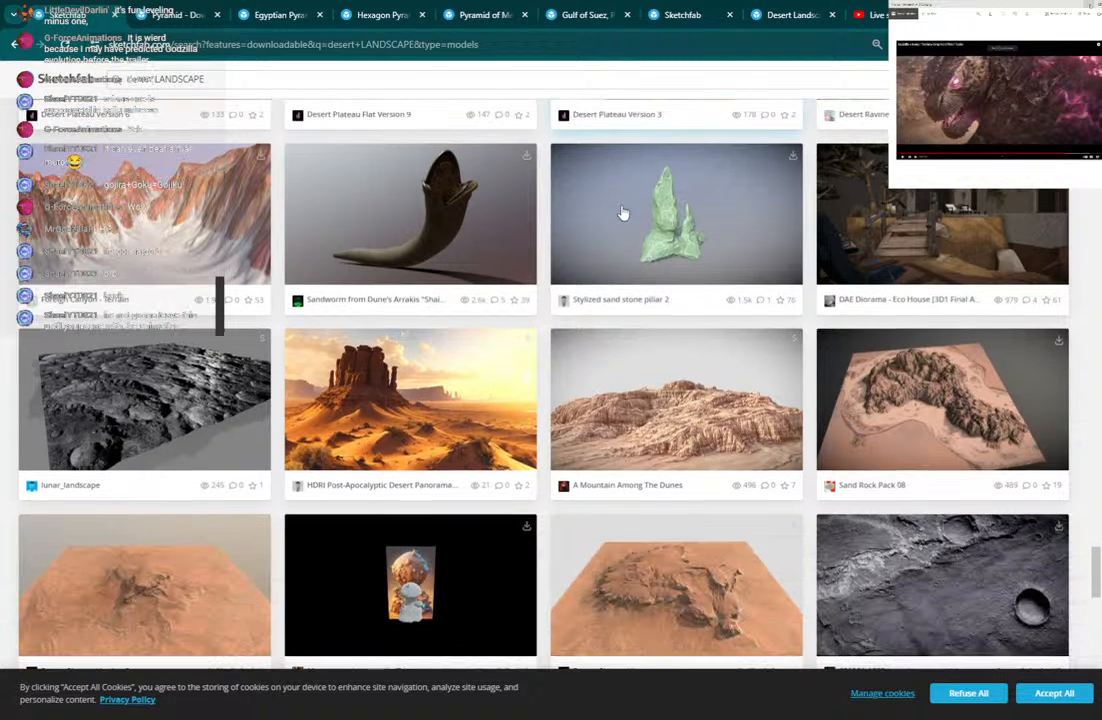
{"action": "scroll", "coordinate": [241, 295], "scroll_direction": "down", "scroll_amount": 6}
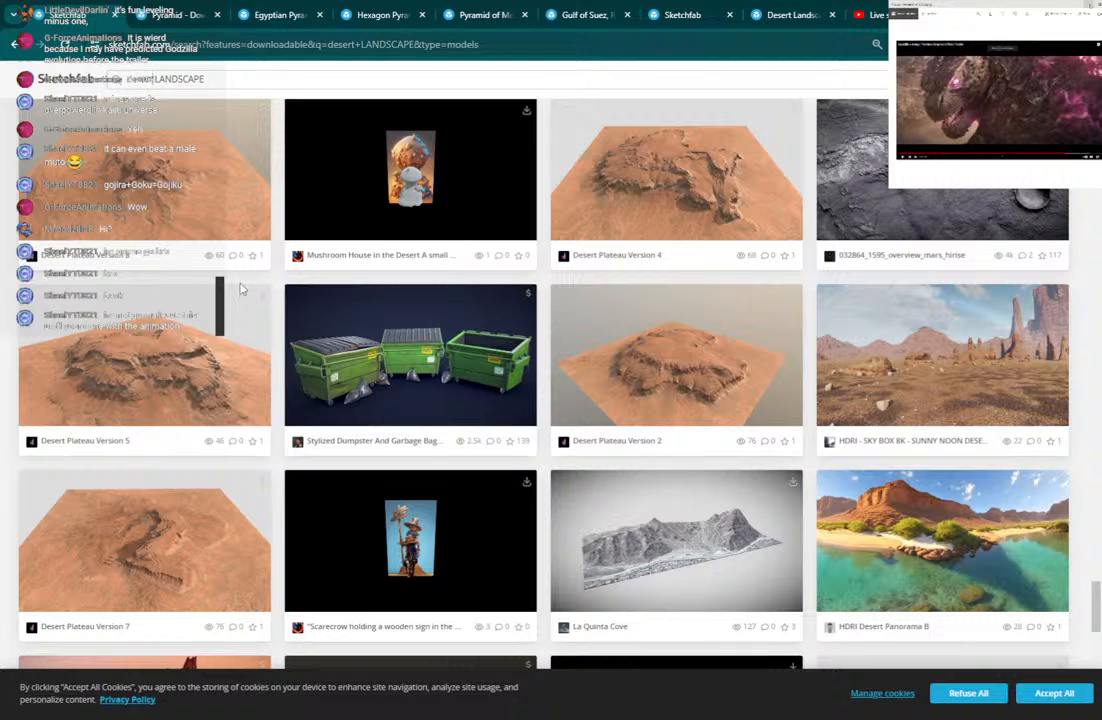
{"action": "scroll", "coordinate": [243, 283], "scroll_direction": "down", "scroll_amount": 7}
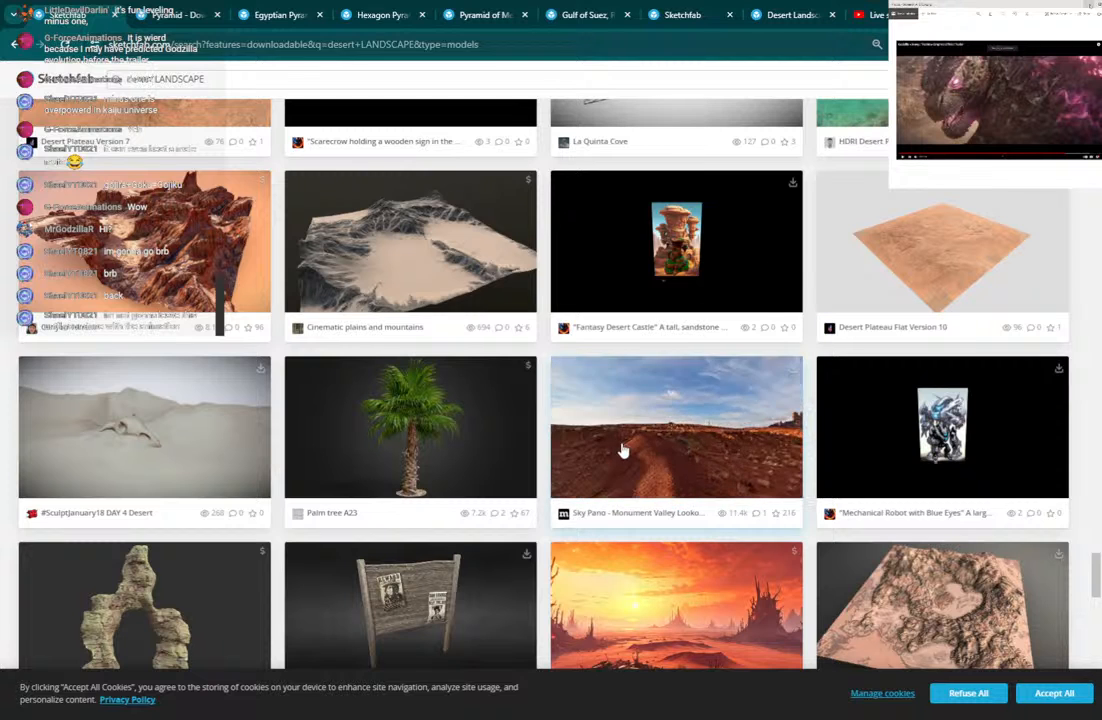
{"action": "scroll", "coordinate": [712, 447], "scroll_direction": "down", "scroll_amount": 5}
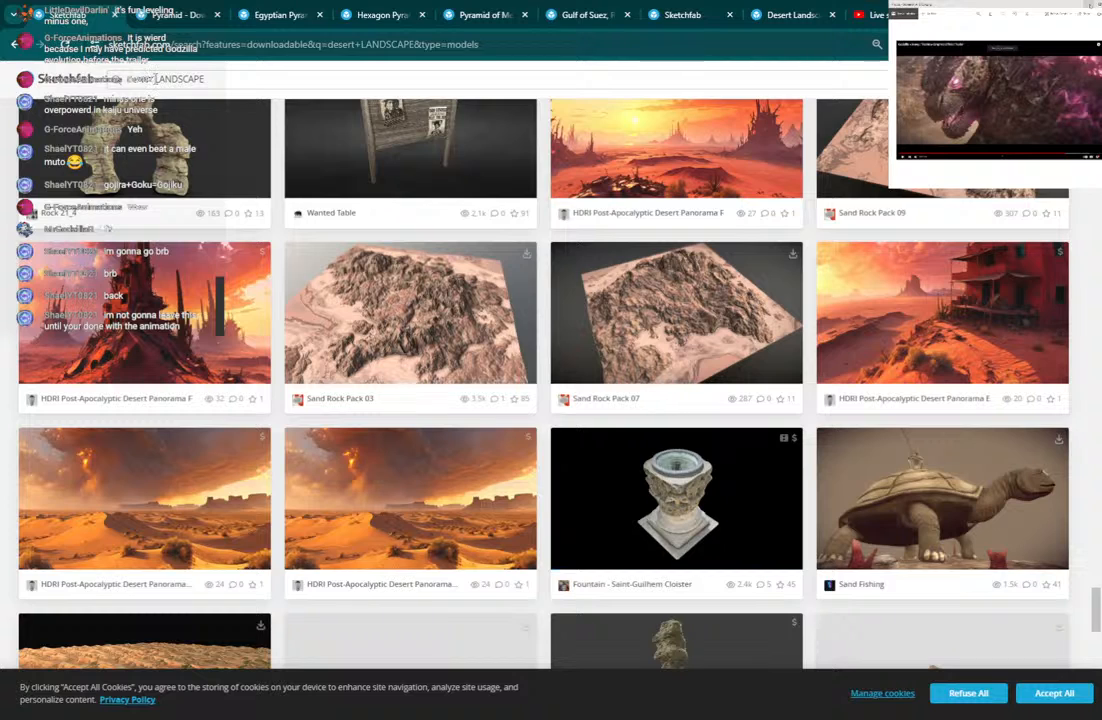
{"action": "left_click_drag", "start_coordinate": [155, 78], "coordinate": [112, 86]}
{"action": "left_click_drag", "start_coordinate": [230, 78], "coordinate": [117, 93]}
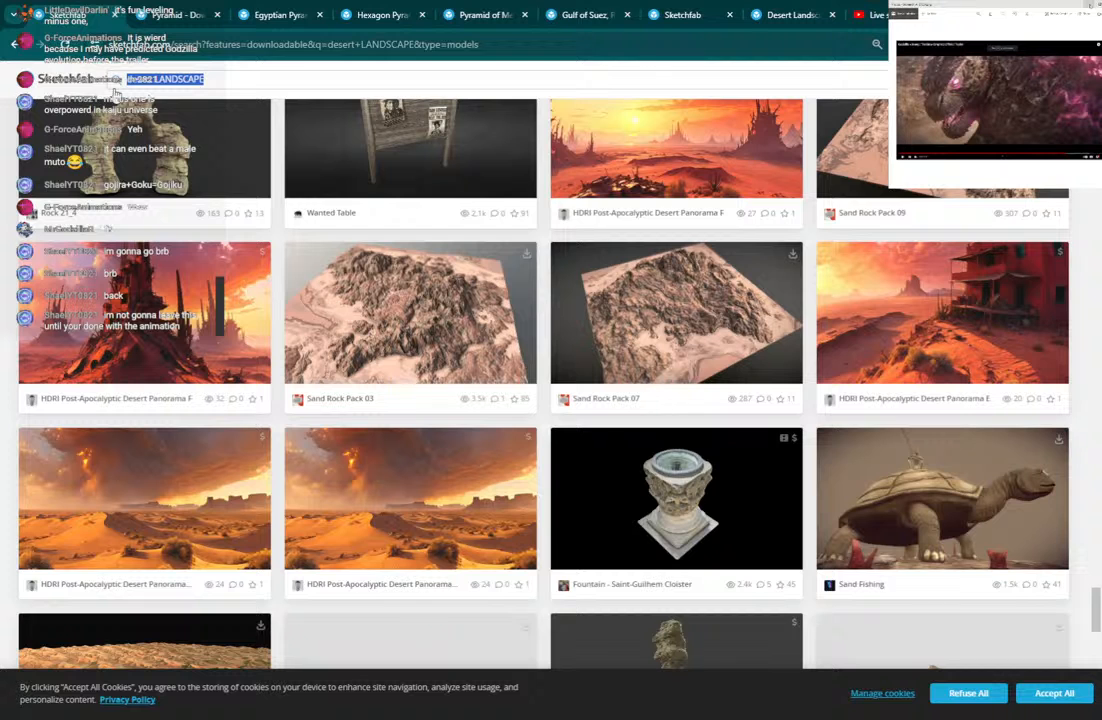
{"action": "left_click", "coordinate": [15, 46]}
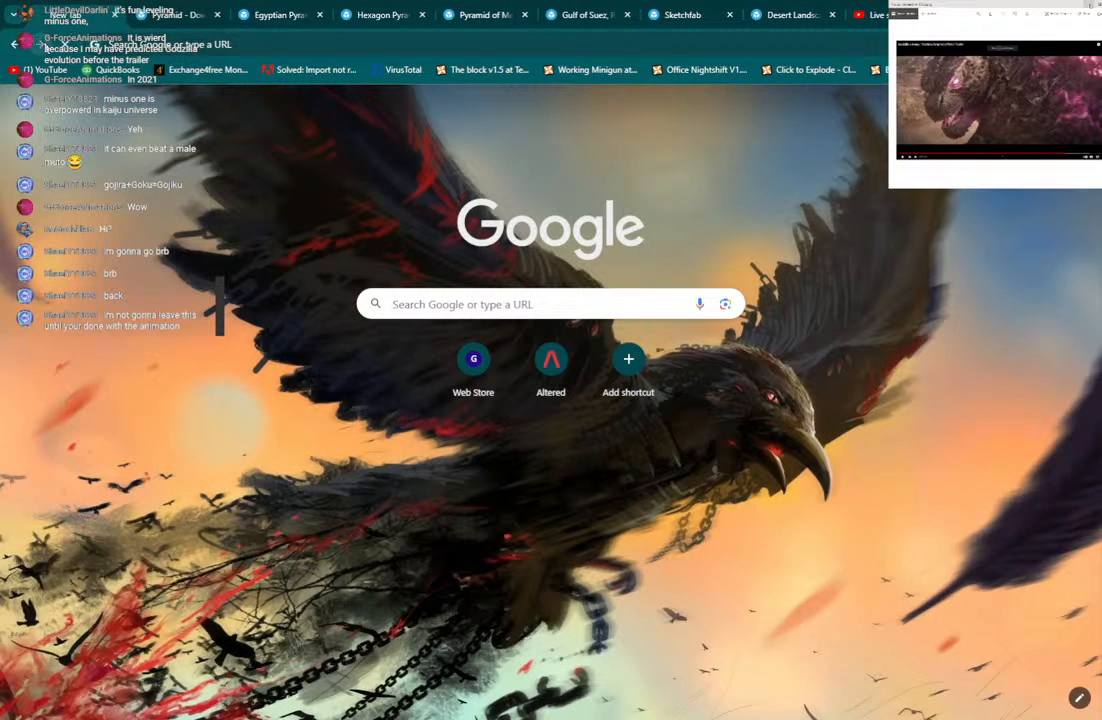
{"action": "left_click", "coordinate": [40, 44]}
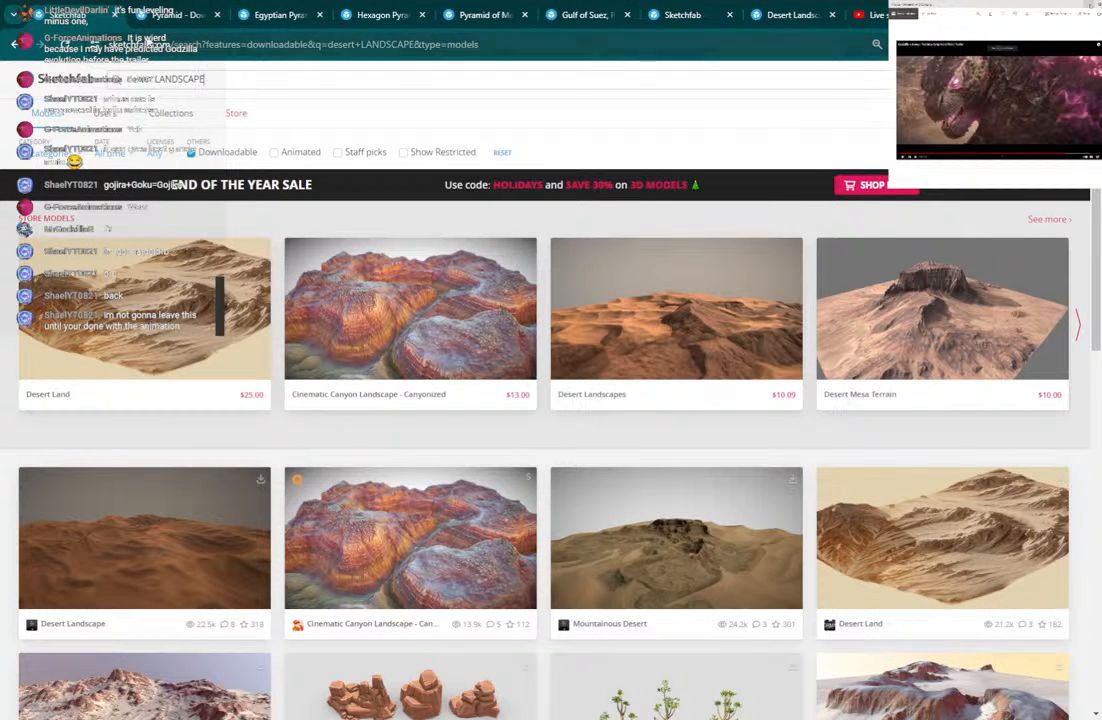
Close the desert LANDSCAPE search page and inspect the Pyramid model's edges and stone texture up close.
{"action": "left_click", "coordinate": [135, 15]}
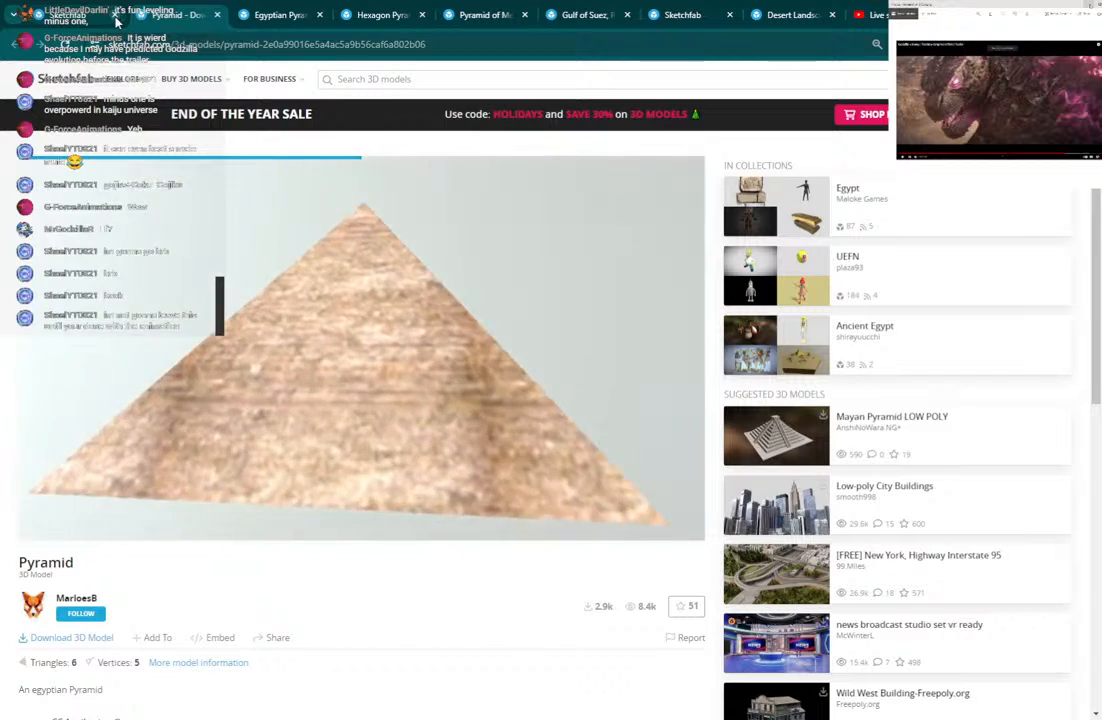
{"action": "left_click", "coordinate": [116, 15]}
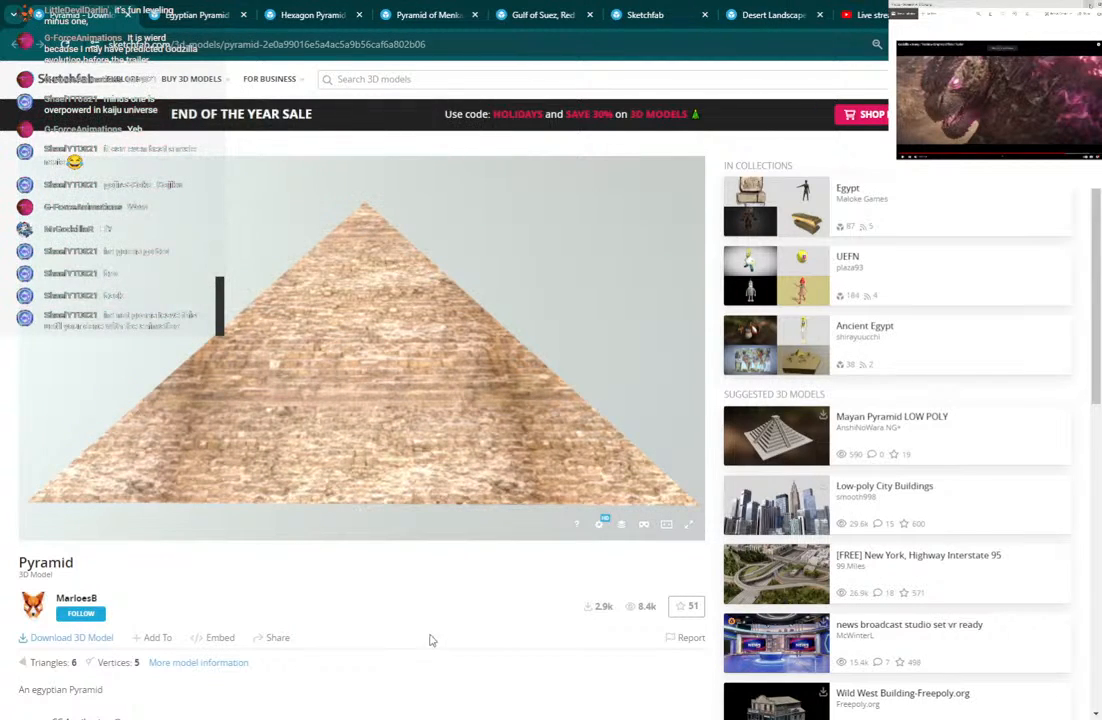
{"action": "left_click_drag", "start_coordinate": [445, 452], "coordinate": [263, 430]}
{"action": "scroll", "coordinate": [359, 438], "scroll_direction": "up", "scroll_amount": 2}
{"action": "mouse_move", "coordinate": [410, 440]}
{"action": "left_mouse_down"}
{"action": "mouse_move", "coordinate": [359, 438]}
{"action": "mouse_move", "coordinate": [357, 423]}
{"action": "mouse_move", "coordinate": [293, 429]}
{"action": "left_mouse_up"}
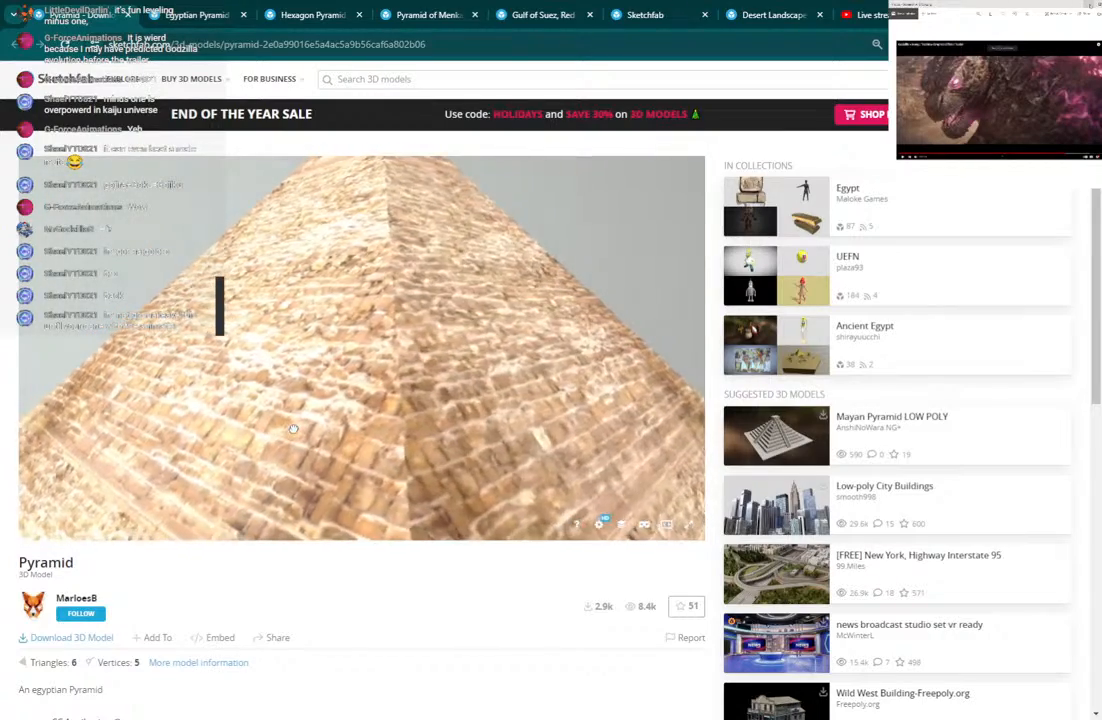
Inspect the Egyptian Pyramid model up close and from above, and close its page.
{"action": "left_click", "coordinate": [197, 14]}
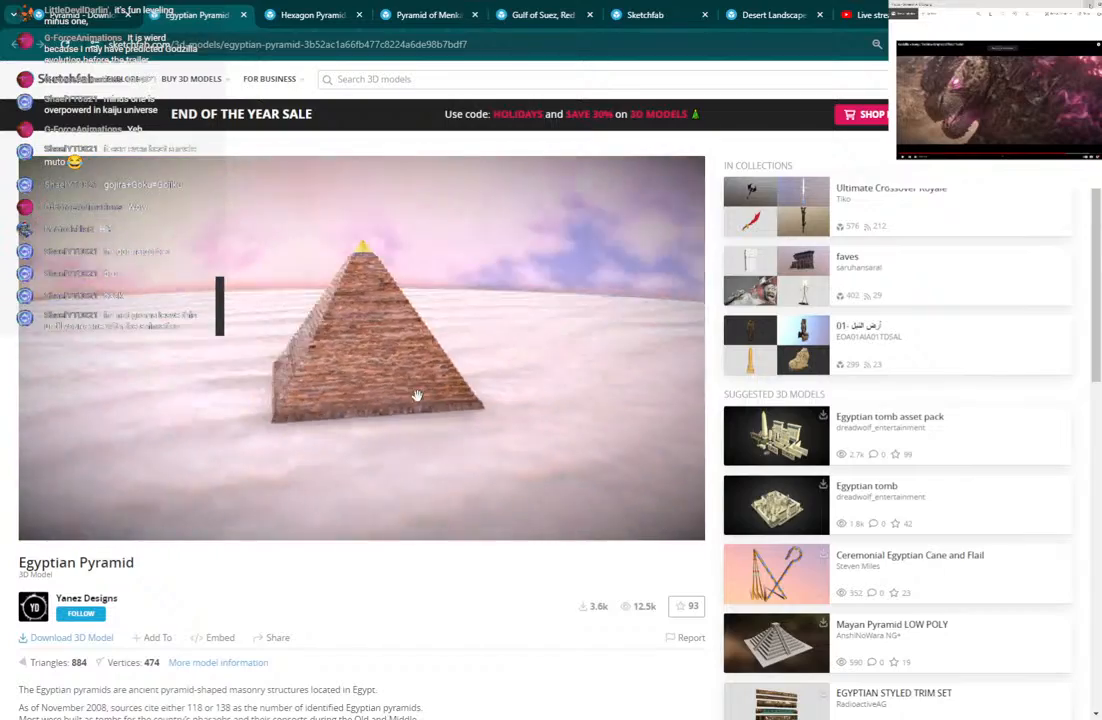
{"action": "scroll", "coordinate": [417, 395], "scroll_direction": "up", "scroll_amount": 6}
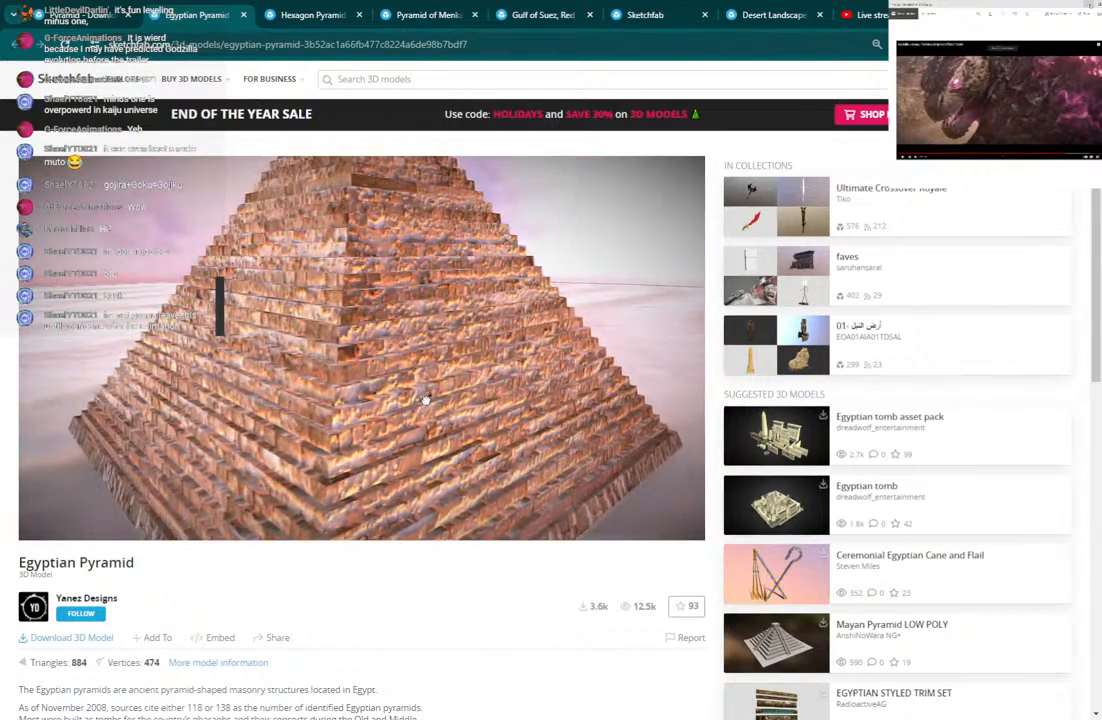
{"action": "left_click_drag", "start_coordinate": [425, 400], "coordinate": [307, 396]}
{"action": "mouse_move", "coordinate": [401, 384]}
{"action": "left_mouse_down"}
{"action": "mouse_move", "coordinate": [287, 374]}
{"action": "mouse_move", "coordinate": [352, 349]}
{"action": "mouse_move", "coordinate": [386, 350]}
{"action": "mouse_move", "coordinate": [395, 331]}
{"action": "mouse_move", "coordinate": [267, 226]}
{"action": "left_mouse_up"}
{"action": "scroll", "coordinate": [287, 374], "scroll_direction": "down", "scroll_amount": 3}
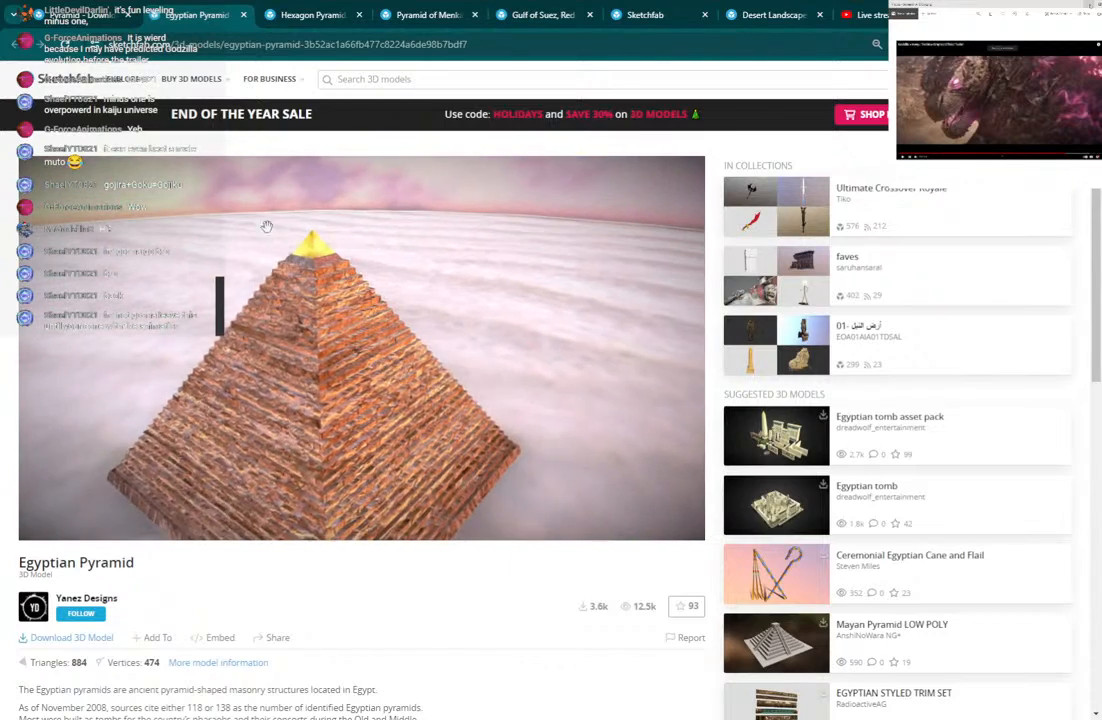
{"action": "left_click", "coordinate": [243, 15]}
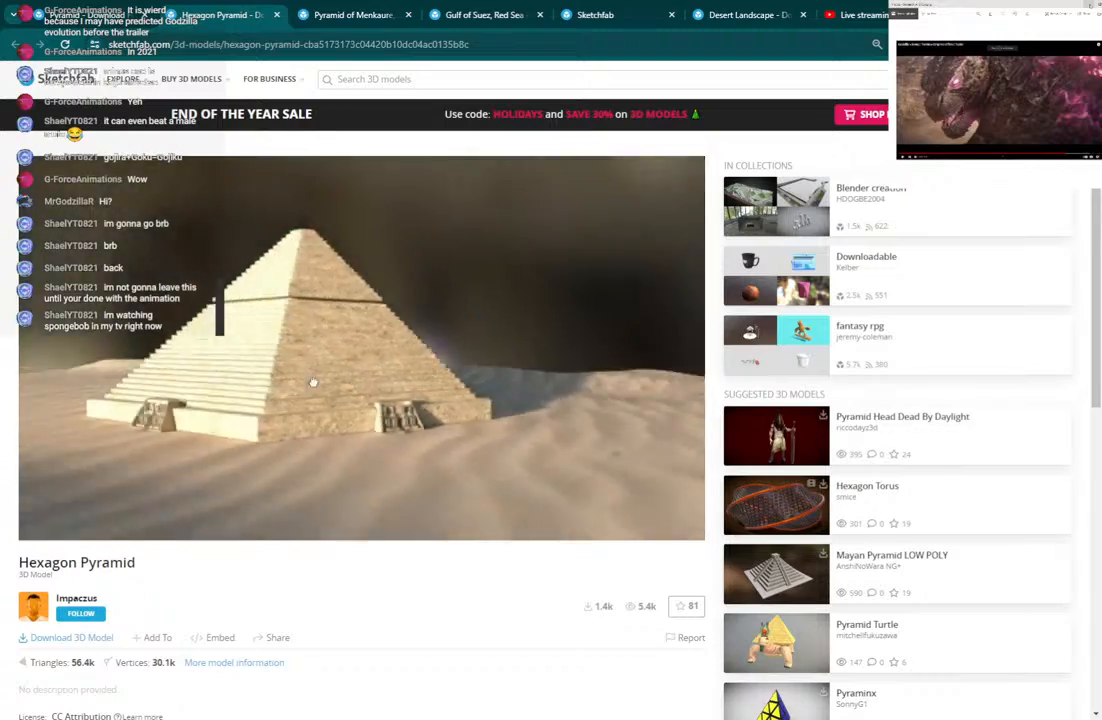
Examine the Hexagon Pyramid and Pyramid of Menkaure models from several angles and close both model pages.
{"action": "mouse_move", "coordinate": [400, 402]}
{"action": "left_mouse_down"}
{"action": "mouse_move", "coordinate": [487, 401]}
{"action": "mouse_move", "coordinate": [389, 352]}
{"action": "mouse_move", "coordinate": [423, 369]}
{"action": "mouse_move", "coordinate": [416, 341]}
{"action": "mouse_move", "coordinate": [344, 374]}
{"action": "mouse_move", "coordinate": [592, 376]}
{"action": "mouse_move", "coordinate": [394, 383]}
{"action": "mouse_move", "coordinate": [426, 382]}
{"action": "mouse_move", "coordinate": [430, 396]}
{"action": "mouse_move", "coordinate": [374, 297]}
{"action": "left_mouse_up"}
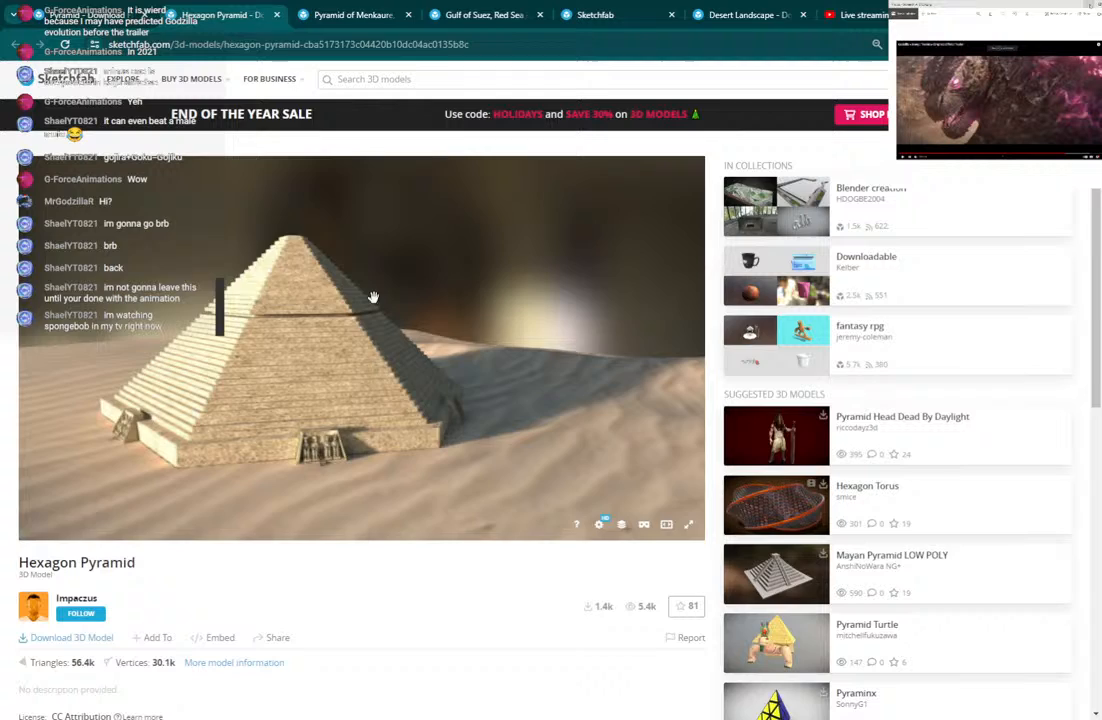
{"action": "left_click", "coordinate": [340, 15]}
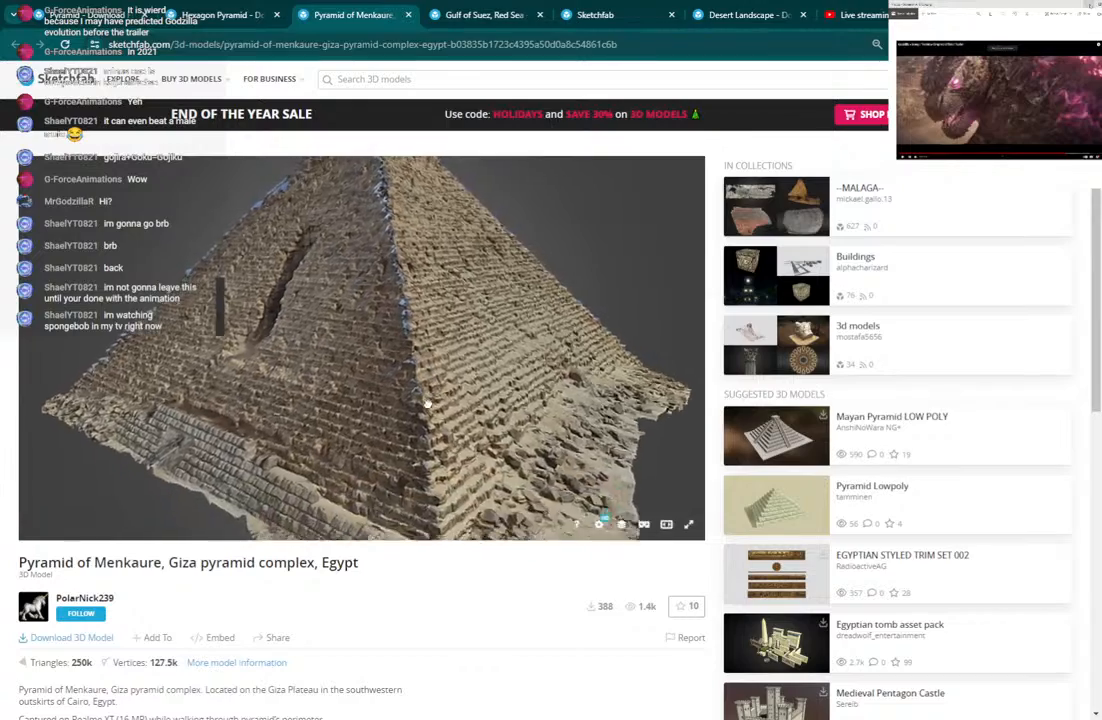
{"action": "left_click_drag", "start_coordinate": [325, 350], "coordinate": [465, 388]}
{"action": "scroll", "coordinate": [322, 357], "scroll_direction": "up", "scroll_amount": 5}
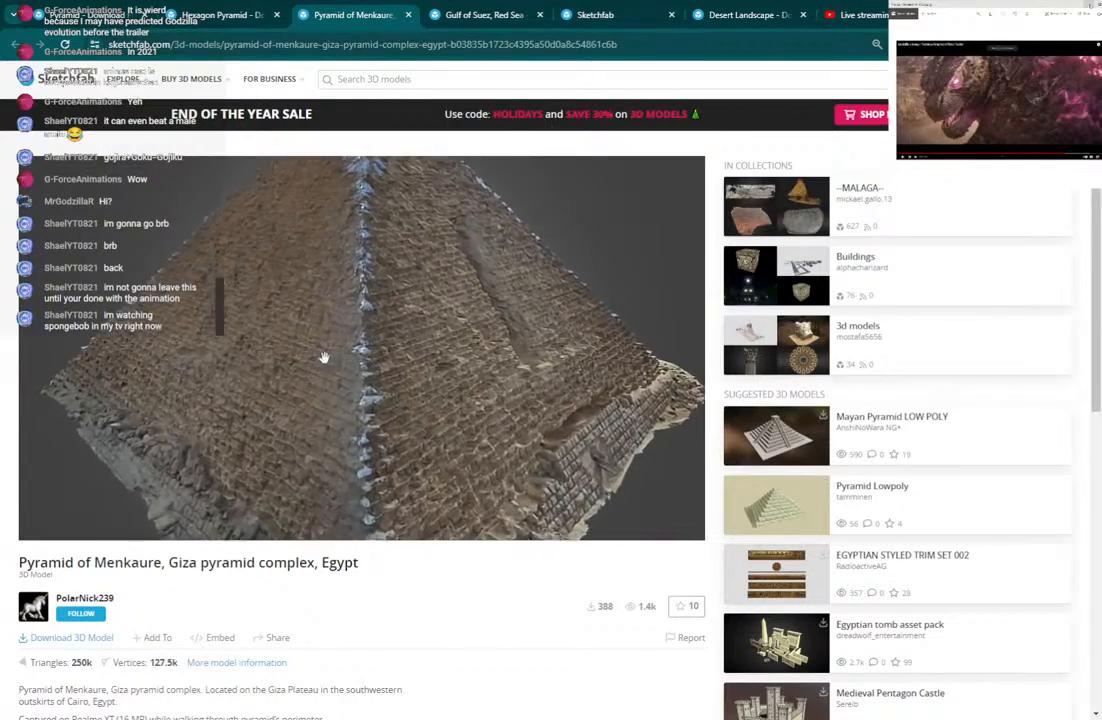
{"action": "left_click_drag", "start_coordinate": [256, 358], "coordinate": [175, 285]}
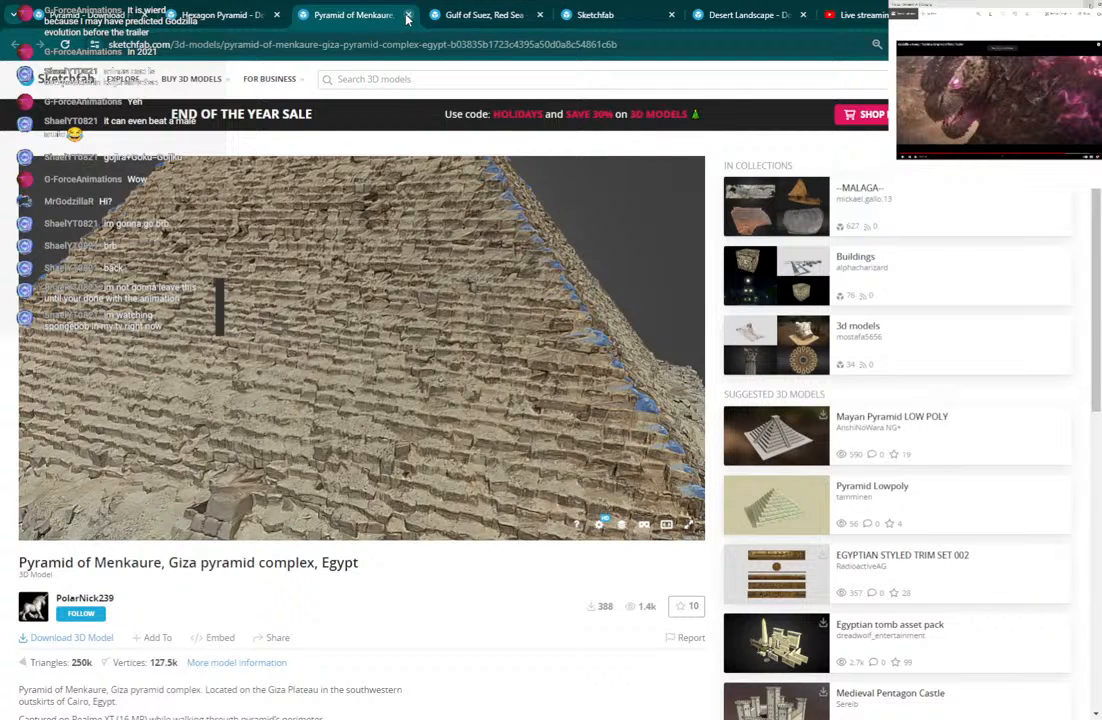
{"action": "left_click", "coordinate": [407, 15]}
{"action": "left_click", "coordinate": [243, 16]}
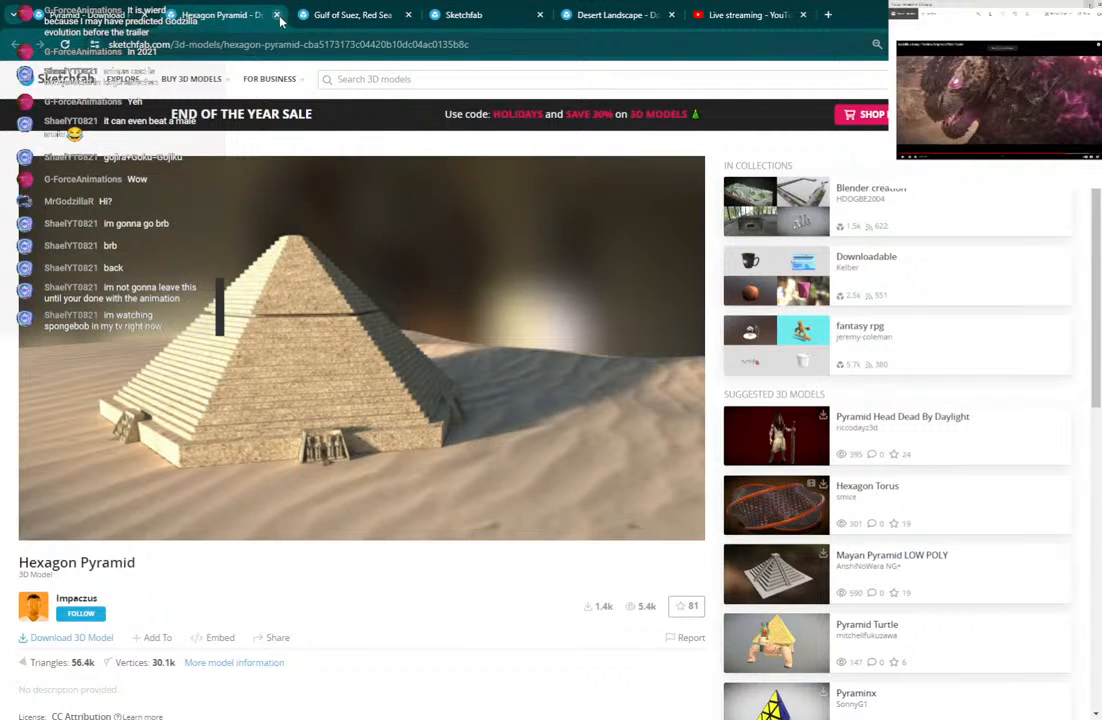
{"action": "left_click", "coordinate": [277, 15]}
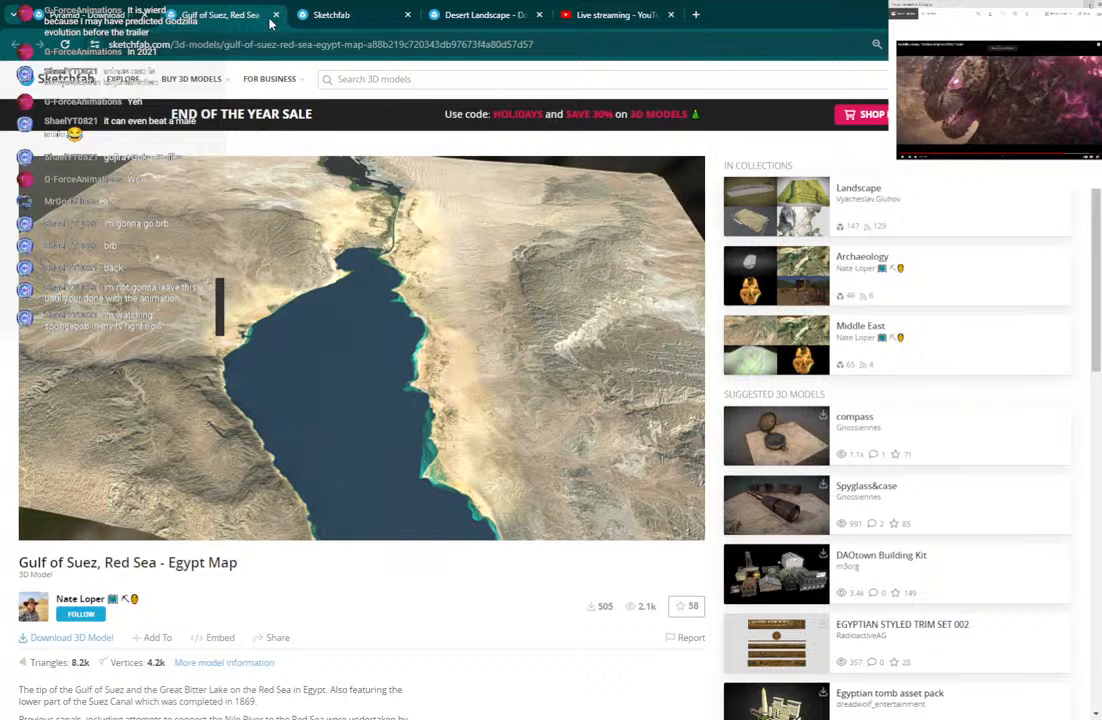
Inspect the Gulf of Suez, Red Sea - Egypt Map terrain up close and from several angles, and close its page.
{"action": "scroll", "coordinate": [487, 411], "scroll_direction": "up", "scroll_amount": 6}
{"action": "left_click_drag", "start_coordinate": [480, 231], "coordinate": [347, 330]}
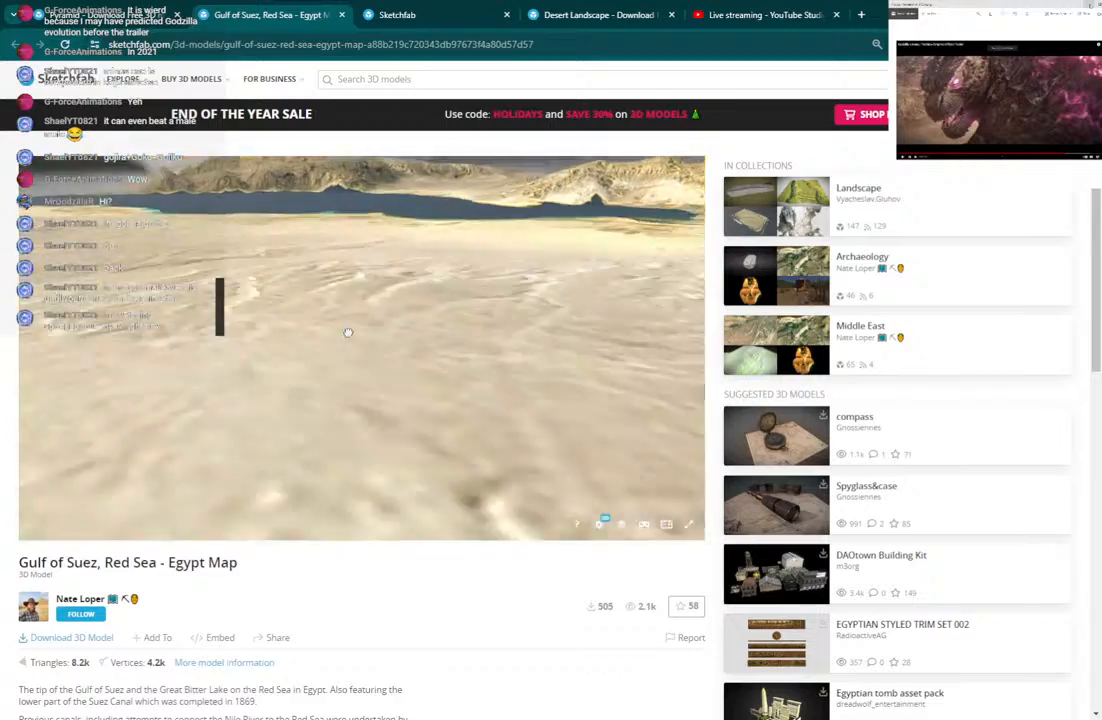
{"action": "scroll", "coordinate": [421, 258], "scroll_direction": "down", "scroll_amount": 4}
{"action": "left_click_drag", "start_coordinate": [421, 258], "coordinate": [400, 312]}
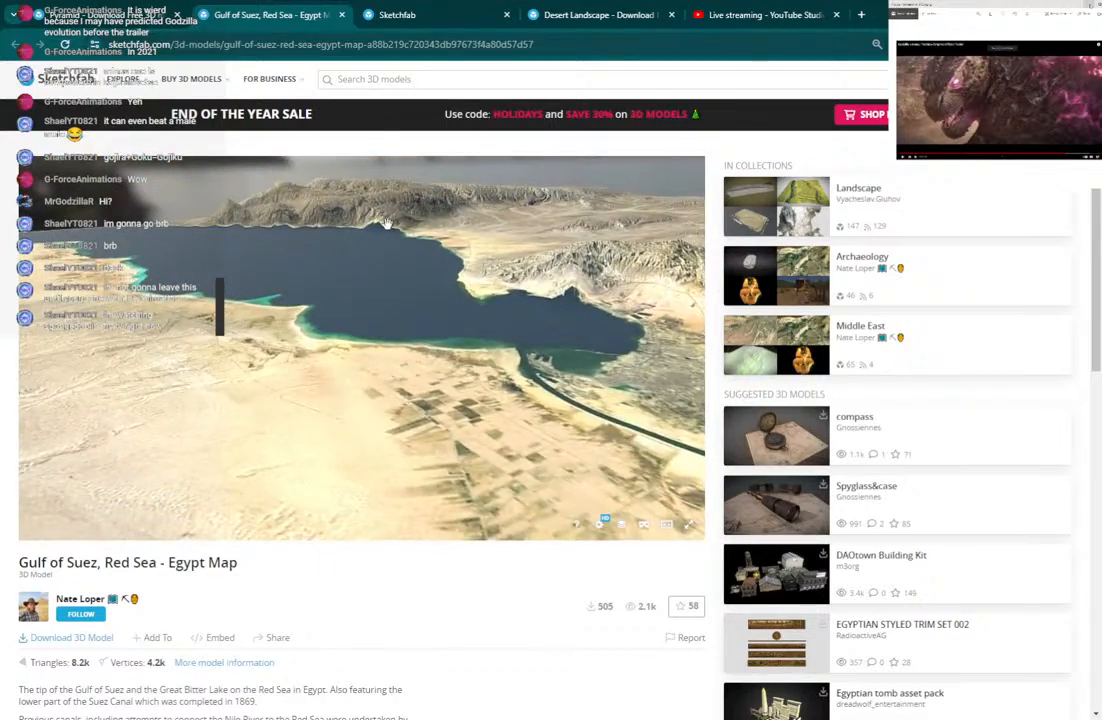
{"action": "left_click_drag", "start_coordinate": [386, 226], "coordinate": [335, 235]}
{"action": "left_click", "coordinate": [341, 14]}
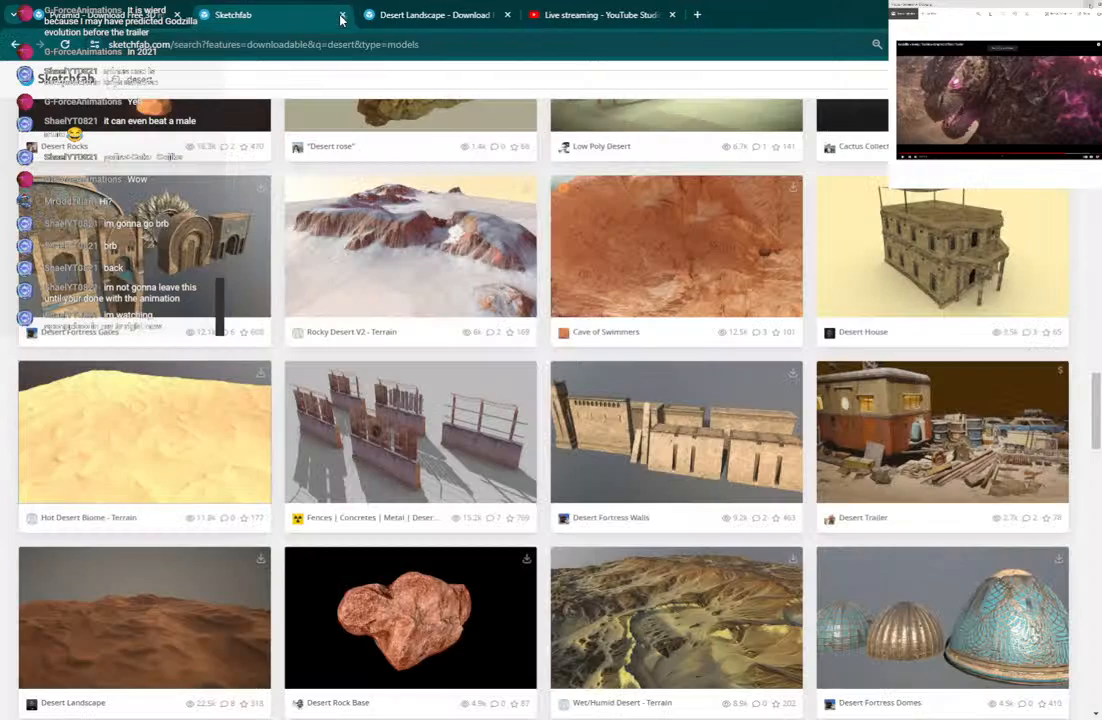
Look through the downloadable desert results for terrain and open the Desert, cemetery of spaceships model in a new tab.
{"action": "scroll", "coordinate": [504, 475], "scroll_direction": "down", "scroll_amount": 12}
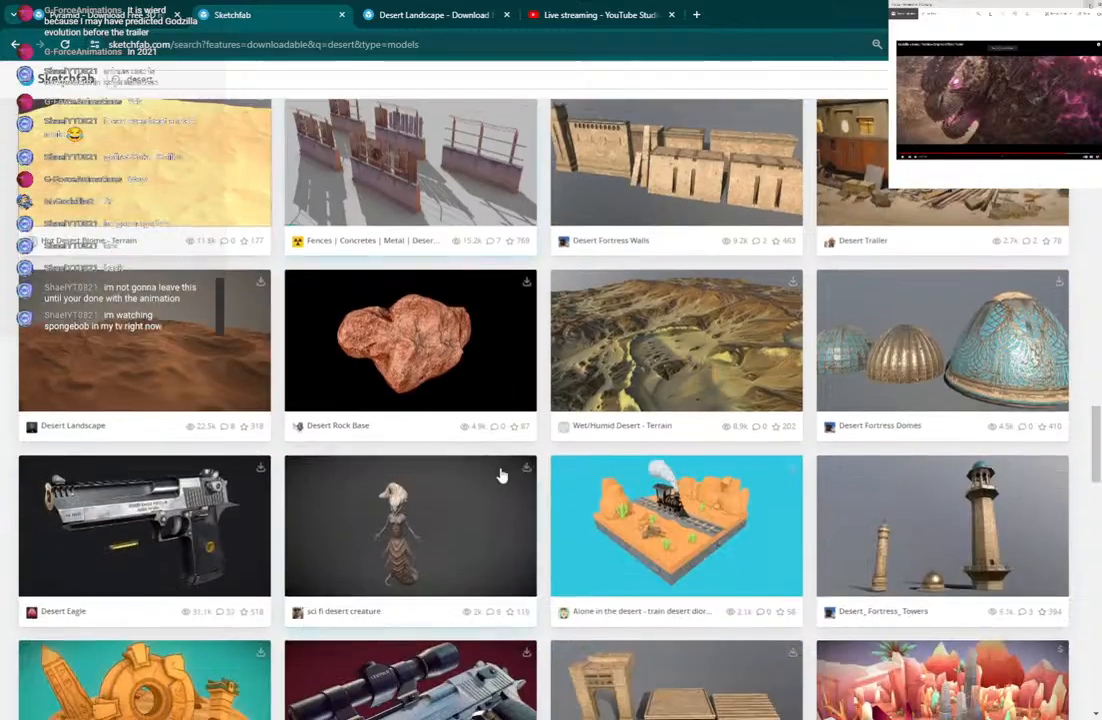
{"action": "scroll", "coordinate": [501, 470], "scroll_direction": "down", "scroll_amount": 5}
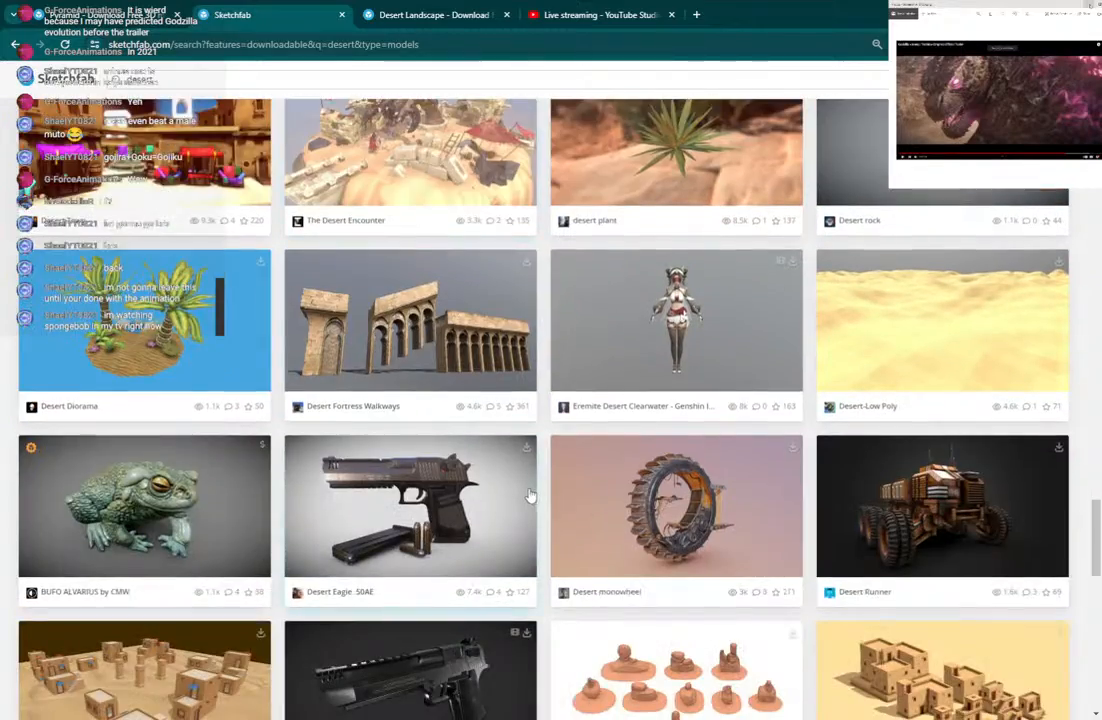
{"action": "scroll", "coordinate": [530, 495], "scroll_direction": "down", "scroll_amount": 6}
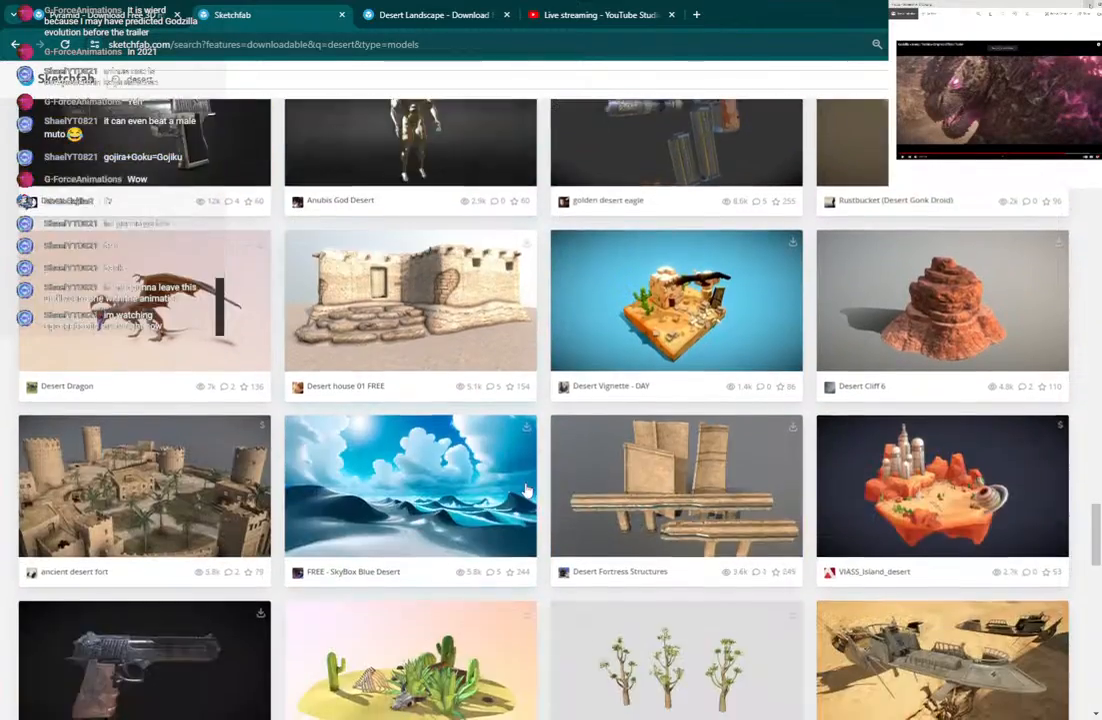
{"action": "scroll", "coordinate": [525, 485], "scroll_direction": "down", "scroll_amount": 7}
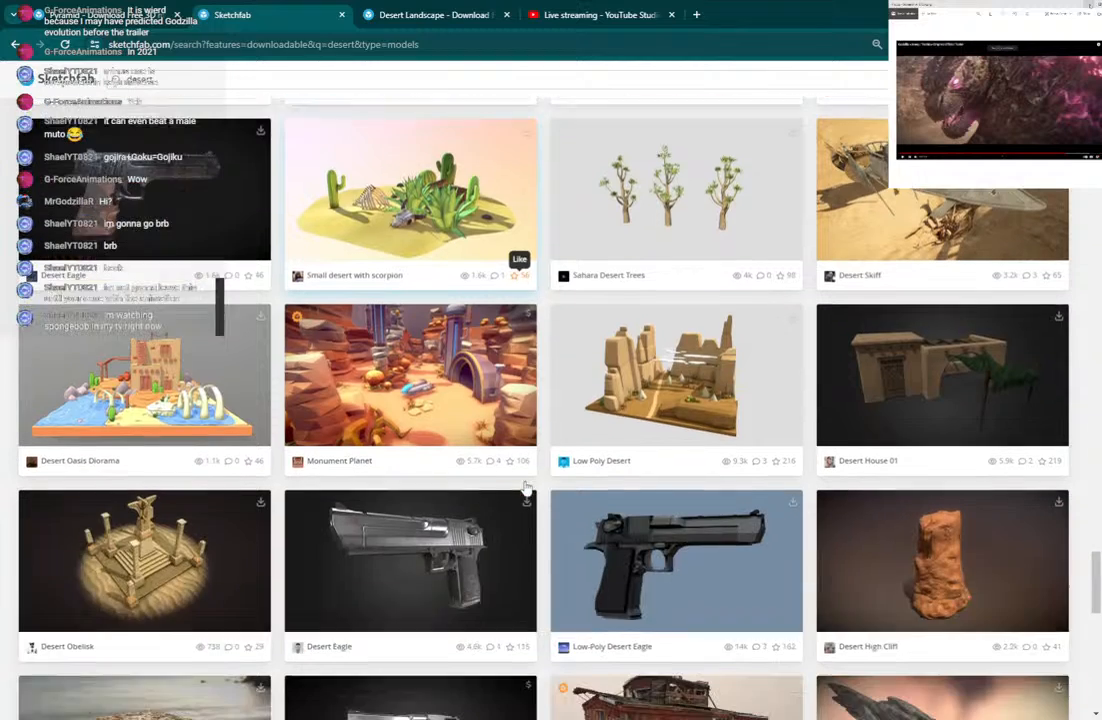
{"action": "scroll", "coordinate": [416, 472], "scroll_direction": "down", "scroll_amount": 8}
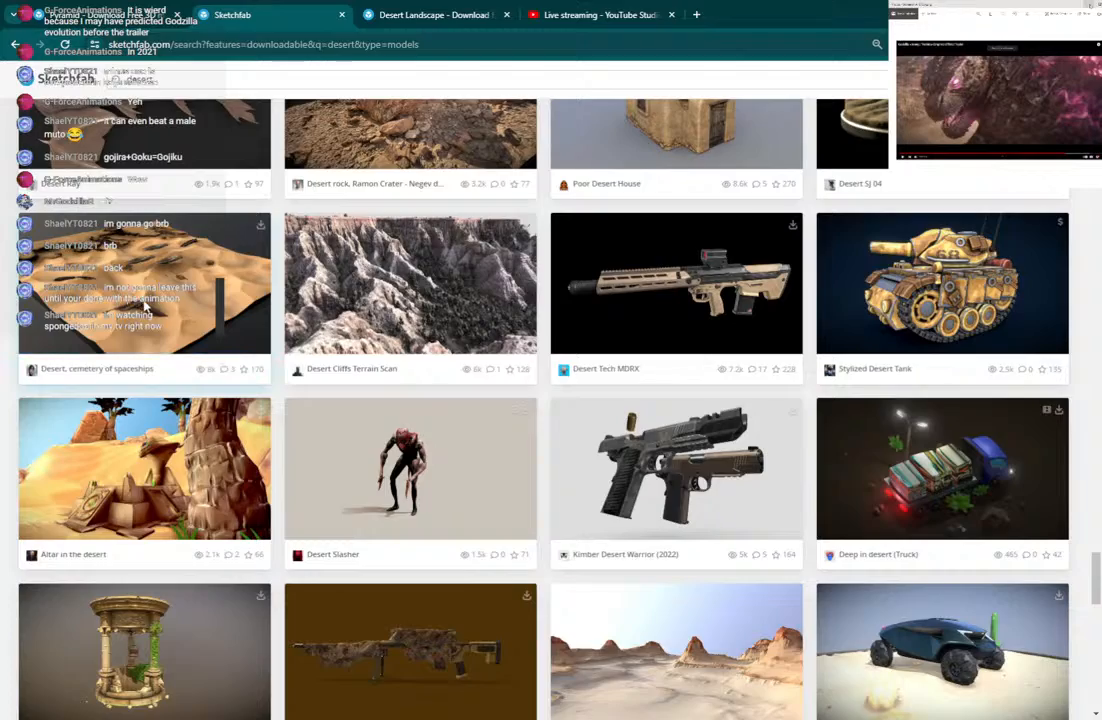
{"action": "middle_click", "coordinate": [196, 324]}
{"action": "scroll", "coordinate": [197, 325], "scroll_direction": "down", "scroll_amount": 1}
{"action": "scroll", "coordinate": [197, 320], "scroll_direction": "down", "scroll_amount": 5}
{"action": "scroll", "coordinate": [198, 322], "scroll_direction": "up", "scroll_amount": 2}
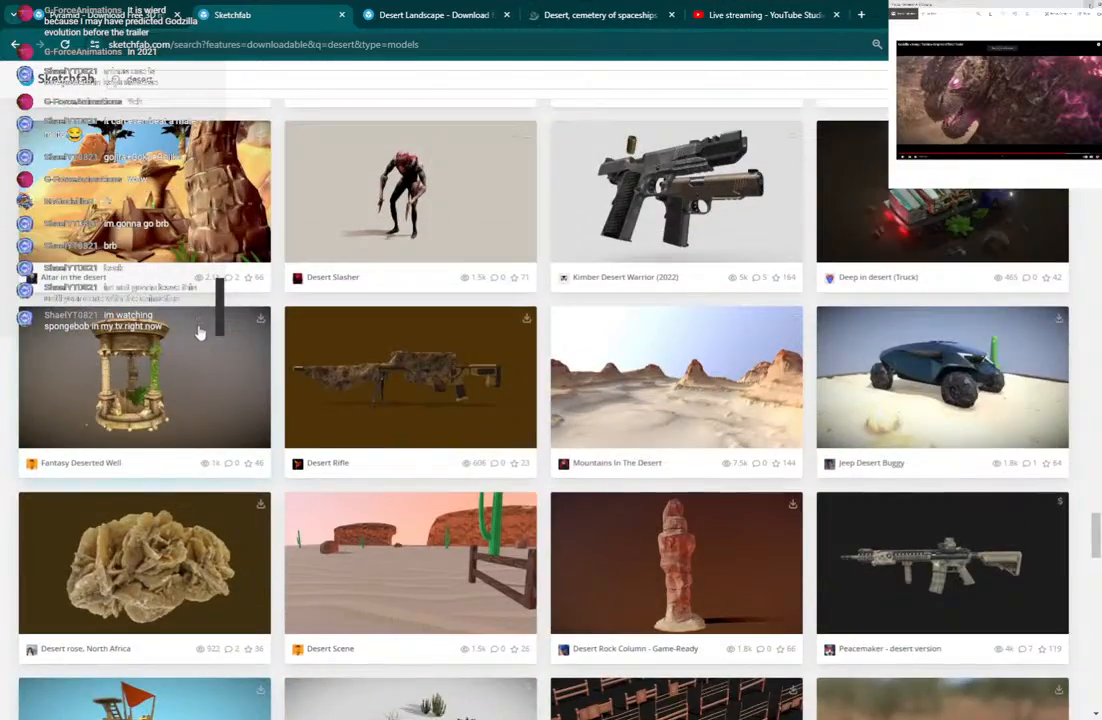
{"action": "scroll", "coordinate": [200, 330], "scroll_direction": "down", "scroll_amount": 5}
{"action": "scroll", "coordinate": [198, 330], "scroll_direction": "down", "scroll_amount": 5}
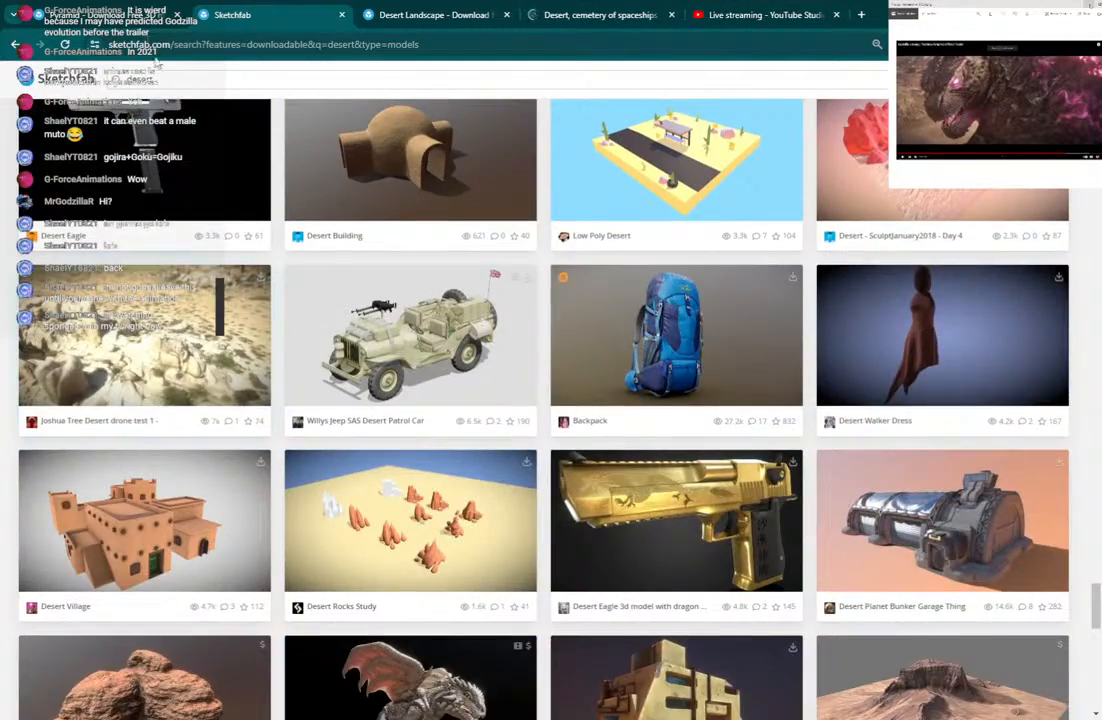
Search for landscapes google from the empty Sketchfab search page and look through the results for a usable terrain.
{"action": "left_click", "coordinate": [142, 16]}
{"action": "left_click", "coordinate": [393, 81]}
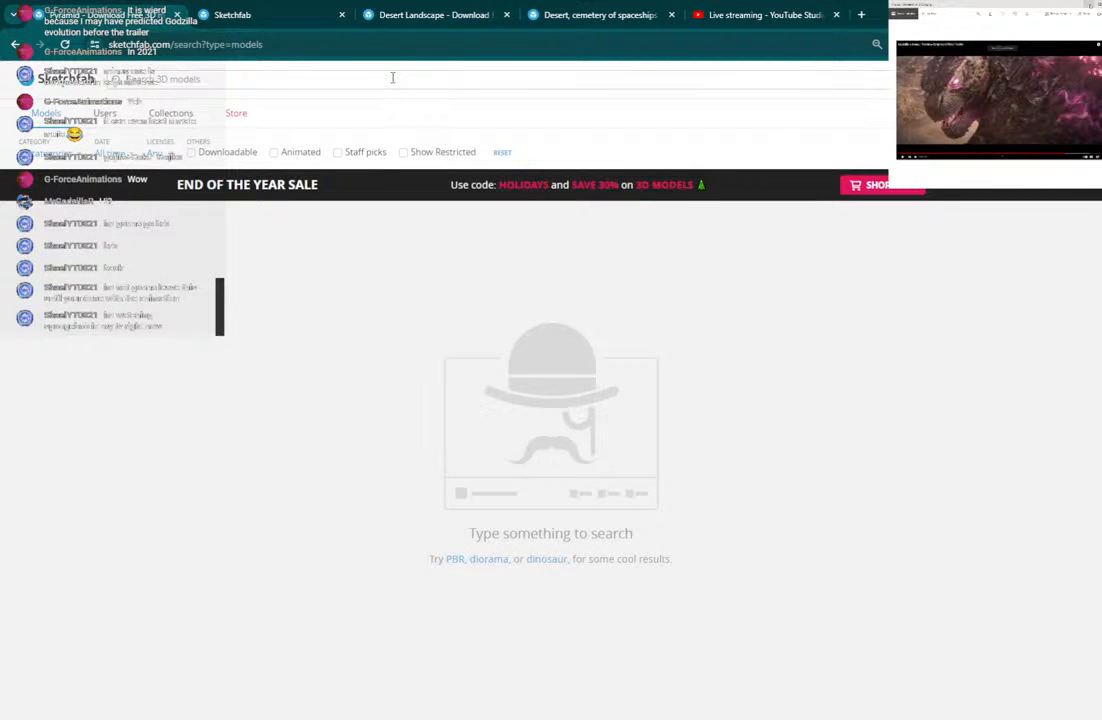
{"action": "type", "text": "bundscapes go"}
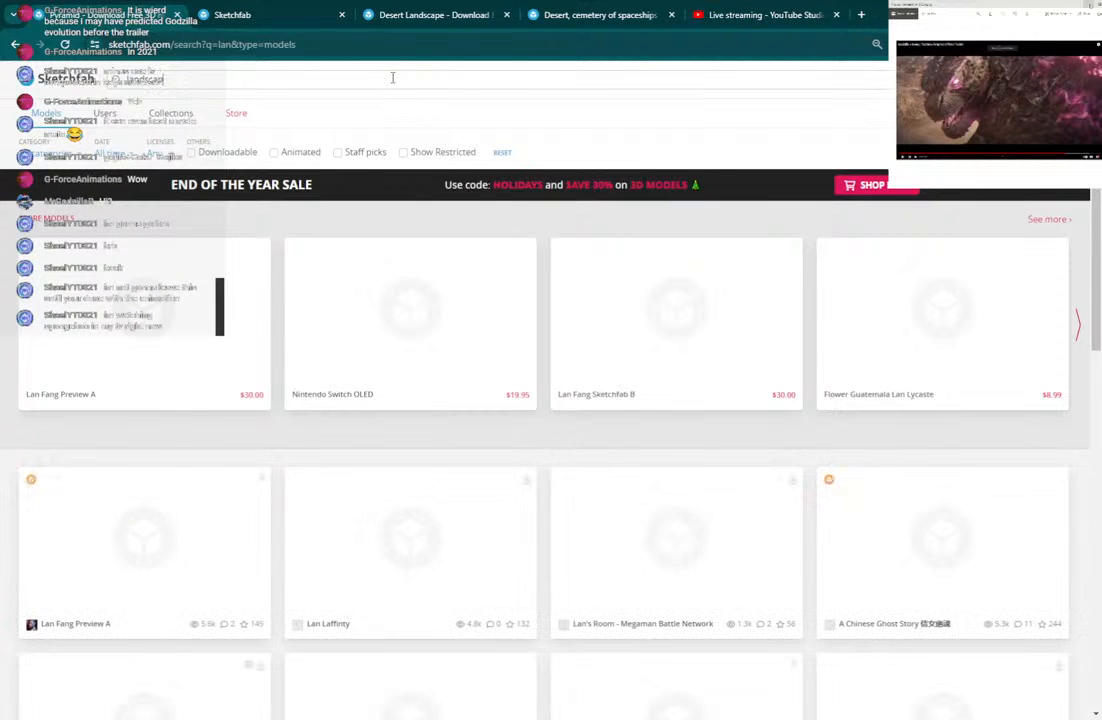
{"action": "type", "text": "ogle"}
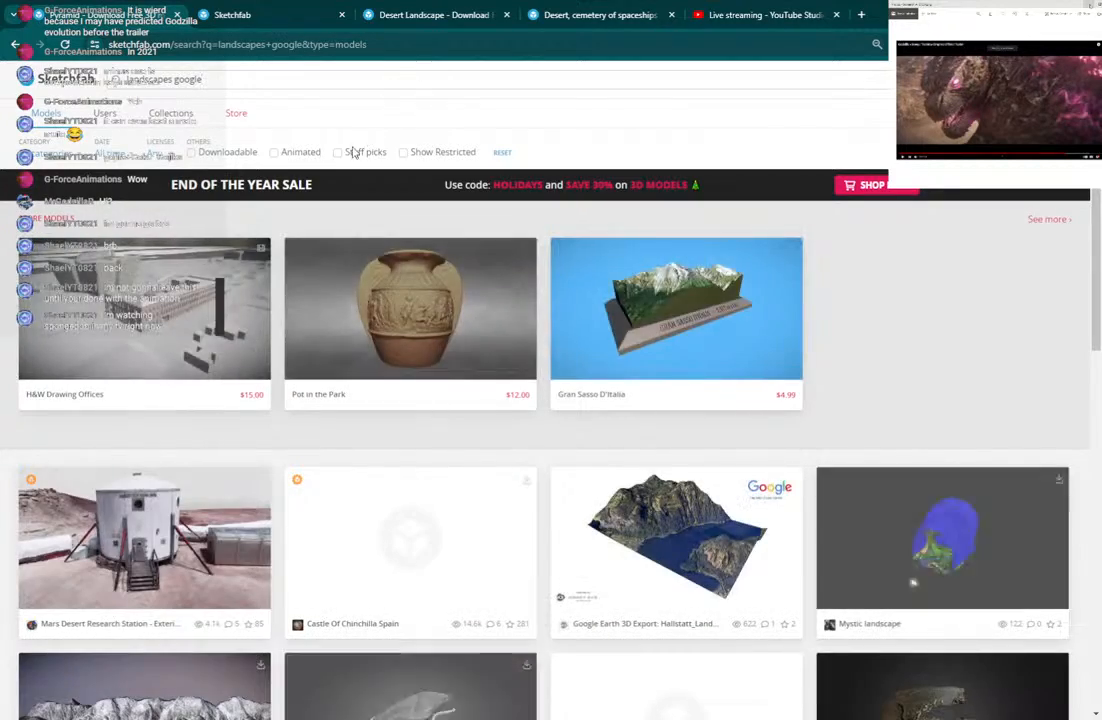
{"action": "scroll", "coordinate": [492, 435], "scroll_direction": "down", "scroll_amount": 3}
{"action": "scroll", "coordinate": [445, 349], "scroll_direction": "down", "scroll_amount": 6}
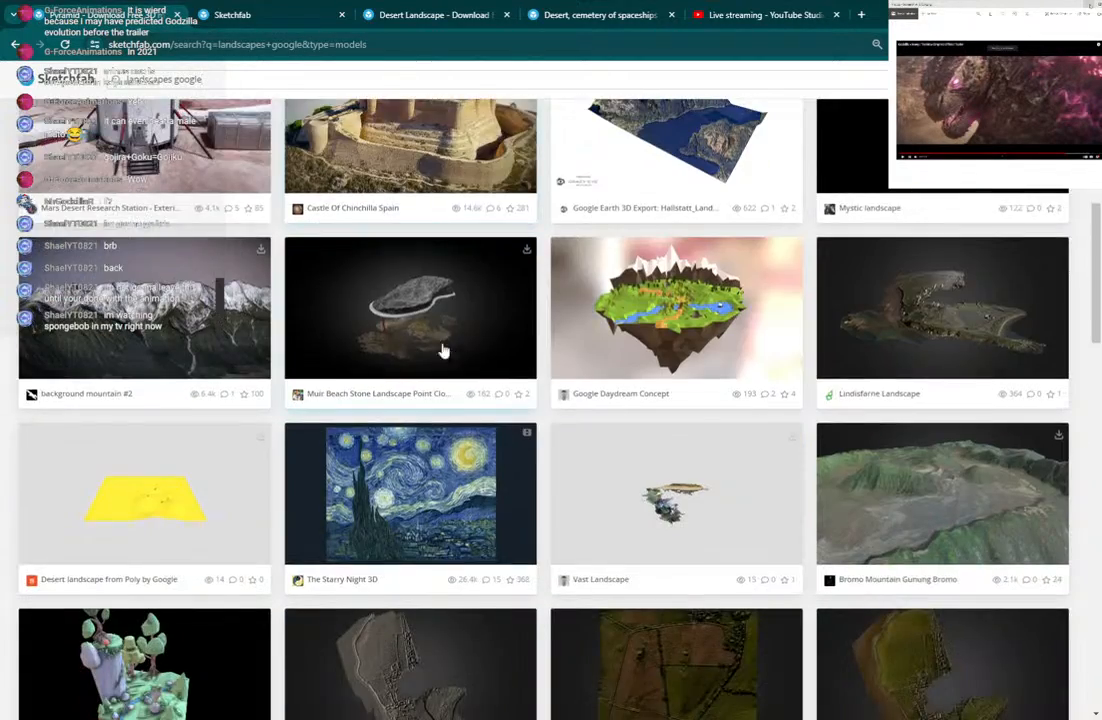
{"action": "scroll", "coordinate": [482, 367], "scroll_direction": "down", "scroll_amount": 6}
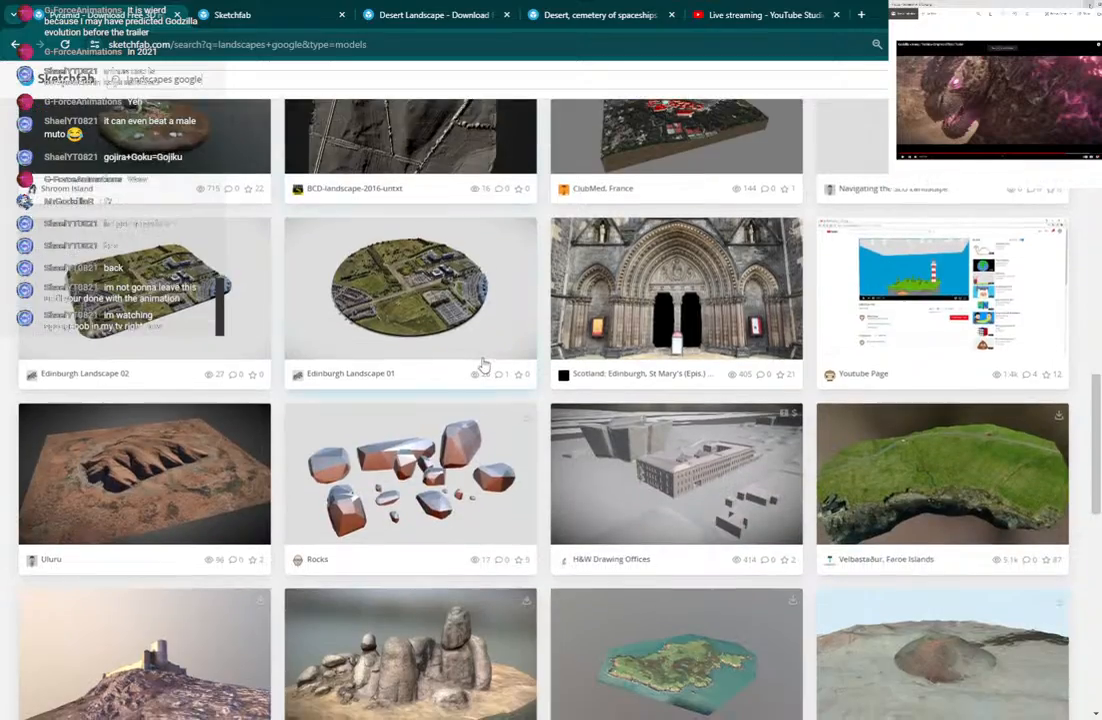
{"action": "scroll", "coordinate": [483, 363], "scroll_direction": "down", "scroll_amount": 3}
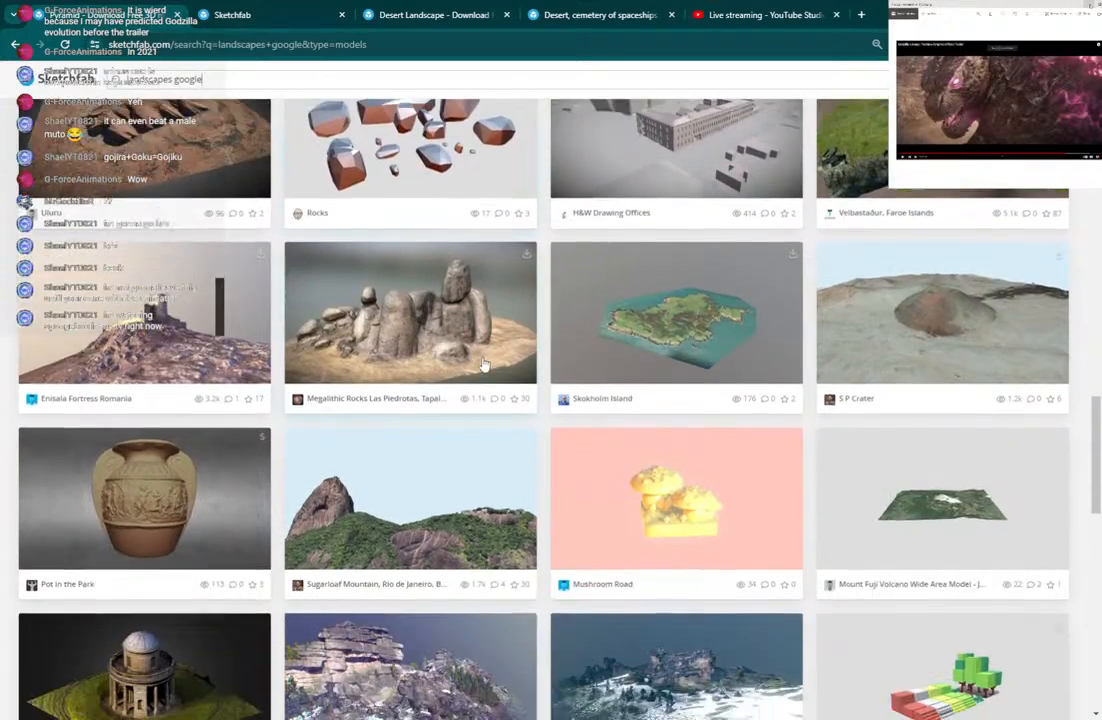
{"action": "scroll", "coordinate": [483, 363], "scroll_direction": "down", "scroll_amount": 5}
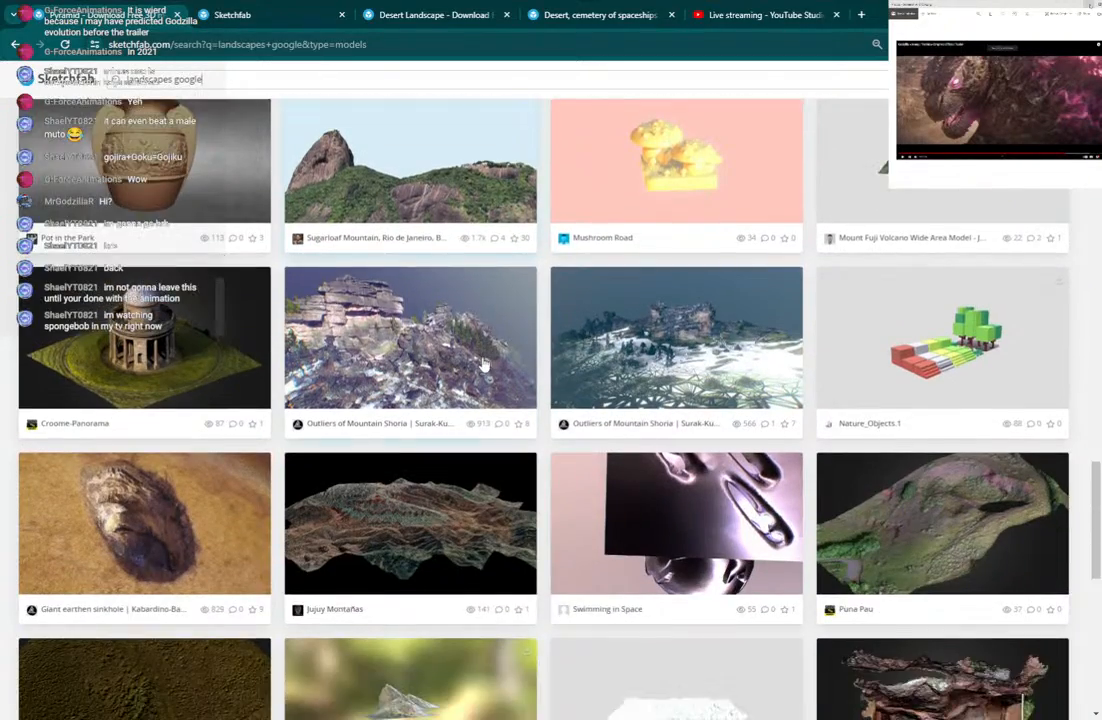
{"action": "scroll", "coordinate": [483, 364], "scroll_direction": "down", "scroll_amount": 5}
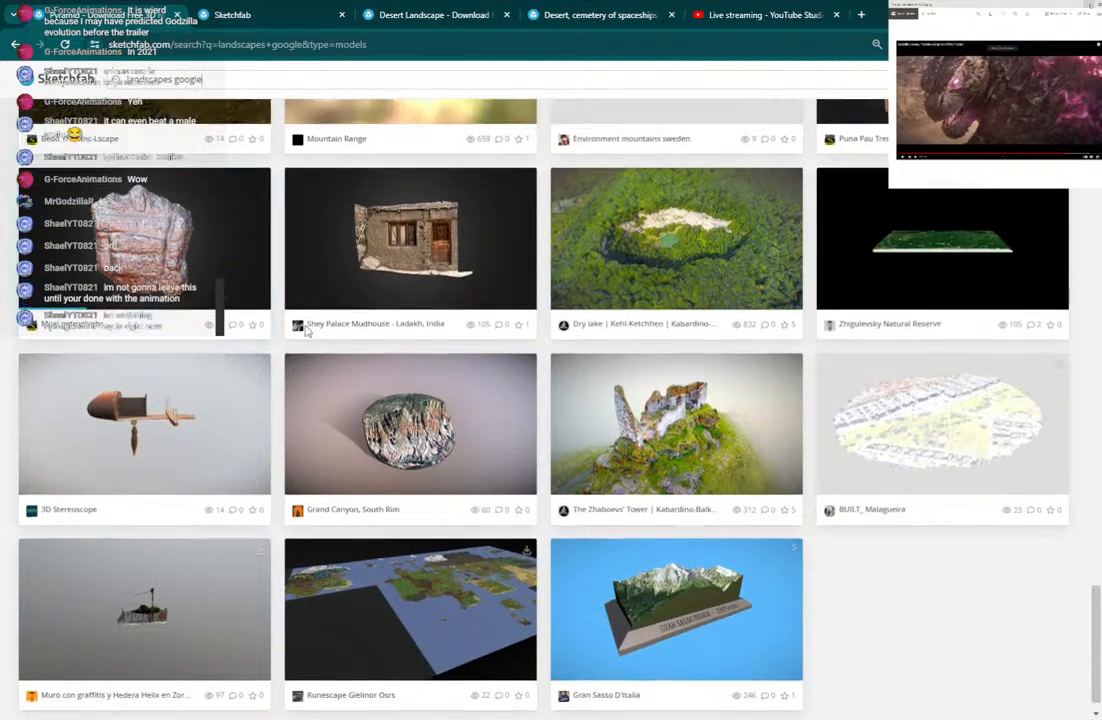
Replace the landscapes google search with google maps.
{"action": "scroll", "coordinate": [223, 210], "scroll_direction": "up", "scroll_amount": 4}
{"action": "left_click_drag", "start_coordinate": [175, 80], "coordinate": [78, 80]}
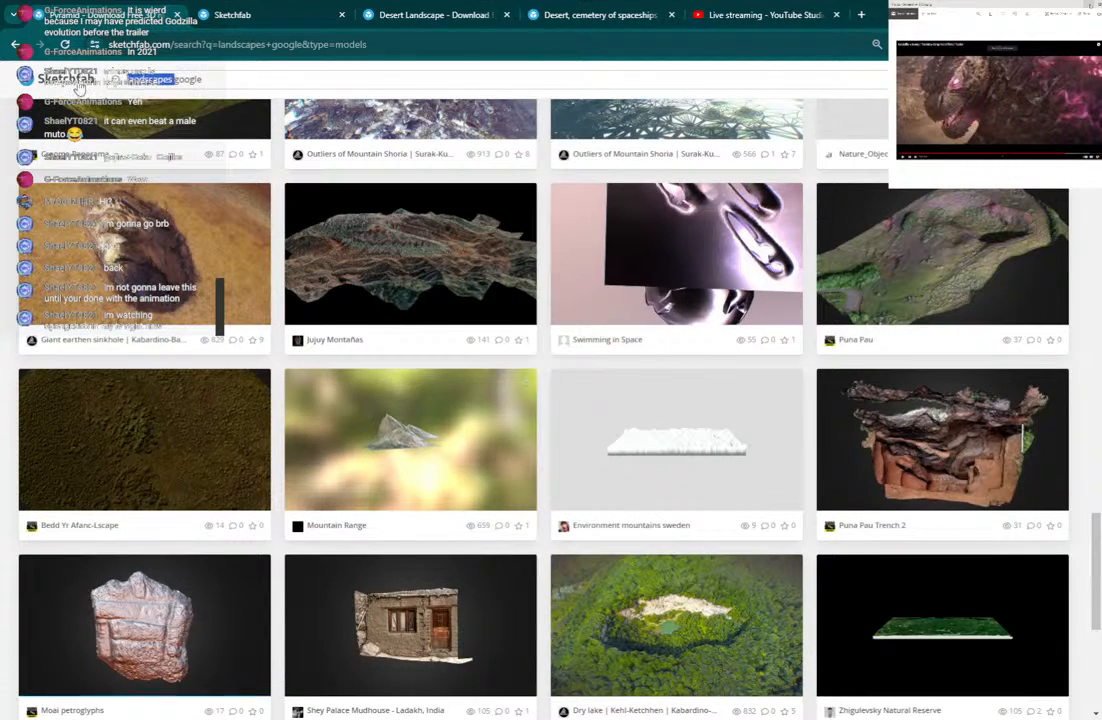
{"action": "key", "text": "BackSpace"}
{"action": "key", "text": "Return"}
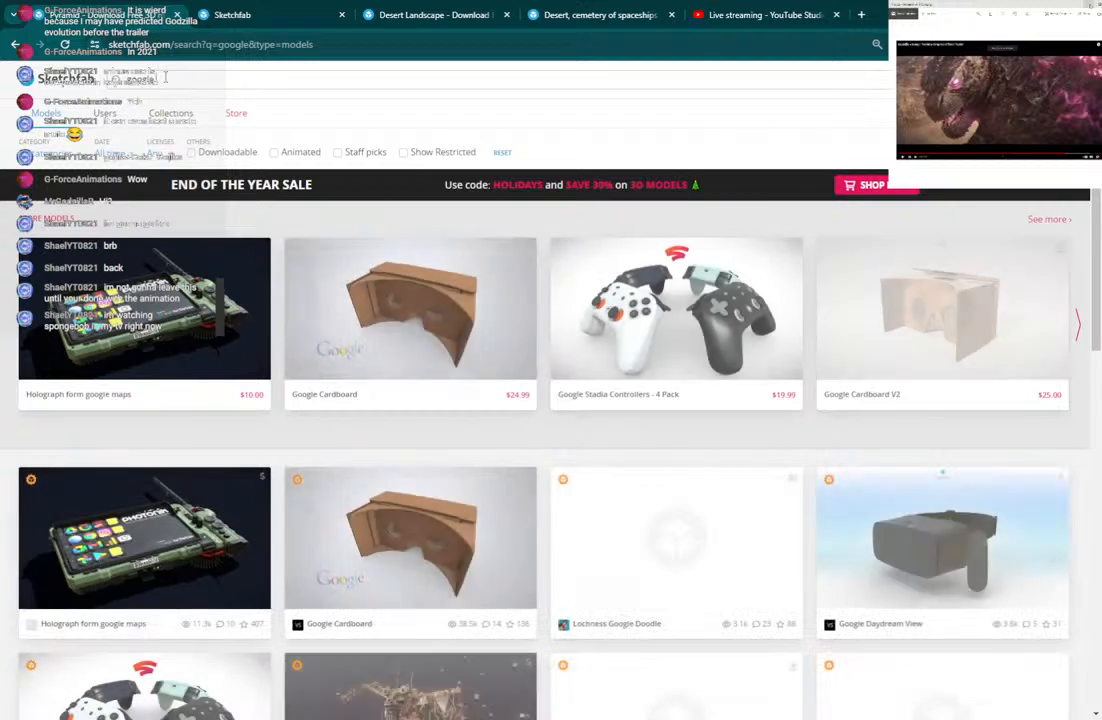
{"action": "type", "text": "maps"}
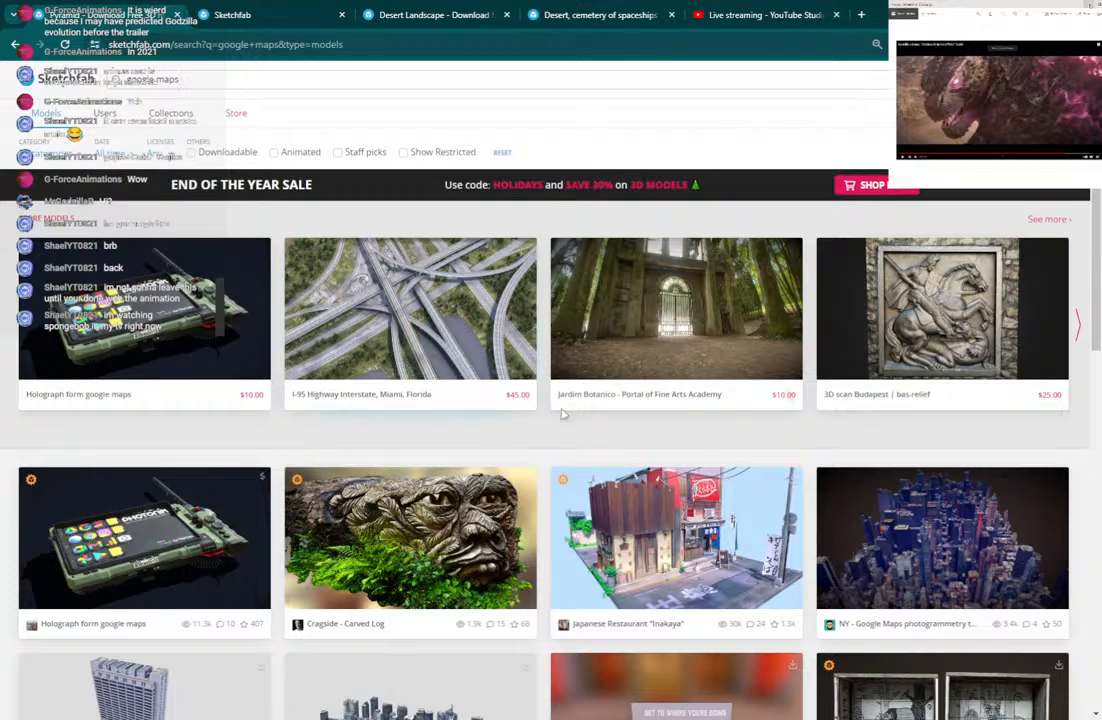
Look through the google maps results for a desert or canyon terrain model.
{"action": "scroll", "coordinate": [563, 413], "scroll_direction": "down", "scroll_amount": 4}
{"action": "scroll", "coordinate": [372, 400], "scroll_direction": "down", "scroll_amount": 1}
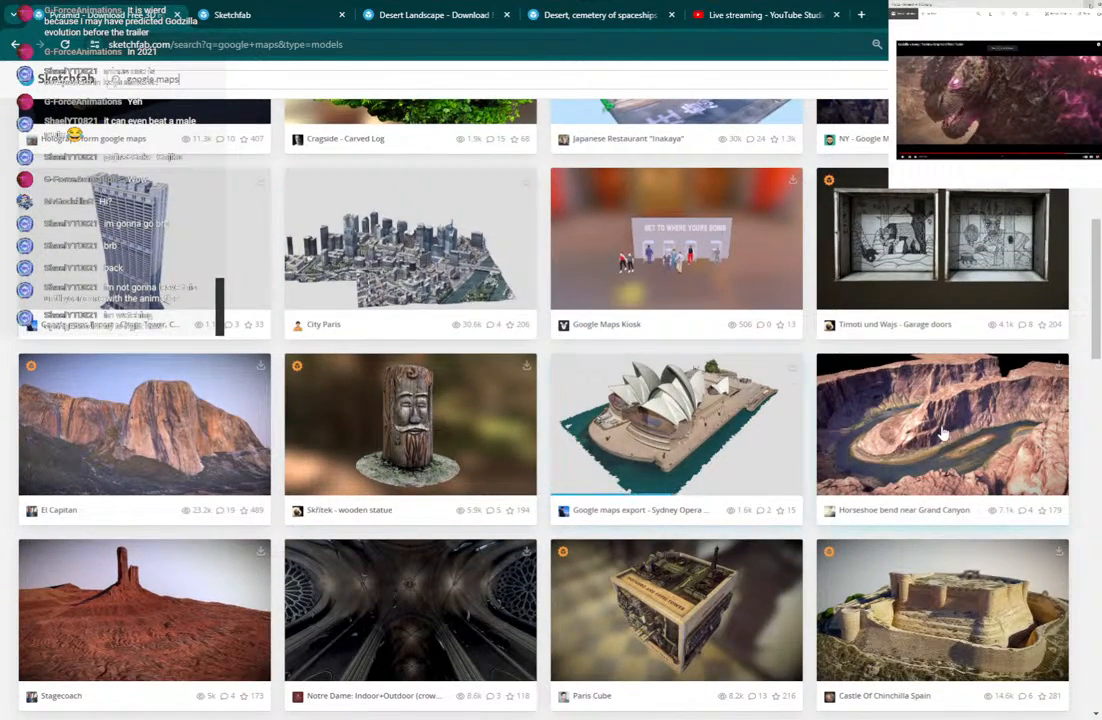
{"action": "scroll", "coordinate": [942, 432], "scroll_direction": "down", "scroll_amount": 1}
{"action": "scroll", "coordinate": [942, 432], "scroll_direction": "down", "scroll_amount": 2}
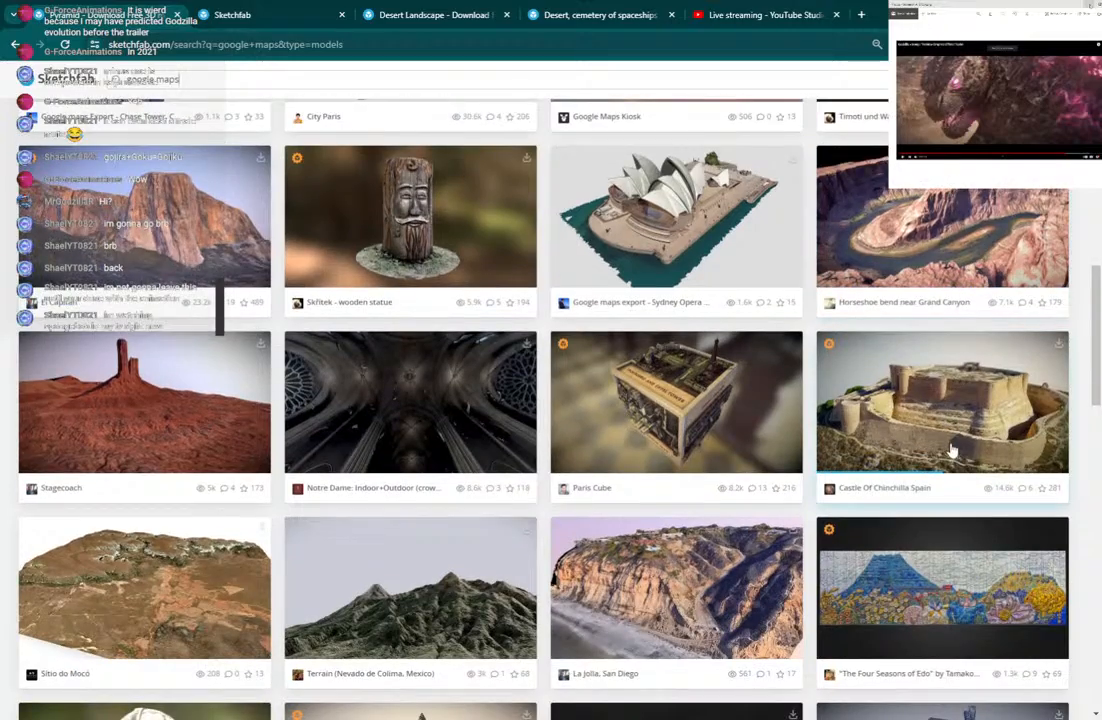
{"action": "scroll", "coordinate": [952, 452], "scroll_direction": "down", "scroll_amount": 6}
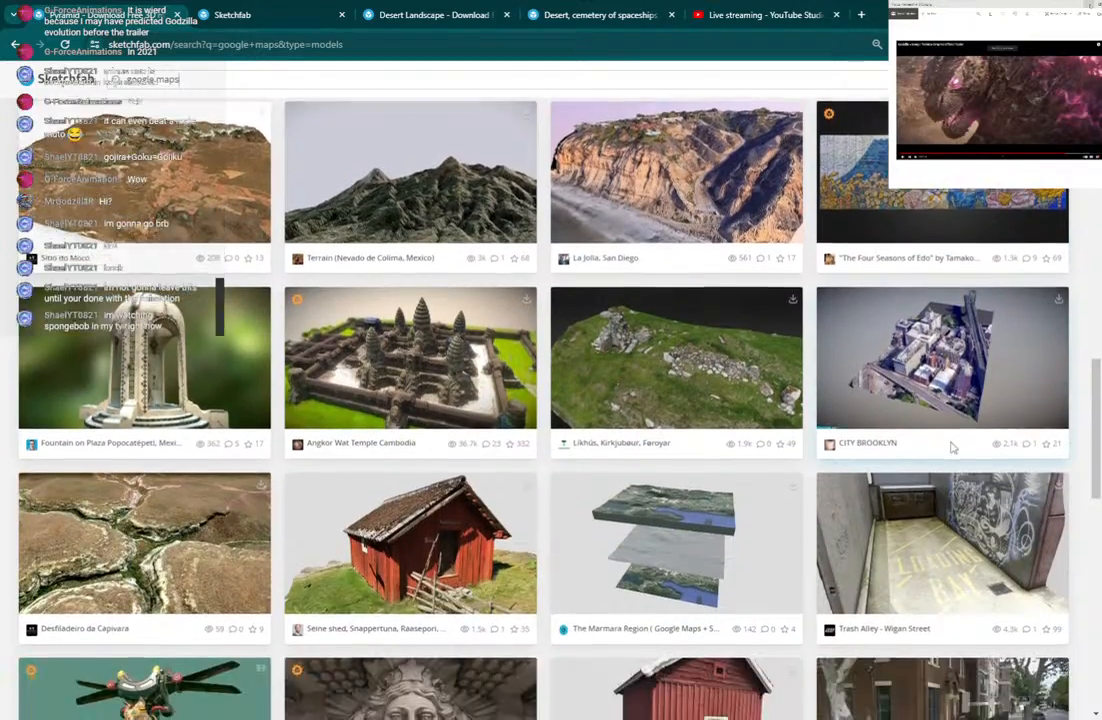
{"action": "scroll", "coordinate": [952, 448], "scroll_direction": "down", "scroll_amount": 10}
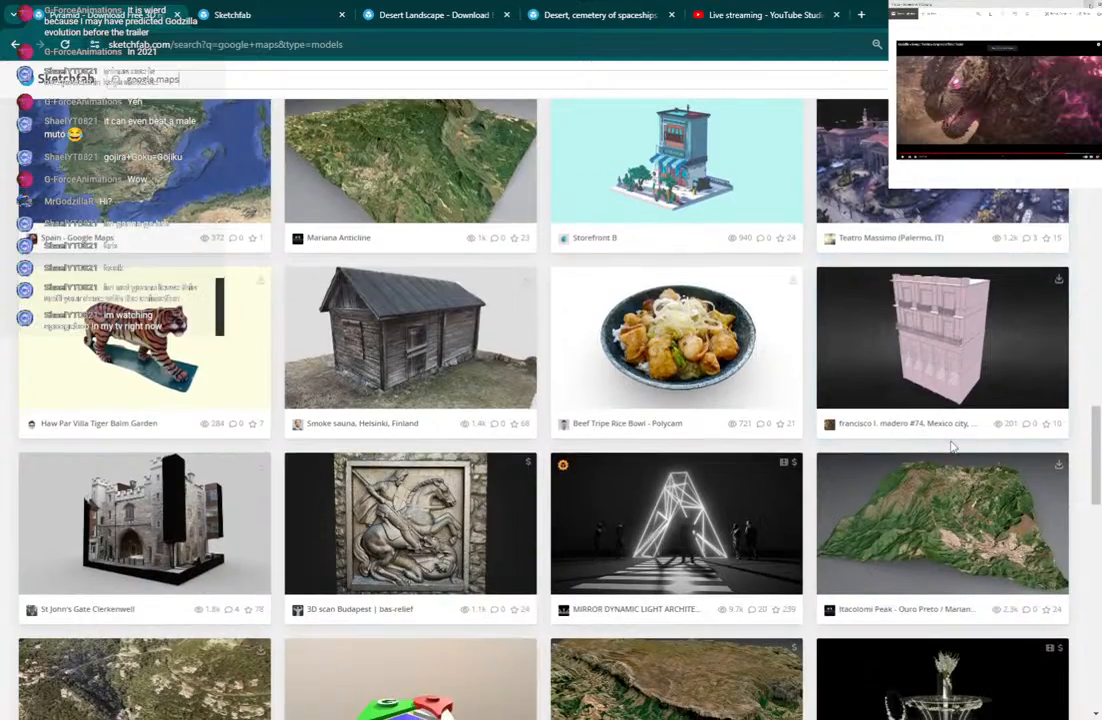
{"action": "scroll", "coordinate": [952, 448], "scroll_direction": "down", "scroll_amount": 10}
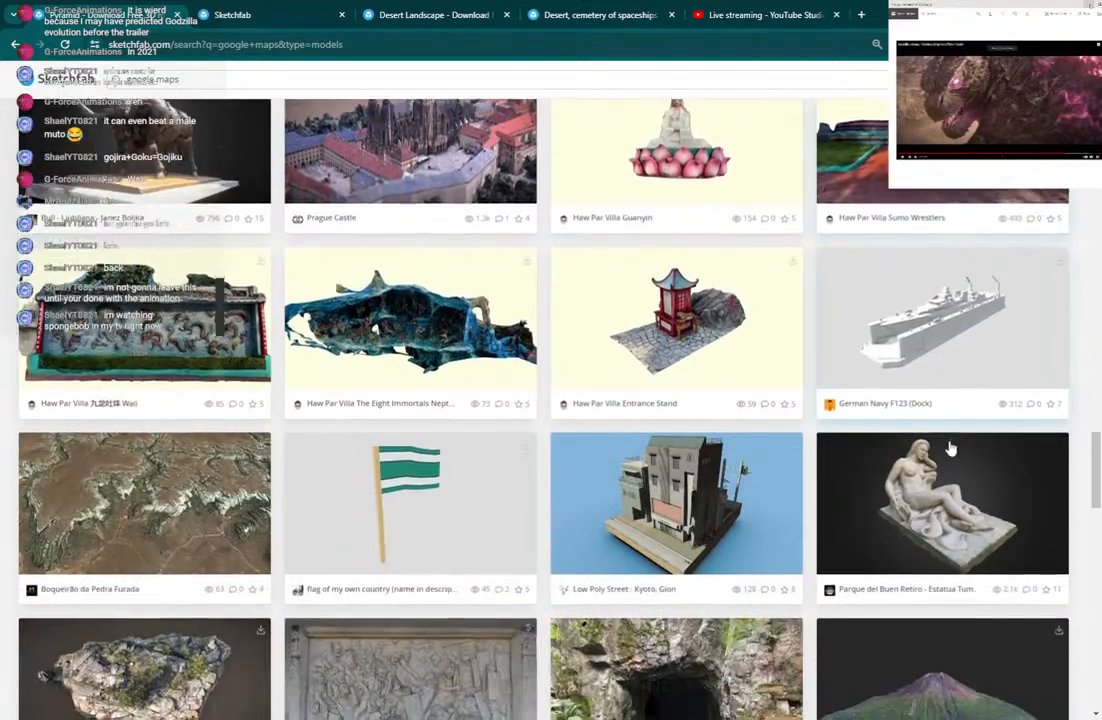
{"action": "scroll", "coordinate": [952, 450], "scroll_direction": "down", "scroll_amount": 3}
Search for egypt instead and restrict the results to downloadable models.
{"action": "left_click_drag", "start_coordinate": [201, 76], "coordinate": [72, 85]}
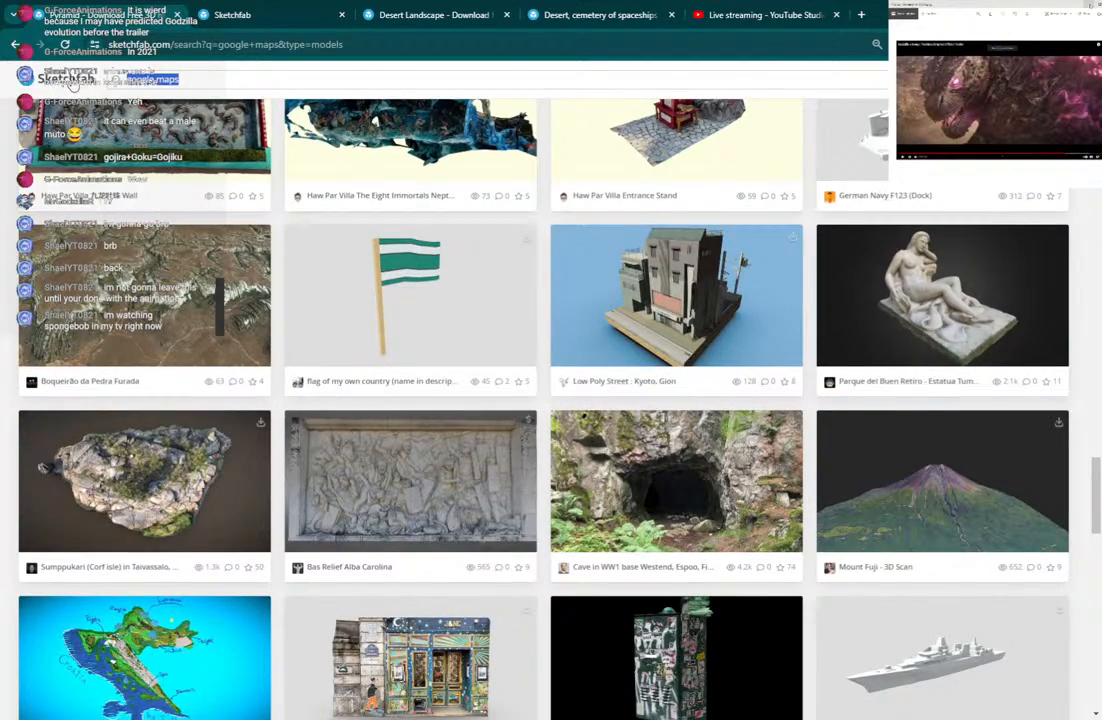
{"action": "key", "text": "BackSpace"}
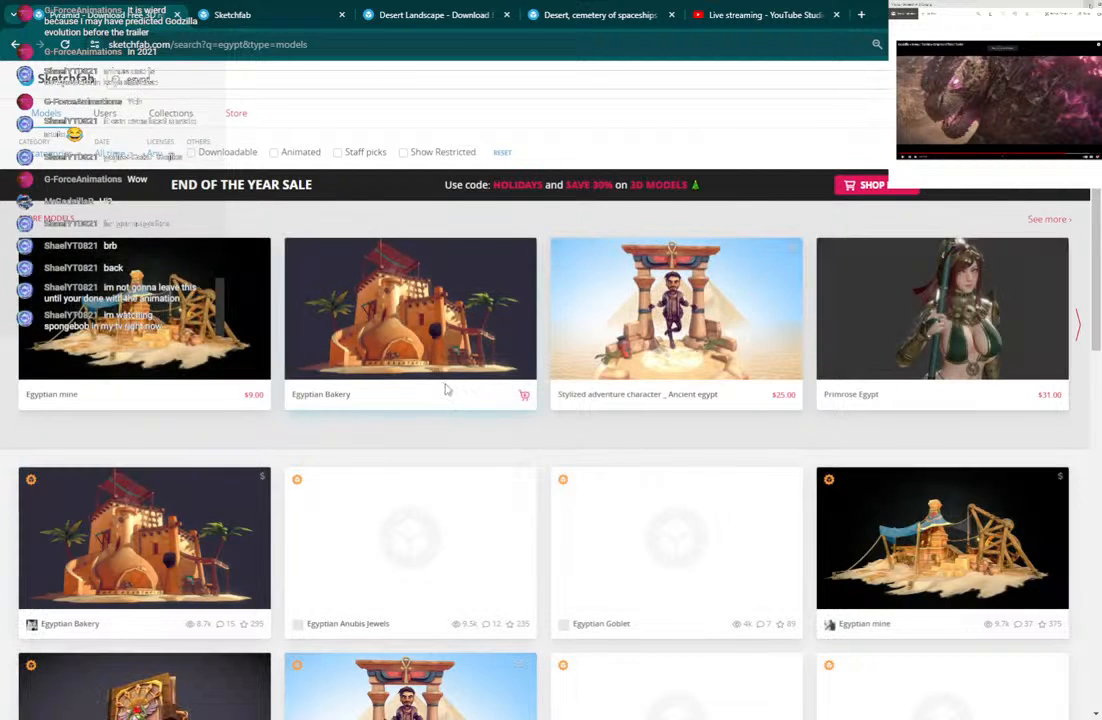
{"action": "scroll", "coordinate": [447, 386], "scroll_direction": "down", "scroll_amount": 6}
{"action": "scroll", "coordinate": [418, 325], "scroll_direction": "up", "scroll_amount": 3}
{"action": "scroll", "coordinate": [414, 316], "scroll_direction": "up", "scroll_amount": 2}
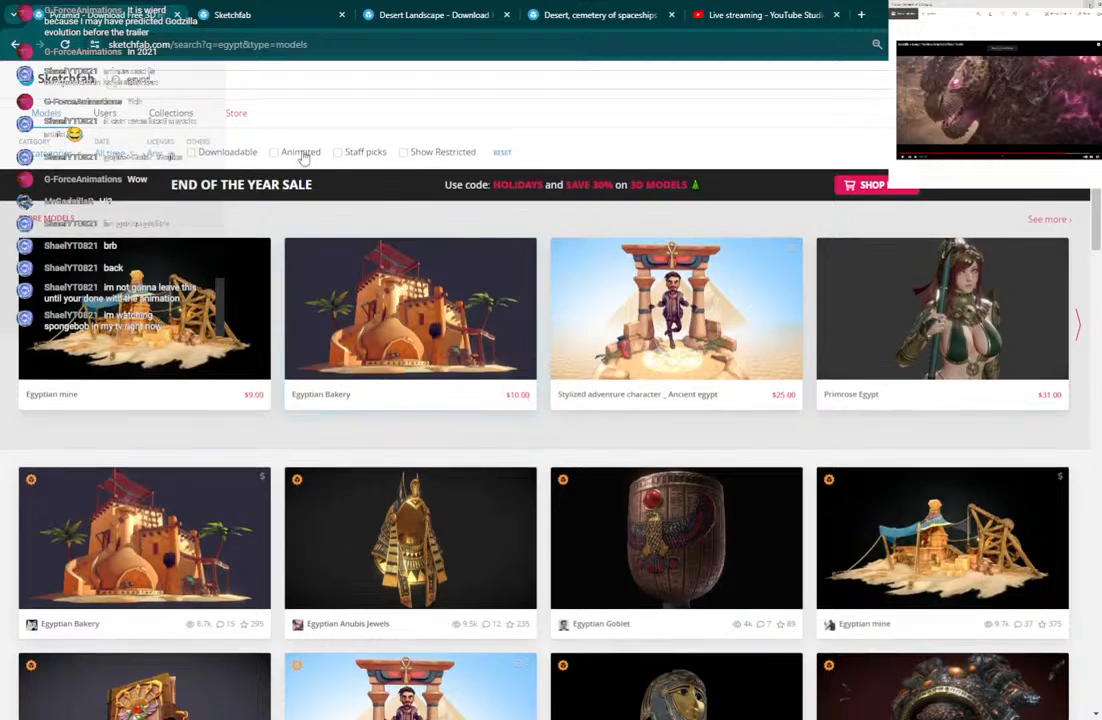
{"action": "left_click", "coordinate": [205, 158]}
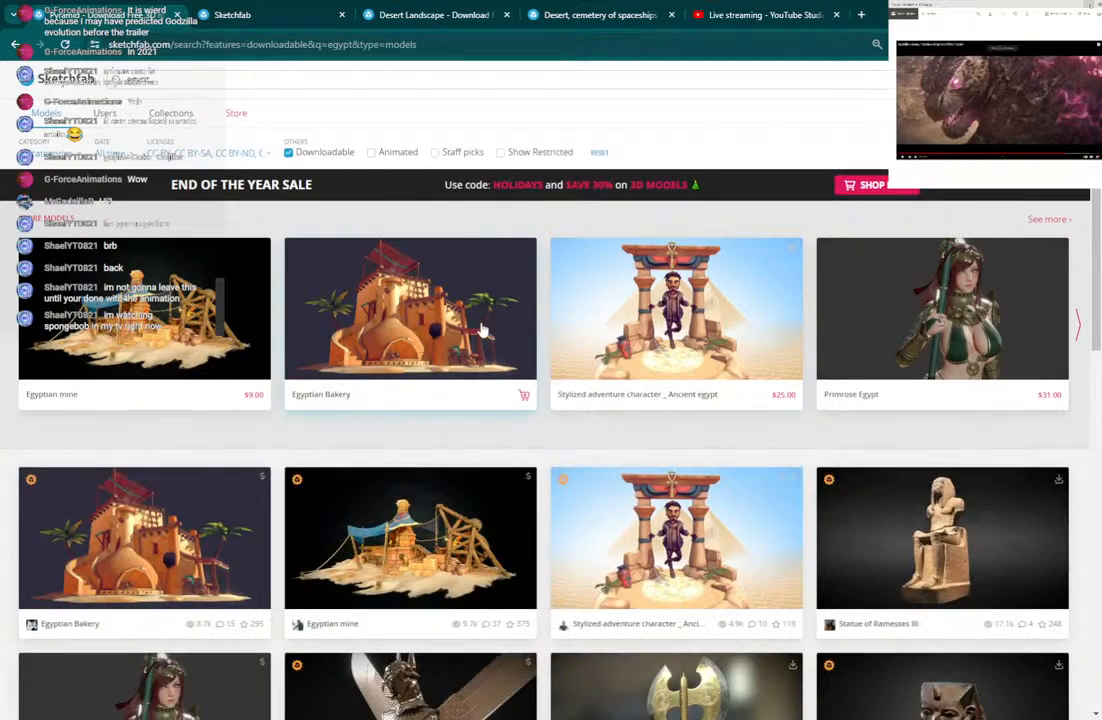
Look through the downloadable egypt results and open the Tomb of Mereruka, Saqqara Egypt and Egyptian Temple models in new tabs.
{"action": "scroll", "coordinate": [480, 328], "scroll_direction": "down", "scroll_amount": 4}
{"action": "scroll", "coordinate": [509, 342], "scroll_direction": "down", "scroll_amount": 4}
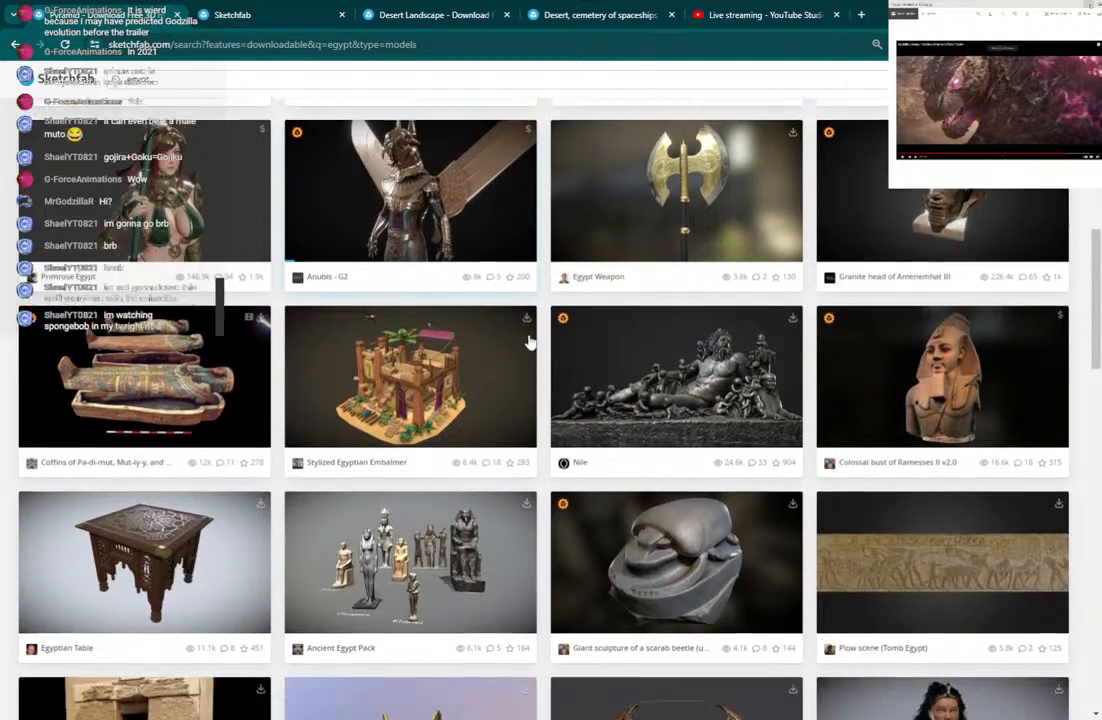
{"action": "scroll", "coordinate": [530, 343], "scroll_direction": "down", "scroll_amount": 3}
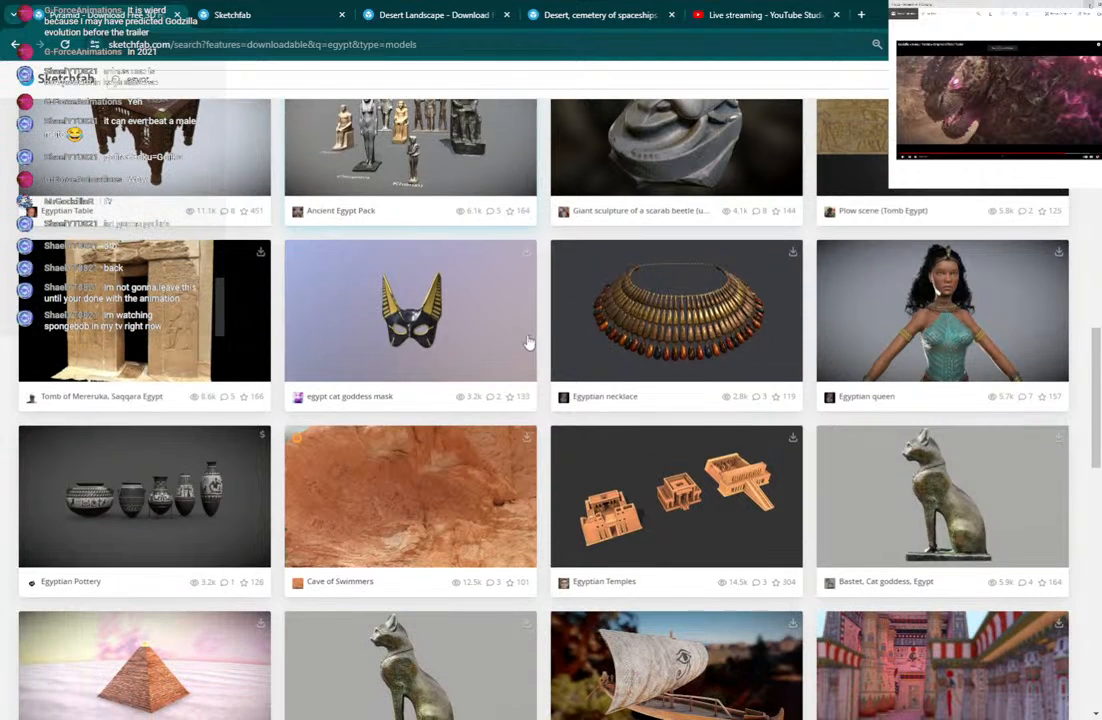
{"action": "middle_click", "coordinate": [210, 335]}
{"action": "scroll", "coordinate": [413, 381], "scroll_direction": "down", "scroll_amount": 3}
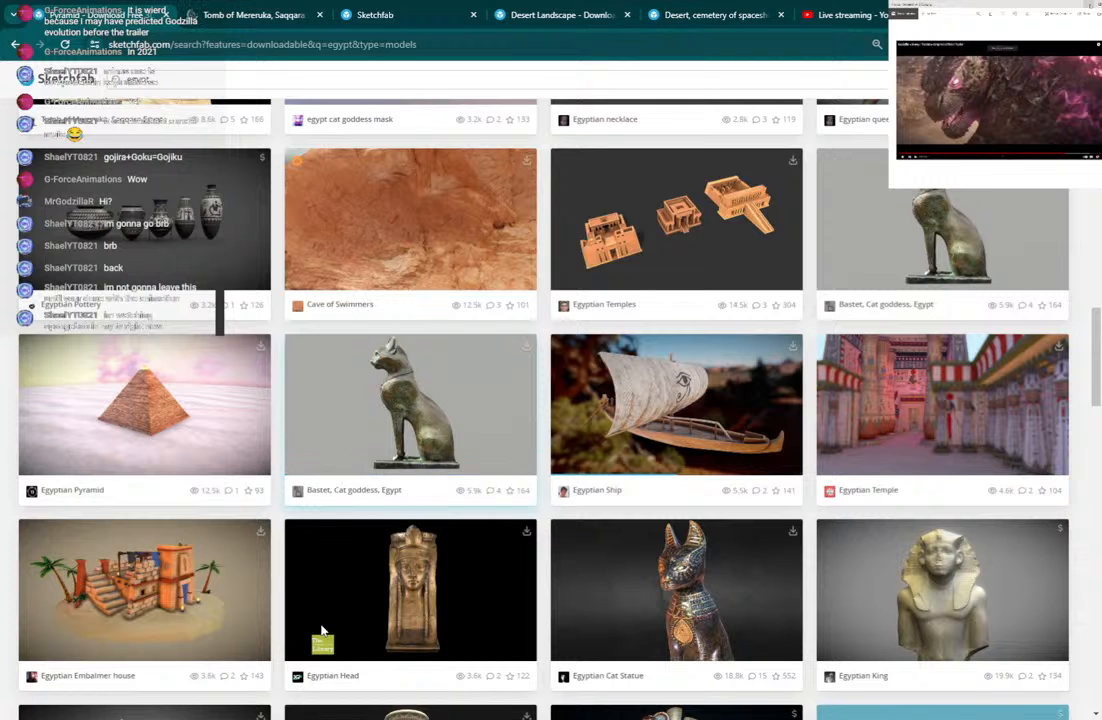
{"action": "scroll", "coordinate": [1094, 527], "scroll_direction": "down", "scroll_amount": 6}
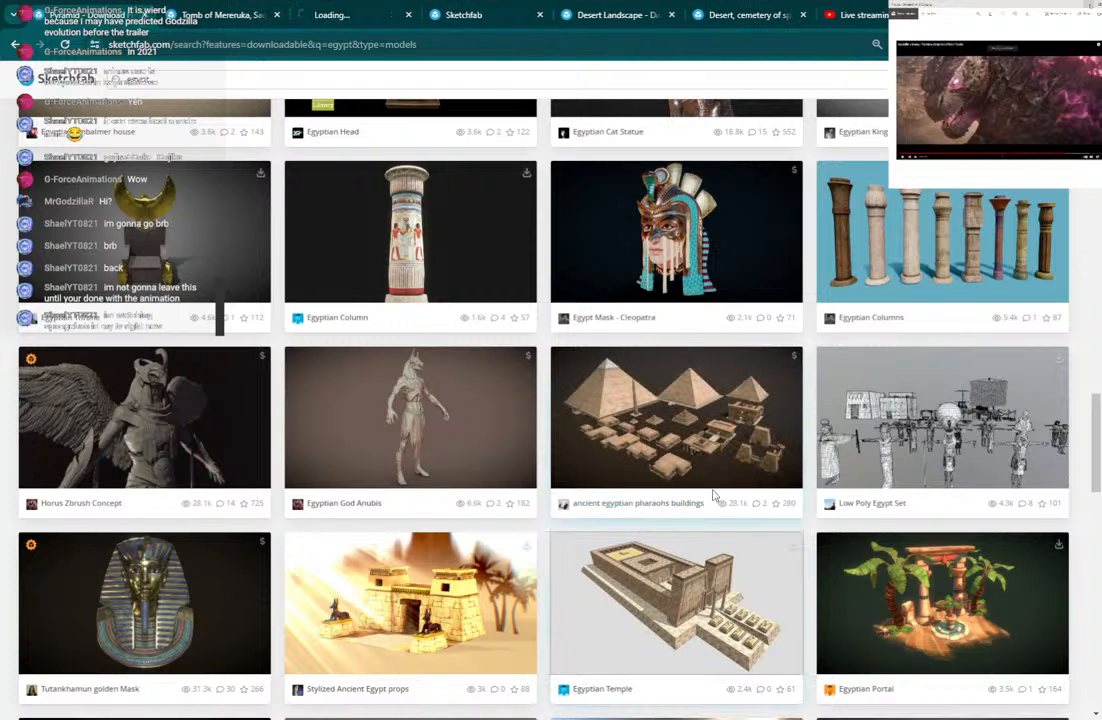
{"action": "scroll", "coordinate": [714, 492], "scroll_direction": "down", "scroll_amount": 2}
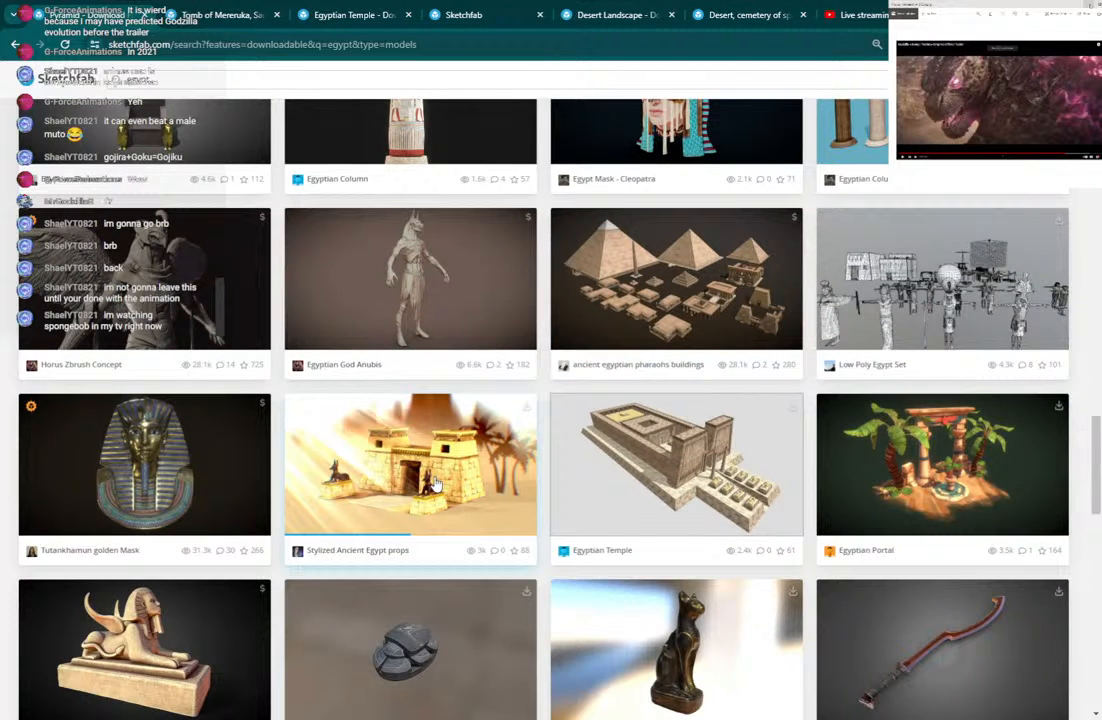
Go back up the egypt results and open the colourful Egyptian Temple interior and the Egyptian Temples set in new tabs.
{"action": "scroll", "coordinate": [436, 484], "scroll_direction": "up", "scroll_amount": 3}
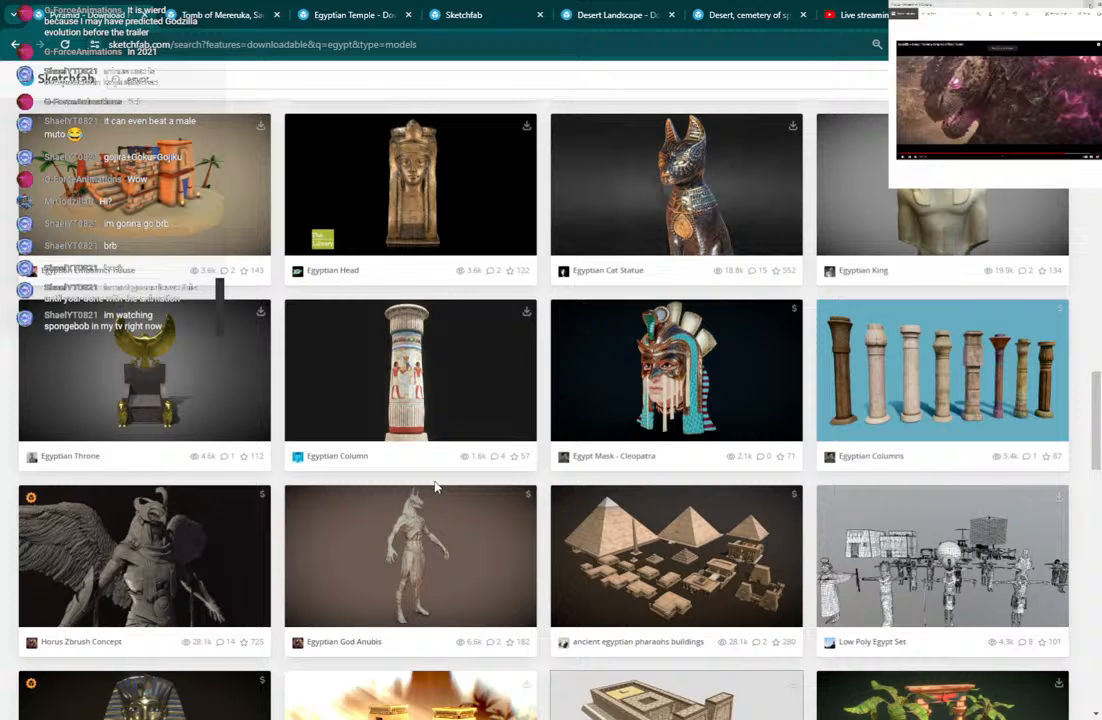
{"action": "scroll", "coordinate": [436, 487], "scroll_direction": "up", "scroll_amount": 3}
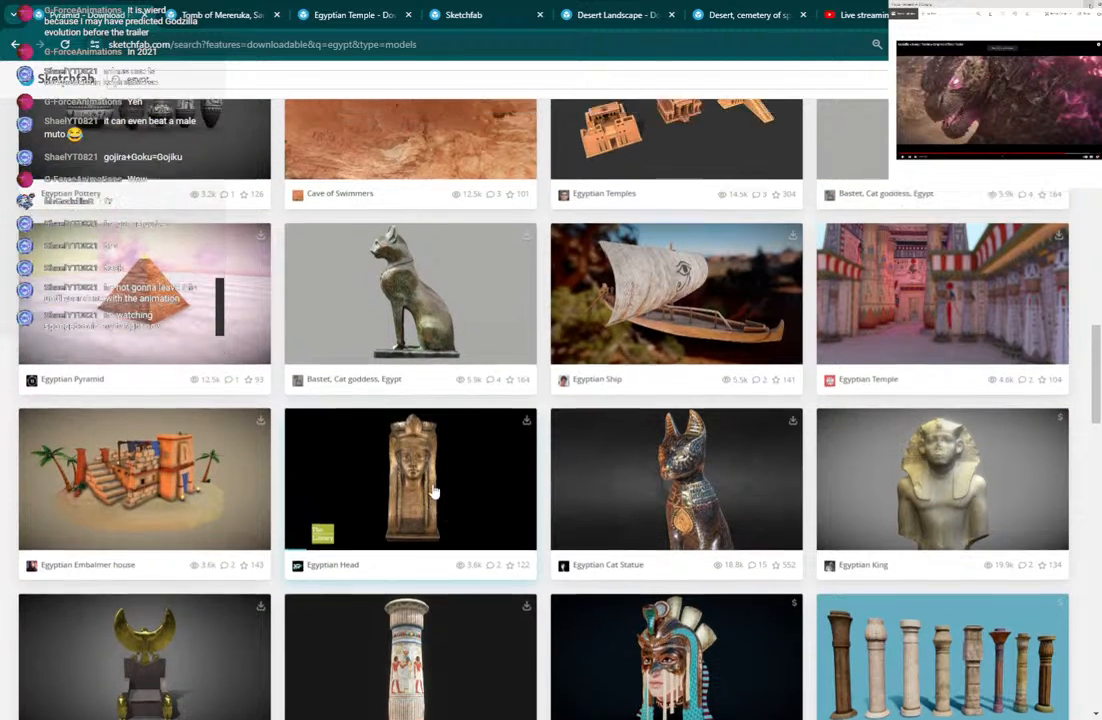
{"action": "scroll", "coordinate": [434, 491], "scroll_direction": "up", "scroll_amount": 2}
{"action": "scroll", "coordinate": [434, 491], "scroll_direction": "up", "scroll_amount": 1}
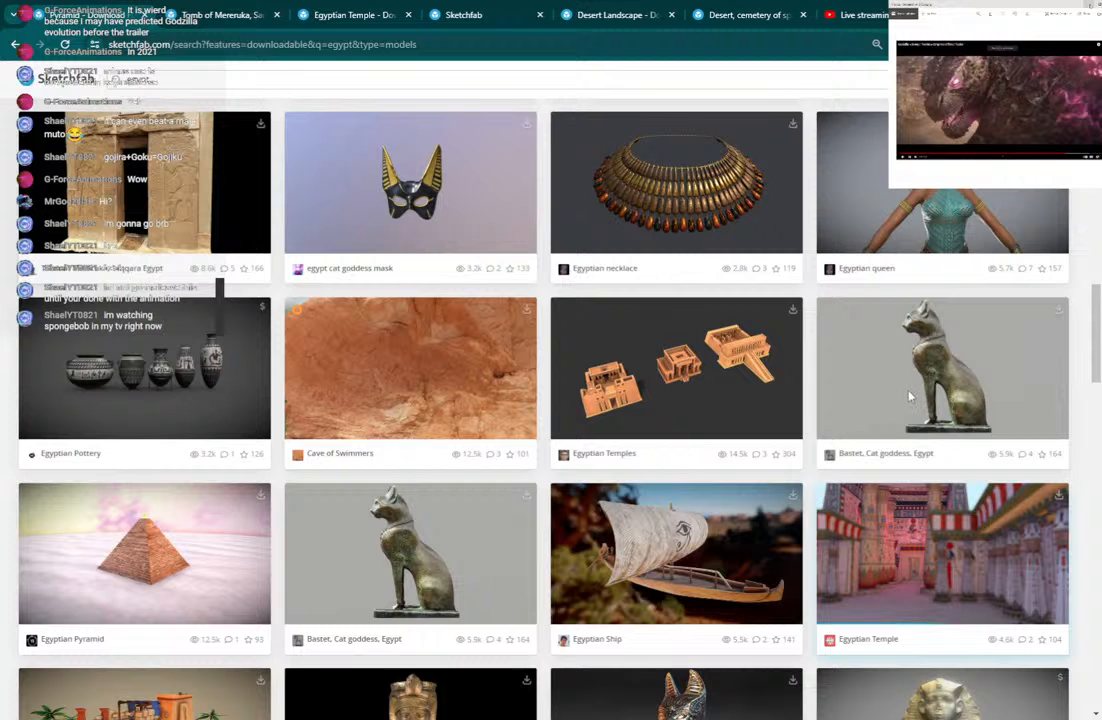
{"action": "middle_click", "coordinate": [625, 374]}
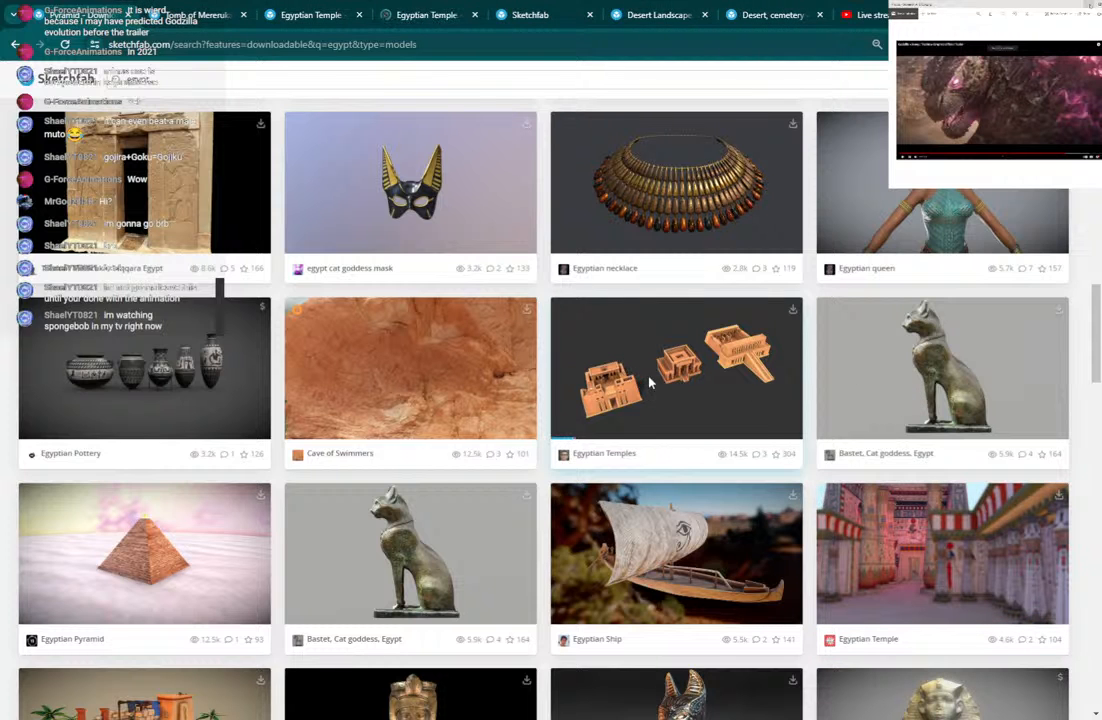
{"action": "middle_click", "coordinate": [476, 430]}
Look further through the downloadable egypt results for more temple, tomb or terrain models.
{"action": "scroll", "coordinate": [556, 280], "scroll_direction": "down", "scroll_amount": 8}
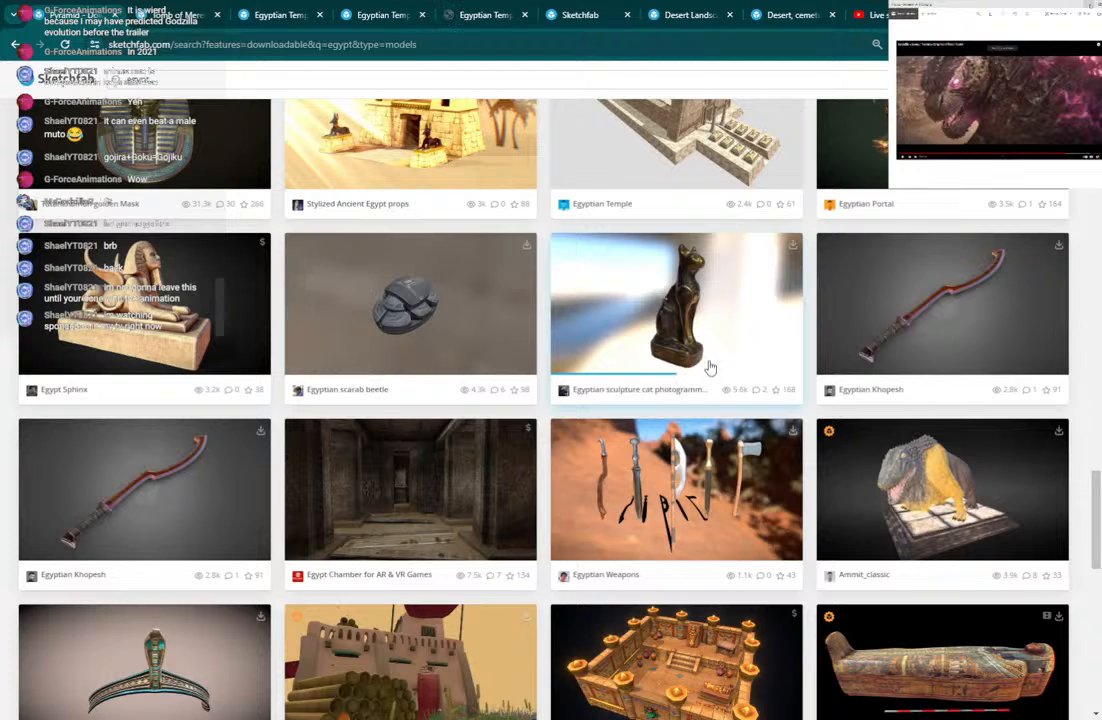
{"action": "scroll", "coordinate": [740, 368], "scroll_direction": "down", "scroll_amount": 2}
{"action": "scroll", "coordinate": [750, 418], "scroll_direction": "down", "scroll_amount": 3}
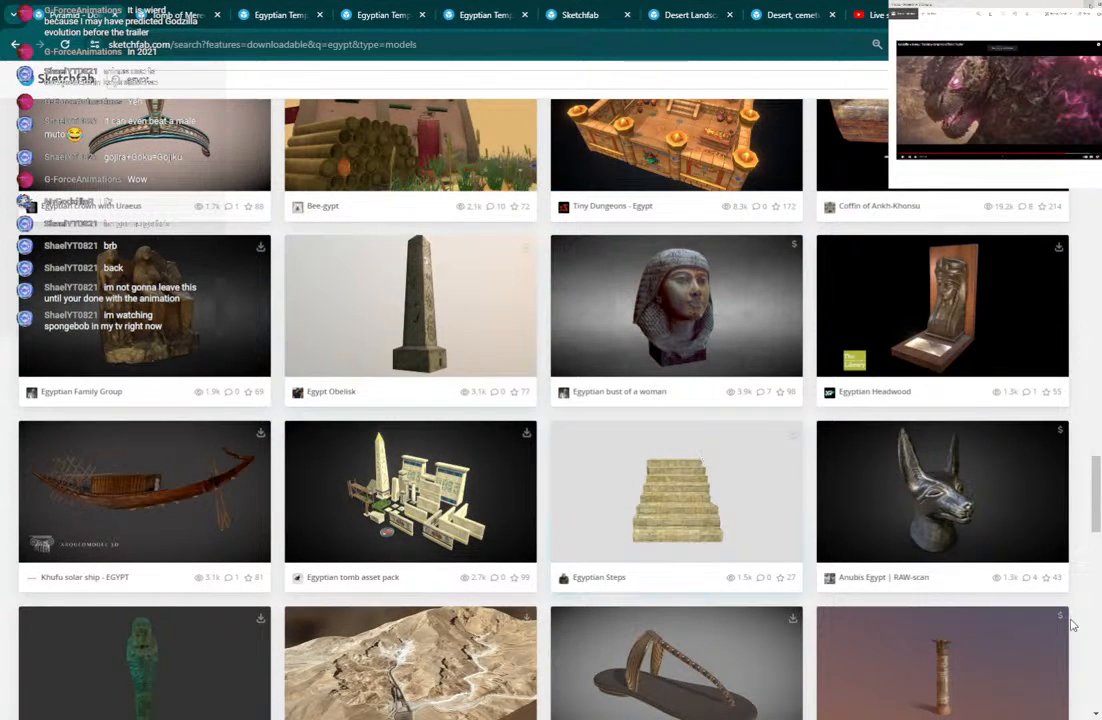
{"action": "scroll", "coordinate": [900, 590], "scroll_direction": "down", "scroll_amount": 2}
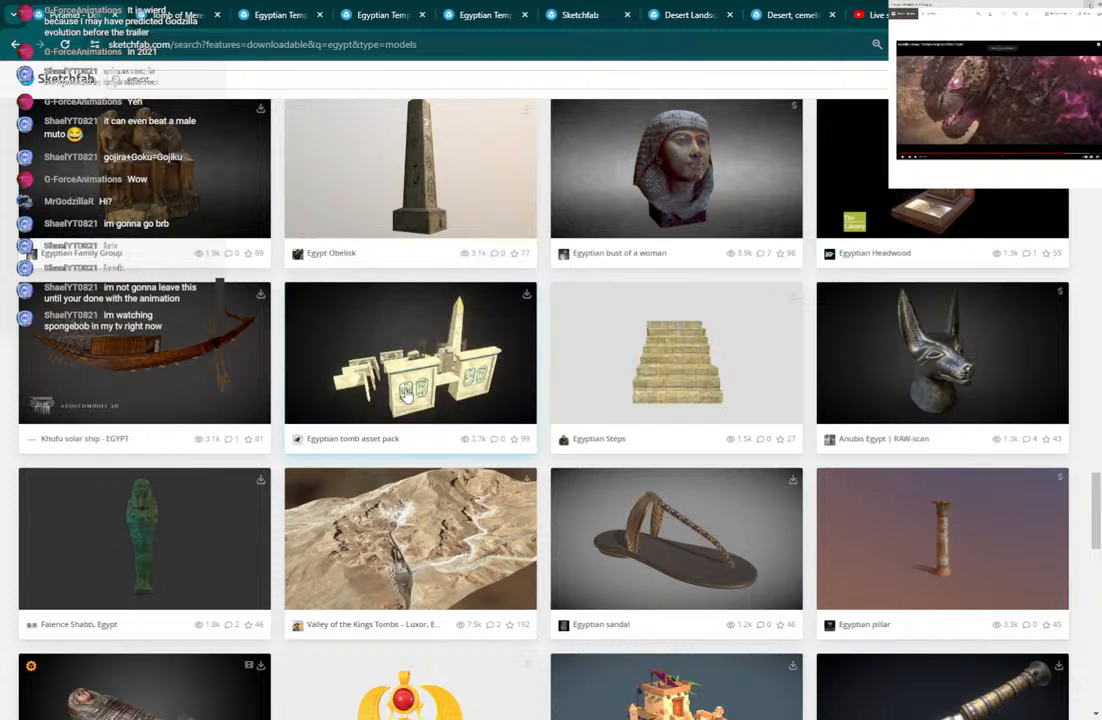
{"action": "scroll", "coordinate": [489, 364], "scroll_direction": "down", "scroll_amount": 2}
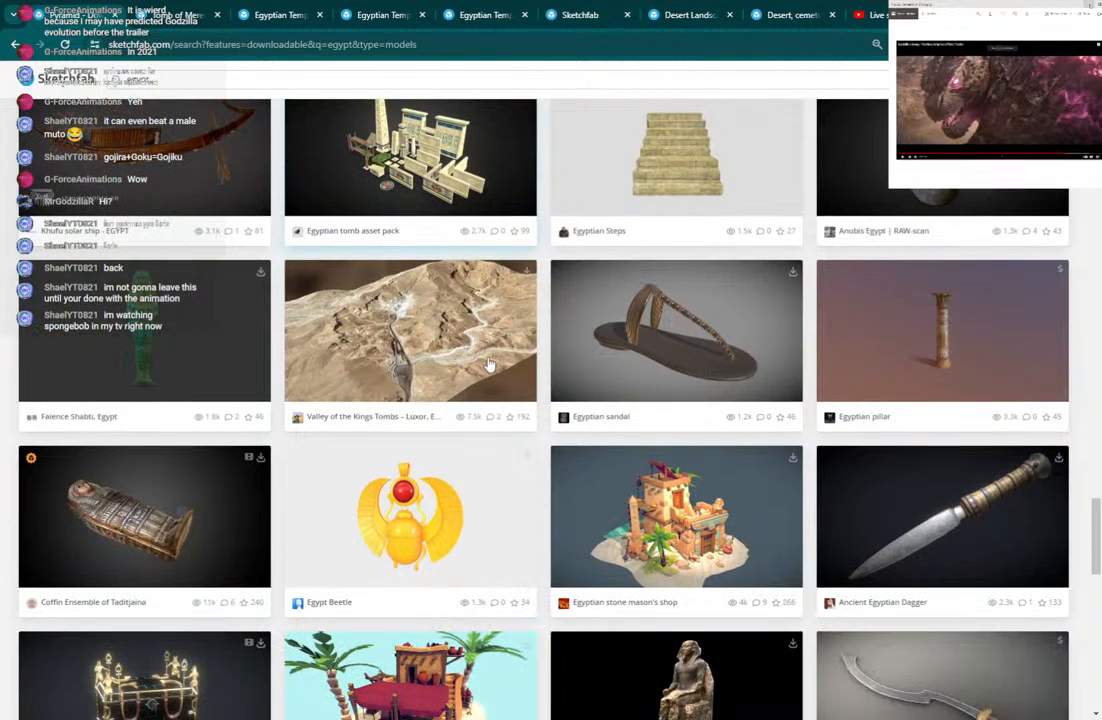
{"action": "scroll", "coordinate": [487, 366], "scroll_direction": "down", "scroll_amount": 1}
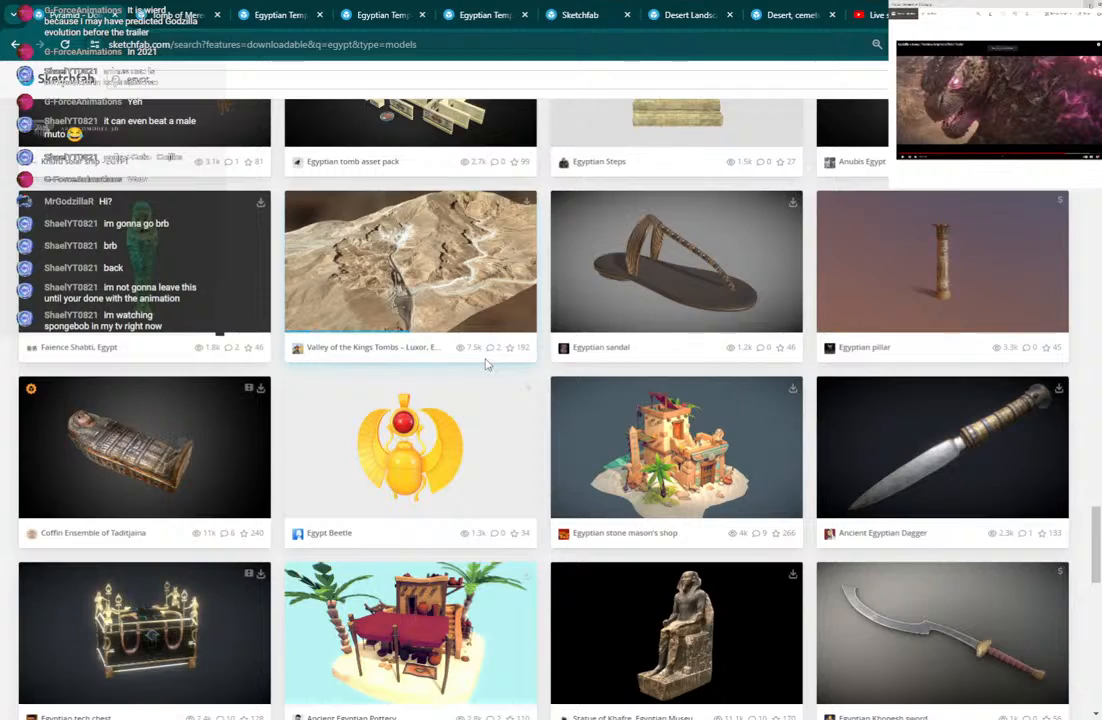
{"action": "scroll", "coordinate": [487, 366], "scroll_direction": "down", "scroll_amount": 3}
{"action": "scroll", "coordinate": [487, 368], "scroll_direction": "down", "scroll_amount": 7}
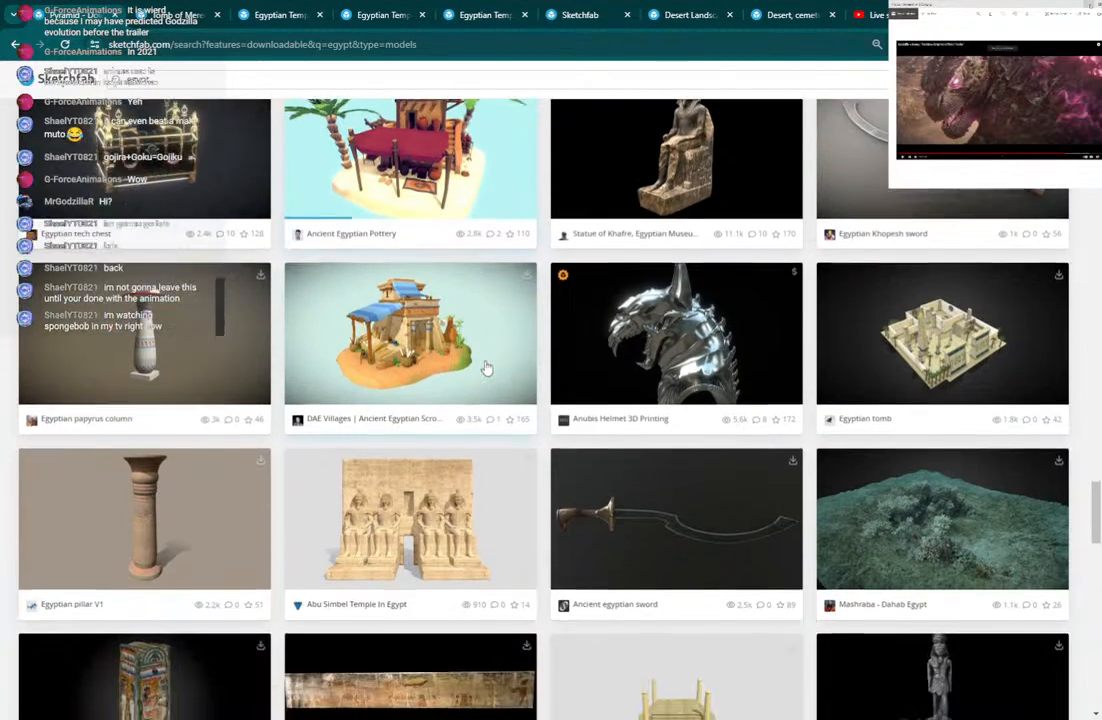
{"action": "scroll", "coordinate": [487, 368], "scroll_direction": "down", "scroll_amount": 2}
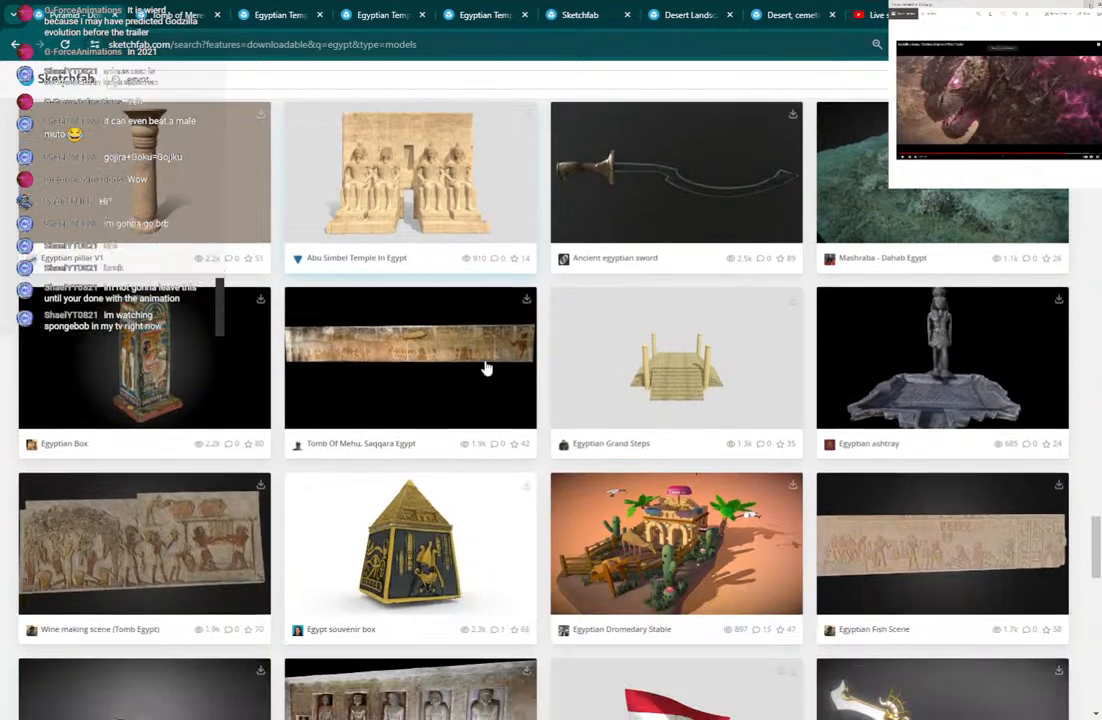
{"action": "scroll", "coordinate": [487, 368], "scroll_direction": "down", "scroll_amount": 2}
{"action": "scroll", "coordinate": [486, 367], "scroll_direction": "down", "scroll_amount": 5}
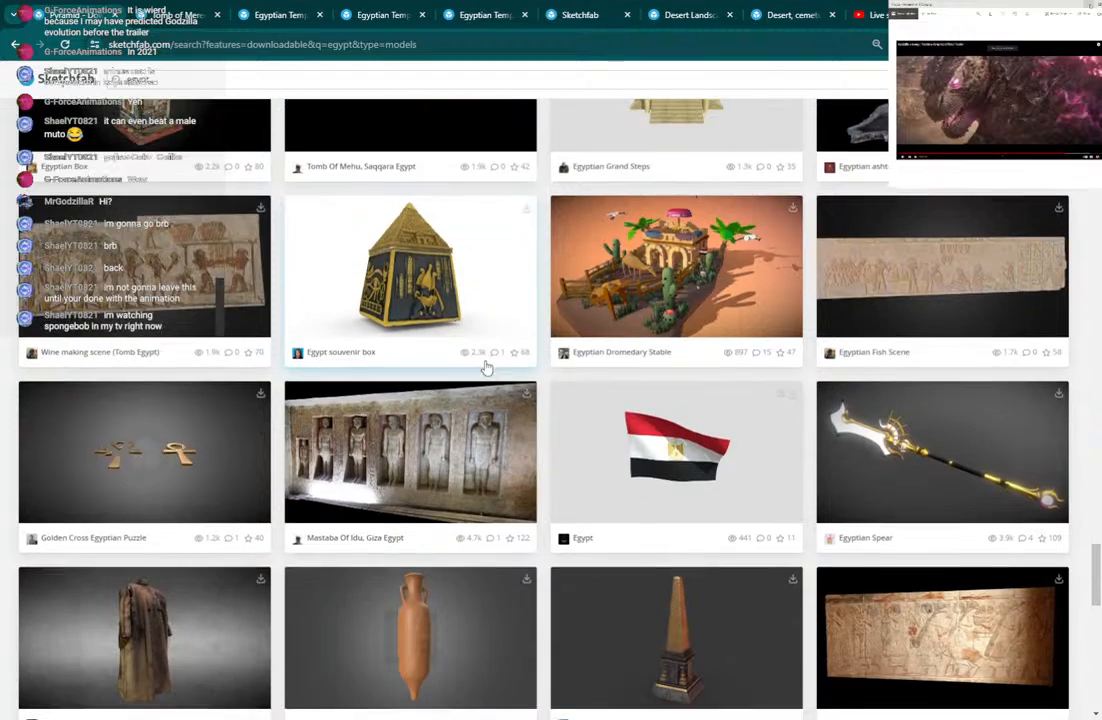
{"action": "scroll", "coordinate": [484, 367], "scroll_direction": "down", "scroll_amount": 4}
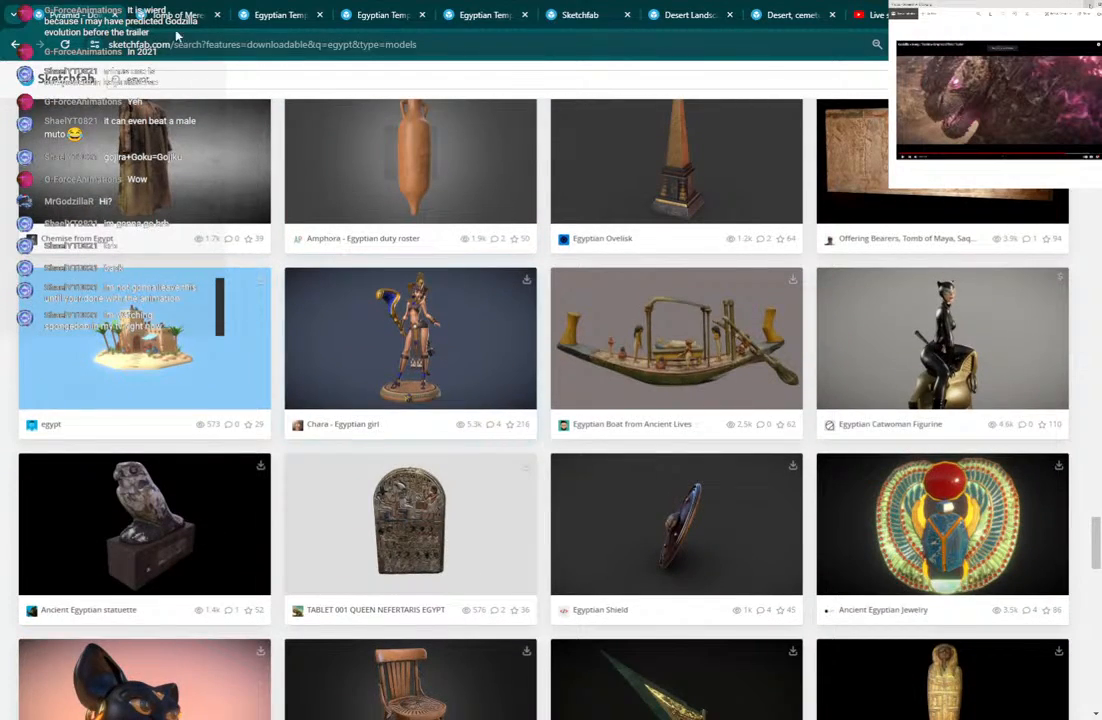
Close the Tomb of Mereruka page, and examine the Egyptian Temple model with the sphinx rows and its download formats.
{"action": "left_click", "coordinate": [177, 18]}
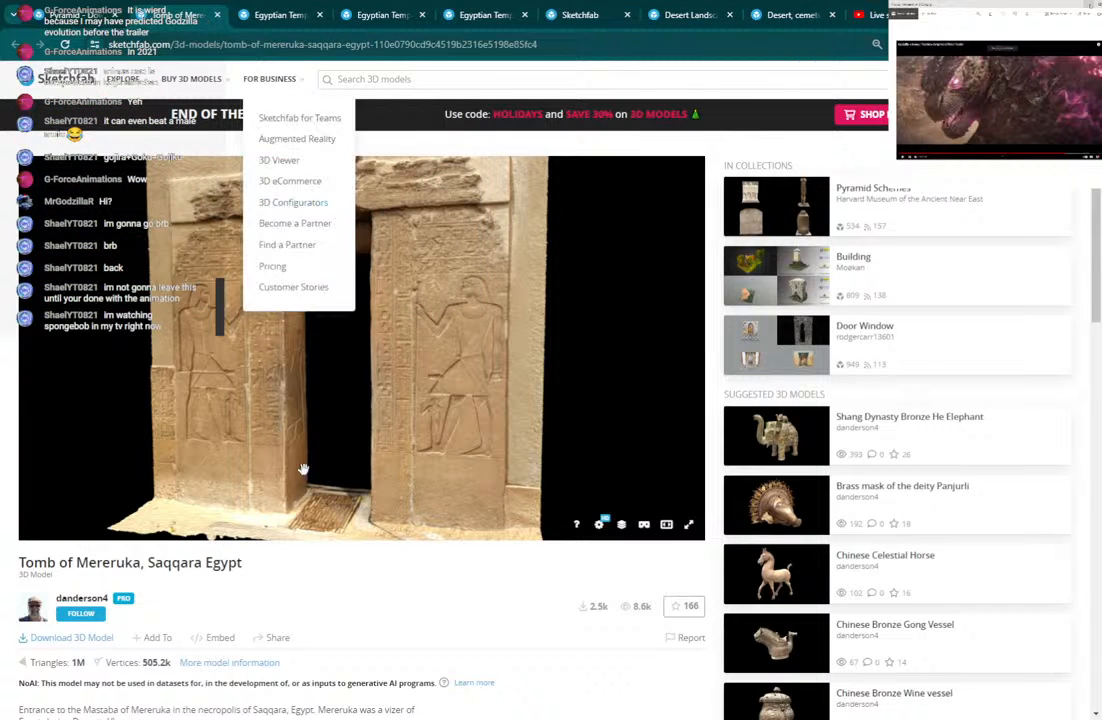
{"action": "left_click", "coordinate": [219, 16]}
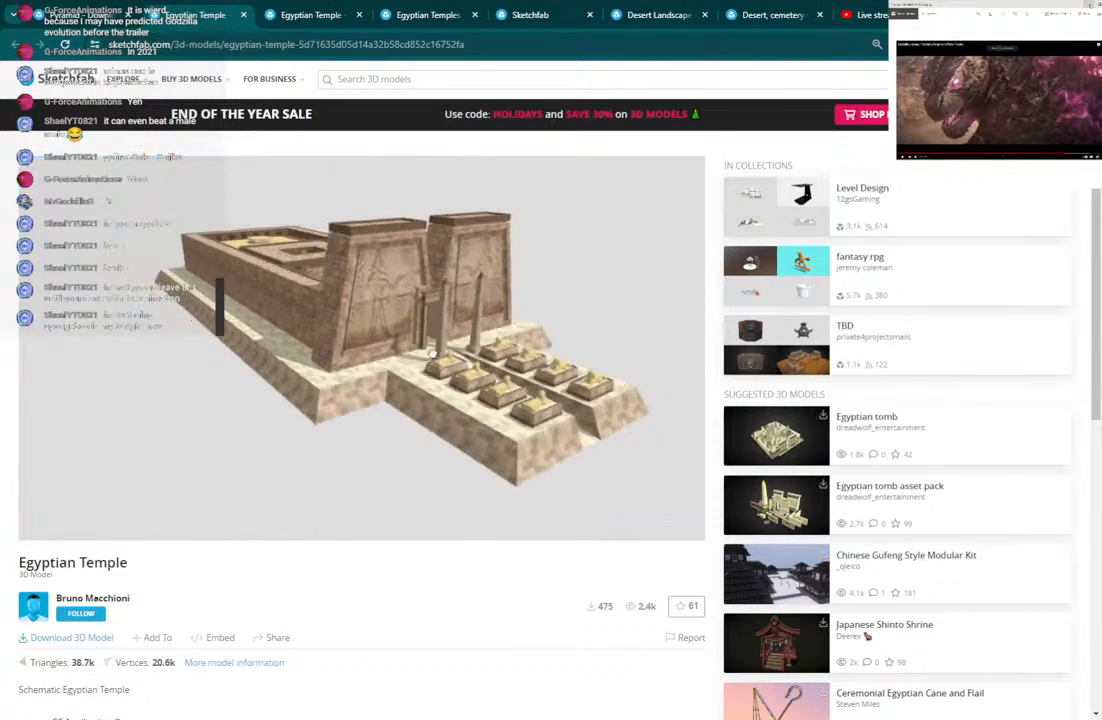
{"action": "scroll", "coordinate": [397, 348], "scroll_direction": "up", "scroll_amount": 4}
{"action": "left_click_drag", "start_coordinate": [397, 348], "coordinate": [419, 351]}
{"action": "scroll", "coordinate": [394, 560], "scroll_direction": "down", "scroll_amount": 3}
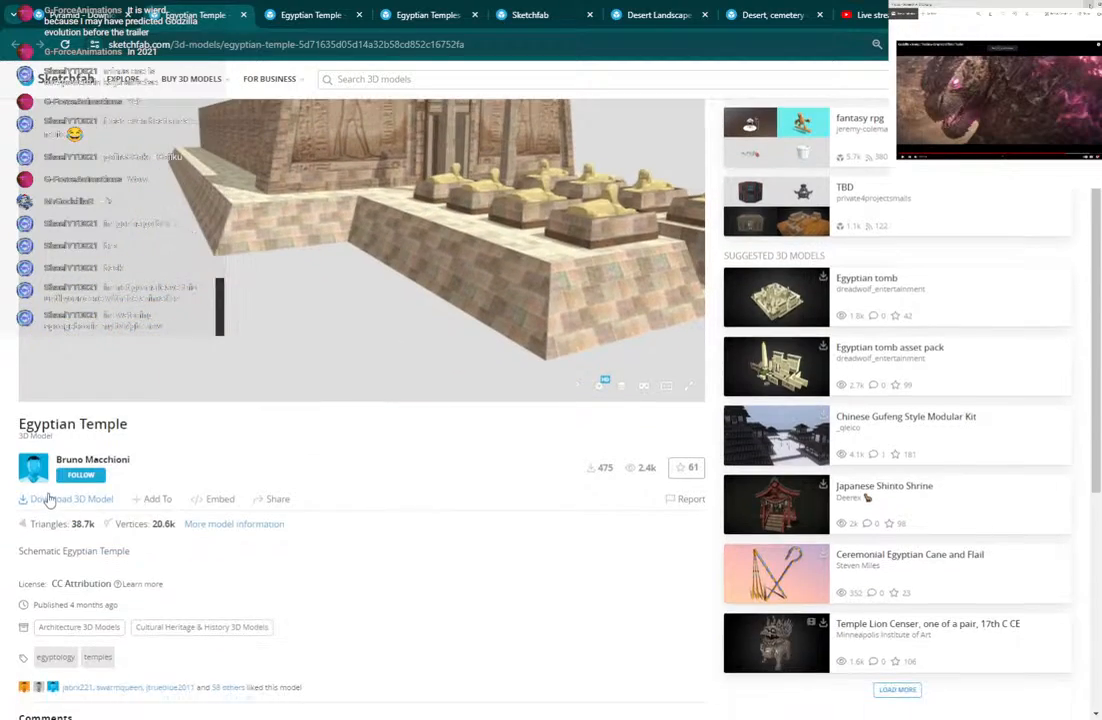
{"action": "left_click", "coordinate": [60, 503]}
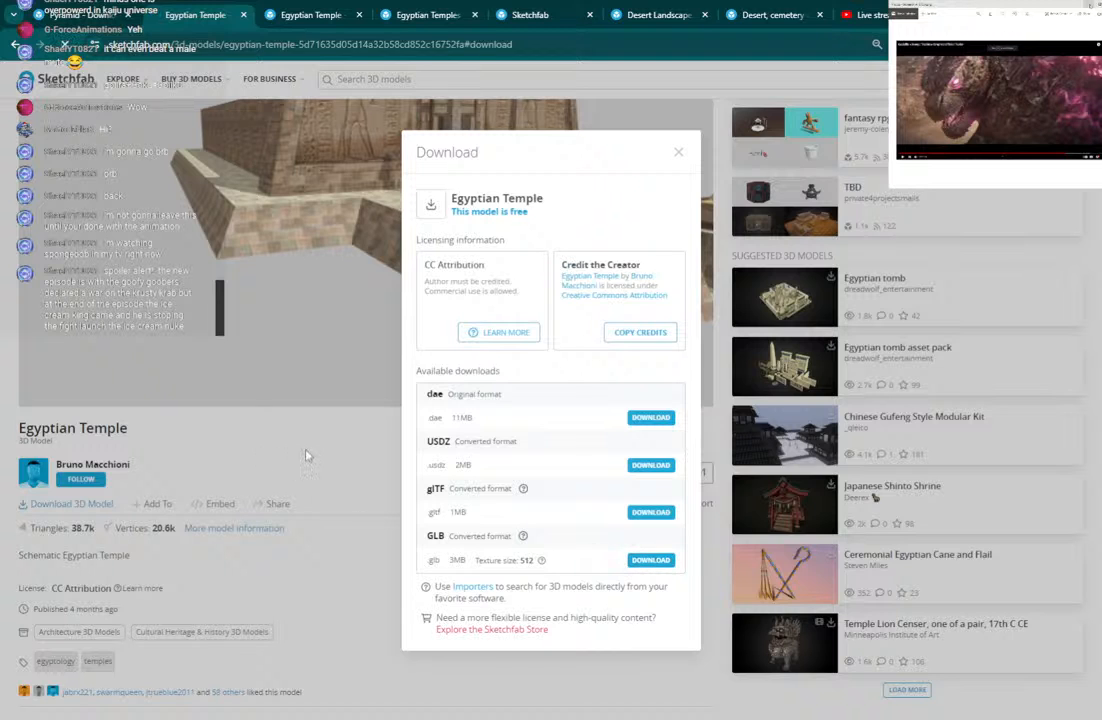
{"action": "left_click", "coordinate": [347, 460]}
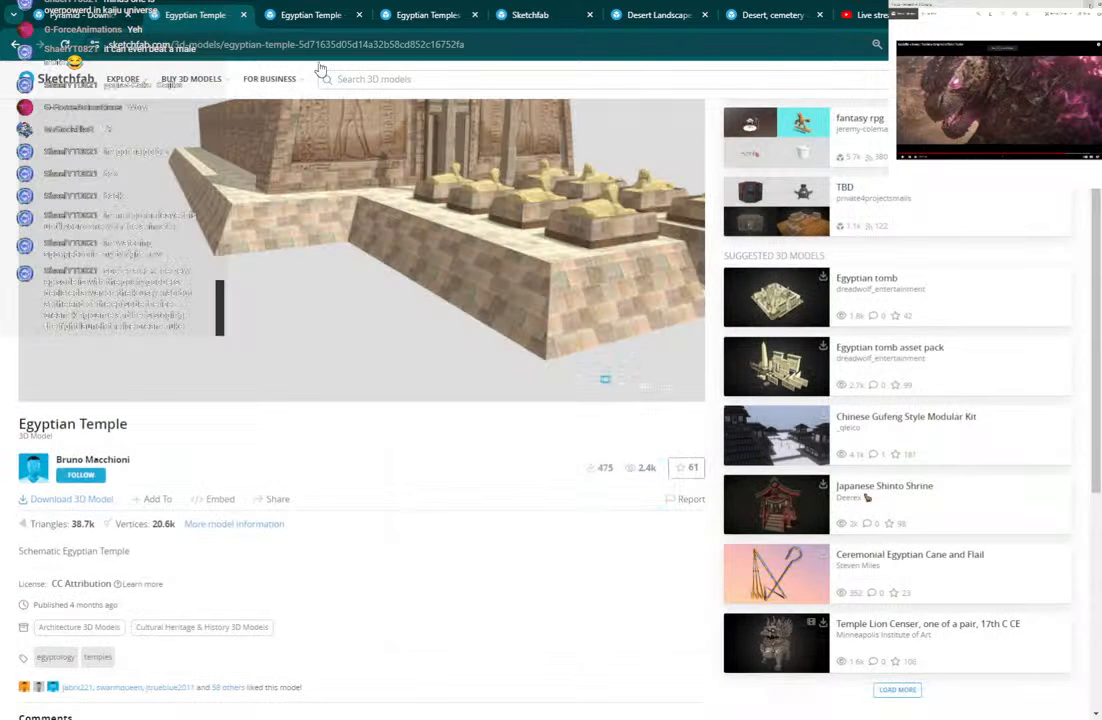
Examine the painted Egyptian Temple model with the seated statues from outside and up close, and close its page.
{"action": "left_click", "coordinate": [262, 16]}
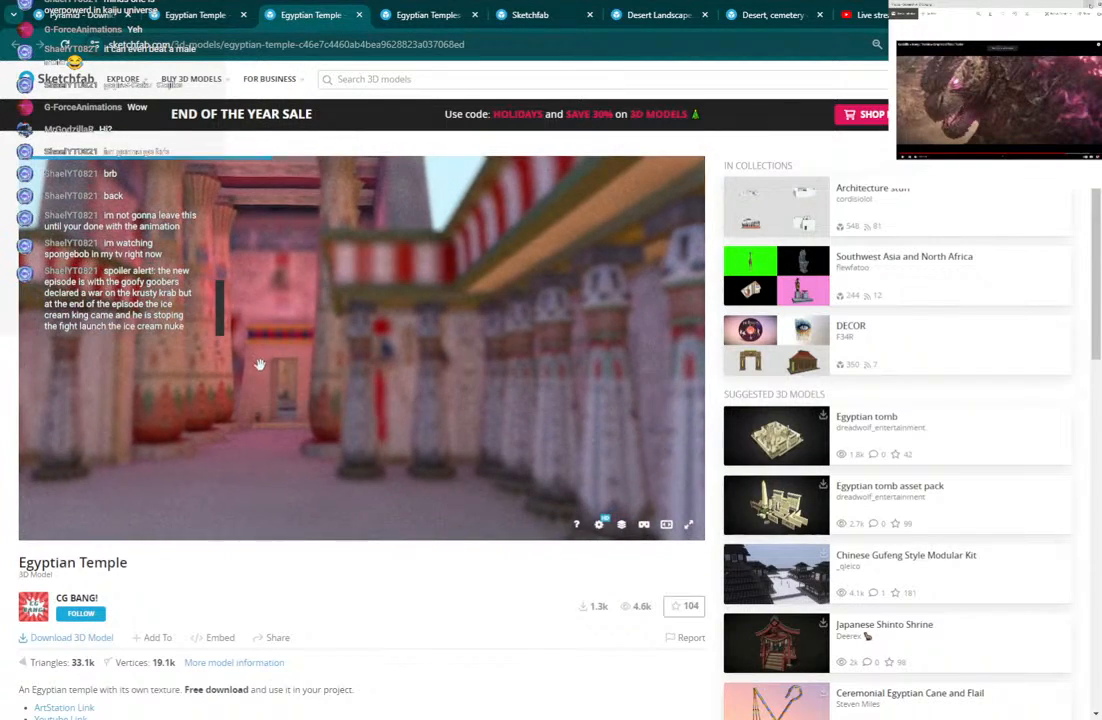
{"action": "scroll", "coordinate": [283, 371], "scroll_direction": "down", "scroll_amount": 8}
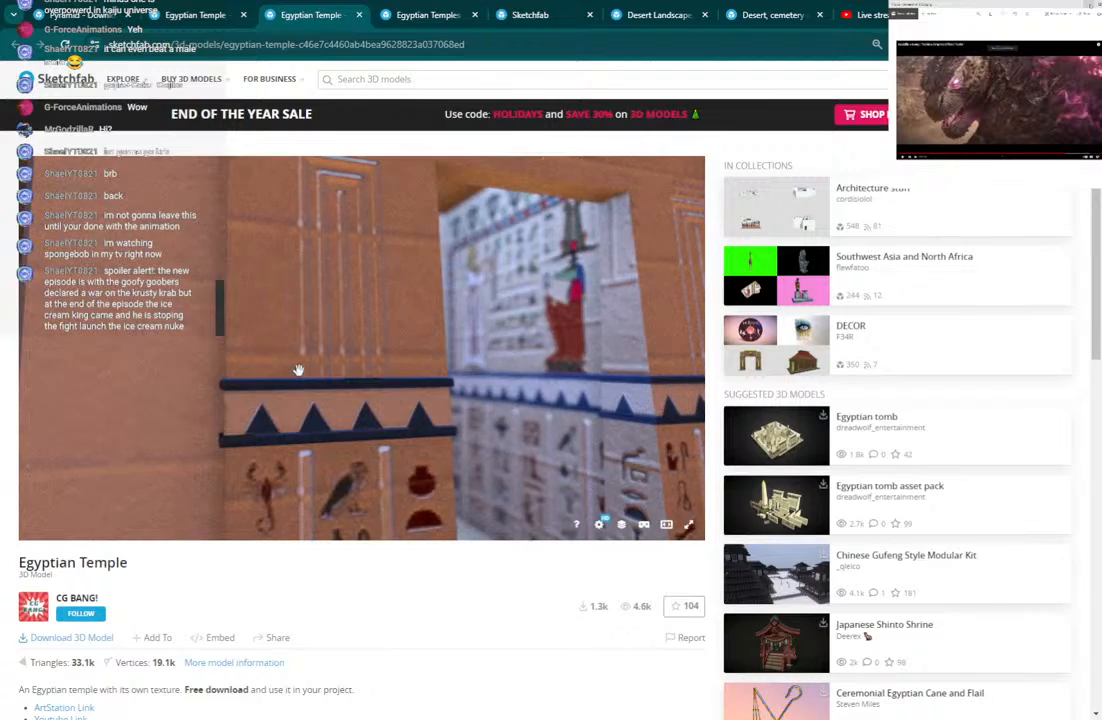
{"action": "scroll", "coordinate": [298, 370], "scroll_direction": "down", "scroll_amount": 10}
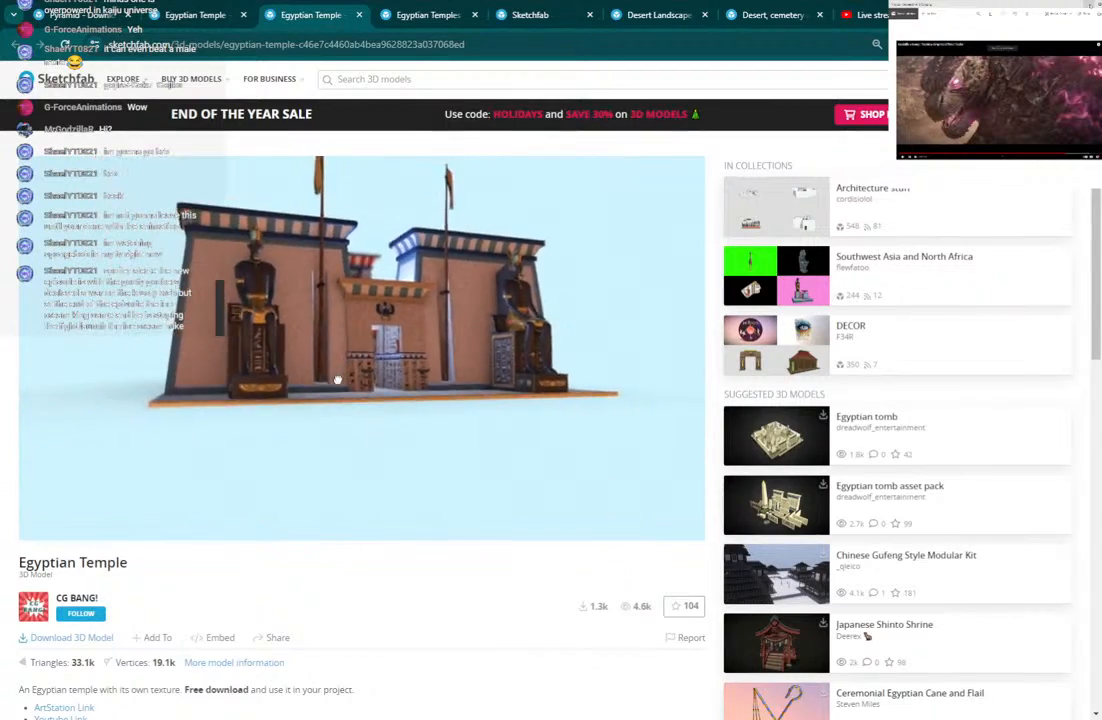
{"action": "mouse_move", "coordinate": [338, 380]}
{"action": "left_mouse_down"}
{"action": "mouse_move", "coordinate": [142, 396]}
{"action": "mouse_move", "coordinate": [320, 385]}
{"action": "left_mouse_up"}
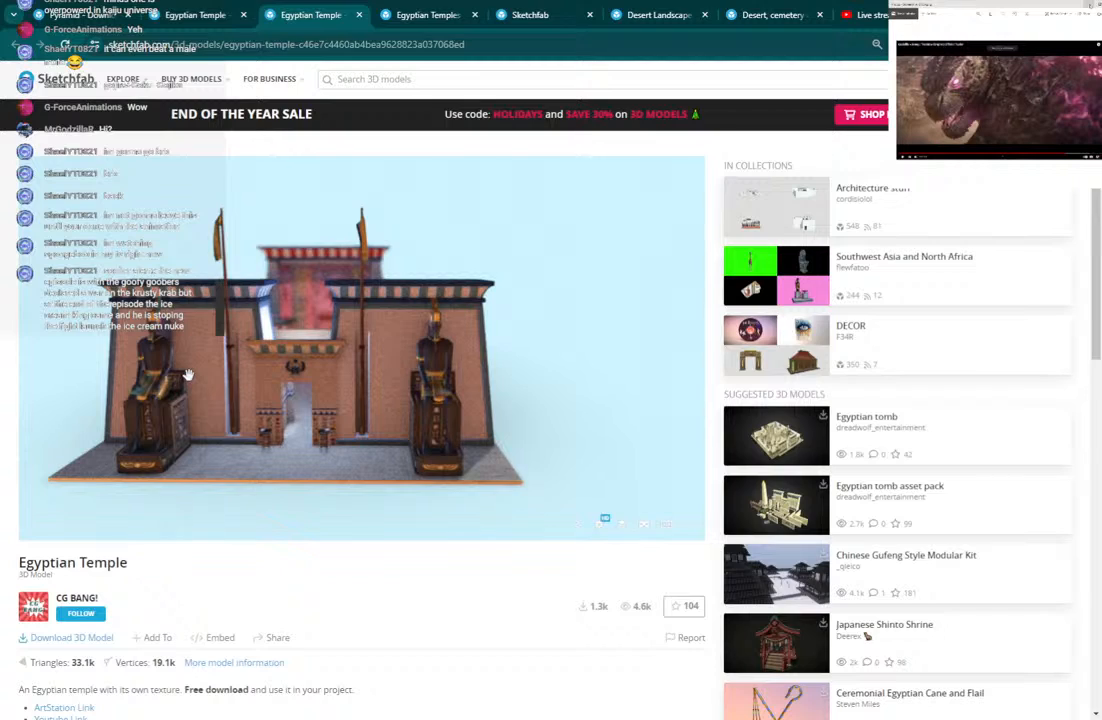
{"action": "scroll", "coordinate": [190, 375], "scroll_direction": "up", "scroll_amount": 3}
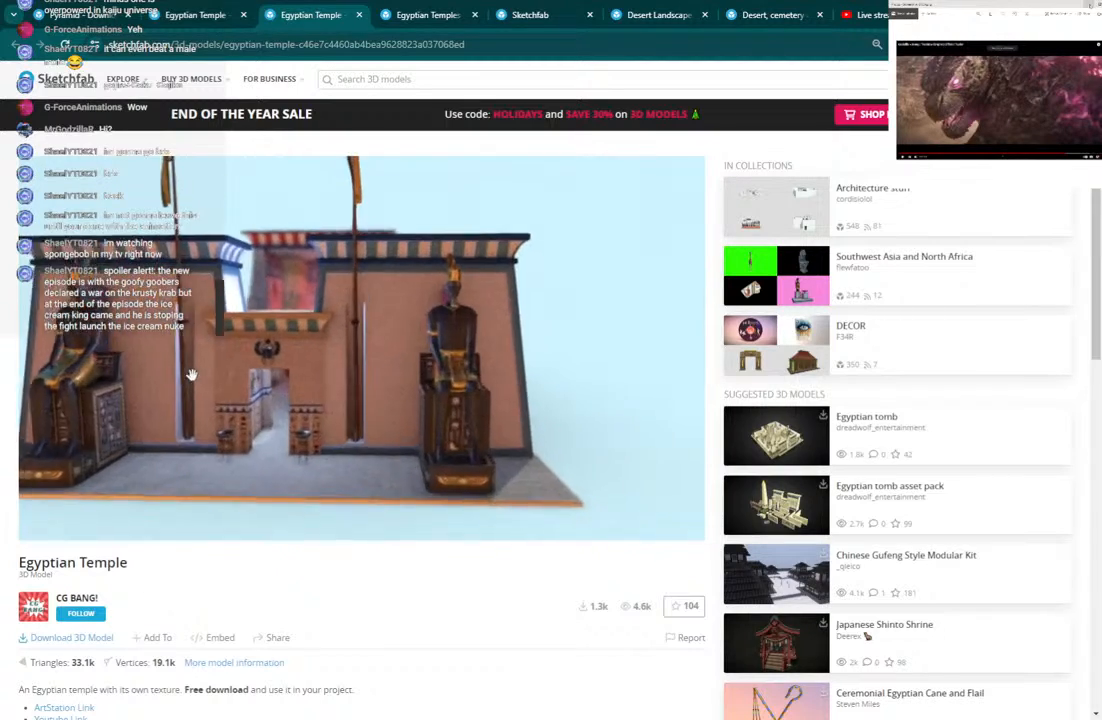
{"action": "left_click_drag", "start_coordinate": [192, 374], "coordinate": [221, 369]}
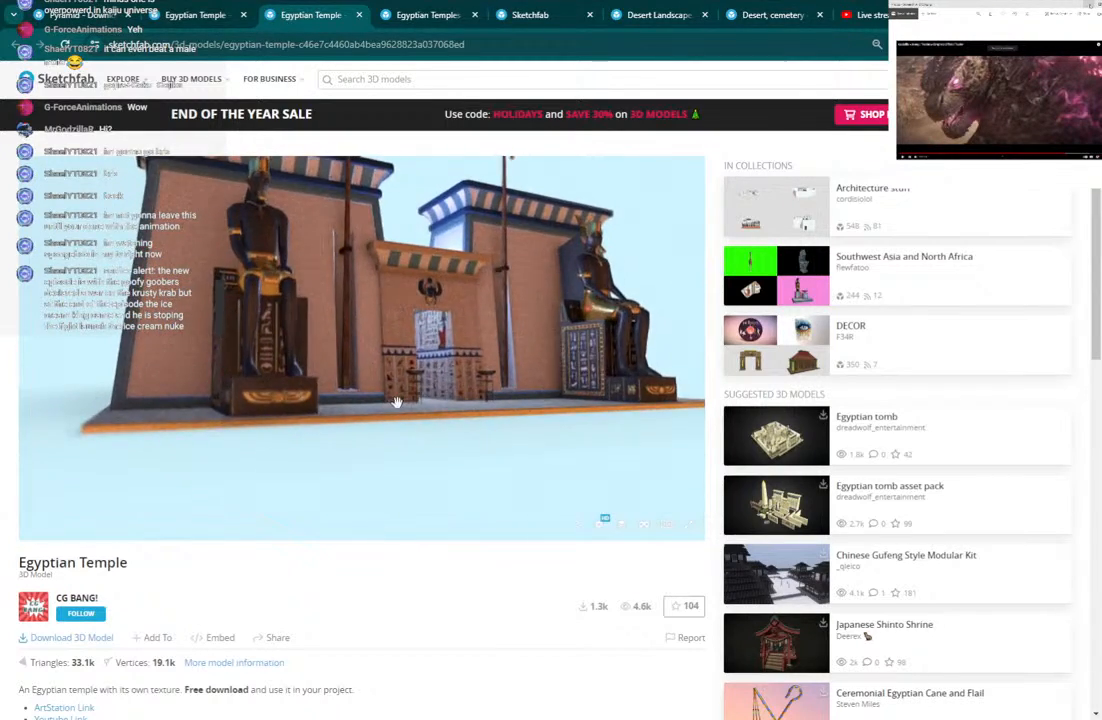
{"action": "scroll", "coordinate": [395, 401], "scroll_direction": "up", "scroll_amount": 3}
{"action": "left_click_drag", "start_coordinate": [402, 404], "coordinate": [384, 408]}
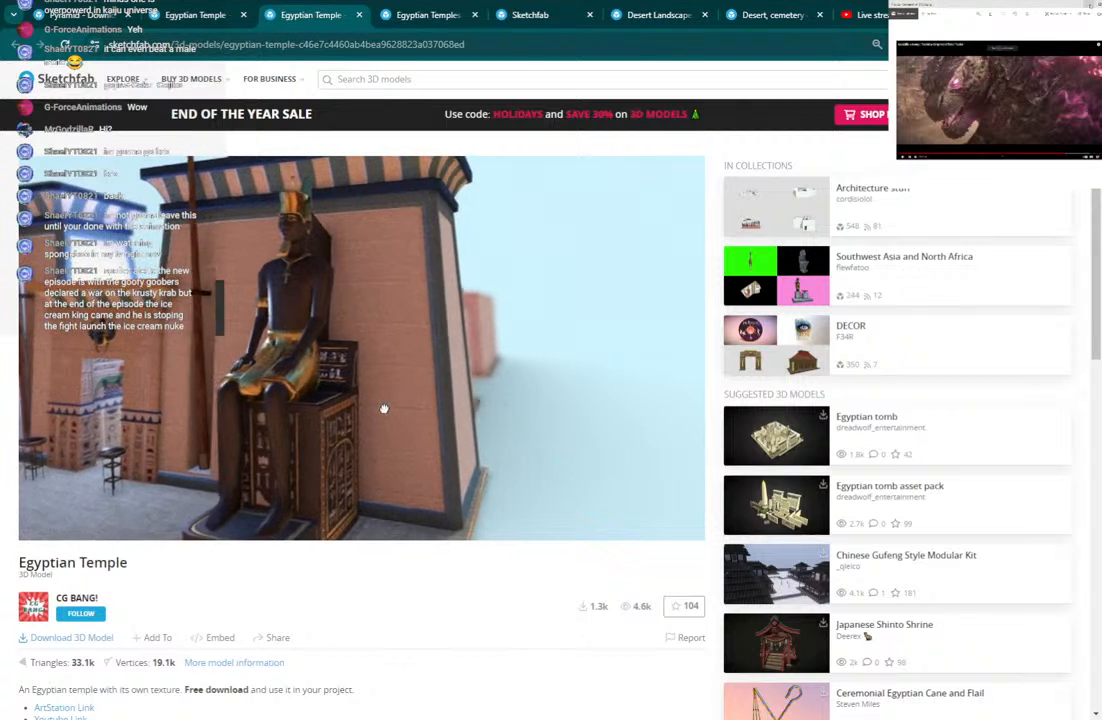
{"action": "left_click", "coordinate": [359, 16]}
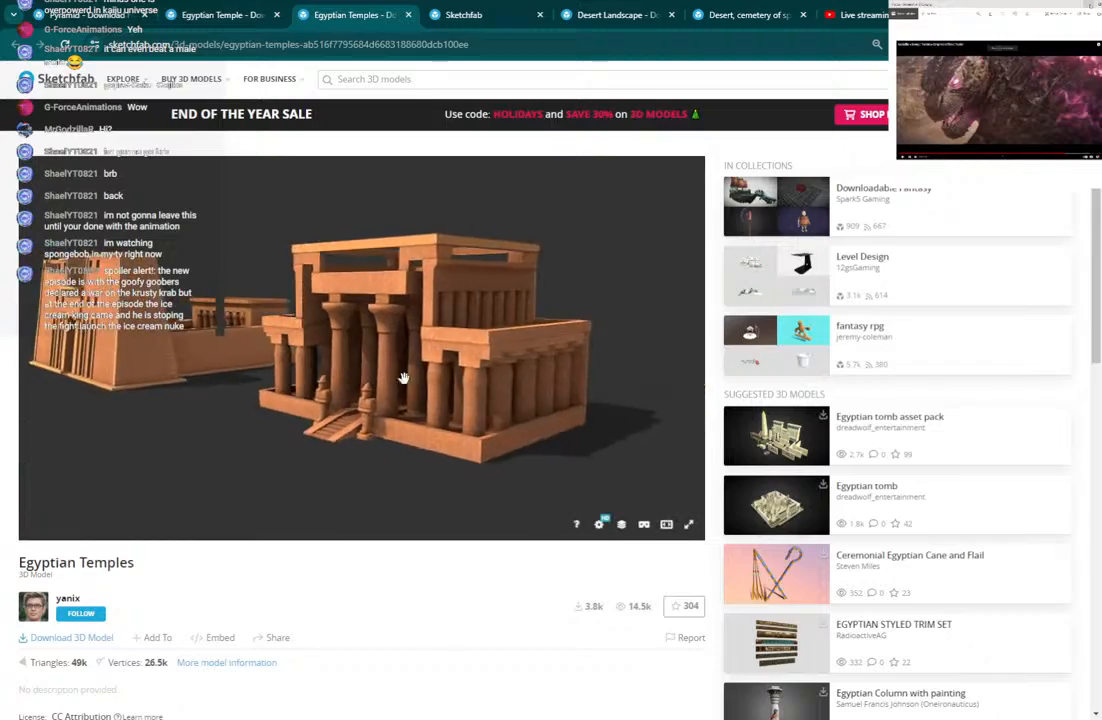
Examine the Egyptian Temples set and its available download formats, and close its page.
{"action": "mouse_move", "coordinate": [403, 378]}
{"action": "left_mouse_down"}
{"action": "mouse_move", "coordinate": [430, 389]}
{"action": "mouse_move", "coordinate": [339, 389]}
{"action": "mouse_move", "coordinate": [617, 372]}
{"action": "mouse_move", "coordinate": [219, 364]}
{"action": "mouse_move", "coordinate": [421, 357]}
{"action": "mouse_move", "coordinate": [84, 562]}
{"action": "left_mouse_up"}
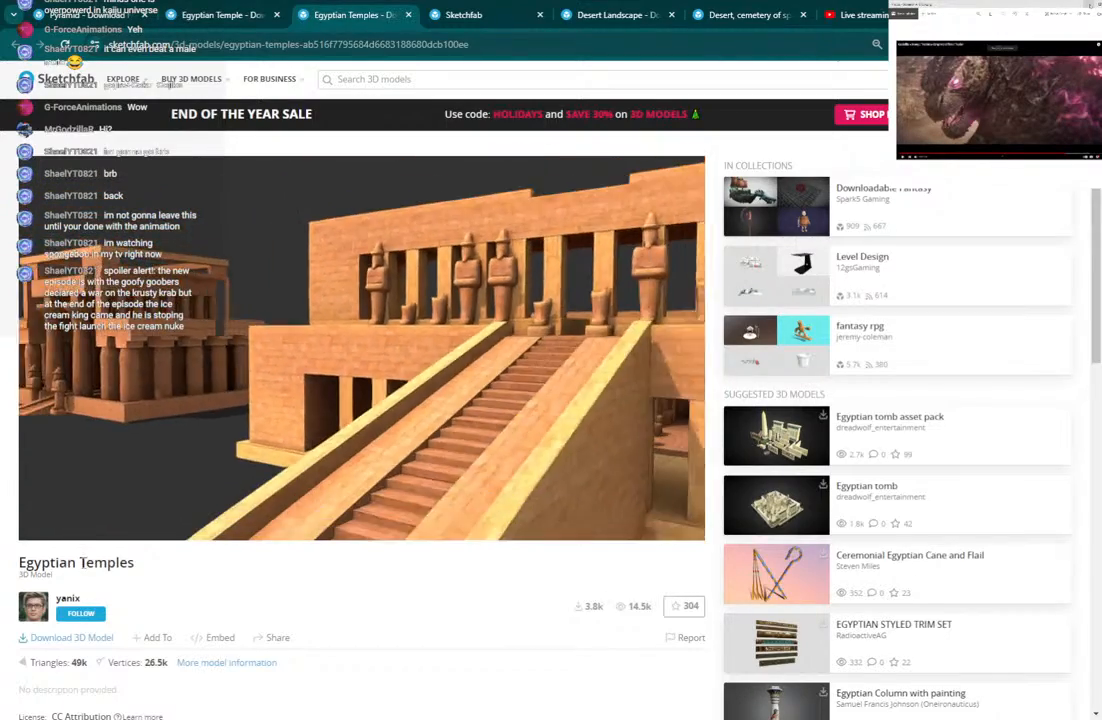
{"action": "left_click", "coordinate": [66, 637]}
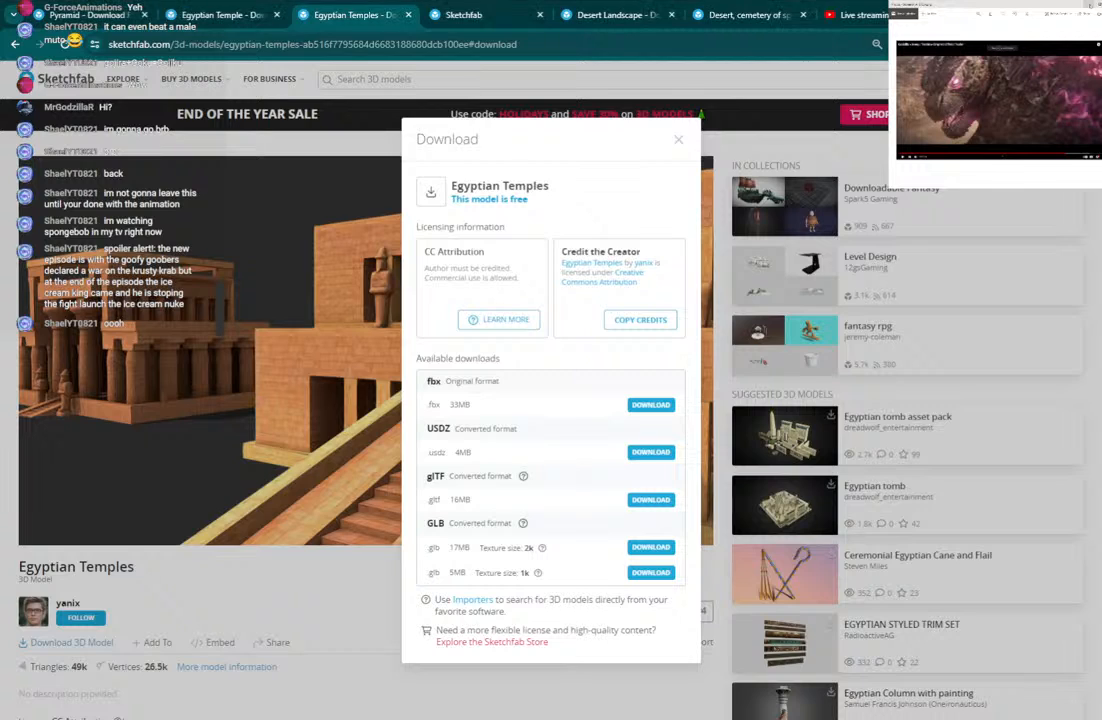
{"action": "left_click", "coordinate": [362, 583]}
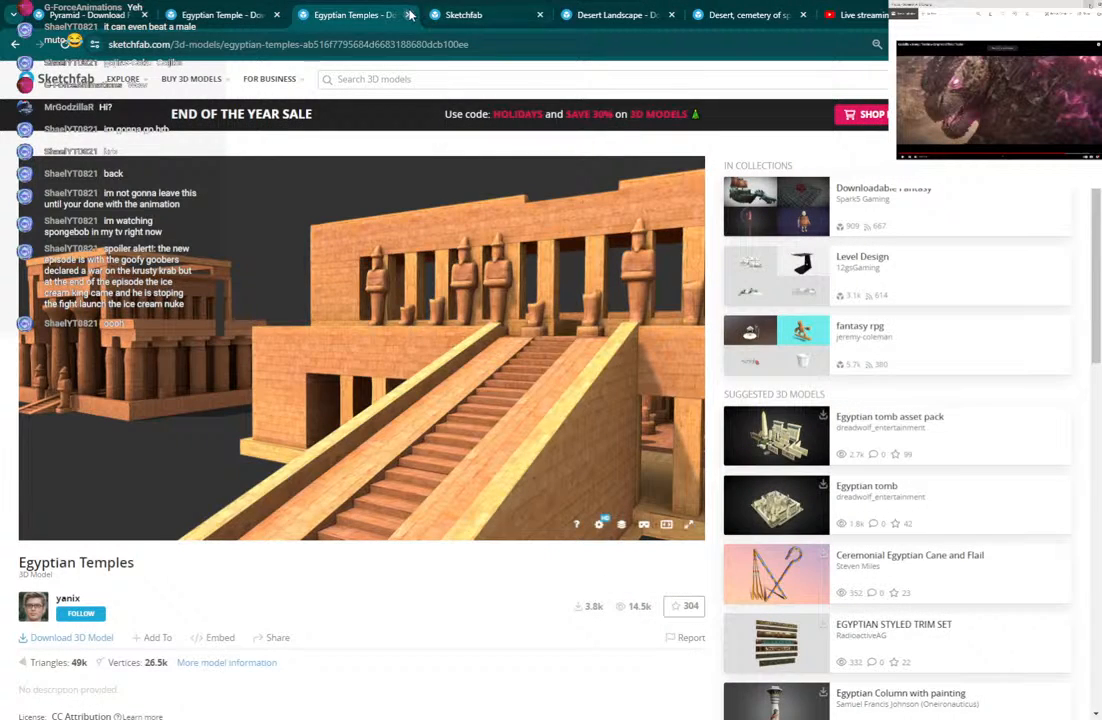
{"action": "key", "text": "ctrl+w"}
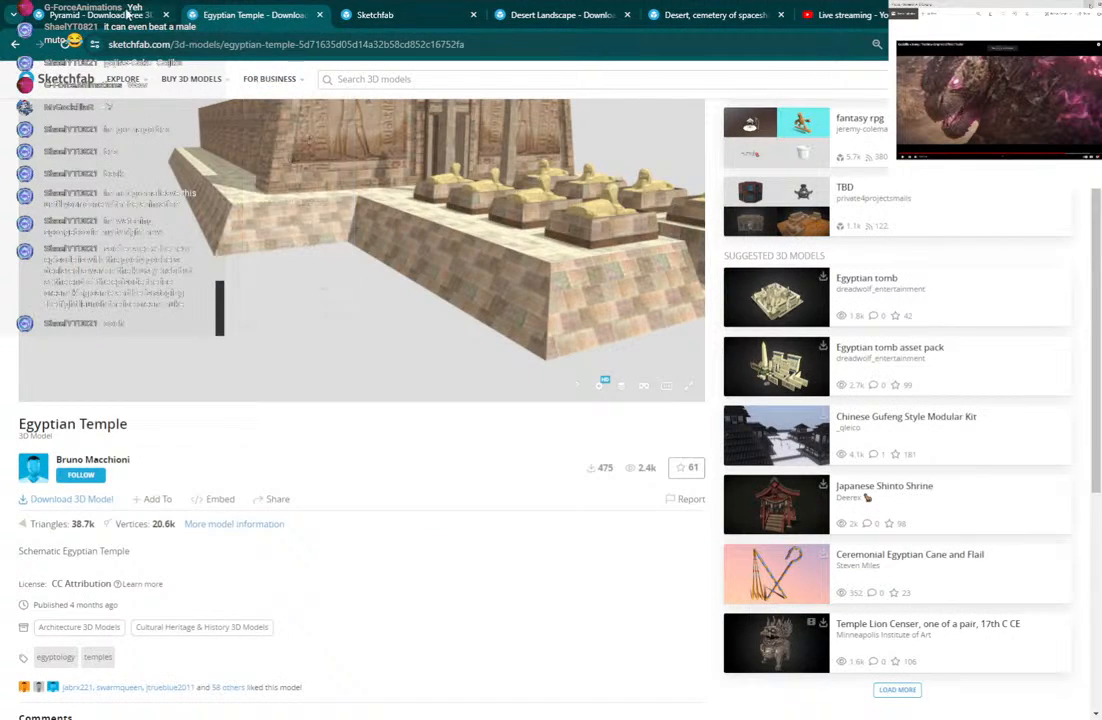
Look through the desert search results once more and close that results page.
{"action": "left_click", "coordinate": [117, 14]}
{"action": "left_click", "coordinate": [210, 15]}
{"action": "left_click", "coordinate": [365, 14]}
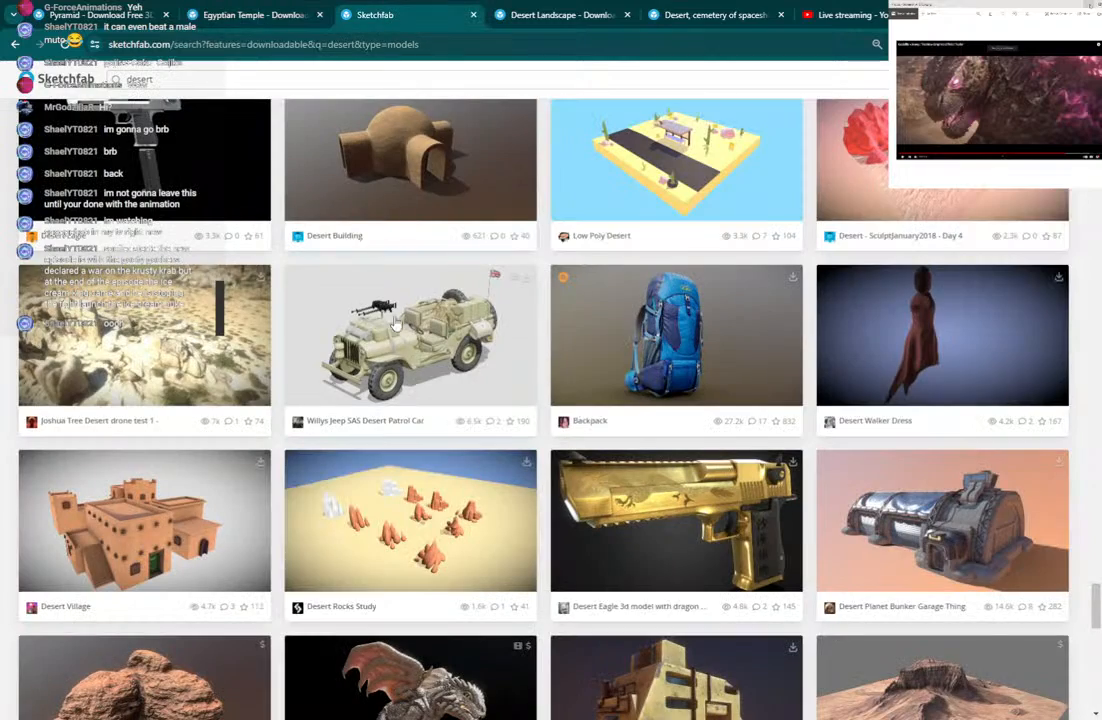
{"action": "scroll", "coordinate": [358, 314], "scroll_direction": "up", "scroll_amount": 2}
{"action": "scroll", "coordinate": [540, 310], "scroll_direction": "down", "scroll_amount": 7}
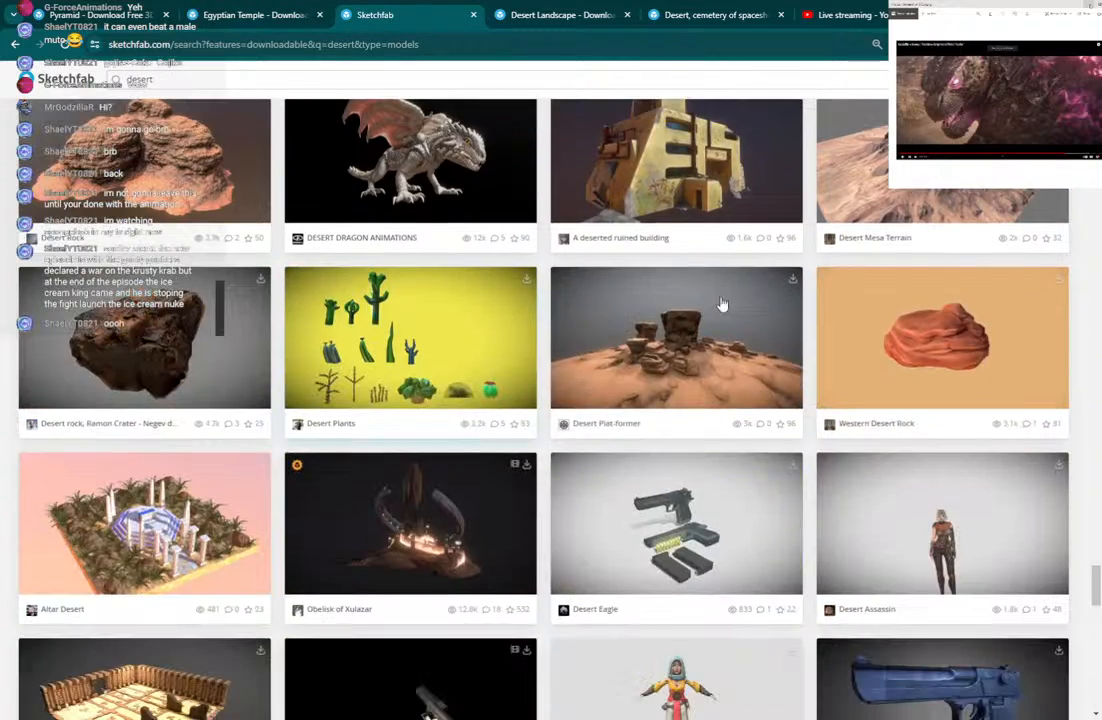
{"action": "scroll", "coordinate": [760, 340], "scroll_direction": "up", "scroll_amount": 2}
{"action": "scroll", "coordinate": [781, 374], "scroll_direction": "up", "scroll_amount": 4}
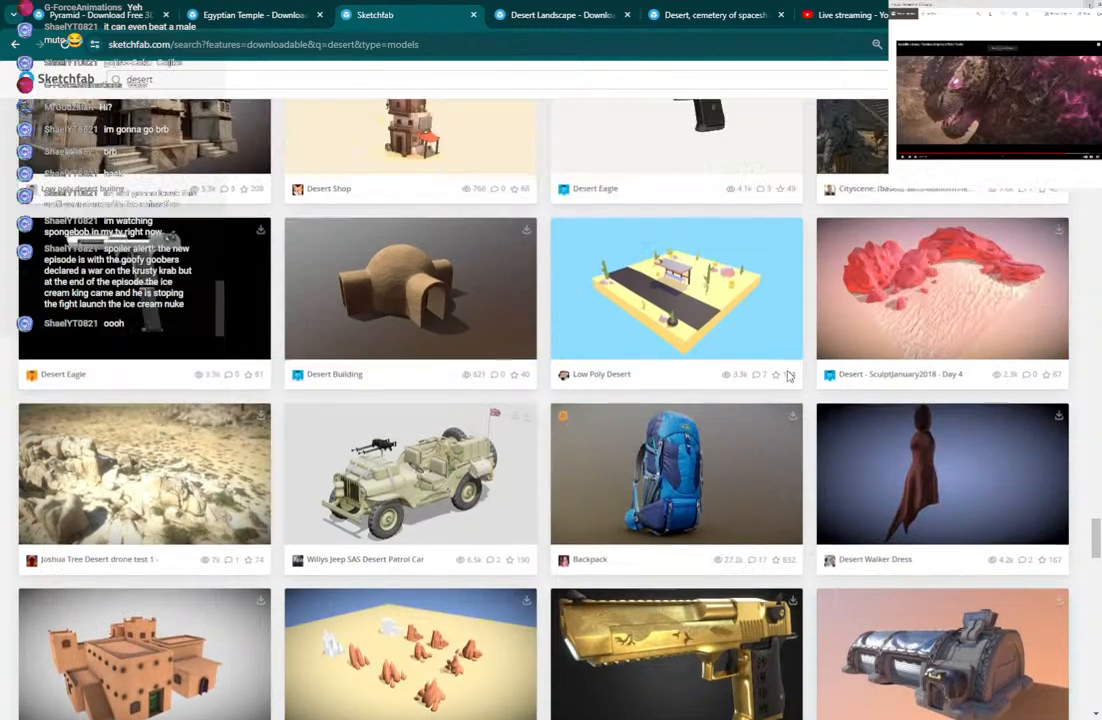
{"action": "left_click", "coordinate": [473, 15]}
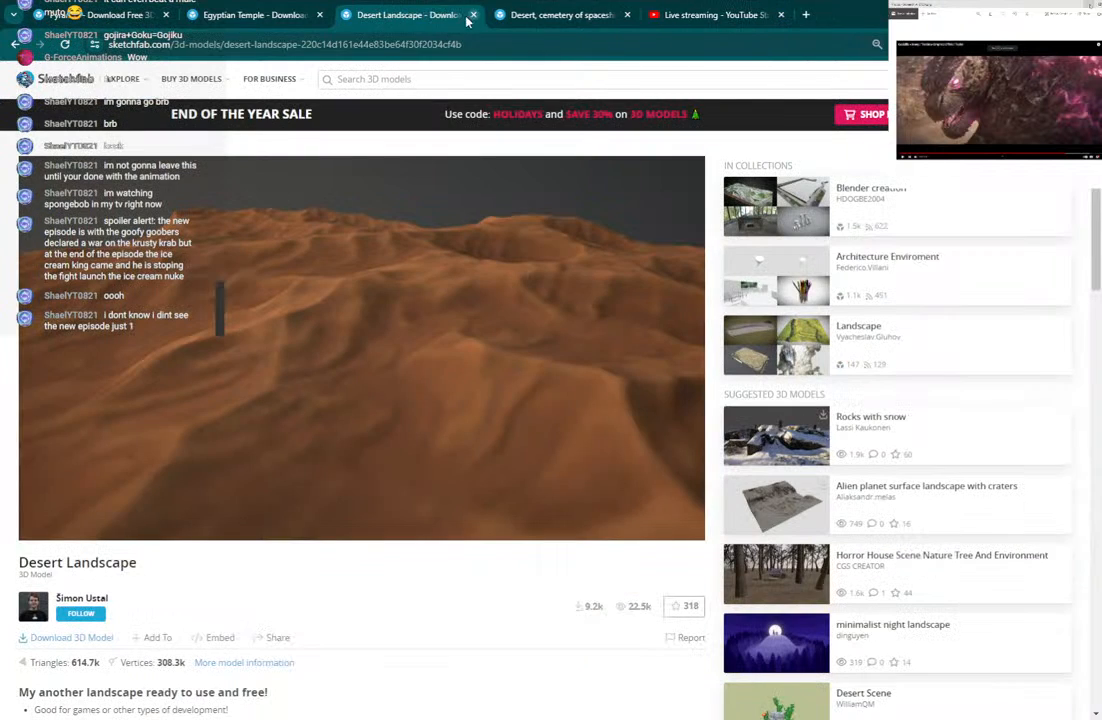
{"action": "left_click_drag", "start_coordinate": [133, 602], "coordinate": [26, 602]}
{"action": "left_click", "coordinate": [140, 602]}
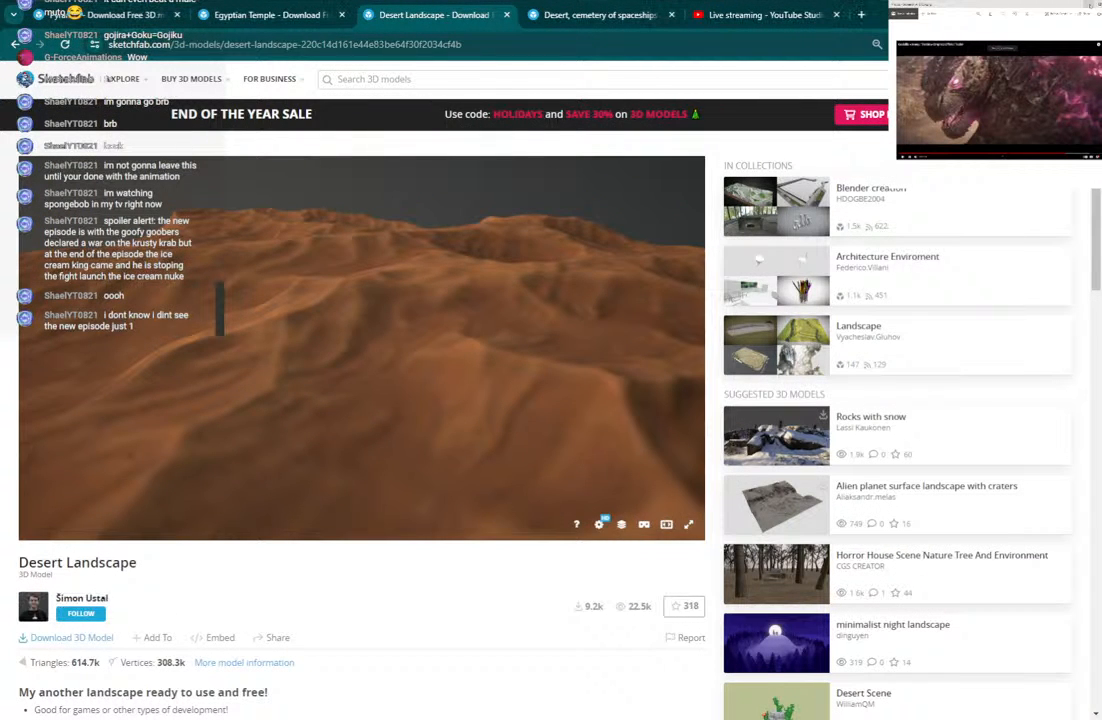
Close the Desert Landscape page, examine the Desert, cemetery of spaceships model up close, and close its page.
{"action": "left_click", "coordinate": [505, 15]}
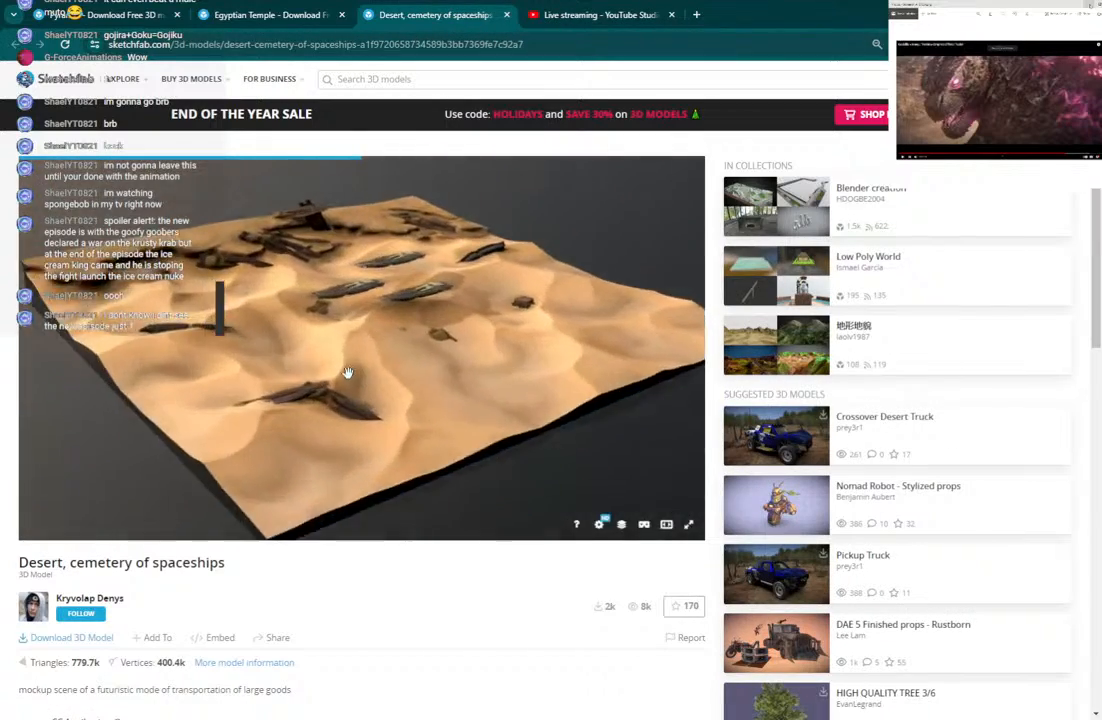
{"action": "mouse_move", "coordinate": [348, 373]}
{"action": "left_mouse_down"}
{"action": "mouse_move", "coordinate": [312, 371]}
{"action": "mouse_move", "coordinate": [342, 369]}
{"action": "mouse_move", "coordinate": [377, 346]}
{"action": "mouse_move", "coordinate": [335, 320]}
{"action": "mouse_move", "coordinate": [242, 308]}
{"action": "mouse_move", "coordinate": [278, 296]}
{"action": "mouse_move", "coordinate": [391, 302]}
{"action": "mouse_move", "coordinate": [327, 326]}
{"action": "mouse_move", "coordinate": [300, 310]}
{"action": "mouse_move", "coordinate": [317, 293]}
{"action": "mouse_move", "coordinate": [220, 273]}
{"action": "mouse_move", "coordinate": [305, 180]}
{"action": "mouse_move", "coordinate": [455, 192]}
{"action": "mouse_move", "coordinate": [335, 210]}
{"action": "mouse_move", "coordinate": [342, 224]}
{"action": "mouse_move", "coordinate": [246, 265]}
{"action": "left_mouse_up"}
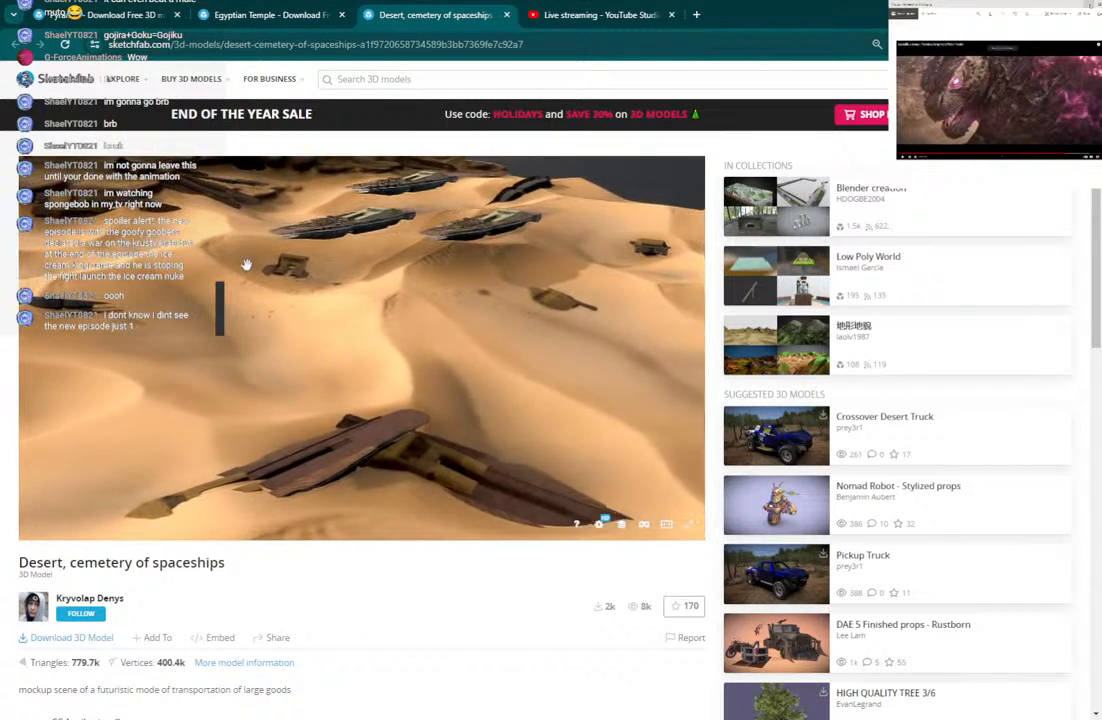
{"action": "left_click_drag", "start_coordinate": [487, 389], "coordinate": [256, 312]}
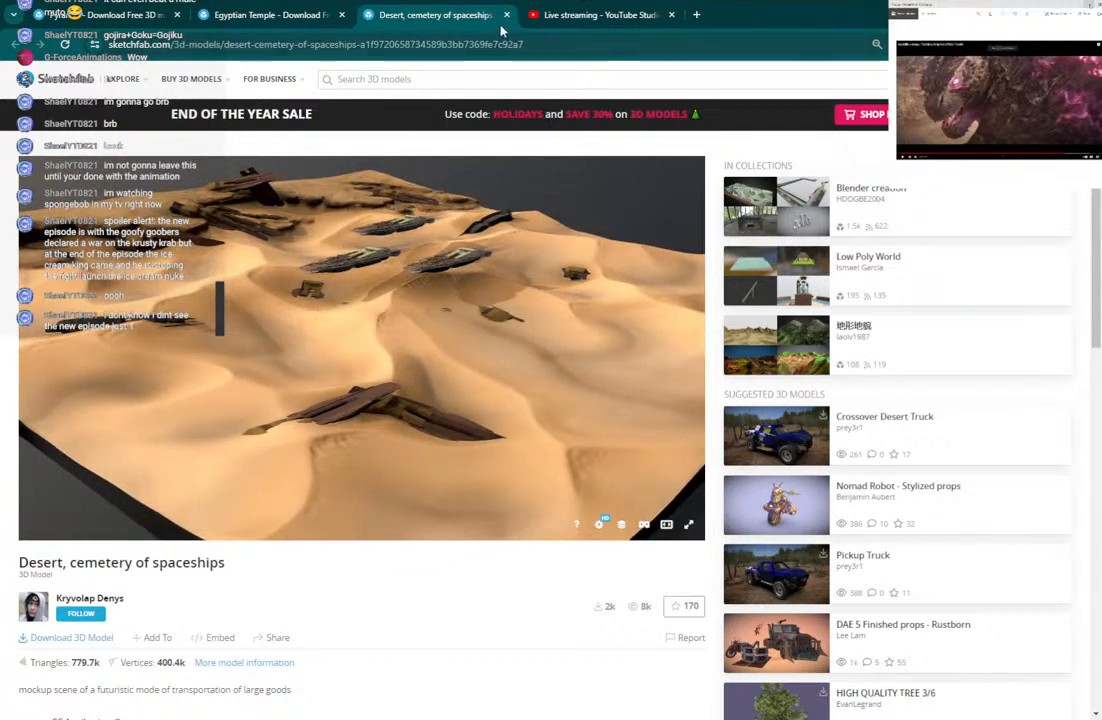
{"action": "left_click", "coordinate": [506, 15]}
Check the live stream's health page, revisit the Egyptian Temple model with the sphinx rows, and close the model's page.
{"action": "left_click", "coordinate": [268, 15]}
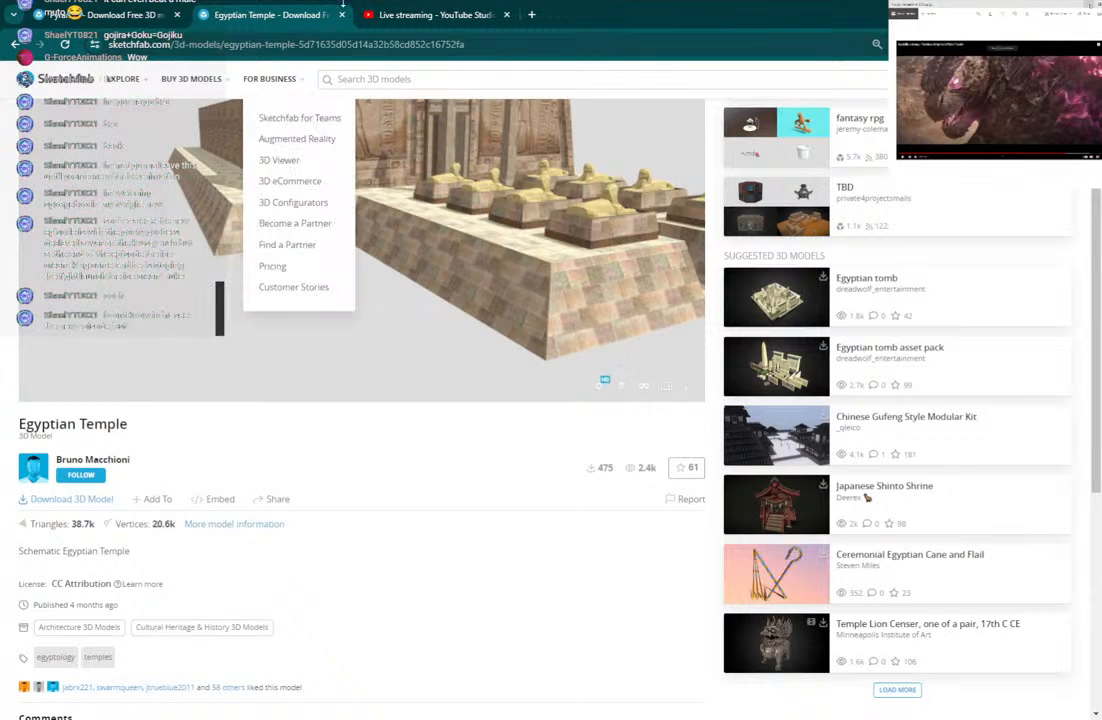
{"action": "left_click", "coordinate": [406, 14]}
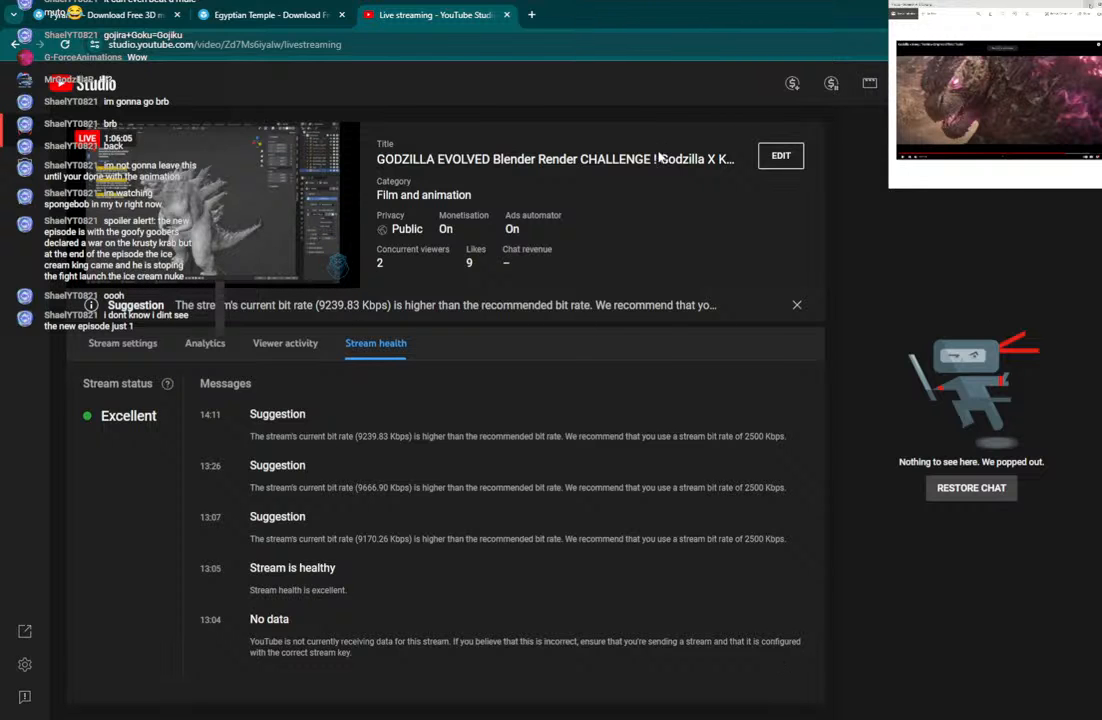
{"action": "left_click", "coordinate": [256, 24]}
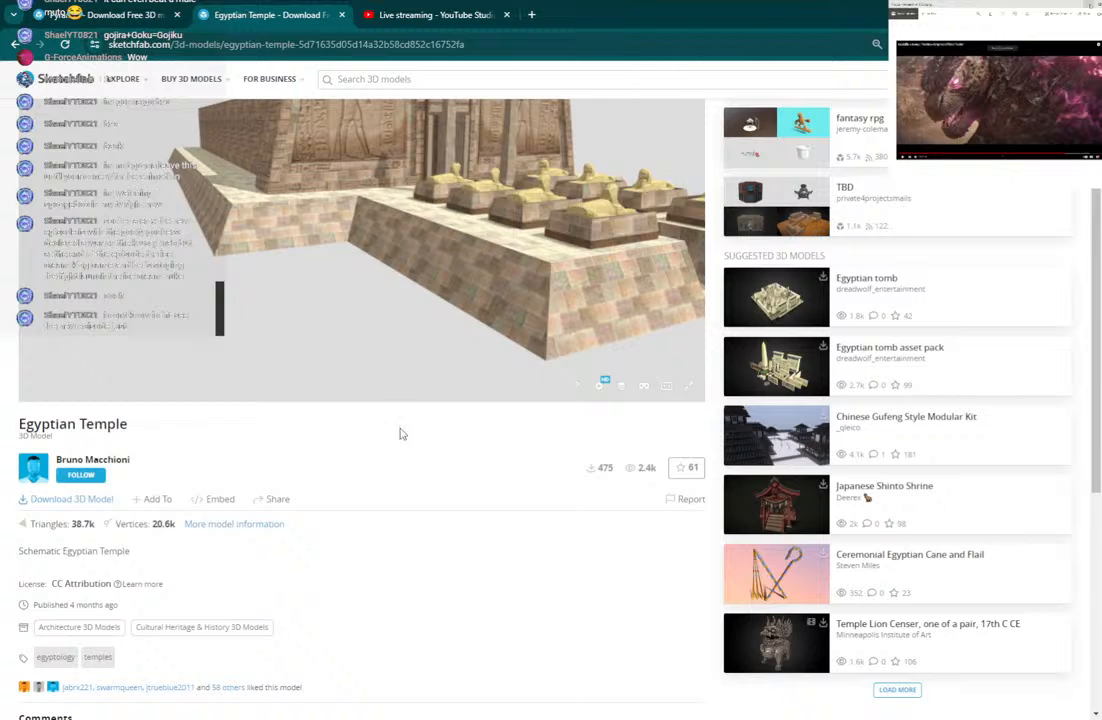
{"action": "scroll", "coordinate": [434, 470], "scroll_direction": "up", "scroll_amount": 2}
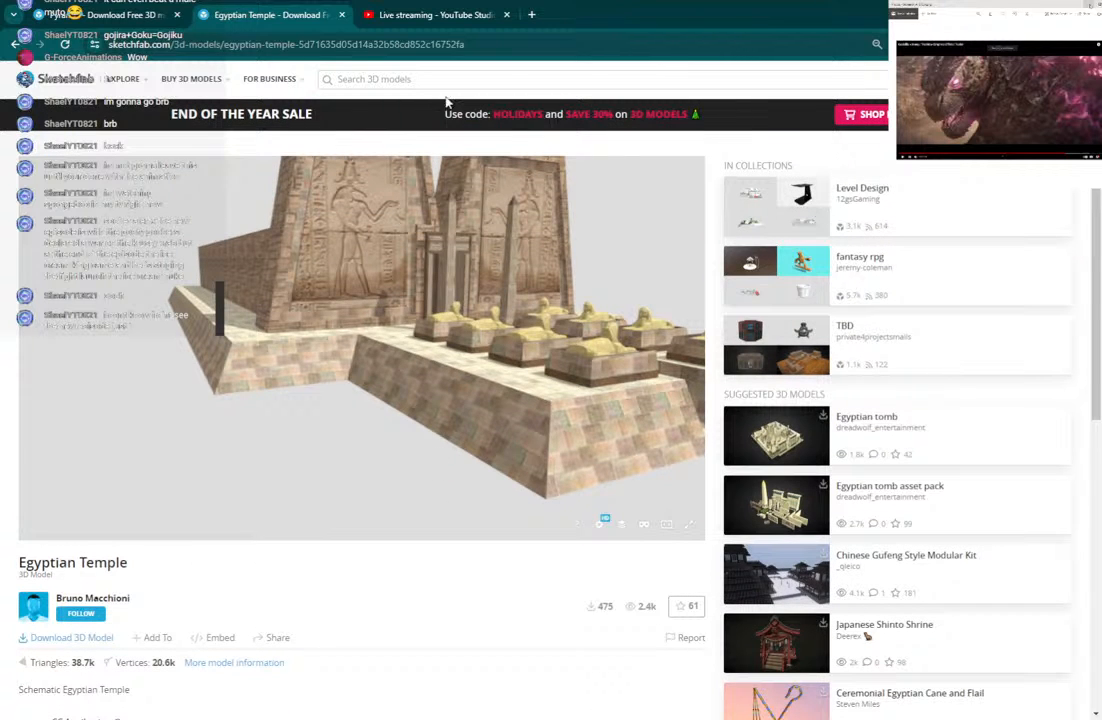
{"action": "left_click", "coordinate": [96, 22]}
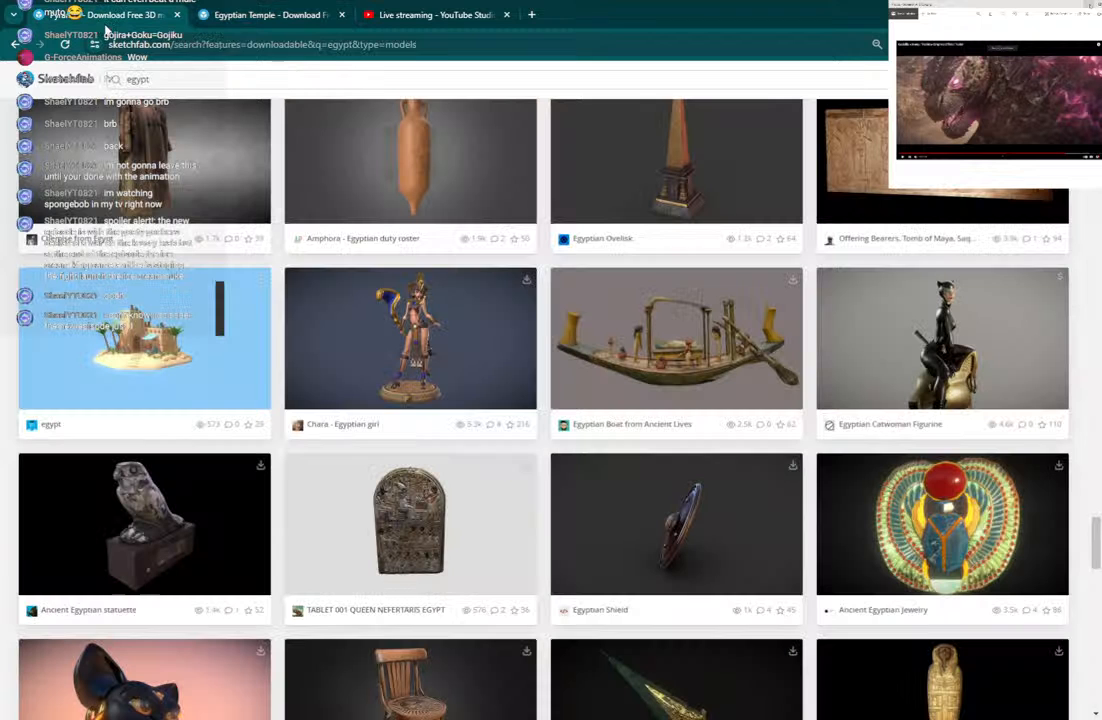
{"action": "left_click", "coordinate": [341, 14]}
{"action": "scroll", "coordinate": [519, 436], "scroll_direction": "up", "scroll_amount": 3}
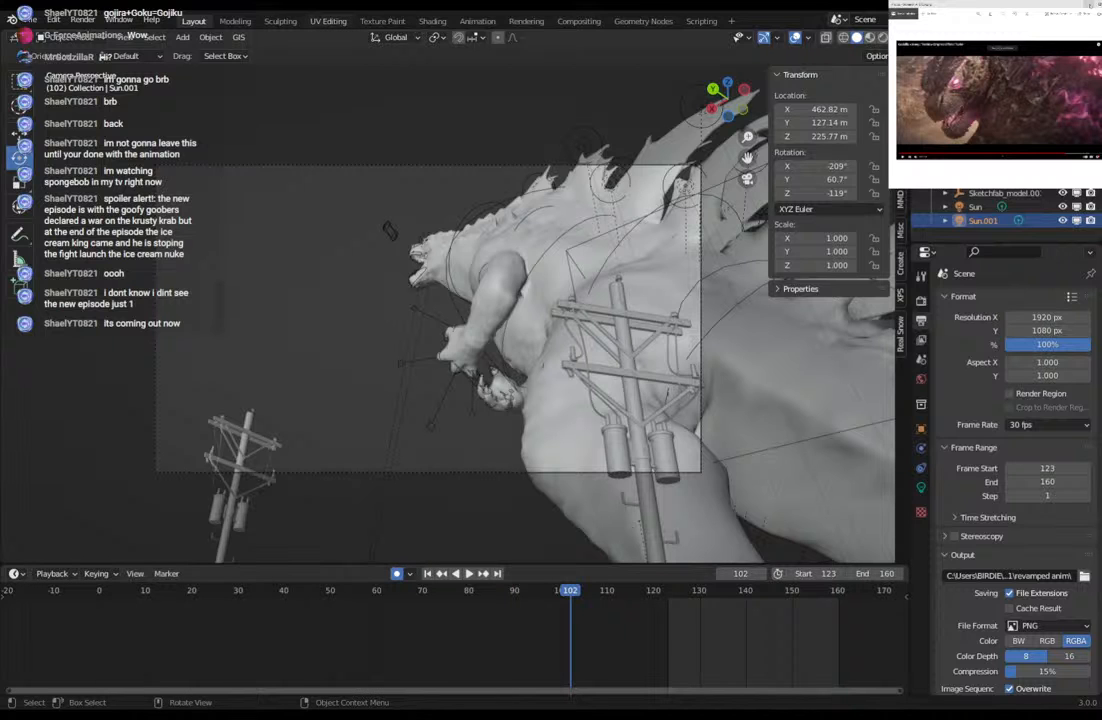
Switch to Blender and examine the roaring Godzilla model from the front, the back and close to the head.
{"action": "middle_click_drag", "start_coordinate": [470, 250], "coordinate": [540, 380]}
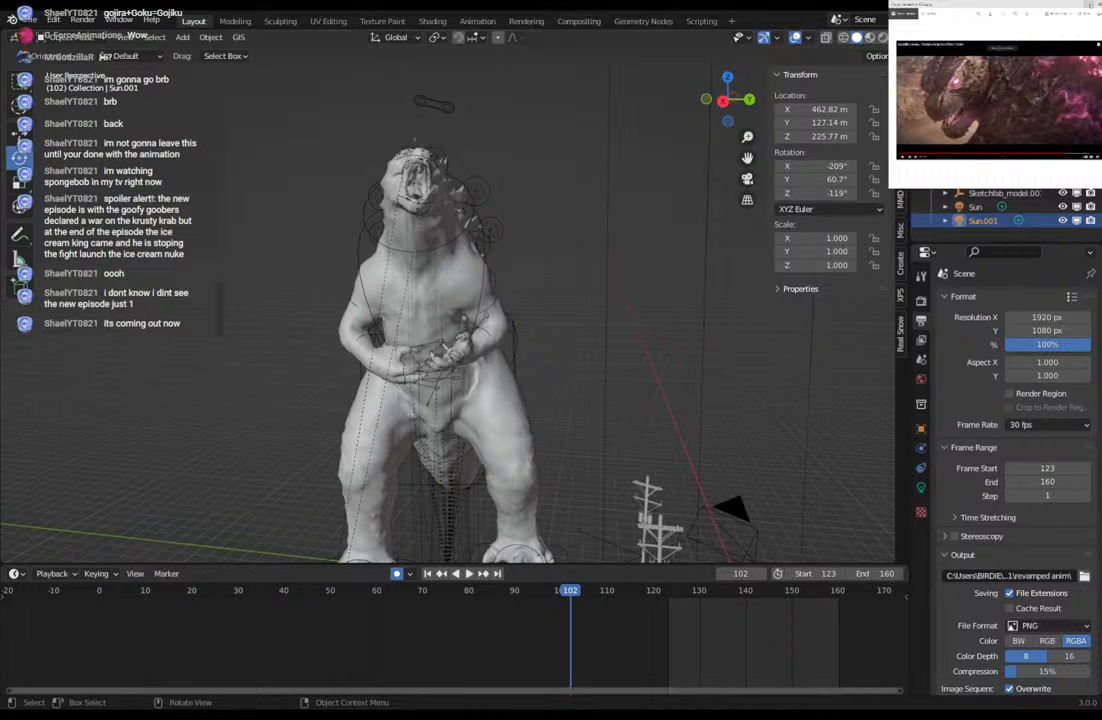
{"action": "middle_click_drag", "start_coordinate": [480, 270], "coordinate": [530, 345]}
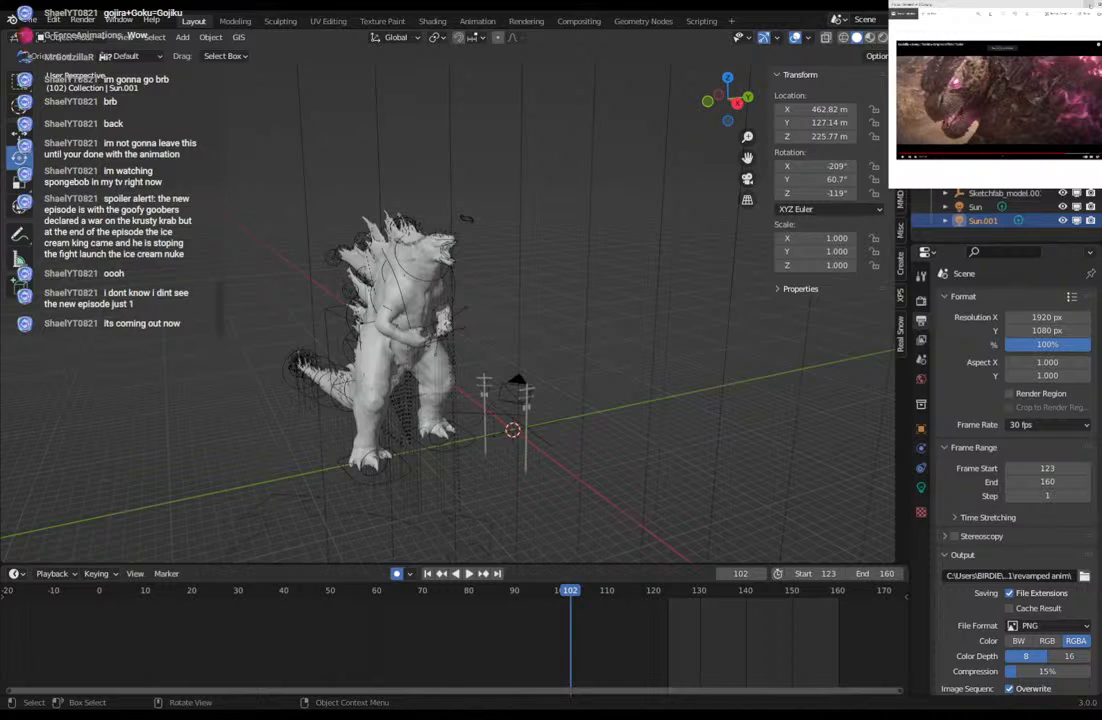
{"action": "middle_click_drag", "start_coordinate": [484, 263], "coordinate": [342, 148]}
{"action": "scroll", "coordinate": [446, 290], "scroll_direction": "up", "scroll_amount": 4}
{"action": "middle_click_drag", "start_coordinate": [342, 148], "coordinate": [245, 165], "text": "shift"}
{"action": "scroll", "coordinate": [468, 170], "scroll_direction": "up", "scroll_amount": 4}
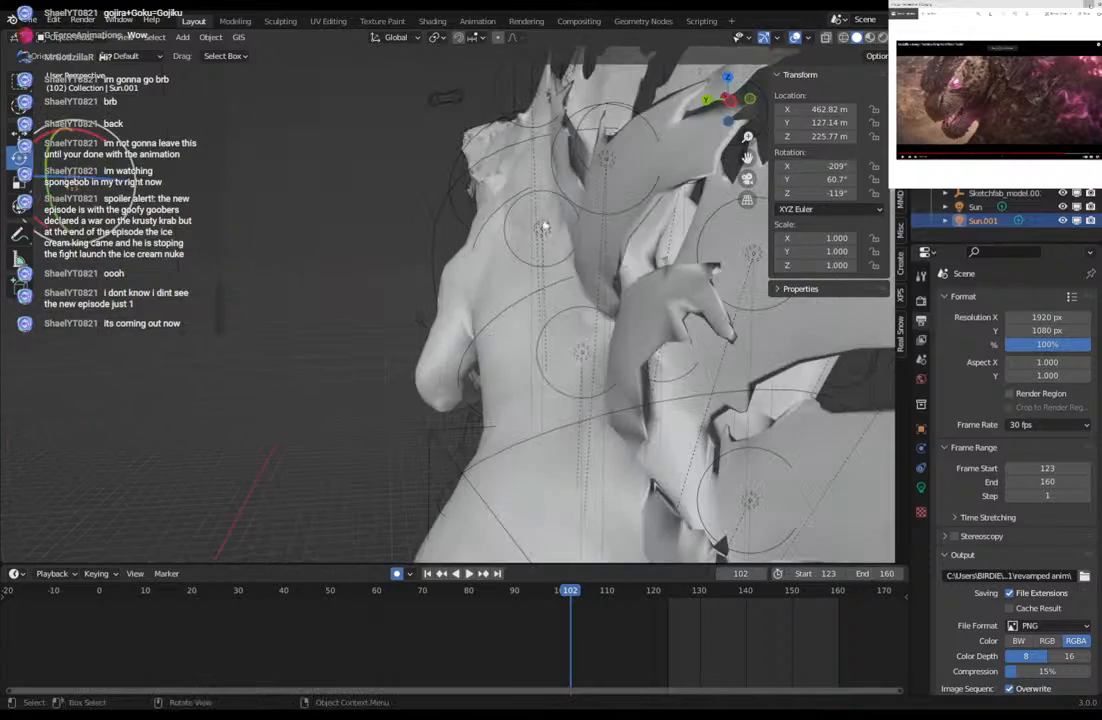
{"action": "middle_click_drag", "start_coordinate": [543, 227], "coordinate": [627, 275]}
{"action": "scroll", "coordinate": [565, 273], "scroll_direction": "down", "scroll_amount": 4}
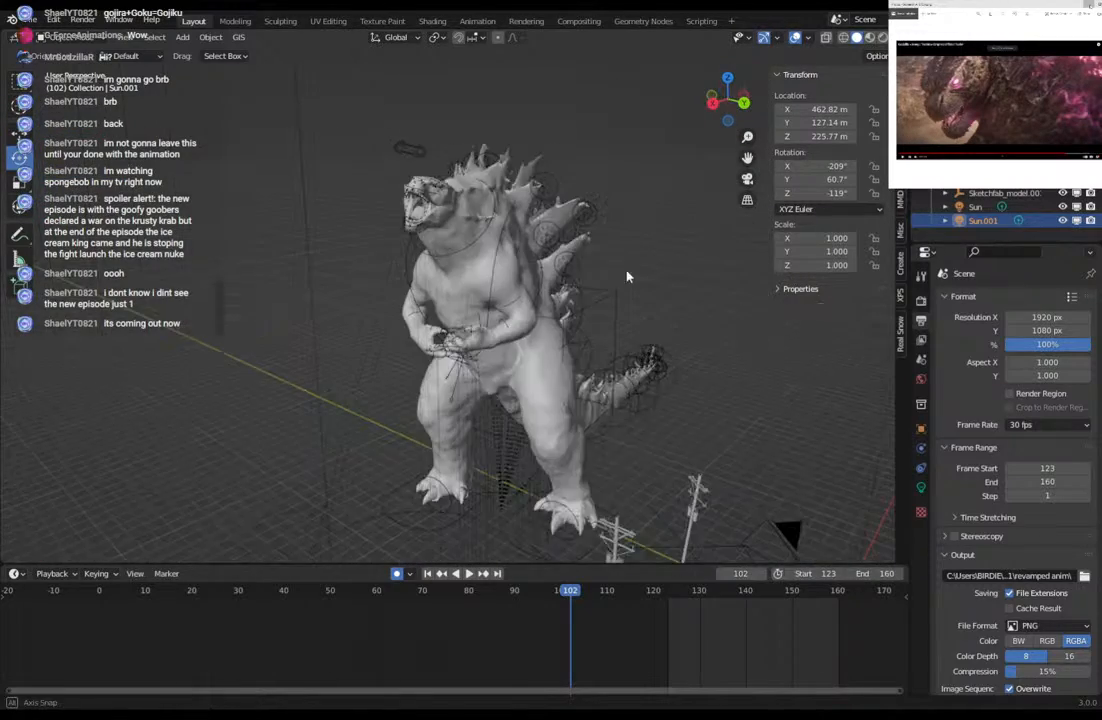
{"action": "scroll", "coordinate": [536, 270], "scroll_direction": "up", "scroll_amount": 5}
{"action": "middle_click_drag", "start_coordinate": [536, 270], "coordinate": [536, 369], "text": "shift"}
{"action": "scroll", "coordinate": [543, 393], "scroll_direction": "down", "scroll_amount": 1}
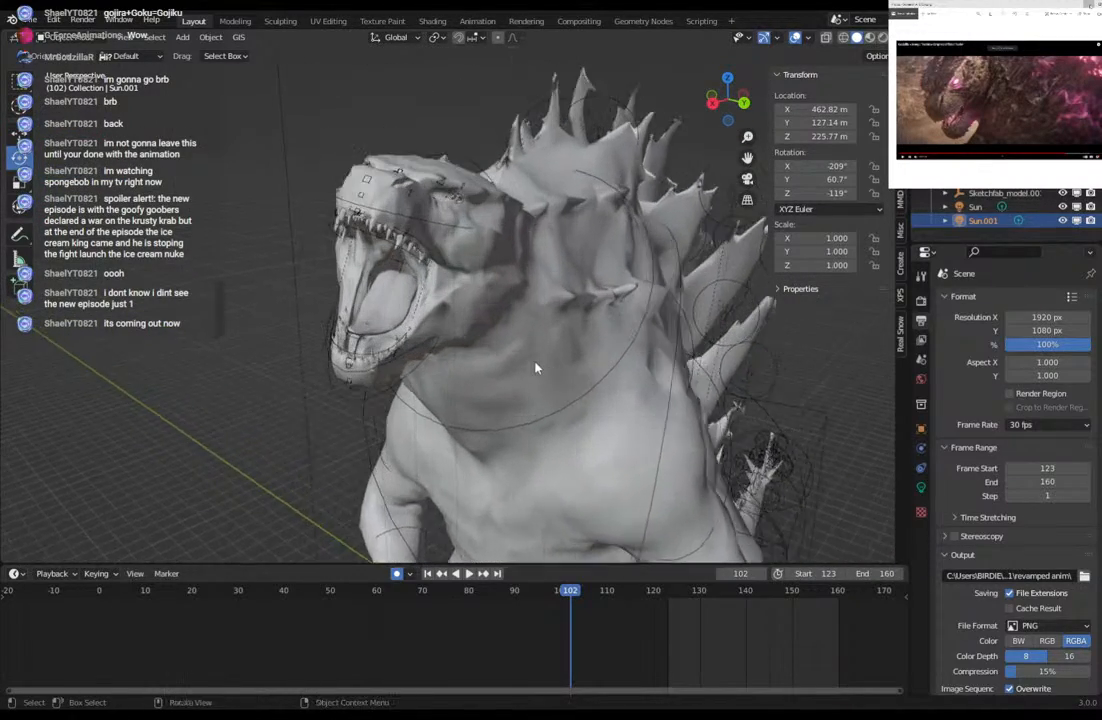
{"action": "scroll", "coordinate": [536, 372], "scroll_direction": "up", "scroll_amount": 4}
{"action": "mouse_move", "coordinate": [436, 404]}
{"action": "middle_mouse_down"}
{"action": "mouse_move", "coordinate": [566, 445]}
{"action": "mouse_move", "coordinate": [592, 412]}
{"action": "mouse_move", "coordinate": [440, 413]}
{"action": "middle_mouse_up"}
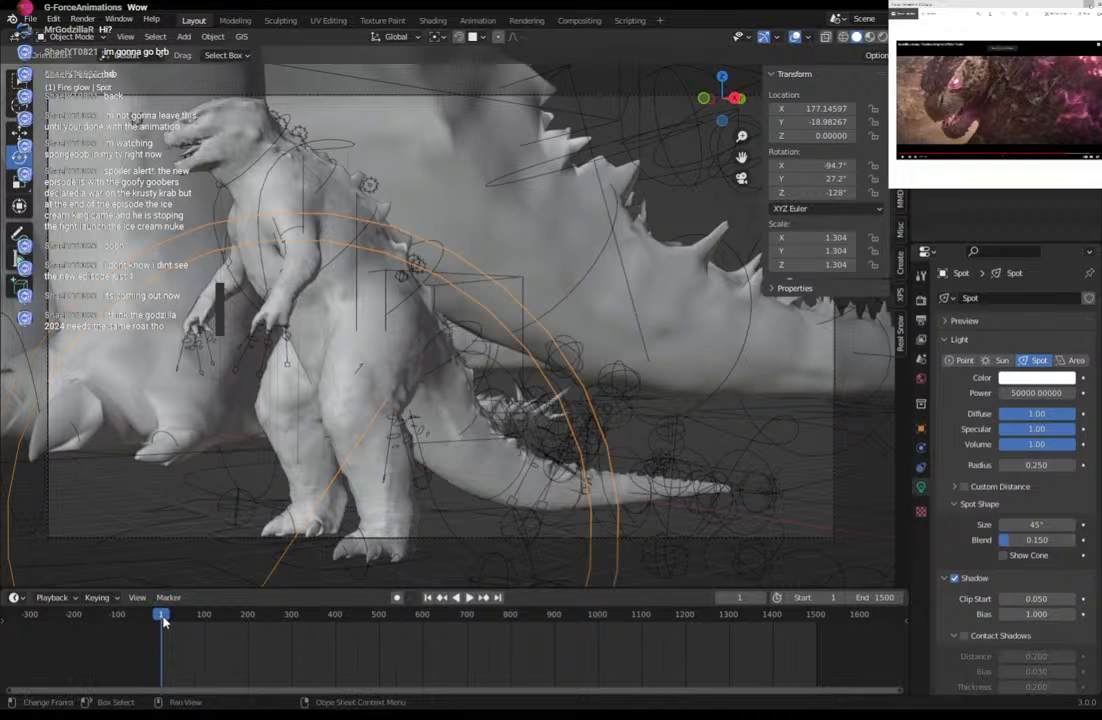
Preview the start of the animation, stop at frame 112, and show the viewport in Material Preview shading.
{"action": "key", "text": "space"}
{"action": "mouse_move", "coordinate": [172, 617]}
{"action": "left_mouse_down"}
{"action": "mouse_move", "coordinate": [288, 620]}
{"action": "mouse_move", "coordinate": [173, 617]}
{"action": "mouse_move", "coordinate": [246, 617]}
{"action": "mouse_move", "coordinate": [187, 617]}
{"action": "left_mouse_up"}
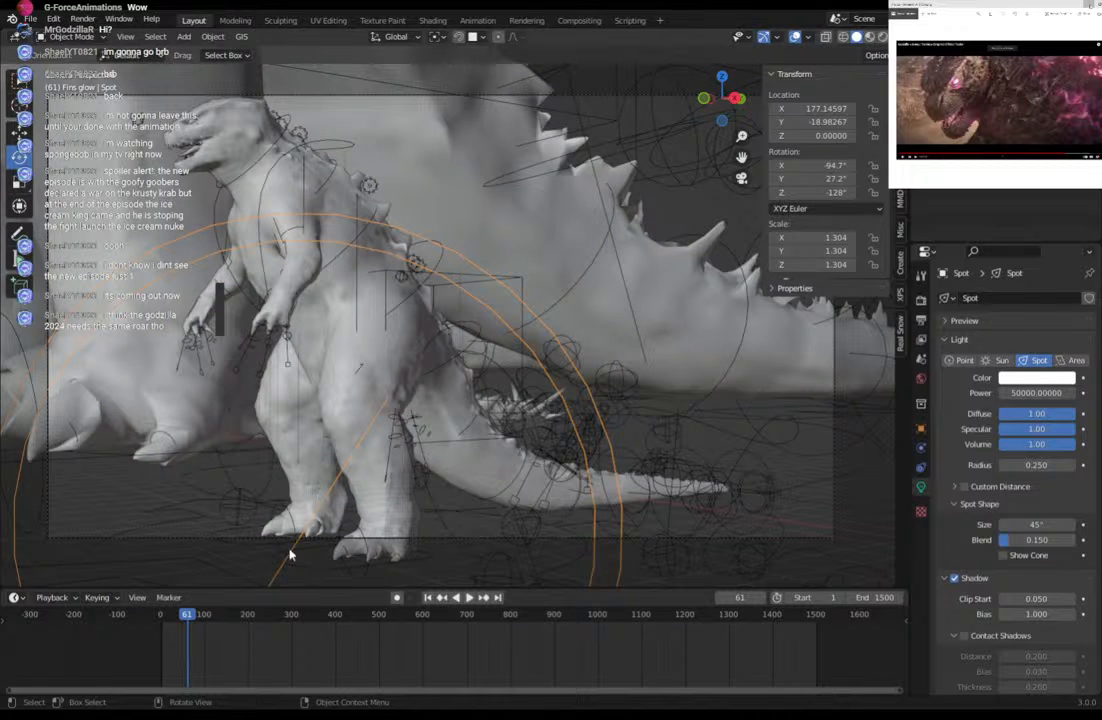
{"action": "left_click_drag", "start_coordinate": [187, 620], "coordinate": [208, 617]}
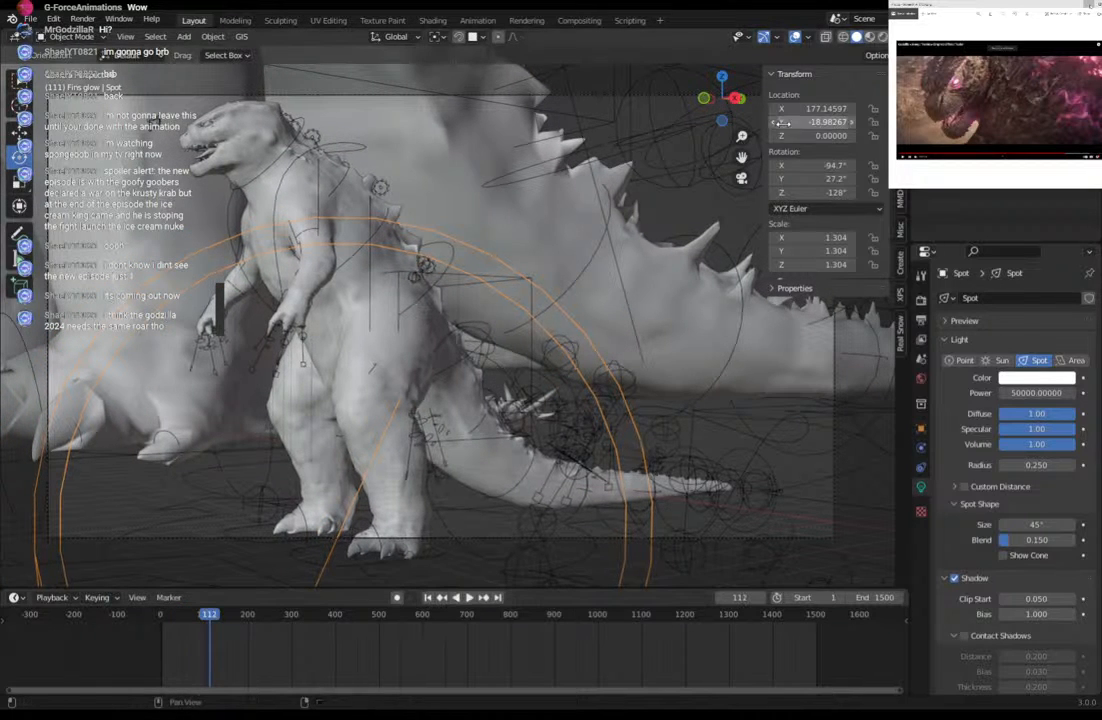
{"action": "left_click", "coordinate": [870, 37]}
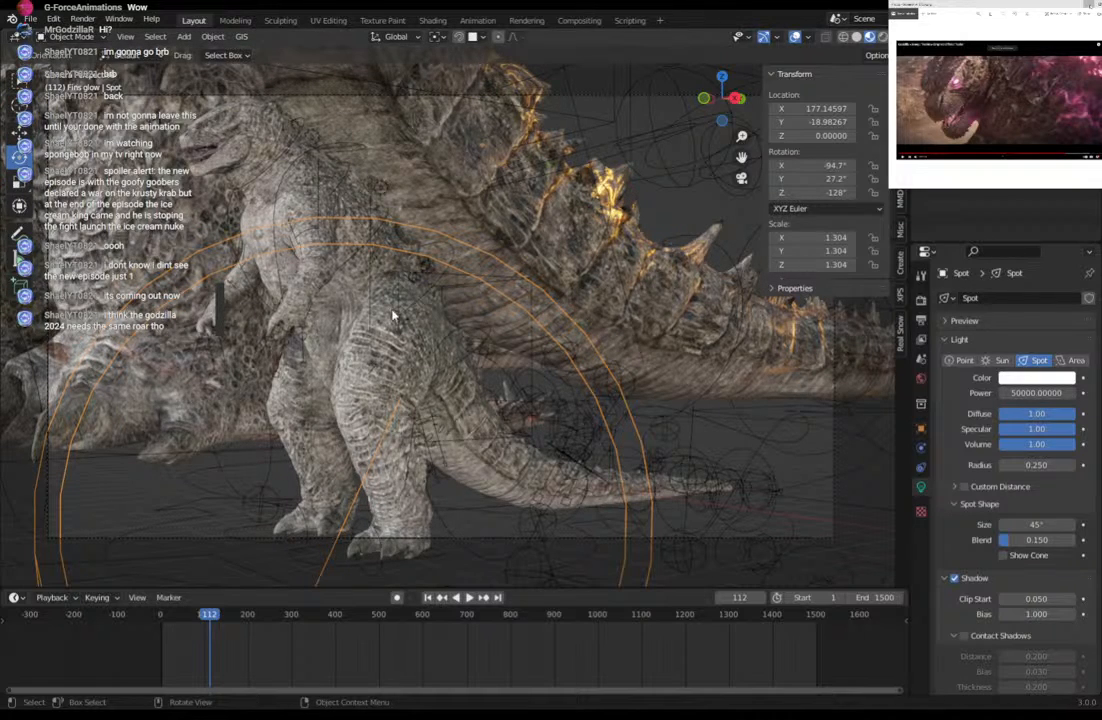
Examine the textures on the small Godzilla's head, chest and arms beside the giant Godzilla's feet.
{"action": "middle_click_drag", "start_coordinate": [408, 285], "coordinate": [424, 291]}
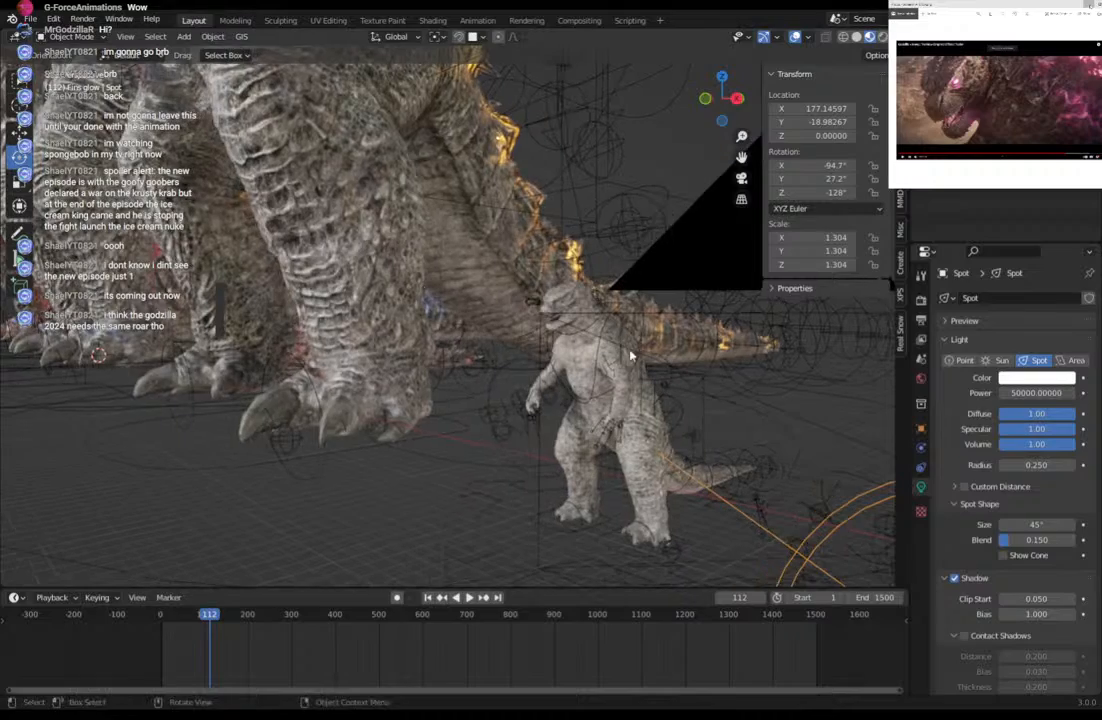
{"action": "scroll", "coordinate": [620, 390], "scroll_direction": "up", "scroll_amount": 5}
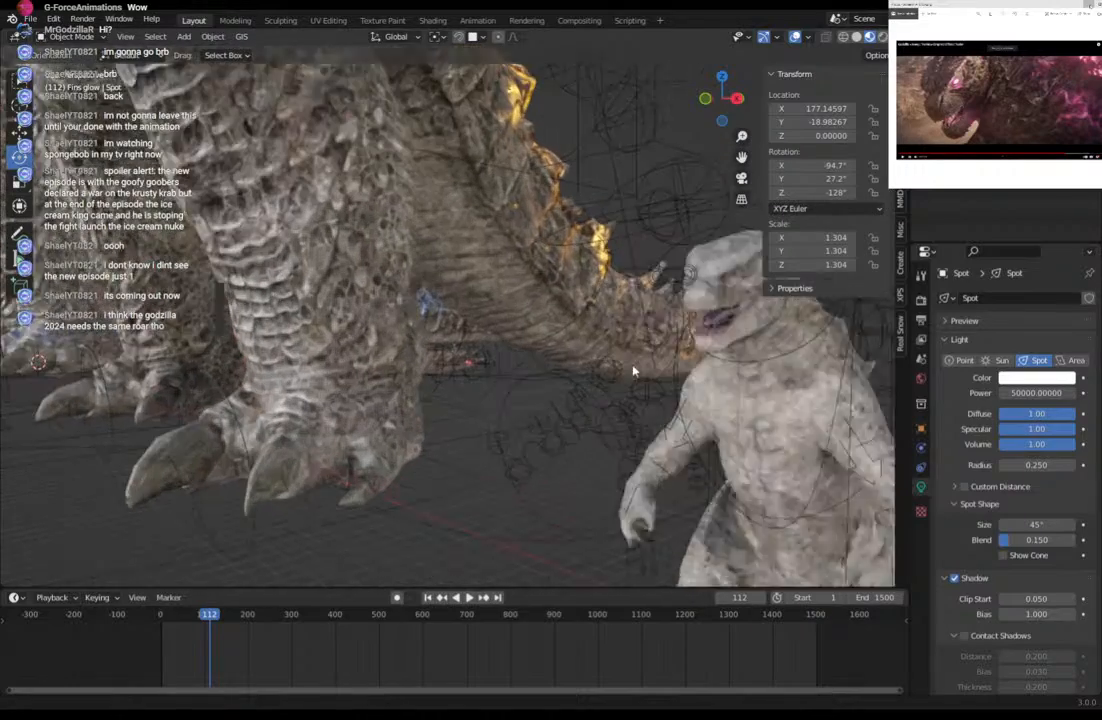
{"action": "middle_click_drag", "start_coordinate": [632, 369], "coordinate": [594, 366]}
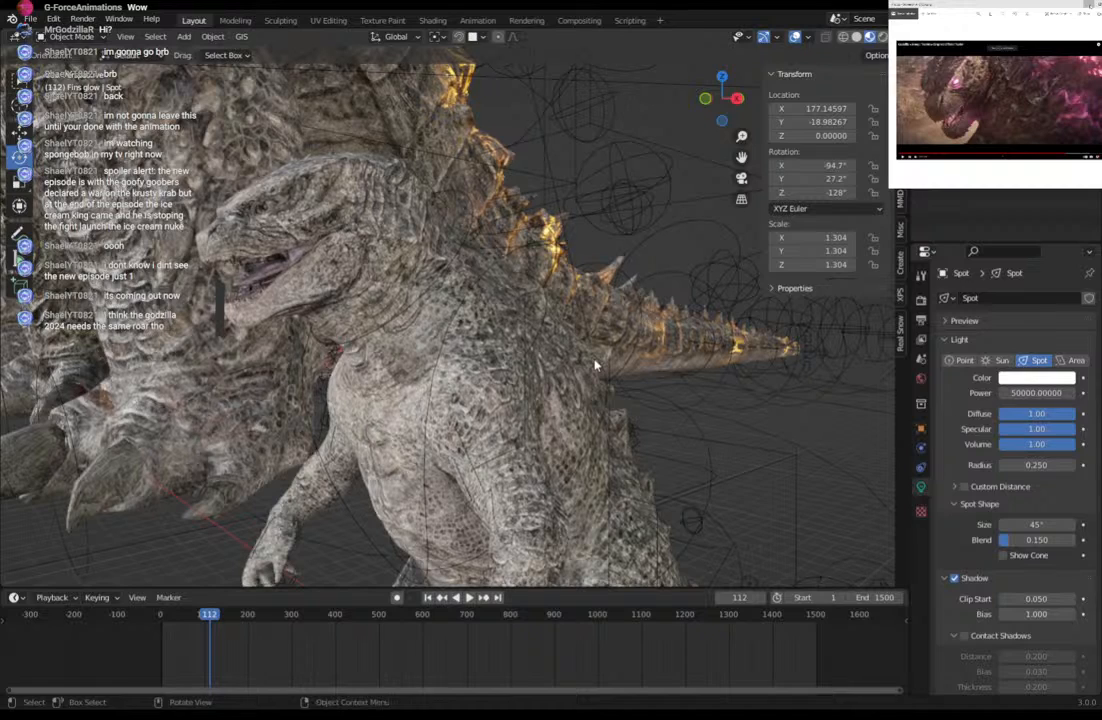
{"action": "middle_click_drag", "start_coordinate": [473, 244], "coordinate": [560, 125]}
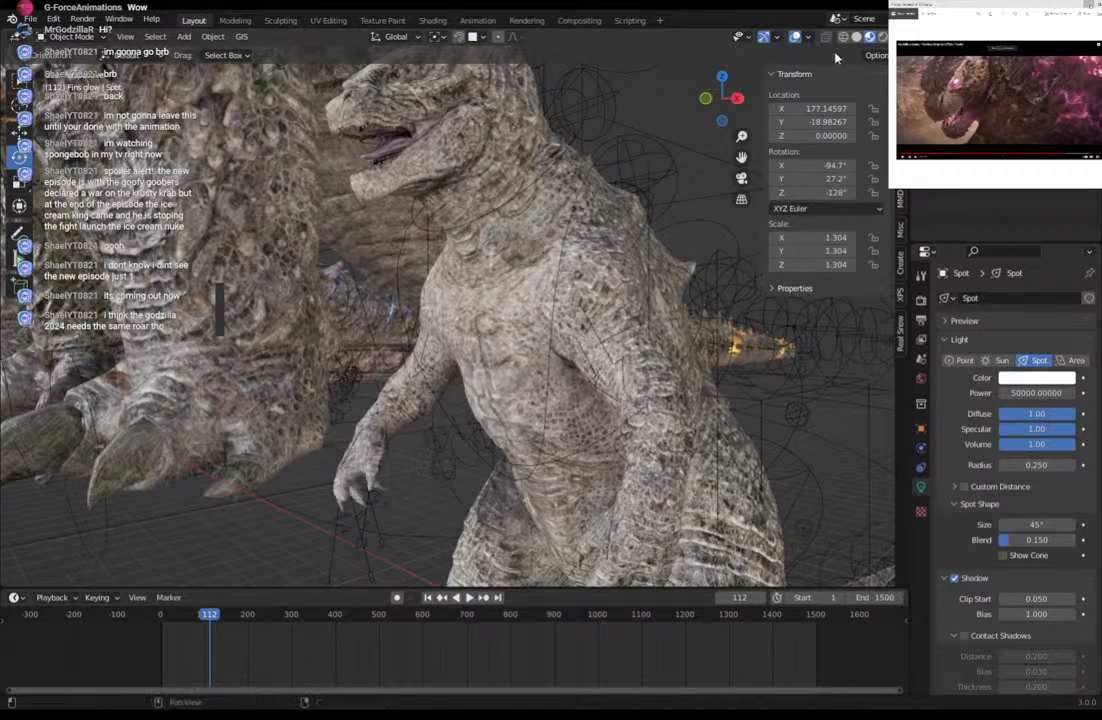
Review the scene's output and Eevee render settings, and show the viewport in Rendered shading.
{"action": "left_click", "coordinate": [921, 320]}
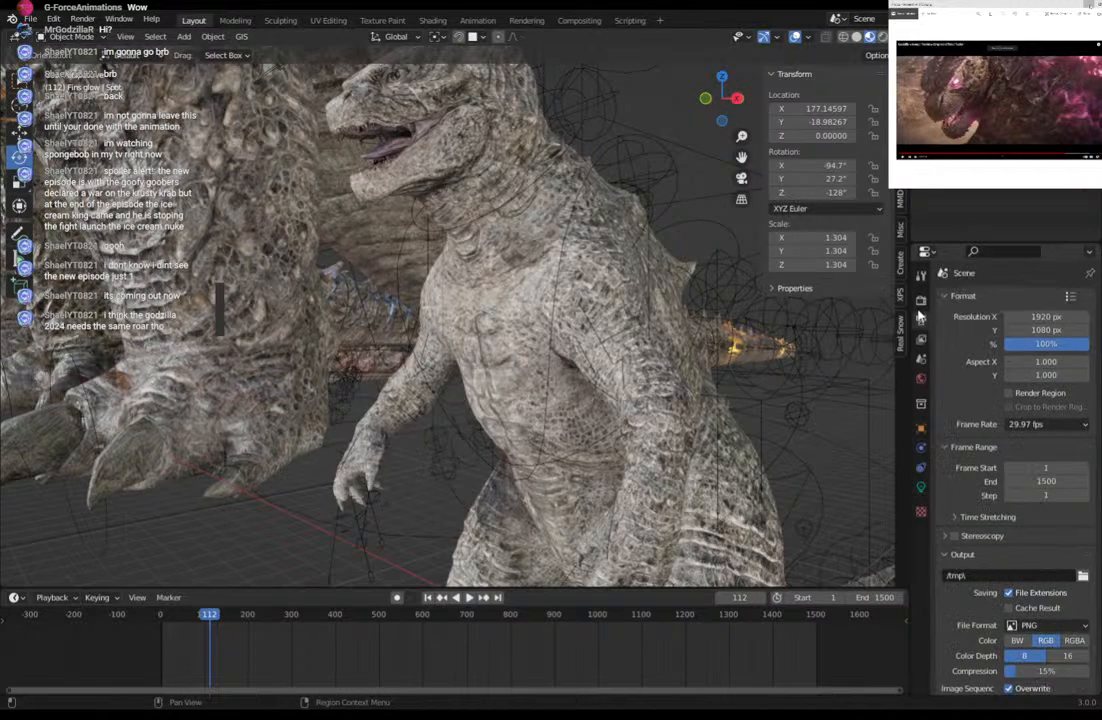
{"action": "left_click", "coordinate": [921, 301]}
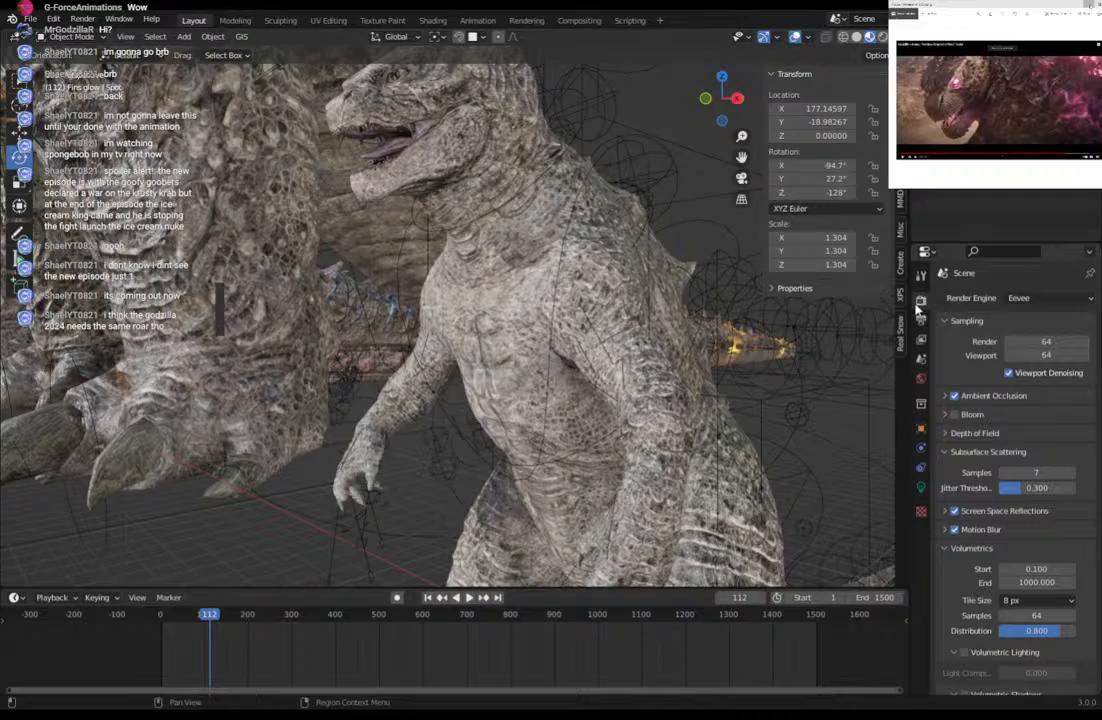
{"action": "middle_click_drag", "start_coordinate": [768, 314], "coordinate": [768, 318]}
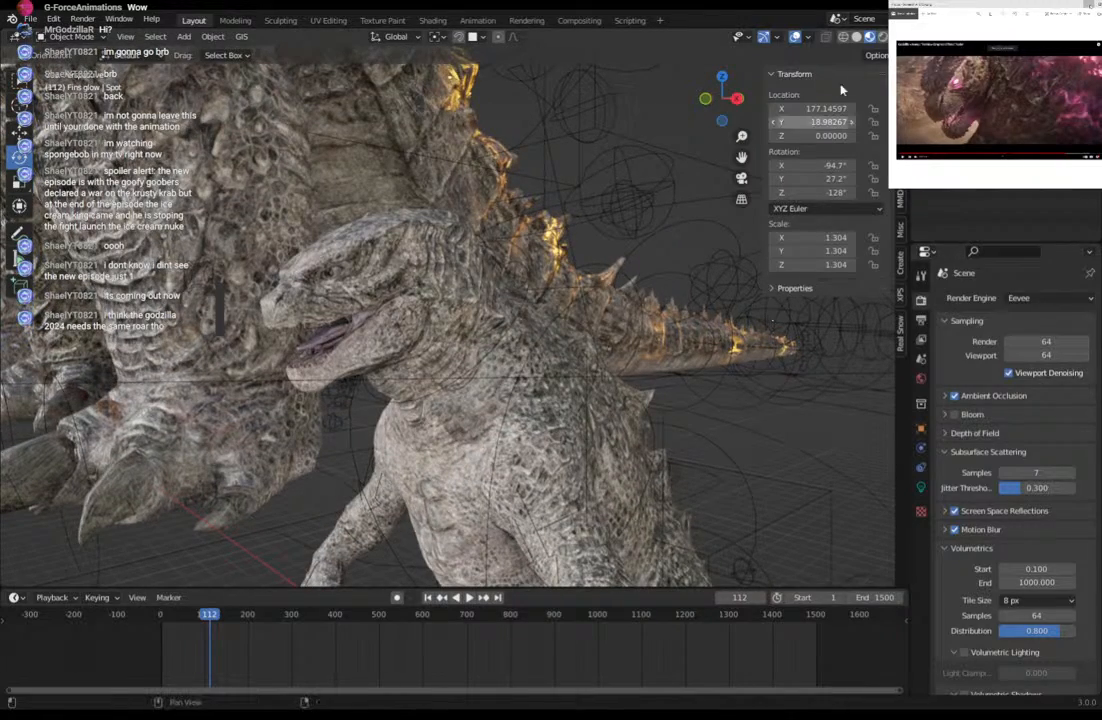
{"action": "left_click", "coordinate": [882, 37]}
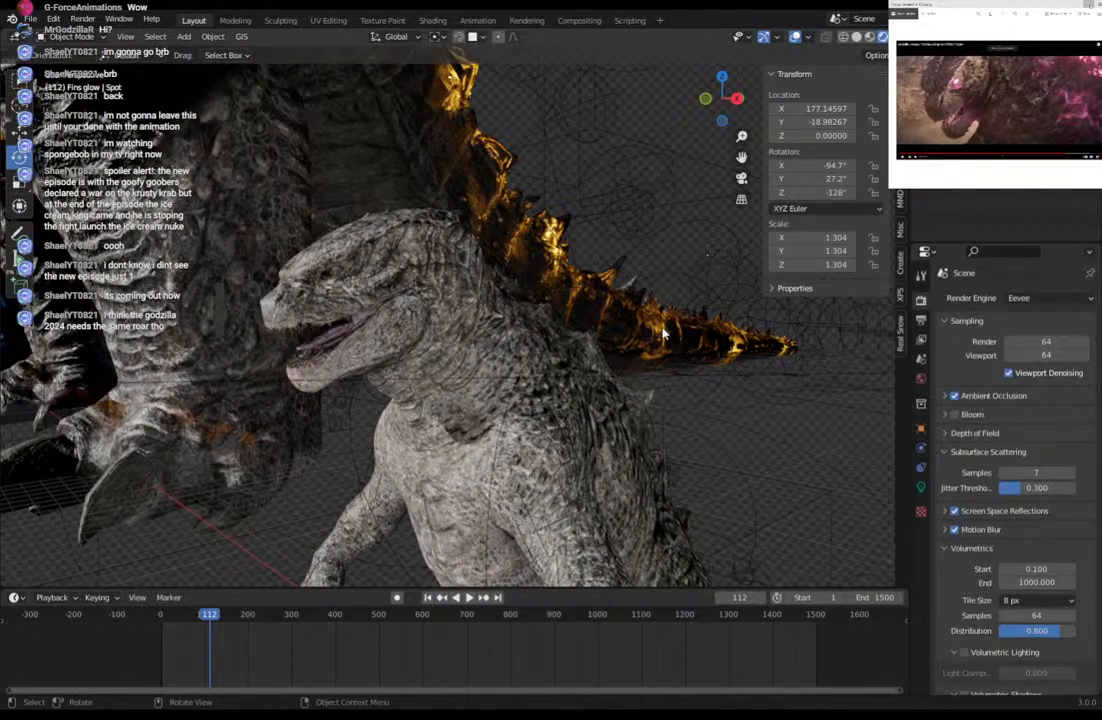
Examine the rendered lighting on the small Godzilla up close and from farther away.
{"action": "middle_click_drag", "start_coordinate": [663, 333], "coordinate": [603, 352]}
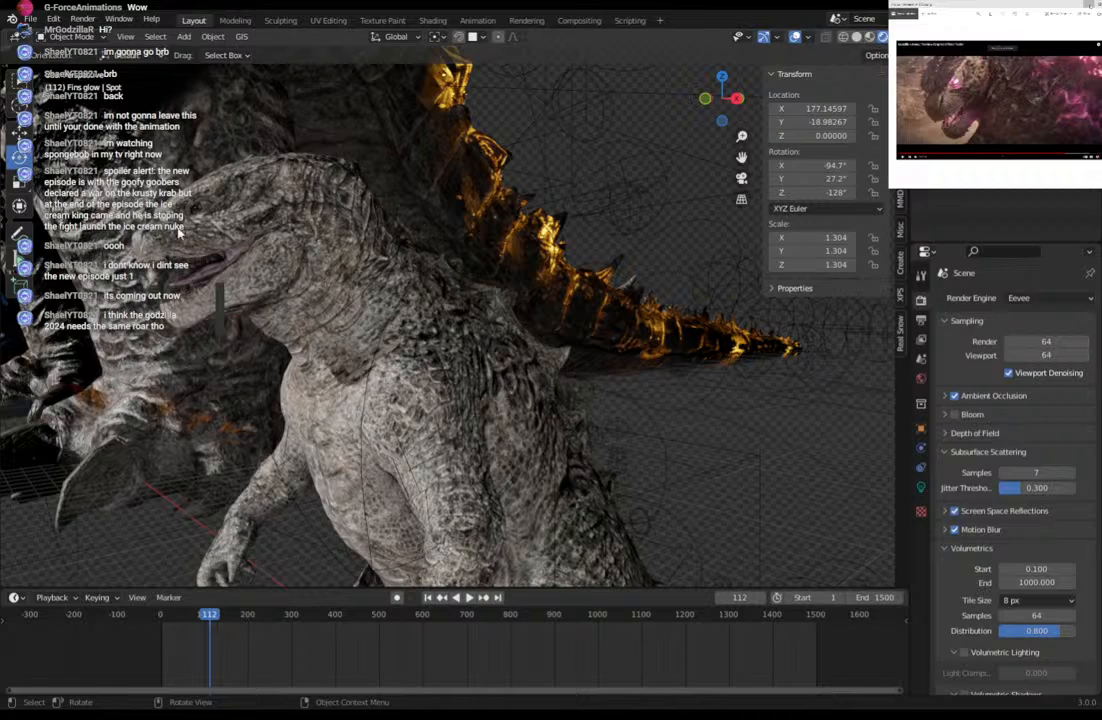
{"action": "middle_click_drag", "start_coordinate": [228, 227], "coordinate": [241, 235]}
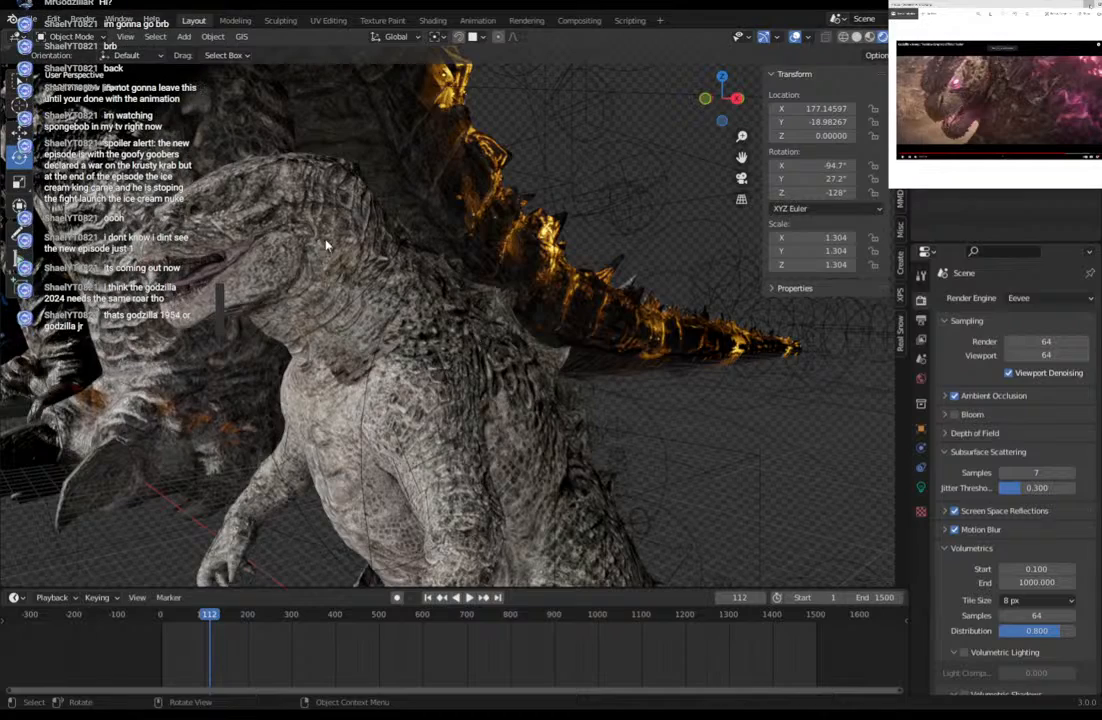
{"action": "scroll", "coordinate": [472, 383], "scroll_direction": "down", "scroll_amount": 5}
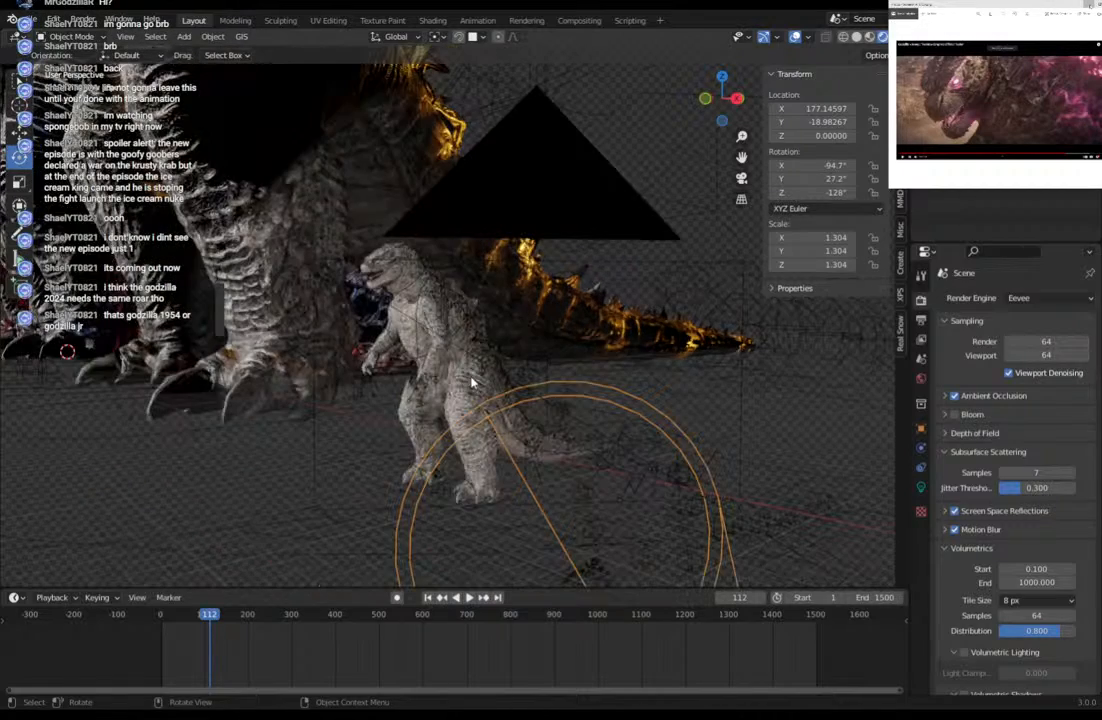
Examine the smallest Godzilla model's mesh up close in wireframe and solid shading.
{"action": "scroll", "coordinate": [490, 401], "scroll_direction": "up", "scroll_amount": 5}
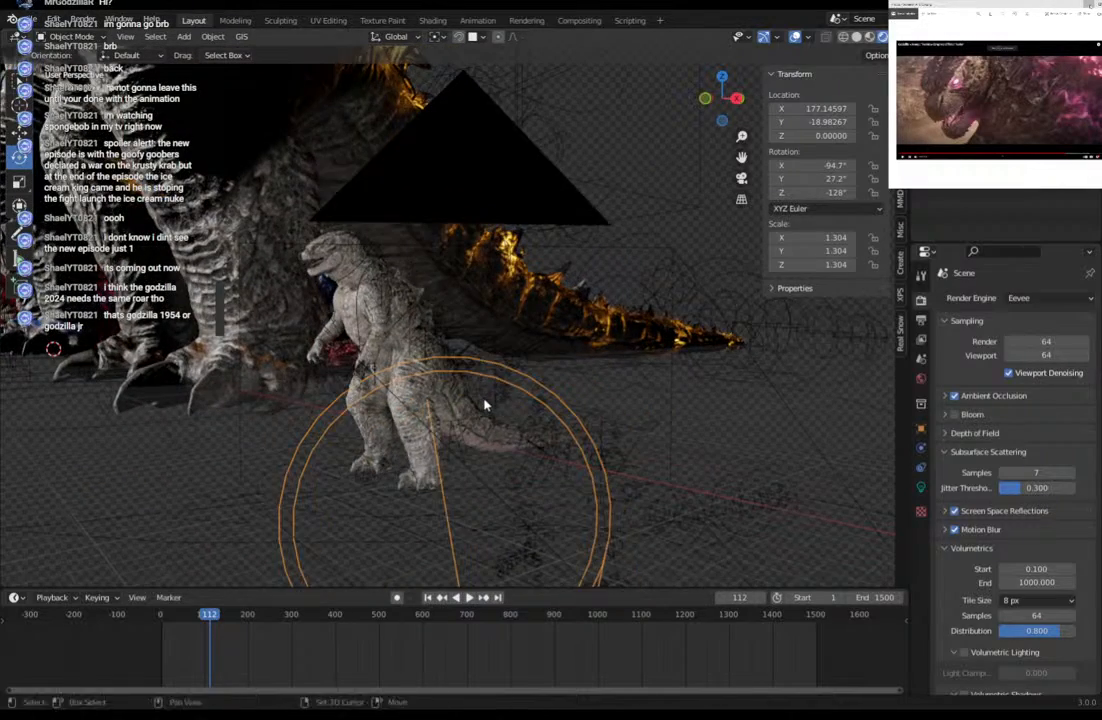
{"action": "scroll", "coordinate": [480, 390], "scroll_direction": "up", "scroll_amount": 4}
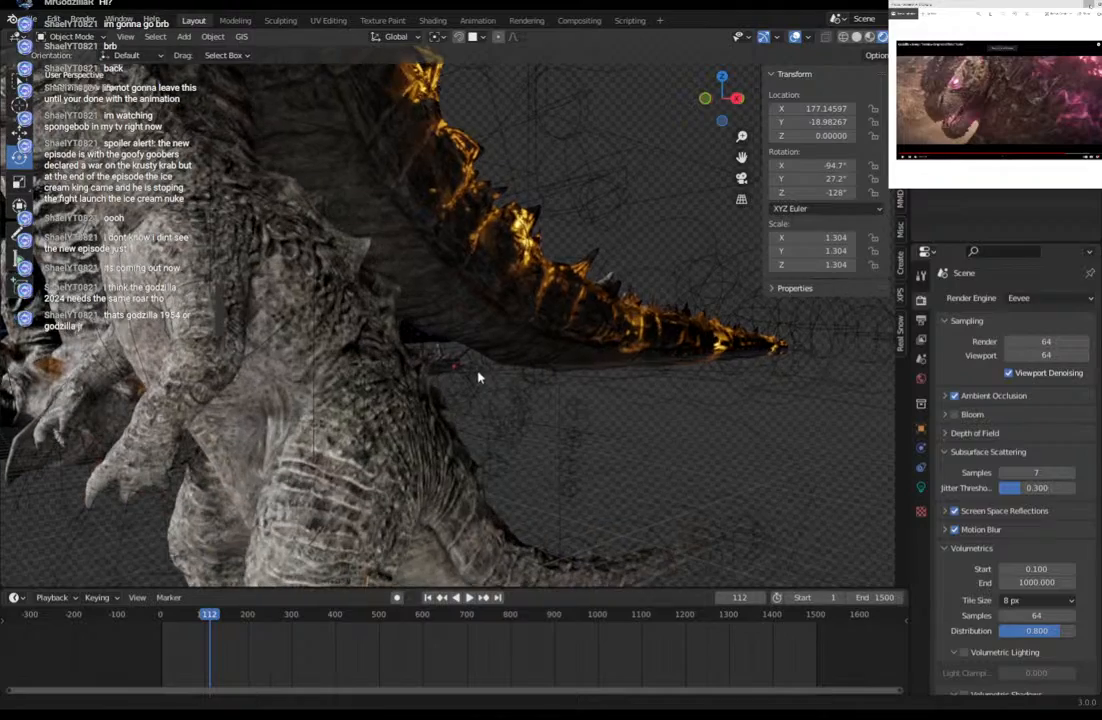
{"action": "left_click", "coordinate": [843, 38]}
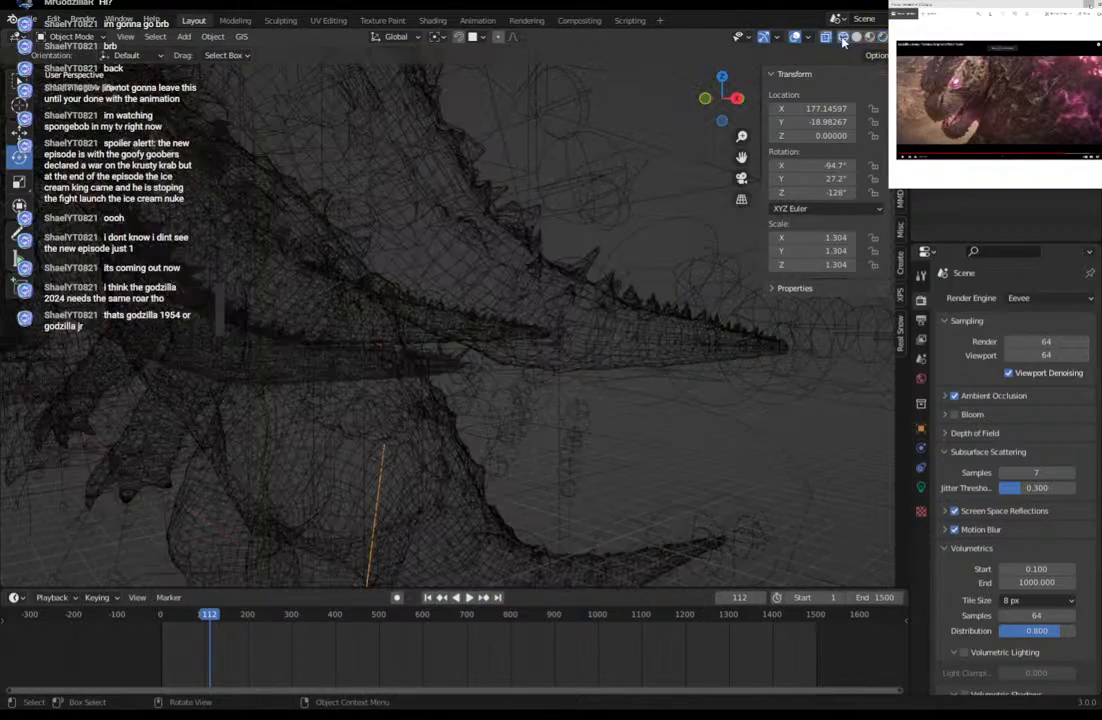
{"action": "middle_click_drag", "start_coordinate": [593, 206], "coordinate": [630, 215]}
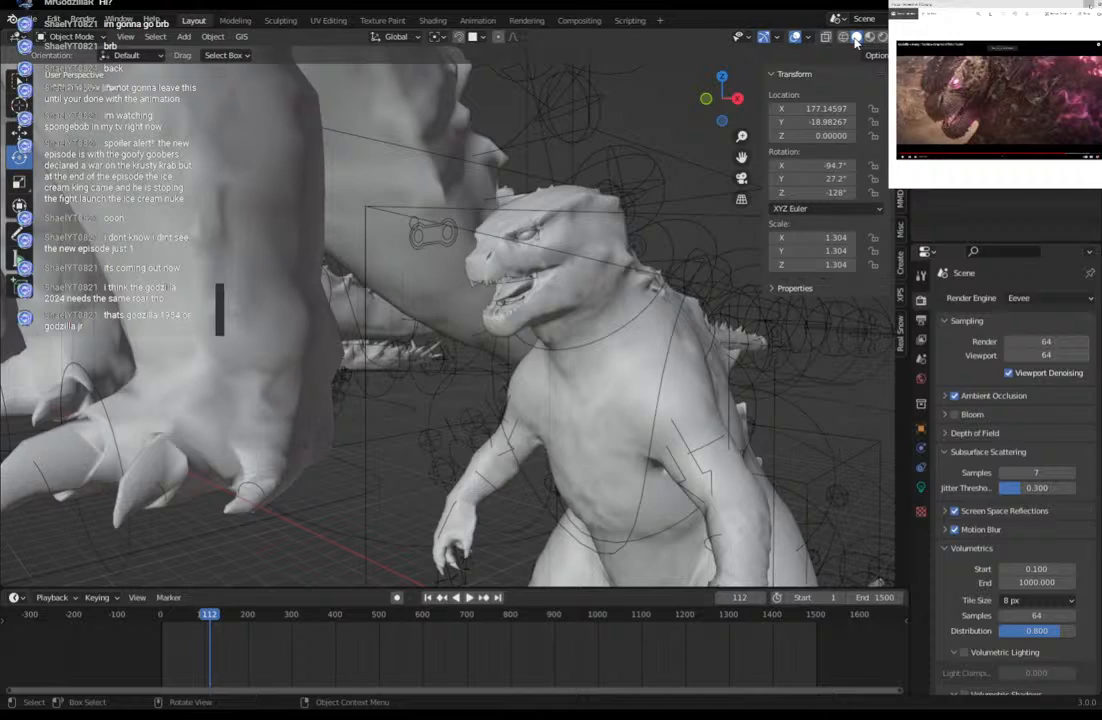
{"action": "left_click", "coordinate": [856, 36]}
{"action": "left_click", "coordinate": [843, 37]}
{"action": "left_click", "coordinate": [824, 41]}
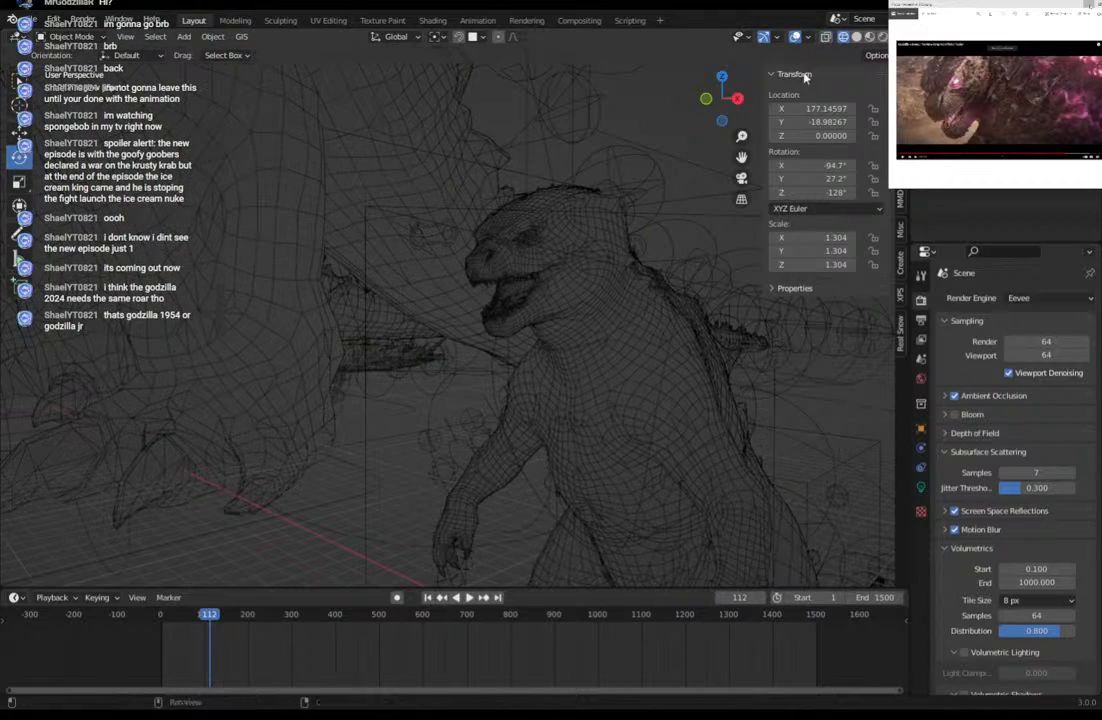
{"action": "middle_click_drag", "start_coordinate": [655, 323], "coordinate": [628, 321], "text": "shift"}
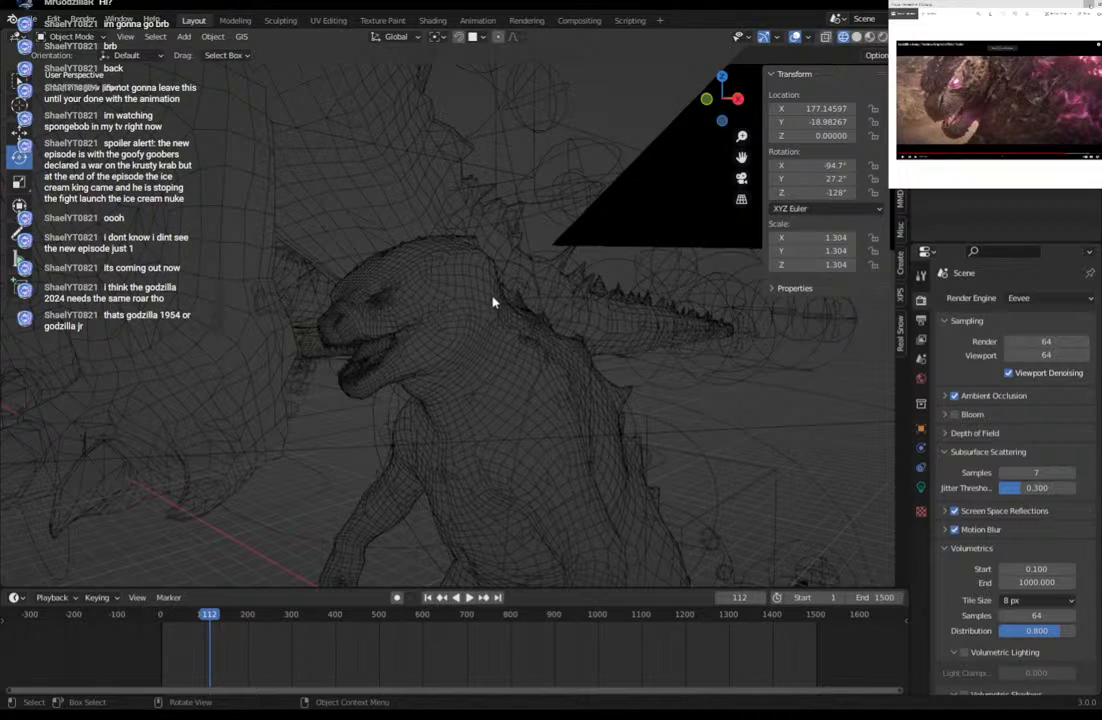
{"action": "middle_click_drag", "start_coordinate": [467, 333], "coordinate": [547, 455], "text": "shift"}
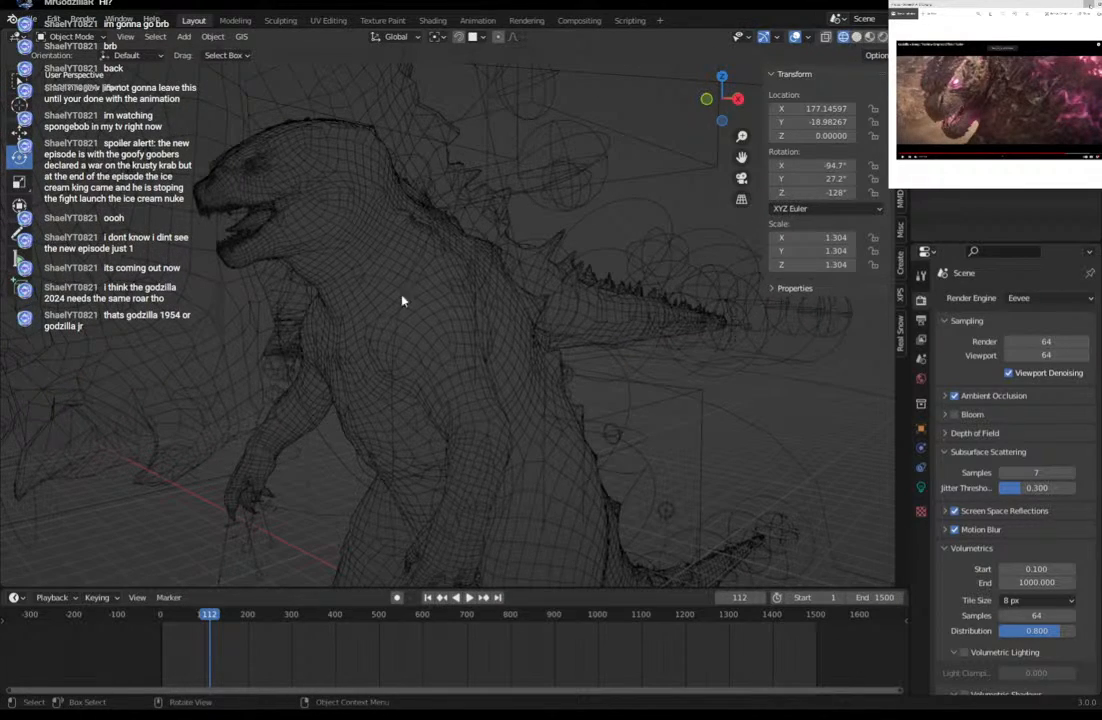
Hide the viewport overlays and display the Godzilla models in rendered shading.
{"action": "left_click", "coordinate": [856, 38]}
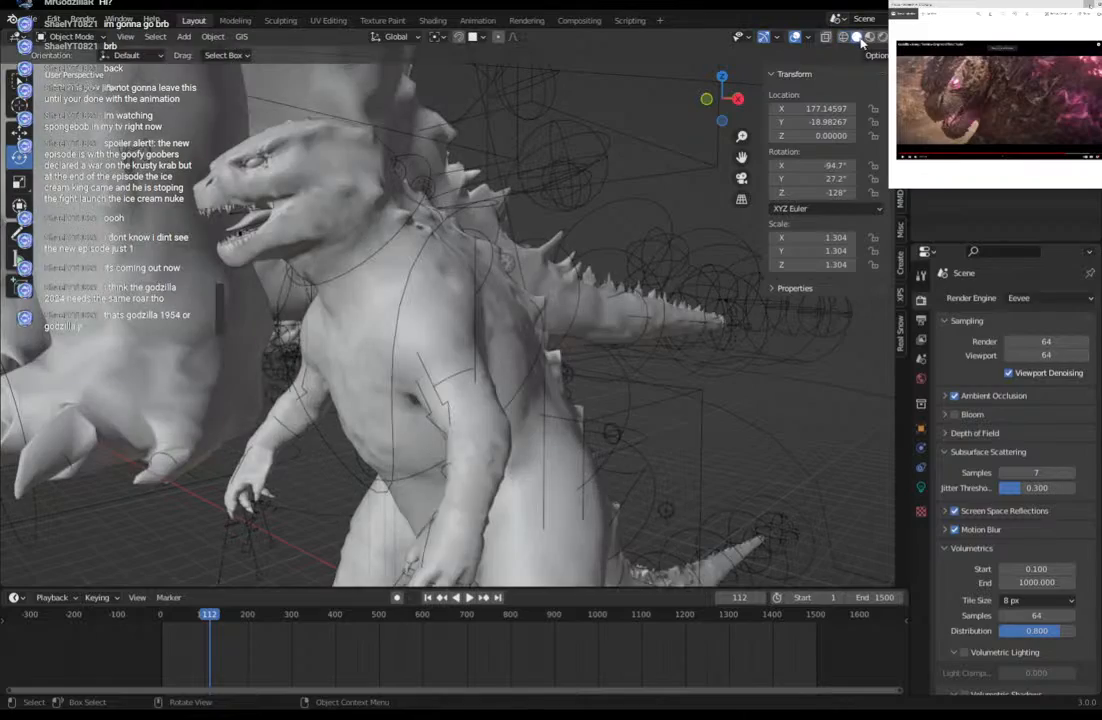
{"action": "left_click", "coordinate": [870, 37]}
{"action": "middle_click_drag", "start_coordinate": [485, 236], "coordinate": [503, 297]}
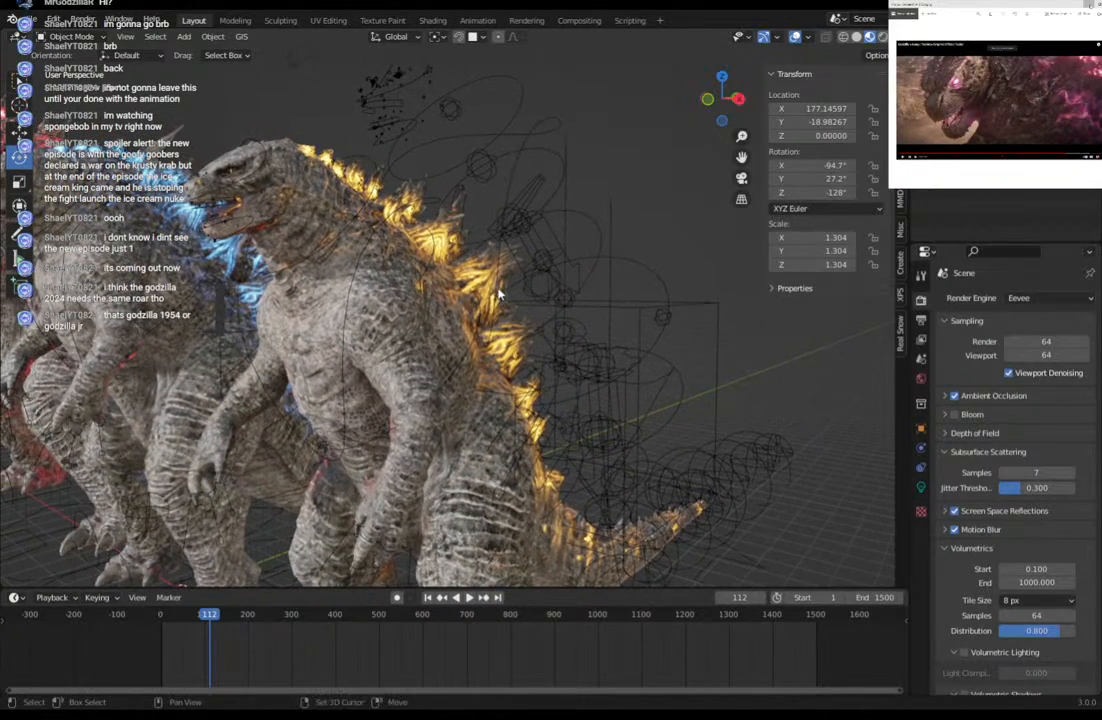
{"action": "left_click", "coordinate": [796, 38]}
{"action": "left_click", "coordinate": [882, 36]}
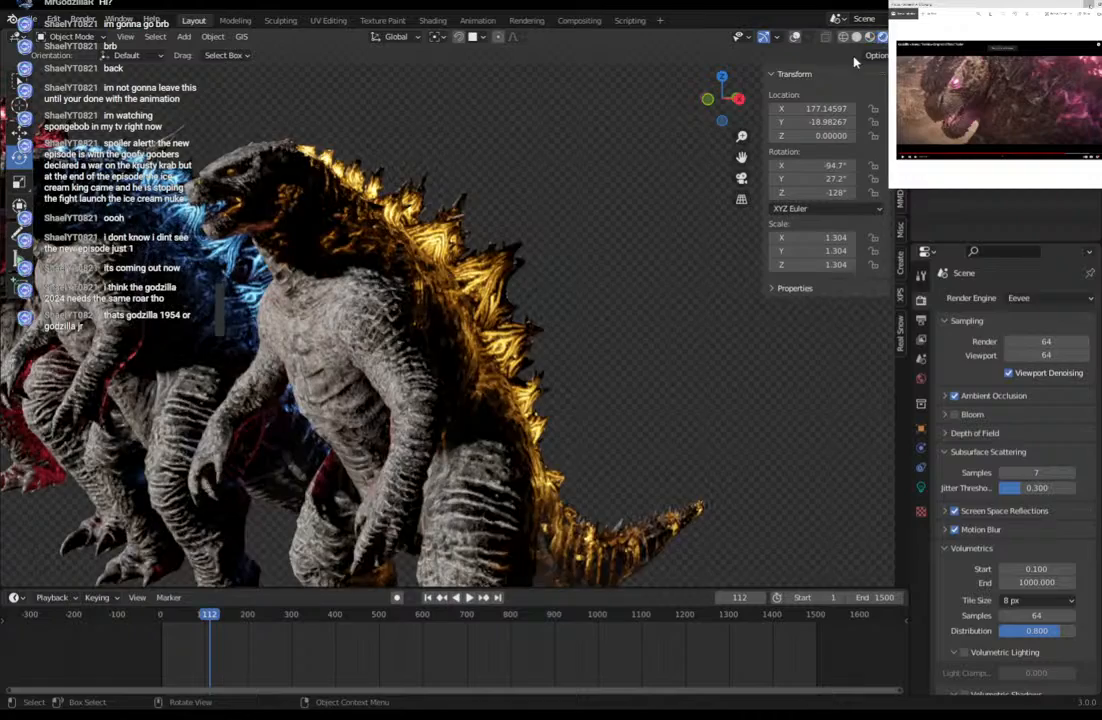
Examine the gold-, blue- and red-spined Godzilla models one after another in rendered shading.
{"action": "middle_click_drag", "start_coordinate": [318, 236], "coordinate": [286, 277]}
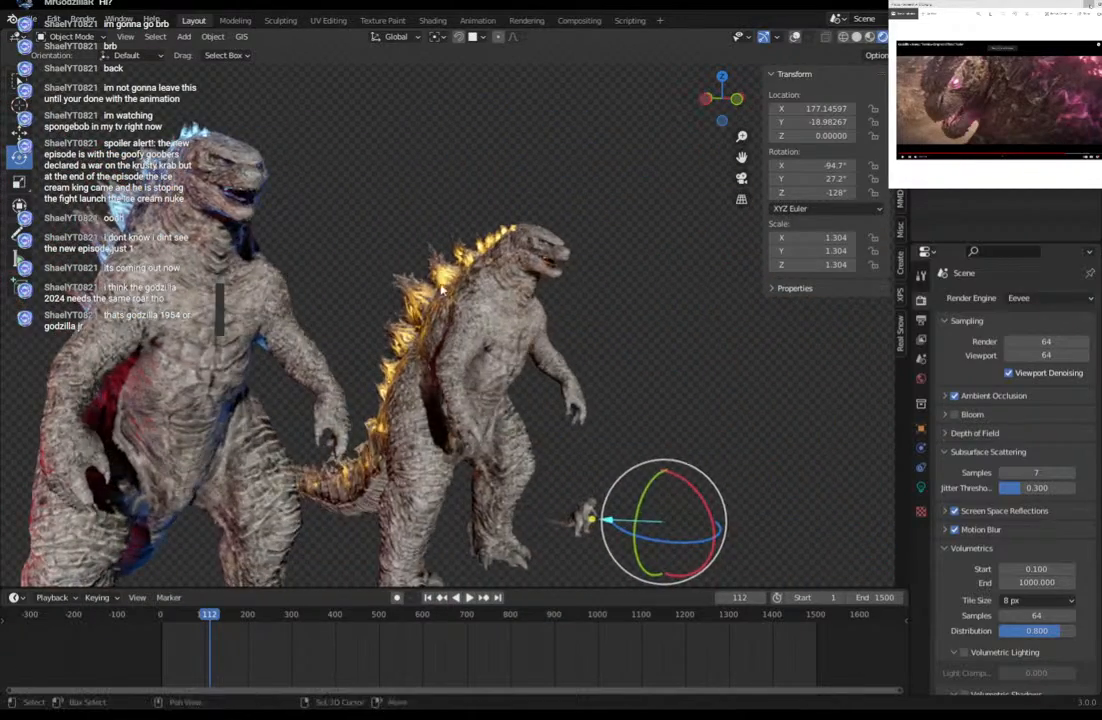
{"action": "scroll", "coordinate": [446, 291], "scroll_direction": "up", "scroll_amount": 2}
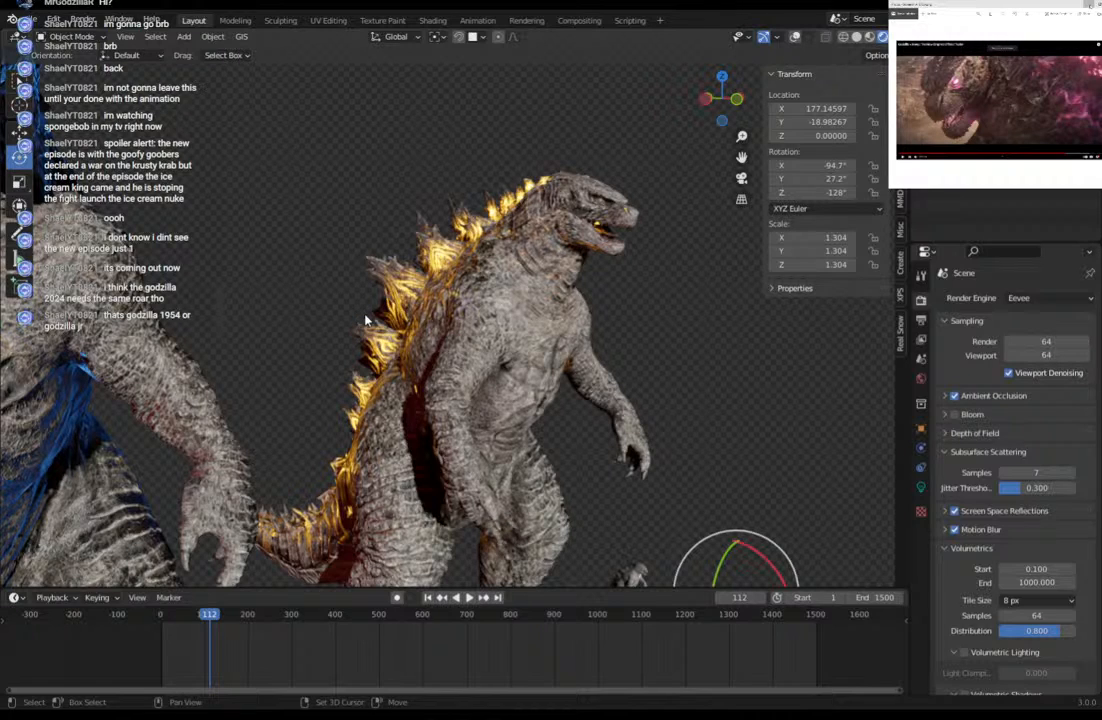
{"action": "middle_click_drag", "start_coordinate": [349, 330], "coordinate": [548, 174]}
{"action": "scroll", "coordinate": [600, 289], "scroll_direction": "down", "scroll_amount": 2}
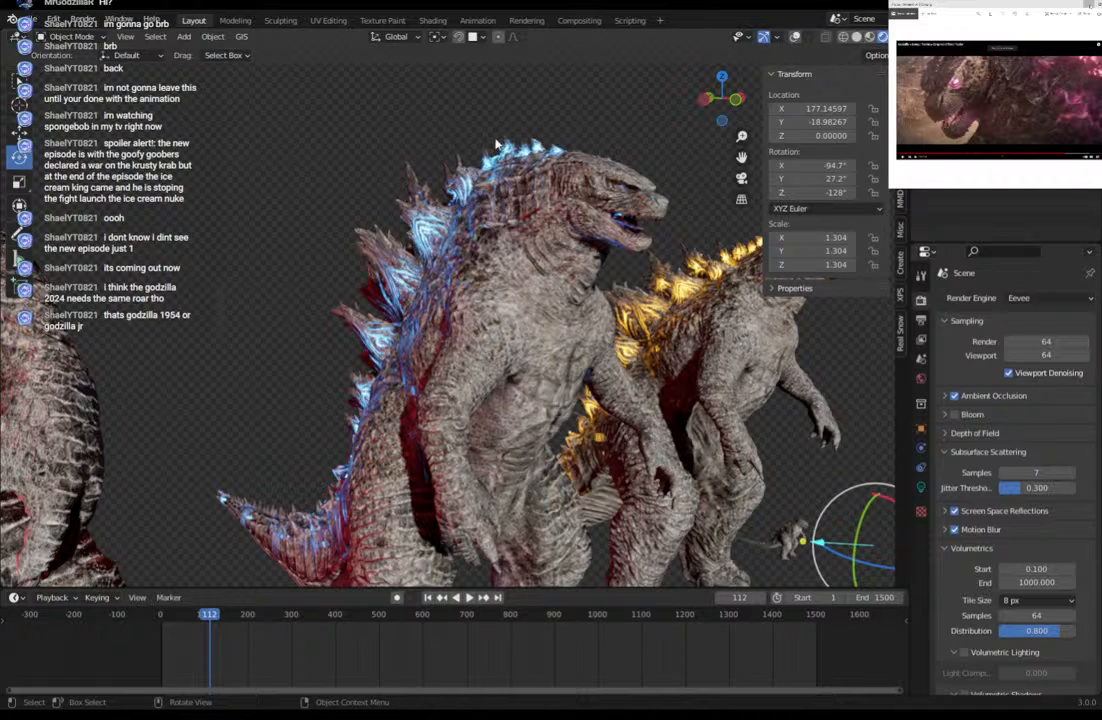
{"action": "middle_click_drag", "start_coordinate": [364, 279], "coordinate": [517, 327]}
{"action": "scroll", "coordinate": [555, 292], "scroll_direction": "up", "scroll_amount": 3}
{"action": "scroll", "coordinate": [412, 371], "scroll_direction": "up", "scroll_amount": 2}
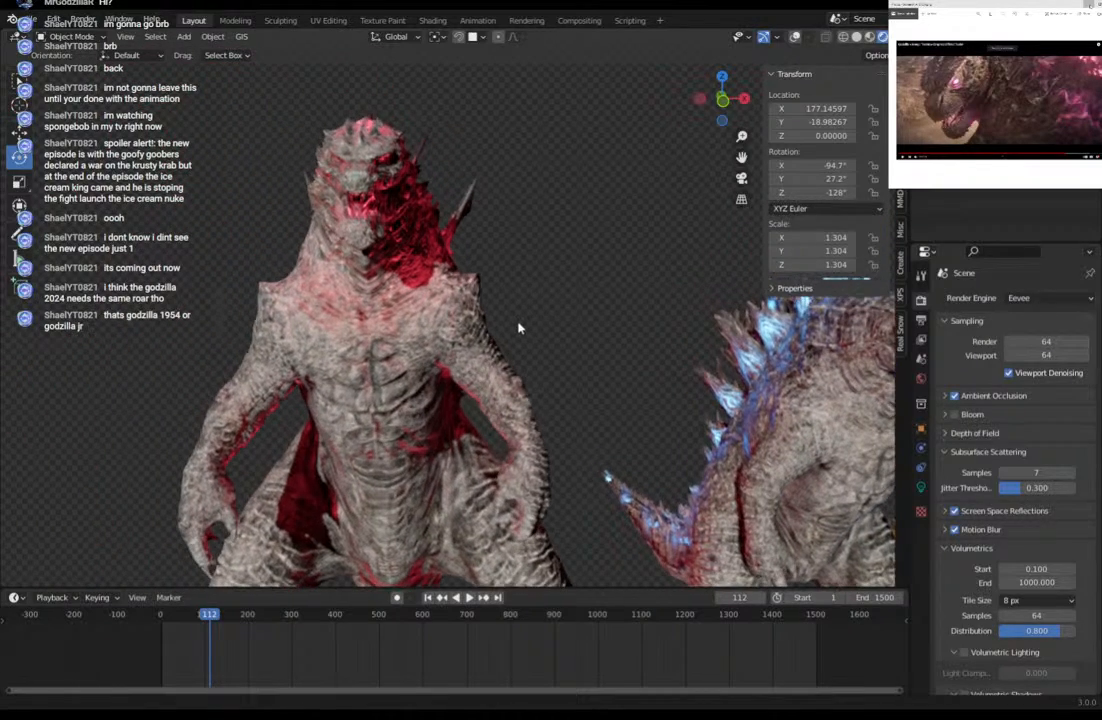
{"action": "mouse_move", "coordinate": [450, 263]}
{"action": "middle_mouse_down"}
{"action": "mouse_move", "coordinate": [477, 255]}
{"action": "mouse_move", "coordinate": [452, 251]}
{"action": "mouse_move", "coordinate": [477, 248]}
{"action": "mouse_move", "coordinate": [422, 256]}
{"action": "middle_mouse_up"}
Inspect the red-spined Godzilla from the back, front and sides in material preview shading.
{"action": "left_click", "coordinate": [869, 37]}
{"action": "scroll", "coordinate": [423, 257], "scroll_direction": "down", "scroll_amount": 3}
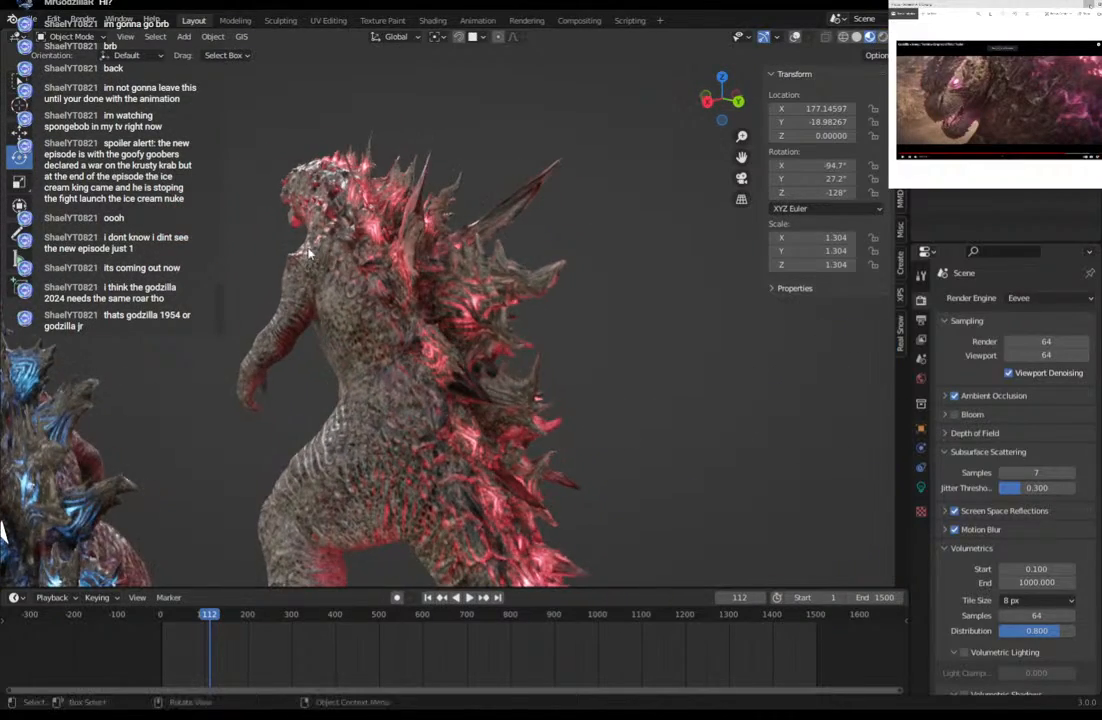
{"action": "middle_click_drag", "start_coordinate": [585, 400], "coordinate": [230, 340]}
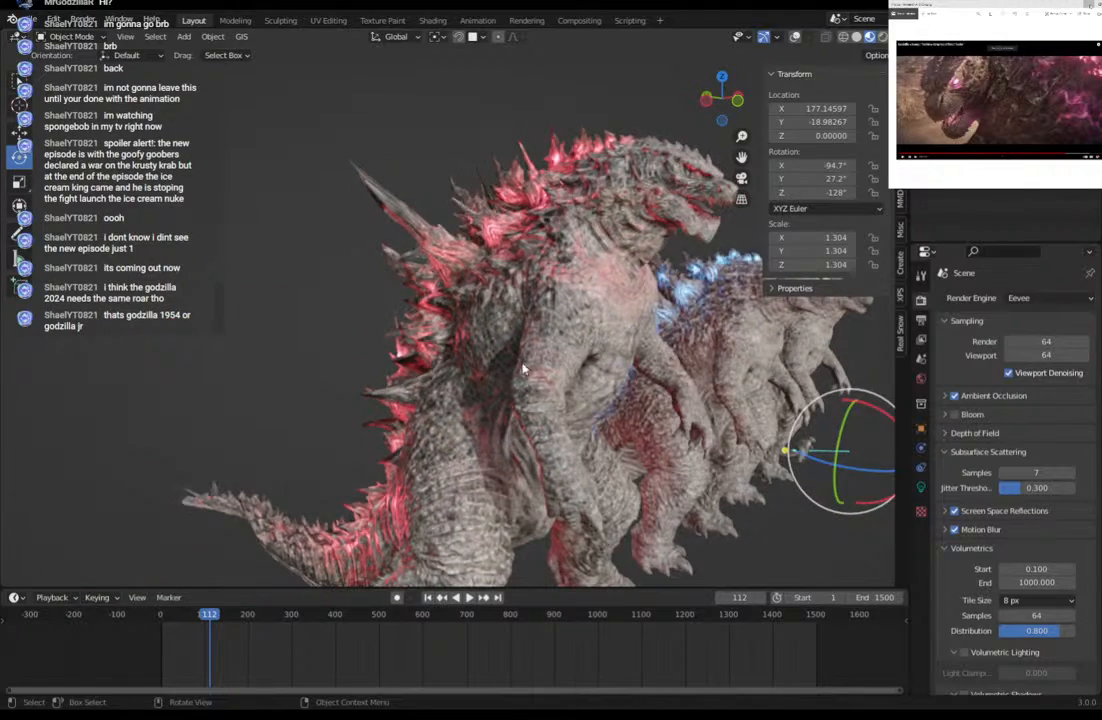
{"action": "middle_click_drag", "start_coordinate": [545, 402], "coordinate": [460, 381]}
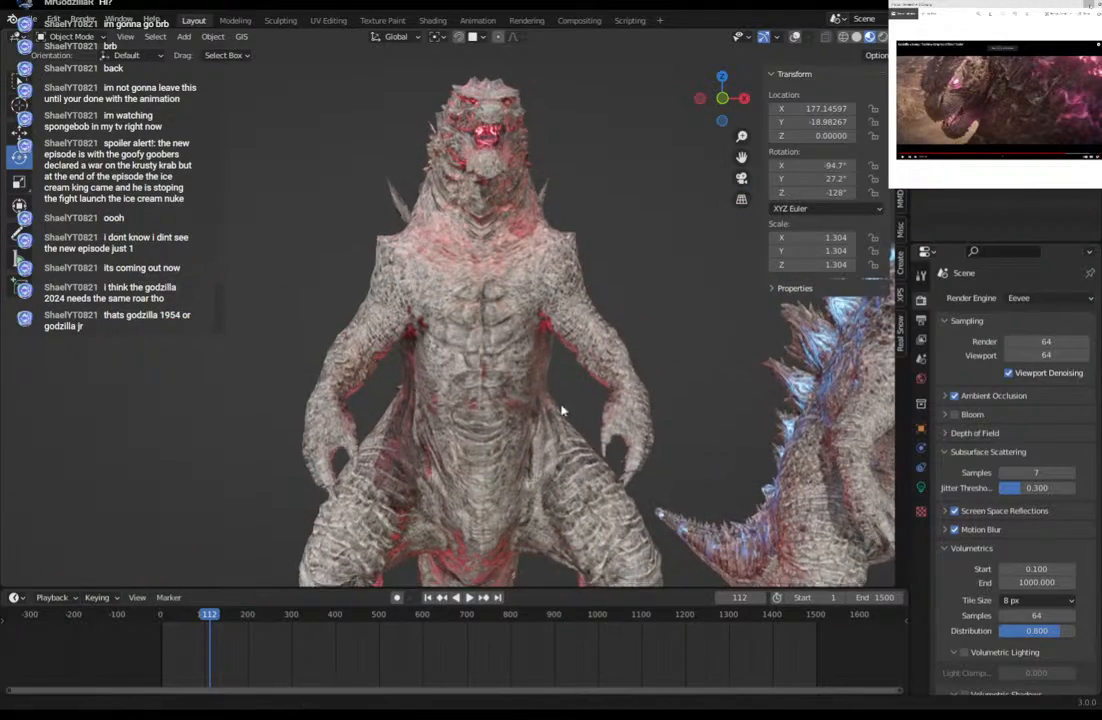
{"action": "scroll", "coordinate": [531, 374], "scroll_direction": "up", "scroll_amount": 2}
{"action": "middle_click_drag", "start_coordinate": [531, 374], "coordinate": [323, 152]}
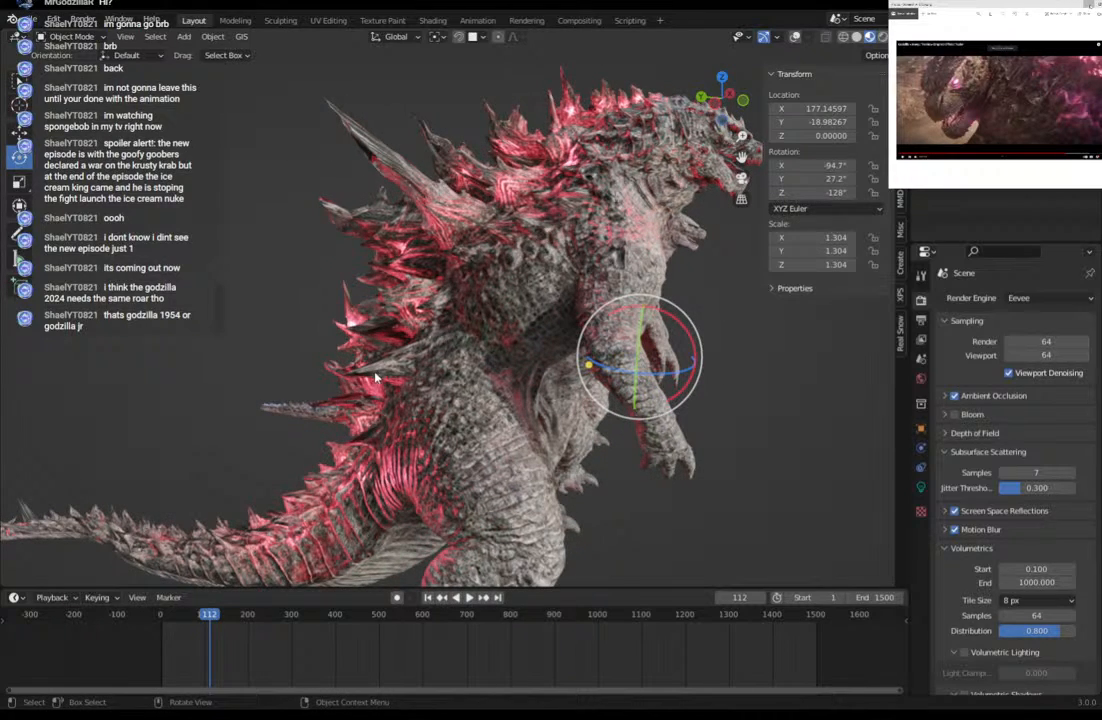
{"action": "middle_click_drag", "start_coordinate": [612, 355], "coordinate": [467, 310]}
{"action": "scroll", "coordinate": [434, 308], "scroll_direction": "up", "scroll_amount": 4}
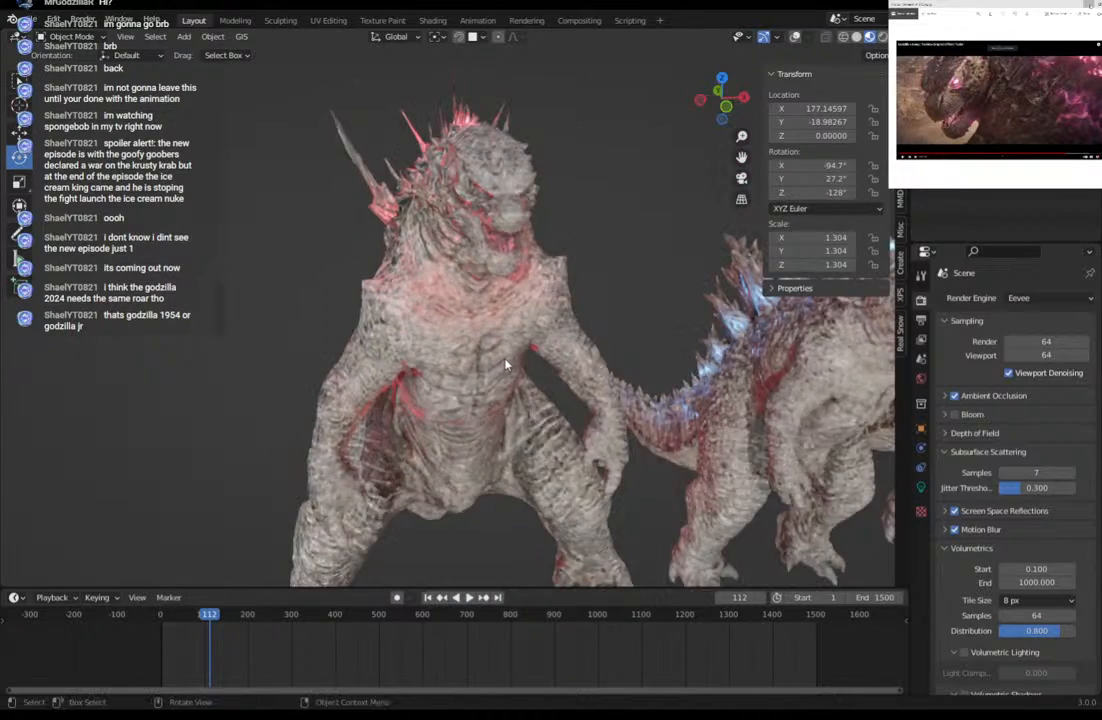
{"action": "middle_click_drag", "start_coordinate": [551, 250], "coordinate": [471, 378]}
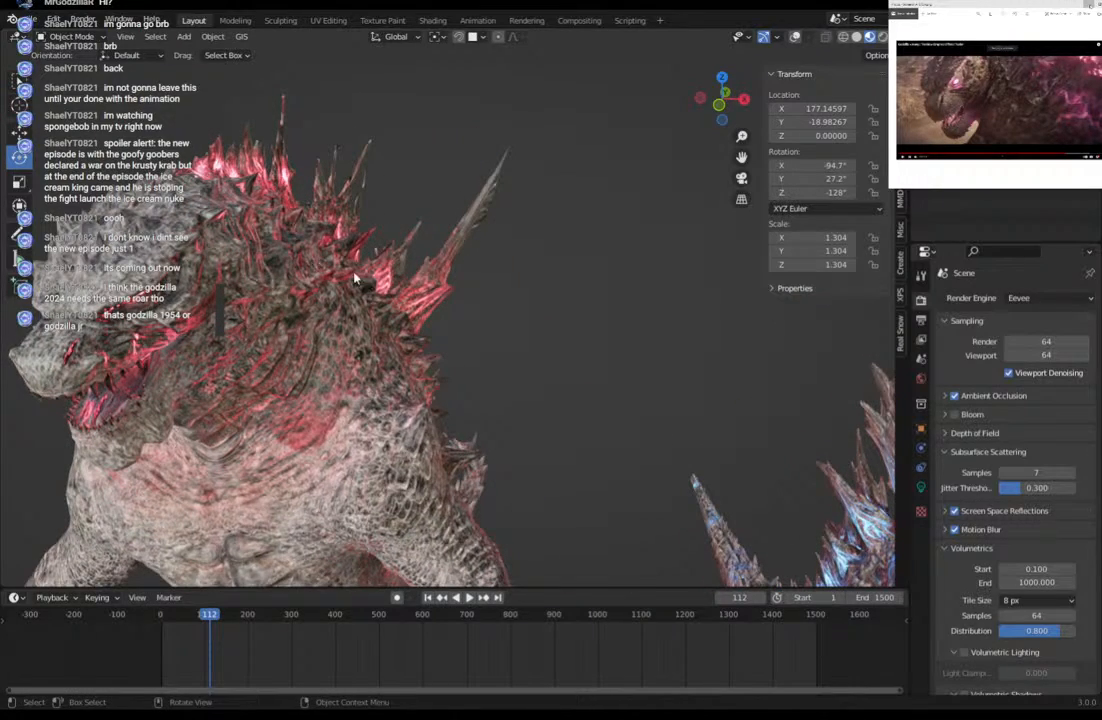
{"action": "mouse_move", "coordinate": [380, 293]}
{"action": "middle_mouse_down"}
{"action": "mouse_move", "coordinate": [335, 271]}
{"action": "mouse_move", "coordinate": [420, 310]}
{"action": "mouse_move", "coordinate": [350, 220]}
{"action": "middle_mouse_up"}
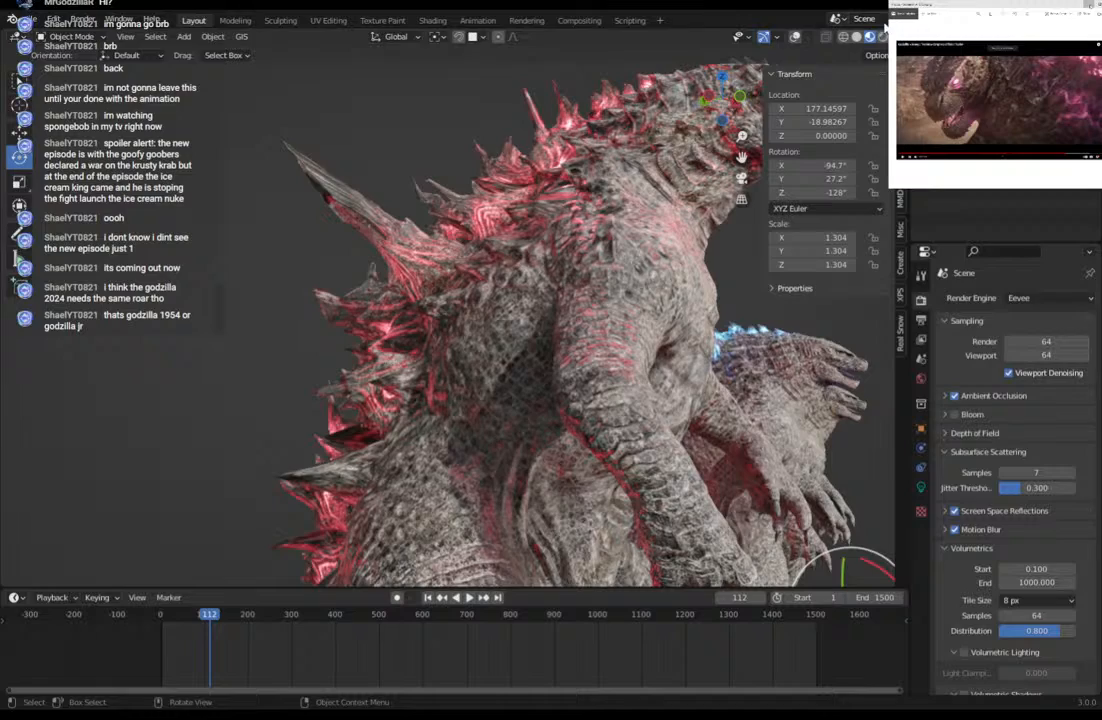
Compare the whole Godzilla lineup from the front in rendered shading.
{"action": "left_click", "coordinate": [880, 37]}
{"action": "middle_click_drag", "start_coordinate": [742, 264], "coordinate": [623, 445]}
{"action": "scroll", "coordinate": [523, 282], "scroll_direction": "down", "scroll_amount": 4}
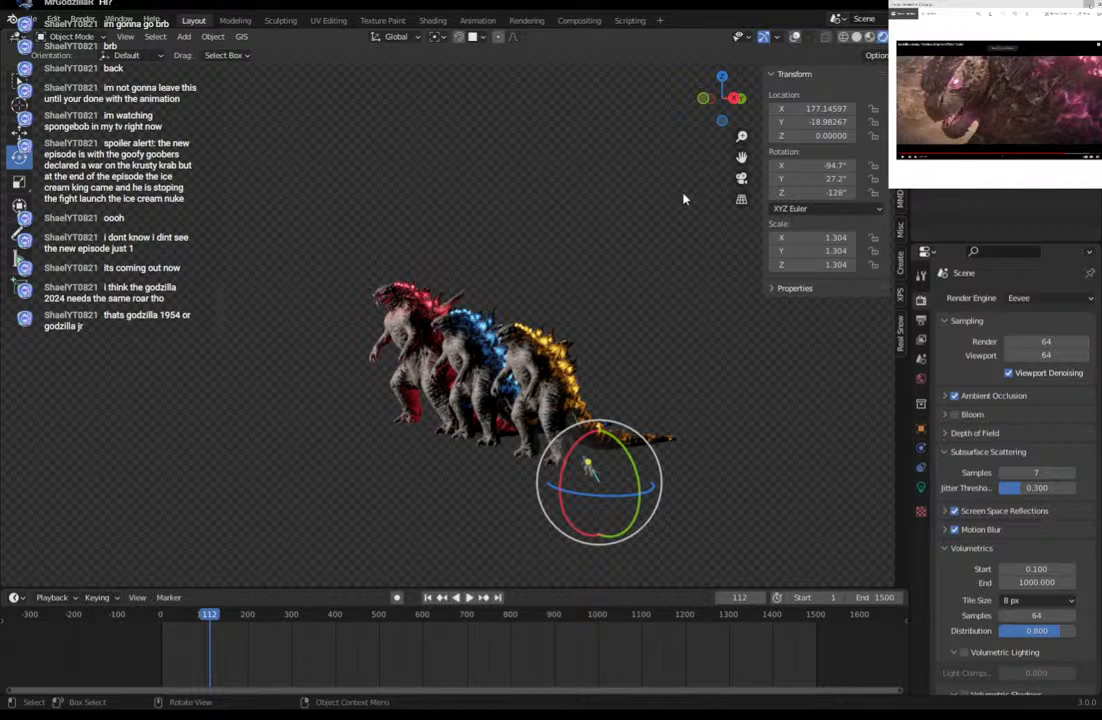
{"action": "left_click", "coordinate": [708, 428]}
{"action": "middle_click_drag", "start_coordinate": [756, 451], "coordinate": [672, 400]}
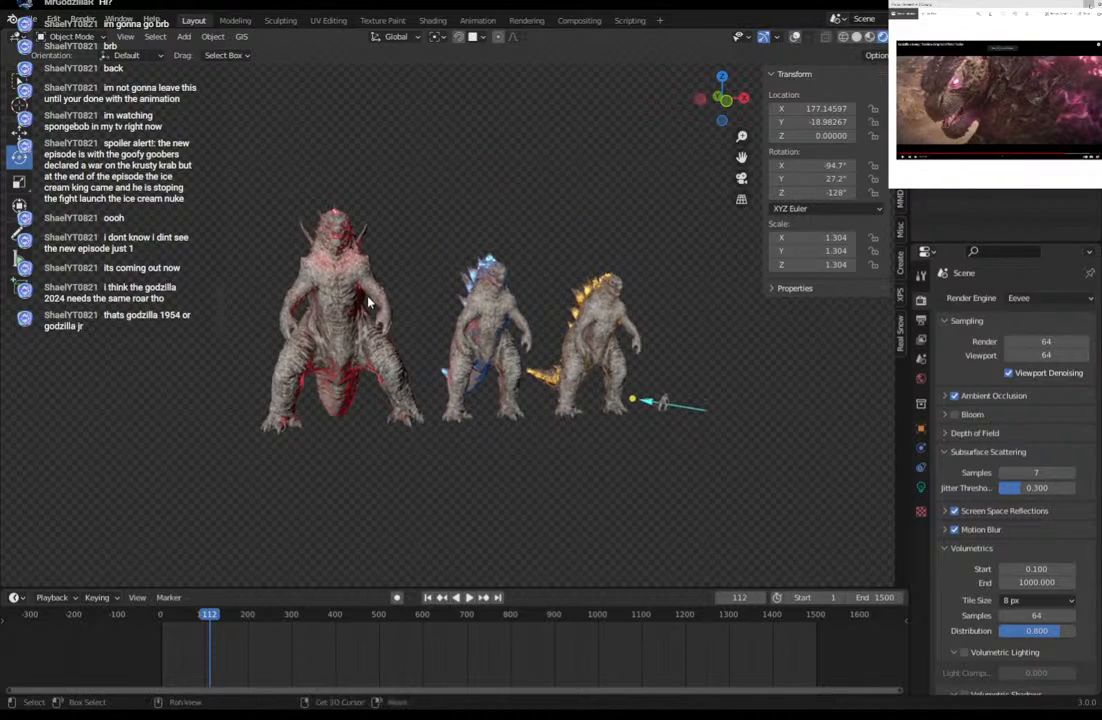
{"action": "scroll", "coordinate": [330, 250], "scroll_direction": "up", "scroll_amount": 4}
{"action": "middle_click_drag", "start_coordinate": [396, 247], "coordinate": [510, 308]}
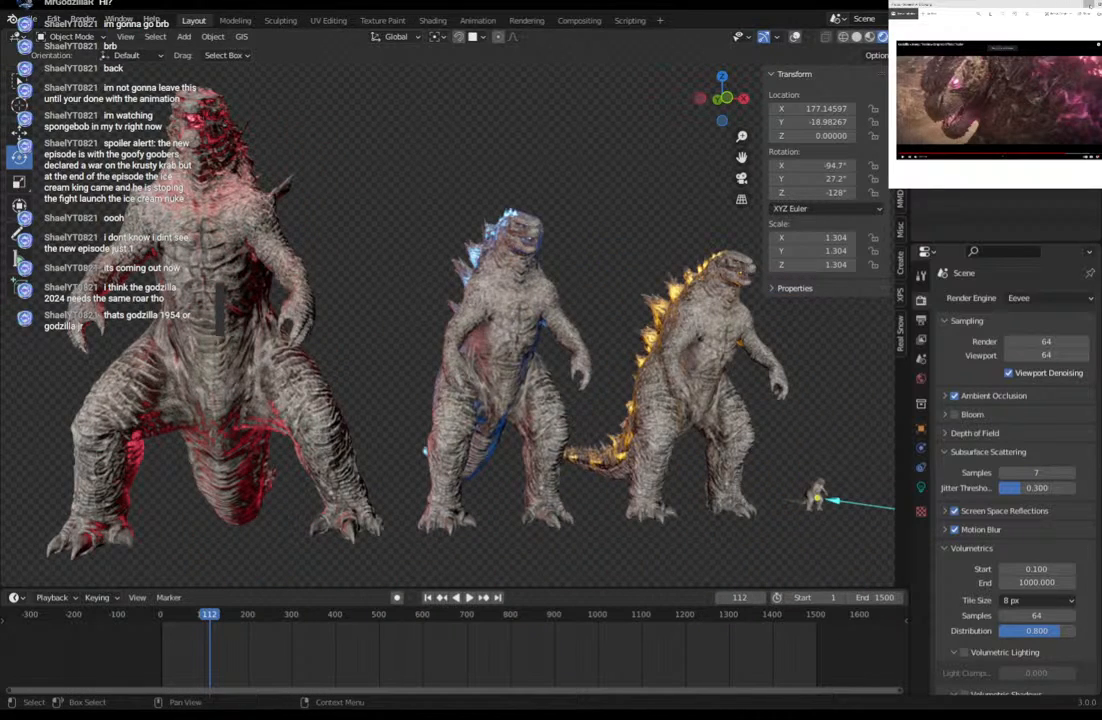
{"action": "left_click", "coordinate": [505, 331]}
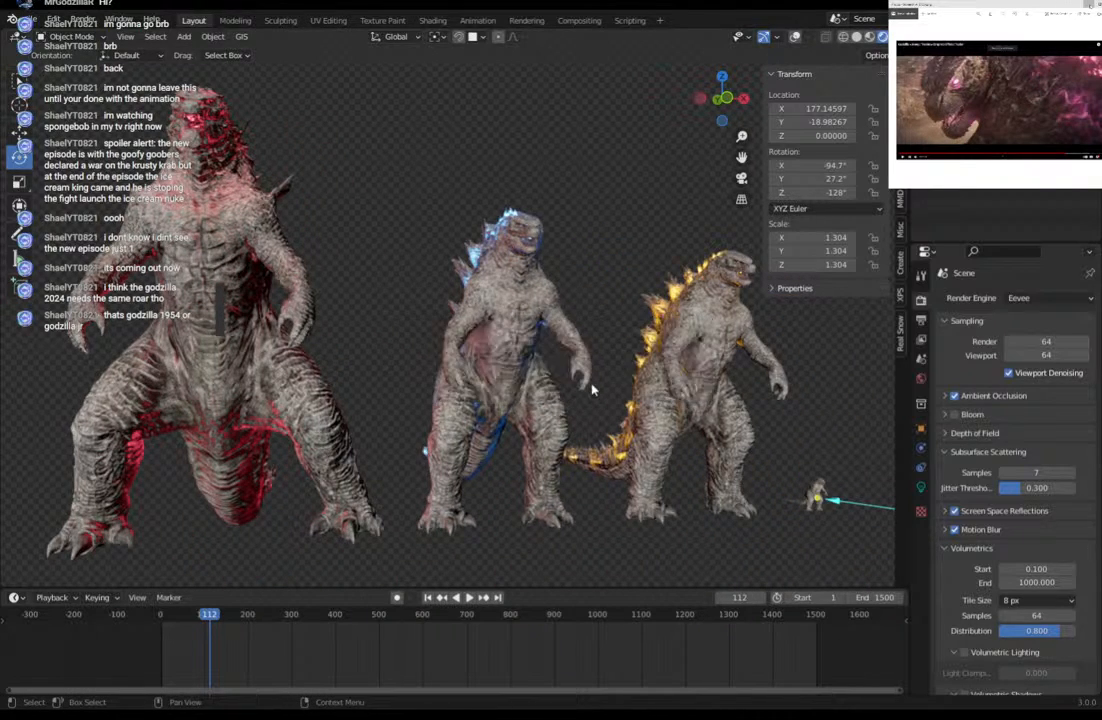
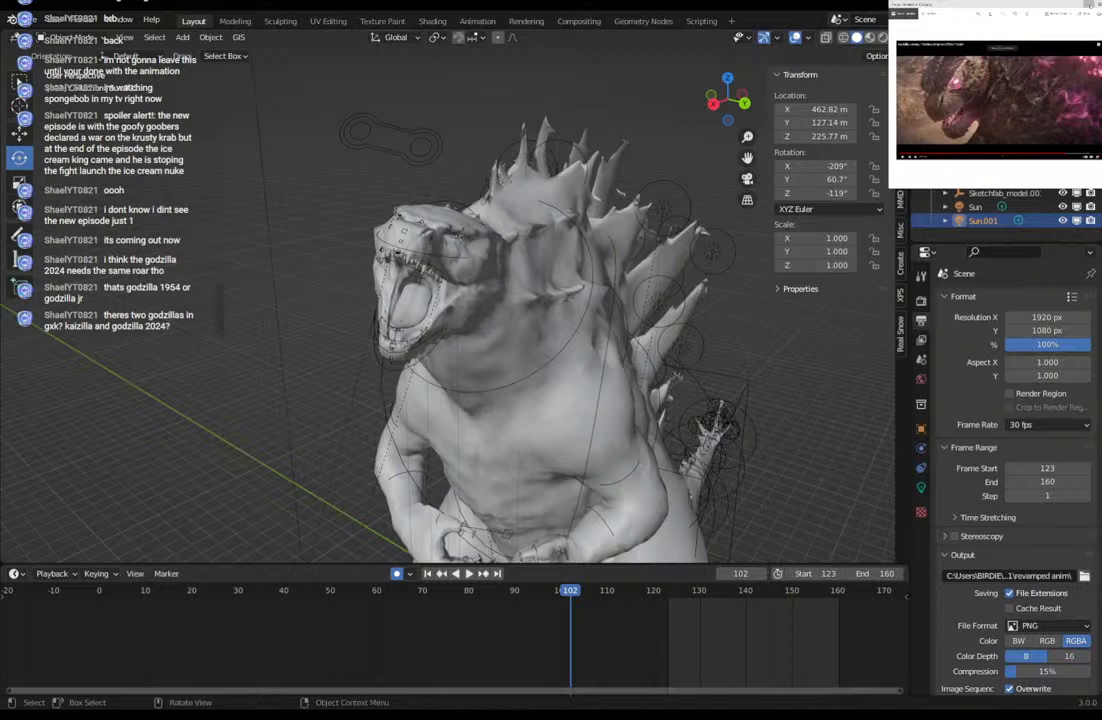
Select the Godzilla rig in the render challenge scene and set the start frame to 0.
{"action": "middle_click_drag", "start_coordinate": [546, 251], "coordinate": [433, 254]}
{"action": "scroll", "coordinate": [433, 254], "scroll_direction": "down", "scroll_amount": 8}
{"action": "scroll", "coordinate": [433, 254], "scroll_direction": "down", "scroll_amount": 3}
{"action": "left_click", "coordinate": [563, 384]}
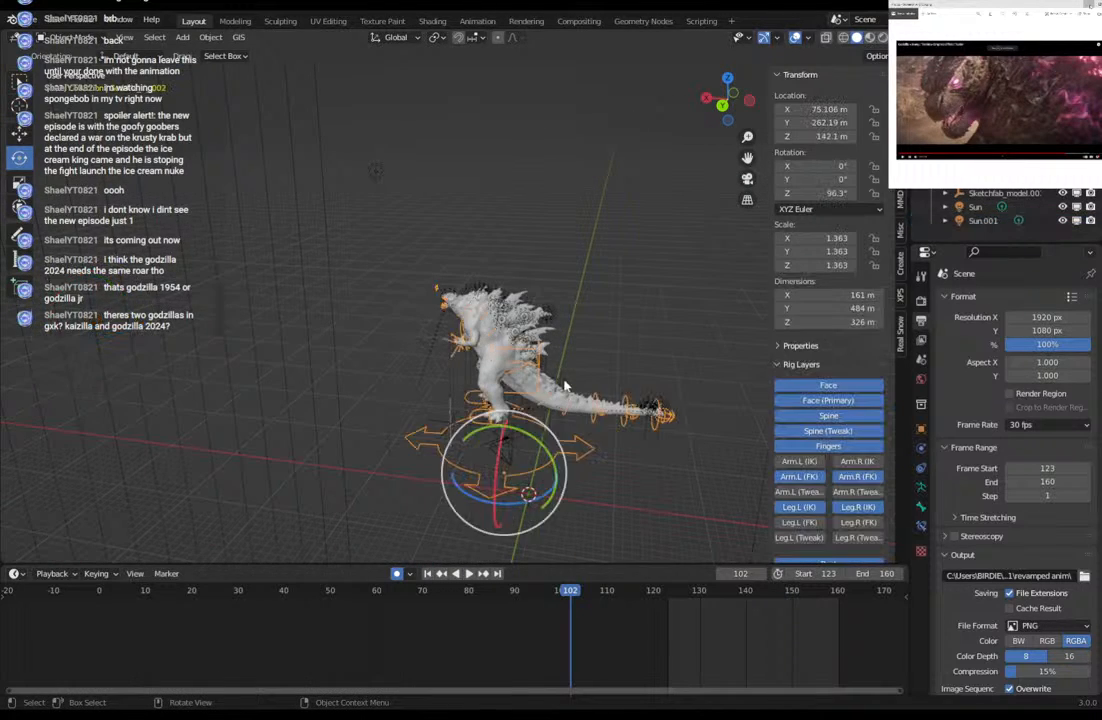
{"action": "middle_click_drag", "start_coordinate": [563, 384], "coordinate": [593, 354]}
{"action": "scroll", "coordinate": [593, 354], "scroll_direction": "up", "scroll_amount": 4}
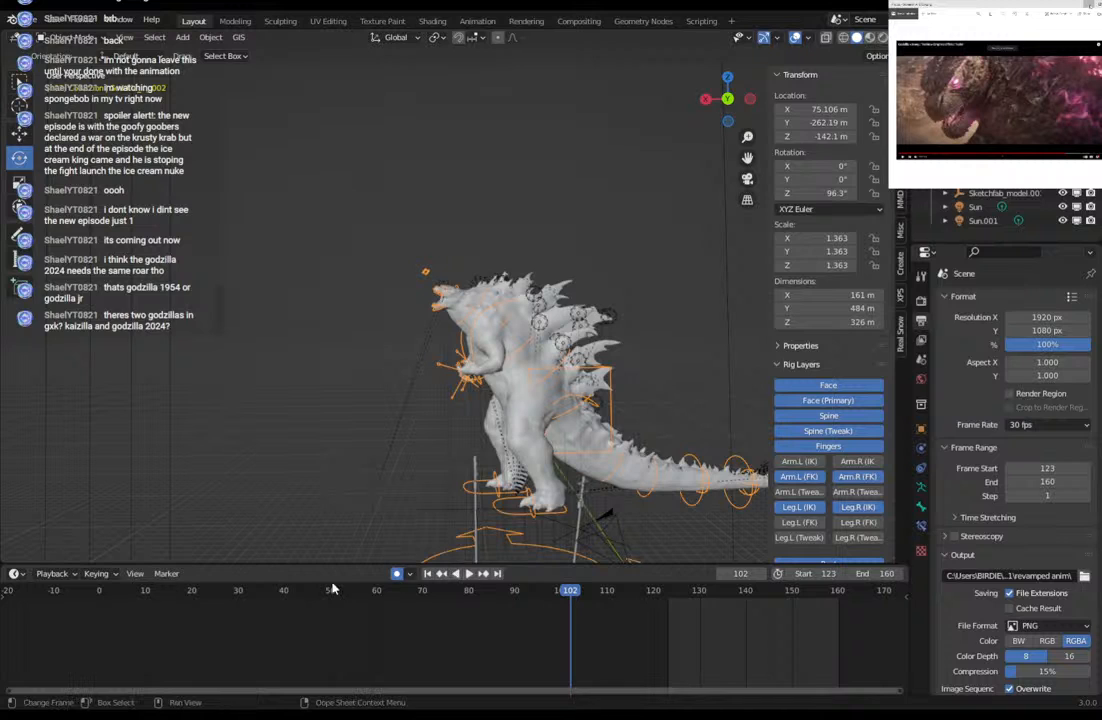
{"action": "middle_click_drag", "start_coordinate": [339, 636], "coordinate": [394, 652]}
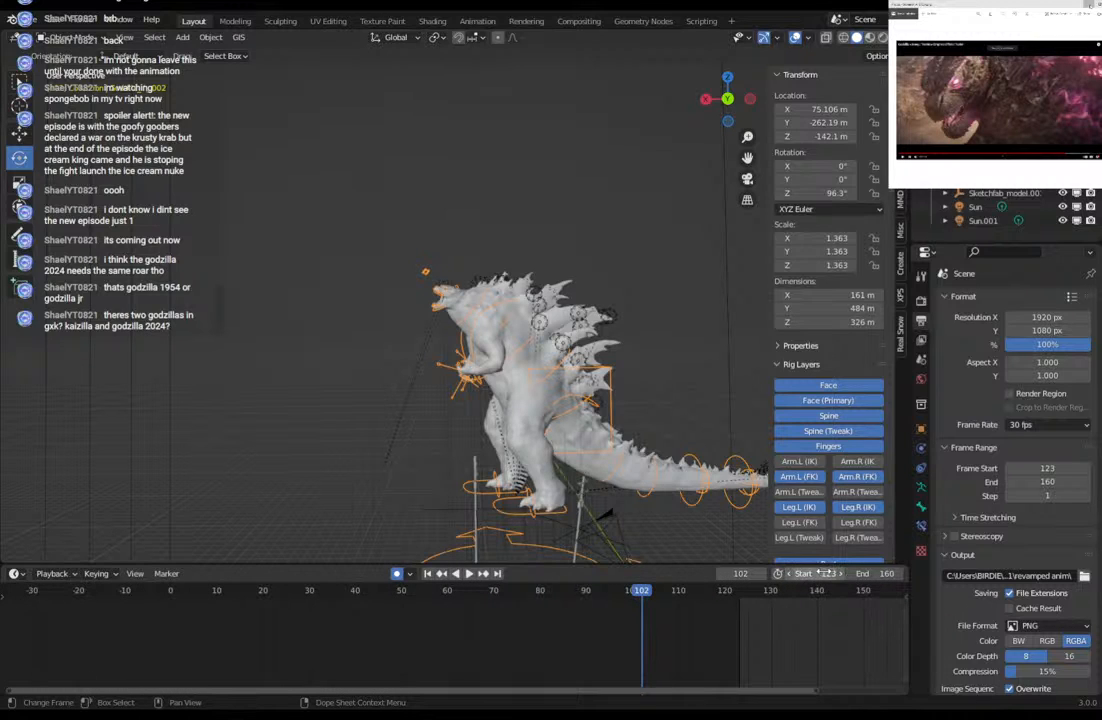
{"action": "key", "text": "Return"}
Select all the Godzilla rig's bones in Pose Mode and delete all of their keyframes.
{"action": "scroll", "coordinate": [677, 624], "scroll_direction": "down", "scroll_amount": 2}
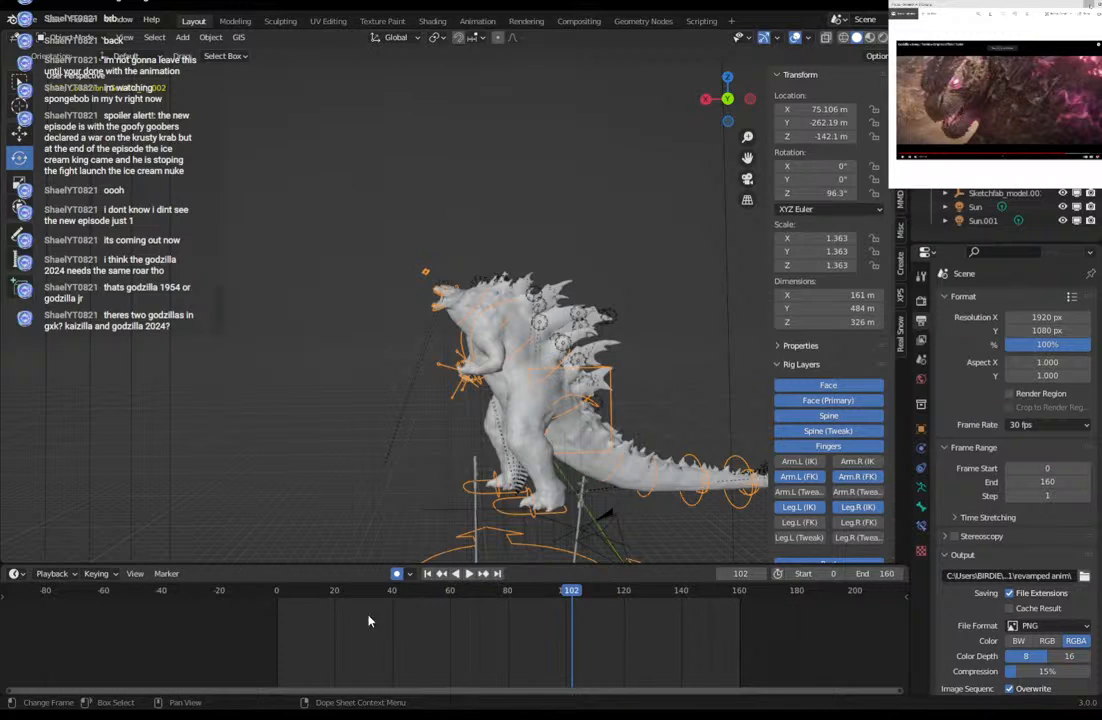
{"action": "scroll", "coordinate": [368, 621], "scroll_direction": "down", "scroll_amount": 1}
{"action": "left_click", "coordinate": [68, 37]}
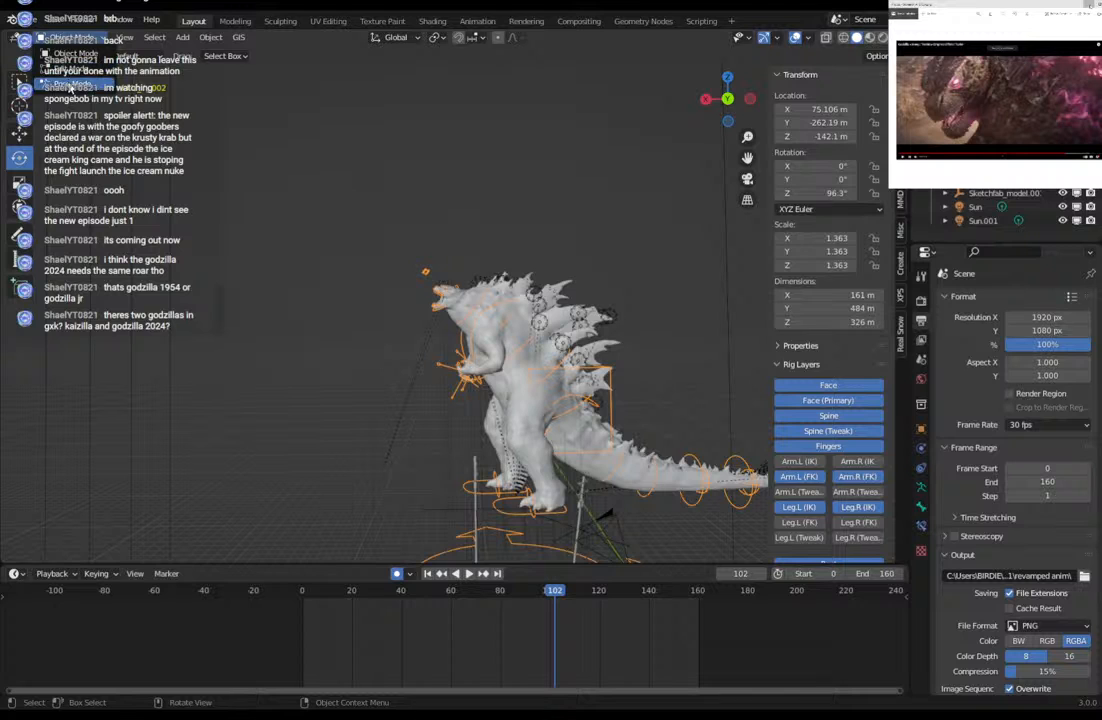
{"action": "left_click", "coordinate": [68, 88]}
{"action": "left_click_drag", "start_coordinate": [360, 240], "coordinate": [700, 528]}
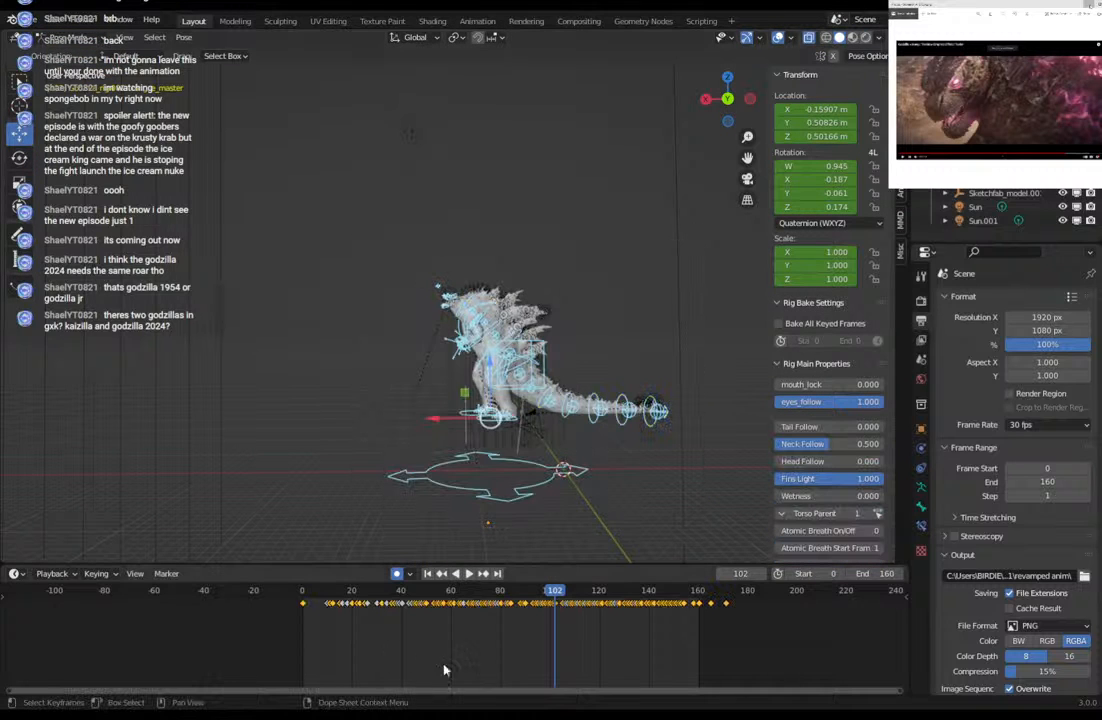
{"action": "left_click_drag", "start_coordinate": [771, 632], "coordinate": [226, 590]}
{"action": "key", "text": "Delete"}
Move the current frame to 27 and save the file.
{"action": "scroll", "coordinate": [500, 430], "scroll_direction": "up", "scroll_amount": 4}
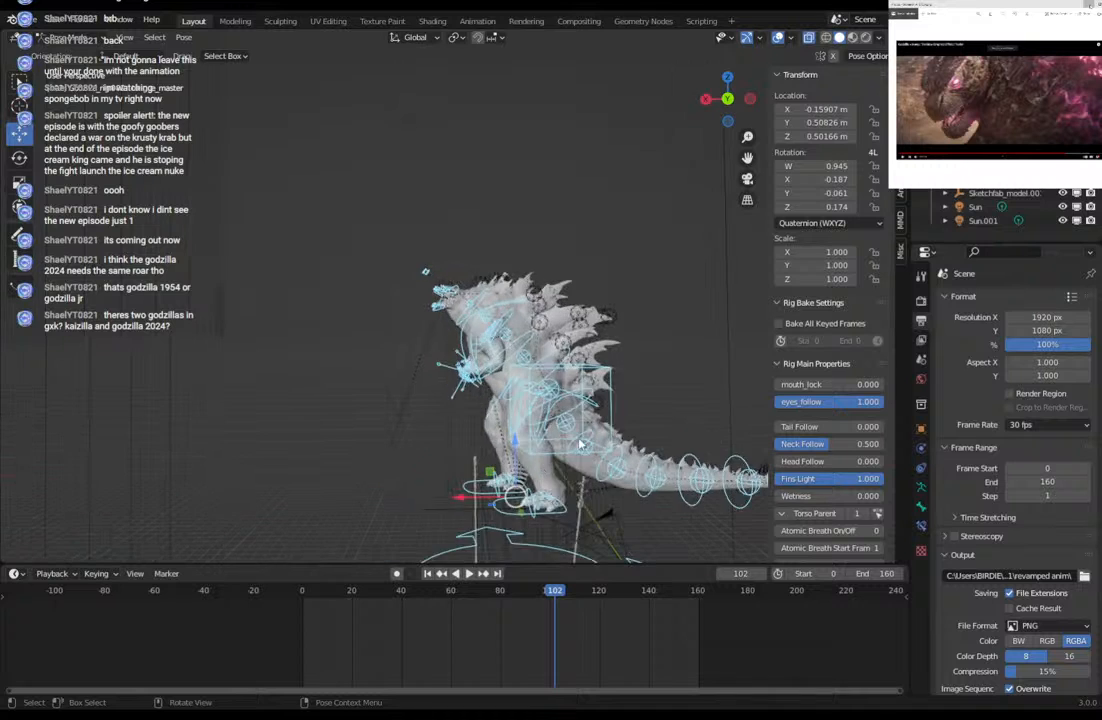
{"action": "middle_click_drag", "start_coordinate": [513, 377], "coordinate": [475, 366], "text": "shift"}
{"action": "mouse_move", "coordinate": [370, 595]}
{"action": "left_mouse_down"}
{"action": "mouse_move", "coordinate": [384, 596]}
{"action": "mouse_move", "coordinate": [369, 593]}
{"action": "left_mouse_up"}
{"action": "middle_click_drag", "start_coordinate": [477, 416], "coordinate": [487, 414]}
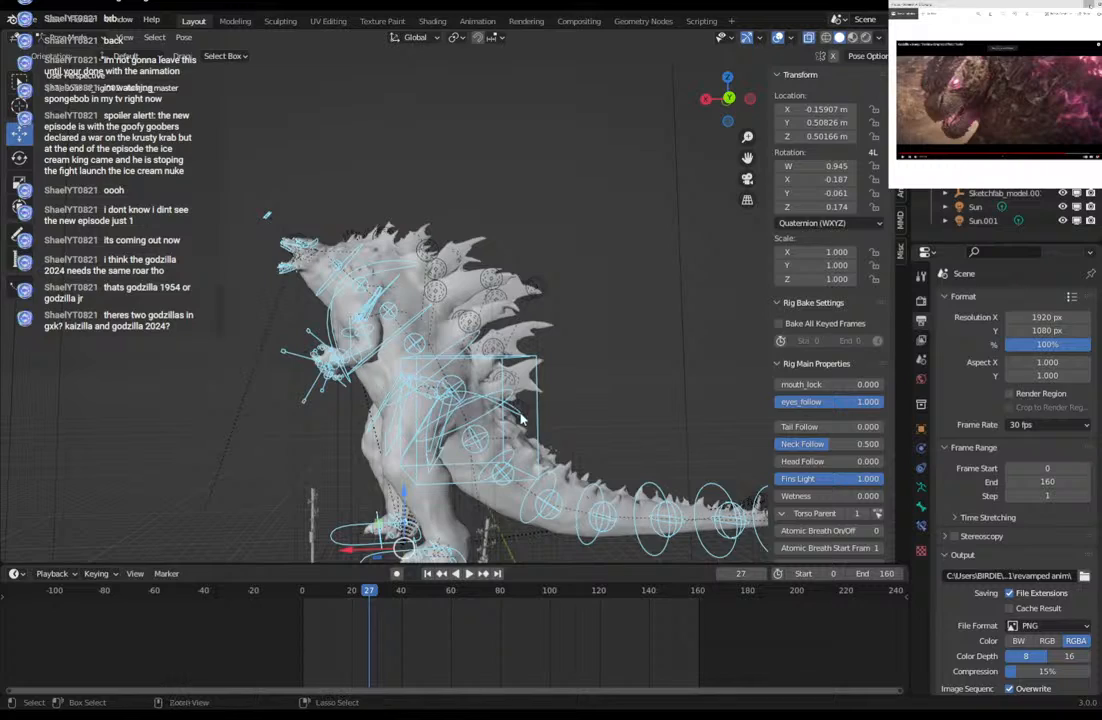
{"action": "key", "text": "ctrl+s"}
{"action": "middle_click_drag", "start_coordinate": [470, 277], "coordinate": [400, 272]}
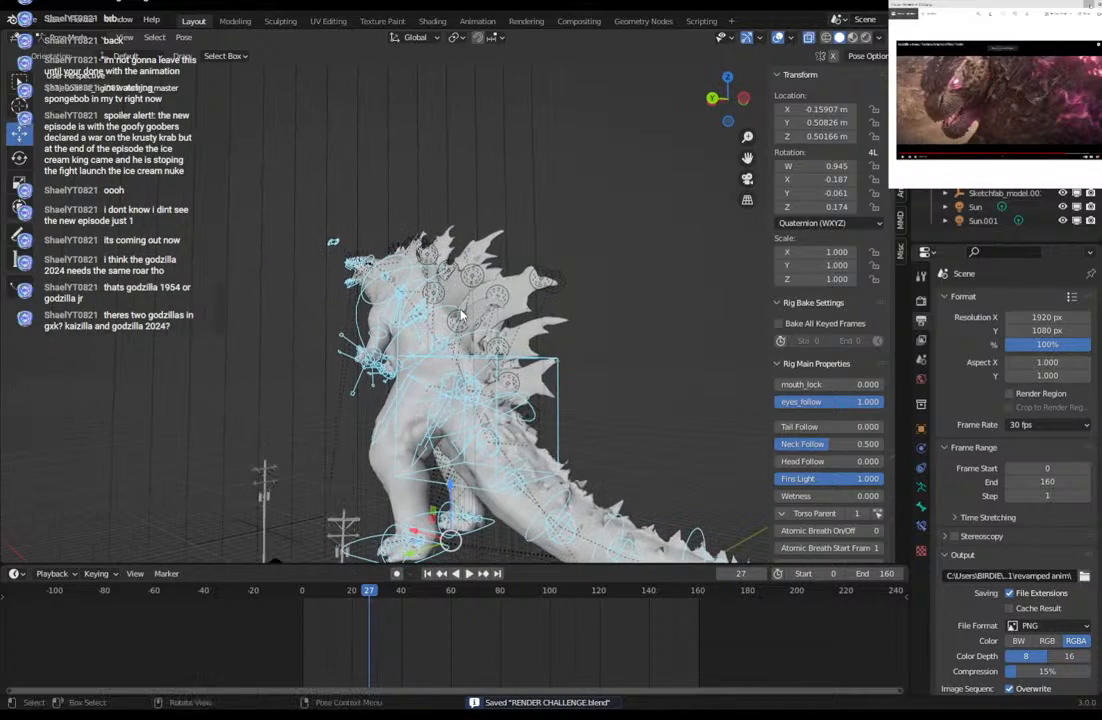
Switch to Object Mode, select one utility pole with its full hierarchy, and delete it.
{"action": "middle_click_drag", "start_coordinate": [388, 359], "coordinate": [445, 373]}
{"action": "left_click", "coordinate": [399, 410]}
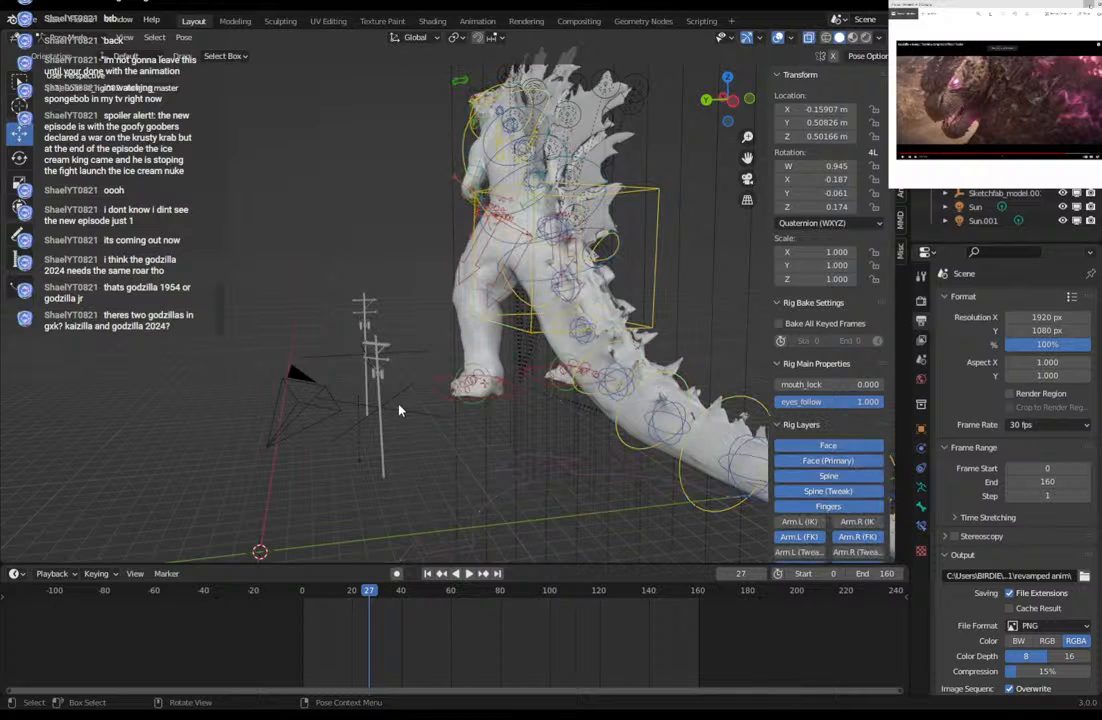
{"action": "key", "text": "ctrl+Tab"}
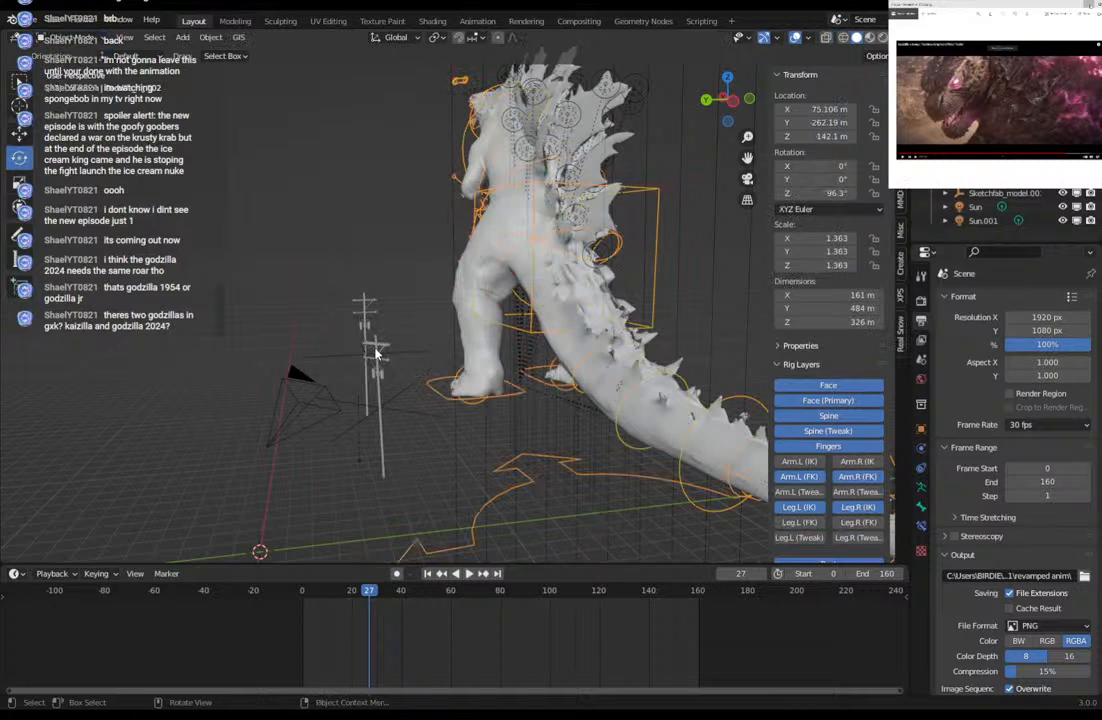
{"action": "middle_click_drag", "start_coordinate": [408, 377], "coordinate": [384, 401]}
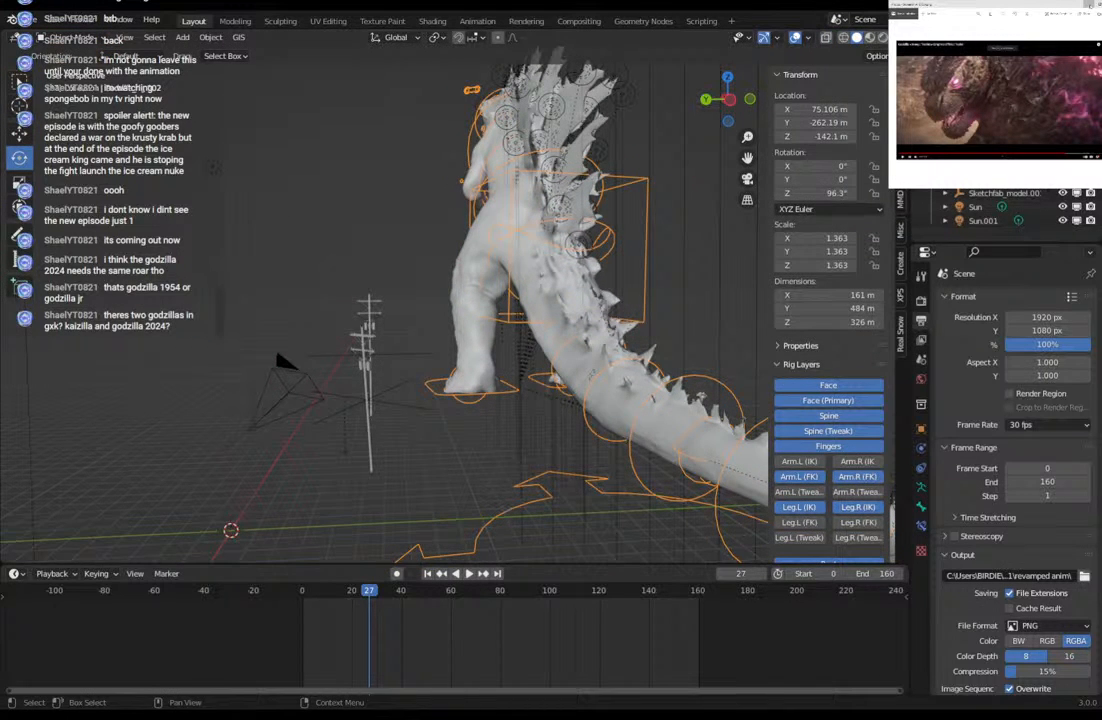
{"action": "left_click", "coordinate": [369, 353]}
{"action": "right_click", "coordinate": [960, 195]}
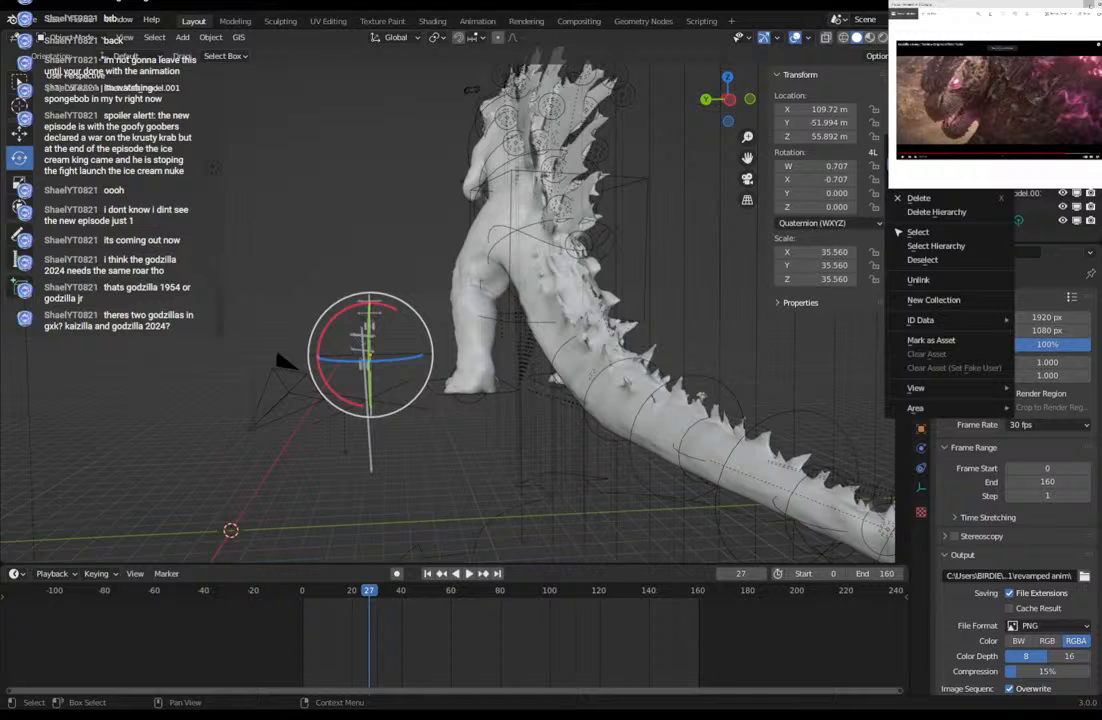
{"action": "left_click", "coordinate": [935, 244]}
{"action": "key", "text": "Delete"}
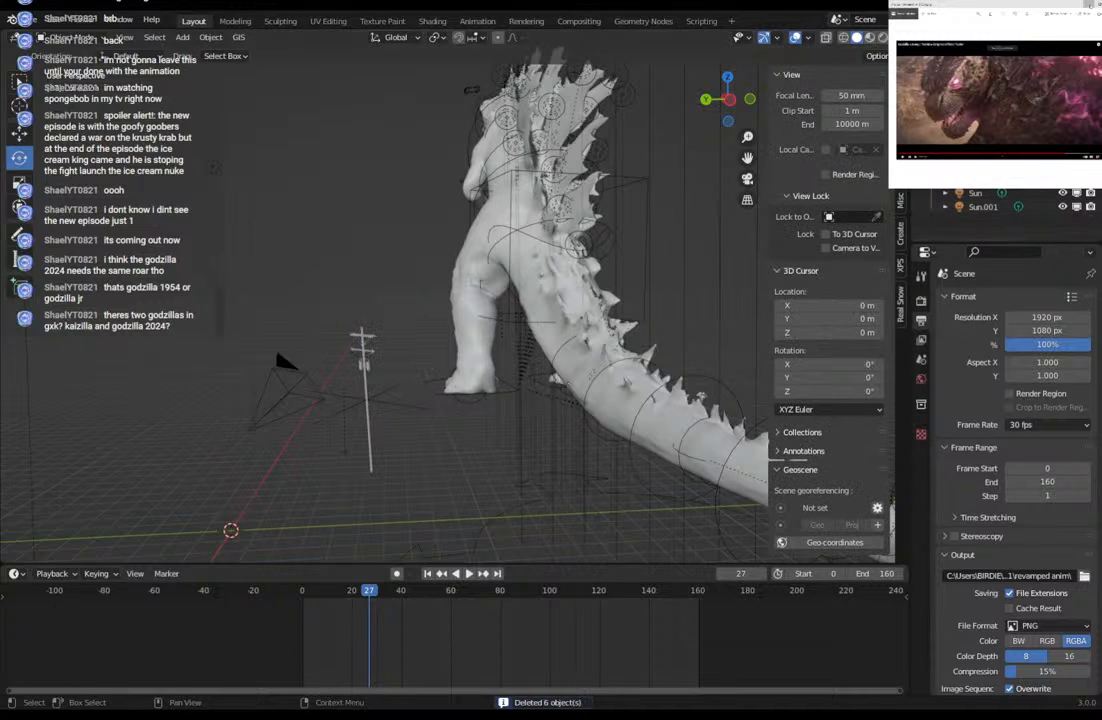
Delete the remaining utility pole models in the scene together with their hierarchies.
{"action": "right_click", "coordinate": [990, 166]}
{"action": "left_click", "coordinate": [990, 166]}
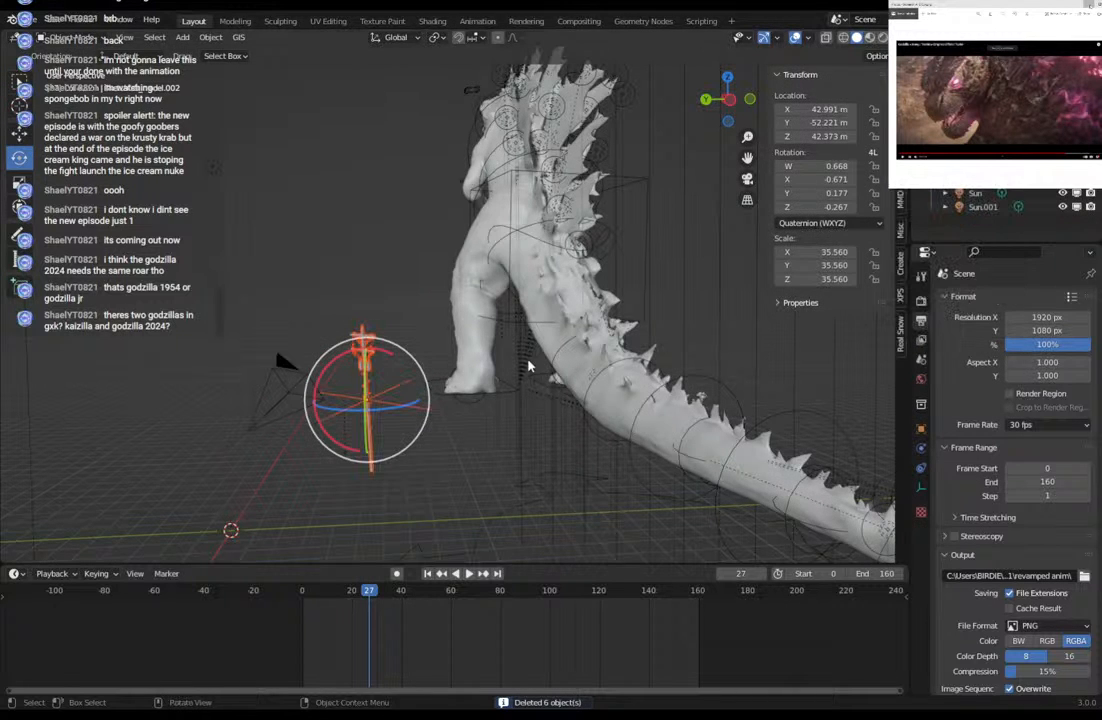
{"action": "key", "text": "Delete"}
{"action": "middle_click_drag", "start_coordinate": [486, 370], "coordinate": [412, 330]}
{"action": "right_click", "coordinate": [990, 166]}
{"action": "left_click", "coordinate": [990, 166]}
{"action": "key", "text": "Delete"}
Delete the white 1 MW point light above Godzilla after checking the settings of both lights.
{"action": "scroll", "coordinate": [551, 352], "scroll_direction": "down", "scroll_amount": 7}
{"action": "middle_click_drag", "start_coordinate": [392, 207], "coordinate": [560, 183]}
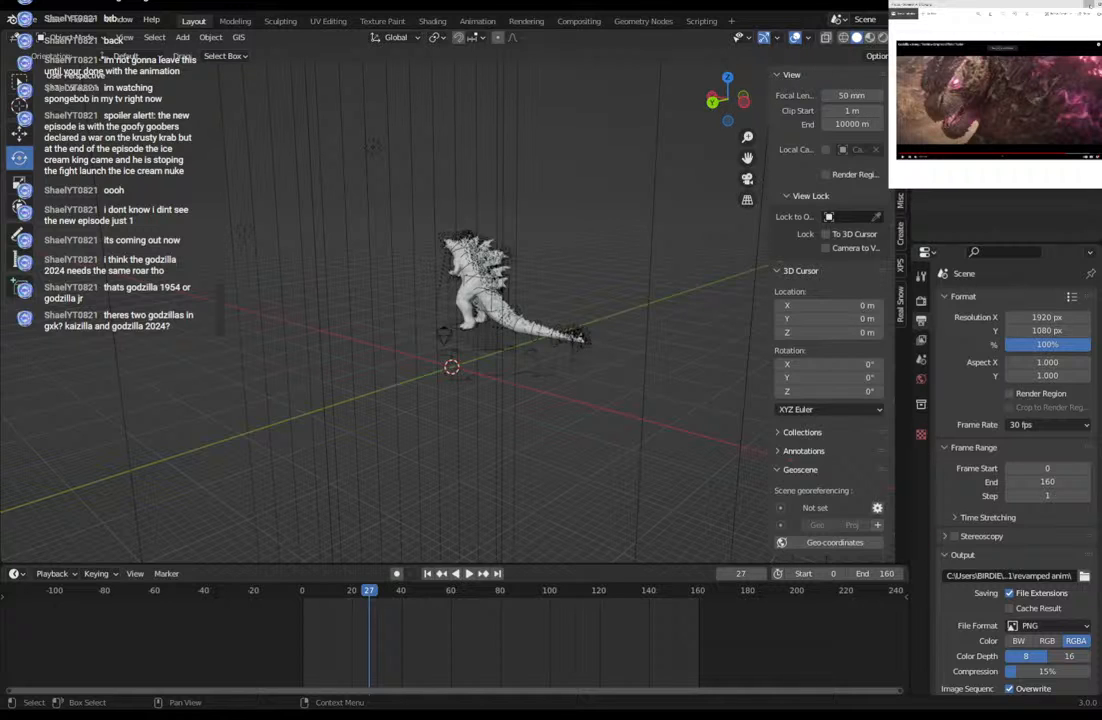
{"action": "middle_click_drag", "start_coordinate": [433, 224], "coordinate": [411, 224]}
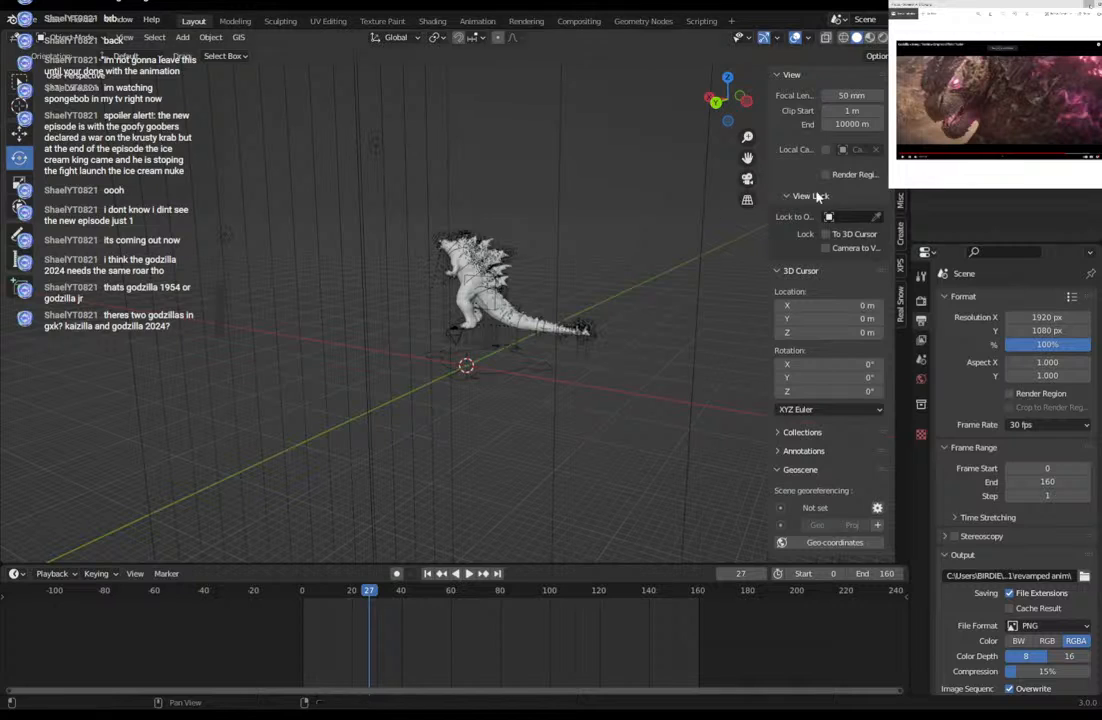
{"action": "left_click", "coordinate": [225, 234]}
{"action": "left_click", "coordinate": [921, 487]}
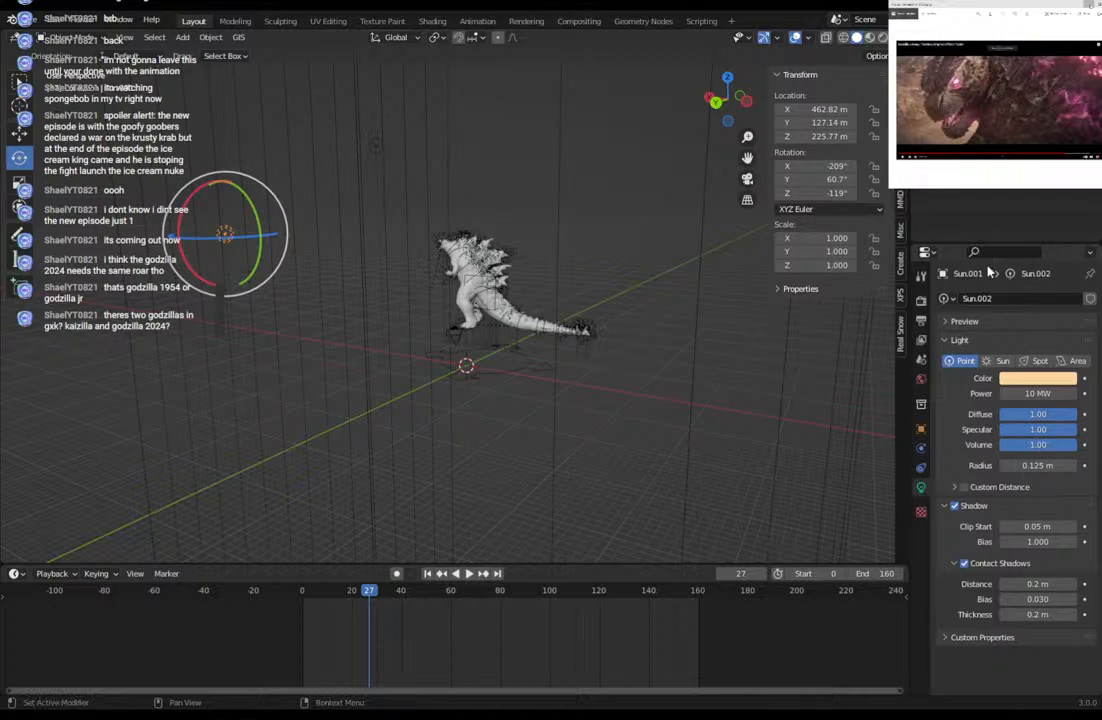
{"action": "left_click", "coordinate": [376, 146]}
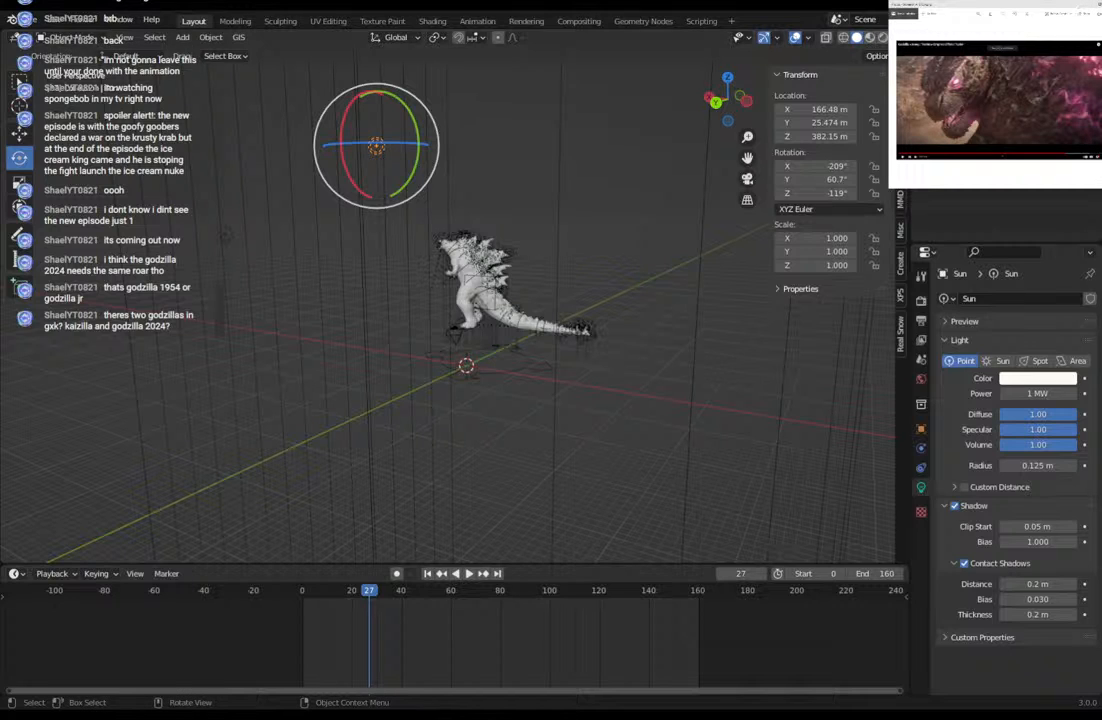
{"action": "key", "text": "Delete"}
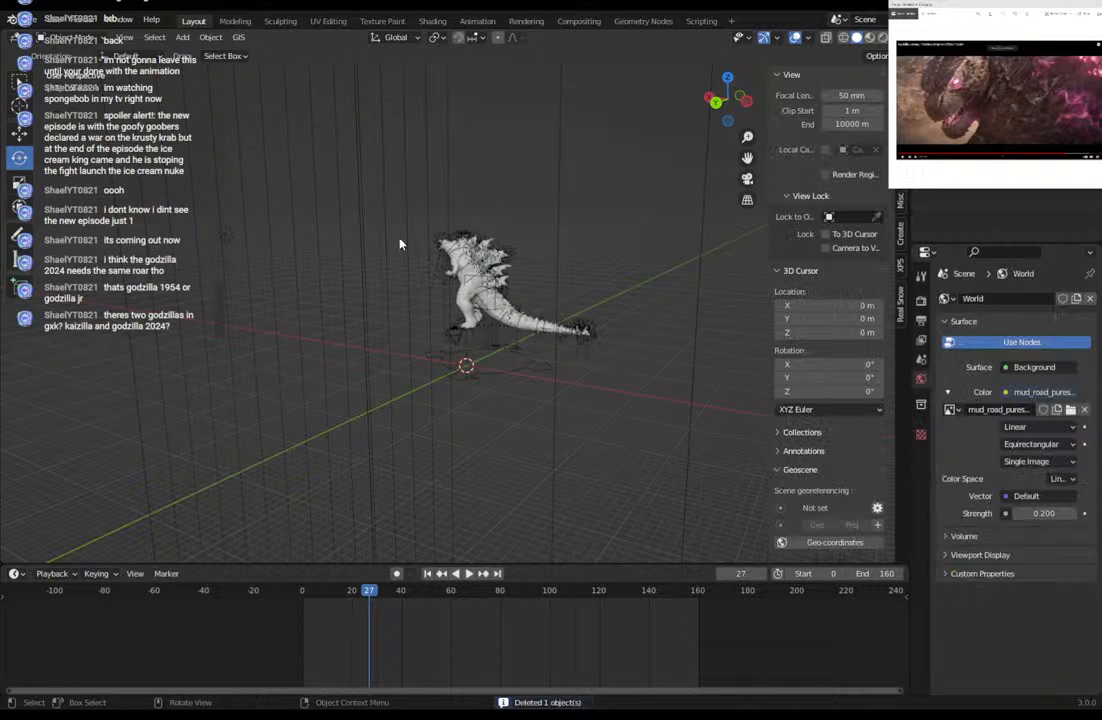
Move the remaining warm light higher and farther from Godzilla, to about X 773 m, Y 241 m, Z 756 m.
{"action": "key", "text": "ctrl+z"}
{"action": "middle_click_drag", "start_coordinate": [291, 278], "coordinate": [347, 314]}
{"action": "key", "text": "g"}
{"action": "left_click", "coordinate": [245, 154]}
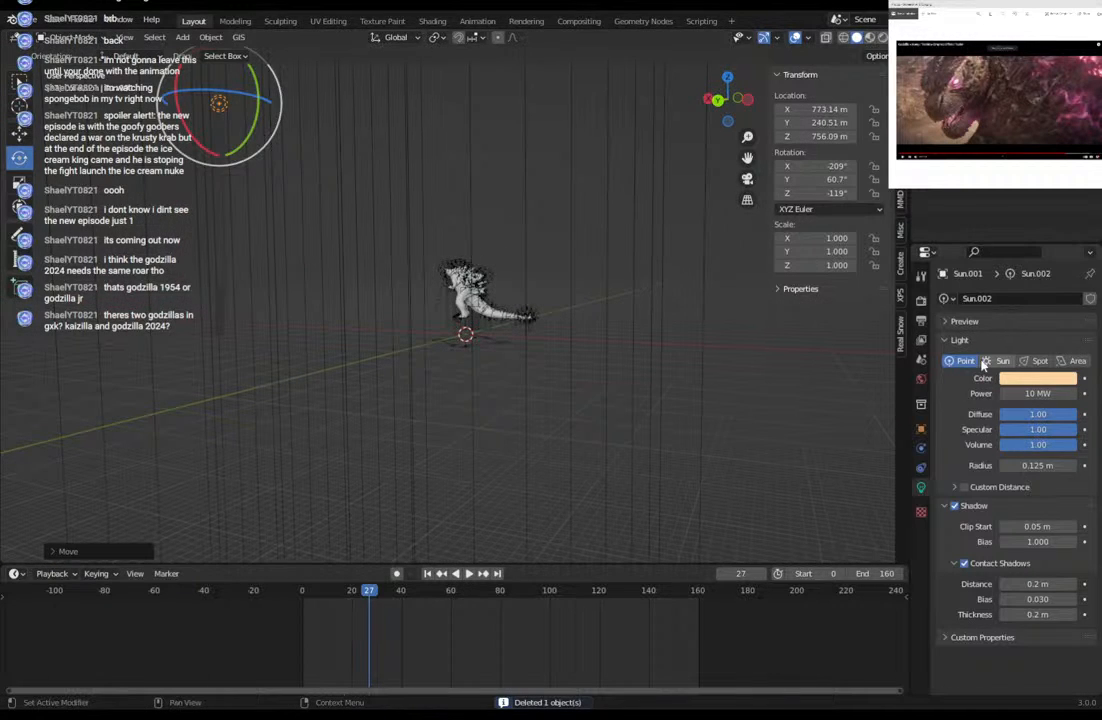
Change the warm light's type to Sun with a strength of 10, and show the render settings.
{"action": "left_click", "coordinate": [1003, 361]}
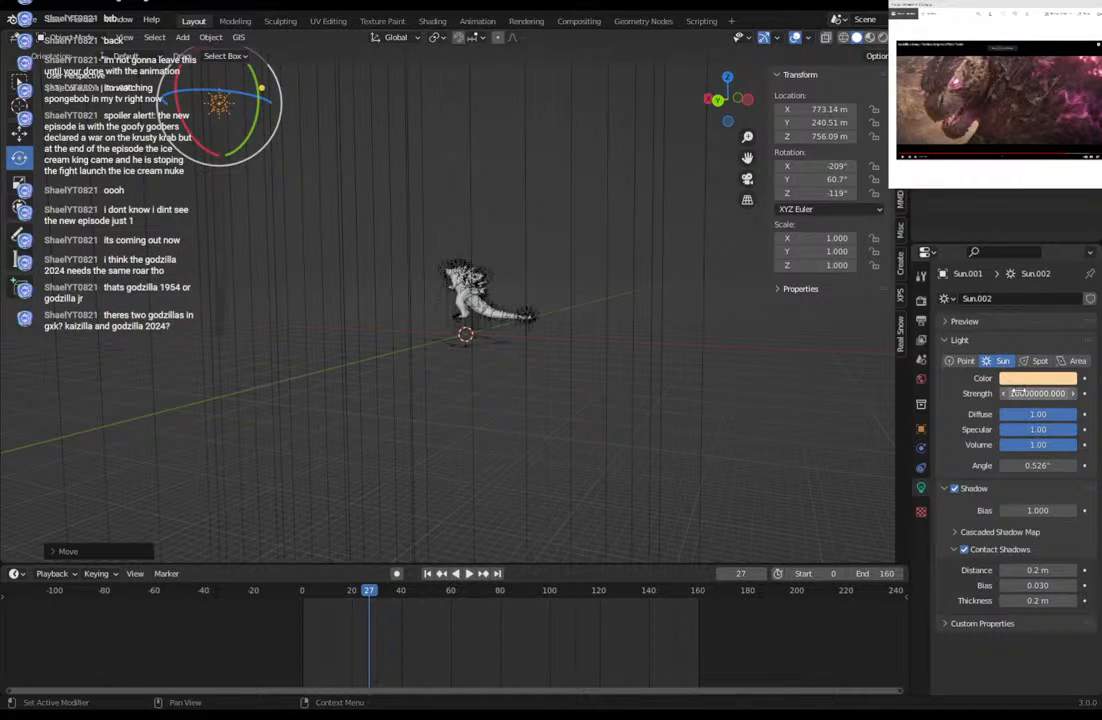
{"action": "left_click", "coordinate": [1013, 393]}
{"action": "type", "text": "10"}
{"action": "key", "text": "Return"}
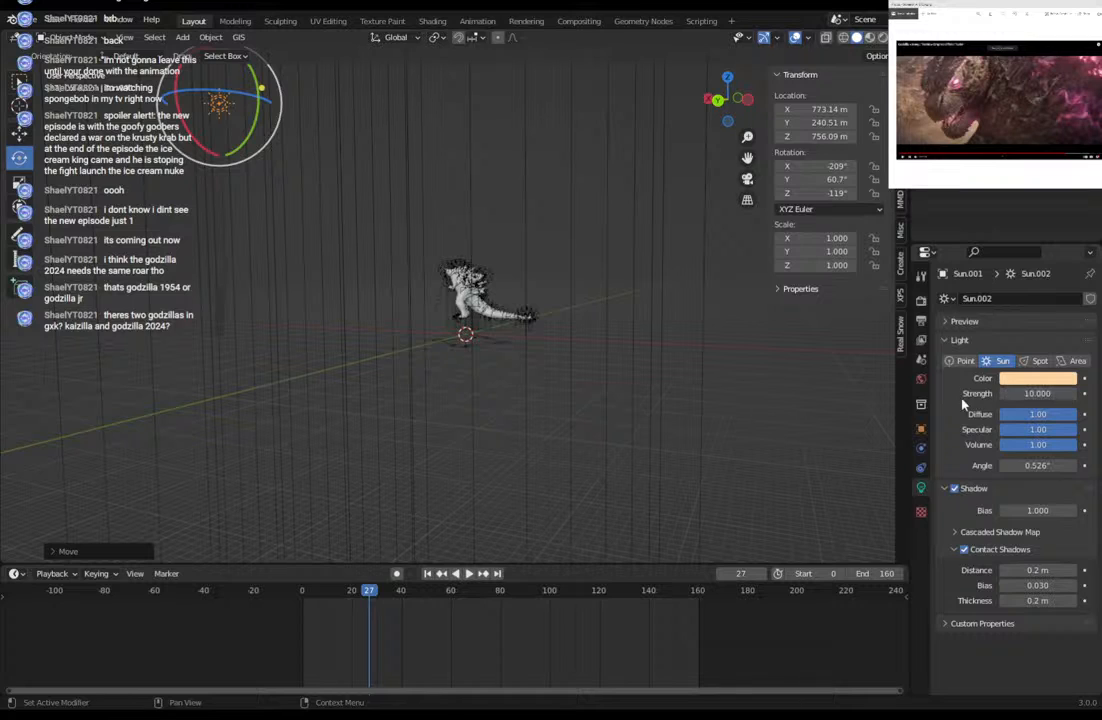
{"action": "left_click", "coordinate": [919, 304]}
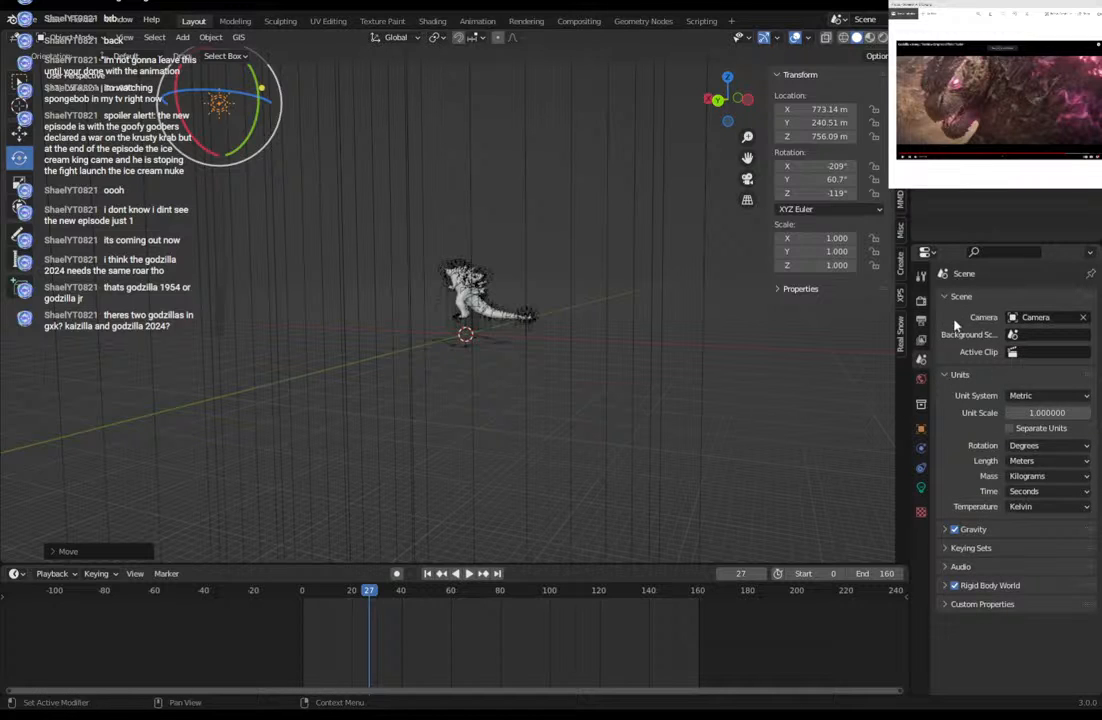
{"action": "left_click", "coordinate": [921, 301]}
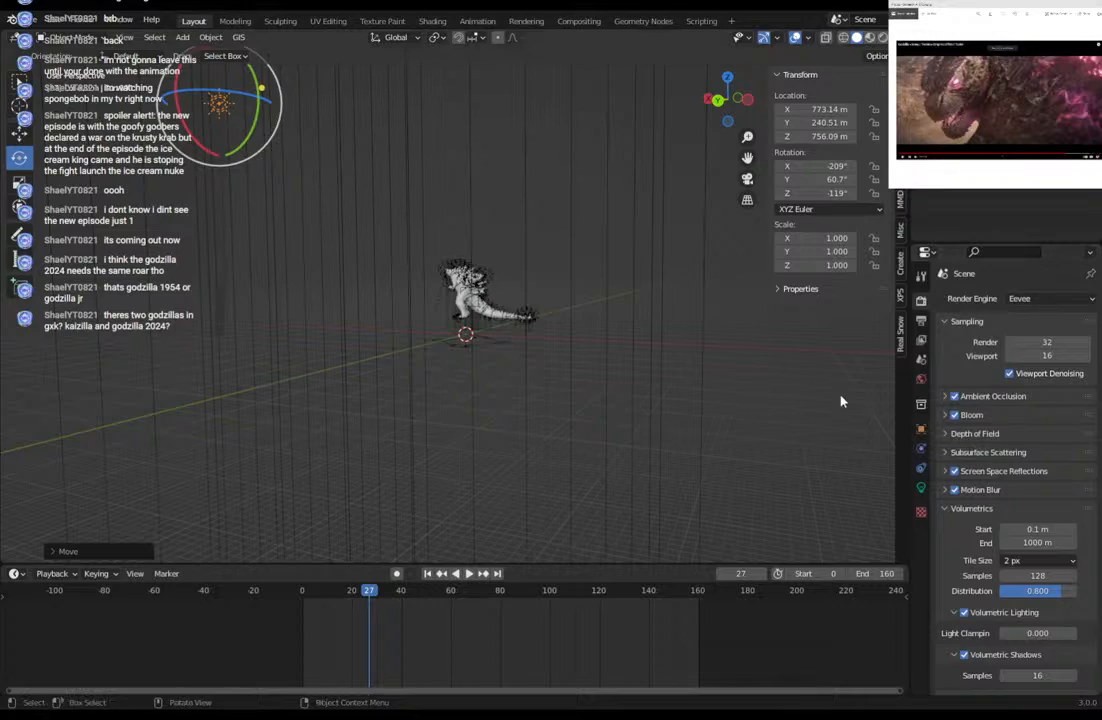
Select the Godzilla rig and bring its upper body close in the viewport.
{"action": "middle_click_drag", "start_coordinate": [475, 369], "coordinate": [605, 327]}
{"action": "left_click", "coordinate": [518, 278]}
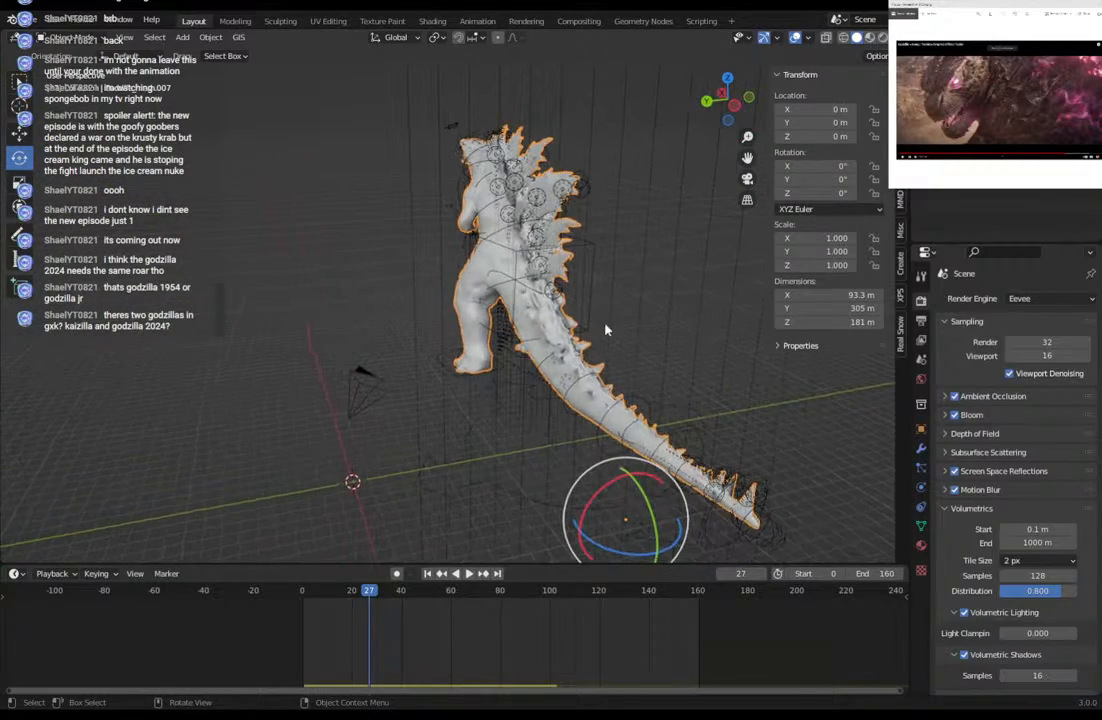
{"action": "left_click", "coordinate": [592, 251]}
{"action": "scroll", "coordinate": [539, 342], "scroll_direction": "up", "scroll_amount": 3}
{"action": "middle_click_drag", "start_coordinate": [620, 253], "coordinate": [545, 335], "text": "shift"}
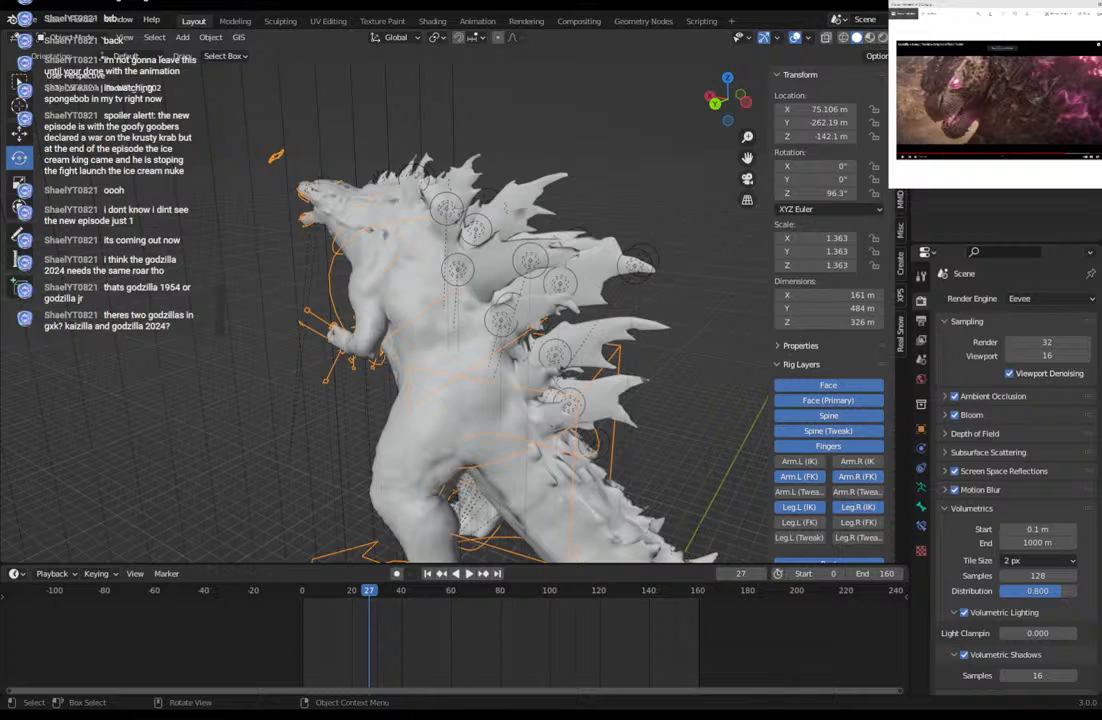
Resize the reference screenshot's window so that it shows Godzilla's head larger beside the viewport.
{"action": "left_click_drag", "start_coordinate": [1101, 188], "coordinate": [1008, 120]}
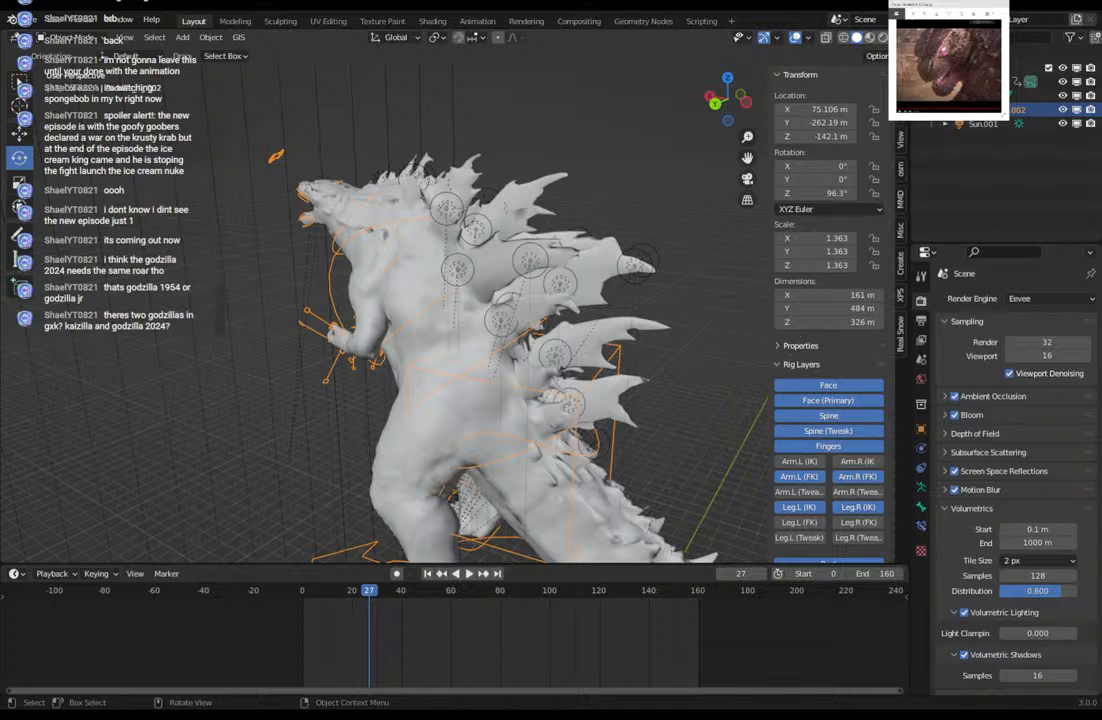
{"action": "left_click_drag", "start_coordinate": [1008, 118], "coordinate": [1098, 225]}
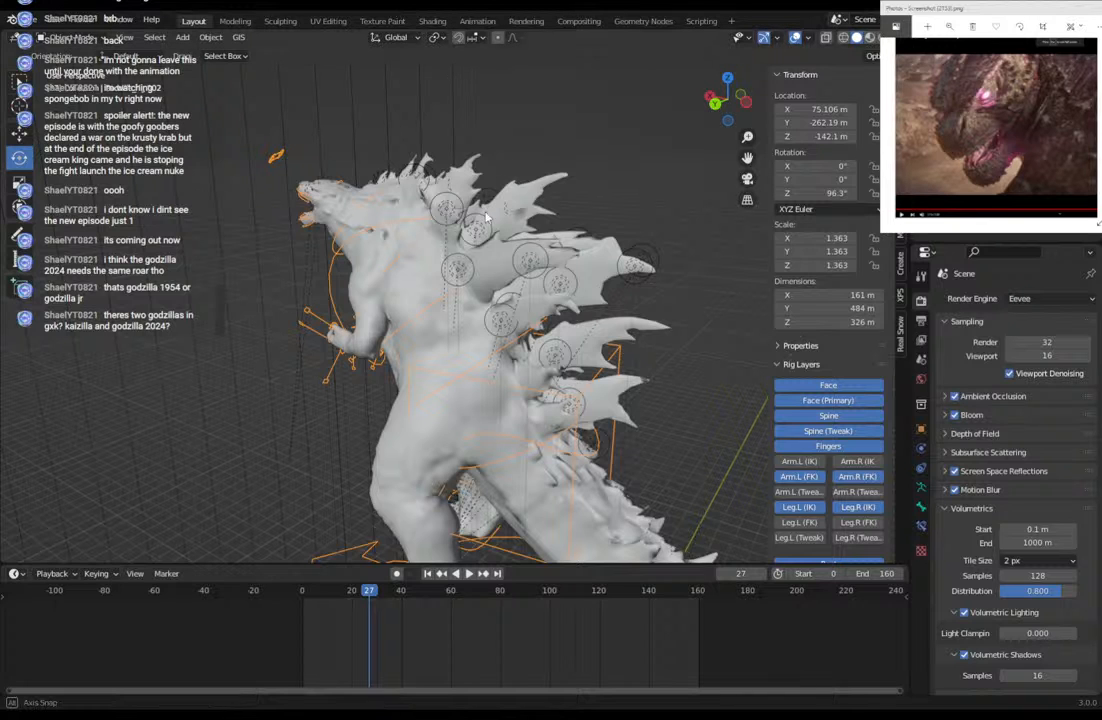
Look through the camera, select it, and delete all of its keyframes.
{"action": "middle_click_drag", "start_coordinate": [486, 215], "coordinate": [476, 204]}
{"action": "middle_click_drag", "start_coordinate": [460, 343], "coordinate": [385, 300]}
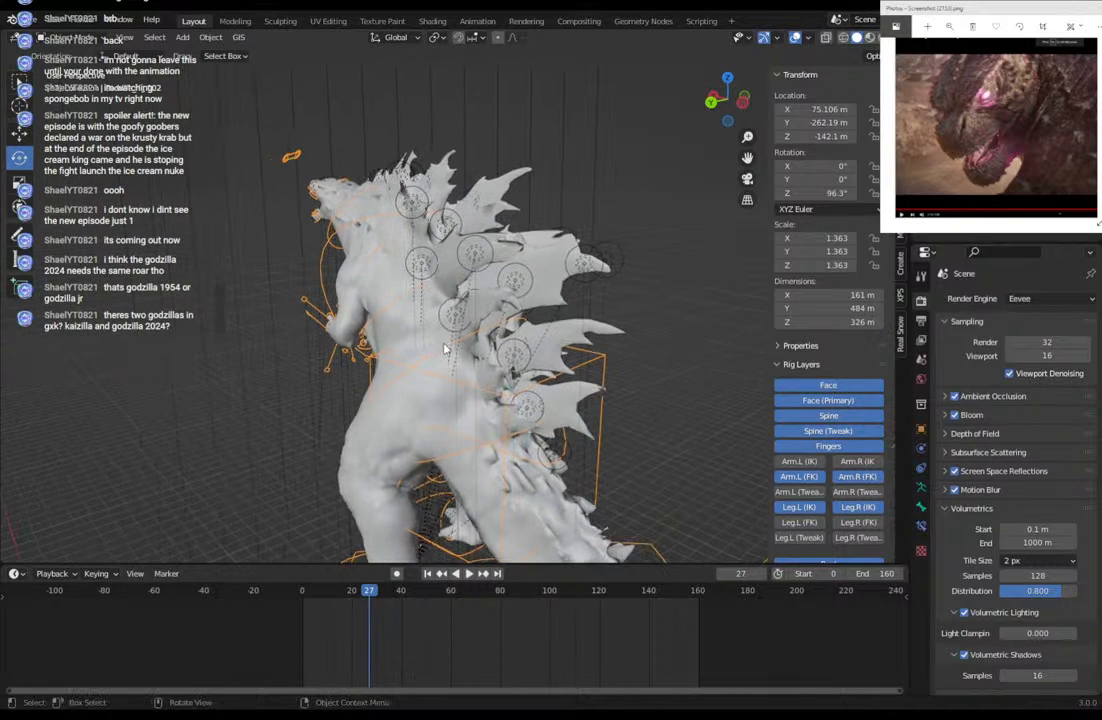
{"action": "left_click", "coordinate": [748, 181]}
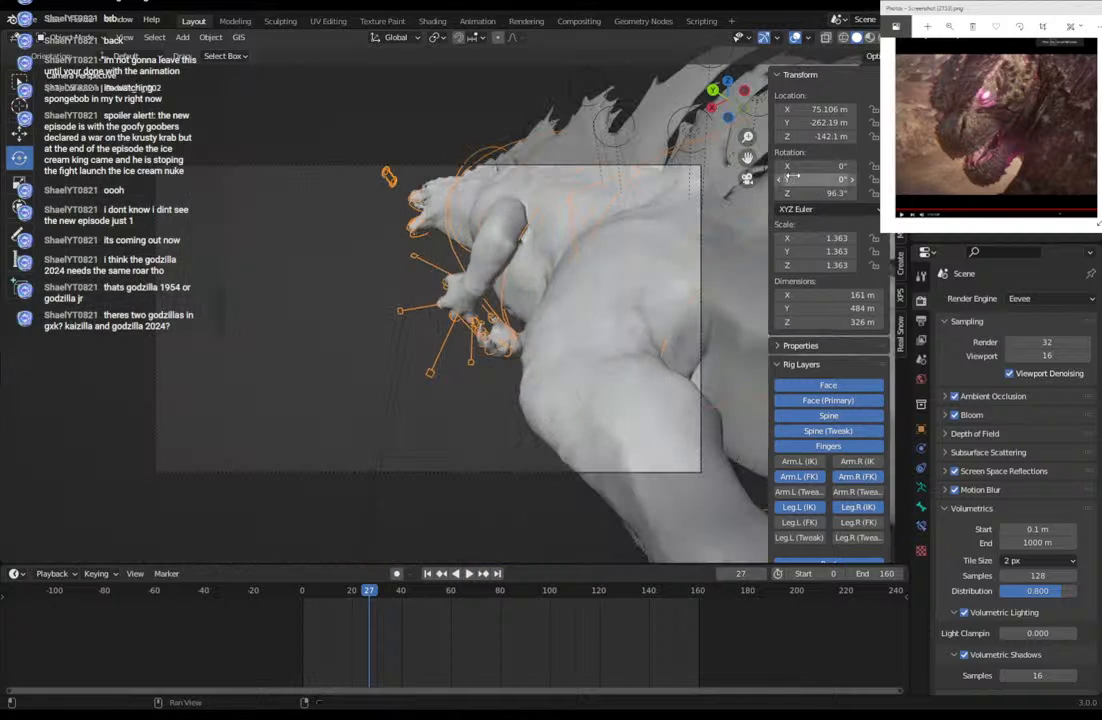
{"action": "left_click", "coordinate": [592, 472]}
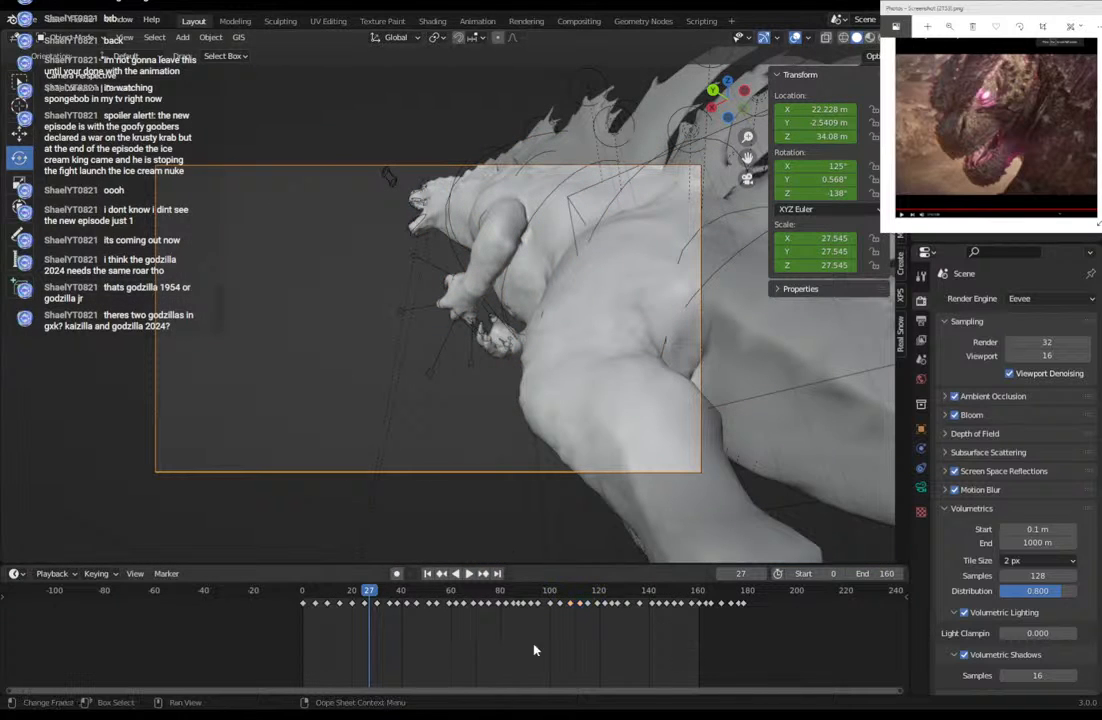
{"action": "left_click_drag", "start_coordinate": [792, 629], "coordinate": [254, 601]}
{"action": "key", "text": "Delete"}
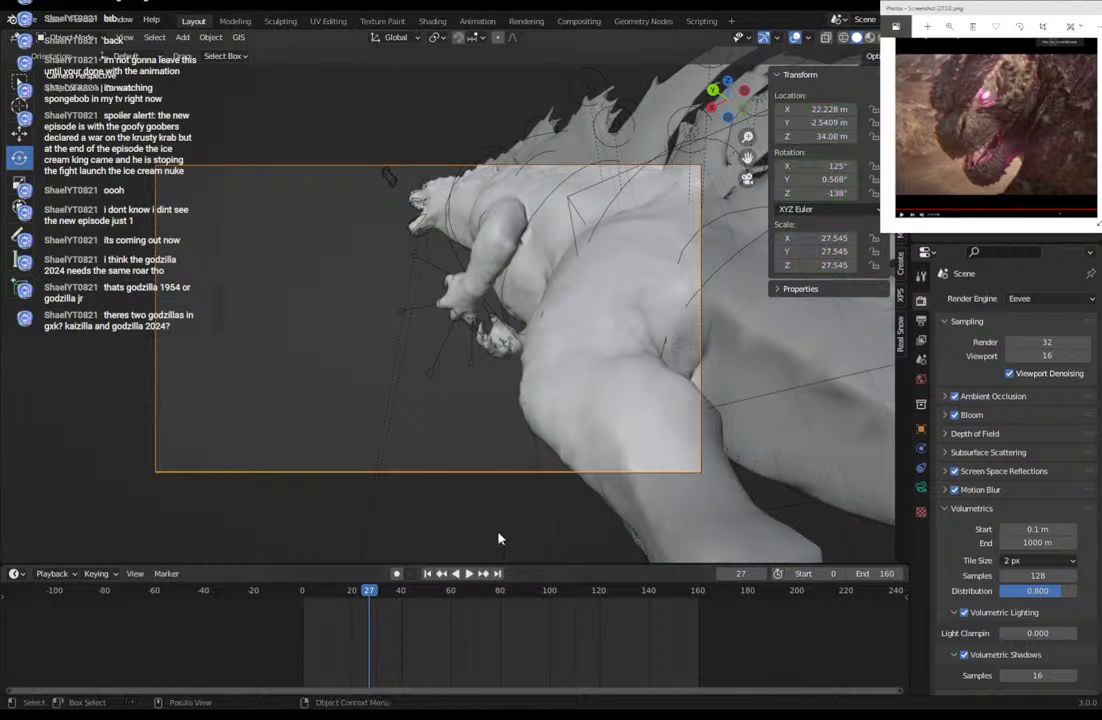
Lock the camera to the view and swing it around to frame Godzilla's head and shoulder.
{"action": "left_click", "coordinate": [900, 137]}
{"action": "left_click", "coordinate": [837, 251]}
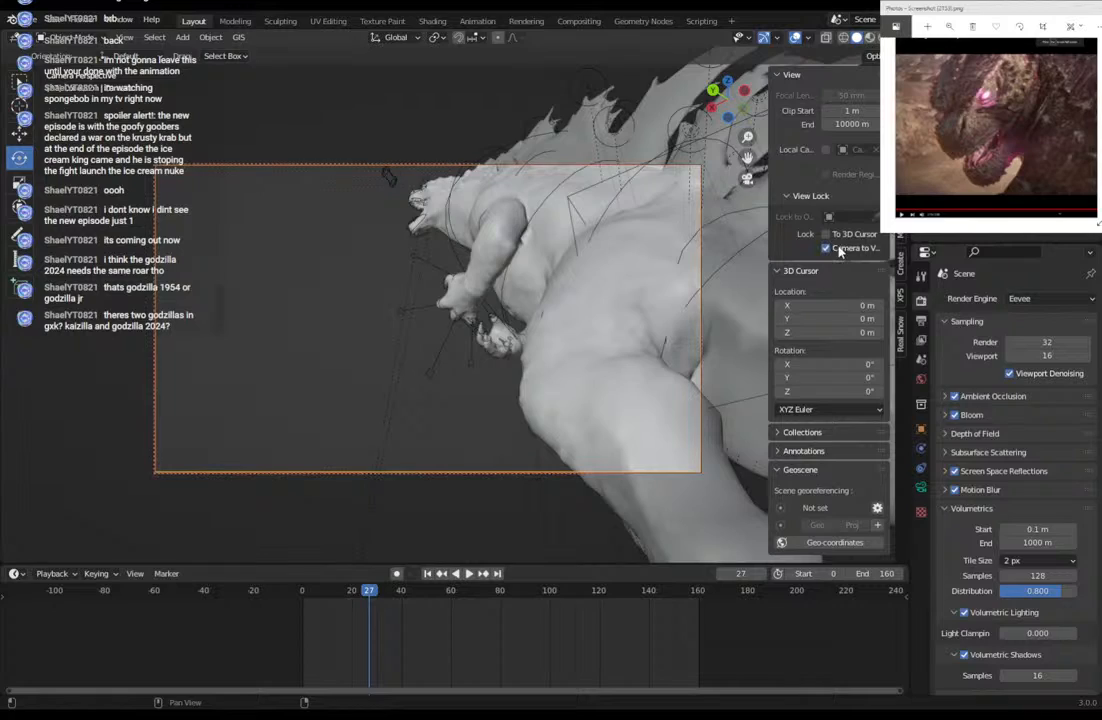
{"action": "middle_click_drag", "start_coordinate": [577, 250], "coordinate": [477, 308]}
Set the camera's clip end distance to 10000 m.
{"action": "left_click", "coordinate": [921, 487]}
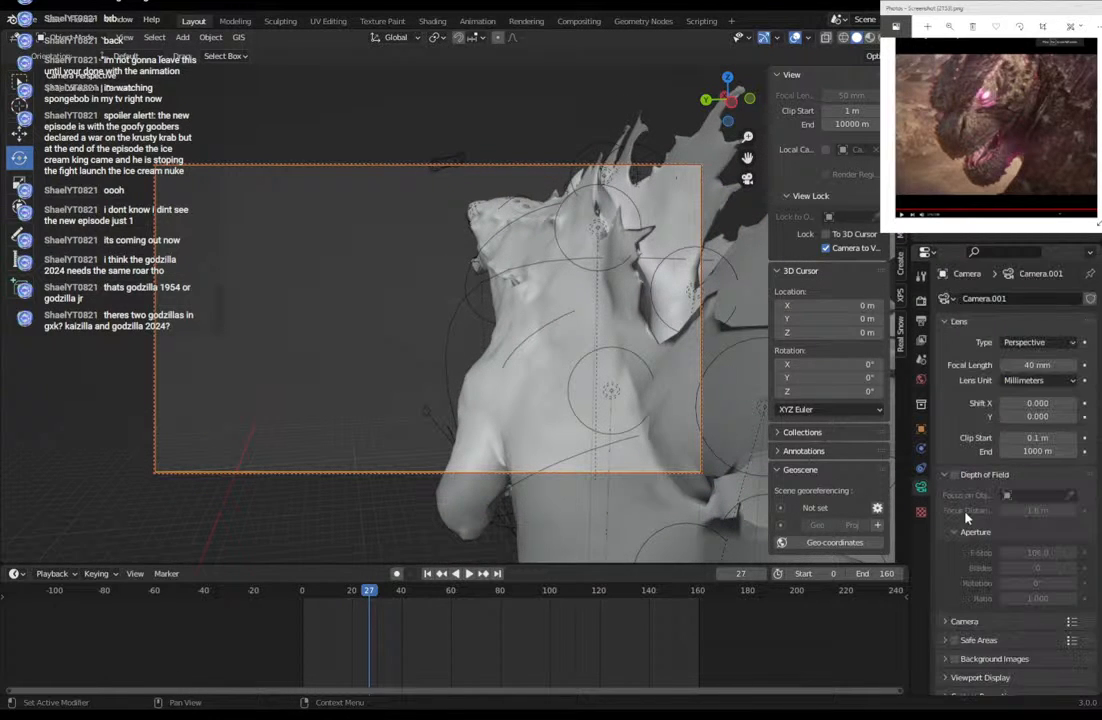
{"action": "left_click", "coordinate": [1020, 452]}
{"action": "type", "text": "100"}
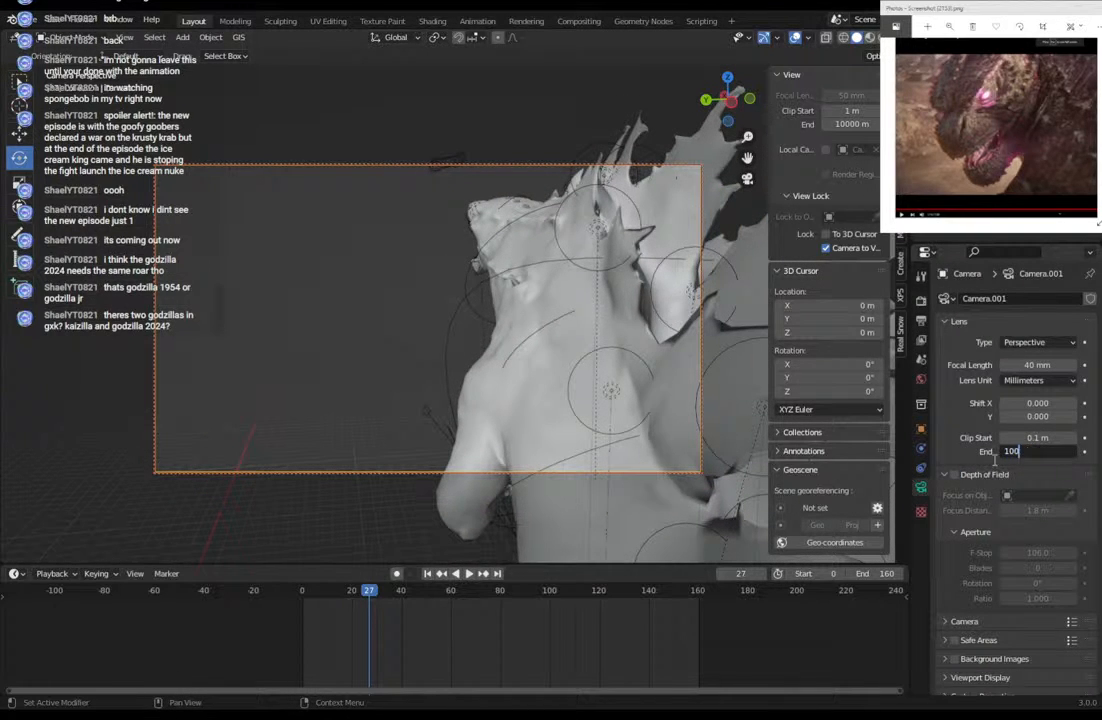
{"action": "type", "text": "00"}
{"action": "key", "text": "Return"}
Select all the Godzilla rig's bones in Pose Mode and clear all of their transforms.
{"action": "middle_click_drag", "start_coordinate": [467, 381], "coordinate": [600, 330]}
{"action": "left_click", "coordinate": [565, 227]}
{"action": "left_click", "coordinate": [653, 334]}
{"action": "scroll", "coordinate": [604, 336], "scroll_direction": "down", "scroll_amount": 5}
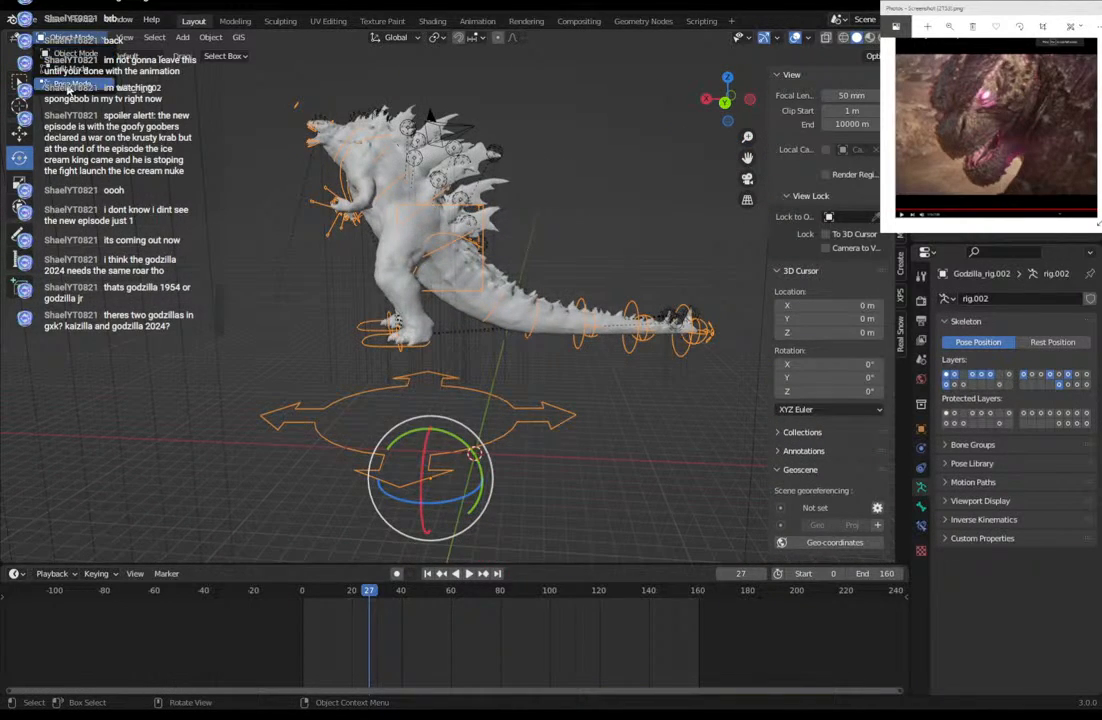
{"action": "left_click", "coordinate": [70, 76]}
{"action": "left_click_drag", "start_coordinate": [282, 129], "coordinate": [541, 389]}
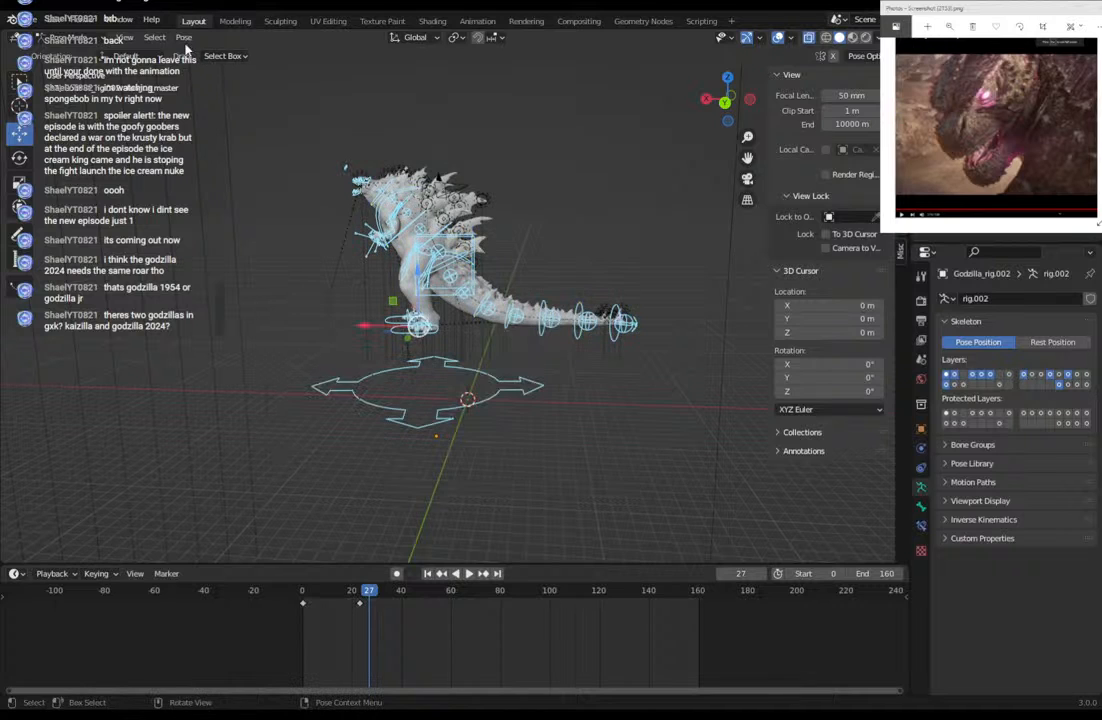
{"action": "left_click", "coordinate": [183, 37]}
{"action": "mouse_move", "coordinate": [246, 70]}
{"action": "left_click", "coordinate": [360, 73]}
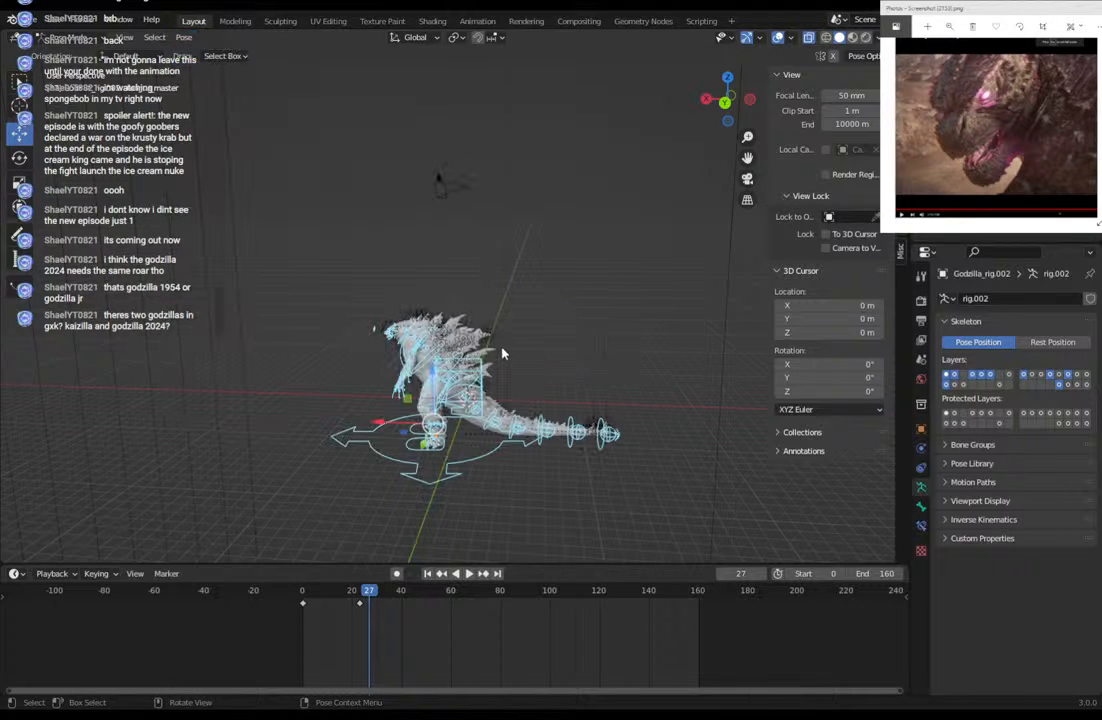
Raise all the selected Godzilla bones along the Z axis and check the position through the camera.
{"action": "middle_click_drag", "start_coordinate": [503, 352], "coordinate": [492, 358]}
{"action": "key", "text": "z"}
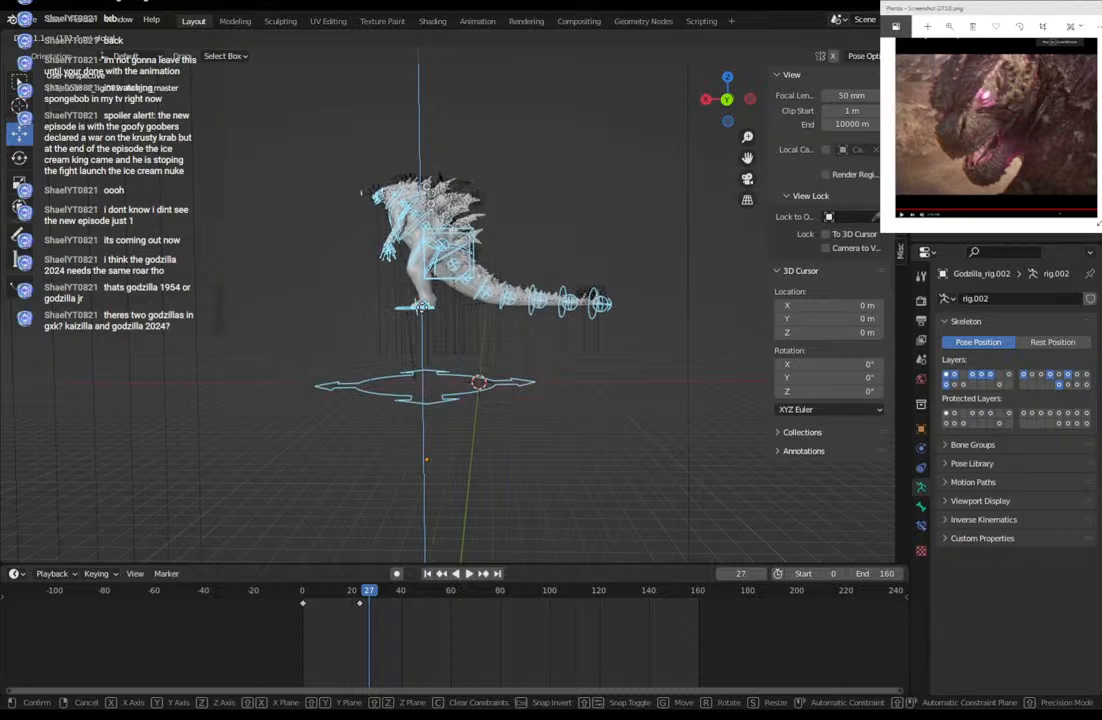
{"action": "left_click", "coordinate": [425, 303]}
{"action": "left_click", "coordinate": [747, 181]}
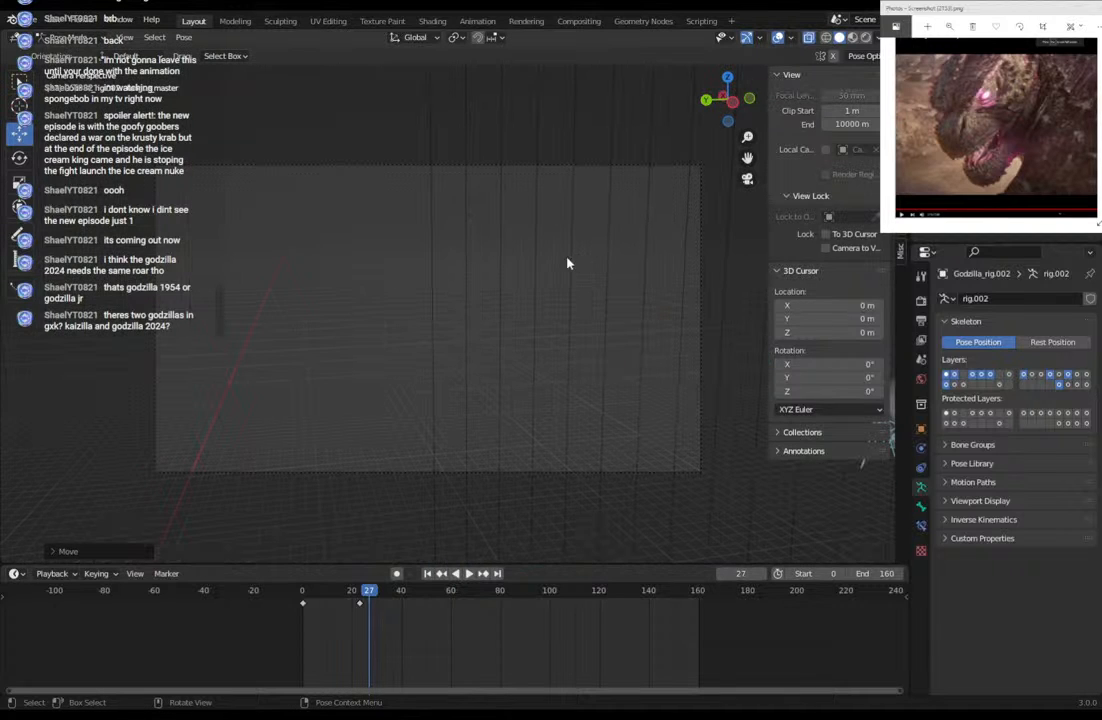
Move the selected Godzilla bones along the Y axis into the camera's frame and check the camera view.
{"action": "key", "text": "KP_0"}
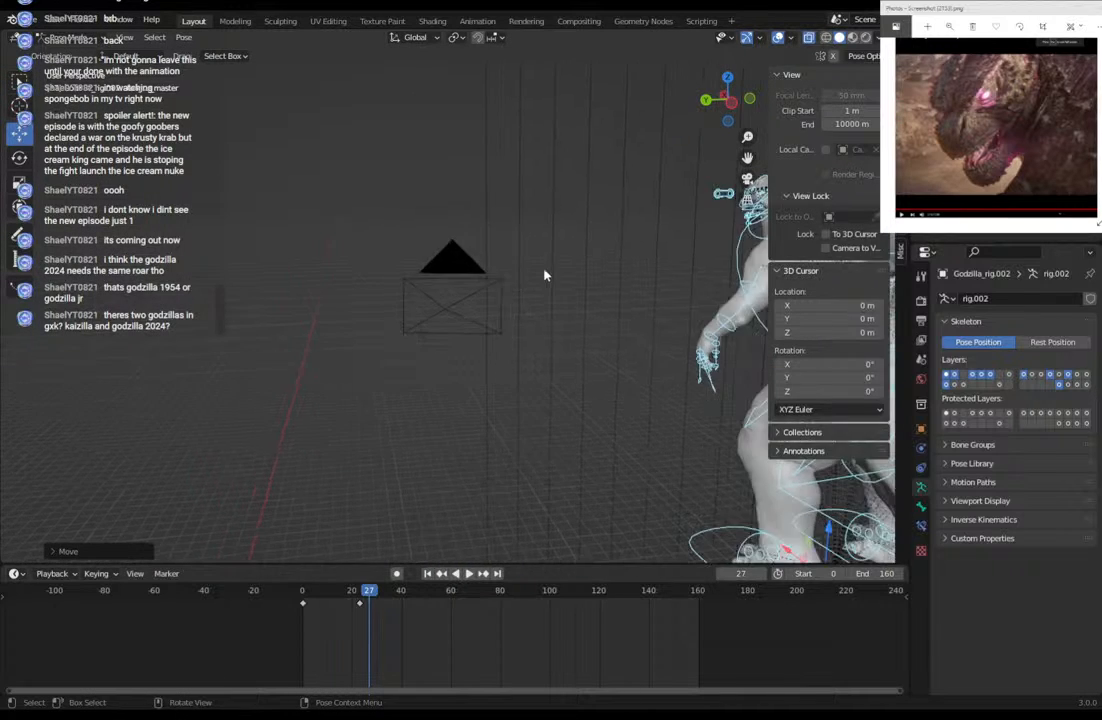
{"action": "key", "text": "g"}
{"action": "key", "text": "y"}
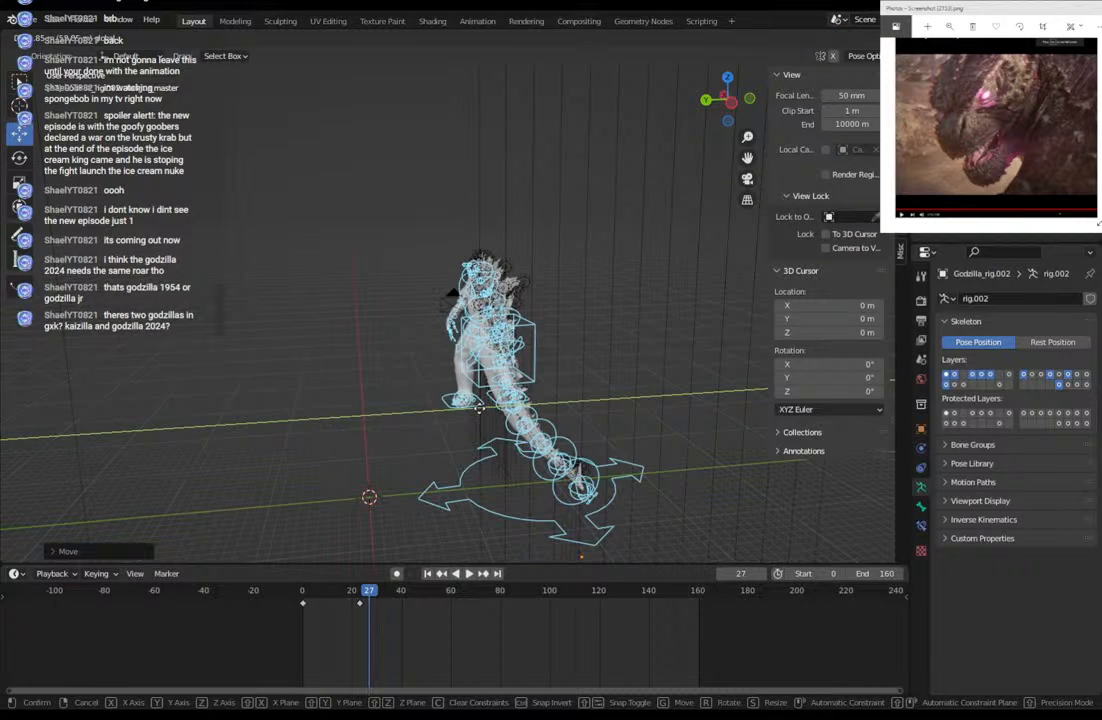
{"action": "left_click", "coordinate": [476, 400]}
{"action": "key", "text": "KP_0"}
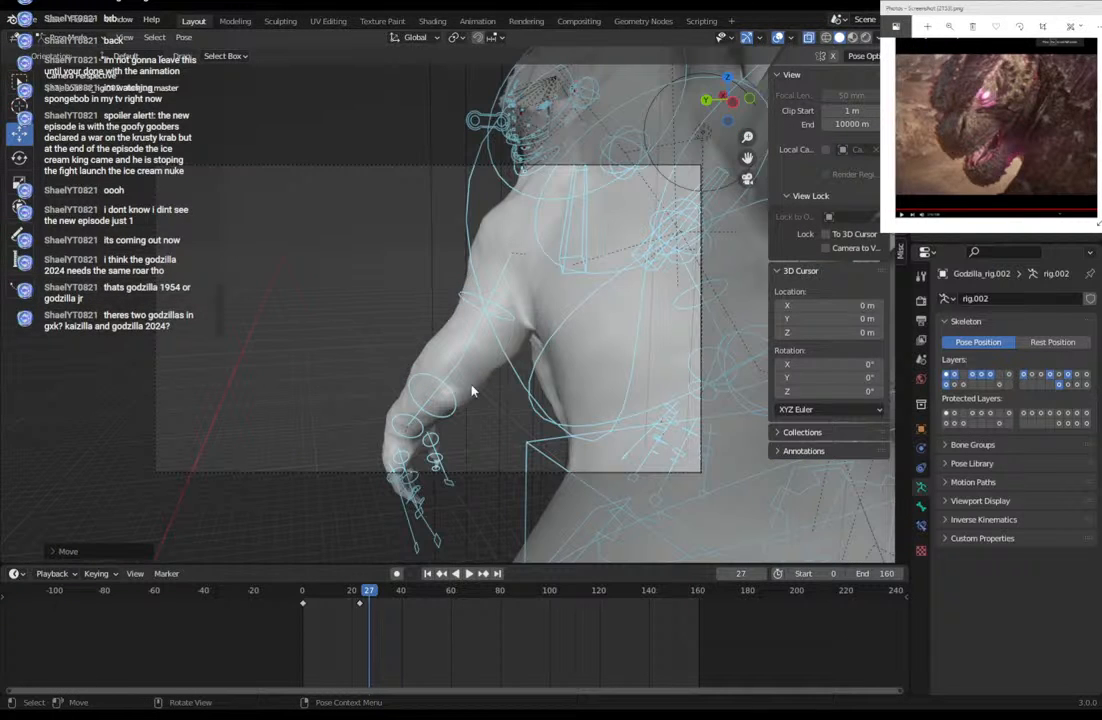
Move the selected Godzilla bones so the head and chest sit inside the camera's frame.
{"action": "key", "text": "g"}
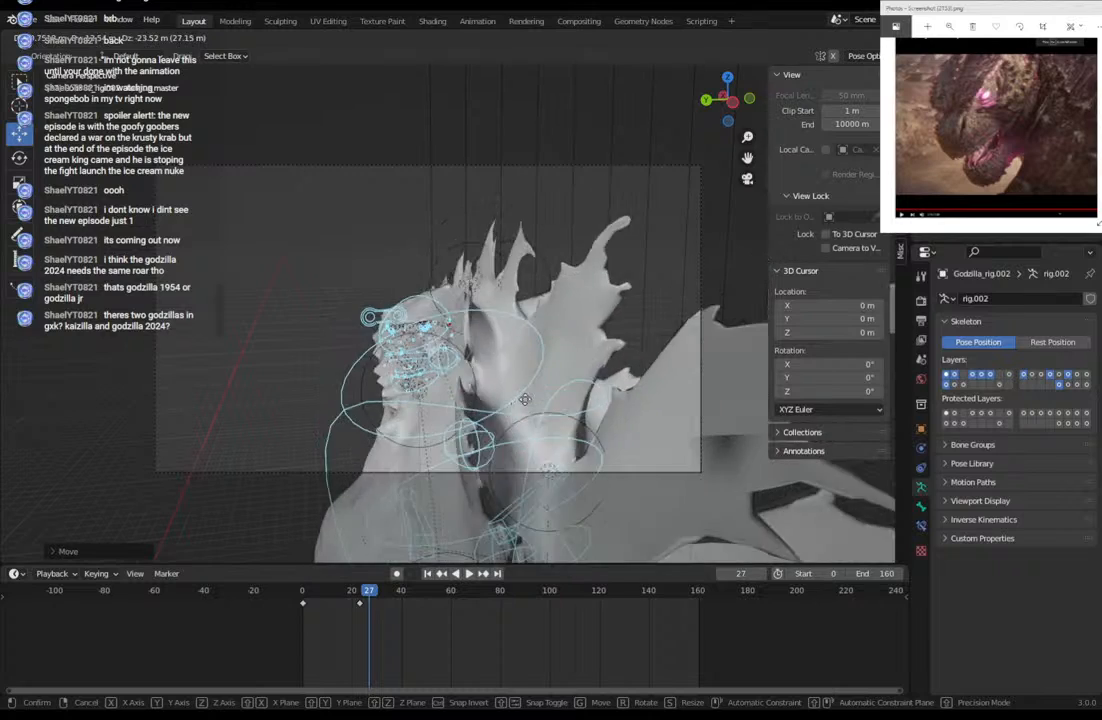
{"action": "left_click", "coordinate": [516, 399]}
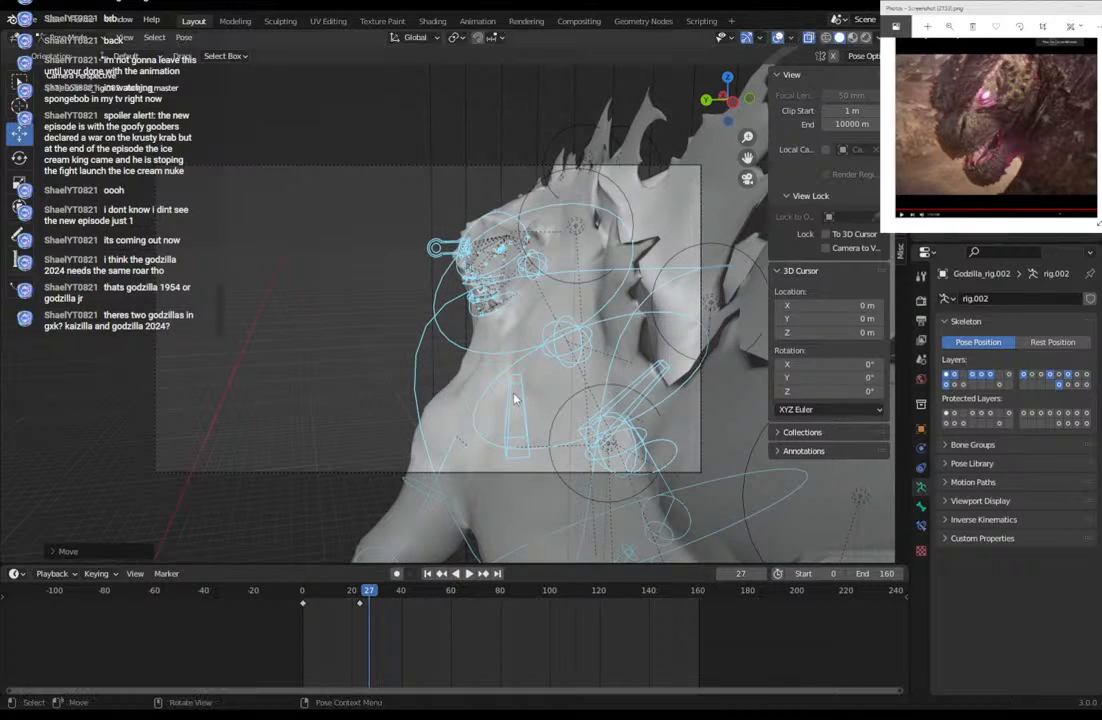
{"action": "middle_click_drag", "start_coordinate": [494, 339], "coordinate": [574, 371]}
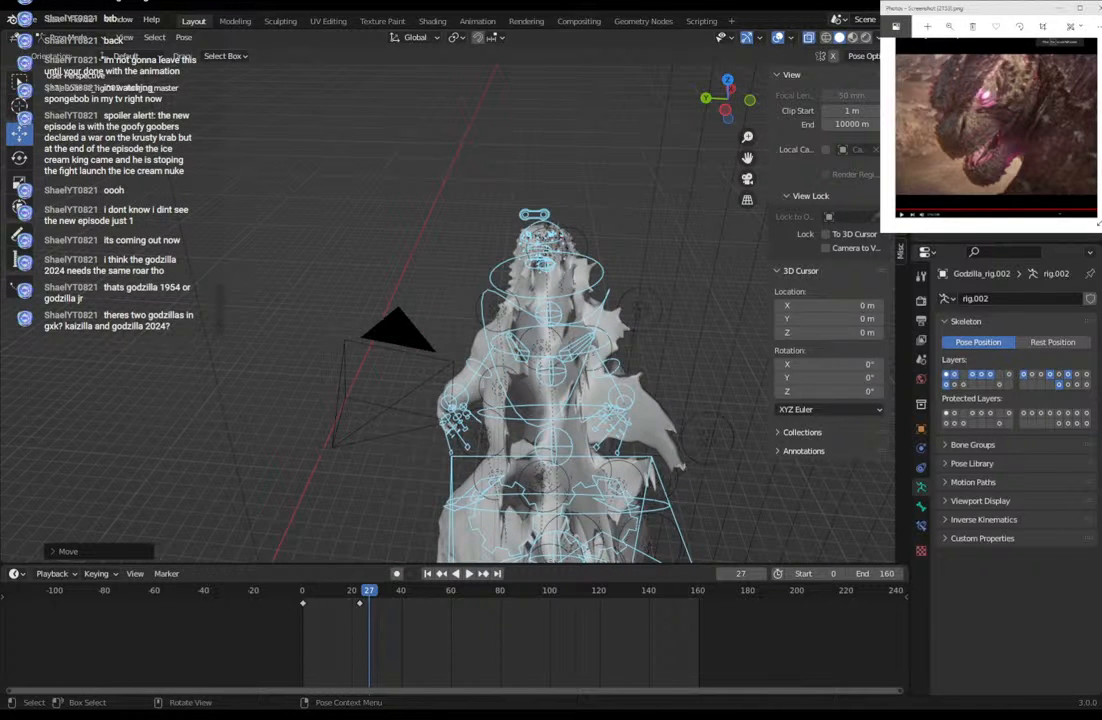
In the Photos window, zoom the Godzilla reference screenshot out to show the whole shot.
{"action": "left_click", "coordinate": [950, 27]}
{"action": "left_click_drag", "start_coordinate": [946, 52], "coordinate": [916, 62]}
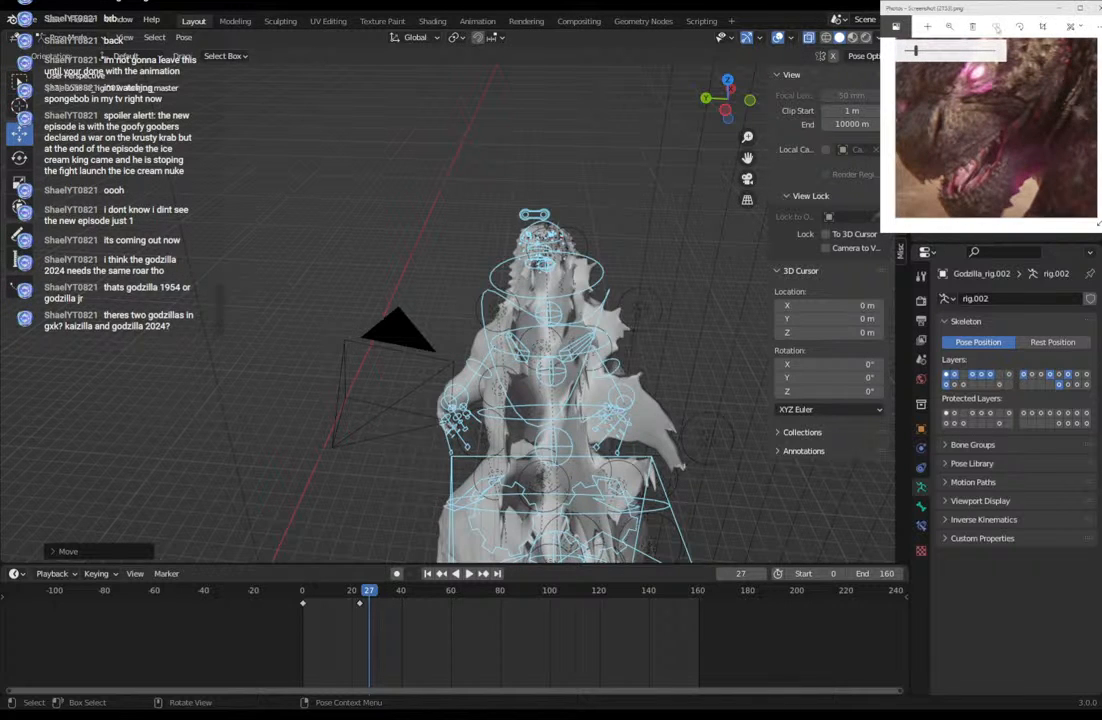
{"action": "left_click_drag", "start_coordinate": [916, 52], "coordinate": [883, 58]}
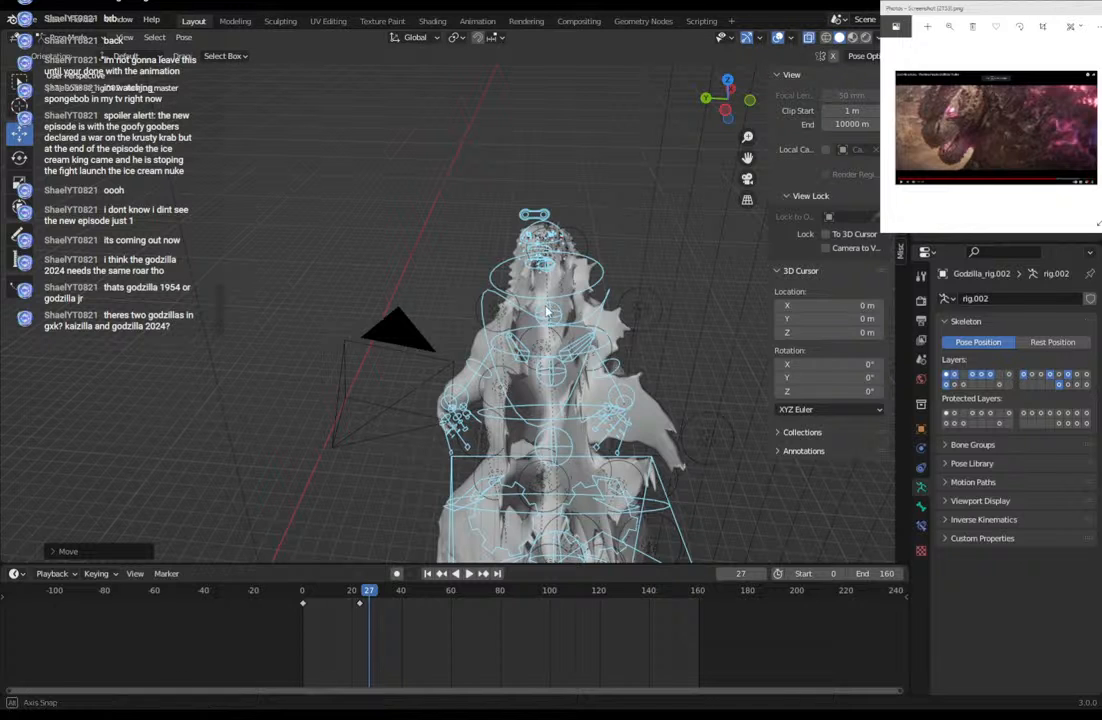
Select the Godzilla rig's body bones and delete their keyframes from the timeline.
{"action": "middle_click_drag", "start_coordinate": [492, 399], "coordinate": [433, 330]}
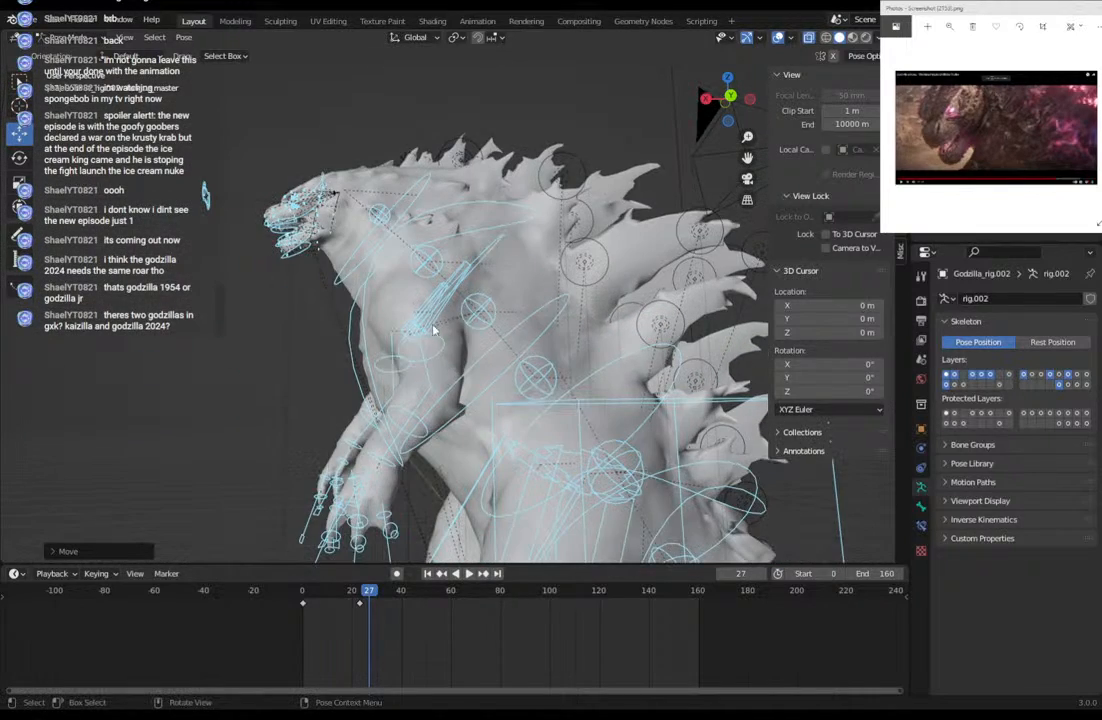
{"action": "left_click", "coordinate": [425, 369]}
{"action": "scroll", "coordinate": [458, 413], "scroll_direction": "down", "scroll_amount": 8}
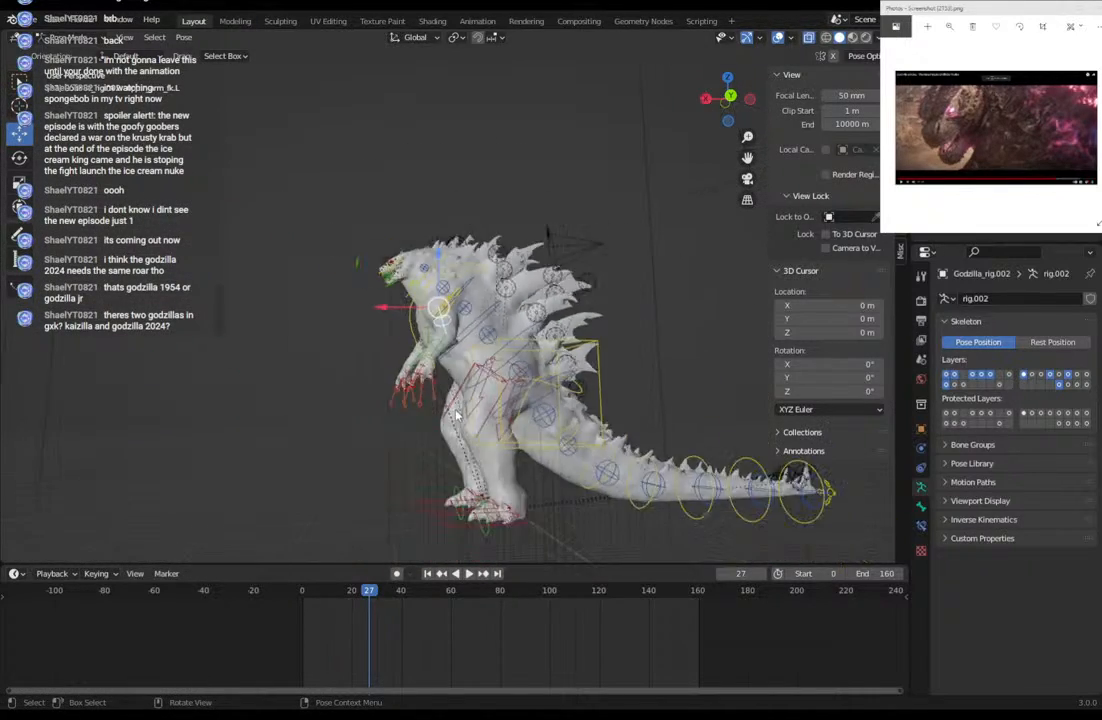
{"action": "left_click_drag", "start_coordinate": [312, 247], "coordinate": [728, 549]}
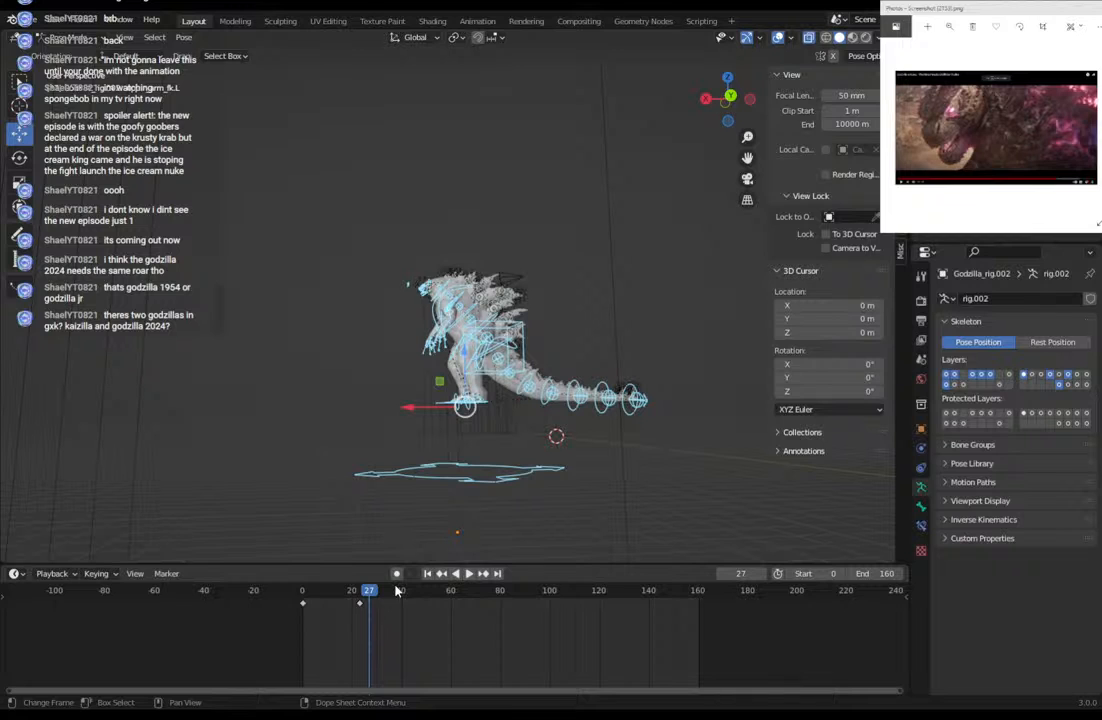
{"action": "left_click_drag", "start_coordinate": [402, 599], "coordinate": [268, 643]}
{"action": "key", "text": "Delete"}
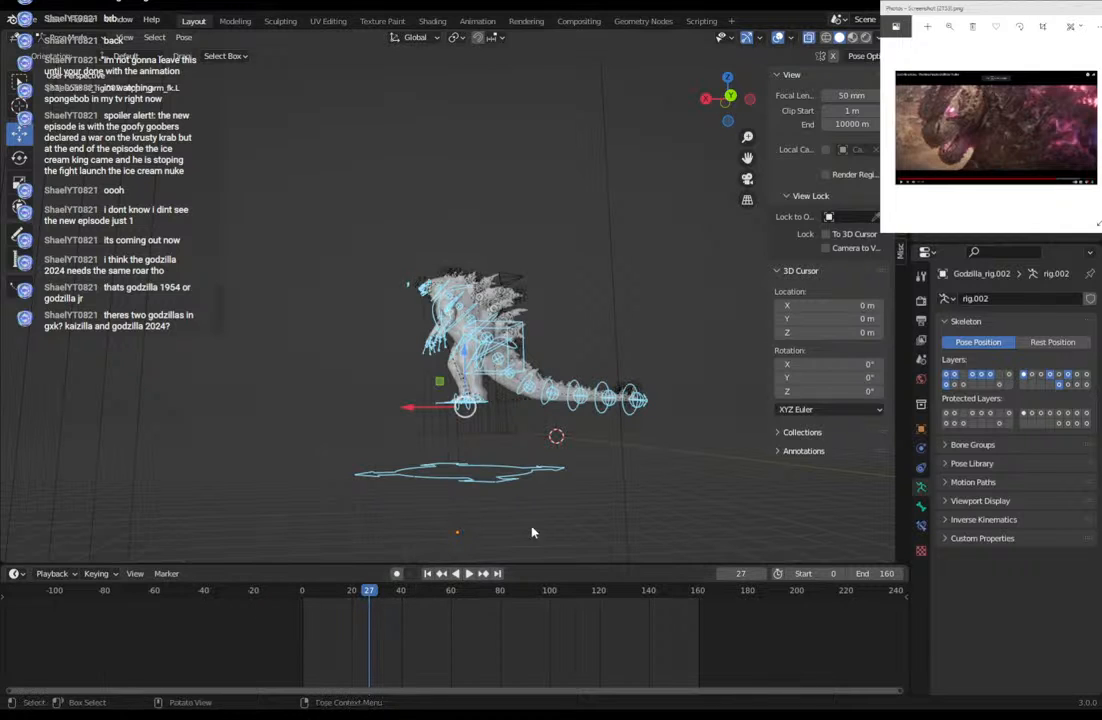
Box-select the Godzilla rig's bones again and delete the keyframes still left on them.
{"action": "middle_click_drag", "start_coordinate": [531, 529], "coordinate": [519, 522]}
{"action": "left_click", "coordinate": [502, 436]}
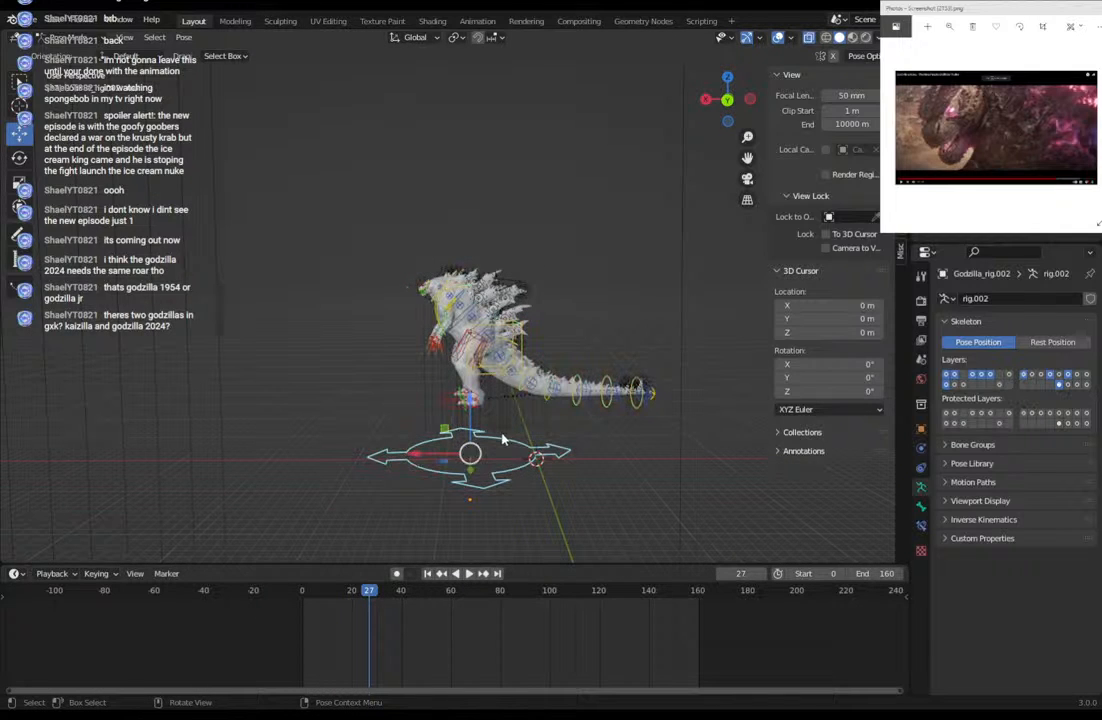
{"action": "left_click_drag", "start_coordinate": [284, 238], "coordinate": [636, 468]}
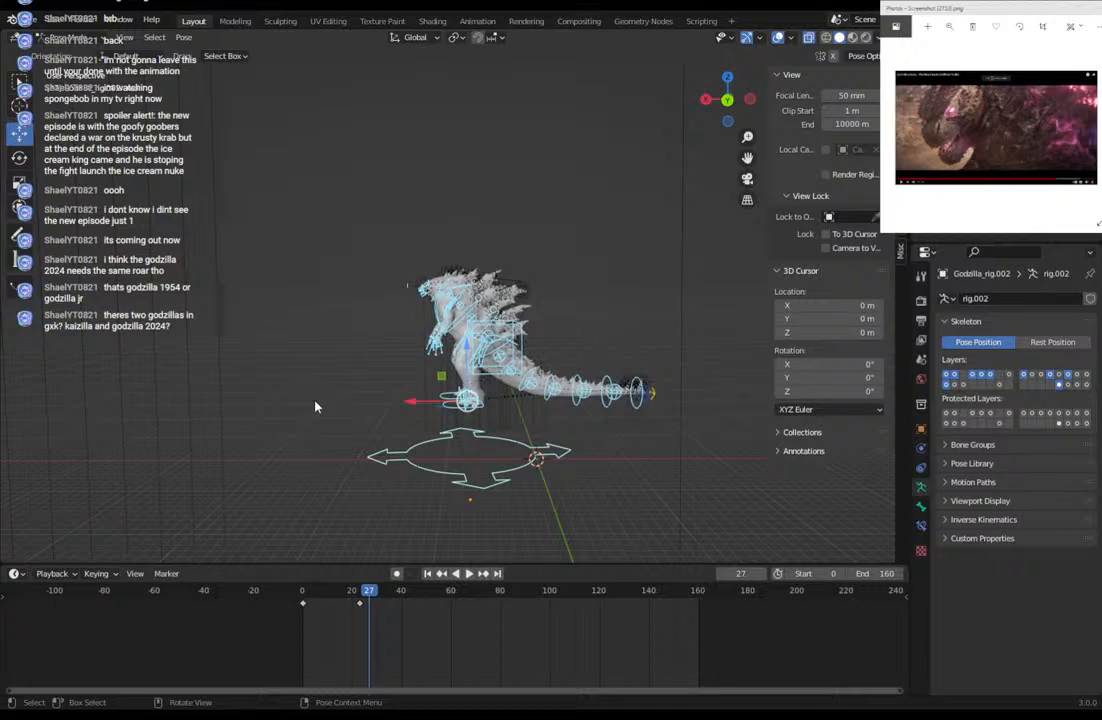
{"action": "left_click", "coordinate": [406, 408]}
{"action": "left_click_drag", "start_coordinate": [278, 229], "coordinate": [651, 553]}
{"action": "key", "text": "a"}
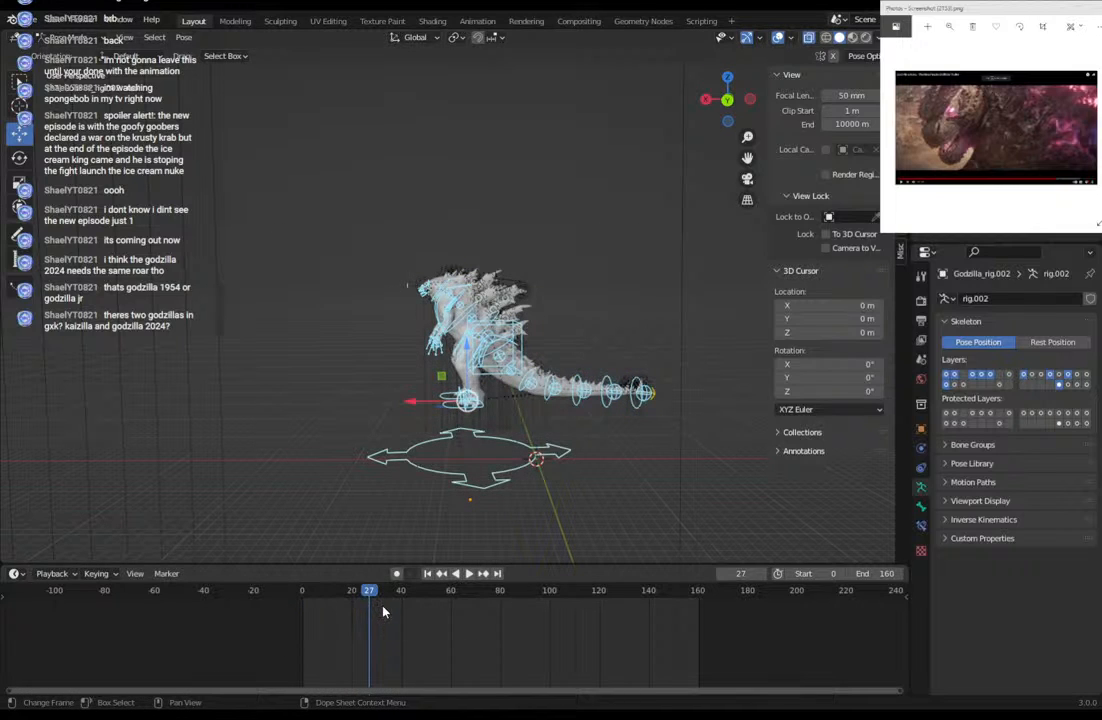
Select all the Godzilla rig's bones and clear all of their pose transforms.
{"action": "left_click", "coordinate": [299, 257]}
{"action": "left_click_drag", "start_coordinate": [293, 244], "coordinate": [623, 550]}
{"action": "left_click", "coordinate": [596, 522]}
{"action": "middle_click_drag", "start_coordinate": [596, 522], "coordinate": [762, 516]}
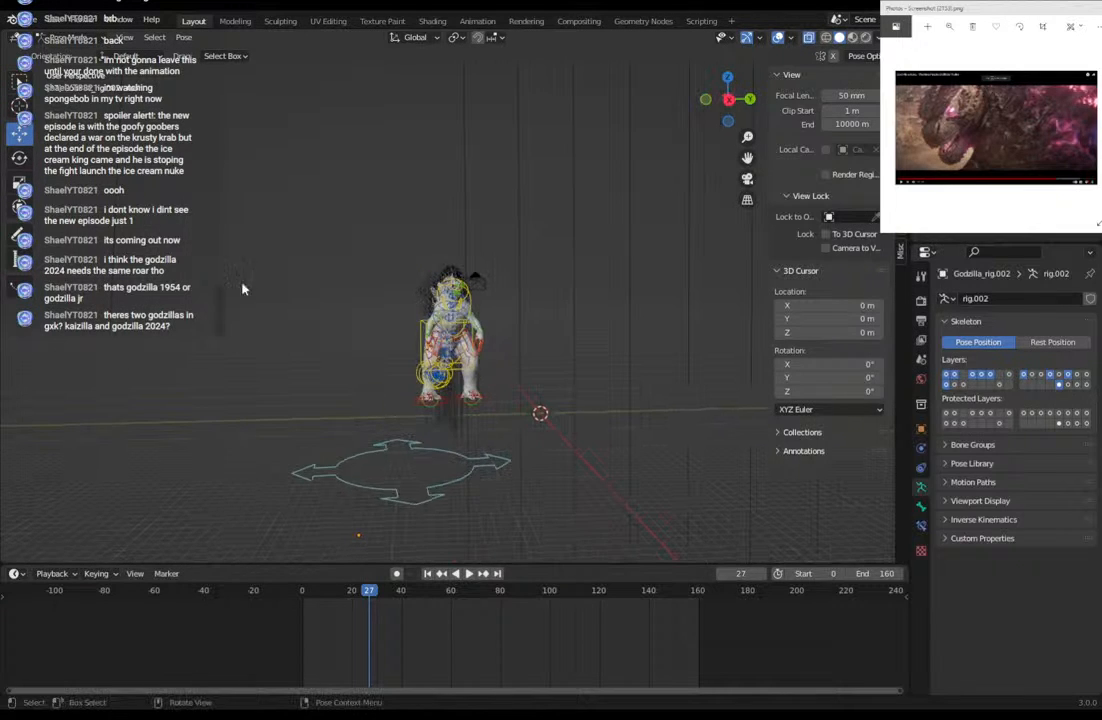
{"action": "left_click_drag", "start_coordinate": [224, 235], "coordinate": [590, 508]}
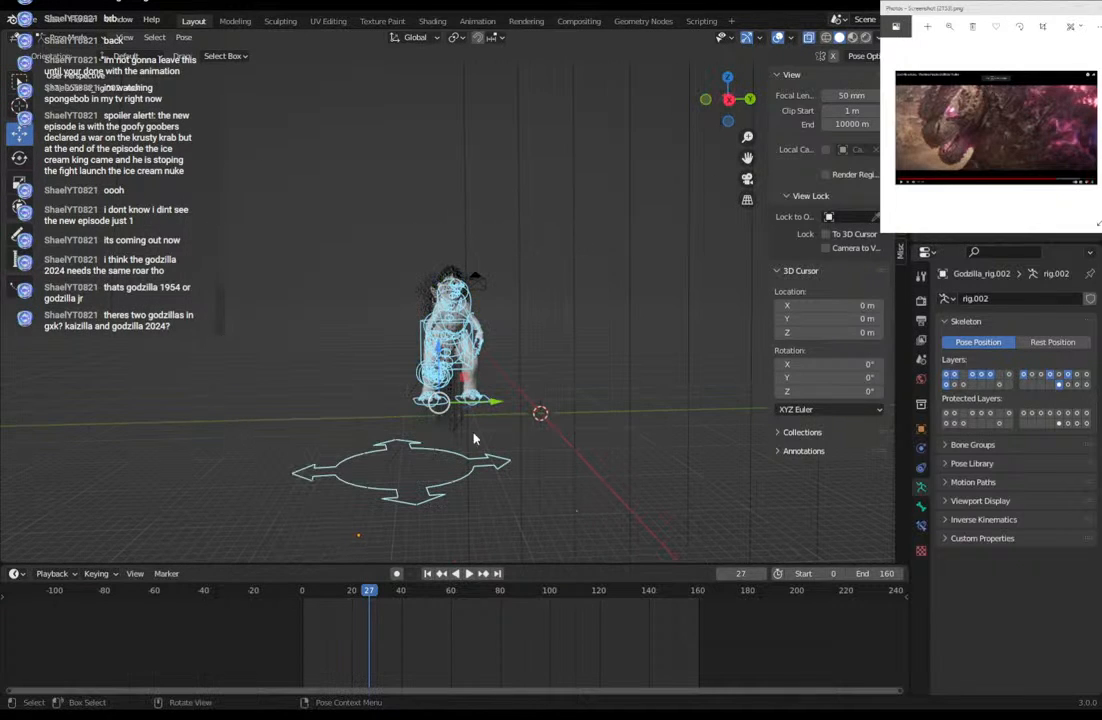
{"action": "left_click", "coordinate": [184, 37]}
{"action": "mouse_move", "coordinate": [240, 52]}
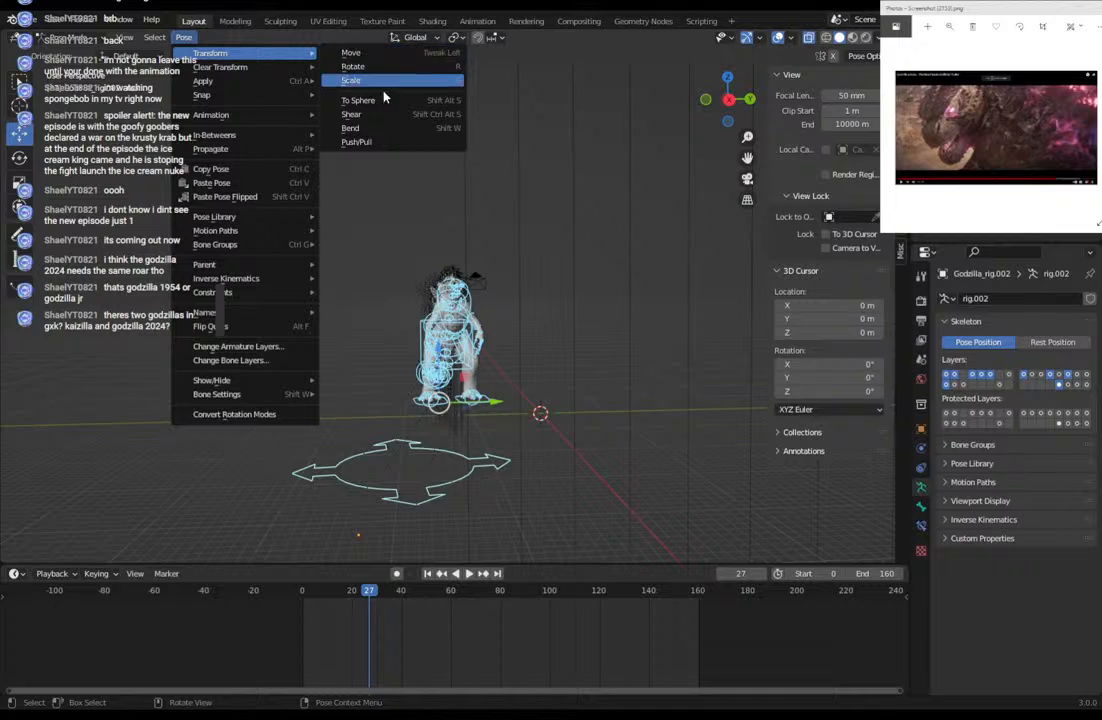
{"action": "mouse_move", "coordinate": [302, 67]}
{"action": "left_click", "coordinate": [361, 68]}
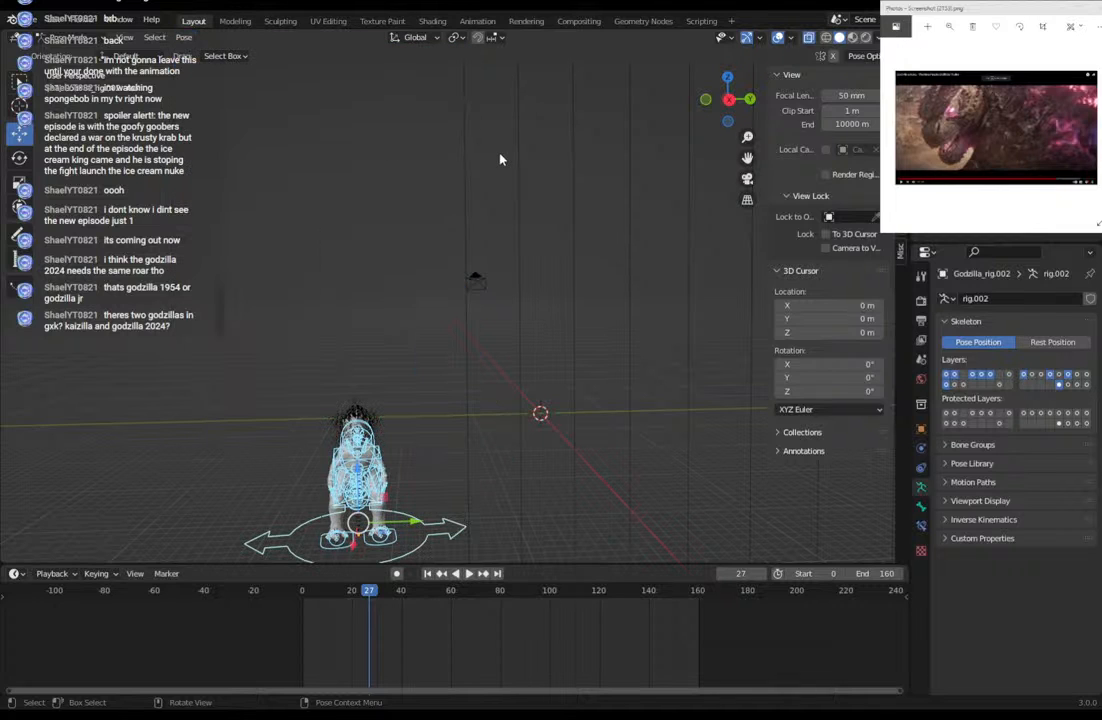
Box-select the reset rig's bones and check the timeline for remaining keyframes.
{"action": "middle_click_drag", "start_coordinate": [494, 404], "coordinate": [376, 394]}
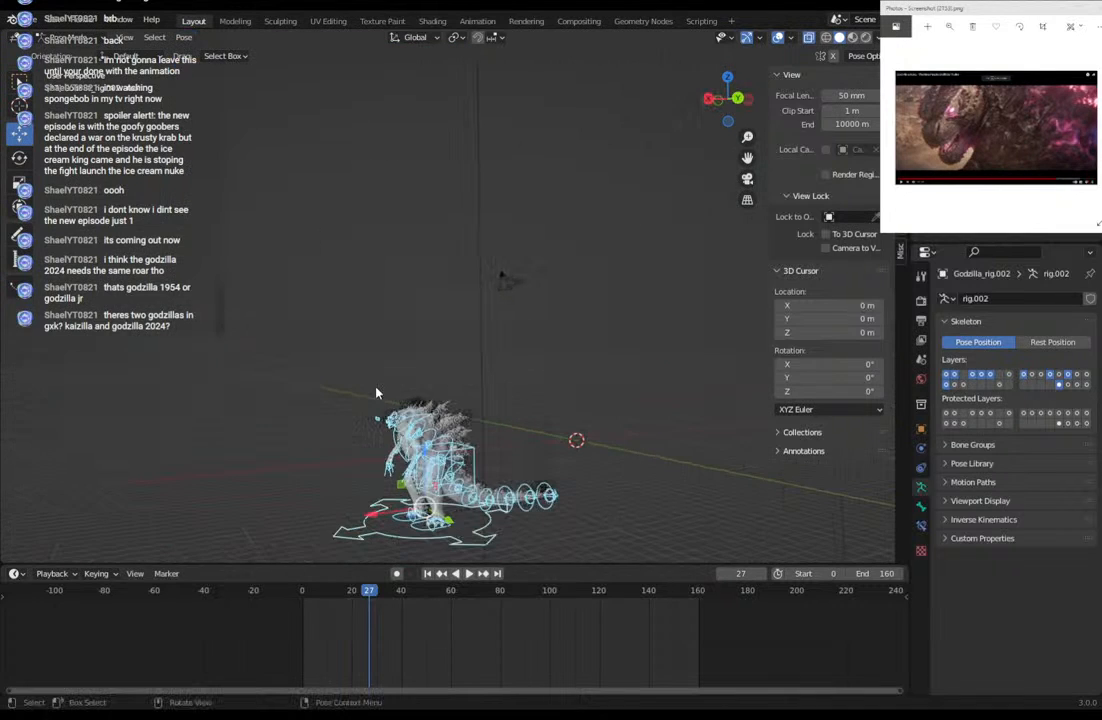
{"action": "left_click", "coordinate": [397, 574]}
{"action": "left_click", "coordinate": [397, 577]}
{"action": "middle_click_drag", "start_coordinate": [455, 465], "coordinate": [376, 394], "text": "shift"}
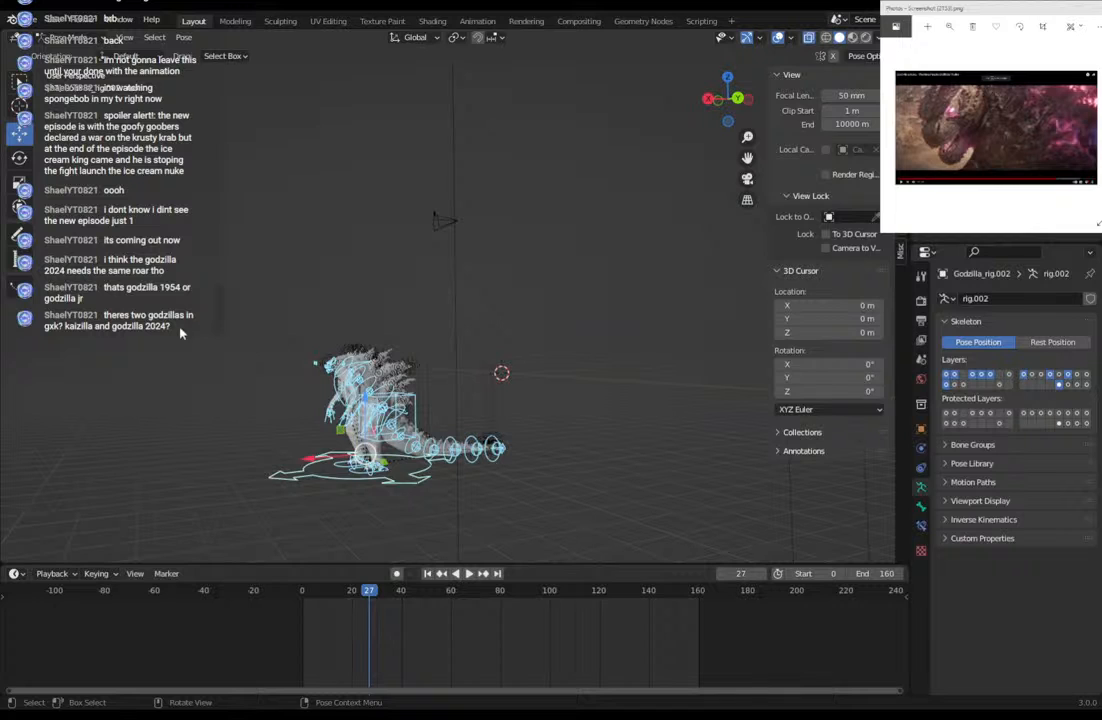
{"action": "left_click_drag", "start_coordinate": [141, 279], "coordinate": [532, 472]}
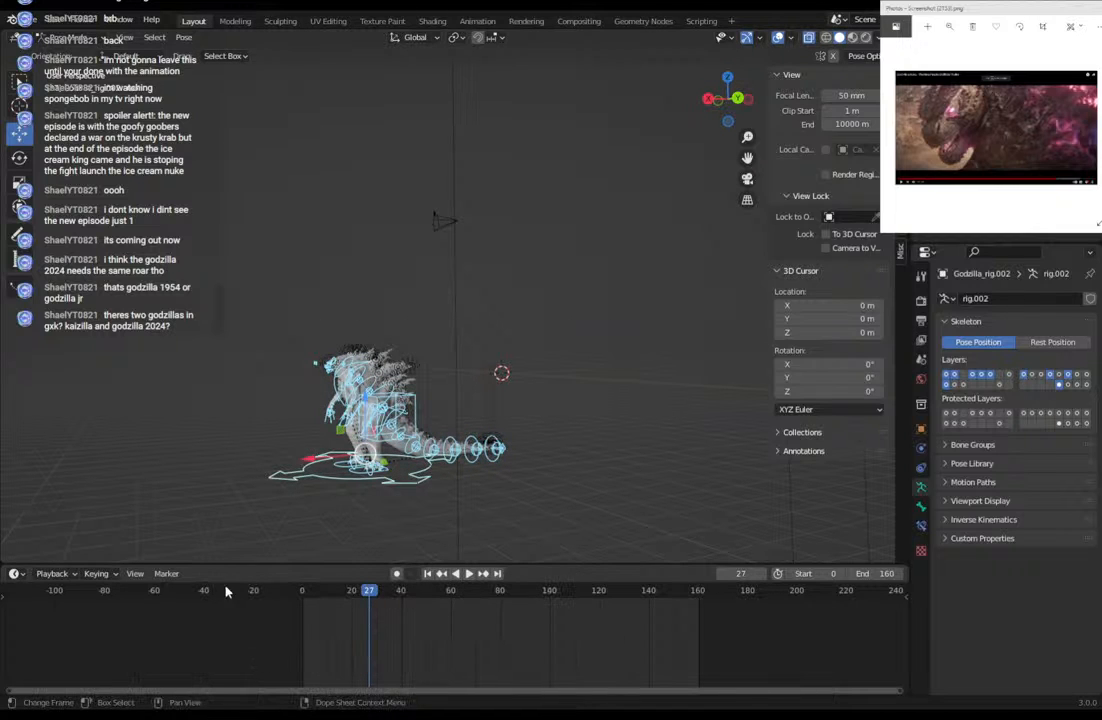
{"action": "middle_click_drag", "start_coordinate": [270, 395], "coordinate": [143, 148]}
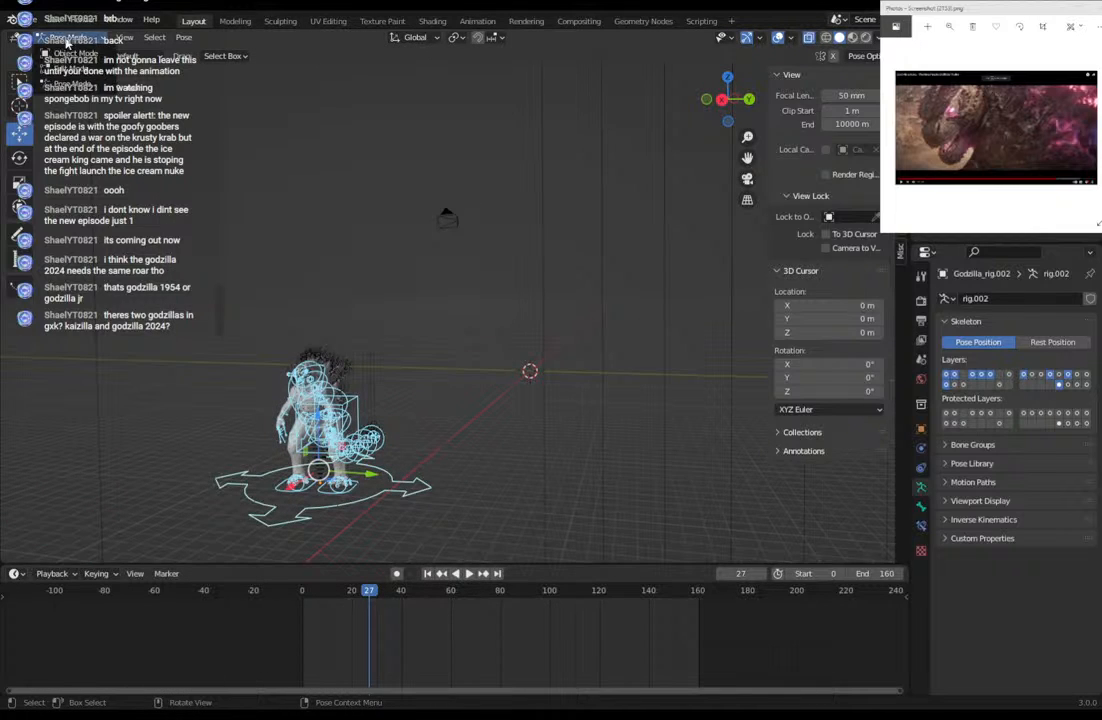
Switch to Object Mode and move the whole Godzilla rig up and over beside the camera.
{"action": "key", "text": "ctrl+Tab"}
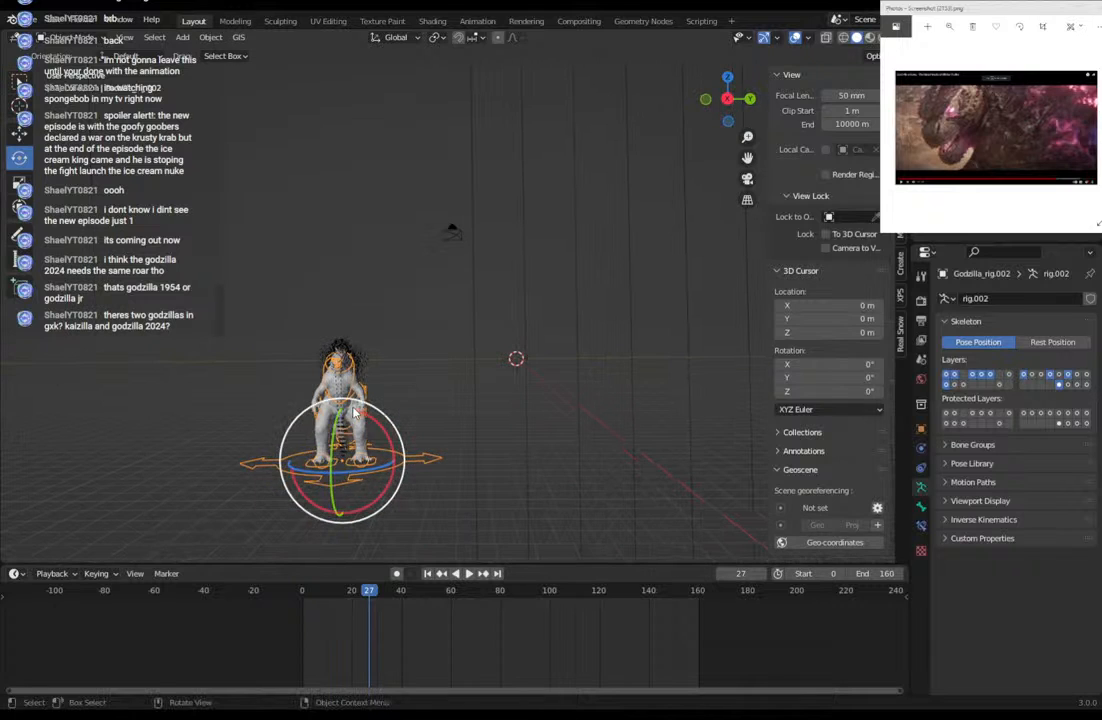
{"action": "key", "text": "g"}
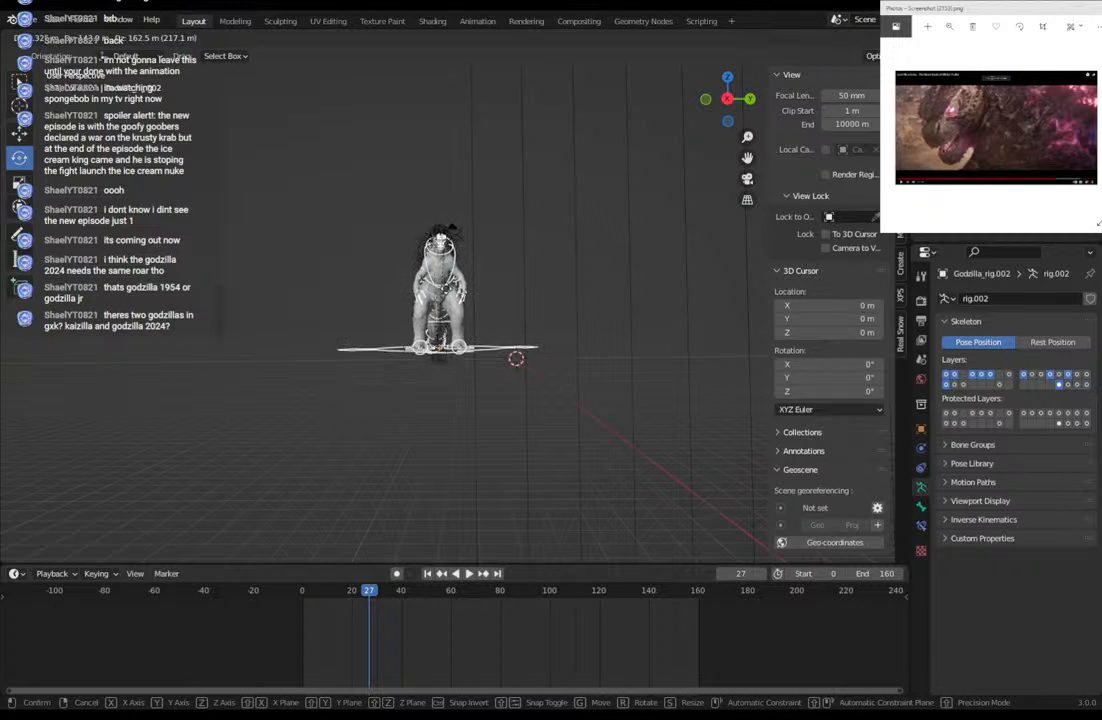
{"action": "left_click", "coordinate": [494, 502]}
{"action": "middle_click_drag", "start_coordinate": [455, 509], "coordinate": [147, 523]}
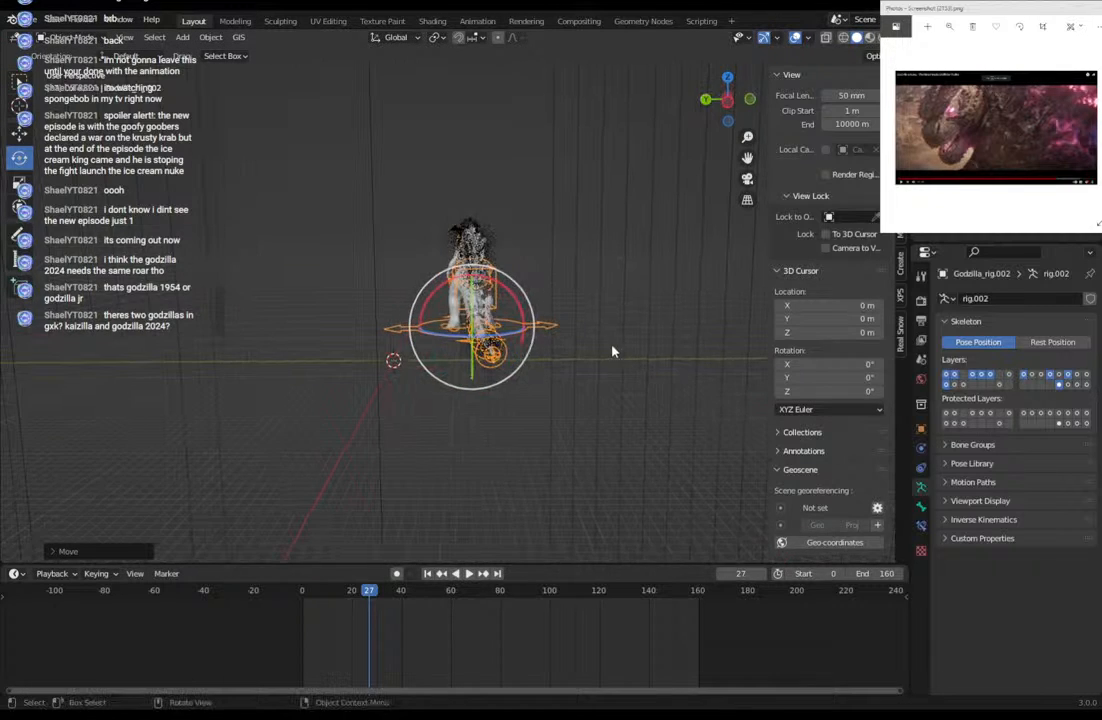
{"action": "middle_click_drag", "start_coordinate": [615, 346], "coordinate": [598, 371]}
{"action": "key", "text": "g"}
{"action": "left_click", "coordinate": [631, 330]}
{"action": "scroll", "coordinate": [598, 371], "scroll_direction": "up", "scroll_amount": 4}
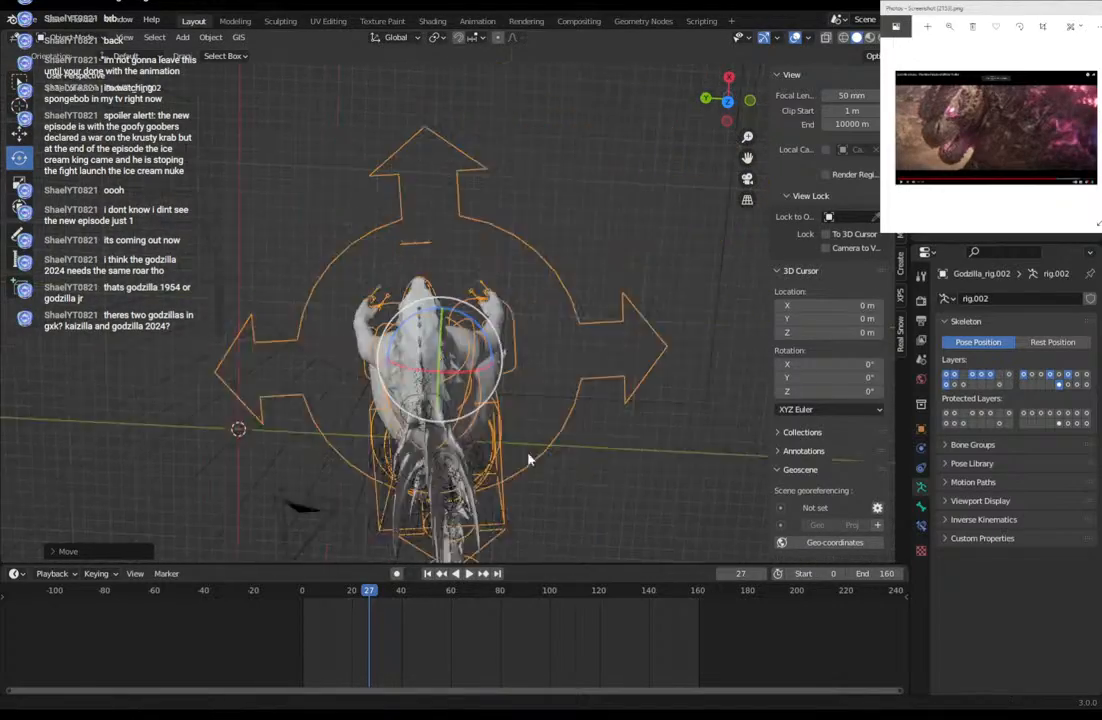
Return the Godzilla rig to Pose Mode and inspect its upper body from the side.
{"action": "middle_click_drag", "start_coordinate": [529, 457], "coordinate": [425, 357]}
{"action": "left_click", "coordinate": [452, 229]}
{"action": "left_click", "coordinate": [449, 229]}
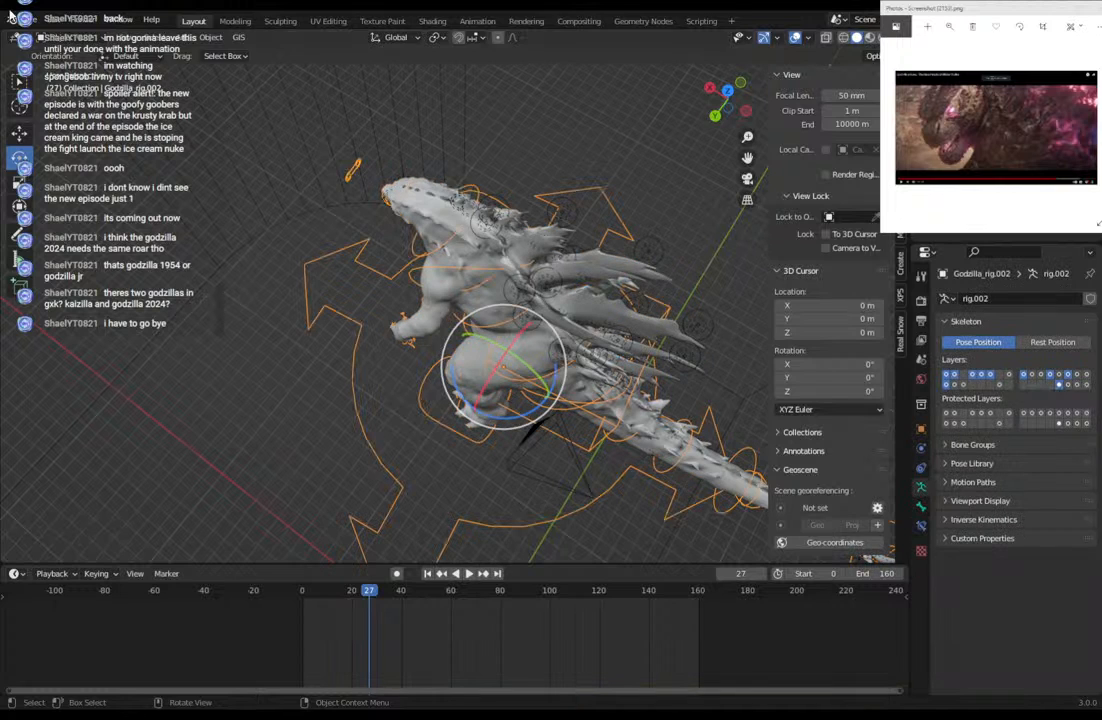
{"action": "left_click", "coordinate": [66, 37]}
{"action": "left_click", "coordinate": [75, 84]}
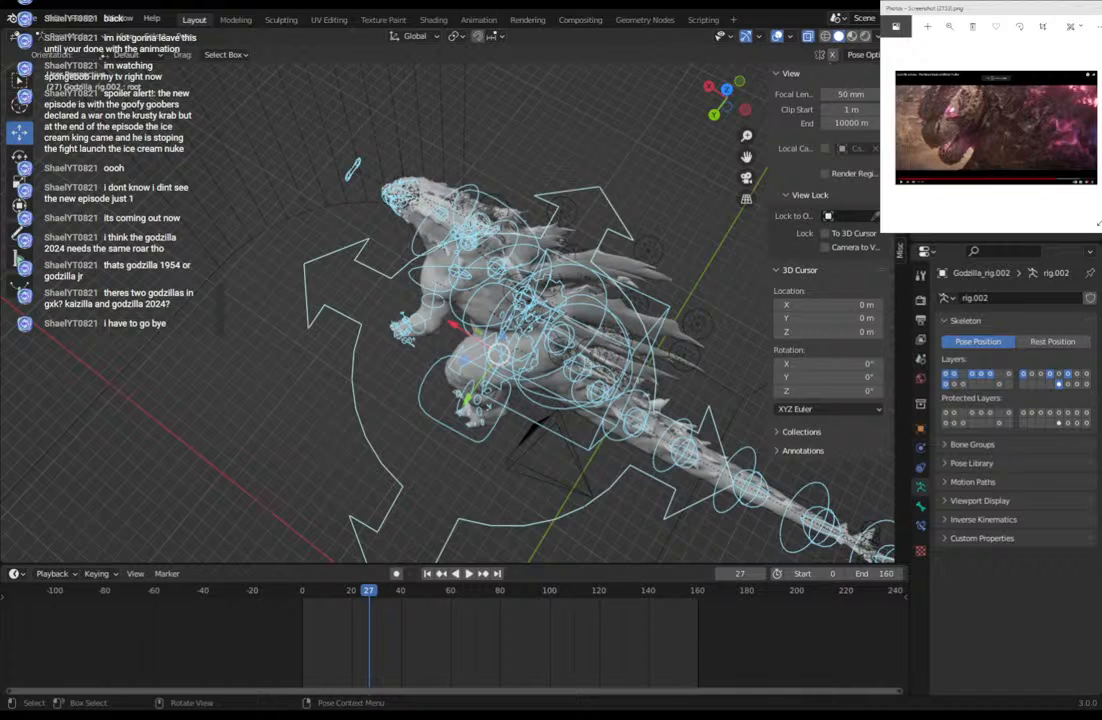
{"action": "middle_click_drag", "start_coordinate": [484, 317], "coordinate": [581, 250]}
{"action": "key", "text": "KP_3"}
{"action": "key", "text": "KP_1"}
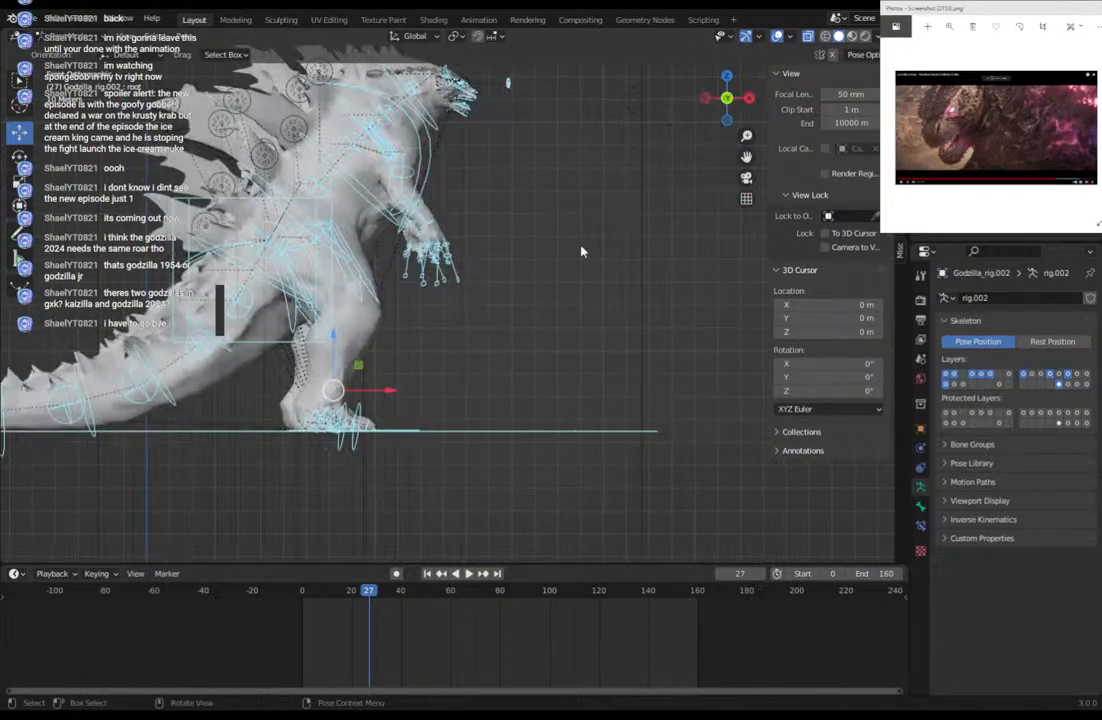
{"action": "middle_click_drag", "start_coordinate": [524, 194], "coordinate": [497, 340], "text": "shift"}
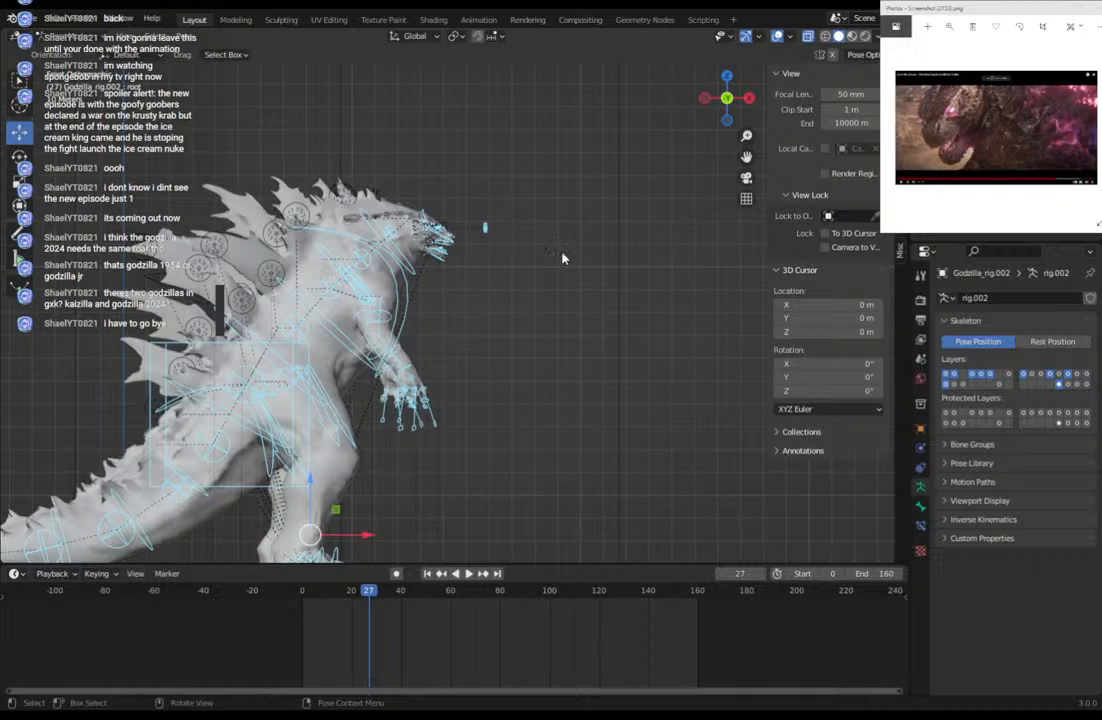
{"action": "middle_click_drag", "start_coordinate": [558, 262], "coordinate": [244, 270]}
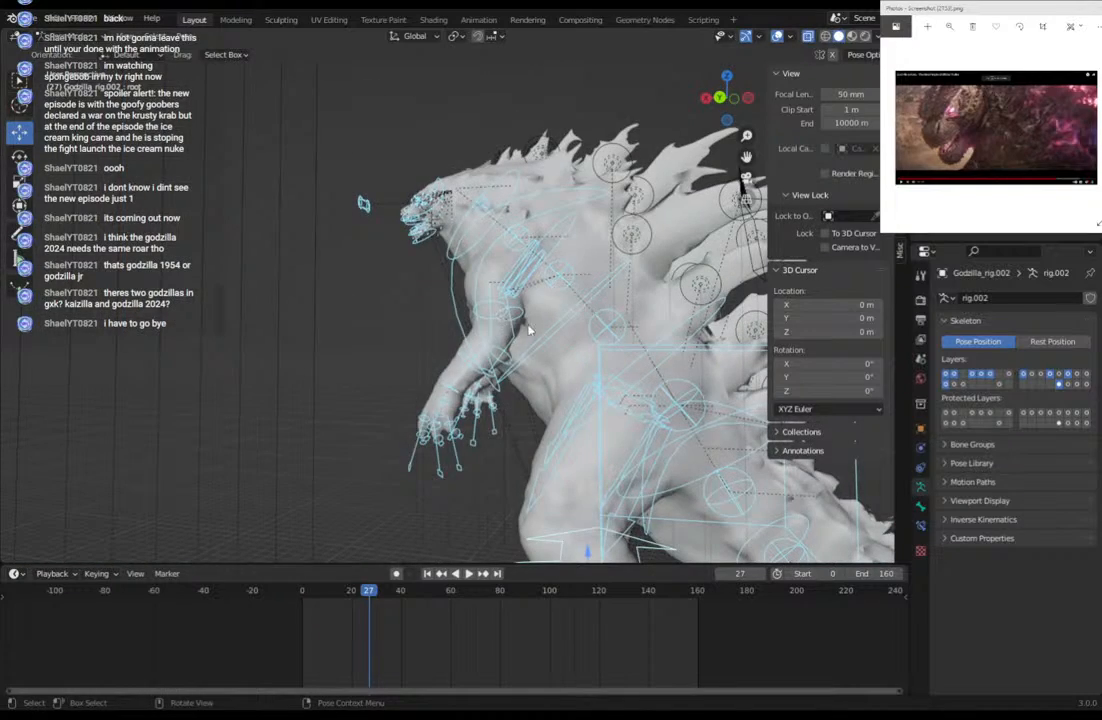
Select Godzilla's left shoulder bone and move it to reposition the left arm.
{"action": "left_click", "coordinate": [522, 322]}
{"action": "middle_click_drag", "start_coordinate": [524, 325], "coordinate": [575, 308]}
{"action": "key", "text": "r"}
{"action": "left_click", "coordinate": [543, 294]}
{"action": "left_click", "coordinate": [547, 295]}
{"action": "left_click", "coordinate": [577, 308]}
{"action": "key", "text": "g"}
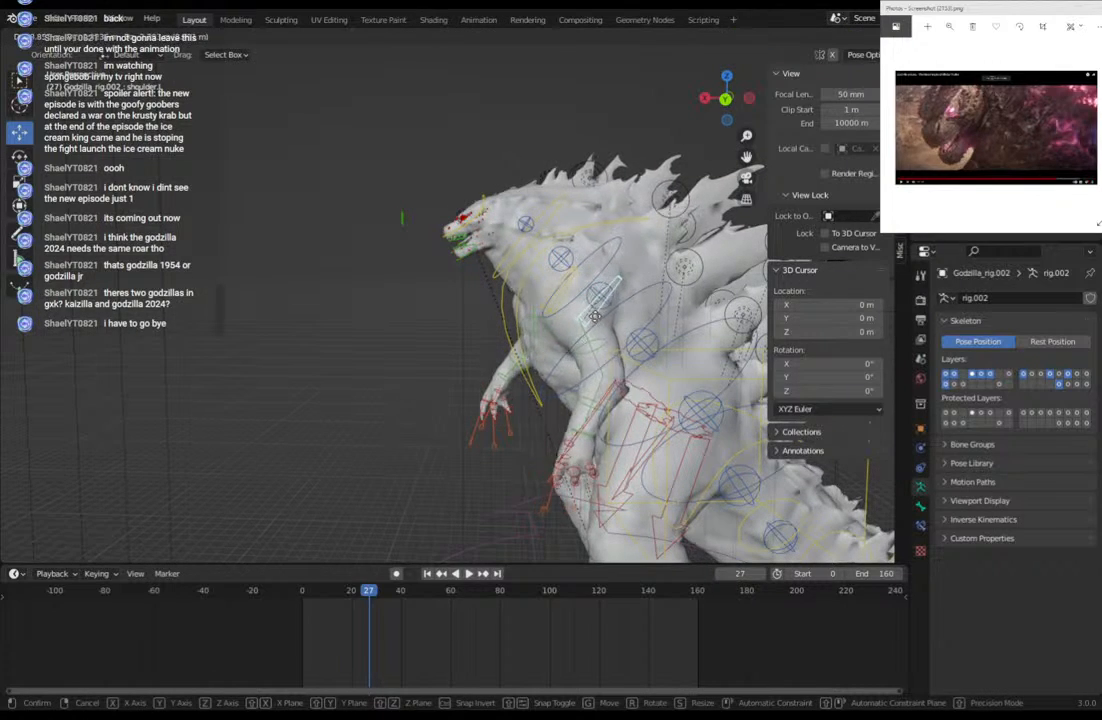
{"action": "left_click", "coordinate": [612, 346]}
Fine-tune the left shoulder bone's rotation and position while viewing Godzilla from the front.
{"action": "middle_click_drag", "start_coordinate": [615, 347], "coordinate": [635, 302]}
{"action": "key", "text": "g"}
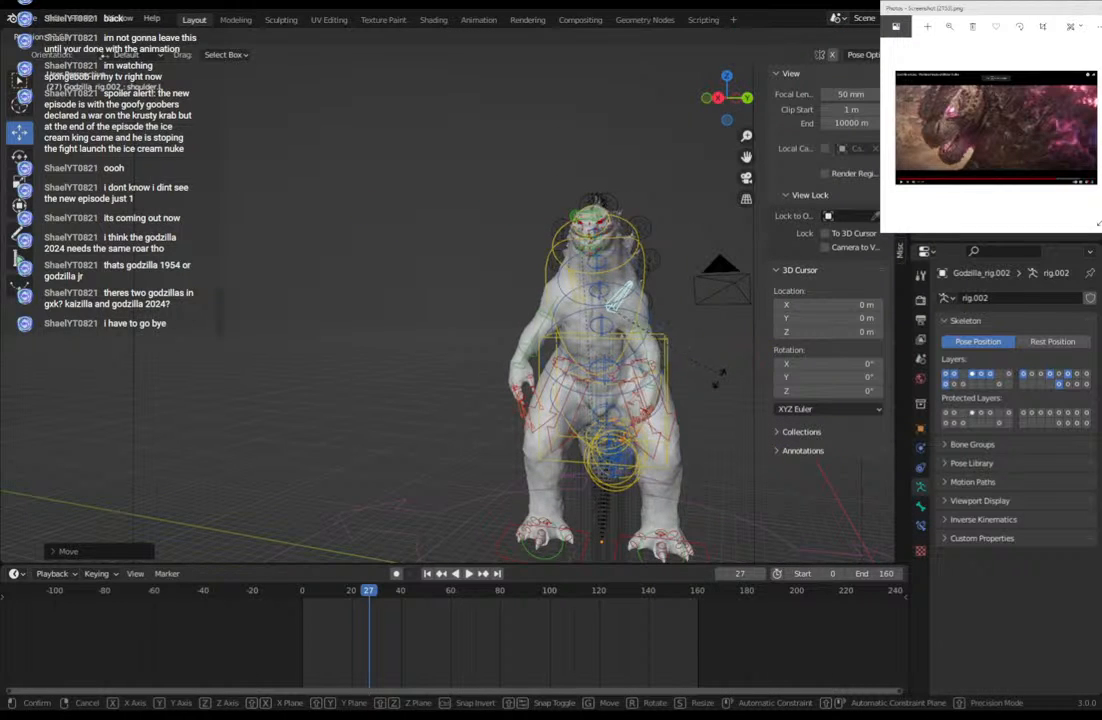
{"action": "left_click", "coordinate": [716, 379]}
{"action": "middle_click_drag", "start_coordinate": [716, 379], "coordinate": [733, 367]}
{"action": "key", "text": "g"}
{"action": "left_click", "coordinate": [658, 355]}
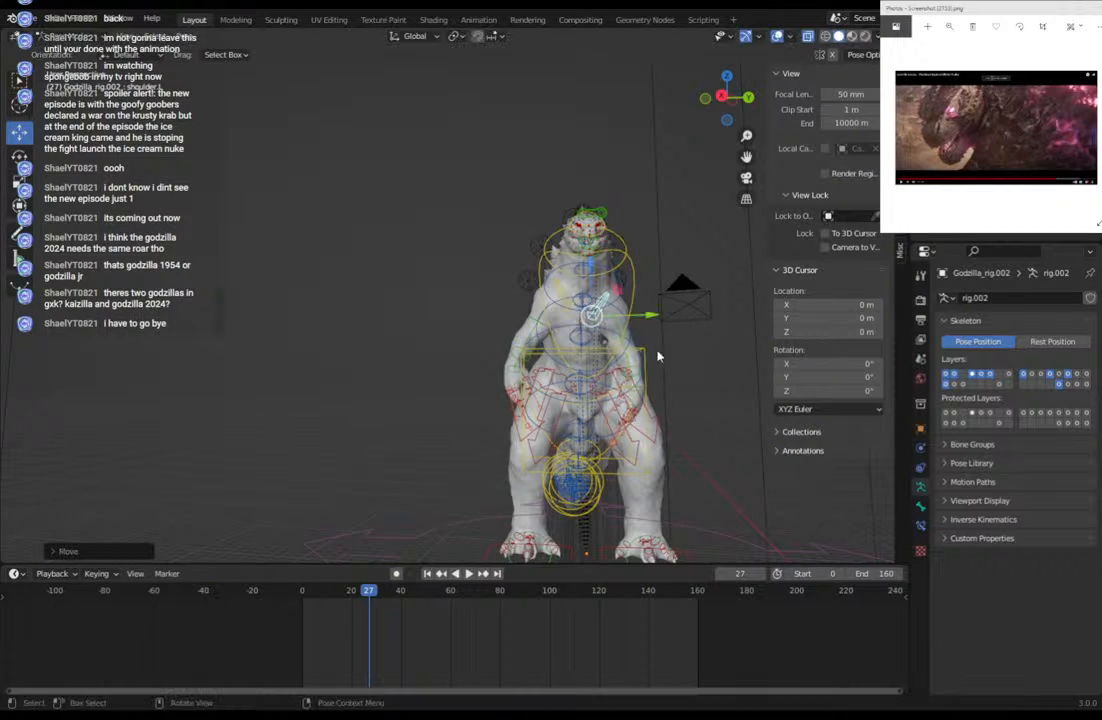
Select the left forearm bone, forearm_fk.L, and rotate it, including a free trackball rotation.
{"action": "middle_click_drag", "start_coordinate": [625, 343], "coordinate": [625, 367]}
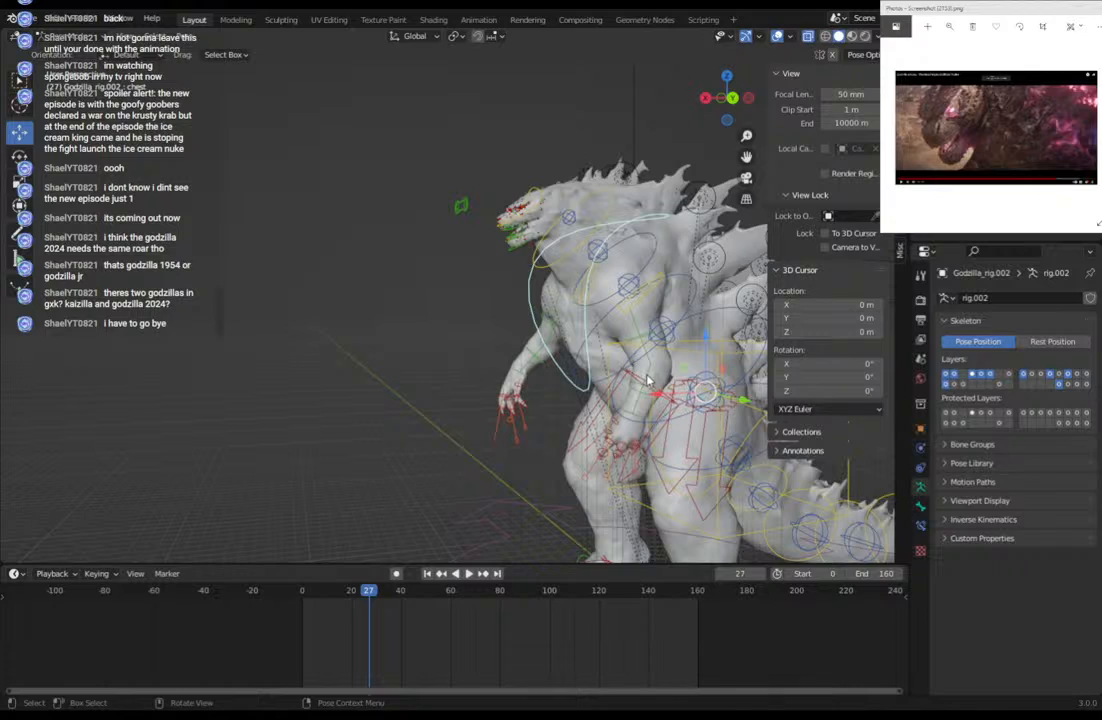
{"action": "left_click", "coordinate": [648, 378]}
{"action": "key", "text": "r"}
{"action": "left_click", "coordinate": [700, 382]}
{"action": "middle_click_drag", "start_coordinate": [702, 382], "coordinate": [501, 411]}
{"action": "key", "text": "r"}
{"action": "key", "text": "r"}
{"action": "left_click", "coordinate": [725, 382]}
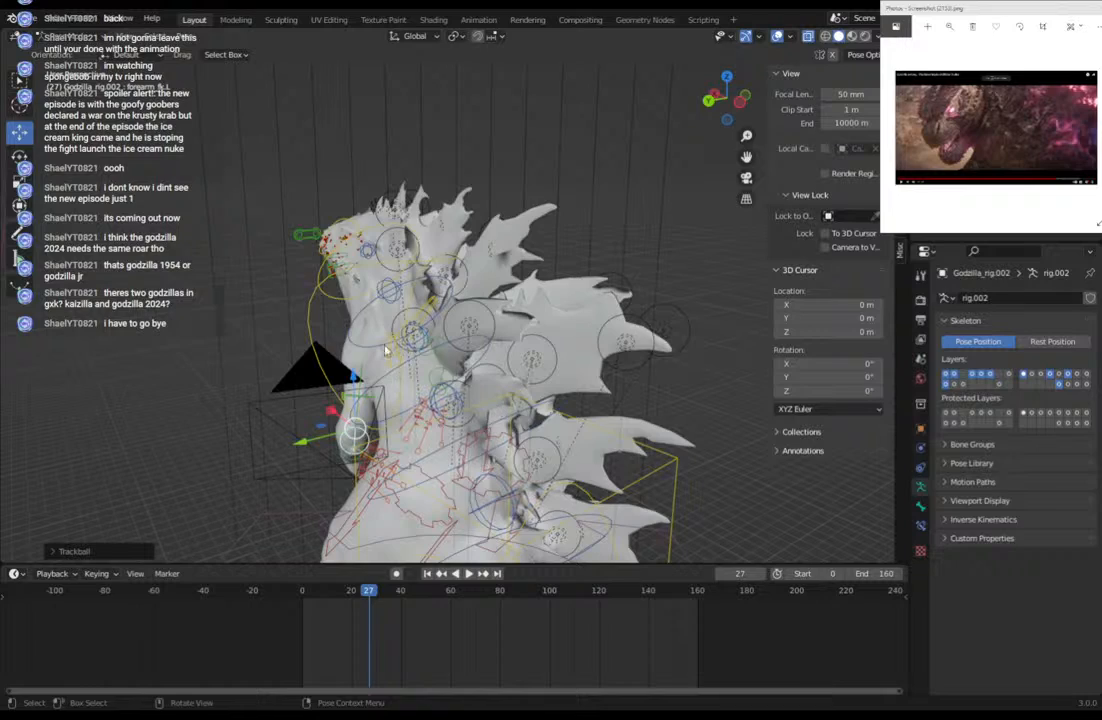
{"action": "middle_click_drag", "start_coordinate": [400, 334], "coordinate": [376, 361]}
{"action": "key", "text": "KP_9"}
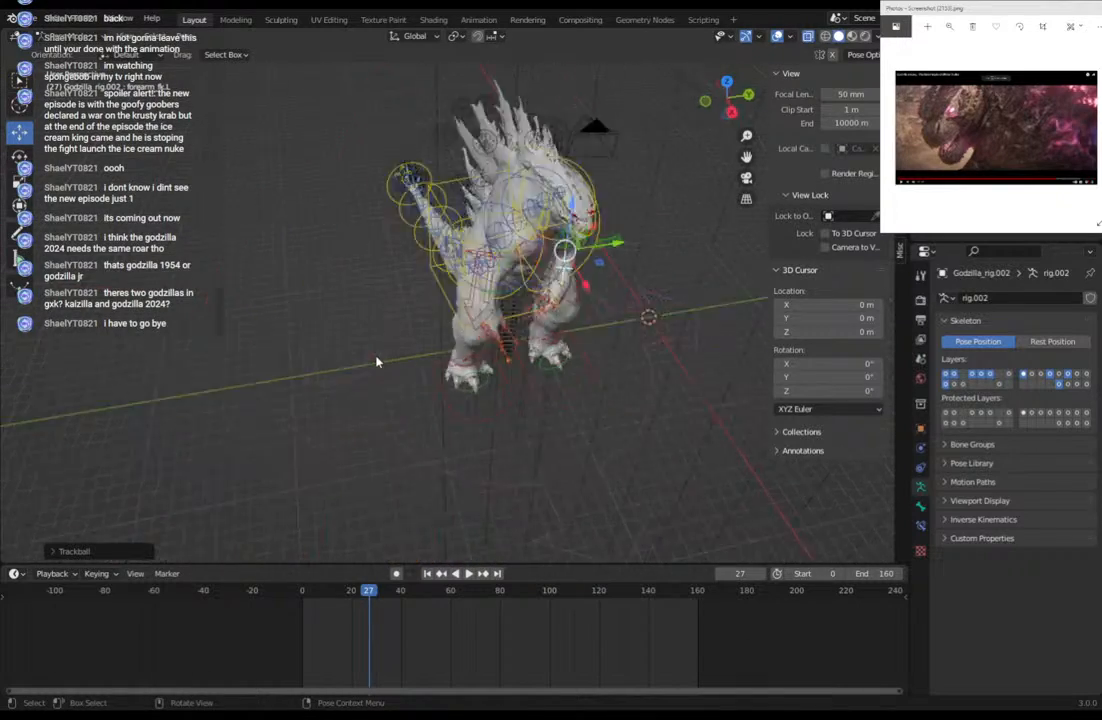
Select Godzilla's neck bone in the top view and rotate it to turn the neck.
{"action": "key", "text": "KP_7"}
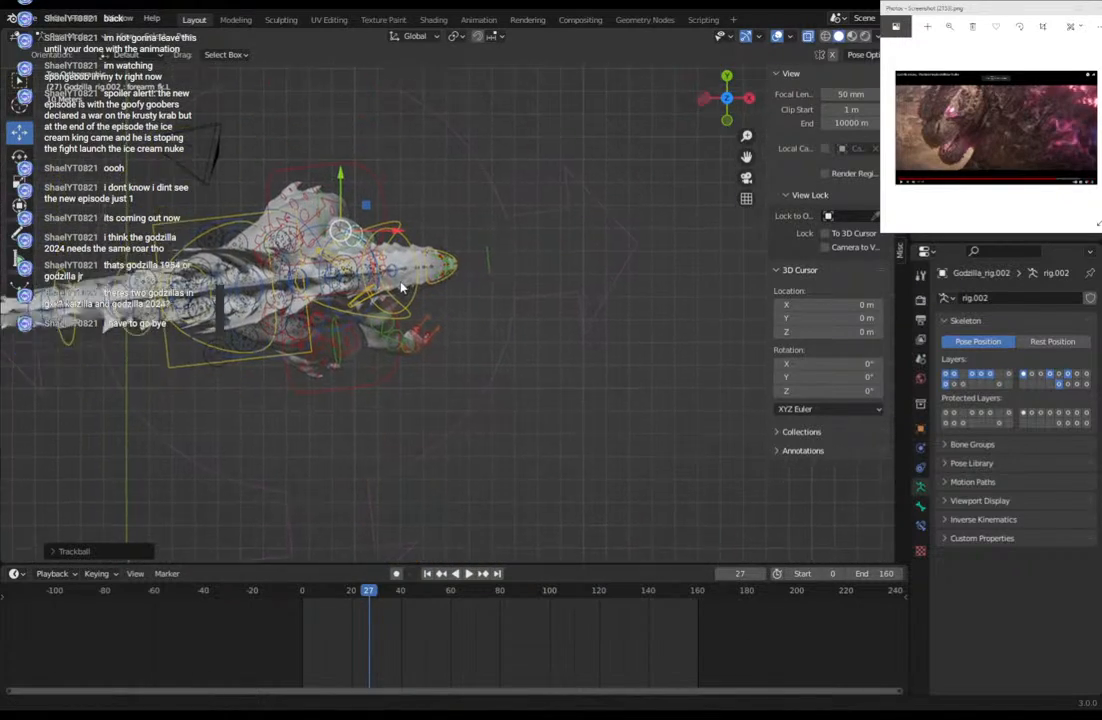
{"action": "middle_click_drag", "start_coordinate": [401, 288], "coordinate": [397, 347], "text": "shift"}
{"action": "left_click", "coordinate": [404, 350]}
{"action": "key", "text": "r"}
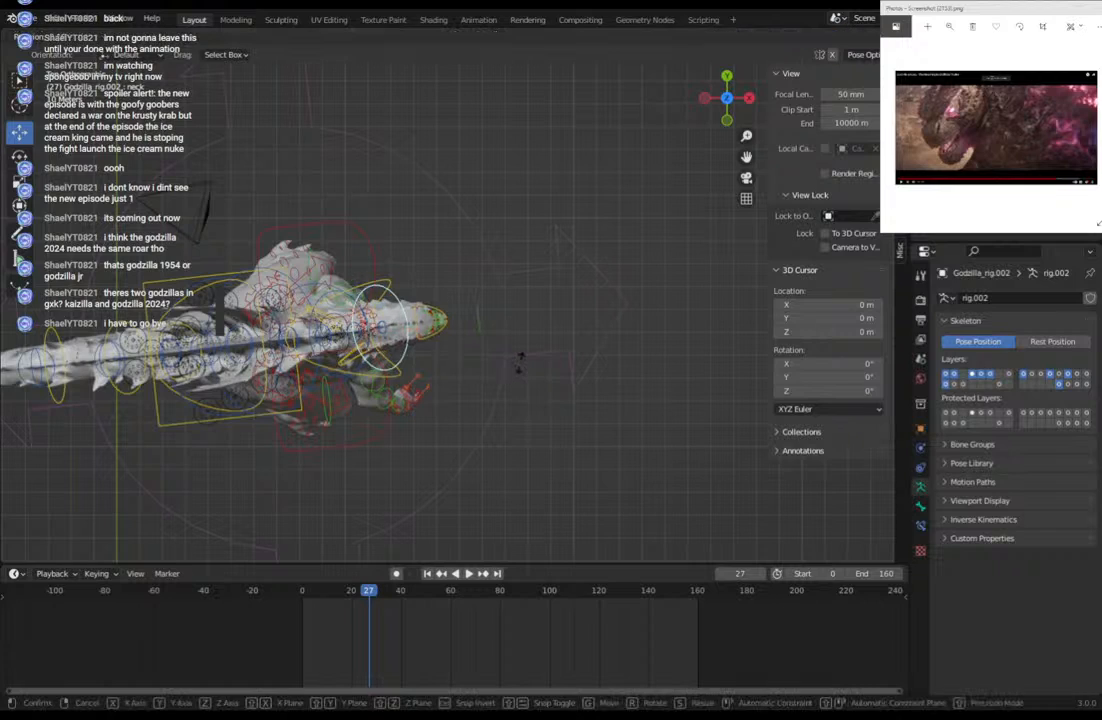
{"action": "left_click", "coordinate": [522, 358]}
Refine the neck bone with a free trackball rotation from the front and another rotation from above.
{"action": "middle_click_drag", "start_coordinate": [536, 364], "coordinate": [466, 256]}
{"action": "key", "text": "r"}
{"action": "key", "text": "r"}
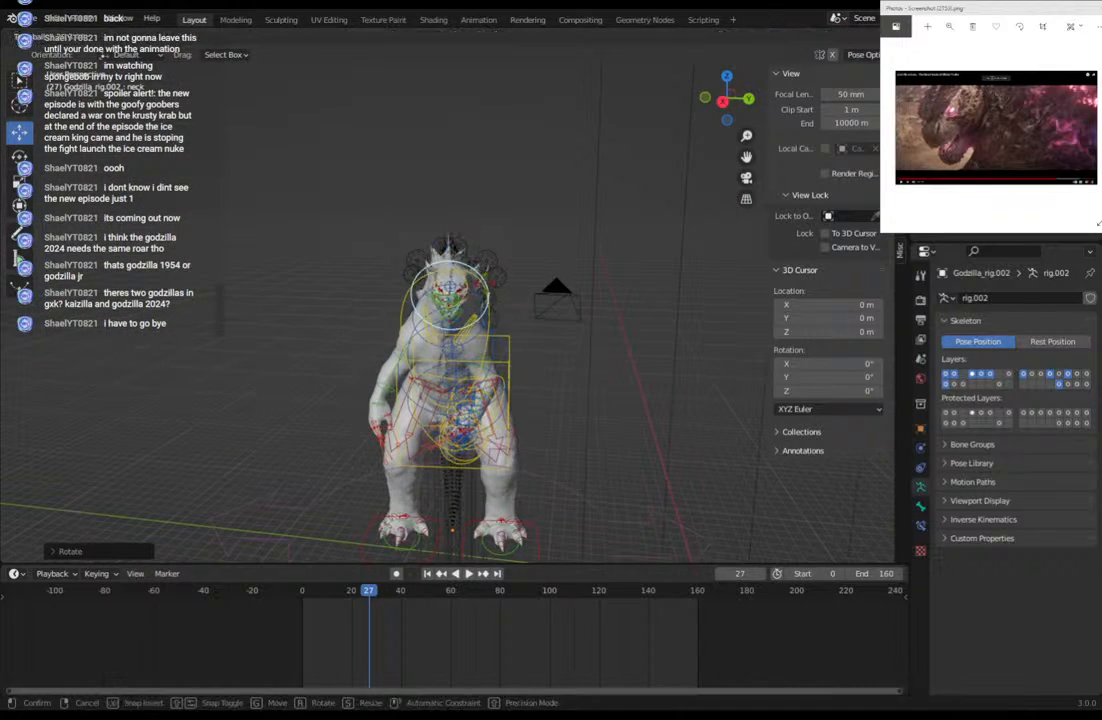
{"action": "left_click", "coordinate": [482, 310]}
{"action": "middle_click_drag", "start_coordinate": [484, 311], "coordinate": [427, 464]}
{"action": "key", "text": "r"}
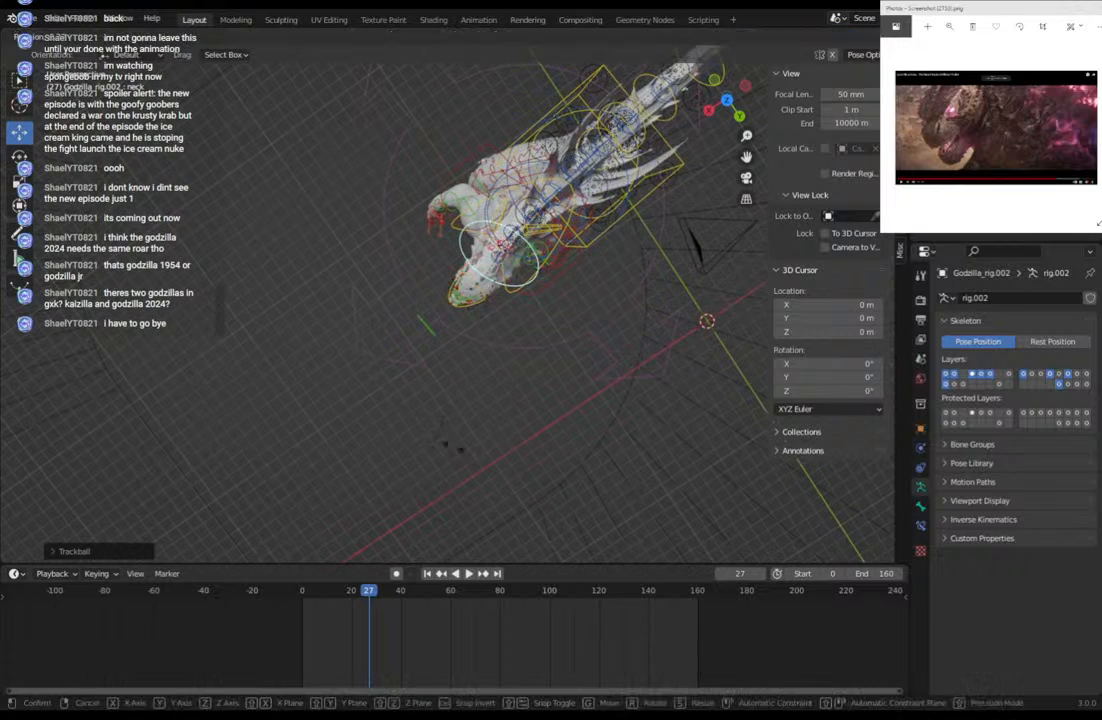
{"action": "left_click", "coordinate": [473, 336]}
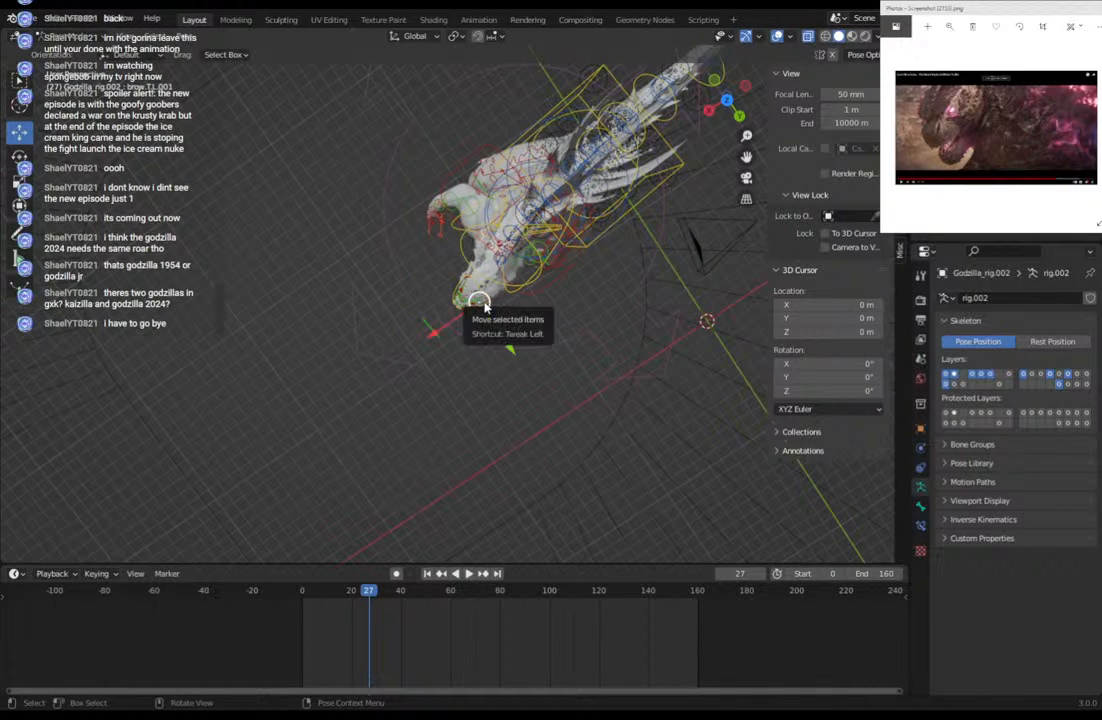
Select Godzilla's head bone and turn it with plain and free trackball rotations.
{"action": "middle_click_drag", "start_coordinate": [480, 300], "coordinate": [545, 345]}
{"action": "key", "text": "g"}
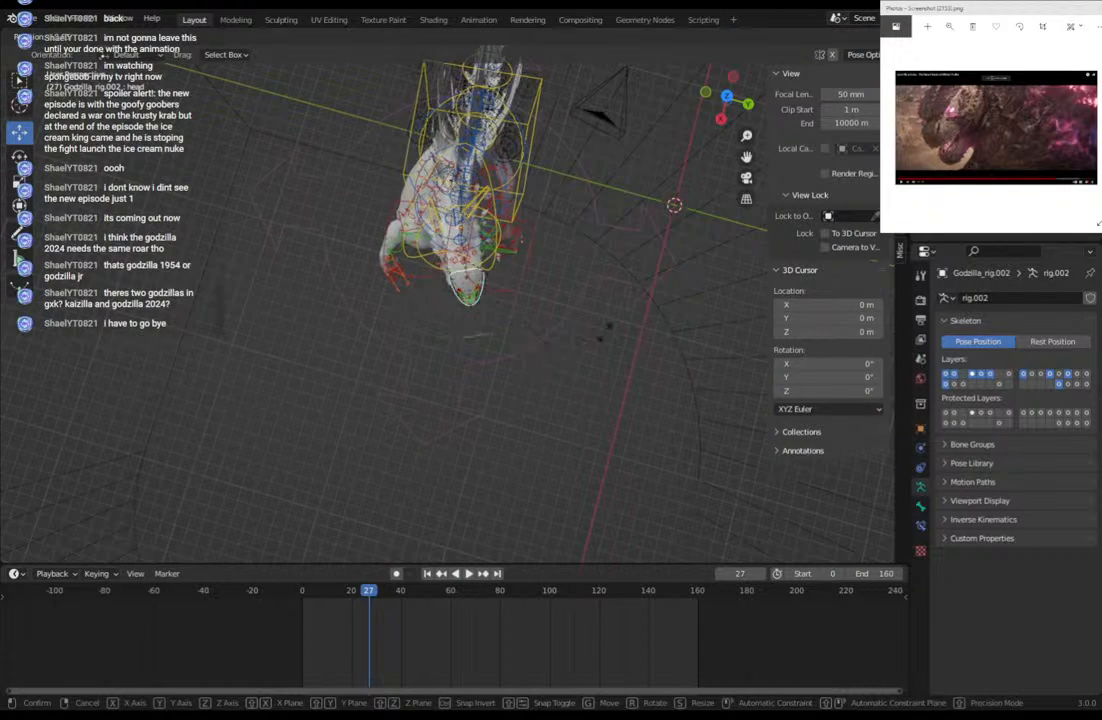
{"action": "left_click", "coordinate": [628, 290]}
{"action": "key", "text": "r"}
{"action": "key", "text": "r"}
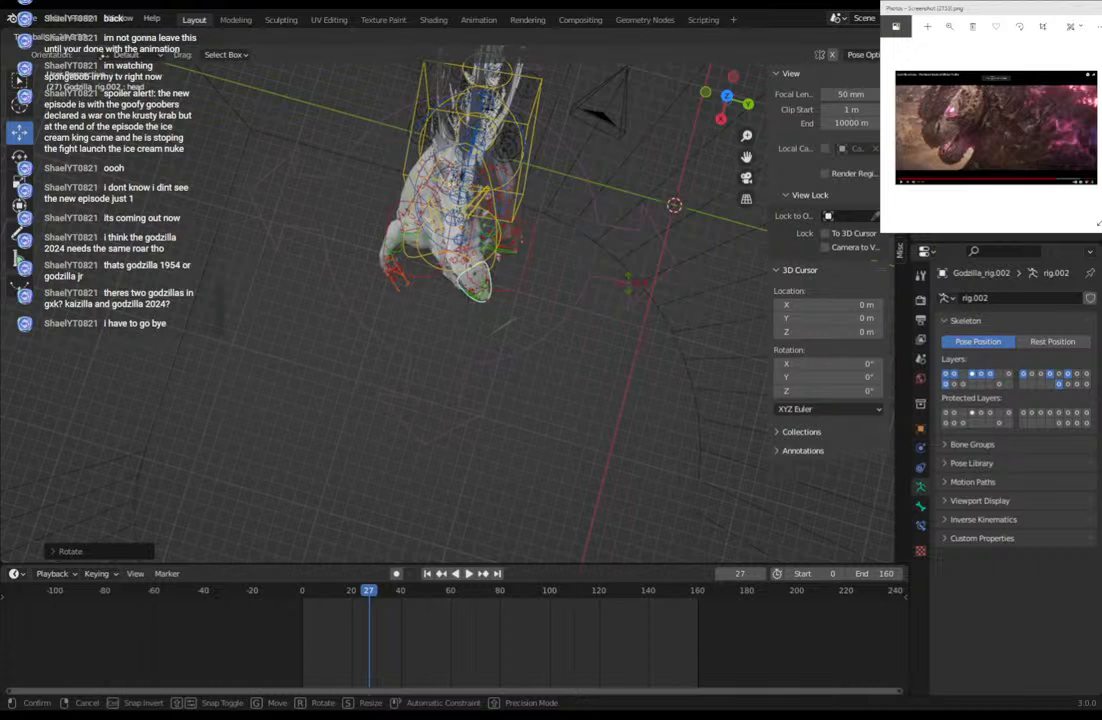
{"action": "left_click", "coordinate": [645, 292]}
{"action": "middle_click_drag", "start_coordinate": [645, 292], "coordinate": [337, 206]}
{"action": "key", "text": "g"}
{"action": "left_click", "coordinate": [603, 330]}
Reselect the neck bone and rotate it to bend the neck sideways as seen from behind and above.
{"action": "middle_click_drag", "start_coordinate": [506, 310], "coordinate": [526, 377]}
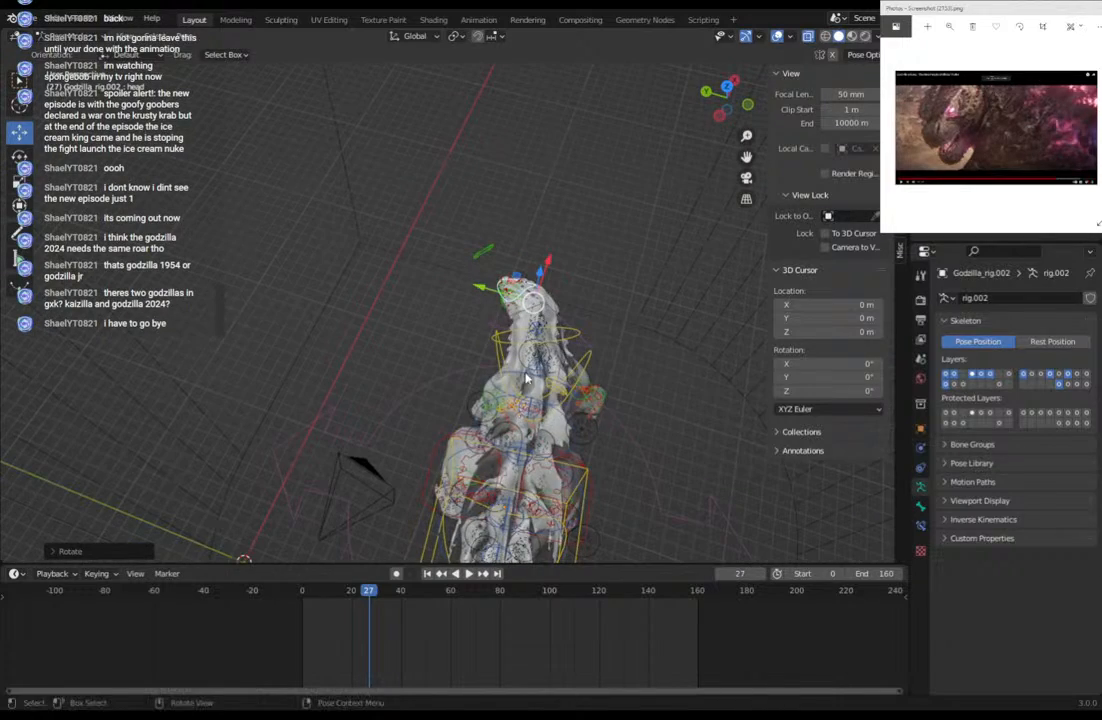
{"action": "left_click", "coordinate": [581, 337]}
{"action": "mouse_move", "coordinate": [611, 346]}
{"action": "middle_mouse_down"}
{"action": "mouse_move", "coordinate": [622, 361]}
{"action": "mouse_move", "coordinate": [622, 337]}
{"action": "middle_mouse_up"}
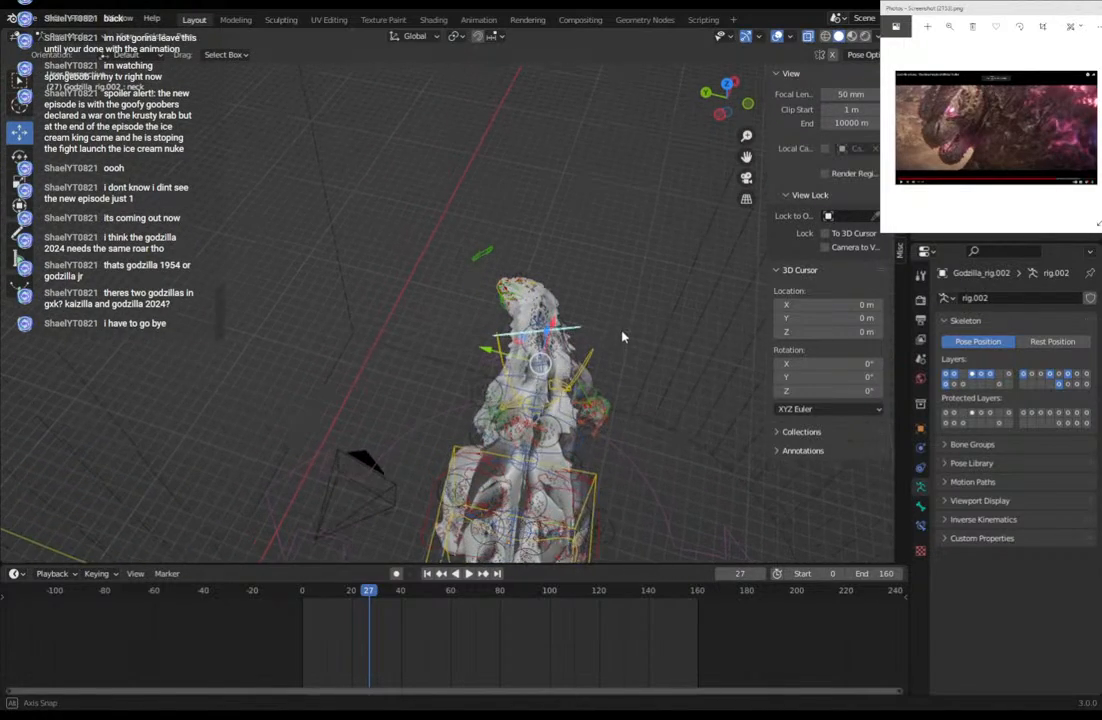
{"action": "left_click", "coordinate": [655, 282]}
{"action": "key", "text": "r"}
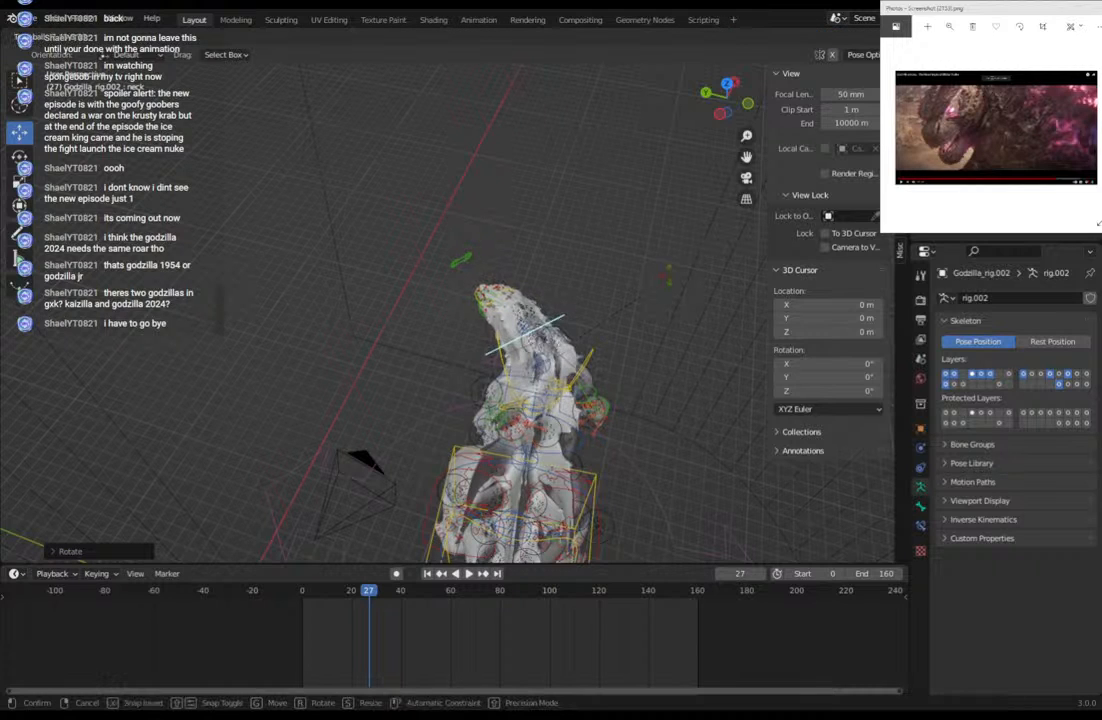
{"action": "left_click", "coordinate": [566, 360]}
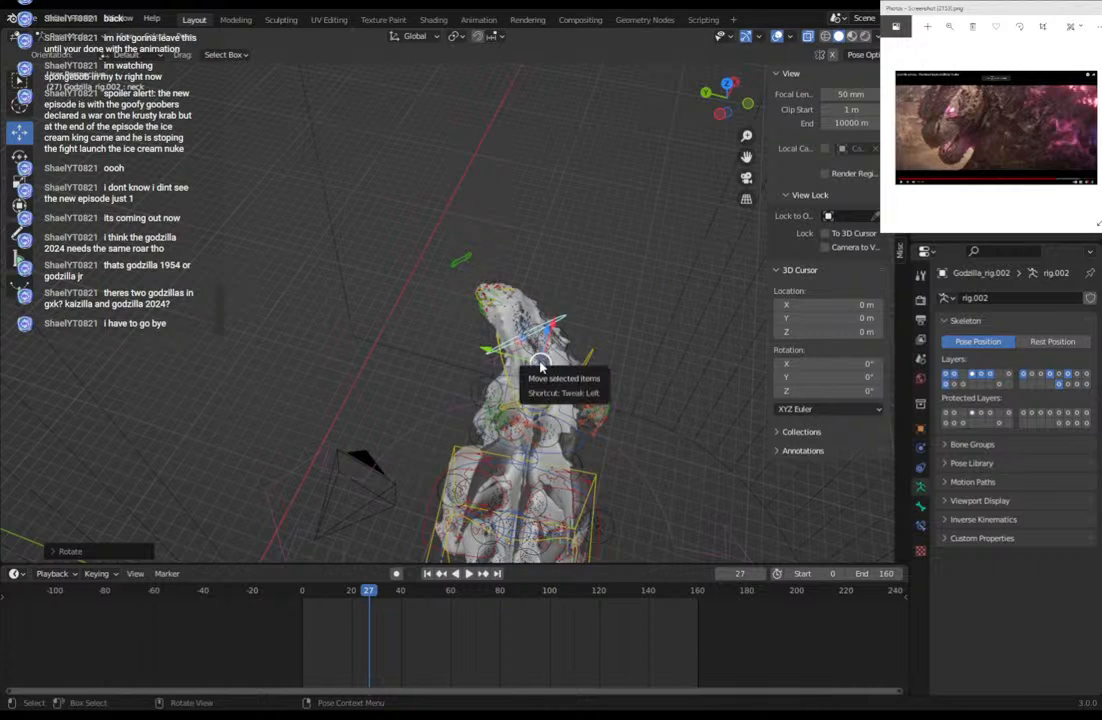
Select the tweak_neck.001 bone and adjust its rotation, working from above and from the front.
{"action": "left_click", "coordinate": [541, 366]}
{"action": "key", "text": "r"}
{"action": "key", "text": "r"}
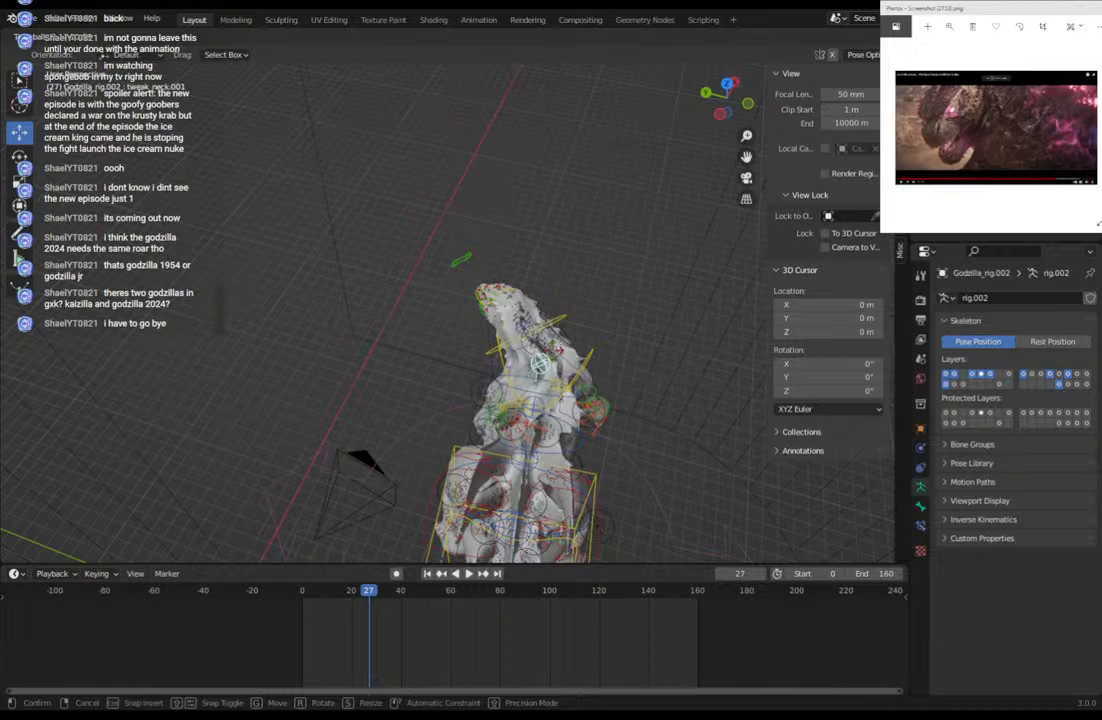
{"action": "key", "text": "r"}
{"action": "left_click", "coordinate": [572, 364]}
{"action": "middle_click_drag", "start_coordinate": [572, 364], "coordinate": [849, 393]}
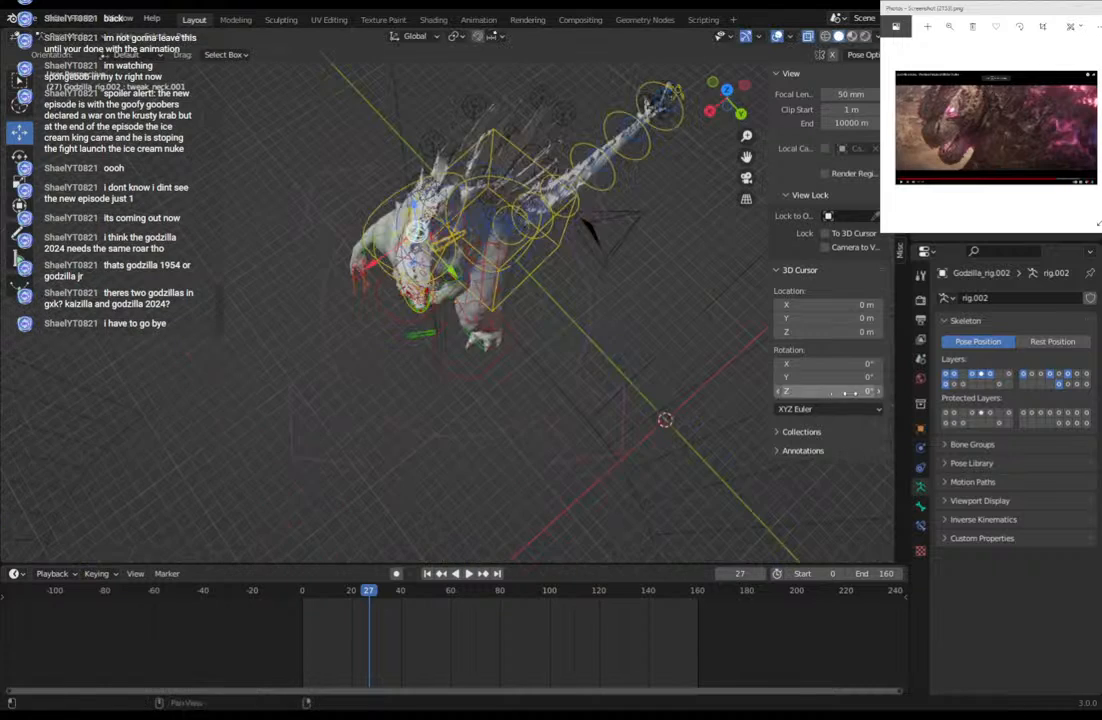
{"action": "middle_click_drag", "start_coordinate": [635, 392], "coordinate": [462, 435]}
{"action": "scroll", "coordinate": [462, 435], "scroll_direction": "up", "scroll_amount": 3}
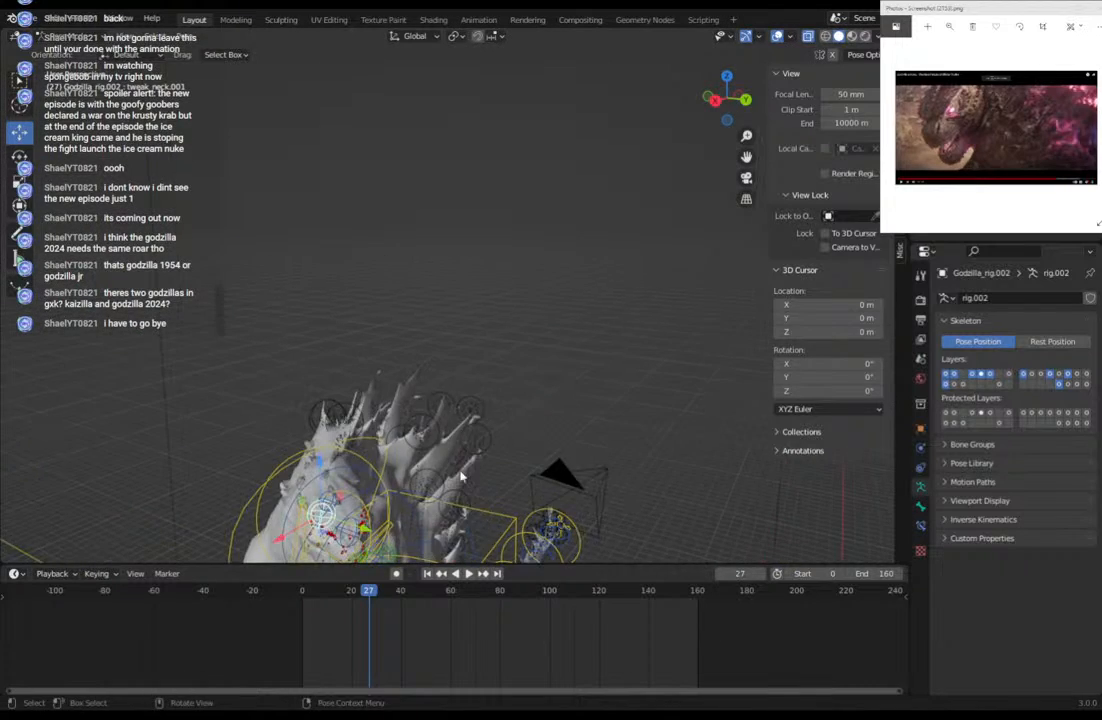
{"action": "key", "text": "r"}
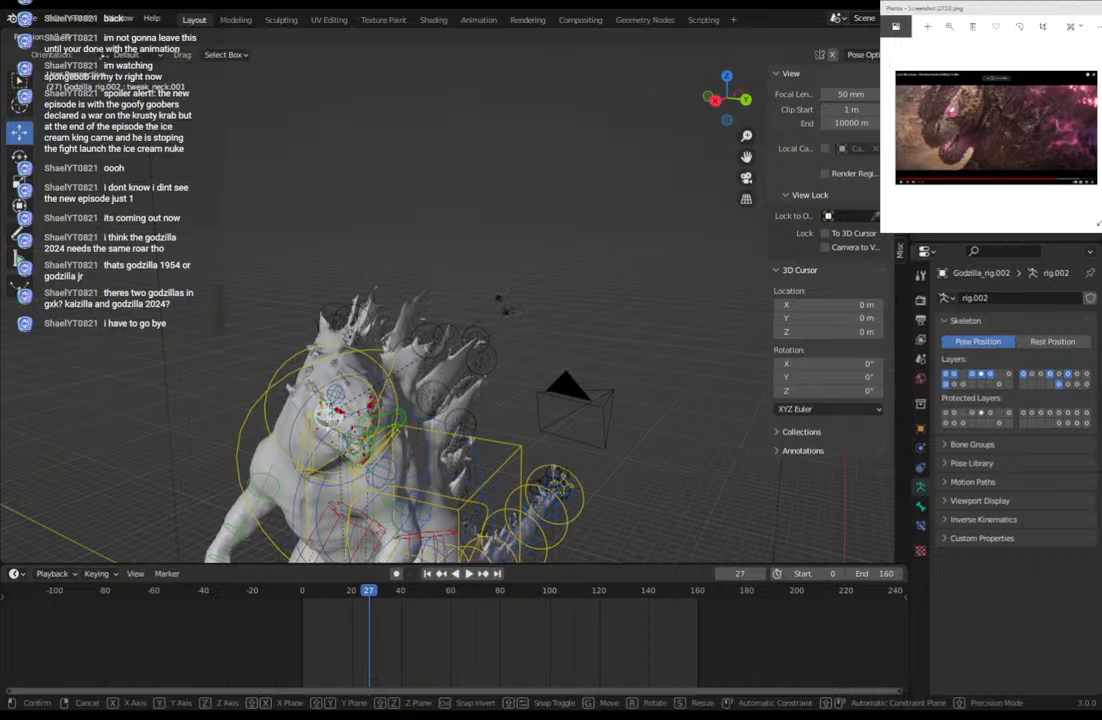
{"action": "left_click", "coordinate": [452, 381]}
Select the tweak_neck.002 bone and rotate it.
{"action": "left_click", "coordinate": [336, 405]}
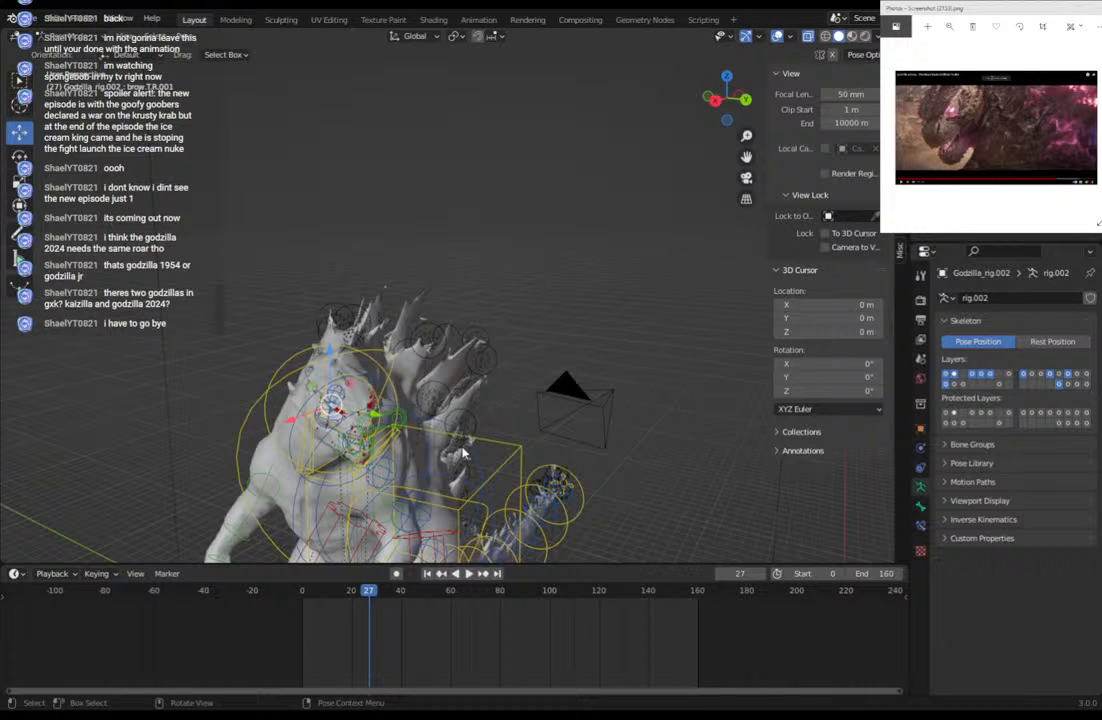
{"action": "left_click", "coordinate": [341, 390]}
{"action": "left_click", "coordinate": [338, 392]}
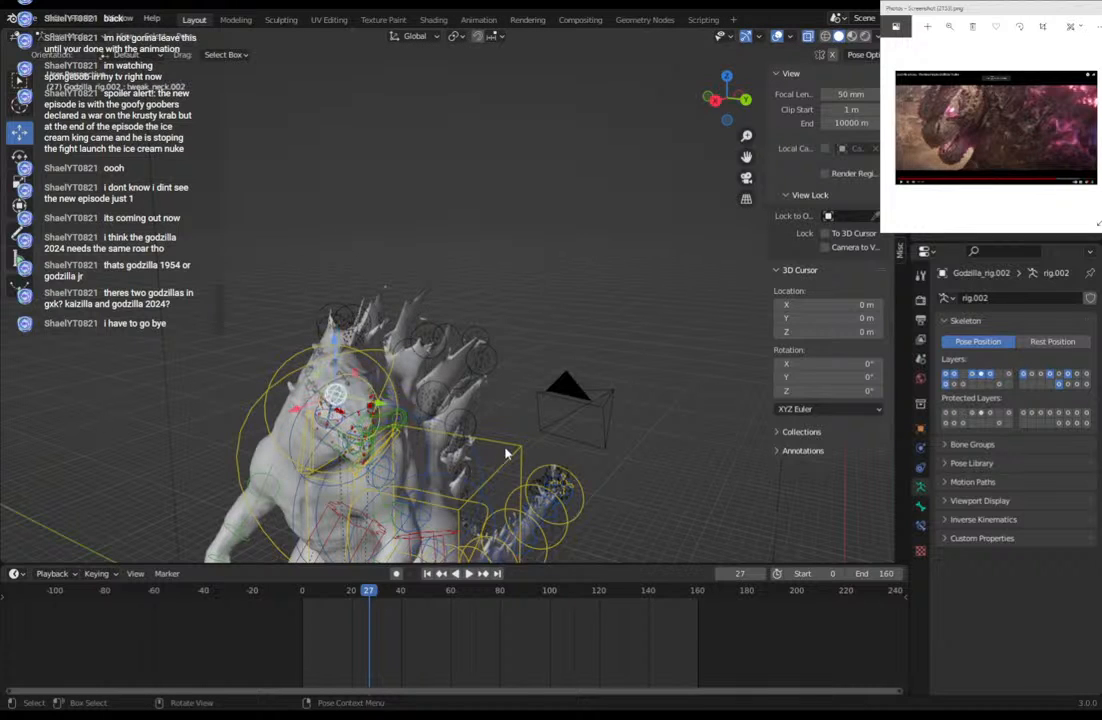
{"action": "key", "text": "r"}
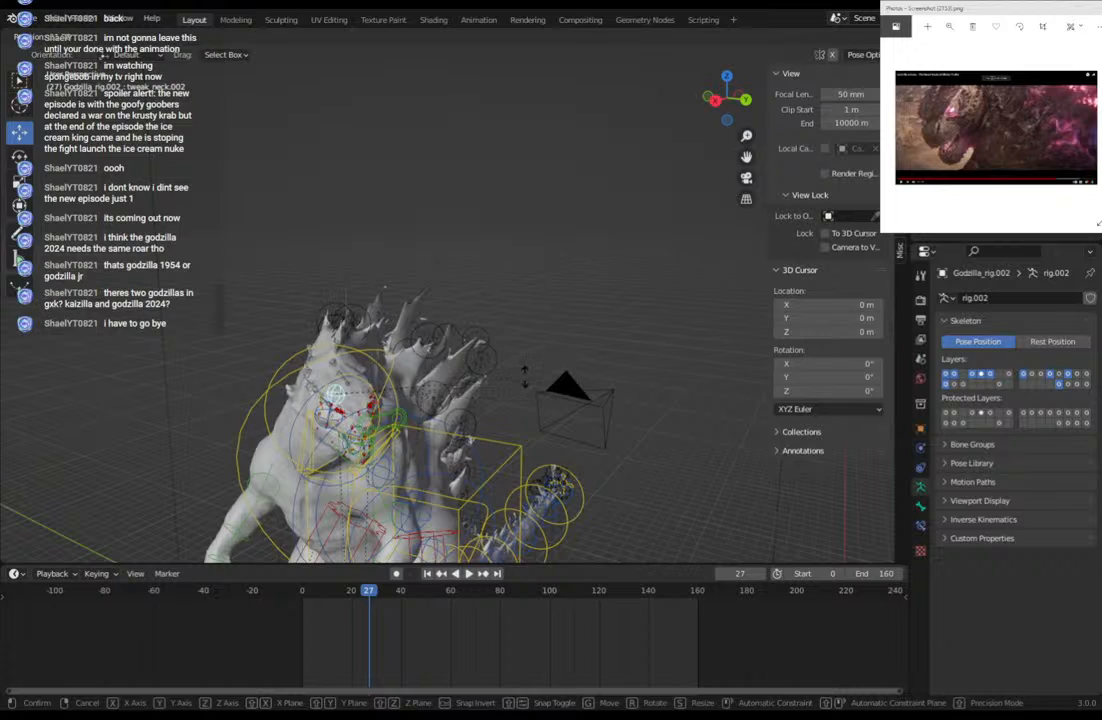
{"action": "left_click", "coordinate": [495, 350]}
Select the spine_fk.006 bone at the base of the neck and rotate it from behind.
{"action": "middle_click_drag", "start_coordinate": [495, 350], "coordinate": [225, 391]}
{"action": "middle_click_drag", "start_coordinate": [566, 291], "coordinate": [492, 408]}
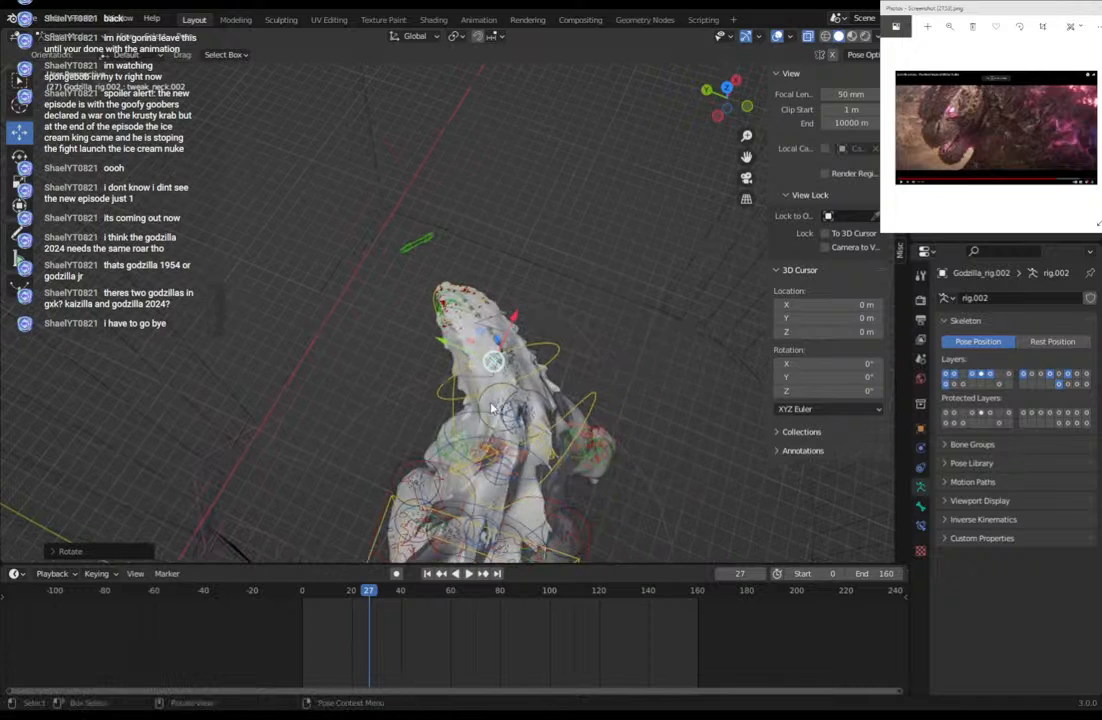
{"action": "mouse_move", "coordinate": [561, 459]}
{"action": "middle_mouse_down"}
{"action": "mouse_move", "coordinate": [588, 448]}
{"action": "mouse_move", "coordinate": [558, 453]}
{"action": "middle_mouse_up"}
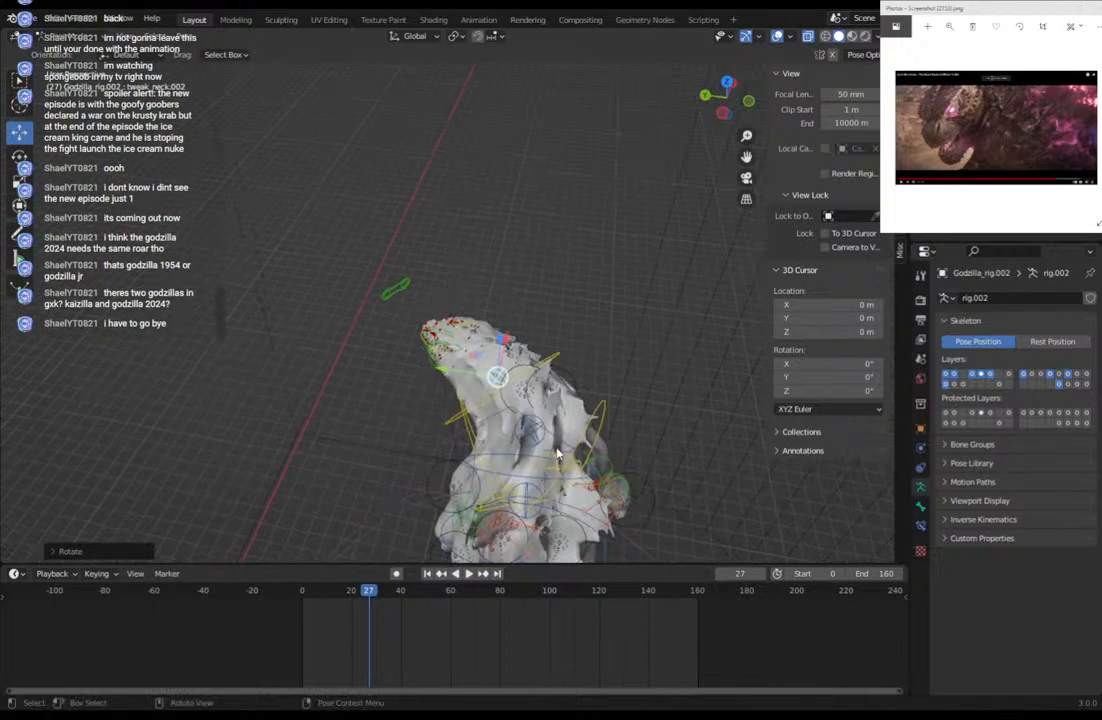
{"action": "middle_click_drag", "start_coordinate": [632, 509], "coordinate": [726, 446]}
{"action": "key", "text": "r"}
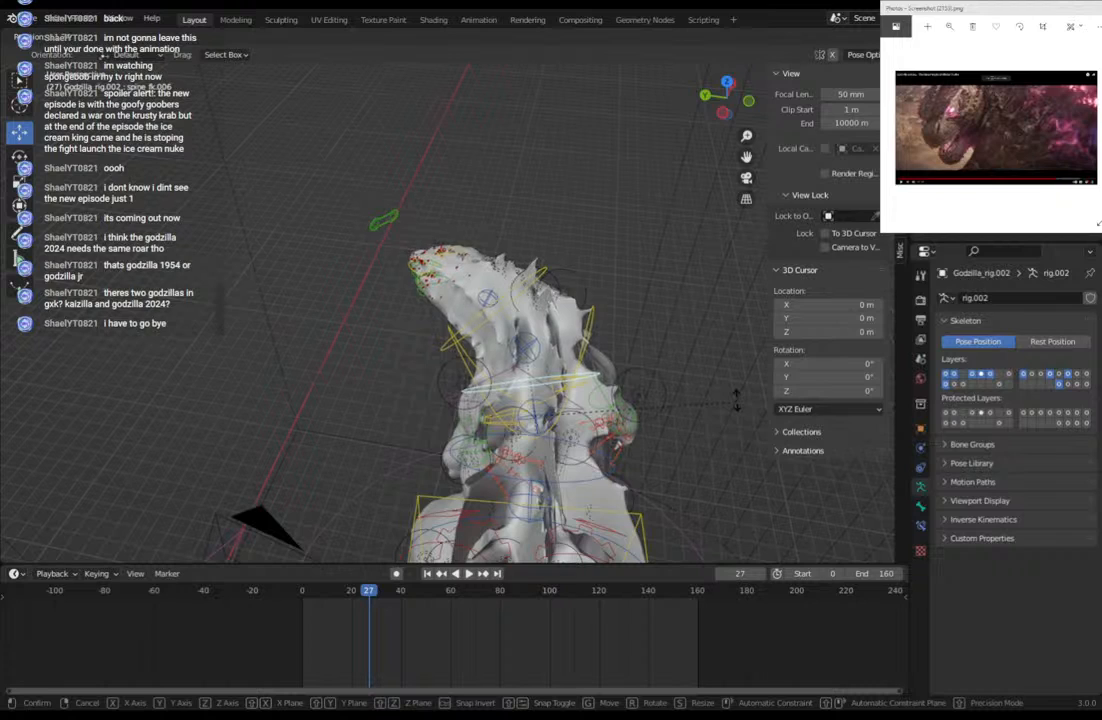
{"action": "left_click", "coordinate": [531, 409]}
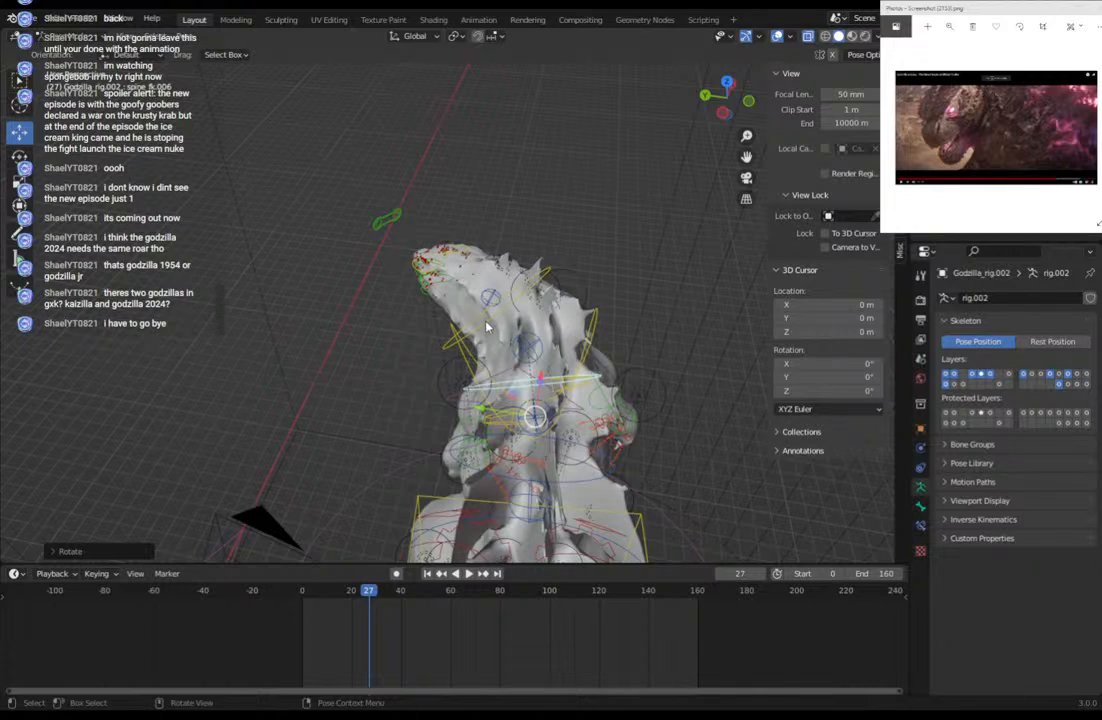
Select the neck bone again and rotate it to curve the neck further.
{"action": "middle_click_drag", "start_coordinate": [487, 327], "coordinate": [565, 371]}
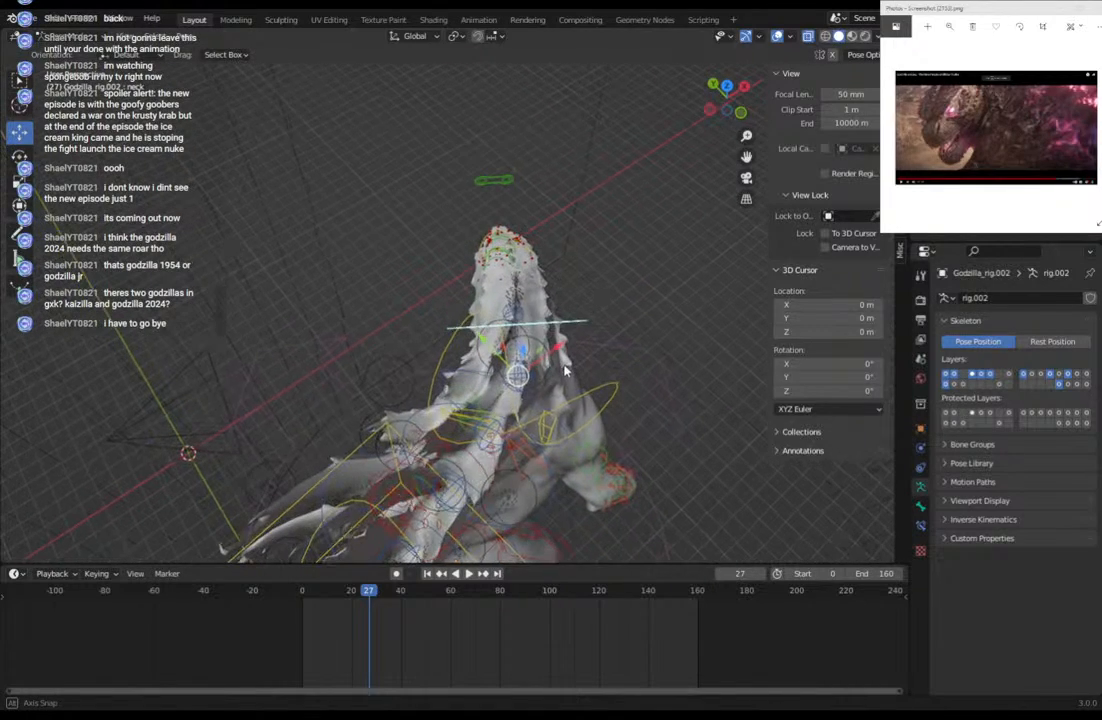
{"action": "key", "text": "r"}
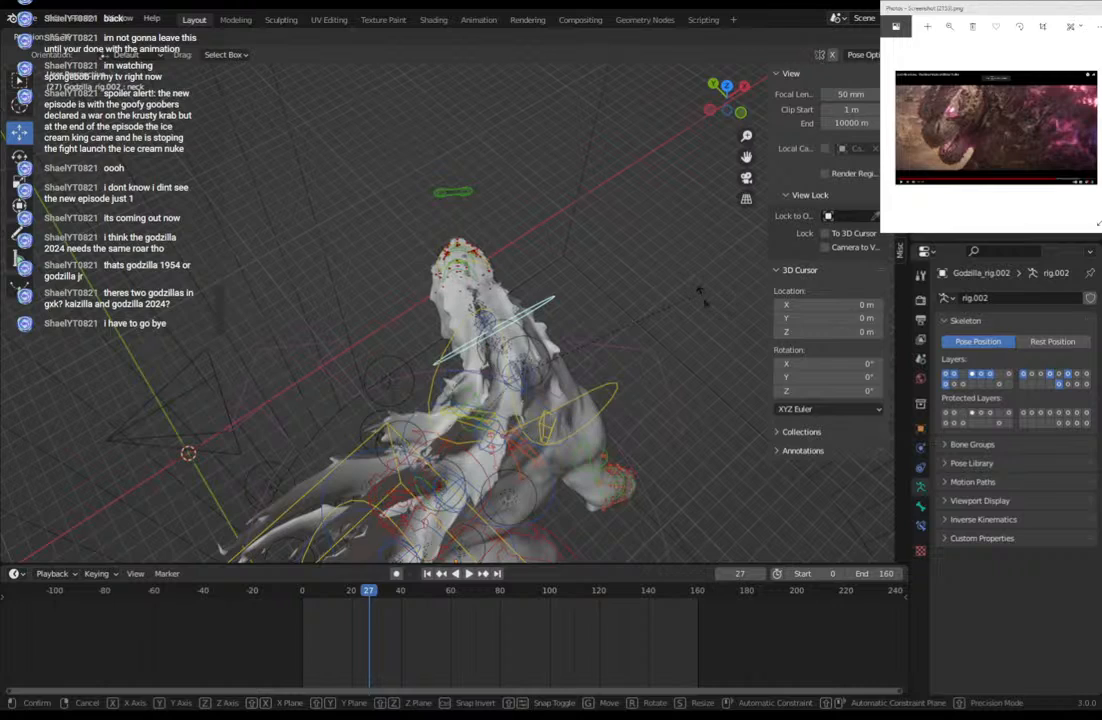
{"action": "left_click", "coordinate": [505, 270]}
Rotate Godzilla's head bone twice from above to turn the head relative to the neck.
{"action": "middle_click_drag", "start_coordinate": [494, 268], "coordinate": [615, 288]}
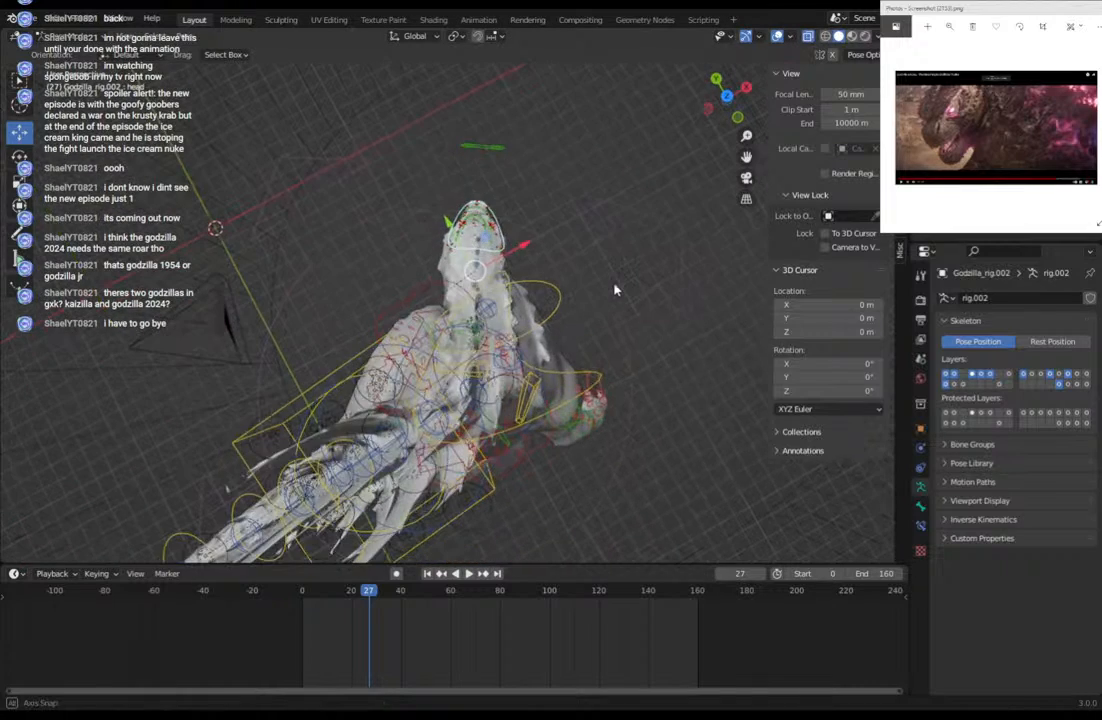
{"action": "key", "text": "r"}
{"action": "left_click", "coordinate": [640, 197]}
{"action": "key", "text": "r"}
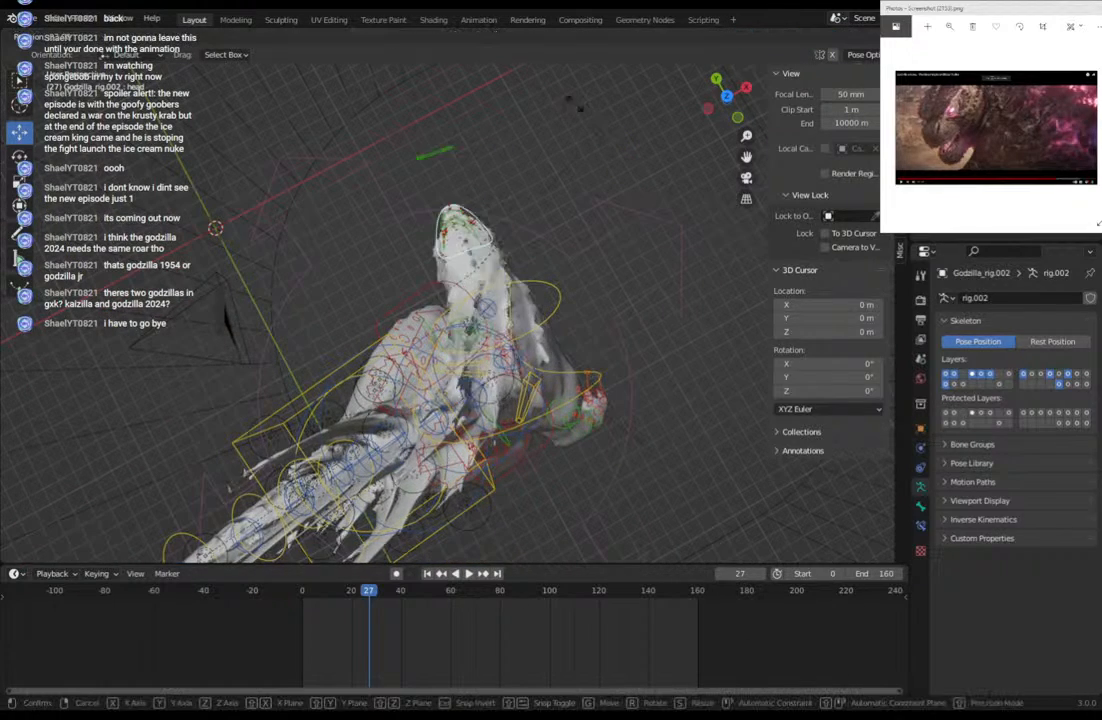
{"action": "left_click", "coordinate": [552, 108]}
Tilt Godzilla's head with a free trackball rotation while viewing it from the side.
{"action": "middle_click_drag", "start_coordinate": [600, 180], "coordinate": [625, 90]}
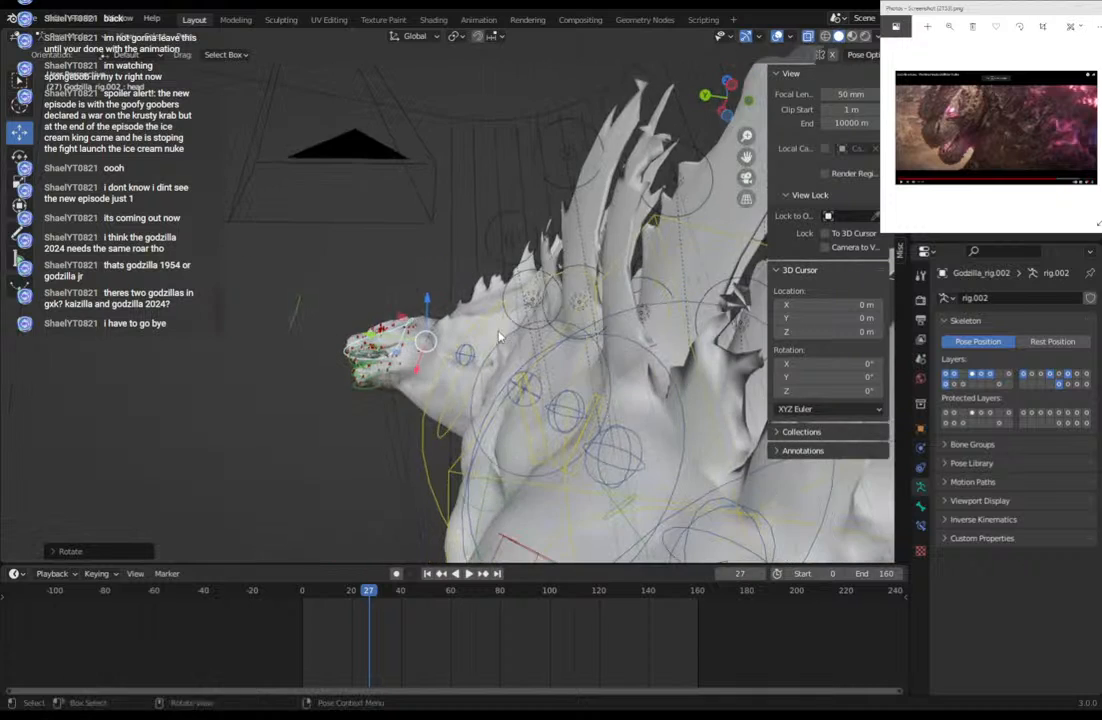
{"action": "middle_click_drag", "start_coordinate": [500, 325], "coordinate": [509, 366]}
{"action": "key", "text": "r"}
{"action": "key", "text": "r"}
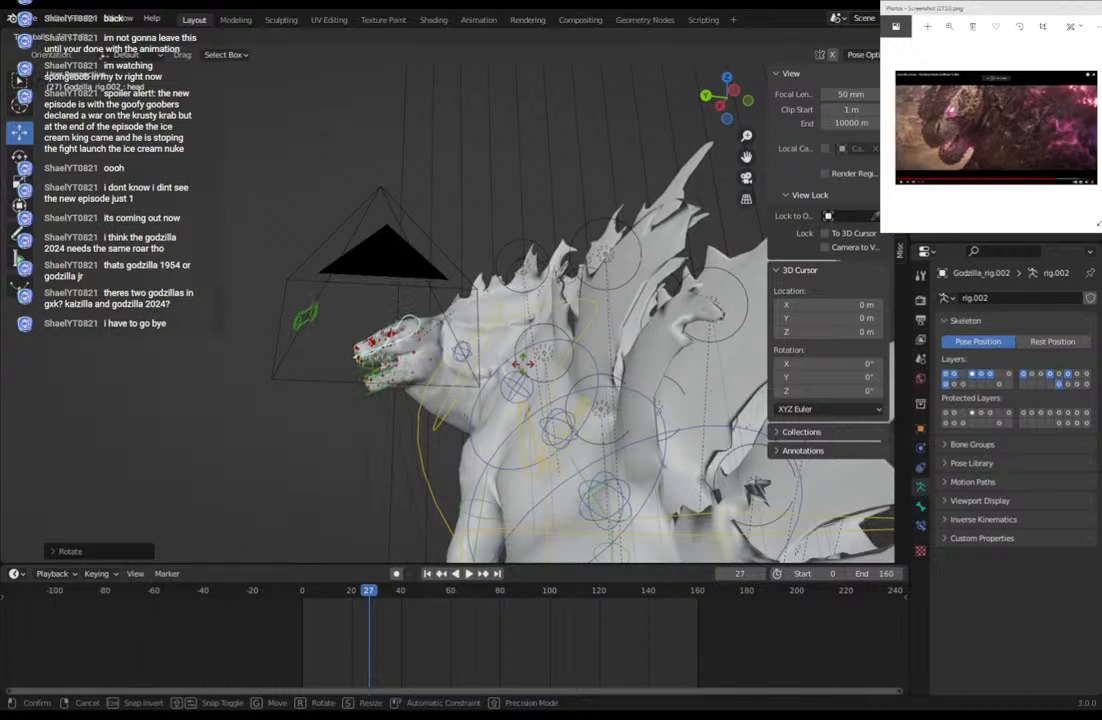
{"action": "left_click", "coordinate": [759, 201]}
Switch to the camera view and reframe the shot on Godzilla's head with Camera to View temporarily enabled.
{"action": "left_click", "coordinate": [746, 178]}
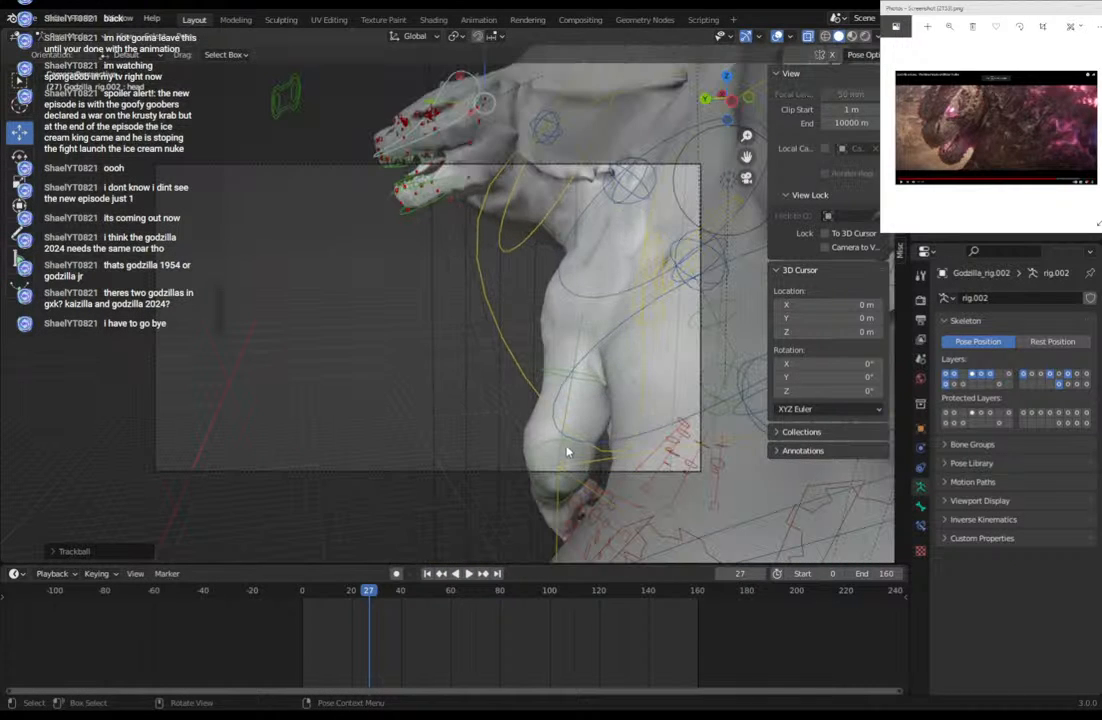
{"action": "left_click", "coordinate": [841, 247]}
{"action": "middle_click_drag", "start_coordinate": [489, 171], "coordinate": [570, 340]}
{"action": "scroll", "coordinate": [560, 336], "scroll_direction": "up", "scroll_amount": 1}
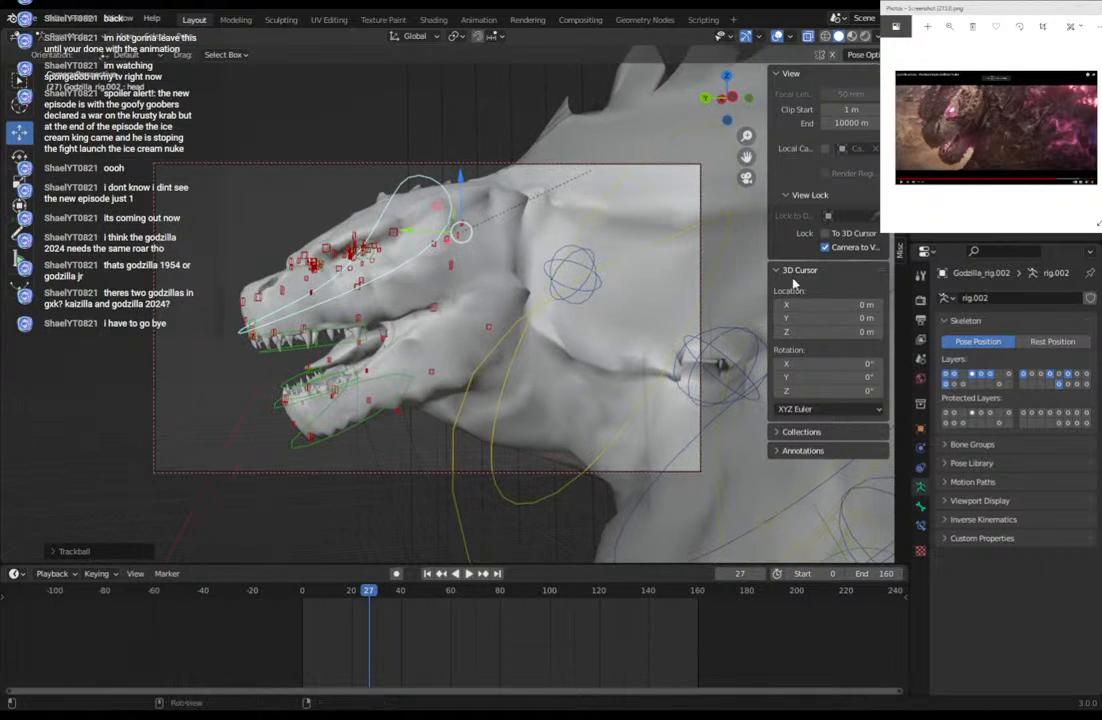
{"action": "left_click", "coordinate": [825, 246]}
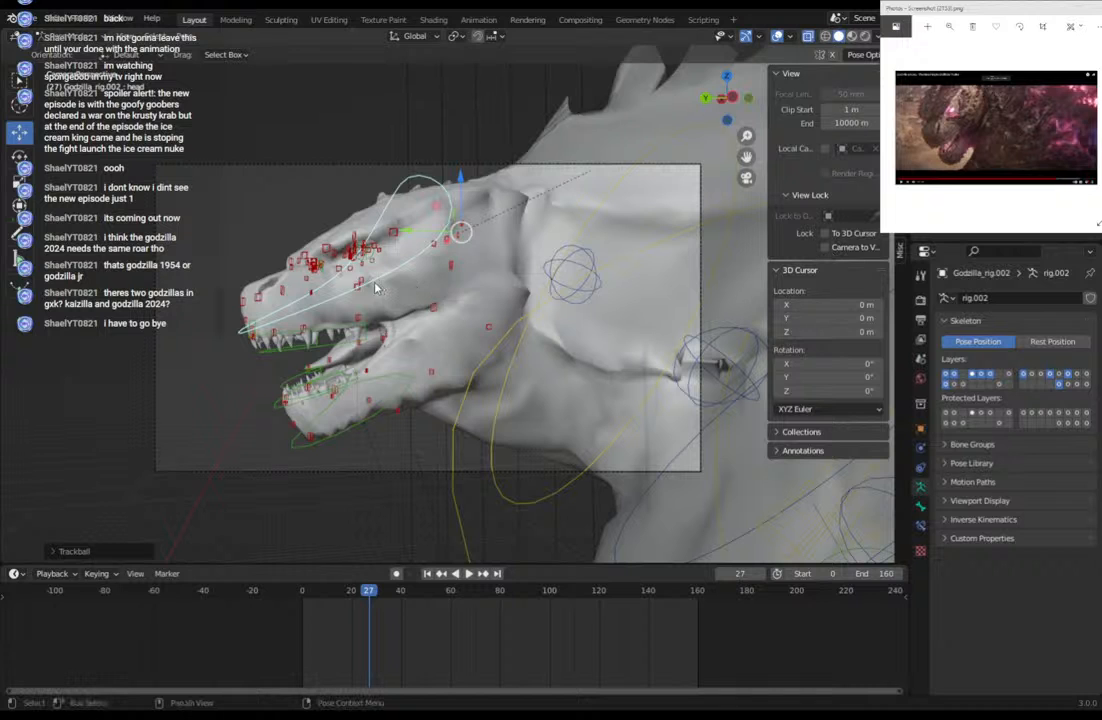
Rotate the head bone in the camera view, including trackball rotations, to angle the face like the reference shot.
{"action": "key", "text": "r"}
{"action": "key", "text": "r"}
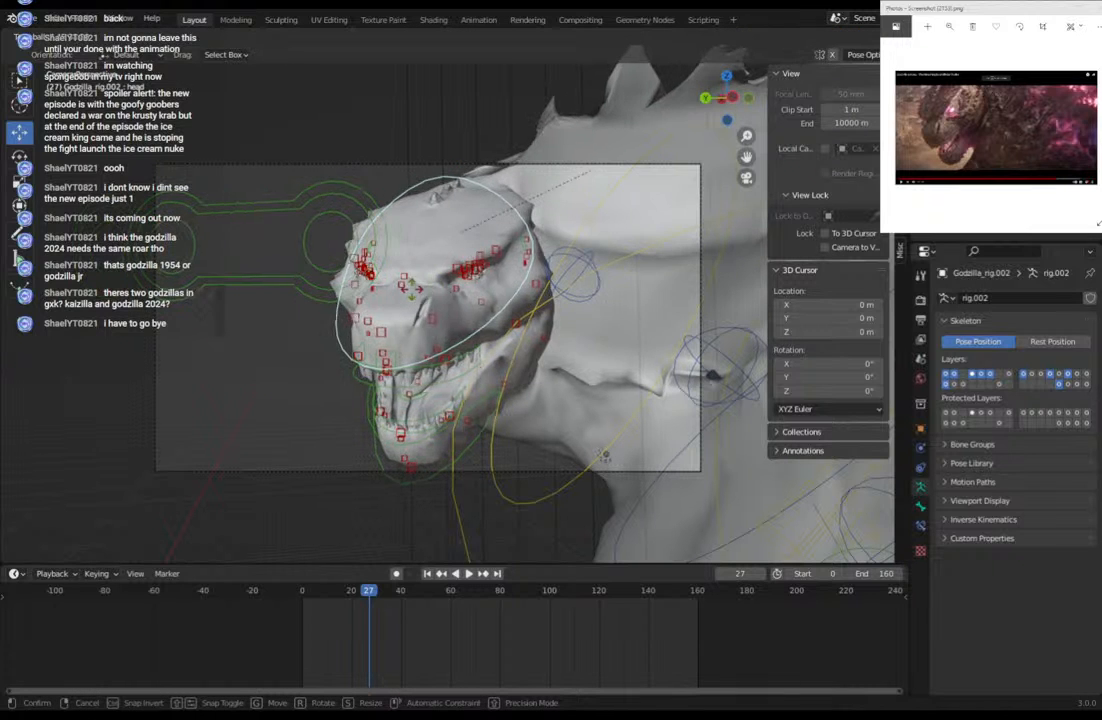
{"action": "left_click", "coordinate": [392, 289]}
{"action": "key", "text": "r"}
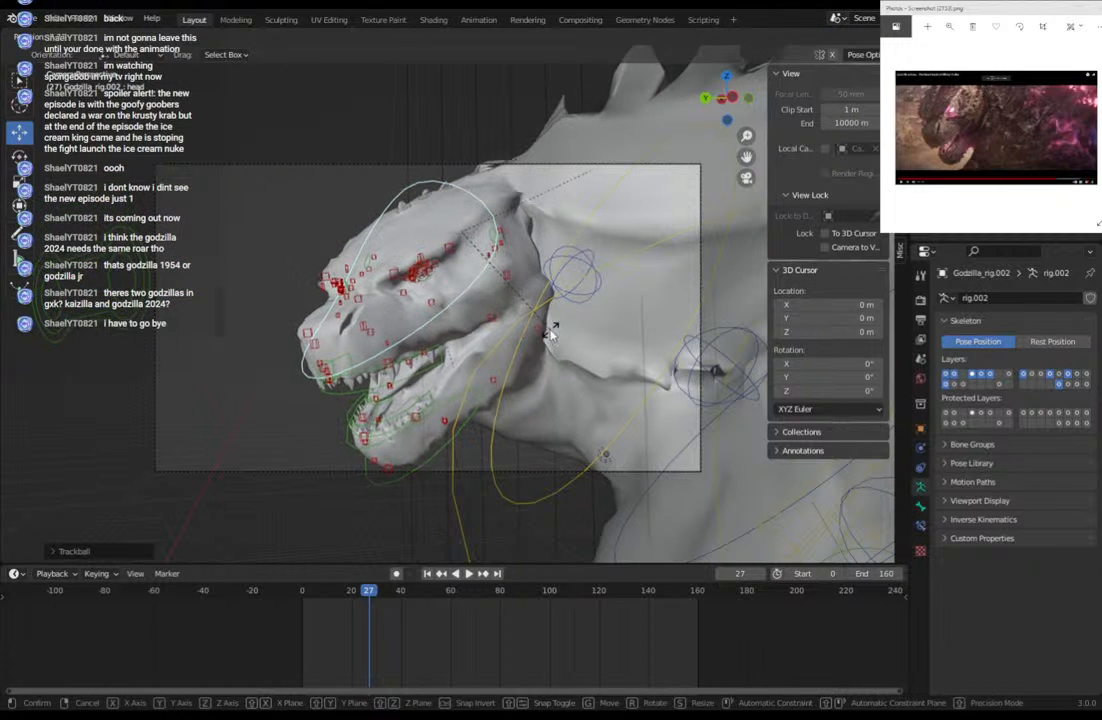
{"action": "left_click", "coordinate": [551, 336]}
{"action": "key", "text": "r"}
{"action": "key", "text": "r"}
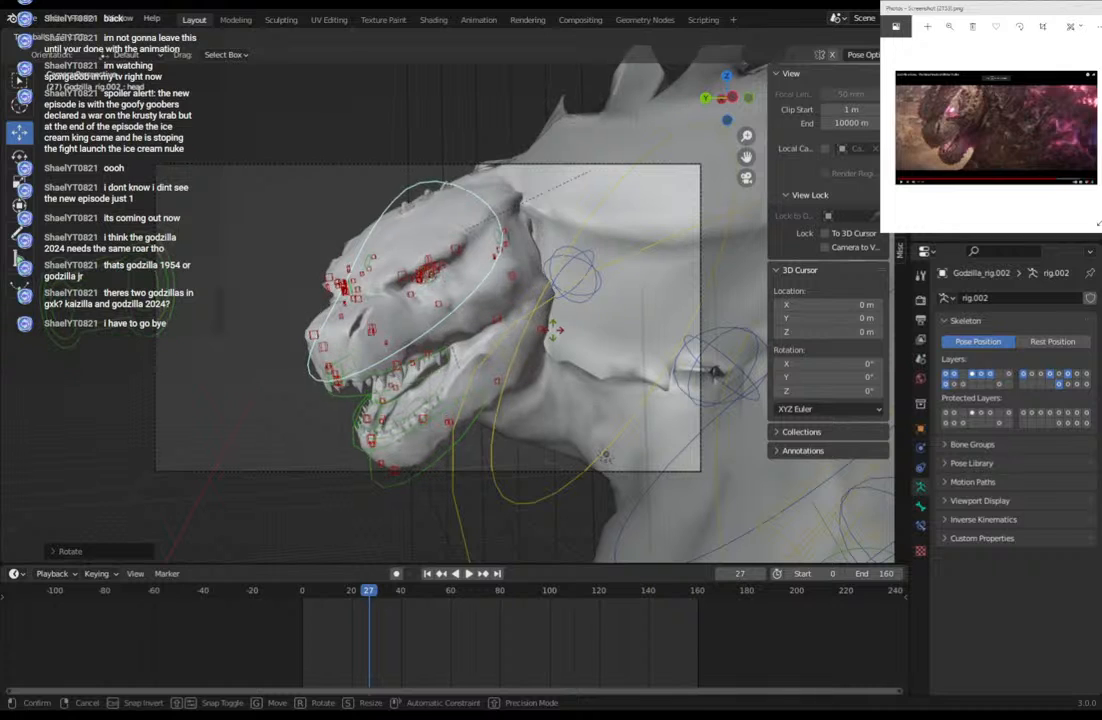
{"action": "left_click", "coordinate": [463, 284]}
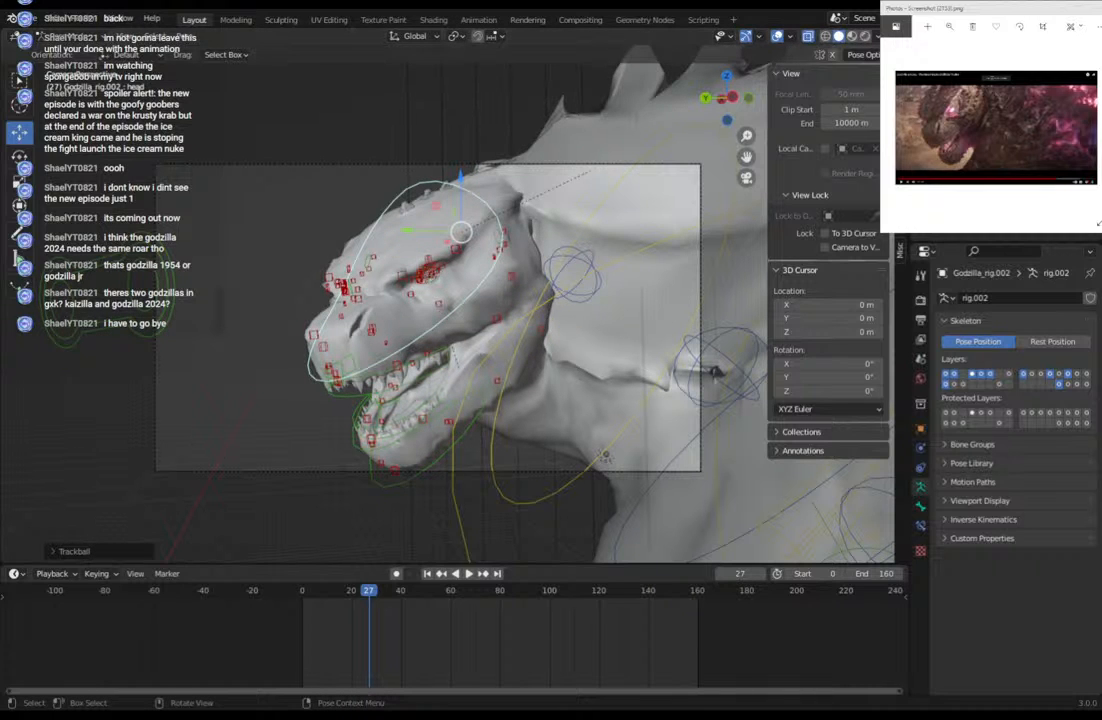
Rotate Godzilla's neck bone while viewing the rig from above to turn the neck and head.
{"action": "left_click", "coordinate": [530, 337]}
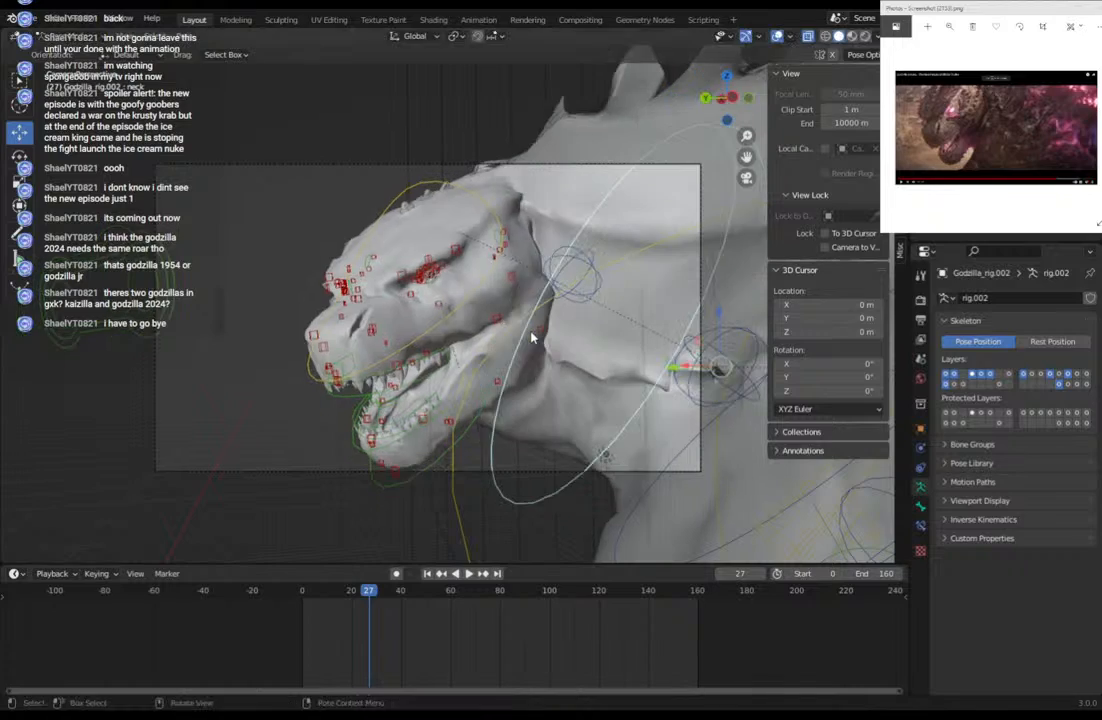
{"action": "middle_click_drag", "start_coordinate": [531, 338], "coordinate": [530, 477]}
{"action": "key", "text": "r"}
{"action": "left_click", "coordinate": [639, 435]}
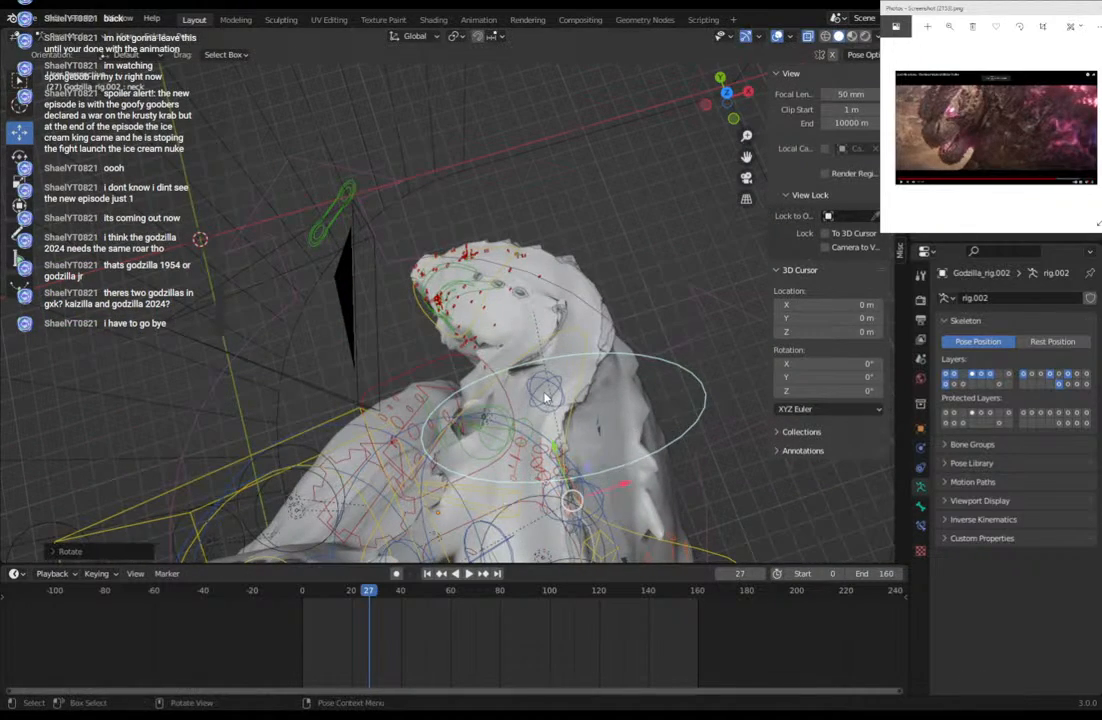
Rotate the tweak_neck.002 control bone, viewing Godzilla's head from the front side.
{"action": "left_click", "coordinate": [546, 397]}
{"action": "key", "text": "r"}
{"action": "right_click", "coordinate": [655, 390]}
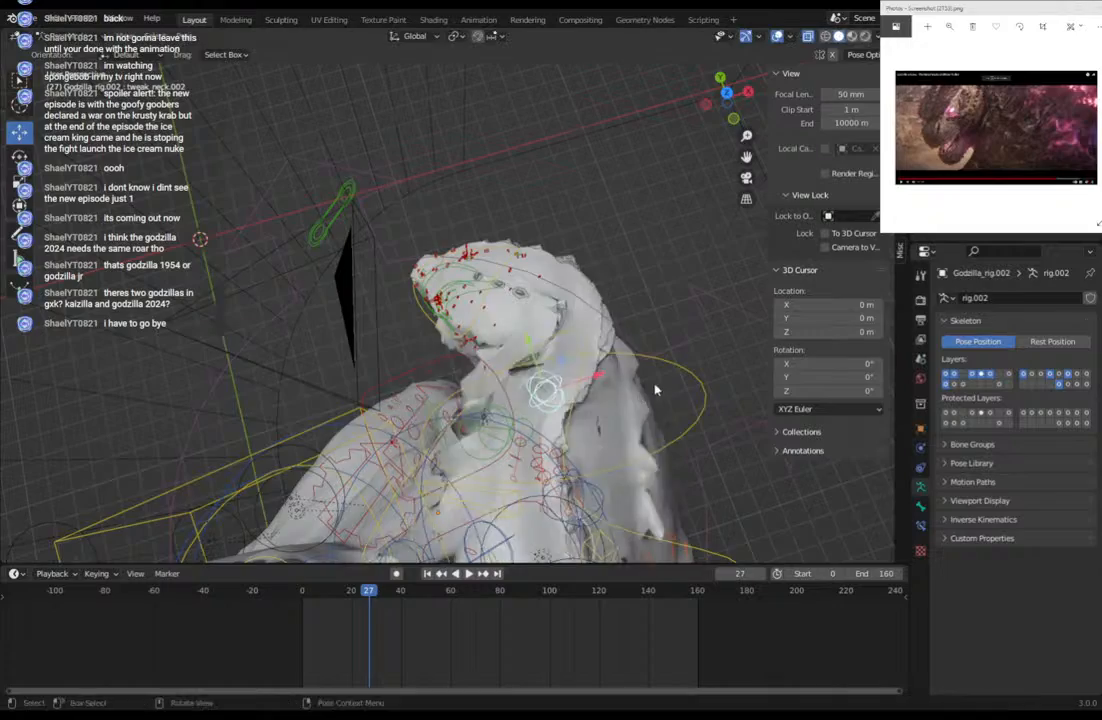
{"action": "middle_click_drag", "start_coordinate": [655, 390], "coordinate": [425, 315]}
{"action": "key", "text": "r"}
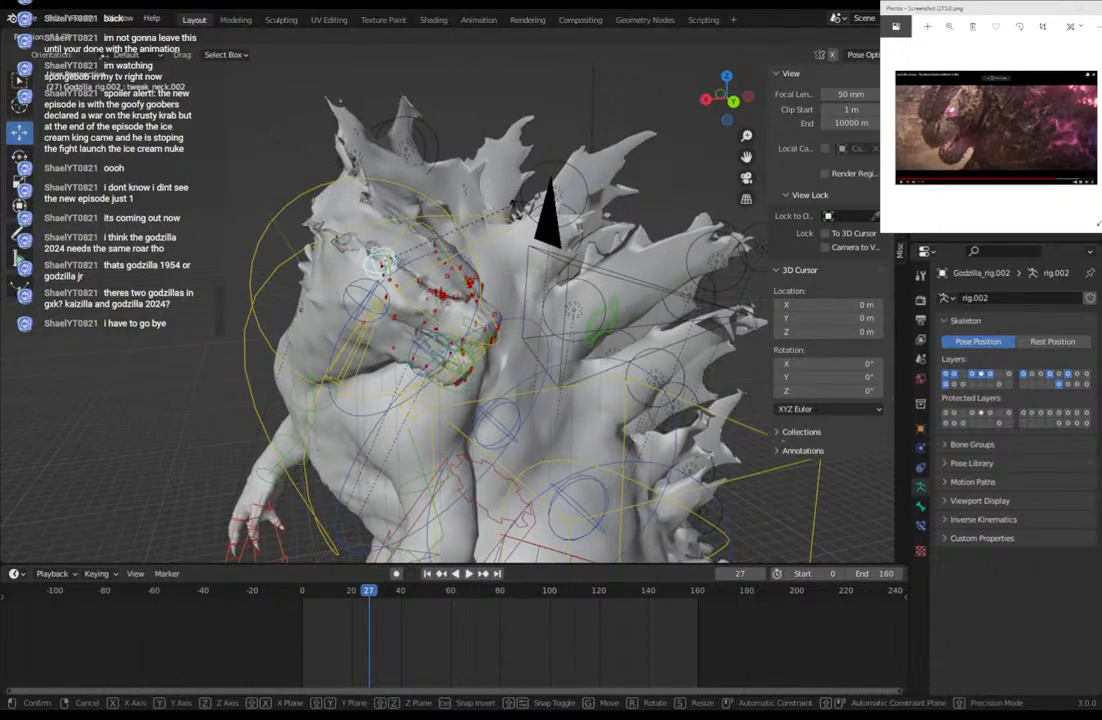
{"action": "left_click", "coordinate": [490, 255]}
Select the tweak_neck.001 control bone and rotate it to adjust the base of Godzilla's neck.
{"action": "middle_click_drag", "start_coordinate": [490, 255], "coordinate": [681, 302]}
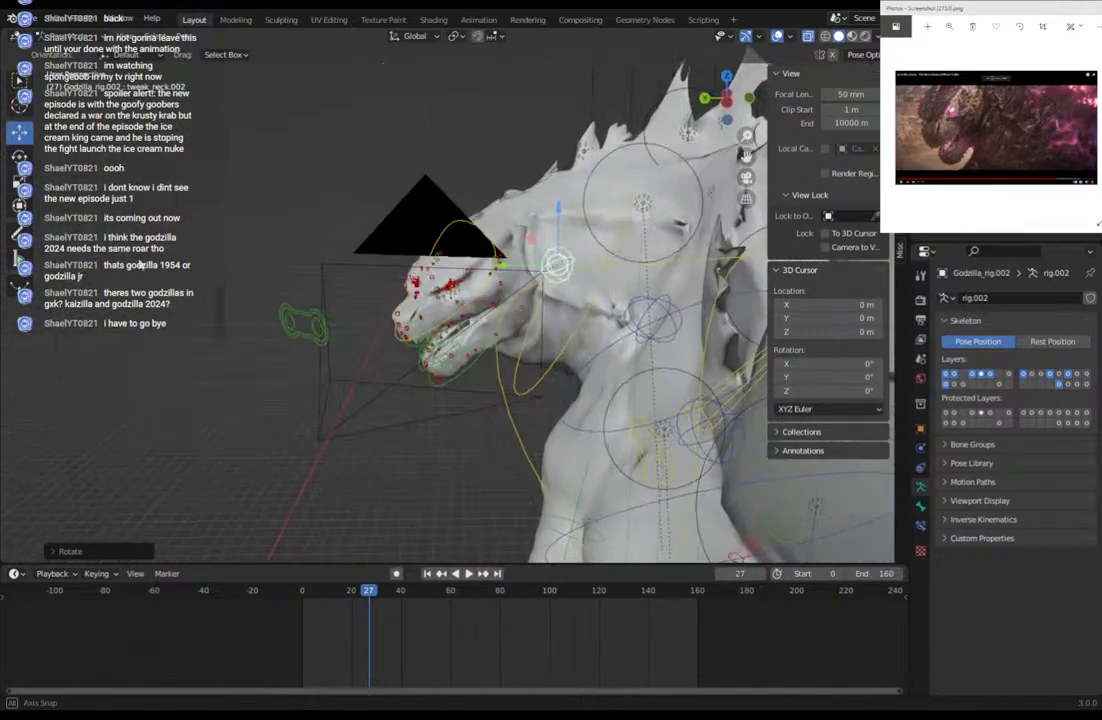
{"action": "left_click", "coordinate": [629, 340]}
{"action": "middle_click_drag", "start_coordinate": [397, 428], "coordinate": [615, 448]}
{"action": "key", "text": "r"}
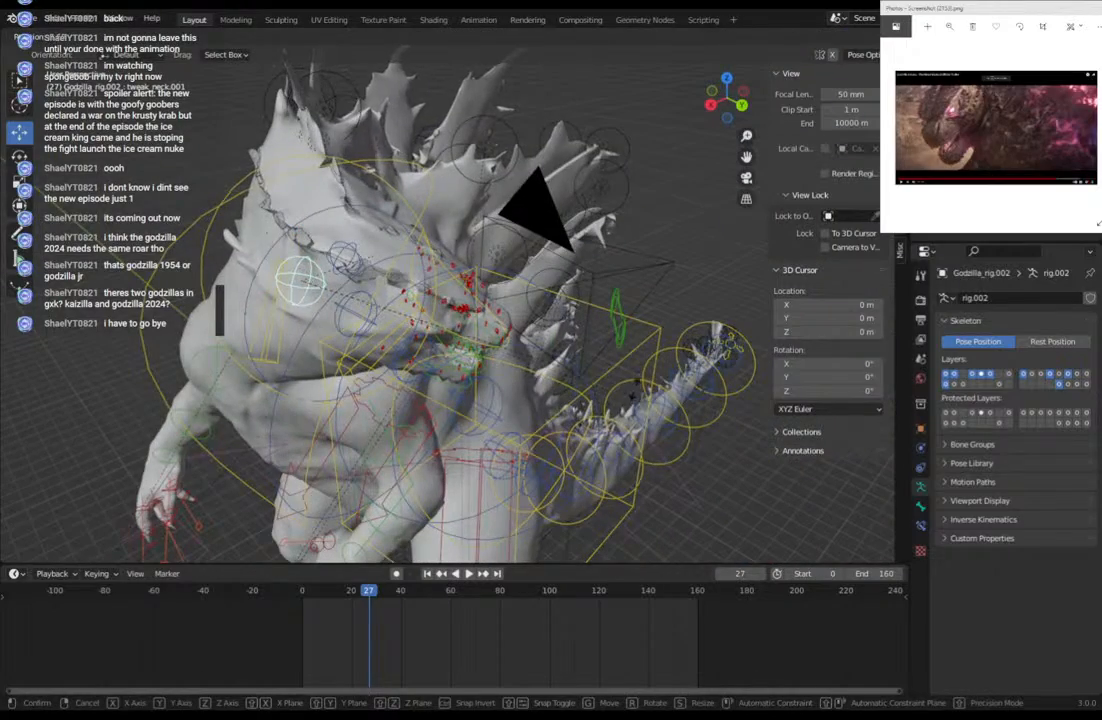
{"action": "left_click", "coordinate": [497, 315]}
Leave Pose Mode, select the body mesh Godzilla_mesh.007, and put it into Weight Paint mode near the dorsal spines.
{"action": "middle_click_drag", "start_coordinate": [418, 291], "coordinate": [261, 347]}
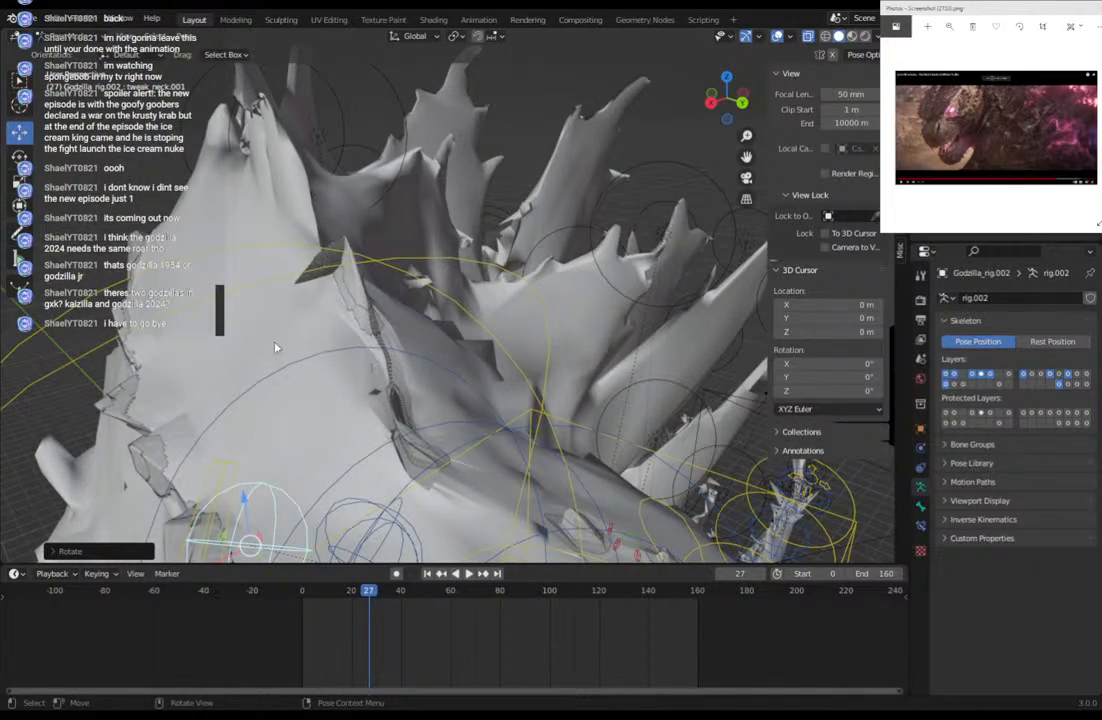
{"action": "key", "text": "ctrl+Tab"}
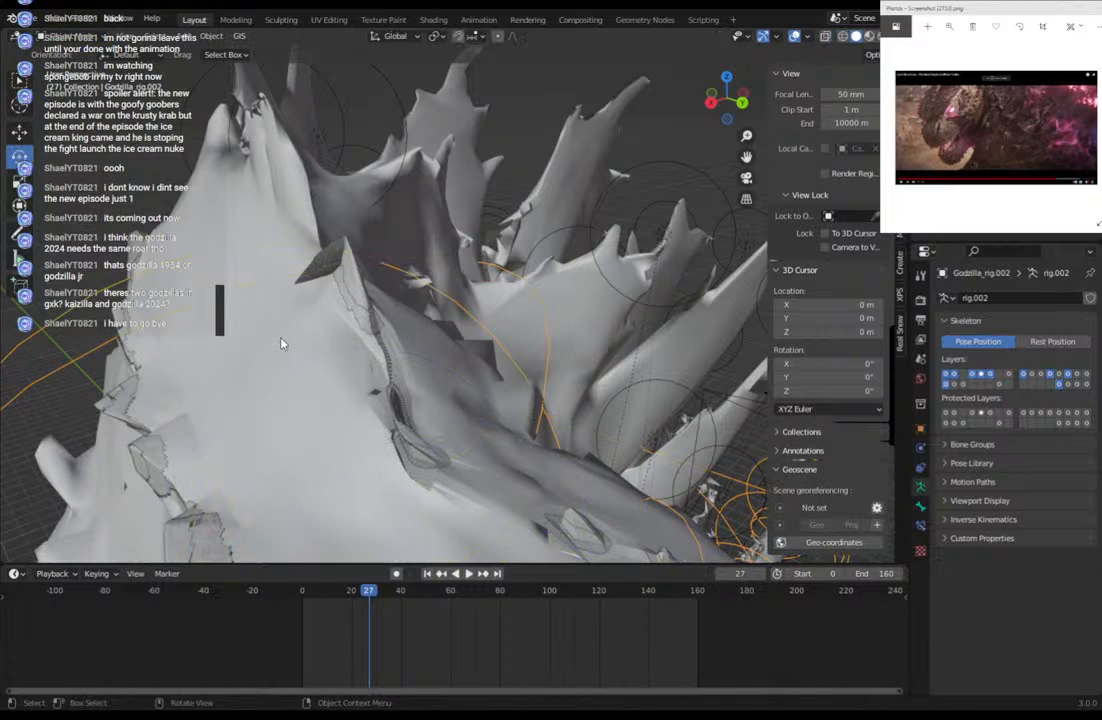
{"action": "left_click", "coordinate": [281, 343]}
{"action": "middle_click_drag", "start_coordinate": [282, 300], "coordinate": [300, 340]}
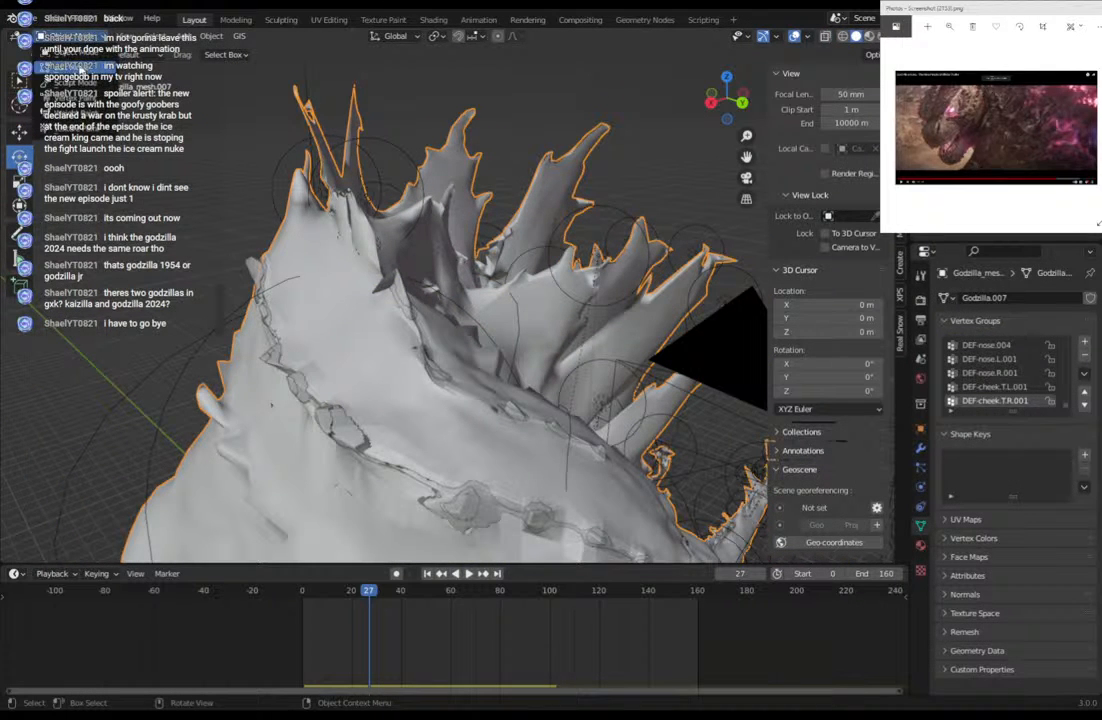
{"action": "left_click", "coordinate": [70, 113]}
{"action": "mouse_move", "coordinate": [467, 299]}
{"action": "middle_mouse_down"}
{"action": "mouse_move", "coordinate": [451, 300]}
{"action": "mouse_move", "coordinate": [510, 302]}
{"action": "mouse_move", "coordinate": [531, 290]}
{"action": "mouse_move", "coordinate": [605, 318]}
{"action": "mouse_move", "coordinate": [748, 312]}
{"action": "mouse_move", "coordinate": [546, 344]}
{"action": "middle_mouse_up"}
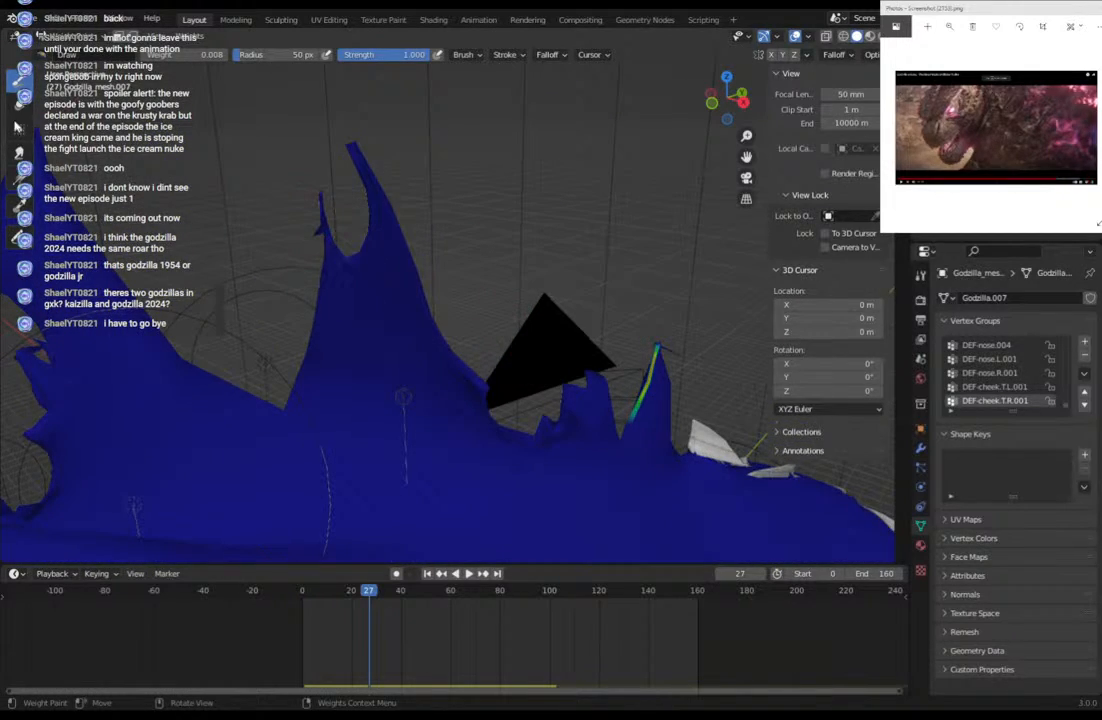
Sample a 0.002 weight from the dorsal spines and paint it on the forked spine's smaller tip with the Draw brush.
{"action": "left_click", "coordinate": [20, 205]}
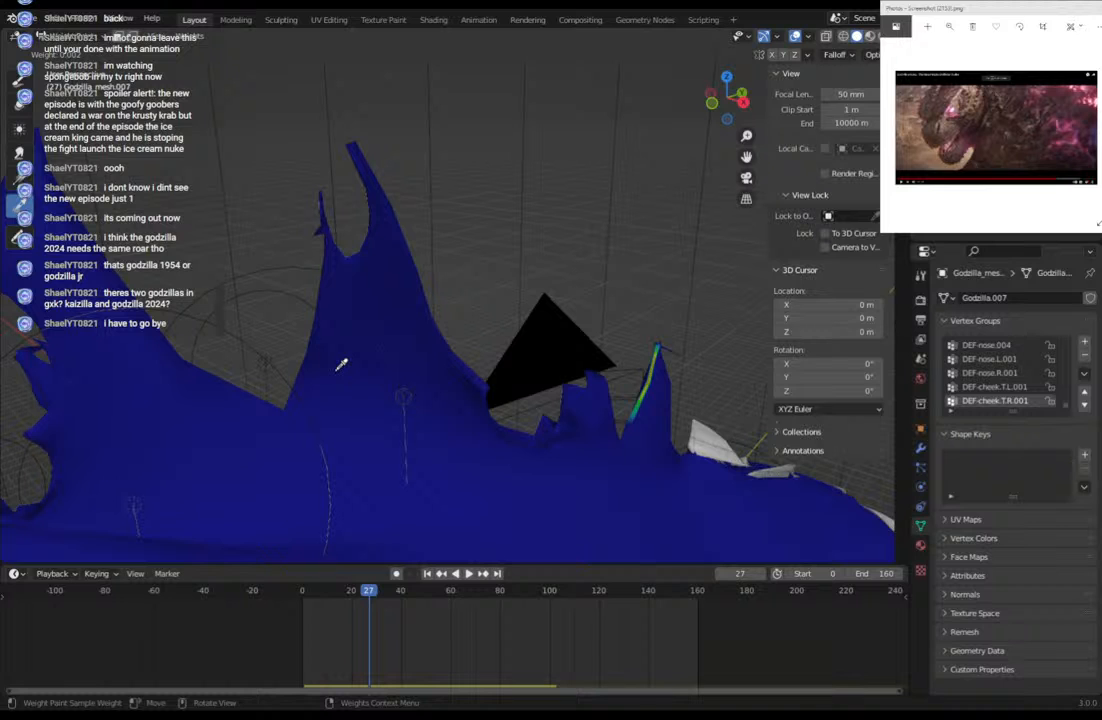
{"action": "middle_click_drag", "start_coordinate": [514, 290], "coordinate": [451, 331]}
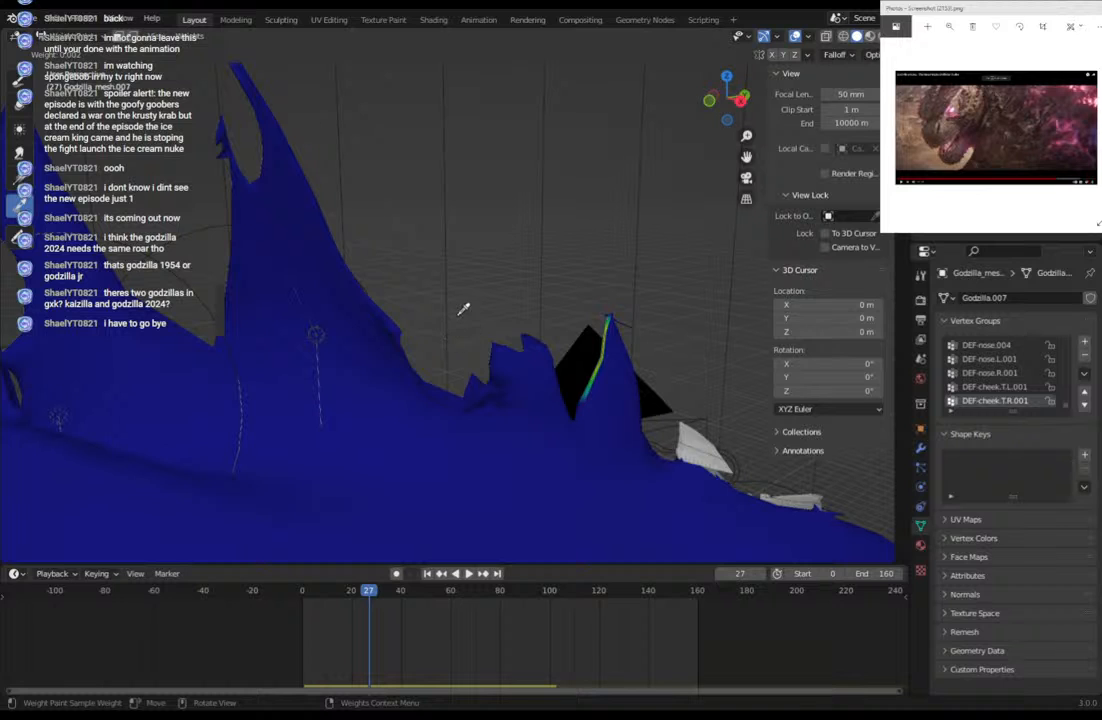
{"action": "middle_click_drag", "start_coordinate": [479, 283], "coordinate": [206, 376]}
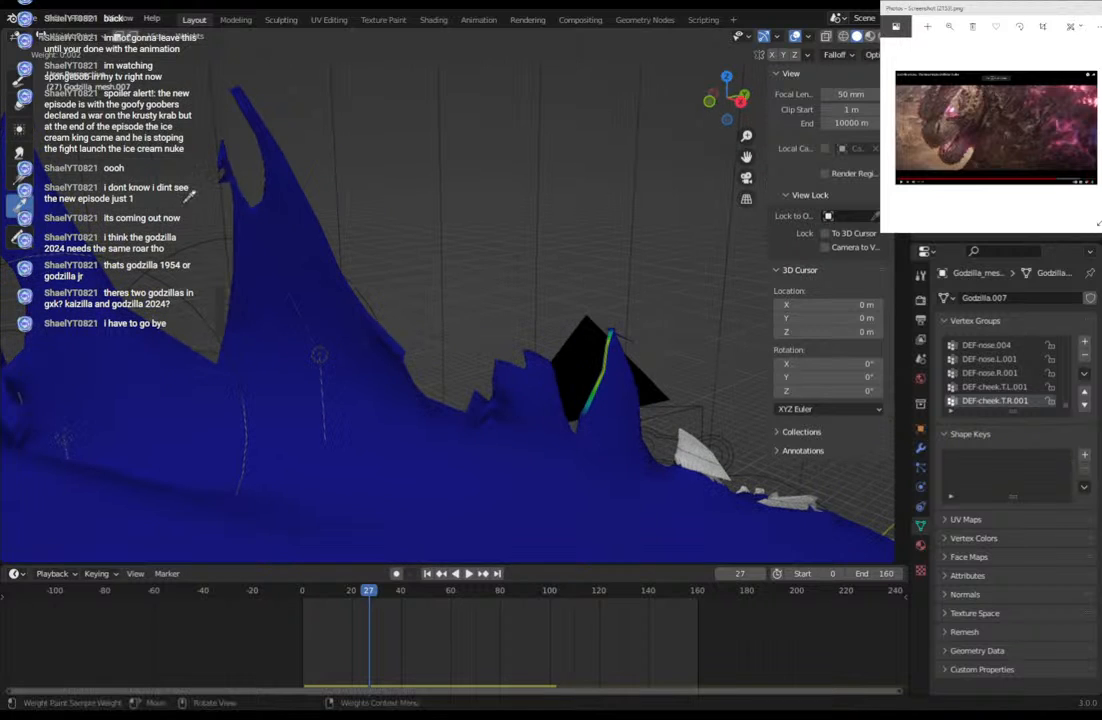
{"action": "left_click", "coordinate": [19, 78]}
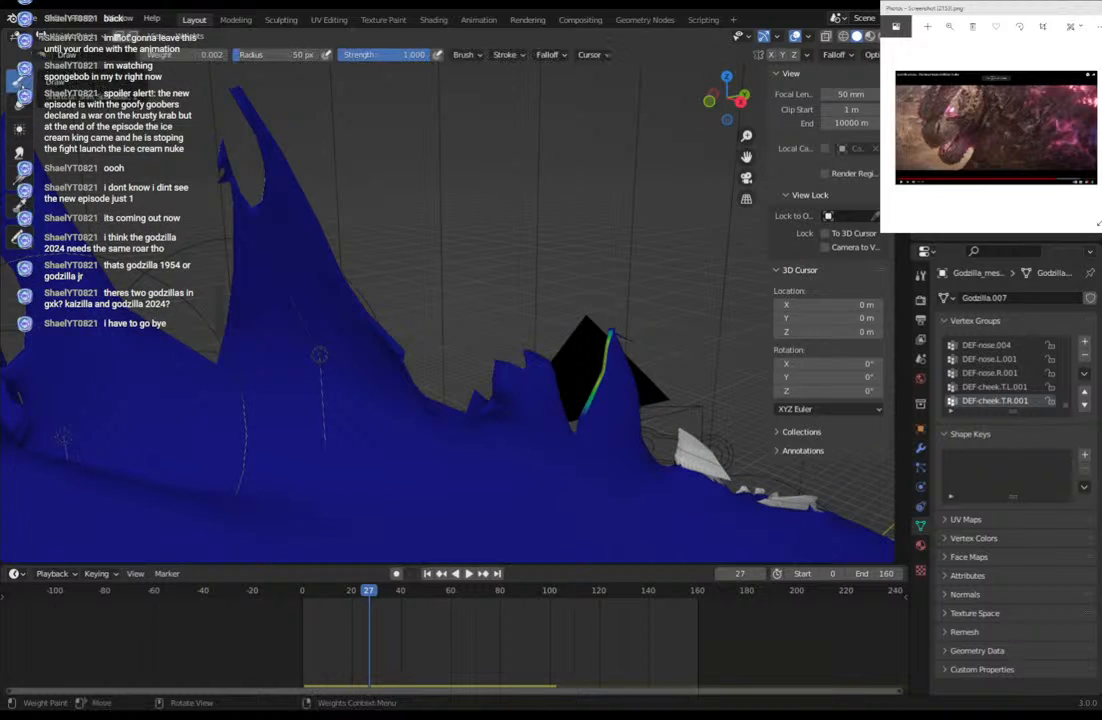
{"action": "left_click_drag", "start_coordinate": [229, 177], "coordinate": [259, 186]}
{"action": "middle_click_drag", "start_coordinate": [259, 186], "coordinate": [378, 208]}
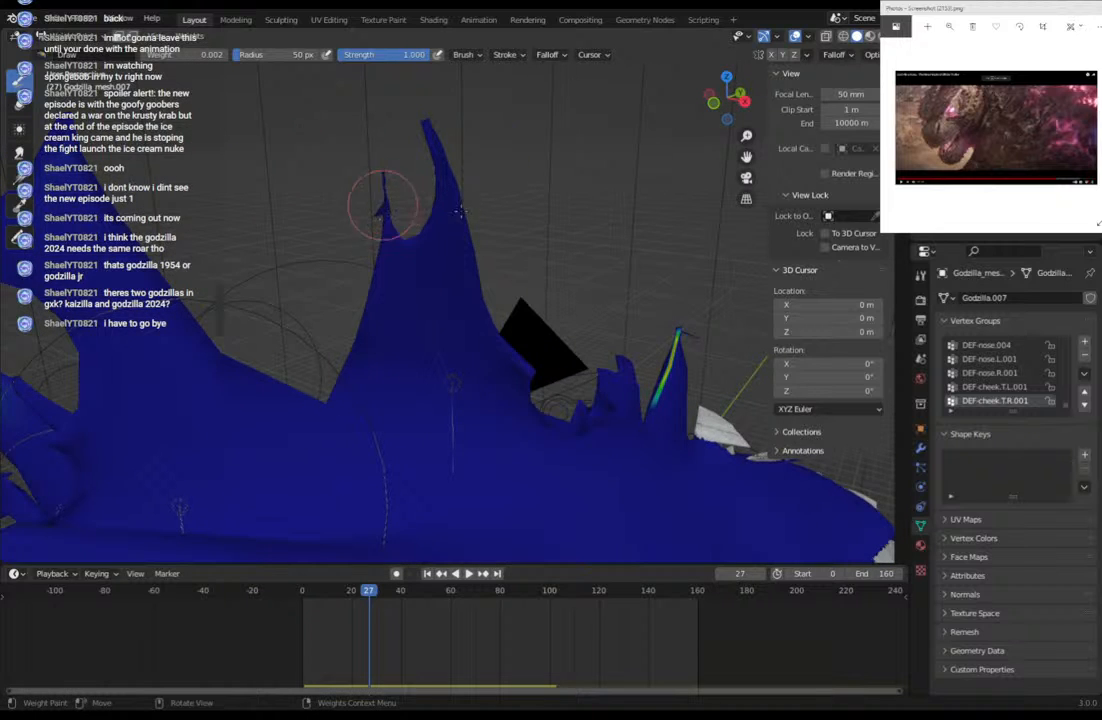
{"action": "middle_click_drag", "start_coordinate": [394, 197], "coordinate": [550, 180]}
{"action": "left_click_drag", "start_coordinate": [670, 203], "coordinate": [665, 205]}
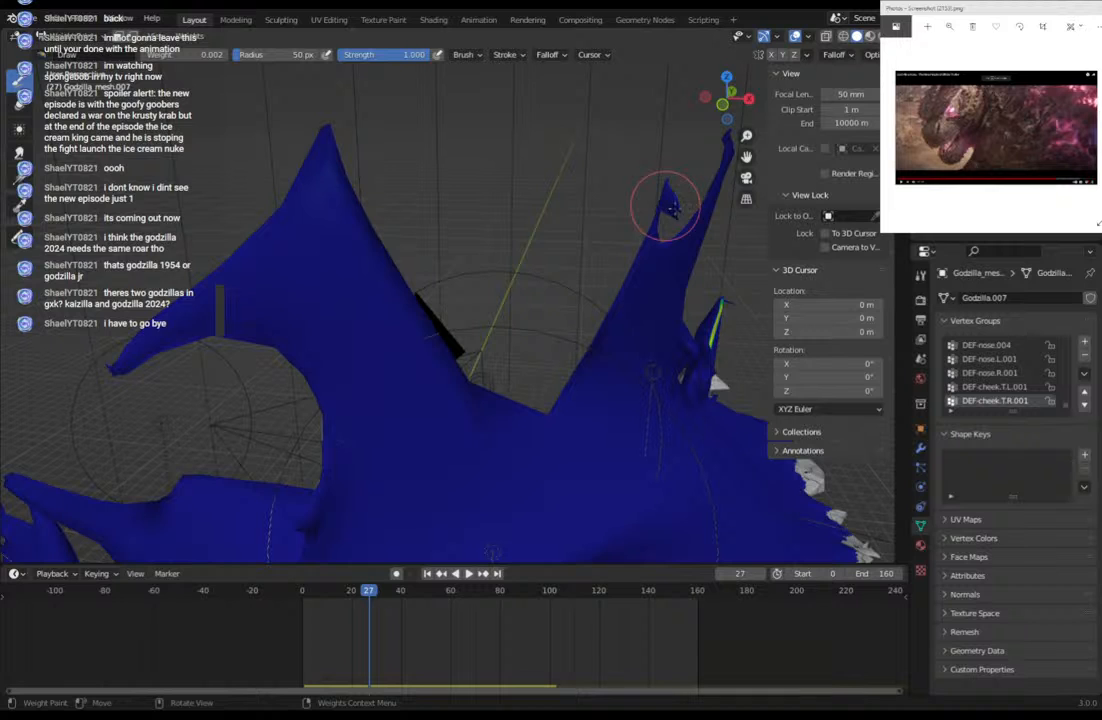
Try painting the DEF-cheek.T.R.001 weights on the dorsal spines with weight 0.026, and undo the strokes.
{"action": "middle_click_drag", "start_coordinate": [665, 205], "coordinate": [590, 290]}
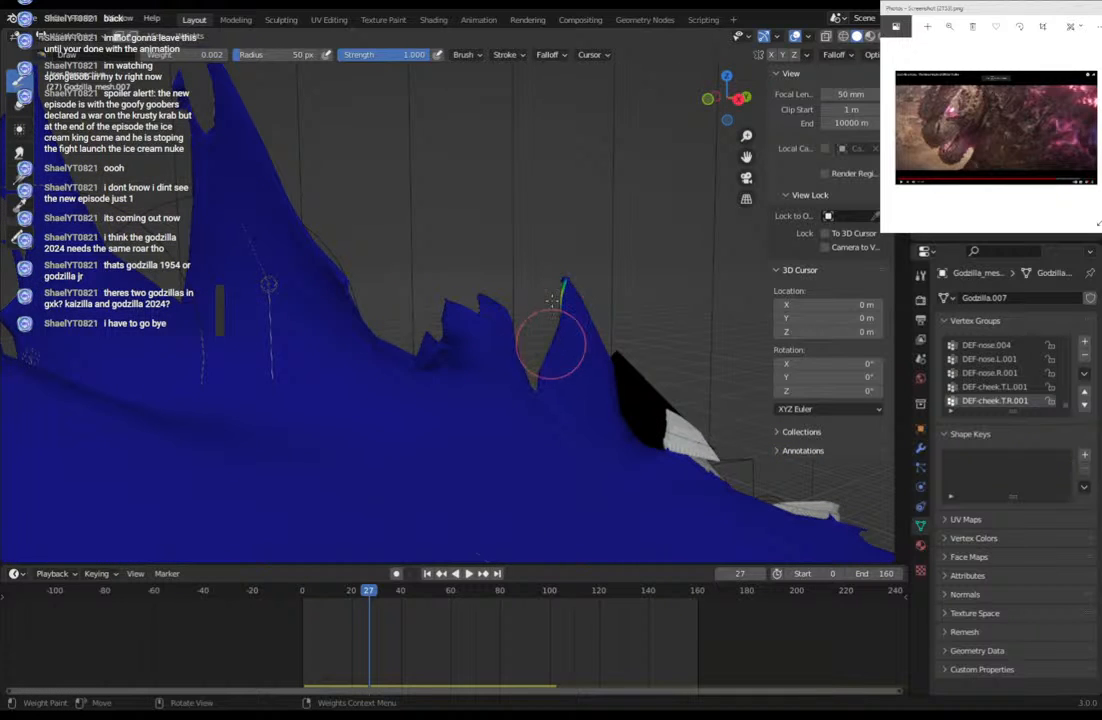
{"action": "mouse_move", "coordinate": [558, 288]}
{"action": "middle_mouse_down"}
{"action": "mouse_move", "coordinate": [537, 232]}
{"action": "mouse_move", "coordinate": [450, 200]}
{"action": "middle_mouse_up"}
{"action": "middle_click_drag", "start_coordinate": [240, 330], "coordinate": [389, 239]}
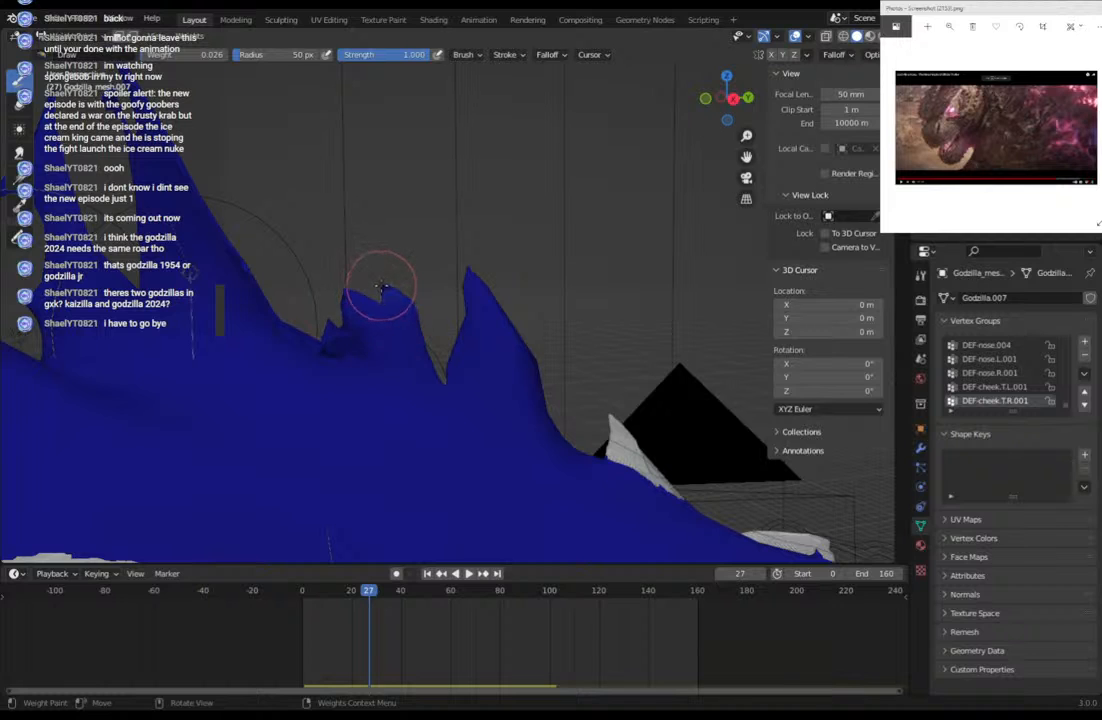
{"action": "middle_click_drag", "start_coordinate": [374, 253], "coordinate": [460, 218]}
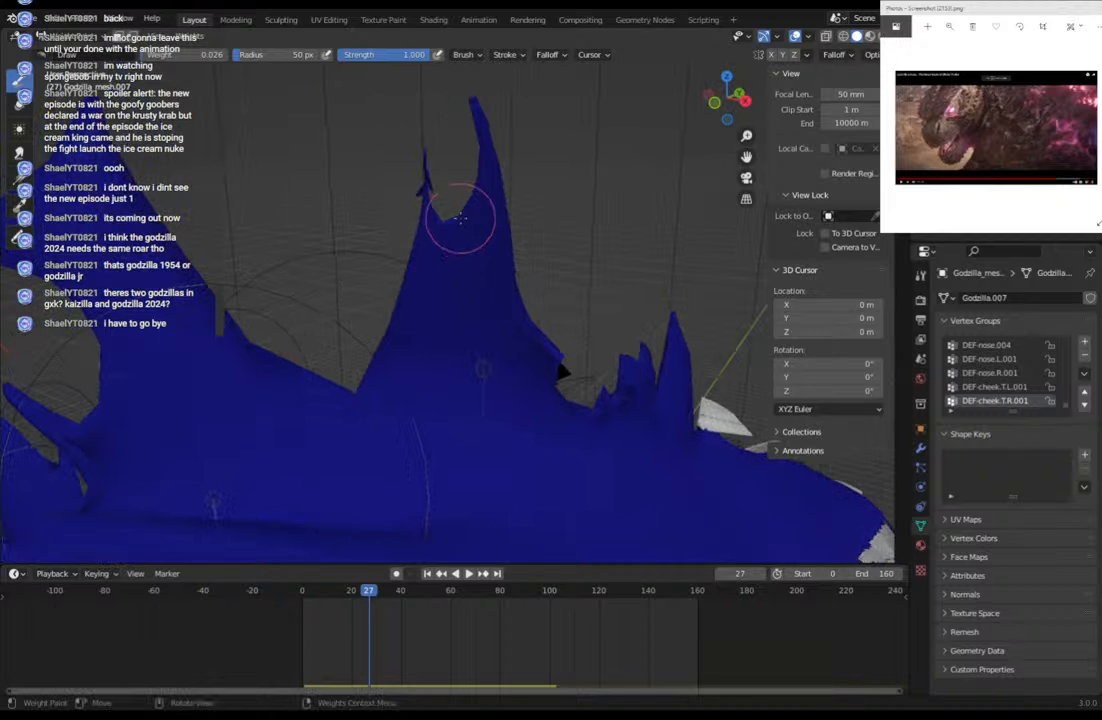
{"action": "left_click_drag", "start_coordinate": [592, 392], "coordinate": [610, 411]}
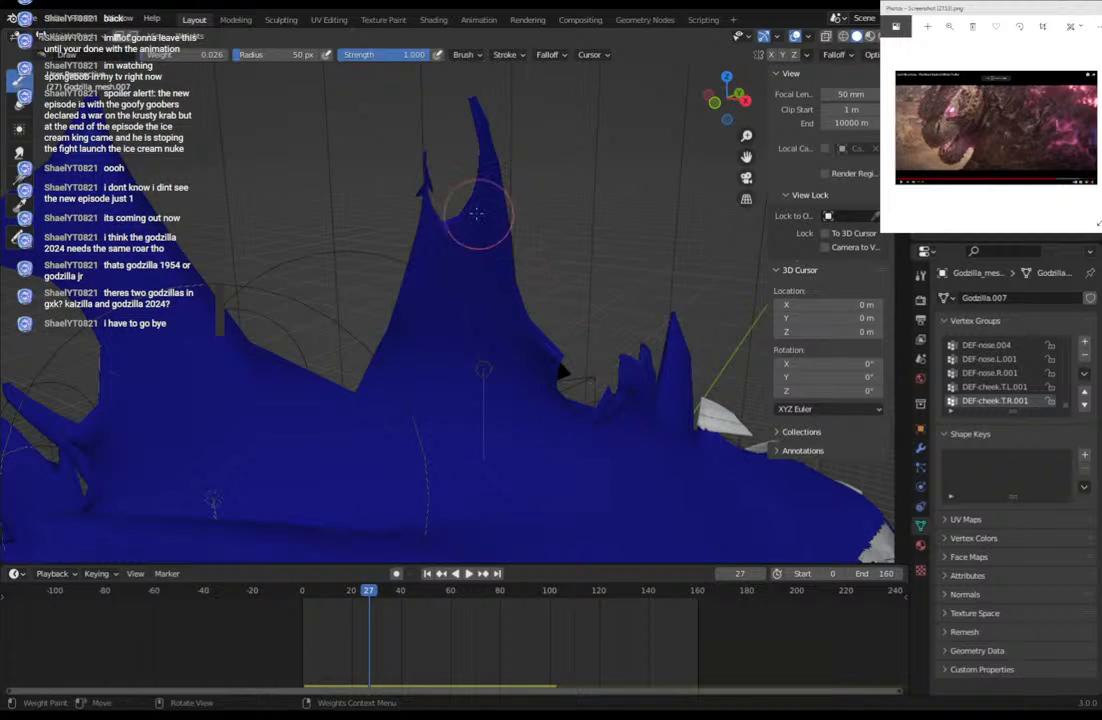
{"action": "left_click", "coordinate": [427, 189]}
{"action": "key", "text": "ctrl+z"}
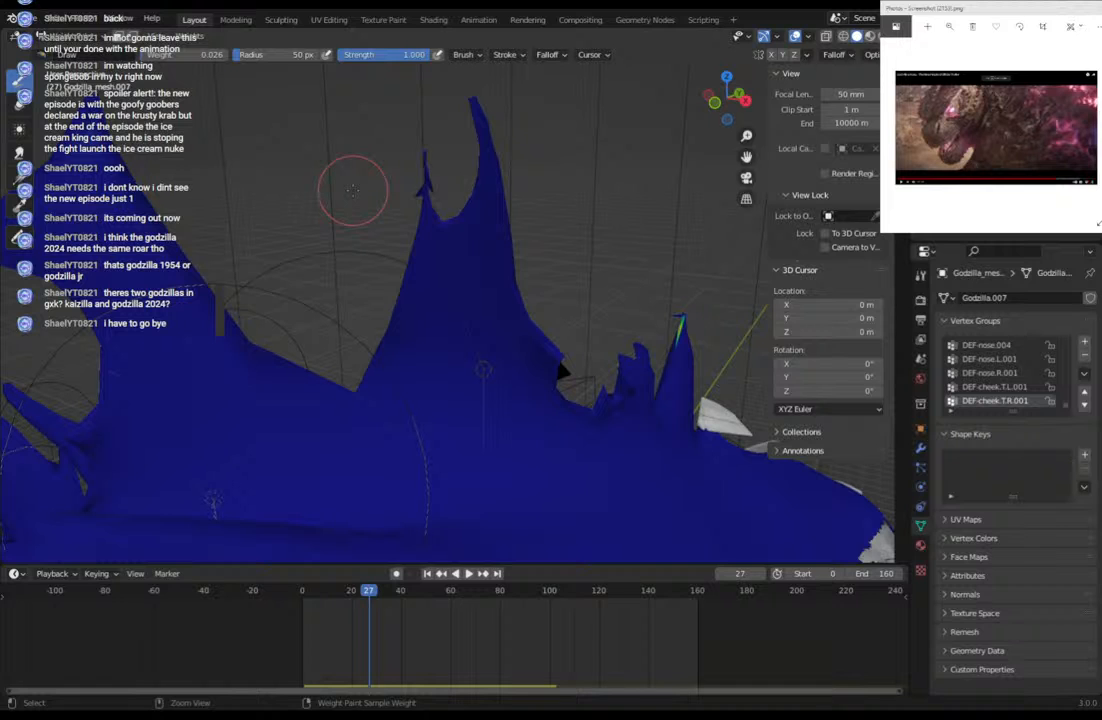
{"action": "key", "text": "ctrl+z"}
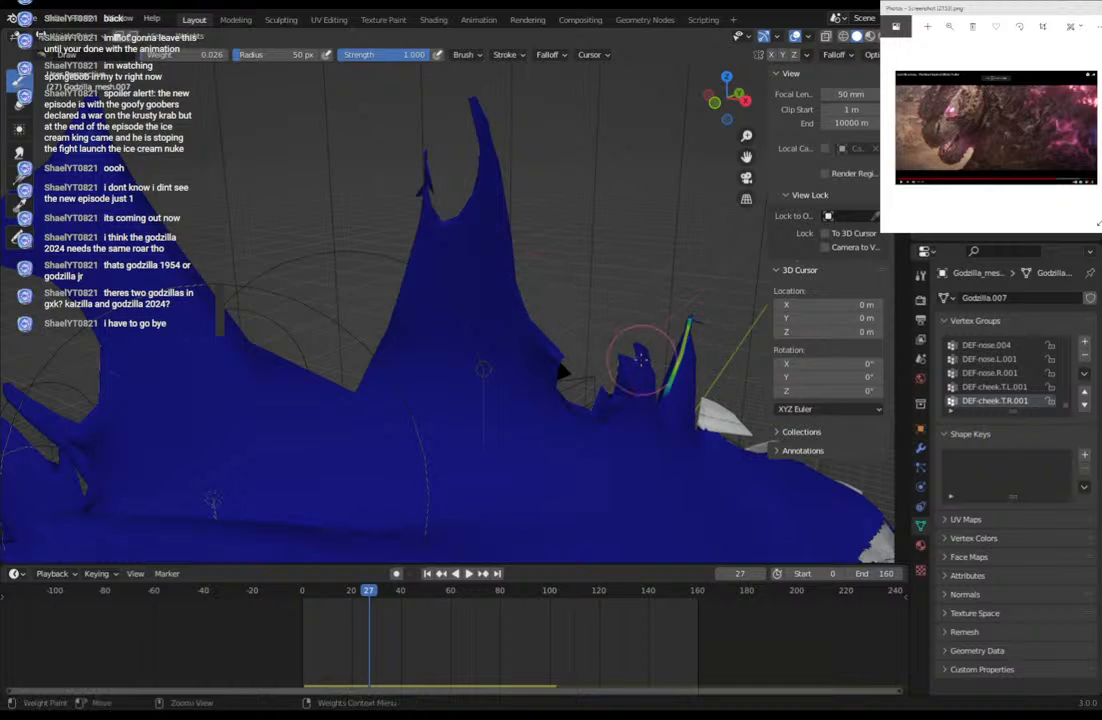
Paint weight 0.026 over the bright streak on the small dorsal spine, and sample 0.000023 as the Draw brush weight.
{"action": "middle_click_drag", "start_coordinate": [641, 359], "coordinate": [570, 342]}
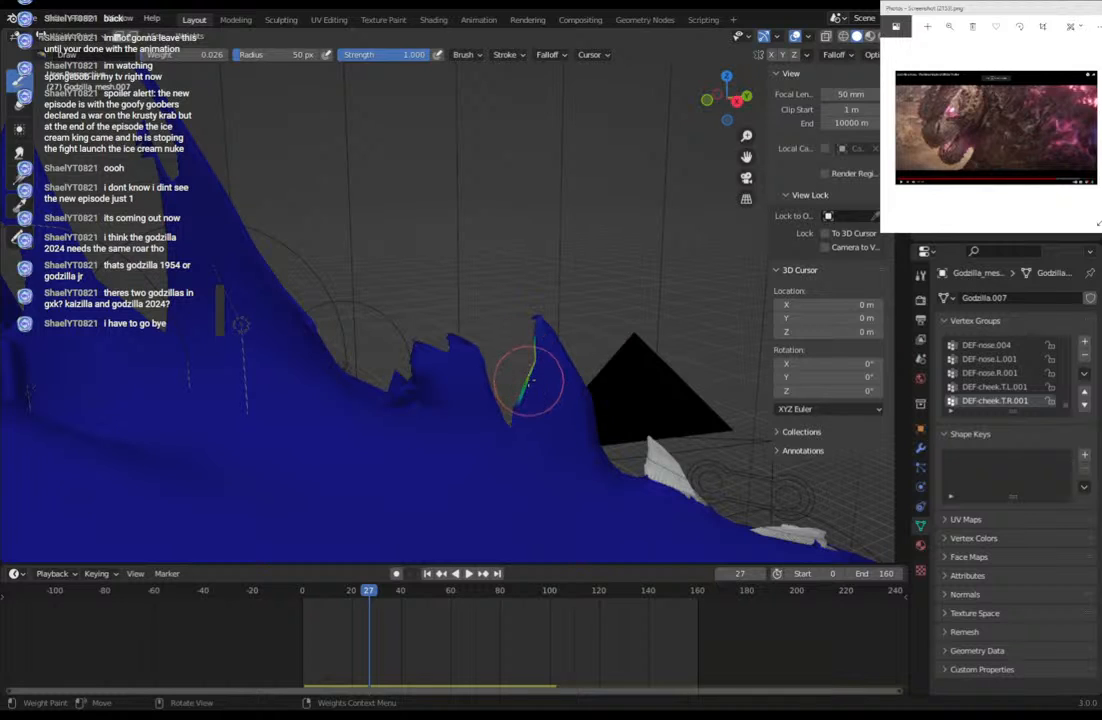
{"action": "left_click_drag", "start_coordinate": [529, 381], "coordinate": [531, 357]}
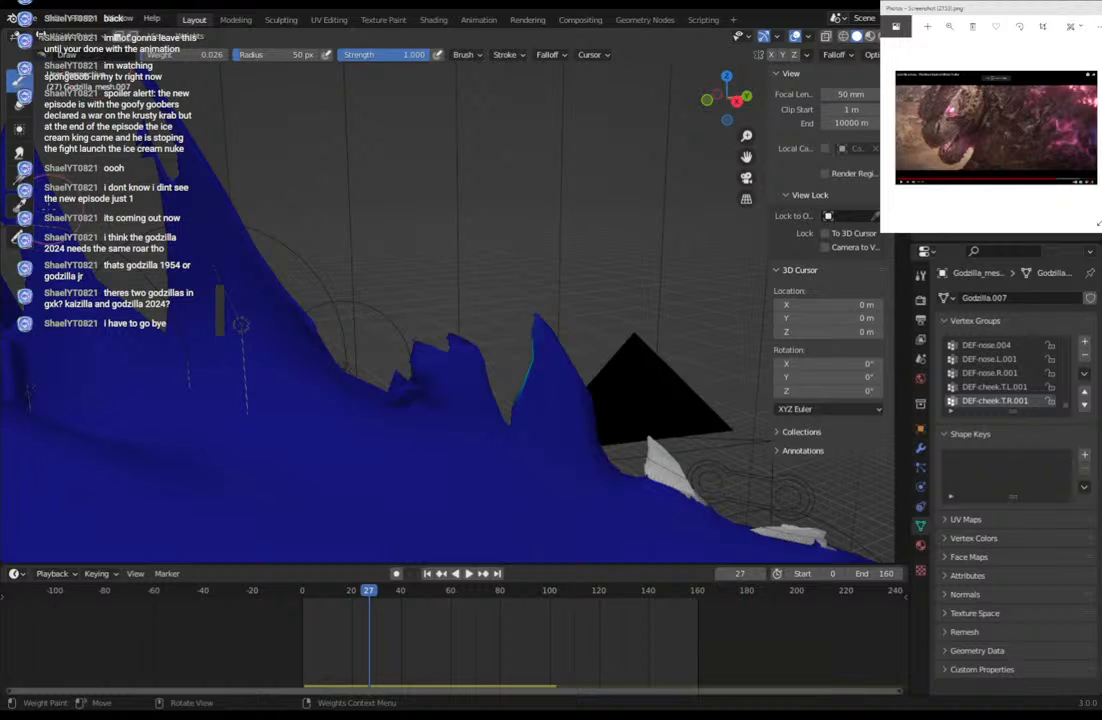
{"action": "left_click", "coordinate": [20, 205]}
{"action": "left_click", "coordinate": [23, 76]}
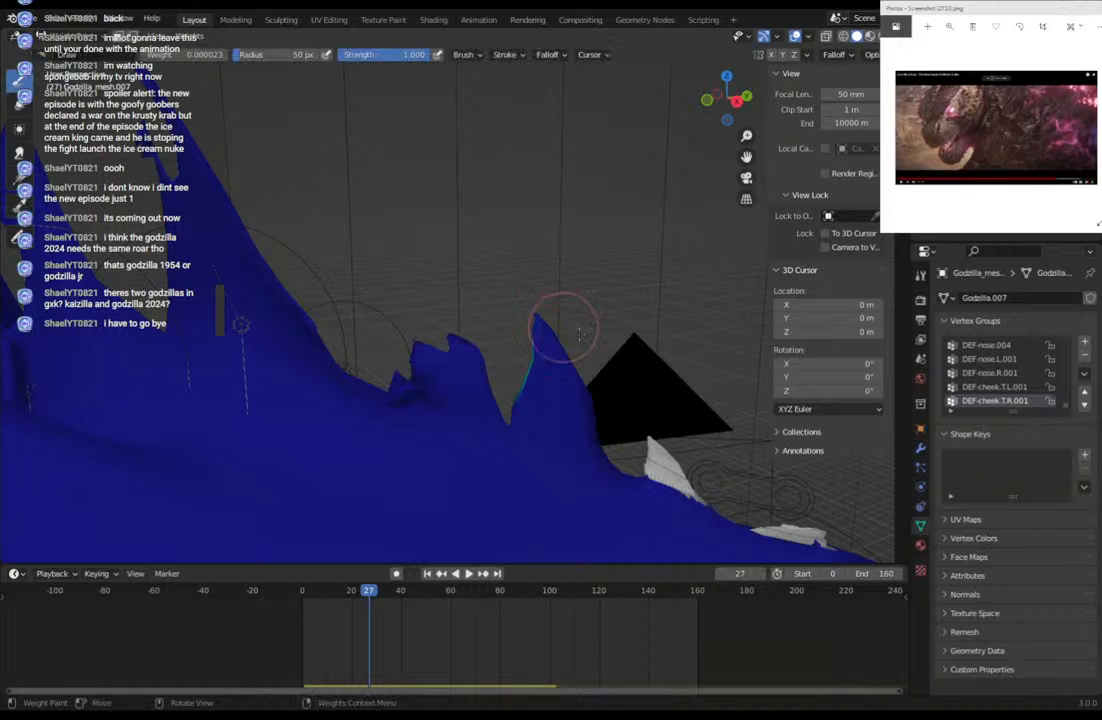
{"action": "middle_click_drag", "start_coordinate": [537, 271], "coordinate": [443, 374]}
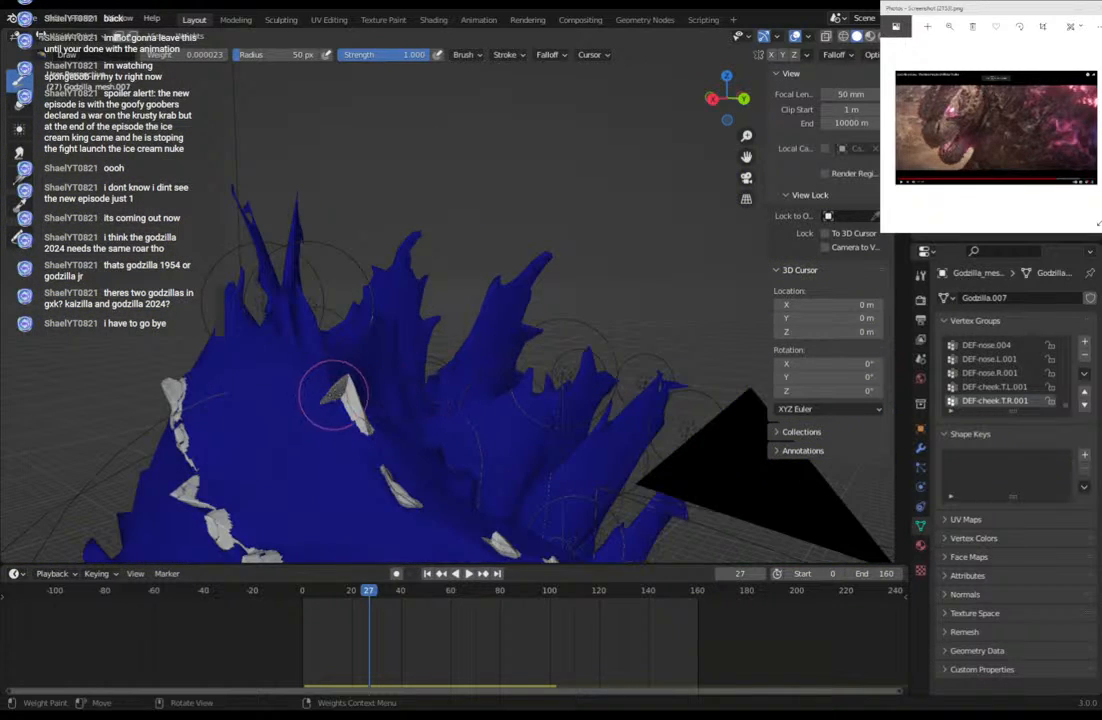
Inspect the DEF-cheek.T.R.001 weights of Godzilla_mesh.011 in Weight Paint mode, and return to Object Mode.
{"action": "left_click", "coordinate": [38, 36]}
{"action": "left_click", "coordinate": [57, 48]}
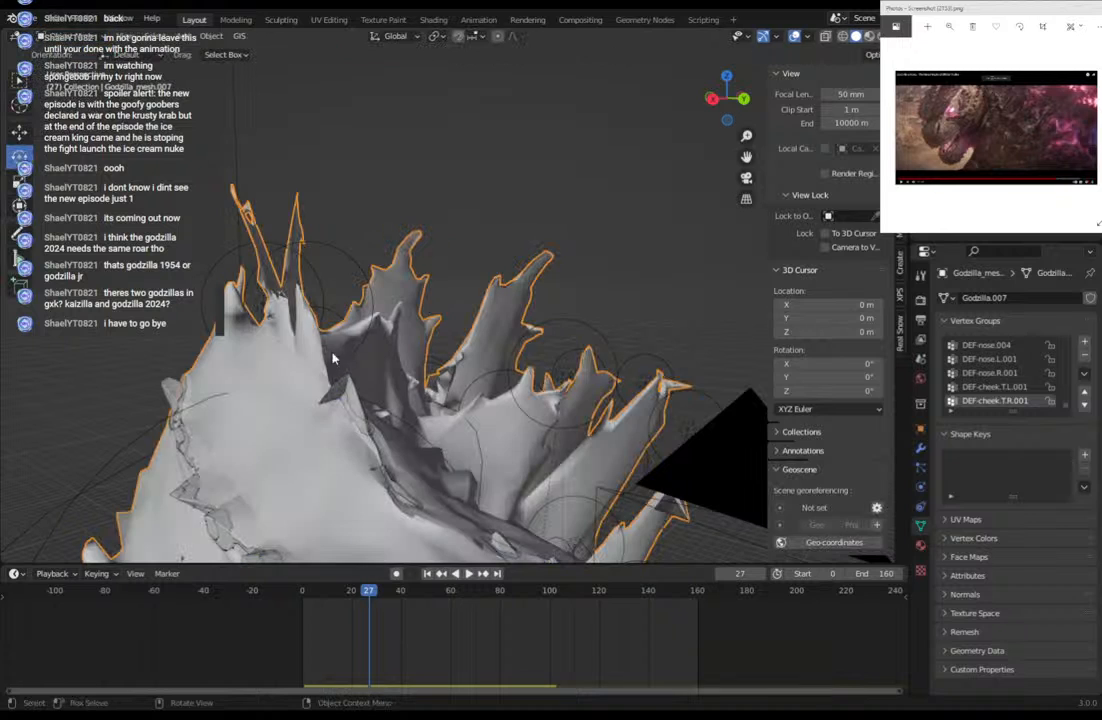
{"action": "left_click", "coordinate": [350, 408]}
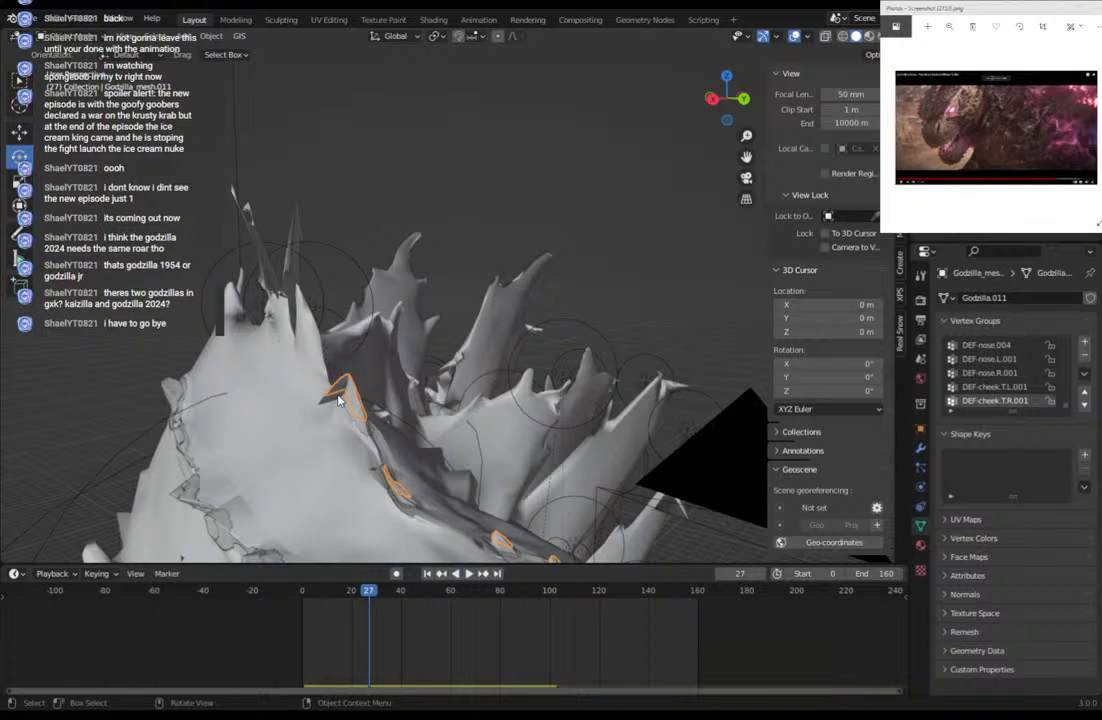
{"action": "left_click", "coordinate": [38, 36]}
{"action": "left_click", "coordinate": [60, 108]}
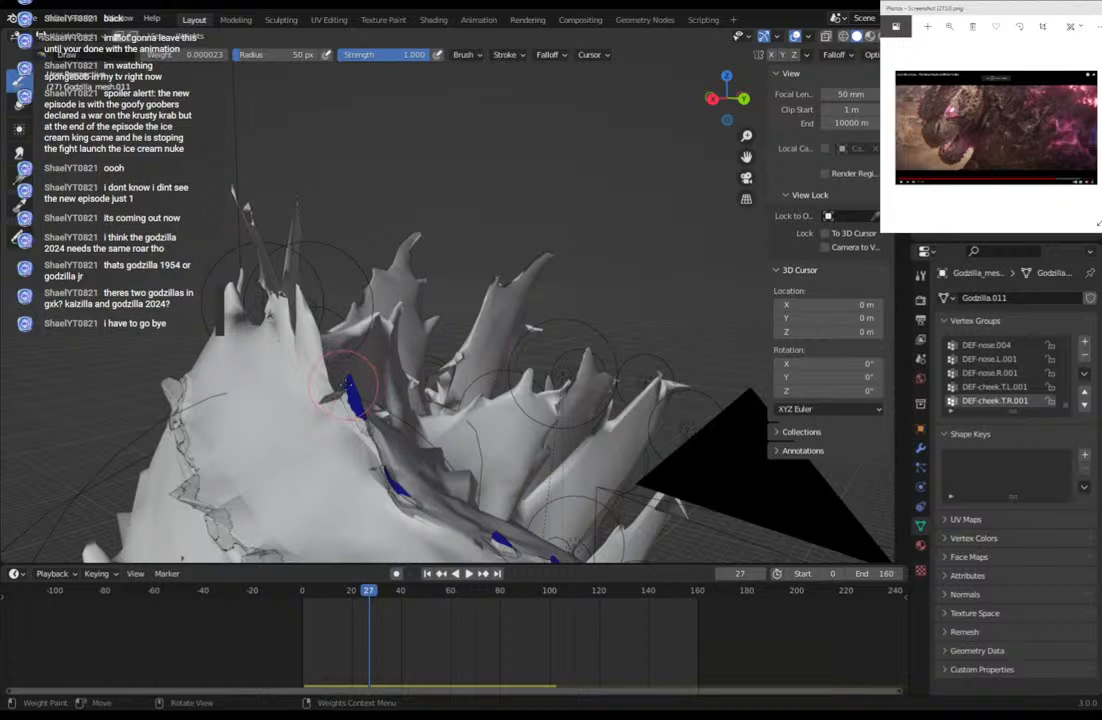
{"action": "mouse_move", "coordinate": [350, 382]}
{"action": "middle_mouse_down"}
{"action": "mouse_move", "coordinate": [305, 380]}
{"action": "mouse_move", "coordinate": [478, 391]}
{"action": "mouse_move", "coordinate": [430, 340]}
{"action": "mouse_move", "coordinate": [228, 212]}
{"action": "mouse_move", "coordinate": [325, 357]}
{"action": "middle_mouse_up"}
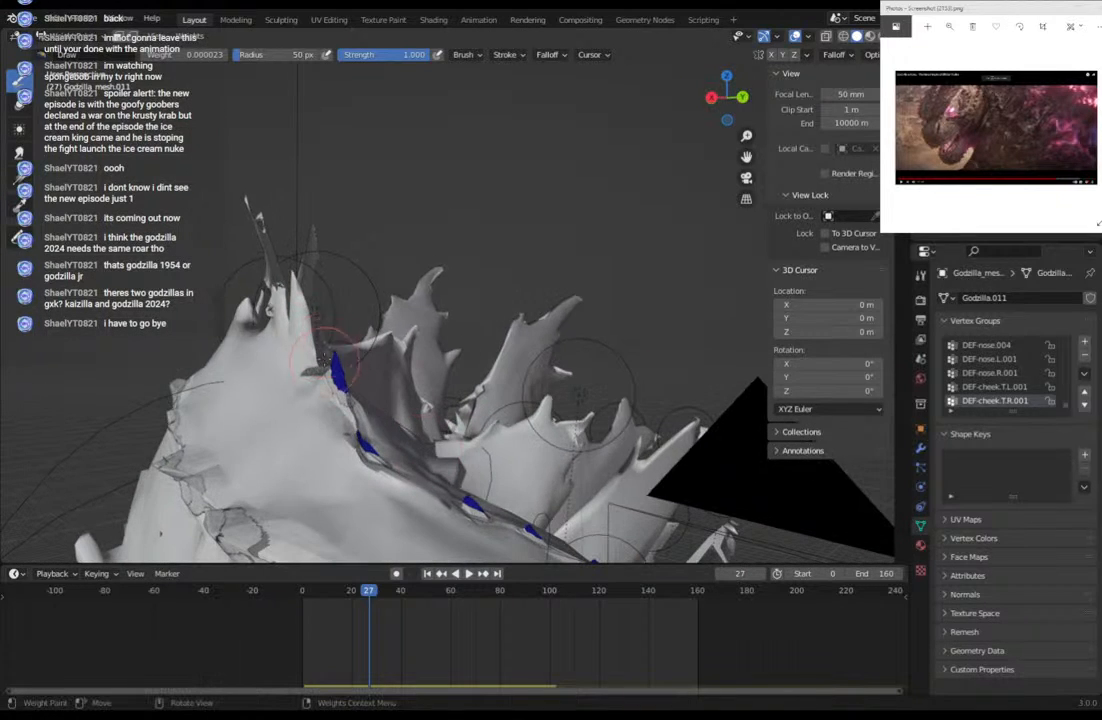
{"action": "left_click", "coordinate": [58, 30]}
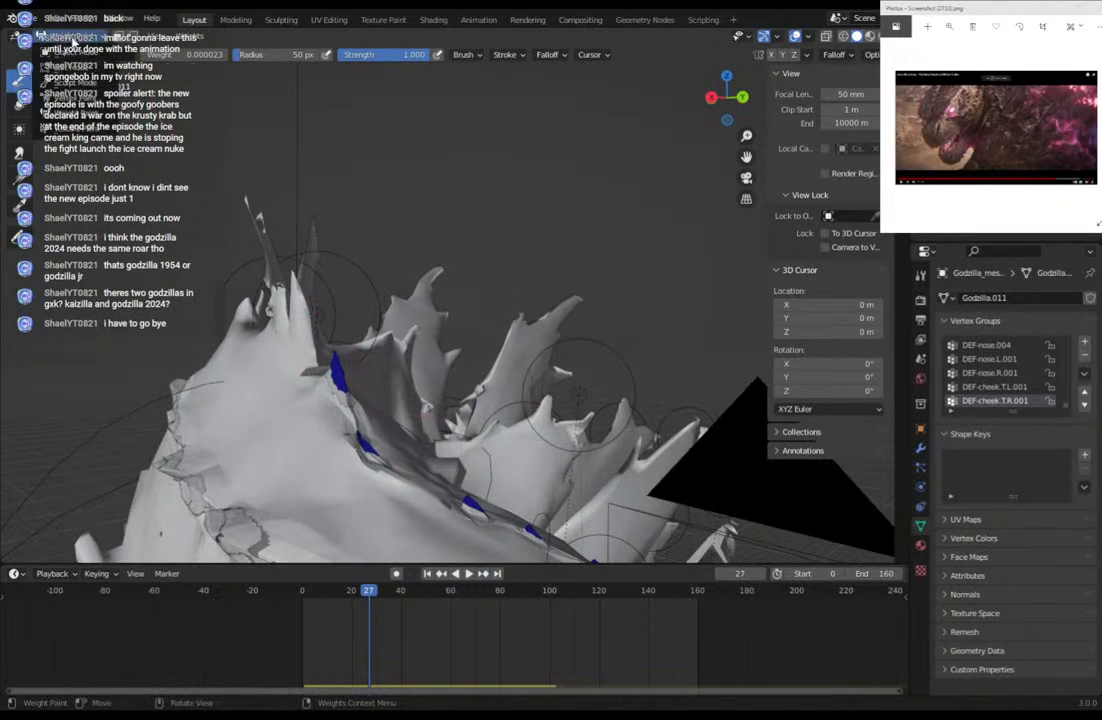
{"action": "left_click", "coordinate": [62, 55]}
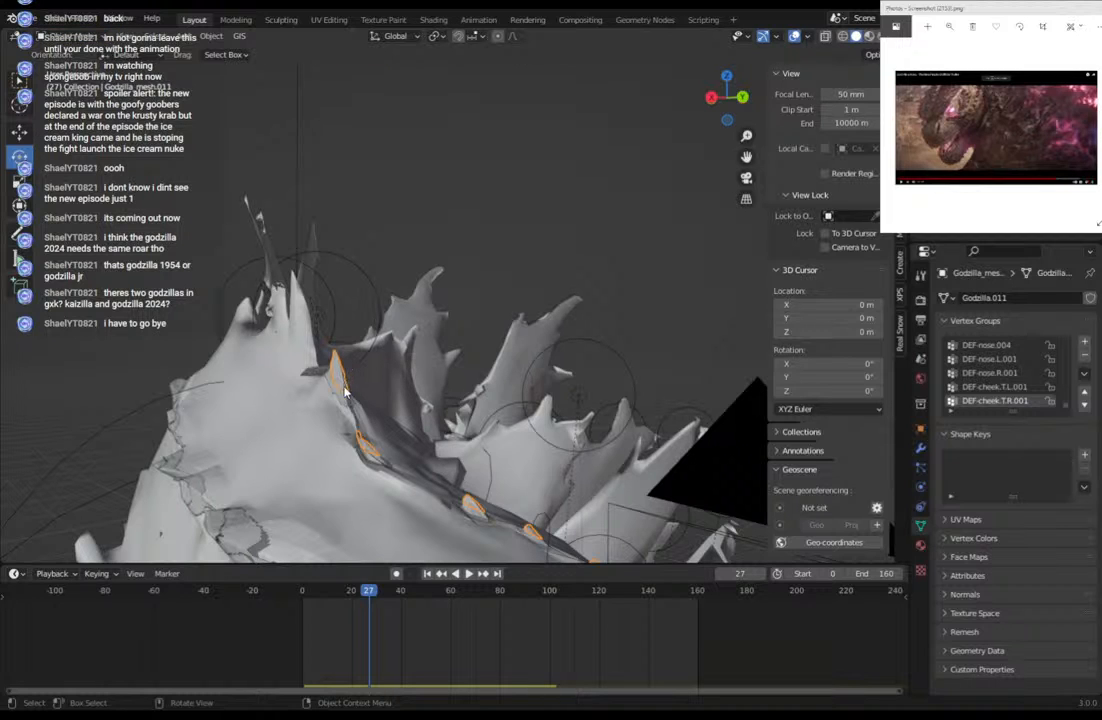
Sample a 0.007 weight on Godzilla_mesh.010, paint it over the protruding piece beside the dorsal spine, and return to Object Mode.
{"action": "left_click", "coordinate": [342, 398]}
{"action": "left_click", "coordinate": [56, 44]}
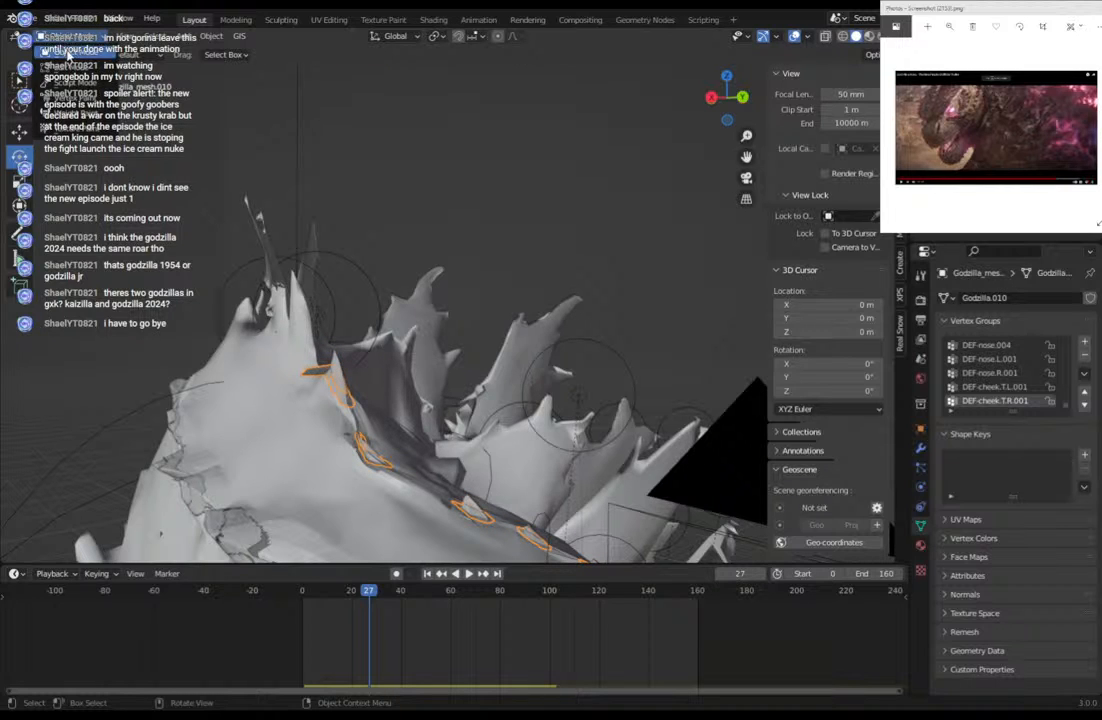
{"action": "left_click", "coordinate": [75, 112]}
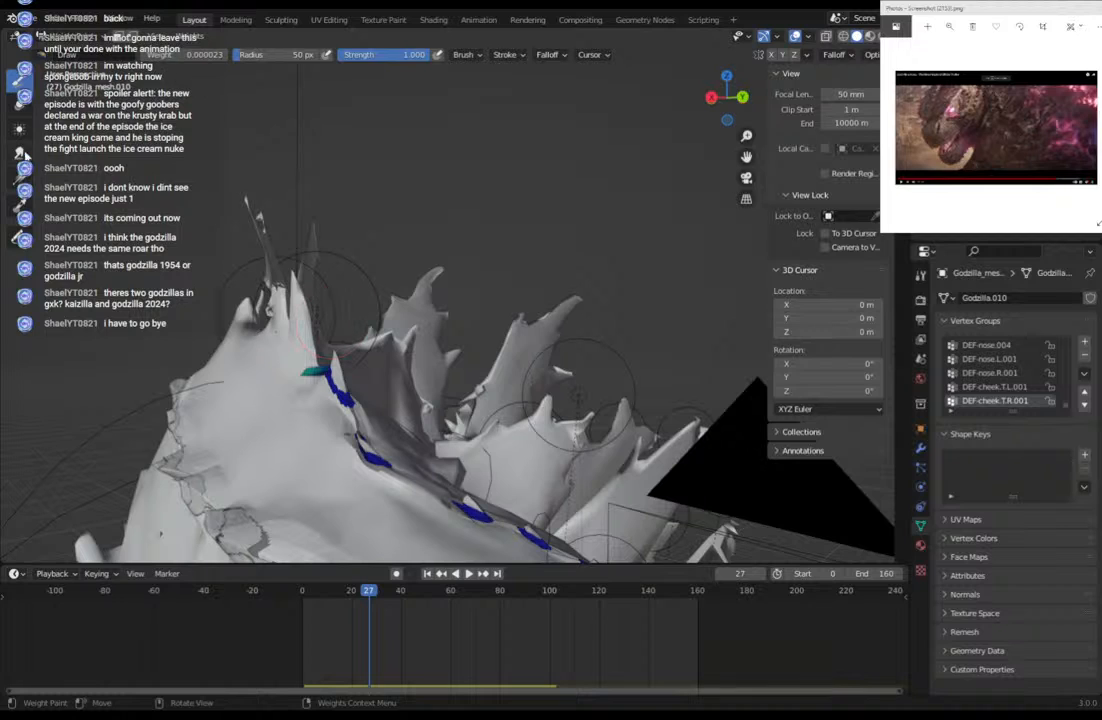
{"action": "left_click", "coordinate": [20, 203]}
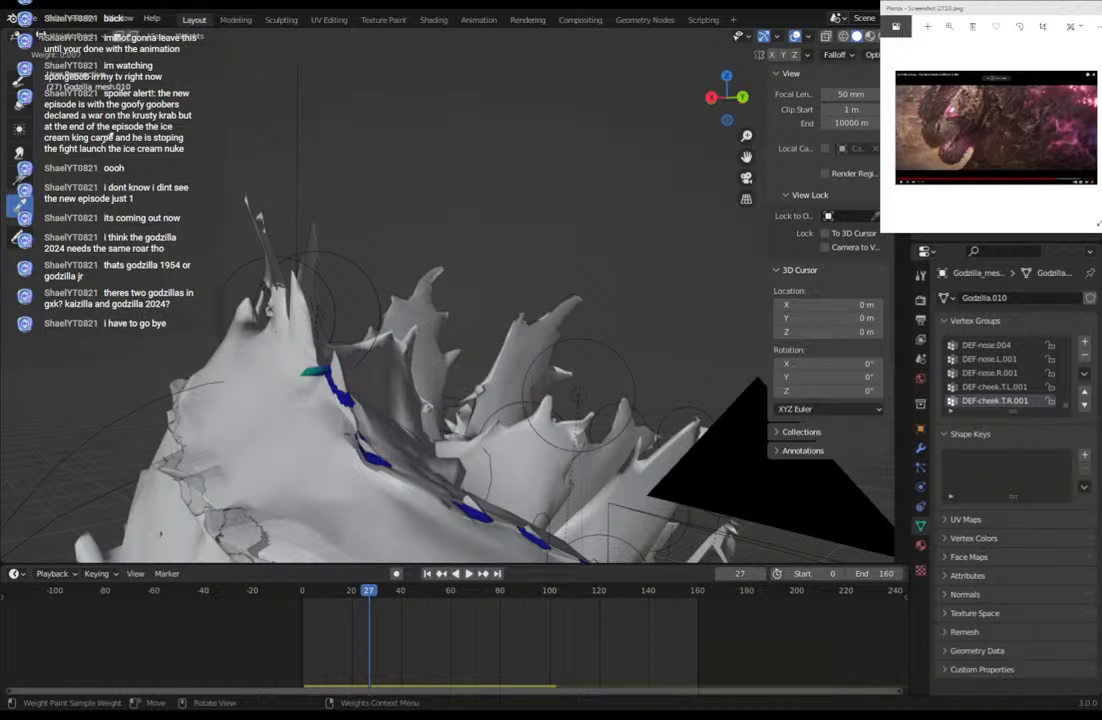
{"action": "left_click", "coordinate": [18, 78]}
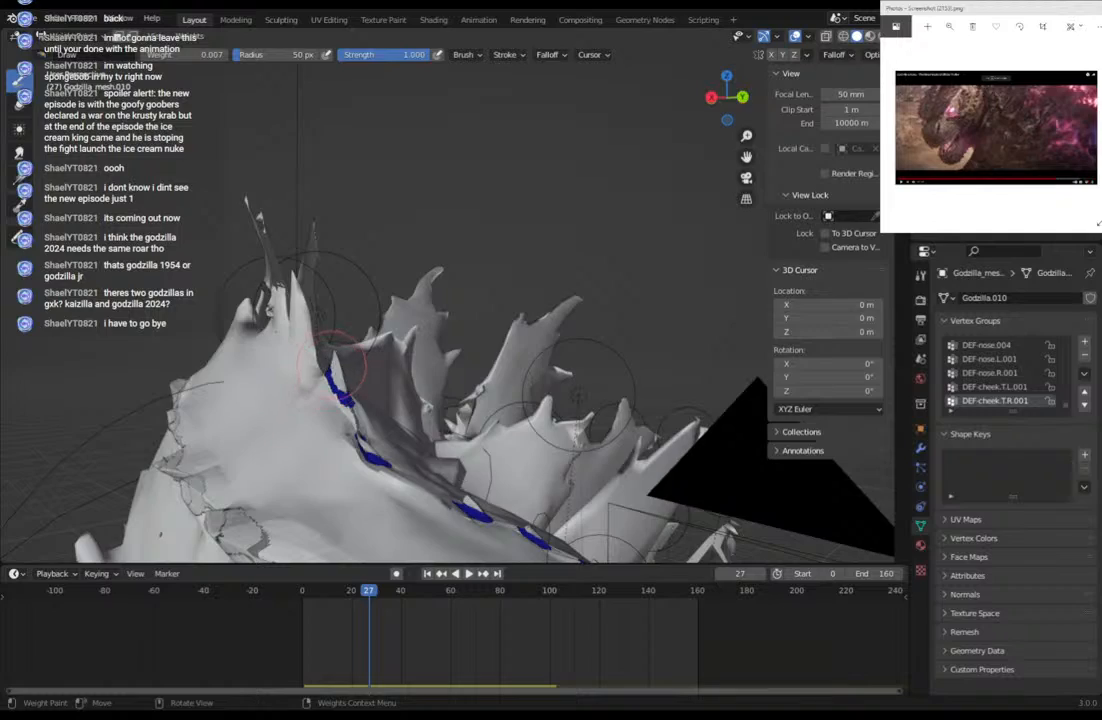
{"action": "mouse_move", "coordinate": [335, 362]}
{"action": "middle_mouse_down"}
{"action": "mouse_move", "coordinate": [312, 438]}
{"action": "mouse_move", "coordinate": [367, 342]}
{"action": "mouse_move", "coordinate": [515, 290]}
{"action": "mouse_move", "coordinate": [702, 270]}
{"action": "mouse_move", "coordinate": [395, 271]}
{"action": "mouse_move", "coordinate": [307, 93]}
{"action": "middle_mouse_up"}
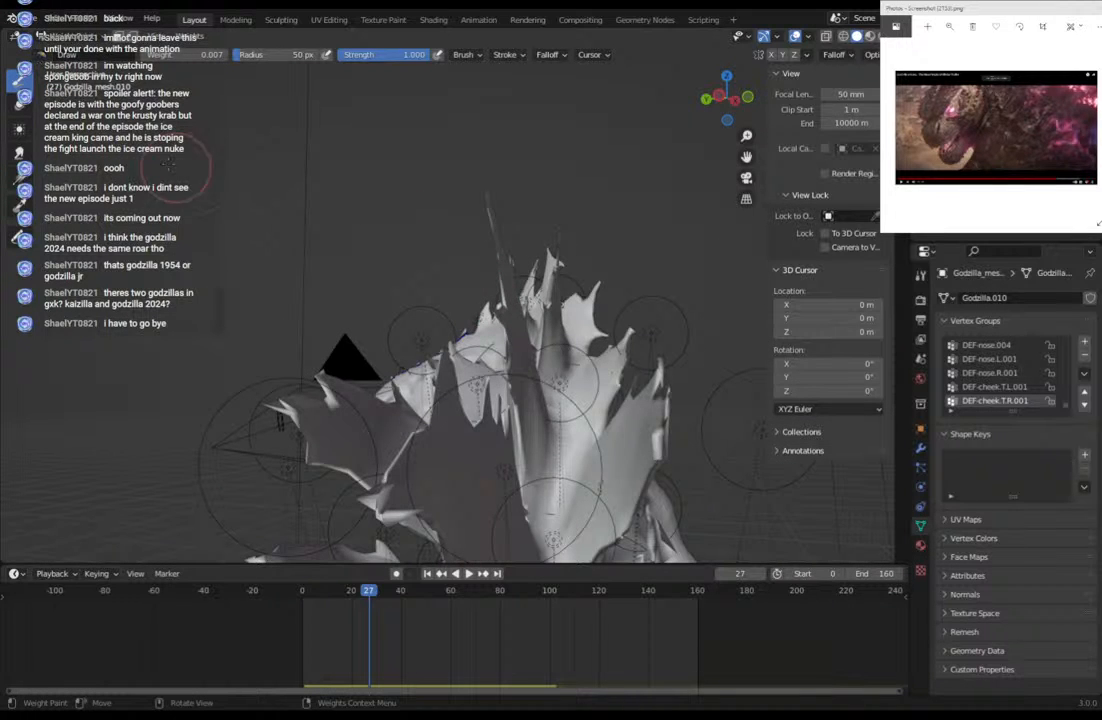
{"action": "key", "text": "ctrl+Tab"}
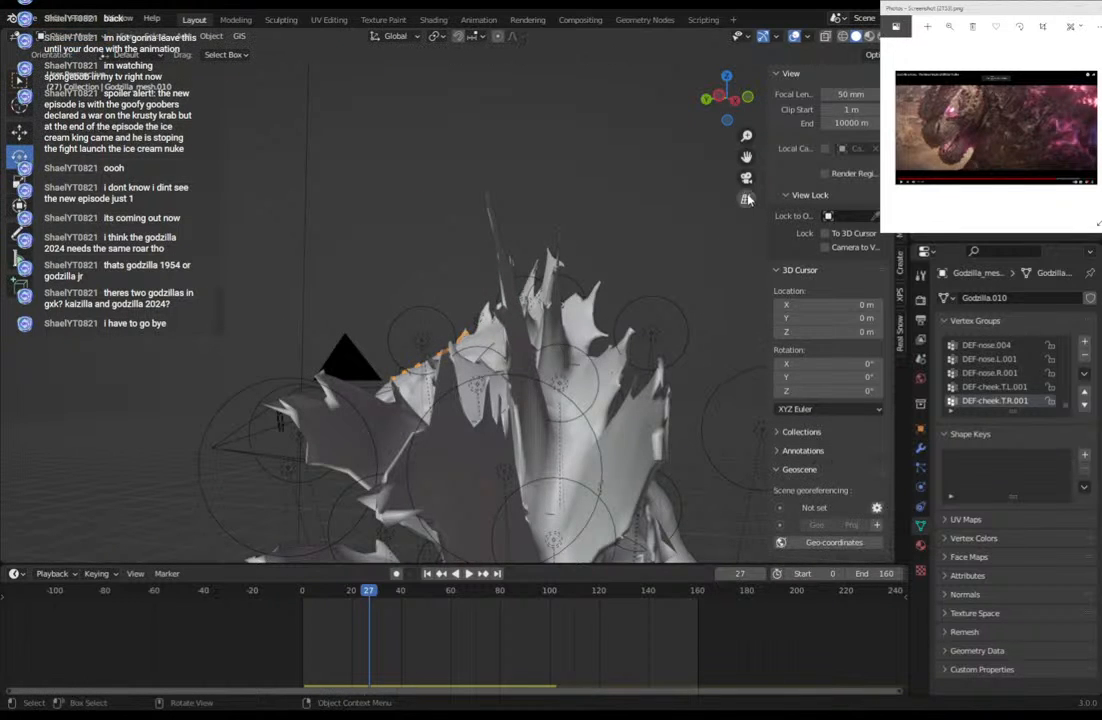
Look through the camera, lock it to the view, and reframe the shot so Godzilla's head sits closer to the frame's left edge.
{"action": "left_click", "coordinate": [746, 178]}
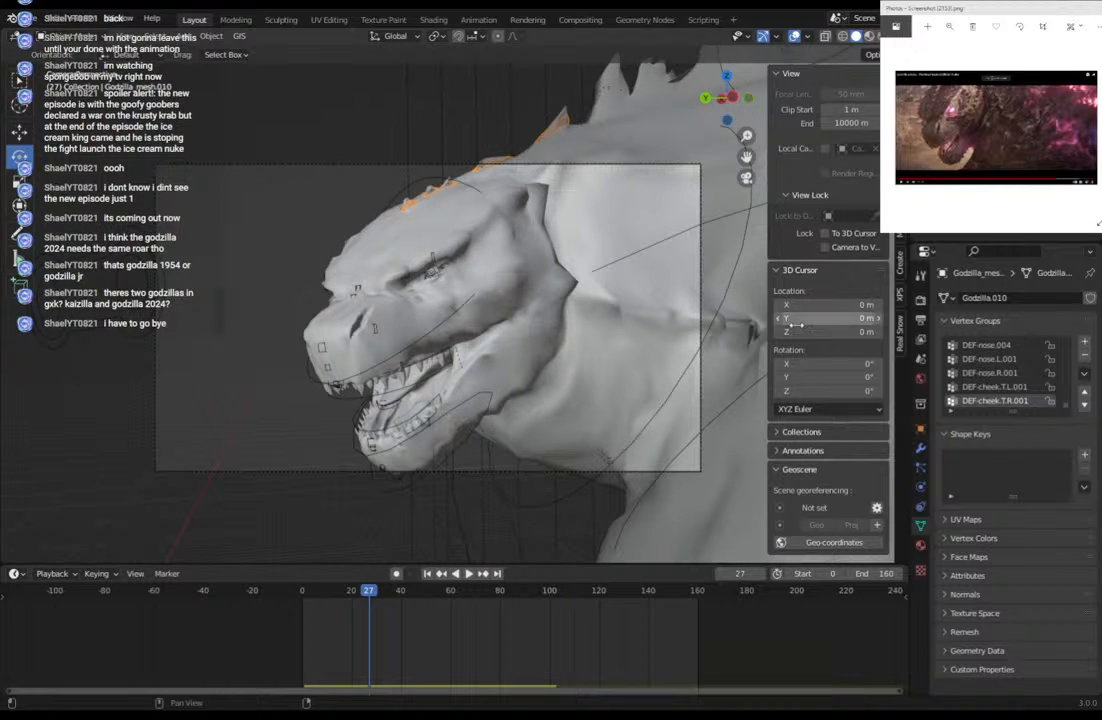
{"action": "left_click", "coordinate": [826, 247]}
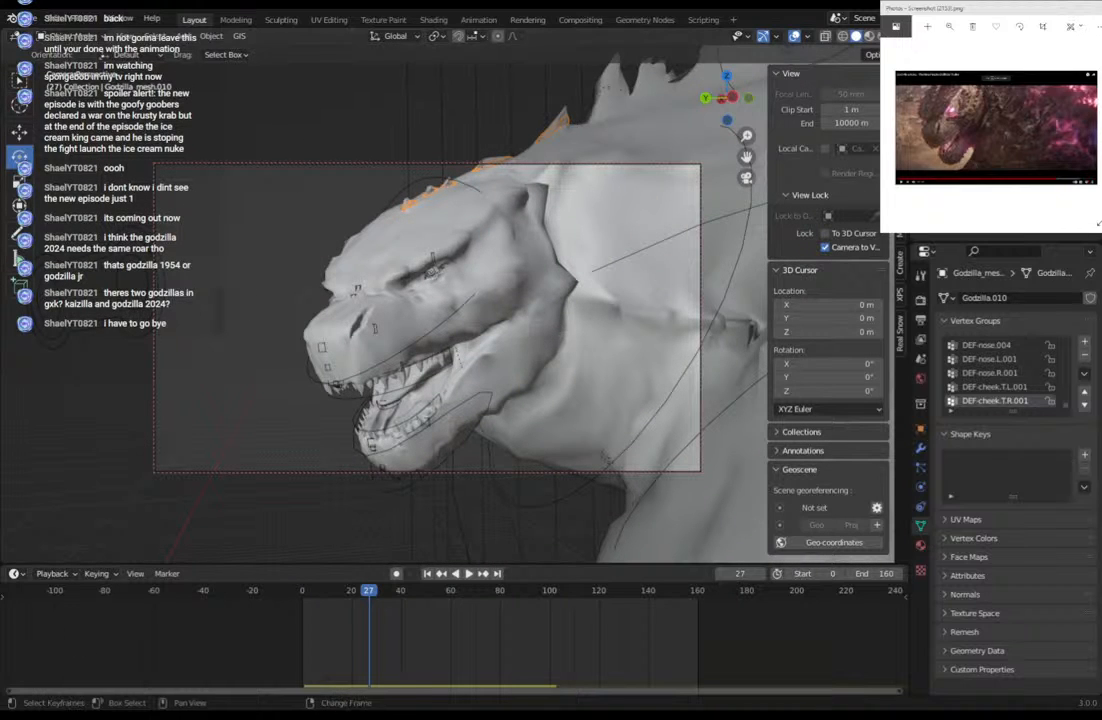
{"action": "middle_click_drag", "start_coordinate": [583, 330], "coordinate": [519, 307]}
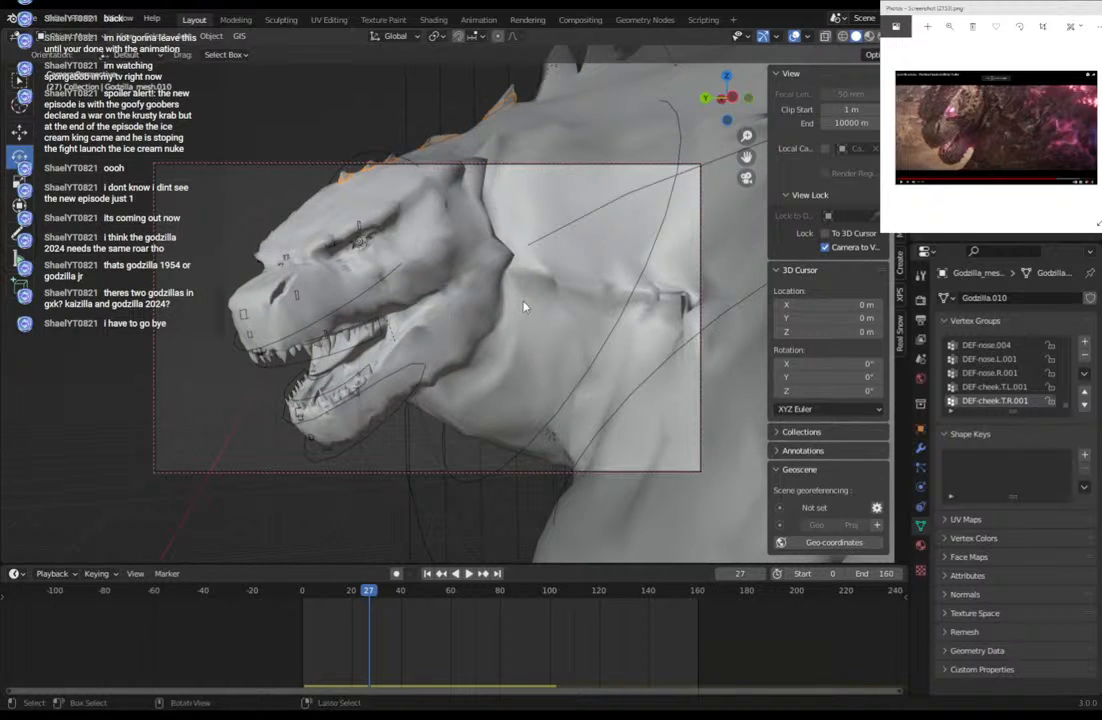
Put Godzilla_rig.002 in Pose Mode and unlock the camera from the view.
{"action": "left_click", "coordinate": [307, 330]}
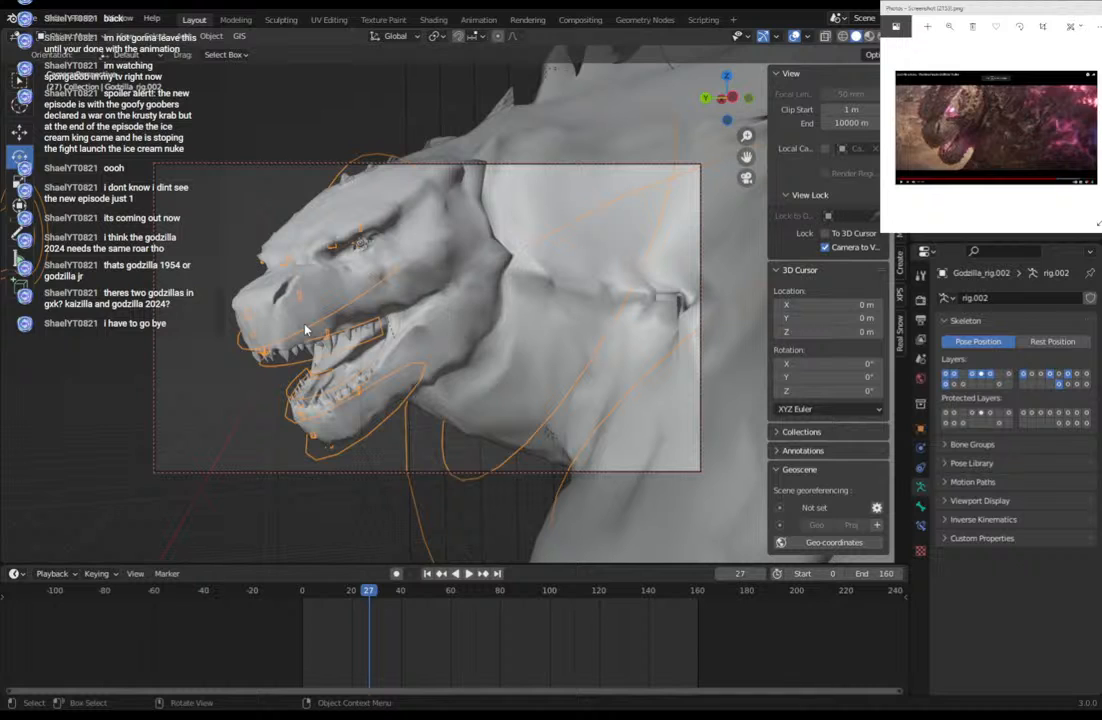
{"action": "left_click", "coordinate": [40, 35]}
{"action": "left_click", "coordinate": [69, 74]}
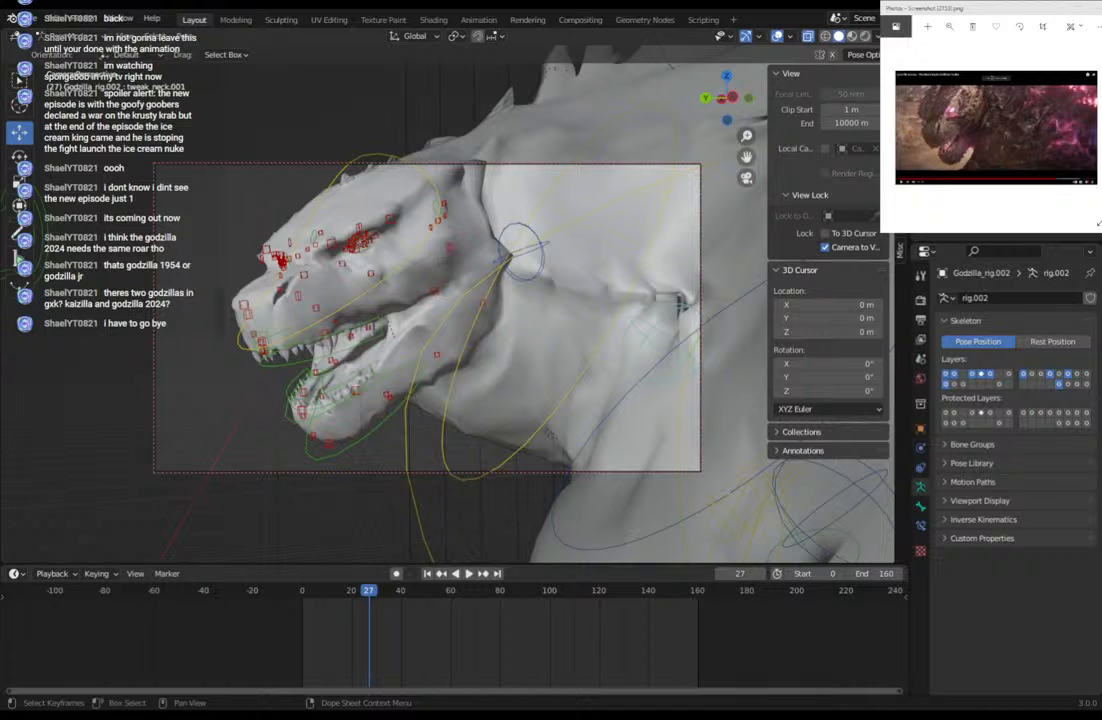
{"action": "left_click", "coordinate": [825, 246]}
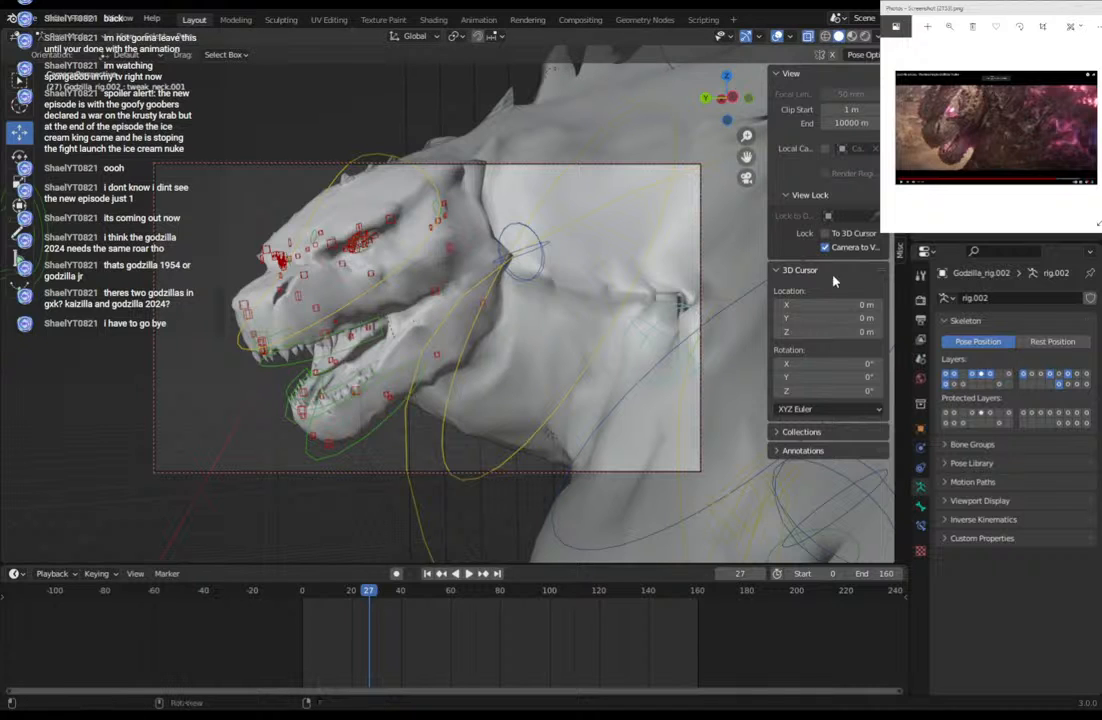
Rotate the head bone so the snout tilts downward, and shift the head slightly forward, away from the neck.
{"action": "left_click", "coordinate": [344, 317]}
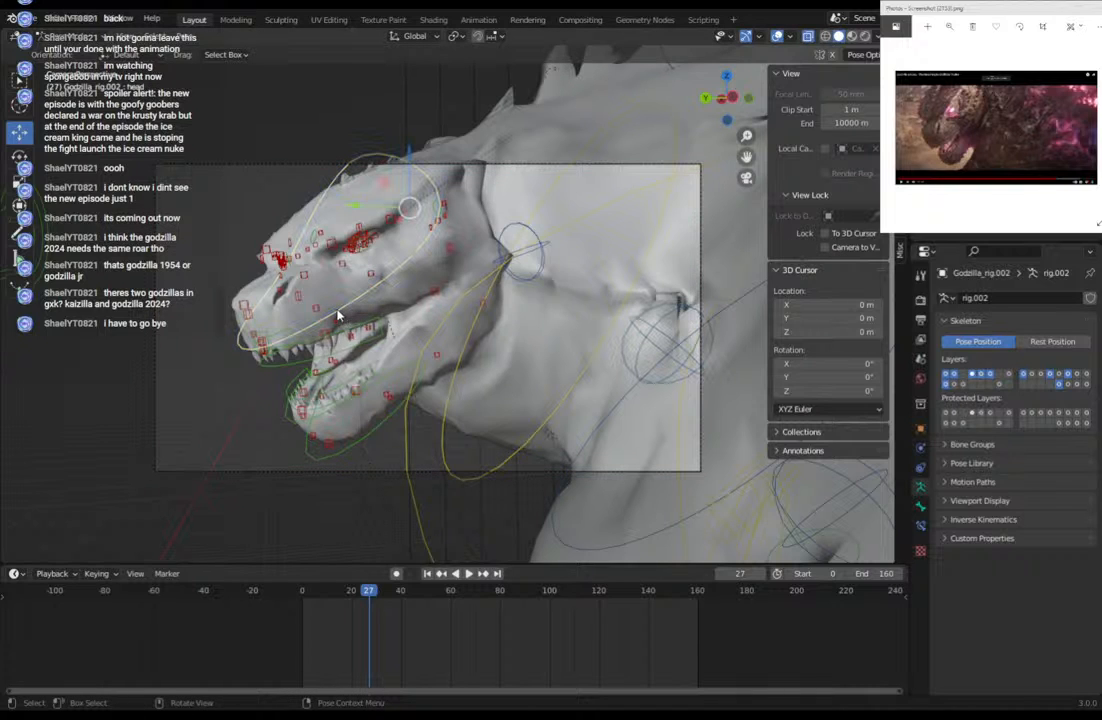
{"action": "key", "text": "r"}
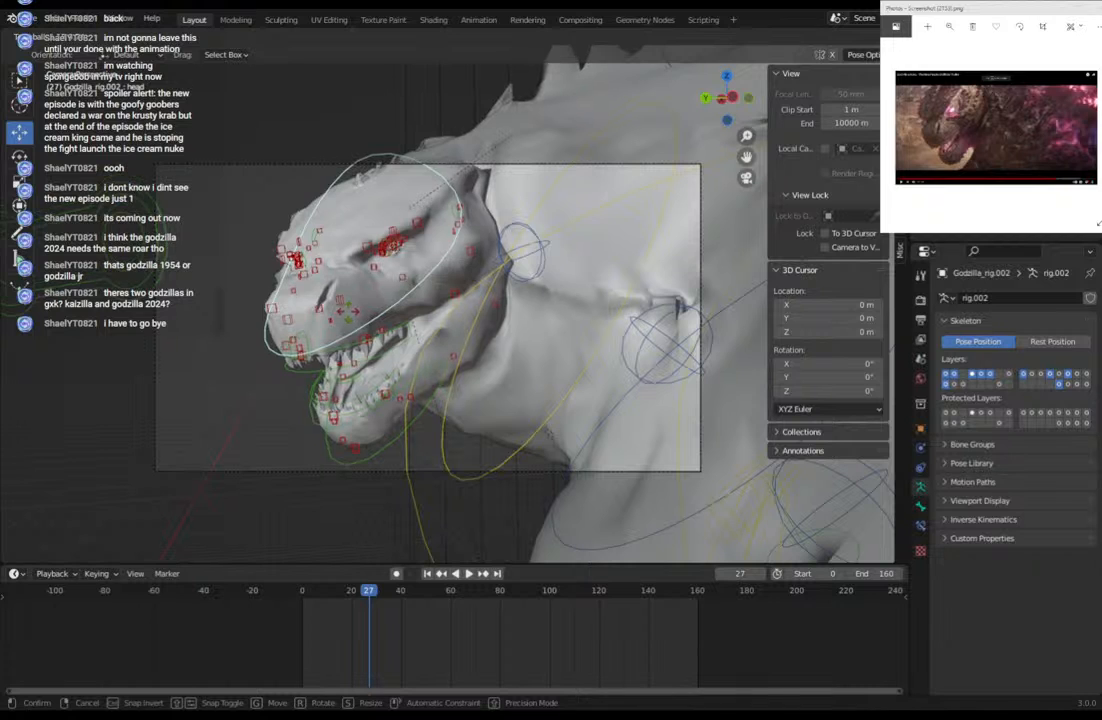
{"action": "left_click", "coordinate": [368, 324]}
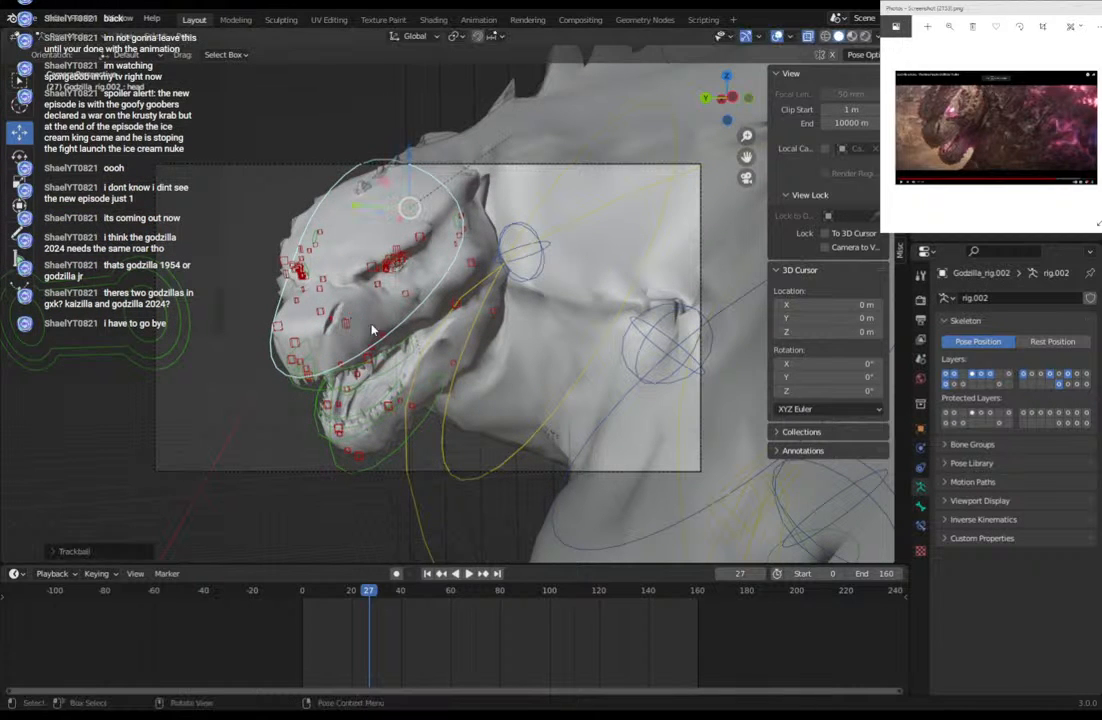
{"action": "key", "text": "r"}
{"action": "left_click", "coordinate": [528, 302]}
{"action": "key", "text": "r"}
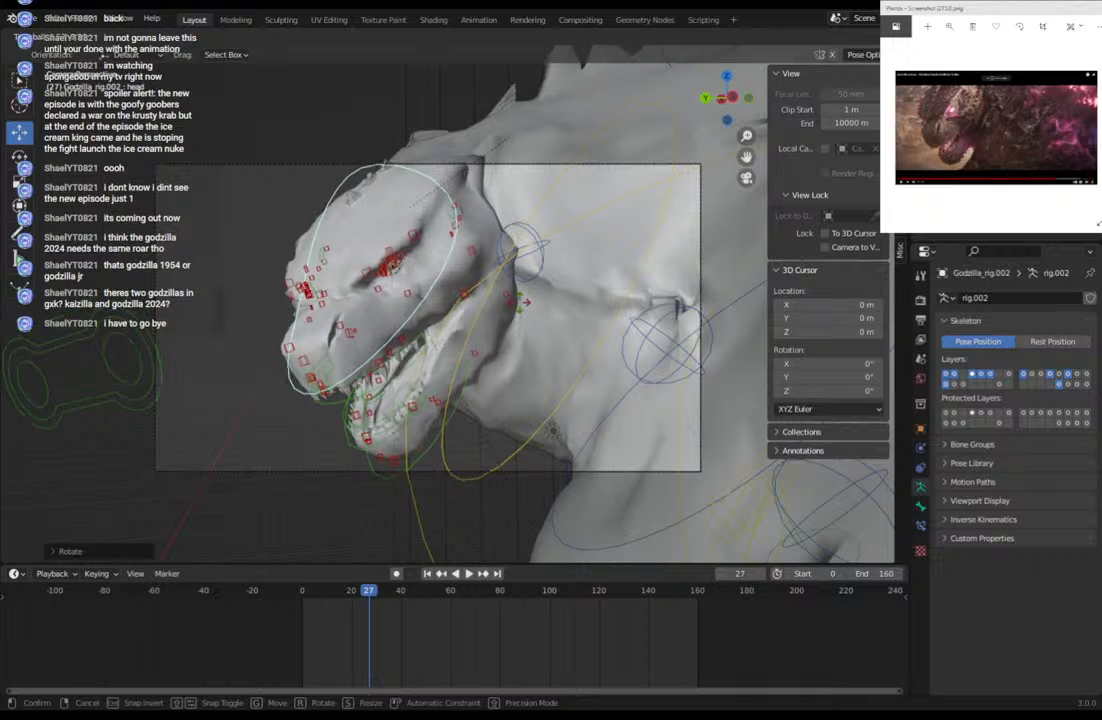
{"action": "left_click", "coordinate": [520, 308]}
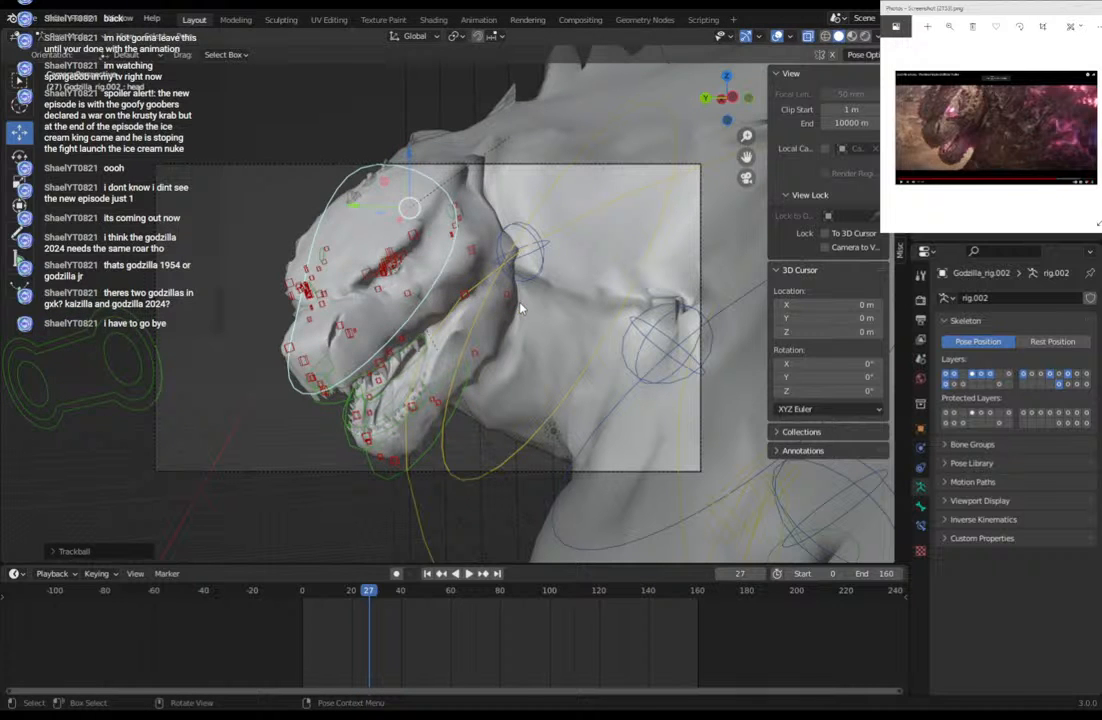
{"action": "key", "text": "g"}
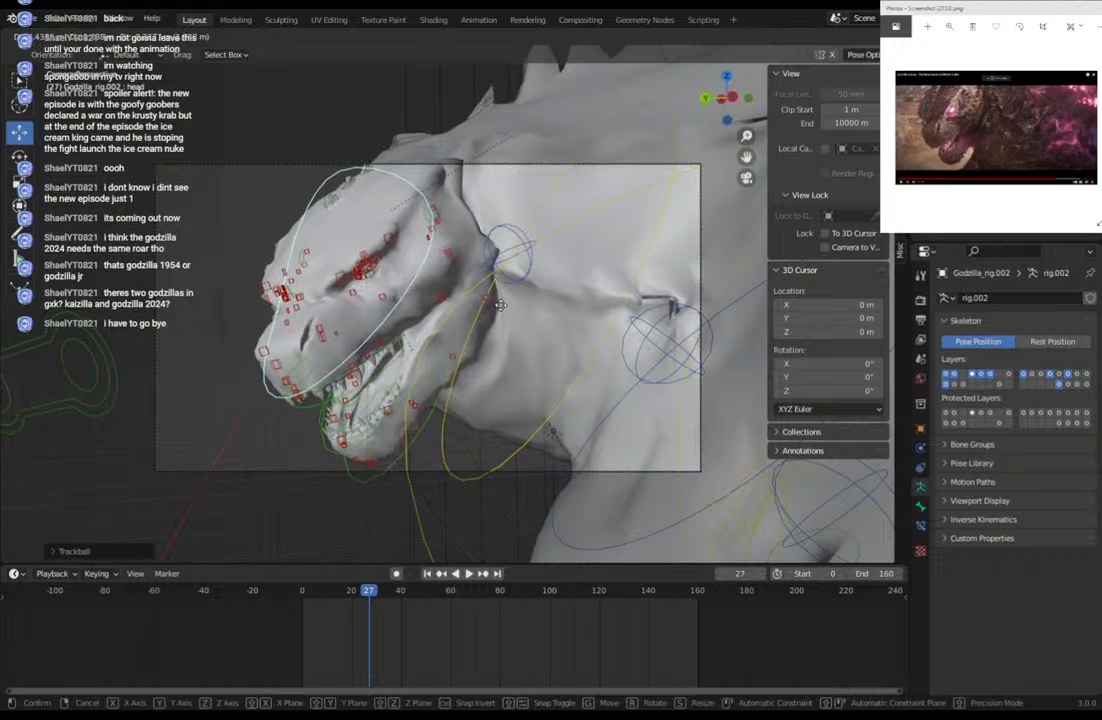
{"action": "left_click", "coordinate": [504, 311]}
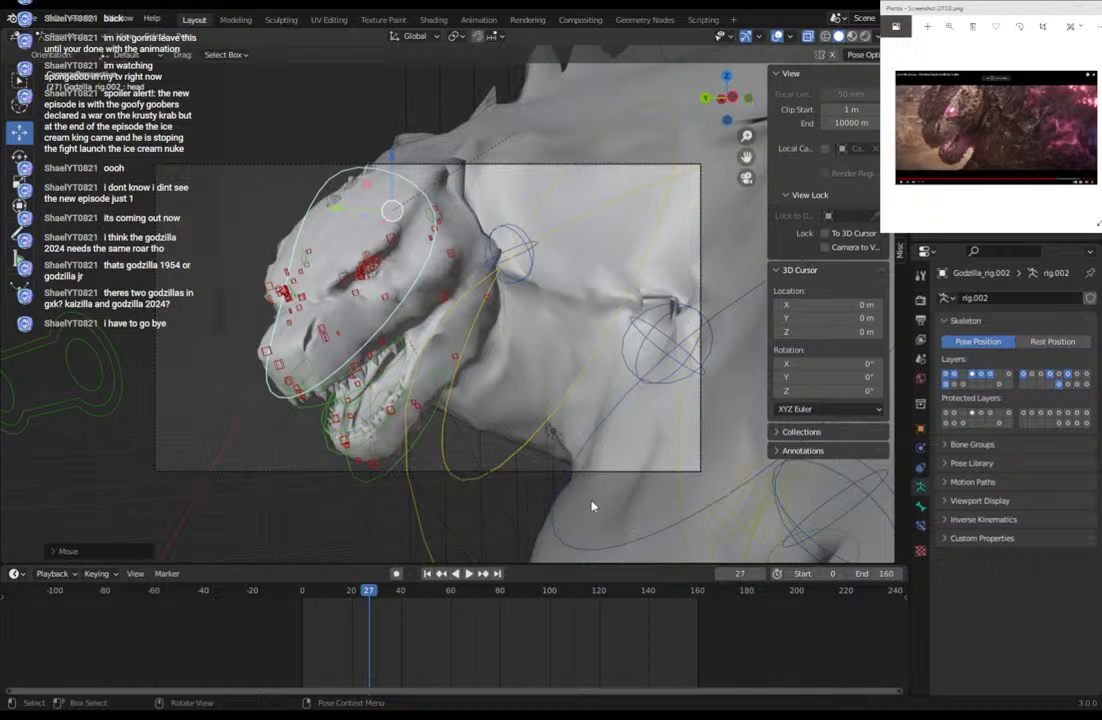
{"action": "left_click", "coordinate": [555, 505]}
{"action": "key", "text": "g"}
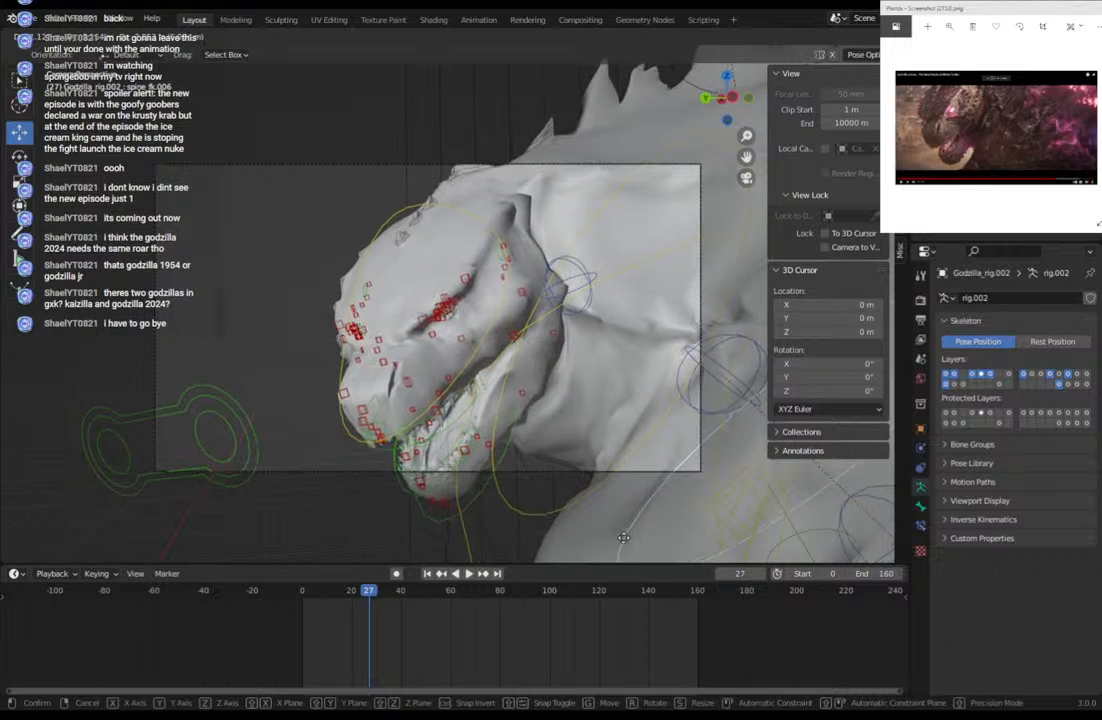
{"action": "right_click", "coordinate": [624, 542]}
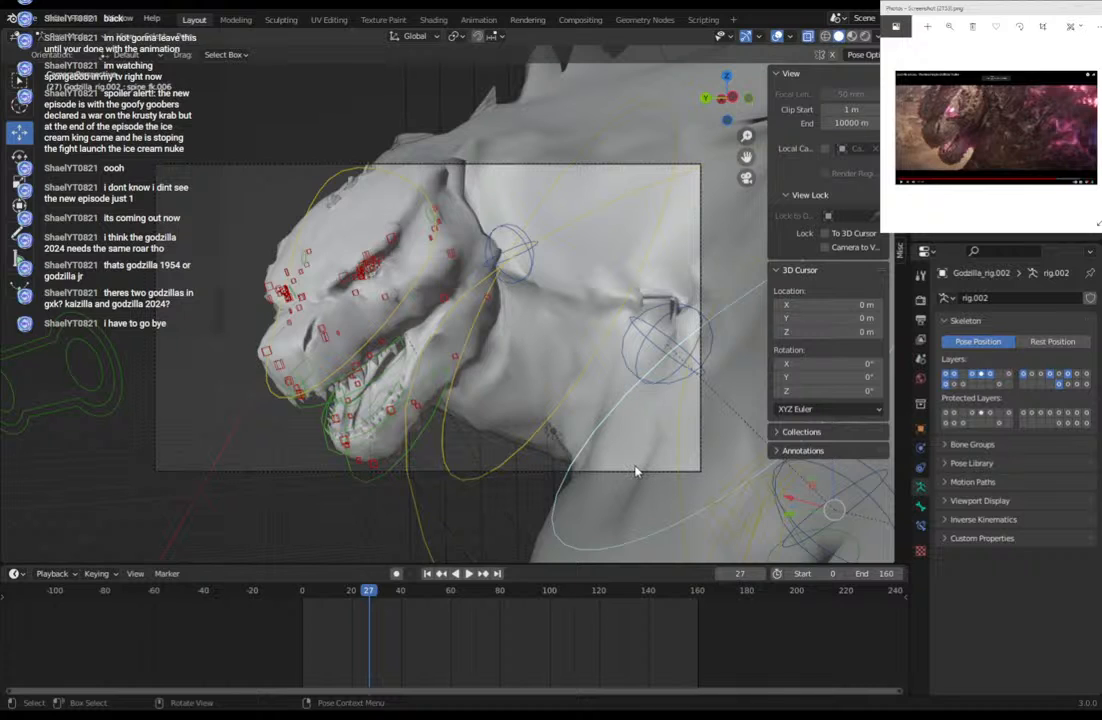
Lock the camera to the view, reframe the shot around Godzilla's head, neck and shoulder, and unlock the camera.
{"action": "left_click", "coordinate": [824, 246]}
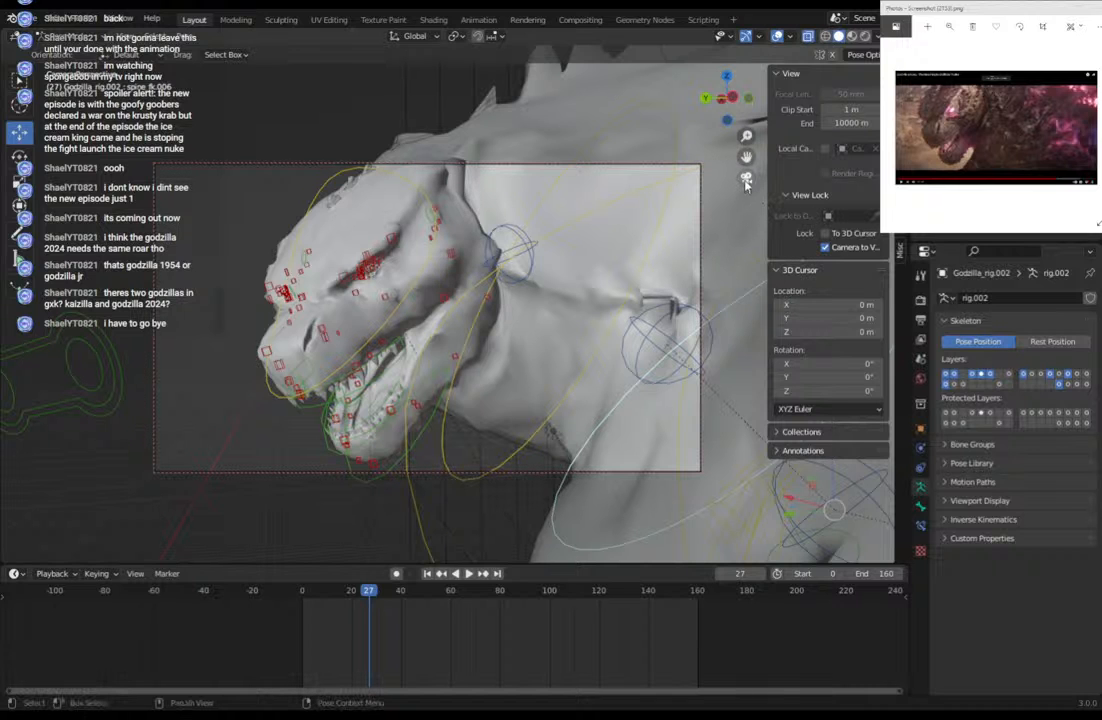
{"action": "middle_click_drag", "start_coordinate": [446, 282], "coordinate": [505, 291]}
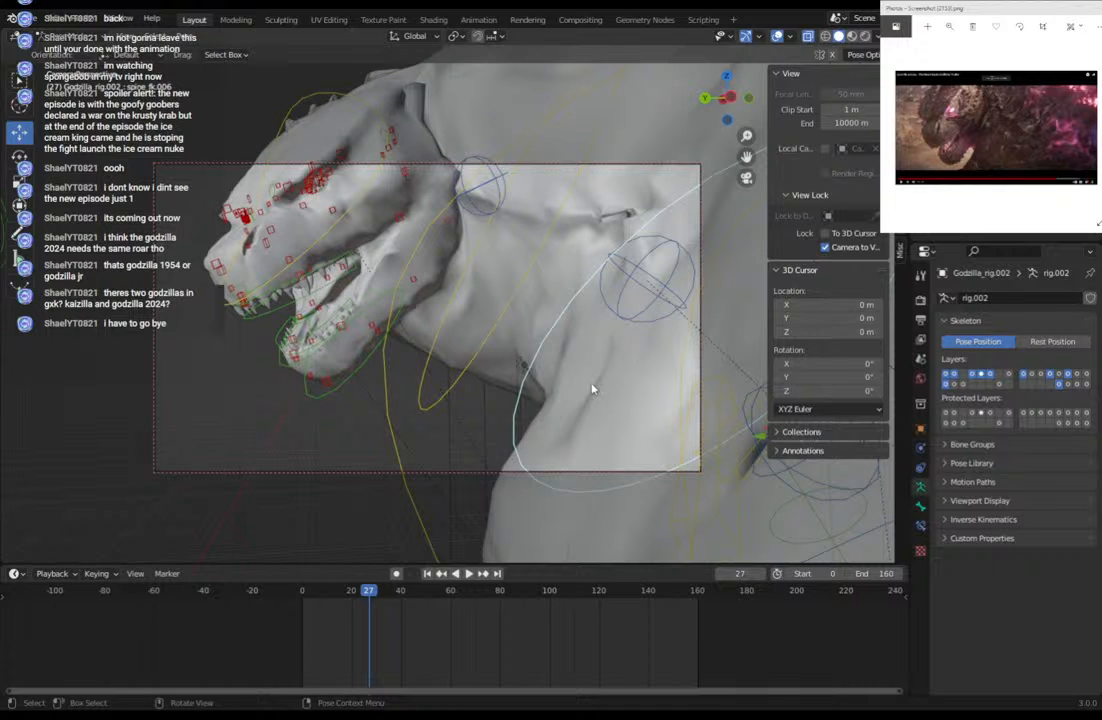
{"action": "middle_click_drag", "start_coordinate": [592, 385], "coordinate": [591, 387]}
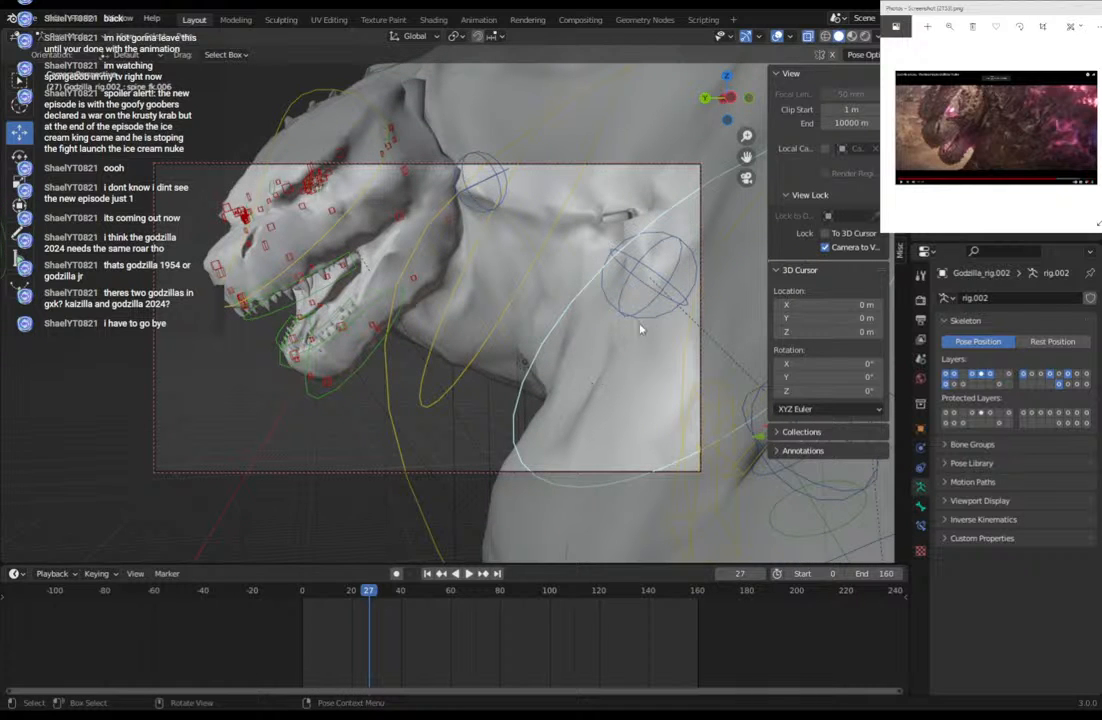
{"action": "middle_click_drag", "start_coordinate": [640, 329], "coordinate": [573, 330]}
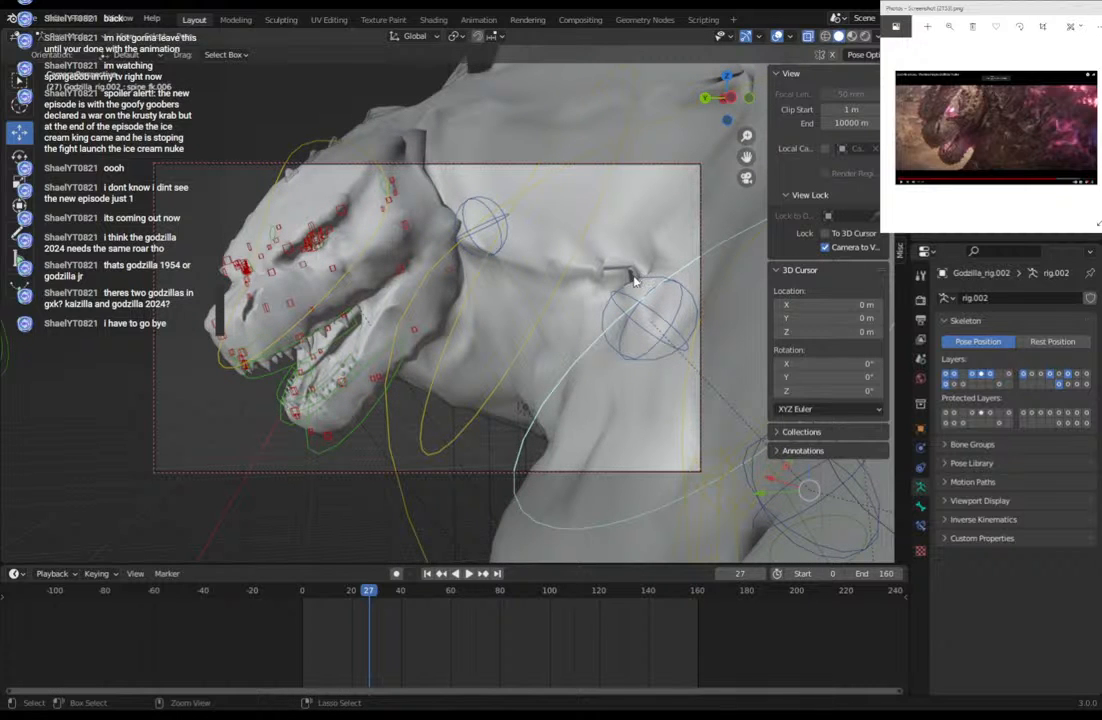
{"action": "key", "text": "ctrl+z"}
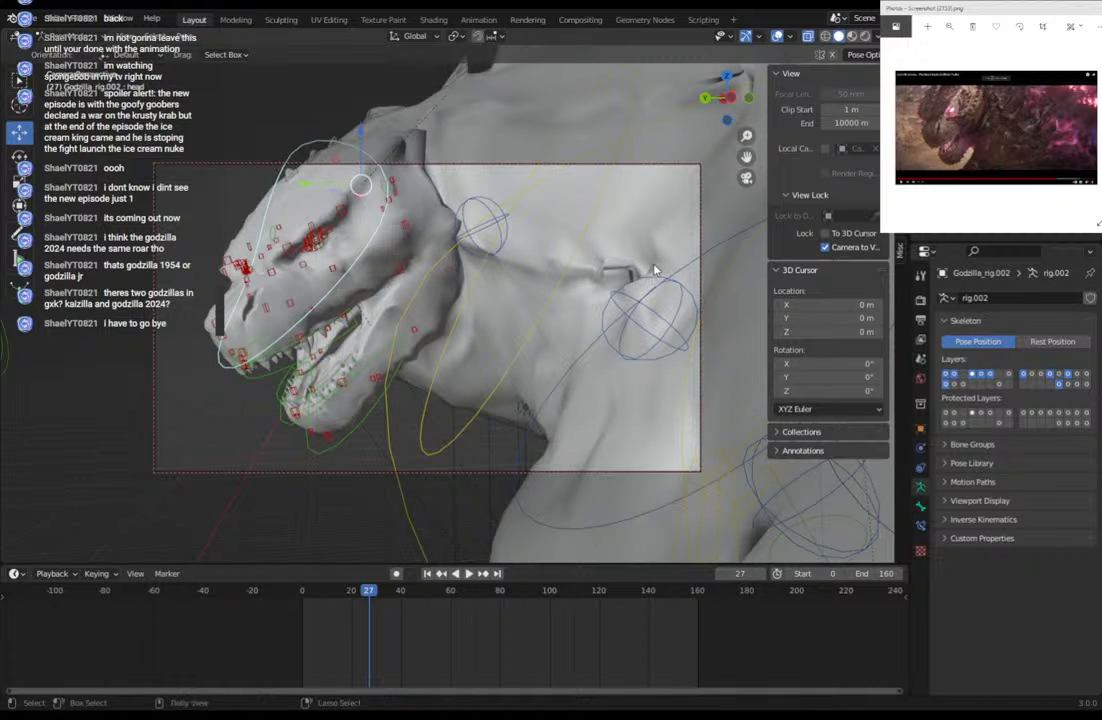
{"action": "left_click", "coordinate": [648, 274]}
{"action": "middle_click_drag", "start_coordinate": [648, 274], "coordinate": [546, 298]}
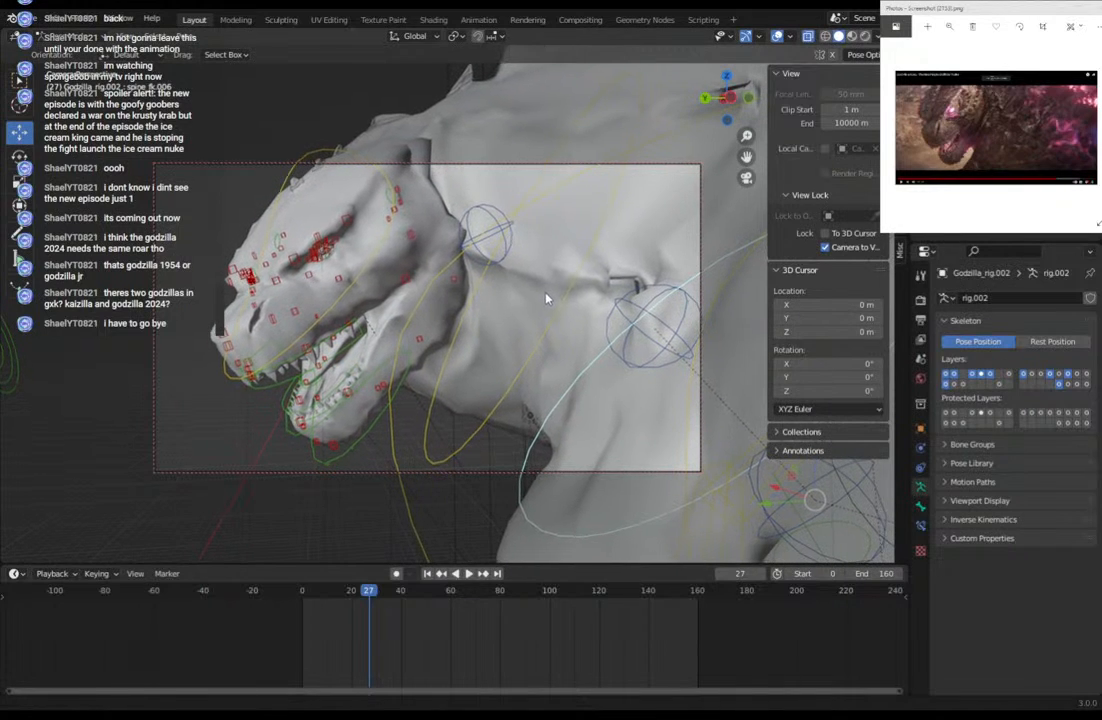
{"action": "left_click", "coordinate": [825, 246]}
Leave the camera view and rotate the left shoulder bone of the rig.
{"action": "left_click", "coordinate": [745, 178]}
{"action": "middle_click_drag", "start_coordinate": [600, 280], "coordinate": [578, 401]}
{"action": "left_click", "coordinate": [548, 403]}
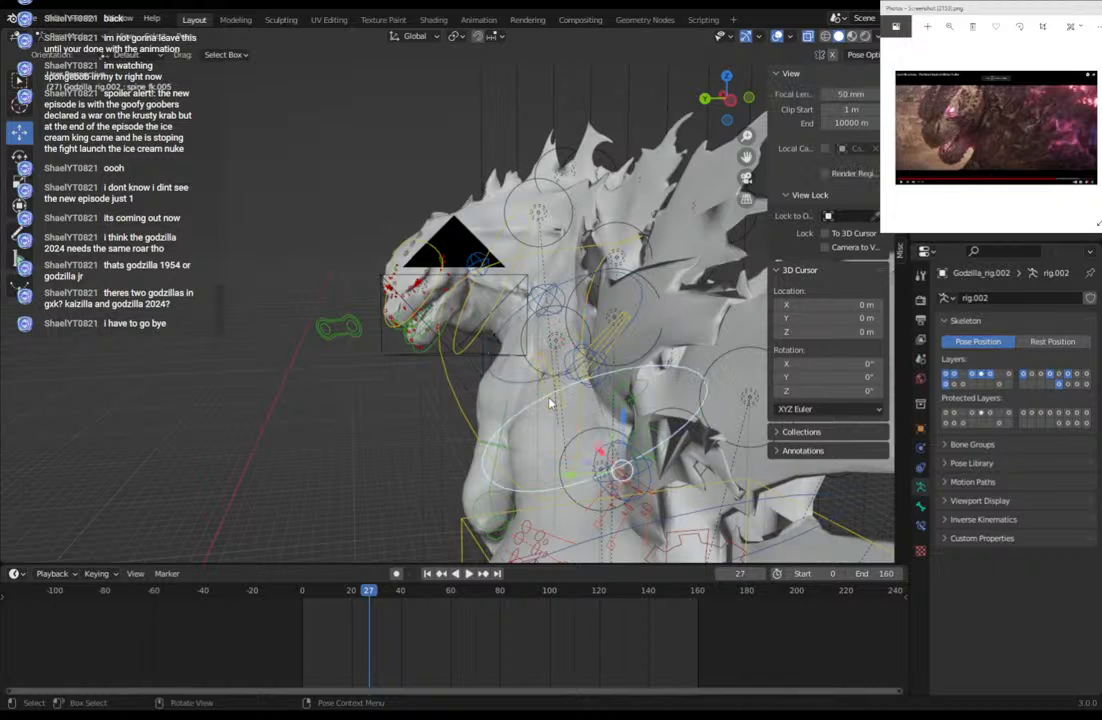
{"action": "left_click", "coordinate": [553, 390]}
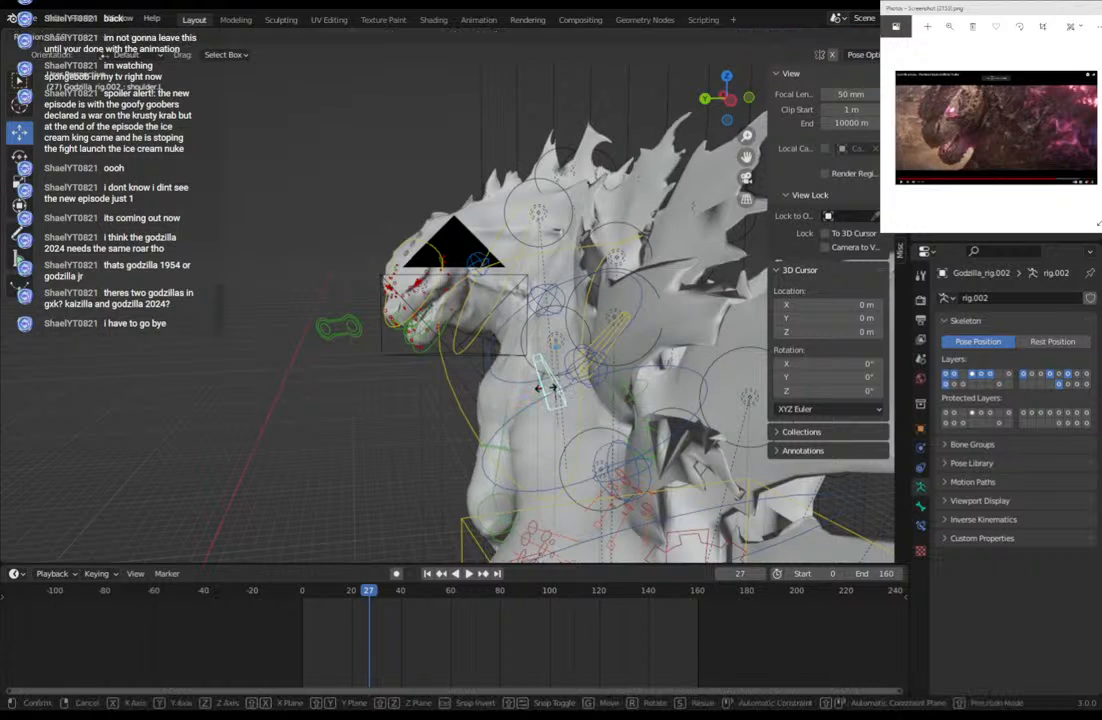
{"action": "key", "text": "g"}
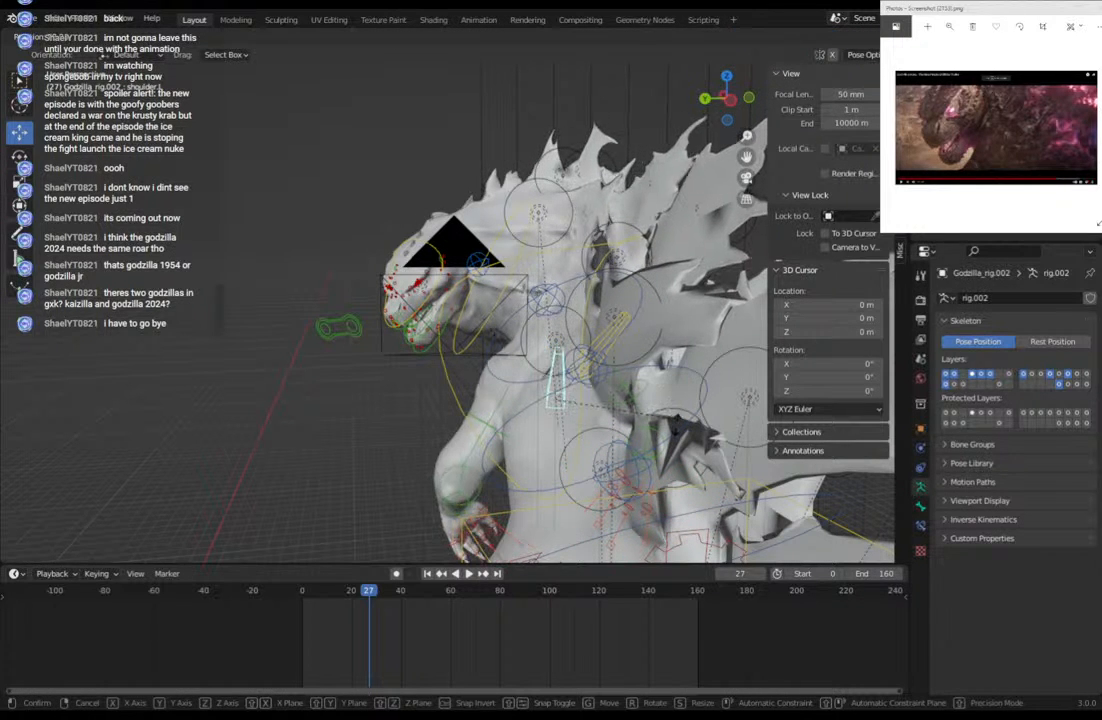
{"action": "right_click", "coordinate": [677, 430]}
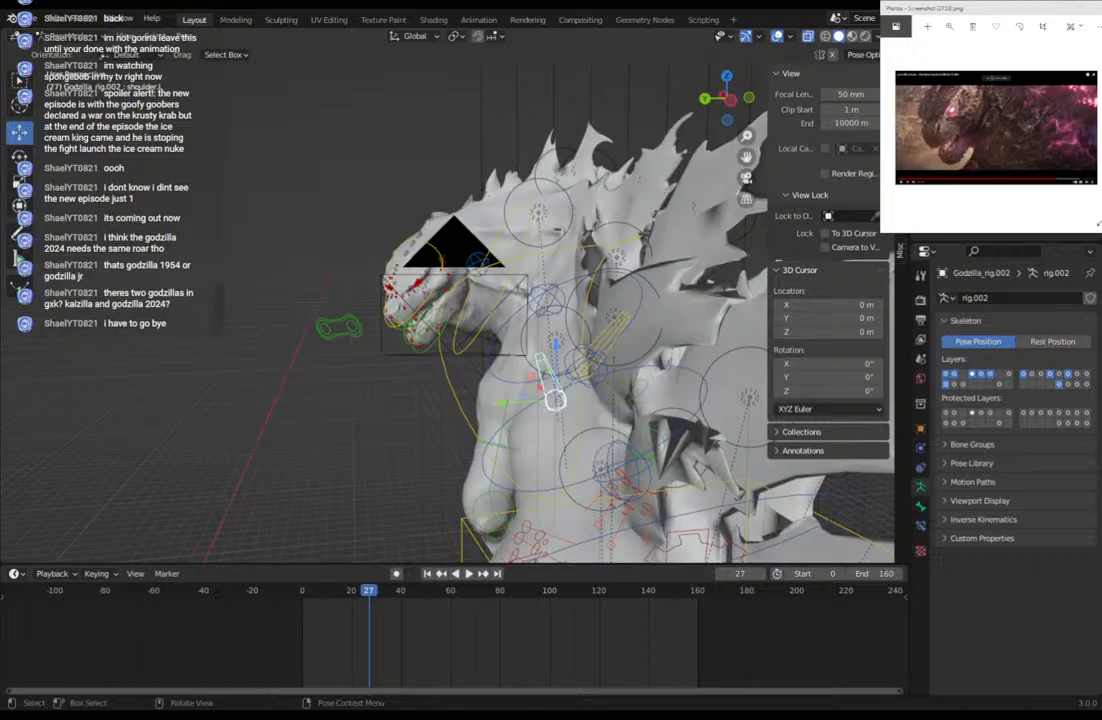
{"action": "middle_click_drag", "start_coordinate": [690, 425], "coordinate": [41, 450]}
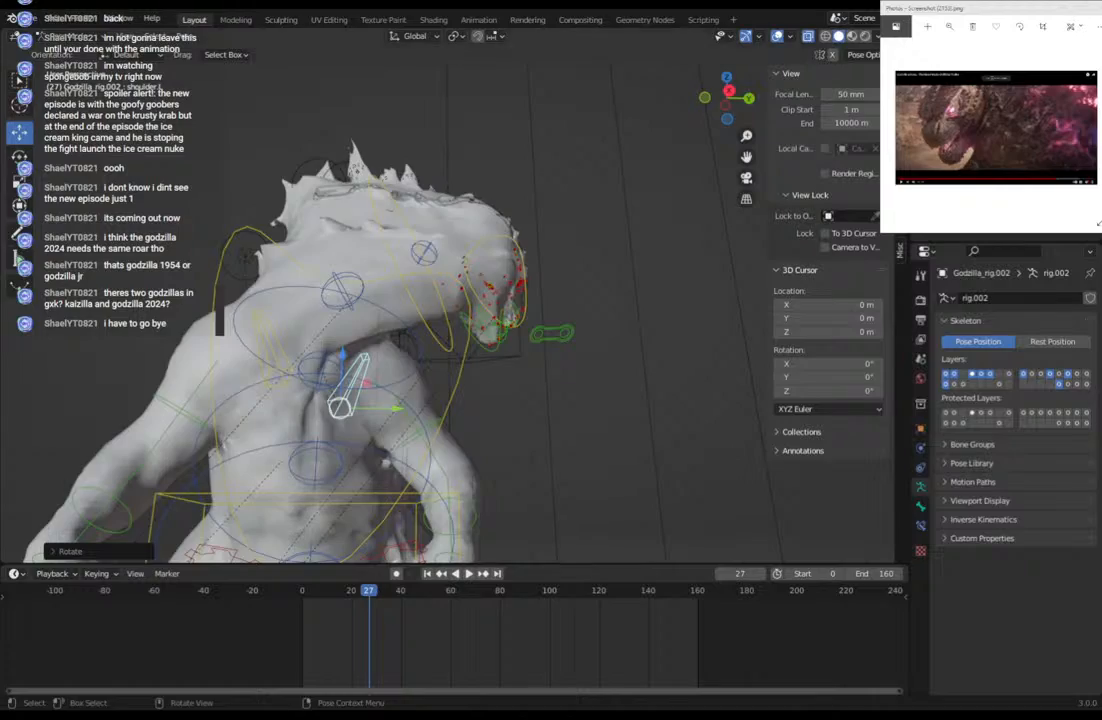
Rotate the spine_fk.005 bone slightly.
{"action": "middle_click_drag", "start_coordinate": [320, 410], "coordinate": [622, 426]}
{"action": "left_click", "coordinate": [622, 427]}
{"action": "key", "text": "r"}
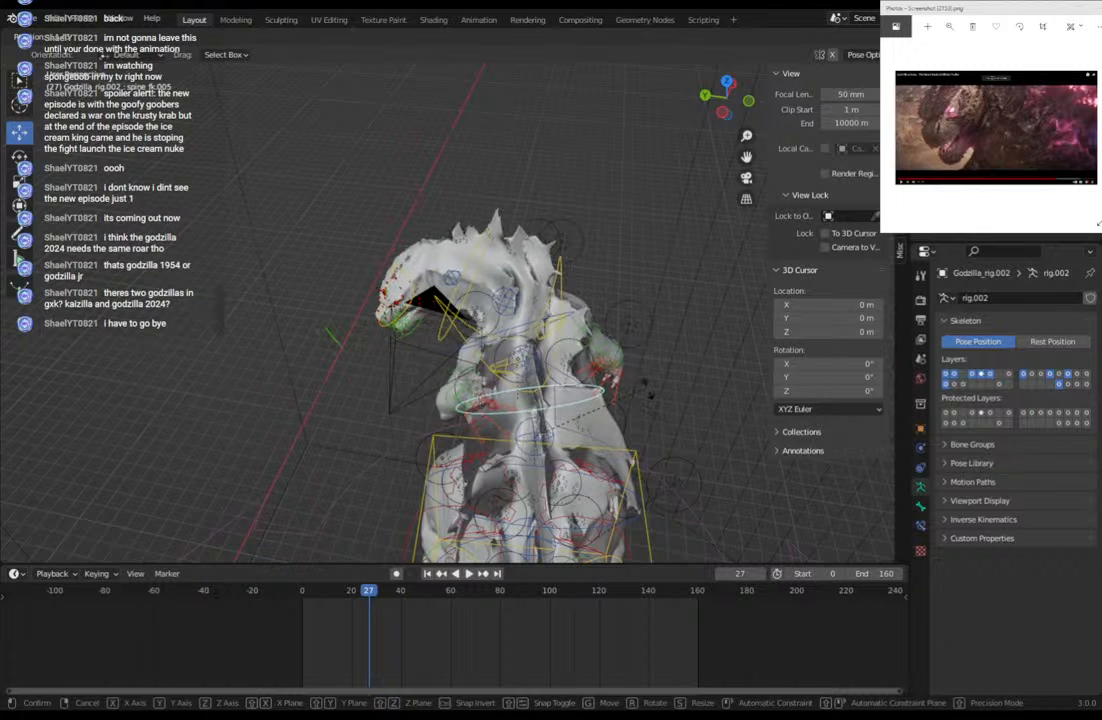
{"action": "left_click", "coordinate": [517, 368]}
Rotate the tweak_spine.006 bone slightly while looking down on the rig from above.
{"action": "left_click", "coordinate": [522, 364]}
{"action": "key", "text": "r"}
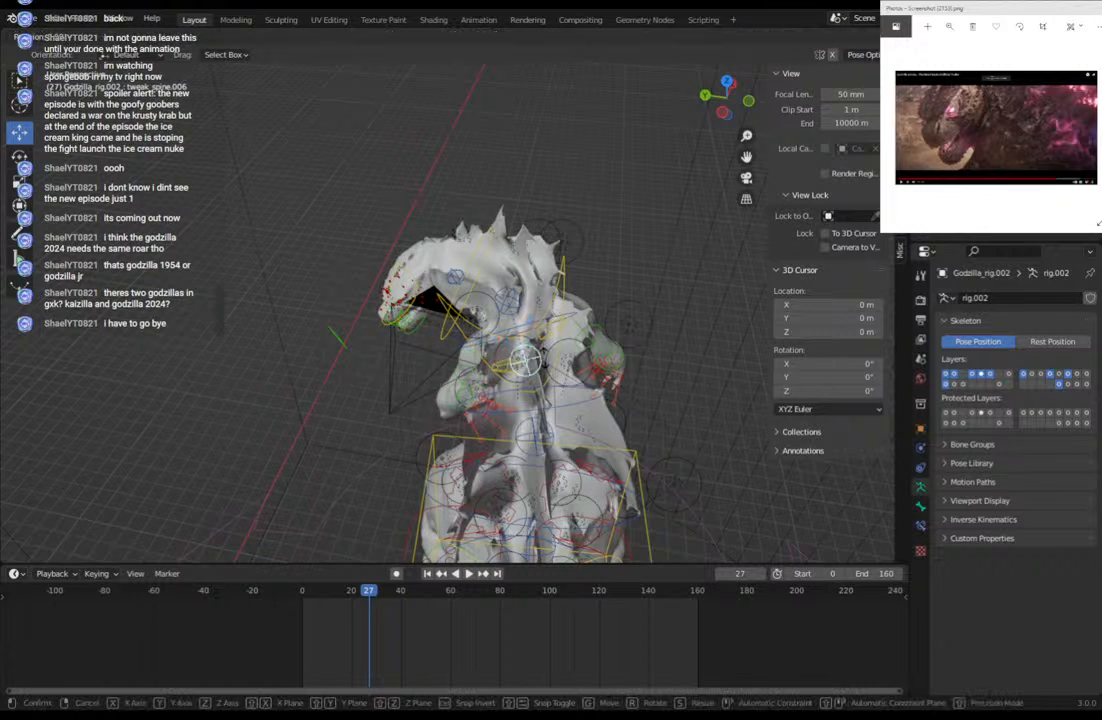
{"action": "right_click", "coordinate": [548, 363]}
{"action": "middle_click_drag", "start_coordinate": [690, 368], "coordinate": [335, 448]}
{"action": "key", "text": "r"}
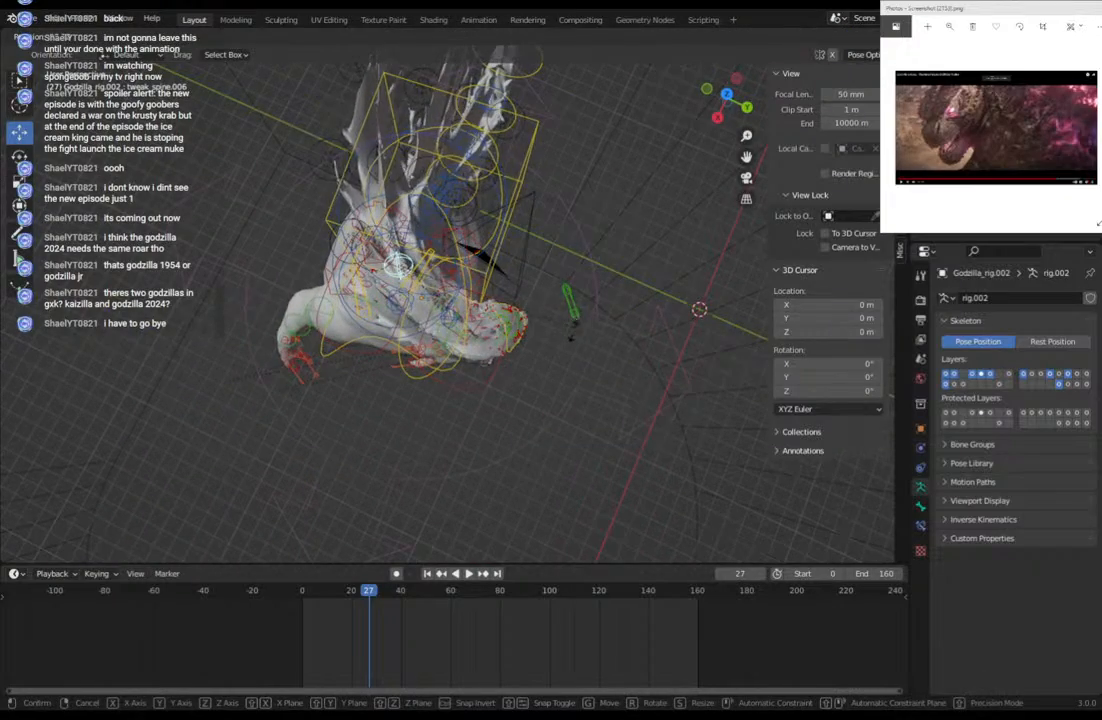
{"action": "left_click", "coordinate": [572, 336]}
{"action": "middle_click_drag", "start_coordinate": [570, 336], "coordinate": [332, 172]}
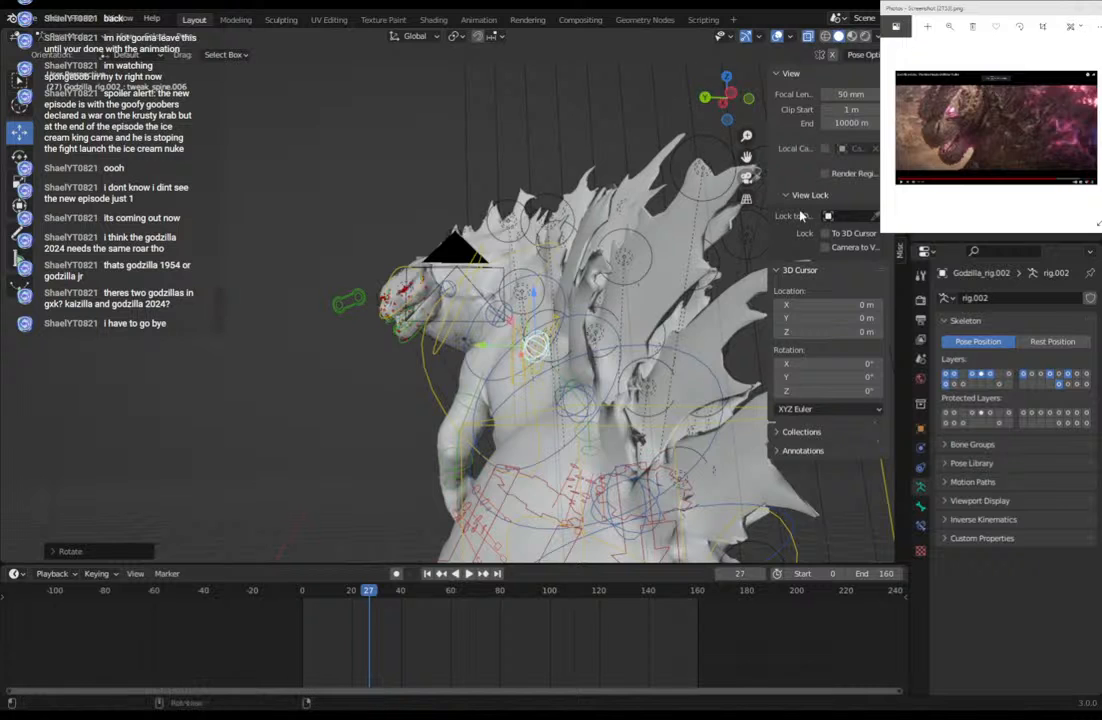
Reframe the camera to bring Godzilla's snout into the shot, and freely rotate the head bone to turn the face toward the camera.
{"action": "left_click", "coordinate": [746, 178]}
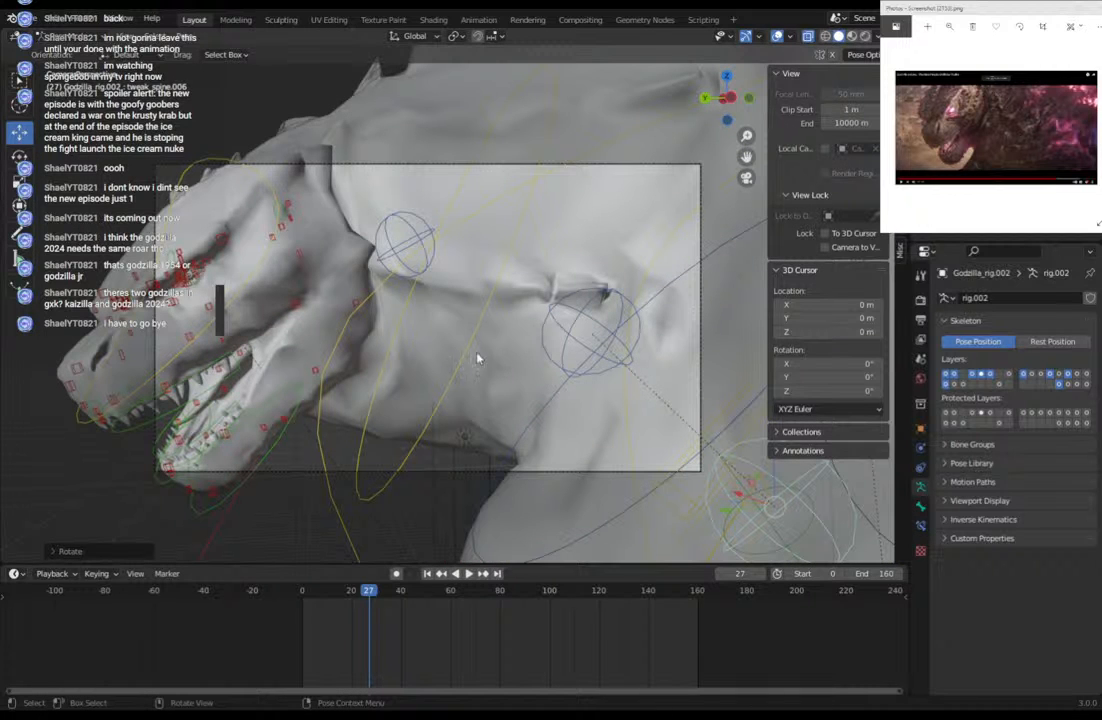
{"action": "middle_click_drag", "start_coordinate": [422, 378], "coordinate": [503, 333]}
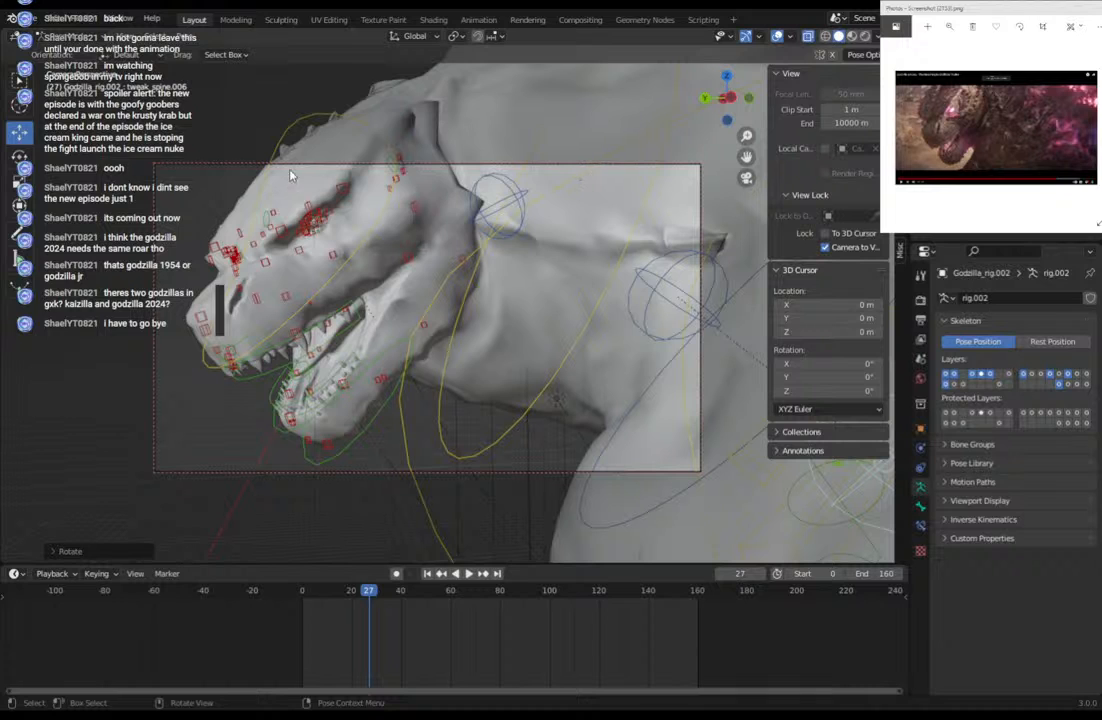
{"action": "left_click", "coordinate": [299, 312]}
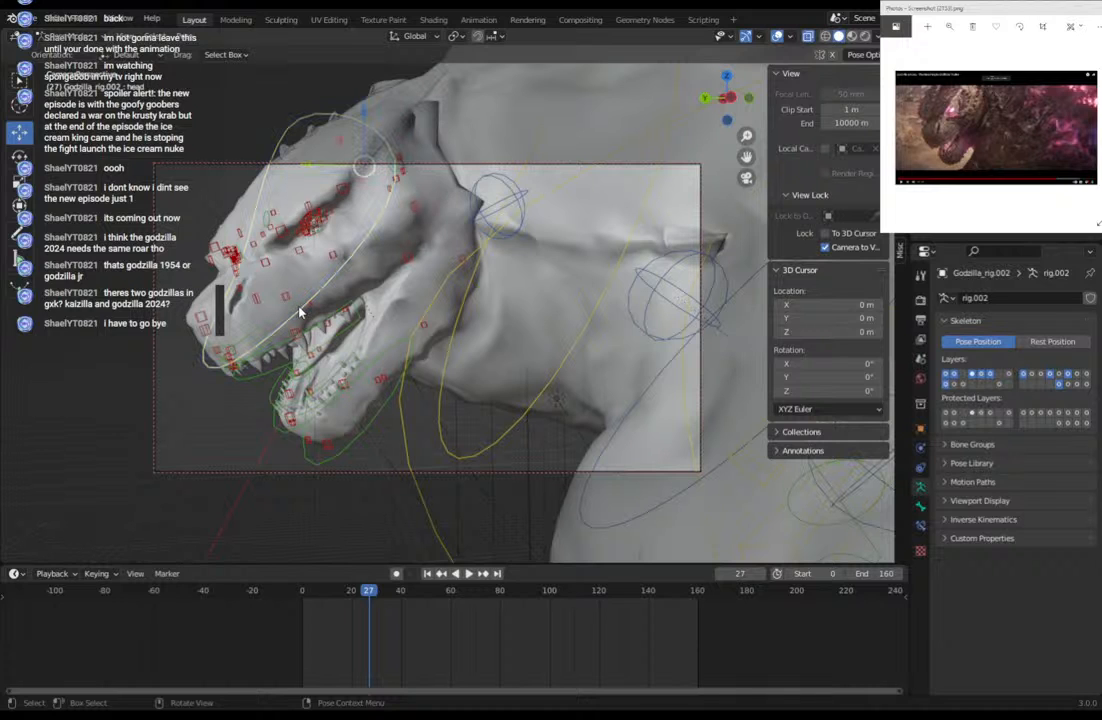
{"action": "key", "text": "r"}
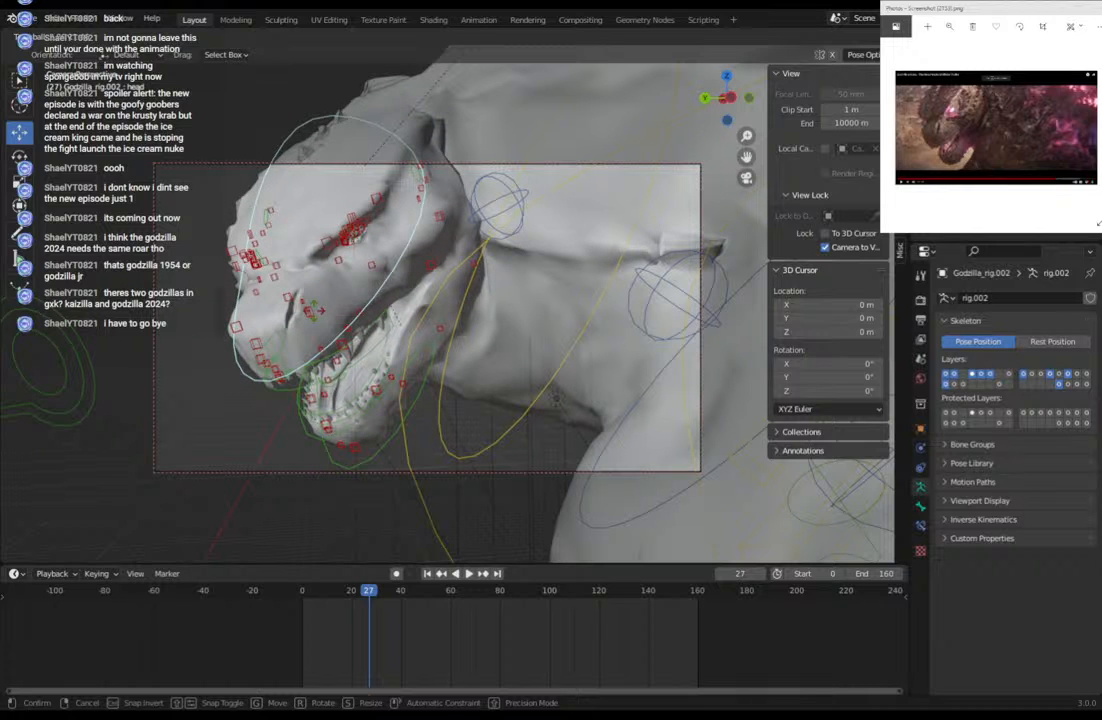
{"action": "left_click", "coordinate": [314, 316]}
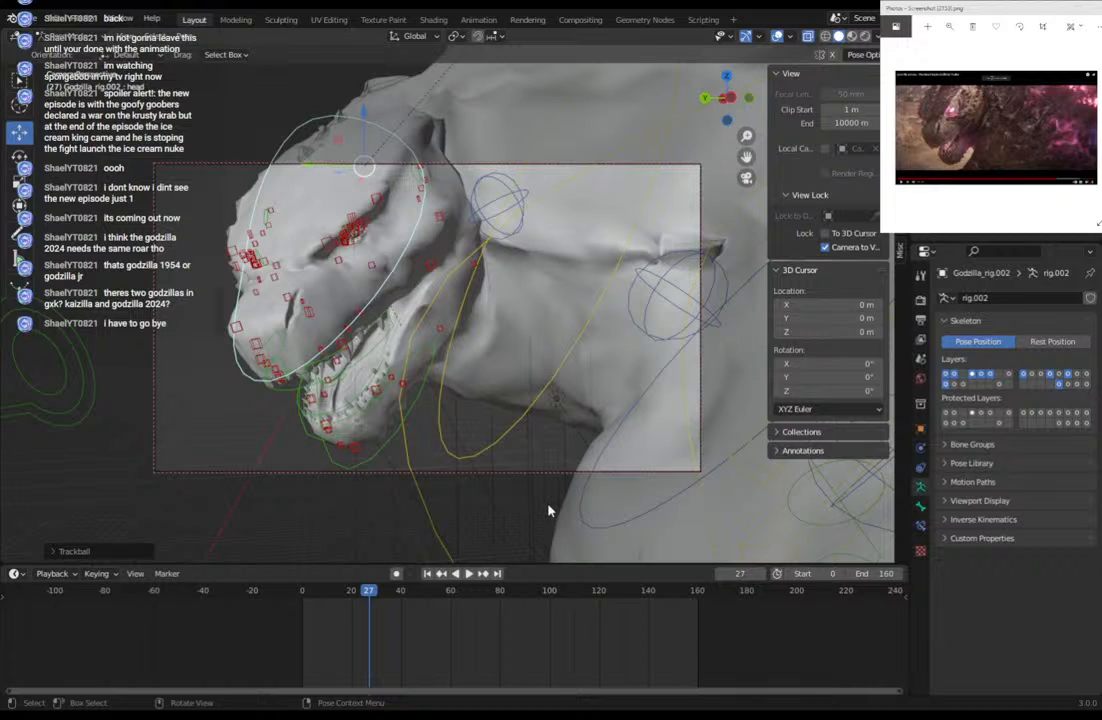
{"action": "left_click", "coordinate": [607, 452]}
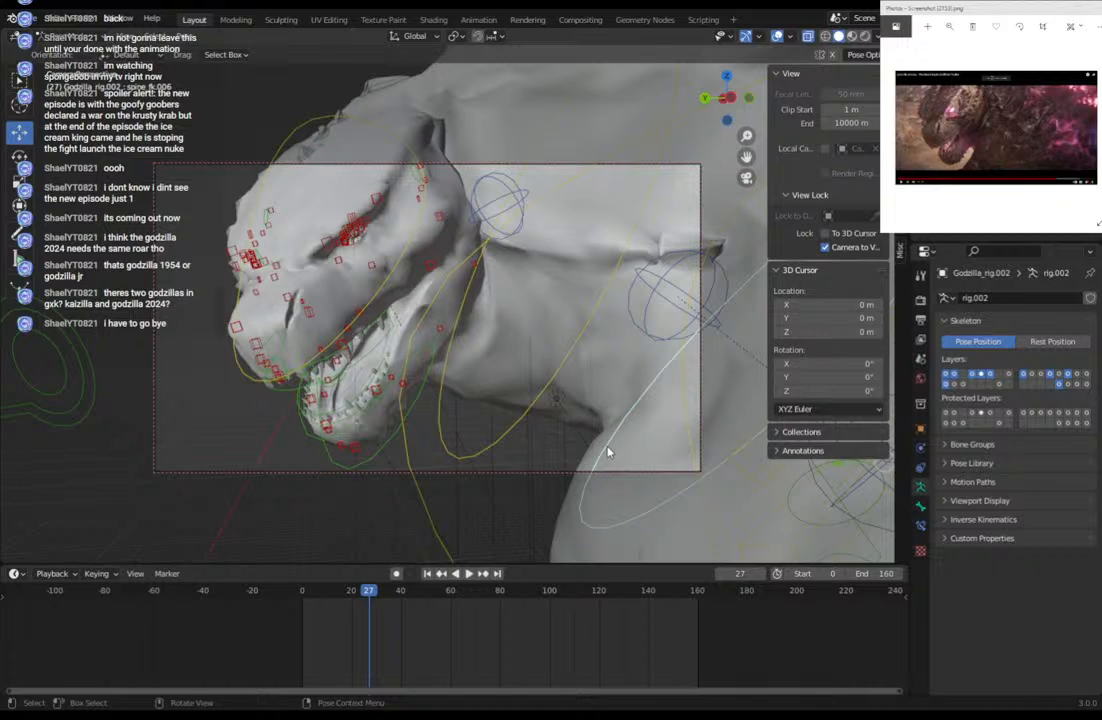
{"action": "key", "text": "g"}
{"action": "right_click", "coordinate": [561, 452]}
{"action": "left_click", "coordinate": [716, 462]}
{"action": "key", "text": "g"}
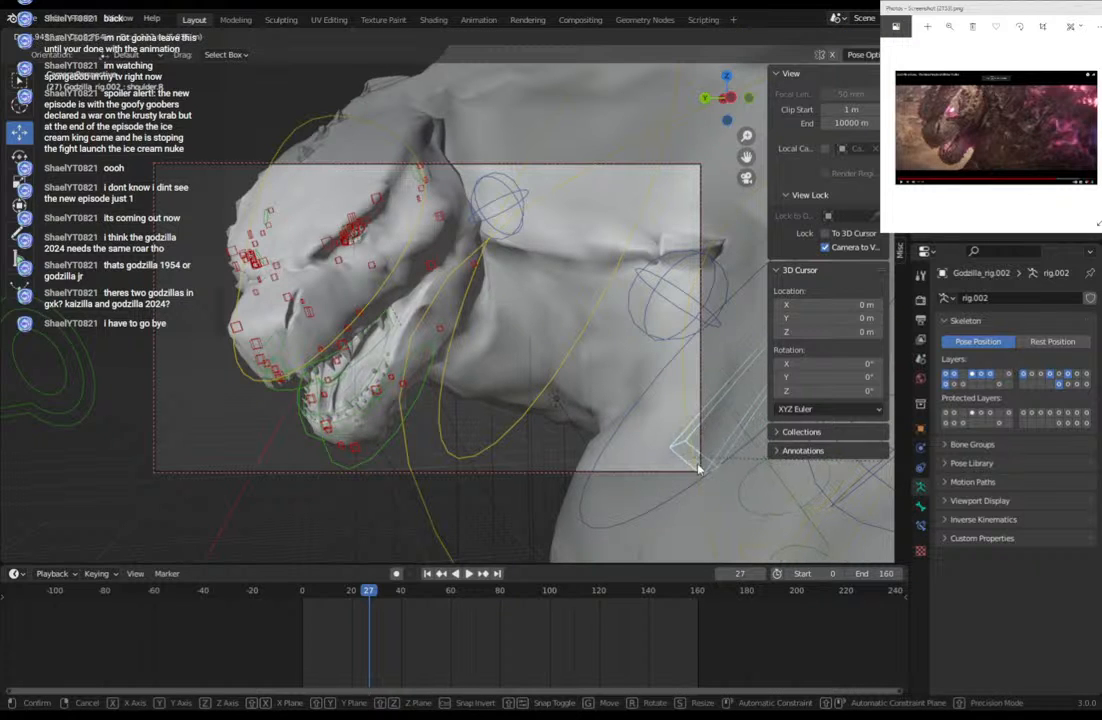
Move the left shoulder bone forward toward the jaw, rotate it slightly, shift it further forward, and unlock the camera from the view.
{"action": "left_click", "coordinate": [776, 515]}
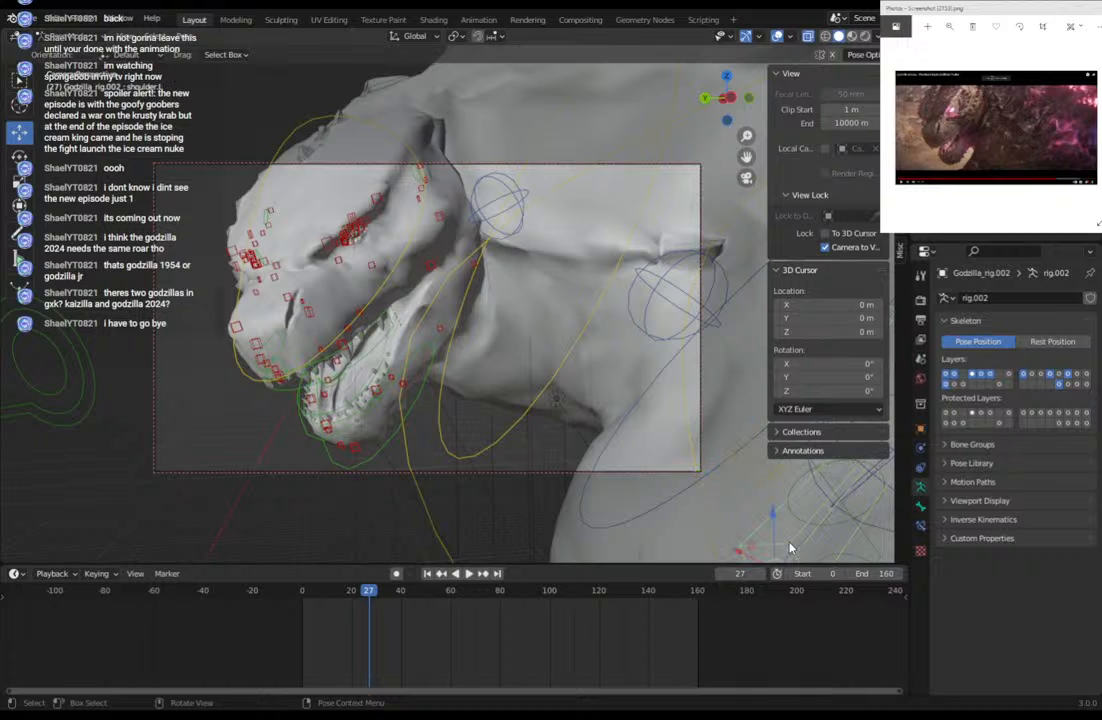
{"action": "key", "text": "g"}
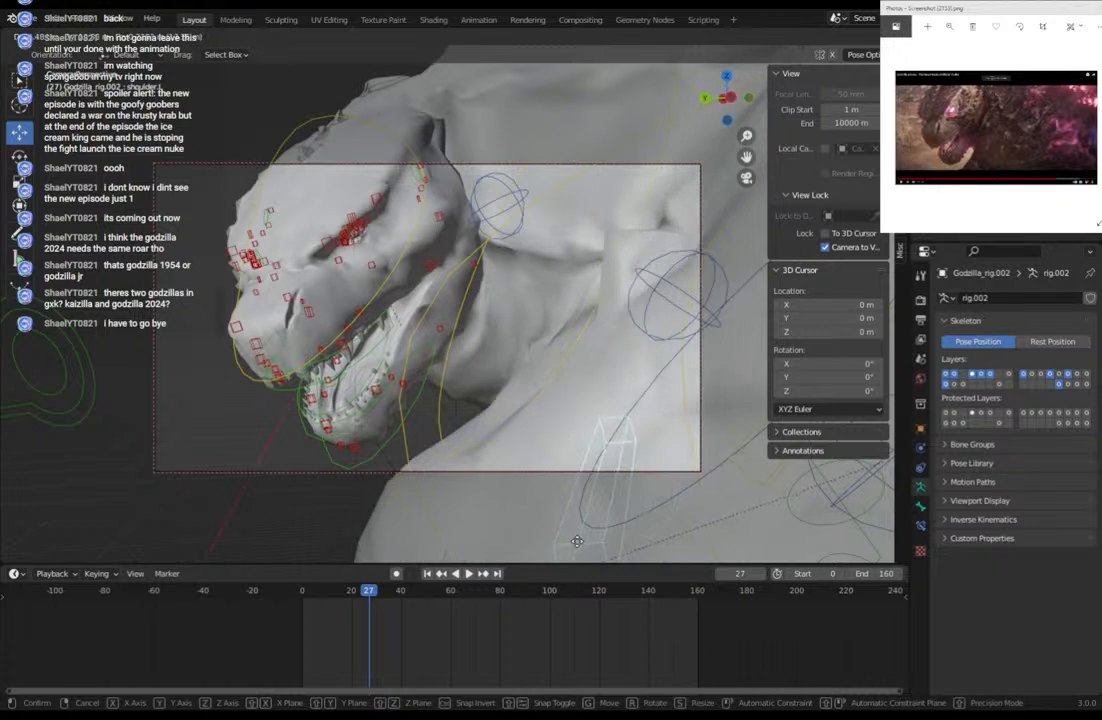
{"action": "left_click", "coordinate": [593, 546]}
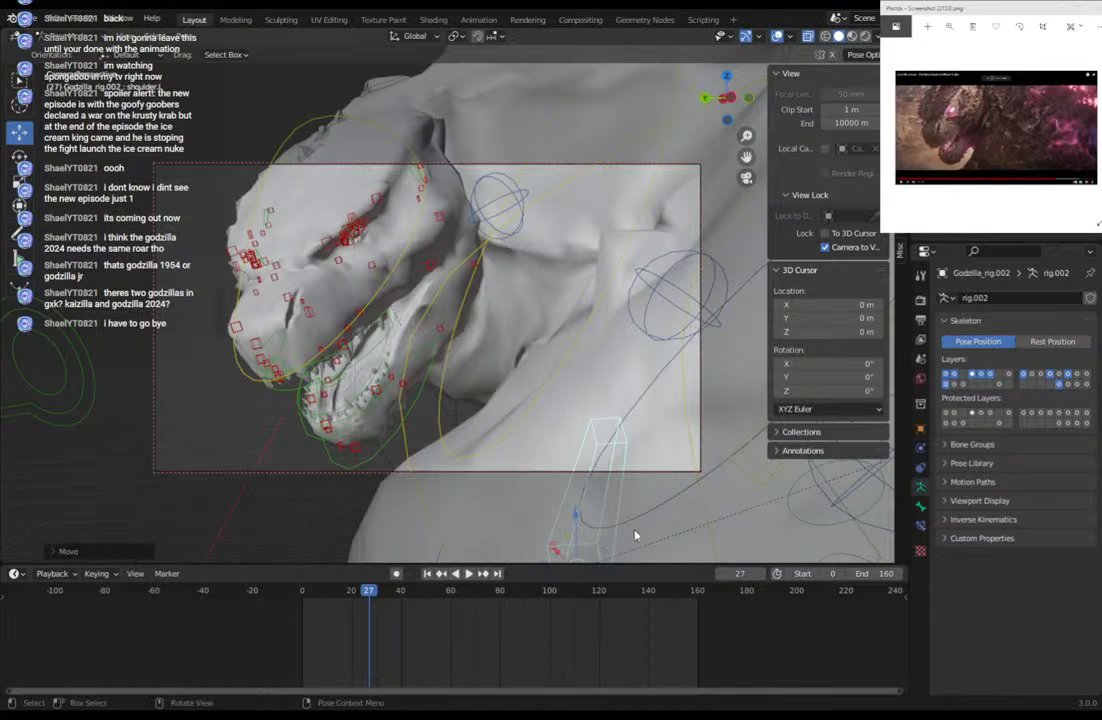
{"action": "key", "text": "r"}
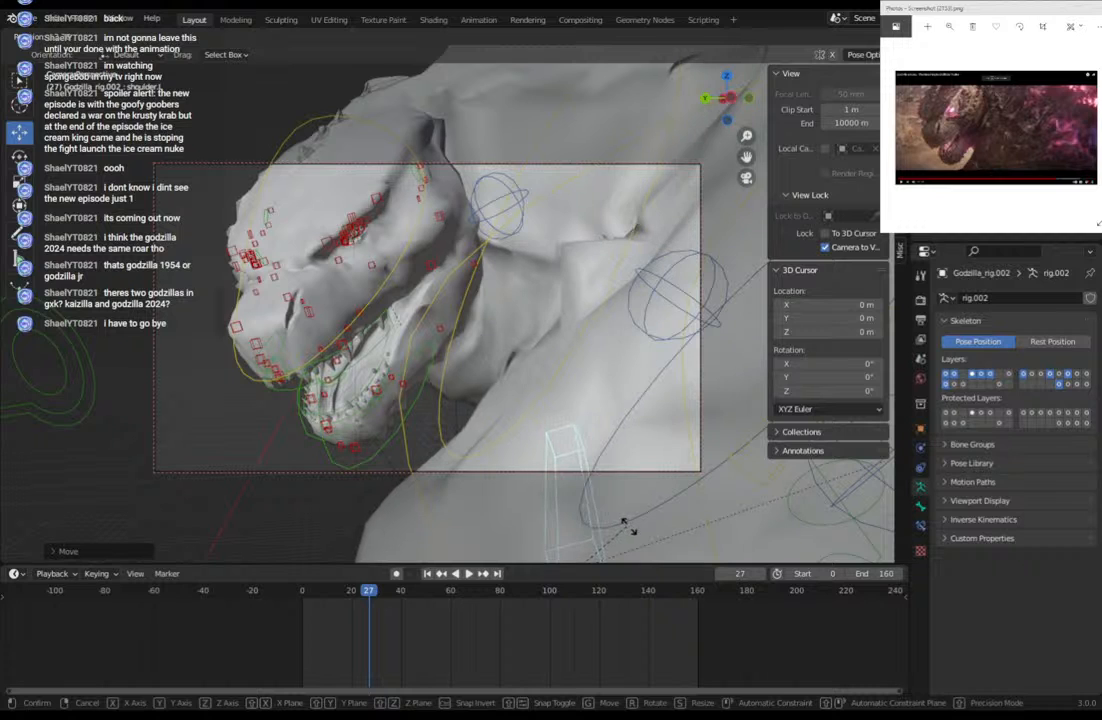
{"action": "left_click", "coordinate": [629, 526]}
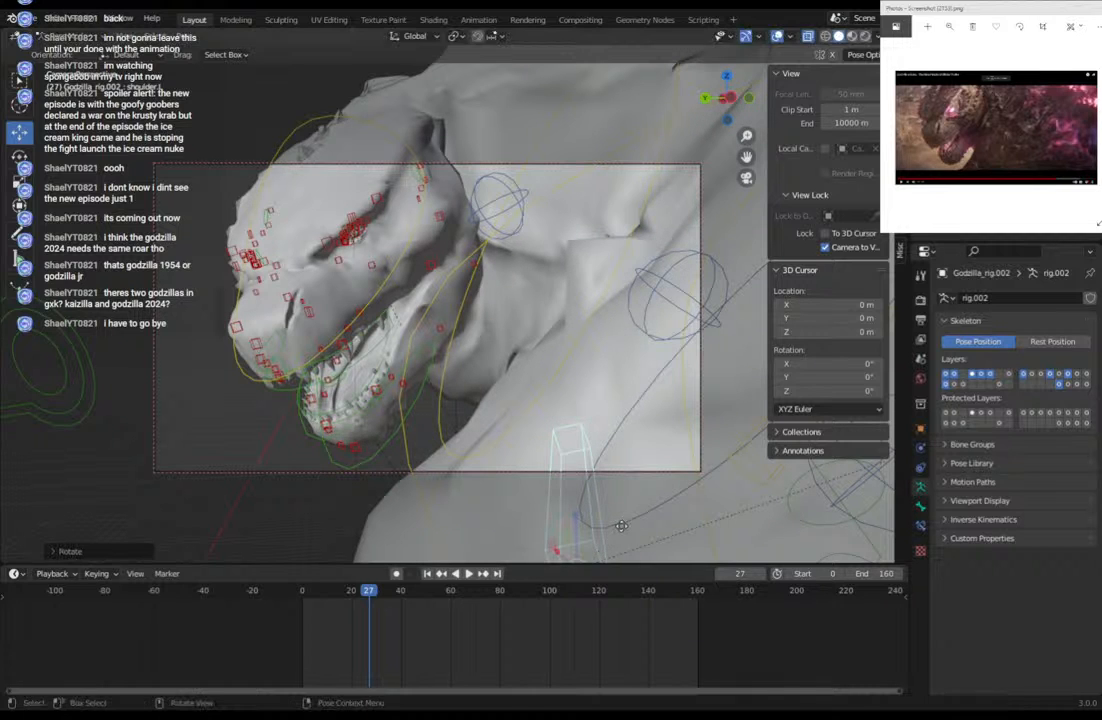
{"action": "key", "text": "g"}
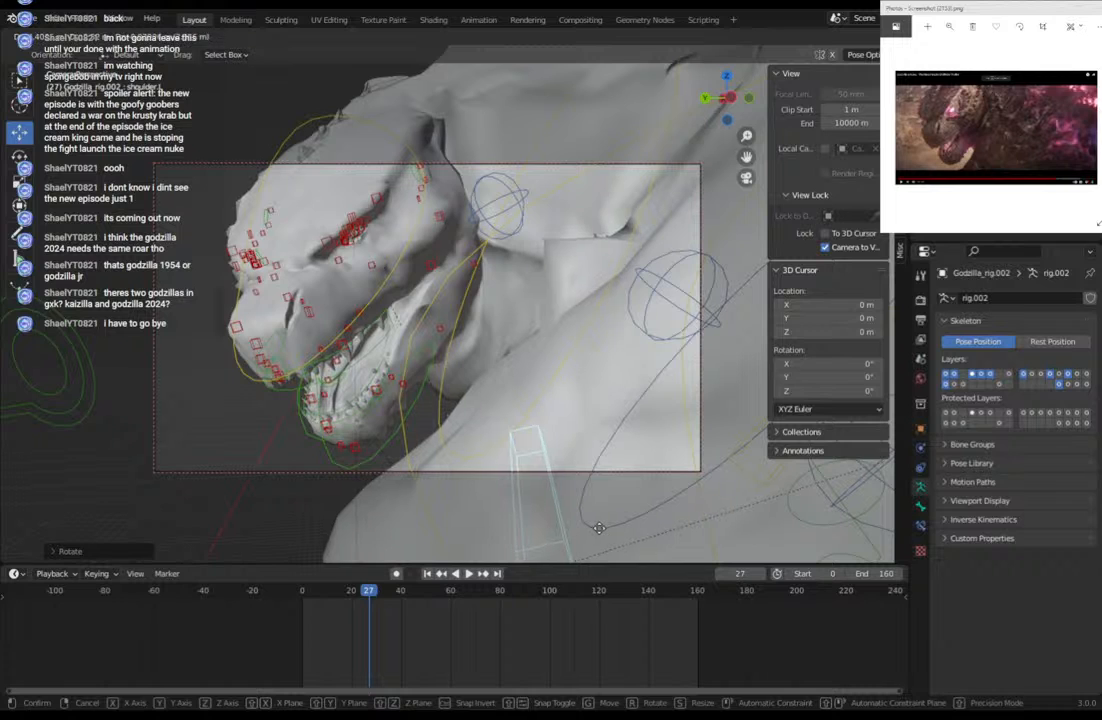
{"action": "left_click", "coordinate": [600, 532]}
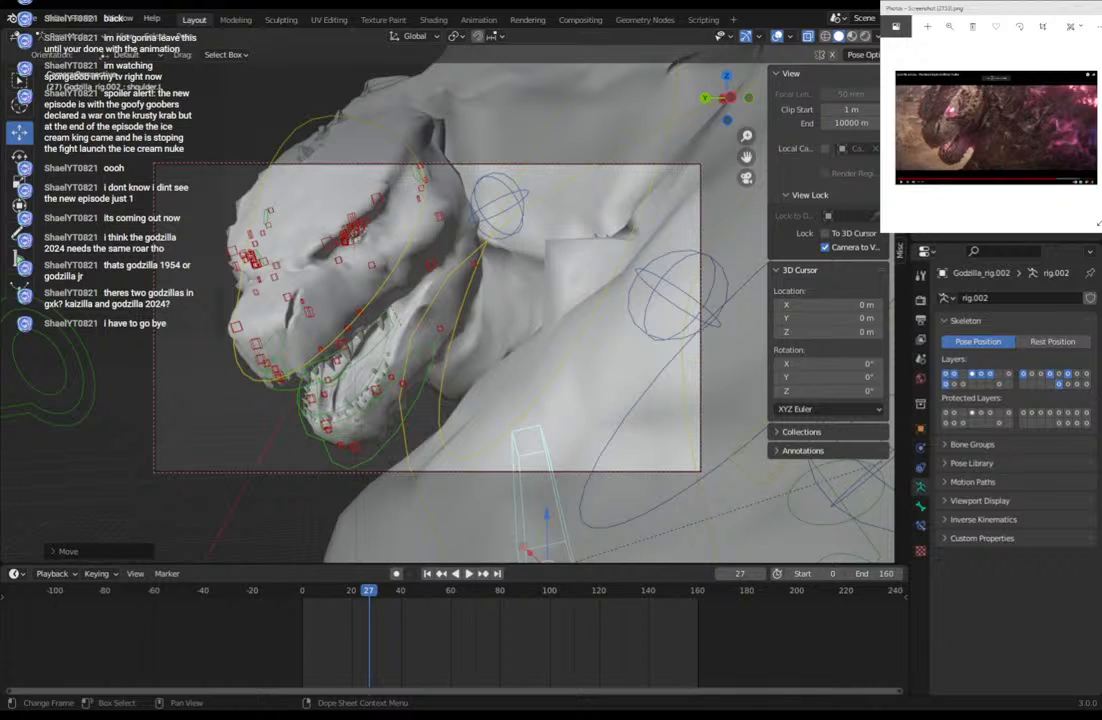
{"action": "left_click", "coordinate": [833, 248]}
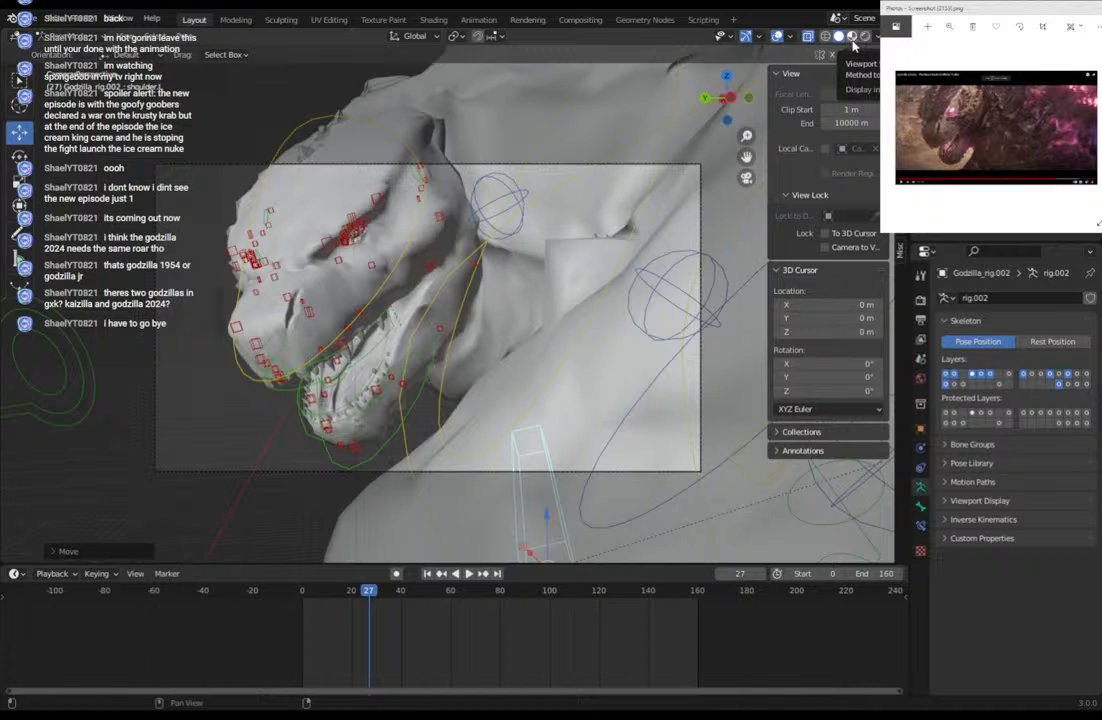
Preview the camera shot in rendered shading with overlays hidden, and return to solid shading with overlays shown.
{"action": "left_click", "coordinate": [866, 37]}
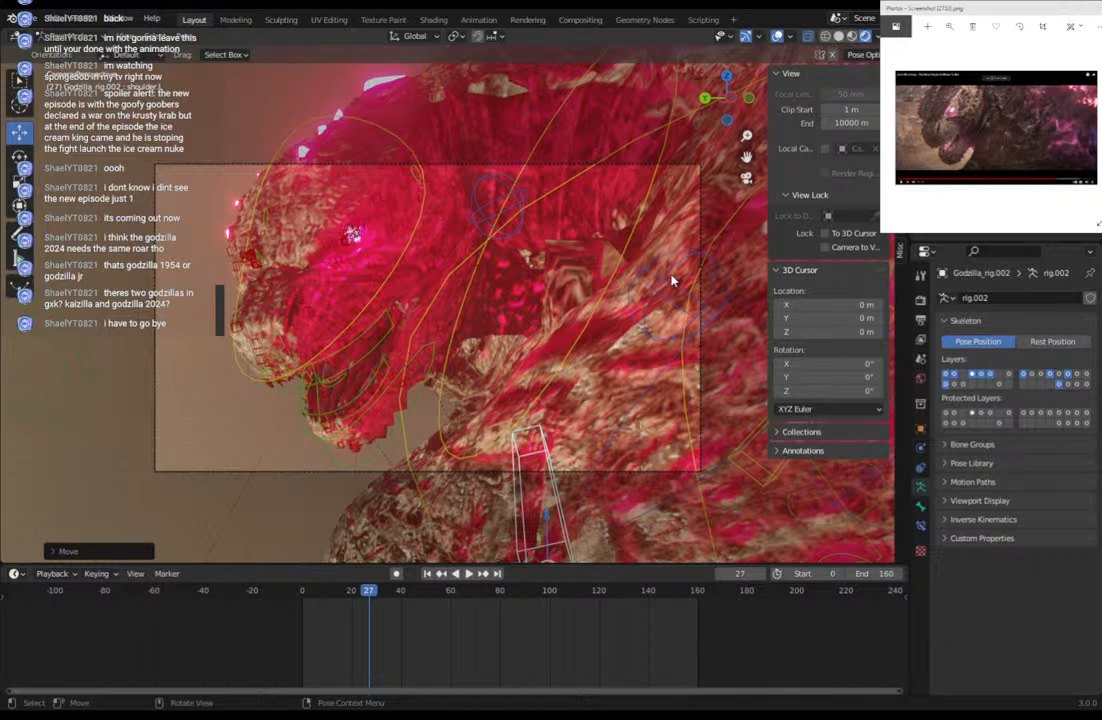
{"action": "left_click", "coordinate": [778, 37]}
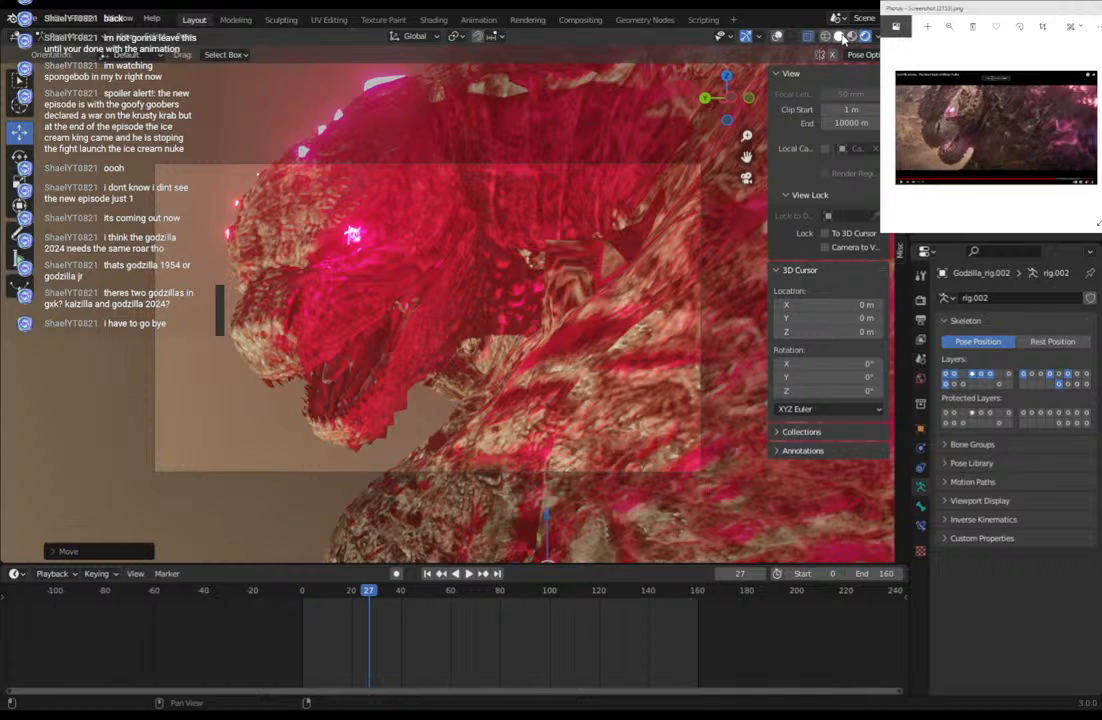
{"action": "left_click", "coordinate": [839, 37]}
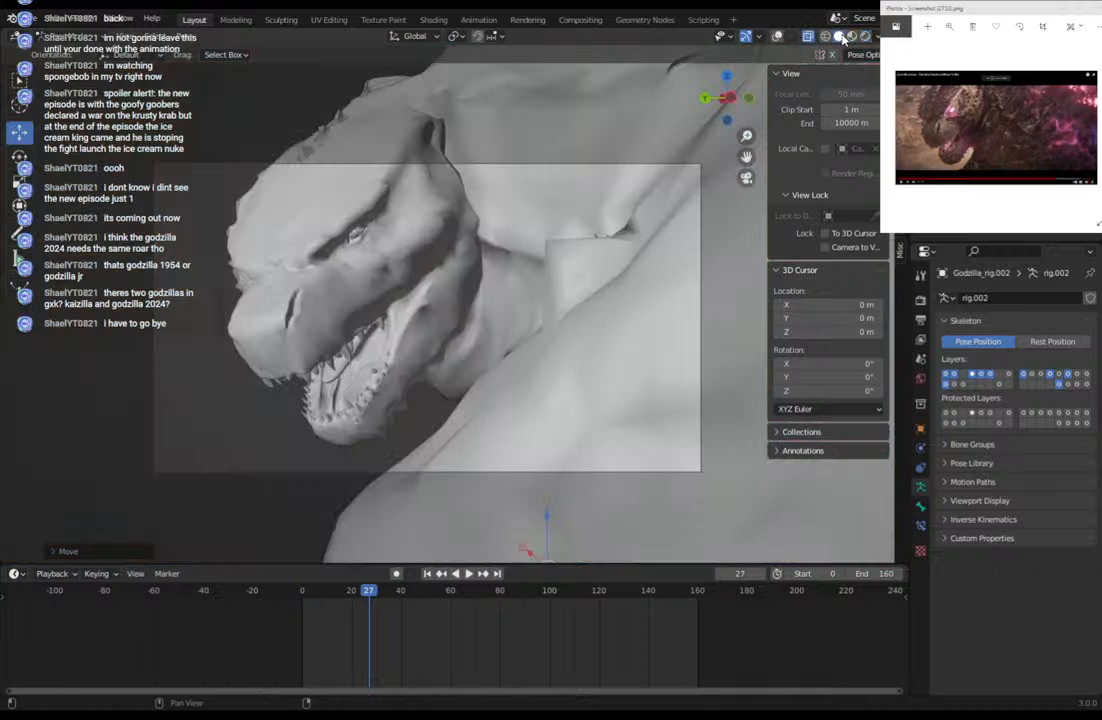
{"action": "left_click", "coordinate": [777, 37]}
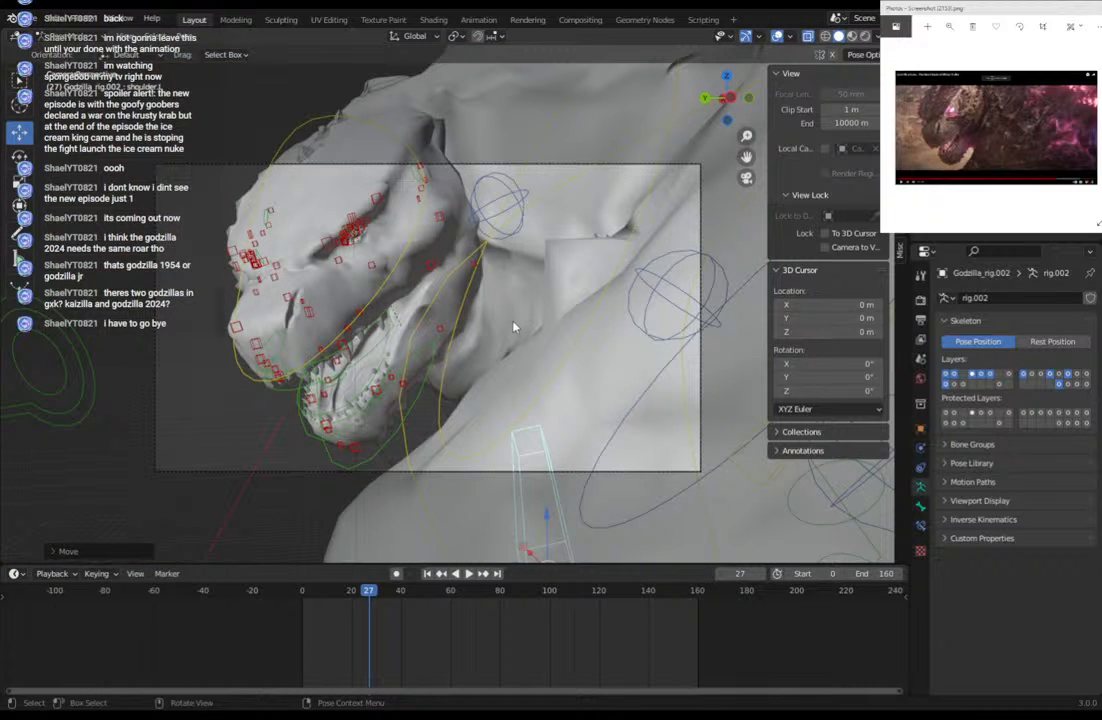
Set the Eevee volumetrics tile size to 4 px in the render settings.
{"action": "left_click", "coordinate": [920, 299]}
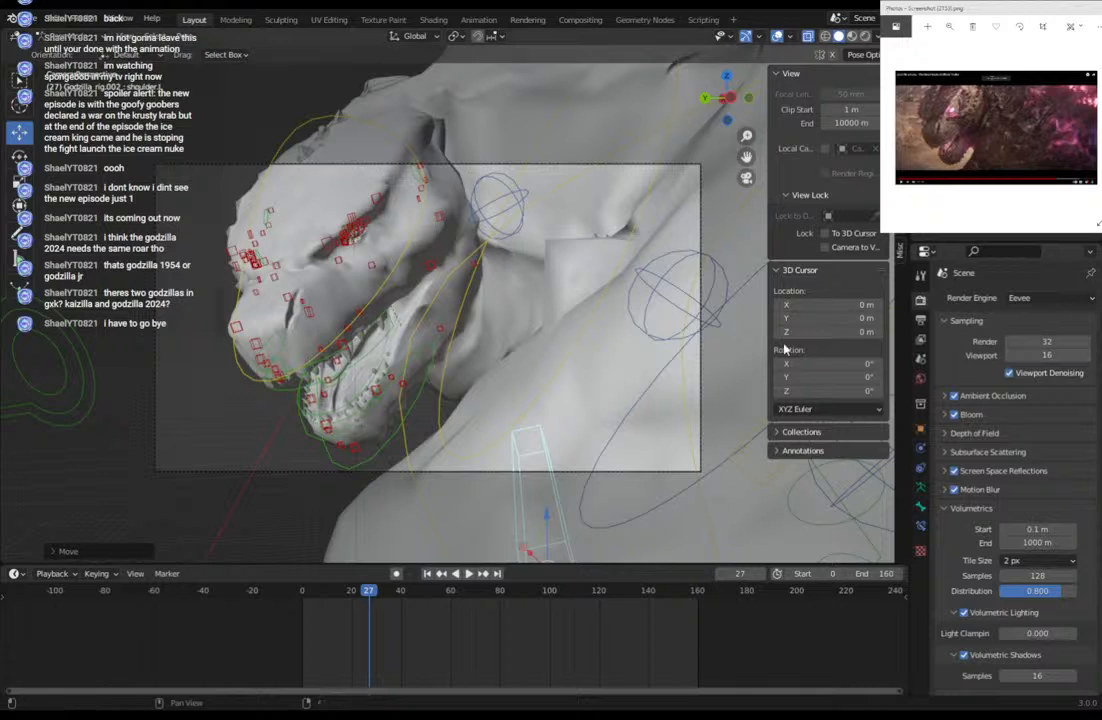
{"action": "left_click", "coordinate": [1038, 560]}
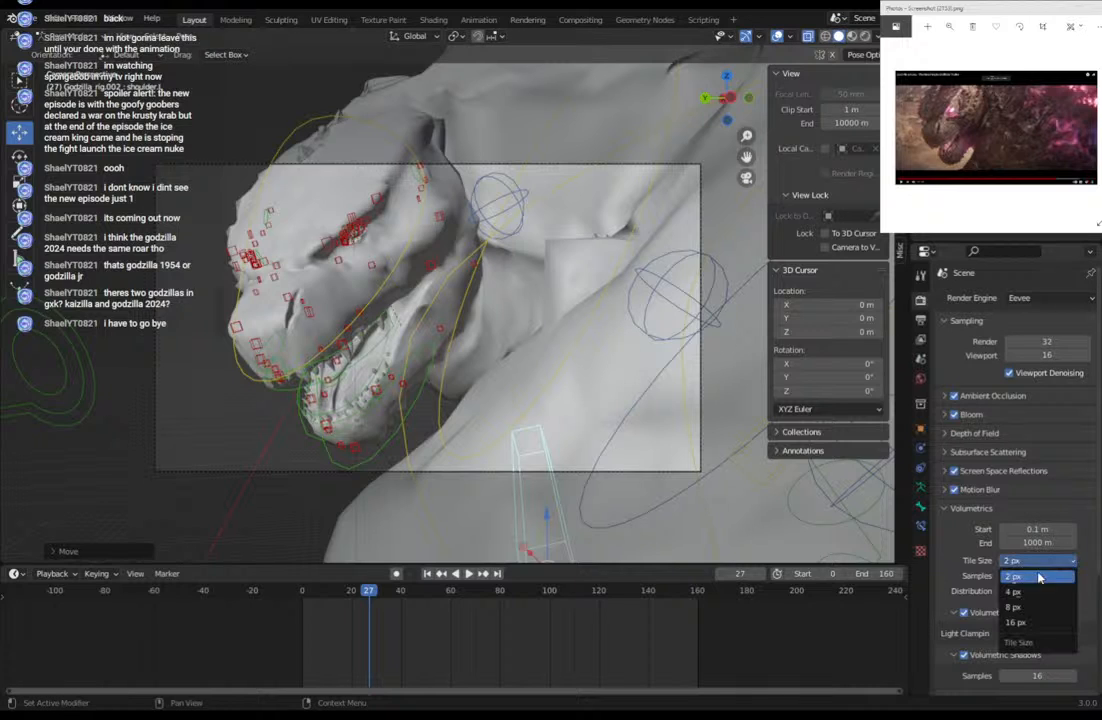
{"action": "left_click", "coordinate": [1020, 594]}
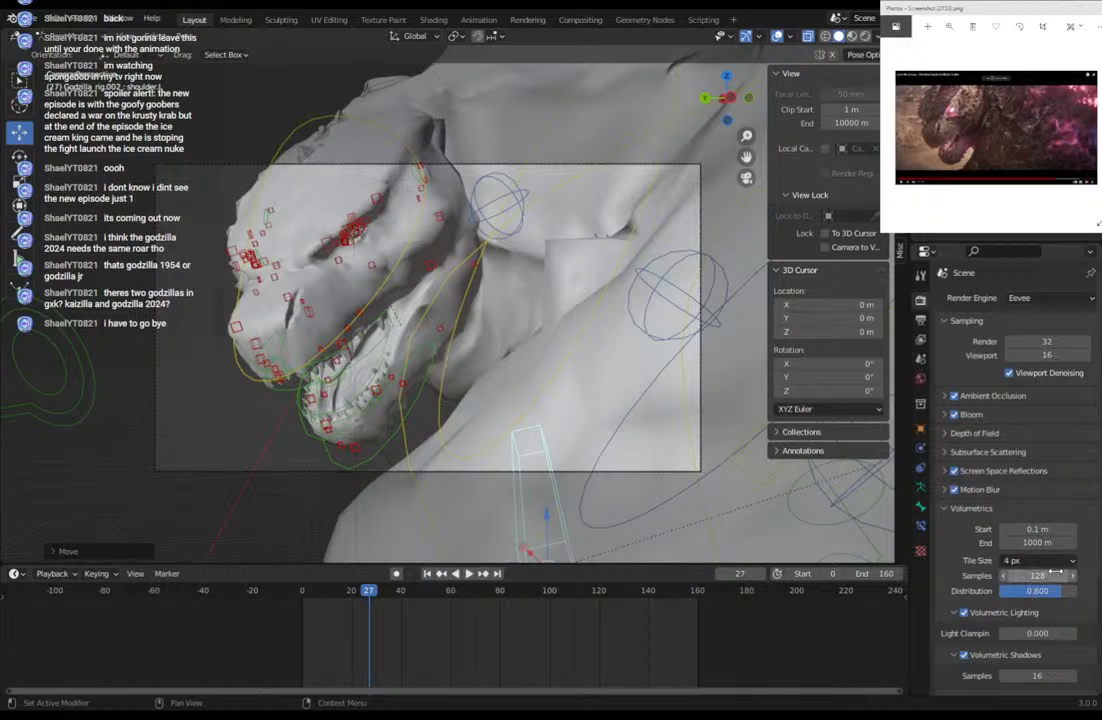
{"action": "left_click", "coordinate": [950, 508]}
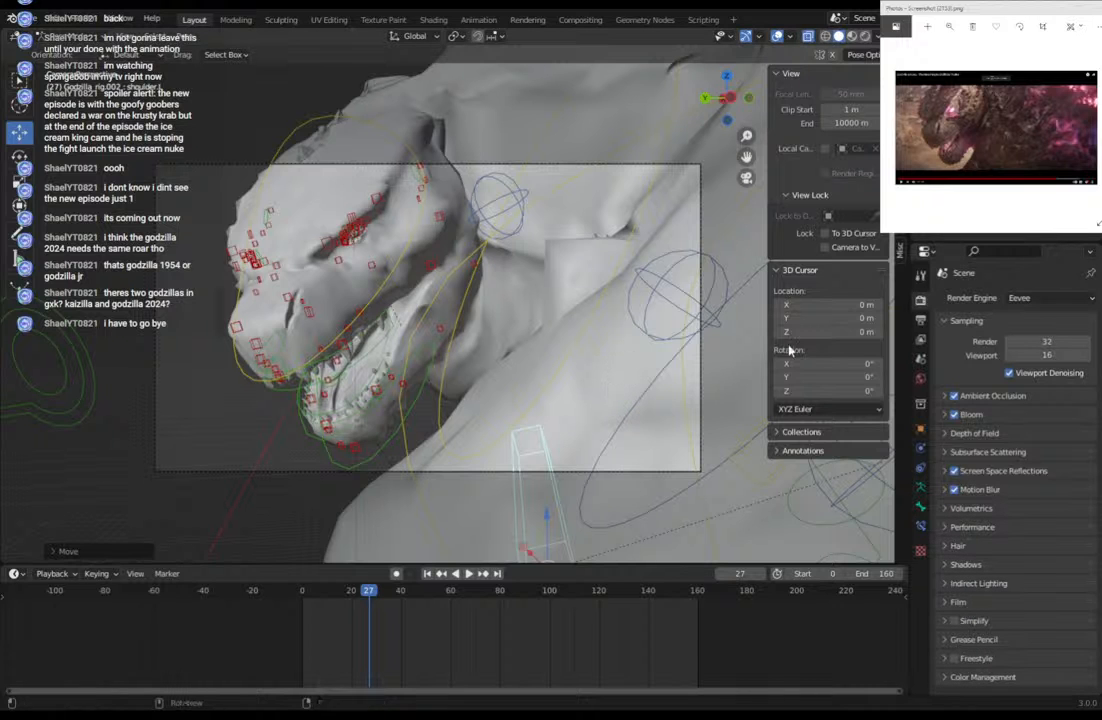
Leave the camera view, deselect the rig bones, and import the Sketchfab model into the scene.
{"action": "mouse_move", "coordinate": [497, 303]}
{"action": "middle_mouse_down"}
{"action": "mouse_move", "coordinate": [536, 322]}
{"action": "mouse_move", "coordinate": [437, 346]}
{"action": "mouse_move", "coordinate": [598, 339]}
{"action": "mouse_move", "coordinate": [644, 295]}
{"action": "mouse_move", "coordinate": [580, 300]}
{"action": "mouse_move", "coordinate": [486, 285]}
{"action": "middle_mouse_up"}
{"action": "scroll", "coordinate": [486, 288], "scroll_direction": "up", "scroll_amount": 6}
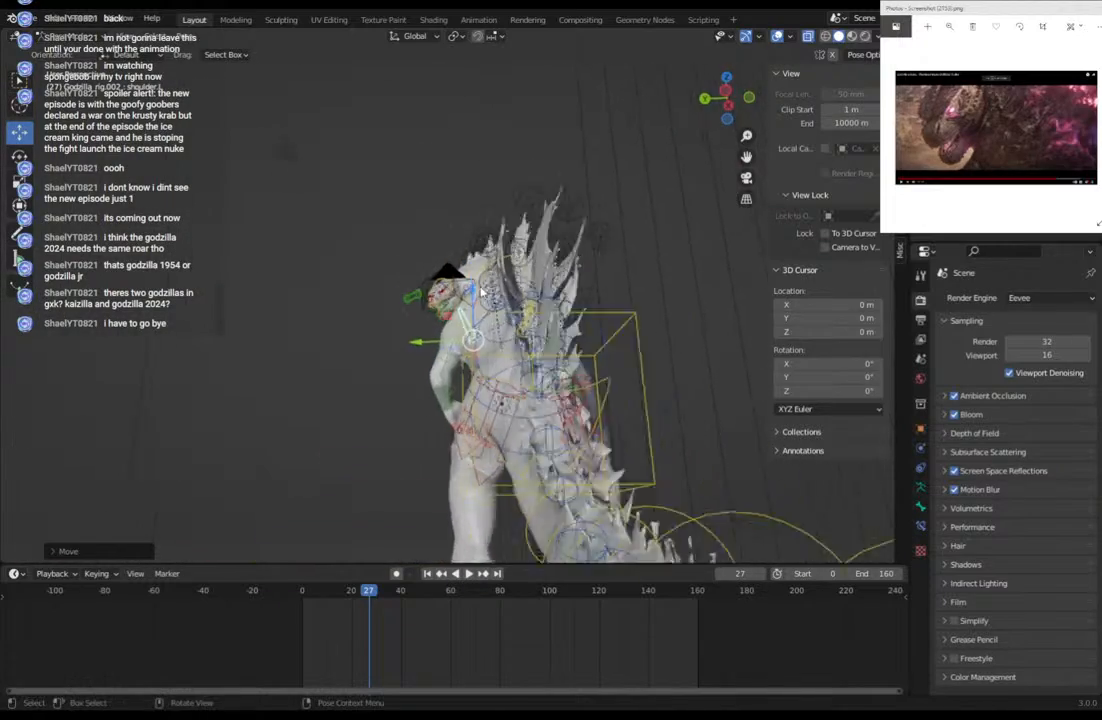
{"action": "scroll", "coordinate": [485, 298], "scroll_direction": "up", "scroll_amount": 3}
{"action": "scroll", "coordinate": [485, 300], "scroll_direction": "down", "scroll_amount": 3}
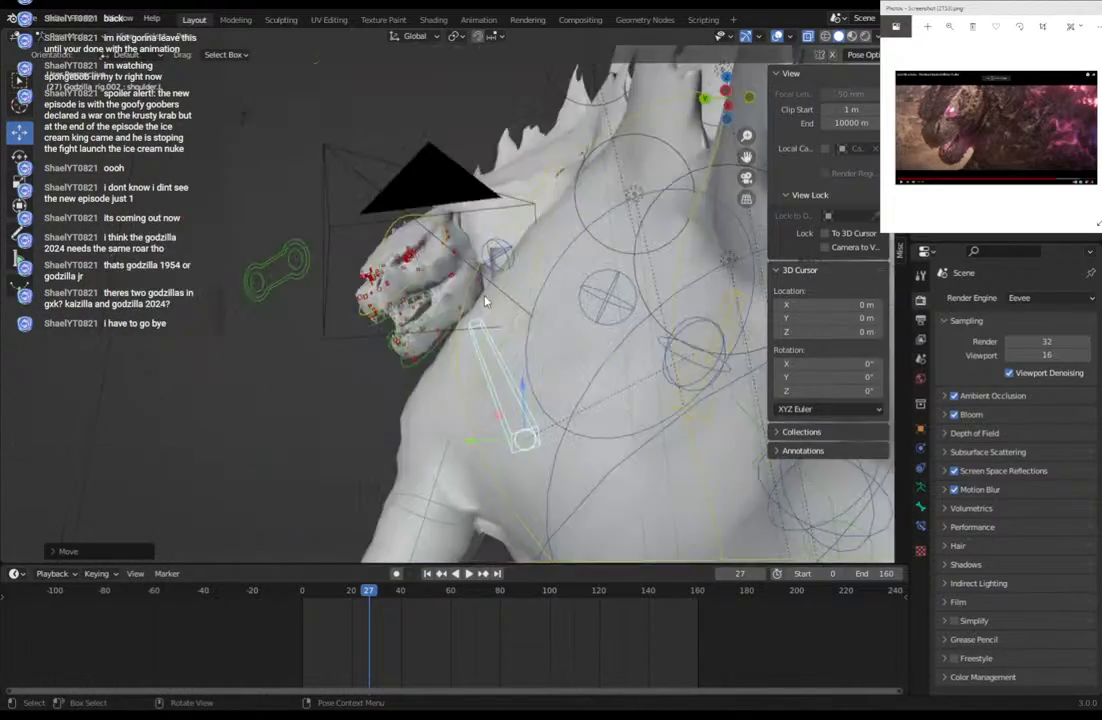
{"action": "middle_click_drag", "start_coordinate": [485, 300], "coordinate": [560, 372]}
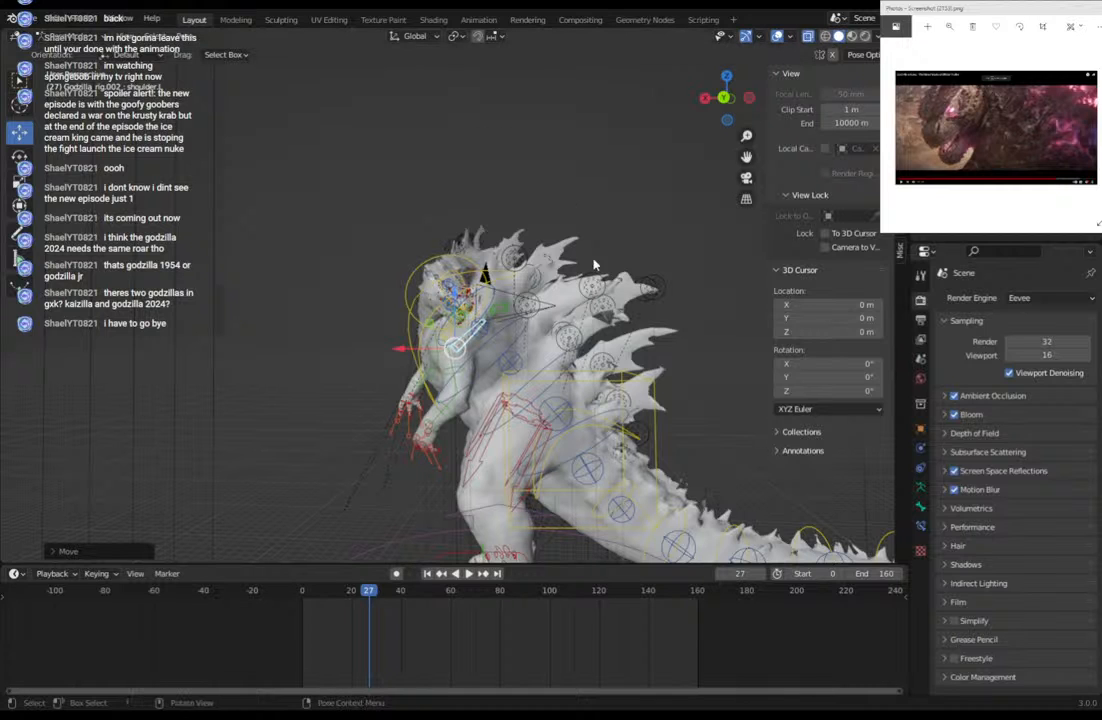
{"action": "middle_click_drag", "start_coordinate": [536, 288], "coordinate": [286, 360]}
{"action": "left_click", "coordinate": [211, 345]}
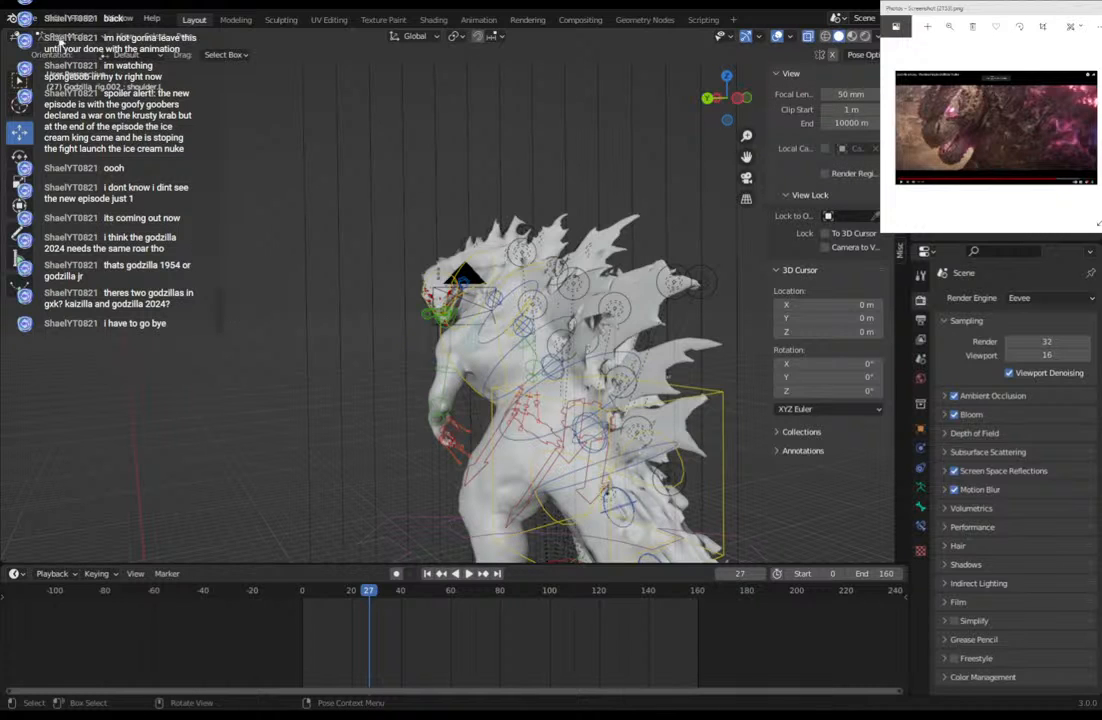
{"action": "left_click", "coordinate": [35, 20]}
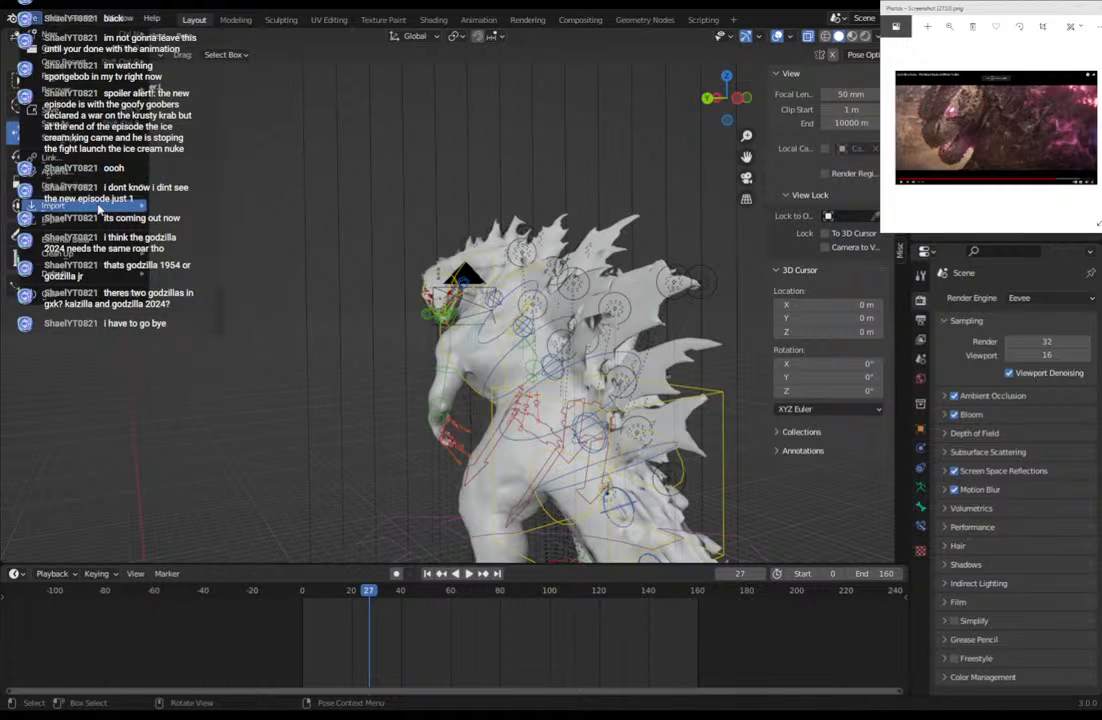
{"action": "mouse_move", "coordinate": [60, 205]}
{"action": "key", "text": "Escape"}
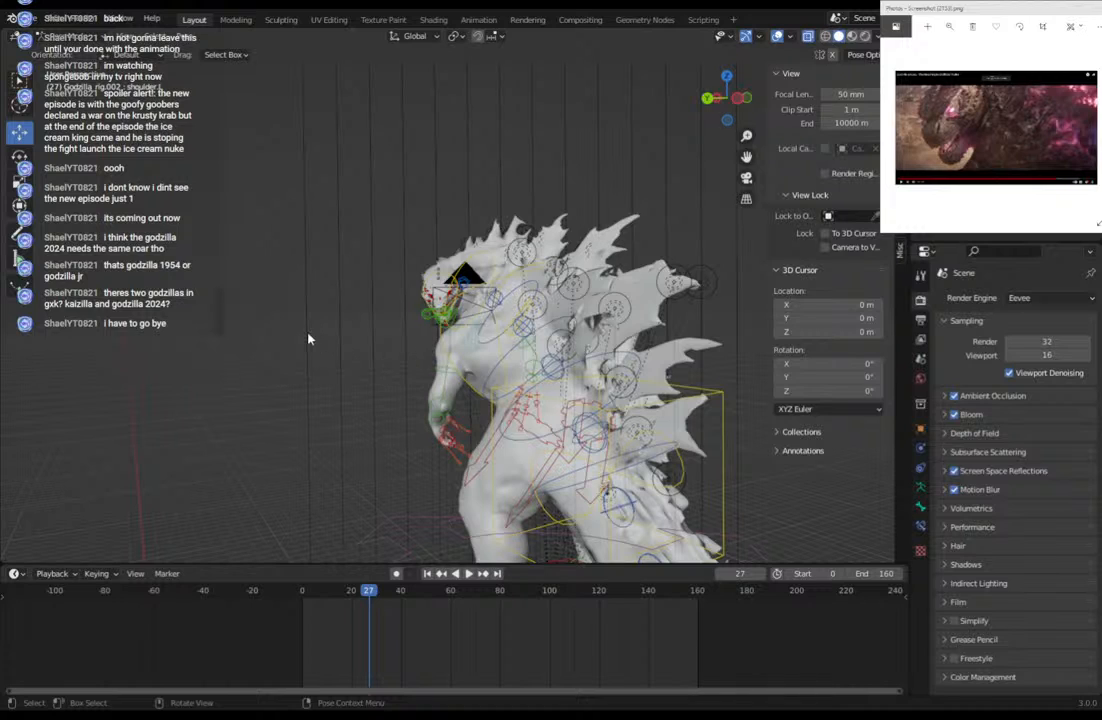
{"action": "key", "text": "ctrl+z"}
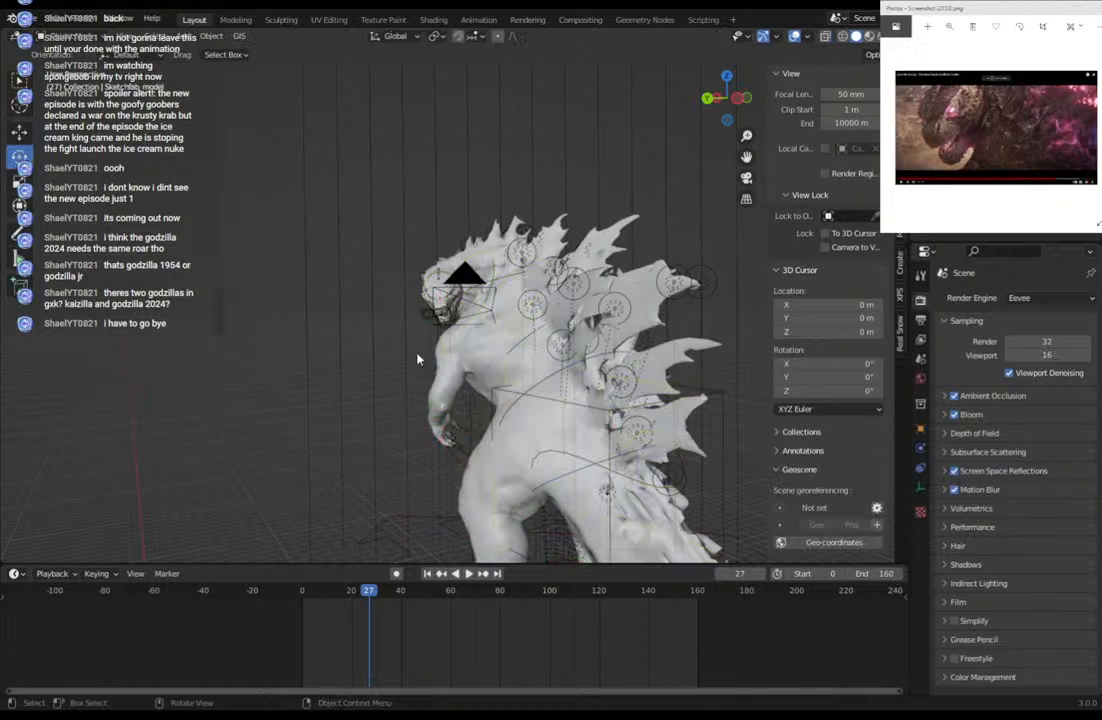
Move the imported terrain model away from the world origin and scale it up.
{"action": "middle_click_drag", "start_coordinate": [272, 359], "coordinate": [467, 370]}
{"action": "scroll", "coordinate": [485, 374], "scroll_direction": "down", "scroll_amount": 7}
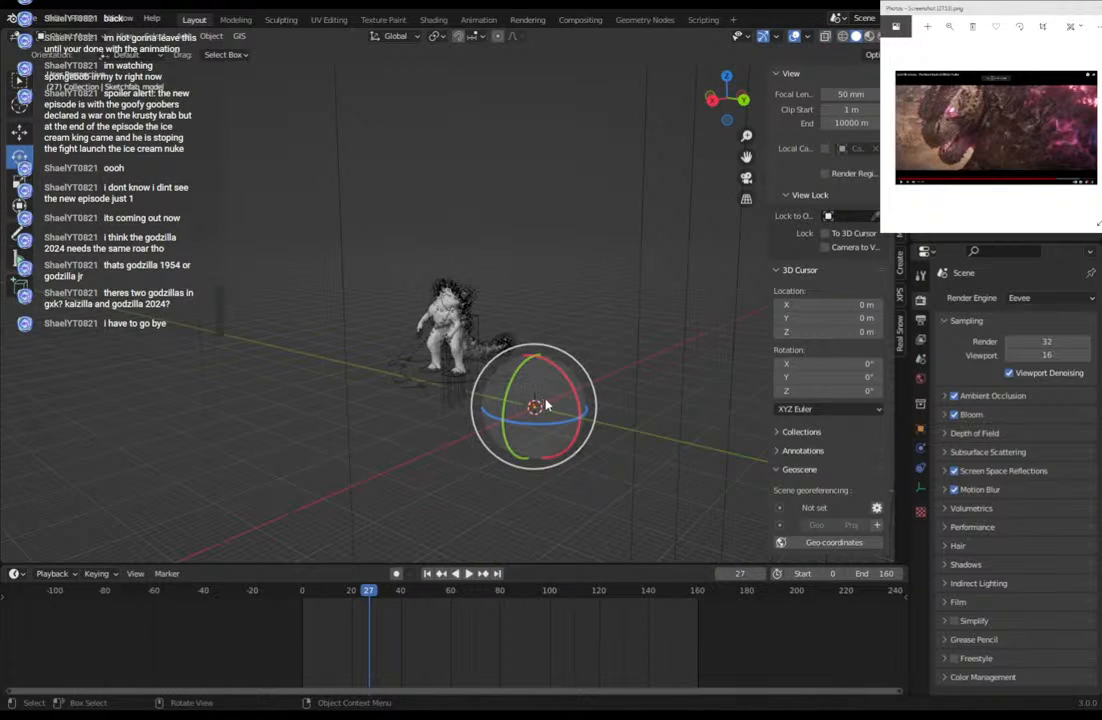
{"action": "middle_click_drag", "start_coordinate": [546, 406], "coordinate": [522, 407]}
{"action": "key", "text": "g"}
{"action": "left_click", "coordinate": [392, 400]}
{"action": "key", "text": "s"}
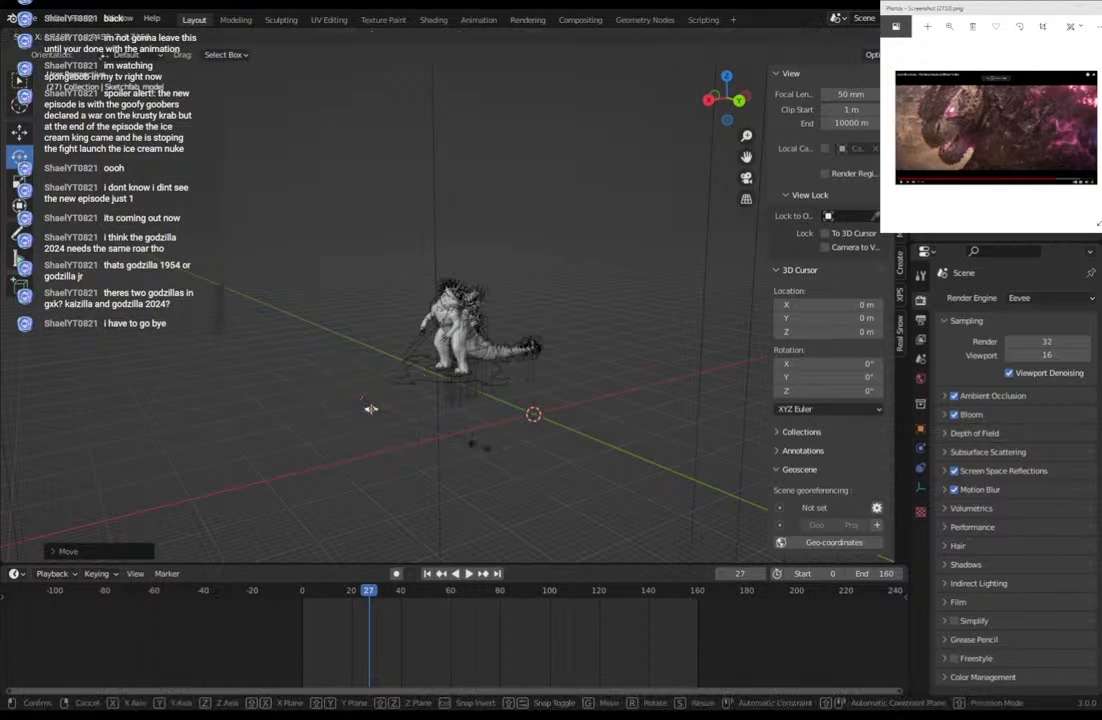
{"action": "left_click", "coordinate": [440, 452]}
{"action": "key", "text": "s"}
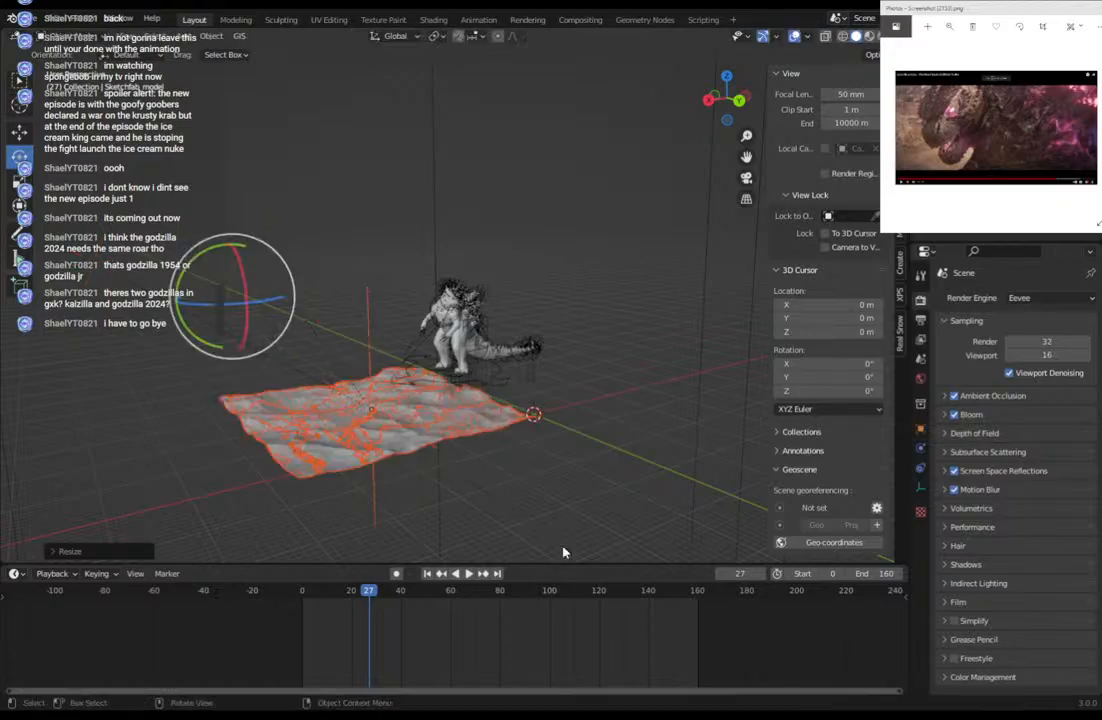
{"action": "left_click", "coordinate": [541, 545]}
Scale the terrain up further until it extends well past Godzilla in all directions.
{"action": "middle_click_drag", "start_coordinate": [541, 545], "coordinate": [425, 540]}
{"action": "key", "text": "s"}
{"action": "left_click", "coordinate": [606, 484]}
{"action": "middle_click_drag", "start_coordinate": [482, 442], "coordinate": [632, 445]}
{"action": "key", "text": "s"}
{"action": "left_click", "coordinate": [615, 459]}
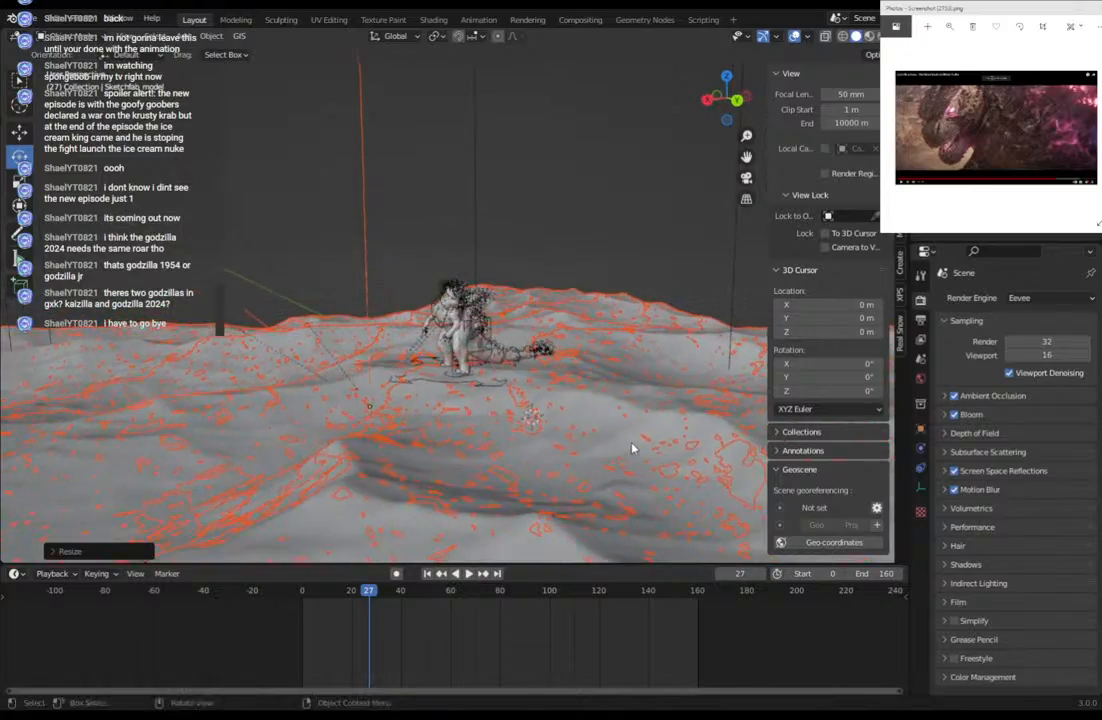
{"action": "key", "text": "s"}
{"action": "left_click", "coordinate": [111, 430]}
Reposition the enlarged terrain so that Godzilla stands within its surface.
{"action": "middle_click_drag", "start_coordinate": [111, 430], "coordinate": [190, 353]}
{"action": "middle_click_drag", "start_coordinate": [393, 381], "coordinate": [298, 391]}
{"action": "key", "text": "g"}
{"action": "left_click", "coordinate": [390, 384]}
{"action": "key", "text": "g"}
{"action": "left_click", "coordinate": [546, 419]}
{"action": "scroll", "coordinate": [548, 420], "scroll_direction": "up", "scroll_amount": 5}
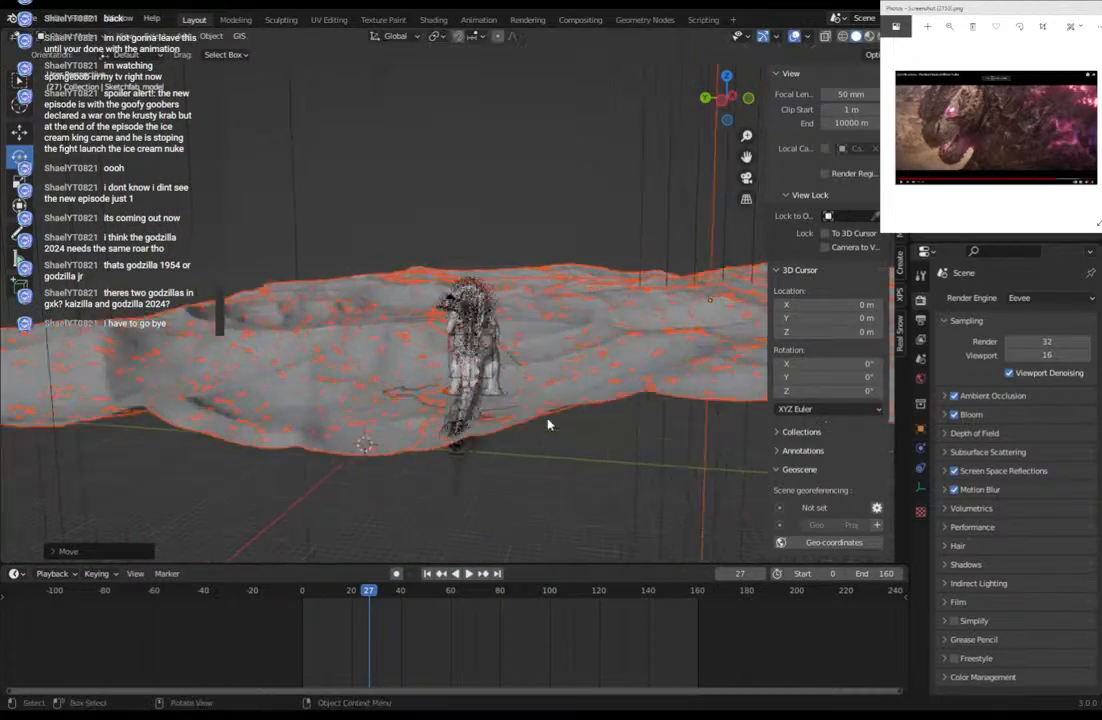
{"action": "middle_click_drag", "start_coordinate": [592, 452], "coordinate": [340, 380]}
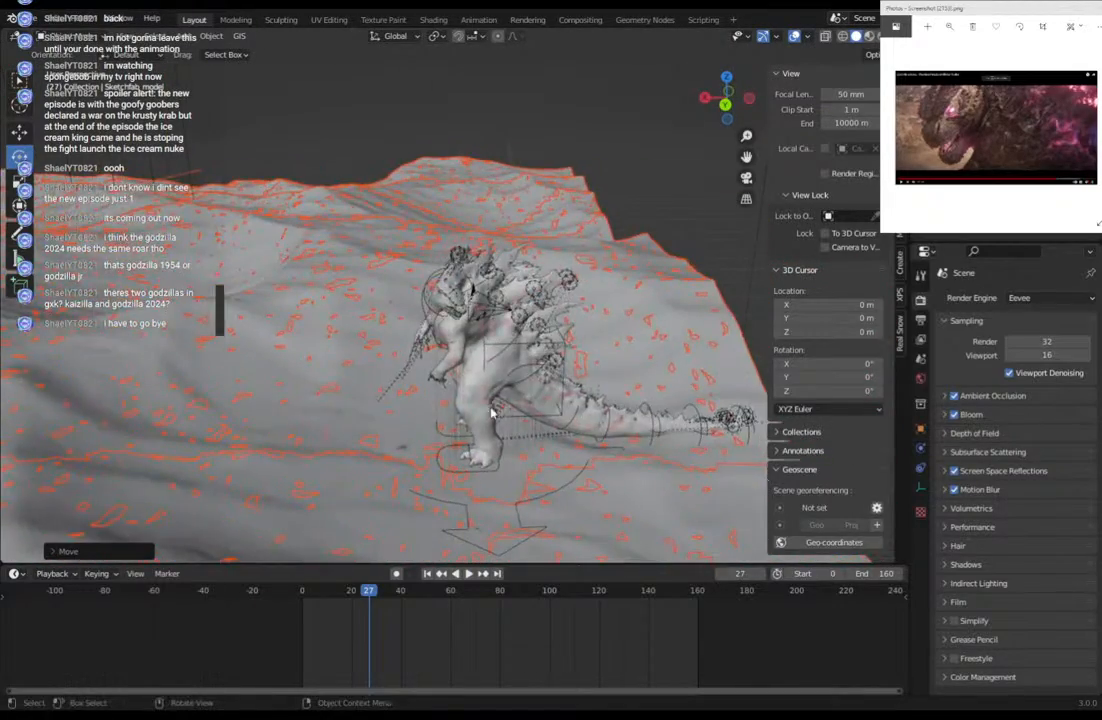
Join the selected terrain meshes into a single object with a terrain plane as the active object.
{"action": "scroll", "coordinate": [328, 373], "scroll_direction": "down", "scroll_amount": 5}
{"action": "left_click", "coordinate": [106, 376]}
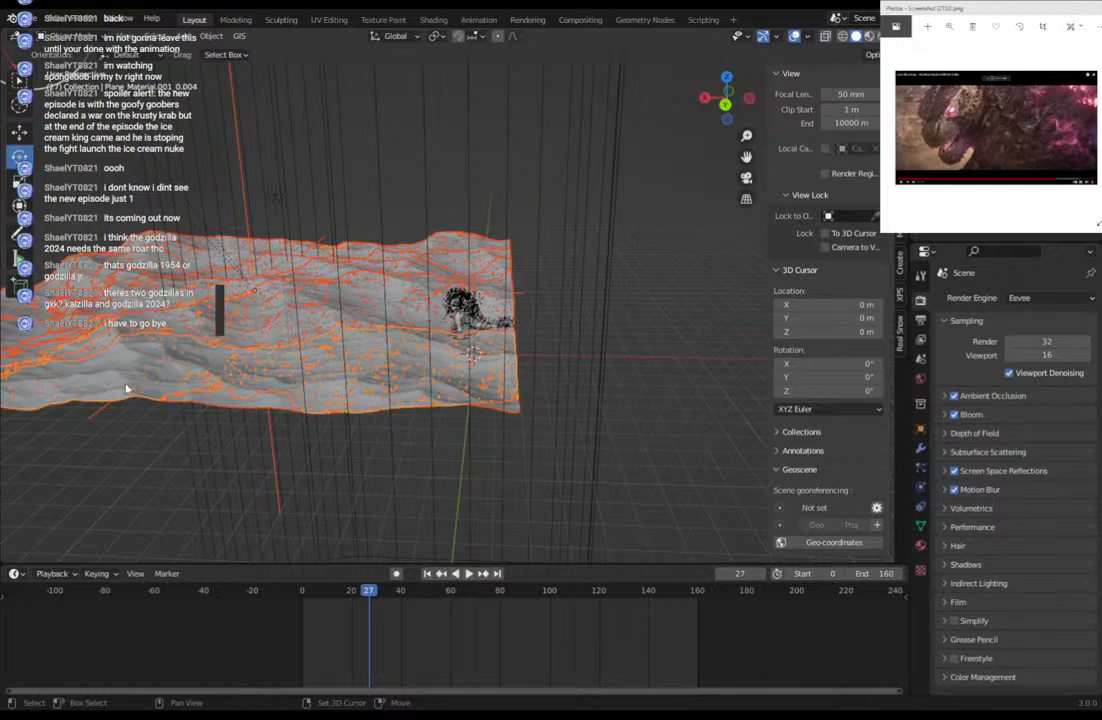
{"action": "middle_click_drag", "start_coordinate": [106, 376], "coordinate": [176, 397]}
{"action": "right_click", "coordinate": [176, 398]}
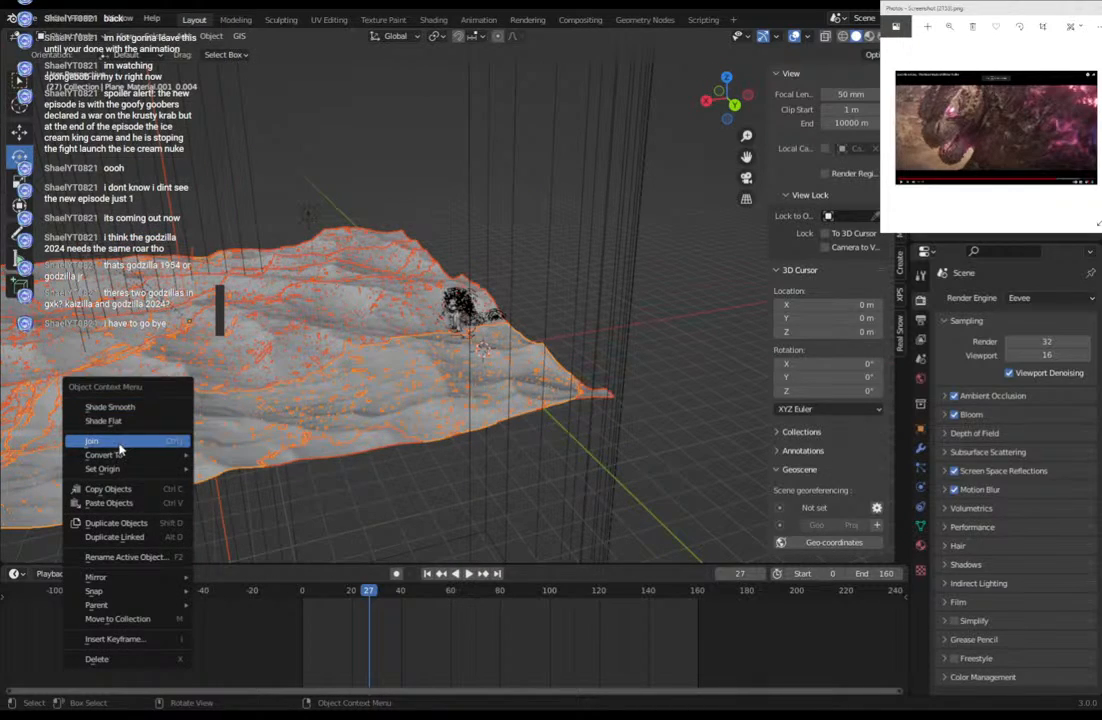
Move the joined terrain so its surface sits at the level of Godzilla's feet.
{"action": "middle_click_drag", "start_coordinate": [561, 418], "coordinate": [477, 356]}
{"action": "scroll", "coordinate": [492, 396], "scroll_direction": "up", "scroll_amount": 4}
{"action": "scroll", "coordinate": [480, 371], "scroll_direction": "up", "scroll_amount": 2}
{"action": "scroll", "coordinate": [560, 369], "scroll_direction": "up", "scroll_amount": 3}
{"action": "key", "text": "g"}
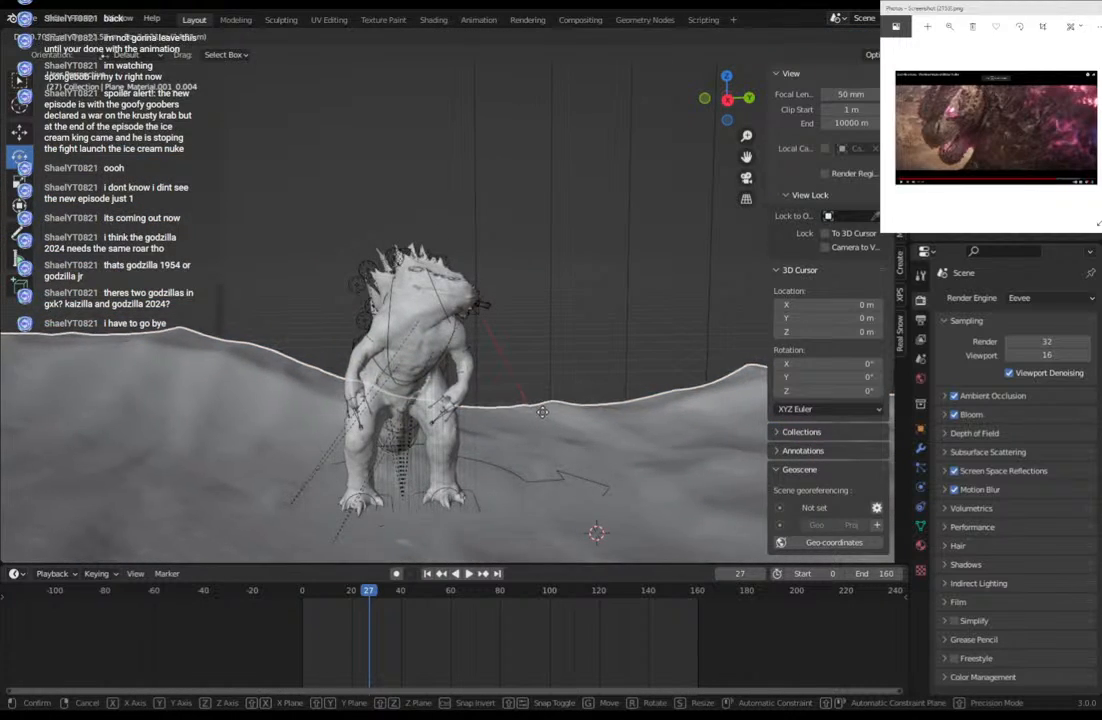
{"action": "left_click", "coordinate": [542, 409]}
{"action": "middle_click_drag", "start_coordinate": [544, 418], "coordinate": [279, 422]}
{"action": "mouse_move", "coordinate": [414, 366]}
{"action": "middle_mouse_down"}
{"action": "mouse_move", "coordinate": [391, 376]}
{"action": "mouse_move", "coordinate": [401, 343]}
{"action": "mouse_move", "coordinate": [414, 353]}
{"action": "middle_mouse_up"}
{"action": "scroll", "coordinate": [438, 338], "scroll_direction": "down", "scroll_amount": 7}
{"action": "scroll", "coordinate": [540, 312], "scroll_direction": "up", "scroll_amount": 5}
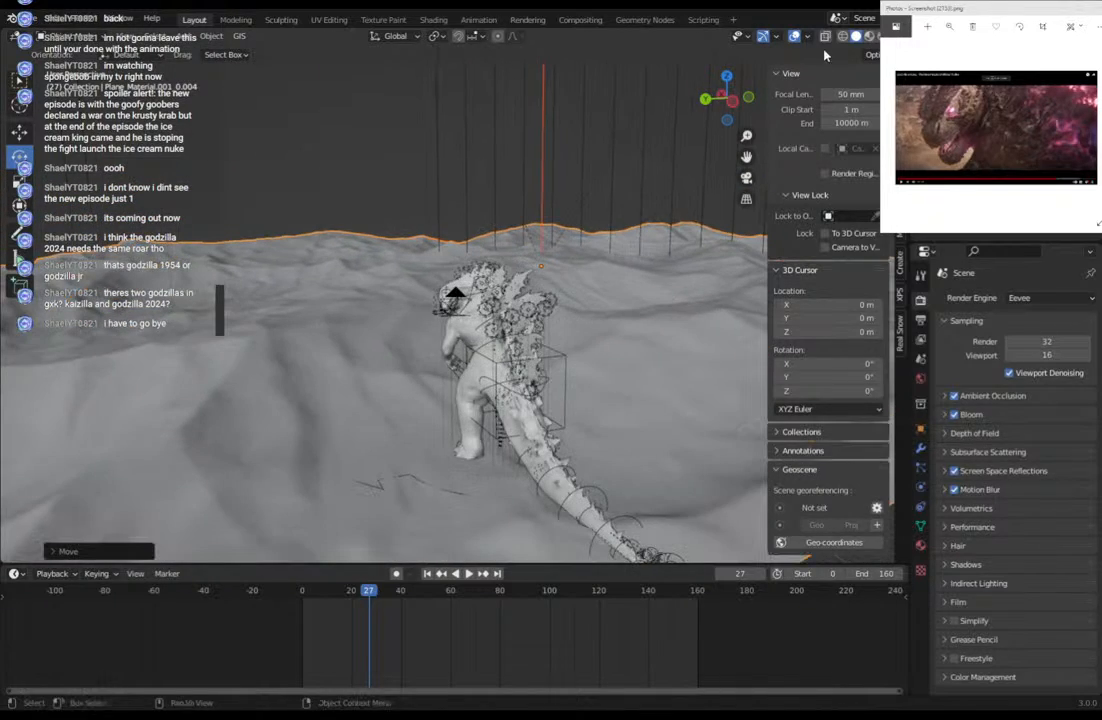
Preview the scene in rendered shading and replace the world environment image with the table_mountain image.
{"action": "middle_click_drag", "start_coordinate": [563, 288], "coordinate": [600, 288]}
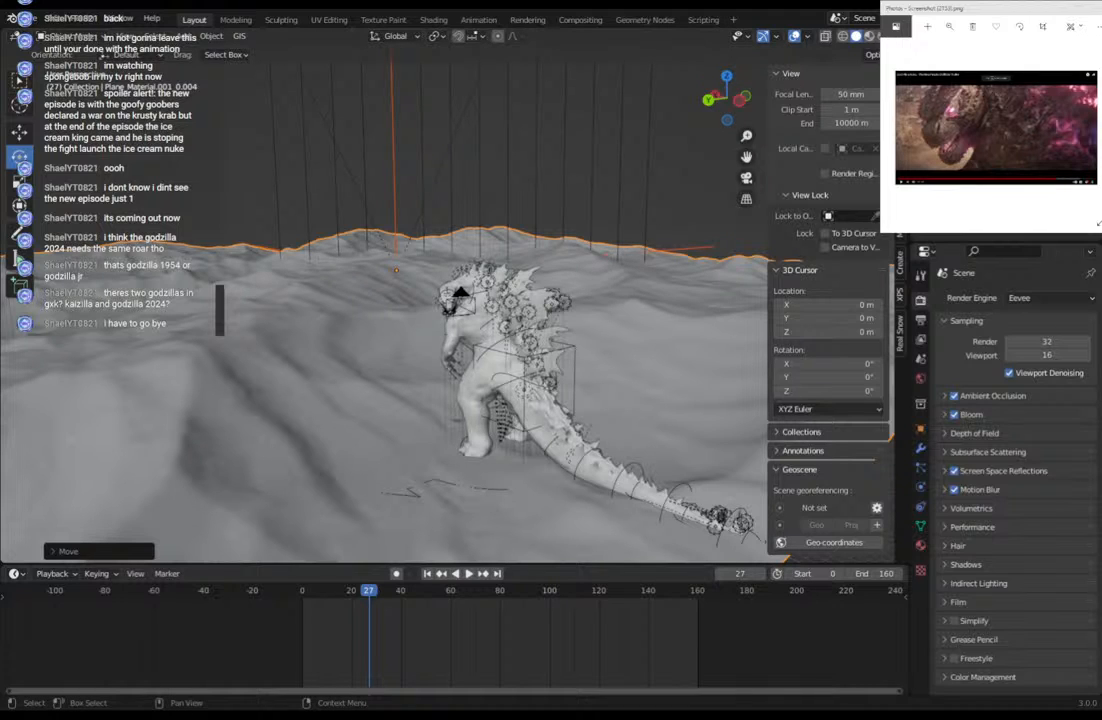
{"action": "left_click", "coordinate": [882, 36]}
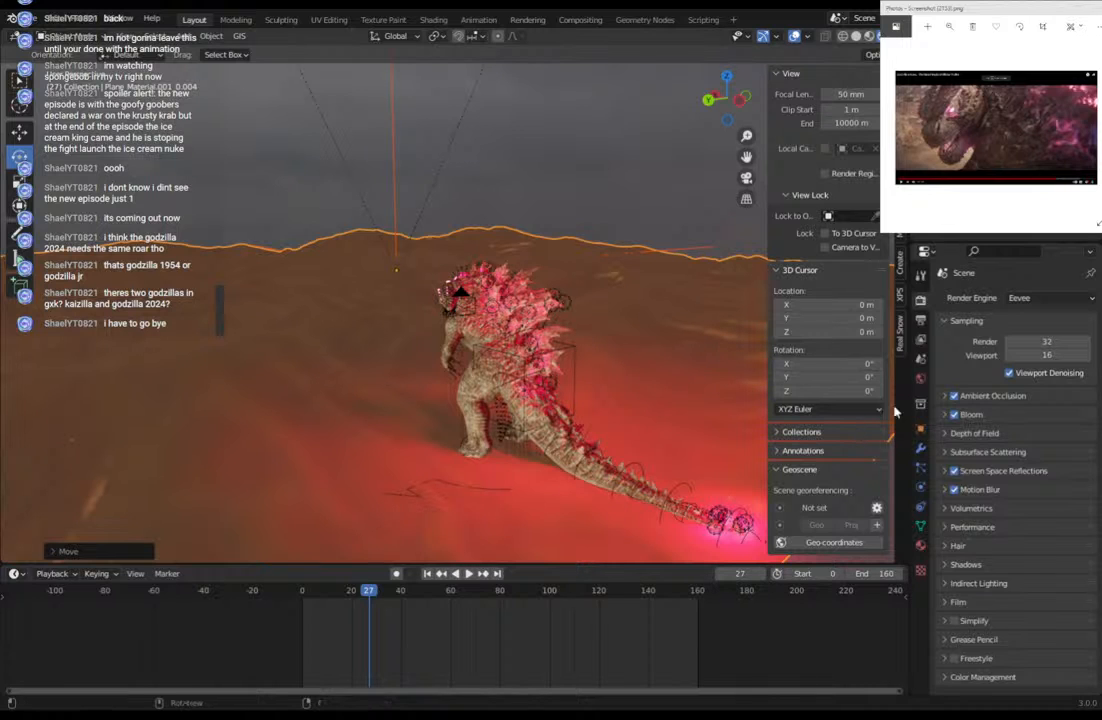
{"action": "left_click", "coordinate": [920, 378]}
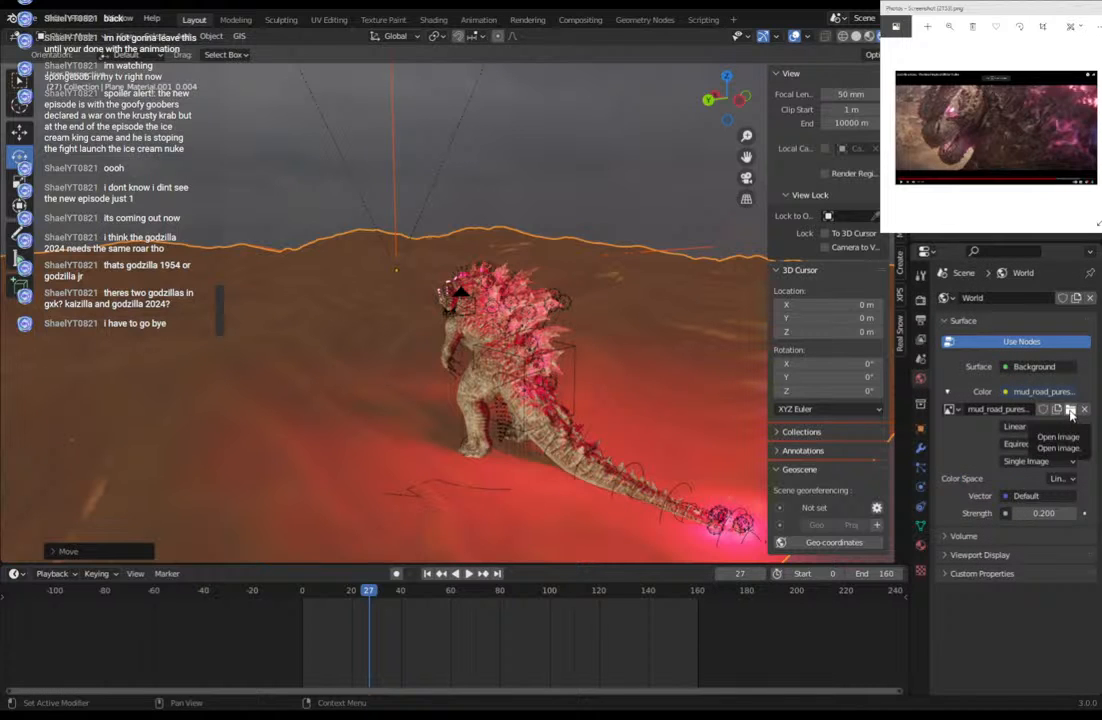
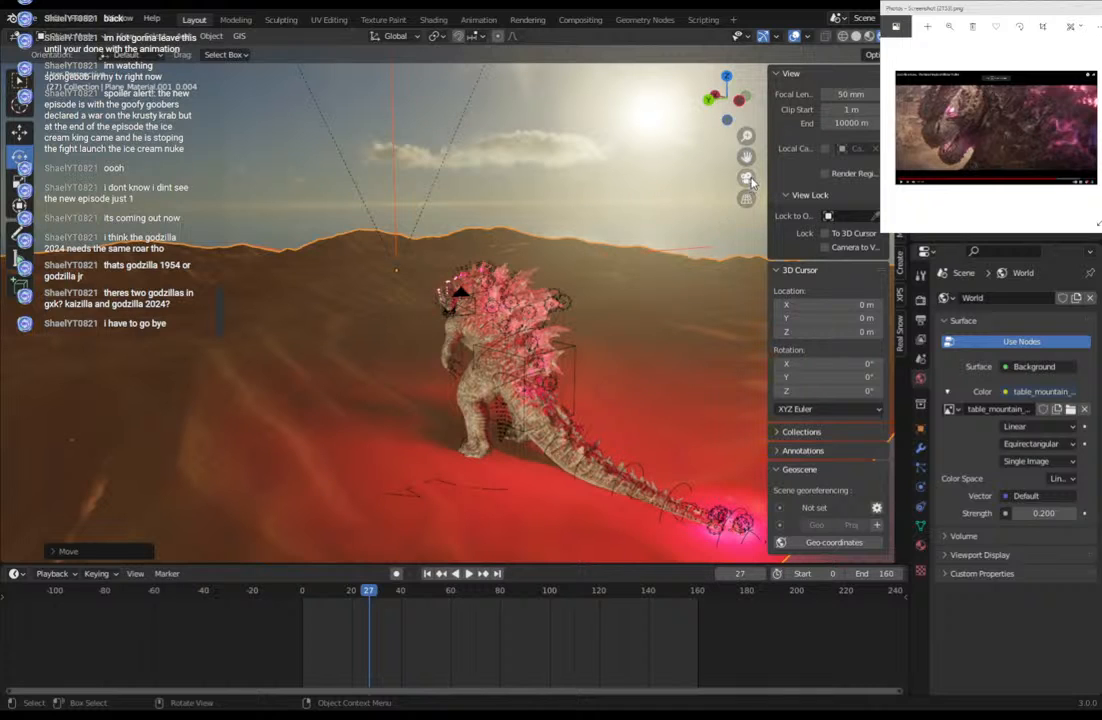
Select the Sun.001 light, return to solid shading, and move the light above the terrain near Godzilla.
{"action": "left_click", "coordinate": [960, 165]}
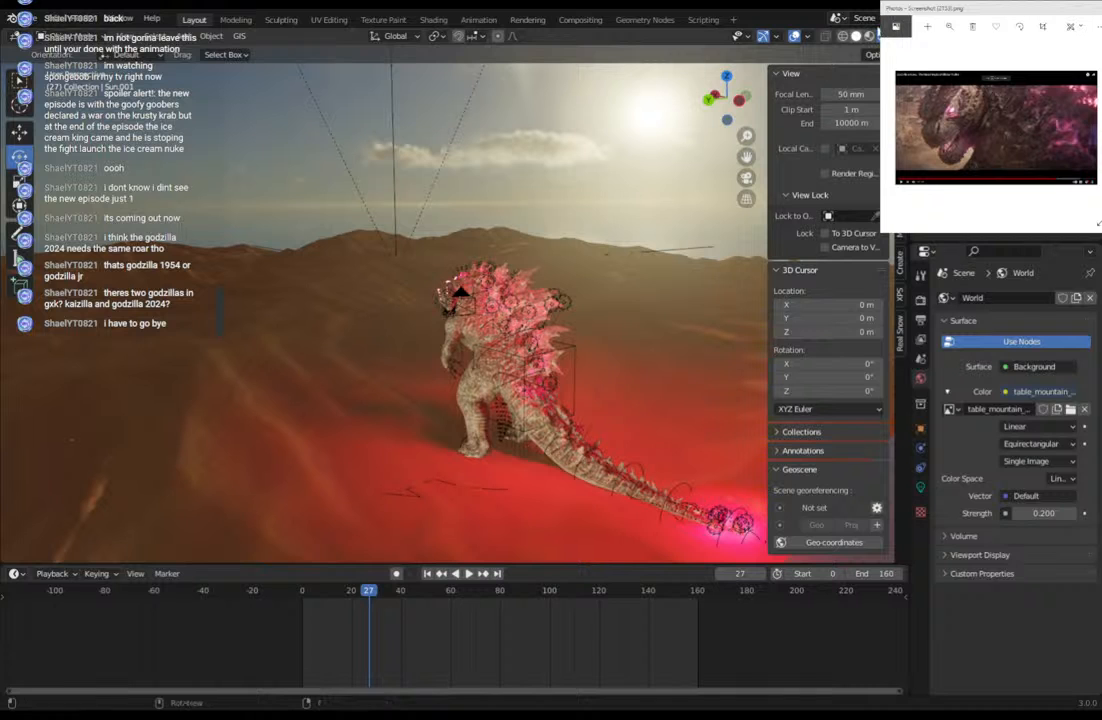
{"action": "left_click", "coordinate": [856, 37]}
{"action": "mouse_move", "coordinate": [525, 330]}
{"action": "middle_mouse_down"}
{"action": "mouse_move", "coordinate": [481, 332]}
{"action": "mouse_move", "coordinate": [439, 277]}
{"action": "middle_mouse_up"}
{"action": "key", "text": "g"}
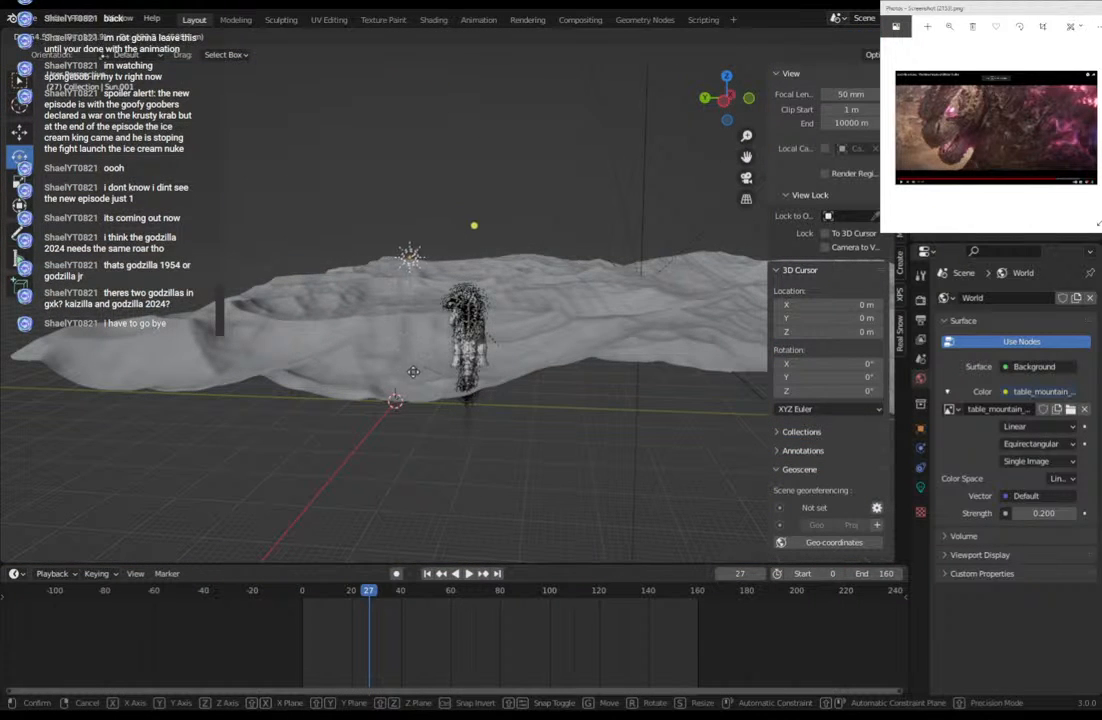
{"action": "left_click", "coordinate": [418, 368]}
{"action": "middle_click_drag", "start_coordinate": [418, 368], "coordinate": [560, 373]}
{"action": "key", "text": "g"}
{"action": "left_click", "coordinate": [748, 375]}
{"action": "middle_click_drag", "start_coordinate": [748, 375], "coordinate": [650, 375]}
{"action": "key", "text": "g"}
{"action": "left_click", "coordinate": [570, 362]}
Rotate the sun light freely with trackball rotation while looking through the camera.
{"action": "key", "text": "KP_0"}
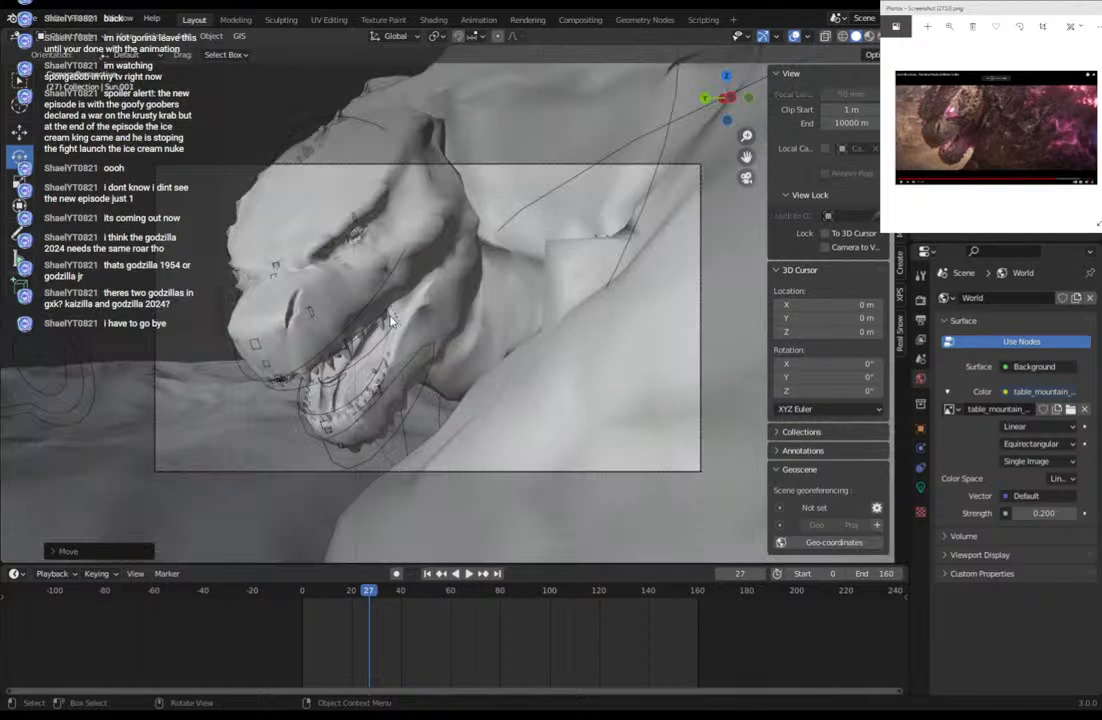
{"action": "key", "text": "g"}
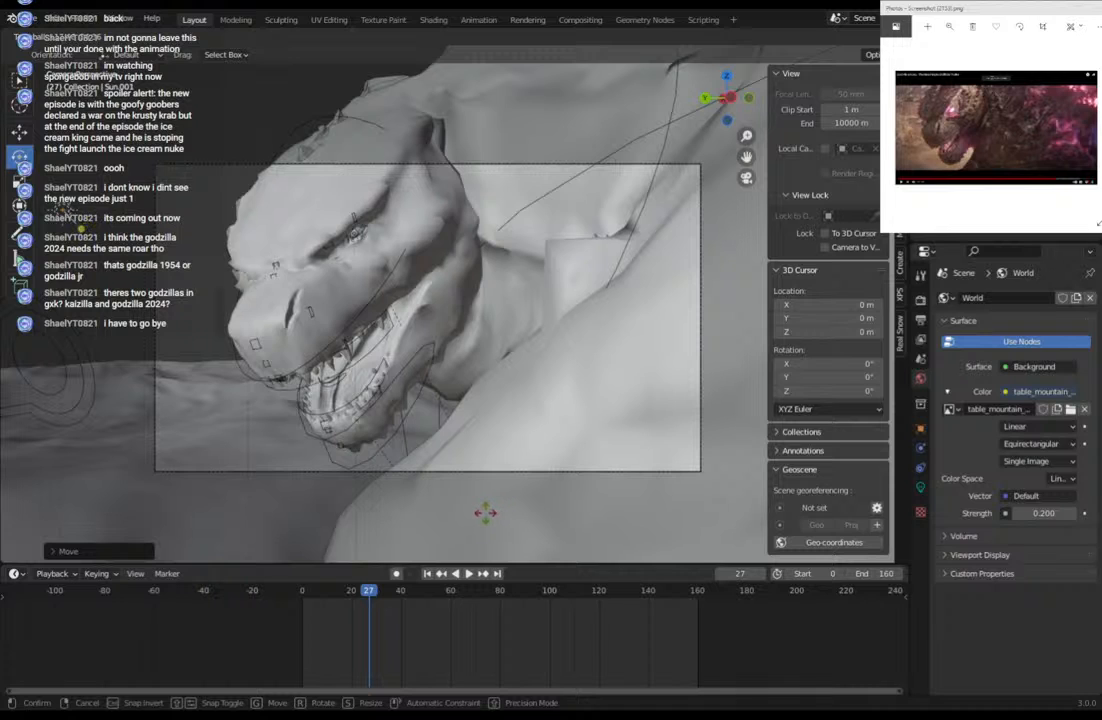
{"action": "left_click", "coordinate": [485, 513]}
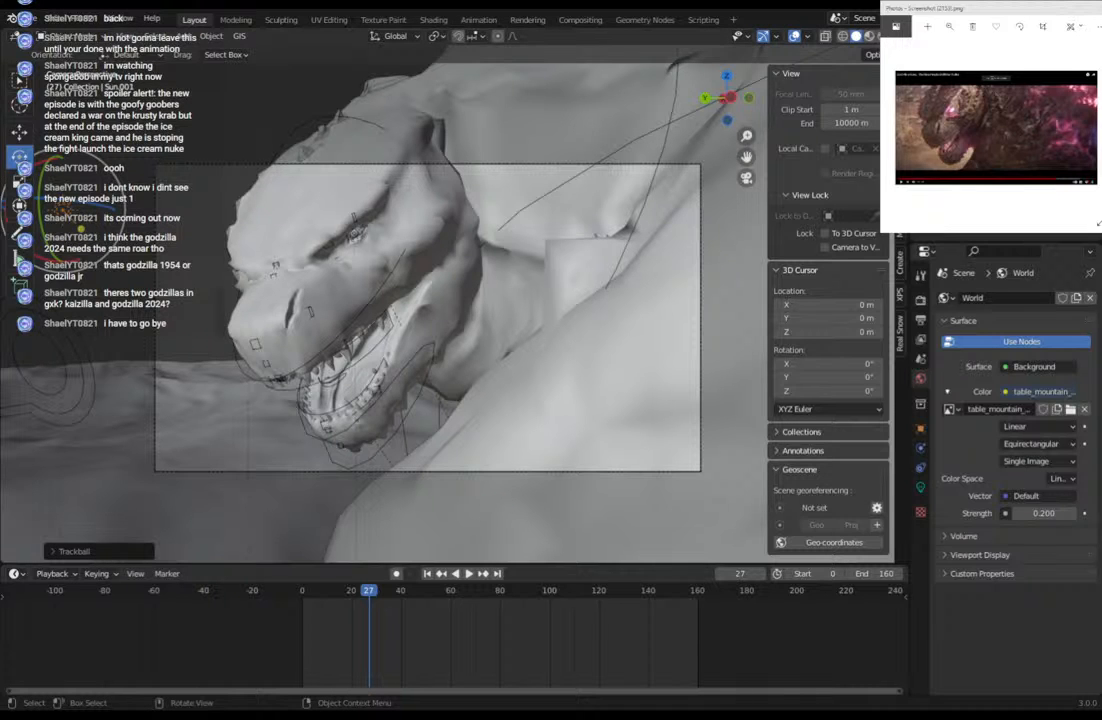
Leave the camera view and move the sun light across to the other side of Godzilla.
{"action": "middle_click_drag", "start_coordinate": [468, 334], "coordinate": [529, 369]}
{"action": "scroll", "coordinate": [529, 356], "scroll_direction": "down", "scroll_amount": 10}
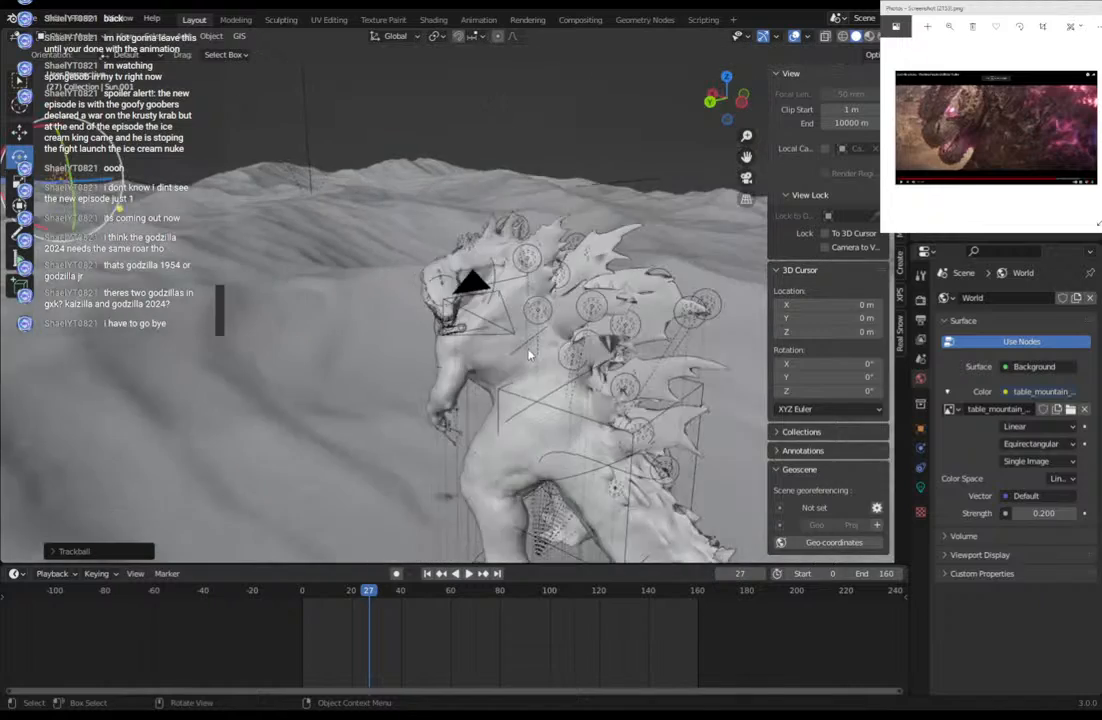
{"action": "key", "text": "g"}
{"action": "left_click", "coordinate": [686, 226]}
{"action": "middle_click_drag", "start_coordinate": [686, 226], "coordinate": [512, 241]}
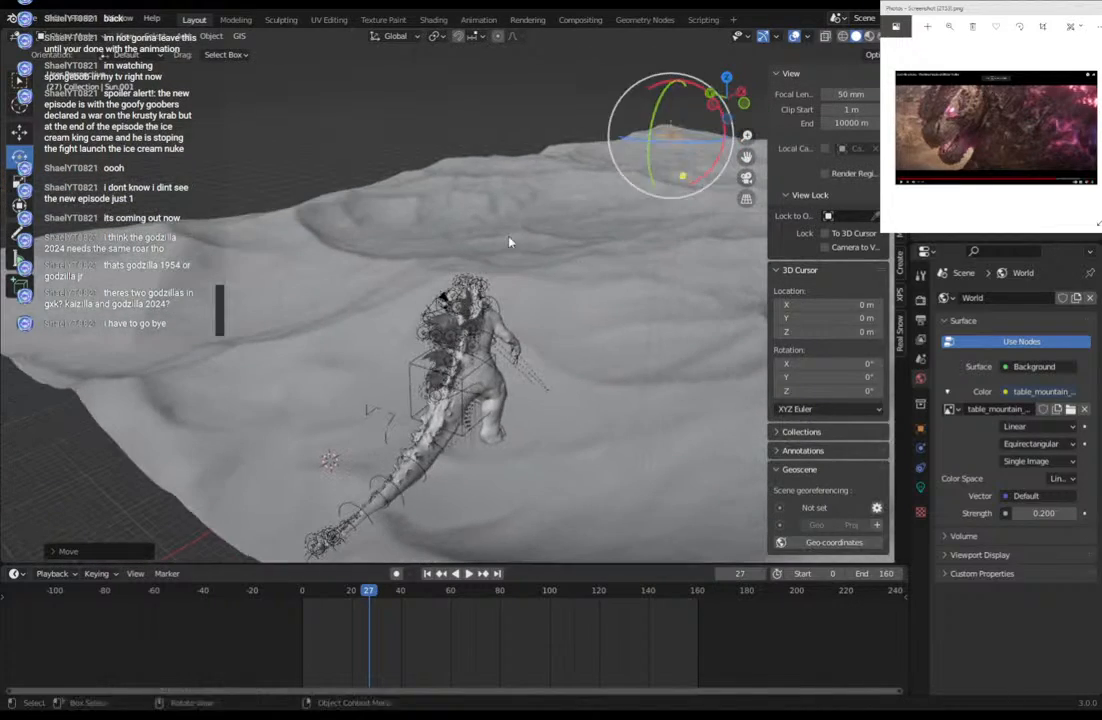
{"action": "key", "text": "g"}
{"action": "left_click", "coordinate": [562, 271]}
Rotate the sun light freely with trackball rotation and shift its position above the terrain behind Godzilla.
{"action": "key", "text": "r"}
{"action": "key", "text": "r"}
{"action": "left_click", "coordinate": [455, 283]}
{"action": "middle_click_drag", "start_coordinate": [410, 286], "coordinate": [513, 270]}
{"action": "key", "text": "g"}
{"action": "left_click", "coordinate": [418, 332]}
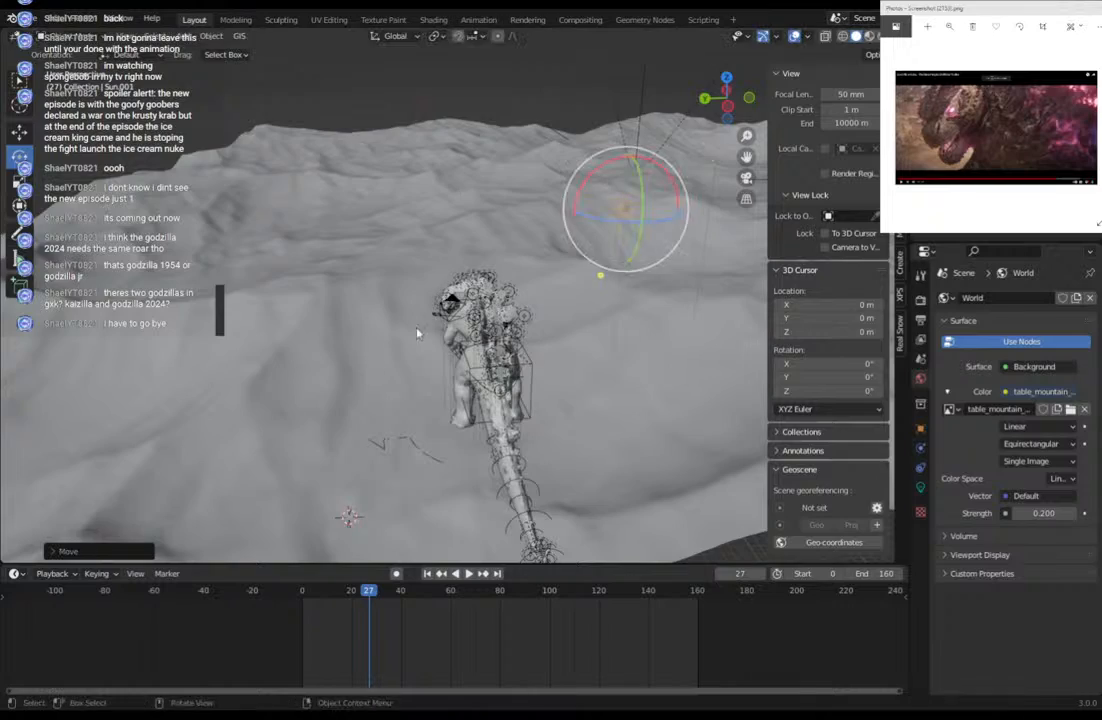
Adjust the sun light's placement and trackball-rotate it to aim toward Godzilla.
{"action": "middle_click_drag", "start_coordinate": [418, 332], "coordinate": [330, 340]}
{"action": "key", "text": "g"}
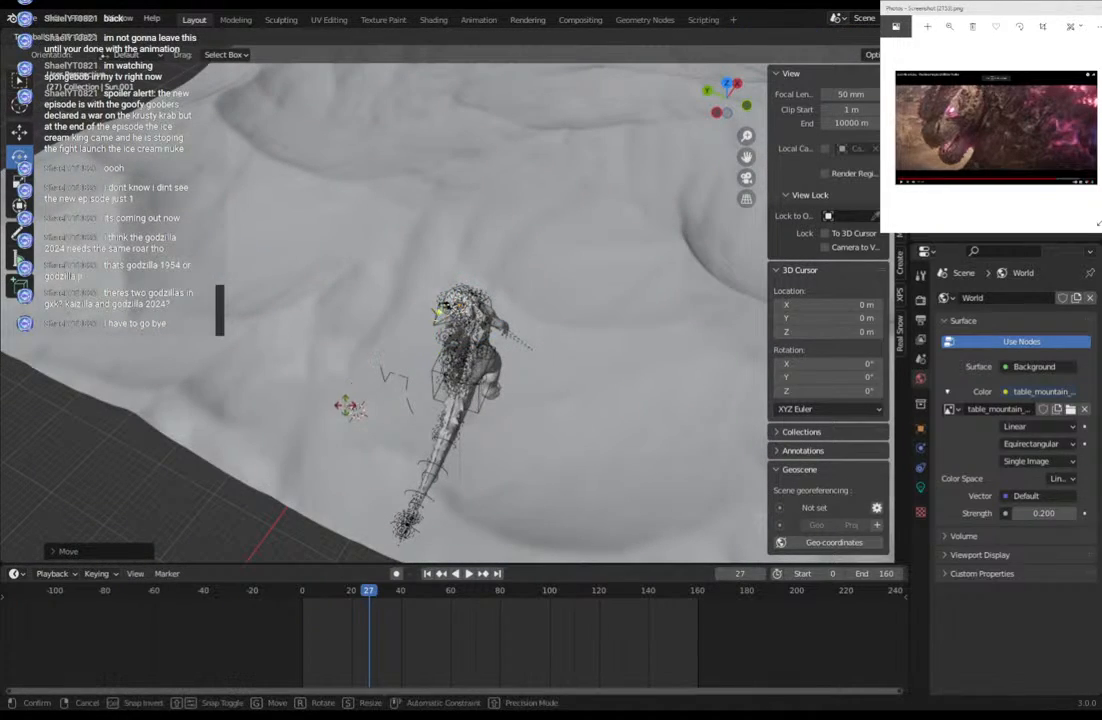
{"action": "left_click", "coordinate": [328, 414]}
{"action": "middle_click_drag", "start_coordinate": [330, 413], "coordinate": [484, 282]}
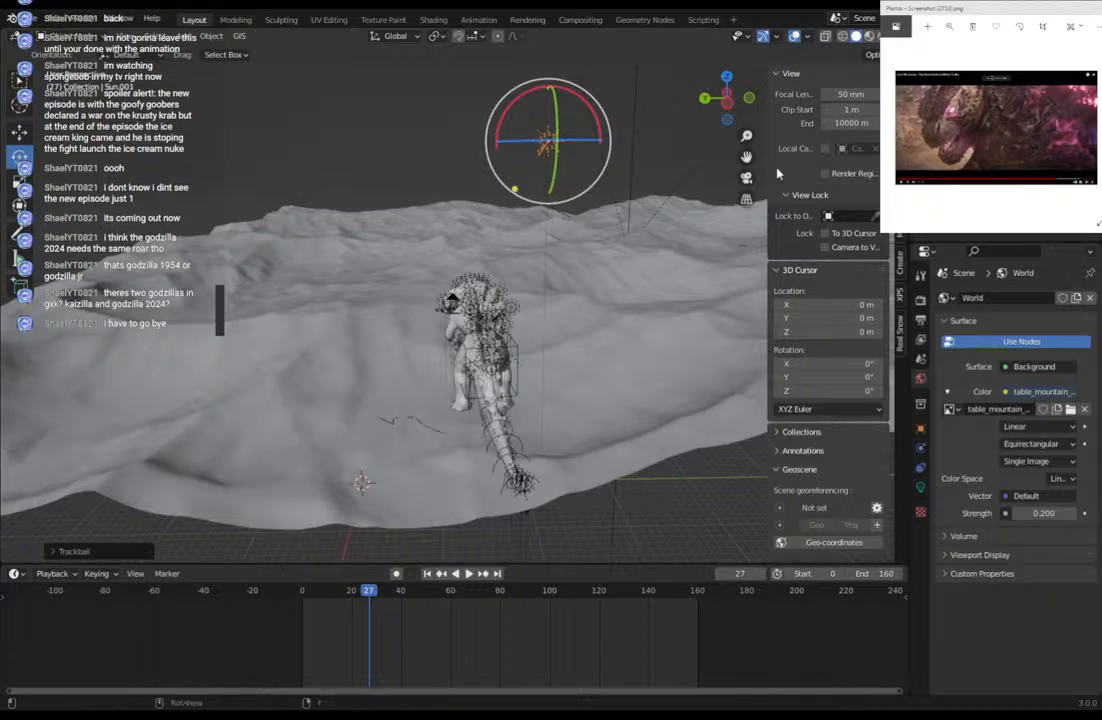
Preview the camera shot in rendered shading with the overlays hidden.
{"action": "left_click", "coordinate": [747, 177]}
{"action": "left_click", "coordinate": [876, 37]}
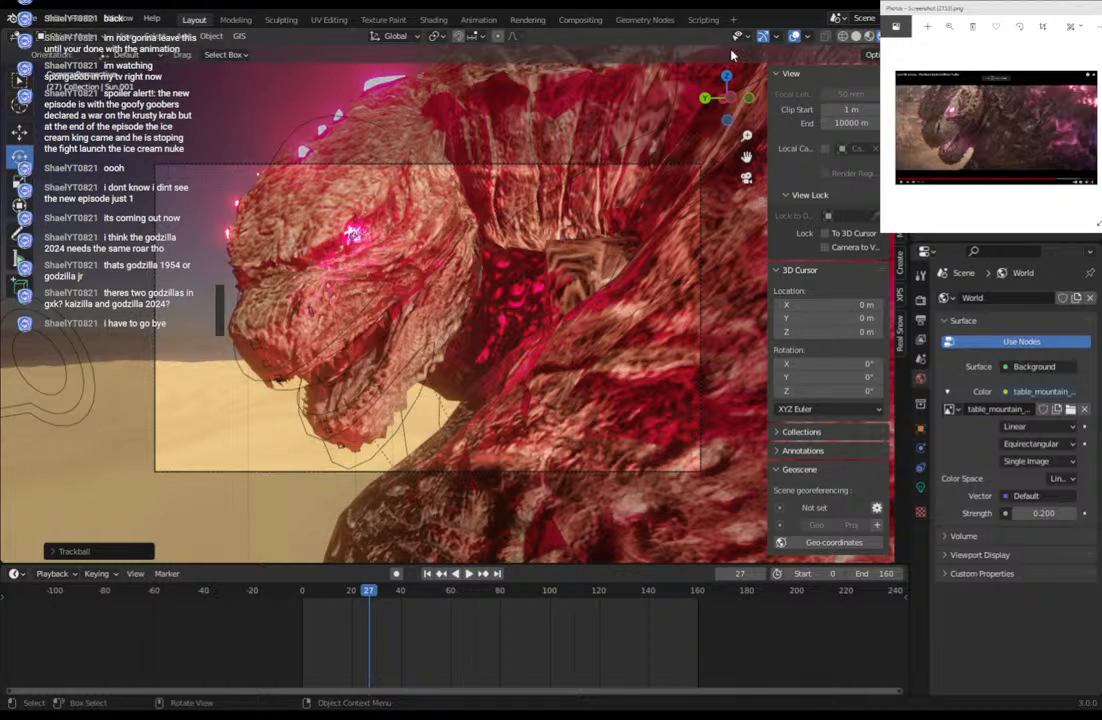
{"action": "left_click", "coordinate": [796, 37]}
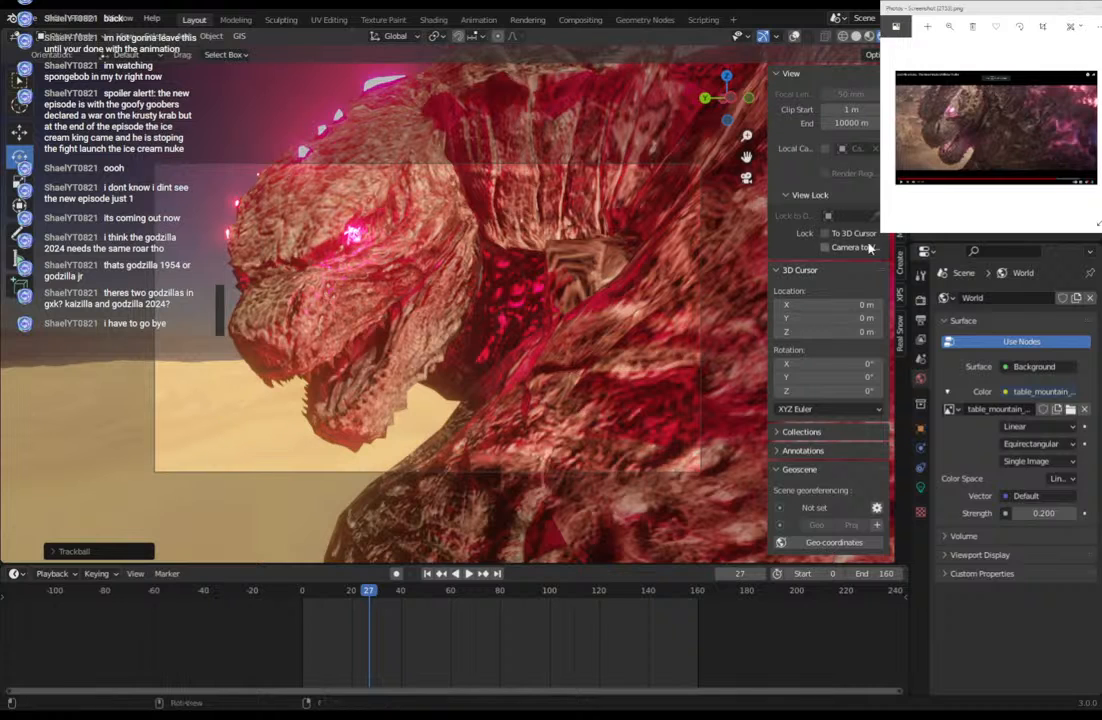
Return to solid shading, lock the camera to the view, and slightly reframe the shot of Godzilla's head.
{"action": "left_click", "coordinate": [856, 36]}
{"action": "left_click", "coordinate": [827, 247]}
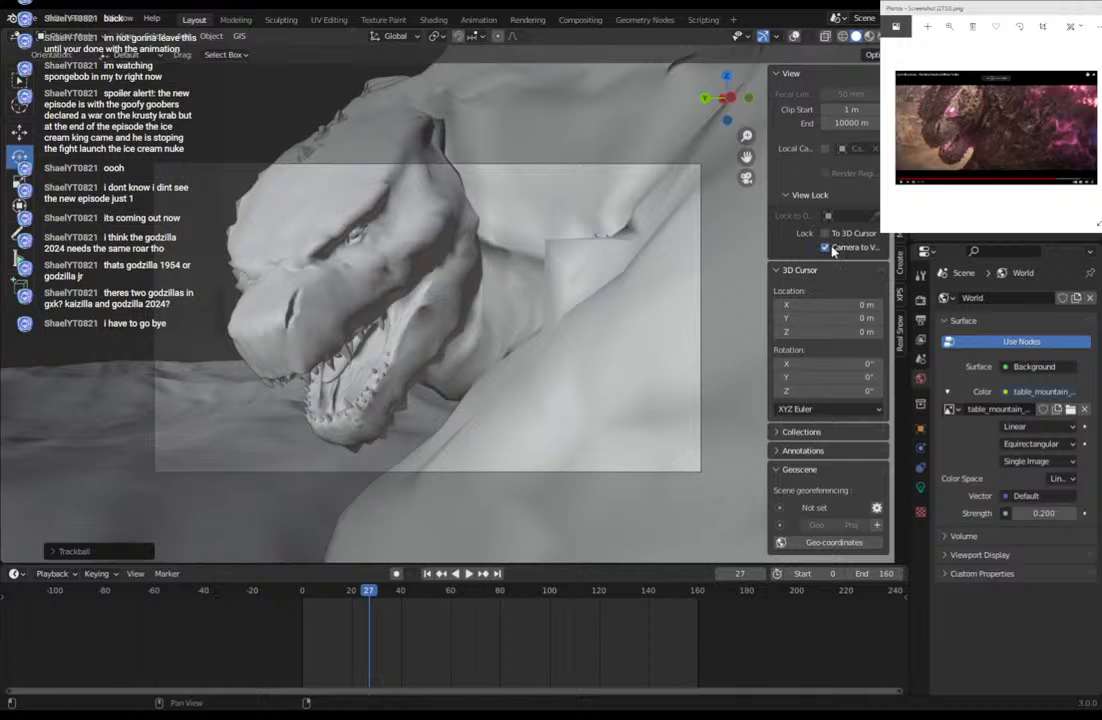
{"action": "mouse_move", "coordinate": [563, 297]}
{"action": "middle_mouse_down"}
{"action": "mouse_move", "coordinate": [550, 339]}
{"action": "mouse_move", "coordinate": [568, 299]}
{"action": "middle_mouse_up"}
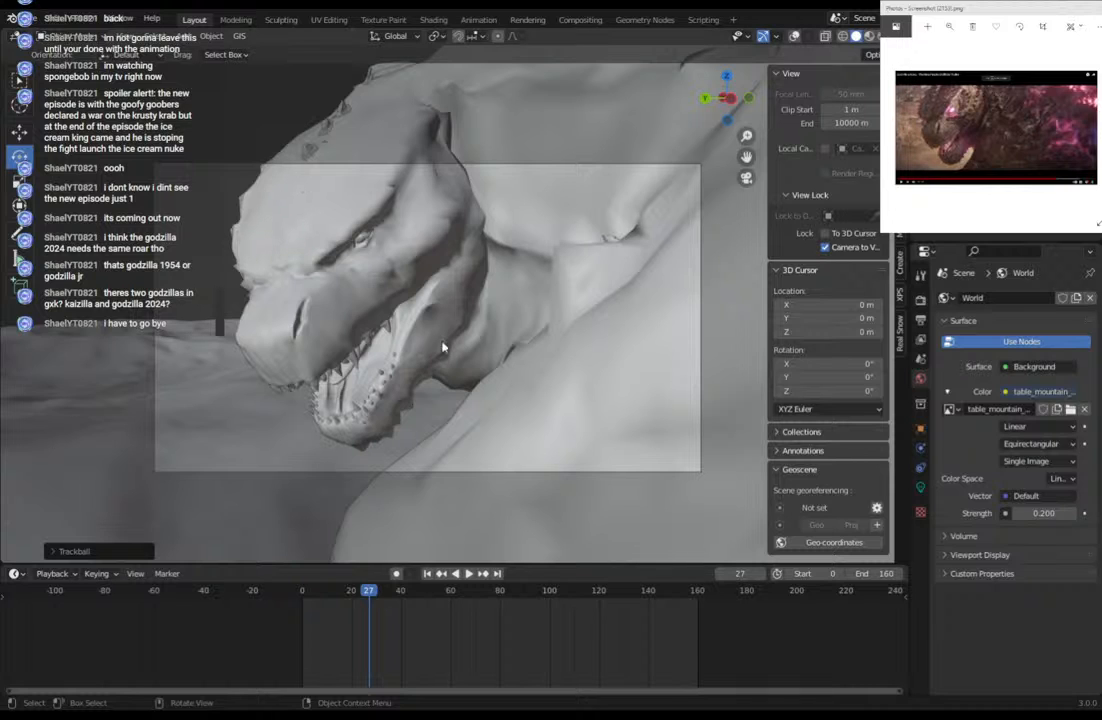
{"action": "middle_click_drag", "start_coordinate": [489, 366], "coordinate": [537, 381]}
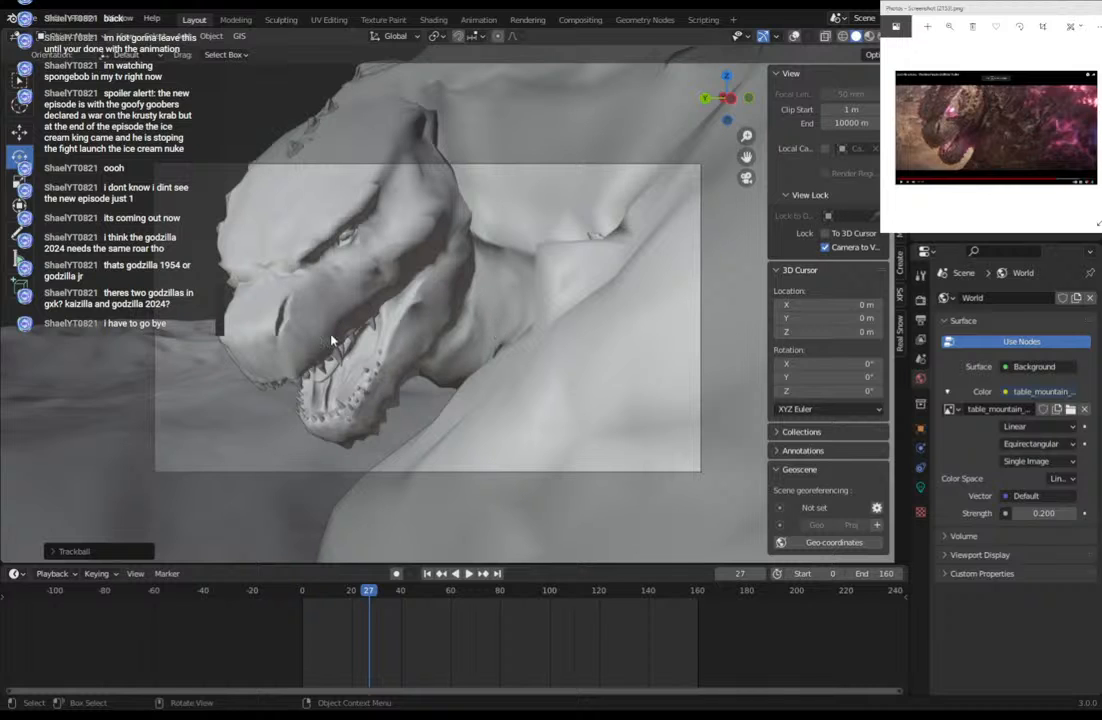
Select the terrain, try to rotate it in the camera view, and unlock the camera from the view.
{"action": "left_click", "coordinate": [208, 401]}
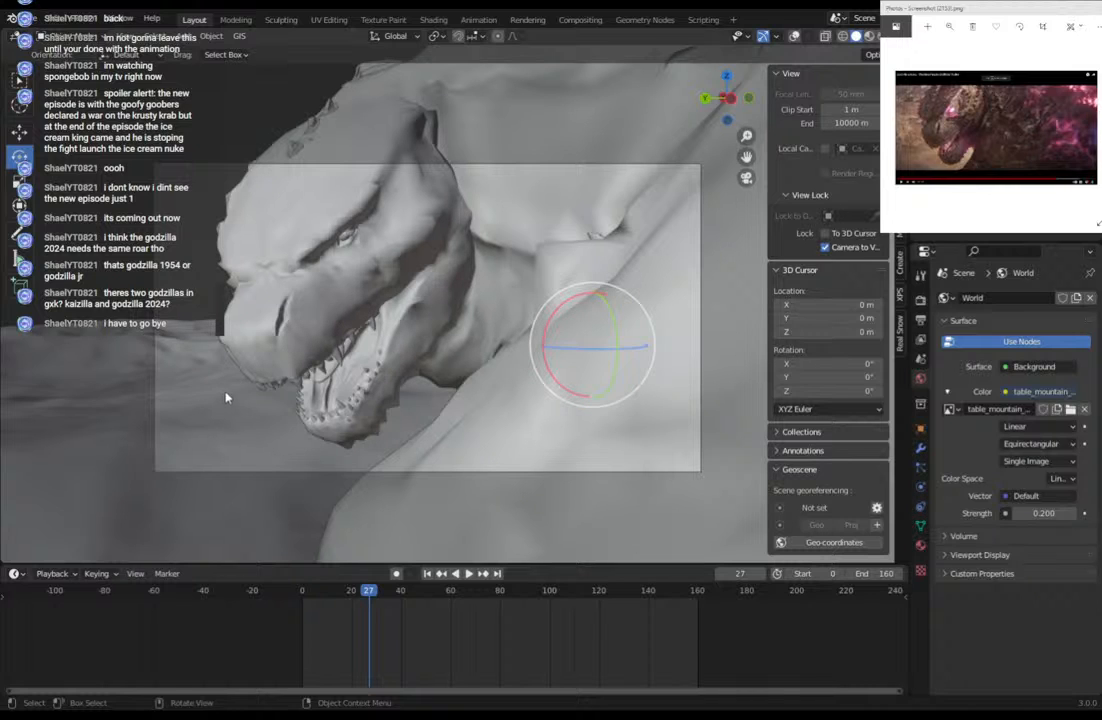
{"action": "key", "text": "r"}
{"action": "key", "text": "r"}
{"action": "left_click", "coordinate": [230, 400]}
{"action": "key", "text": "r"}
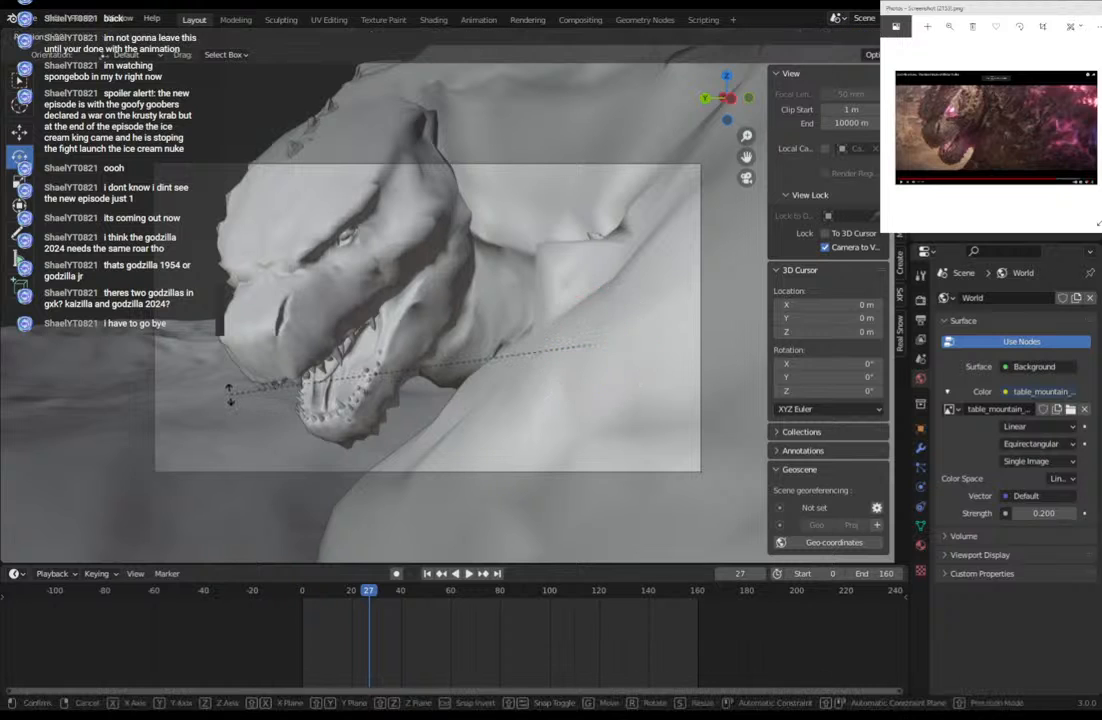
{"action": "left_click", "coordinate": [231, 399]}
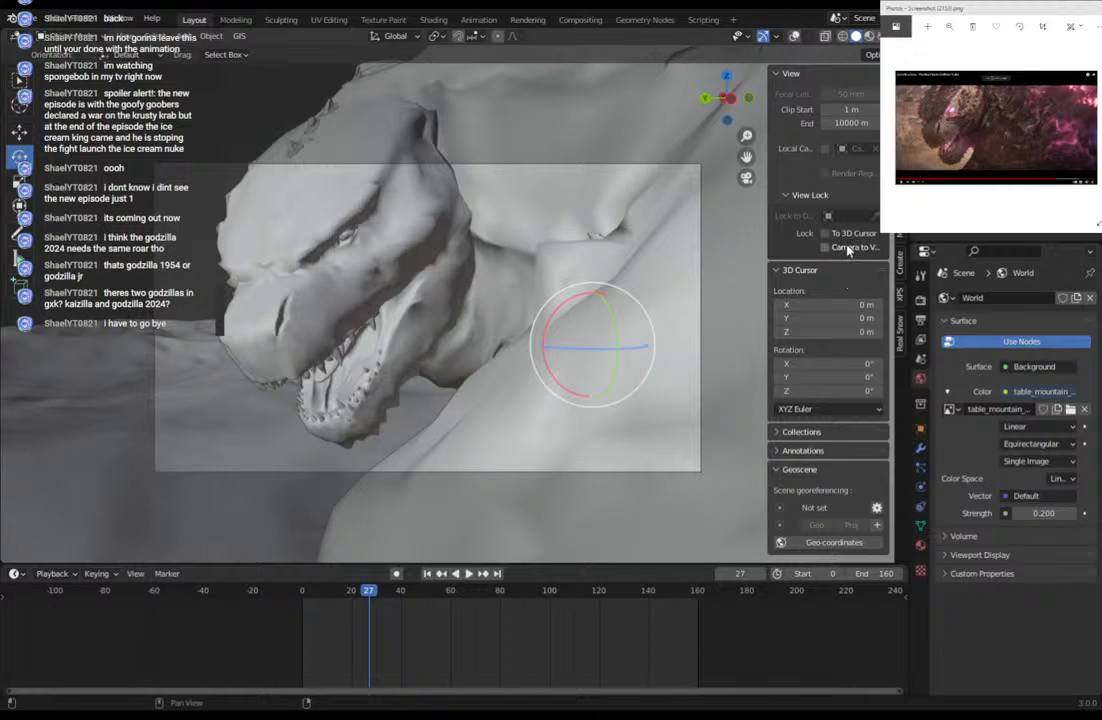
Leave the camera view, show the overlays again, and trackball-rotate and move the terrain upward behind Godzilla.
{"action": "middle_click_drag", "start_coordinate": [580, 327], "coordinate": [568, 328]}
{"action": "scroll", "coordinate": [568, 328], "scroll_direction": "down", "scroll_amount": 1}
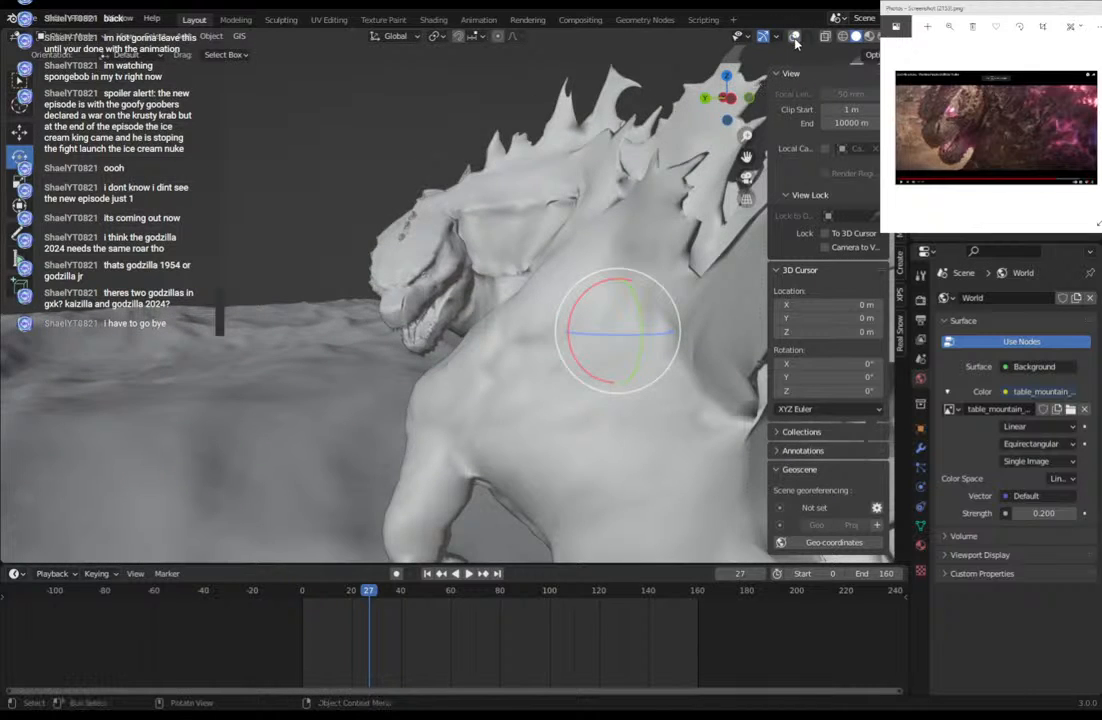
{"action": "scroll", "coordinate": [455, 266], "scroll_direction": "down", "scroll_amount": 8}
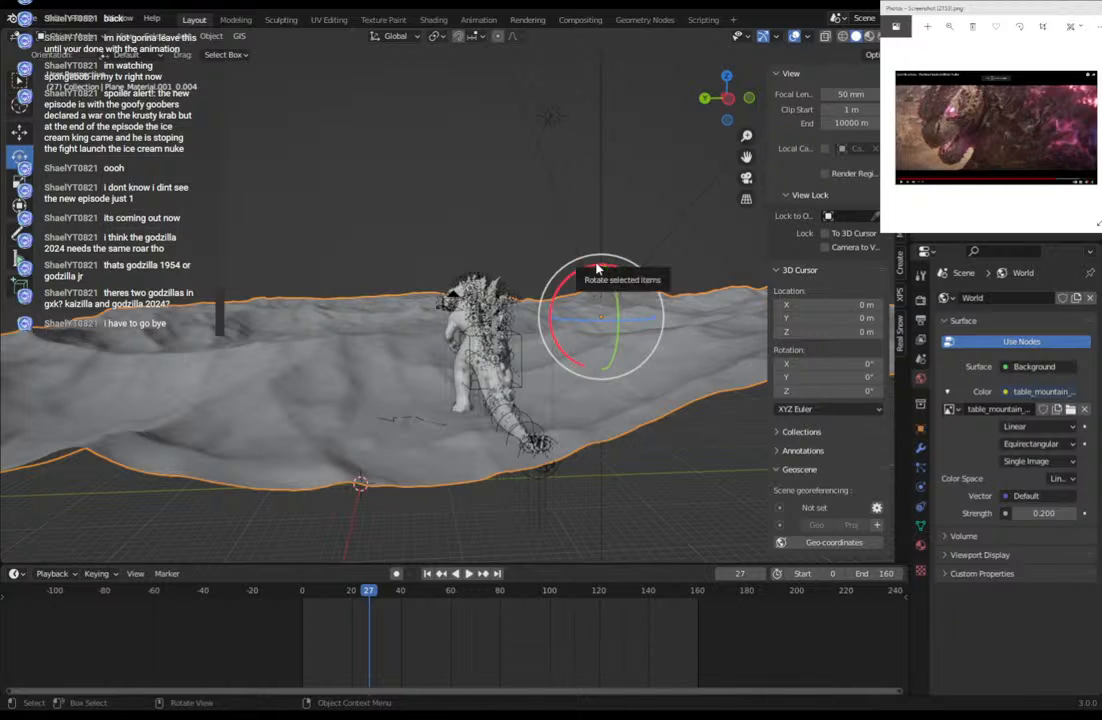
{"action": "left_click_drag", "start_coordinate": [596, 268], "coordinate": [598, 276]}
{"action": "key", "text": "g"}
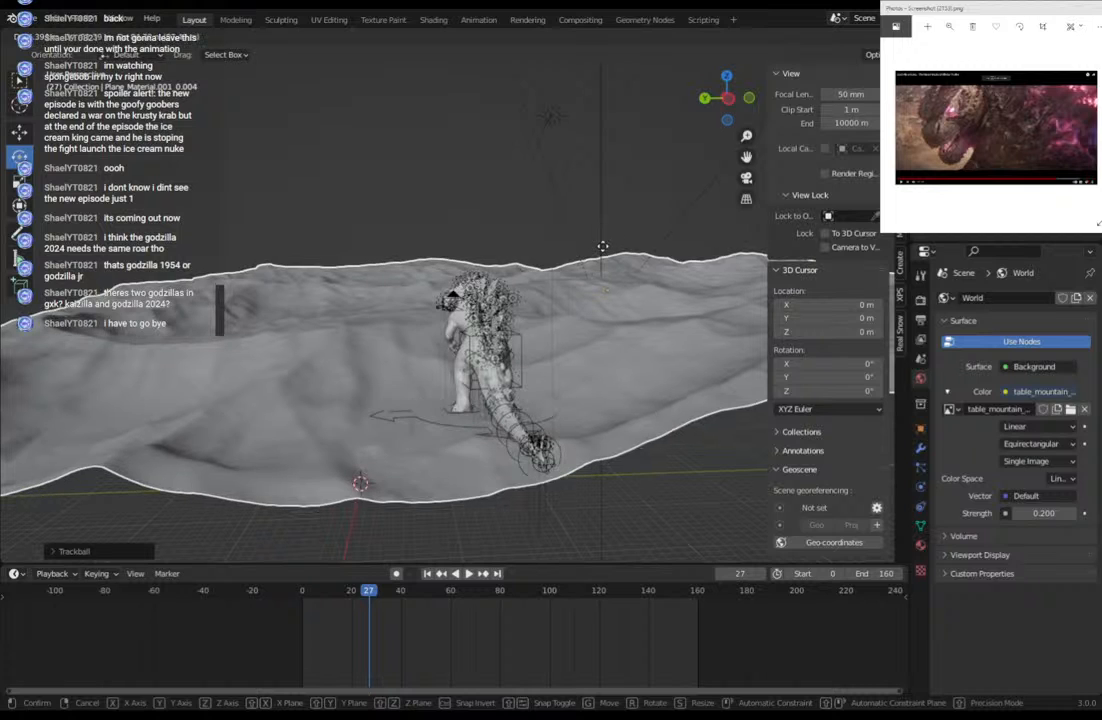
{"action": "left_click", "coordinate": [602, 248]}
Through the camera, tilt the terrain with trackball rotation and move it so its ridge rises behind Godzilla's head.
{"action": "left_click", "coordinate": [746, 178]}
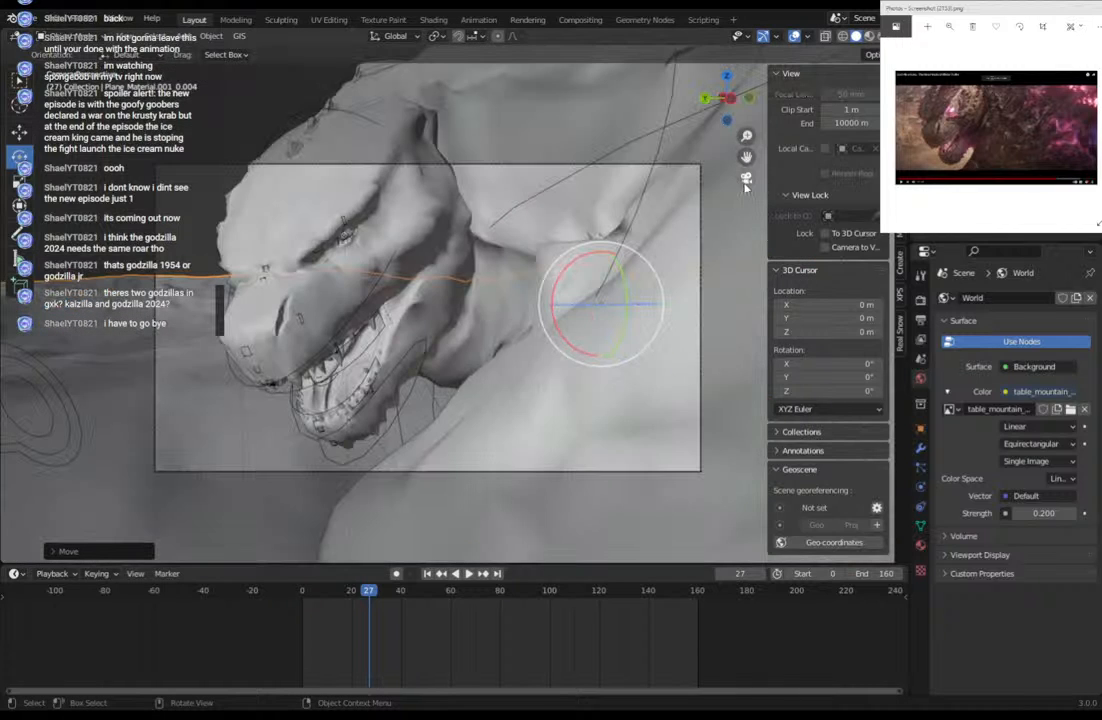
{"action": "key", "text": "r"}
{"action": "key", "text": "r"}
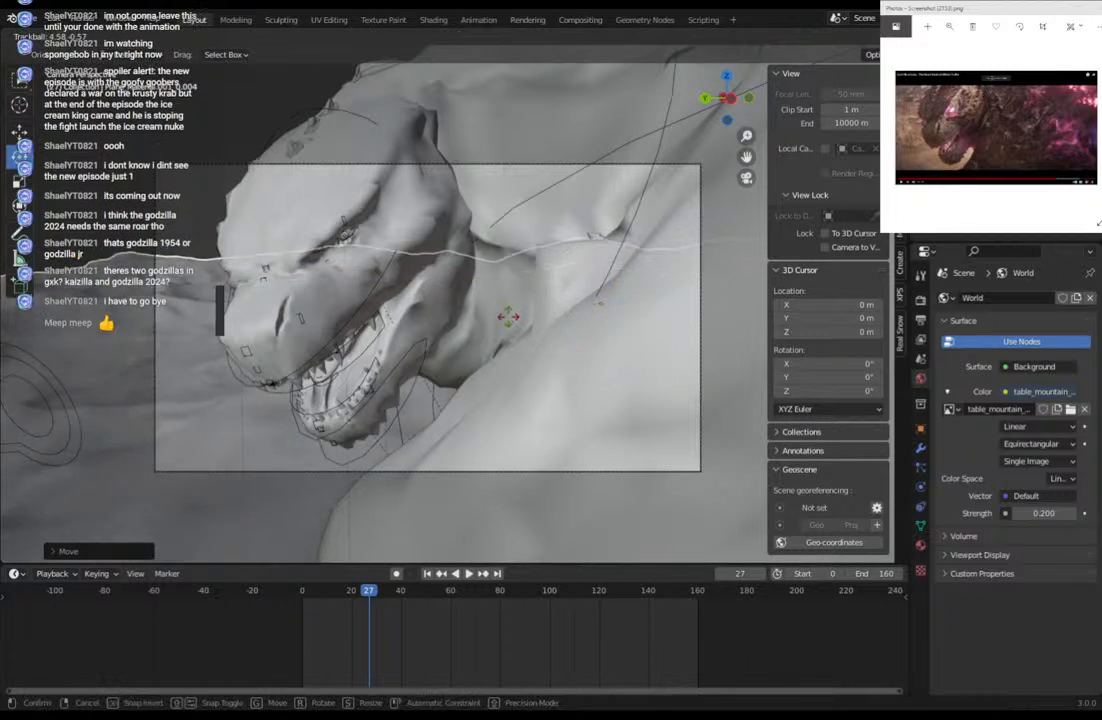
{"action": "left_click", "coordinate": [508, 321]}
{"action": "key", "text": "g"}
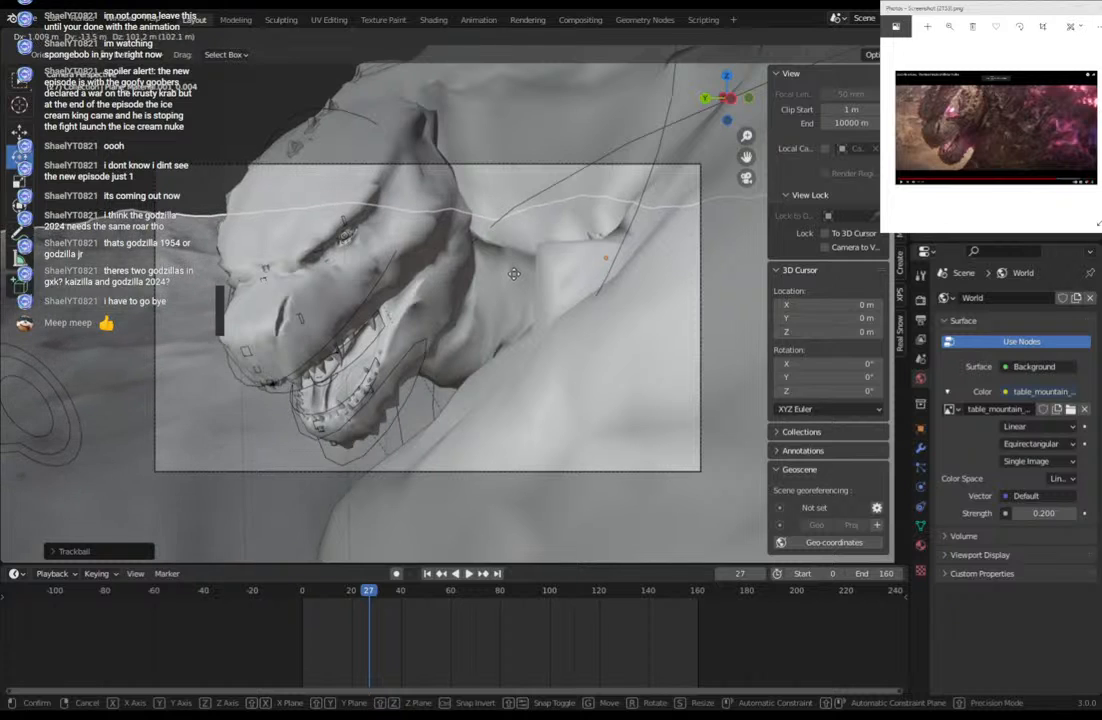
{"action": "left_click", "coordinate": [515, 280]}
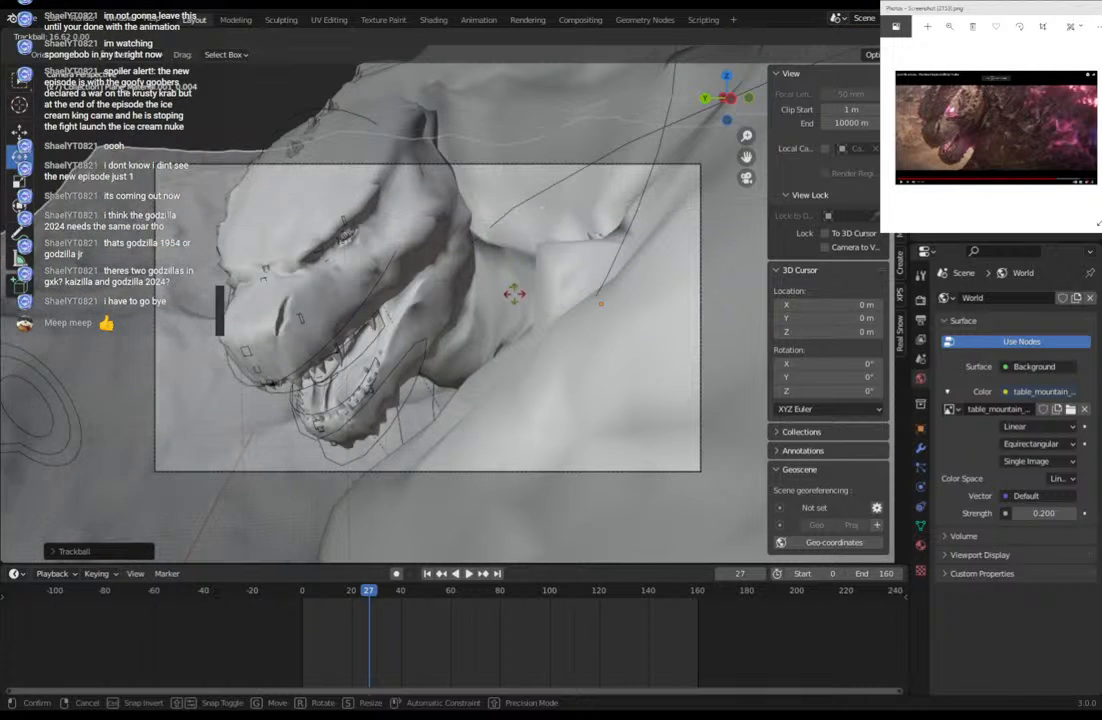
{"action": "left_click", "coordinate": [518, 298]}
{"action": "key", "text": "g"}
{"action": "left_click", "coordinate": [527, 303]}
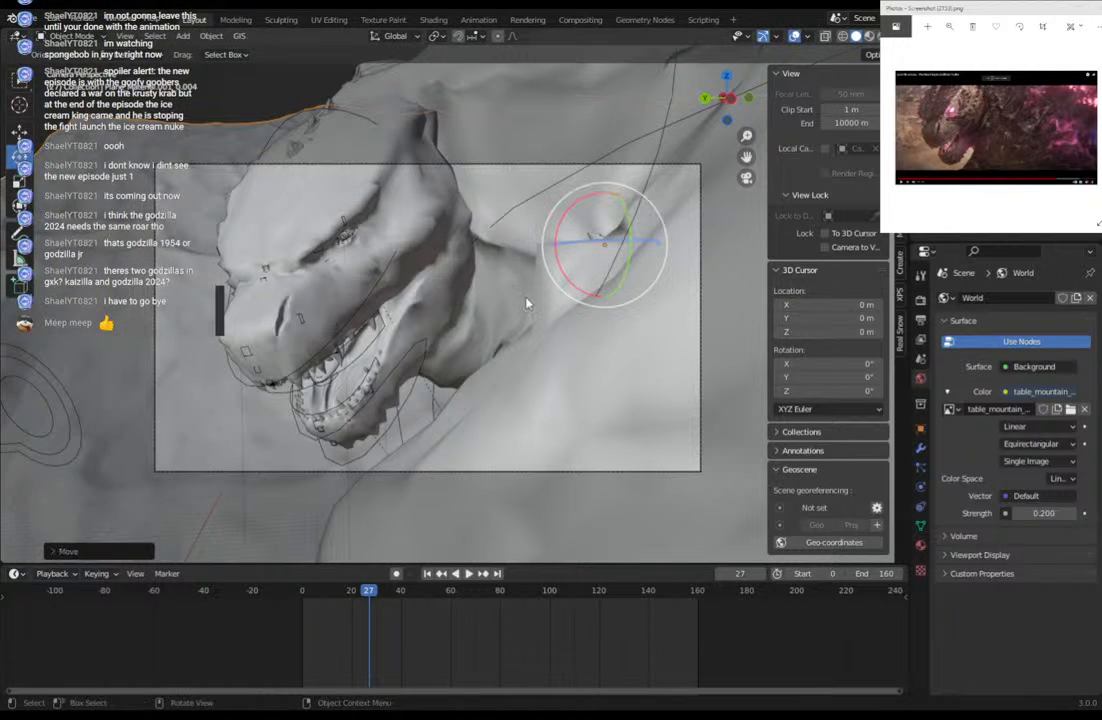
Fine-tune the terrain's tilt and height so its horizon crosses near the upper edge of the camera frame.
{"action": "key", "text": "r"}
{"action": "key", "text": "r"}
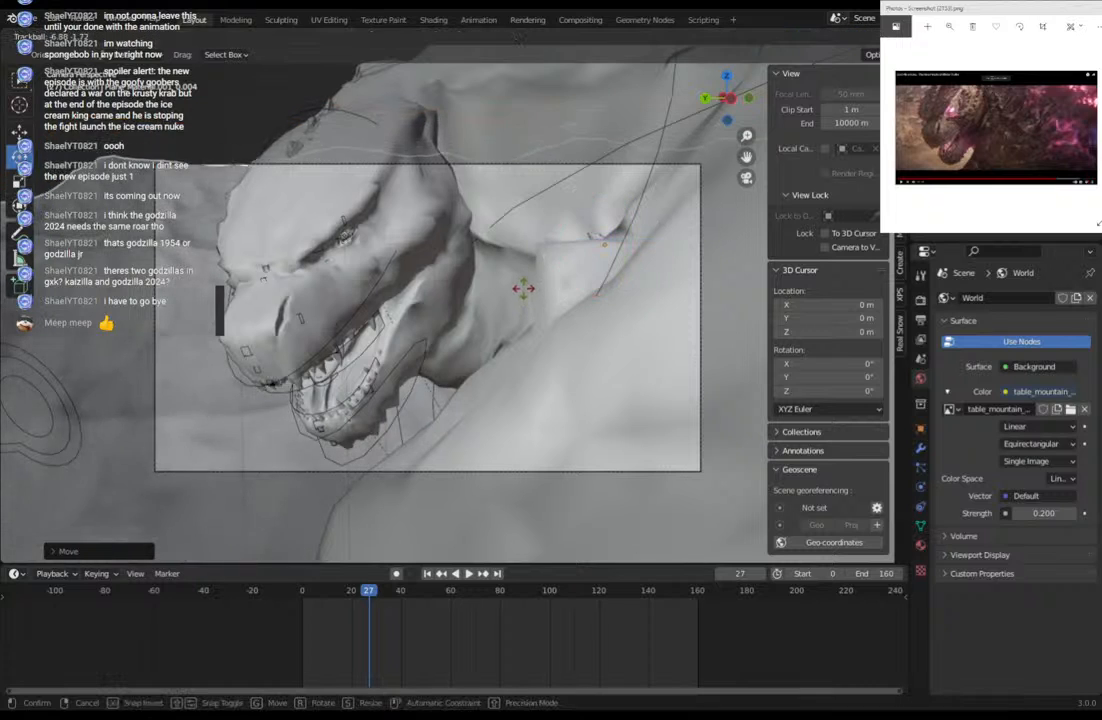
{"action": "left_click", "coordinate": [525, 288]}
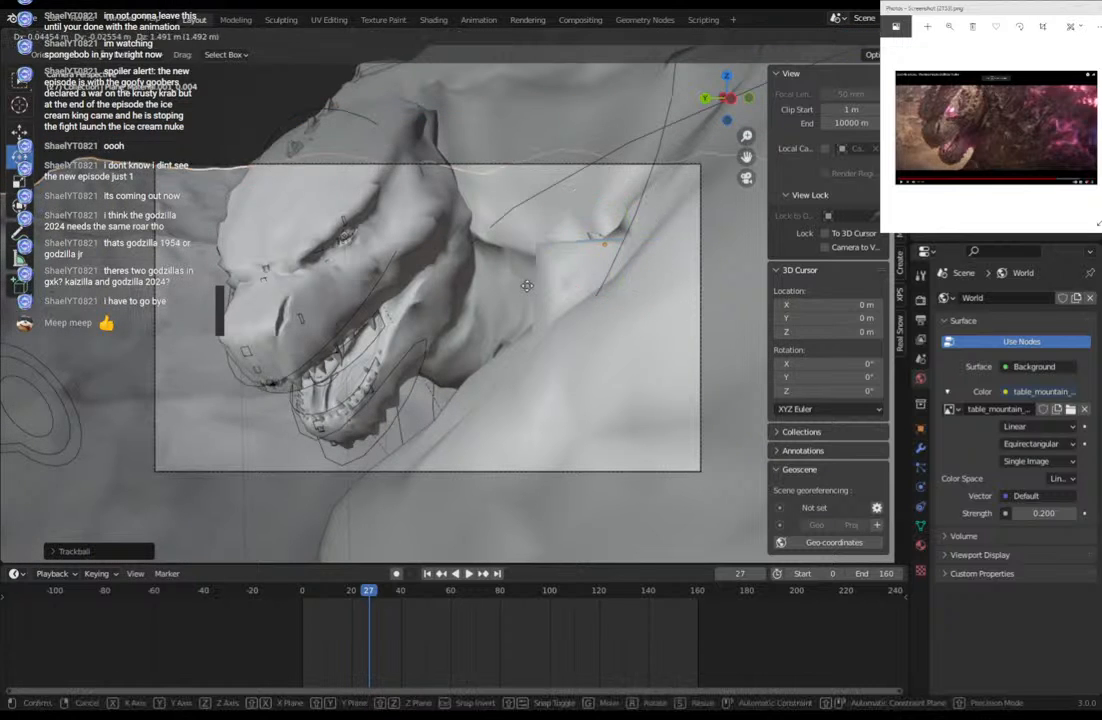
{"action": "key", "text": "g"}
{"action": "left_click", "coordinate": [529, 249]}
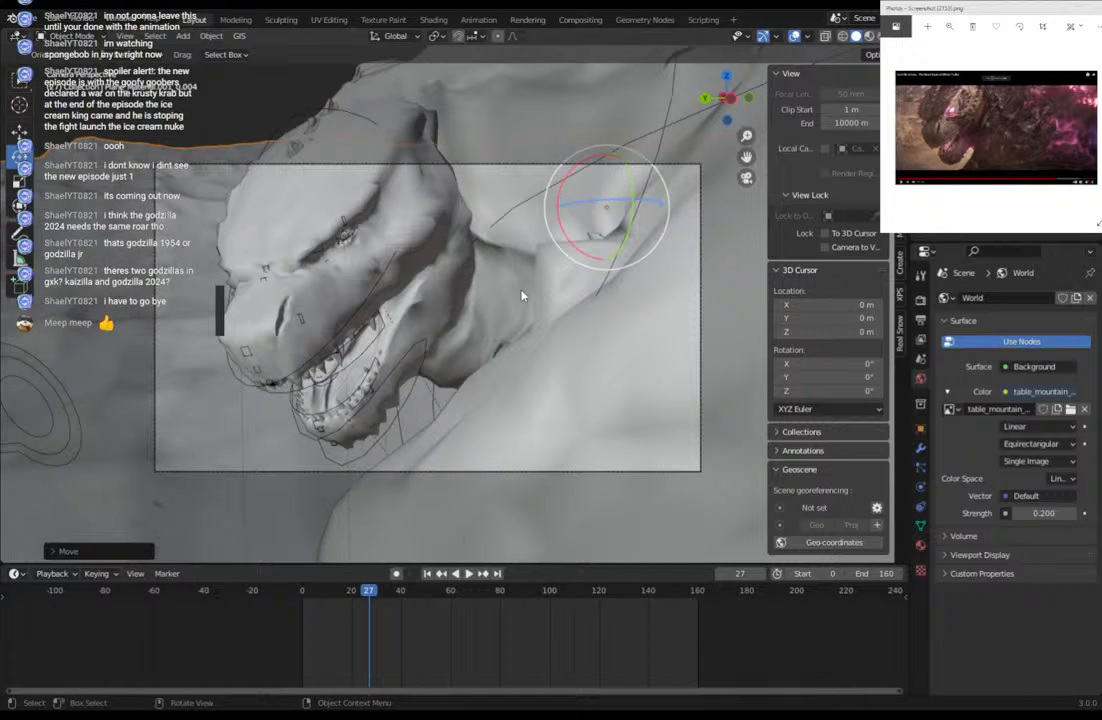
{"action": "key", "text": "r"}
{"action": "key", "text": "r"}
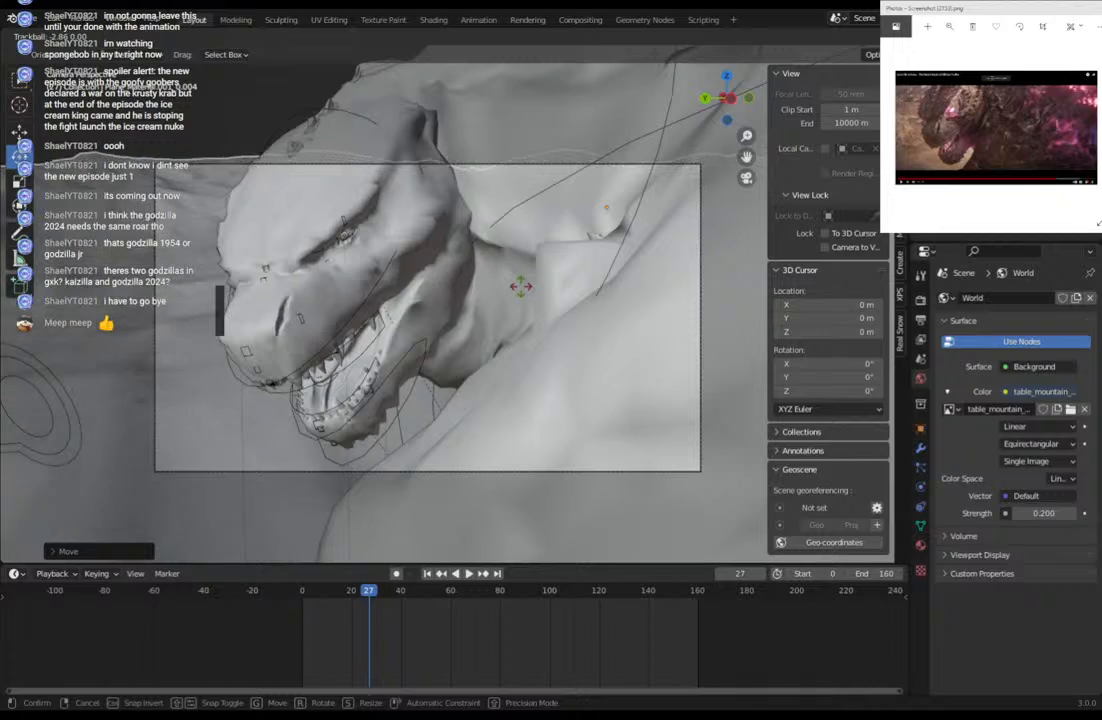
{"action": "left_click", "coordinate": [529, 294]}
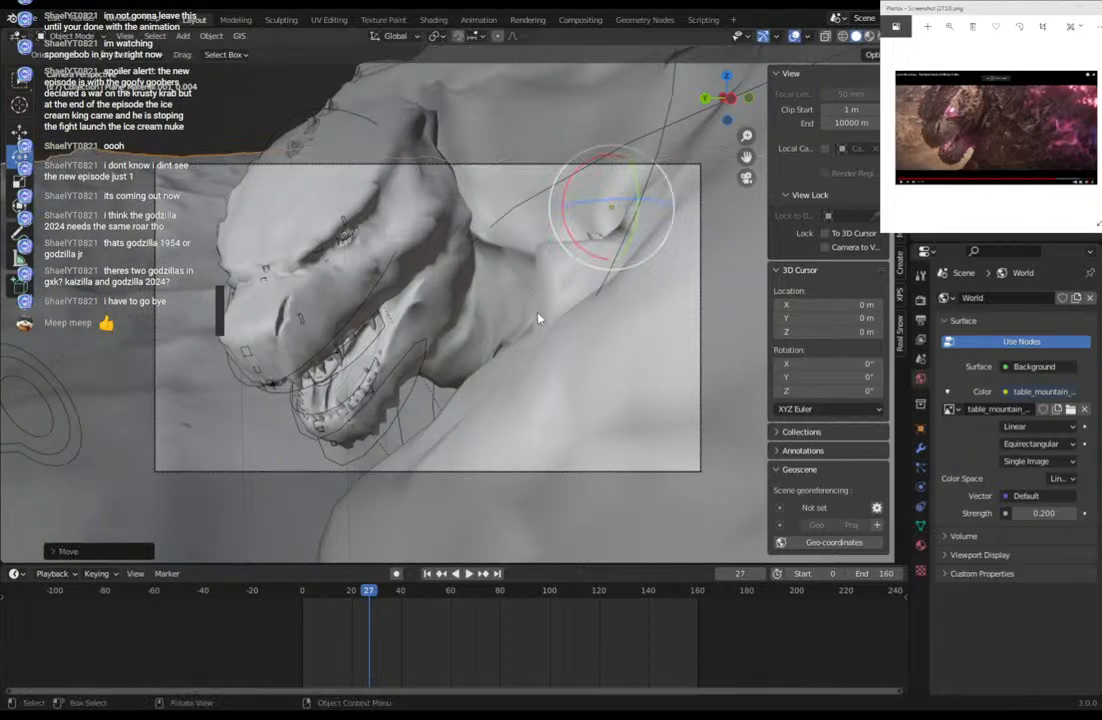
Inspect the terrain around Godzilla from outside the camera, and preview the camera shot in rendered shading.
{"action": "middle_click_drag", "start_coordinate": [541, 314], "coordinate": [622, 335]}
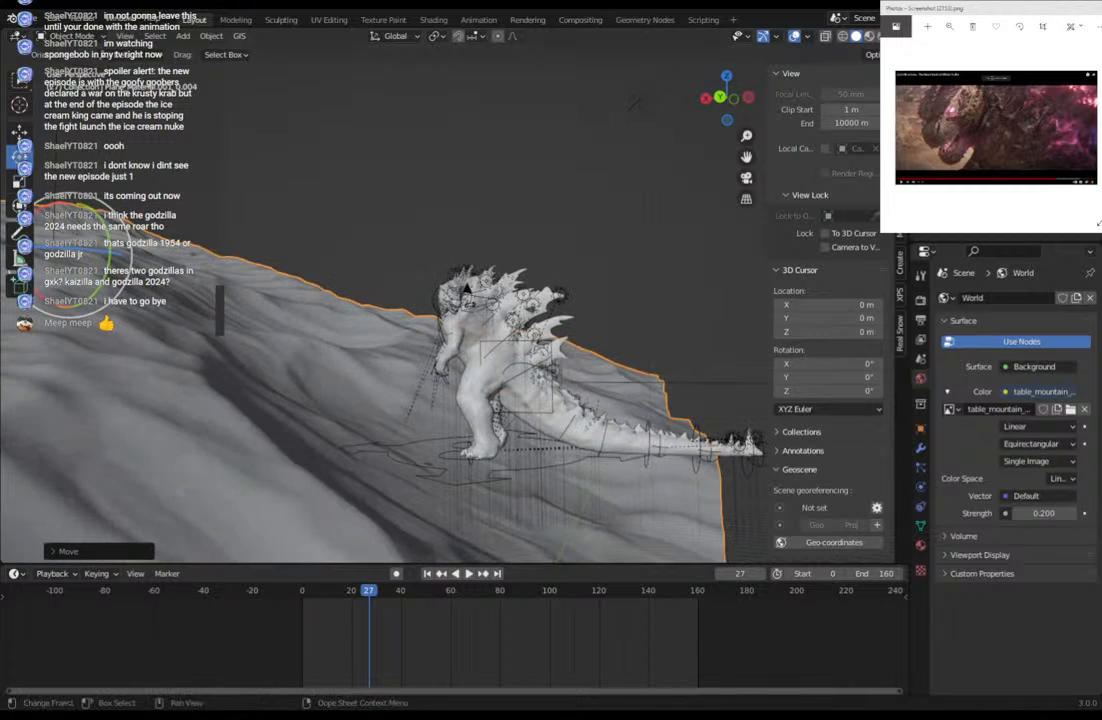
{"action": "middle_click_drag", "start_coordinate": [590, 436], "coordinate": [484, 436]}
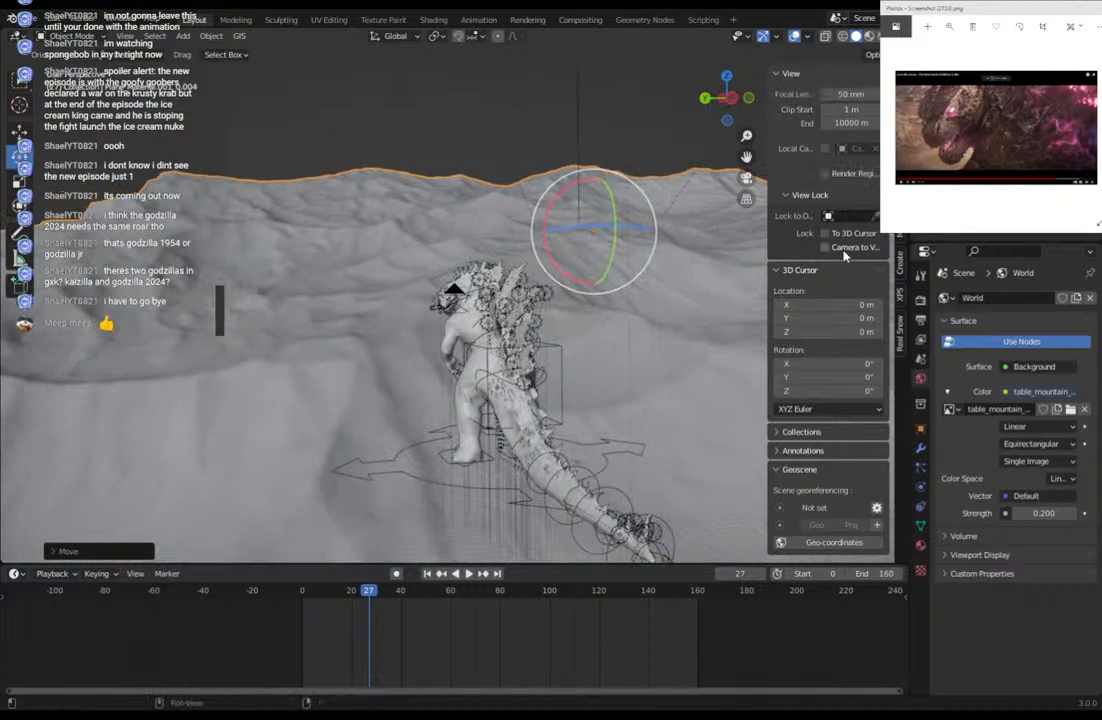
{"action": "left_click", "coordinate": [746, 178]}
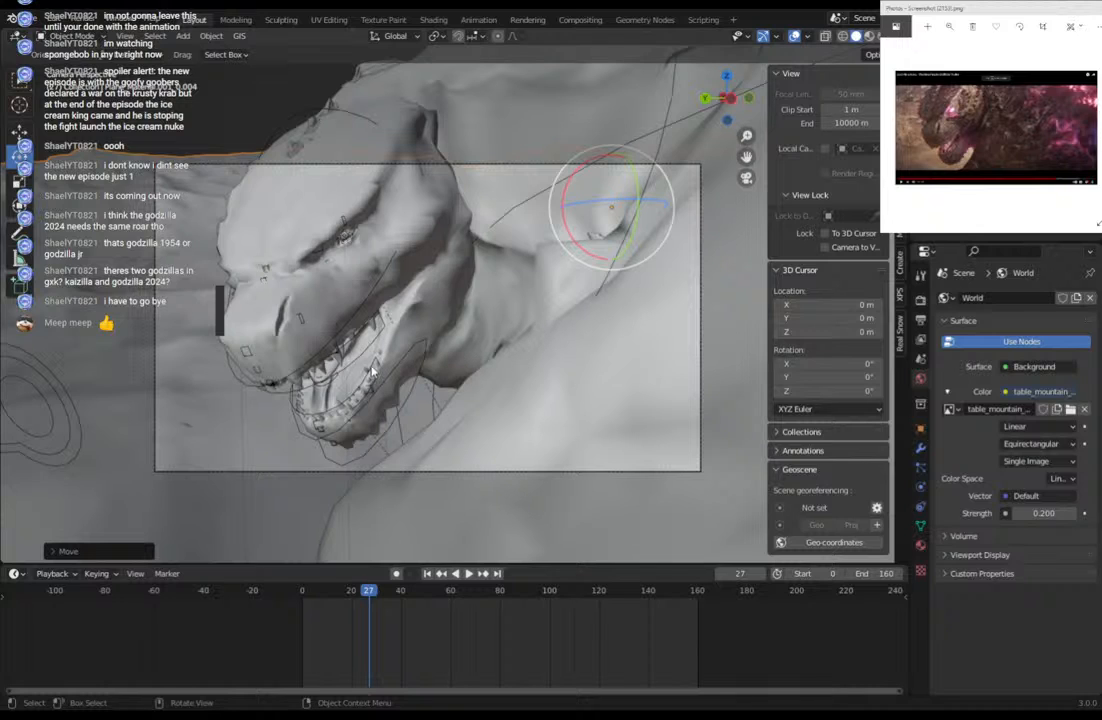
{"action": "left_click", "coordinate": [341, 225]}
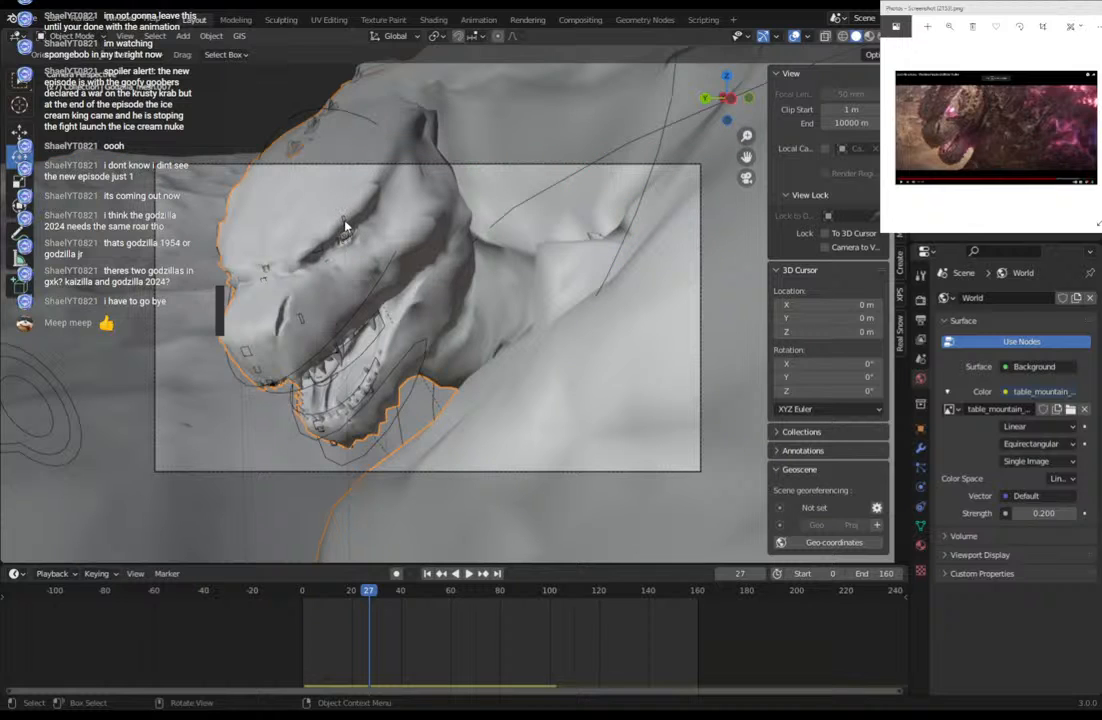
{"action": "left_click", "coordinate": [341, 225]}
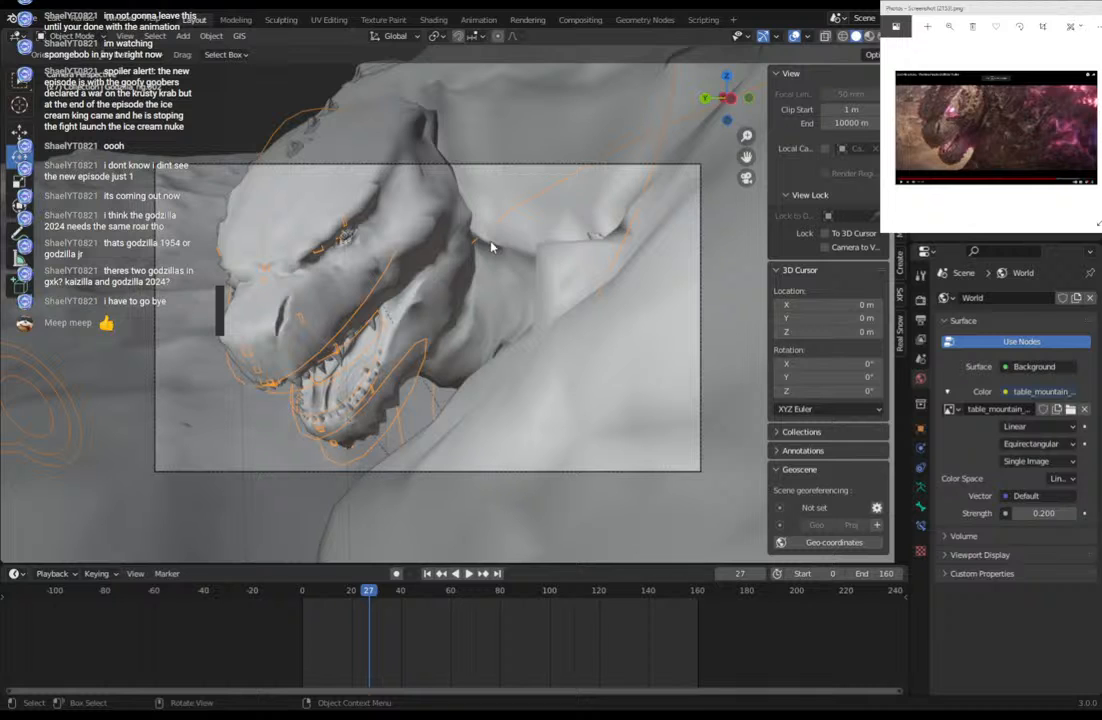
{"action": "left_click", "coordinate": [877, 36]}
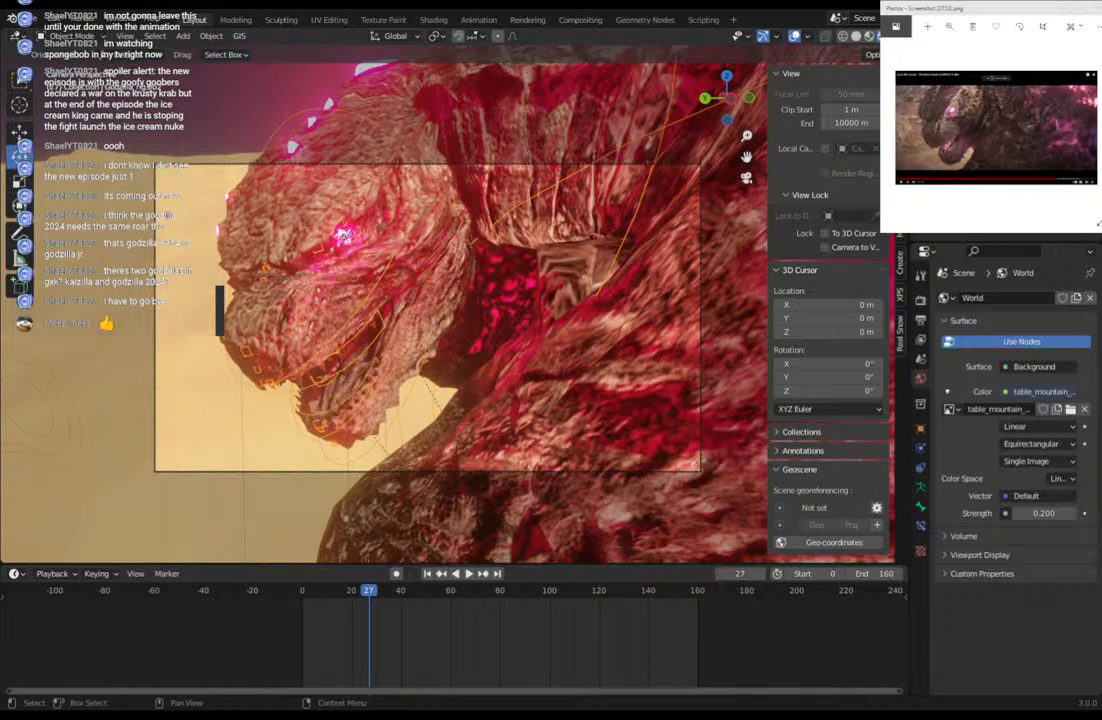
Change the colour of the Sun.001 light to a pale cream and return to solid shading.
{"action": "left_click", "coordinate": [920, 488]}
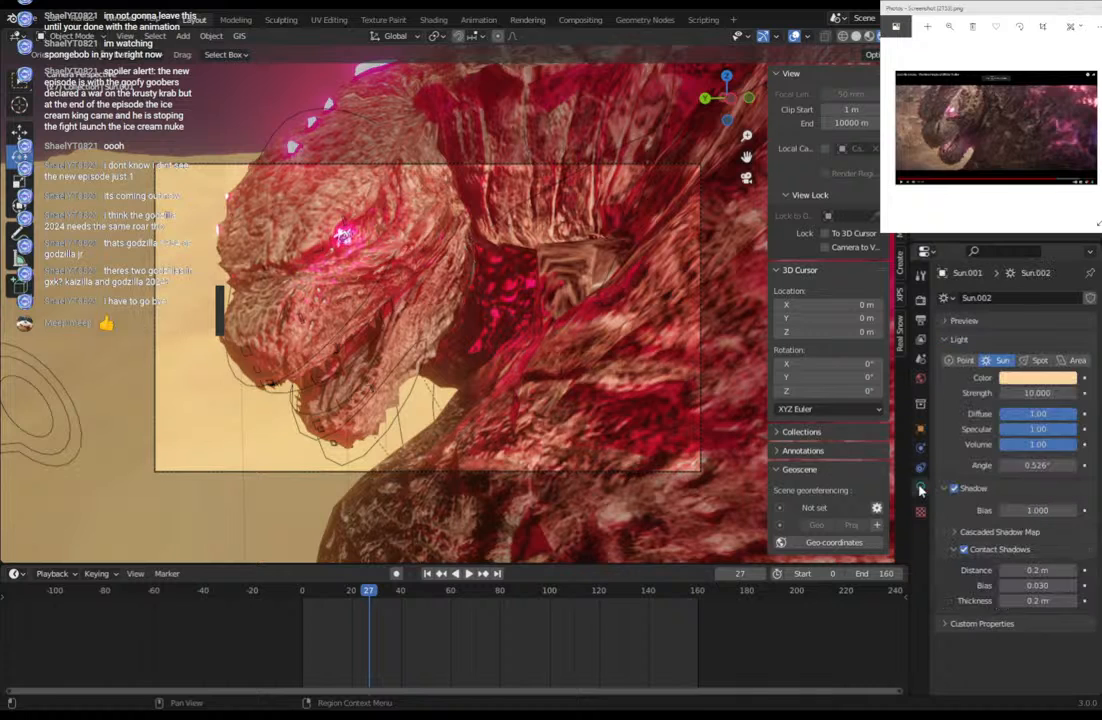
{"action": "left_click", "coordinate": [1038, 381]}
{"action": "left_click_drag", "start_coordinate": [1006, 254], "coordinate": [1004, 246]}
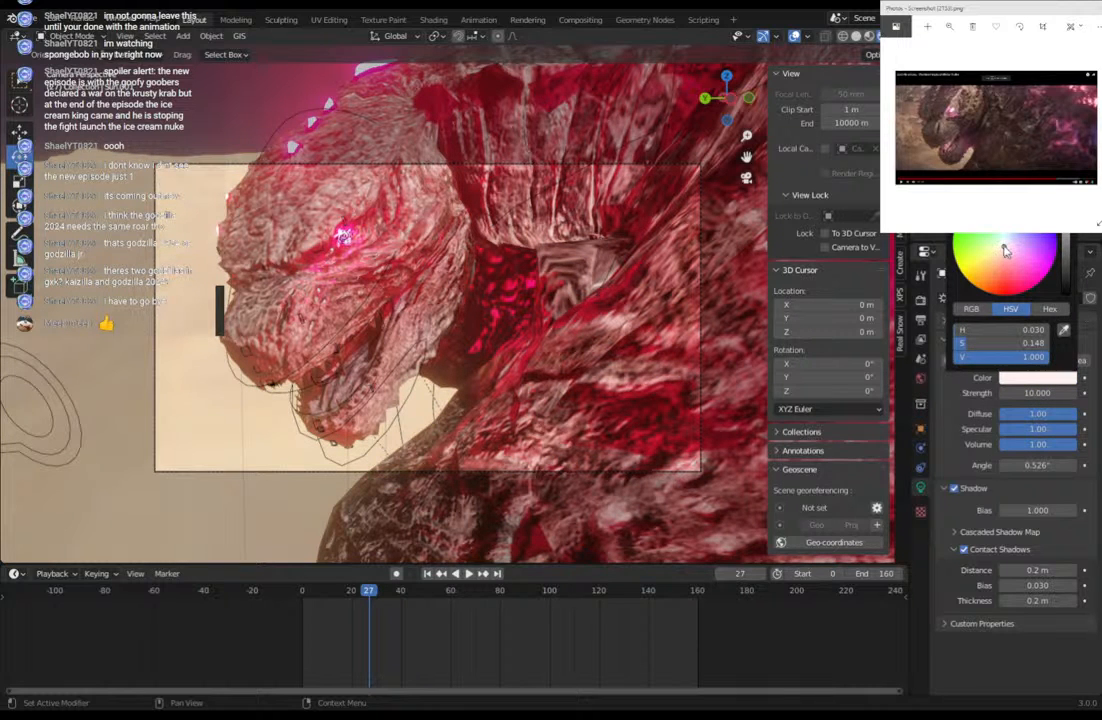
{"action": "left_click_drag", "start_coordinate": [1006, 251], "coordinate": [1002, 247]}
{"action": "left_click_drag", "start_coordinate": [1003, 253], "coordinate": [999, 256]}
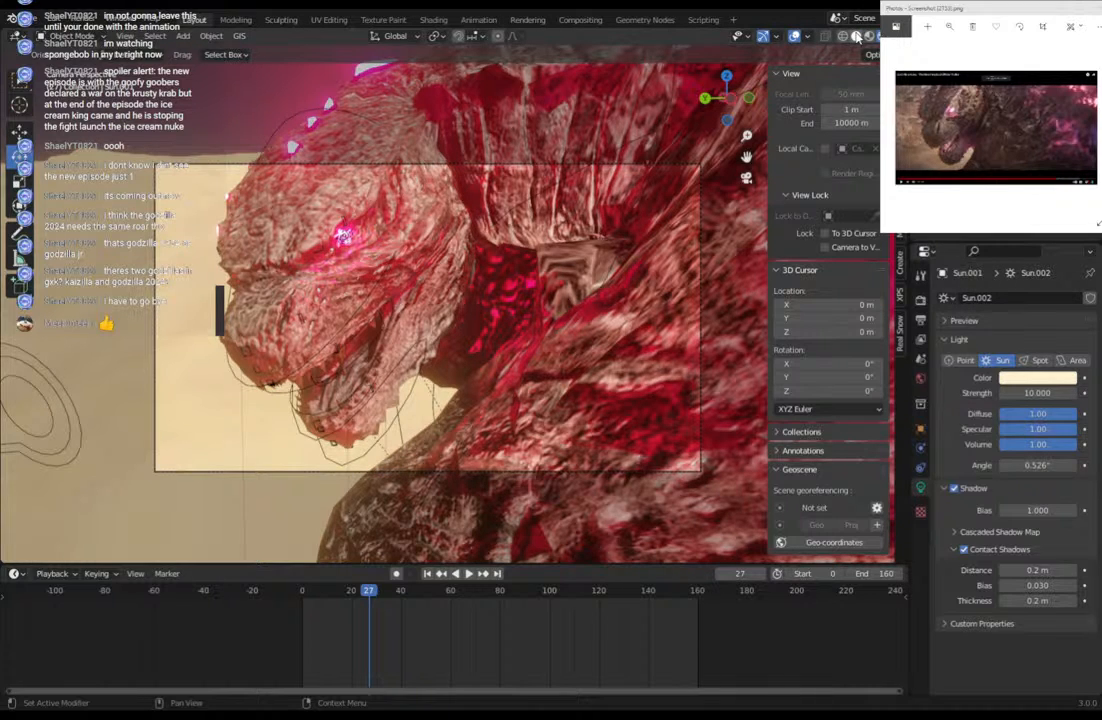
{"action": "left_click", "coordinate": [856, 37]}
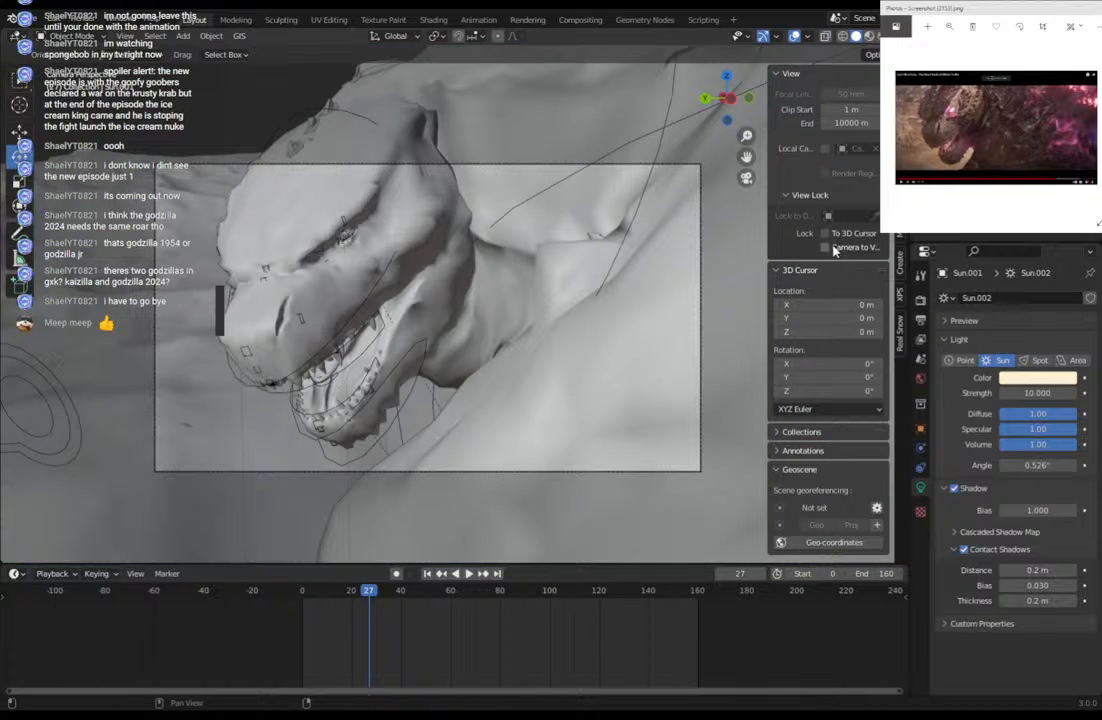
Try deleting the Point.058 and Point.057 lights at Godzilla's dorsal plates, and undo the deletions.
{"action": "middle_click_drag", "start_coordinate": [640, 250], "coordinate": [453, 226]}
{"action": "left_click", "coordinate": [532, 405]}
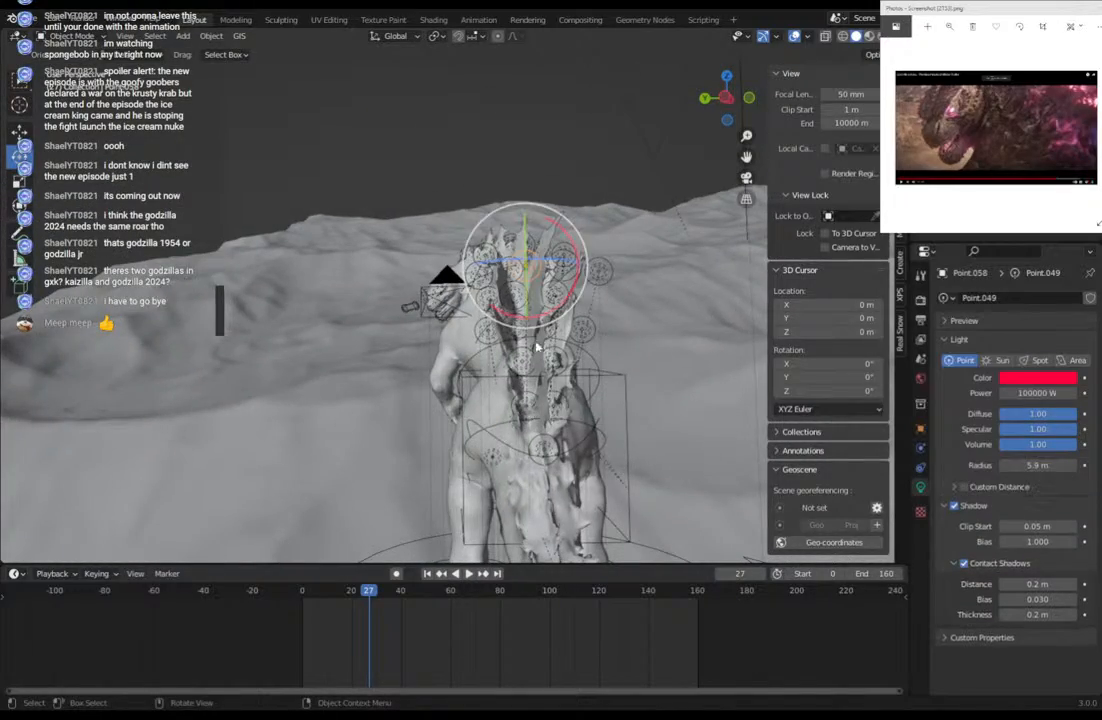
{"action": "middle_click_drag", "start_coordinate": [537, 347], "coordinate": [615, 310]}
{"action": "key", "text": "Delete"}
{"action": "left_click", "coordinate": [520, 291]}
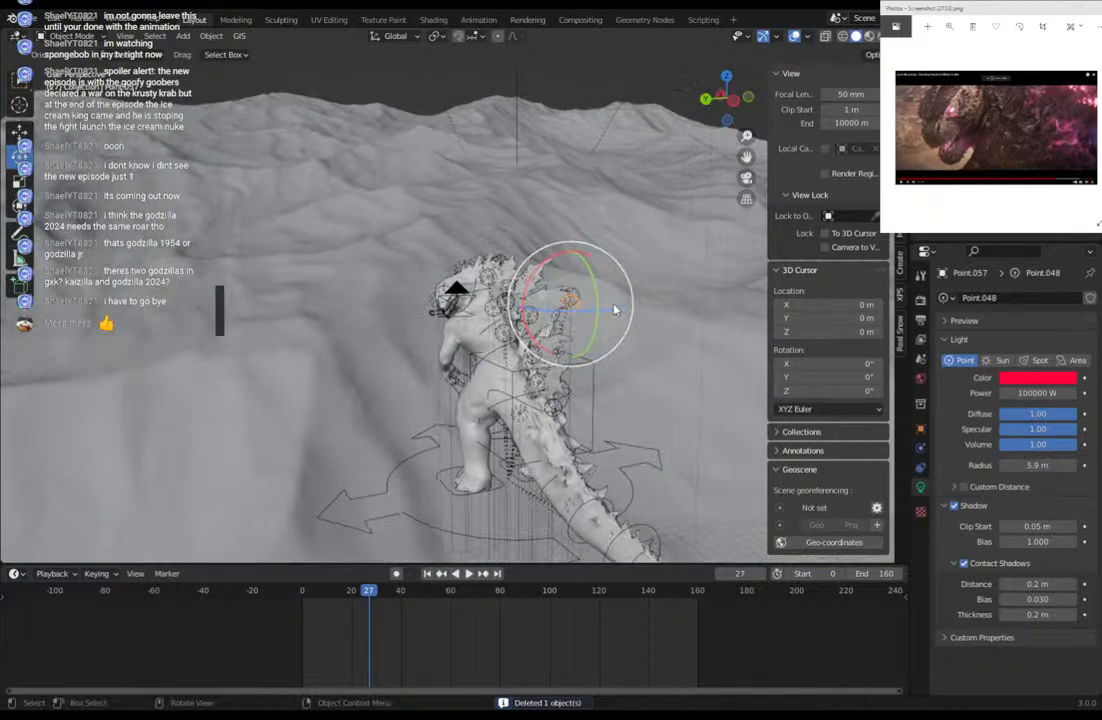
{"action": "key", "text": "Delete"}
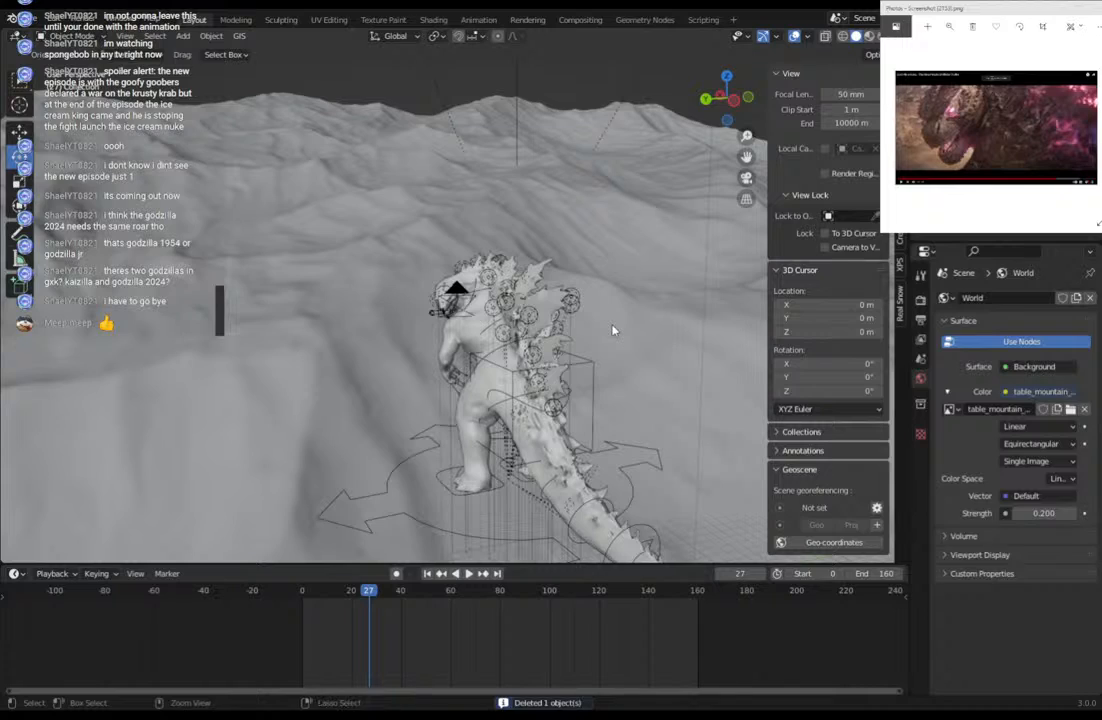
{"action": "key", "text": "ctrl+z"}
{"action": "key", "text": "ctrl+s"}
Select several point lights around Godzilla's upper dorsal plates together, starting from the back.
{"action": "middle_click_drag", "start_coordinate": [613, 330], "coordinate": [540, 328]}
{"action": "left_click", "coordinate": [501, 224]}
{"action": "middle_click_drag", "start_coordinate": [504, 221], "coordinate": [481, 277]}
{"action": "left_click", "coordinate": [455, 245]}
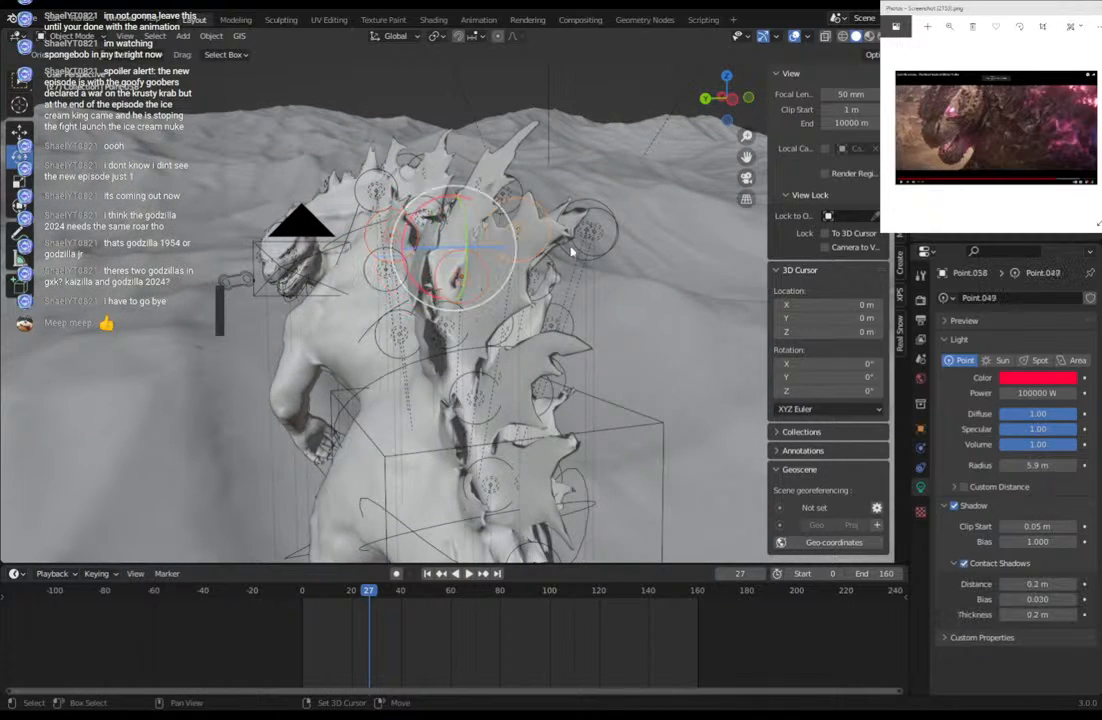
{"action": "middle_click_drag", "start_coordinate": [590, 234], "coordinate": [490, 250]}
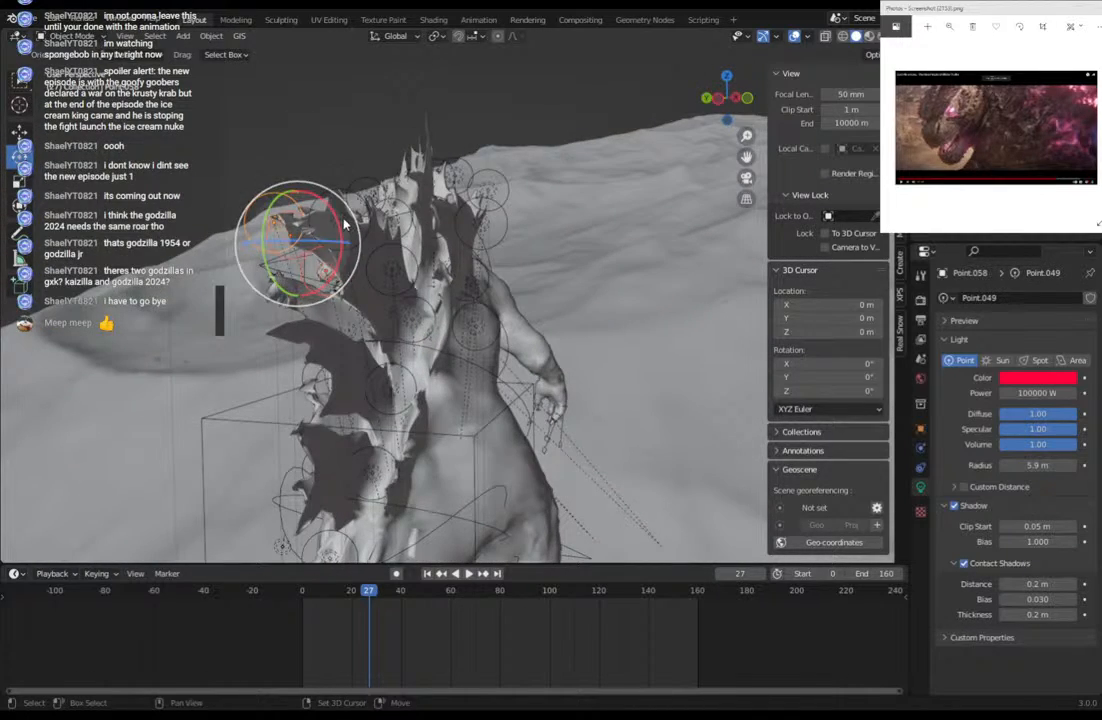
{"action": "left_click", "coordinate": [341, 220], "text": "shift"}
{"action": "left_click", "coordinate": [482, 227], "text": "shift"}
Extend the selection with the point lights on the other side of the dorsal plates, leaving the Godzilla mesh out.
{"action": "middle_click_drag", "start_coordinate": [615, 251], "coordinate": [461, 307]}
{"action": "left_click", "coordinate": [396, 237], "text": "shift"}
{"action": "middle_click_drag", "start_coordinate": [578, 284], "coordinate": [353, 353]}
{"action": "left_click", "coordinate": [333, 352], "text": "shift"}
{"action": "middle_click_drag", "start_coordinate": [474, 275], "coordinate": [424, 298]}
{"action": "left_click", "coordinate": [432, 297], "text": "shift"}
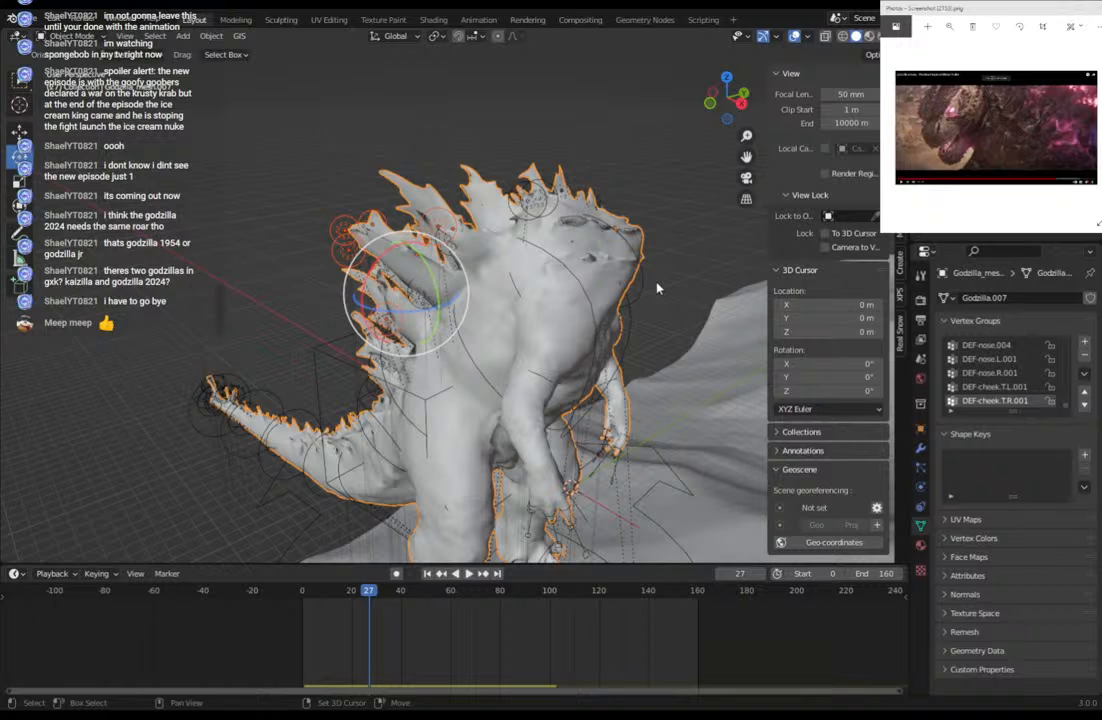
{"action": "left_click", "coordinate": [449, 297], "text": "shift"}
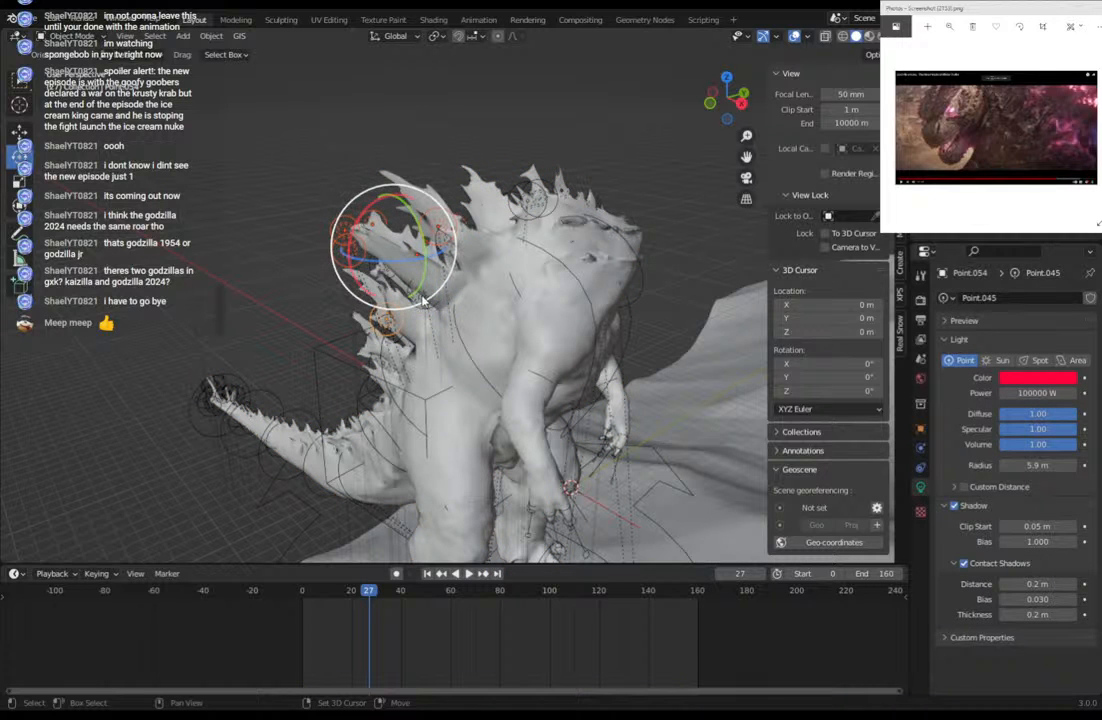
{"action": "left_click", "coordinate": [423, 300], "text": "shift"}
Add the point lights around the front dorsal plates behind Godzilla's head and neck to the current light selection.
{"action": "middle_click_drag", "start_coordinate": [423, 300], "coordinate": [449, 250]}
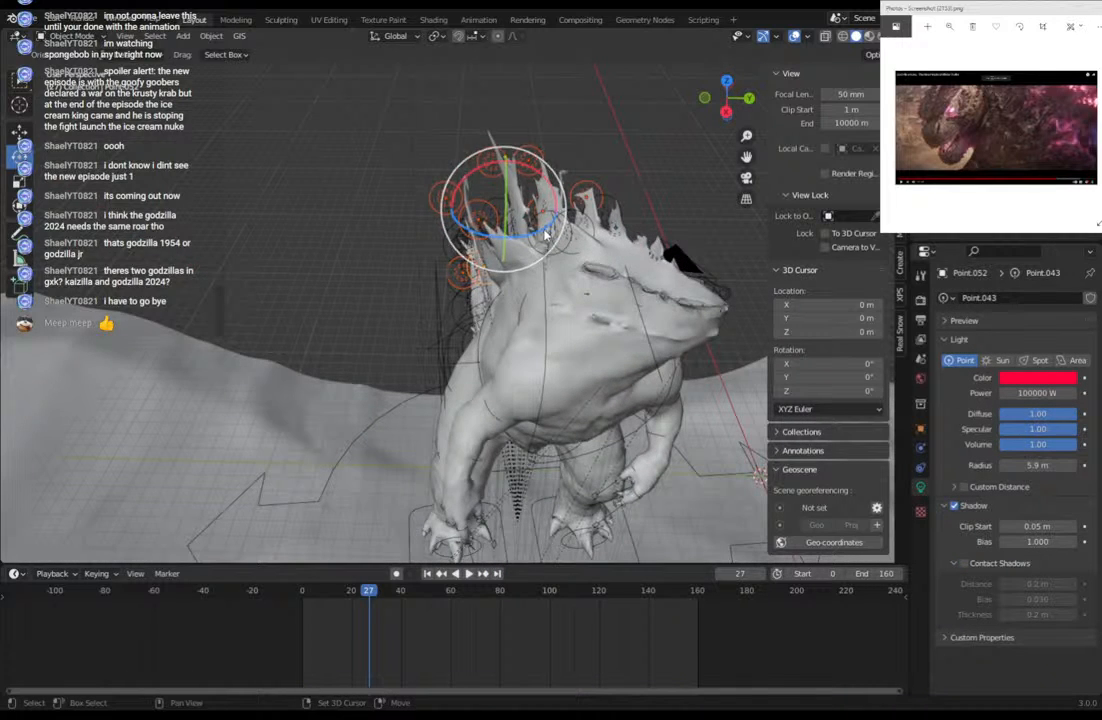
{"action": "left_click", "coordinate": [604, 217], "text": "shift"}
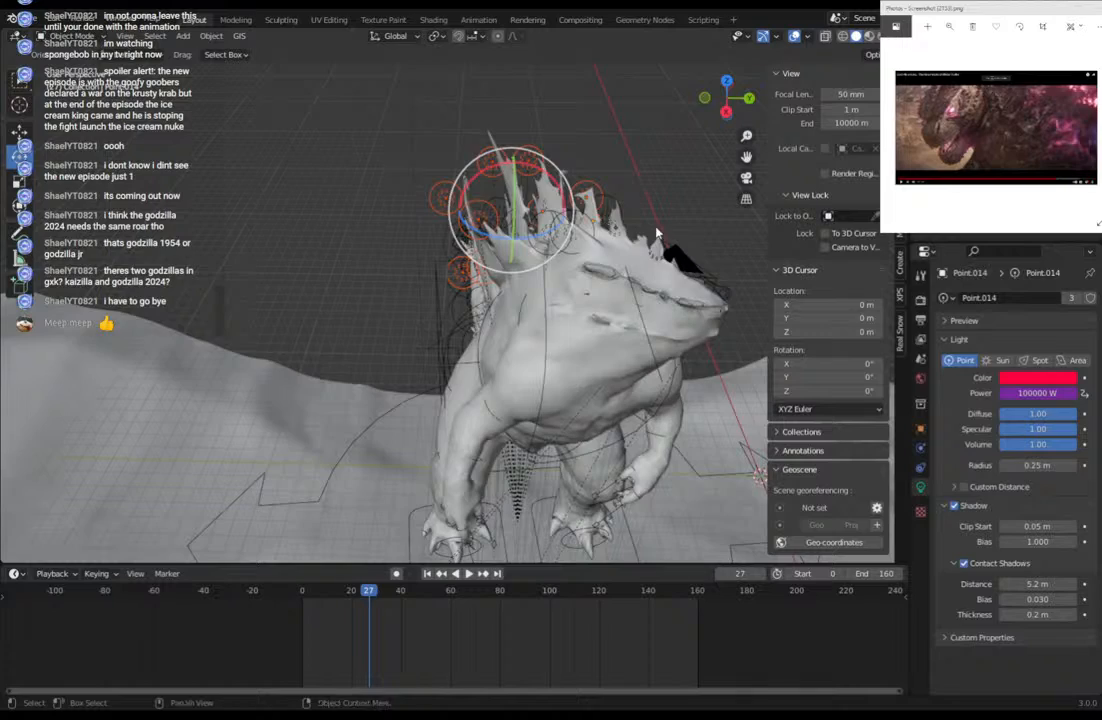
{"action": "middle_click_drag", "start_coordinate": [659, 234], "coordinate": [569, 245]}
{"action": "left_click", "coordinate": [660, 257], "text": "shift"}
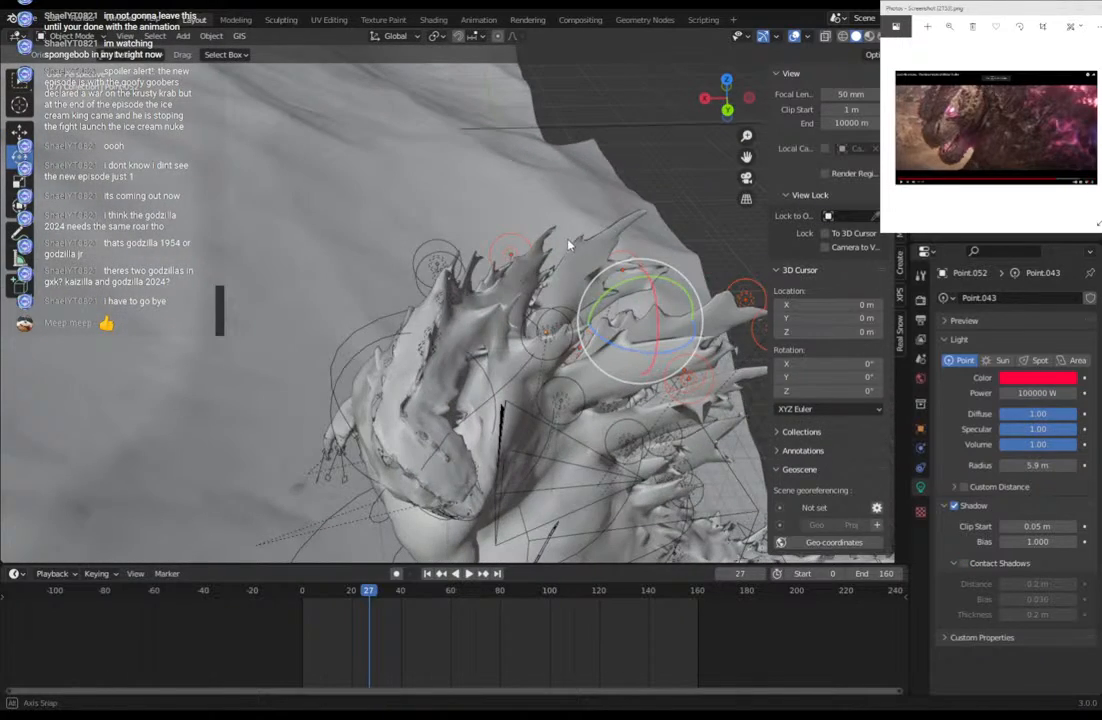
{"action": "left_click", "coordinate": [425, 256], "text": "shift"}
{"action": "left_click", "coordinate": [420, 267], "text": "shift"}
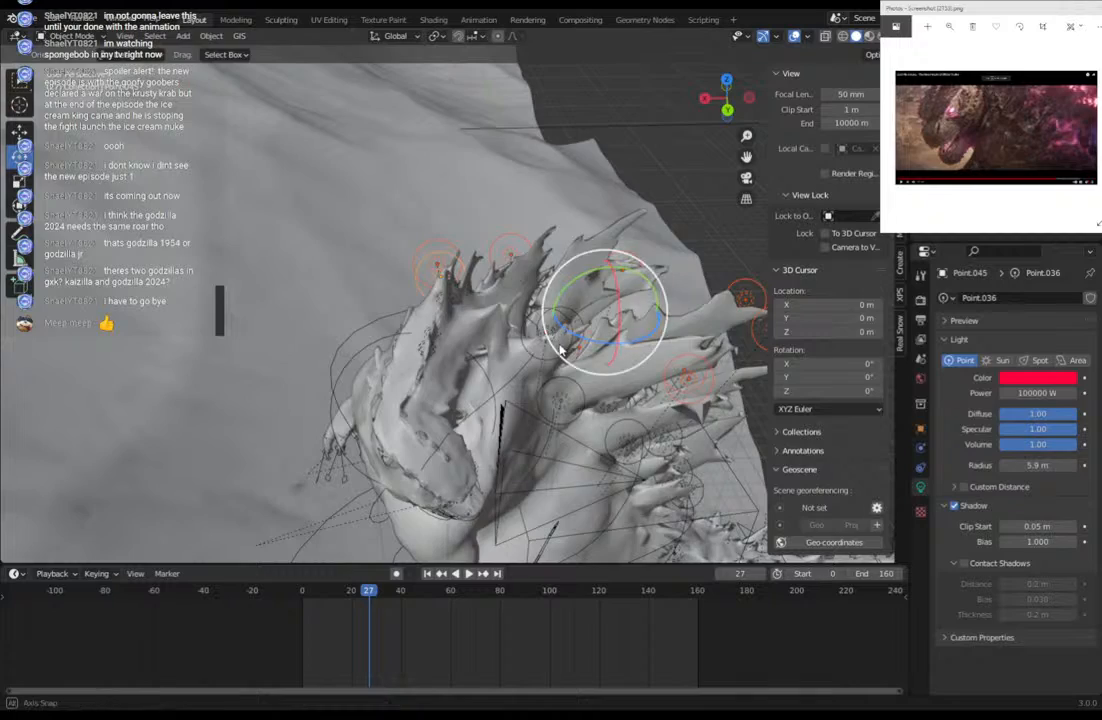
{"action": "middle_click_drag", "start_coordinate": [420, 267], "coordinate": [295, 232]}
{"action": "left_click", "coordinate": [297, 234], "text": "shift"}
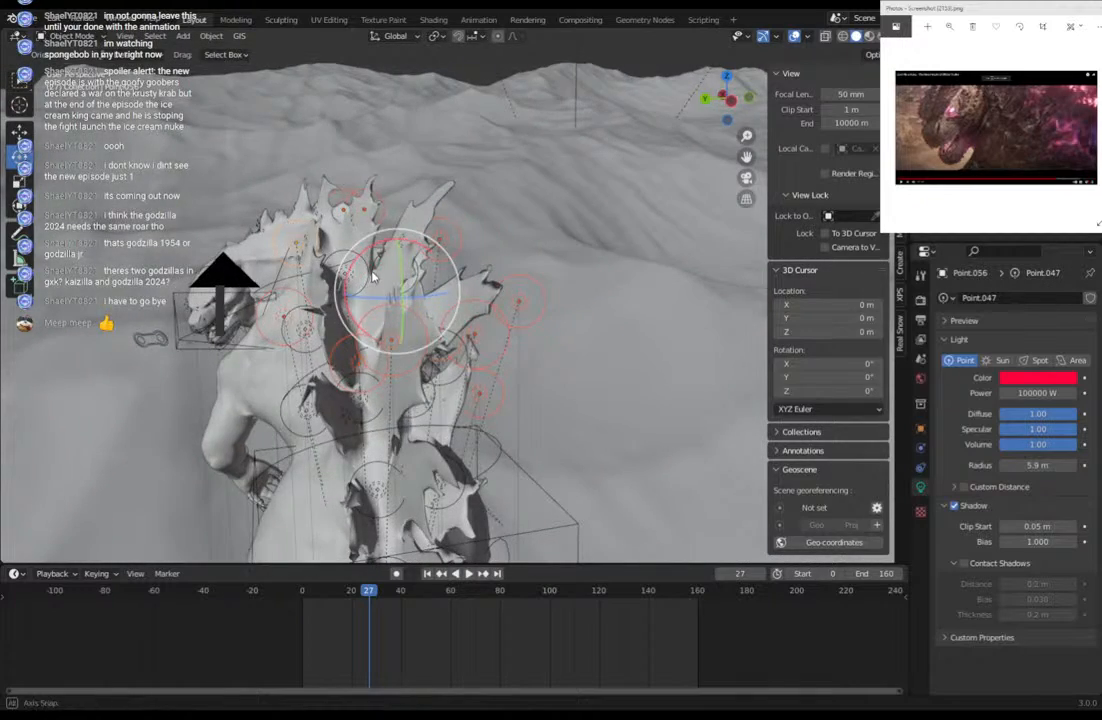
Add the point lights down Godzilla's near flank and along the near side of the mid-back plates to the selection.
{"action": "middle_click_drag", "start_coordinate": [326, 294], "coordinate": [331, 262]}
{"action": "left_click", "coordinate": [316, 283], "text": "shift"}
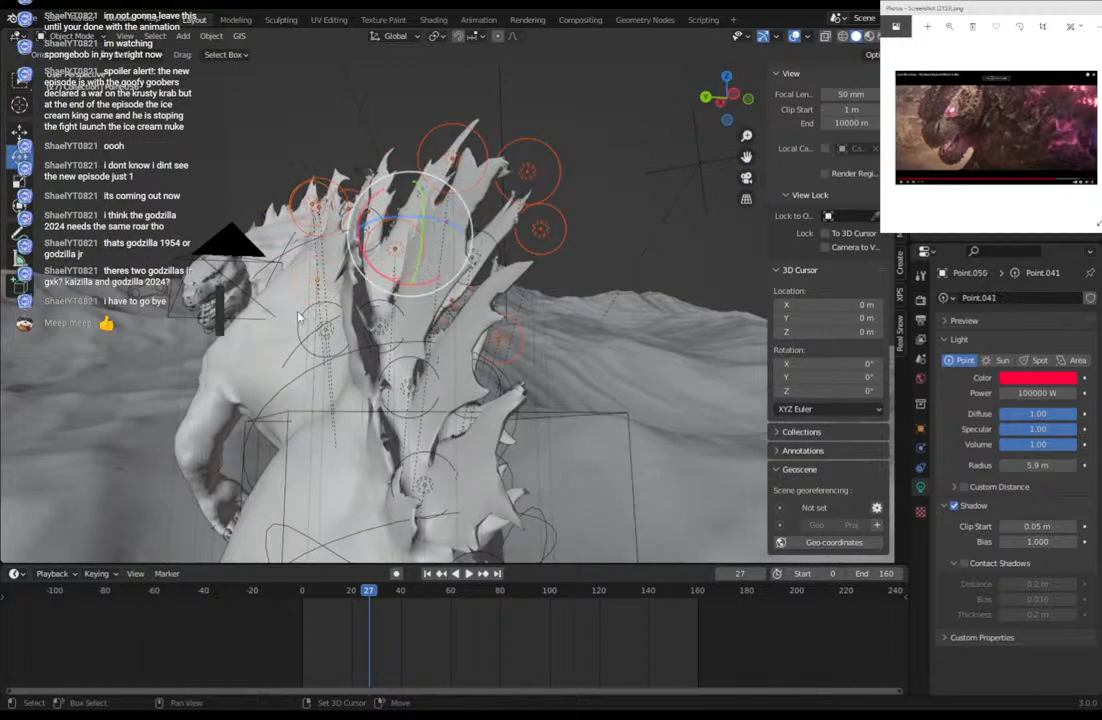
{"action": "left_click", "coordinate": [319, 327], "text": "shift"}
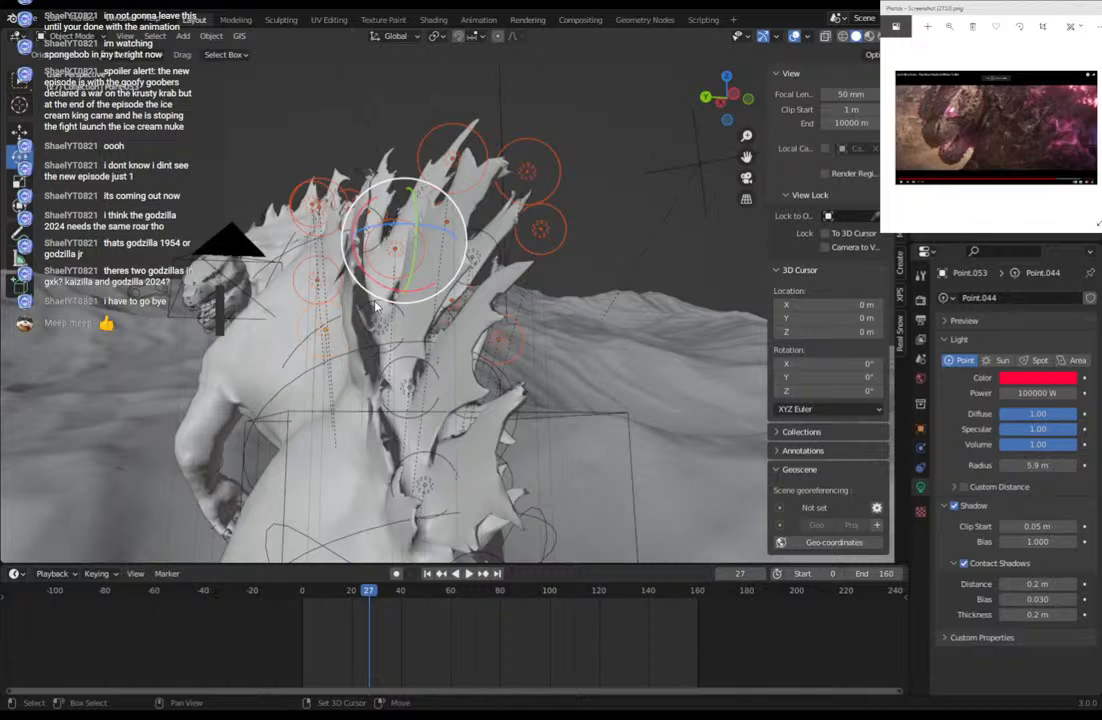
{"action": "left_click", "coordinate": [377, 317], "text": "shift"}
{"action": "left_click", "coordinate": [408, 358], "text": "shift"}
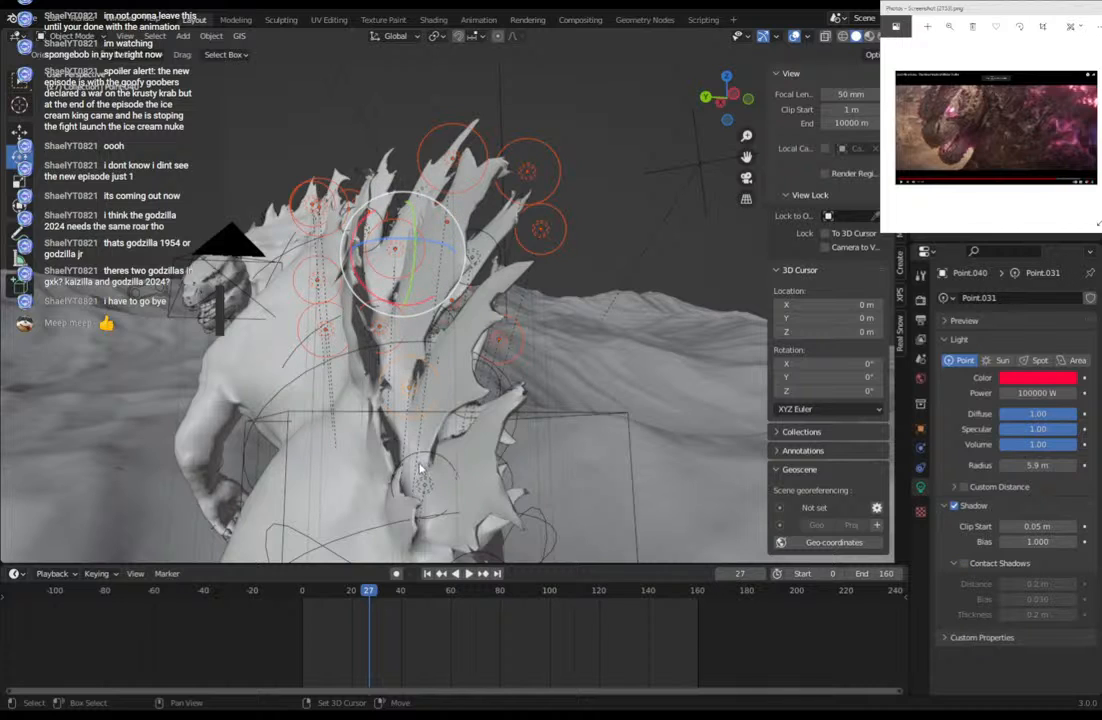
{"action": "left_click", "coordinate": [428, 458], "text": "shift"}
Add the point lights between the tall central plates and on the far side of the back to the selection.
{"action": "middle_click_drag", "start_coordinate": [470, 456], "coordinate": [455, 383]}
{"action": "left_click", "coordinate": [393, 374], "text": "shift"}
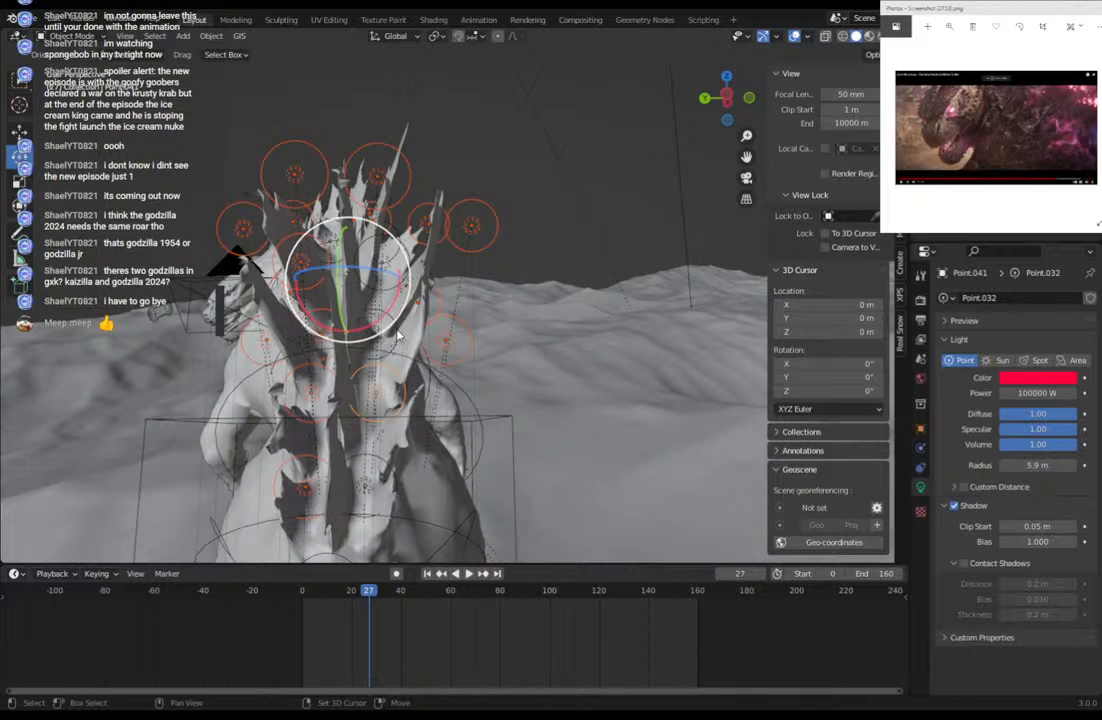
{"action": "left_click", "coordinate": [389, 328], "text": "shift"}
{"action": "left_click", "coordinate": [388, 296], "text": "shift"}
{"action": "left_click", "coordinate": [322, 252], "text": "shift"}
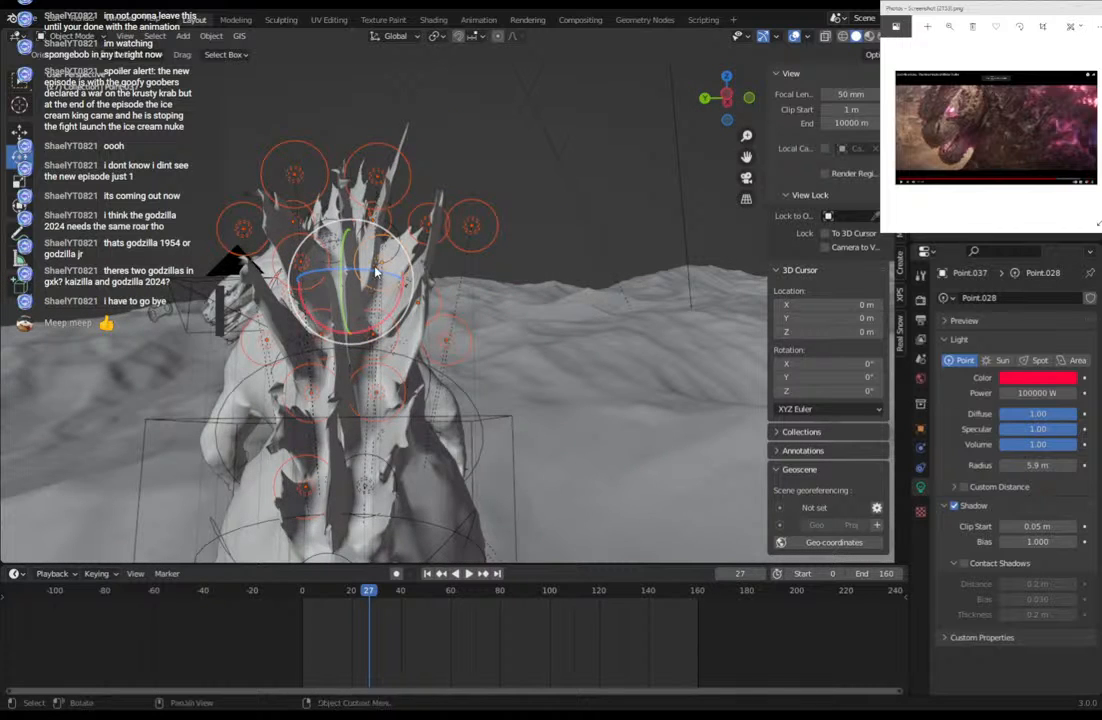
{"action": "middle_click_drag", "start_coordinate": [322, 252], "coordinate": [335, 292]}
{"action": "left_click", "coordinate": [344, 250], "text": "shift"}
{"action": "middle_click_drag", "start_coordinate": [357, 232], "coordinate": [393, 438]}
{"action": "left_click", "coordinate": [390, 262], "text": "shift"}
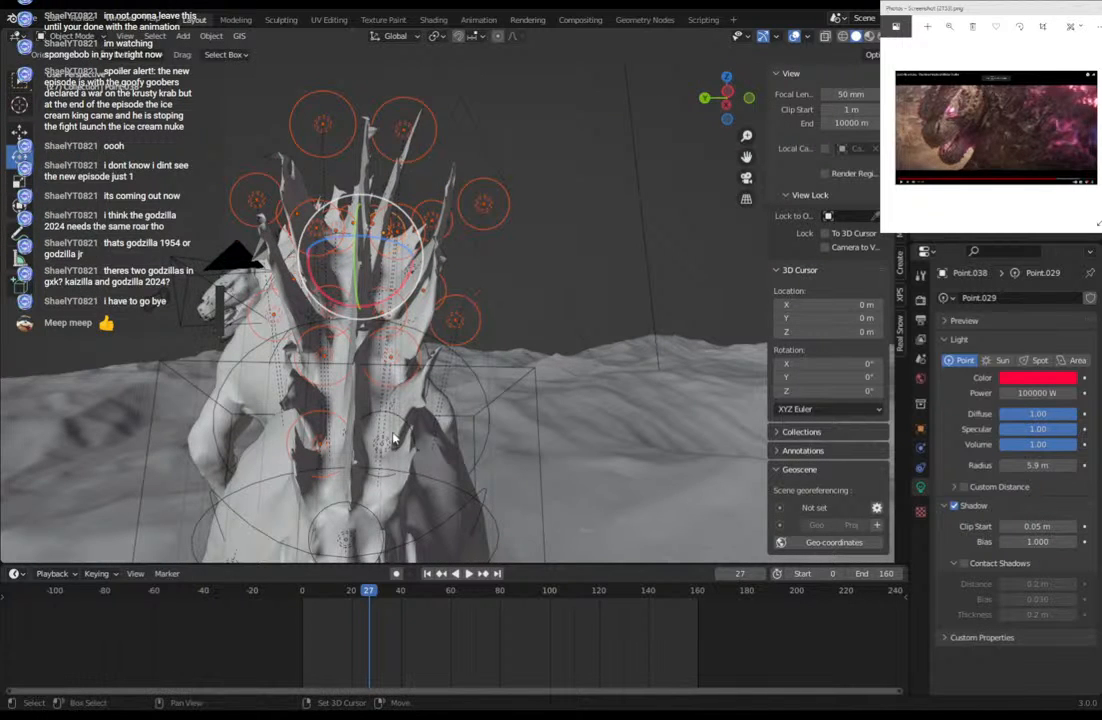
Add the remaining lower-back point lights to the selection and delete all the selected dorsal-plate lights.
{"action": "left_click", "coordinate": [397, 422], "text": "shift"}
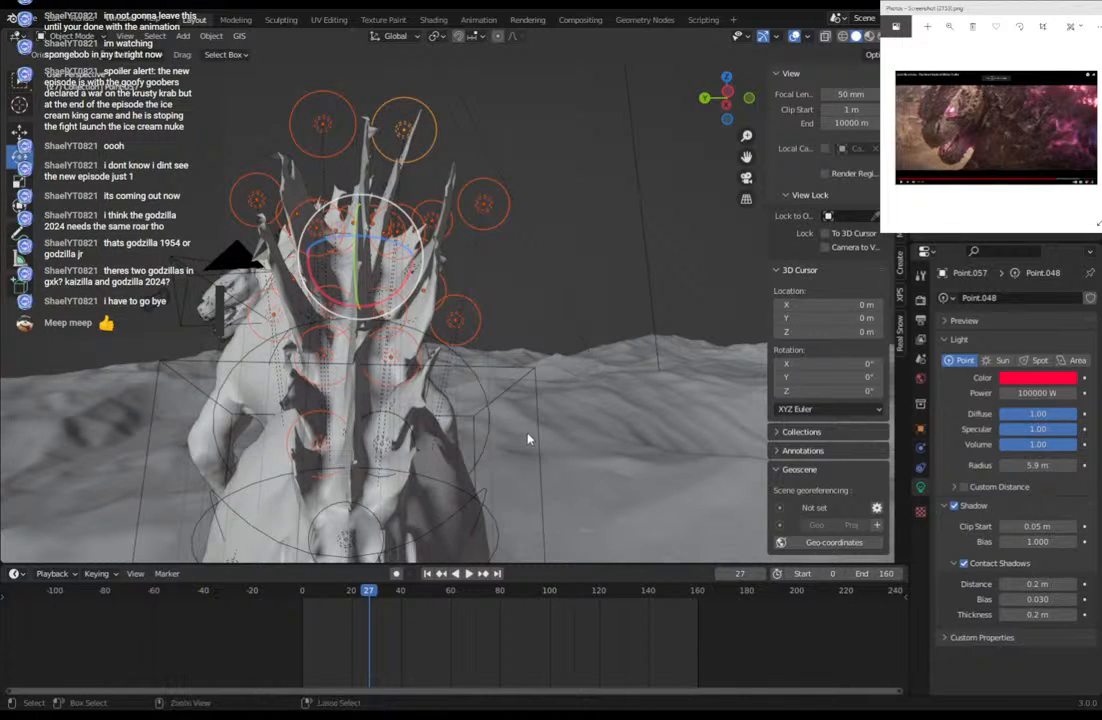
{"action": "key", "text": "ctrl+z"}
{"action": "left_click", "coordinate": [413, 436], "text": "shift"}
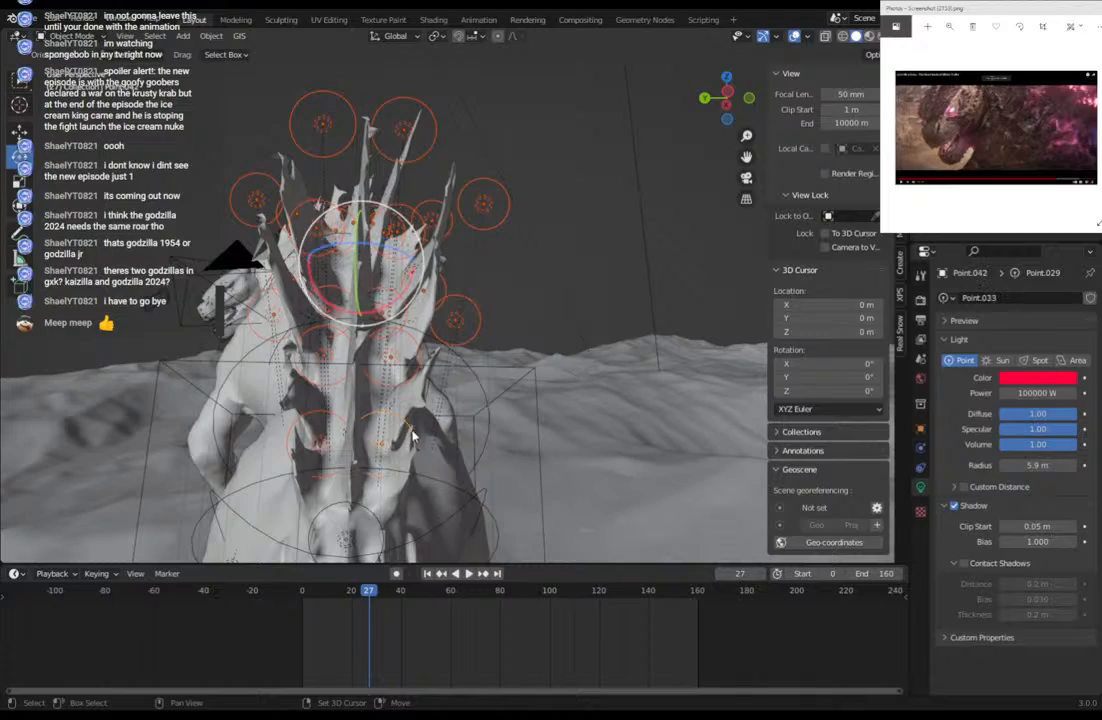
{"action": "left_click", "coordinate": [364, 512], "text": "shift"}
{"action": "middle_click_drag", "start_coordinate": [324, 434], "coordinate": [668, 480]}
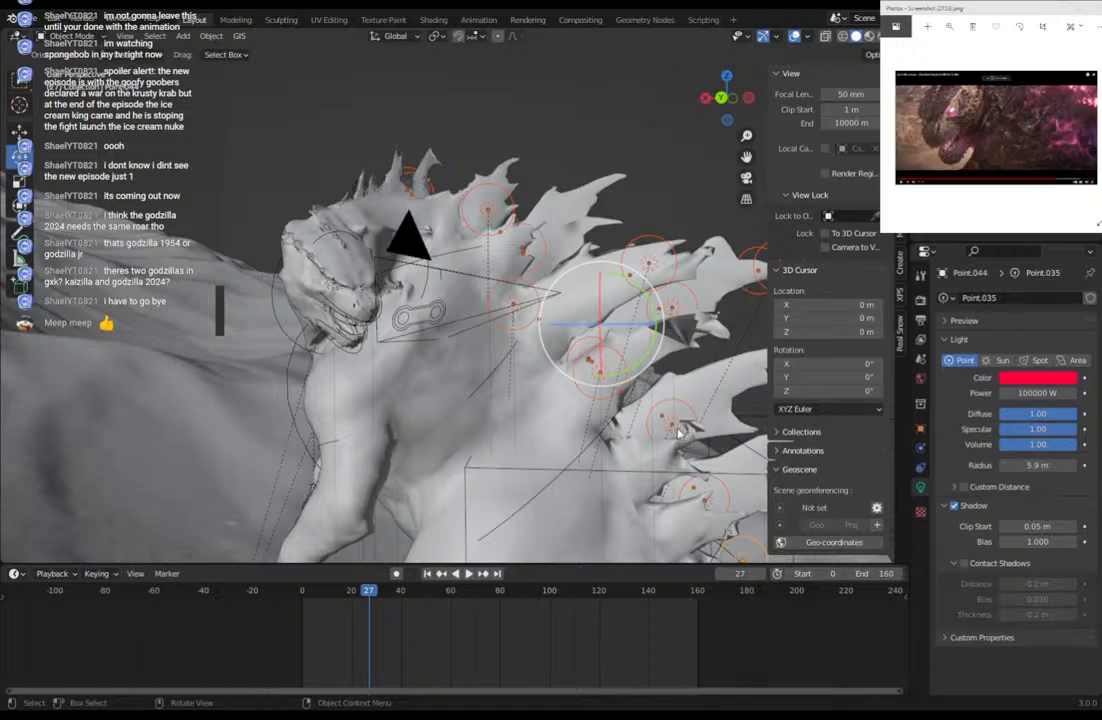
{"action": "middle_click_drag", "start_coordinate": [578, 368], "coordinate": [408, 356]}
{"action": "key", "text": "Delete"}
Examine the Godzilla mesh's vertex weights around the torn dorsal plates in Weight Paint mode, then return to Object Mode.
{"action": "scroll", "coordinate": [556, 371], "scroll_direction": "up", "scroll_amount": 4}
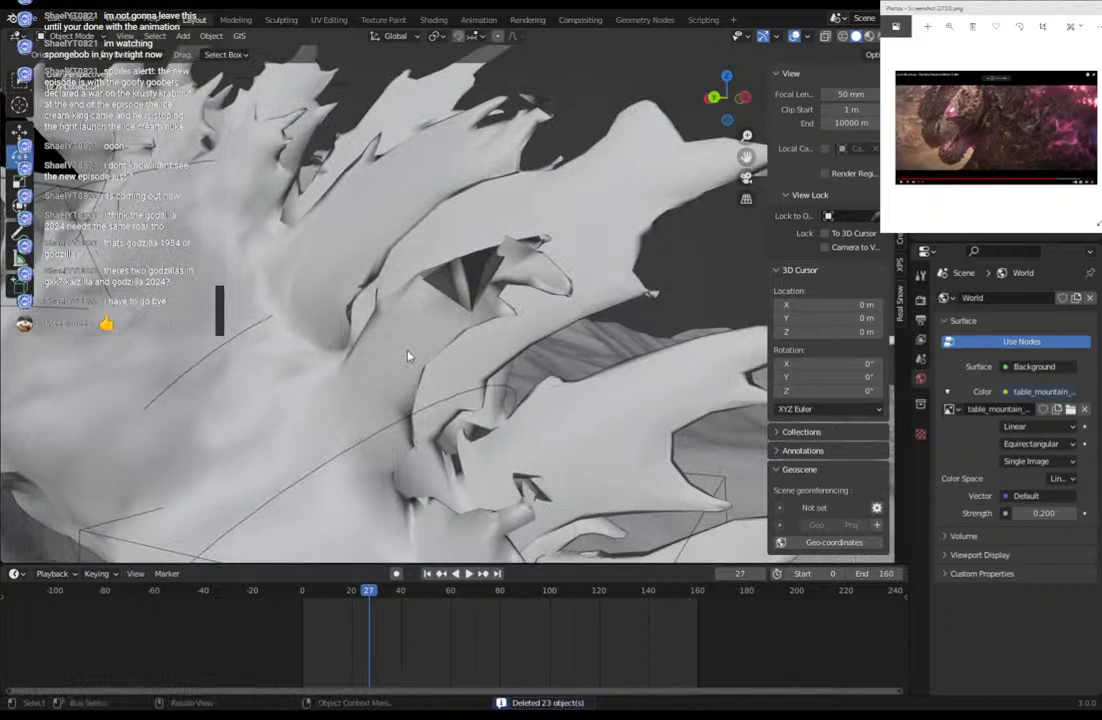
{"action": "left_click", "coordinate": [410, 352]}
{"action": "left_click", "coordinate": [70, 36]}
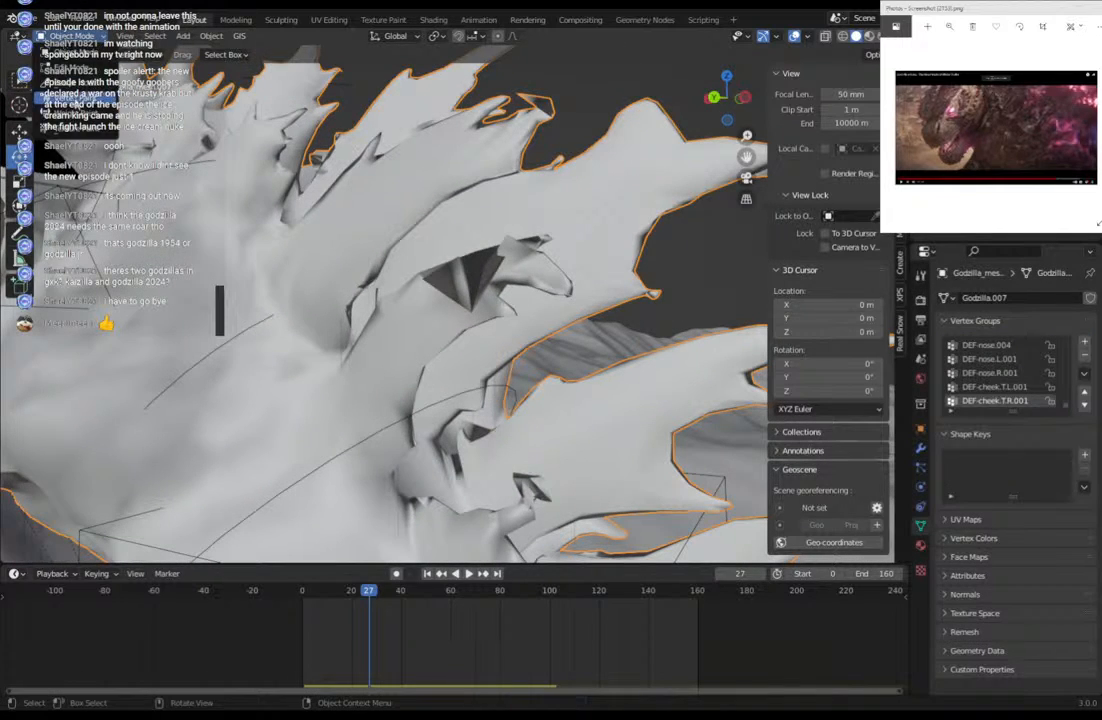
{"action": "left_click", "coordinate": [70, 108]}
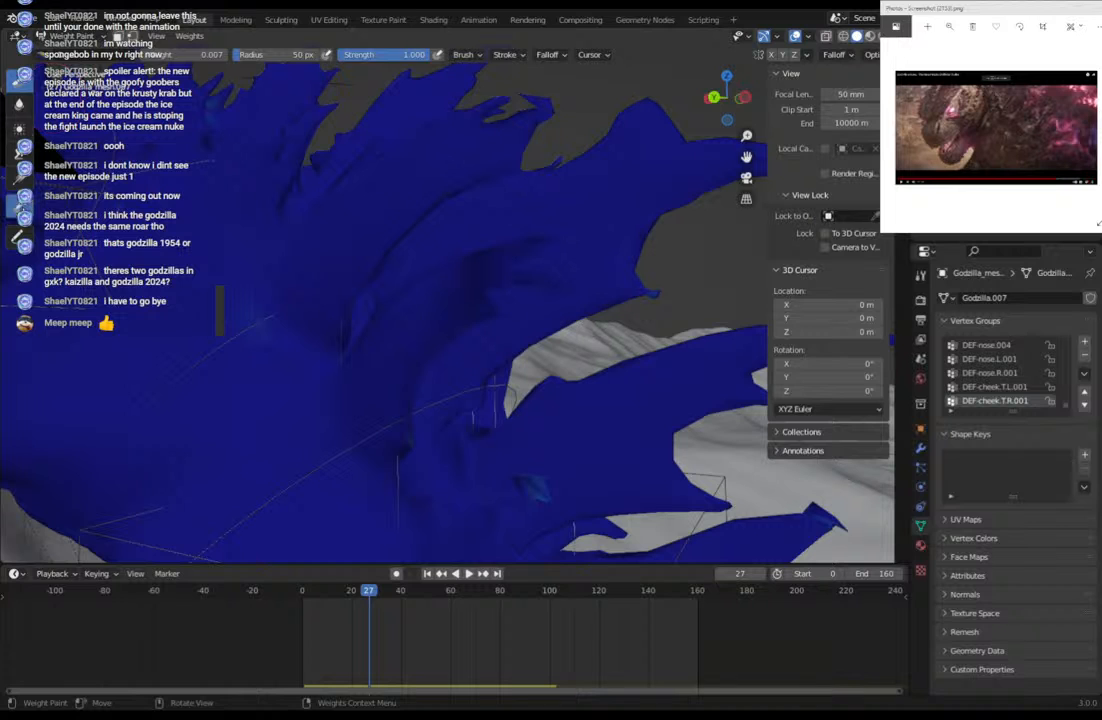
{"action": "left_click", "coordinate": [18, 78]}
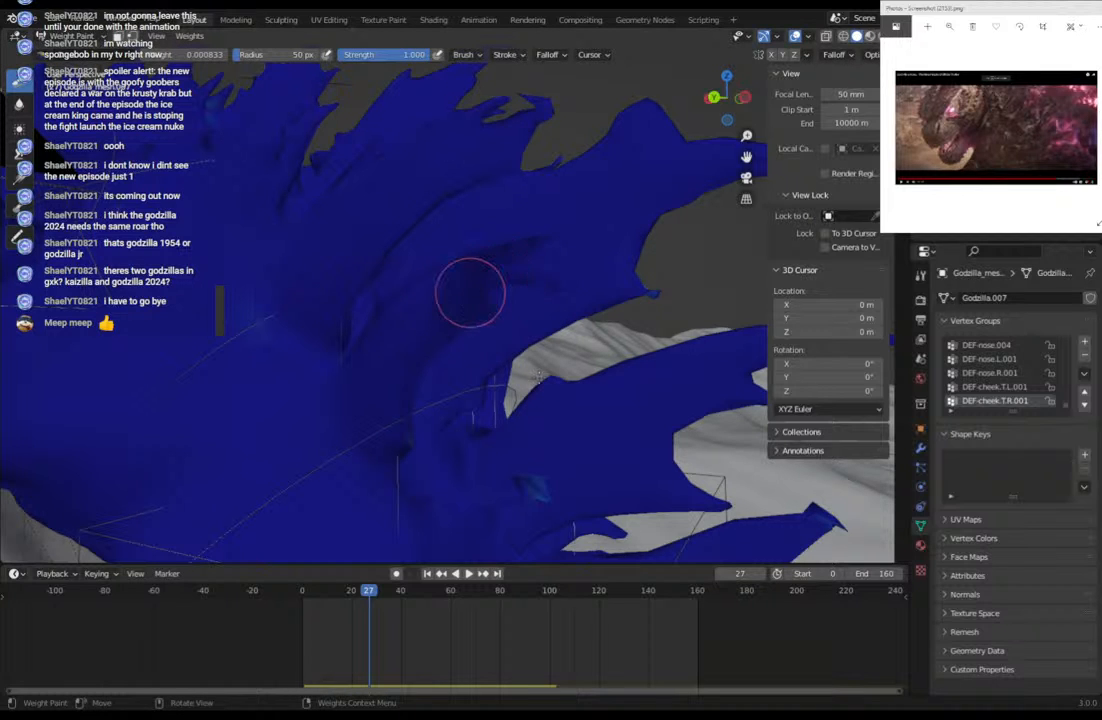
{"action": "middle_click_drag", "start_coordinate": [467, 290], "coordinate": [485, 350]}
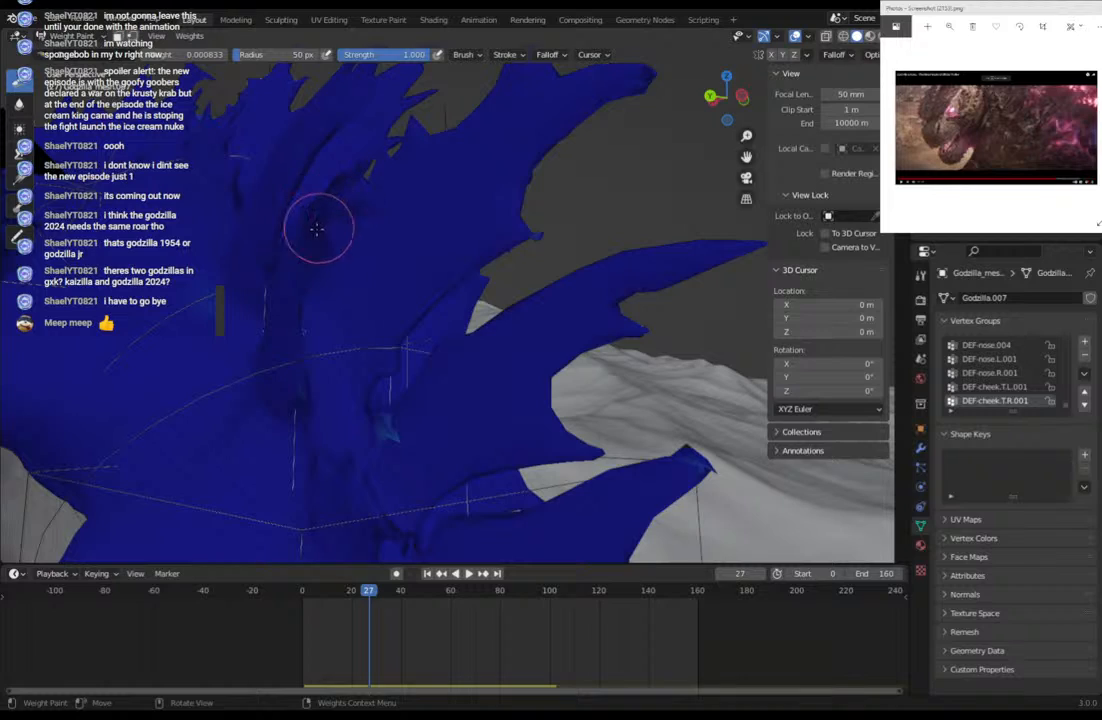
{"action": "mouse_move", "coordinate": [347, 207]}
{"action": "middle_mouse_down"}
{"action": "mouse_move", "coordinate": [330, 283]}
{"action": "mouse_move", "coordinate": [341, 279]}
{"action": "mouse_move", "coordinate": [280, 283]}
{"action": "mouse_move", "coordinate": [223, 244]}
{"action": "mouse_move", "coordinate": [235, 246]}
{"action": "middle_mouse_up"}
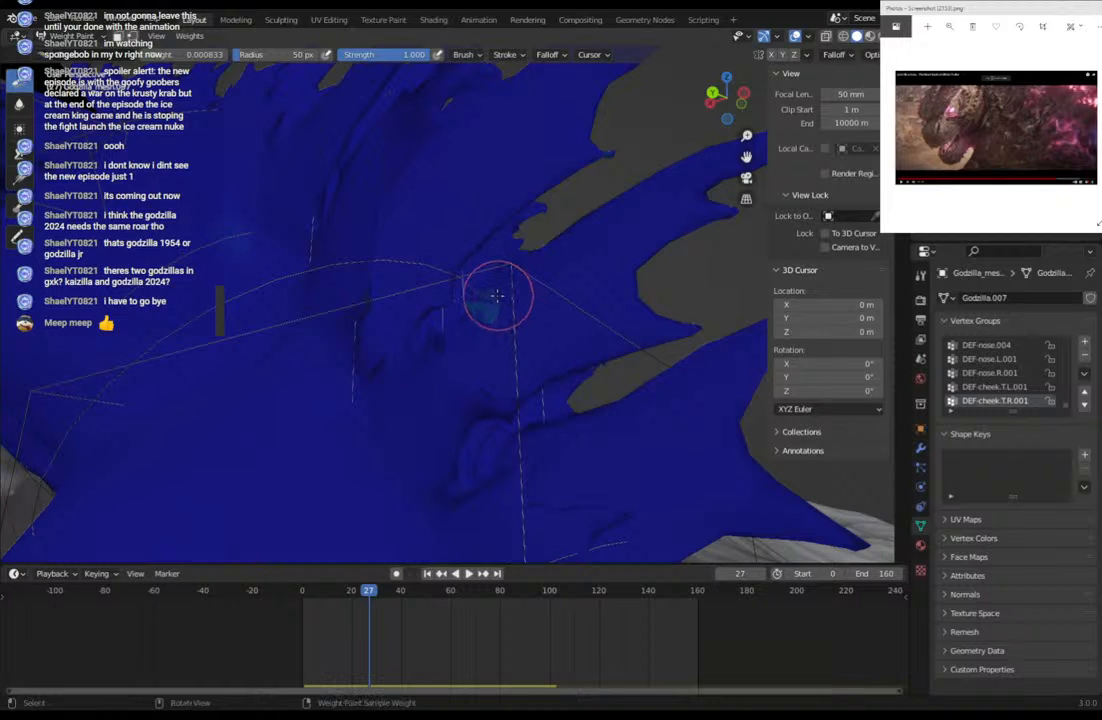
{"action": "middle_click_drag", "start_coordinate": [526, 218], "coordinate": [517, 261]}
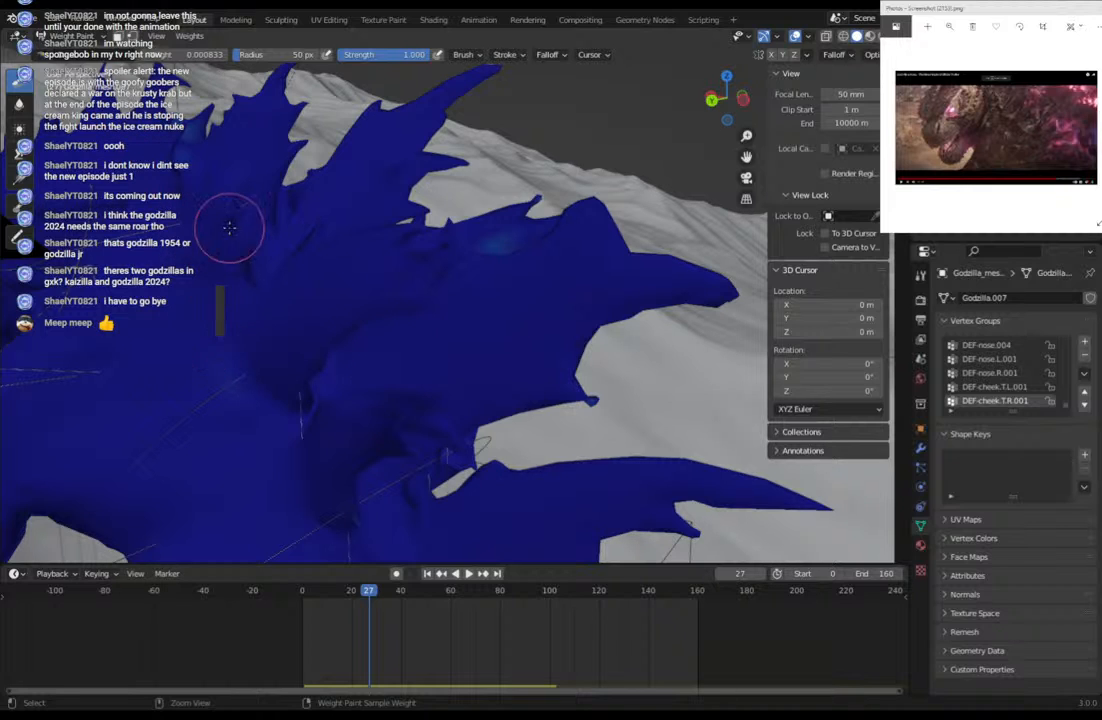
{"action": "key", "text": "ctrl+Tab"}
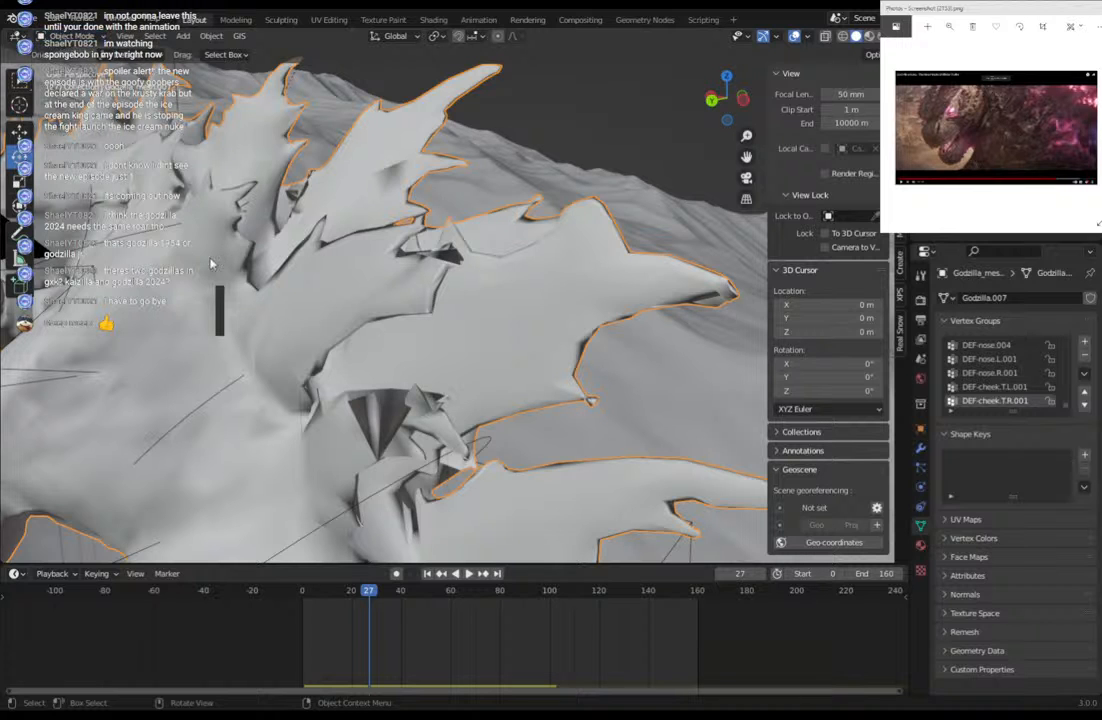
Switch the Godzilla rig to Pose Mode and try rotating the small spine control at the mid-back.
{"action": "left_click", "coordinate": [155, 237]}
{"action": "left_click", "coordinate": [156, 238]}
{"action": "left_click", "coordinate": [73, 38]}
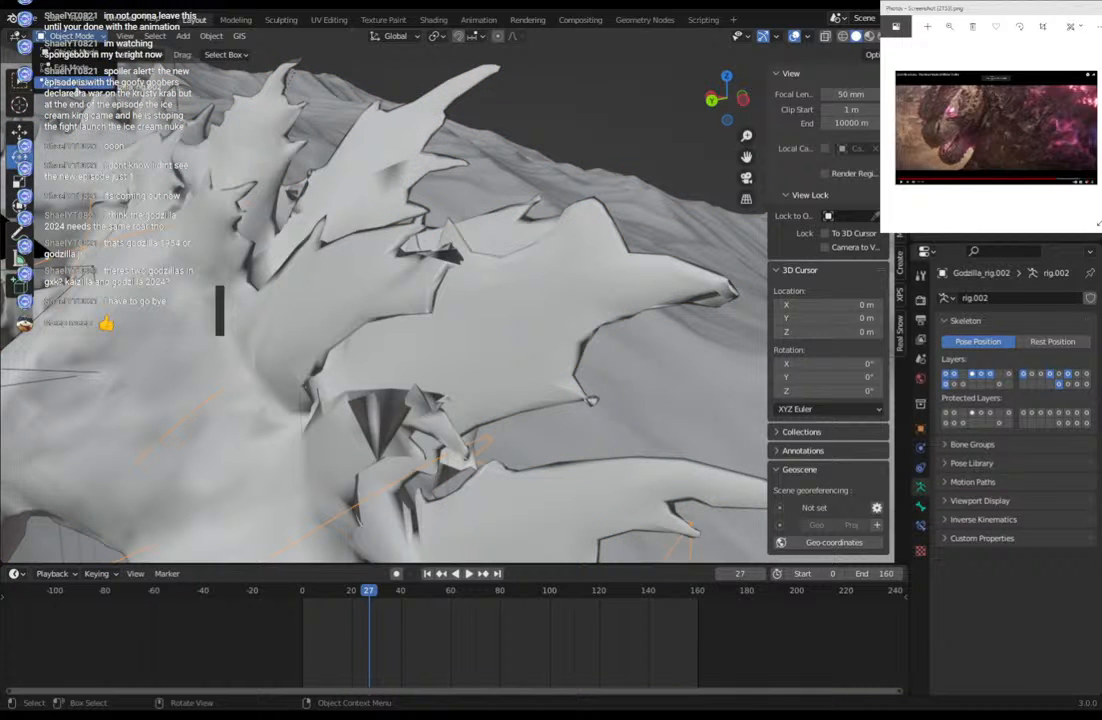
{"action": "left_click", "coordinate": [74, 87]}
{"action": "middle_click_drag", "start_coordinate": [497, 427], "coordinate": [366, 416]}
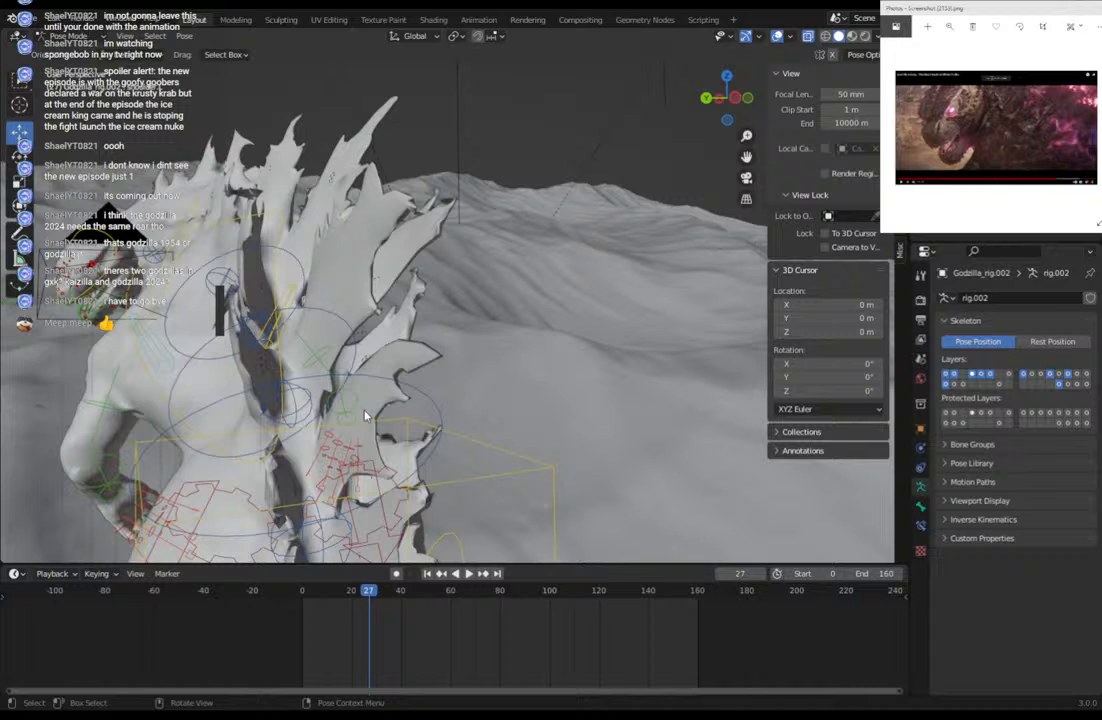
{"action": "left_click", "coordinate": [303, 401]}
{"action": "left_click", "coordinate": [288, 402]}
{"action": "key", "text": "r"}
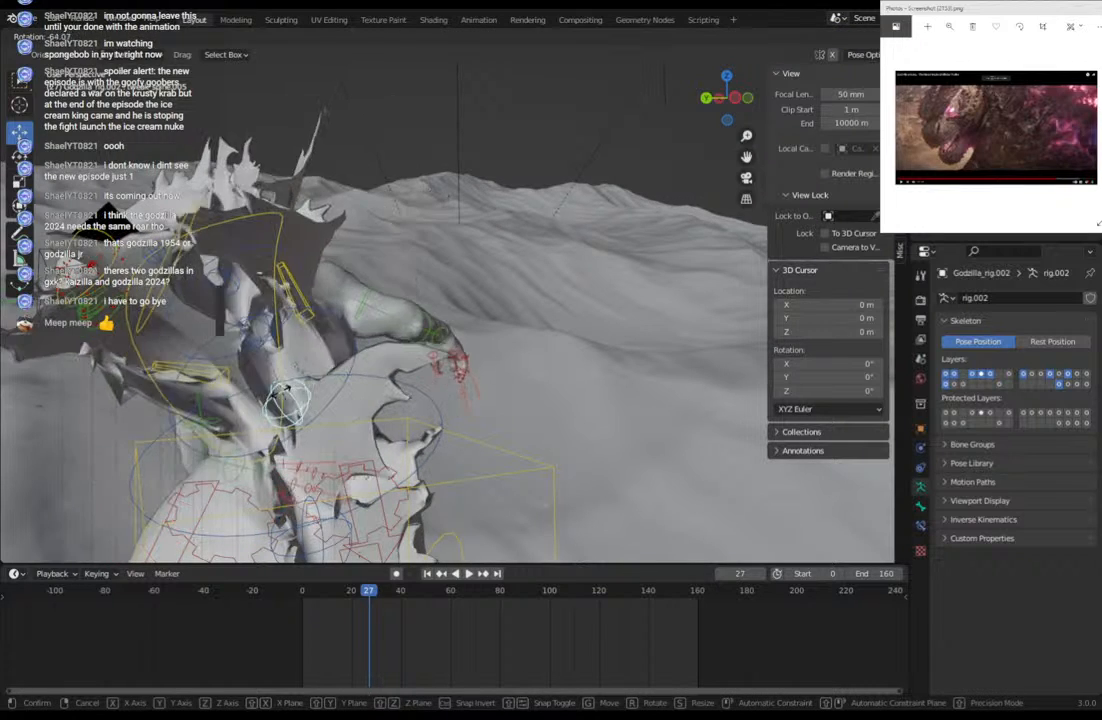
{"action": "right_click", "coordinate": [286, 392]}
Rotate the large torso ring control of the Godzilla rig in several passes, checking the dorsal plates from the side and back.
{"action": "middle_click_drag", "start_coordinate": [290, 398], "coordinate": [450, 379]}
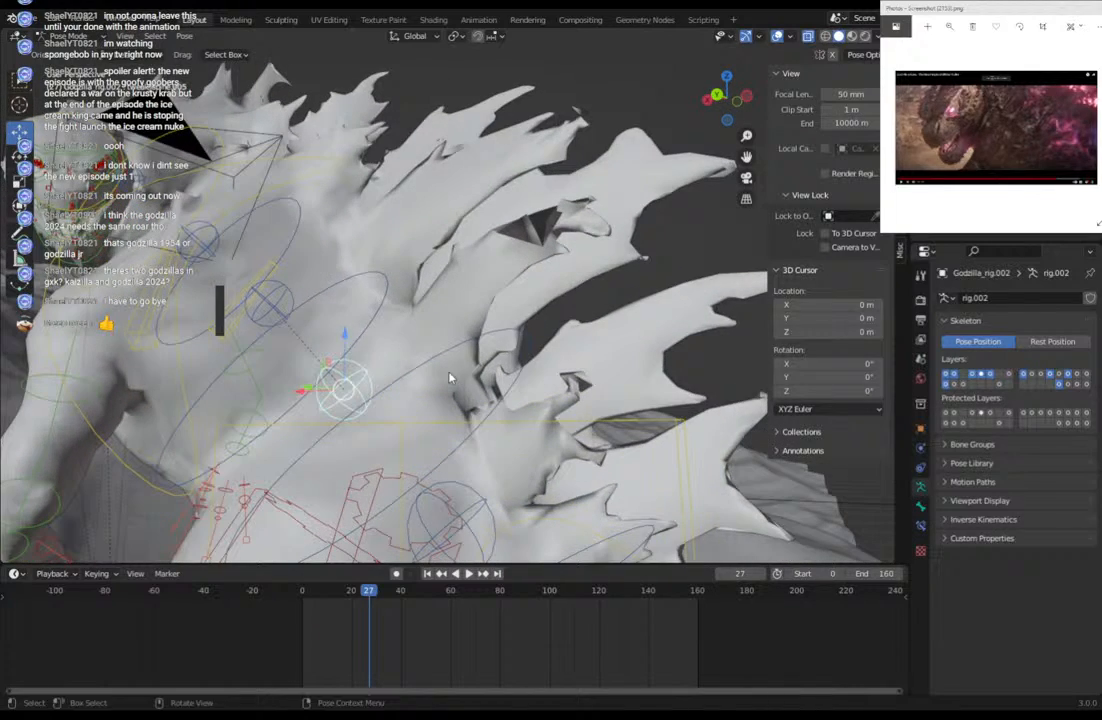
{"action": "left_click", "coordinate": [354, 291]}
{"action": "key", "text": "r"}
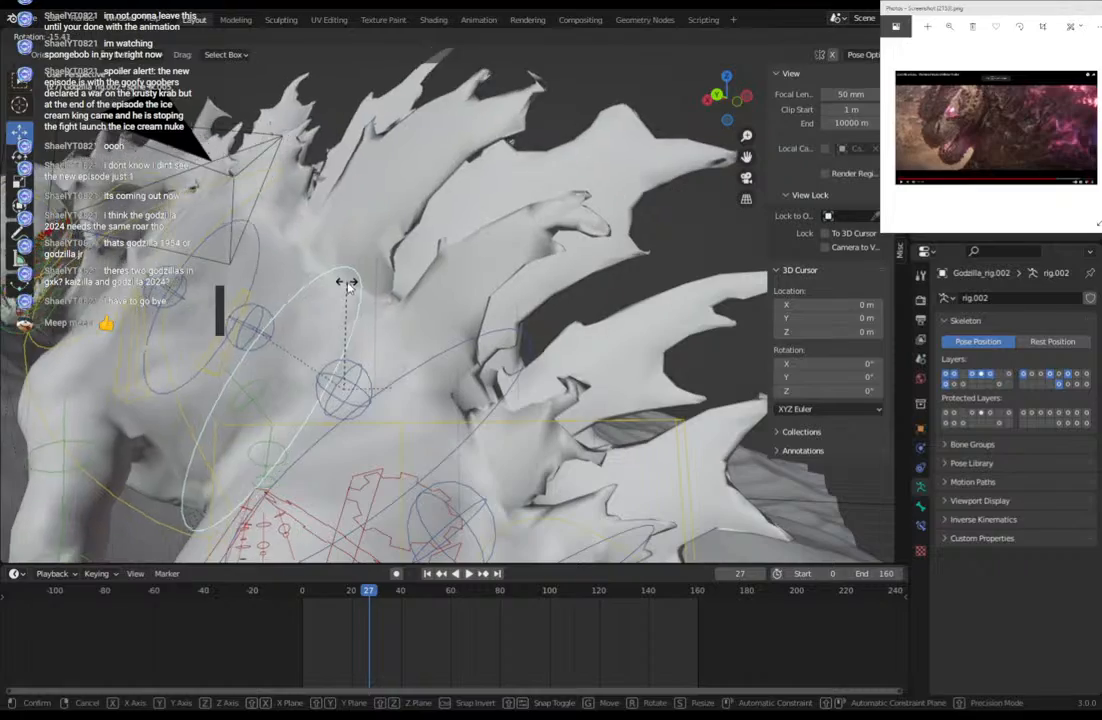
{"action": "left_click", "coordinate": [393, 342]}
{"action": "middle_click_drag", "start_coordinate": [393, 342], "coordinate": [261, 339]}
{"action": "key", "text": "r"}
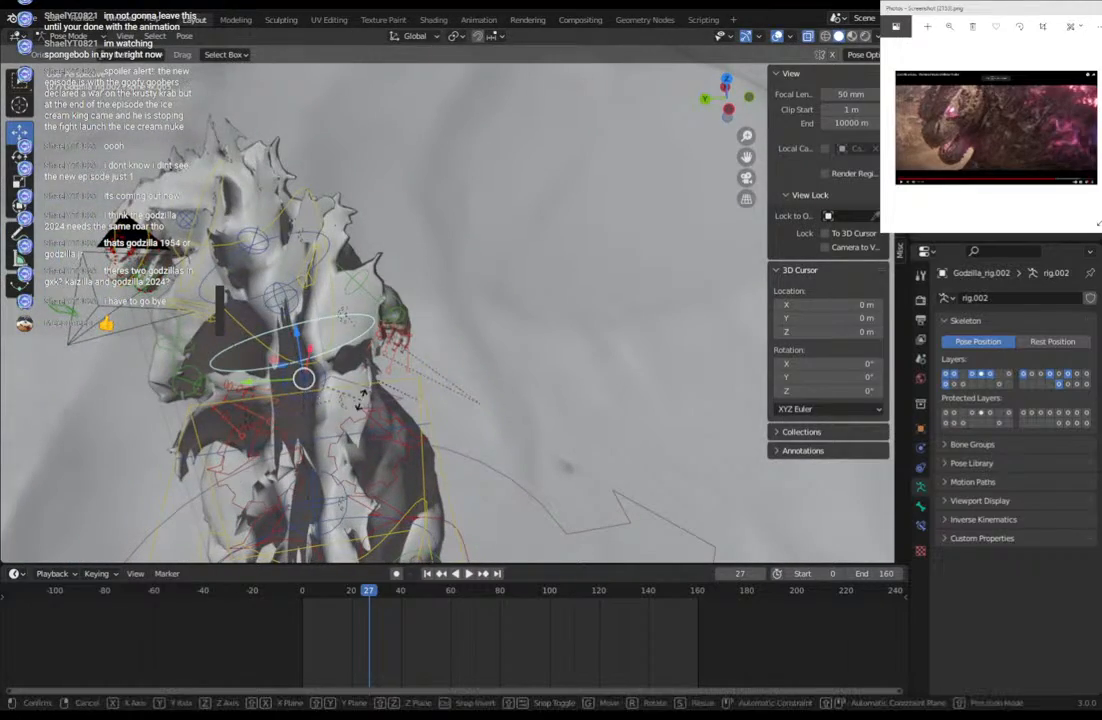
{"action": "left_click", "coordinate": [347, 381]}
{"action": "middle_click_drag", "start_coordinate": [347, 381], "coordinate": [458, 305]}
{"action": "key", "text": "r"}
{"action": "left_click", "coordinate": [494, 337]}
{"action": "key", "text": "r"}
{"action": "left_click", "coordinate": [531, 359]}
{"action": "middle_click_drag", "start_coordinate": [531, 359], "coordinate": [385, 343]}
Return the rig to Object Mode and show the camera view in rendered shading.
{"action": "key", "text": "ctrl+Tab"}
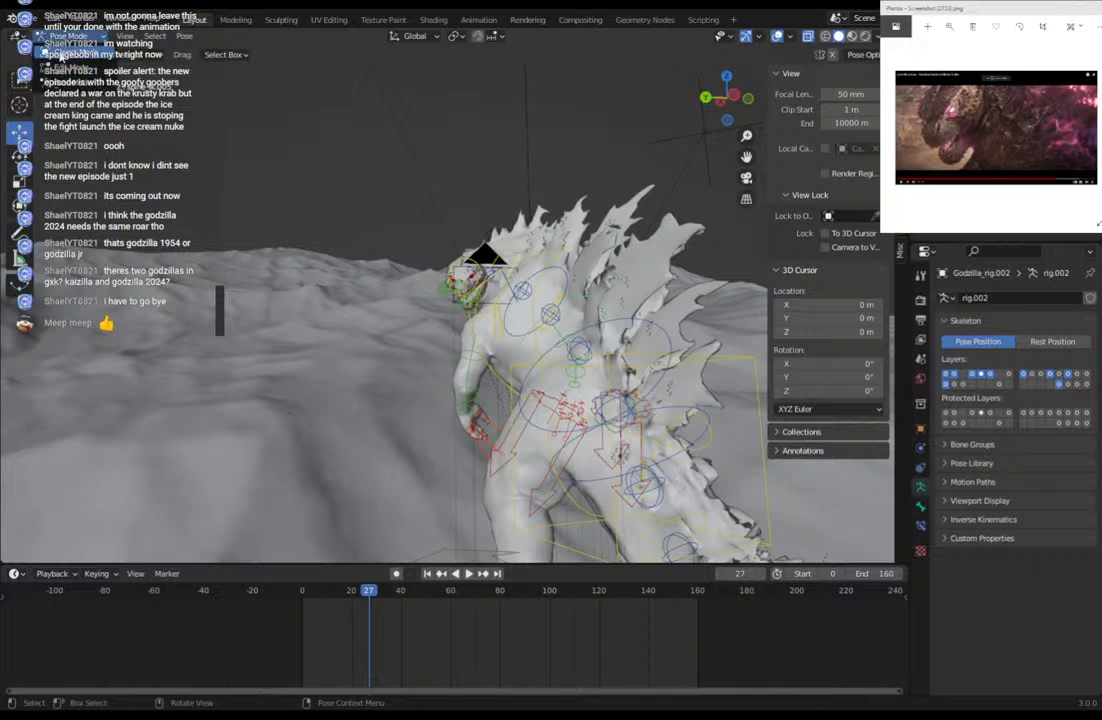
{"action": "middle_click_drag", "start_coordinate": [230, 250], "coordinate": [840, 240]}
{"action": "key", "text": "KP_0"}
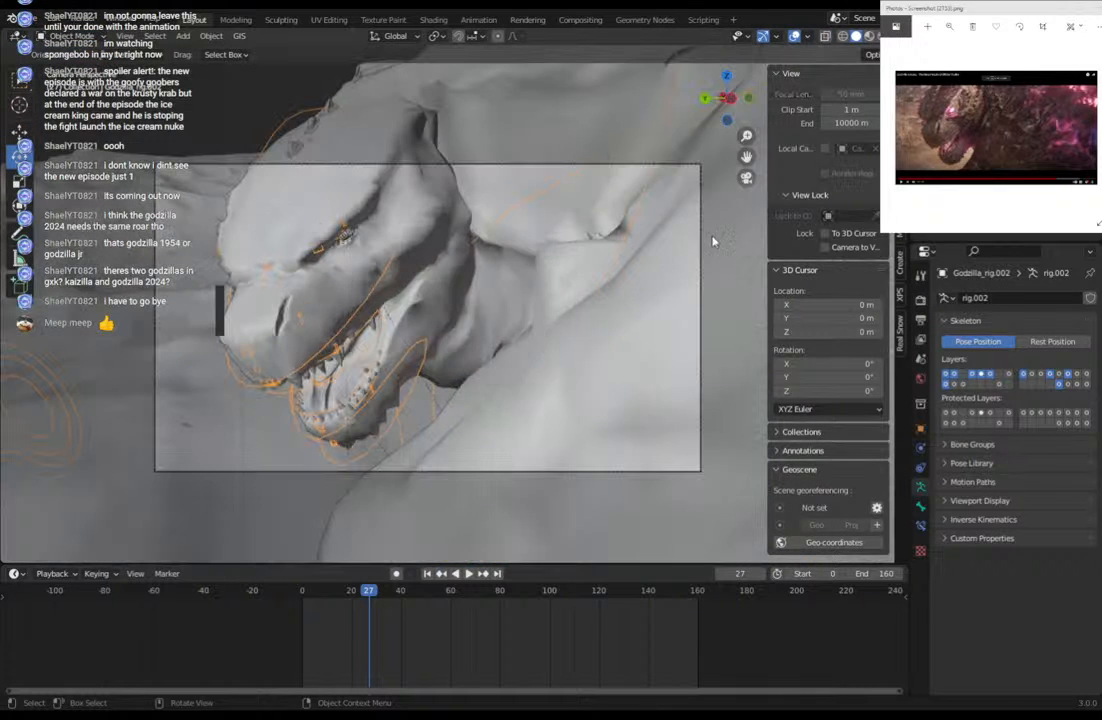
{"action": "left_click", "coordinate": [877, 37]}
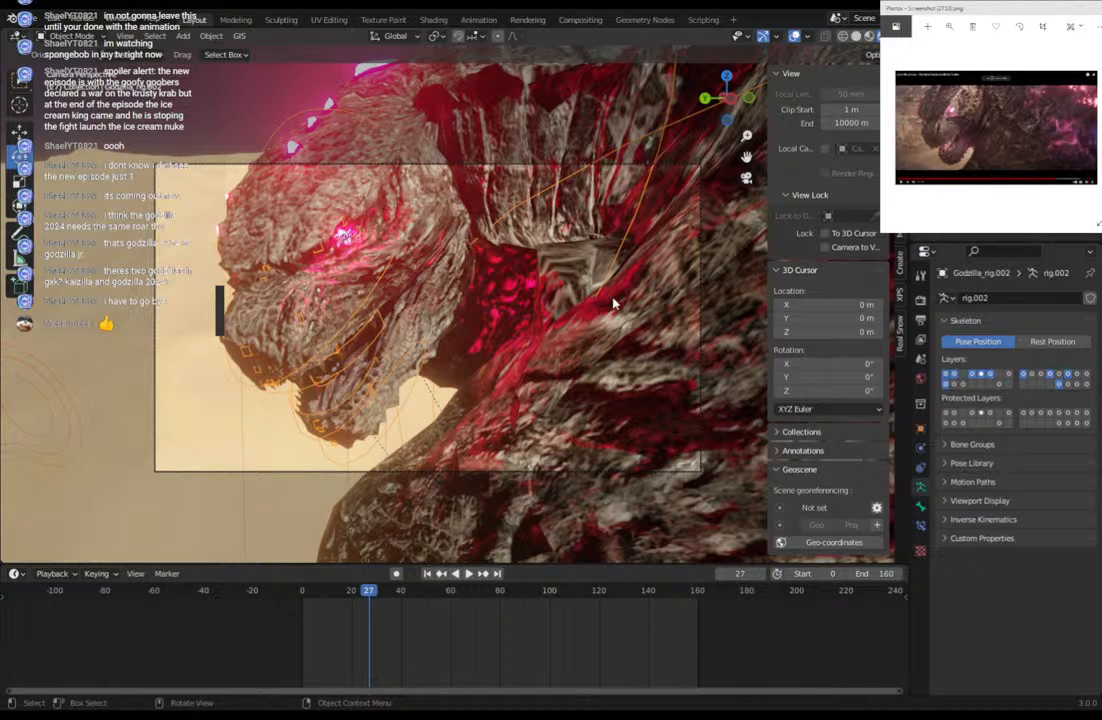
Move the point light at Godzilla's eye slightly and set its power to 1000 W.
{"action": "left_click", "coordinate": [345, 237]}
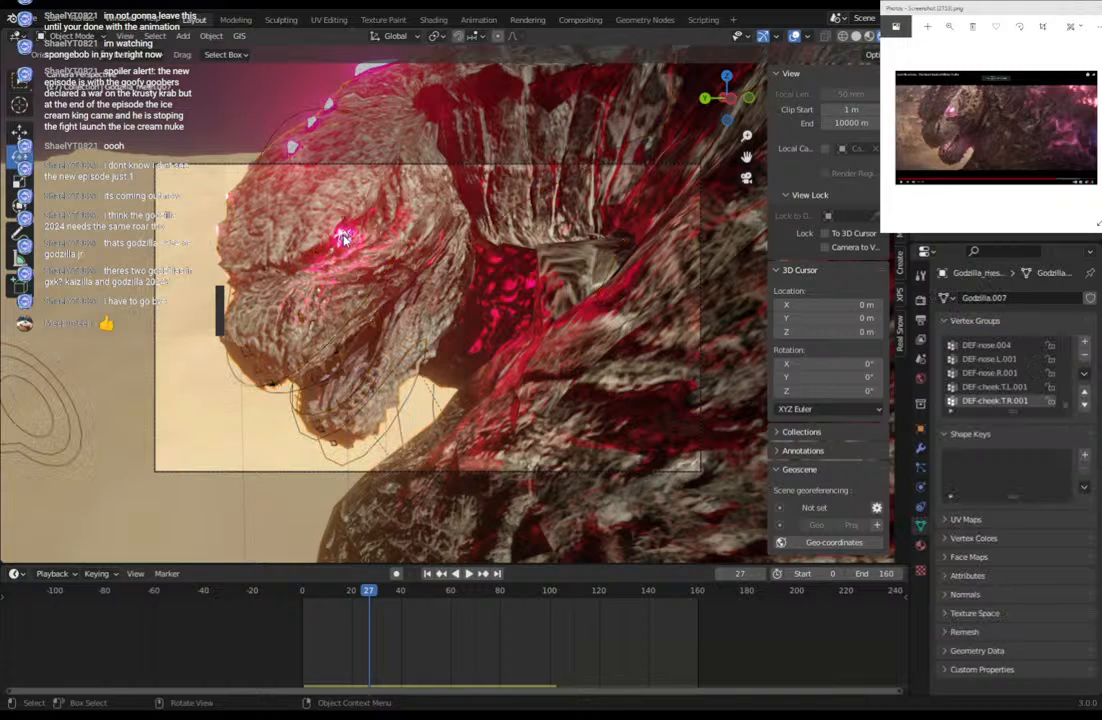
{"action": "left_click", "coordinate": [345, 240]}
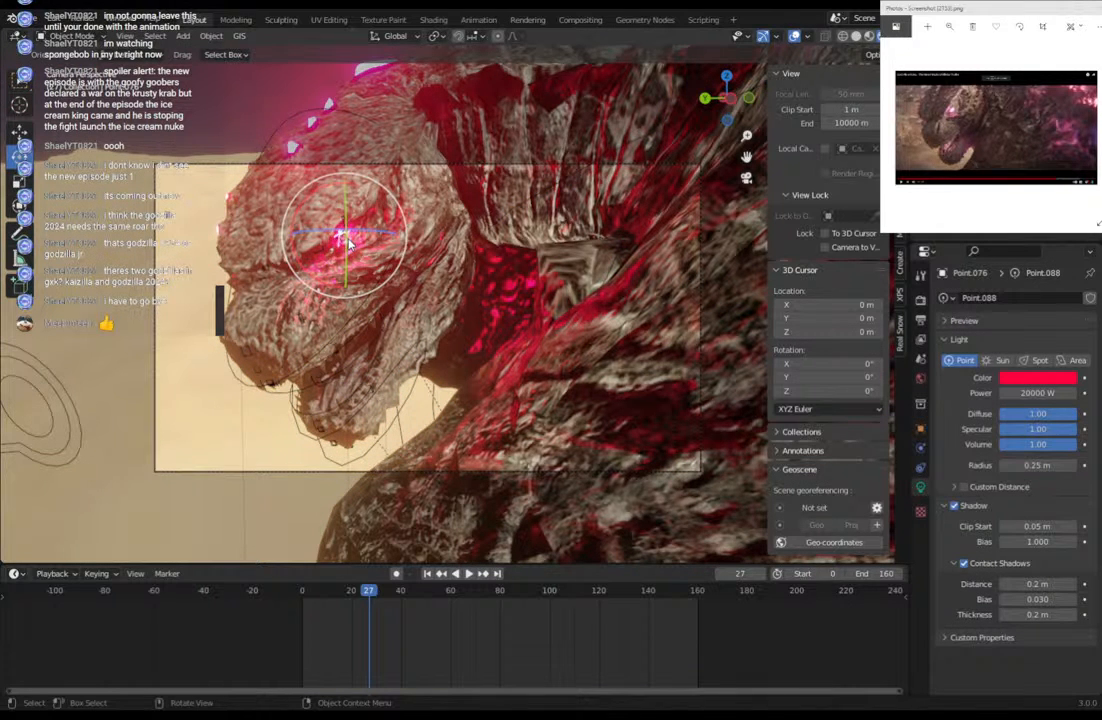
{"action": "key", "text": "g"}
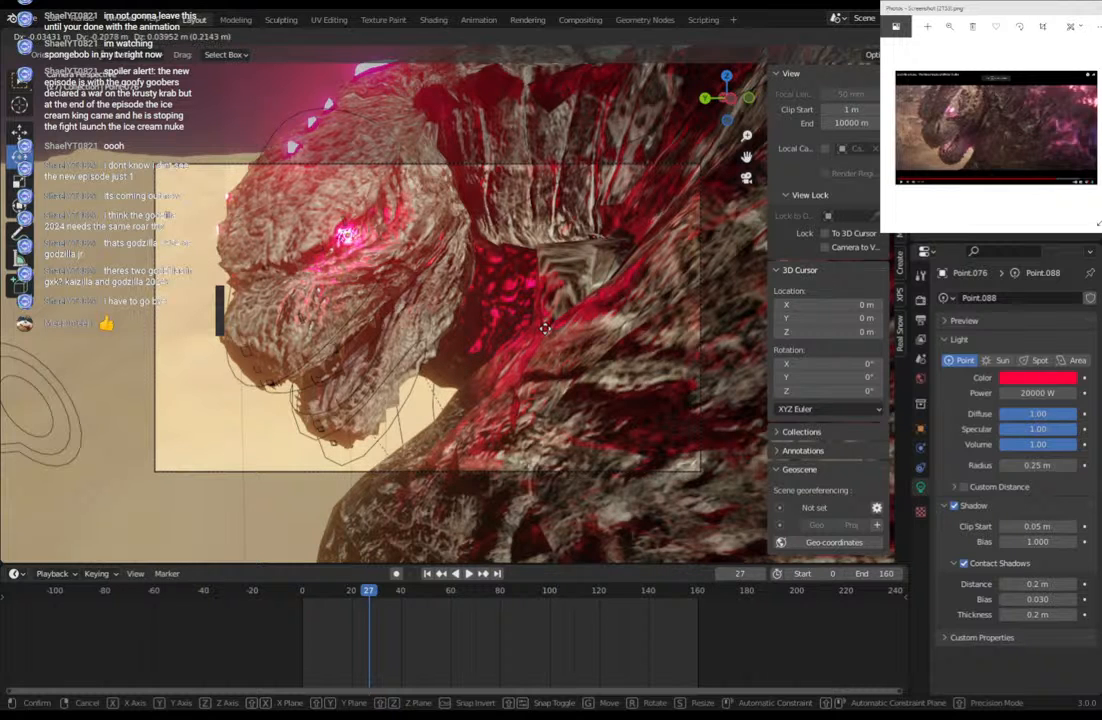
{"action": "left_click", "coordinate": [545, 328]}
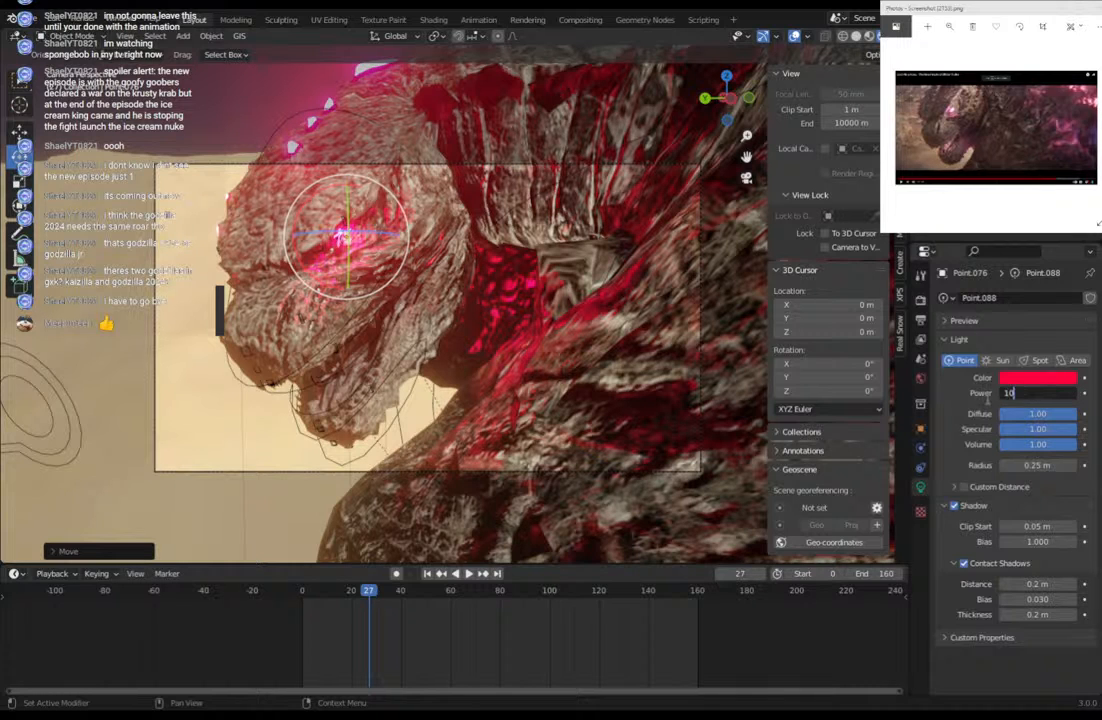
{"action": "key", "text": "Return"}
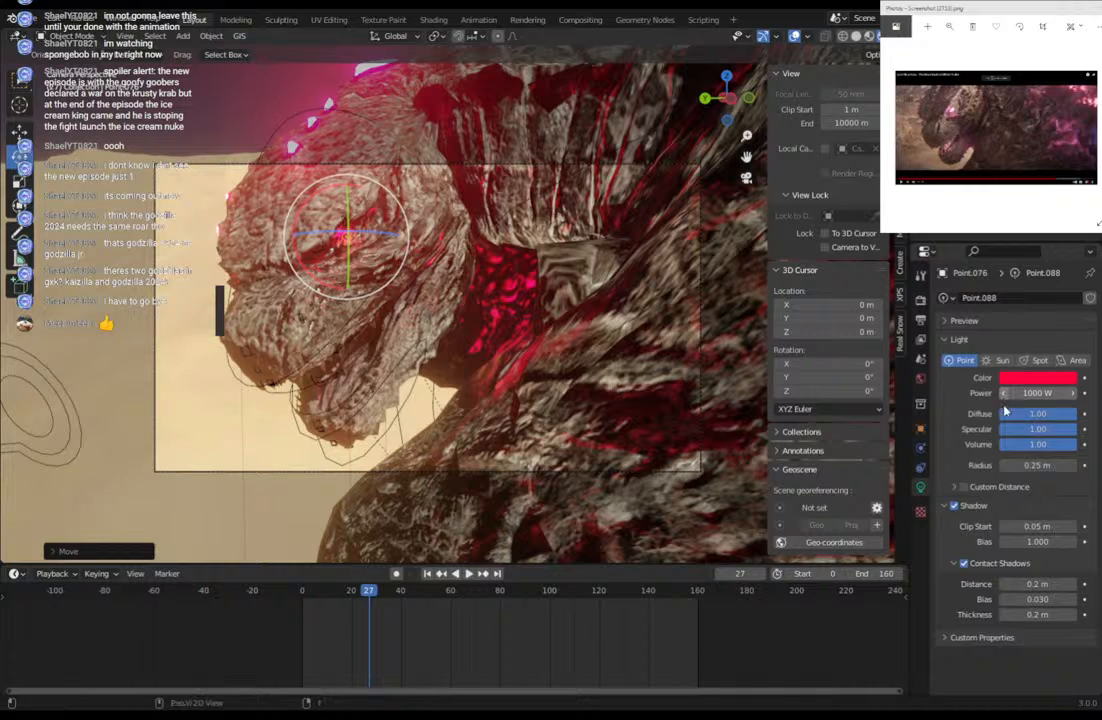
Undo the last change to the red point light at the eye and hide the viewport overlays.
{"action": "key", "text": "ctrl+z"}
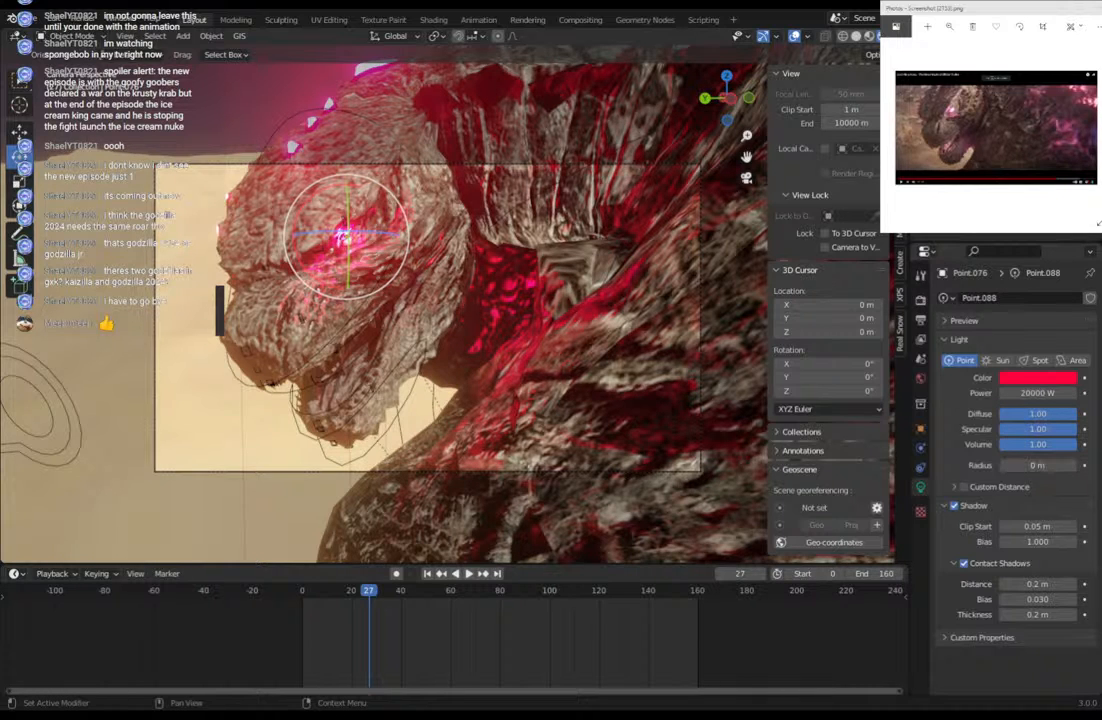
{"action": "left_click", "coordinate": [796, 39]}
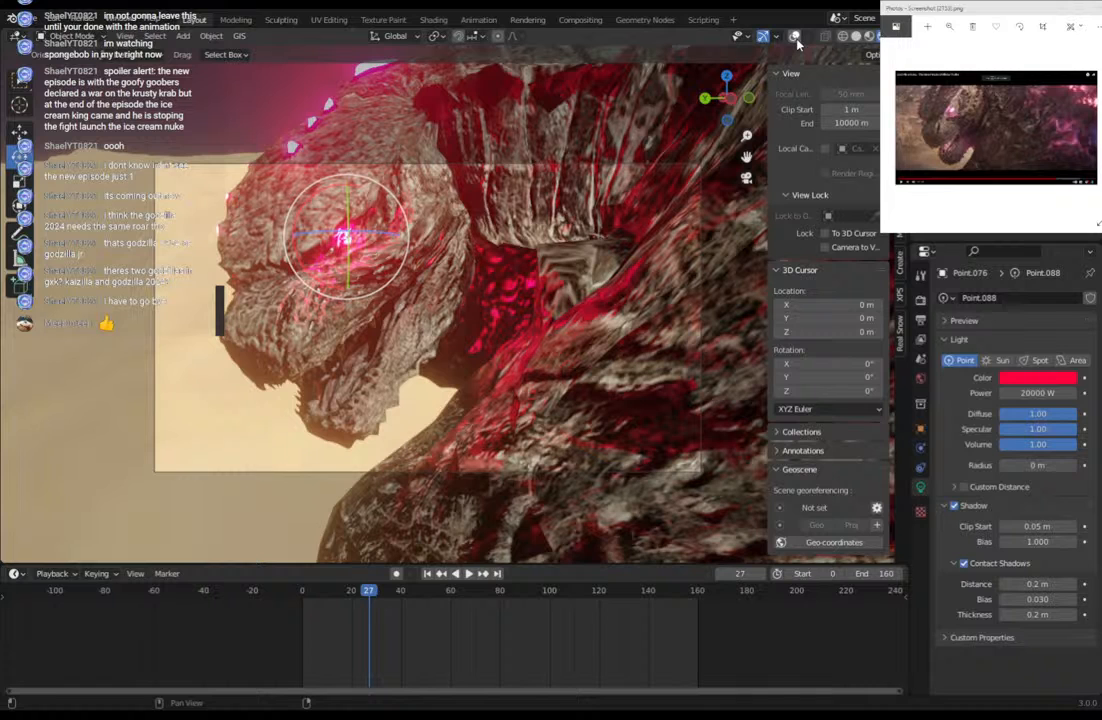
{"action": "left_click", "coordinate": [796, 39]}
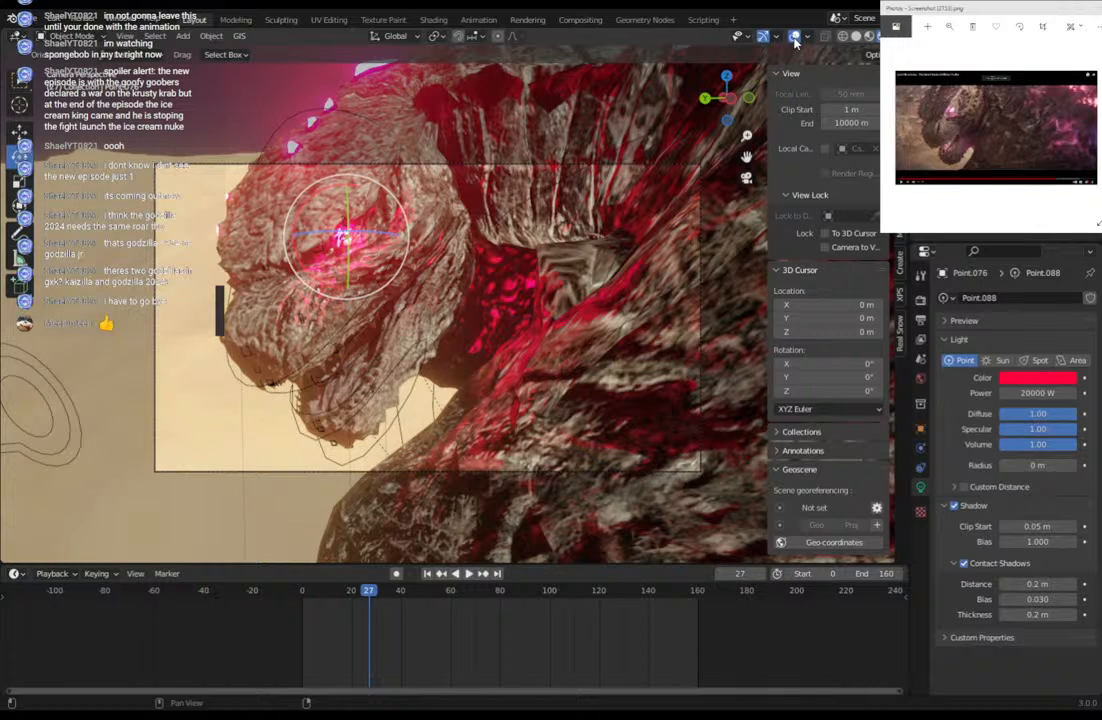
{"action": "left_click", "coordinate": [796, 39]}
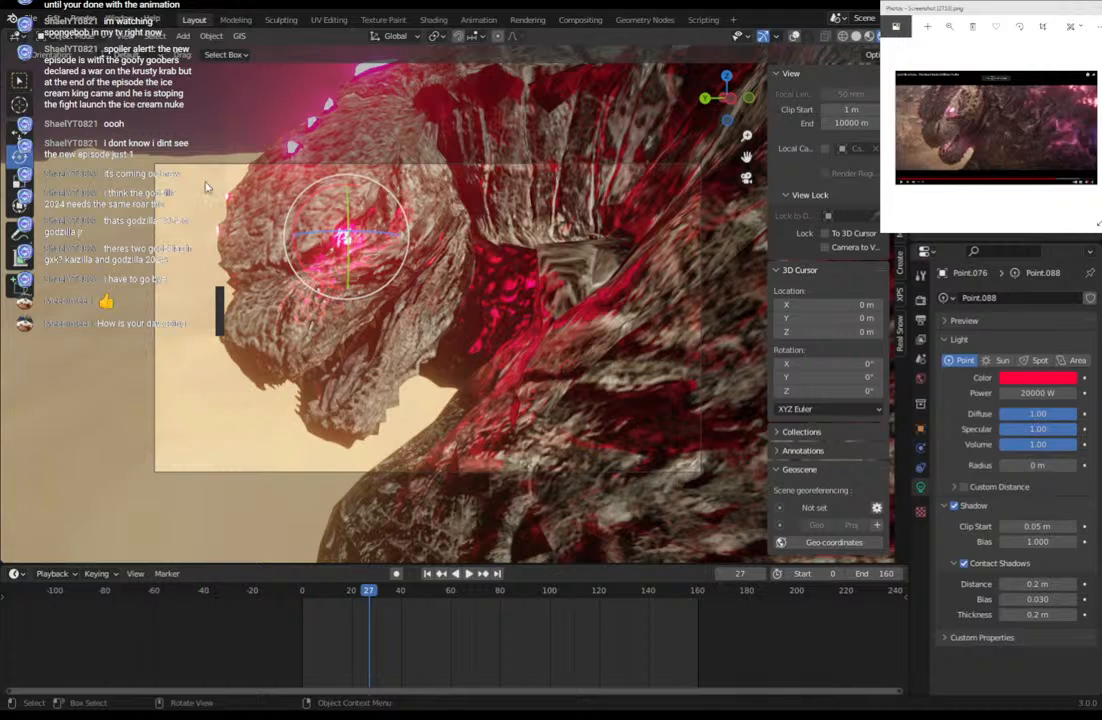
Nudge the red point light at Godzilla's eye slightly downward.
{"action": "left_click", "coordinate": [476, 338]}
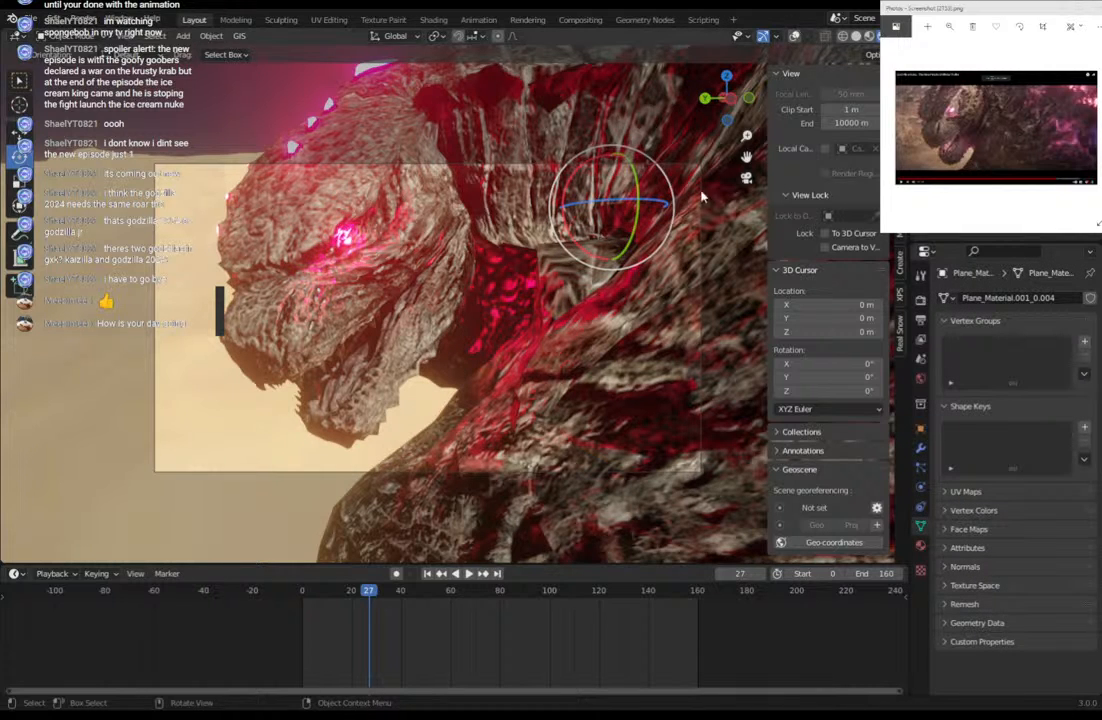
{"action": "key", "text": "ctrl+z"}
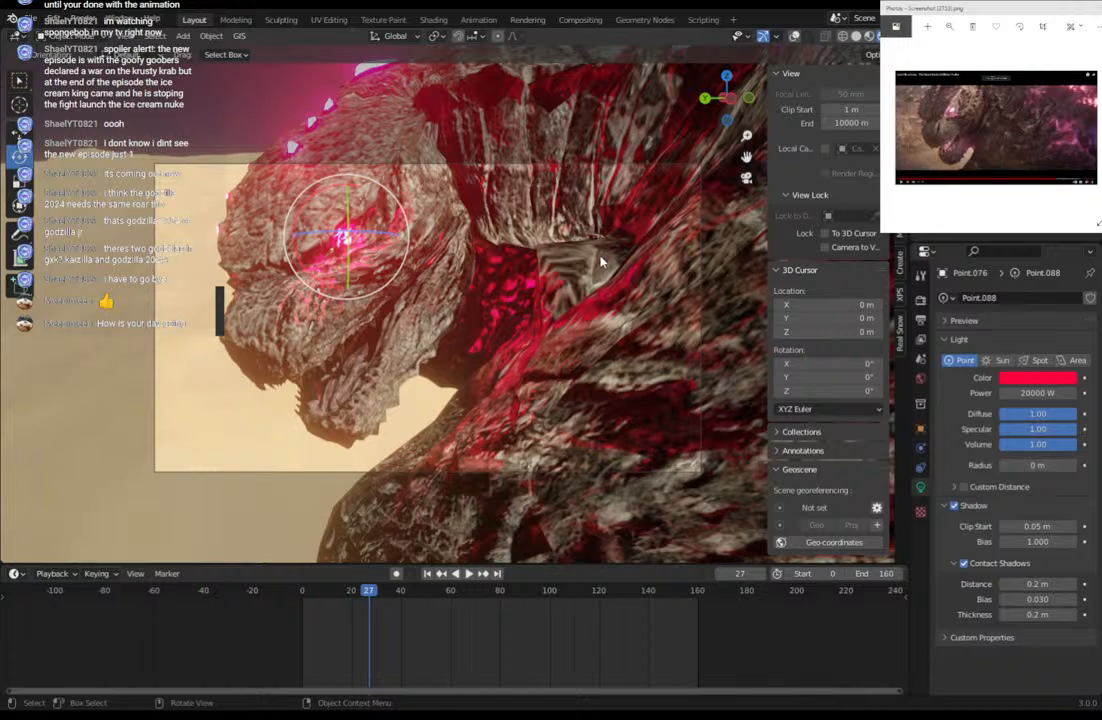
{"action": "key", "text": "g"}
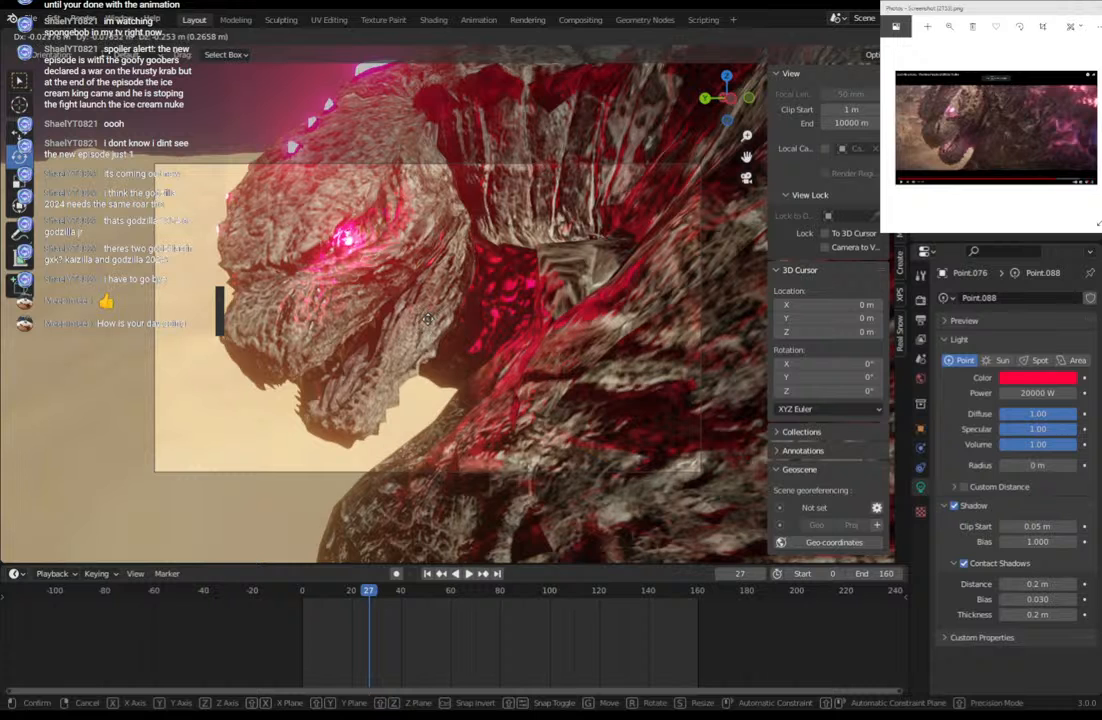
{"action": "left_click", "coordinate": [426, 318]}
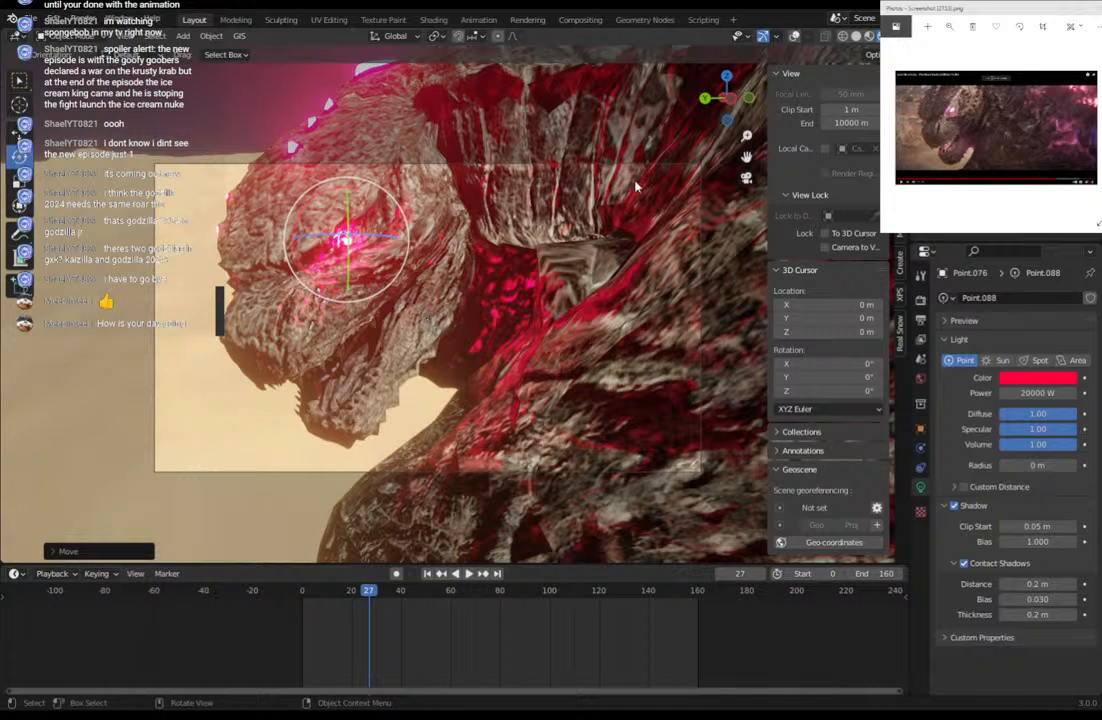
Switch to solid shading with overlays shown and reposition the red point light at the eyeball.
{"action": "left_click", "coordinate": [856, 37]}
{"action": "middle_click_drag", "start_coordinate": [403, 315], "coordinate": [416, 318]}
{"action": "left_click", "coordinate": [795, 38]}
{"action": "scroll", "coordinate": [679, 381], "scroll_direction": "up", "scroll_amount": 5}
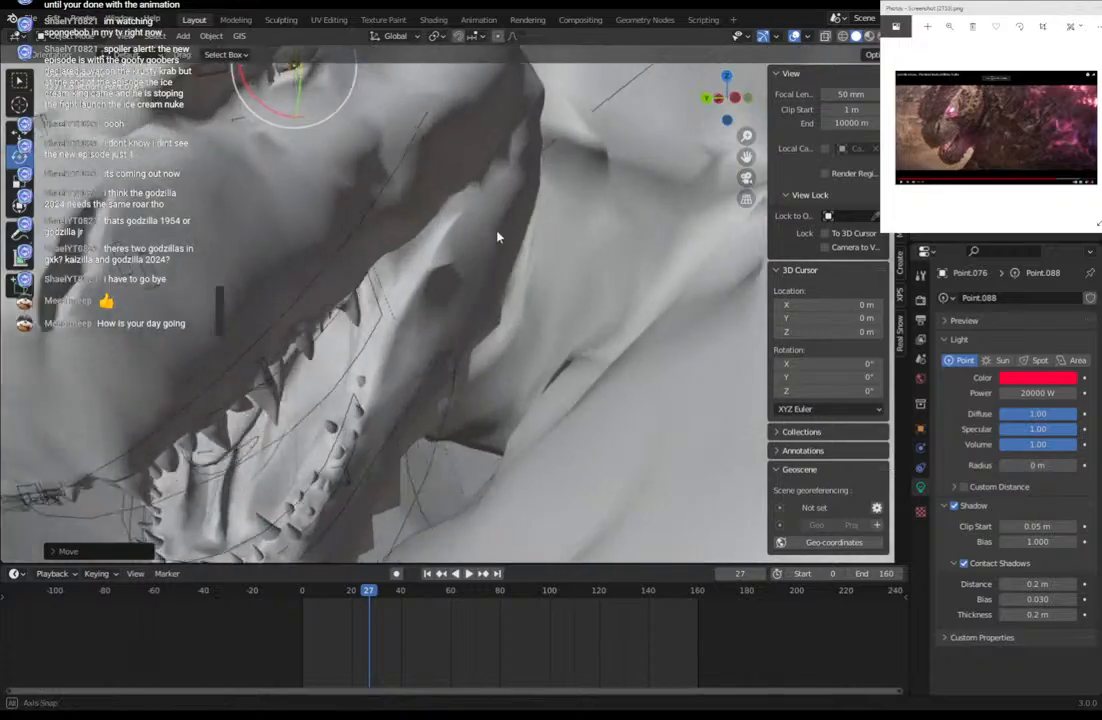
{"action": "middle_click_drag", "start_coordinate": [497, 236], "coordinate": [445, 398]}
{"action": "key", "text": "g"}
{"action": "left_click", "coordinate": [330, 411]}
{"action": "key", "text": "g"}
{"action": "left_click", "coordinate": [474, 392]}
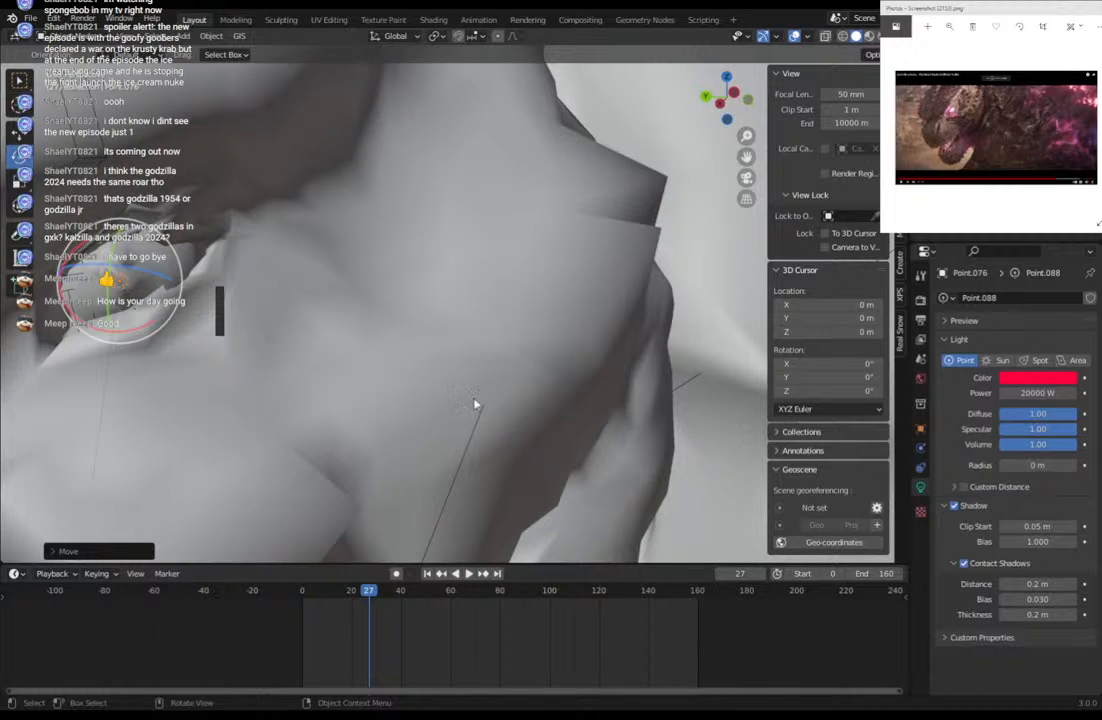
{"action": "mouse_move", "coordinate": [474, 404]}
{"action": "middle_mouse_down"}
{"action": "mouse_move", "coordinate": [450, 423]}
{"action": "mouse_move", "coordinate": [472, 418]}
{"action": "middle_mouse_up"}
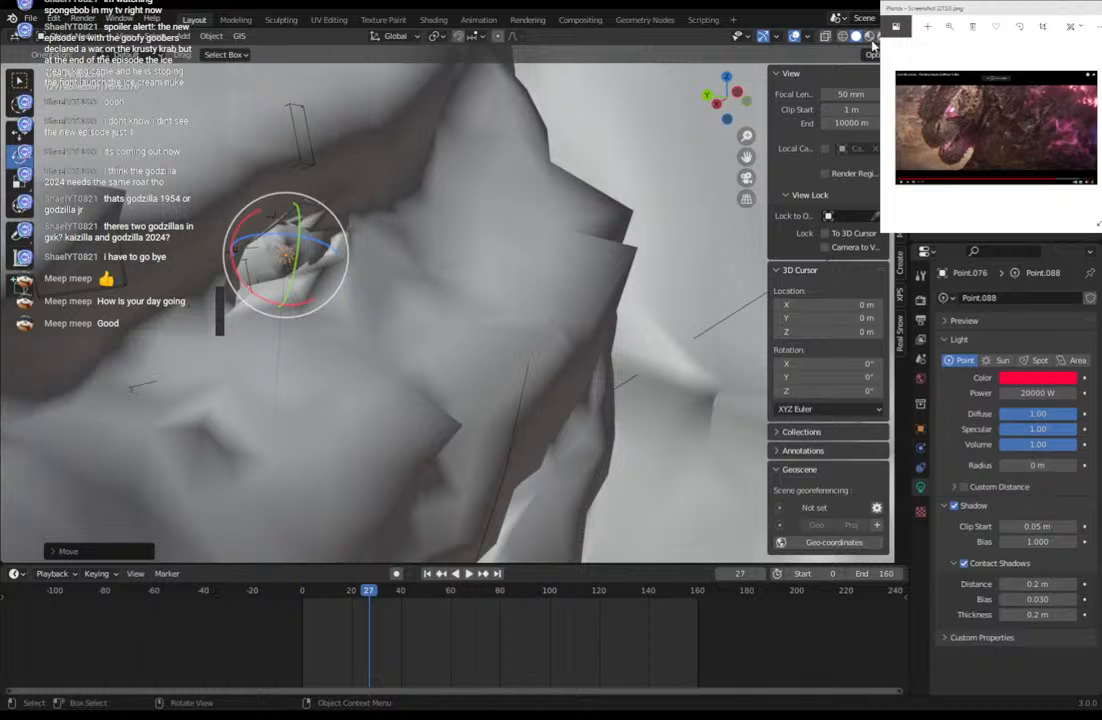
{"action": "left_click", "coordinate": [191, 316]}
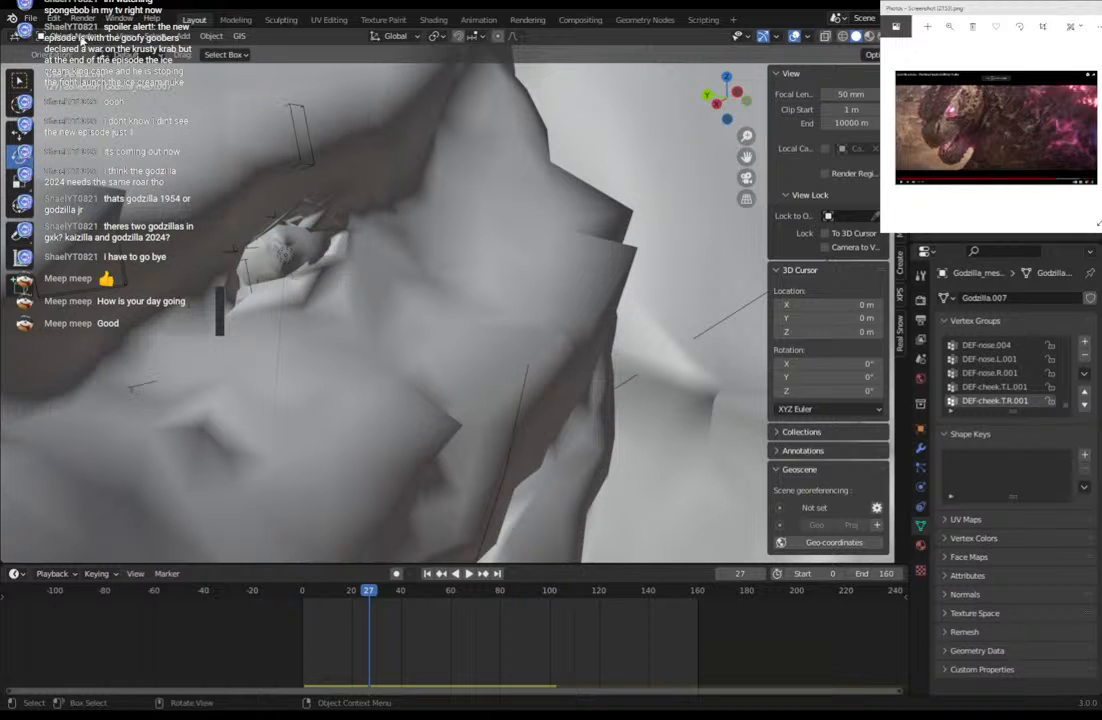
{"action": "scroll", "coordinate": [214, 209], "scroll_direction": "down", "scroll_amount": 6}
{"action": "scroll", "coordinate": [214, 209], "scroll_direction": "up", "scroll_amount": 5}
{"action": "left_click", "coordinate": [56, 38]}
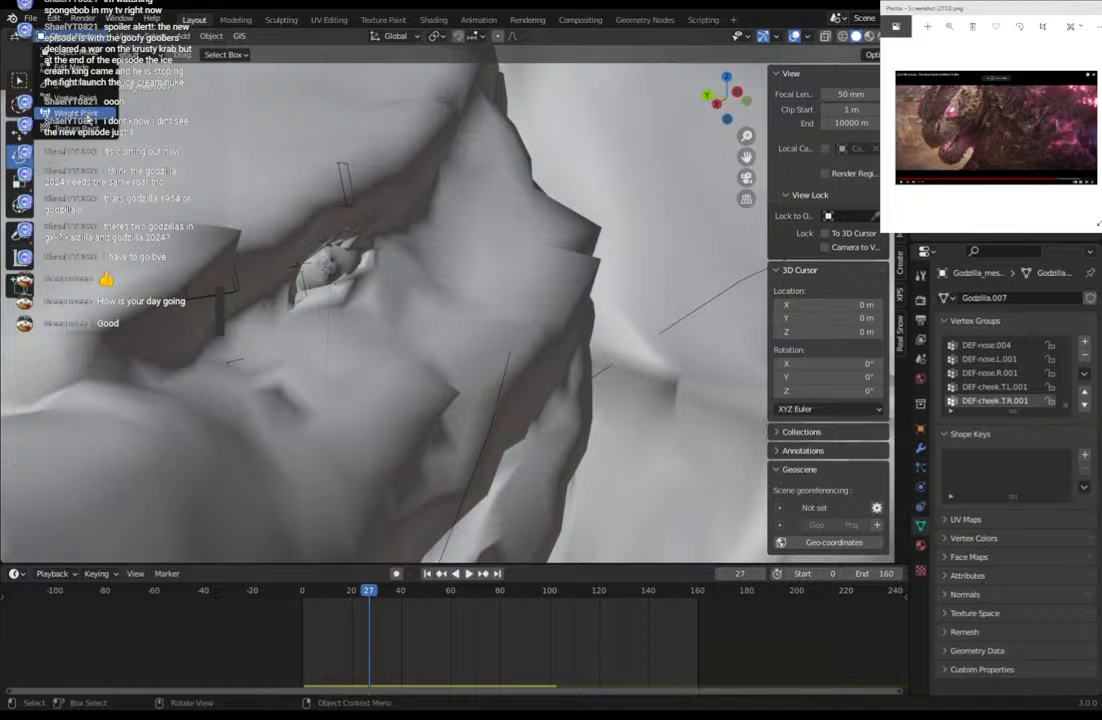
{"action": "left_click", "coordinate": [79, 112]}
{"action": "left_click", "coordinate": [20, 202]}
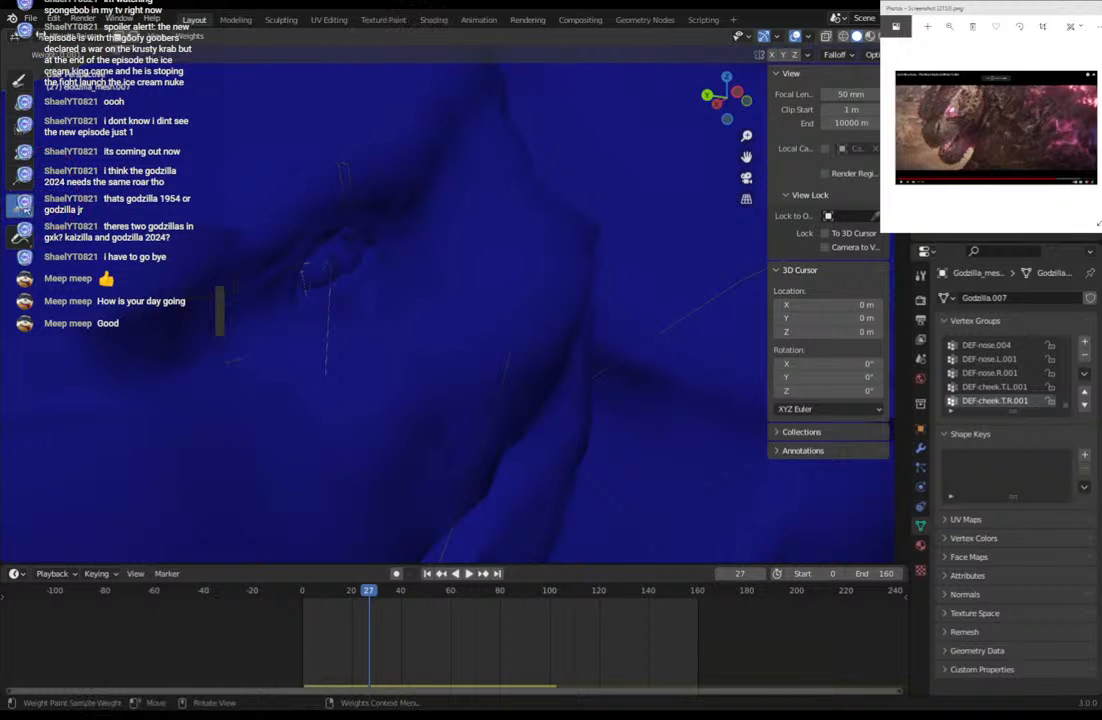
{"action": "left_click", "coordinate": [21, 84]}
{"action": "scroll", "coordinate": [300, 335], "scroll_direction": "up", "scroll_amount": 4}
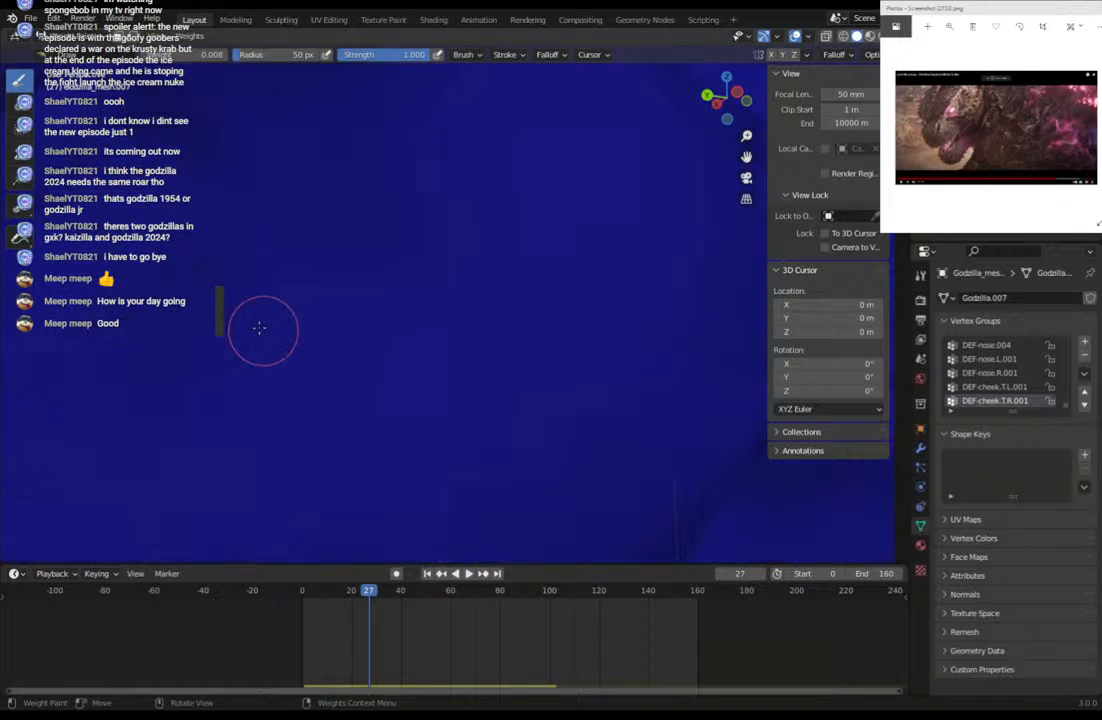
{"action": "scroll", "coordinate": [226, 271], "scroll_direction": "down", "scroll_amount": 2}
{"action": "middle_click_drag", "start_coordinate": [205, 245], "coordinate": [240, 301], "text": "shift"}
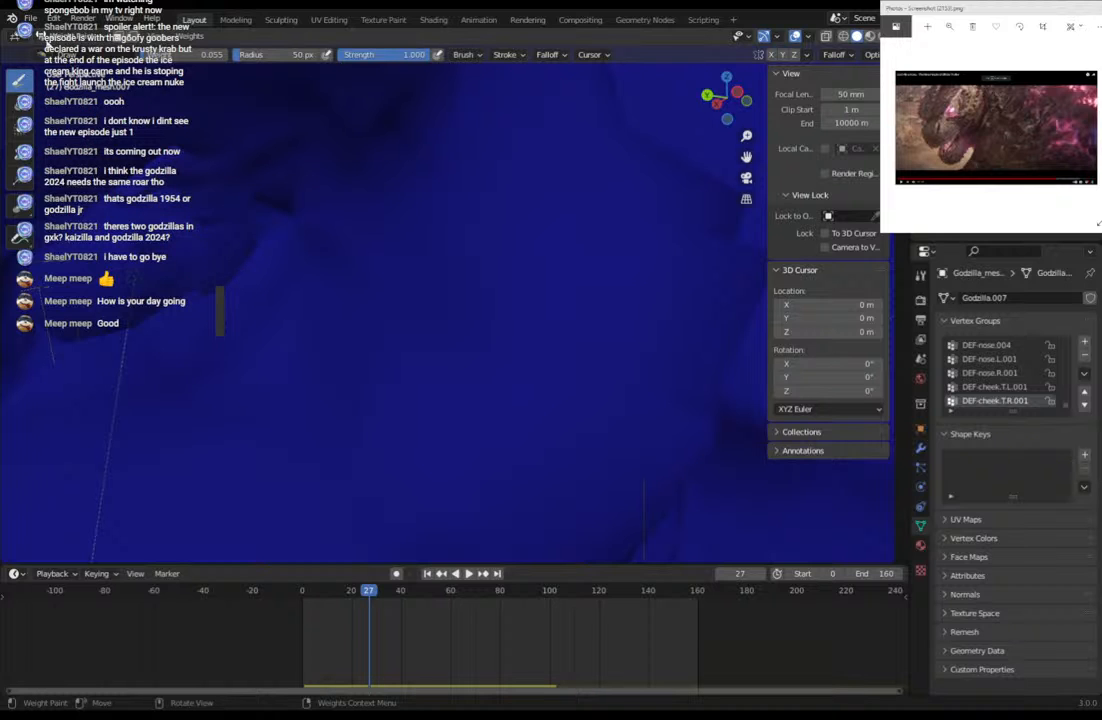
{"action": "left_click", "coordinate": [46, 40]}
{"action": "left_click", "coordinate": [60, 54]}
Put the Godzilla mesh into Edit Mode.
{"action": "scroll", "coordinate": [285, 263], "scroll_direction": "down", "scroll_amount": 7}
{"action": "mouse_move", "coordinate": [293, 263]}
{"action": "middle_mouse_down"}
{"action": "mouse_move", "coordinate": [401, 304]}
{"action": "mouse_move", "coordinate": [286, 321]}
{"action": "mouse_move", "coordinate": [369, 290]}
{"action": "mouse_move", "coordinate": [482, 302]}
{"action": "middle_mouse_up"}
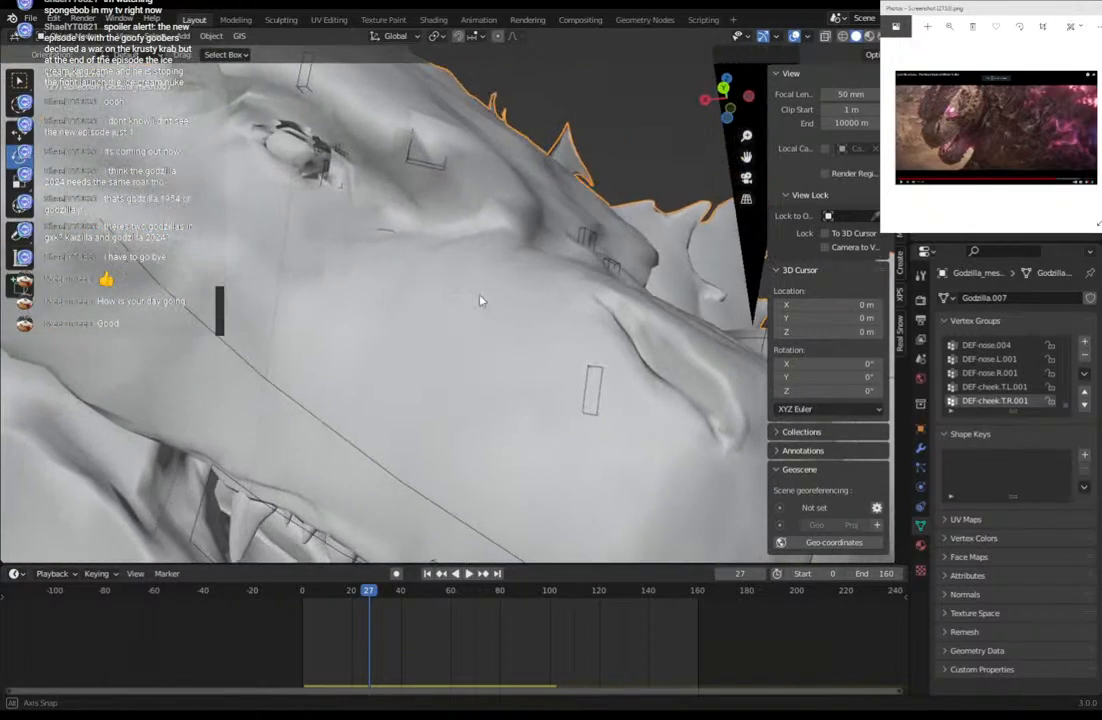
{"action": "middle_click_drag", "start_coordinate": [263, 124], "coordinate": [363, 285]}
{"action": "left_click", "coordinate": [200, 268]}
{"action": "left_click", "coordinate": [240, 262]}
{"action": "scroll", "coordinate": [262, 261], "scroll_direction": "down", "scroll_amount": 6}
{"action": "scroll", "coordinate": [369, 332], "scroll_direction": "up", "scroll_amount": 6}
{"action": "scroll", "coordinate": [366, 292], "scroll_direction": "up", "scroll_amount": 3}
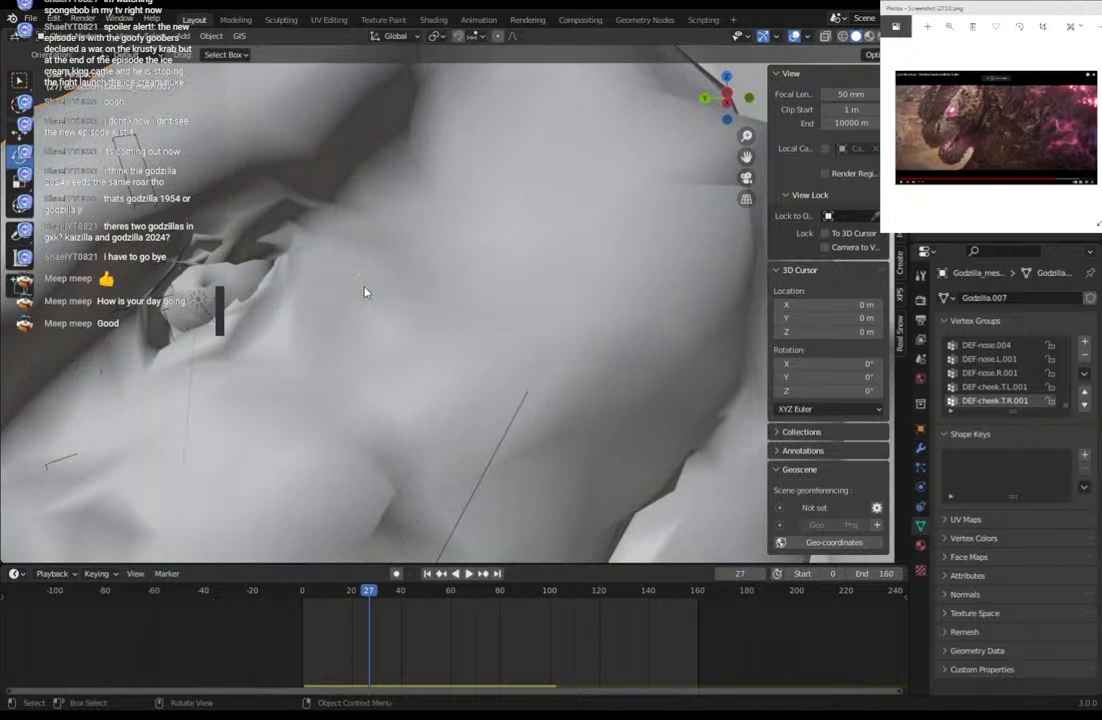
{"action": "scroll", "coordinate": [366, 293], "scroll_direction": "down", "scroll_amount": 6}
{"action": "scroll", "coordinate": [368, 297], "scroll_direction": "up", "scroll_amount": 7}
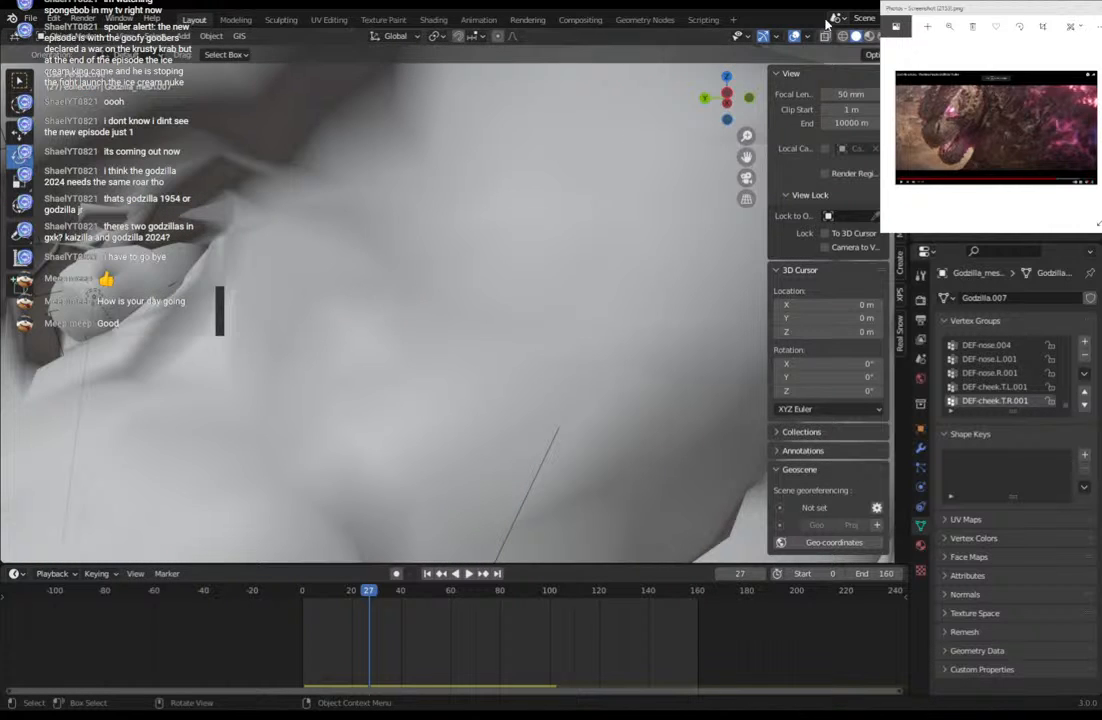
{"action": "left_click", "coordinate": [36, 35]}
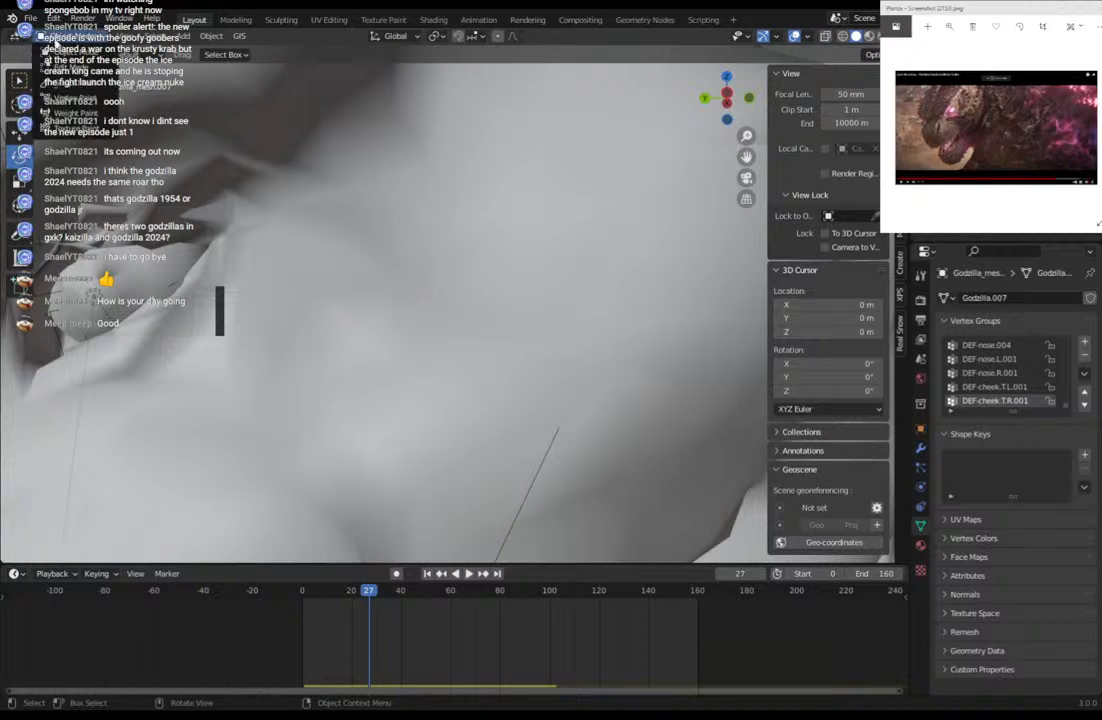
{"action": "left_click", "coordinate": [83, 73]}
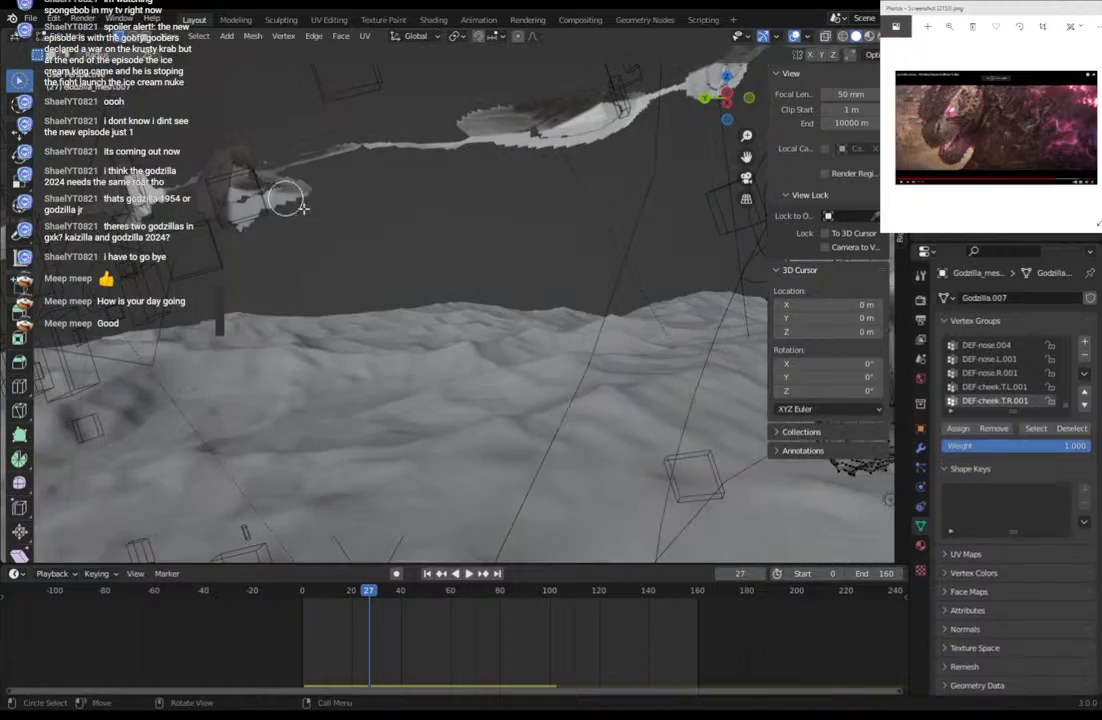
Circle-select the vertices across the front of Godzilla's eyeball.
{"action": "scroll", "coordinate": [450, 274], "scroll_direction": "down", "scroll_amount": 4}
{"action": "middle_click_drag", "start_coordinate": [455, 273], "coordinate": [606, 287]}
{"action": "middle_click_drag", "start_coordinate": [226, 273], "coordinate": [501, 317]}
{"action": "scroll", "coordinate": [290, 292], "scroll_direction": "down", "scroll_amount": 5}
{"action": "scroll", "coordinate": [403, 305], "scroll_direction": "up", "scroll_amount": 5}
{"action": "scroll", "coordinate": [501, 317], "scroll_direction": "up", "scroll_amount": 1}
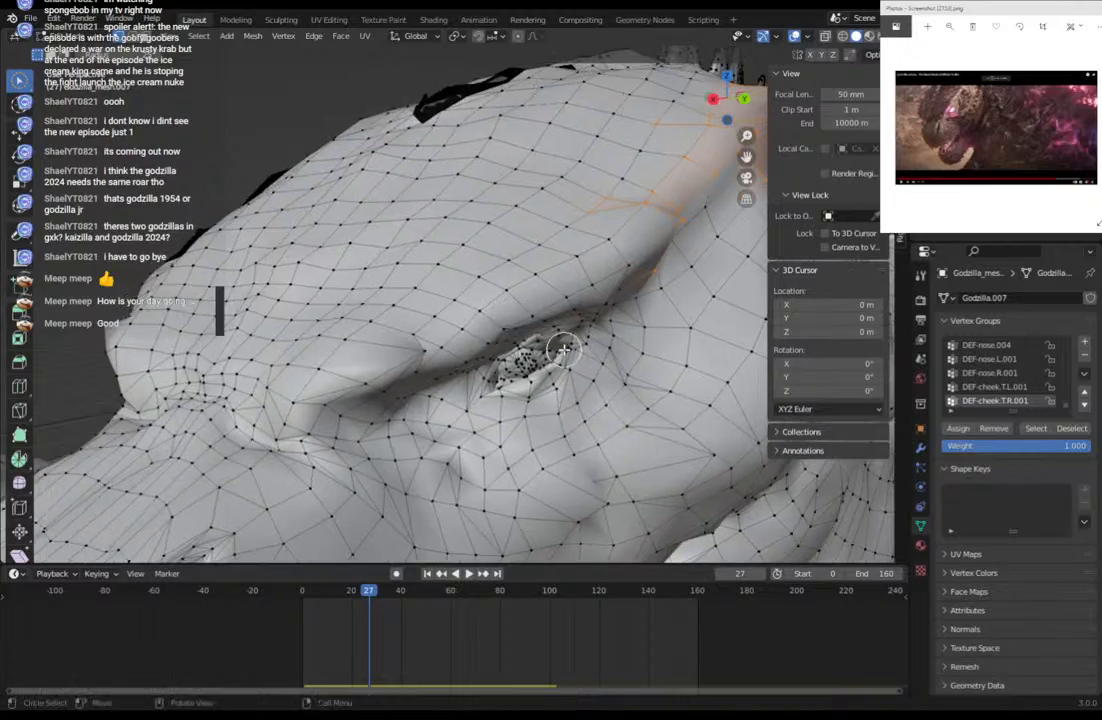
{"action": "scroll", "coordinate": [562, 348], "scroll_direction": "up", "scroll_amount": 1}
{"action": "middle_click_drag", "start_coordinate": [562, 348], "coordinate": [432, 225], "text": "shift"}
{"action": "middle_click_drag", "start_coordinate": [432, 225], "coordinate": [445, 267]}
{"action": "scroll", "coordinate": [411, 263], "scroll_direction": "up", "scroll_amount": 4}
{"action": "scroll", "coordinate": [400, 250], "scroll_direction": "down", "scroll_amount": 4}
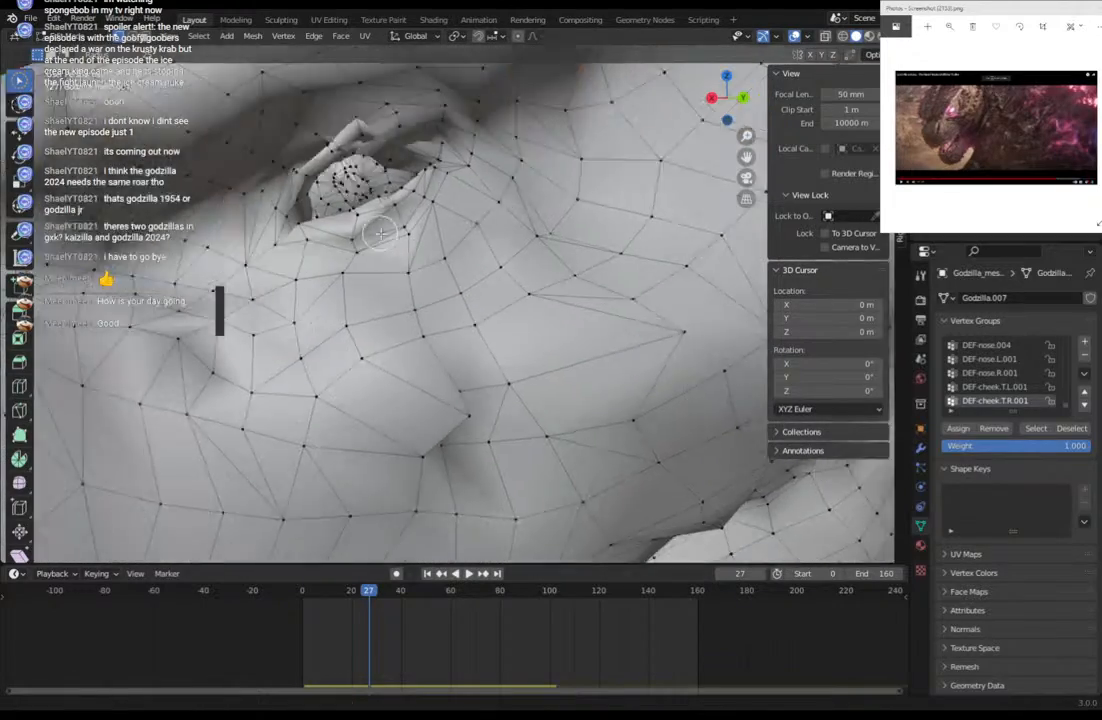
{"action": "scroll", "coordinate": [378, 218], "scroll_direction": "up", "scroll_amount": 6}
{"action": "scroll", "coordinate": [380, 220], "scroll_direction": "down", "scroll_amount": 7}
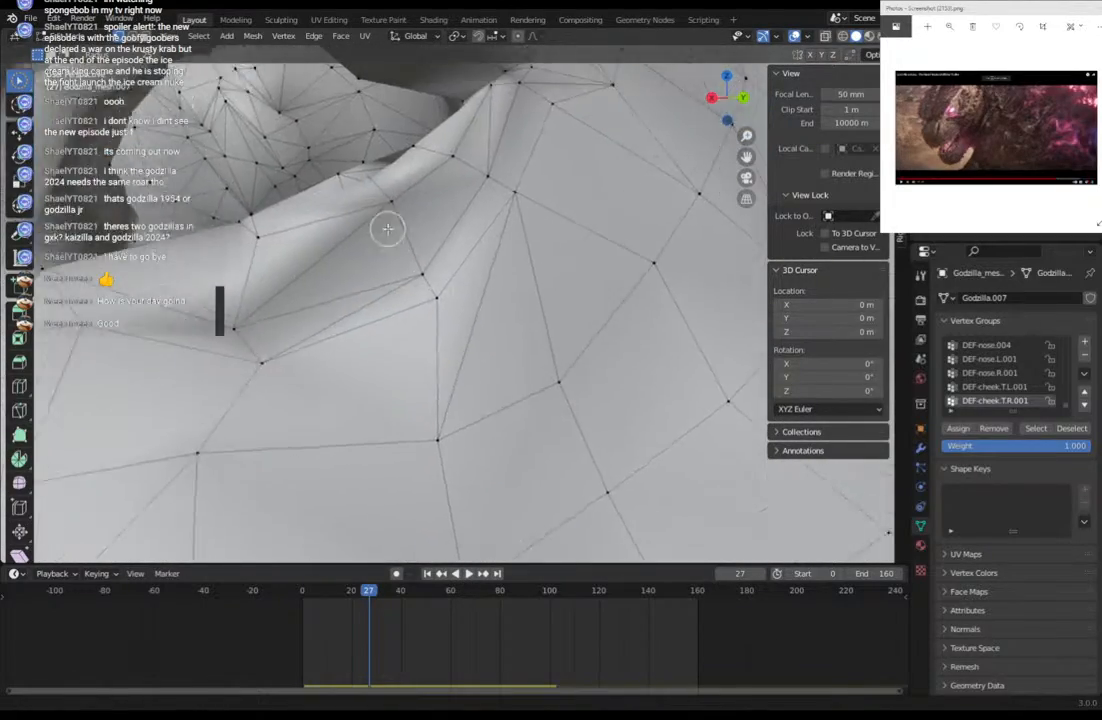
{"action": "key", "text": "c"}
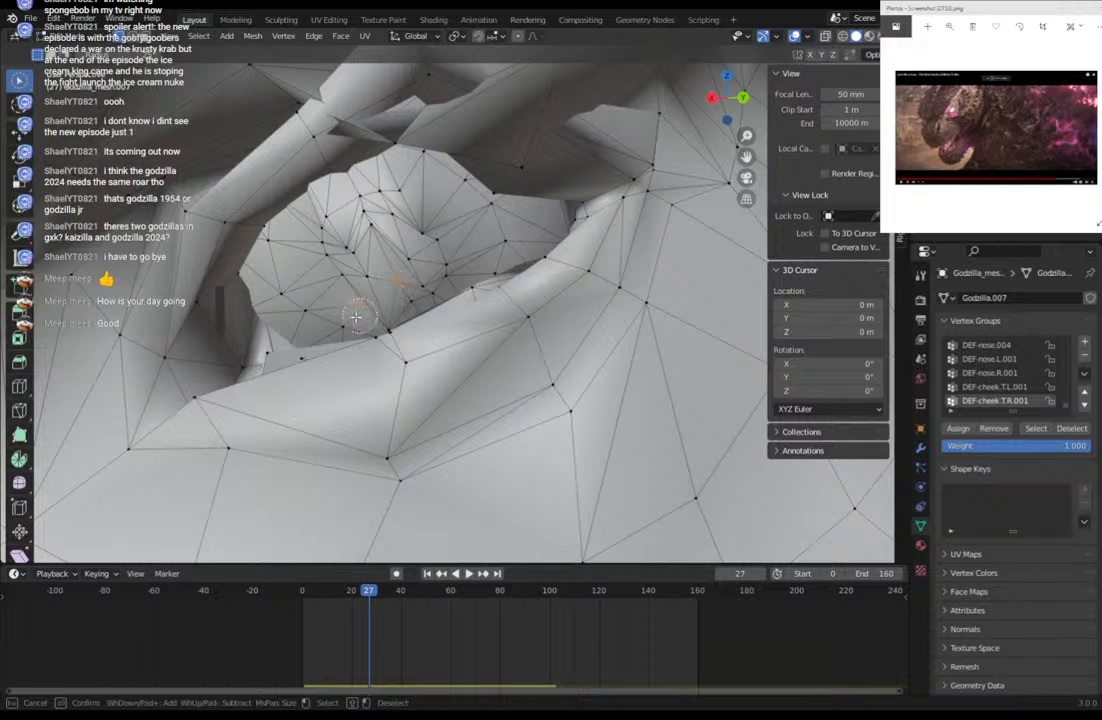
{"action": "left_click_drag", "start_coordinate": [356, 316], "coordinate": [296, 313]}
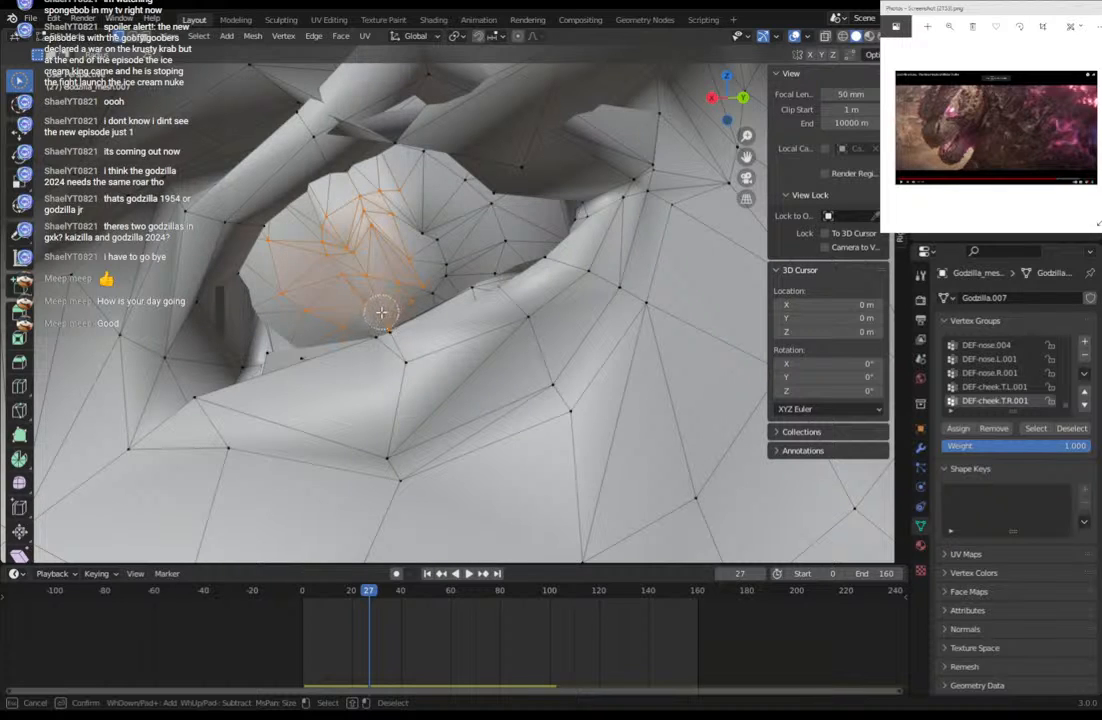
{"action": "left_click_drag", "start_coordinate": [425, 287], "coordinate": [422, 231]}
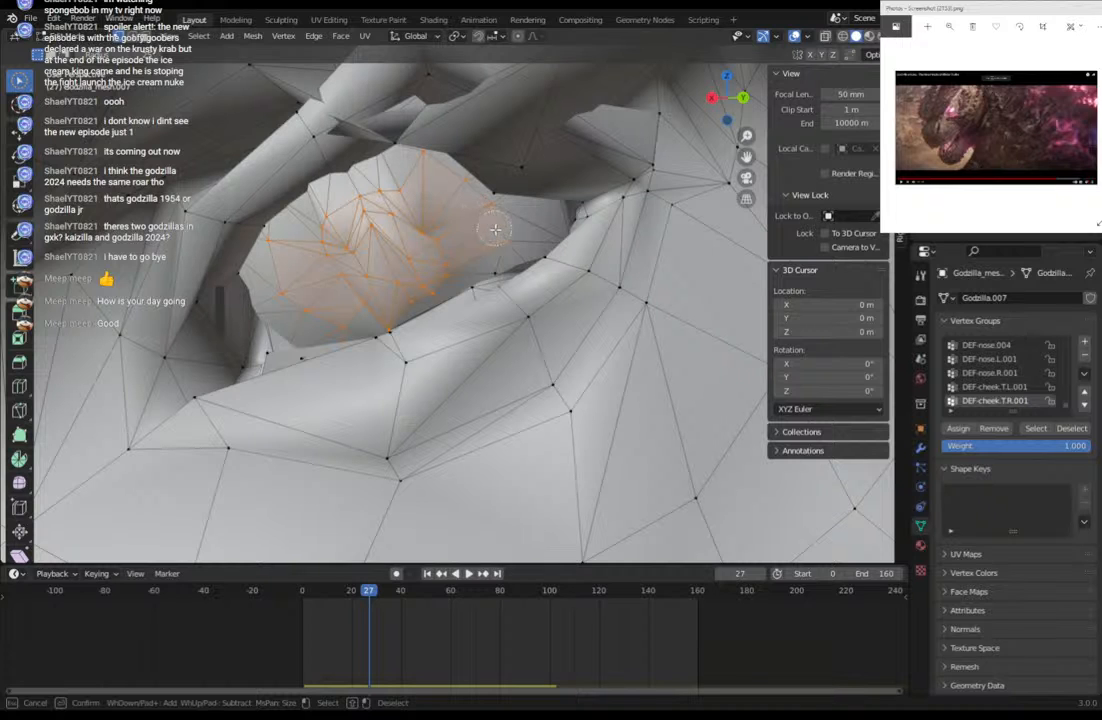
Add the remaining visible vertices along the eyeball's upper edge and sides to the selection.
{"action": "middle_click_drag", "start_coordinate": [494, 249], "coordinate": [481, 236]}
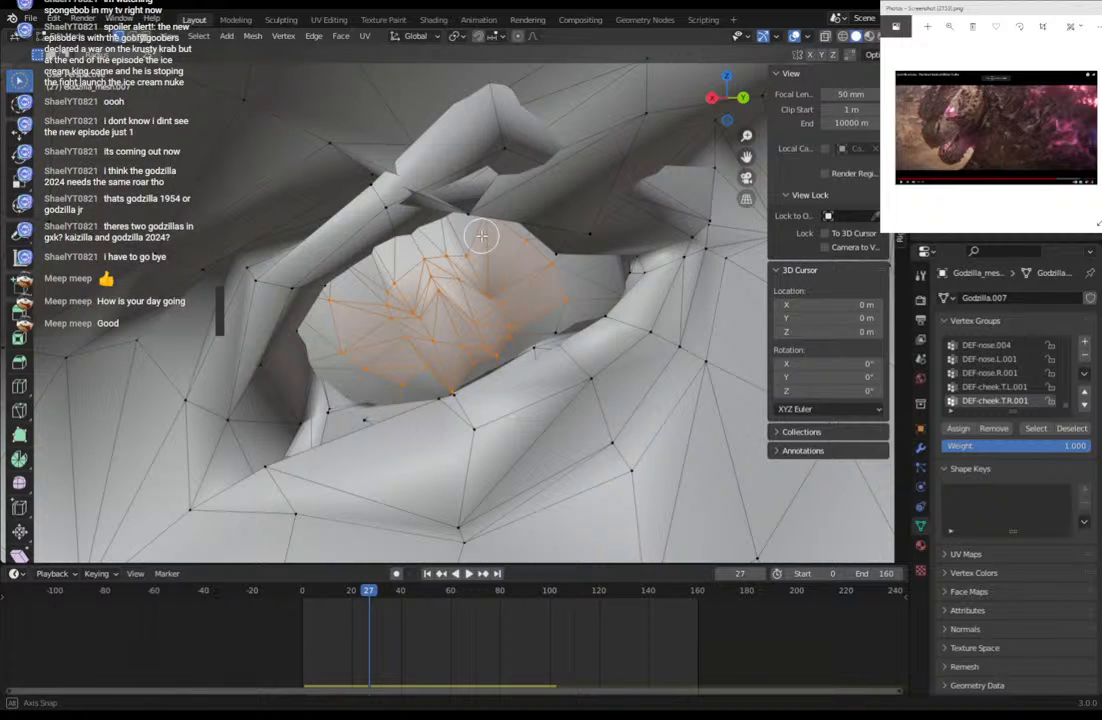
{"action": "left_click_drag", "start_coordinate": [481, 236], "coordinate": [536, 310]}
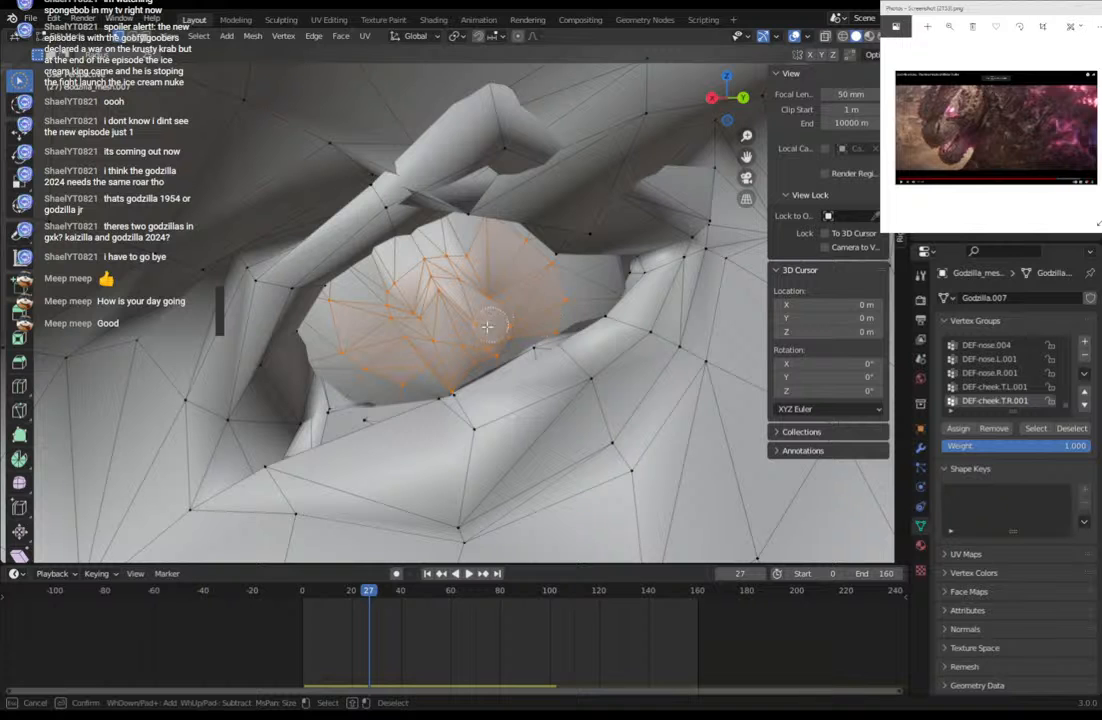
{"action": "middle_click_drag", "start_coordinate": [436, 338], "coordinate": [457, 366]}
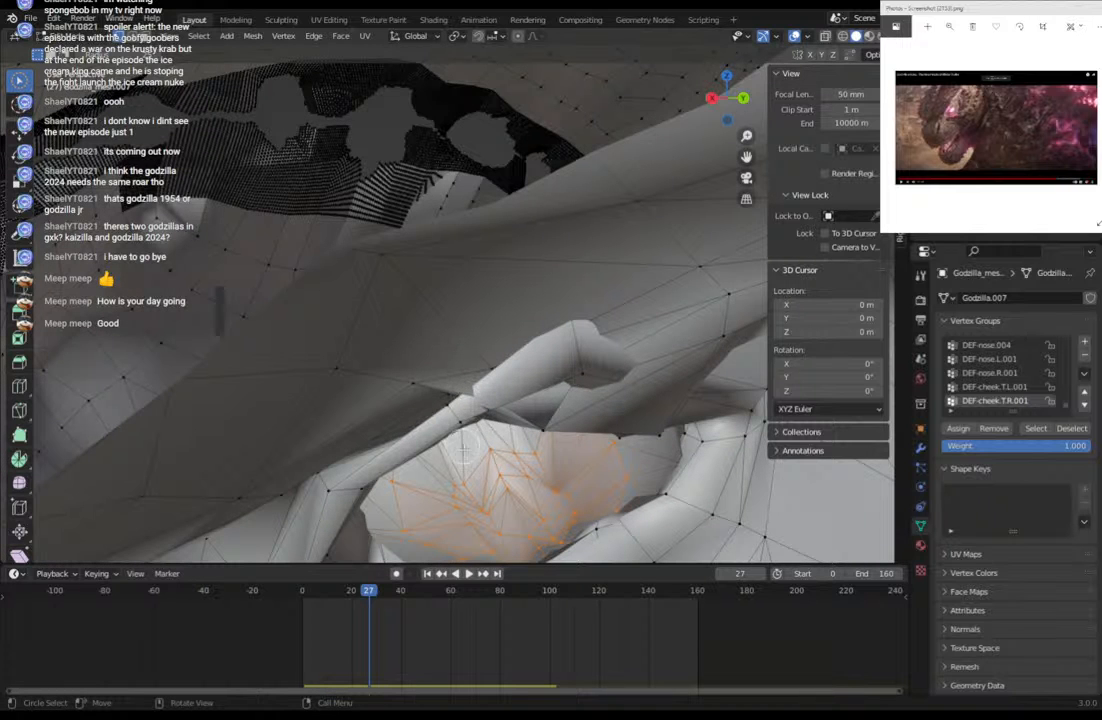
{"action": "middle_click_drag", "start_coordinate": [485, 461], "coordinate": [435, 315], "text": "shift"}
{"action": "scroll", "coordinate": [435, 357], "scroll_direction": "down", "scroll_amount": 4}
{"action": "scroll", "coordinate": [435, 315], "scroll_direction": "down", "scroll_amount": 5}
{"action": "middle_click_drag", "start_coordinate": [448, 256], "coordinate": [438, 276]}
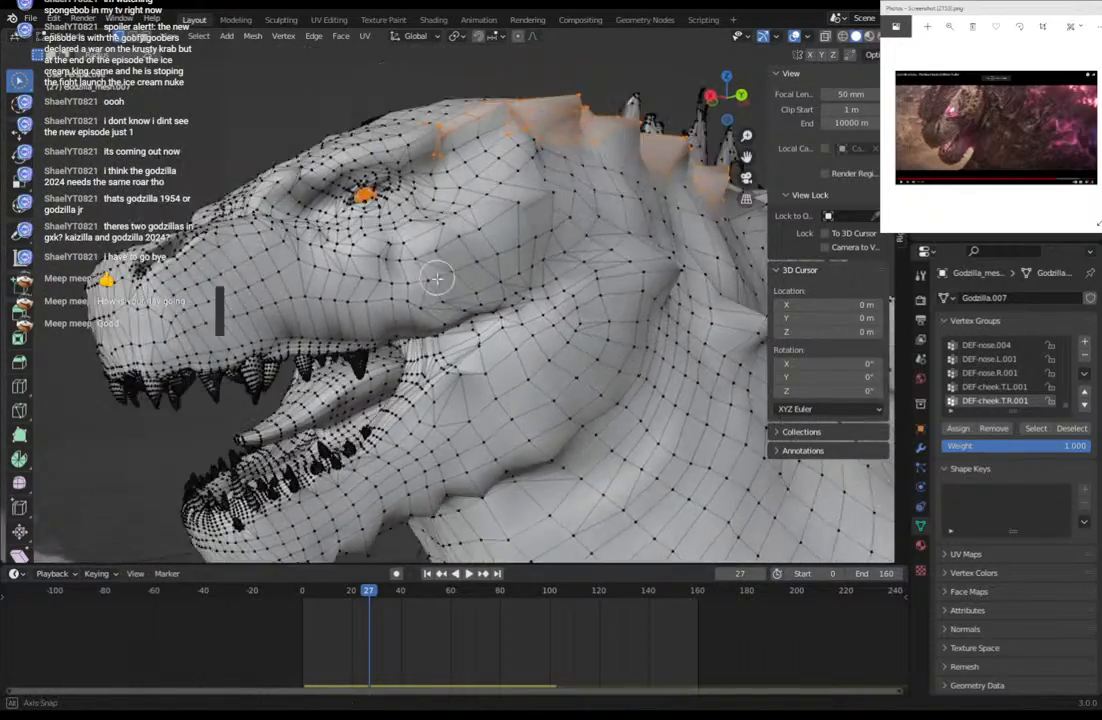
{"action": "scroll", "coordinate": [433, 283], "scroll_direction": "up", "scroll_amount": 6}
{"action": "middle_click_drag", "start_coordinate": [374, 298], "coordinate": [394, 326], "text": "shift"}
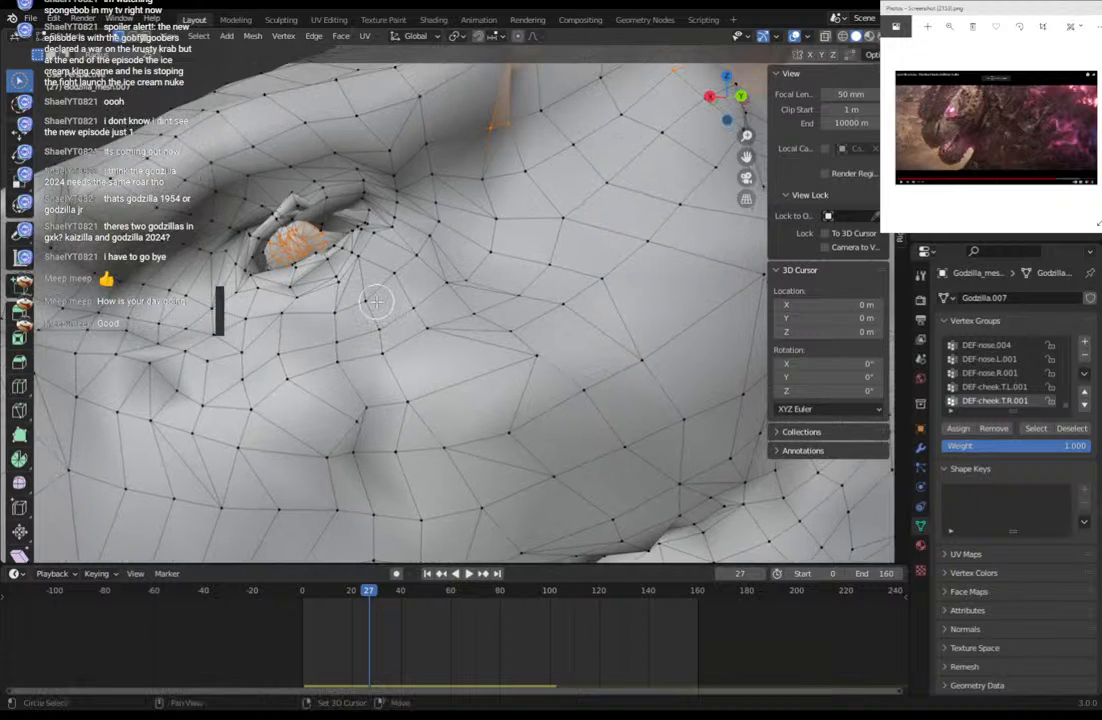
{"action": "left_click_drag", "start_coordinate": [302, 245], "coordinate": [272, 244]}
Separate the selected eyeball vertices from the Godzilla mesh into their own object and return to Object Mode.
{"action": "right_click", "coordinate": [278, 228]}
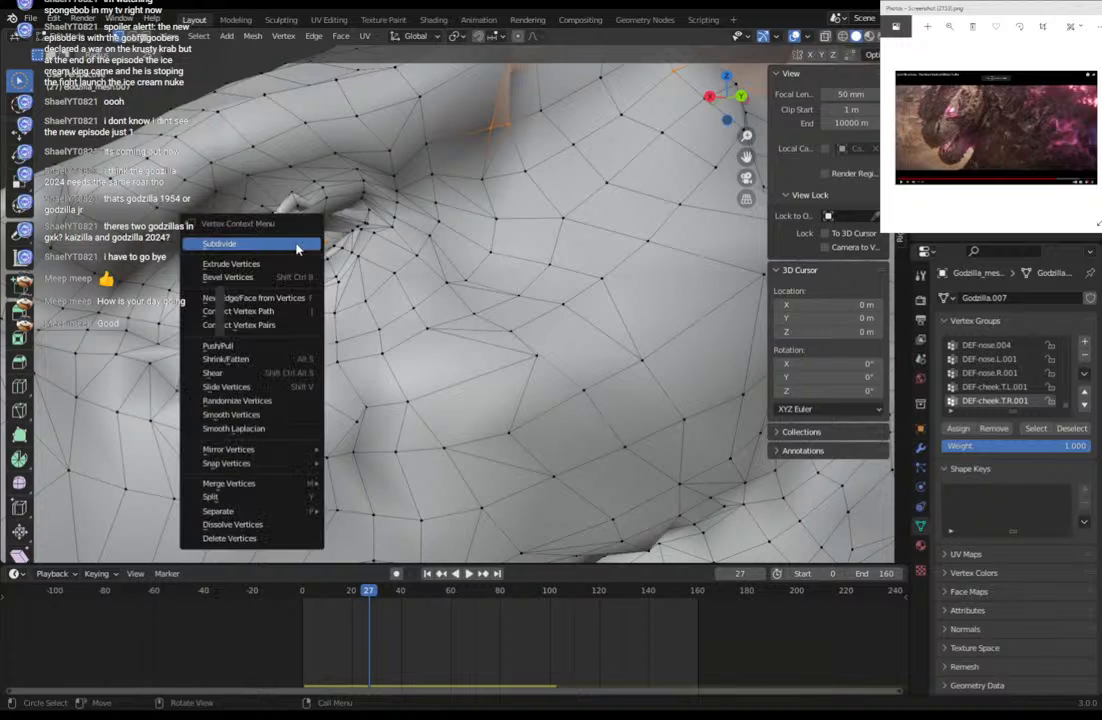
{"action": "right_click", "coordinate": [252, 238]}
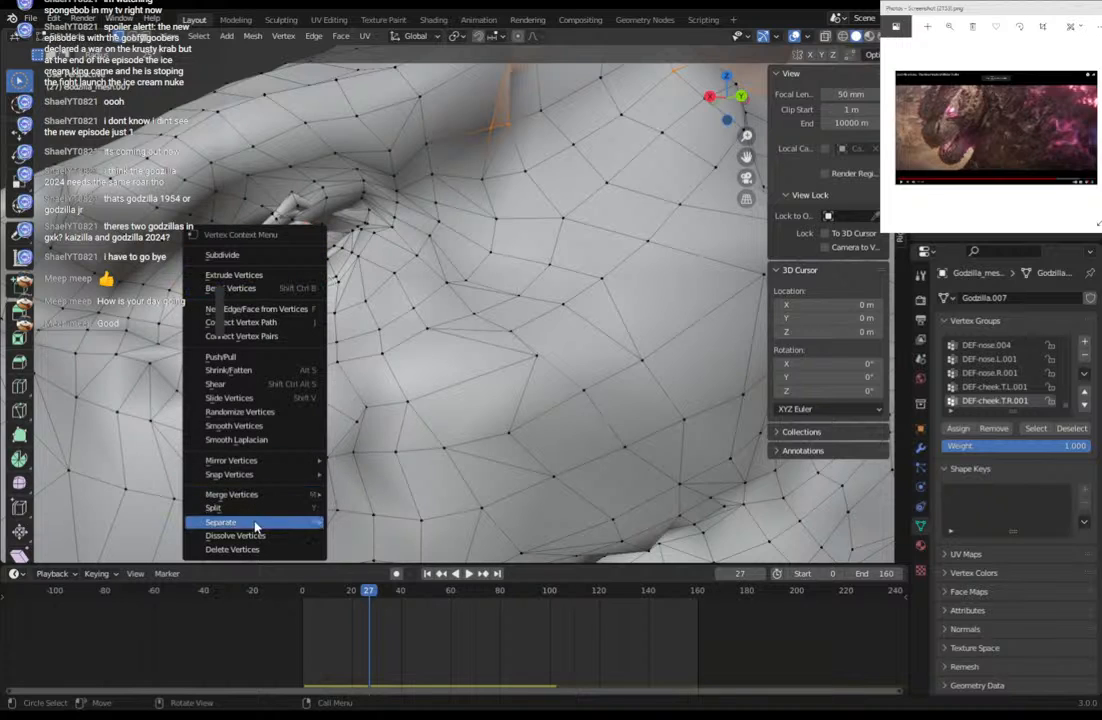
{"action": "mouse_move", "coordinate": [256, 523]}
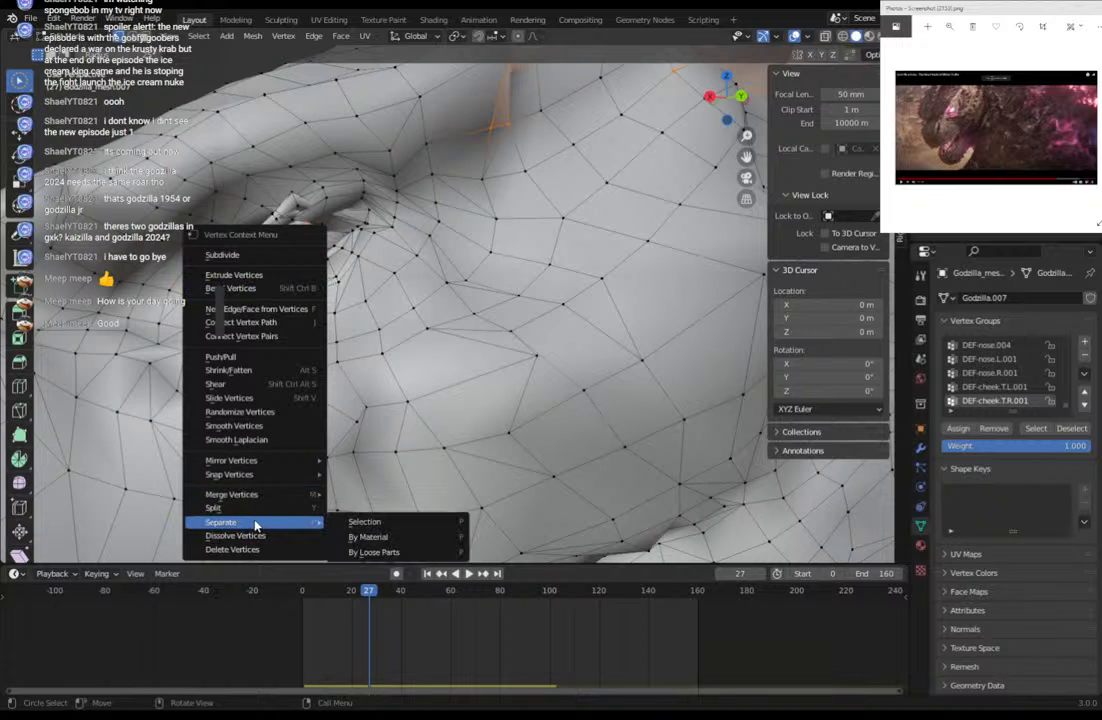
{"action": "left_click", "coordinate": [366, 537]}
{"action": "middle_click_drag", "start_coordinate": [347, 278], "coordinate": [366, 281]}
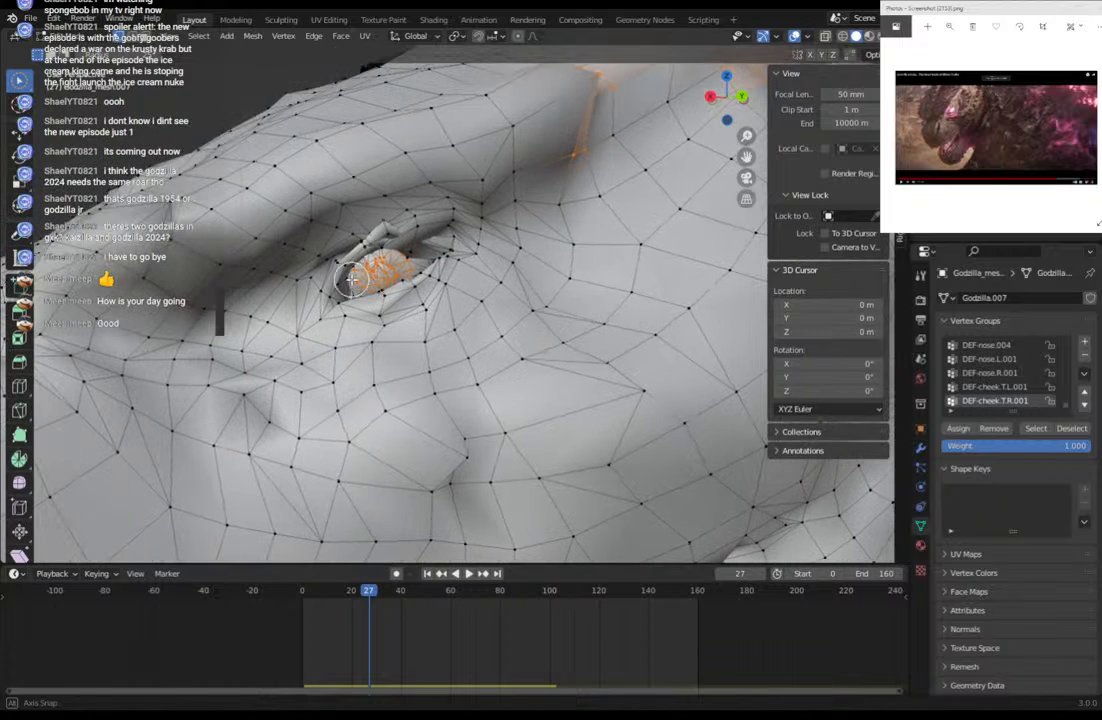
{"action": "right_click", "coordinate": [378, 283]}
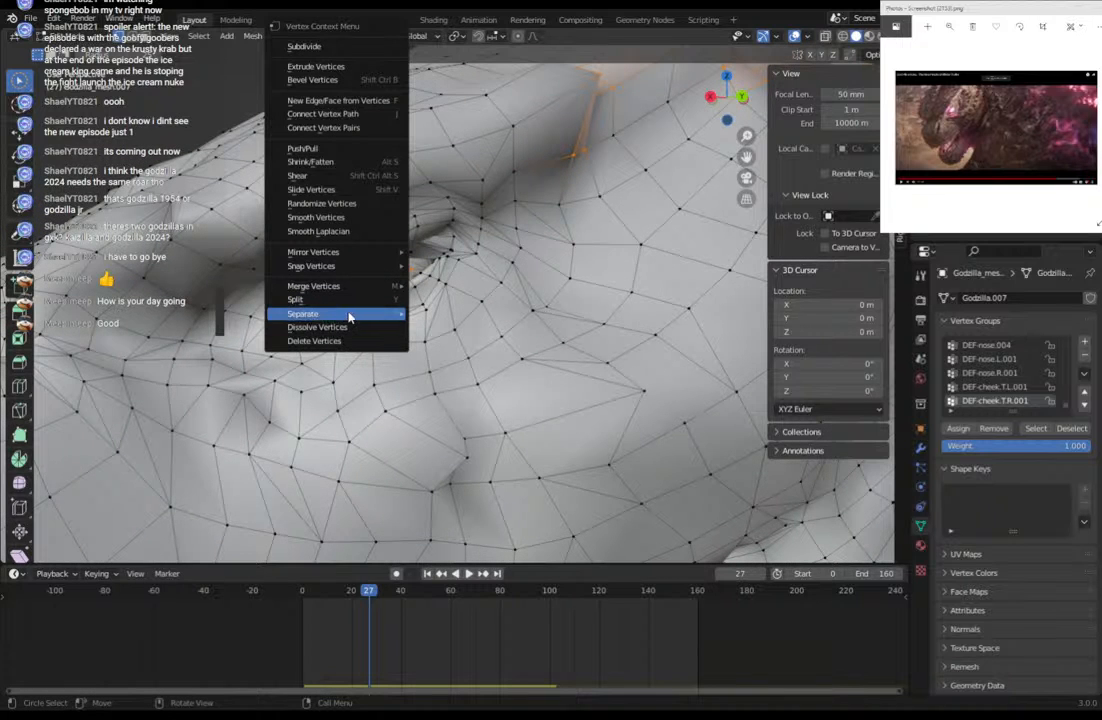
{"action": "mouse_move", "coordinate": [340, 314]}
{"action": "left_click", "coordinate": [449, 318]}
{"action": "middle_click_drag", "start_coordinate": [495, 300], "coordinate": [479, 295]}
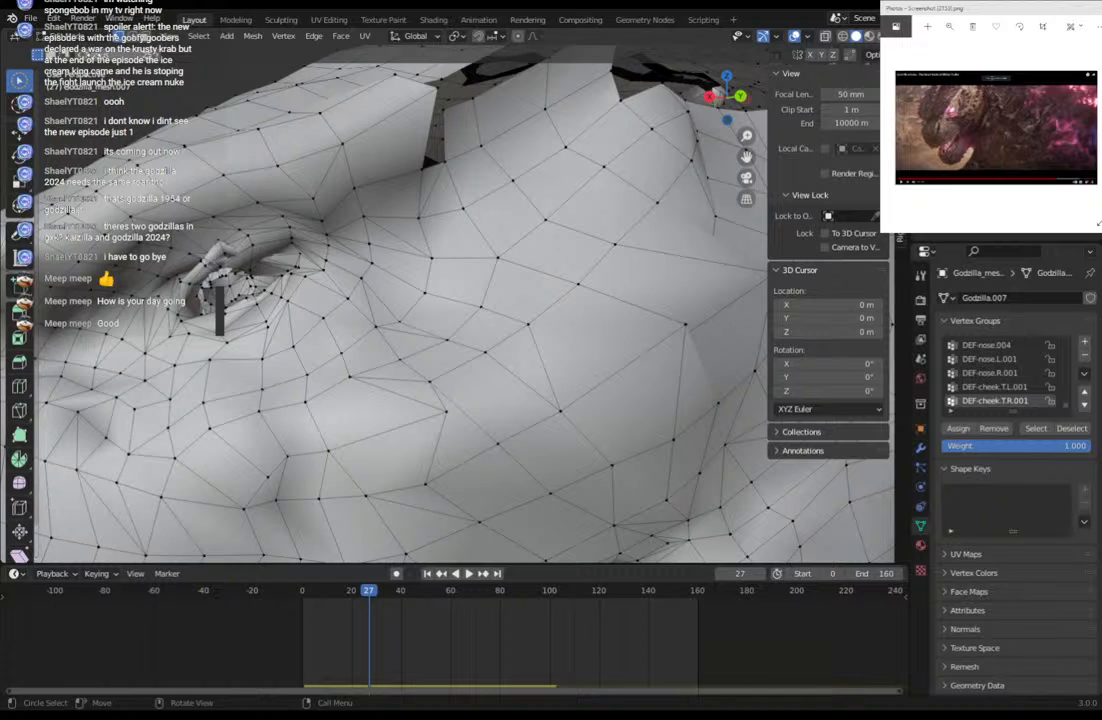
{"action": "left_click", "coordinate": [76, 37]}
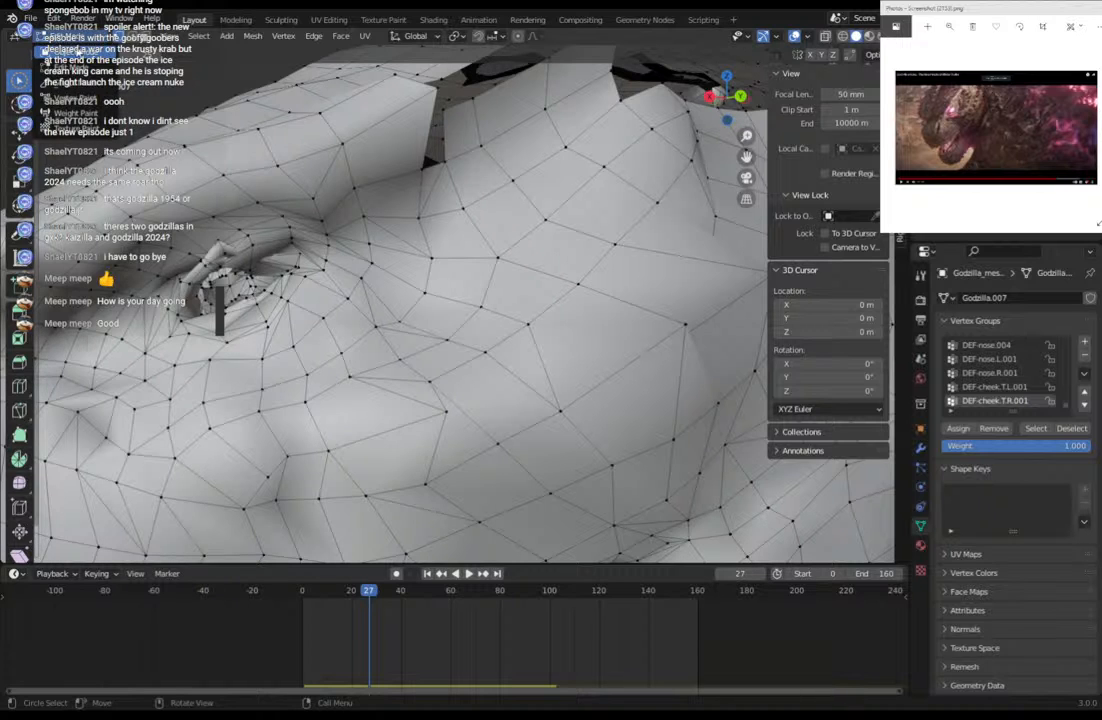
{"action": "left_click", "coordinate": [78, 52]}
Select only the separated eyeball object and show its material settings.
{"action": "scroll", "coordinate": [491, 325], "scroll_direction": "down", "scroll_amount": 3}
{"action": "left_click", "coordinate": [745, 182]}
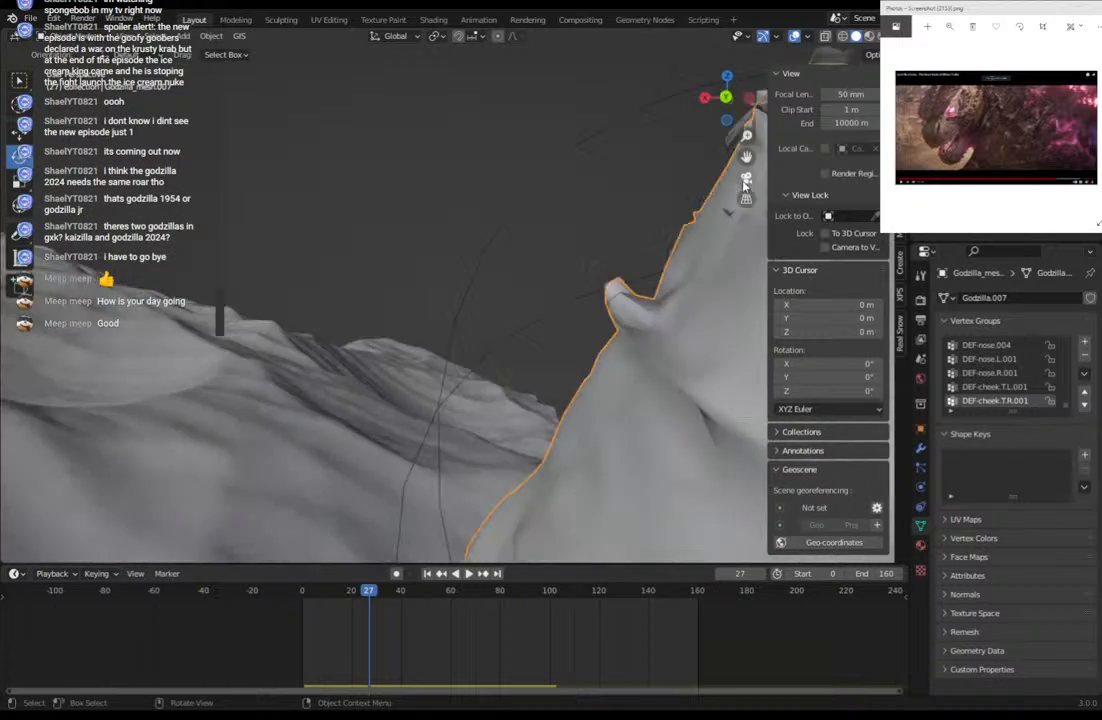
{"action": "middle_click_drag", "start_coordinate": [348, 240], "coordinate": [372, 264]}
{"action": "scroll", "coordinate": [354, 246], "scroll_direction": "up", "scroll_amount": 8}
{"action": "scroll", "coordinate": [357, 247], "scroll_direction": "down", "scroll_amount": 4}
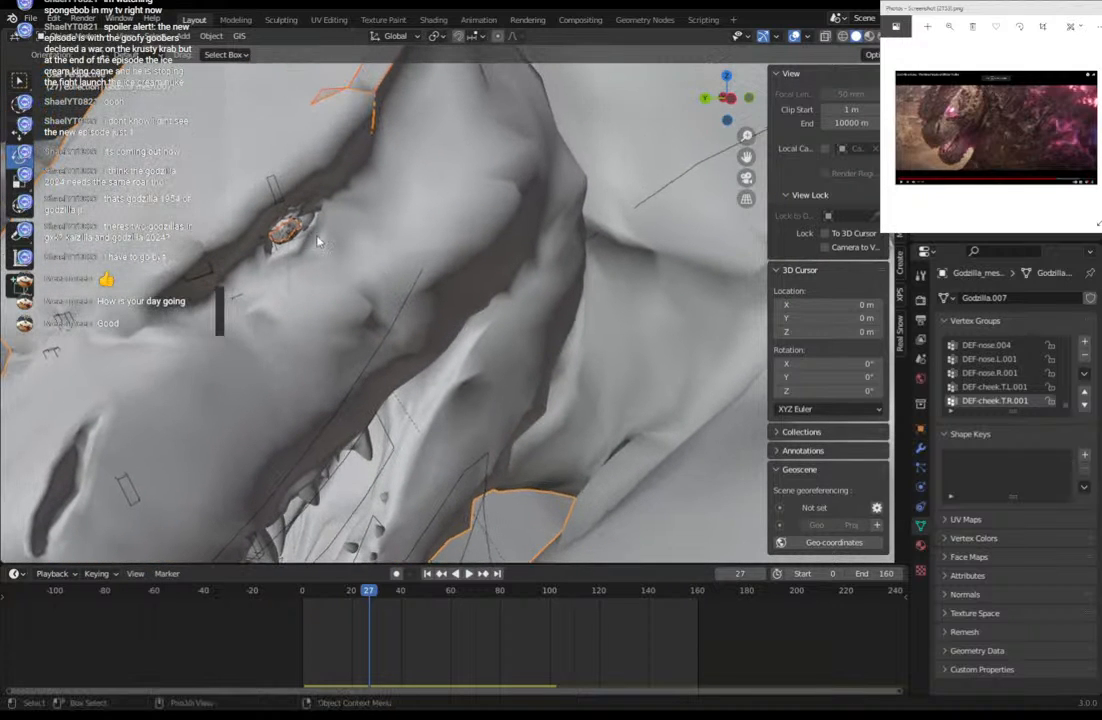
{"action": "left_click", "coordinate": [289, 238]}
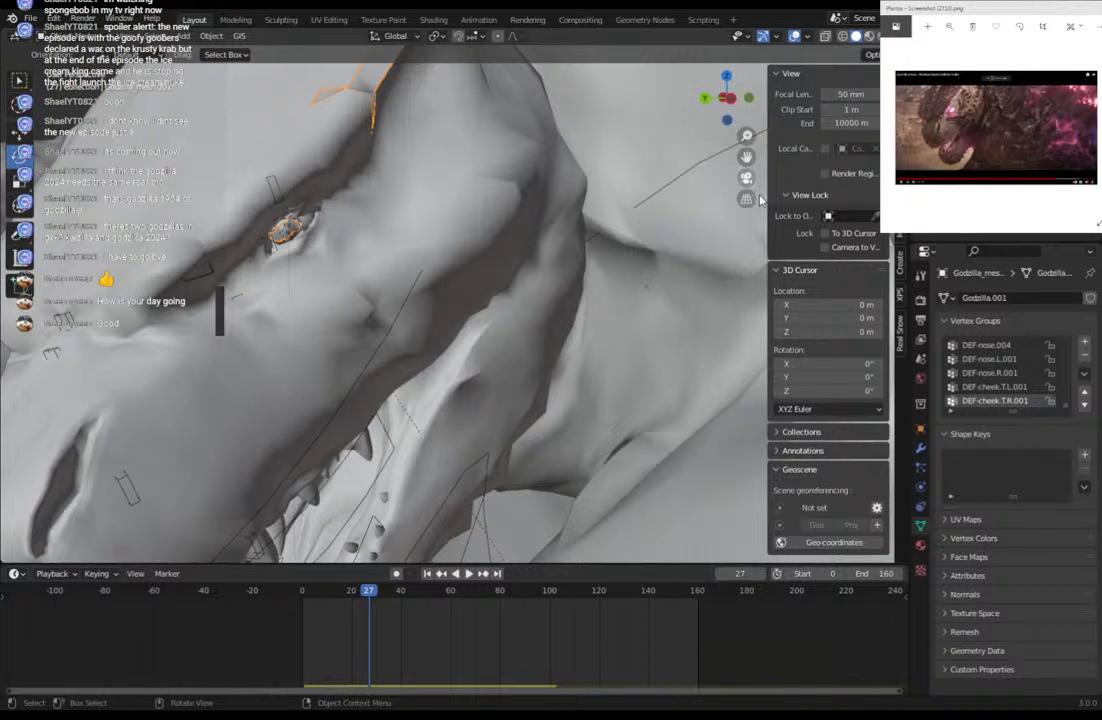
{"action": "left_click", "coordinate": [921, 545]}
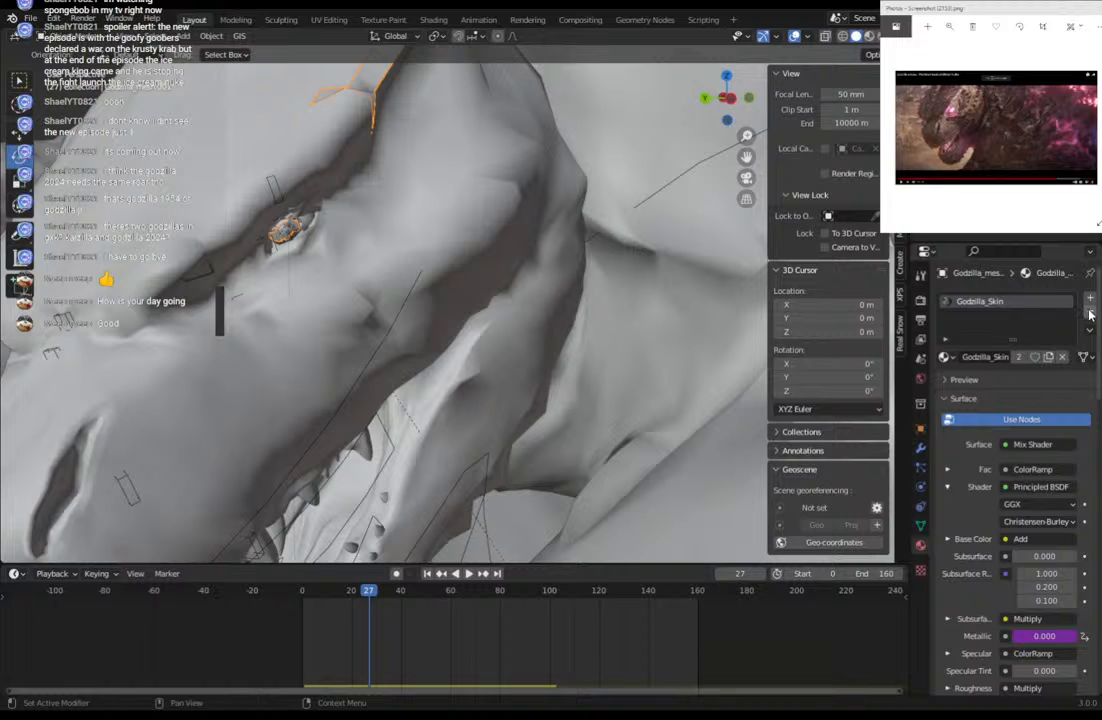
Switch to rendered shading and move the red point light from Godzilla's eye back to the neck.
{"action": "left_click", "coordinate": [869, 36]}
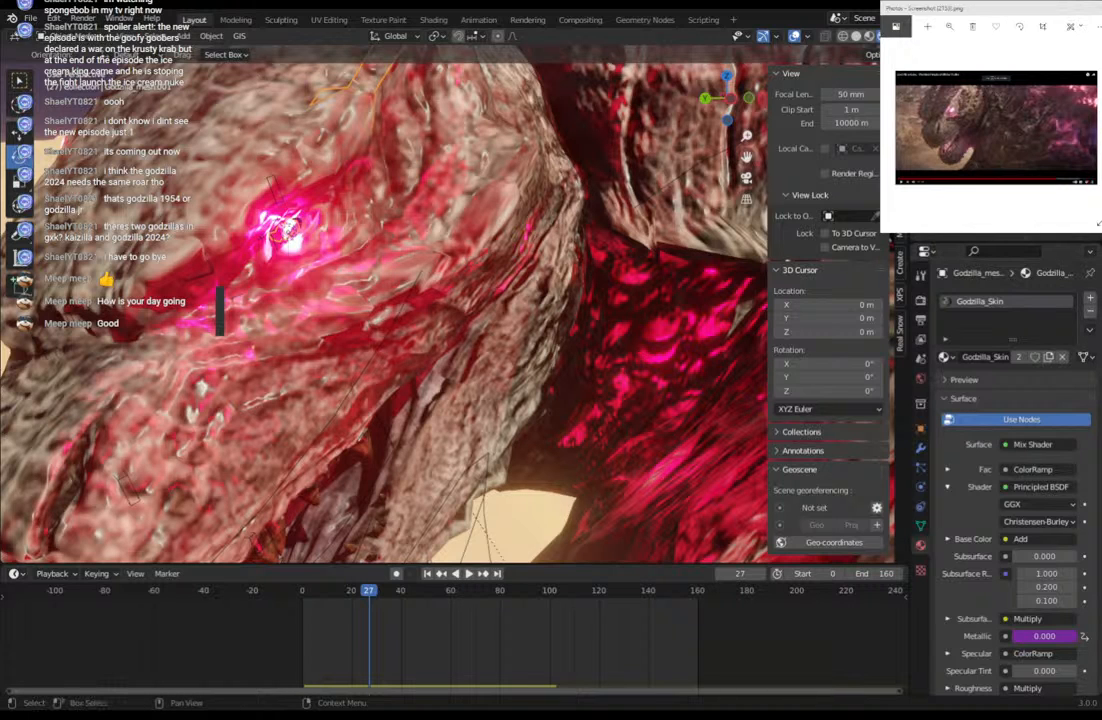
{"action": "left_click", "coordinate": [287, 233]}
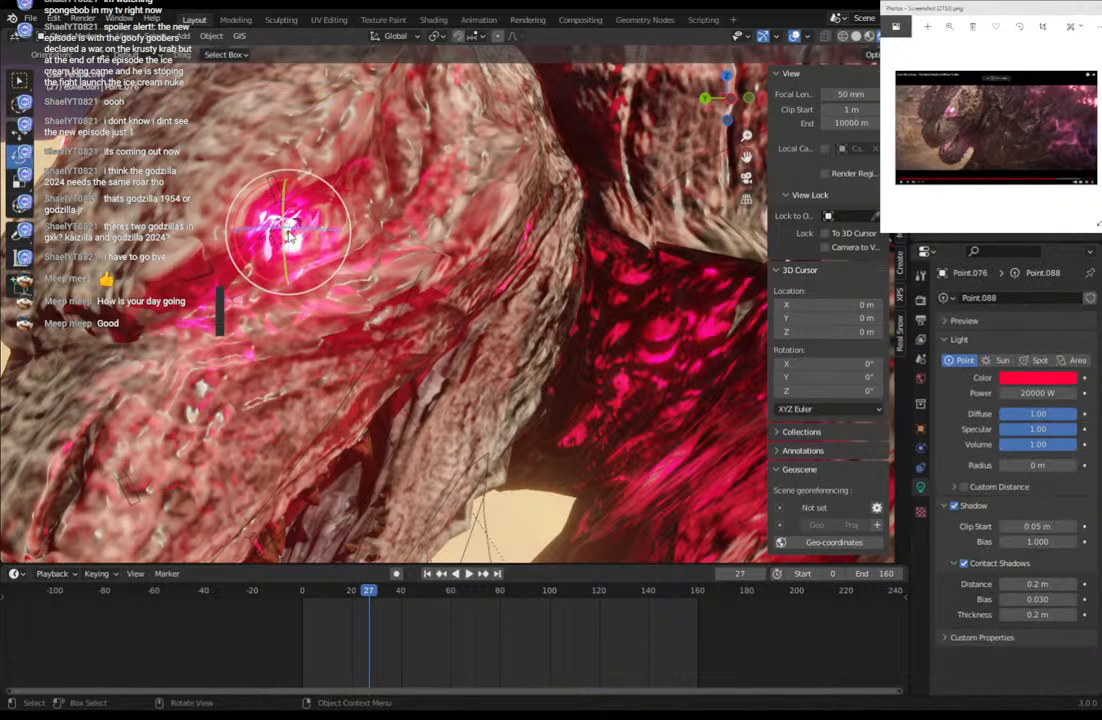
{"action": "key", "text": "g"}
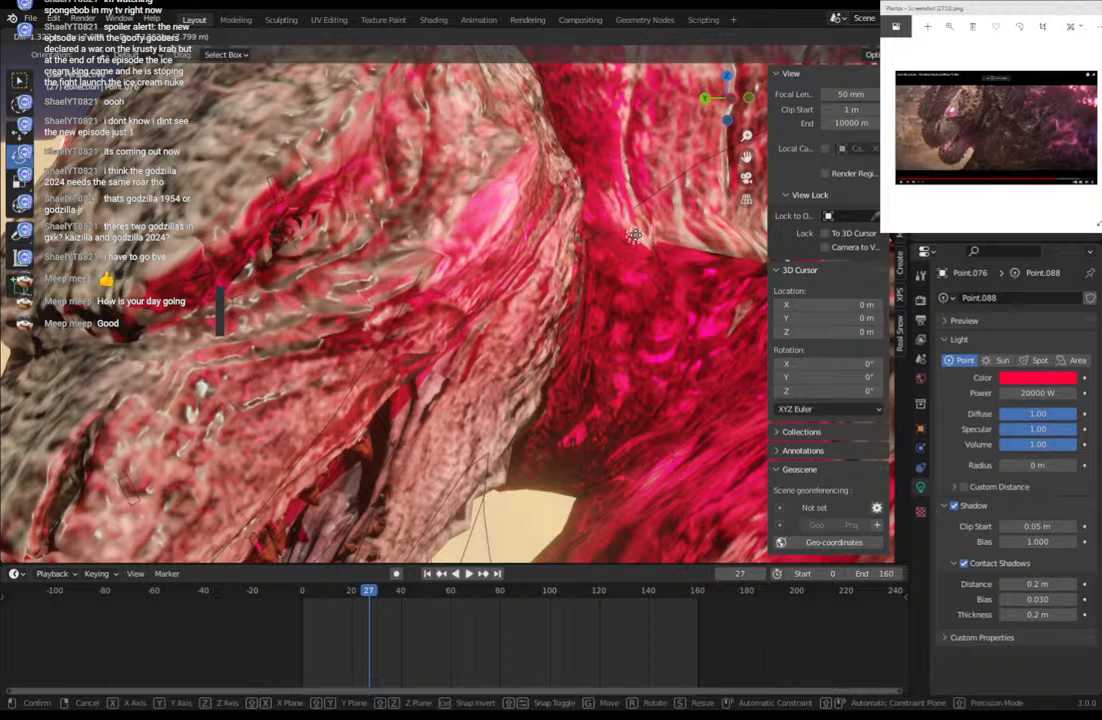
{"action": "left_click", "coordinate": [633, 235]}
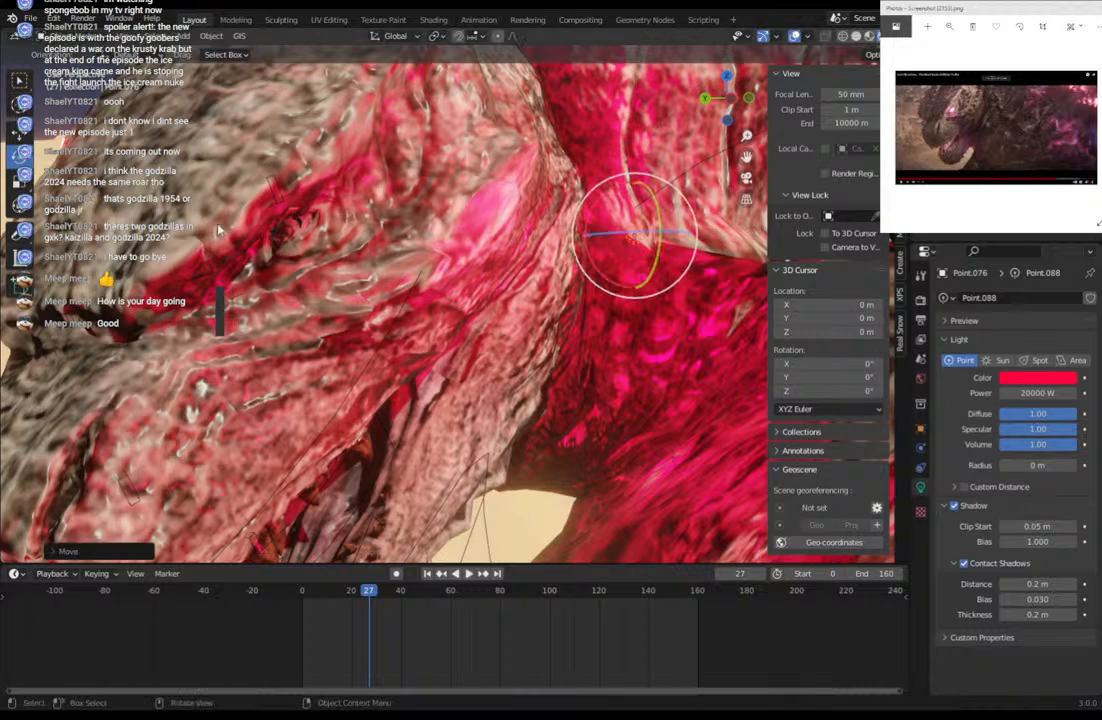
Reselect the separated eyeball object, switch to material preview and remove its Godzilla_Skin material slot.
{"action": "left_click", "coordinate": [856, 37]}
{"action": "left_click", "coordinate": [286, 232]}
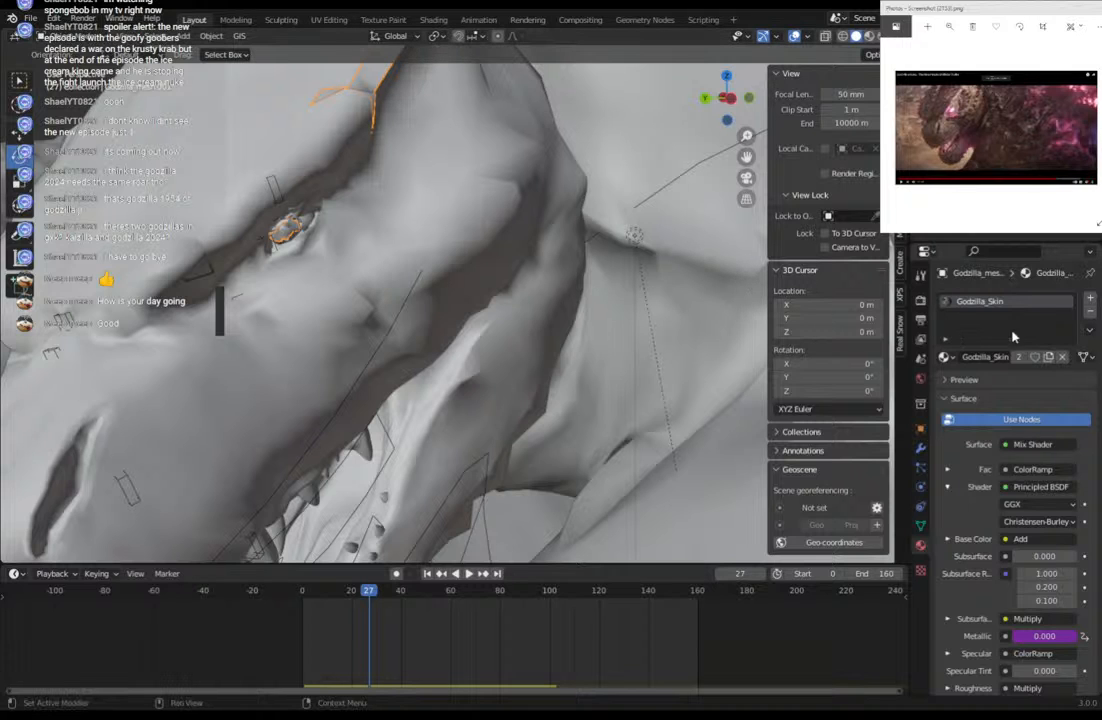
{"action": "left_click", "coordinate": [868, 36]}
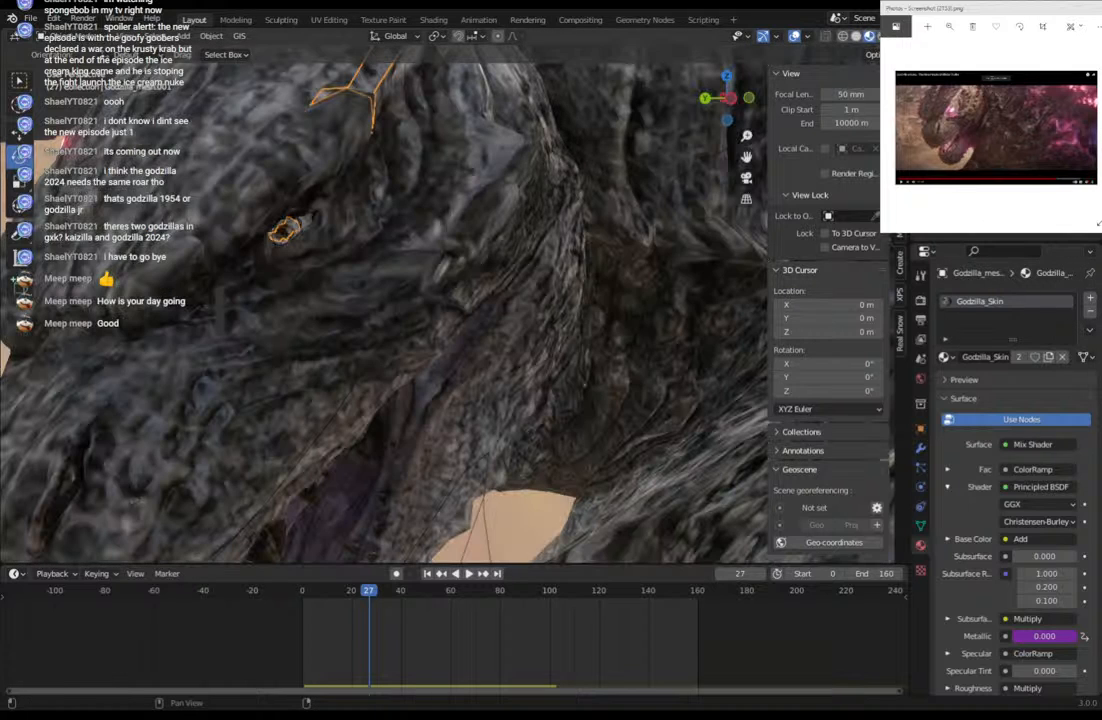
{"action": "left_click", "coordinate": [1091, 315]}
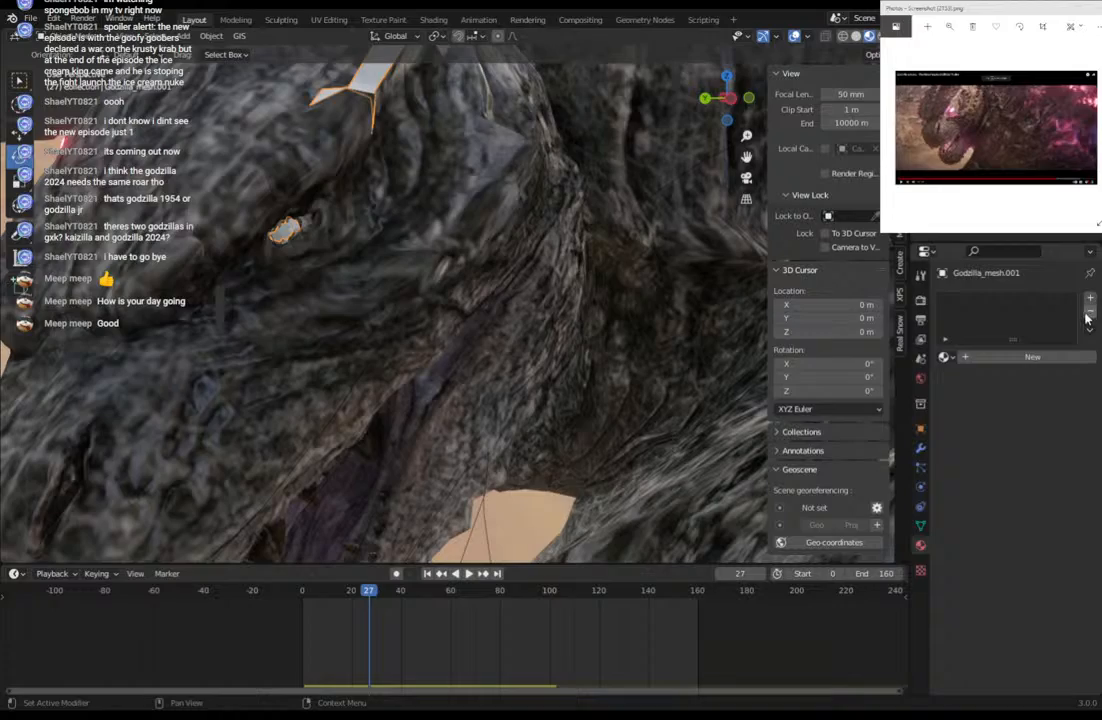
Check the pieces separated along with the eyeball, then undo the material removal and the point light's move.
{"action": "scroll", "coordinate": [381, 198], "scroll_direction": "down", "scroll_amount": 5}
{"action": "scroll", "coordinate": [381, 197], "scroll_direction": "up", "scroll_amount": 2}
{"action": "middle_click_drag", "start_coordinate": [381, 197], "coordinate": [649, 283]}
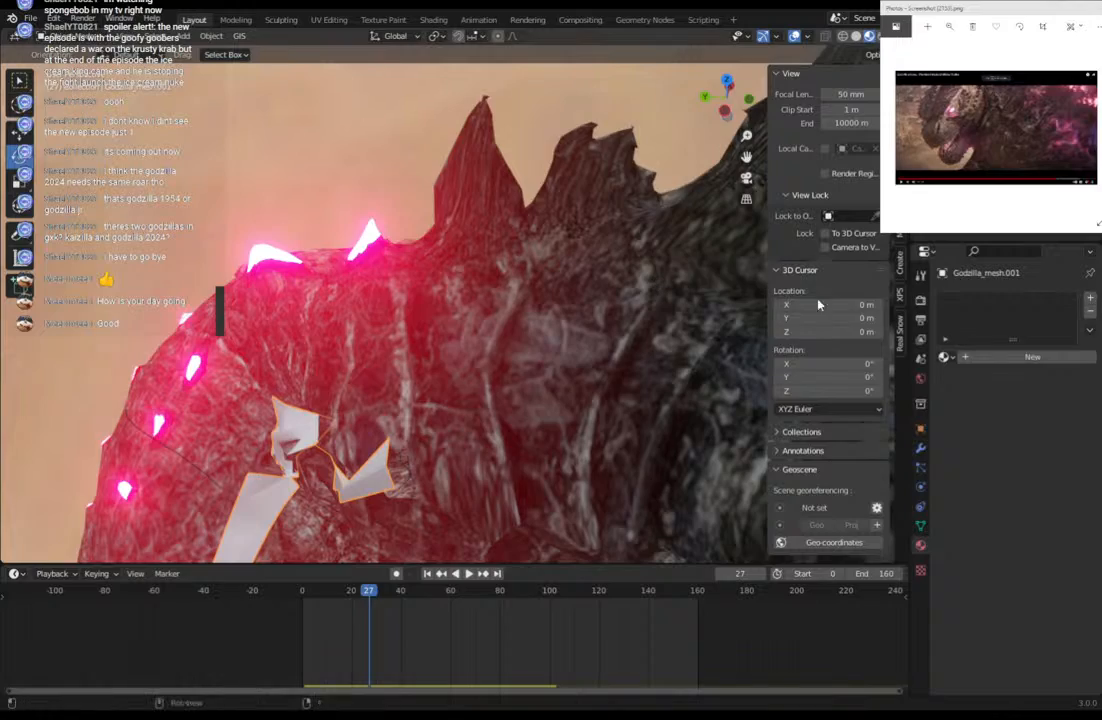
{"action": "scroll", "coordinate": [475, 318], "scroll_direction": "up", "scroll_amount": 4}
{"action": "scroll", "coordinate": [477, 320], "scroll_direction": "down", "scroll_amount": 3}
{"action": "key", "text": "z"}
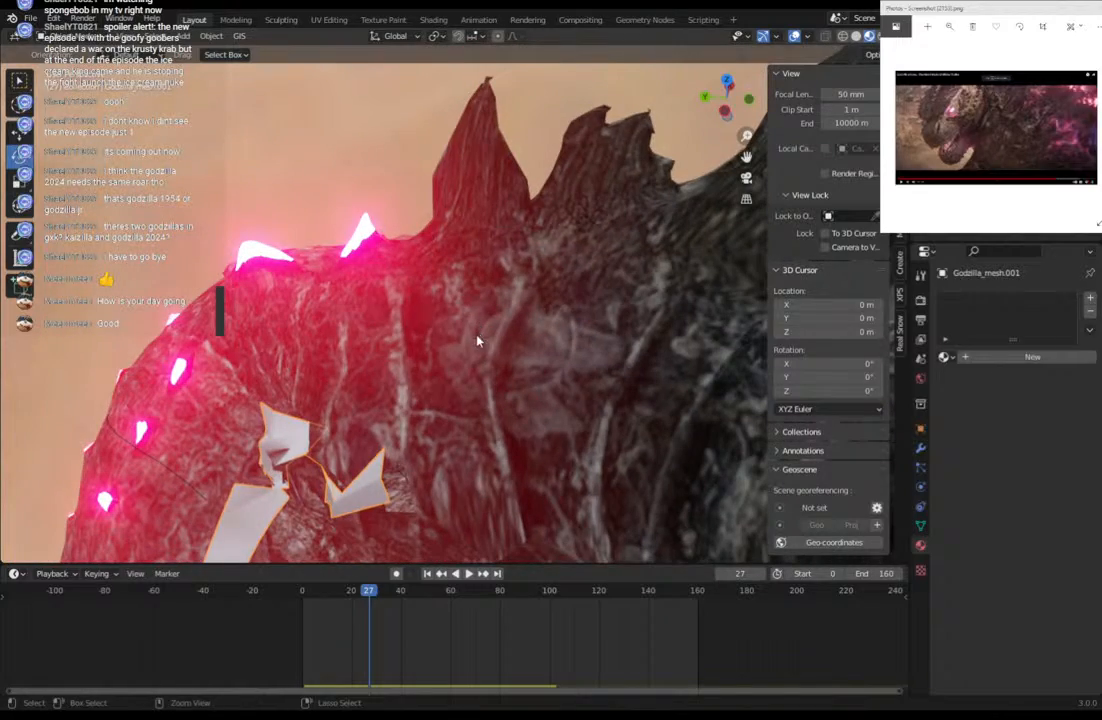
{"action": "middle_click_drag", "start_coordinate": [453, 427], "coordinate": [475, 317]}
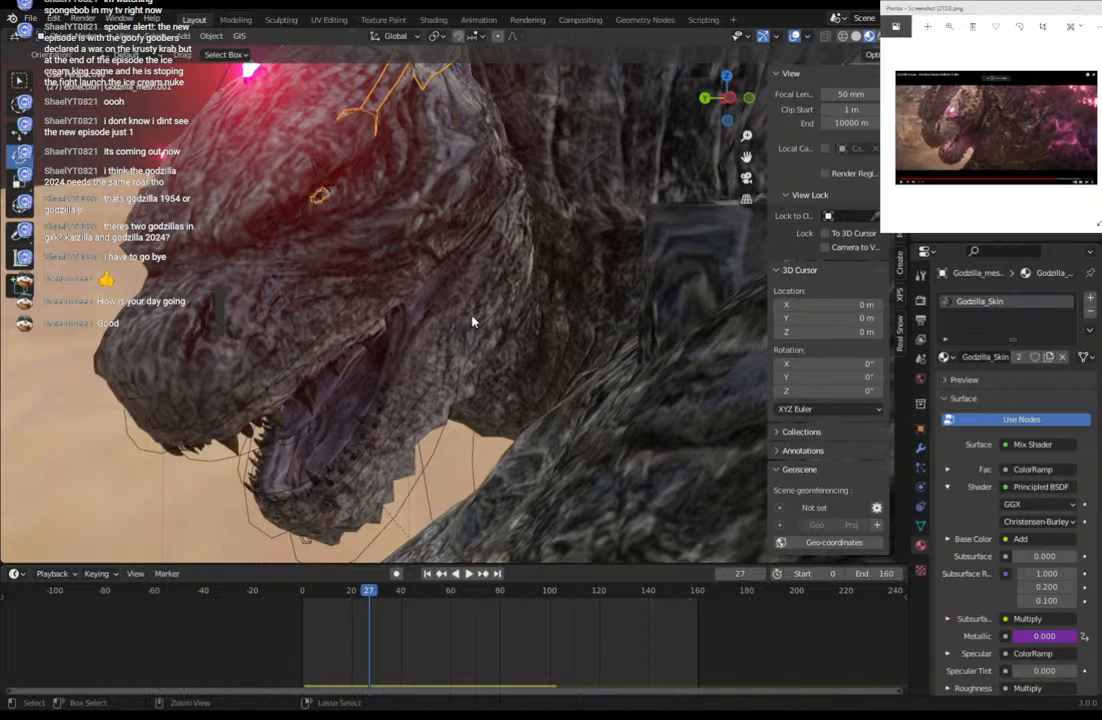
{"action": "key", "text": "ctrl+z"}
{"action": "key", "text": "ctrl+z"}
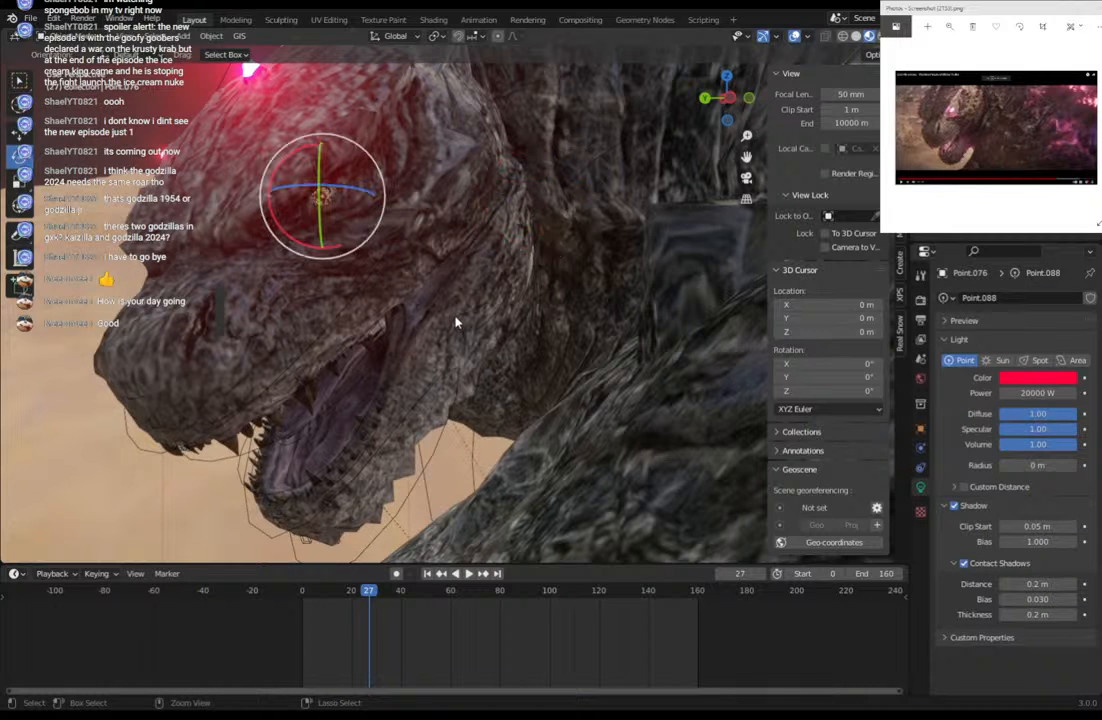
{"action": "key", "text": "ctrl+z"}
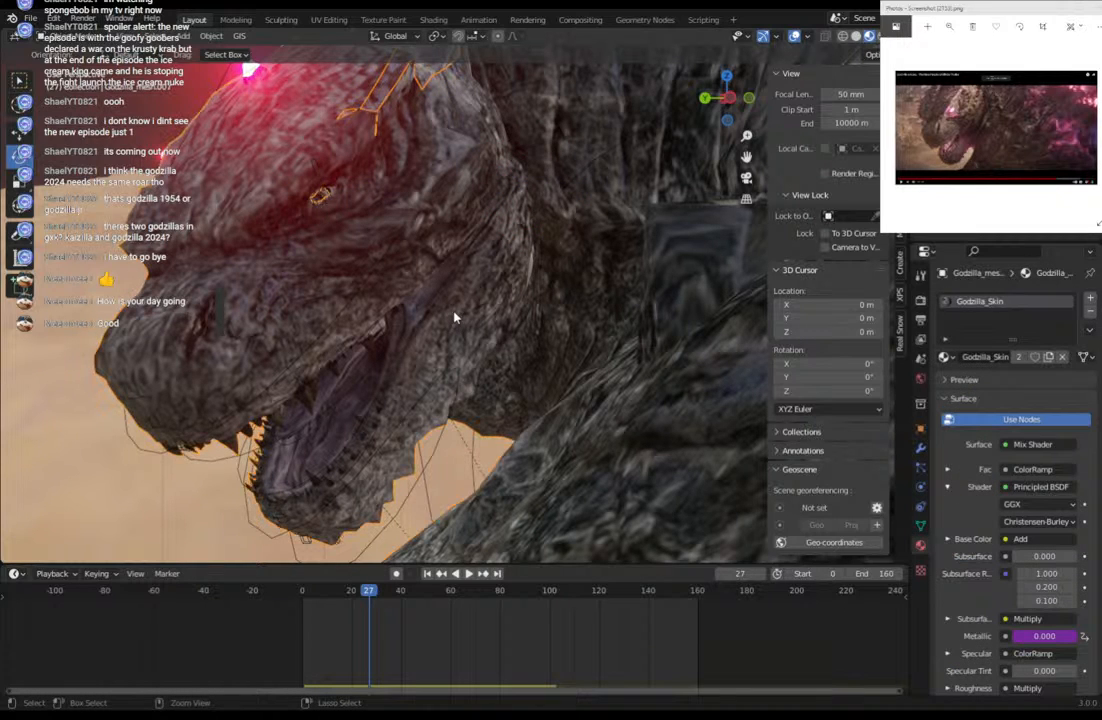
Undo the eyeball separation and the vertex selection, leaving the Godzilla mesh in Object Mode.
{"action": "key", "text": "Tab"}
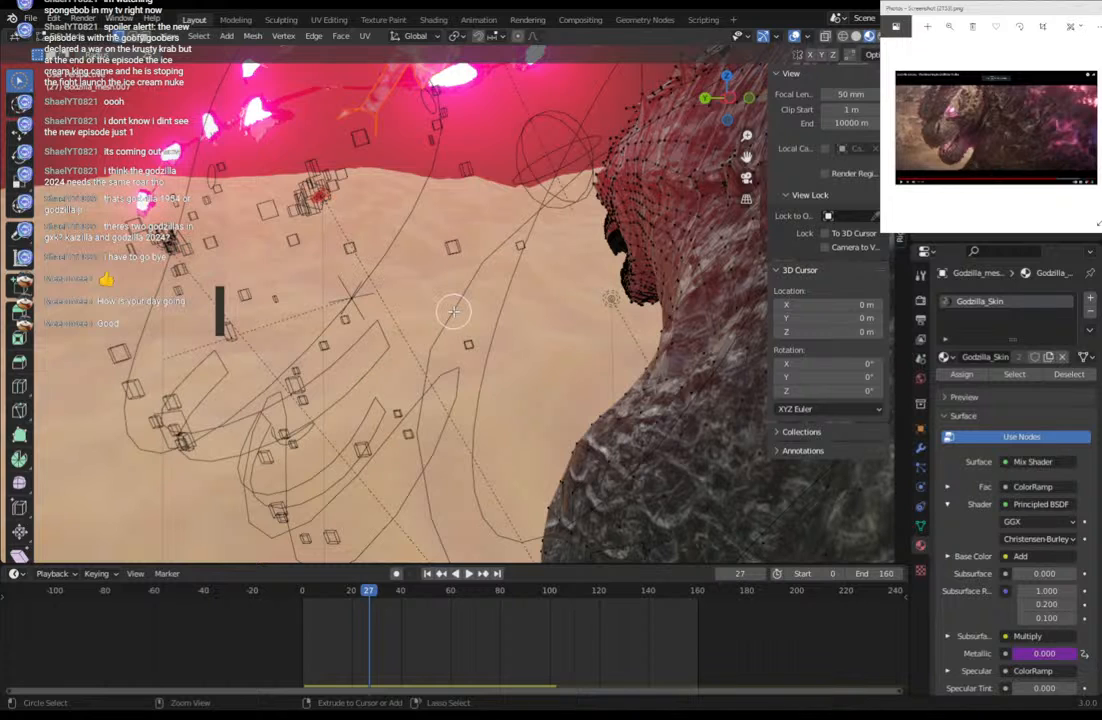
{"action": "key", "text": "ctrl+z"}
{"action": "key", "text": "ctrl+z"}
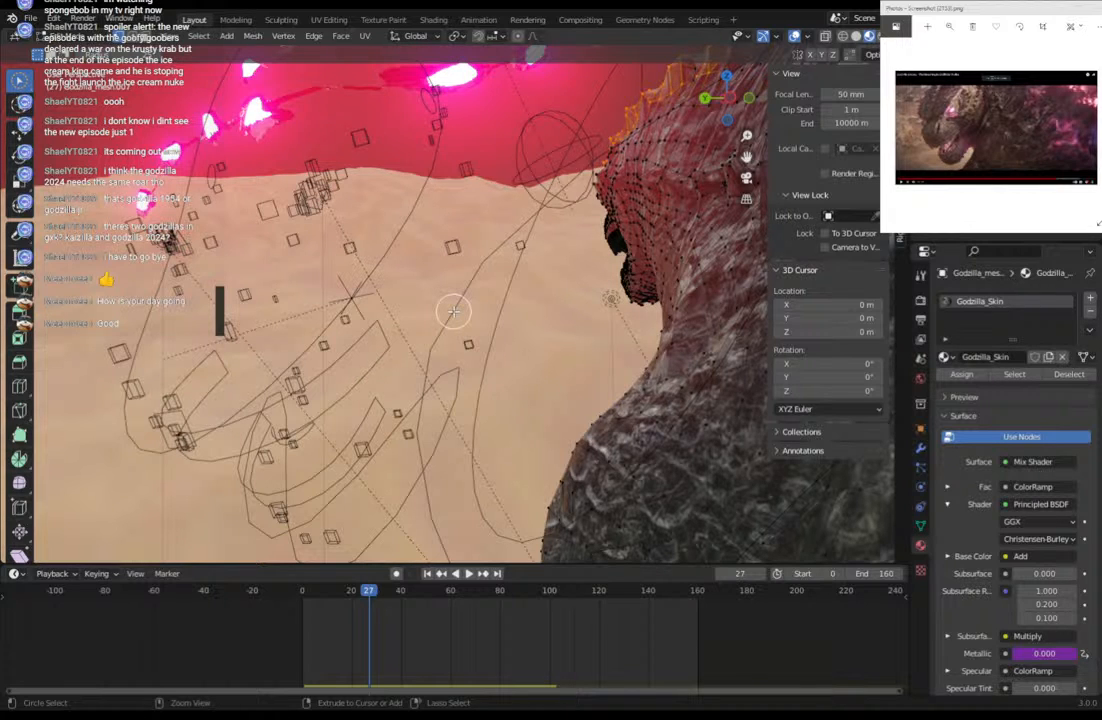
{"action": "key", "text": "Tab"}
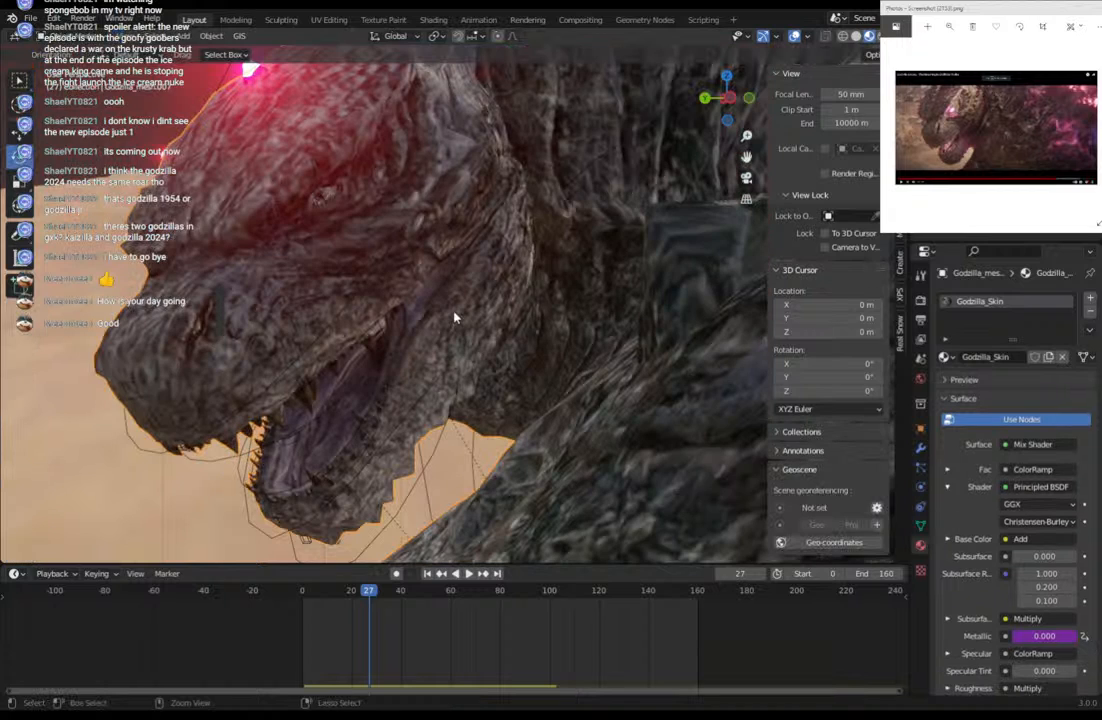
Select the red point light at Godzilla's eye and nudge it into place against the eyeball, checking in rendered shading.
{"action": "left_click", "coordinate": [325, 203]}
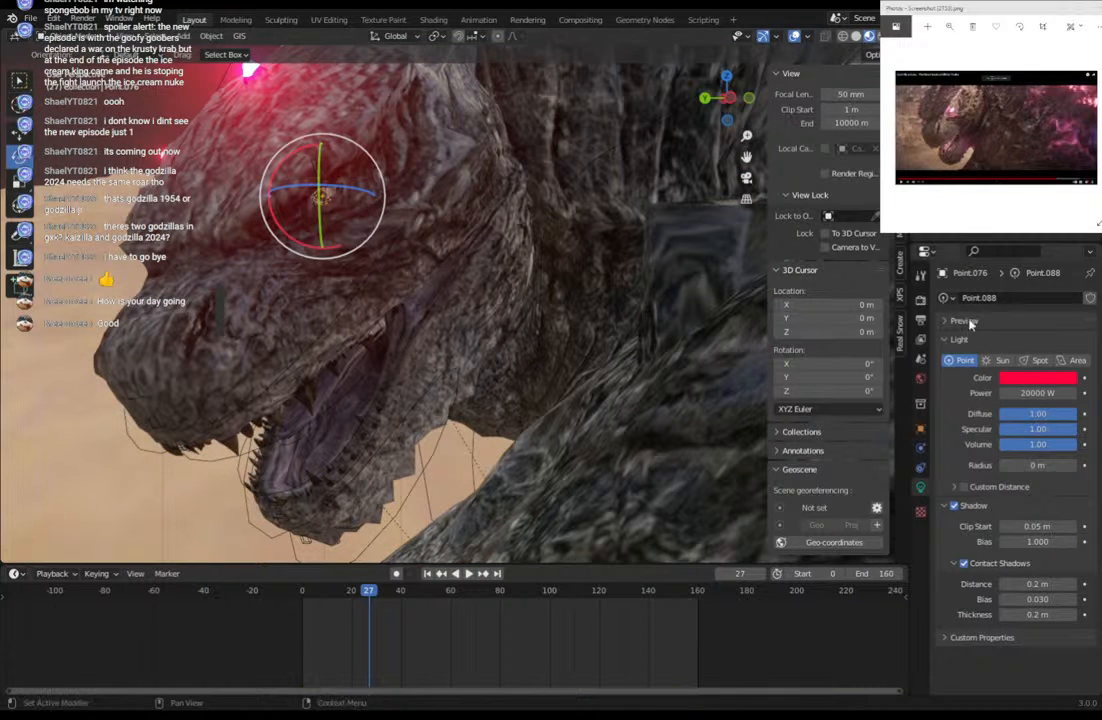
{"action": "middle_click_drag", "start_coordinate": [503, 255], "coordinate": [453, 229]}
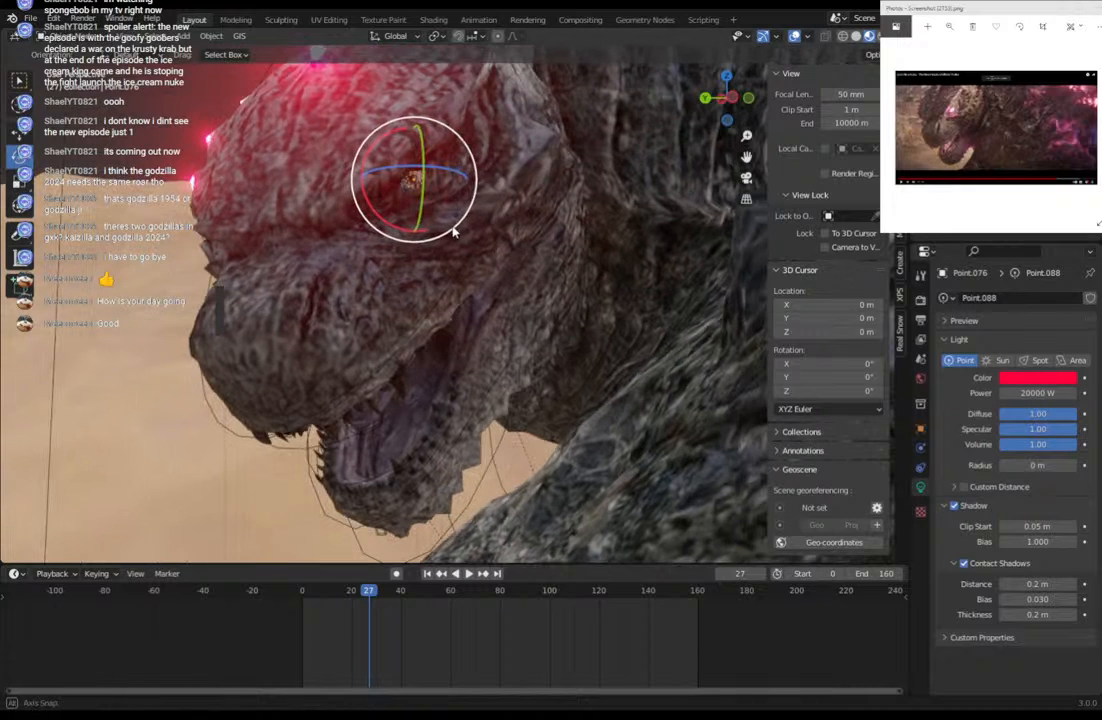
{"action": "key", "text": "g"}
{"action": "left_click", "coordinate": [450, 220]}
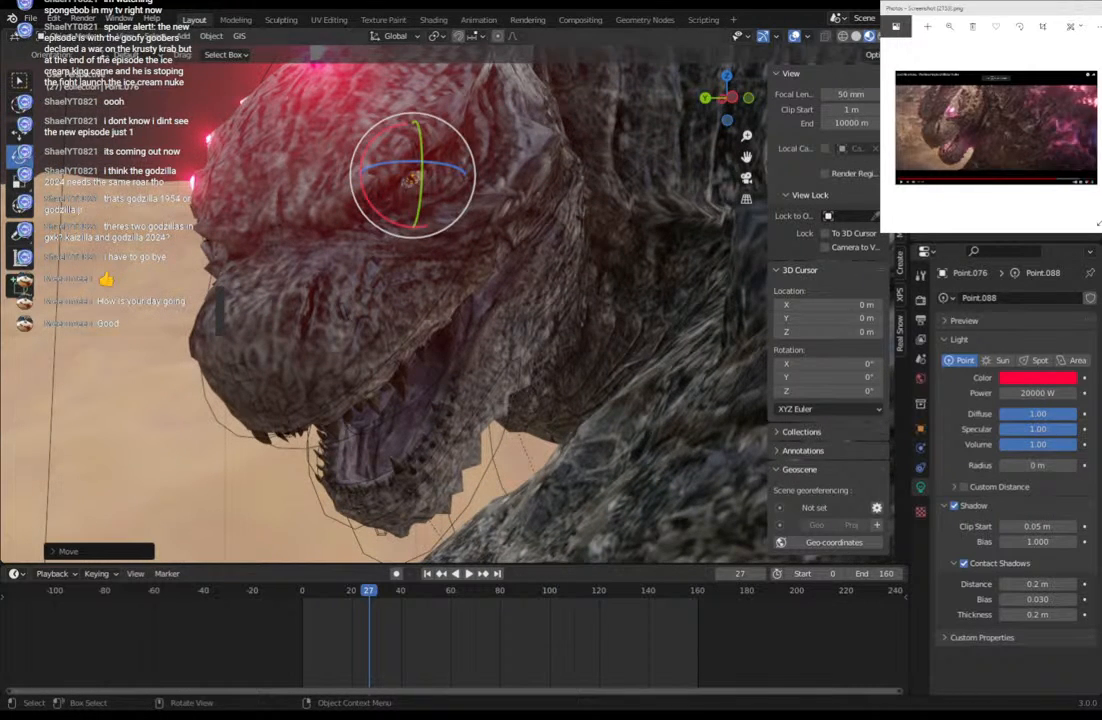
{"action": "key", "text": "g"}
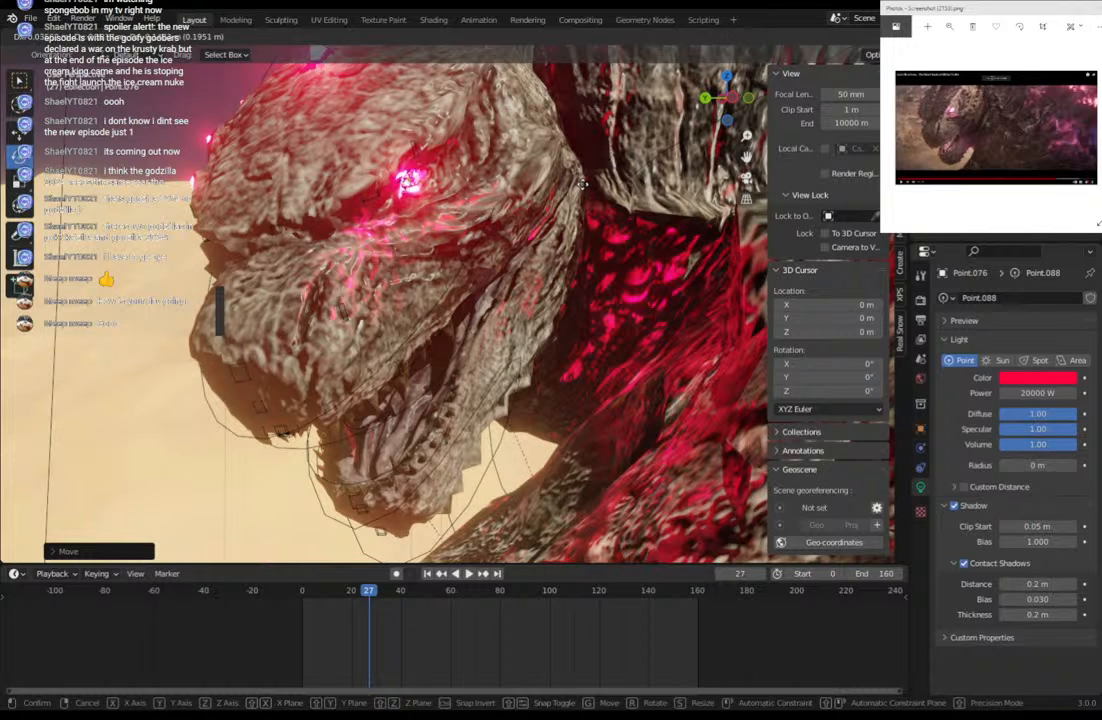
{"action": "left_click", "coordinate": [587, 189]}
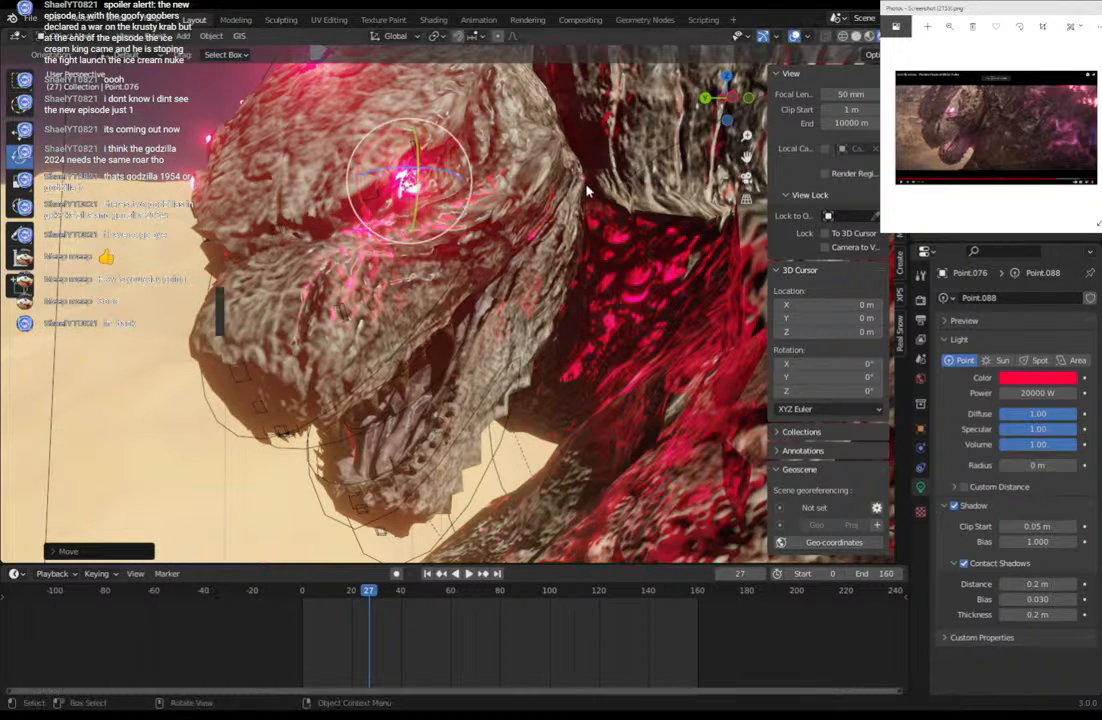
From the camera view, set the sun light's strength to 5.390 and open the World background settings.
{"action": "left_click", "coordinate": [746, 177]}
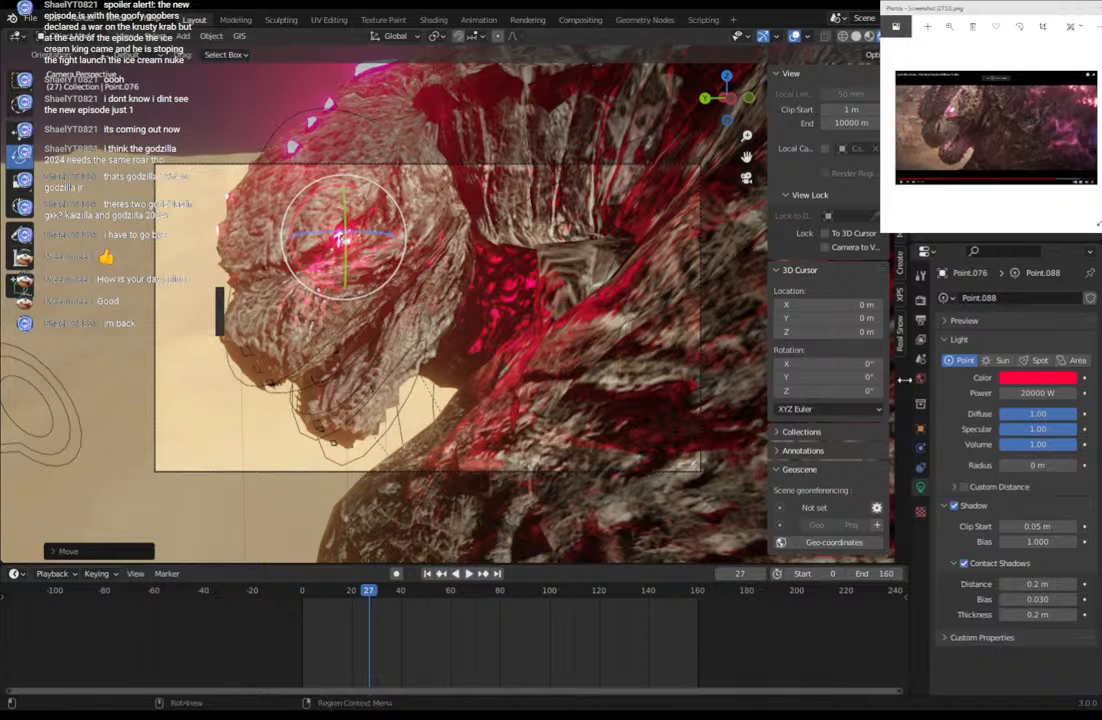
{"action": "left_click", "coordinate": [978, 170]}
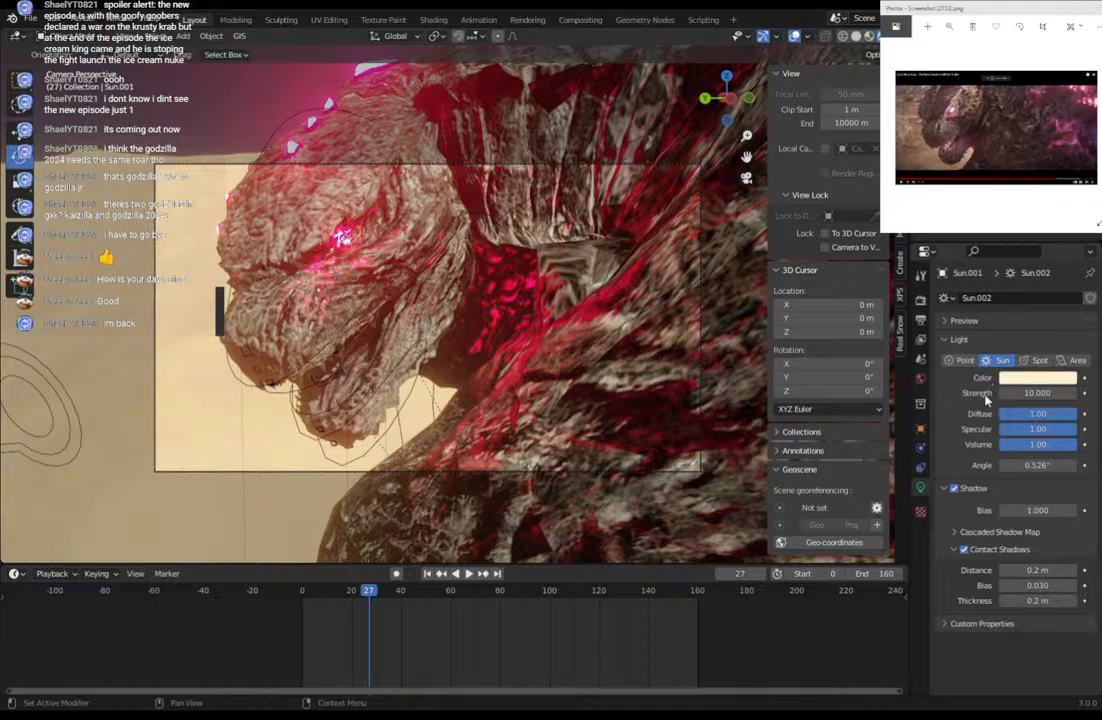
{"action": "left_click_drag", "start_coordinate": [1037, 393], "coordinate": [1000, 393]}
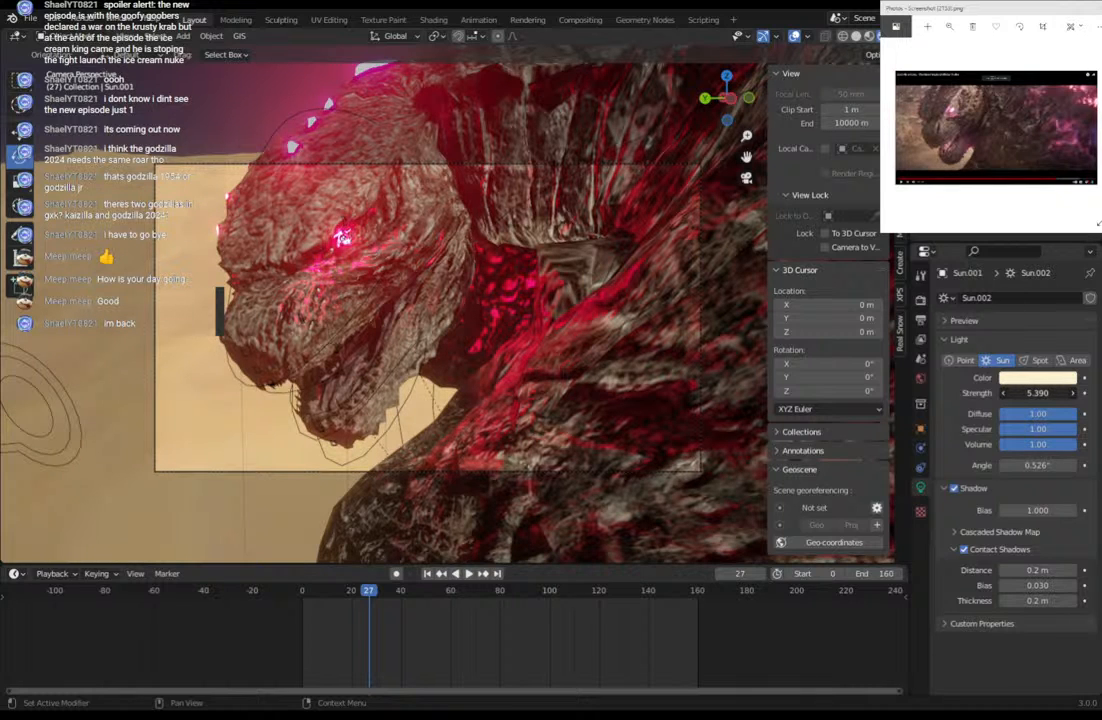
{"action": "left_click", "coordinate": [920, 378]}
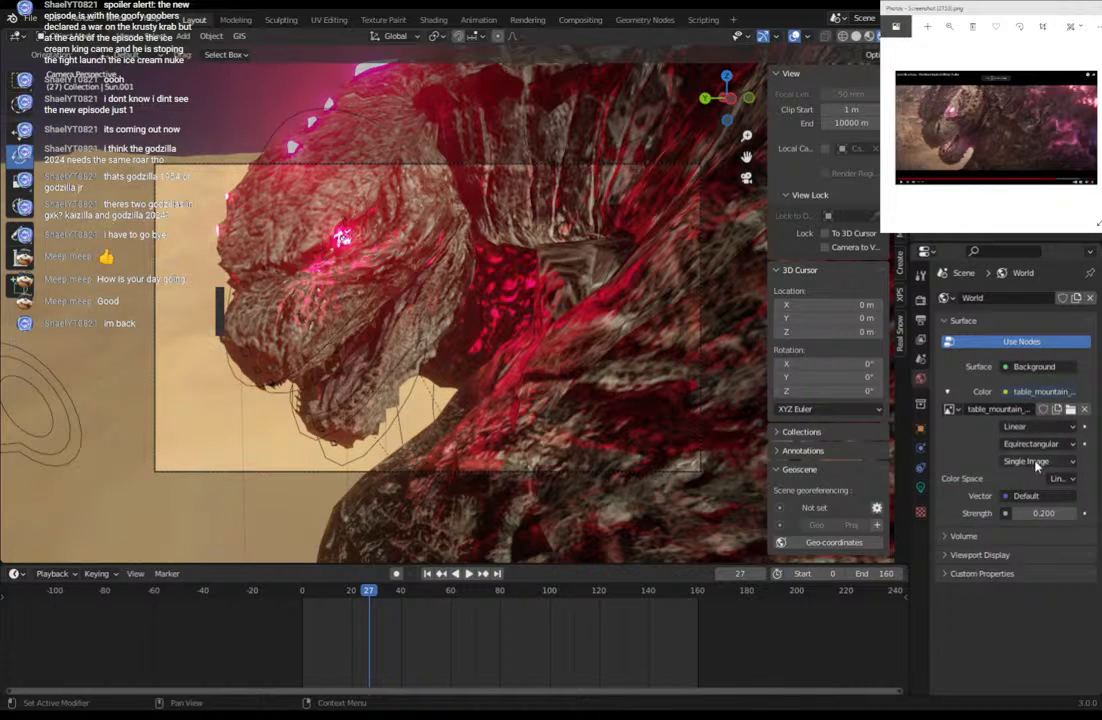
Set the world background strength to 0.800 and switch the render engine to Cycles with GPU Compute.
{"action": "mouse_move", "coordinate": [1035, 512]}
{"action": "left_mouse_down"}
{"action": "mouse_move", "coordinate": [1005, 512]}
{"action": "mouse_move", "coordinate": [1040, 512]}
{"action": "mouse_move", "coordinate": [1021, 513]}
{"action": "left_mouse_up"}
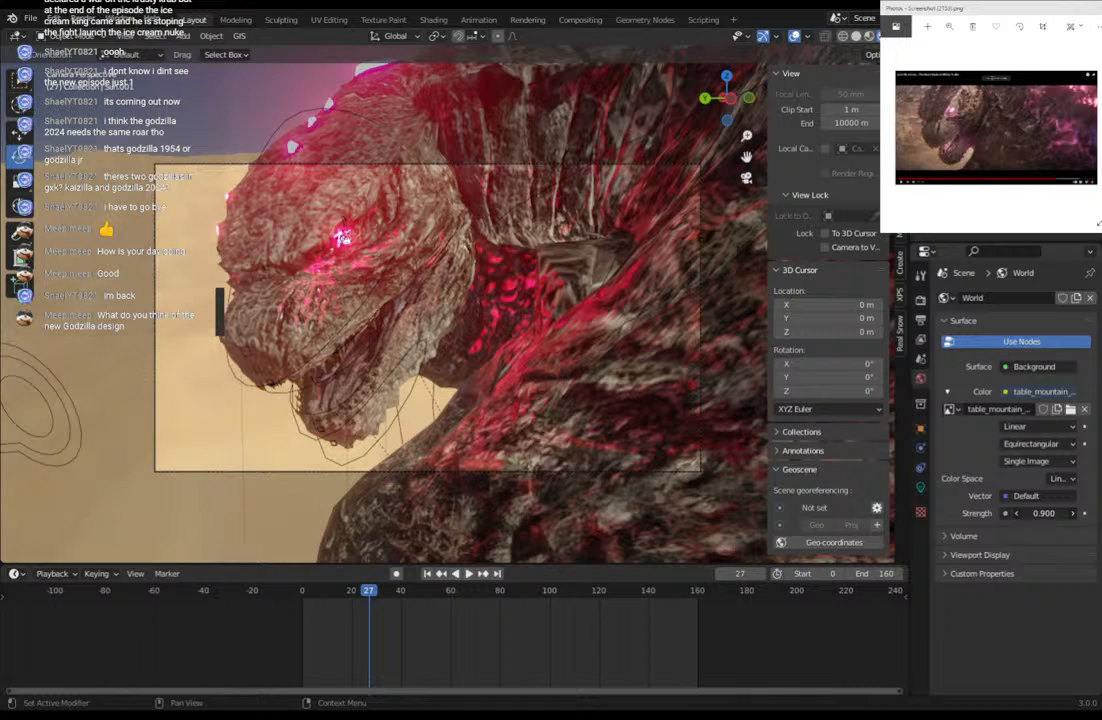
{"action": "left_click", "coordinate": [921, 302]}
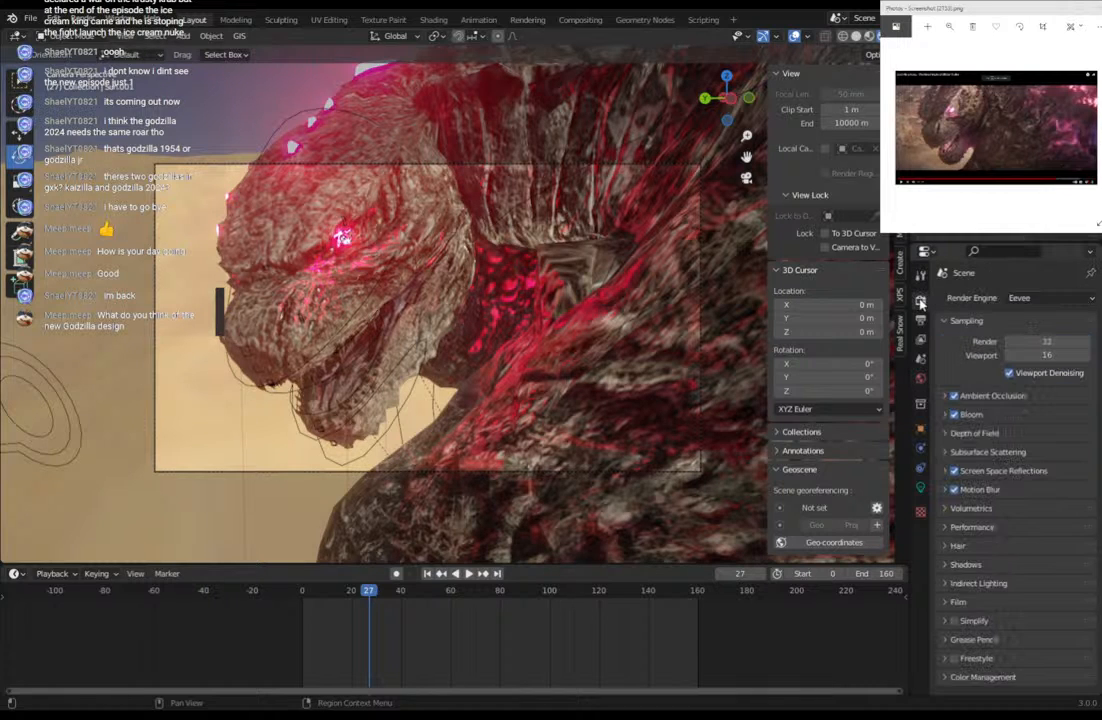
{"action": "left_click", "coordinate": [1040, 298]}
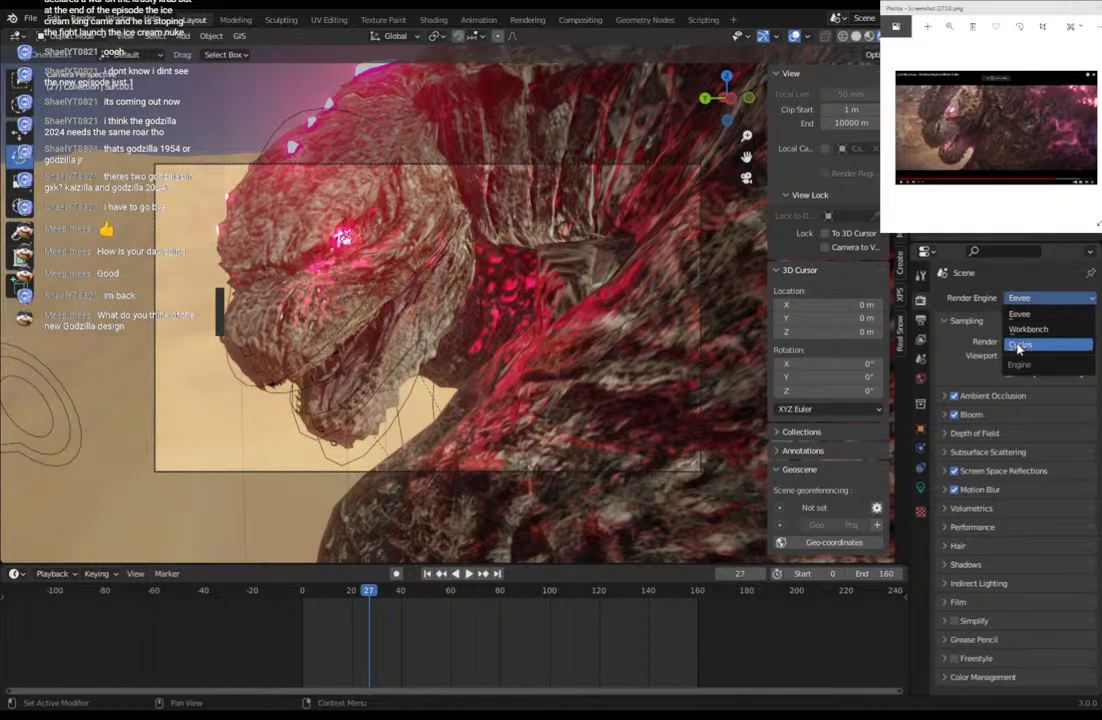
{"action": "left_click", "coordinate": [1020, 344]}
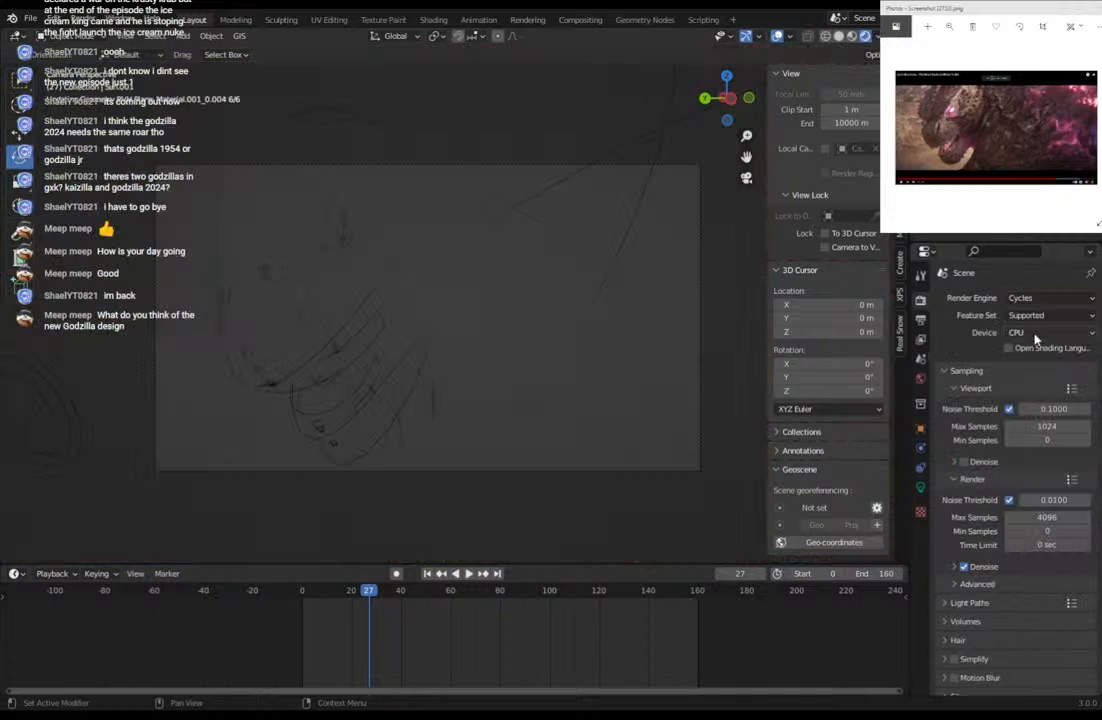
{"action": "left_click", "coordinate": [1045, 332]}
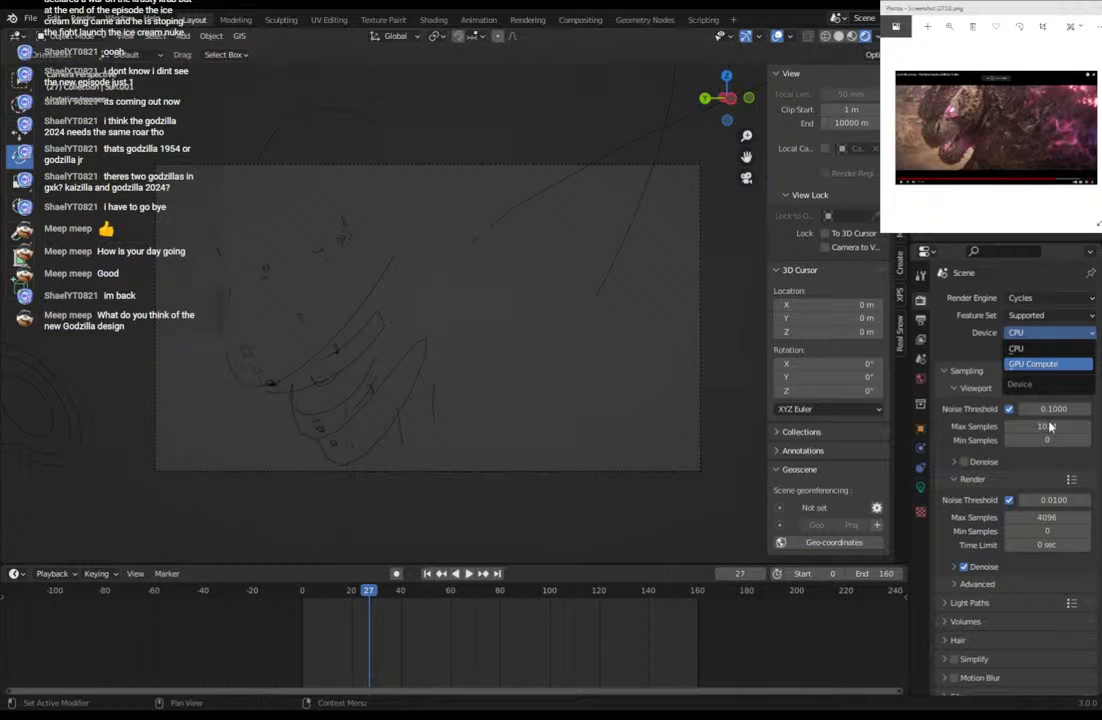
{"action": "left_click", "coordinate": [1040, 364]}
Set the viewport samples to 120 without a noise threshold, and enable viewport denoising with Albedo and Normal passes.
{"action": "left_click", "coordinate": [1035, 410]}
{"action": "type", "text": "1"}
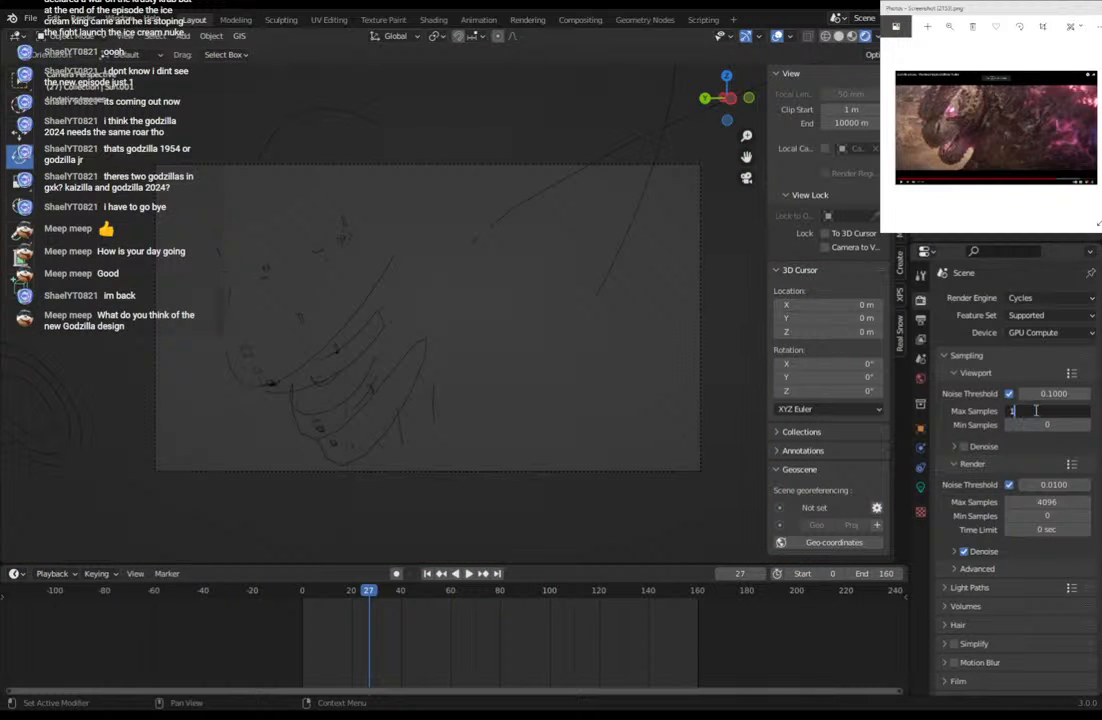
{"action": "type", "text": "20"}
{"action": "key", "text": "Return"}
{"action": "left_click", "coordinate": [1008, 393]}
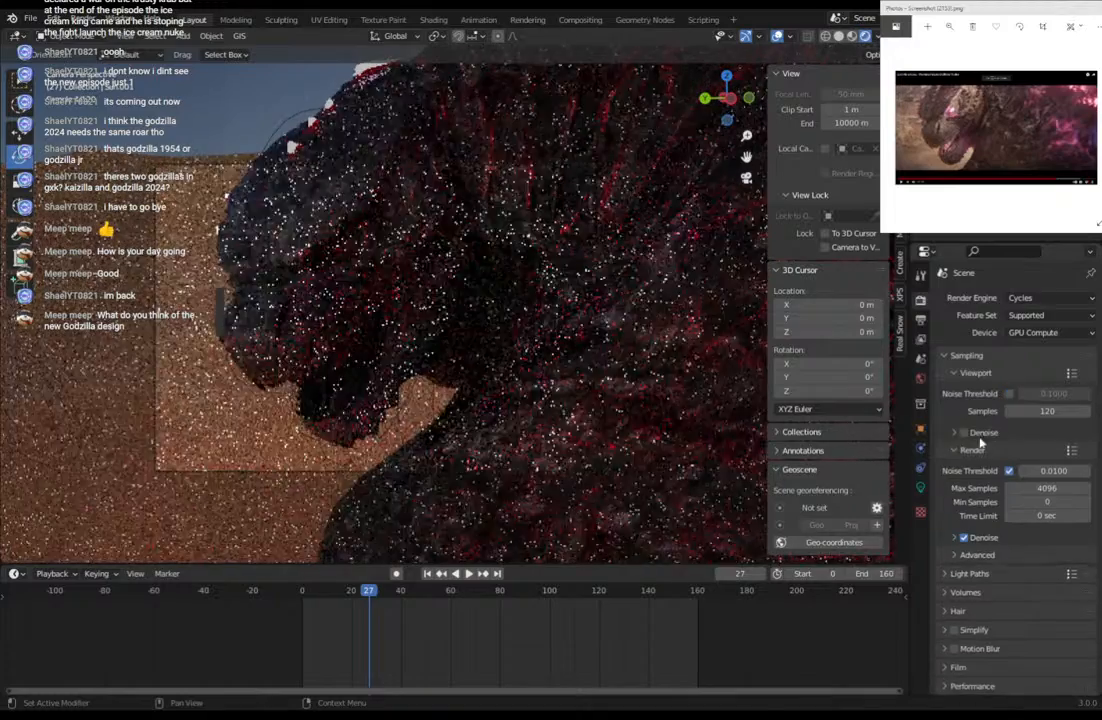
{"action": "left_click", "coordinate": [963, 432]}
{"action": "left_click", "coordinate": [1030, 468]}
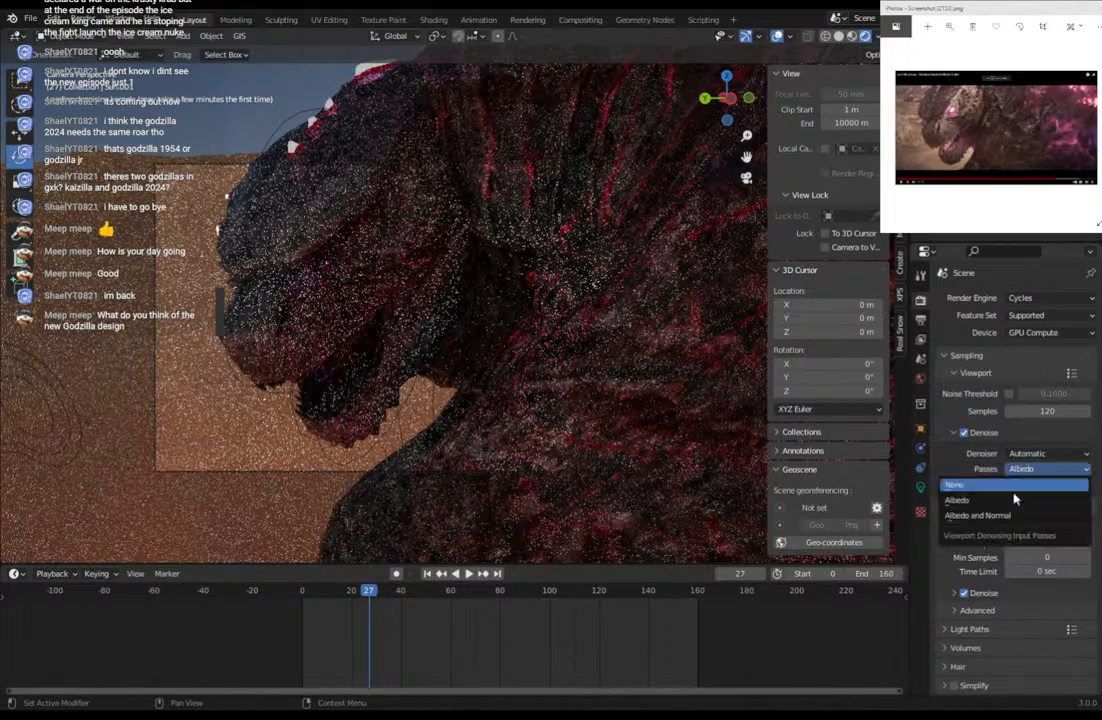
{"action": "left_click", "coordinate": [993, 516]}
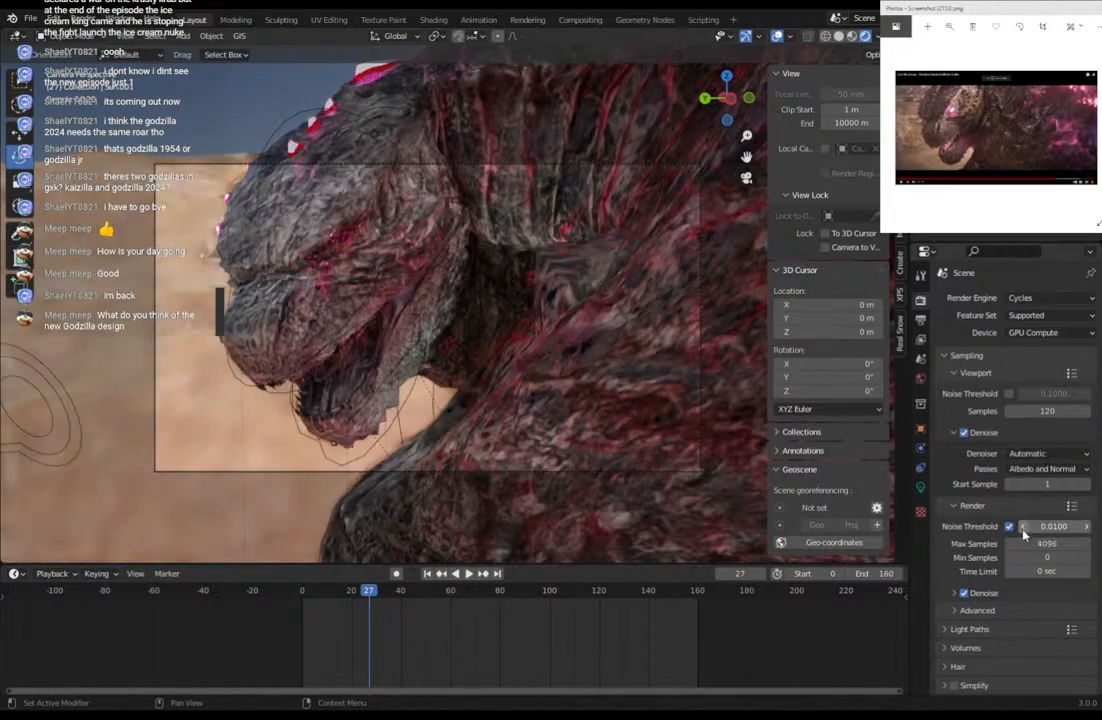
Set the final render samples to 350 and turn off the render noise threshold.
{"action": "left_click", "coordinate": [1028, 542]}
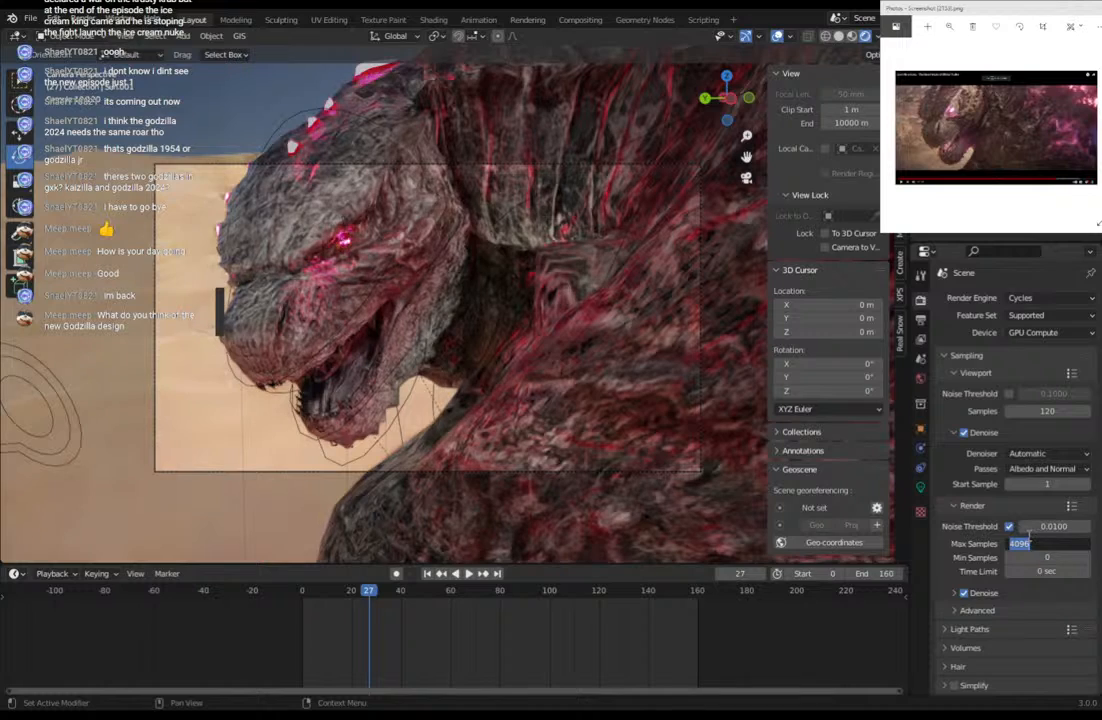
{"action": "type", "text": "350"}
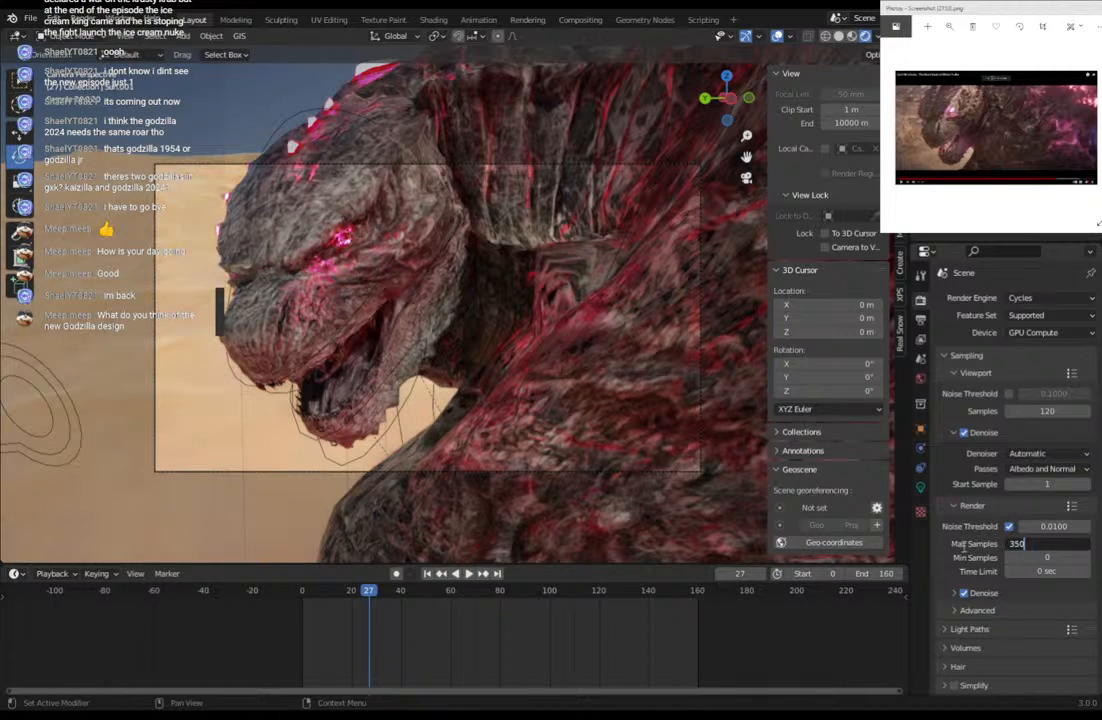
{"action": "key", "text": "Return"}
{"action": "left_click", "coordinate": [1009, 526]}
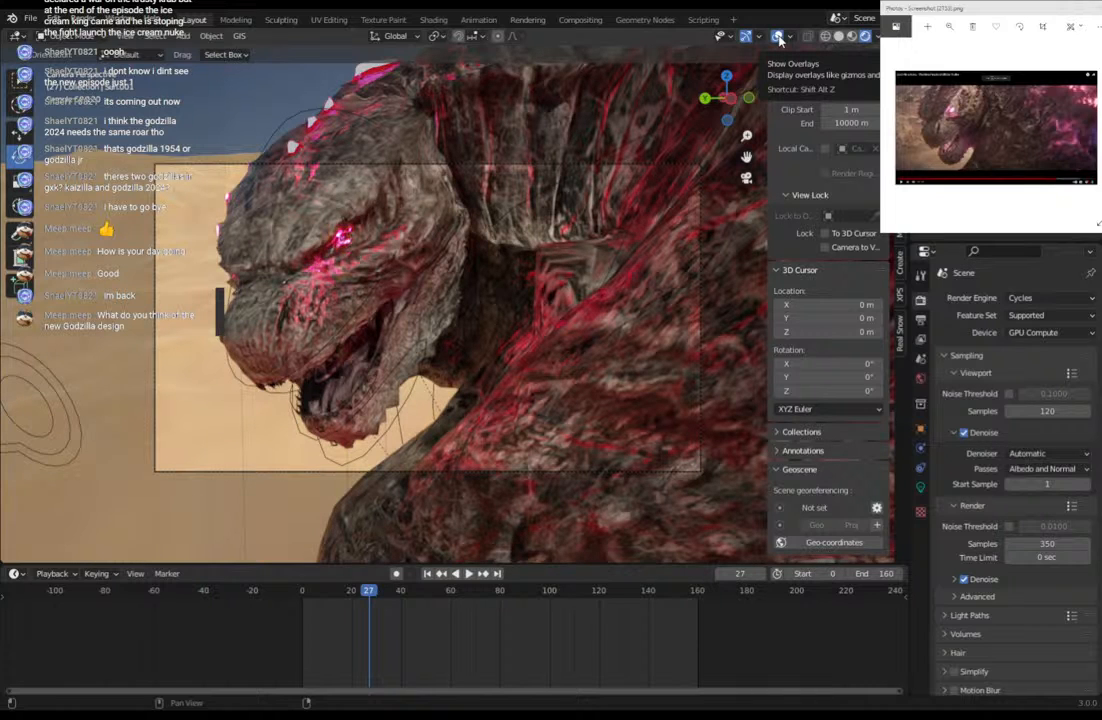
Hide the viewport overlays and raise the viewport samples to 512.
{"action": "left_click", "coordinate": [779, 39]}
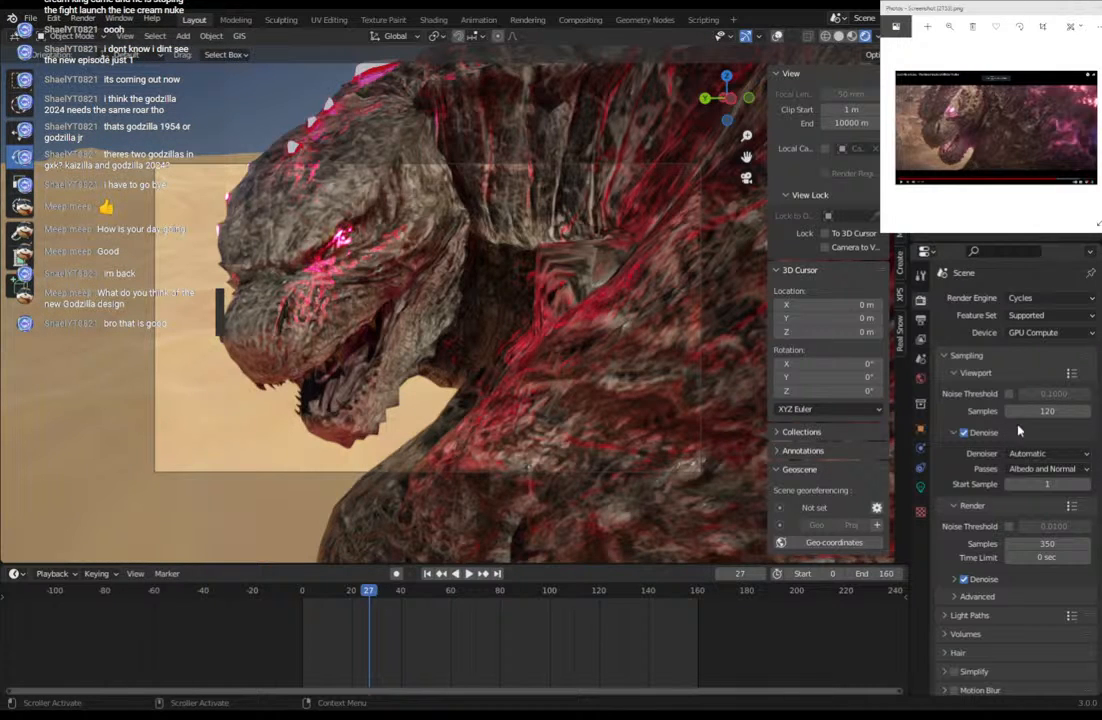
{"action": "left_click", "coordinate": [1047, 411]}
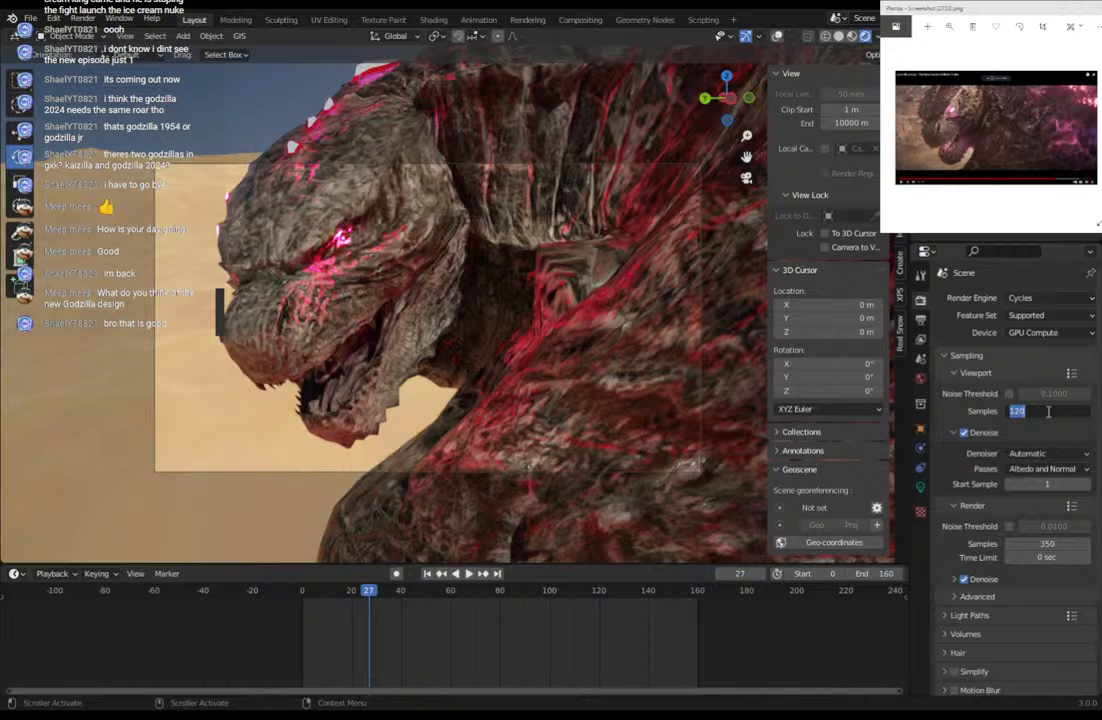
{"action": "type", "text": "6"}
{"action": "type", "text": "12"}
{"action": "key", "text": "Return"}
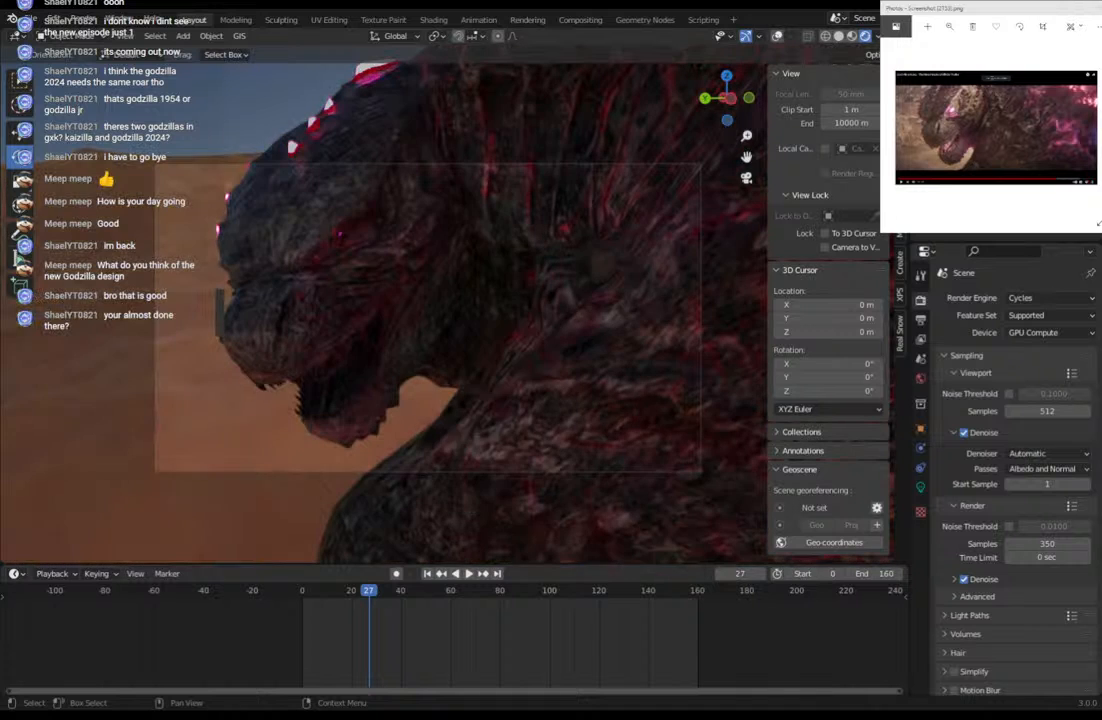
Try a world background strength of 4.000, and undo it.
{"action": "left_click", "coordinate": [921, 378]}
{"action": "left_click_drag", "start_coordinate": [1037, 507], "coordinate": [1060, 507]}
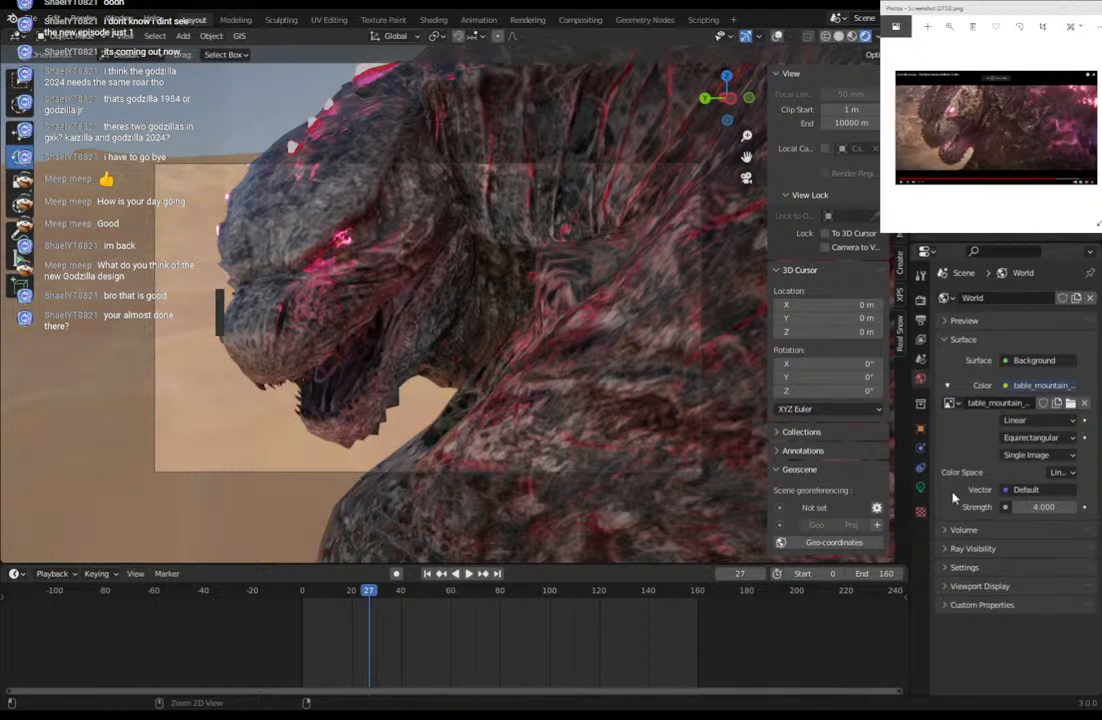
{"action": "key", "text": "ctrl+z"}
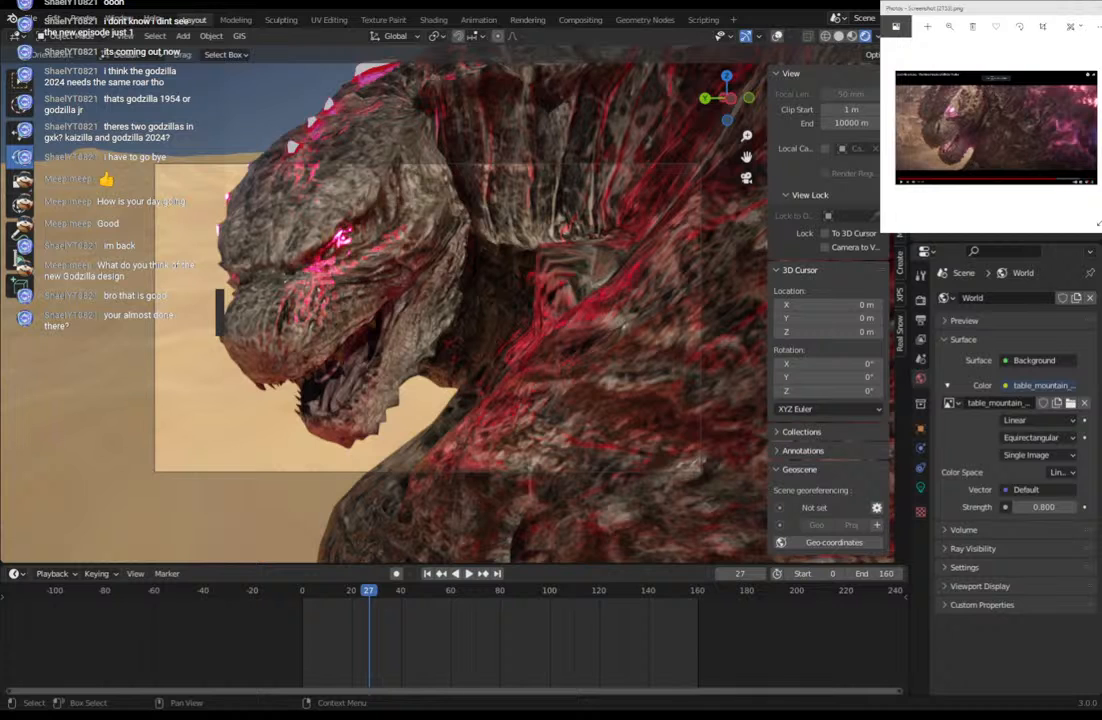
In solid view with overlays shown, move the sun light down to Godzilla and trackball-rotate it, checking the result through the camera.
{"action": "left_click", "coordinate": [840, 37]}
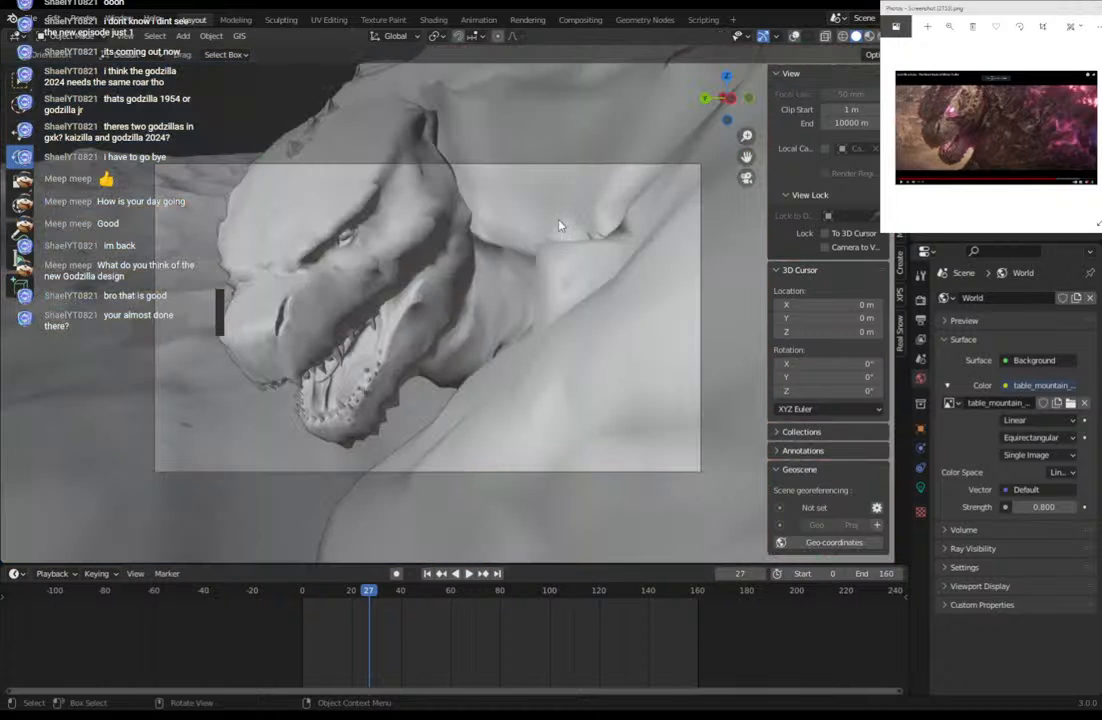
{"action": "middle_click_drag", "start_coordinate": [560, 226], "coordinate": [562, 228]}
{"action": "scroll", "coordinate": [562, 228], "scroll_direction": "down", "scroll_amount": 12}
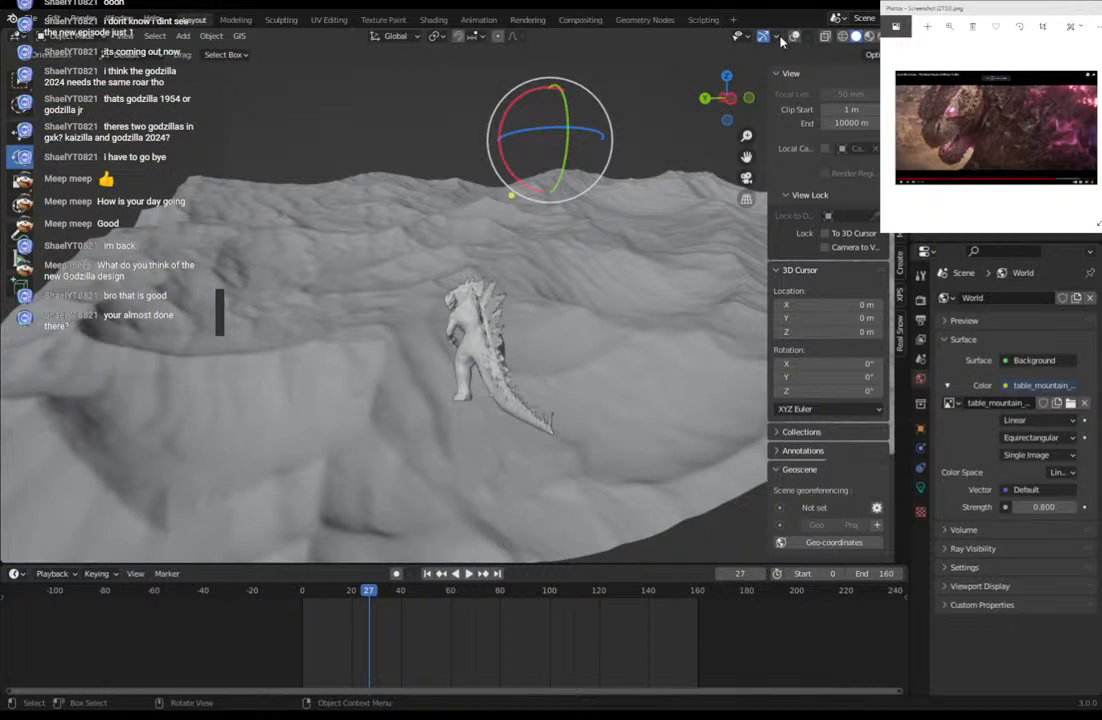
{"action": "left_click", "coordinate": [794, 36]}
{"action": "middle_click_drag", "start_coordinate": [690, 141], "coordinate": [628, 171]}
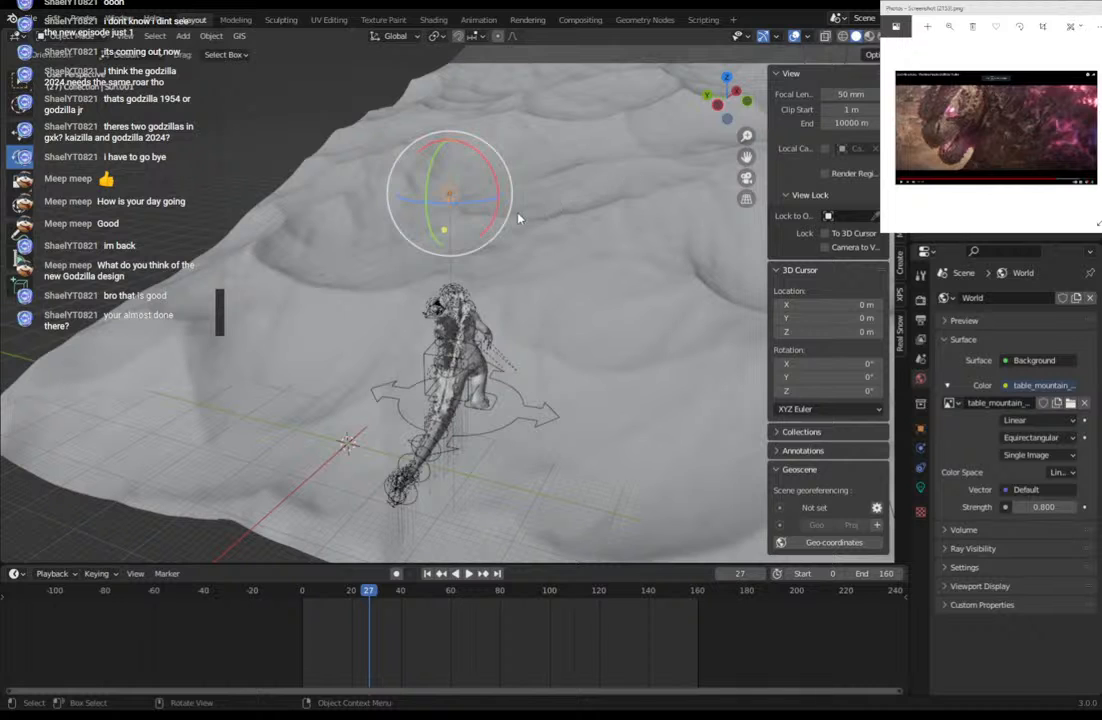
{"action": "key", "text": "g"}
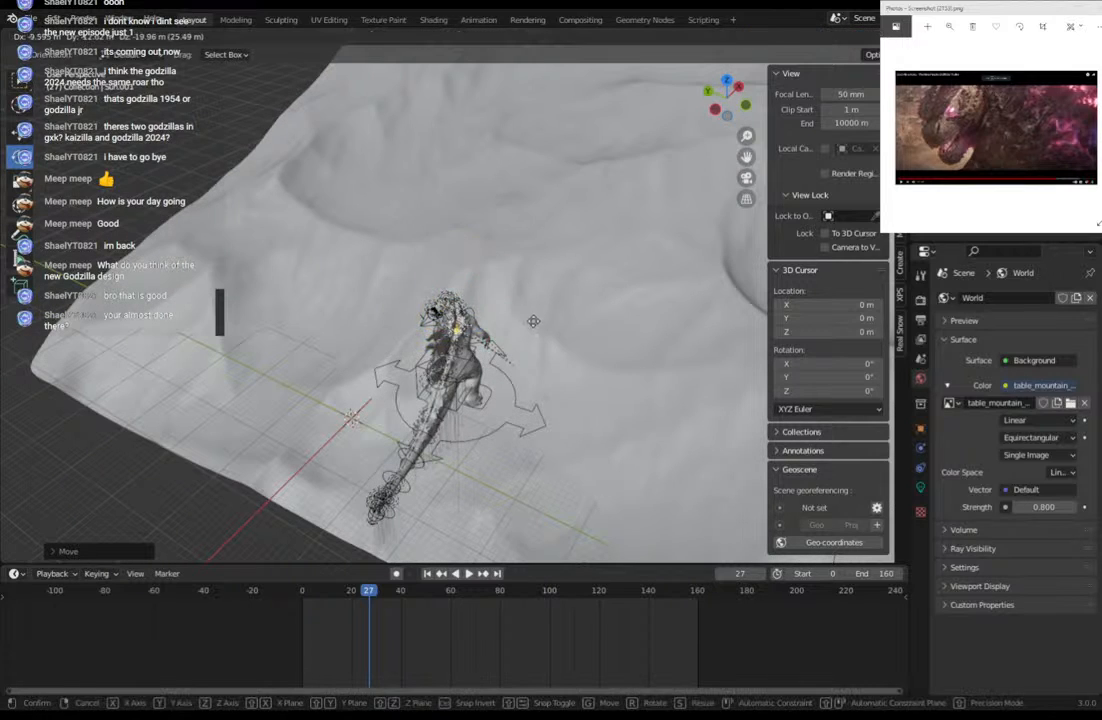
{"action": "left_click", "coordinate": [534, 324]}
{"action": "key", "text": "r"}
{"action": "key", "text": "r"}
{"action": "left_click", "coordinate": [536, 350]}
{"action": "left_click", "coordinate": [749, 180]}
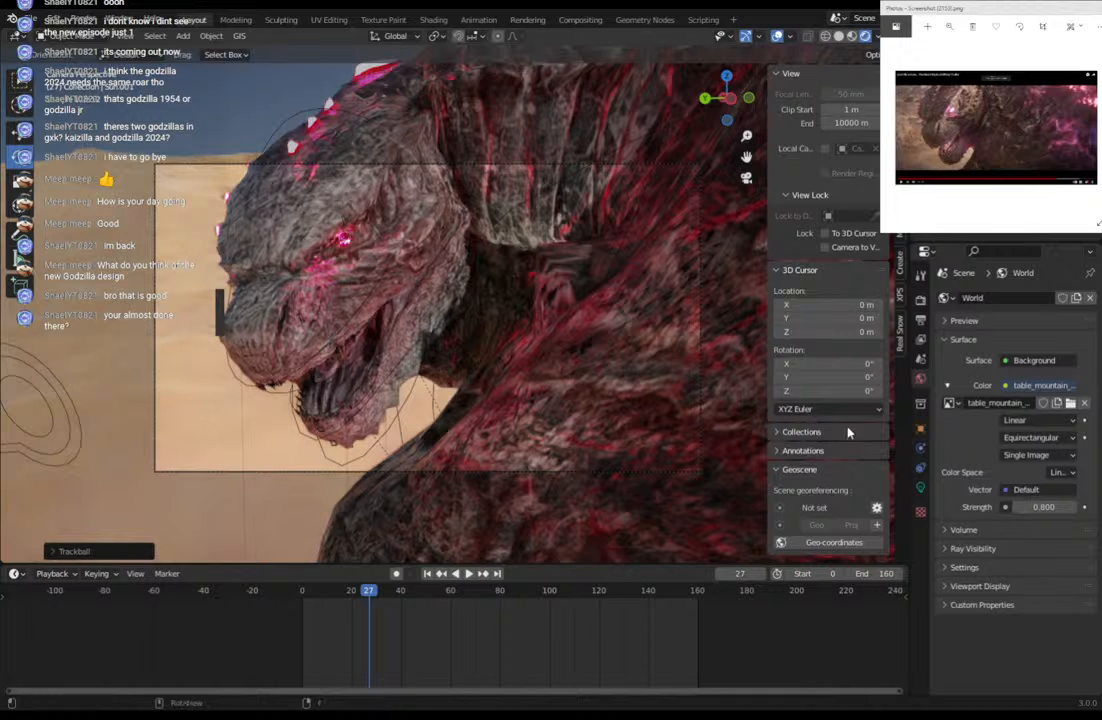
Try a world background strength of 0 for the re-aimed sun light, and undo it.
{"action": "left_click", "coordinate": [920, 487]}
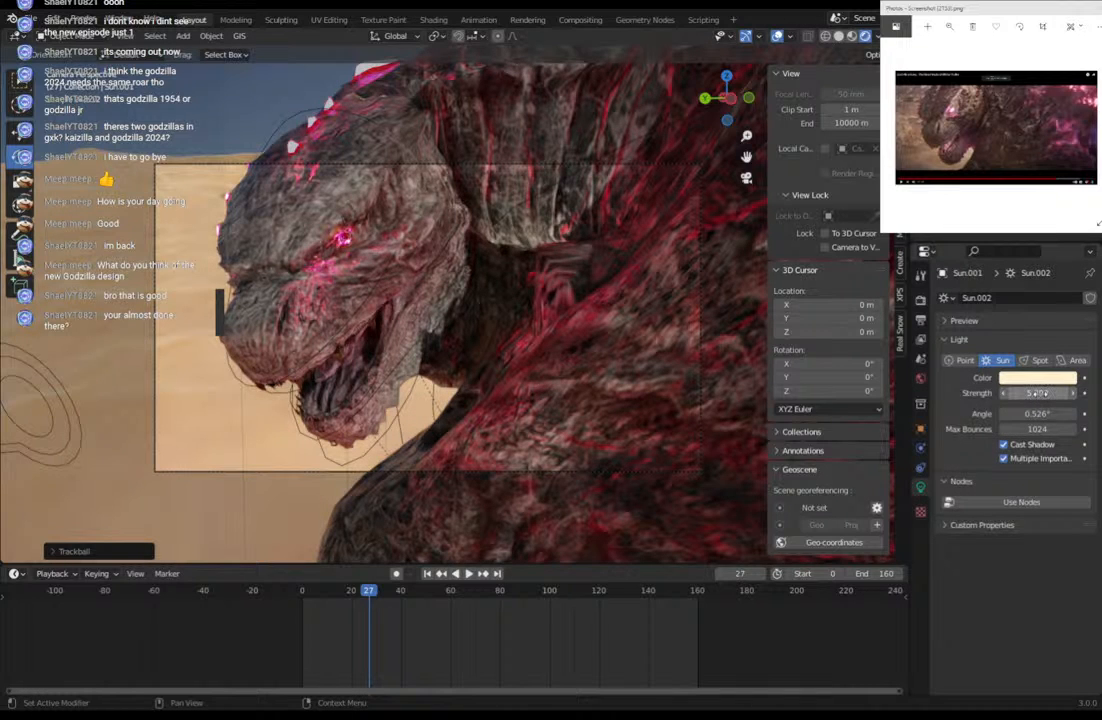
{"action": "left_click", "coordinate": [920, 378]}
{"action": "left_click_drag", "start_coordinate": [1057, 506], "coordinate": [985, 507]}
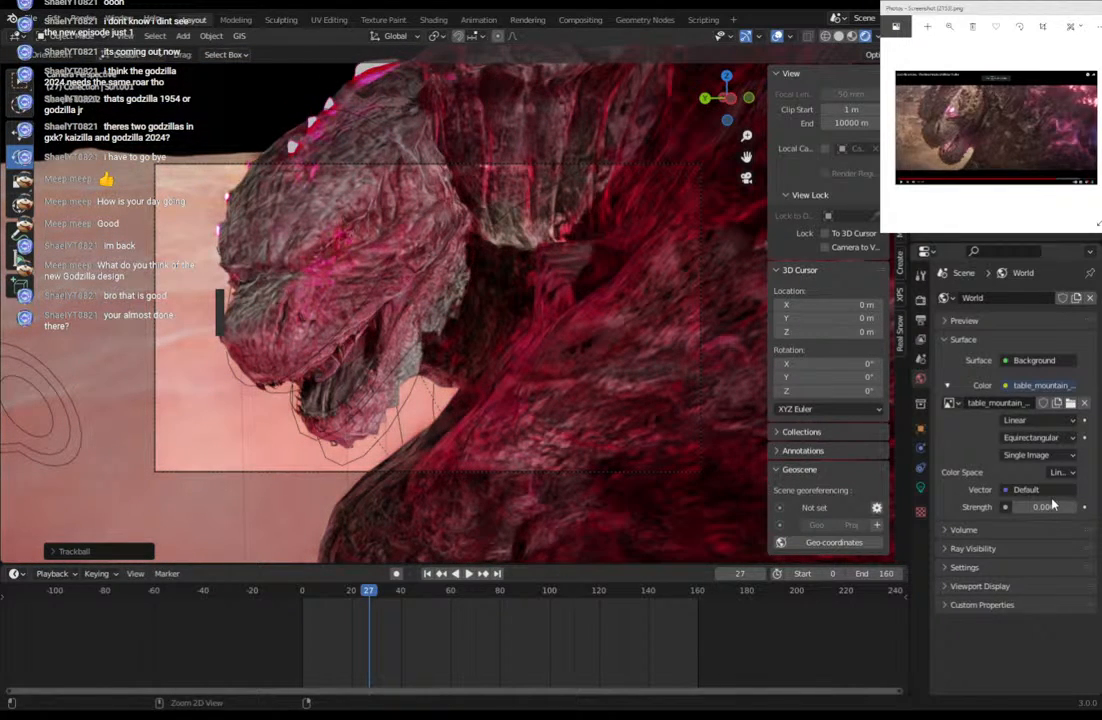
{"action": "key", "text": "ctrl+z"}
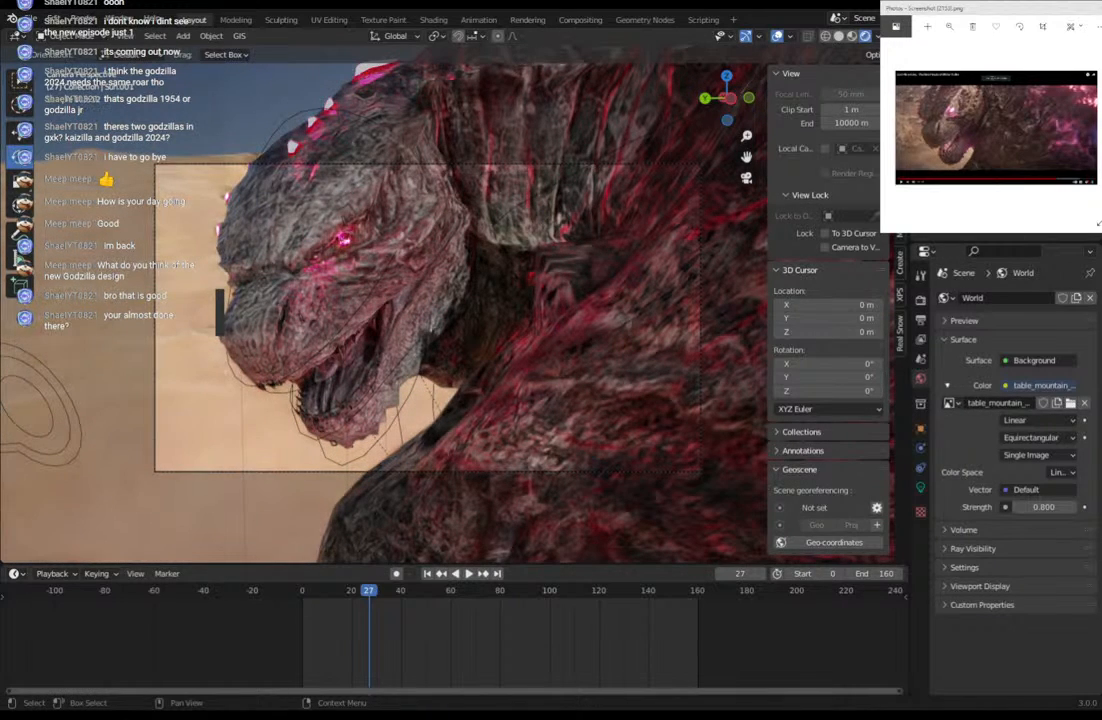
Try a sun light angle of 0°, and undo it.
{"action": "left_click", "coordinate": [921, 488]}
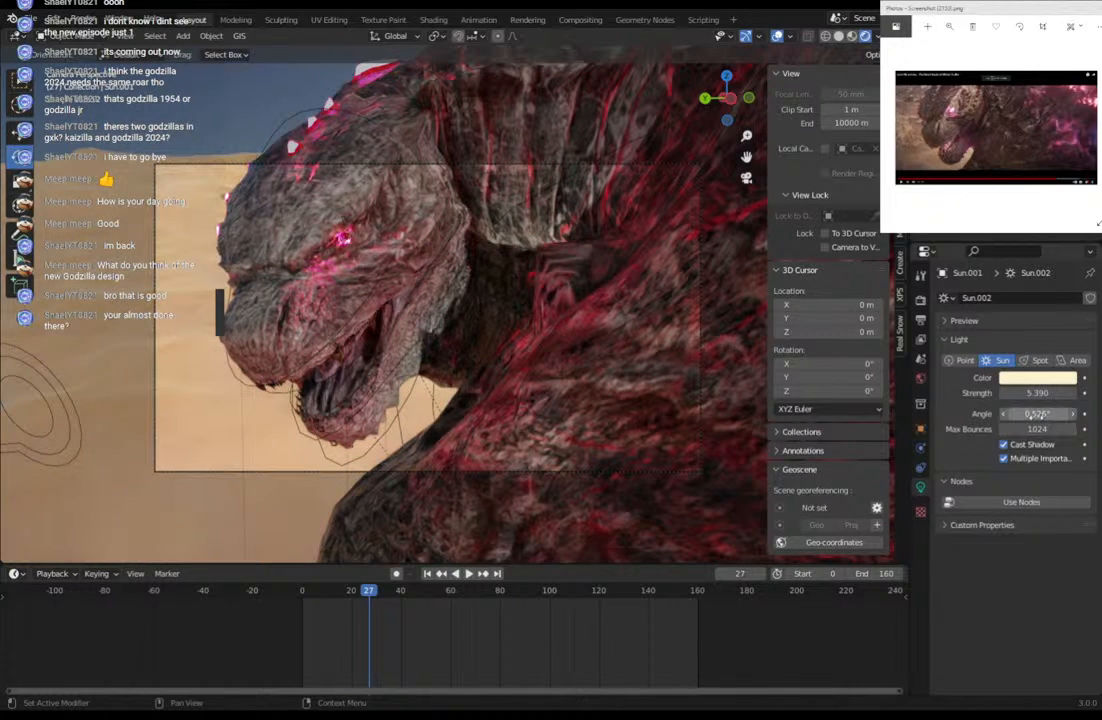
{"action": "left_click_drag", "start_coordinate": [1038, 414], "coordinate": [1075, 414]}
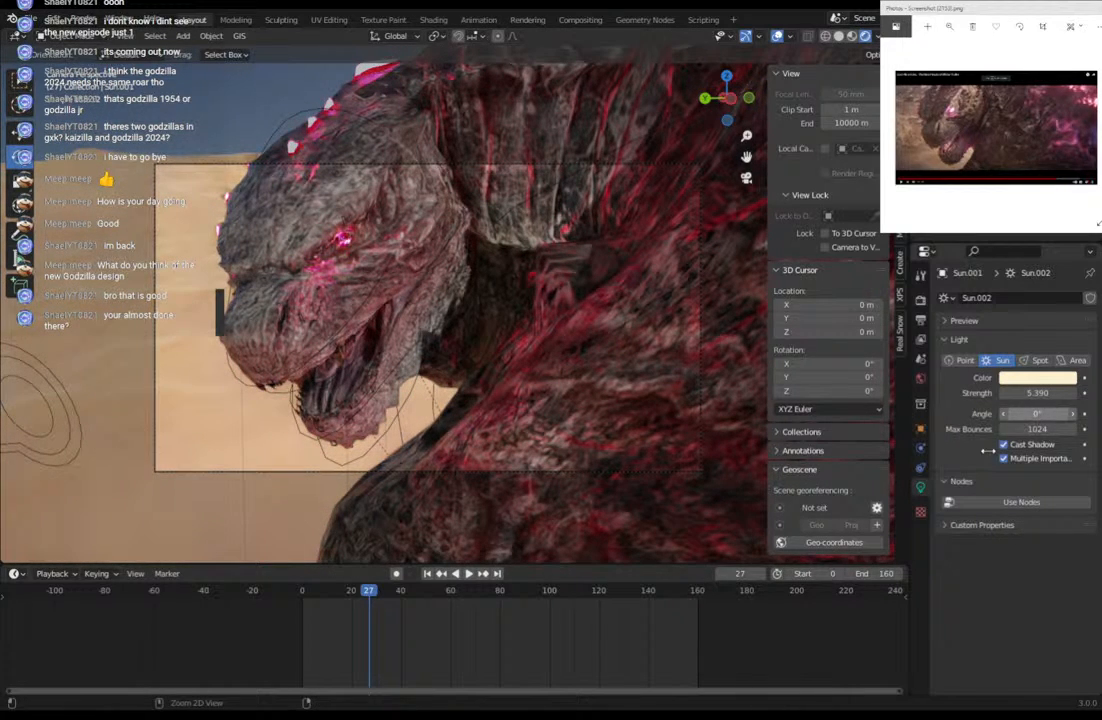
{"action": "key", "text": "ctrl+z"}
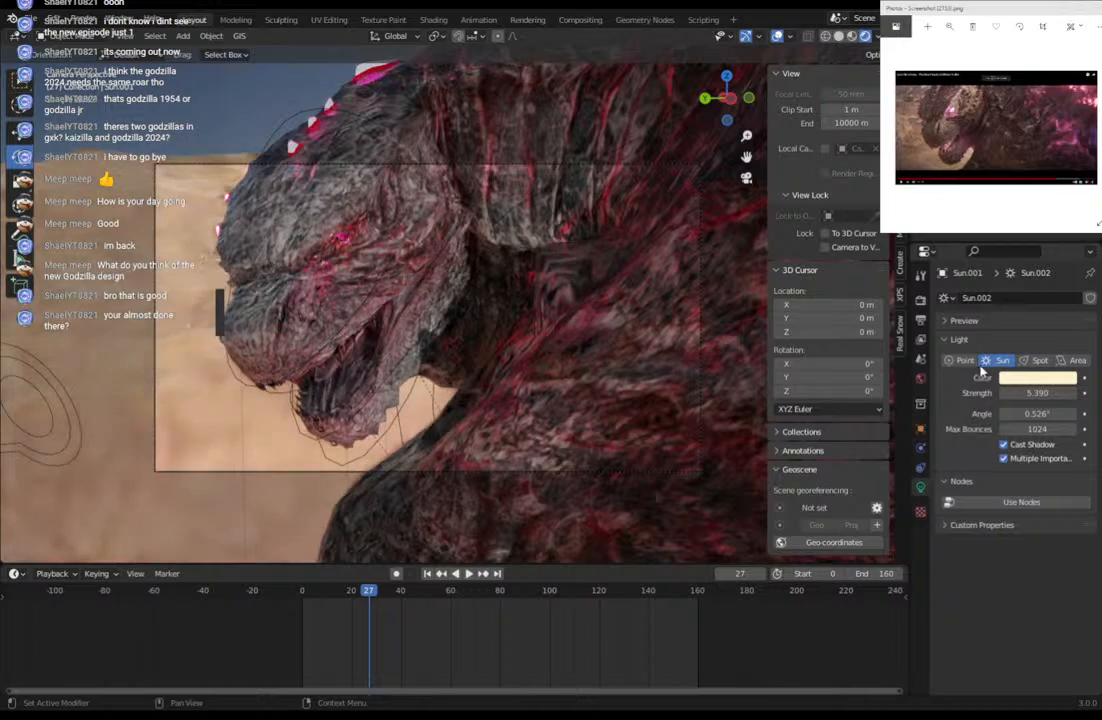
Switch the render engine back to Eevee.
{"action": "left_click", "coordinate": [920, 299]}
{"action": "left_click", "coordinate": [1018, 297]}
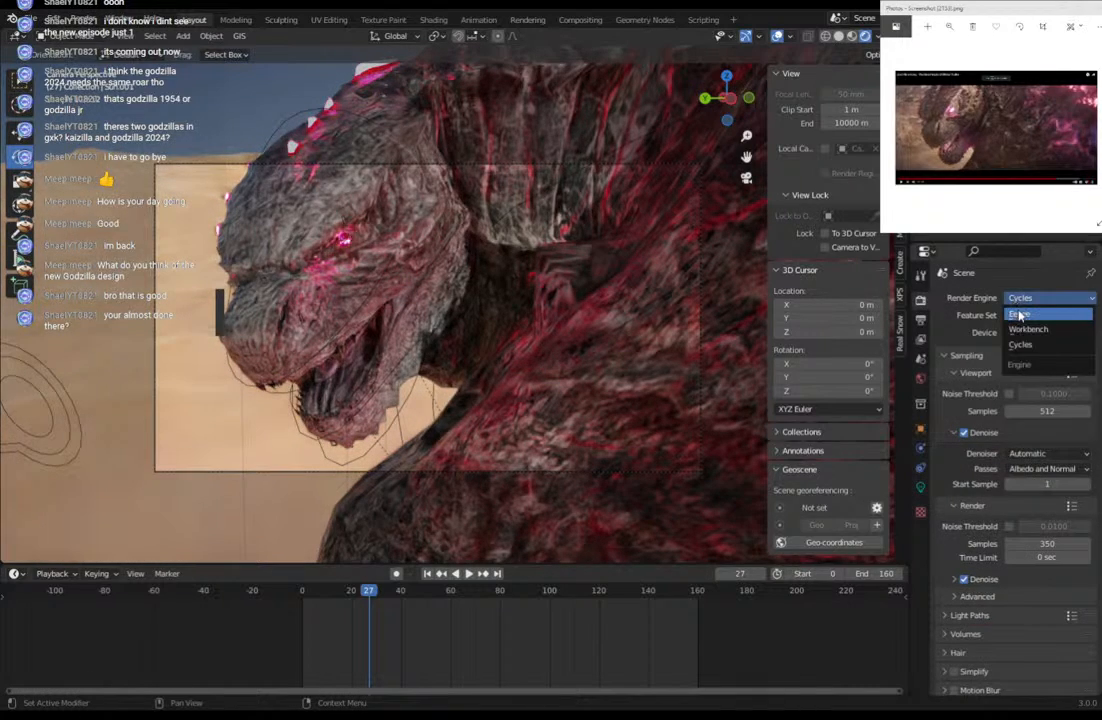
{"action": "left_click", "coordinate": [1020, 314]}
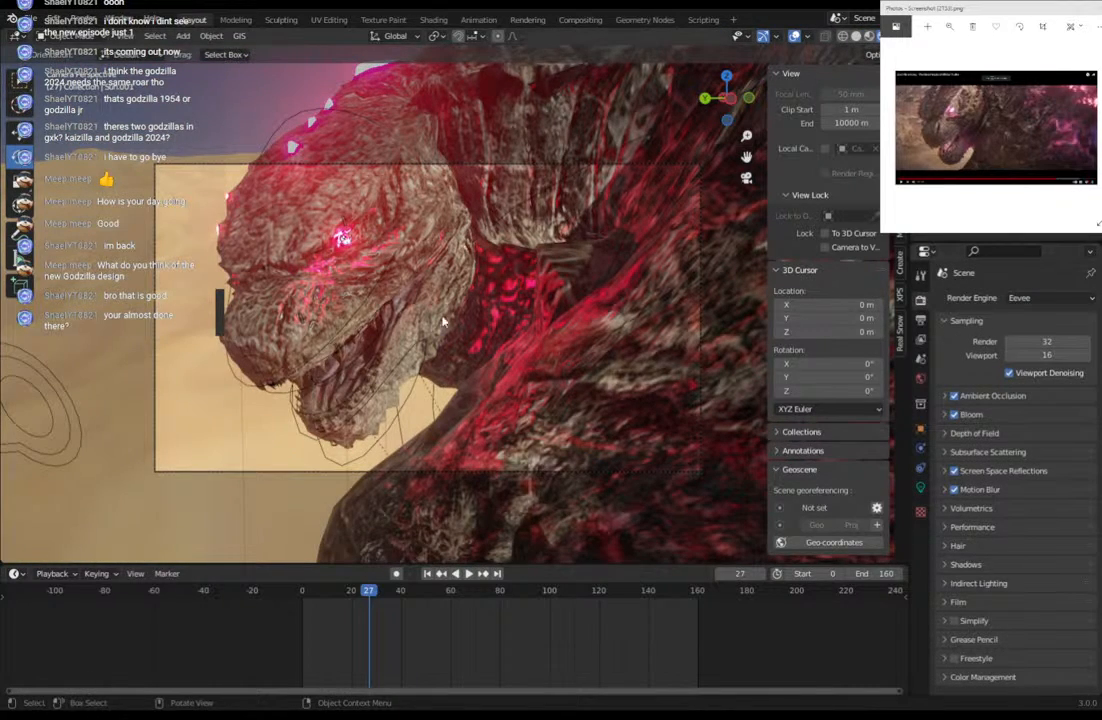
Re-aim the sun light on Godzilla's head from the camera view, using trackball and plain rotation.
{"action": "key", "text": "r"}
{"action": "key", "text": "r"}
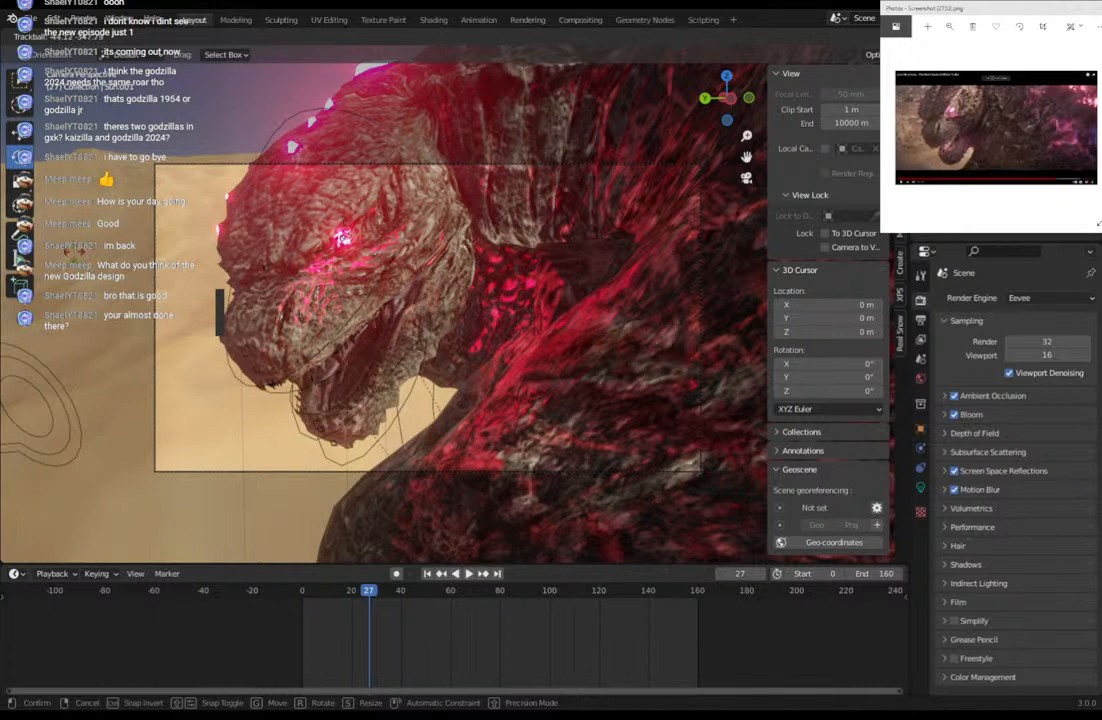
{"action": "key", "text": "r"}
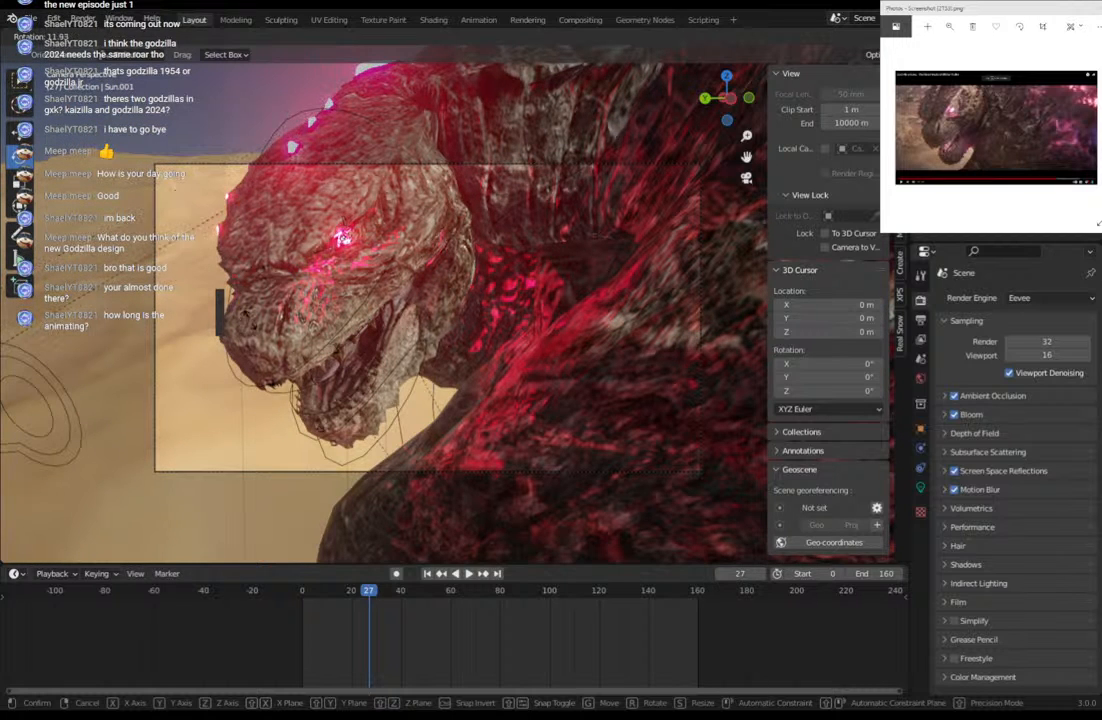
{"action": "left_click", "coordinate": [277, 390]}
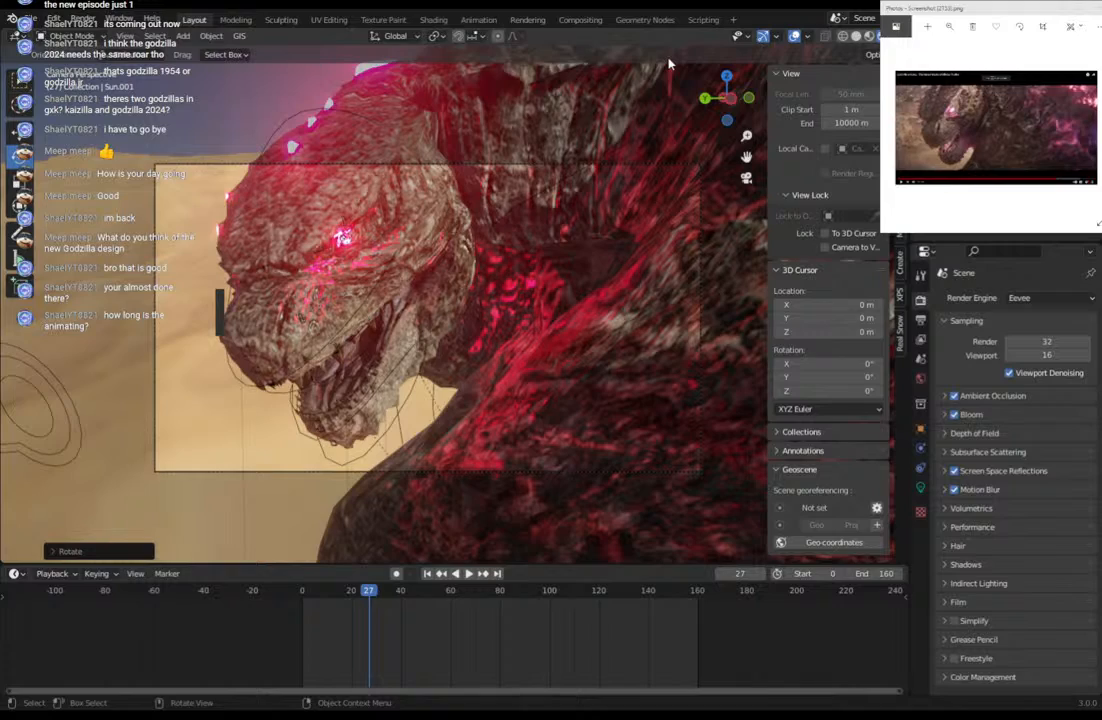
{"action": "key", "text": "r"}
{"action": "key", "text": "r"}
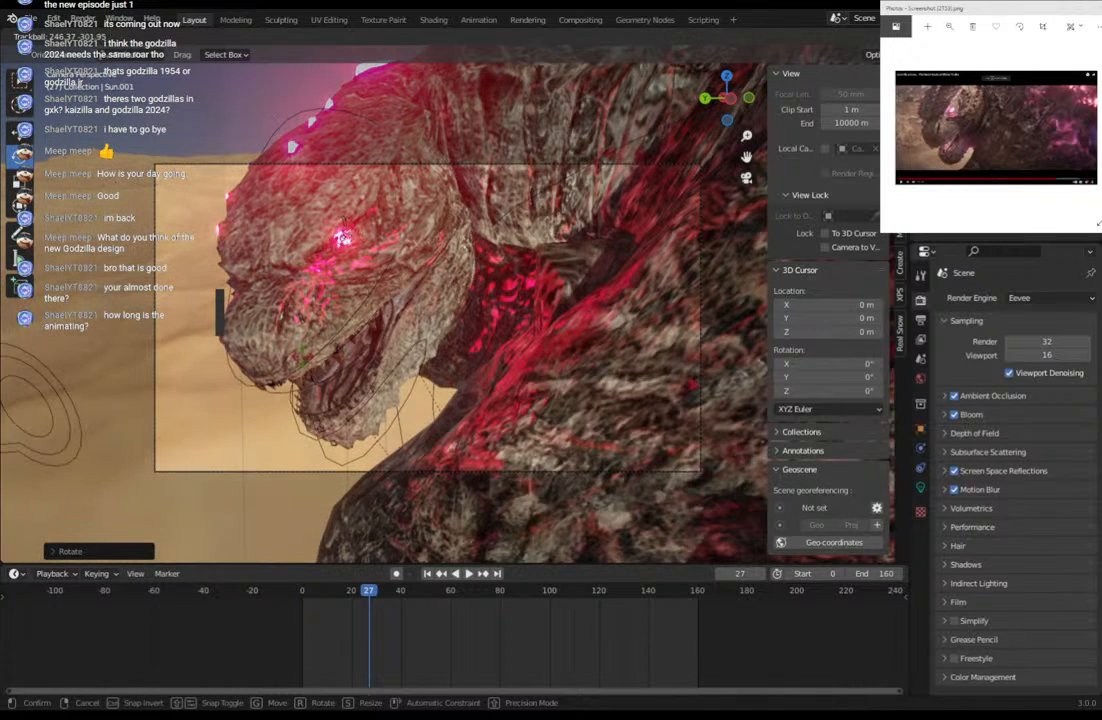
{"action": "left_click", "coordinate": [398, 349]}
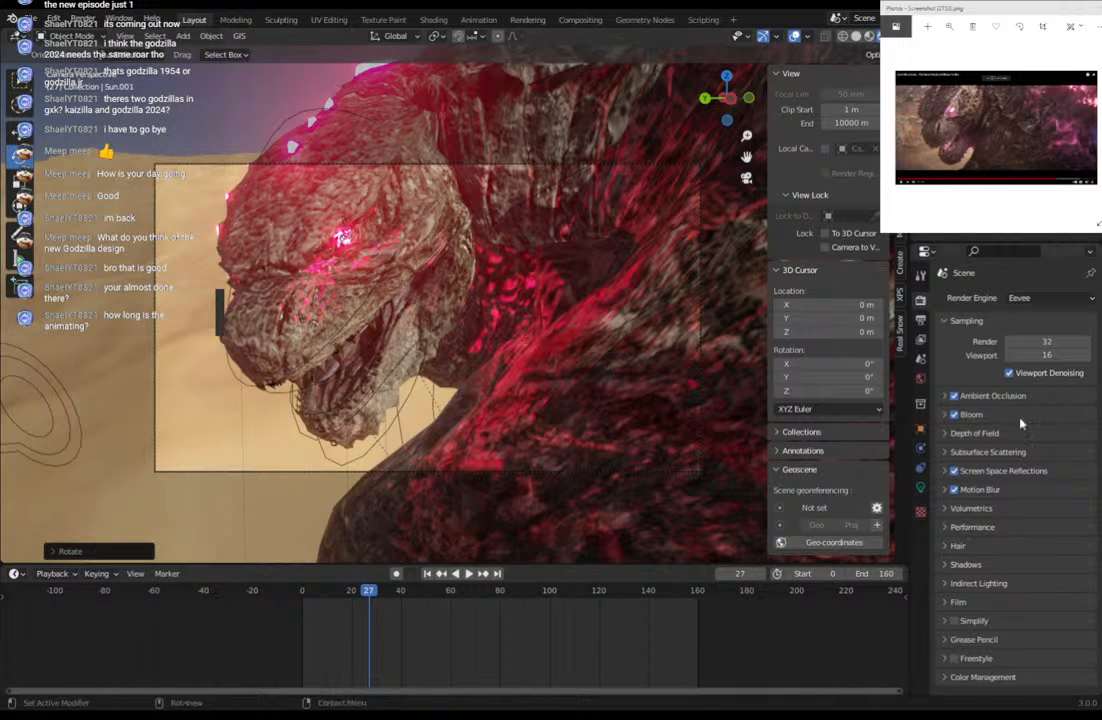
Try a sun light angle of 133° and compare Godzilla's head in solid and rendered shading.
{"action": "left_click", "coordinate": [920, 487]}
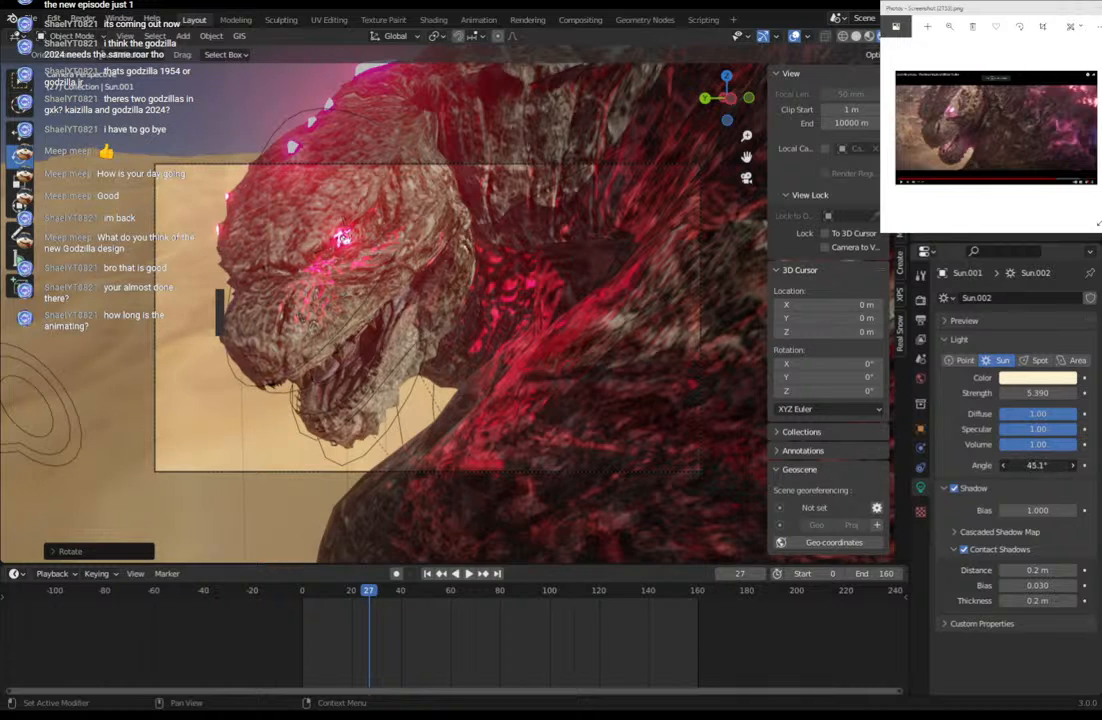
{"action": "mouse_move", "coordinate": [1038, 465]}
{"action": "left_mouse_down"}
{"action": "mouse_move", "coordinate": [1090, 465]}
{"action": "mouse_move", "coordinate": [1074, 465]}
{"action": "left_mouse_up"}
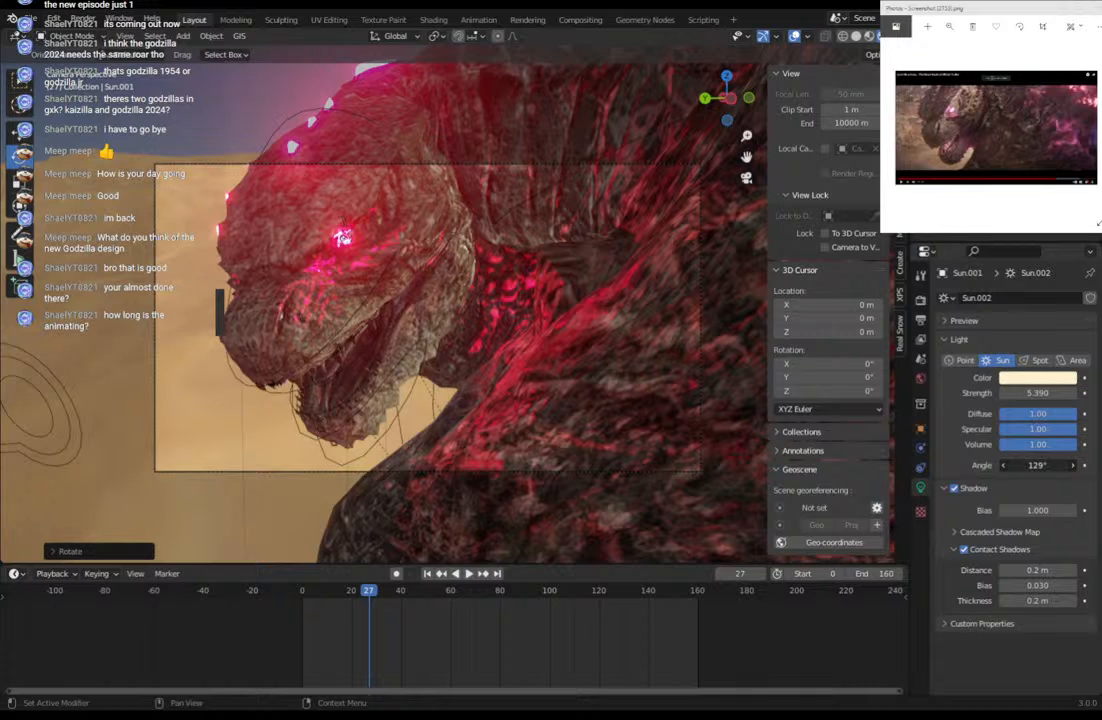
{"action": "left_click_drag", "start_coordinate": [1074, 465], "coordinate": [1077, 465]}
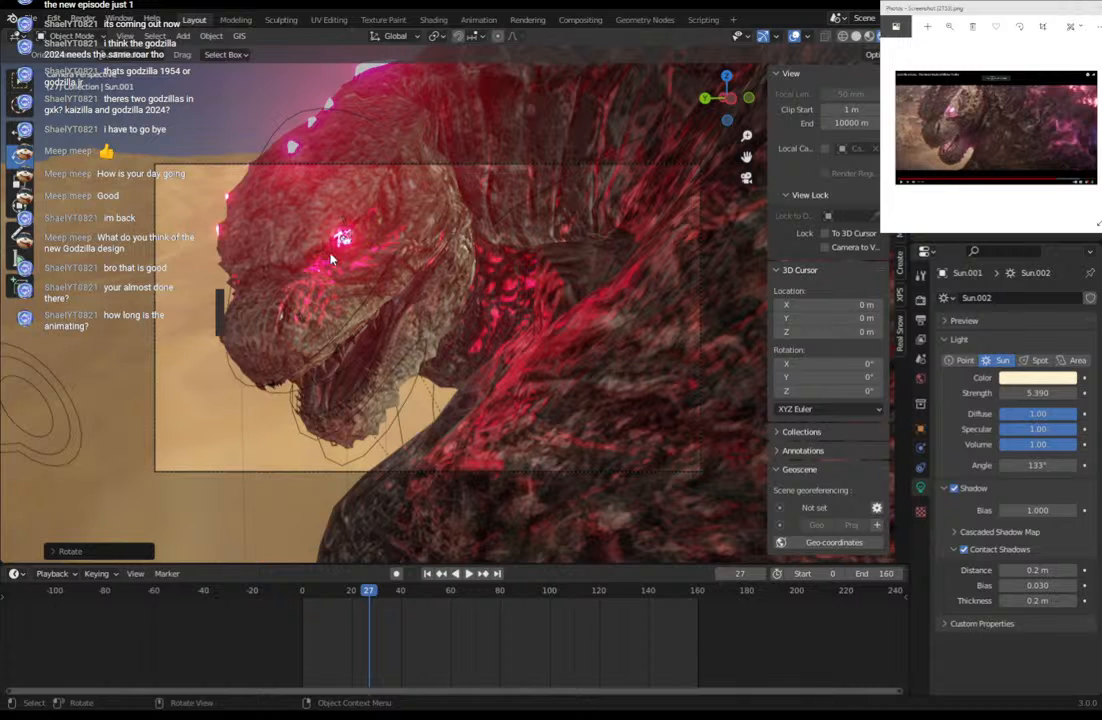
{"action": "left_click", "coordinate": [855, 36]}
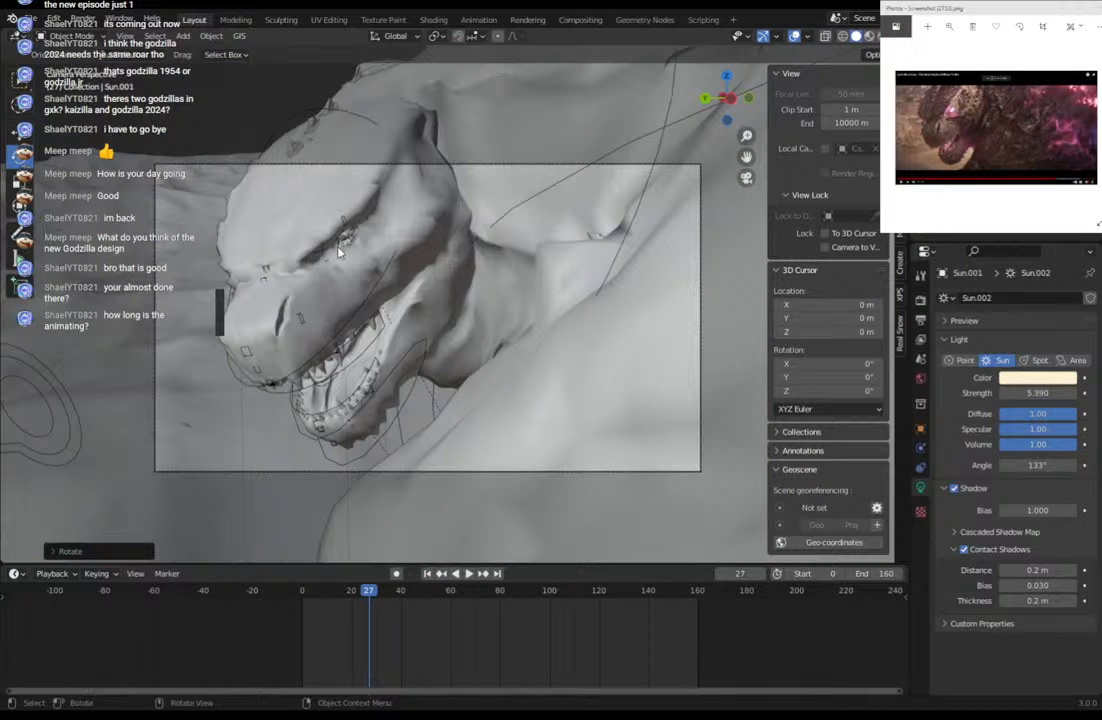
{"action": "left_click", "coordinate": [876, 37]}
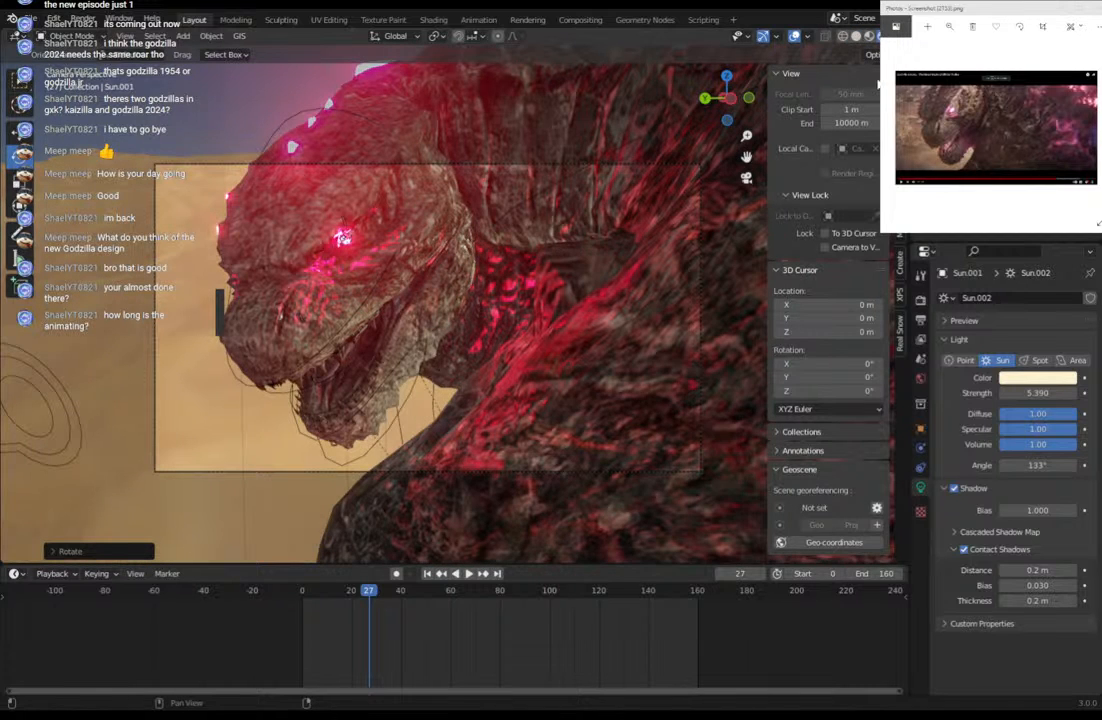
Rotate the sun light slightly with plain rotation from the camera view.
{"action": "left_click", "coordinate": [920, 298]}
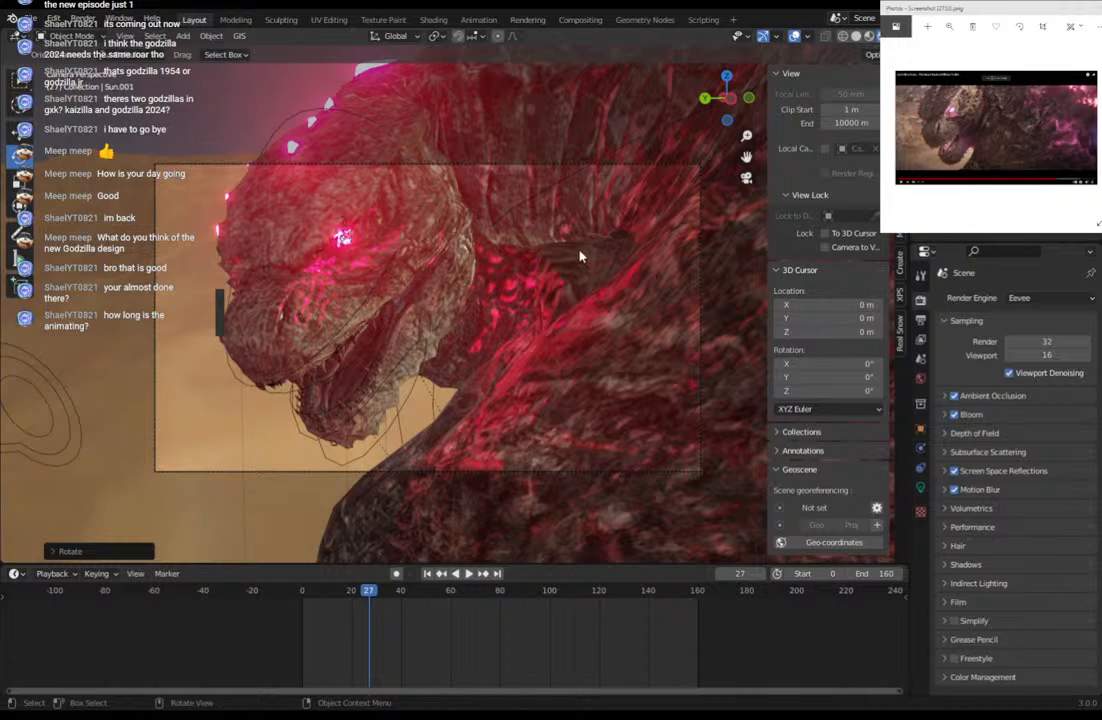
{"action": "key", "text": "r"}
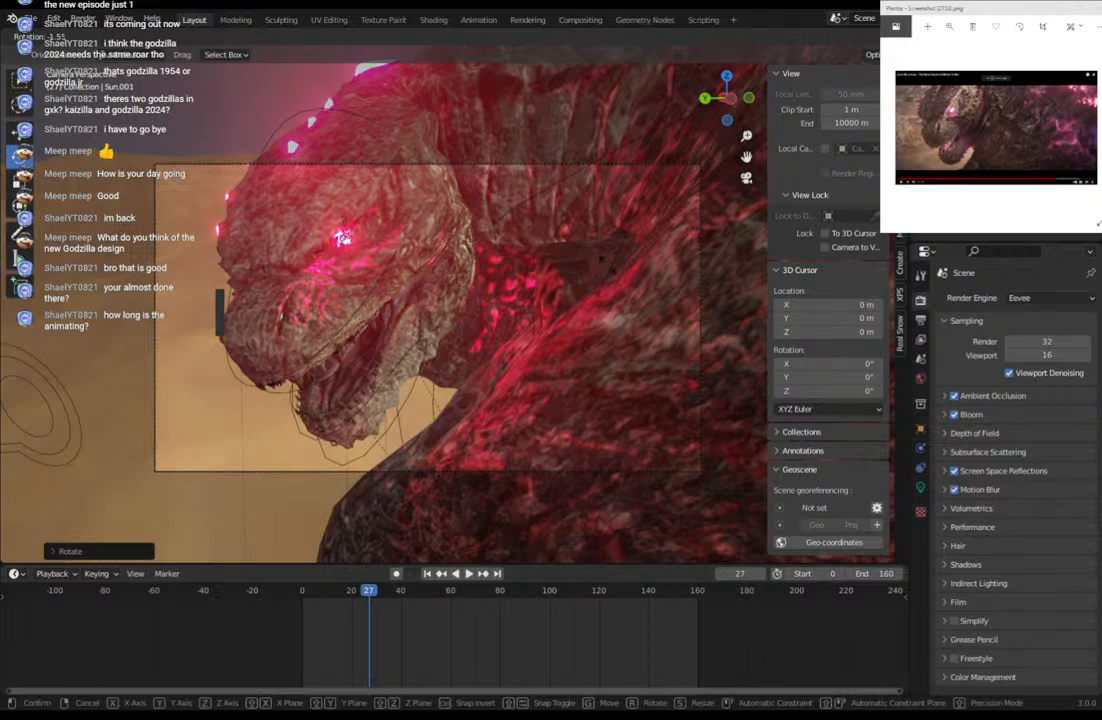
{"action": "left_click", "coordinate": [428, 241]}
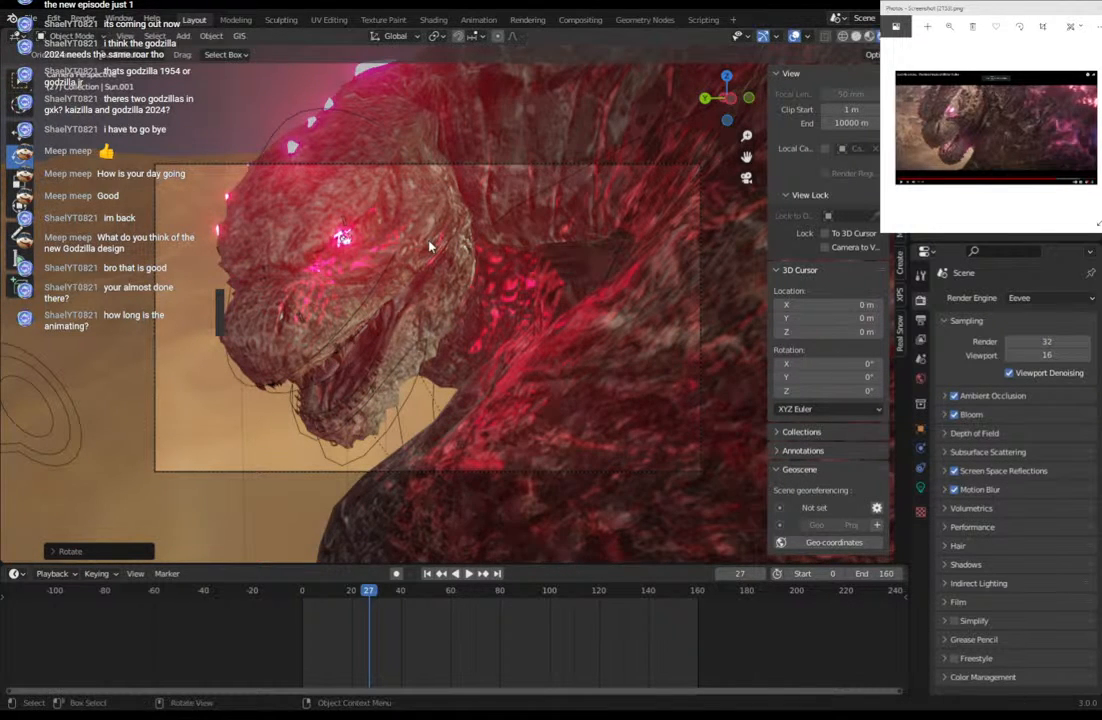
Try low and high sun light angles and settle on 117°.
{"action": "left_click", "coordinate": [919, 486]}
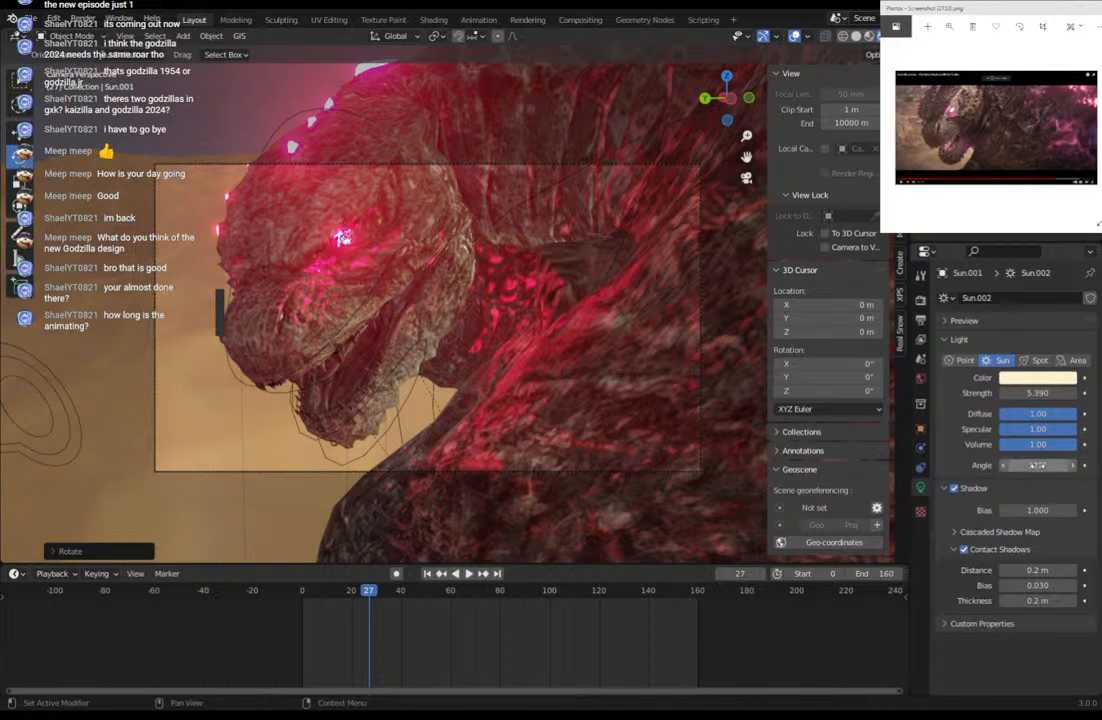
{"action": "mouse_move", "coordinate": [1037, 466]}
{"action": "left_mouse_down"}
{"action": "mouse_move", "coordinate": [965, 466]}
{"action": "mouse_move", "coordinate": [975, 466]}
{"action": "left_mouse_up"}
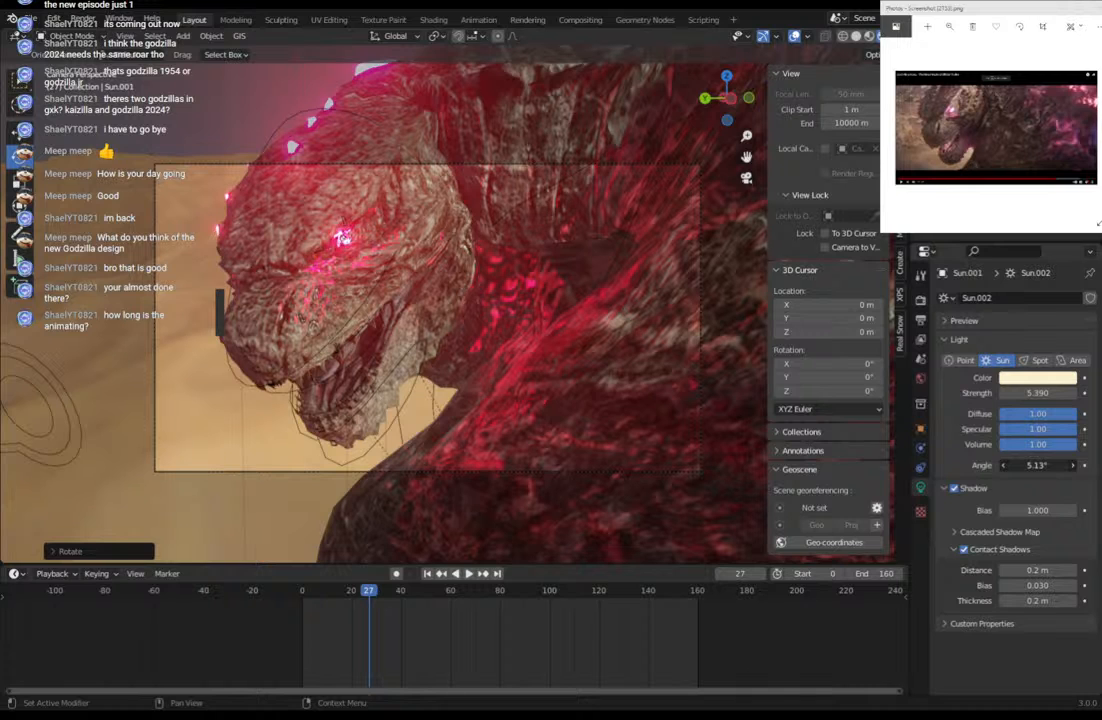
{"action": "left_click_drag", "start_coordinate": [975, 466], "coordinate": [1026, 466]}
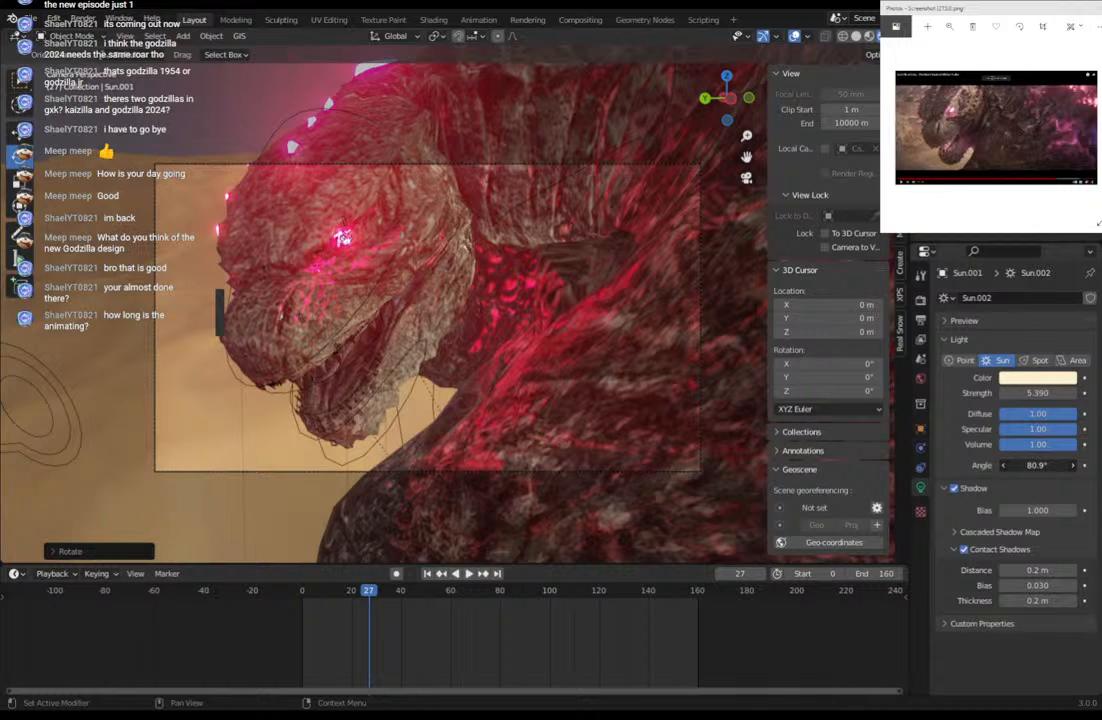
{"action": "left_click_drag", "start_coordinate": [1026, 466], "coordinate": [1042, 466]}
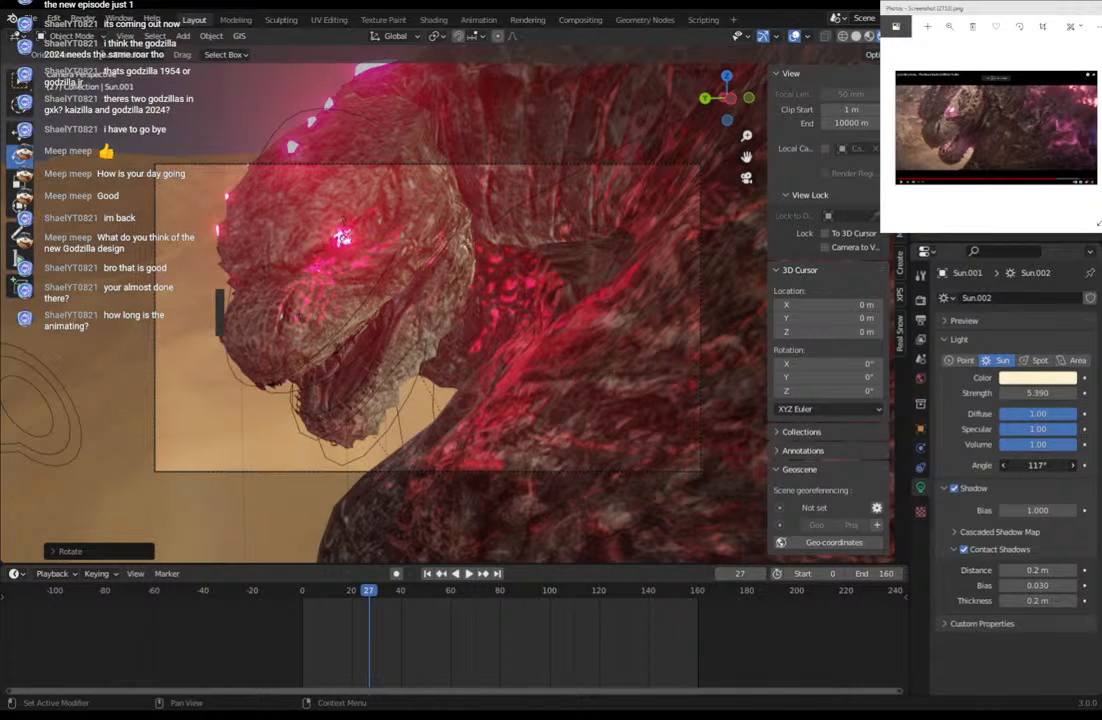
Re-aim the sun light on Godzilla's head with a trackball rotation.
{"action": "key", "text": "r"}
{"action": "key", "text": "r"}
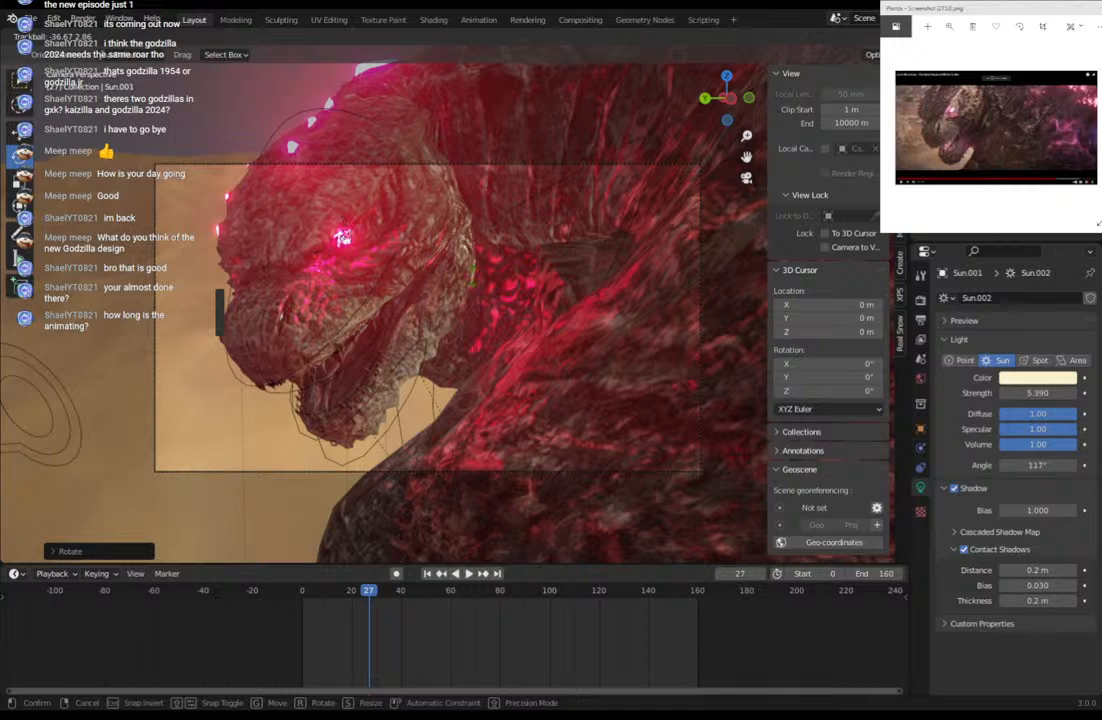
{"action": "left_click", "coordinate": [474, 283]}
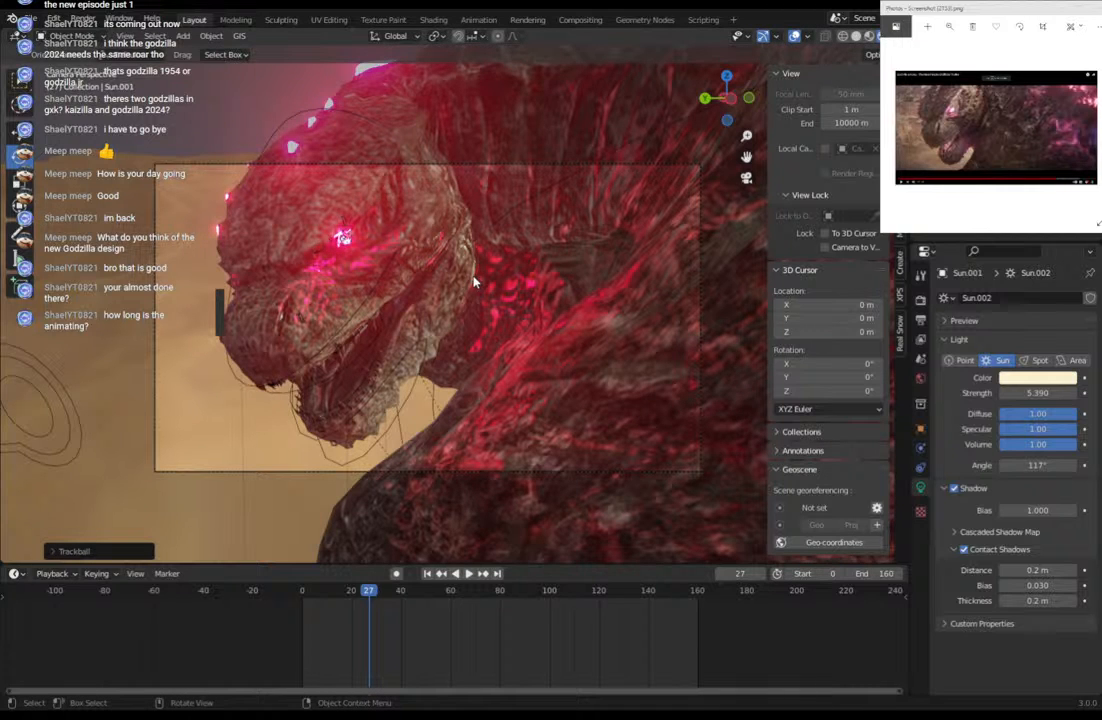
Set the world background strength to 1.5.
{"action": "left_click", "coordinate": [920, 378]}
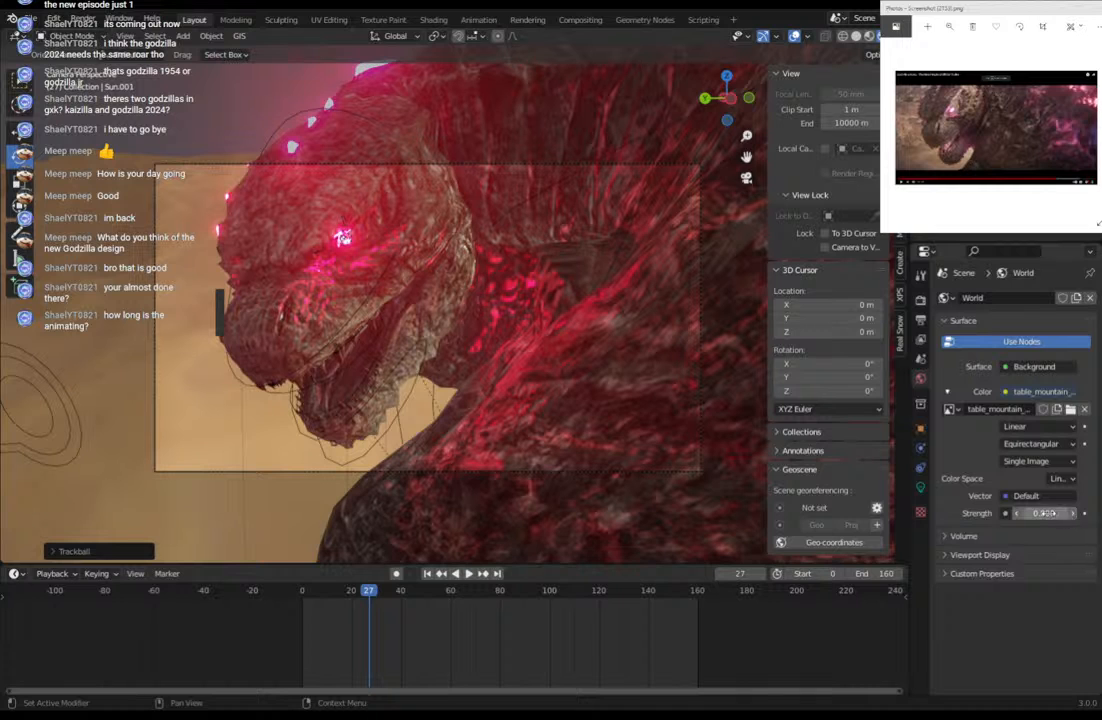
{"action": "left_click_drag", "start_coordinate": [1048, 513], "coordinate": [1080, 513]}
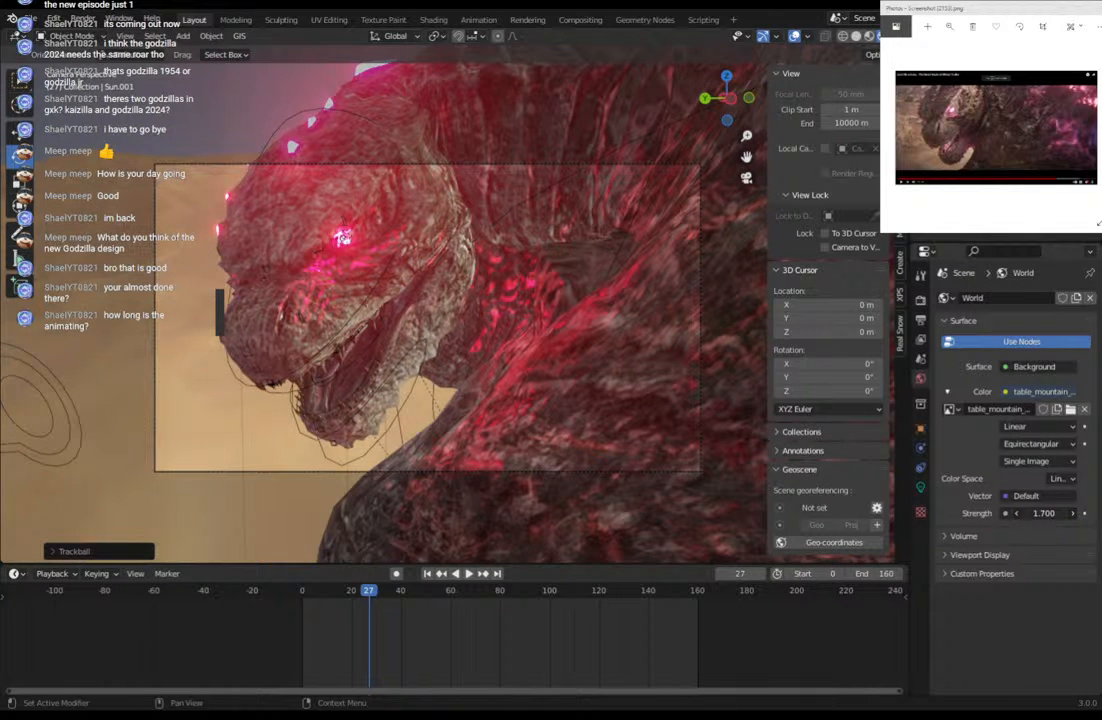
{"action": "left_click_drag", "start_coordinate": [1046, 513], "coordinate": [1036, 513]}
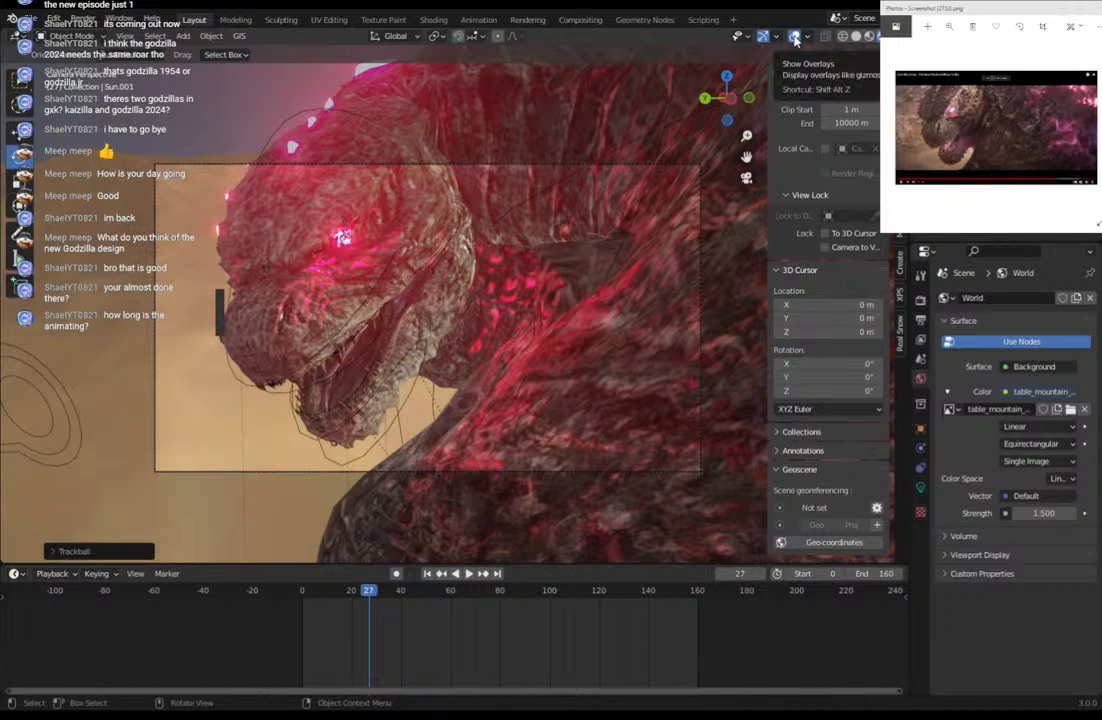
Hide the viewport overlays and examine Godzilla's head up close through the camera in rendered shading.
{"action": "left_click", "coordinate": [856, 37]}
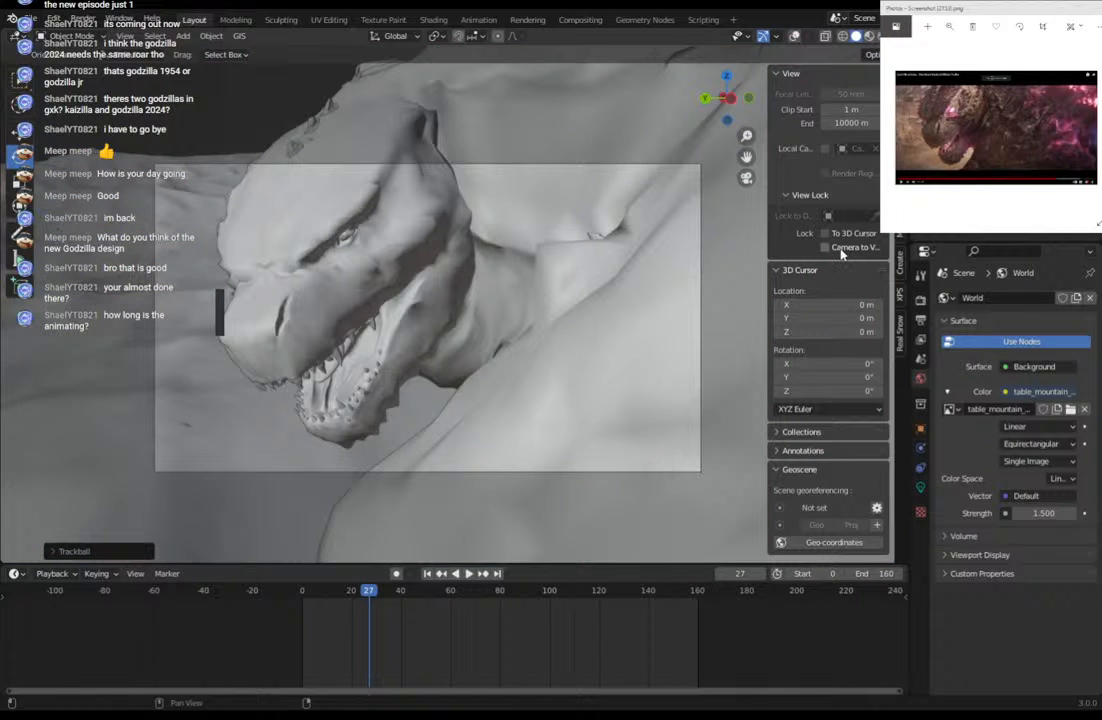
{"action": "middle_click_drag", "start_coordinate": [553, 317], "coordinate": [546, 318], "text": "shift"}
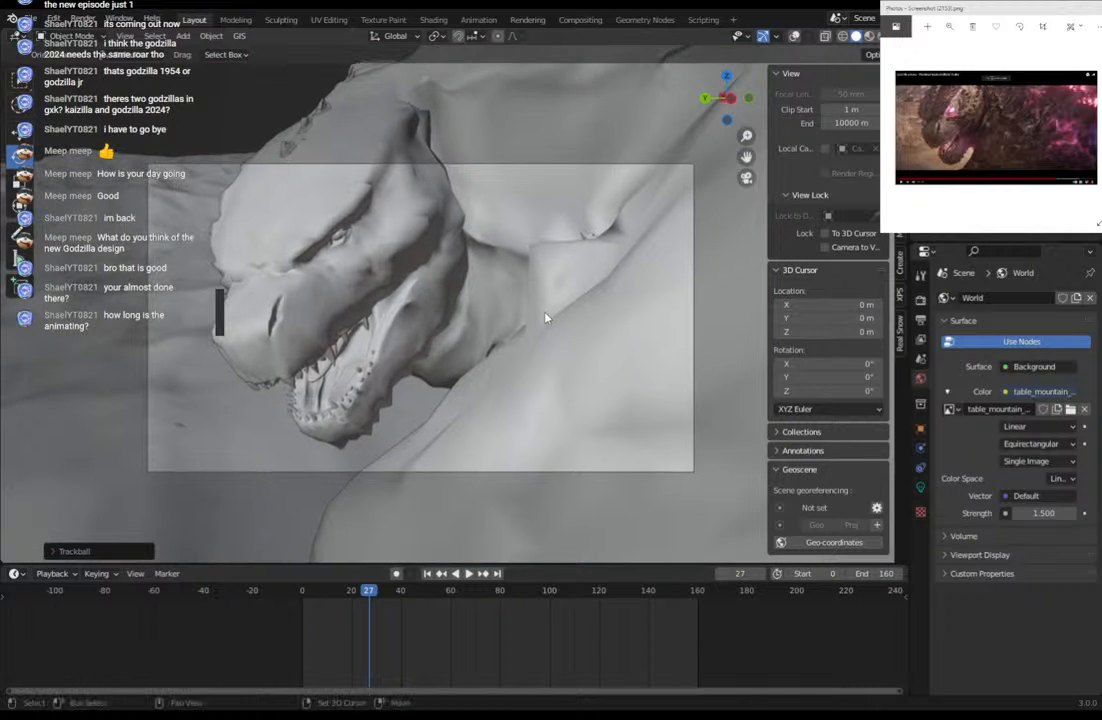
{"action": "scroll", "coordinate": [546, 318], "scroll_direction": "up", "scroll_amount": 1}
{"action": "scroll", "coordinate": [545, 318], "scroll_direction": "up", "scroll_amount": 1}
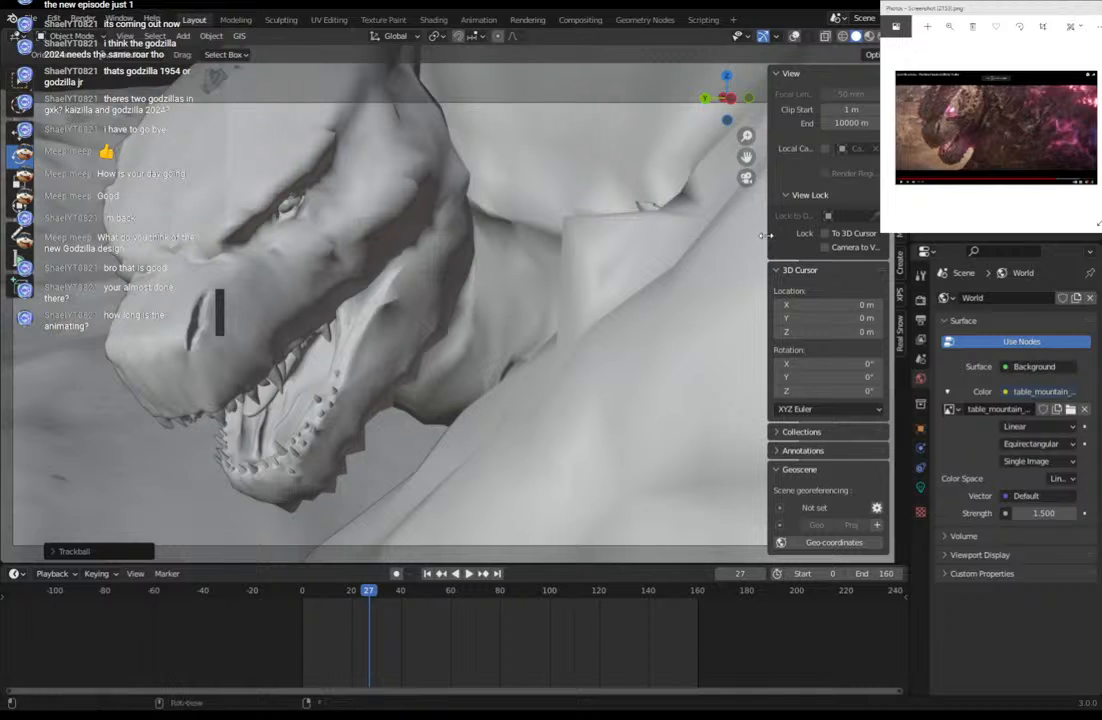
{"action": "left_click_drag", "start_coordinate": [767, 242], "coordinate": [835, 242]}
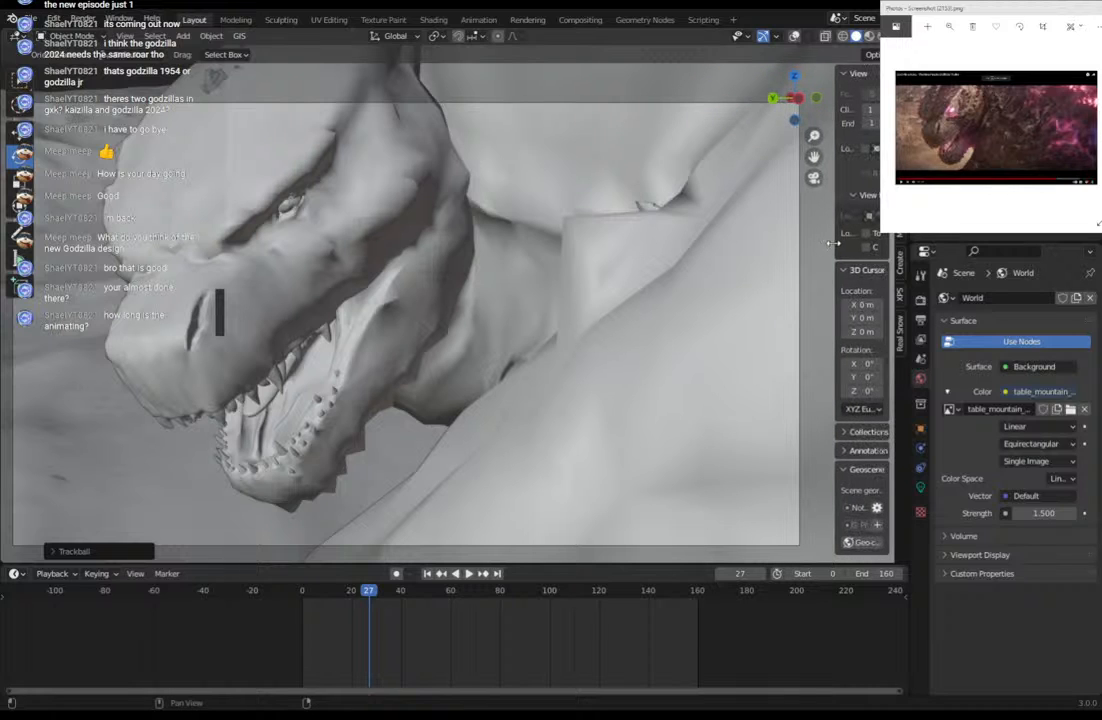
{"action": "middle_click_drag", "start_coordinate": [524, 285], "coordinate": [558, 263], "text": "shift"}
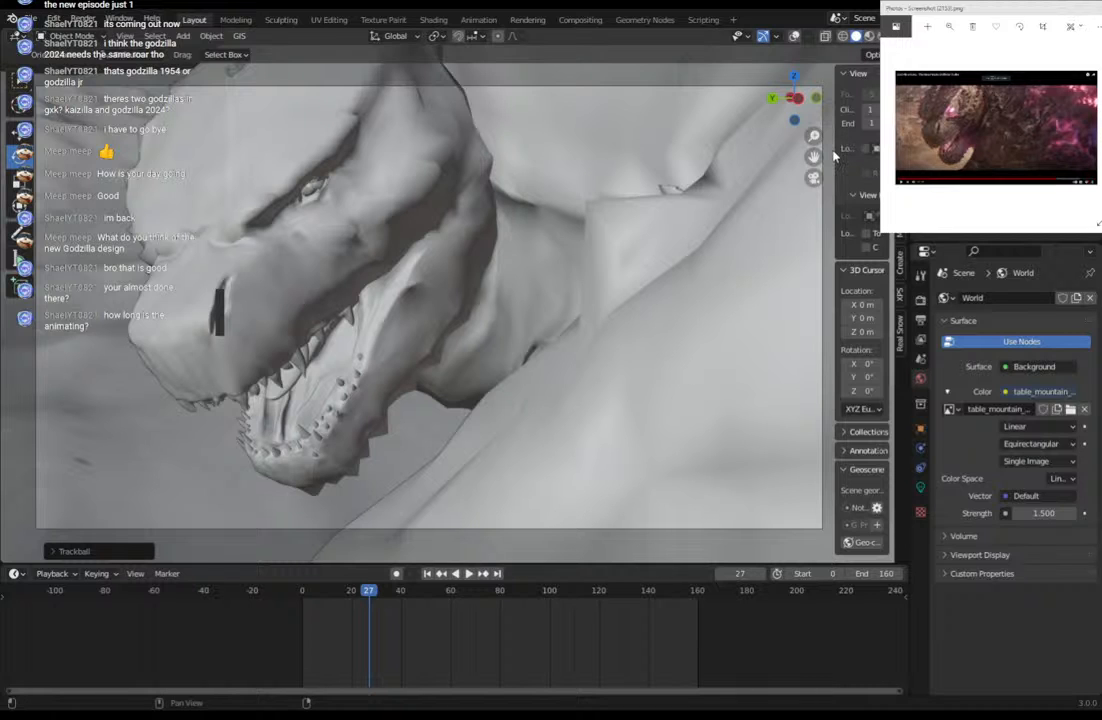
{"action": "left_click_drag", "start_coordinate": [834, 154], "coordinate": [781, 157]}
{"action": "left_click", "coordinate": [868, 36]}
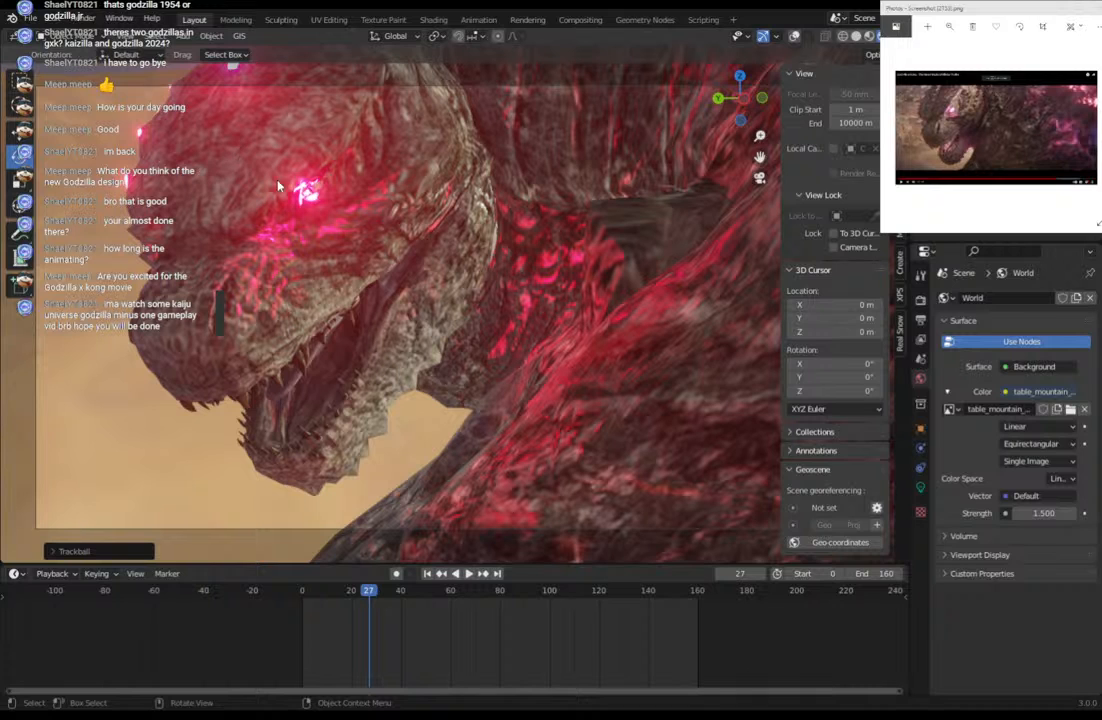
Set the power of the point light at Godzilla's eye to 10000 W and shift its red colour towards pink.
{"action": "left_click", "coordinate": [795, 37]}
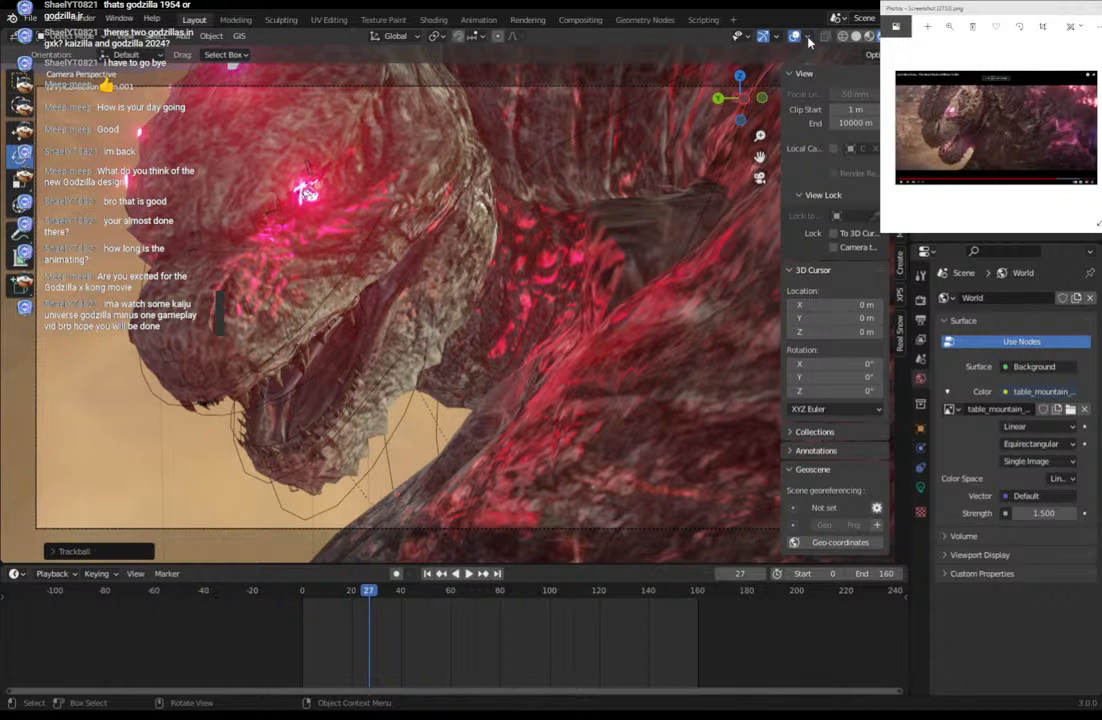
{"action": "left_click", "coordinate": [855, 37]}
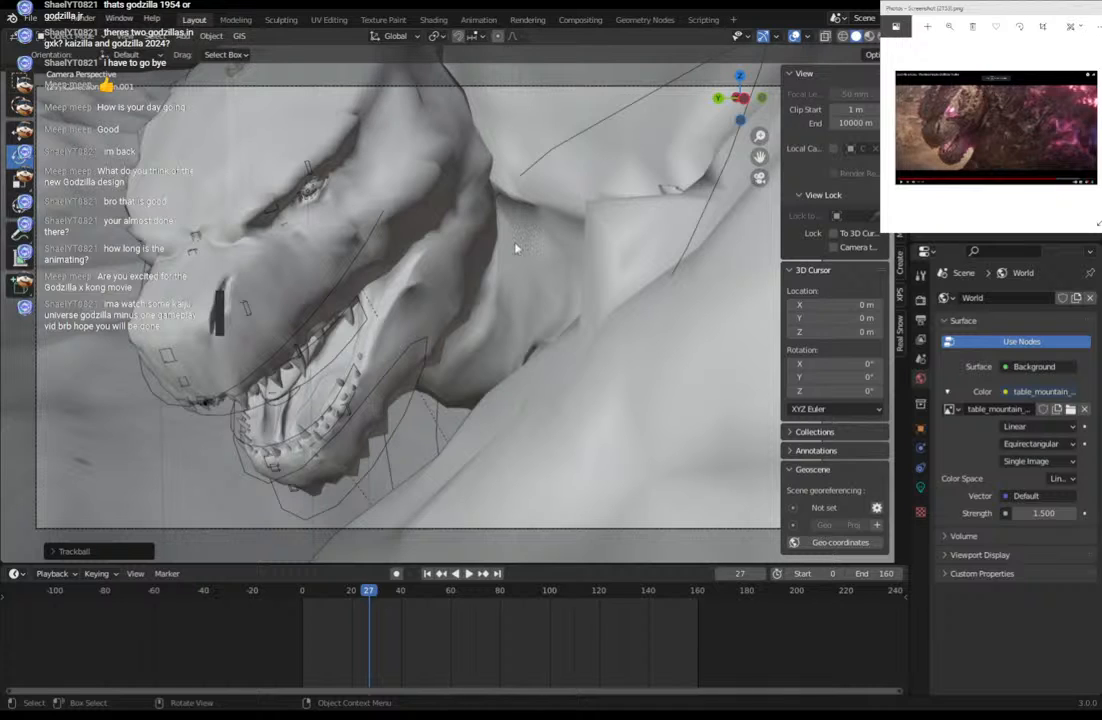
{"action": "left_click", "coordinate": [307, 193]}
{"action": "left_click", "coordinate": [881, 36]}
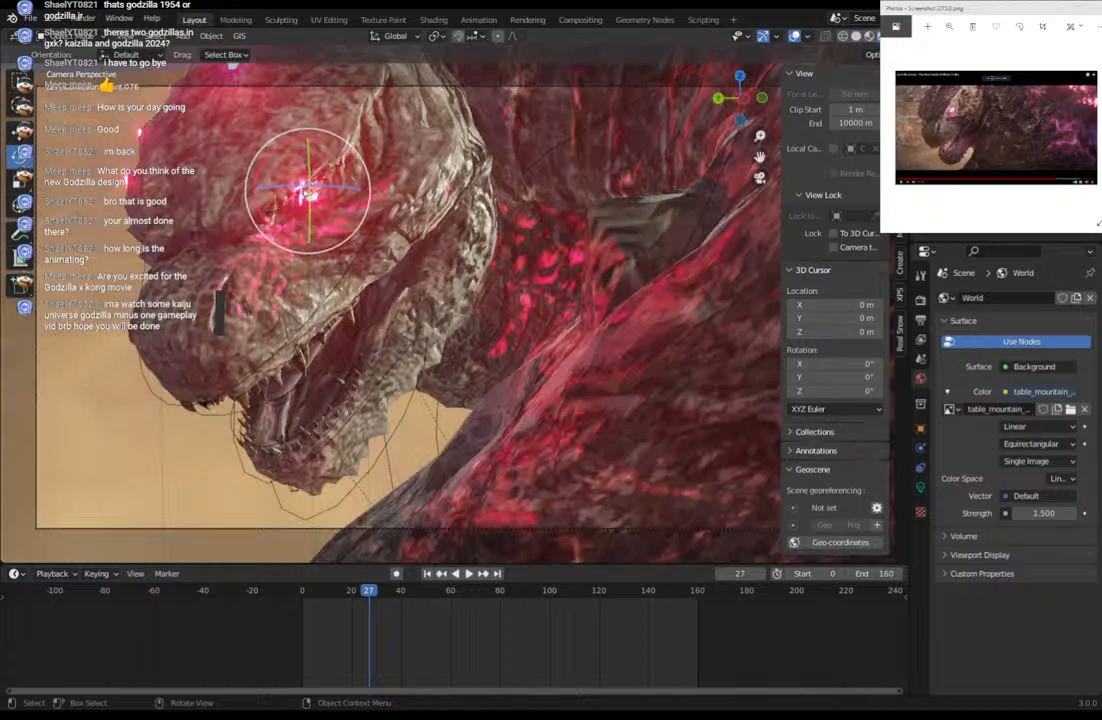
{"action": "left_click", "coordinate": [920, 488]}
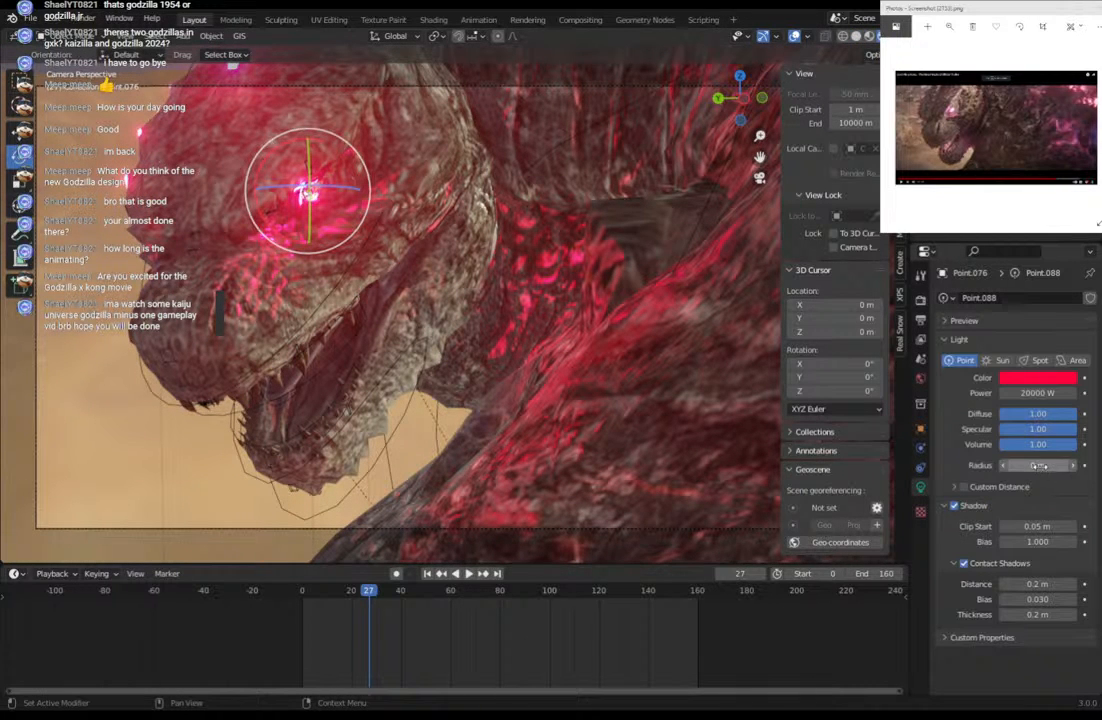
{"action": "mouse_move", "coordinate": [1038, 466]}
{"action": "left_mouse_down"}
{"action": "mouse_move", "coordinate": [1052, 466]}
{"action": "mouse_move", "coordinate": [1038, 466]}
{"action": "left_mouse_up"}
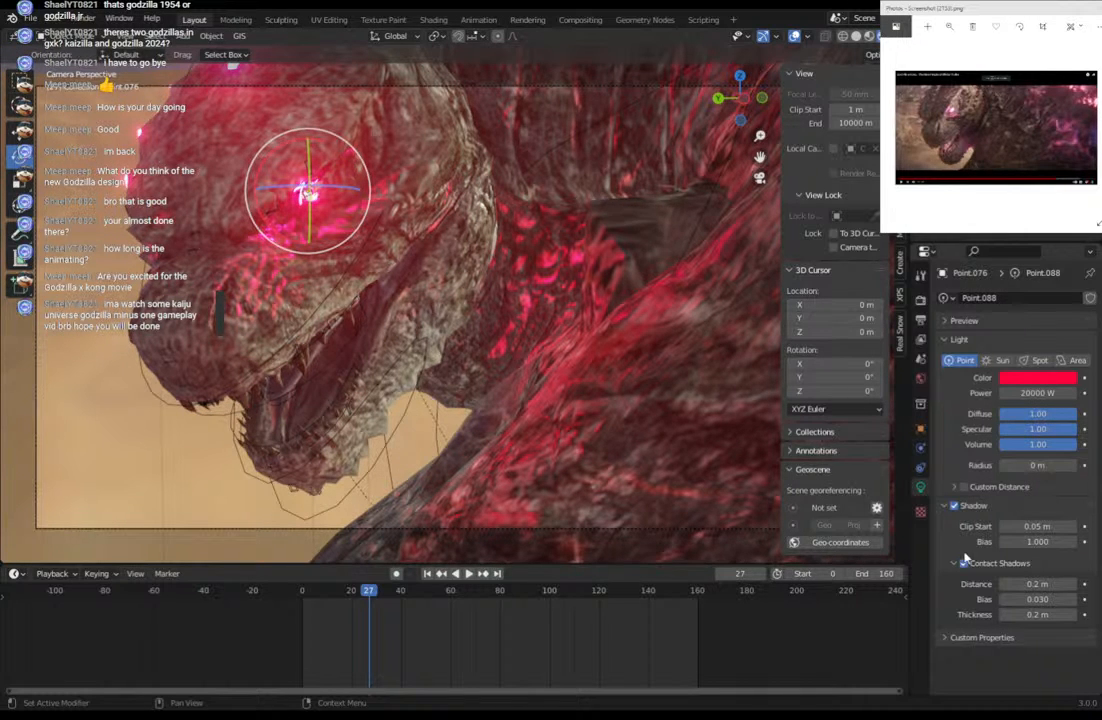
{"action": "left_click", "coordinate": [1037, 392]}
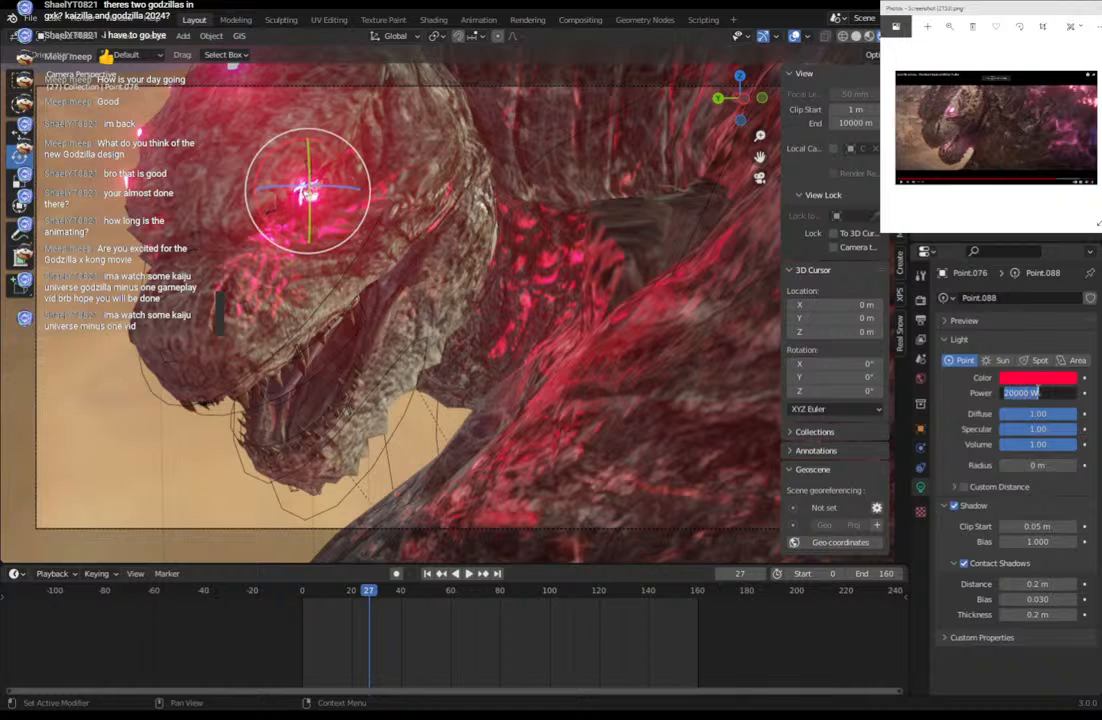
{"action": "type", "text": "10000"}
{"action": "key", "text": "Return"}
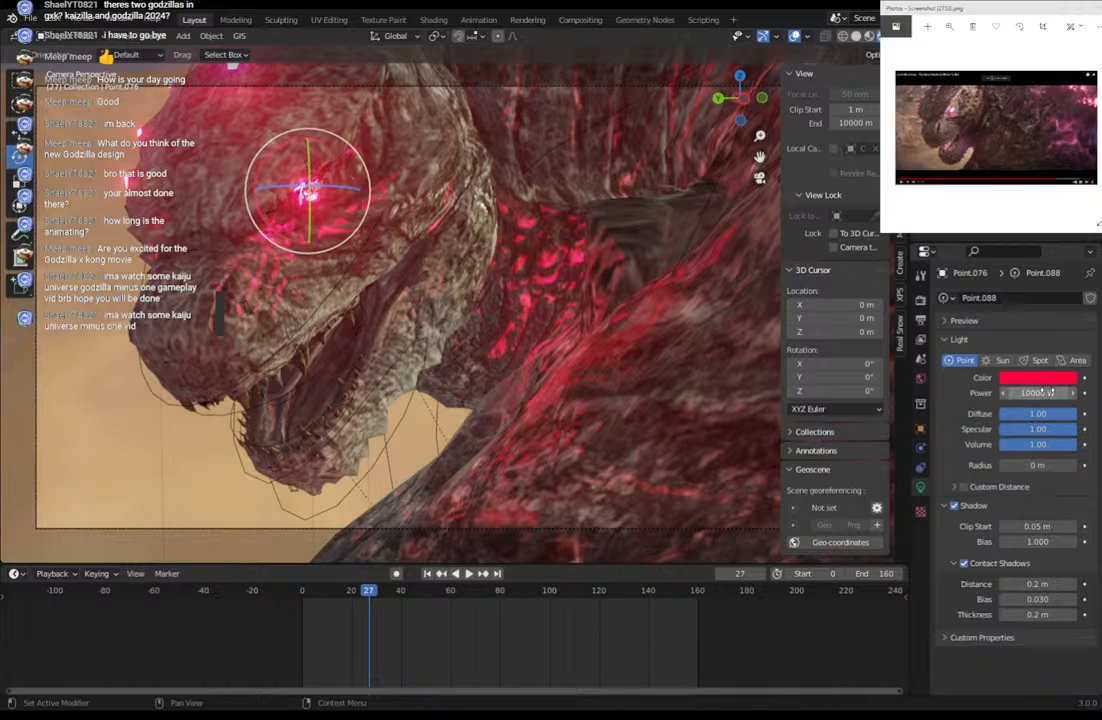
{"action": "left_click", "coordinate": [1045, 379]}
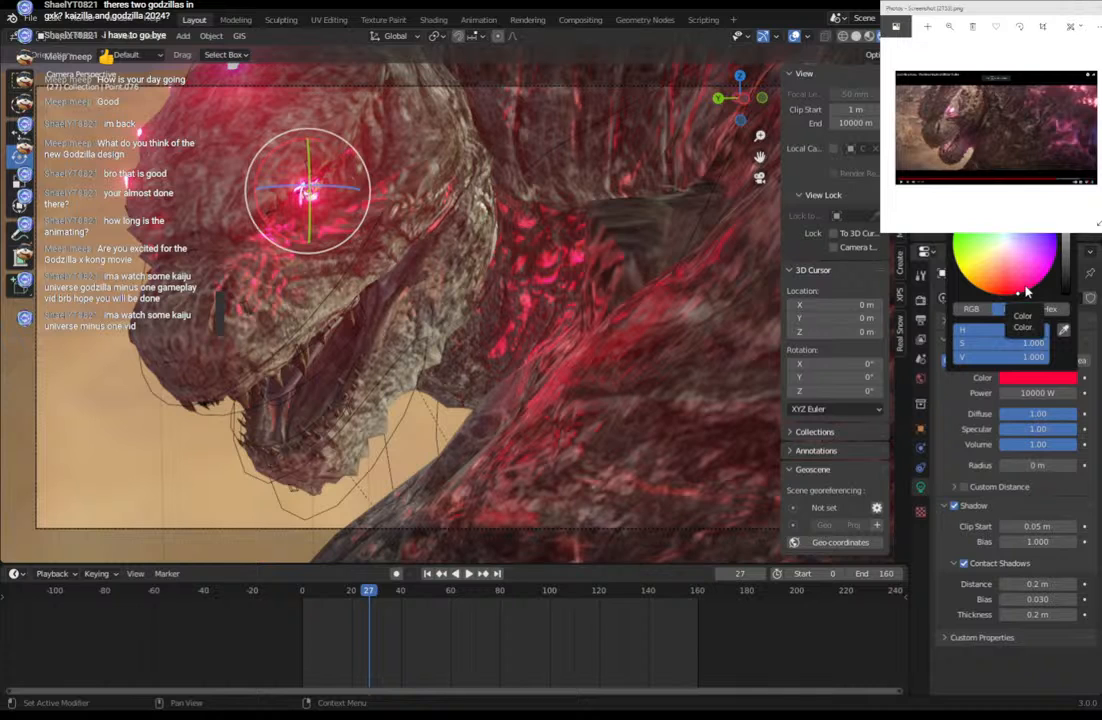
{"action": "left_click_drag", "start_coordinate": [1025, 291], "coordinate": [1024, 287]}
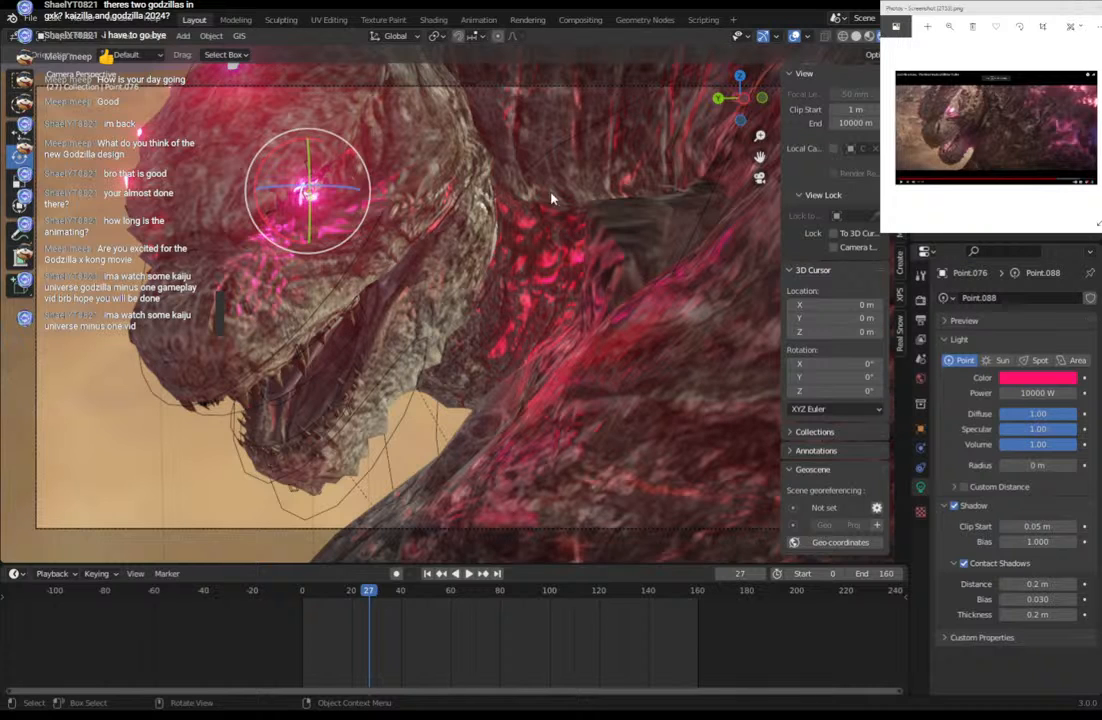
Examine the lights around Godzilla's eyes from outside the camera view, in solid and rendered shading.
{"action": "left_click", "coordinate": [853, 37]}
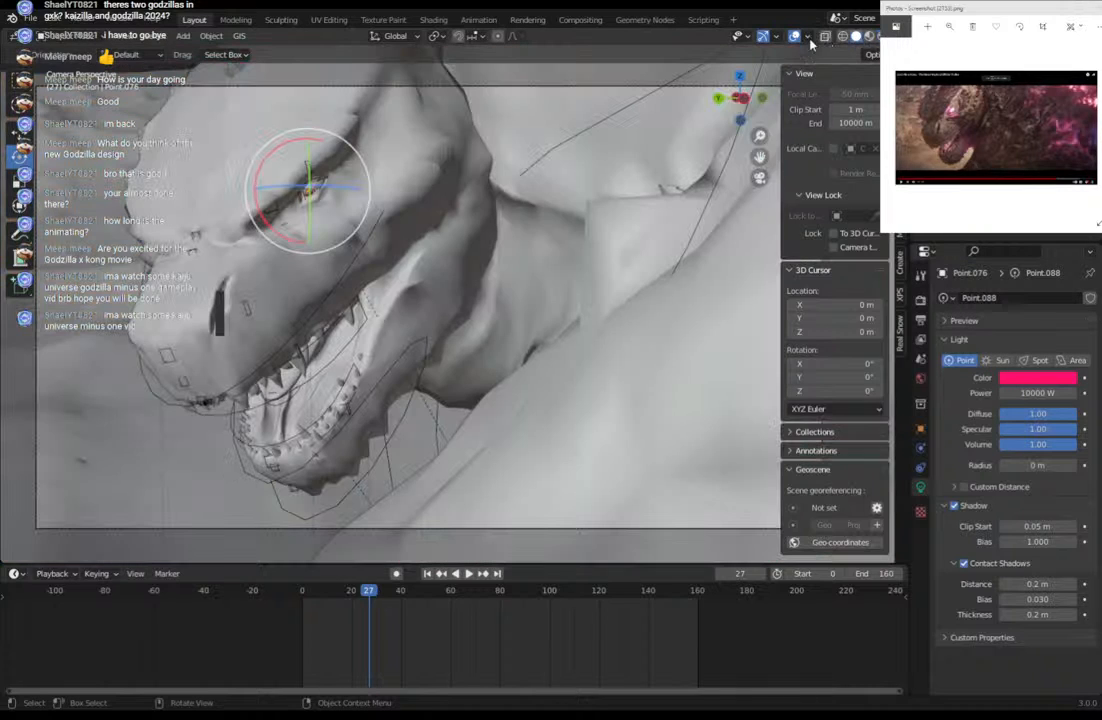
{"action": "middle_click_drag", "start_coordinate": [659, 258], "coordinate": [614, 299]}
{"action": "middle_click_drag", "start_coordinate": [683, 305], "coordinate": [521, 251]}
{"action": "scroll", "coordinate": [474, 340], "scroll_direction": "up", "scroll_amount": 3}
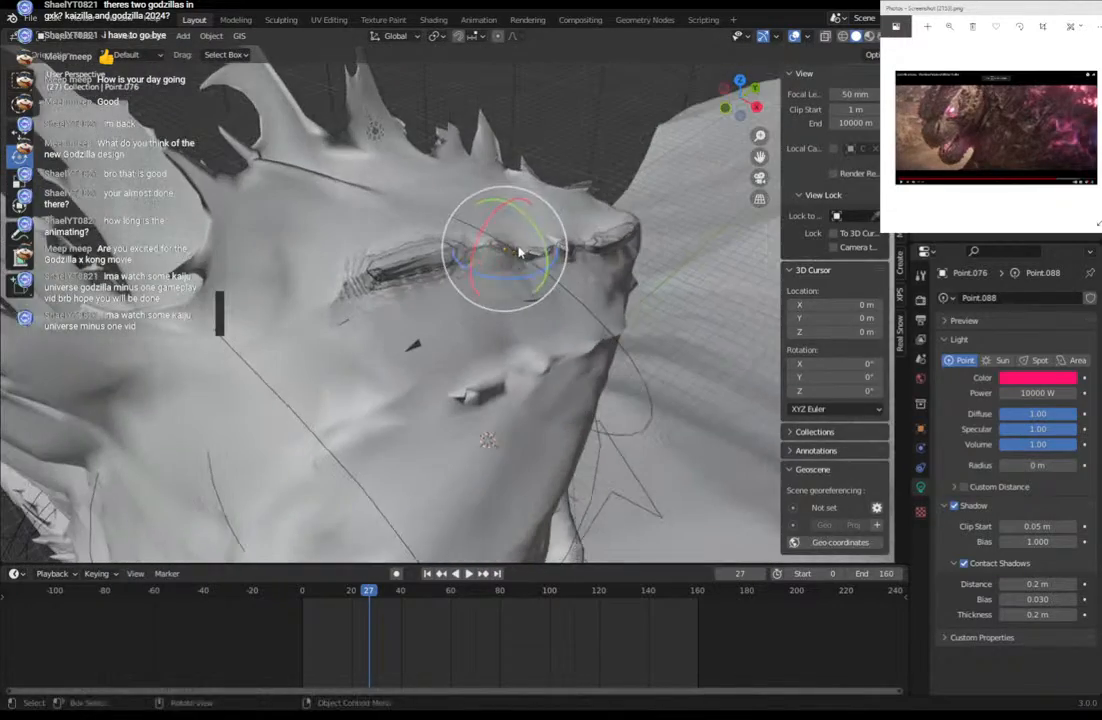
{"action": "middle_click_drag", "start_coordinate": [359, 142], "coordinate": [410, 225]}
{"action": "left_click", "coordinate": [868, 35]}
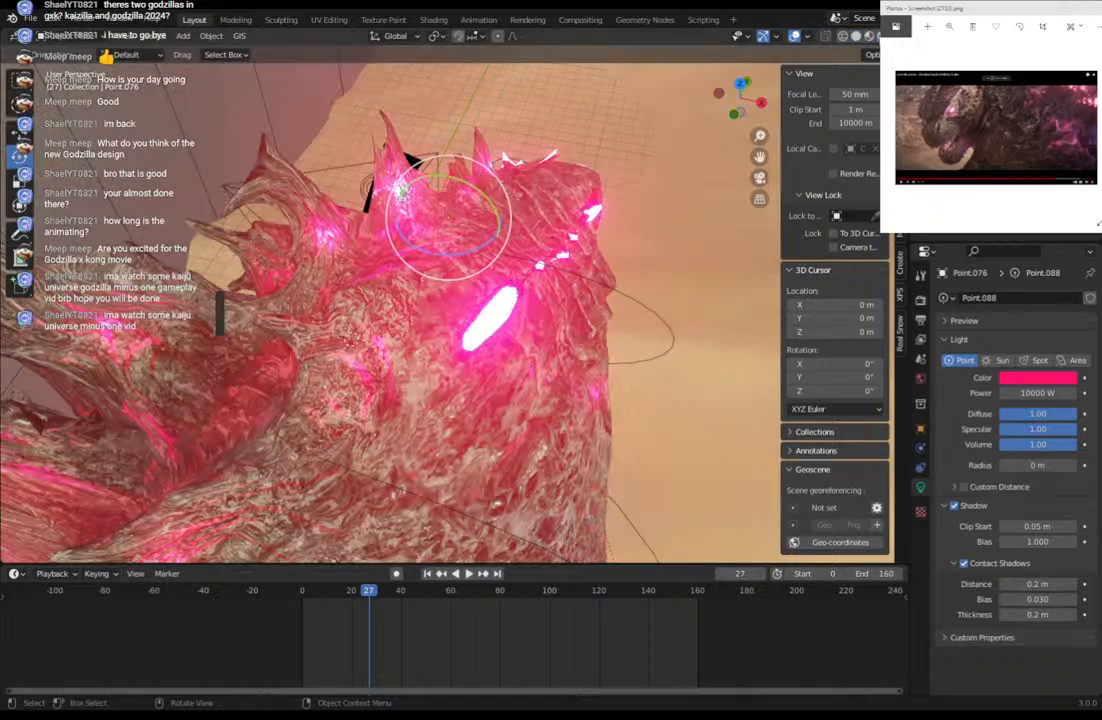
Delete the red 100000 W point light lighting Godzilla's neck behind the jaw, after locating it around the head.
{"action": "middle_click_drag", "start_coordinate": [237, 263], "coordinate": [389, 222]}
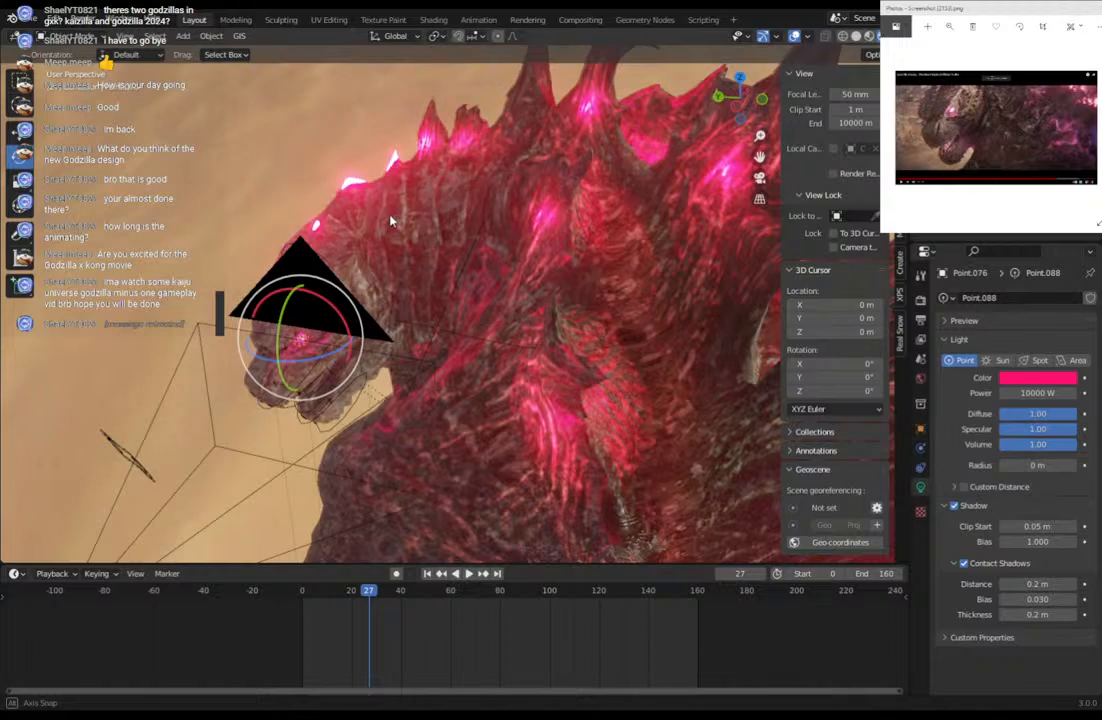
{"action": "middle_click_drag", "start_coordinate": [565, 276], "coordinate": [560, 305]}
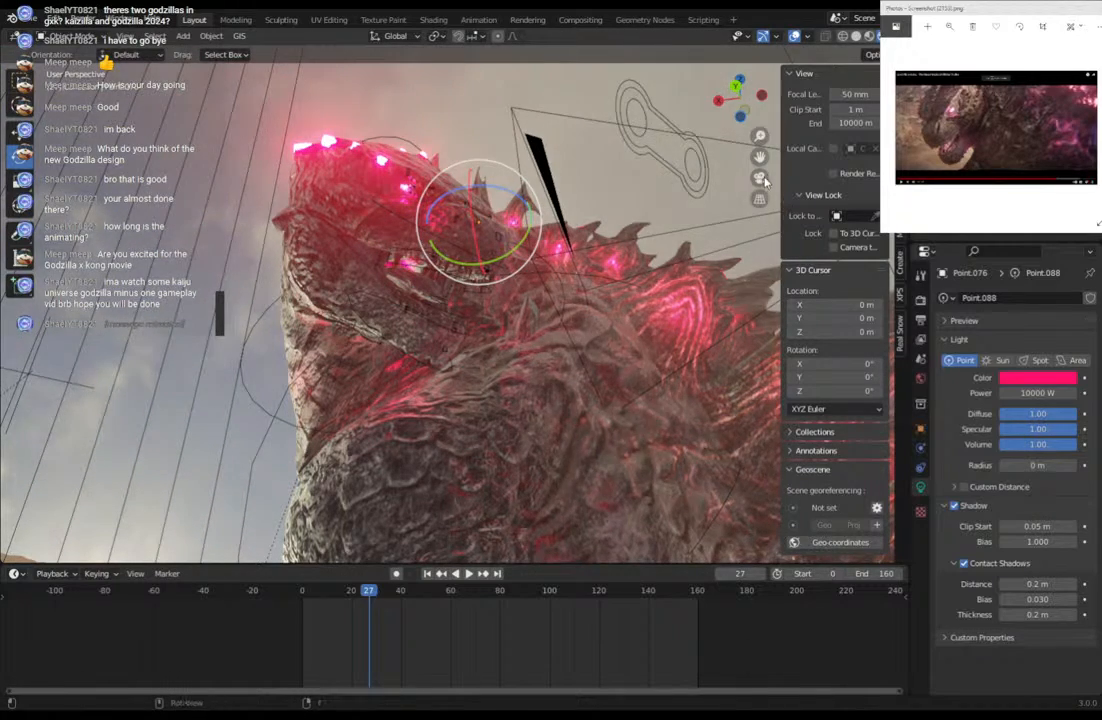
{"action": "key", "text": "KP_0"}
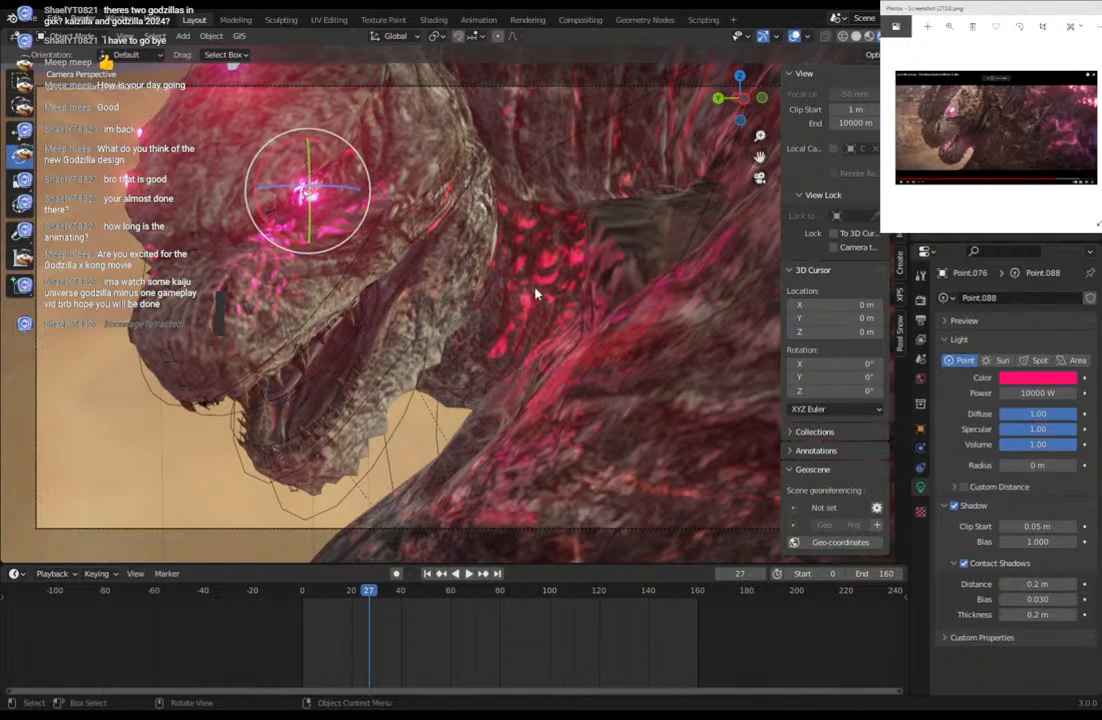
{"action": "left_click", "coordinate": [856, 37]}
{"action": "mouse_move", "coordinate": [585, 268]}
{"action": "middle_mouse_down"}
{"action": "mouse_move", "coordinate": [470, 265]}
{"action": "mouse_move", "coordinate": [398, 283]}
{"action": "mouse_move", "coordinate": [487, 321]}
{"action": "middle_mouse_up"}
{"action": "scroll", "coordinate": [487, 321], "scroll_direction": "up", "scroll_amount": 5}
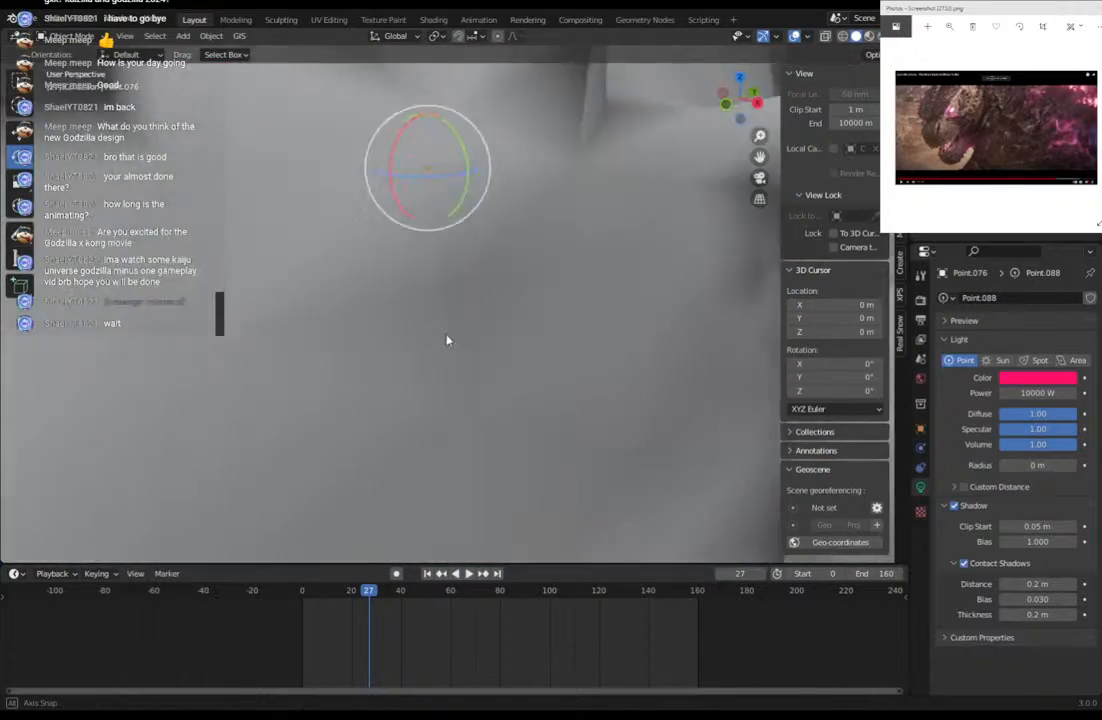
{"action": "scroll", "coordinate": [445, 339], "scroll_direction": "down", "scroll_amount": 5}
{"action": "left_click", "coordinate": [446, 475]}
{"action": "scroll", "coordinate": [479, 466], "scroll_direction": "up", "scroll_amount": 7}
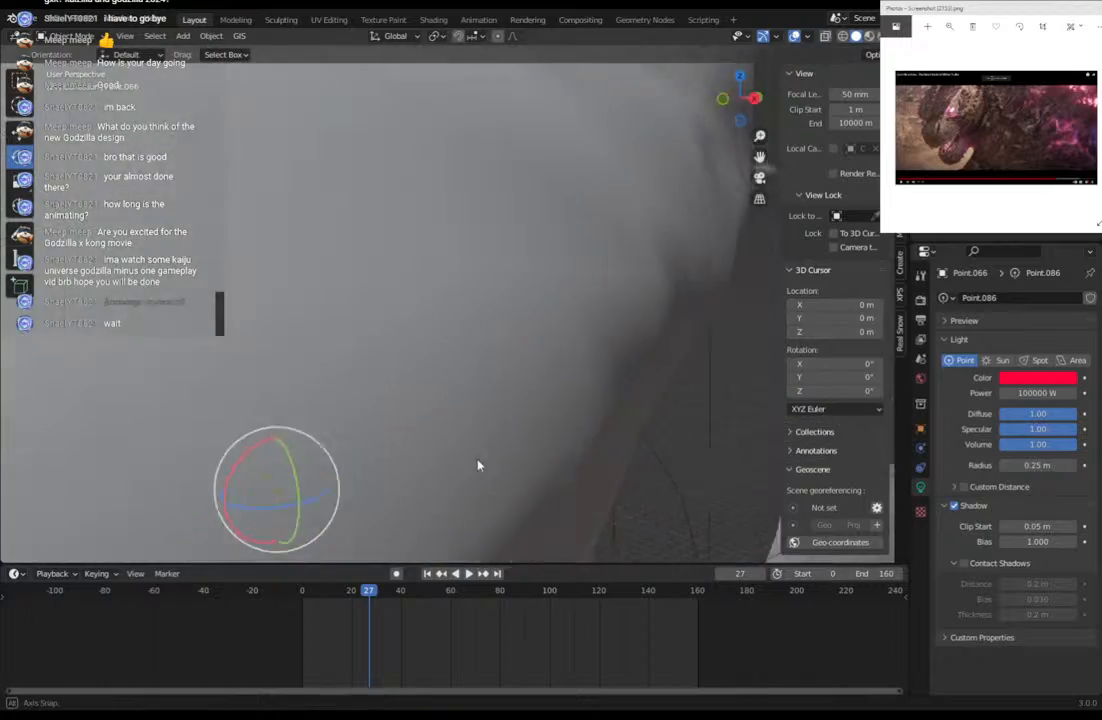
{"action": "scroll", "coordinate": [480, 465], "scroll_direction": "down", "scroll_amount": 6}
{"action": "middle_click_drag", "start_coordinate": [480, 465], "coordinate": [143, 484]}
{"action": "scroll", "coordinate": [475, 404], "scroll_direction": "up", "scroll_amount": 5}
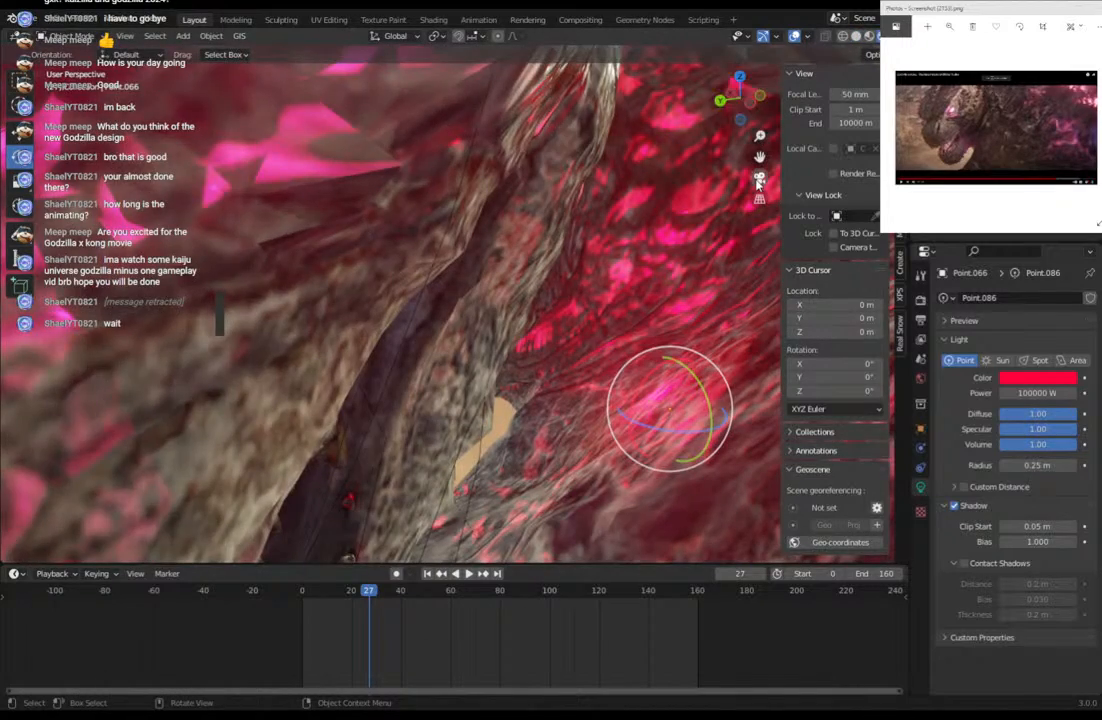
{"action": "left_click", "coordinate": [759, 177]}
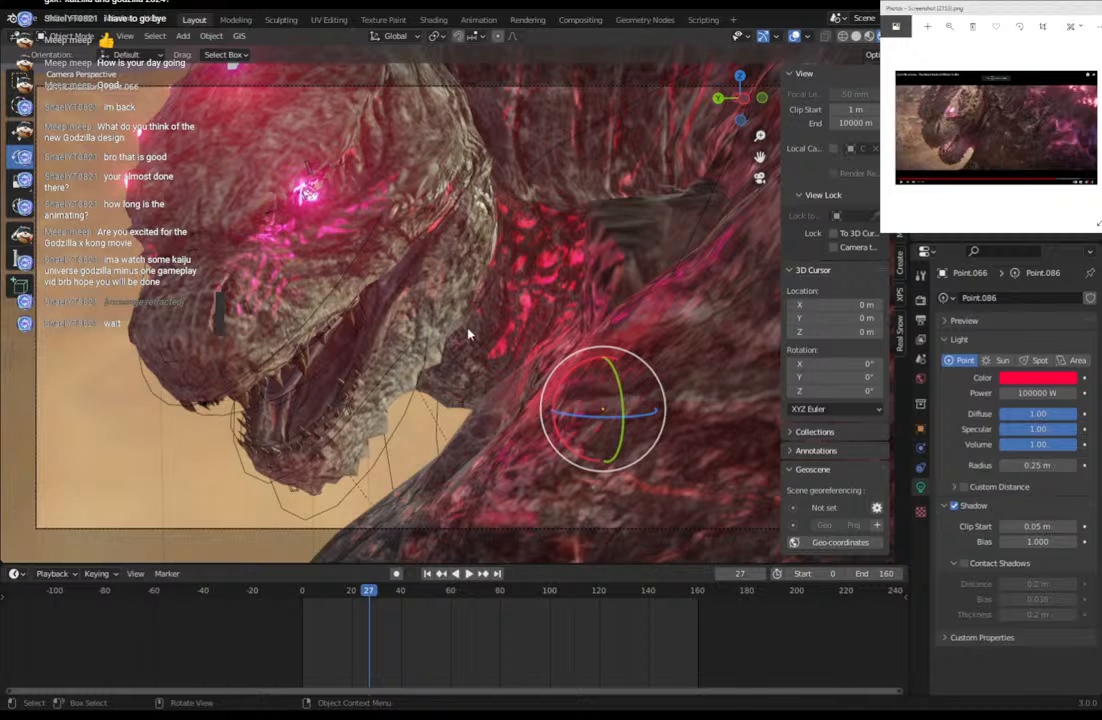
{"action": "key", "text": "Delete"}
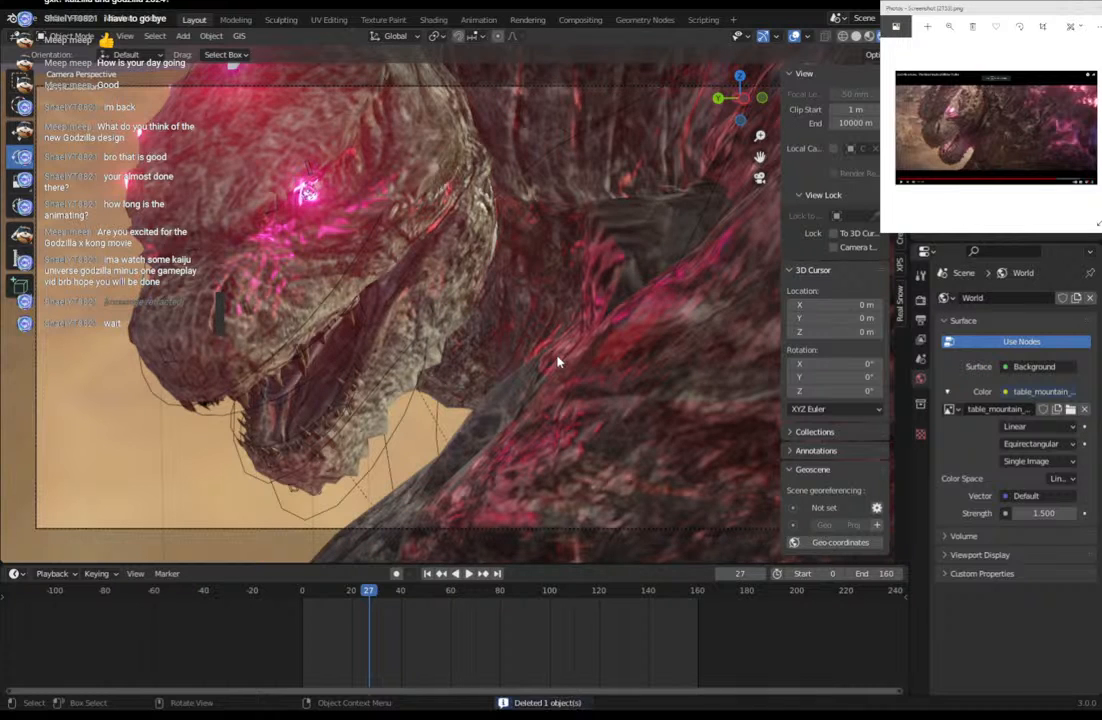
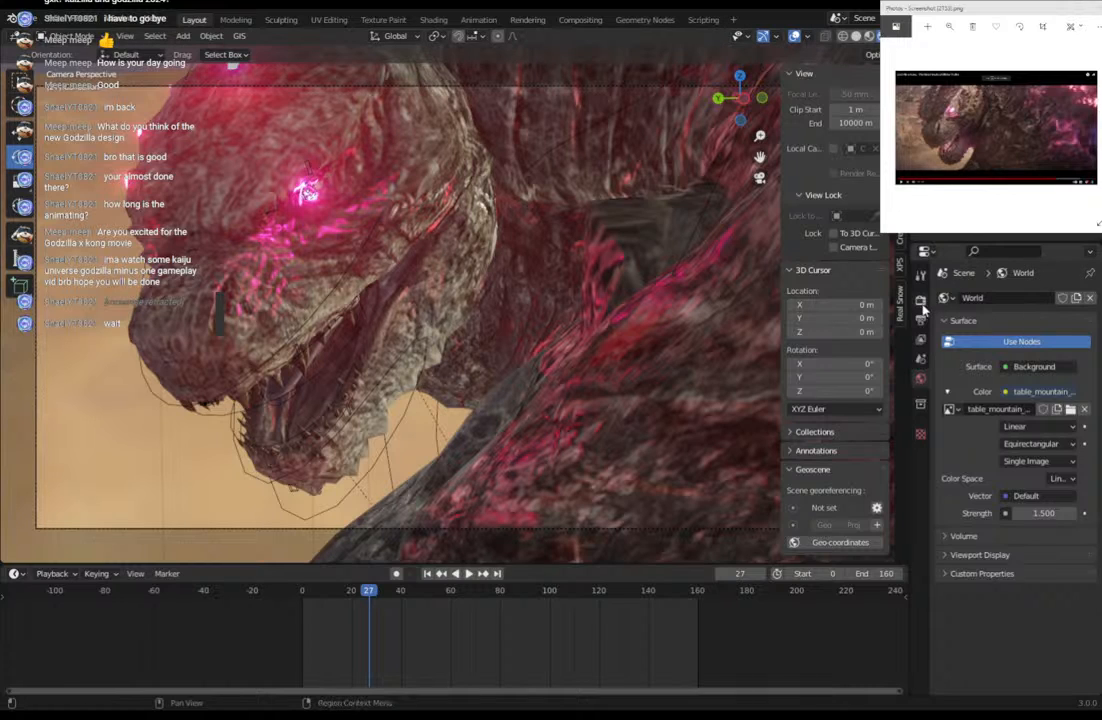
Switch the render engine from Eevee to Cycles.
{"action": "left_click", "coordinate": [920, 298]}
{"action": "left_click", "coordinate": [1038, 298]}
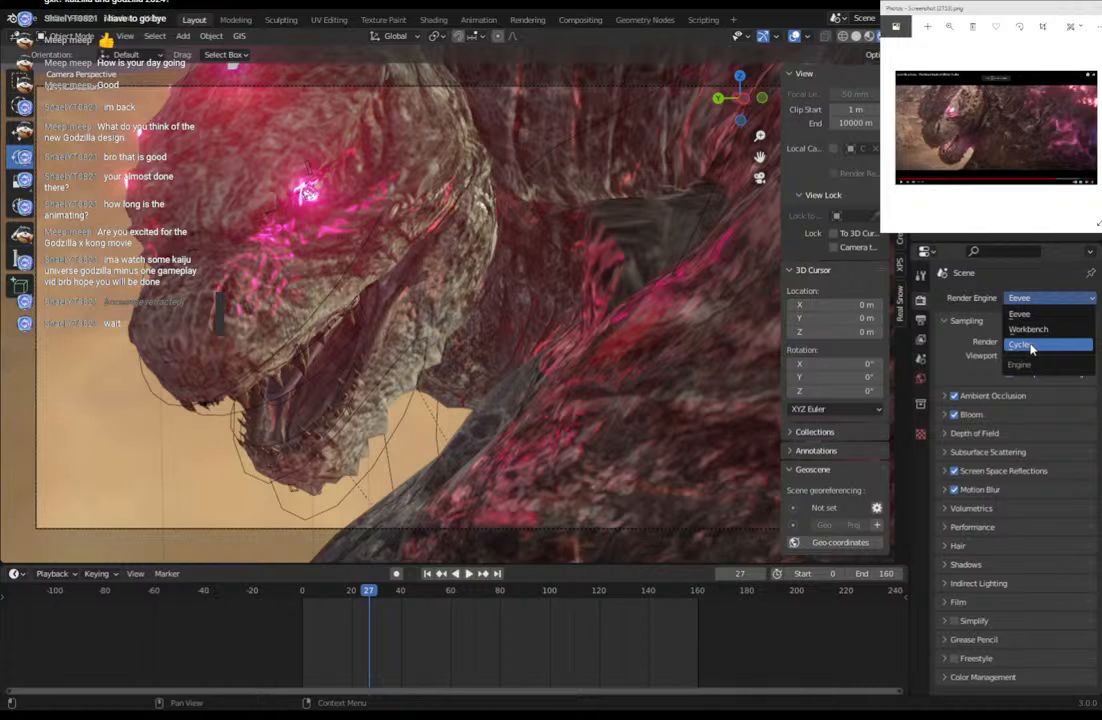
{"action": "left_click", "coordinate": [1032, 345]}
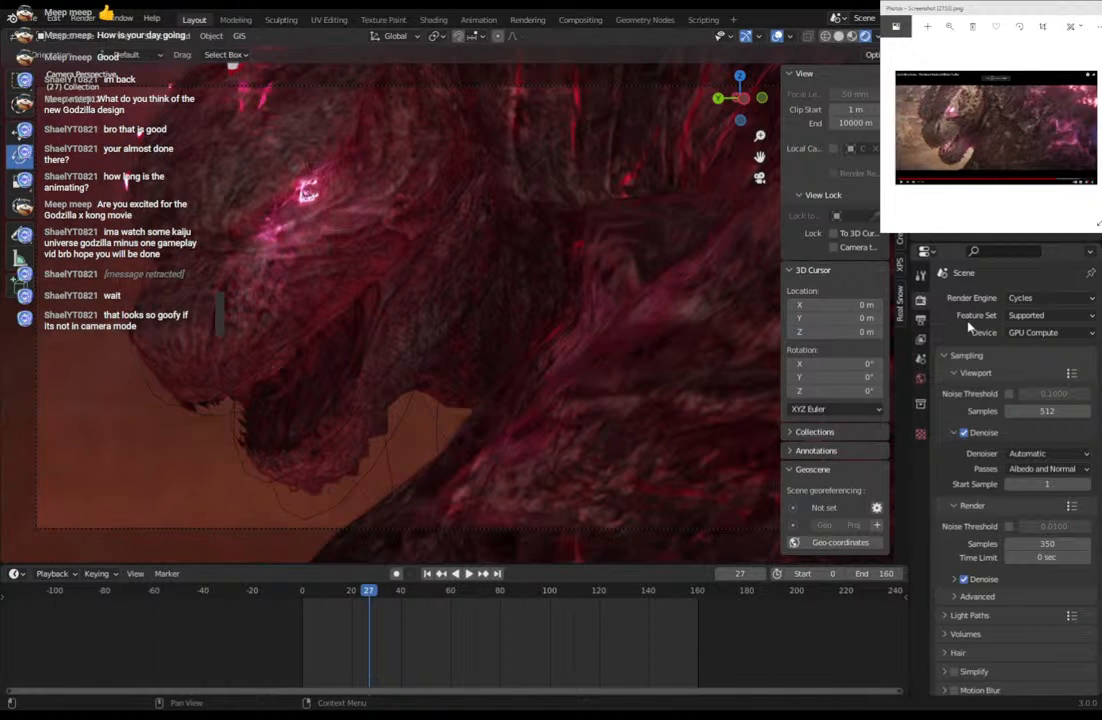
Try raising the sun light's strength to 10 and then to 100.
{"action": "left_click", "coordinate": [920, 378]}
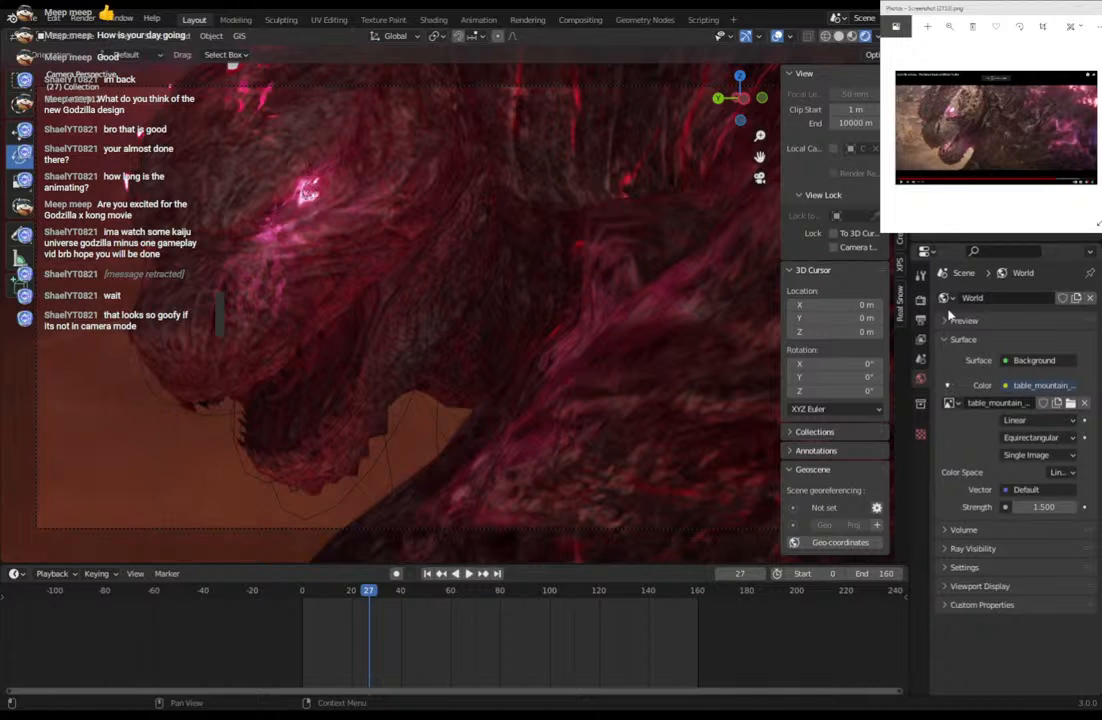
{"action": "left_click", "coordinate": [920, 488]}
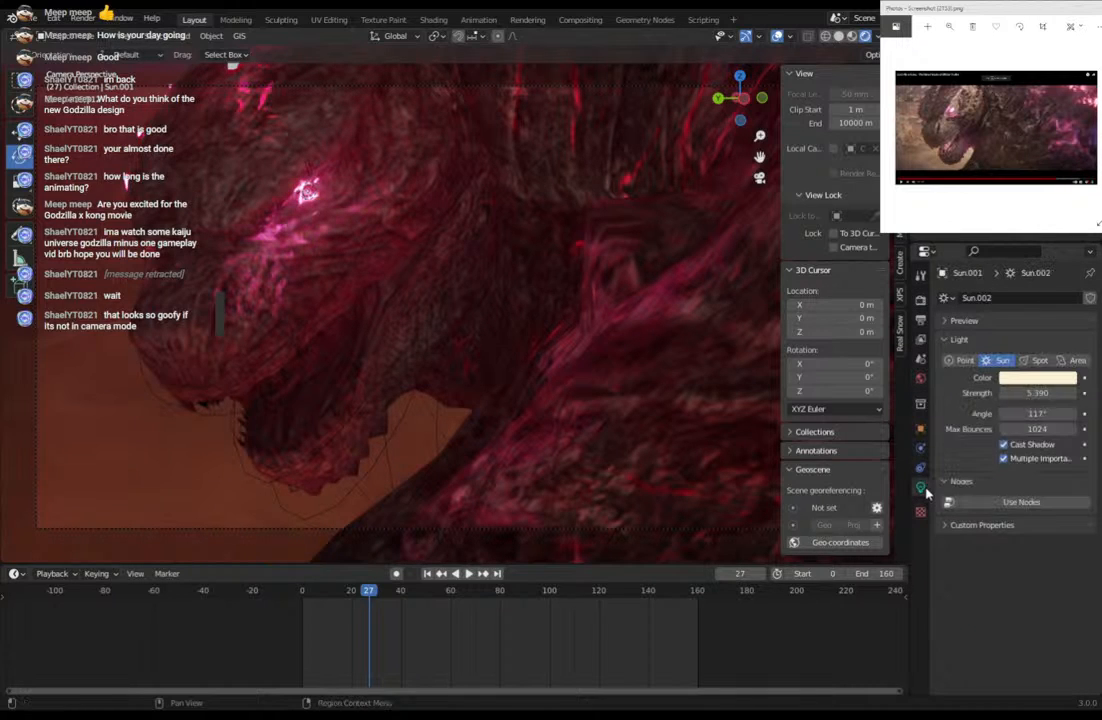
{"action": "left_click", "coordinate": [1036, 393]}
{"action": "type", "text": "10"}
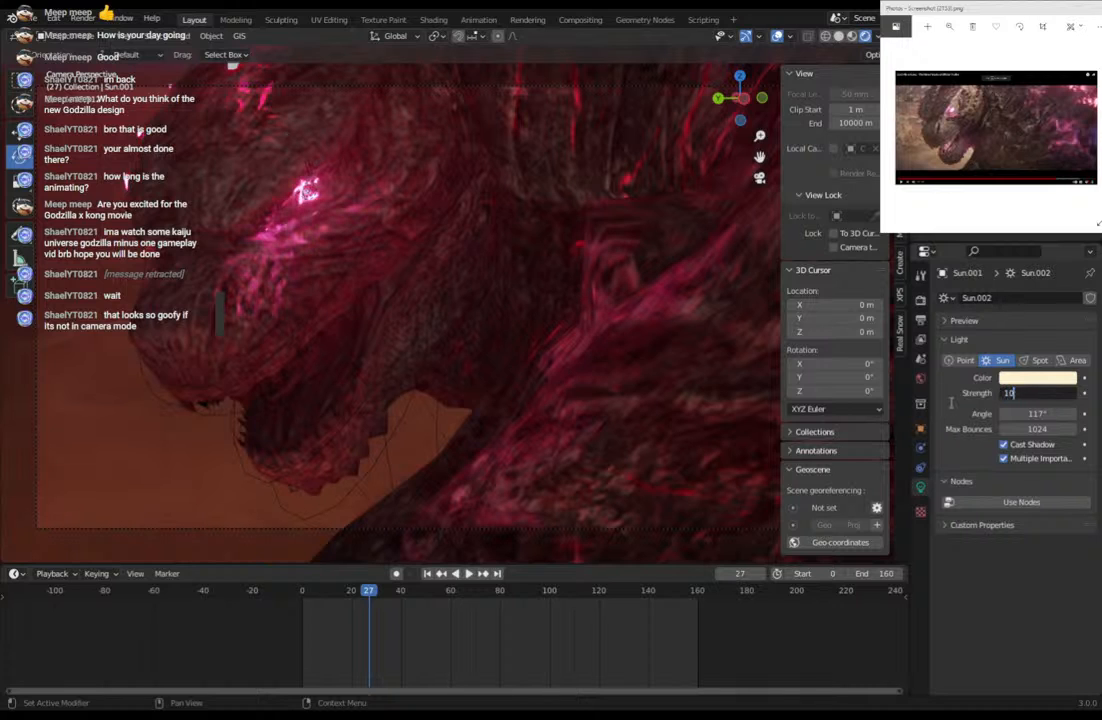
{"action": "key", "text": "Return"}
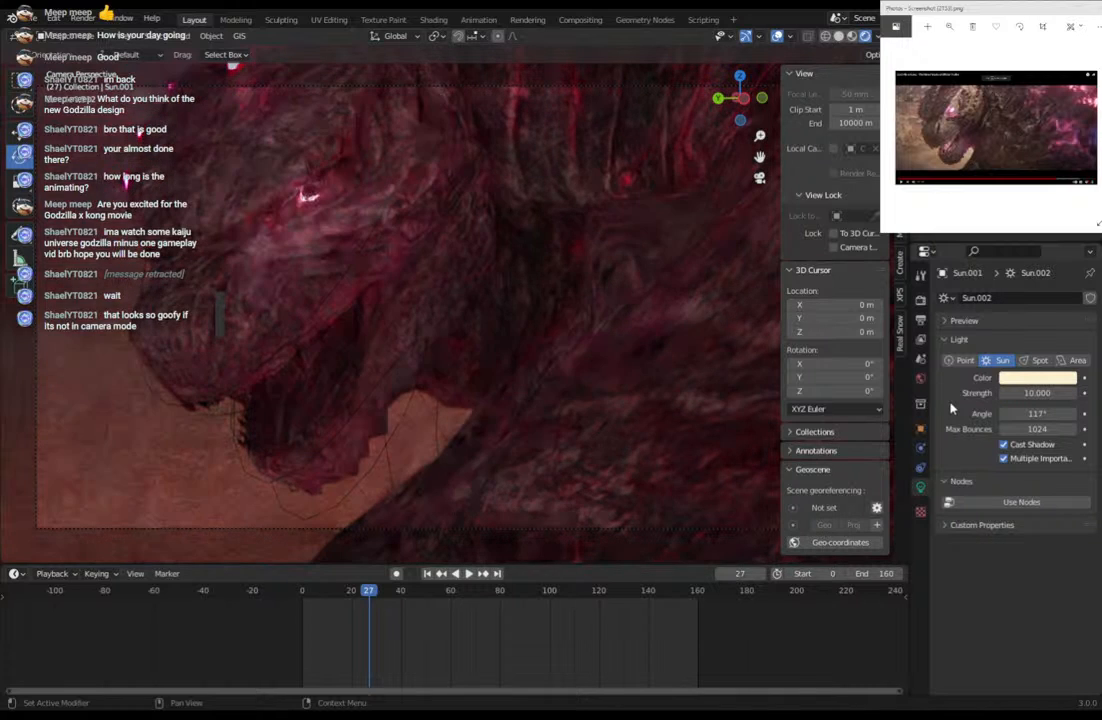
{"action": "left_click", "coordinate": [1030, 393]}
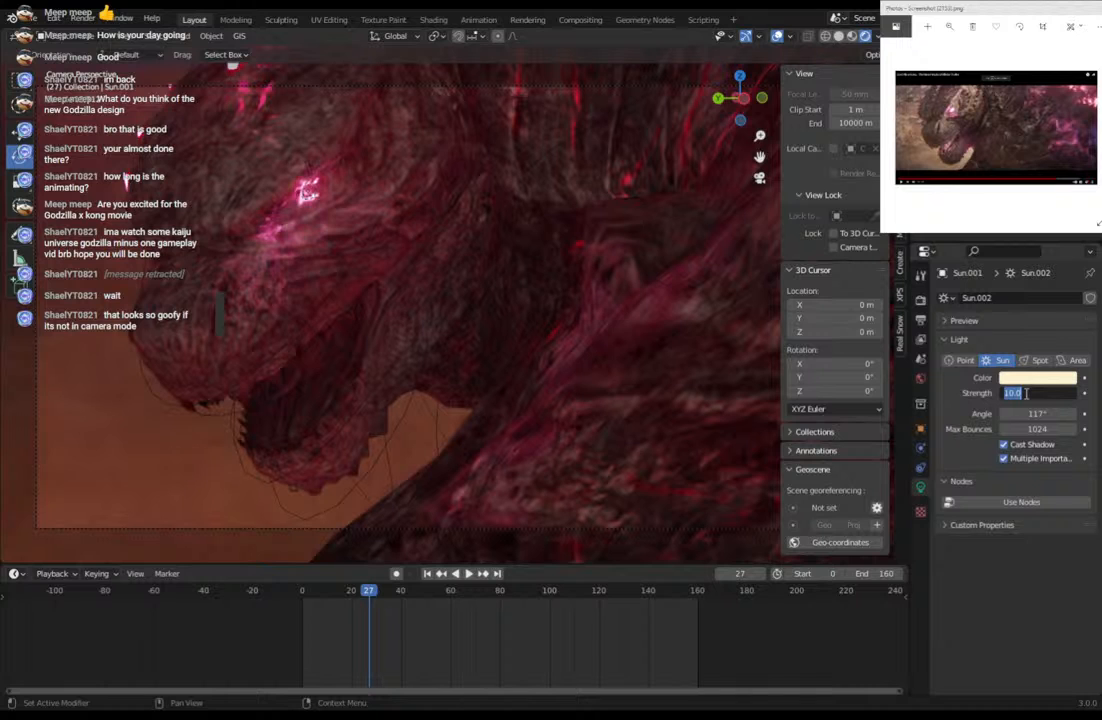
{"action": "type", "text": "1"}
{"action": "key", "text": "Return"}
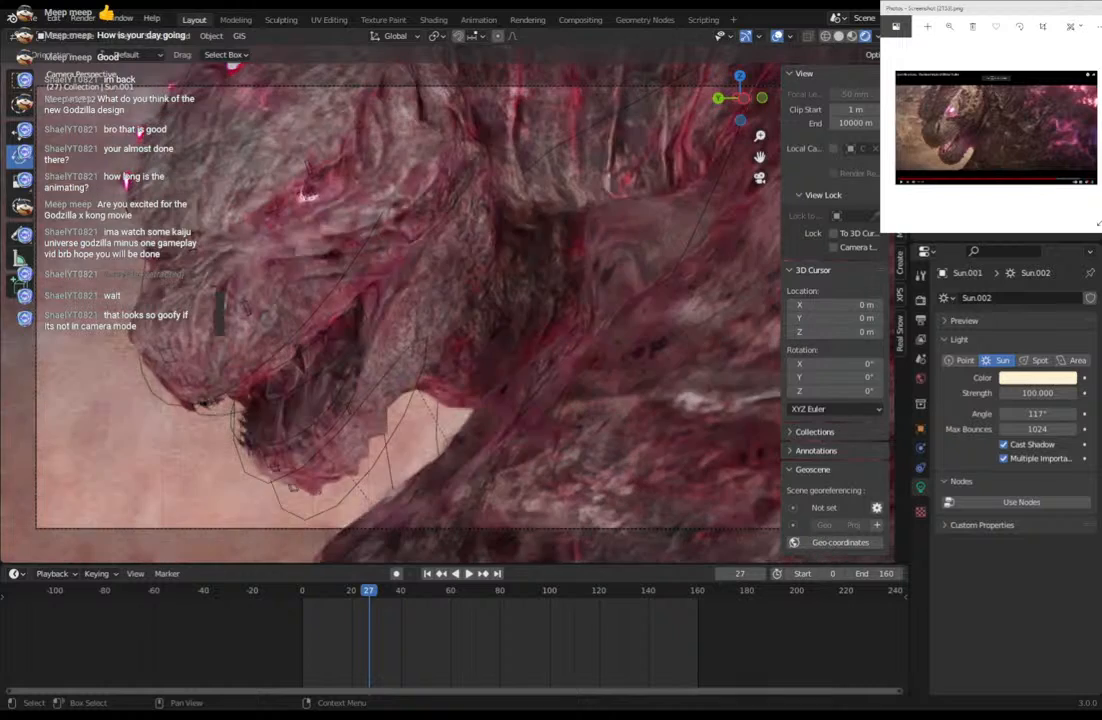
Set the Principled Volume density of the Cube's vol material to 0.001.
{"action": "left_click", "coordinate": [980, 160]}
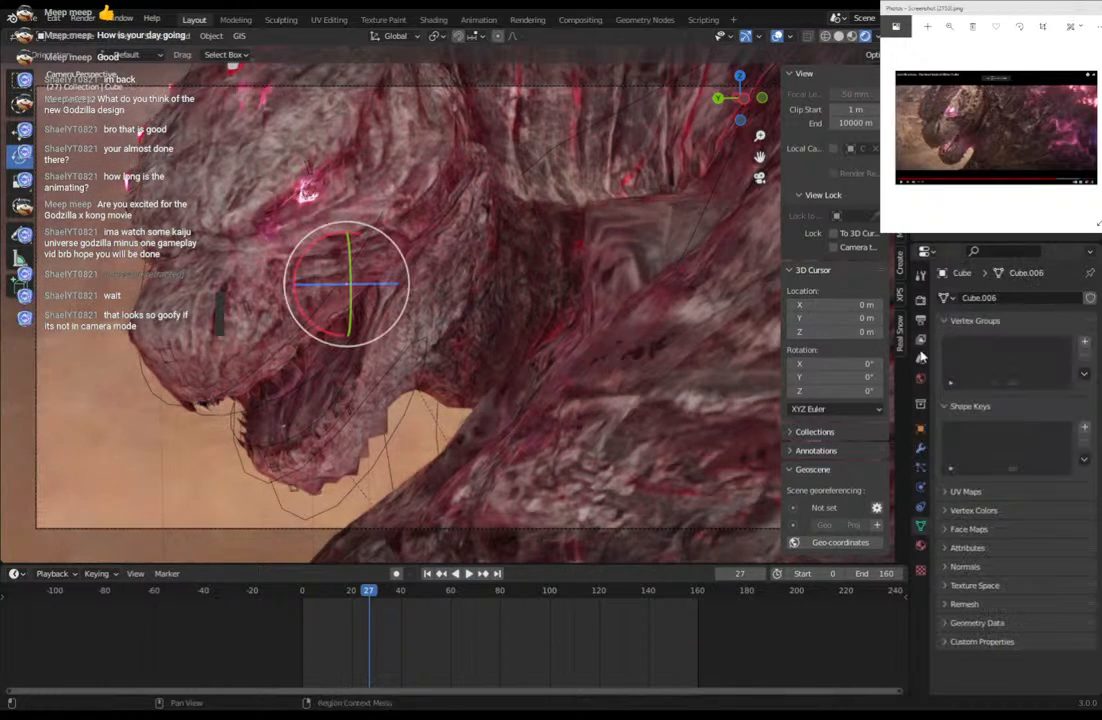
{"action": "left_click", "coordinate": [923, 549]}
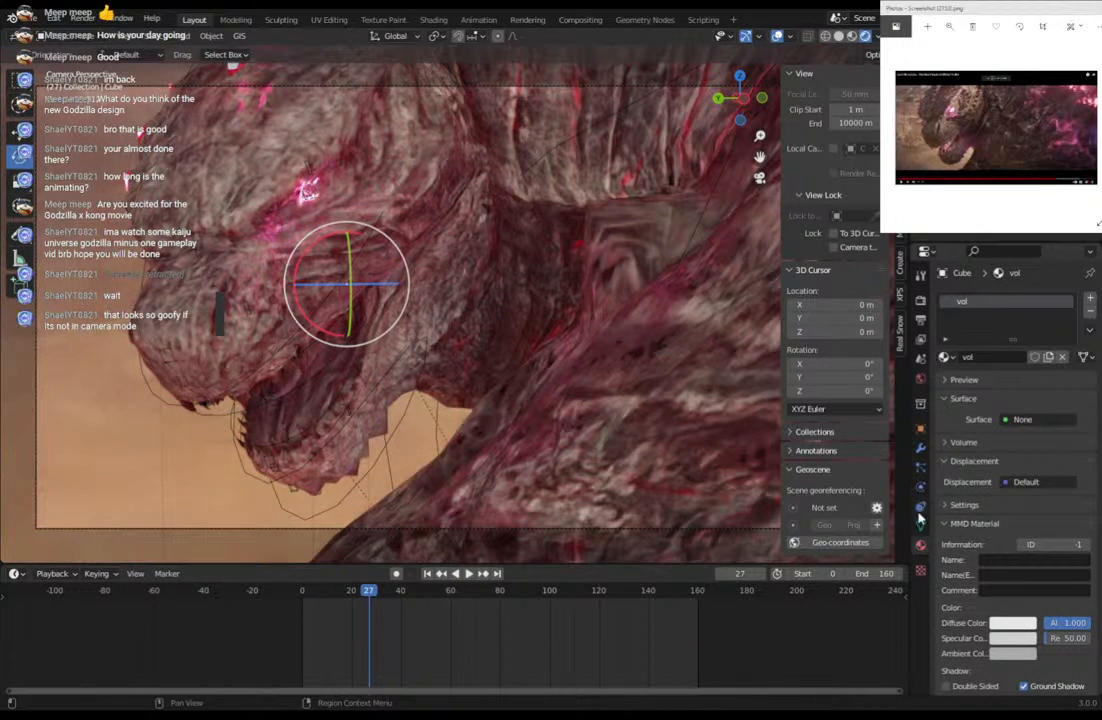
{"action": "left_click", "coordinate": [921, 525]}
{"action": "left_click", "coordinate": [921, 506]}
{"action": "left_click", "coordinate": [922, 489]}
{"action": "left_click", "coordinate": [921, 468]}
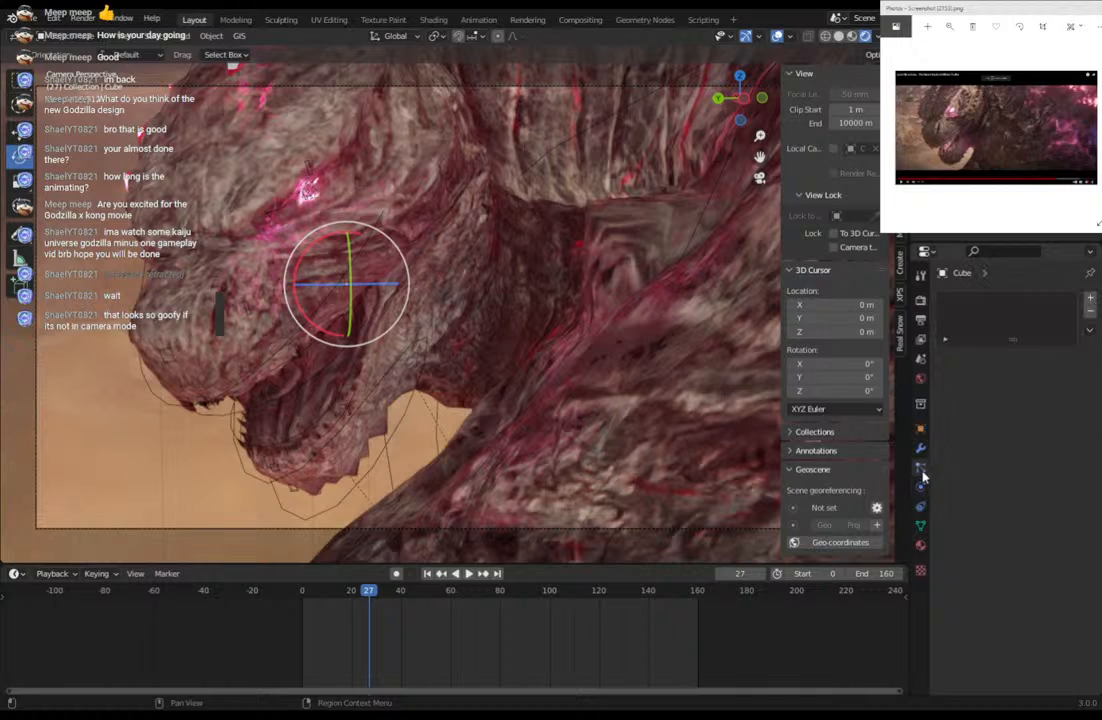
{"action": "left_click", "coordinate": [921, 448]}
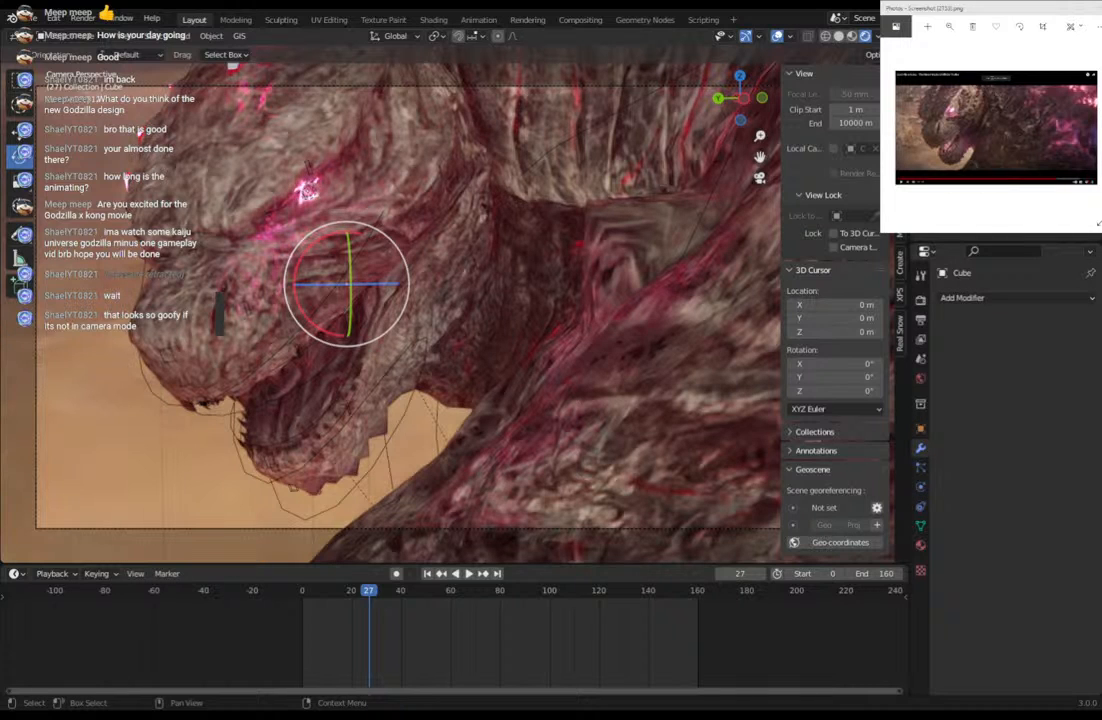
{"action": "left_click", "coordinate": [921, 544]}
{"action": "left_click", "coordinate": [921, 525]}
{"action": "left_click", "coordinate": [921, 544]}
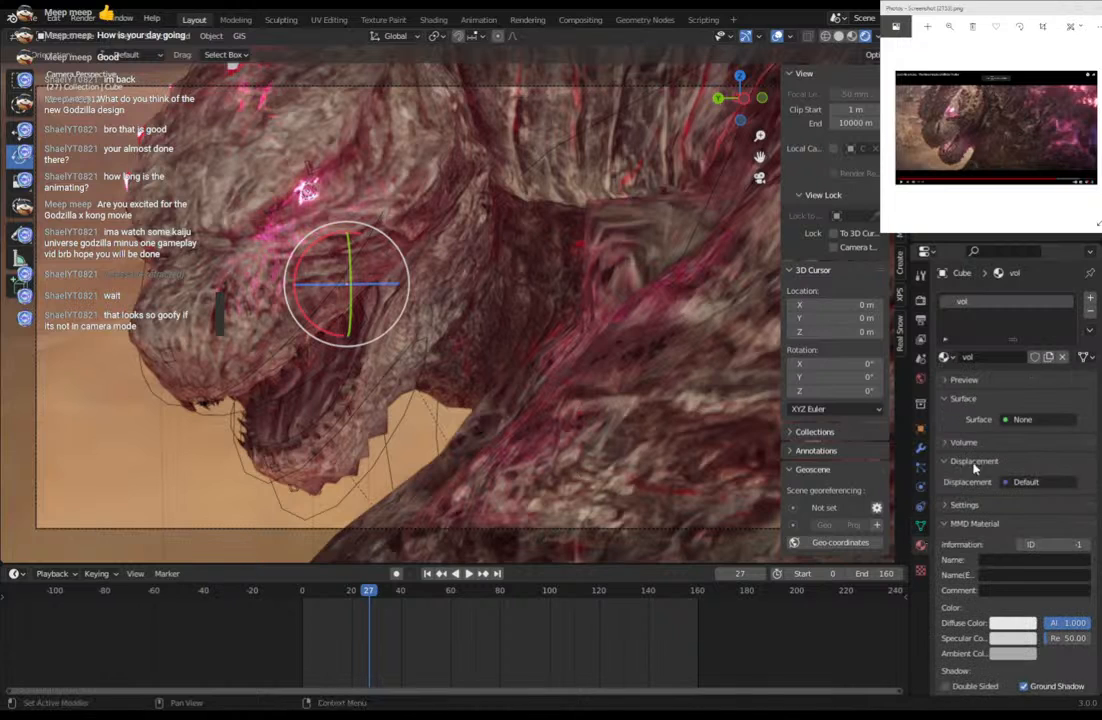
{"action": "left_click", "coordinate": [944, 399]}
{"action": "left_click", "coordinate": [944, 399]}
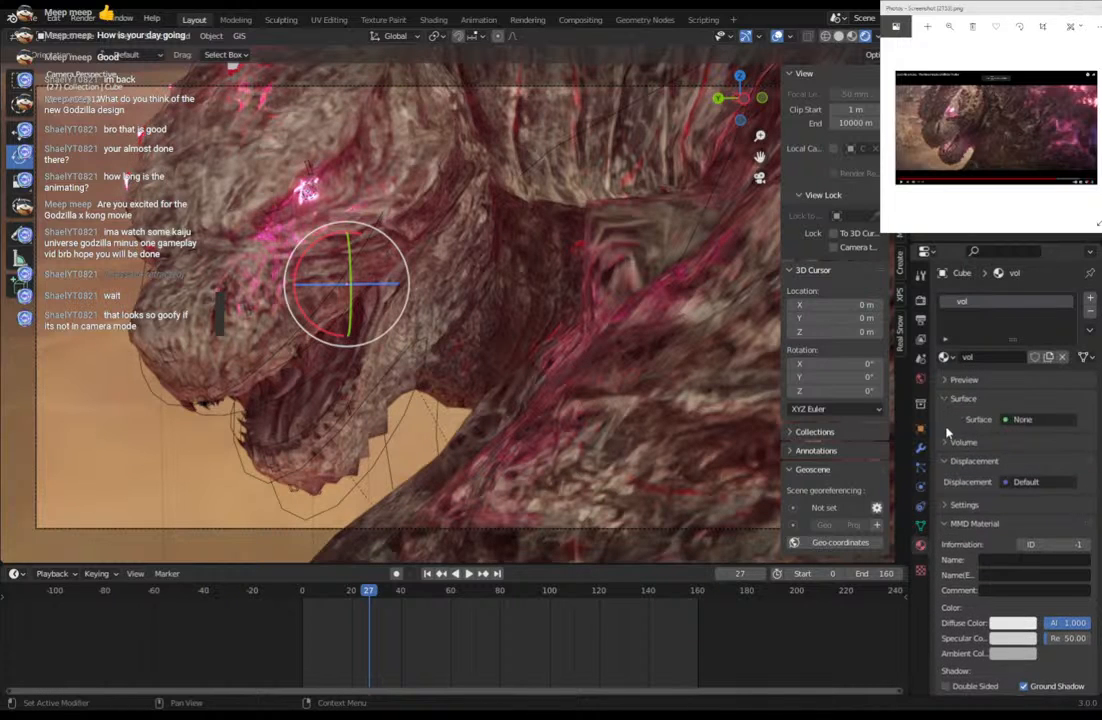
{"action": "left_click", "coordinate": [945, 442]}
{"action": "left_click", "coordinate": [1043, 523]}
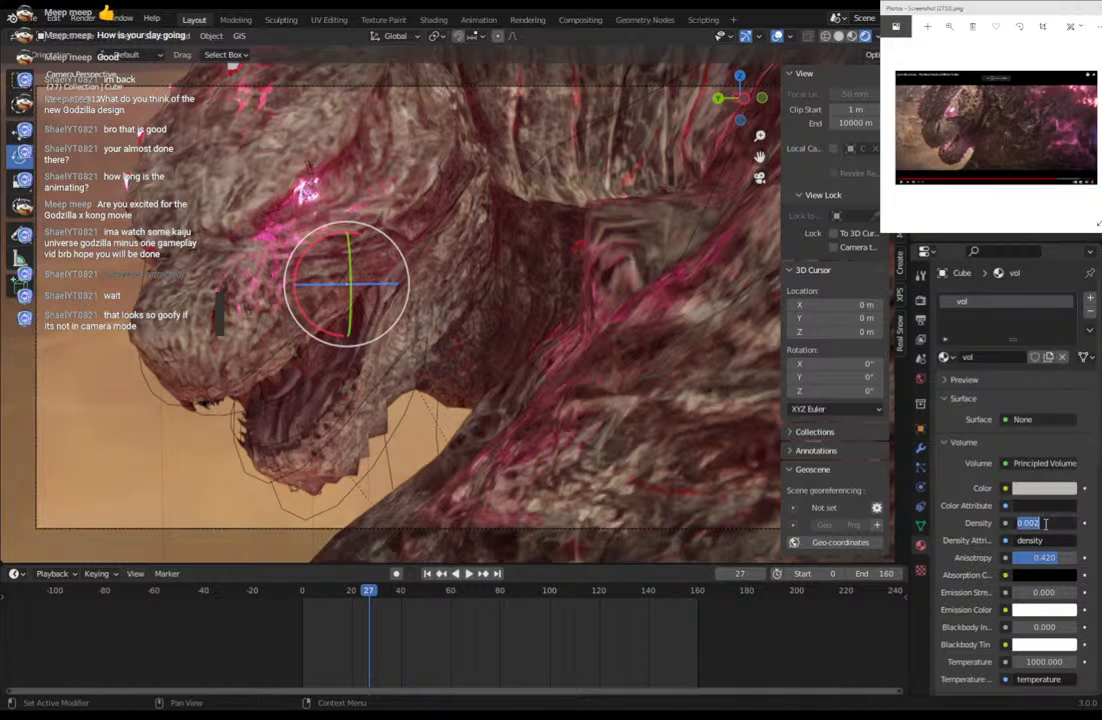
{"action": "type", "text": "0.001"}
{"action": "key", "text": "Return"}
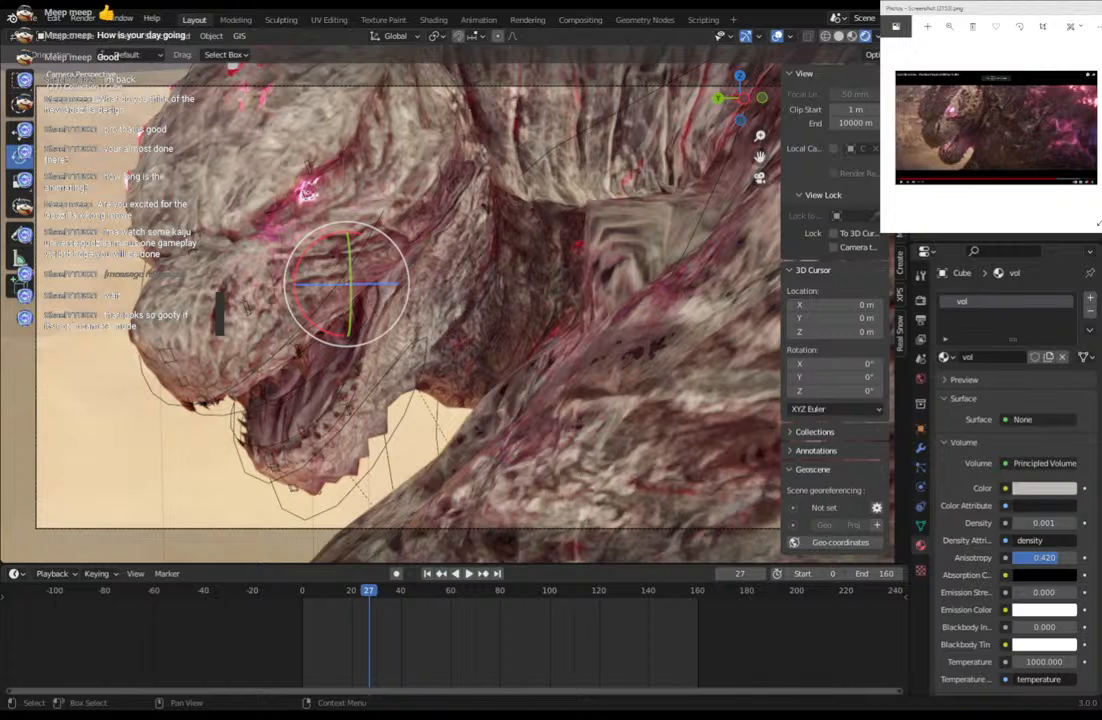
Try sun light strengths of 10, 20 and 100 with the thinner volume.
{"action": "left_click", "coordinate": [970, 150]}
{"action": "left_click", "coordinate": [1028, 395]}
{"action": "type", "text": "1"}
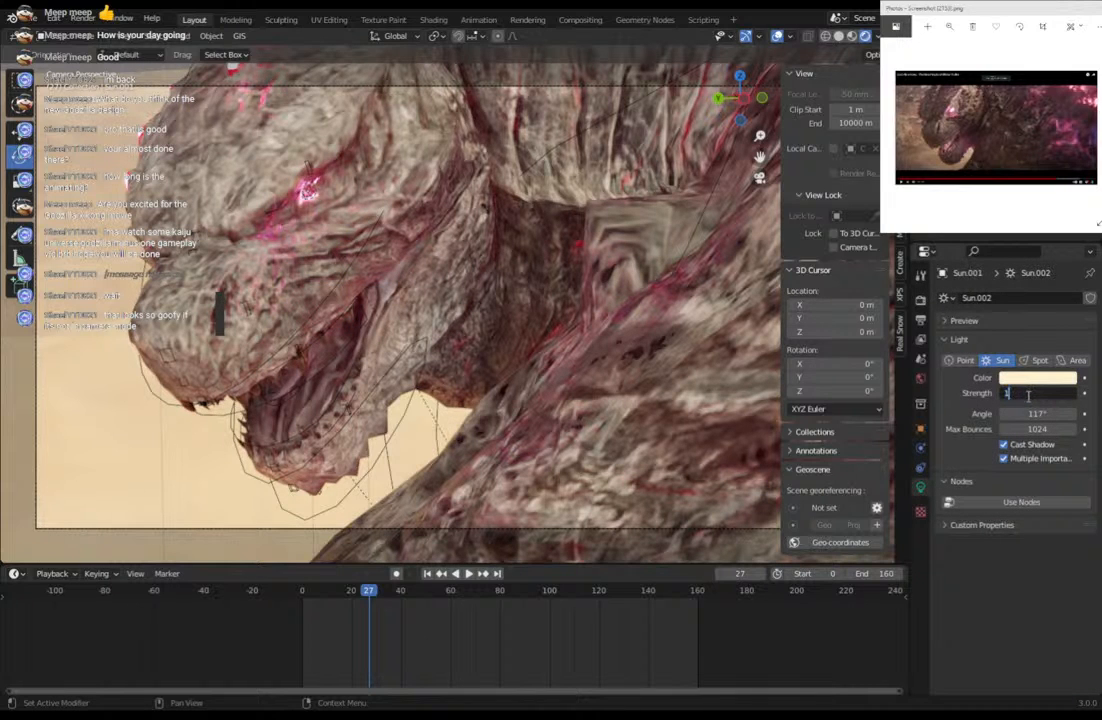
{"action": "type", "text": "0"}
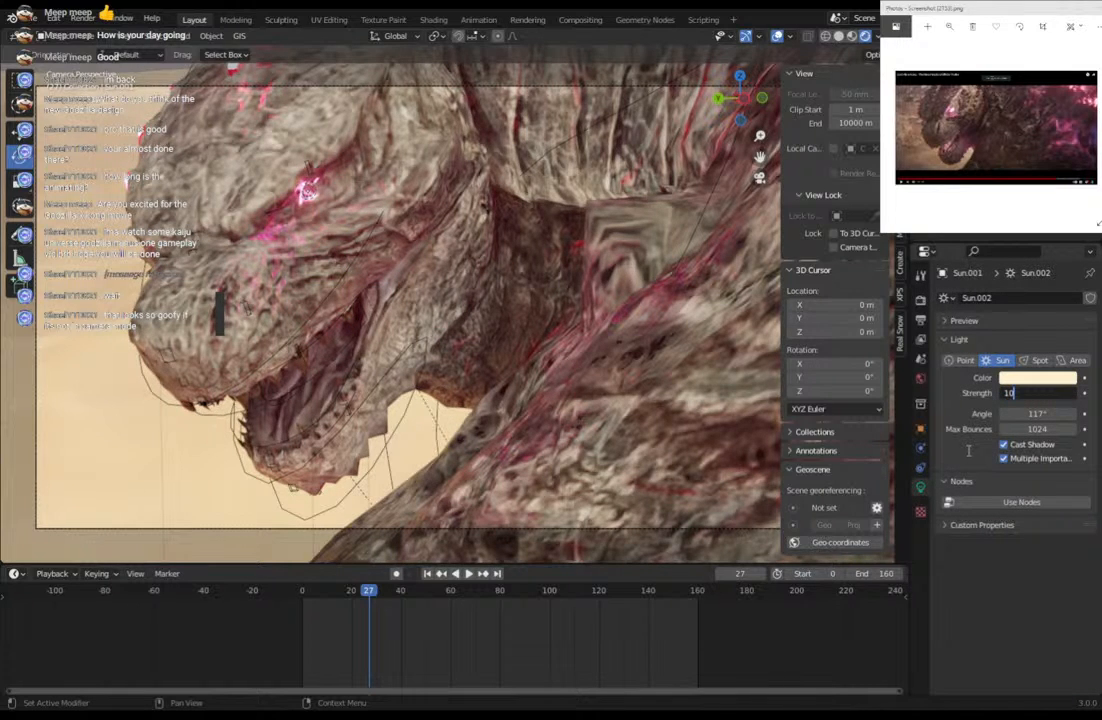
{"action": "key", "text": "Return"}
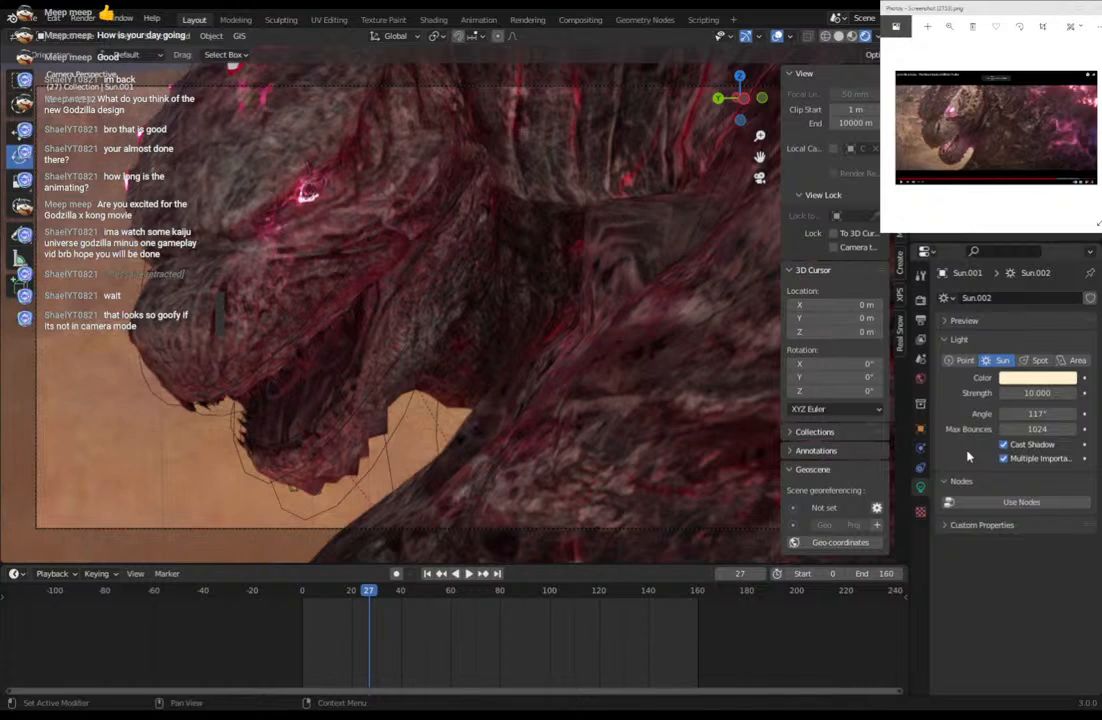
{"action": "left_click", "coordinate": [1041, 394]}
{"action": "type", "text": "2"}
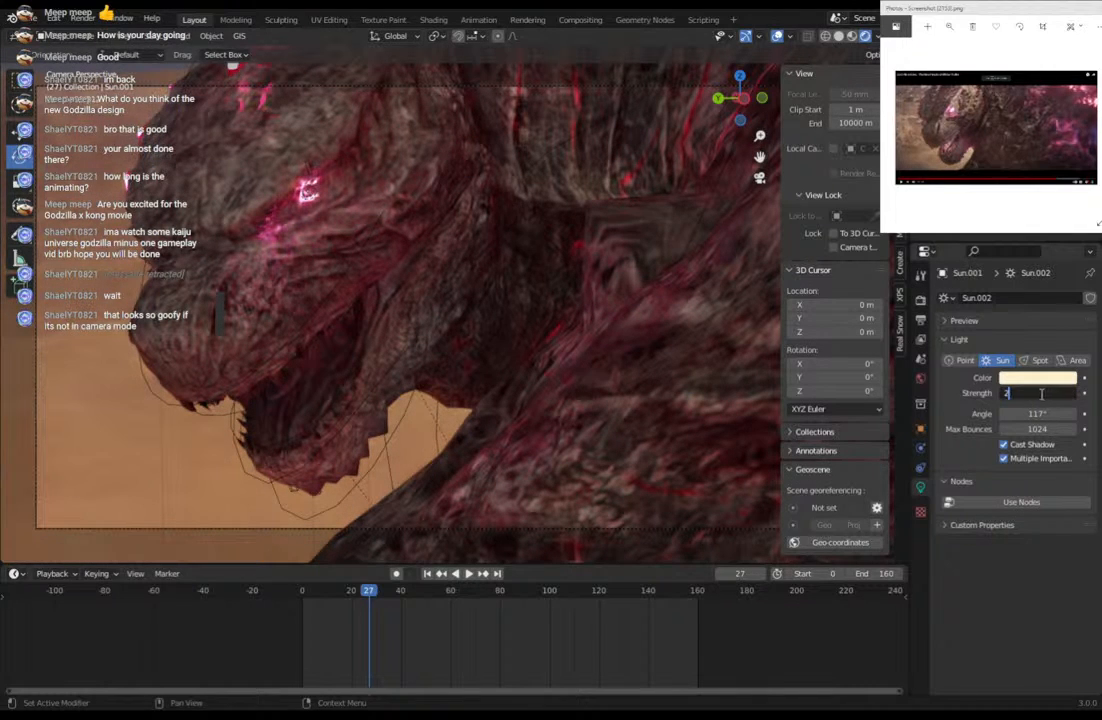
{"action": "type", "text": "0"}
{"action": "key", "text": "Return"}
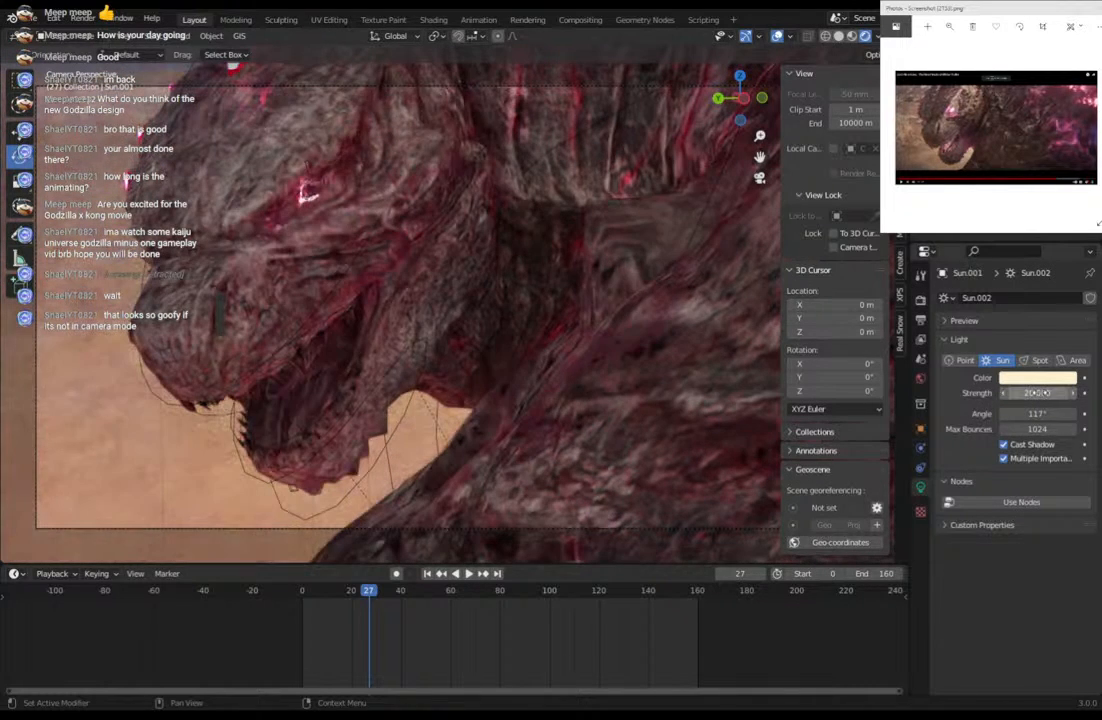
{"action": "left_click", "coordinate": [1041, 393]}
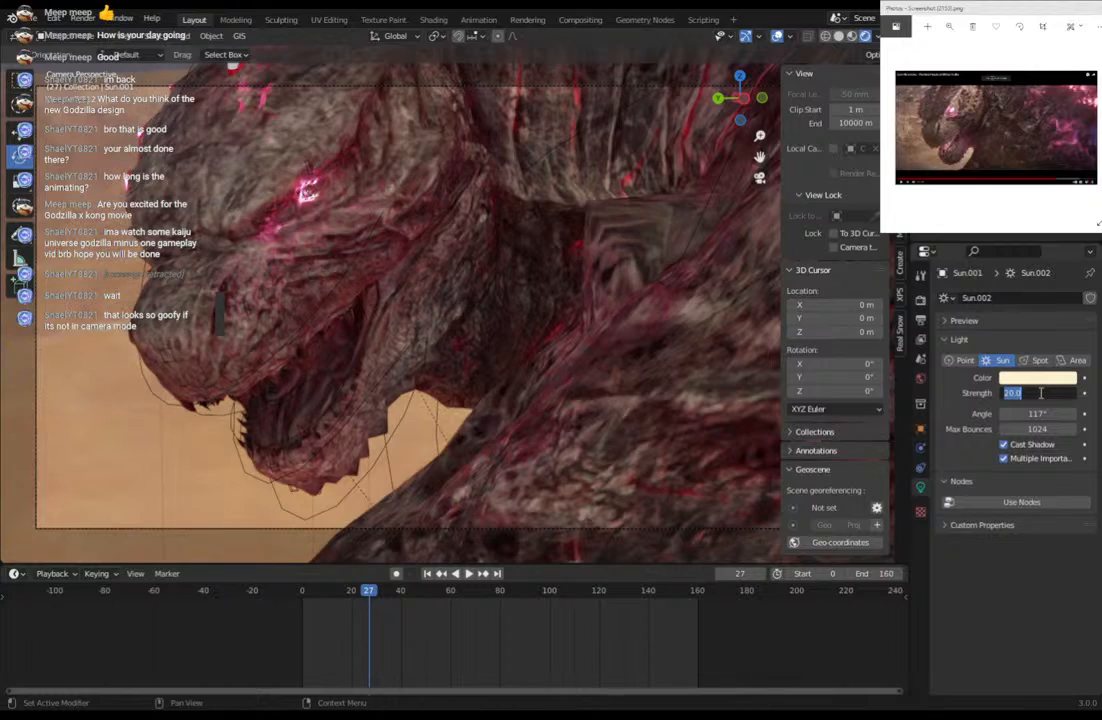
{"action": "type", "text": "100"}
{"action": "key", "text": "Return"}
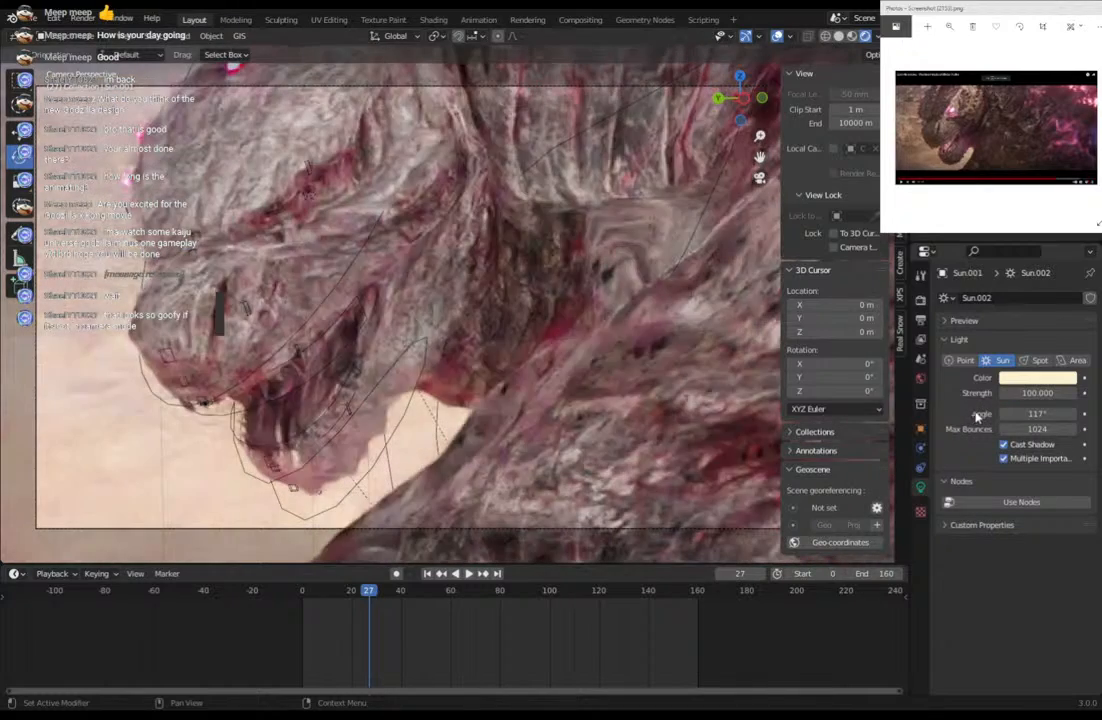
Set the sun light's strength to 50.
{"action": "left_click", "coordinate": [1033, 391]}
{"action": "type", "text": "50"}
{"action": "key", "text": "Return"}
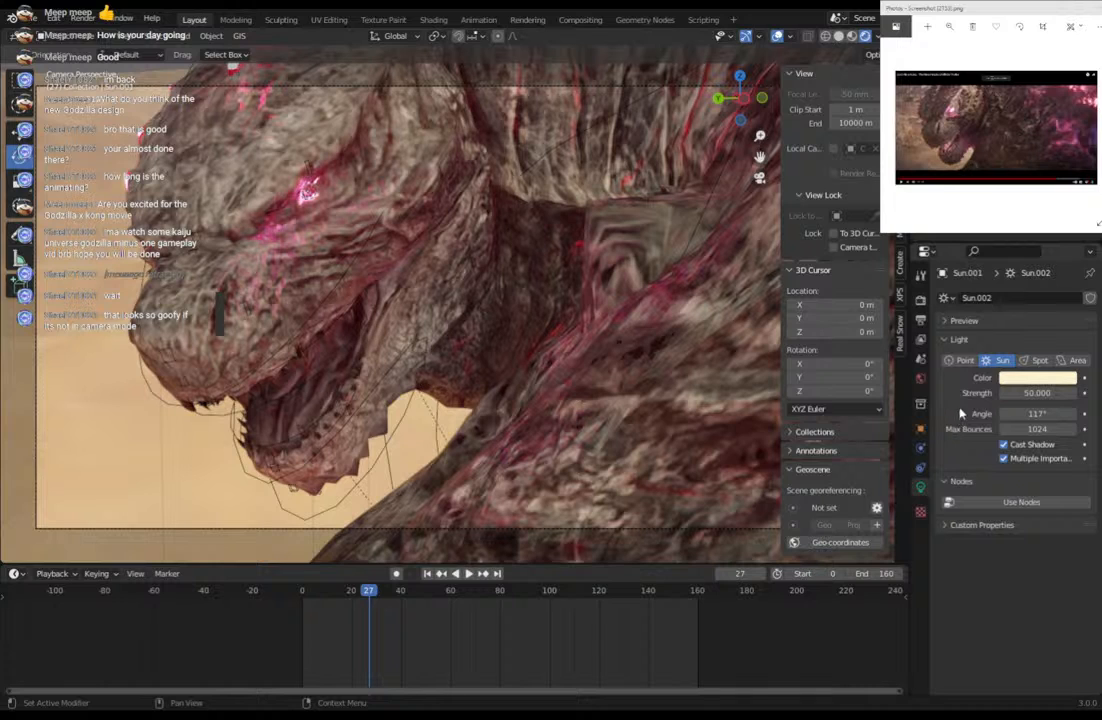
Lower the world background strength to 0.
{"action": "left_click", "coordinate": [921, 378]}
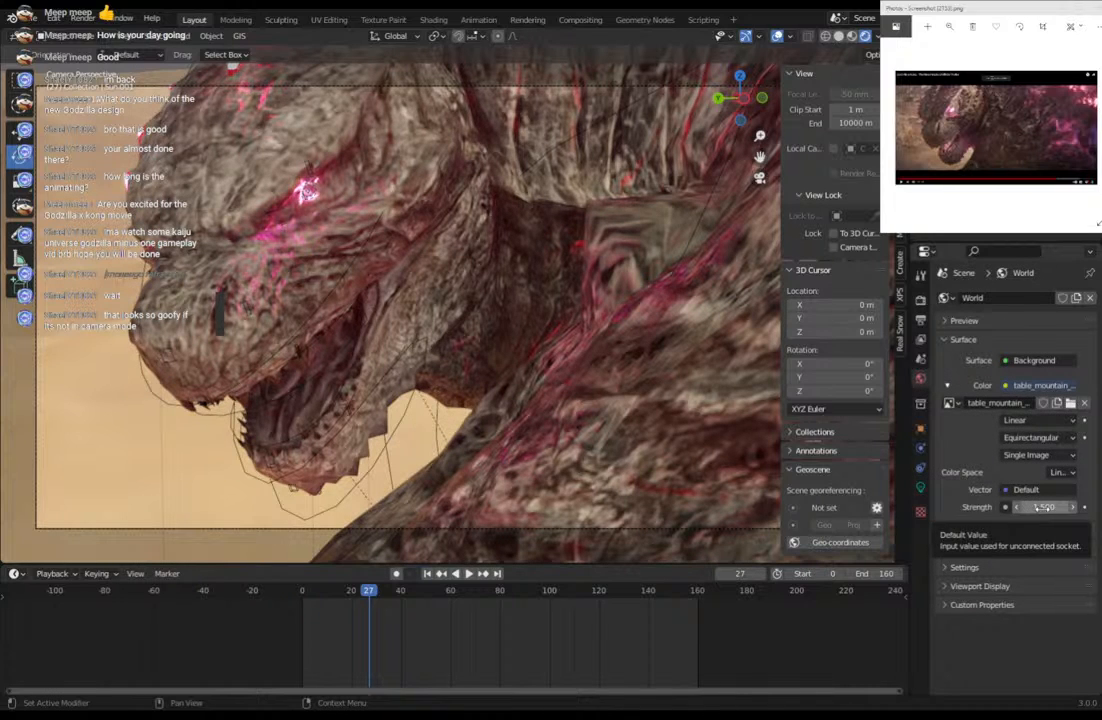
{"action": "left_click_drag", "start_coordinate": [1040, 507], "coordinate": [962, 508]}
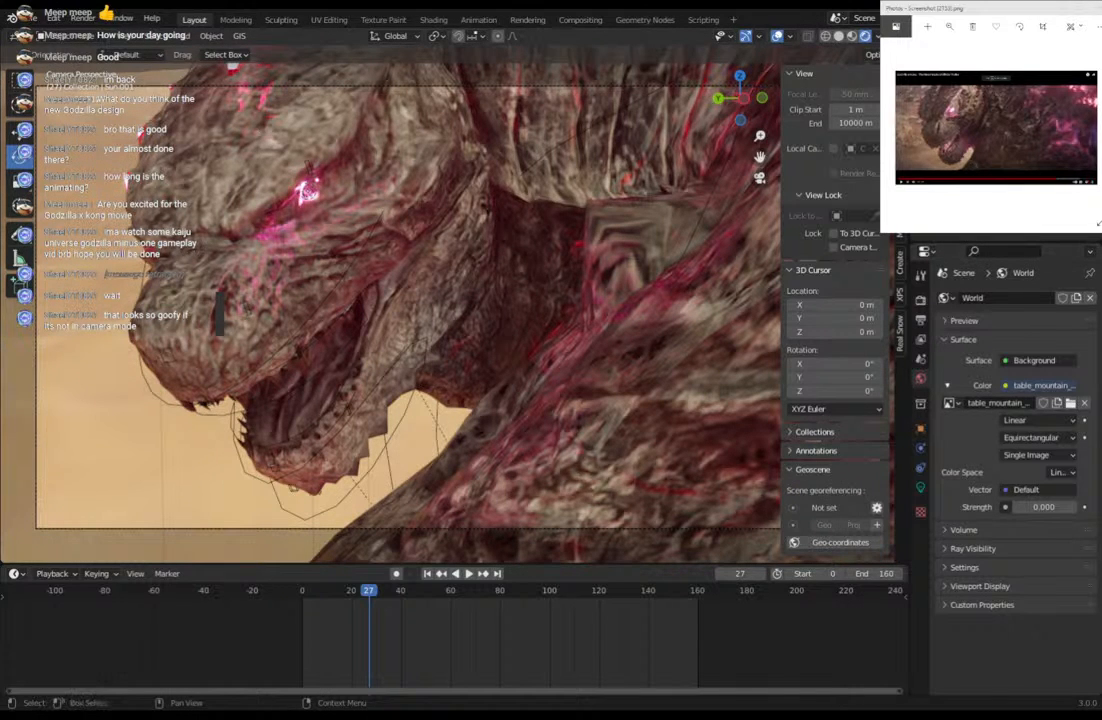
Try the scene's sun light as a Point light with powers of 1 MW and 1 GW, returning to 1 MW.
{"action": "left_click", "coordinate": [920, 487]}
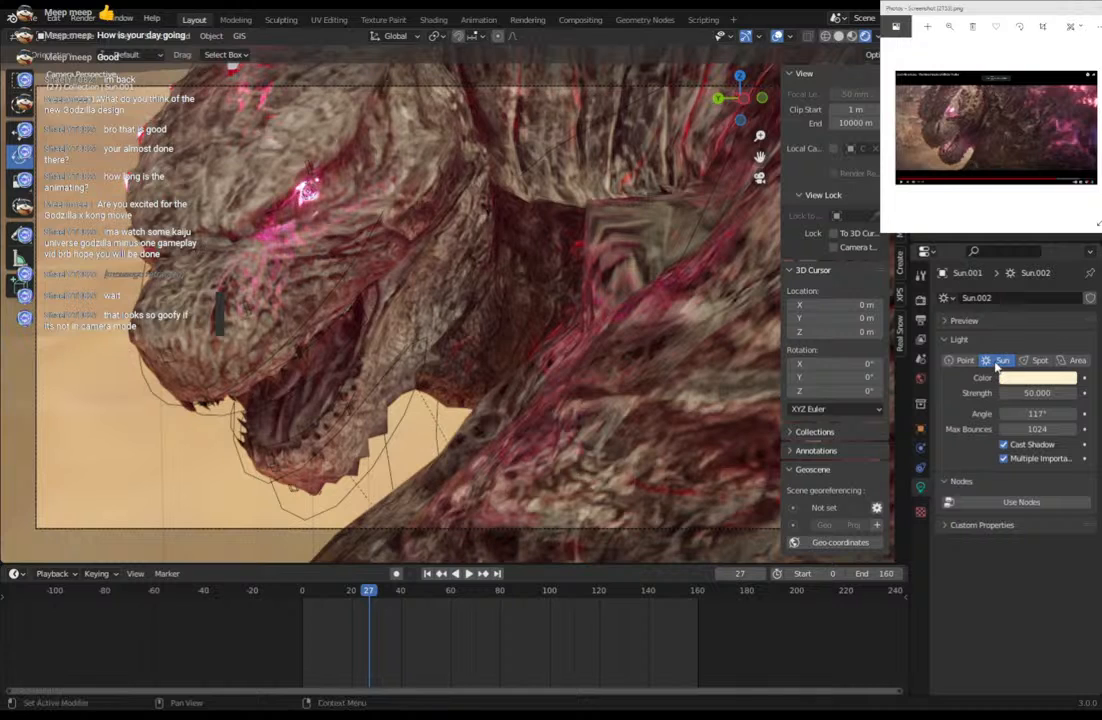
{"action": "left_click", "coordinate": [963, 361]}
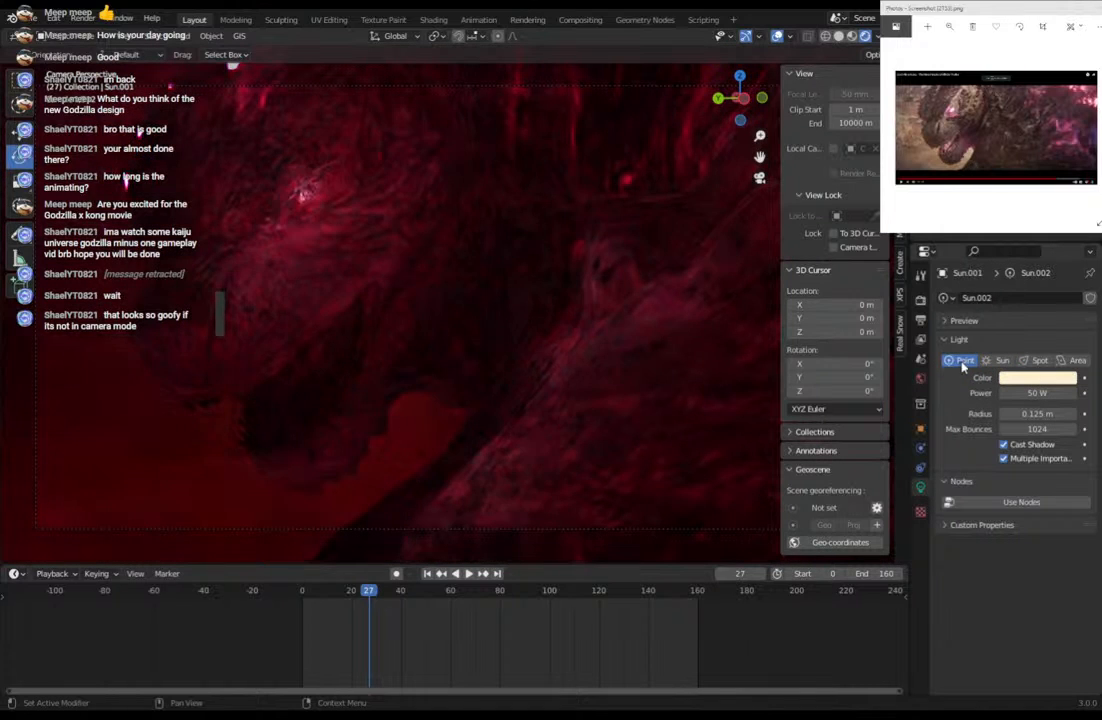
{"action": "left_click", "coordinate": [1030, 393]}
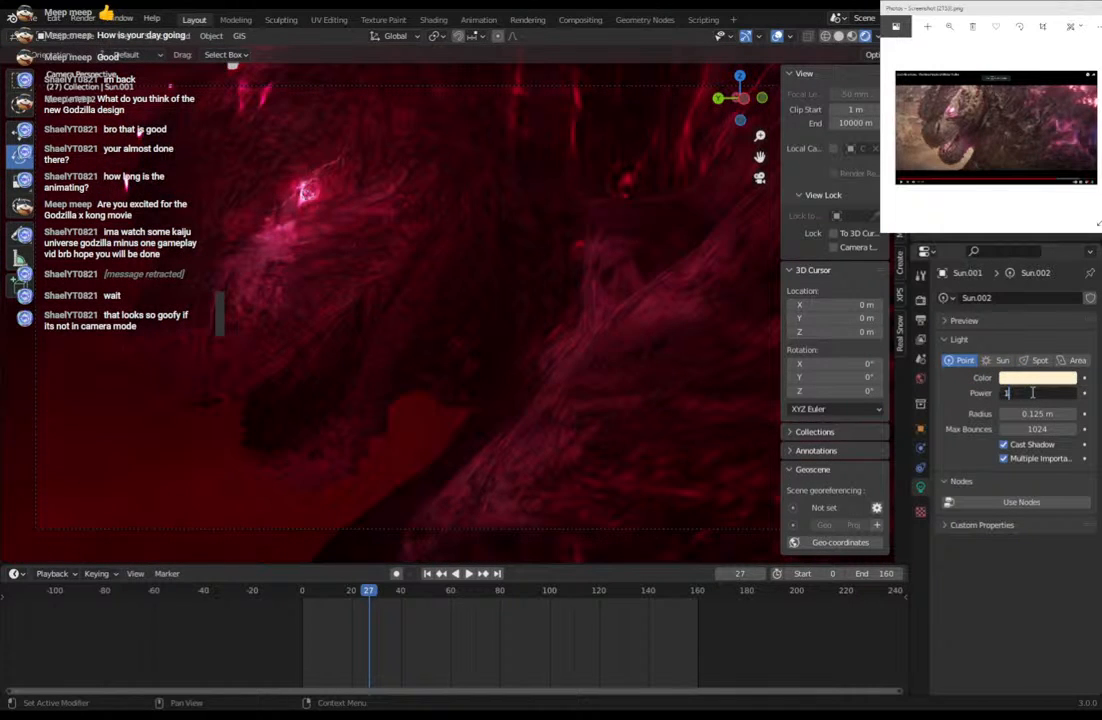
{"action": "type", "text": "100000"}
{"action": "key", "text": "Return"}
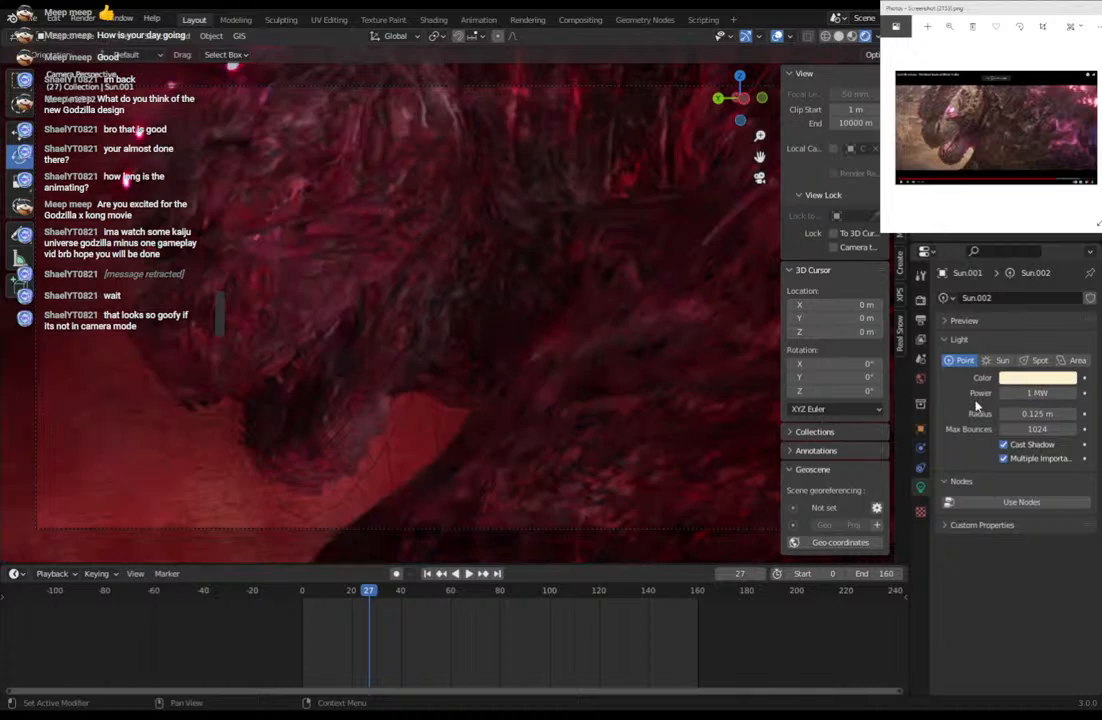
{"action": "left_click", "coordinate": [1038, 393]}
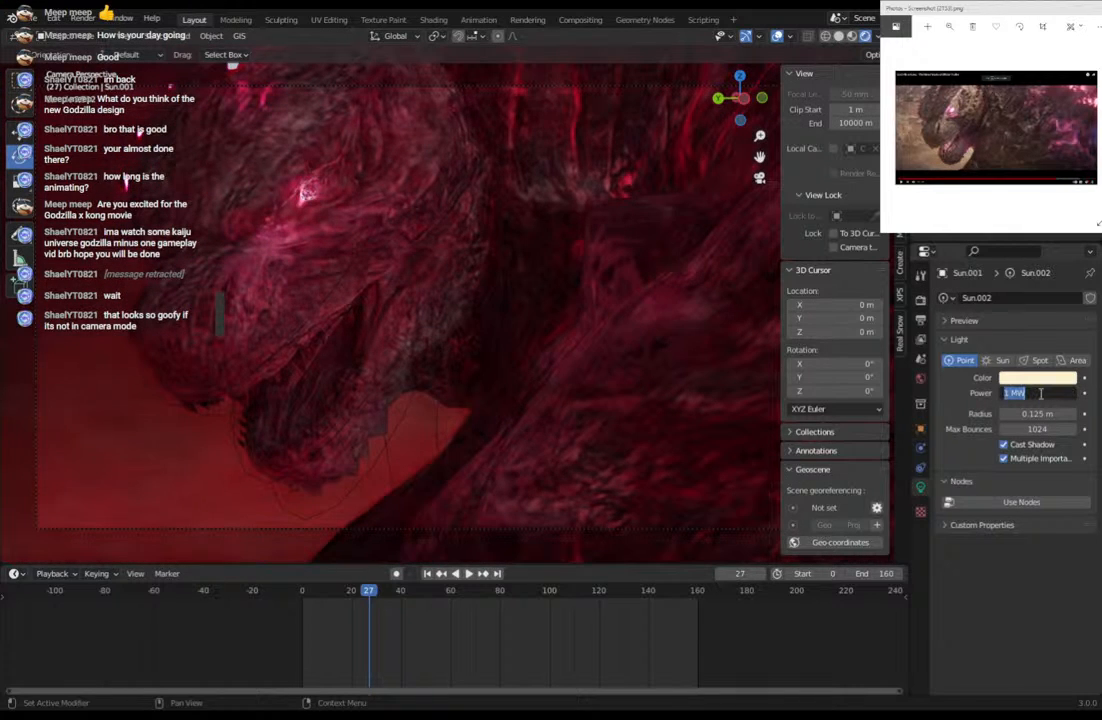
{"action": "type", "text": "1GW"}
{"action": "key", "text": "Return"}
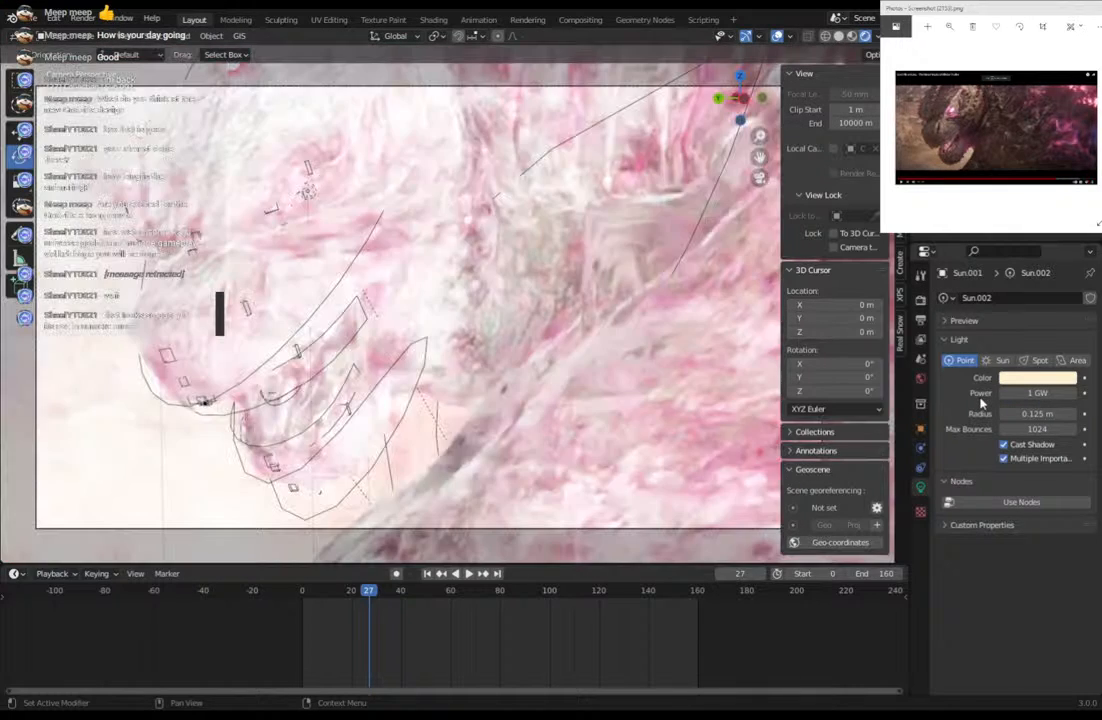
{"action": "left_click", "coordinate": [1026, 393]}
{"action": "type", "text": "1 MW"}
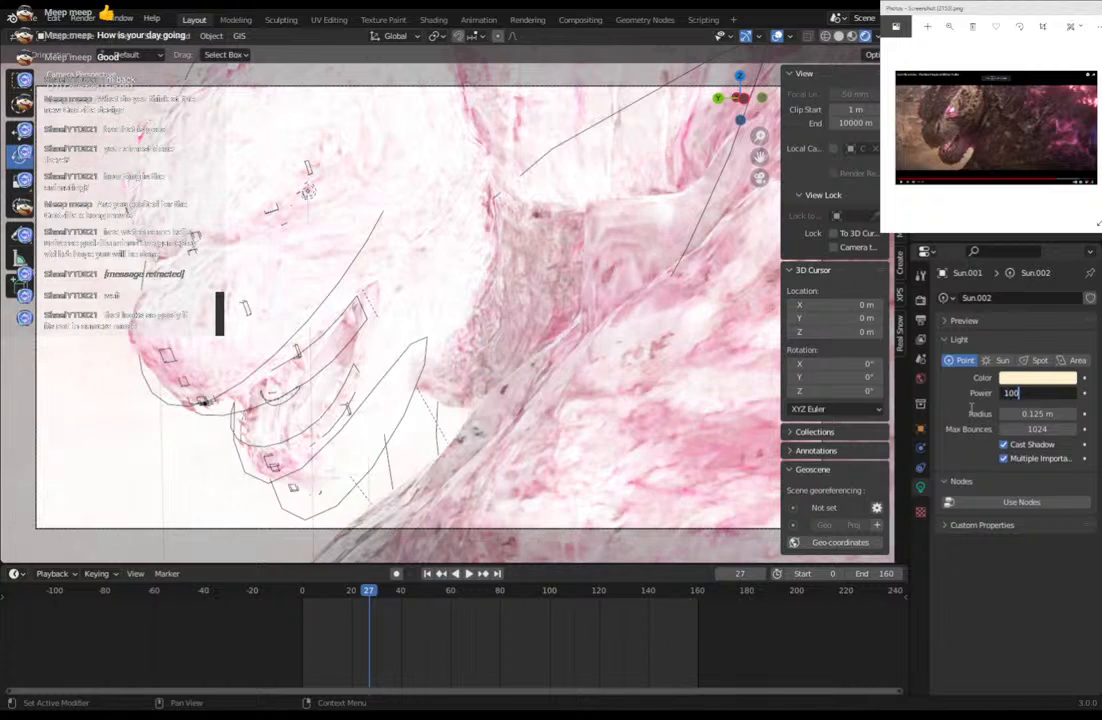
{"action": "key", "text": "Return"}
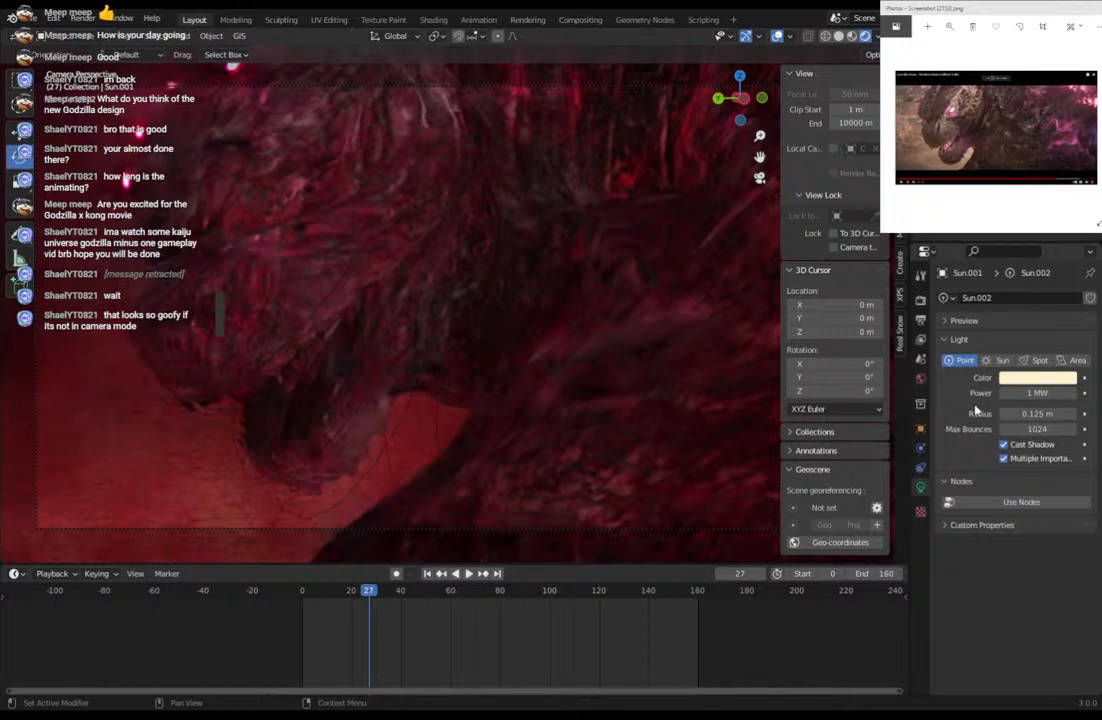
Try a power of 10 MW on the point light, then try the Area light type at that power.
{"action": "left_click", "coordinate": [1038, 393]}
{"action": "type", "text": "10000000"}
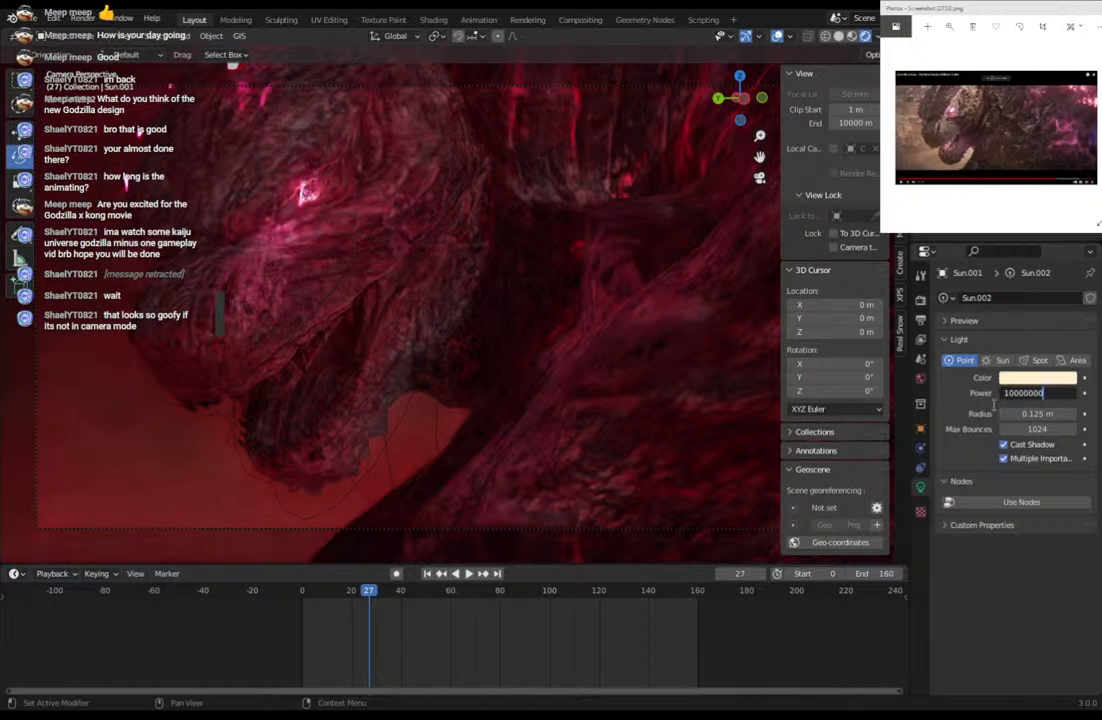
{"action": "key", "text": "Return"}
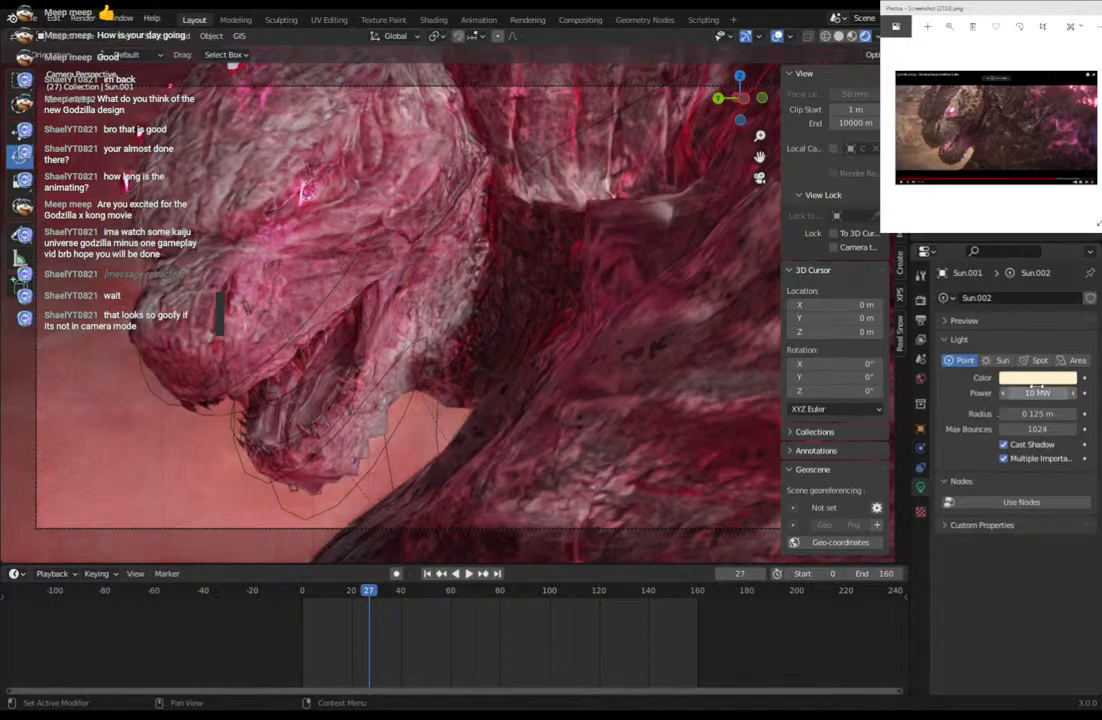
{"action": "left_click", "coordinate": [1076, 361]}
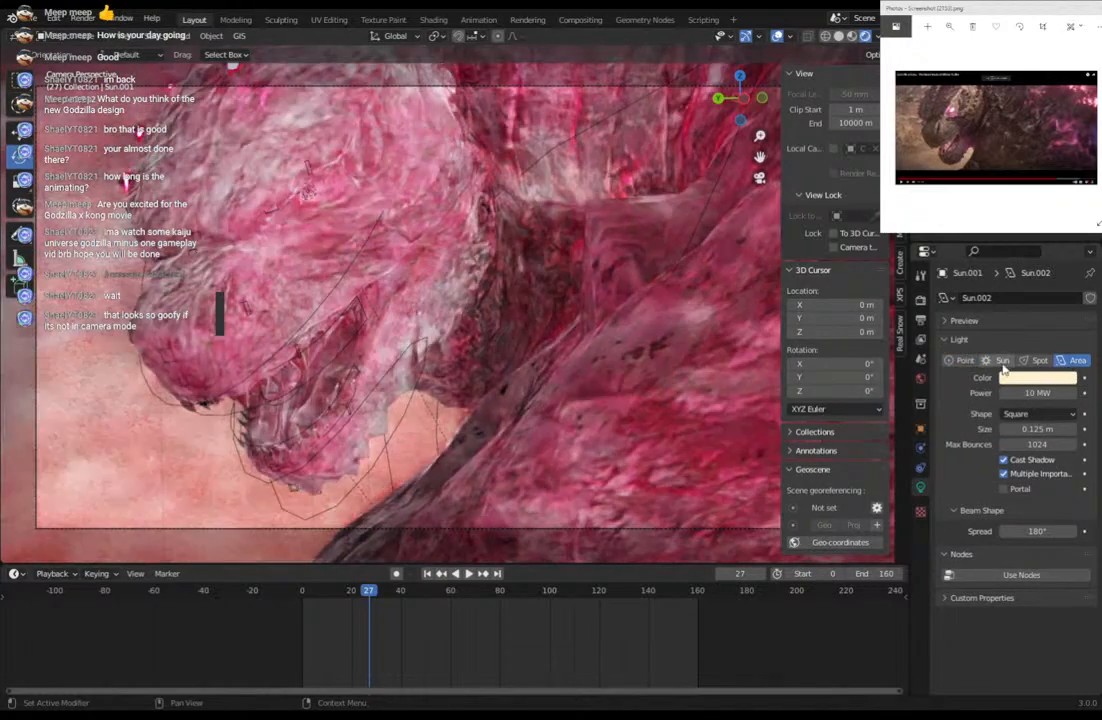
Change the light back to the Sun type with a strength of 50.
{"action": "left_click", "coordinate": [998, 361]}
{"action": "left_click", "coordinate": [1037, 393]}
{"action": "type", "text": "1"}
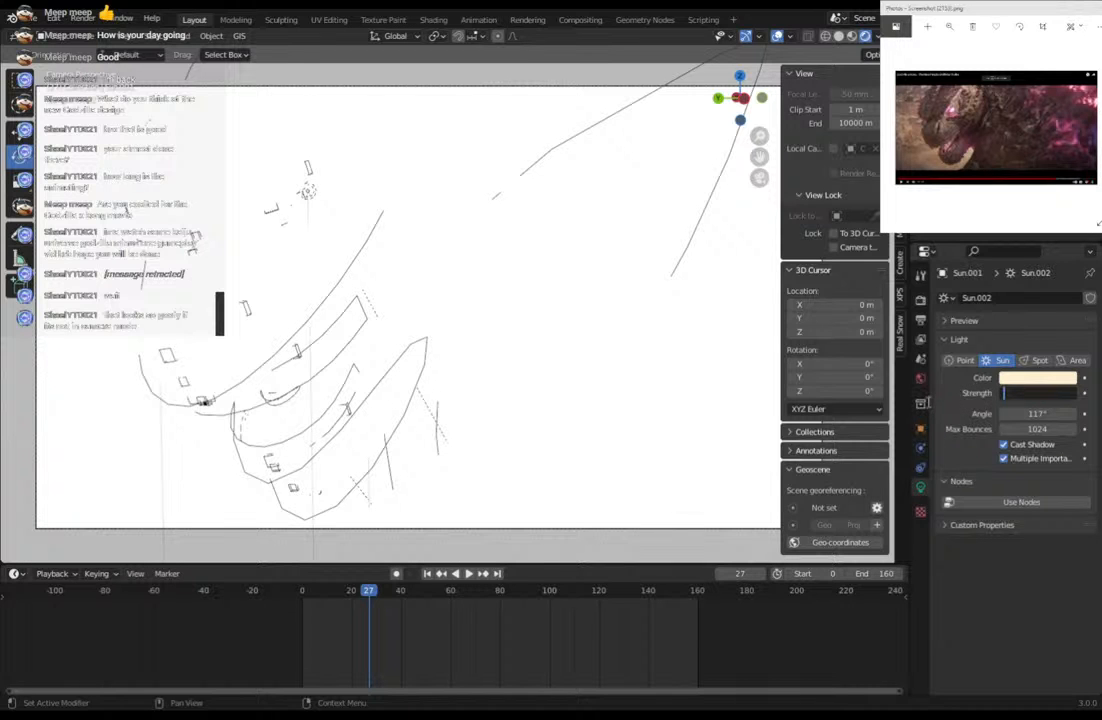
{"action": "type", "text": "50"}
{"action": "key", "text": "Return"}
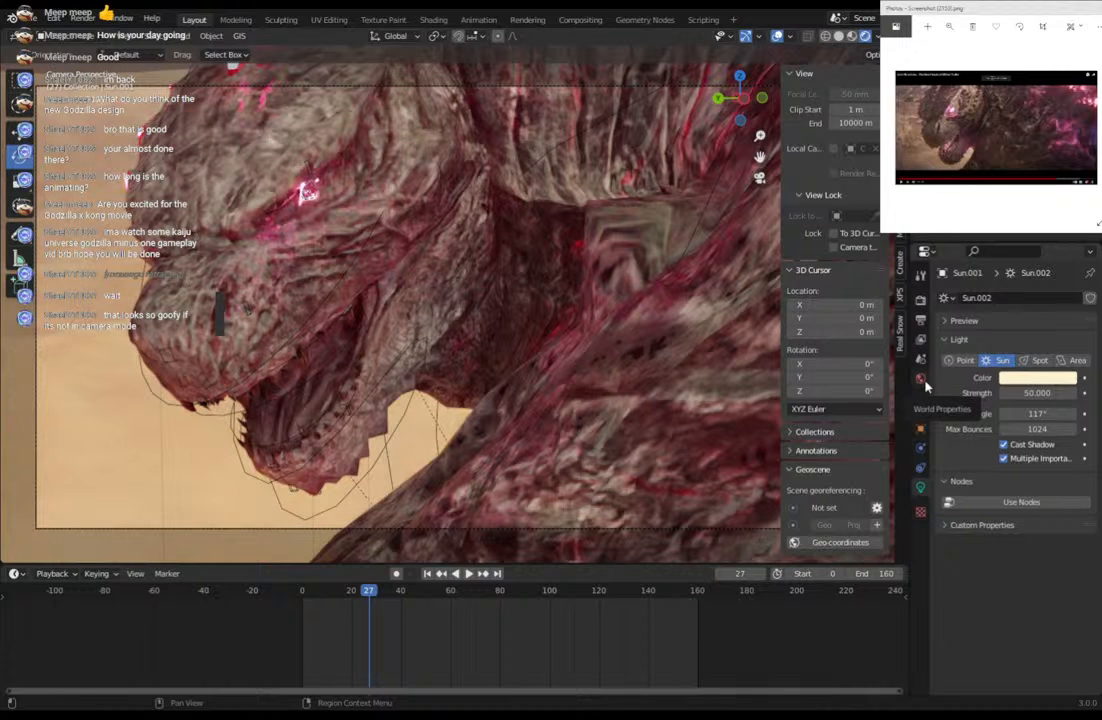
Try Eevee as the render engine to compare the scene's lighting, and undo the stray object selection.
{"action": "left_click", "coordinate": [921, 379]}
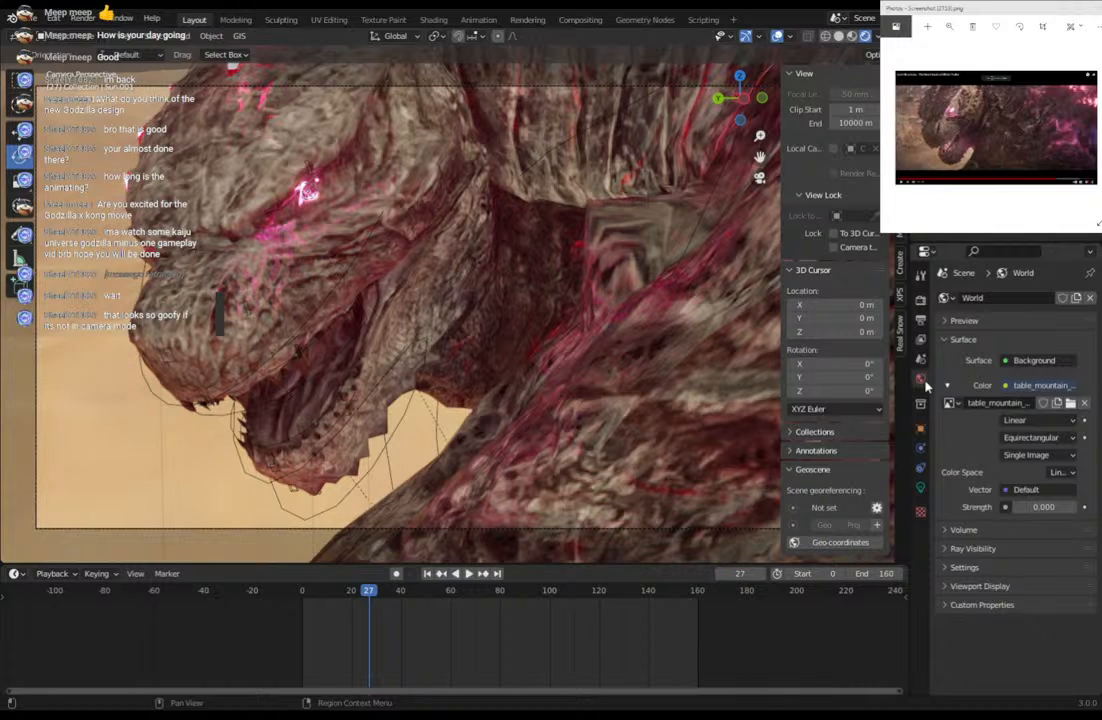
{"action": "left_click", "coordinate": [920, 299]}
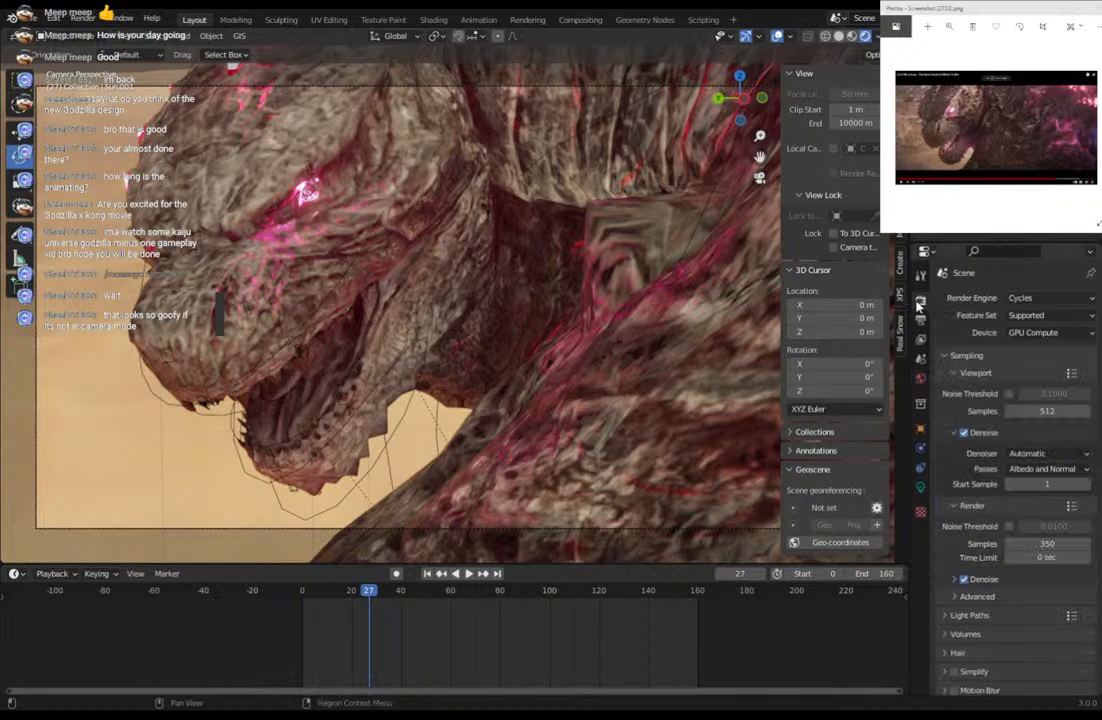
{"action": "left_click", "coordinate": [1030, 299]}
{"action": "left_click", "coordinate": [1021, 315]}
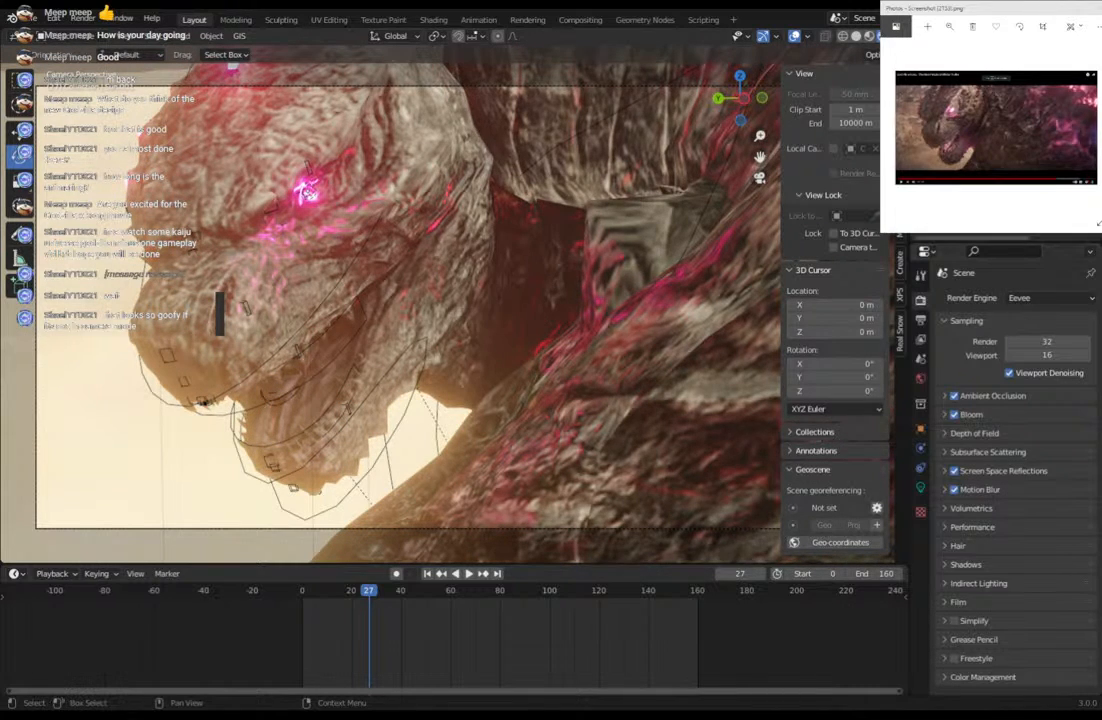
{"action": "left_click", "coordinate": [440, 260]}
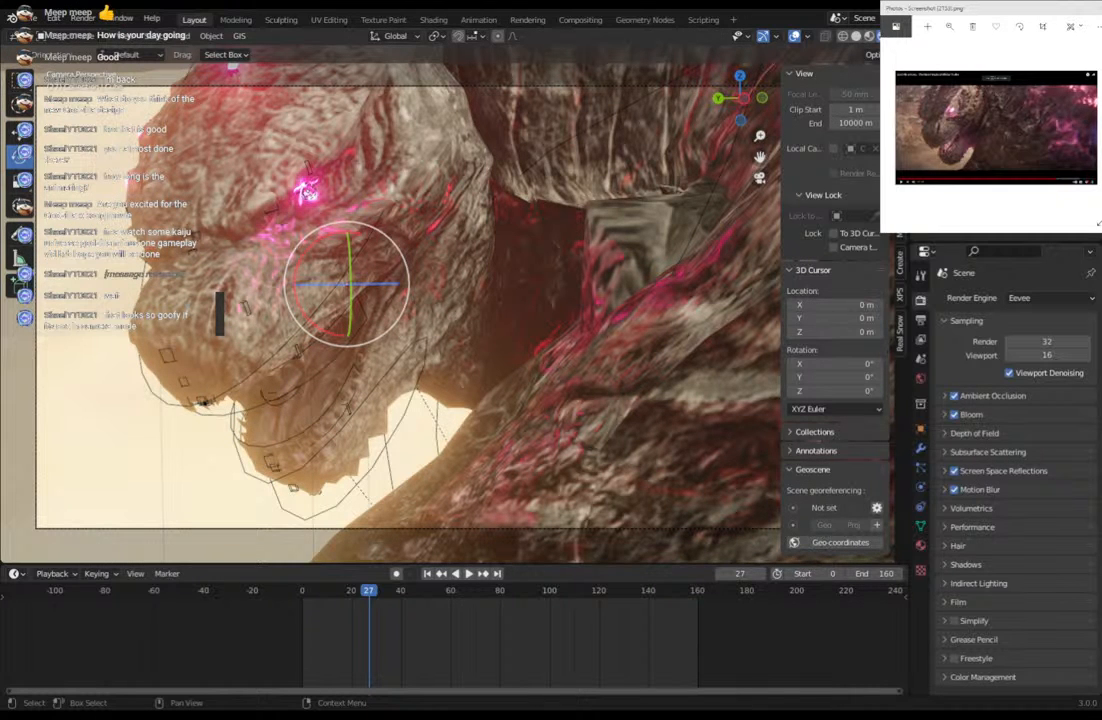
{"action": "key", "text": "ctrl+z"}
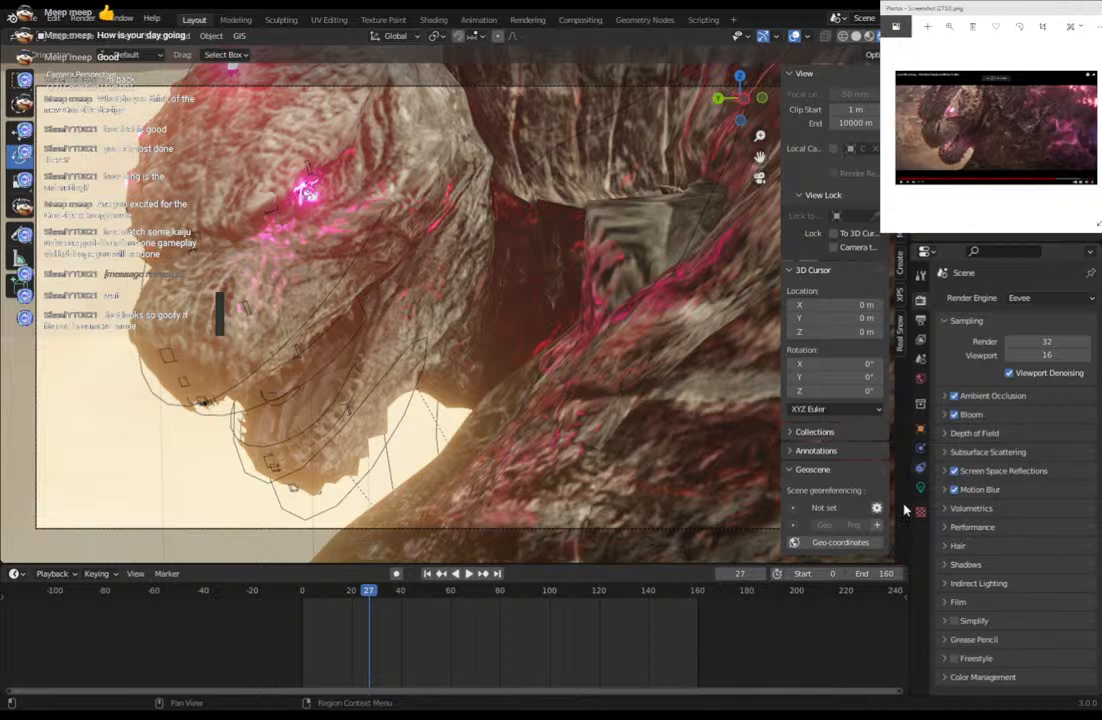
Show the viewport in solid shading and examine the Eevee settings for the sun light, ambient occlusion, screen space reflections and volumetrics.
{"action": "left_click", "coordinate": [856, 36]}
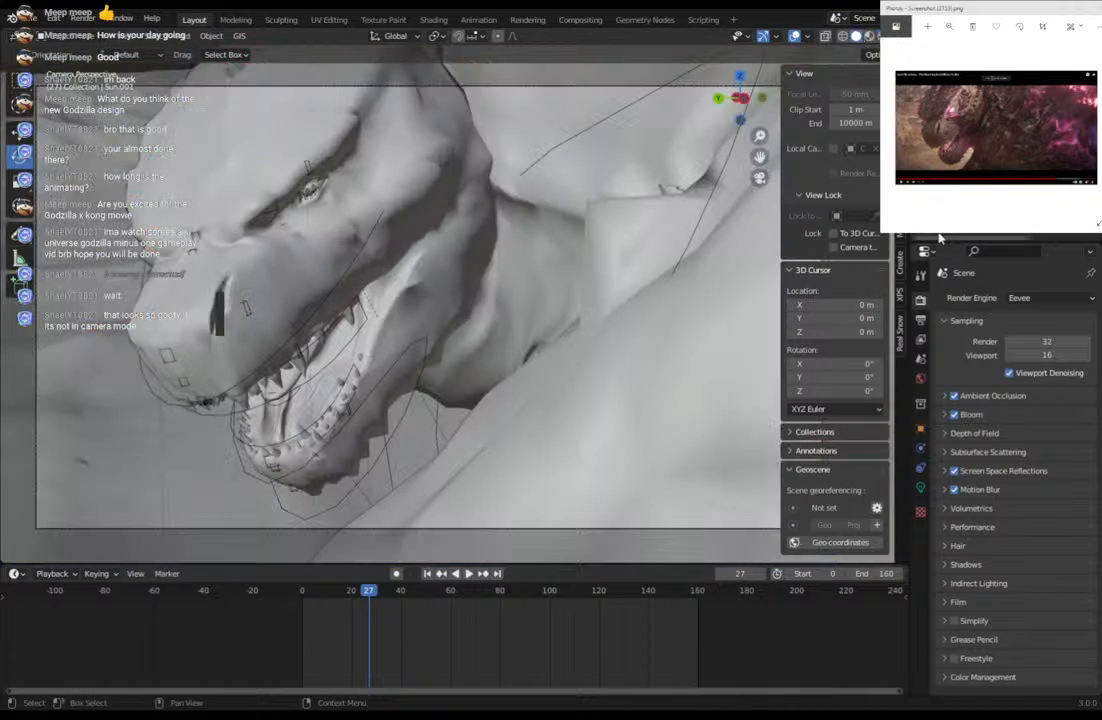
{"action": "left_click", "coordinate": [921, 276]}
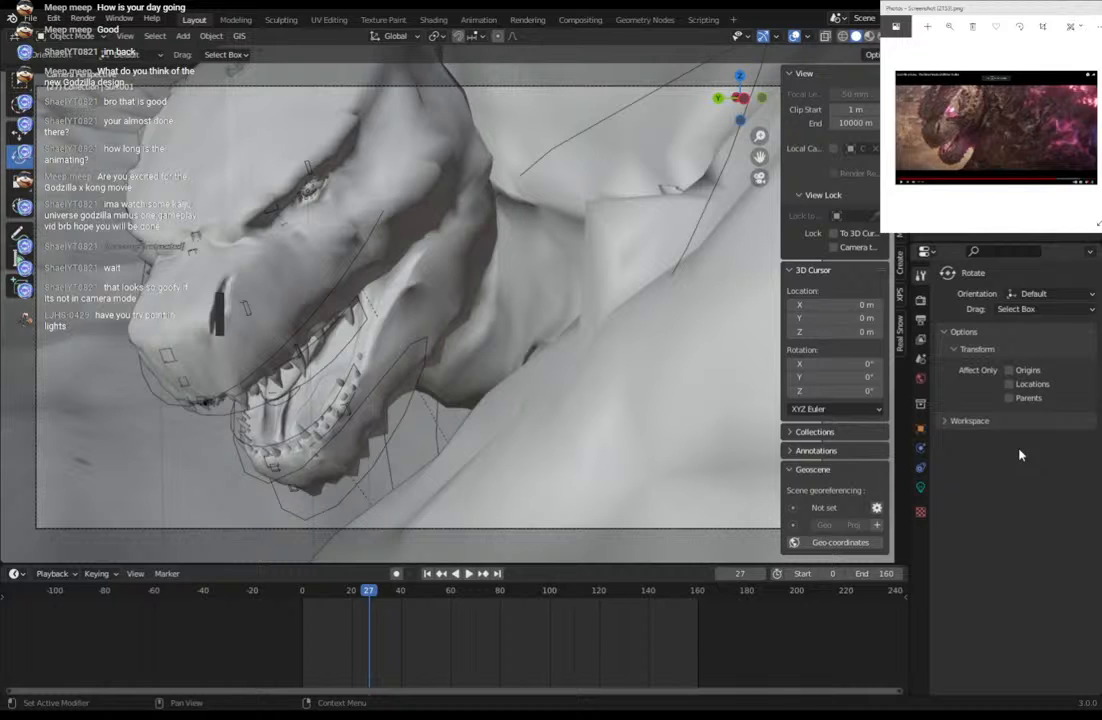
{"action": "left_click", "coordinate": [921, 487]}
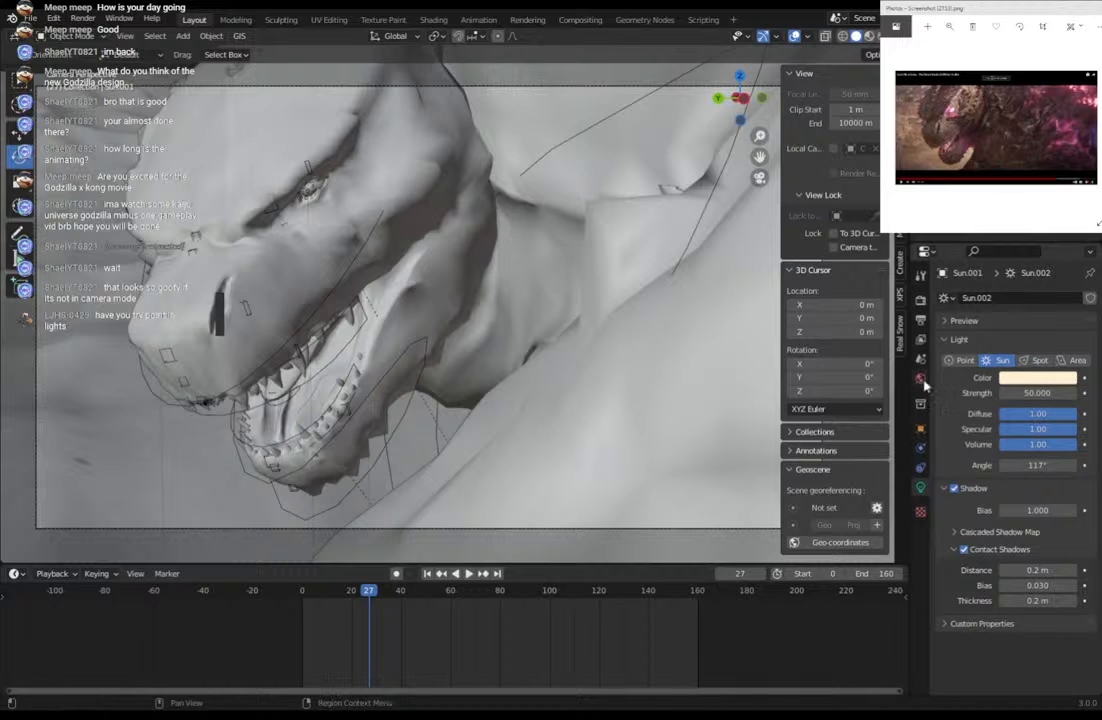
{"action": "left_click", "coordinate": [920, 299]}
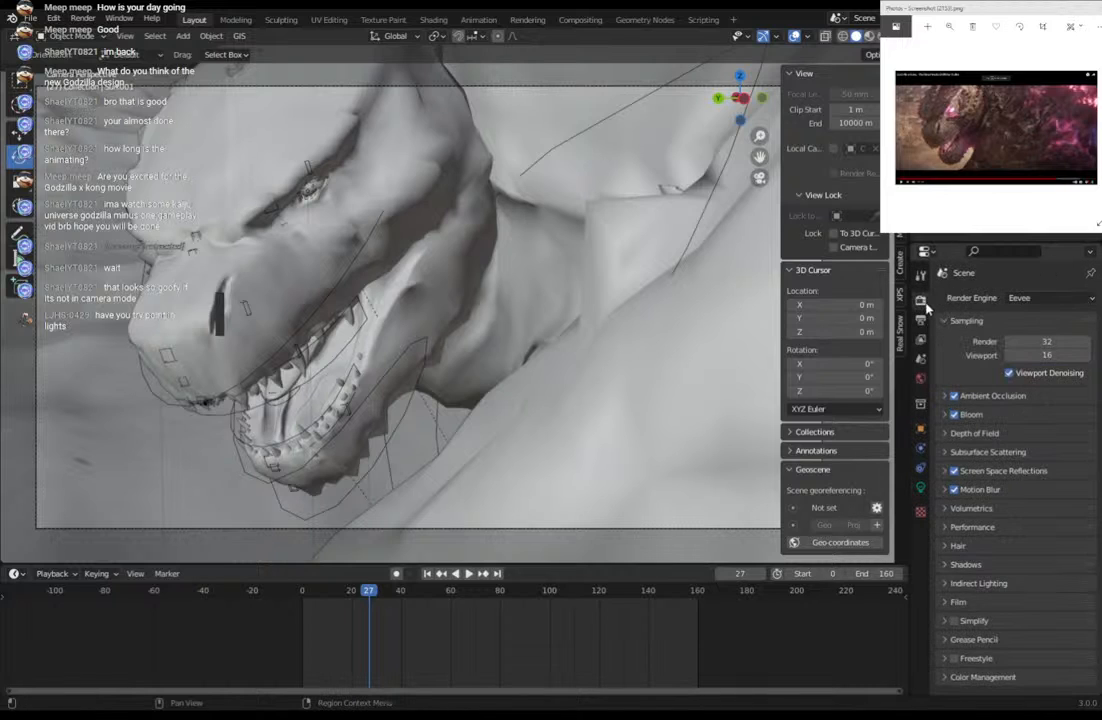
{"action": "left_click", "coordinate": [945, 397]}
{"action": "left_click", "coordinate": [945, 397]}
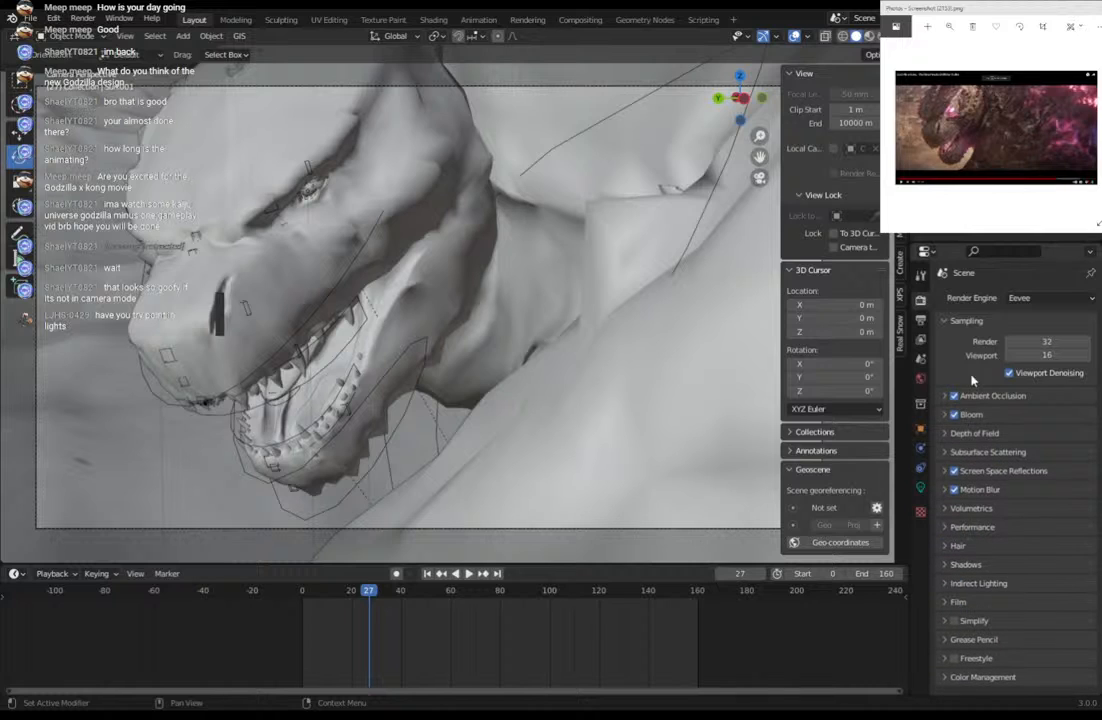
{"action": "left_click", "coordinate": [946, 471]}
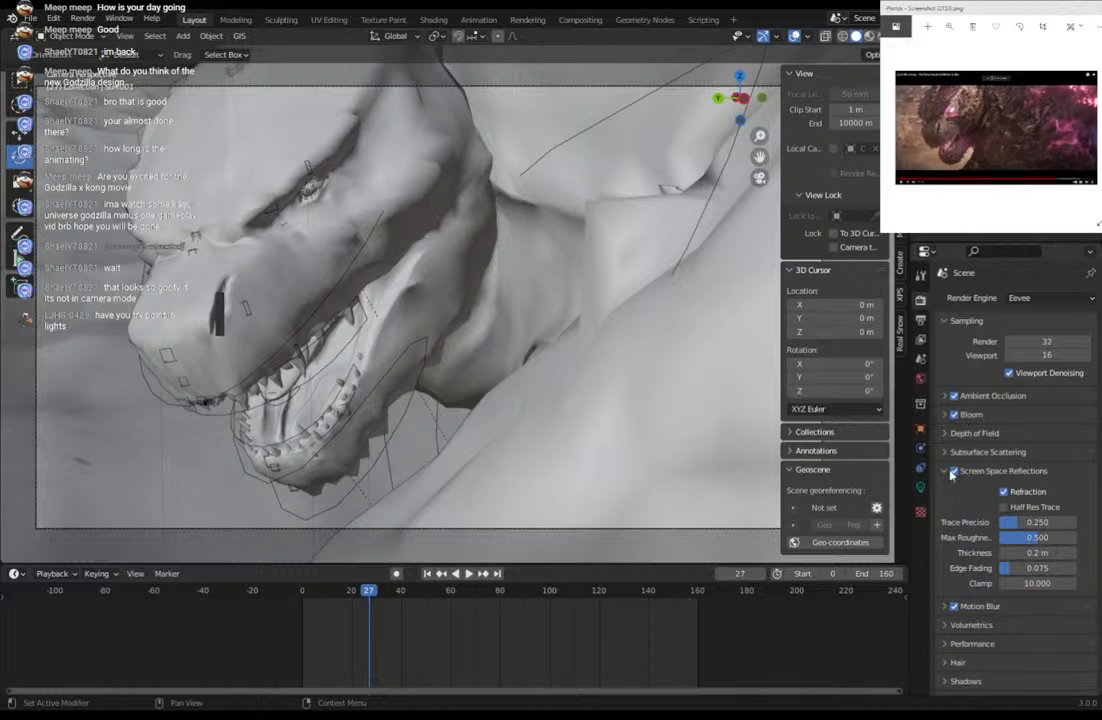
{"action": "left_click", "coordinate": [946, 472]}
{"action": "left_click", "coordinate": [946, 509]}
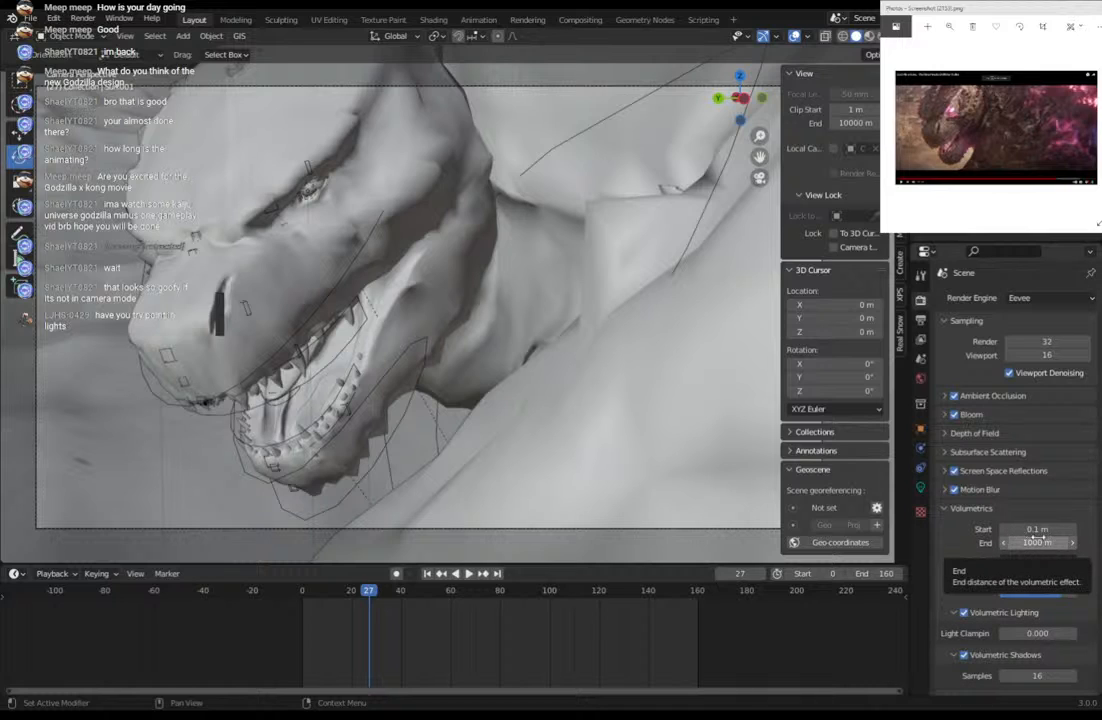
Switch the render engine back to Cycles and set the max steps for volumes to 512.
{"action": "left_click", "coordinate": [1021, 297]}
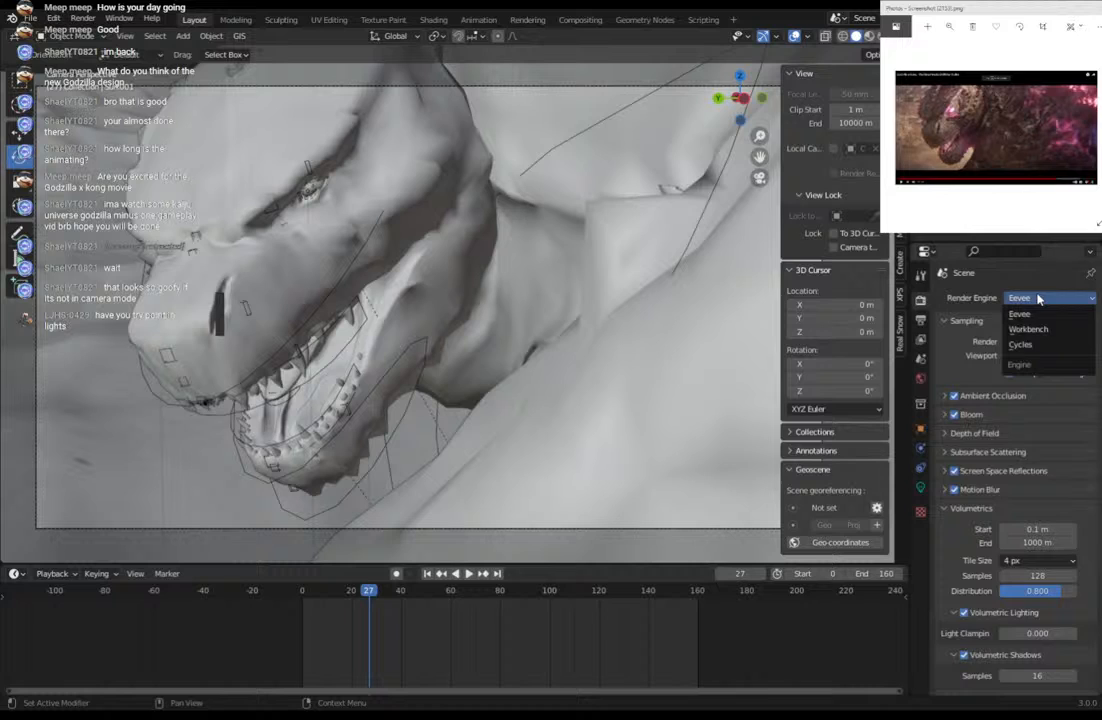
{"action": "left_click", "coordinate": [1020, 343]}
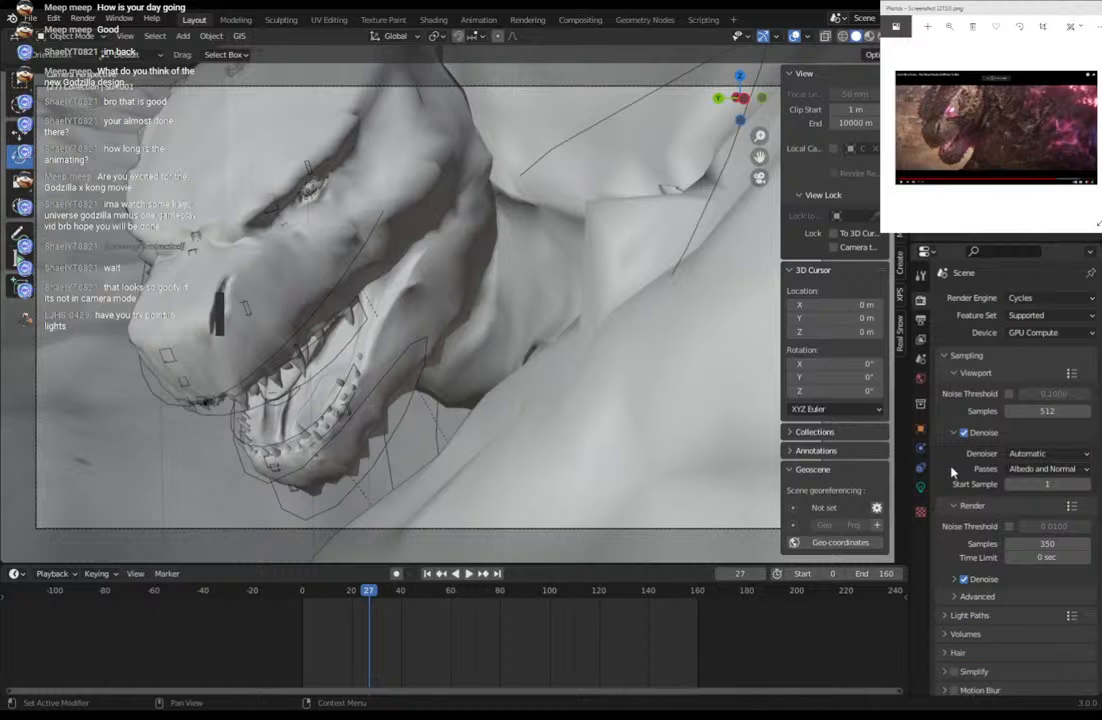
{"action": "scroll", "coordinate": [955, 478], "scroll_direction": "down", "scroll_amount": 1}
{"action": "left_click", "coordinate": [949, 579]}
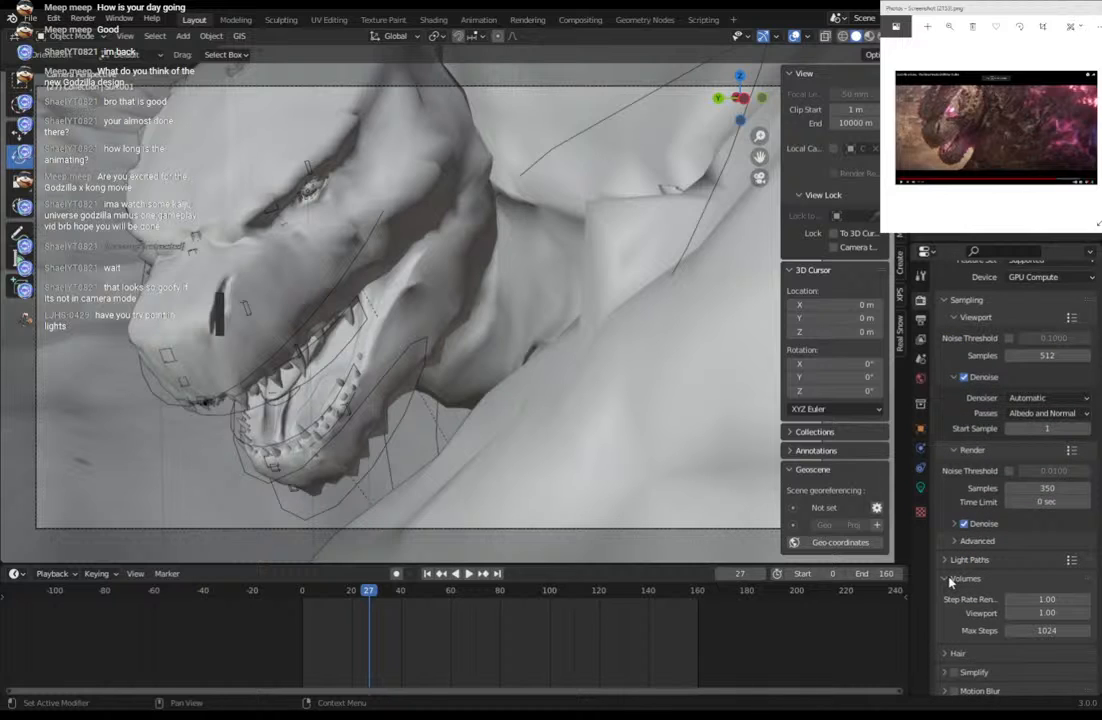
{"action": "left_click", "coordinate": [1034, 628]}
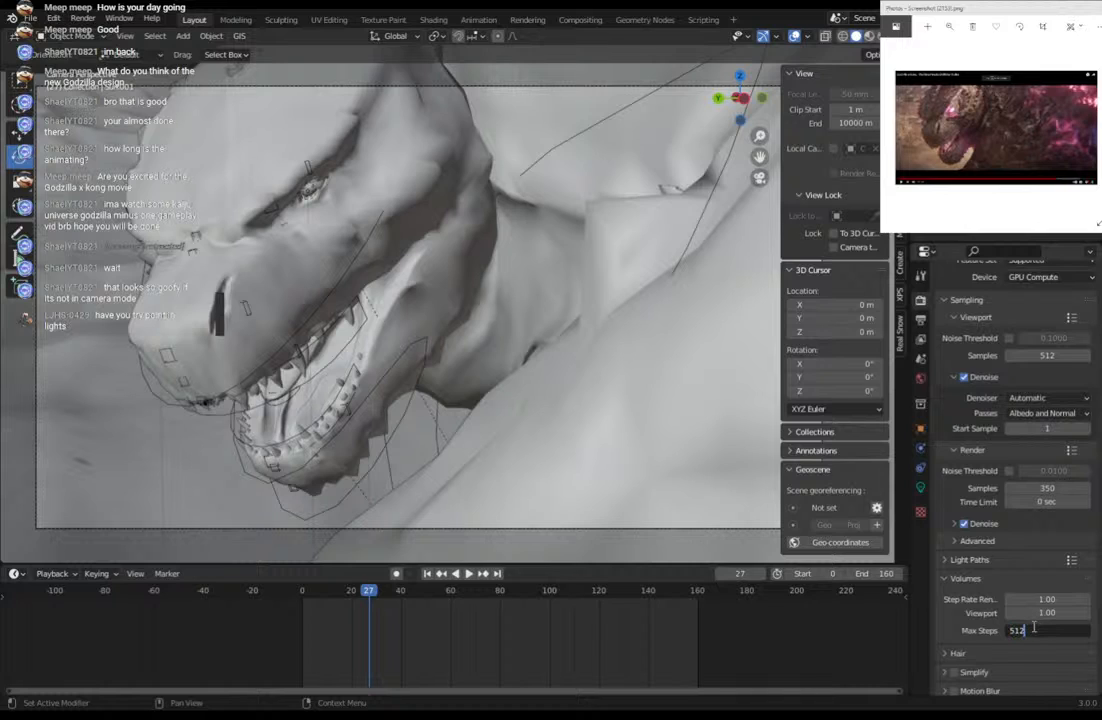
{"action": "left_click", "coordinate": [949, 575]}
Examine the Cycles light path bounces and motion blur settings, as well as the scene's output settings.
{"action": "left_click", "coordinate": [950, 564]}
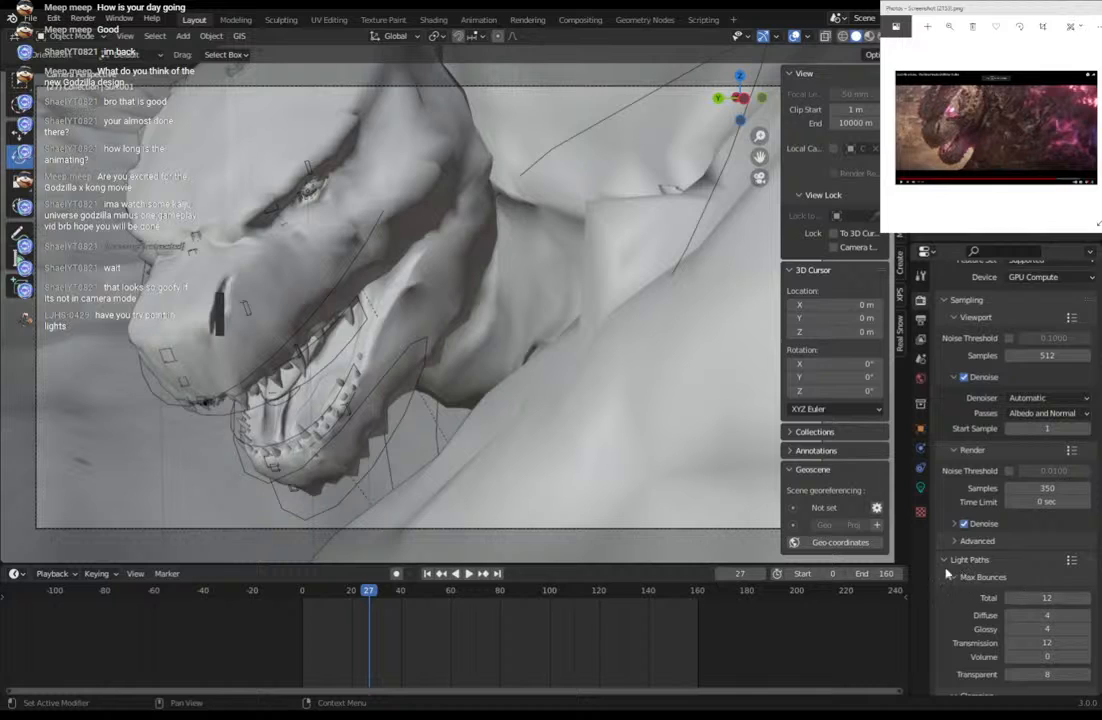
{"action": "left_click", "coordinate": [1046, 597]}
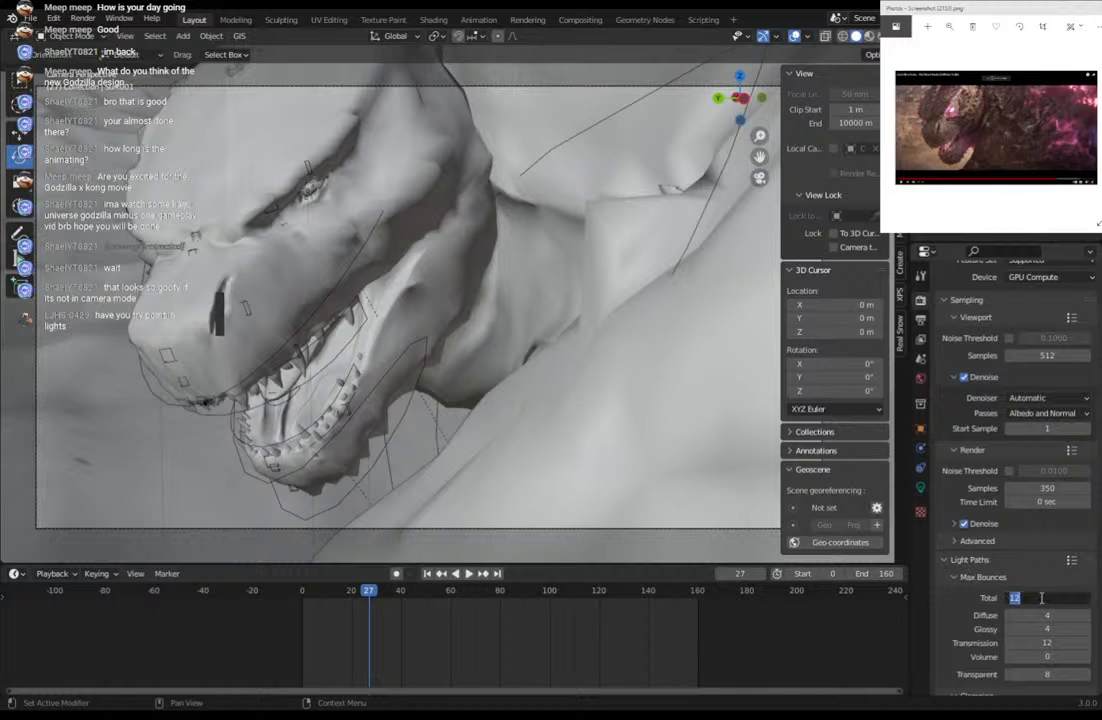
{"action": "left_click", "coordinate": [949, 562]}
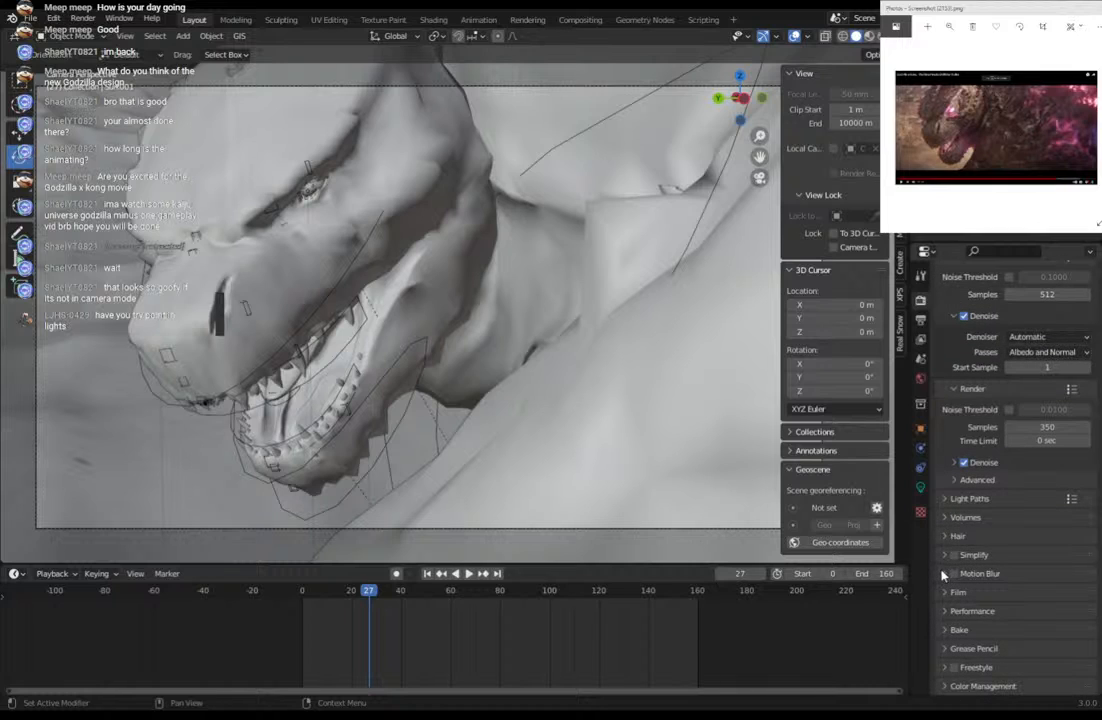
{"action": "left_click", "coordinate": [955, 575]}
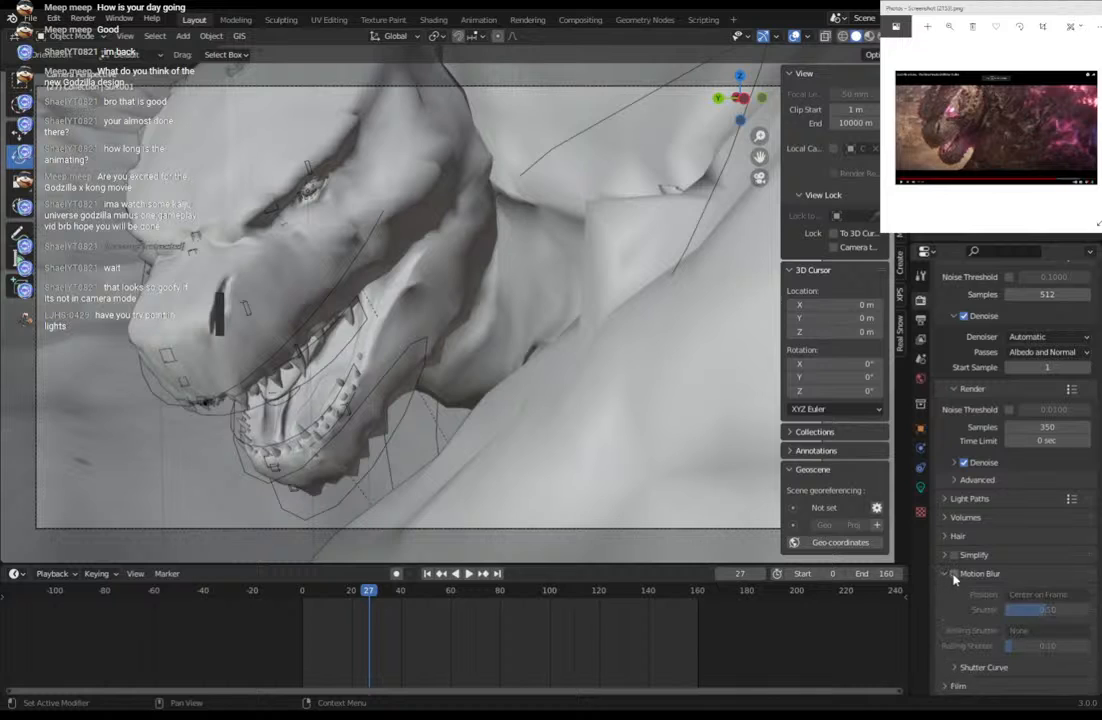
{"action": "scroll", "coordinate": [955, 605], "scroll_direction": "down", "scroll_amount": 2}
{"action": "scroll", "coordinate": [975, 585], "scroll_direction": "up", "scroll_amount": 5}
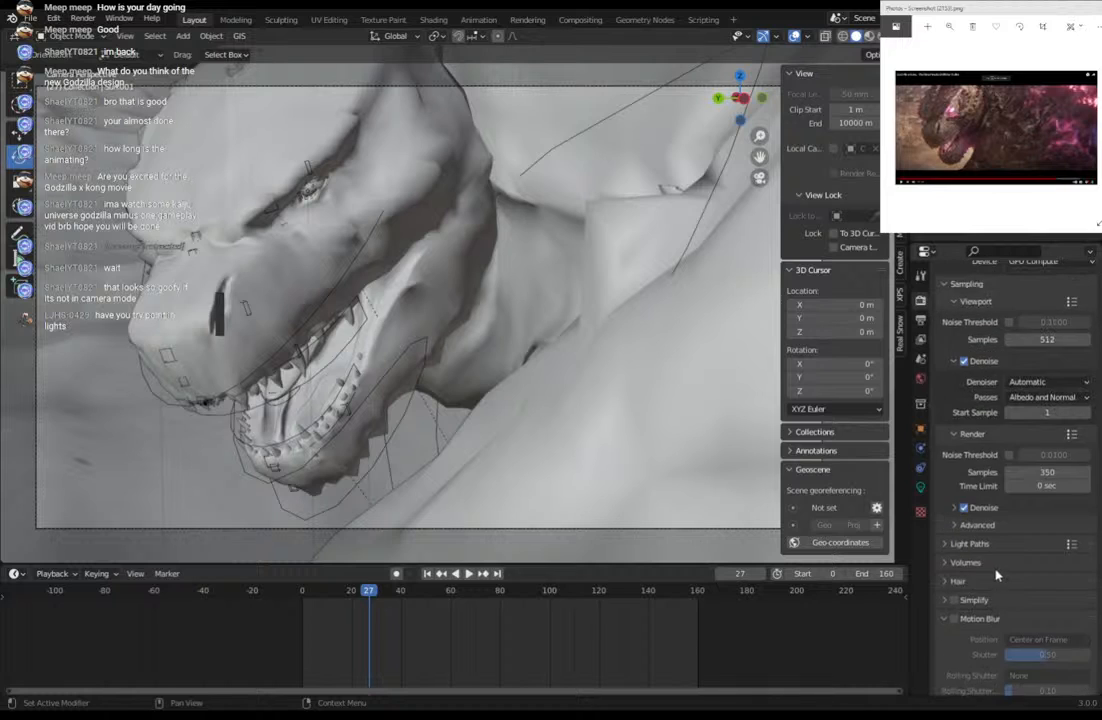
{"action": "left_click", "coordinate": [921, 320]}
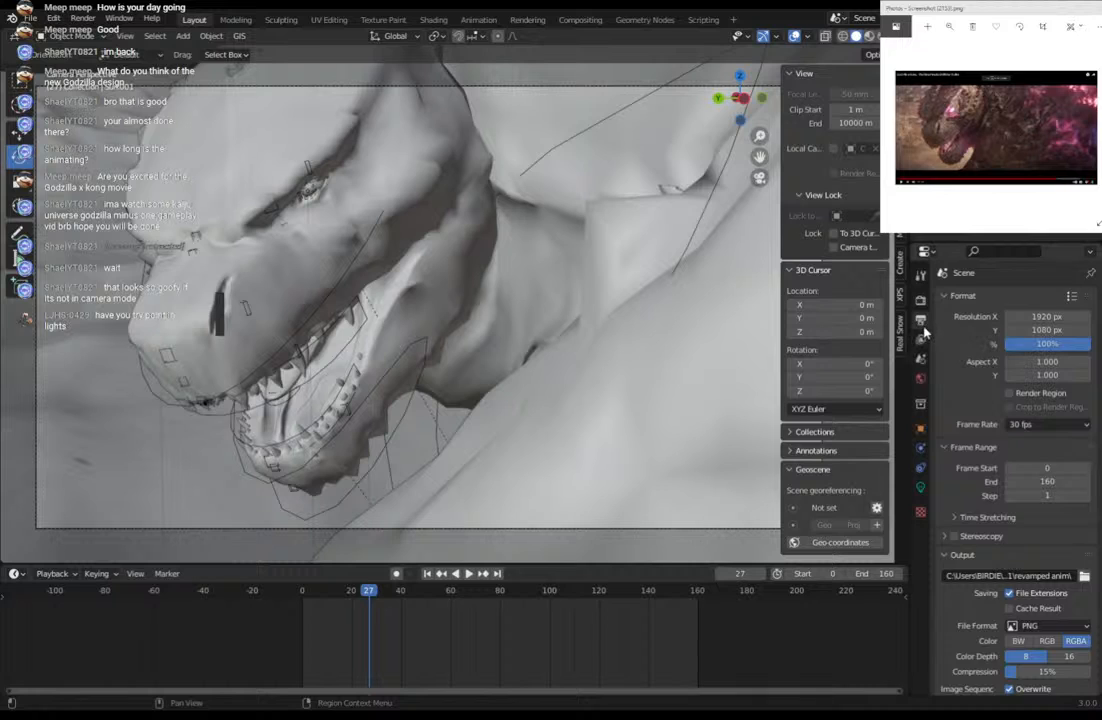
Examine the world background, scene and sun light properties.
{"action": "left_click", "coordinate": [921, 340]}
{"action": "left_click", "coordinate": [921, 378]}
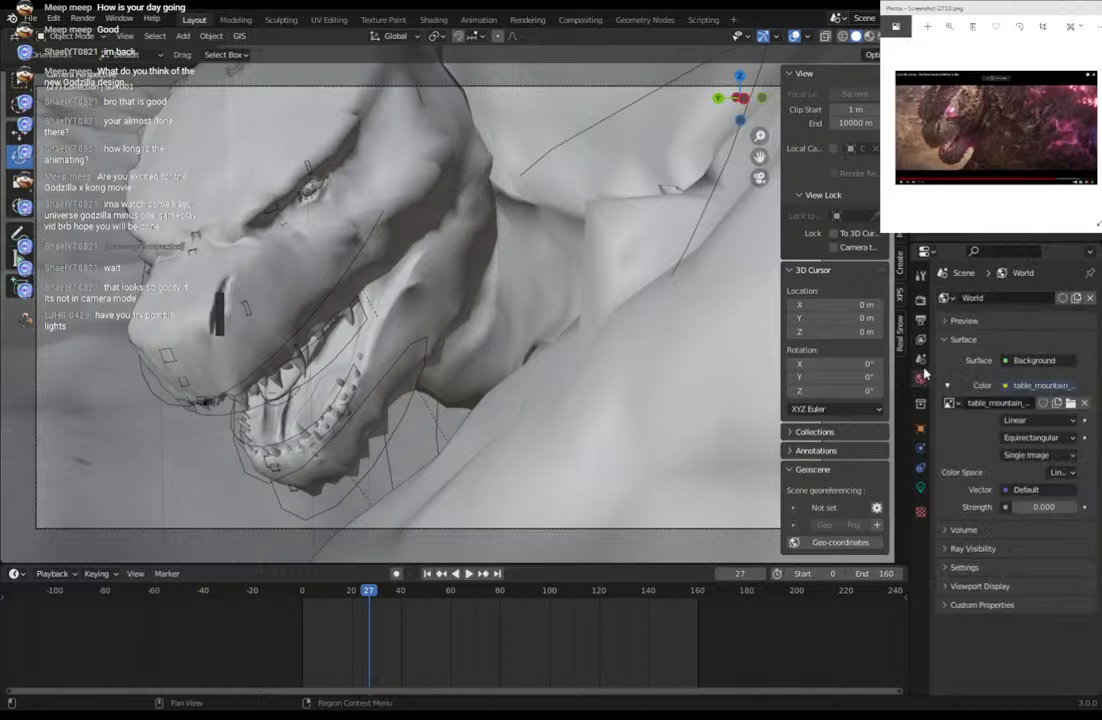
{"action": "left_click", "coordinate": [921, 360]}
{"action": "left_click", "coordinate": [921, 378]}
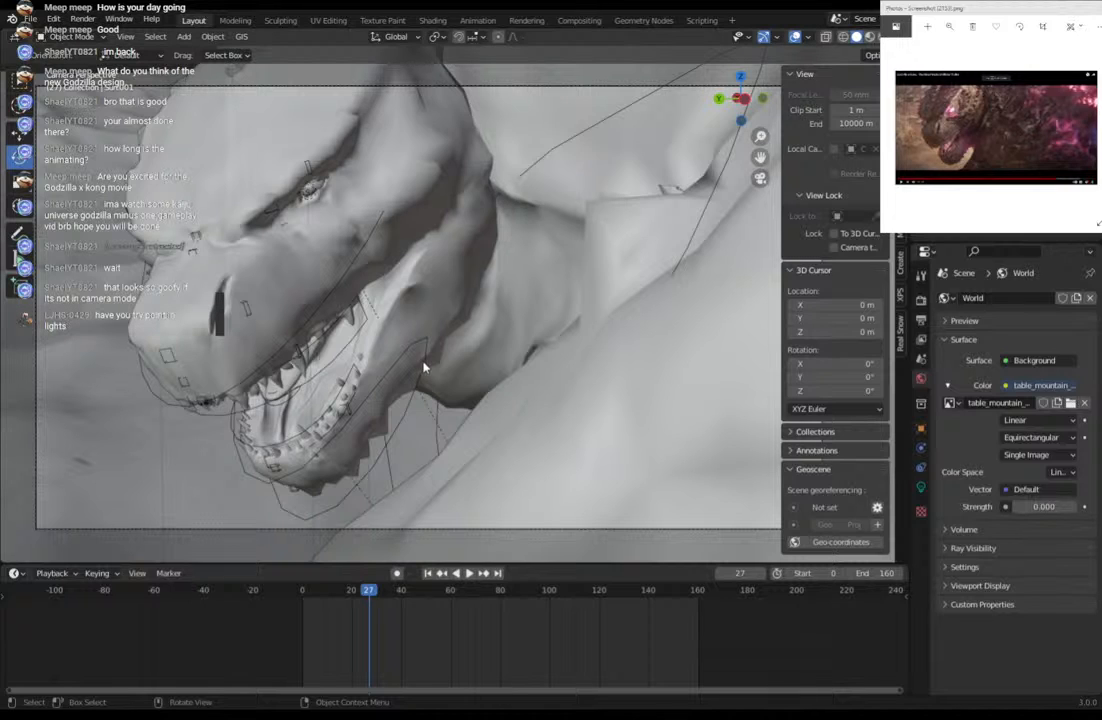
{"action": "left_click", "coordinate": [921, 487]}
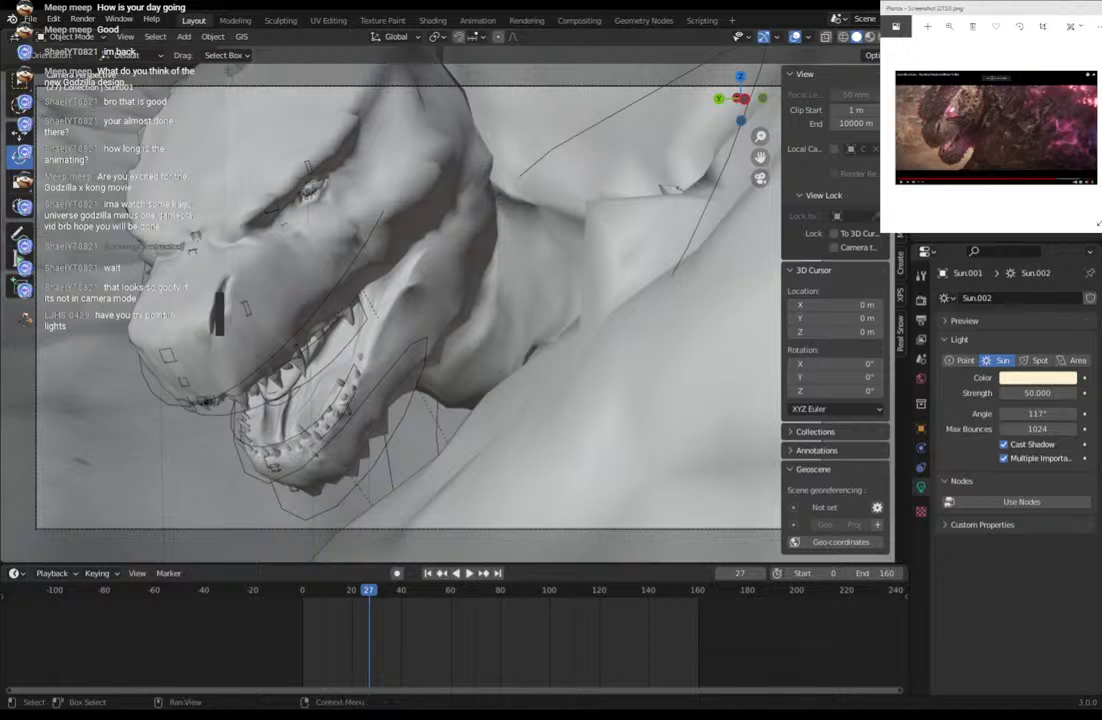
{"action": "left_click", "coordinate": [921, 379]}
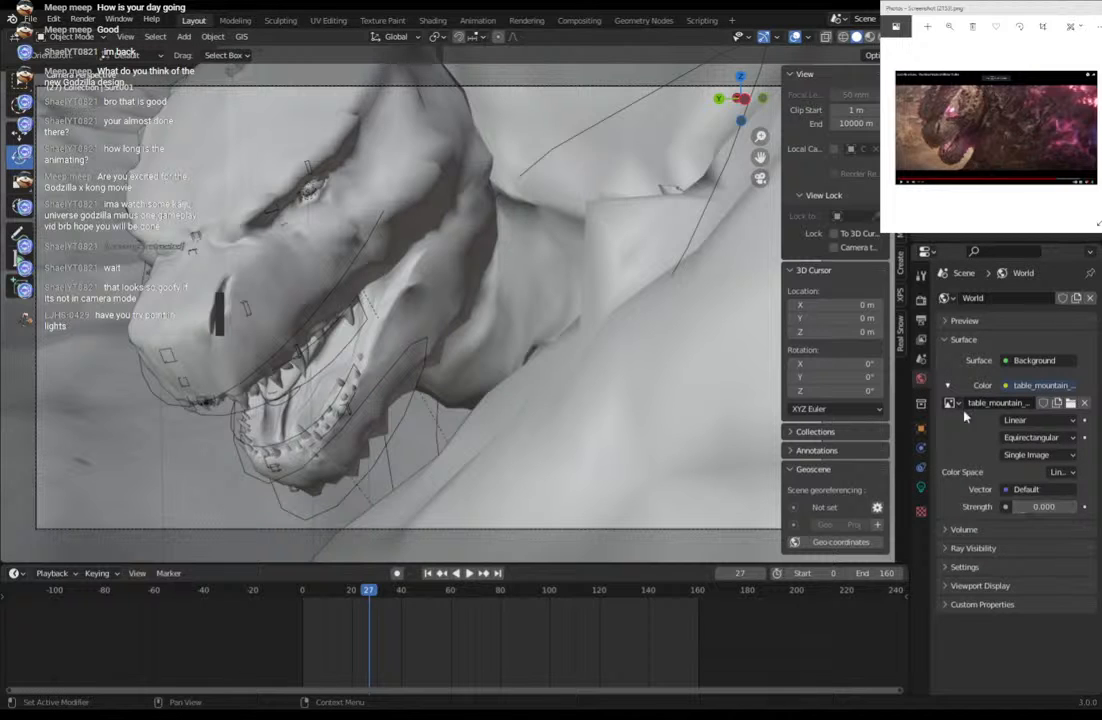
Set the world's environment background strength to 1.000, previewing the whole scene in the viewport shading modes.
{"action": "left_click", "coordinate": [881, 37]}
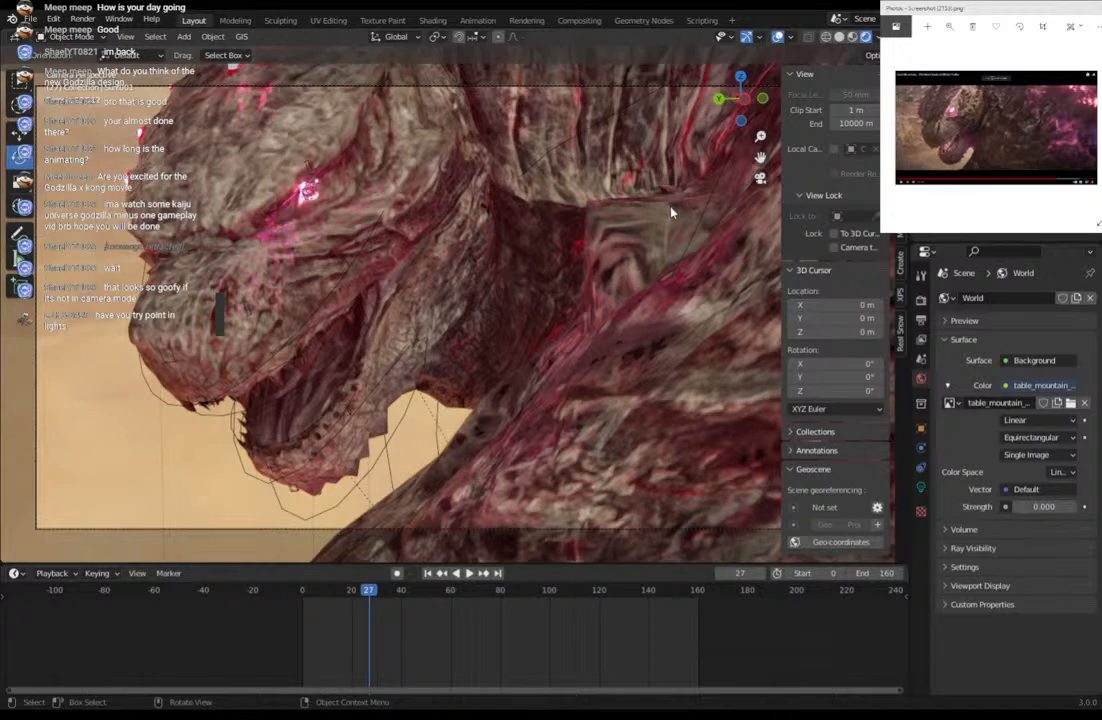
{"action": "middle_click_drag", "start_coordinate": [671, 212], "coordinate": [485, 202]}
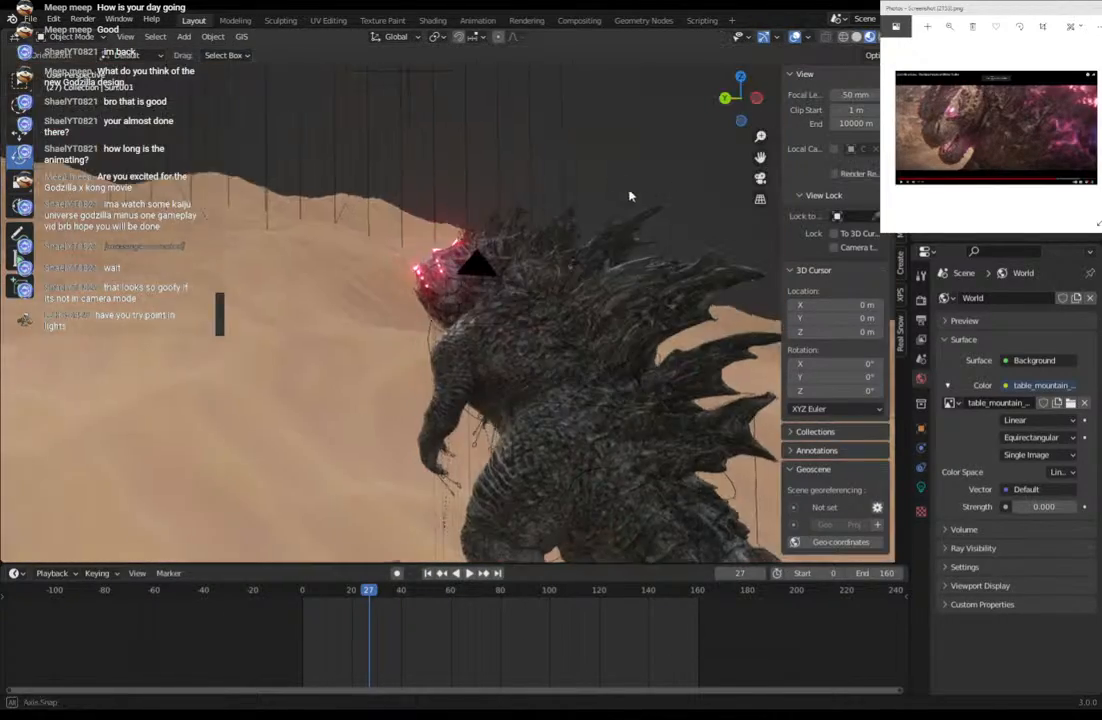
{"action": "mouse_move", "coordinate": [600, 200]}
{"action": "middle_mouse_down"}
{"action": "mouse_move", "coordinate": [643, 161]}
{"action": "mouse_move", "coordinate": [455, 197]}
{"action": "mouse_move", "coordinate": [657, 229]}
{"action": "mouse_move", "coordinate": [694, 224]}
{"action": "middle_mouse_up"}
{"action": "scroll", "coordinate": [453, 197], "scroll_direction": "down", "scroll_amount": 7}
{"action": "left_click", "coordinate": [843, 36]}
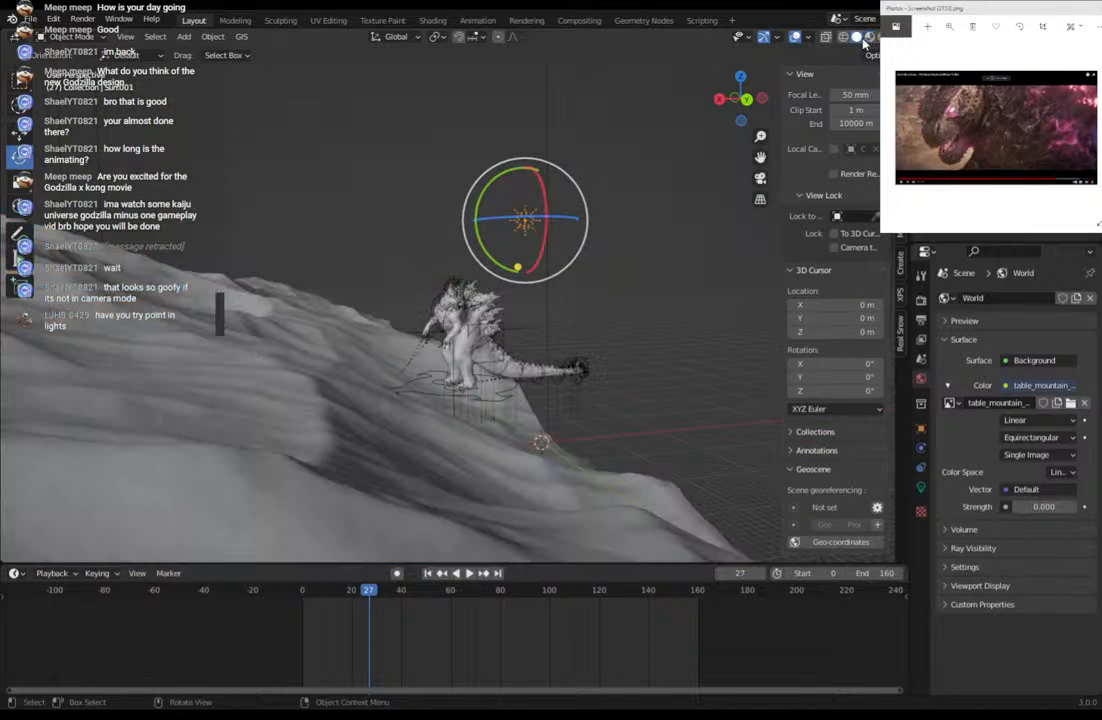
{"action": "left_click", "coordinate": [870, 36]}
{"action": "left_click_drag", "start_coordinate": [1030, 506], "coordinate": [1056, 507]}
{"action": "left_click", "coordinate": [1043, 507]}
{"action": "left_click", "coordinate": [1043, 506]}
{"action": "left_click", "coordinate": [956, 503]}
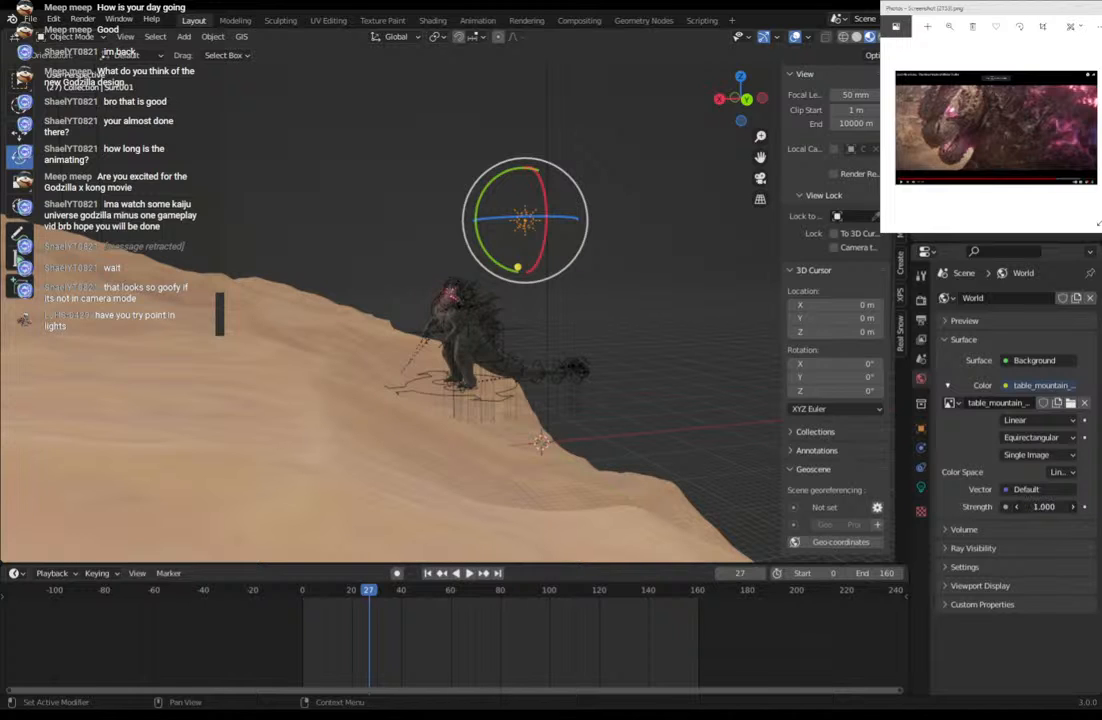
Switch the render engine to Eevee with rendered viewport shading and view the lit scene around Godzilla.
{"action": "left_click", "coordinate": [882, 37]}
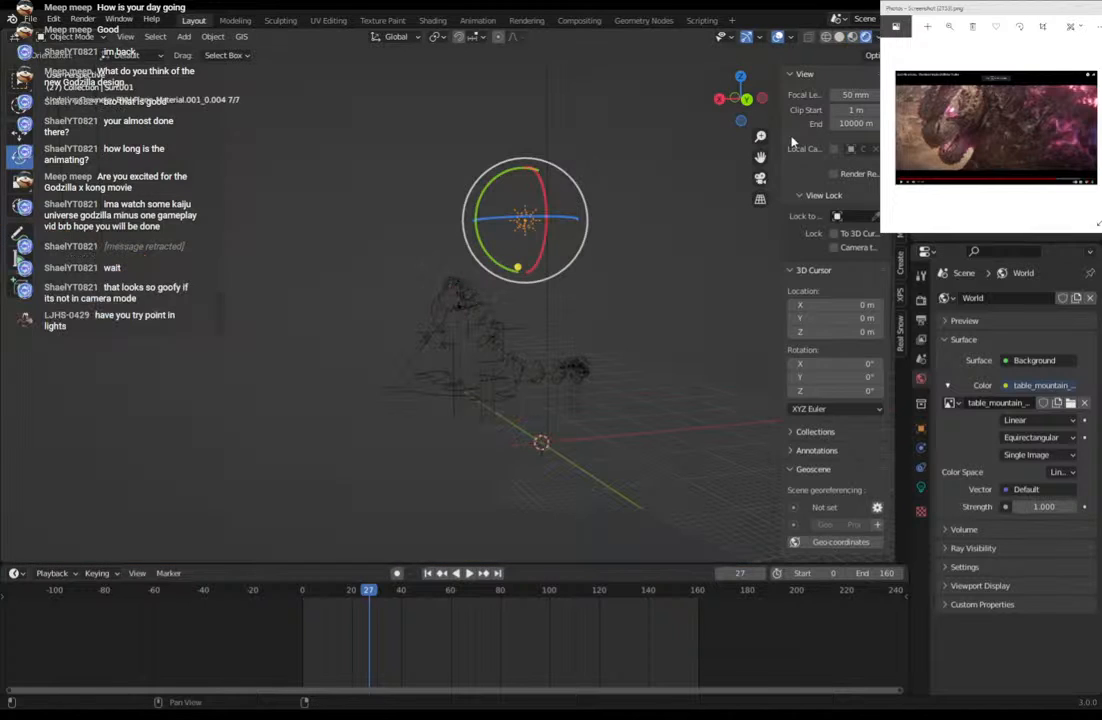
{"action": "left_click", "coordinate": [921, 299]}
{"action": "left_click", "coordinate": [1018, 299]}
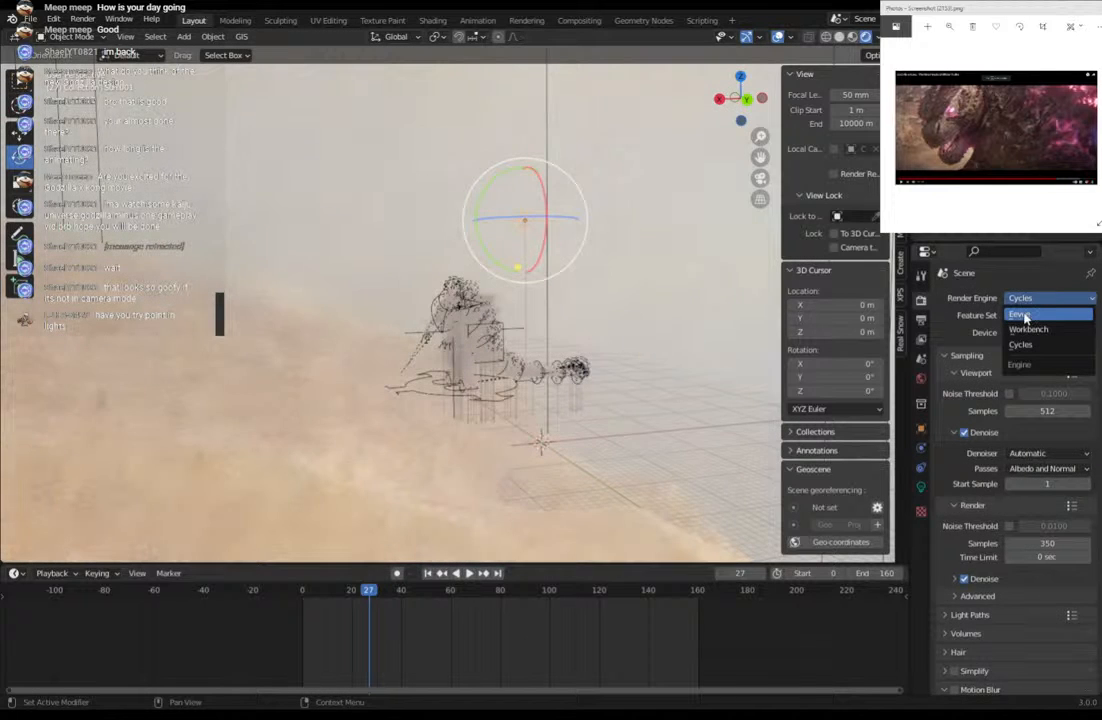
{"action": "left_click", "coordinate": [1022, 315]}
{"action": "middle_click_drag", "start_coordinate": [510, 243], "coordinate": [615, 170]}
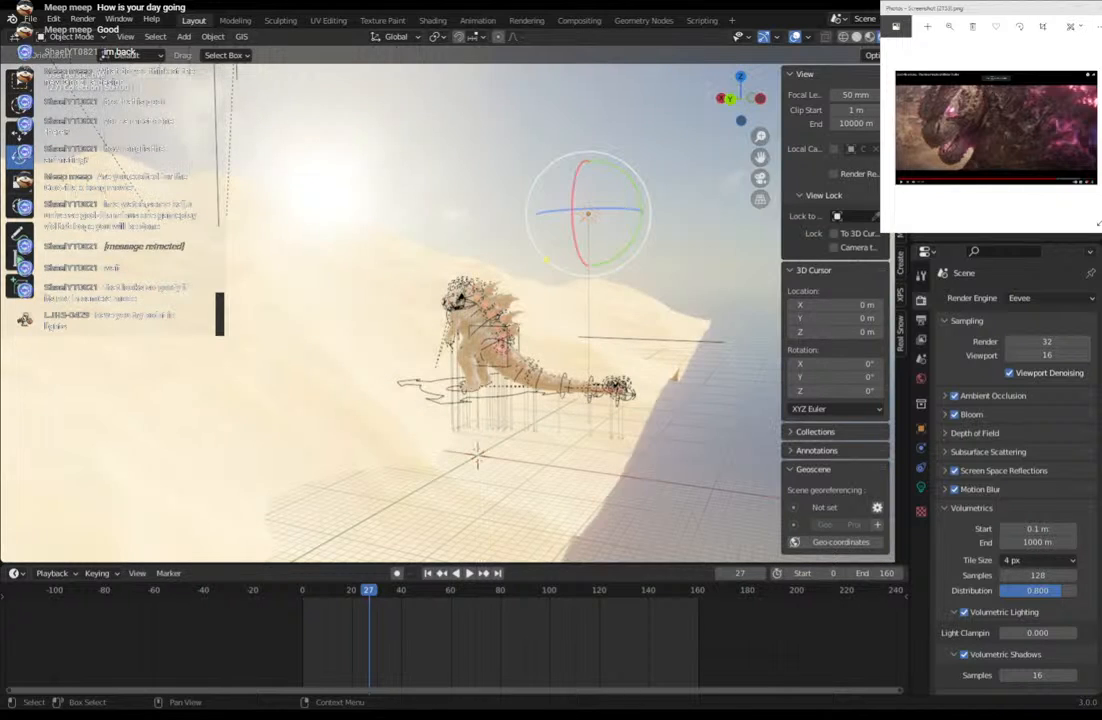
{"action": "mouse_move", "coordinate": [580, 206]}
{"action": "middle_mouse_down"}
{"action": "mouse_move", "coordinate": [555, 204]}
{"action": "mouse_move", "coordinate": [593, 214]}
{"action": "middle_mouse_up"}
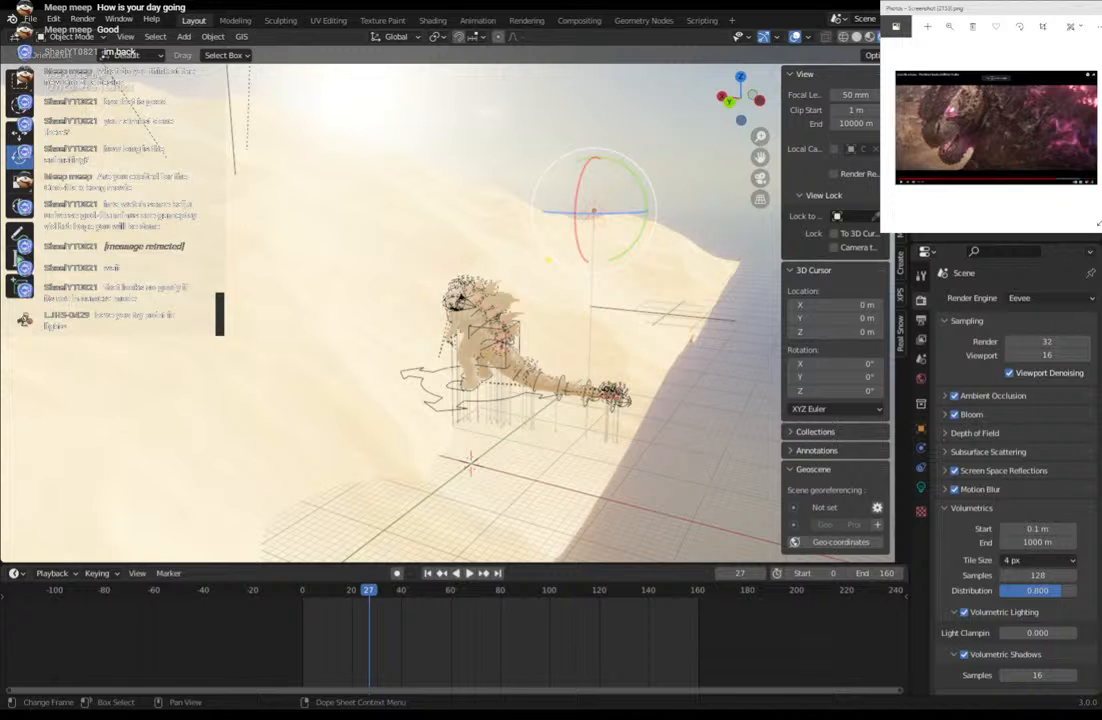
Return the viewport to solid shading and set up a shader editor beside it showing the World nodes.
{"action": "left_click", "coordinate": [857, 37]}
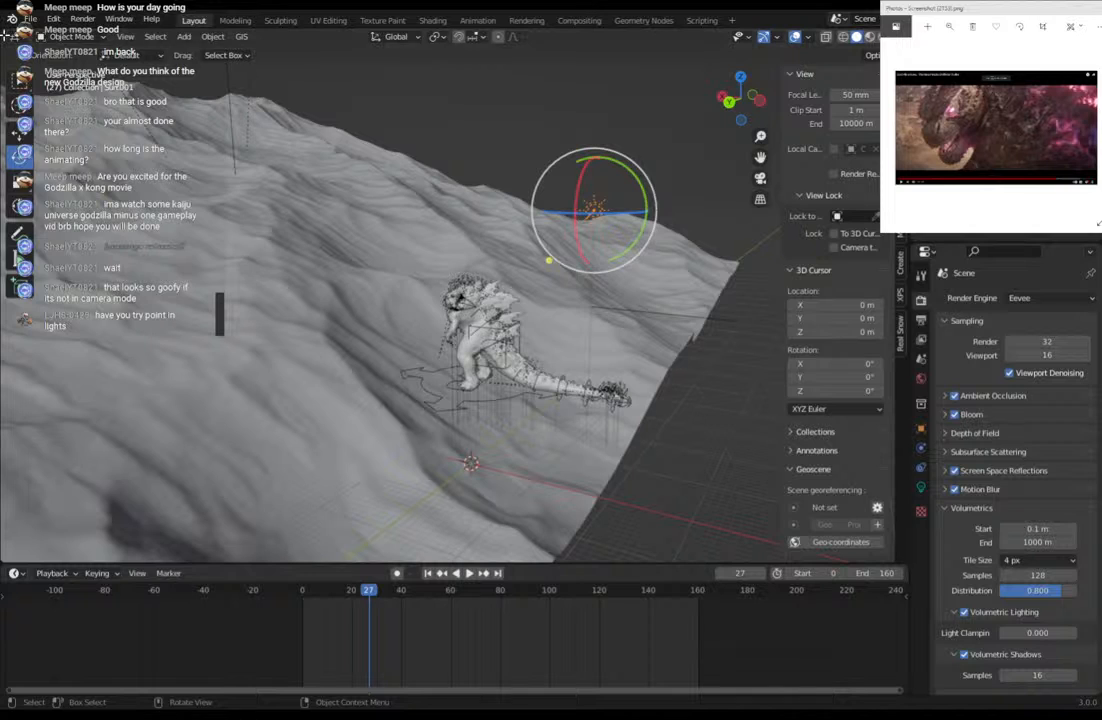
{"action": "left_click_drag", "start_coordinate": [6, 34], "coordinate": [183, 40]}
{"action": "left_click", "coordinate": [15, 36]}
{"action": "left_click", "coordinate": [60, 147]}
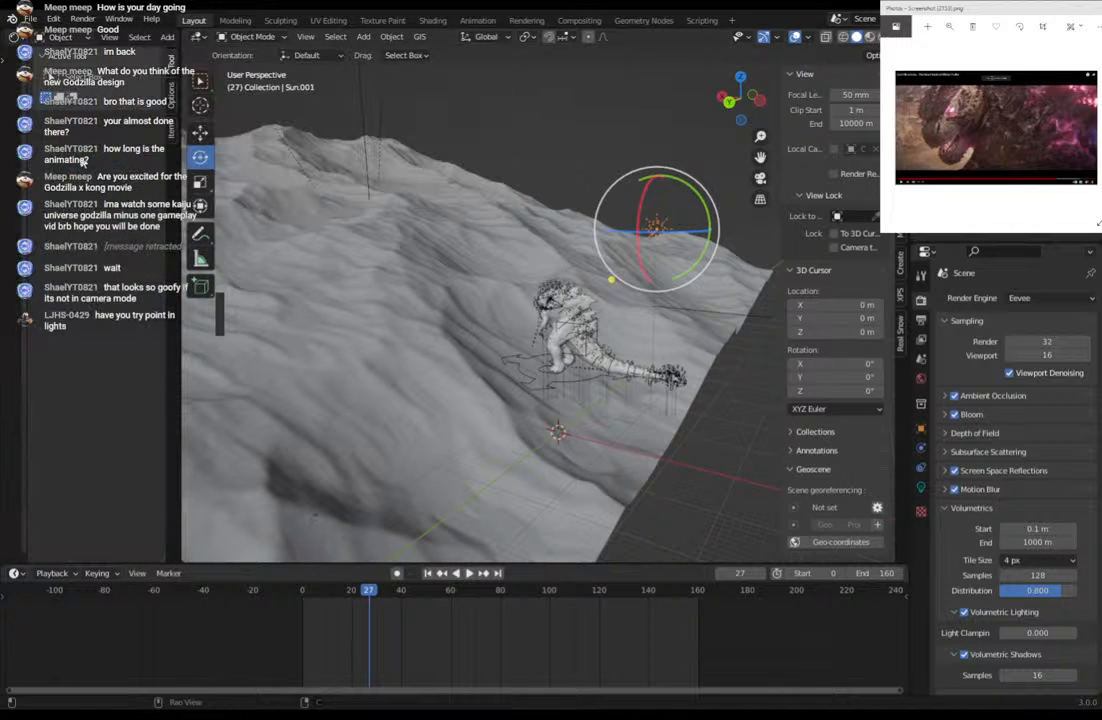
{"action": "left_click_drag", "start_coordinate": [27, 212], "coordinate": [342, 211]}
{"action": "left_click", "coordinate": [187, 215]}
{"action": "left_click", "coordinate": [60, 37]}
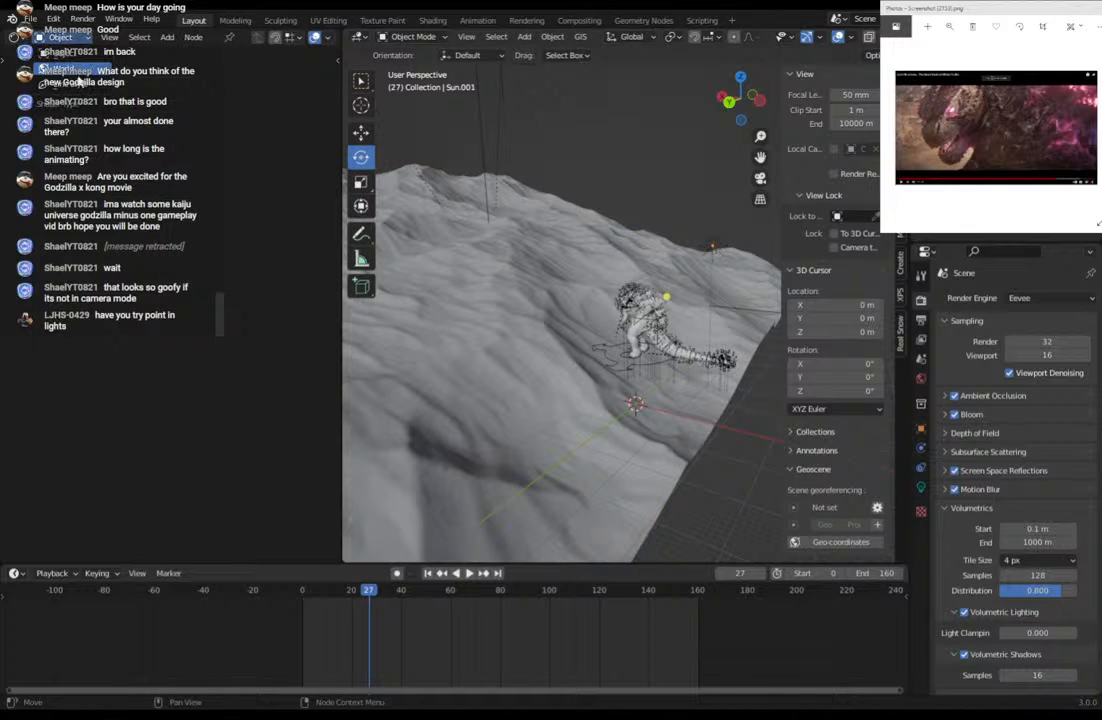
{"action": "left_click", "coordinate": [66, 70]}
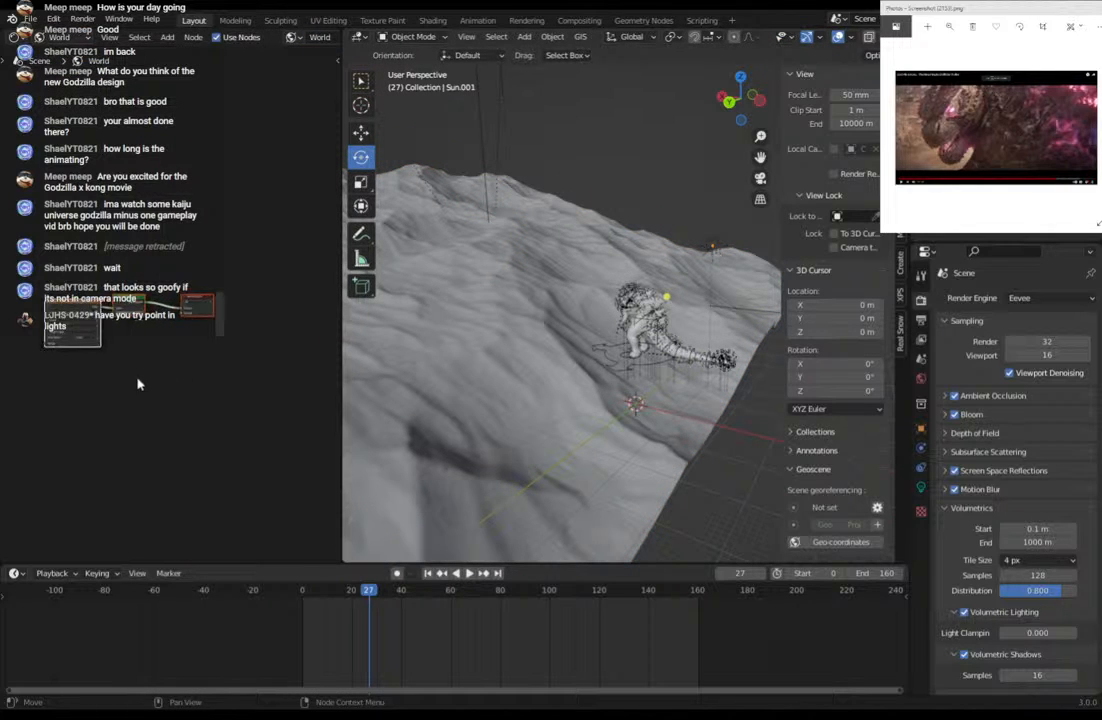
Add Mapping and Texture Coordinate nodes to the world's environment texture.
{"action": "middle_click_drag", "start_coordinate": [140, 384], "coordinate": [225, 402]}
{"action": "left_click", "coordinate": [150, 325]}
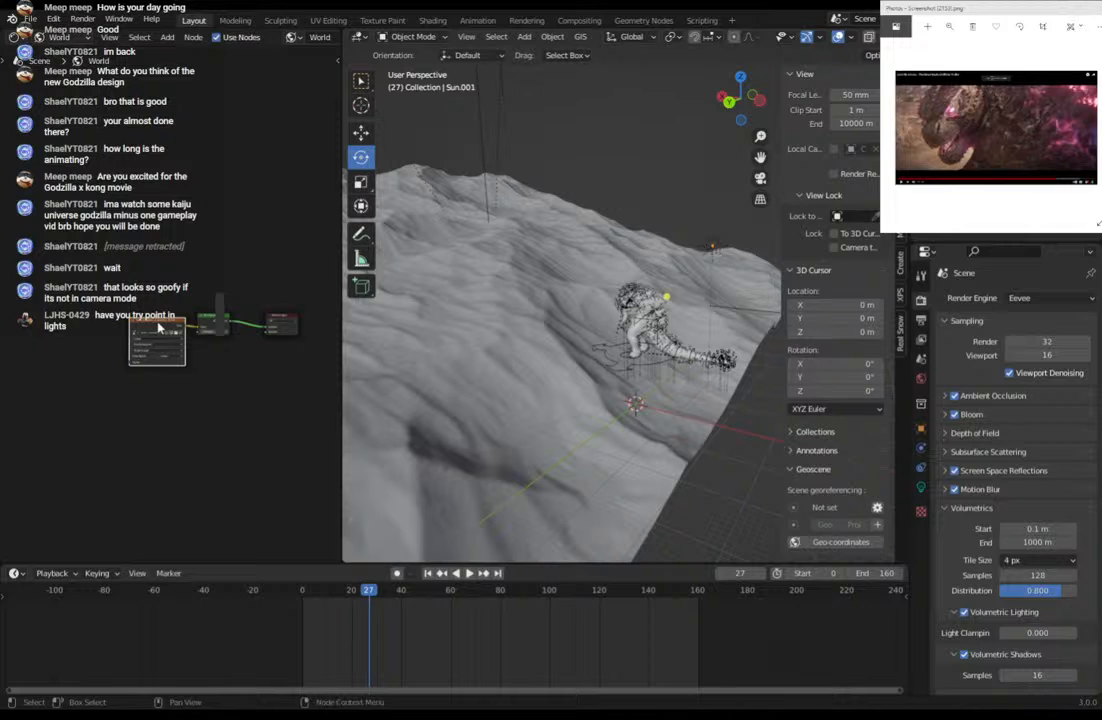
{"action": "key", "text": "ctrl+t"}
{"action": "middle_click_drag", "start_coordinate": [172, 267], "coordinate": [222, 238]}
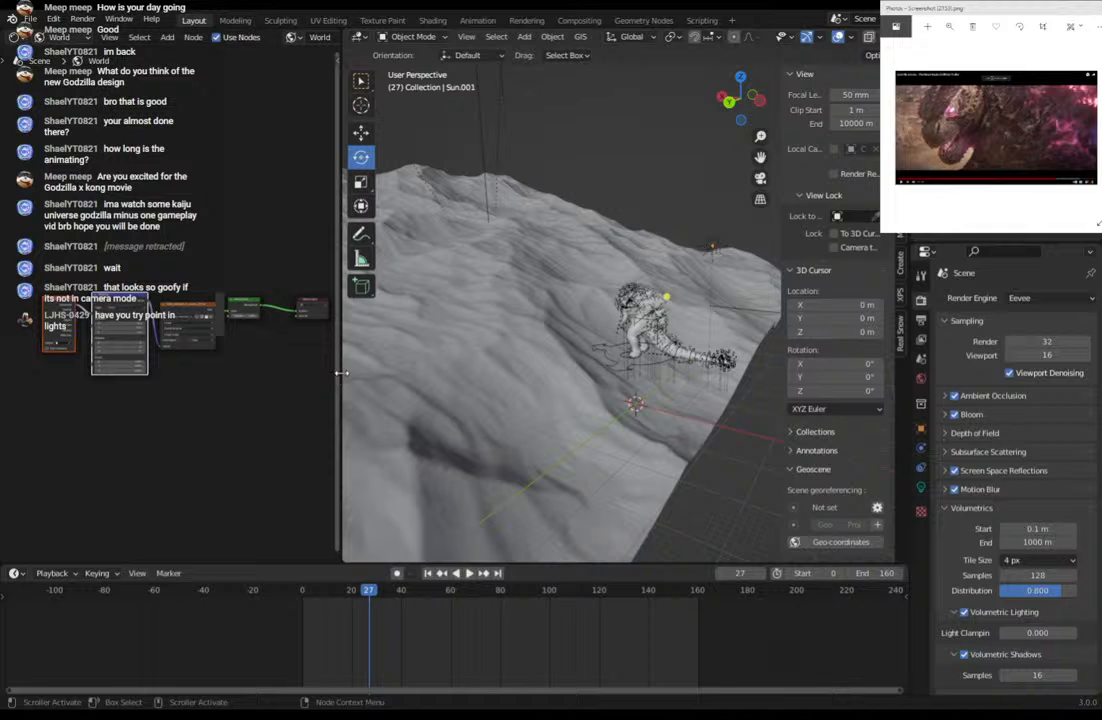
Resize the world shader editor so the Mapping values are readable, and show the scene in rendered shading.
{"action": "left_click_drag", "start_coordinate": [341, 373], "coordinate": [172, 385]}
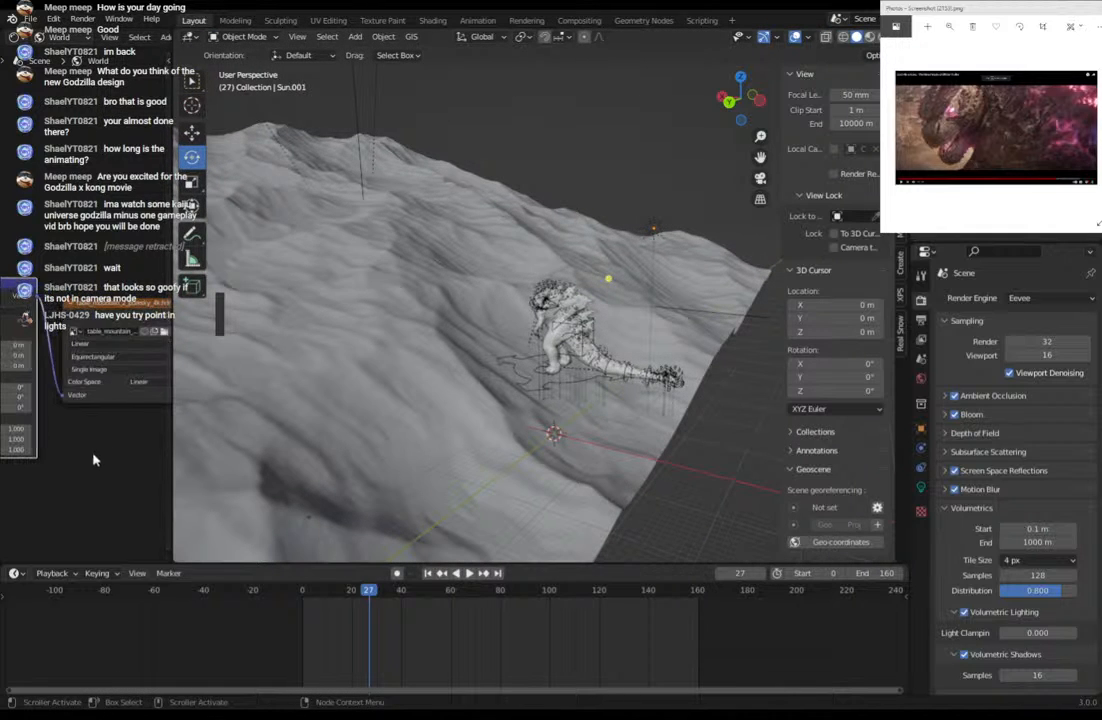
{"action": "middle_click_drag", "start_coordinate": [93, 460], "coordinate": [152, 439]}
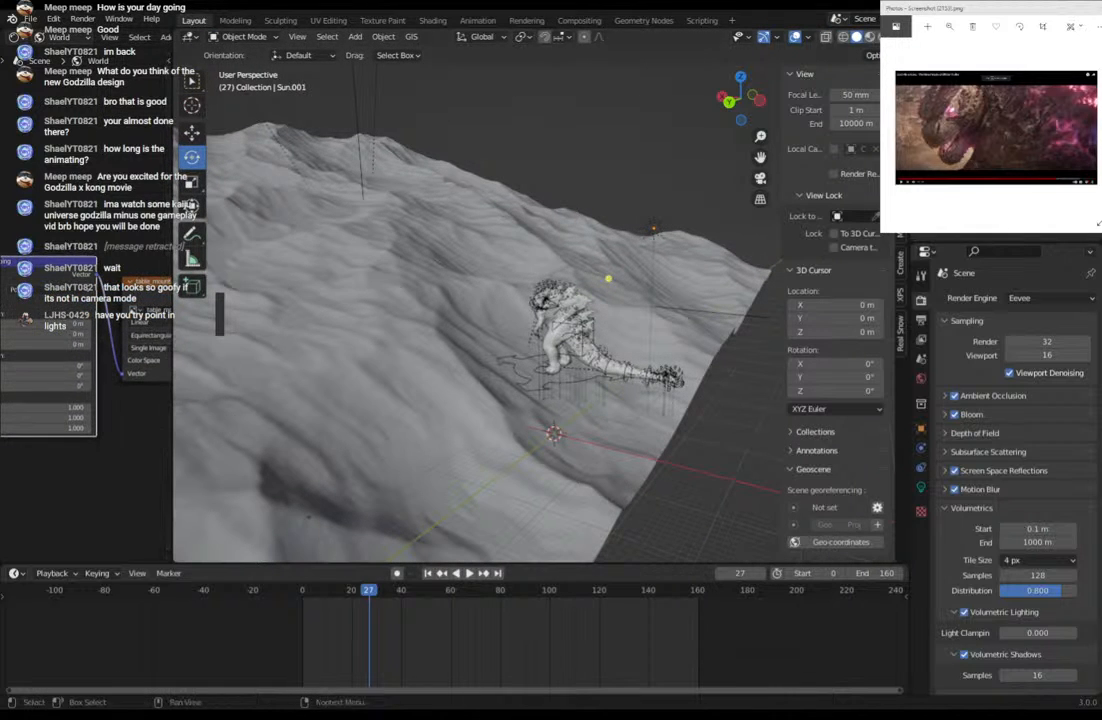
{"action": "left_click", "coordinate": [869, 37]}
{"action": "middle_click_drag", "start_coordinate": [559, 245], "coordinate": [570, 200]}
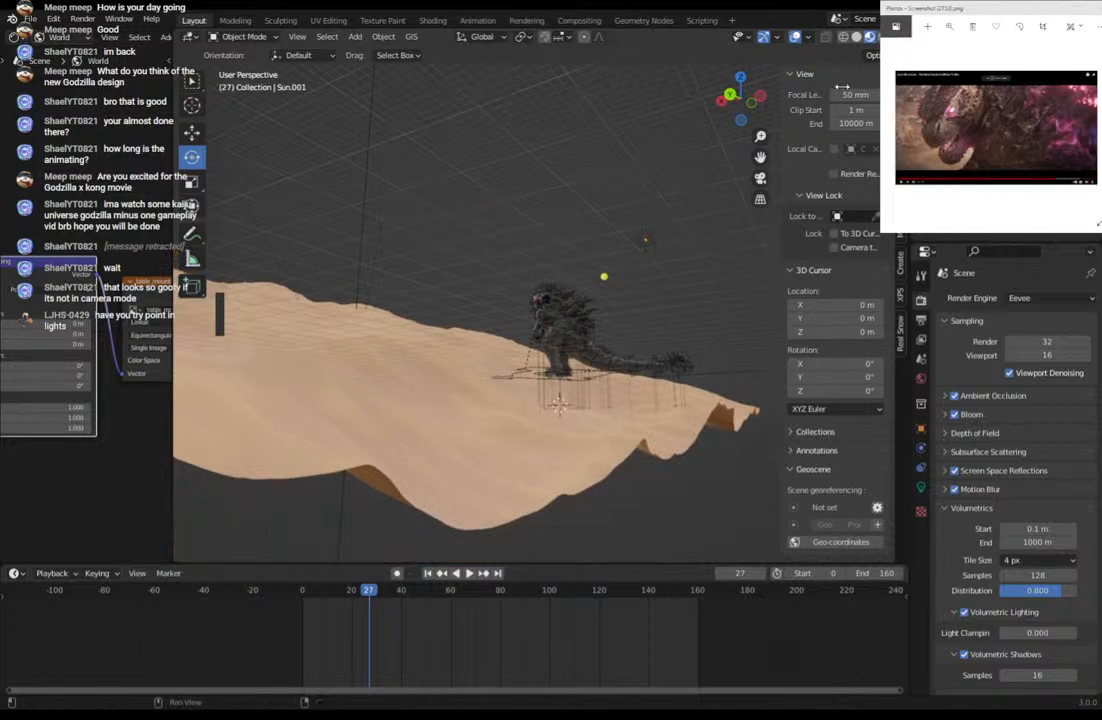
{"action": "mouse_move", "coordinate": [610, 160]}
{"action": "middle_mouse_down"}
{"action": "mouse_move", "coordinate": [578, 181]}
{"action": "mouse_move", "coordinate": [654, 216]}
{"action": "mouse_move", "coordinate": [495, 207]}
{"action": "mouse_move", "coordinate": [573, 236]}
{"action": "mouse_move", "coordinate": [599, 232]}
{"action": "mouse_move", "coordinate": [592, 238]}
{"action": "middle_mouse_up"}
{"action": "left_click", "coordinate": [882, 37]}
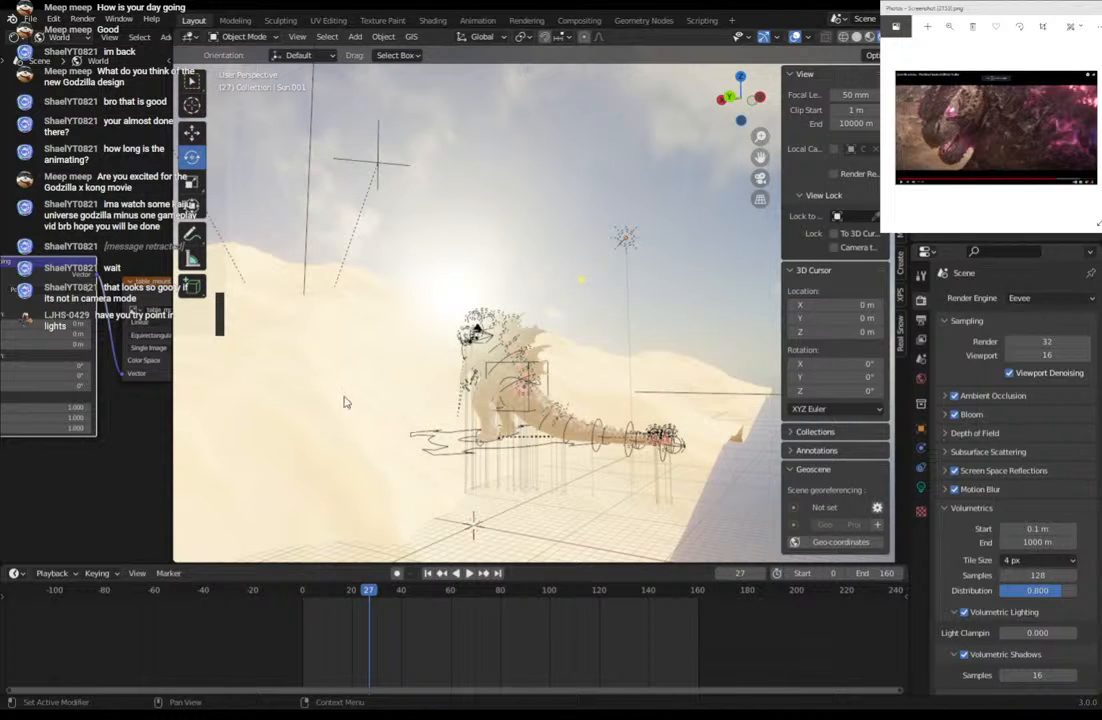
{"action": "left_click_drag", "start_coordinate": [173, 381], "coordinate": [274, 376]}
Try the scene without volumetric lighting and volumetric shadows, and turn both back on.
{"action": "left_click", "coordinate": [964, 613]}
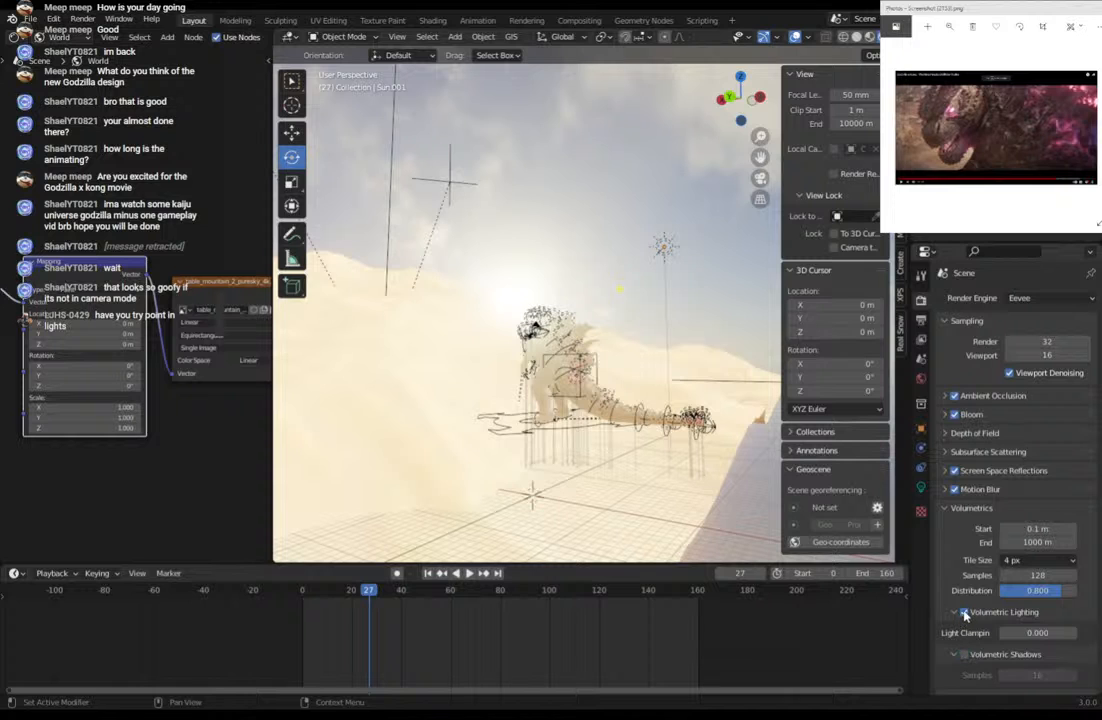
{"action": "mouse_move", "coordinate": [430, 300]}
{"action": "middle_mouse_down"}
{"action": "mouse_move", "coordinate": [480, 328]}
{"action": "mouse_move", "coordinate": [442, 282]}
{"action": "middle_mouse_up"}
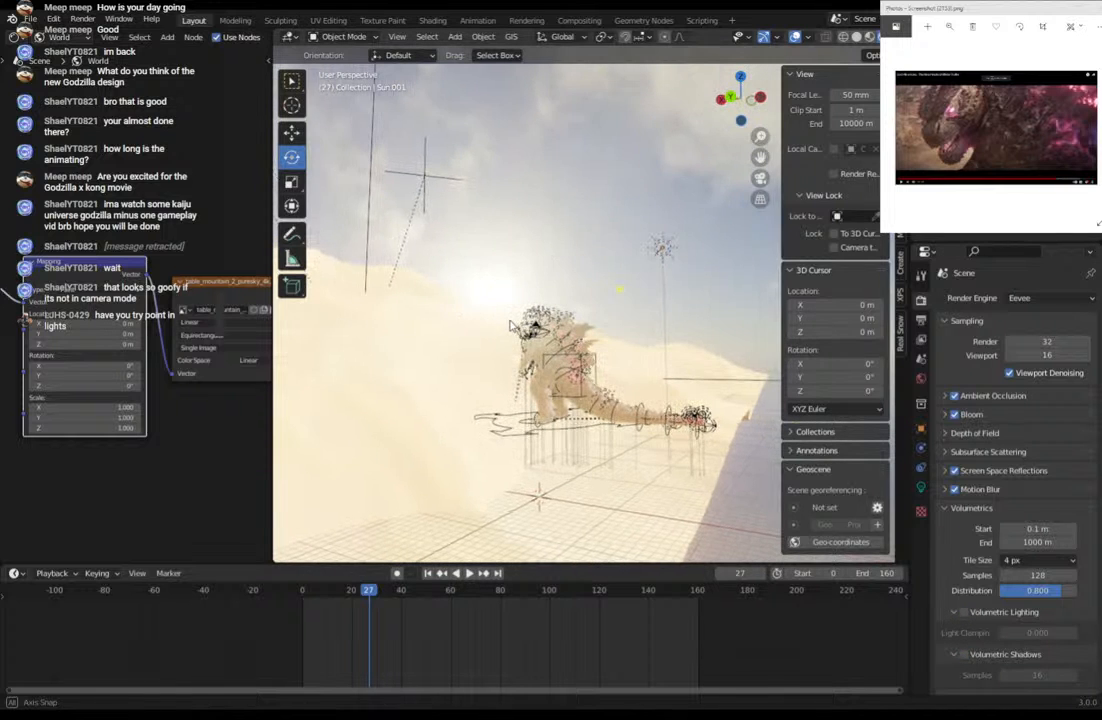
{"action": "left_click", "coordinate": [964, 612]}
{"action": "left_click", "coordinate": [964, 655]}
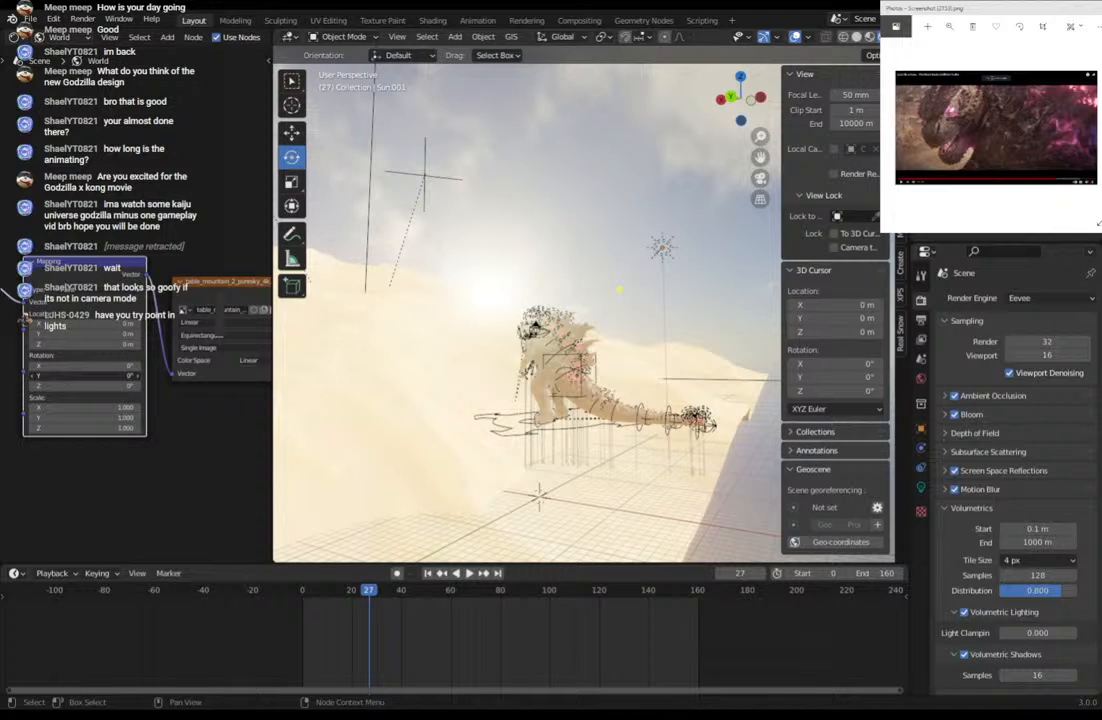
Rotate the environment mapping to X 12.6°, Y 8.5° and Z about 70°, and view the scene through the camera.
{"action": "mouse_move", "coordinate": [85, 376]}
{"action": "left_mouse_down"}
{"action": "mouse_move", "coordinate": [115, 376]}
{"action": "mouse_move", "coordinate": [99, 376]}
{"action": "left_mouse_up"}
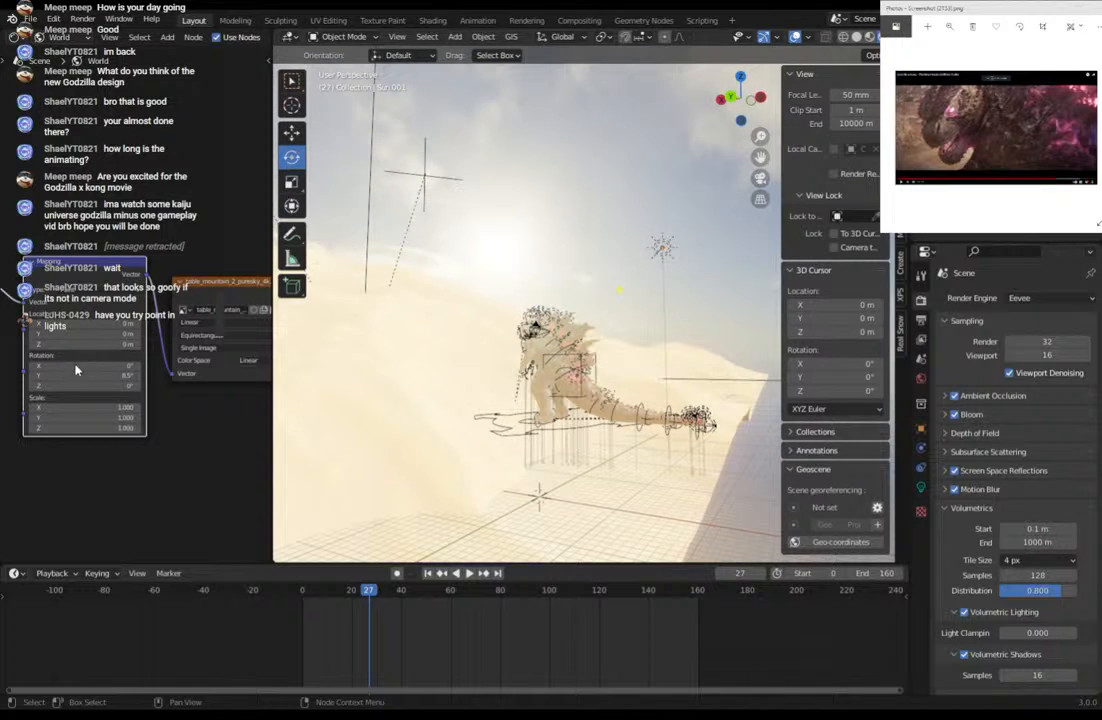
{"action": "left_click", "coordinate": [73, 366]}
{"action": "left_click", "coordinate": [78, 359]}
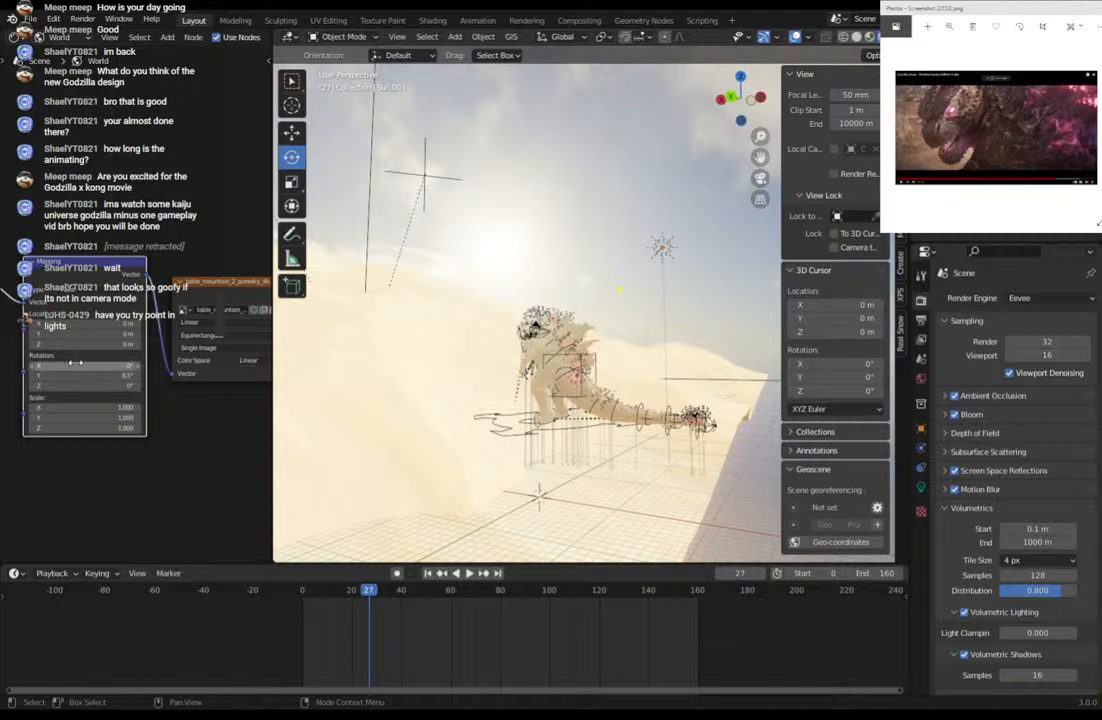
{"action": "left_click_drag", "start_coordinate": [70, 366], "coordinate": [195, 386]}
{"action": "middle_click_drag", "start_coordinate": [706, 262], "coordinate": [608, 259]}
{"action": "left_click", "coordinate": [760, 180]}
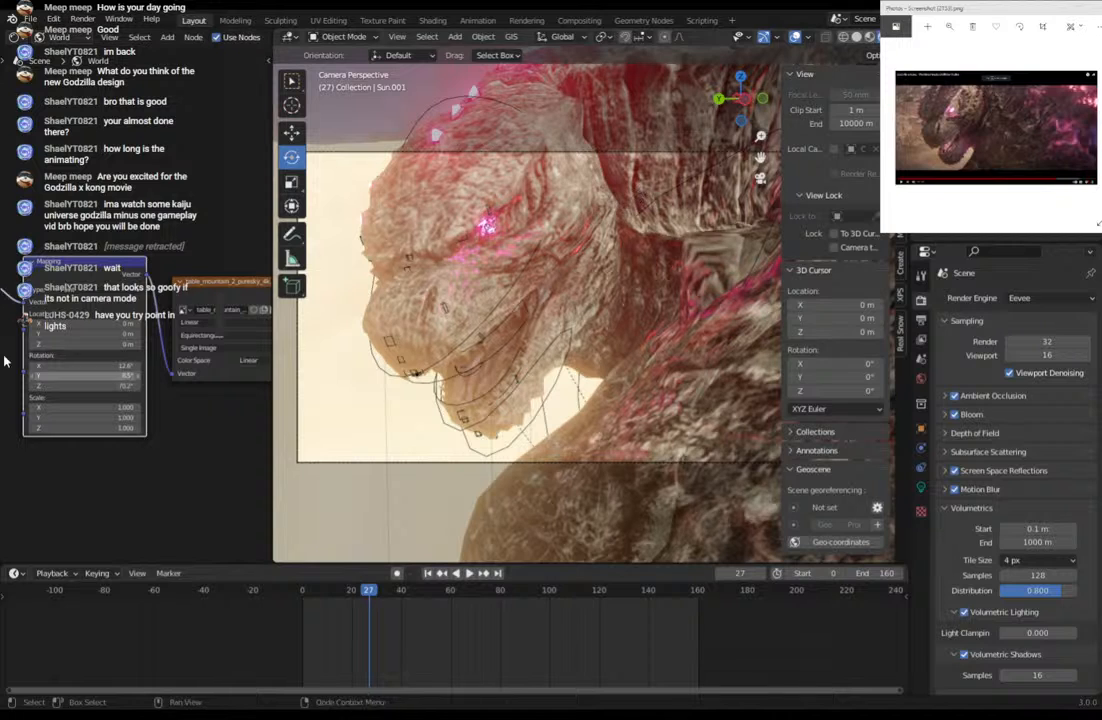
Set the environment mapping's Z rotation to 25.5° to darken Godzilla's lighting in the camera view.
{"action": "left_click_drag", "start_coordinate": [85, 386], "coordinate": [26, 386]}
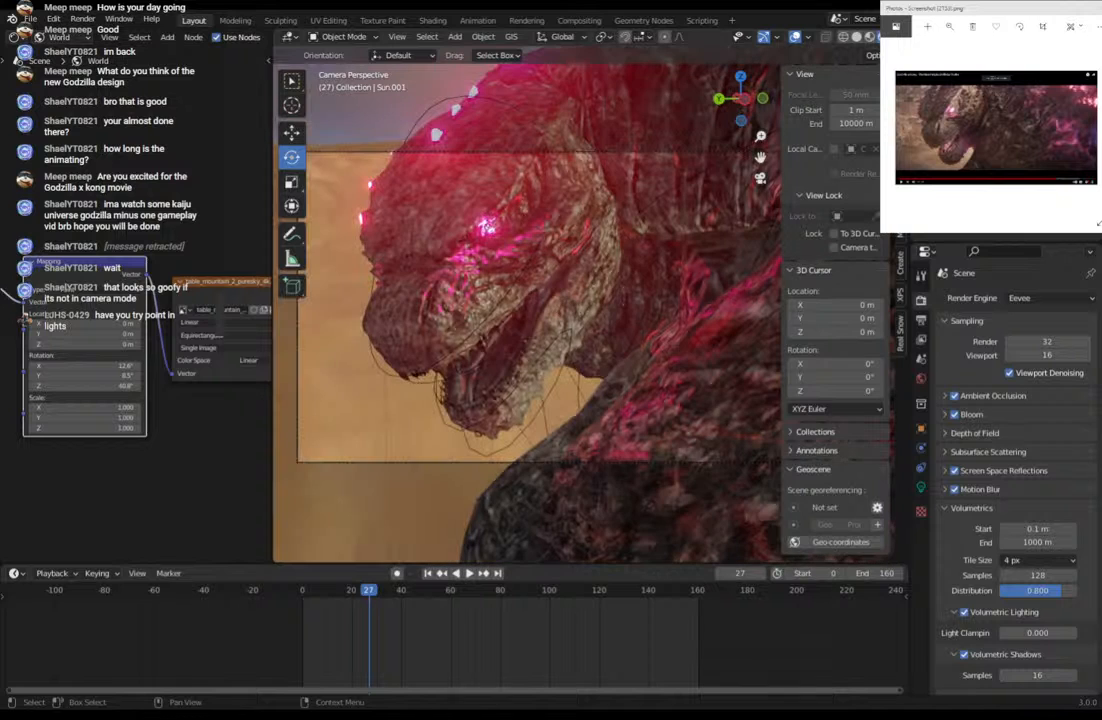
{"action": "left_click", "coordinate": [921, 378]}
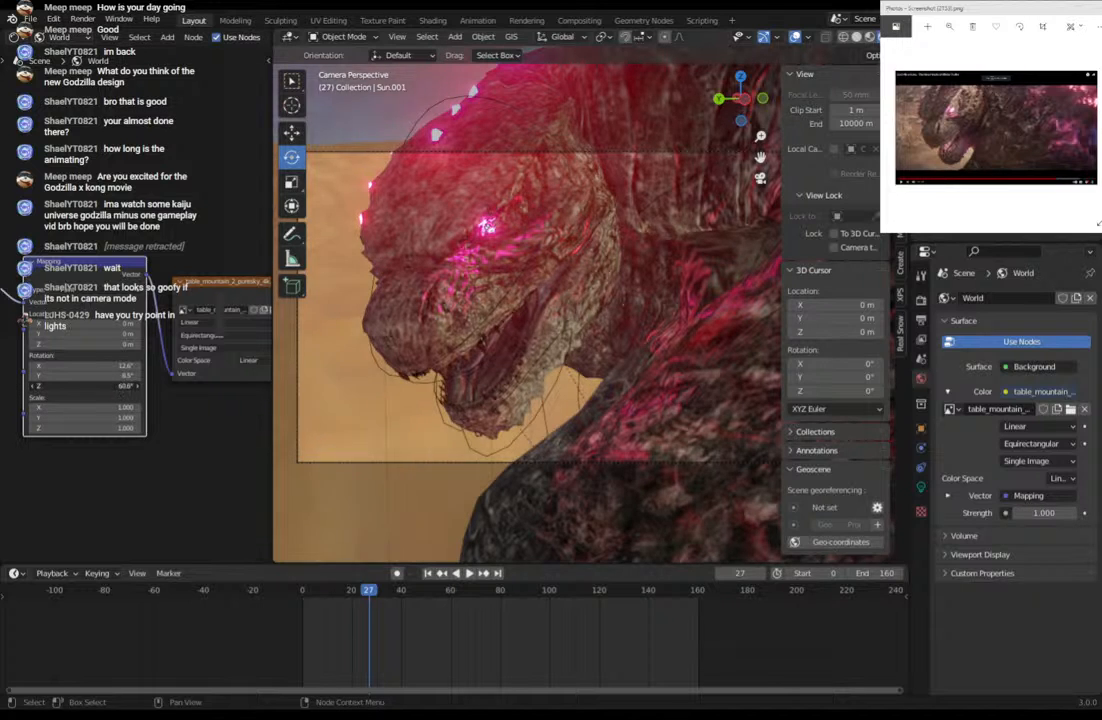
{"action": "left_click_drag", "start_coordinate": [63, 386], "coordinate": [139, 386]}
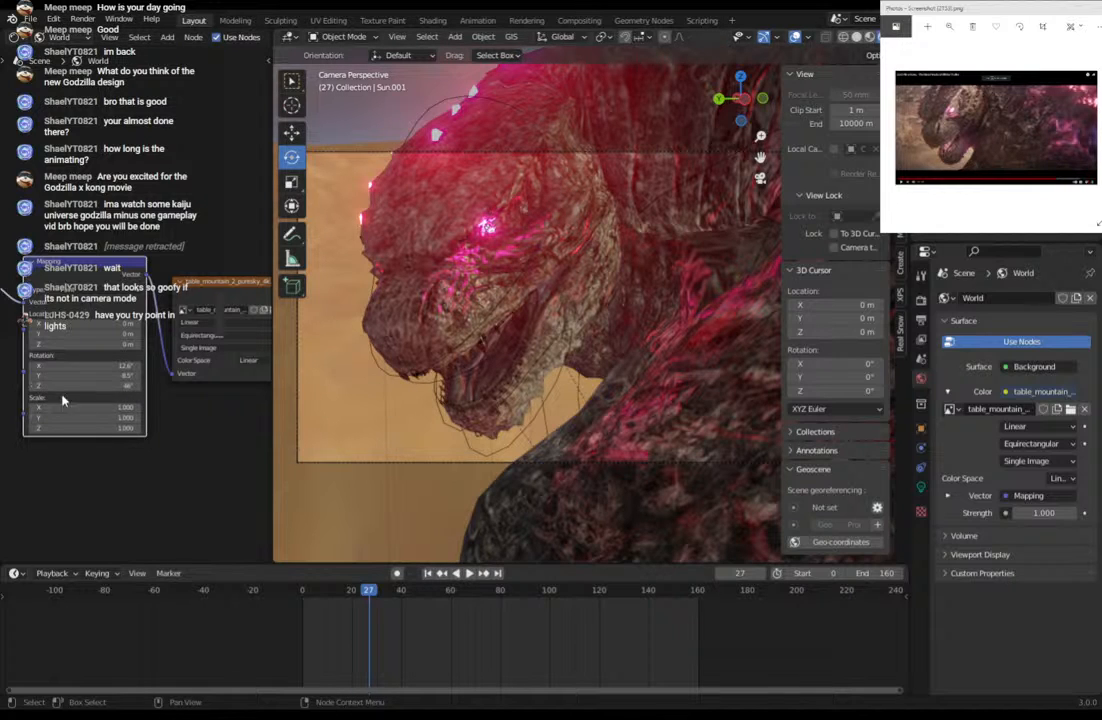
{"action": "mouse_move", "coordinate": [79, 386]}
{"action": "left_mouse_down"}
{"action": "mouse_move", "coordinate": [53, 386]}
{"action": "mouse_move", "coordinate": [74, 386]}
{"action": "mouse_move", "coordinate": [64, 386]}
{"action": "left_mouse_up"}
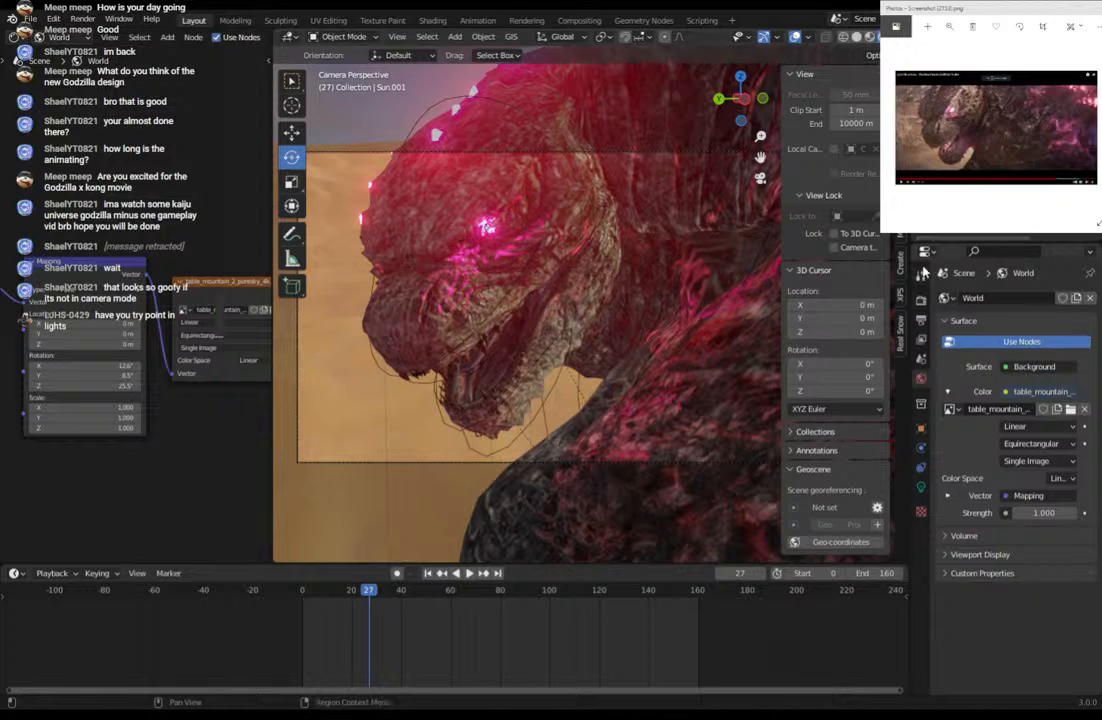
Switch the render engine back to Cycles and shrink the shader editor to enlarge the camera view.
{"action": "left_click", "coordinate": [921, 299]}
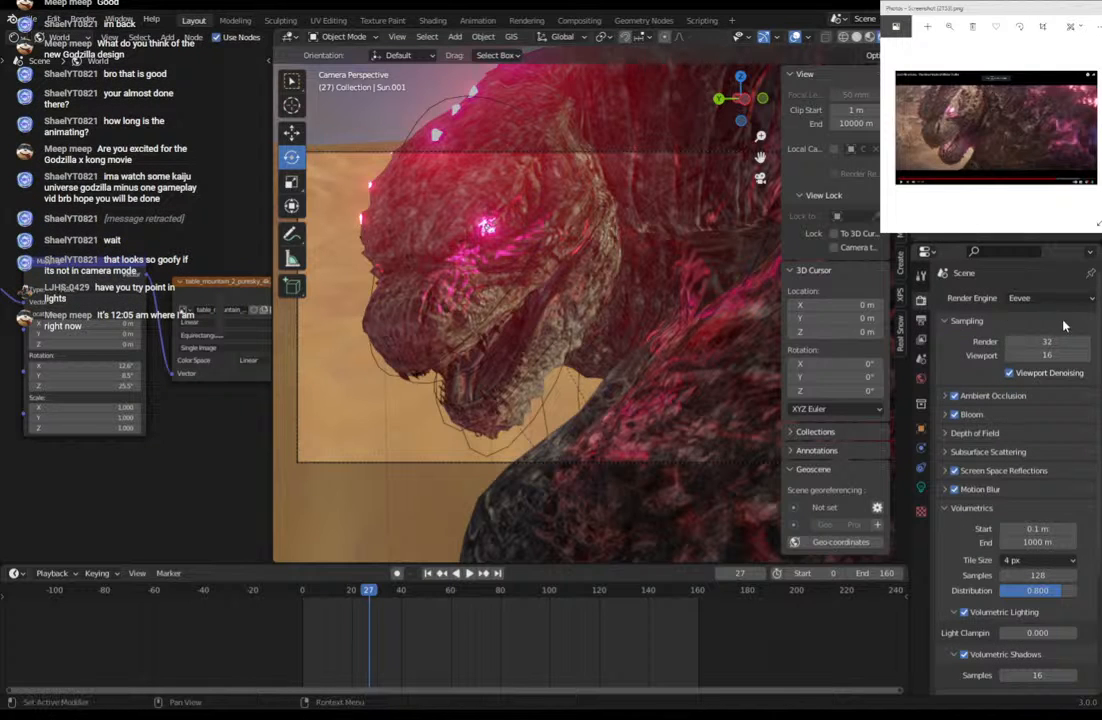
{"action": "left_click", "coordinate": [1060, 298]}
{"action": "left_click", "coordinate": [1025, 344]}
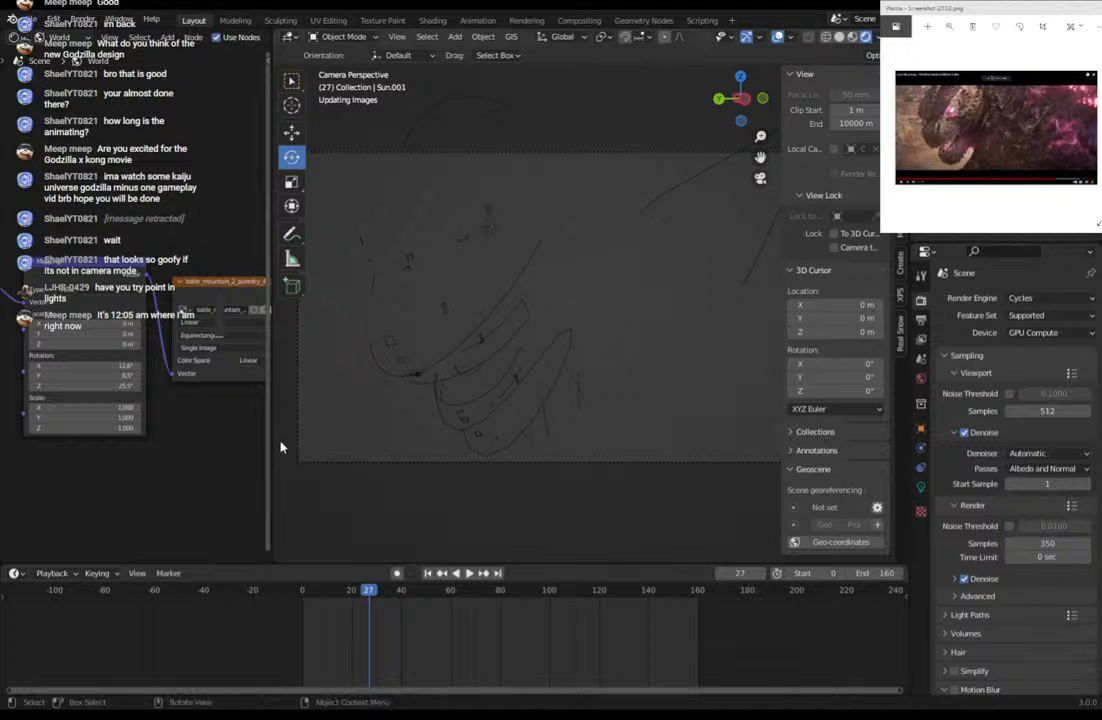
{"action": "left_click_drag", "start_coordinate": [270, 437], "coordinate": [29, 438]}
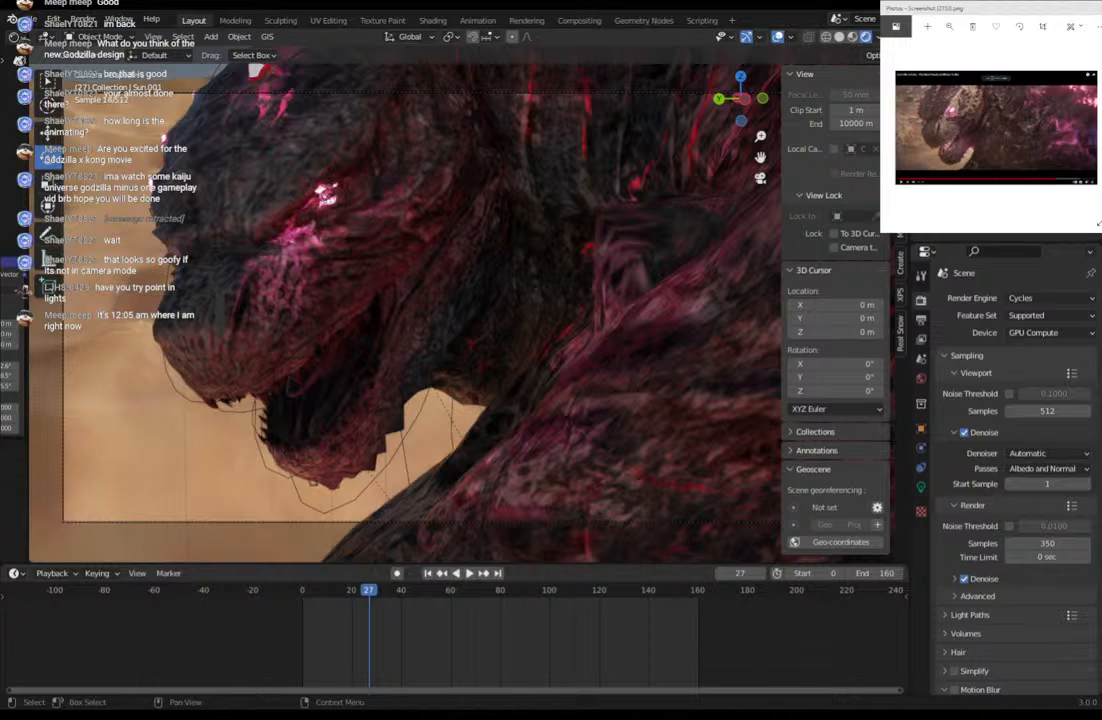
Widen the shader editor, set the environment mapping rotation to X 24.4°, Y 0.2°, Z 50.2°, and view the scene through the camera.
{"action": "left_click_drag", "start_coordinate": [30, 300], "coordinate": [79, 305]}
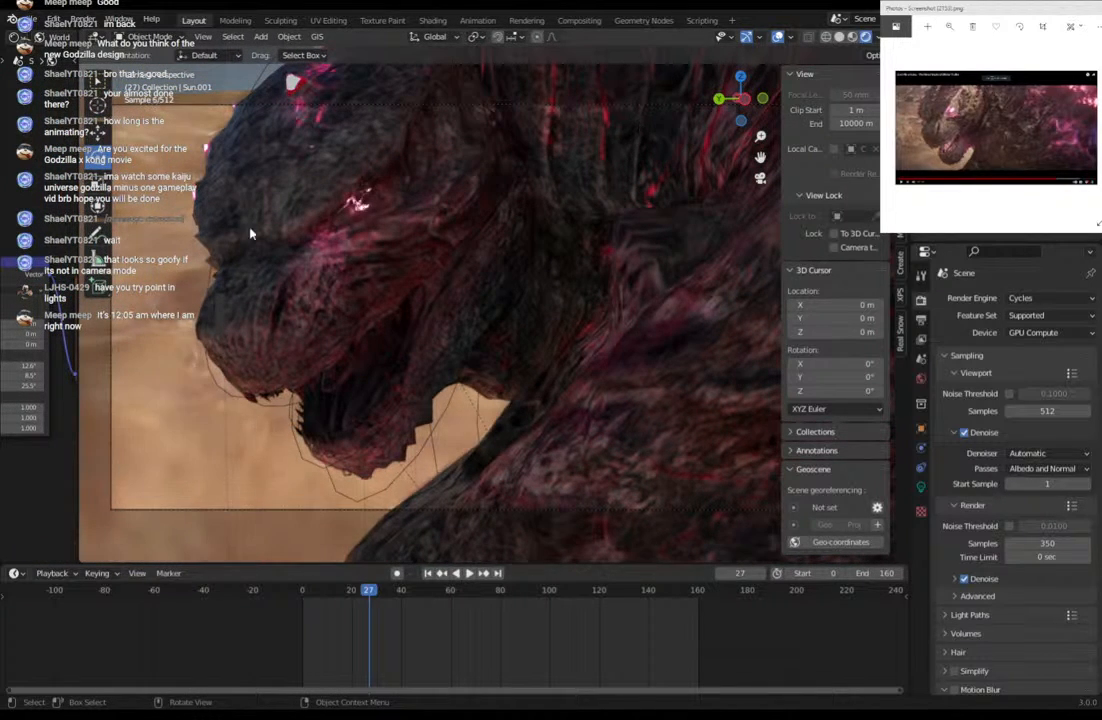
{"action": "middle_click_drag", "start_coordinate": [451, 285], "coordinate": [391, 297]}
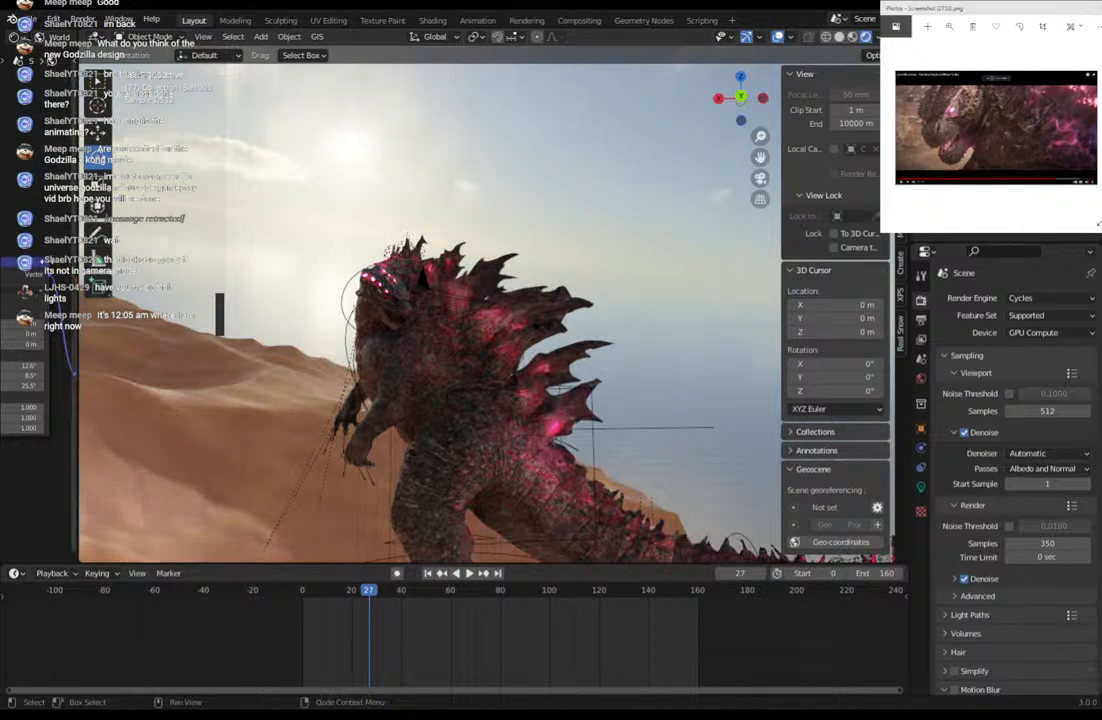
{"action": "left_click_drag", "start_coordinate": [79, 276], "coordinate": [187, 276]}
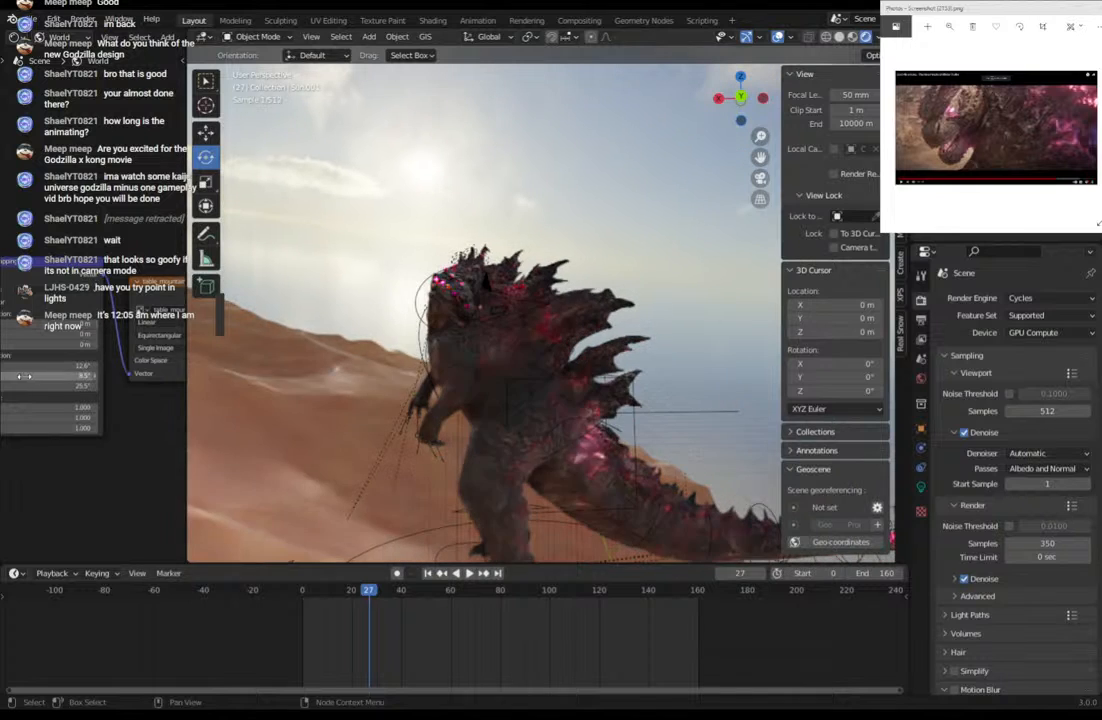
{"action": "left_click_drag", "start_coordinate": [42, 386], "coordinate": [84, 366]}
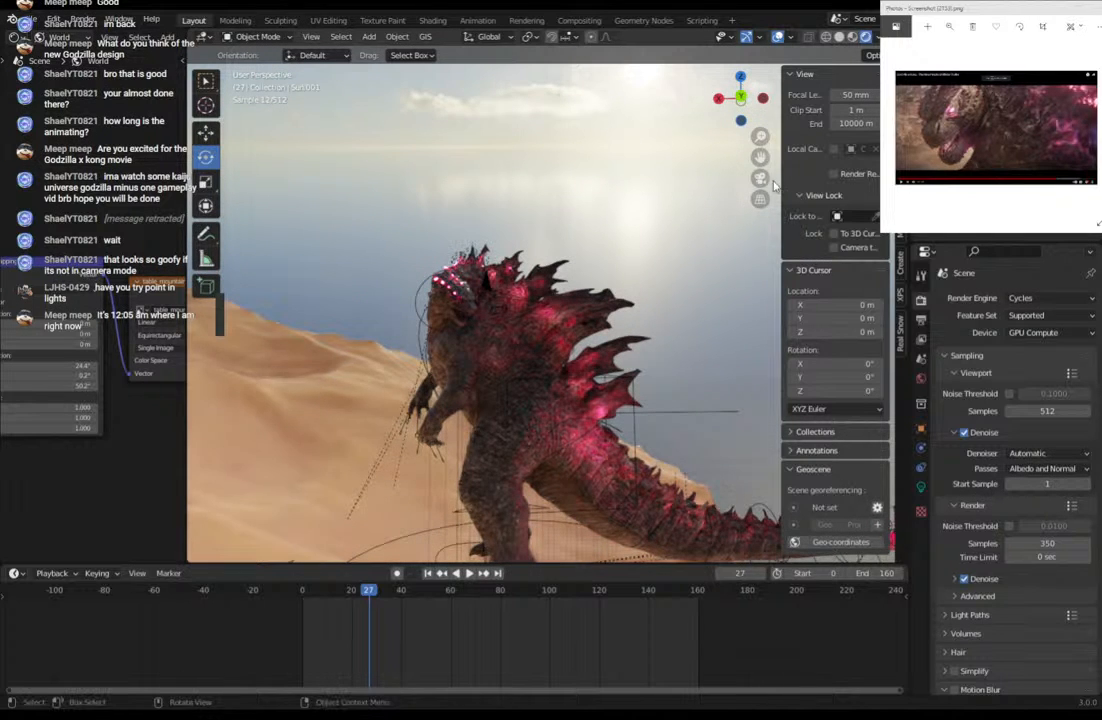
{"action": "key", "text": "KP_0"}
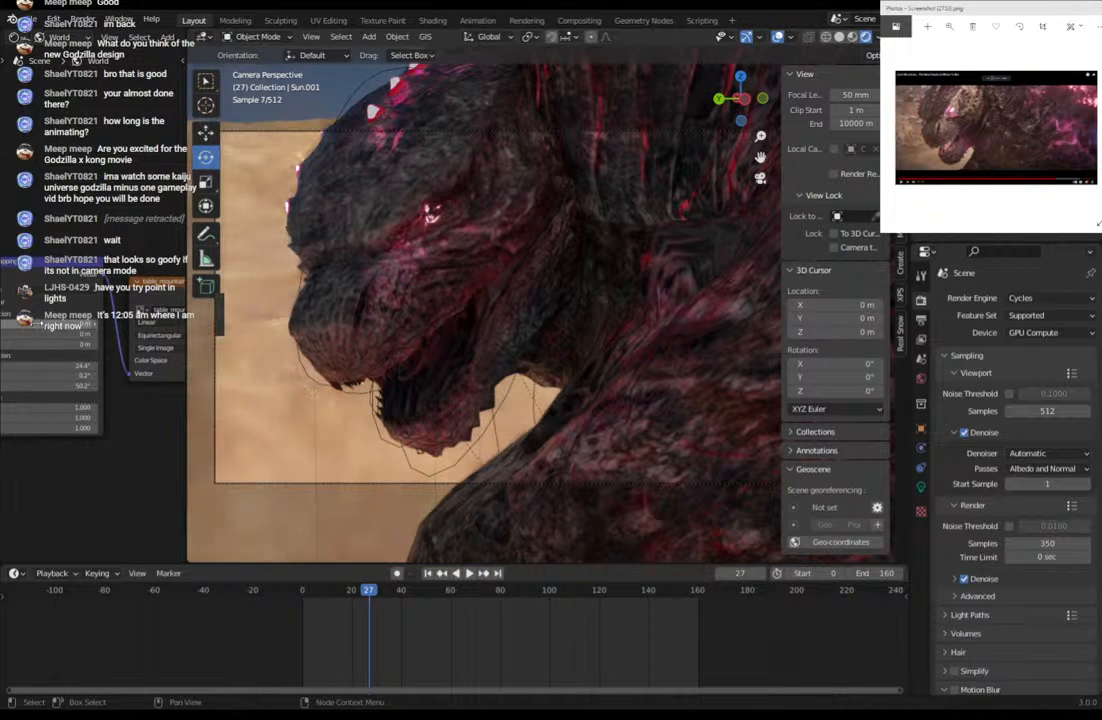
Set the environment mapping's X rotation to 52.6° while checking Godzilla's lighting in the camera view.
{"action": "left_click_drag", "start_coordinate": [45, 366], "coordinate": [110, 366]}
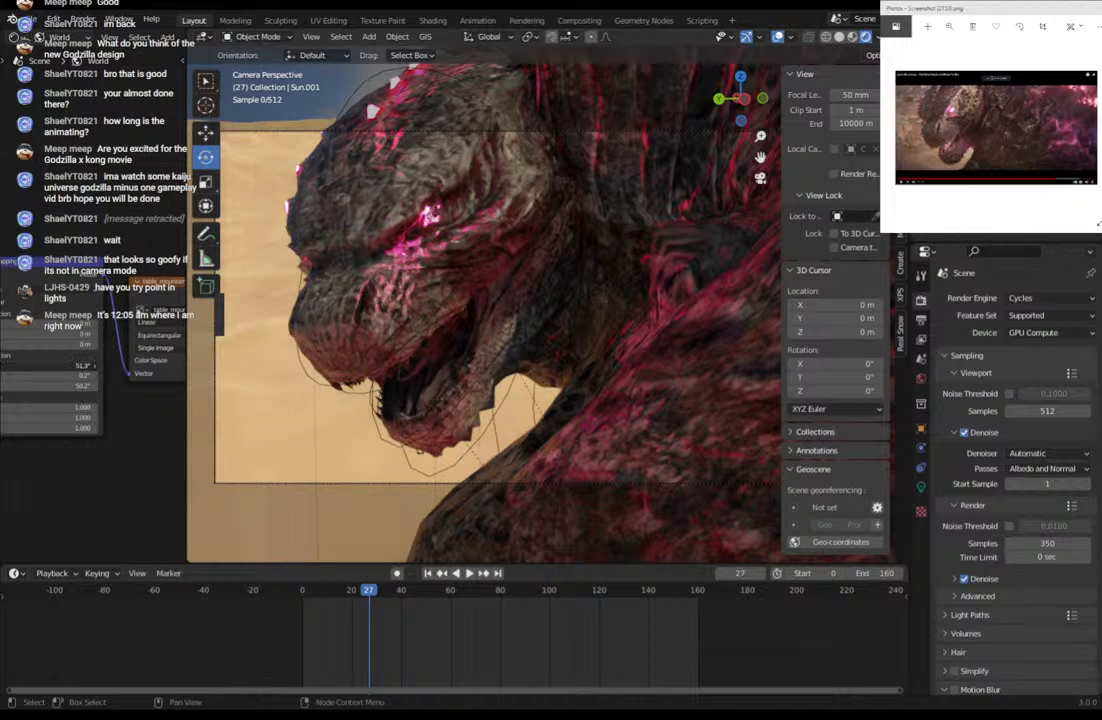
{"action": "left_click_drag", "start_coordinate": [50, 365], "coordinate": [72, 365]}
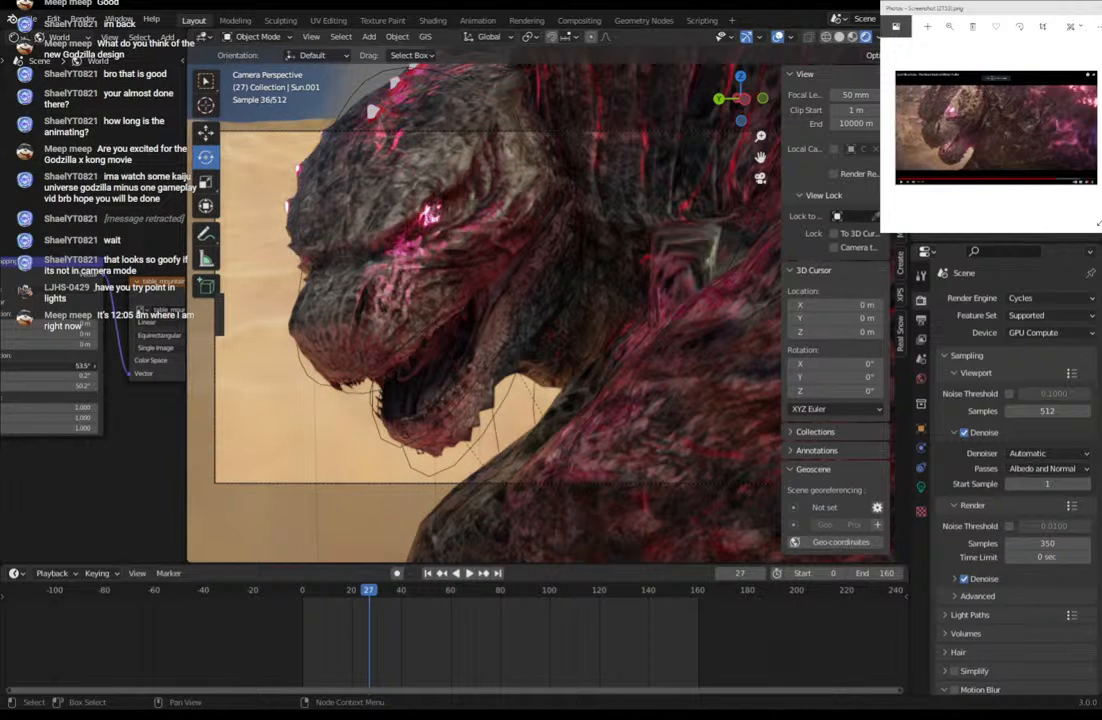
{"action": "left_click_drag", "start_coordinate": [60, 366], "coordinate": [53, 366]}
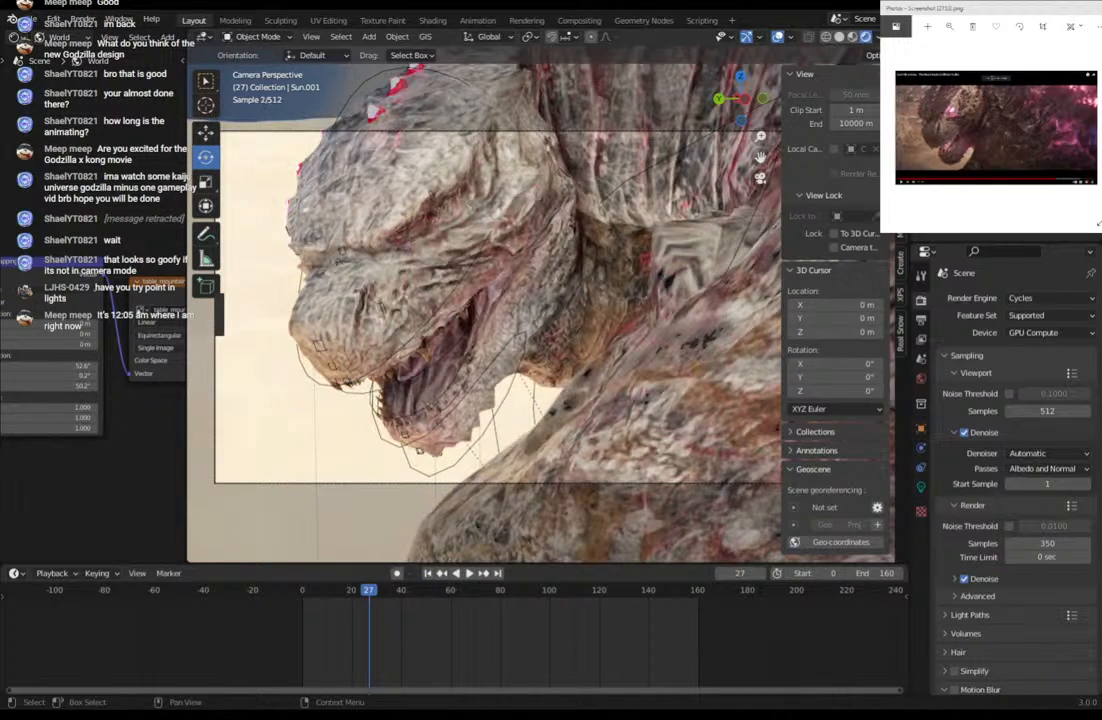
Change the selected sun light to a point light and set its power to 100000 W.
{"action": "left_click", "coordinate": [922, 487]}
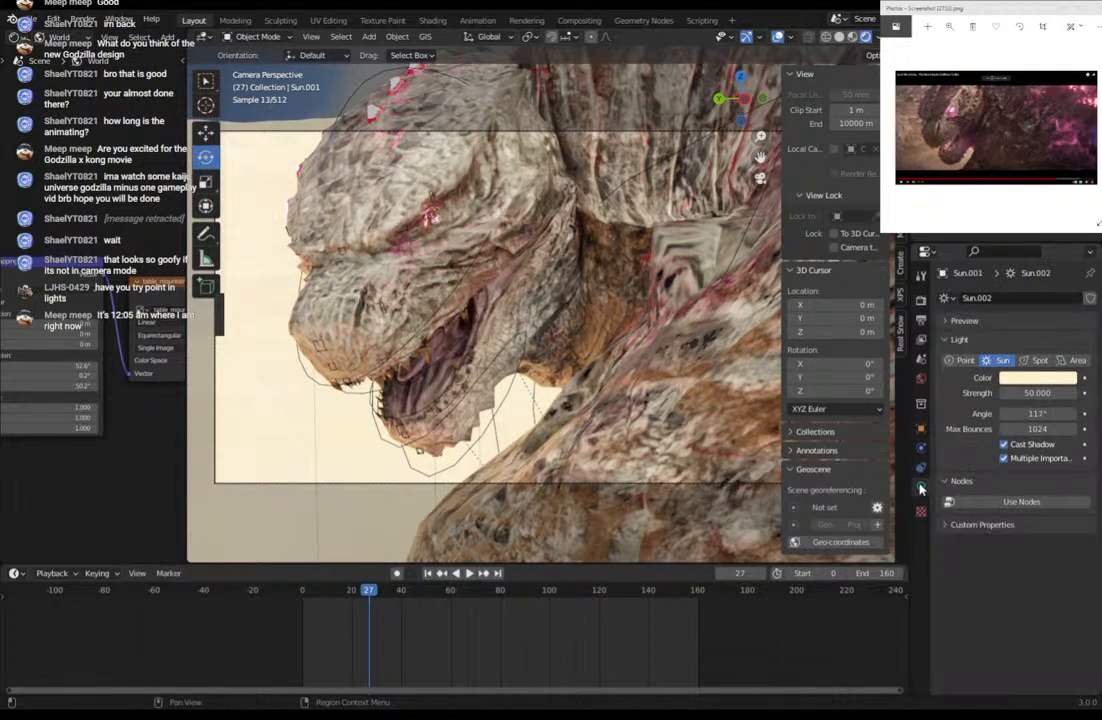
{"action": "left_click", "coordinate": [959, 360]}
{"action": "left_click", "coordinate": [1035, 392]}
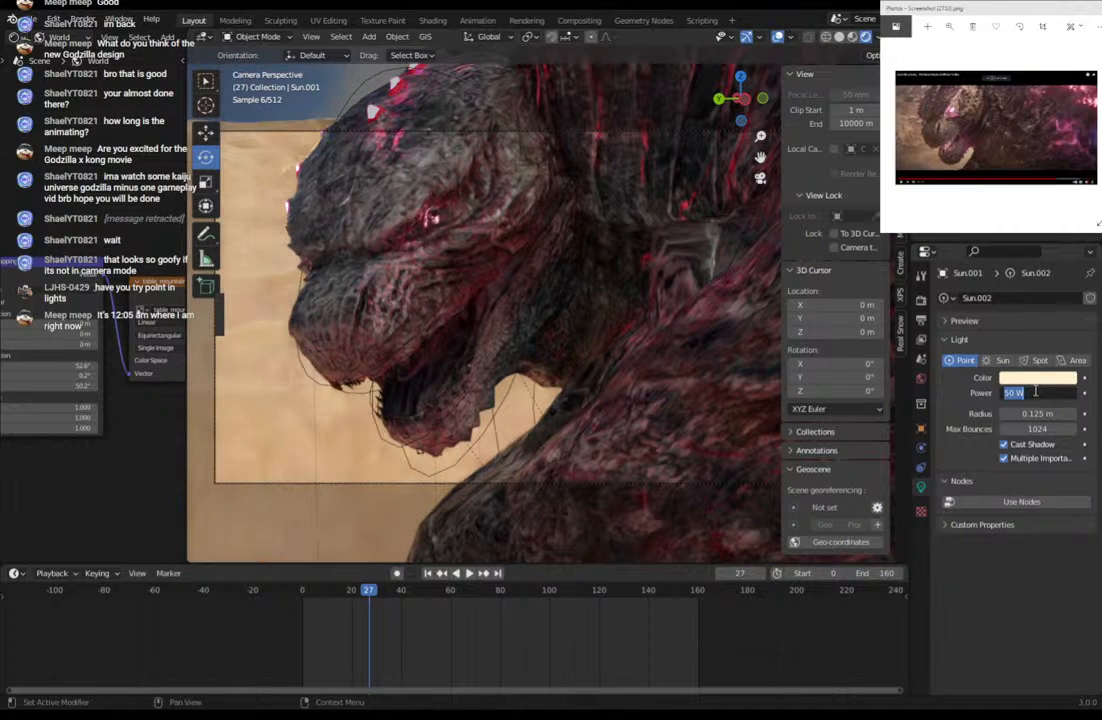
{"action": "type", "text": "100000"}
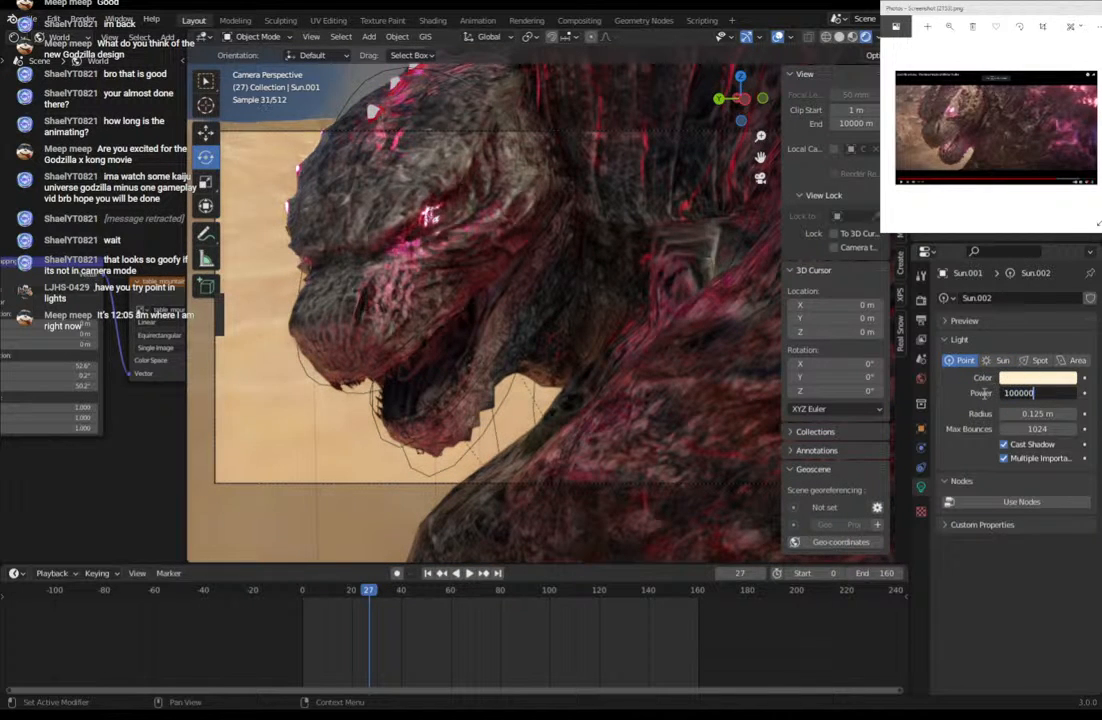
{"action": "key", "text": "Return"}
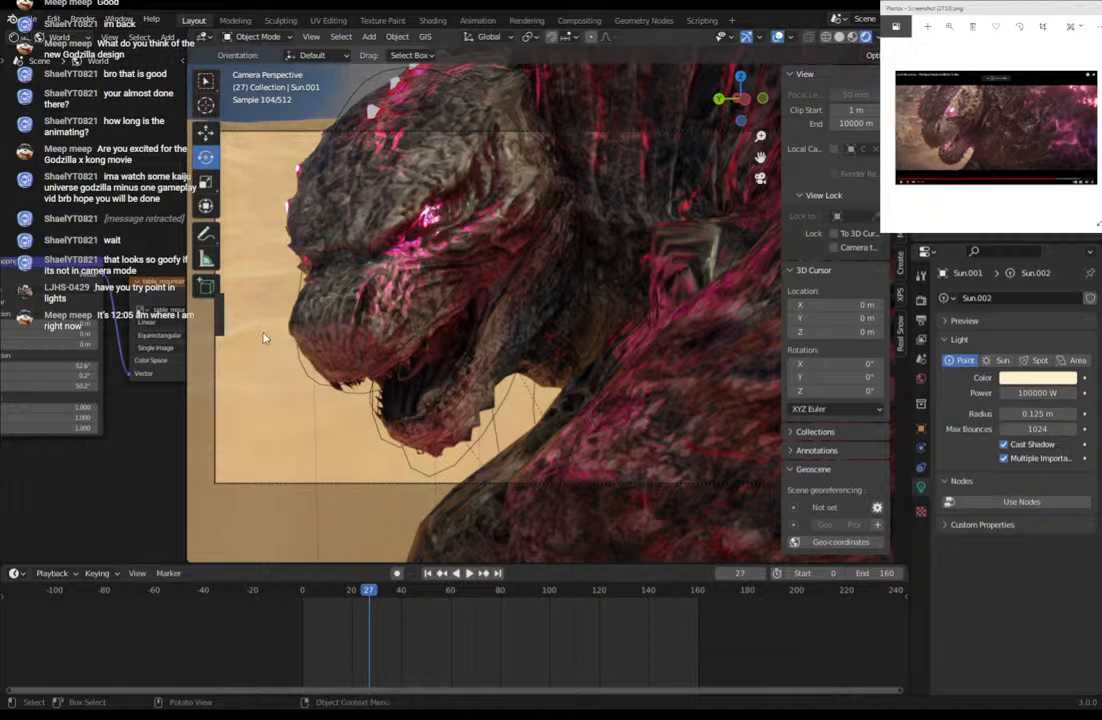
Tint the point light a warmer peach, with hue about 0.063 and saturation about 0.591.
{"action": "left_click", "coordinate": [1038, 380]}
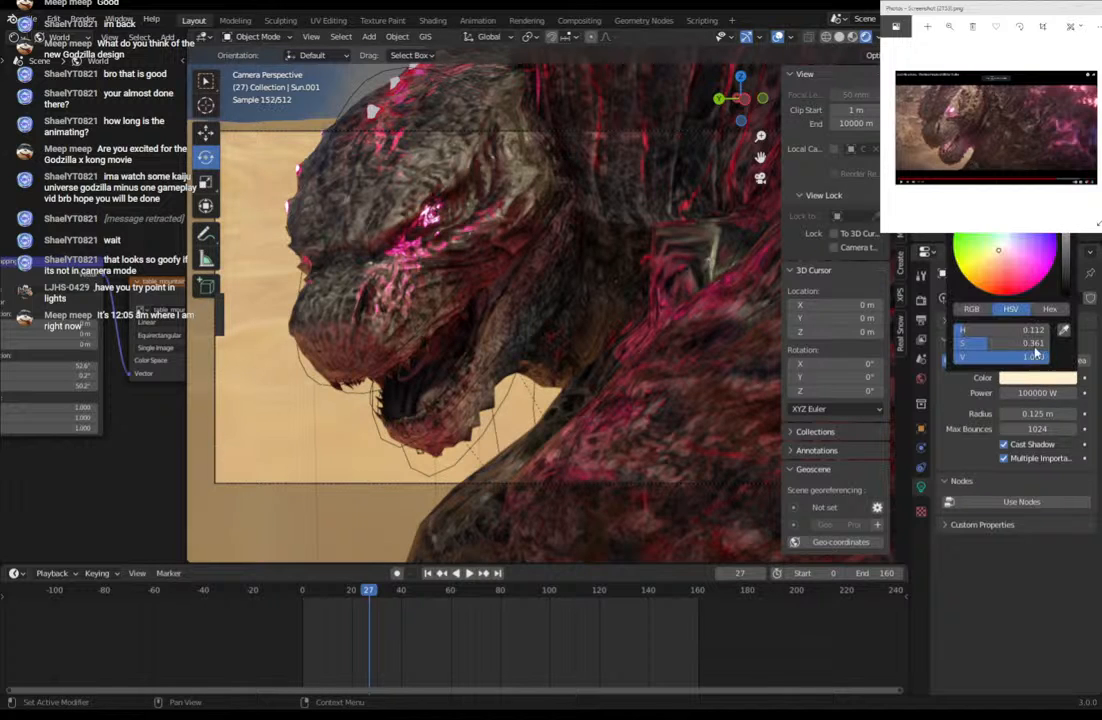
{"action": "left_click", "coordinate": [998, 261]}
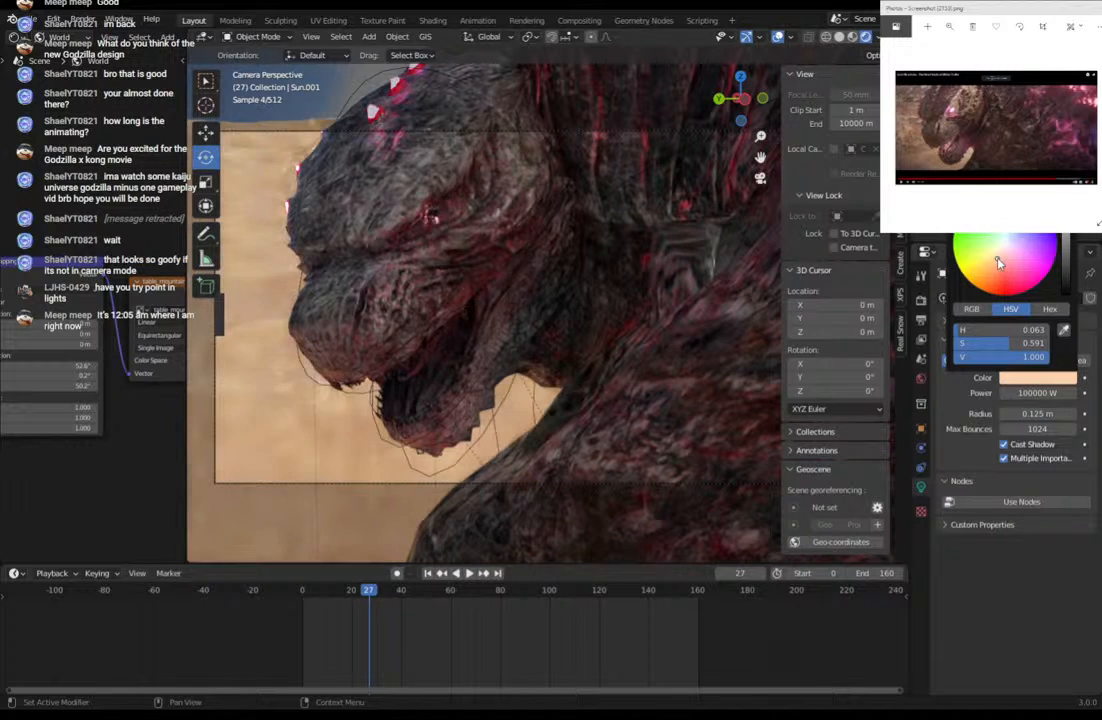
{"action": "left_click", "coordinate": [998, 261]}
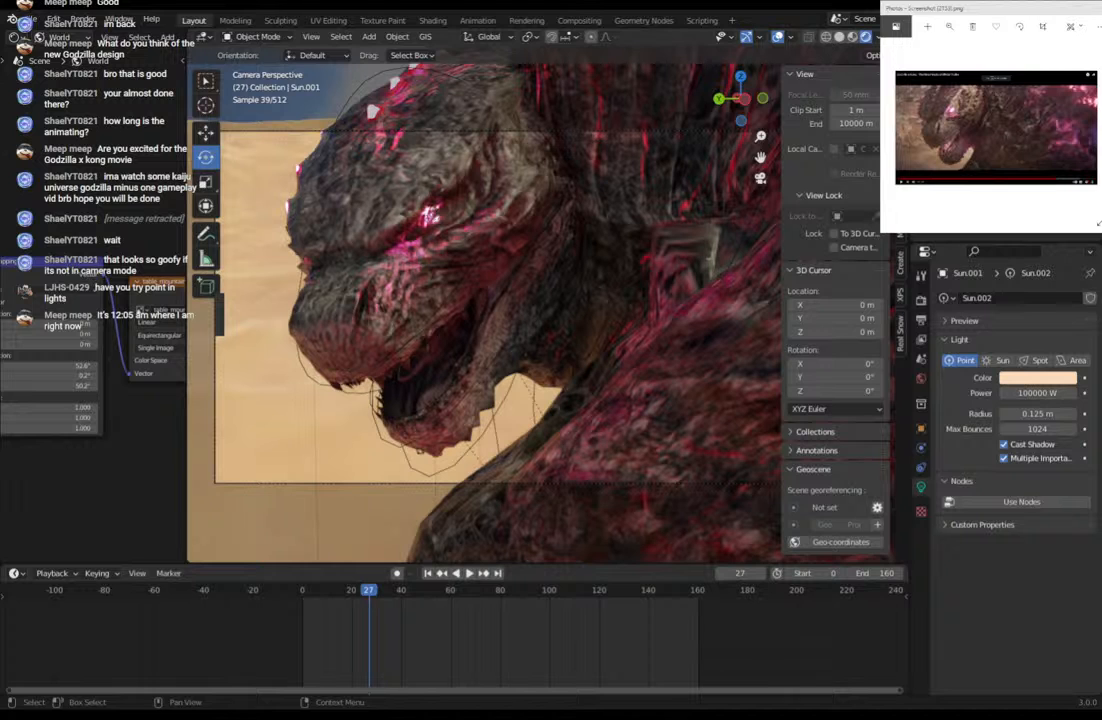
Switch the viewport to solid shading, shrink the shader editor, and leave the camera view to show the light over the whole terrain.
{"action": "left_click", "coordinate": [829, 37]}
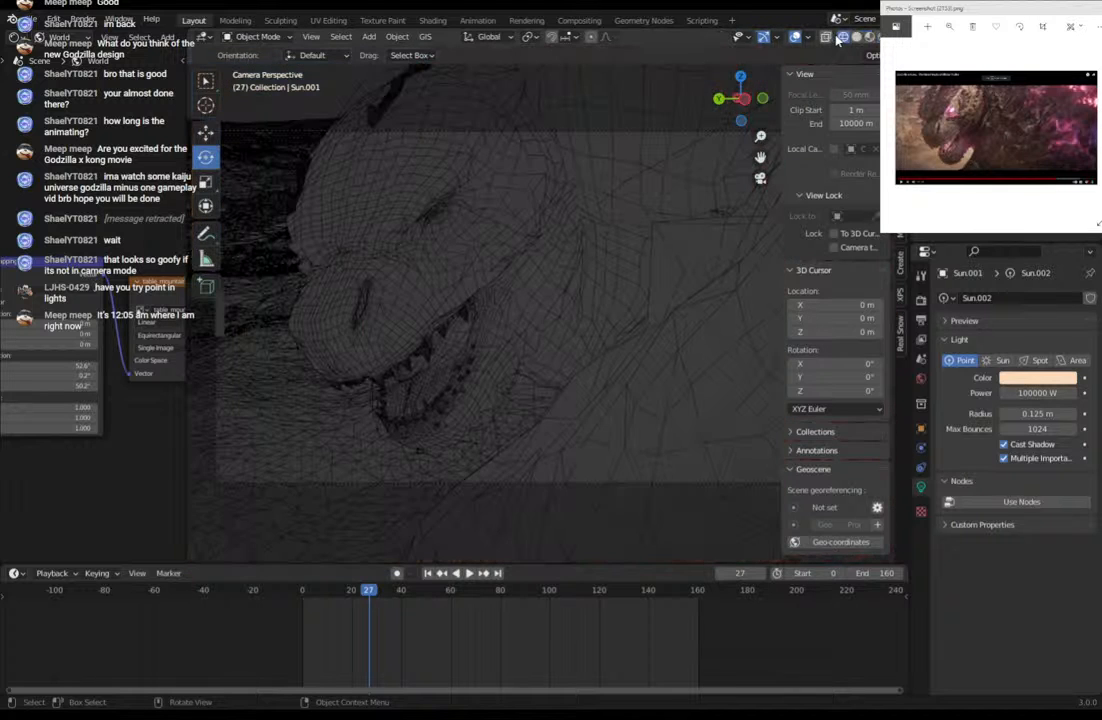
{"action": "left_click", "coordinate": [857, 38]}
{"action": "middle_click_drag", "start_coordinate": [659, 172], "coordinate": [652, 189]}
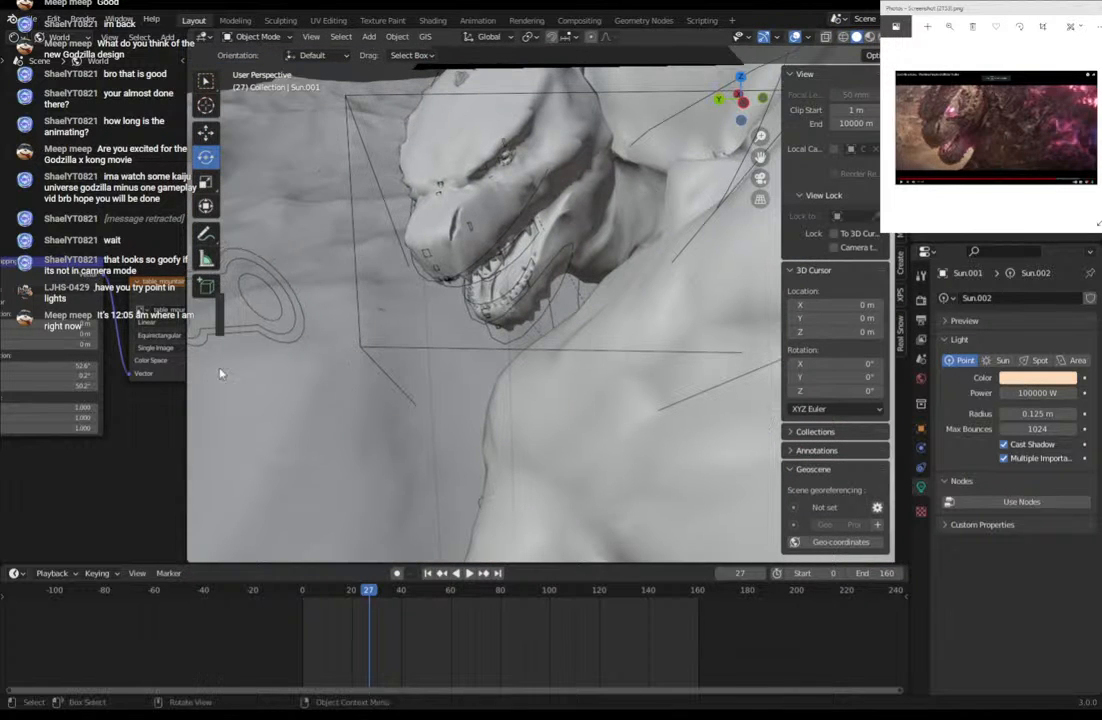
{"action": "left_click_drag", "start_coordinate": [185, 408], "coordinate": [22, 400]}
{"action": "scroll", "coordinate": [509, 337], "scroll_direction": "down", "scroll_amount": 8}
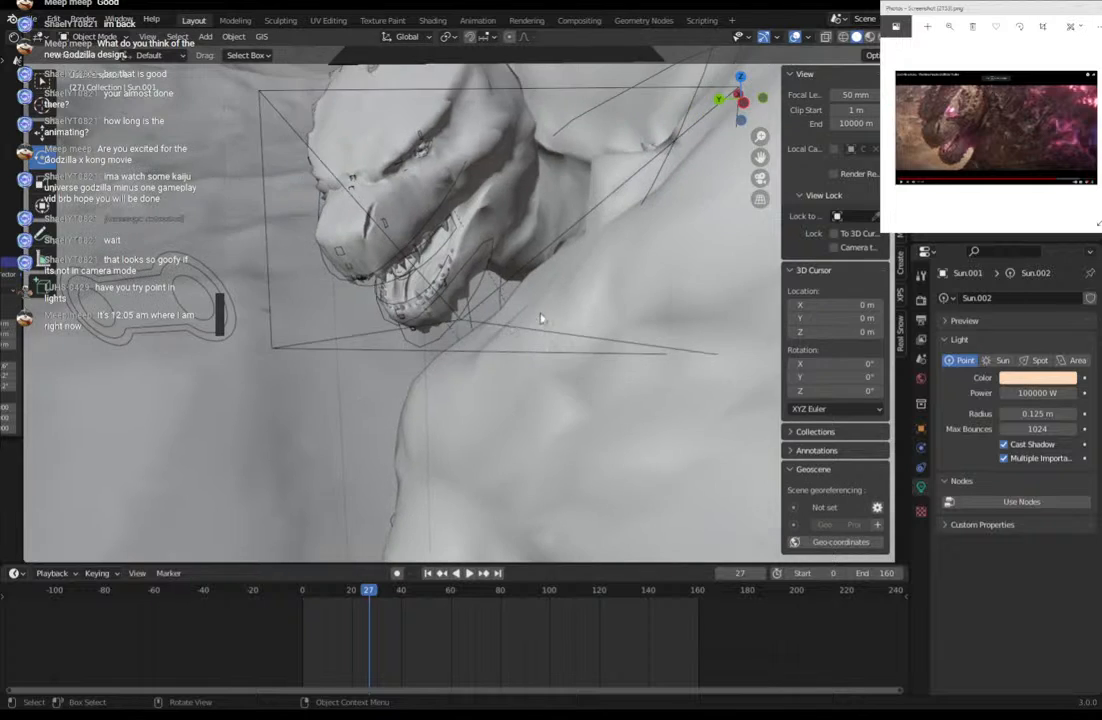
{"action": "scroll", "coordinate": [541, 328], "scroll_direction": "down", "scroll_amount": 6}
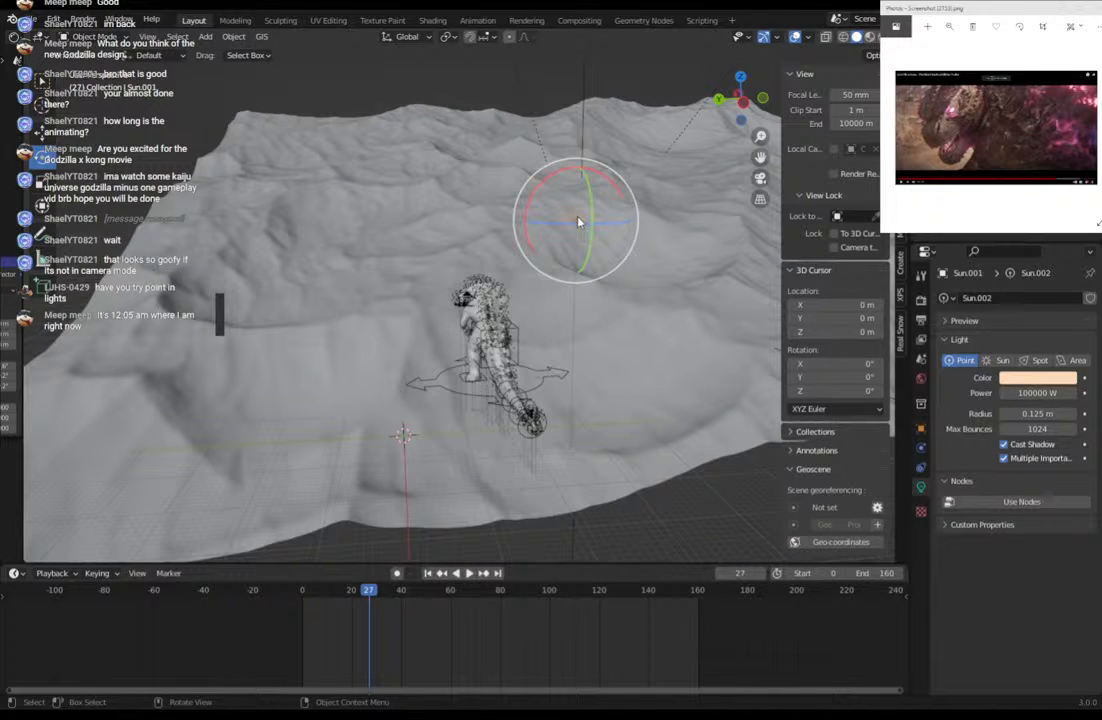
Try pasting a copy of the point light just above Godzilla's head, and enter 100000 W as the light's power.
{"action": "key", "text": "ctrl+v"}
{"action": "key", "text": "g"}
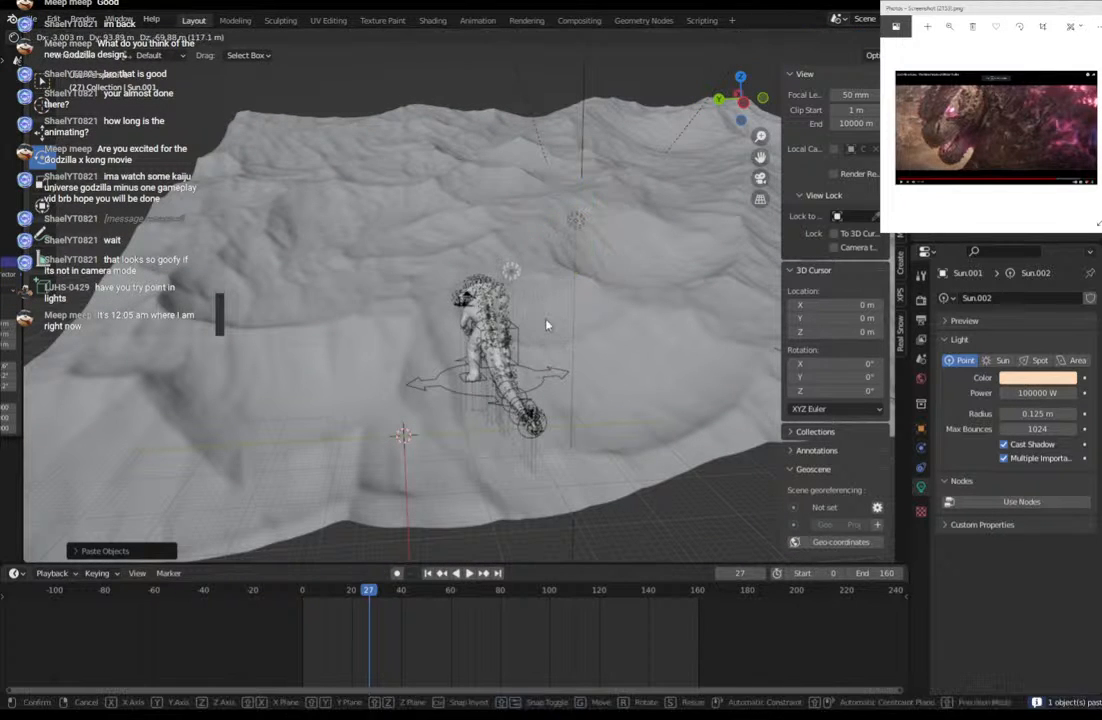
{"action": "left_click", "coordinate": [548, 322]}
{"action": "left_click", "coordinate": [1037, 392]}
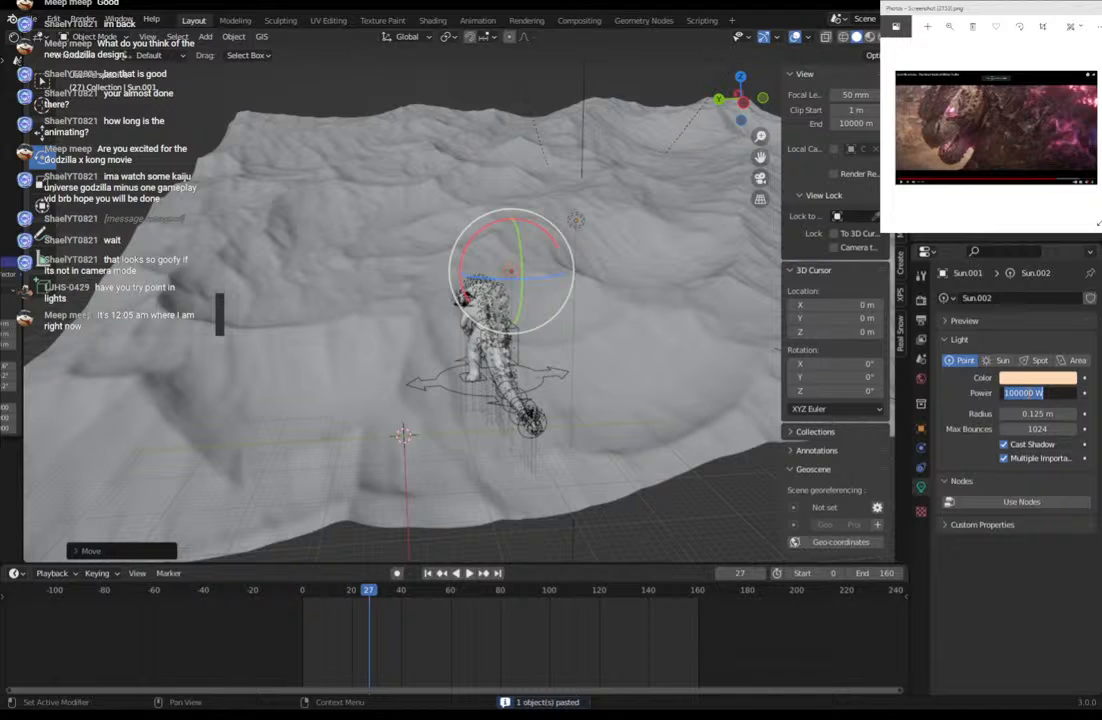
{"action": "type", "text": "100"}
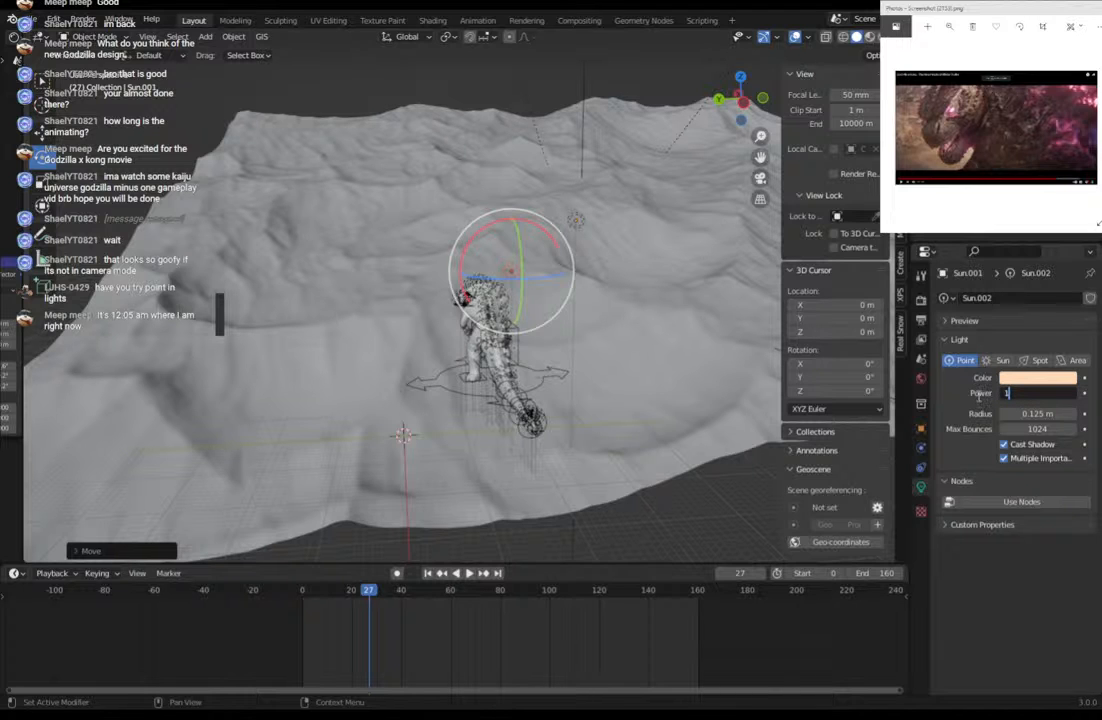
{"action": "type", "text": "000"}
{"action": "key", "text": "Return"}
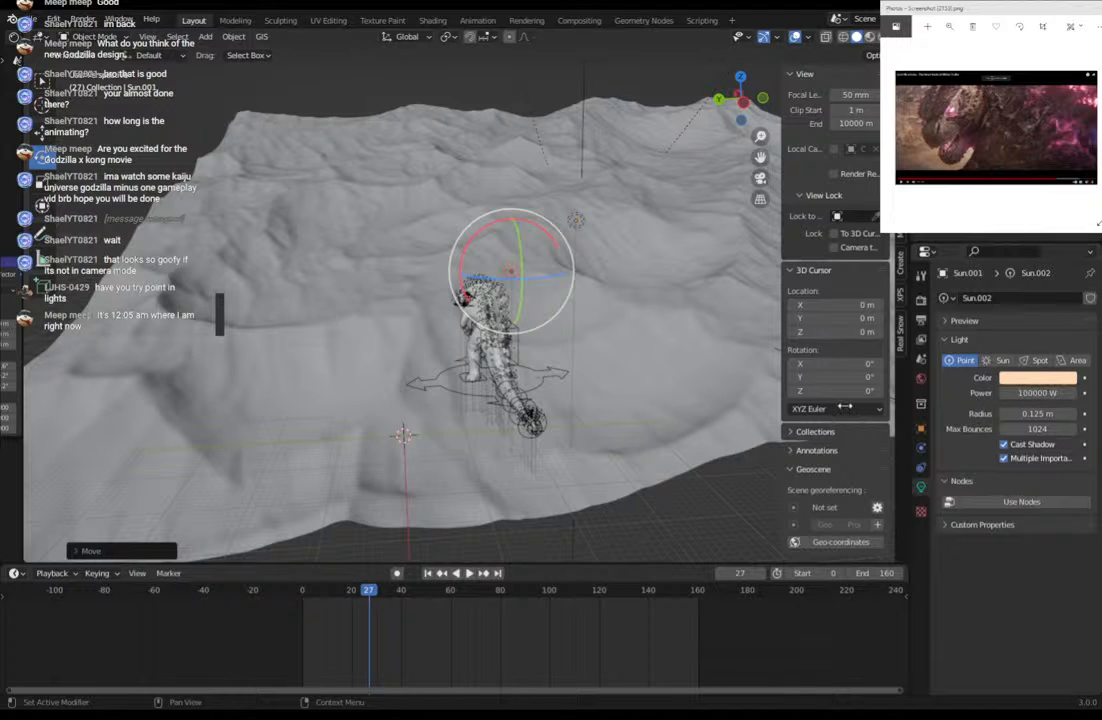
Try moving the pasted light closer to Godzilla's upper back, and undo both moves of the light.
{"action": "middle_click_drag", "start_coordinate": [520, 300], "coordinate": [681, 391]}
{"action": "key", "text": "g"}
{"action": "left_click", "coordinate": [617, 416]}
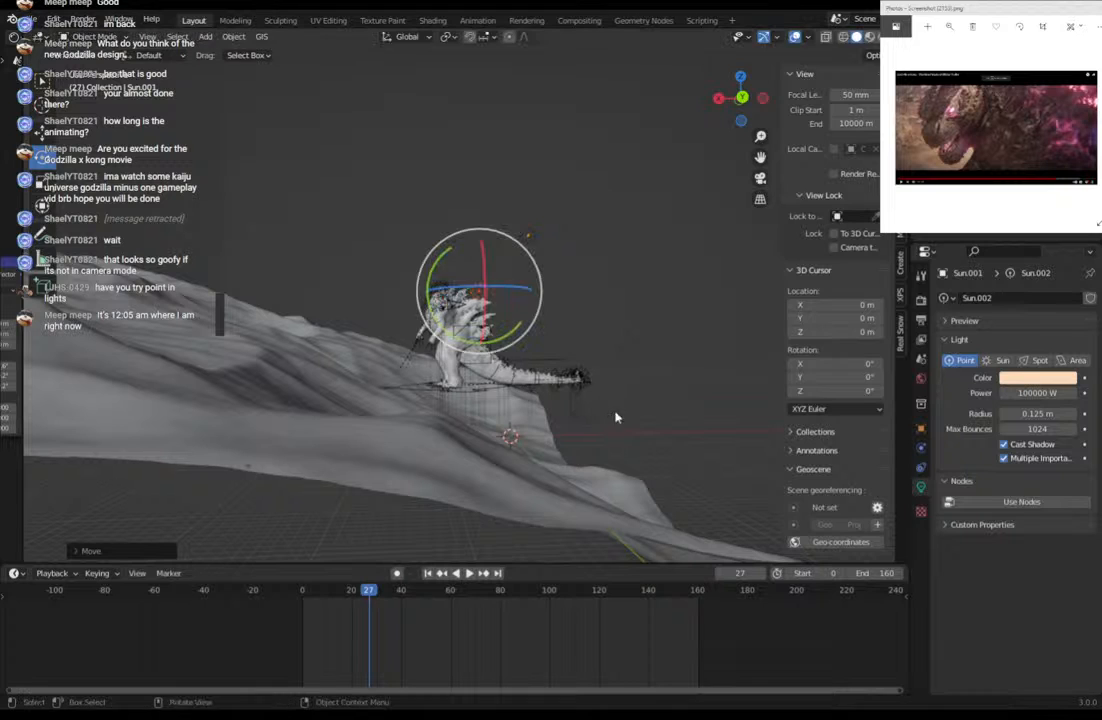
{"action": "middle_click_drag", "start_coordinate": [664, 310], "coordinate": [583, 270]}
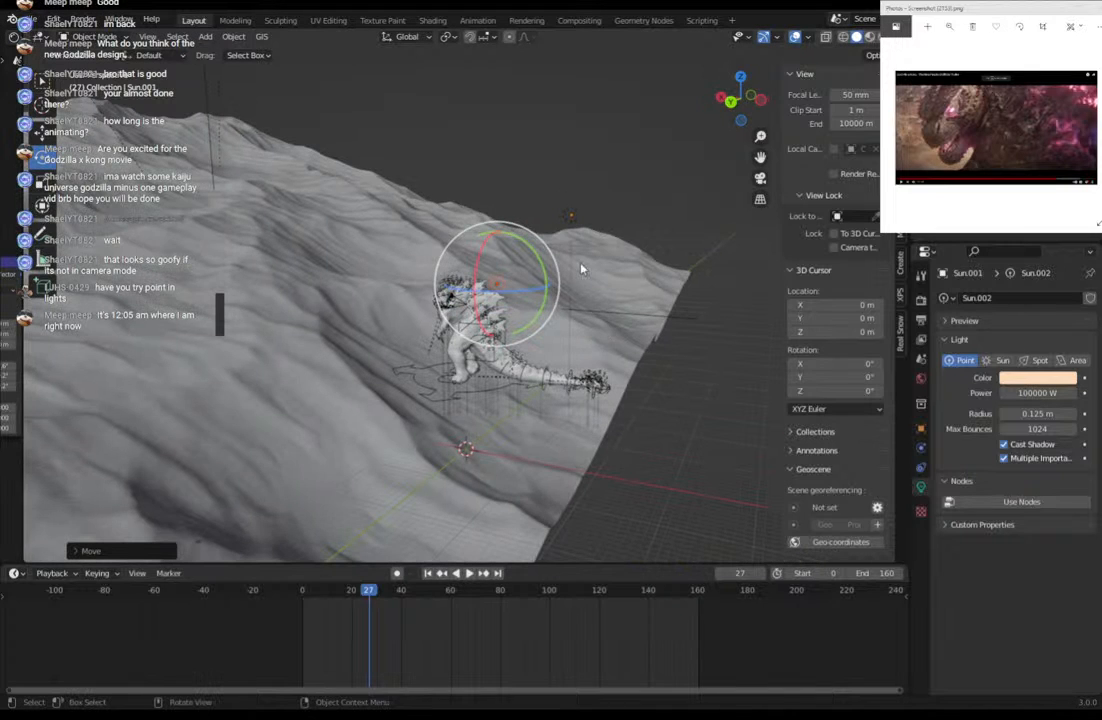
{"action": "key", "text": "ctrl+z"}
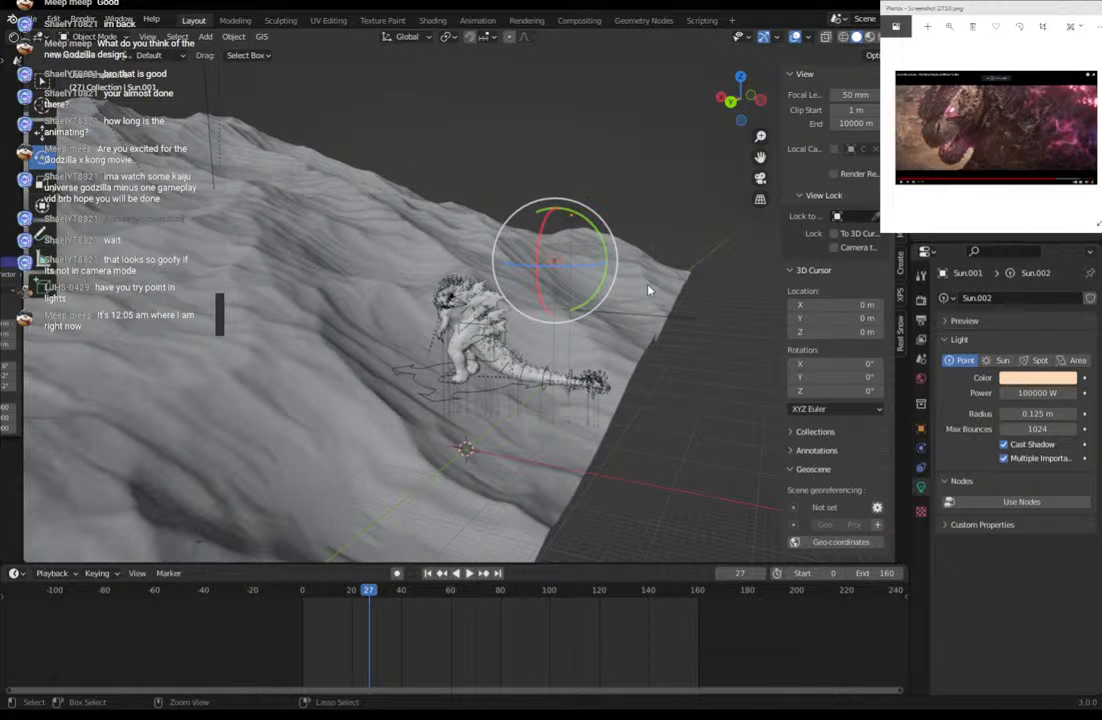
{"action": "key", "text": "ctrl+z"}
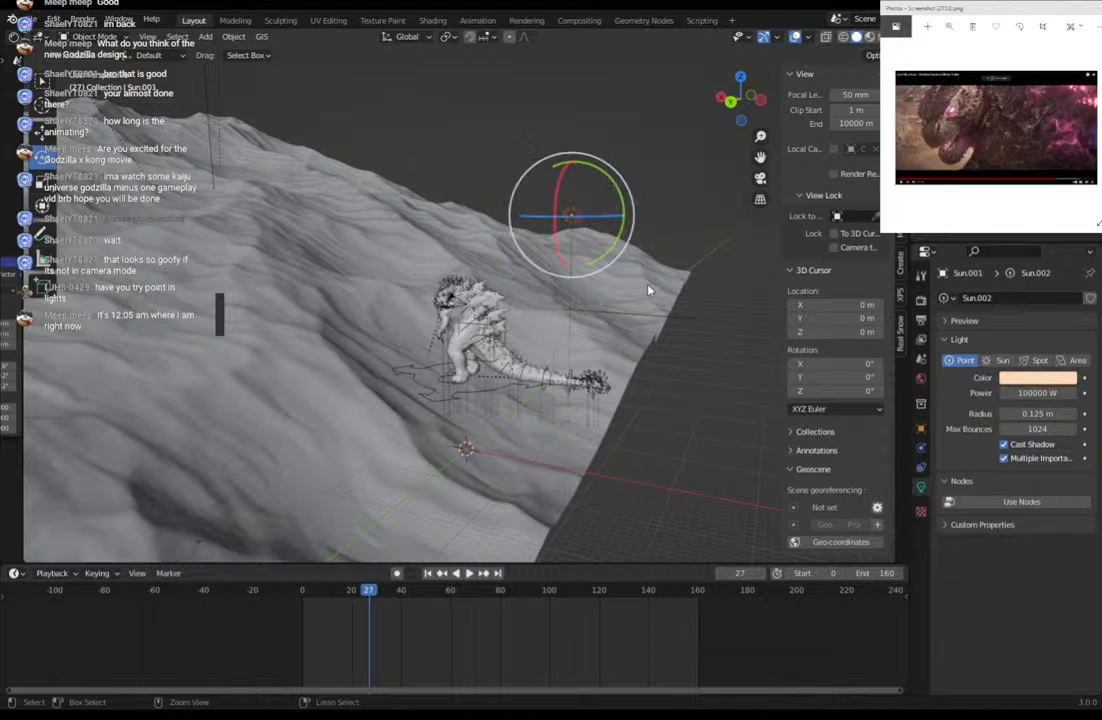
Paste another copy of the point light and position it just behind Godzilla's upper back and dorsal spikes.
{"action": "middle_click_drag", "start_coordinate": [648, 290], "coordinate": [587, 314]}
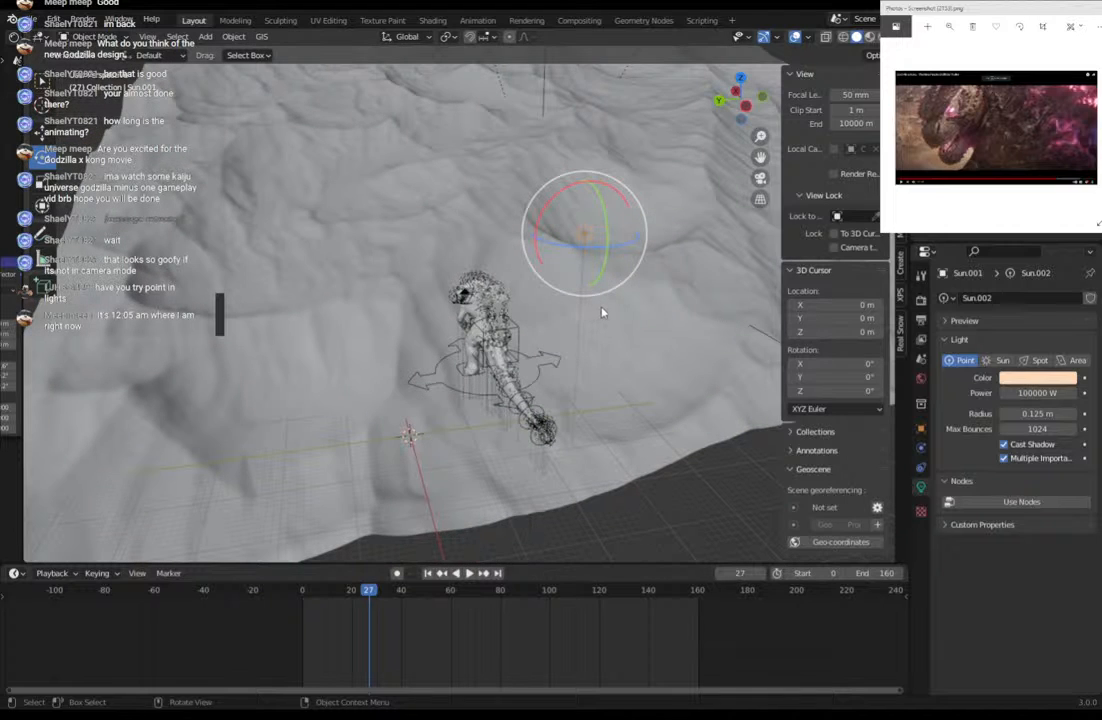
{"action": "key", "text": "ctrl+v"}
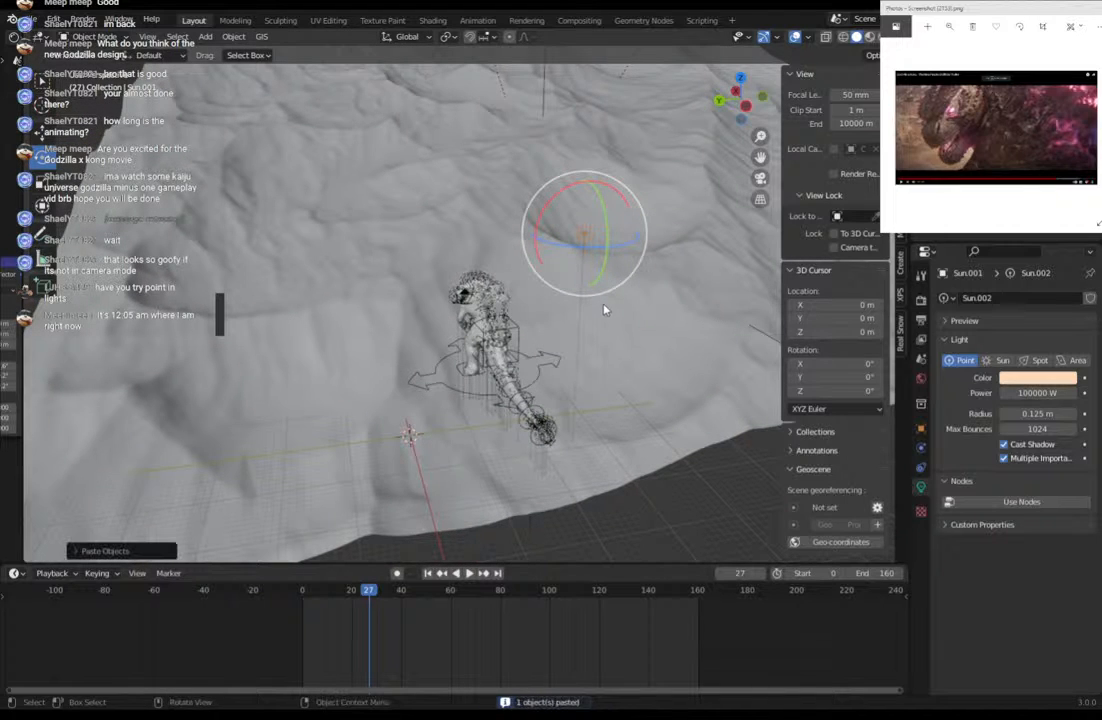
{"action": "key", "text": "g"}
{"action": "left_click", "coordinate": [551, 304]}
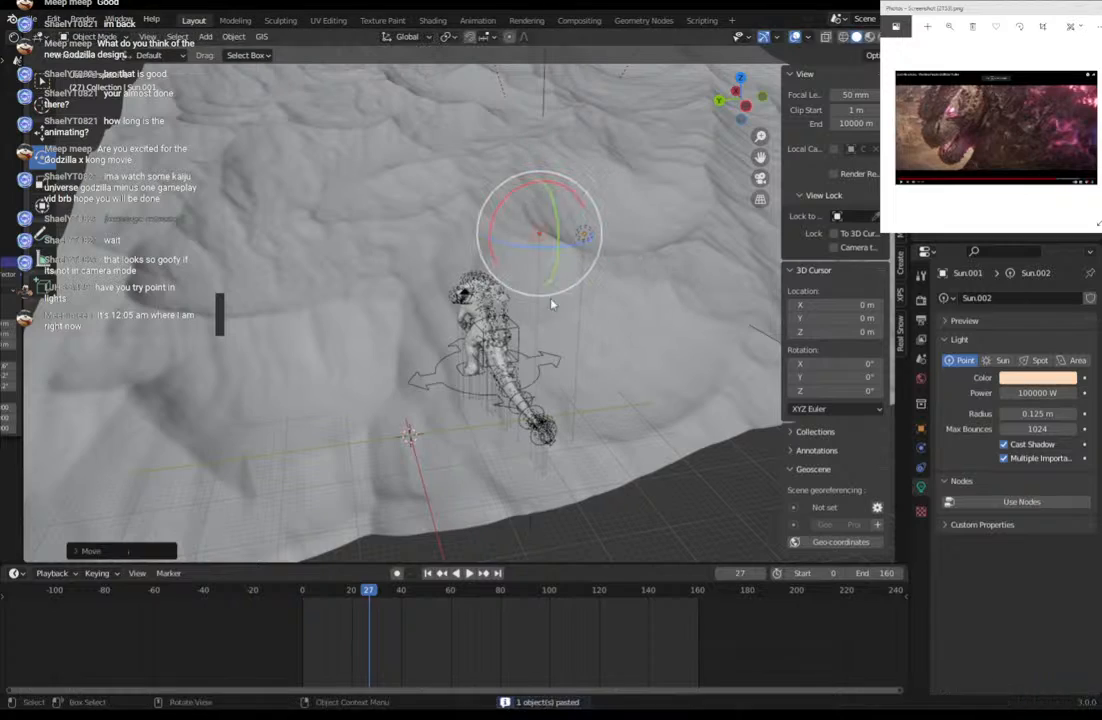
{"action": "middle_click_drag", "start_coordinate": [538, 236], "coordinate": [545, 339]}
{"action": "key", "text": "g"}
{"action": "left_click", "coordinate": [568, 366]}
{"action": "key", "text": "g"}
{"action": "left_click", "coordinate": [504, 373]}
Check the light's placement around Godzilla, return to the camera view, and make the light's colour a deeper peach-orange.
{"action": "scroll", "coordinate": [545, 339], "scroll_direction": "up", "scroll_amount": 4}
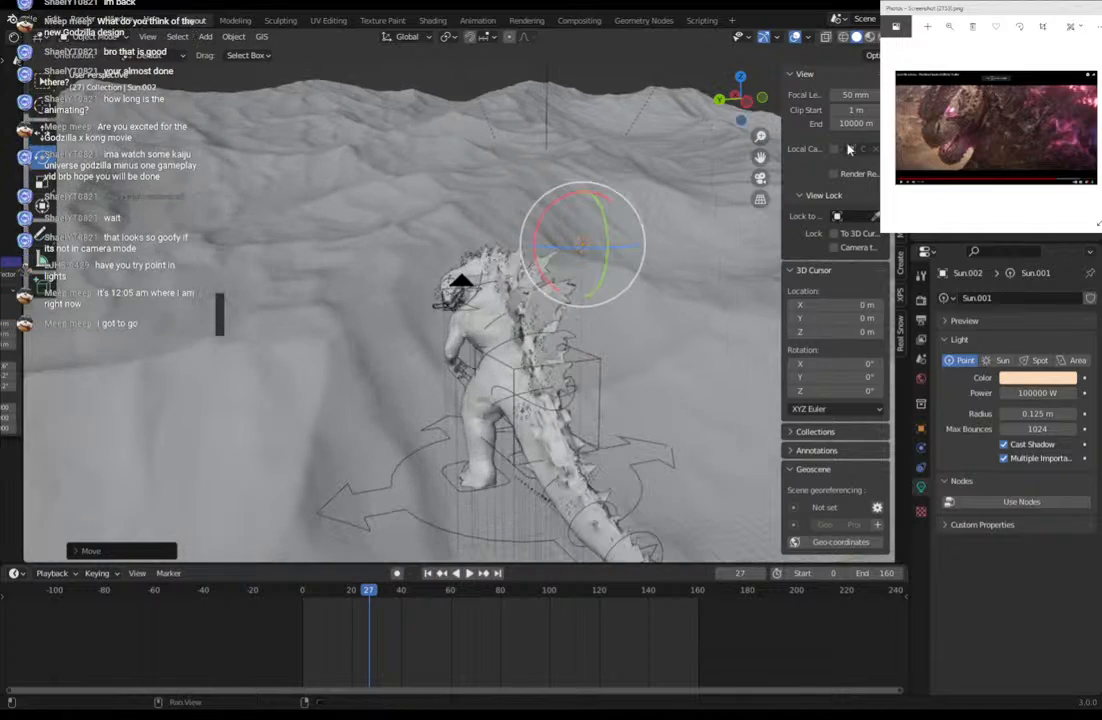
{"action": "middle_click_drag", "start_coordinate": [632, 265], "coordinate": [503, 257]}
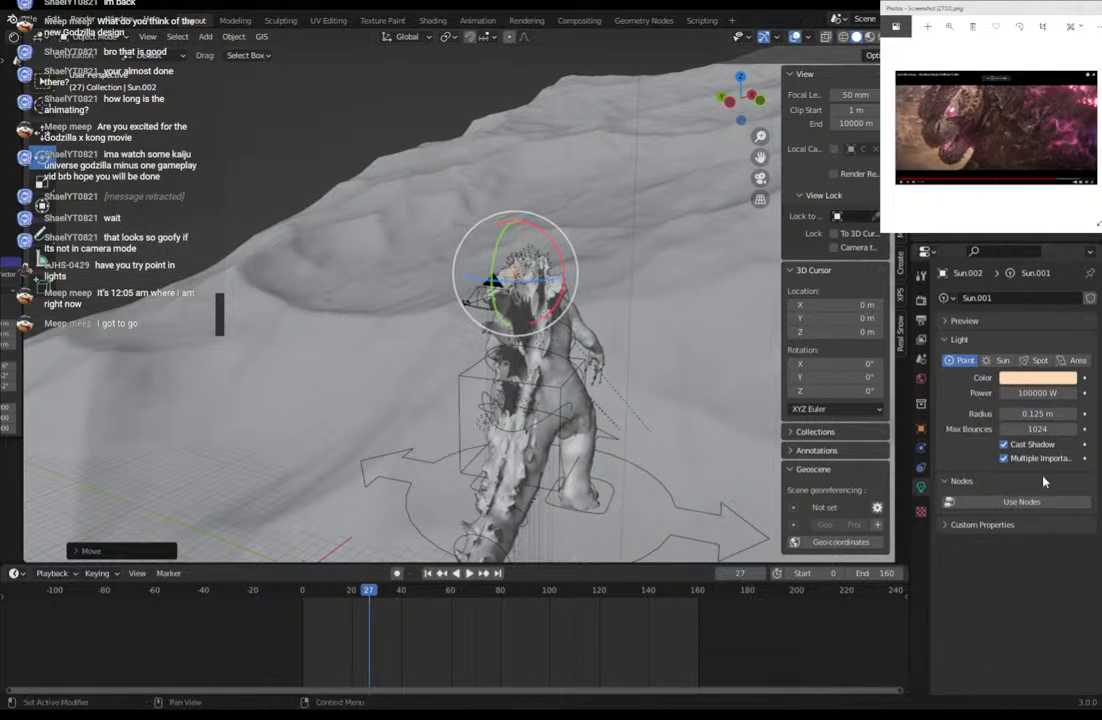
{"action": "middle_click_drag", "start_coordinate": [650, 225], "coordinate": [790, 200]}
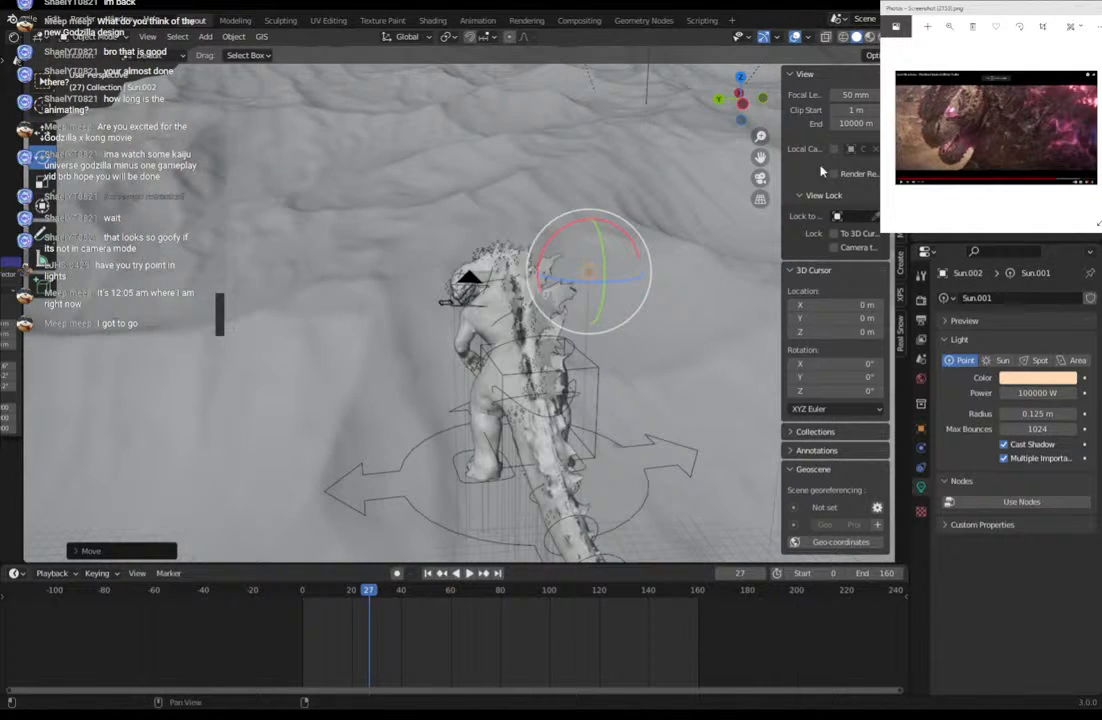
{"action": "left_click", "coordinate": [760, 180]}
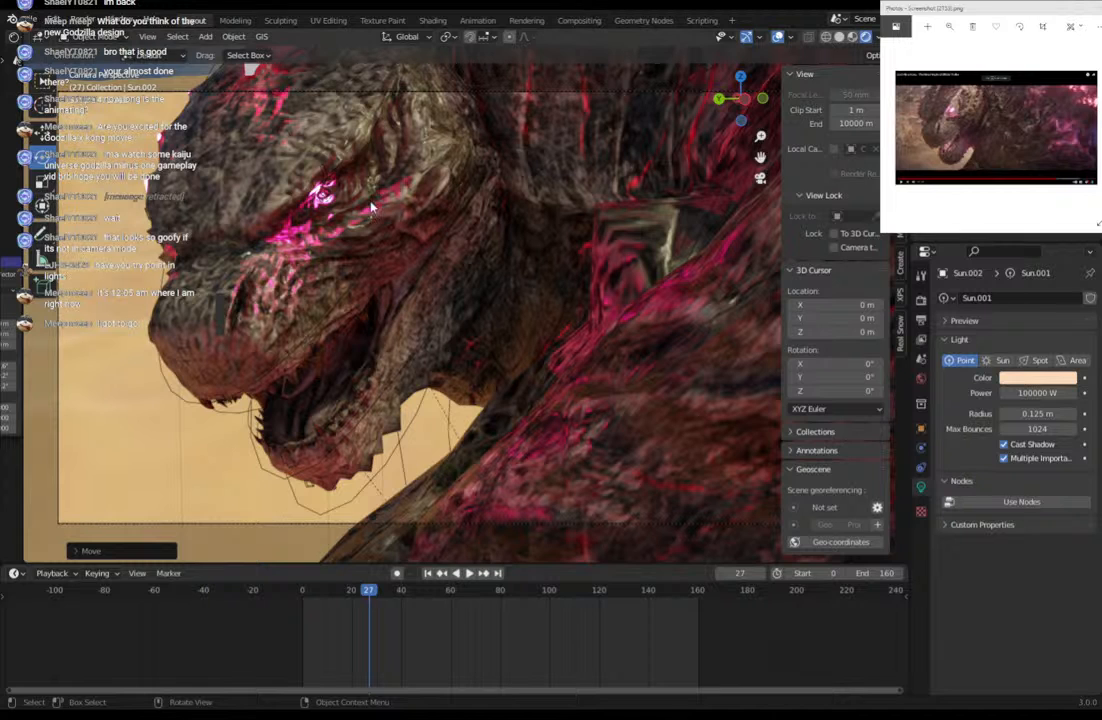
{"action": "left_click", "coordinate": [1038, 378]}
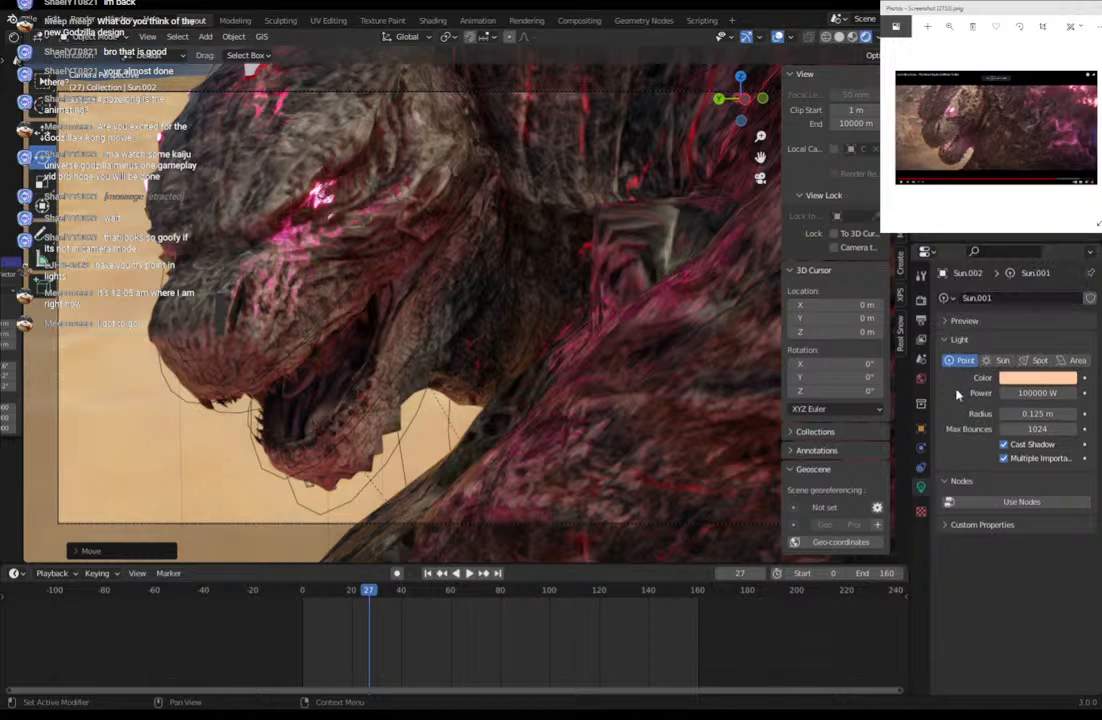
Try the selected point light's power at 5000000 W, 500000 W, 5000000 W again, and 10000 W.
{"action": "double_click", "coordinate": [1037, 393]}
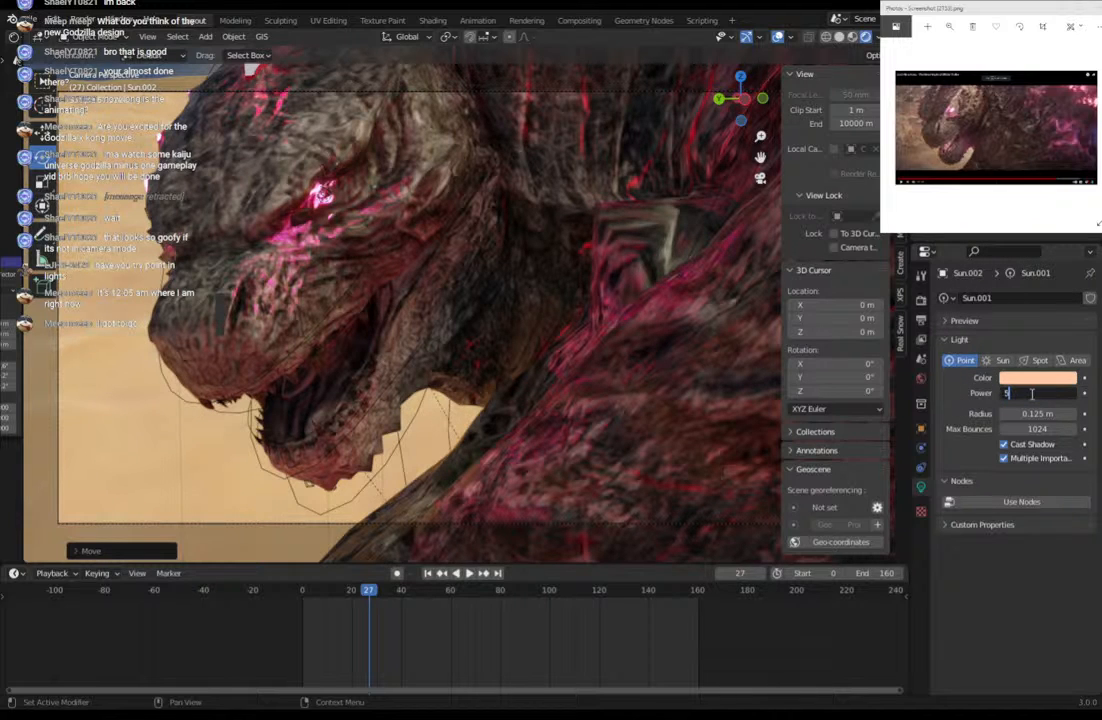
{"action": "type", "text": "5000000"}
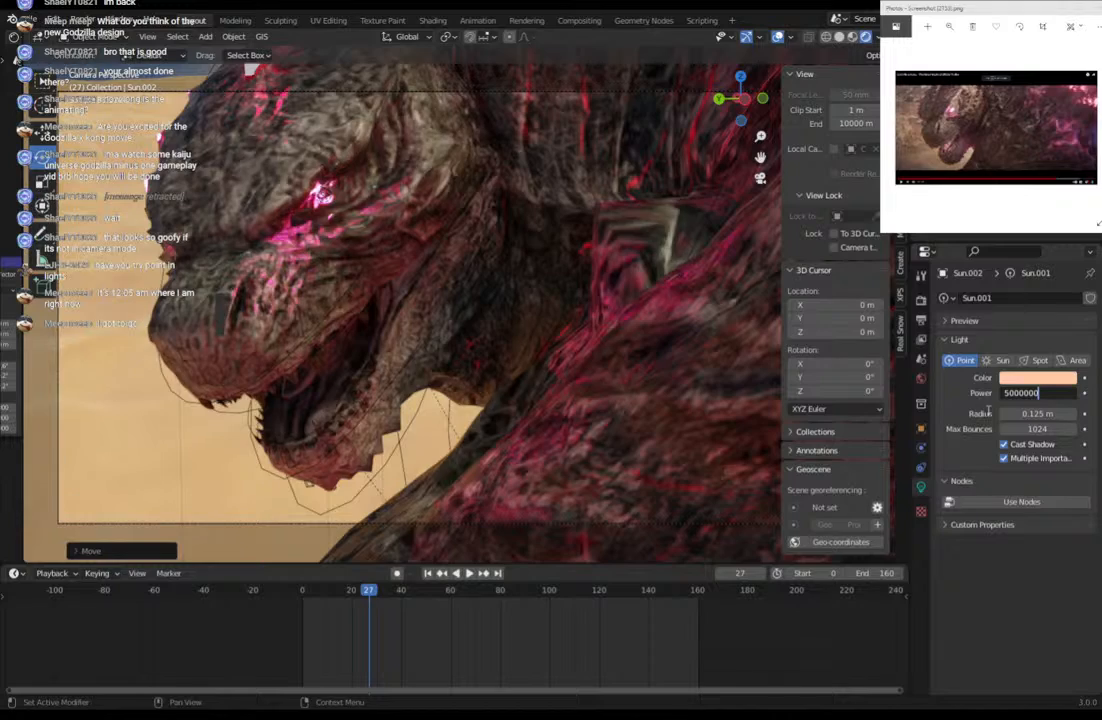
{"action": "key", "text": "Return"}
{"action": "double_click", "coordinate": [1037, 393]}
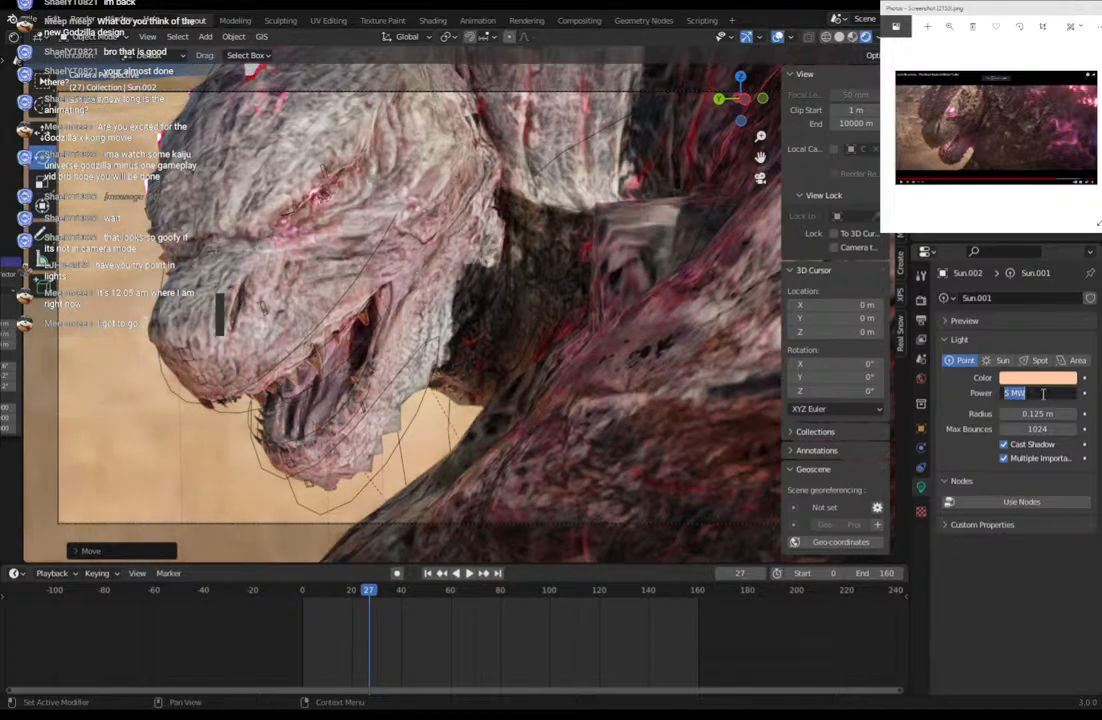
{"action": "type", "text": "500000"}
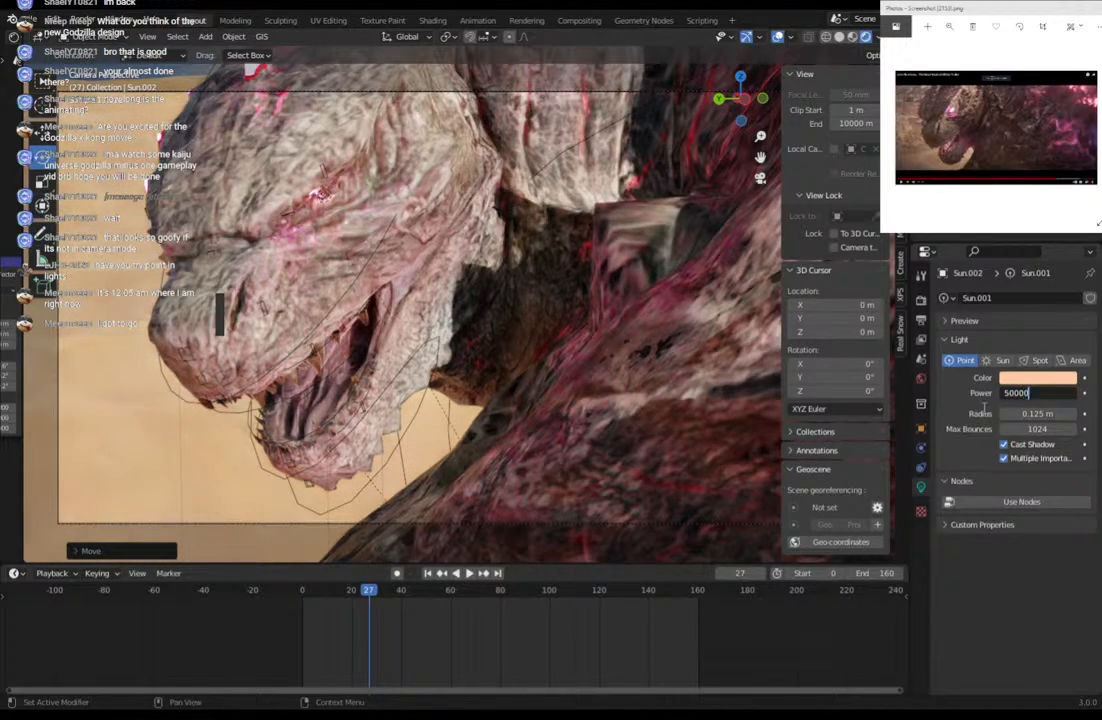
{"action": "key", "text": "Return"}
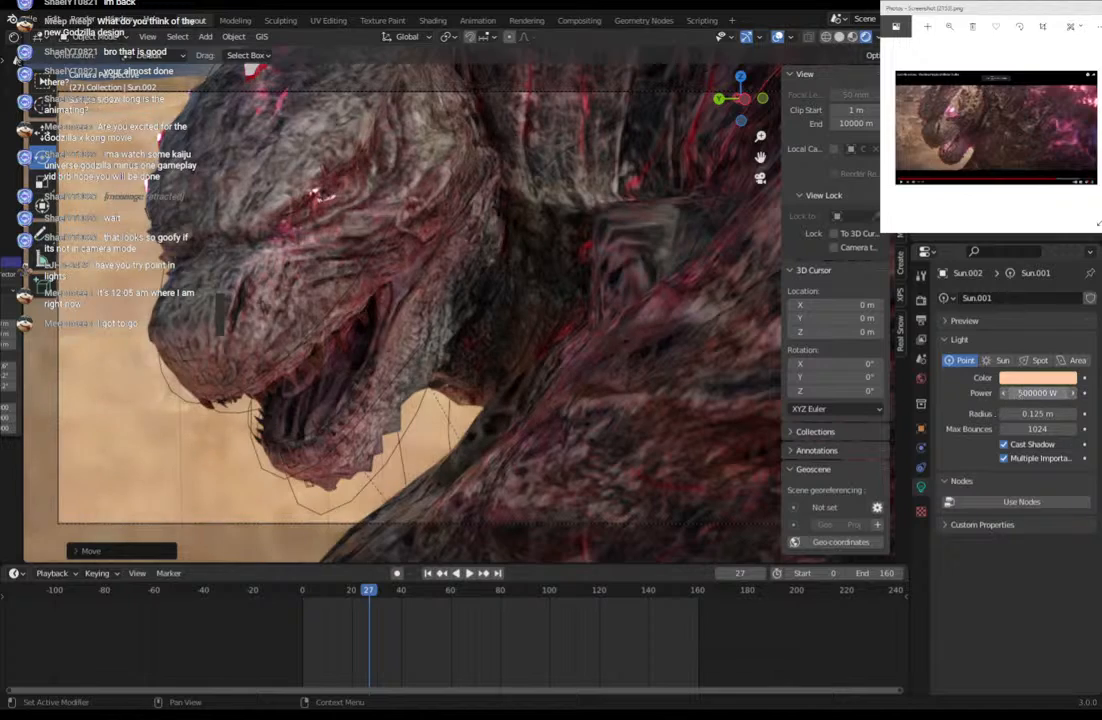
{"action": "left_click", "coordinate": [1037, 393]}
{"action": "left_click", "coordinate": [1030, 393]}
{"action": "type", "text": "0"}
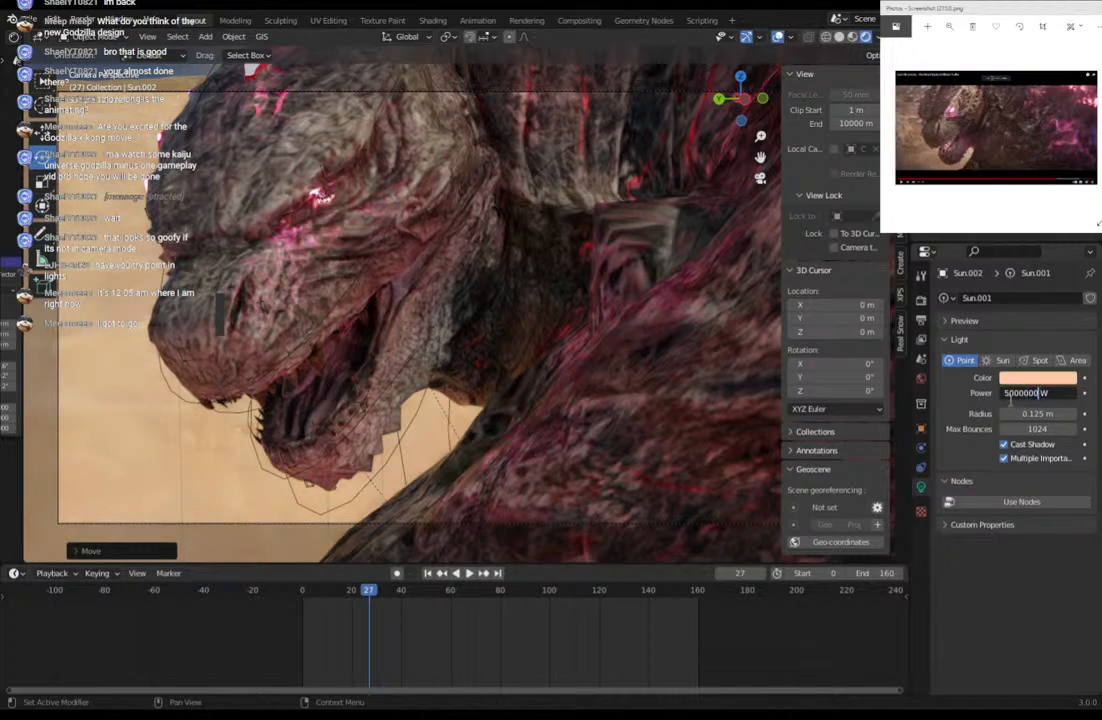
{"action": "key", "text": "Return"}
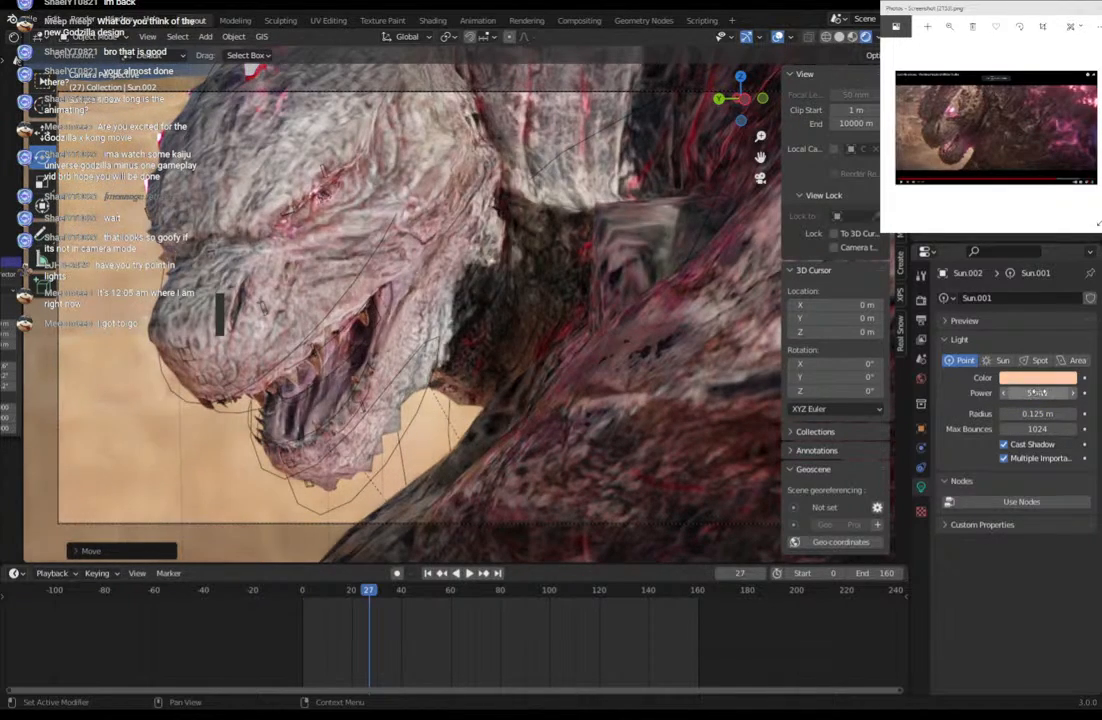
{"action": "left_click", "coordinate": [981, 394]}
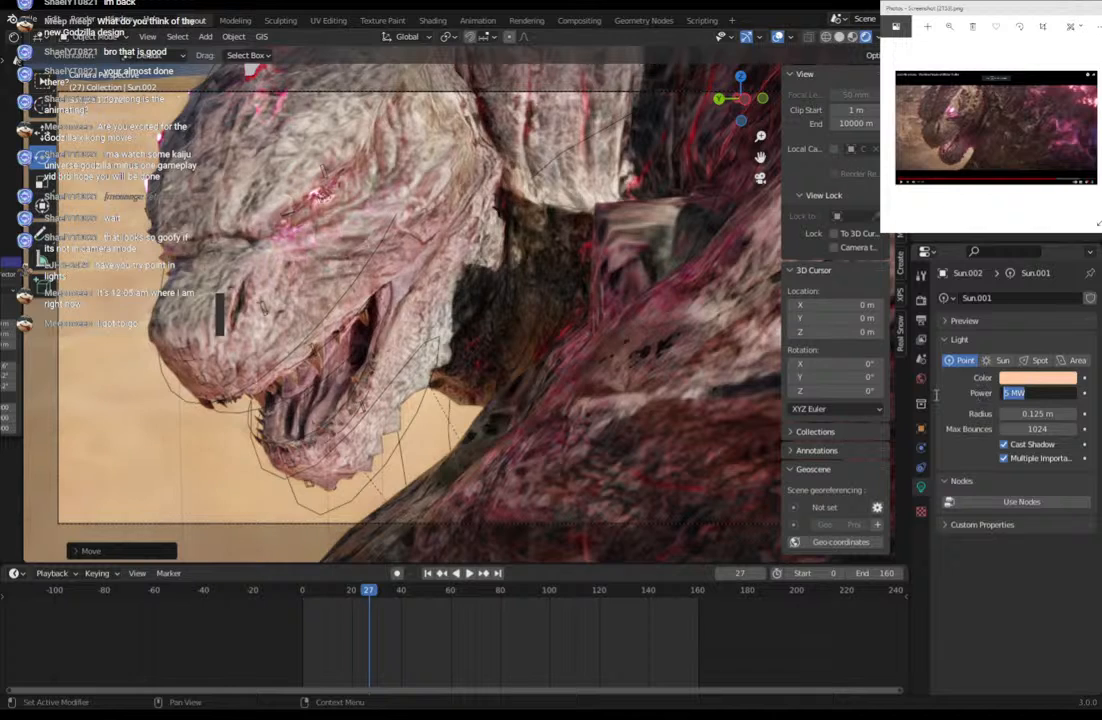
{"action": "type", "text": "10000"}
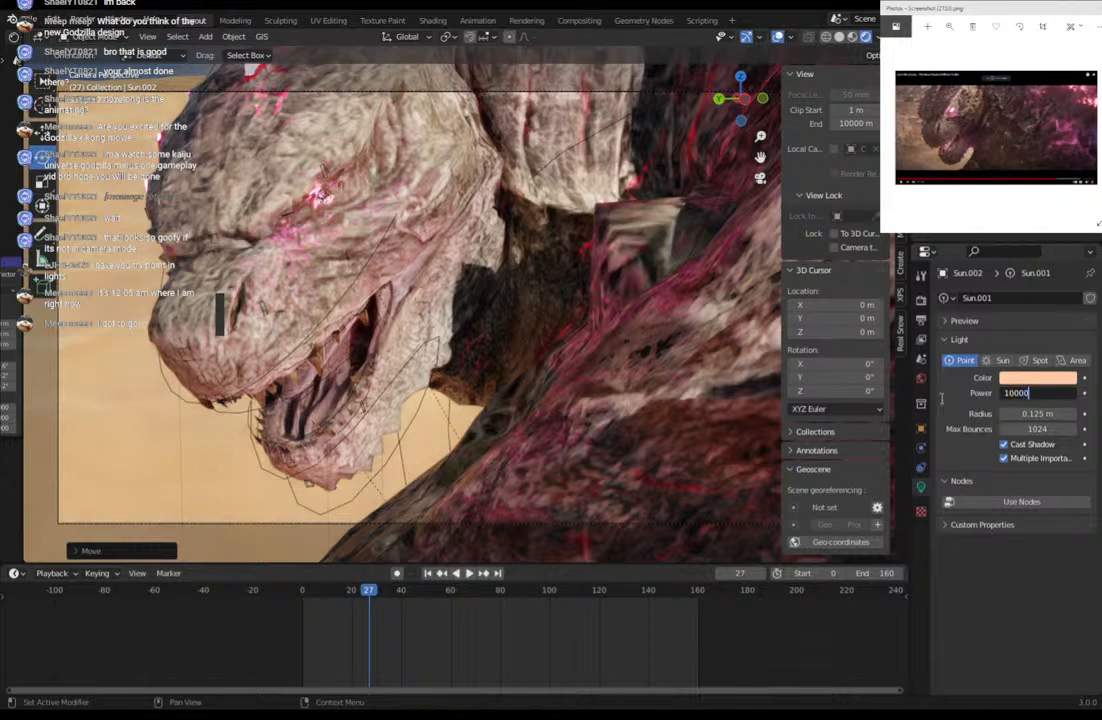
{"action": "key", "text": "Return"}
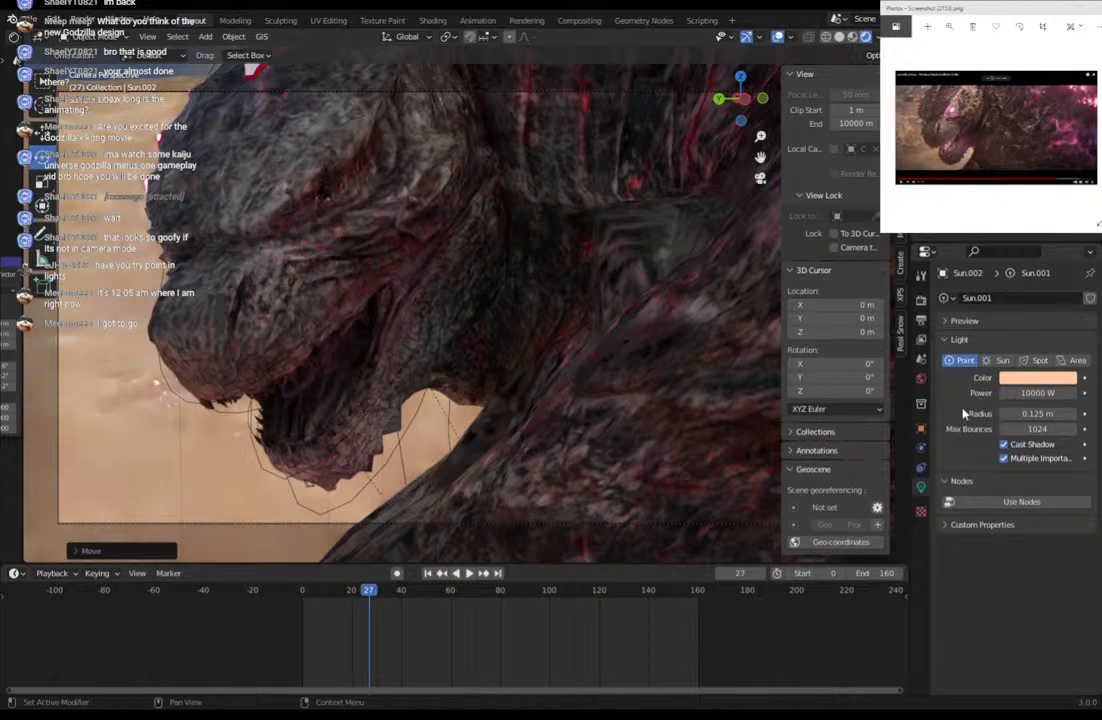
Set the selected point light's power to 100000 W and shift its colour to a slightly redder peach.
{"action": "left_click", "coordinate": [1036, 394]}
{"action": "left_click", "coordinate": [1032, 394]}
{"action": "type", "text": "0"}
{"action": "key", "text": "Return"}
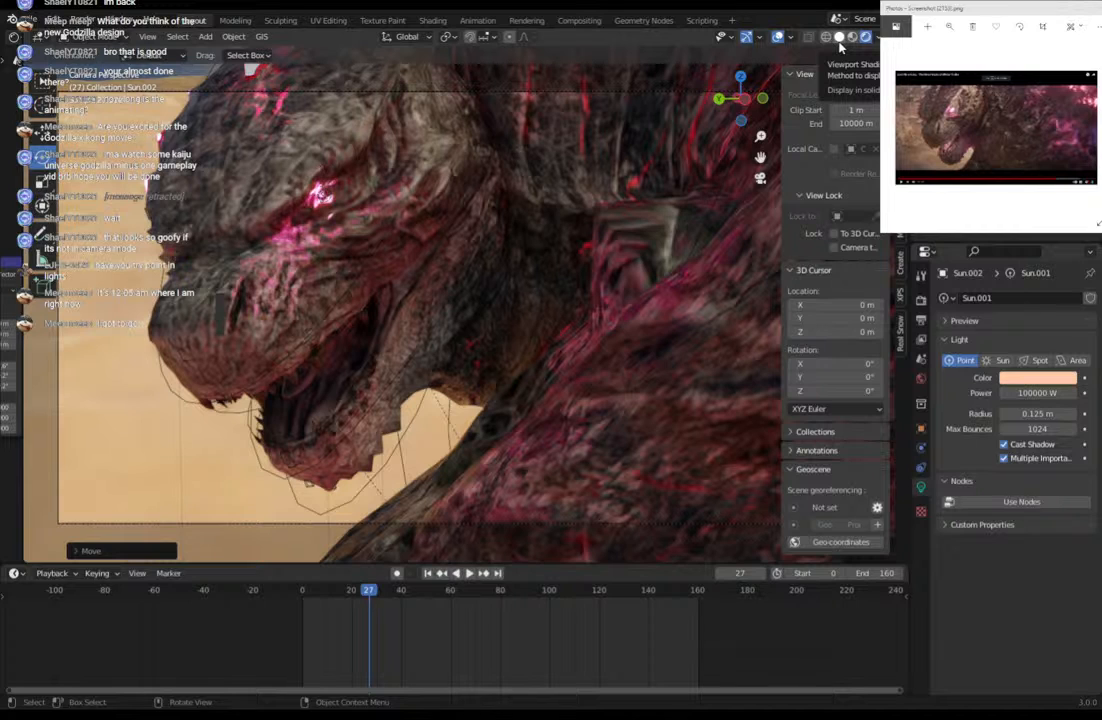
{"action": "left_click", "coordinate": [1038, 382]}
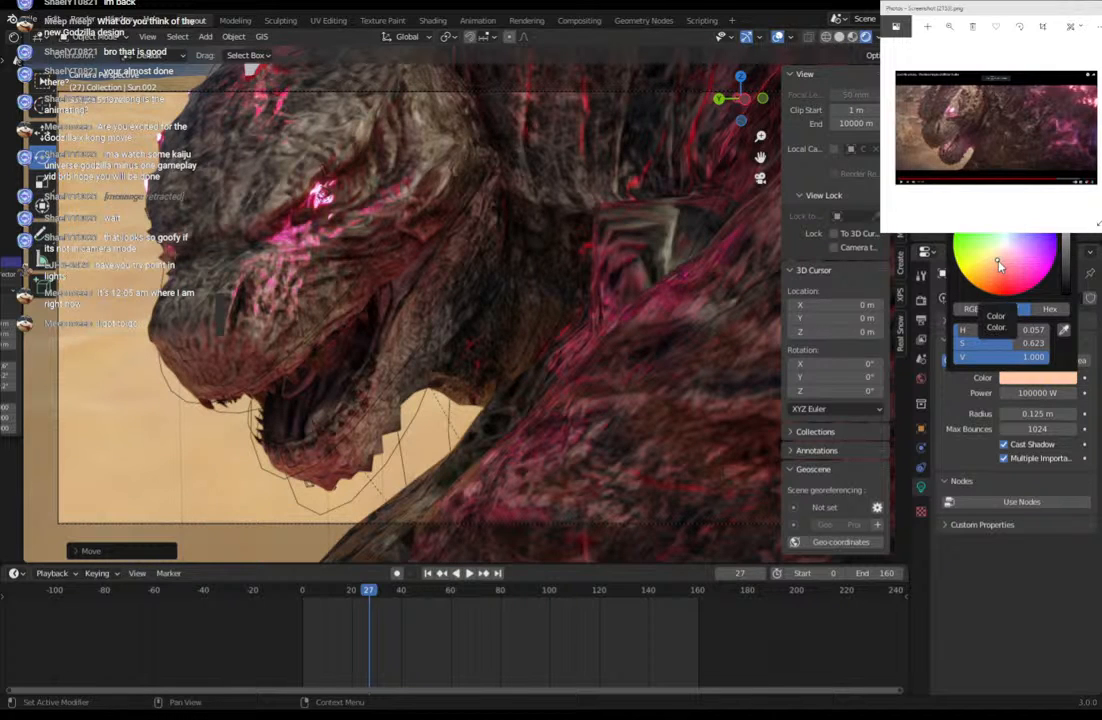
{"action": "left_click", "coordinate": [997, 264]}
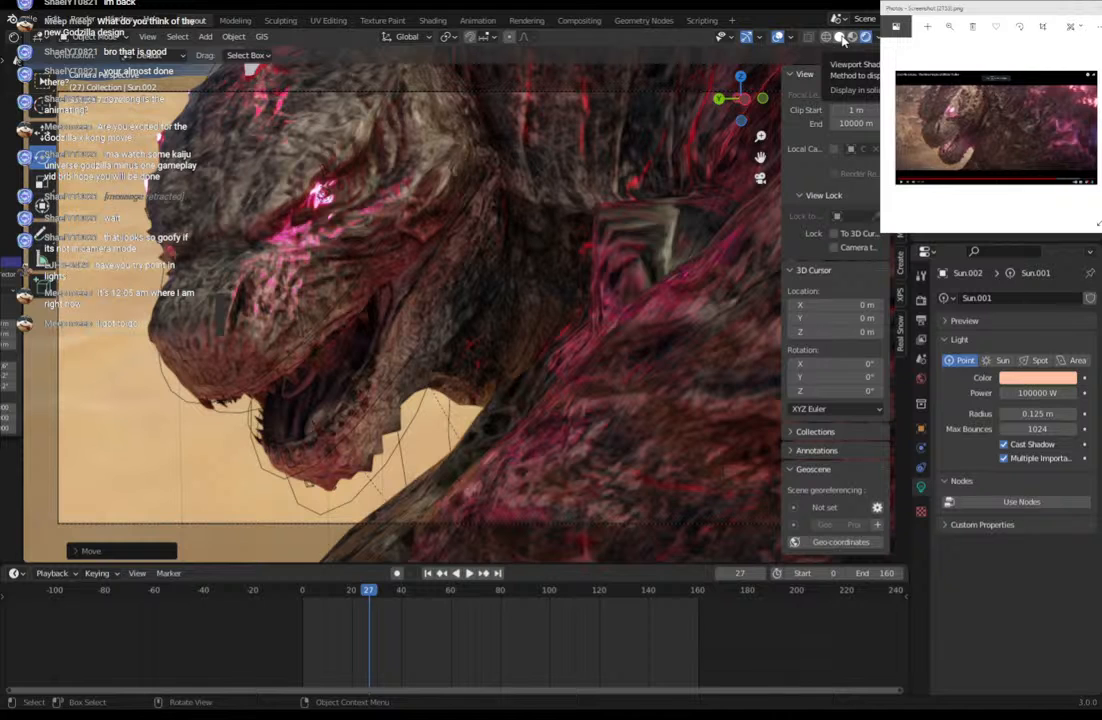
Try the Eevee render engine for comparison and switch the scene back to Cycles.
{"action": "left_click", "coordinate": [921, 298]}
{"action": "left_click", "coordinate": [1030, 298]}
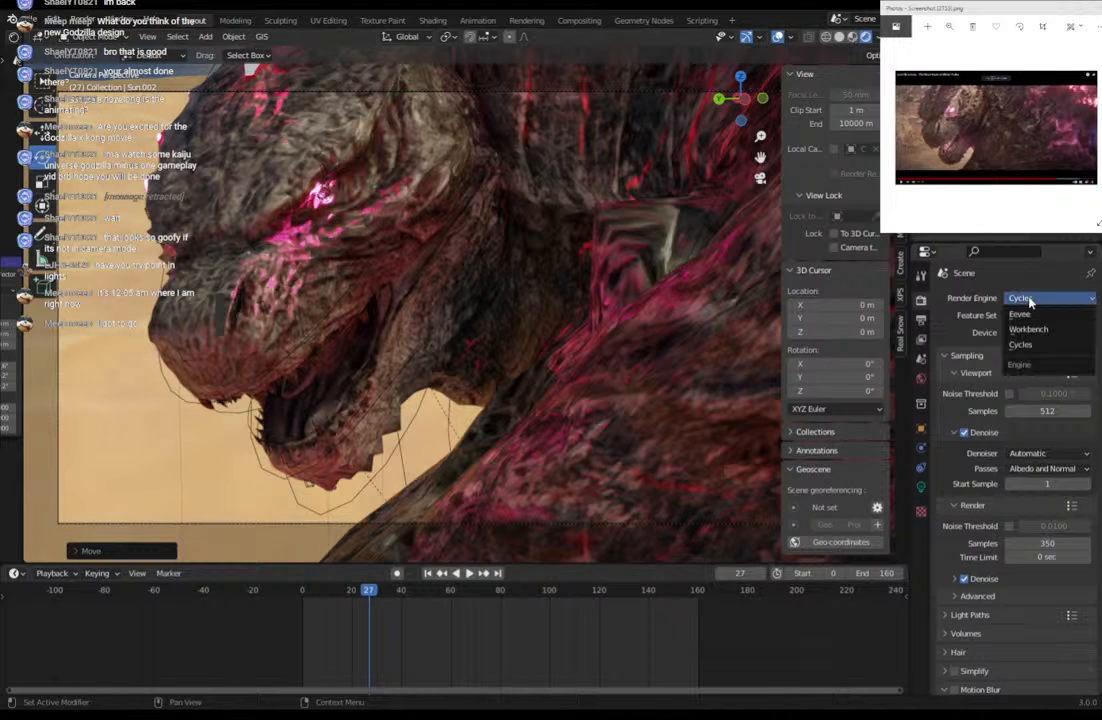
{"action": "left_click", "coordinate": [1020, 315]}
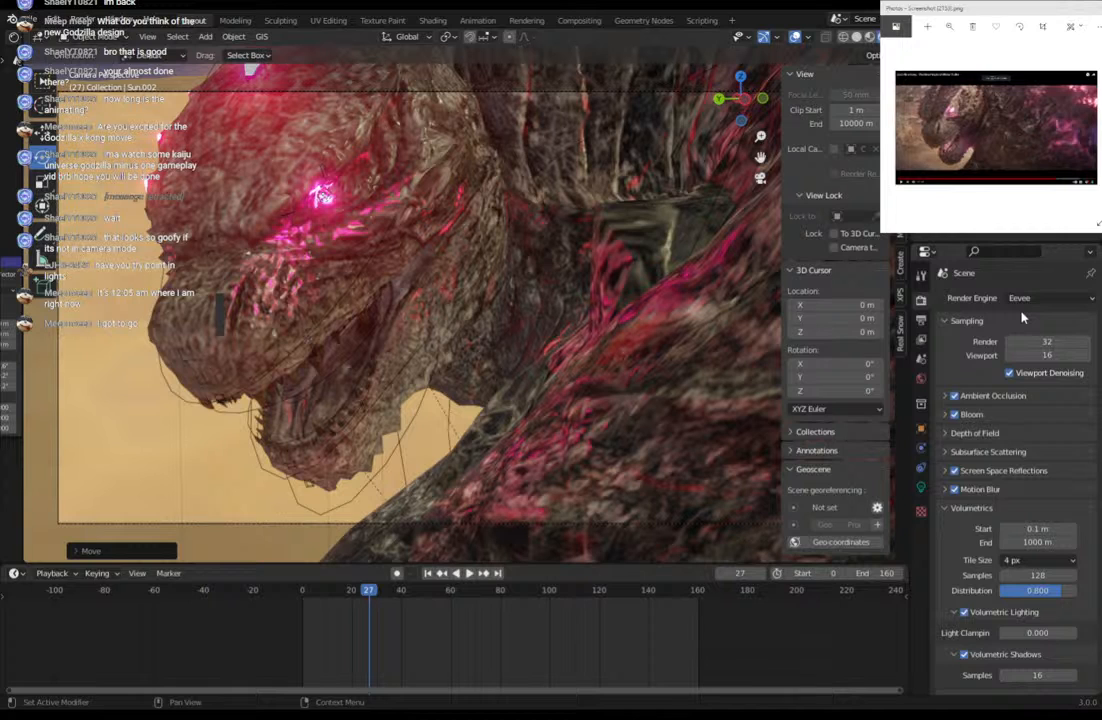
{"action": "left_click", "coordinate": [1040, 298]}
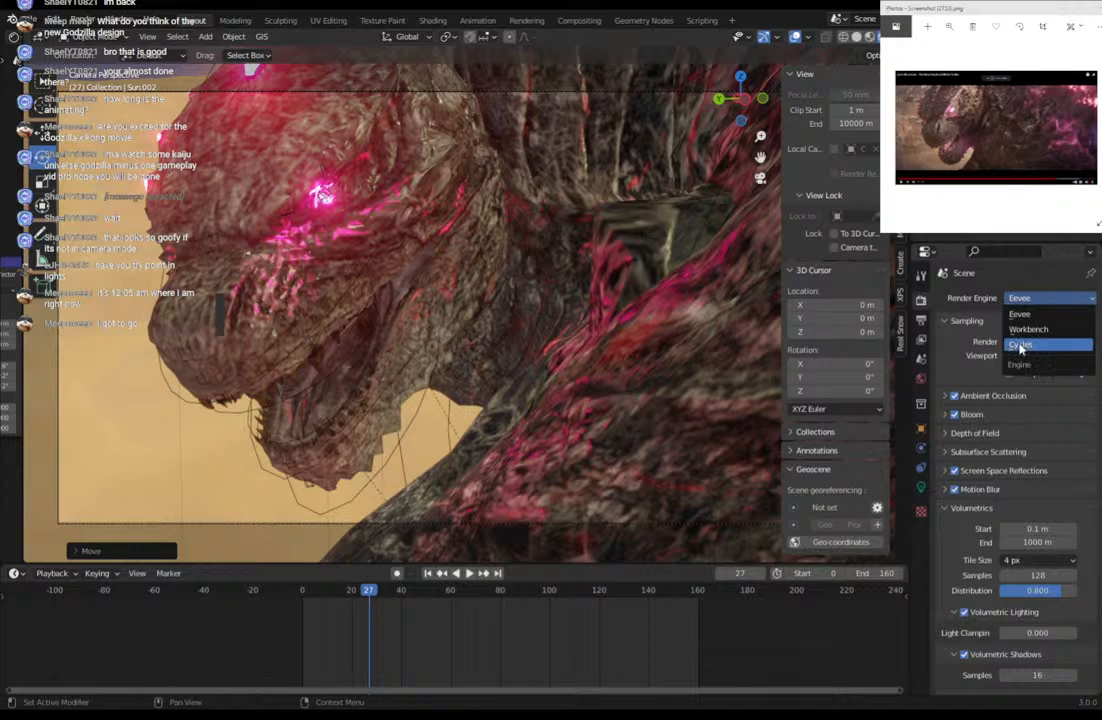
{"action": "left_click", "coordinate": [1020, 344]}
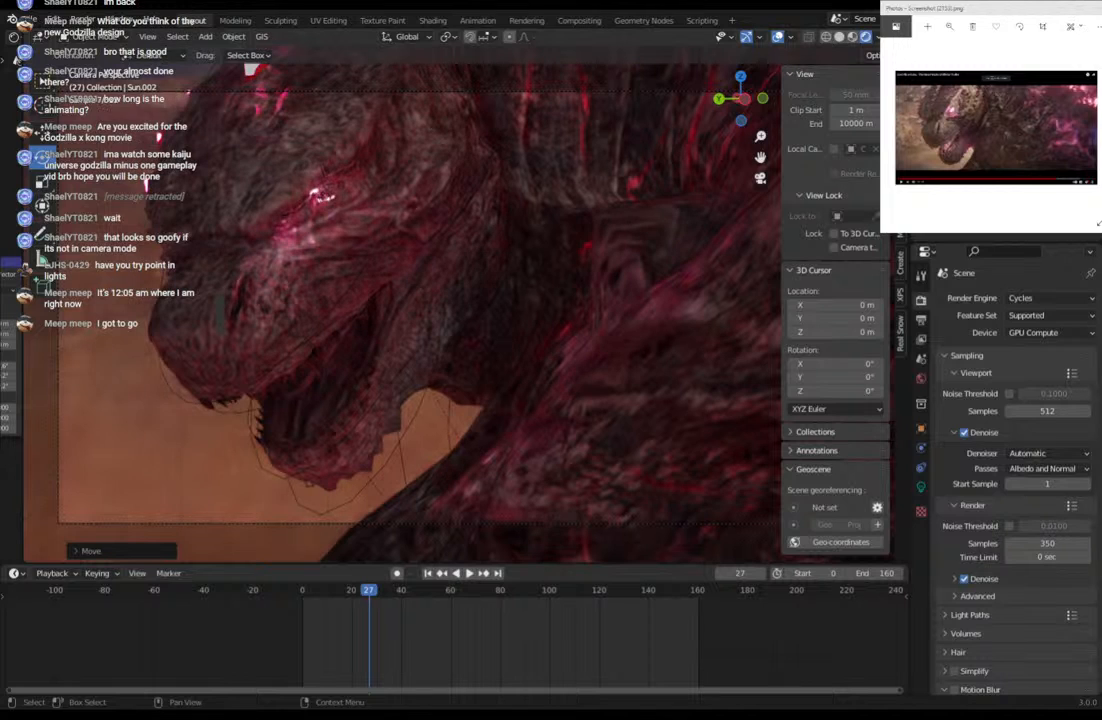
Delete the cube from the scene.
{"action": "left_click", "coordinate": [1080, 120]}
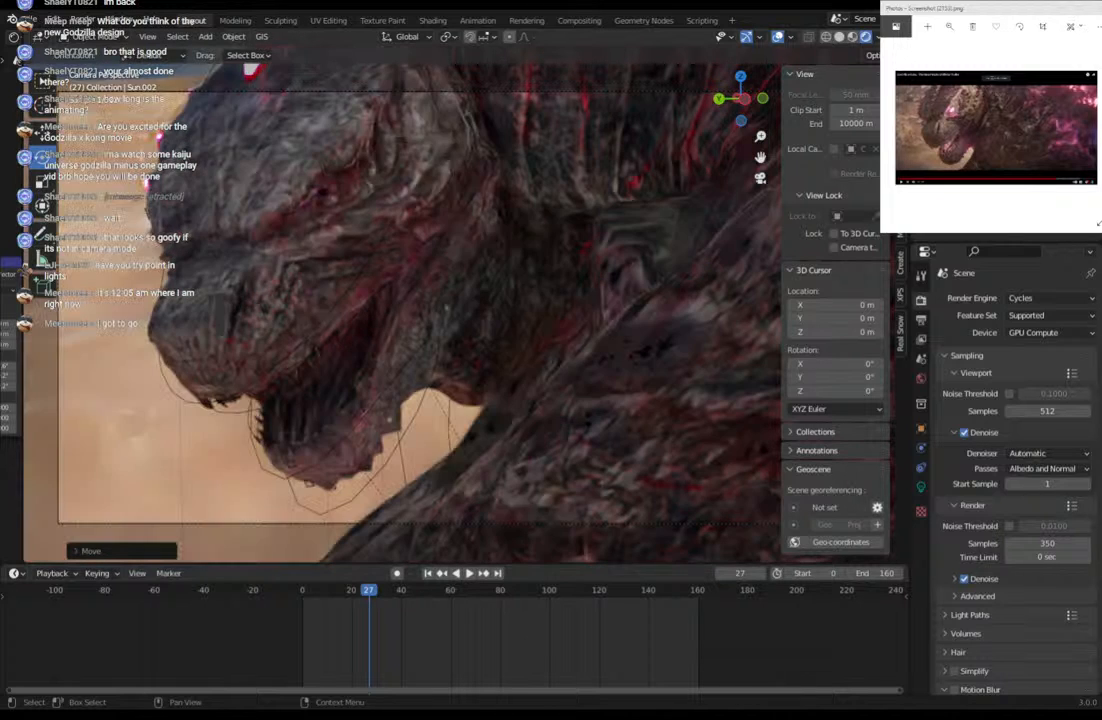
{"action": "right_click", "coordinate": [978, 120]}
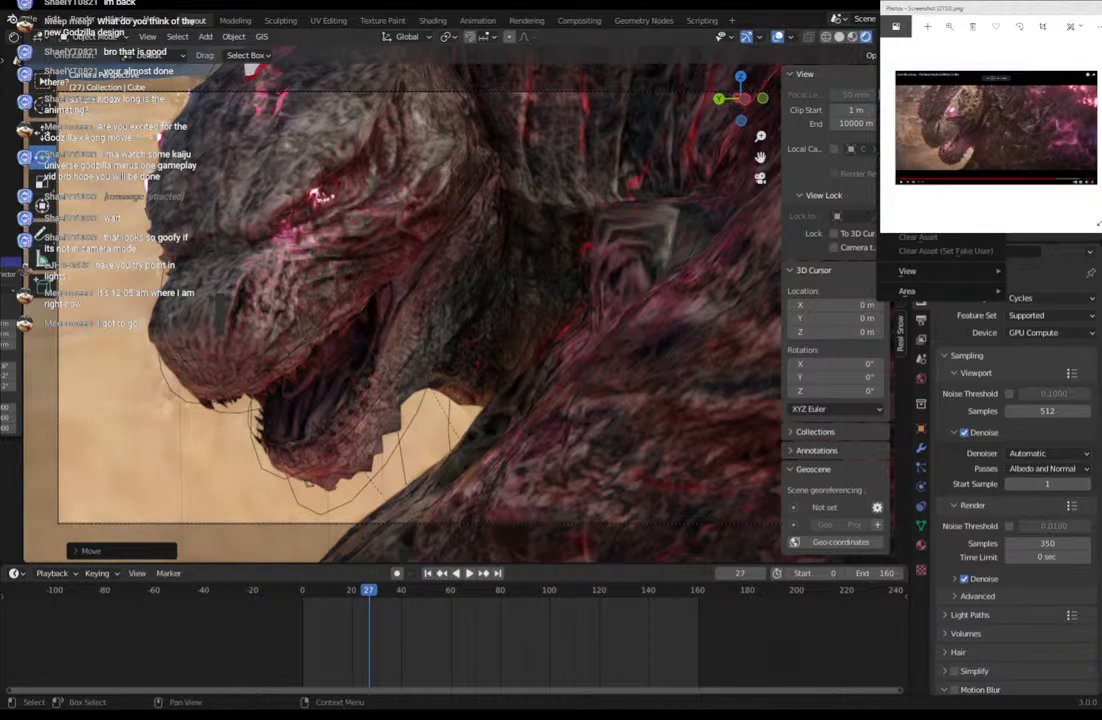
{"action": "left_click", "coordinate": [950, 120]}
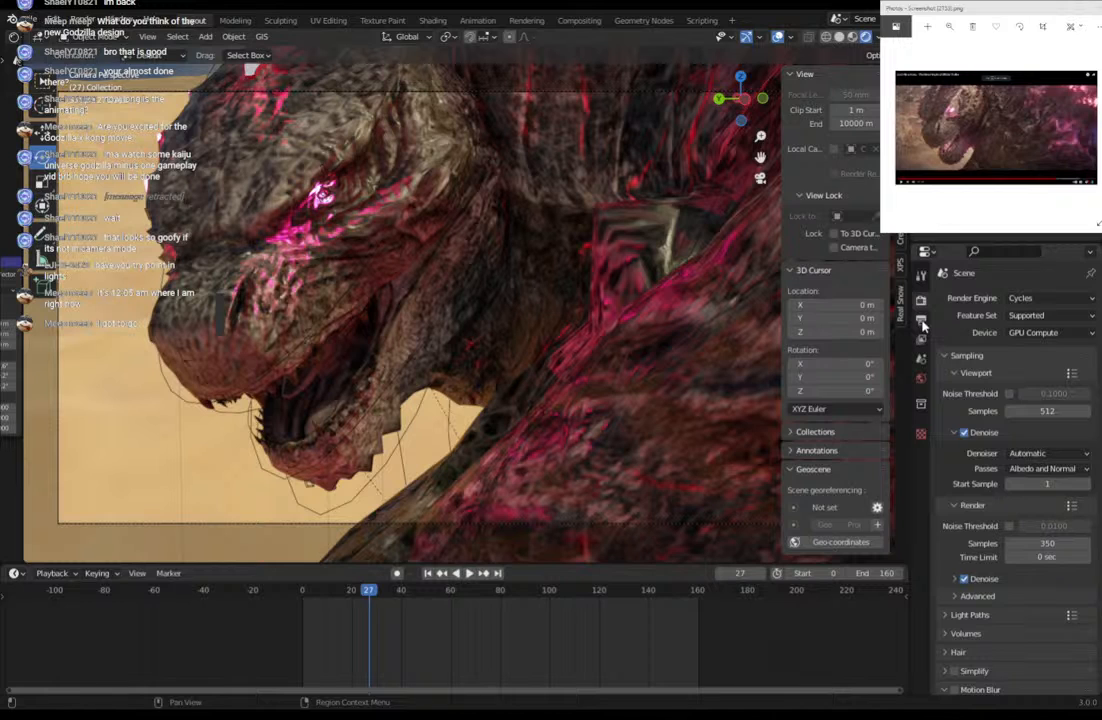
Select the other point light, Sun.001, and make its light colour a deeper peach-orange.
{"action": "left_click", "coordinate": [960, 226]}
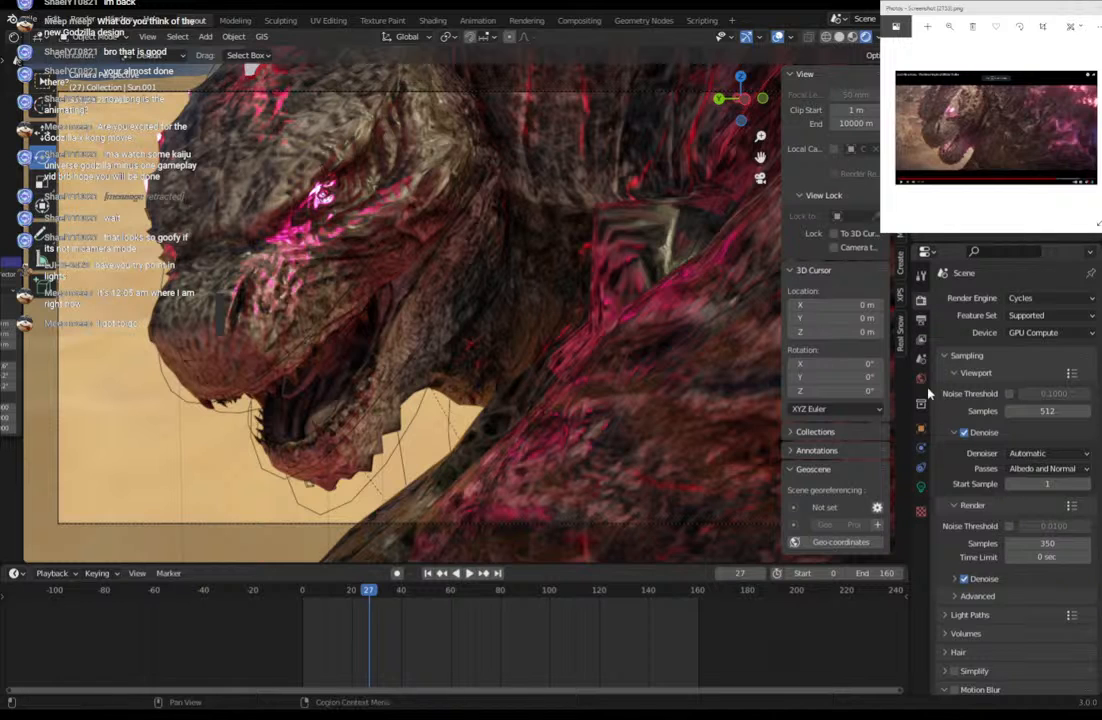
{"action": "left_click", "coordinate": [922, 487]}
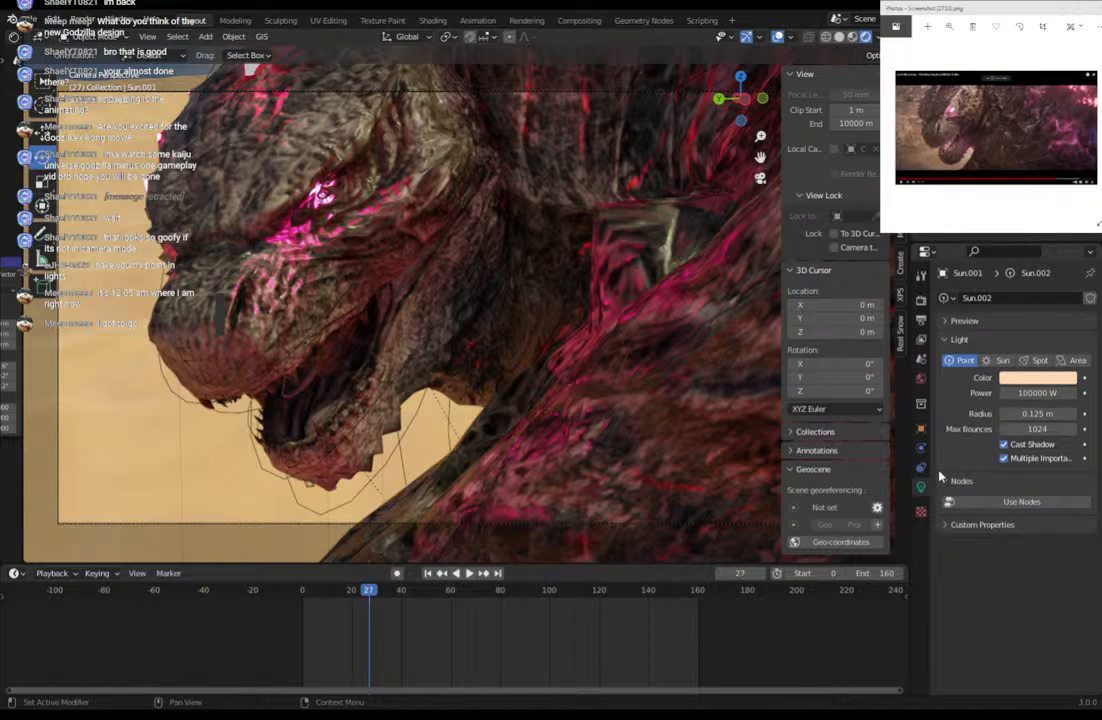
{"action": "left_click", "coordinate": [1028, 384]}
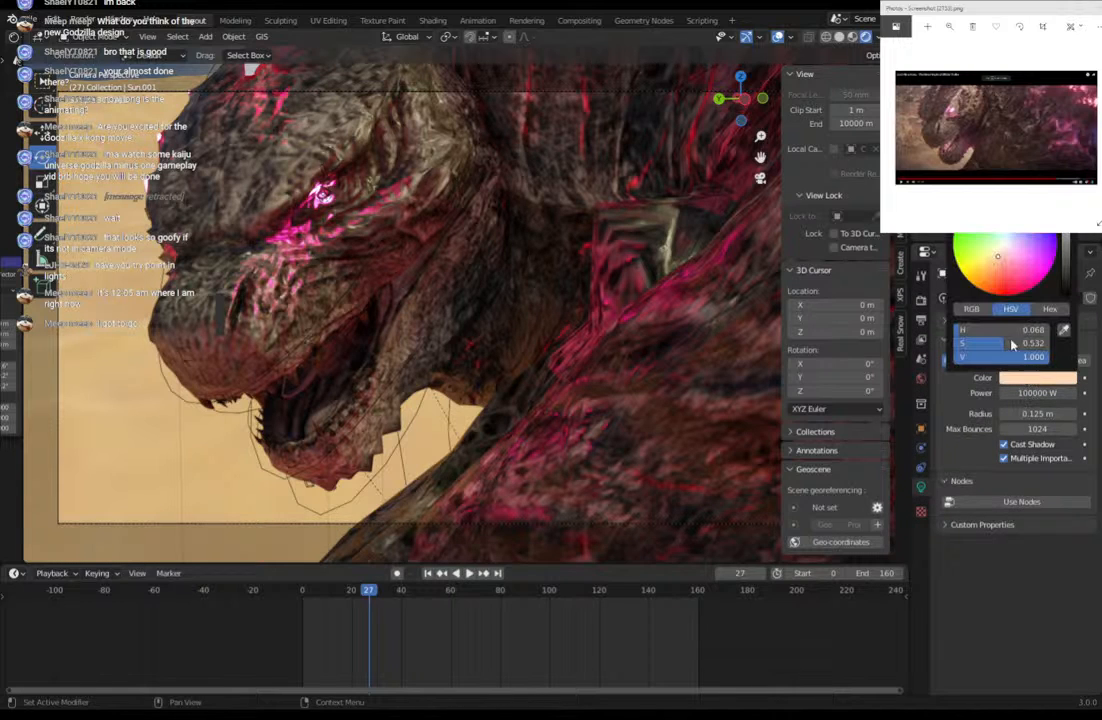
{"action": "left_click", "coordinate": [997, 258]}
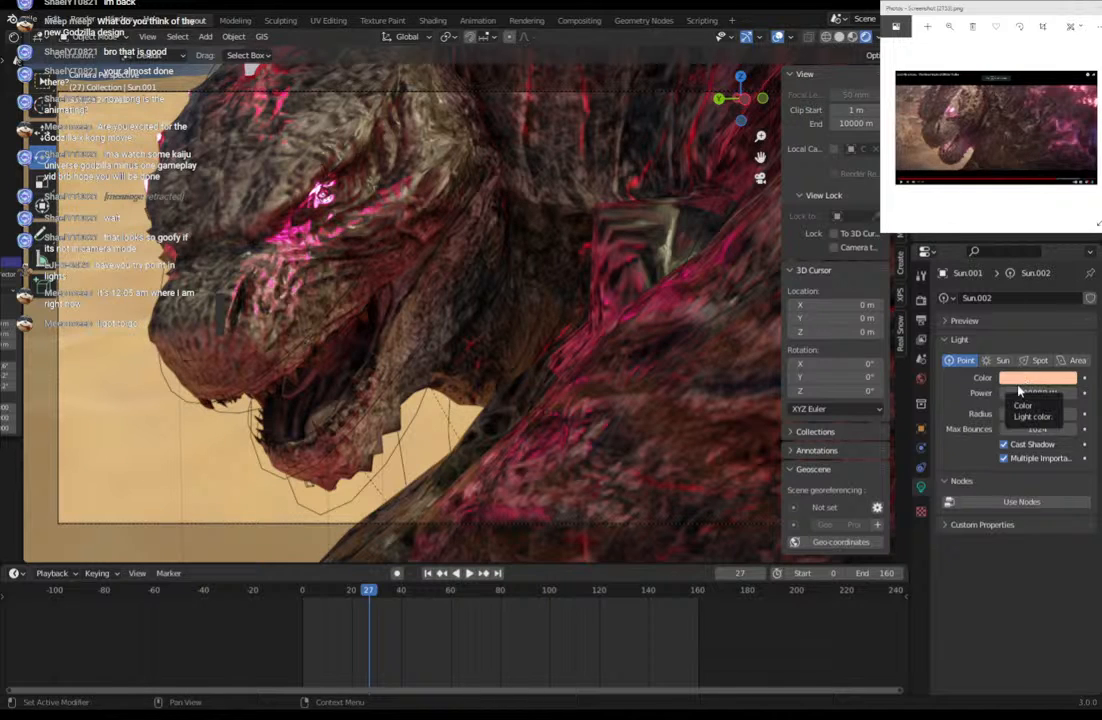
Give the backdrop plane's material a dim brownish emission colour with hue 0.055, saturation 0.398 and value 0.147.
{"action": "left_click", "coordinate": [97, 399]}
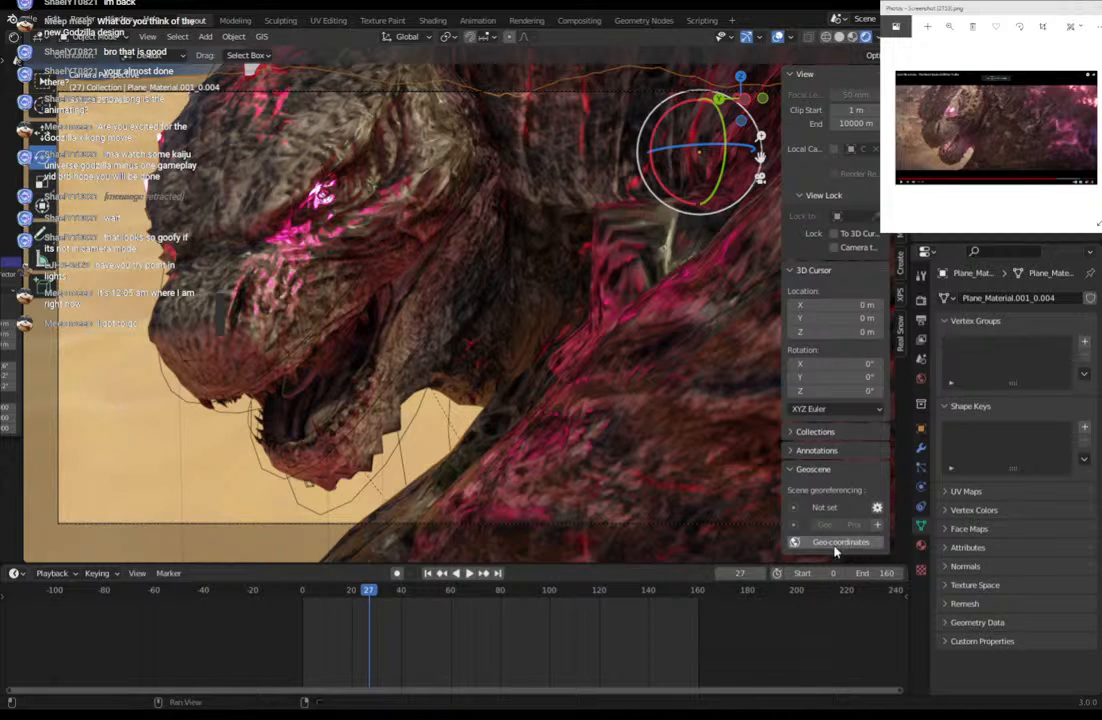
{"action": "left_click", "coordinate": [921, 545]}
{"action": "scroll", "coordinate": [960, 519], "scroll_direction": "down", "scroll_amount": 2}
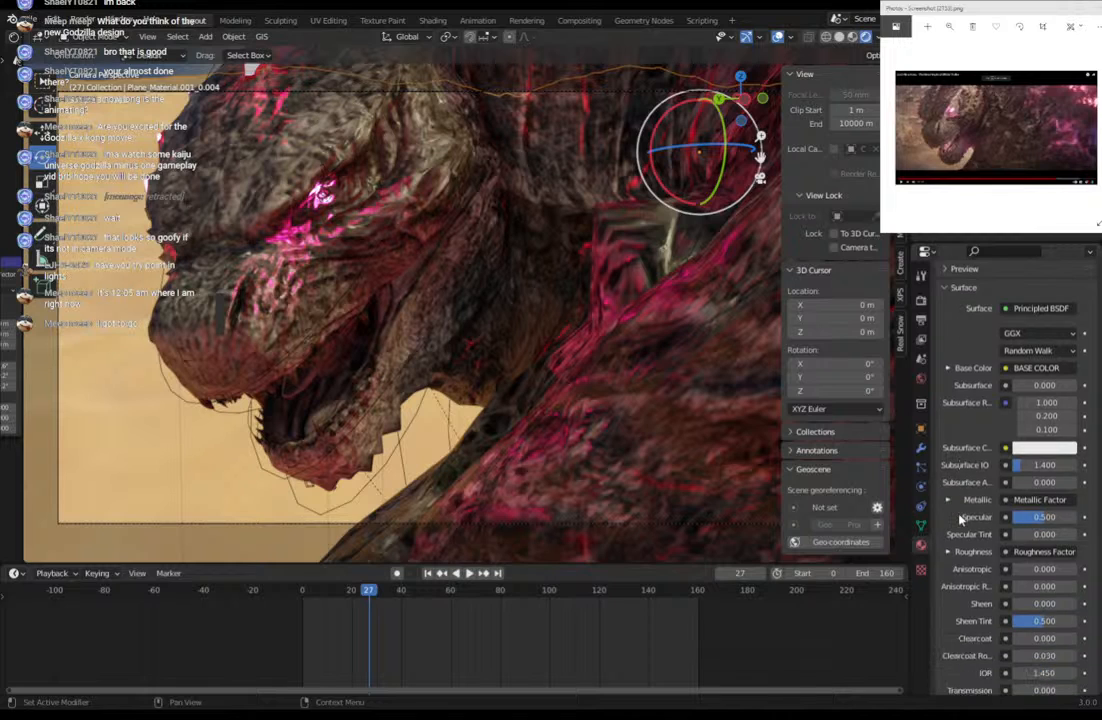
{"action": "scroll", "coordinate": [960, 517], "scroll_direction": "down", "scroll_amount": 4}
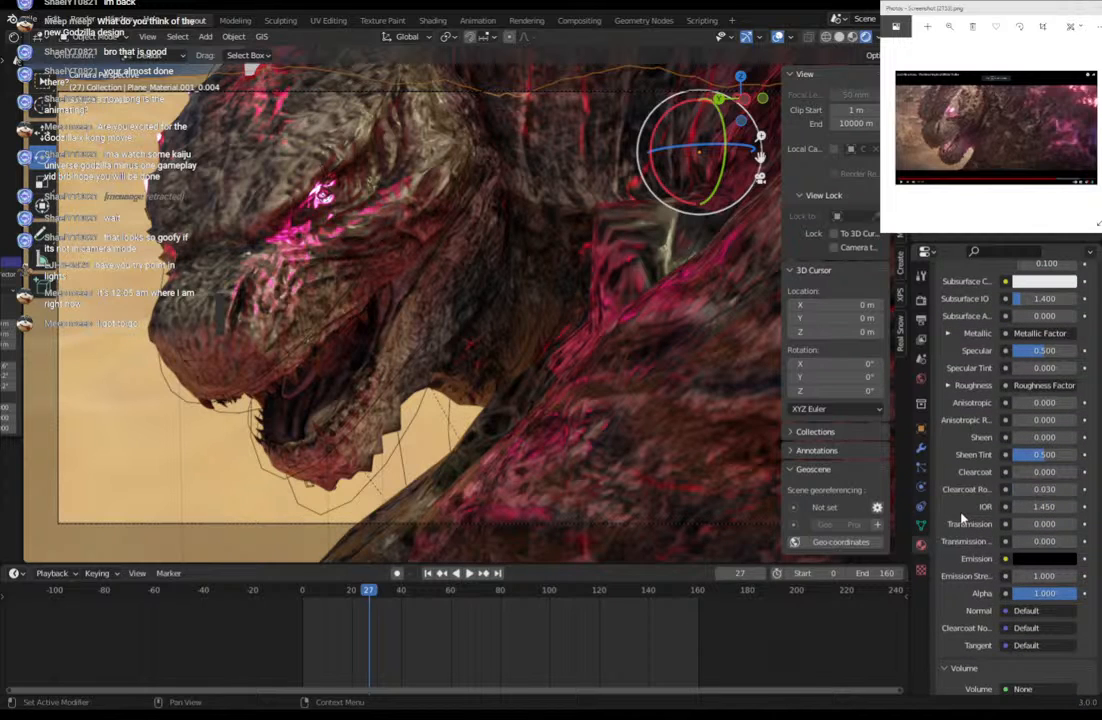
{"action": "left_click", "coordinate": [1060, 558]}
{"action": "left_click", "coordinate": [1065, 419]}
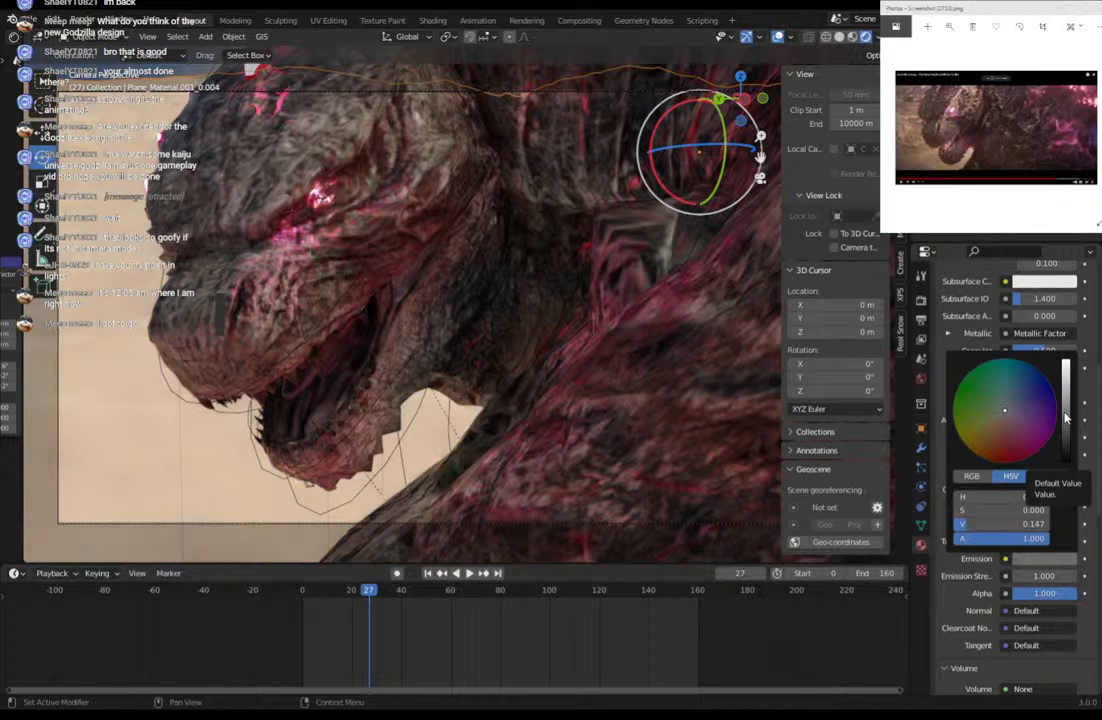
{"action": "left_click", "coordinate": [997, 428]}
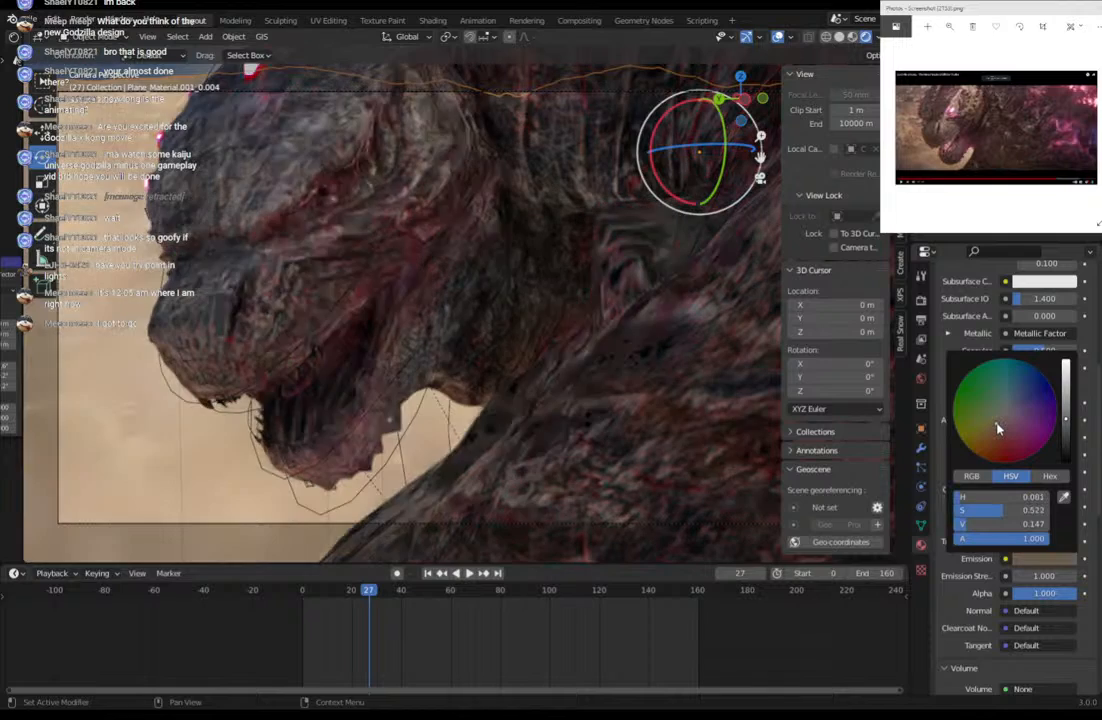
{"action": "left_click", "coordinate": [1003, 425]}
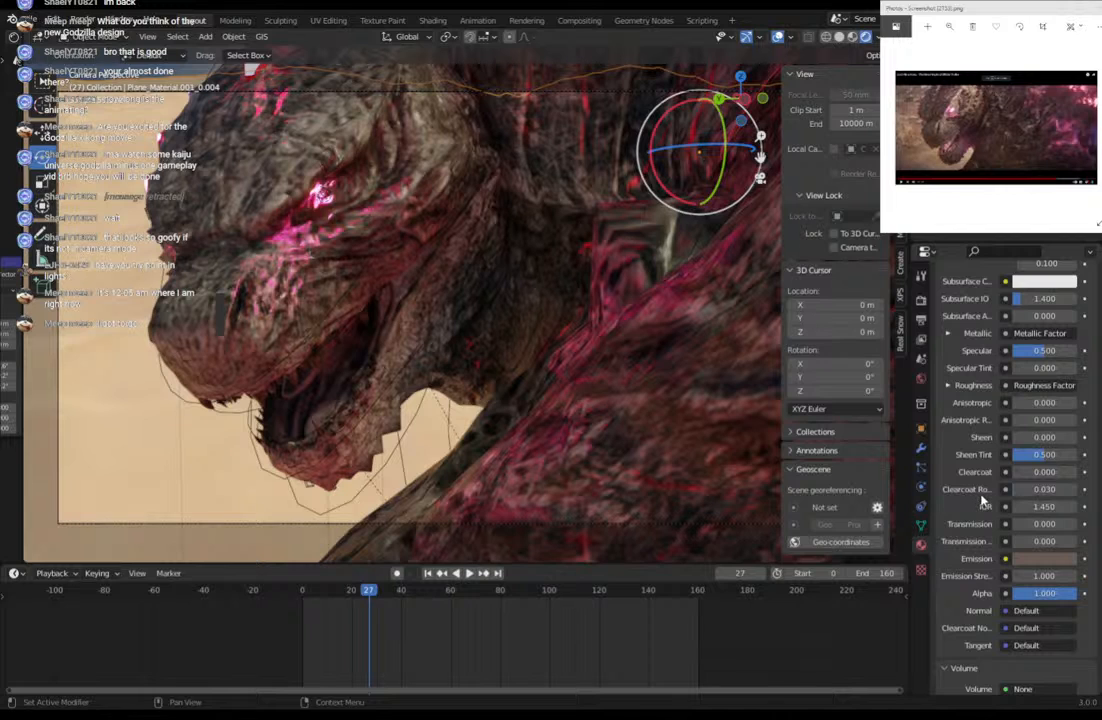
Try a bright salmon emission colour and a different emission strength on the backdrop plane's material, and undo the changes.
{"action": "left_click", "coordinate": [1038, 558]}
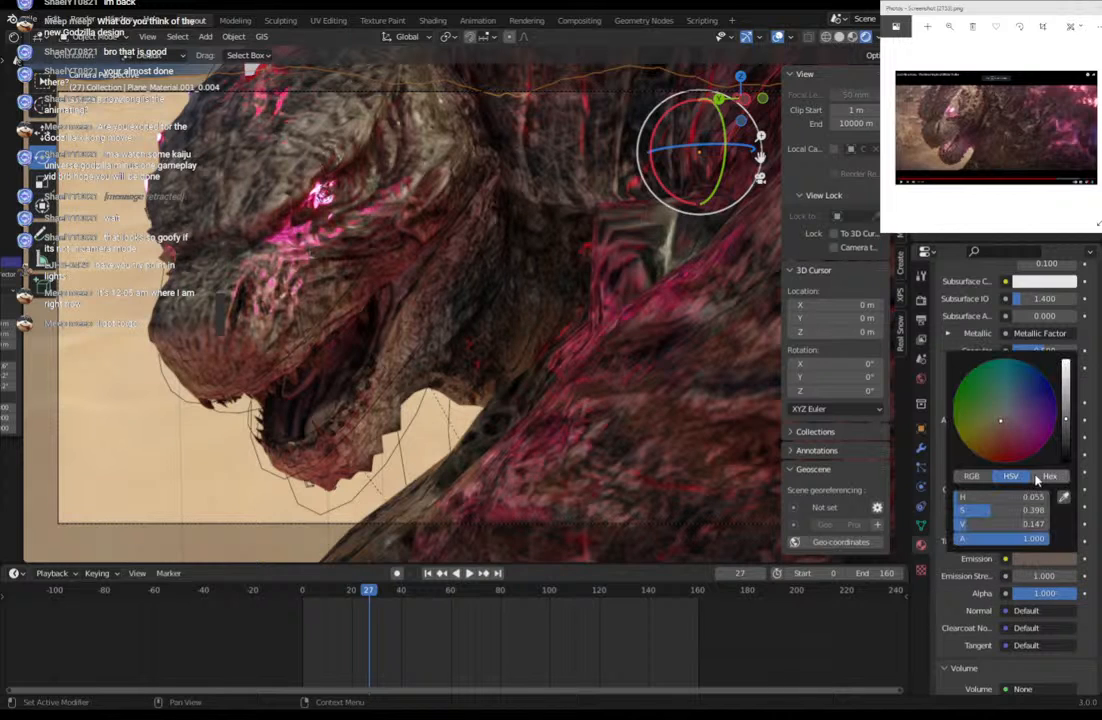
{"action": "left_click", "coordinate": [1065, 370]}
{"action": "left_click", "coordinate": [1011, 462]}
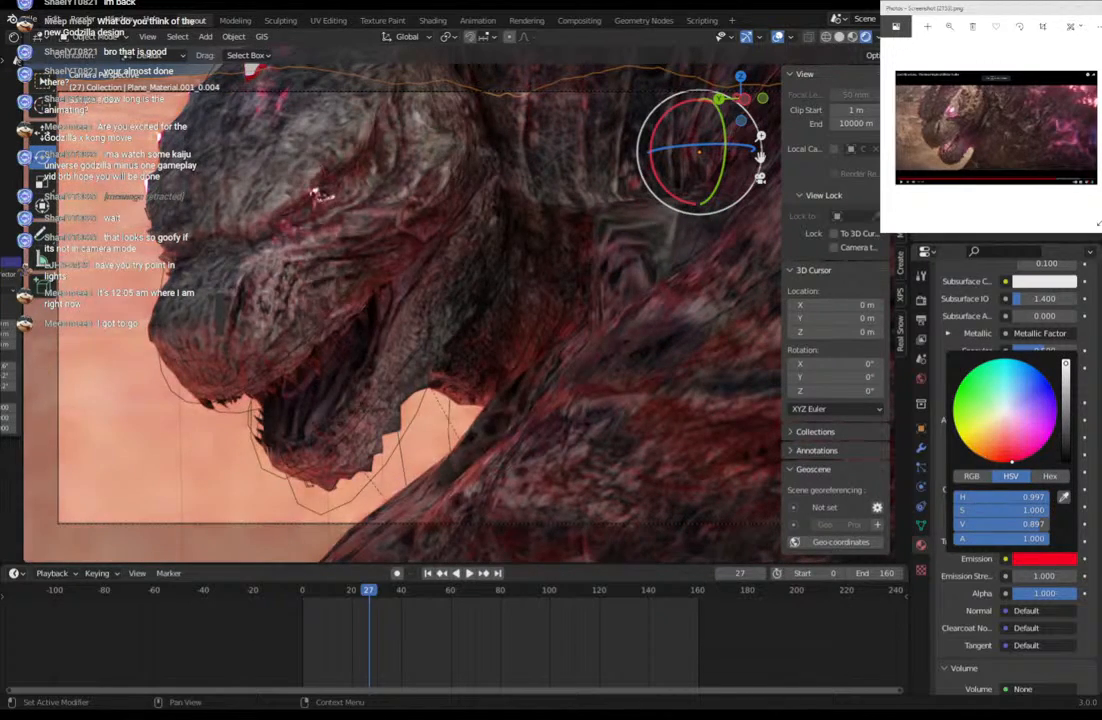
{"action": "left_click", "coordinate": [994, 434]}
{"action": "left_click_drag", "start_coordinate": [994, 435], "coordinate": [998, 433]}
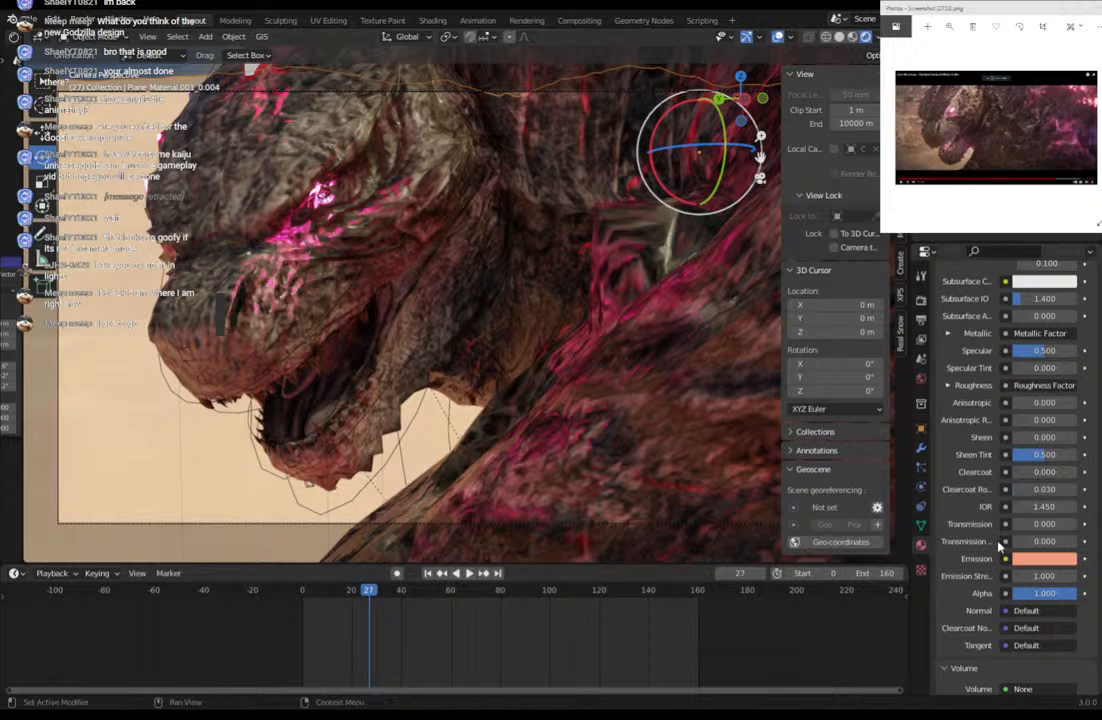
{"action": "left_click_drag", "start_coordinate": [1044, 576], "coordinate": [1000, 576]}
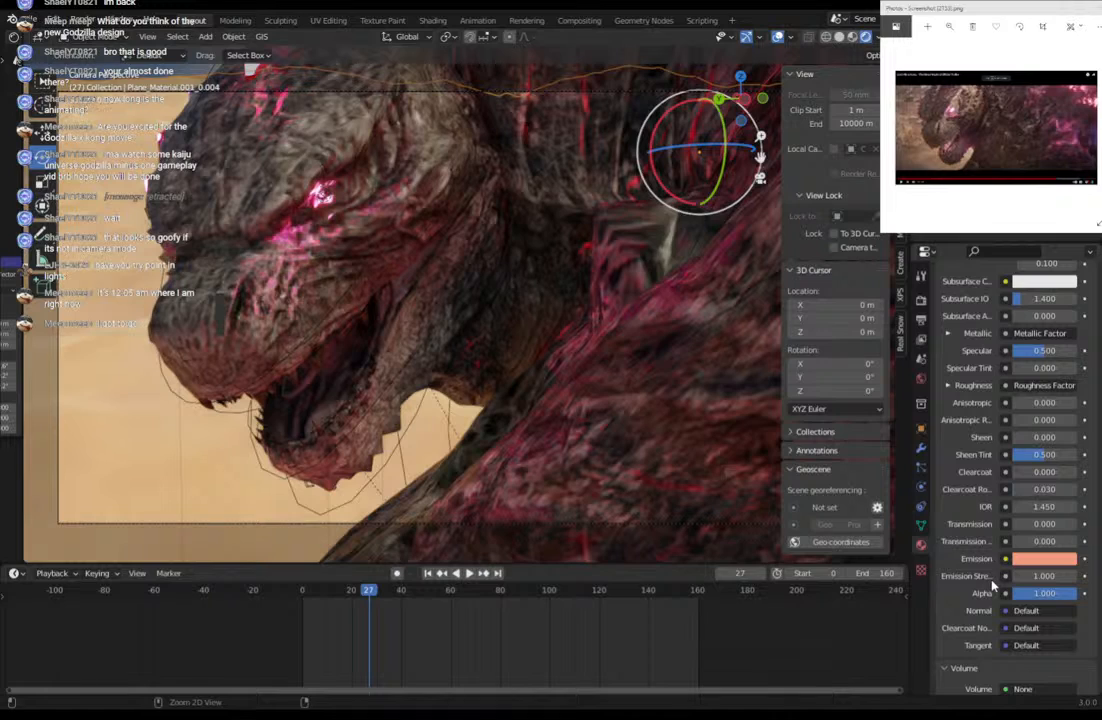
{"action": "key", "text": "ctrl+z"}
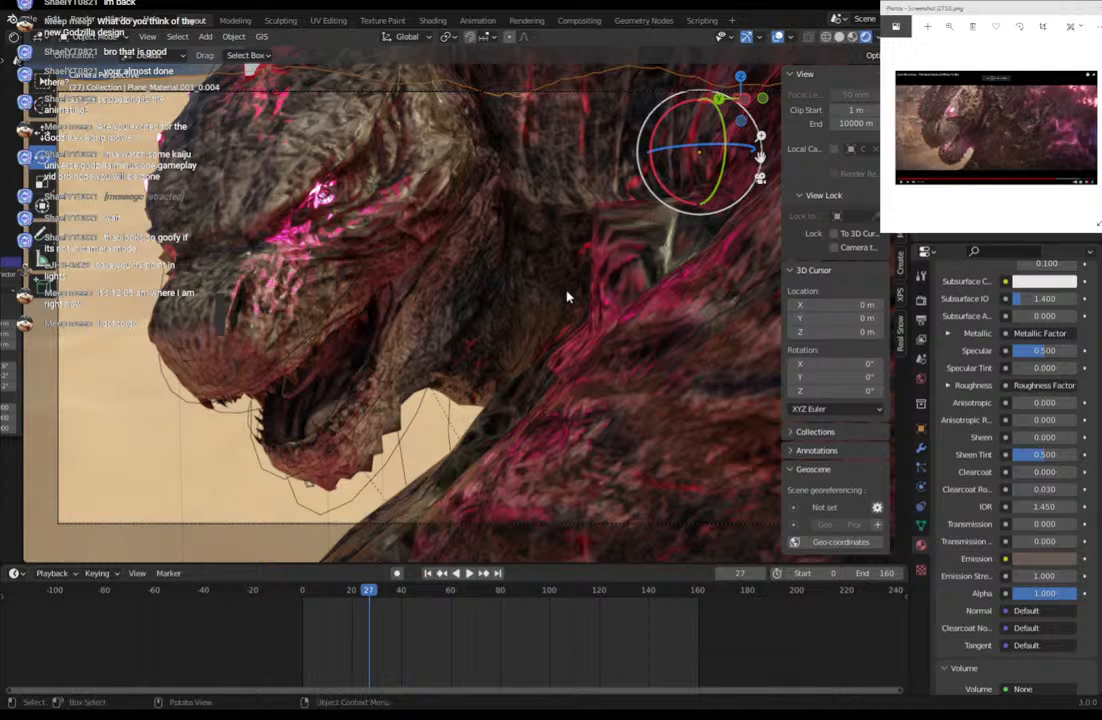
Switch the viewport to solid shading, leave the camera view to show the whole terrain, and deselect the backdrop plane.
{"action": "left_click", "coordinate": [842, 37]}
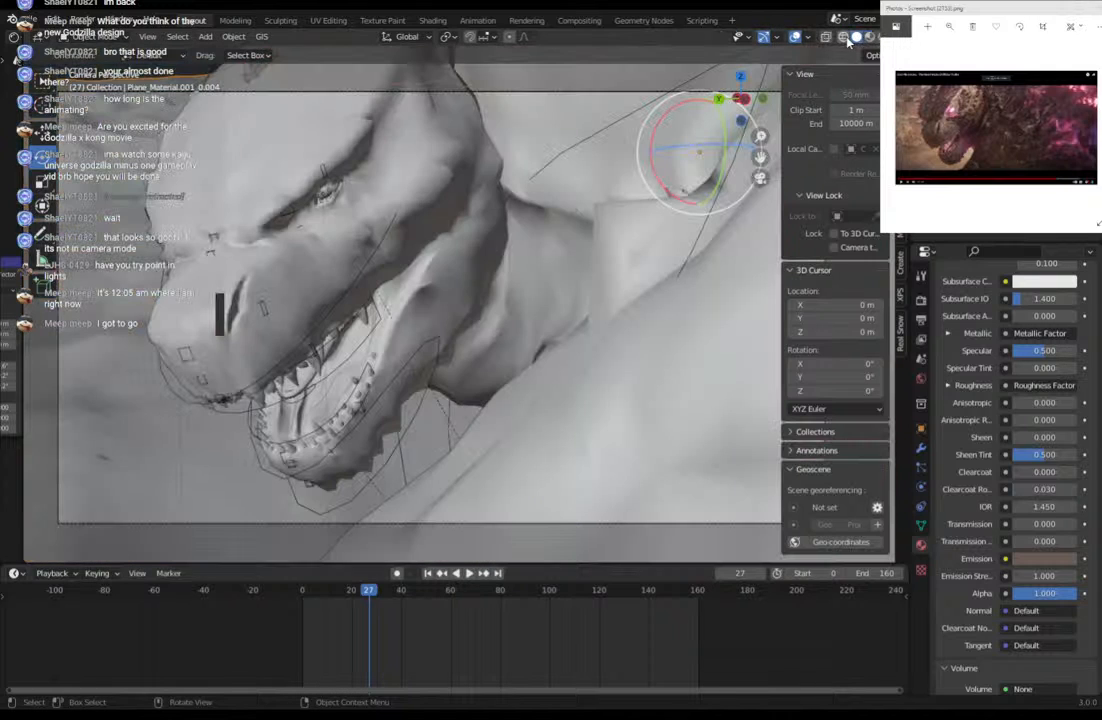
{"action": "mouse_move", "coordinate": [377, 188]}
{"action": "middle_mouse_down"}
{"action": "mouse_move", "coordinate": [450, 231]}
{"action": "mouse_move", "coordinate": [450, 283]}
{"action": "middle_mouse_up"}
{"action": "scroll", "coordinate": [450, 232], "scroll_direction": "down", "scroll_amount": 14}
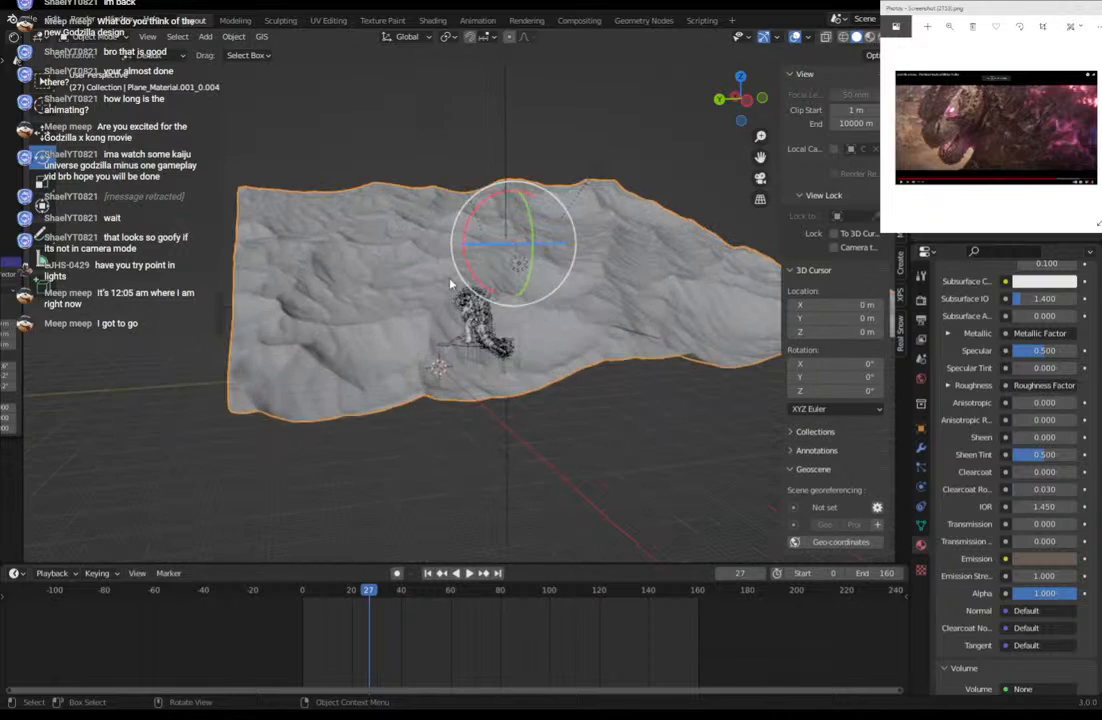
{"action": "scroll", "coordinate": [450, 283], "scroll_direction": "up", "scroll_amount": 1}
{"action": "left_click", "coordinate": [252, 140]}
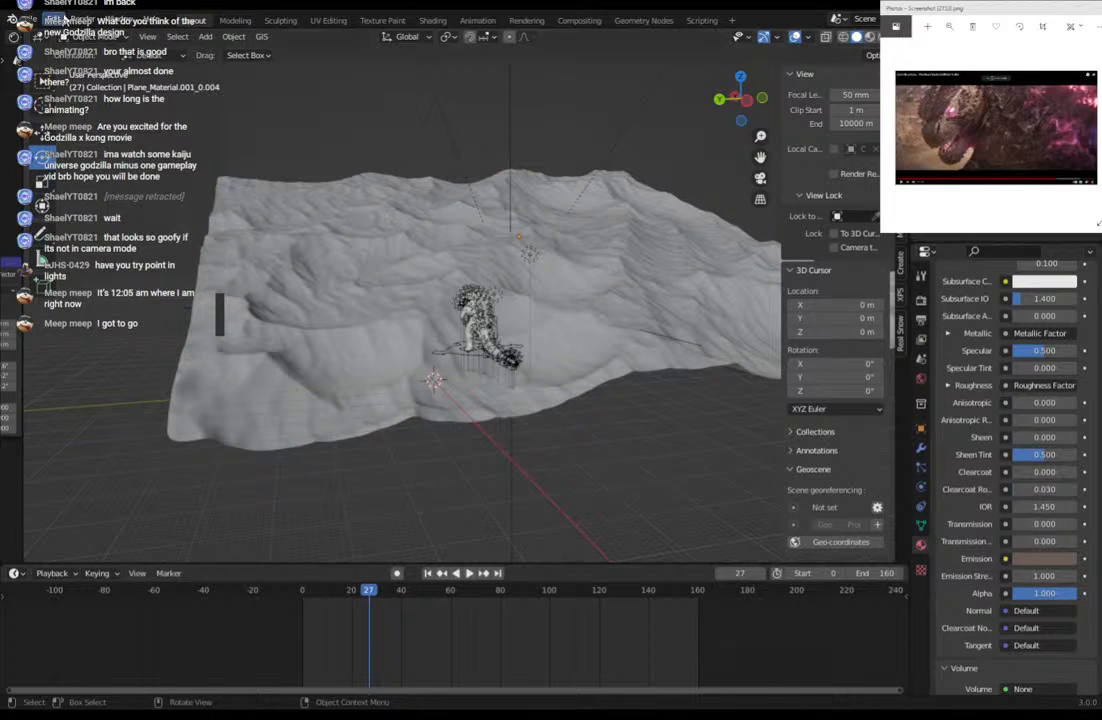
Import the Sketchfab temple model with the two large gate towers into the scene.
{"action": "left_click", "coordinate": [28, 20]}
{"action": "mouse_move", "coordinate": [53, 205]}
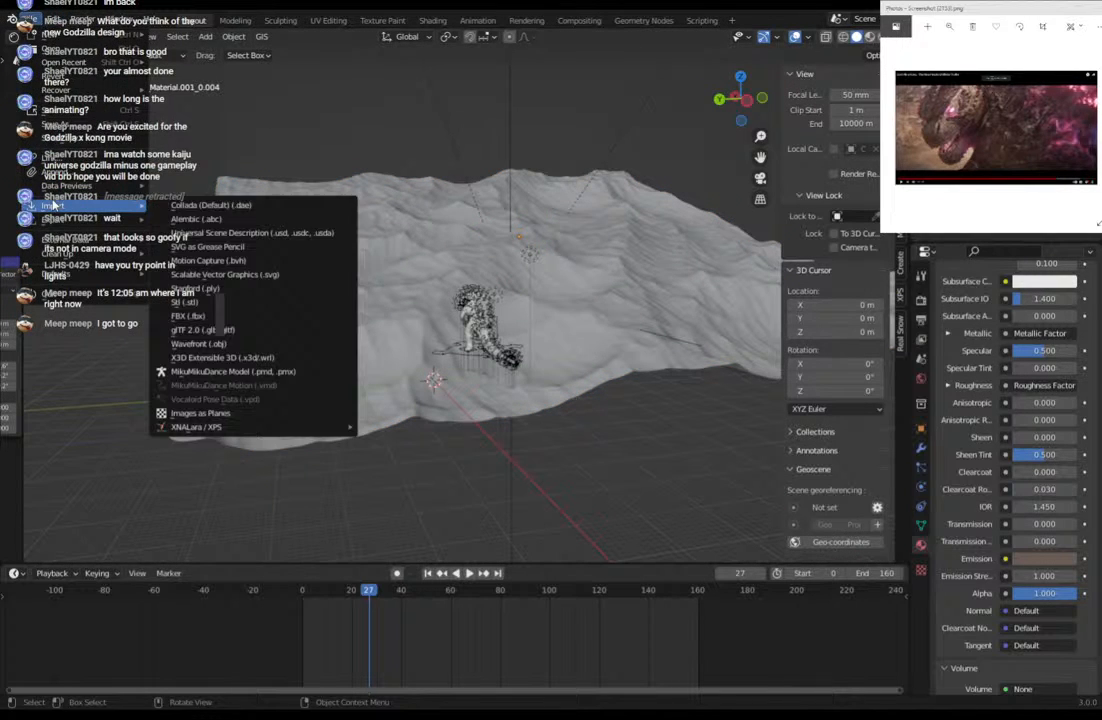
{"action": "left_click", "coordinate": [219, 347]}
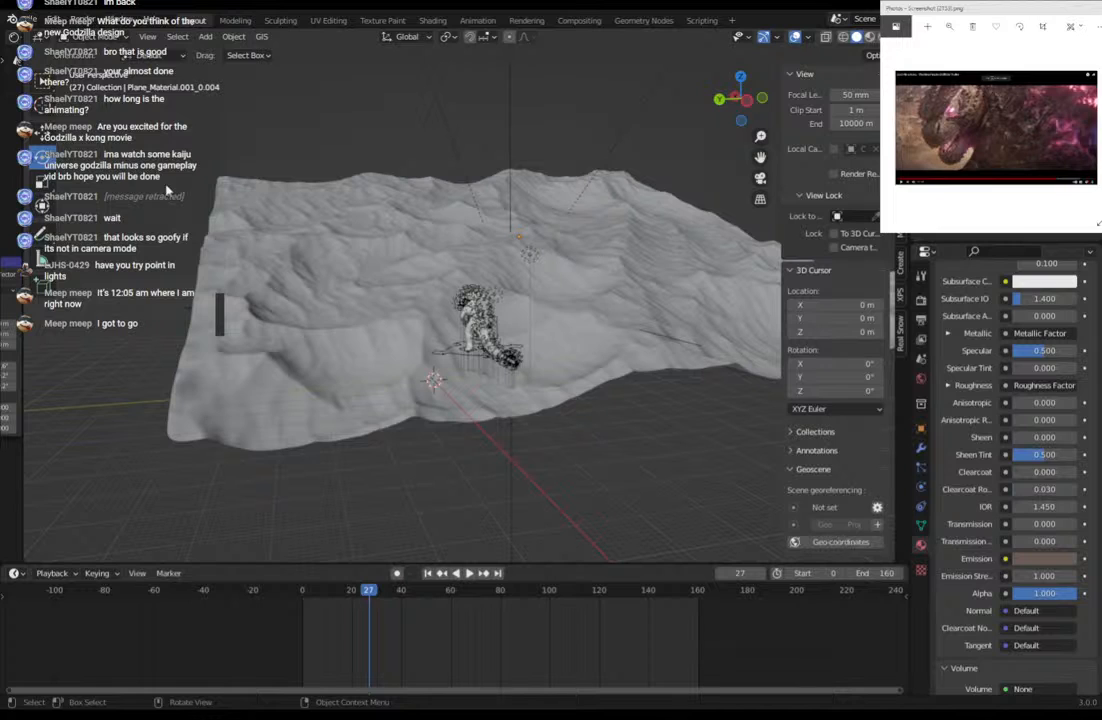
{"action": "left_click", "coordinate": [28, 20]}
{"action": "mouse_move", "coordinate": [50, 203]}
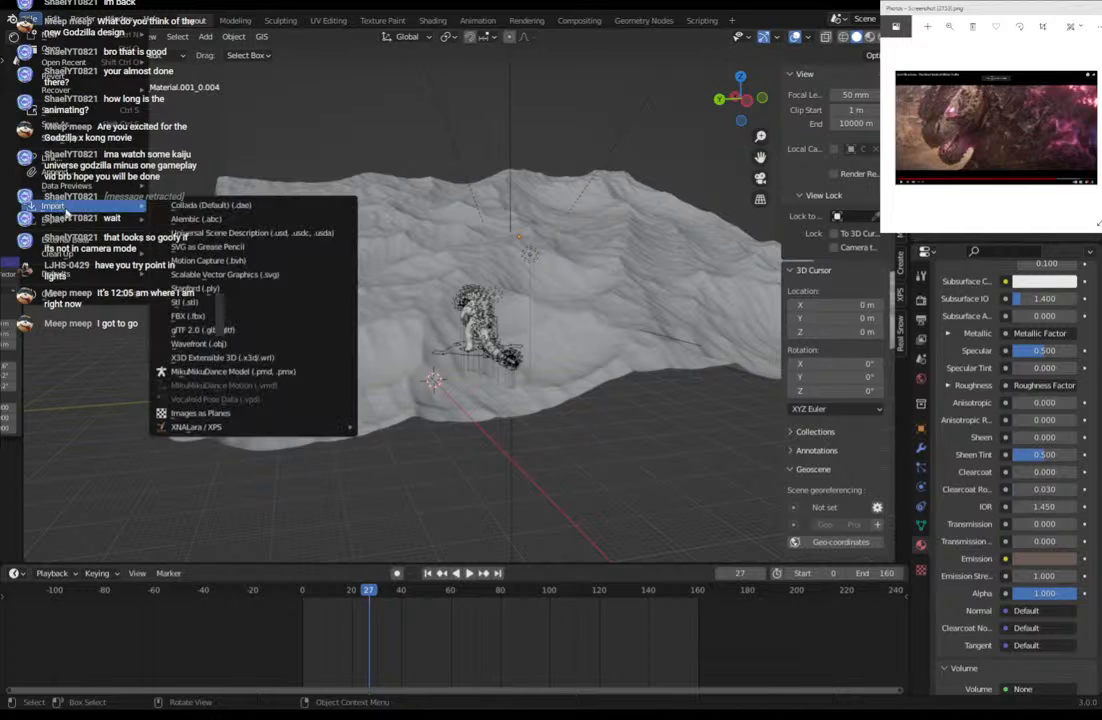
{"action": "left_click", "coordinate": [229, 340]}
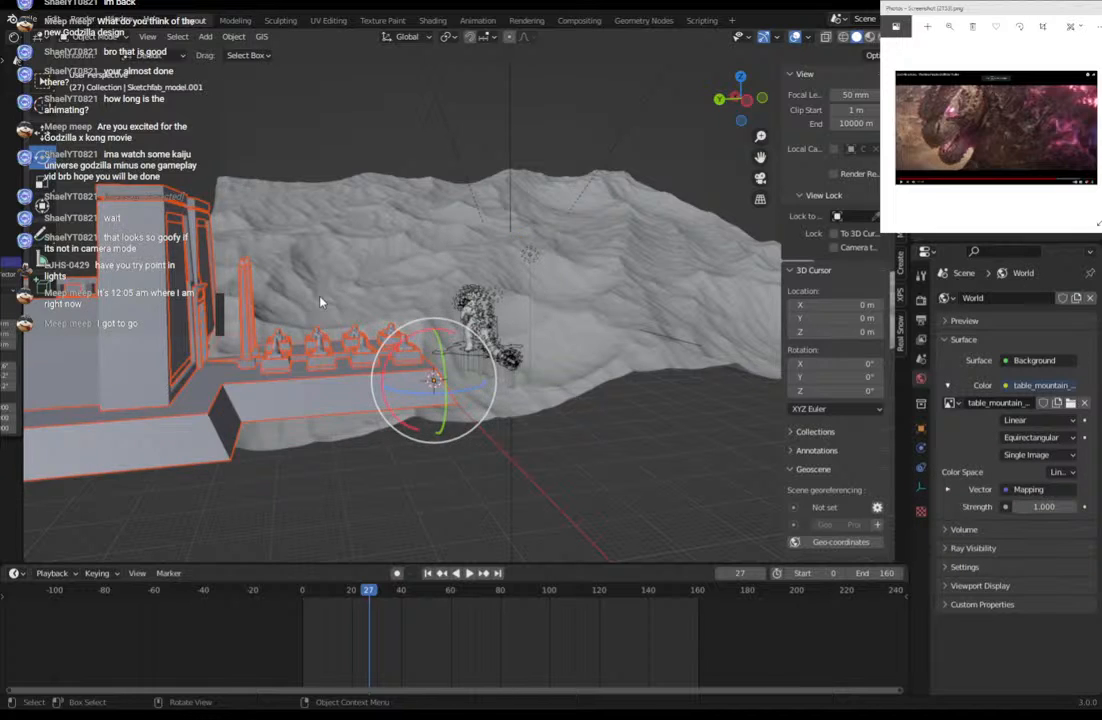
Move the imported temple away from Godzilla to the open ground beyond the terrain's edge, and deselect it.
{"action": "middle_click_drag", "start_coordinate": [320, 302], "coordinate": [380, 300]}
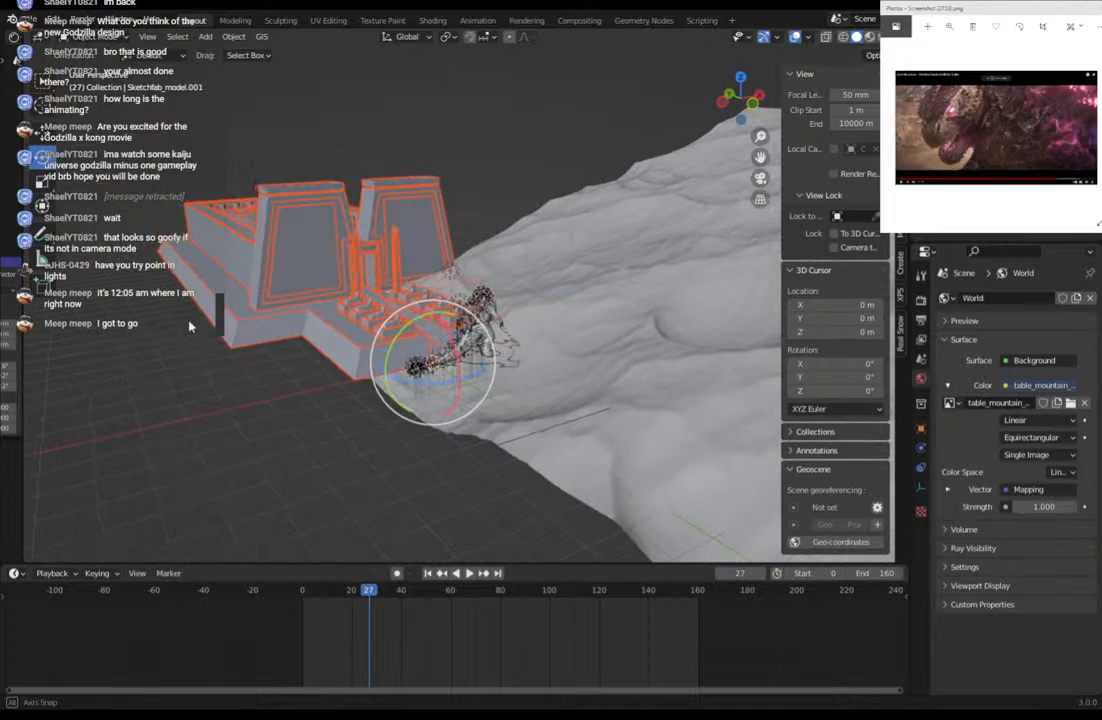
{"action": "middle_click_drag", "start_coordinate": [338, 260], "coordinate": [312, 290]}
{"action": "key", "text": "g"}
{"action": "left_click", "coordinate": [96, 219]}
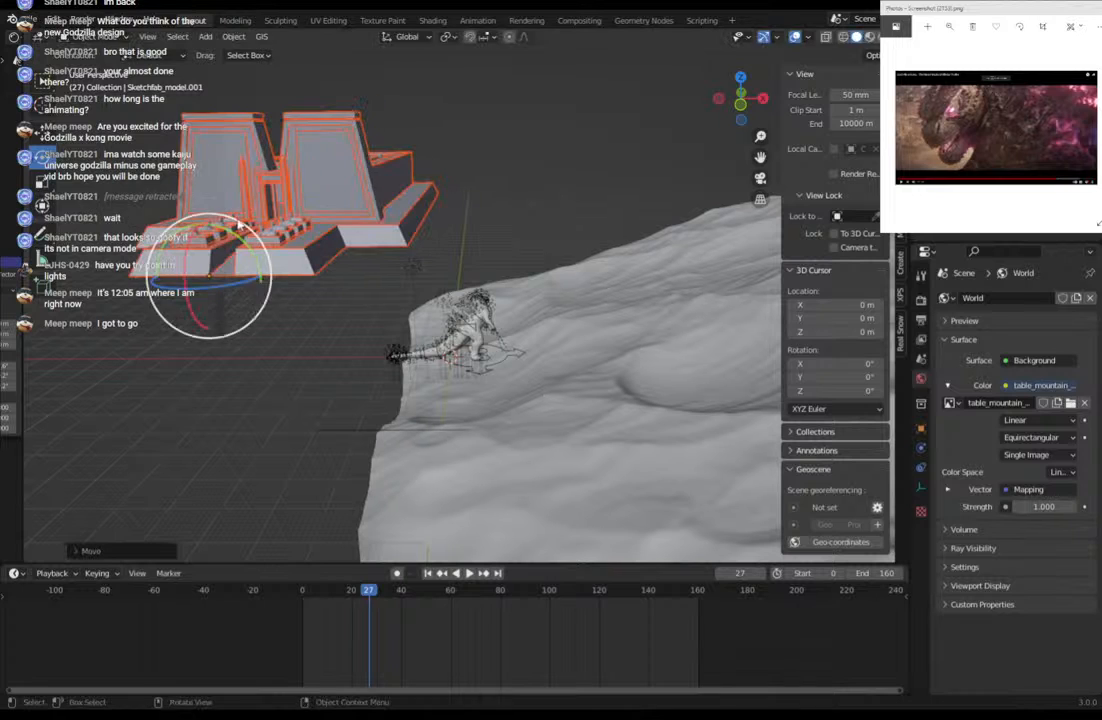
{"action": "key", "text": "g"}
{"action": "left_click", "coordinate": [372, 221]}
{"action": "left_click", "coordinate": [22, 20]}
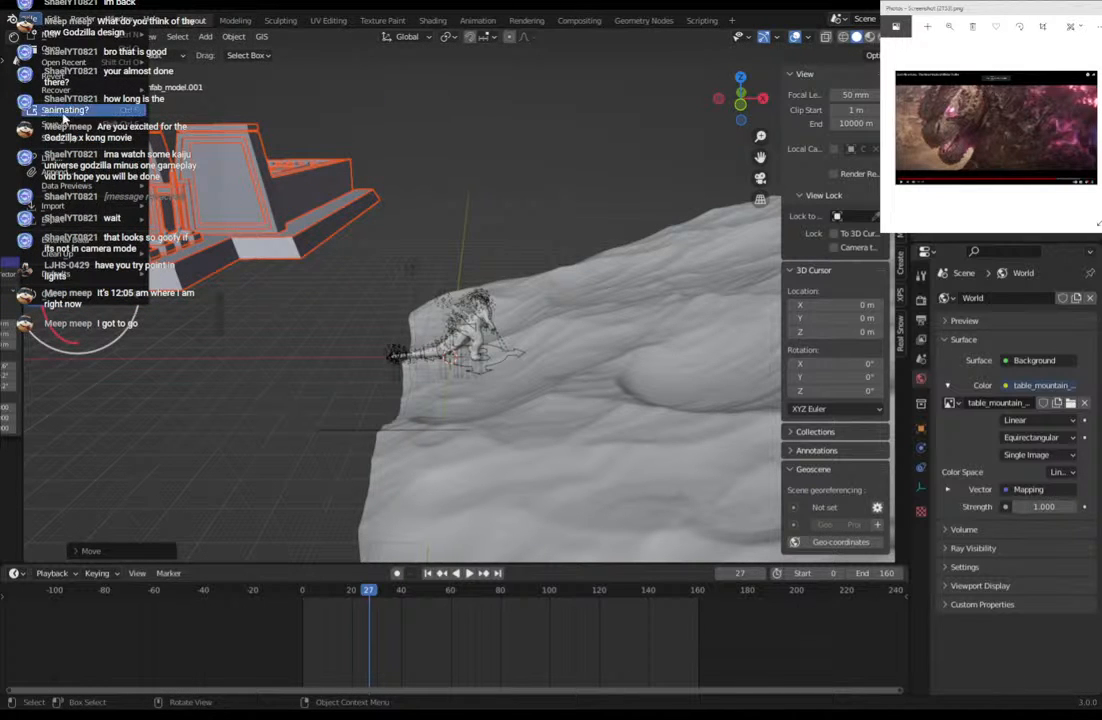
{"action": "left_click", "coordinate": [392, 161]}
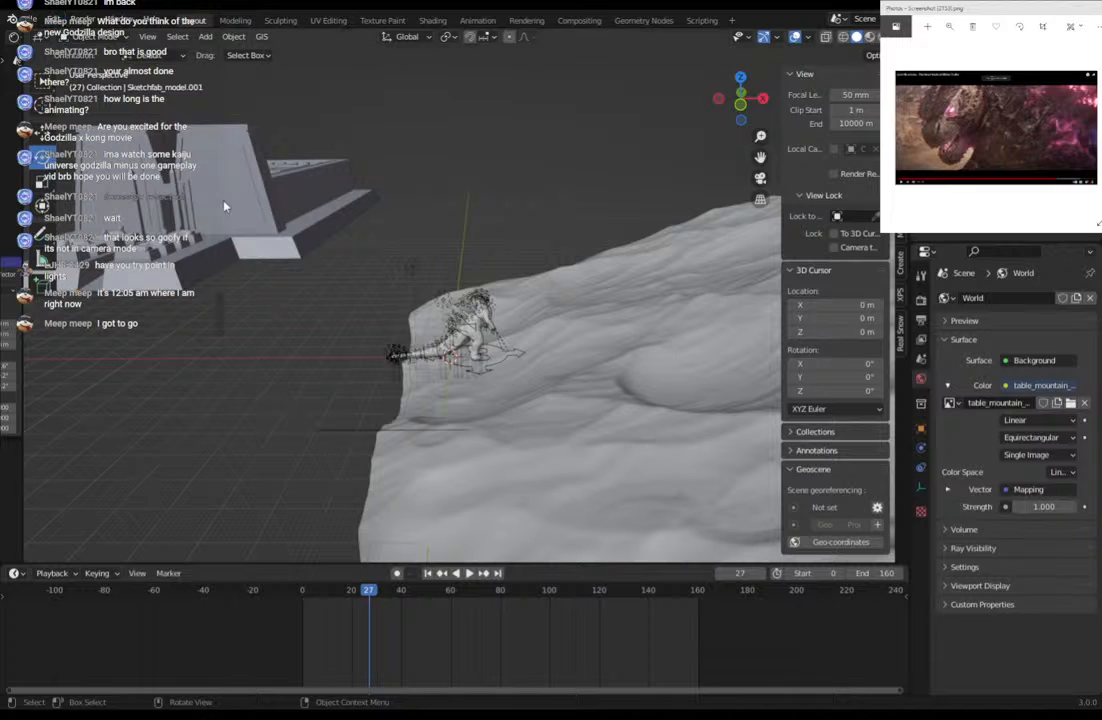
Scale the temple down to less than half its size and move it farther away from the terrain.
{"action": "middle_click_drag", "start_coordinate": [192, 172], "coordinate": [248, 224]}
{"action": "left_click", "coordinate": [306, 249]}
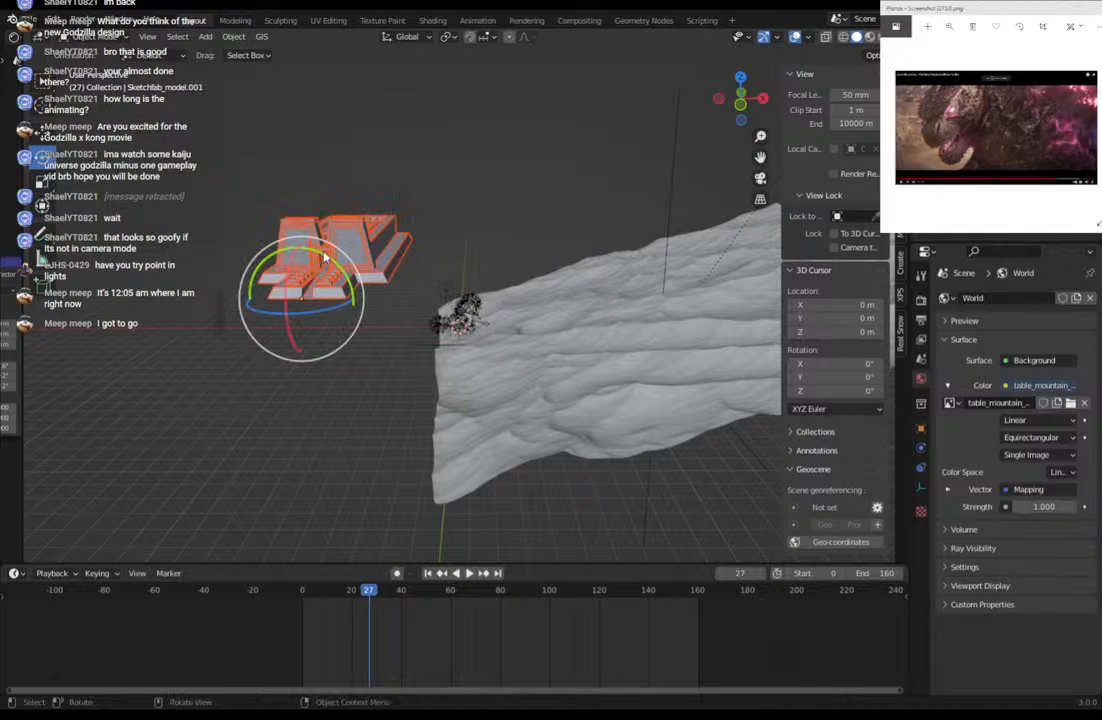
{"action": "key", "text": "s"}
{"action": "left_click", "coordinate": [338, 275]}
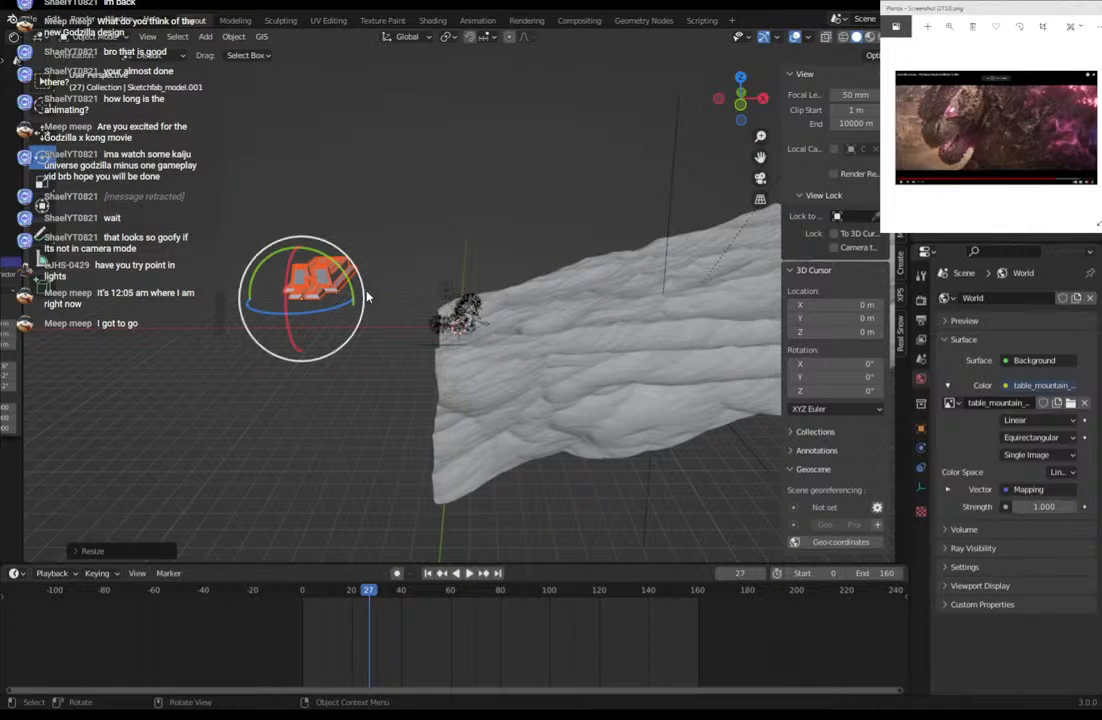
{"action": "middle_click_drag", "start_coordinate": [366, 296], "coordinate": [406, 293]}
{"action": "key", "text": "g"}
{"action": "left_click", "coordinate": [331, 275]}
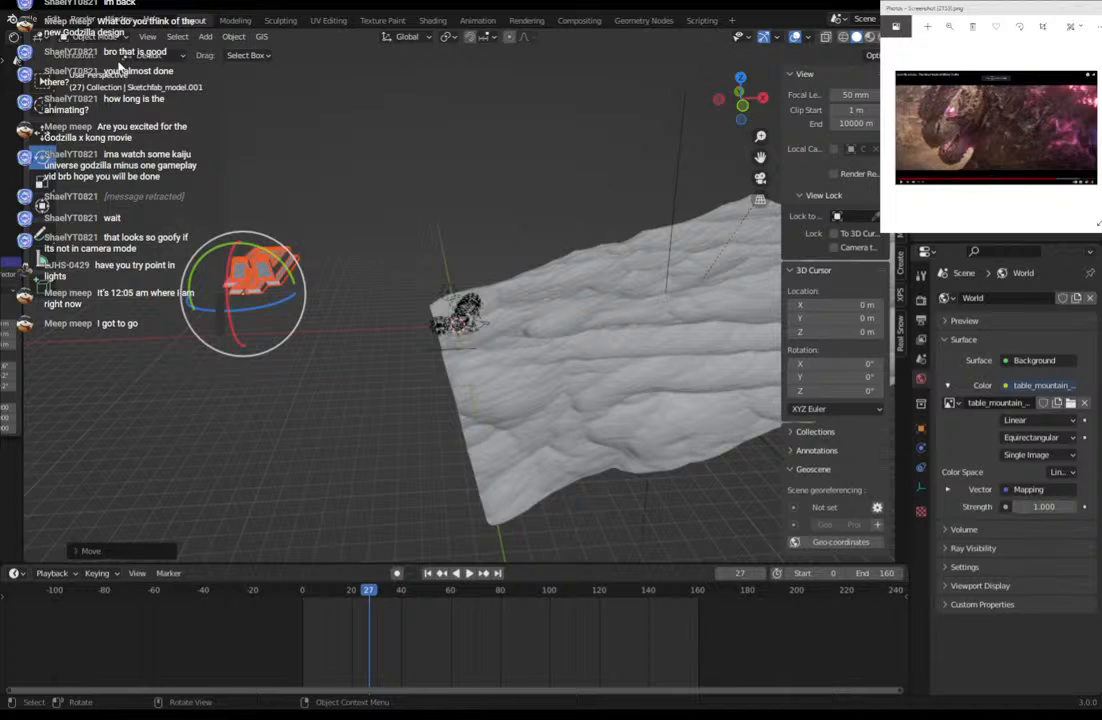
{"action": "left_click", "coordinate": [310, 209]}
Add another copy of the temple model at Godzilla's position and delete it.
{"action": "left_click", "coordinate": [24, 20]}
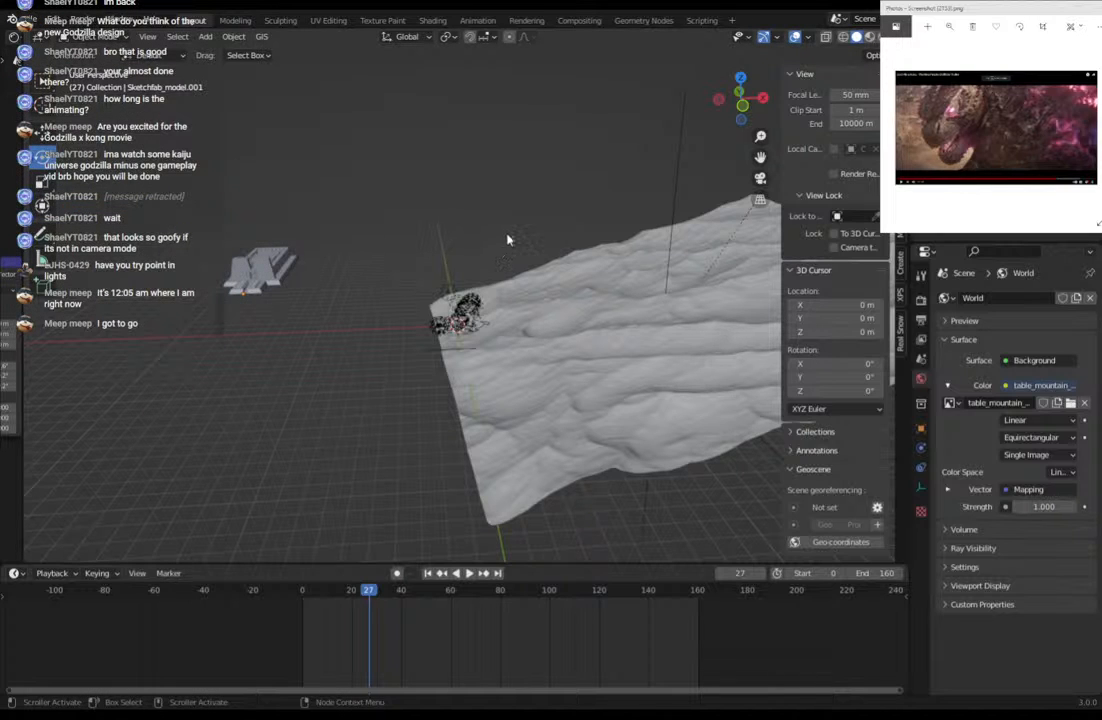
{"action": "key", "text": "ctrl+v"}
{"action": "mouse_move", "coordinate": [315, 317]}
{"action": "middle_mouse_down"}
{"action": "mouse_move", "coordinate": [440, 305]}
{"action": "mouse_move", "coordinate": [409, 313]}
{"action": "mouse_move", "coordinate": [274, 282]}
{"action": "mouse_move", "coordinate": [245, 299]}
{"action": "mouse_move", "coordinate": [272, 326]}
{"action": "middle_mouse_up"}
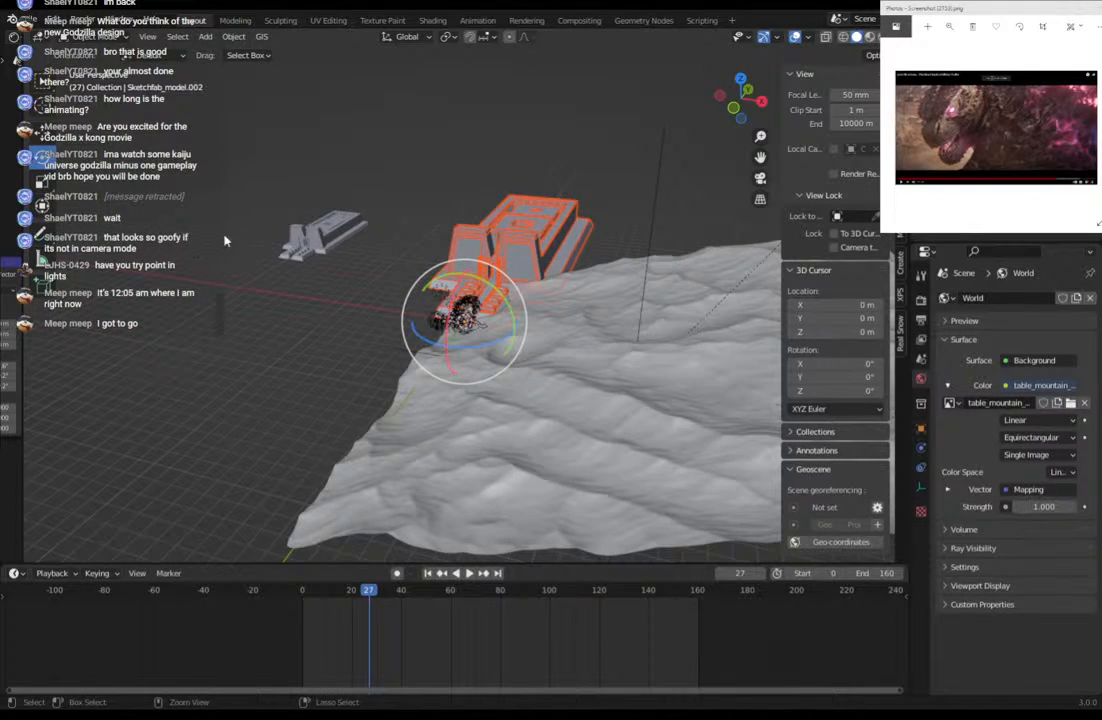
{"action": "key", "text": "Delete"}
Import the model made of three separate temple buildings.
{"action": "left_click", "coordinate": [27, 20]}
{"action": "mouse_move", "coordinate": [100, 206]}
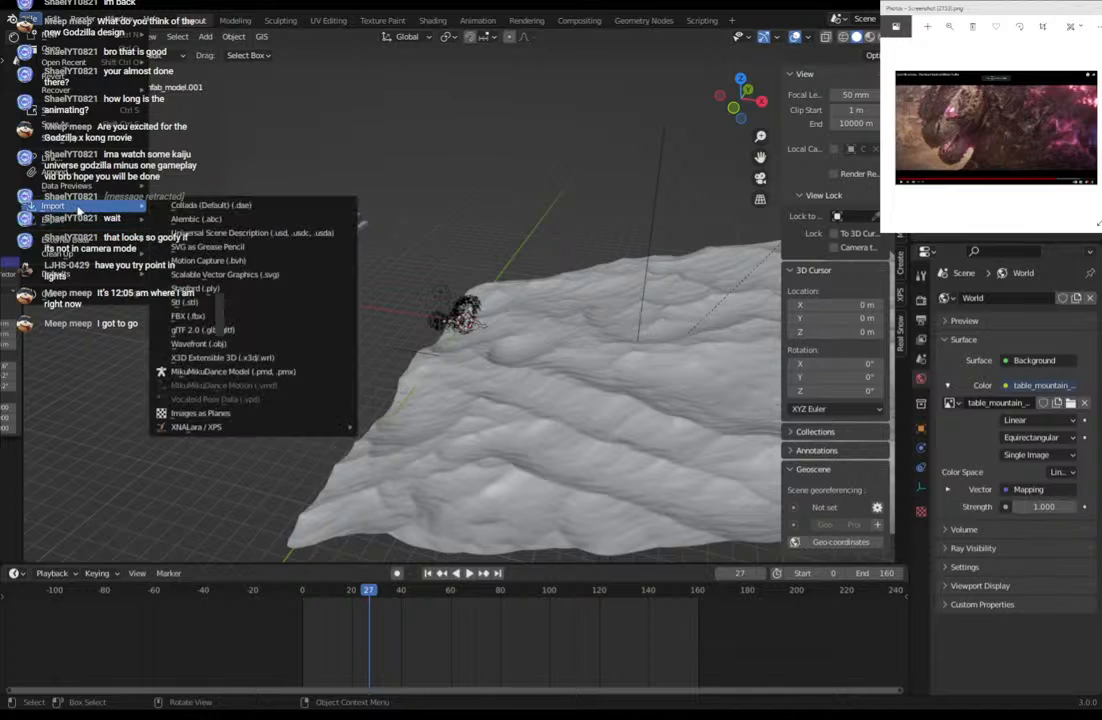
{"action": "key", "text": "Escape"}
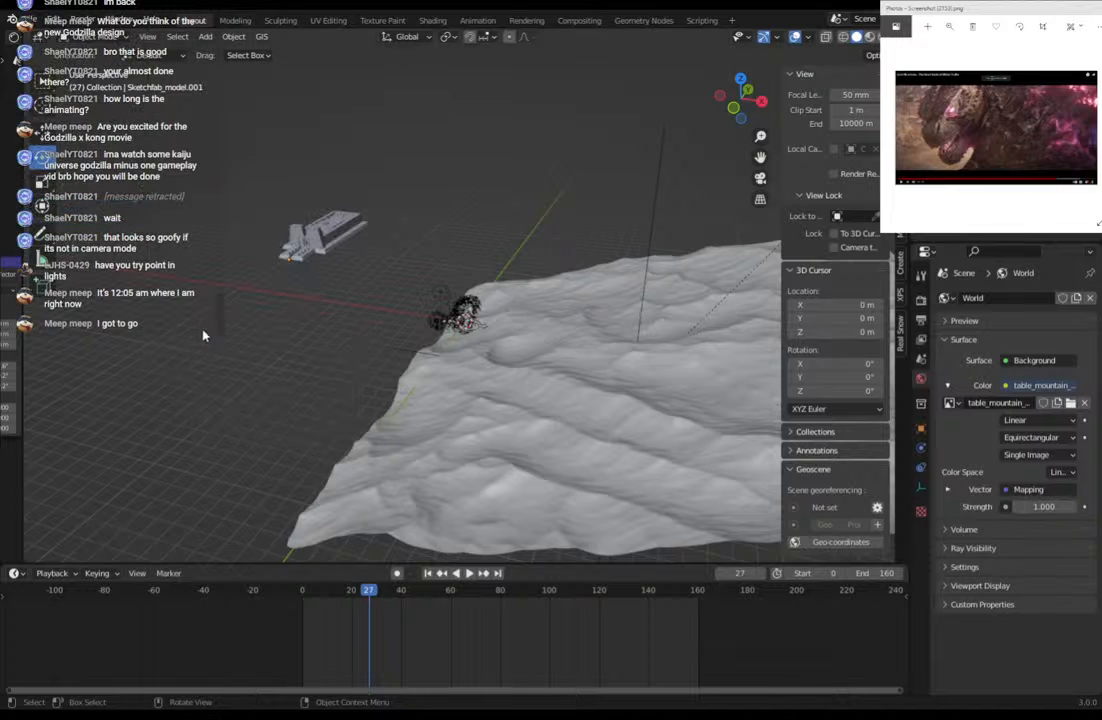
{"action": "key", "text": "ctrl+z"}
Move the three imported buildings off the terrain to the open ground behind the first temple.
{"action": "mouse_move", "coordinate": [357, 288]}
{"action": "middle_mouse_down"}
{"action": "mouse_move", "coordinate": [425, 303]}
{"action": "mouse_move", "coordinate": [471, 270]}
{"action": "mouse_move", "coordinate": [499, 313]}
{"action": "mouse_move", "coordinate": [505, 352]}
{"action": "middle_mouse_up"}
{"action": "key", "text": "g"}
{"action": "left_click", "coordinate": [390, 252]}
{"action": "middle_click_drag", "start_coordinate": [390, 252], "coordinate": [290, 300]}
{"action": "key", "text": "g"}
{"action": "left_click", "coordinate": [268, 270]}
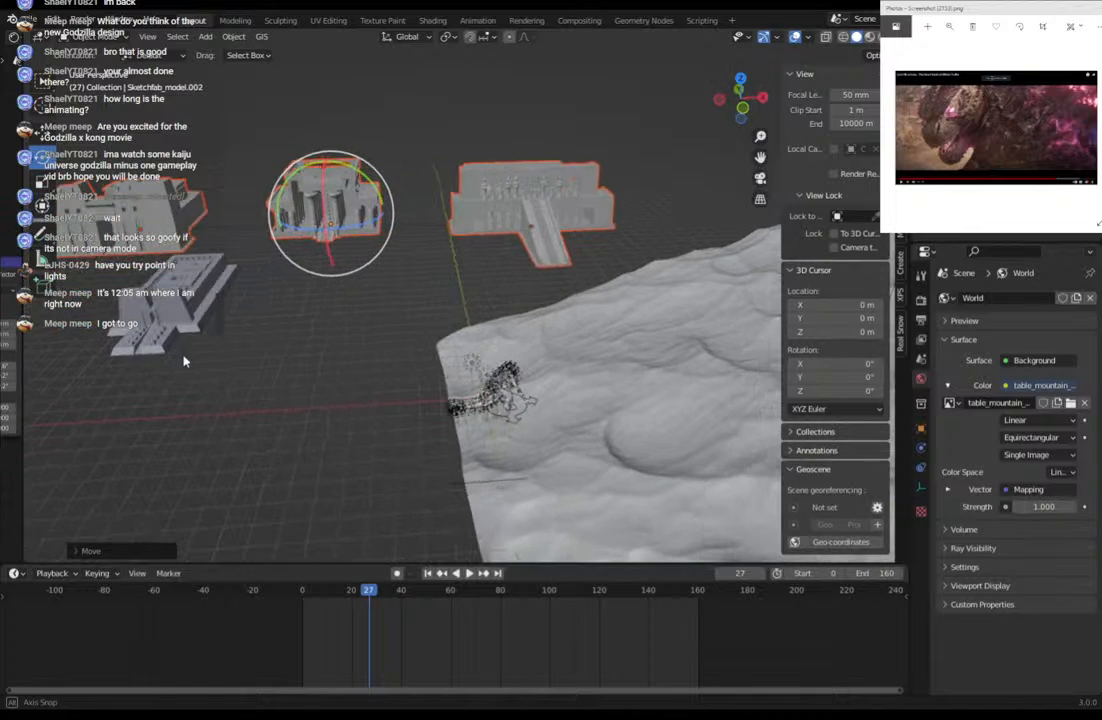
Scale the three buildings down to about a quarter of their size and reposition them near the first temple.
{"action": "key", "text": "s"}
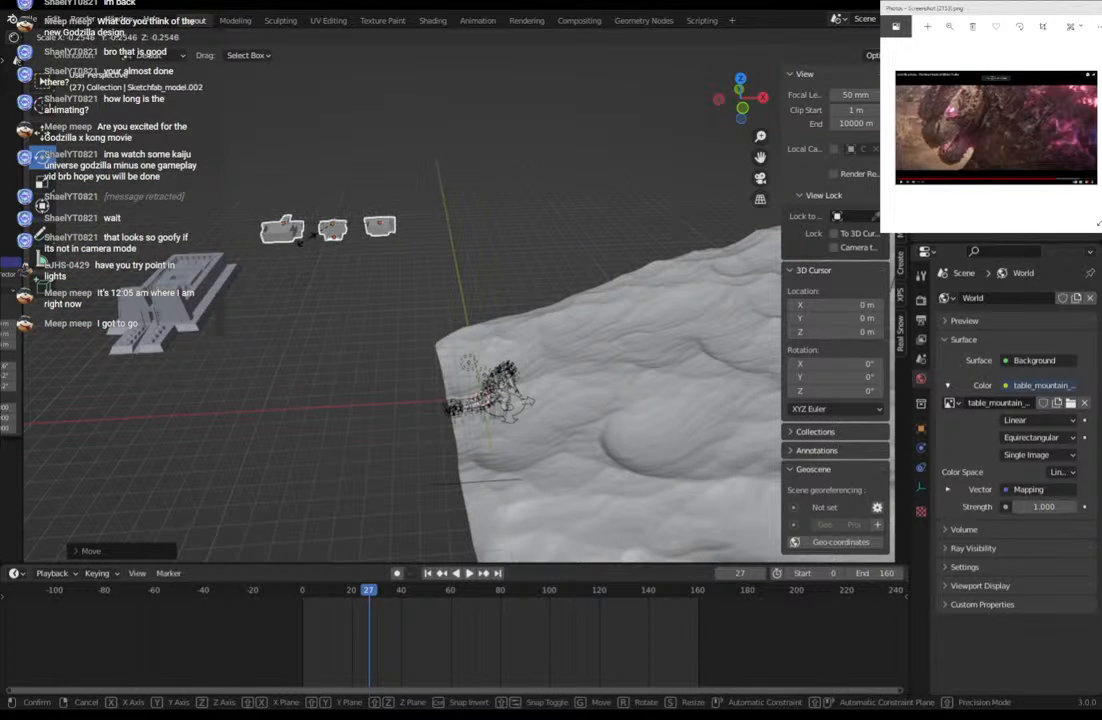
{"action": "left_click", "coordinate": [321, 252]}
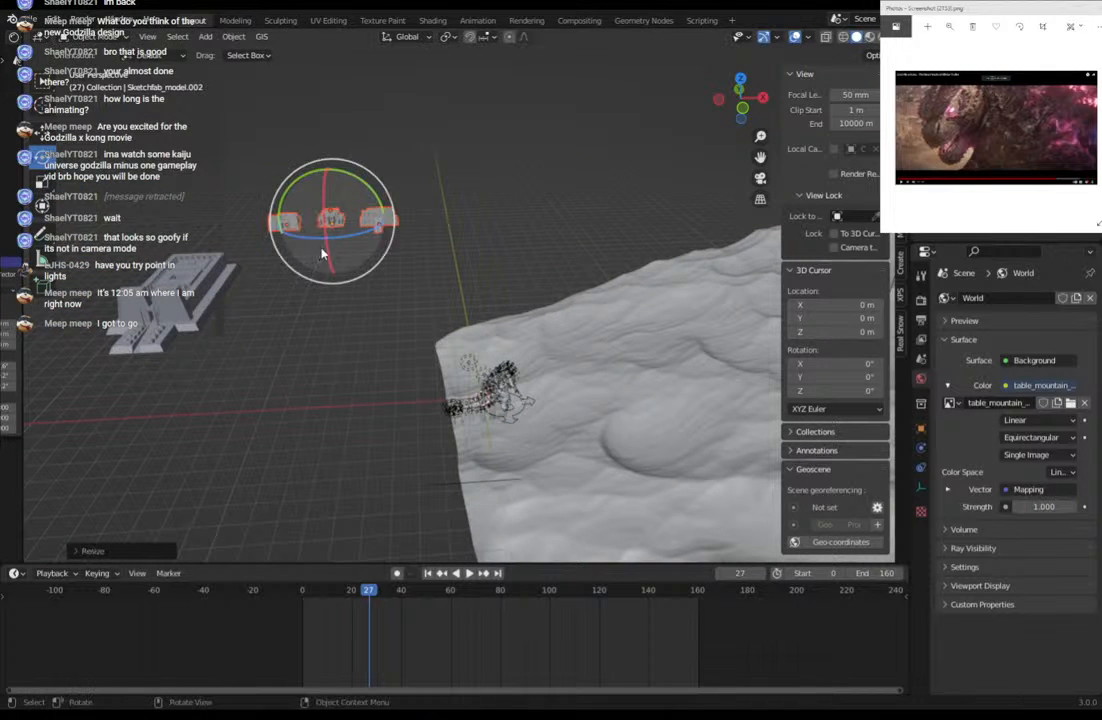
{"action": "key", "text": "g"}
{"action": "left_click", "coordinate": [310, 354]}
{"action": "middle_click_drag", "start_coordinate": [310, 354], "coordinate": [472, 337]}
{"action": "key", "text": "g"}
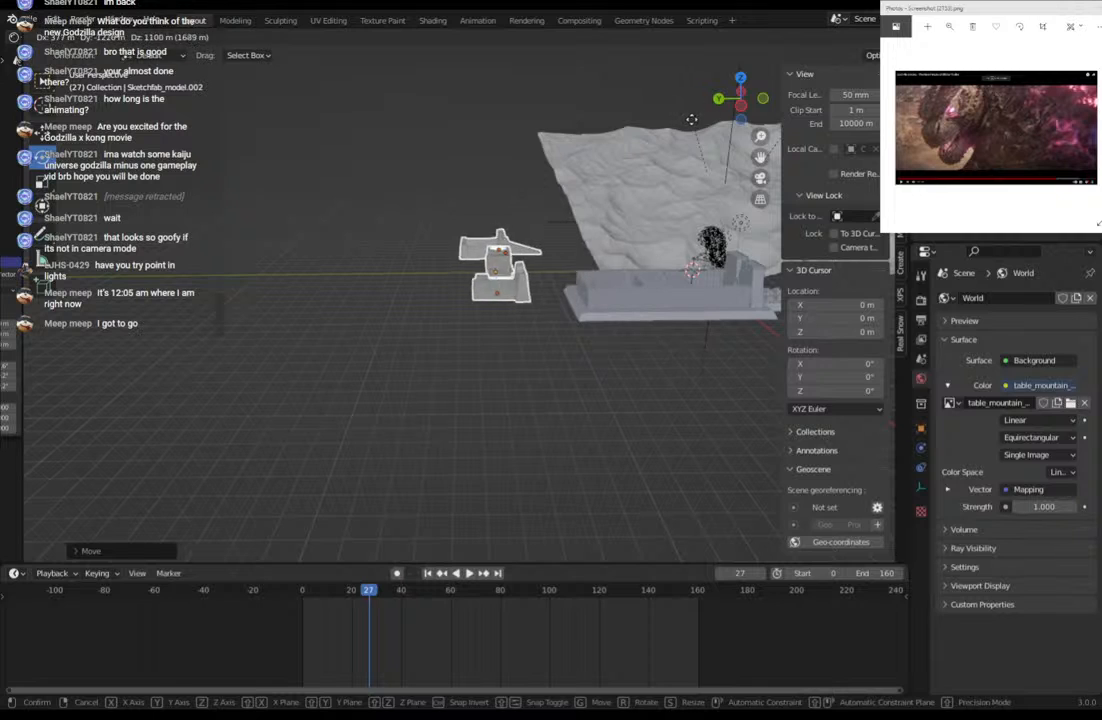
{"action": "left_click", "coordinate": [523, 227]}
{"action": "middle_click_drag", "start_coordinate": [523, 227], "coordinate": [150, 604]}
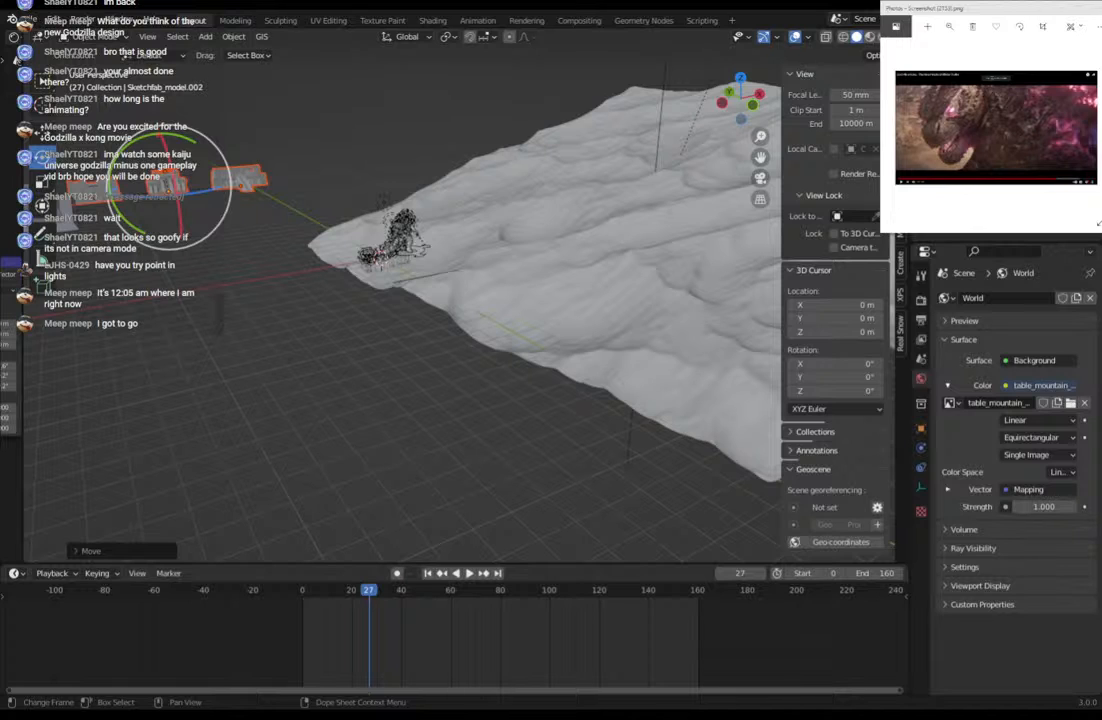
Switch to the Sketchfab browser window and look through the downloadable model results for "Giza pyramid".
{"action": "key", "text": "alt+Tab"}
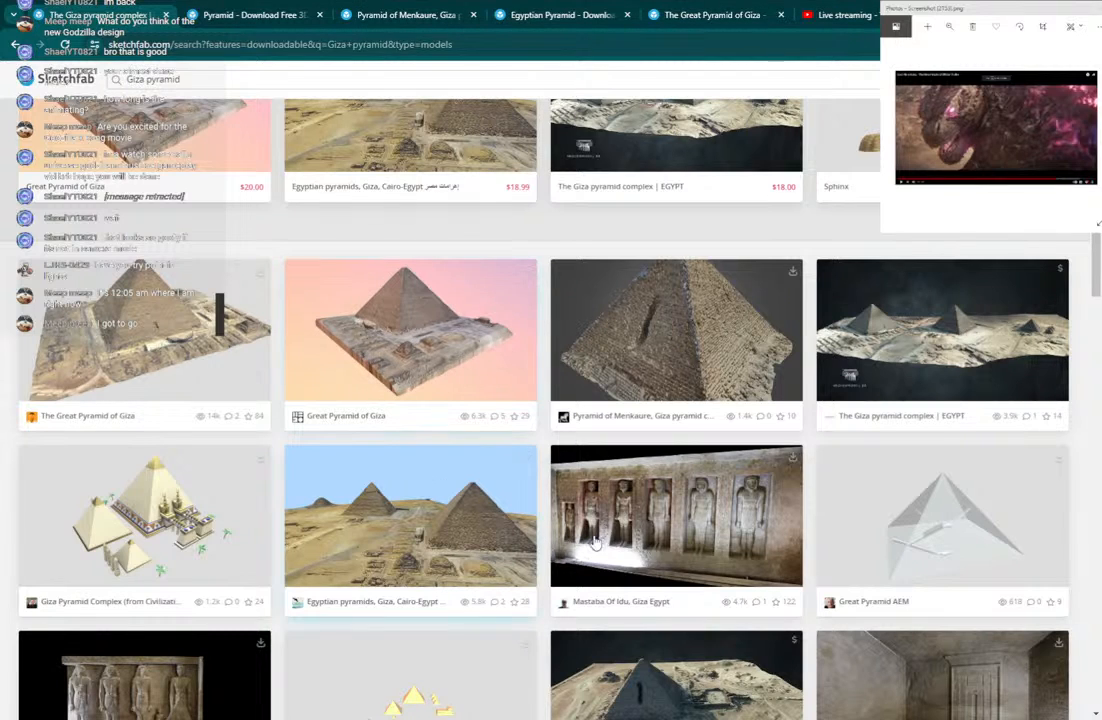
{"action": "scroll", "coordinate": [670, 551], "scroll_direction": "down", "scroll_amount": 1}
{"action": "scroll", "coordinate": [670, 551], "scroll_direction": "down", "scroll_amount": 5}
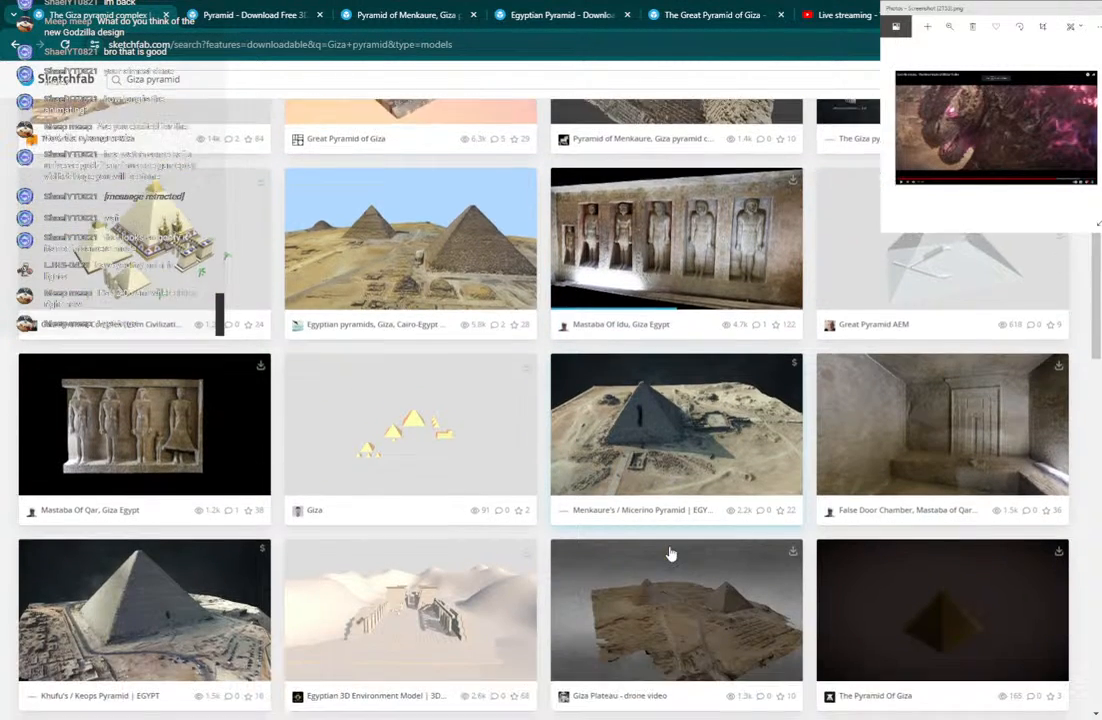
{"action": "scroll", "coordinate": [670, 553], "scroll_direction": "down", "scroll_amount": 3}
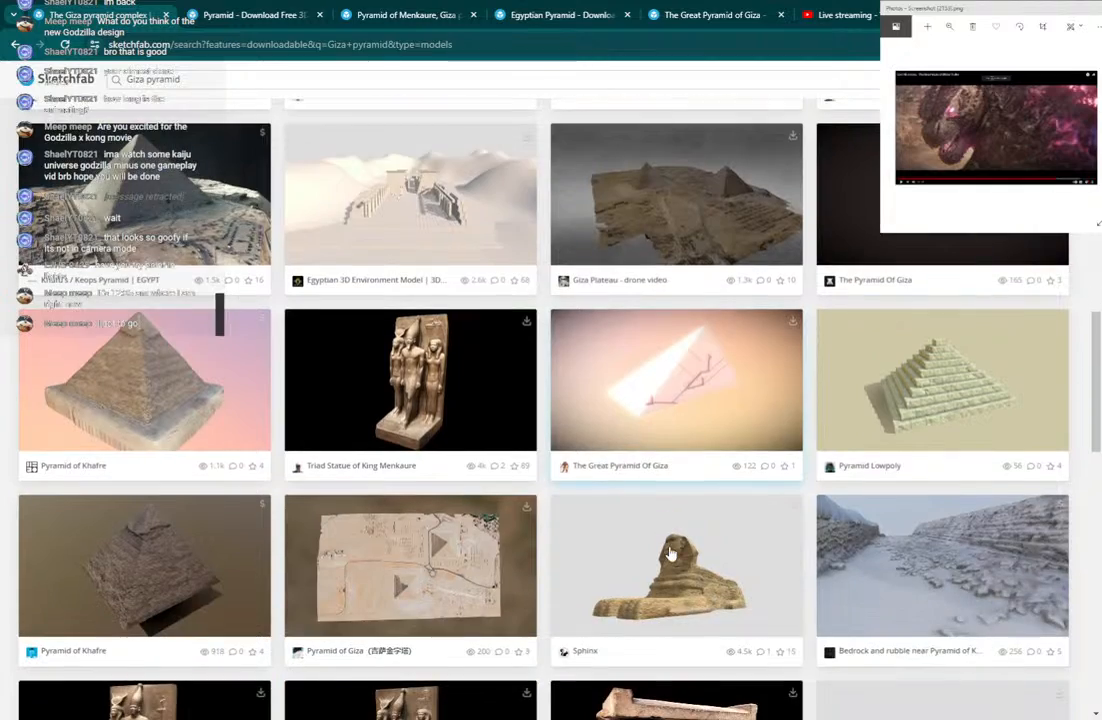
{"action": "scroll", "coordinate": [670, 553], "scroll_direction": "up", "scroll_amount": 10}
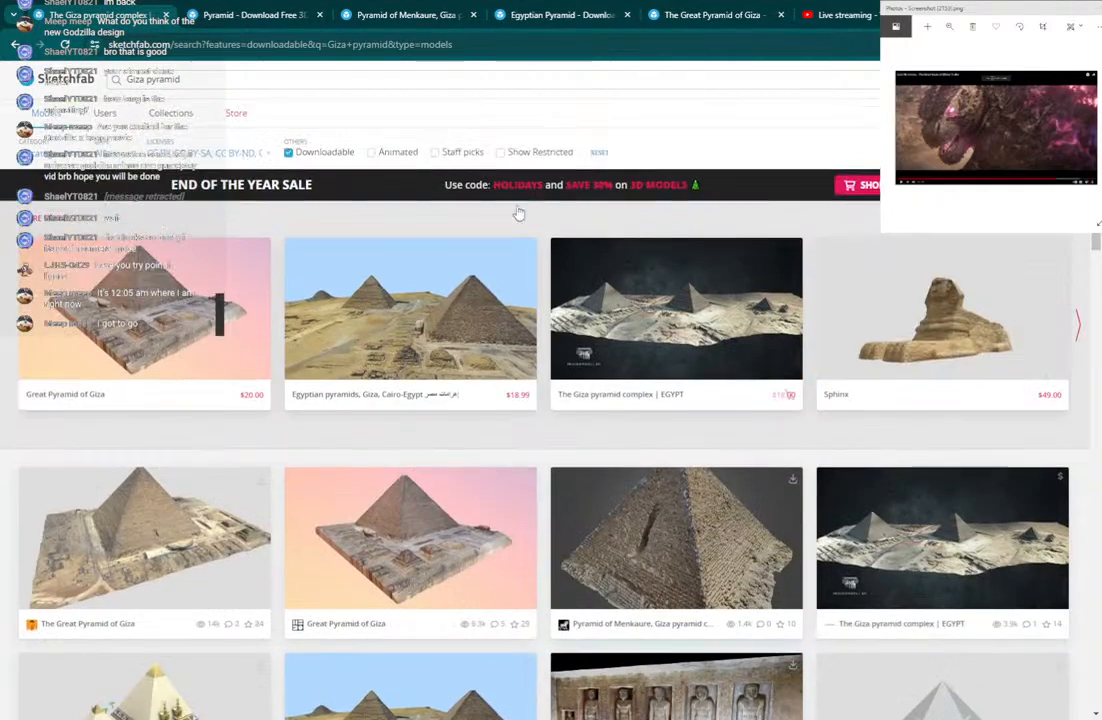
Check the available download formats of the already opened "Pyramid" model, dismissing them without downloading.
{"action": "left_click", "coordinate": [230, 15]}
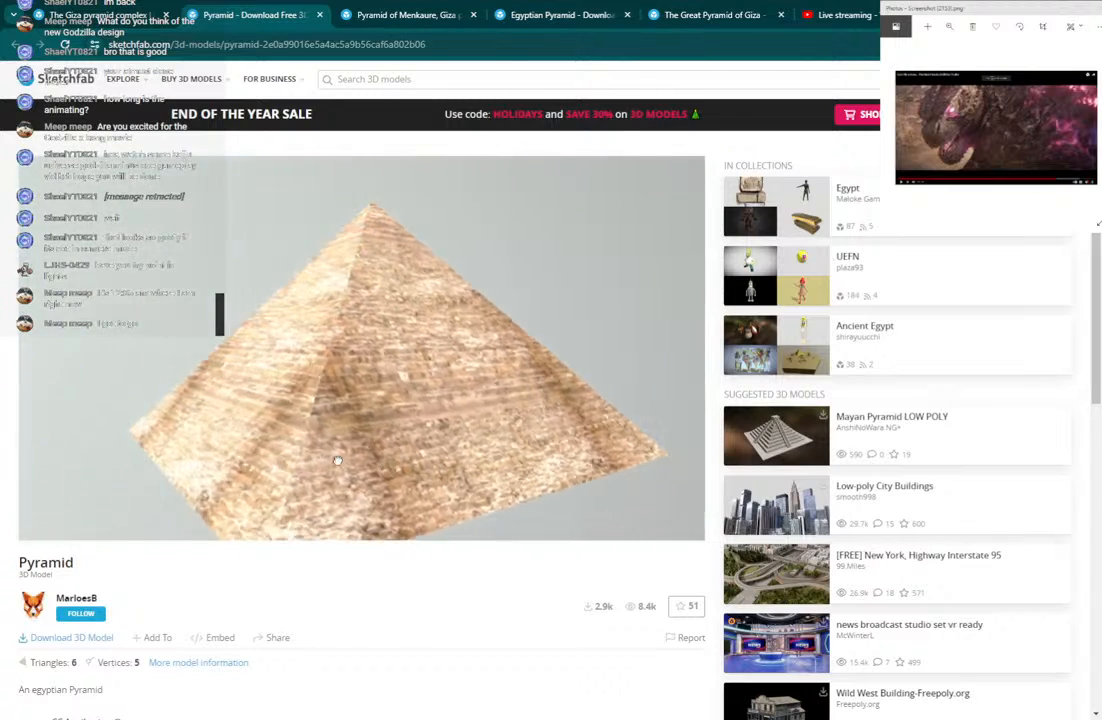
{"action": "left_click", "coordinate": [79, 638]}
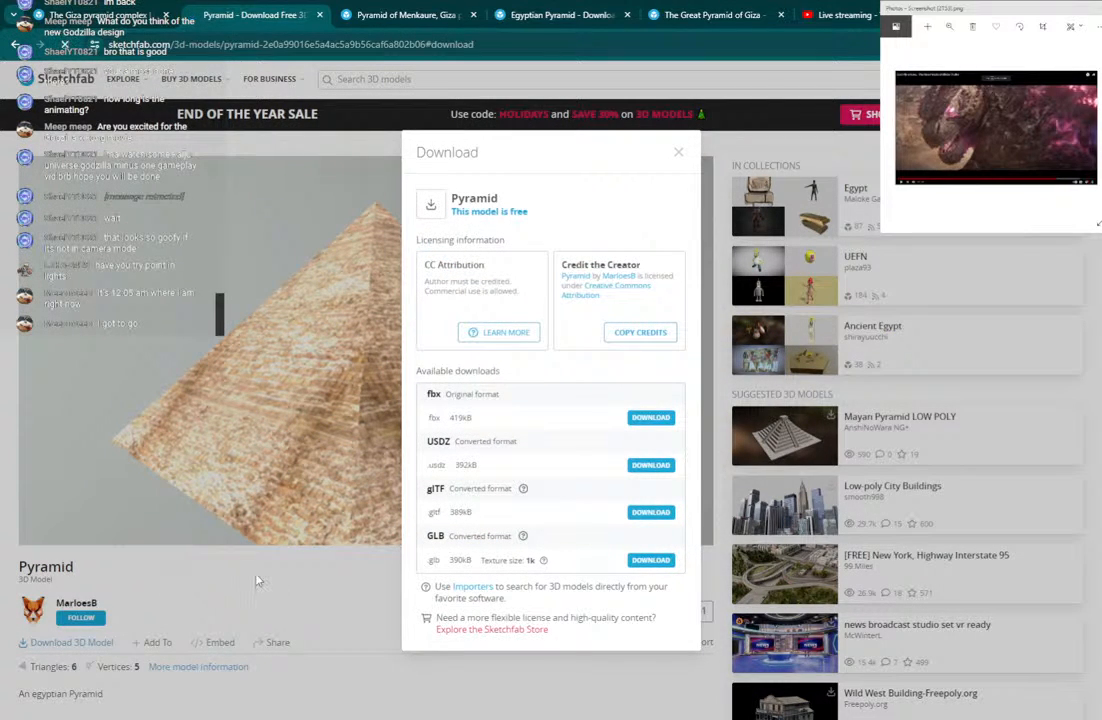
{"action": "left_click", "coordinate": [268, 547]}
Inspect the "Pyramid of Menkaure, Giza pyramid complex, Egypt" model from several angles and up close, and close its page.
{"action": "left_click", "coordinate": [395, 15]}
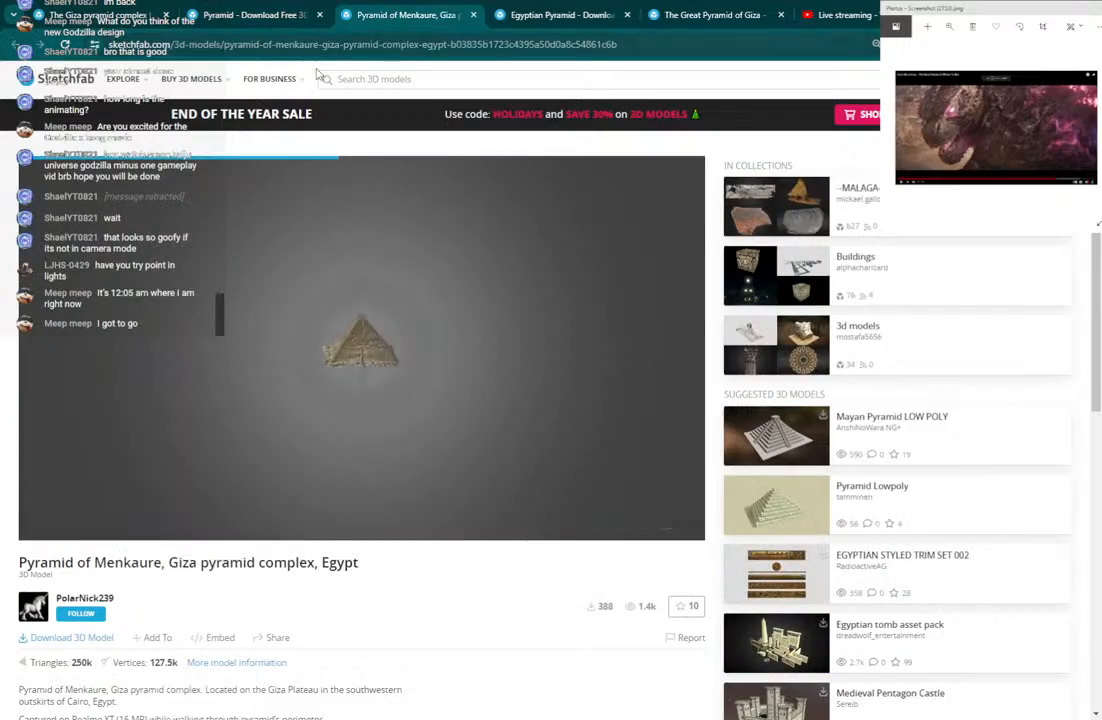
{"action": "scroll", "coordinate": [300, 386], "scroll_direction": "up", "scroll_amount": 5}
{"action": "scroll", "coordinate": [300, 386], "scroll_direction": "down", "scroll_amount": 5}
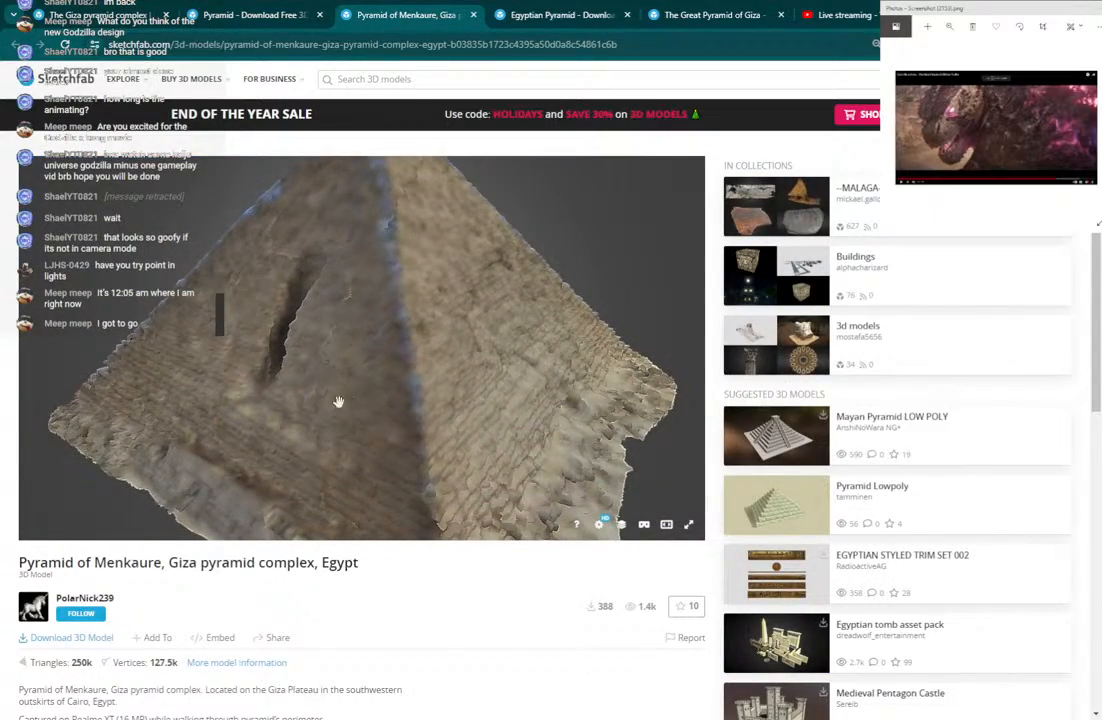
{"action": "left_click_drag", "start_coordinate": [485, 401], "coordinate": [457, 244]}
{"action": "left_click_drag", "start_coordinate": [508, 307], "coordinate": [374, 366]}
{"action": "scroll", "coordinate": [374, 366], "scroll_direction": "up", "scroll_amount": 10}
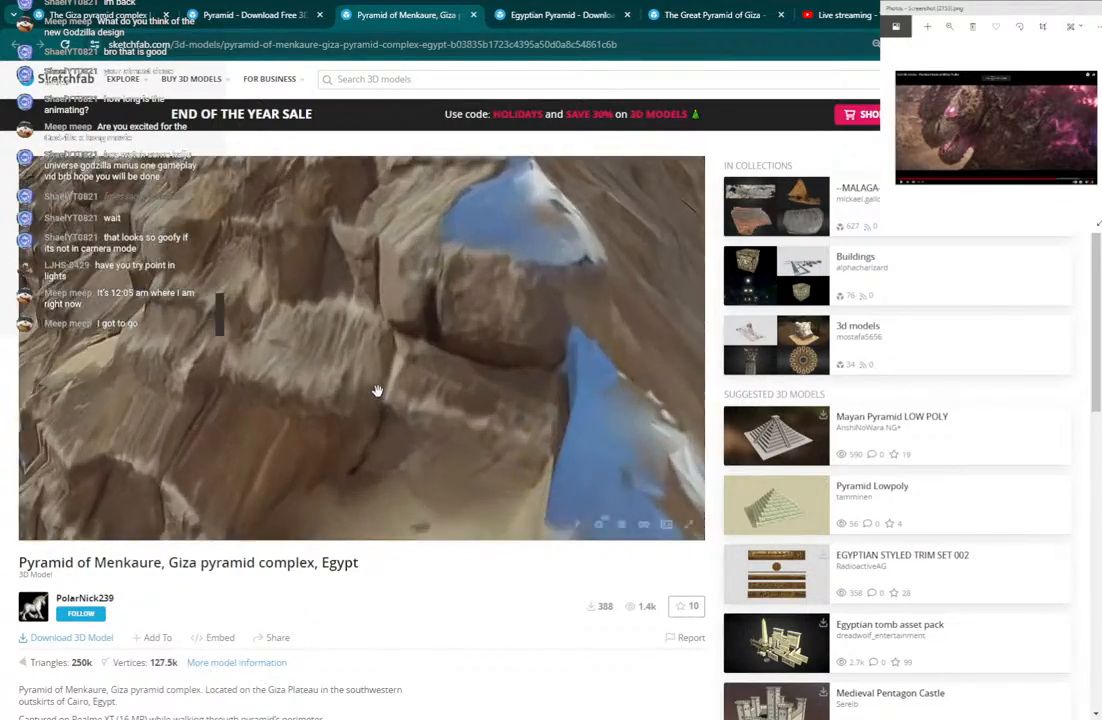
{"action": "scroll", "coordinate": [509, 261], "scroll_direction": "down", "scroll_amount": 5}
{"action": "scroll", "coordinate": [430, 410], "scroll_direction": "down", "scroll_amount": 4}
{"action": "left_click_drag", "start_coordinate": [421, 386], "coordinate": [197, 347]}
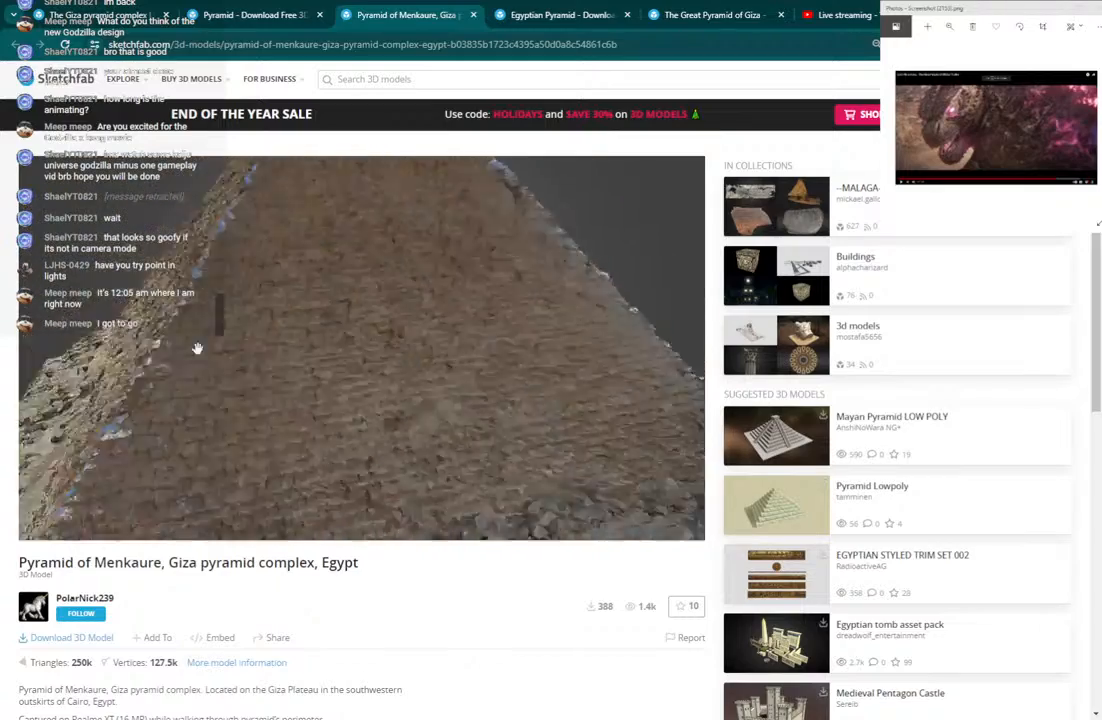
{"action": "scroll", "coordinate": [305, 293], "scroll_direction": "down", "scroll_amount": 4}
{"action": "left_click", "coordinate": [473, 15]}
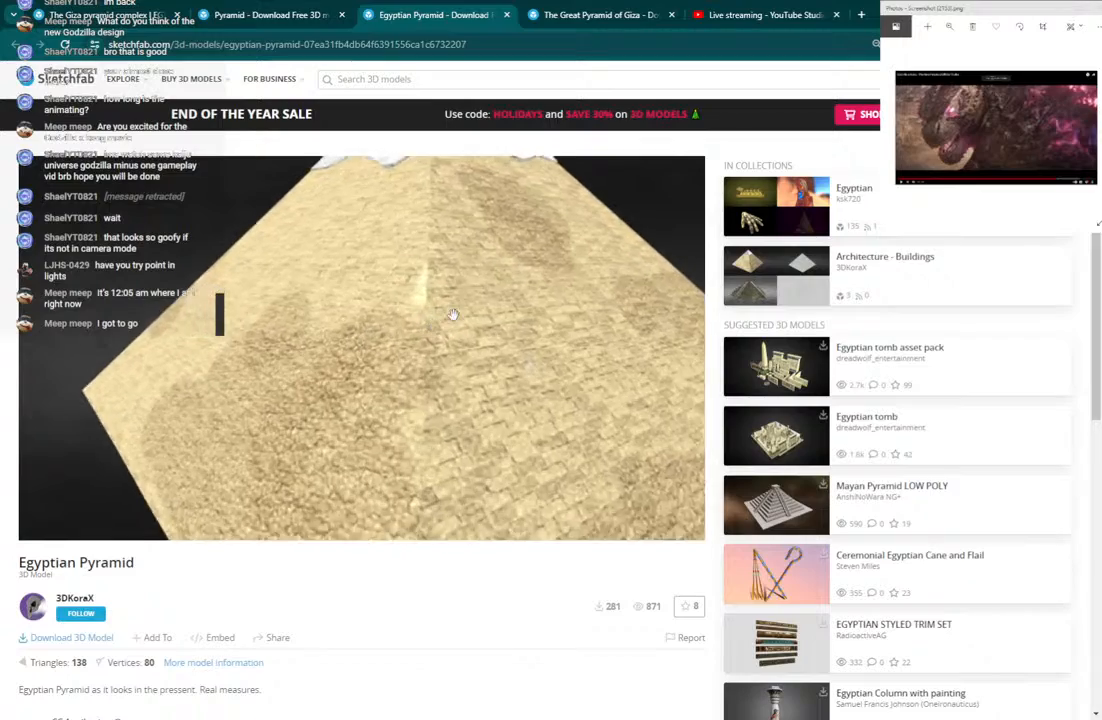
Inspect the "Egyptian Pyramid" model from another angle and close its page.
{"action": "left_click_drag", "start_coordinate": [366, 344], "coordinate": [455, 219]}
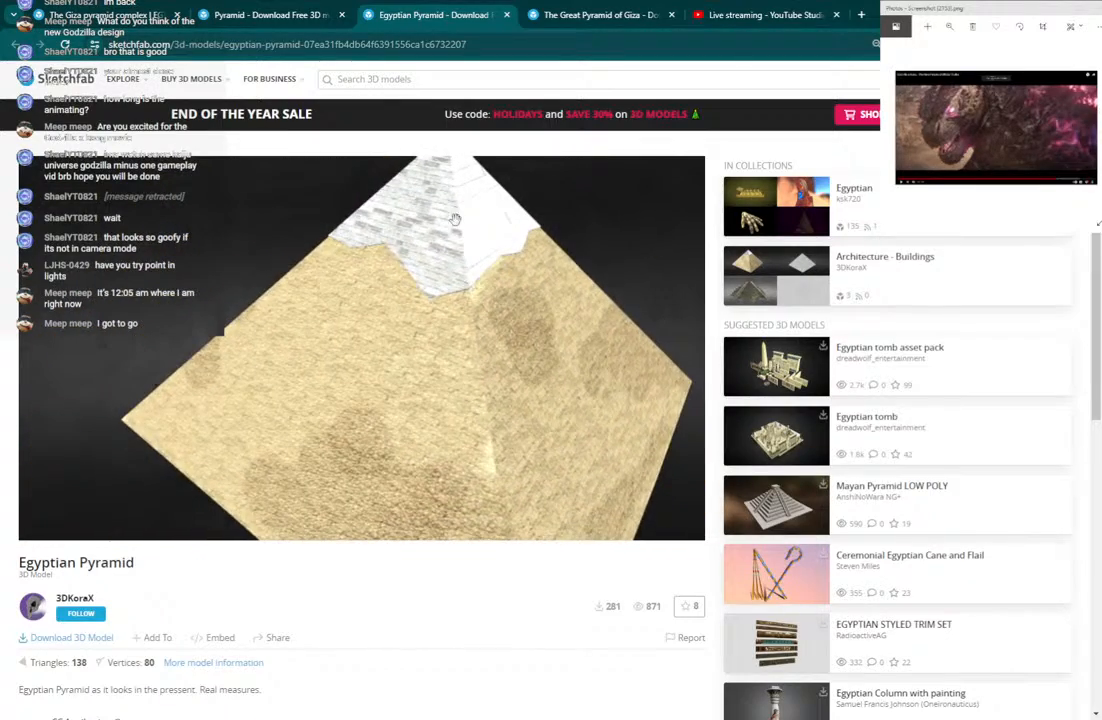
{"action": "left_click", "coordinate": [507, 15]}
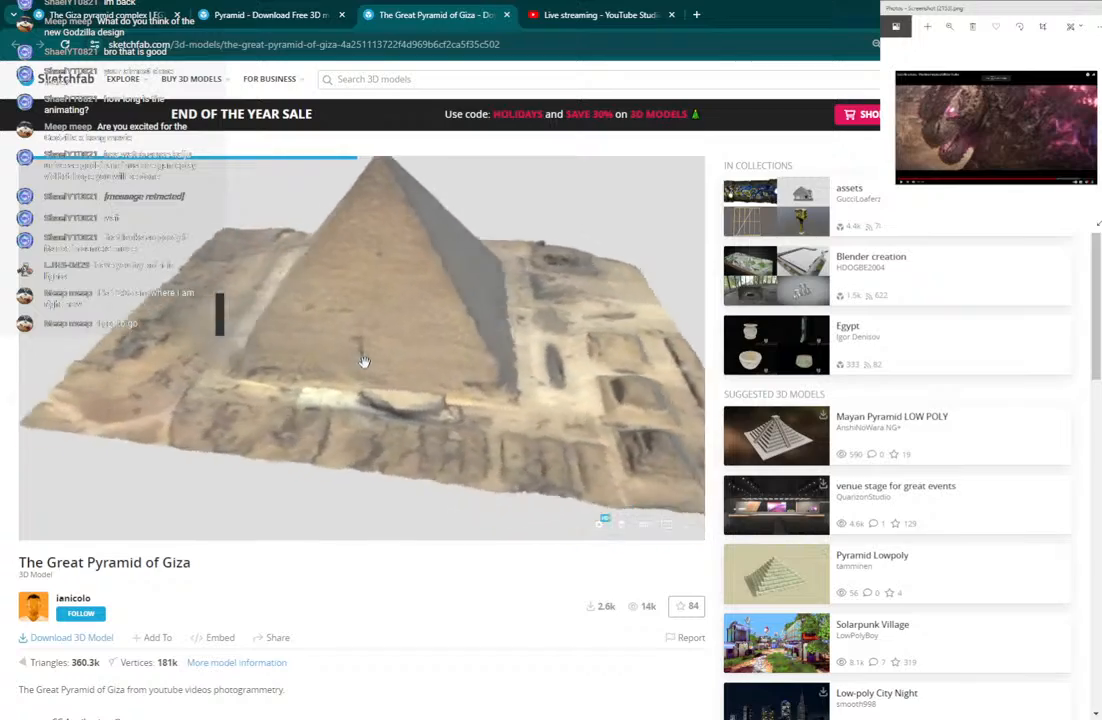
Inspect "The Great Pyramid of Giza" model from several sides and check its available download formats without downloading.
{"action": "left_click_drag", "start_coordinate": [337, 418], "coordinate": [16, 332]}
{"action": "scroll", "coordinate": [364, 323], "scroll_direction": "up", "scroll_amount": 3}
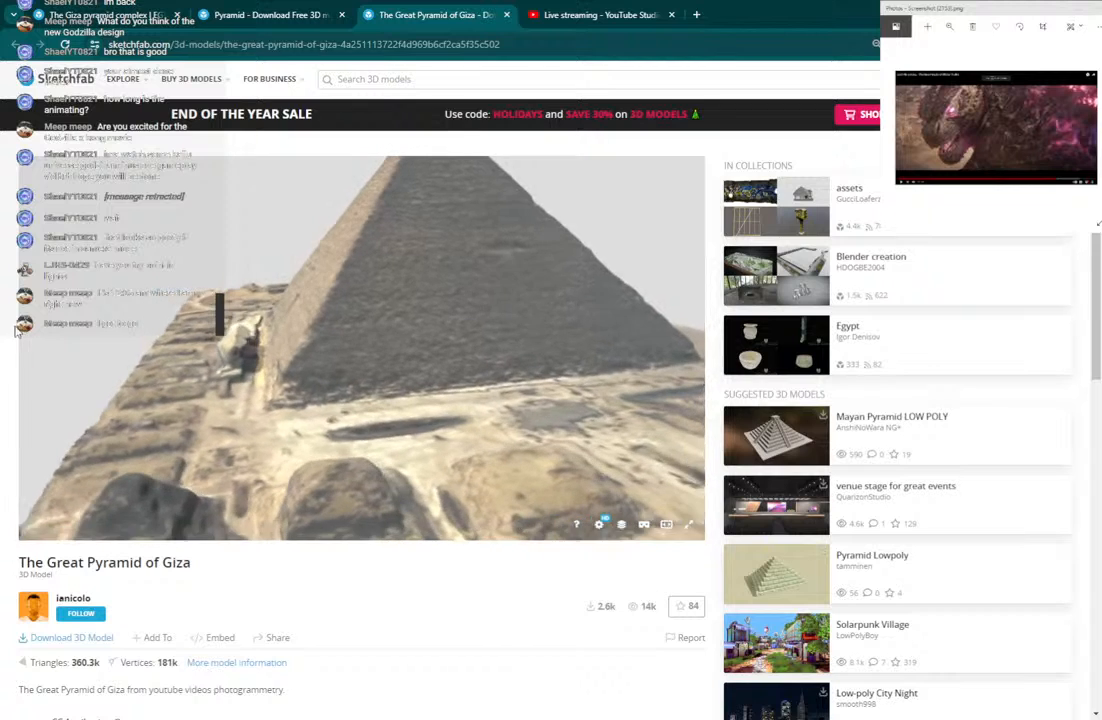
{"action": "left_click_drag", "start_coordinate": [345, 347], "coordinate": [423, 346]}
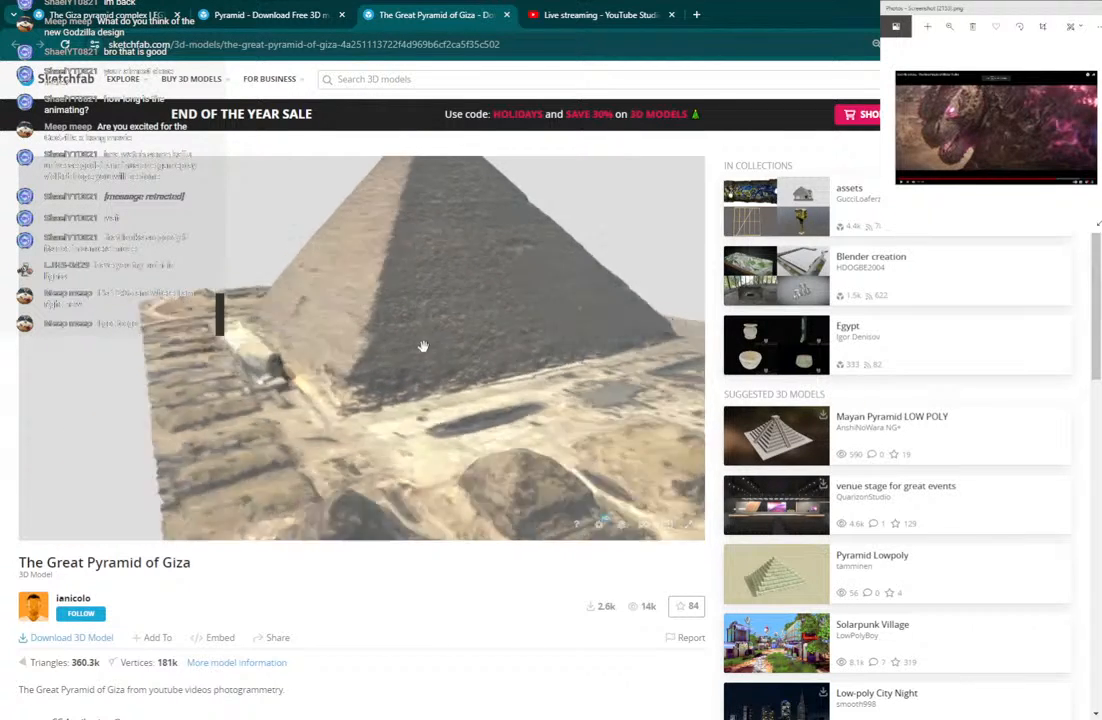
{"action": "left_click", "coordinate": [66, 637]}
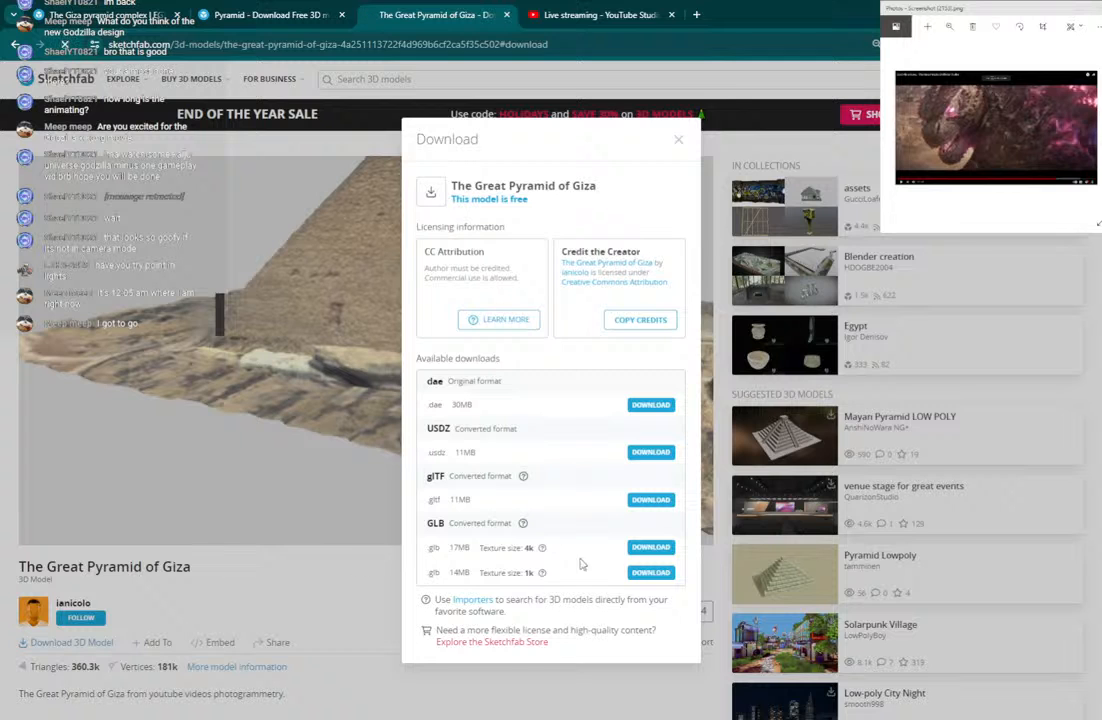
{"action": "left_click", "coordinate": [344, 568]}
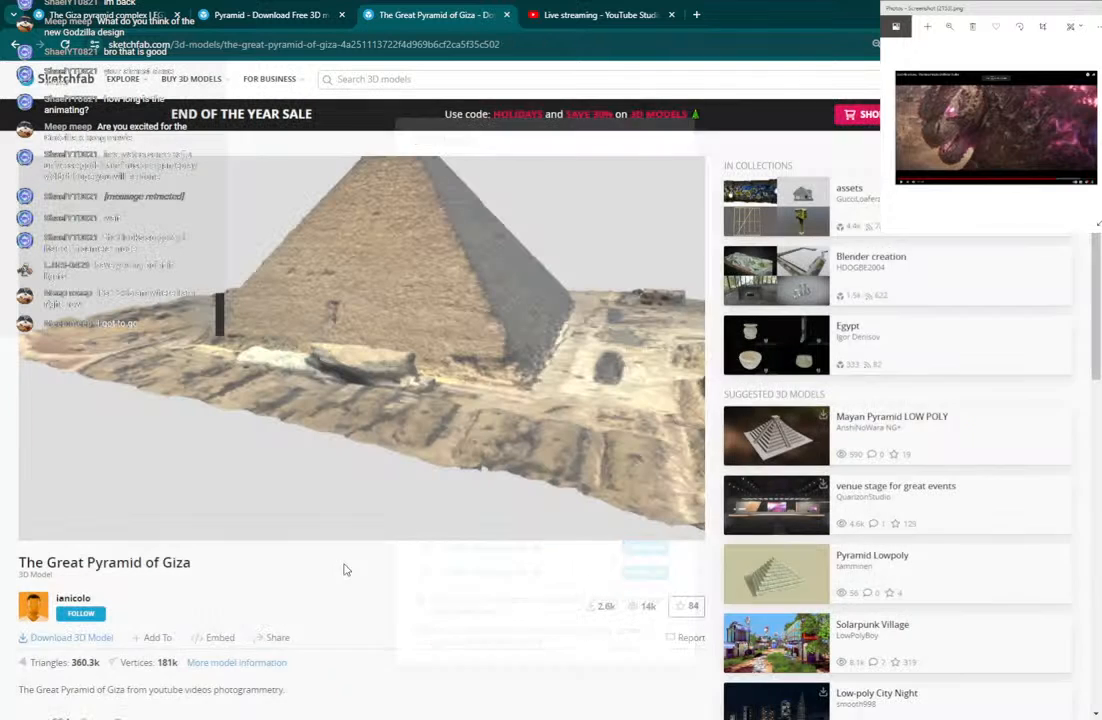
Return to the Giza pyramid search results and close the "Pyramid" and "The Great Pyramid of Giza" pages.
{"action": "left_click", "coordinate": [267, 17]}
{"action": "left_click", "coordinate": [136, 22]}
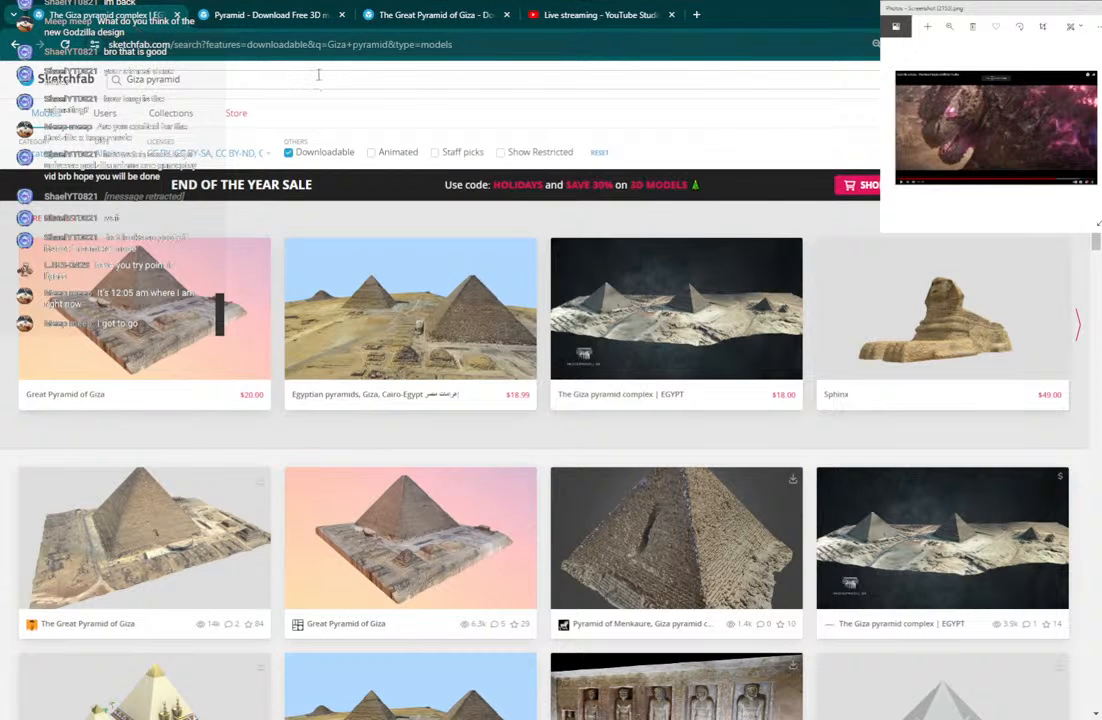
{"action": "left_click", "coordinate": [341, 15]}
{"action": "left_click", "coordinate": [341, 15]}
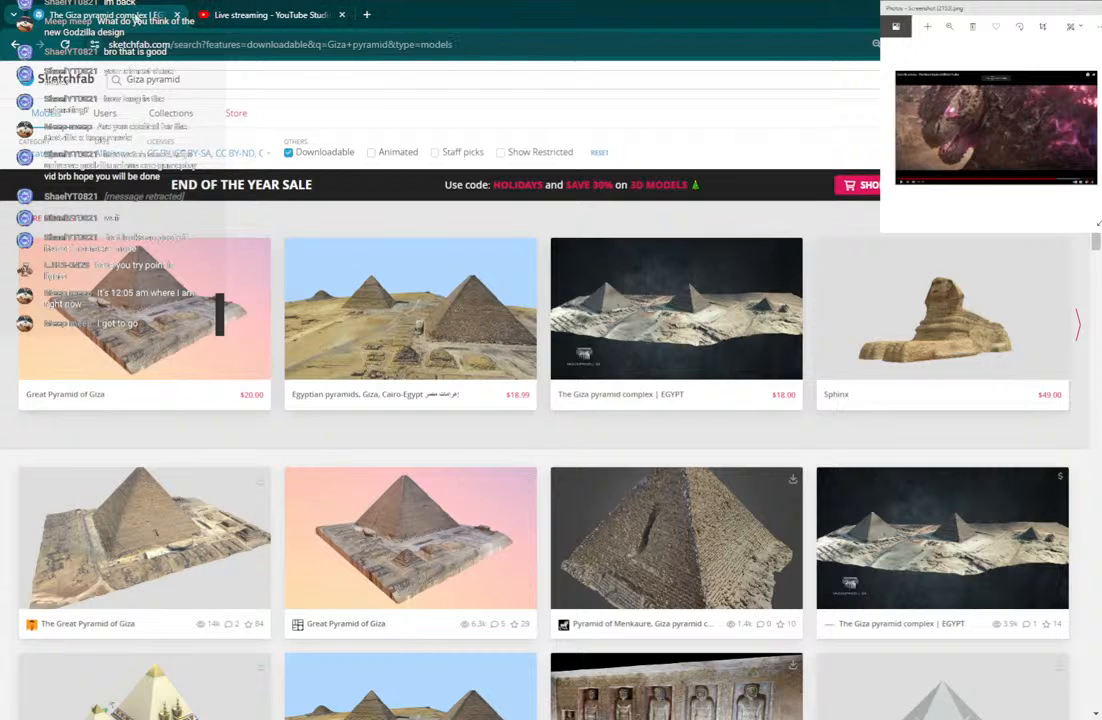
Open the "Giza Plateau - drone video", "Pyramid of Giza" and "Plateau de Gizeh" results in separate background tabs.
{"action": "scroll", "coordinate": [443, 497], "scroll_direction": "down", "scroll_amount": 3}
{"action": "scroll", "coordinate": [444, 502], "scroll_direction": "down", "scroll_amount": 4}
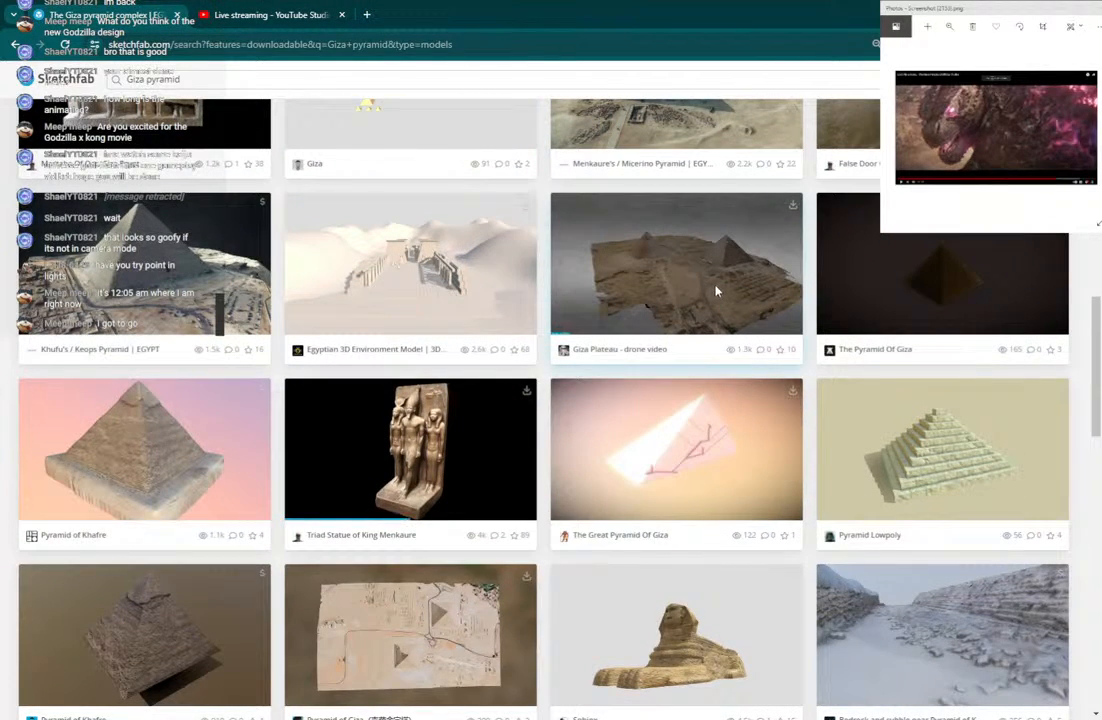
{"action": "middle_click", "coordinate": [715, 287]}
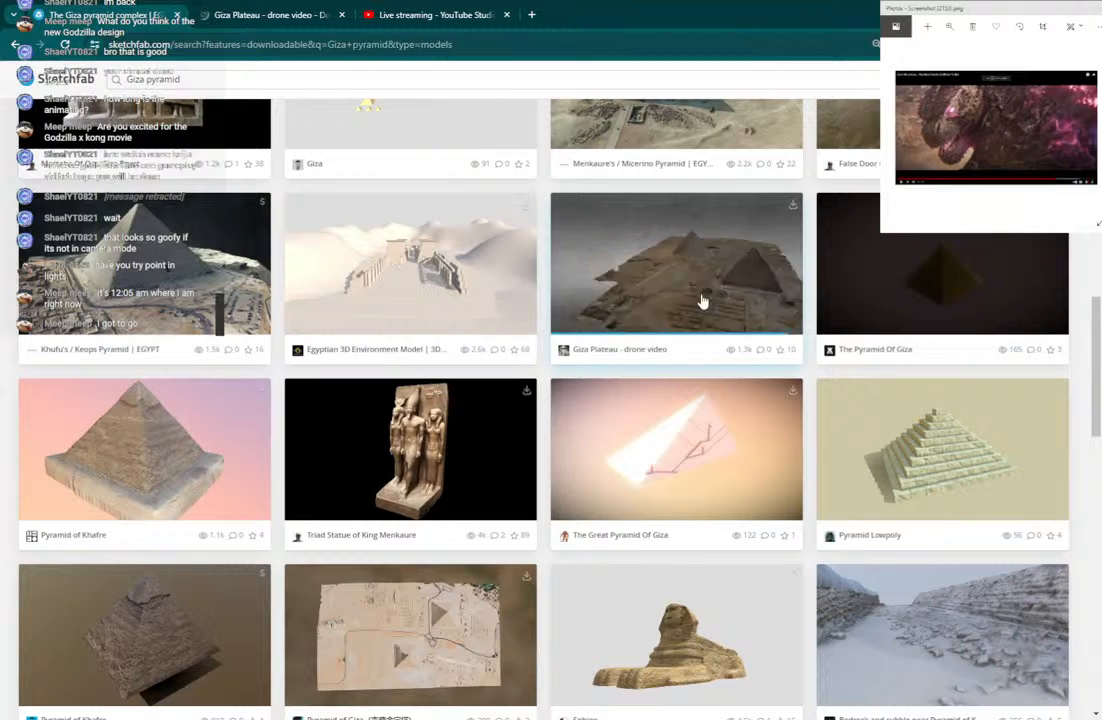
{"action": "scroll", "coordinate": [556, 477], "scroll_direction": "down", "scroll_amount": 1}
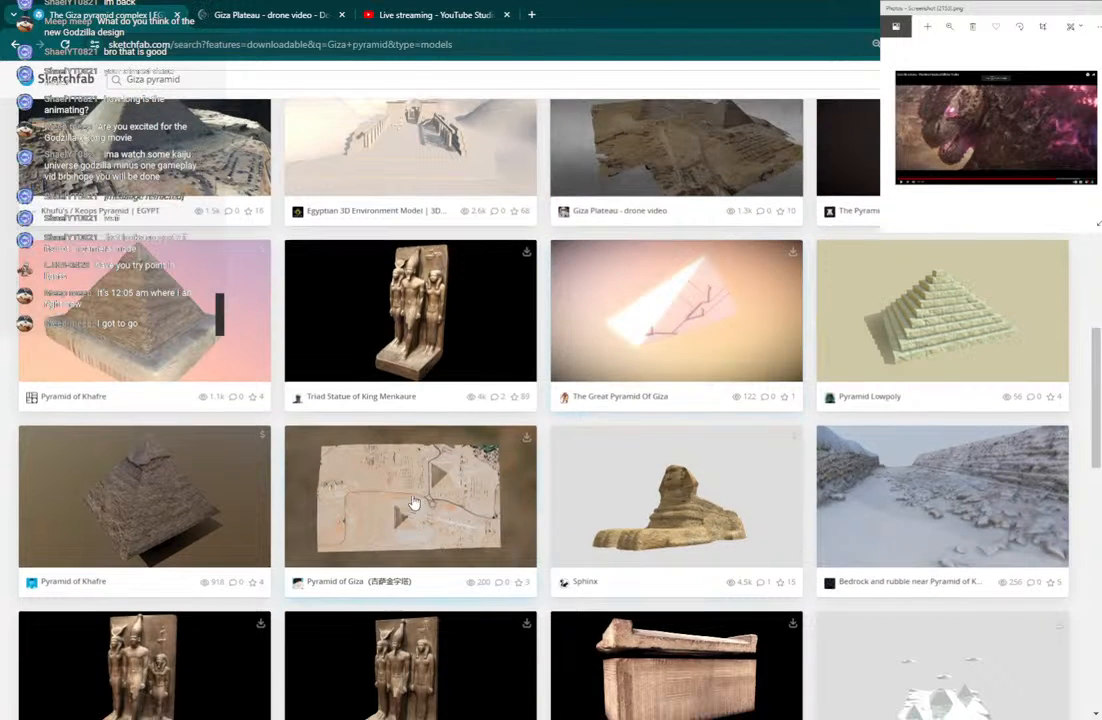
{"action": "middle_click", "coordinate": [386, 450]}
{"action": "scroll", "coordinate": [573, 507], "scroll_direction": "down", "scroll_amount": 3}
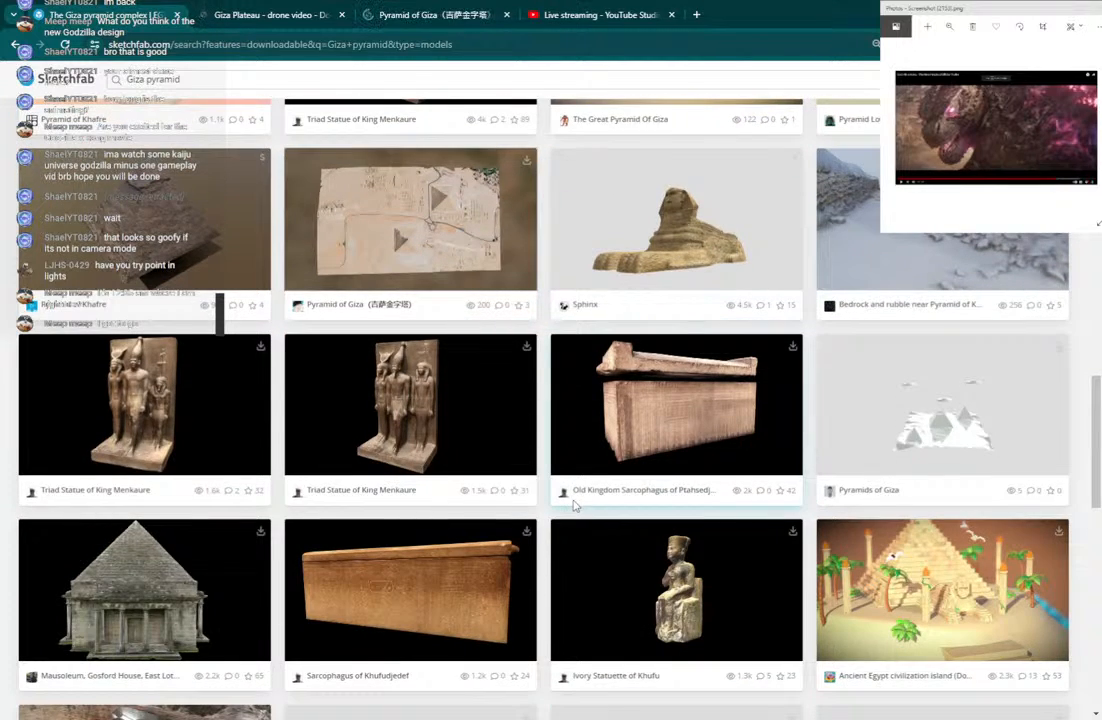
{"action": "scroll", "coordinate": [573, 507], "scroll_direction": "down", "scroll_amount": 5}
{"action": "scroll", "coordinate": [573, 507], "scroll_direction": "down", "scroll_amount": 1}
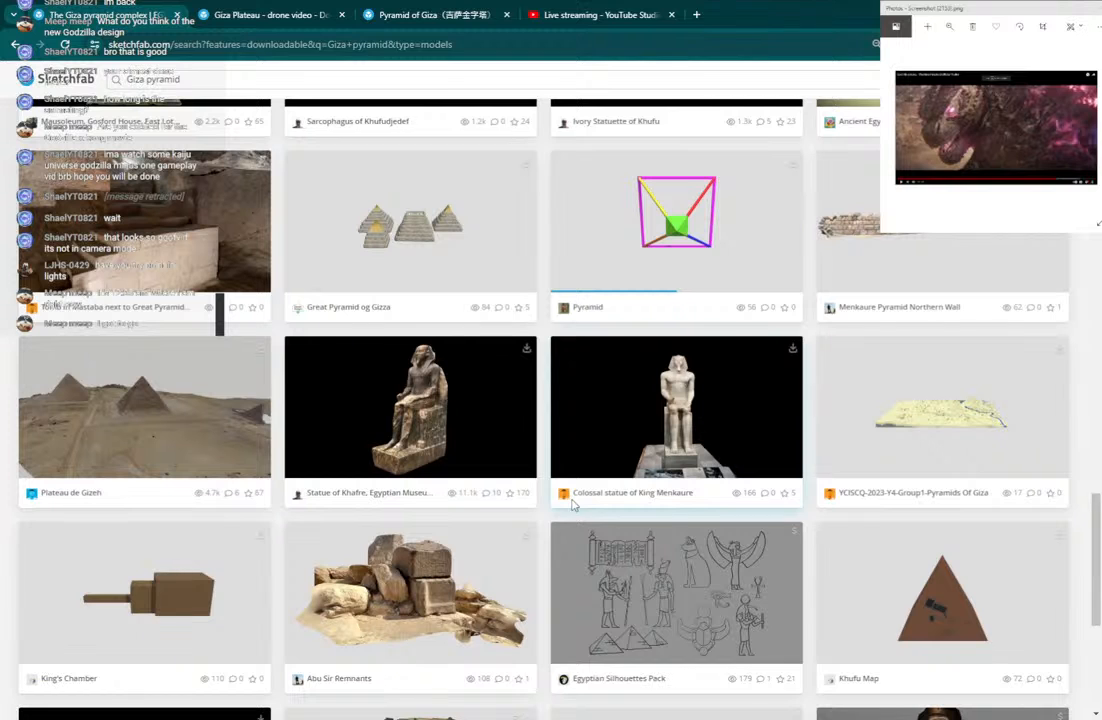
{"action": "middle_click", "coordinate": [200, 440]}
{"action": "scroll", "coordinate": [549, 409], "scroll_direction": "down", "scroll_amount": 4}
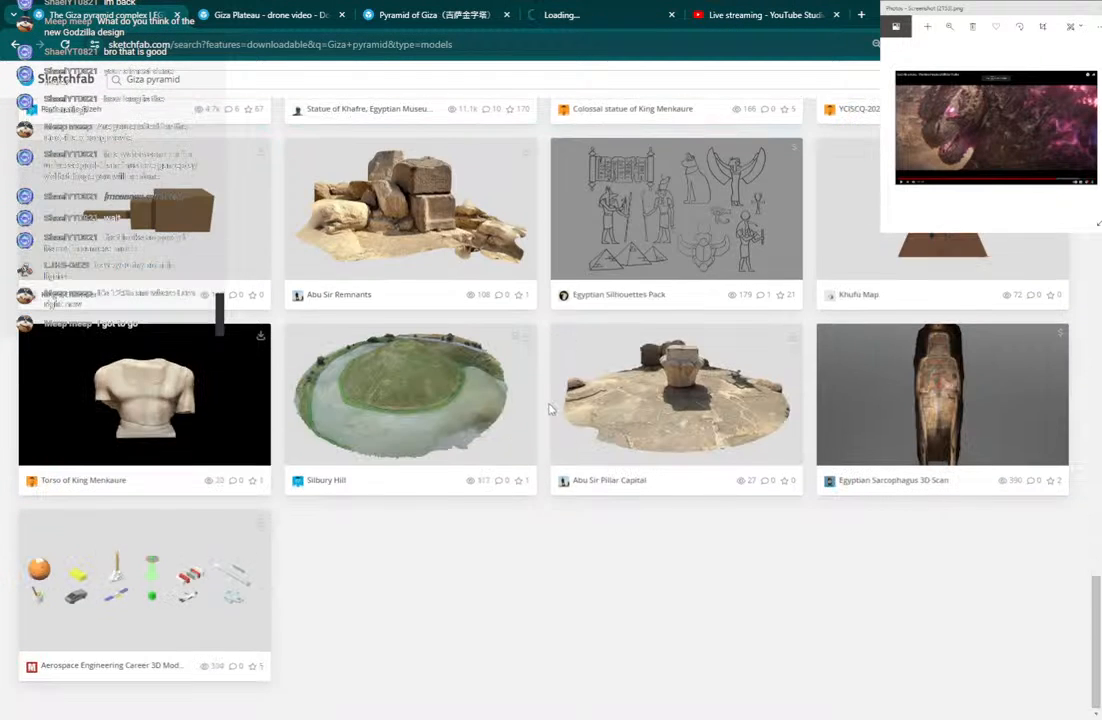
Inspect the "Giza Plateau - drone video" model at ground level and check its download formats without downloading.
{"action": "left_click", "coordinate": [262, 15]}
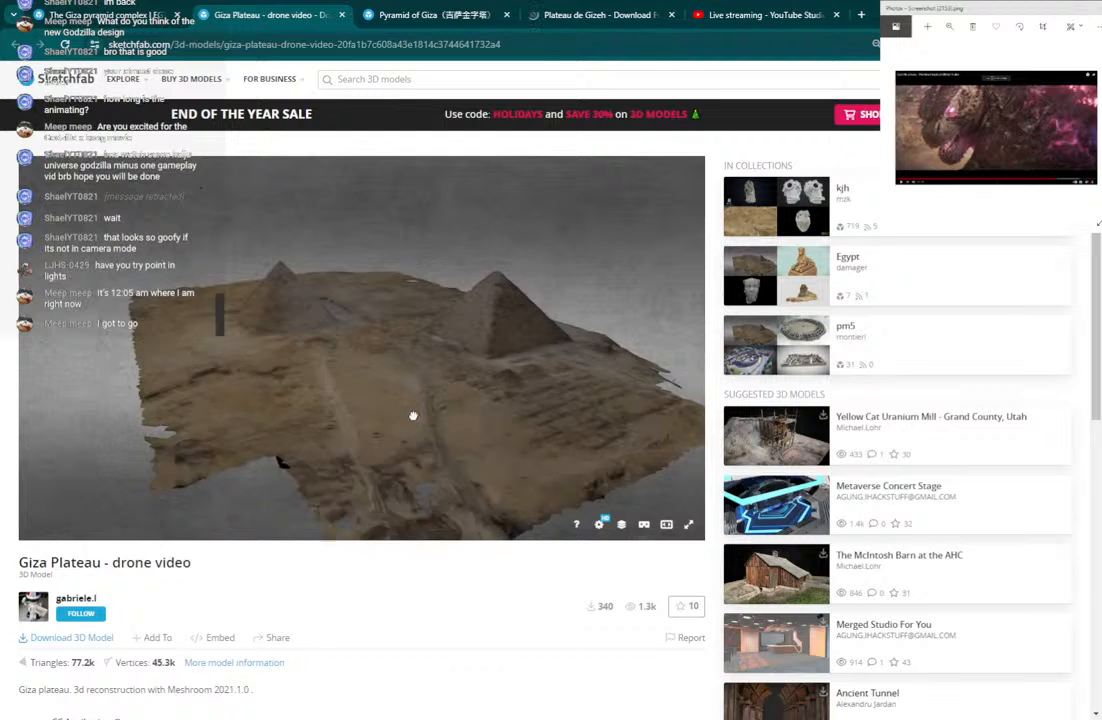
{"action": "mouse_move", "coordinate": [413, 415]}
{"action": "left_mouse_down"}
{"action": "mouse_move", "coordinate": [430, 413]}
{"action": "mouse_move", "coordinate": [221, 399]}
{"action": "mouse_move", "coordinate": [253, 428]}
{"action": "left_mouse_up"}
{"action": "left_click_drag", "start_coordinate": [438, 457], "coordinate": [199, 454]}
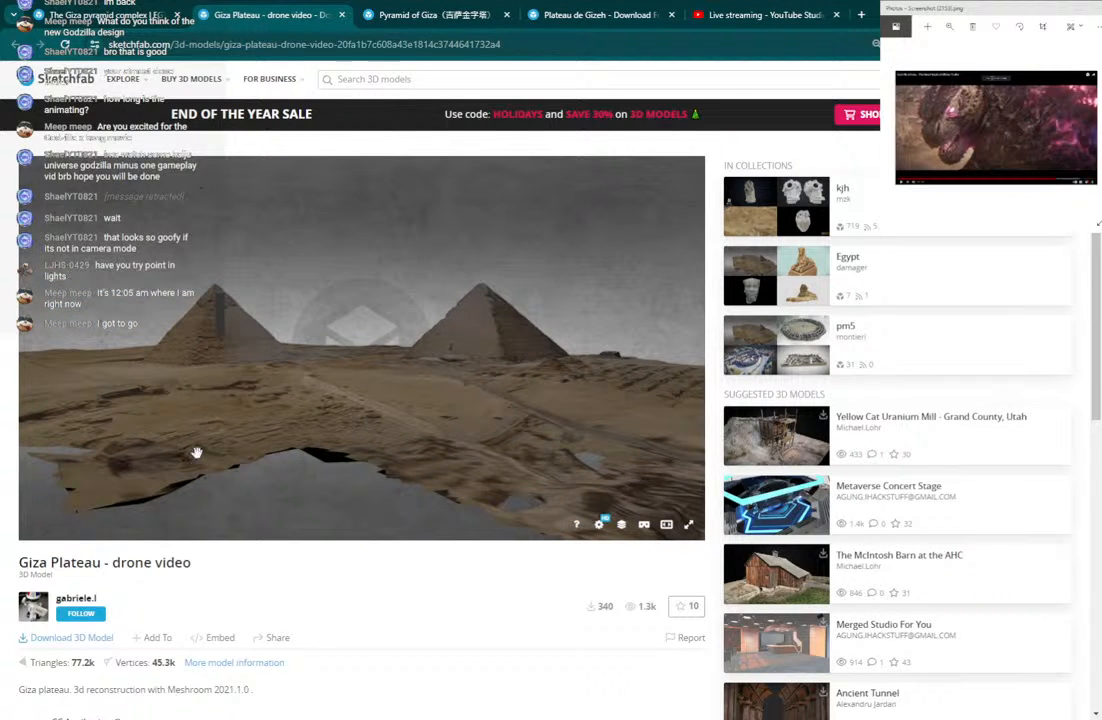
{"action": "left_click", "coordinate": [66, 637]}
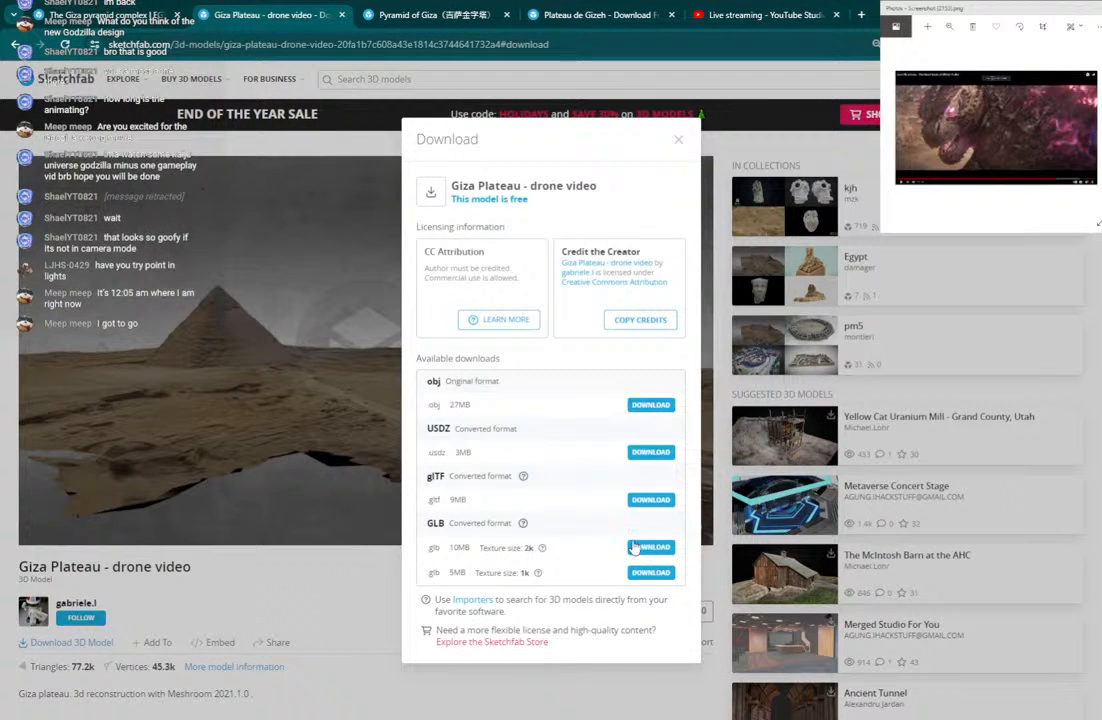
{"action": "left_click", "coordinate": [320, 571]}
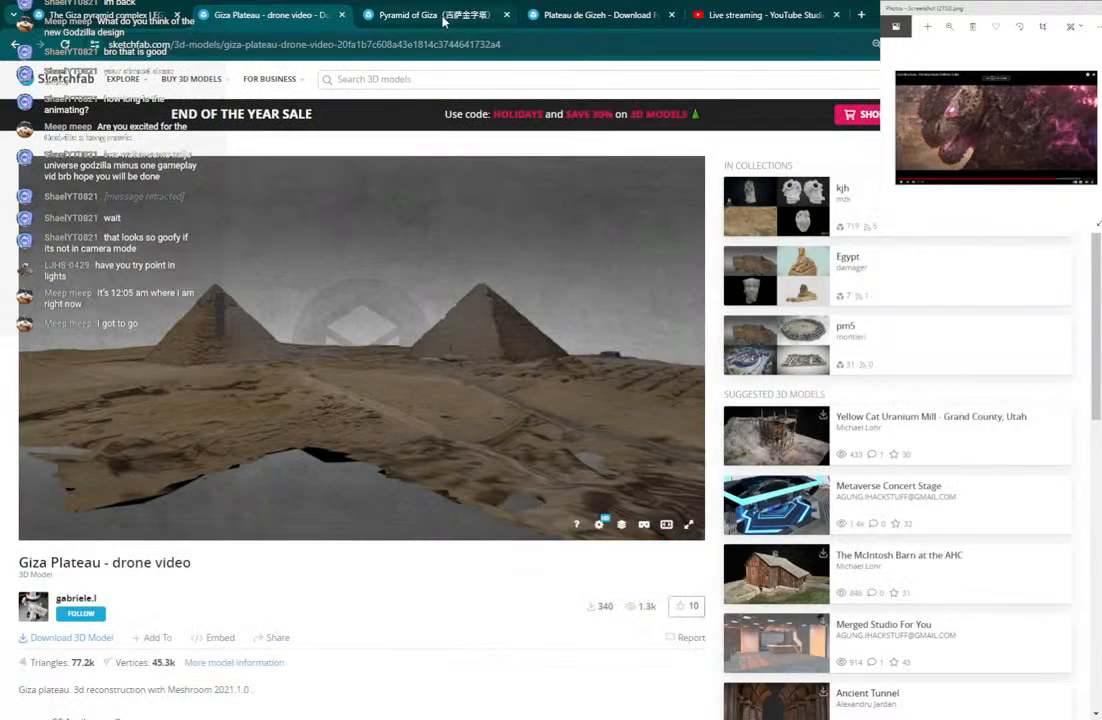
Inspect the "Pyramid of Giza" model, closing the search results, the drone video page and this model's page.
{"action": "left_click", "coordinate": [440, 15]}
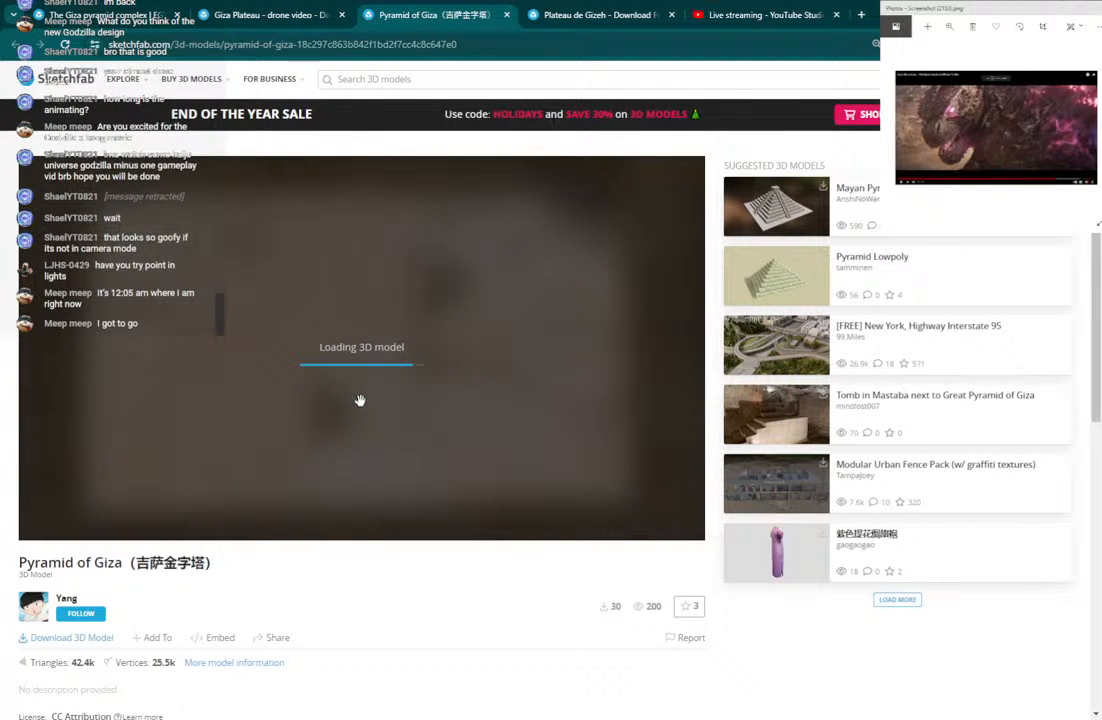
{"action": "middle_click", "coordinate": [296, 15]}
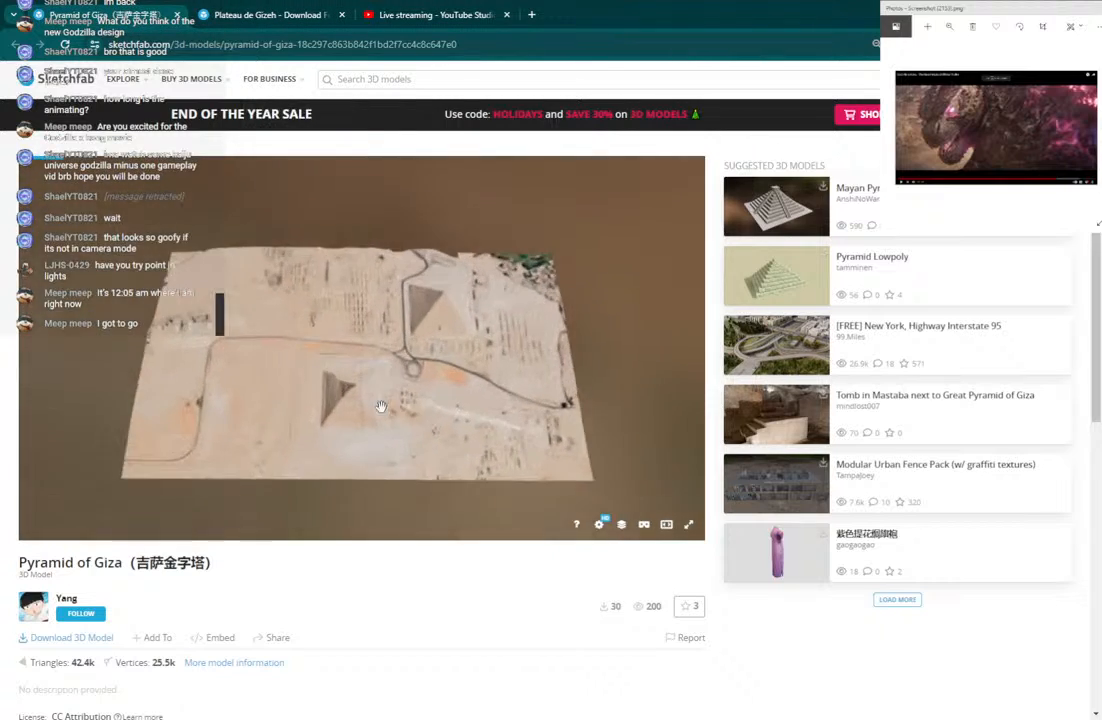
{"action": "left_click_drag", "start_coordinate": [381, 408], "coordinate": [458, 362]}
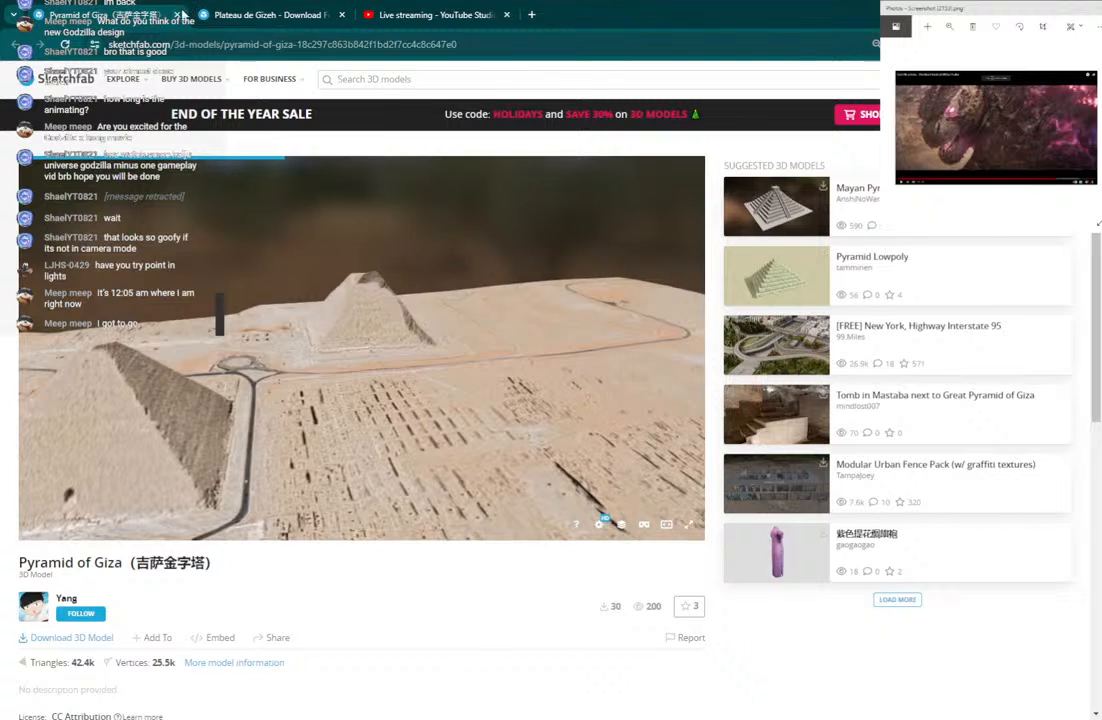
{"action": "left_click", "coordinate": [176, 15]}
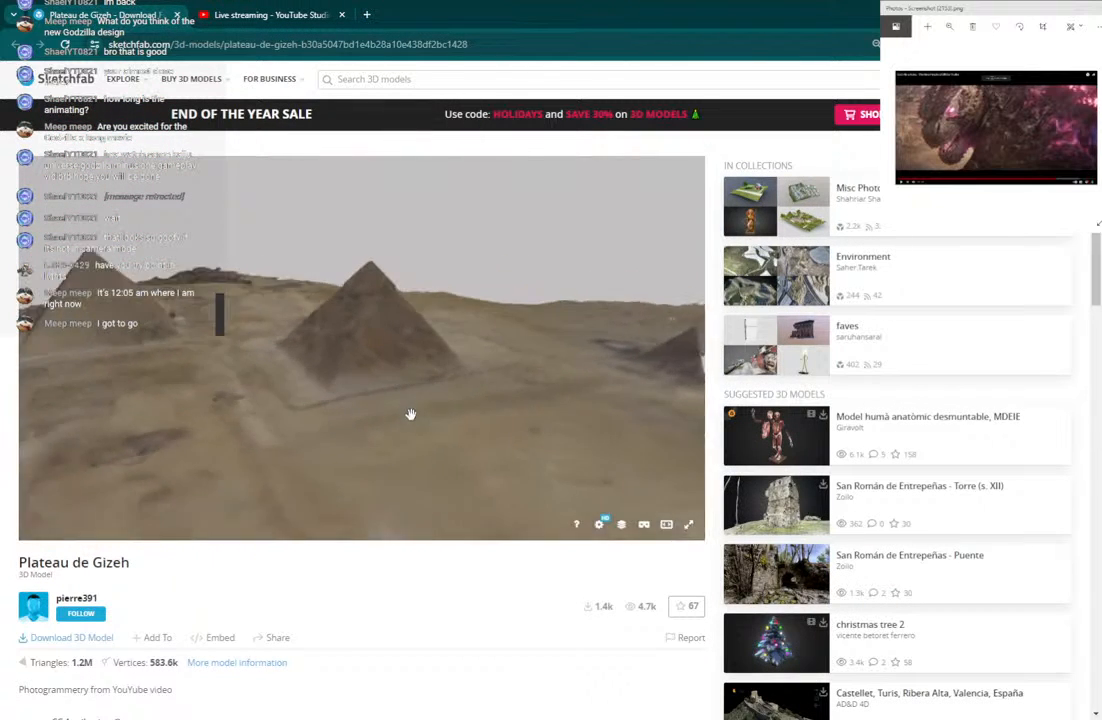
Inspect the "Plateau de Gizeh" model around its pyramids and bring up its available download formats.
{"action": "mouse_move", "coordinate": [381, 409]}
{"action": "left_mouse_down"}
{"action": "mouse_move", "coordinate": [369, 406]}
{"action": "mouse_move", "coordinate": [568, 418]}
{"action": "mouse_move", "coordinate": [647, 408]}
{"action": "mouse_move", "coordinate": [172, 509]}
{"action": "mouse_move", "coordinate": [481, 413]}
{"action": "mouse_move", "coordinate": [448, 408]}
{"action": "mouse_move", "coordinate": [504, 423]}
{"action": "left_mouse_up"}
{"action": "scroll", "coordinate": [448, 406], "scroll_direction": "up", "scroll_amount": 5}
{"action": "scroll", "coordinate": [568, 418], "scroll_direction": "down", "scroll_amount": 5}
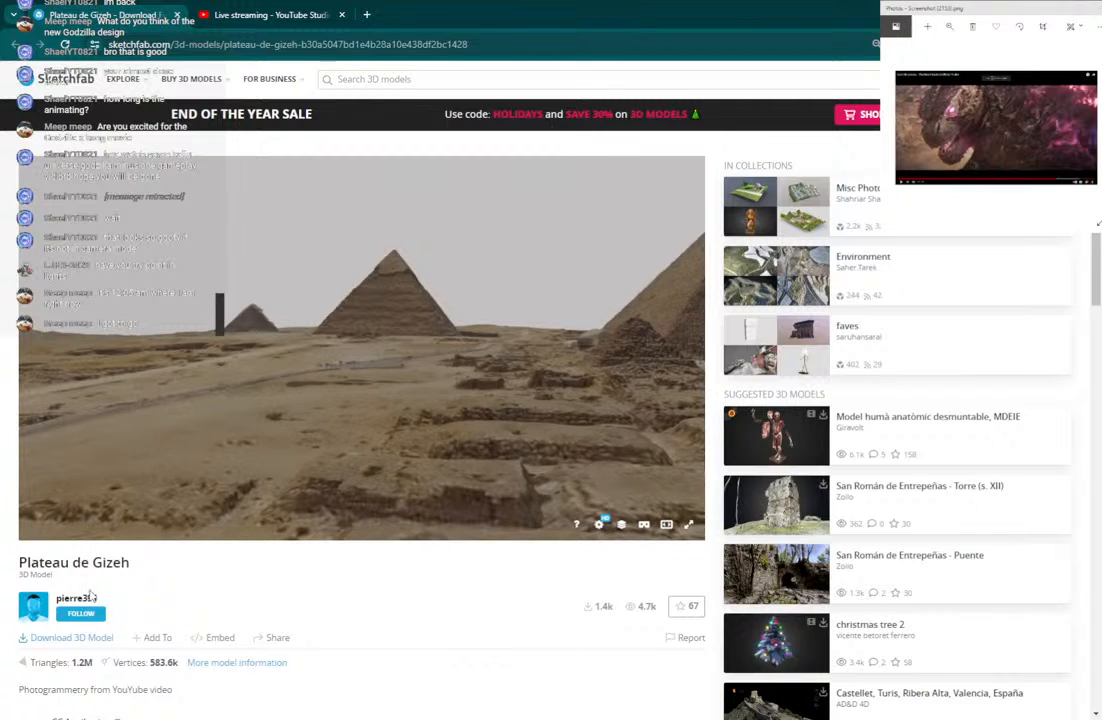
{"action": "left_click", "coordinate": [74, 638]}
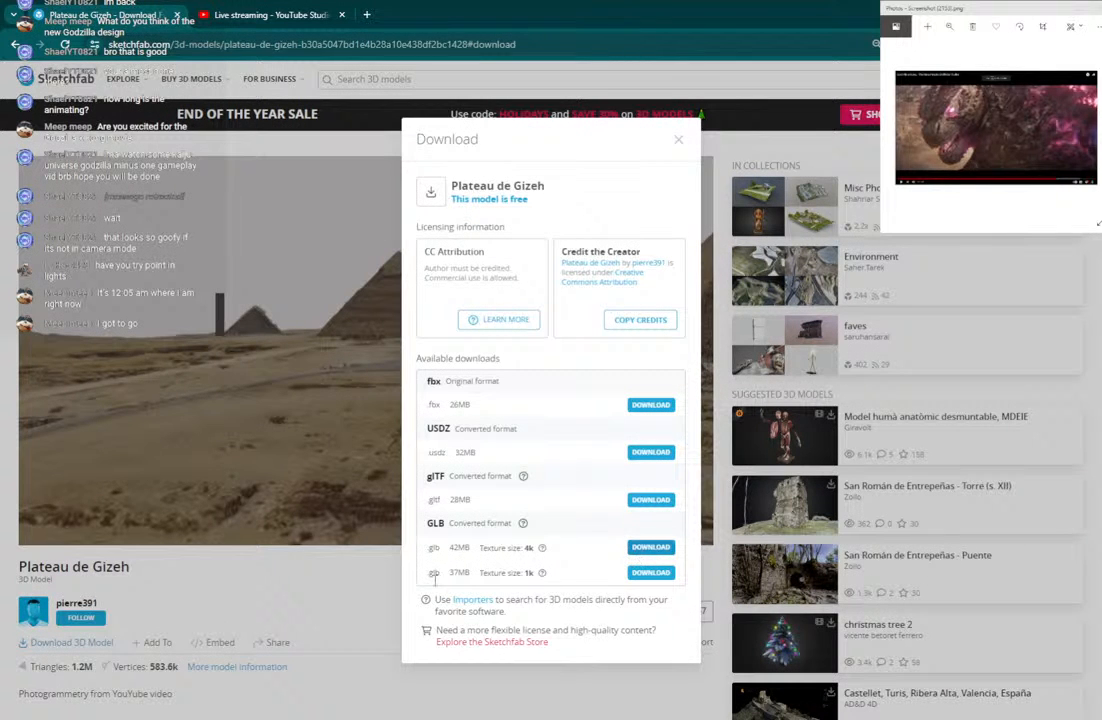
Dismiss the model's download window, switch to Blender and display the temples and terrain in Material Preview shading.
{"action": "left_click", "coordinate": [300, 600]}
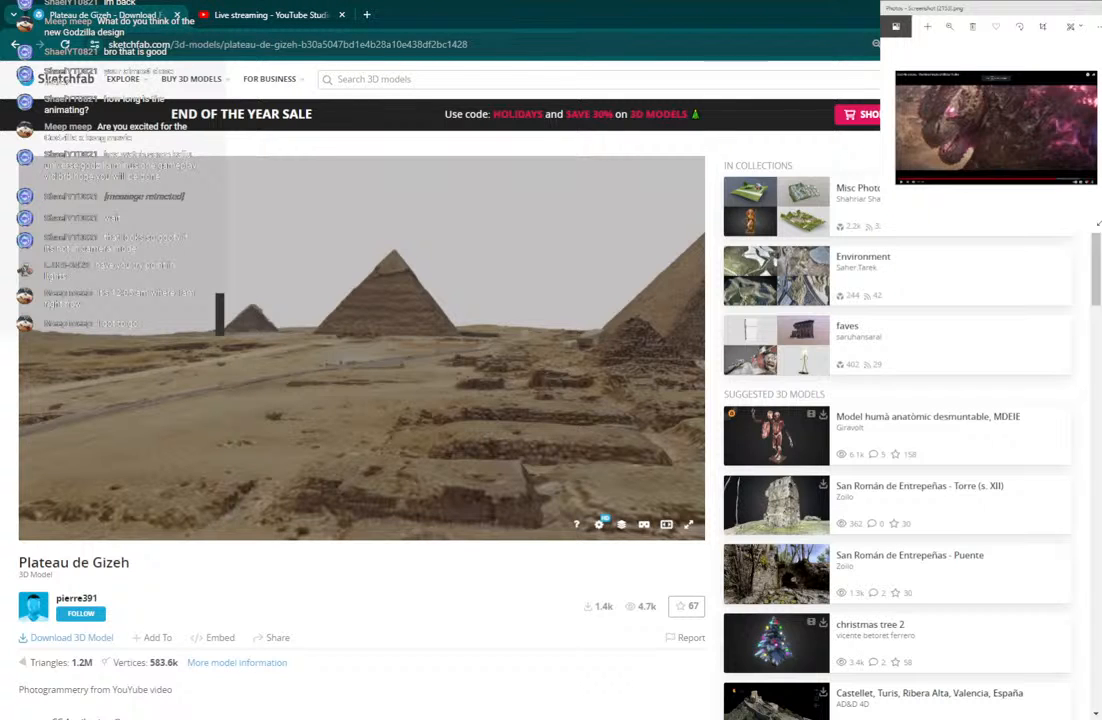
{"action": "key", "text": "alt+Tab"}
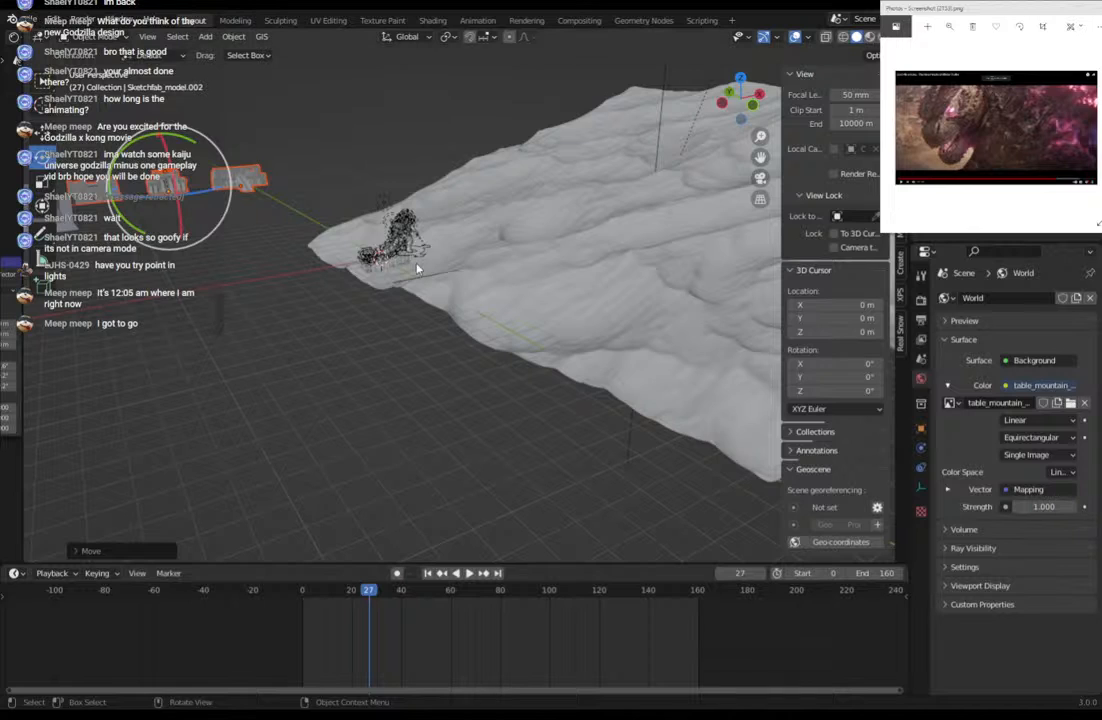
{"action": "middle_click_drag", "start_coordinate": [418, 268], "coordinate": [450, 253]}
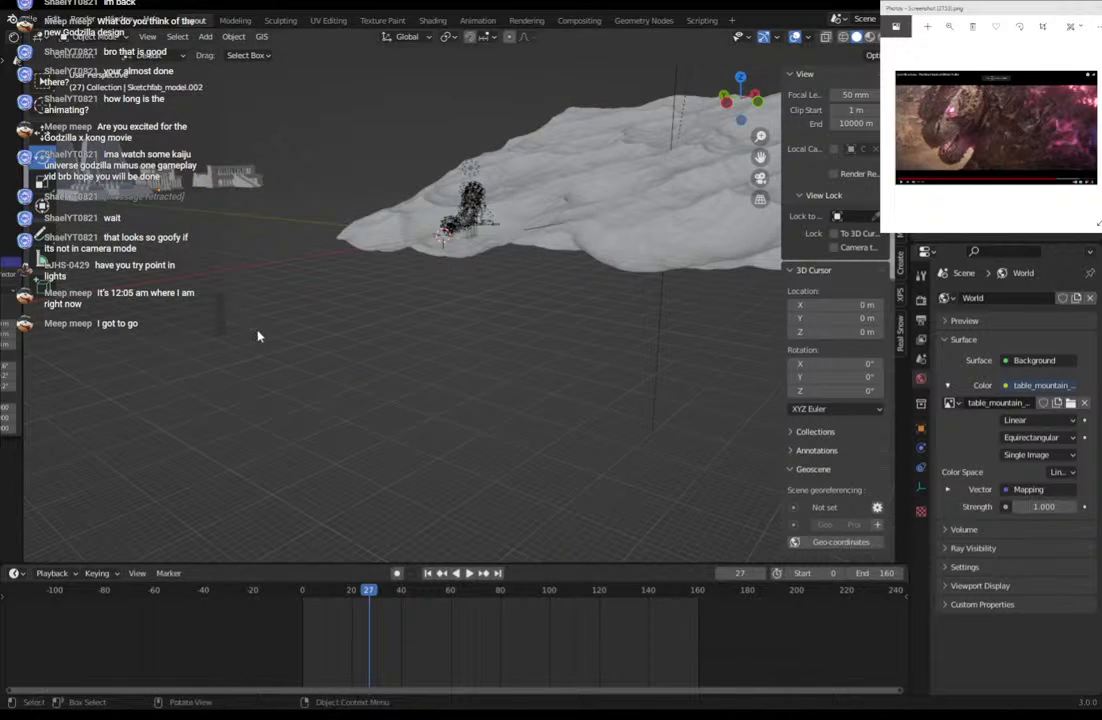
{"action": "middle_click_drag", "start_coordinate": [258, 336], "coordinate": [278, 420]}
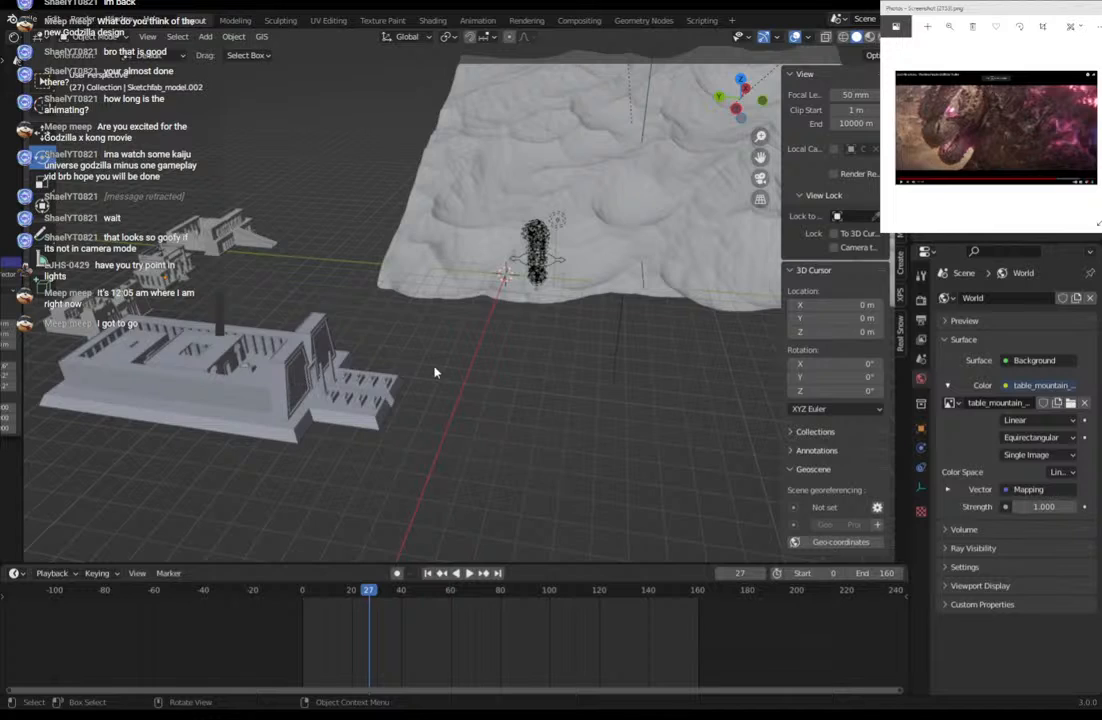
{"action": "middle_click_drag", "start_coordinate": [435, 373], "coordinate": [360, 256]}
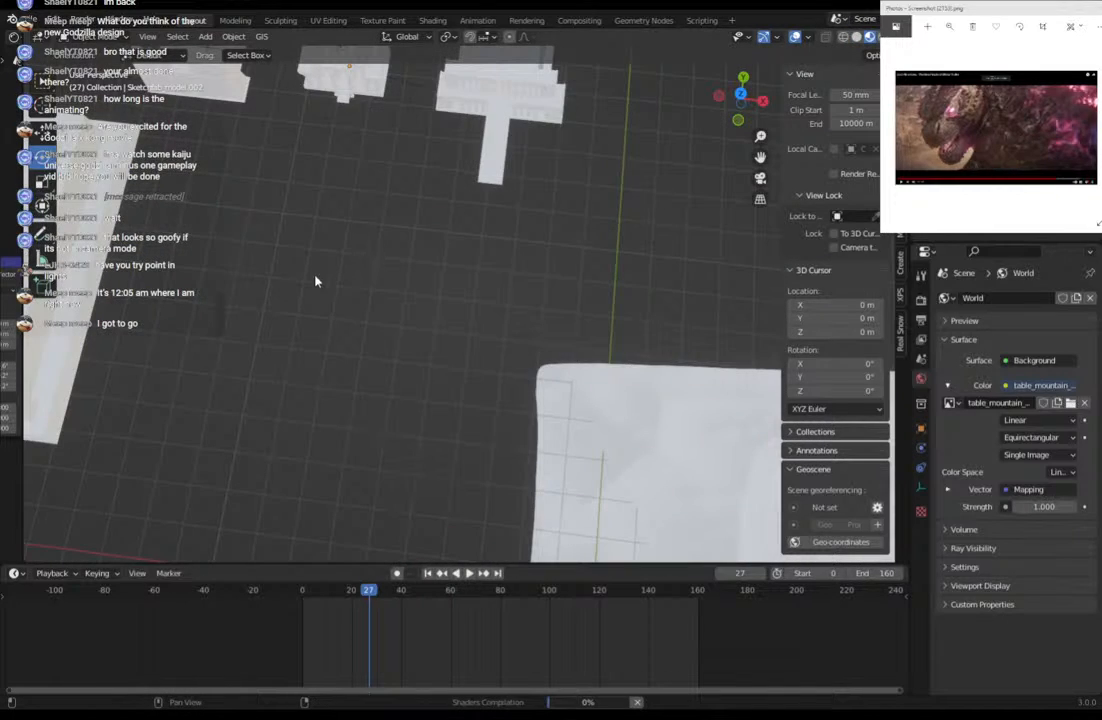
{"action": "middle_click_drag", "start_coordinate": [335, 288], "coordinate": [487, 355]}
{"action": "scroll", "coordinate": [430, 280], "scroll_direction": "down", "scroll_amount": 7}
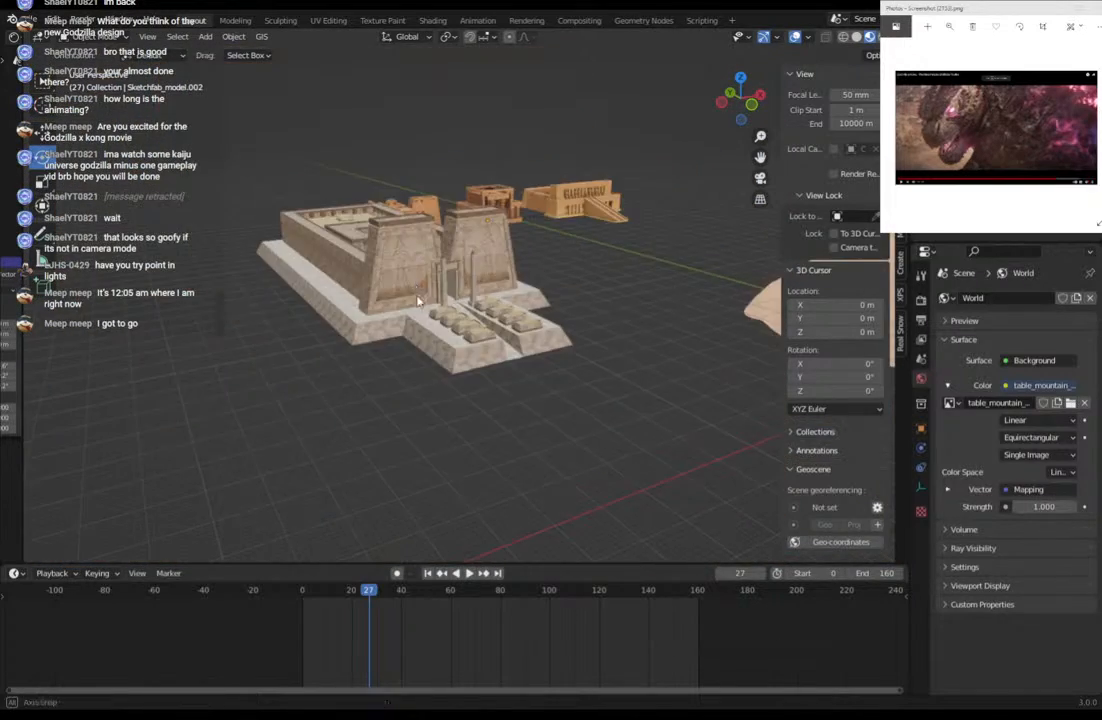
Delete the large stone temple with the light base, keeping the three smaller orange temples.
{"action": "middle_click_drag", "start_coordinate": [410, 284], "coordinate": [261, 365]}
{"action": "middle_click_drag", "start_coordinate": [404, 392], "coordinate": [382, 362]}
{"action": "middle_click_drag", "start_coordinate": [567, 225], "coordinate": [299, 454]}
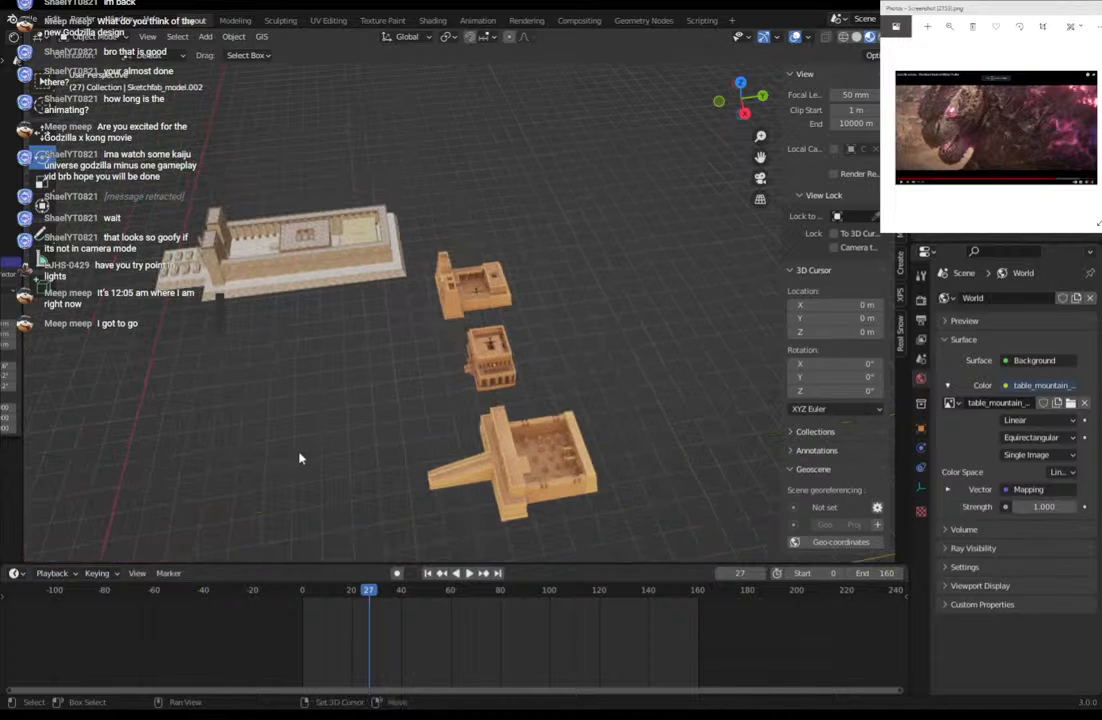
{"action": "left_click_drag", "start_coordinate": [117, 175], "coordinate": [410, 321]}
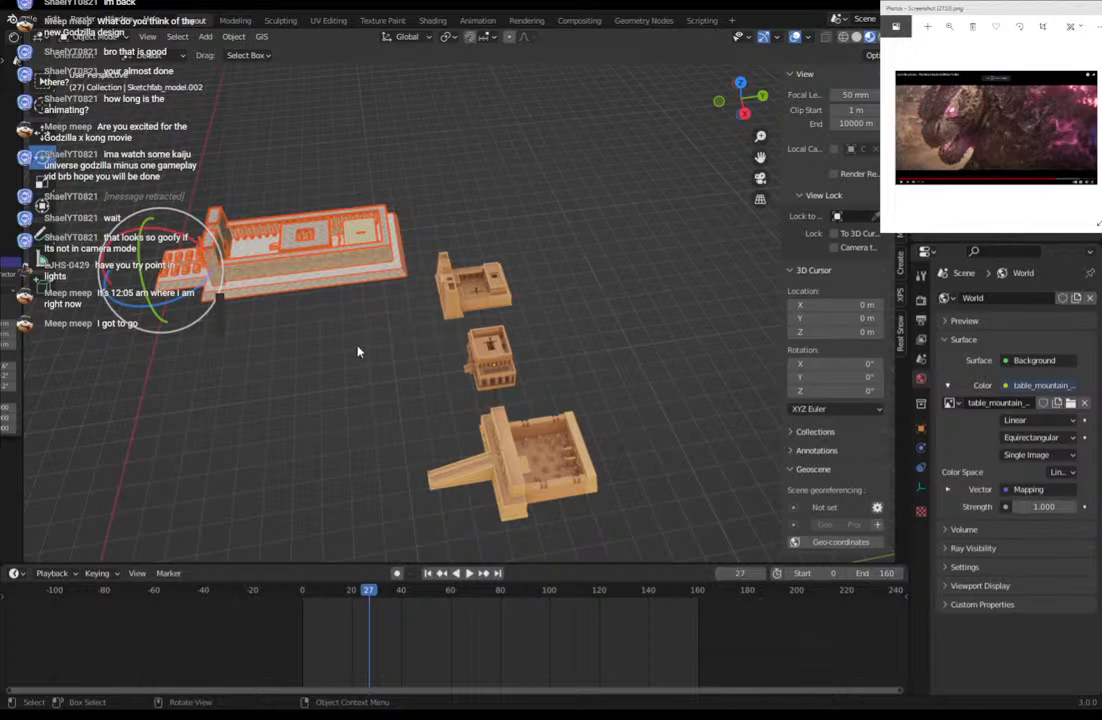
{"action": "key", "text": "Delete"}
Import the Giza plateau model in glTF 2.0 format and move it onto the desert terrain beside Godzilla.
{"action": "middle_click_drag", "start_coordinate": [237, 347], "coordinate": [210, 480]}
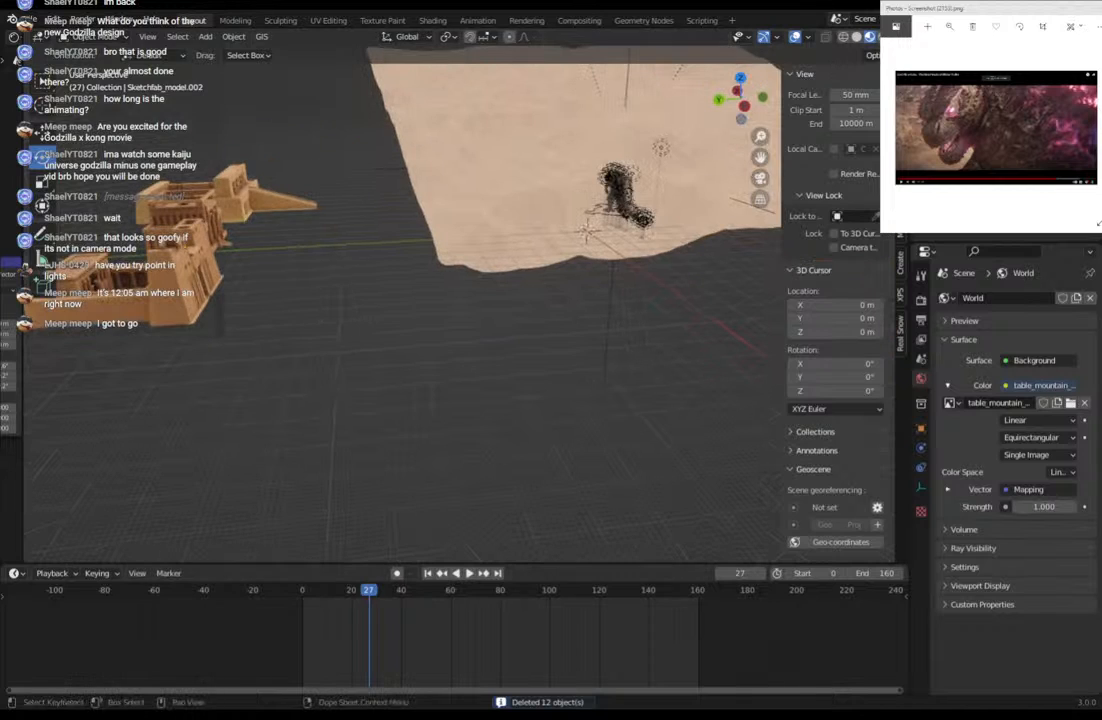
{"action": "left_click", "coordinate": [28, 20]}
{"action": "mouse_move", "coordinate": [60, 205]}
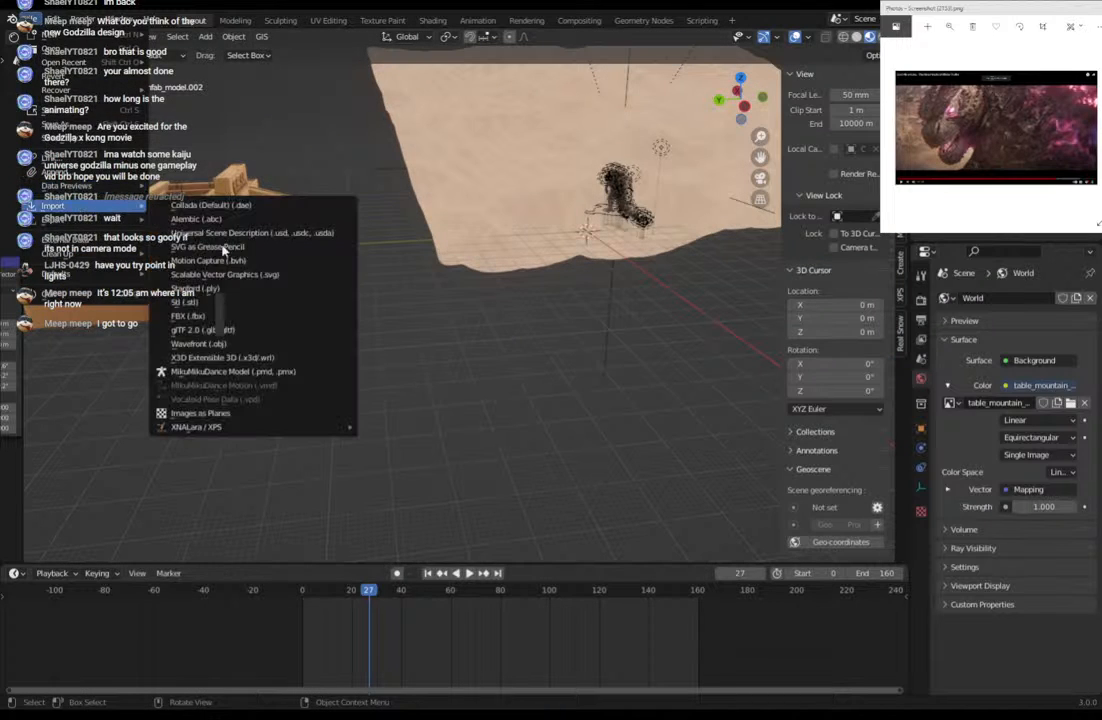
{"action": "left_click", "coordinate": [235, 332]}
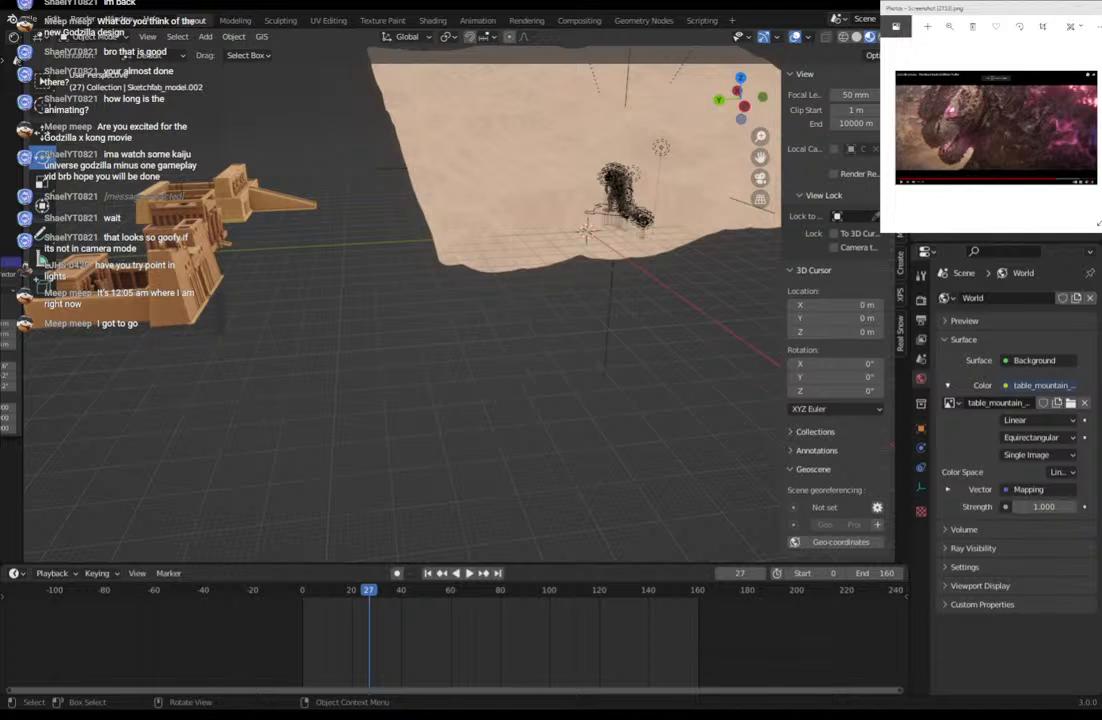
{"action": "left_click", "coordinate": [724, 63]}
{"action": "mouse_move", "coordinate": [551, 157]}
{"action": "middle_mouse_down"}
{"action": "mouse_move", "coordinate": [608, 246]}
{"action": "mouse_move", "coordinate": [625, 221]}
{"action": "mouse_move", "coordinate": [552, 288]}
{"action": "mouse_move", "coordinate": [462, 300]}
{"action": "mouse_move", "coordinate": [571, 374]}
{"action": "middle_mouse_up"}
{"action": "key", "text": "g"}
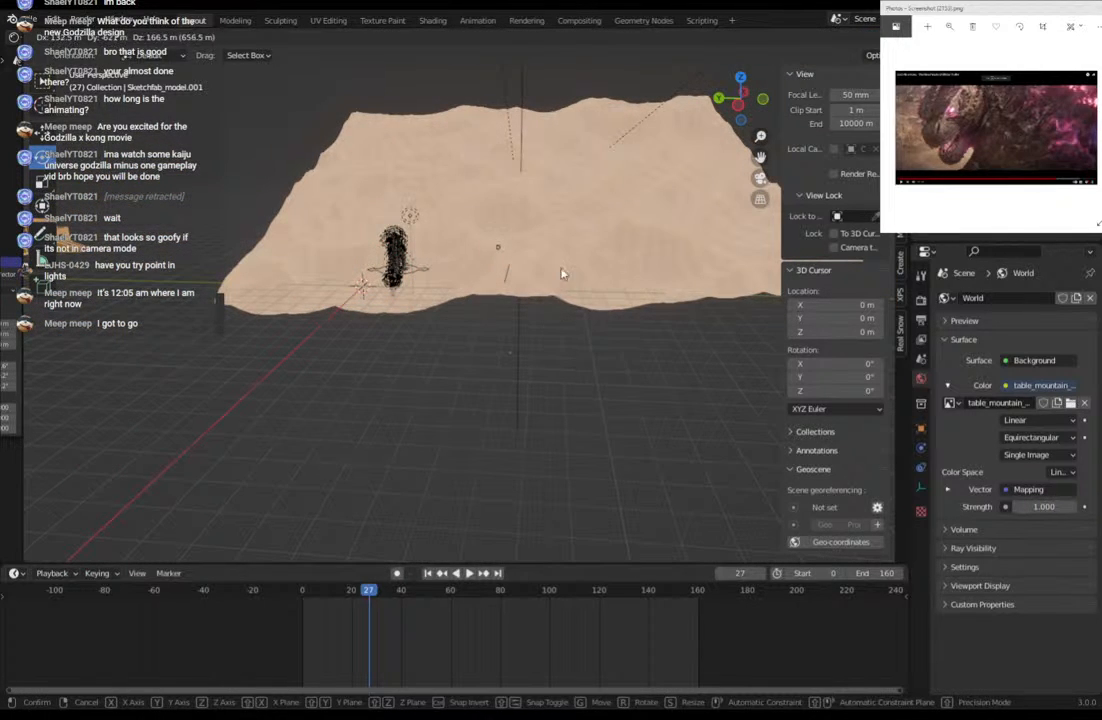
{"action": "left_click", "coordinate": [562, 276]}
Scale the imported Giza plateau up uniformly in several passes until it dwarfs the Godzilla model.
{"action": "key", "text": "s"}
{"action": "left_click", "coordinate": [675, 365]}
{"action": "key", "text": "s"}
{"action": "left_click", "coordinate": [702, 398]}
{"action": "key", "text": "s"}
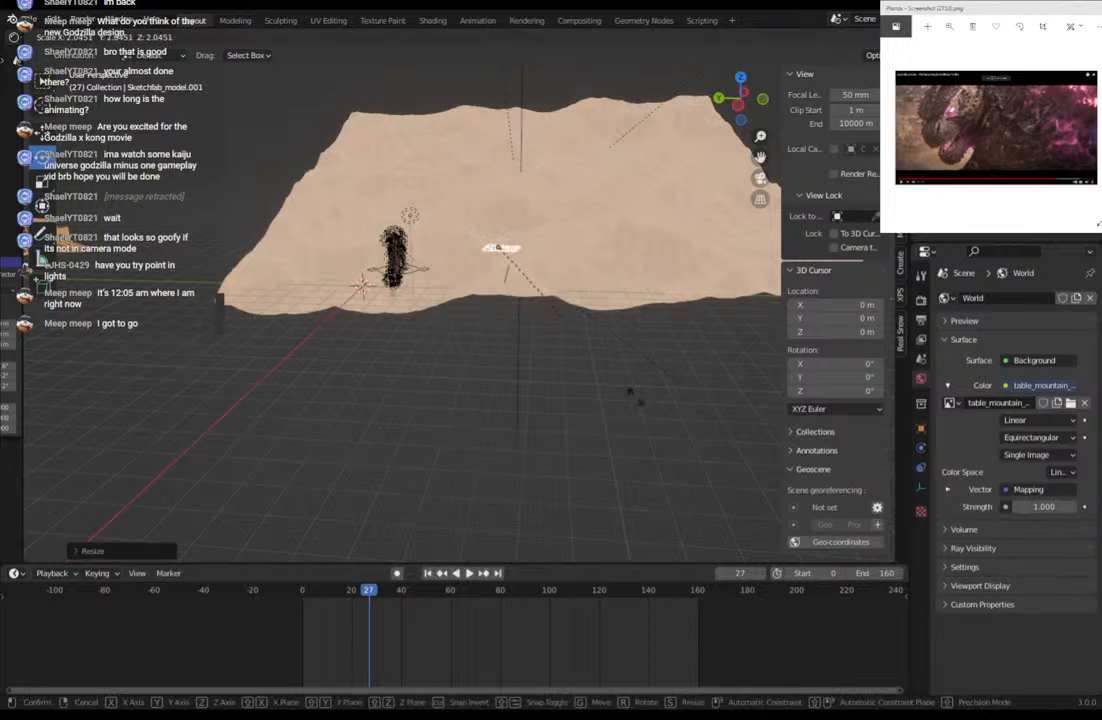
{"action": "left_click", "coordinate": [660, 422]}
{"action": "key", "text": "s"}
{"action": "left_click", "coordinate": [613, 455]}
{"action": "key", "text": "s"}
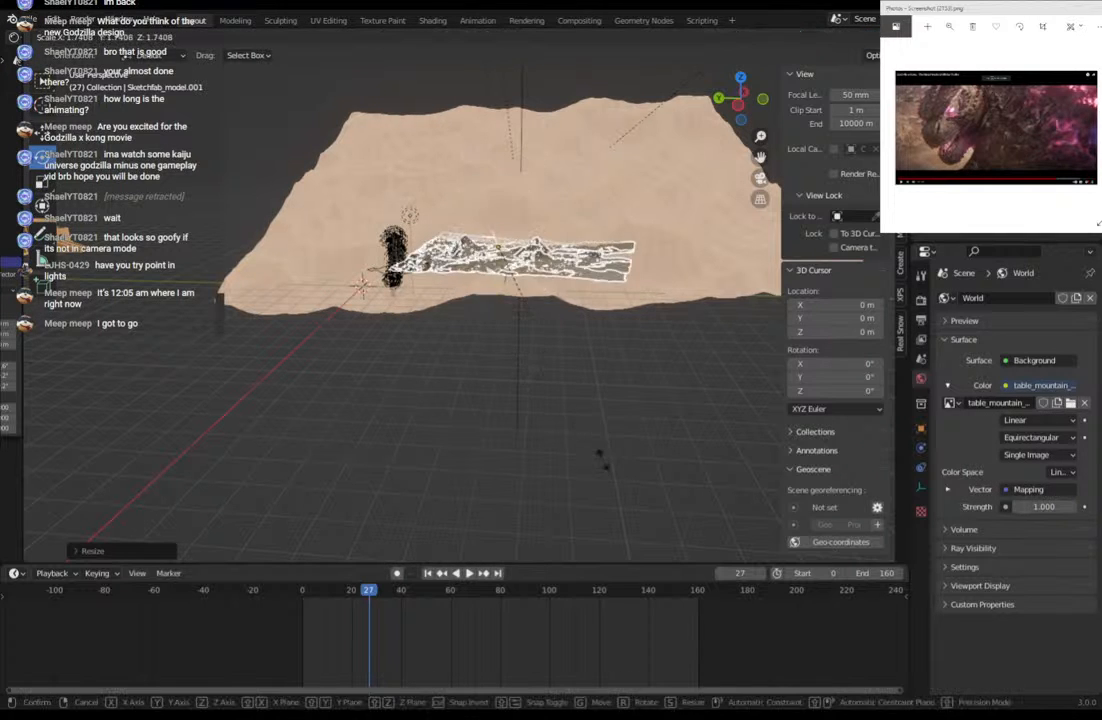
{"action": "left_click", "coordinate": [606, 464]}
Select all mesh pieces of the Giza plateau and join them into a single object.
{"action": "middle_click_drag", "start_coordinate": [616, 390], "coordinate": [560, 375]}
{"action": "middle_click_drag", "start_coordinate": [440, 294], "coordinate": [359, 325]}
{"action": "left_click", "coordinate": [344, 337]}
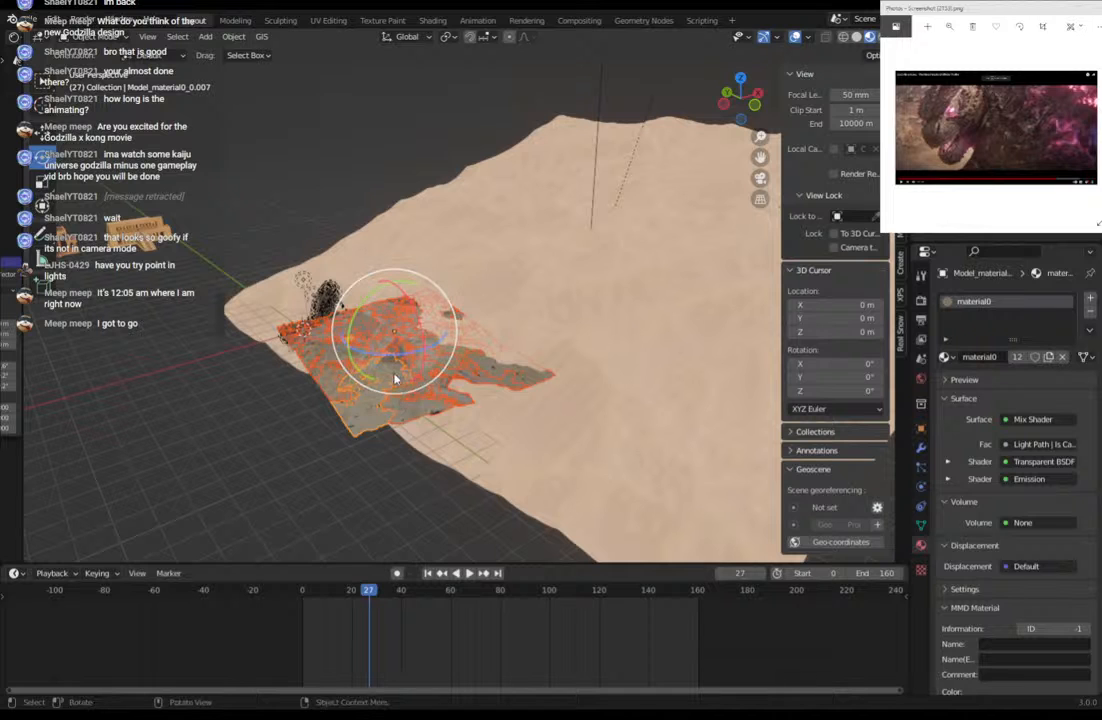
{"action": "right_click", "coordinate": [395, 378]}
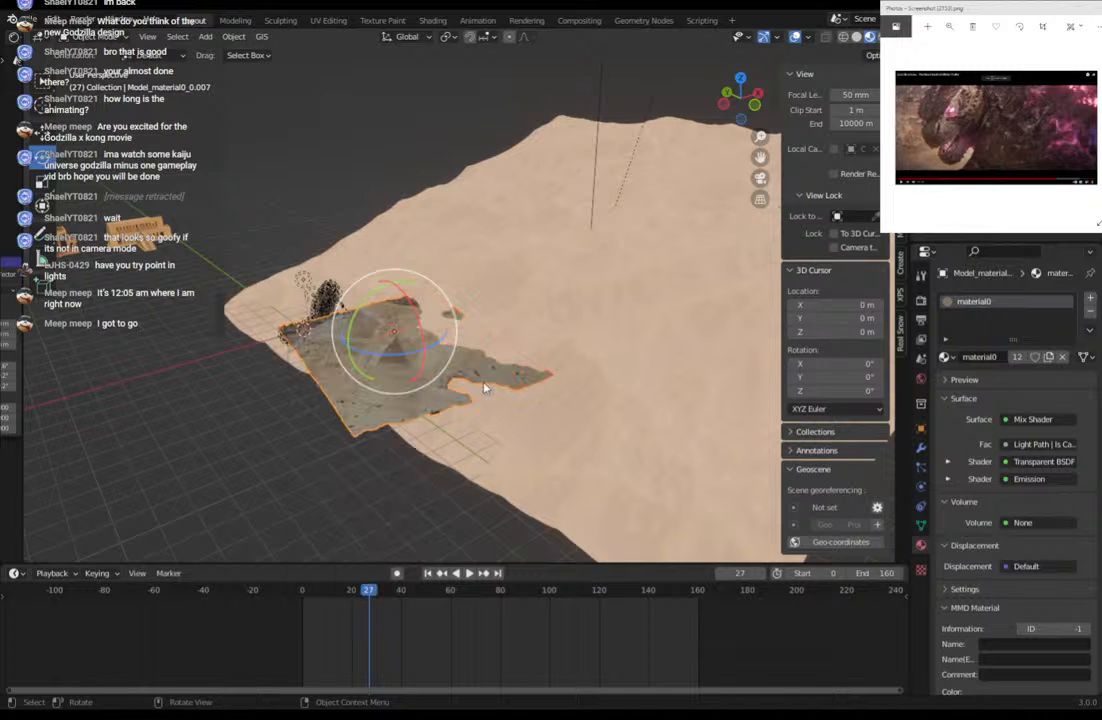
Rotate the joined plateau and move it across the terrain, farther away in front of Godzilla.
{"action": "scroll", "coordinate": [488, 398], "scroll_direction": "up", "scroll_amount": 5}
{"action": "middle_click_drag", "start_coordinate": [473, 391], "coordinate": [519, 399]}
{"action": "left_click_drag", "start_coordinate": [540, 385], "coordinate": [513, 298]}
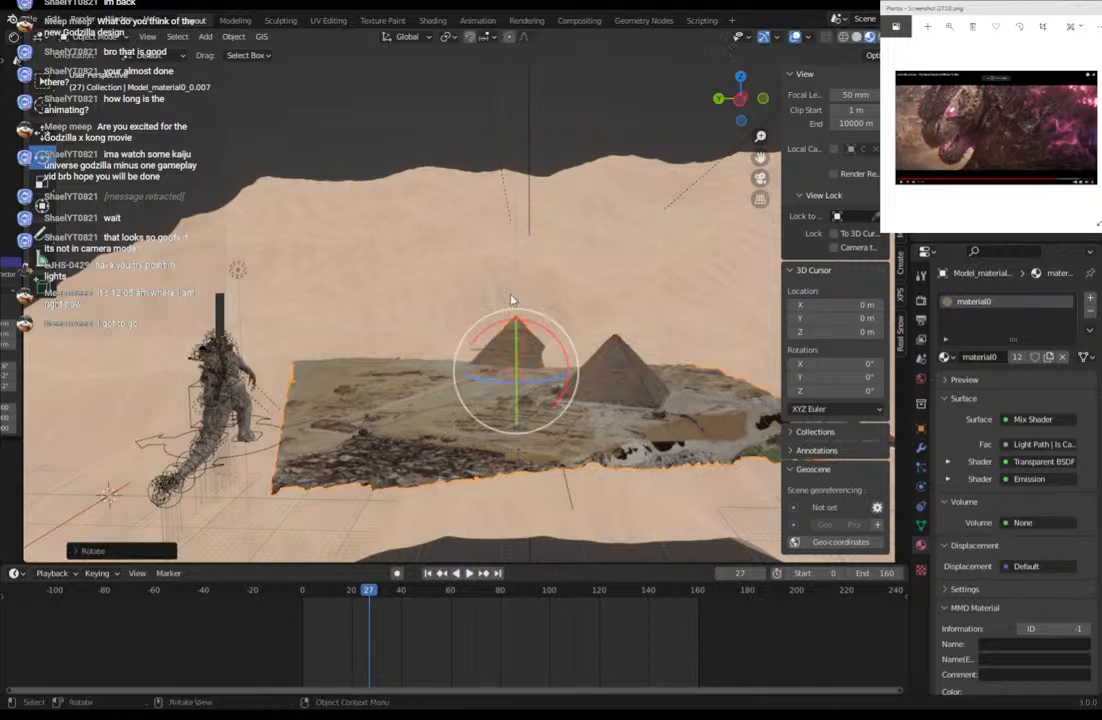
{"action": "middle_click_drag", "start_coordinate": [513, 300], "coordinate": [608, 391]}
{"action": "key", "text": "g"}
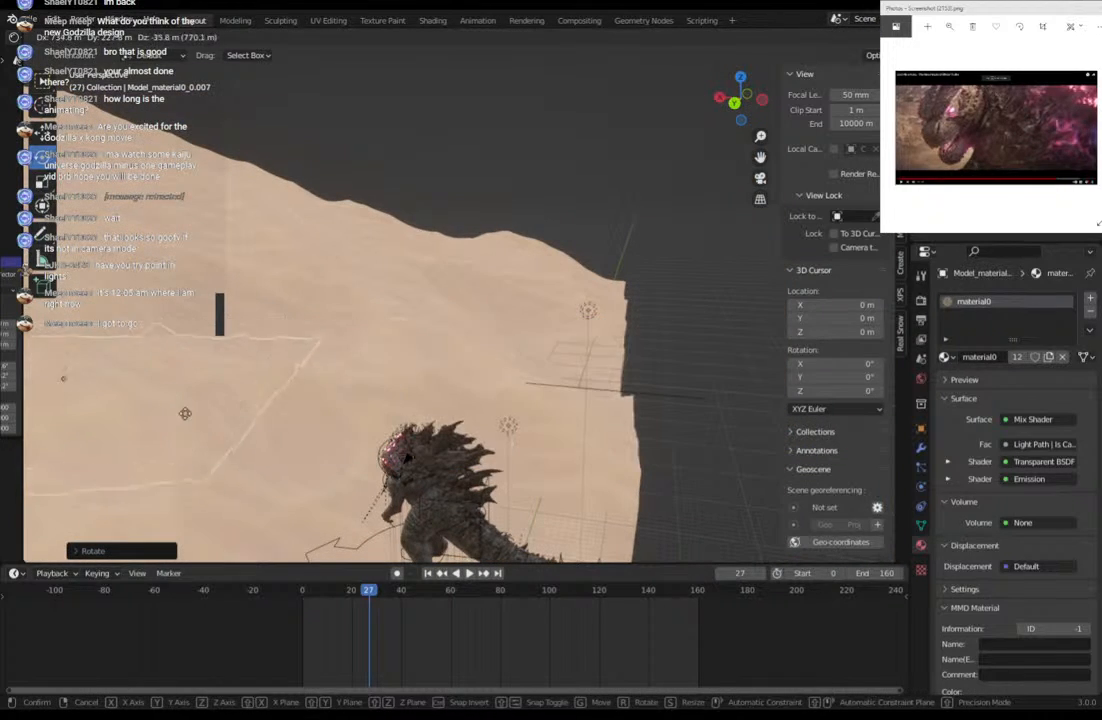
{"action": "left_click", "coordinate": [190, 416]}
Bring the plateau back toward Godzilla and adjust its orientation with regular and trackball rotation.
{"action": "middle_click_drag", "start_coordinate": [203, 420], "coordinate": [307, 418]}
{"action": "key", "text": "g"}
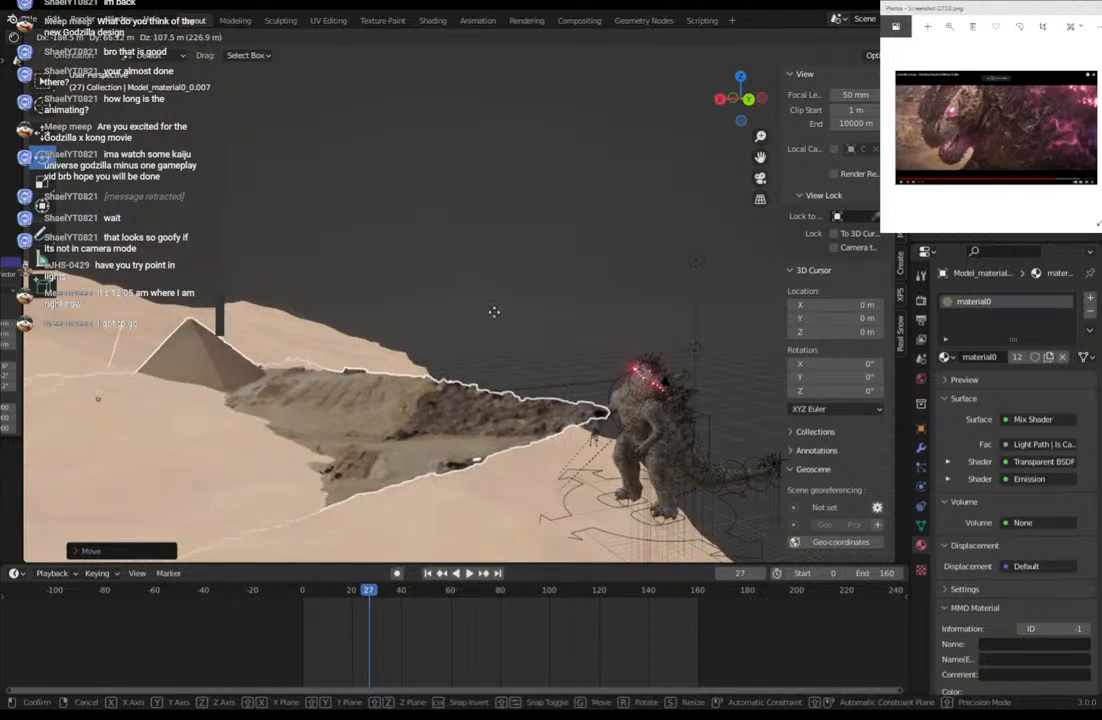
{"action": "key", "text": "r"}
{"action": "left_click", "coordinate": [532, 402]}
{"action": "middle_click_drag", "start_coordinate": [534, 403], "coordinate": [379, 387]}
{"action": "key", "text": "g"}
{"action": "key", "text": "r"}
{"action": "key", "text": "r"}
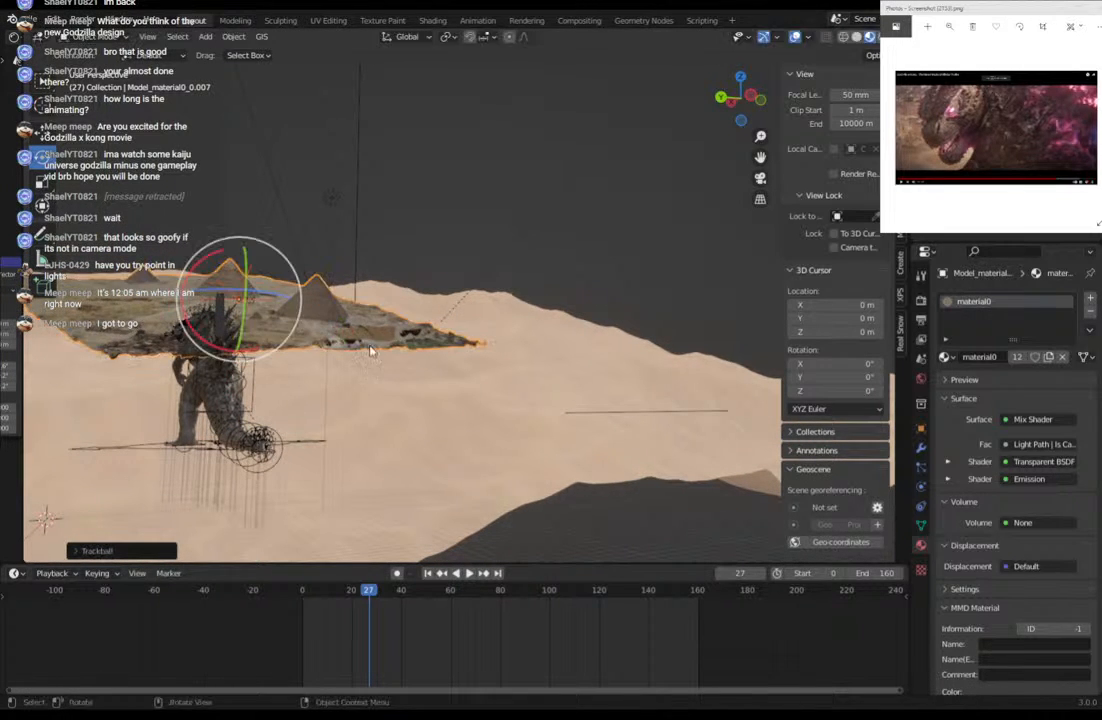
{"action": "left_click", "coordinate": [682, 264]}
In camera view, scale the plateau down slightly and shift it so its ground lies beneath Godzilla's head.
{"action": "key", "text": "g"}
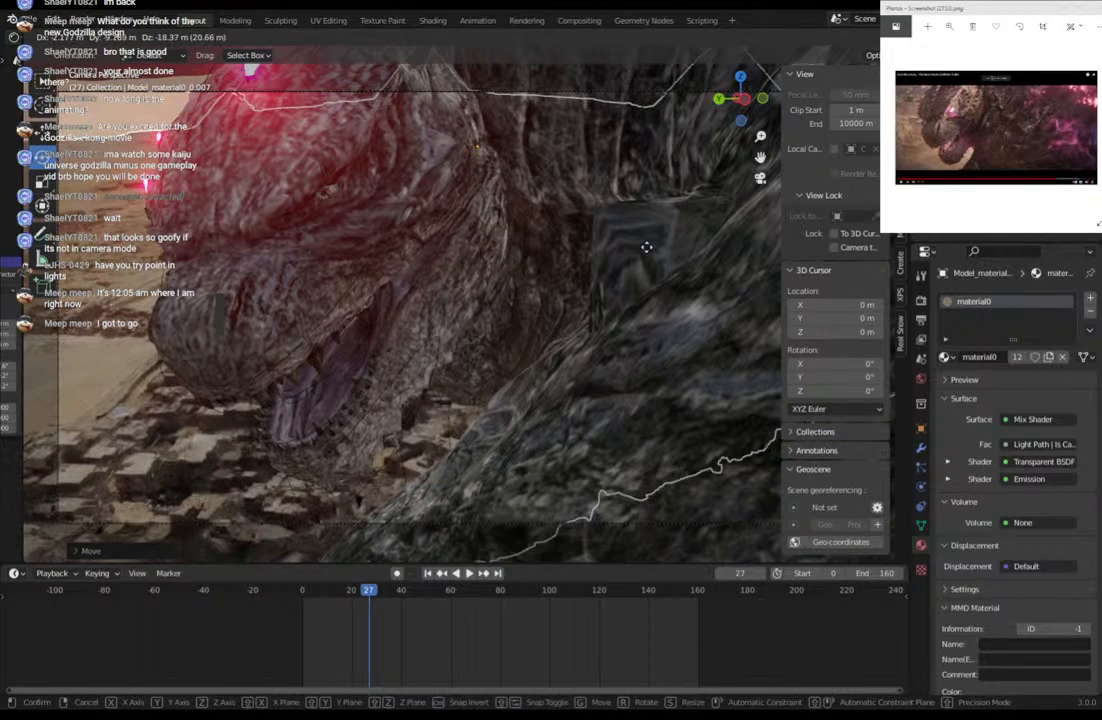
{"action": "left_click", "coordinate": [621, 386]}
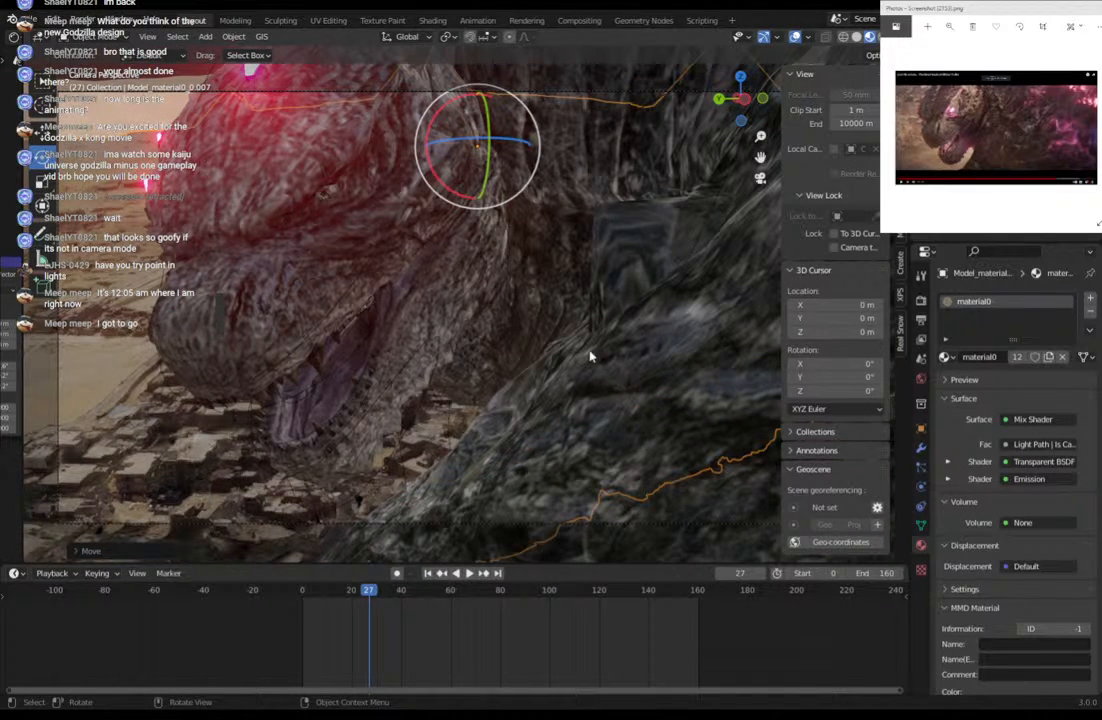
{"action": "key", "text": "s"}
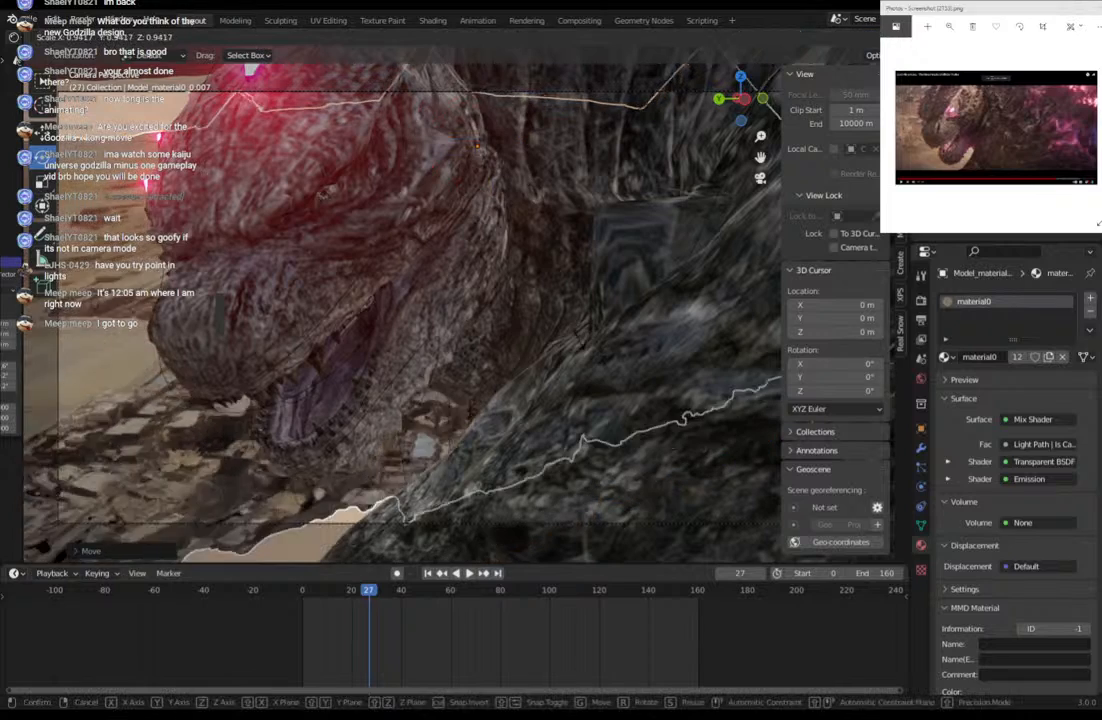
{"action": "left_click", "coordinate": [550, 343]}
{"action": "key", "text": "g"}
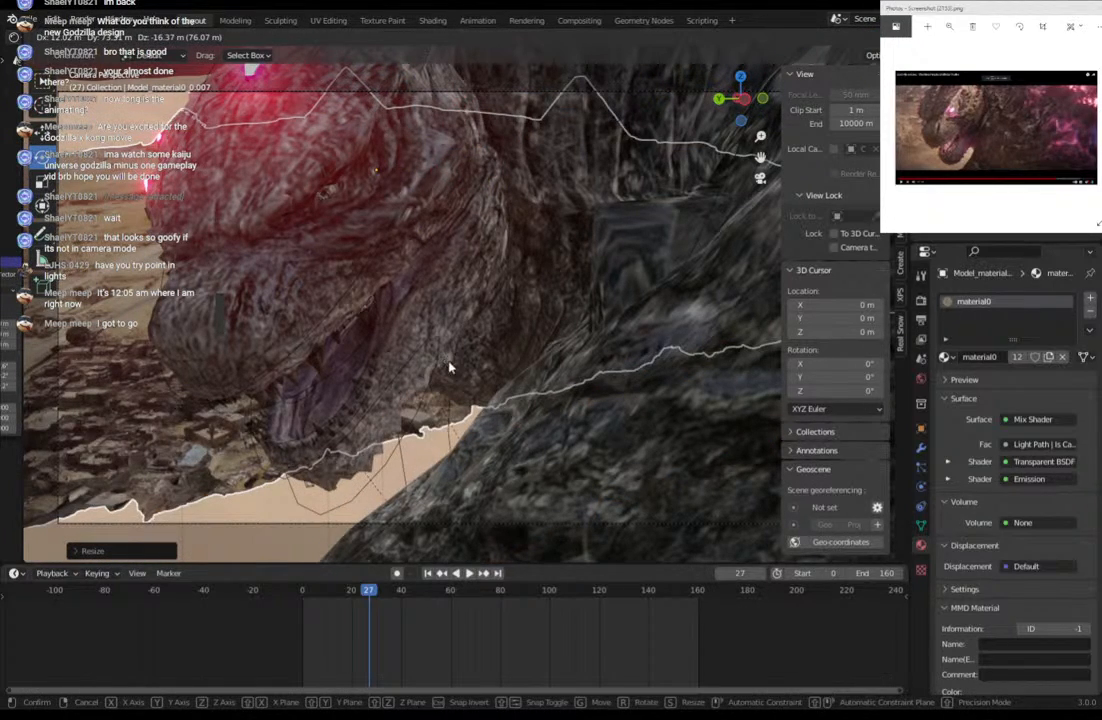
{"action": "left_click", "coordinate": [462, 367]}
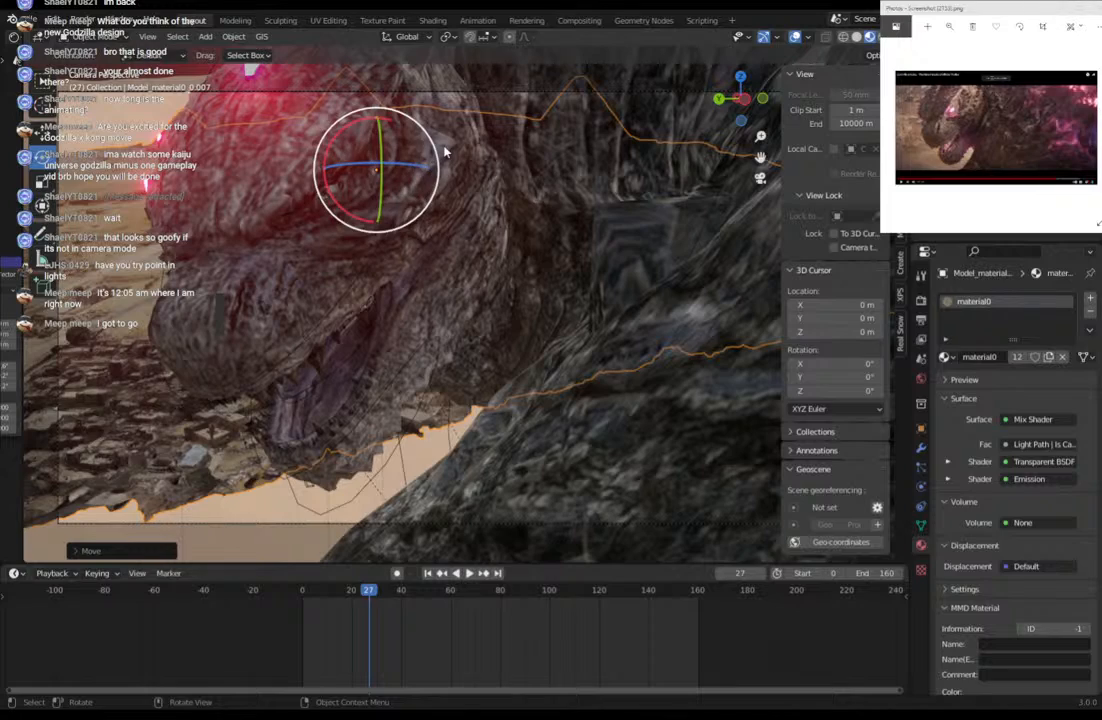
Tilt the plateau with the rotation gizmo and reposition it behind Godzilla's head in the camera frame.
{"action": "left_click_drag", "start_coordinate": [437, 158], "coordinate": [439, 168]}
{"action": "key", "text": "g"}
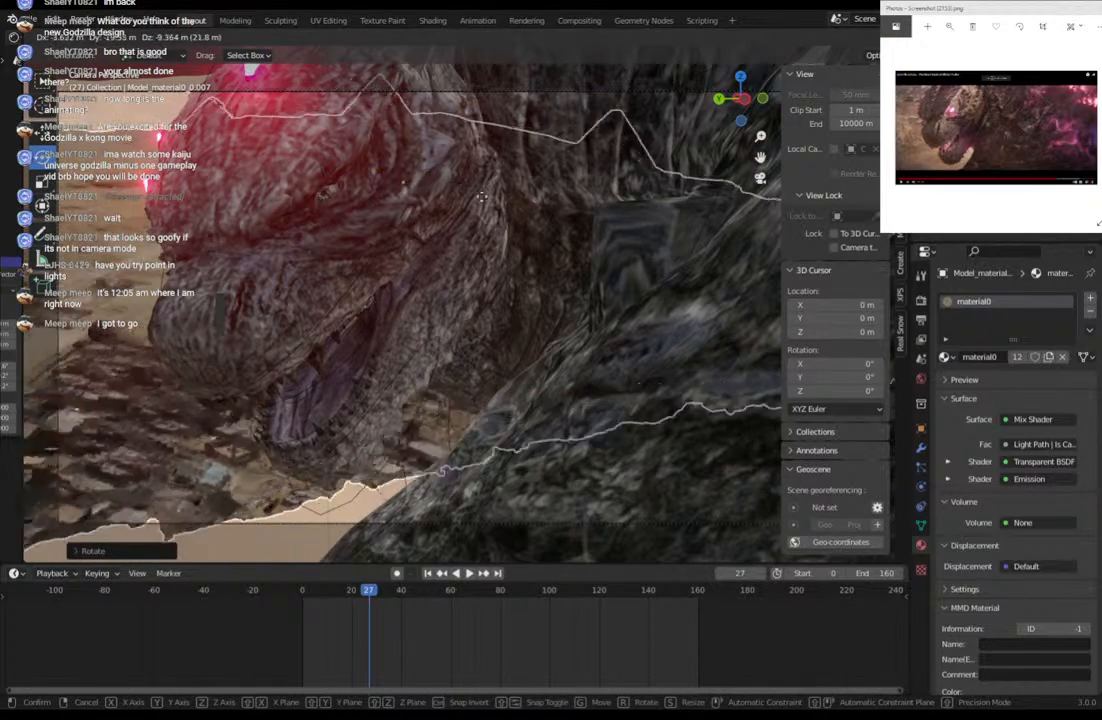
{"action": "left_click", "coordinate": [521, 192]}
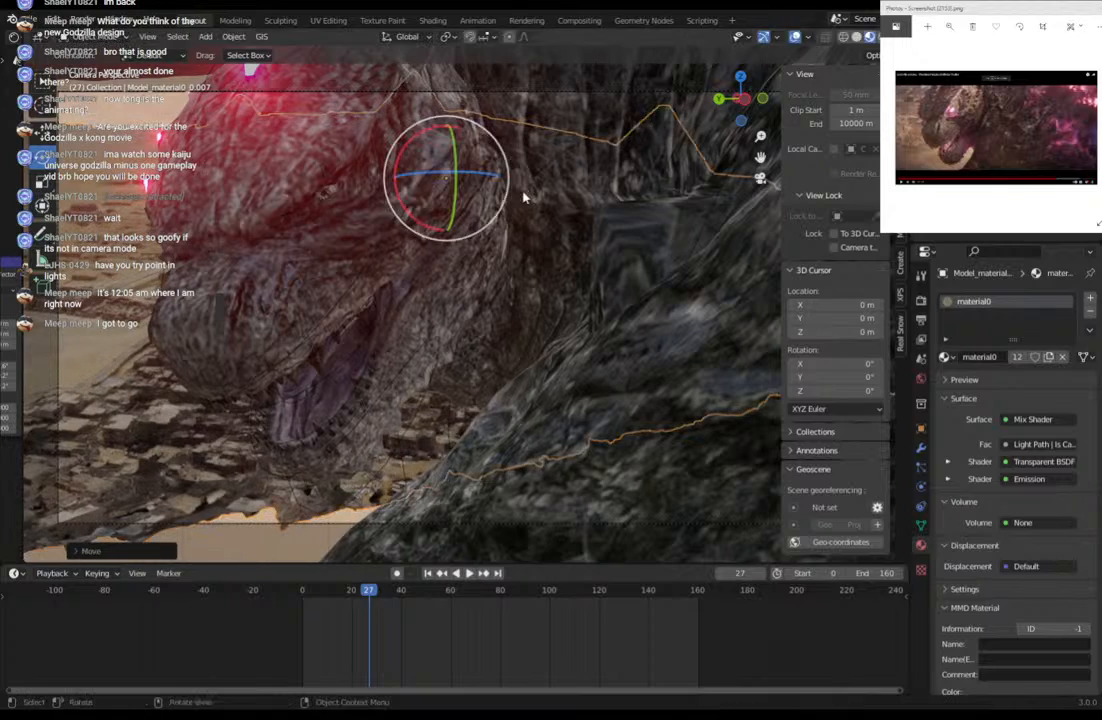
{"action": "left_click_drag", "start_coordinate": [447, 175], "coordinate": [453, 178]}
{"action": "key", "text": "g"}
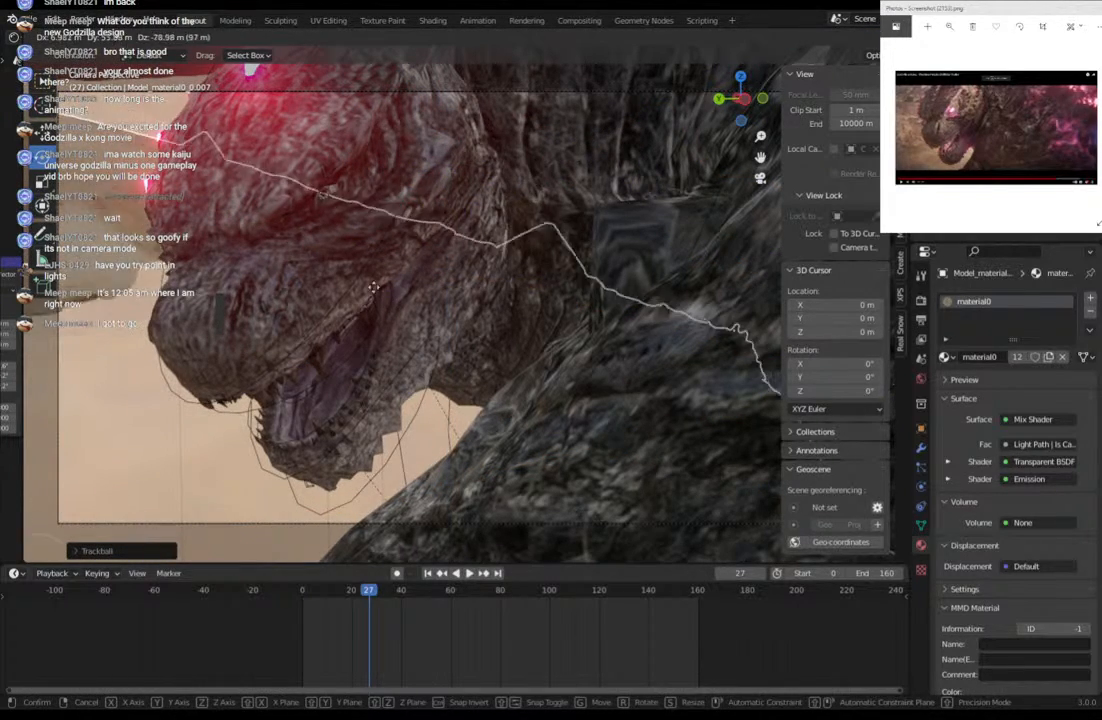
{"action": "left_click", "coordinate": [345, 261]}
Rotate the plateau to level its horizon behind Godzilla's head and adjust its height in the frame.
{"action": "key", "text": "r"}
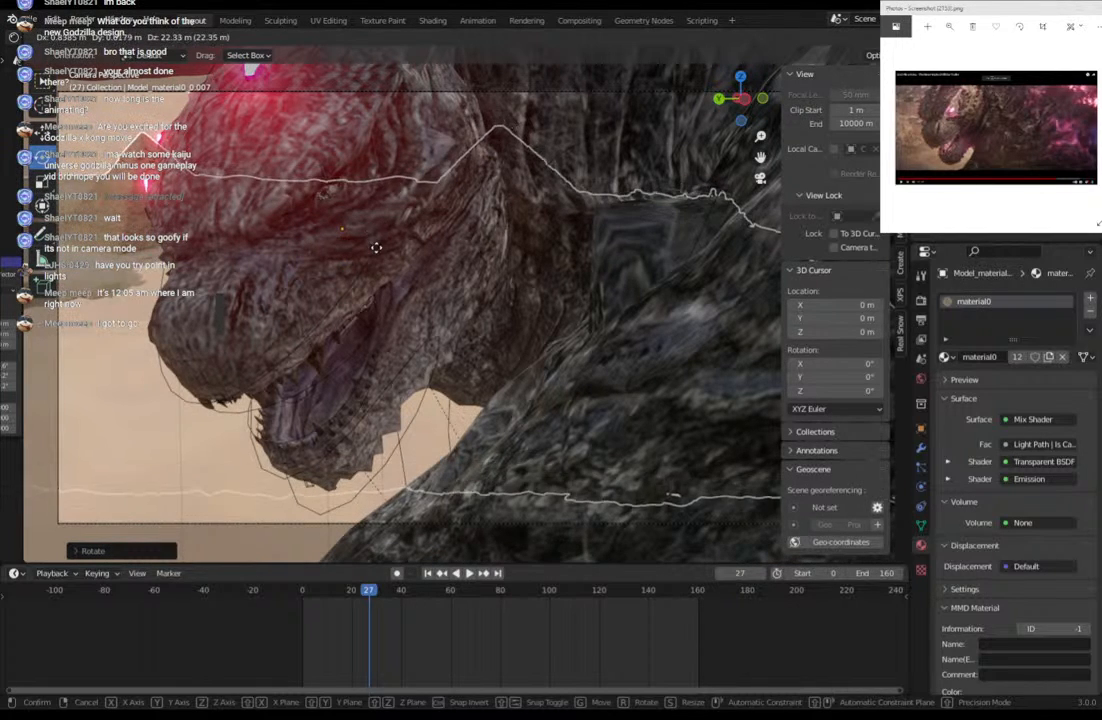
{"action": "left_click", "coordinate": [377, 261]}
{"action": "key", "text": "r"}
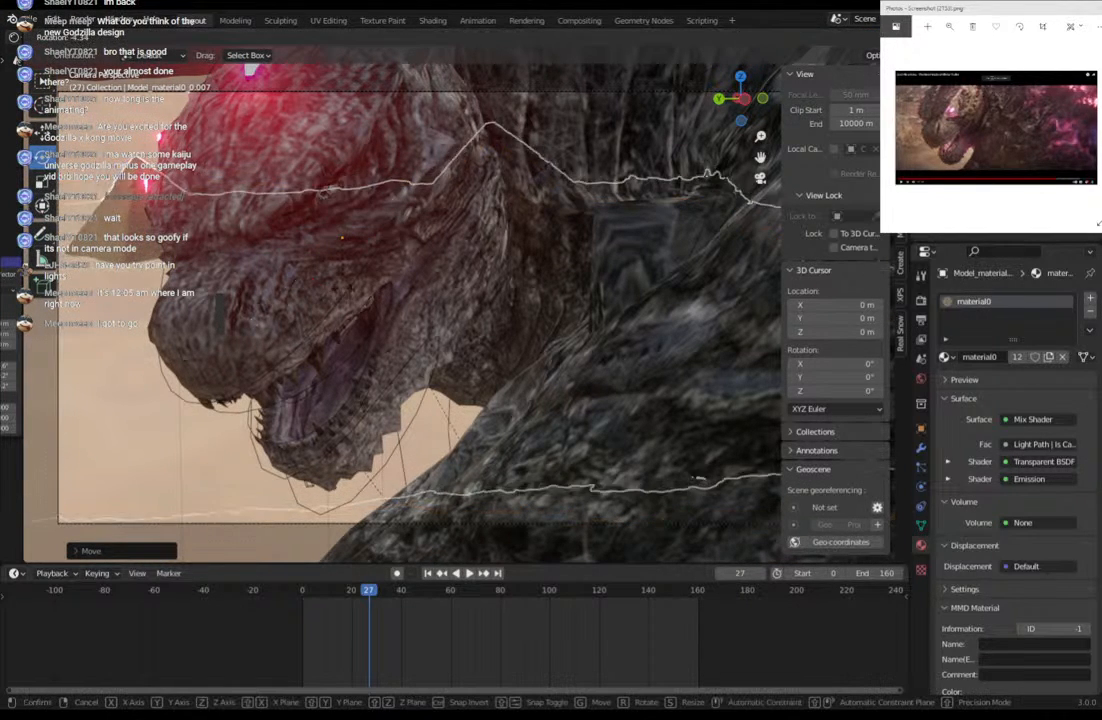
{"action": "left_click", "coordinate": [340, 334]}
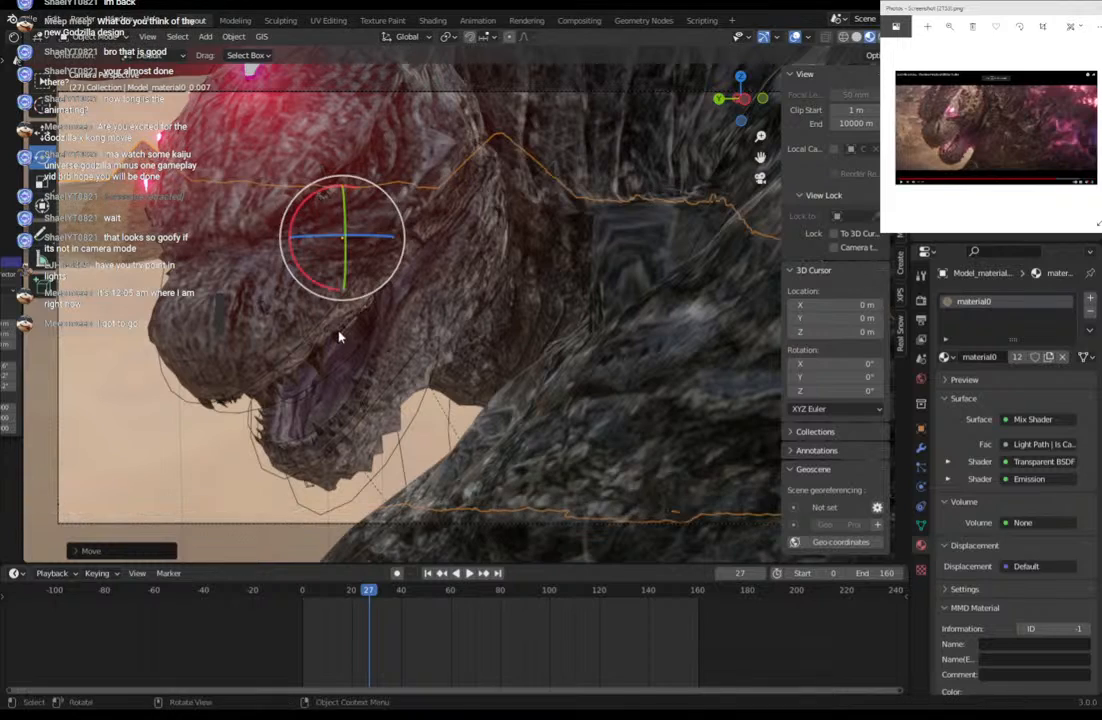
{"action": "key", "text": "g"}
{"action": "left_click", "coordinate": [339, 303]}
Trackball-rotate the plateau to change its ground tilt and raise it in the camera frame.
{"action": "key", "text": "r"}
{"action": "key", "text": "r"}
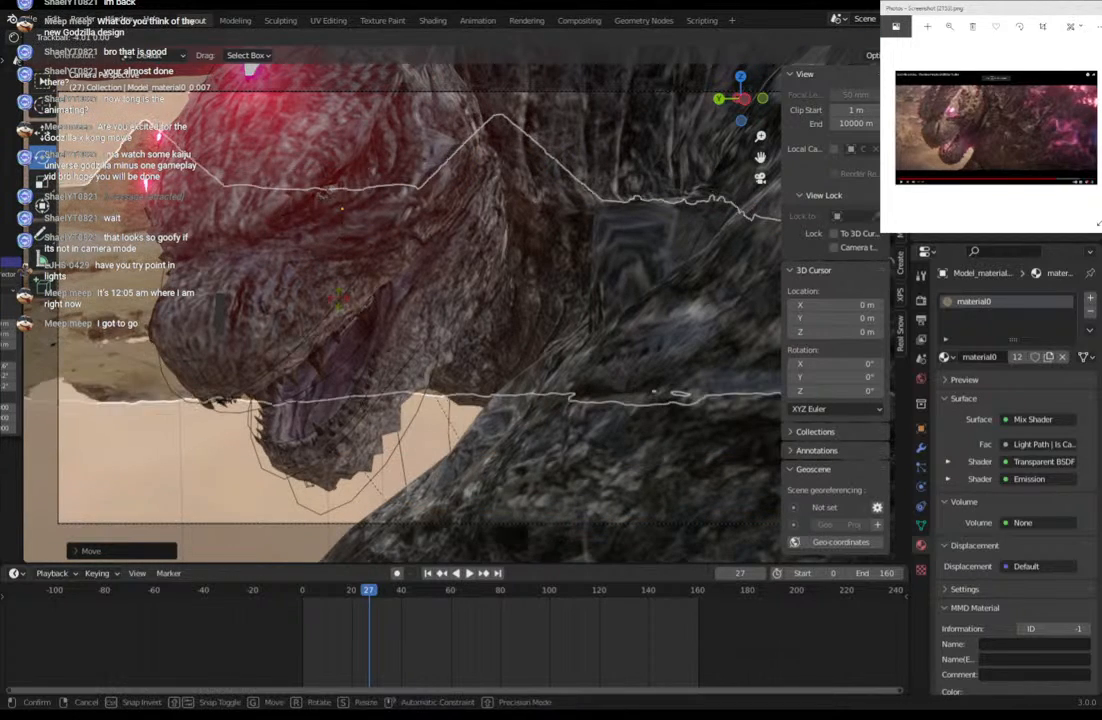
{"action": "left_click", "coordinate": [339, 300]}
{"action": "key", "text": "g"}
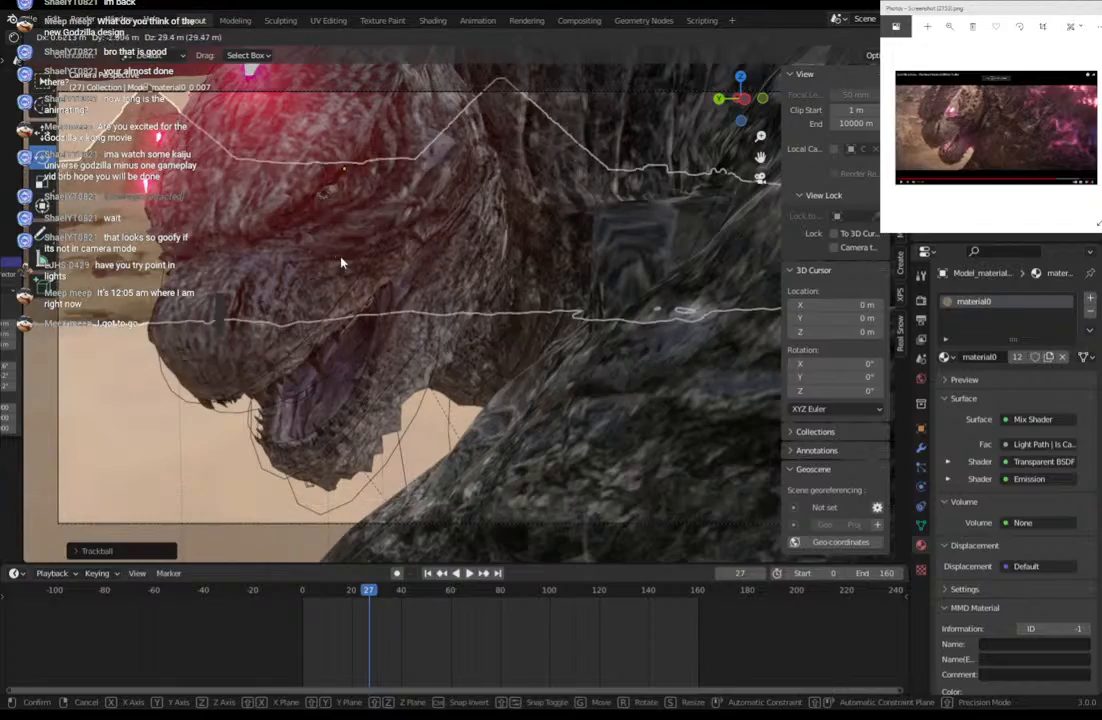
{"action": "left_click", "coordinate": [336, 270]}
Move the plateau closer to Godzilla from an outside viewpoint and return to the camera view.
{"action": "middle_click_drag", "start_coordinate": [334, 270], "coordinate": [462, 291]}
{"action": "scroll", "coordinate": [462, 291], "scroll_direction": "down", "scroll_amount": 6}
{"action": "key", "text": "g"}
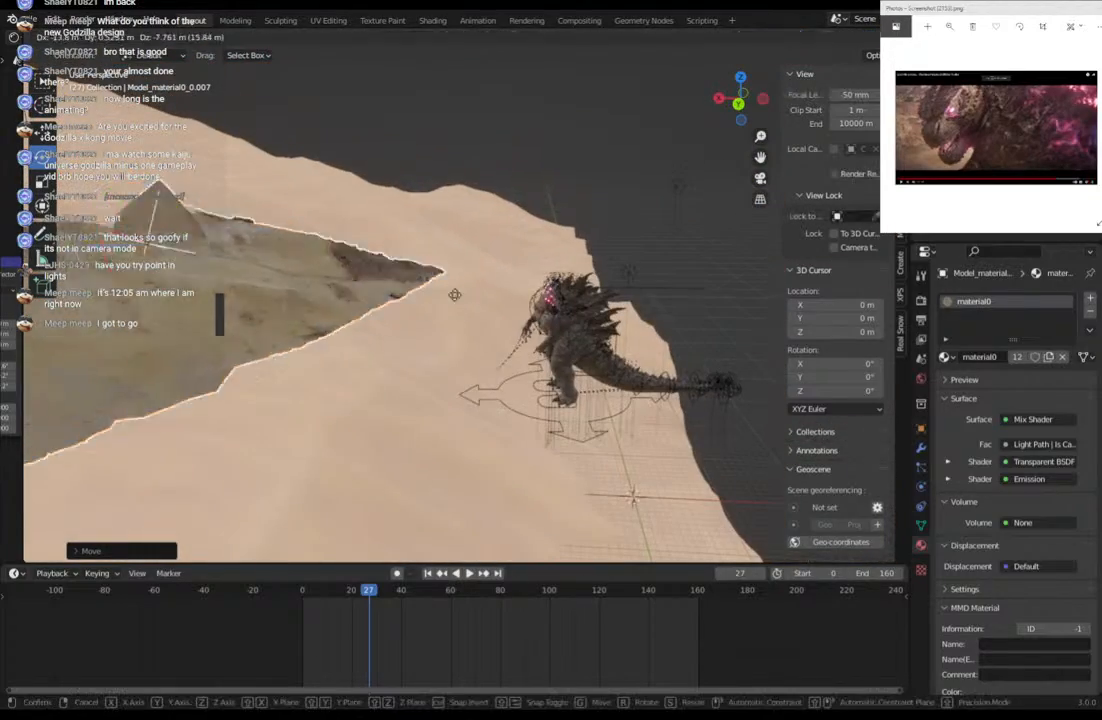
{"action": "left_click", "coordinate": [604, 330]}
{"action": "left_click", "coordinate": [761, 179]}
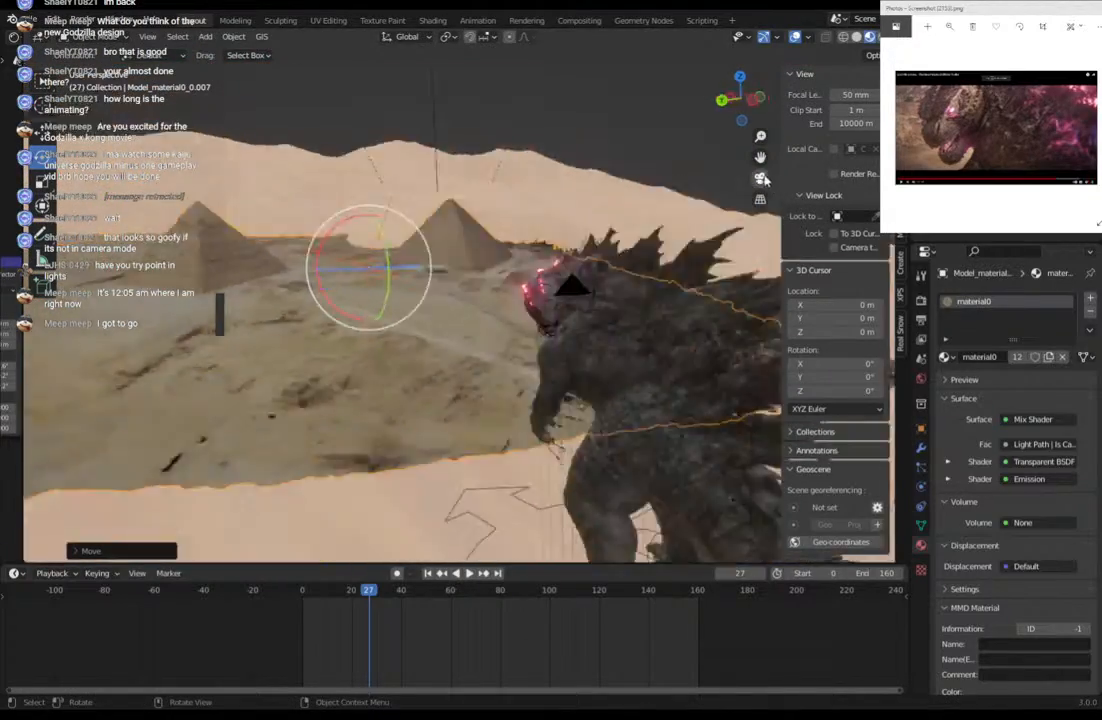
Reposition the Giza plateau behind Godzilla's head in the camera frame with several freehand moves.
{"action": "key", "text": "g"}
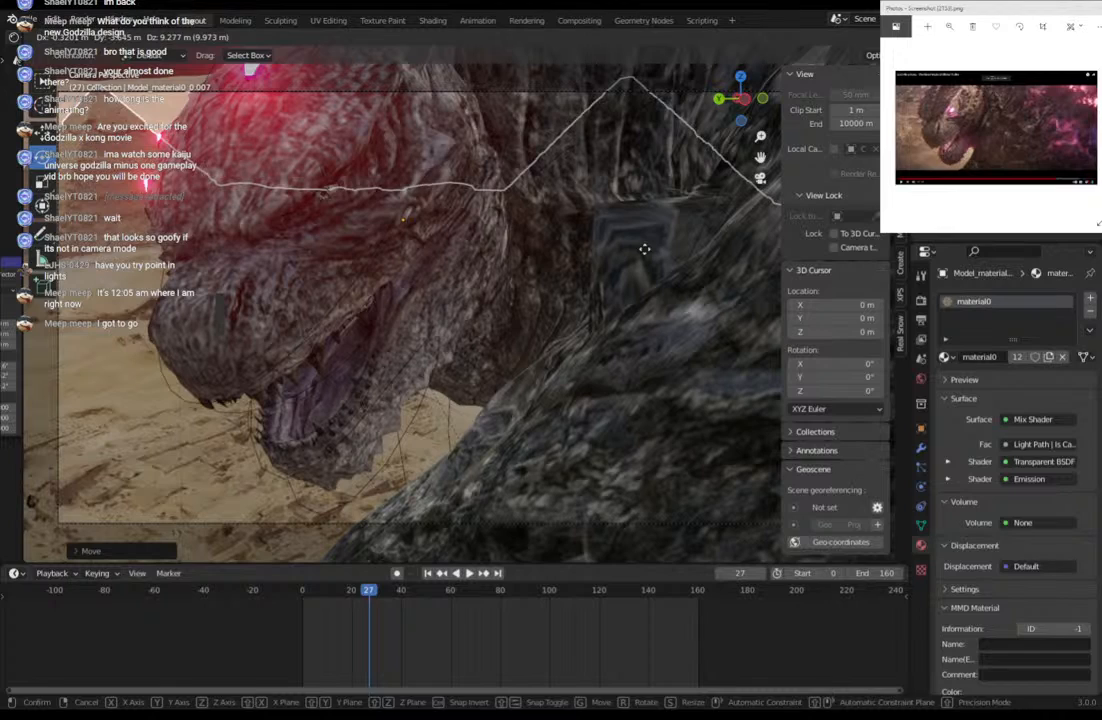
{"action": "left_click", "coordinate": [644, 249]}
{"action": "key", "text": "g"}
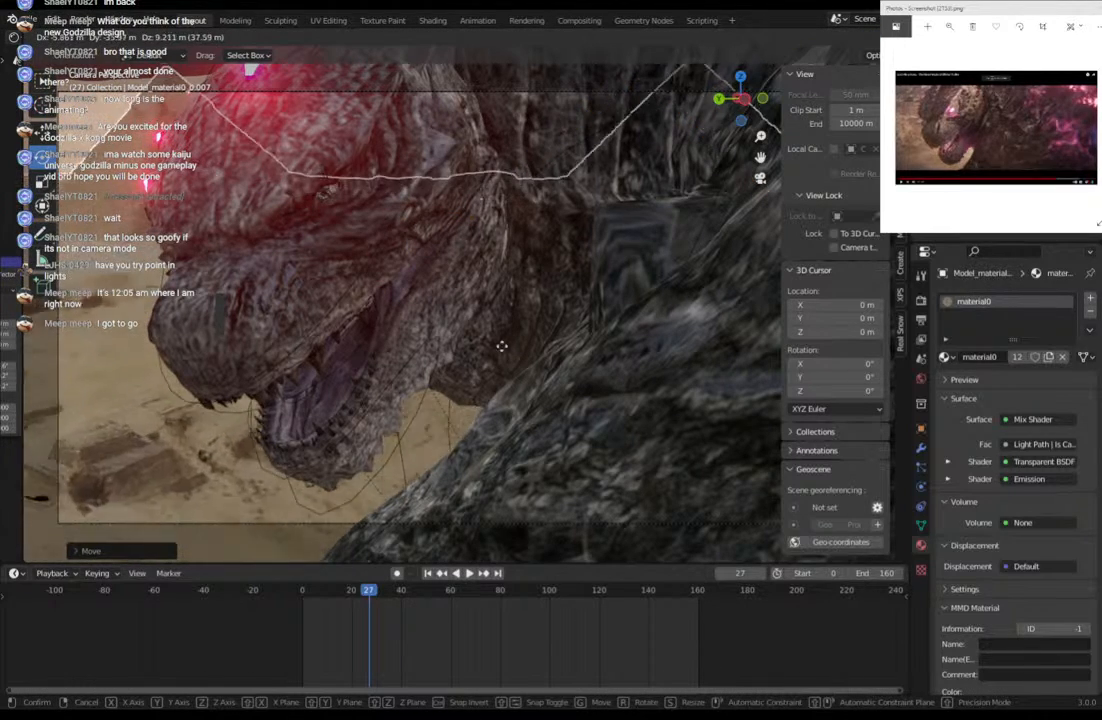
{"action": "left_click", "coordinate": [409, 382]}
{"action": "key", "text": "g"}
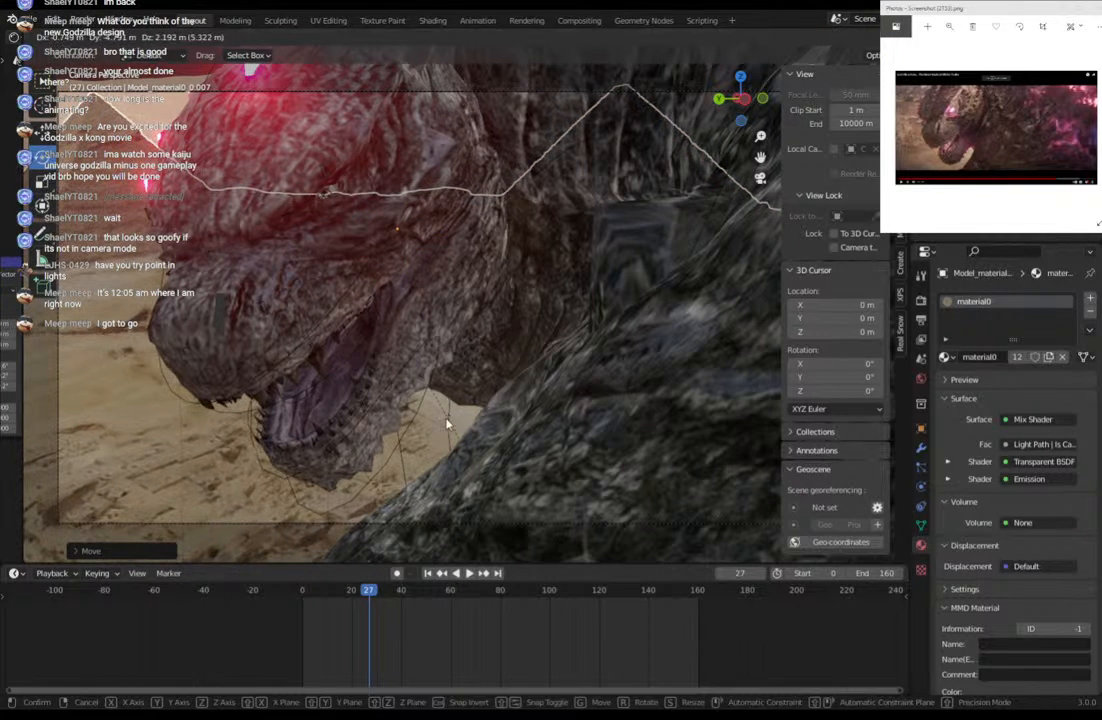
{"action": "left_click", "coordinate": [447, 422]}
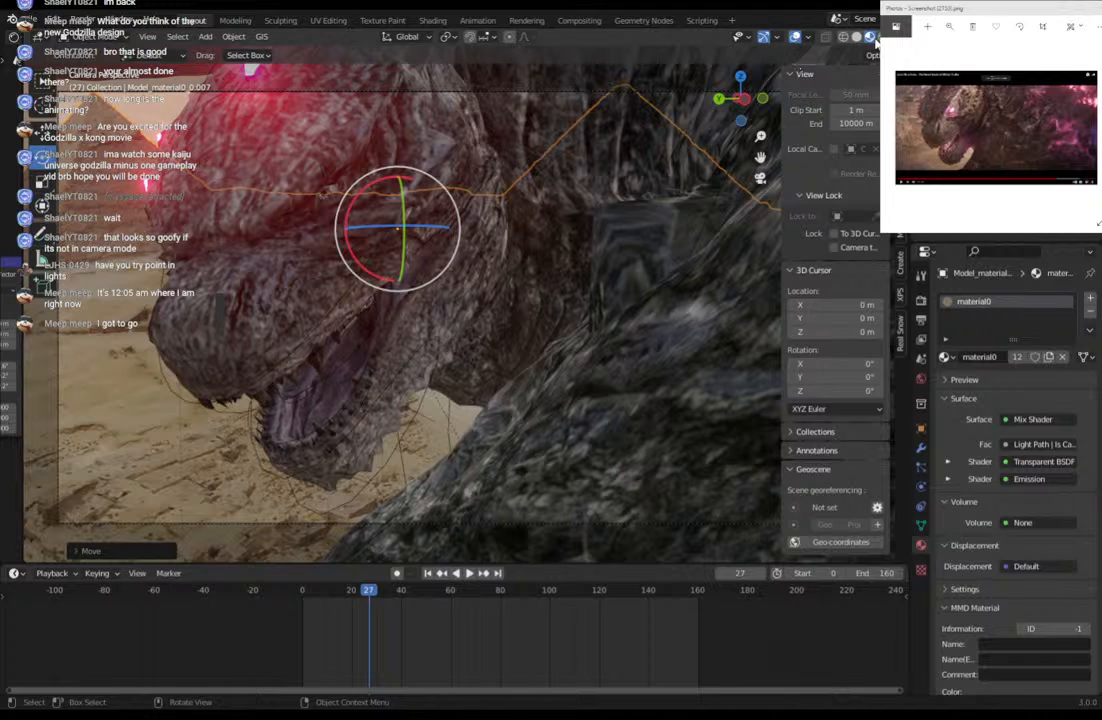
Preview the camera shot in rendered and material shading, and return the viewport to solid shading.
{"action": "key", "text": "shift+z"}
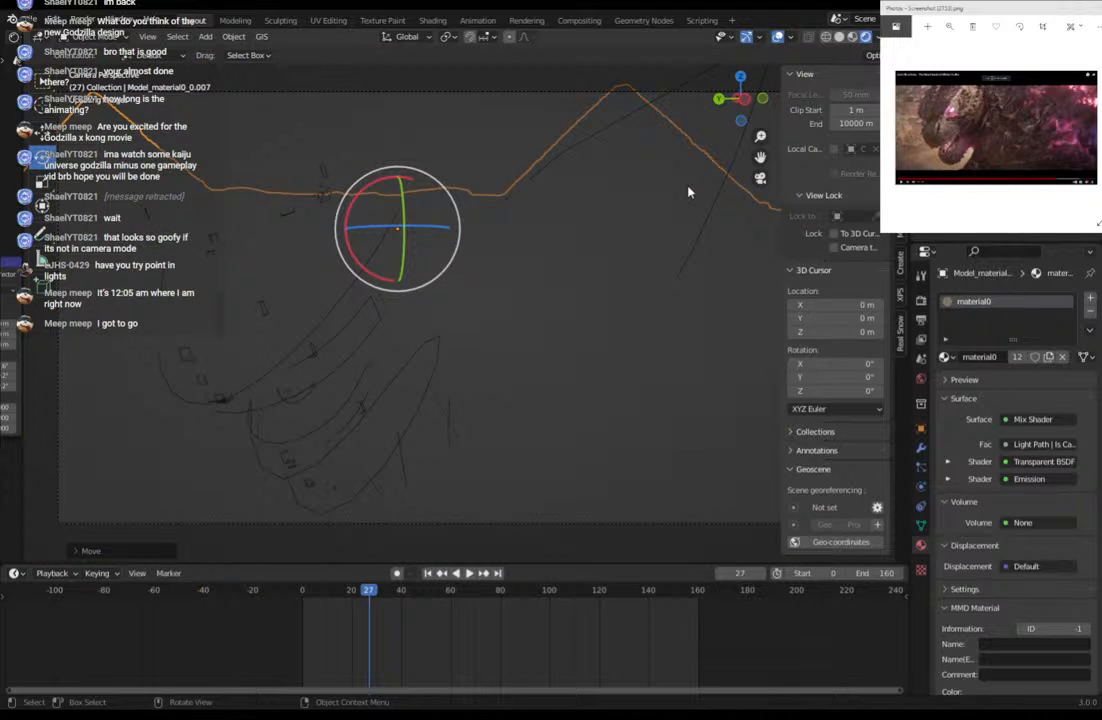
{"action": "key", "text": "shift+z"}
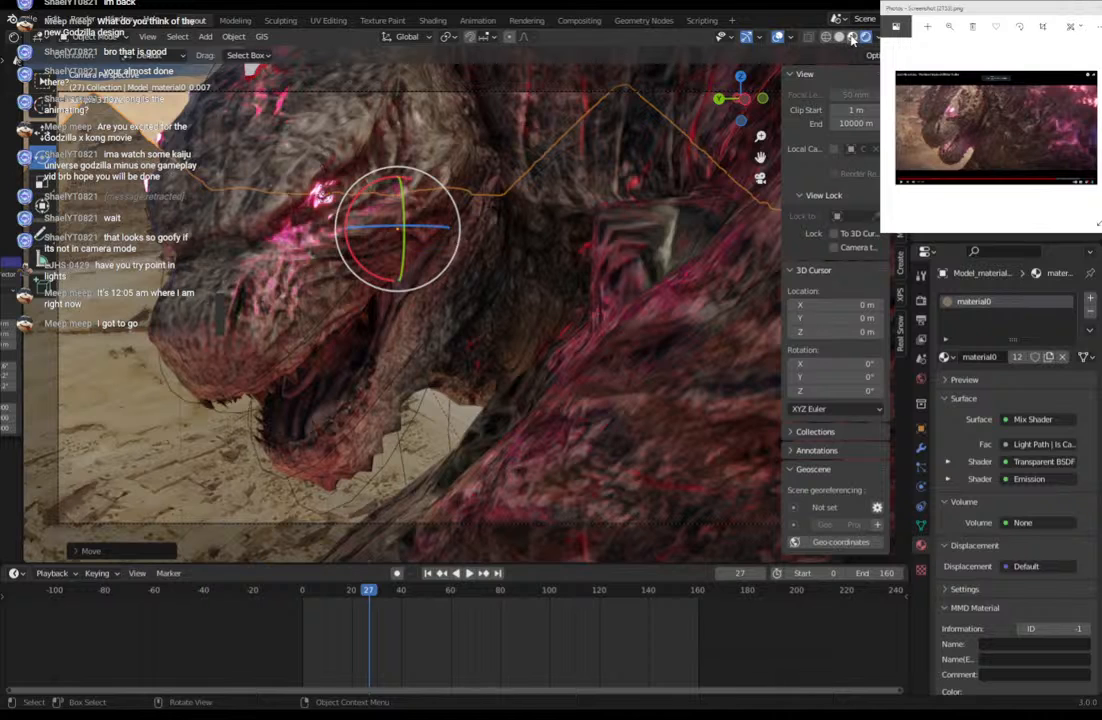
{"action": "left_click", "coordinate": [851, 38]}
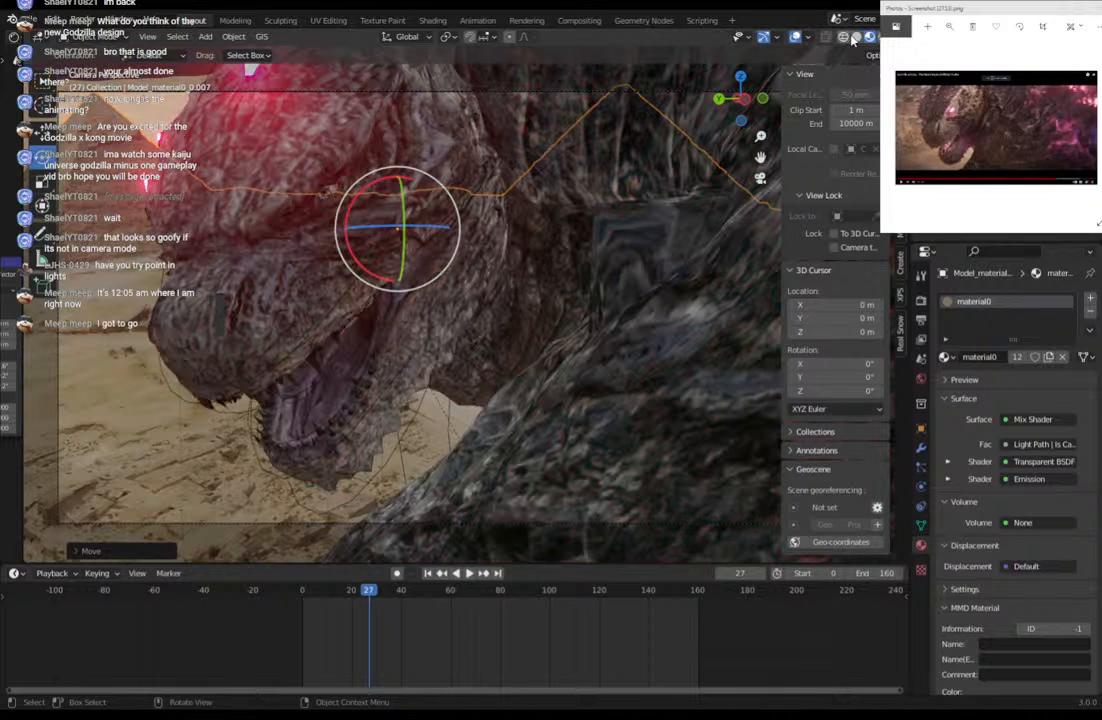
{"action": "left_click", "coordinate": [842, 38]}
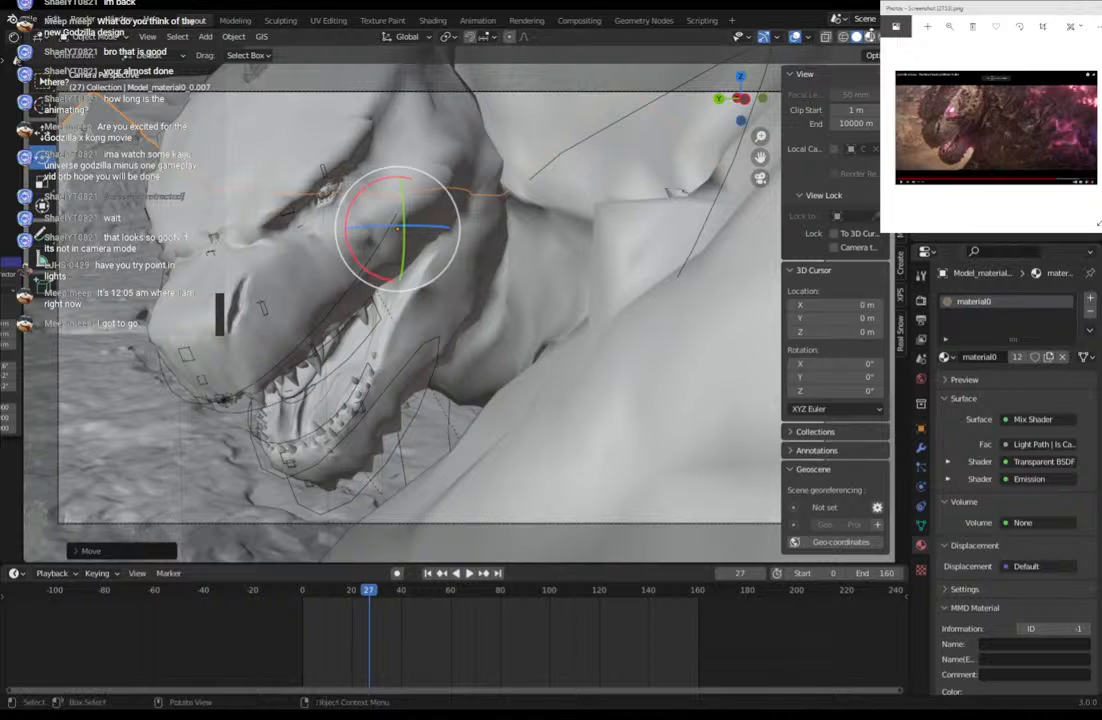
Set the render engine to Eevee and display the camera shot in rendered shading.
{"action": "left_click", "coordinate": [921, 301]}
{"action": "left_click", "coordinate": [1020, 298]}
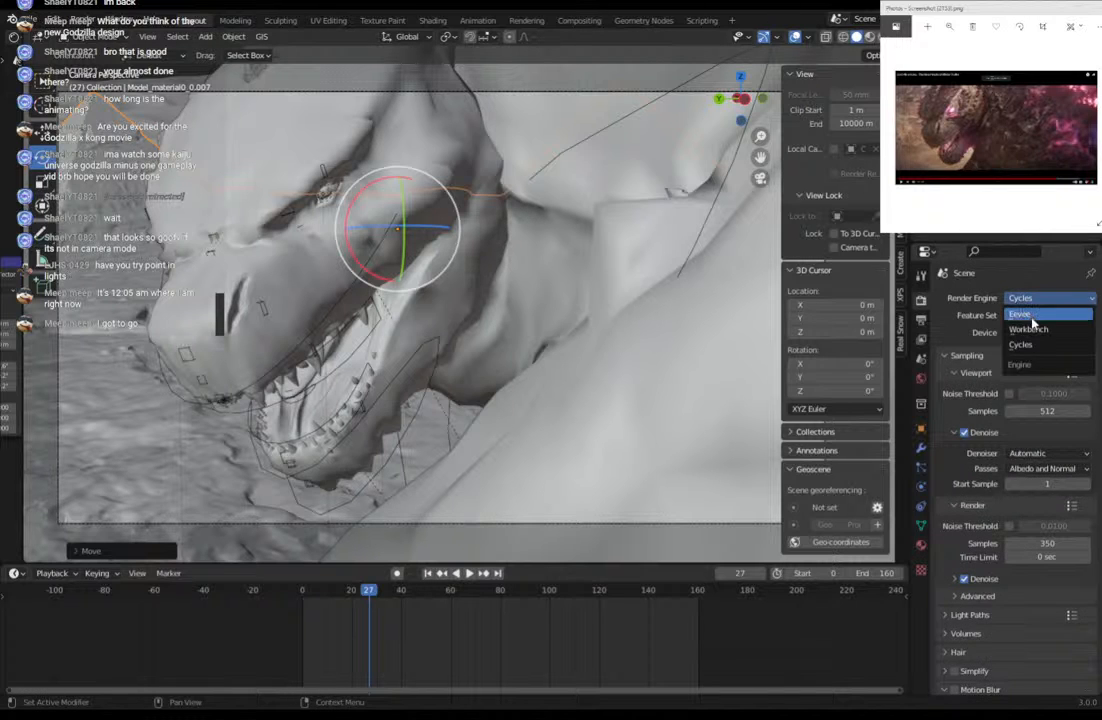
{"action": "left_click", "coordinate": [1019, 314]}
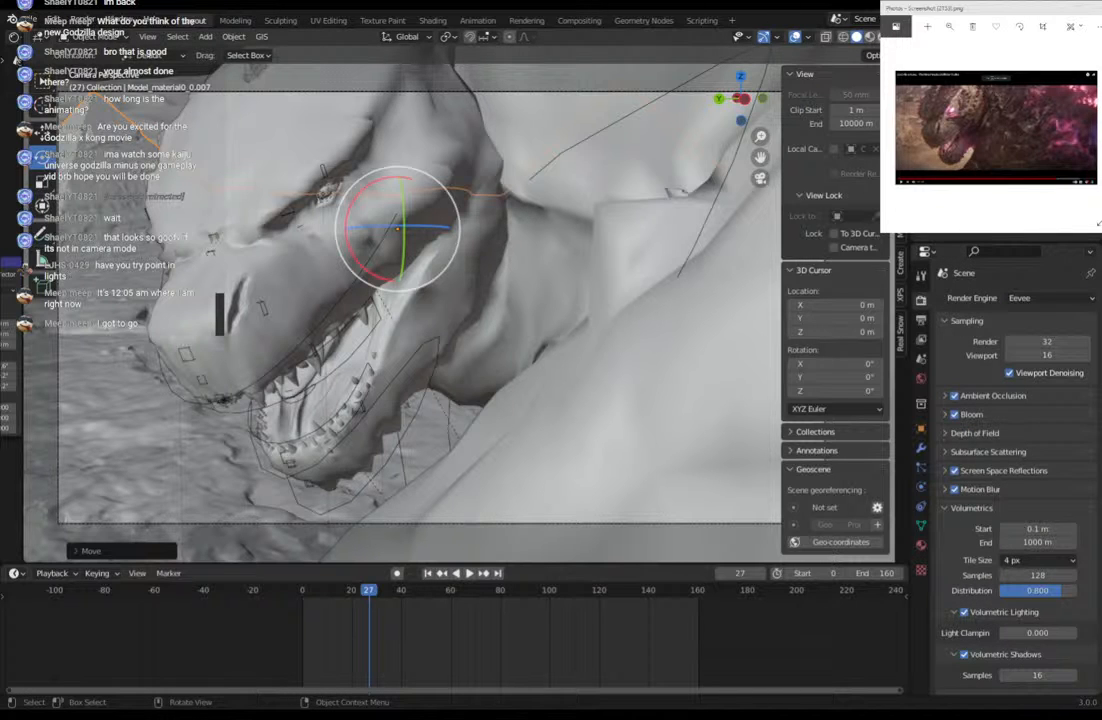
{"action": "left_click", "coordinate": [881, 37]}
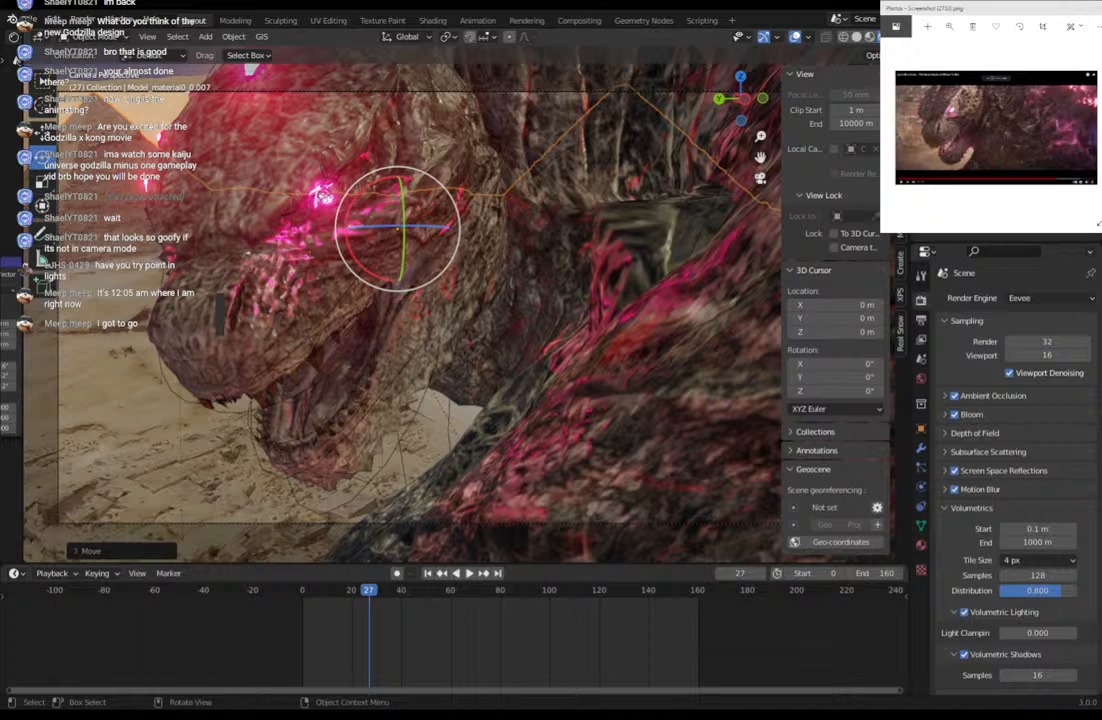
Try a world background strength of 158 and undo the change.
{"action": "left_click", "coordinate": [921, 380]}
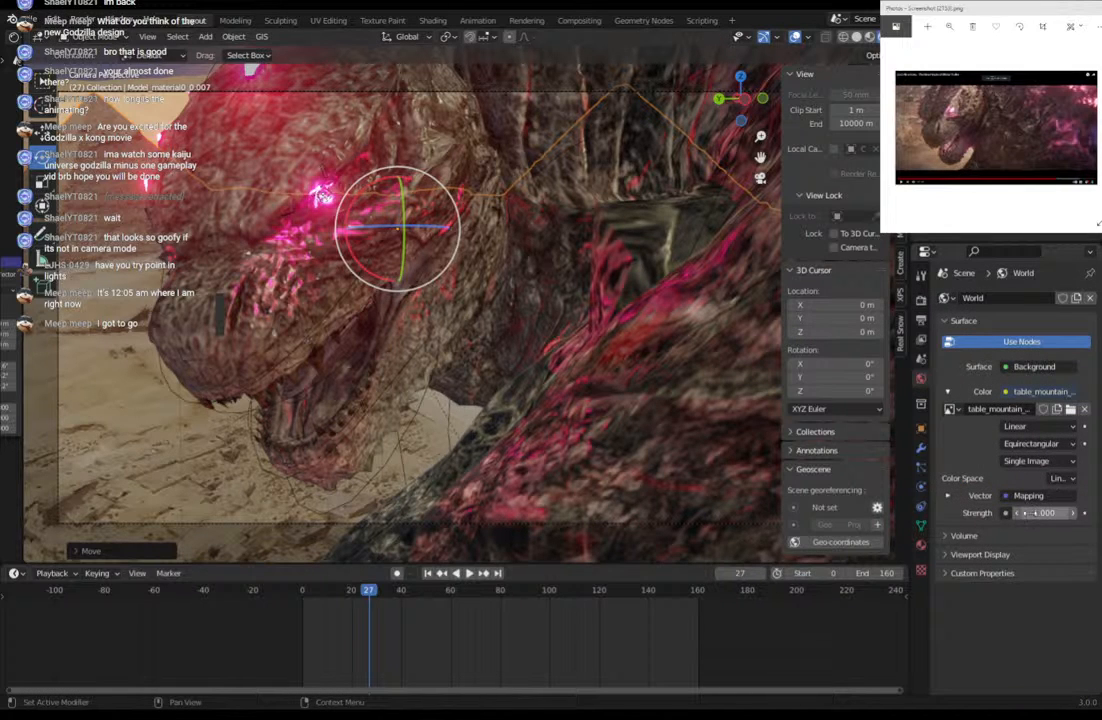
{"action": "left_click_drag", "start_coordinate": [1027, 512], "coordinate": [1101, 512]}
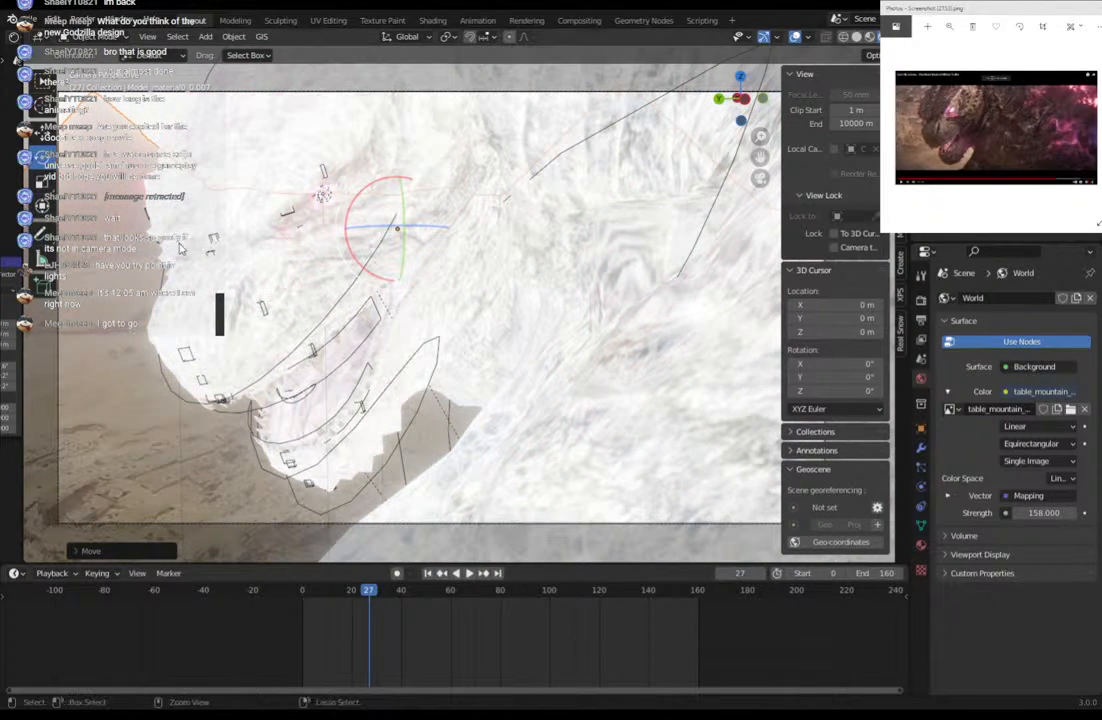
{"action": "key", "text": "ctrl+z"}
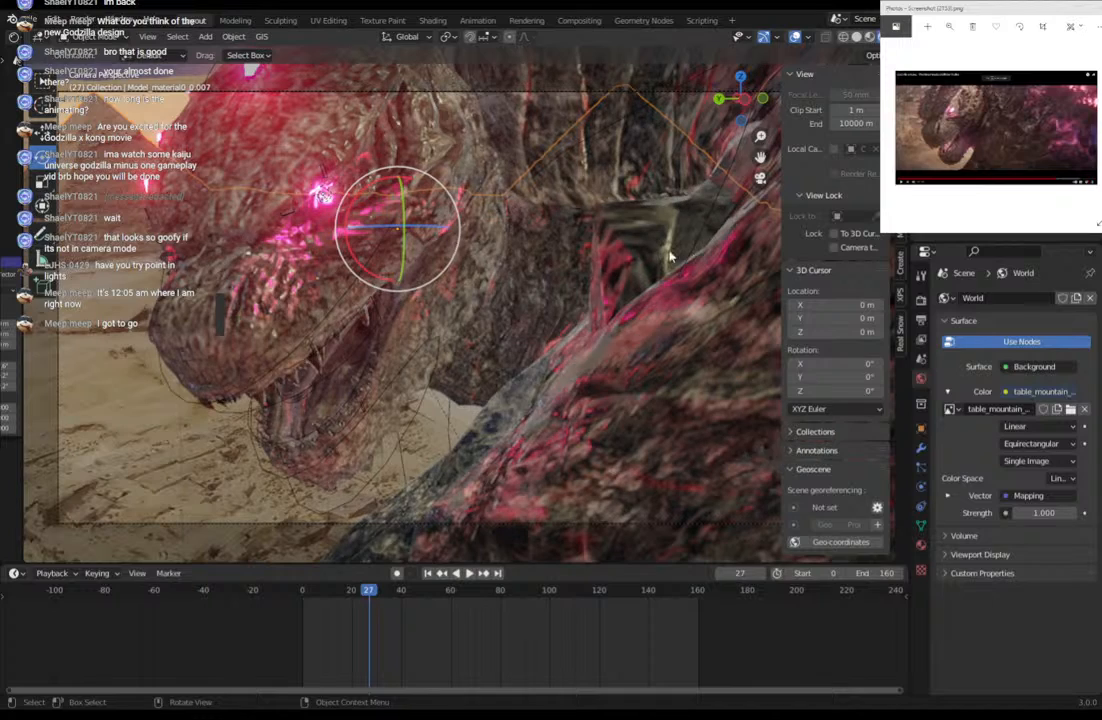
Switch the viewport to solid shading and delete the Giza plateau model around Godzilla.
{"action": "left_click", "coordinate": [858, 38]}
{"action": "middle_click_drag", "start_coordinate": [447, 242], "coordinate": [473, 264]}
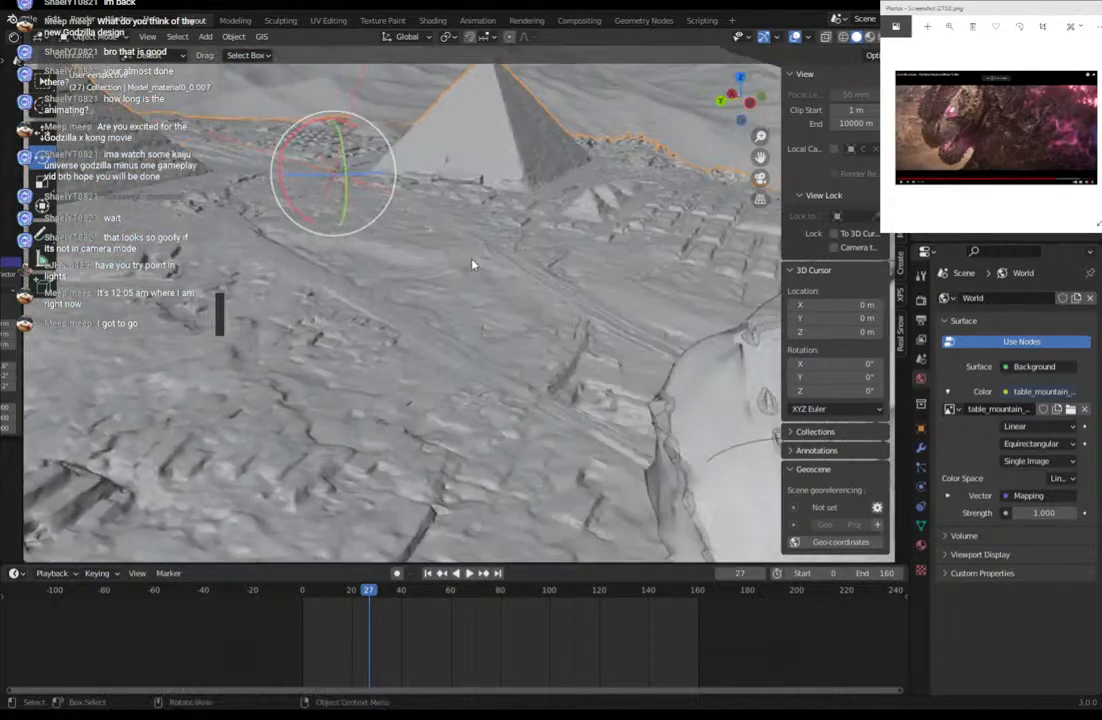
{"action": "scroll", "coordinate": [473, 264], "scroll_direction": "down", "scroll_amount": 6}
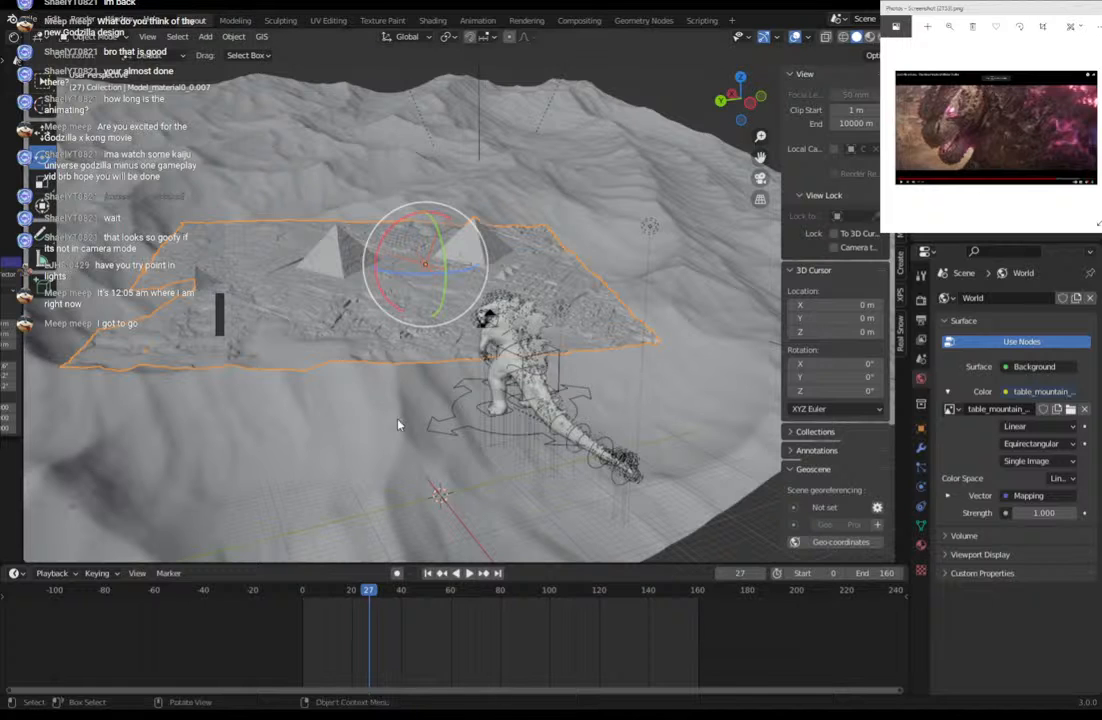
{"action": "middle_click_drag", "start_coordinate": [381, 347], "coordinate": [280, 356]}
{"action": "key", "text": "Delete"}
Box-select the leftover objects standing apart from the mountain terrain and delete them.
{"action": "scroll", "coordinate": [430, 347], "scroll_direction": "down", "scroll_amount": 6}
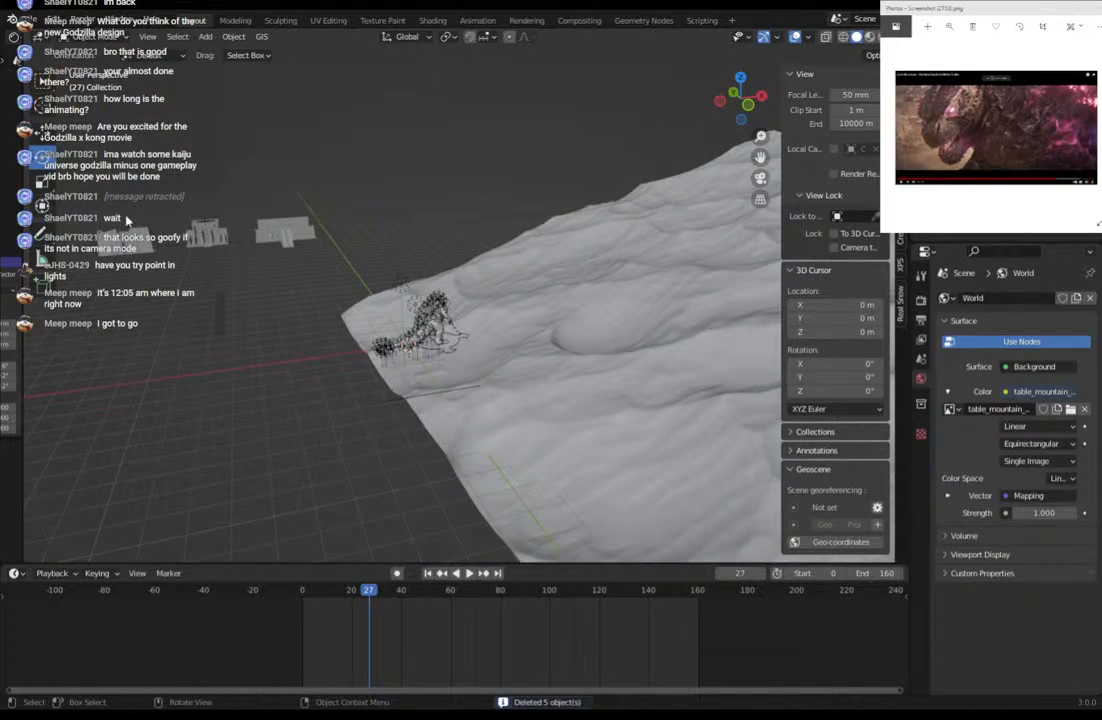
{"action": "left_click_drag", "start_coordinate": [88, 160], "coordinate": [286, 226]}
{"action": "key", "text": "Delete"}
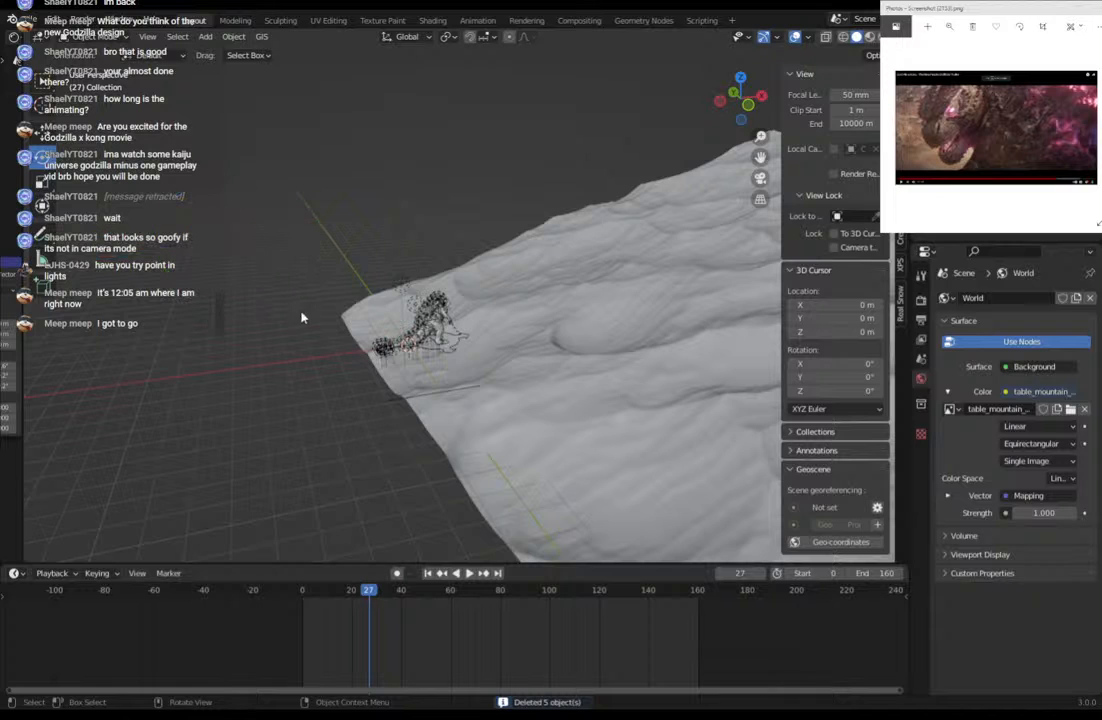
{"action": "middle_click_drag", "start_coordinate": [302, 318], "coordinate": [381, 305]}
{"action": "scroll", "coordinate": [602, 374], "scroll_direction": "up", "scroll_amount": 4}
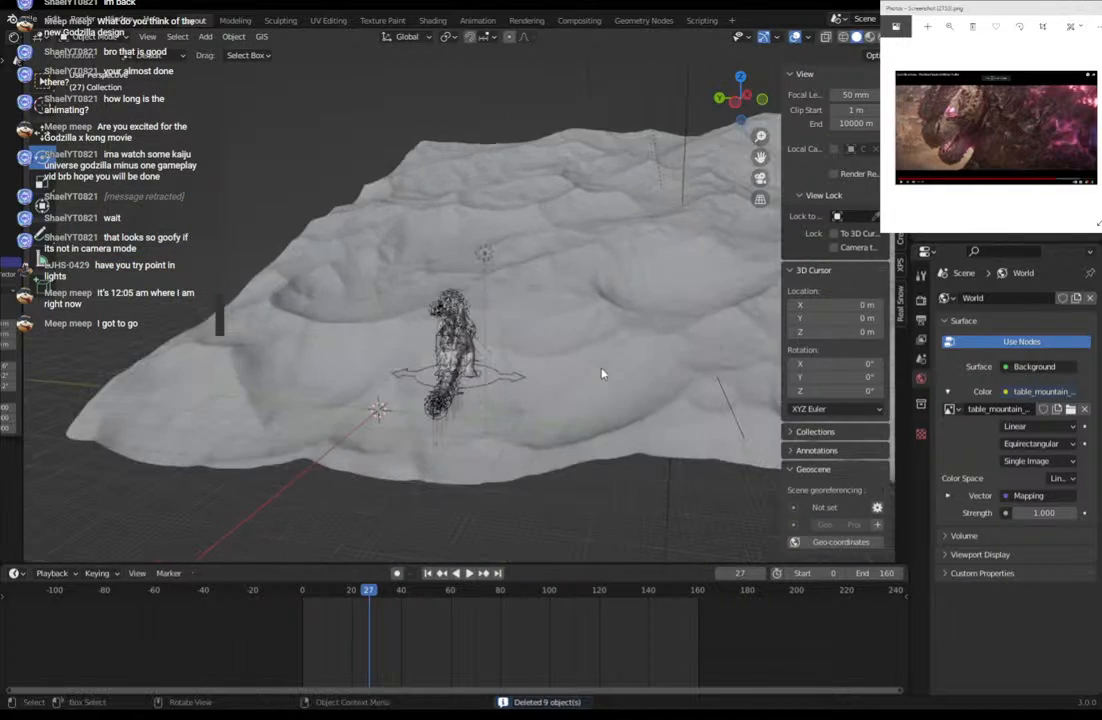
{"action": "middle_click_drag", "start_coordinate": [602, 374], "coordinate": [458, 386]}
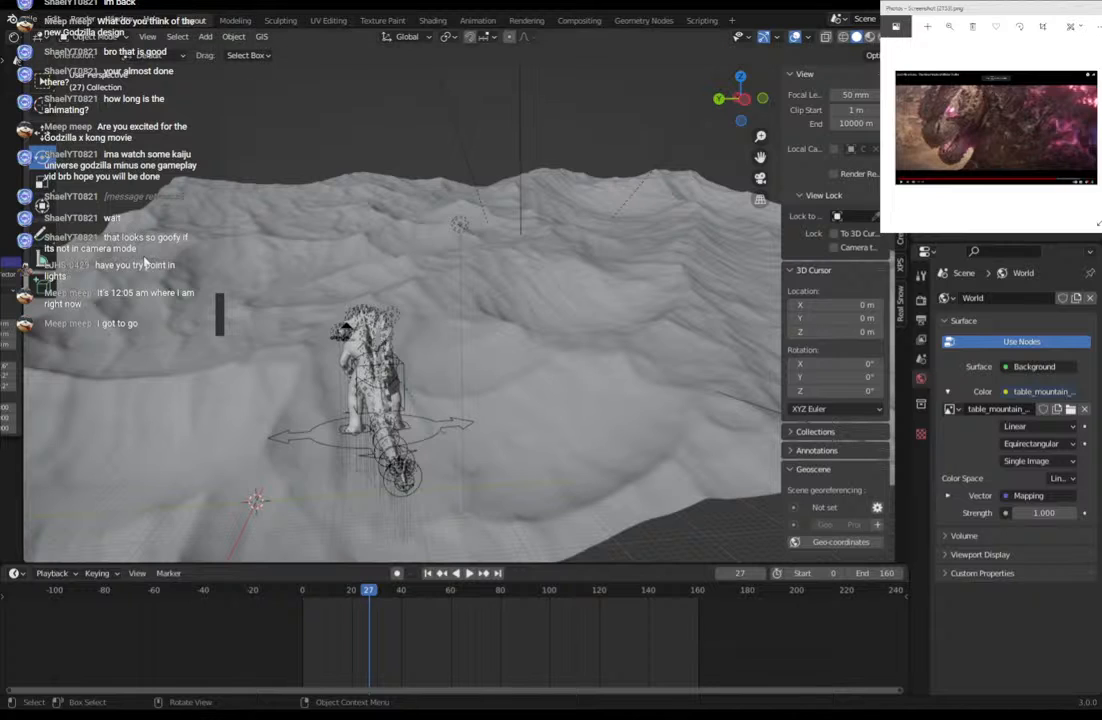
{"action": "key", "text": "shift+a"}
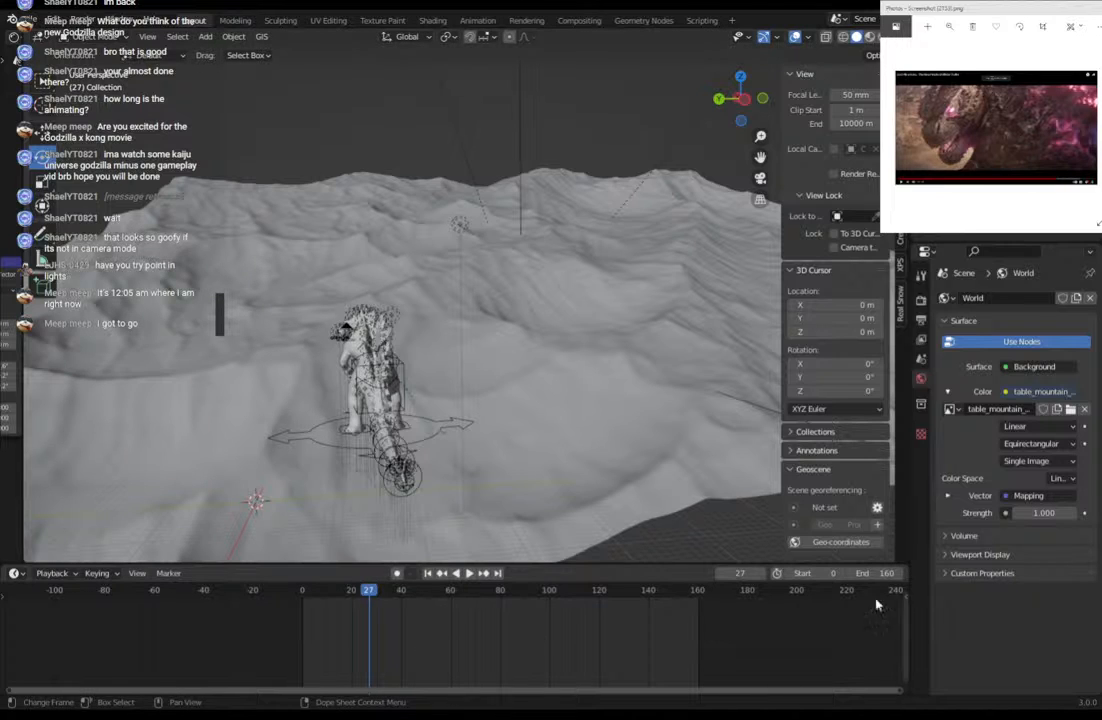
{"action": "middle_click_drag", "start_coordinate": [201, 150], "coordinate": [383, 341]}
{"action": "scroll", "coordinate": [286, 186], "scroll_direction": "down", "scroll_amount": 5}
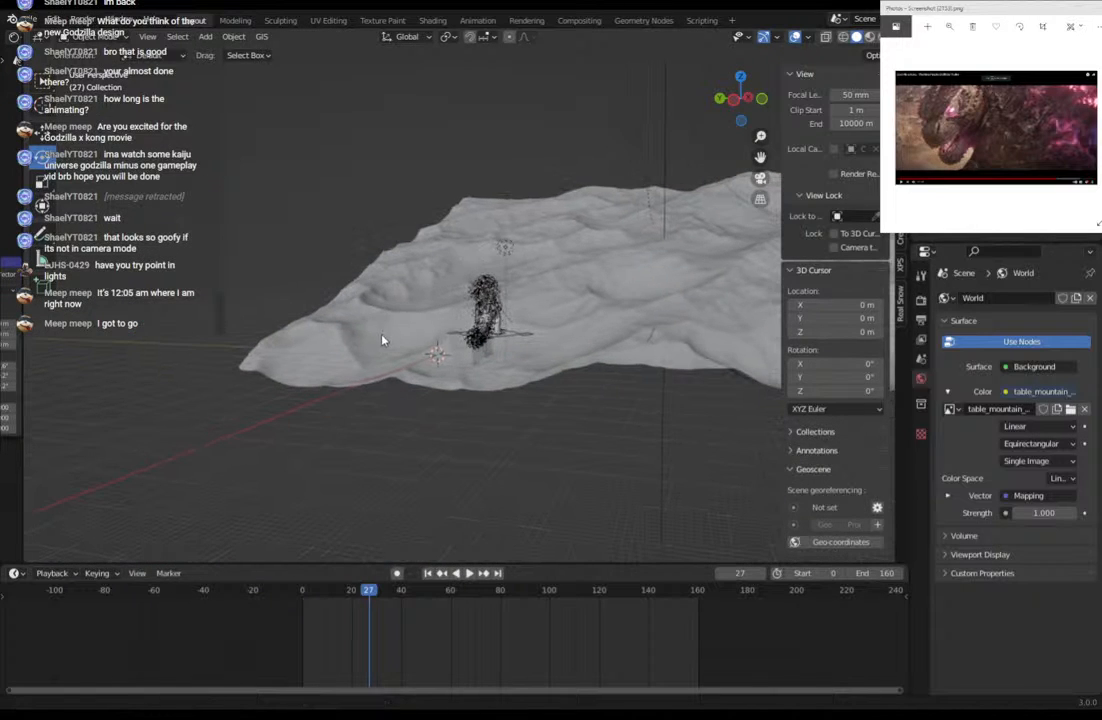
{"action": "key", "text": "shift"}
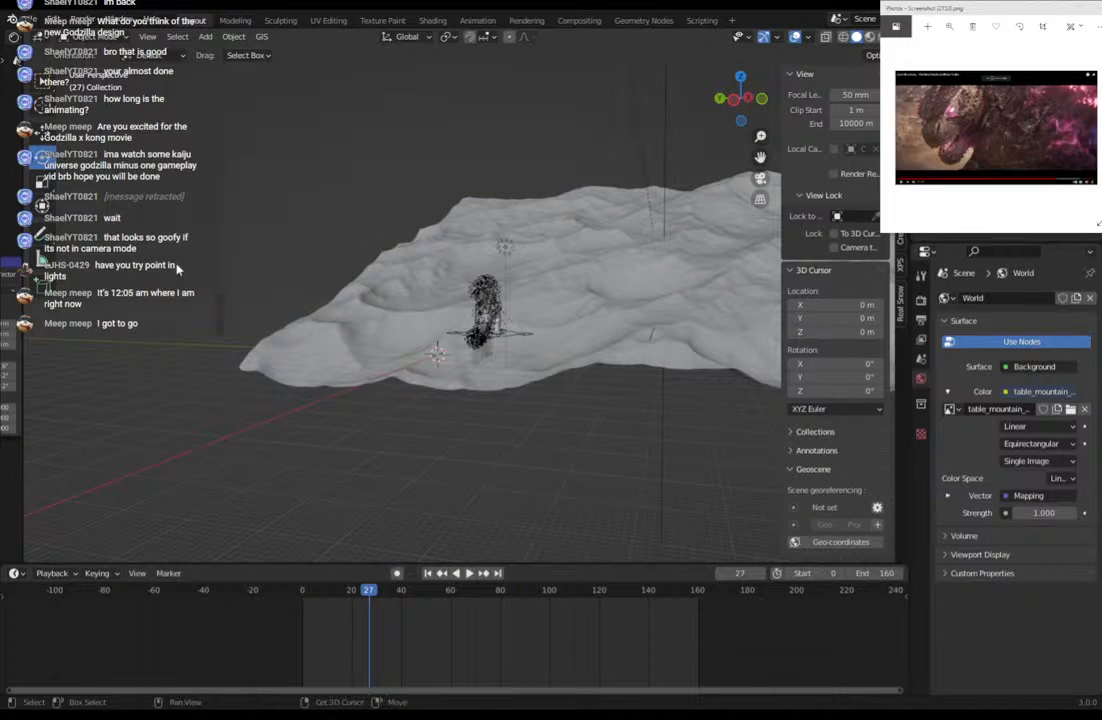
{"action": "key", "text": "shift+a"}
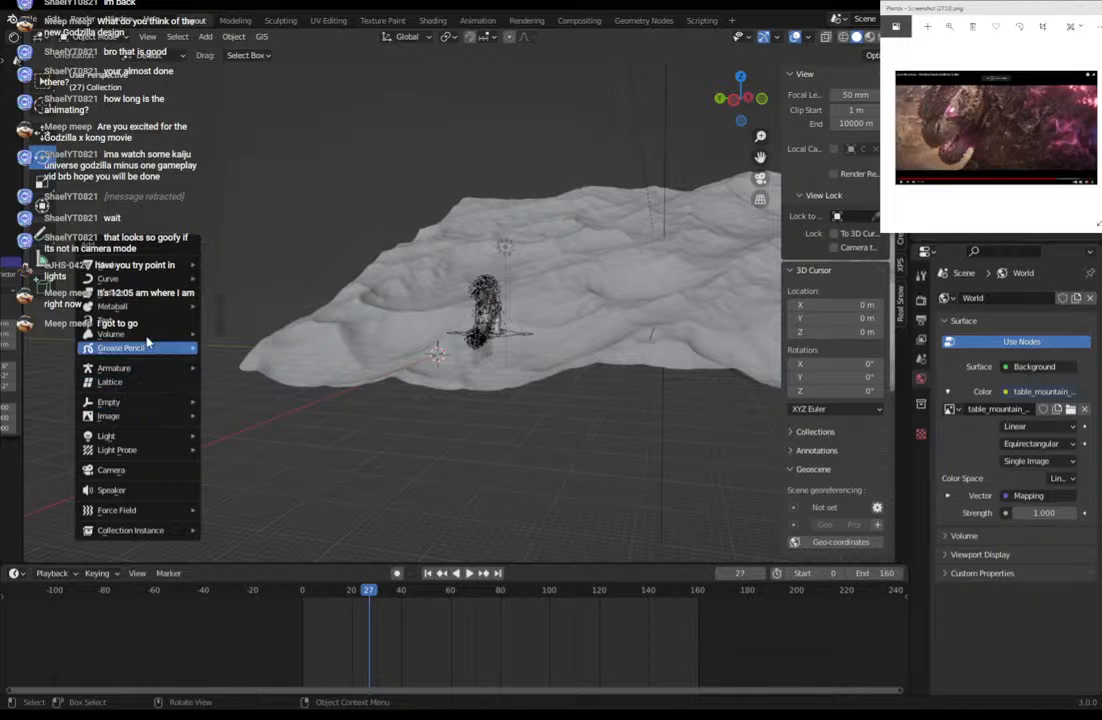
{"action": "key", "text": "Escape"}
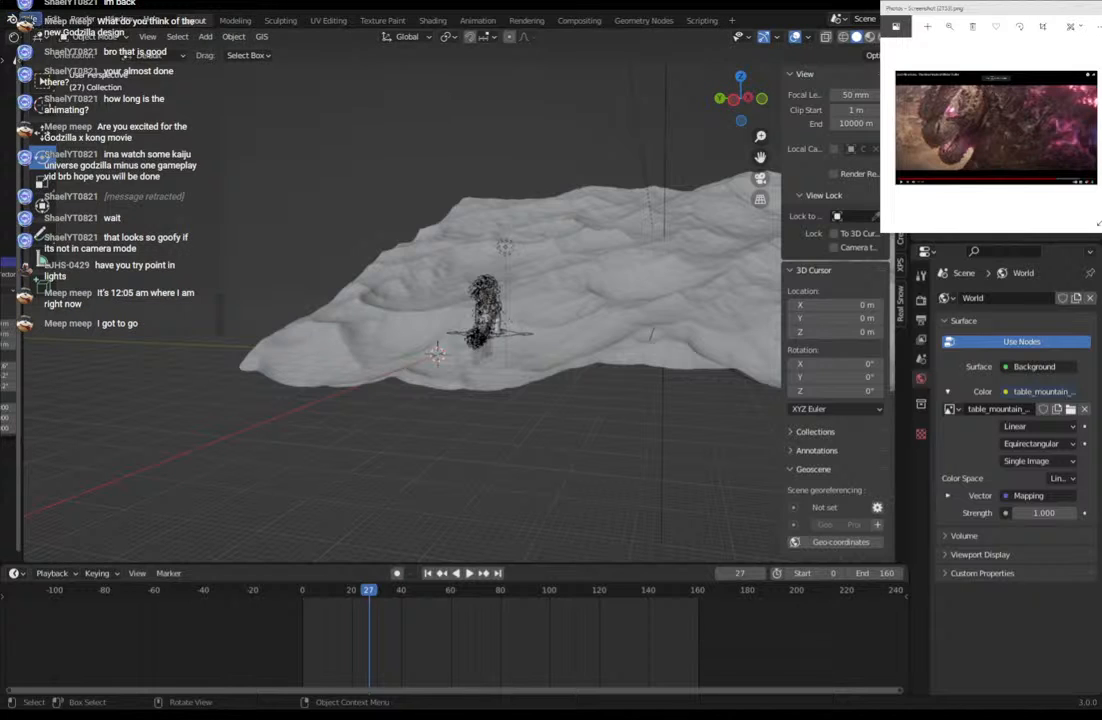
Import the Giza plateau model again as an FBX file.
{"action": "left_click", "coordinate": [27, 20]}
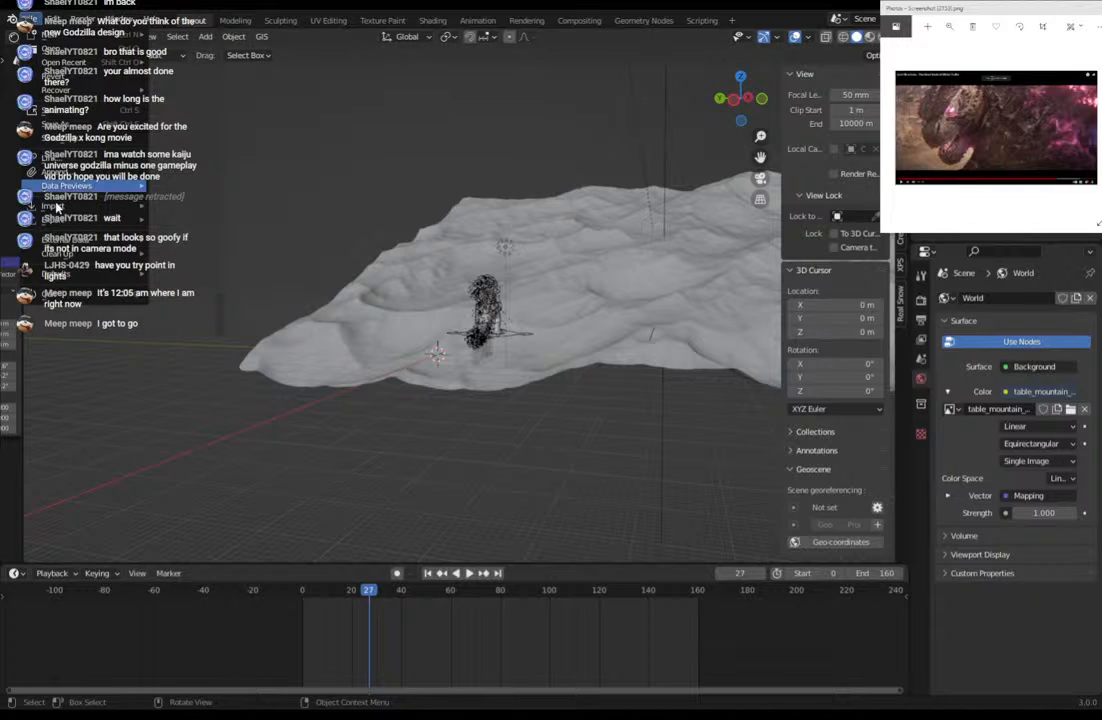
{"action": "mouse_move", "coordinate": [59, 207]}
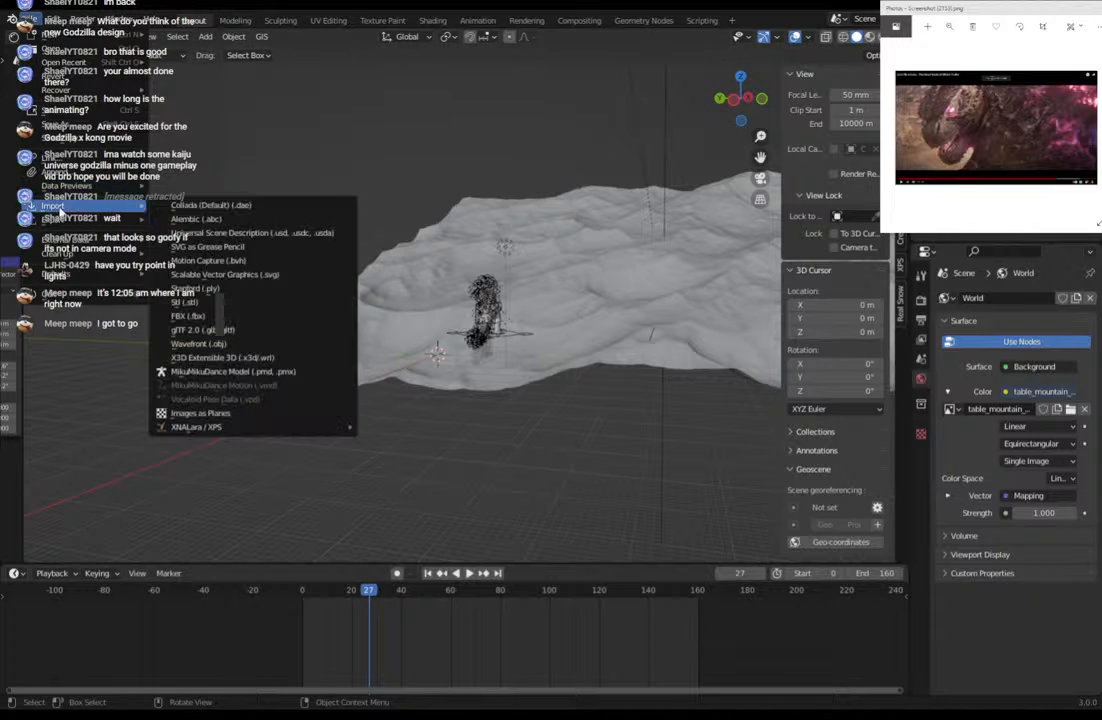
{"action": "left_click", "coordinate": [238, 316]}
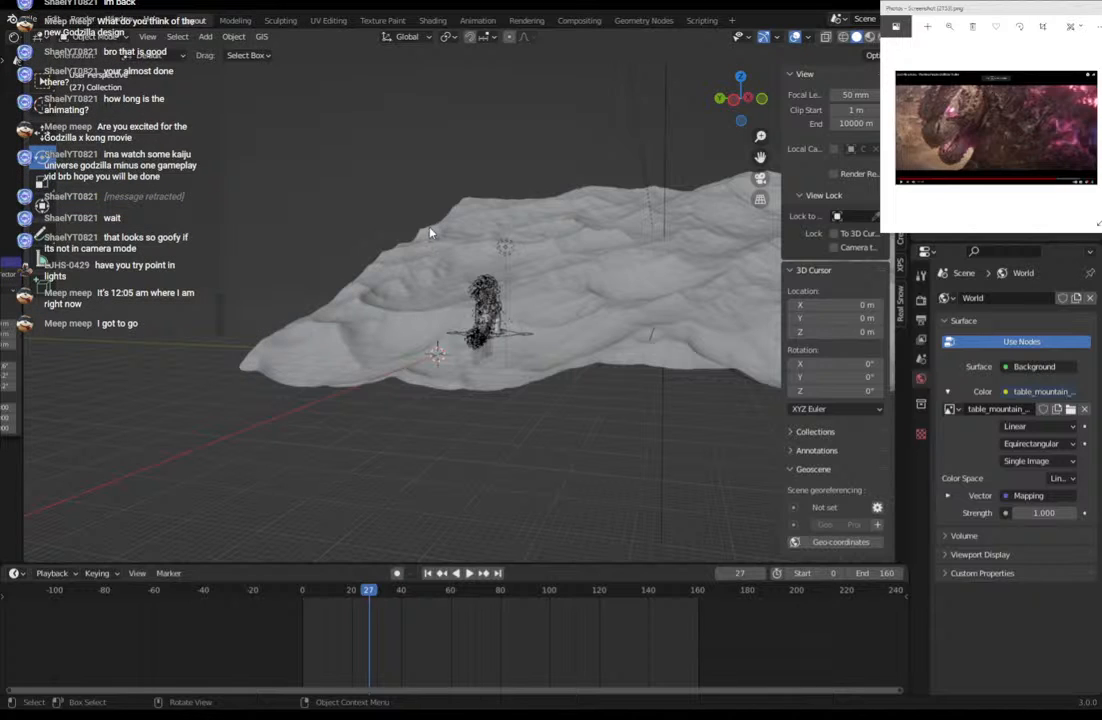
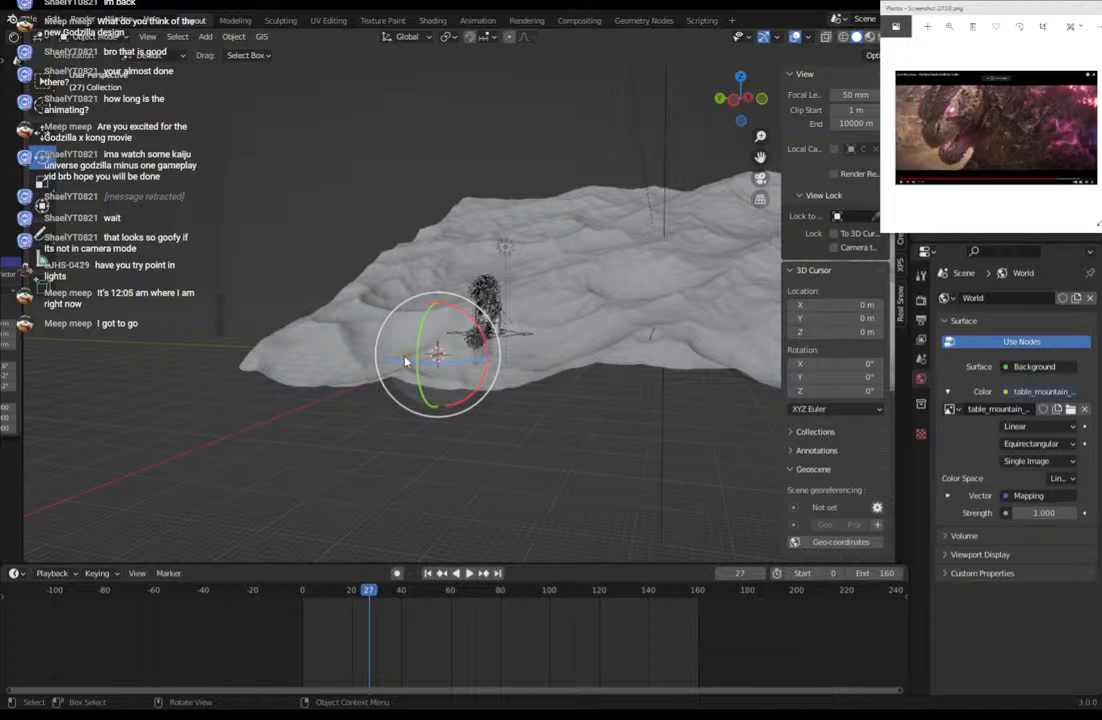
Scale the newly imported plateau up repeatedly until it is comparable in size to Godzilla.
{"action": "key", "text": "s"}
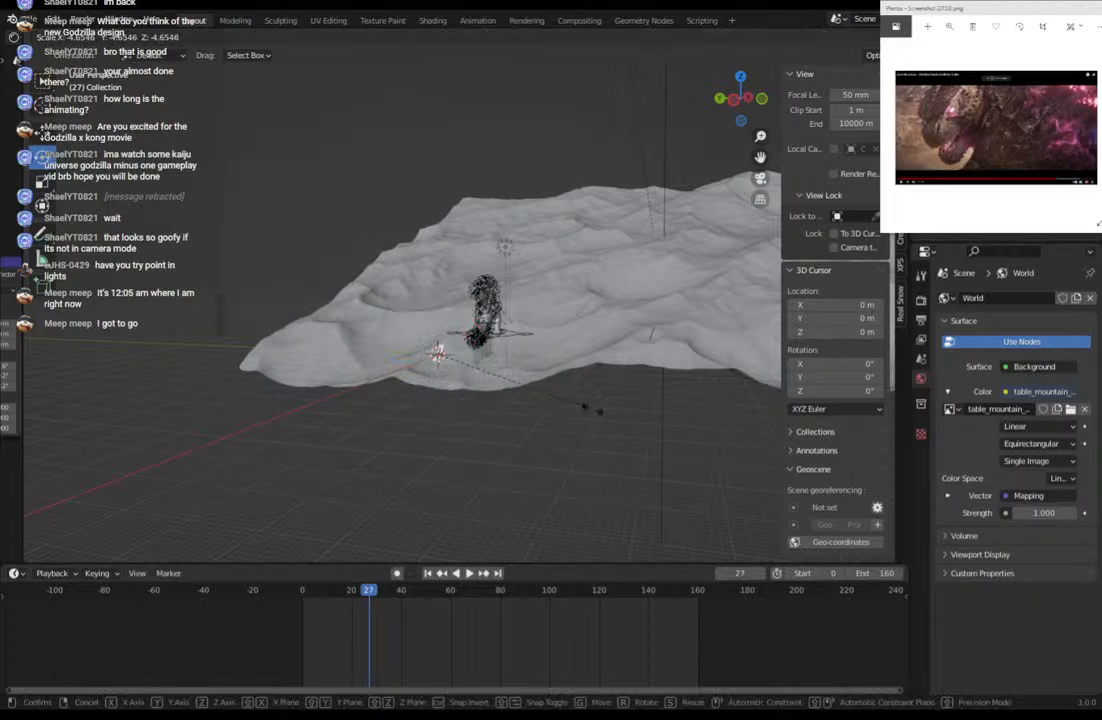
{"action": "left_click", "coordinate": [657, 420]}
{"action": "key", "text": "s"}
{"action": "left_click", "coordinate": [740, 500]}
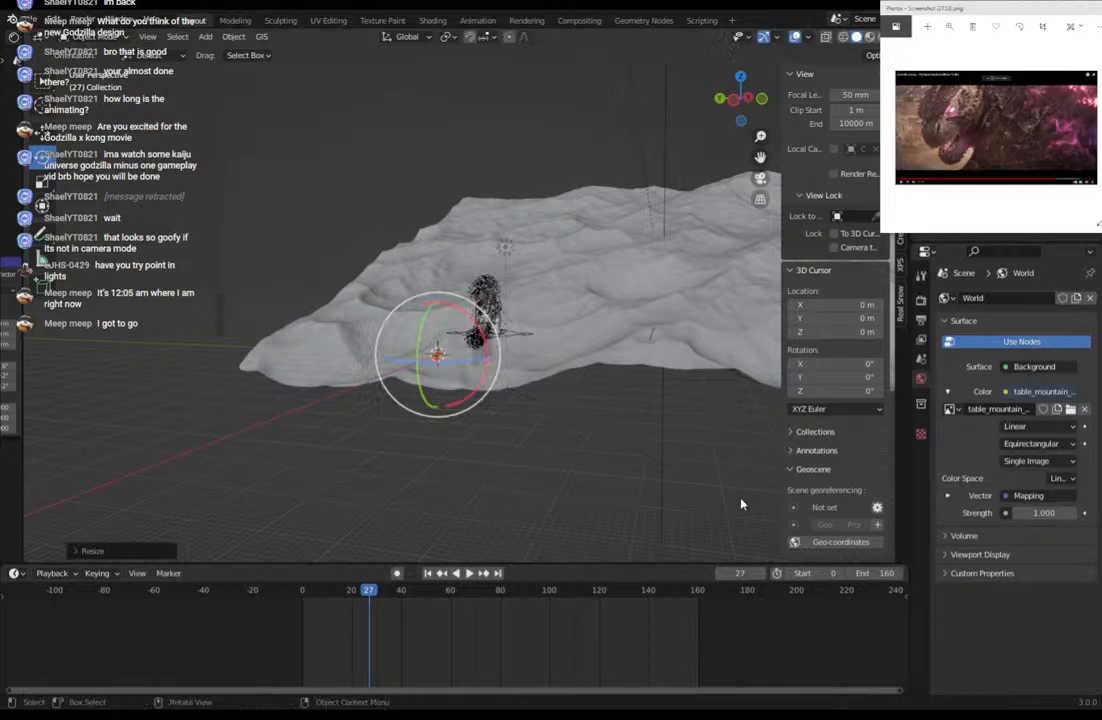
{"action": "key", "text": "s"}
{"action": "left_click", "coordinate": [514, 445]}
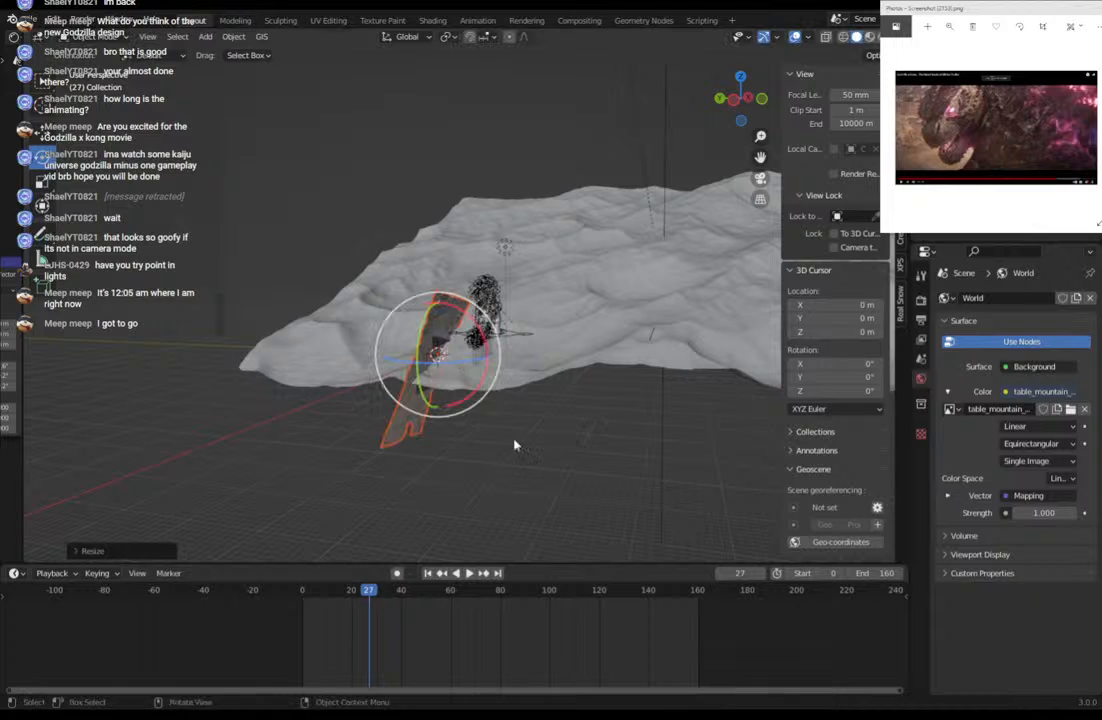
Rotate the imported plateau about the view axis so its ground lies level with the pyramids upright.
{"action": "mouse_move", "coordinate": [514, 445]}
{"action": "middle_mouse_down"}
{"action": "mouse_move", "coordinate": [568, 435]}
{"action": "mouse_move", "coordinate": [531, 443]}
{"action": "middle_mouse_up"}
{"action": "key", "text": "r"}
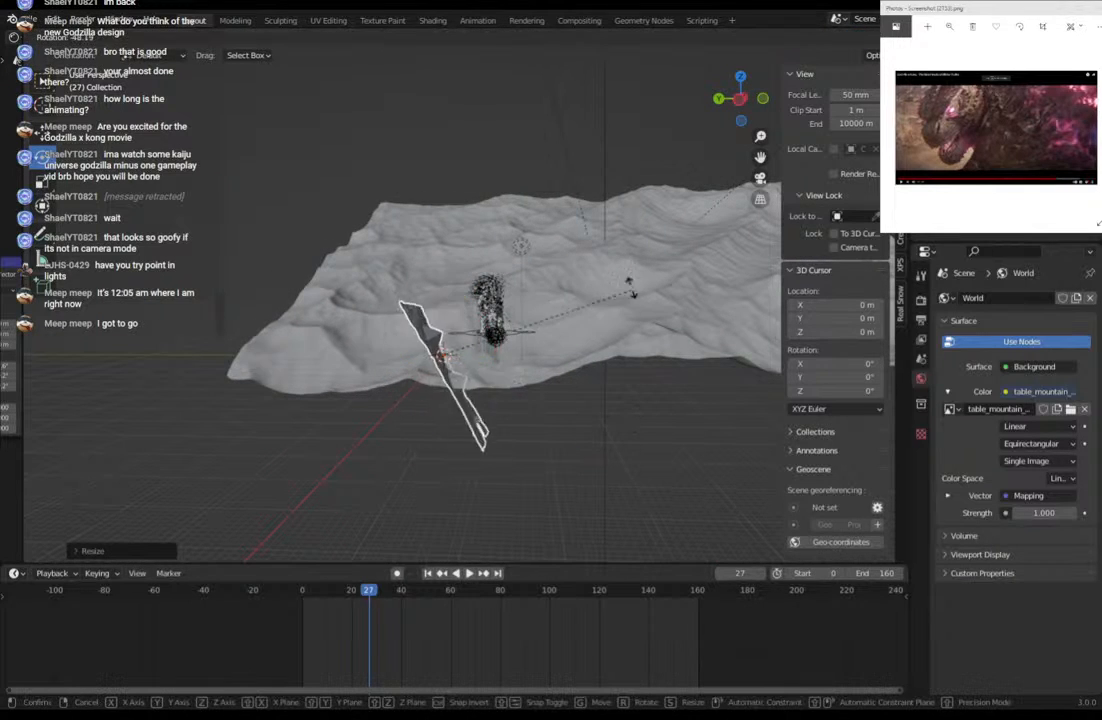
{"action": "left_click", "coordinate": [480, 167]}
Raise the levelled plateau toward Godzilla's height and scale it up further.
{"action": "scroll", "coordinate": [547, 363], "scroll_direction": "up", "scroll_amount": 4}
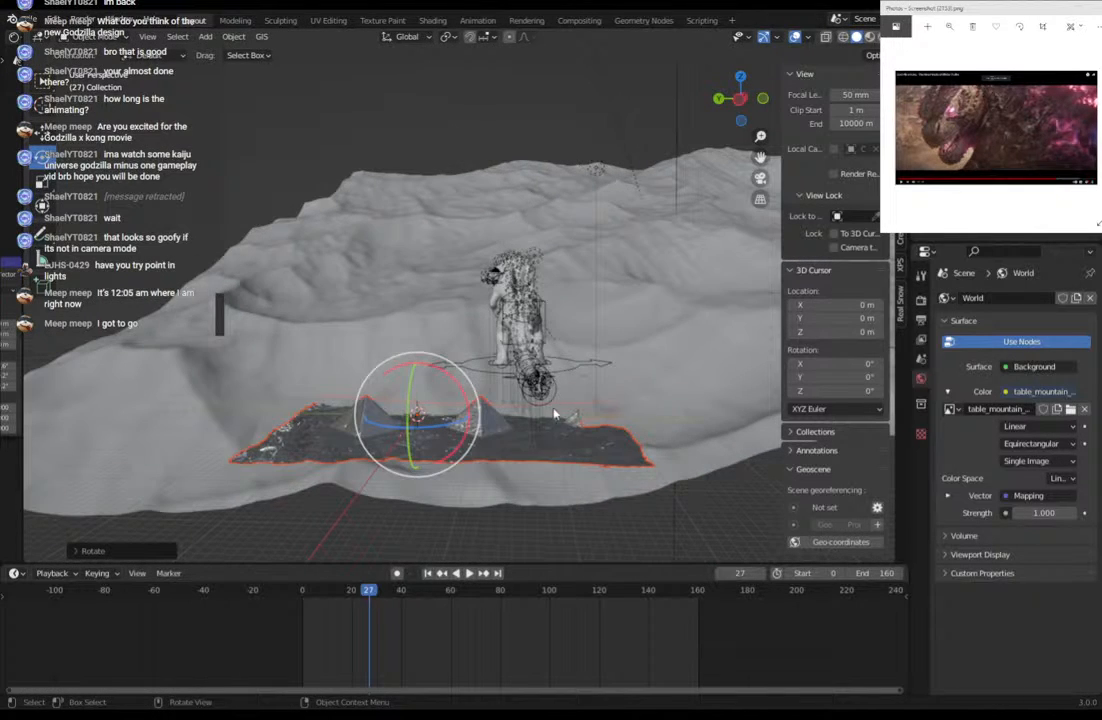
{"action": "key", "text": "g"}
{"action": "left_click", "coordinate": [557, 336]}
{"action": "middle_click_drag", "start_coordinate": [558, 340], "coordinate": [440, 424]}
{"action": "key", "text": "s"}
{"action": "left_click", "coordinate": [585, 402]}
Move the plateau in front of Godzilla at foot level, adjusting its placement from several viewpoints.
{"action": "key", "text": "g"}
{"action": "left_click", "coordinate": [661, 412]}
{"action": "middle_click_drag", "start_coordinate": [540, 411], "coordinate": [656, 415]}
{"action": "middle_click_drag", "start_coordinate": [474, 384], "coordinate": [582, 352]}
{"action": "key", "text": "g"}
{"action": "left_click", "coordinate": [504, 386]}
{"action": "key", "text": "g"}
{"action": "left_click", "coordinate": [561, 391]}
{"action": "middle_click_drag", "start_coordinate": [545, 391], "coordinate": [549, 375]}
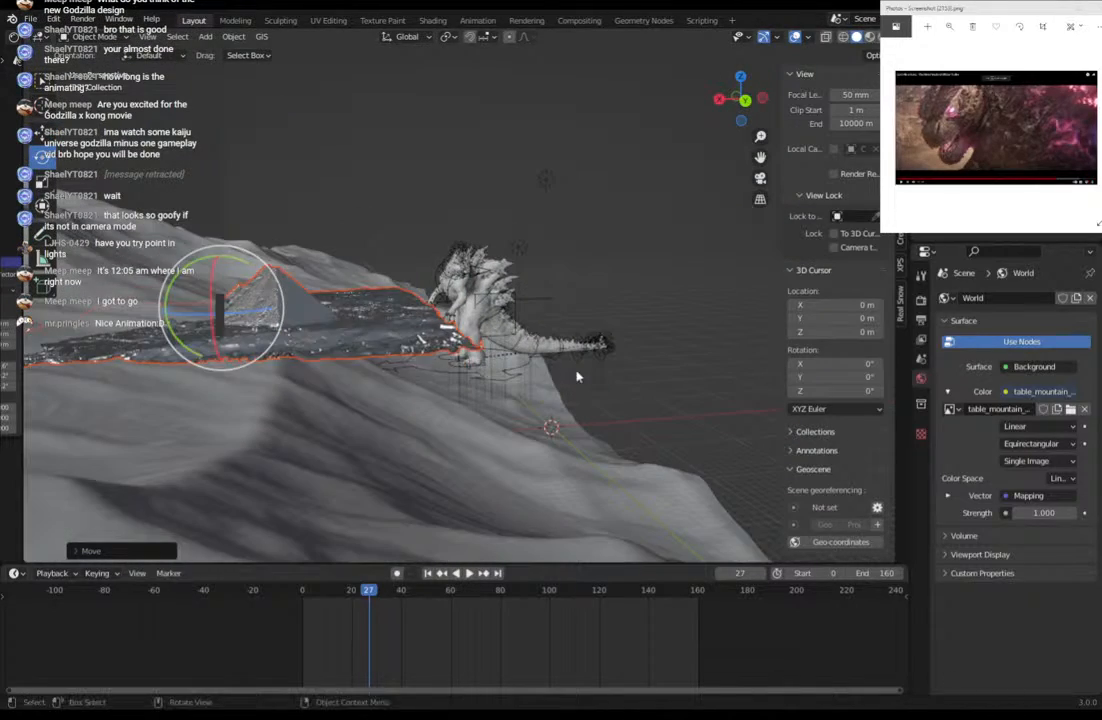
Rotate the plateau, then reposition it through the camera view so its ground sits behind Godzilla's jaw.
{"action": "key", "text": "r"}
{"action": "left_click", "coordinate": [620, 190]}
{"action": "left_click", "coordinate": [759, 179]}
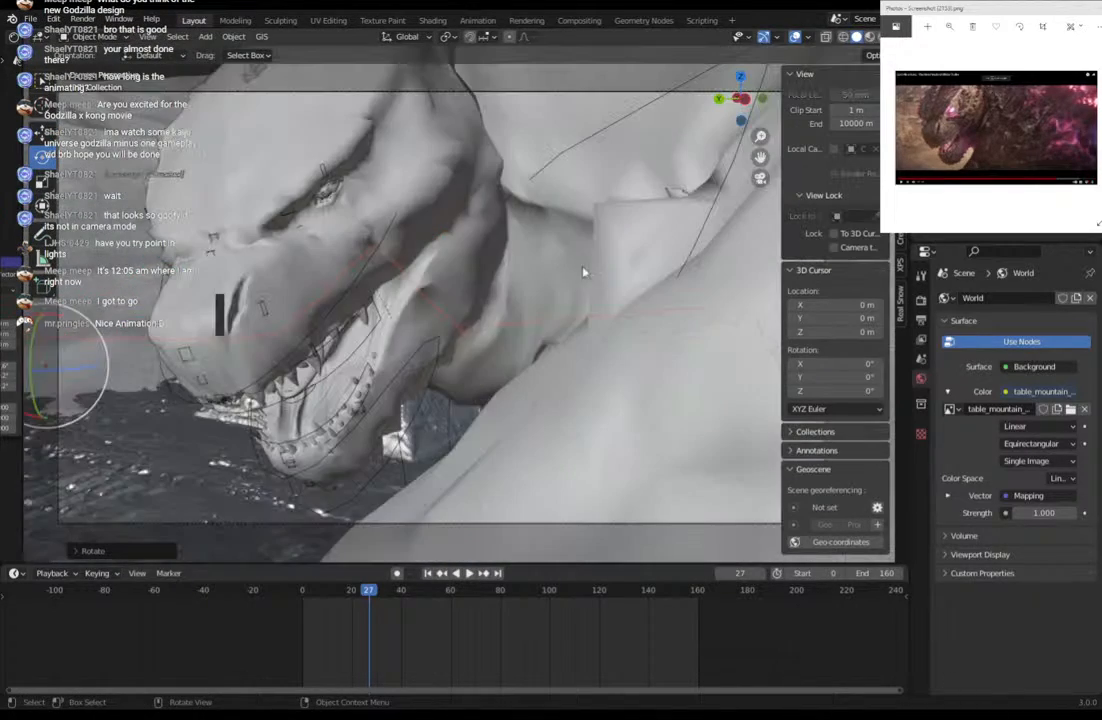
{"action": "key", "text": "g"}
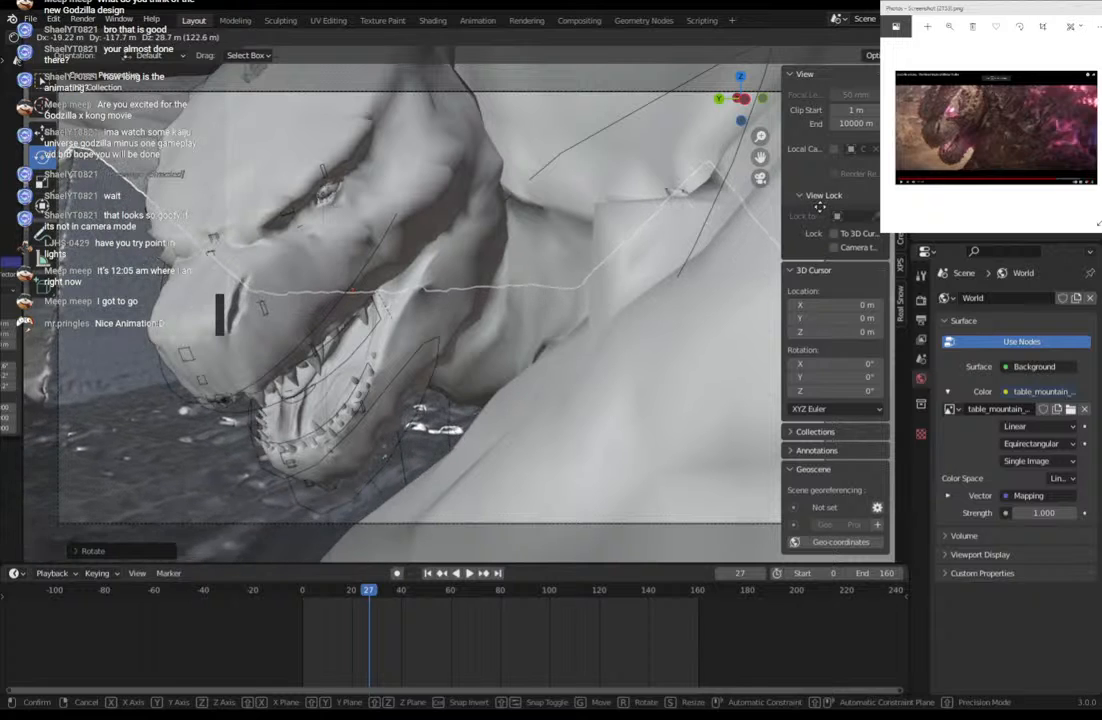
{"action": "left_click", "coordinate": [533, 350]}
{"action": "key", "text": "g"}
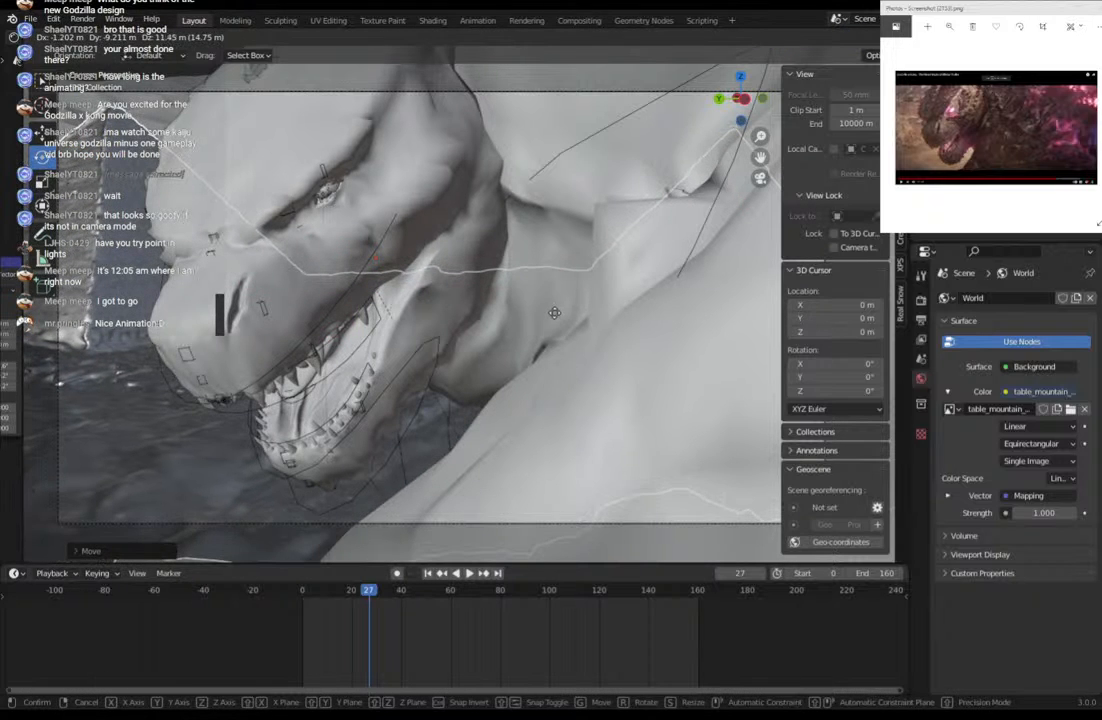
{"action": "left_click", "coordinate": [555, 312]}
Preview the shot with rendered shading and rotate the plateau around its vertical axis.
{"action": "left_click", "coordinate": [877, 37]}
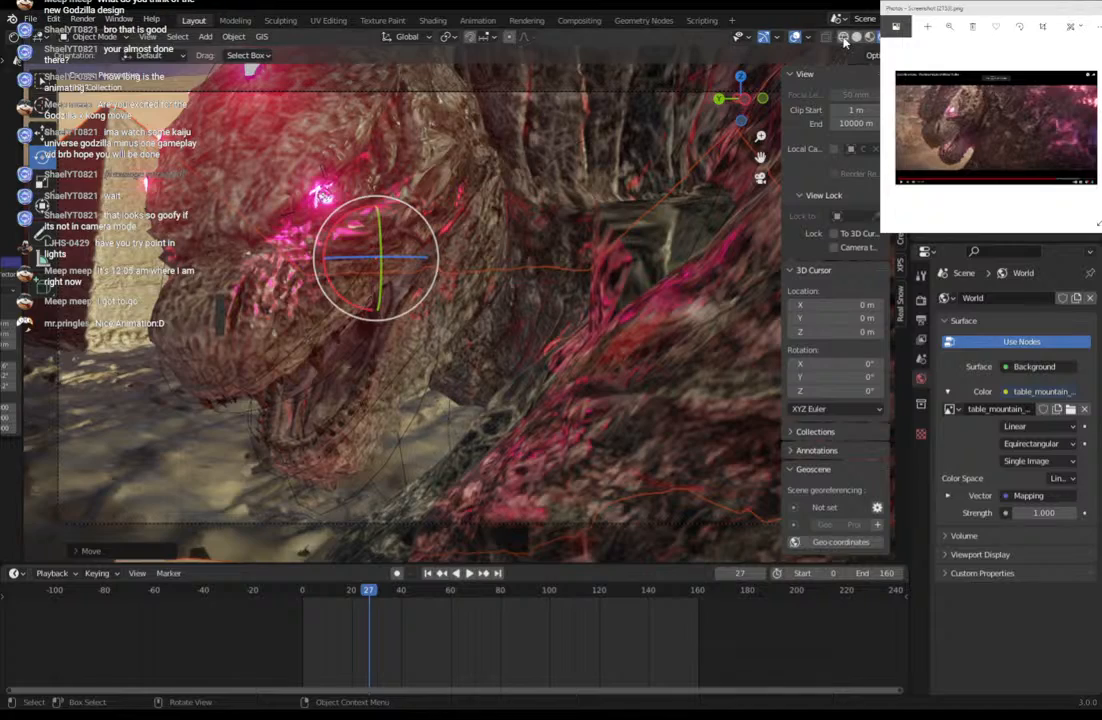
{"action": "left_click_drag", "start_coordinate": [403, 258], "coordinate": [380, 257]}
{"action": "left_click_drag", "start_coordinate": [403, 258], "coordinate": [486, 278]}
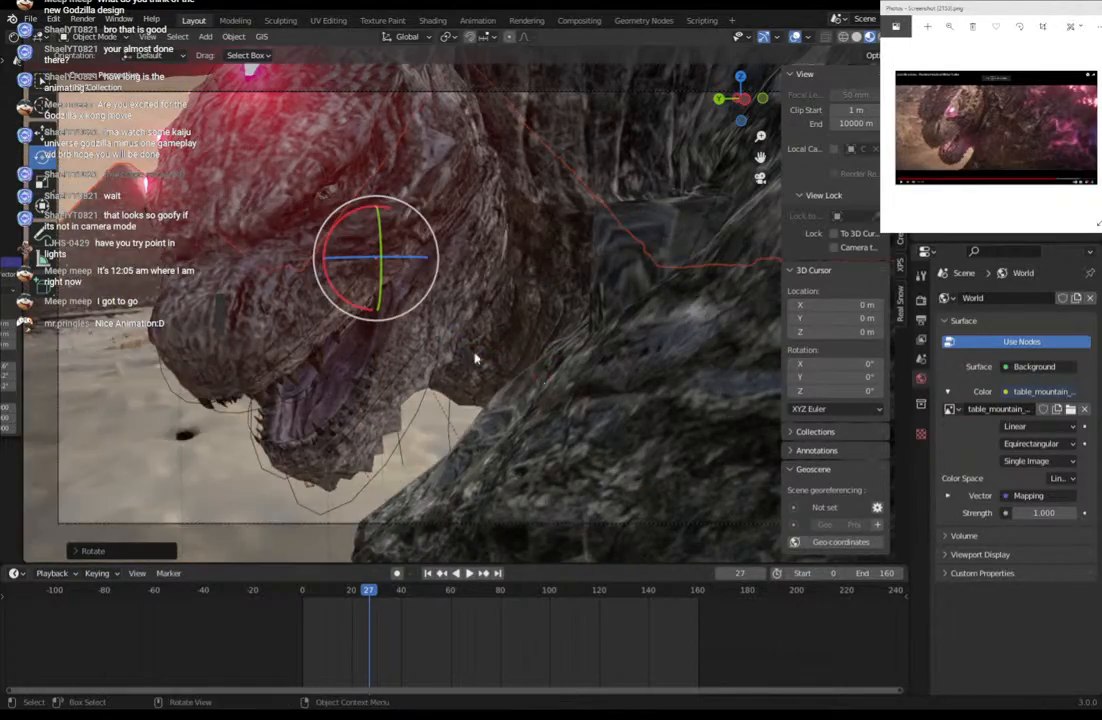
Select the plateau's Model object outside the camera view, correct its tilt with small rotations, and return to the camera view.
{"action": "middle_click_drag", "start_coordinate": [475, 359], "coordinate": [362, 400]}
{"action": "scroll", "coordinate": [520, 362], "scroll_direction": "down", "scroll_amount": 9}
{"action": "left_click_drag", "start_coordinate": [417, 380], "coordinate": [480, 320]}
{"action": "middle_click_drag", "start_coordinate": [480, 320], "coordinate": [182, 364]}
{"action": "left_click_drag", "start_coordinate": [487, 253], "coordinate": [506, 267]}
{"action": "left_click", "coordinate": [514, 257]}
{"action": "left_click", "coordinate": [505, 254]}
{"action": "left_click_drag", "start_coordinate": [573, 250], "coordinate": [576, 241]}
{"action": "left_click", "coordinate": [762, 178]}
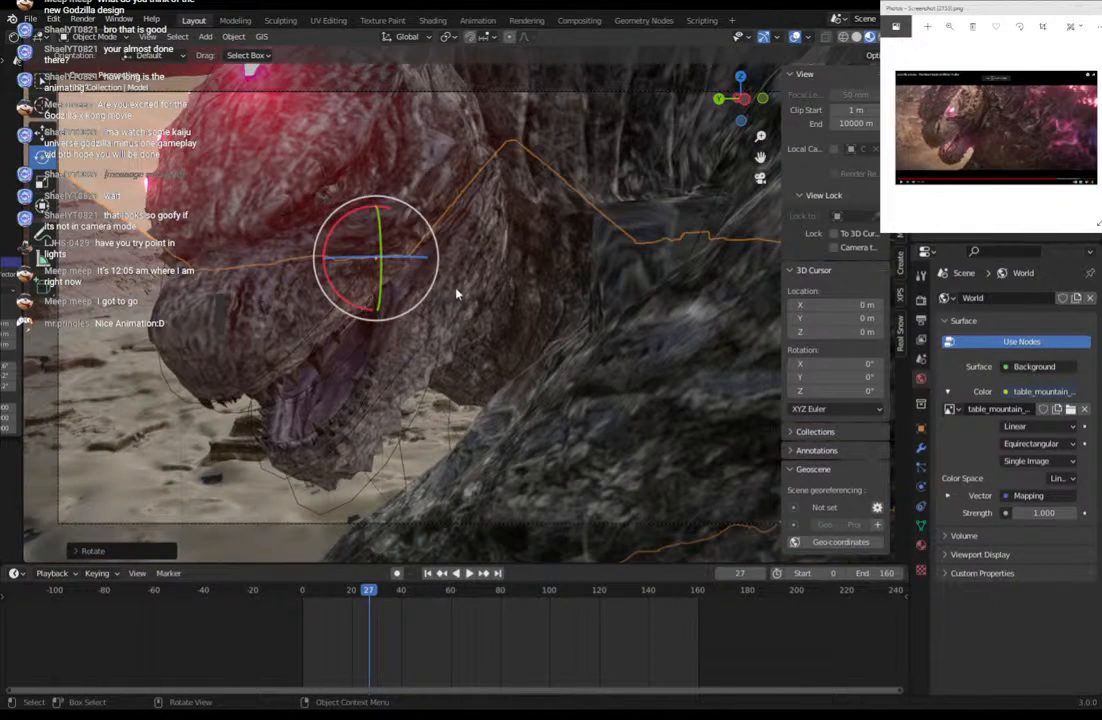
Fine-tune the plateau's rotation and shift it through the camera view to frame the sandy ground below Godzilla's jaw.
{"action": "key", "text": "r"}
{"action": "left_click", "coordinate": [467, 309]}
{"action": "key", "text": "g"}
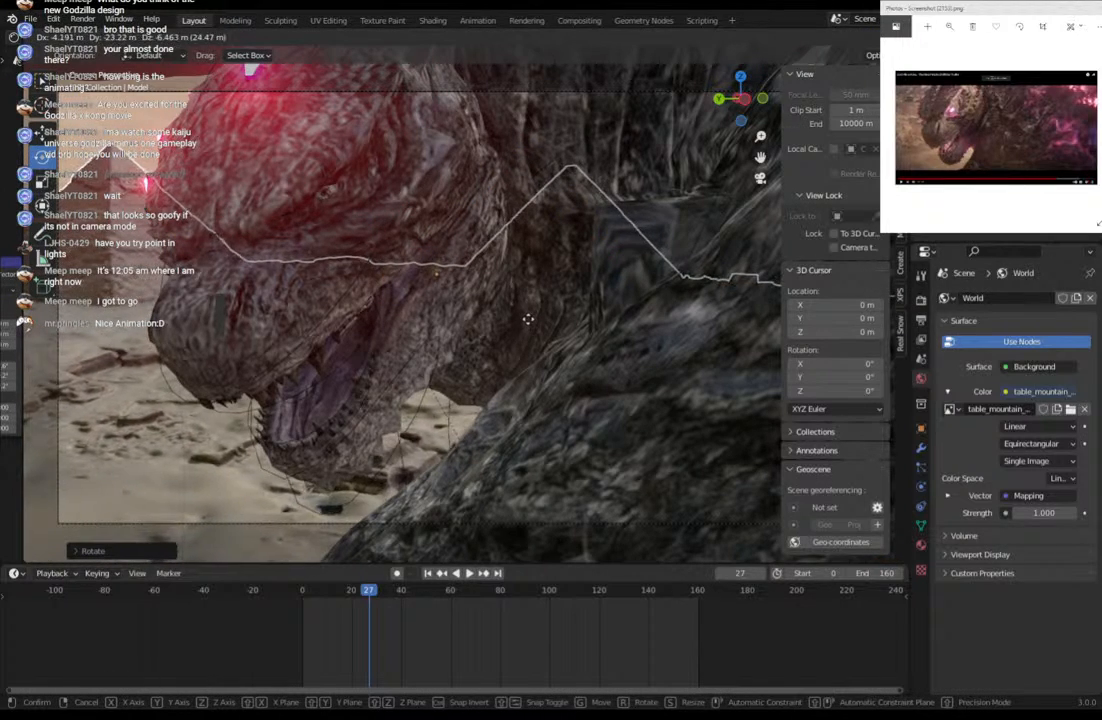
{"action": "left_click", "coordinate": [529, 293]}
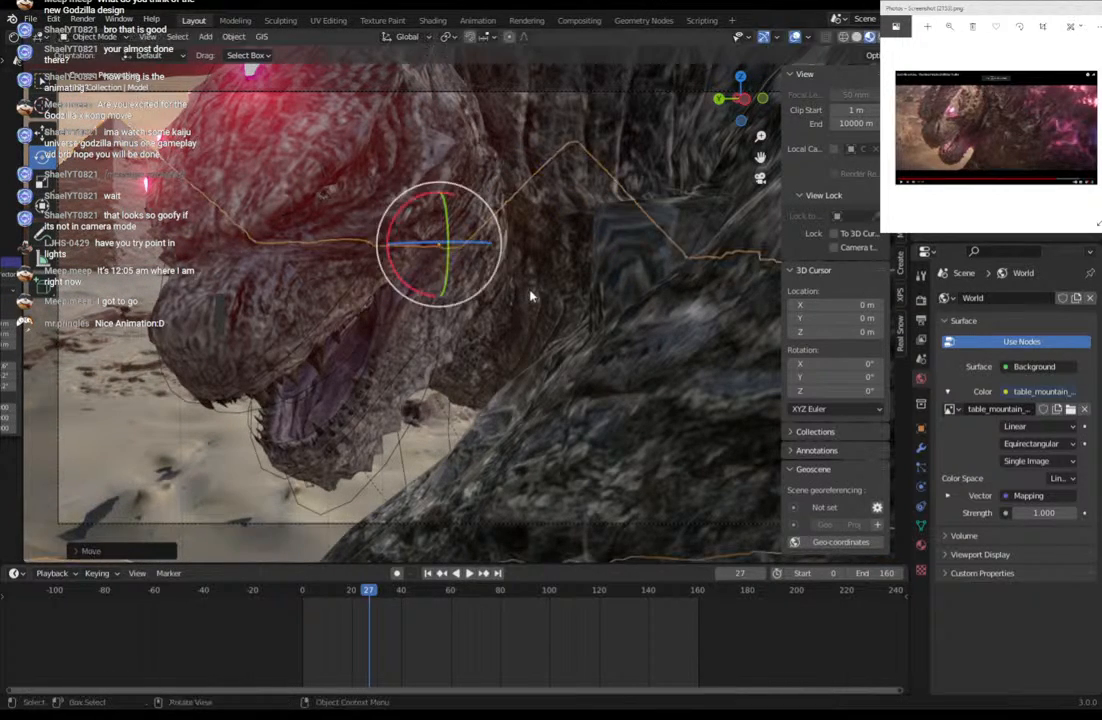
{"action": "key", "text": "r"}
{"action": "key", "text": "Escape"}
{"action": "key", "text": "g"}
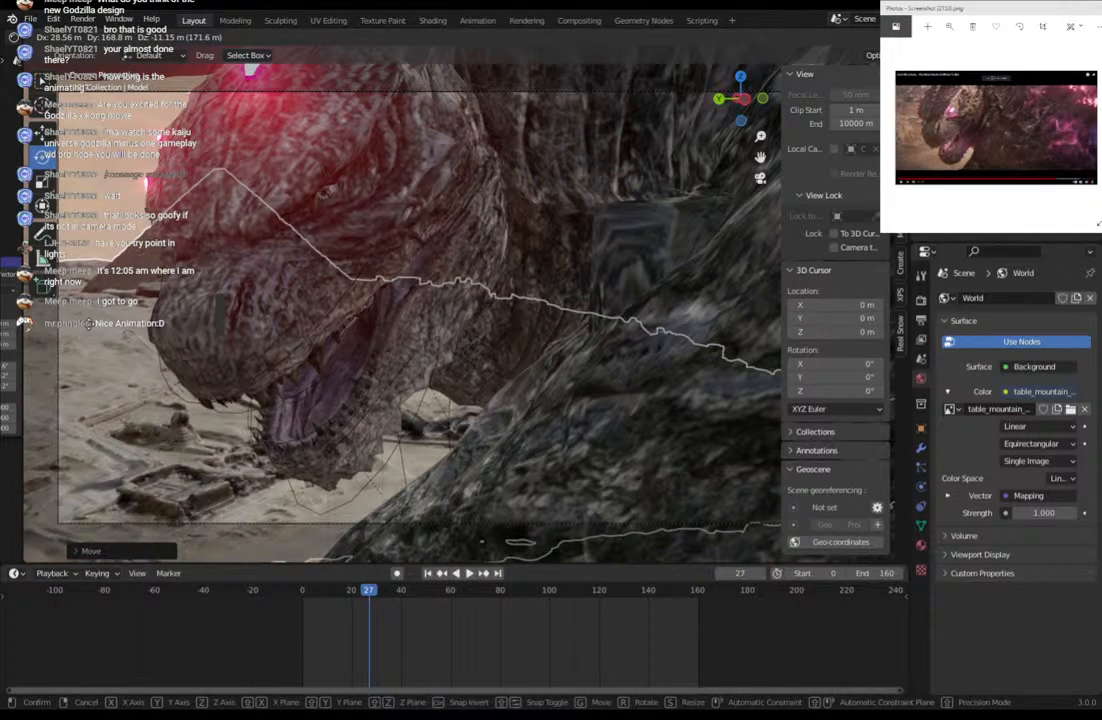
{"action": "left_click", "coordinate": [87, 323]}
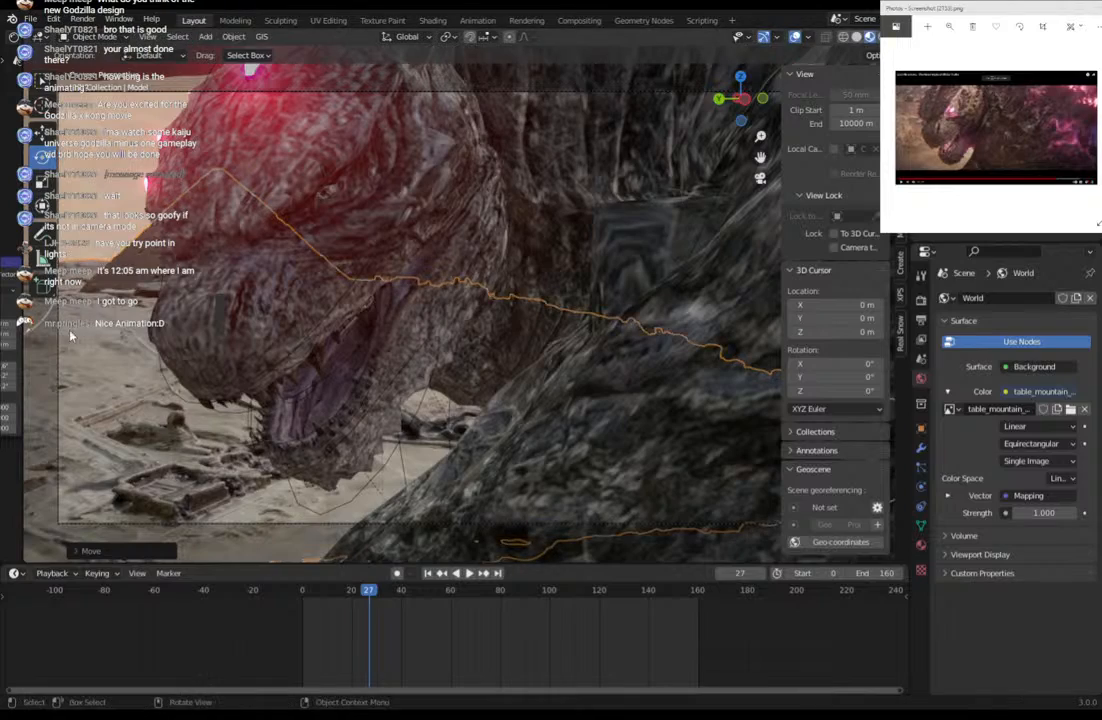
{"action": "key", "text": "g"}
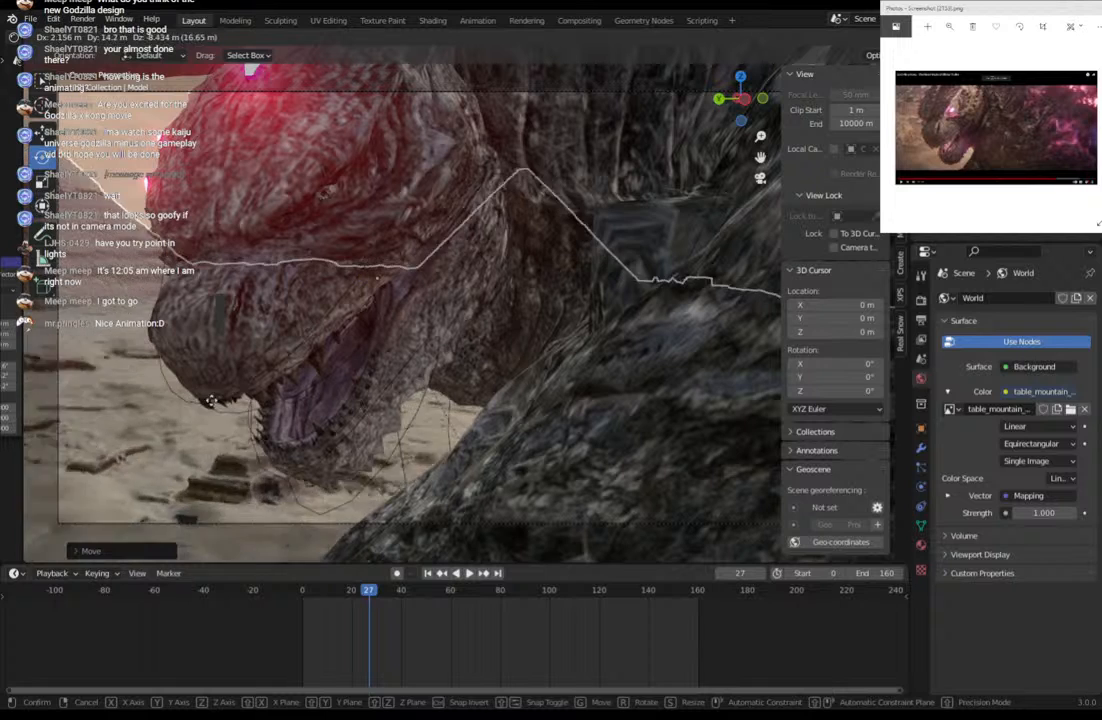
{"action": "left_click", "coordinate": [272, 398]}
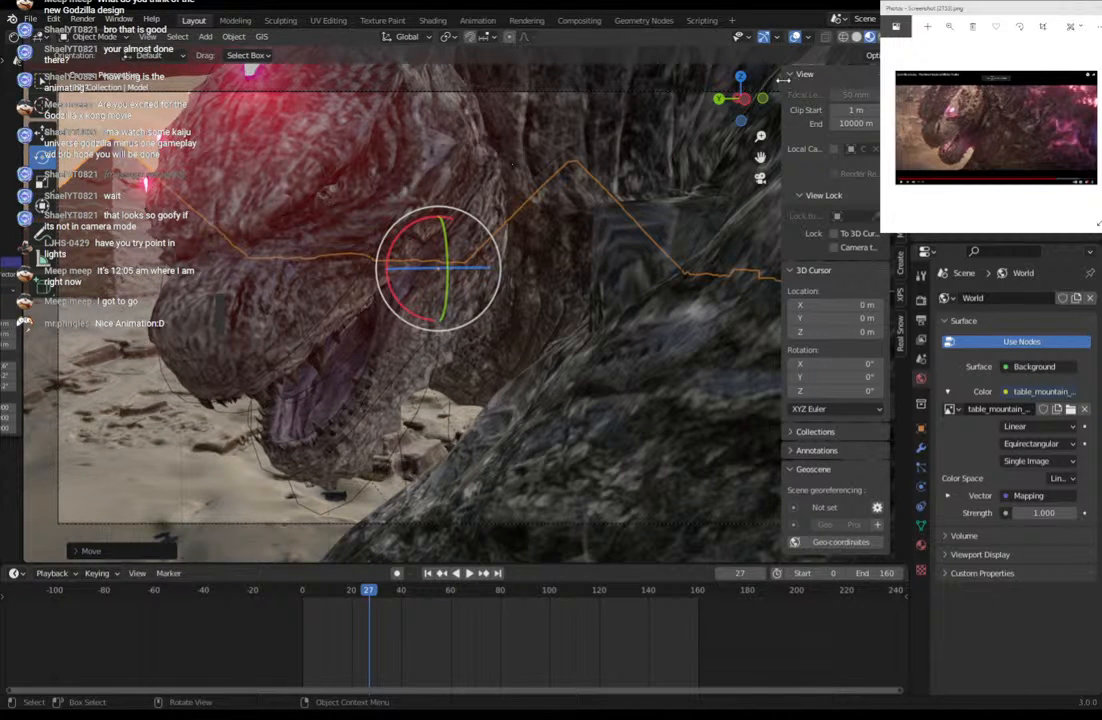
Set the render engine to Cycles and preview the camera shot with rendered shading.
{"action": "left_click", "coordinate": [920, 300]}
{"action": "left_click", "coordinate": [1040, 298]}
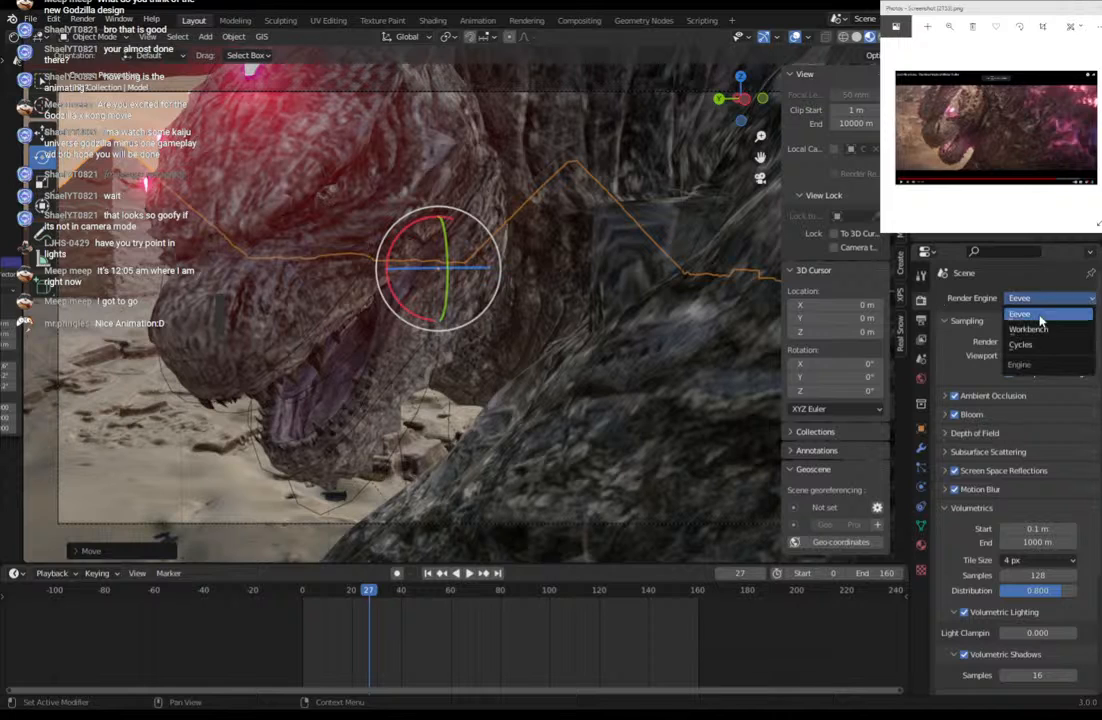
{"action": "left_click", "coordinate": [1026, 348]}
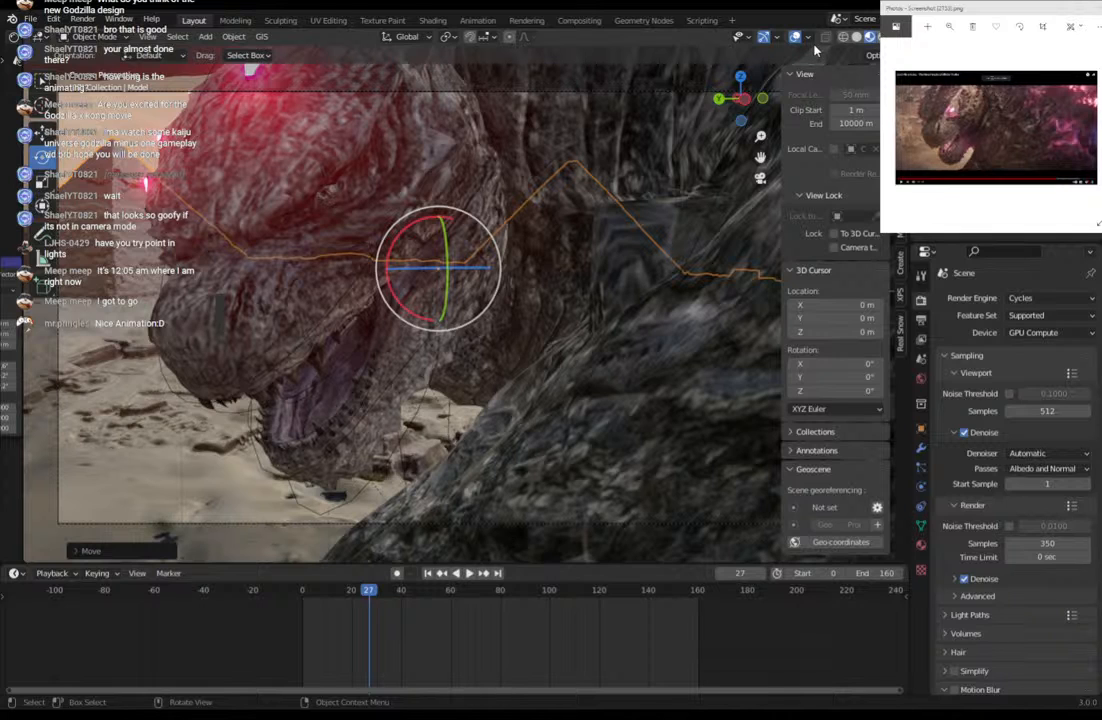
{"action": "key", "text": "shift+z"}
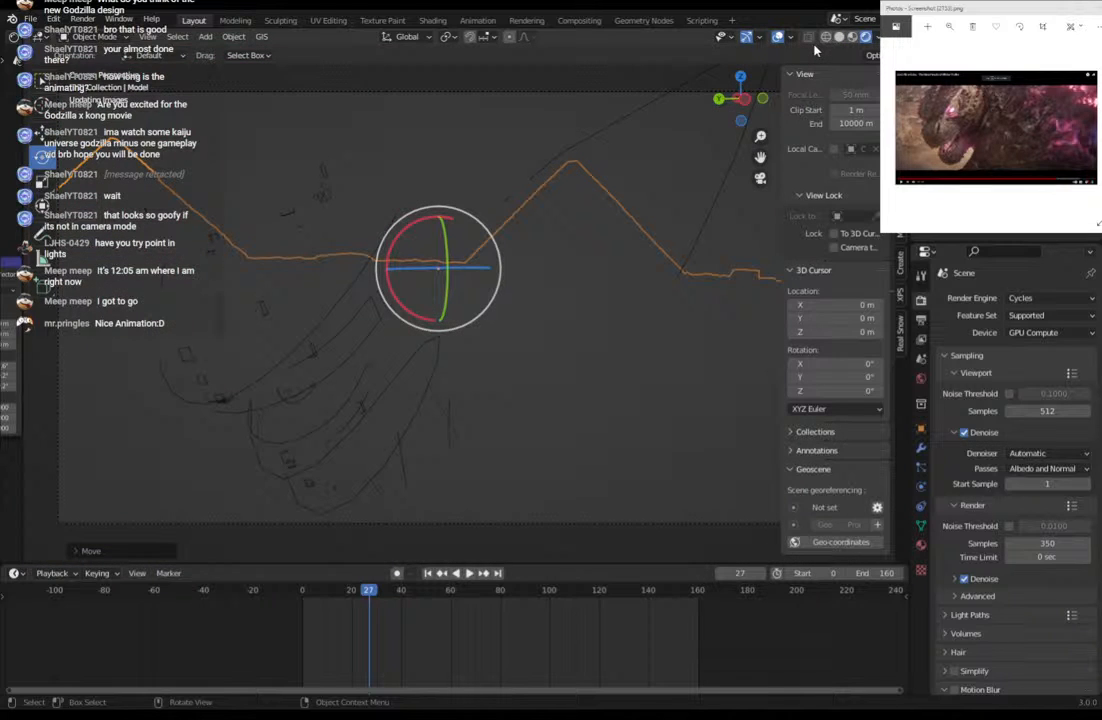
{"action": "key", "text": "shift+z"}
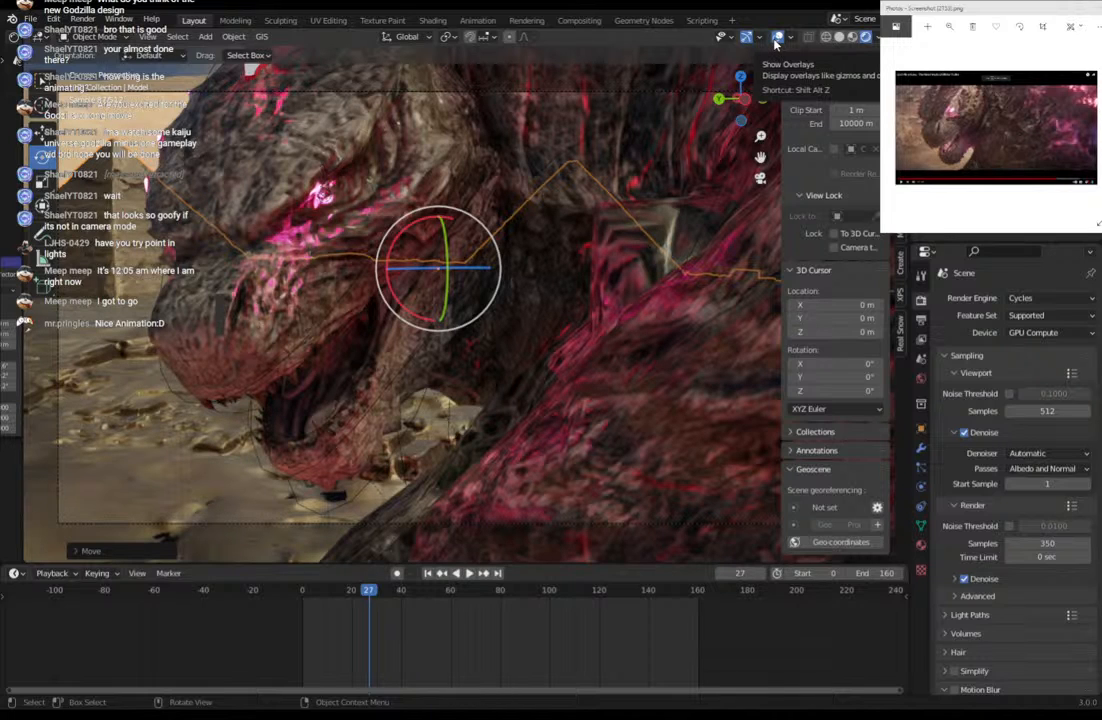
Select the plateau model and examine the surface settings of its material.
{"action": "left_click", "coordinate": [163, 486]}
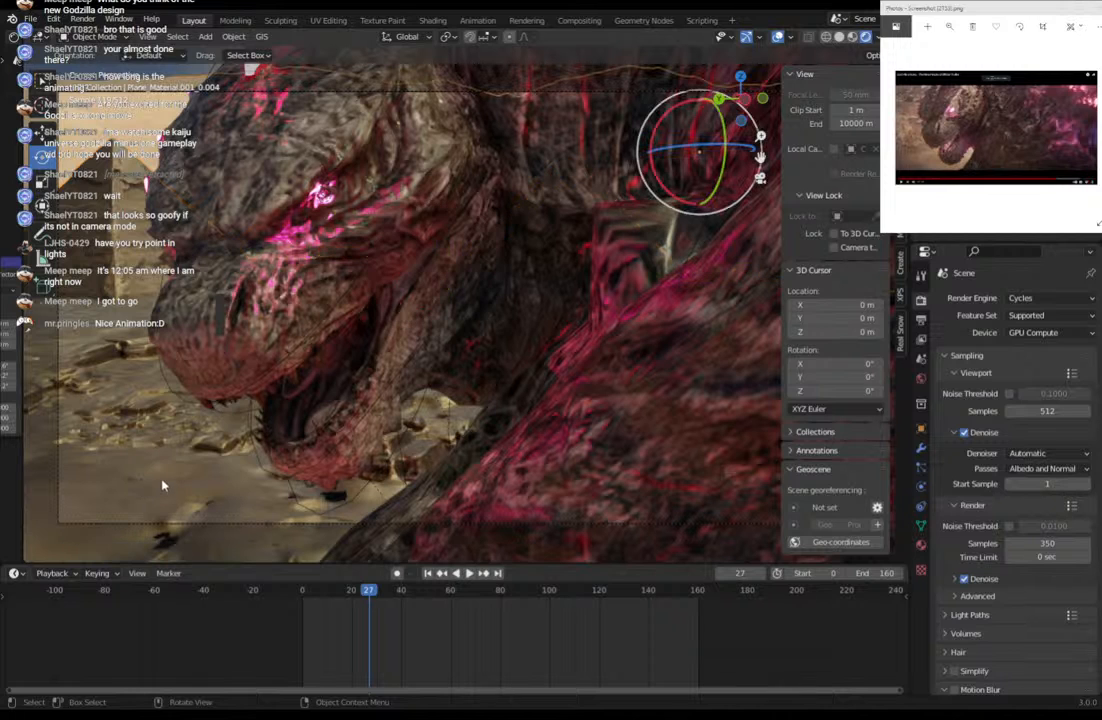
{"action": "left_click", "coordinate": [146, 488]}
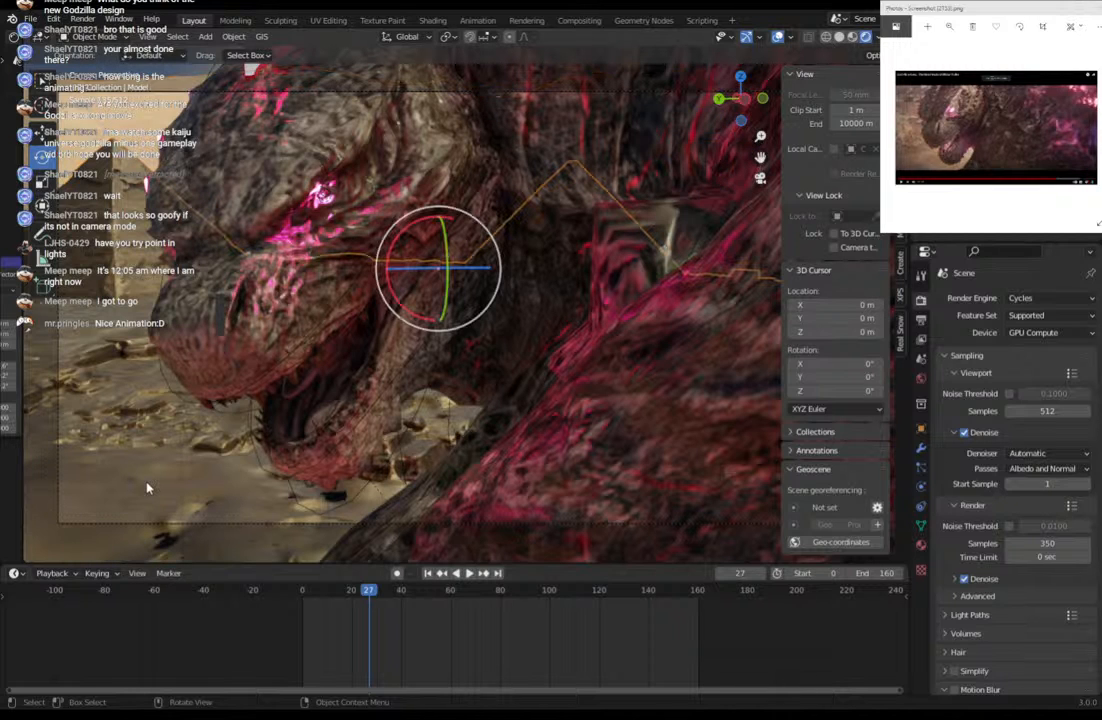
{"action": "left_click", "coordinate": [921, 544]}
{"action": "scroll", "coordinate": [975, 548], "scroll_direction": "down", "scroll_amount": 4}
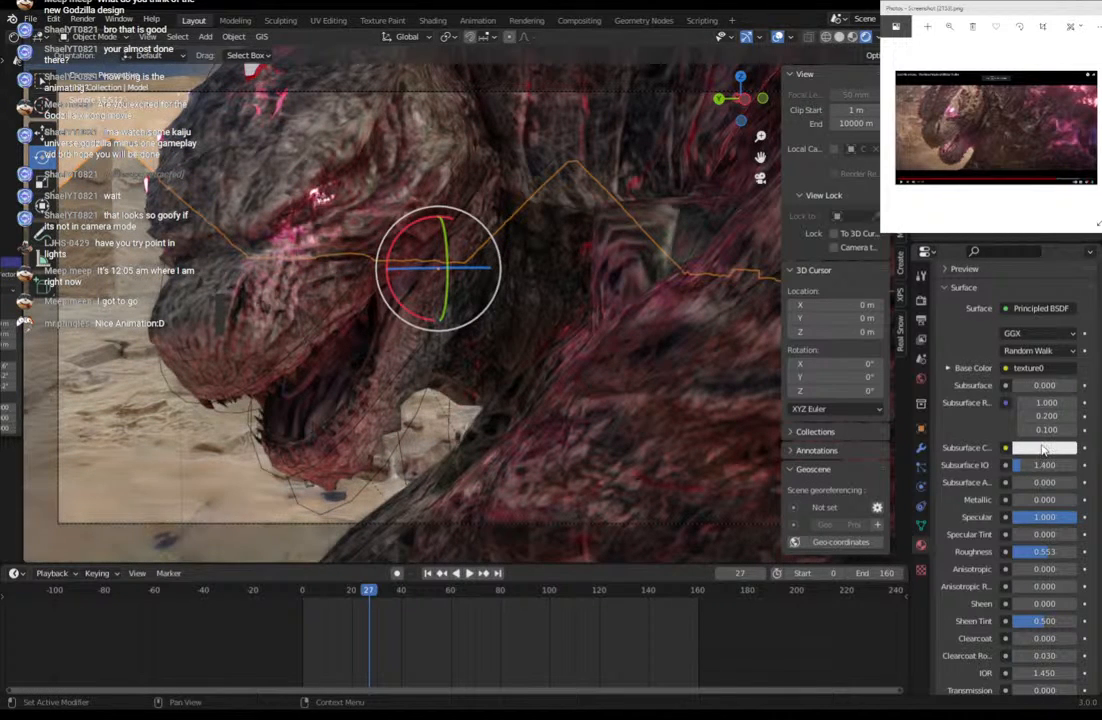
{"action": "scroll", "coordinate": [1040, 460], "scroll_direction": "down", "scroll_amount": 2}
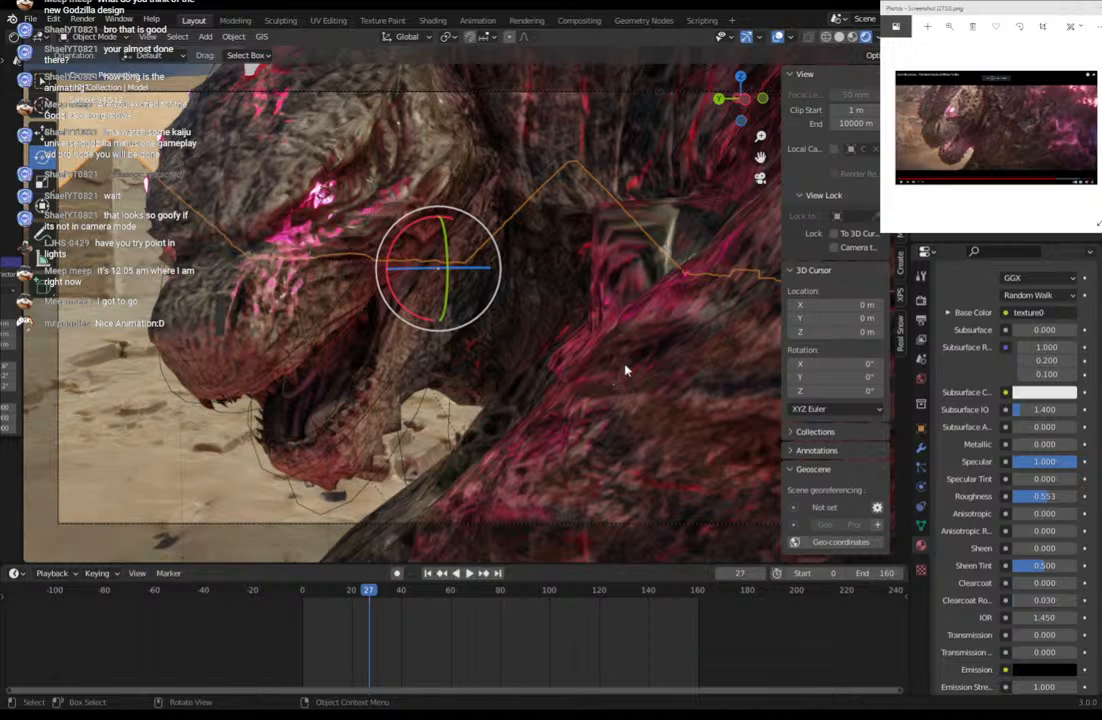
Adjust the plateau's tilt, enlarge it slightly and shift it in the rendered camera view to refine the background framing.
{"action": "key", "text": "r"}
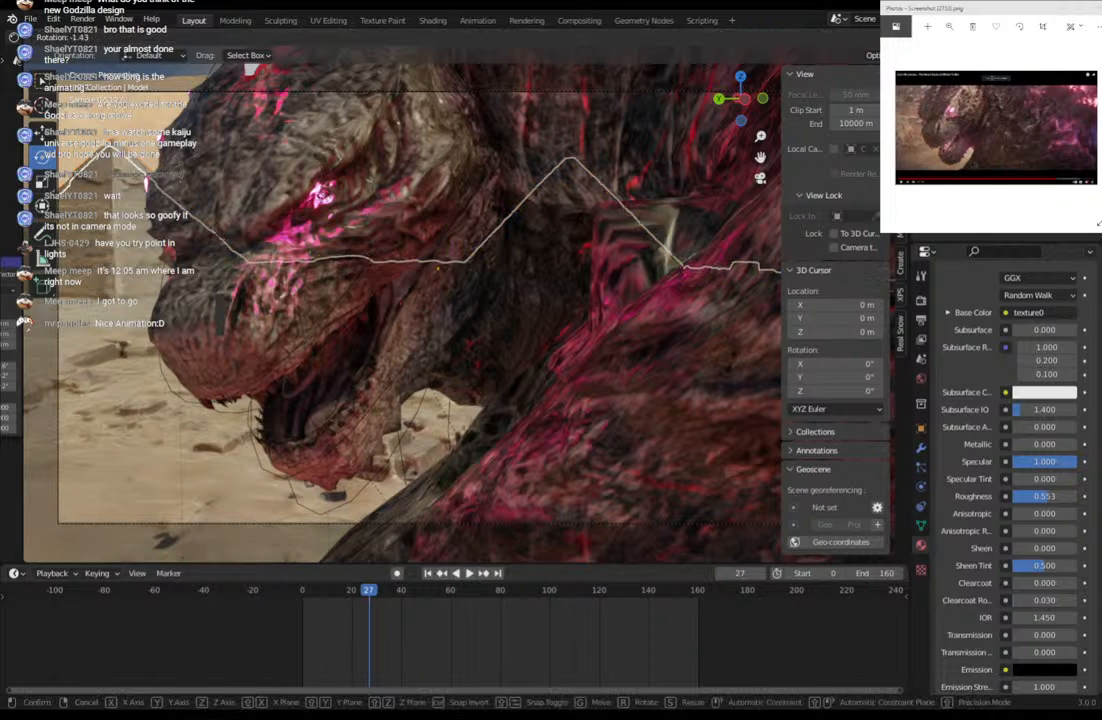
{"action": "left_click", "coordinate": [733, 369]}
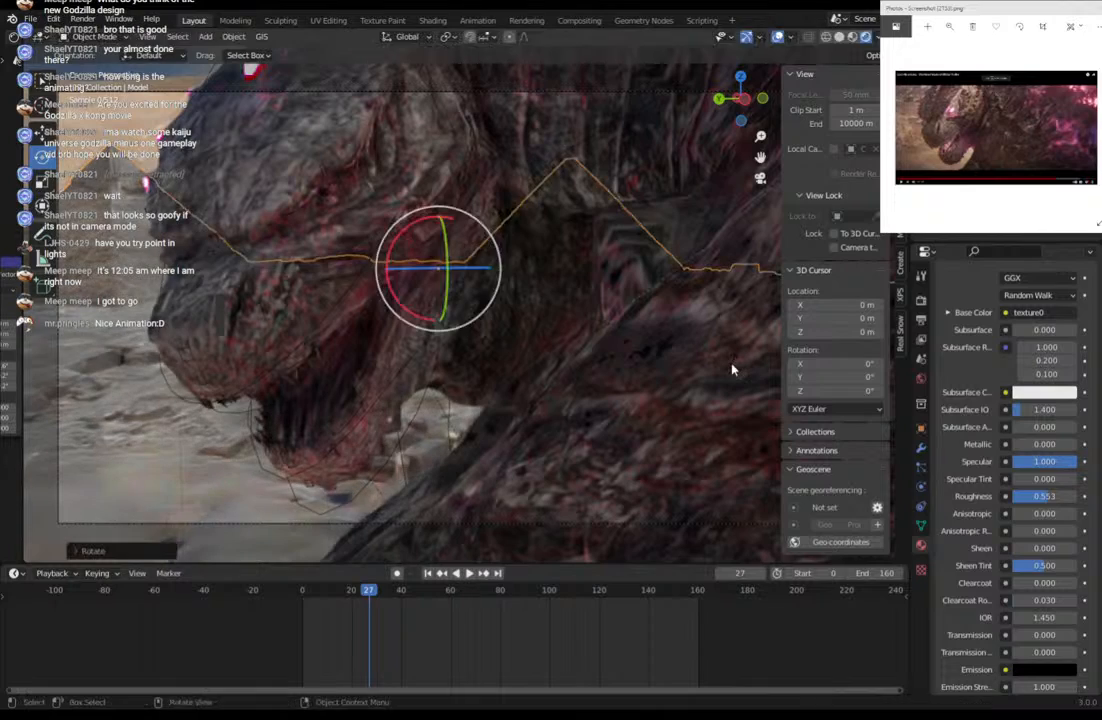
{"action": "key", "text": "g"}
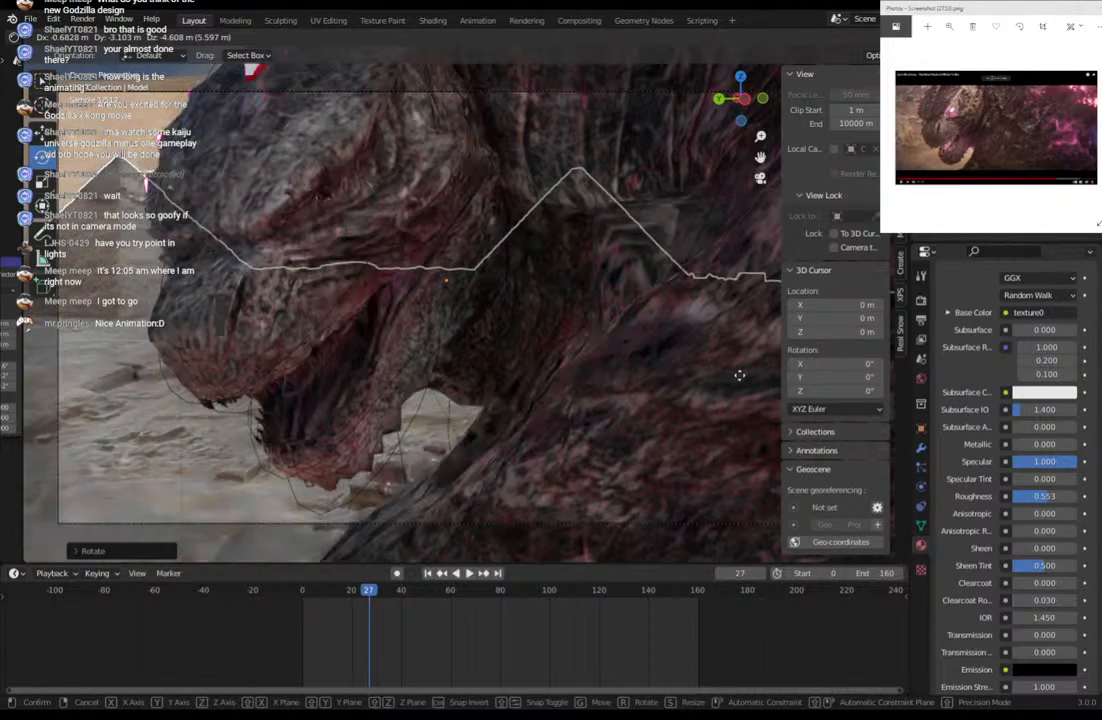
{"action": "left_click", "coordinate": [739, 375]}
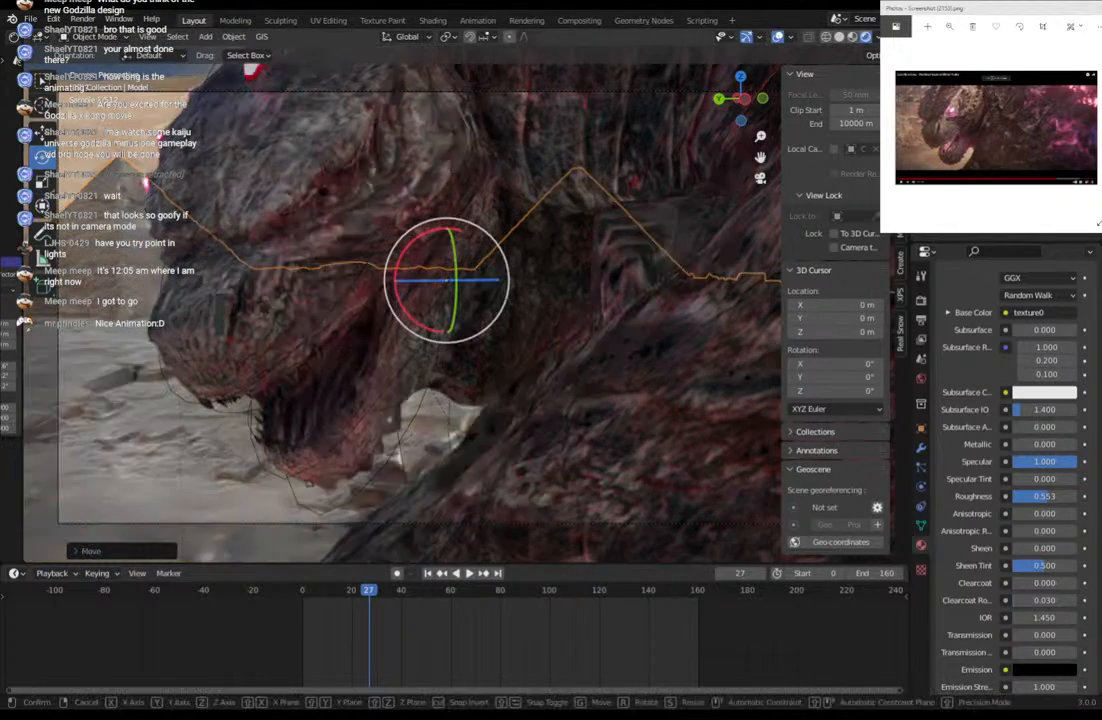
{"action": "key", "text": "s"}
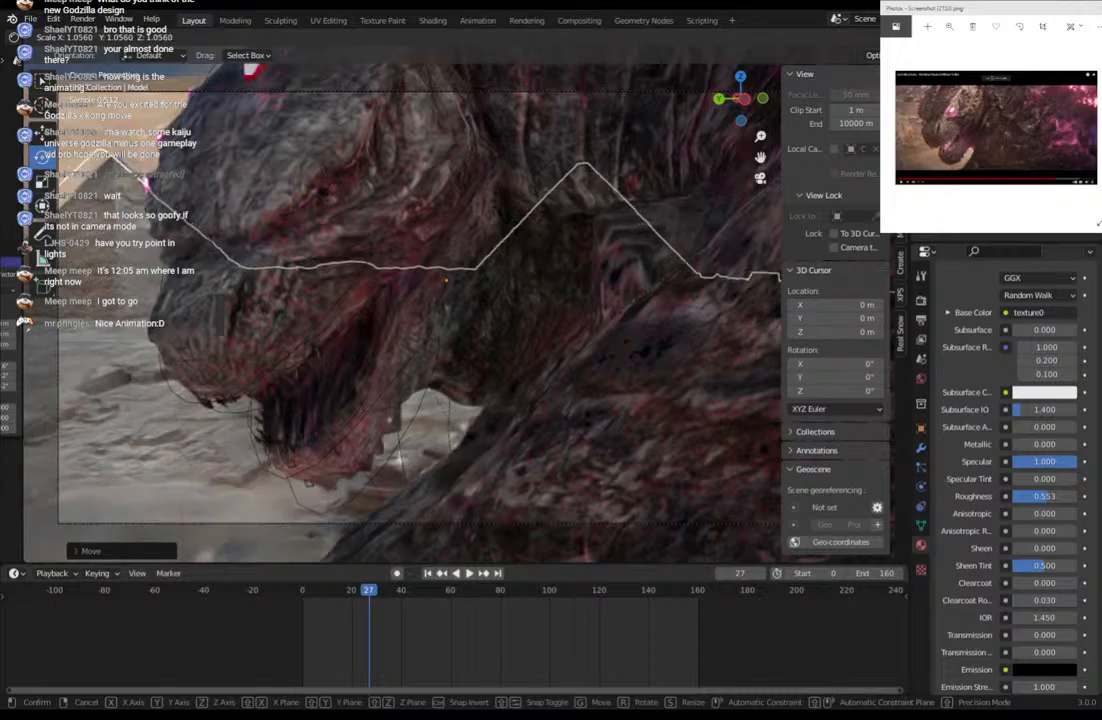
{"action": "left_click", "coordinate": [789, 300]}
{"action": "key", "text": "g"}
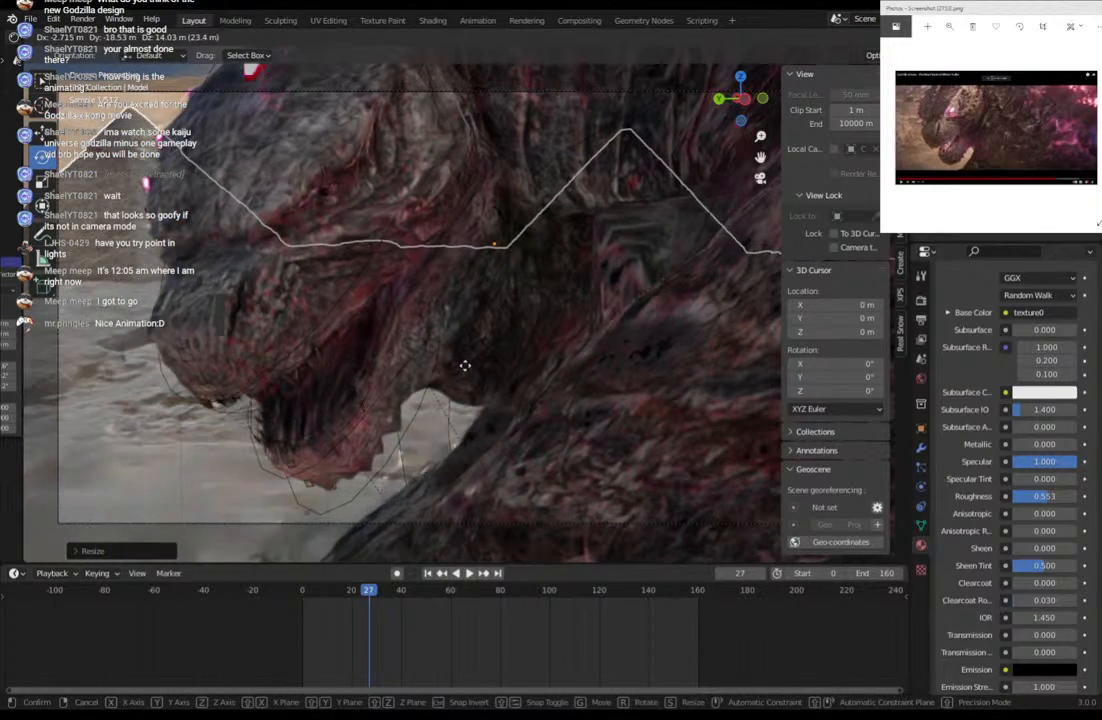
{"action": "left_click", "coordinate": [524, 364]}
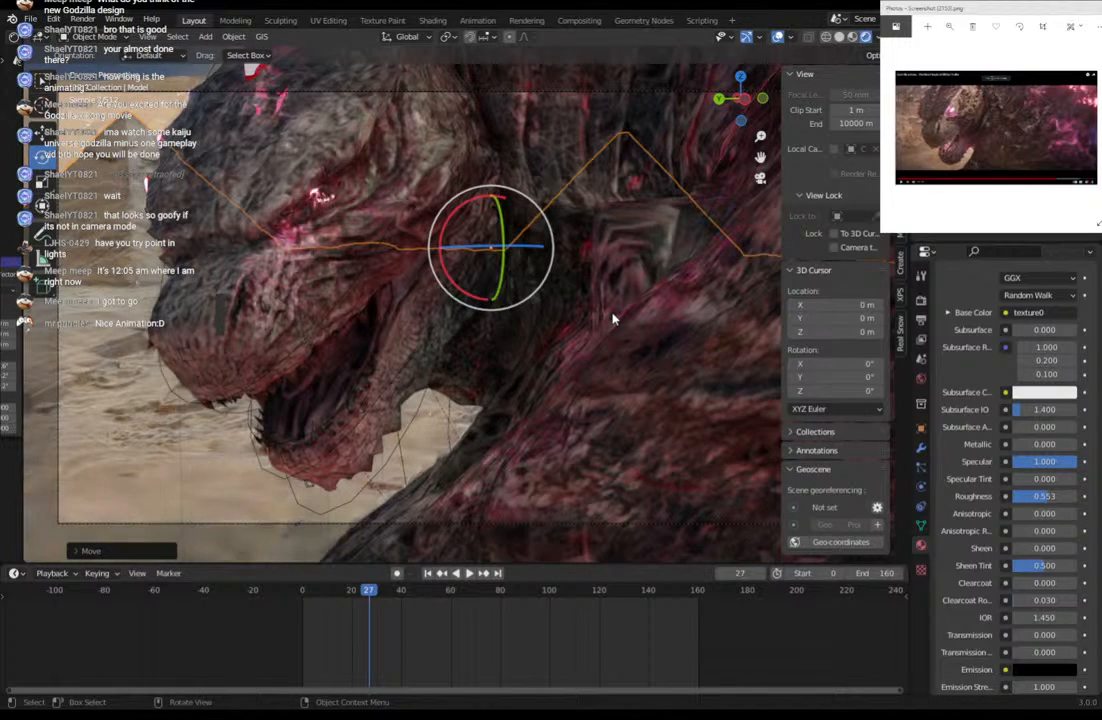
Inspect the Cycles preview against the reference shot without overlays, then restore solid shading and the overlays.
{"action": "left_click", "coordinate": [779, 37]}
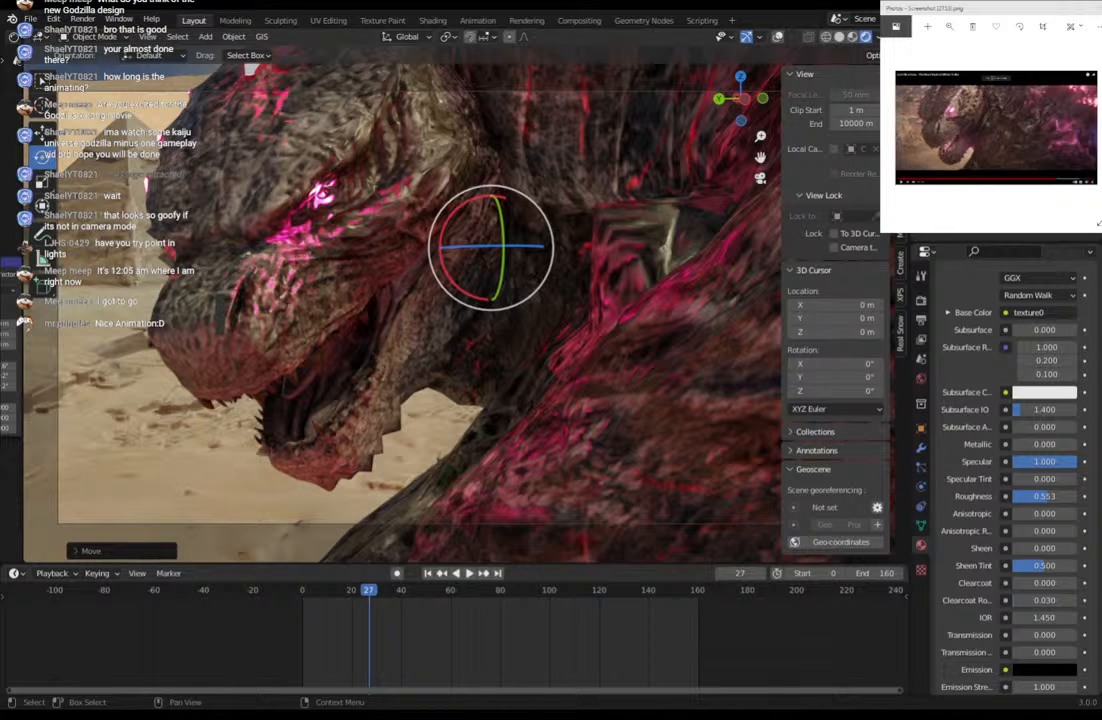
{"action": "key", "text": "h"}
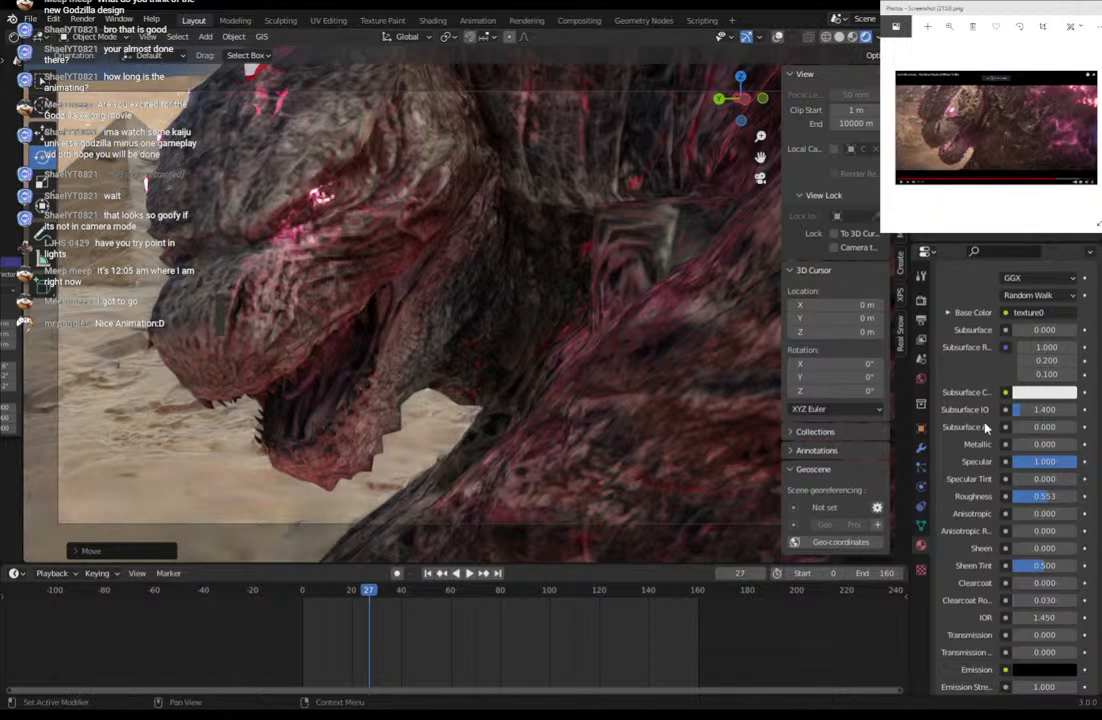
{"action": "left_click", "coordinate": [985, 140]}
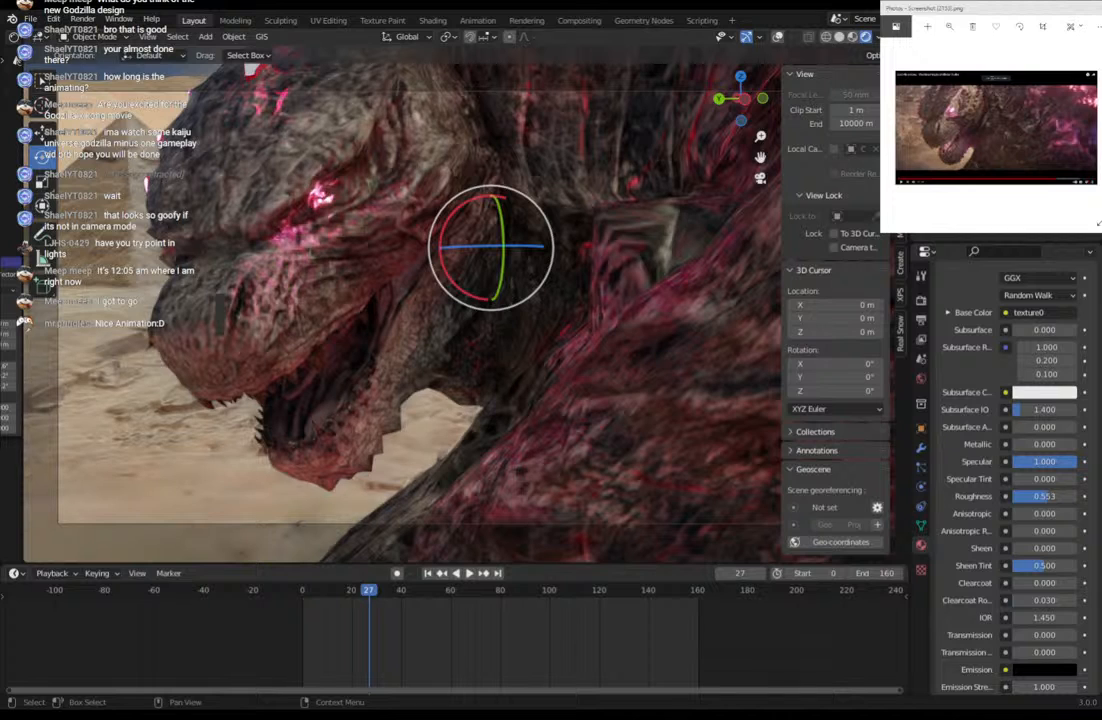
{"action": "left_click", "coordinate": [840, 38]}
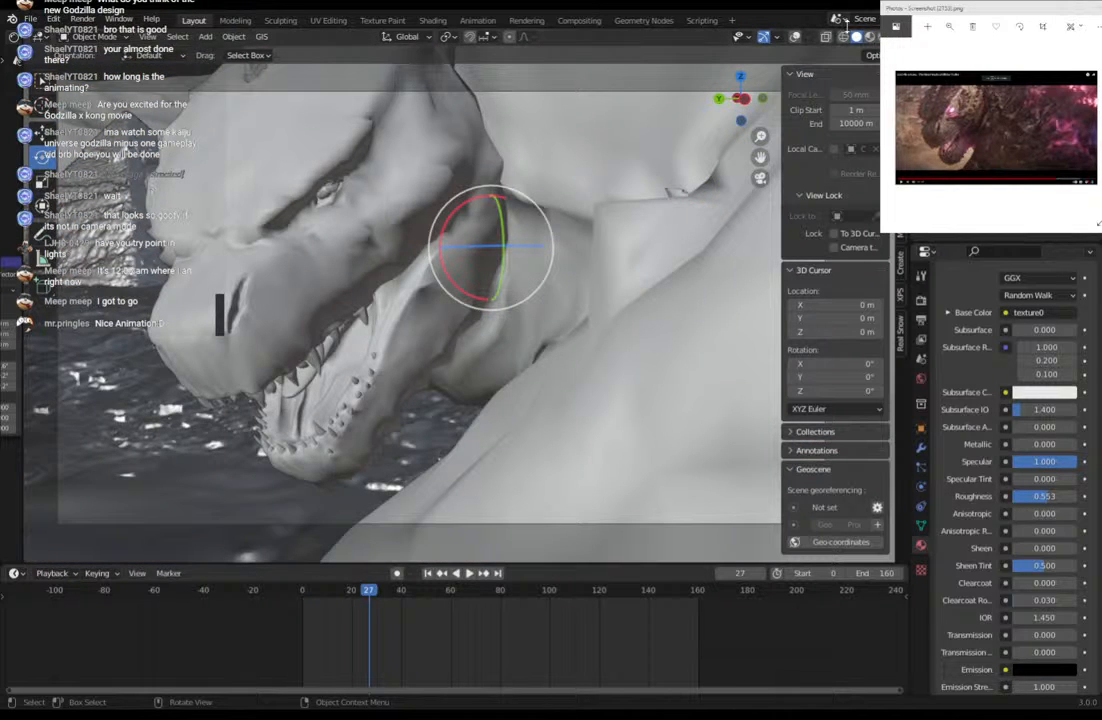
{"action": "left_click", "coordinate": [794, 37]}
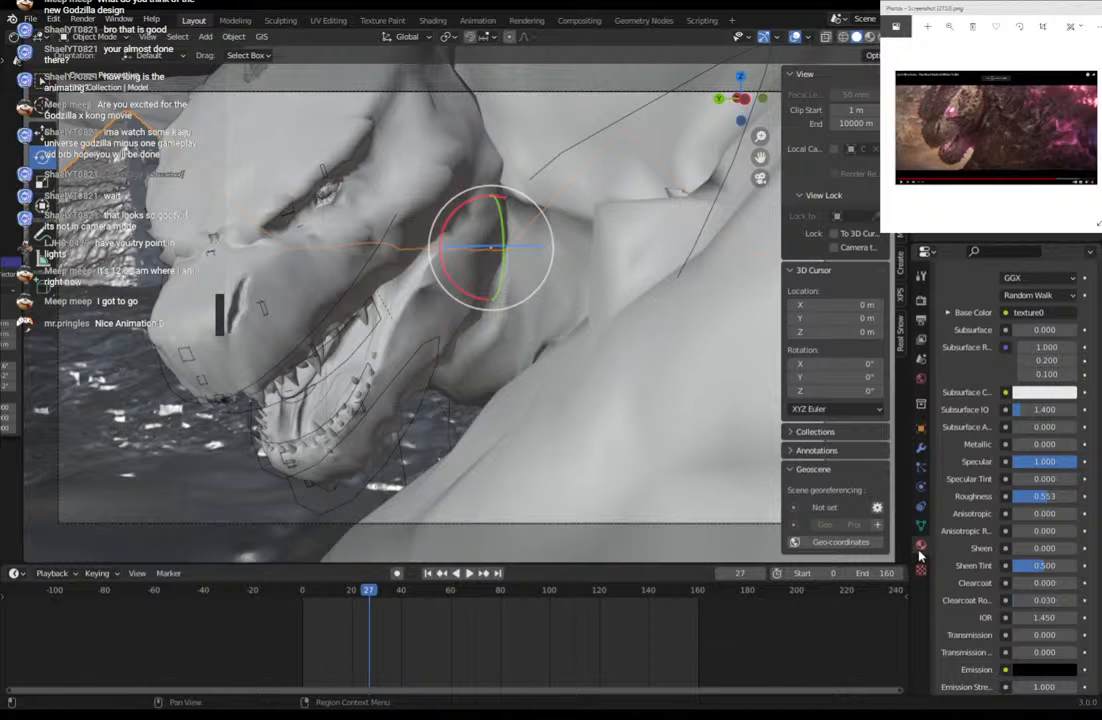
Examine the plateau material's emission, alpha, volume, displacement and MMD Material settings.
{"action": "scroll", "coordinate": [958, 580], "scroll_direction": "down", "scroll_amount": 2}
{"action": "scroll", "coordinate": [960, 581], "scroll_direction": "down", "scroll_amount": 6}
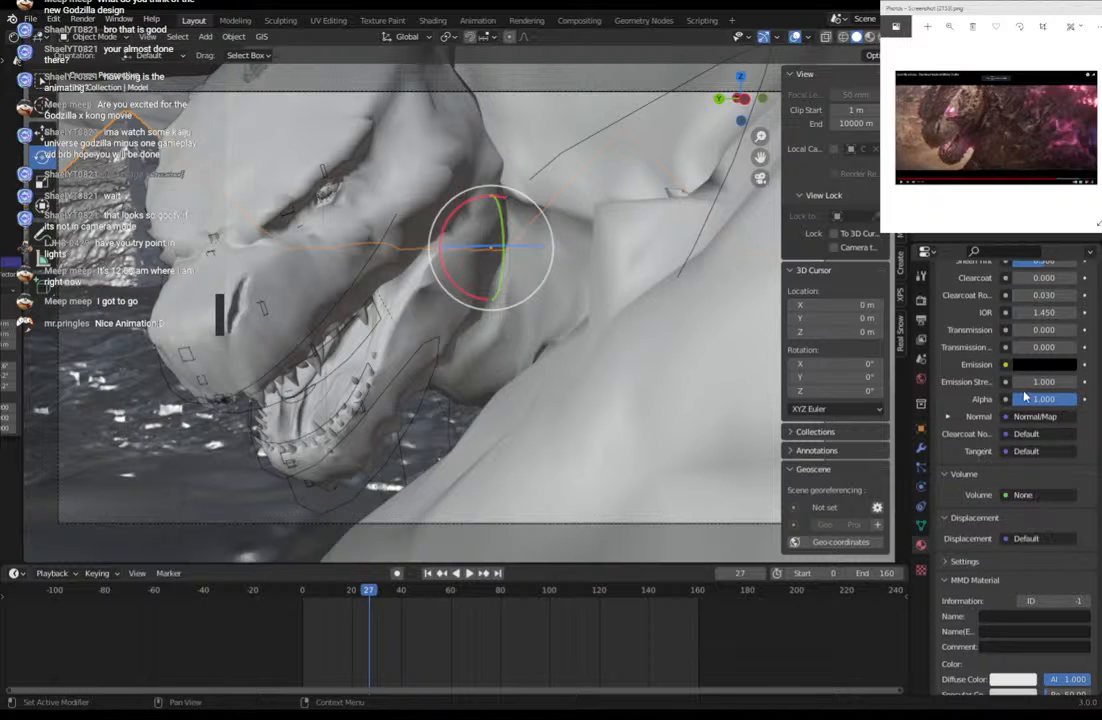
{"action": "scroll", "coordinate": [990, 480], "scroll_direction": "down", "scroll_amount": 7}
{"action": "scroll", "coordinate": [971, 556], "scroll_direction": "up", "scroll_amount": 5}
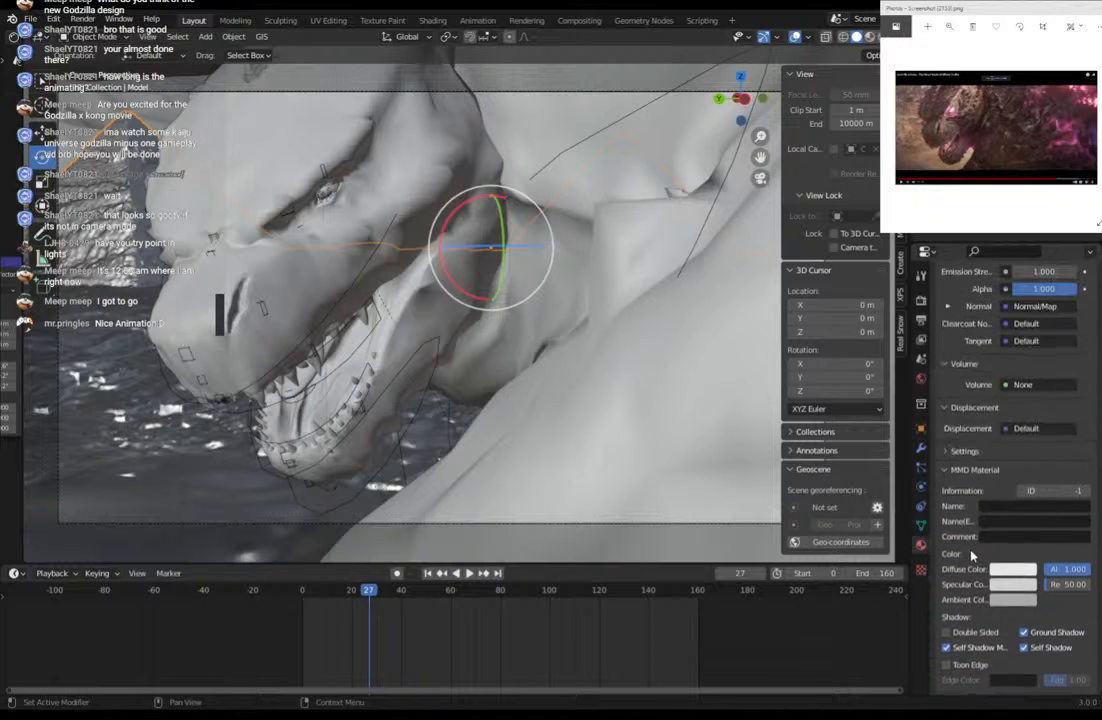
{"action": "scroll", "coordinate": [962, 540], "scroll_direction": "up", "scroll_amount": 2}
{"action": "left_click", "coordinate": [944, 450]}
{"action": "left_click", "coordinate": [944, 450]}
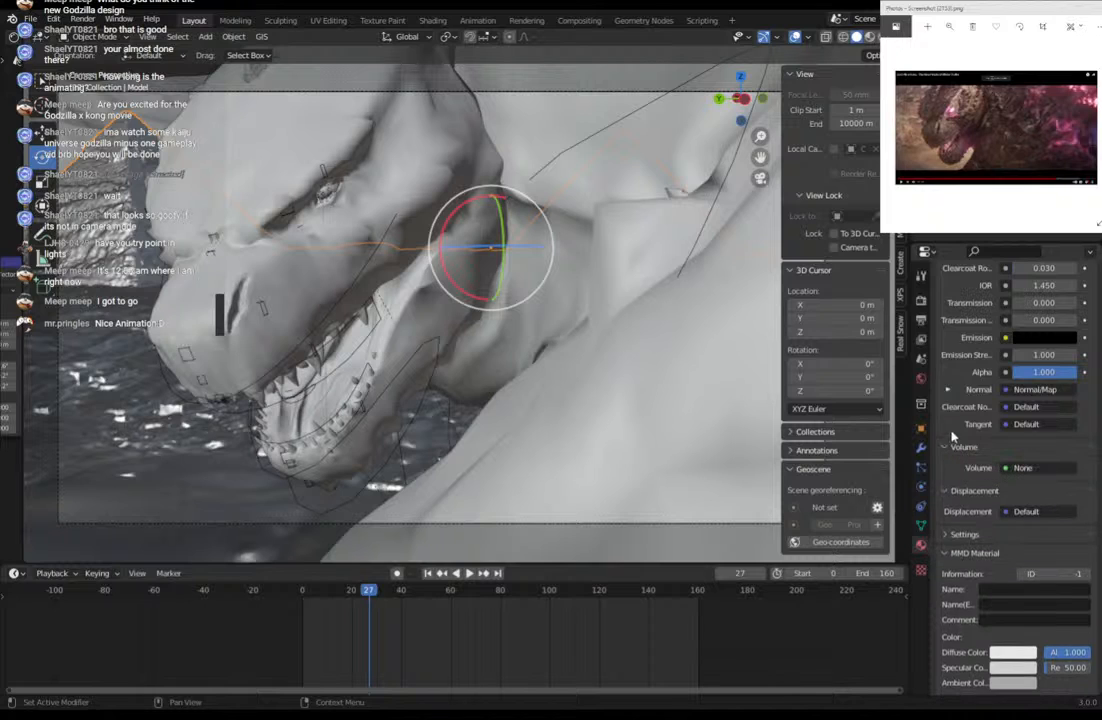
Expand the plateau material's Settings and Volume sampling options and look through everything down to MMD Texture.
{"action": "scroll", "coordinate": [955, 420], "scroll_direction": "down", "scroll_amount": 3}
{"action": "left_click", "coordinate": [954, 423]}
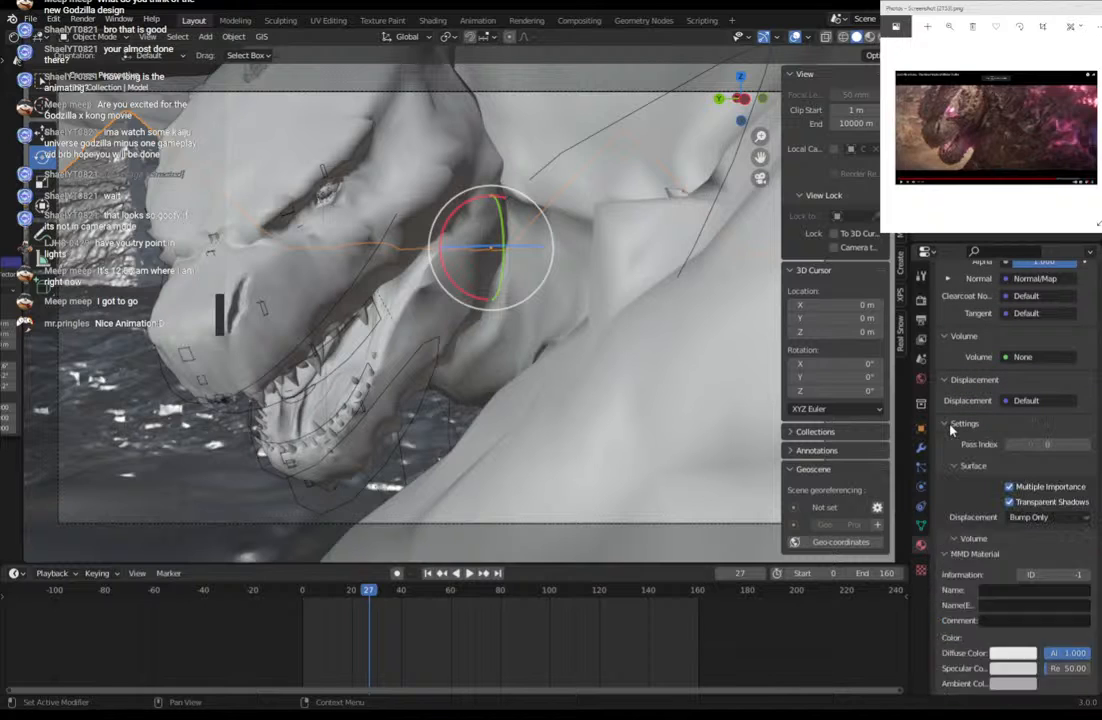
{"action": "left_click", "coordinate": [970, 539]}
{"action": "scroll", "coordinate": [988, 500], "scroll_direction": "down", "scroll_amount": 2}
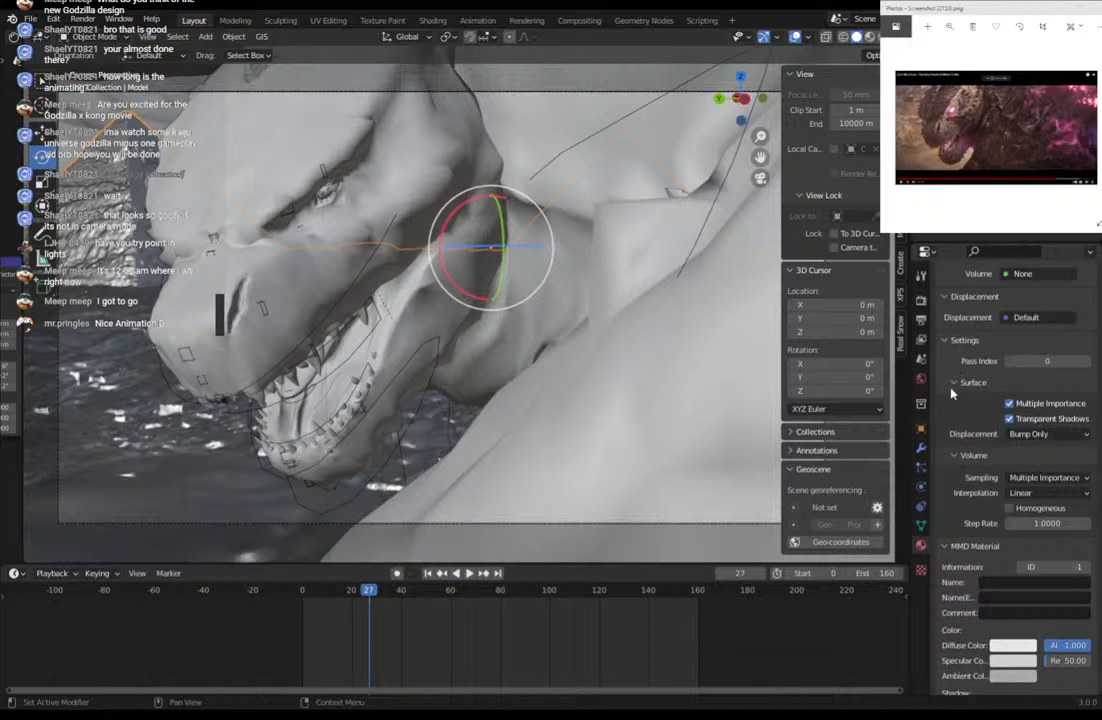
{"action": "scroll", "coordinate": [955, 548], "scroll_direction": "down", "scroll_amount": 3}
{"action": "scroll", "coordinate": [955, 555], "scroll_direction": "down", "scroll_amount": 3}
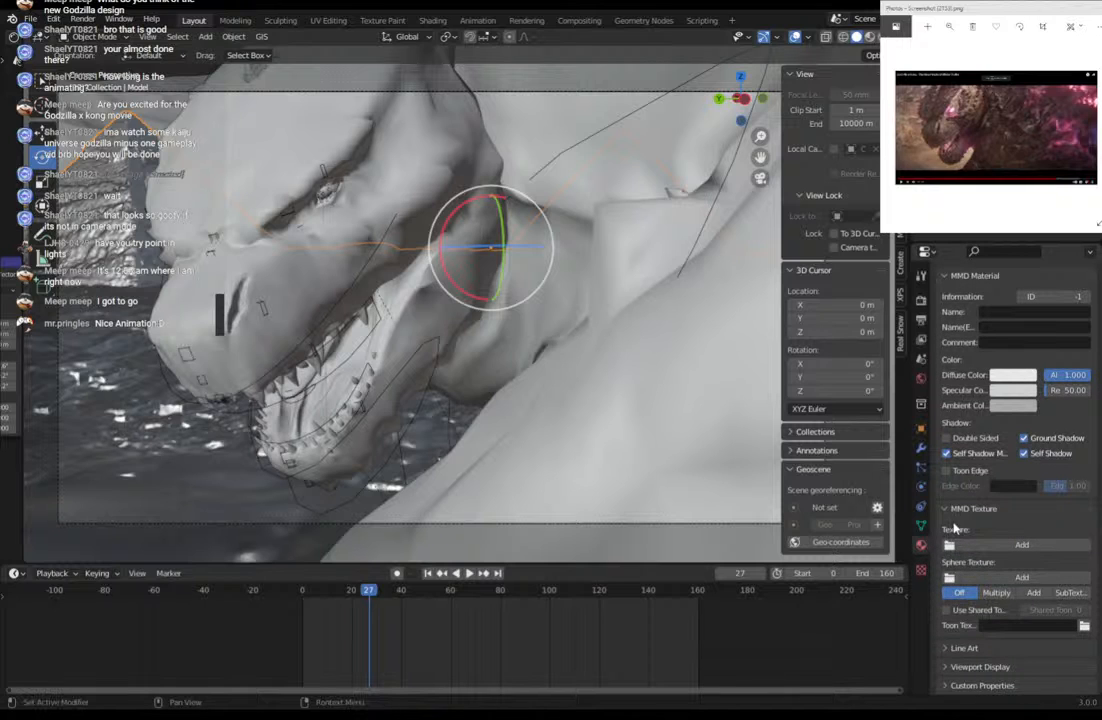
{"action": "scroll", "coordinate": [957, 525], "scroll_direction": "up", "scroll_amount": 7}
{"action": "scroll", "coordinate": [955, 525], "scroll_direction": "up", "scroll_amount": 12}
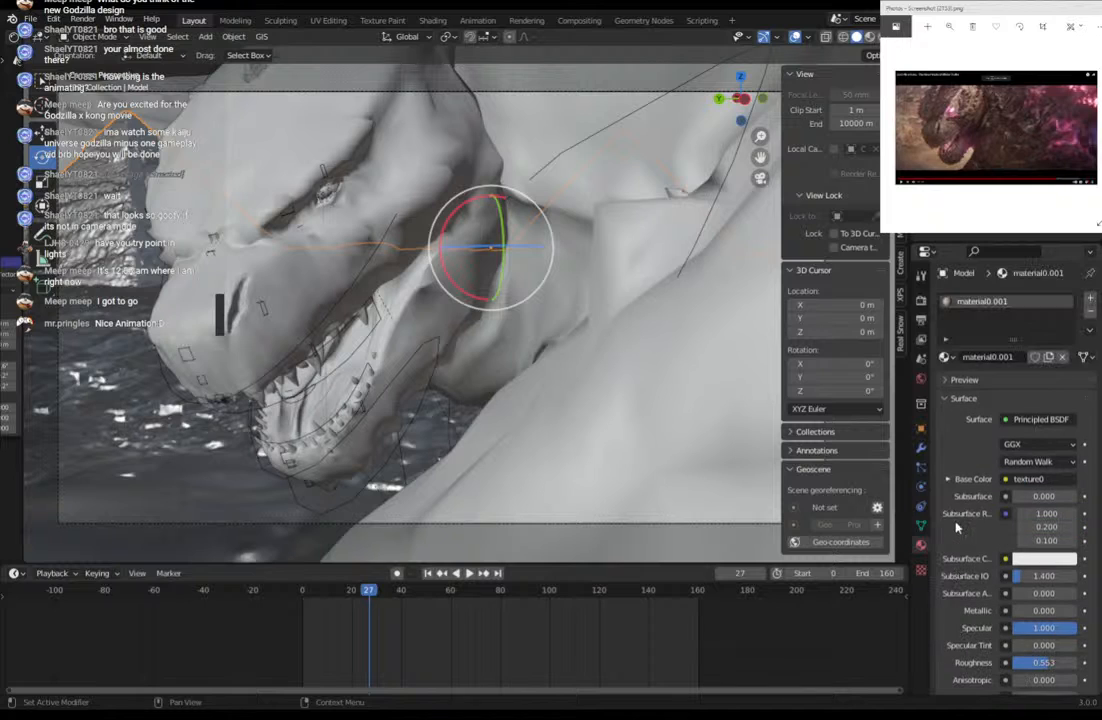
Review the material's Principled BSDF values and expand its Normal Map input to examine strength and color.
{"action": "scroll", "coordinate": [967, 515], "scroll_direction": "down", "scroll_amount": 6}
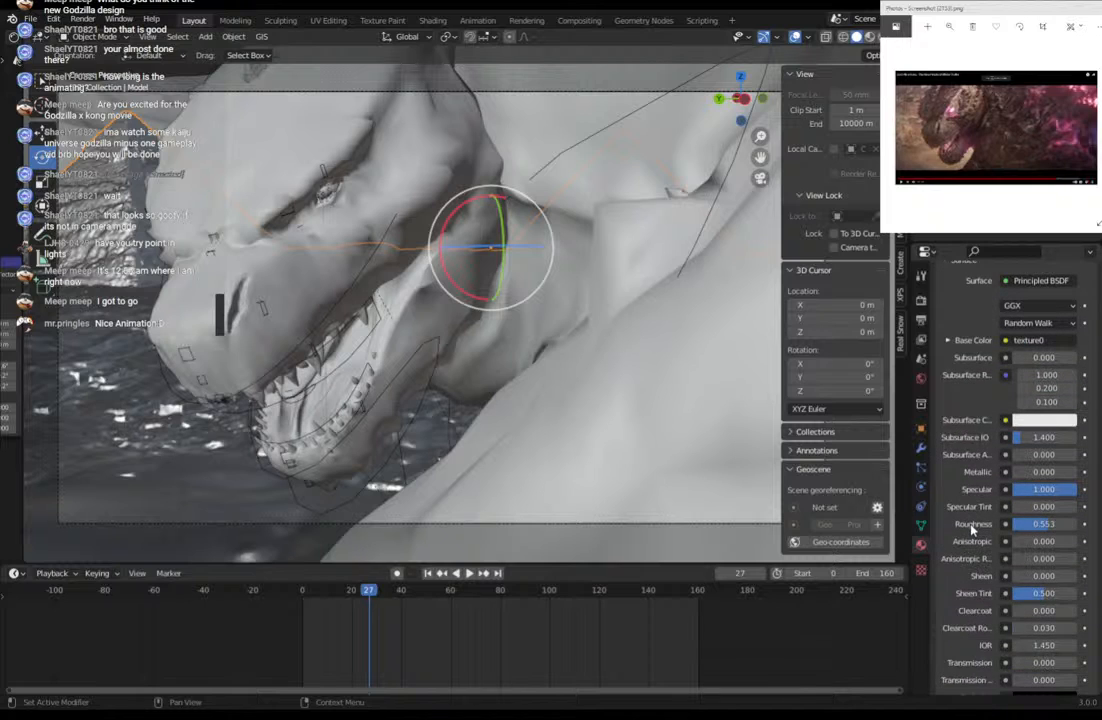
{"action": "scroll", "coordinate": [972, 530], "scroll_direction": "down", "scroll_amount": 1}
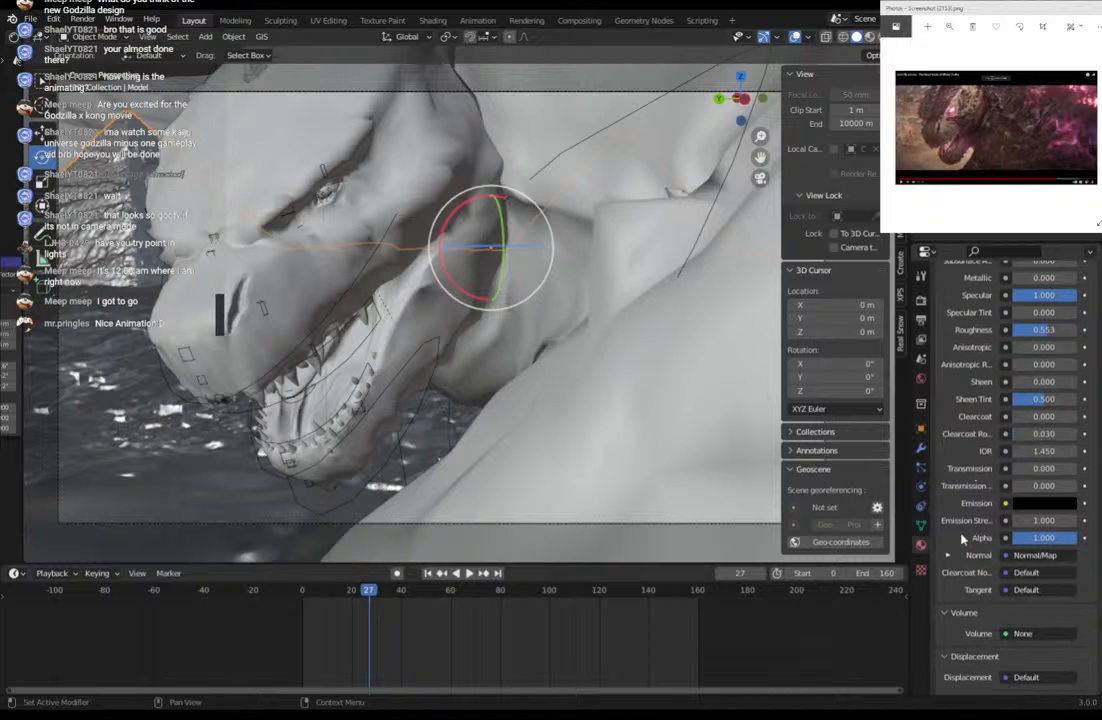
{"action": "left_click", "coordinate": [948, 556]}
{"action": "scroll", "coordinate": [951, 558], "scroll_direction": "down", "scroll_amount": 1}
{"action": "scroll", "coordinate": [951, 558], "scroll_direction": "down", "scroll_amount": 2}
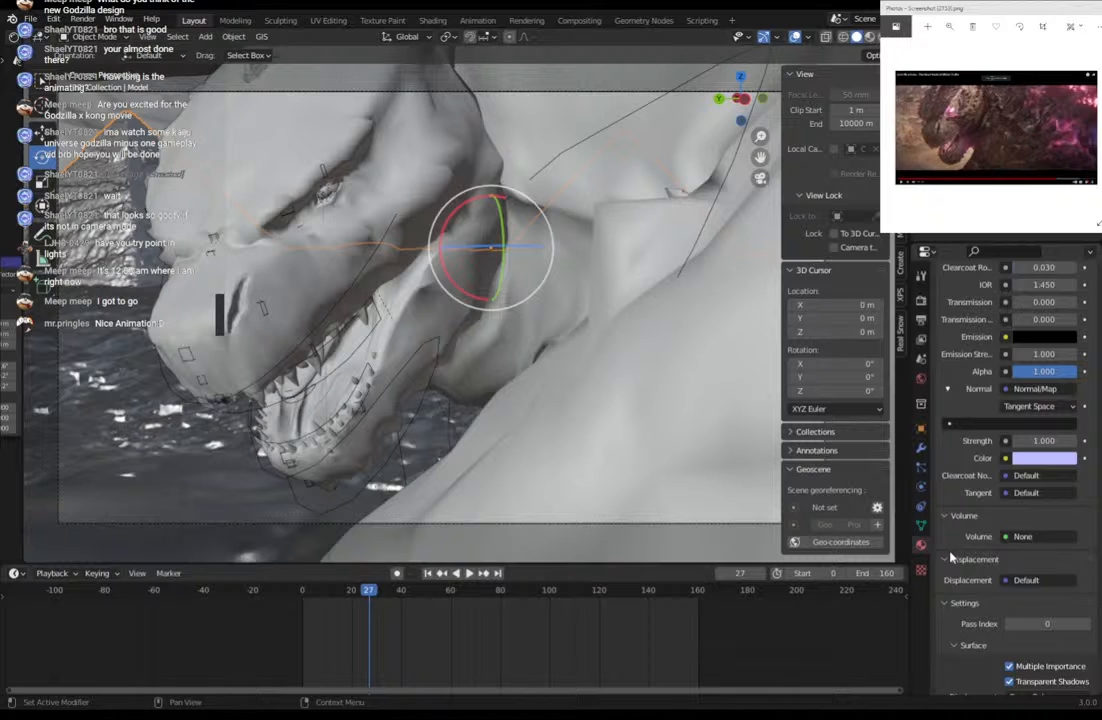
{"action": "scroll", "coordinate": [951, 558], "scroll_direction": "down", "scroll_amount": 4}
{"action": "scroll", "coordinate": [952, 557], "scroll_direction": "down", "scroll_amount": 2}
{"action": "scroll", "coordinate": [950, 368], "scroll_direction": "up", "scroll_amount": 1}
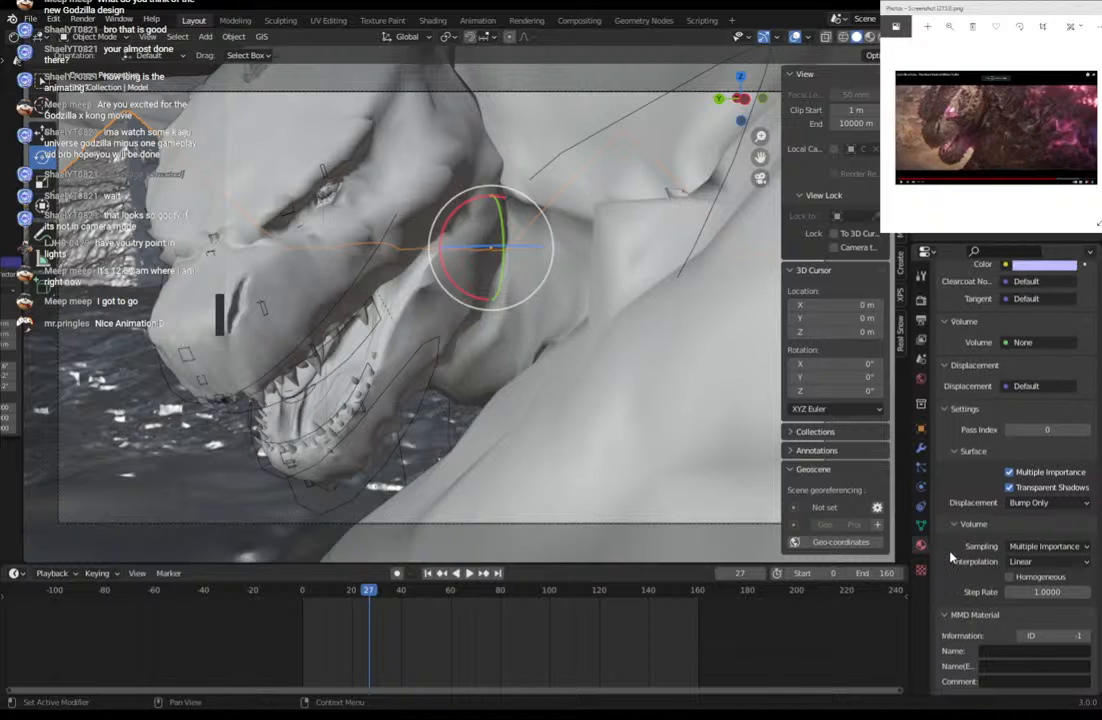
Collapse the material's Volume, Displacement, MMD Material and MMD Texture sections and examine its Viewport Display settings.
{"action": "left_click", "coordinate": [948, 366]}
{"action": "left_click", "coordinate": [946, 321]}
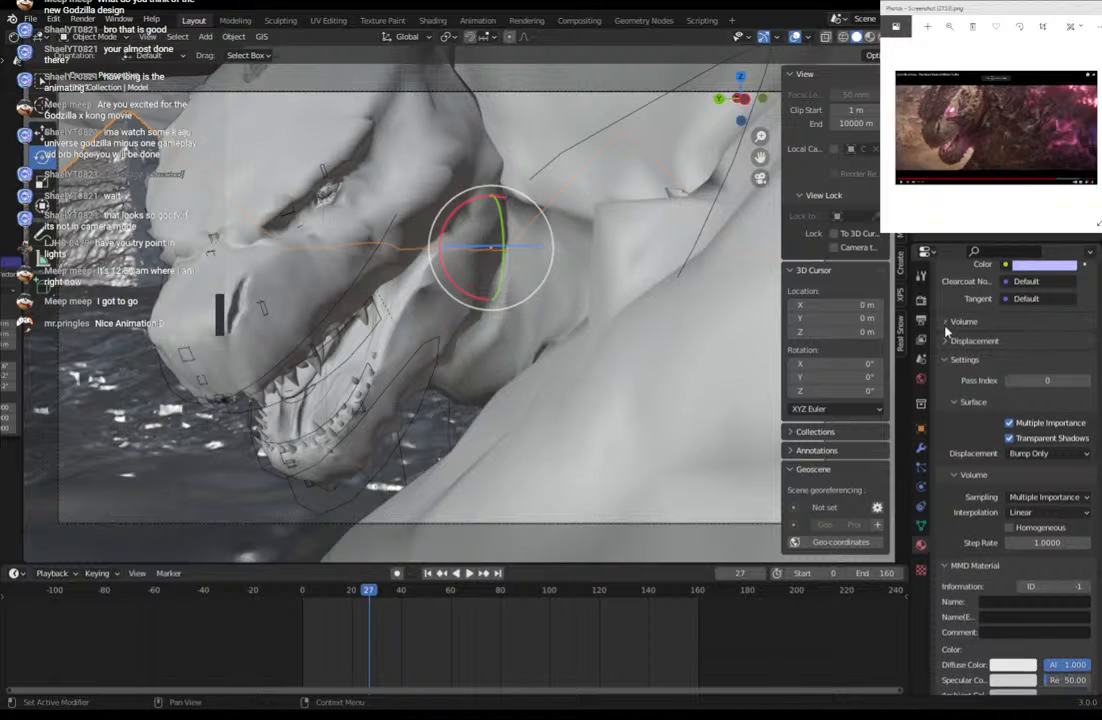
{"action": "scroll", "coordinate": [980, 495], "scroll_direction": "down", "scroll_amount": 3}
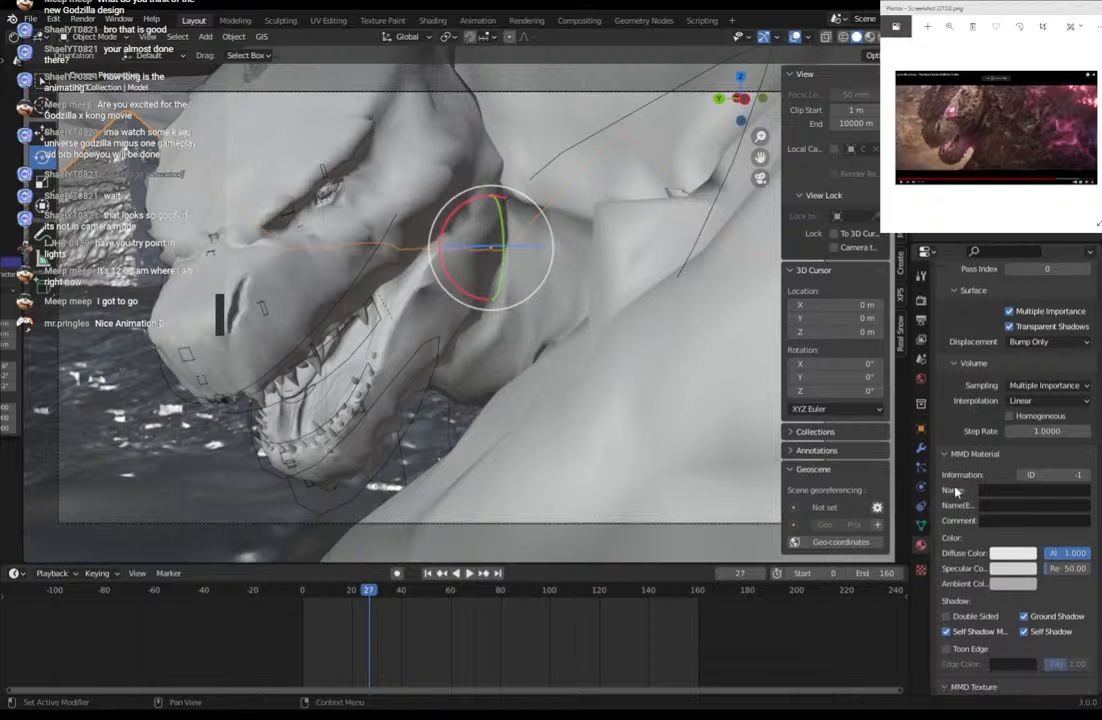
{"action": "left_click", "coordinate": [948, 455]}
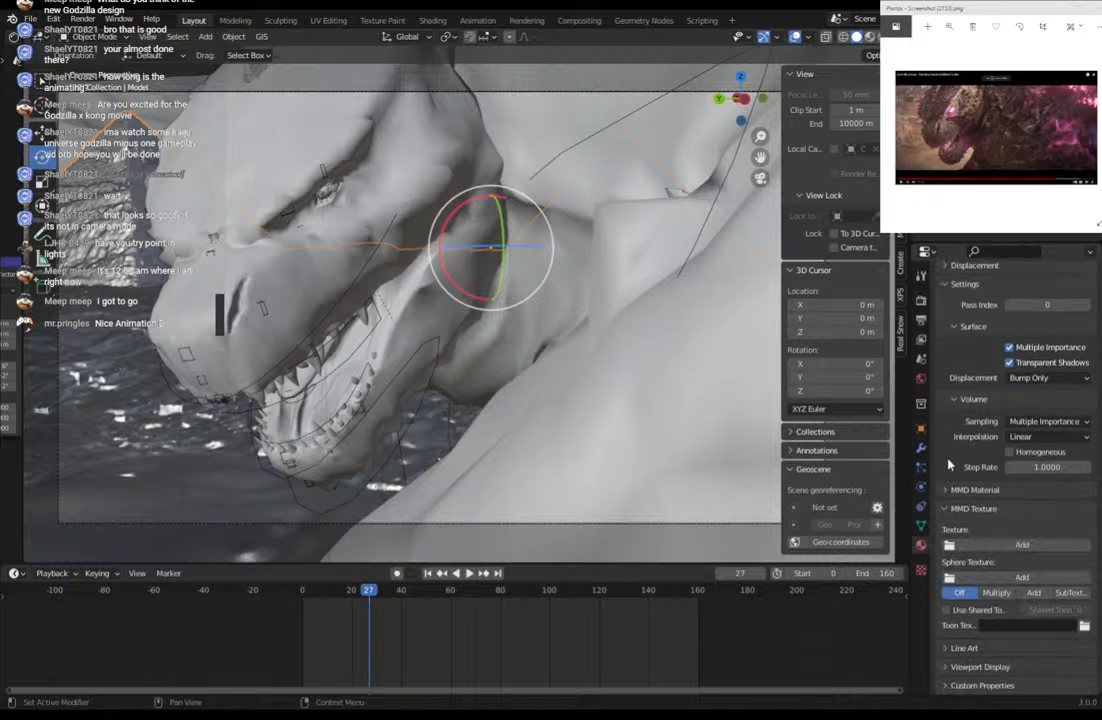
{"action": "left_click", "coordinate": [948, 509]}
{"action": "left_click", "coordinate": [956, 666]}
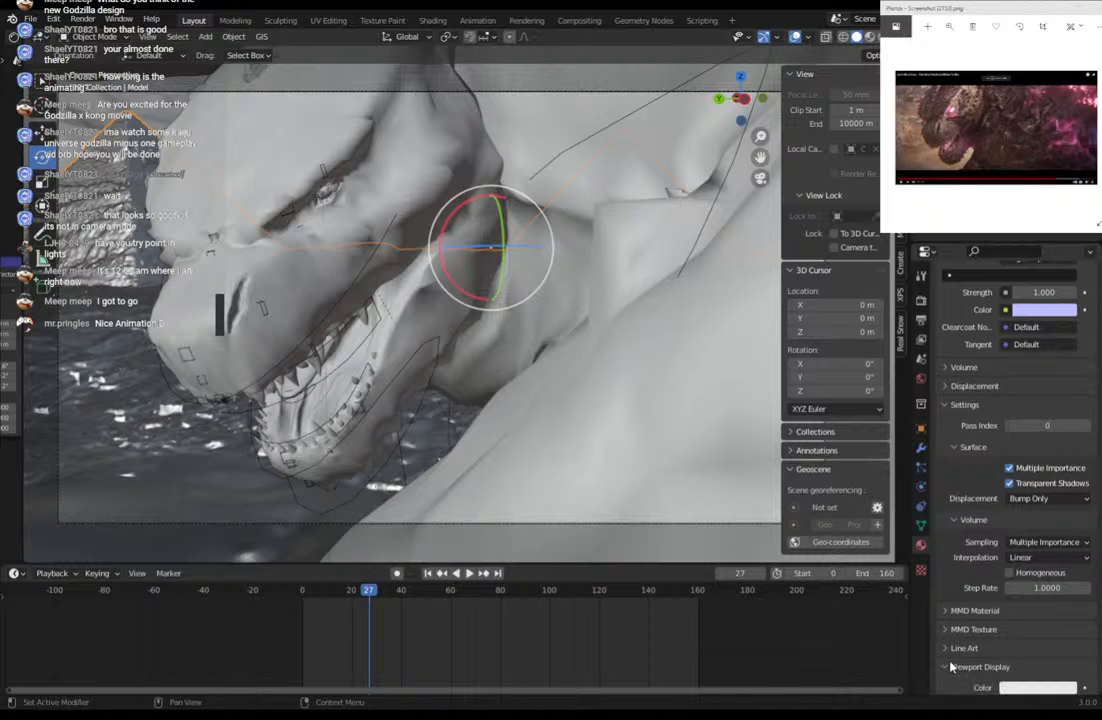
{"action": "scroll", "coordinate": [977, 613], "scroll_direction": "down", "scroll_amount": 4}
{"action": "scroll", "coordinate": [967, 596], "scroll_direction": "down", "scroll_amount": 2}
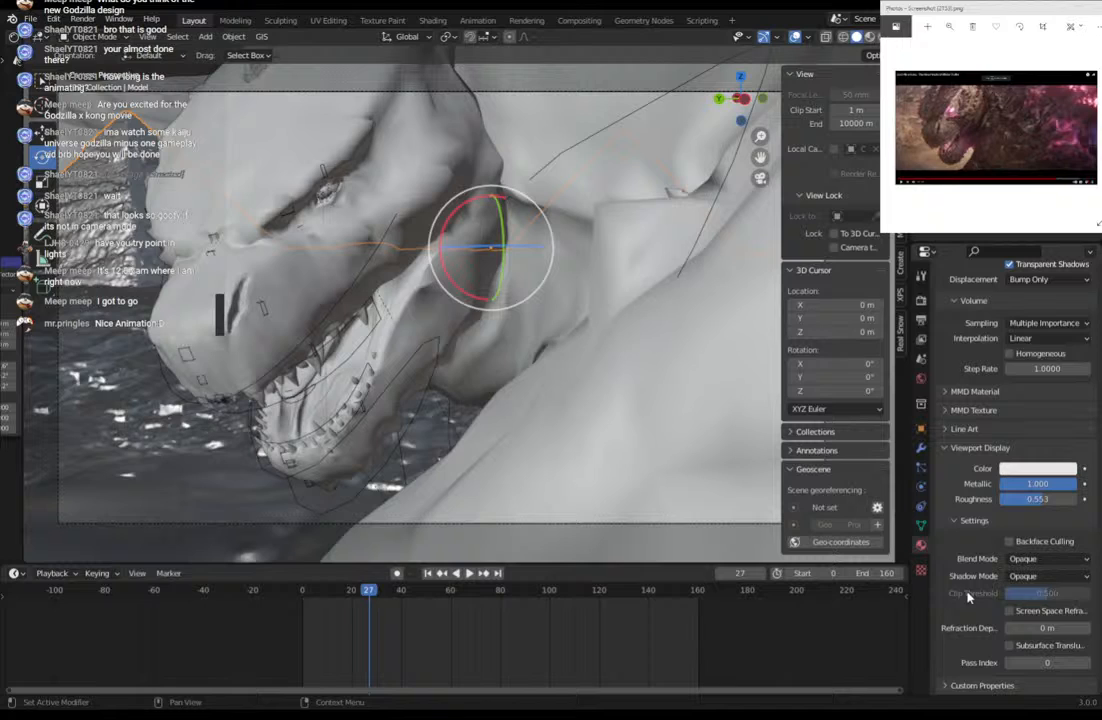
Try the None shadow mode on the plateau's material in the rendered preview and return it to Opaque.
{"action": "left_click", "coordinate": [1043, 577]}
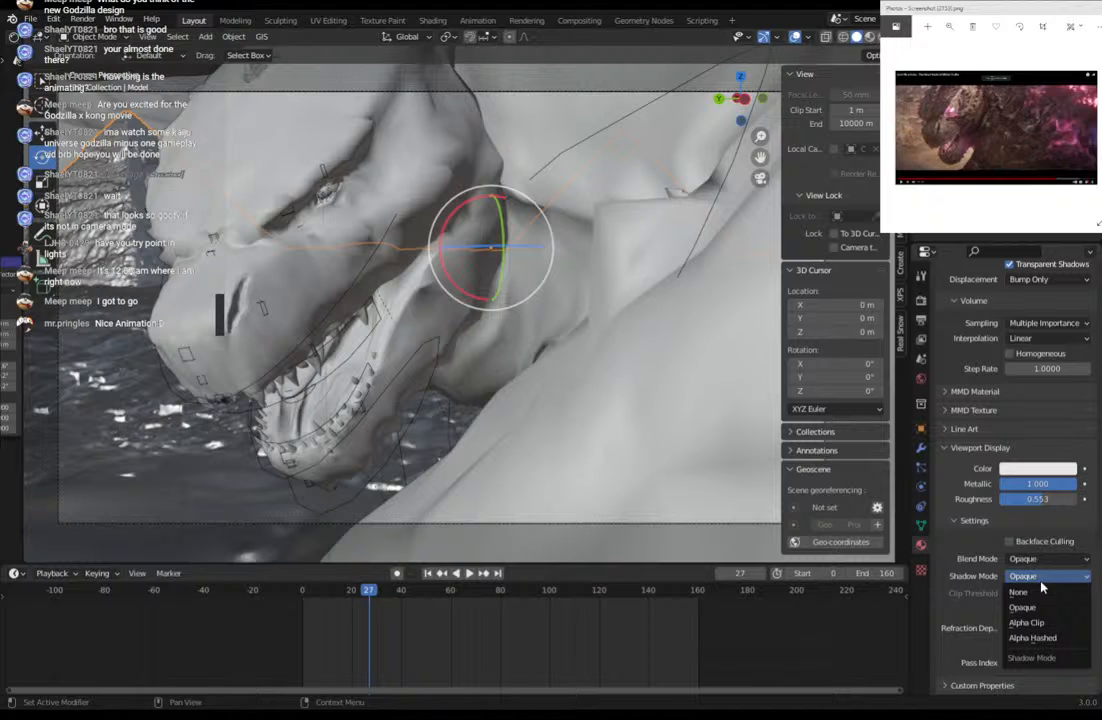
{"action": "left_click", "coordinate": [1035, 593]}
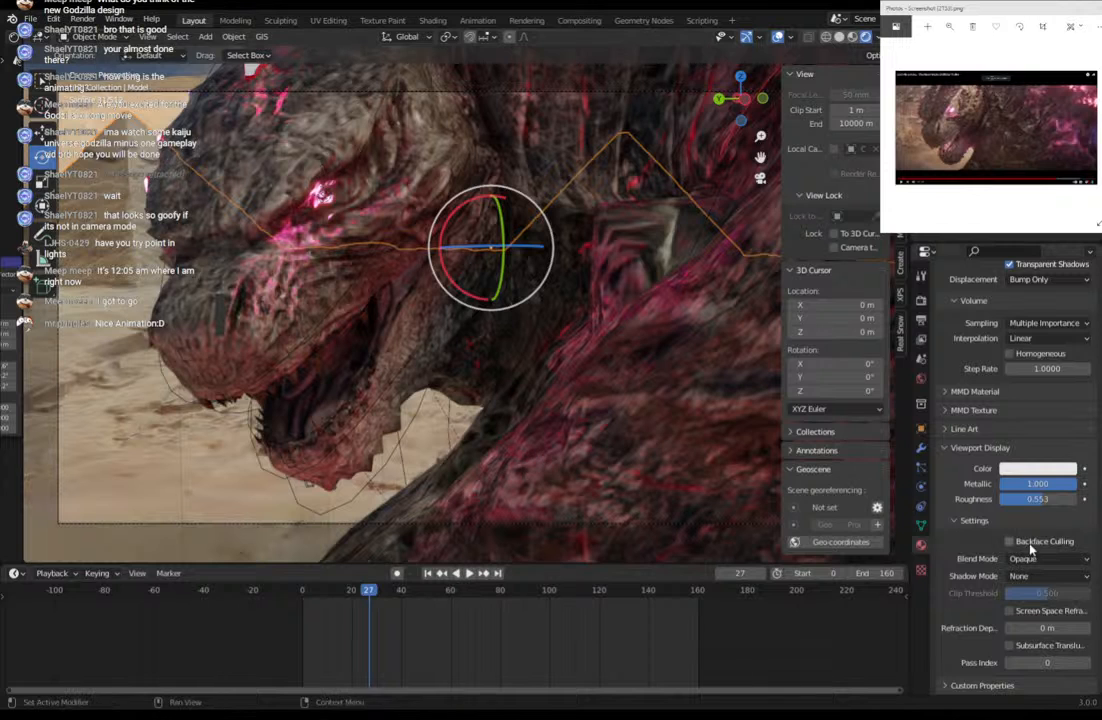
{"action": "left_click", "coordinate": [1045, 576]}
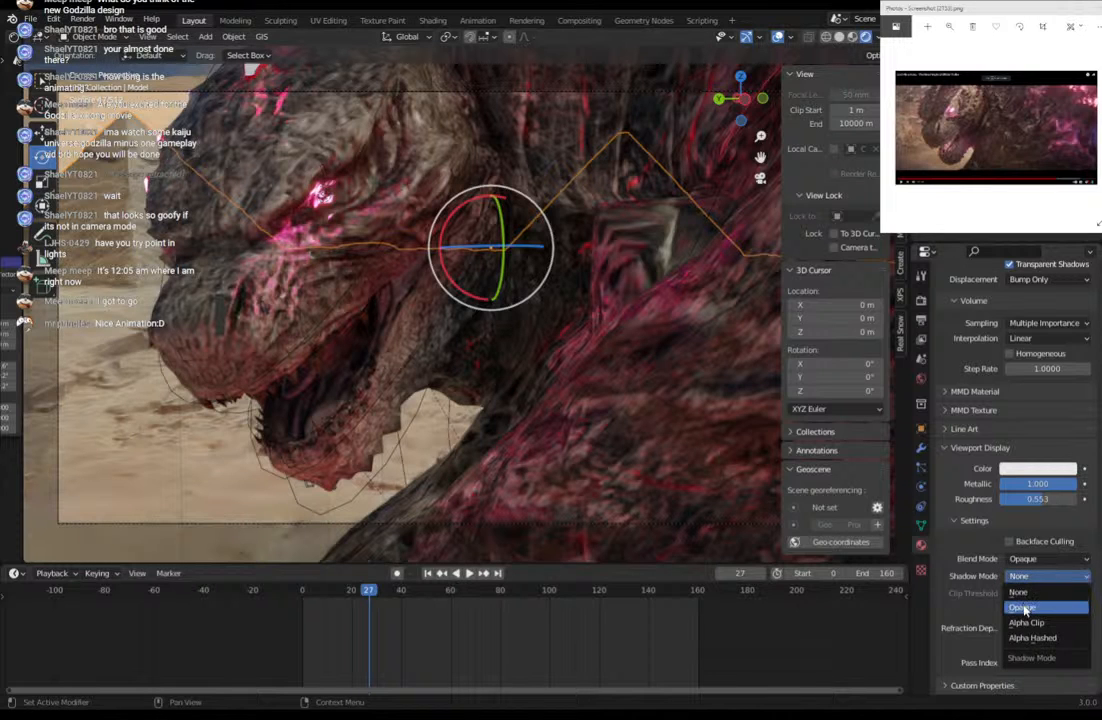
{"action": "left_click", "coordinate": [1022, 609]}
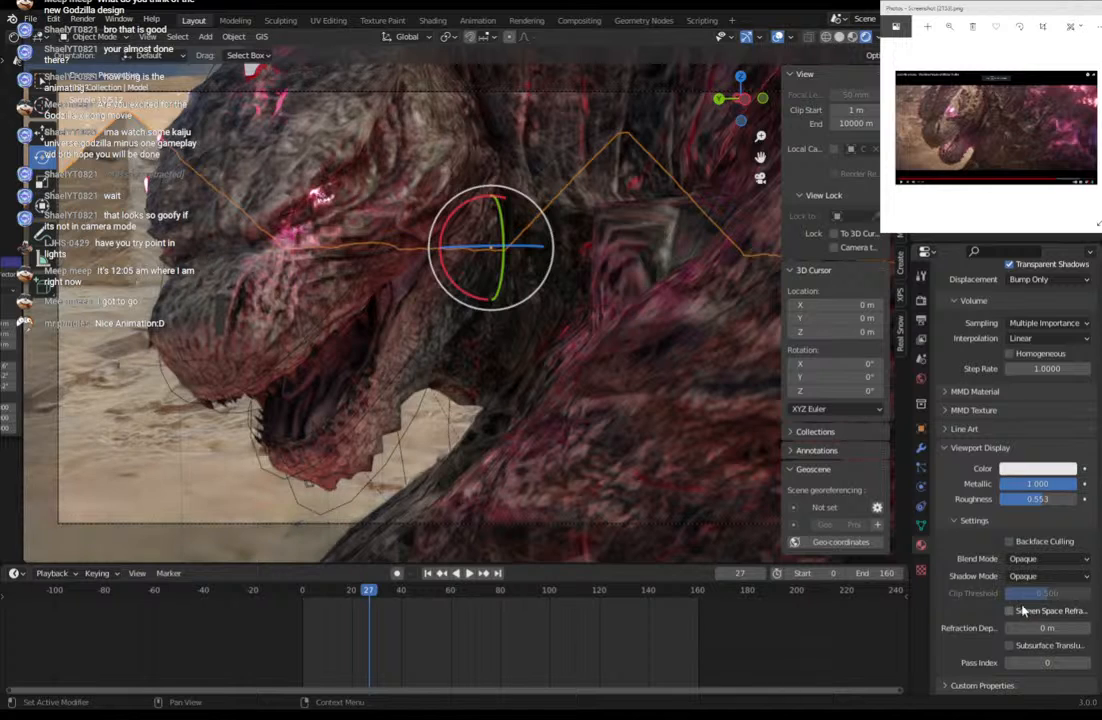
Select the Sun.001 point light and set its power to 300000 W.
{"action": "left_click", "coordinate": [985, 165]}
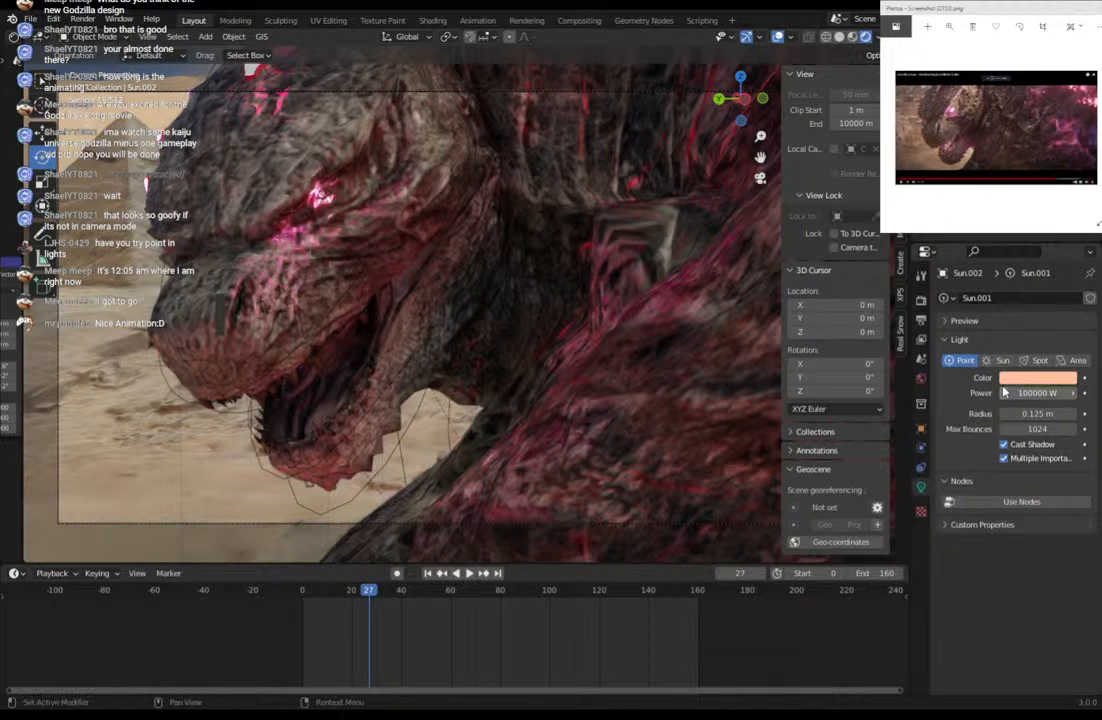
{"action": "left_click", "coordinate": [985, 152]}
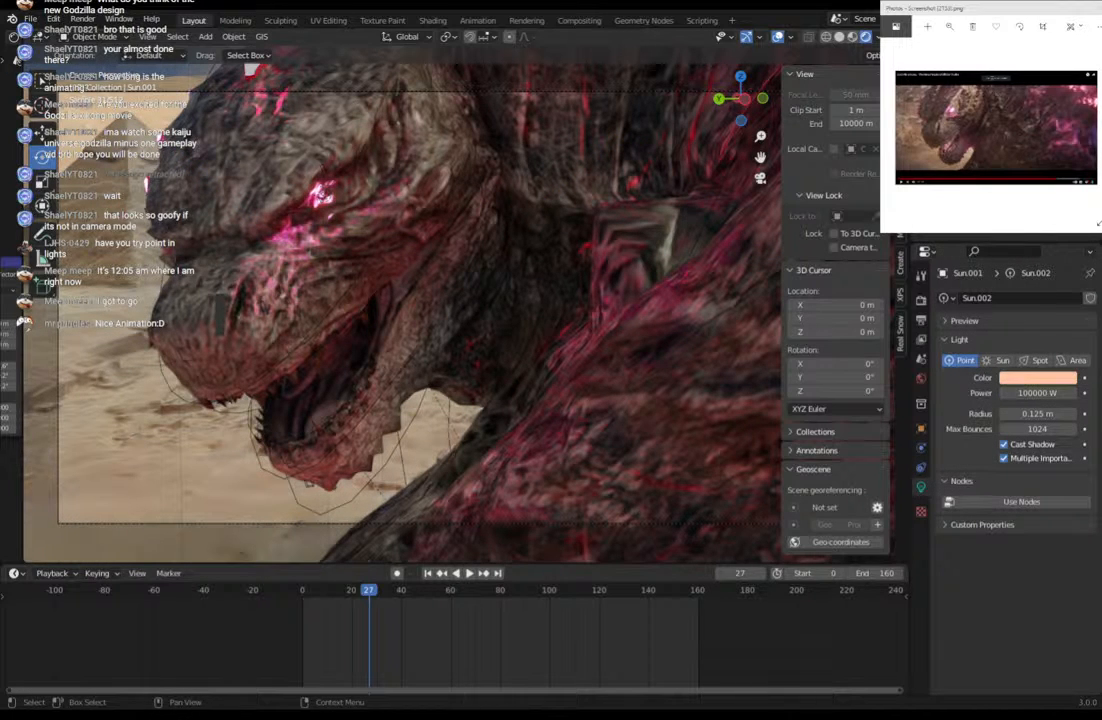
{"action": "left_click", "coordinate": [1038, 392]}
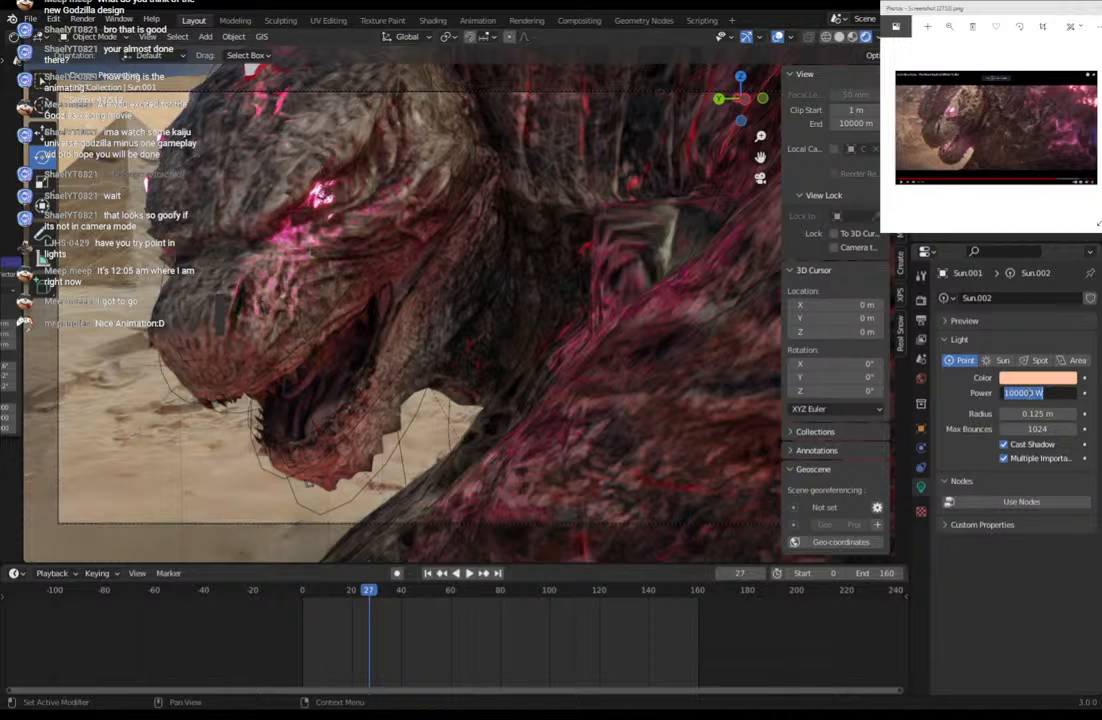
{"action": "left_click", "coordinate": [1032, 393]}
{"action": "left_click_drag", "start_coordinate": [1012, 393], "coordinate": [1006, 393]}
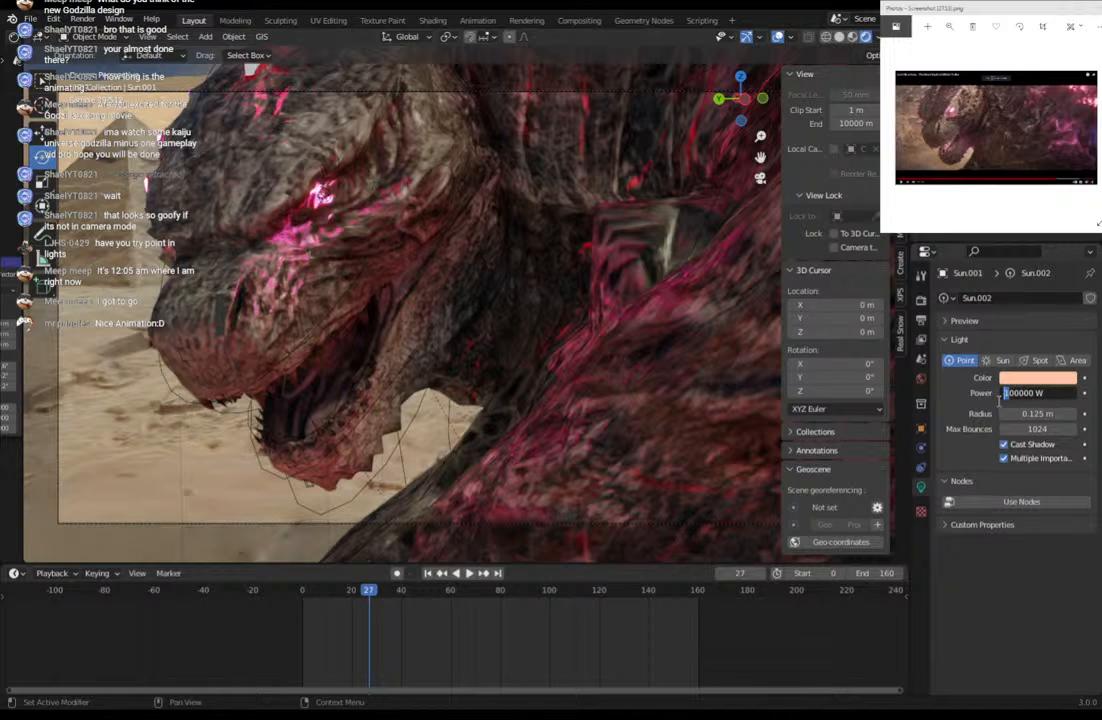
{"action": "type", "text": "3"}
{"action": "key", "text": "Return"}
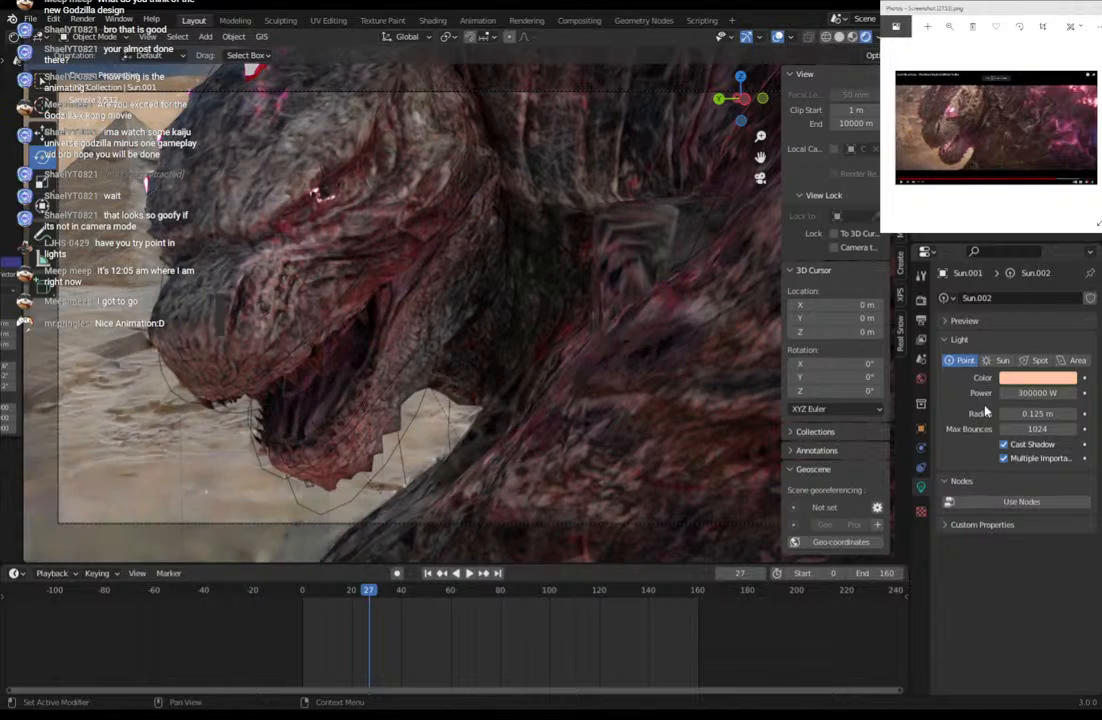
Select the Sun.002 point light and set its power to 300000 W as well.
{"action": "left_click", "coordinate": [988, 205]}
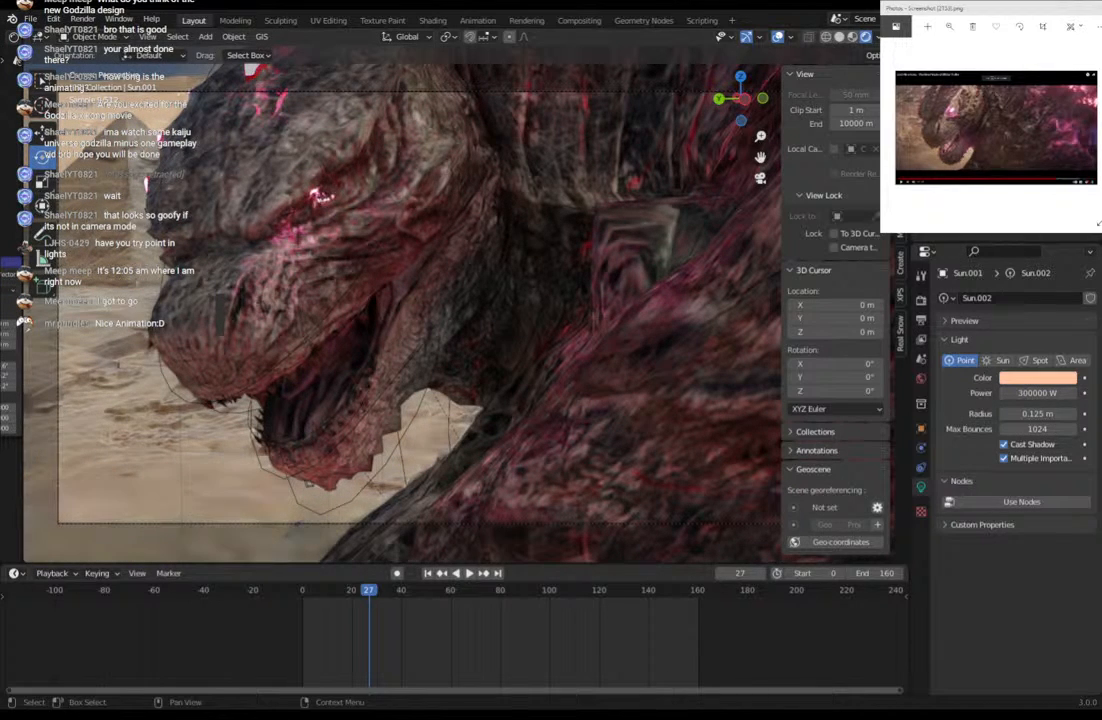
{"action": "left_click", "coordinate": [1032, 393]}
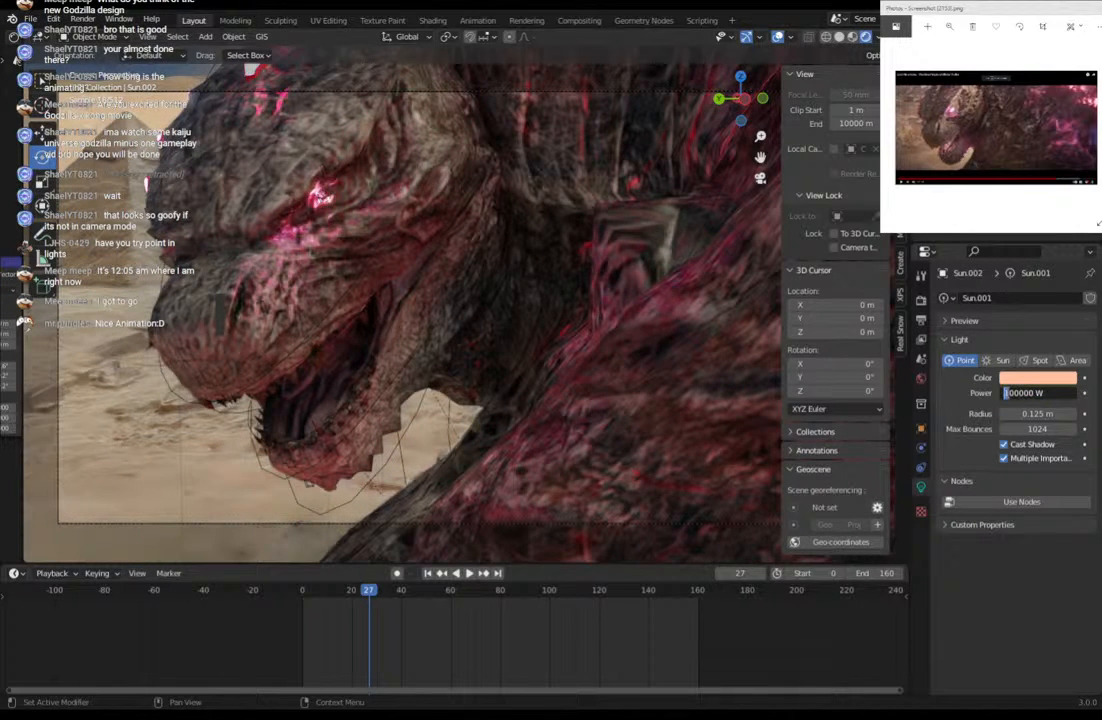
{"action": "type", "text": "300000"}
{"action": "key", "text": "Return"}
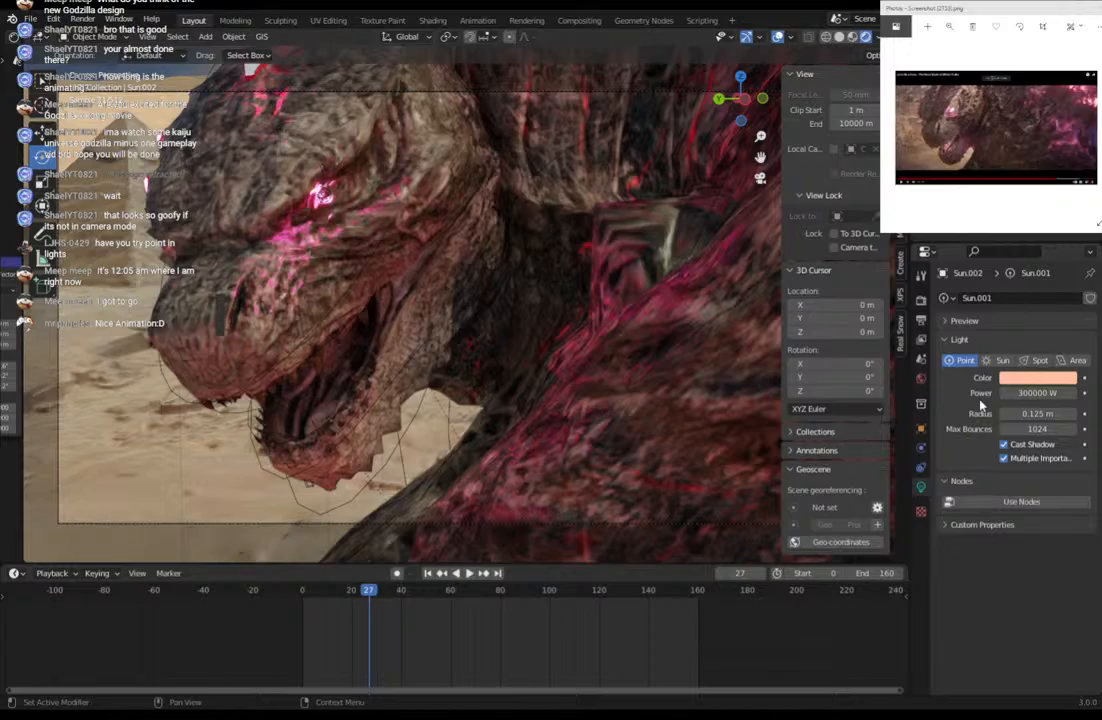
Outside the camera view in solid shading, select the Giza plateau, turn it to bring different pyramids behind Godzilla, and reposition it.
{"action": "left_click", "coordinate": [840, 38]}
{"action": "mouse_move", "coordinate": [338, 272]}
{"action": "middle_mouse_down"}
{"action": "mouse_move", "coordinate": [340, 346]}
{"action": "mouse_move", "coordinate": [306, 323]}
{"action": "mouse_move", "coordinate": [500, 322]}
{"action": "middle_mouse_up"}
{"action": "left_click", "coordinate": [340, 346]}
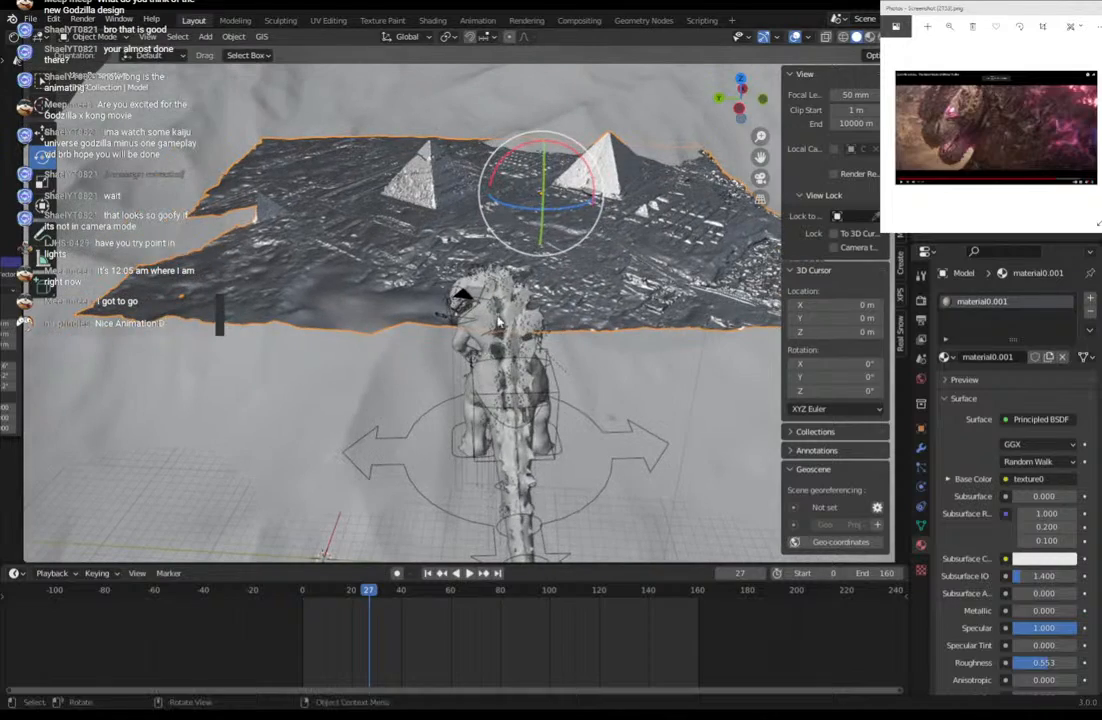
{"action": "mouse_move", "coordinate": [571, 209]}
{"action": "left_mouse_down"}
{"action": "mouse_move", "coordinate": [521, 214]}
{"action": "mouse_move", "coordinate": [563, 211]}
{"action": "left_mouse_up"}
{"action": "key", "text": "r"}
{"action": "left_click", "coordinate": [689, 264]}
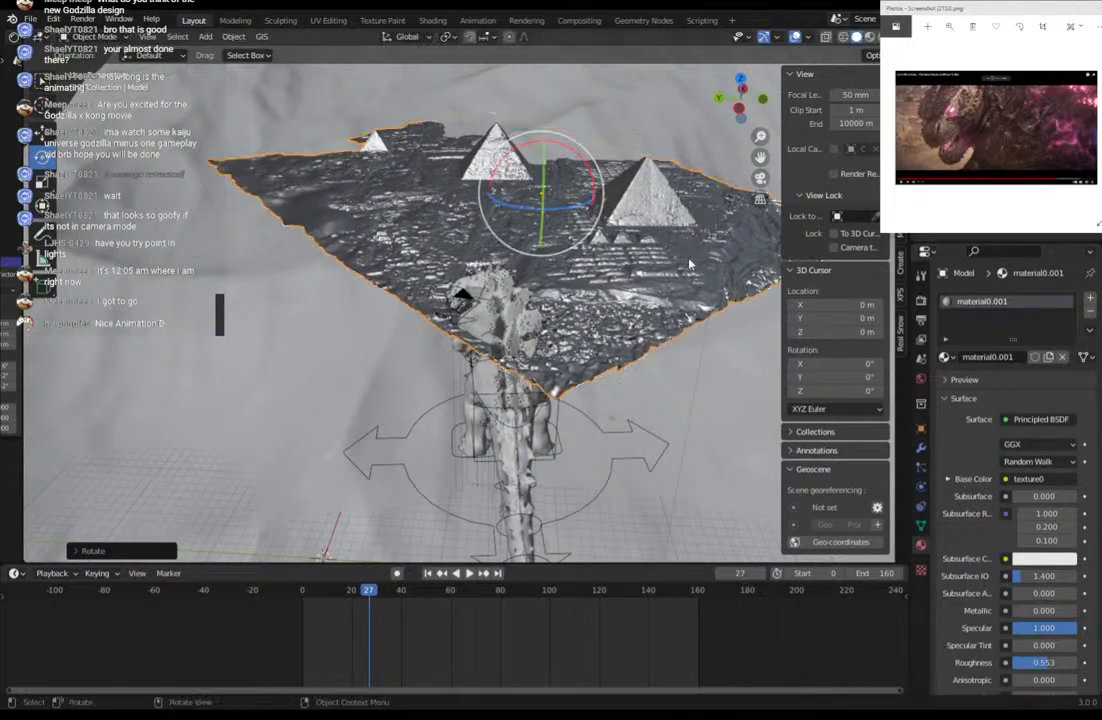
{"action": "key", "text": "g"}
{"action": "left_click", "coordinate": [590, 227]}
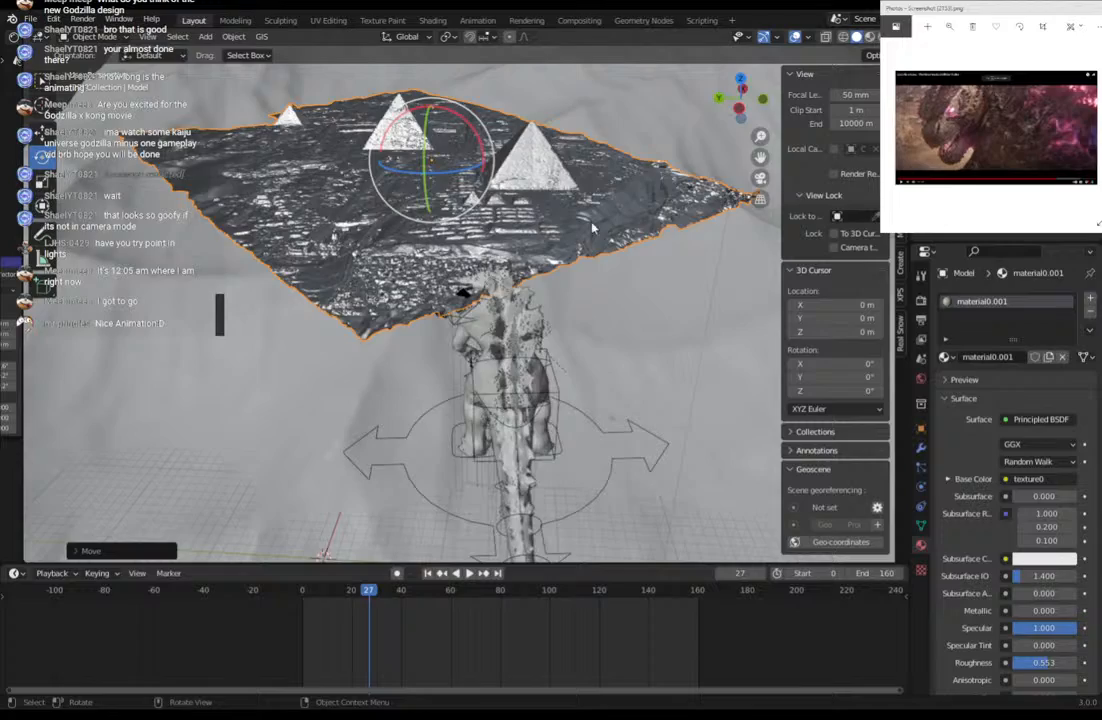
Return to the camera view and adjust the plateau's tilt with free rotation so its ground lies below Godzilla's jaw.
{"action": "left_click", "coordinate": [761, 180]}
{"action": "key", "text": "g"}
{"action": "key", "text": "r"}
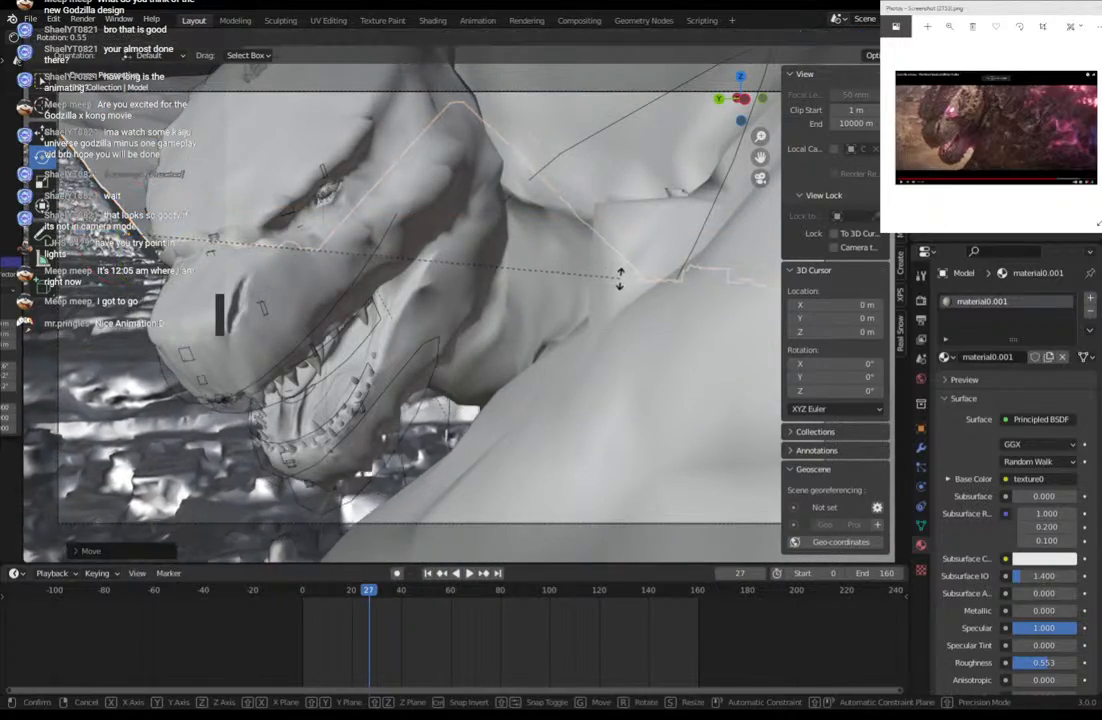
{"action": "key", "text": "r"}
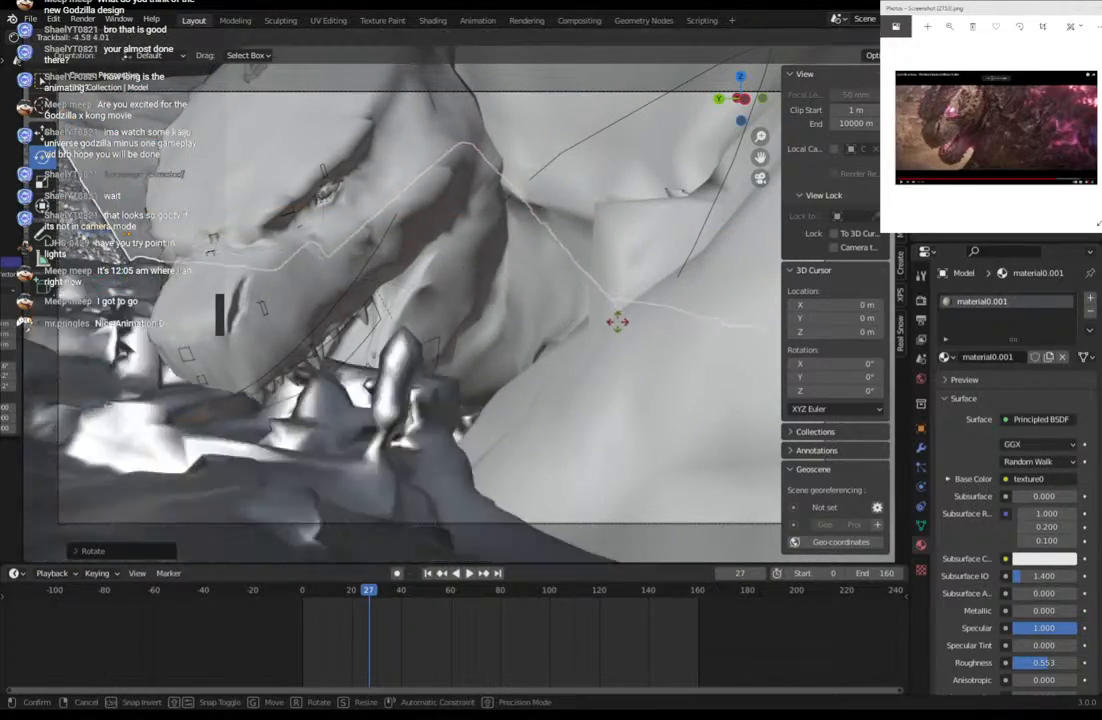
{"action": "left_click", "coordinate": [617, 326]}
{"action": "key", "text": "r"}
{"action": "left_click", "coordinate": [631, 252]}
Shift the plateau within the camera frame, move it along the global X axis, and preview it in rendered shading.
{"action": "key", "text": "g"}
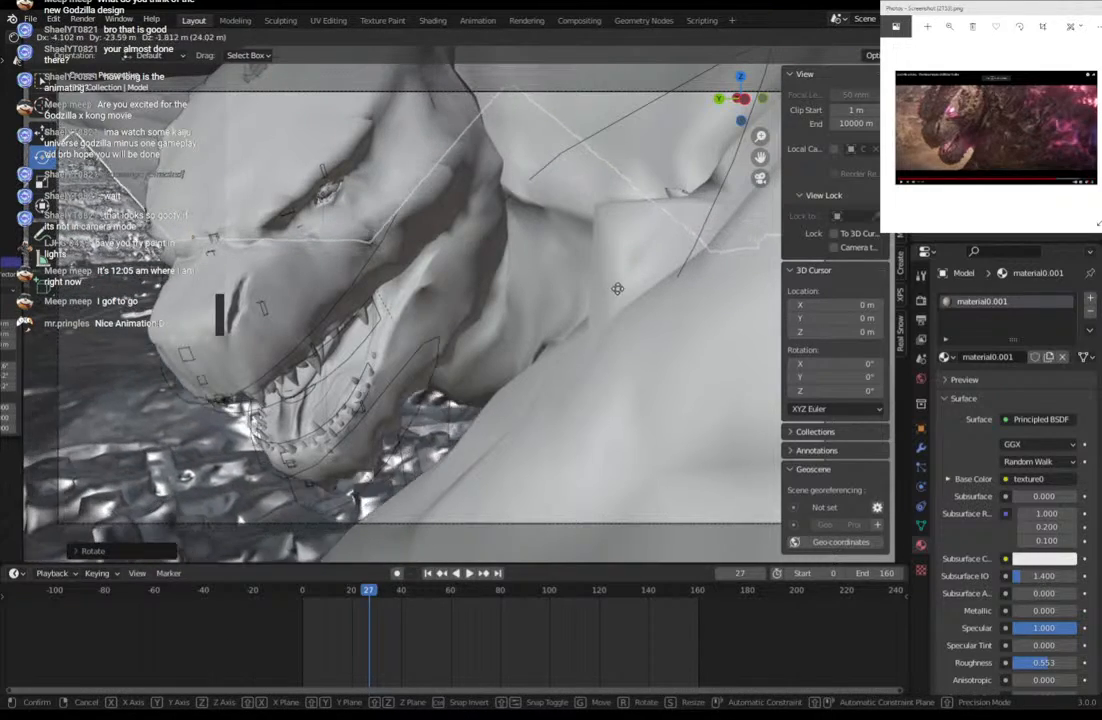
{"action": "left_click", "coordinate": [598, 318]}
{"action": "key", "text": "g"}
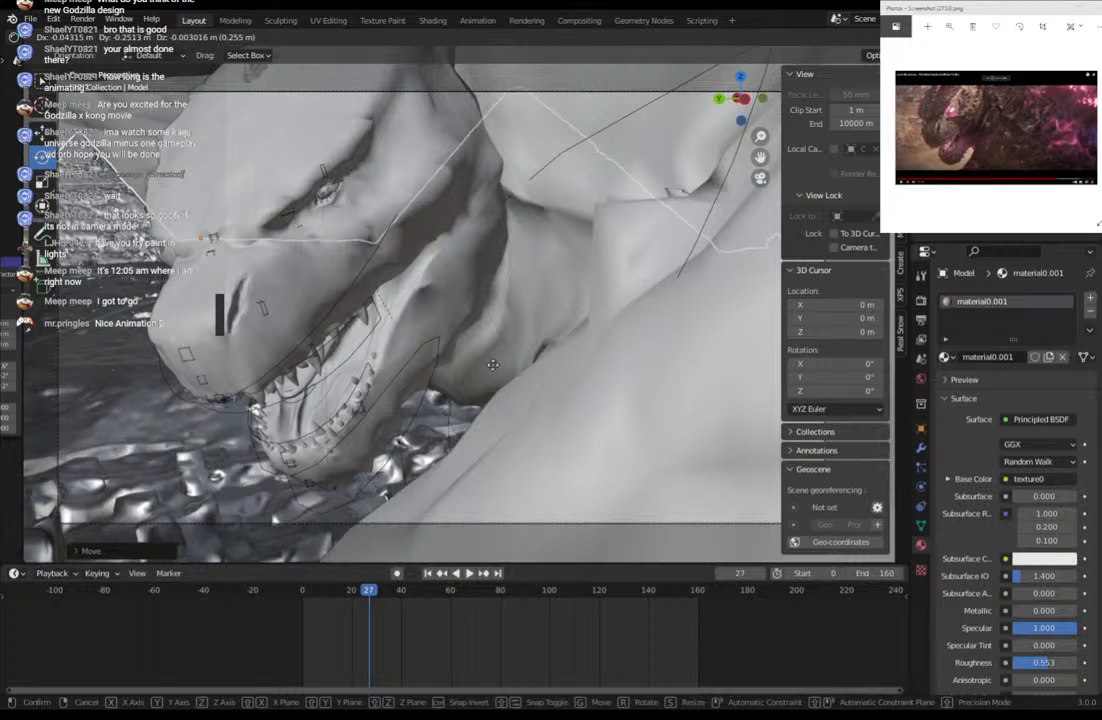
{"action": "key", "text": "x"}
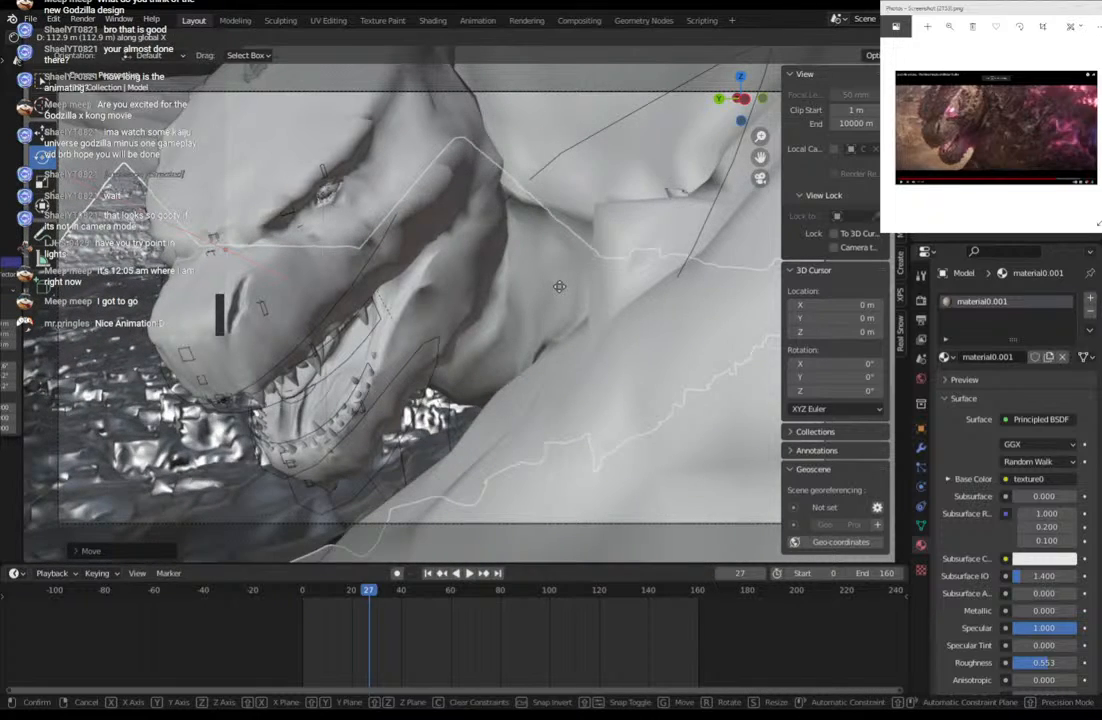
{"action": "left_click", "coordinate": [218, 240]}
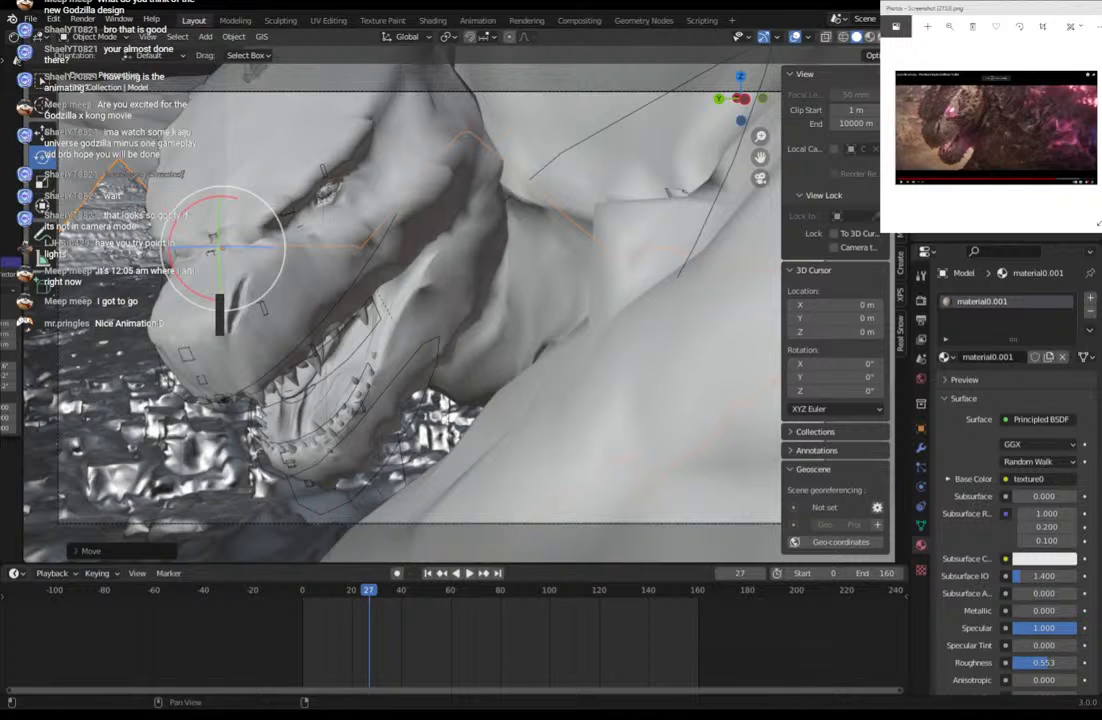
{"action": "left_click", "coordinate": [841, 37]}
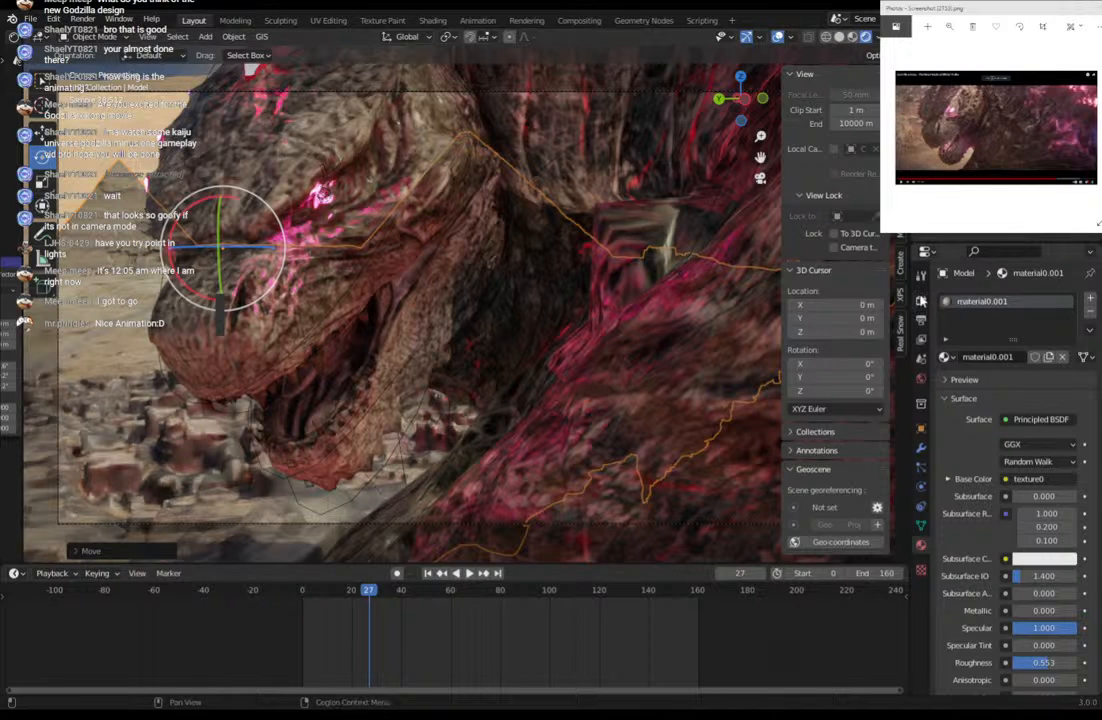
Switch the render engine to Eevee and check the Giza plateau and pyramids from outside the camera view.
{"action": "left_click", "coordinate": [921, 300]}
{"action": "left_click", "coordinate": [1035, 298]}
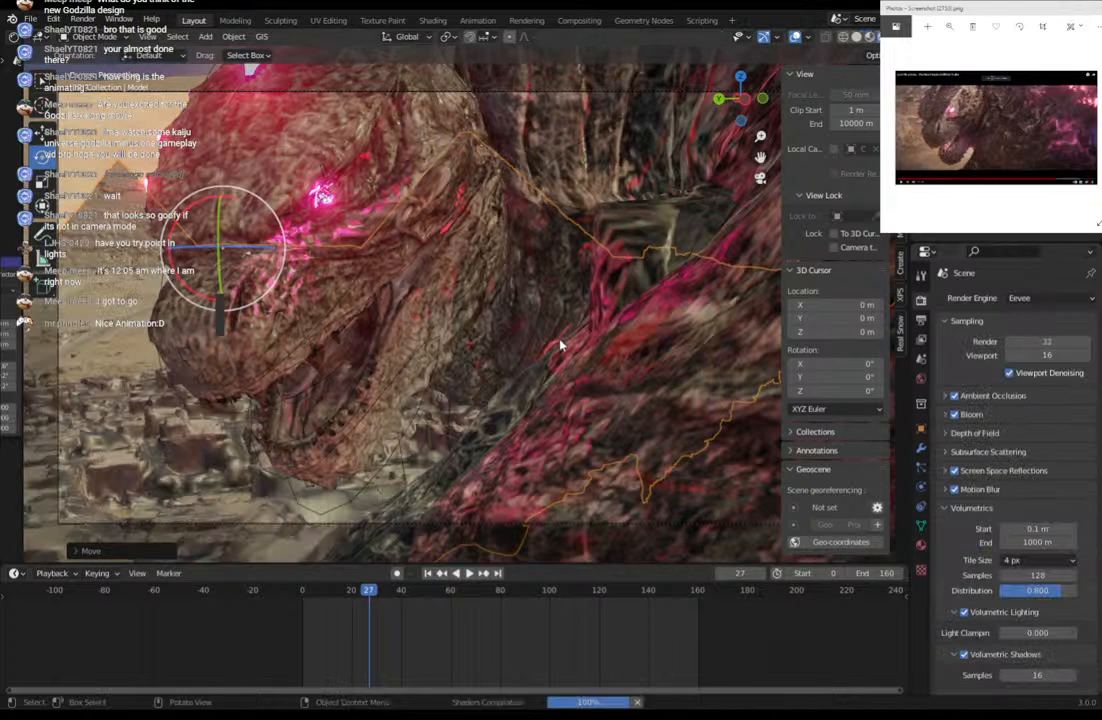
{"action": "middle_click_drag", "start_coordinate": [331, 345], "coordinate": [526, 369]}
{"action": "scroll", "coordinate": [376, 362], "scroll_direction": "down", "scroll_amount": 2}
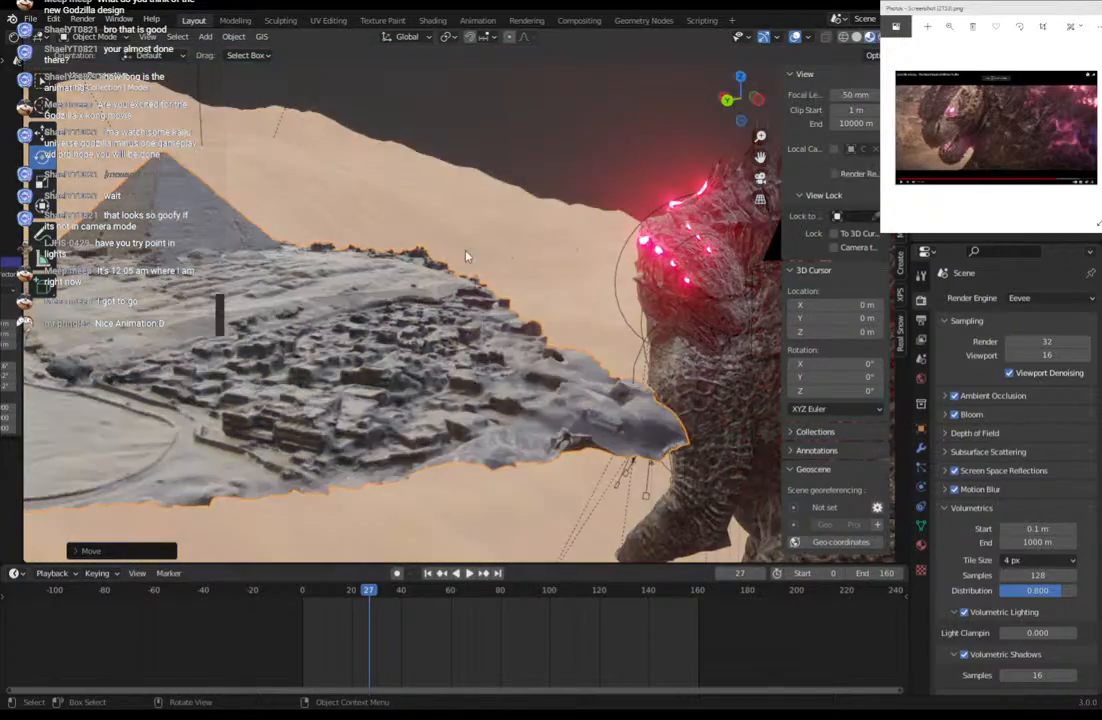
{"action": "mouse_move", "coordinate": [467, 256]}
{"action": "middle_mouse_down"}
{"action": "mouse_move", "coordinate": [411, 359]}
{"action": "mouse_move", "coordinate": [525, 294]}
{"action": "mouse_move", "coordinate": [583, 190]}
{"action": "mouse_move", "coordinate": [347, 340]}
{"action": "mouse_move", "coordinate": [507, 322]}
{"action": "mouse_move", "coordinate": [297, 247]}
{"action": "mouse_move", "coordinate": [414, 244]}
{"action": "mouse_move", "coordinate": [220, 350]}
{"action": "mouse_move", "coordinate": [405, 289]}
{"action": "mouse_move", "coordinate": [637, 266]}
{"action": "mouse_move", "coordinate": [635, 256]}
{"action": "mouse_move", "coordinate": [529, 285]}
{"action": "mouse_move", "coordinate": [679, 176]}
{"action": "middle_mouse_up"}
{"action": "scroll", "coordinate": [415, 356], "scroll_direction": "up", "scroll_amount": 4}
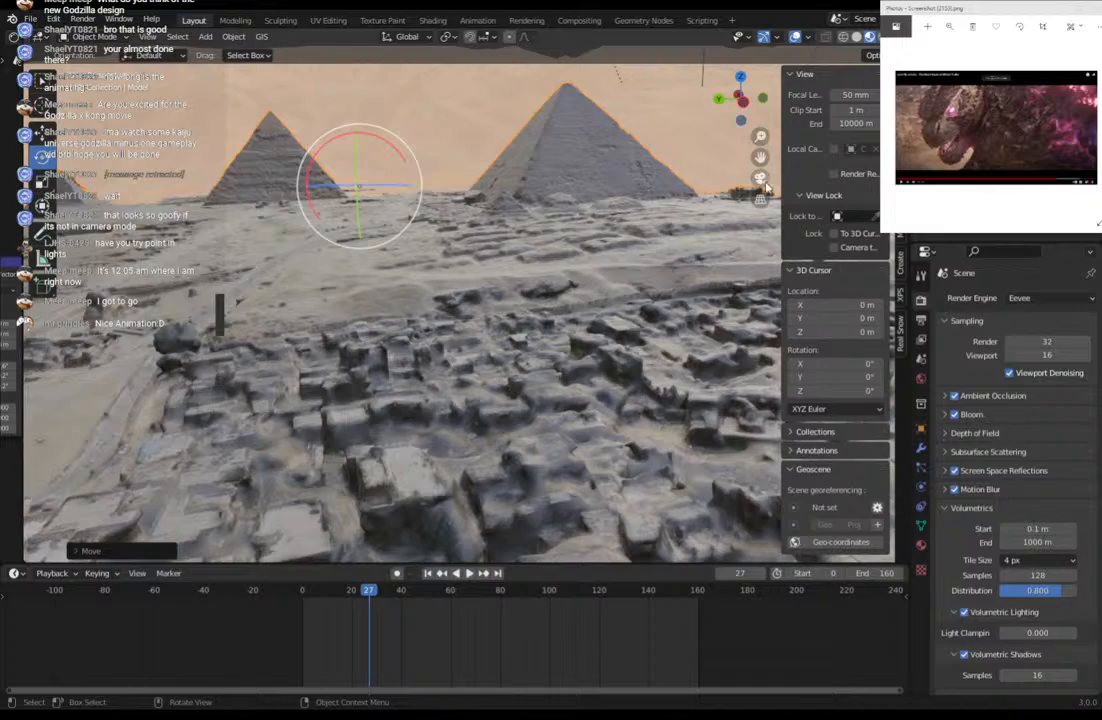
Return to the camera view, tilt the plateau slightly with free rotation, and raise it behind Godzilla.
{"action": "key", "text": "KP_0"}
{"action": "key", "text": "g"}
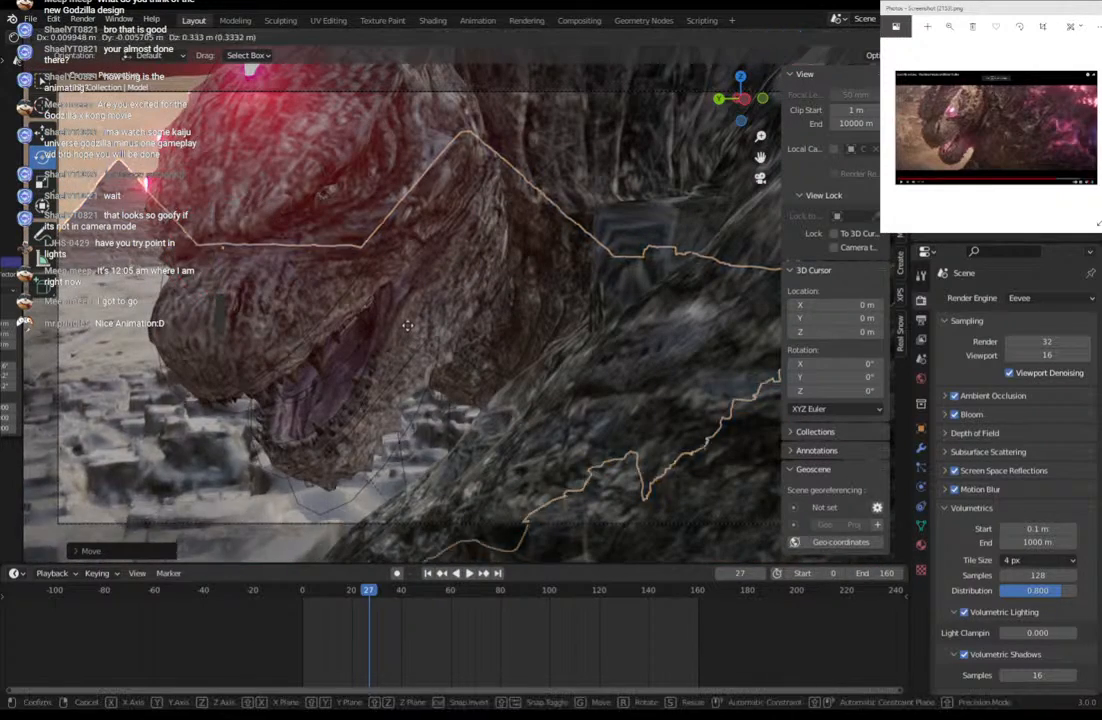
{"action": "key", "text": "r"}
{"action": "key", "text": "r"}
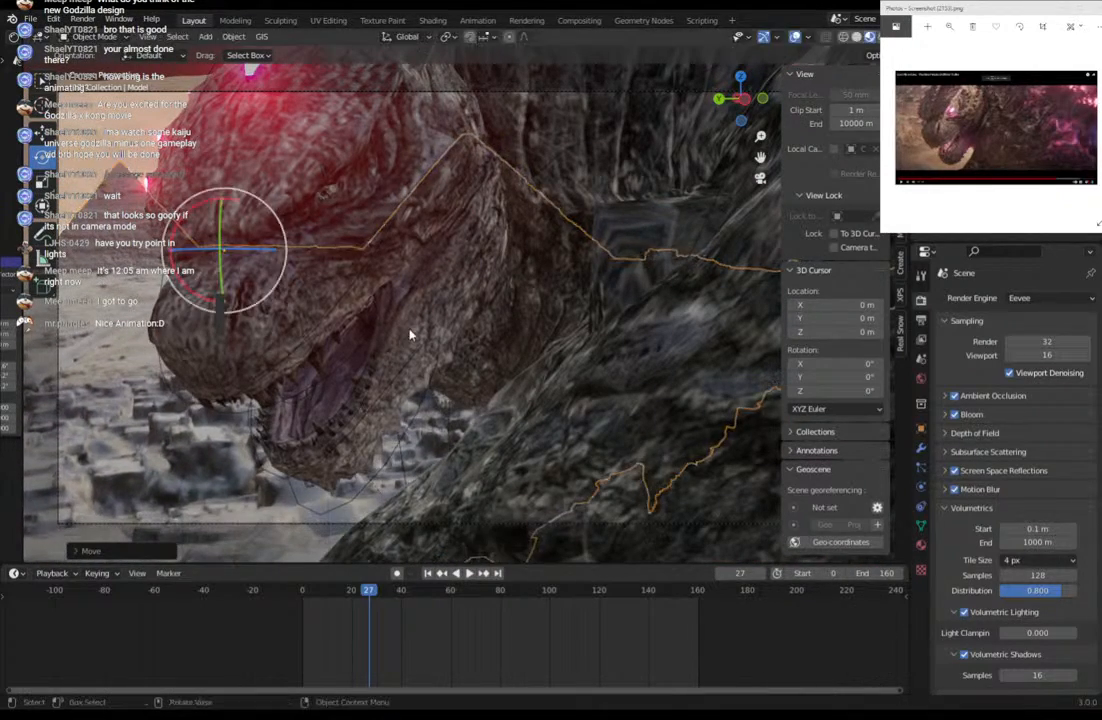
{"action": "left_click", "coordinate": [411, 335]}
{"action": "key", "text": "g"}
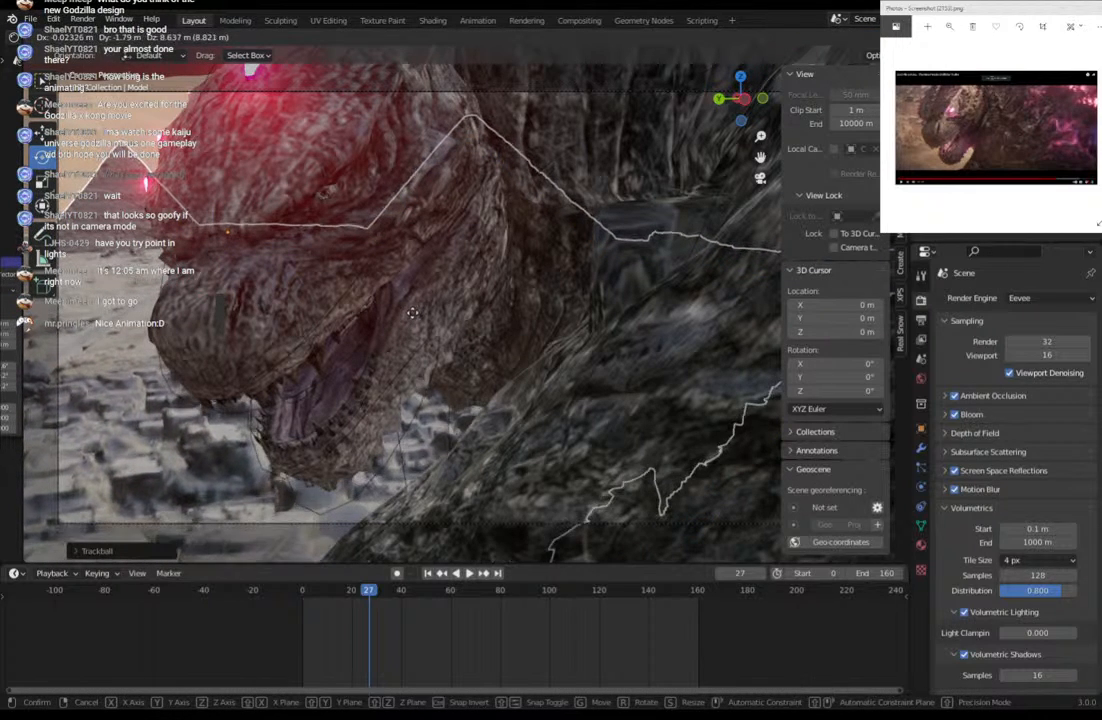
{"action": "left_click", "coordinate": [254, 385]}
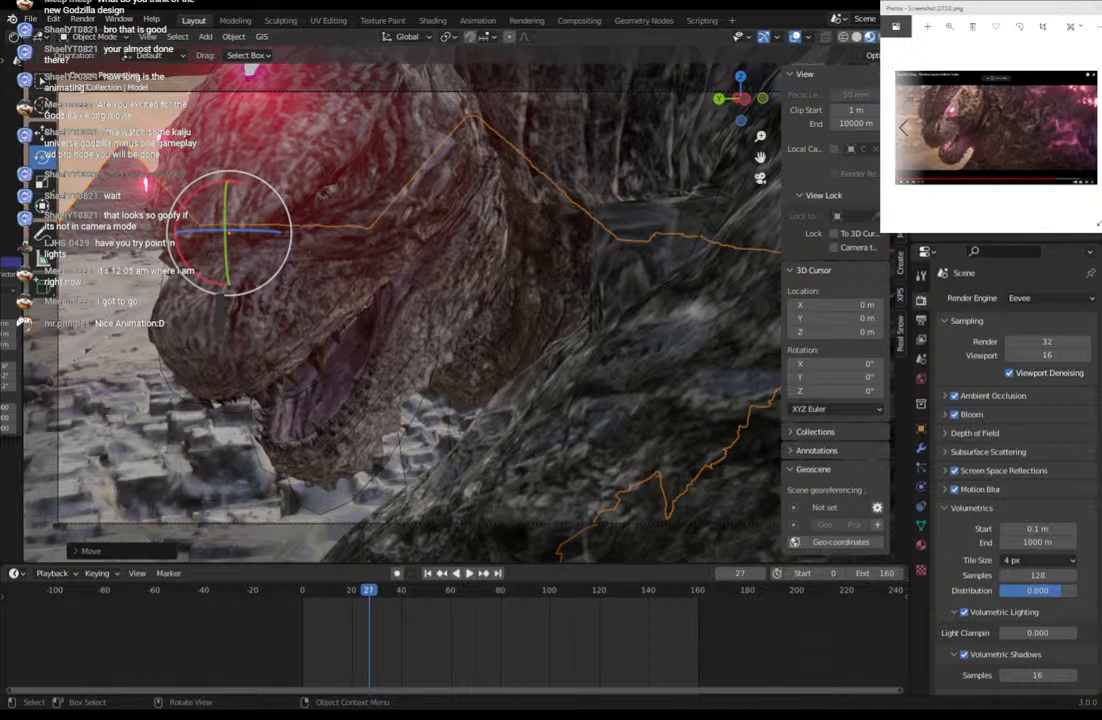
In solid shading outside the camera view, copy the Sun.002 light, paste it, and place the duplicate above the original.
{"action": "left_click", "coordinate": [856, 37]}
{"action": "middle_click_drag", "start_coordinate": [400, 249], "coordinate": [474, 264]}
{"action": "scroll", "coordinate": [474, 264], "scroll_direction": "down", "scroll_amount": 6}
{"action": "scroll", "coordinate": [474, 264], "scroll_direction": "down", "scroll_amount": 5}
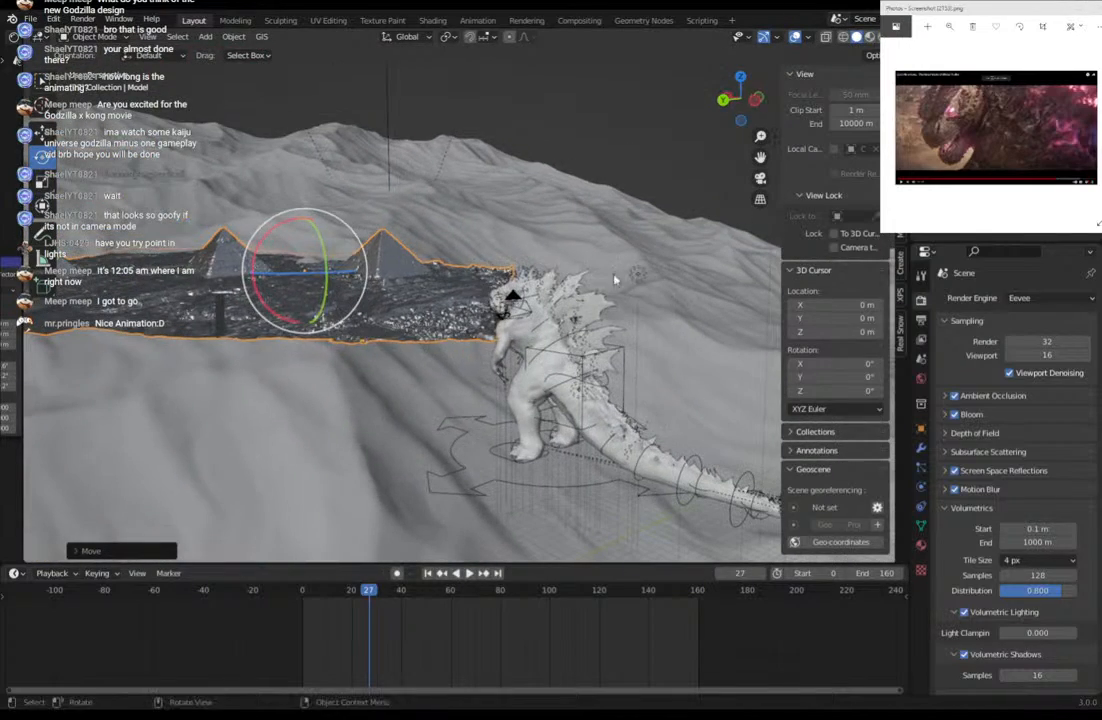
{"action": "key", "text": "ctrl+v"}
{"action": "middle_click_drag", "start_coordinate": [636, 280], "coordinate": [627, 316]}
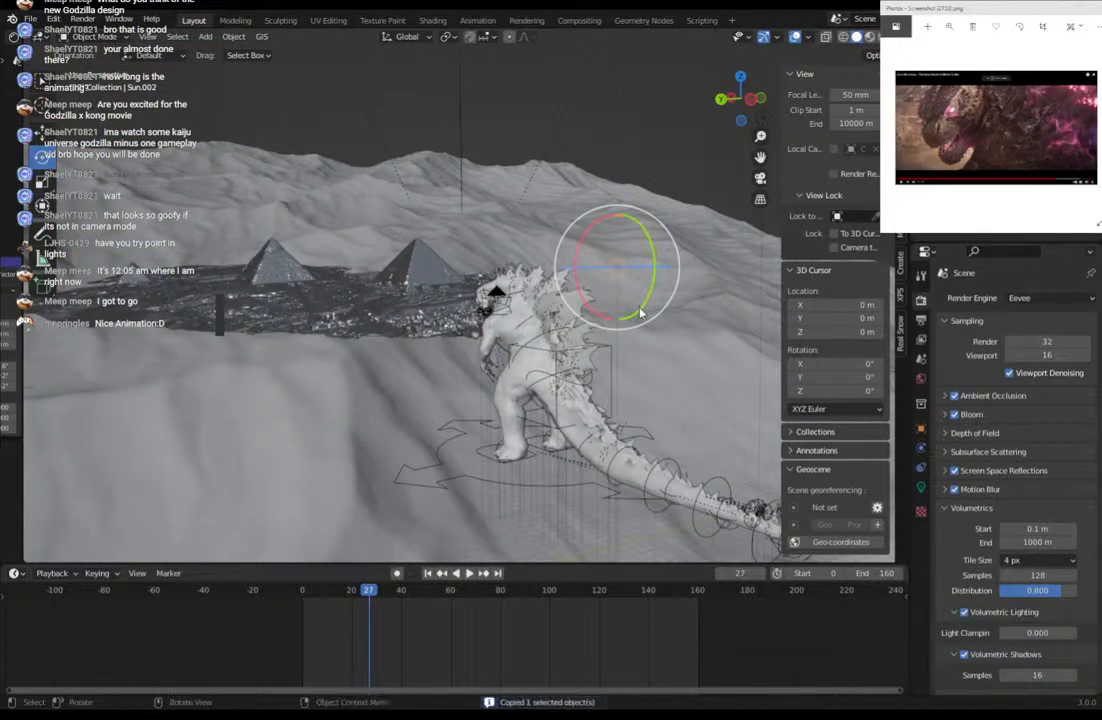
{"action": "key", "text": "ctrl+v"}
{"action": "key", "text": "g"}
{"action": "left_click", "coordinate": [616, 234]}
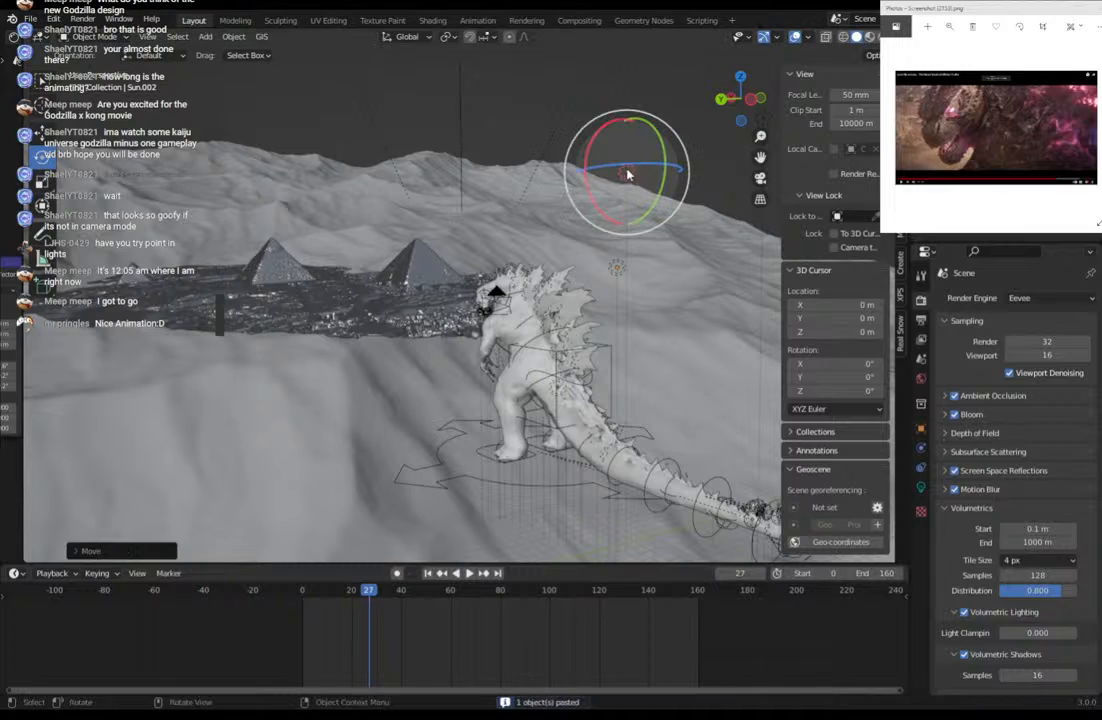
Change the duplicated light, Sun.003, to an area light and move it in front of Godzilla near the plateau's edge.
{"action": "left_click", "coordinate": [628, 173]}
{"action": "left_click", "coordinate": [922, 487]}
{"action": "left_click", "coordinate": [1074, 361]}
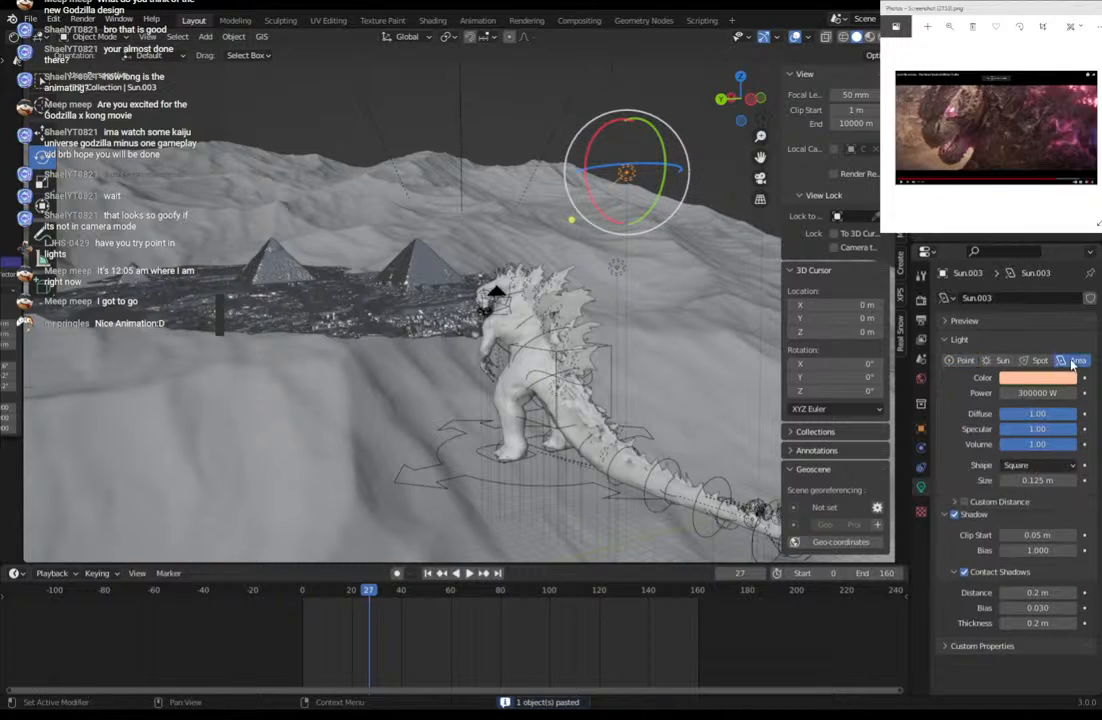
{"action": "middle_click_drag", "start_coordinate": [765, 358], "coordinate": [636, 386]}
{"action": "key", "text": "g"}
{"action": "left_click", "coordinate": [747, 440]}
{"action": "middle_click_drag", "start_coordinate": [747, 440], "coordinate": [400, 398]}
{"action": "key", "text": "g"}
{"action": "left_click", "coordinate": [519, 498]}
{"action": "middle_click_drag", "start_coordinate": [519, 498], "coordinate": [609, 487]}
Turn the area light with free rotation and reposition it from the camera view and from outside it.
{"action": "key", "text": "r"}
{"action": "key", "text": "r"}
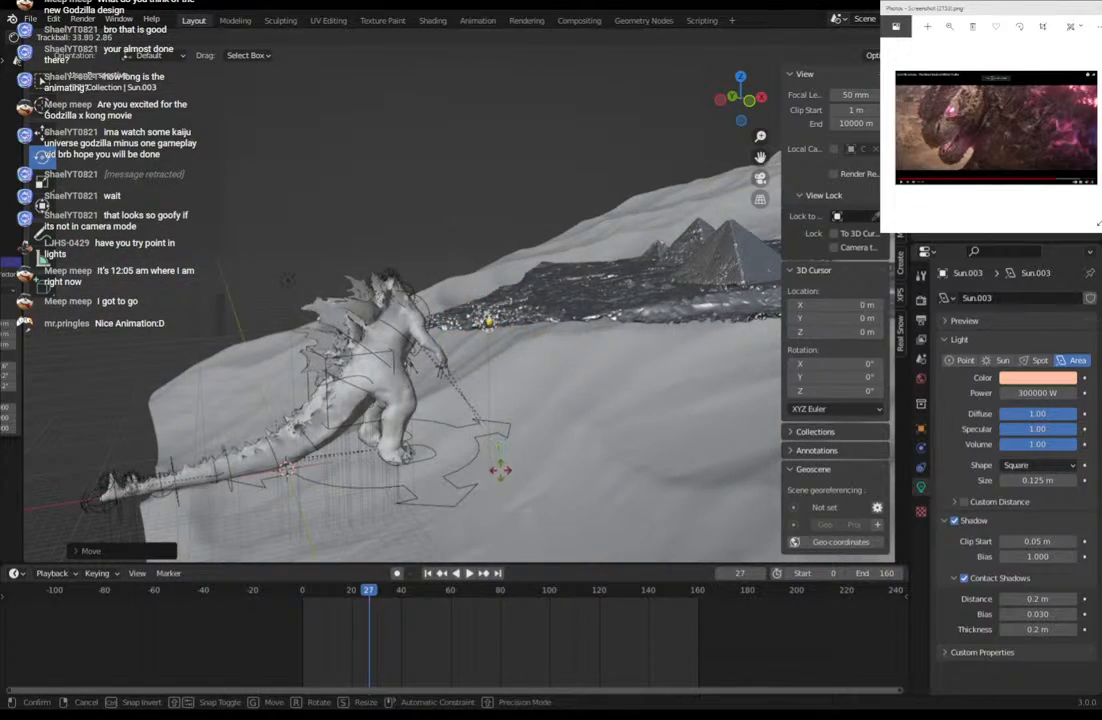
{"action": "left_click", "coordinate": [501, 469]}
{"action": "middle_click_drag", "start_coordinate": [501, 469], "coordinate": [688, 468]}
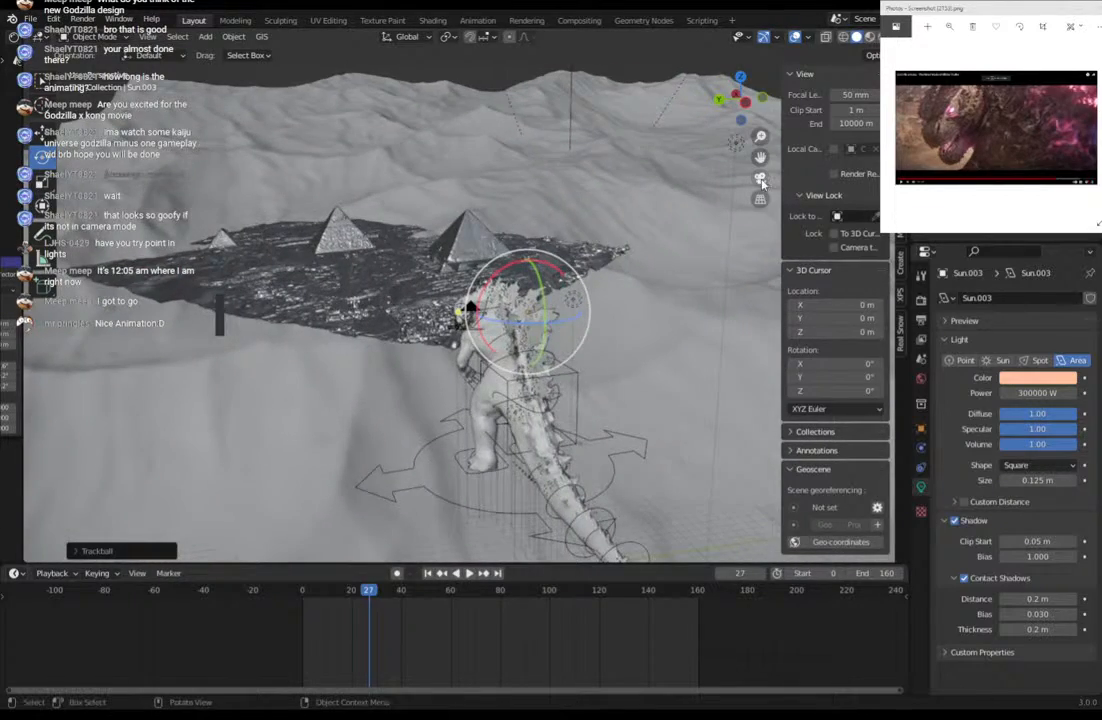
{"action": "left_click", "coordinate": [761, 179]}
{"action": "key", "text": "g"}
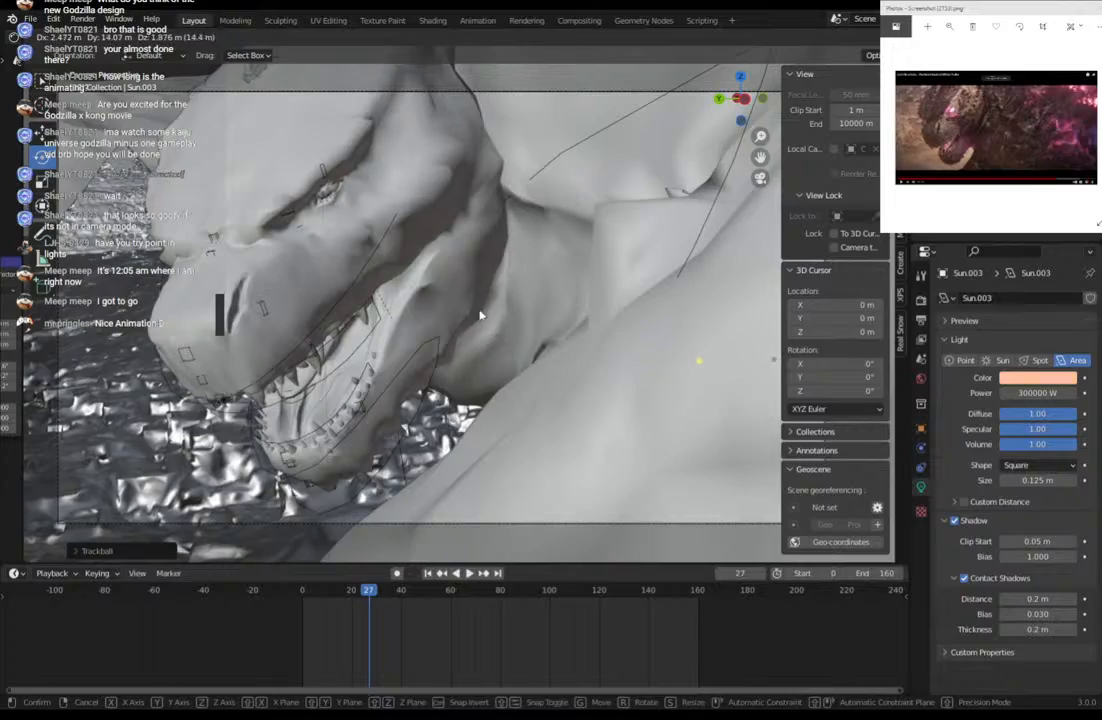
{"action": "left_click", "coordinate": [480, 312]}
{"action": "middle_click_drag", "start_coordinate": [480, 312], "coordinate": [412, 370]}
{"action": "key", "text": "g"}
{"action": "left_click", "coordinate": [758, 376]}
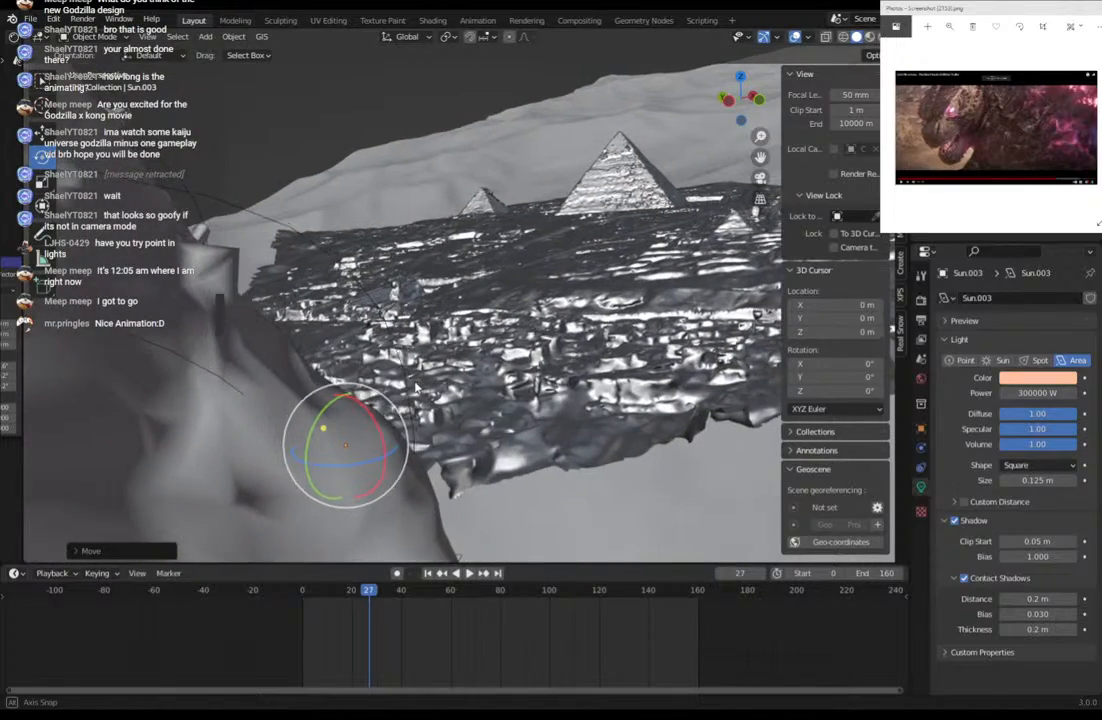
Rotate the area light so its beam points across the Giza plateau.
{"action": "key", "text": "r"}
{"action": "key", "text": "r"}
{"action": "left_click", "coordinate": [484, 402]}
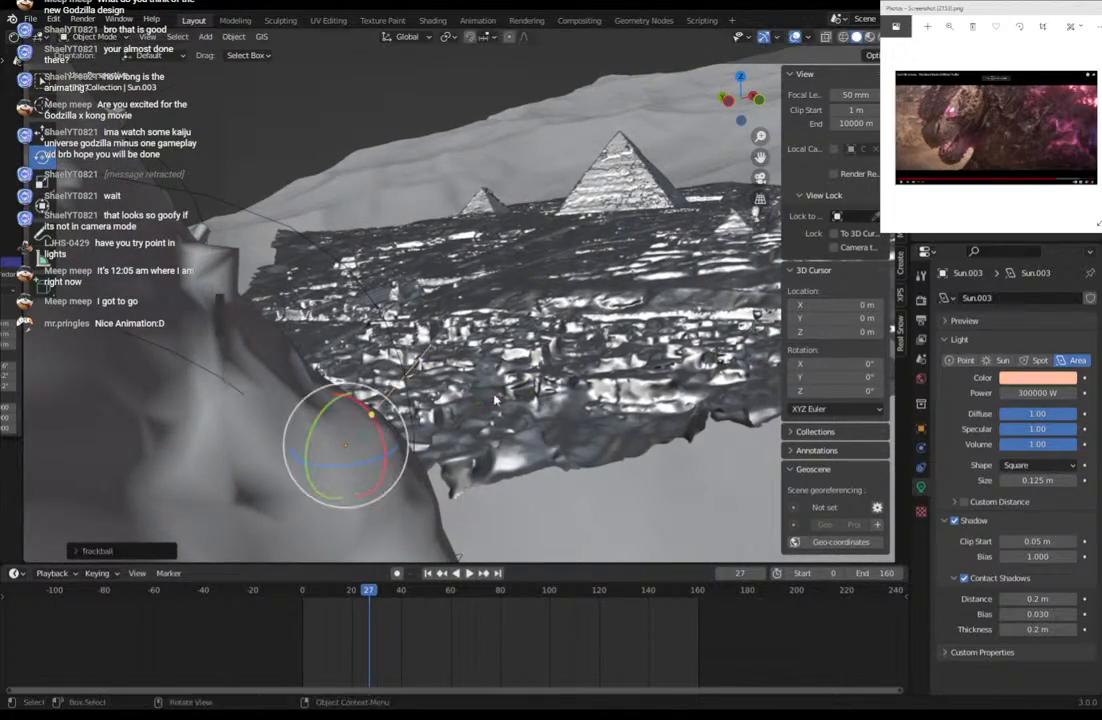
{"action": "middle_click_drag", "start_coordinate": [482, 400], "coordinate": [388, 341]}
{"action": "key", "text": "r"}
{"action": "left_click", "coordinate": [556, 385]}
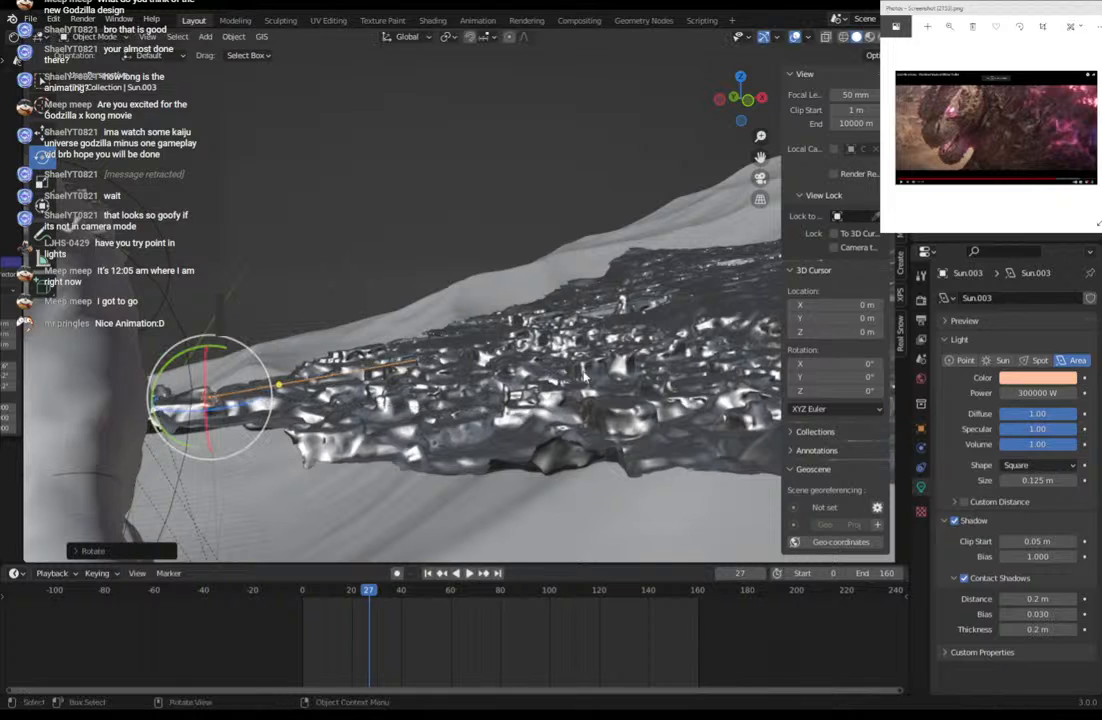
Preview the area light in rendered shading through the camera, keeping Sun.003 selected.
{"action": "left_click", "coordinate": [760, 178]}
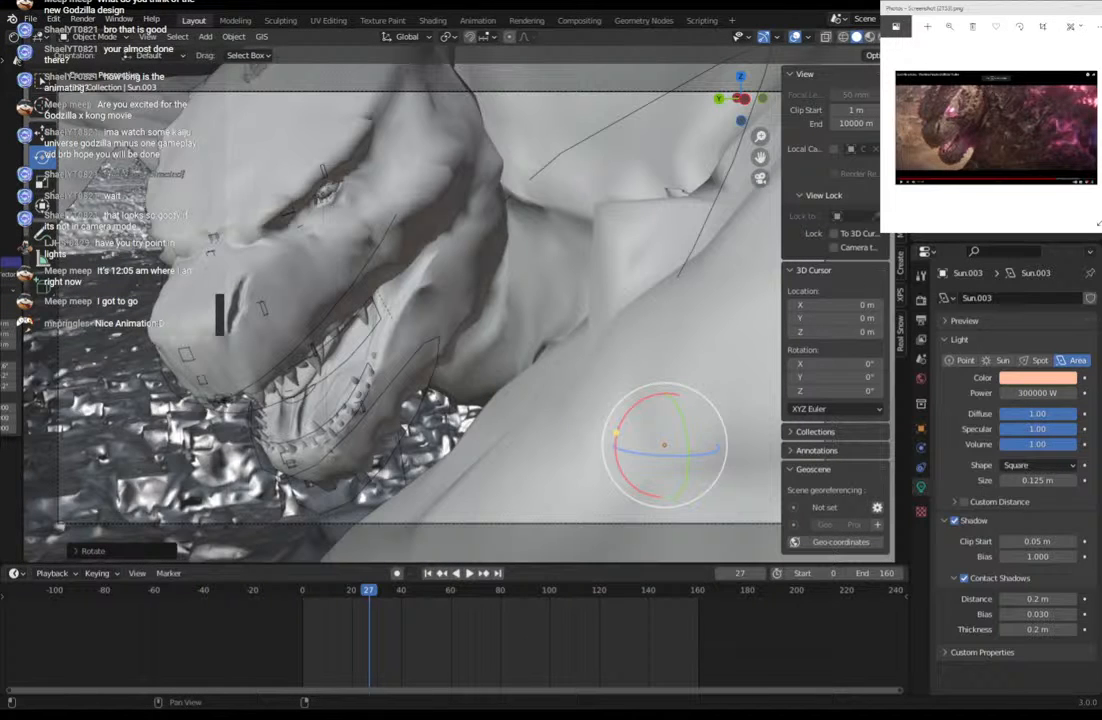
{"action": "left_click", "coordinate": [529, 263]}
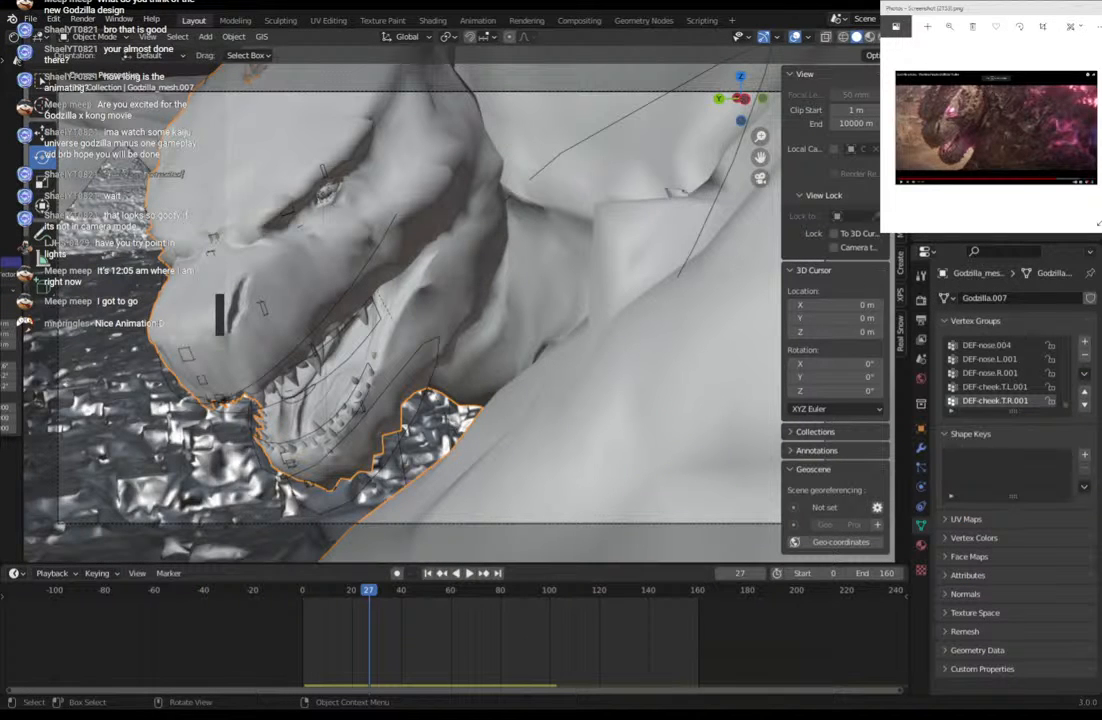
{"action": "left_click", "coordinate": [877, 37]}
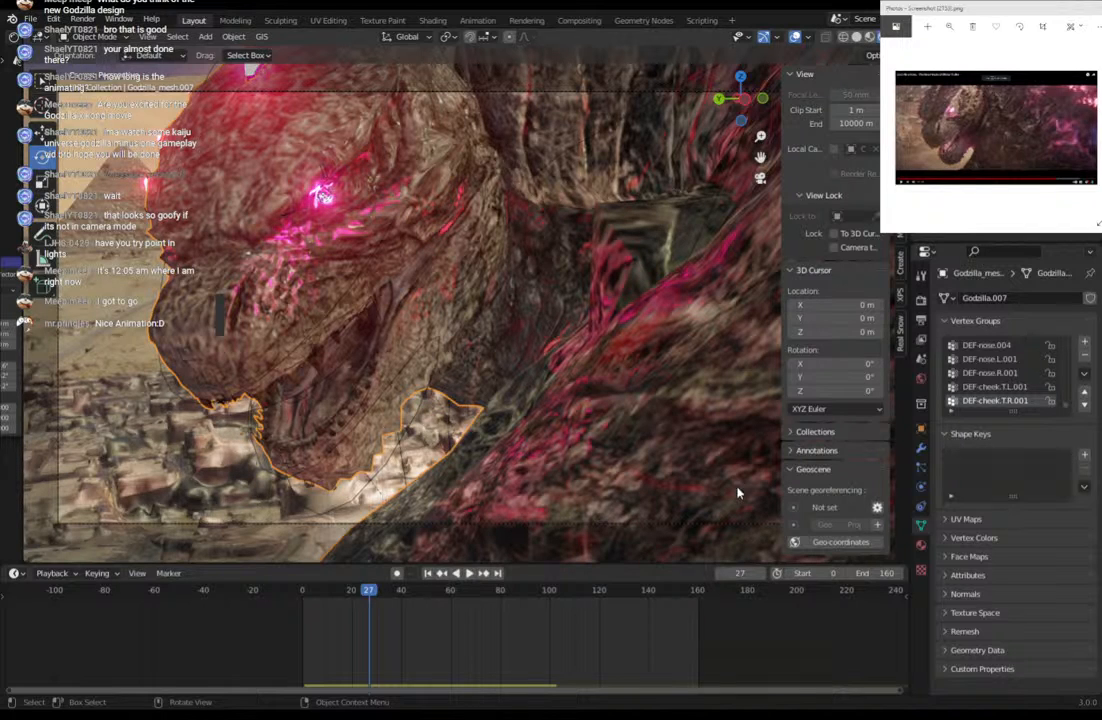
{"action": "key", "text": "ctrl+z"}
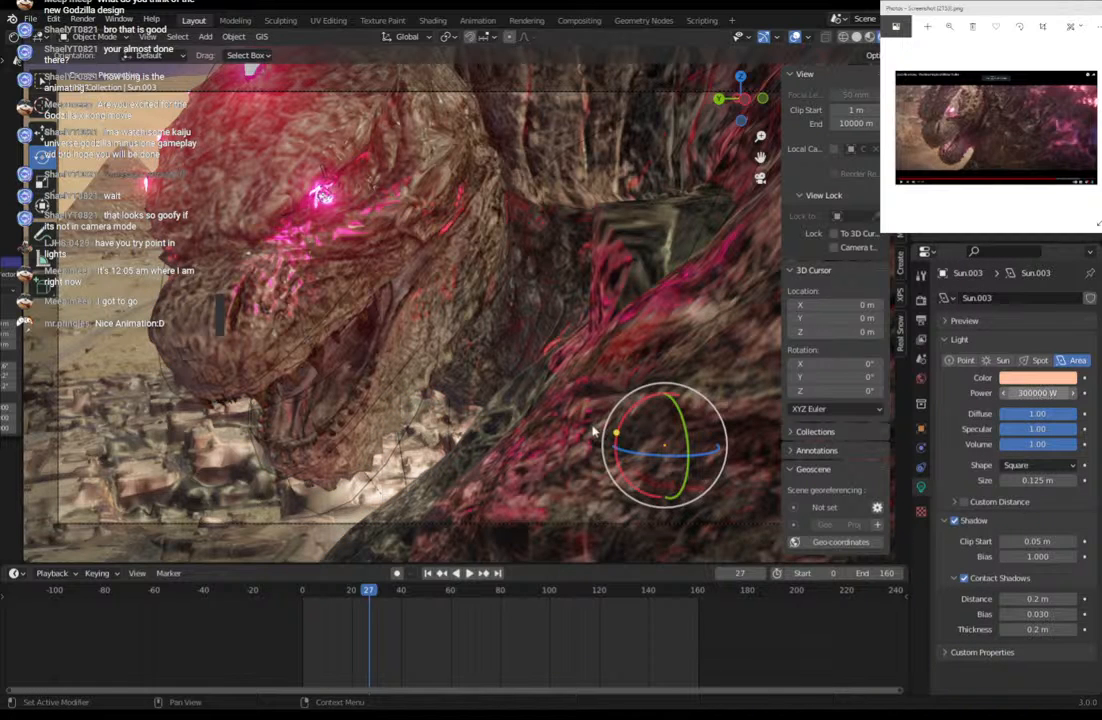
{"action": "key", "text": "g"}
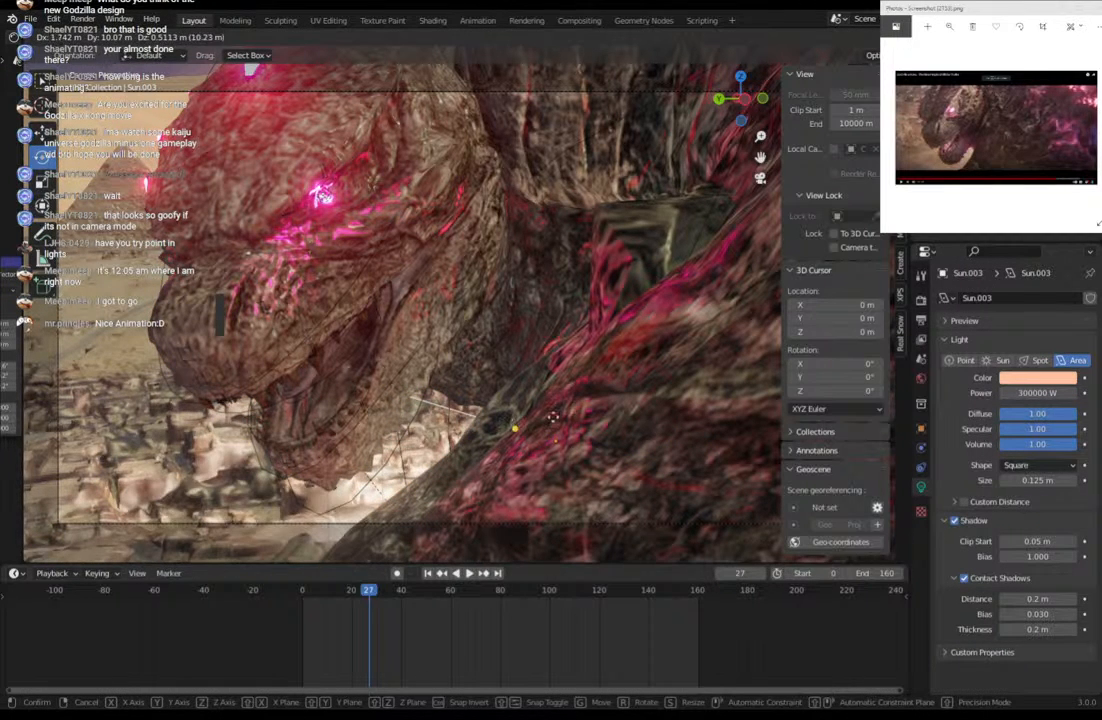
{"action": "left_click", "coordinate": [563, 418]}
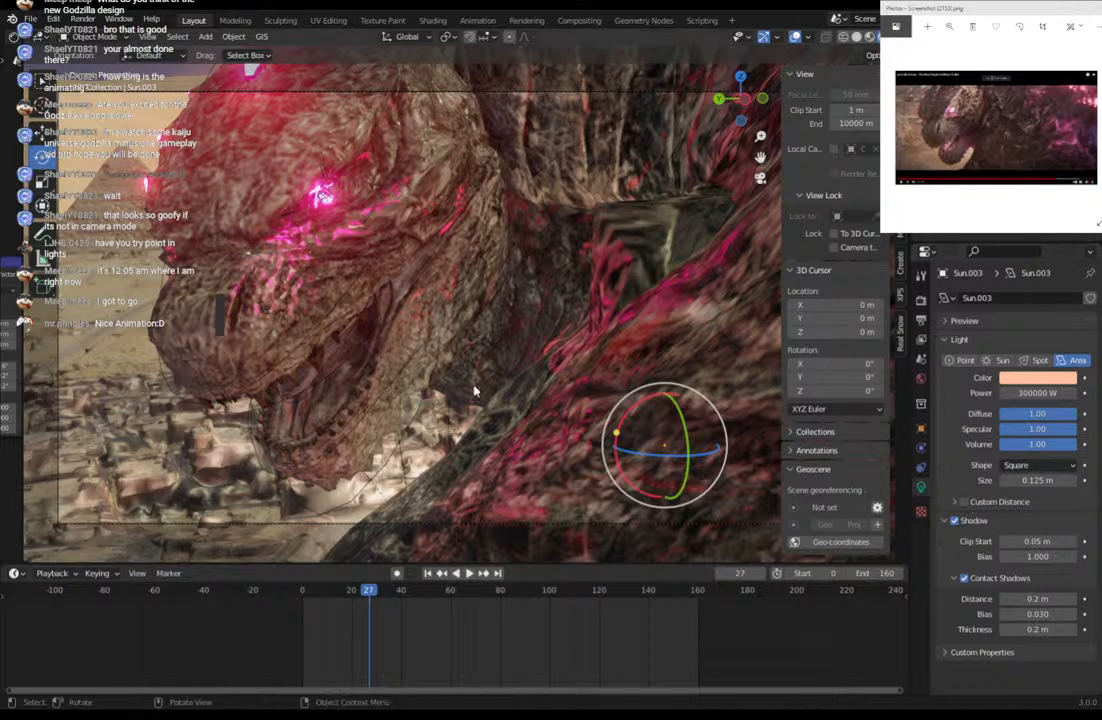
{"action": "key", "text": "g"}
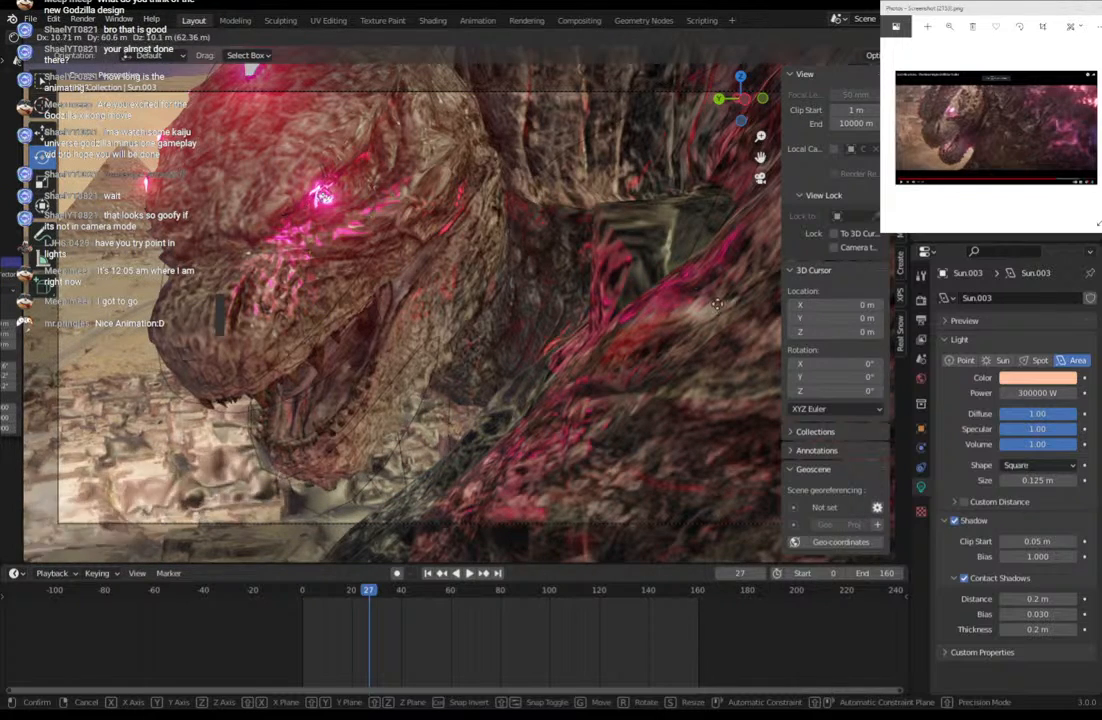
{"action": "left_click", "coordinate": [628, 320]}
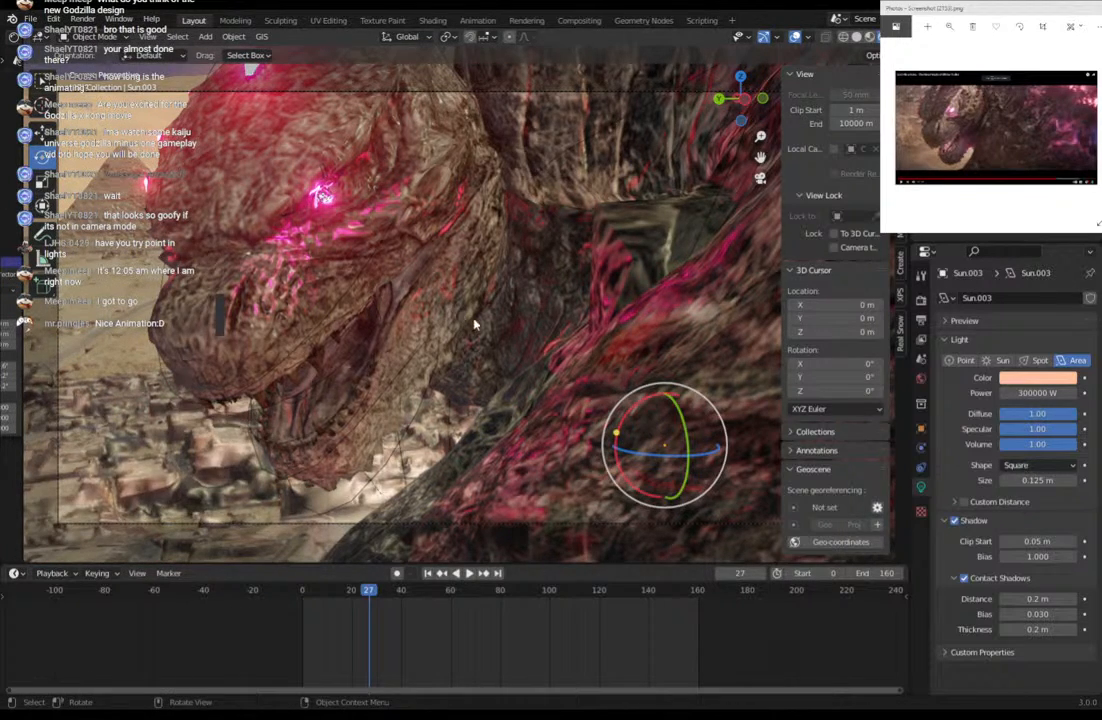
Move the Sun.003 area light mostly upward beside Godzilla, checking it outside the camera view, and return to the camera.
{"action": "key", "text": "g"}
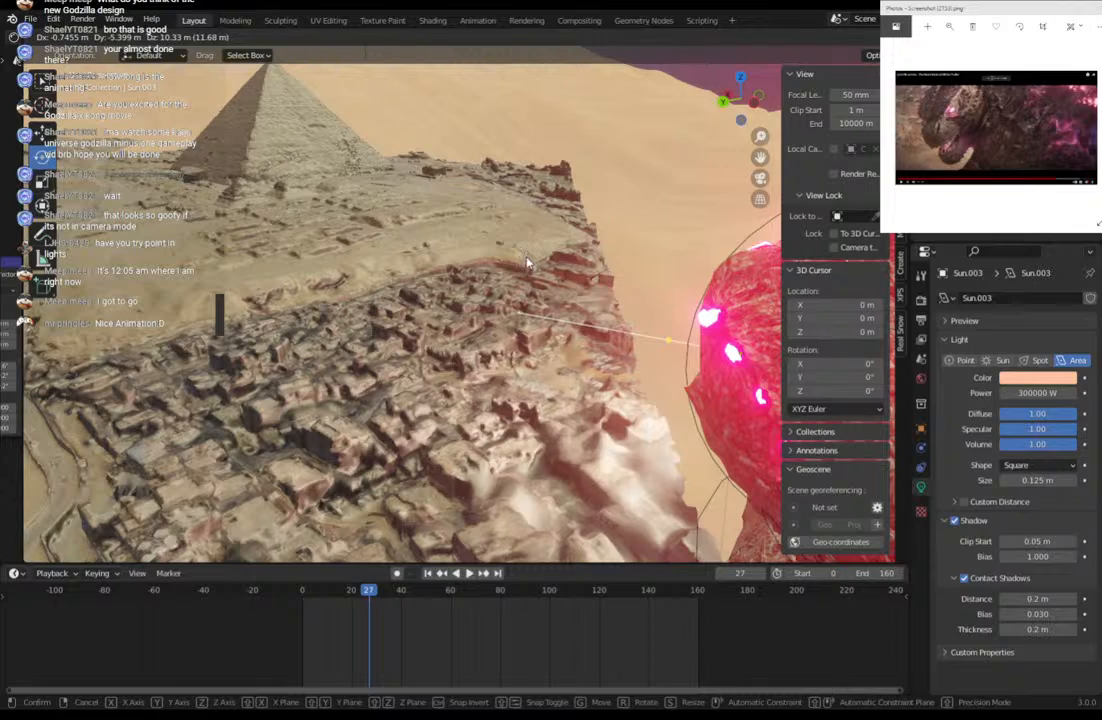
{"action": "left_click", "coordinate": [530, 265]}
{"action": "middle_click_drag", "start_coordinate": [530, 265], "coordinate": [518, 294]}
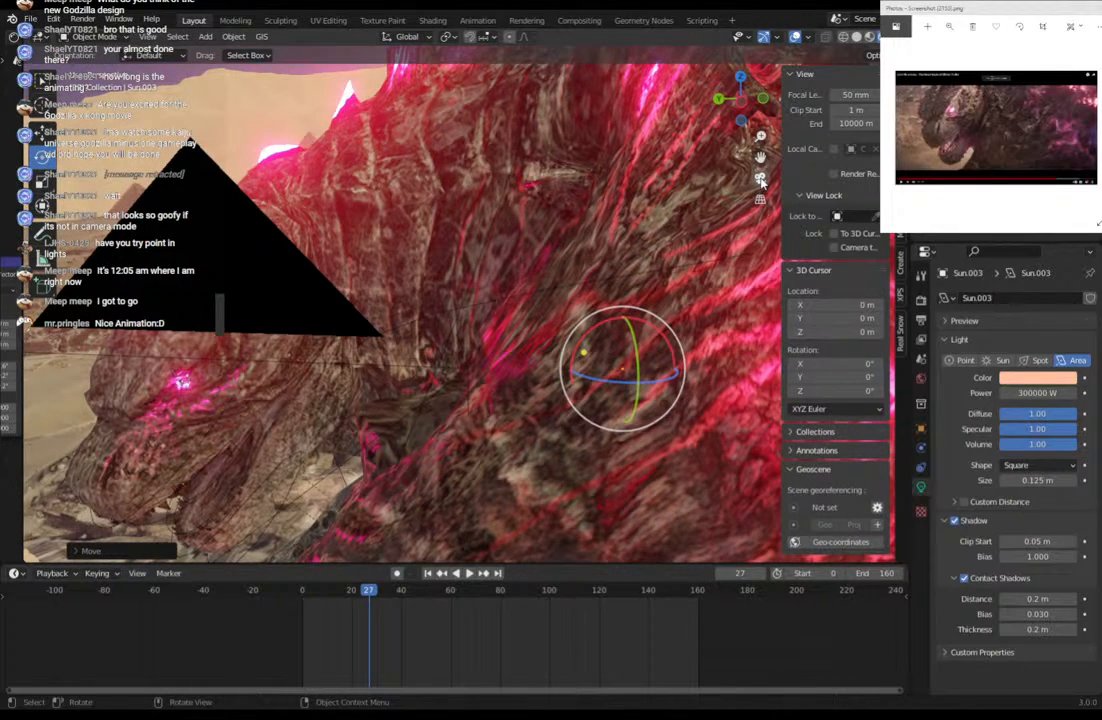
{"action": "key", "text": "KP_0"}
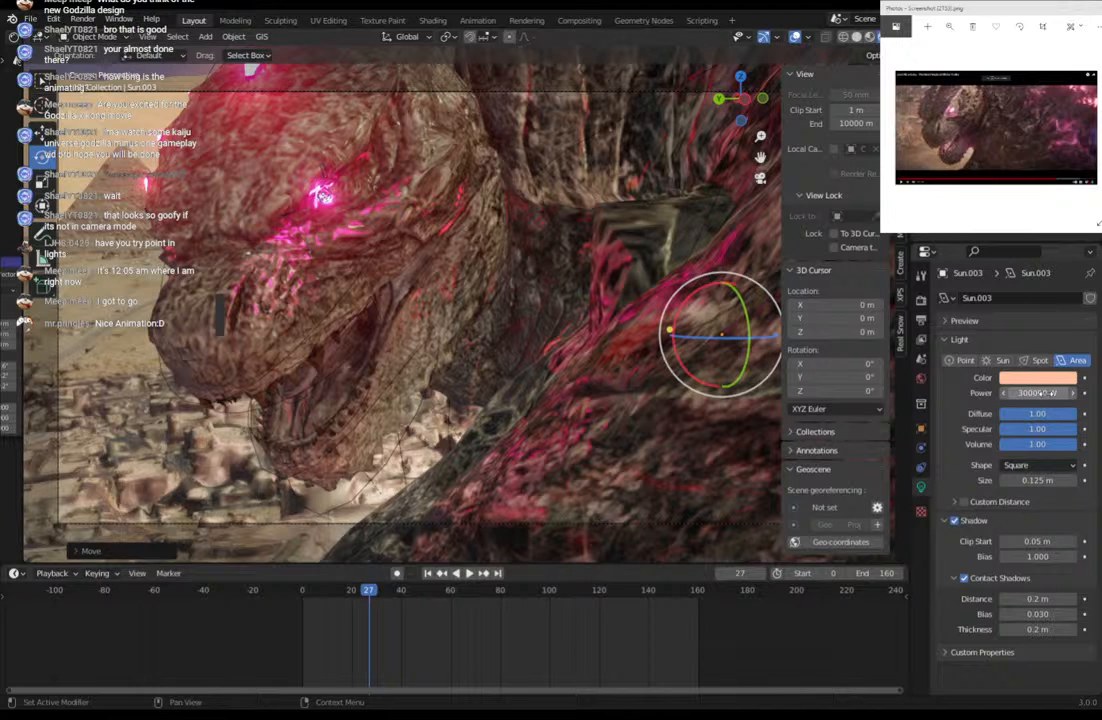
Set the area light's shape to Disk and its size to 1000 m.
{"action": "left_click", "coordinate": [1036, 465]}
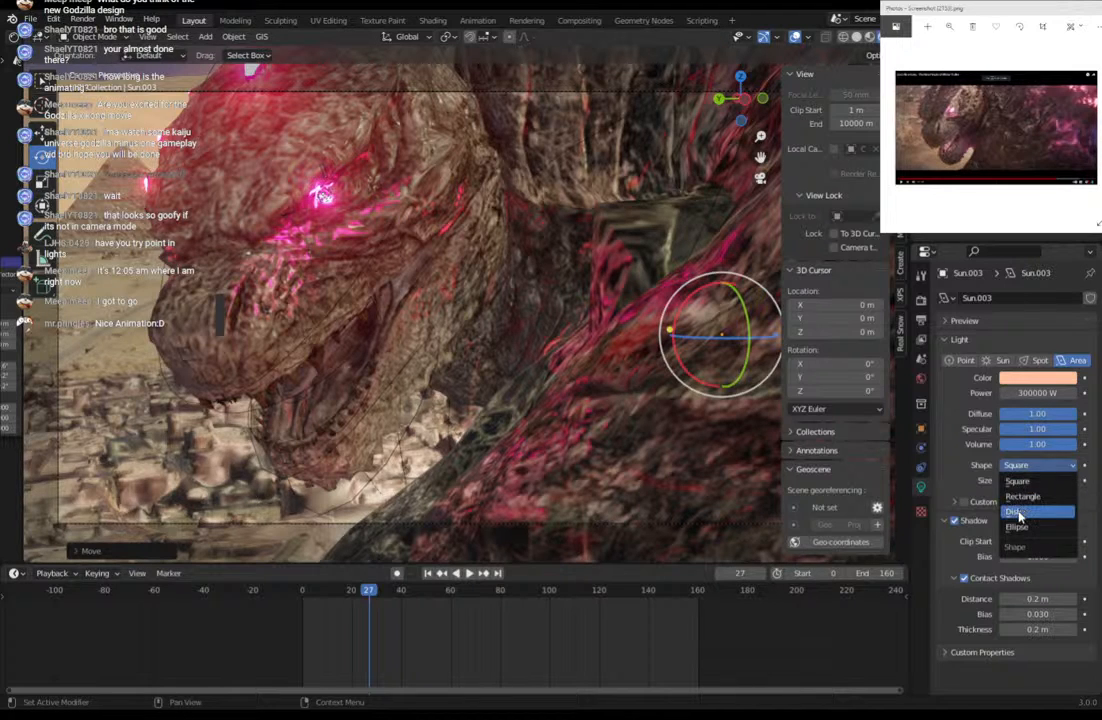
{"action": "left_click", "coordinate": [1020, 512]}
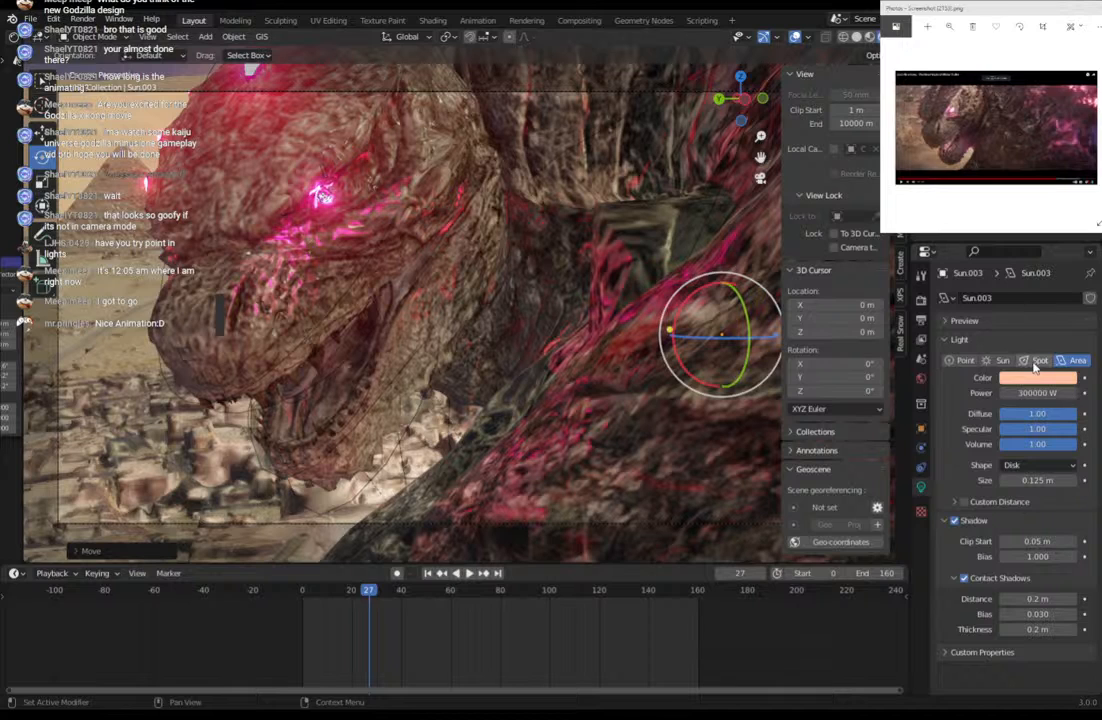
{"action": "left_click_drag", "start_coordinate": [1028, 480], "coordinate": [1091, 480]}
{"action": "left_click", "coordinate": [1037, 480]}
{"action": "type", "text": "1"}
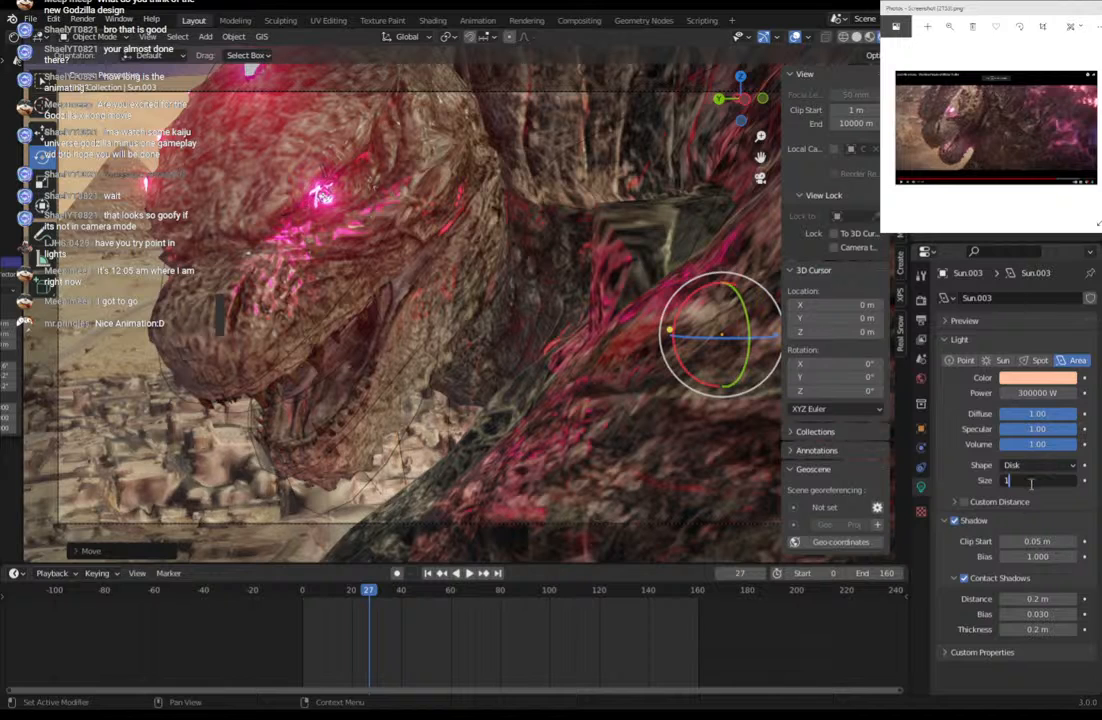
{"action": "type", "text": "000"}
{"action": "key", "text": "Return"}
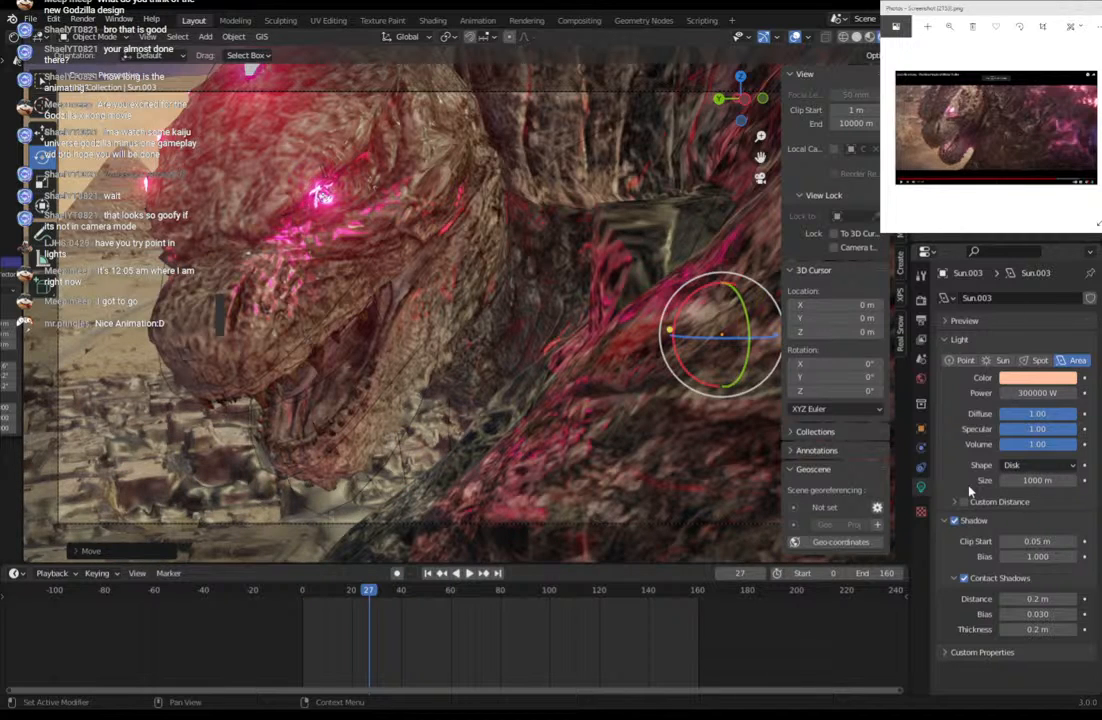
Set the area light's power to 1 GW.
{"action": "left_click", "coordinate": [1040, 392]}
{"action": "type", "text": "1"}
{"action": "type", "text": "000000000"}
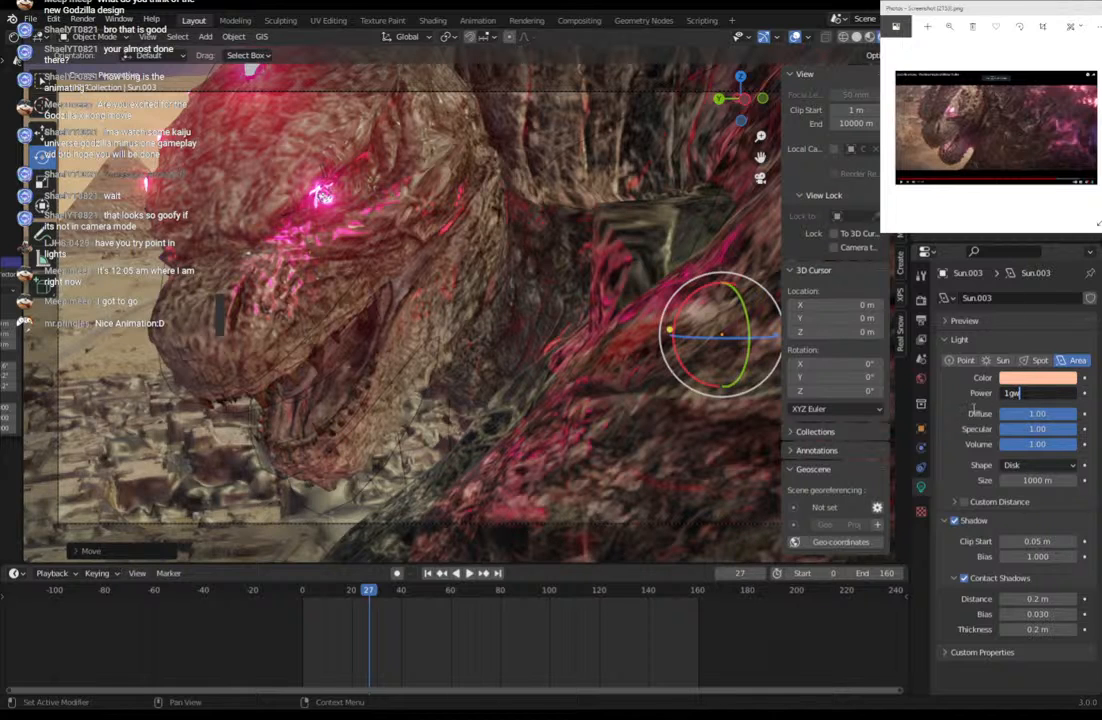
{"action": "key", "text": "Return"}
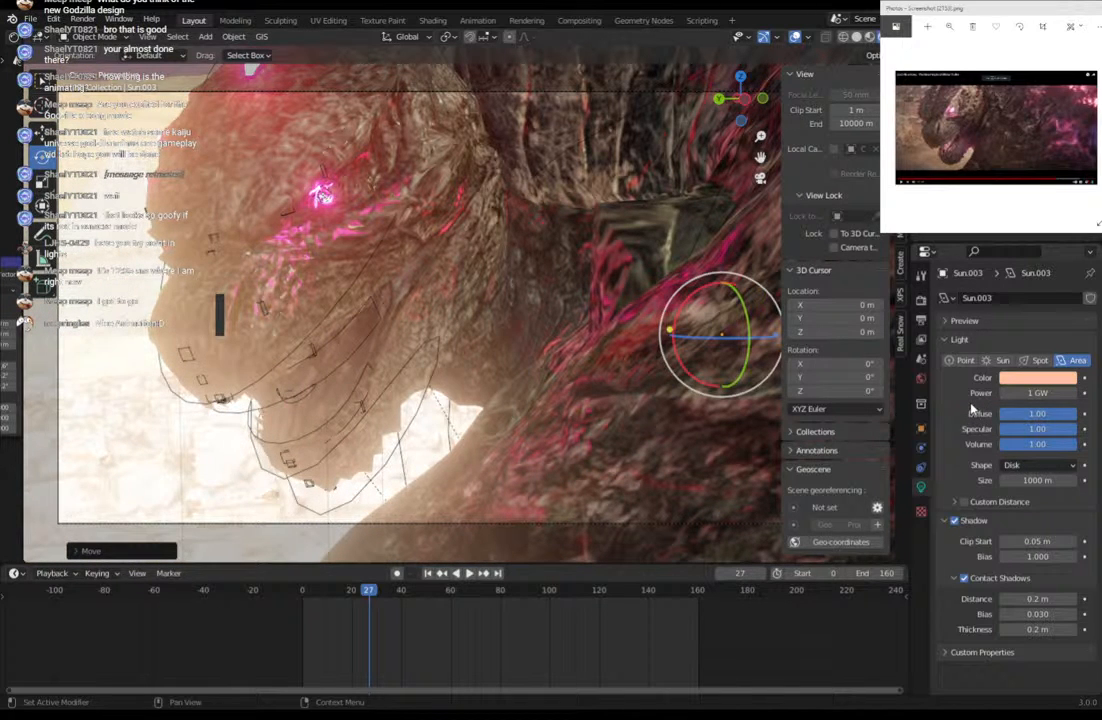
Try the Sun.003 area light's power at 1 MW, 10 MW, 100 MW and 50 MW.
{"action": "left_click", "coordinate": [1051, 394]}
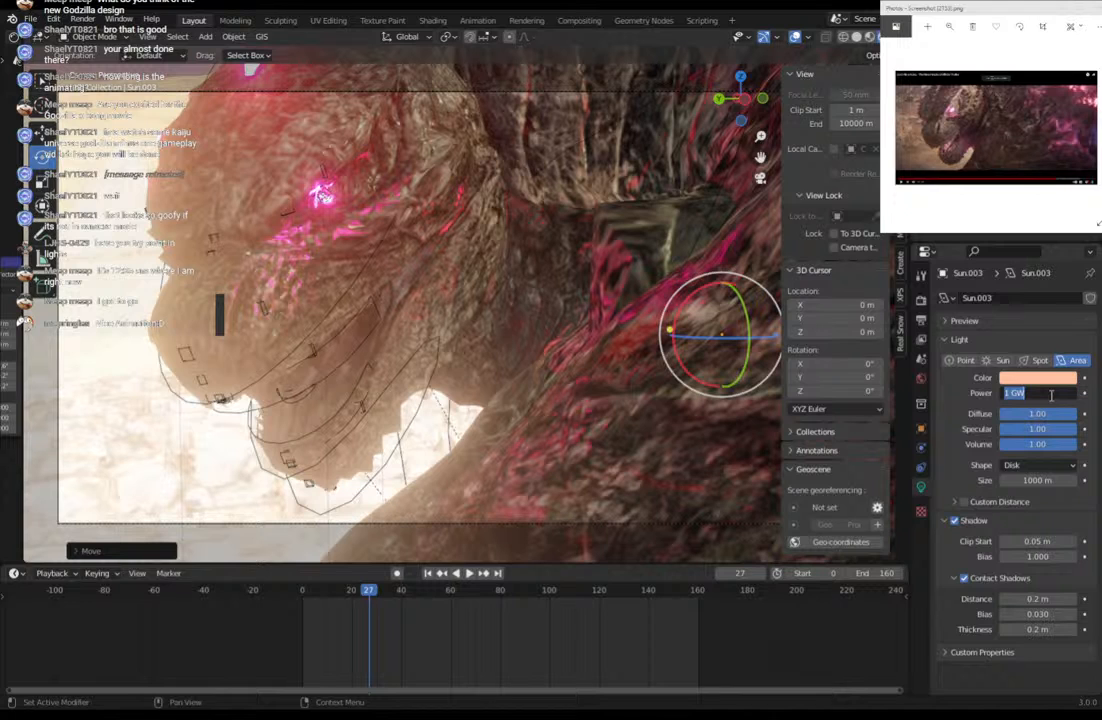
{"action": "type", "text": "1000000"}
{"action": "key", "text": "Return"}
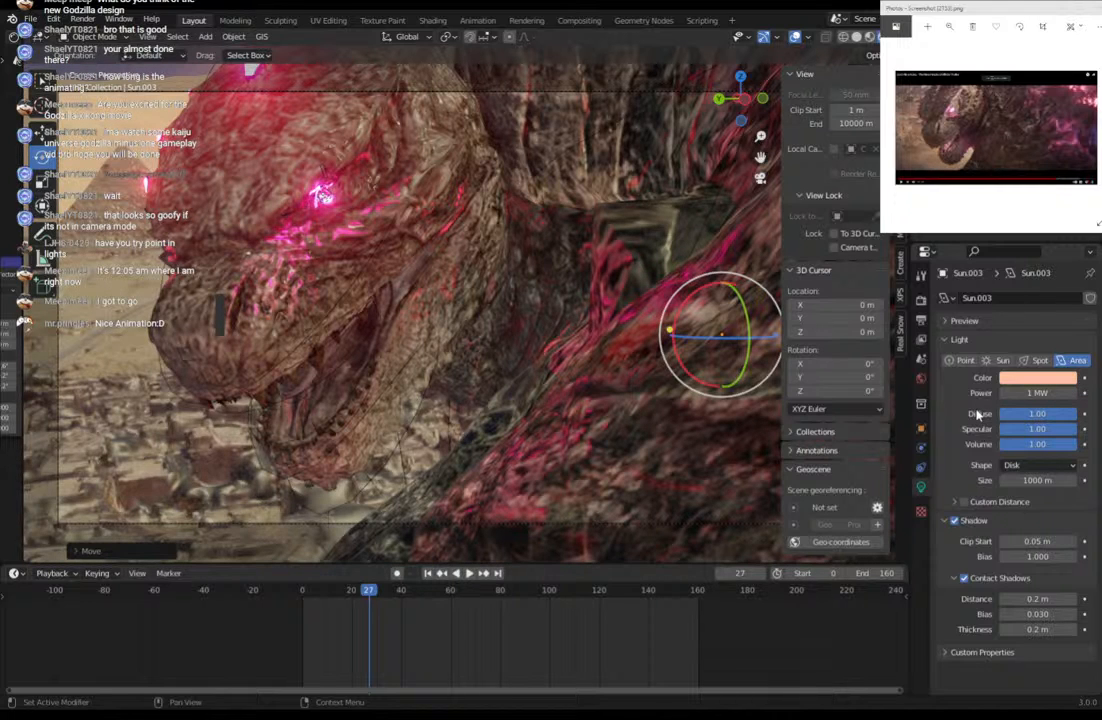
{"action": "left_click", "coordinate": [1040, 393]}
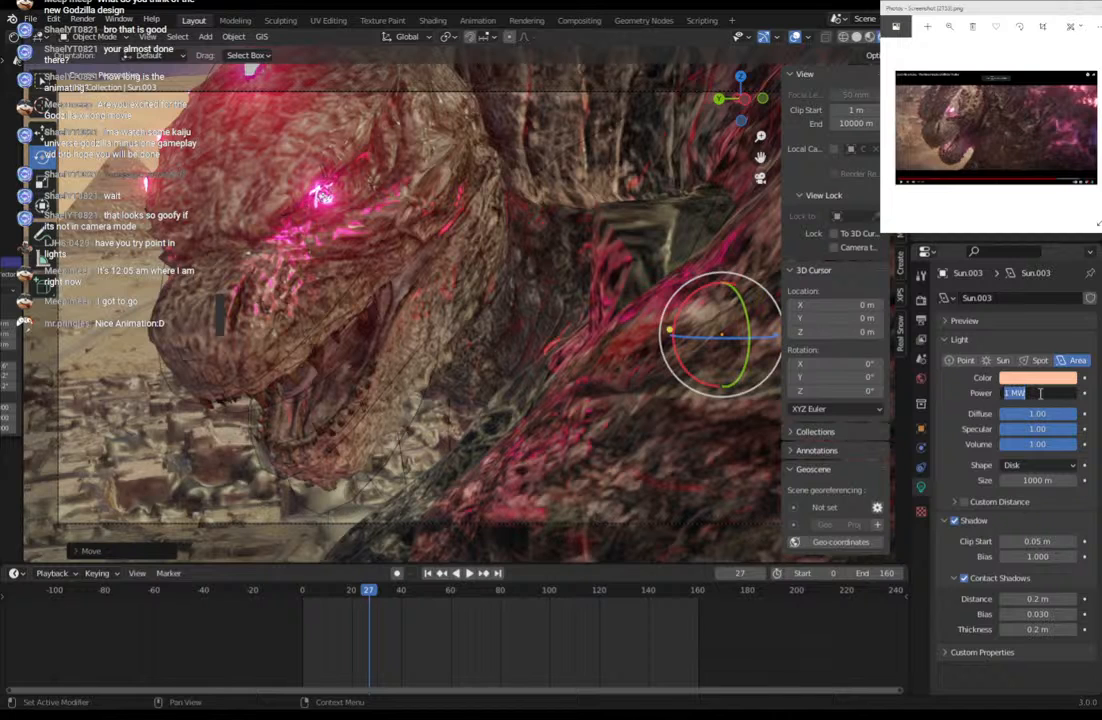
{"action": "type", "text": "10"}
{"action": "key", "text": "Return"}
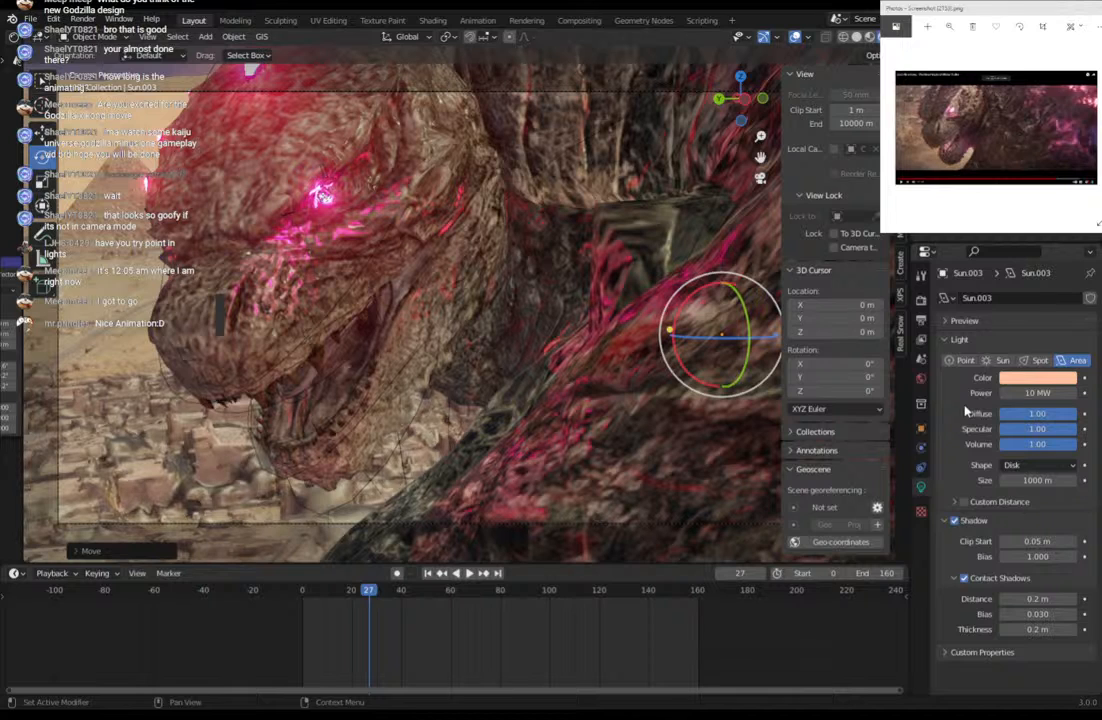
{"action": "left_click", "coordinate": [1042, 395]}
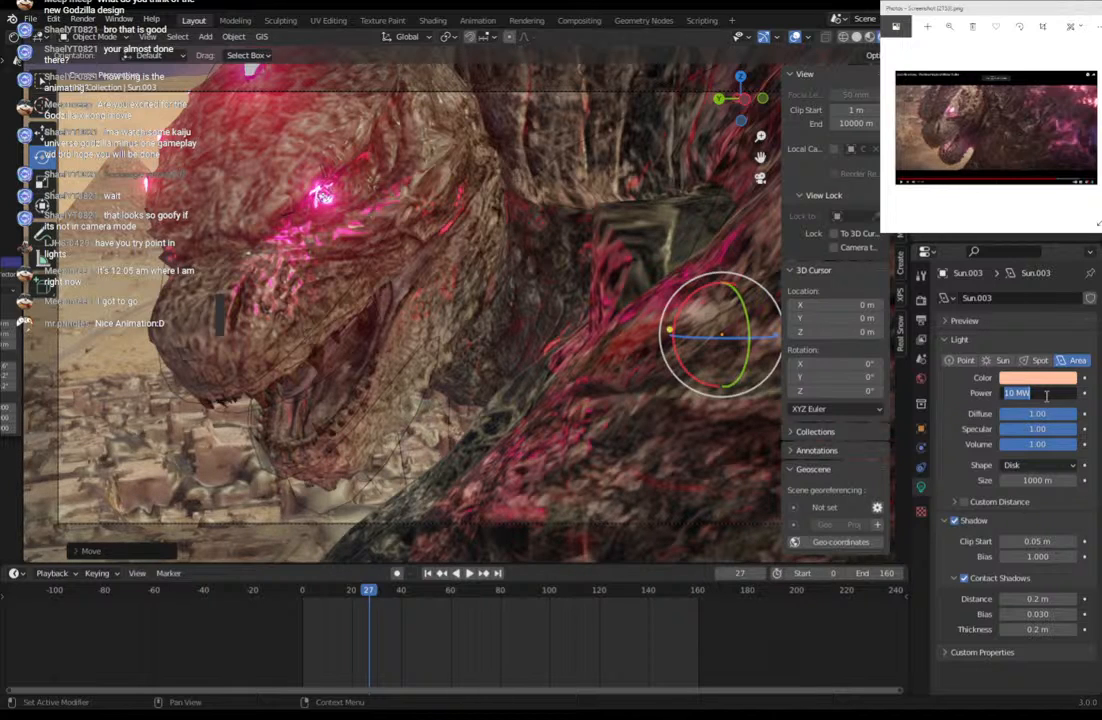
{"action": "type", "text": "10000000"}
{"action": "key", "text": "Return"}
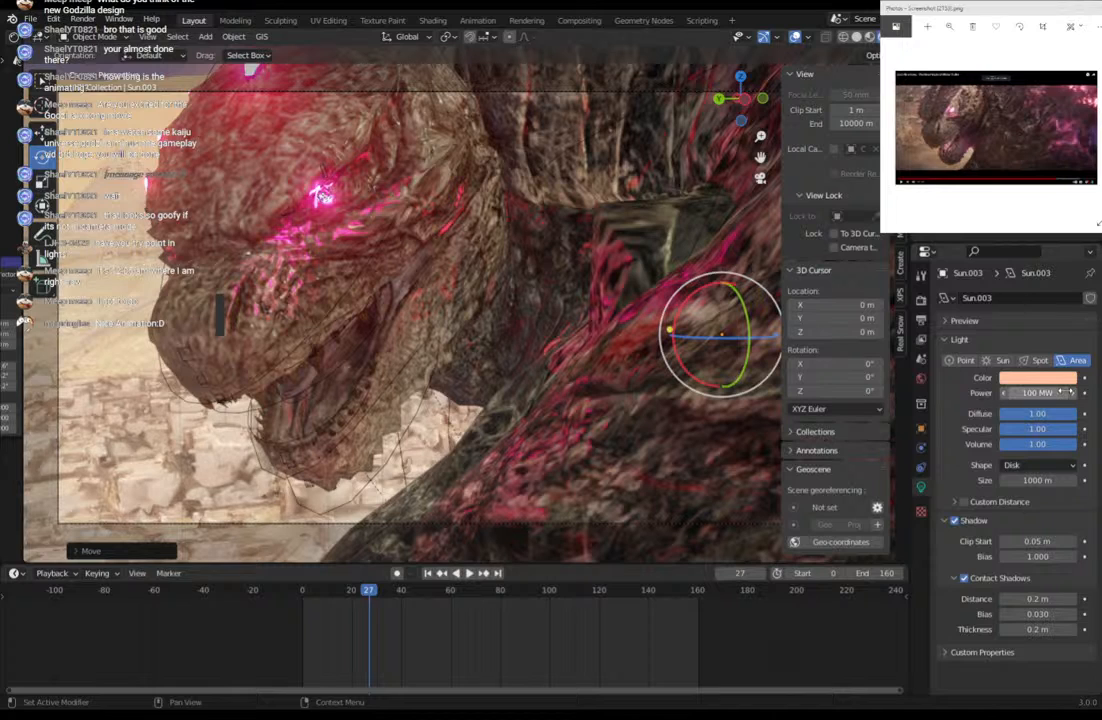
{"action": "left_click", "coordinate": [1049, 393]}
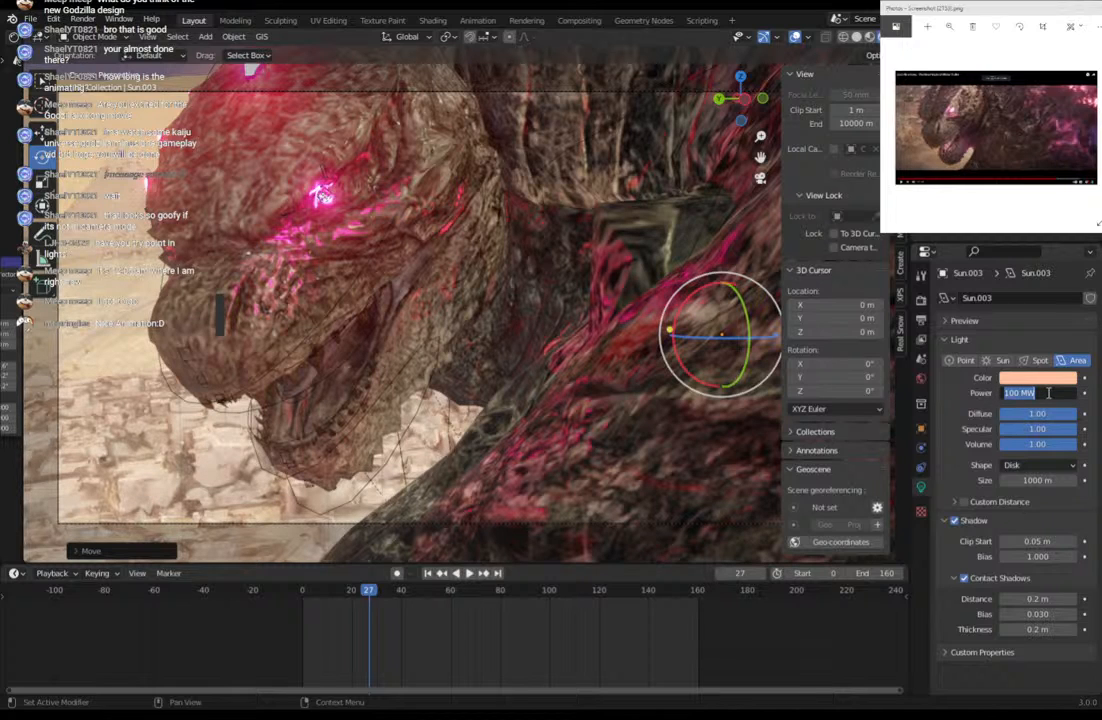
{"action": "type", "text": "5000000"}
{"action": "key", "text": "Return"}
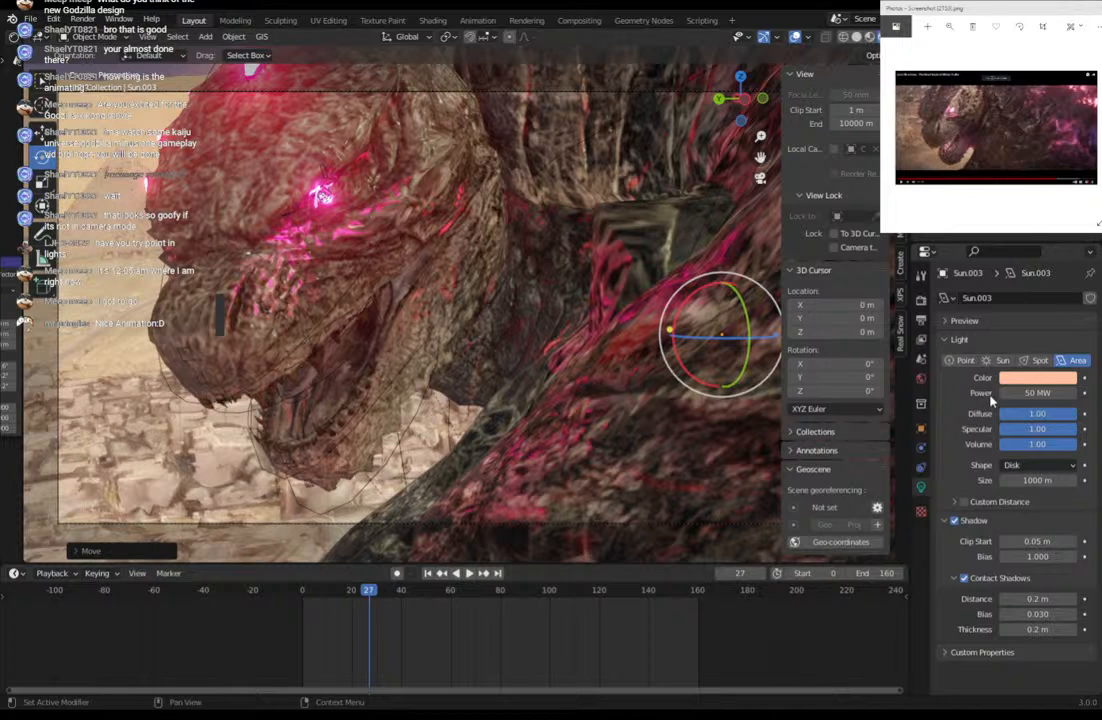
Set the area light's power to 25 MW and compare its contact shadows off and on, leaving them on.
{"action": "left_click", "coordinate": [1040, 393]}
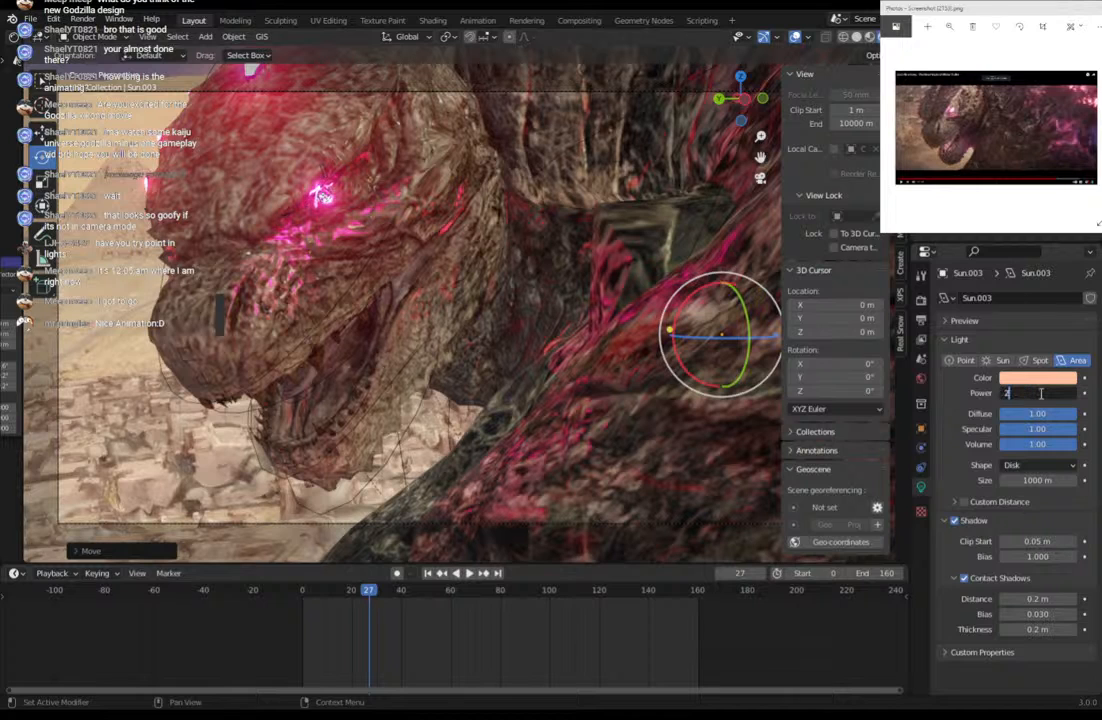
{"action": "type", "text": "25000000"}
{"action": "key", "text": "Return"}
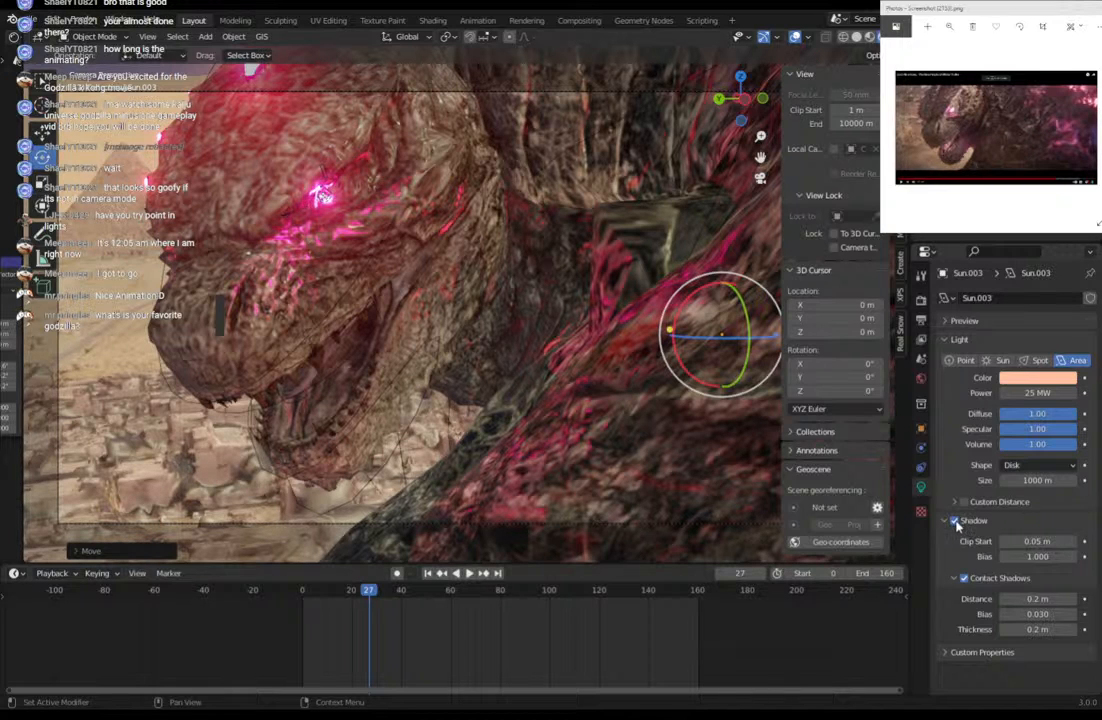
{"action": "left_click", "coordinate": [963, 579]}
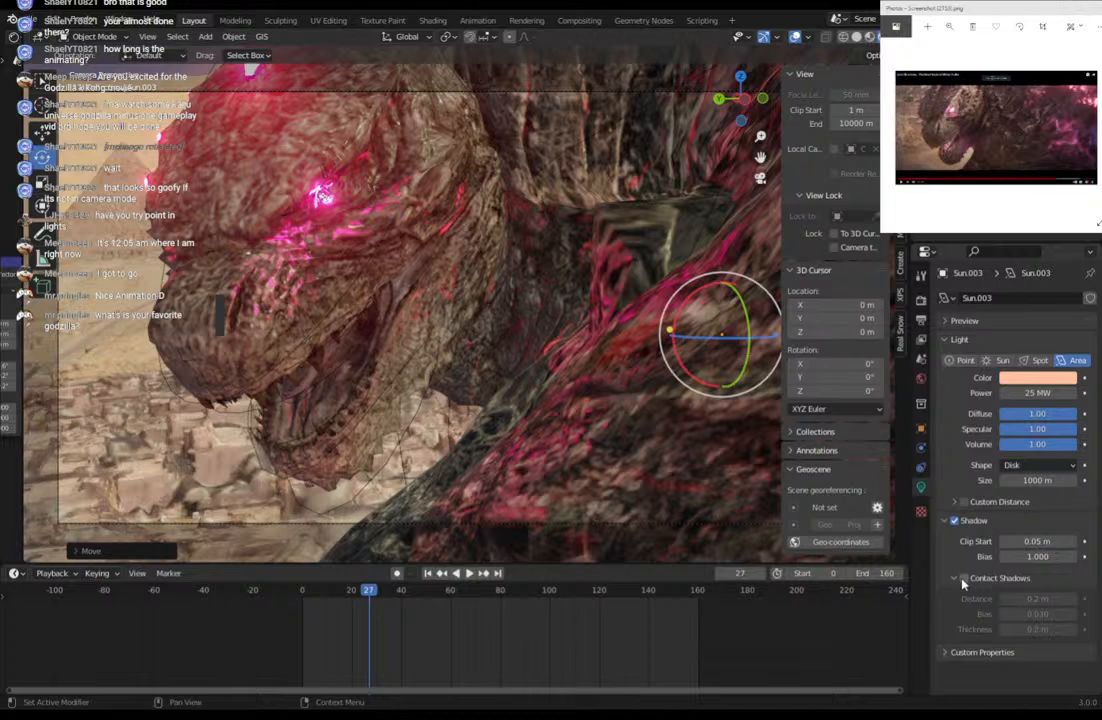
{"action": "left_click", "coordinate": [963, 579]}
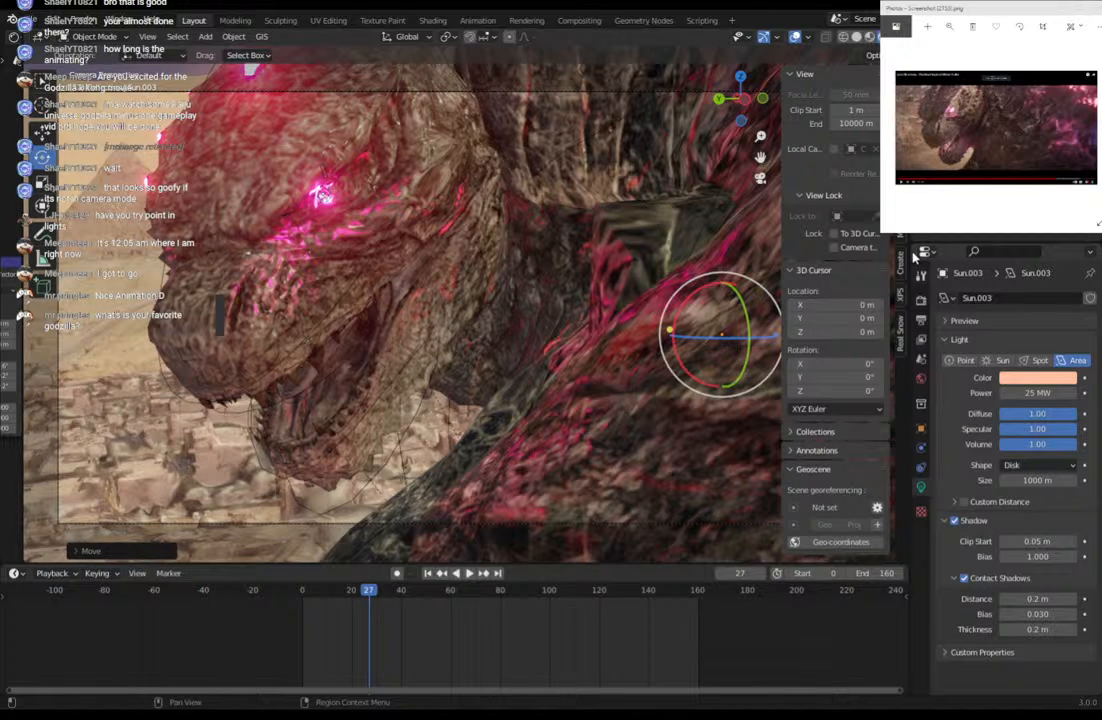
Switch the render engine to Cycles to preview the shot.
{"action": "left_click", "coordinate": [921, 299]}
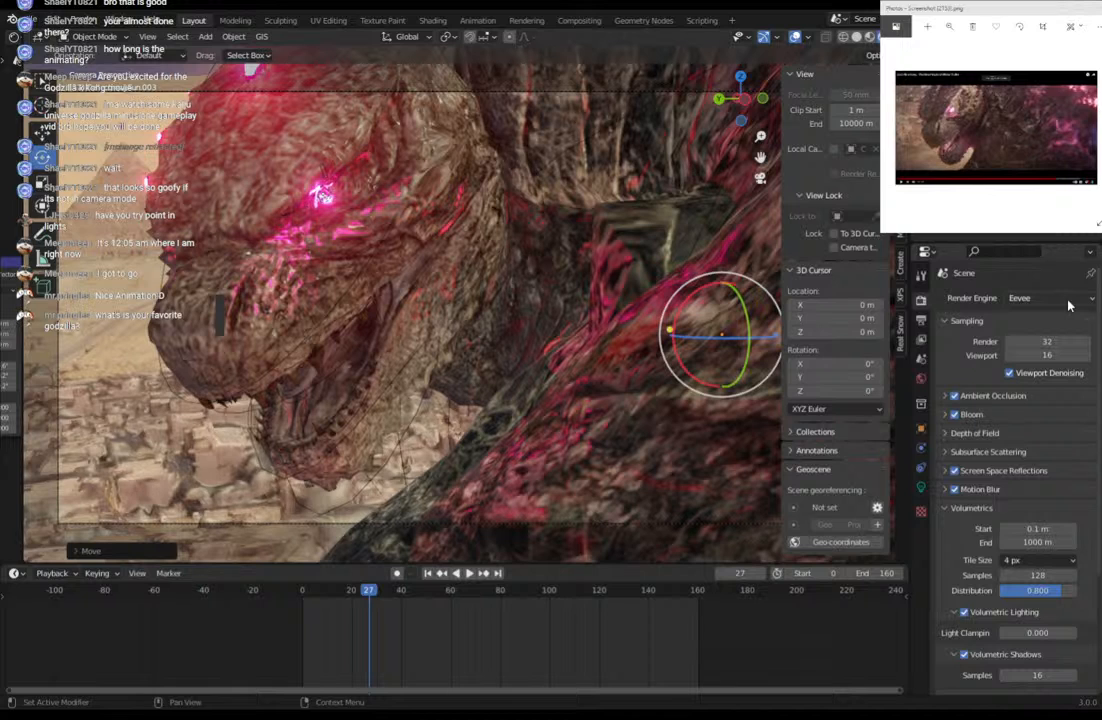
{"action": "left_click", "coordinate": [1066, 299]}
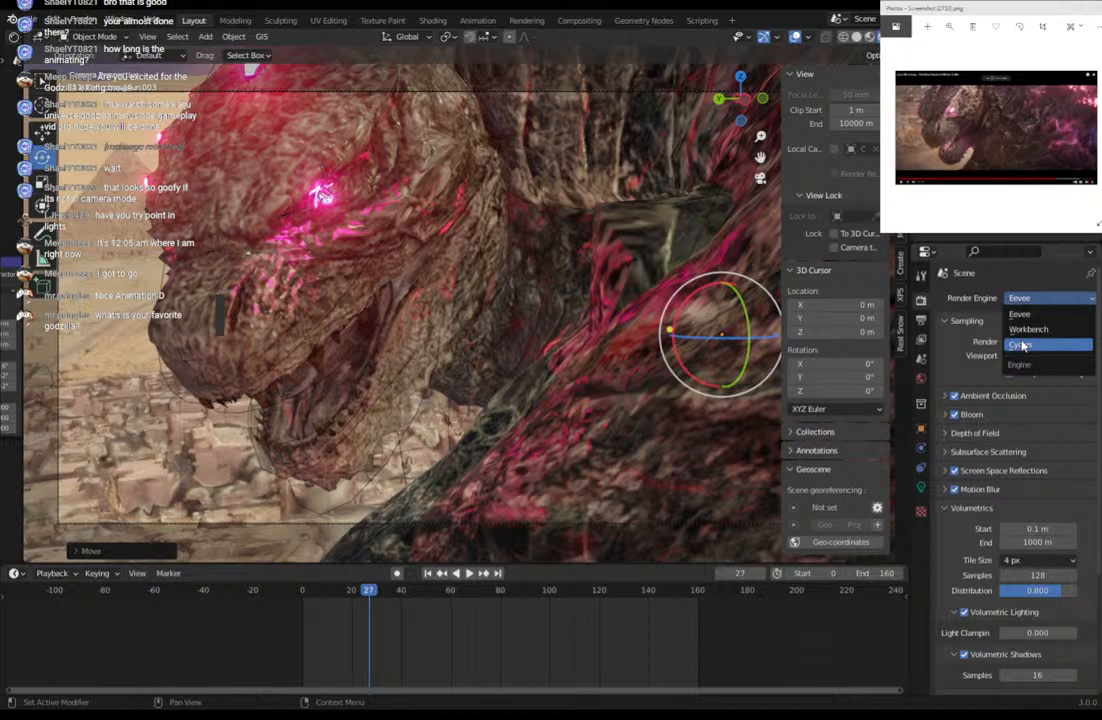
{"action": "left_click", "coordinate": [1022, 345]}
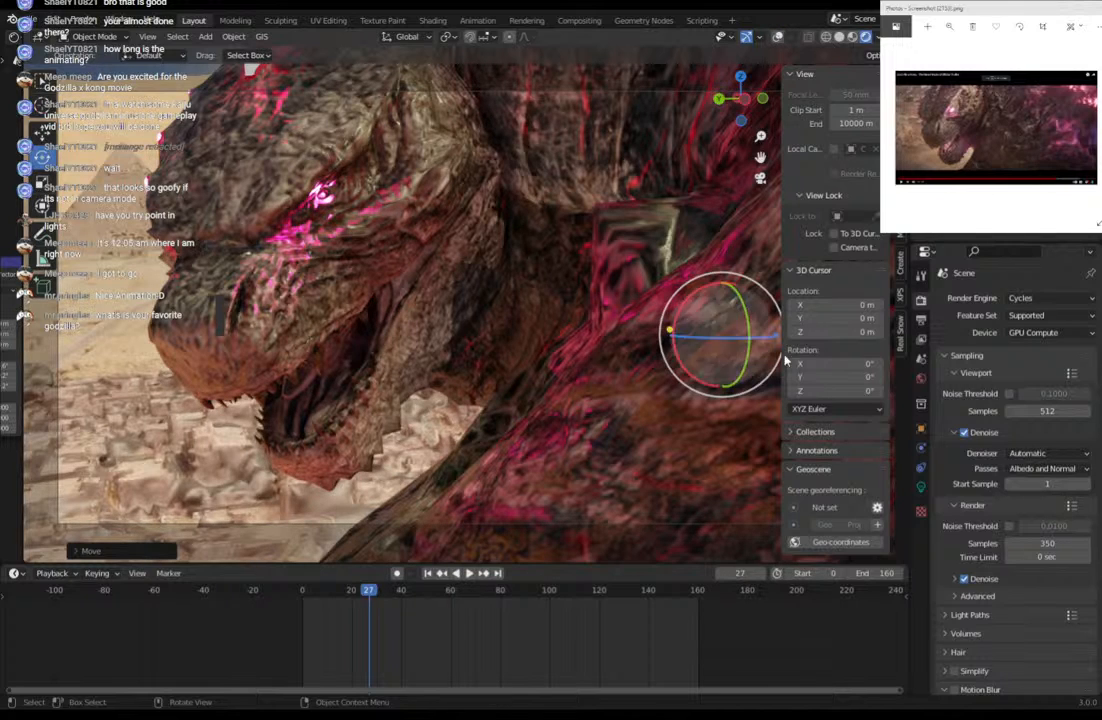
Select the camera and enable its depth of field.
{"action": "left_click", "coordinate": [970, 140]}
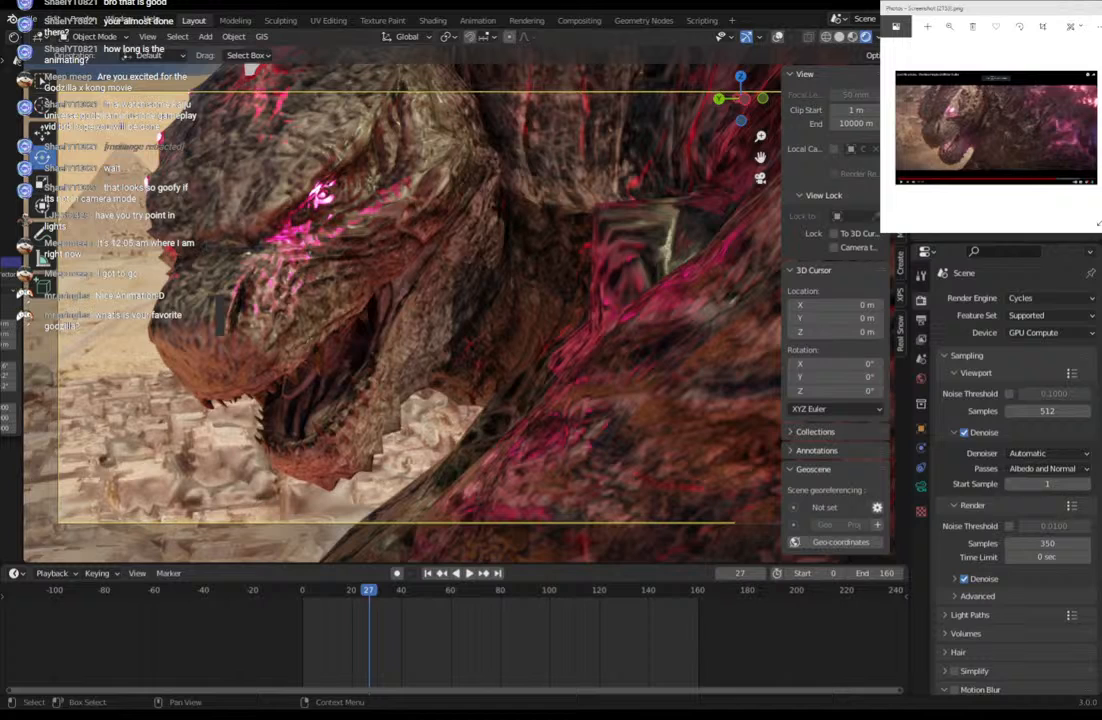
{"action": "left_click", "coordinate": [921, 487]}
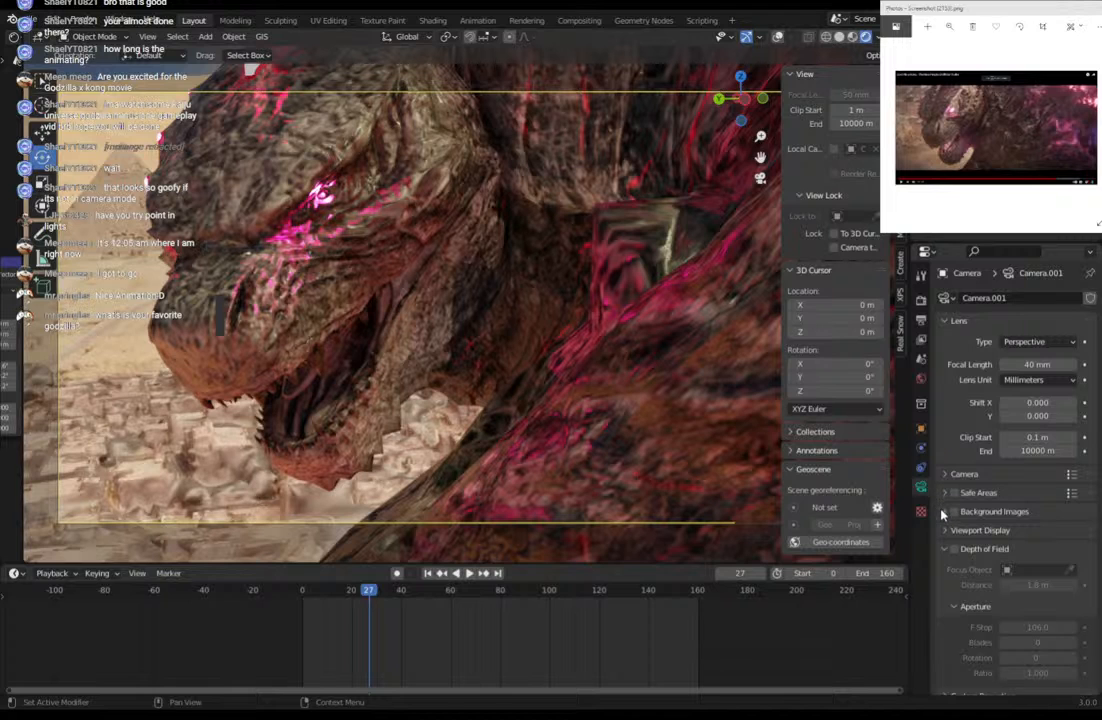
{"action": "left_click", "coordinate": [954, 550]}
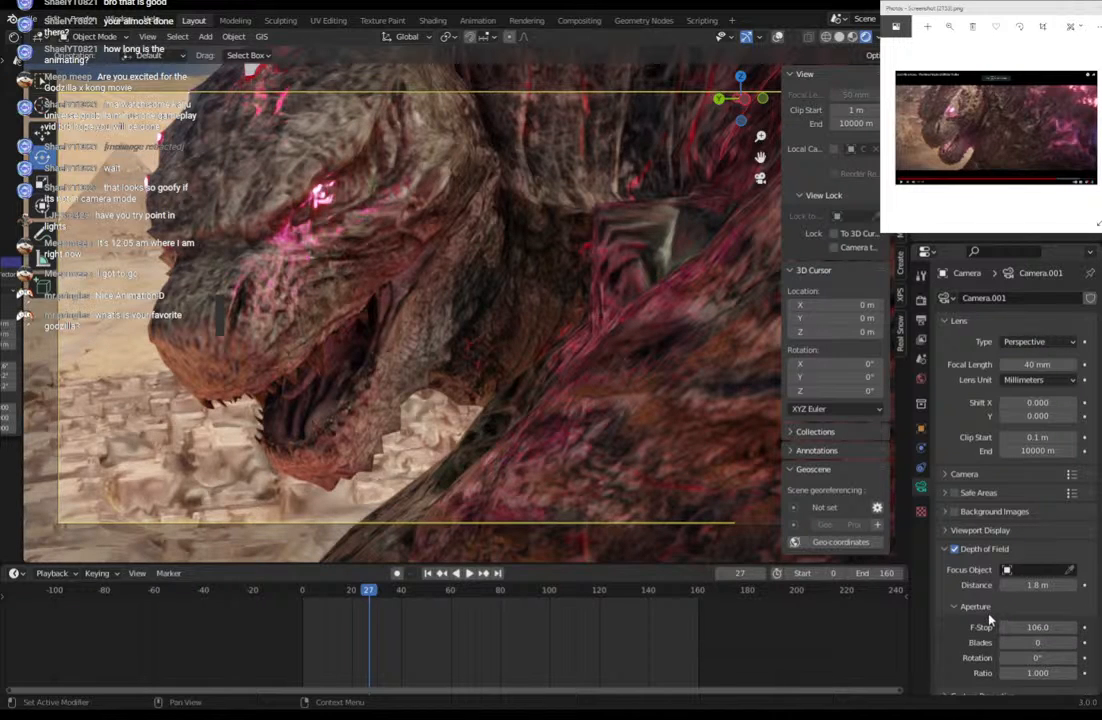
Switch the render engine back to Eevee.
{"action": "left_click", "coordinate": [921, 298]}
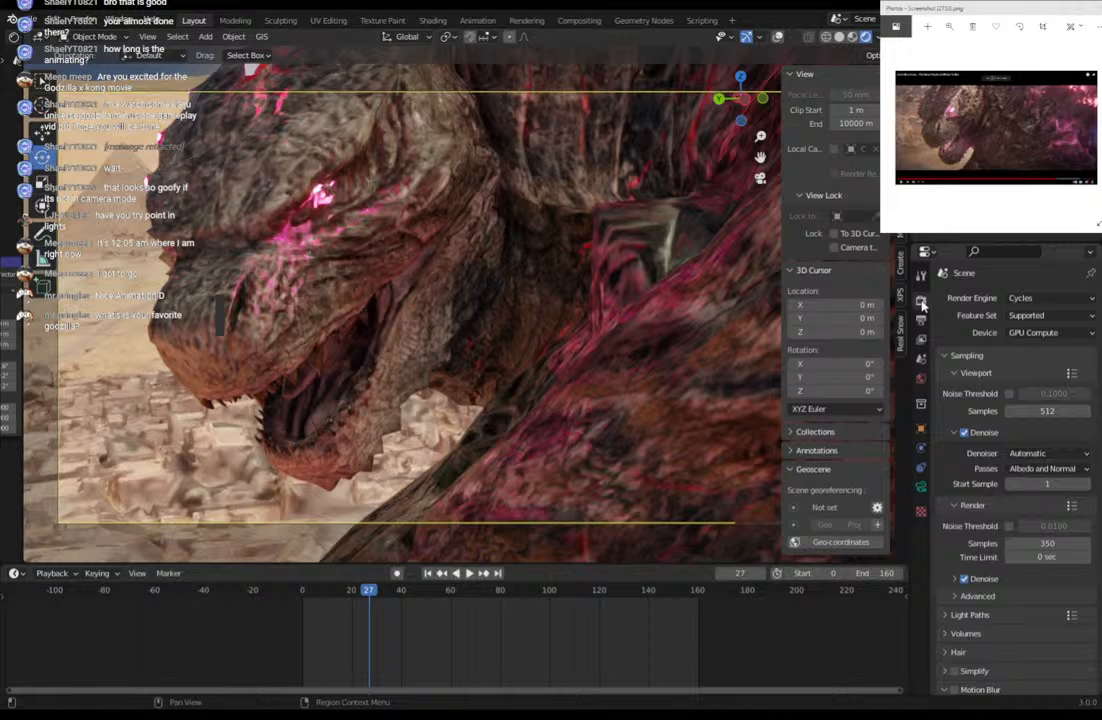
{"action": "left_click", "coordinate": [1035, 298]}
{"action": "left_click", "coordinate": [1035, 316]}
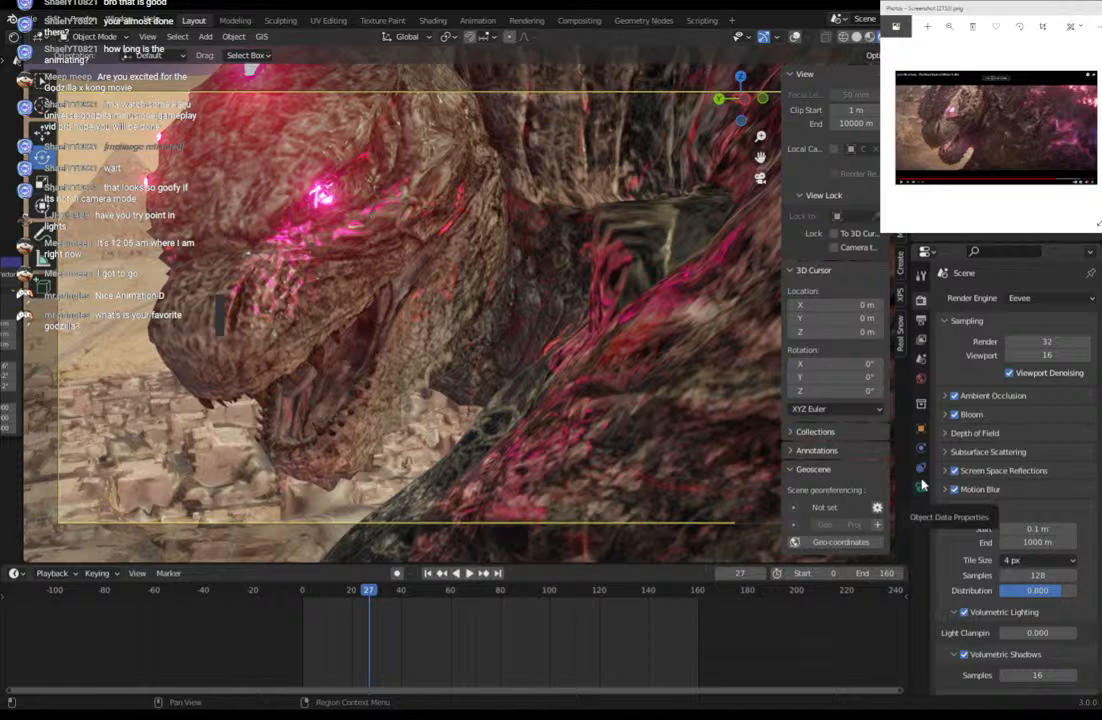
Pick the Godzilla mesh as the focus object for the camera's depth of field.
{"action": "left_click", "coordinate": [921, 489]}
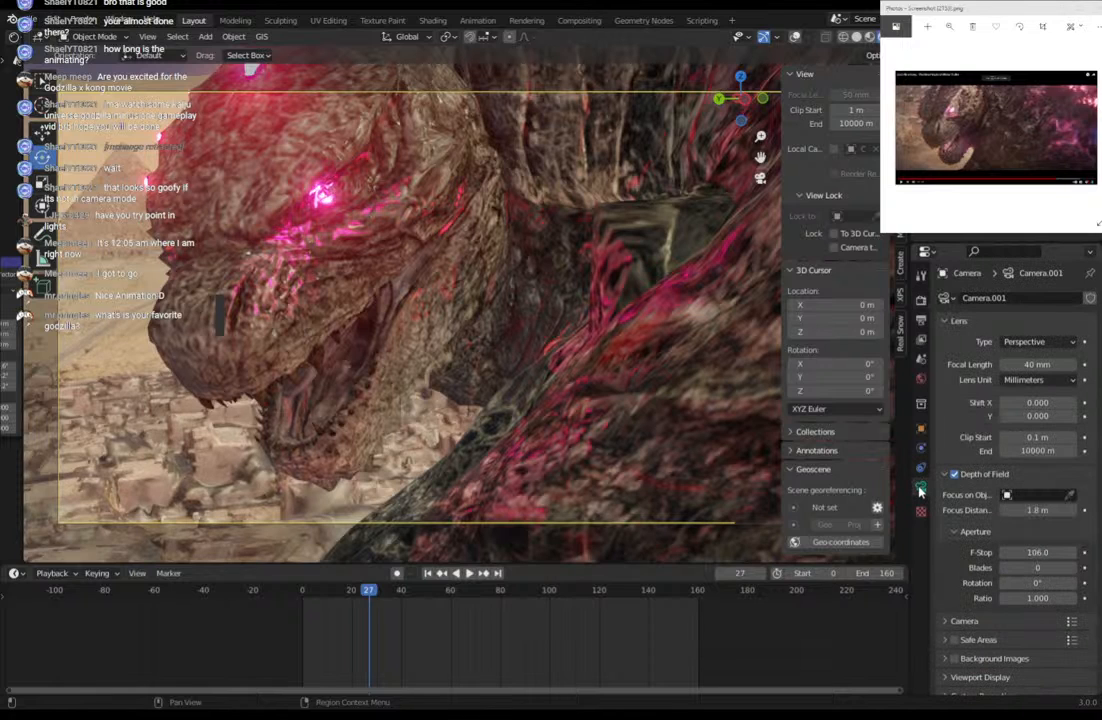
{"action": "left_click", "coordinate": [1069, 495]}
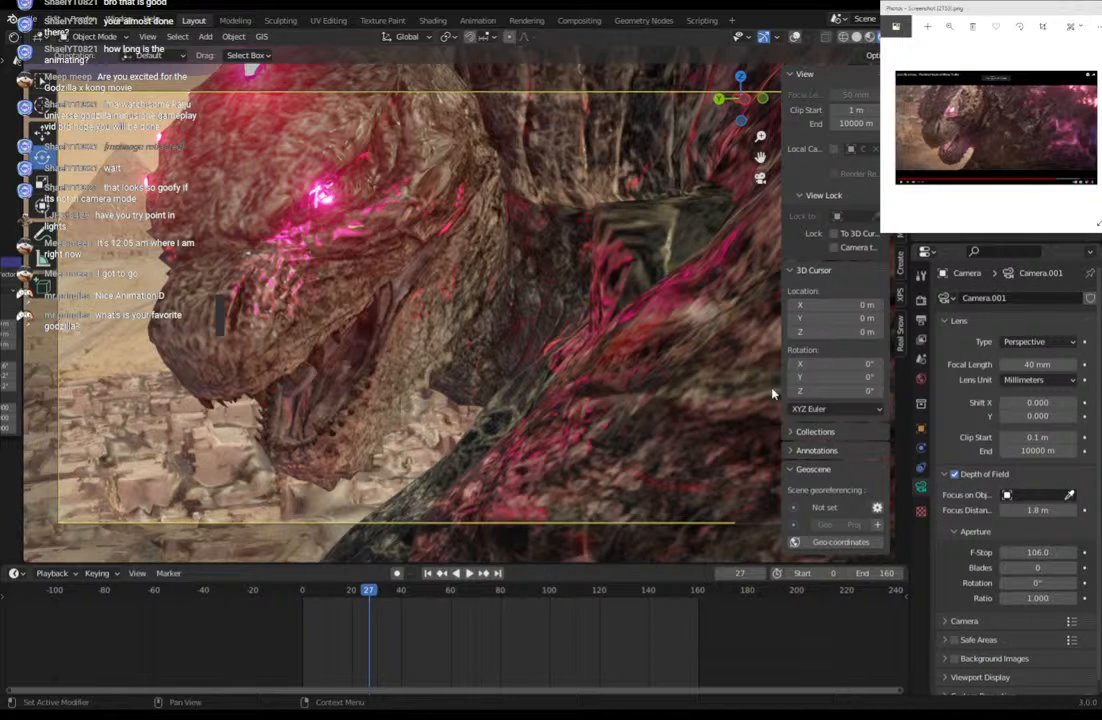
{"action": "left_click", "coordinate": [318, 275]}
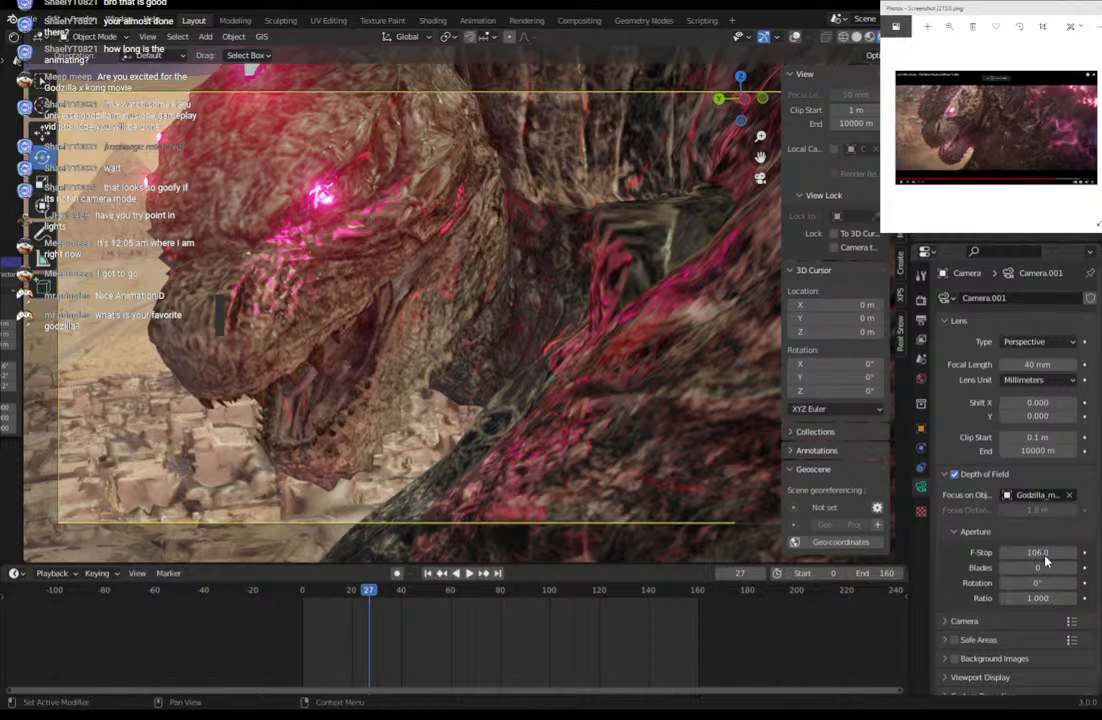
Blur the background by setting the camera's depth-of-field F-Stop to 0.3.
{"action": "left_click_drag", "start_coordinate": [1045, 555], "coordinate": [804, 555]}
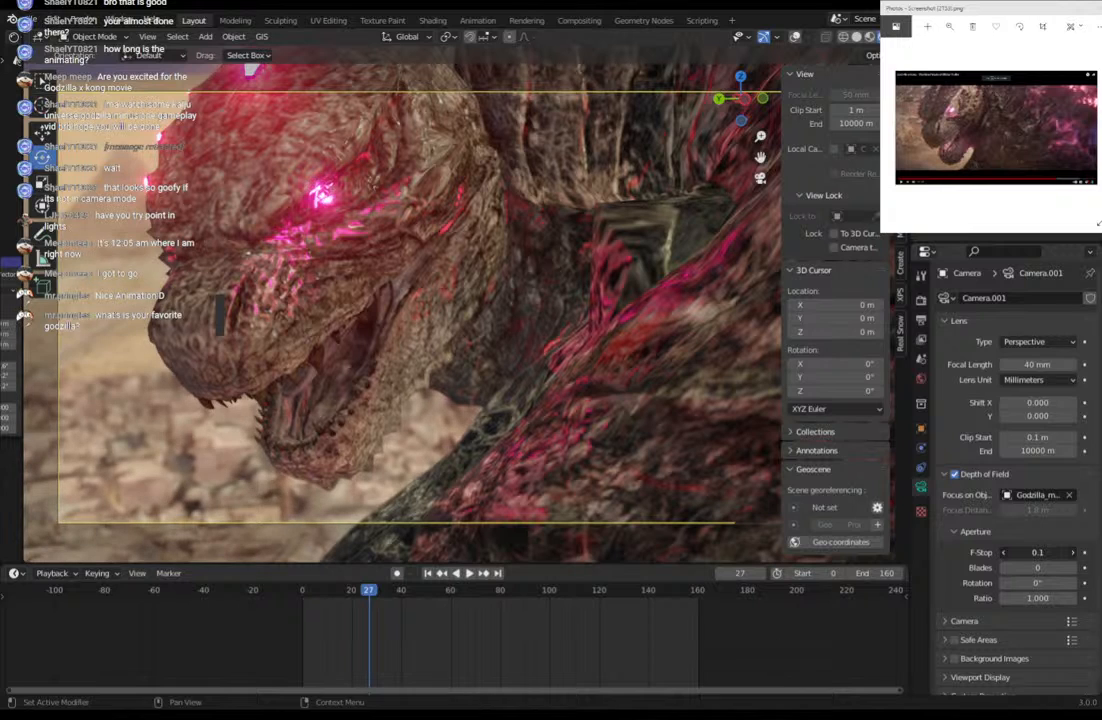
{"action": "left_click_drag", "start_coordinate": [1038, 553], "coordinate": [1048, 553]}
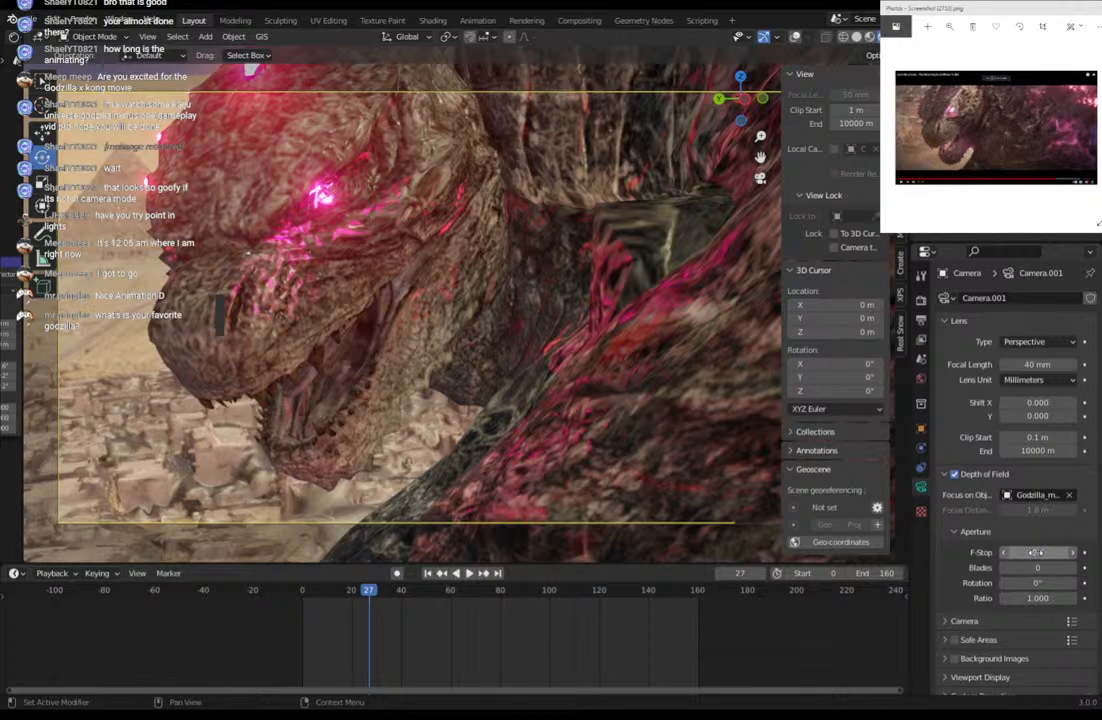
{"action": "left_click", "coordinate": [1037, 553]}
{"action": "type", "text": "0.3"}
{"action": "key", "text": "Return"}
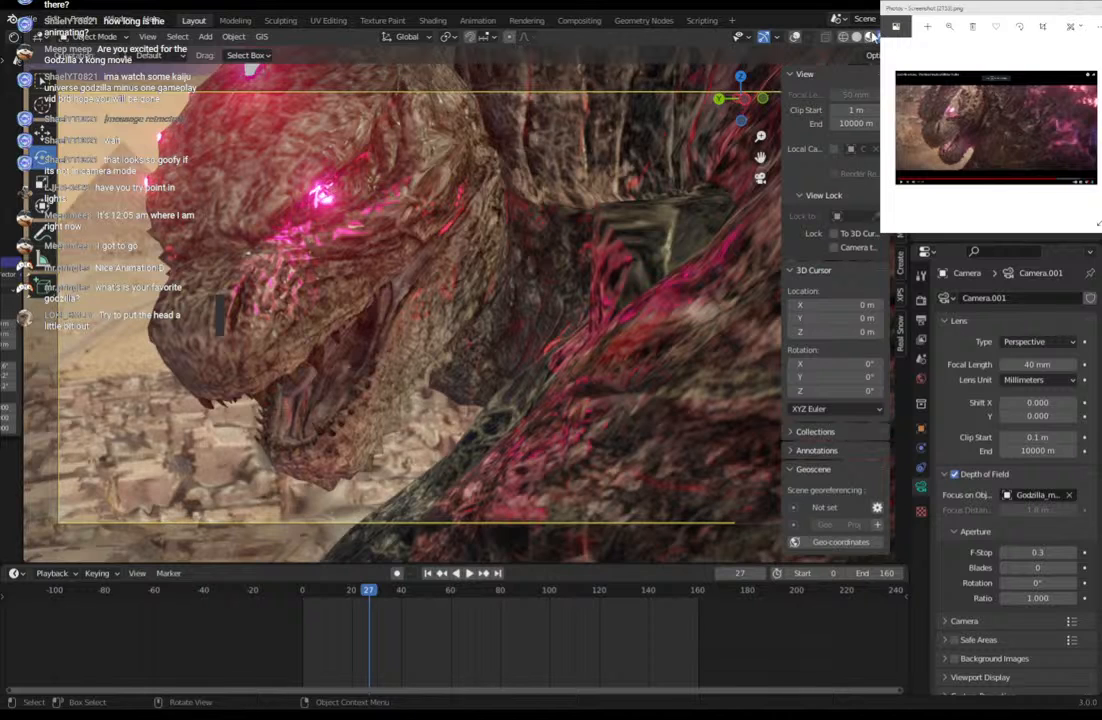
Select the pink point light at Godzilla's eye in solid shading with overlays shown, and return to rendered shading with overlays hidden.
{"action": "left_click", "coordinate": [856, 37]}
{"action": "left_click", "coordinate": [796, 37]}
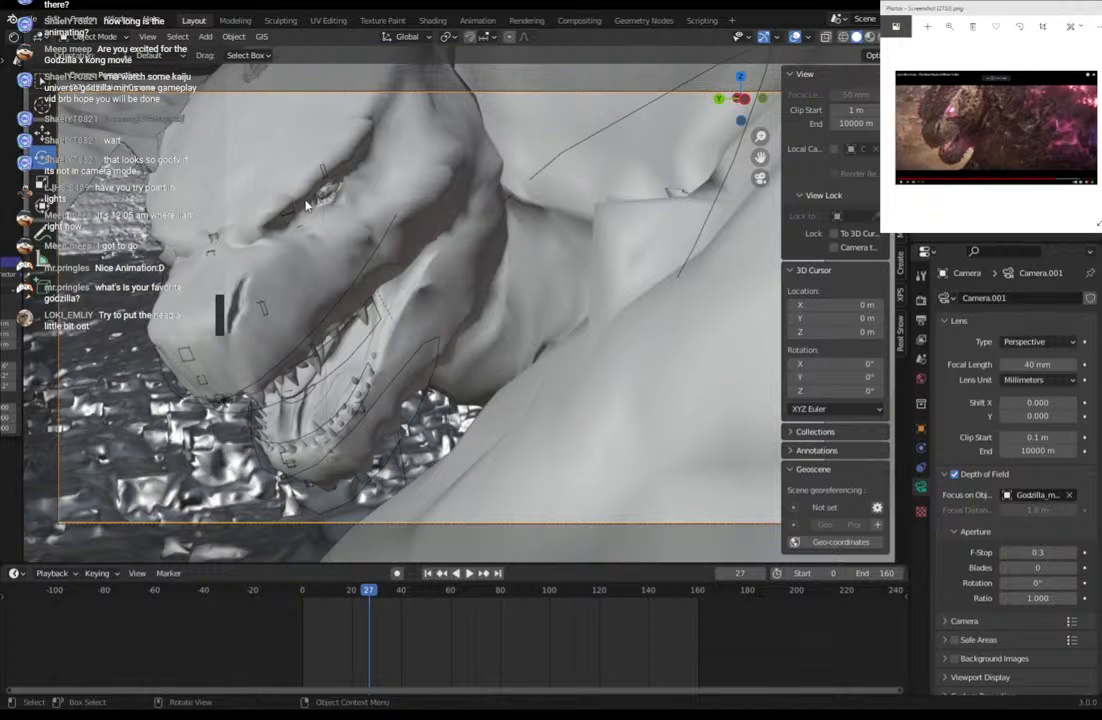
{"action": "left_click", "coordinate": [281, 172]}
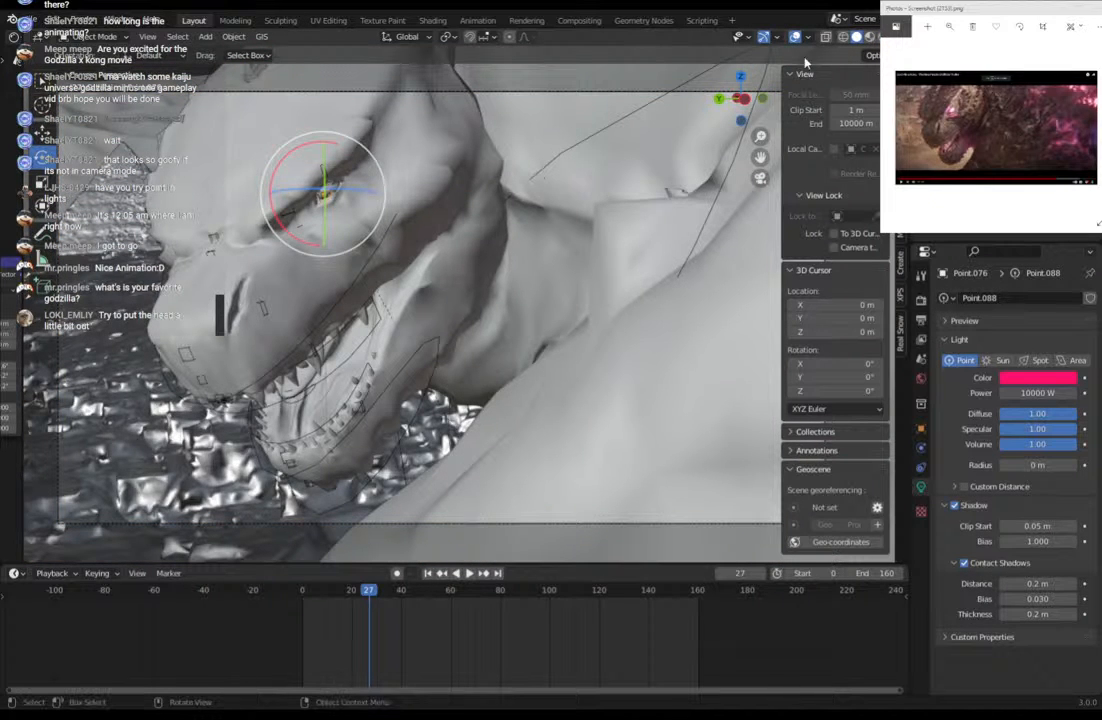
{"action": "left_click", "coordinate": [881, 37]}
{"action": "left_click", "coordinate": [796, 37]}
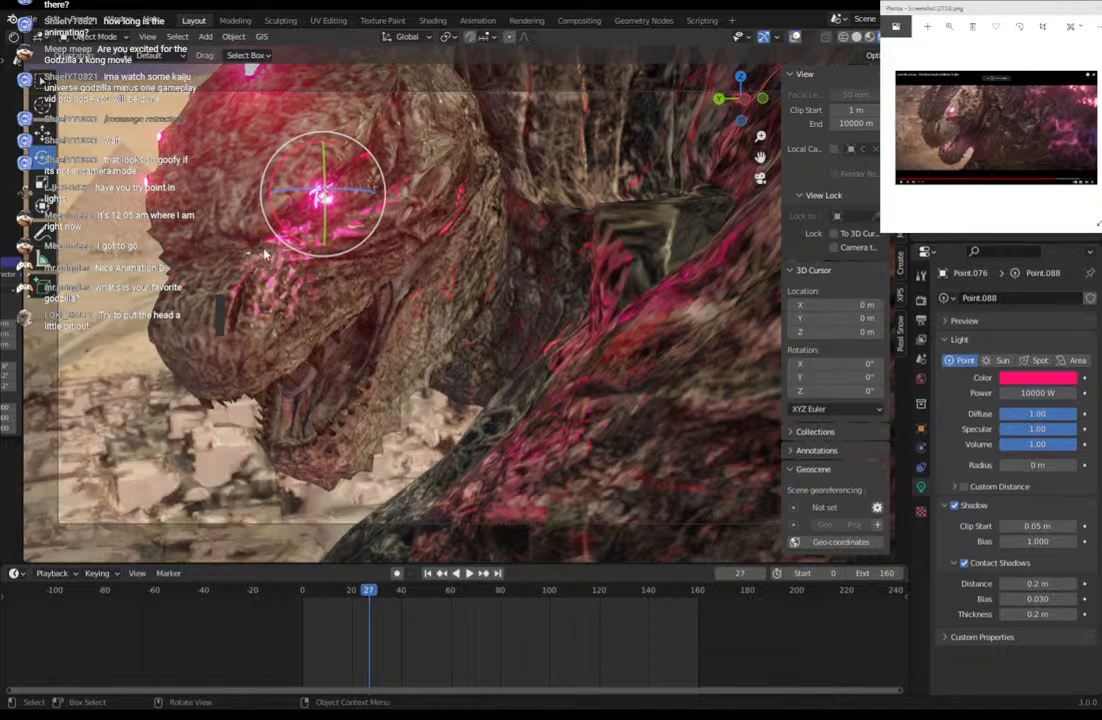
Hide the eye's point light to check its contribution, and undo the hiding.
{"action": "key", "text": "h"}
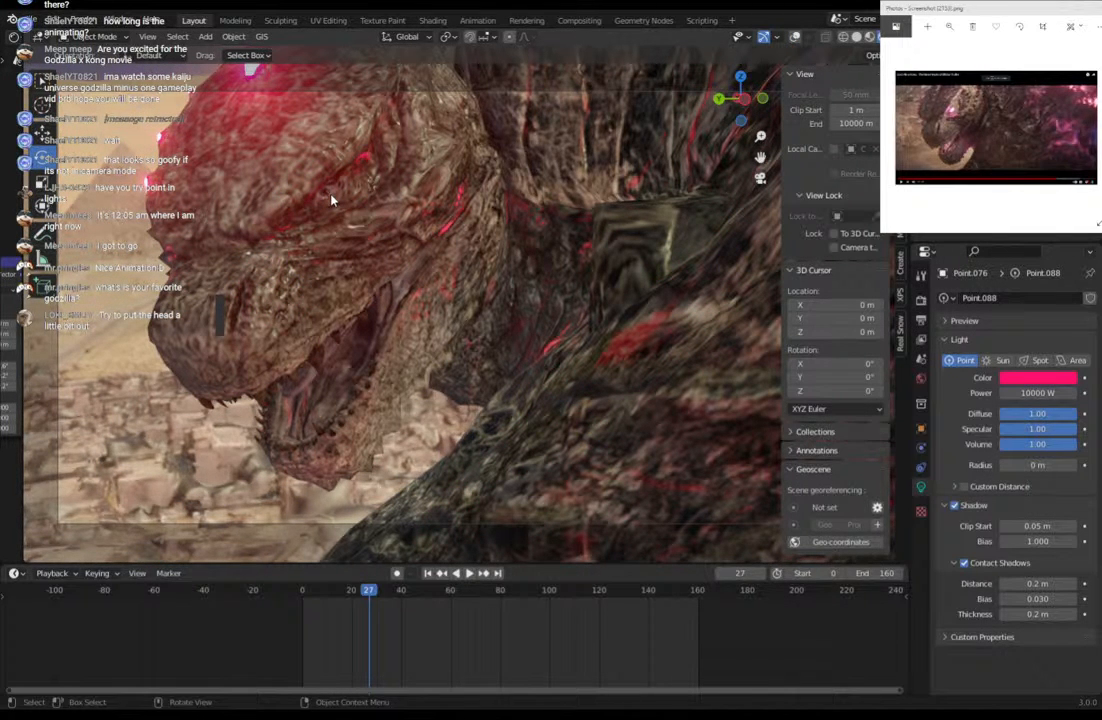
{"action": "right_click", "coordinate": [332, 200]}
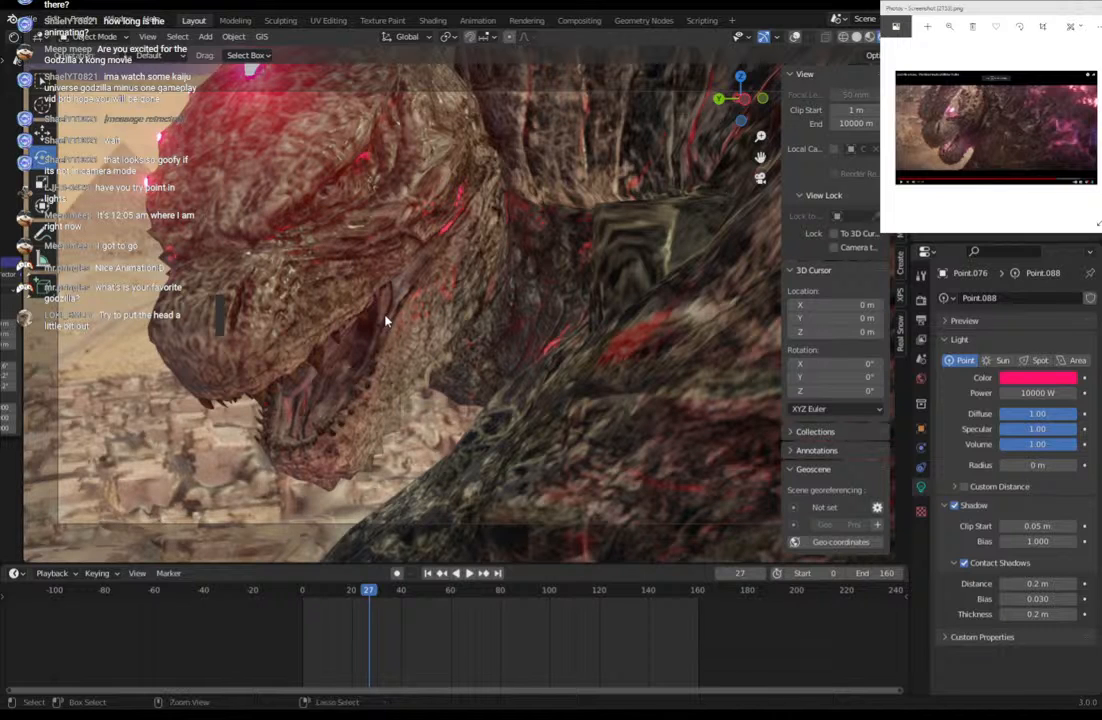
{"action": "key", "text": "ctrl+z"}
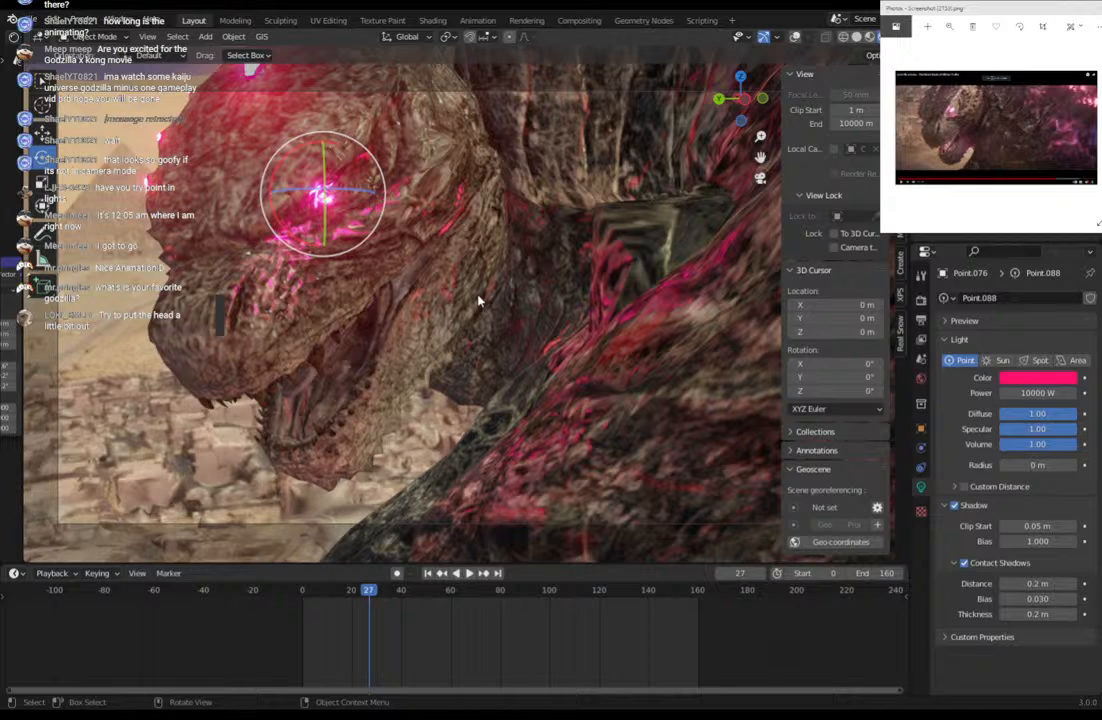
Move the eye's point light about 0.44 m along the X axis and switch the viewport to solid shading.
{"action": "key", "text": "g"}
{"action": "key", "text": "x"}
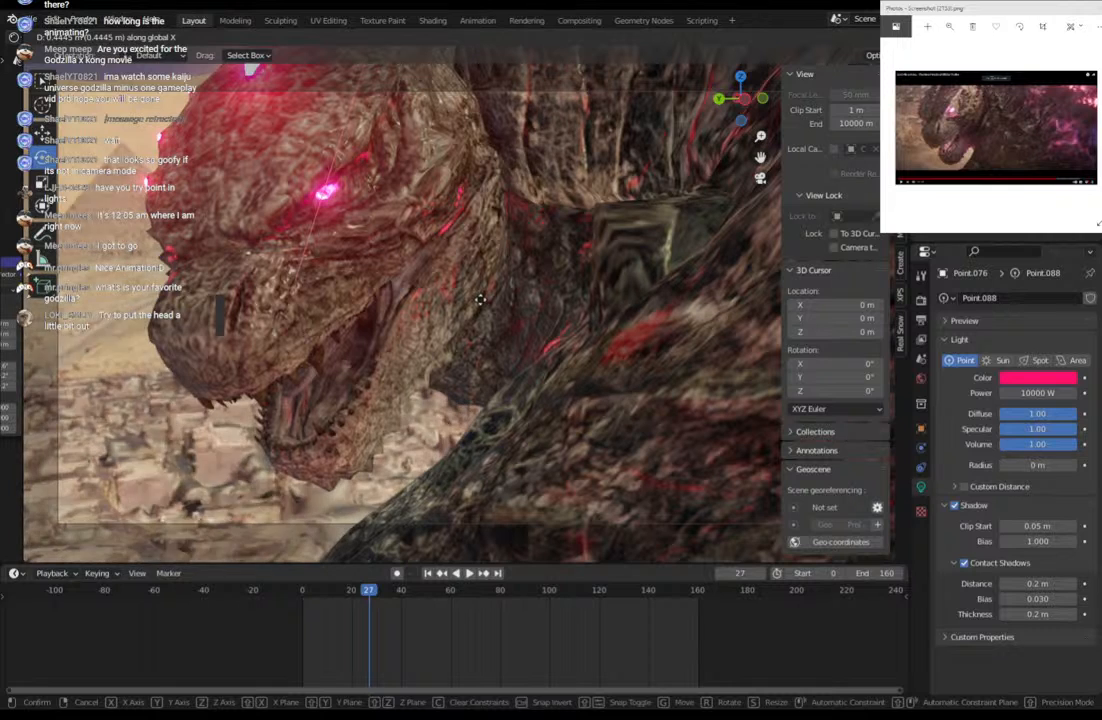
{"action": "left_click", "coordinate": [480, 305]}
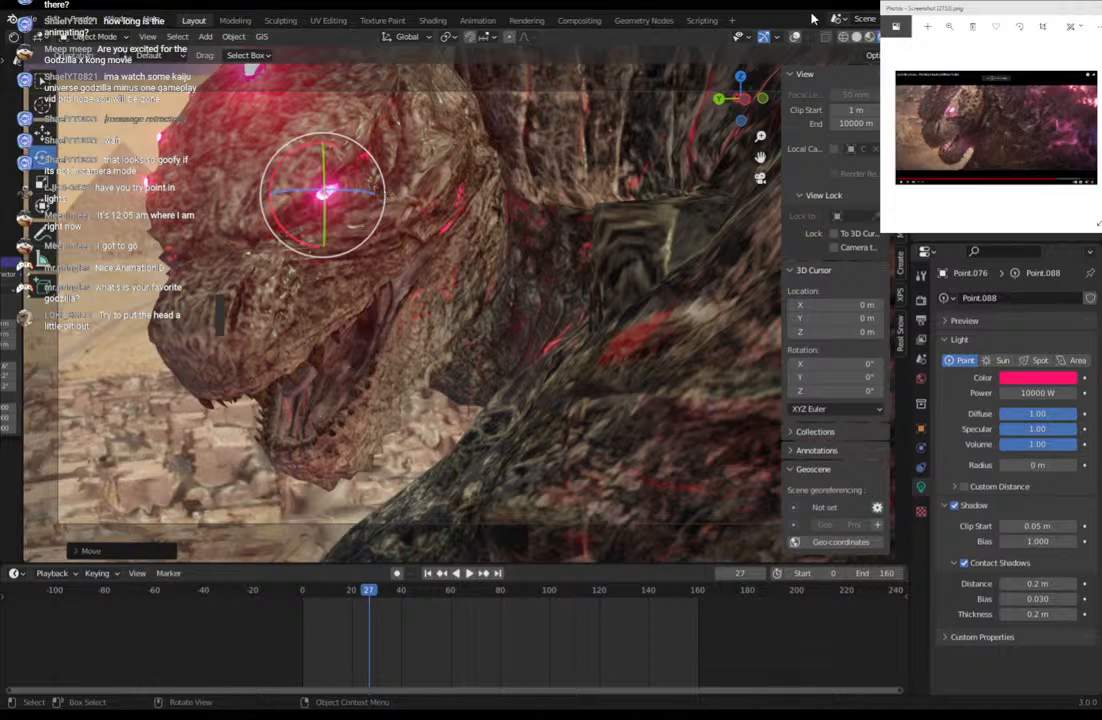
{"action": "left_click", "coordinate": [857, 37]}
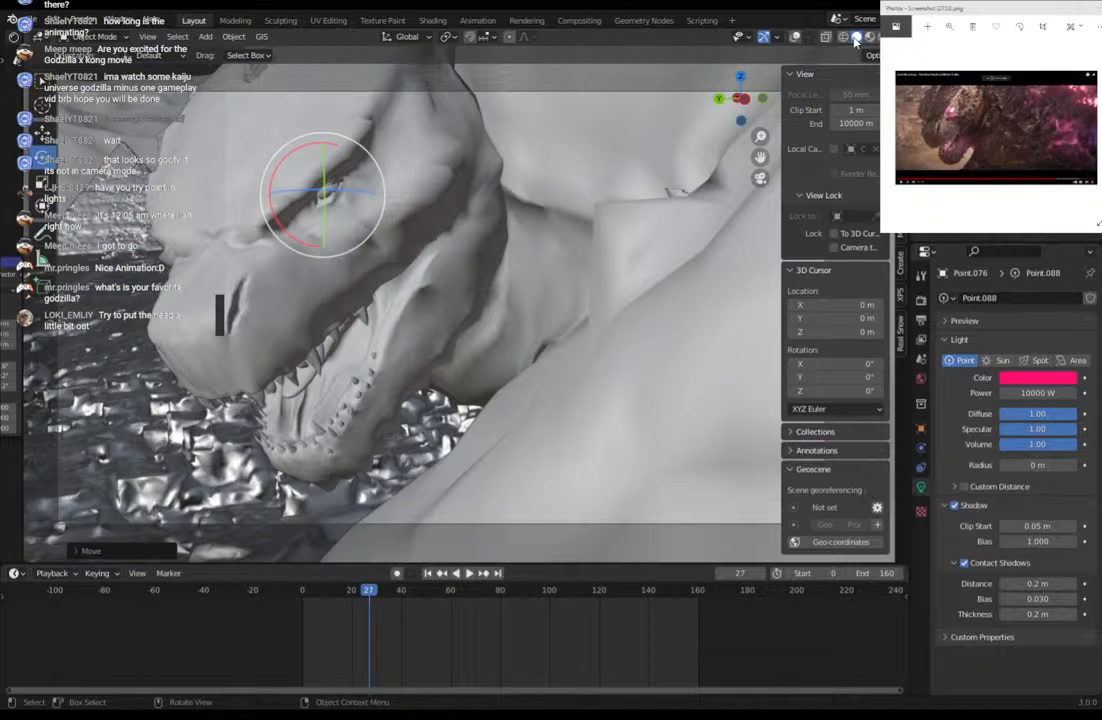
Show the viewport overlays and try pasting the copied objects into the scene.
{"action": "left_click", "coordinate": [796, 37]}
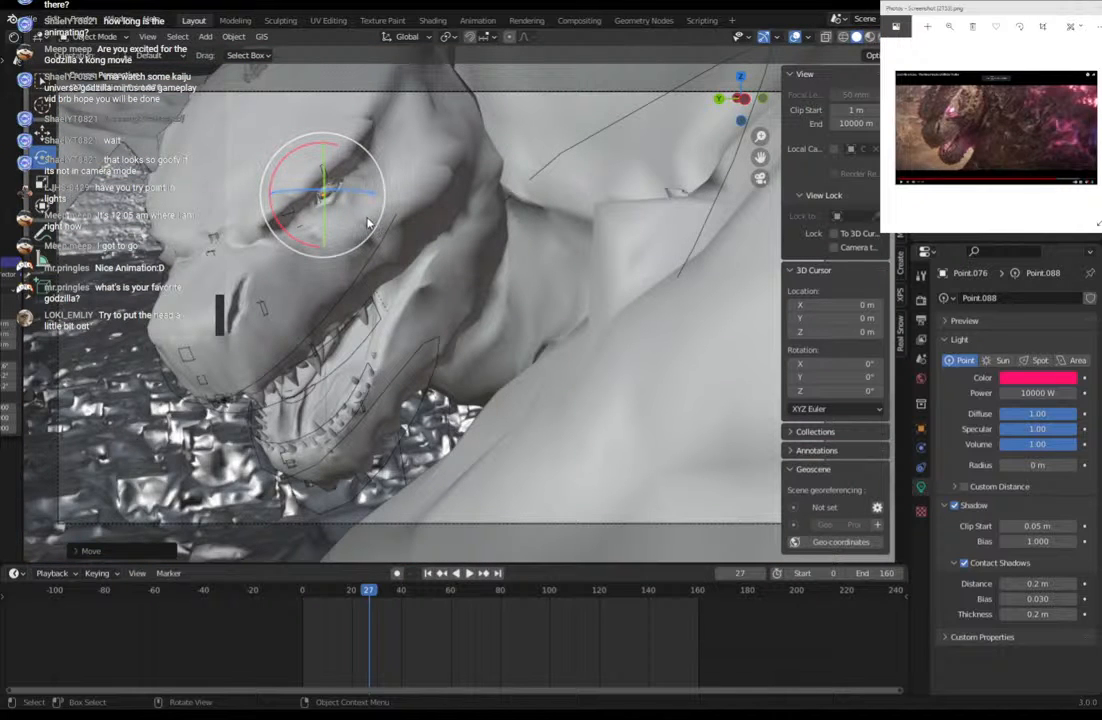
{"action": "key", "text": "ctrl+v"}
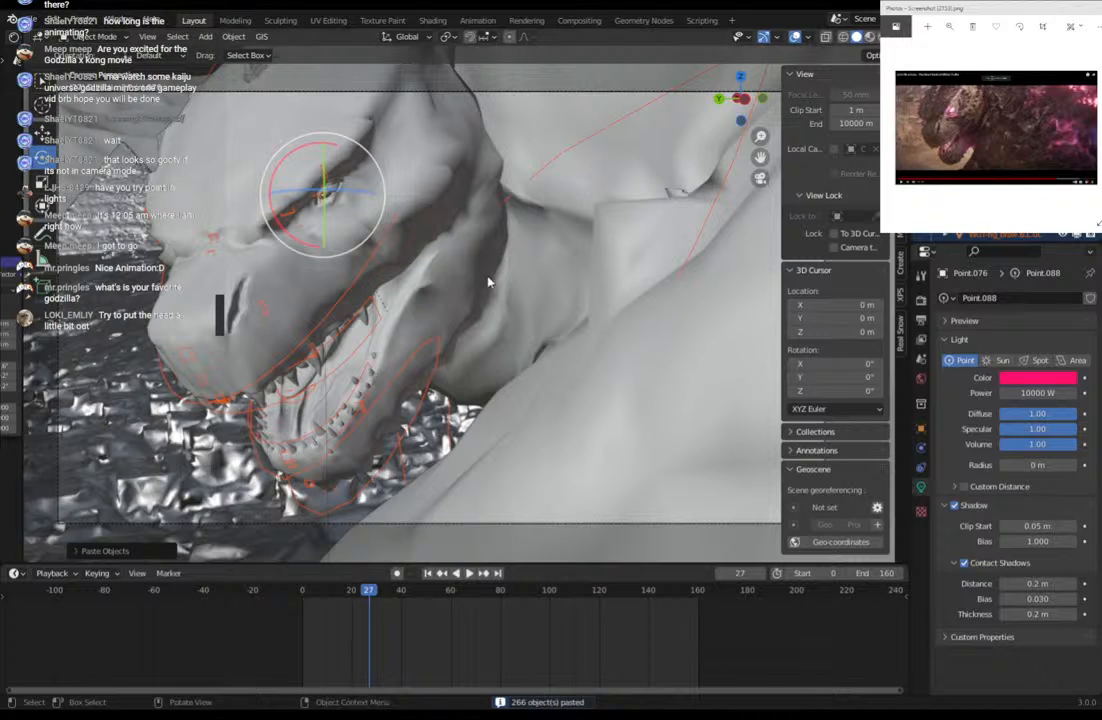
{"action": "key", "text": "alt+a"}
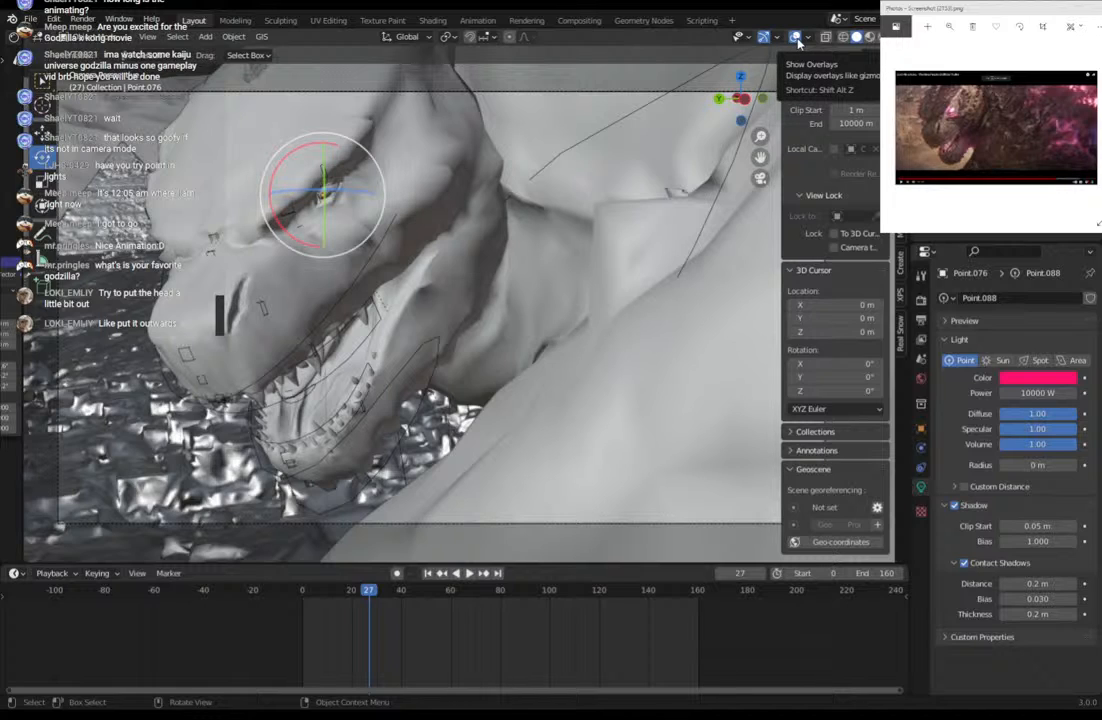
Leave the camera view, clear the selection and add a new point light to the scene.
{"action": "key", "text": "KP_0"}
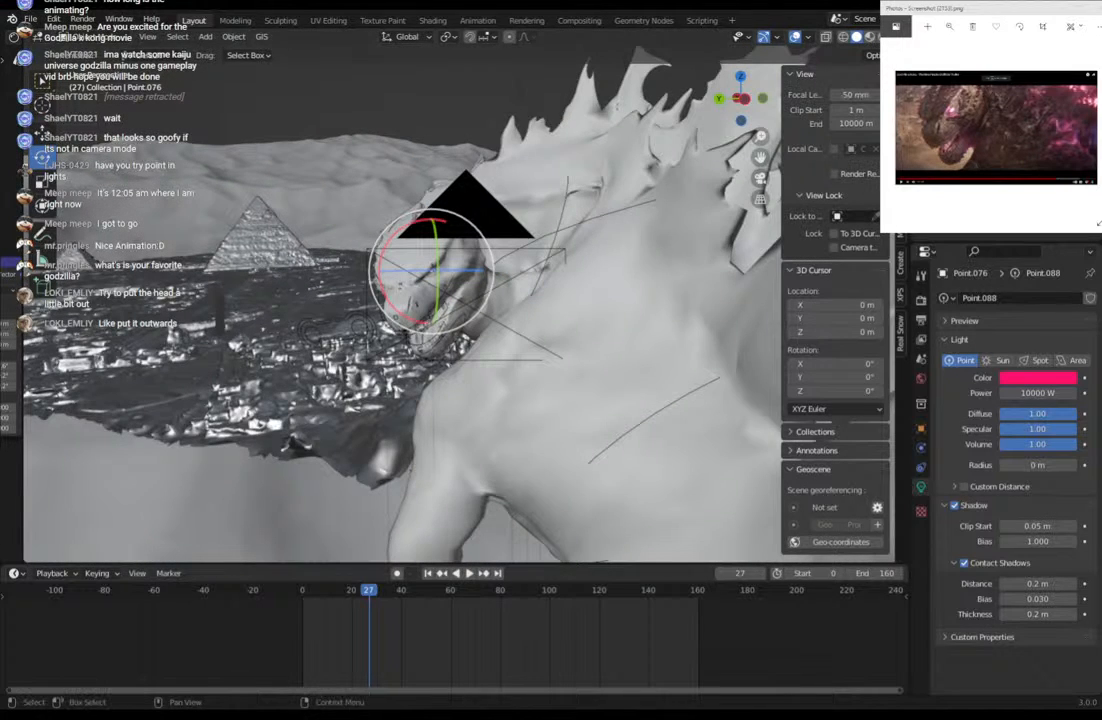
{"action": "key", "text": "KP_0"}
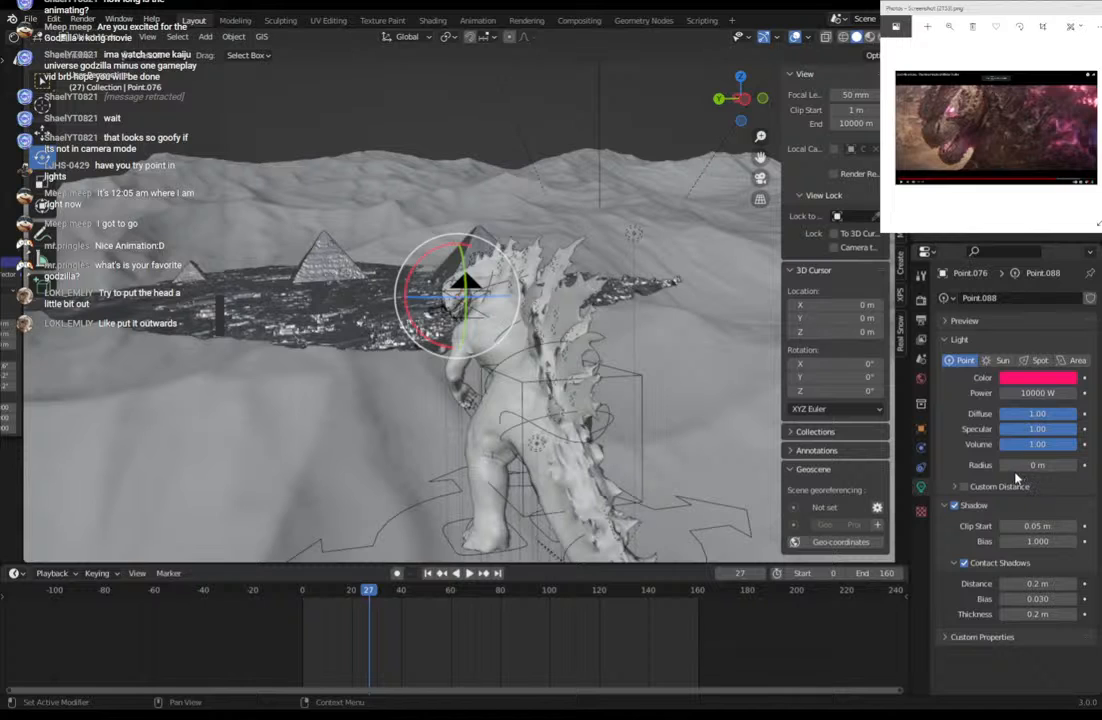
{"action": "left_click", "coordinate": [413, 89]}
{"action": "key", "text": "shift+a"}
{"action": "mouse_move", "coordinate": [408, 150]}
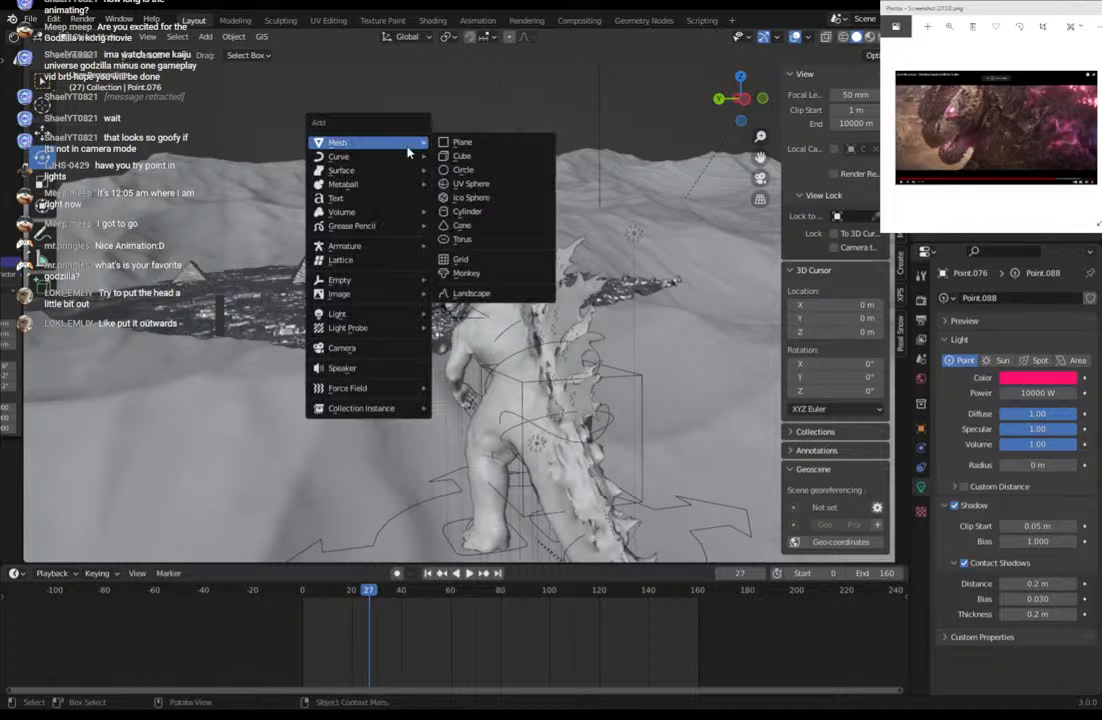
{"action": "mouse_move", "coordinate": [405, 314]}
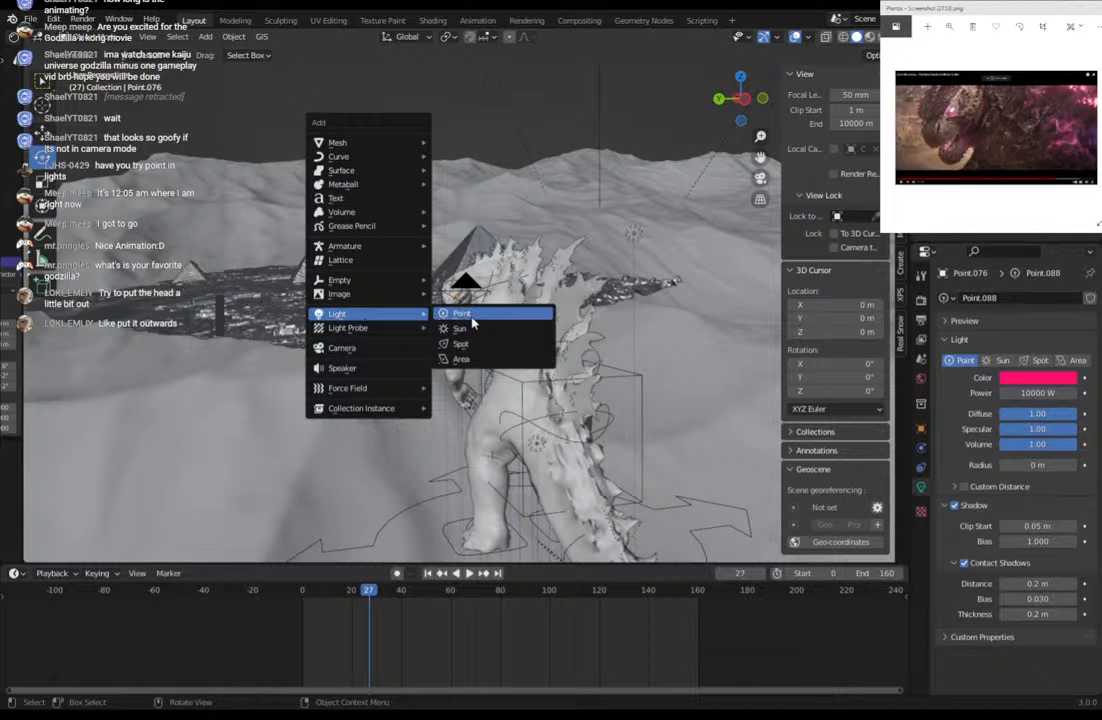
{"action": "left_click", "coordinate": [475, 315]}
Move the new point light from the scene origin up to the area around Godzilla's head.
{"action": "middle_click_drag", "start_coordinate": [438, 349], "coordinate": [396, 332]}
{"action": "scroll", "coordinate": [396, 332], "scroll_direction": "down", "scroll_amount": 8}
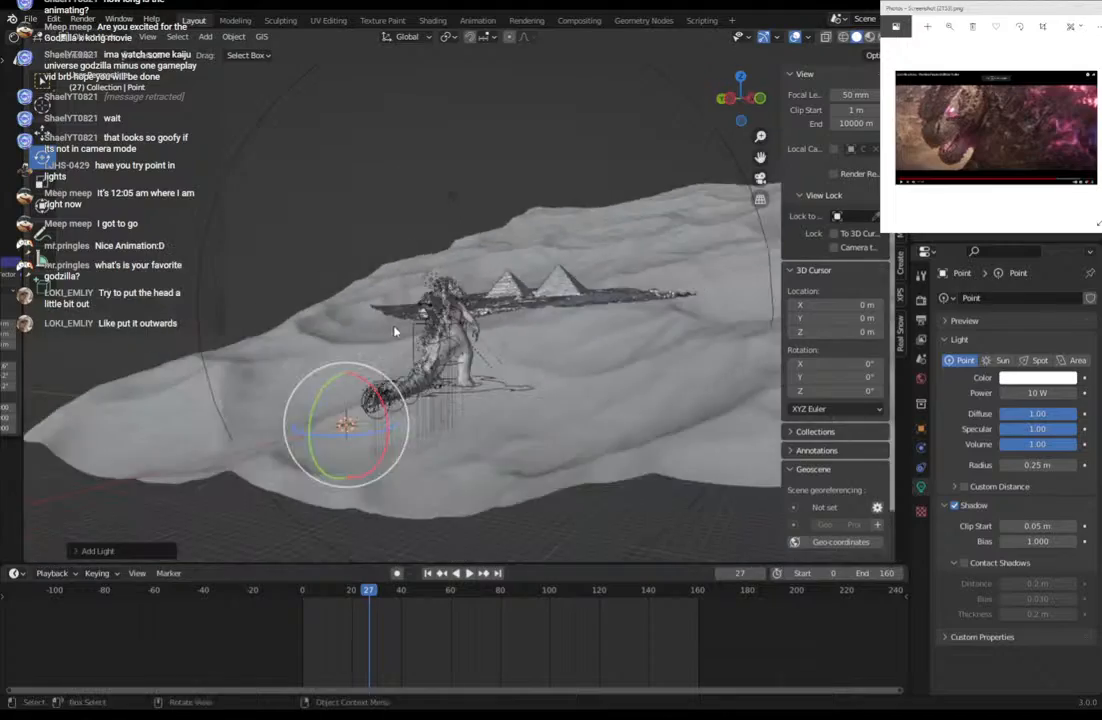
{"action": "middle_click_drag", "start_coordinate": [393, 381], "coordinate": [411, 413]}
{"action": "key", "text": "g"}
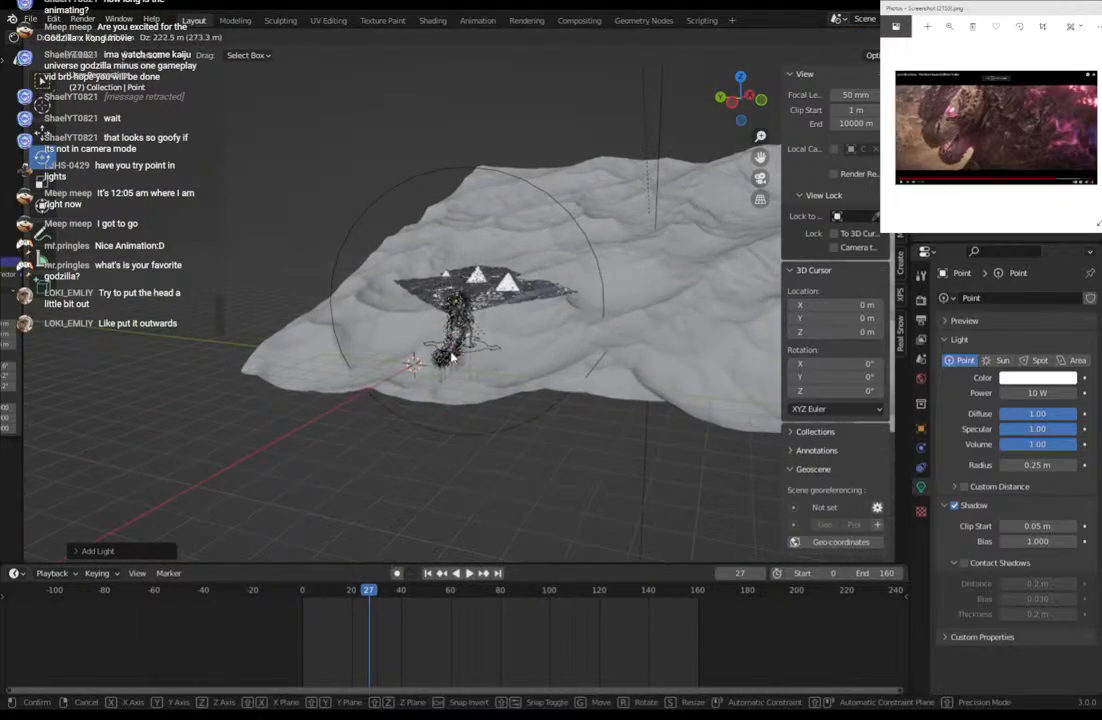
{"action": "left_click", "coordinate": [456, 358]}
{"action": "middle_click_drag", "start_coordinate": [456, 358], "coordinate": [608, 366]}
{"action": "scroll", "coordinate": [607, 366], "scroll_direction": "up", "scroll_amount": 10}
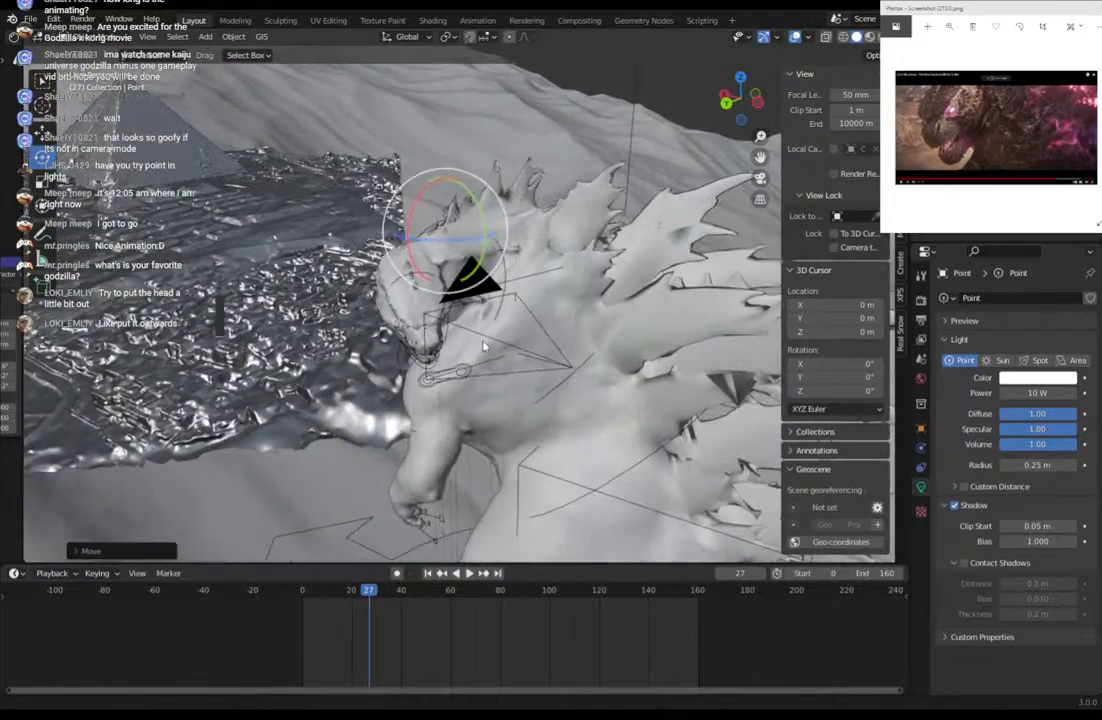
Reposition the new point light closer to Godzilla's face, adjusting it from several viewing angles.
{"action": "key", "text": "g"}
{"action": "left_click", "coordinate": [497, 380]}
{"action": "mouse_move", "coordinate": [497, 380]}
{"action": "middle_mouse_down"}
{"action": "mouse_move", "coordinate": [374, 373]}
{"action": "mouse_move", "coordinate": [479, 382]}
{"action": "middle_mouse_up"}
{"action": "key", "text": "g"}
{"action": "left_click", "coordinate": [361, 392]}
{"action": "key", "text": "g"}
{"action": "left_click", "coordinate": [488, 387]}
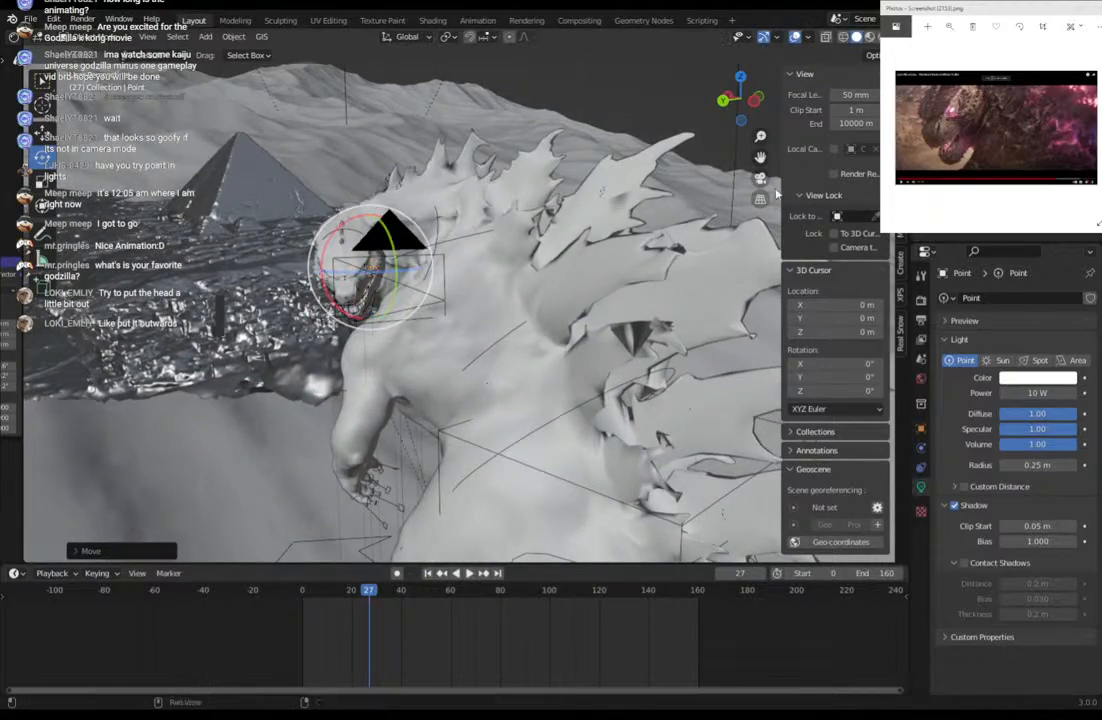
Place the new point light at Godzilla's eye, checking its position in the camera view and from another angle.
{"action": "left_click", "coordinate": [759, 178]}
{"action": "key", "text": "g"}
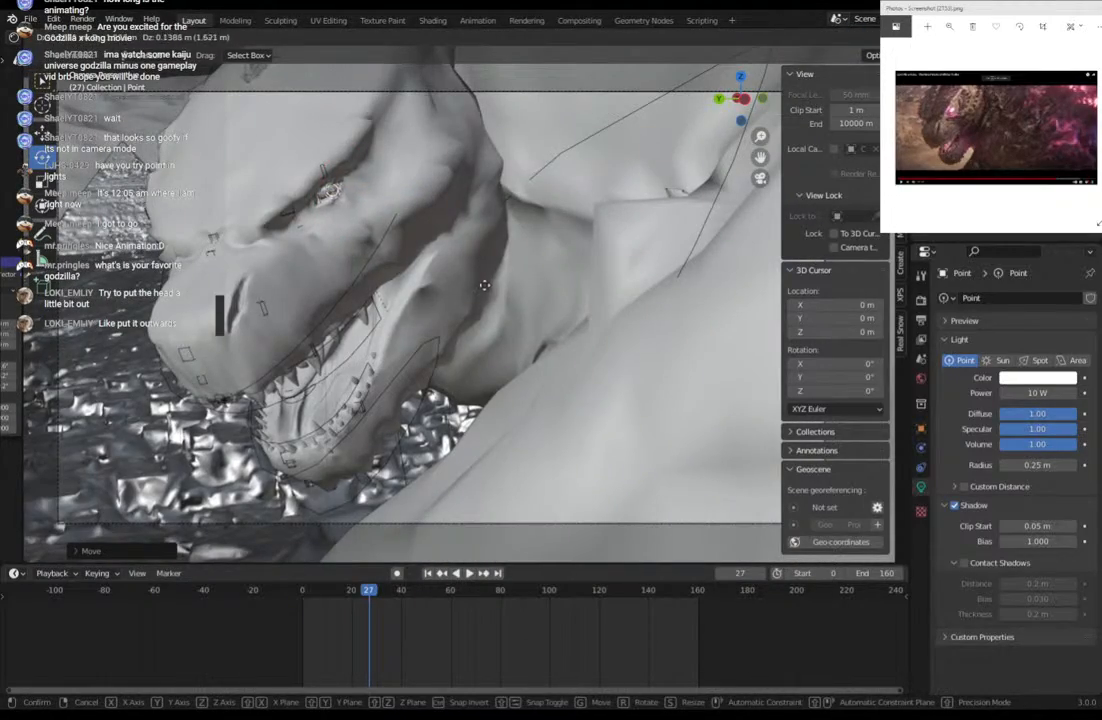
{"action": "left_click", "coordinate": [485, 286]}
{"action": "middle_click_drag", "start_coordinate": [485, 286], "coordinate": [785, 178]}
{"action": "key", "text": "g"}
{"action": "left_click", "coordinate": [588, 322]}
{"action": "key", "text": "g"}
{"action": "left_click", "coordinate": [446, 294]}
{"action": "left_click", "coordinate": [755, 190]}
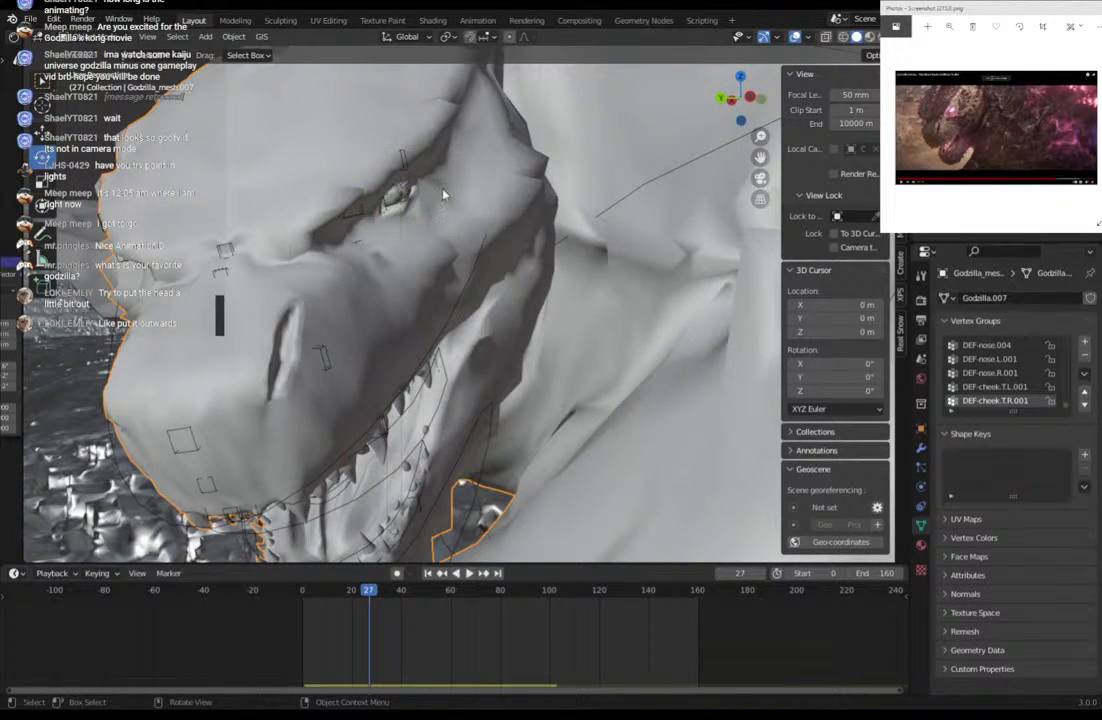
Select the new point light at Godzilla's eye and set its color to a saturated red.
{"action": "left_click", "coordinate": [406, 197]}
{"action": "left_click", "coordinate": [1037, 377]}
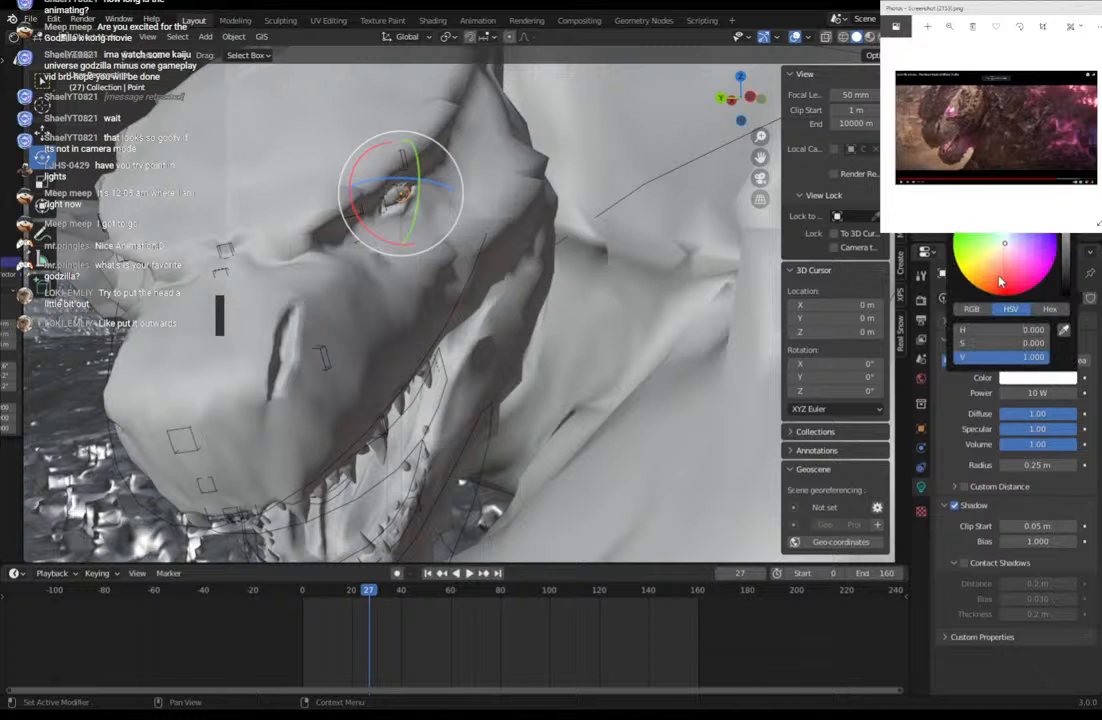
{"action": "left_click_drag", "start_coordinate": [1013, 295], "coordinate": [1018, 294]}
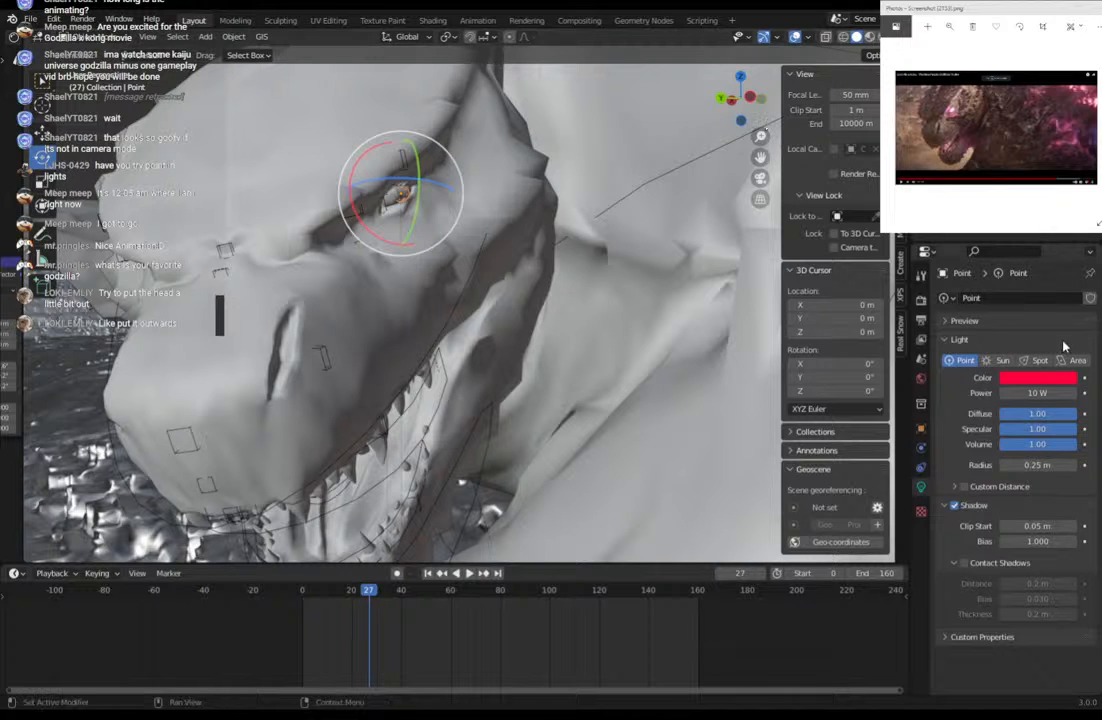
Select the original pink point light at Godzilla's eye through X-ray to check its light settings.
{"action": "left_click", "coordinate": [398, 195]}
{"action": "left_click", "coordinate": [398, 195]}
{"action": "left_click", "coordinate": [398, 195]}
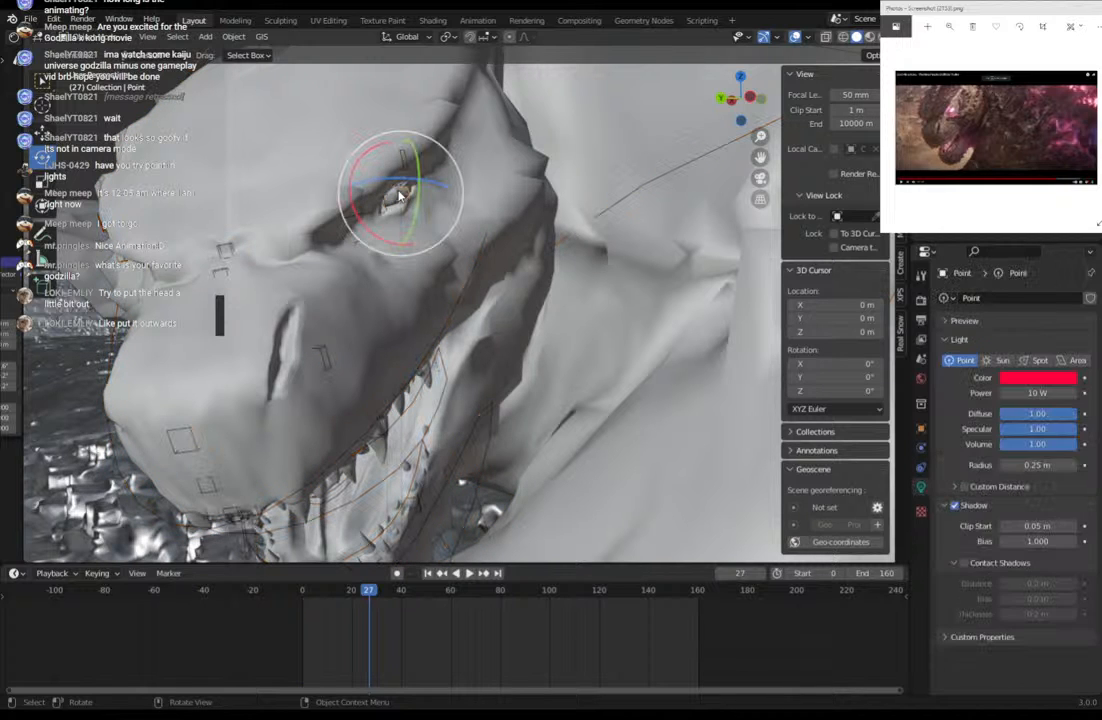
{"action": "left_click", "coordinate": [398, 195]}
{"action": "left_click", "coordinate": [398, 195]}
{"action": "left_click", "coordinate": [398, 195]}
{"action": "scroll", "coordinate": [350, 167], "scroll_direction": "up", "scroll_amount": 4}
{"action": "left_click", "coordinate": [333, 85]}
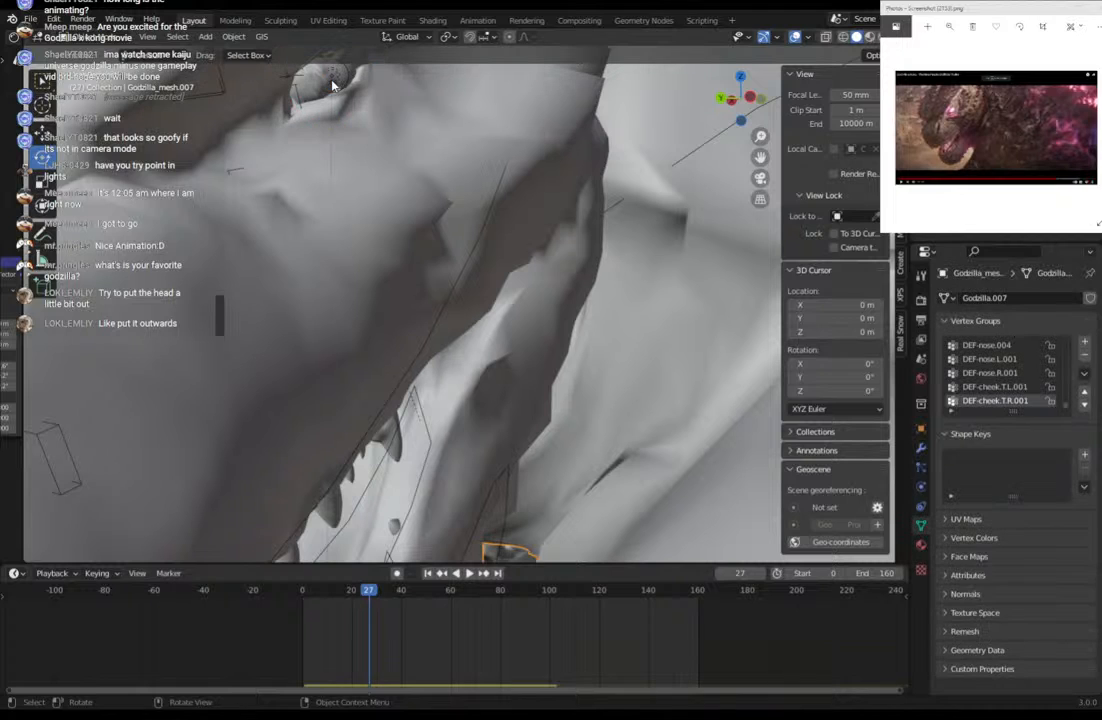
{"action": "left_click", "coordinate": [295, 65]}
{"action": "left_click", "coordinate": [295, 65]}
{"action": "left_click", "coordinate": [824, 37]}
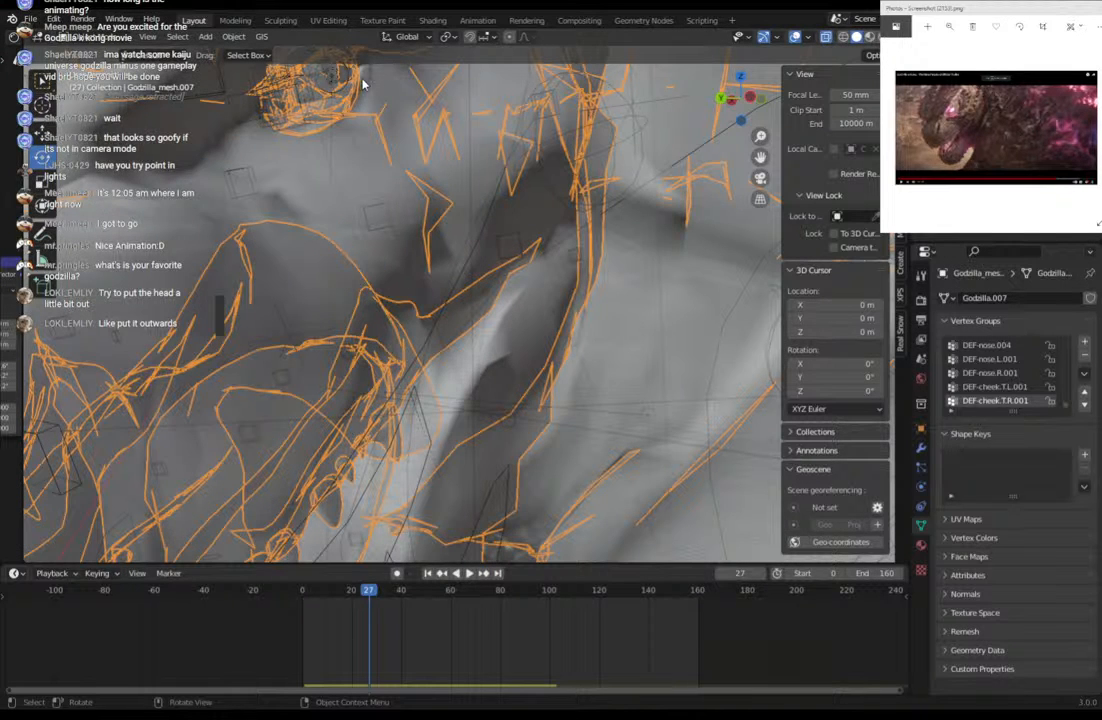
{"action": "left_click", "coordinate": [311, 103]}
{"action": "left_click", "coordinate": [311, 103]}
{"action": "left_click", "coordinate": [310, 103]}
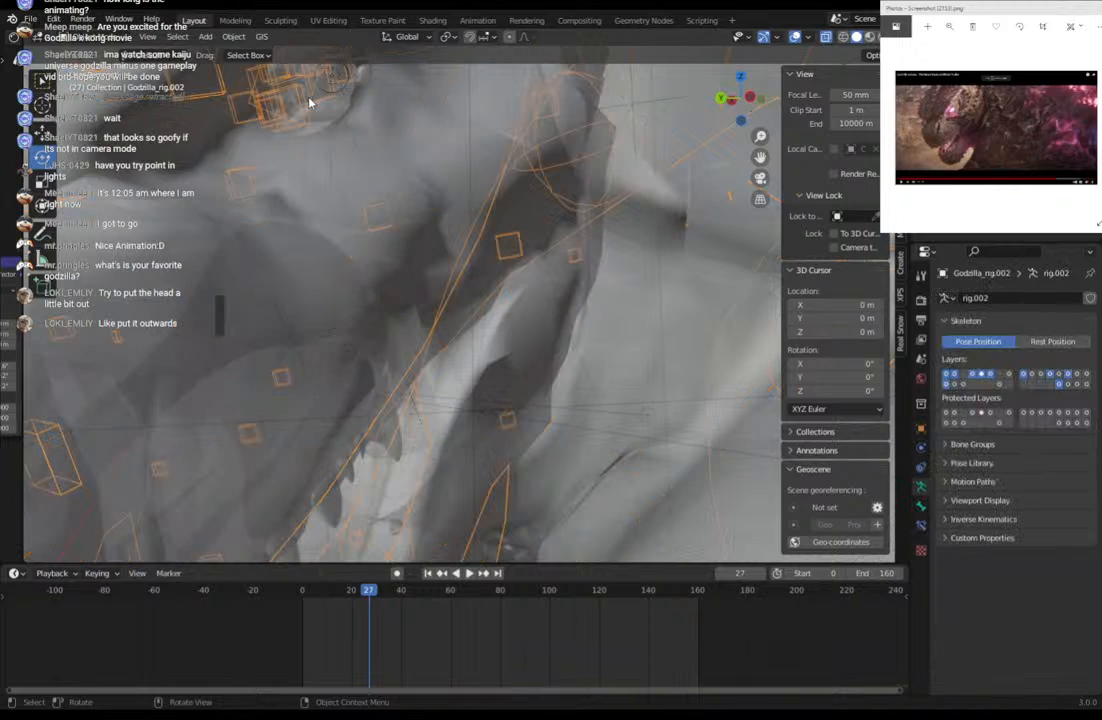
{"action": "left_click", "coordinate": [310, 103]}
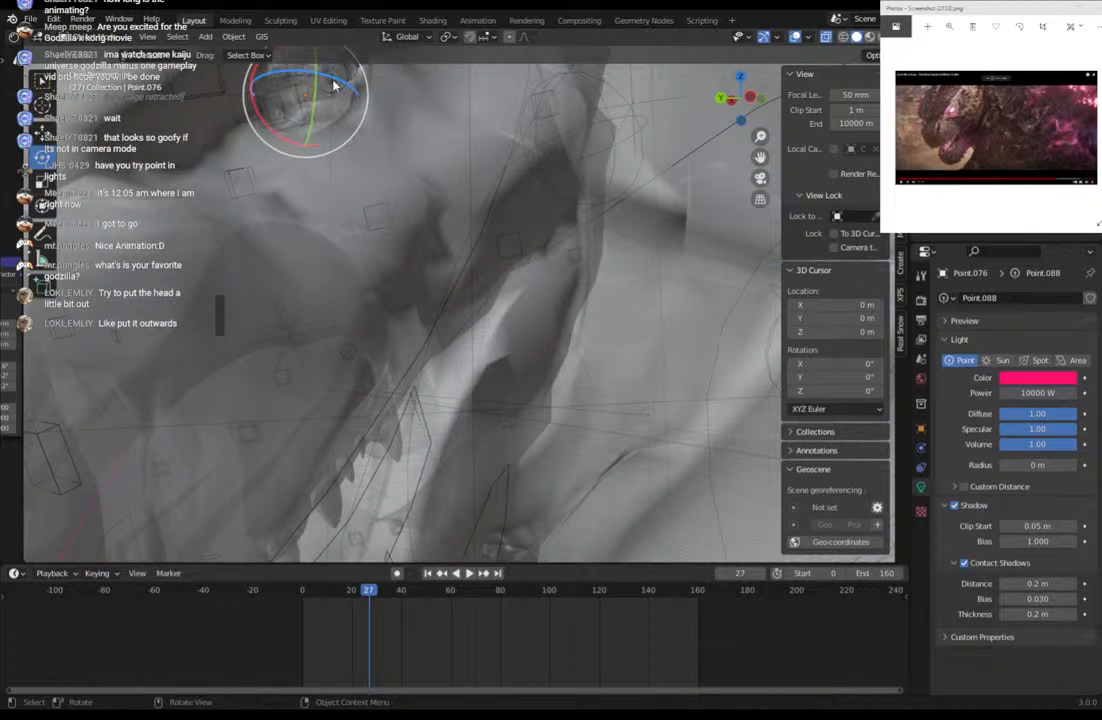
Reselect the red point light at Godzilla's eye, turn off X-ray, and set its power to 10000 W.
{"action": "left_click", "coordinate": [331, 74]}
{"action": "left_click", "coordinate": [333, 76]}
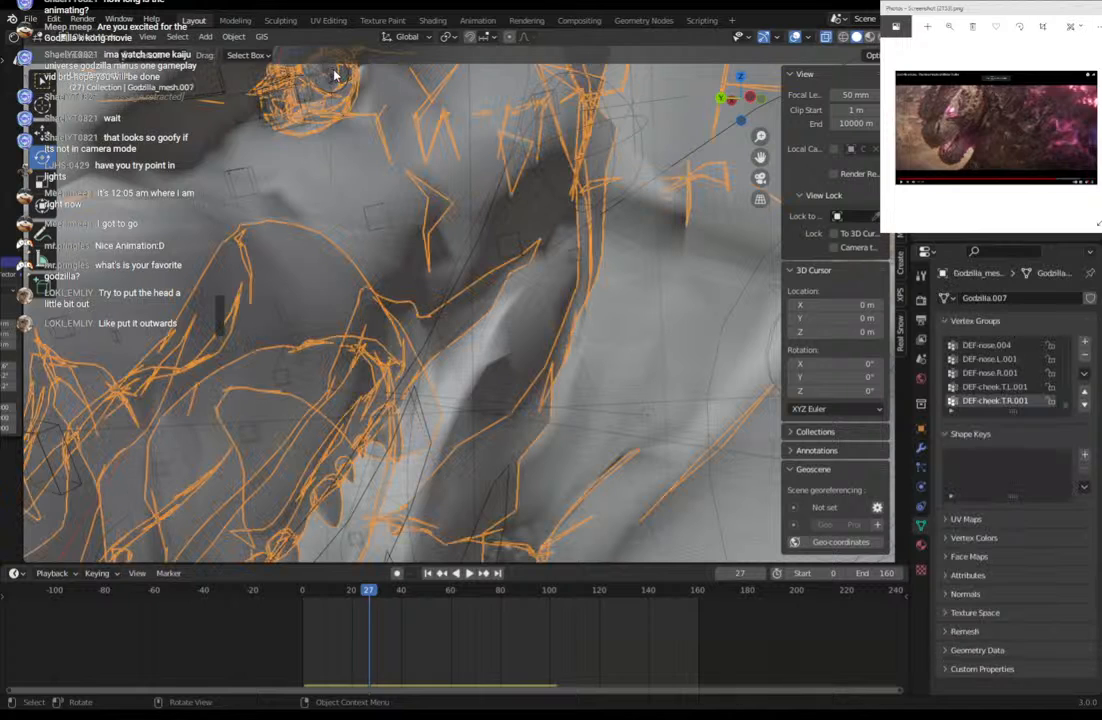
{"action": "left_click", "coordinate": [334, 77]}
{"action": "left_click", "coordinate": [335, 78]}
{"action": "scroll", "coordinate": [412, 109], "scroll_direction": "down", "scroll_amount": 4}
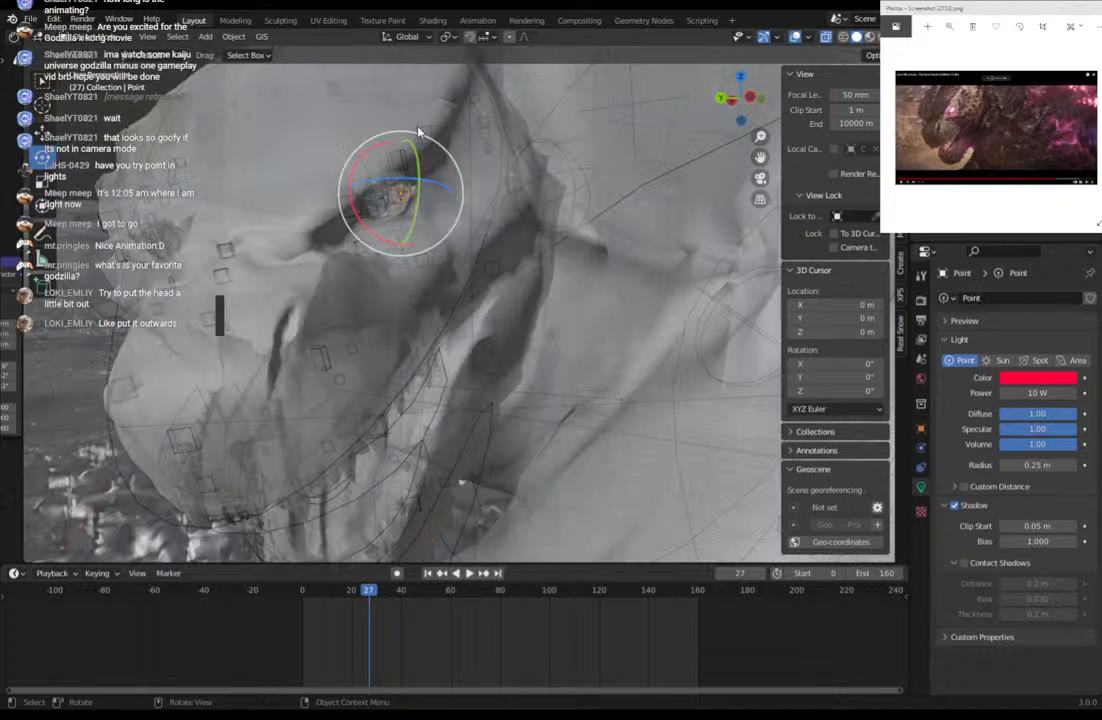
{"action": "left_click", "coordinate": [822, 37]}
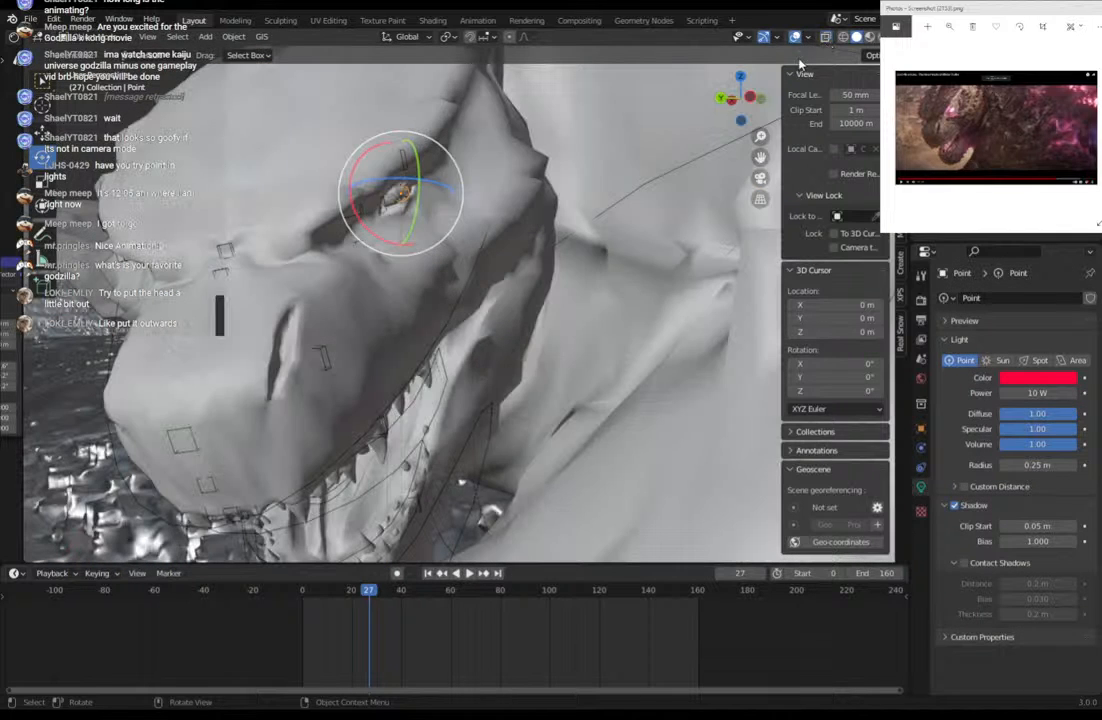
{"action": "double_click", "coordinate": [1025, 393]}
{"action": "type", "text": "10000"}
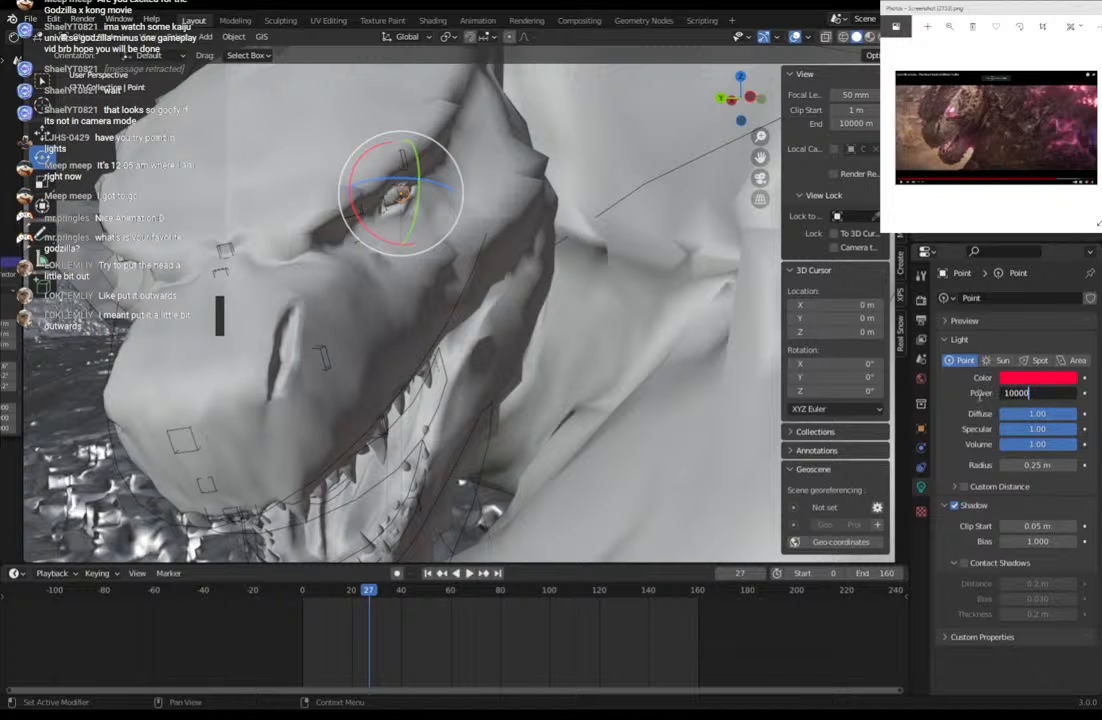
{"action": "key", "text": "Return"}
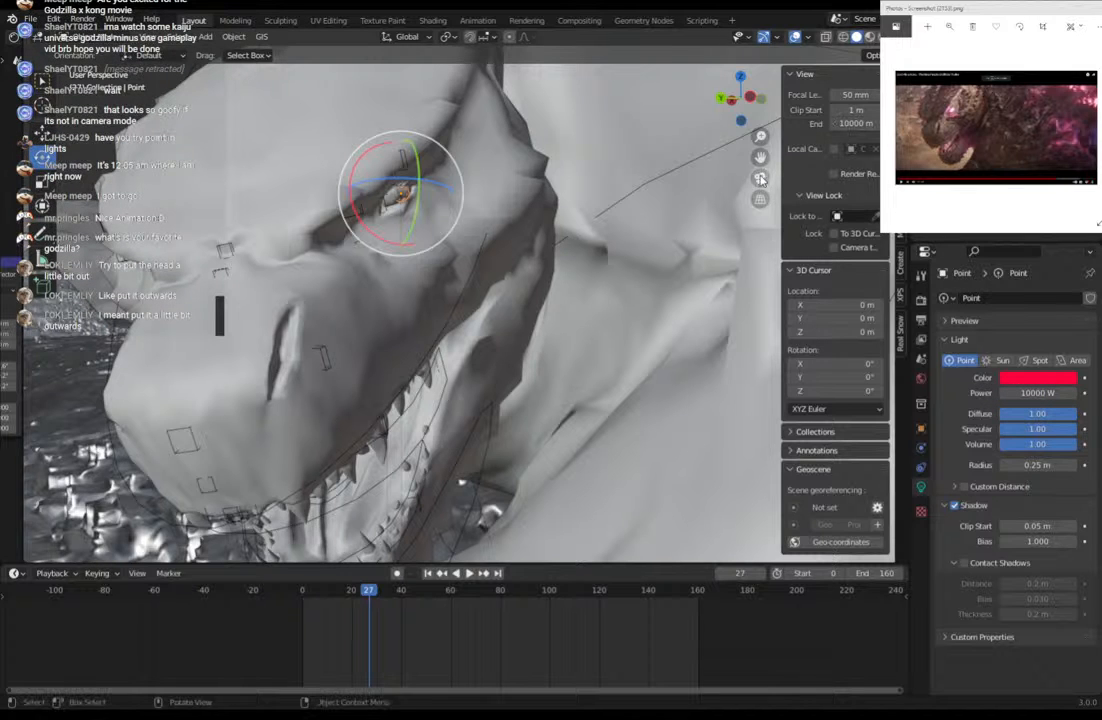
Nudge the red point light around Godzilla's eye in the camera view with rendered shading.
{"action": "key", "text": "KP_0"}
{"action": "left_click", "coordinate": [869, 37]}
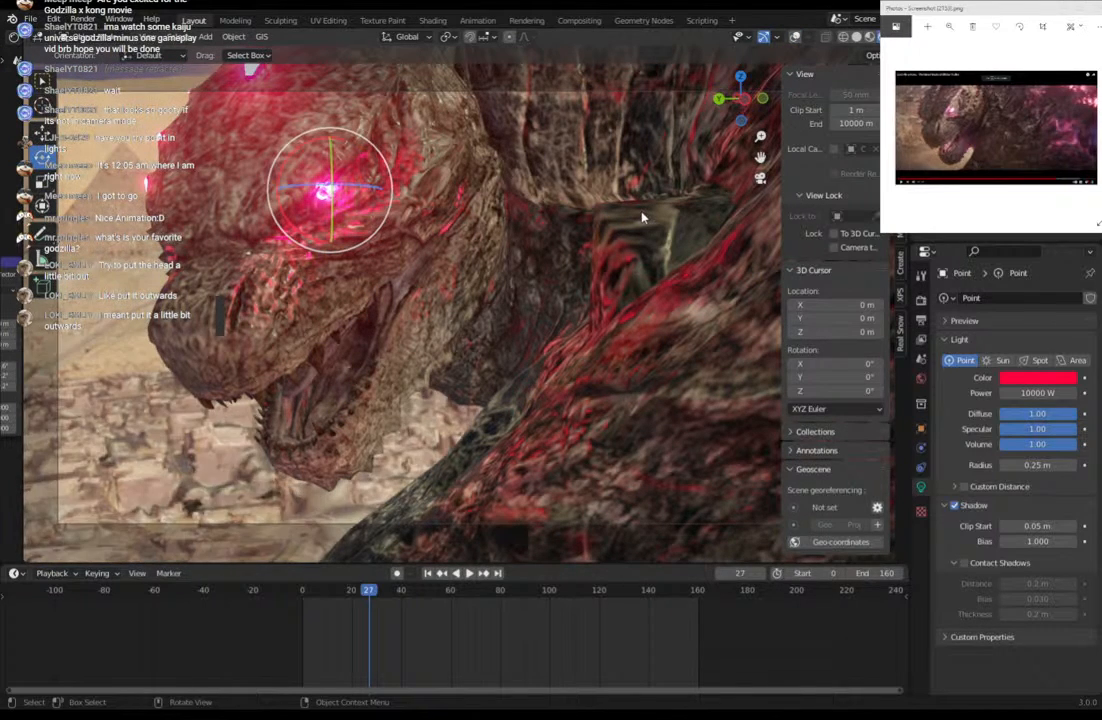
{"action": "key", "text": "g"}
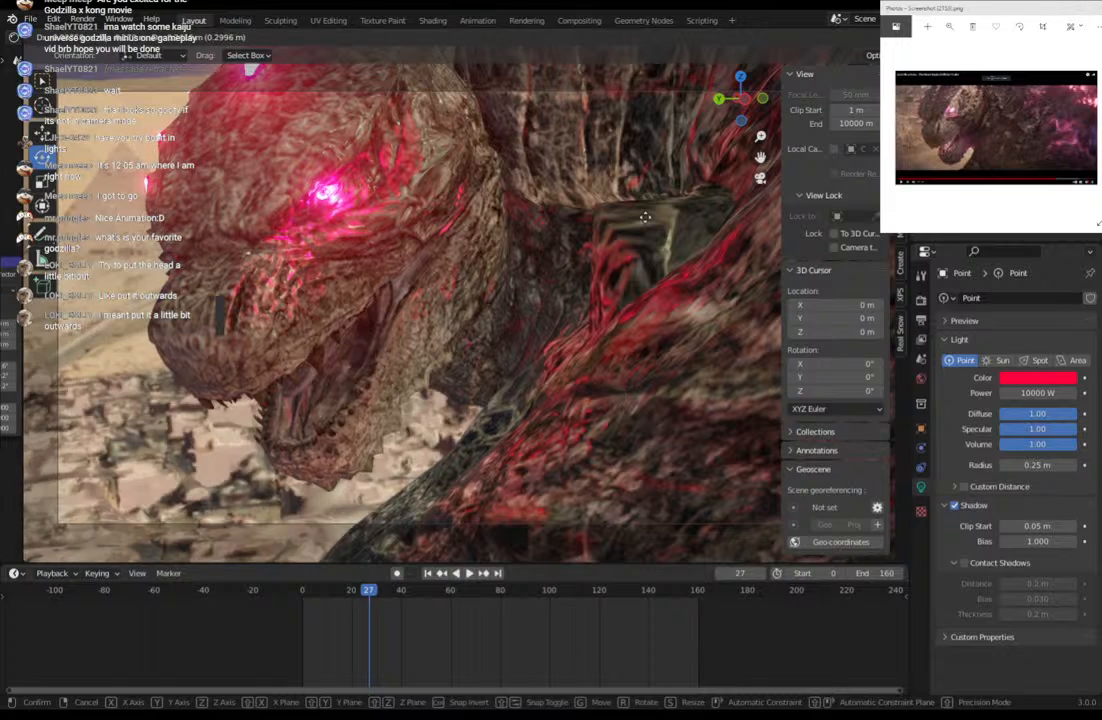
{"action": "left_click", "coordinate": [645, 217]}
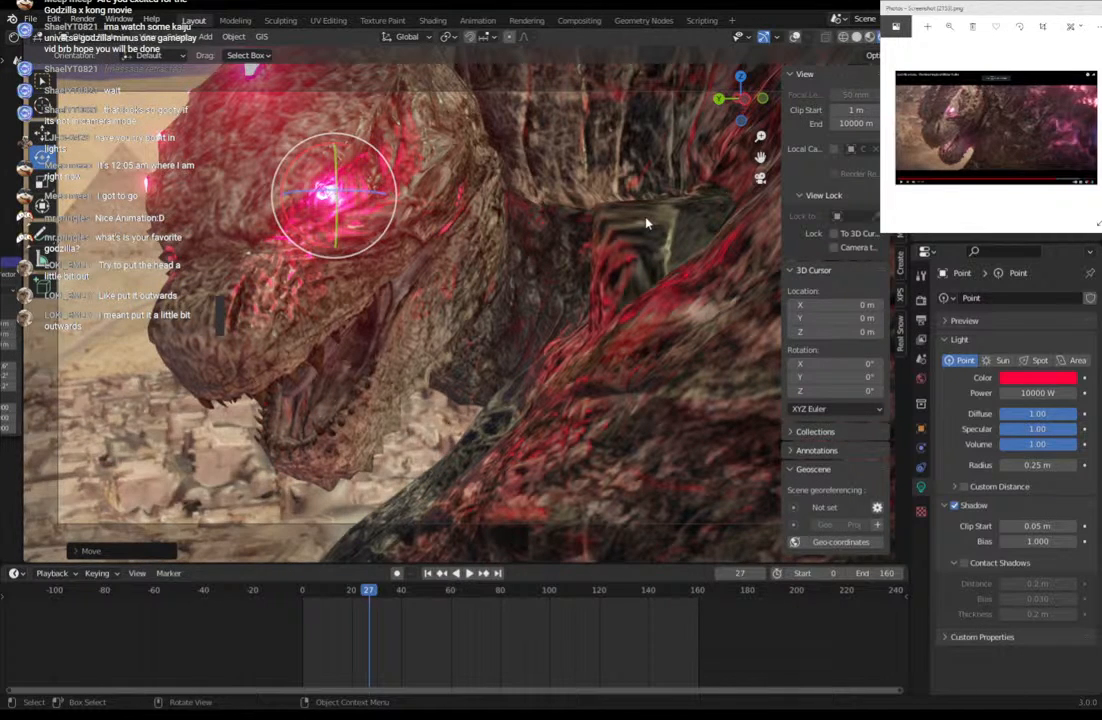
{"action": "key", "text": "g"}
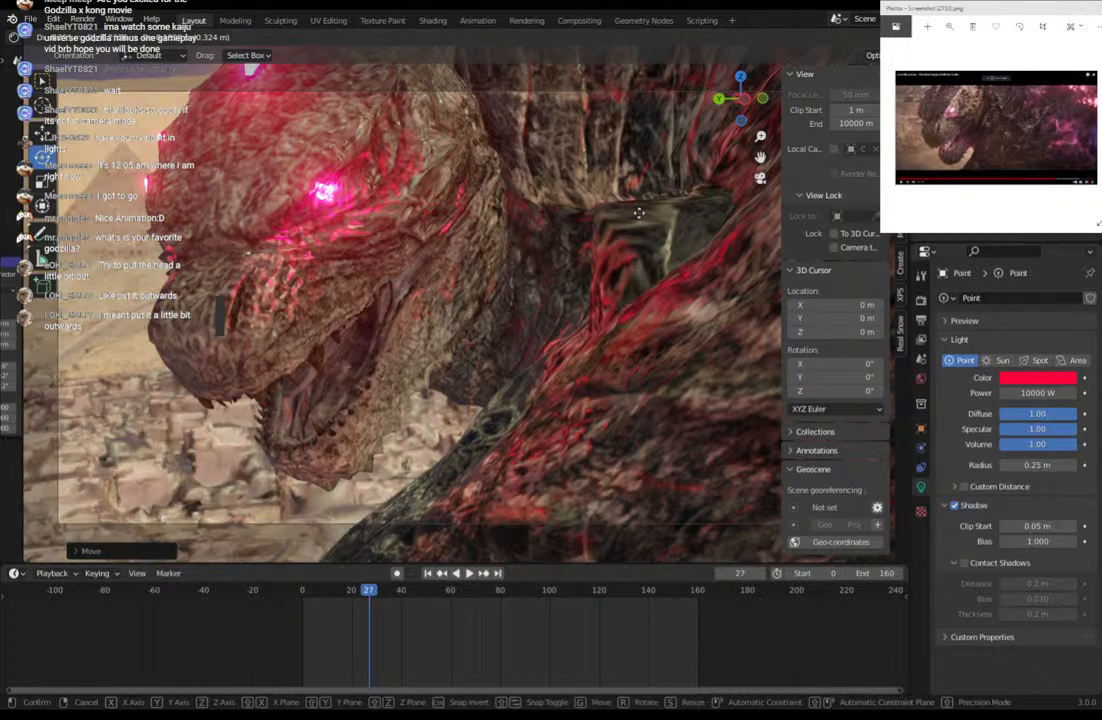
{"action": "left_click", "coordinate": [640, 218]}
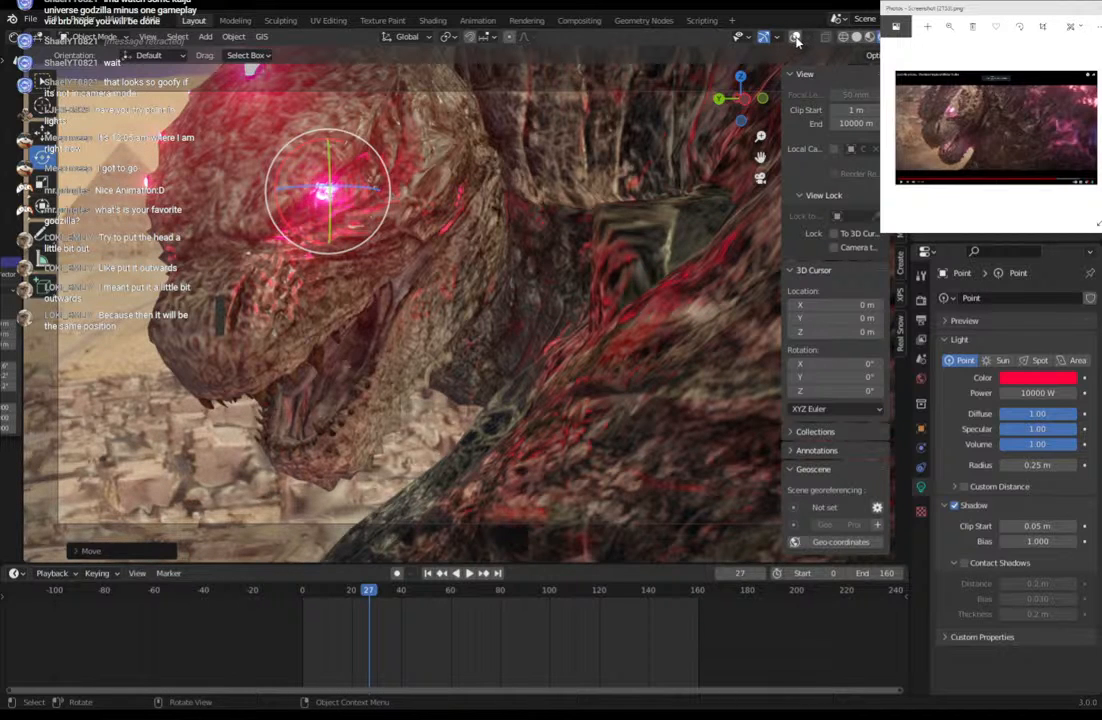
Switch to solid X-ray shading with overlays shown and select the pink point light at Godzilla's eye.
{"action": "left_click", "coordinate": [858, 37]}
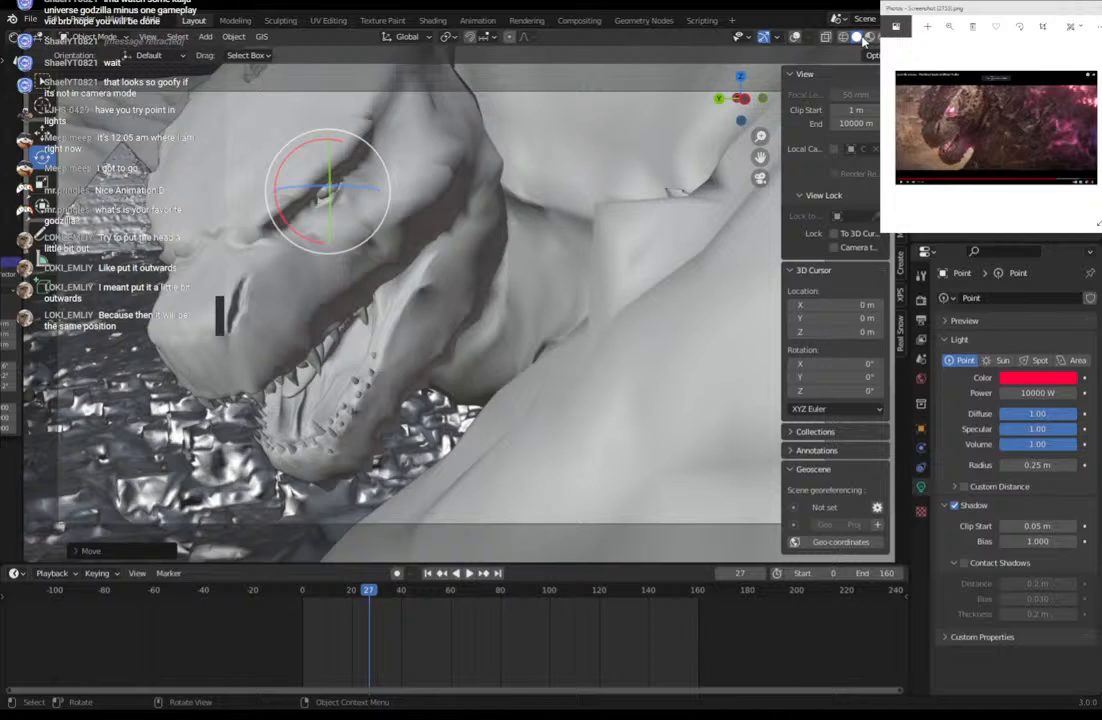
{"action": "left_click", "coordinate": [796, 38]}
{"action": "middle_click_drag", "start_coordinate": [467, 206], "coordinate": [436, 239]}
{"action": "scroll", "coordinate": [460, 209], "scroll_direction": "up", "scroll_amount": 5}
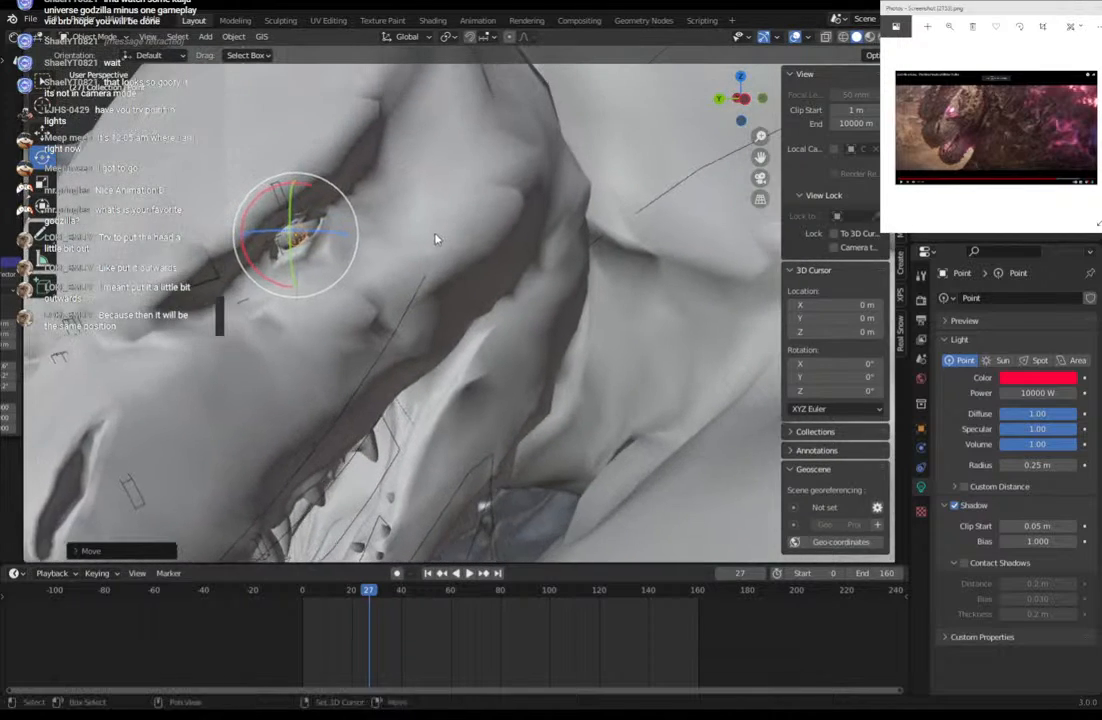
{"action": "scroll", "coordinate": [411, 240], "scroll_direction": "up", "scroll_amount": 4}
{"action": "middle_click_drag", "start_coordinate": [287, 172], "coordinate": [506, 252], "text": "shift"}
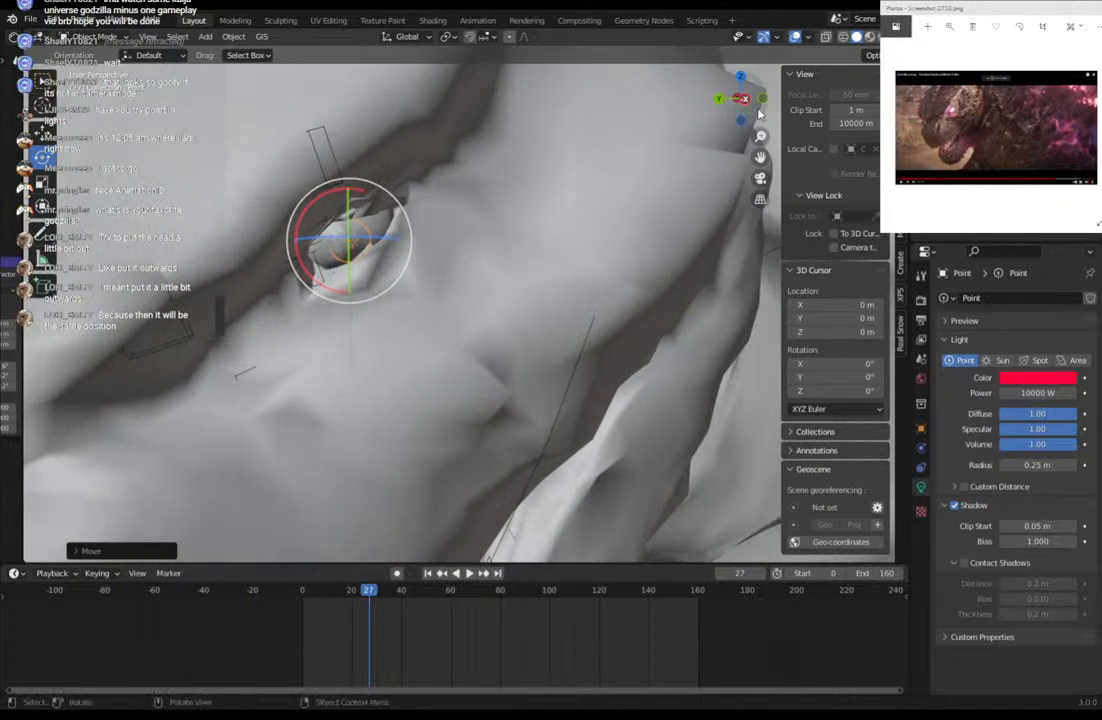
{"action": "key", "text": "alt+z"}
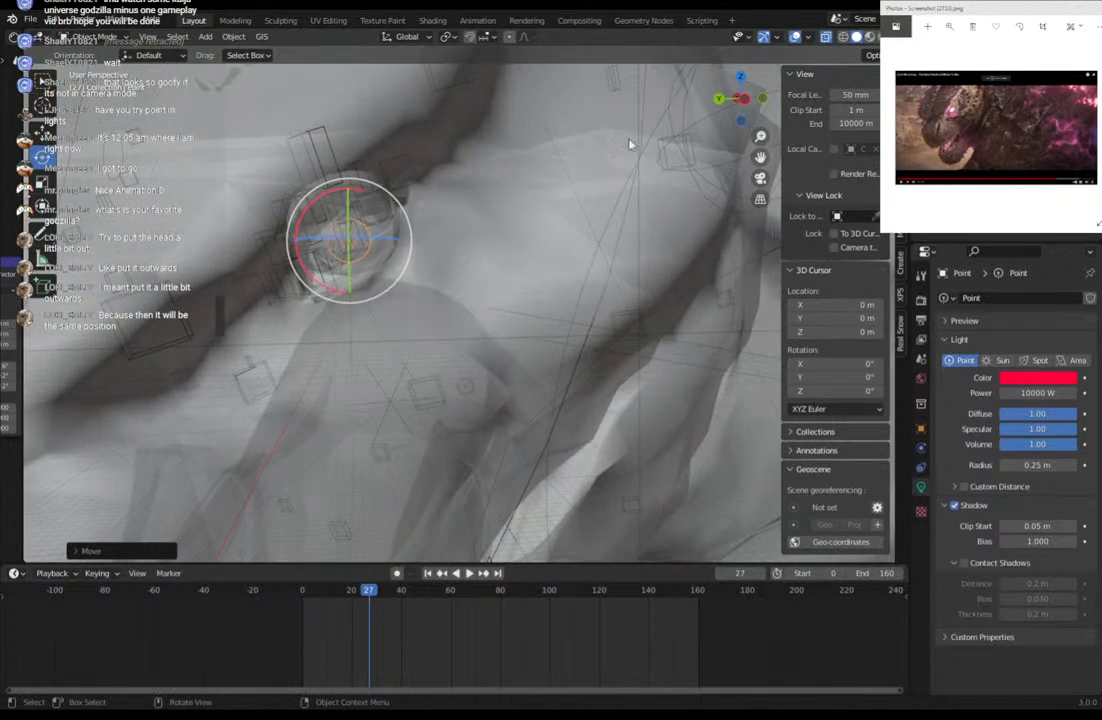
{"action": "left_click", "coordinate": [333, 265]}
{"action": "left_click", "coordinate": [333, 265]}
{"action": "left_click", "coordinate": [333, 265]}
{"action": "left_click", "coordinate": [333, 265]}
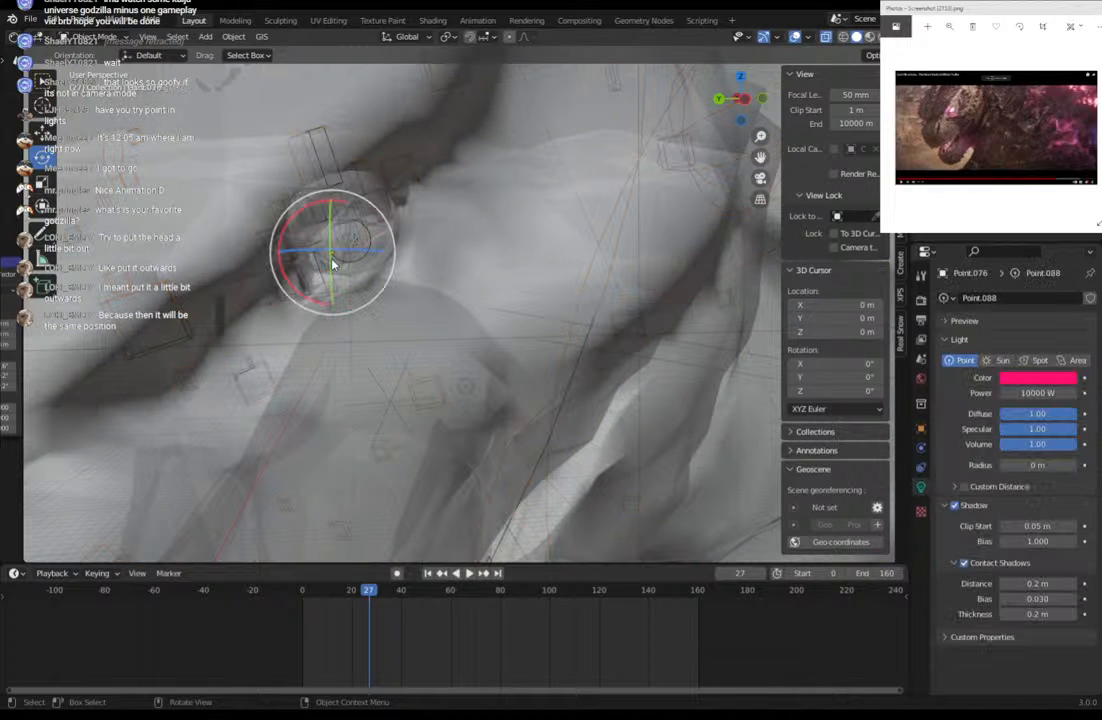
Turn off X-ray, return to the camera view, and put Godzilla's rig into Pose Mode.
{"action": "scroll", "coordinate": [581, 250], "scroll_direction": "down", "scroll_amount": 7}
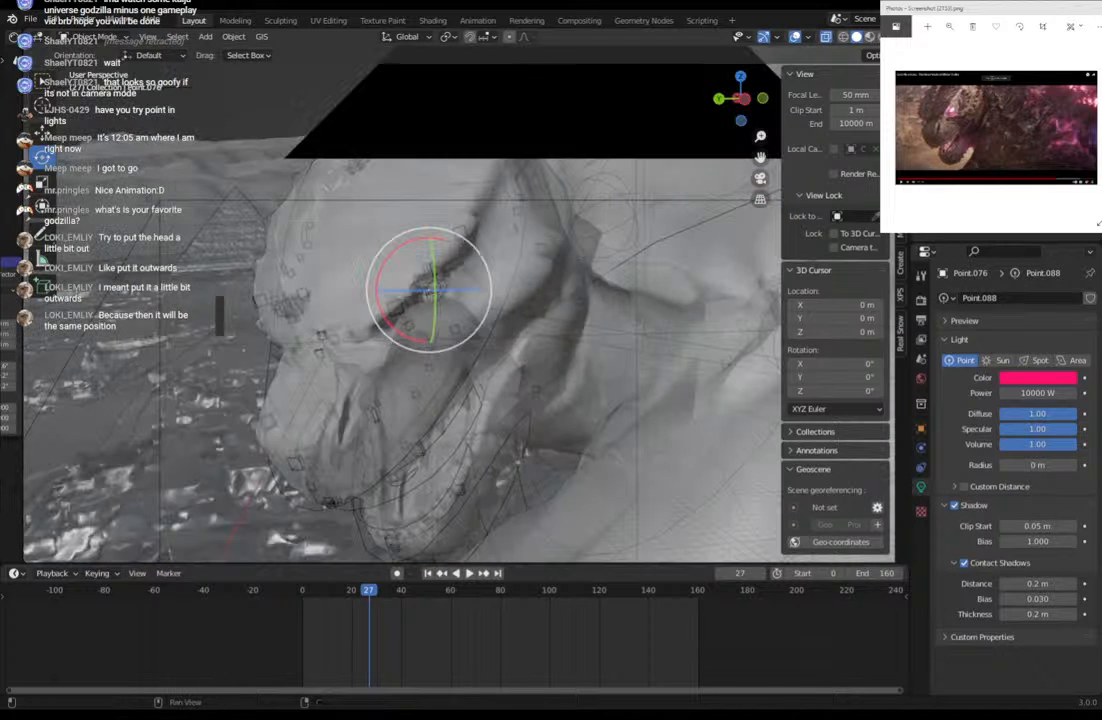
{"action": "middle_click_drag", "start_coordinate": [567, 281], "coordinate": [690, 160]}
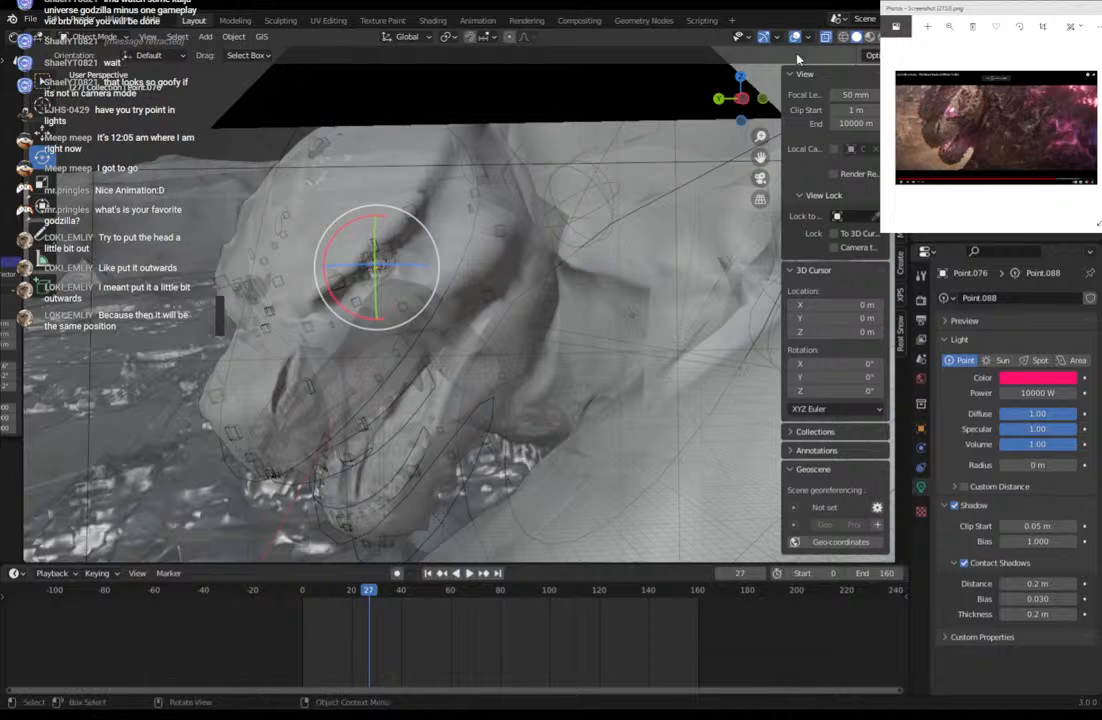
{"action": "left_click", "coordinate": [827, 38]}
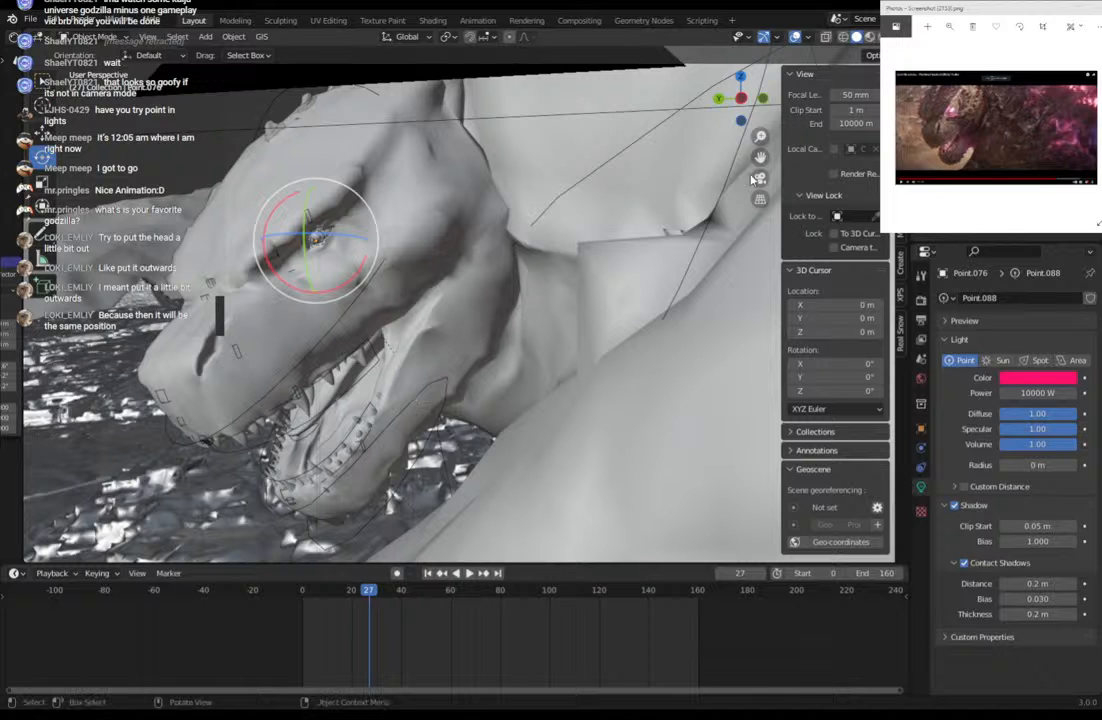
{"action": "key", "text": "KP_0"}
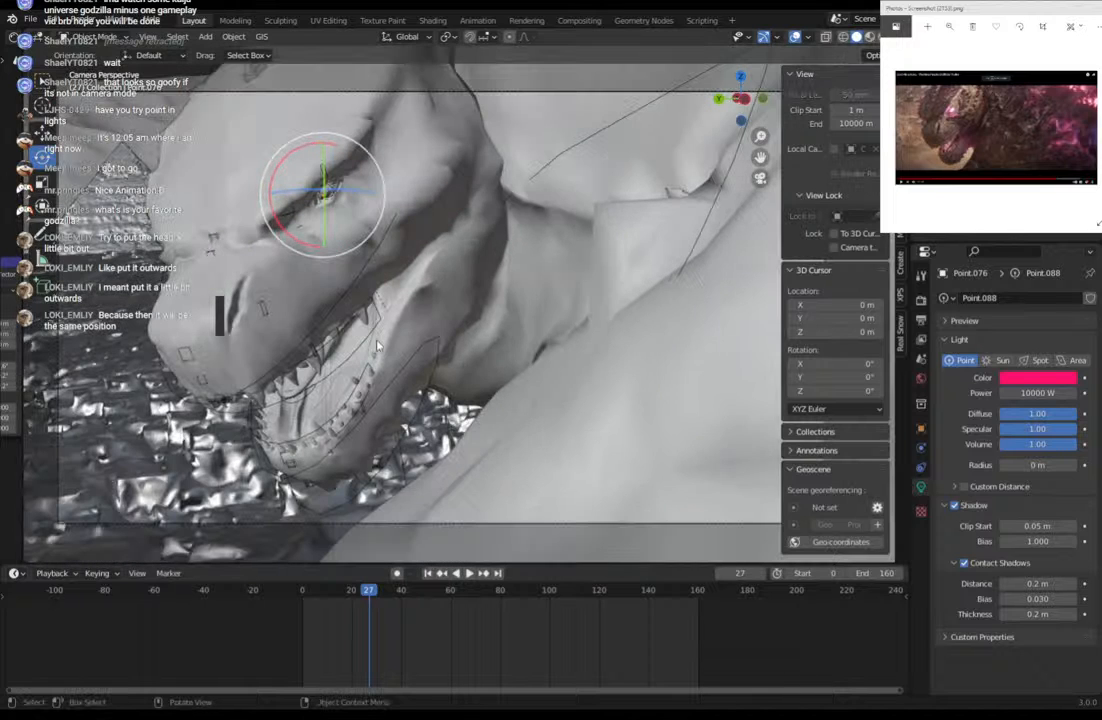
{"action": "left_click", "coordinate": [307, 345]}
{"action": "left_click", "coordinate": [92, 37]}
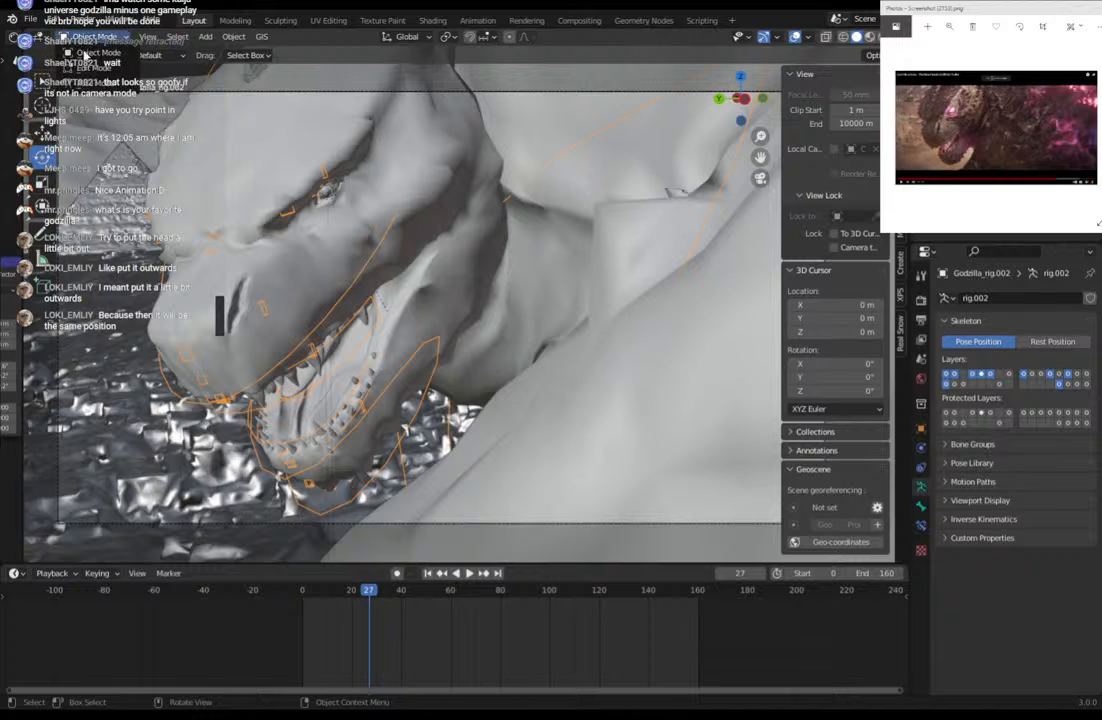
{"action": "left_click", "coordinate": [82, 79]}
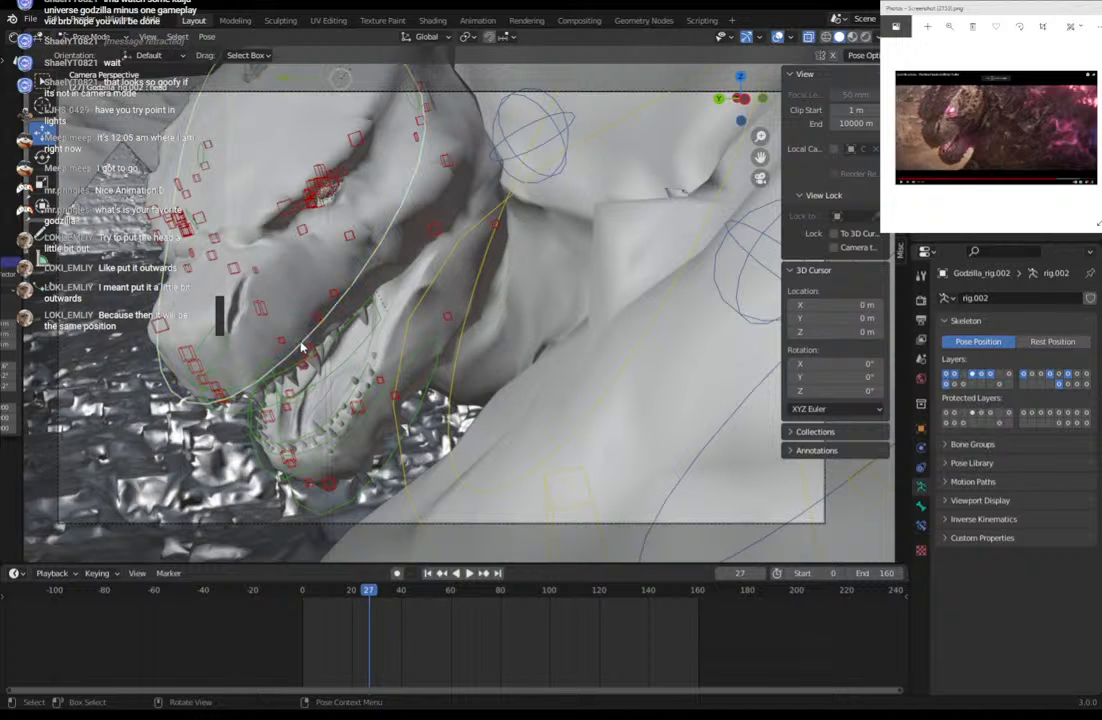
Try rotating Godzilla's head bone in the camera view with overlays hidden, and show the overlays again.
{"action": "key", "text": "r"}
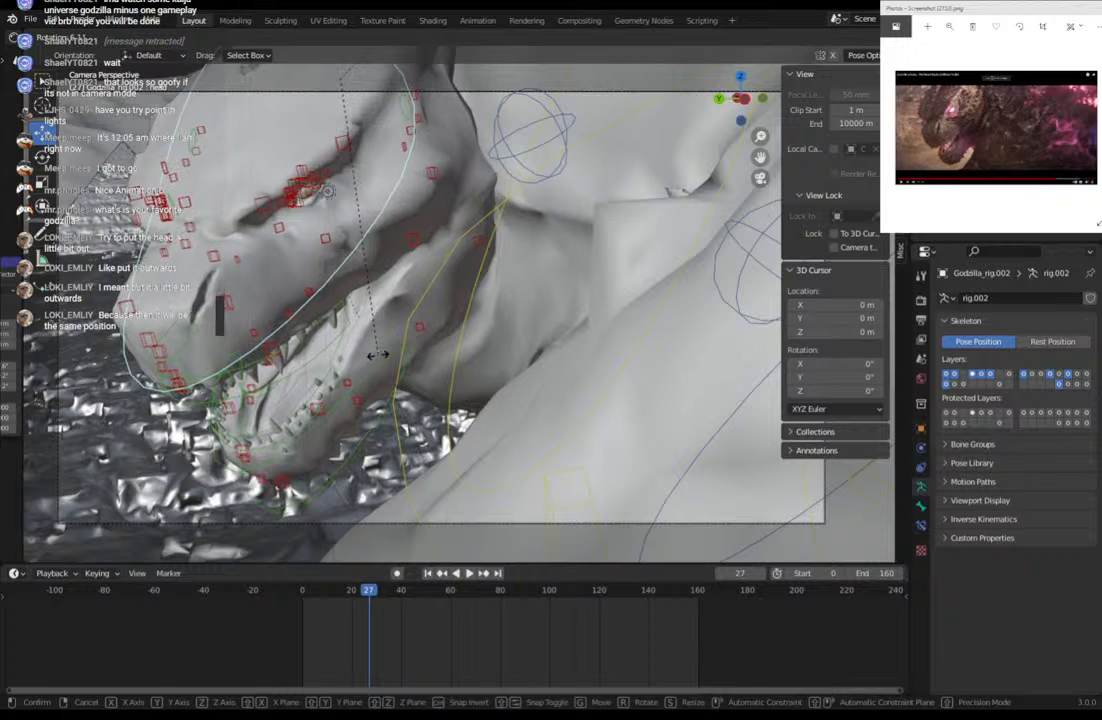
{"action": "left_click", "coordinate": [400, 455]}
{"action": "key", "text": "shift+alt+z"}
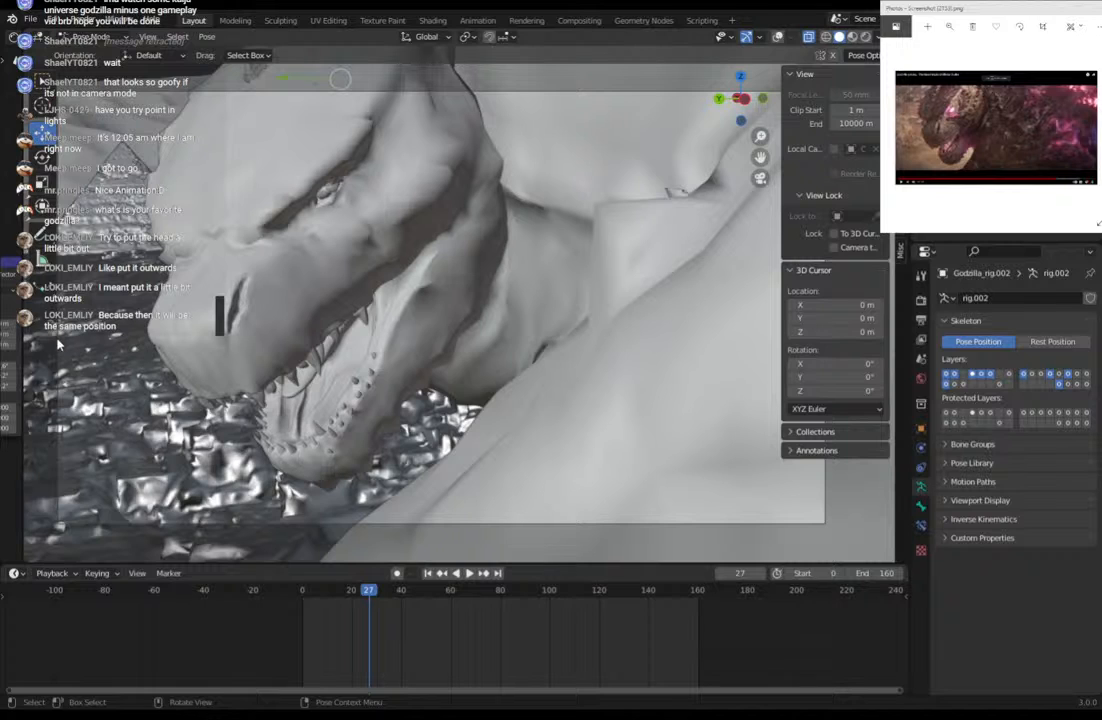
{"action": "key", "text": "r"}
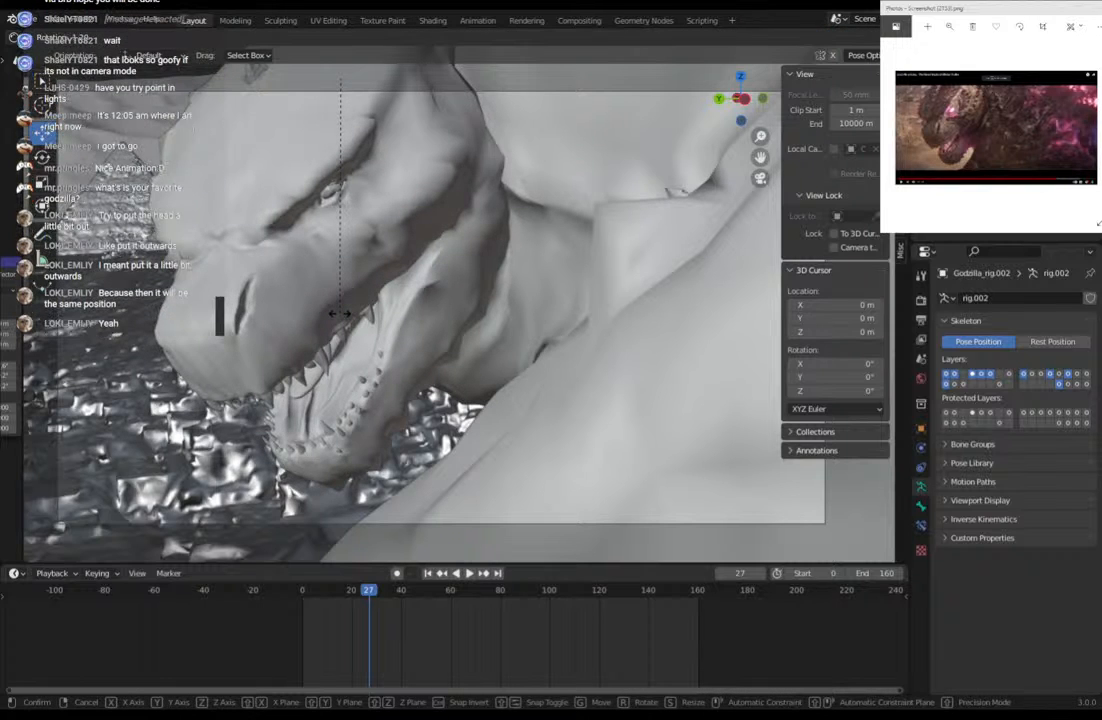
{"action": "left_click", "coordinate": [340, 318]}
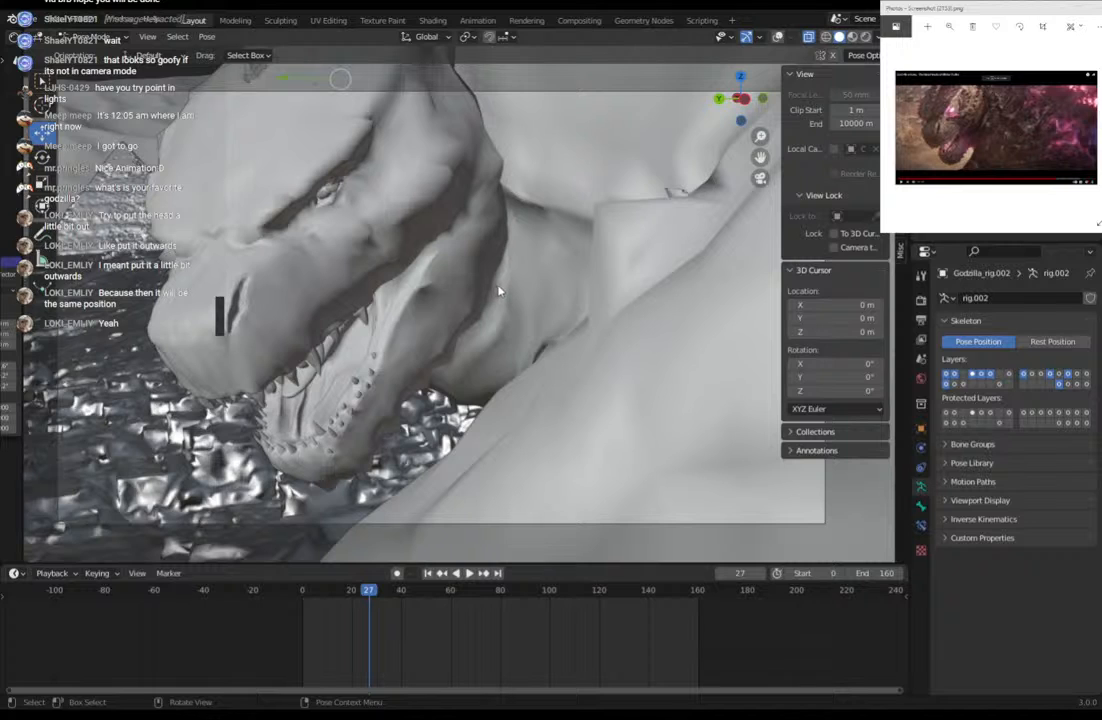
{"action": "key", "text": "r"}
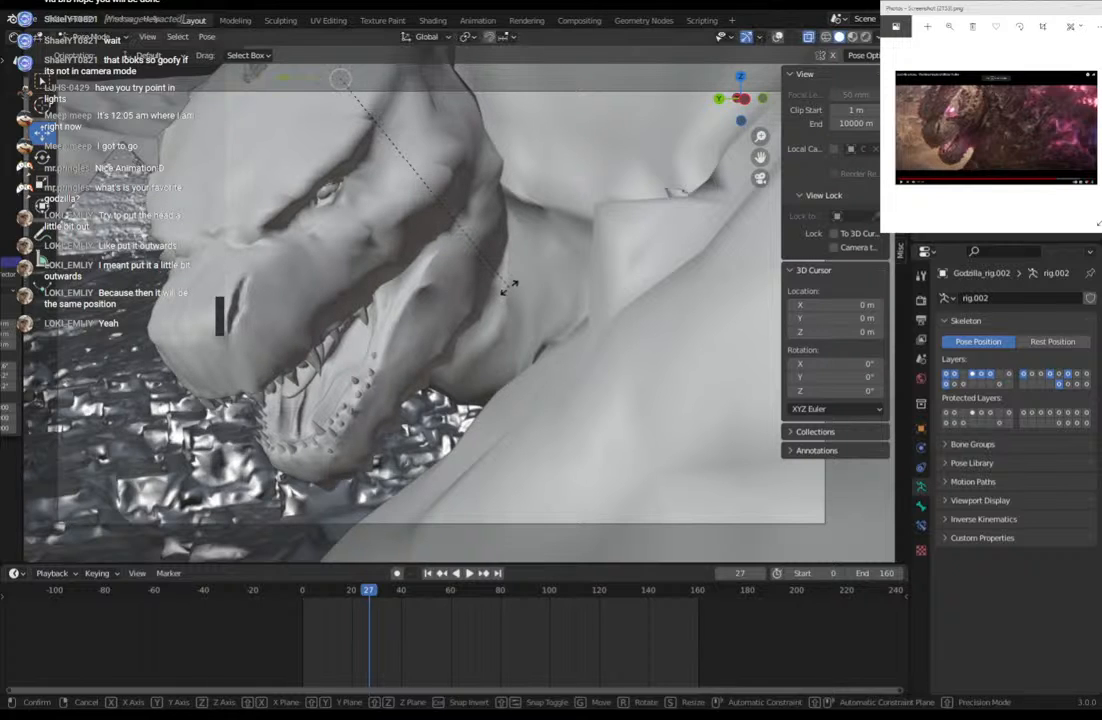
{"action": "key", "text": "r"}
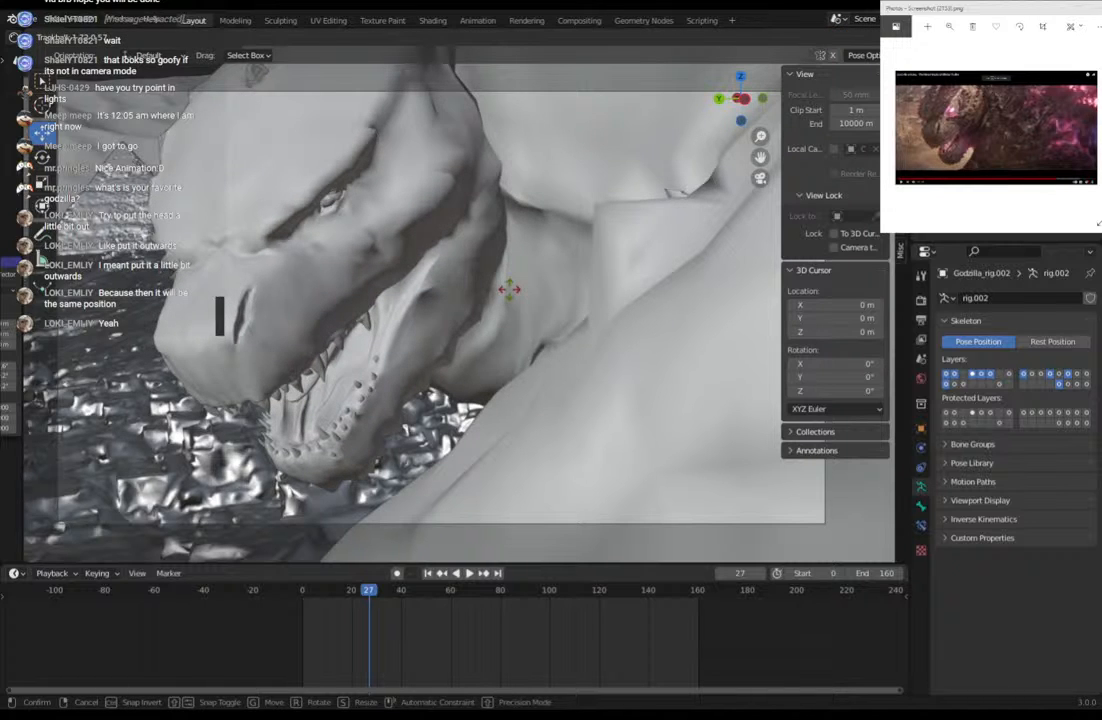
{"action": "left_click", "coordinate": [332, 103]}
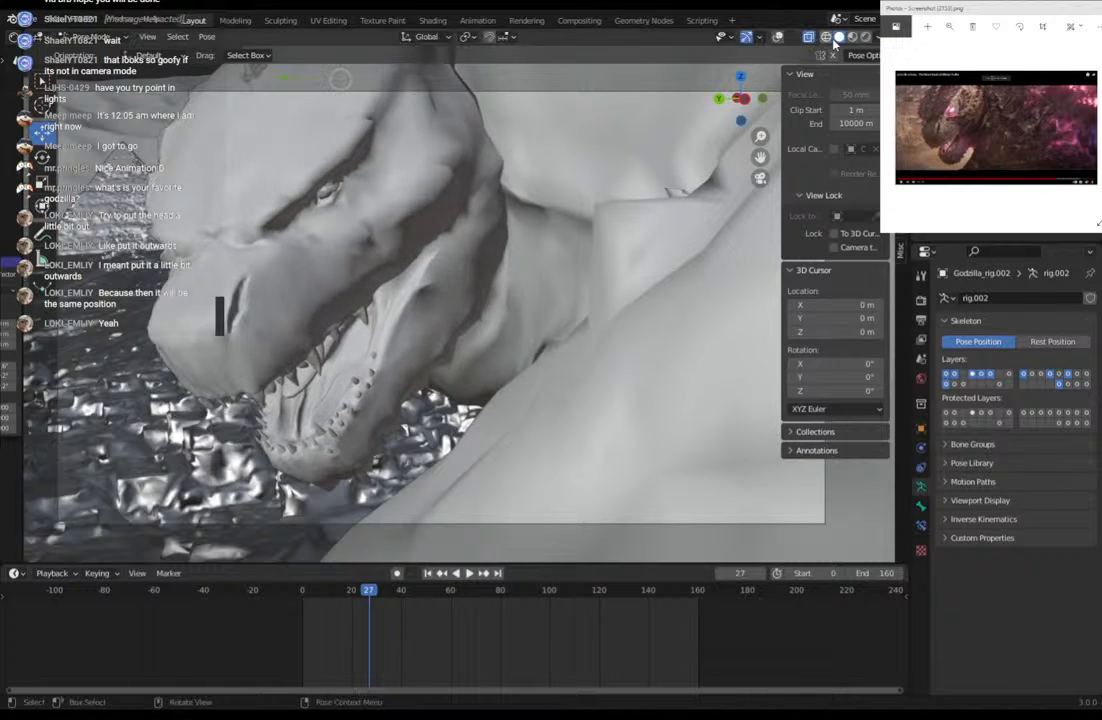
{"action": "left_click", "coordinate": [778, 37]}
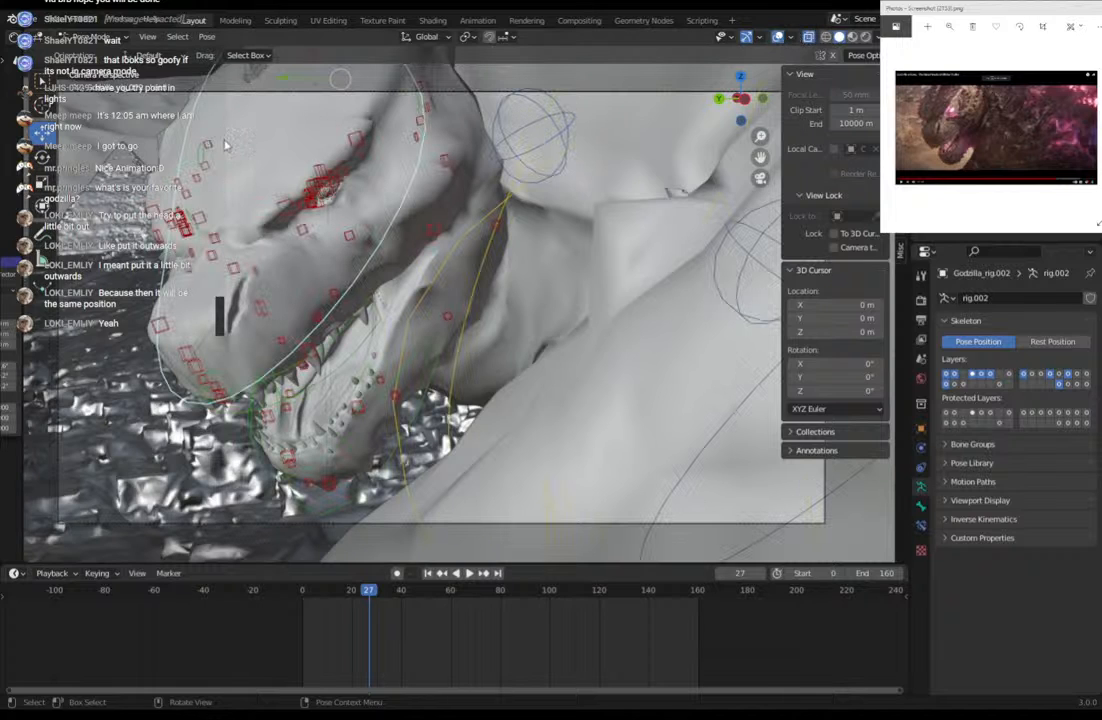
Enable X-axis mirroring for the pose and raise the middle brow control above Godzilla's eye about 0.26 m along Z.
{"action": "left_click", "coordinate": [353, 145]}
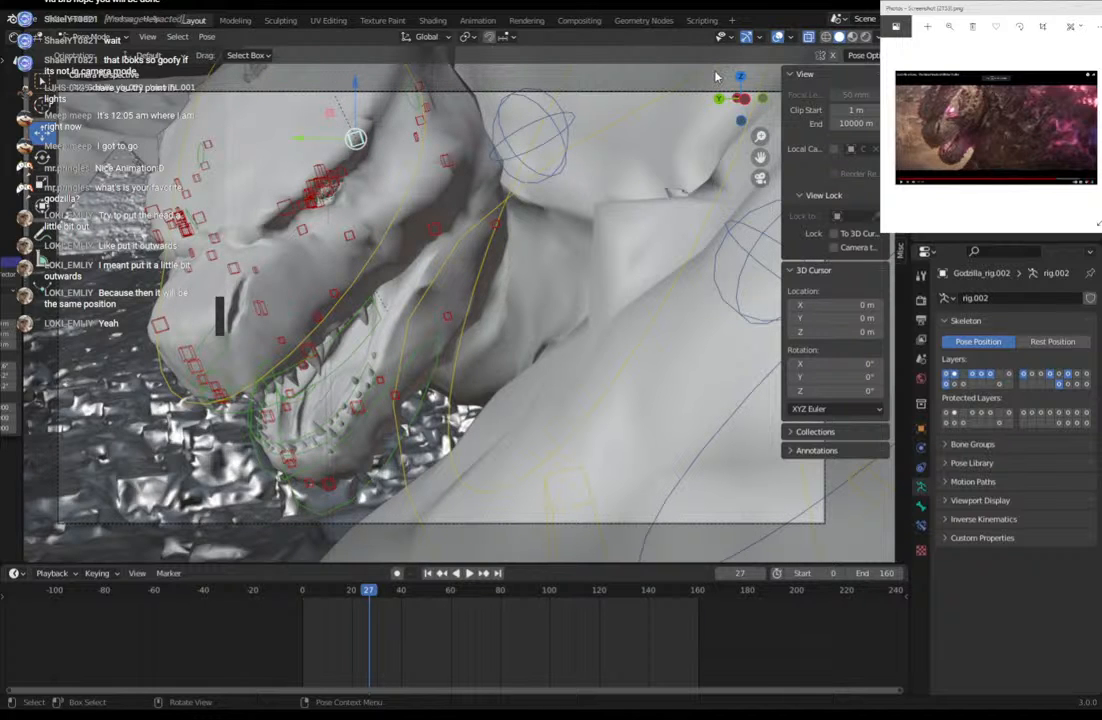
{"action": "left_click", "coordinate": [833, 57]}
{"action": "left_click", "coordinate": [319, 169]}
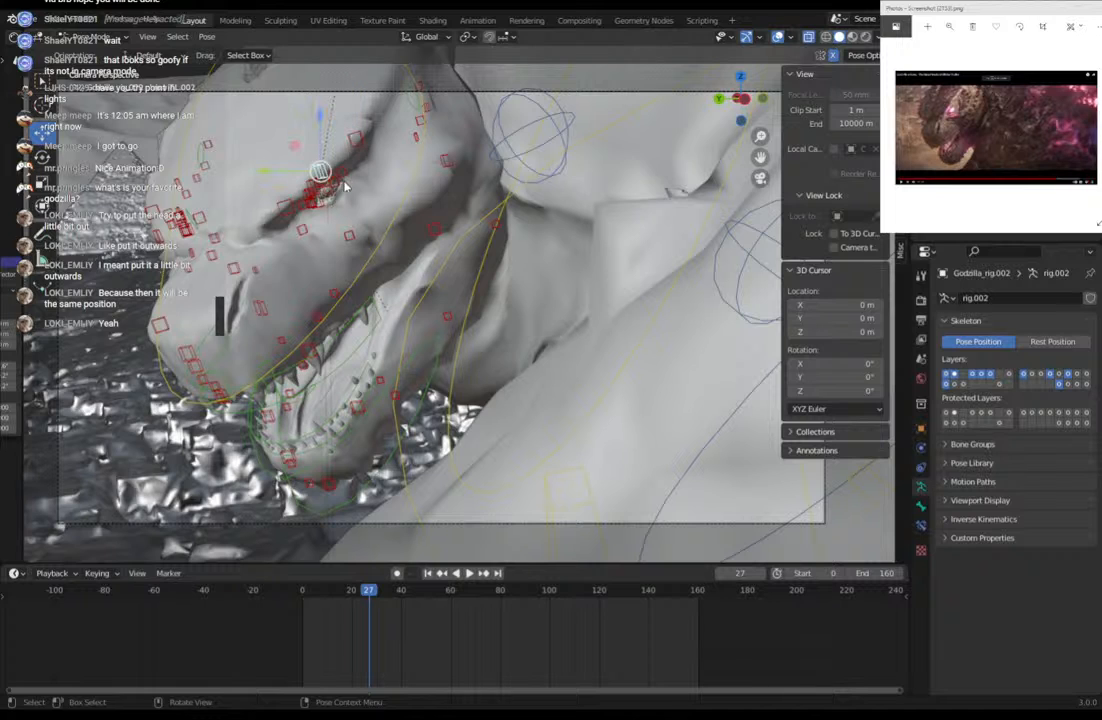
{"action": "key", "text": "g"}
{"action": "key", "text": "z"}
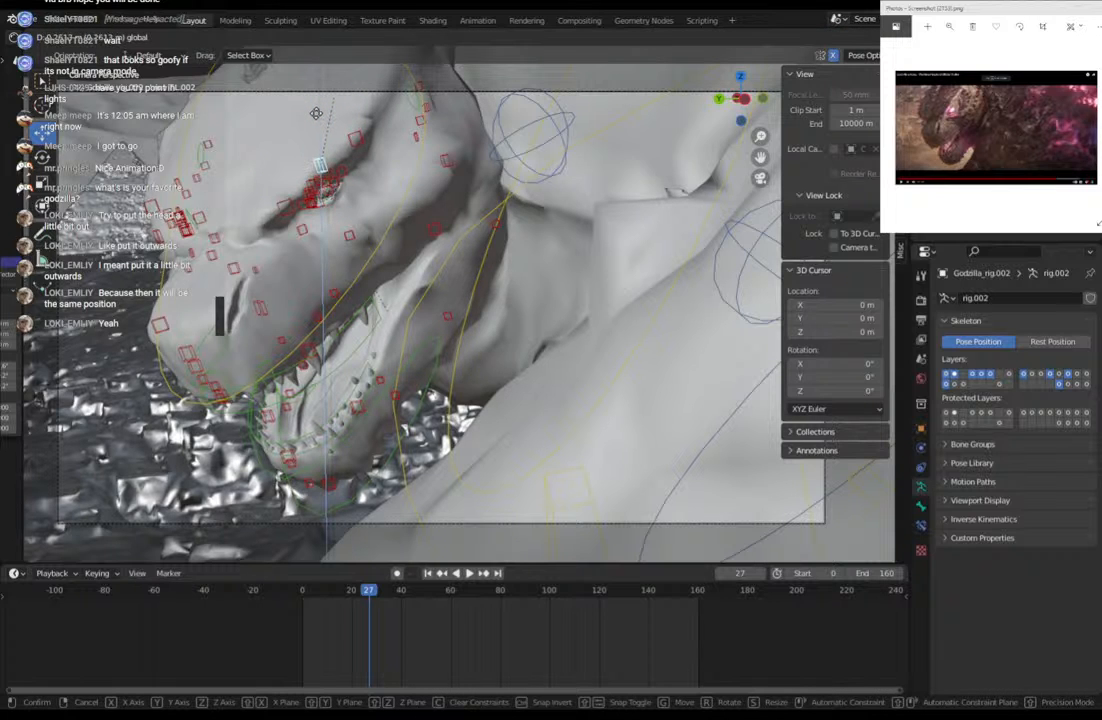
{"action": "left_click", "coordinate": [316, 113]}
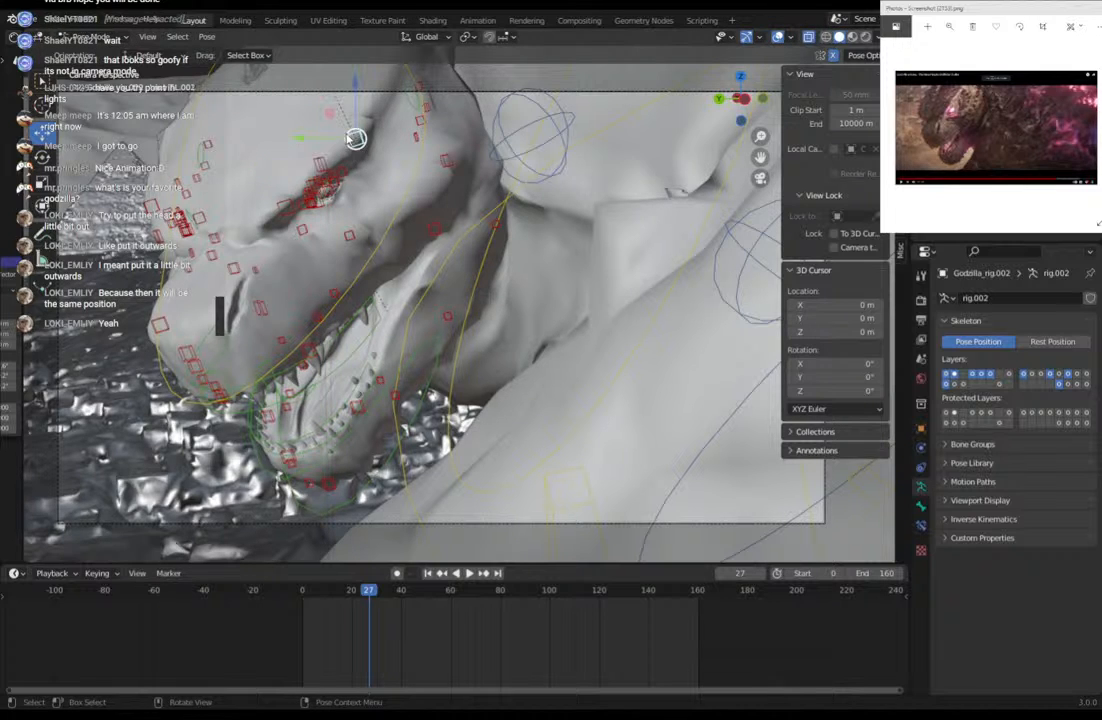
Raise the outer brow control about 0.34 m and lower the inner brow control about 0.14 m along Z.
{"action": "key", "text": "g"}
{"action": "key", "text": "z"}
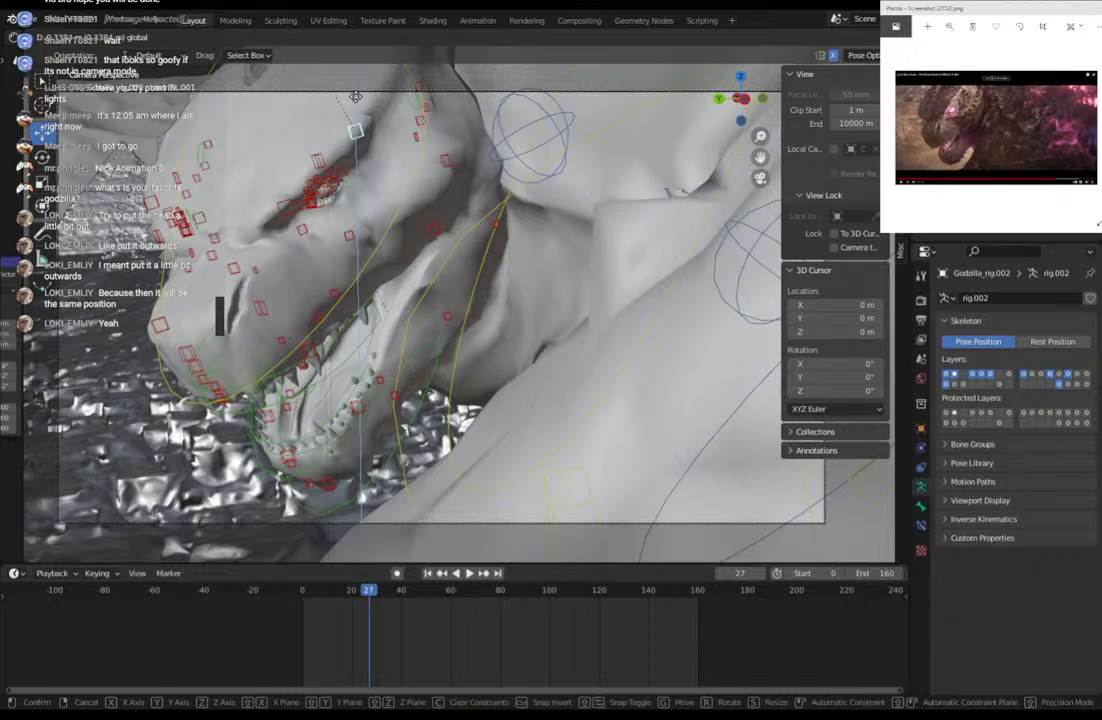
{"action": "left_click", "coordinate": [355, 97]}
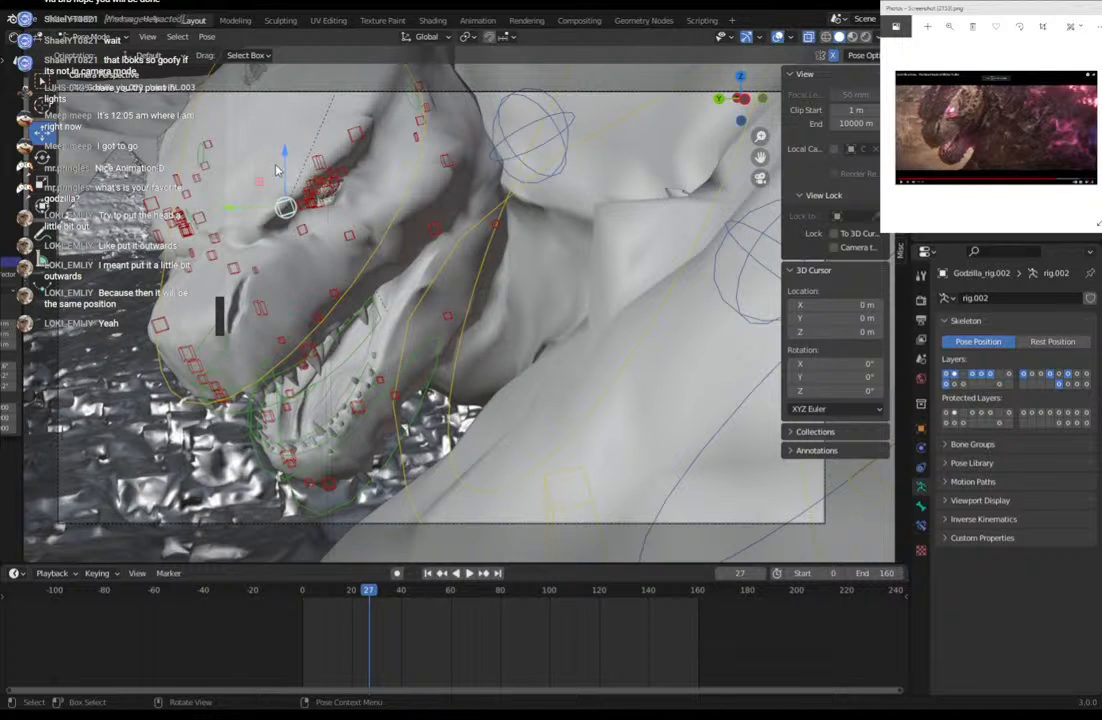
{"action": "key", "text": "g"}
{"action": "key", "text": "z"}
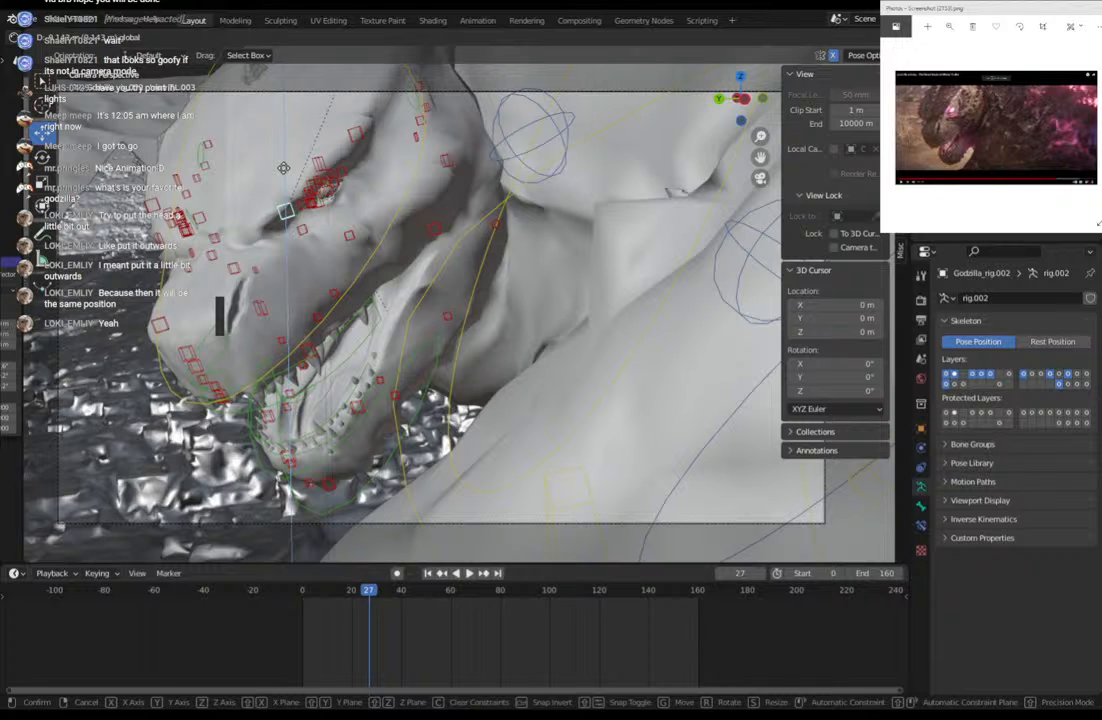
{"action": "left_click", "coordinate": [284, 168]}
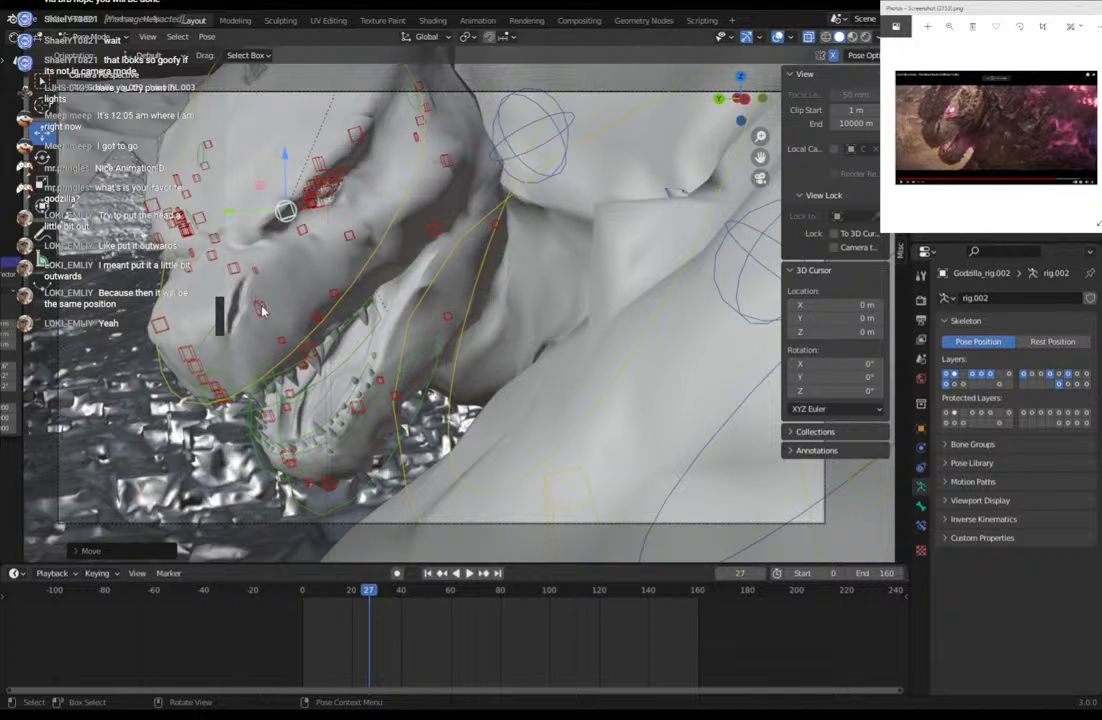
Raise the control beside Godzilla's nostril about 0.11 m along Z and nudge the cheek control behind the mouth upward and back.
{"action": "key", "text": "g"}
{"action": "key", "text": "z"}
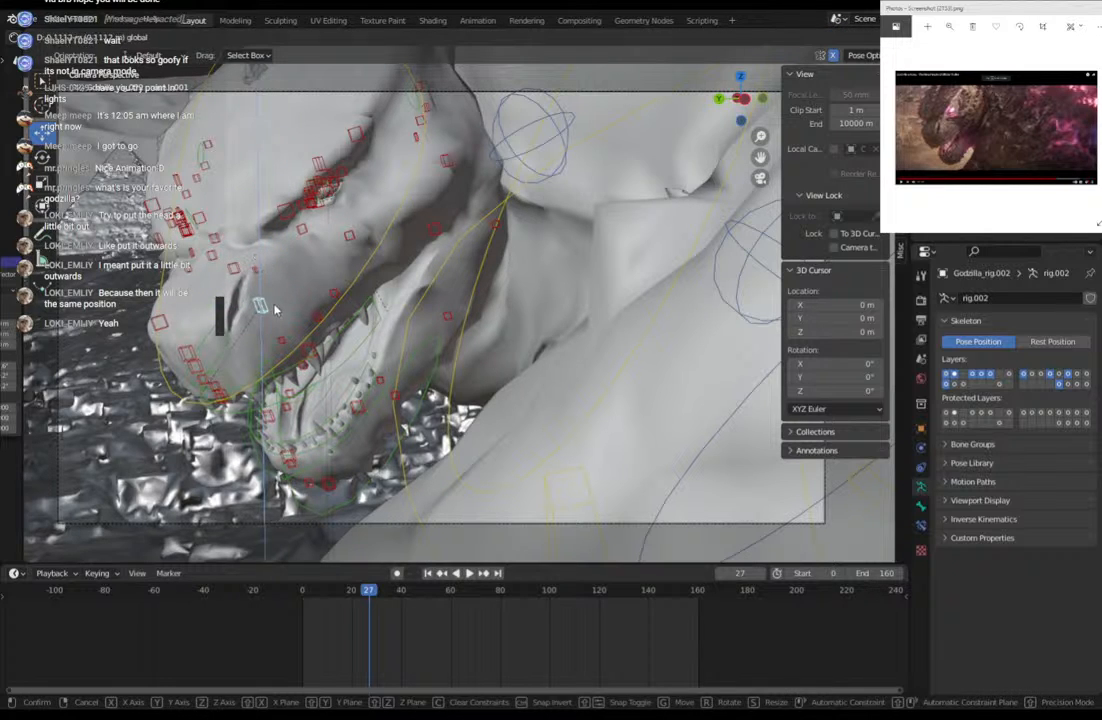
{"action": "left_click", "coordinate": [266, 304]}
{"action": "key", "text": "s"}
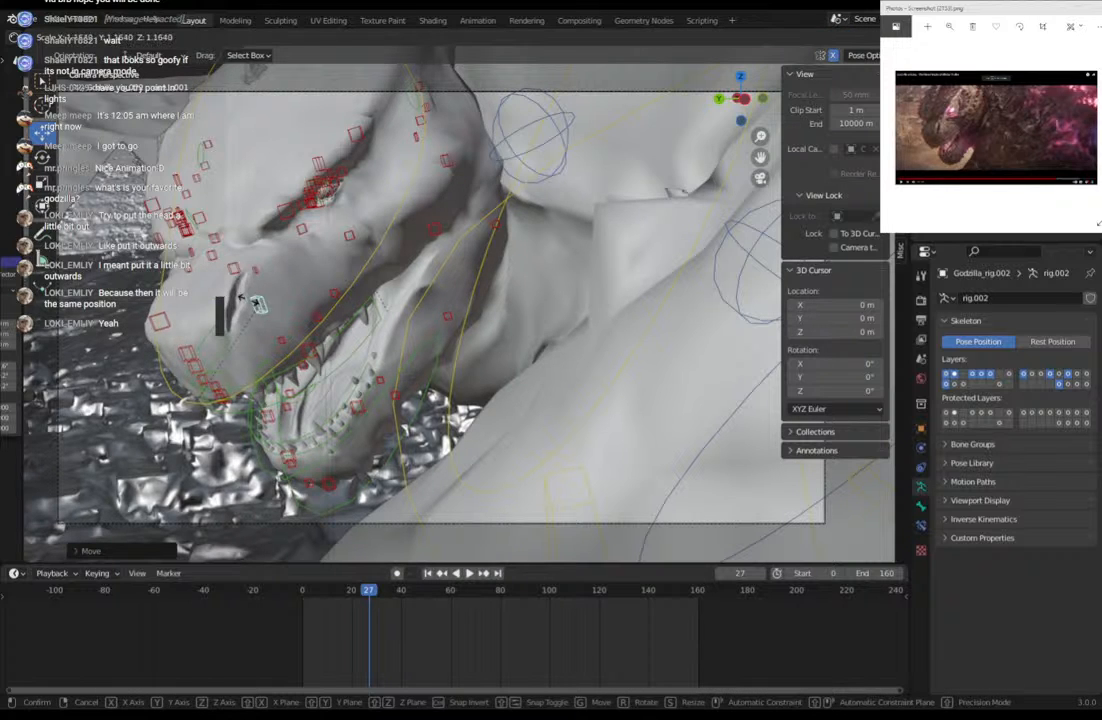
{"action": "right_click", "coordinate": [268, 304]}
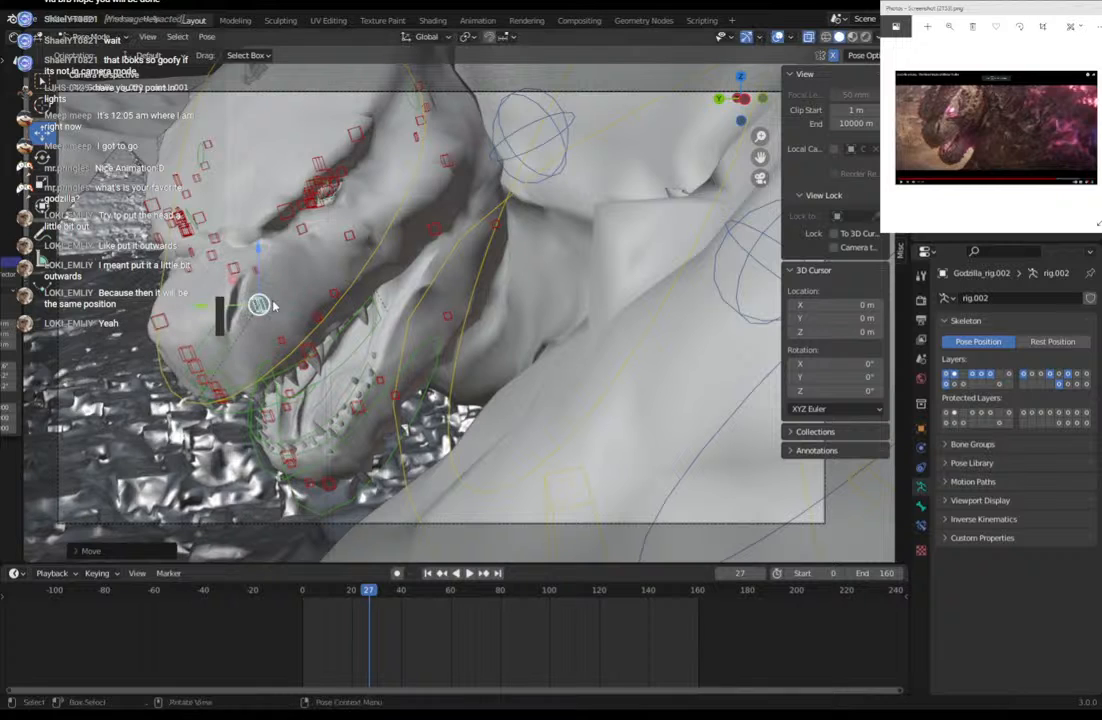
{"action": "middle_click_drag", "start_coordinate": [278, 304], "coordinate": [335, 322]}
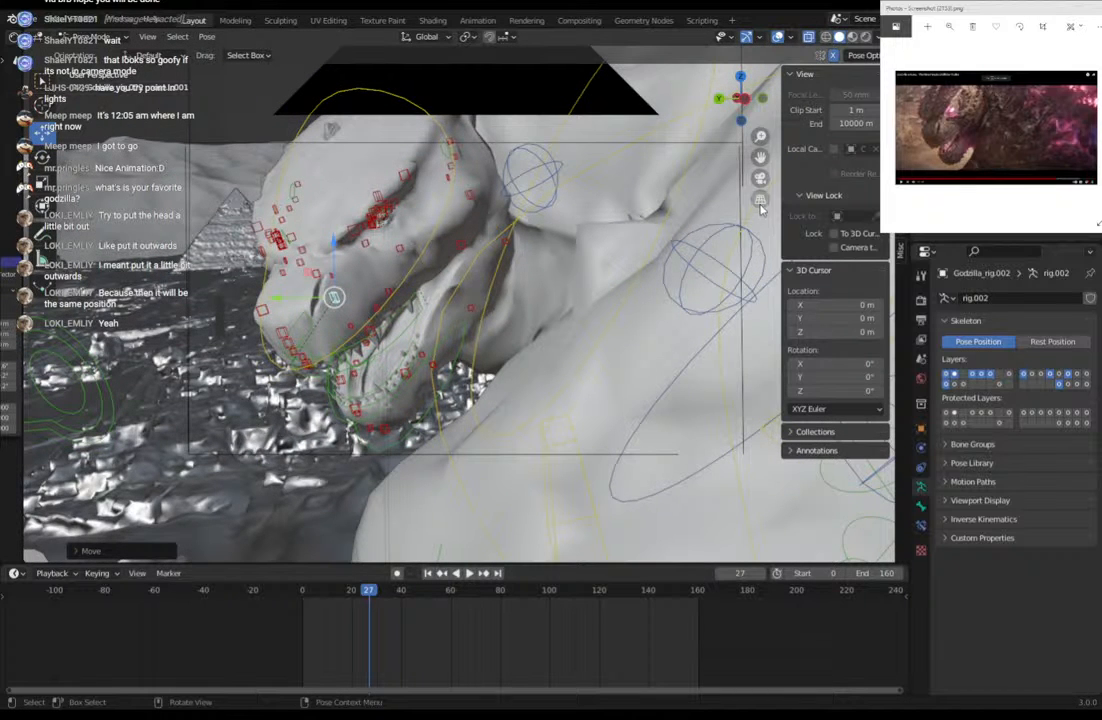
{"action": "key", "text": "KP_0"}
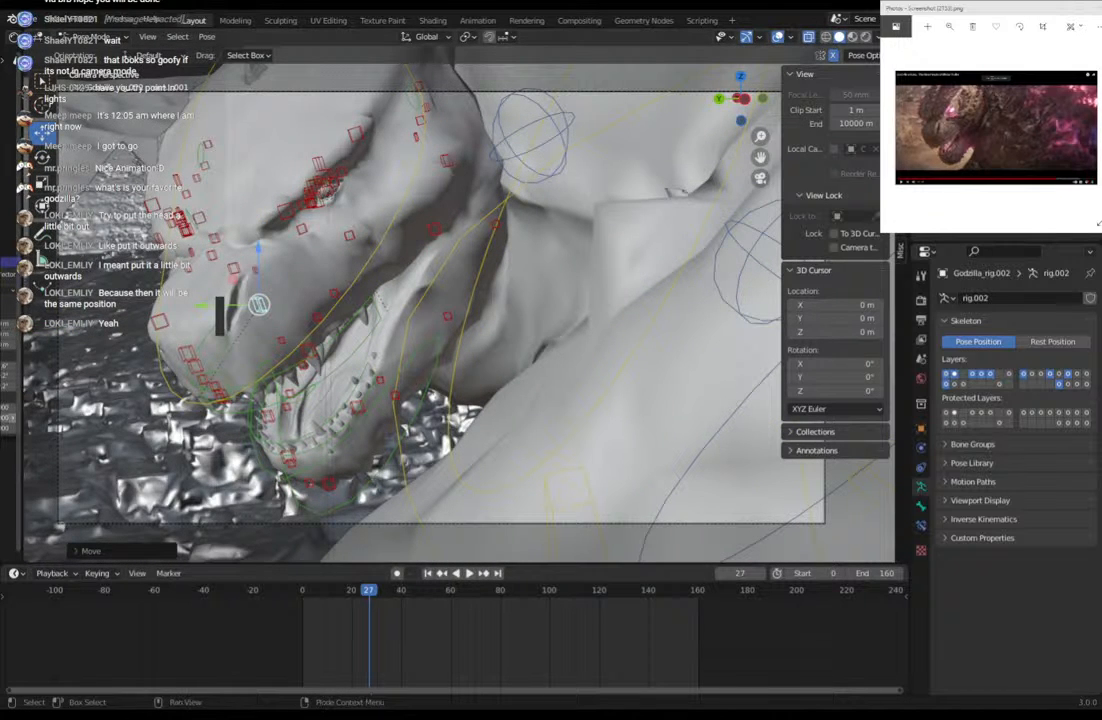
{"action": "left_click", "coordinate": [436, 229]}
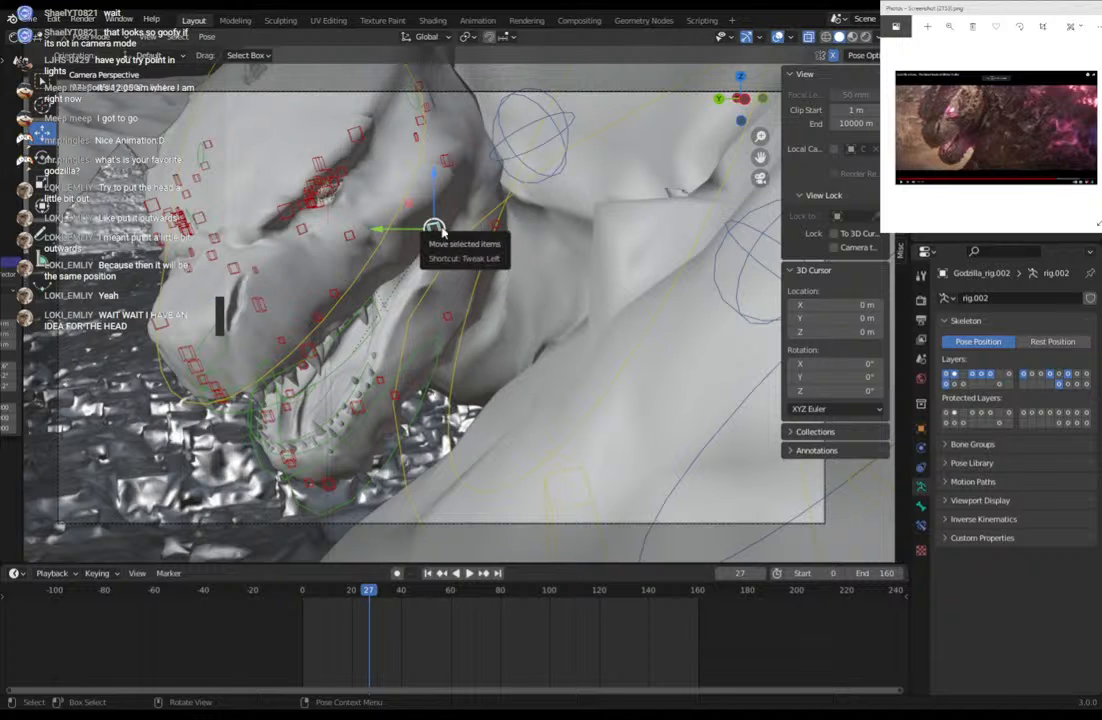
{"action": "left_click_drag", "start_coordinate": [442, 229], "coordinate": [445, 221]}
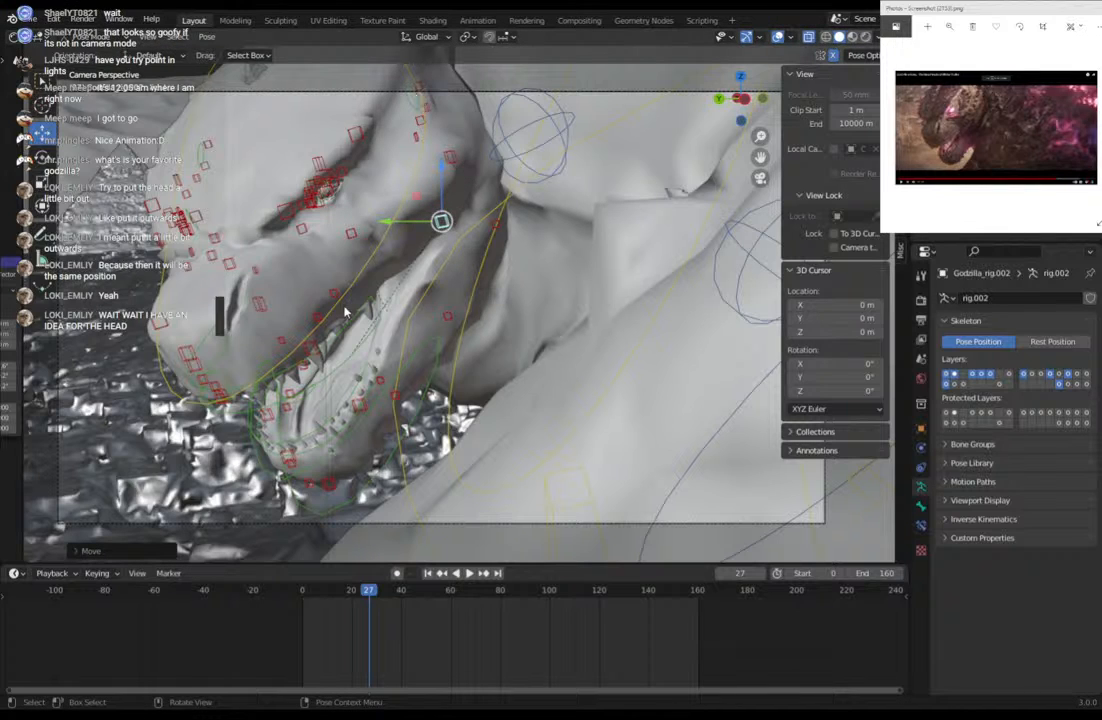
Move the tongue master control about 0.76 m inside Godzilla's open mouth and rotate it slightly.
{"action": "left_click", "coordinate": [301, 399]}
{"action": "key", "text": "g"}
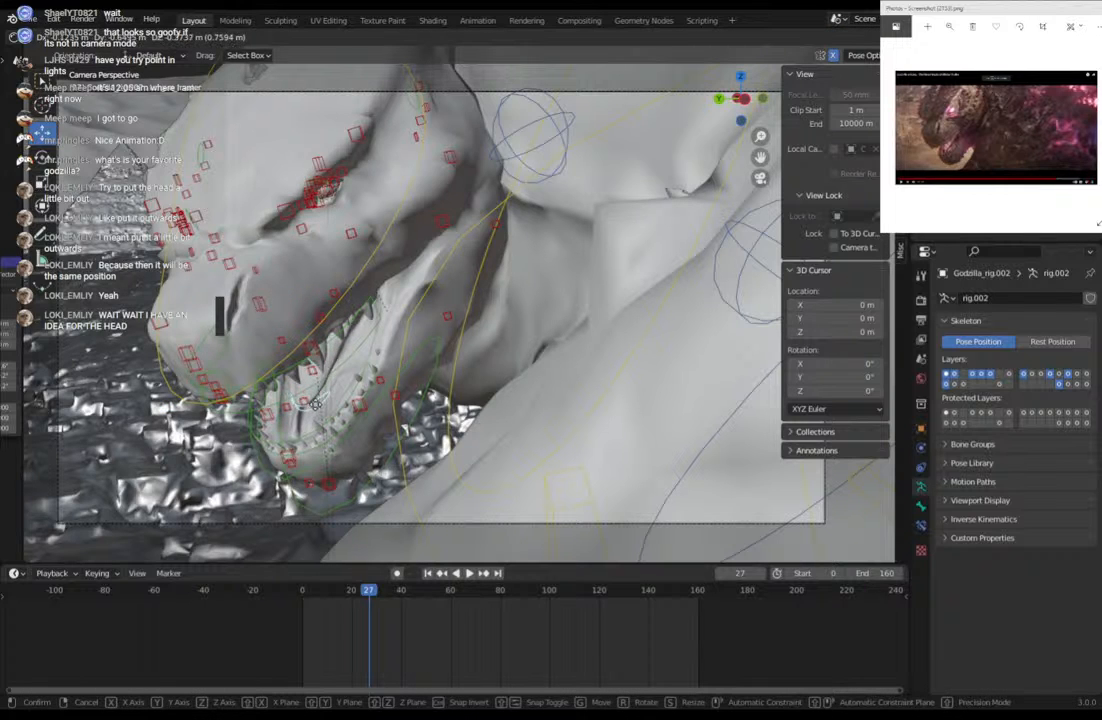
{"action": "left_click", "coordinate": [315, 402]}
{"action": "key", "text": "r"}
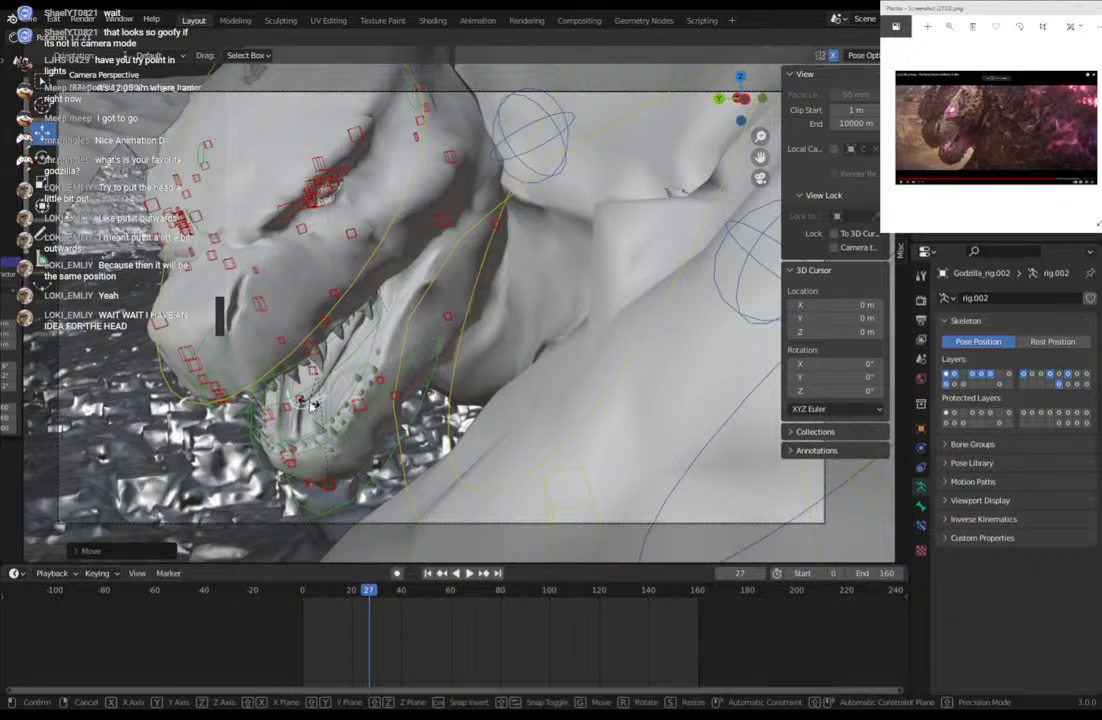
{"action": "left_click", "coordinate": [312, 404]}
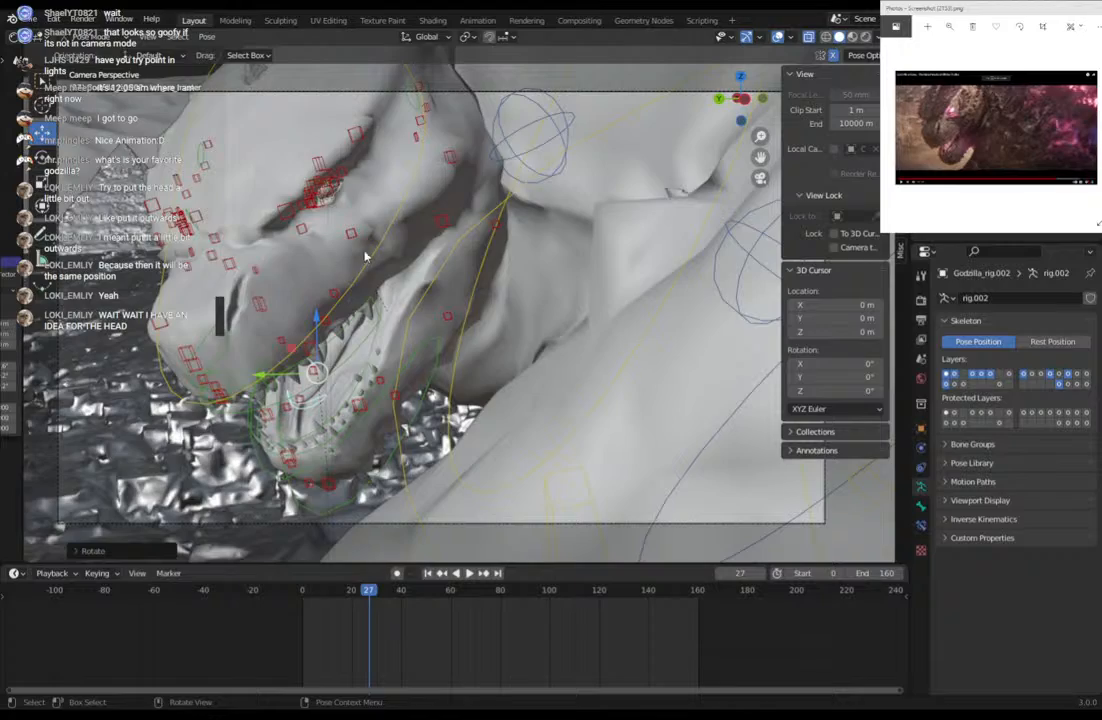
{"action": "middle_click_drag", "start_coordinate": [330, 218], "coordinate": [432, 237]}
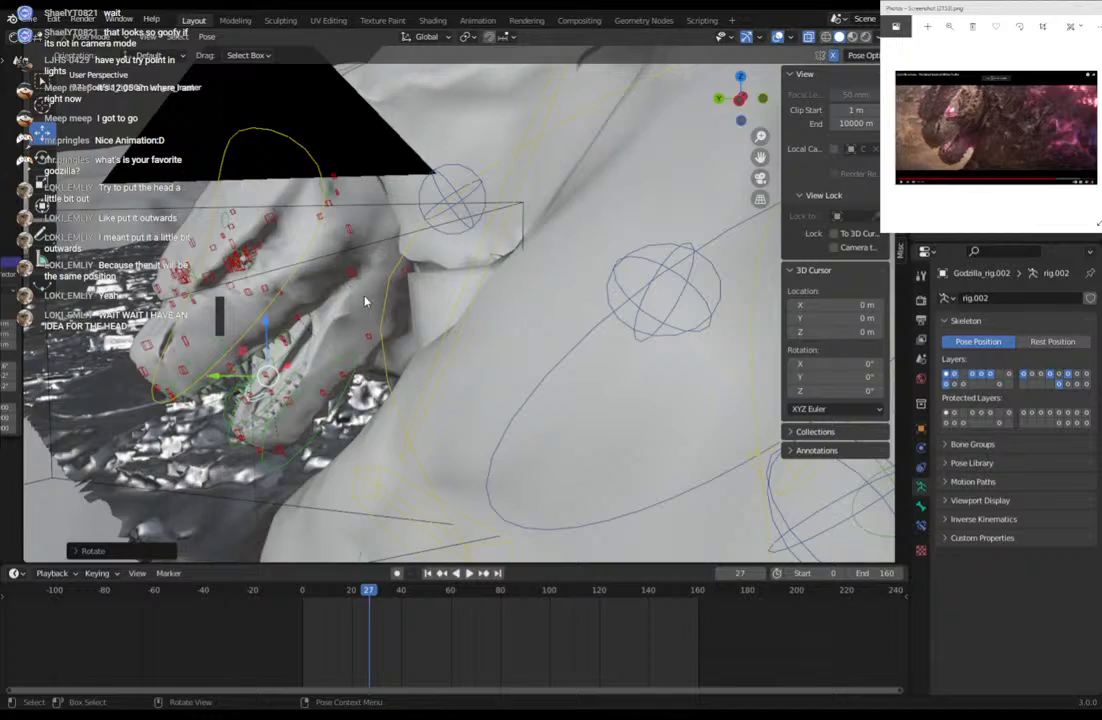
{"action": "middle_click_drag", "start_coordinate": [365, 300], "coordinate": [390, 295]}
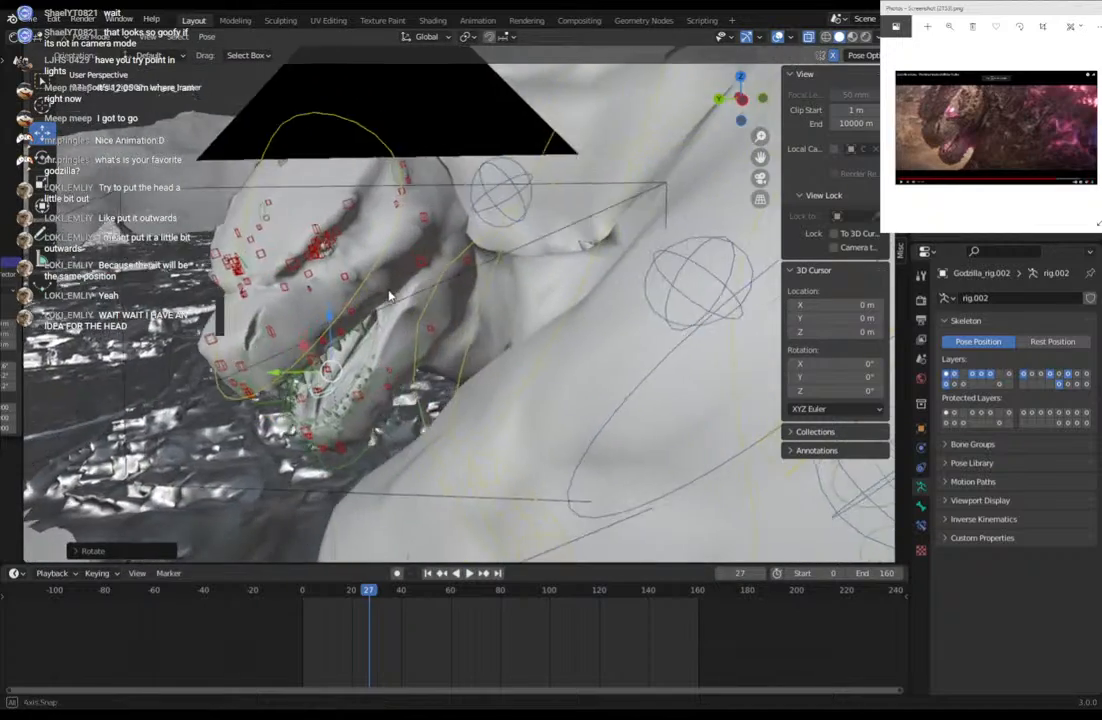
{"action": "scroll", "coordinate": [395, 293], "scroll_direction": "down", "scroll_amount": 7}
{"action": "scroll", "coordinate": [526, 343], "scroll_direction": "up", "scroll_amount": 5}
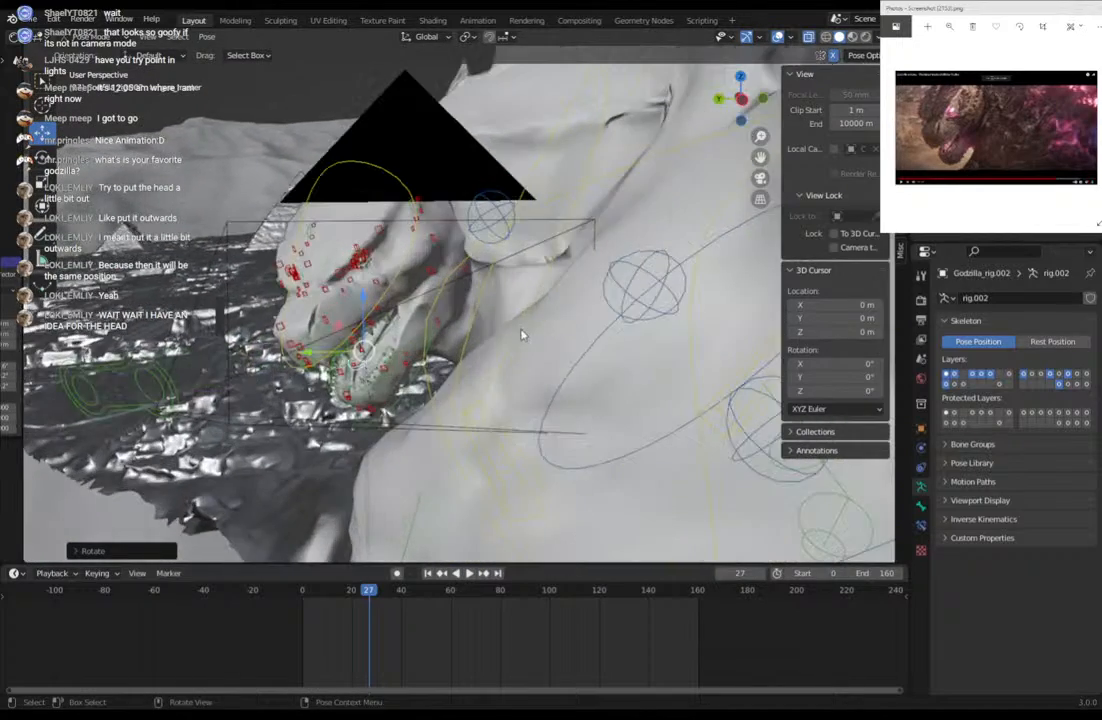
Examine Godzilla's open-mouth pose up close and through the camera in rendered shading.
{"action": "scroll", "coordinate": [521, 335], "scroll_direction": "up", "scroll_amount": 4}
{"action": "scroll", "coordinate": [485, 315], "scroll_direction": "down", "scroll_amount": 2}
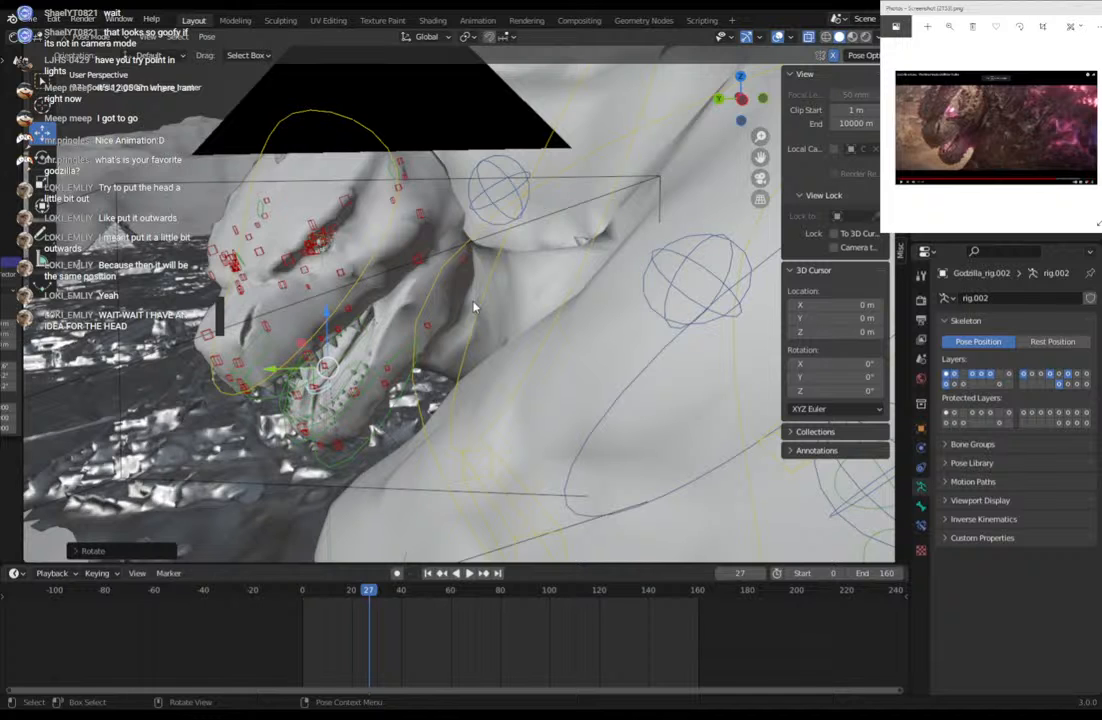
{"action": "scroll", "coordinate": [438, 253], "scroll_direction": "up", "scroll_amount": 4}
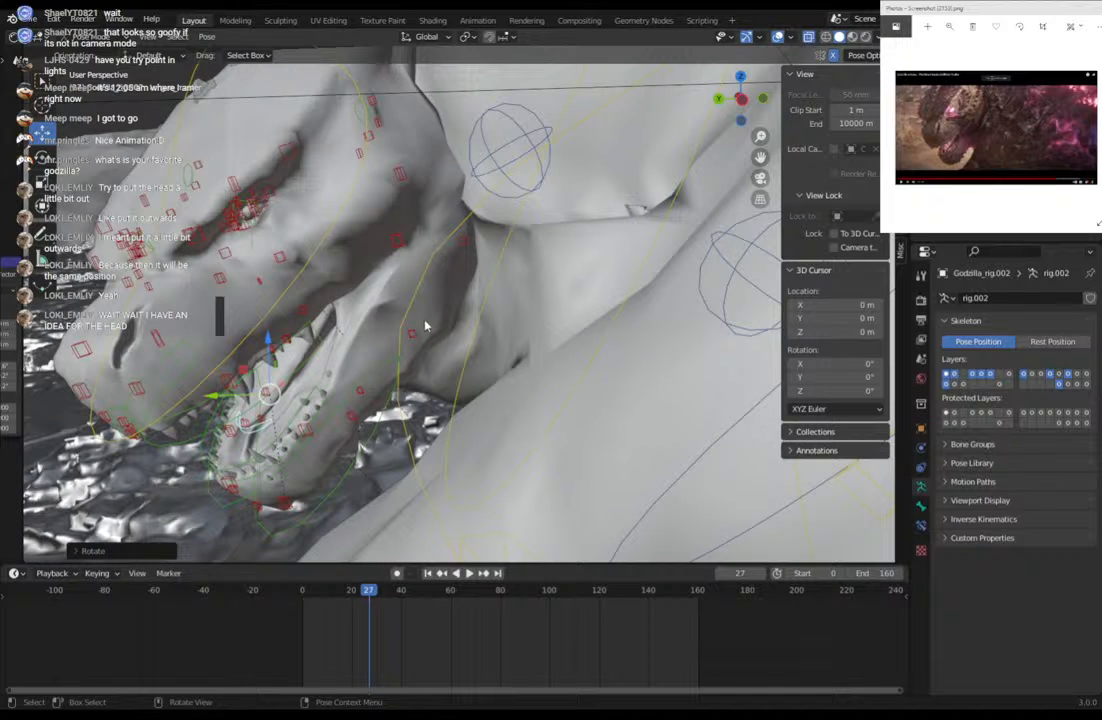
{"action": "key", "text": "KP_0"}
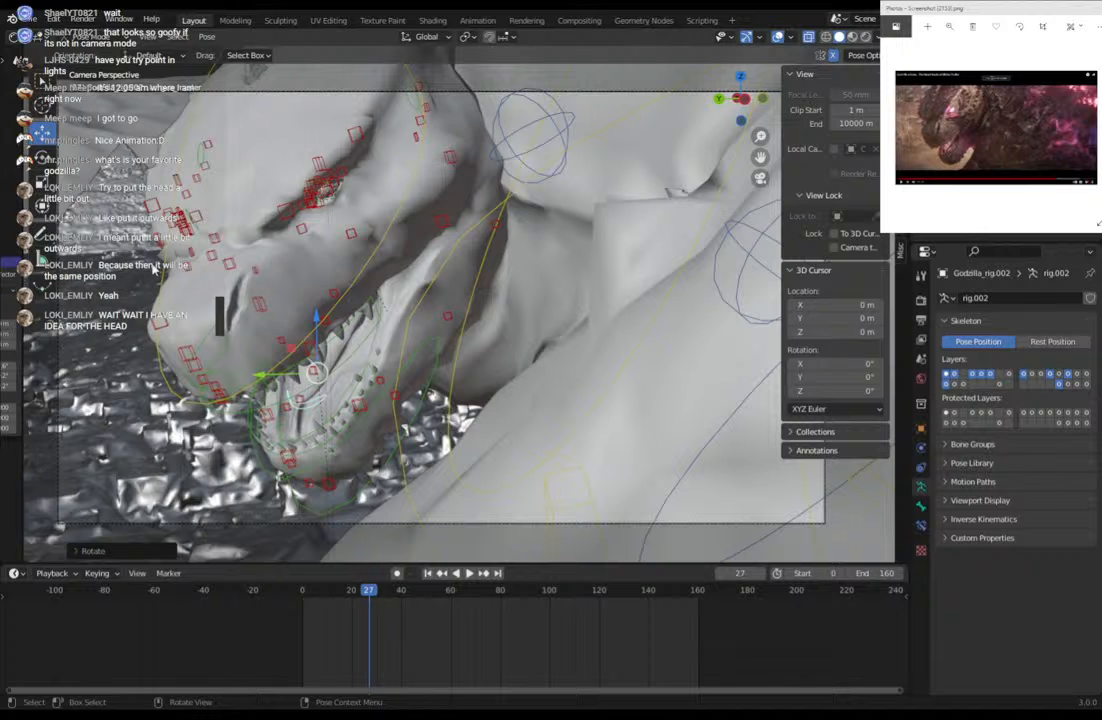
{"action": "left_click", "coordinate": [852, 37]}
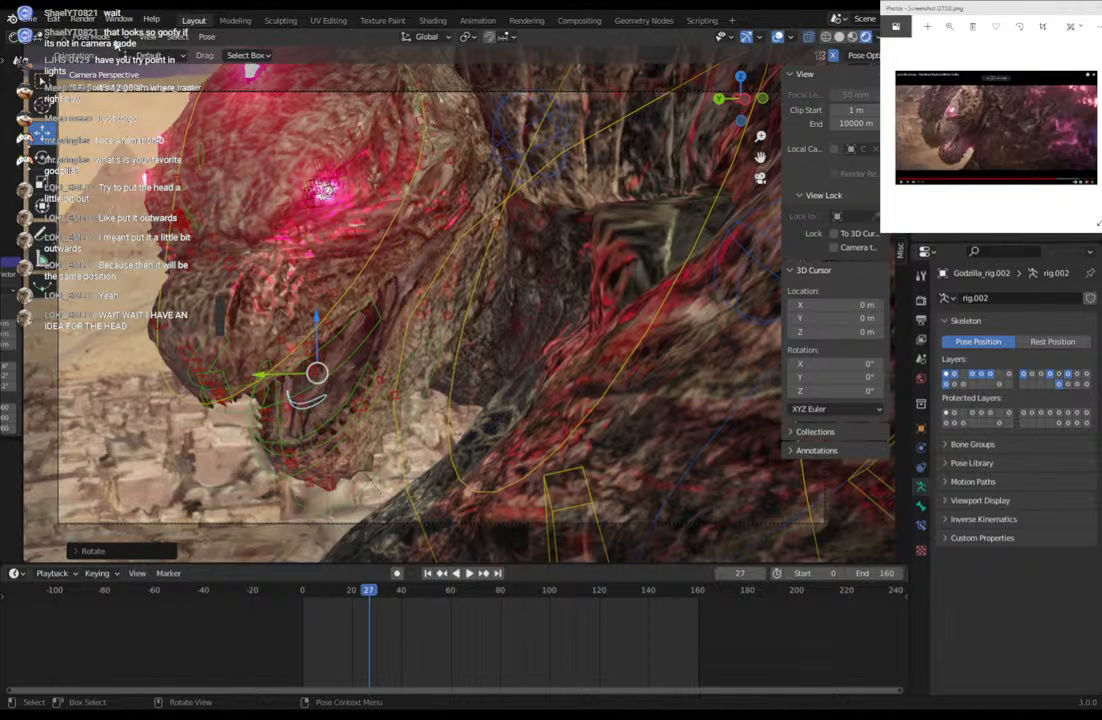
Switch from Pose Mode to Object Mode and select the pink point light inside Godzilla's eye using solid shading with X-ray.
{"action": "left_click", "coordinate": [80, 52]}
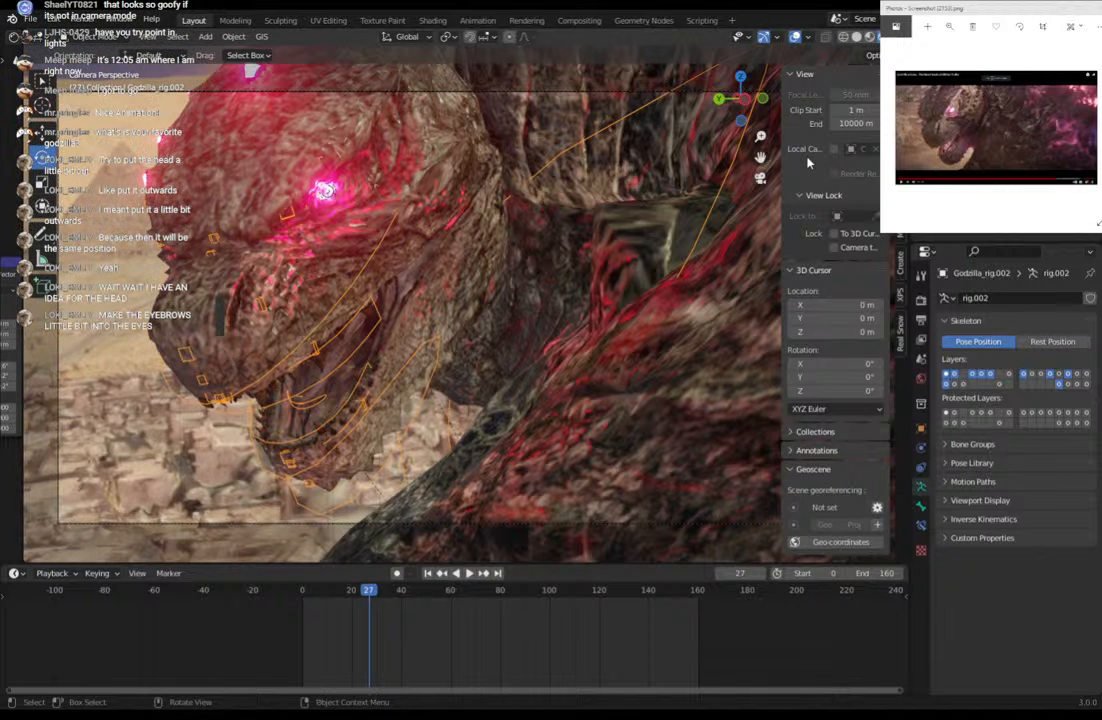
{"action": "left_click", "coordinate": [856, 37]}
{"action": "left_click", "coordinate": [795, 38]}
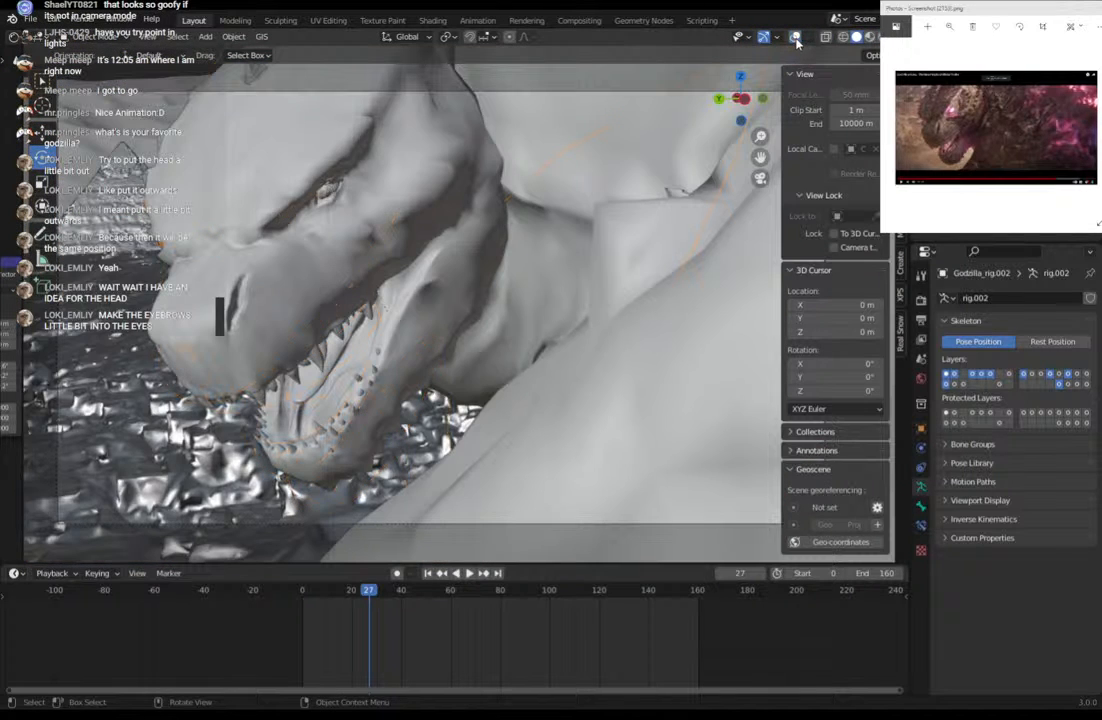
{"action": "left_click", "coordinate": [795, 38]}
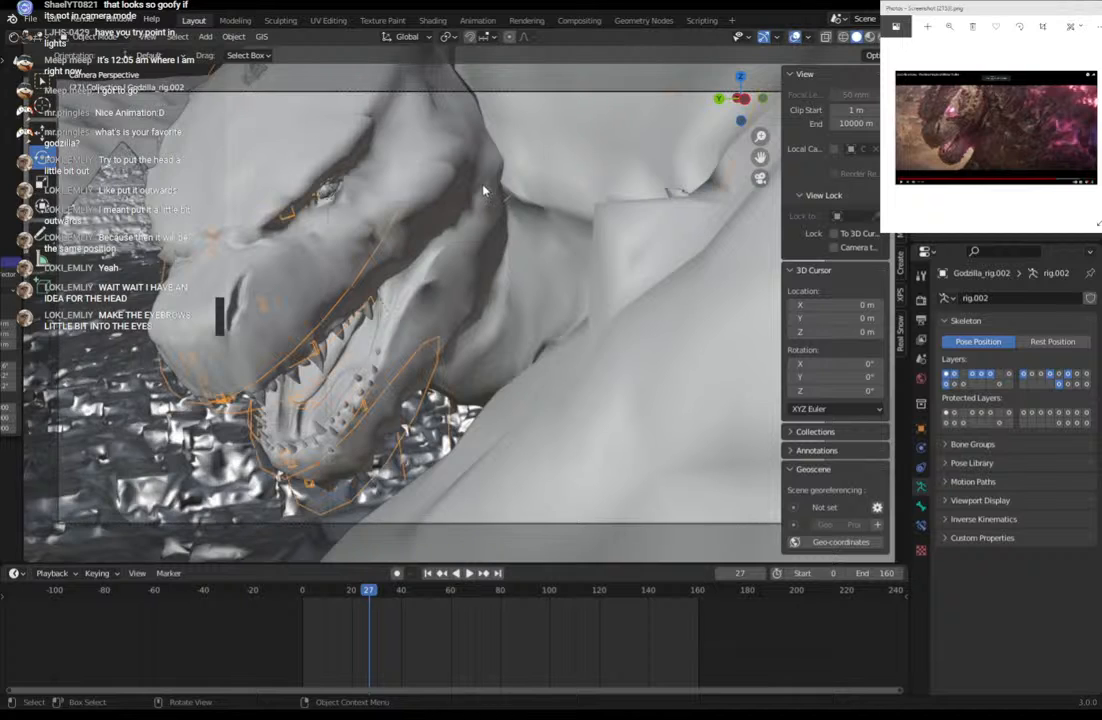
{"action": "middle_click_drag", "start_coordinate": [485, 185], "coordinate": [482, 192]}
{"action": "scroll", "coordinate": [480, 190], "scroll_direction": "up", "scroll_amount": 3}
{"action": "middle_click_drag", "start_coordinate": [402, 174], "coordinate": [445, 251], "text": "shift"}
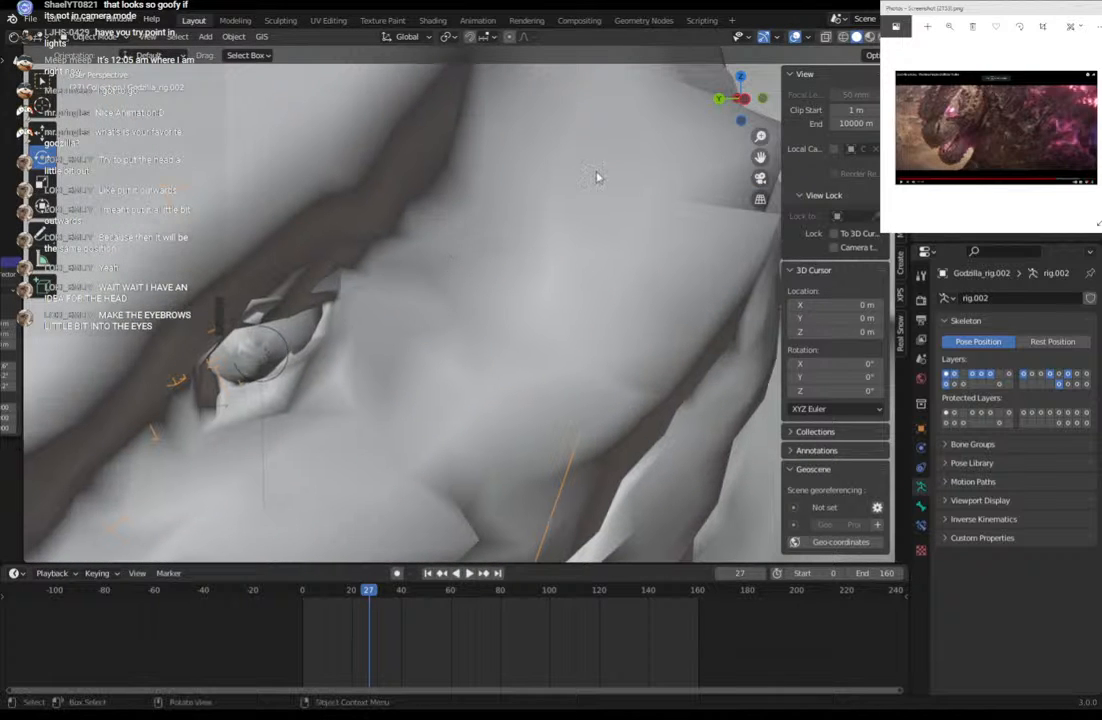
{"action": "left_click", "coordinate": [826, 38]}
{"action": "left_click", "coordinate": [245, 366]}
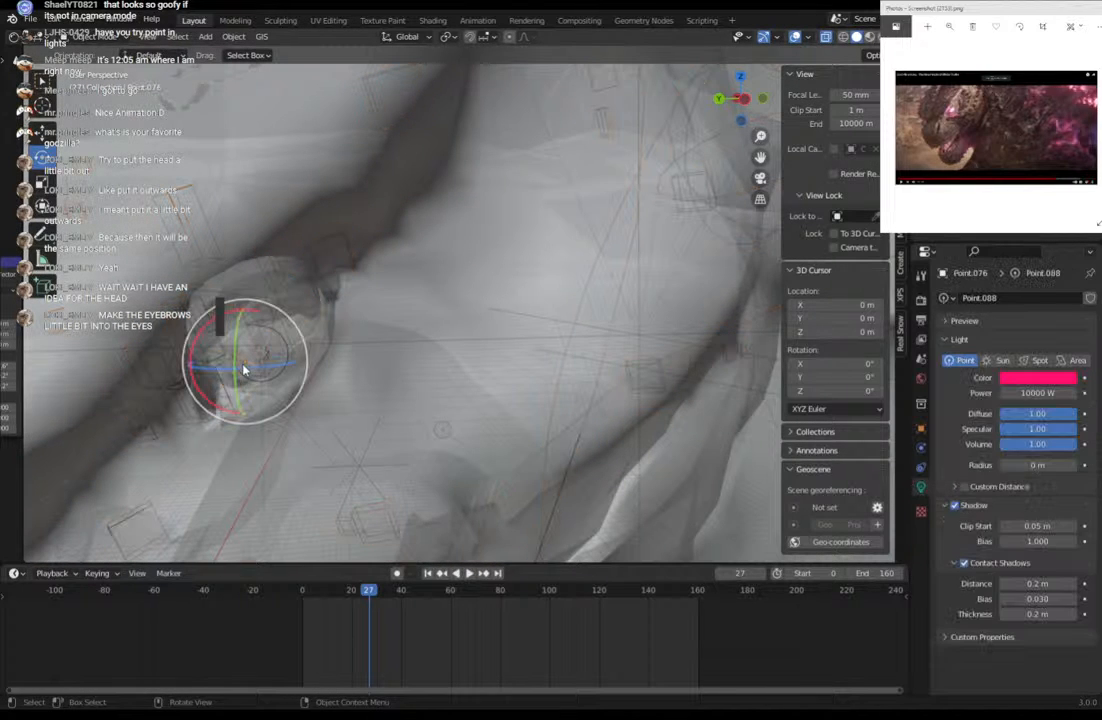
Show the camera view in rendered shading with X-ray and overlays off, and compare the eye light with its shadow off and on.
{"action": "left_click", "coordinate": [760, 178]}
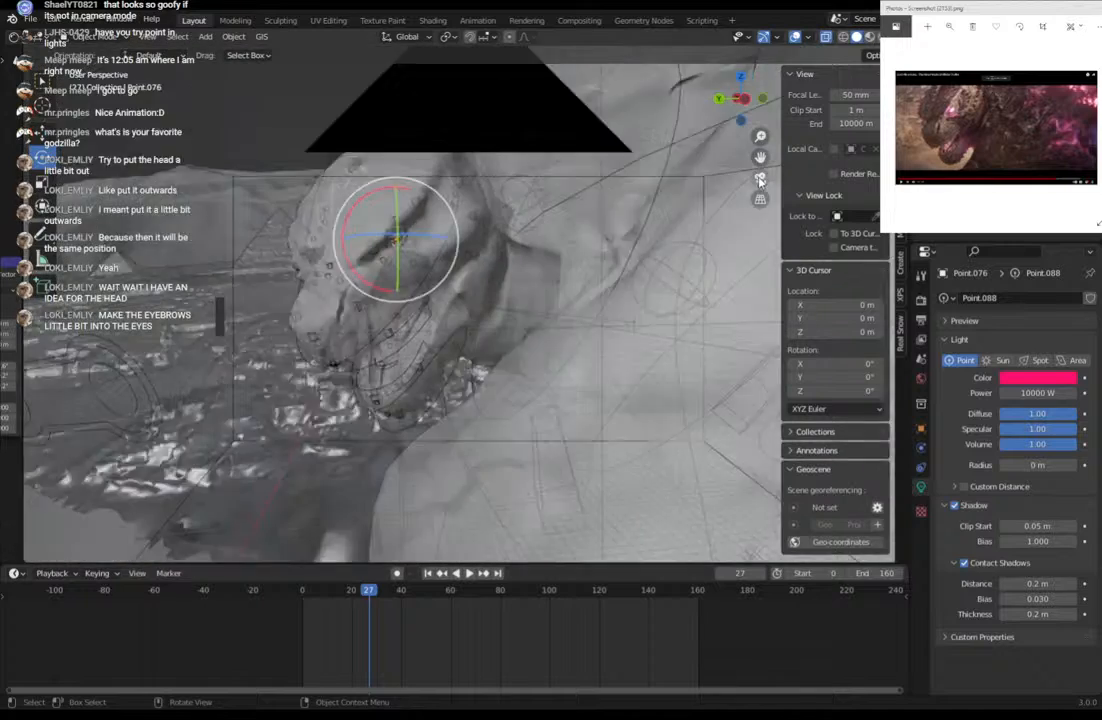
{"action": "left_click", "coordinate": [827, 41]}
{"action": "left_click", "coordinate": [880, 39]}
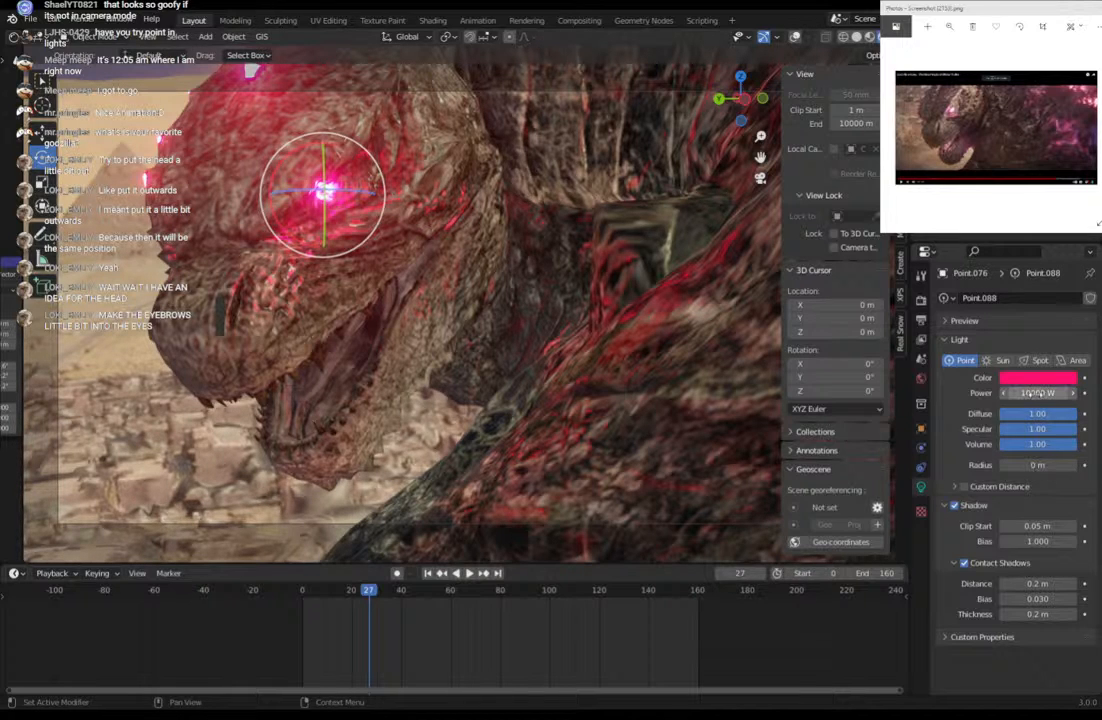
{"action": "left_click", "coordinate": [955, 506]}
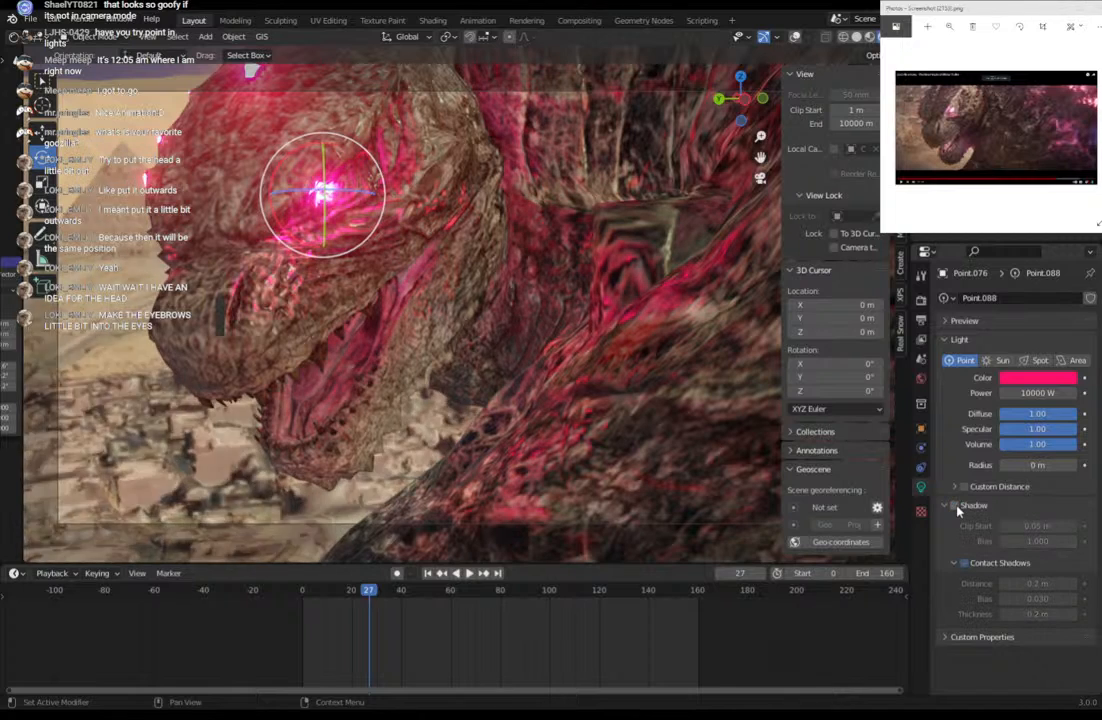
{"action": "left_click", "coordinate": [955, 506]}
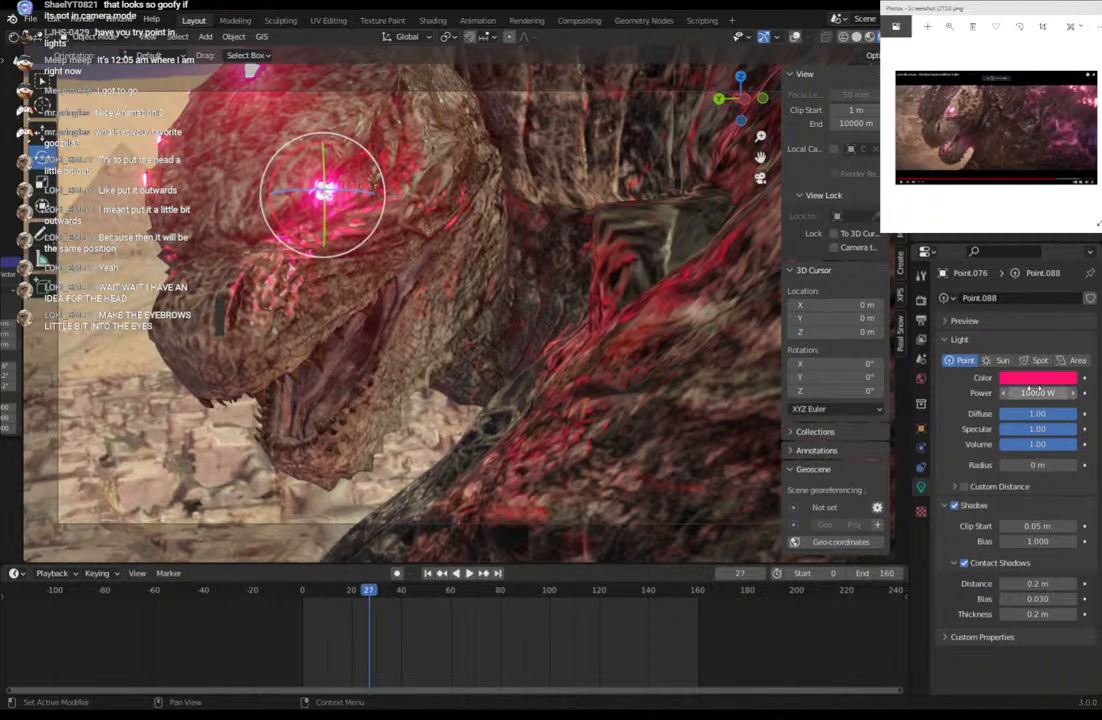
Try the eye point light's power at 20000 W and at 500000 W.
{"action": "left_click", "coordinate": [1039, 391]}
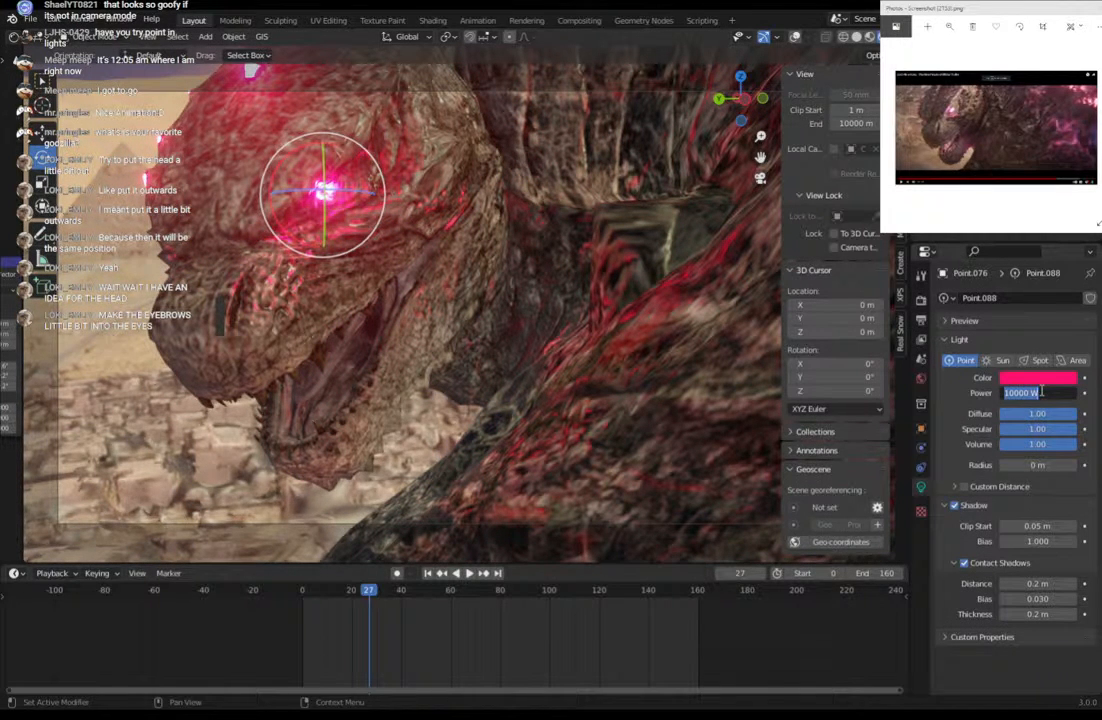
{"action": "type", "text": "20"}
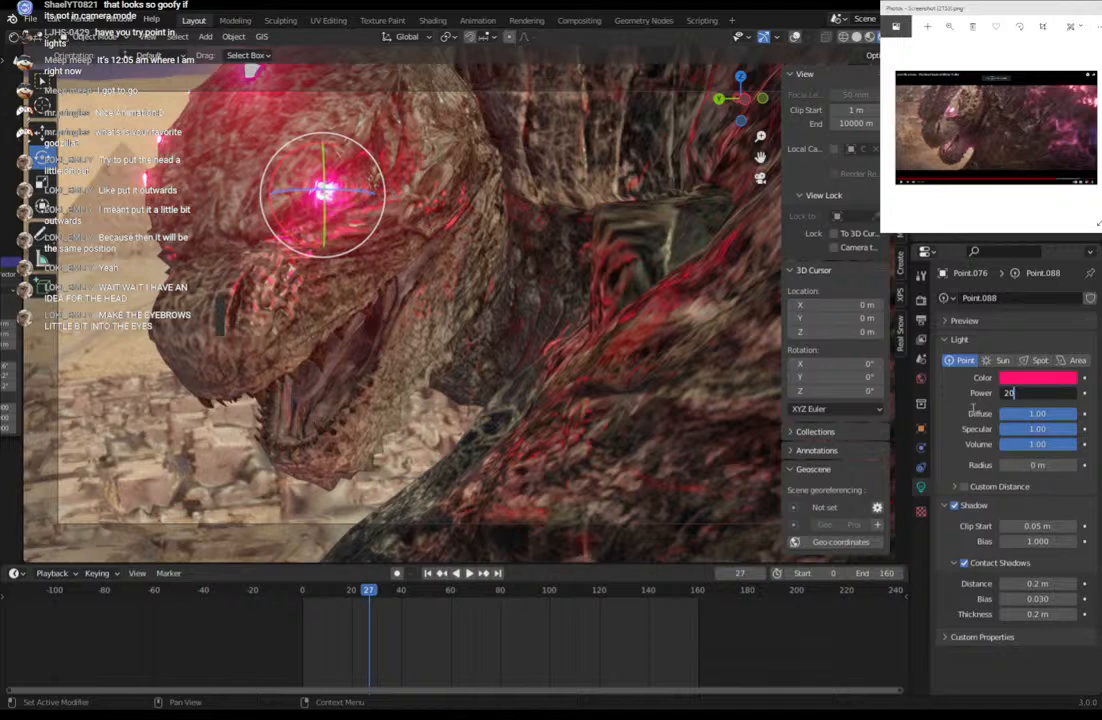
{"action": "type", "text": "000"}
{"action": "key", "text": "Return"}
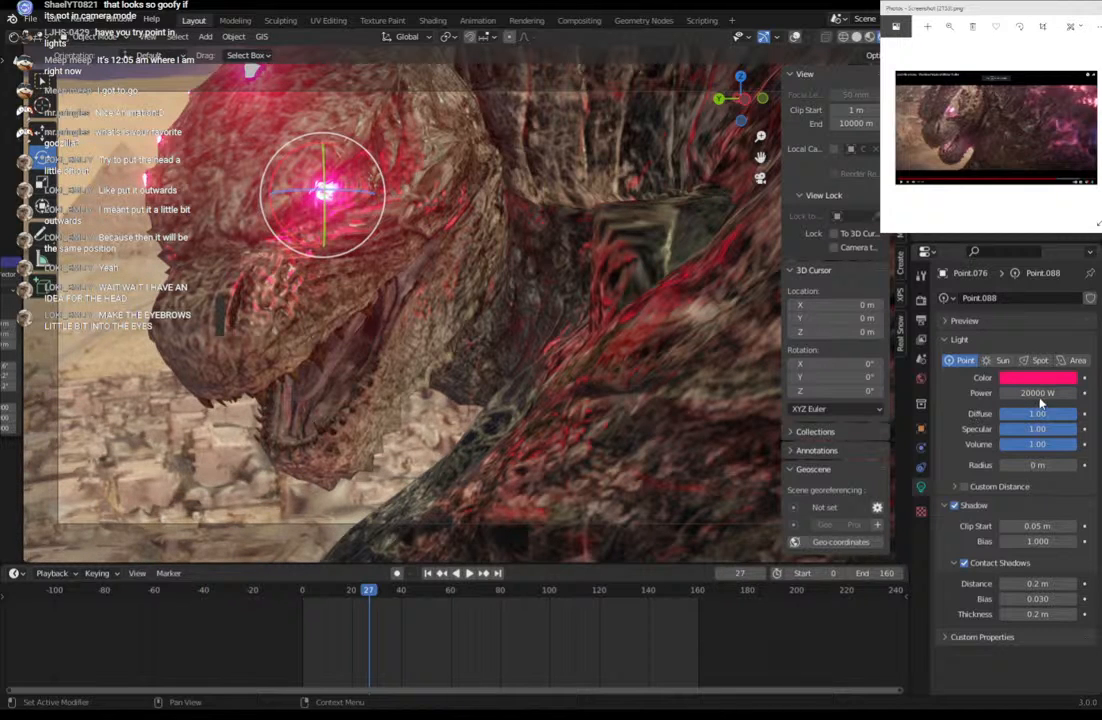
{"action": "left_click", "coordinate": [1037, 393]}
{"action": "type", "text": "5000"}
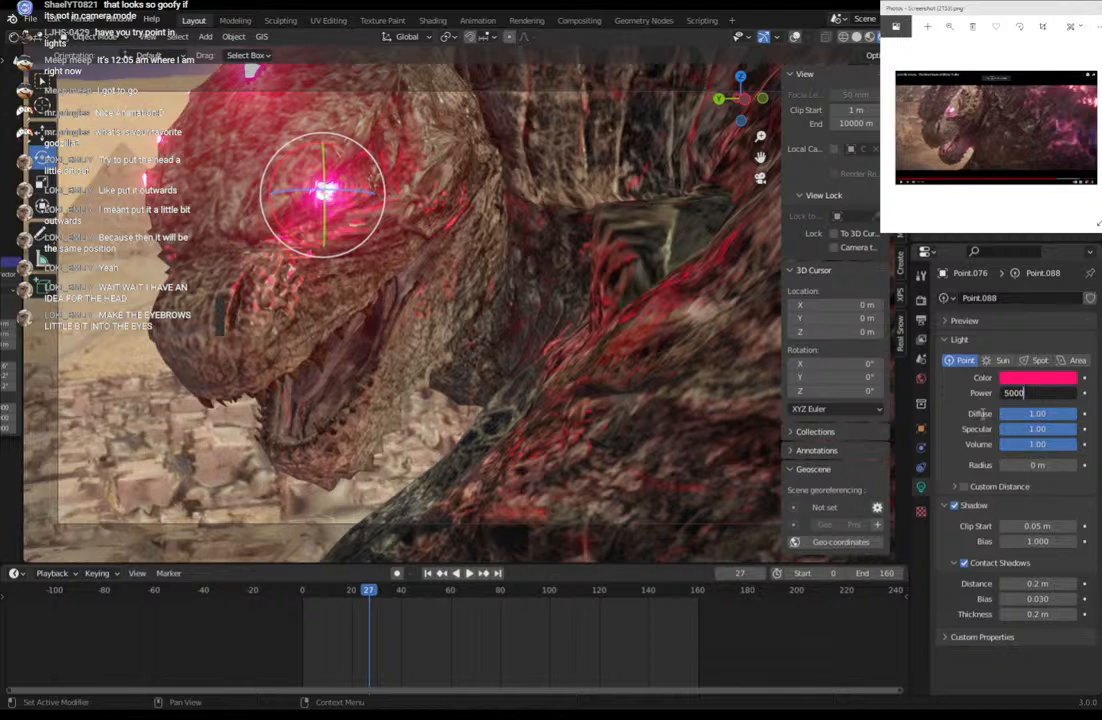
{"action": "key", "text": "Return"}
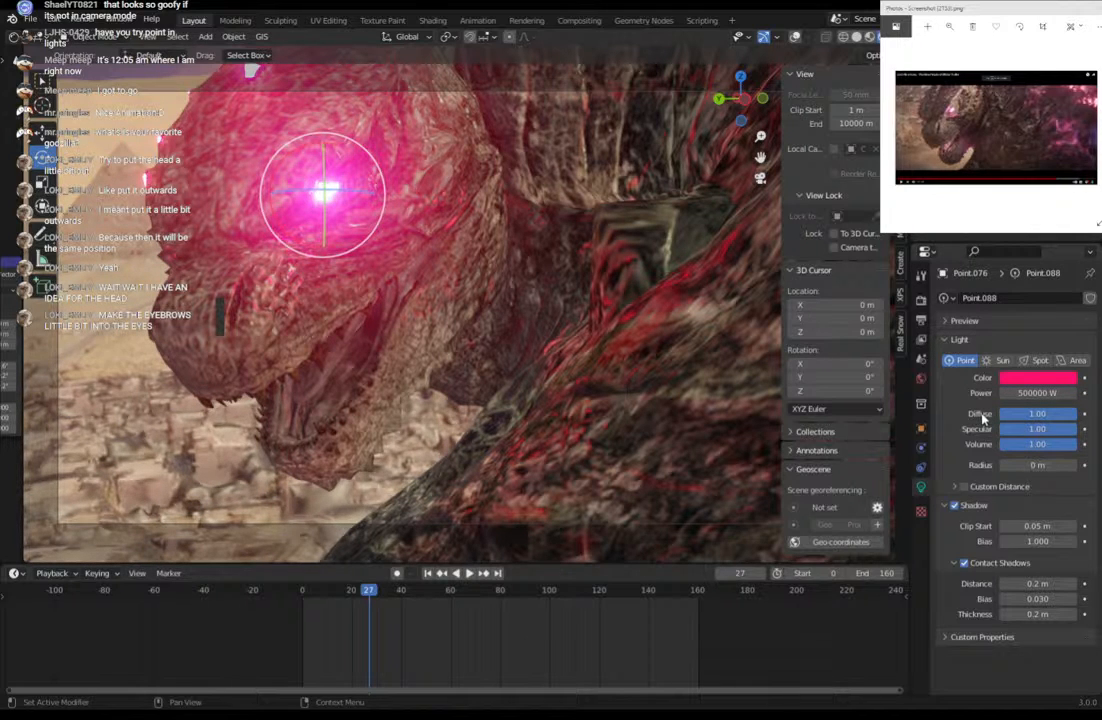
Set the eye point light's power to 50000 W and open its color for editing.
{"action": "left_click", "coordinate": [1034, 393]}
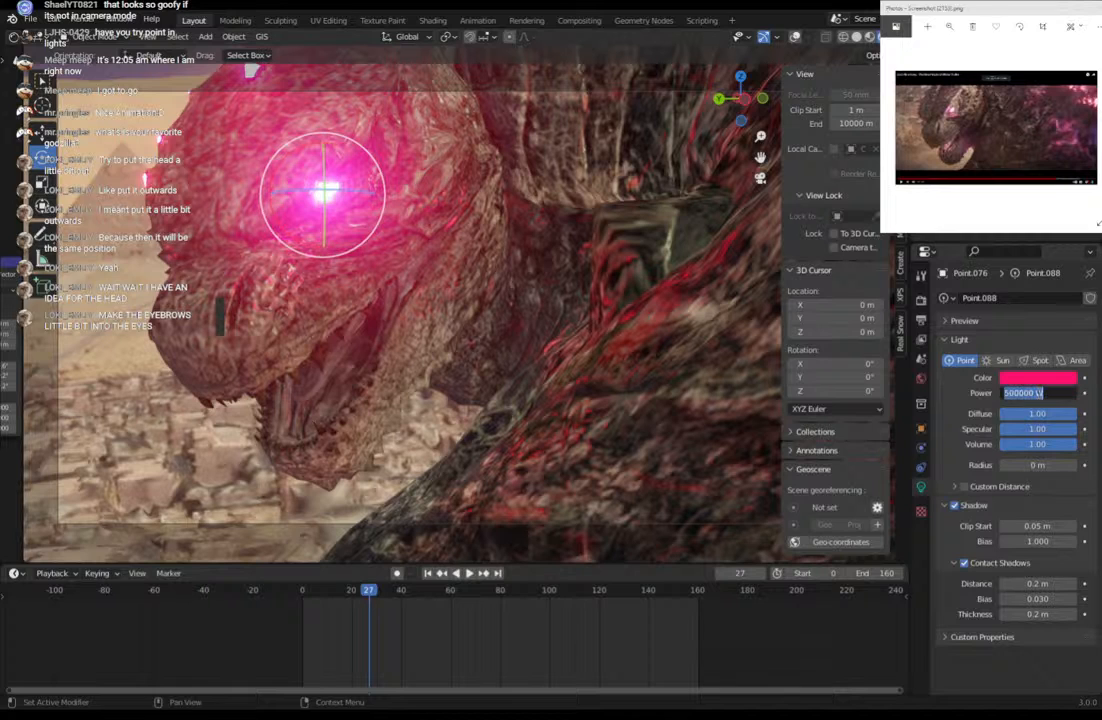
{"action": "left_click", "coordinate": [1009, 393]}
{"action": "left_click", "coordinate": [1037, 393]}
{"action": "key", "text": "BackSpace"}
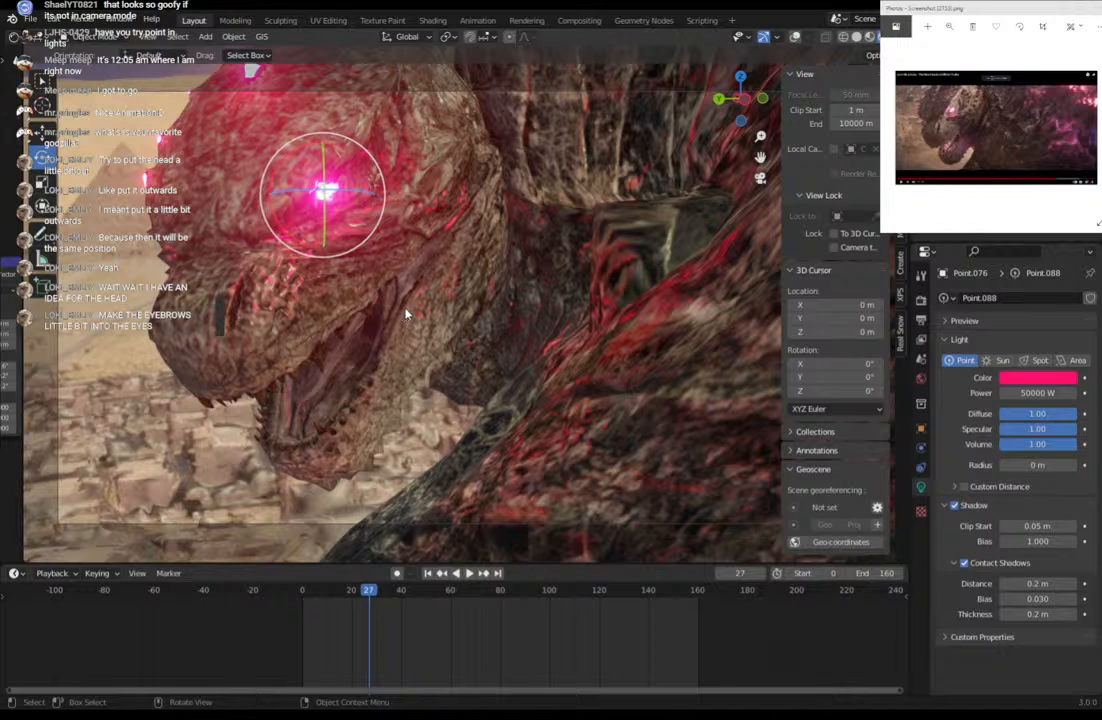
{"action": "left_click", "coordinate": [1038, 377]}
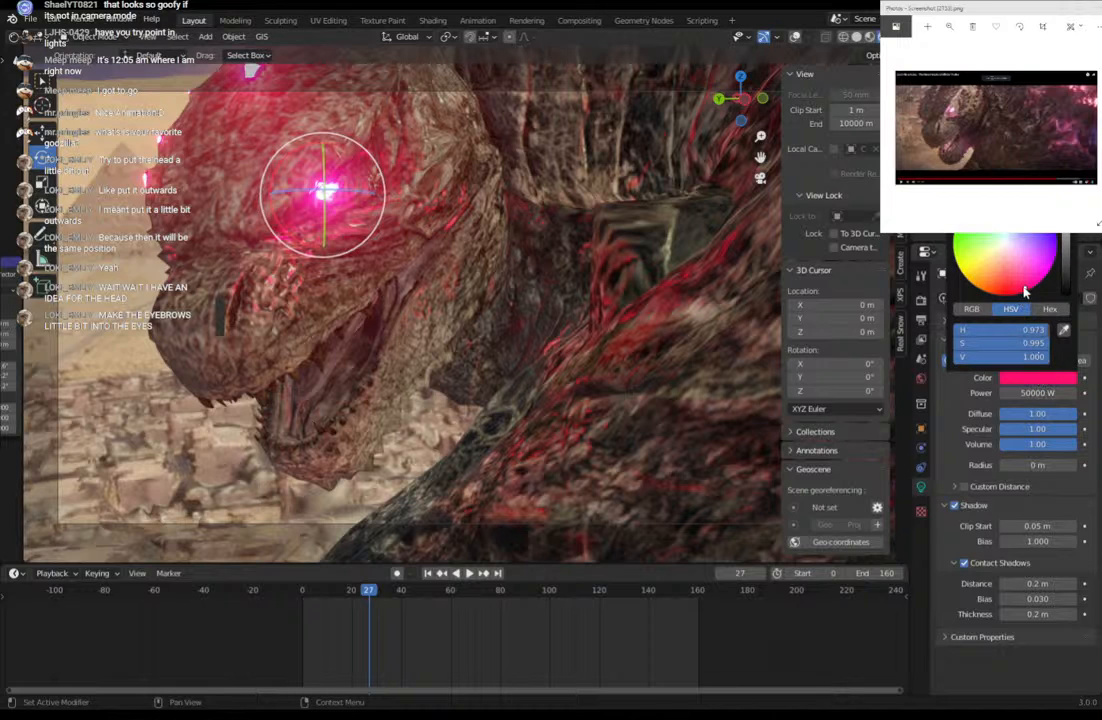
Shift the colour of the point light at Godzilla's eye to a more magenta pink.
{"action": "left_click_drag", "start_coordinate": [1024, 291], "coordinate": [1031, 291]}
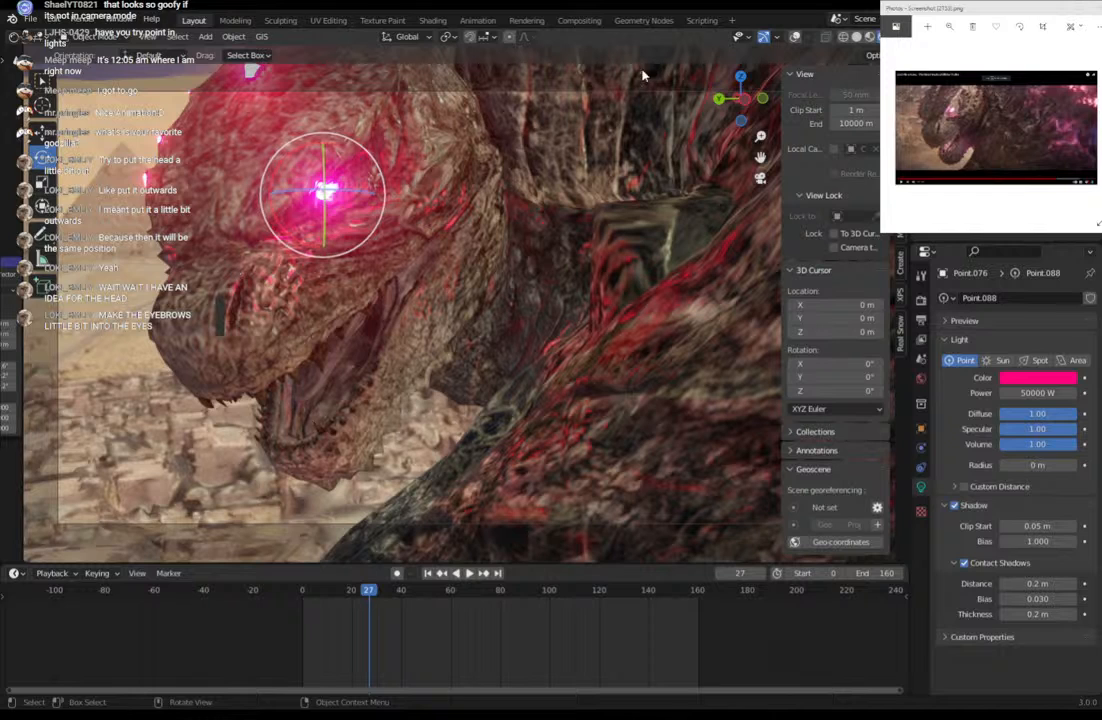
Switch the viewport to solid shading with overlays shown and put Godzilla_rig.002 into Pose Mode.
{"action": "left_click", "coordinate": [846, 37]}
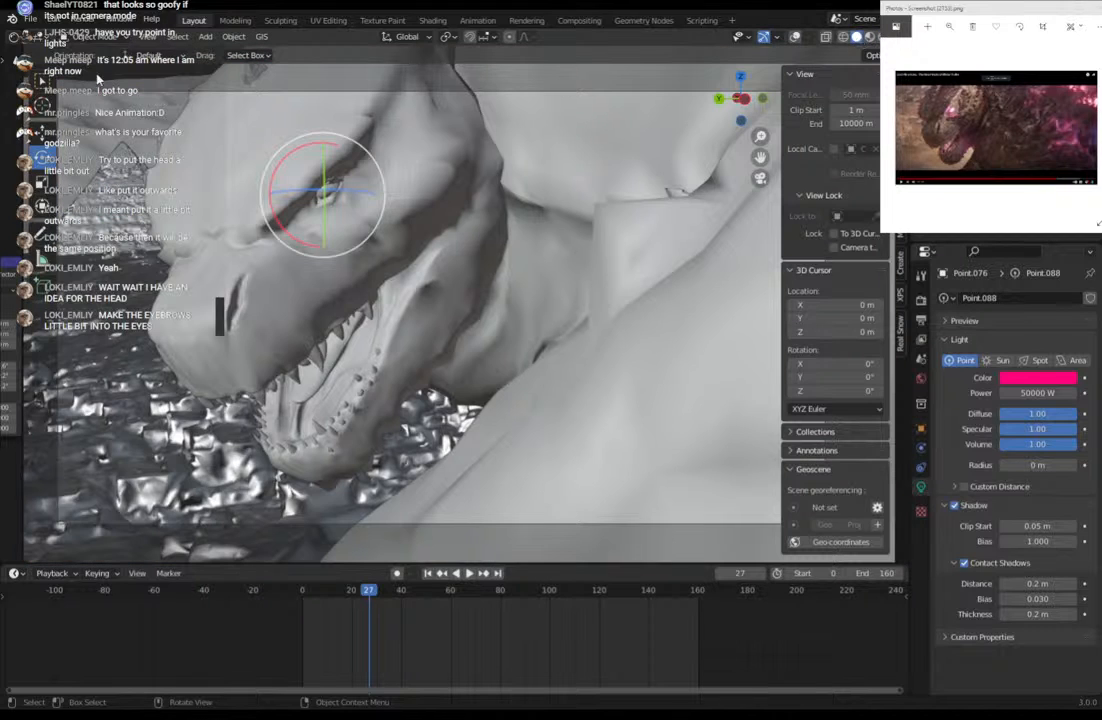
{"action": "left_click", "coordinate": [246, 162]}
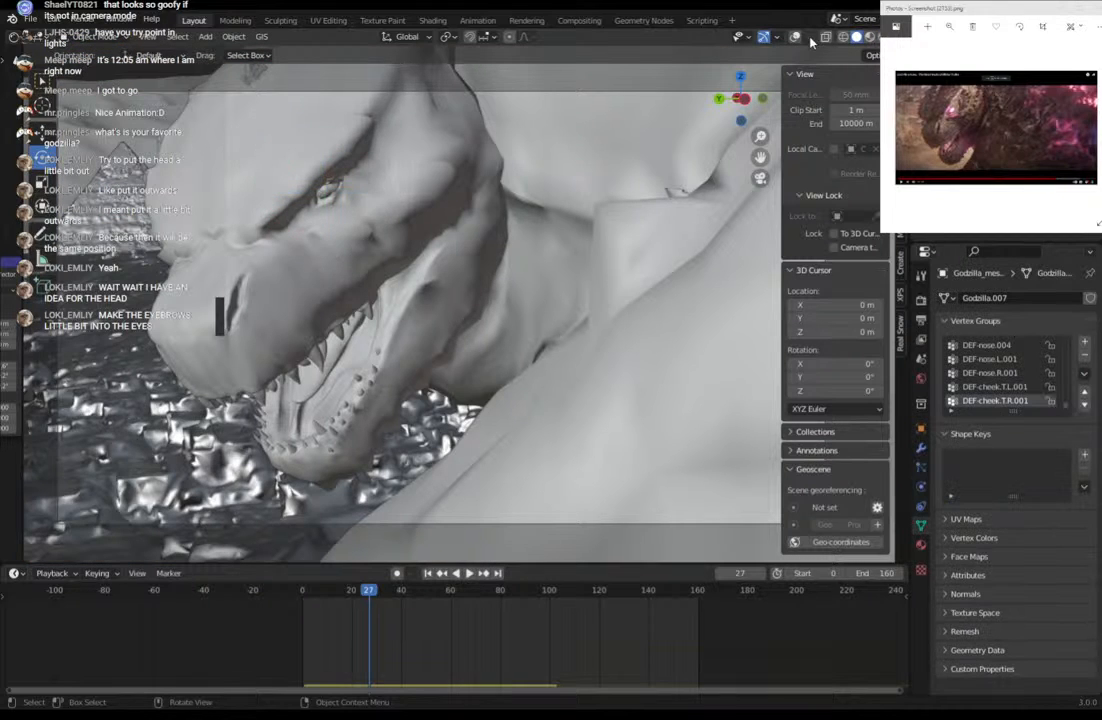
{"action": "left_click", "coordinate": [270, 373]}
{"action": "left_click", "coordinate": [98, 40]}
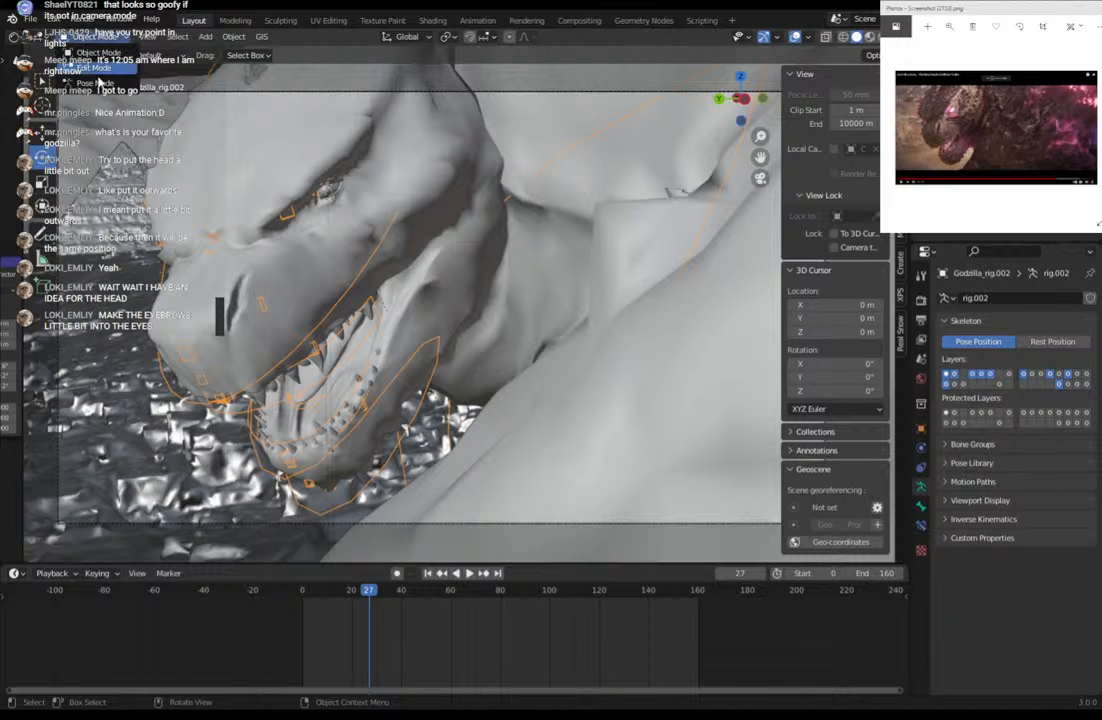
{"action": "left_click", "coordinate": [98, 84]}
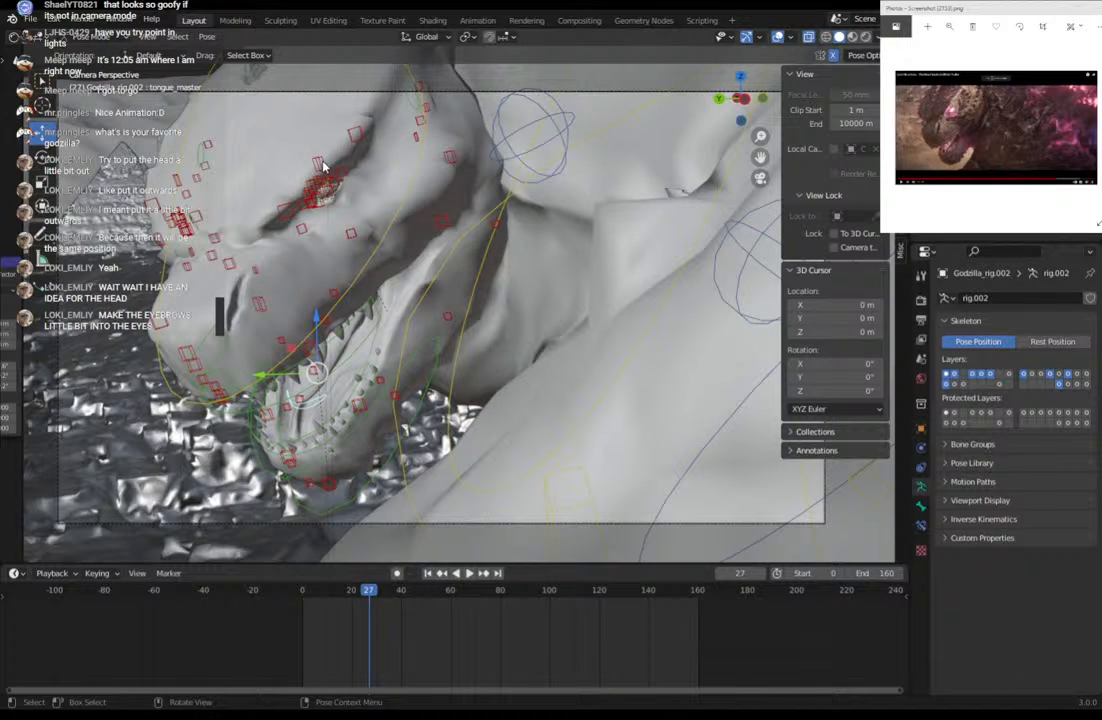
Move the left brow bones brow.T.L.002 and brow.T.L.003 slightly to reshape the eyebrow around the eye, and return to the camera view.
{"action": "key", "text": "g"}
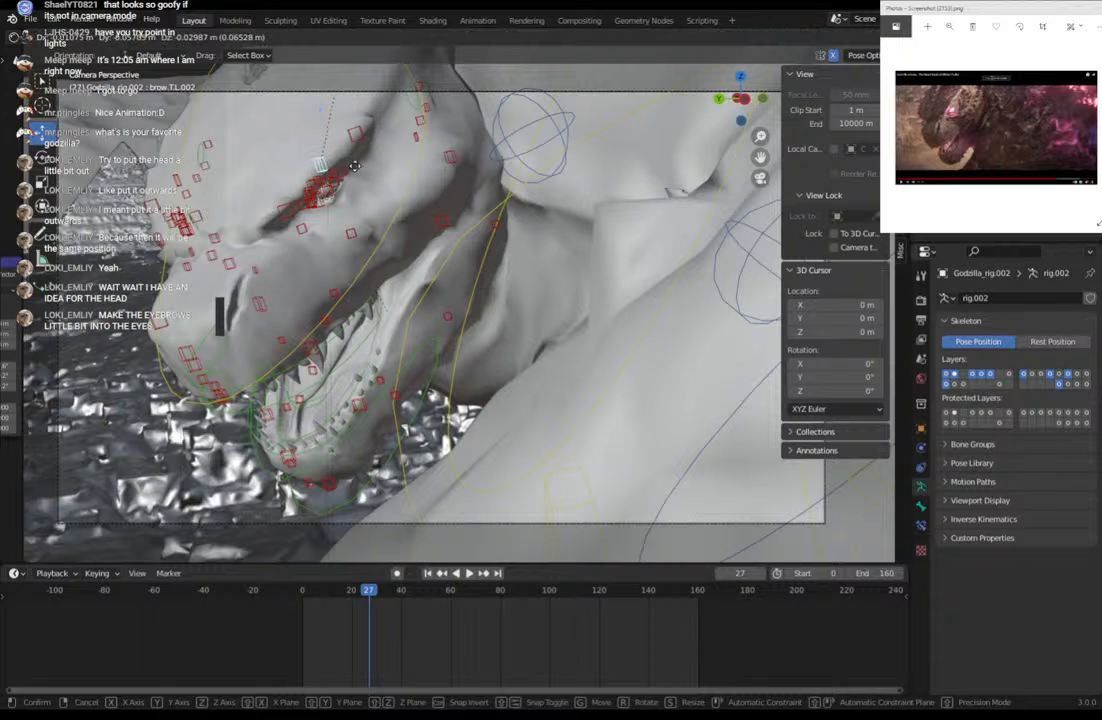
{"action": "left_click", "coordinate": [357, 170]}
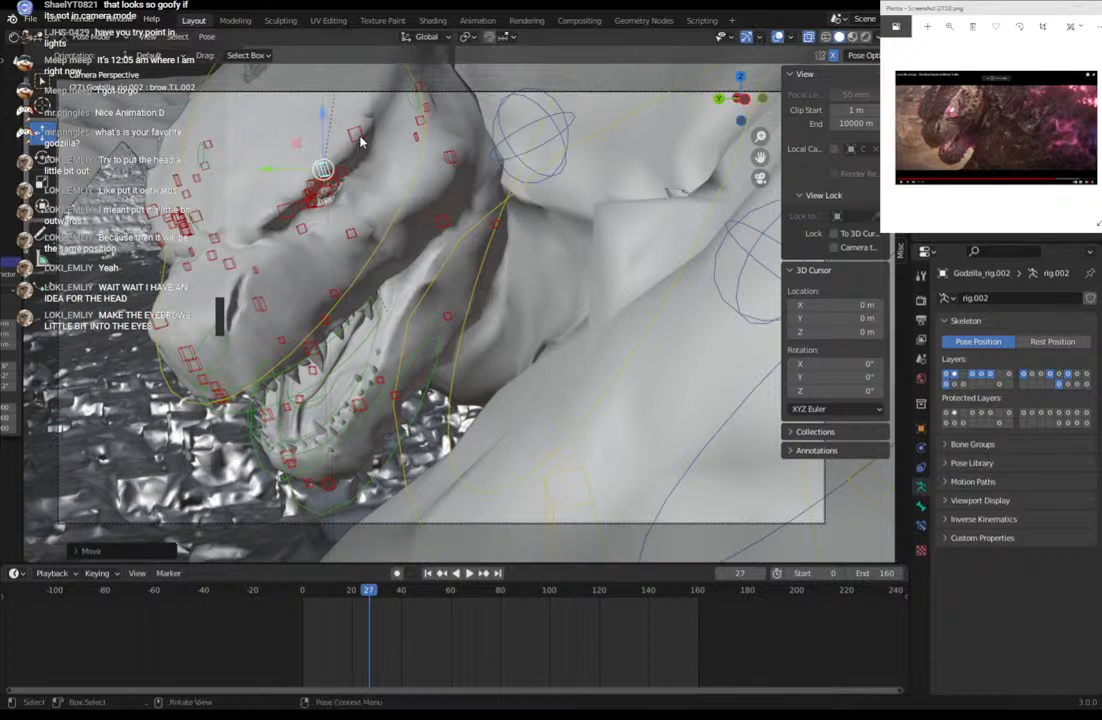
{"action": "scroll", "coordinate": [380, 226], "scroll_direction": "down", "scroll_amount": 1}
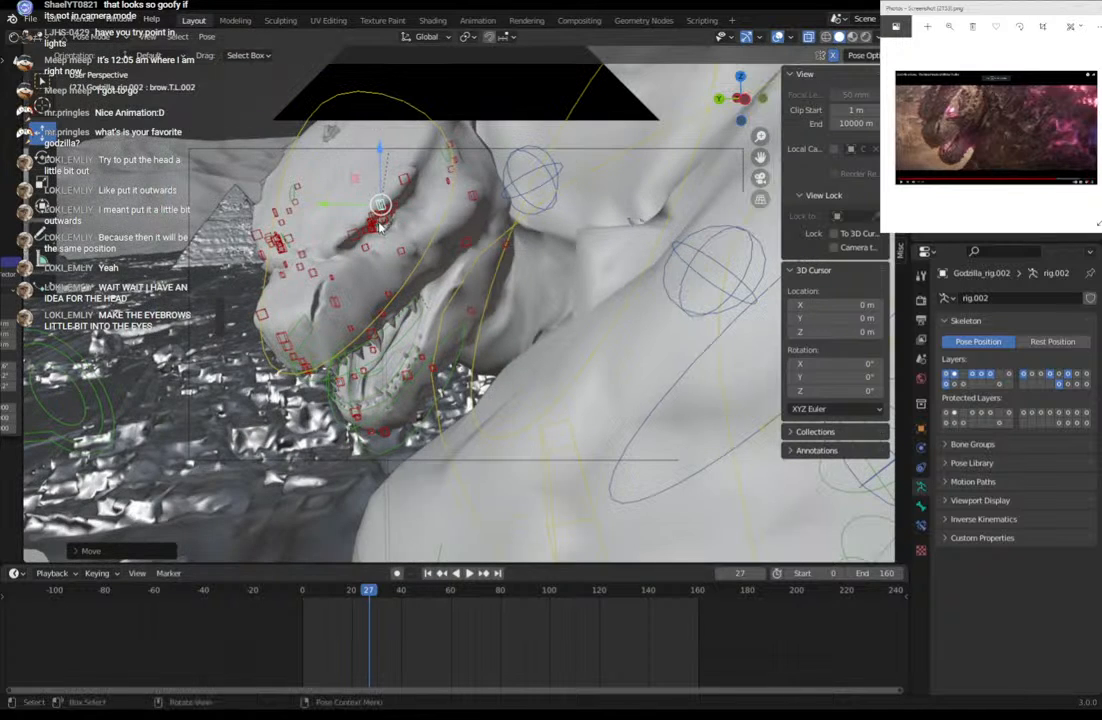
{"action": "middle_click_drag", "start_coordinate": [380, 226], "coordinate": [433, 239]}
{"action": "scroll", "coordinate": [440, 251], "scroll_direction": "up", "scroll_amount": 3}
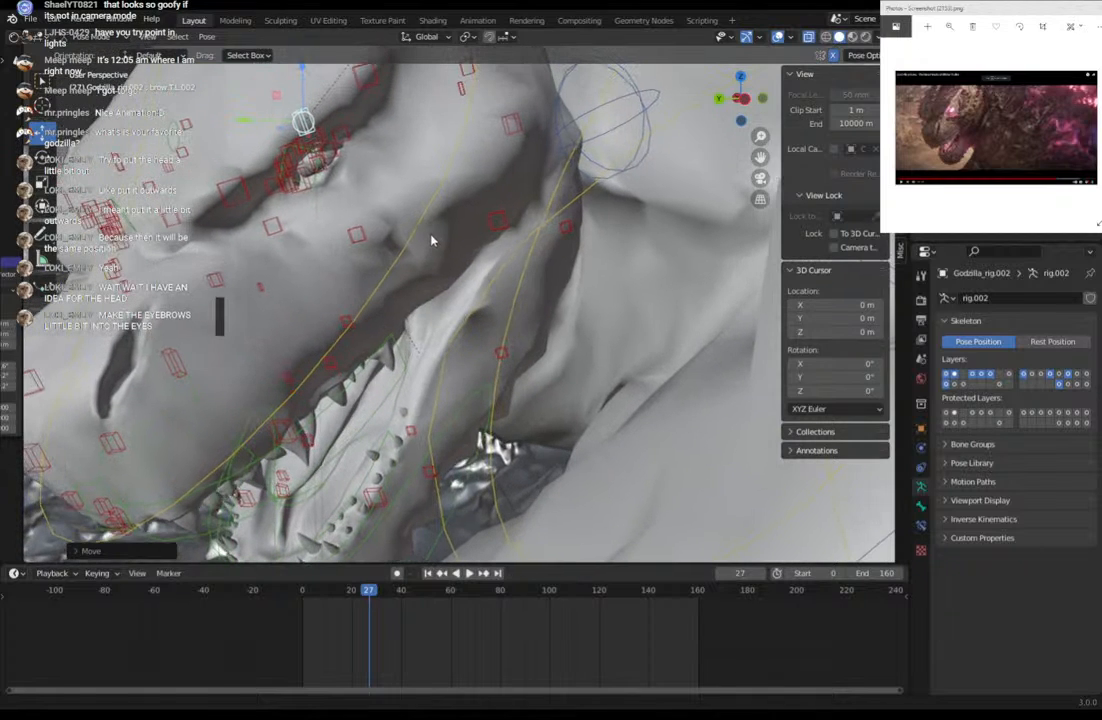
{"action": "left_click", "coordinate": [232, 190]}
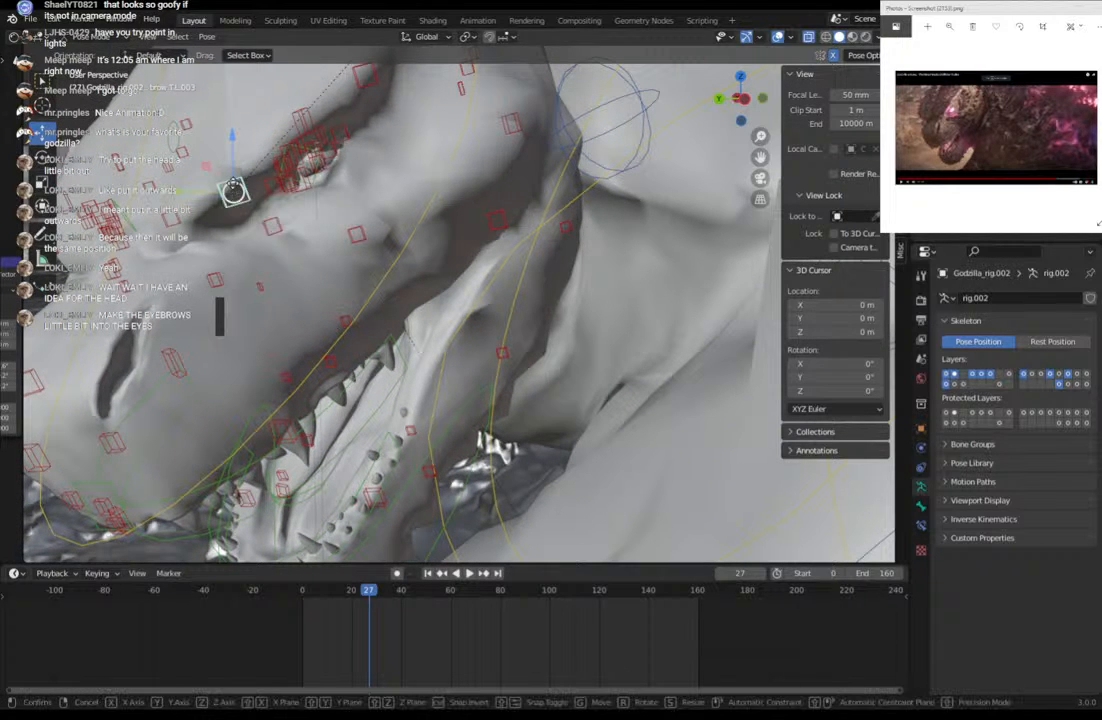
{"action": "key", "text": "g"}
{"action": "left_click", "coordinate": [238, 188]}
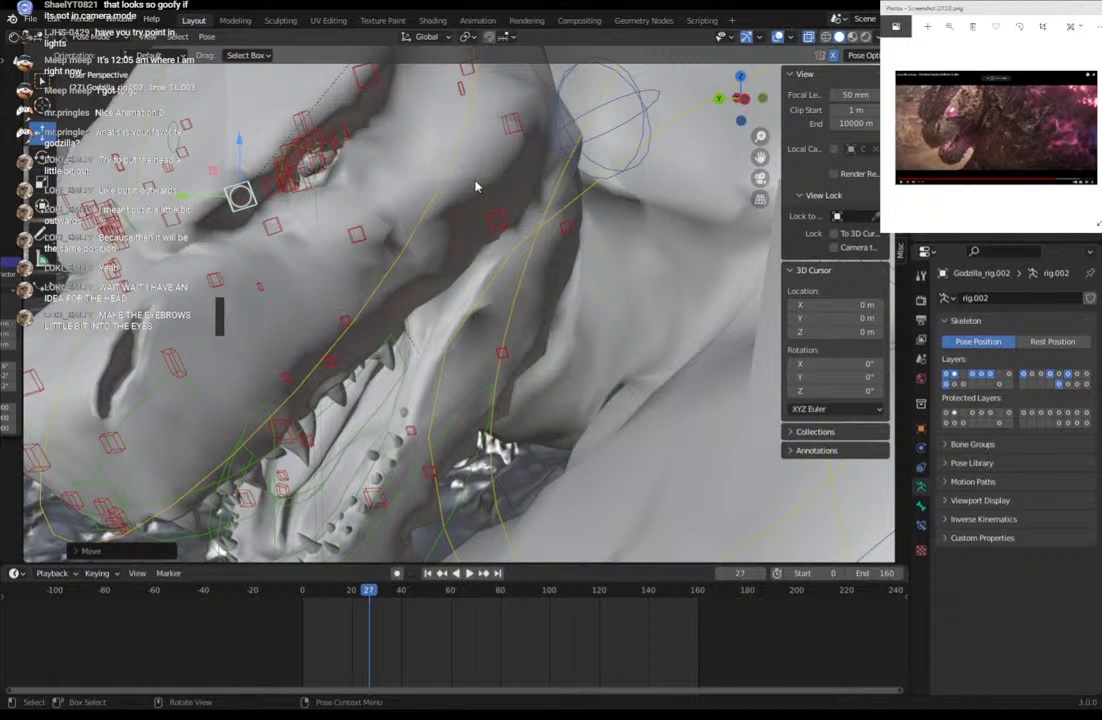
{"action": "left_click", "coordinate": [766, 186]}
{"action": "left_click", "coordinate": [761, 179]}
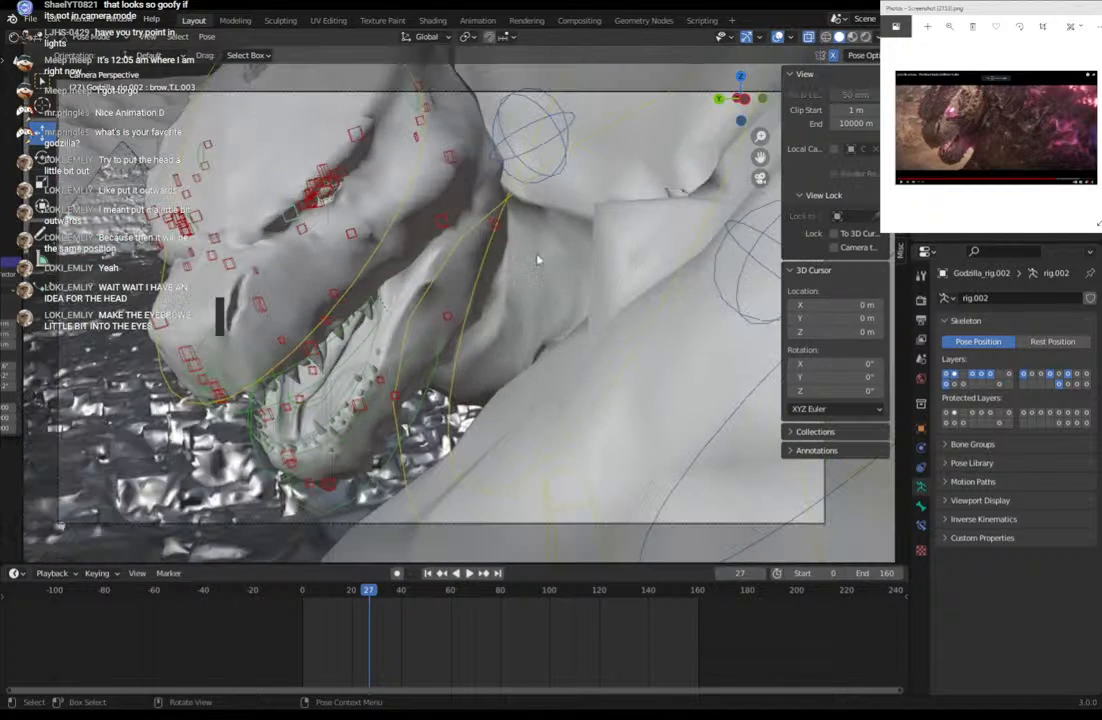
Check the face from the front, hide the viewport overlays and return the rig to Object Mode in the rendered camera view.
{"action": "right_click", "coordinate": [312, 238]}
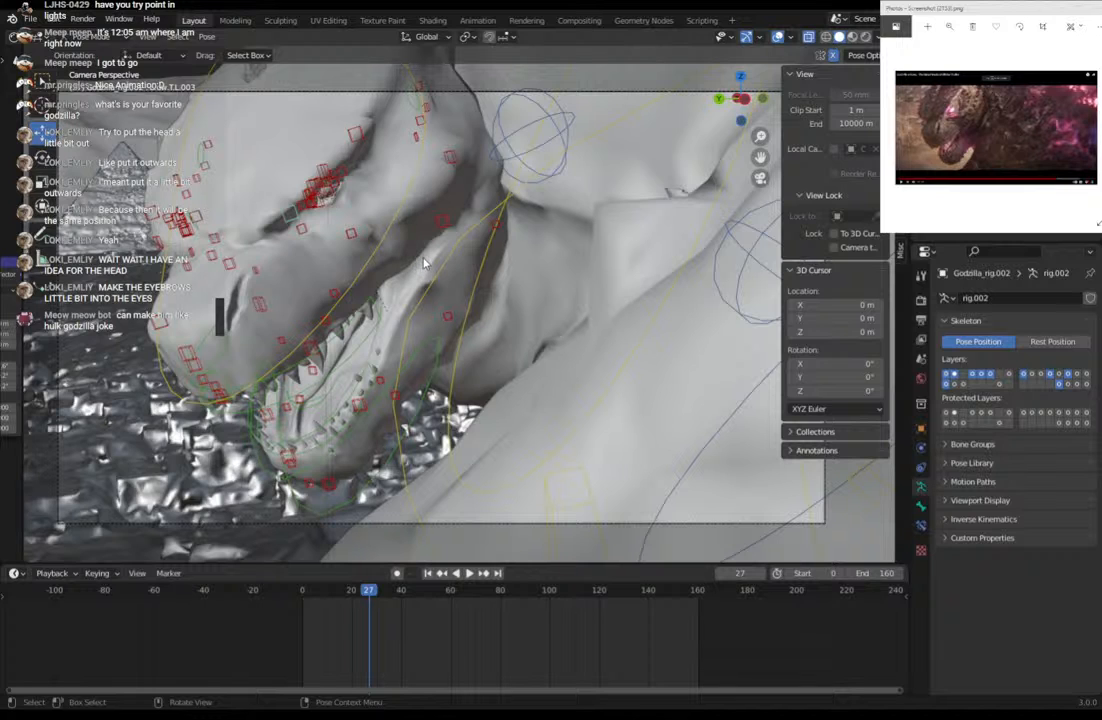
{"action": "middle_click_drag", "start_coordinate": [370, 350], "coordinate": [585, 330]}
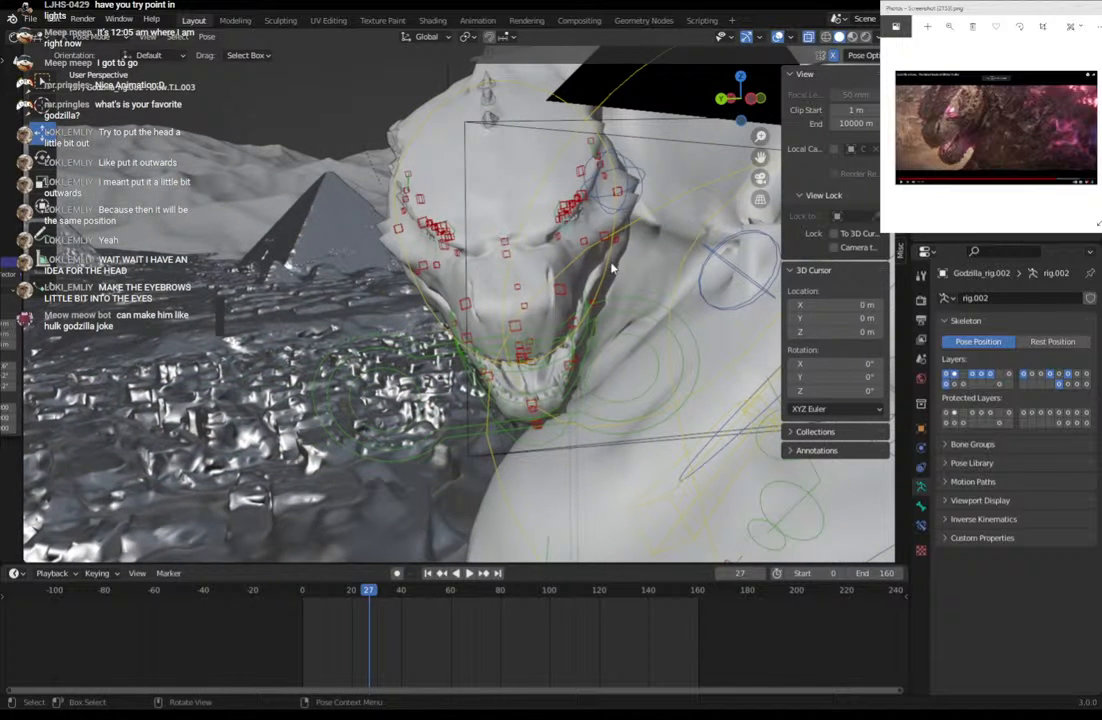
{"action": "left_click", "coordinate": [761, 179]}
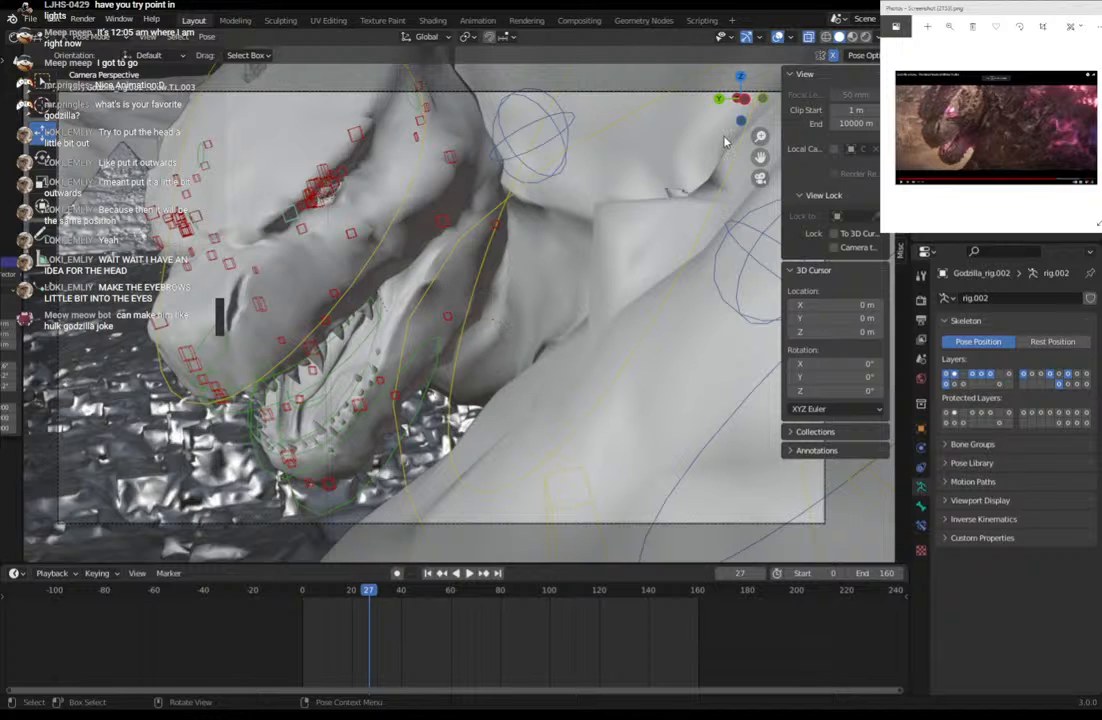
{"action": "left_click", "coordinate": [778, 37]}
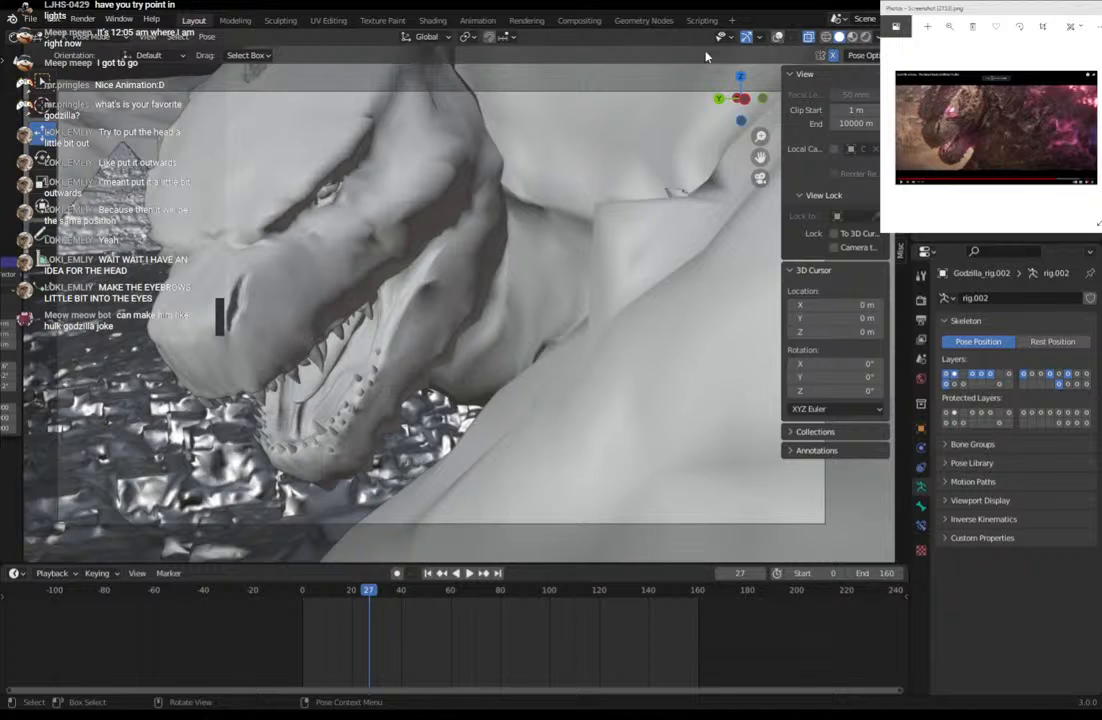
{"action": "left_click", "coordinate": [76, 37]}
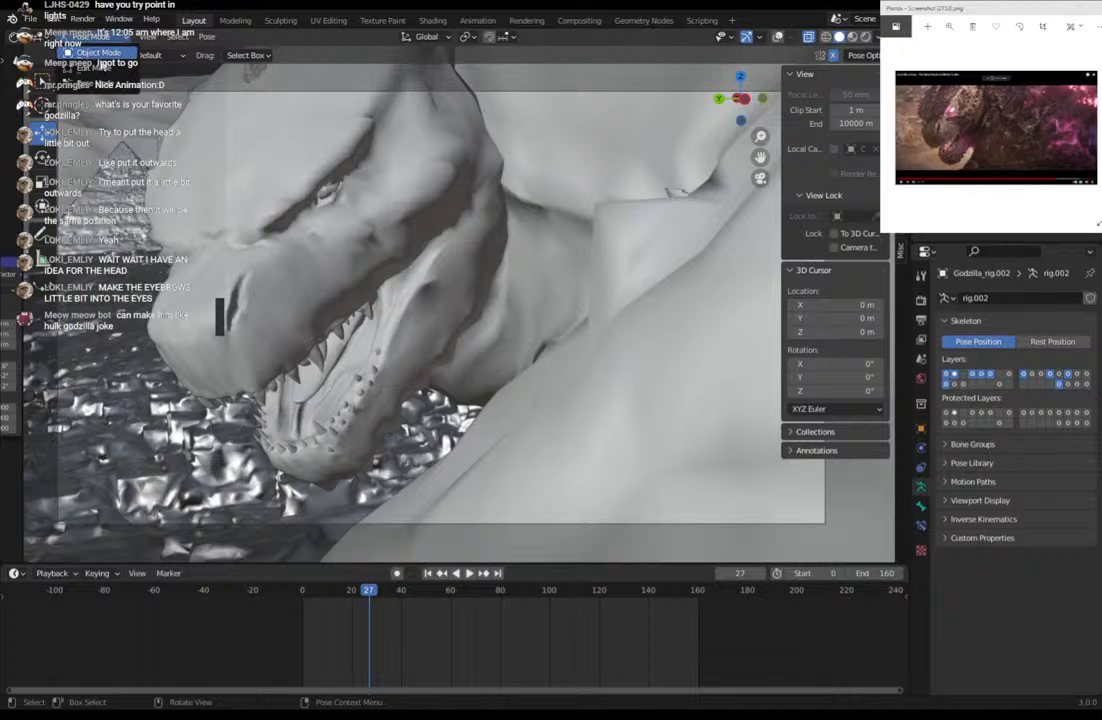
{"action": "left_click", "coordinate": [85, 51]}
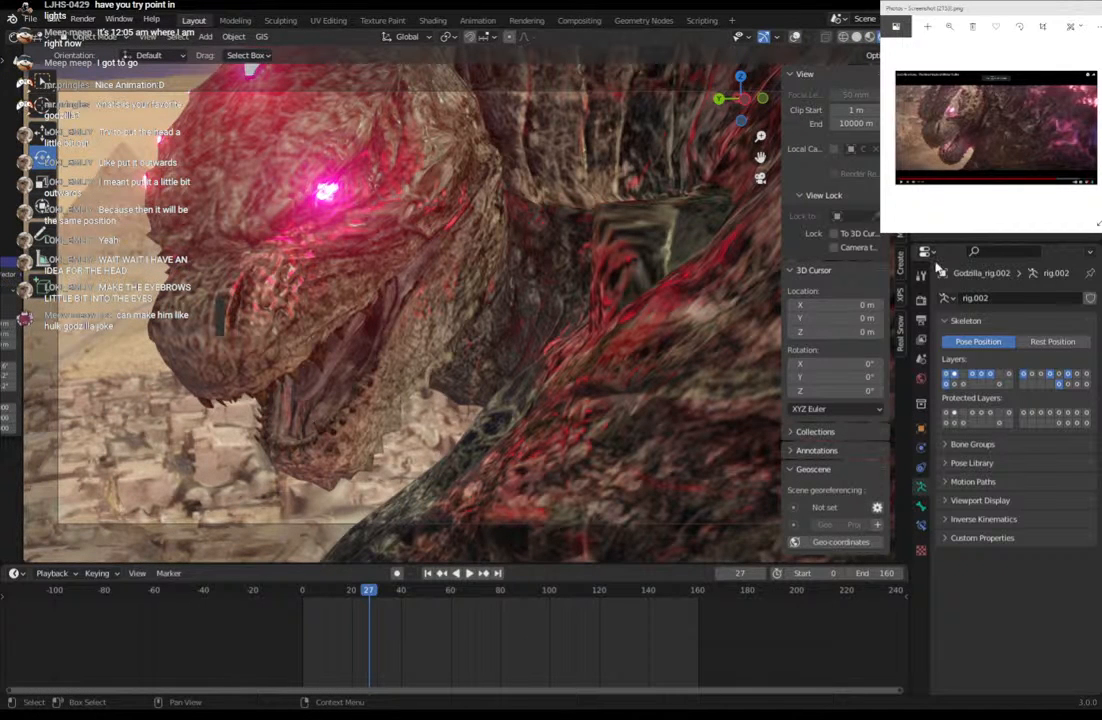
Change the scene's render engine to Cycles.
{"action": "left_click", "coordinate": [921, 301]}
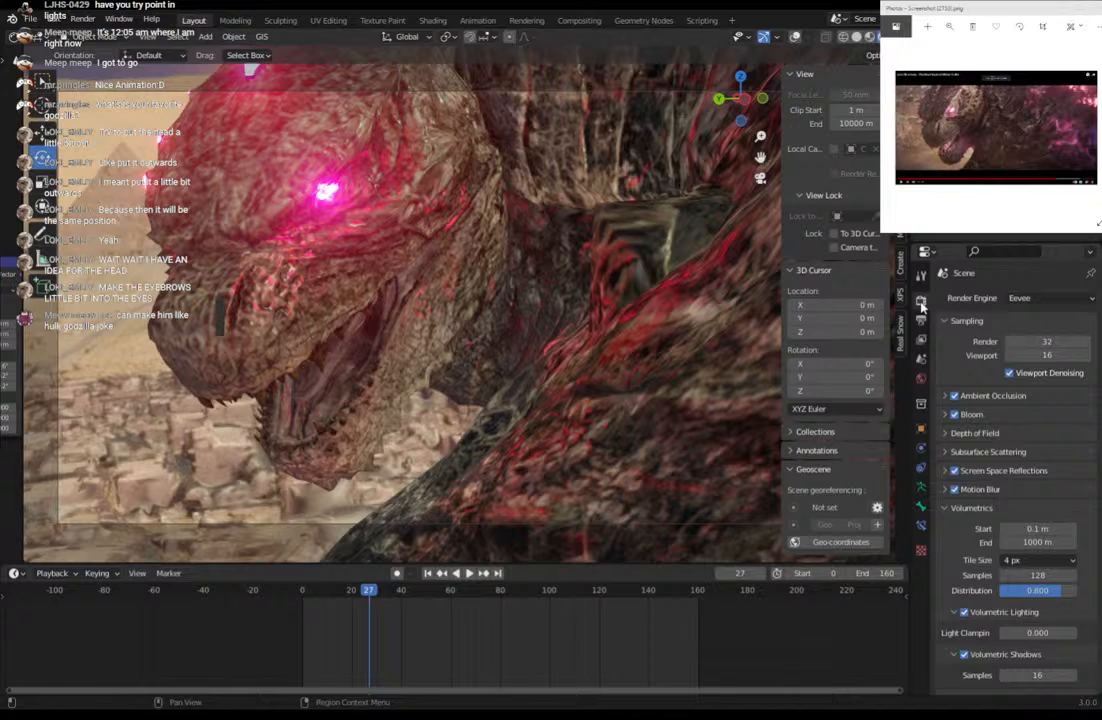
{"action": "left_click", "coordinate": [1022, 298]}
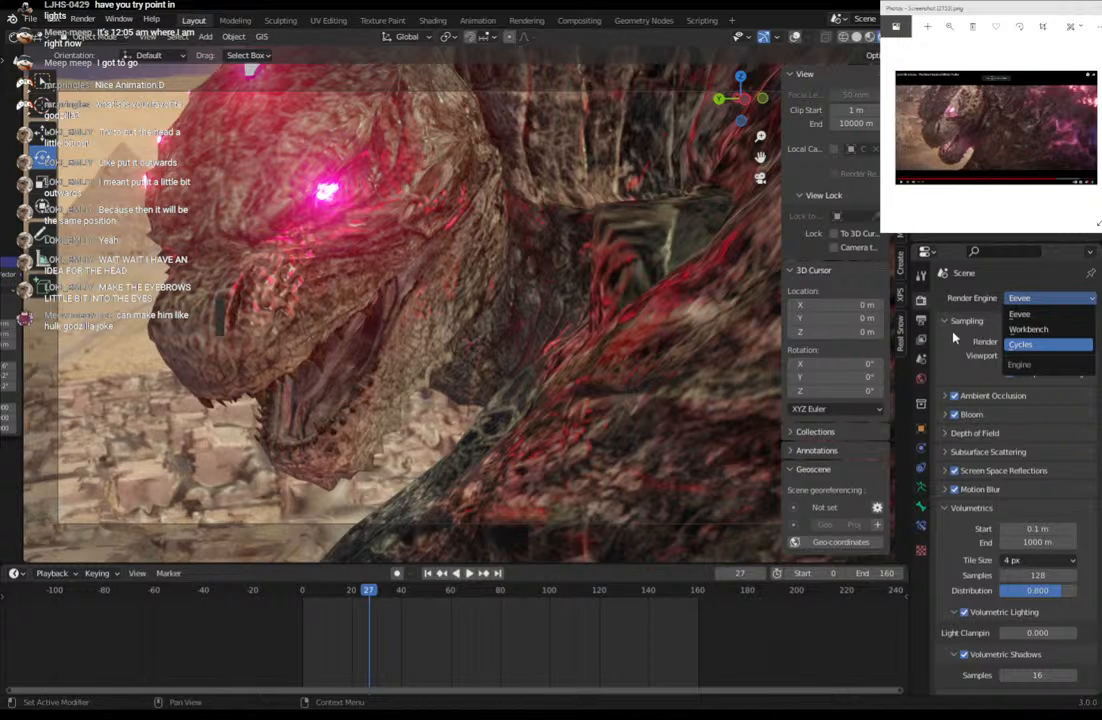
{"action": "key", "text": "Return"}
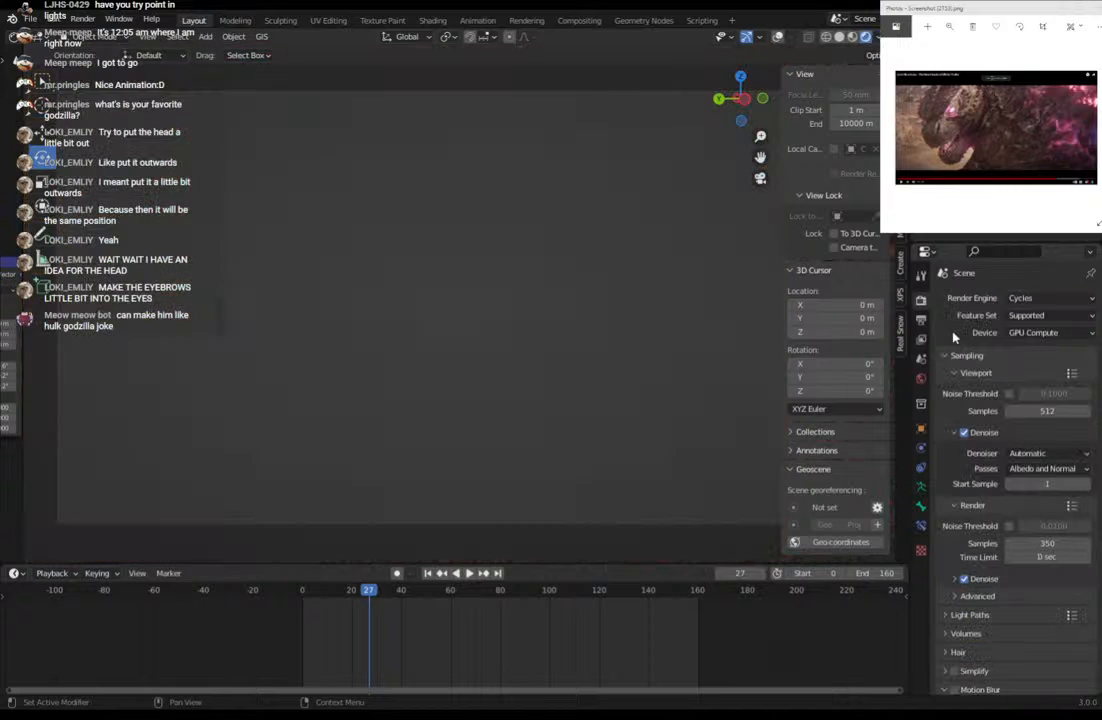
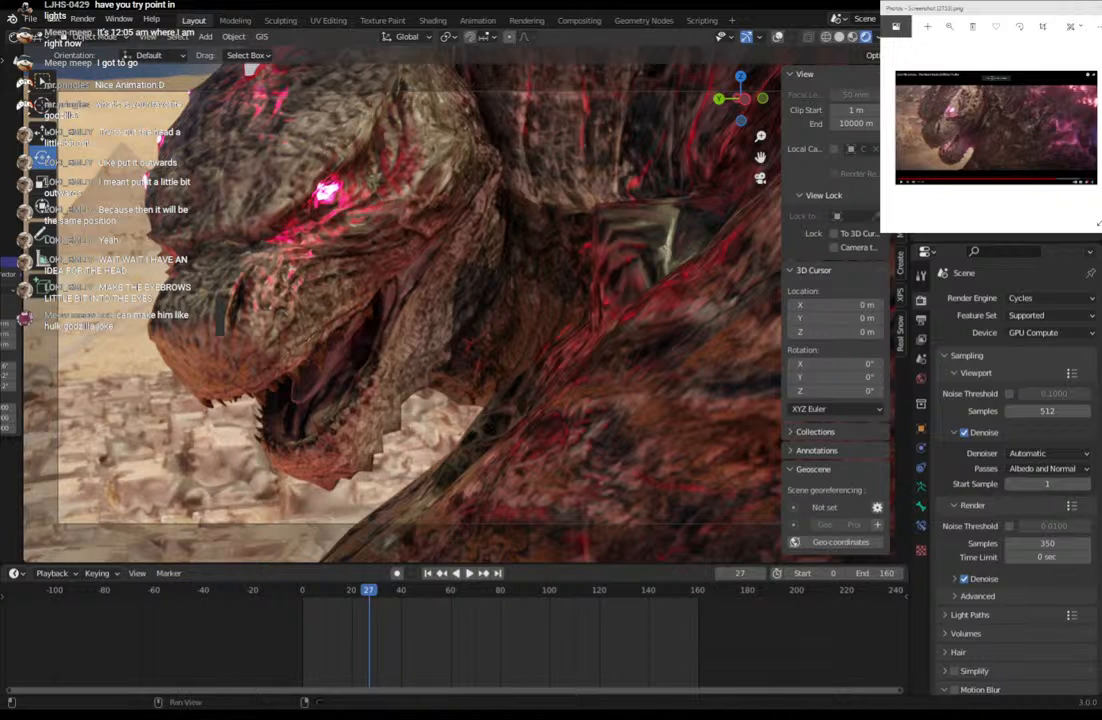
Show the viewport overlays, select Godzilla's body mesh and inspect its Godzilla_Skin material settings in rendered shading.
{"action": "left_click", "coordinate": [838, 36]}
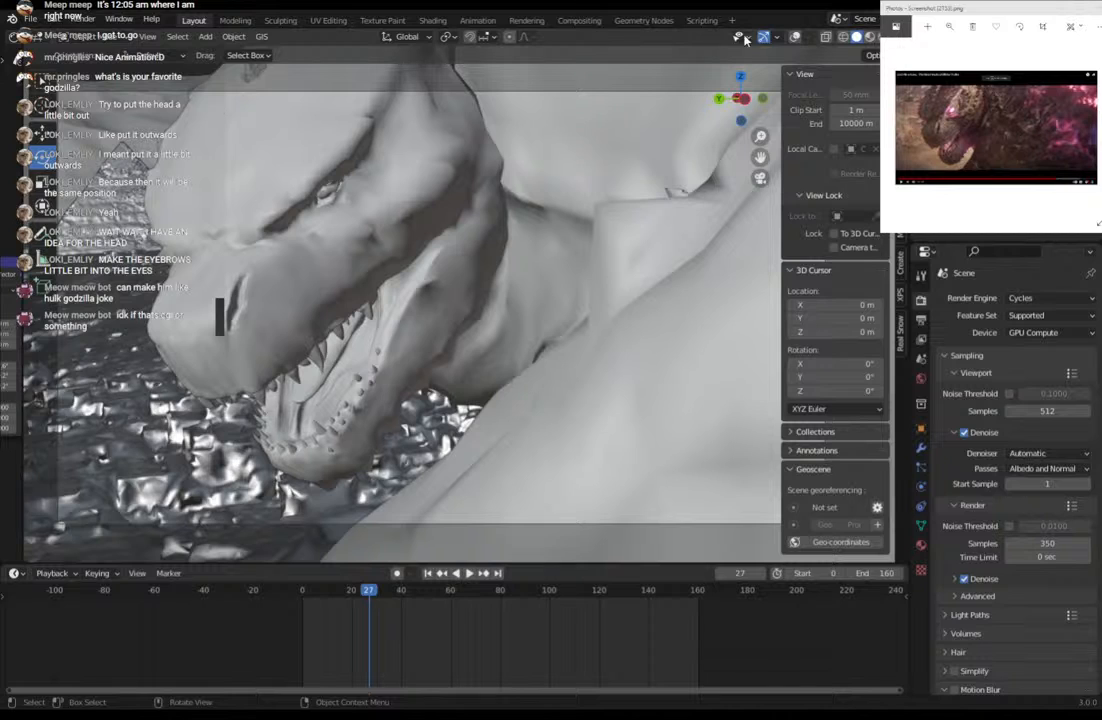
{"action": "left_click", "coordinate": [795, 36]}
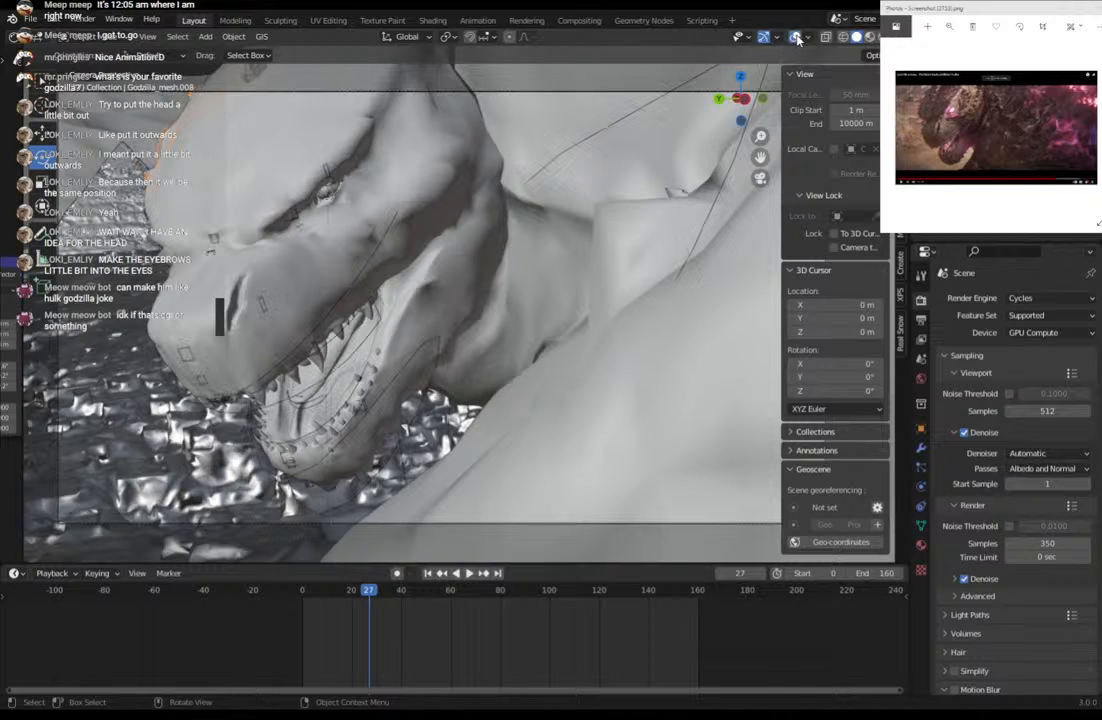
{"action": "left_click", "coordinate": [285, 139]}
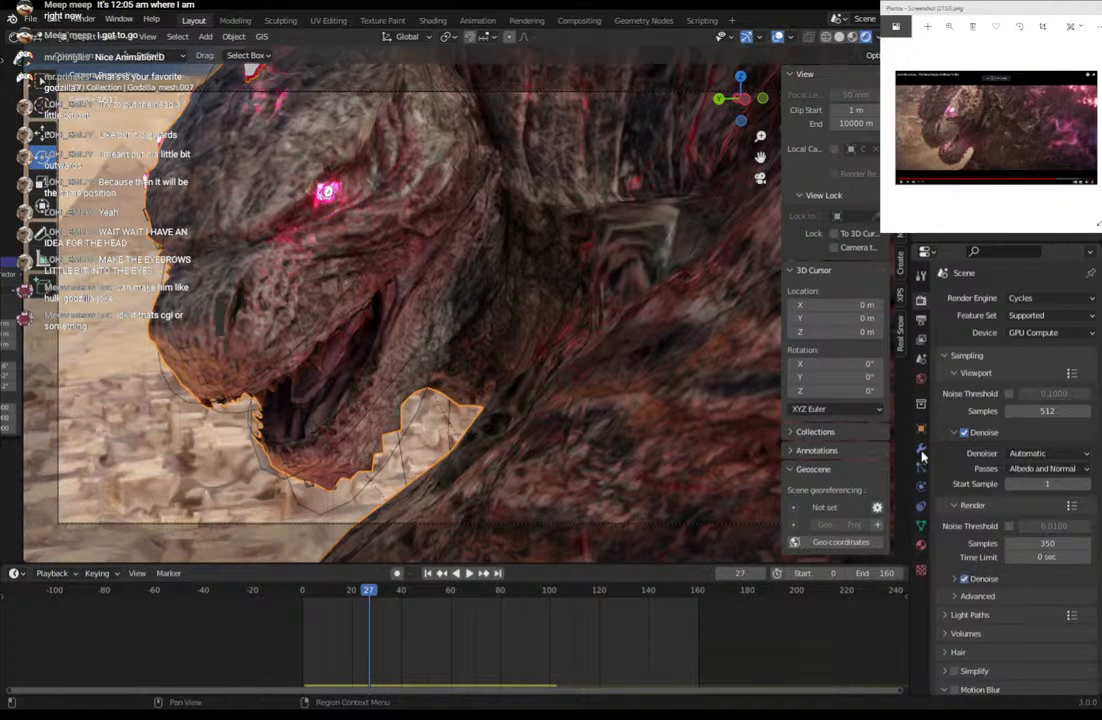
{"action": "left_click", "coordinate": [921, 545]}
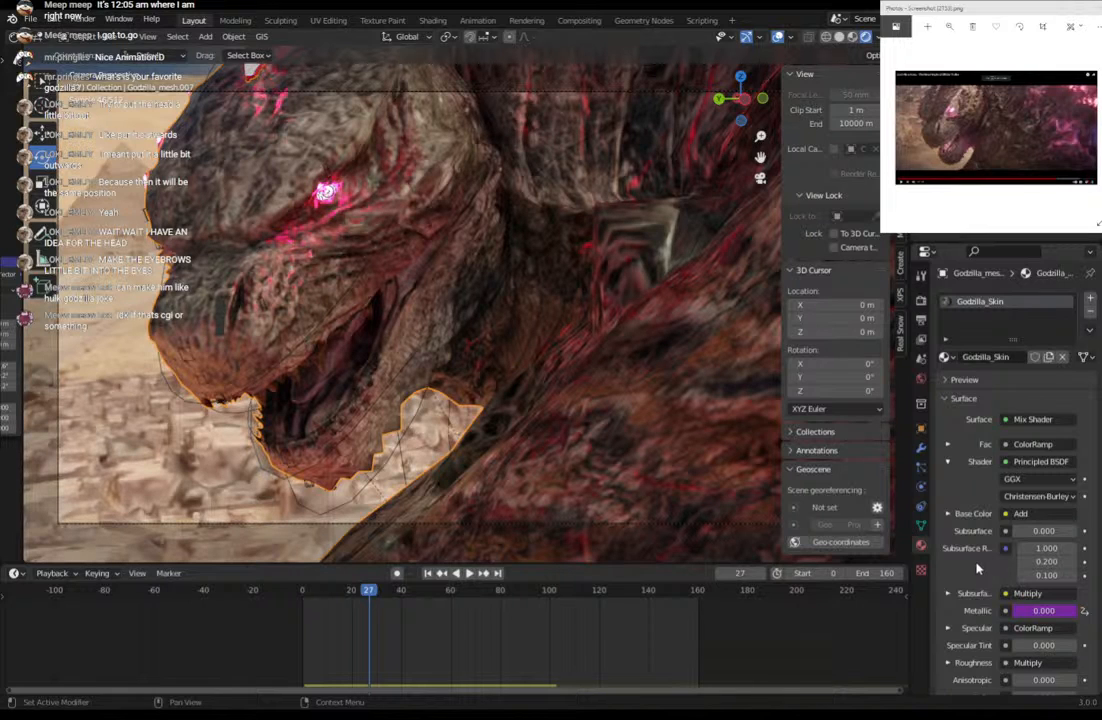
{"action": "scroll", "coordinate": [977, 562], "scroll_direction": "down", "scroll_amount": 1}
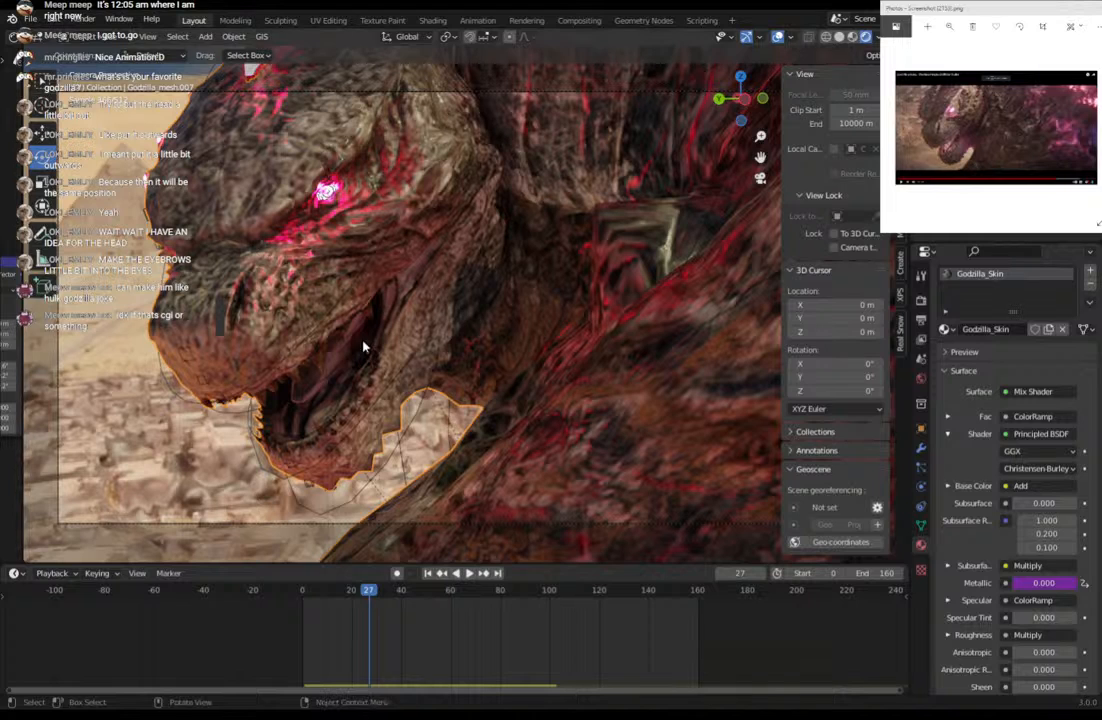
Shift the base colour of Material.017 on the glowing piece atop the head to a magenta pink.
{"action": "left_click", "coordinate": [254, 72]}
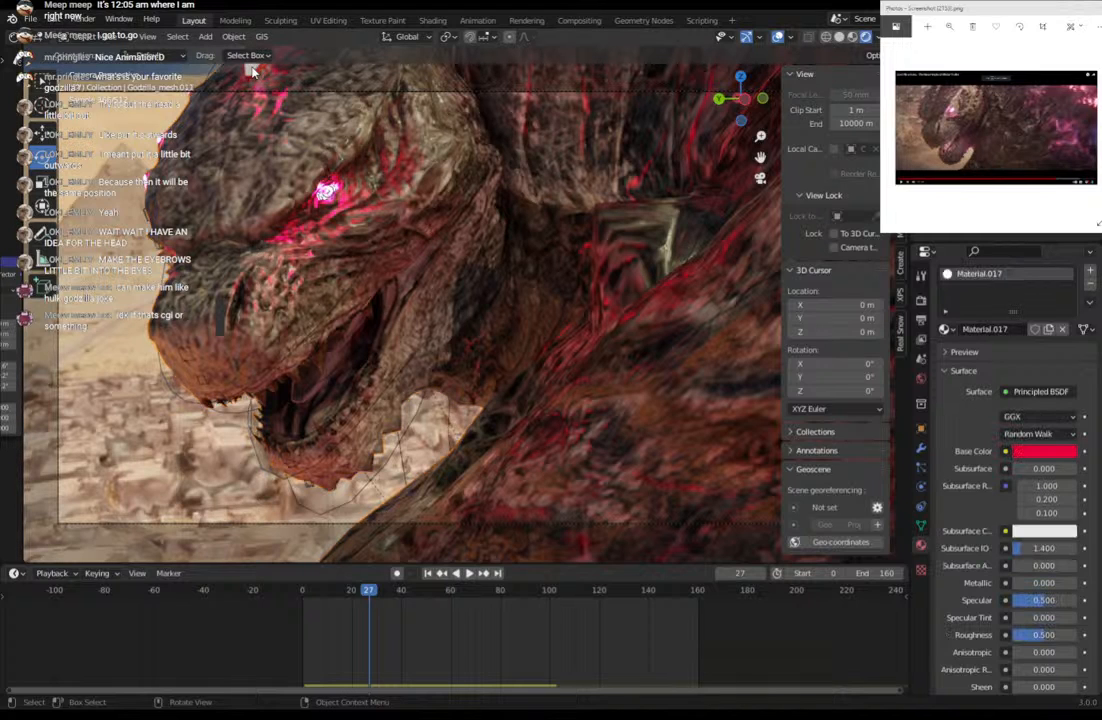
{"action": "left_click", "coordinate": [1037, 456]}
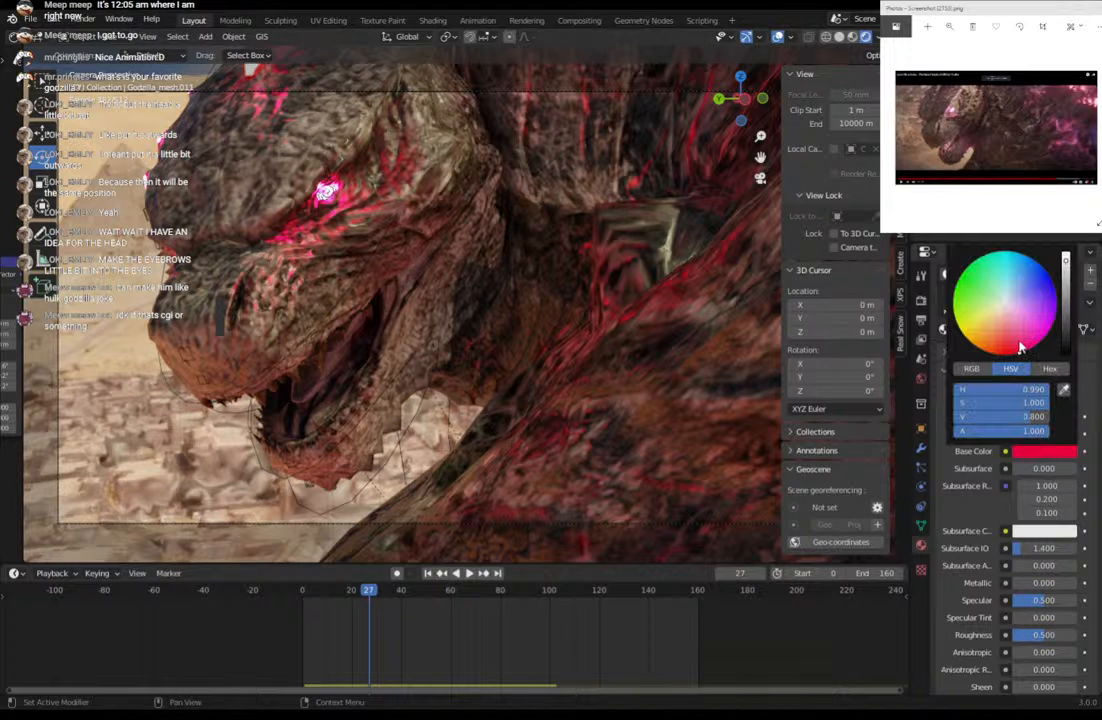
{"action": "left_click", "coordinate": [1025, 345]}
{"action": "left_click_drag", "start_coordinate": [1025, 345], "coordinate": [1028, 349]}
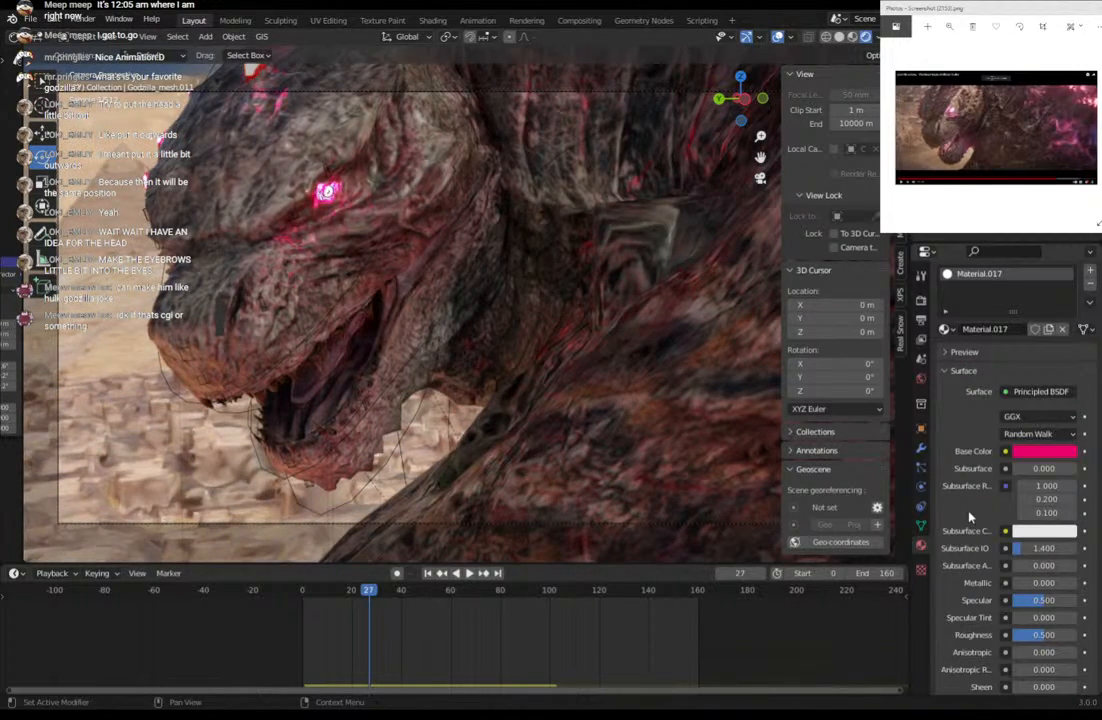
Shift the base colour of Material.016 on the neighbouring glowing head piece to a pinkish red.
{"action": "left_click", "coordinate": [258, 76]}
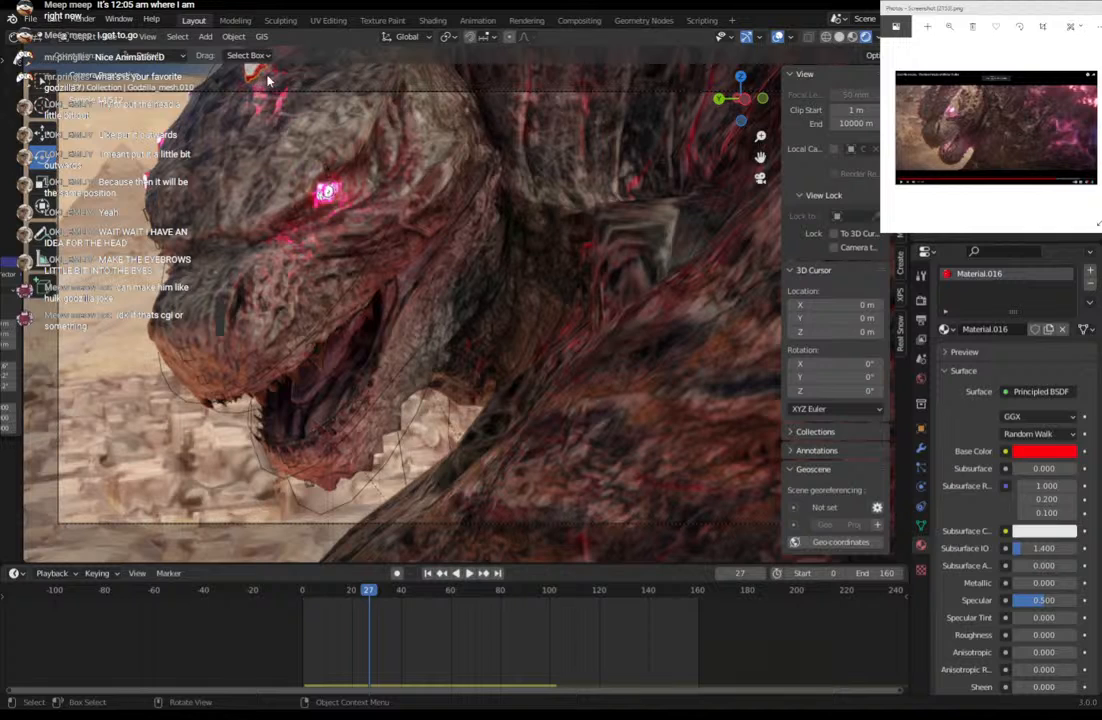
{"action": "left_click", "coordinate": [1038, 453]}
{"action": "left_click_drag", "start_coordinate": [1013, 352], "coordinate": [1022, 352]}
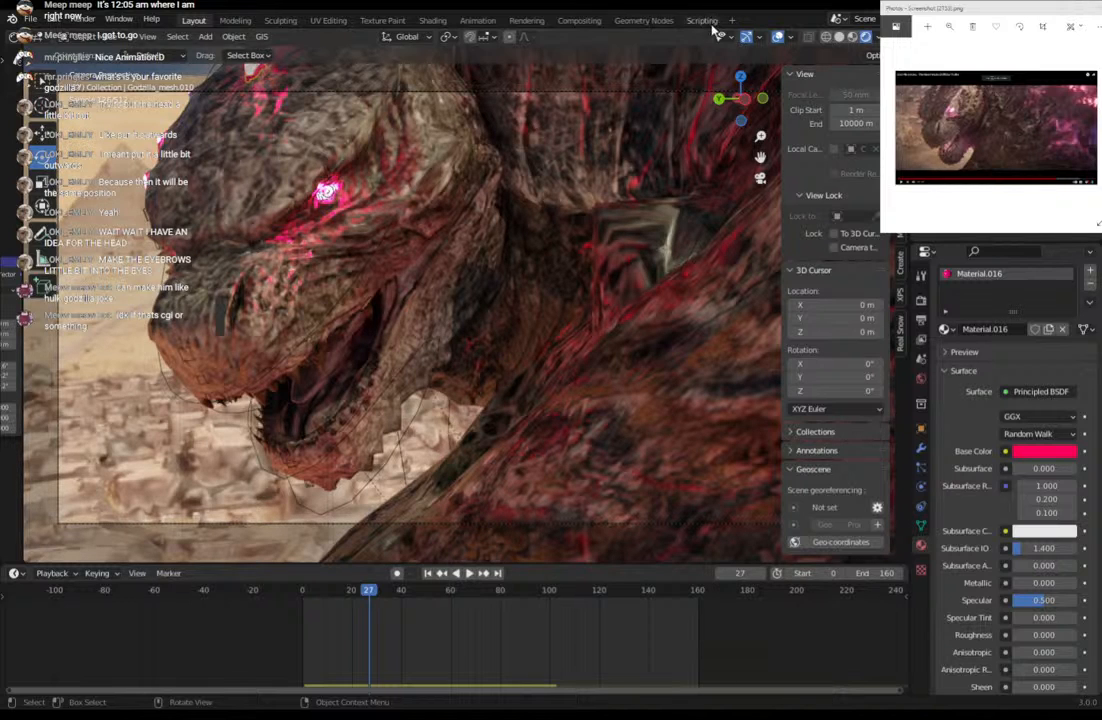
Select the Point.065 light at Godzilla's neck through X-ray and shift its colour to a pinker red in rendered shading.
{"action": "left_click", "coordinate": [838, 37]}
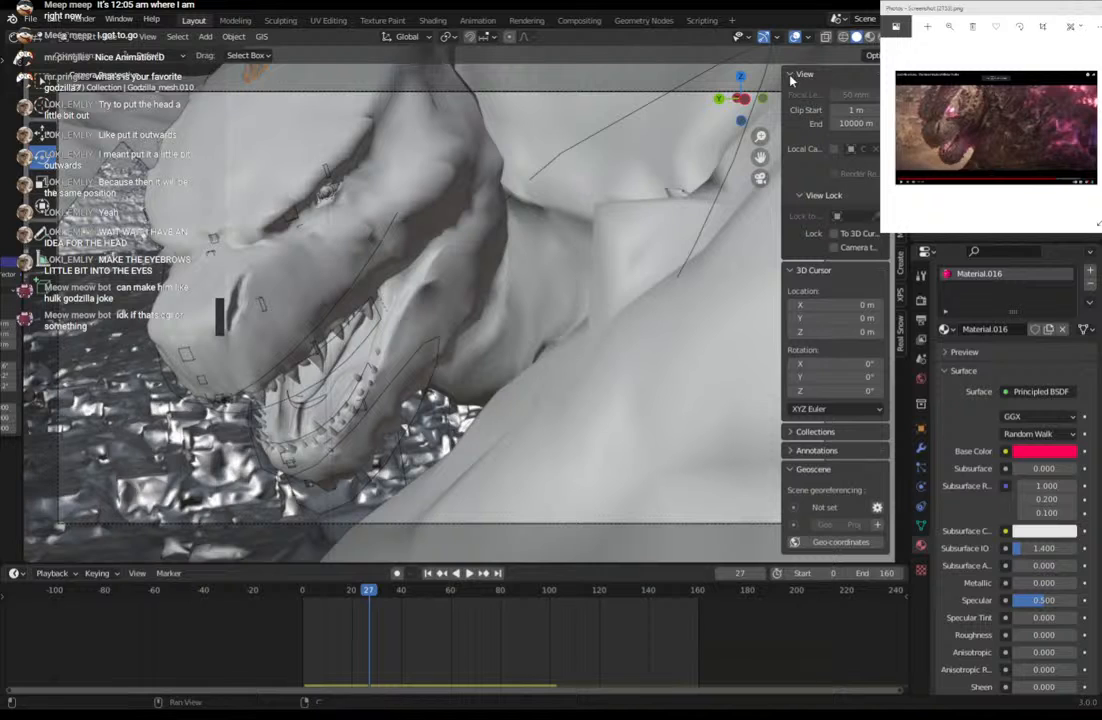
{"action": "key", "text": "alt+z"}
{"action": "left_click", "coordinate": [594, 268]}
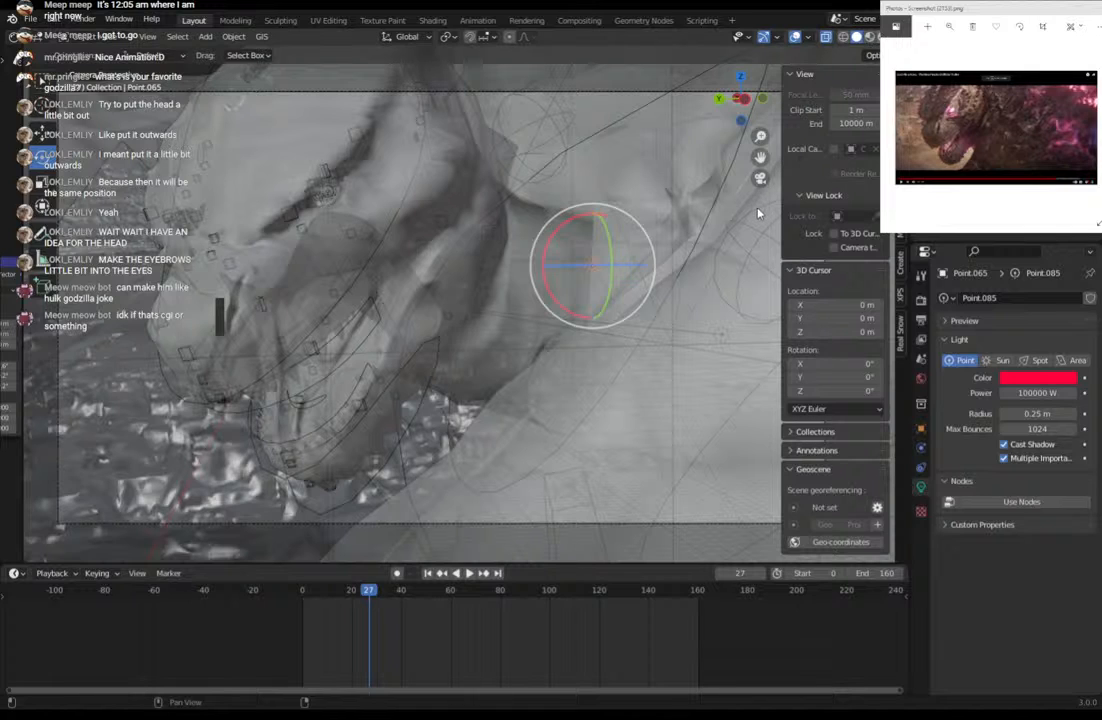
{"action": "left_click", "coordinate": [877, 37]}
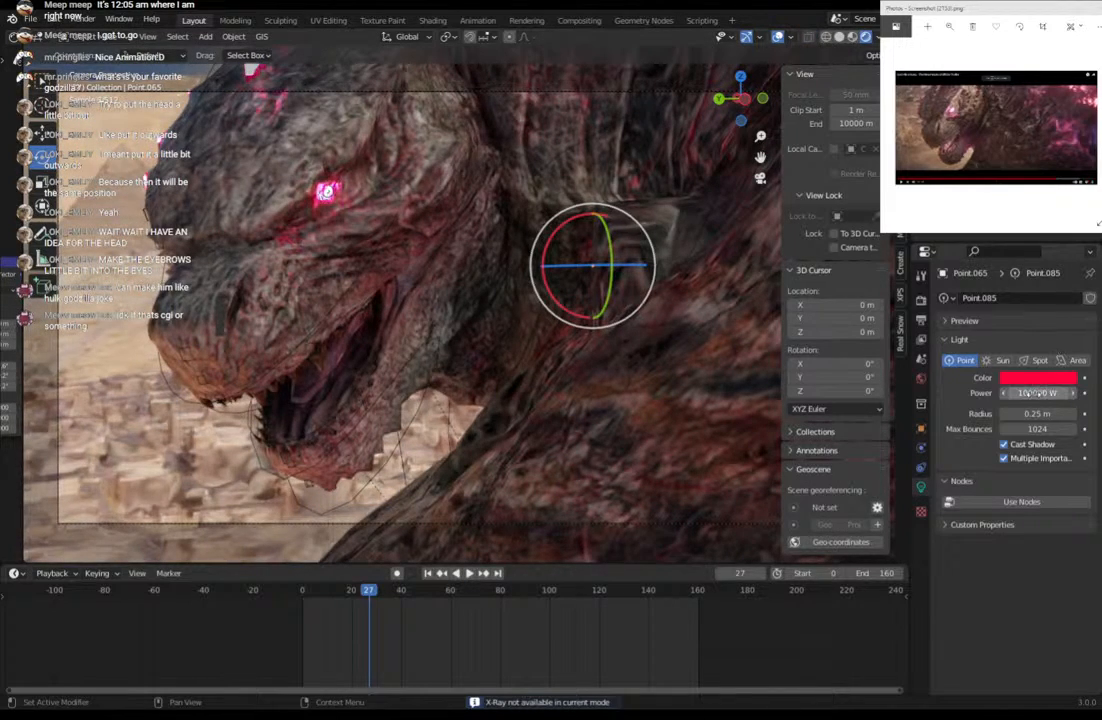
{"action": "left_click", "coordinate": [1027, 378]}
{"action": "left_click_drag", "start_coordinate": [1020, 293], "coordinate": [1025, 291]}
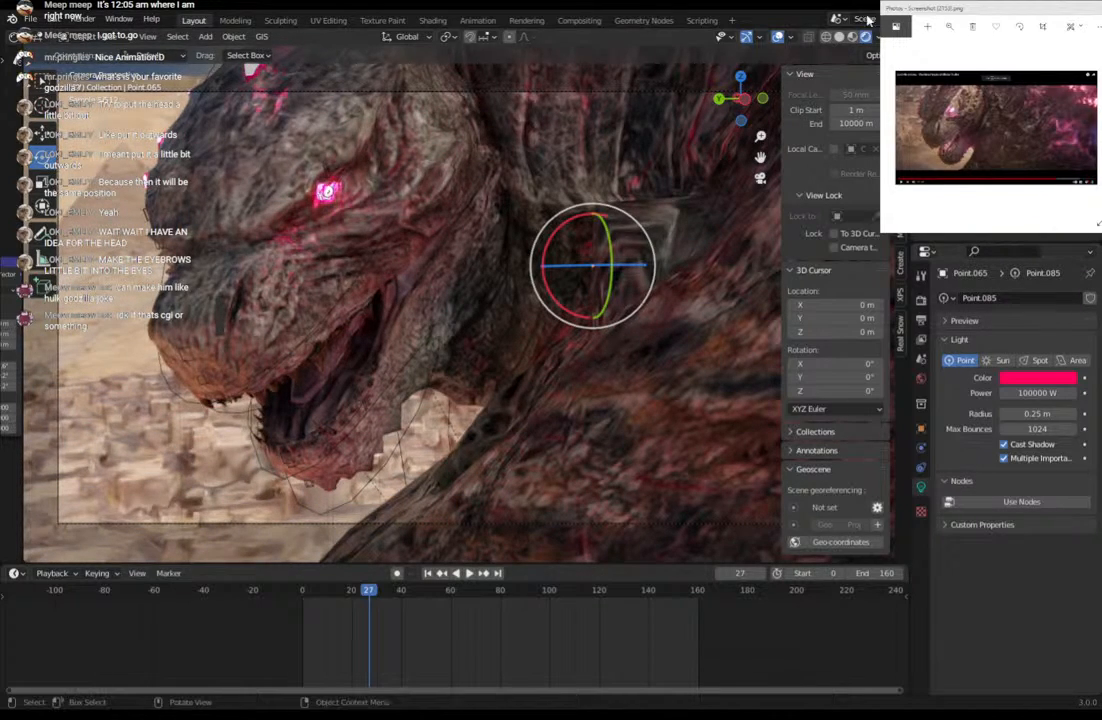
In solid X-ray shading, select the Point.031 light by Godzilla's jaw and shift its colour hue to about 0.983.
{"action": "left_click", "coordinate": [842, 38]}
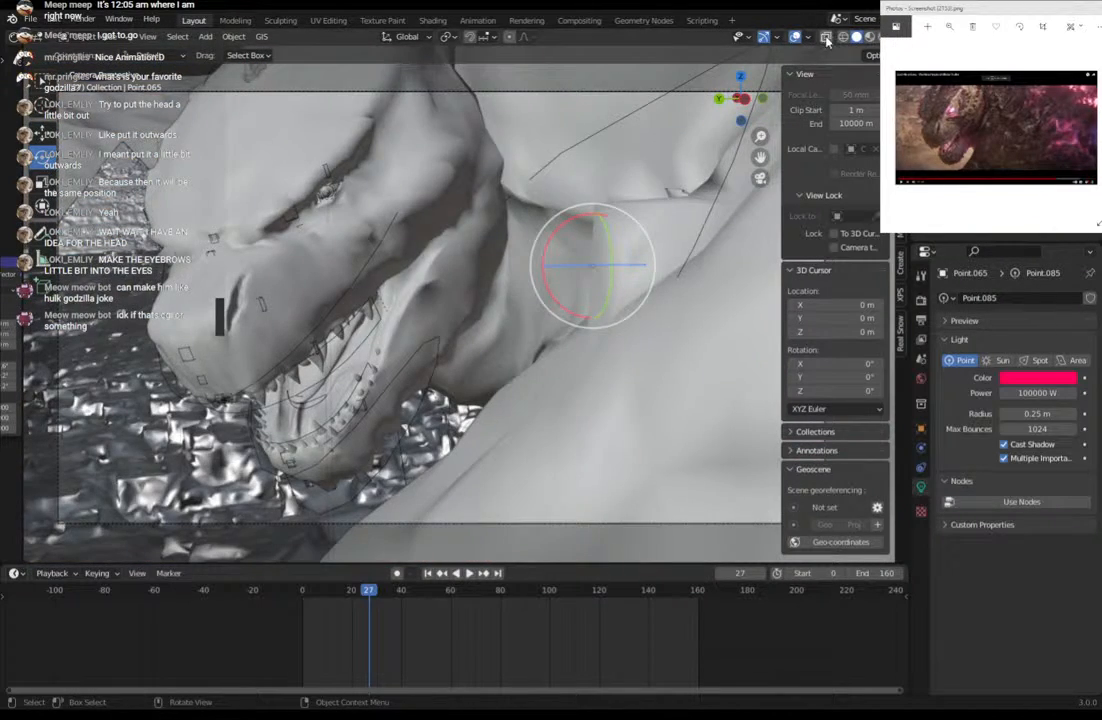
{"action": "key", "text": "alt+z"}
{"action": "left_click", "coordinate": [621, 282]}
{"action": "left_click", "coordinate": [622, 283]}
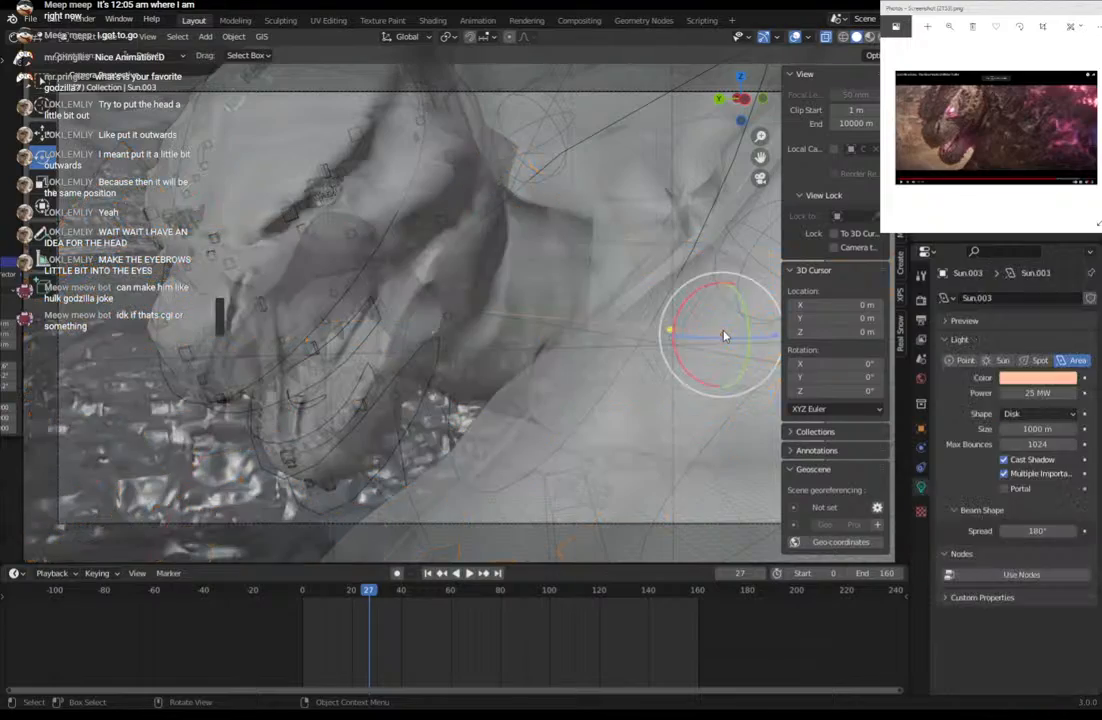
{"action": "middle_click_drag", "start_coordinate": [691, 337], "coordinate": [380, 345]}
{"action": "left_click", "coordinate": [289, 354]}
{"action": "left_click", "coordinate": [289, 354]}
{"action": "left_click", "coordinate": [289, 354]}
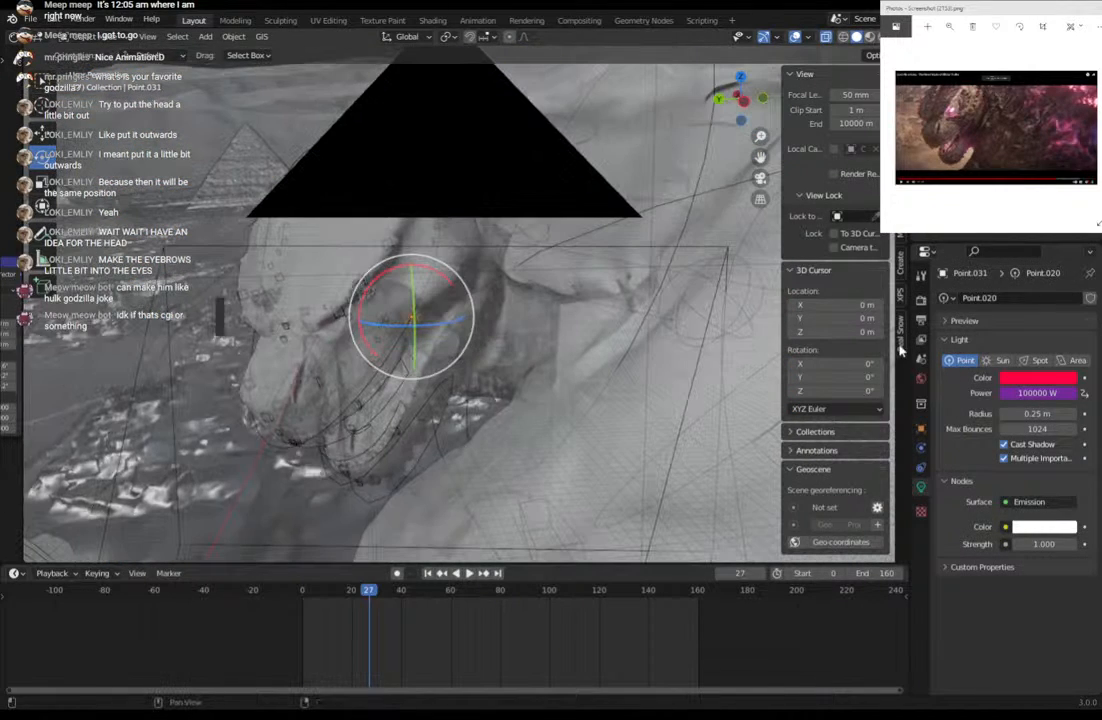
{"action": "left_click", "coordinate": [1037, 377]}
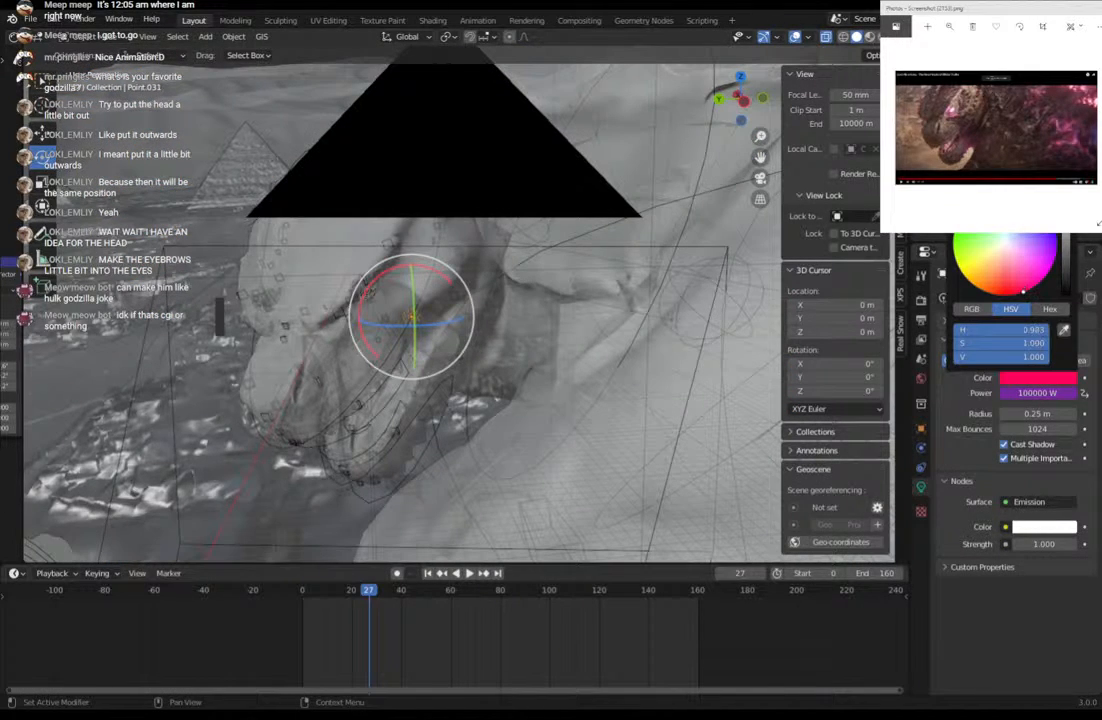
Select the Point.029 light on Godzilla's upper back and shift its colour from red to a pinker tone.
{"action": "middle_click_drag", "start_coordinate": [558, 423], "coordinate": [487, 269]}
{"action": "left_click", "coordinate": [670, 180]}
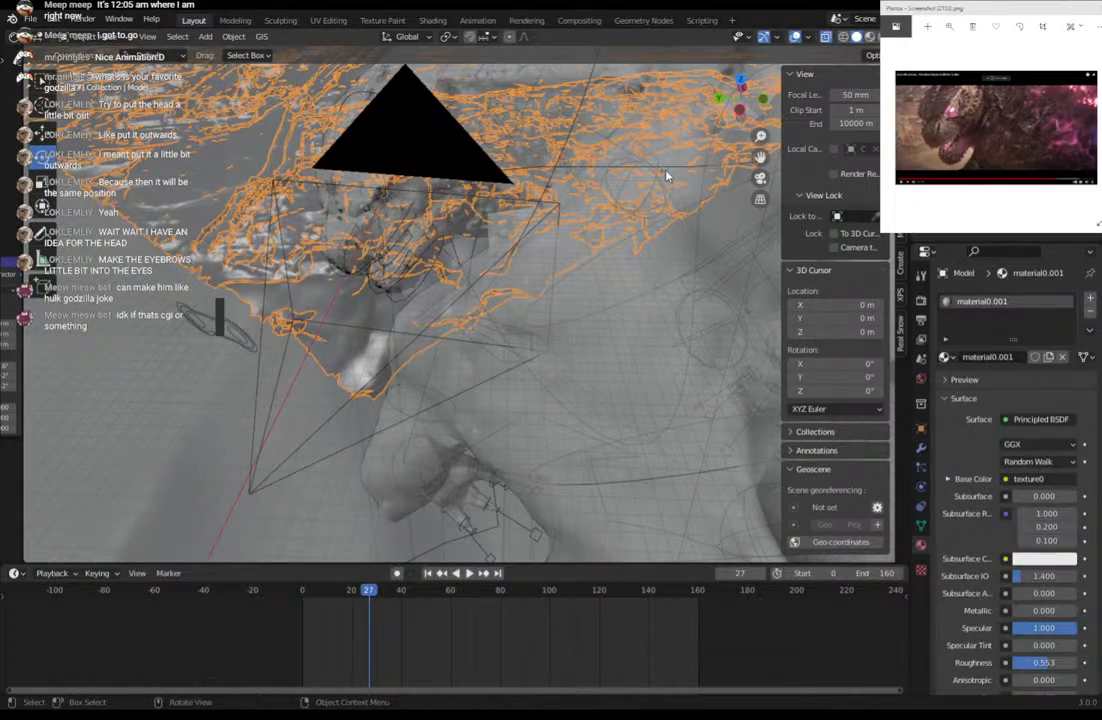
{"action": "left_click", "coordinate": [668, 178]}
{"action": "middle_click_drag", "start_coordinate": [691, 298], "coordinate": [585, 172]}
{"action": "left_click", "coordinate": [584, 168]}
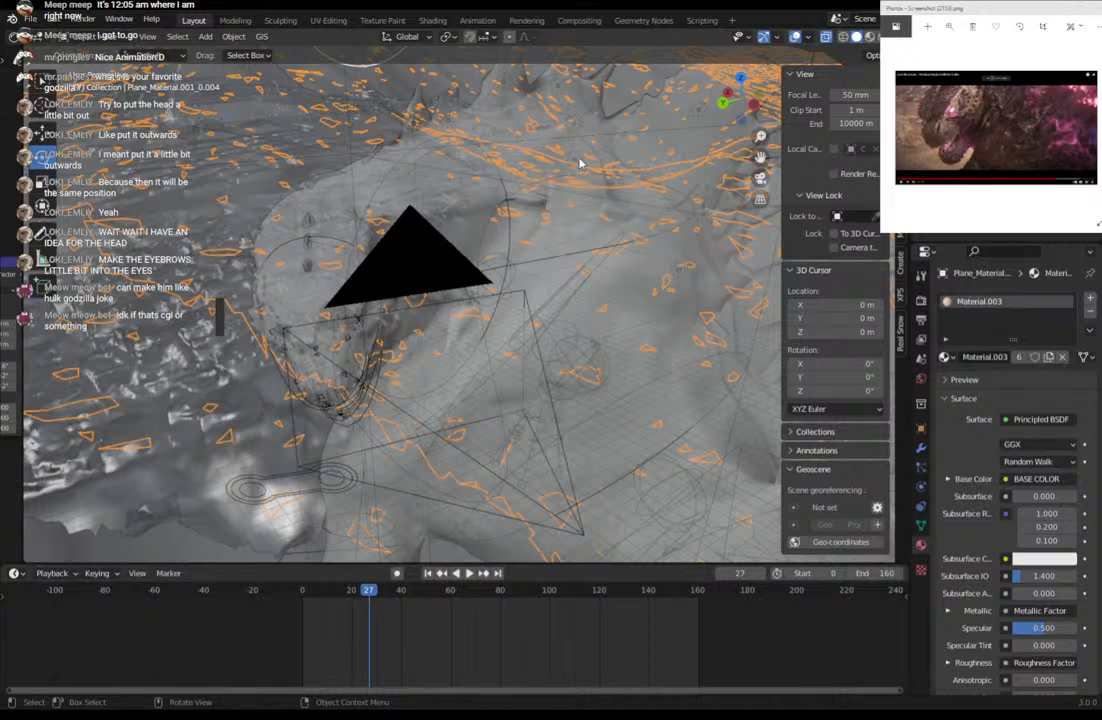
{"action": "left_click", "coordinate": [580, 163]}
{"action": "left_click", "coordinate": [580, 163]}
{"action": "left_click", "coordinate": [1036, 378]}
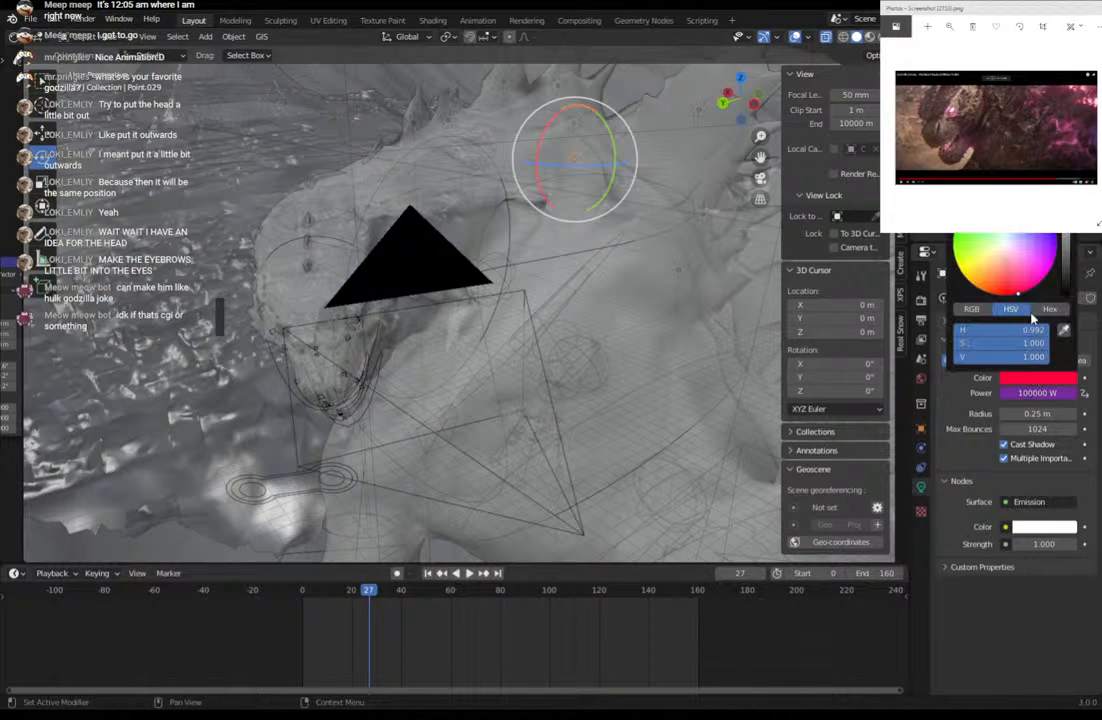
{"action": "left_click", "coordinate": [1024, 287]}
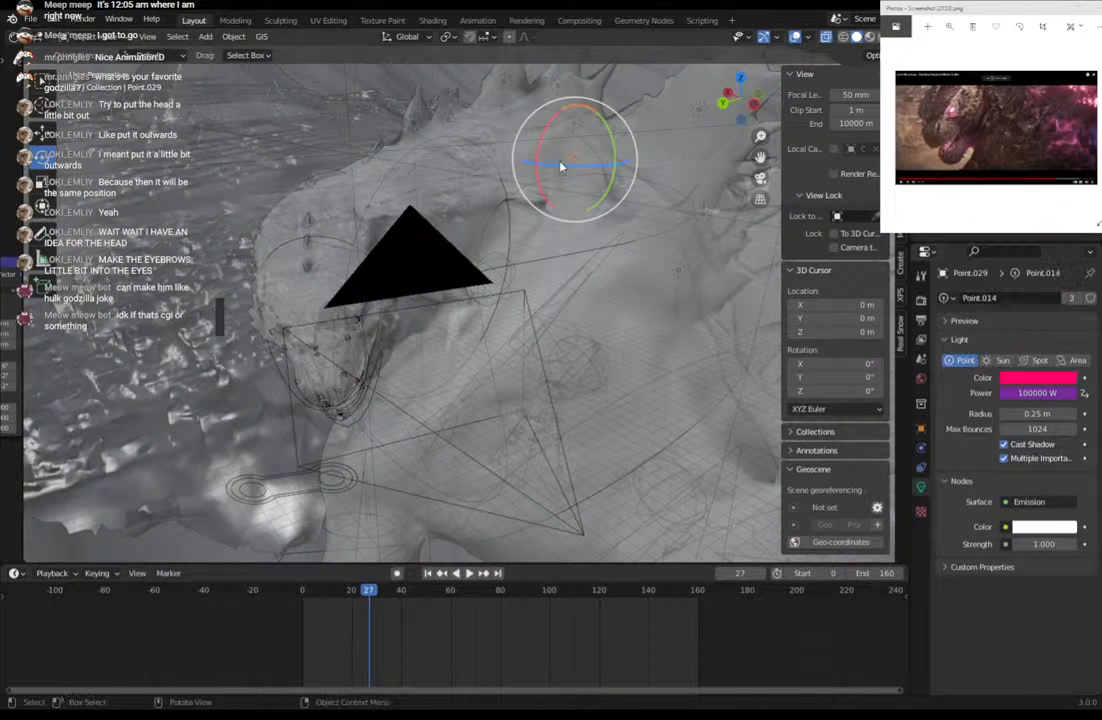
Check the neighbouring Point.030 light, and shift the Point.015 light's colour hue to about 0.979.
{"action": "left_click", "coordinate": [576, 125]}
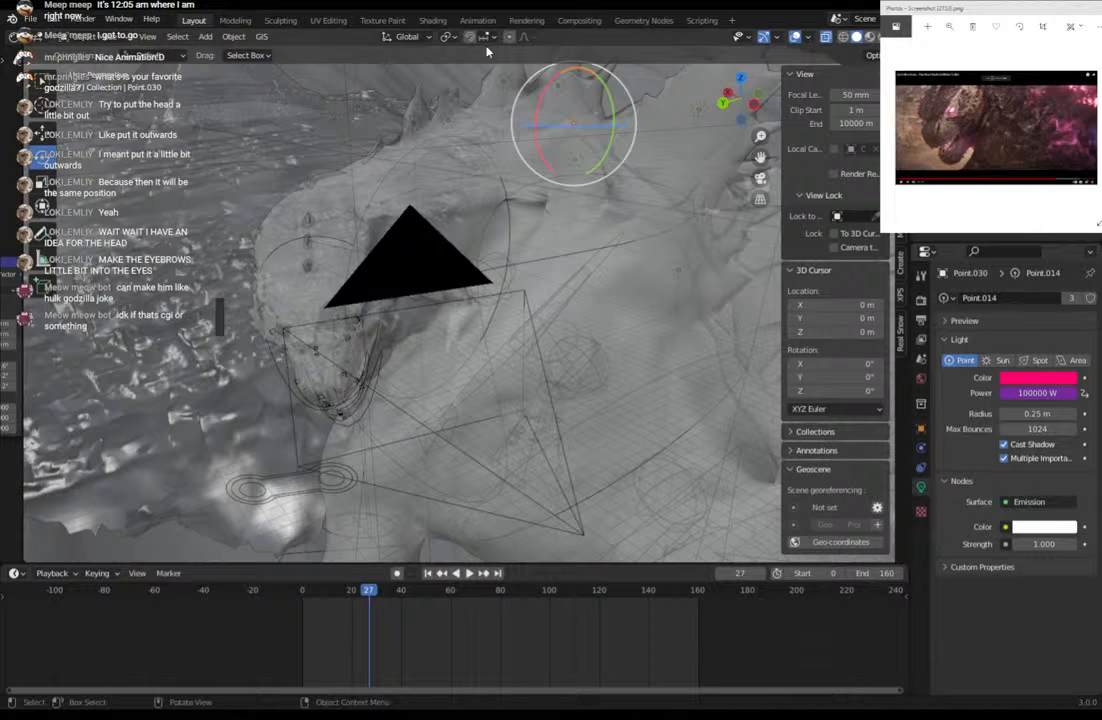
{"action": "left_click", "coordinate": [505, 85]}
{"action": "left_click", "coordinate": [505, 85]}
{"action": "left_click", "coordinate": [505, 85]}
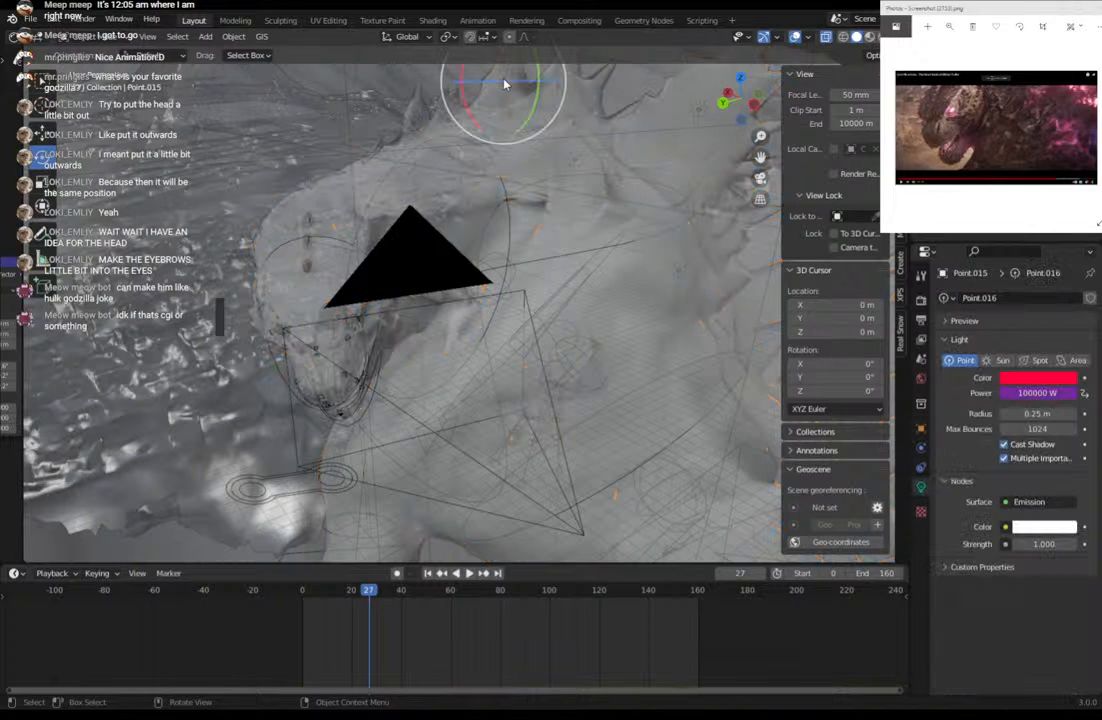
{"action": "left_click", "coordinate": [1037, 378]}
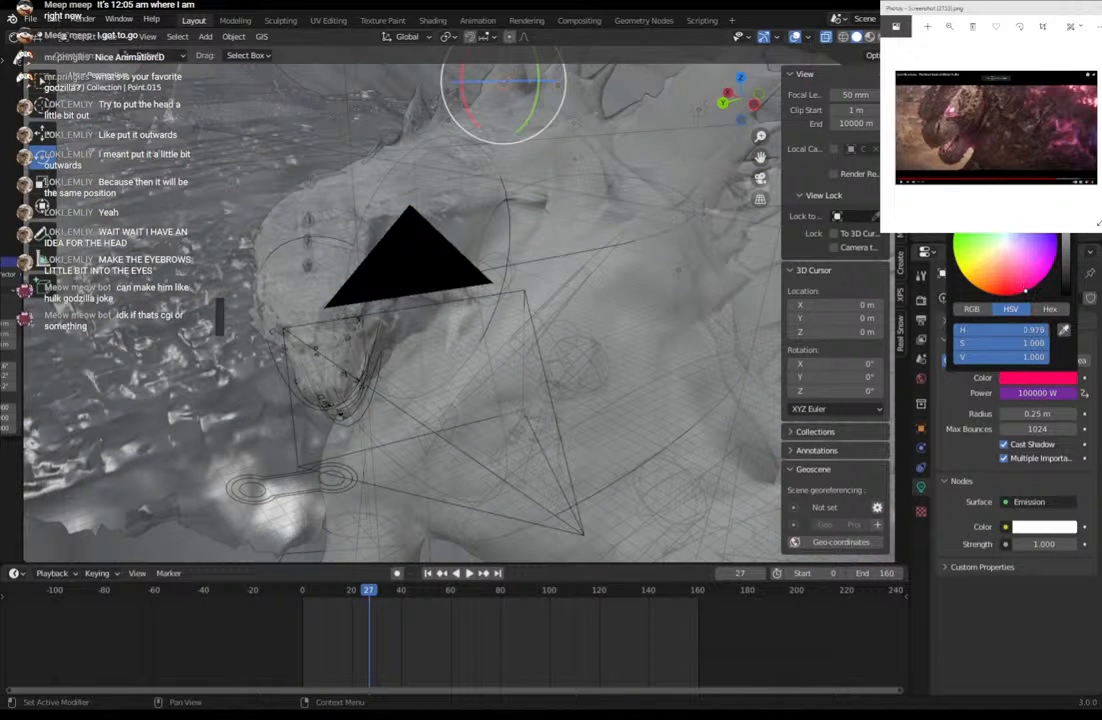
Shift the colour hue of the Point.016 light to about 0.982 and the Point.017 light to about 0.973.
{"action": "left_click", "coordinate": [447, 124]}
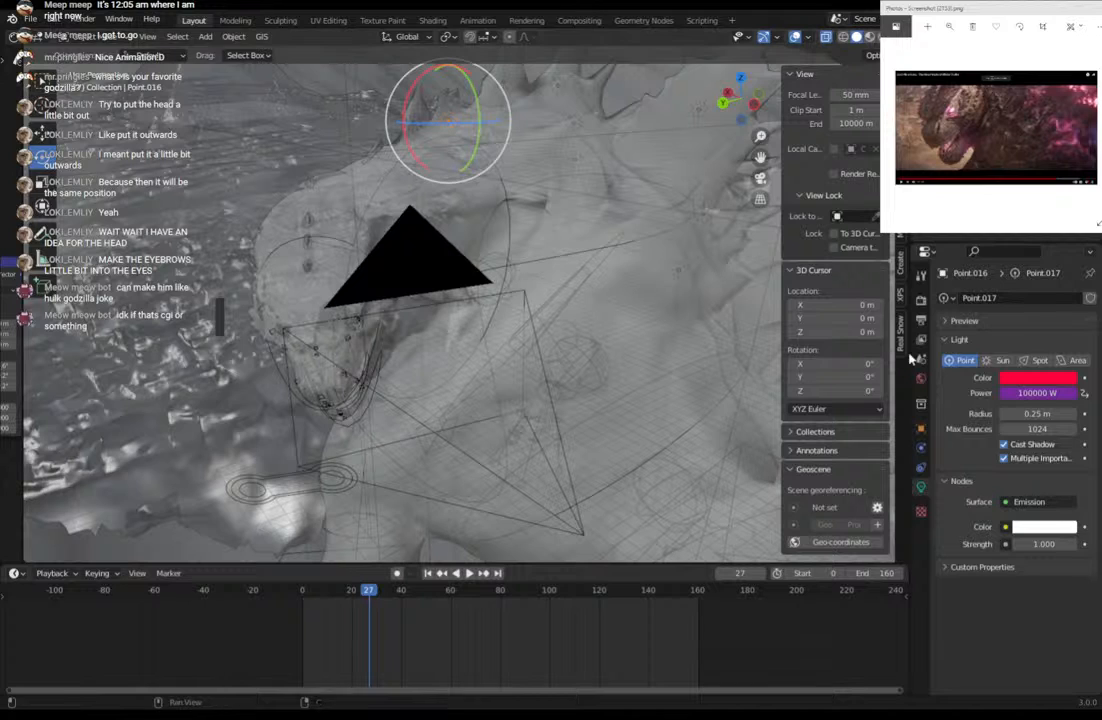
{"action": "left_click", "coordinate": [1043, 378]}
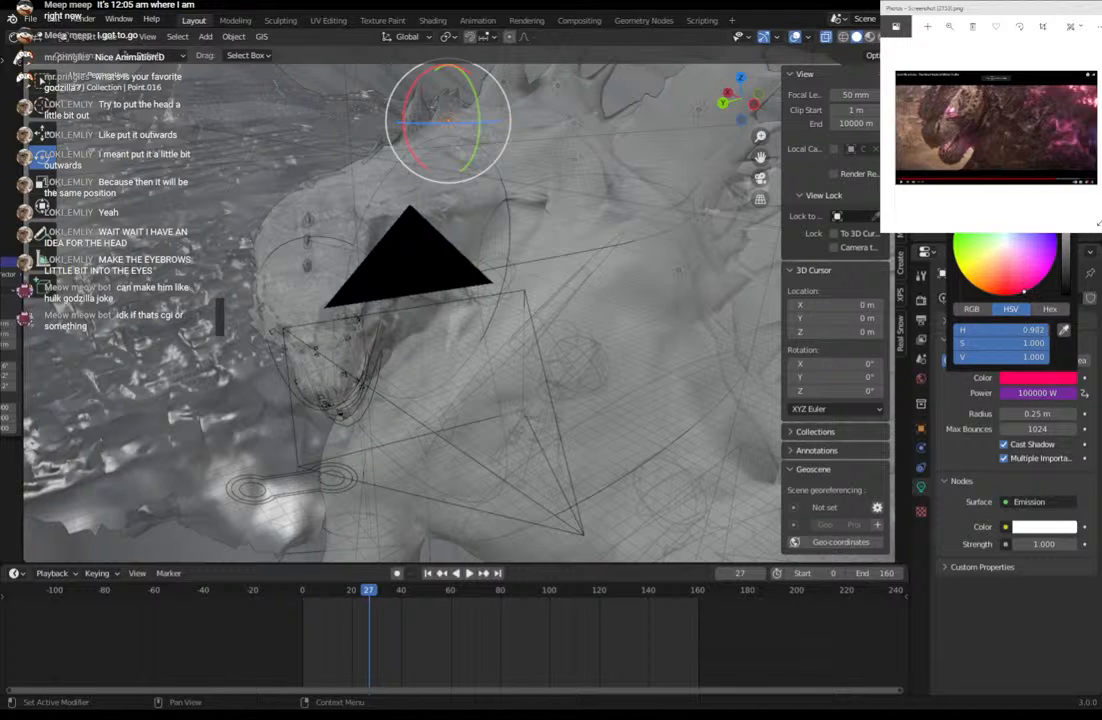
{"action": "left_click", "coordinate": [413, 124]}
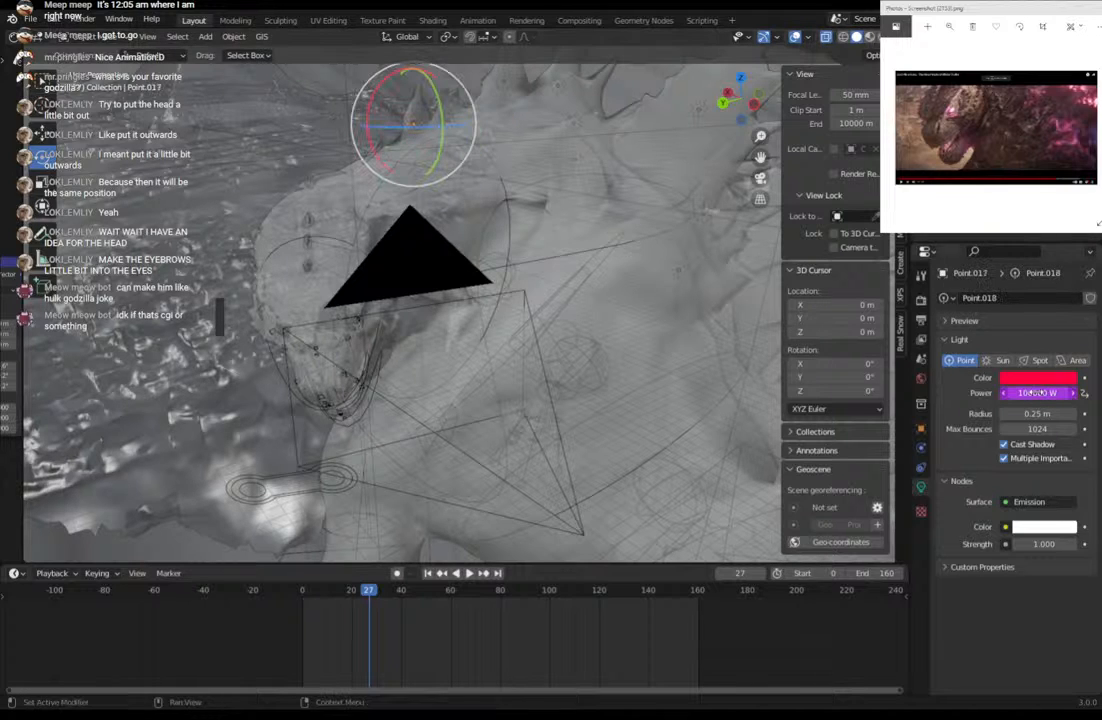
{"action": "left_click", "coordinate": [1025, 378]}
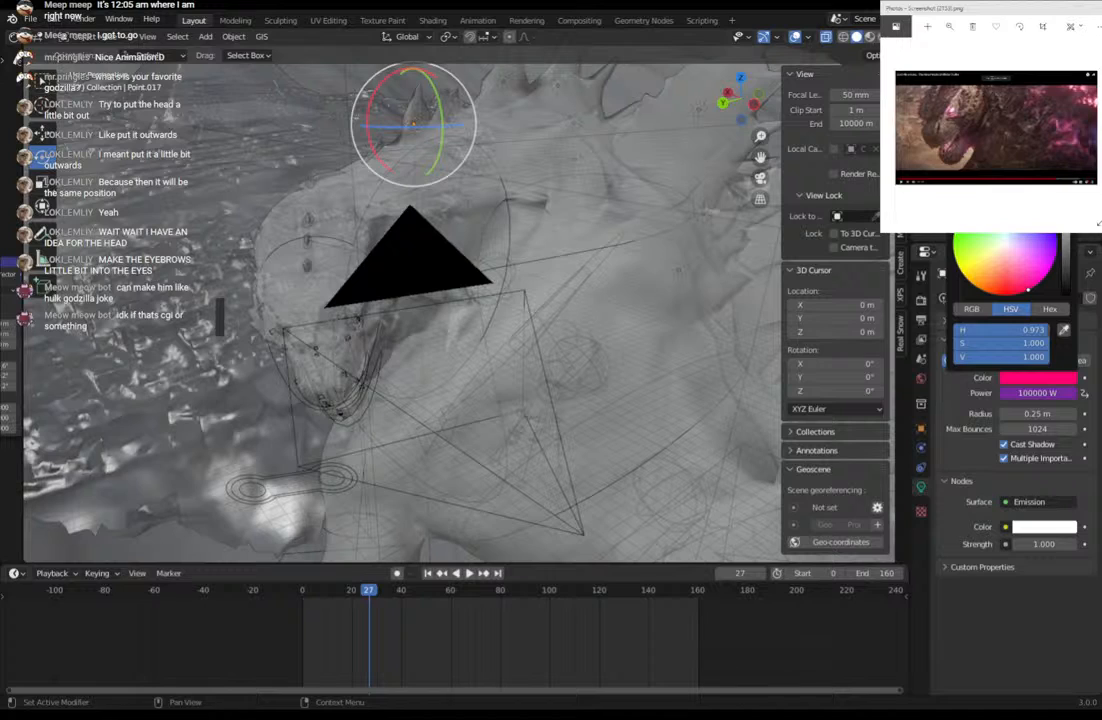
Select the Point.027 light on Godzilla's back below the spikes and shift its colour to a pinker red.
{"action": "middle_click_drag", "start_coordinate": [320, 266], "coordinate": [303, 172]}
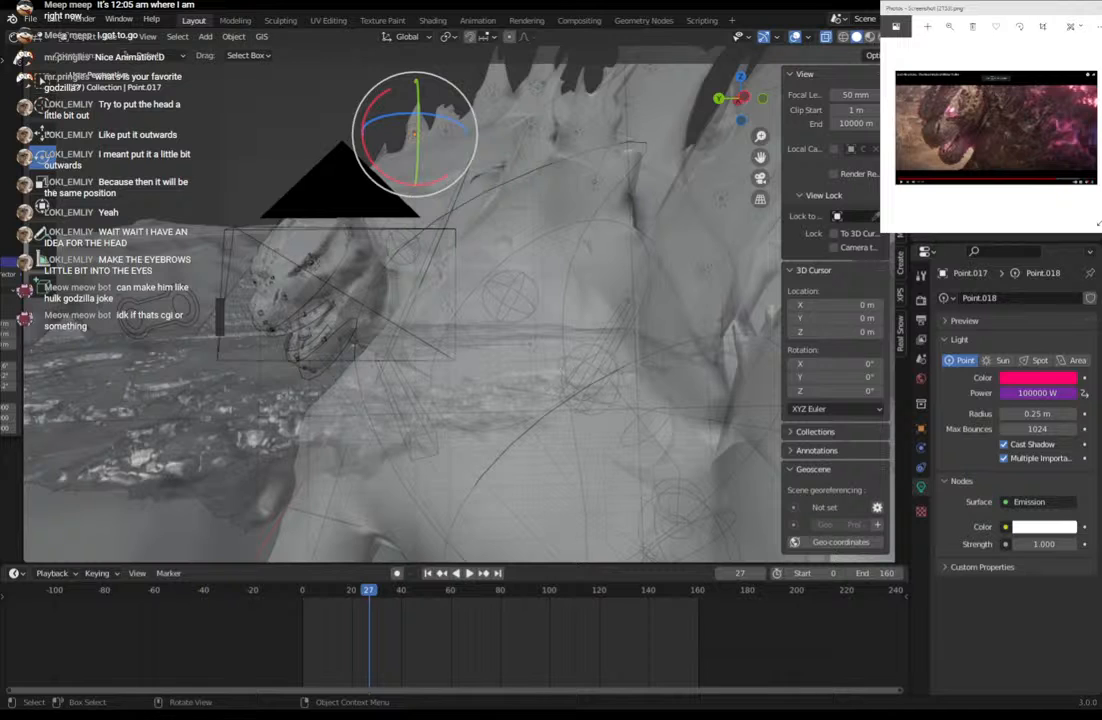
{"action": "middle_click_drag", "start_coordinate": [335, 302], "coordinate": [357, 307]}
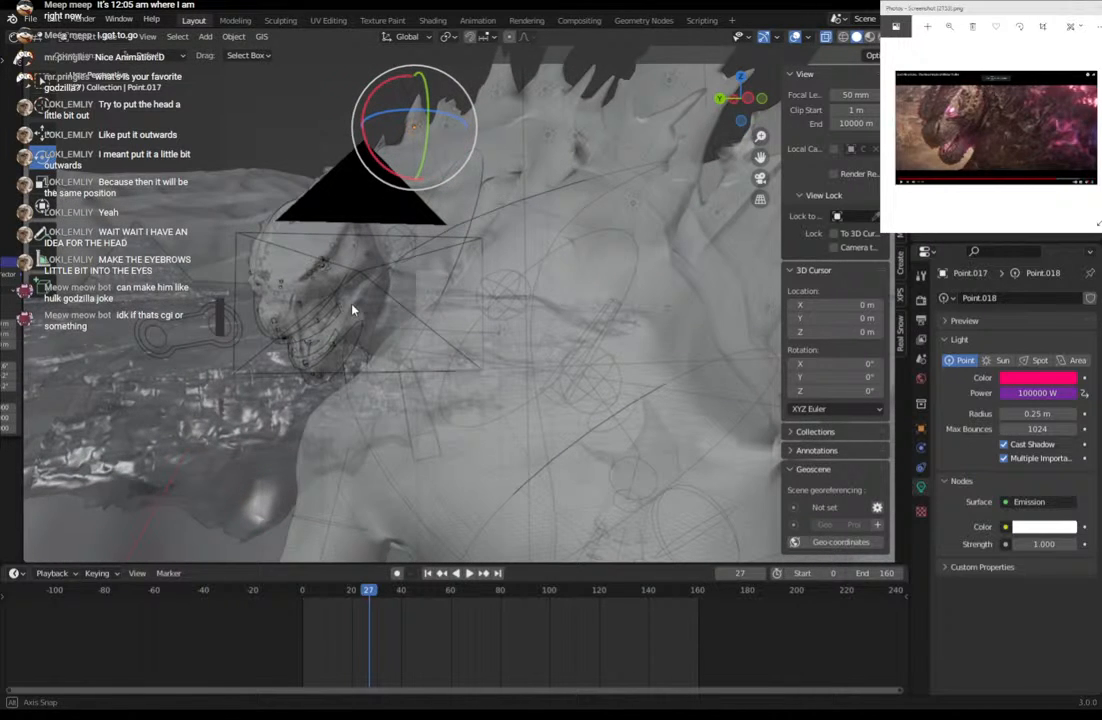
{"action": "left_click", "coordinate": [637, 204]}
{"action": "middle_click_drag", "start_coordinate": [655, 205], "coordinate": [692, 207]}
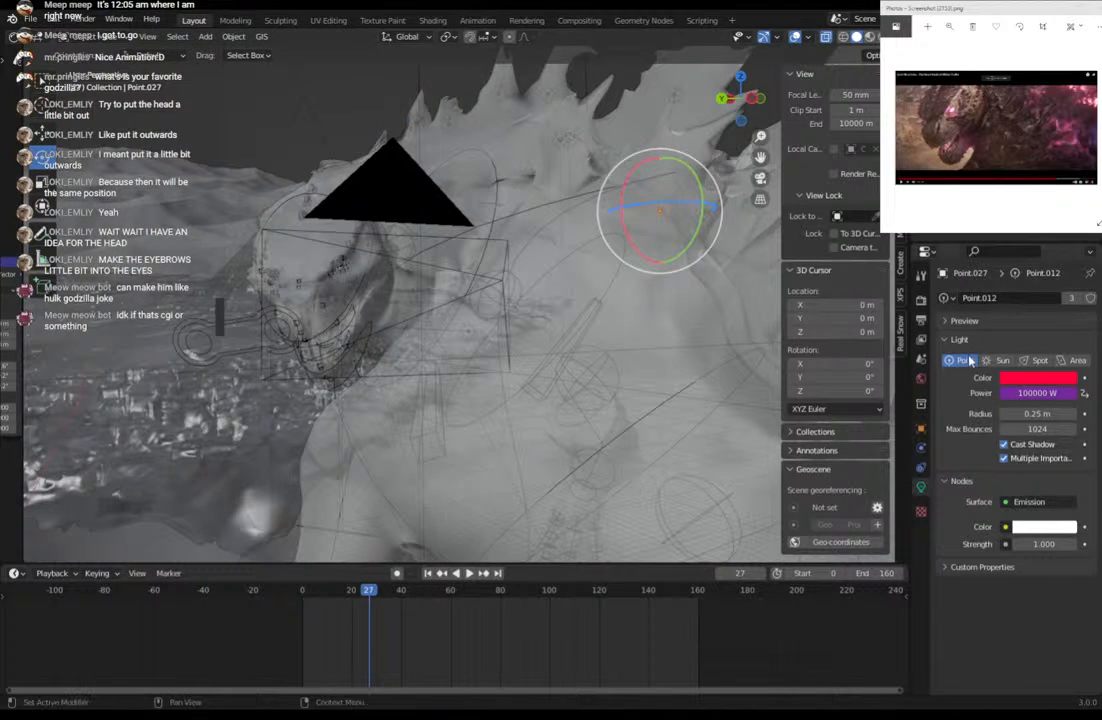
{"action": "left_click", "coordinate": [1024, 380]}
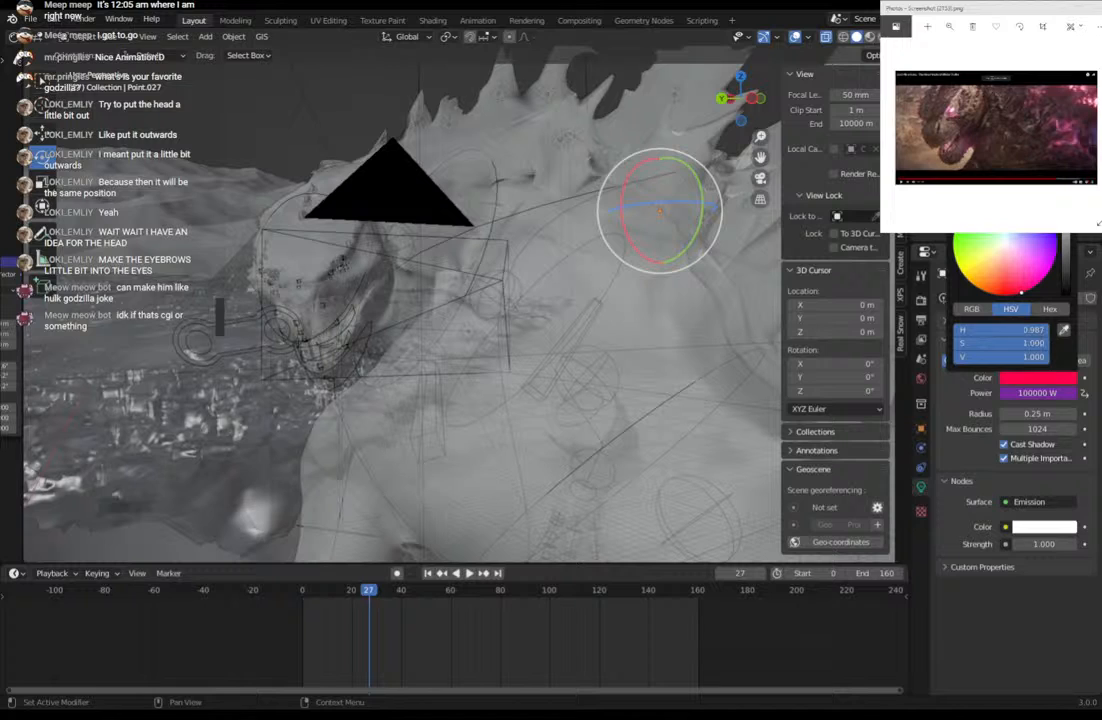
Check the Point.013 light among the spikes, and shift the Point.025 light's colour hue to about 0.980.
{"action": "left_click", "coordinate": [676, 100]}
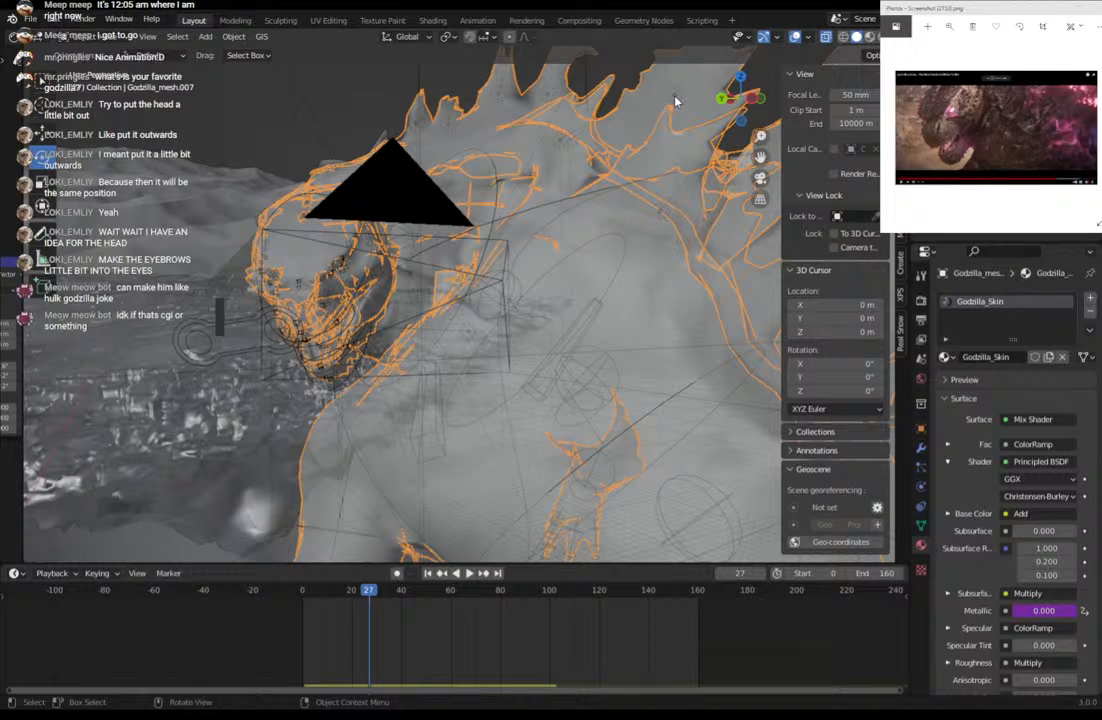
{"action": "left_click", "coordinate": [676, 100]}
{"action": "middle_click_drag", "start_coordinate": [691, 298], "coordinate": [660, 275]}
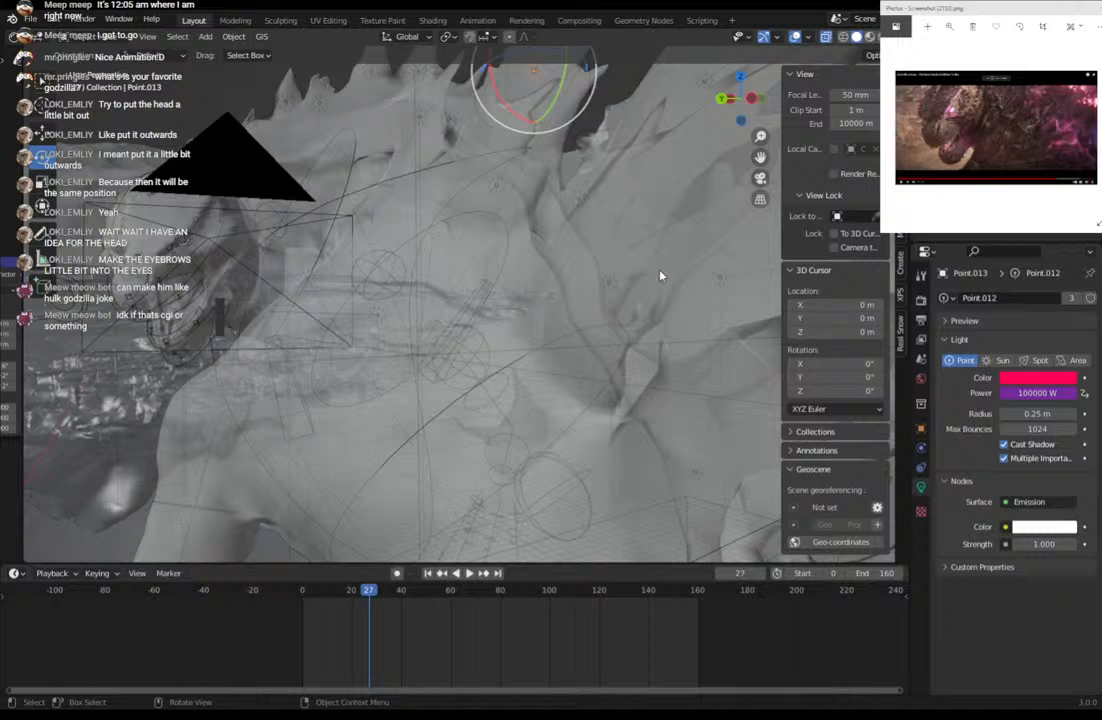
{"action": "left_click", "coordinate": [604, 288]}
{"action": "left_click", "coordinate": [1038, 377]}
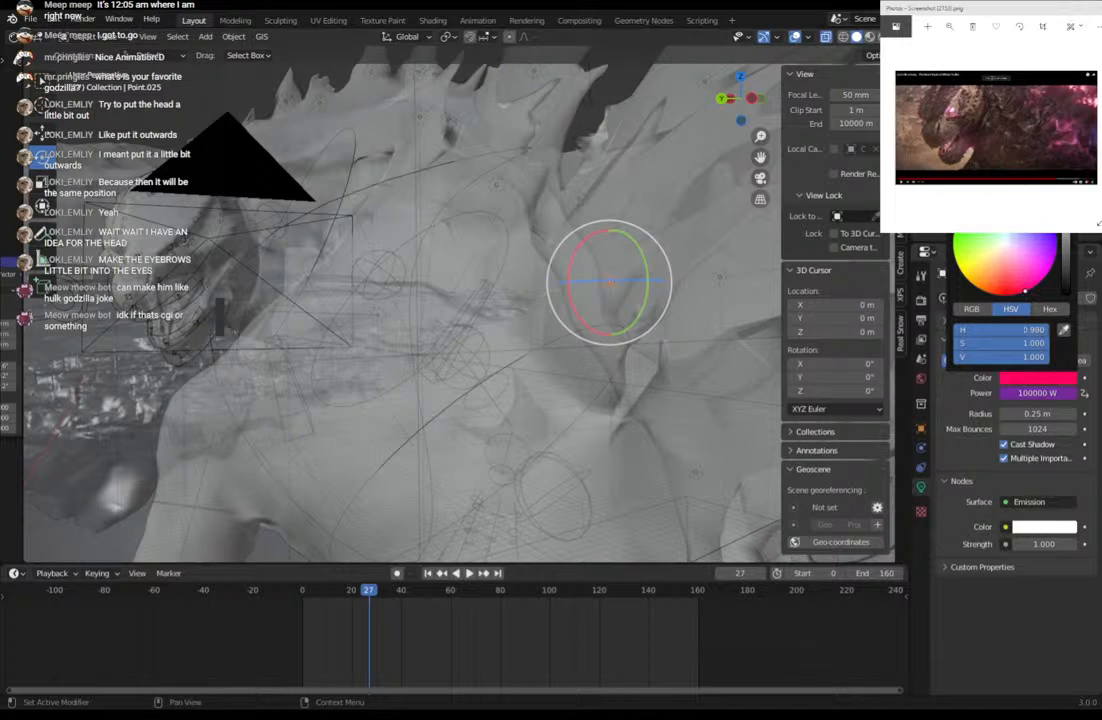
Return to the camera view without X-ray and examine the new light colours on Godzilla in rendered shading.
{"action": "left_click", "coordinate": [761, 184]}
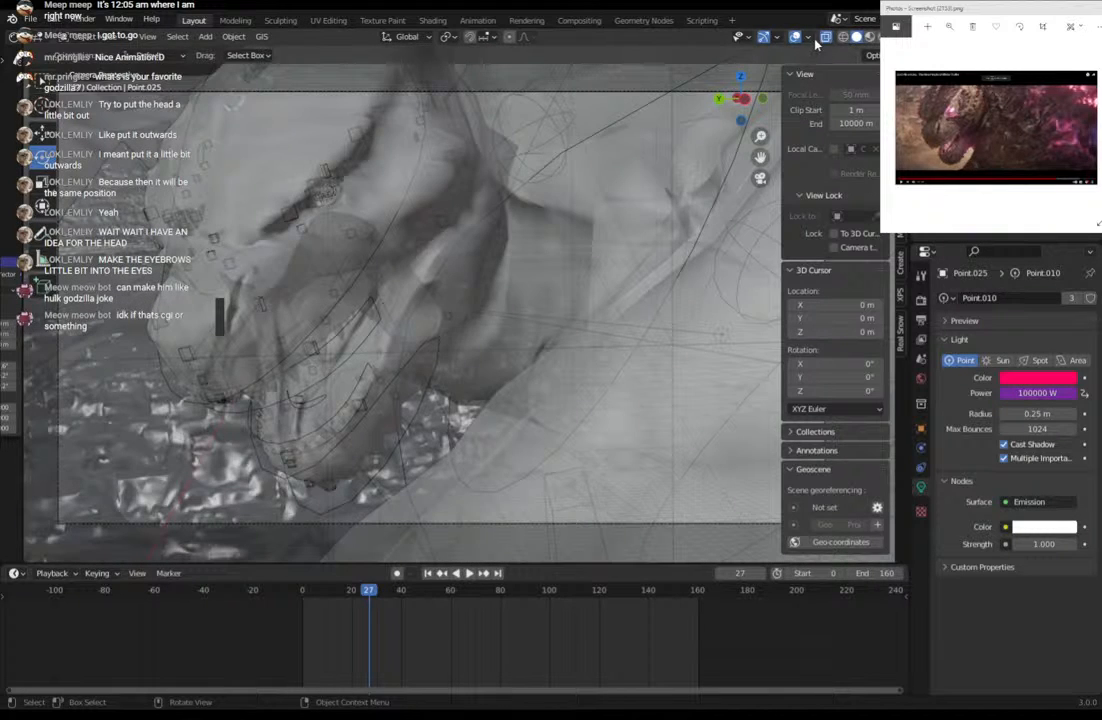
{"action": "left_click", "coordinate": [826, 38]}
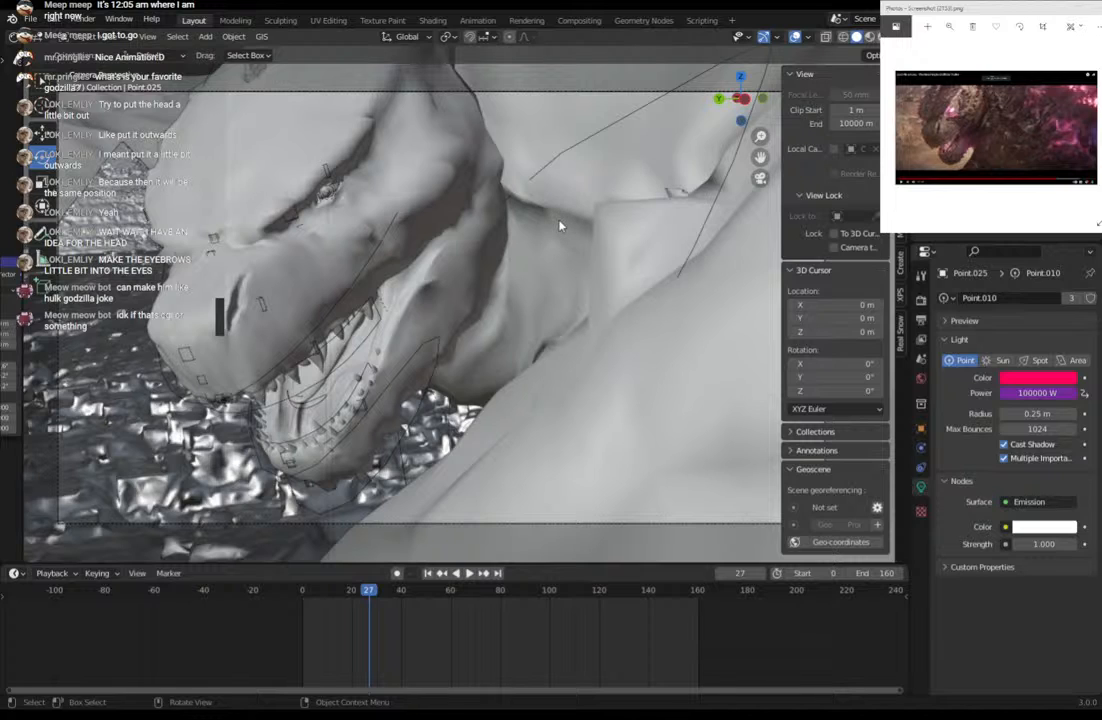
{"action": "key", "text": "shift+z"}
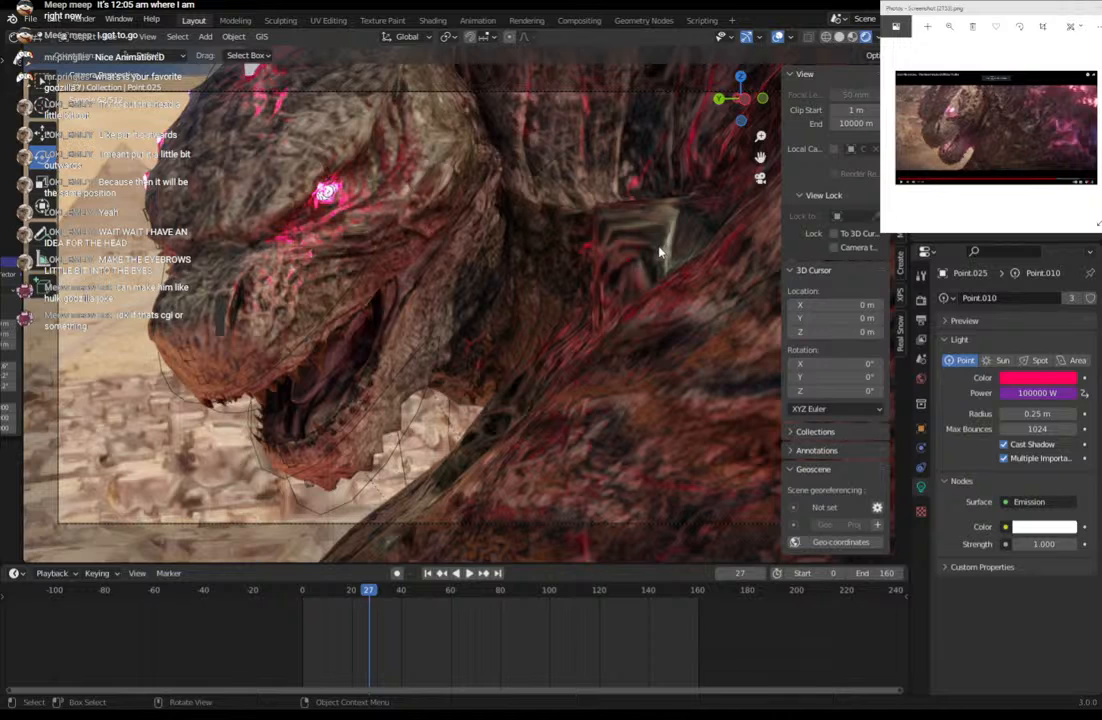
Select the point light at Godzilla's glowing eye and shift its colour to a magenta pink.
{"action": "left_click", "coordinate": [328, 200]}
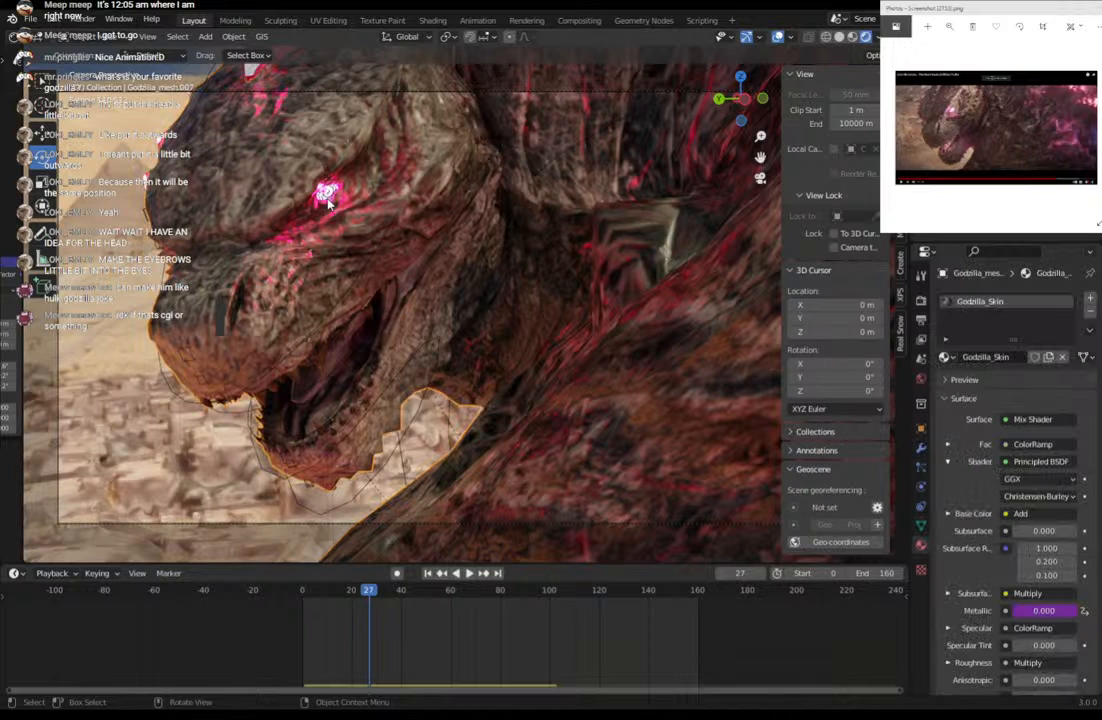
{"action": "left_click", "coordinate": [327, 195]}
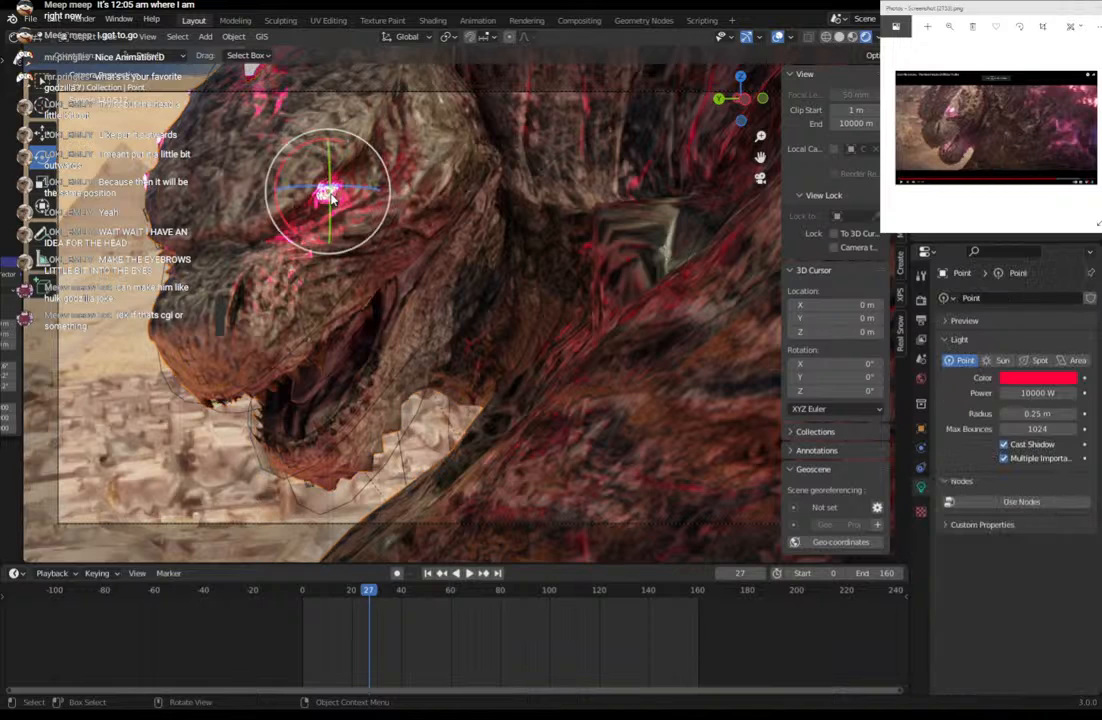
{"action": "left_click", "coordinate": [1040, 378]}
{"action": "left_click", "coordinate": [1030, 290]}
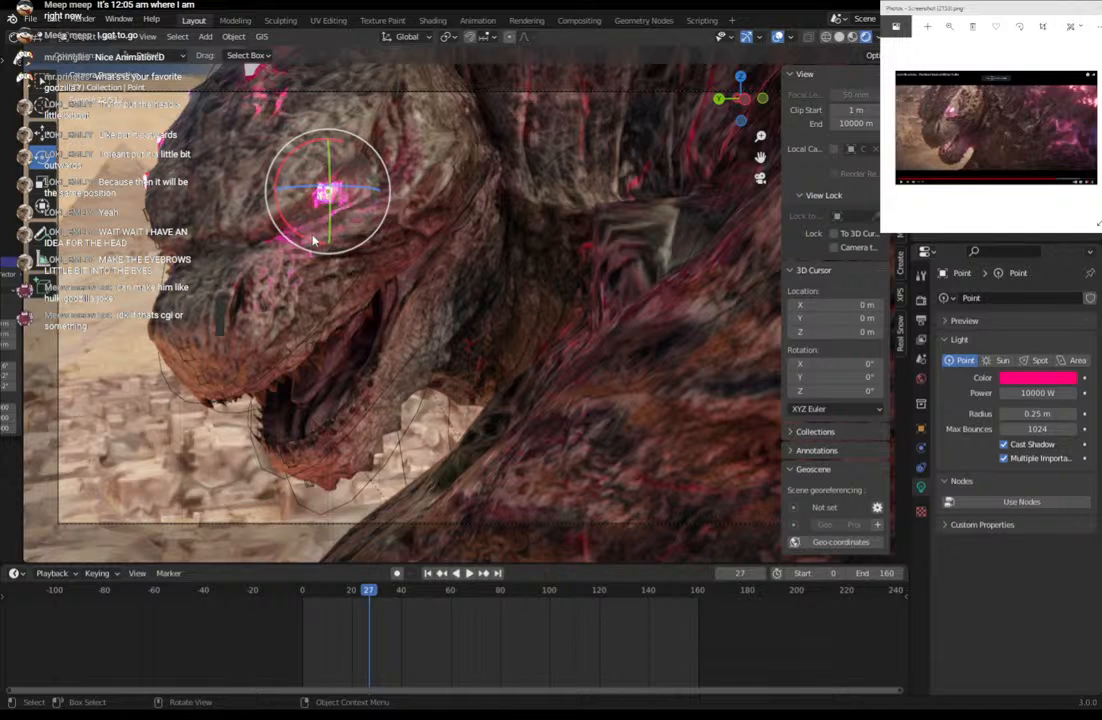
Switch the viewport back to solid shading and save the scene file.
{"action": "left_click", "coordinate": [839, 37]}
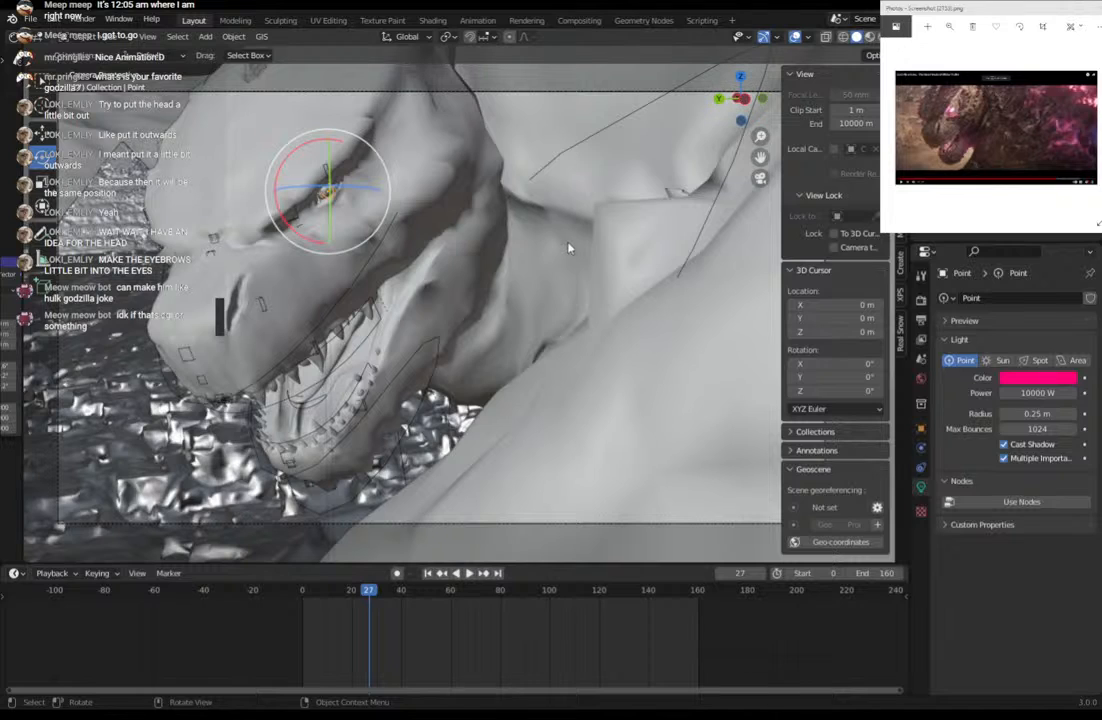
{"action": "key", "text": "ctrl+s"}
{"action": "scroll", "coordinate": [665, 193], "scroll_direction": "down", "scroll_amount": 10}
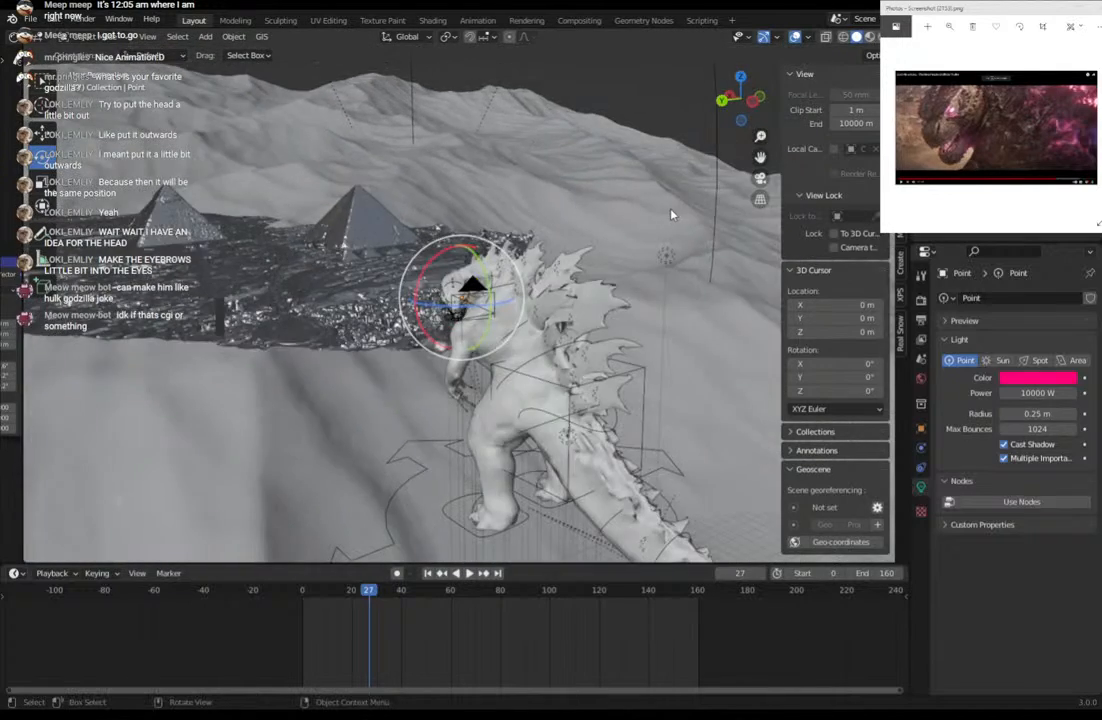
{"action": "middle_click_drag", "start_coordinate": [672, 214], "coordinate": [338, 208]}
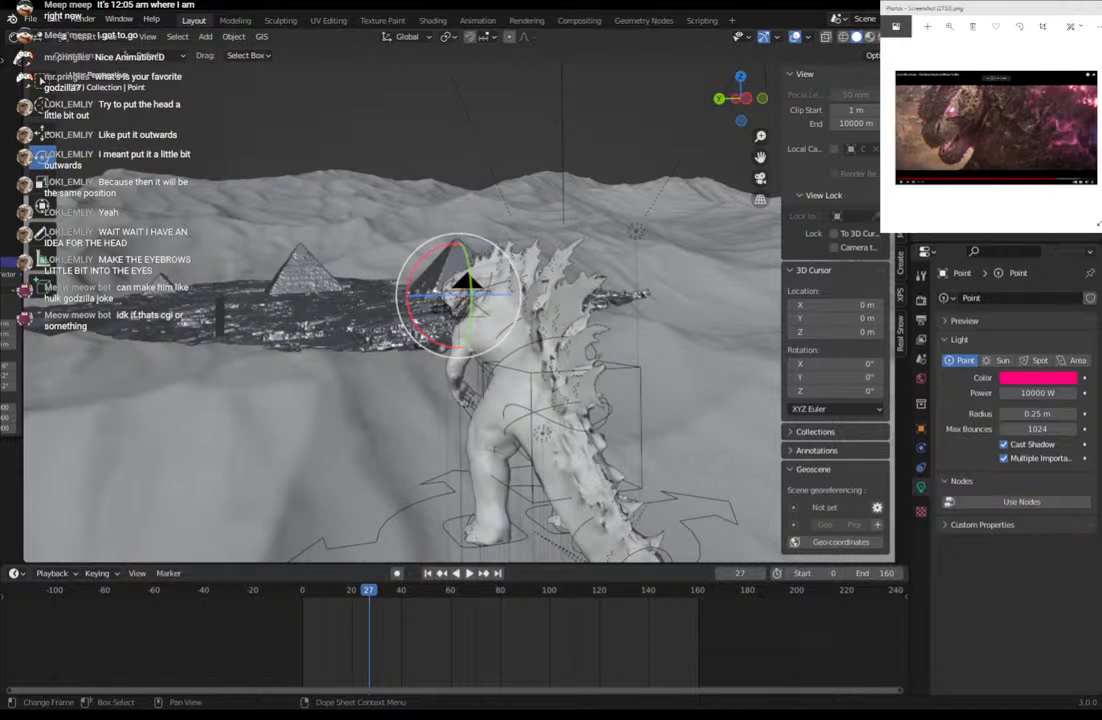
Paste the copied volume cube into the scene, viewing the whole terrain from above.
{"action": "middle_click_drag", "start_coordinate": [357, 344], "coordinate": [397, 344]}
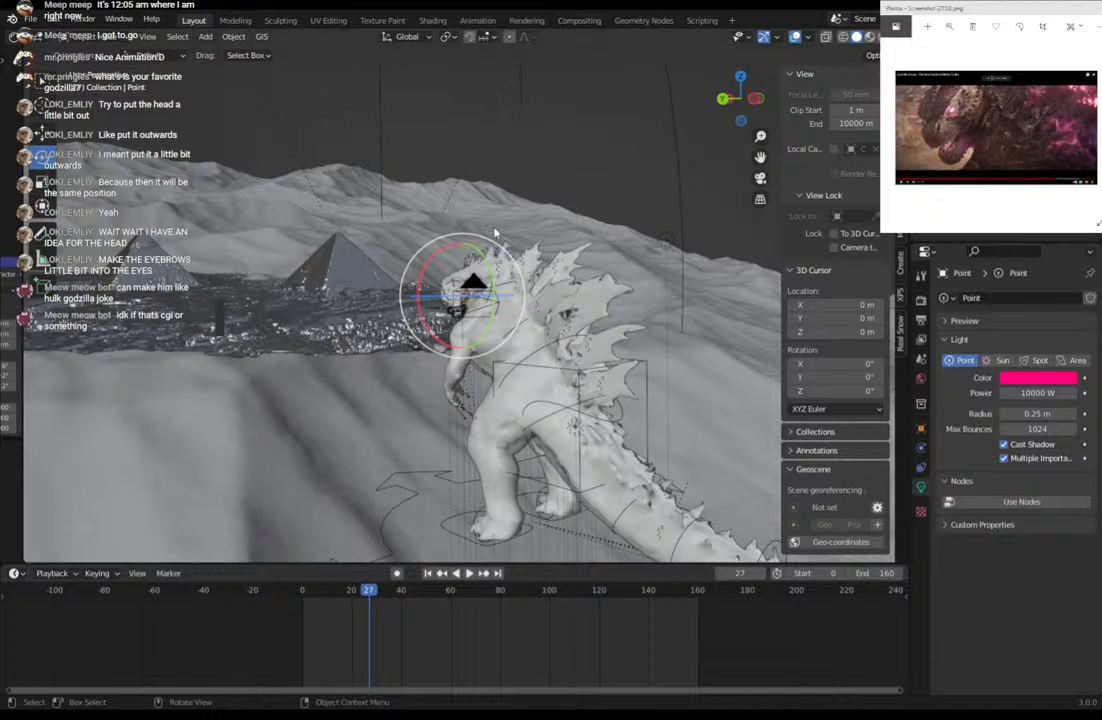
{"action": "middle_click_drag", "start_coordinate": [497, 234], "coordinate": [513, 166]}
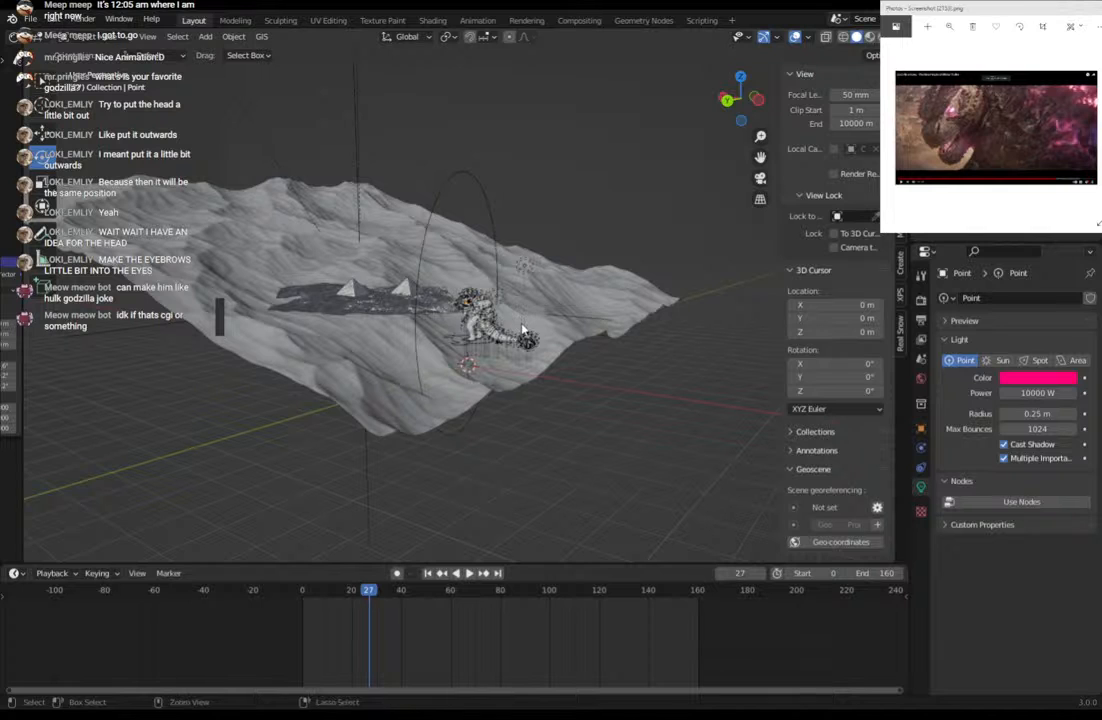
{"action": "key", "text": "ctrl+v"}
{"action": "middle_click_drag", "start_coordinate": [533, 330], "coordinate": [665, 422]}
{"action": "key", "text": "ctrl+z"}
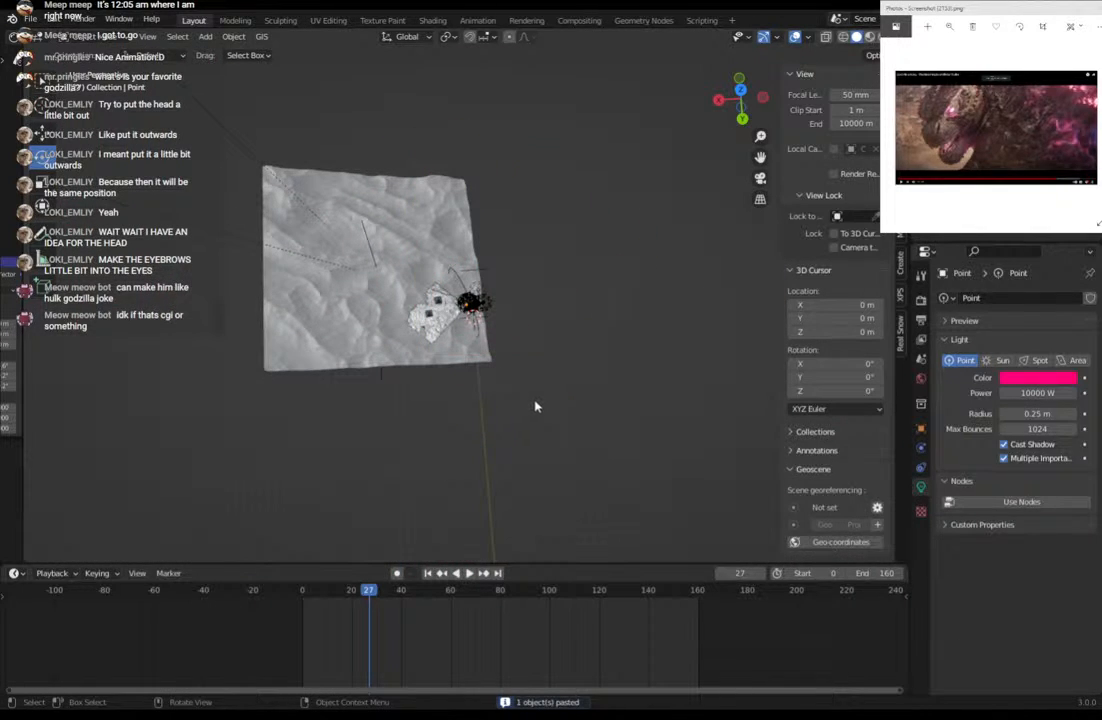
{"action": "key", "text": "ctrl+shift+z"}
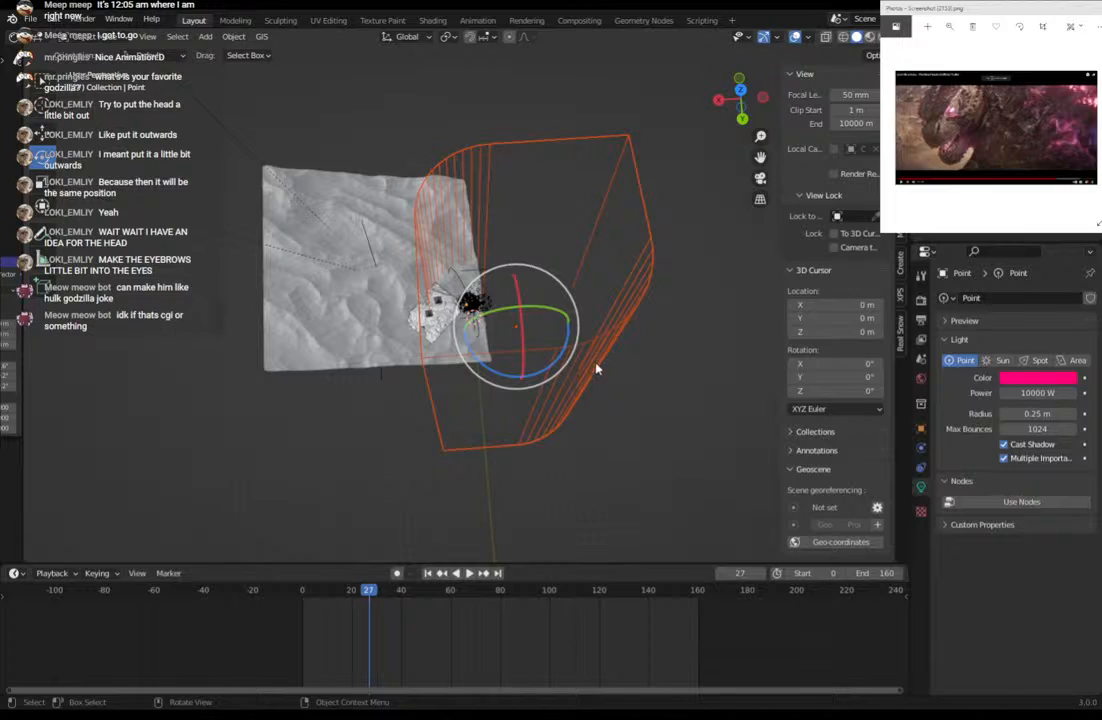
Move the pasted volume cube over the terrain around the pyramids and Godzilla.
{"action": "key", "text": "g"}
{"action": "left_click", "coordinate": [452, 382]}
{"action": "middle_click_drag", "start_coordinate": [514, 376], "coordinate": [344, 403]}
{"action": "scroll", "coordinate": [432, 401], "scroll_direction": "up", "scroll_amount": 5}
{"action": "middle_click_drag", "start_coordinate": [484, 326], "coordinate": [513, 358]}
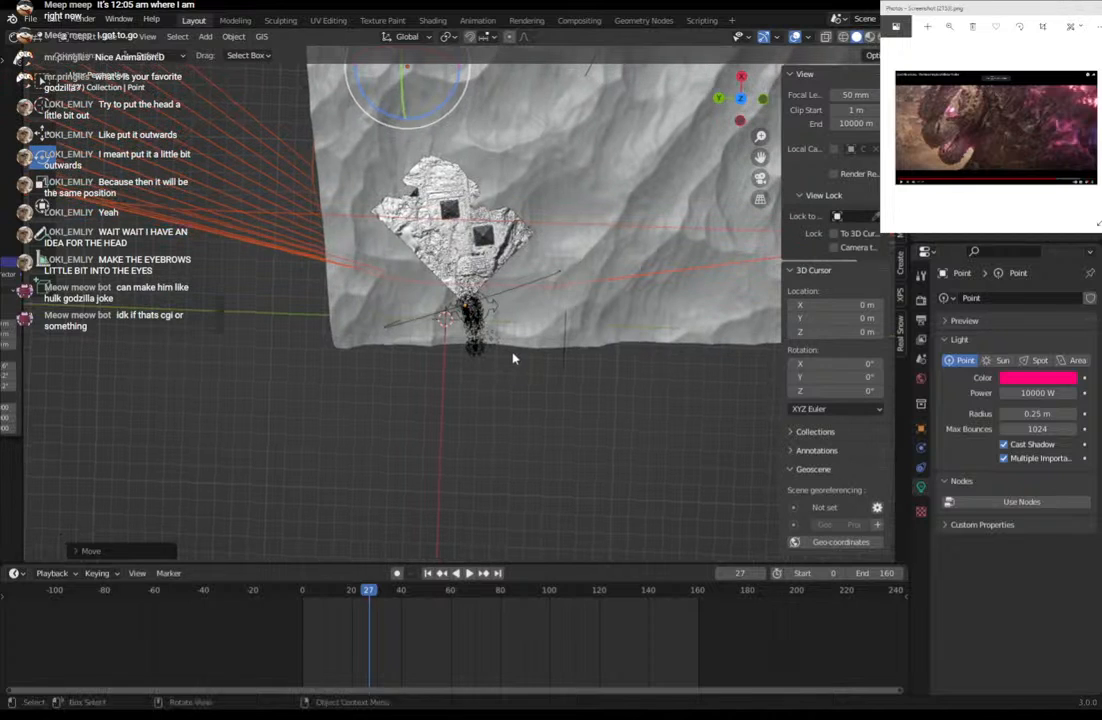
{"action": "key", "text": "g"}
{"action": "left_click", "coordinate": [514, 364]}
Preview the volume cube's effect through the camera in rendered shading and examine the vol.001 material's volume settings.
{"action": "left_click", "coordinate": [761, 180]}
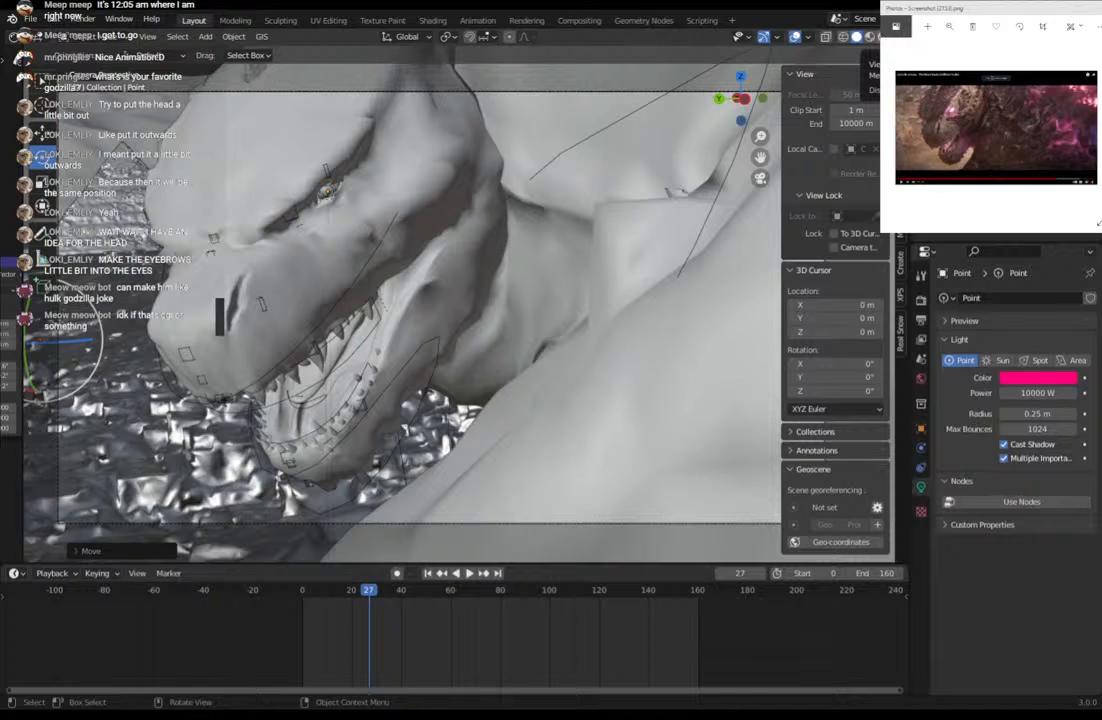
{"action": "left_click", "coordinate": [878, 37]}
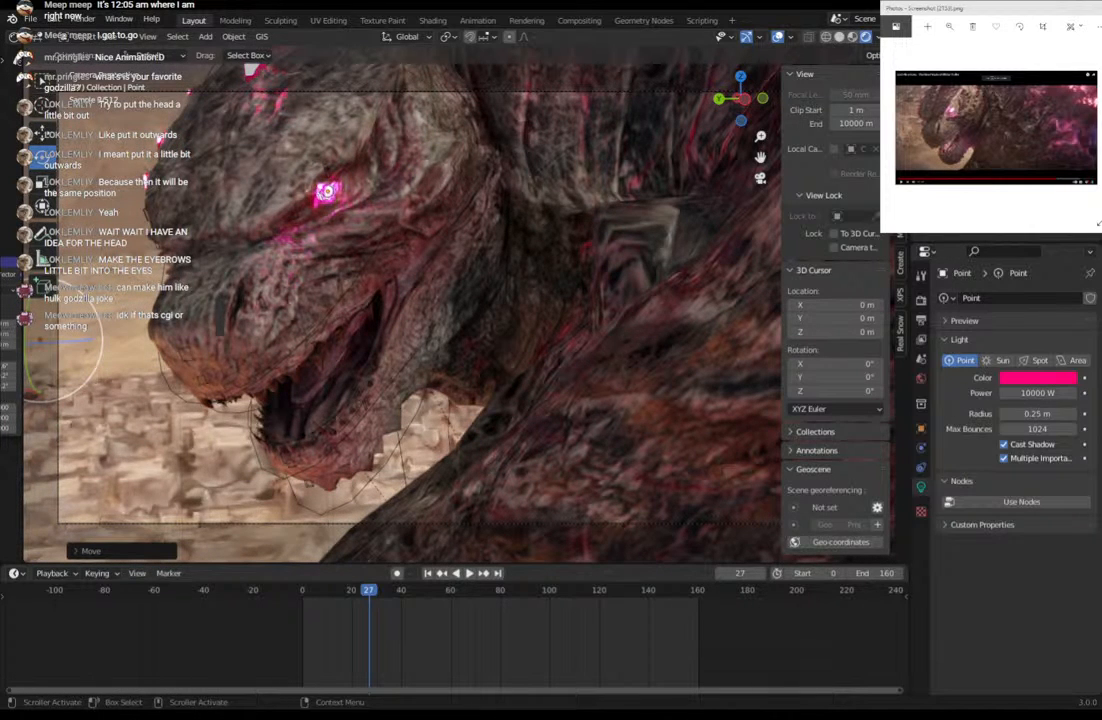
{"action": "left_click", "coordinate": [985, 160]}
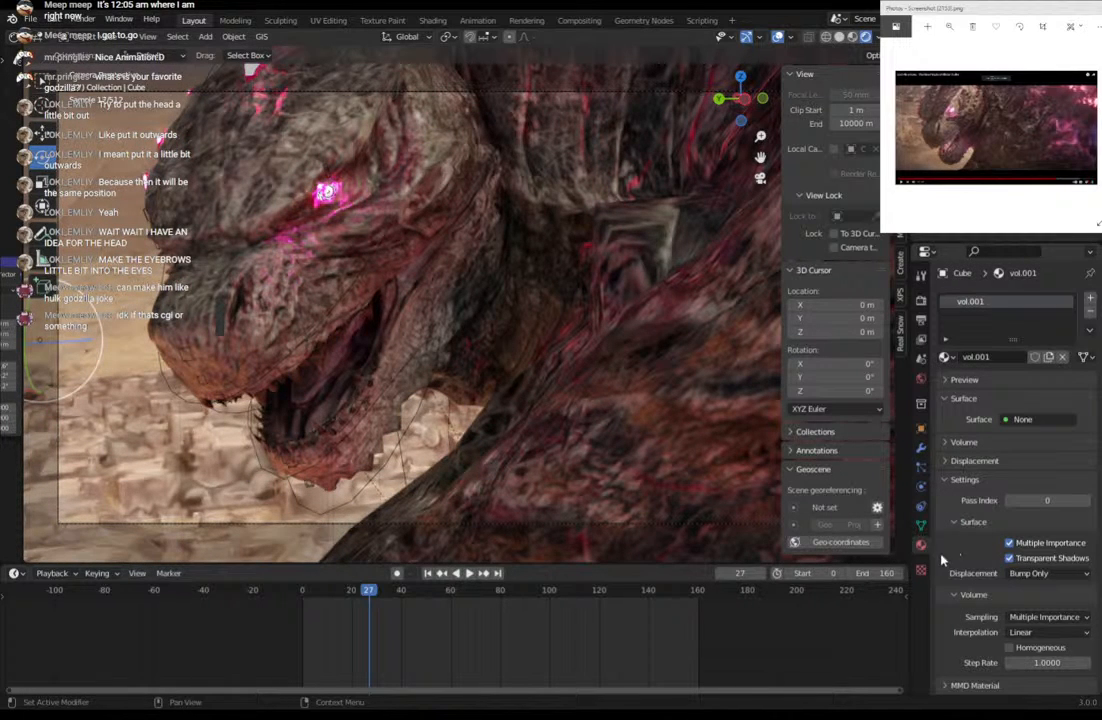
{"action": "left_click", "coordinate": [955, 443]}
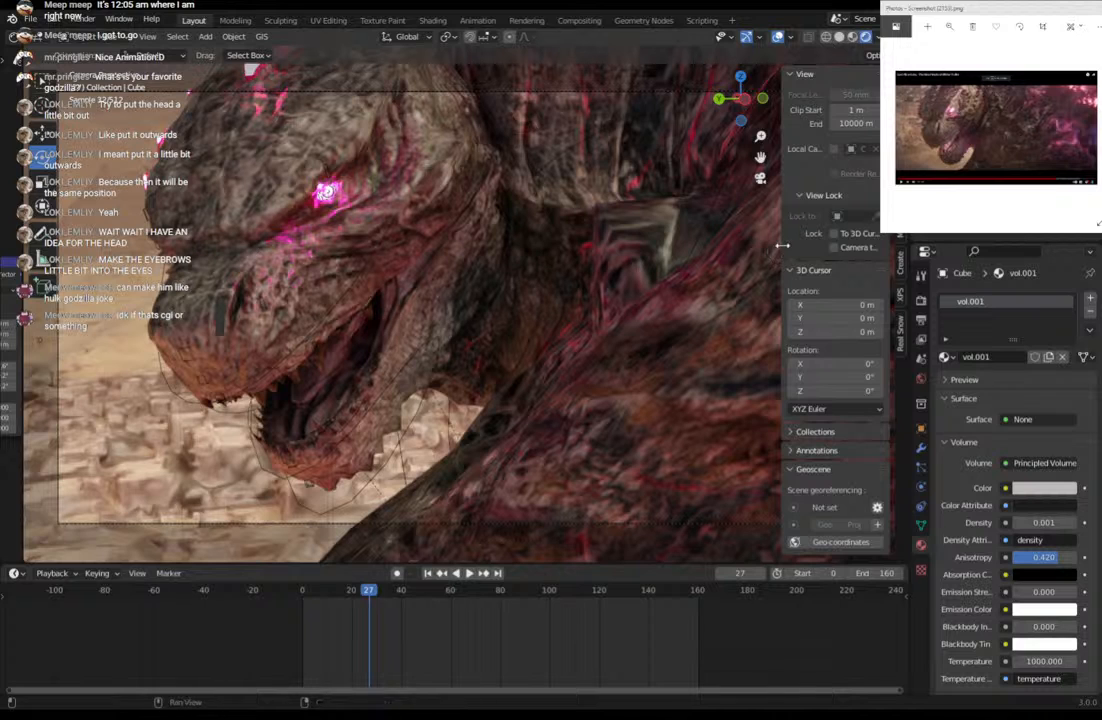
Narrow the viewport sidebar, return to solid shading and save the scene file.
{"action": "left_click_drag", "start_coordinate": [784, 251], "coordinate": [870, 251]}
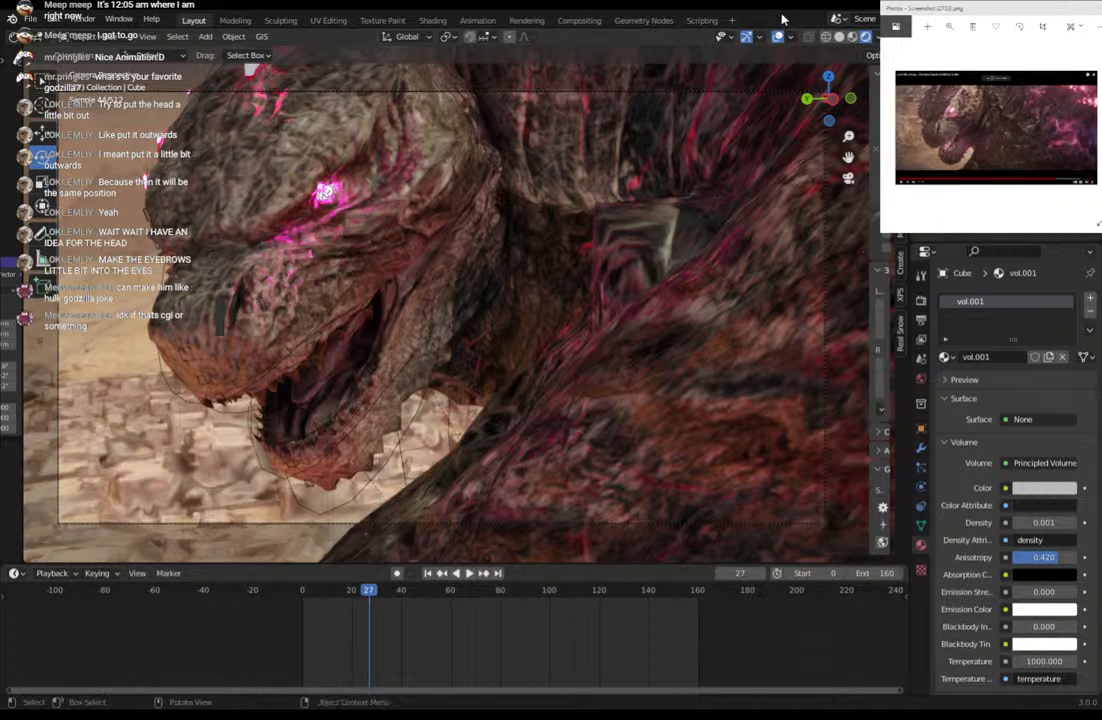
{"action": "left_click", "coordinate": [840, 38]}
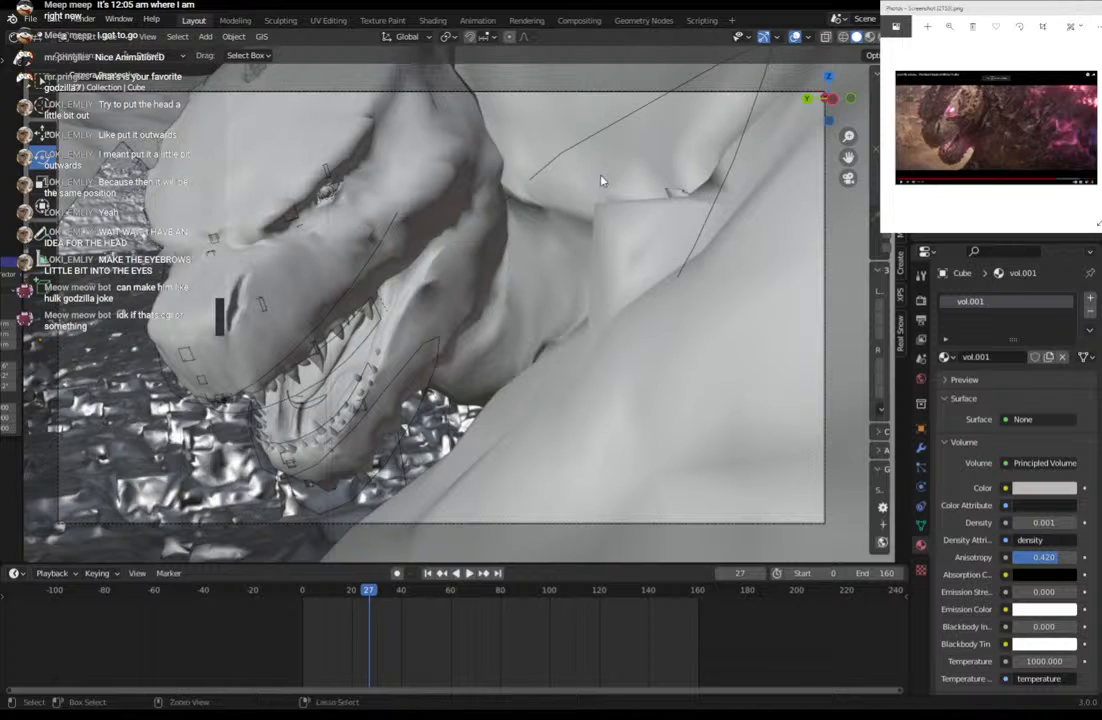
{"action": "key", "text": "ctrl+s"}
Select the Godzilla rig and briefly check the camera view in rendered shading before returning to solid shading.
{"action": "left_click", "coordinate": [336, 309]}
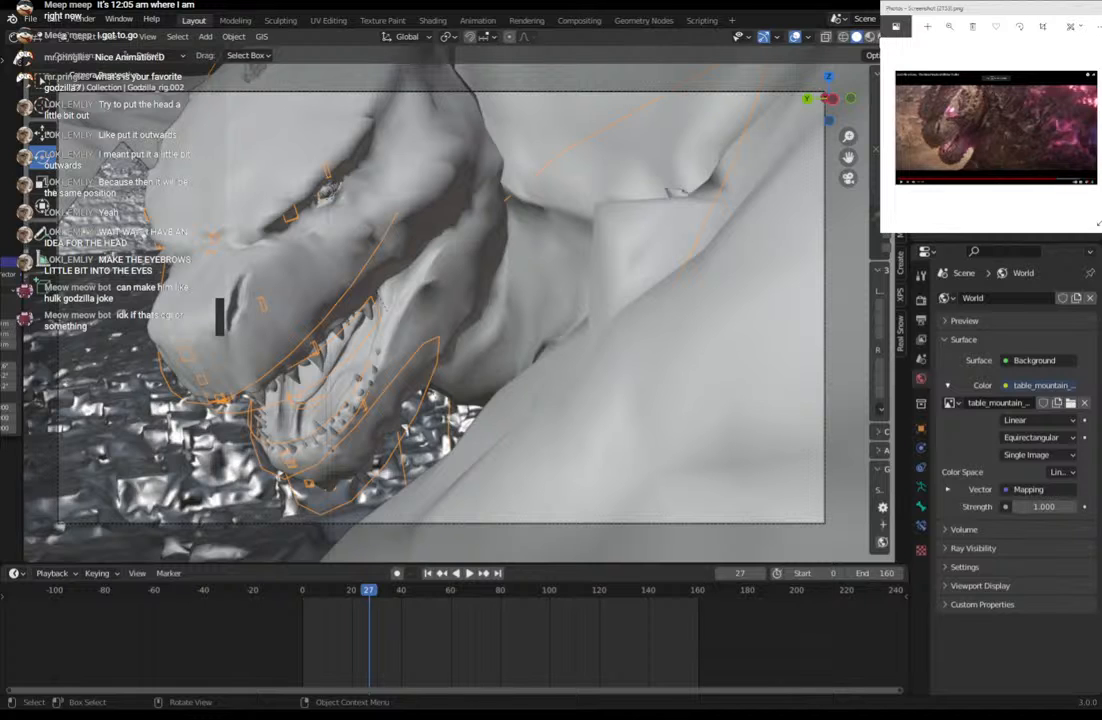
{"action": "left_click", "coordinate": [840, 38]}
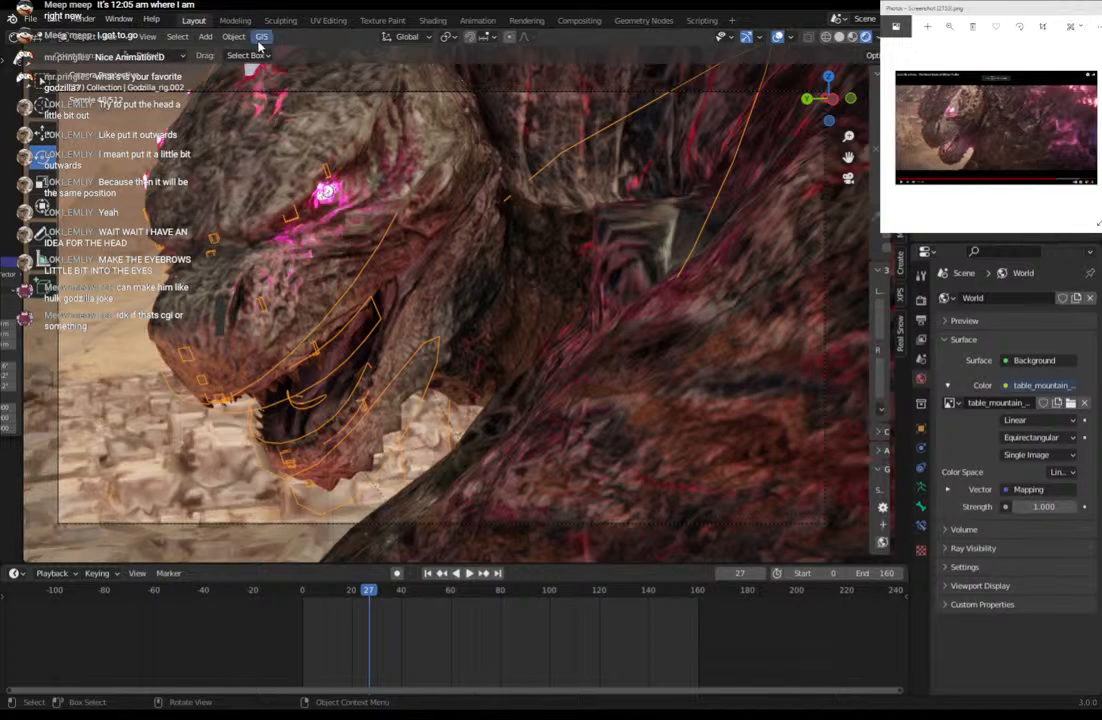
{"action": "left_click", "coordinate": [842, 38]}
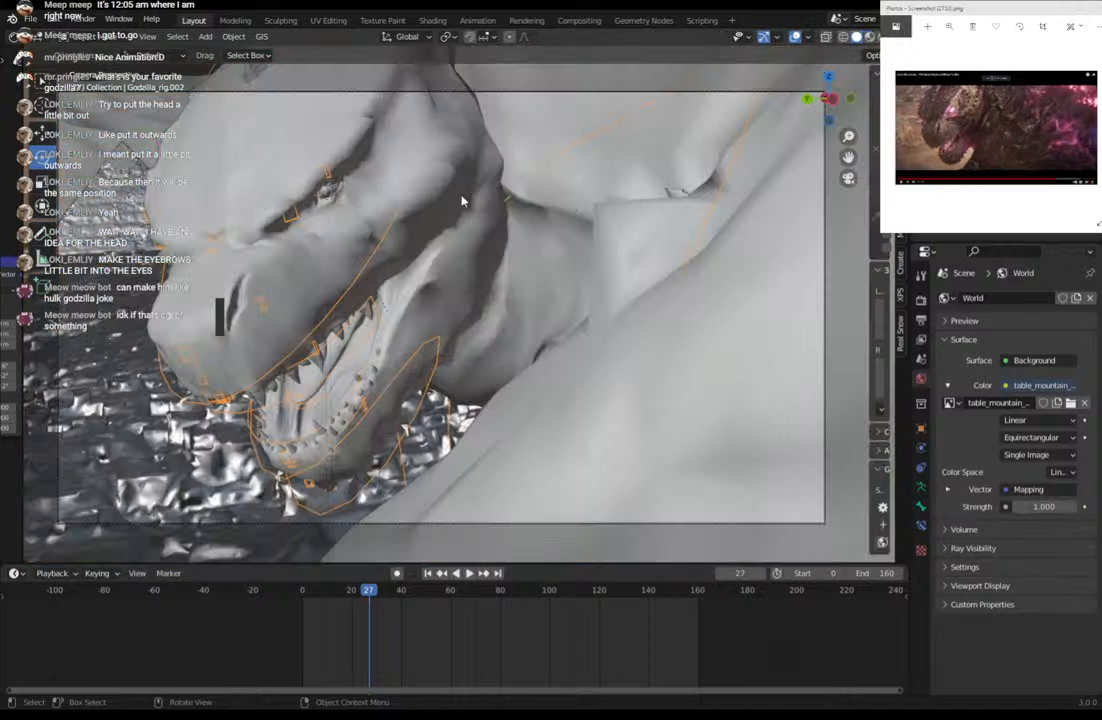
Copy and paste the point light at Godzilla's eye, and move the copy down to the open mouth.
{"action": "left_click", "coordinate": [334, 196]}
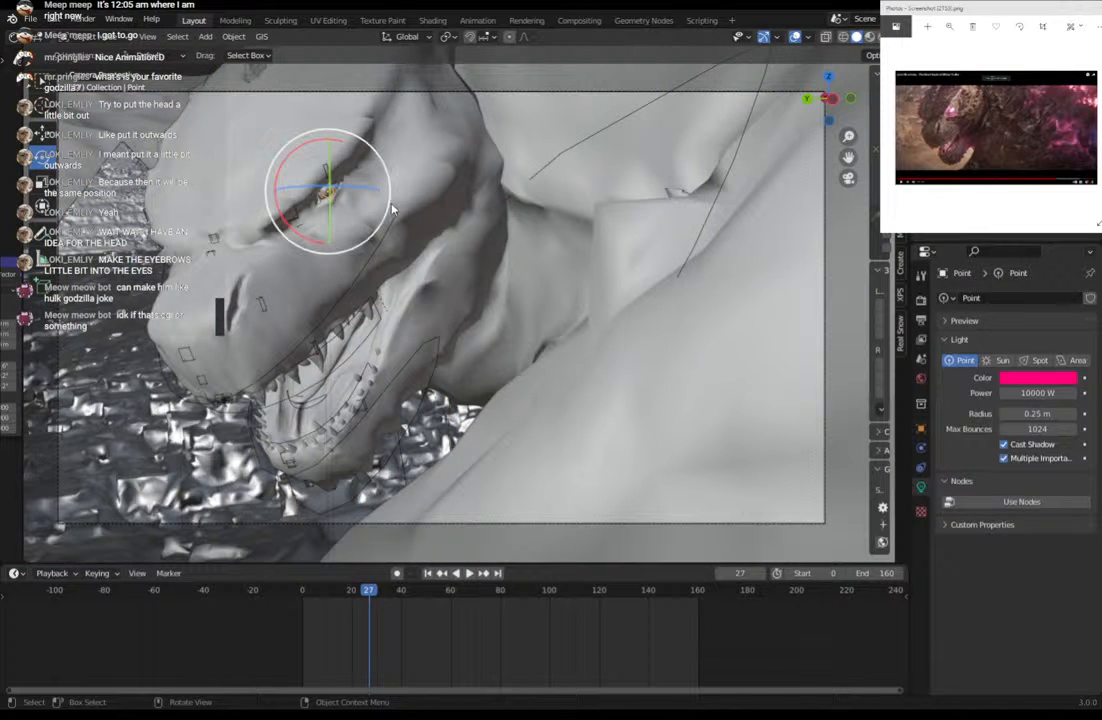
{"action": "key", "text": "ctrl+c"}
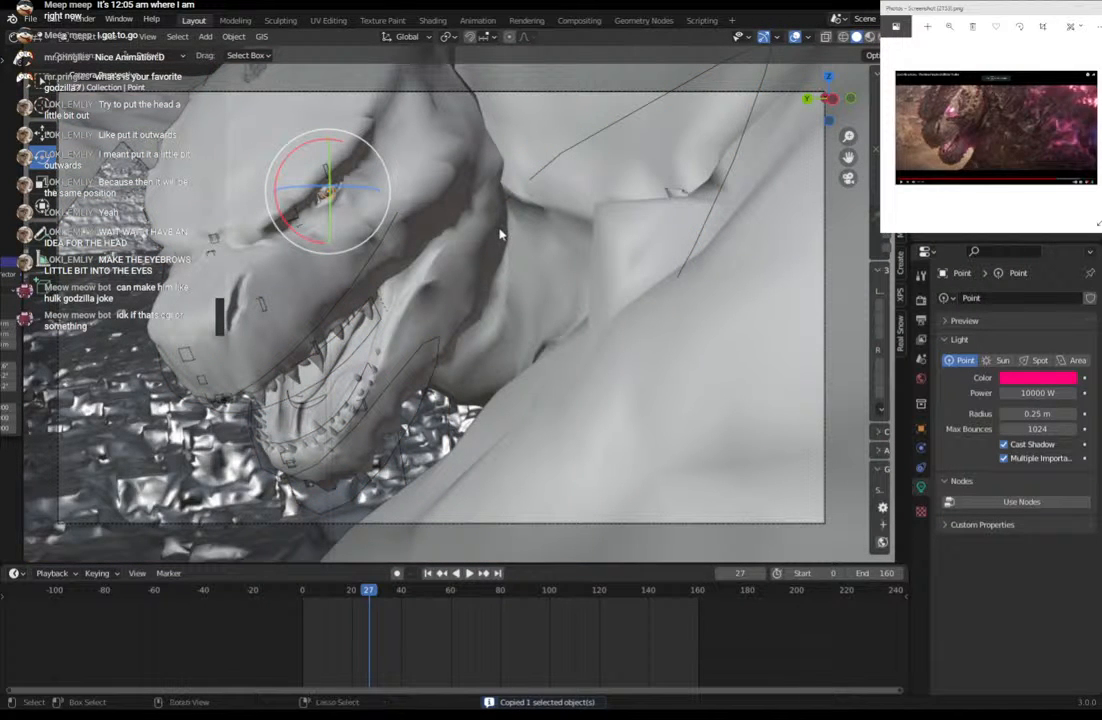
{"action": "key", "text": "ctrl+v"}
{"action": "key", "text": "g"}
{"action": "key", "text": "z"}
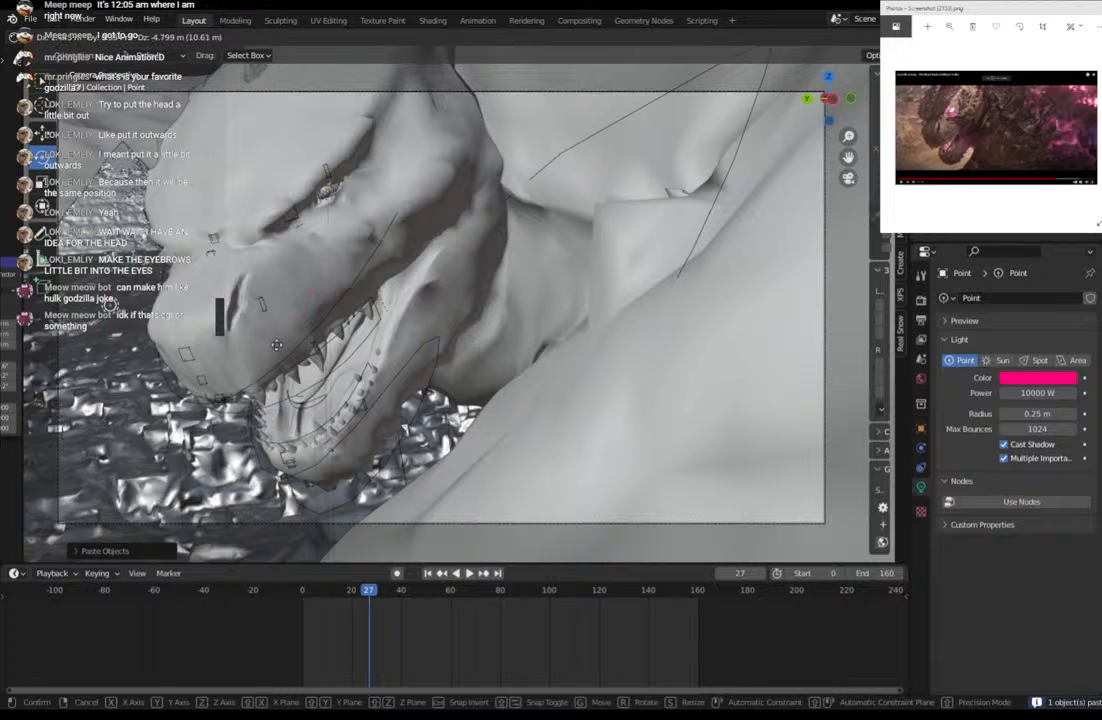
{"action": "left_click", "coordinate": [275, 339]}
{"action": "key", "text": "g"}
{"action": "left_click", "coordinate": [475, 411]}
{"action": "left_click", "coordinate": [475, 411]}
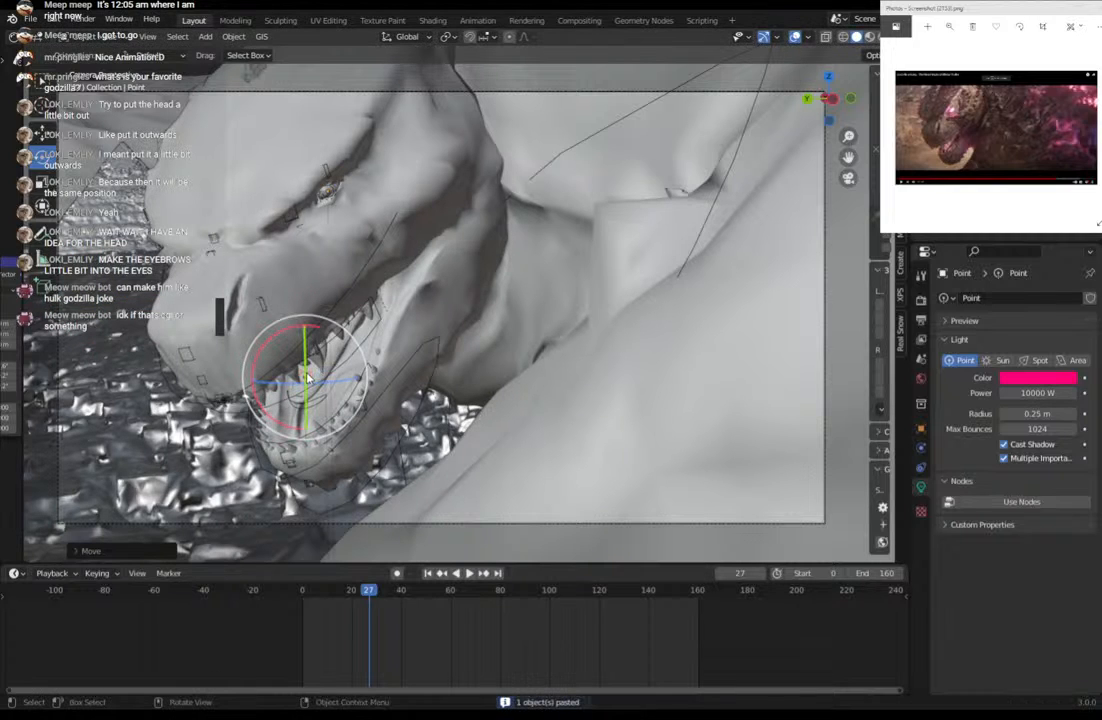
Reselect the Point.001 light in the mouth, reposition it from an orbited view and return to the camera view.
{"action": "left_click", "coordinate": [306, 374]}
{"action": "left_click", "coordinate": [306, 373]}
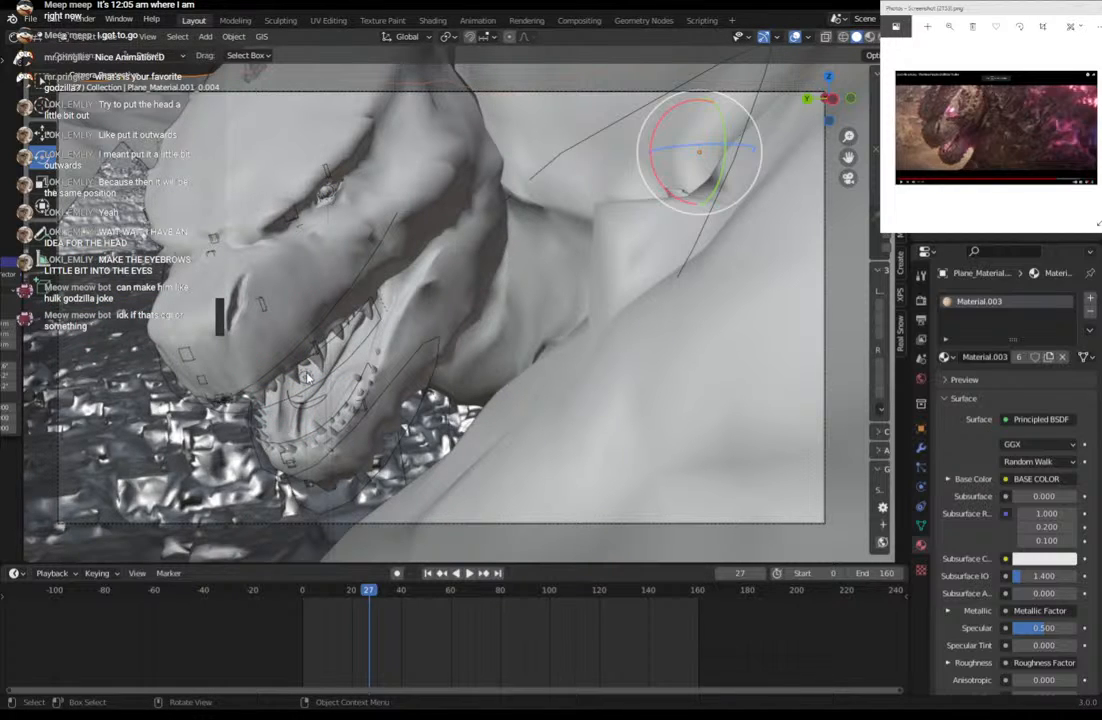
{"action": "left_click", "coordinate": [307, 377]}
{"action": "left_click", "coordinate": [307, 377]}
{"action": "left_click", "coordinate": [307, 377]}
{"action": "left_click", "coordinate": [307, 377]}
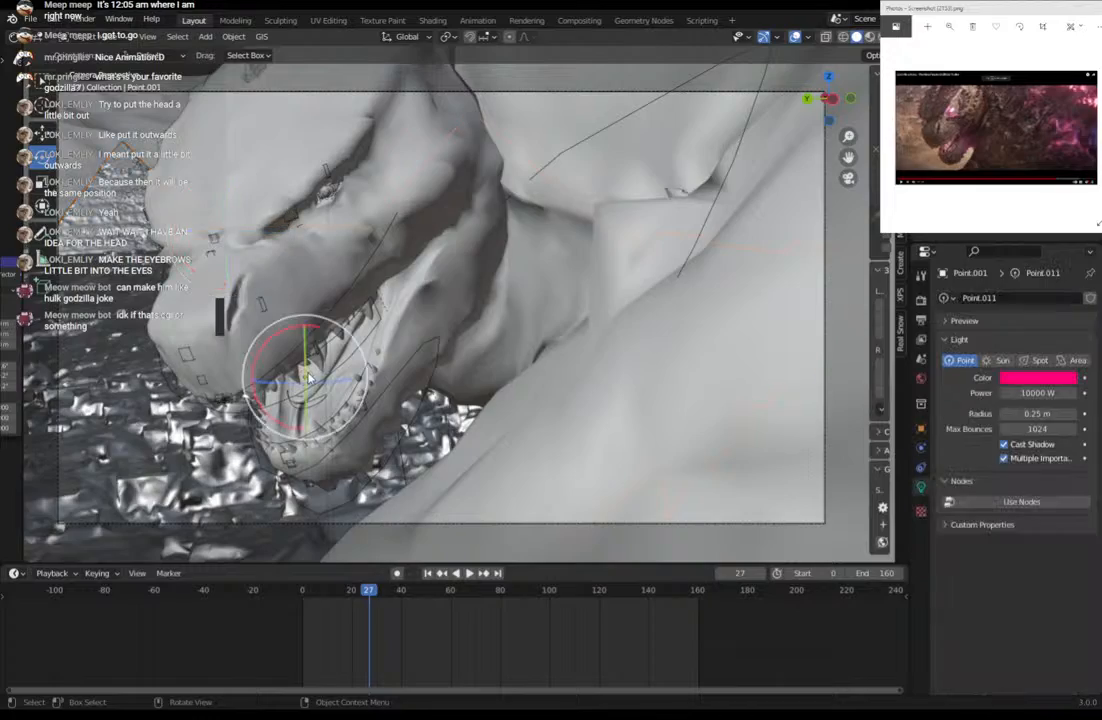
{"action": "middle_click_drag", "start_coordinate": [320, 380], "coordinate": [480, 340]}
{"action": "key", "text": "g"}
{"action": "left_click", "coordinate": [436, 332]}
{"action": "key", "text": "g"}
{"action": "left_click", "coordinate": [542, 334]}
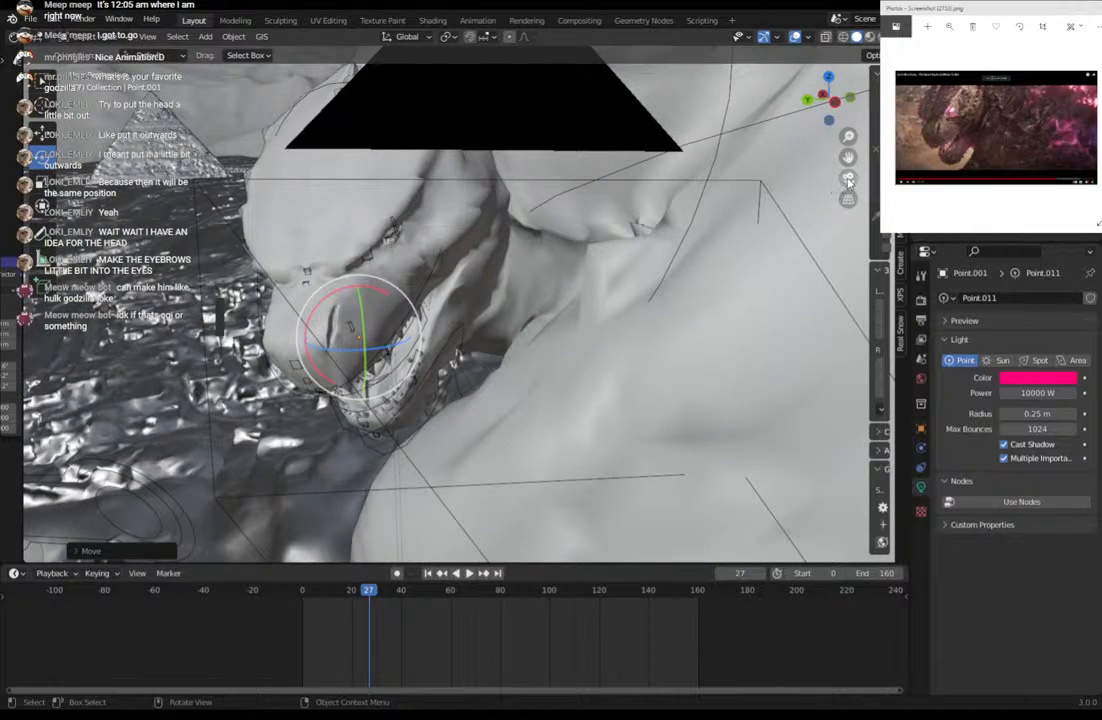
{"action": "key", "text": "KP_0"}
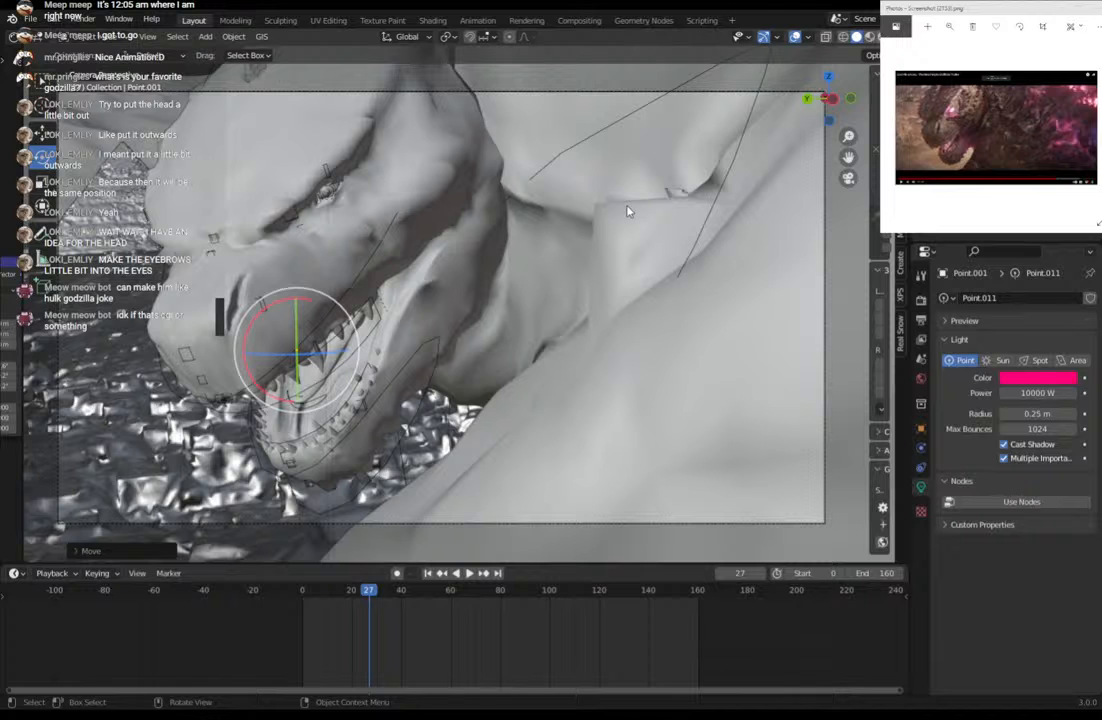
Turn on rendered shading and reposition the Point.001 light so its pink glow falls inside Godzilla's mouth.
{"action": "key", "text": "z"}
{"action": "key", "text": "8"}
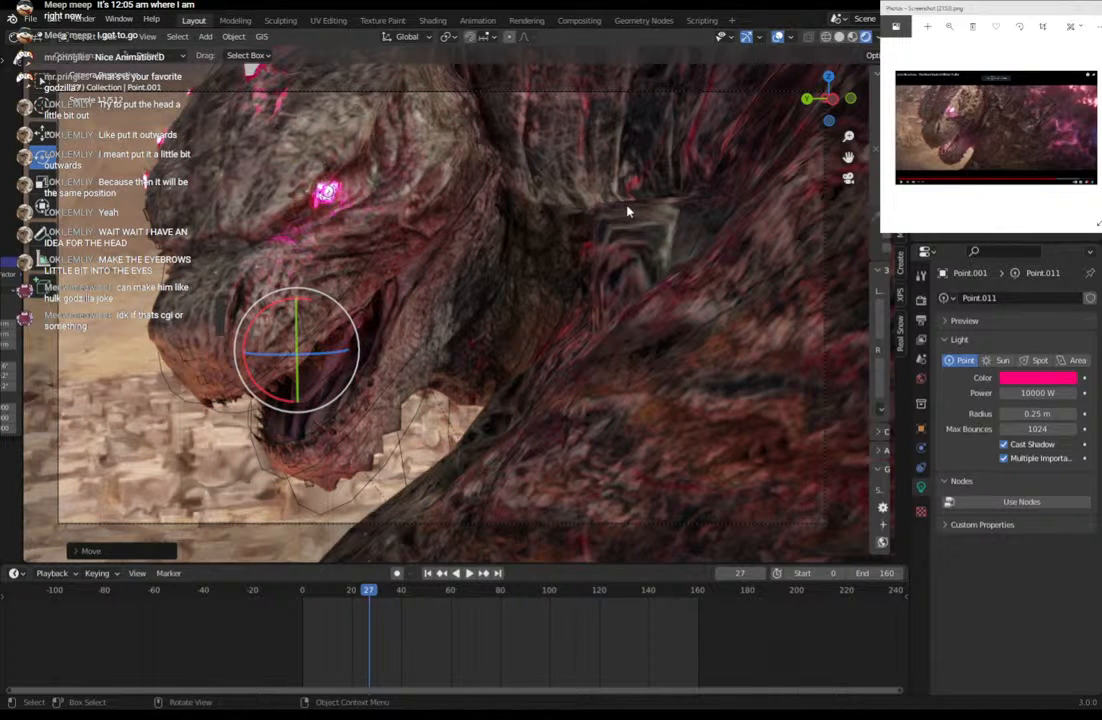
{"action": "left_click_drag", "start_coordinate": [351, 355], "coordinate": [376, 372]}
{"action": "left_click", "coordinate": [368, 362]}
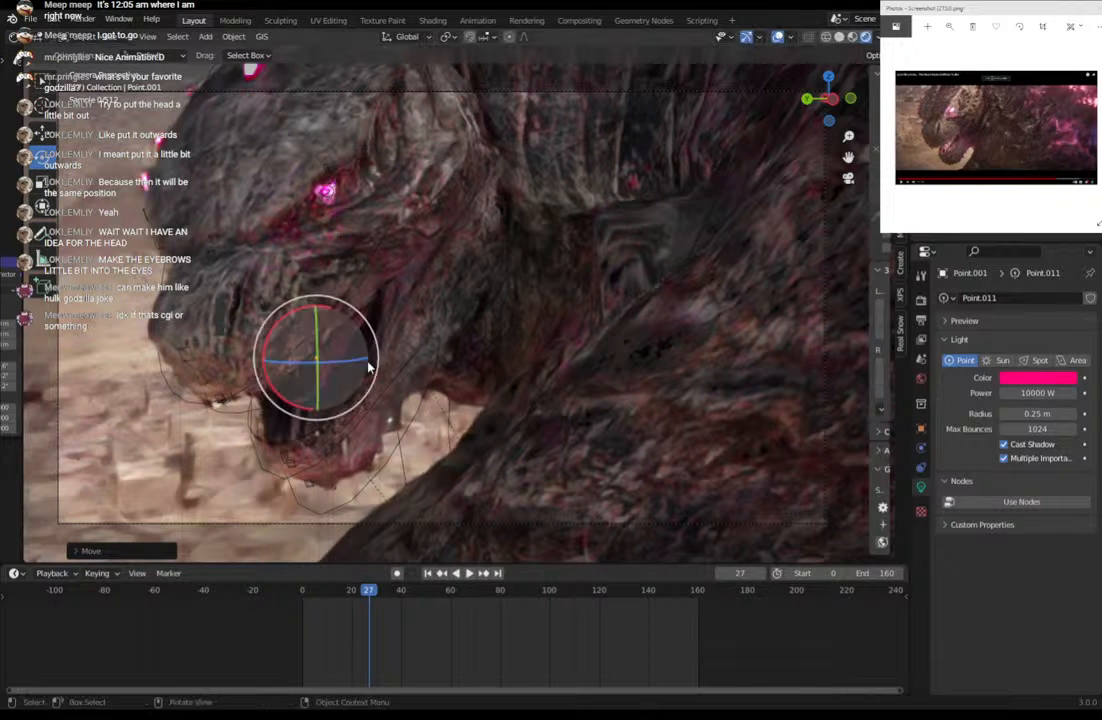
{"action": "key", "text": "g"}
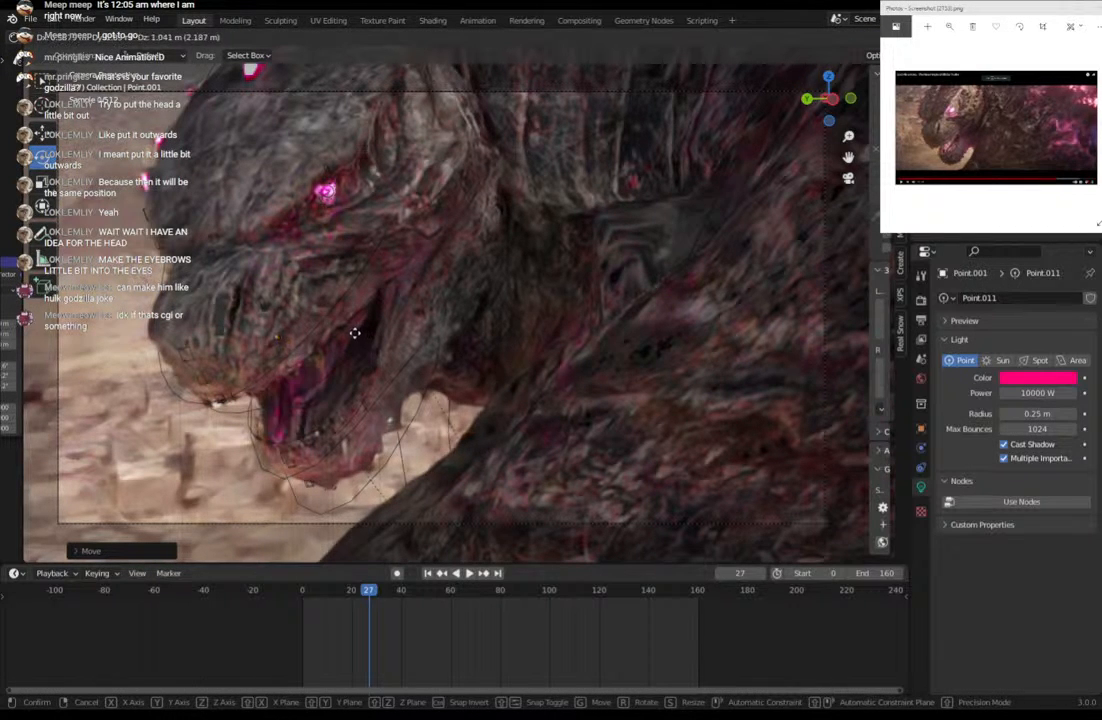
{"action": "left_click", "coordinate": [355, 340]}
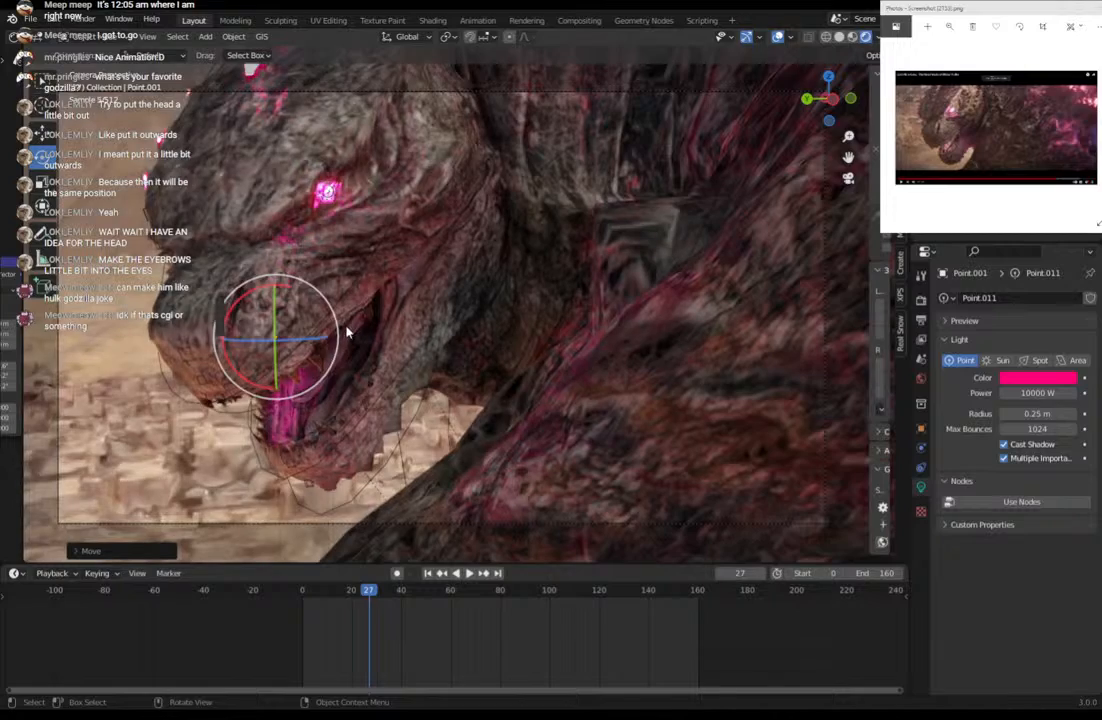
{"action": "key", "text": "g"}
{"action": "left_click", "coordinate": [359, 318]}
Adjust the Point.001 light's position from in front of Godzilla's face, and return to the camera view.
{"action": "middle_click_drag", "start_coordinate": [359, 322], "coordinate": [430, 253]}
{"action": "key", "text": "g"}
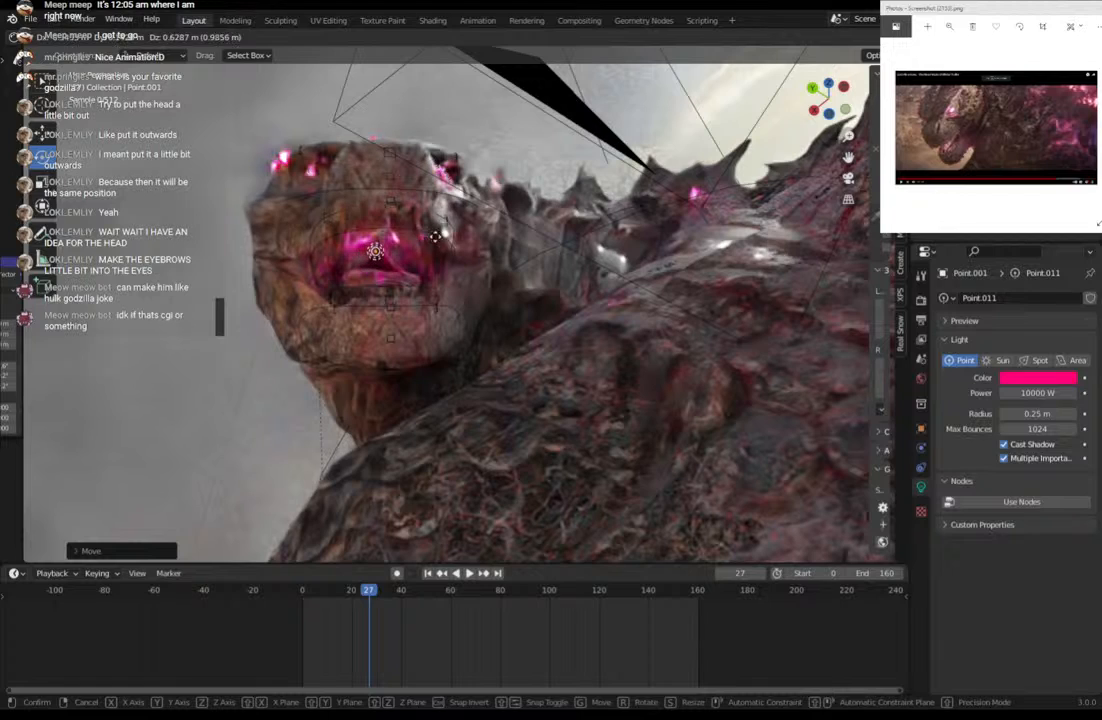
{"action": "left_click", "coordinate": [425, 240]}
{"action": "left_click", "coordinate": [848, 178]}
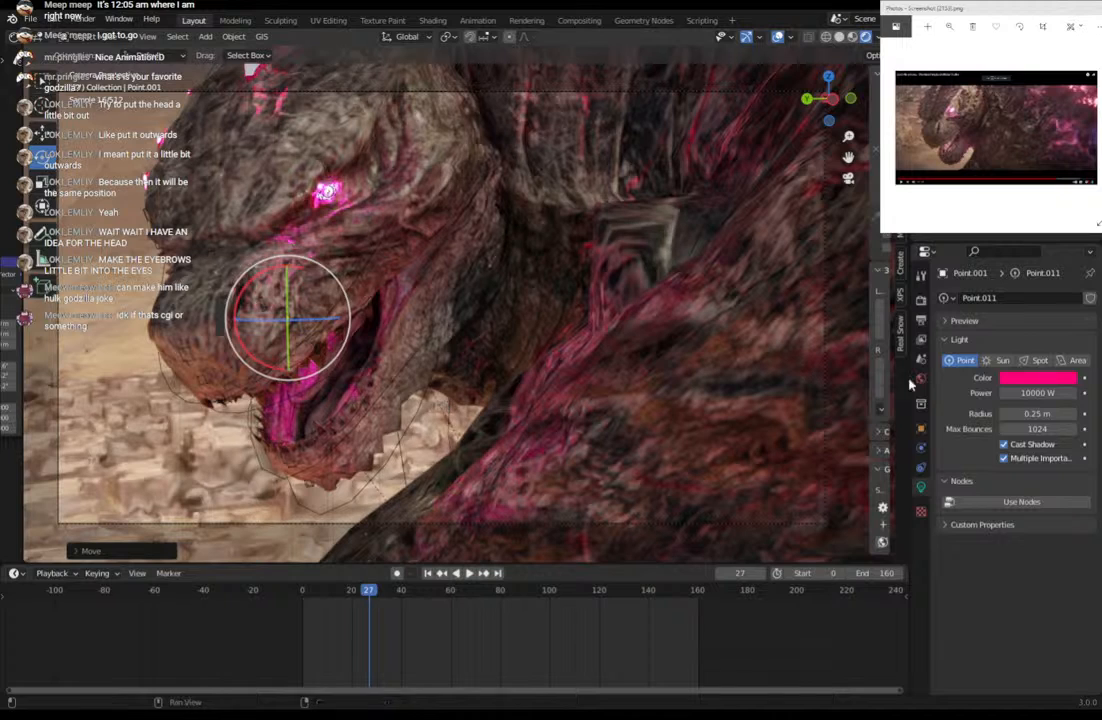
Fine-tune the Point.001 light in the camera view, shifting it slightly toward the back of the mouth.
{"action": "key", "text": "g"}
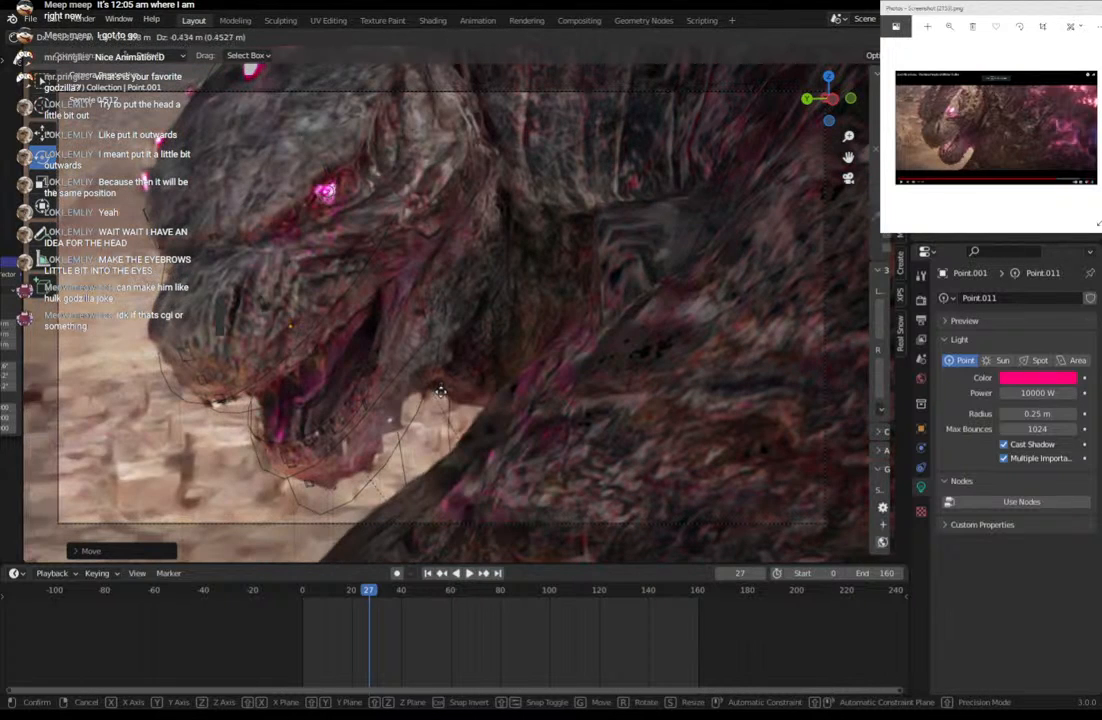
{"action": "left_click", "coordinate": [447, 403]}
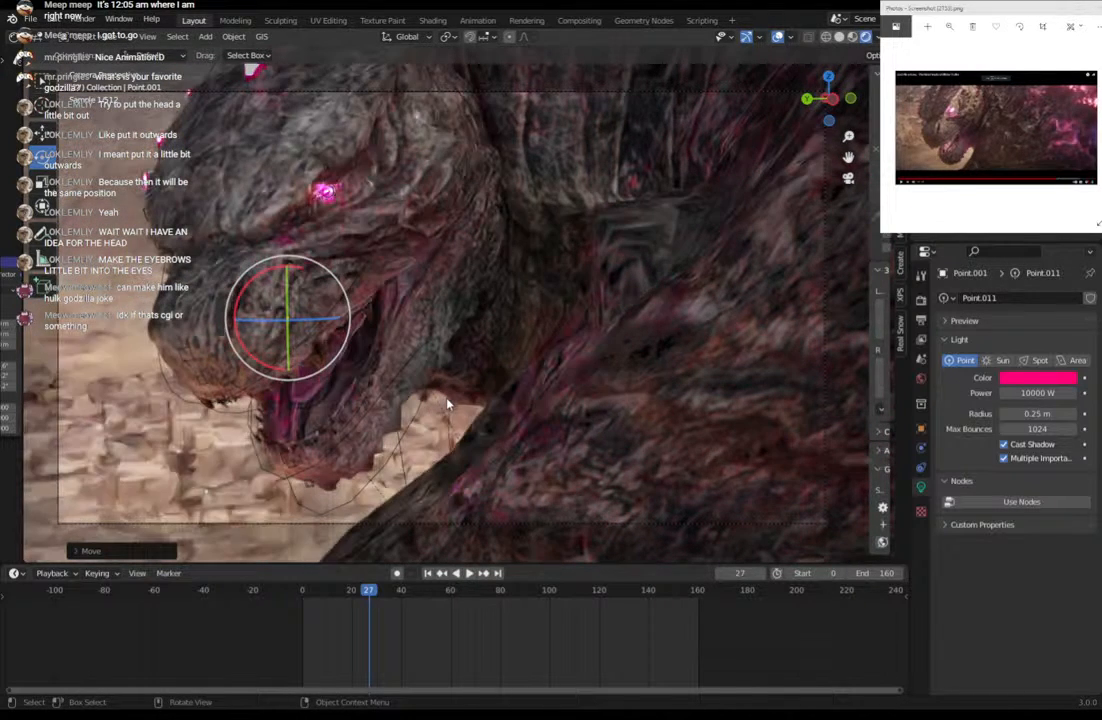
{"action": "key", "text": "g"}
{"action": "key", "text": "z"}
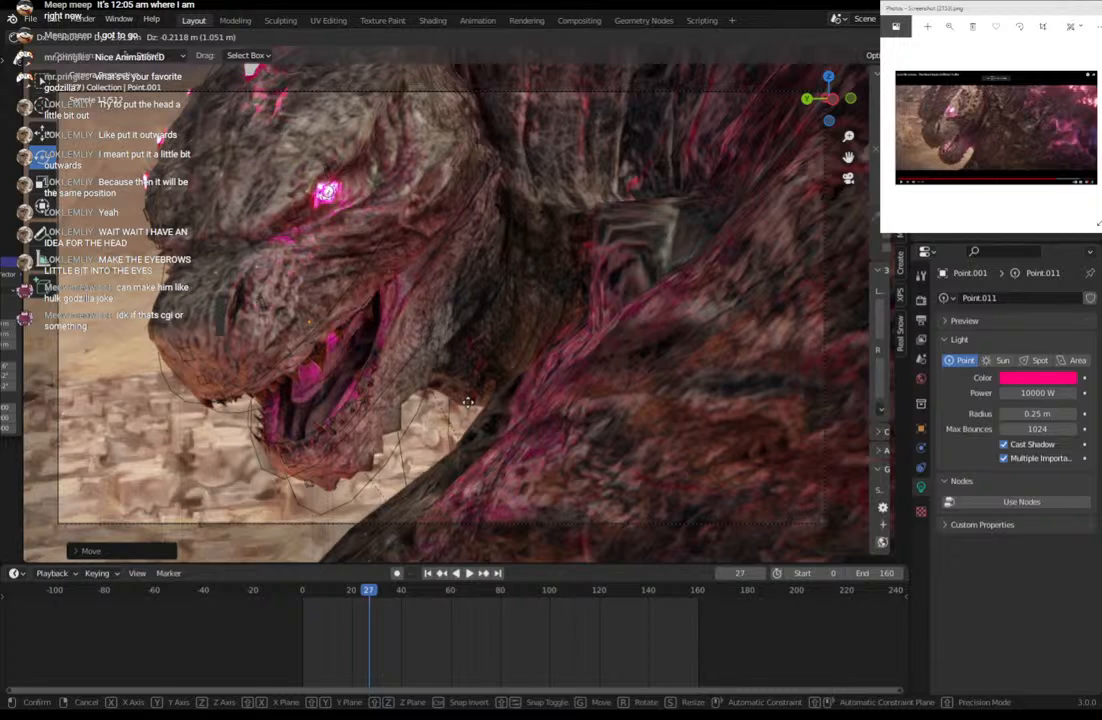
{"action": "left_click", "coordinate": [467, 401]}
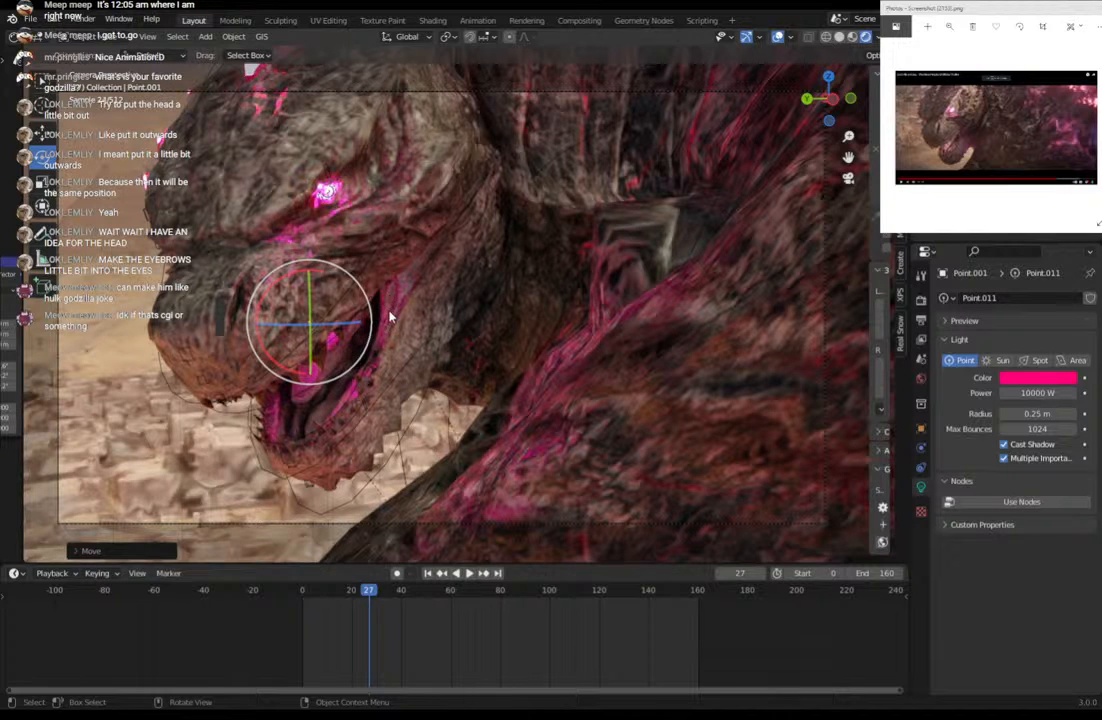
Try a power of 500 W on the Point.001 mouth light.
{"action": "left_click", "coordinate": [1040, 393]}
{"action": "type", "text": "500"}
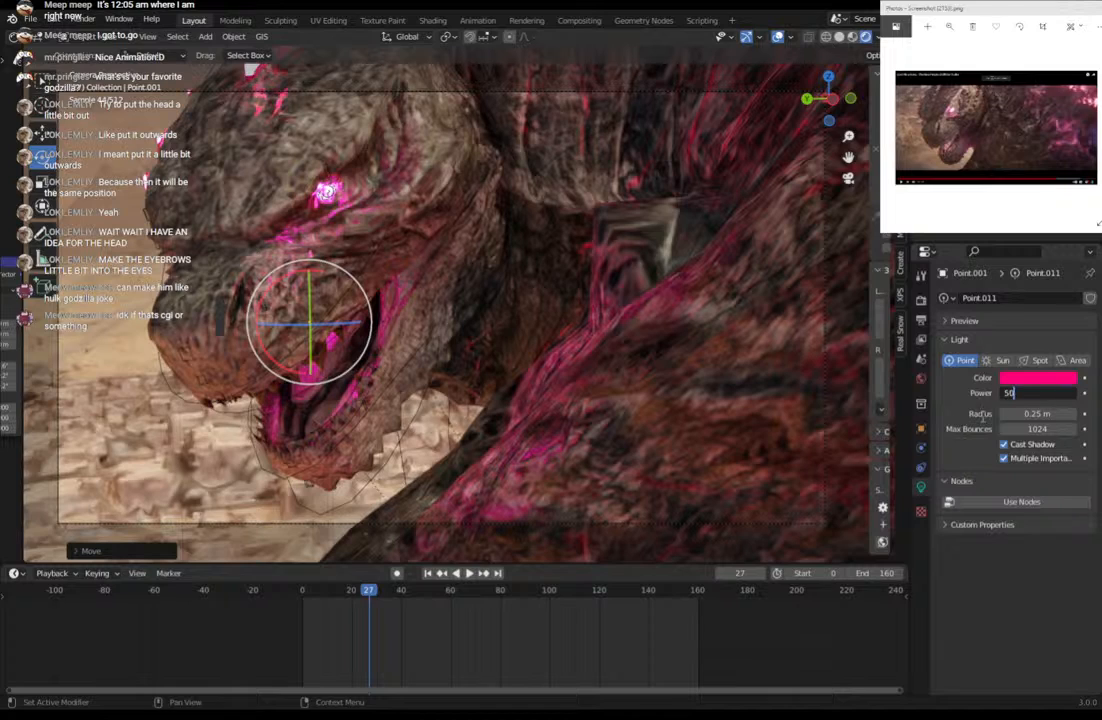
{"action": "key", "text": "Return"}
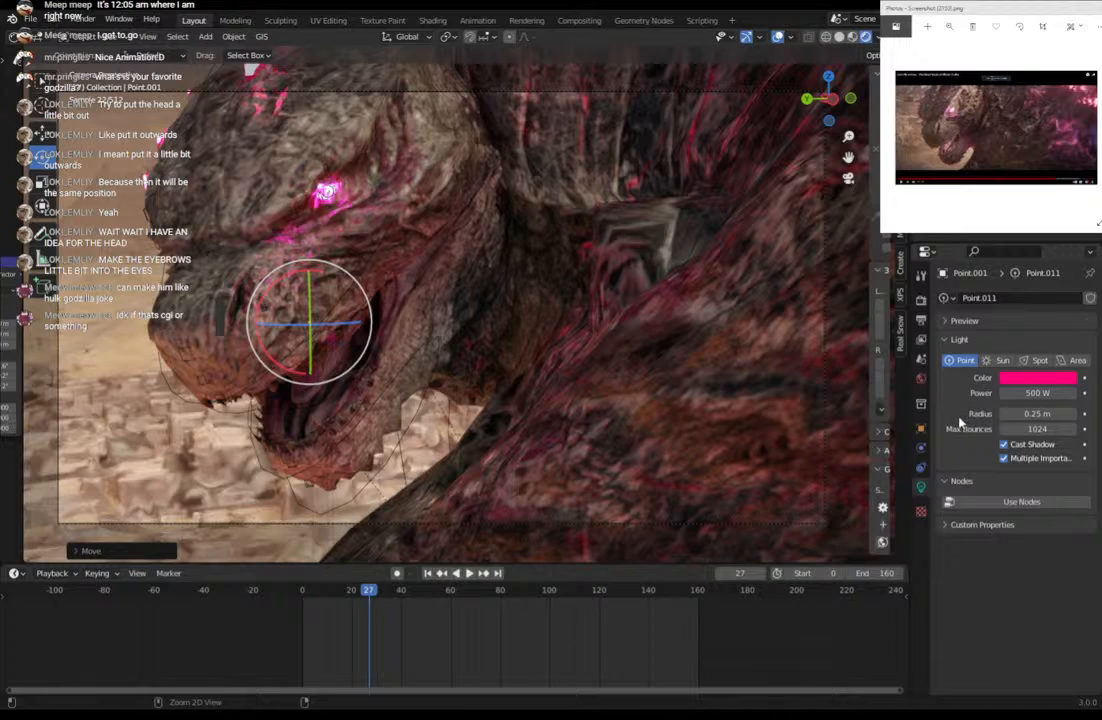
Set the Point.001 mouth light's power to 5000 W and reduce its radius to 0.2 m.
{"action": "double_click", "coordinate": [1041, 392]}
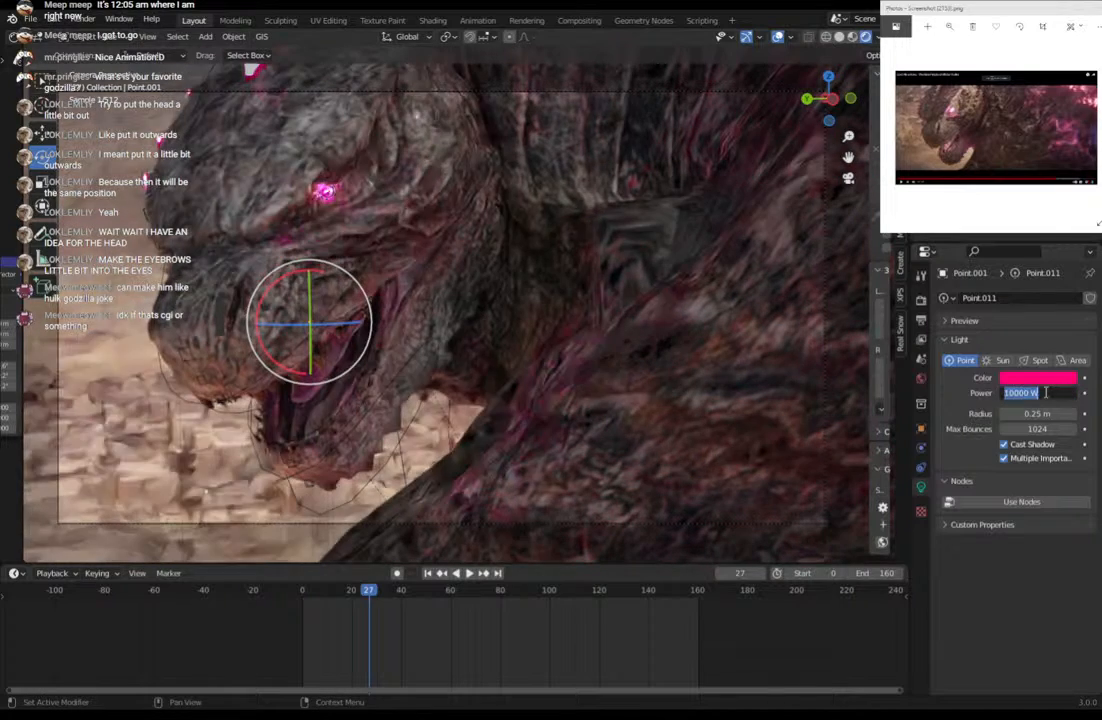
{"action": "type", "text": "5000"}
{"action": "key", "text": "Return"}
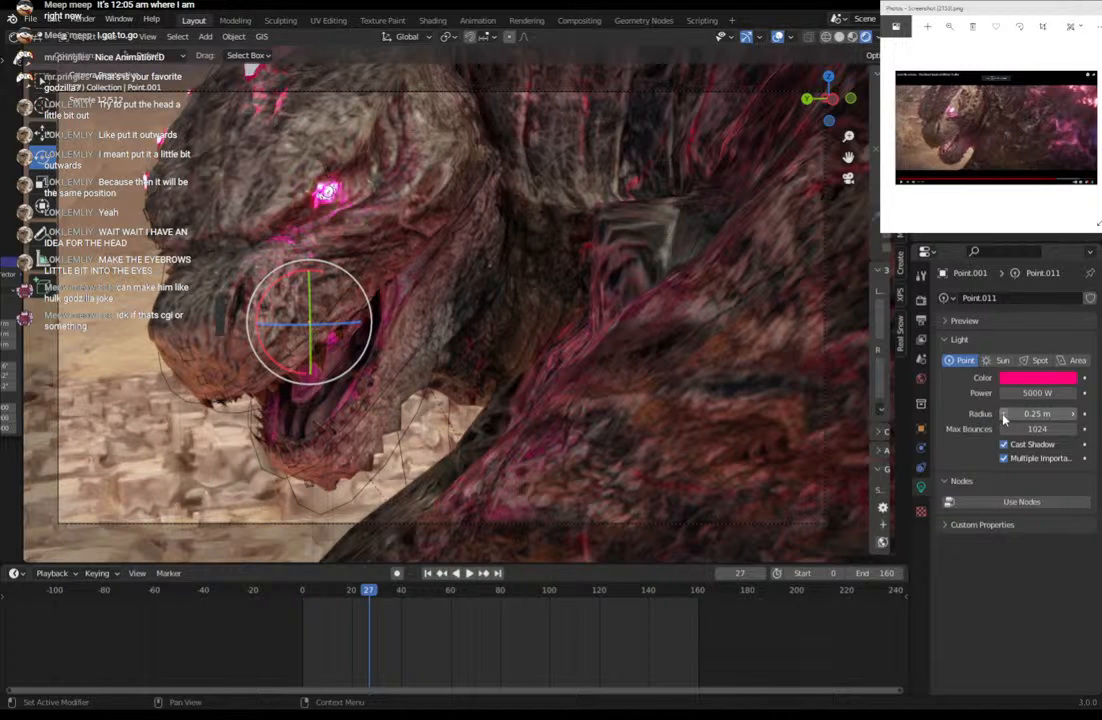
{"action": "left_click", "coordinate": [1004, 416]}
{"action": "left_click", "coordinate": [1004, 416]}
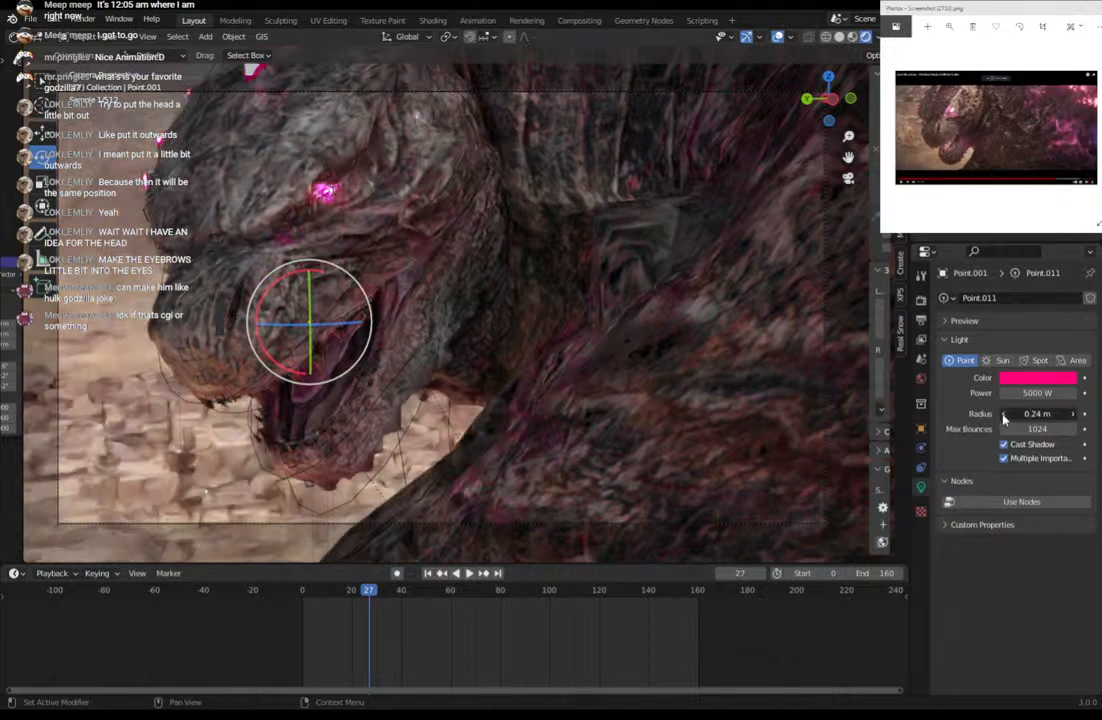
{"action": "left_click", "coordinate": [1004, 416]}
{"action": "left_click", "coordinate": [1004, 416]}
{"action": "left_click", "coordinate": [1004, 416]}
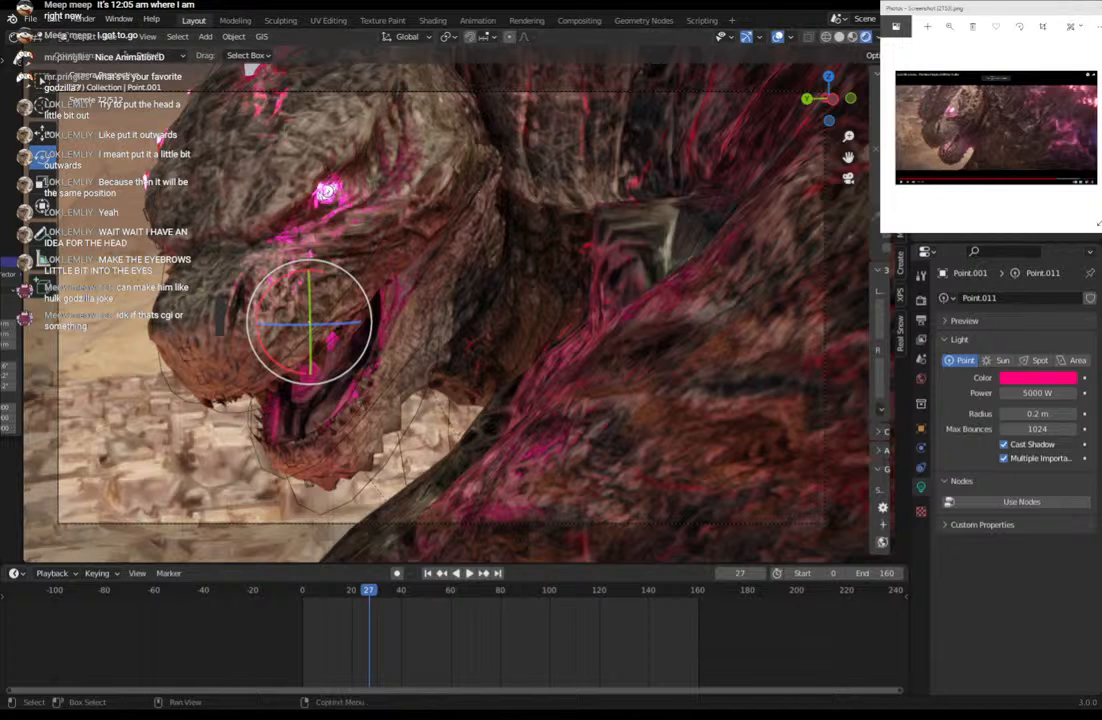
In solid shading, duplicate the Sun.003 area light and place the copy above Godzilla's back.
{"action": "left_click", "coordinate": [975, 150]}
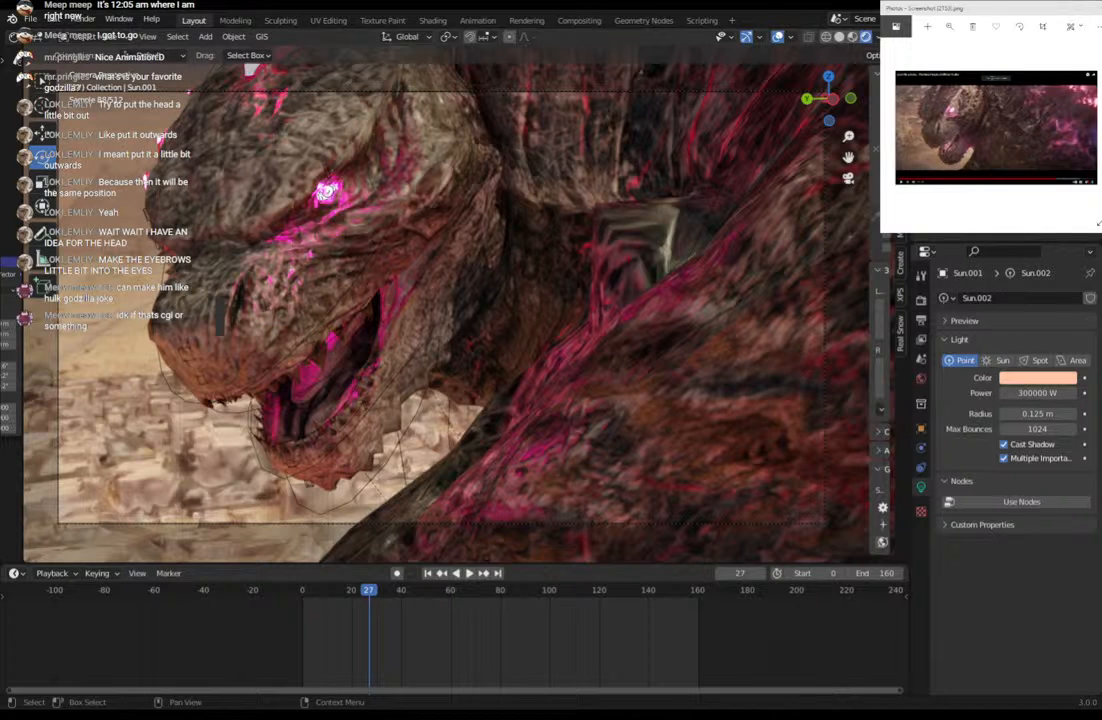
{"action": "left_click", "coordinate": [840, 37]}
{"action": "mouse_move", "coordinate": [645, 303]}
{"action": "middle_mouse_down"}
{"action": "mouse_move", "coordinate": [543, 336]}
{"action": "mouse_move", "coordinate": [517, 314]}
{"action": "mouse_move", "coordinate": [534, 327]}
{"action": "mouse_move", "coordinate": [517, 330]}
{"action": "middle_mouse_up"}
{"action": "left_click", "coordinate": [534, 327]}
{"action": "left_click", "coordinate": [516, 330]}
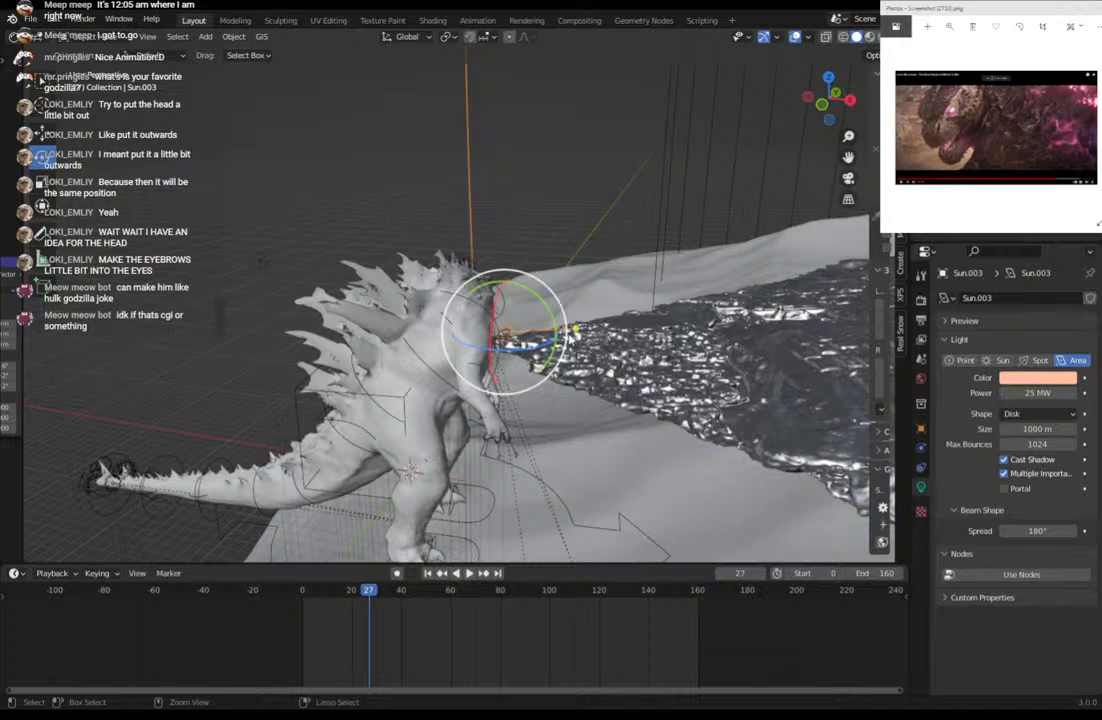
{"action": "key", "text": "ctrl+v"}
{"action": "key", "text": "g"}
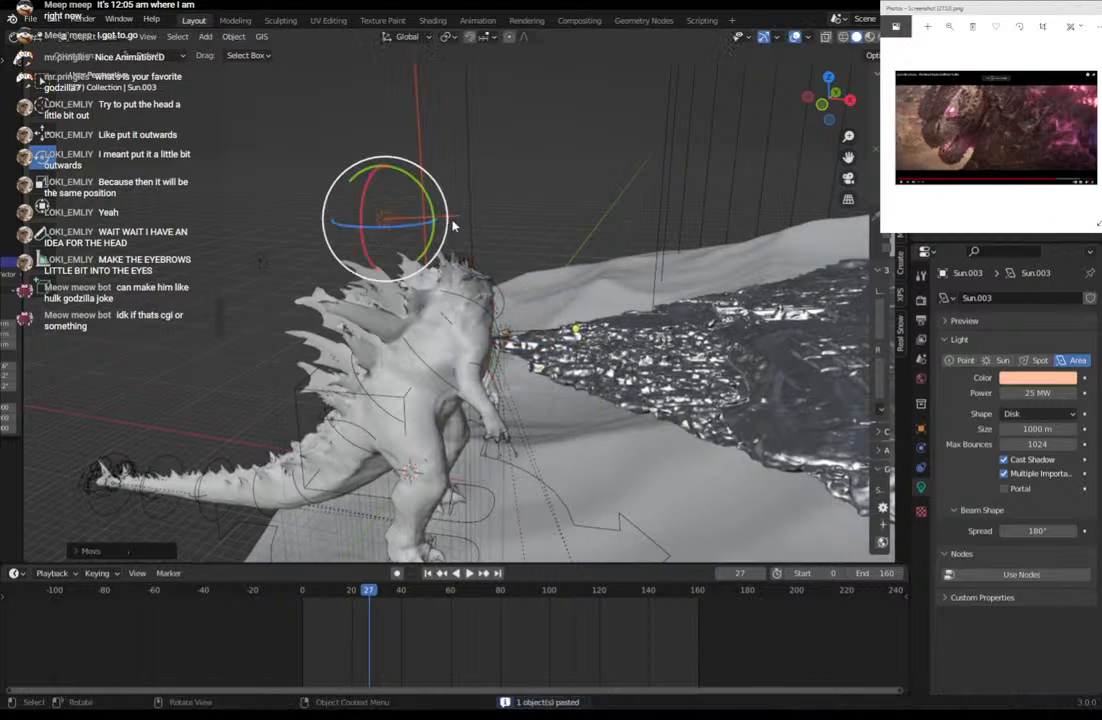
{"action": "left_click", "coordinate": [460, 248]}
Rotate the copied area light and bring it close to Godzilla's head.
{"action": "middle_click_drag", "start_coordinate": [460, 248], "coordinate": [452, 287]}
{"action": "key", "text": "shift+d"}
{"action": "key", "text": "z"}
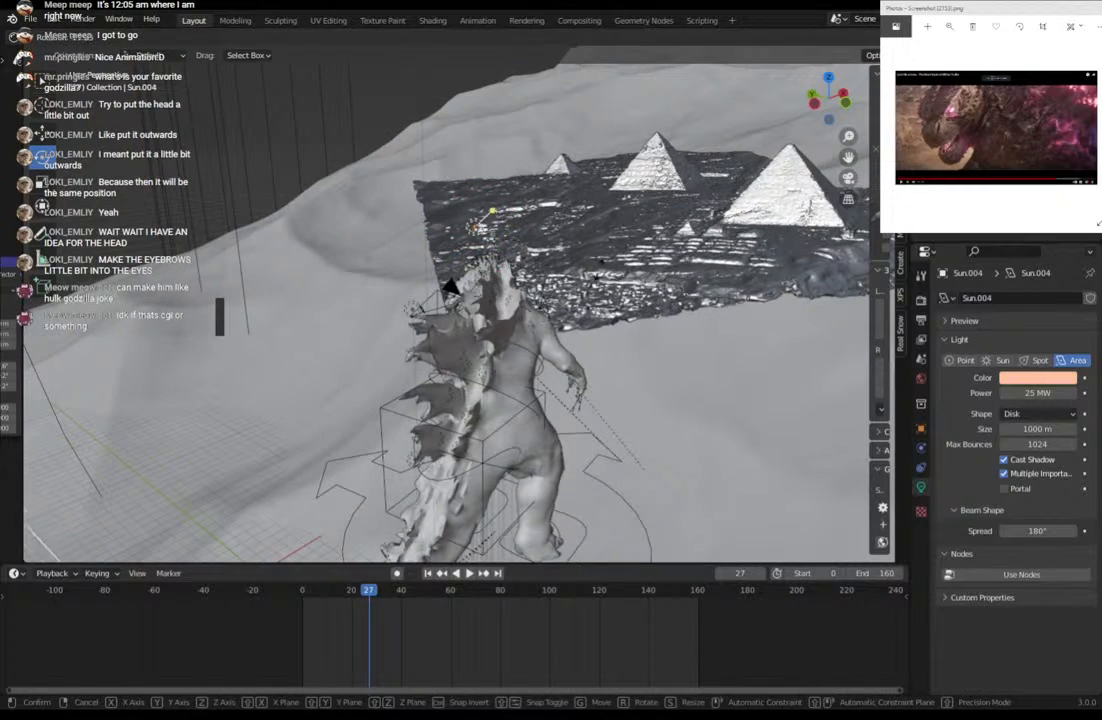
{"action": "left_click", "coordinate": [450, 288]}
{"action": "key", "text": "g"}
{"action": "left_click", "coordinate": [452, 286]}
{"action": "key", "text": "r"}
{"action": "key", "text": "r"}
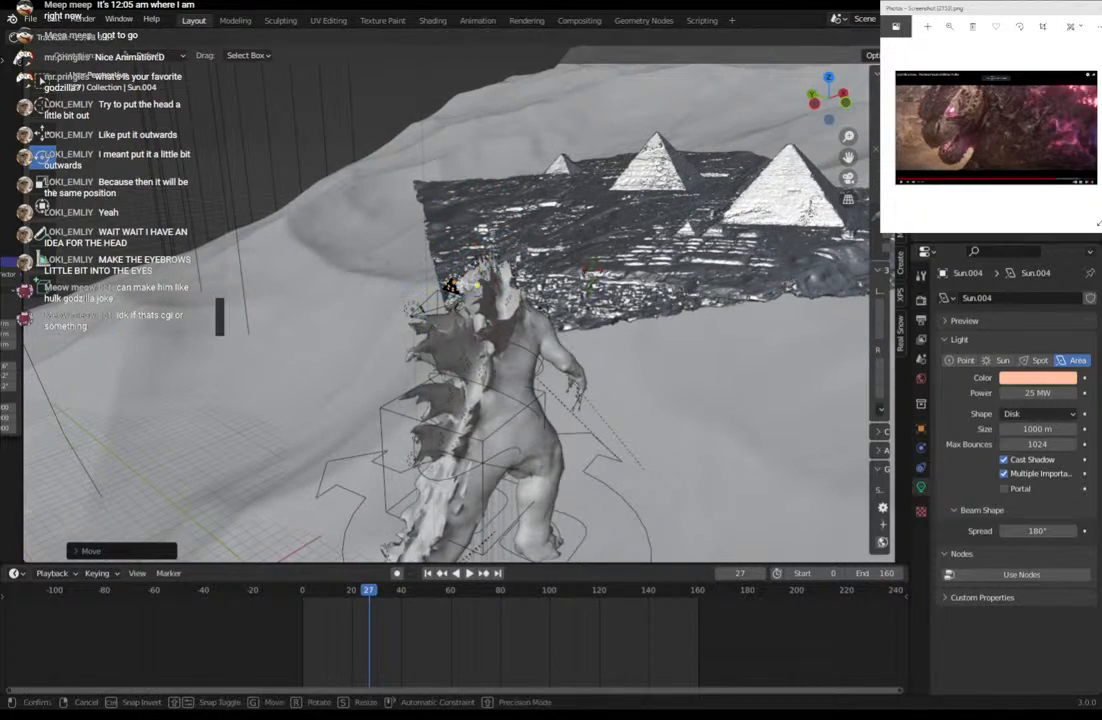
{"action": "left_click", "coordinate": [614, 279]}
Refine the copied light's placement beside Godzilla's head and rotate it freely to change its aim.
{"action": "mouse_move", "coordinate": [614, 279]}
{"action": "middle_mouse_down"}
{"action": "mouse_move", "coordinate": [679, 277]}
{"action": "mouse_move", "coordinate": [632, 290]}
{"action": "middle_mouse_up"}
{"action": "key", "text": "r"}
{"action": "left_click", "coordinate": [692, 286]}
{"action": "key", "text": "g"}
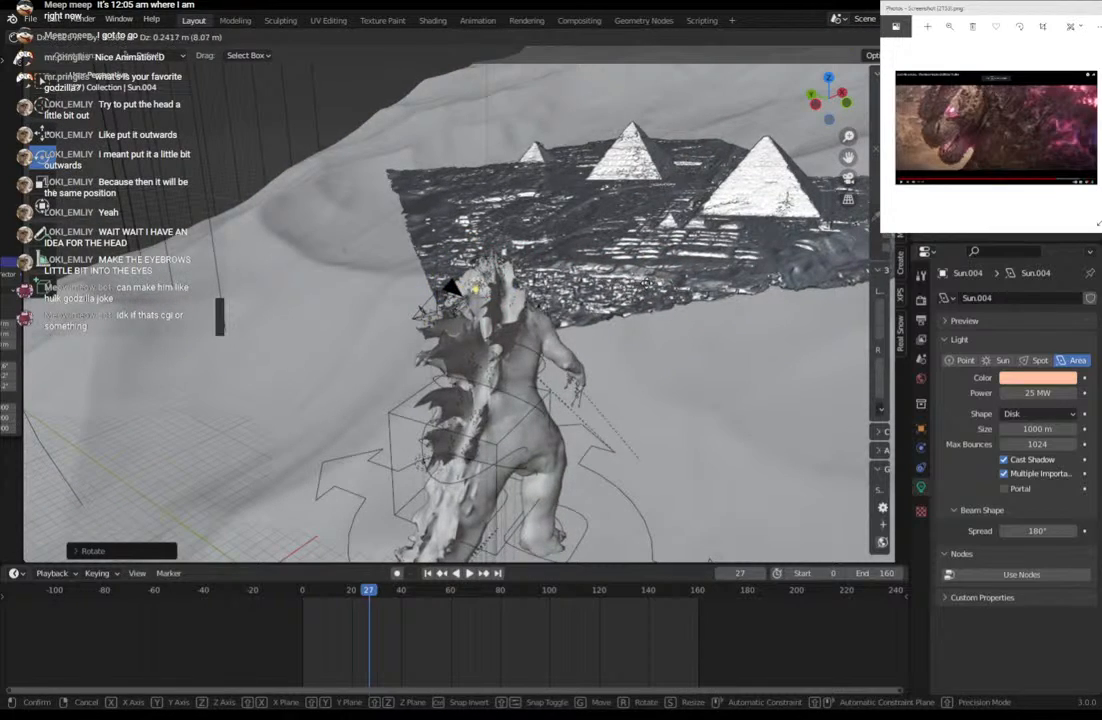
{"action": "left_click", "coordinate": [648, 286]}
{"action": "key", "text": "r"}
{"action": "key", "text": "r"}
{"action": "left_click", "coordinate": [727, 192]}
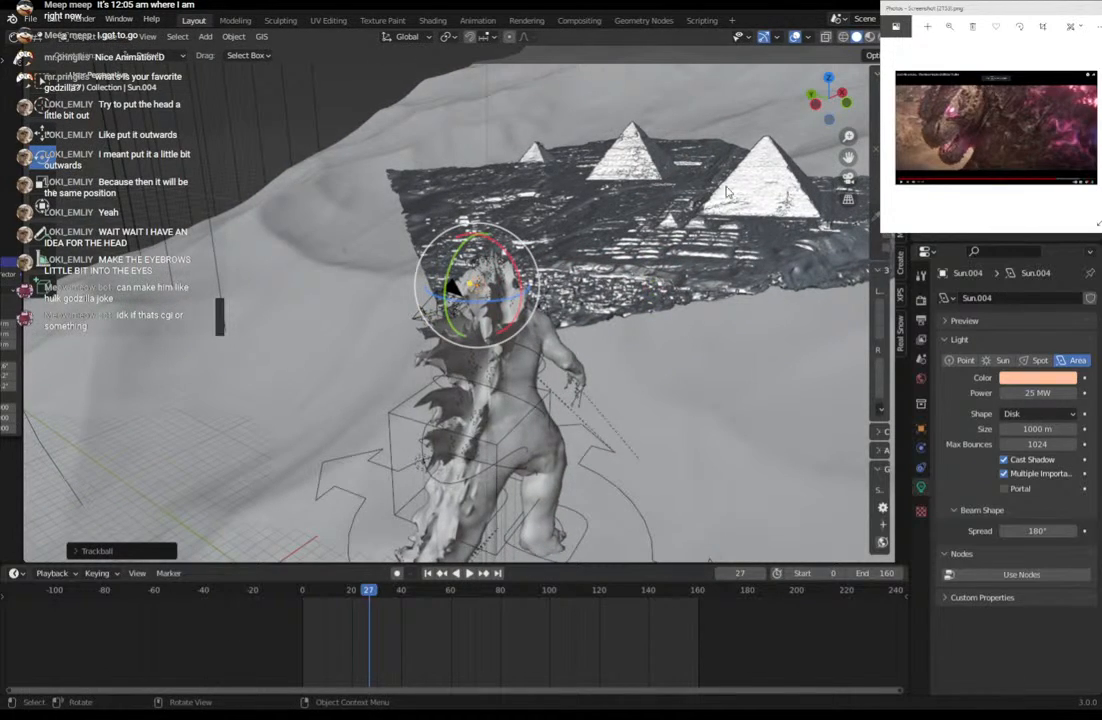
Return to the rendered camera view and try powers of 1000 W and 10000 W on the Sun.004 area light.
{"action": "left_click", "coordinate": [847, 178]}
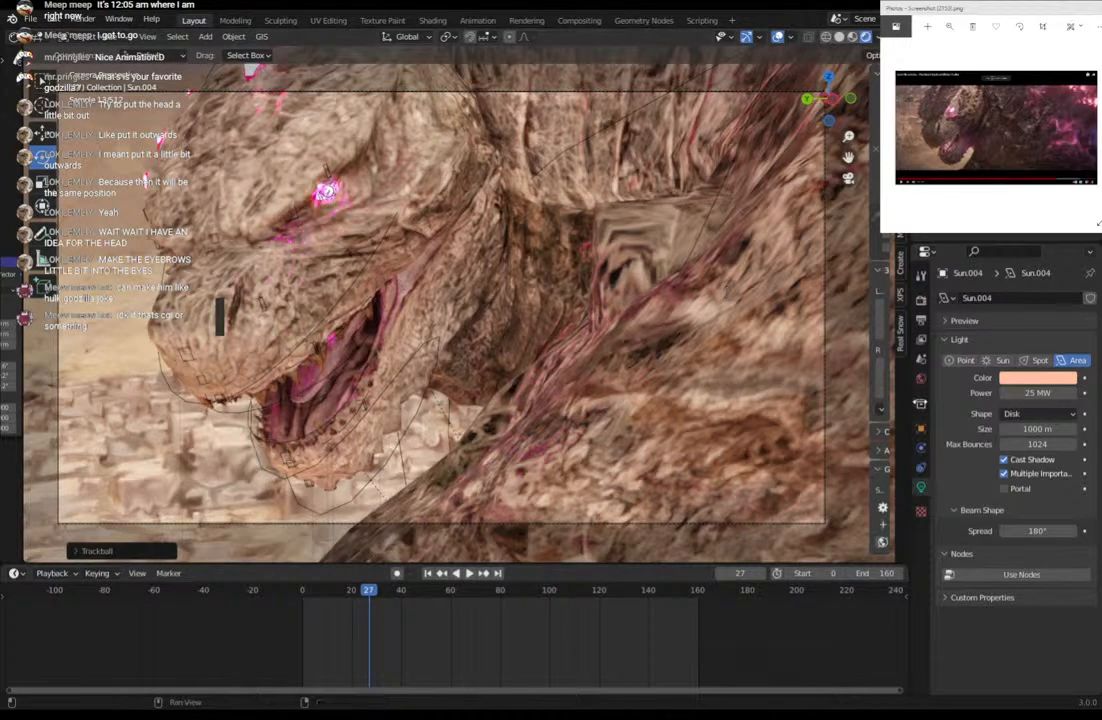
{"action": "left_click", "coordinate": [1037, 393]}
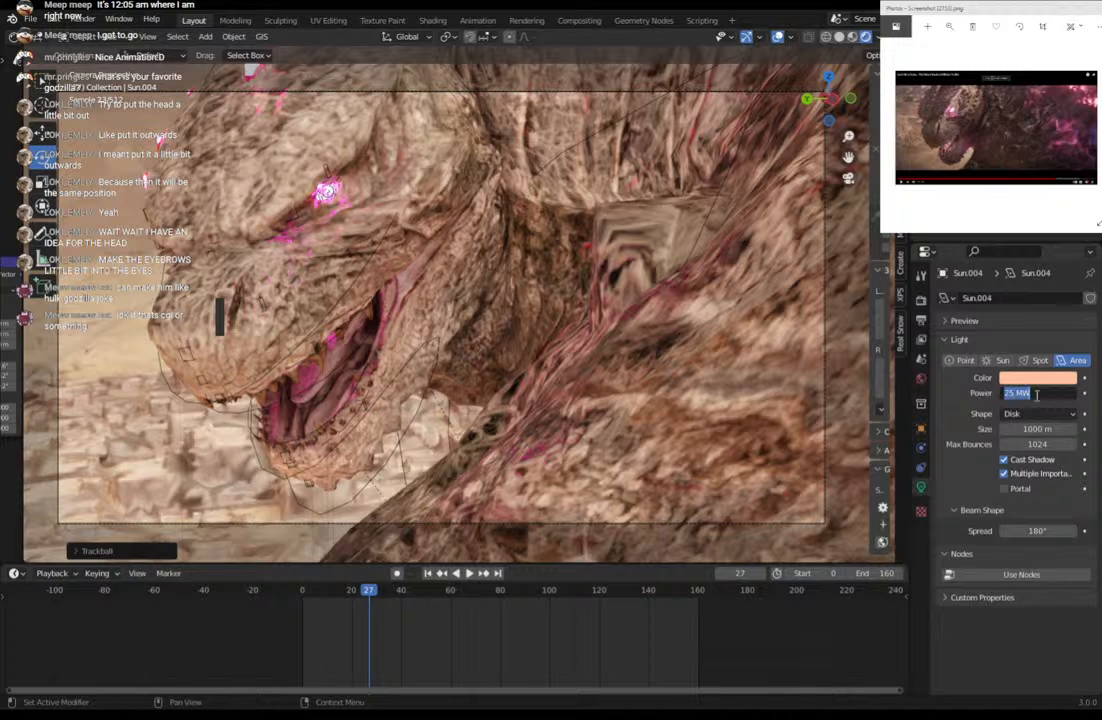
{"action": "type", "text": "1000"}
{"action": "key", "text": "Return"}
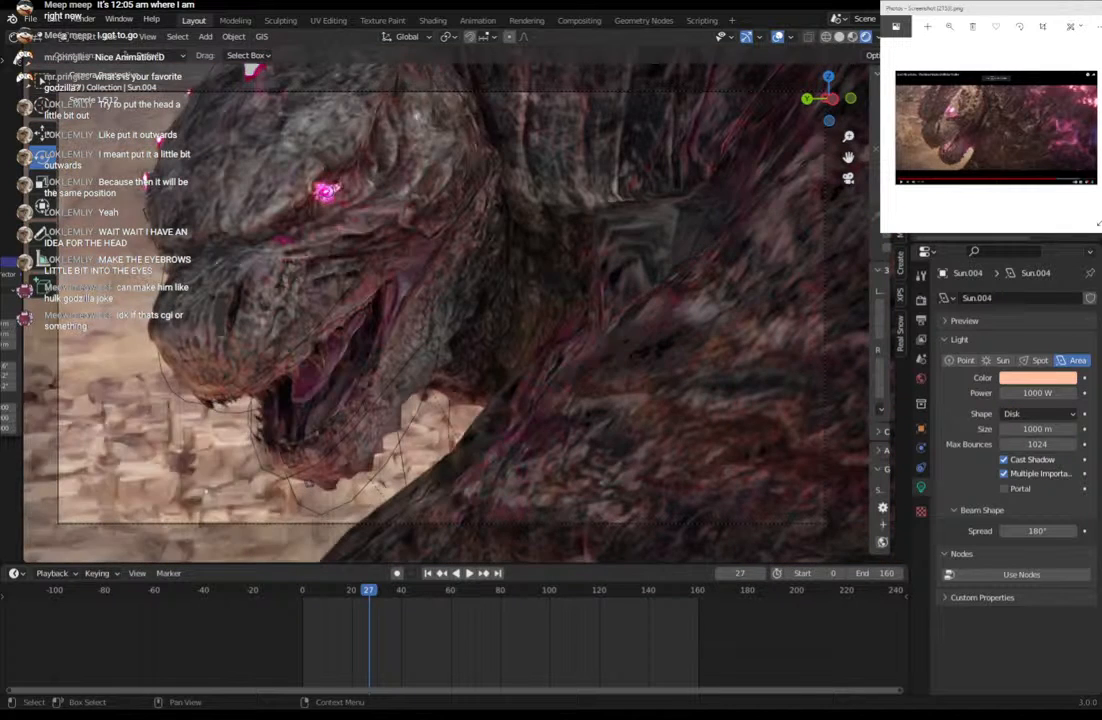
{"action": "left_click", "coordinate": [1036, 393]}
{"action": "type", "text": "100"}
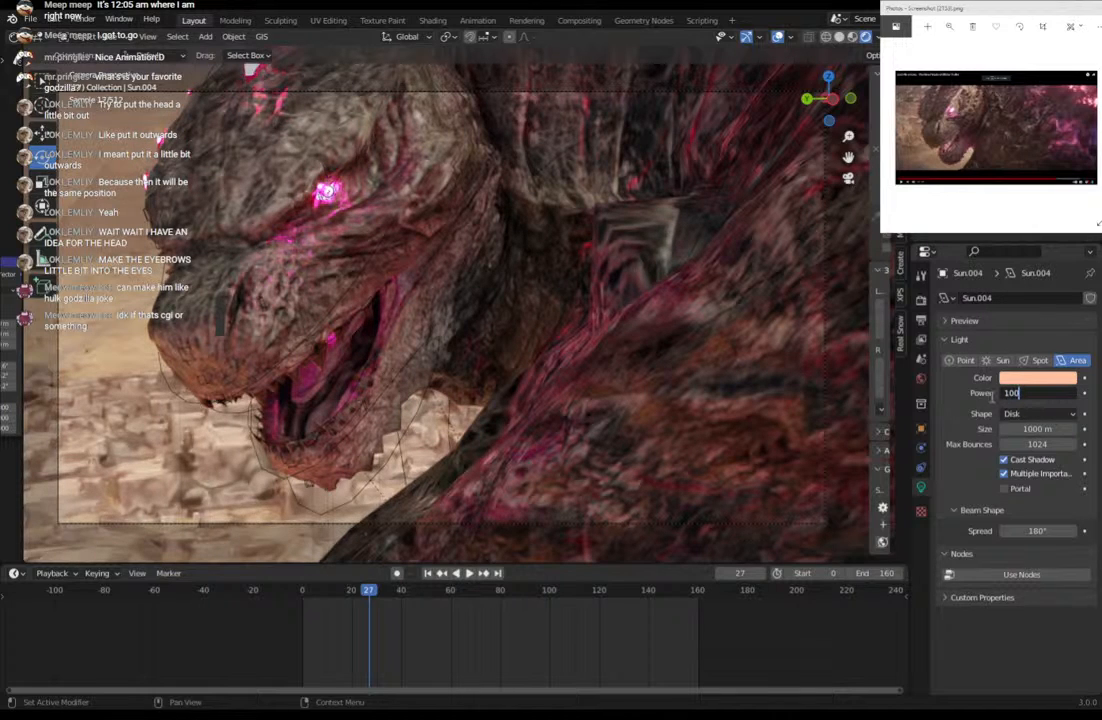
{"action": "type", "text": "00"}
{"action": "key", "text": "Return"}
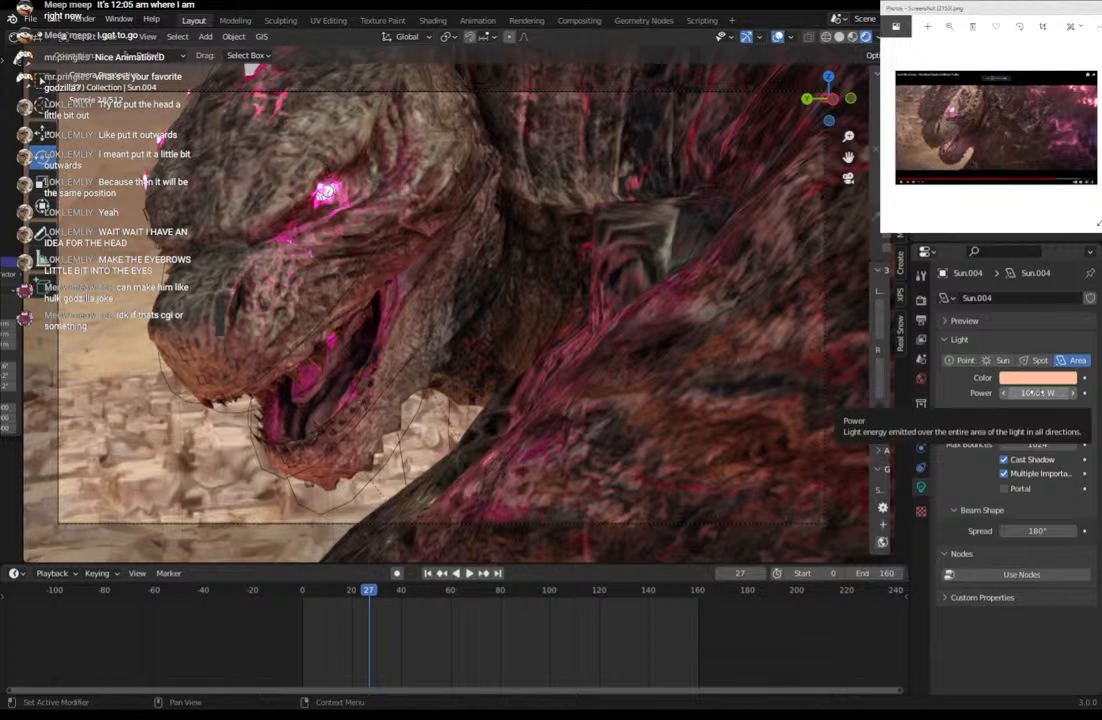
Try a power of 100000 W on the Sun.004 area light.
{"action": "left_click", "coordinate": [1038, 393]}
{"action": "type", "text": "1"}
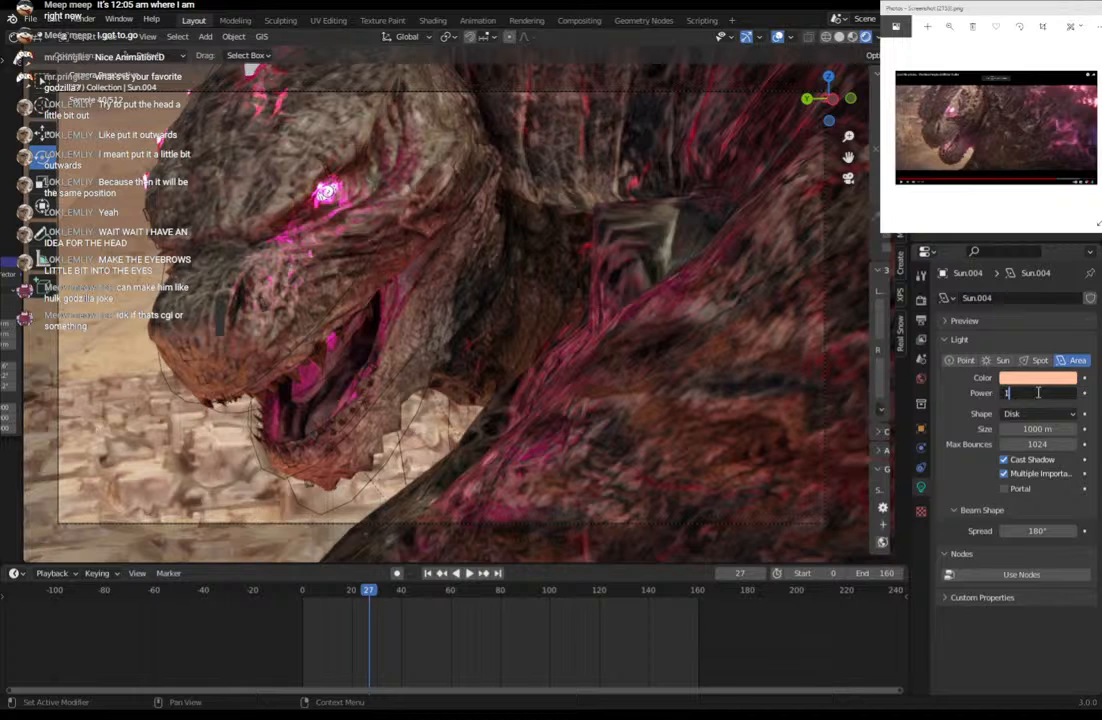
{"action": "type", "text": "0000000"}
{"action": "key", "text": "Return"}
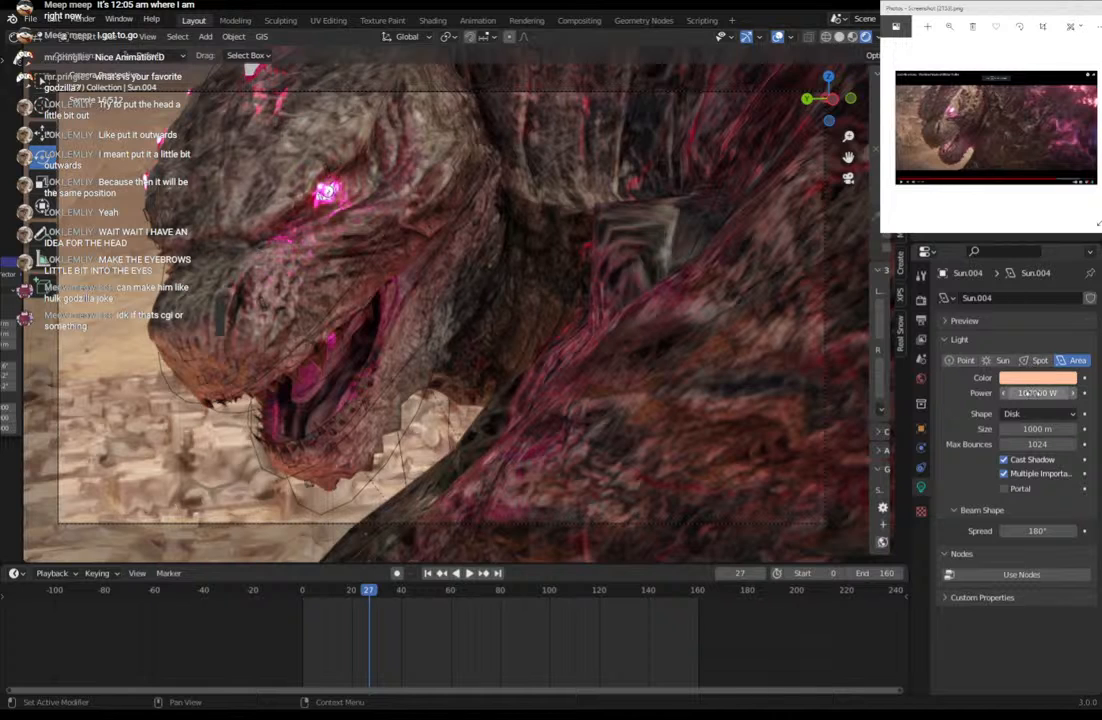
Reposition the Sun.004 area light near Godzilla's neck in solid shading and rotate it freely.
{"action": "key", "text": "g"}
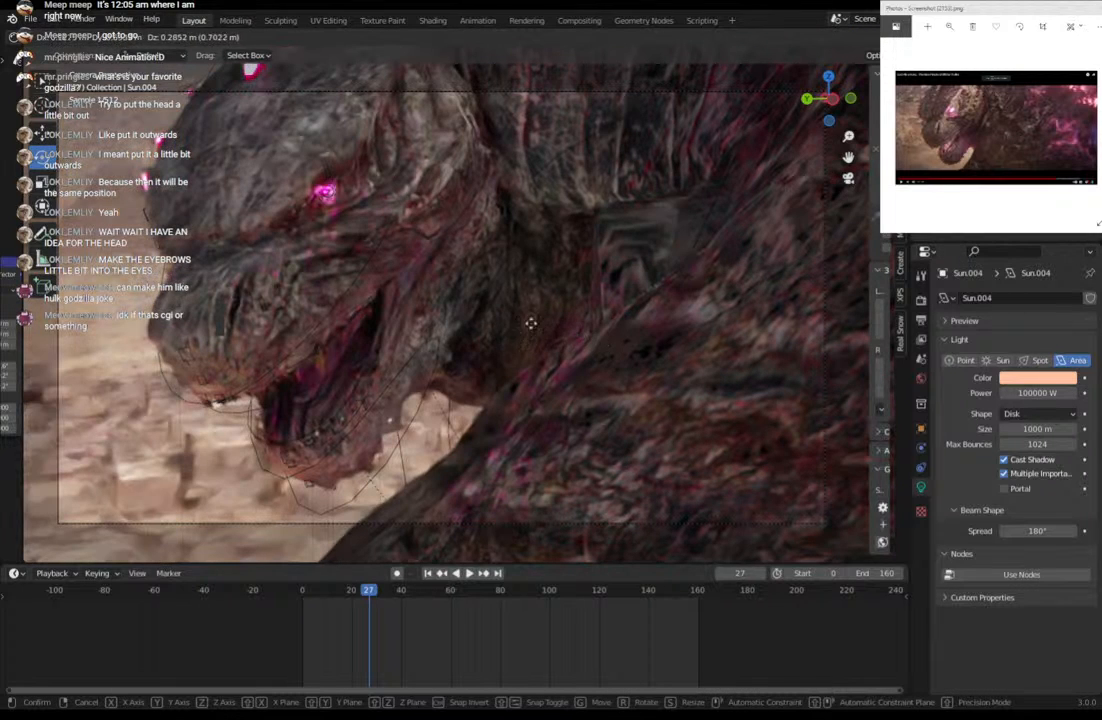
{"action": "left_click", "coordinate": [364, 382]}
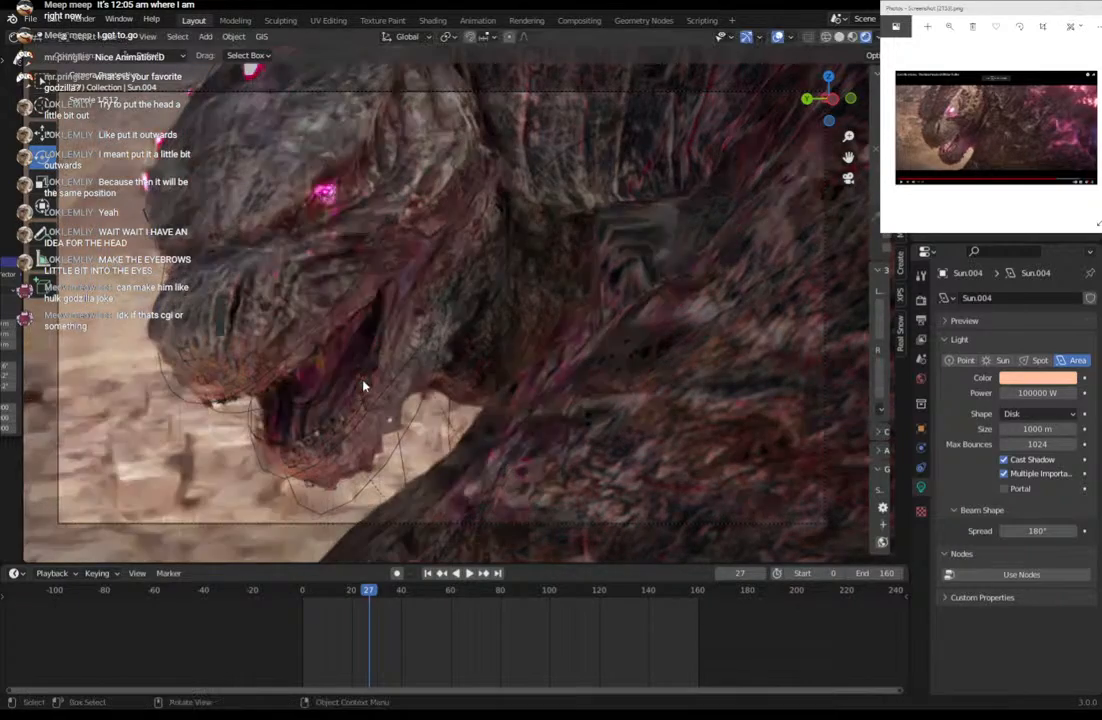
{"action": "left_click", "coordinate": [839, 37]}
{"action": "middle_click_drag", "start_coordinate": [731, 208], "coordinate": [711, 221]}
{"action": "scroll", "coordinate": [711, 221], "scroll_direction": "down", "scroll_amount": 5}
{"action": "key", "text": "g"}
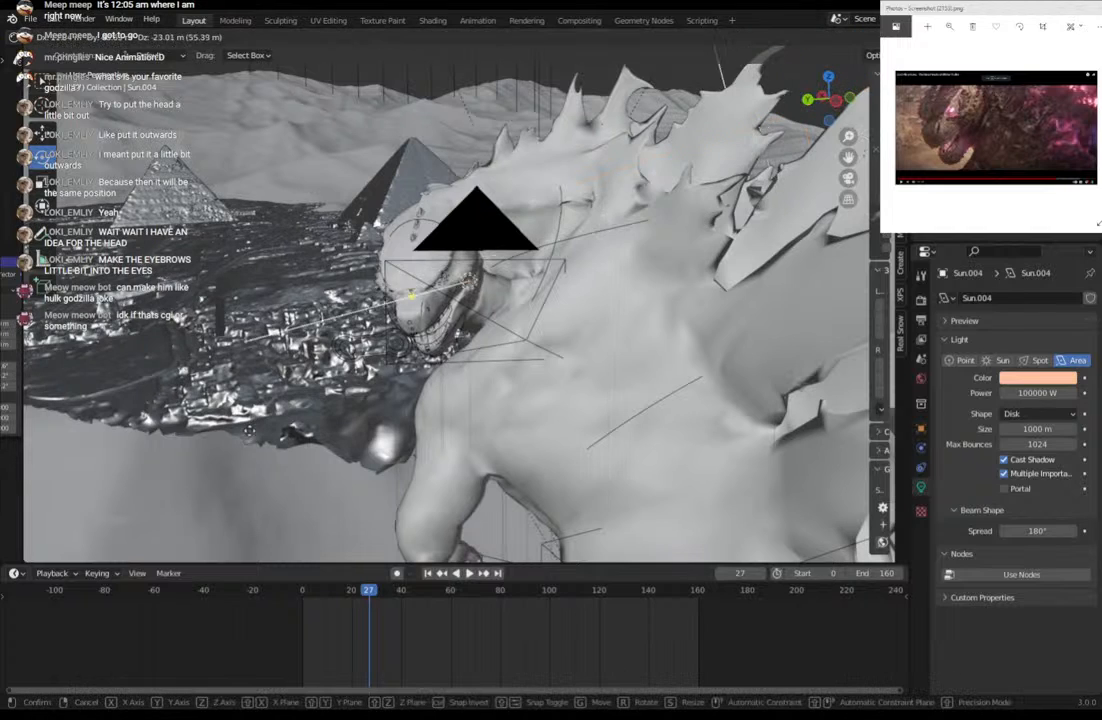
{"action": "left_click", "coordinate": [454, 373]}
{"action": "key", "text": "r"}
{"action": "key", "text": "r"}
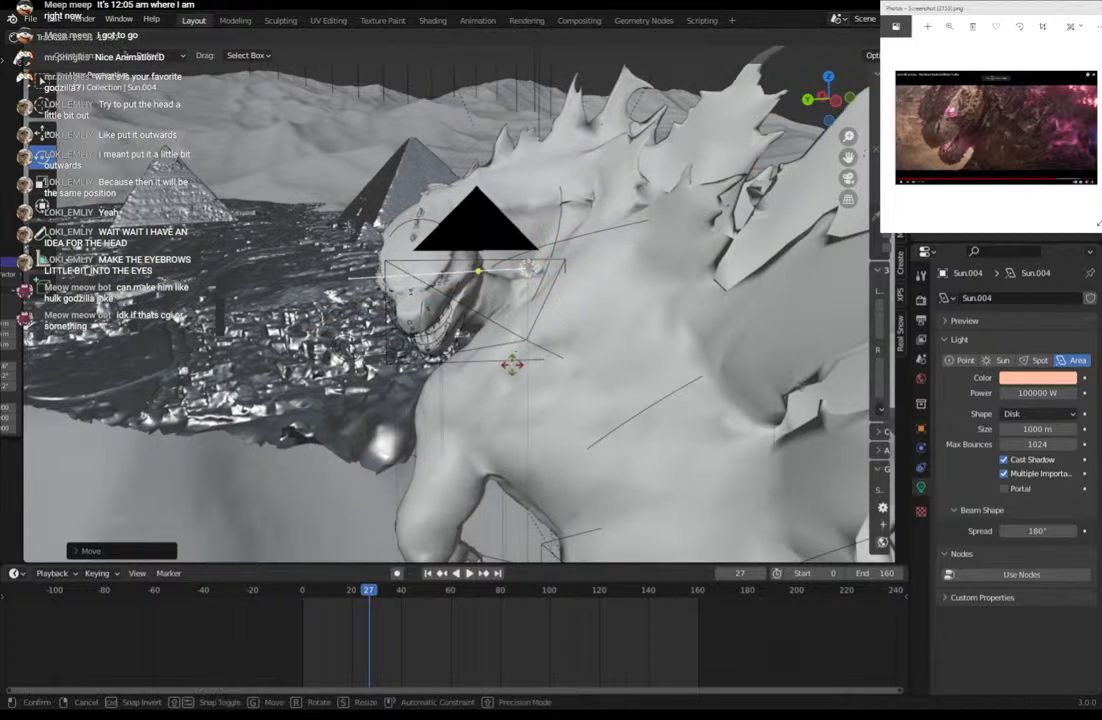
{"action": "left_click", "coordinate": [485, 369]}
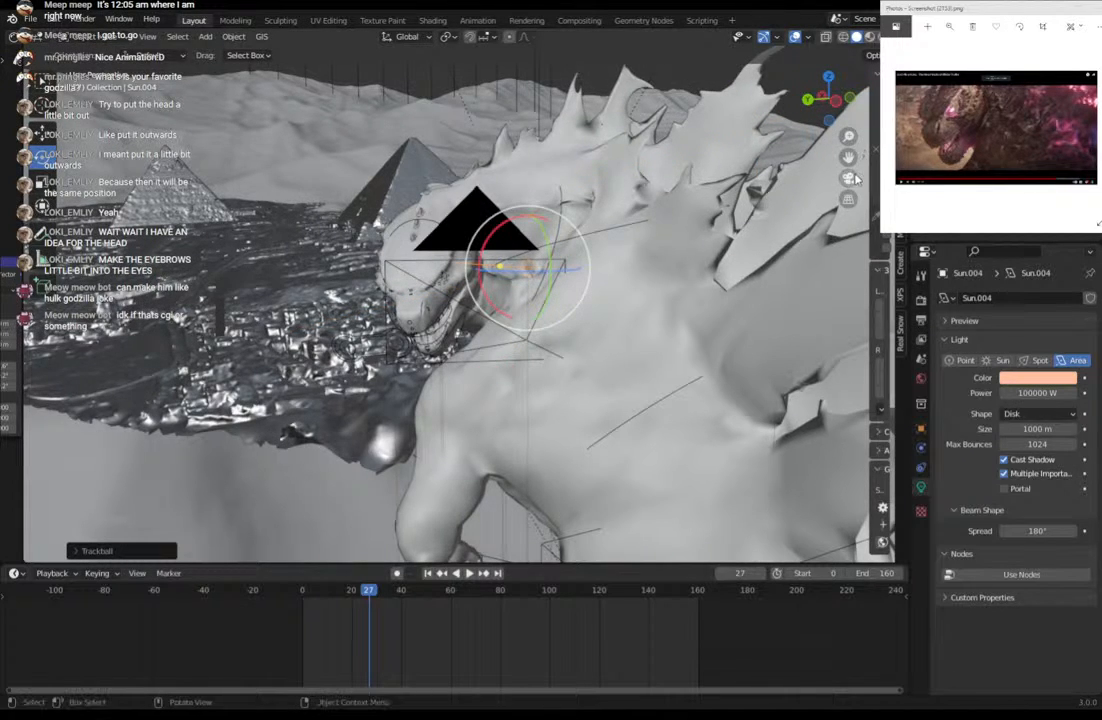
From the camera view, shift the Sun.004 light beside the neck and rotate it to a new direction.
{"action": "left_click", "coordinate": [848, 178]}
{"action": "key", "text": "g"}
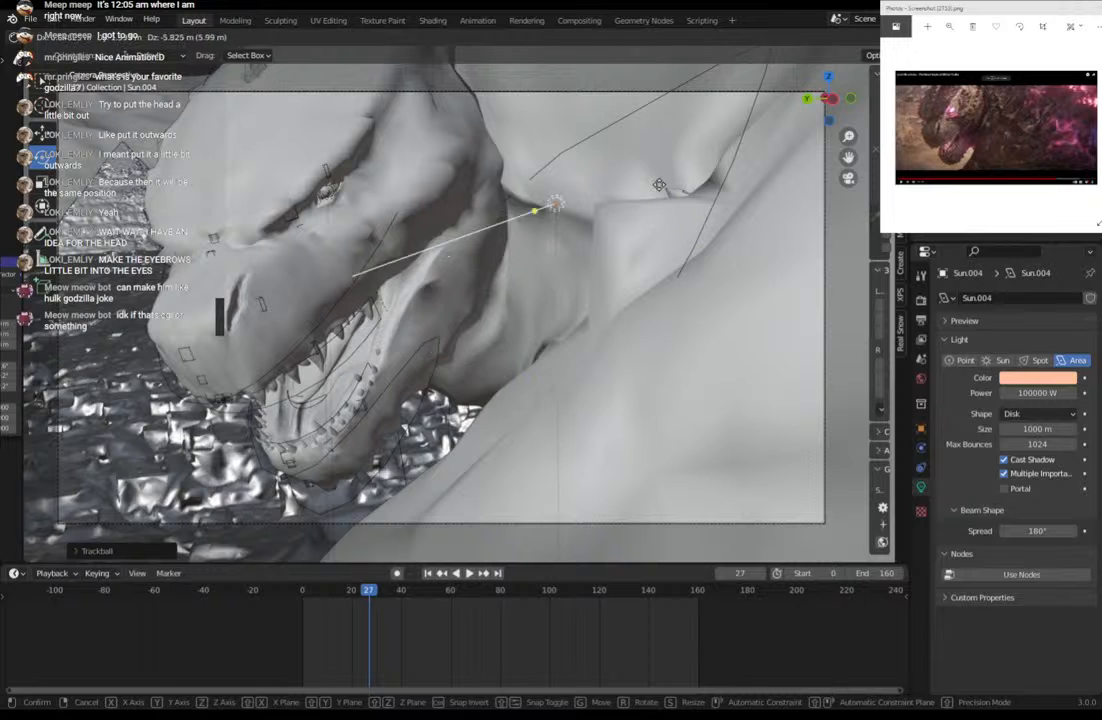
{"action": "left_click", "coordinate": [659, 200]}
{"action": "key", "text": "r"}
{"action": "key", "text": "r"}
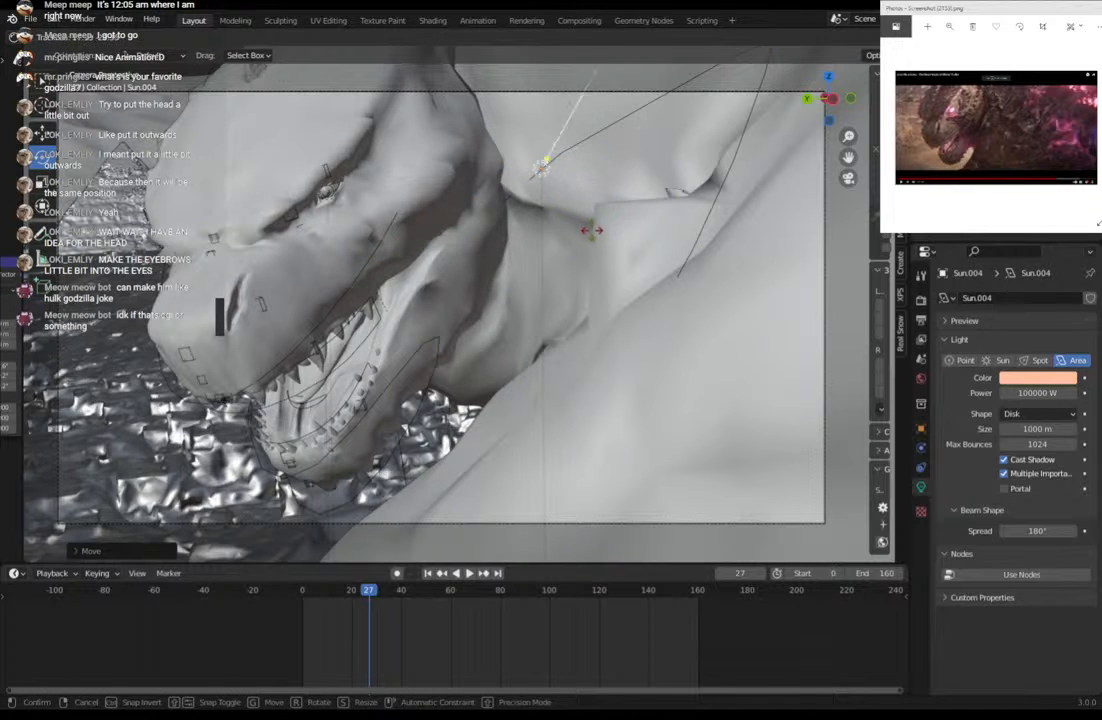
{"action": "left_click", "coordinate": [536, 167]}
Move the Sun.004 light to the front of Godzilla's mouth, adjust its rotation, and switch to rendered shading.
{"action": "key", "text": "g"}
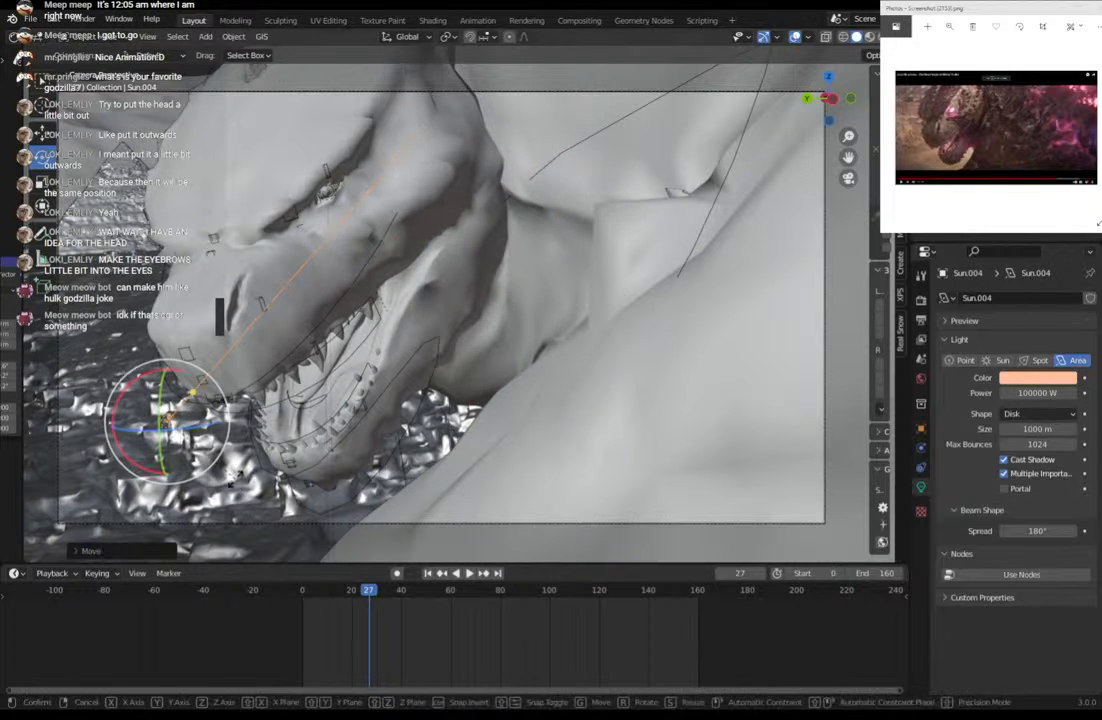
{"action": "left_click", "coordinate": [368, 422]}
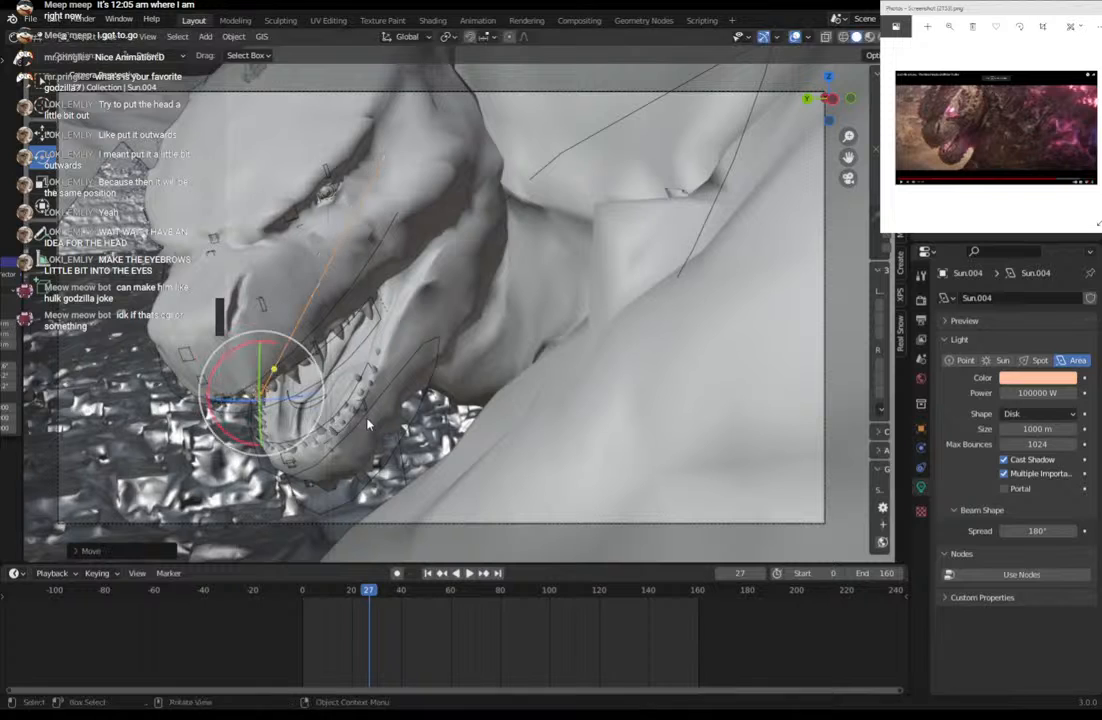
{"action": "key", "text": "r"}
{"action": "key", "text": "r"}
{"action": "left_click", "coordinate": [374, 418]}
{"action": "key", "text": "z"}
{"action": "key", "text": "8"}
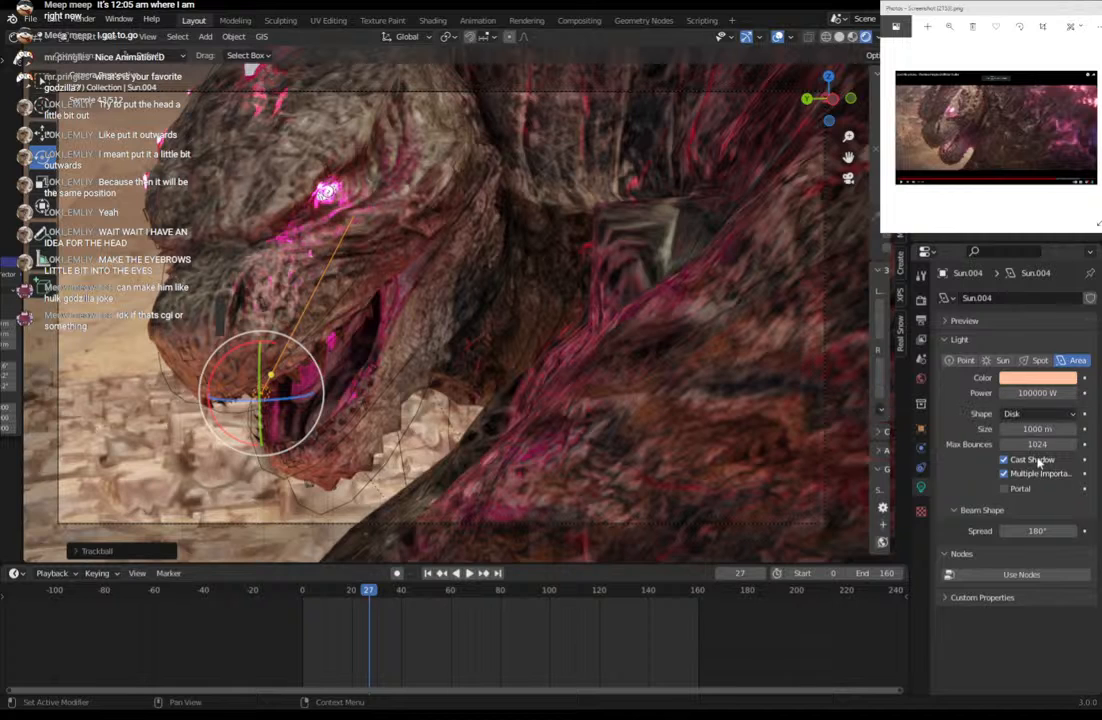
Switch the render engine to Eevee and try moving the Sun.004 light around the snout.
{"action": "left_click", "coordinate": [921, 298]}
{"action": "left_click", "coordinate": [1030, 298]}
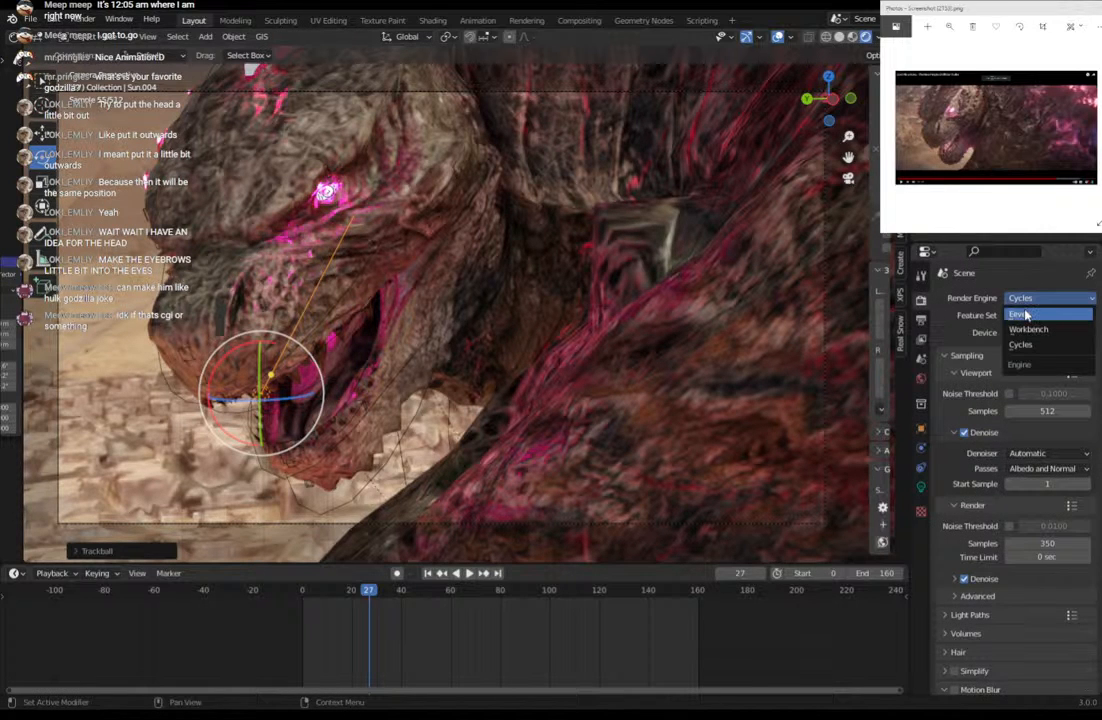
{"action": "left_click", "coordinate": [1025, 315]}
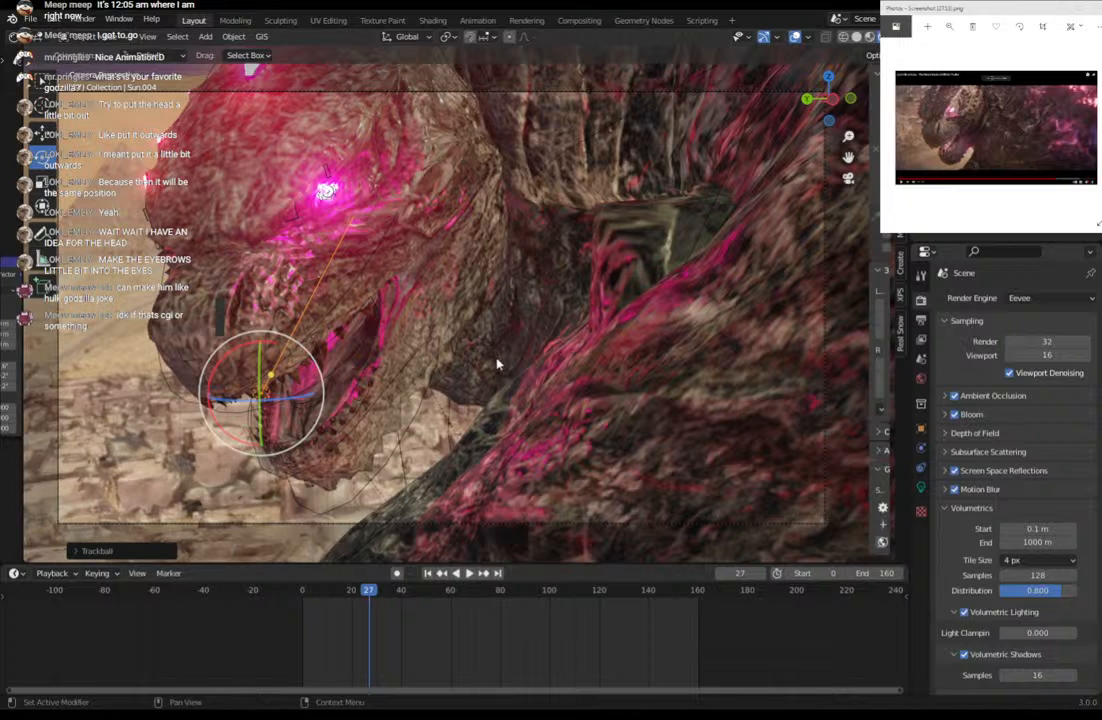
{"action": "key", "text": "g"}
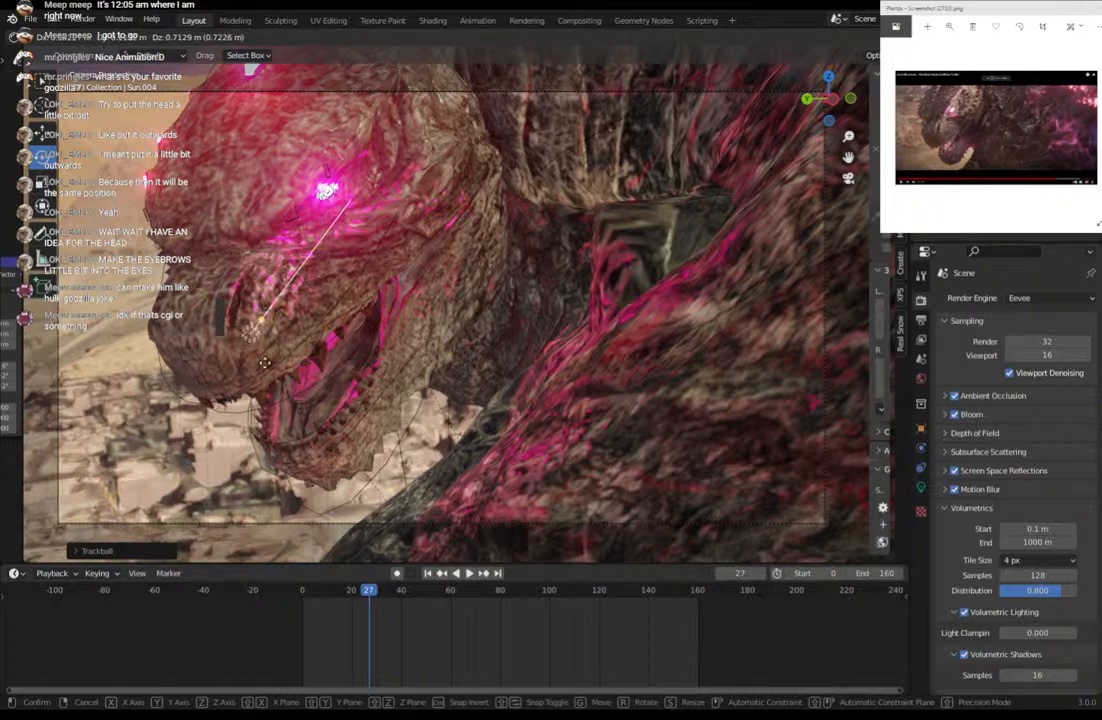
{"action": "left_click", "coordinate": [297, 374]}
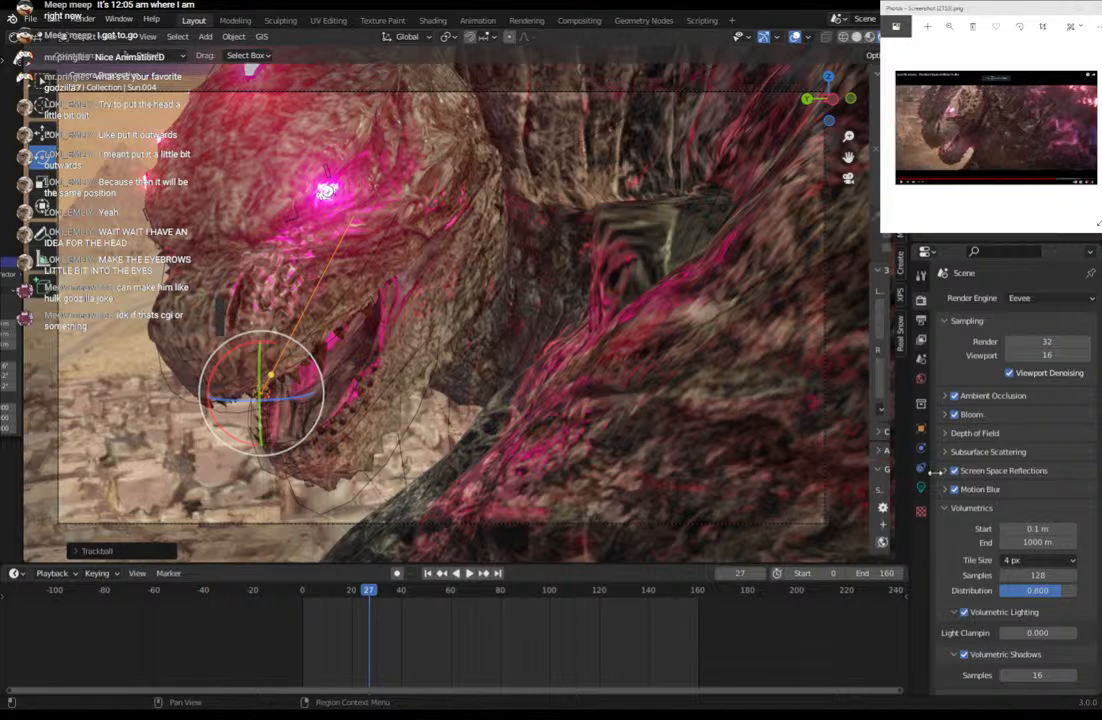
Set the Sun.004 area light's power to 10 MW.
{"action": "left_click", "coordinate": [925, 488]}
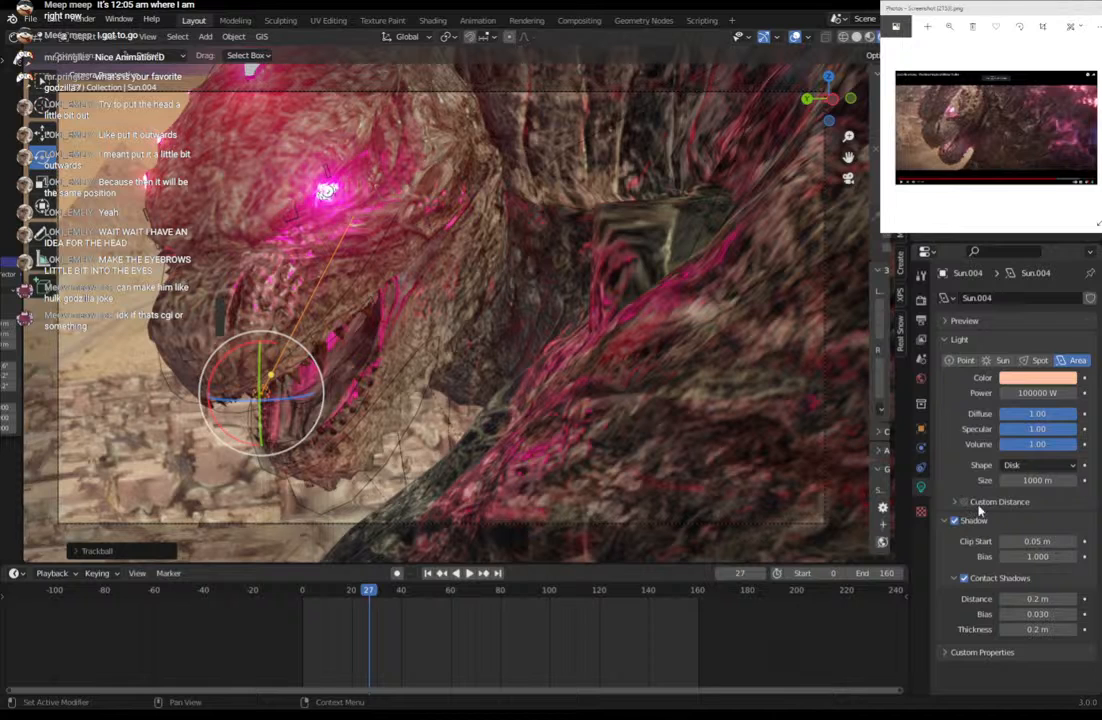
{"action": "left_click", "coordinate": [1041, 393]}
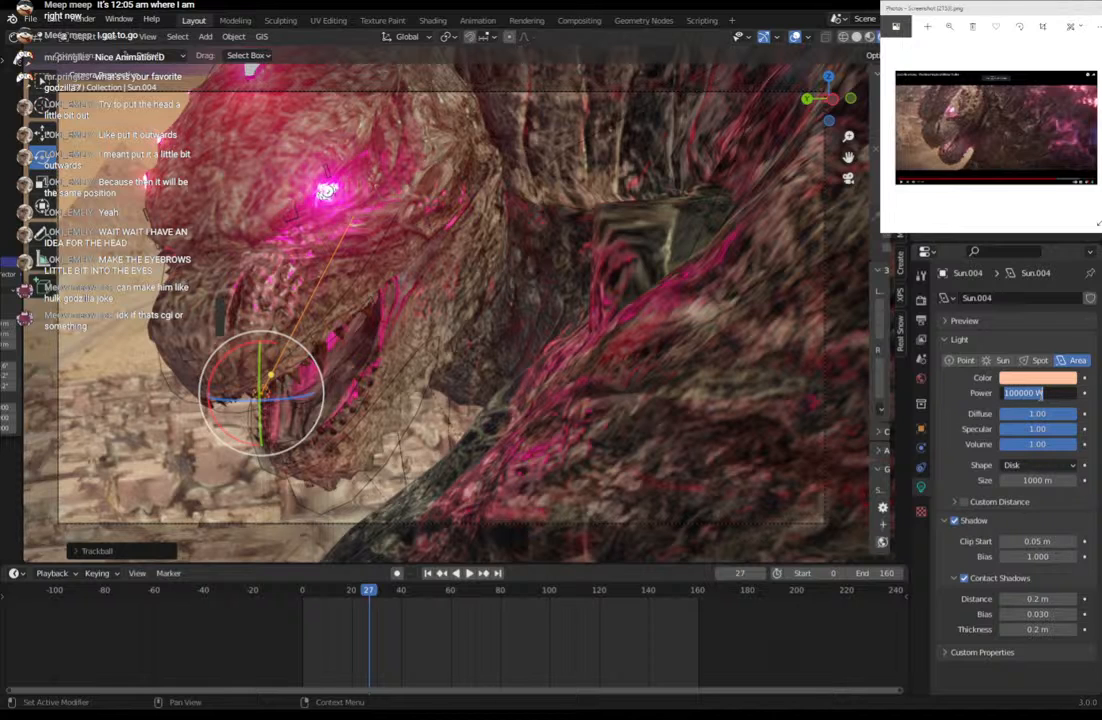
{"action": "type", "text": "1000"}
{"action": "key", "text": "Return"}
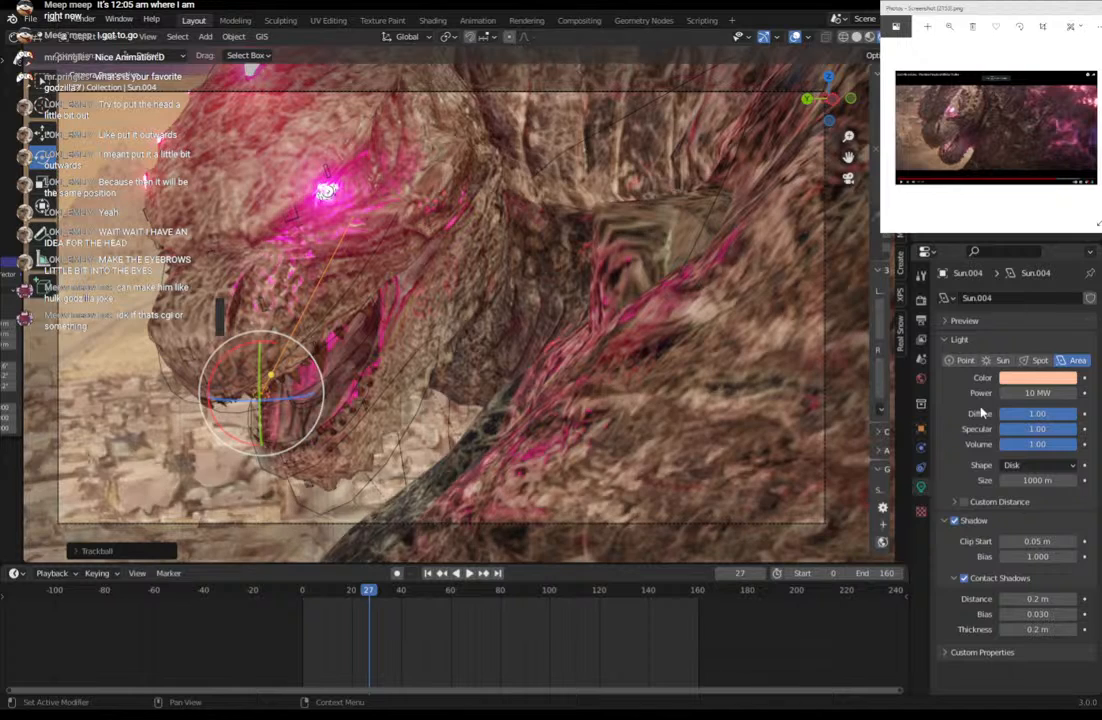
Set the Sun.004 area light's size to 5 m and power to 10000 W, reducing the size further to 1.1 m.
{"action": "left_click", "coordinate": [1038, 482]}
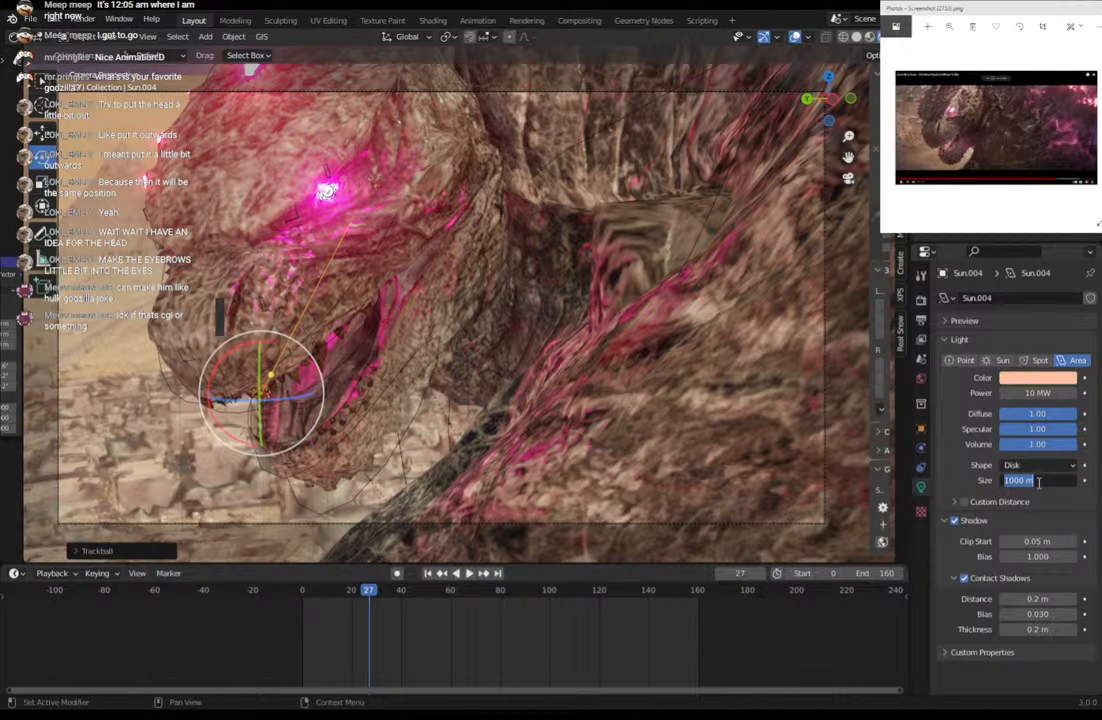
{"action": "type", "text": "5"}
{"action": "key", "text": "Return"}
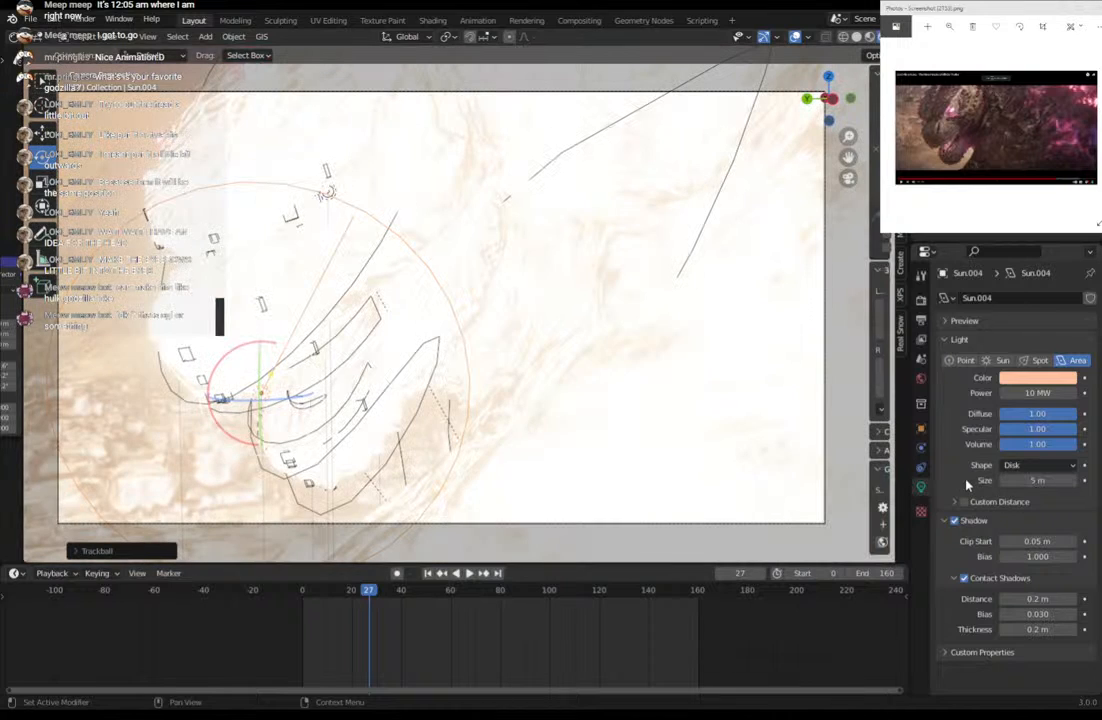
{"action": "left_click", "coordinate": [1025, 393]}
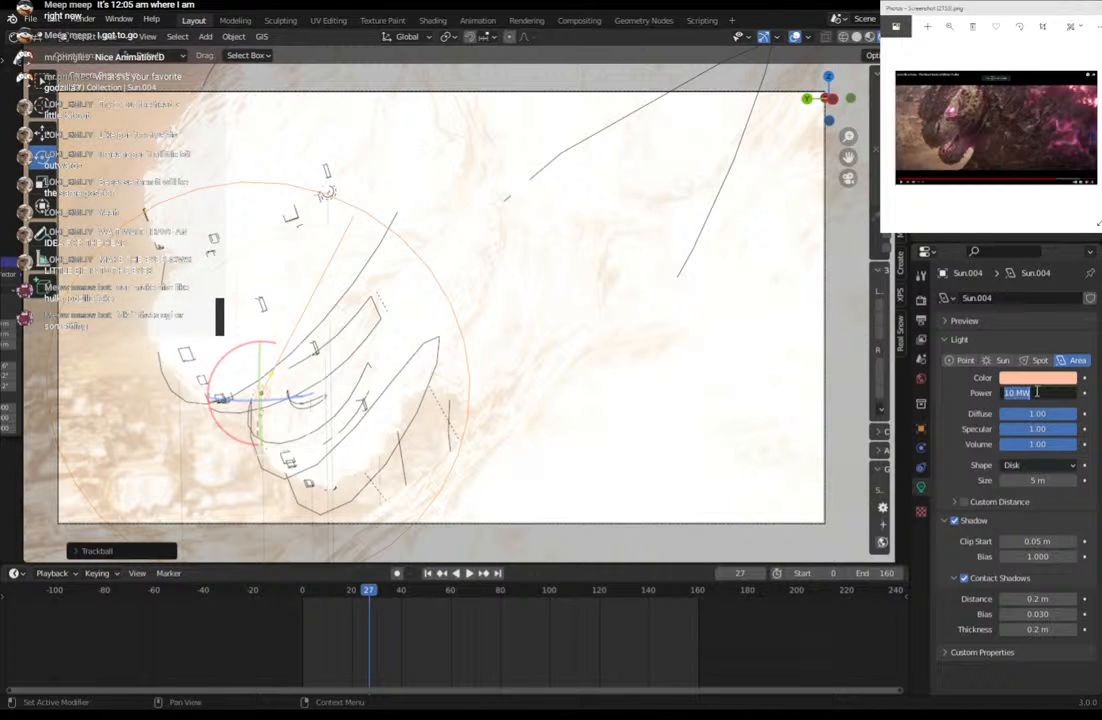
{"action": "type", "text": "10000"}
{"action": "key", "text": "Return"}
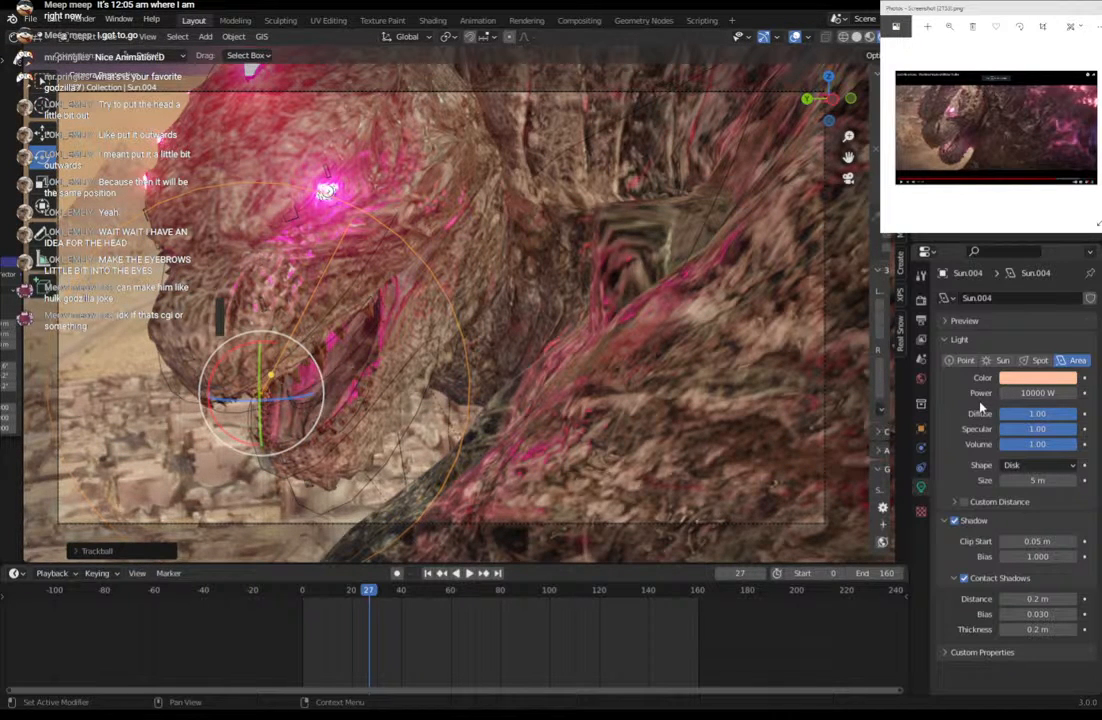
{"action": "left_click_drag", "start_coordinate": [1042, 482], "coordinate": [1006, 482]}
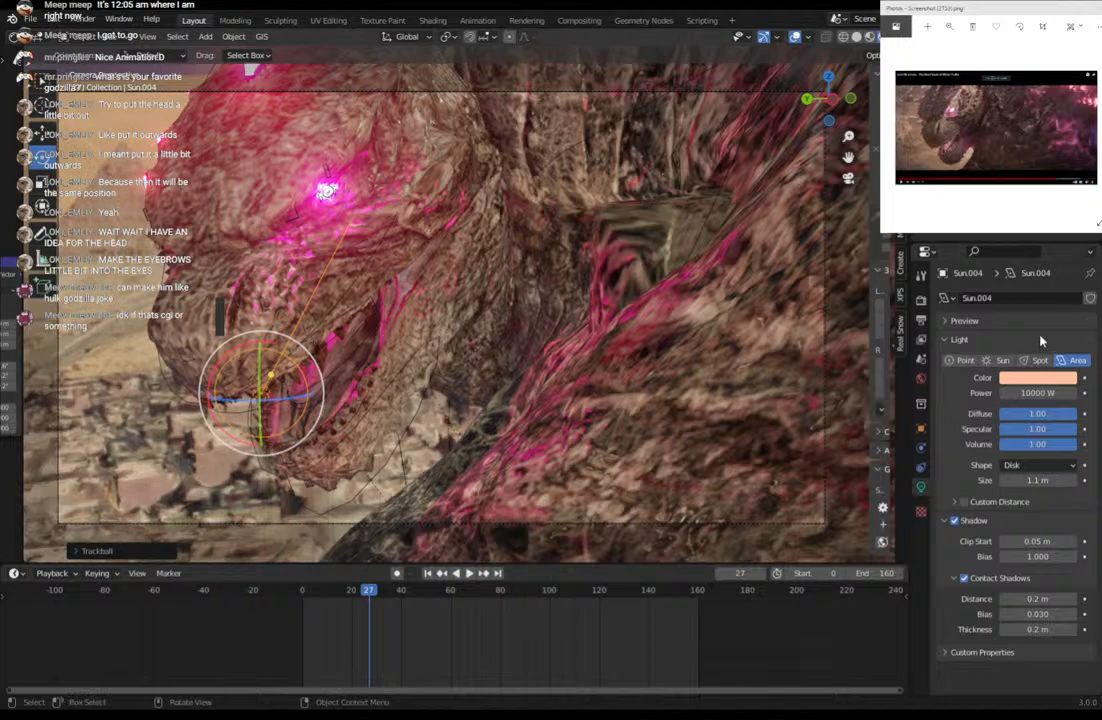
Change Sun.004 to a spot light with a 26.7° spot size and 100000 W power.
{"action": "left_click", "coordinate": [1036, 361]}
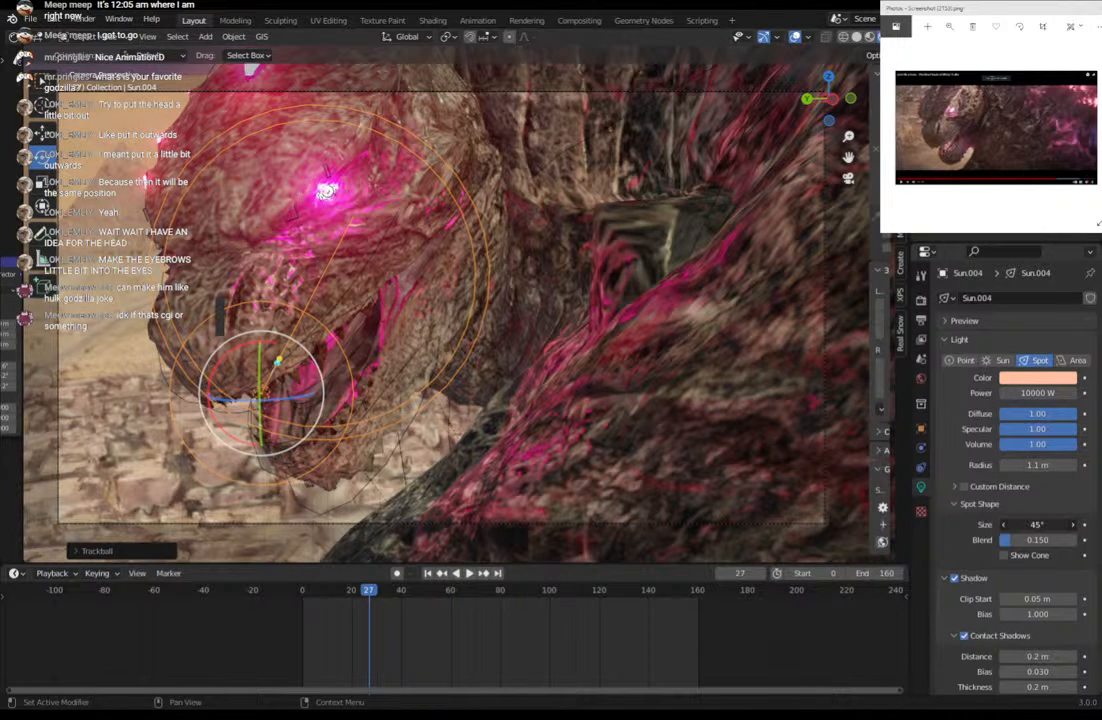
{"action": "left_click_drag", "start_coordinate": [1037, 524], "coordinate": [1015, 524]}
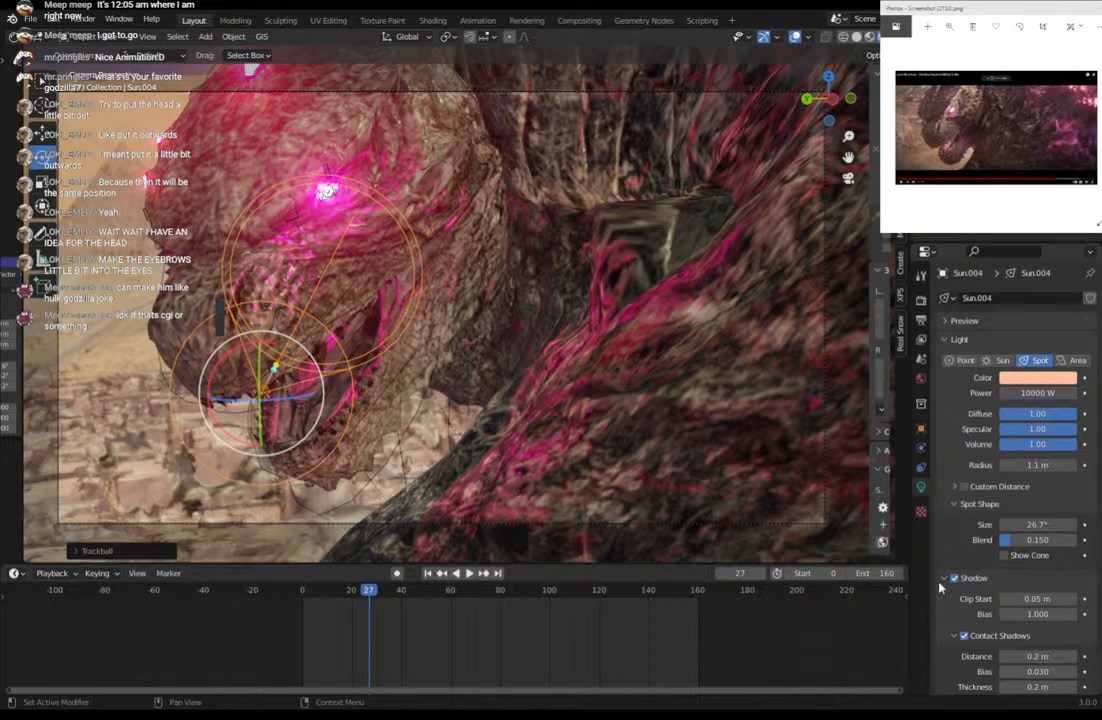
{"action": "double_click", "coordinate": [1032, 393]}
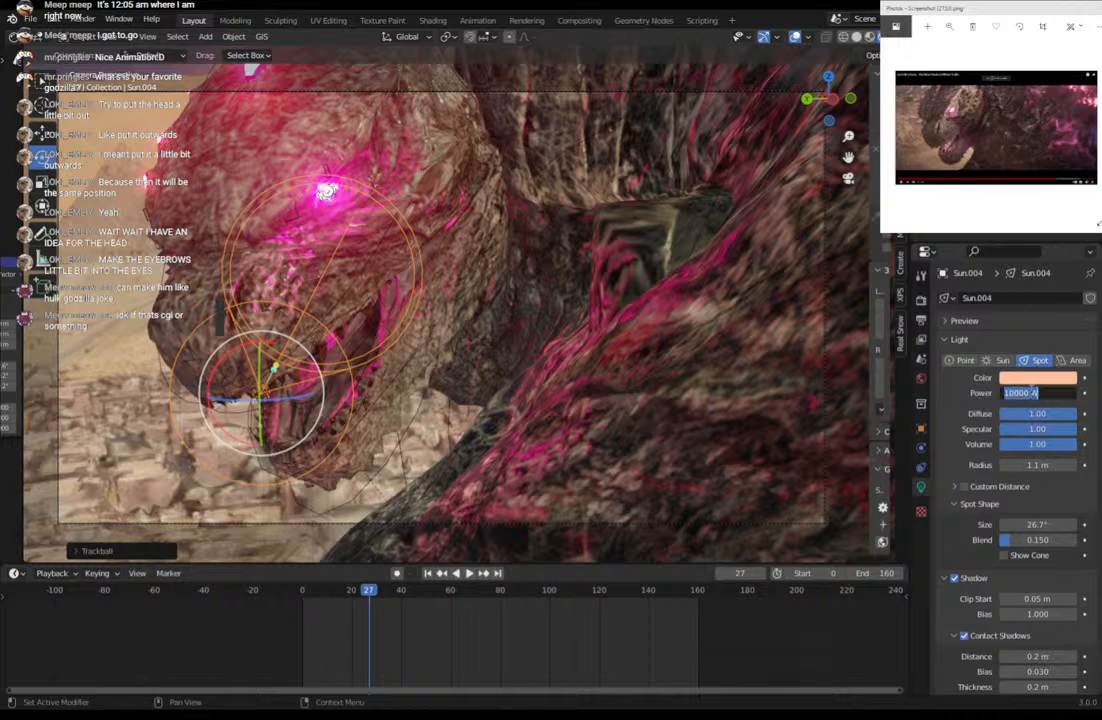
{"action": "left_click", "coordinate": [1028, 393]}
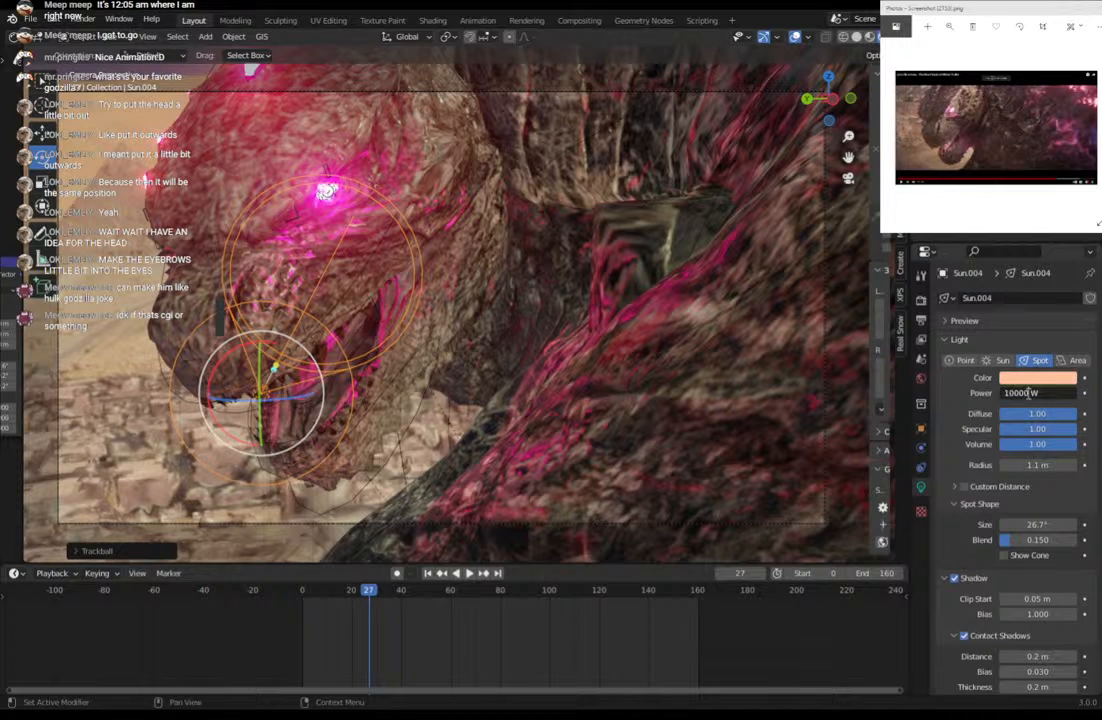
{"action": "type", "text": "0"}
{"action": "key", "text": "Return"}
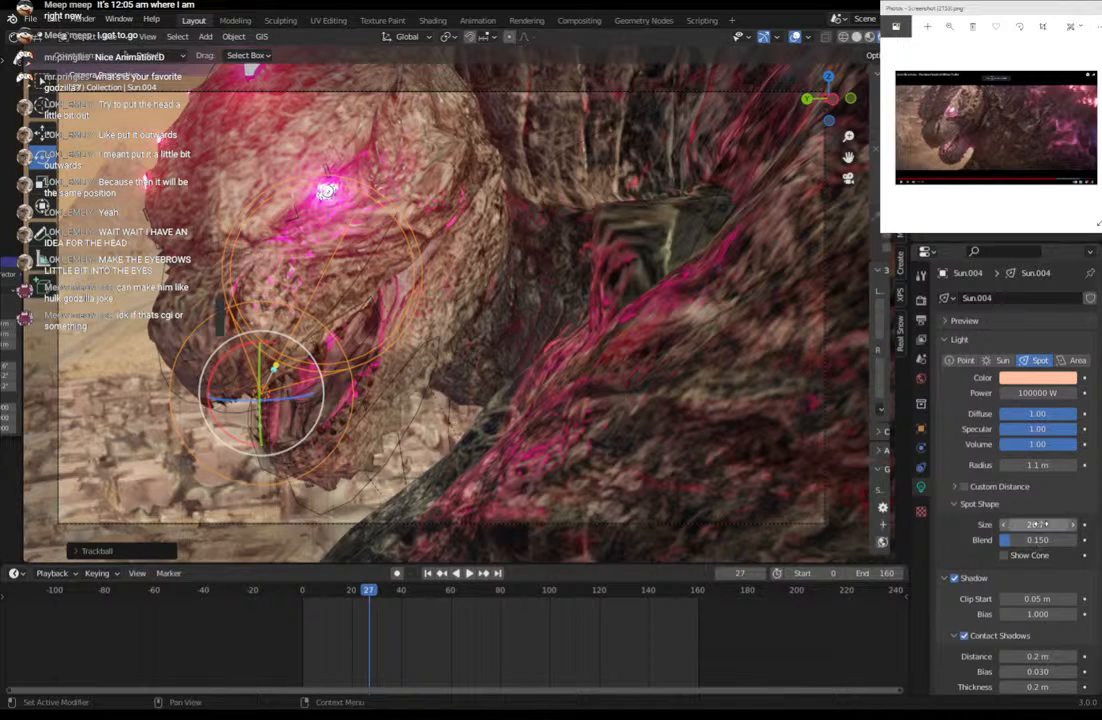
Narrow the Sun.004 spot size to 17.7°, raise its blend to 1.000, and move the light up the snout below the eye.
{"action": "mouse_move", "coordinate": [1038, 524]}
{"action": "left_mouse_down"}
{"action": "mouse_move", "coordinate": [996, 524]}
{"action": "mouse_move", "coordinate": [1021, 524]}
{"action": "left_mouse_up"}
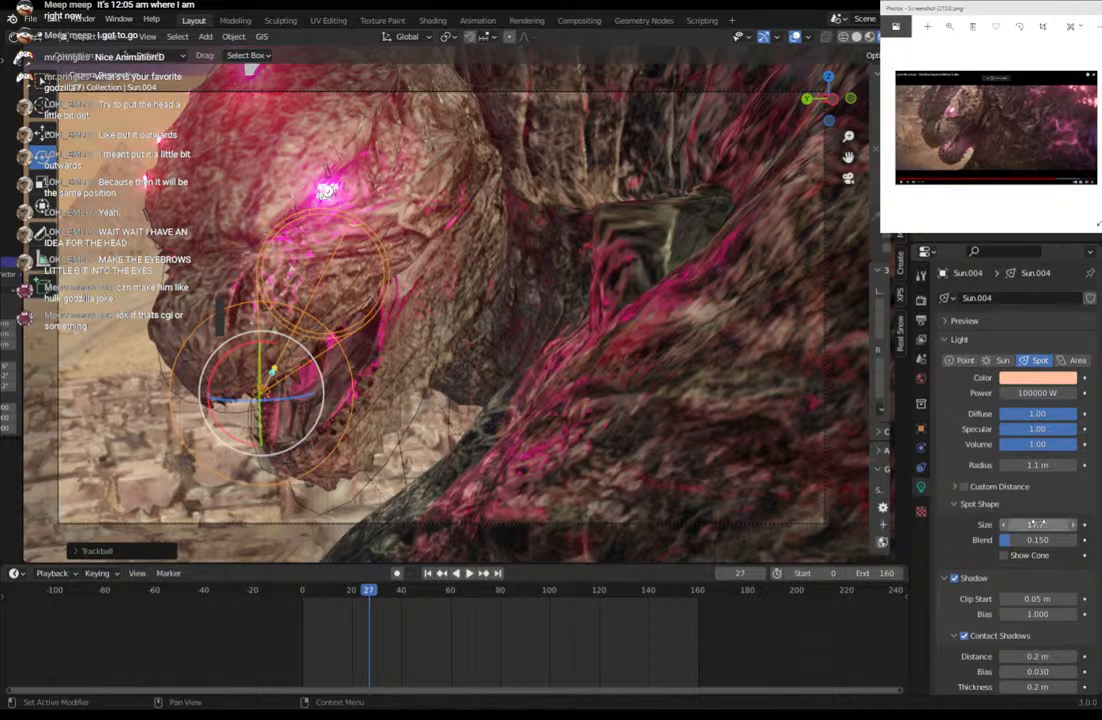
{"action": "left_click_drag", "start_coordinate": [1051, 543], "coordinate": [1095, 543]}
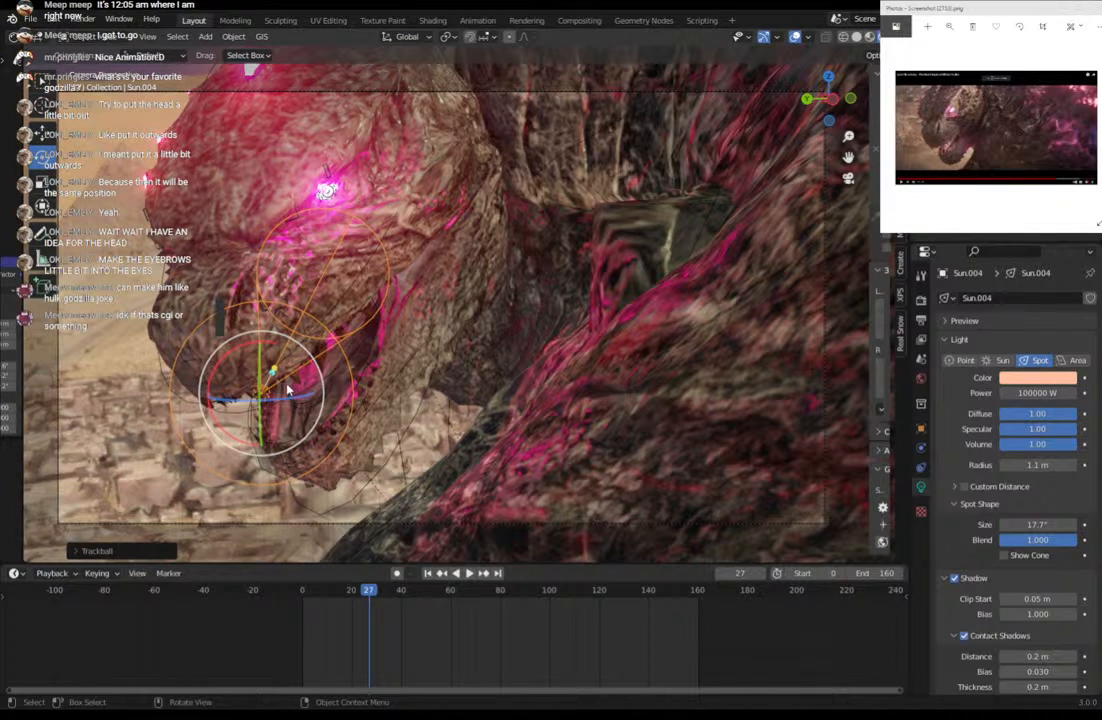
{"action": "key", "text": "g"}
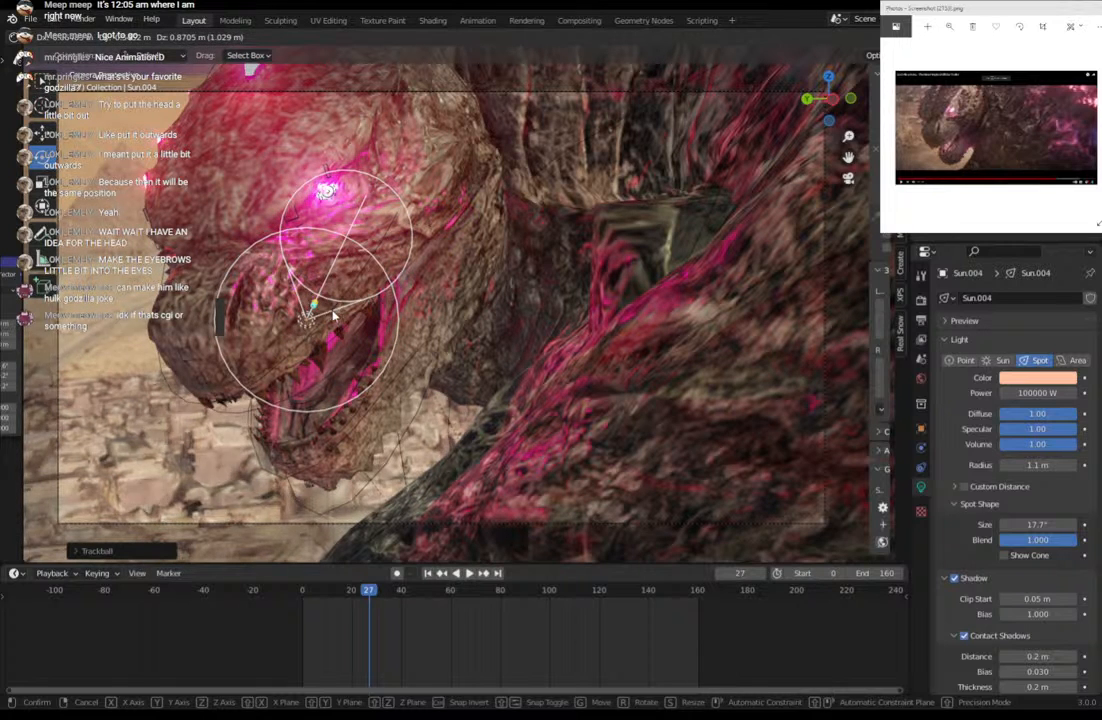
{"action": "left_click", "coordinate": [335, 318]}
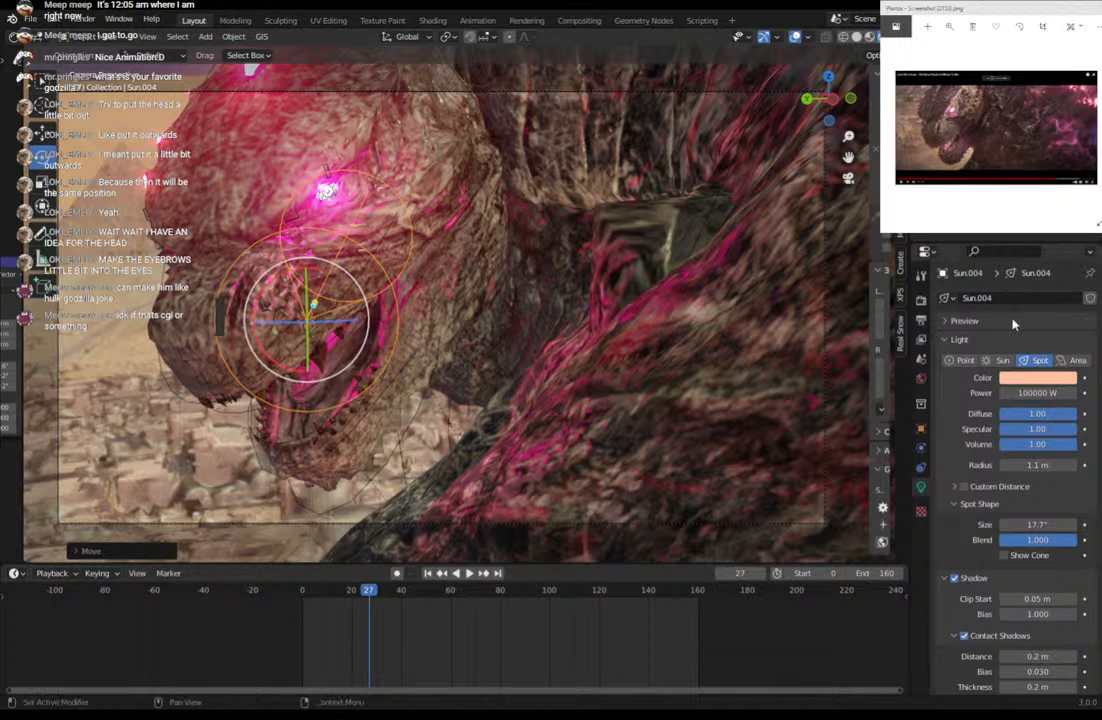
Try 1 MW power on the Sun.004 spot light and lower it to 300000 W.
{"action": "left_click", "coordinate": [1035, 394]}
{"action": "left_click", "coordinate": [1036, 394]}
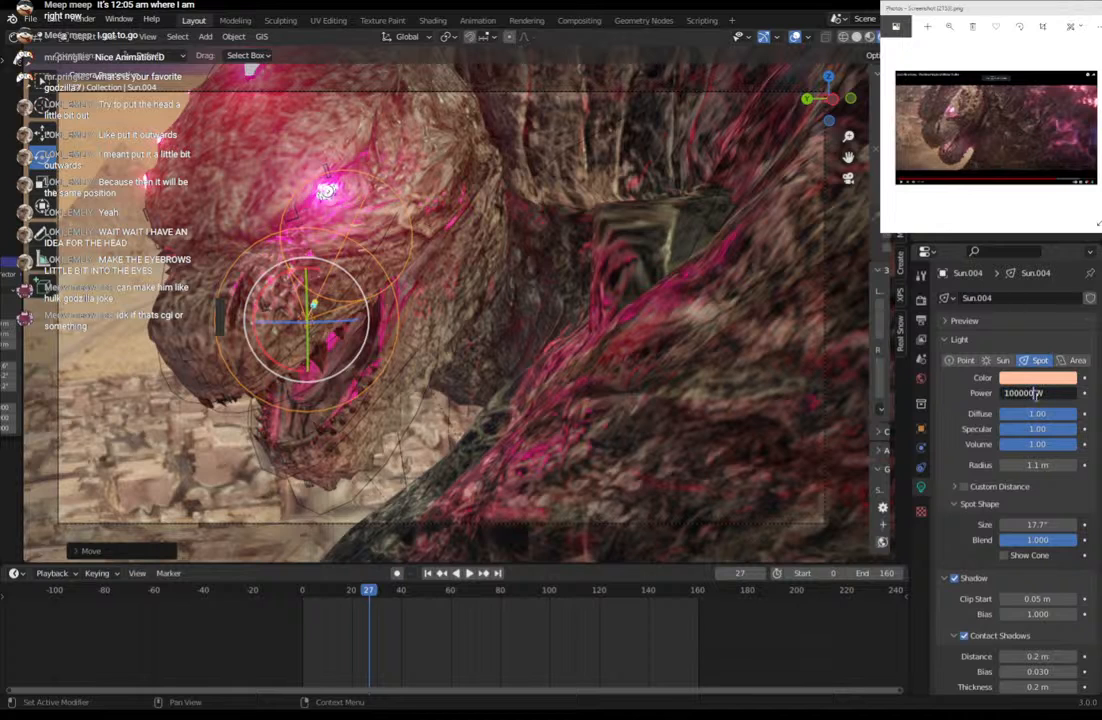
{"action": "type", "text": "0"}
{"action": "key", "text": "Return"}
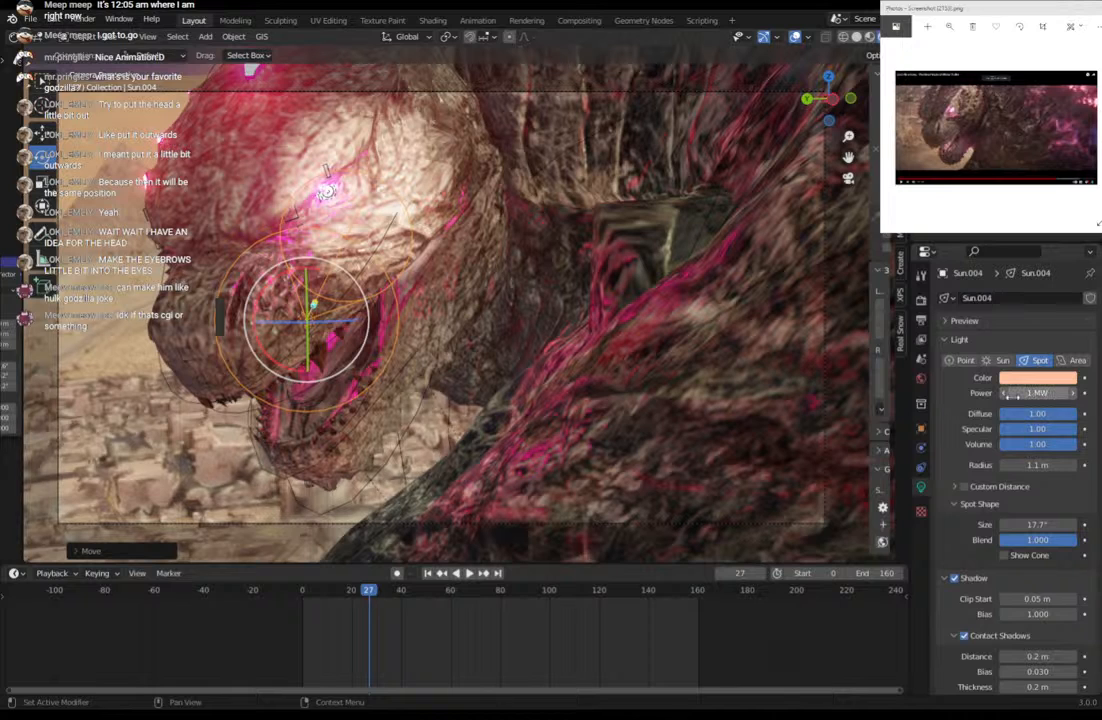
{"action": "left_click", "coordinate": [1009, 396]}
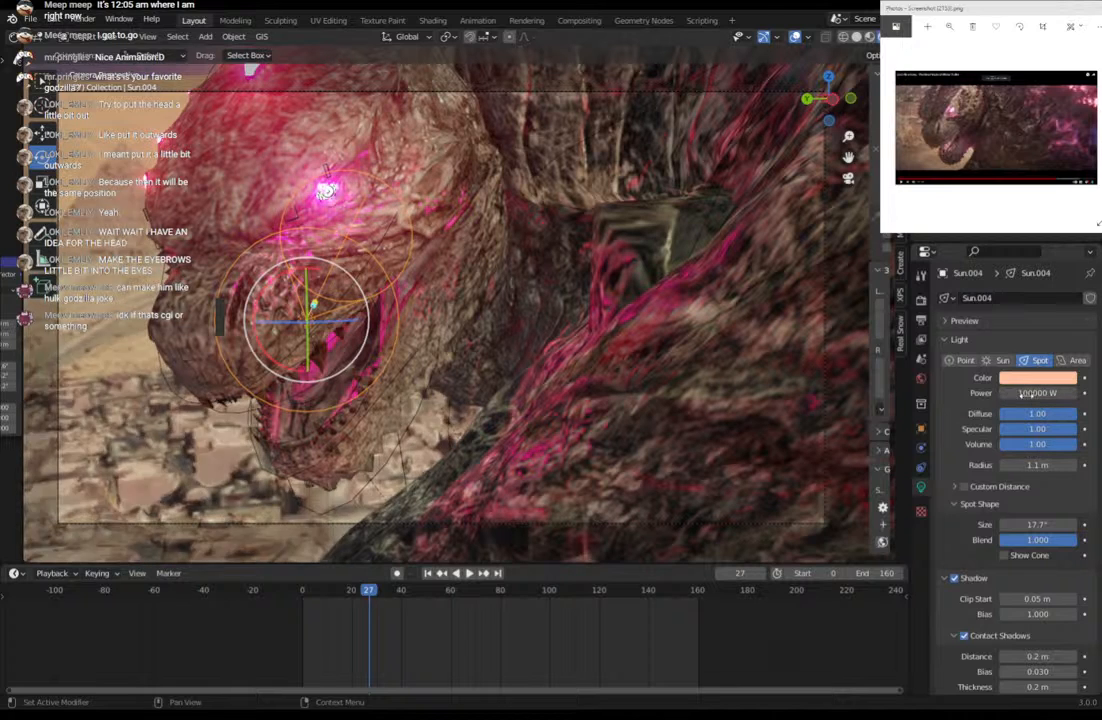
{"action": "left_click", "coordinate": [1010, 396]}
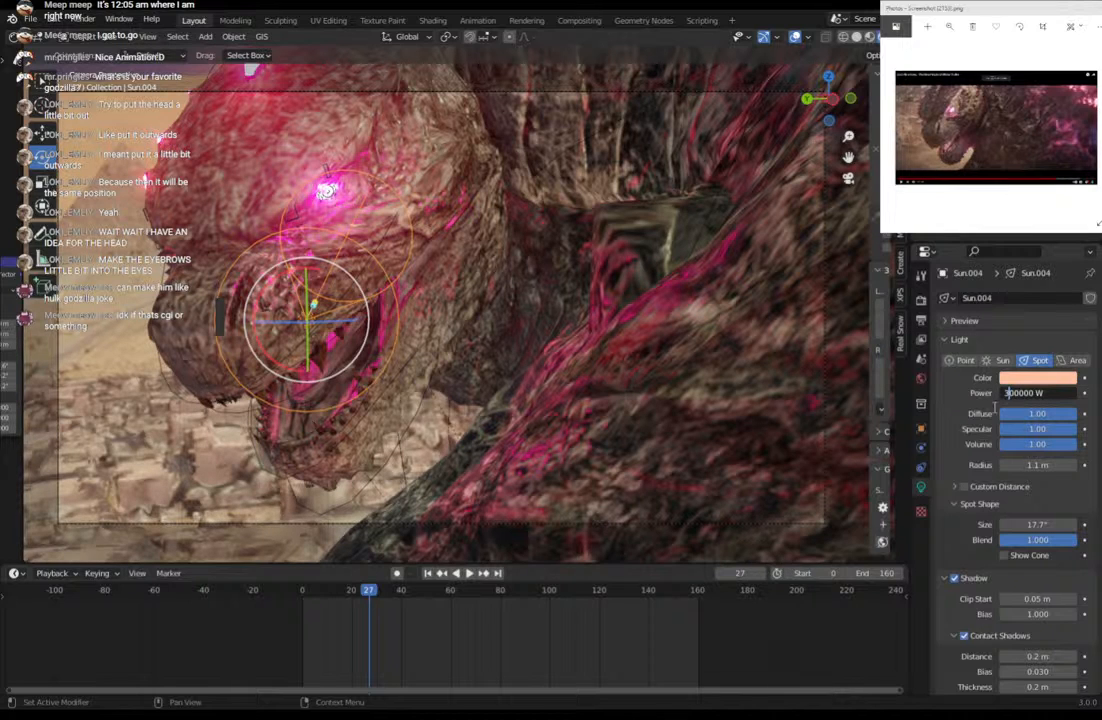
{"action": "key", "text": "Return"}
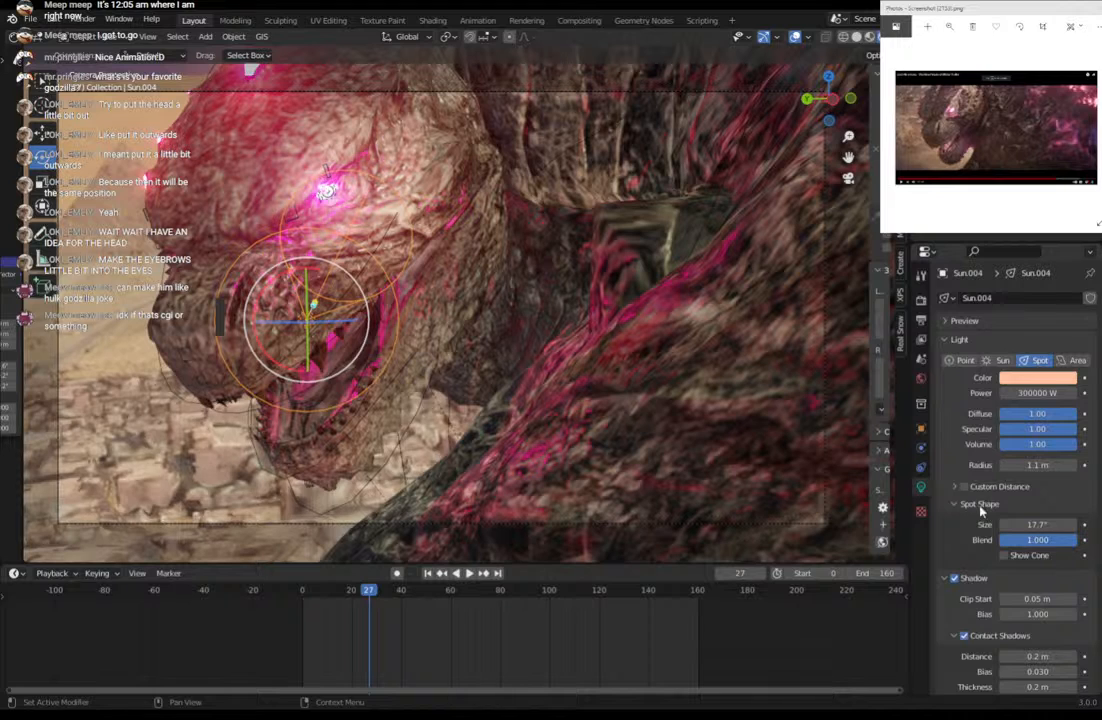
{"action": "left_click_drag", "start_coordinate": [1038, 524], "coordinate": [1020, 524]}
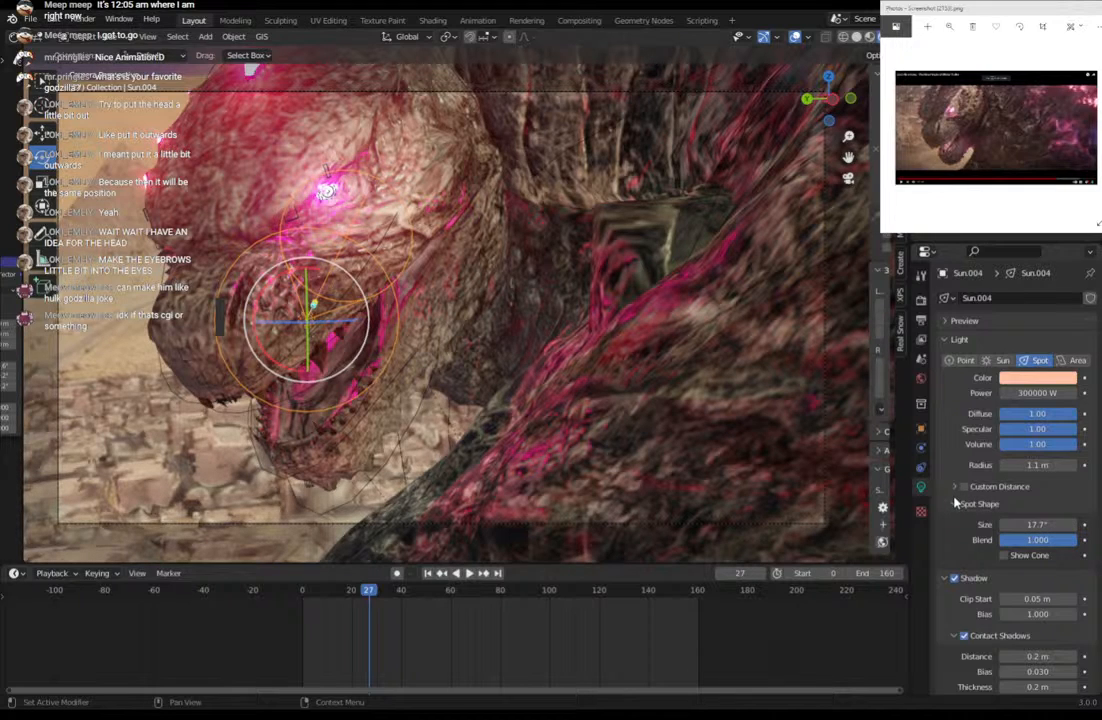
Move the Sun.004 spot light to the tip of Godzilla's snout and try rotating it toward the neck.
{"action": "key", "text": "g"}
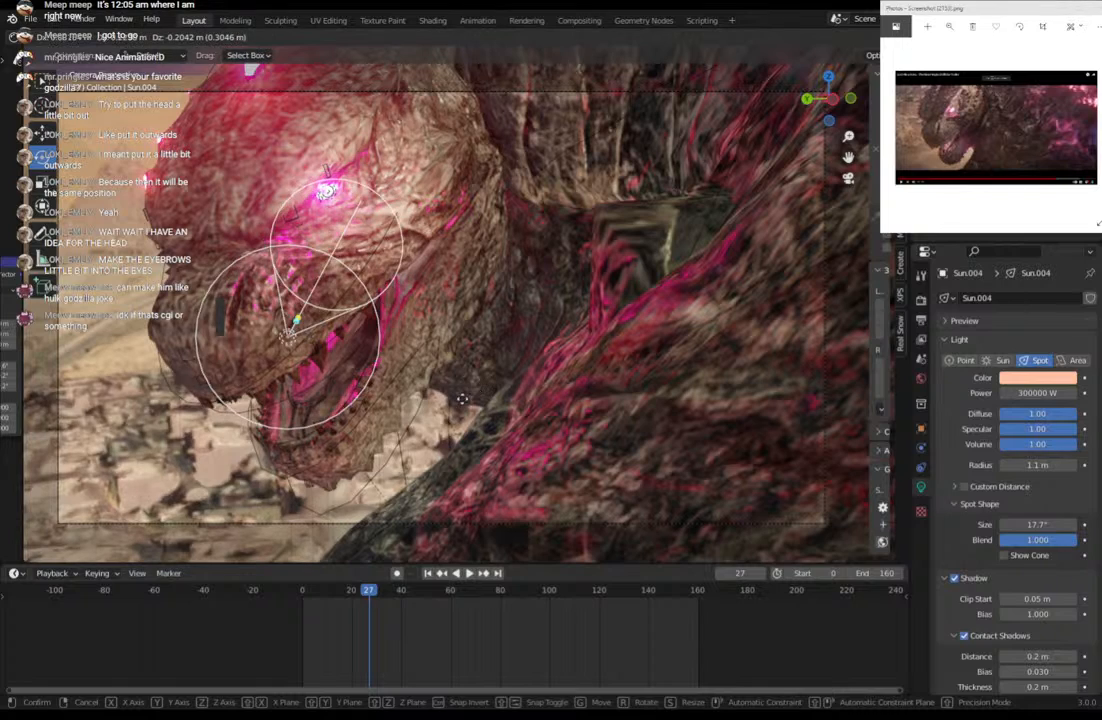
{"action": "left_click", "coordinate": [428, 425]}
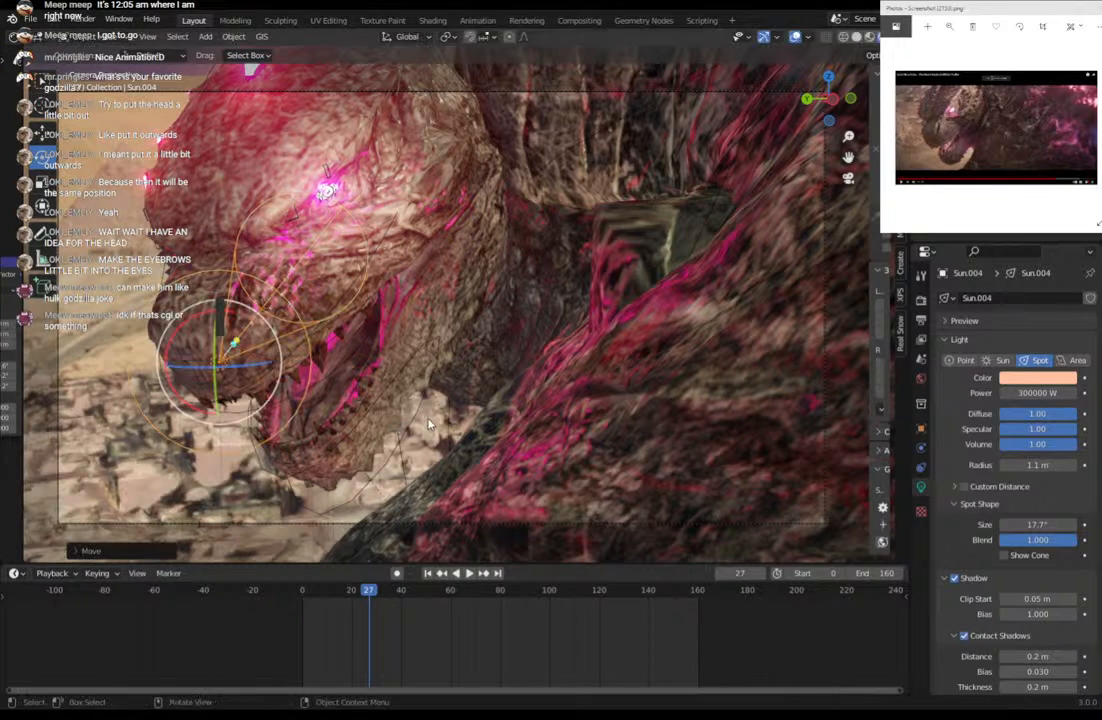
{"action": "key", "text": "r"}
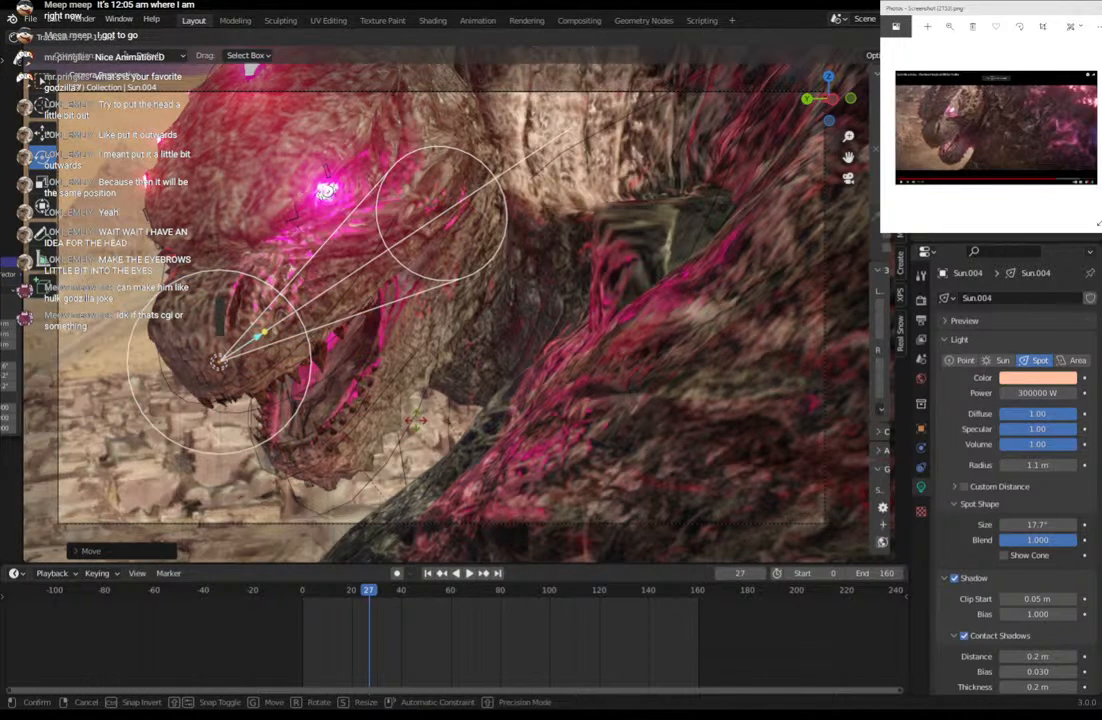
{"action": "left_click", "coordinate": [418, 427]}
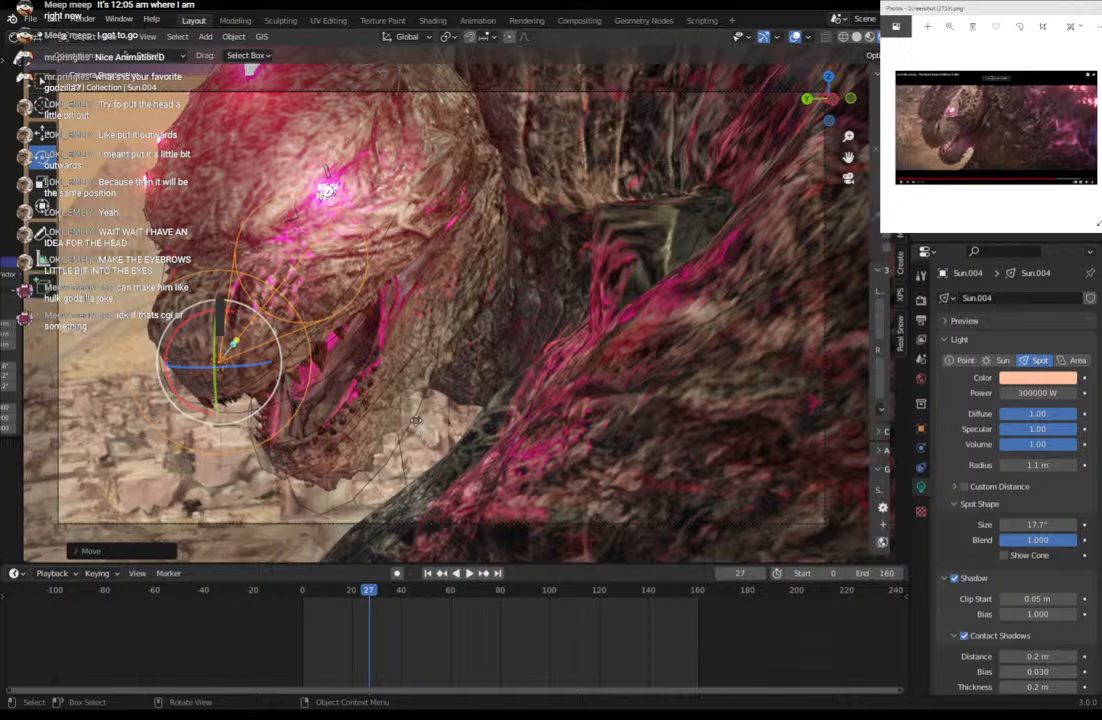
{"action": "key", "text": "r"}
{"action": "right_click", "coordinate": [434, 427]}
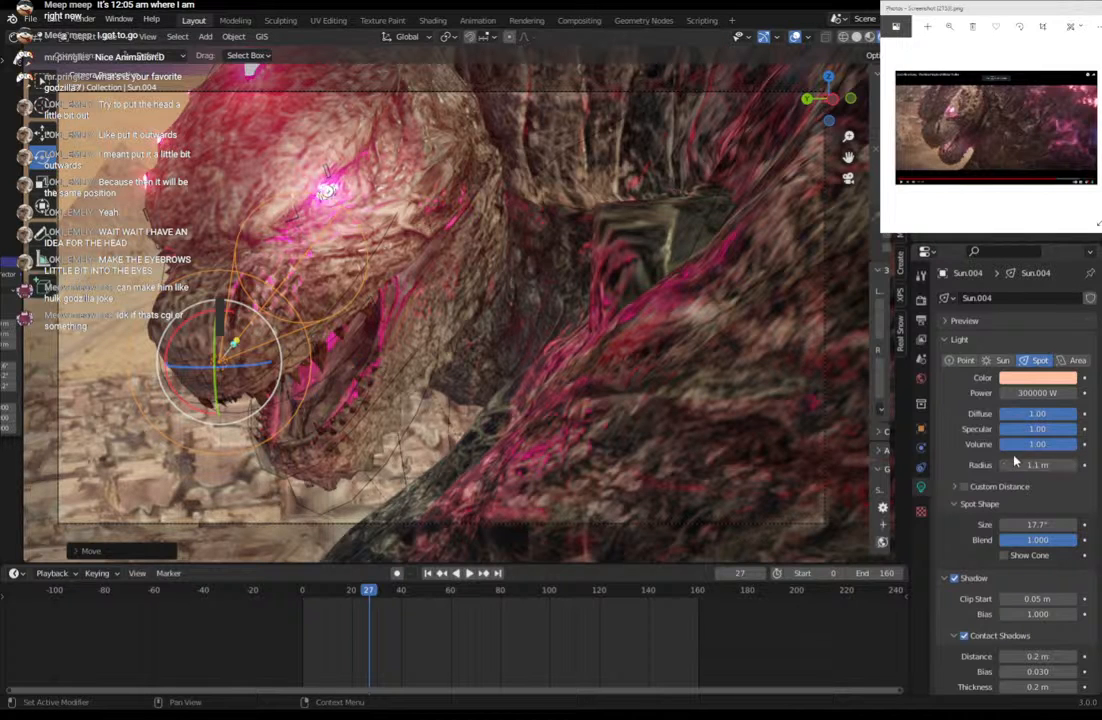
Try the Area type on Sun.004 and return it to Spot.
{"action": "left_click", "coordinate": [1066, 363]}
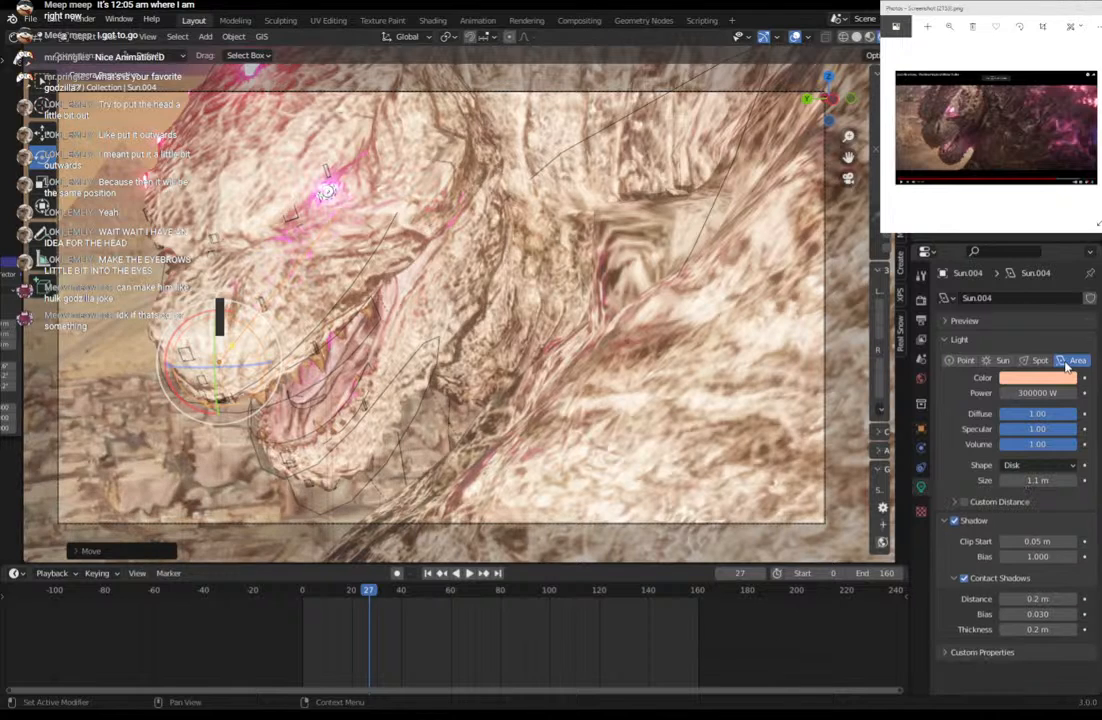
{"action": "left_click", "coordinate": [1025, 466]}
{"action": "left_click", "coordinate": [1048, 467]}
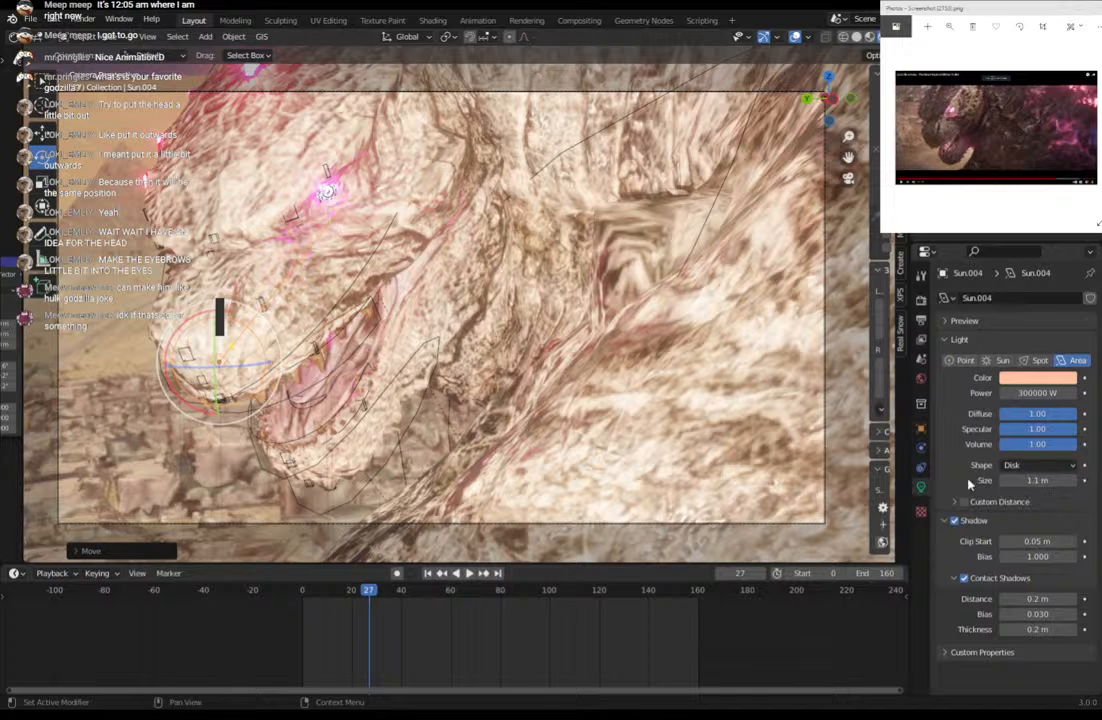
{"action": "left_click", "coordinate": [1040, 361]}
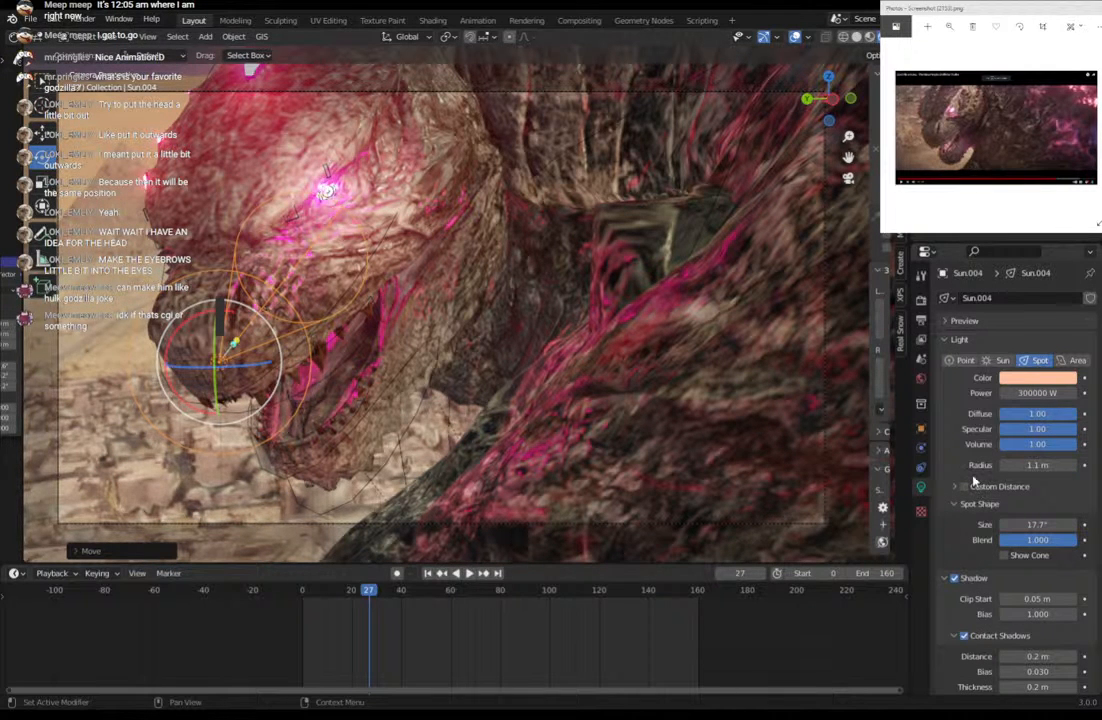
Set the Sun.004 spot light's power to 200000 W.
{"action": "left_click", "coordinate": [1030, 392]}
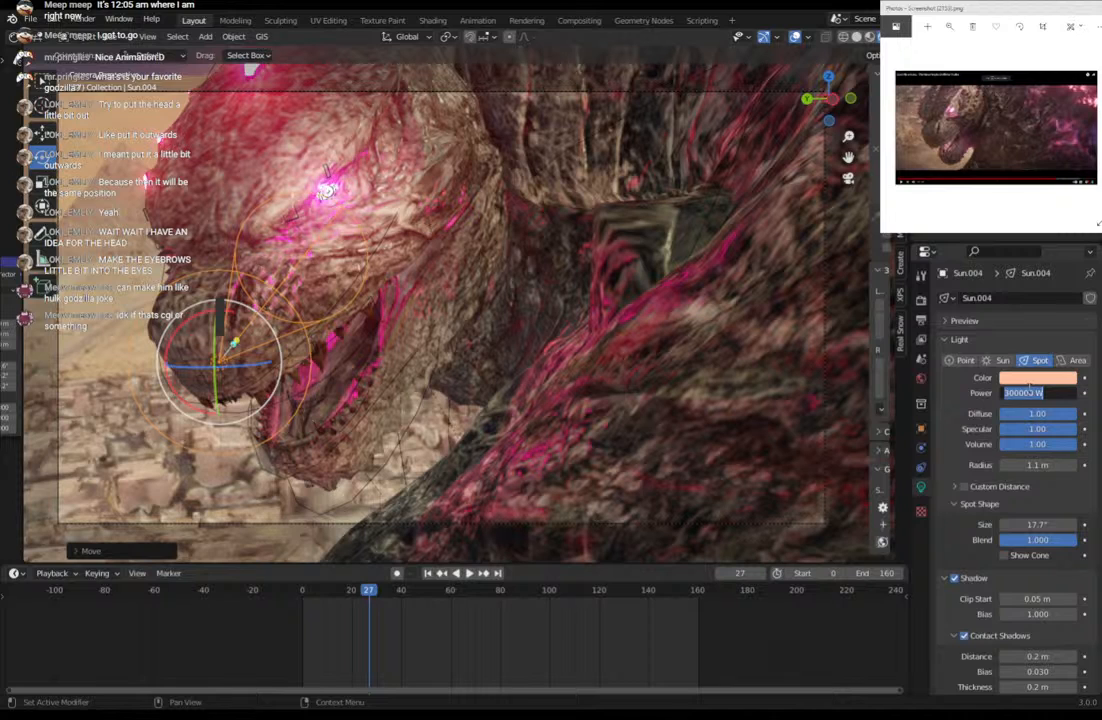
{"action": "left_click", "coordinate": [1012, 394]}
{"action": "key", "text": "BackSpace"}
{"action": "type", "text": "2"}
{"action": "key", "text": "Return"}
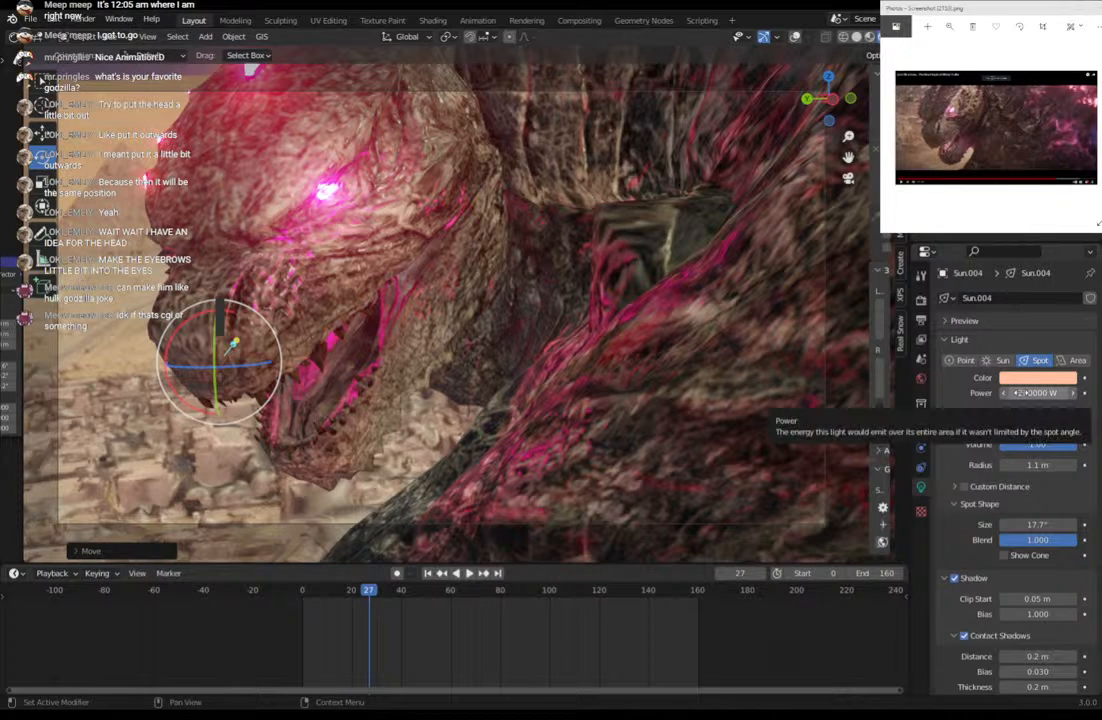
Reduce the Sun.004 spot light's power to 100000 W.
{"action": "left_click", "coordinate": [1018, 393]}
{"action": "left_click", "coordinate": [1010, 395]}
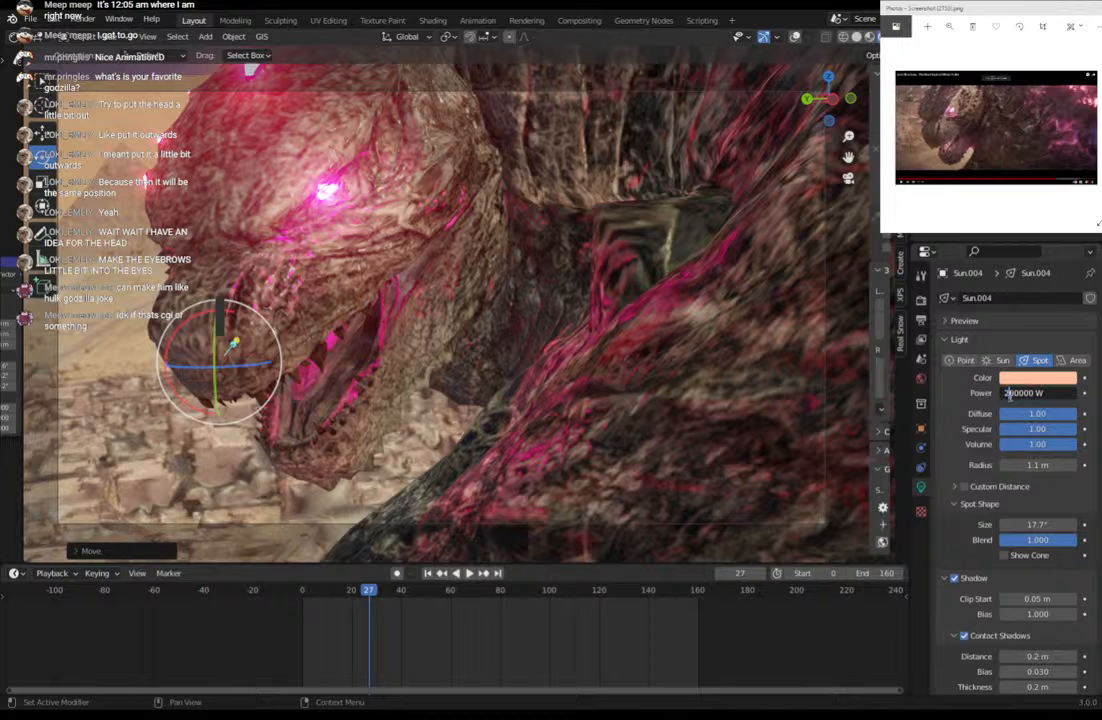
{"action": "key", "text": "BackSpace"}
{"action": "type", "text": "1"}
{"action": "key", "text": "Return"}
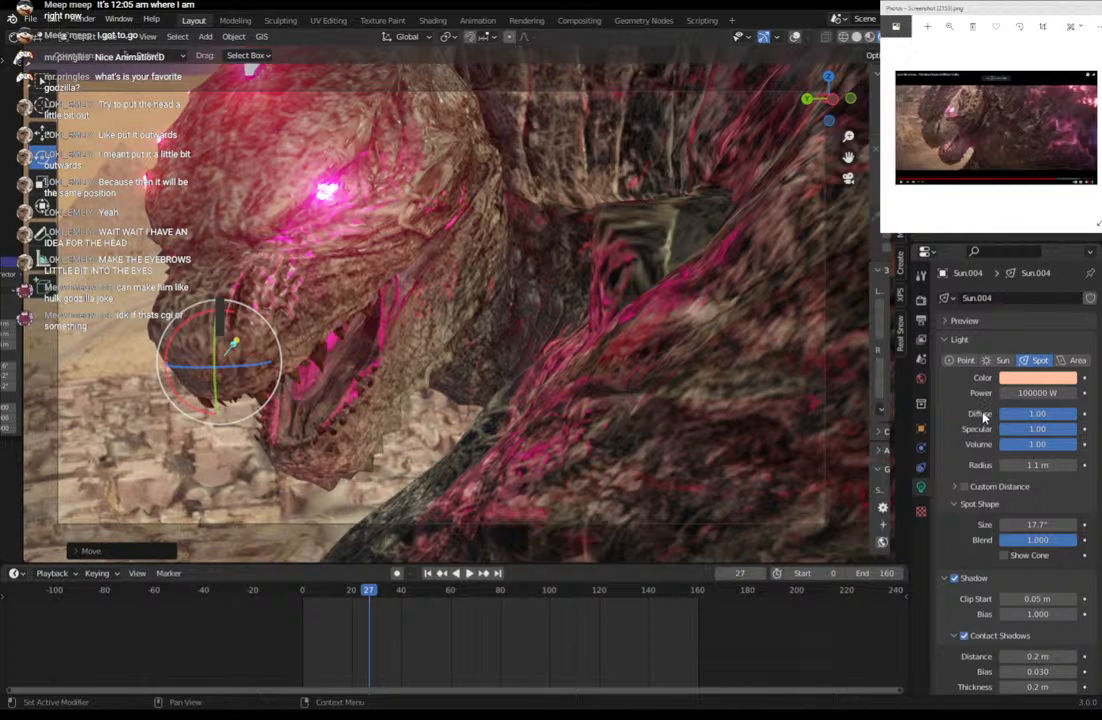
Try the Point type on Sun.004 and switch it back to Spot.
{"action": "left_click", "coordinate": [963, 361]}
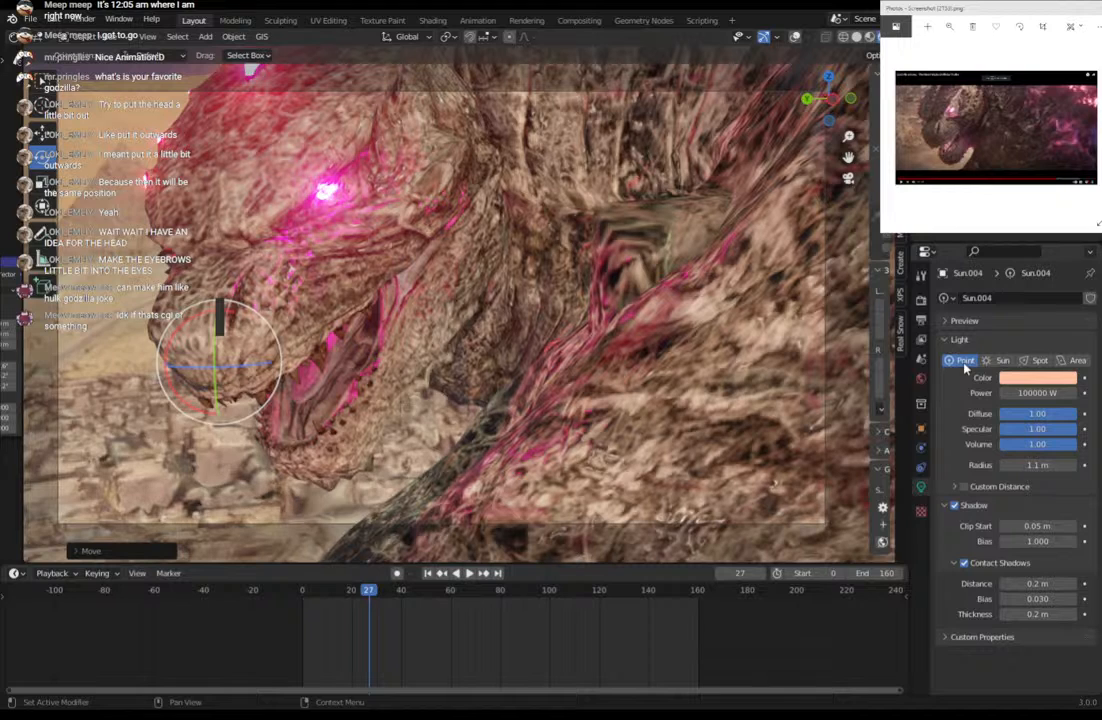
{"action": "left_click", "coordinate": [1024, 362]}
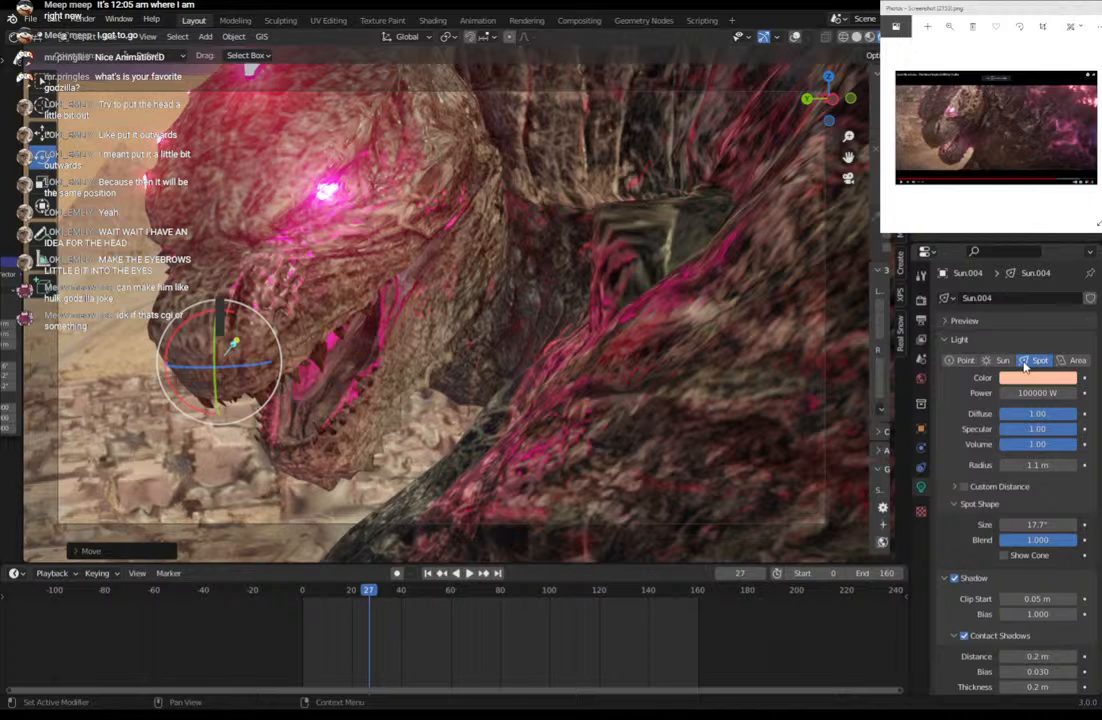
Switch the scene's render engine from Eevee to Cycles.
{"action": "left_click", "coordinate": [921, 298]}
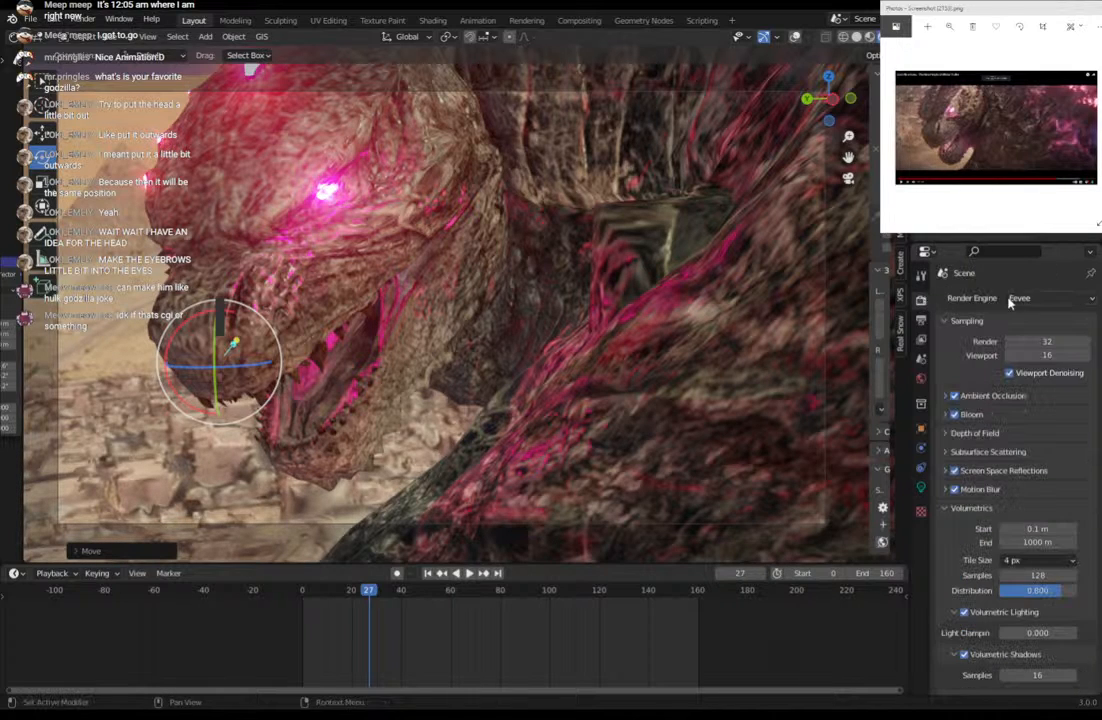
{"action": "left_click", "coordinate": [1040, 298]}
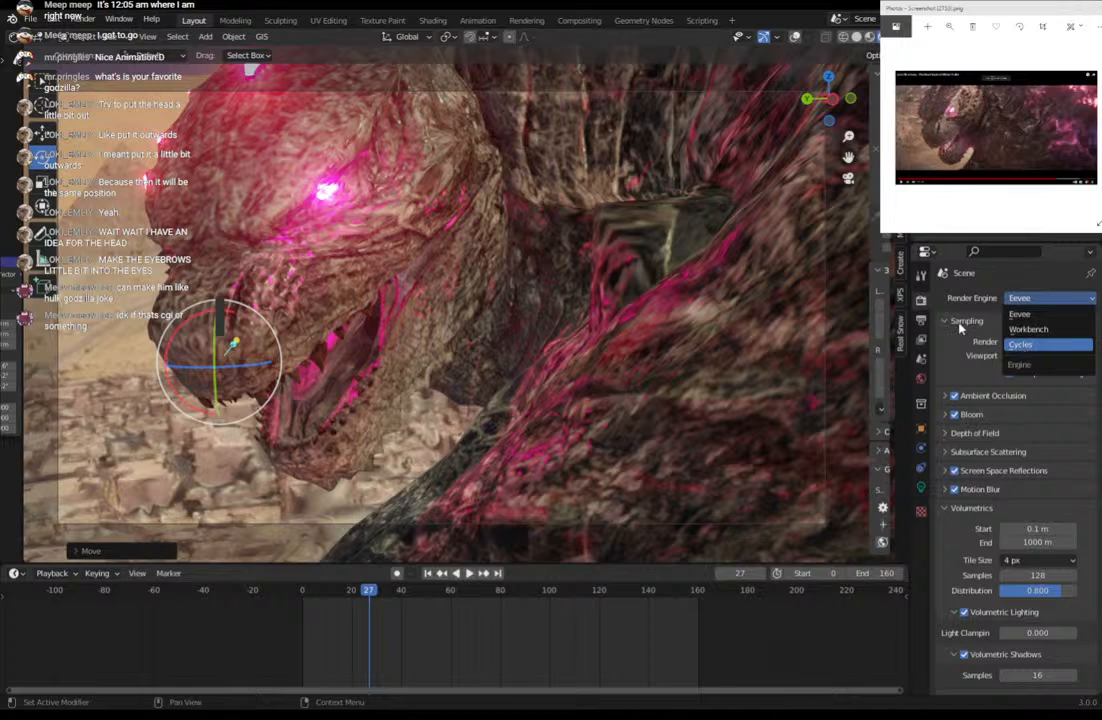
{"action": "key", "text": "Return"}
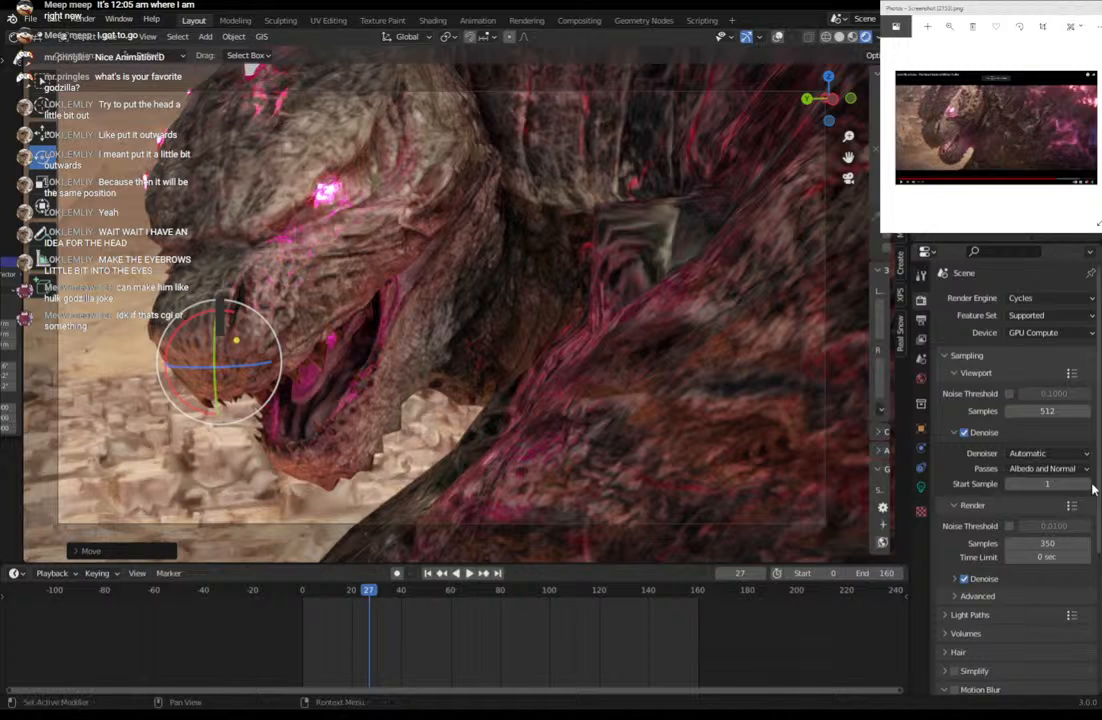
Set the final render's sample count to 512 and check its denoise settings.
{"action": "left_click", "coordinate": [1043, 543]}
{"action": "type", "text": "512"}
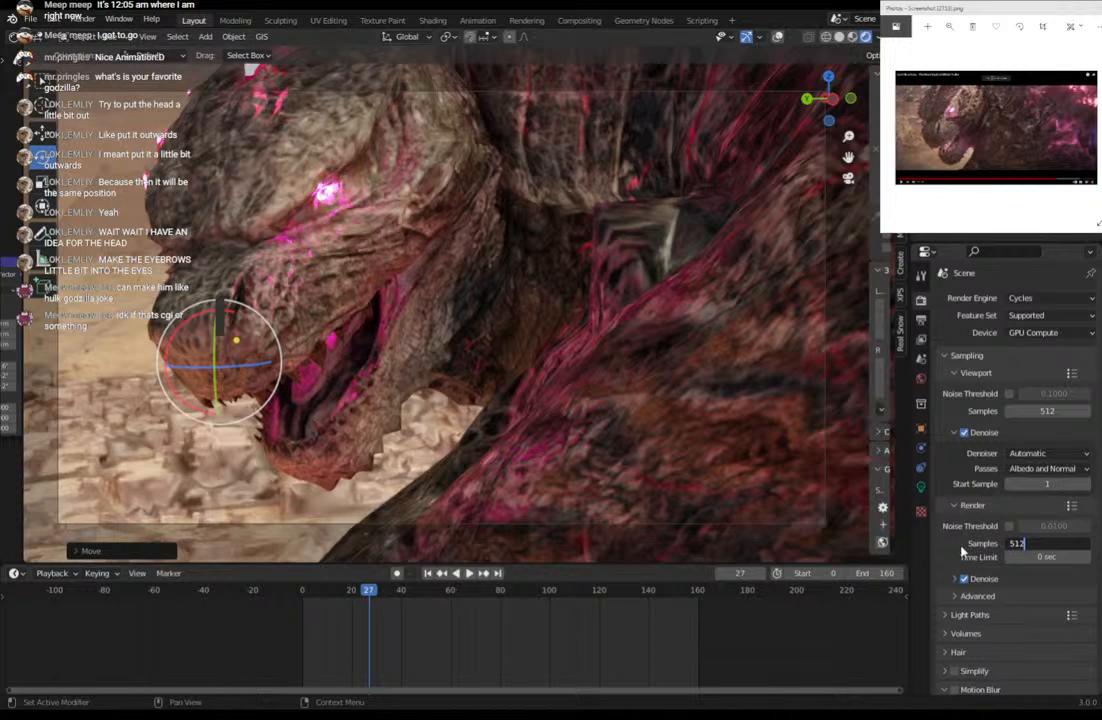
{"action": "key", "text": "Return"}
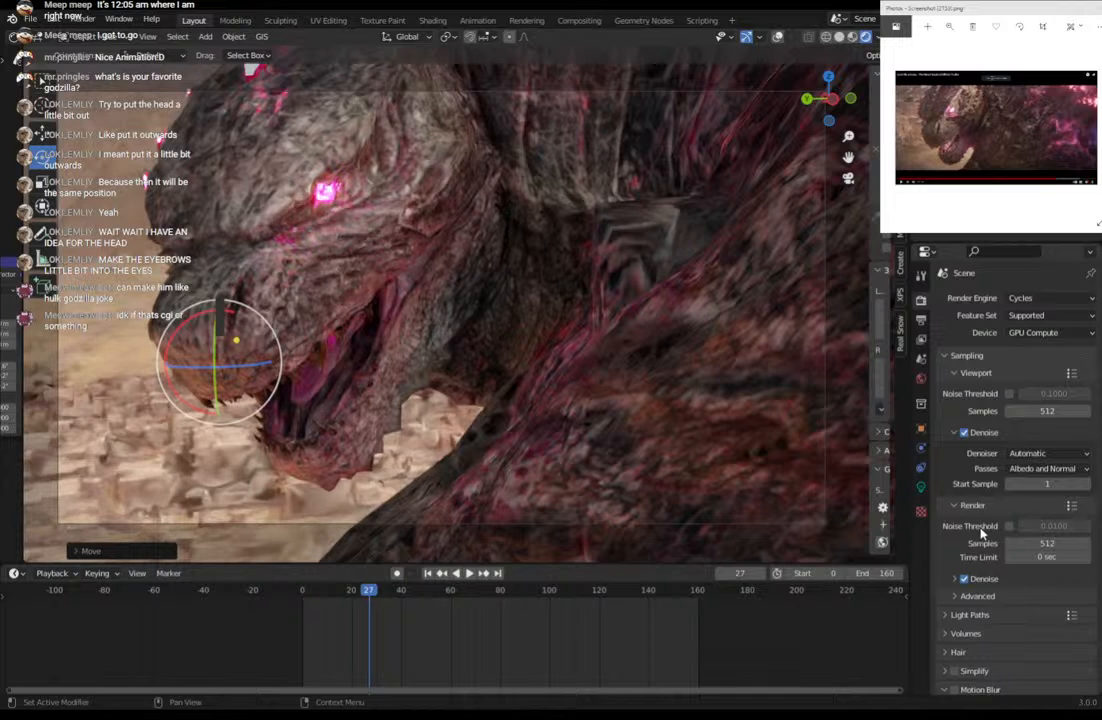
{"action": "left_click", "coordinate": [955, 579]}
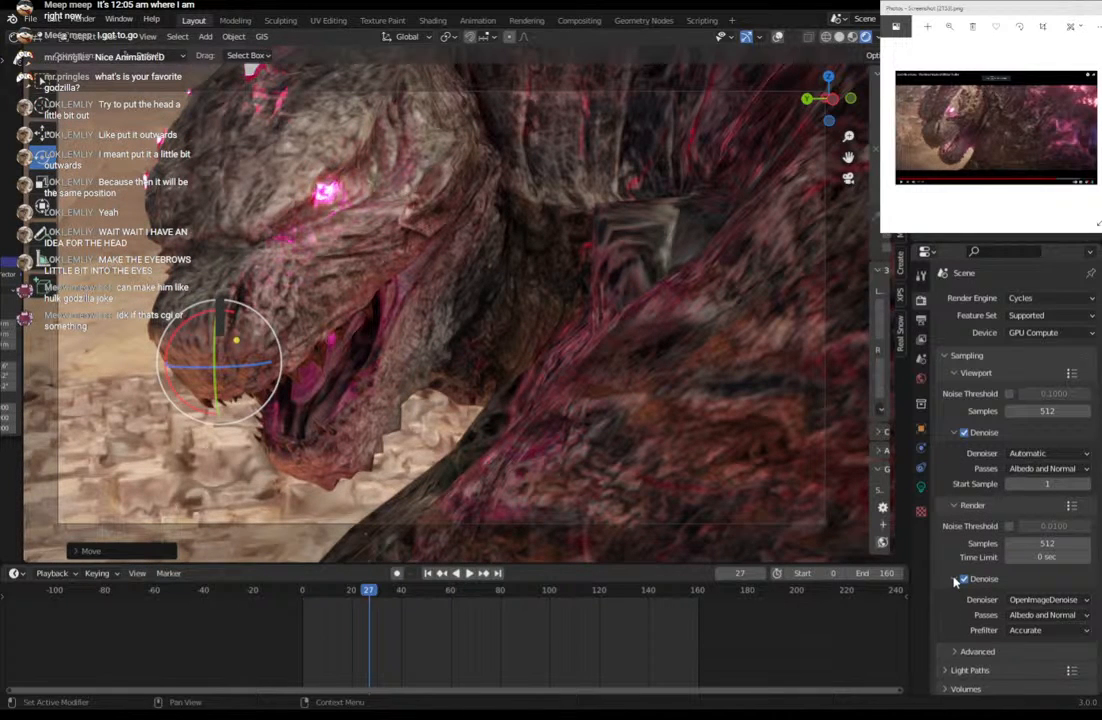
{"action": "left_click", "coordinate": [955, 579]}
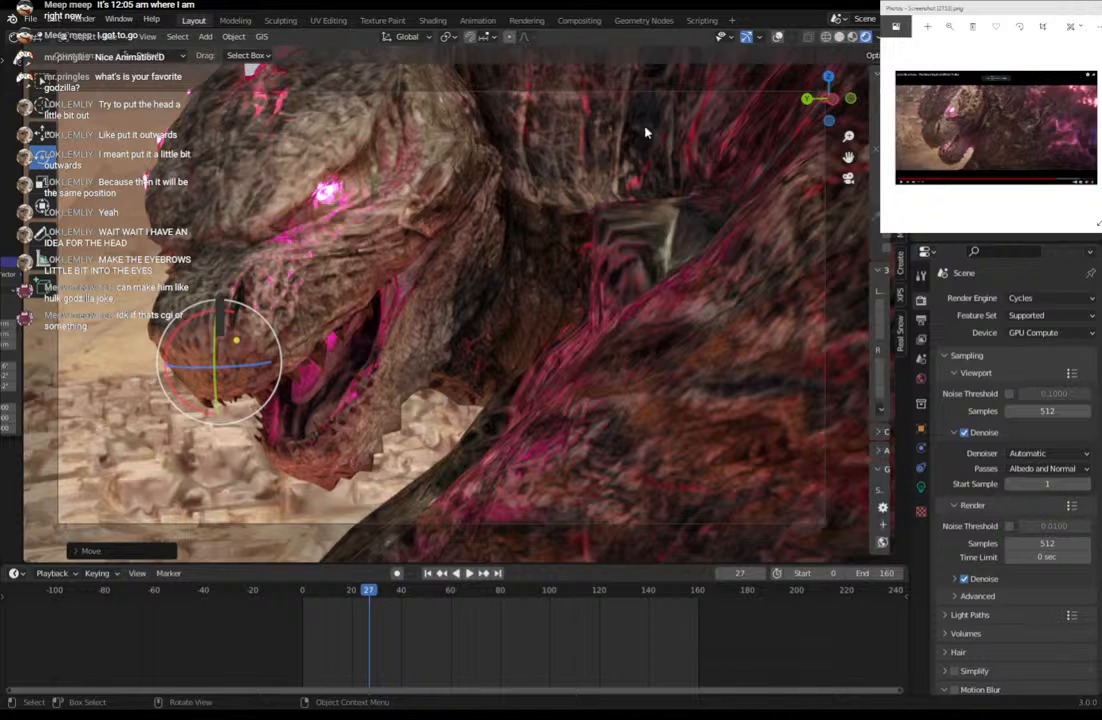
Save the scene and render frame 27 with the viewport in Solid shading.
{"action": "left_click", "coordinate": [840, 38]}
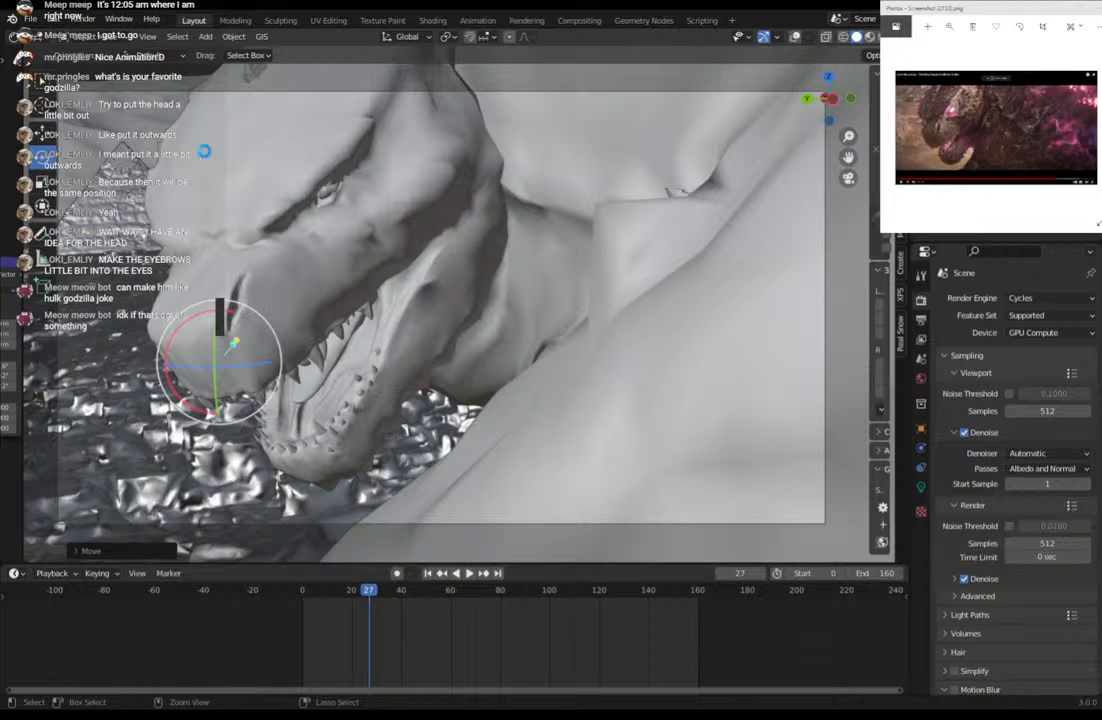
{"action": "key", "text": "ctrl+s"}
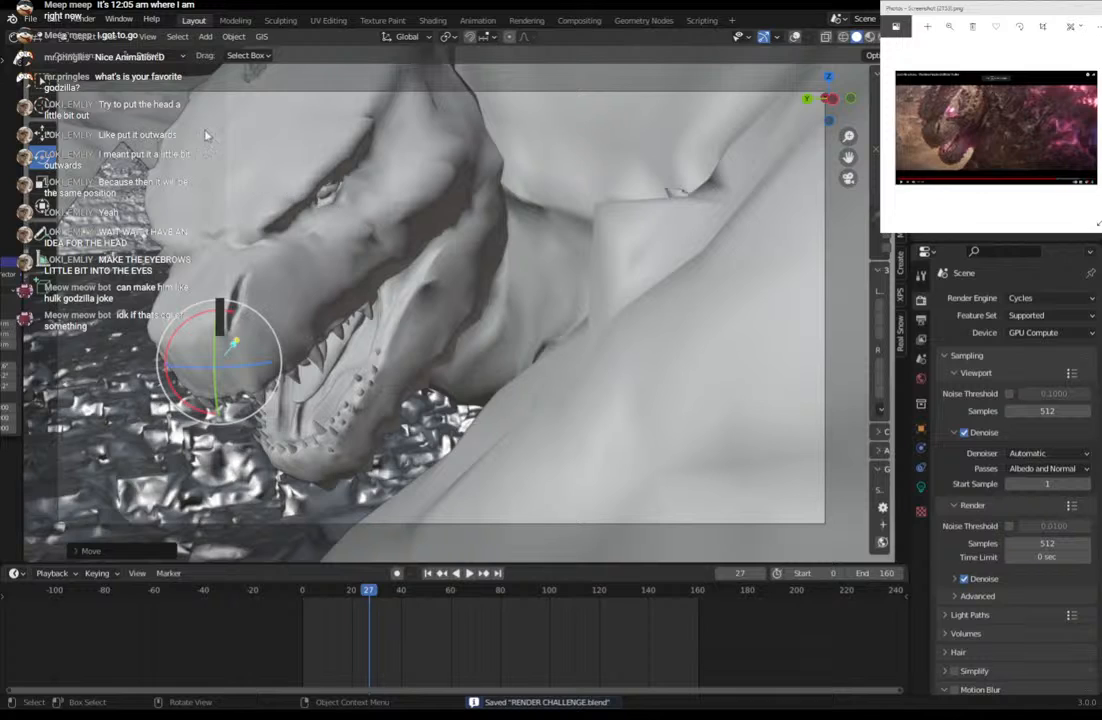
{"action": "left_click", "coordinate": [83, 19]}
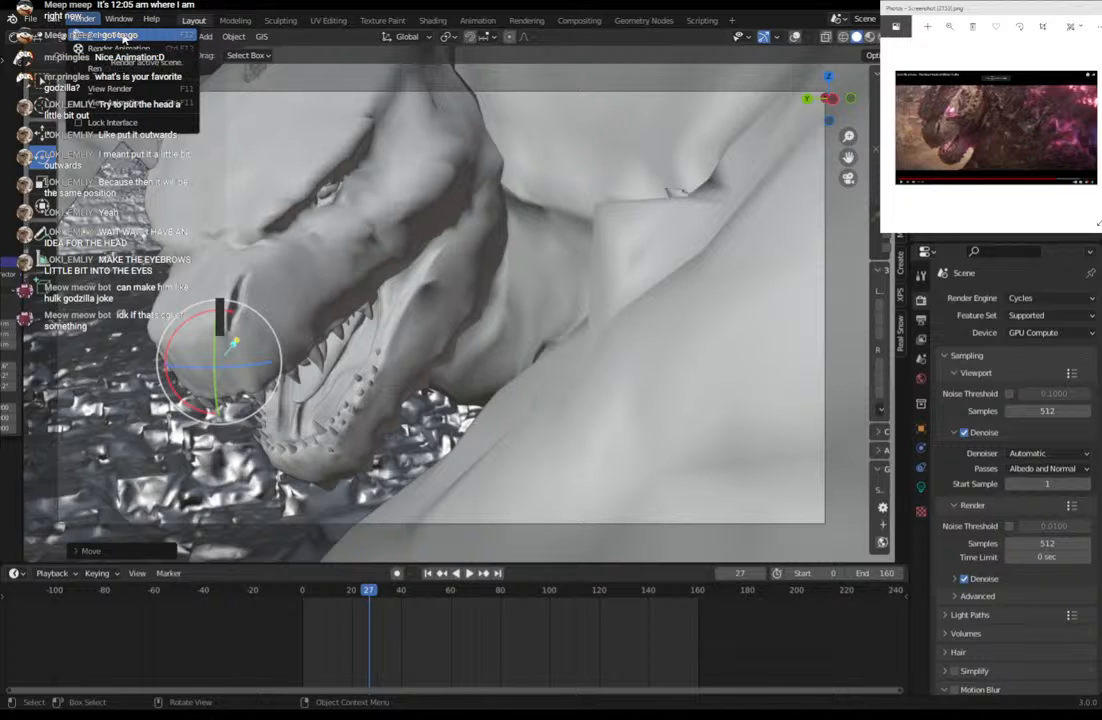
{"action": "left_click", "coordinate": [122, 36]}
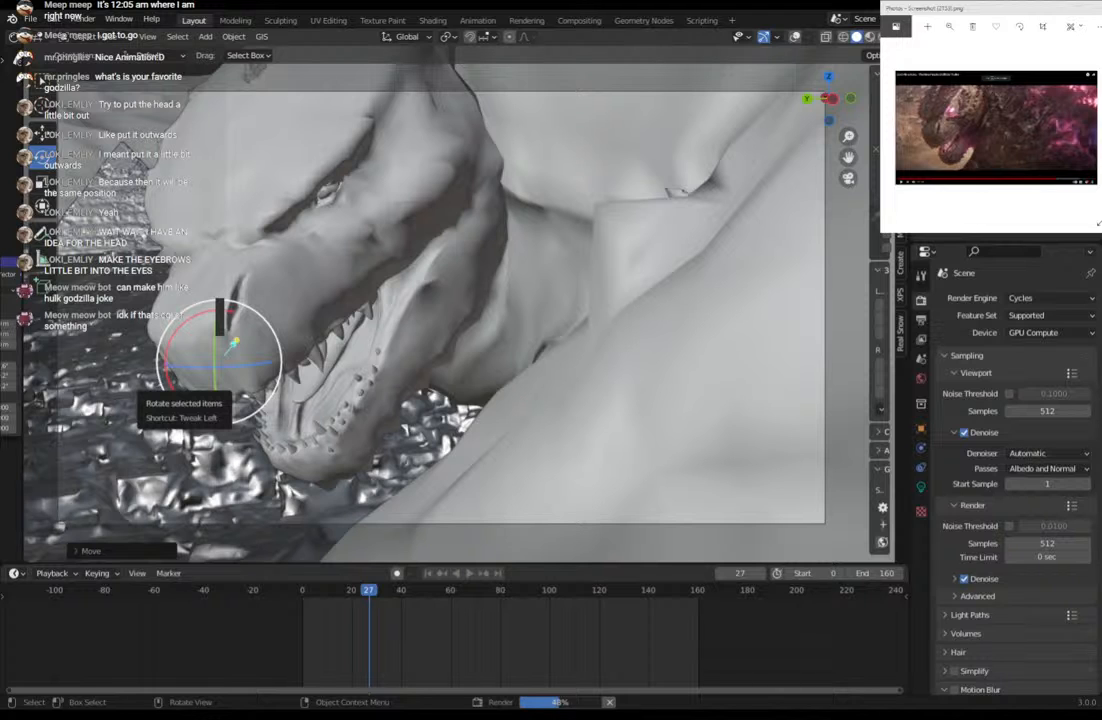
Compare the Cycles render with an enlarged view of the reference screenshot, and close the render view.
{"action": "key", "text": "alt+Tab"}
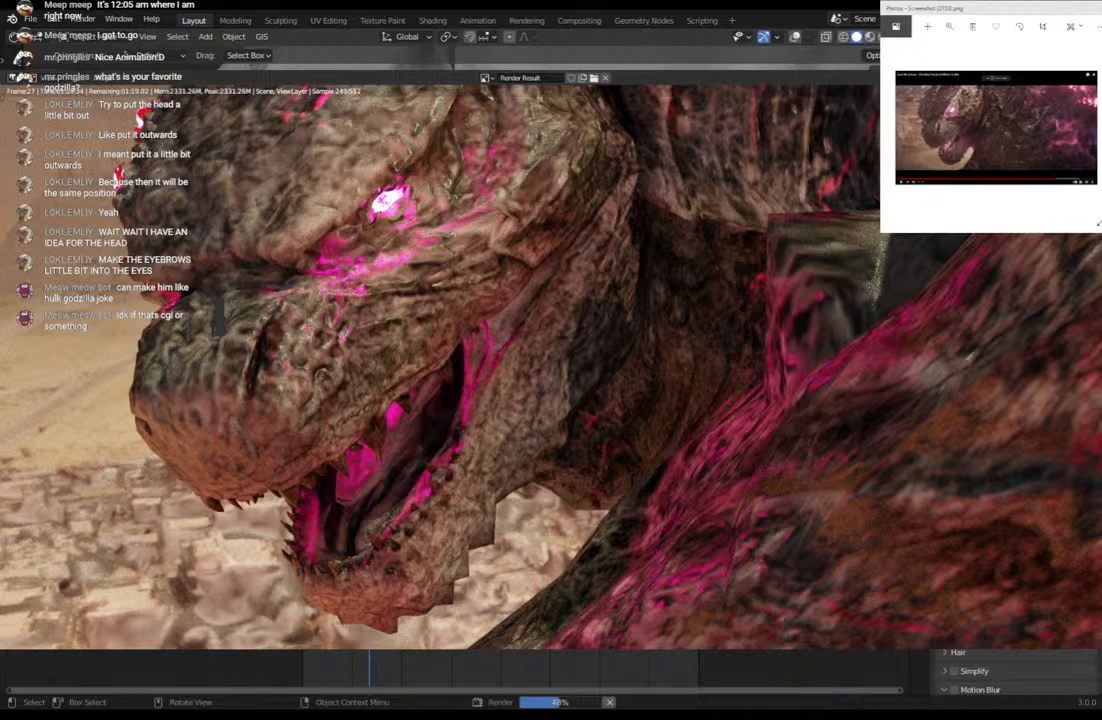
{"action": "left_click", "coordinate": [950, 28]}
{"action": "left_click_drag", "start_coordinate": [906, 50], "coordinate": [908, 51]}
{"action": "left_click_drag", "start_coordinate": [945, 90], "coordinate": [996, 131]}
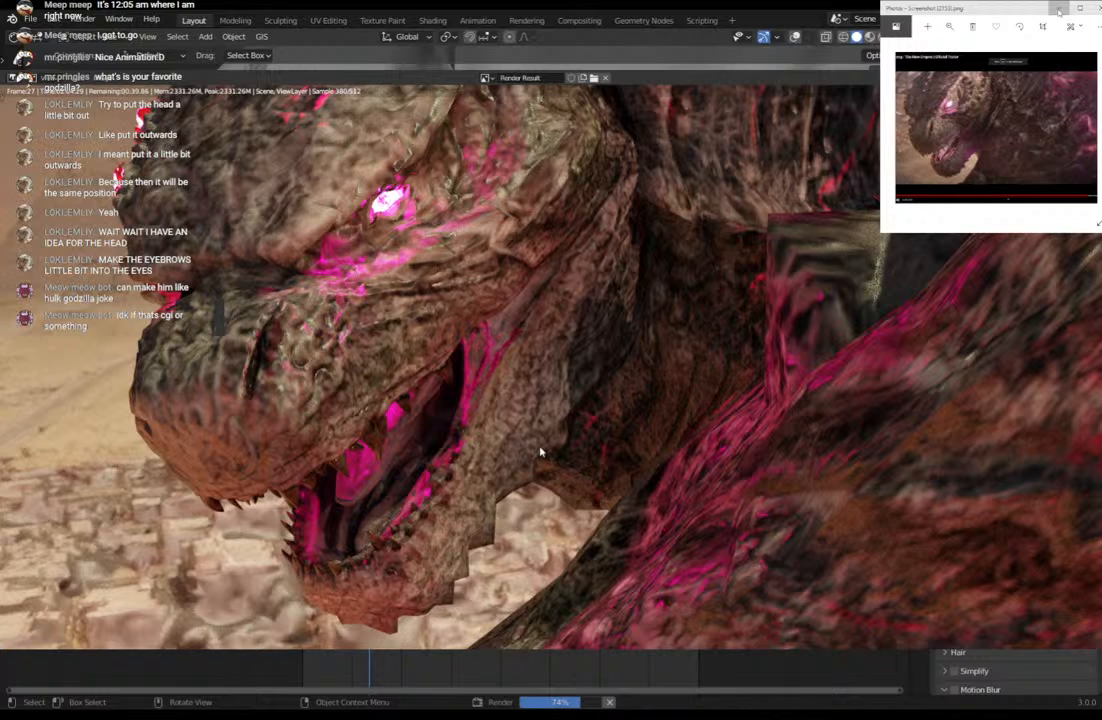
{"action": "key", "text": "Escape"}
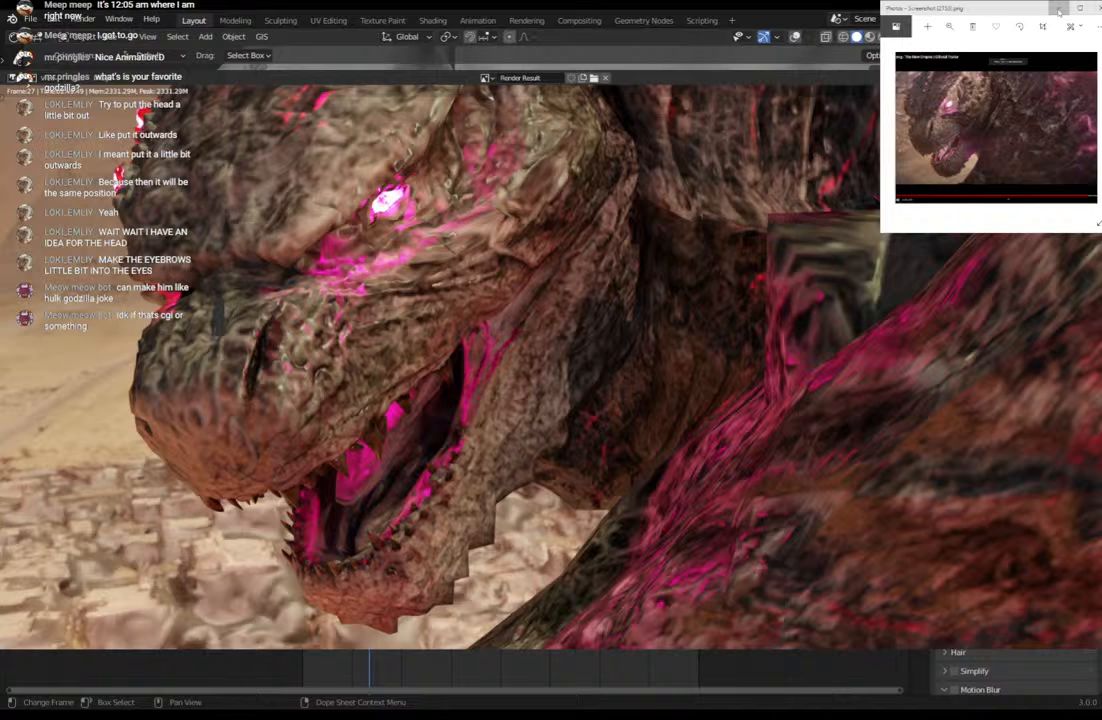
{"action": "key", "text": "Escape"}
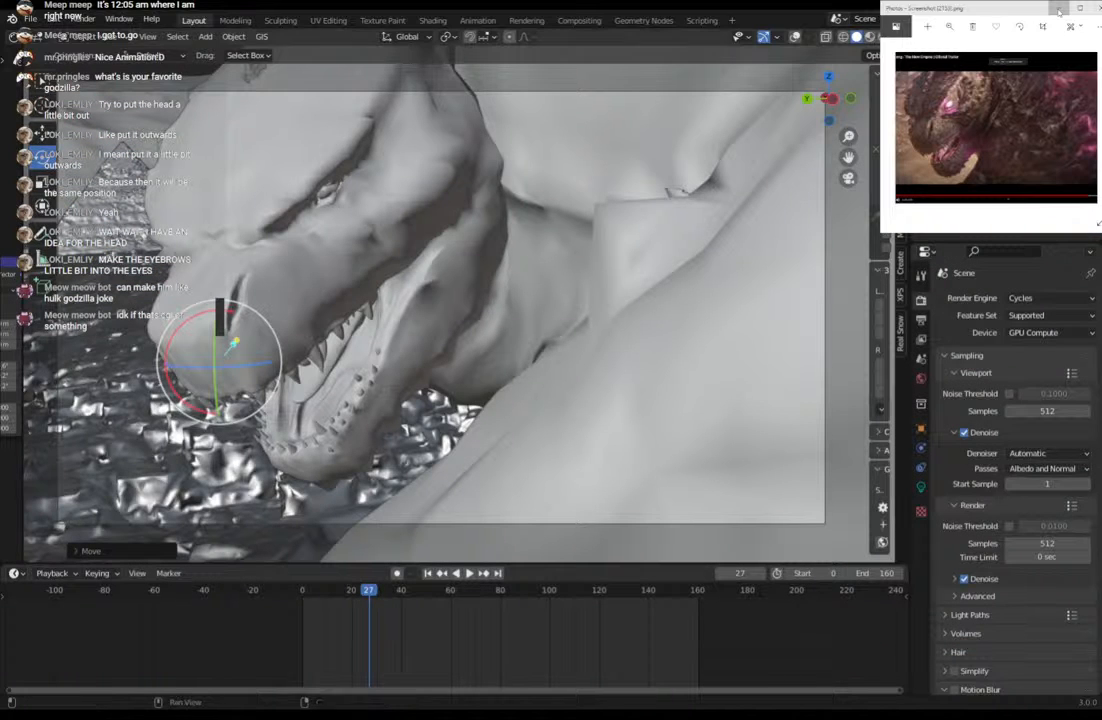
Turn on the viewport overlays and open the modifier stack of the selected Godzilla mesh.
{"action": "left_click", "coordinate": [712, 389]}
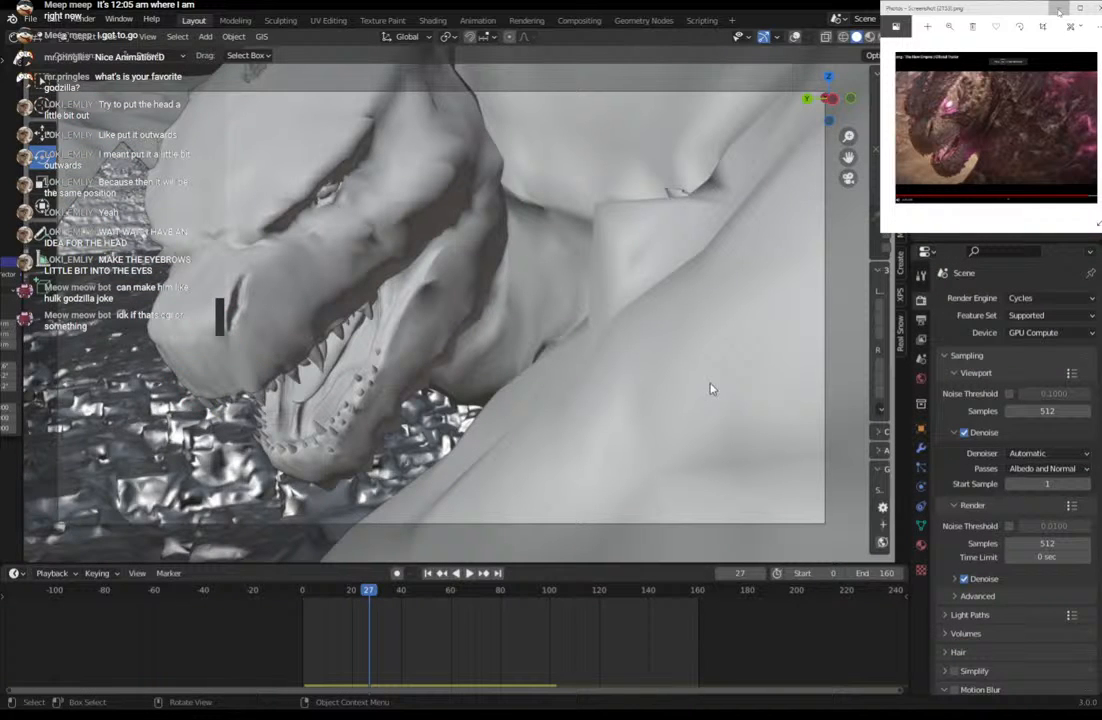
{"action": "left_click", "coordinate": [795, 37]}
{"action": "left_click", "coordinate": [921, 448]}
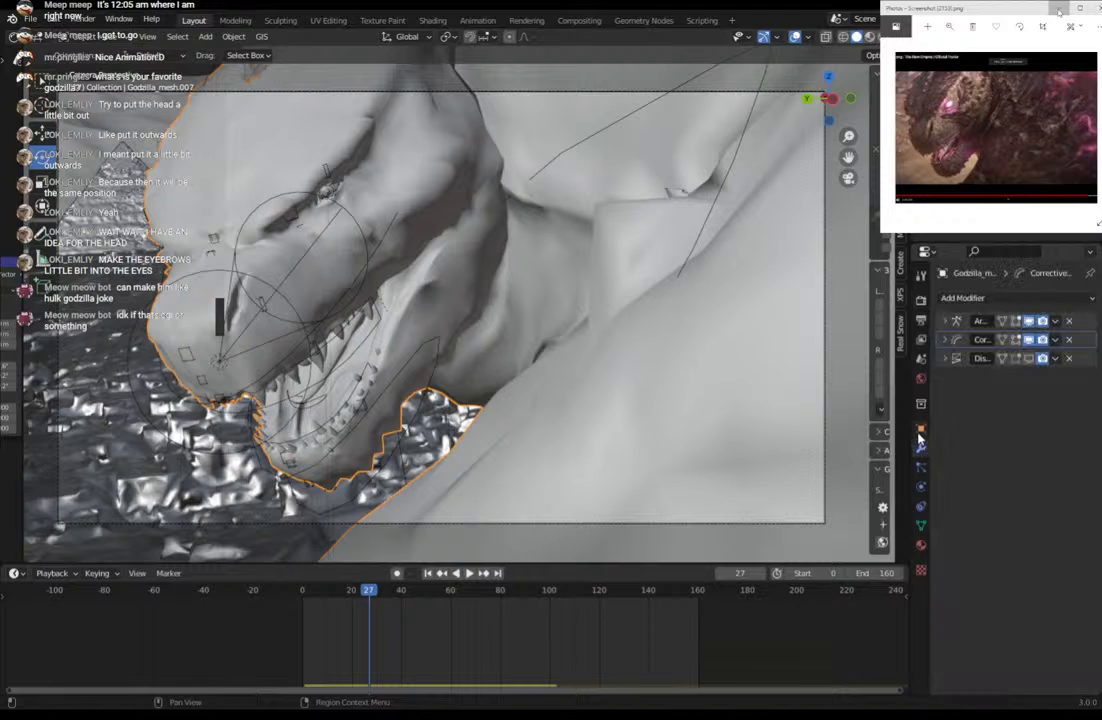
{"action": "left_click", "coordinate": [945, 359]}
{"action": "left_click", "coordinate": [945, 359]}
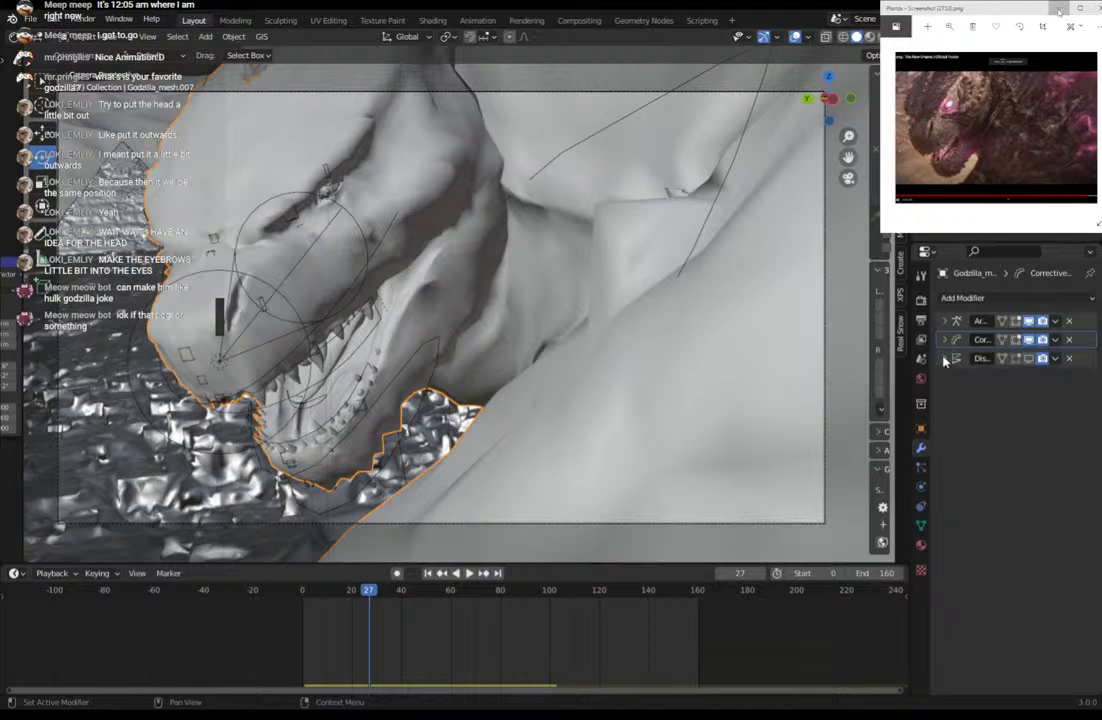
{"action": "left_click_drag", "start_coordinate": [930, 353], "coordinate": [903, 358]}
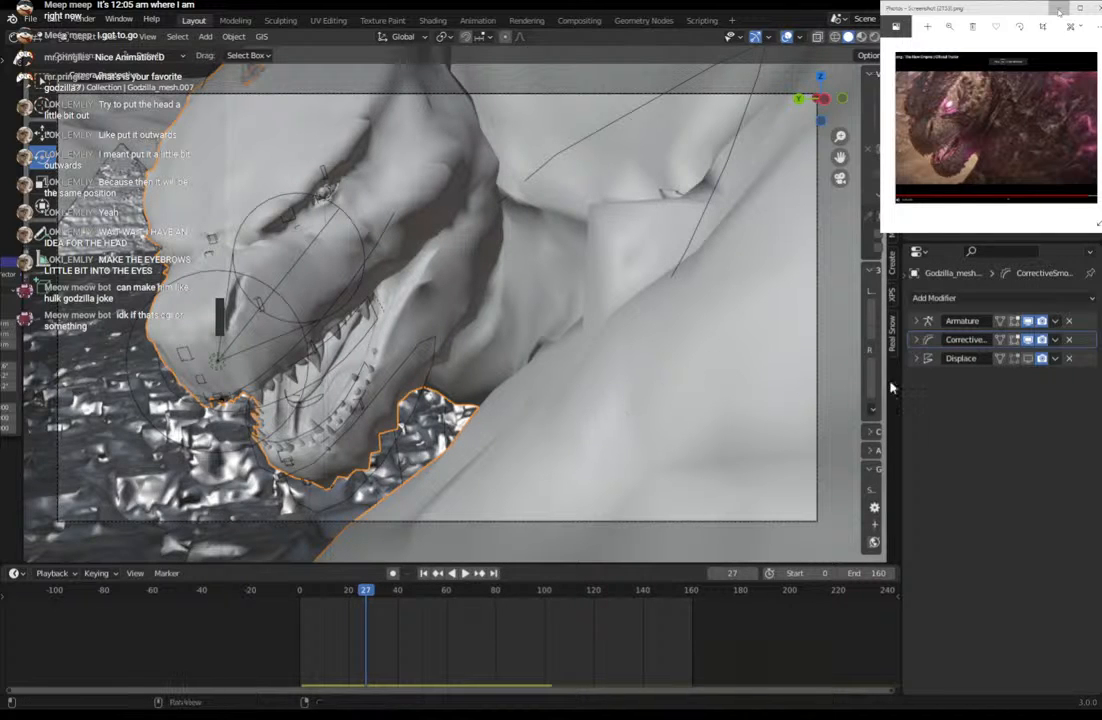
{"action": "left_click_drag", "start_coordinate": [903, 377], "coordinate": [911, 377]}
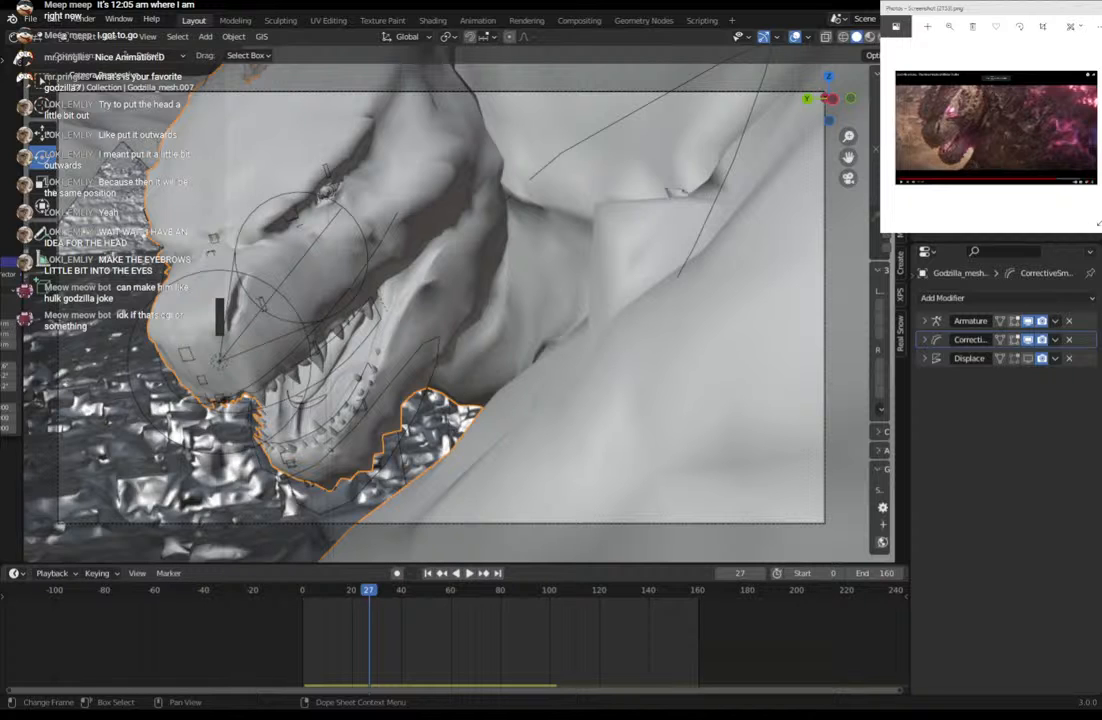
Reopen the finished render of frame 27, examine it in a larger window and close it.
{"action": "key", "text": "F12"}
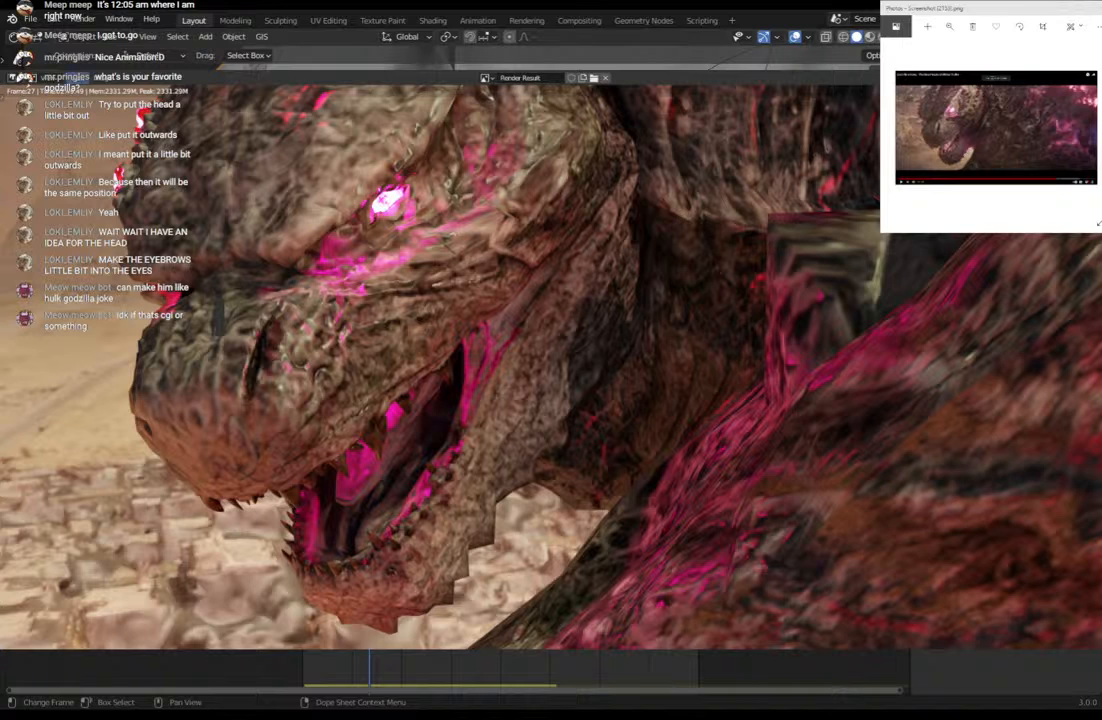
{"action": "left_click", "coordinate": [91, 75]}
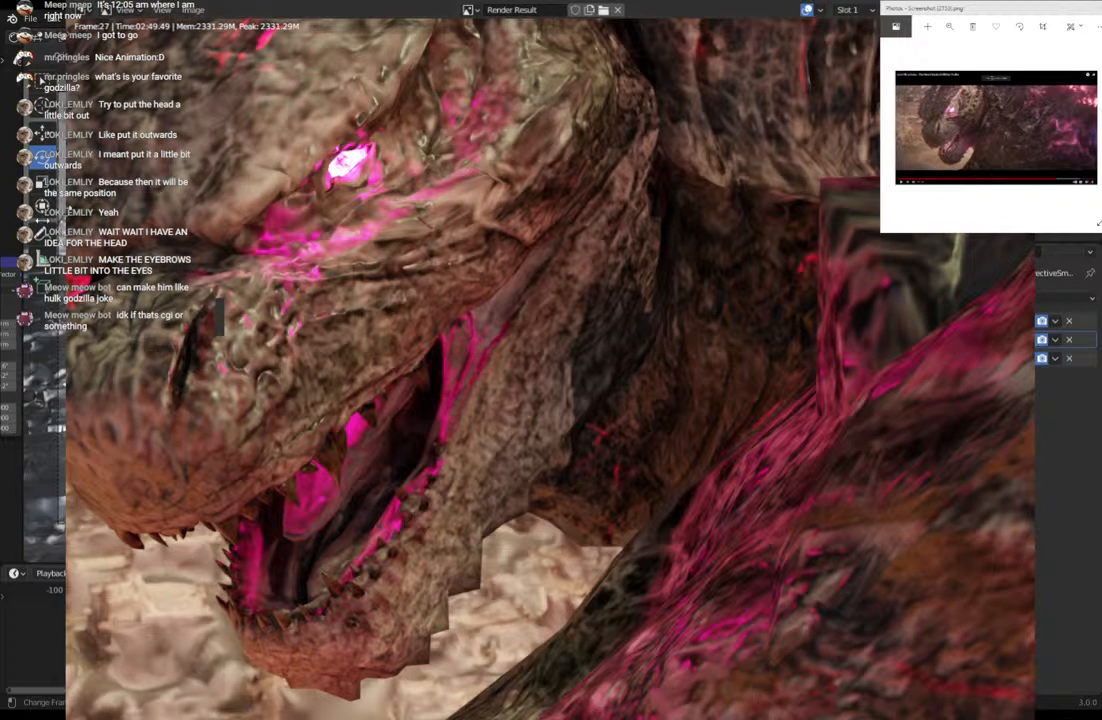
{"action": "left_click_drag", "start_coordinate": [65, 217], "coordinate": [2, 48]}
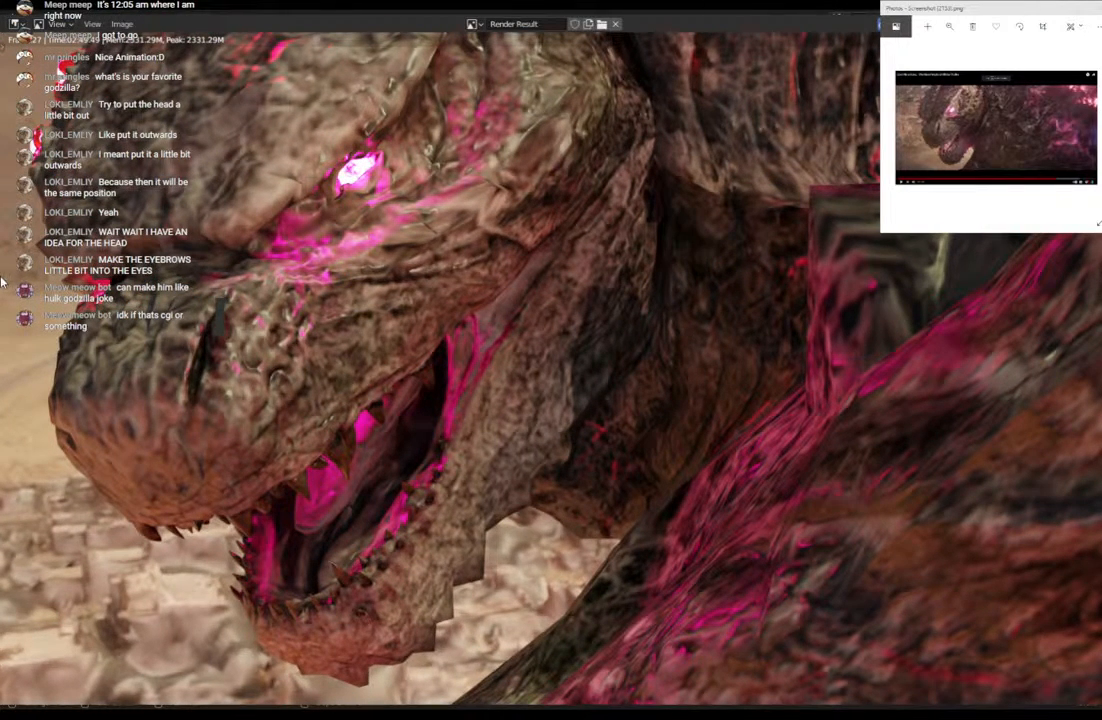
{"action": "left_click_drag", "start_coordinate": [2, 240], "coordinate": [2, 320]}
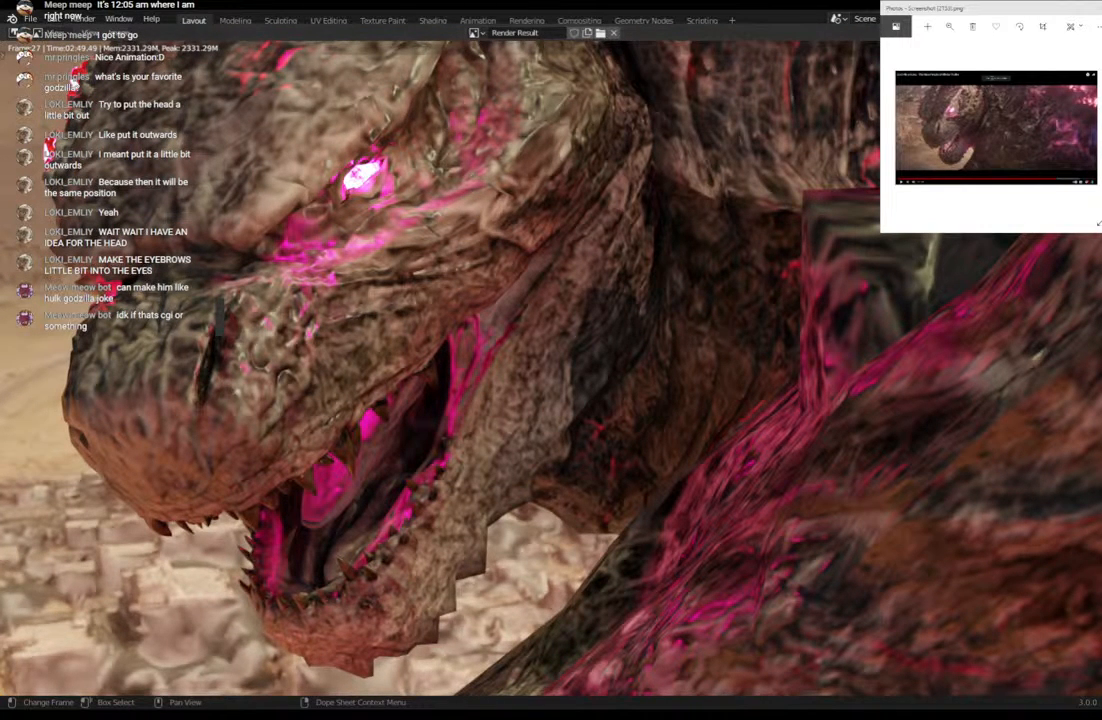
{"action": "key", "text": "Escape"}
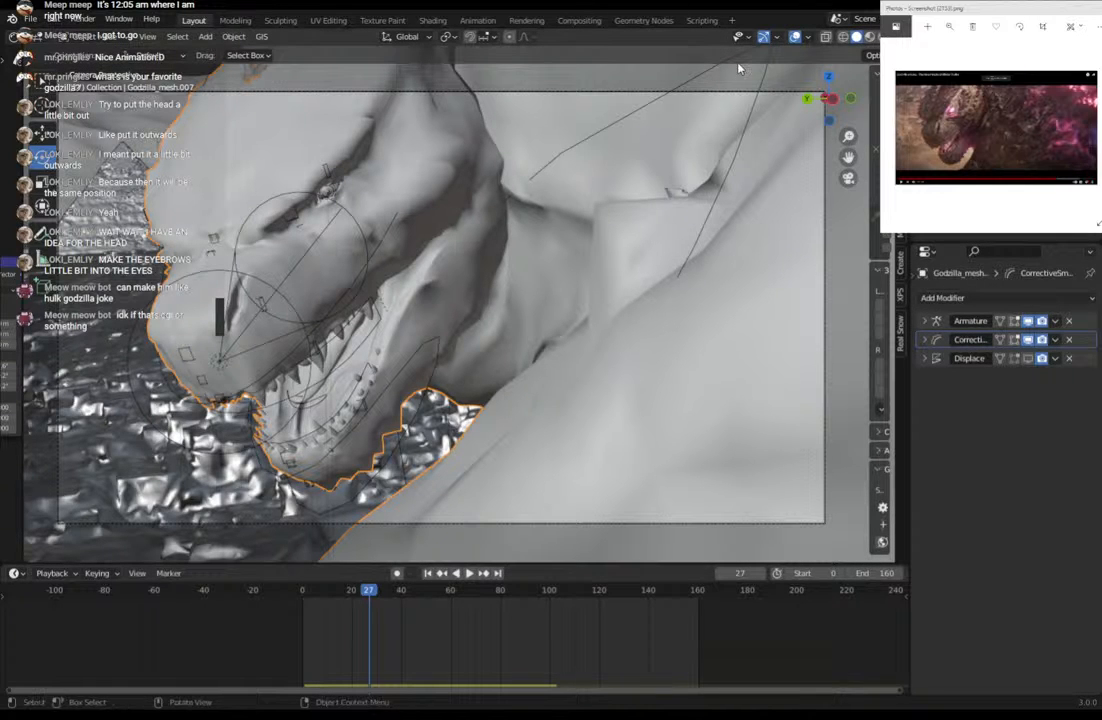
Show the viewport in Rendered shading and expand the 3D view's sidebar to its transform values.
{"action": "left_click", "coordinate": [870, 37]}
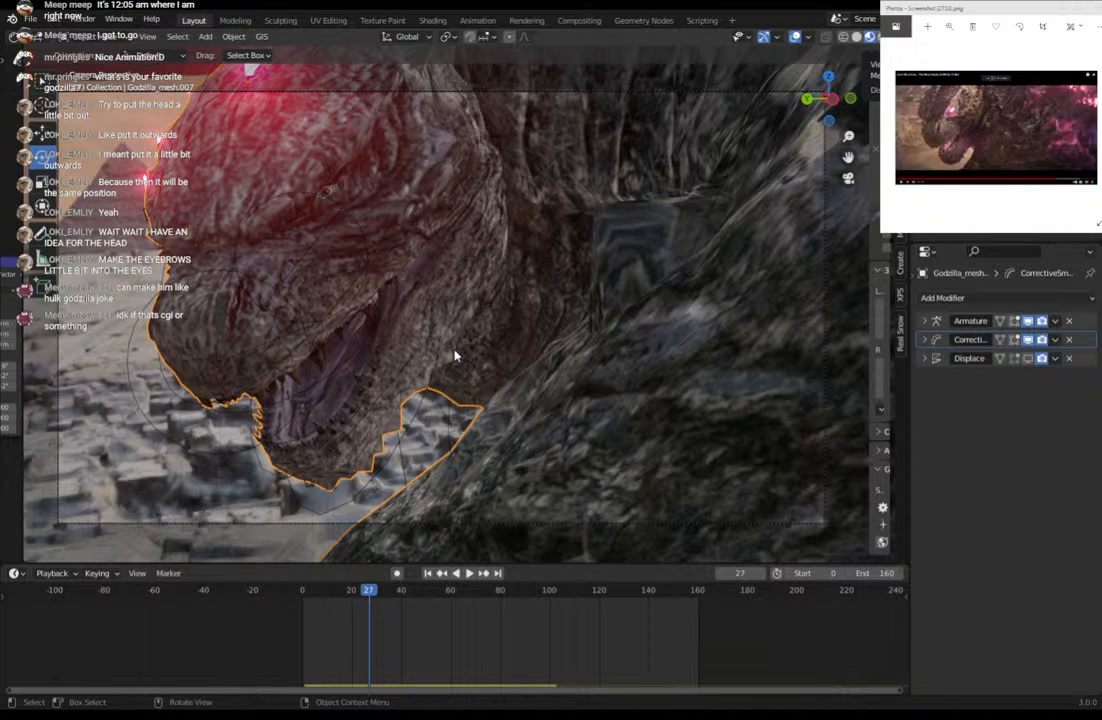
{"action": "key", "text": "shift+z"}
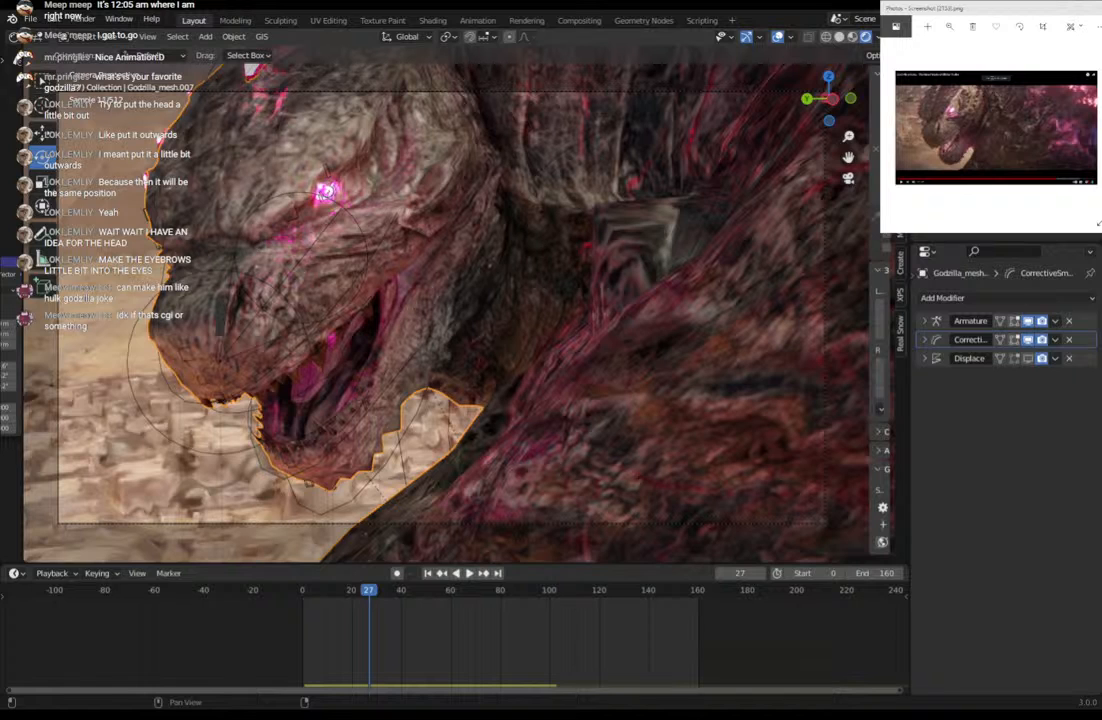
{"action": "key", "text": "n"}
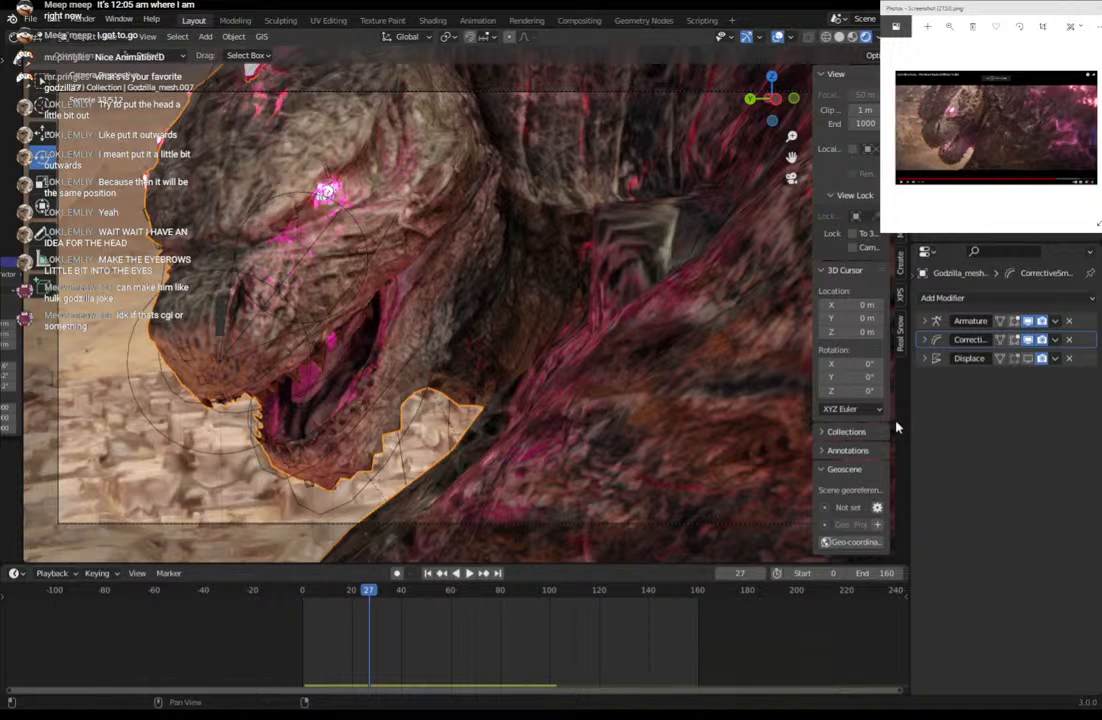
{"action": "mouse_move", "coordinate": [910, 421]}
{"action": "left_mouse_down"}
{"action": "mouse_move", "coordinate": [890, 428]}
{"action": "mouse_move", "coordinate": [930, 428]}
{"action": "left_mouse_up"}
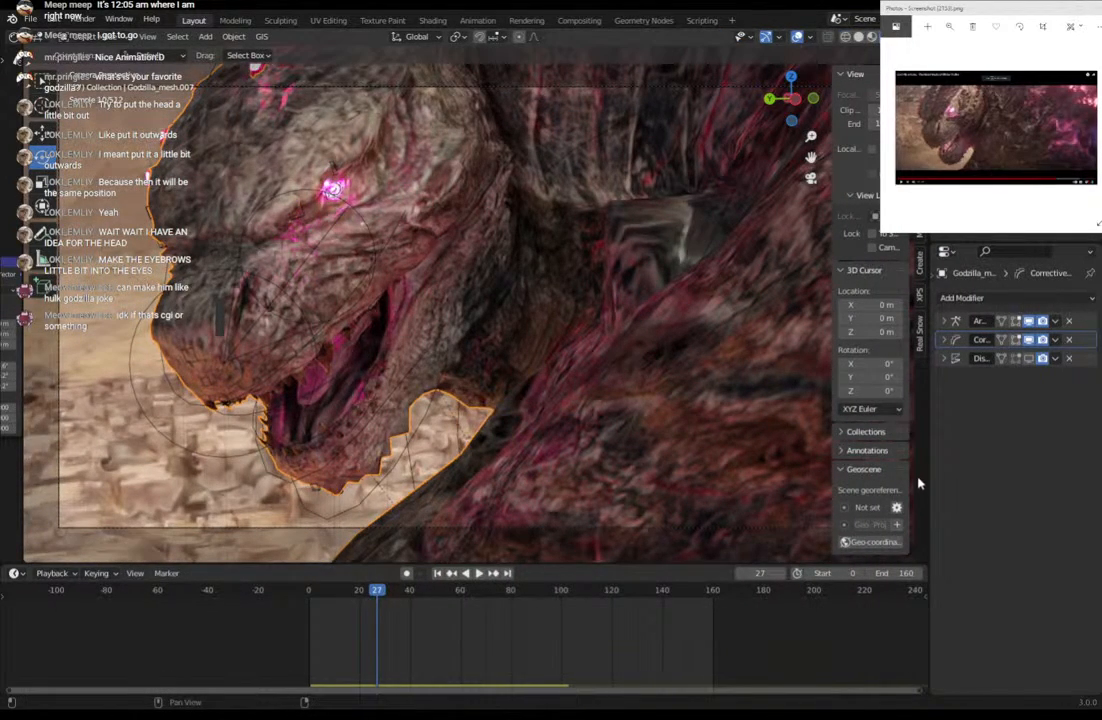
{"action": "scroll", "coordinate": [919, 308], "scroll_direction": "up", "scroll_amount": 2}
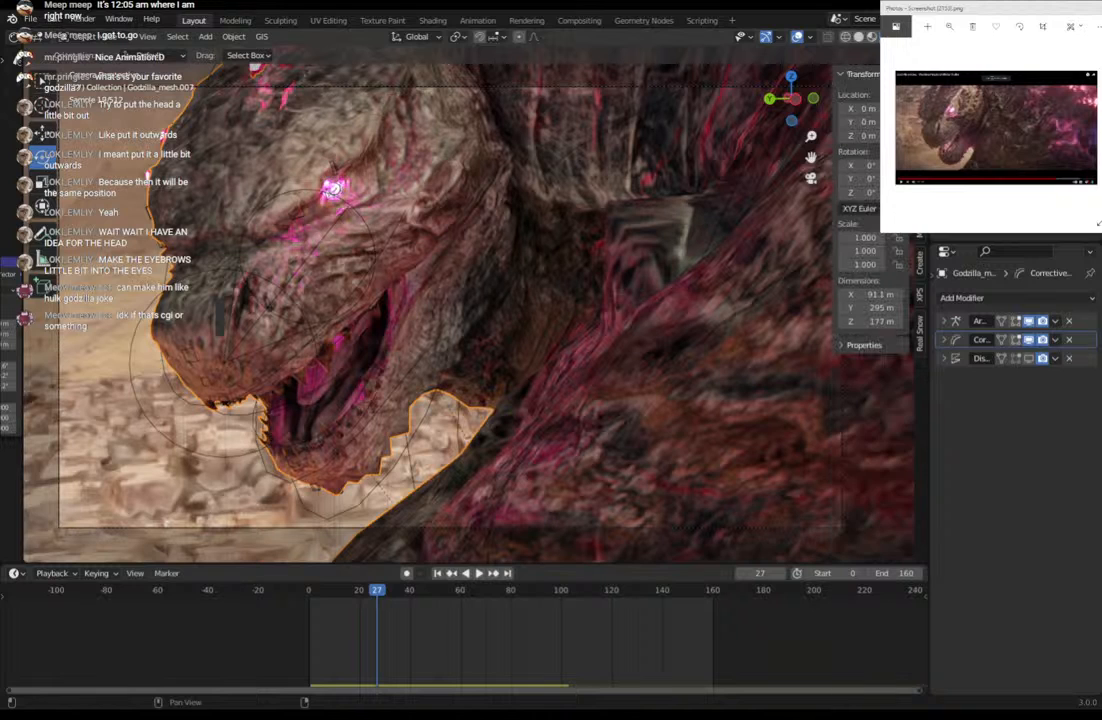
Widen the properties editor and look through the Principled BSDF inputs of the Godzilla_Skin material.
{"action": "left_click", "coordinate": [932, 274]}
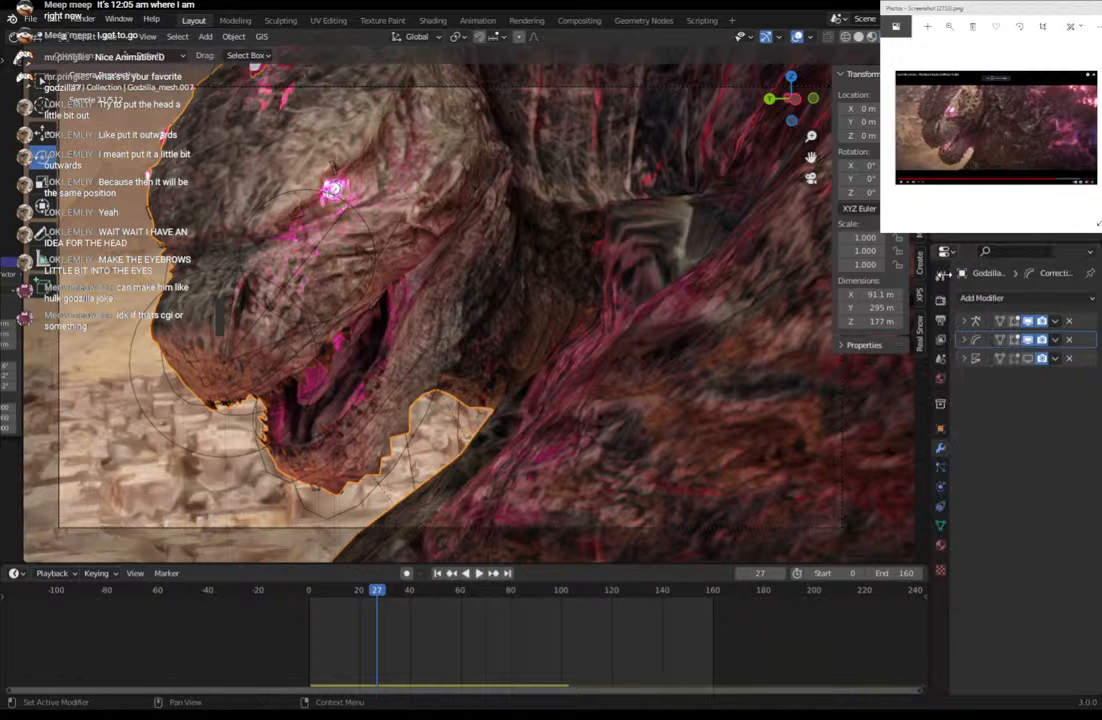
{"action": "left_click", "coordinate": [941, 546]}
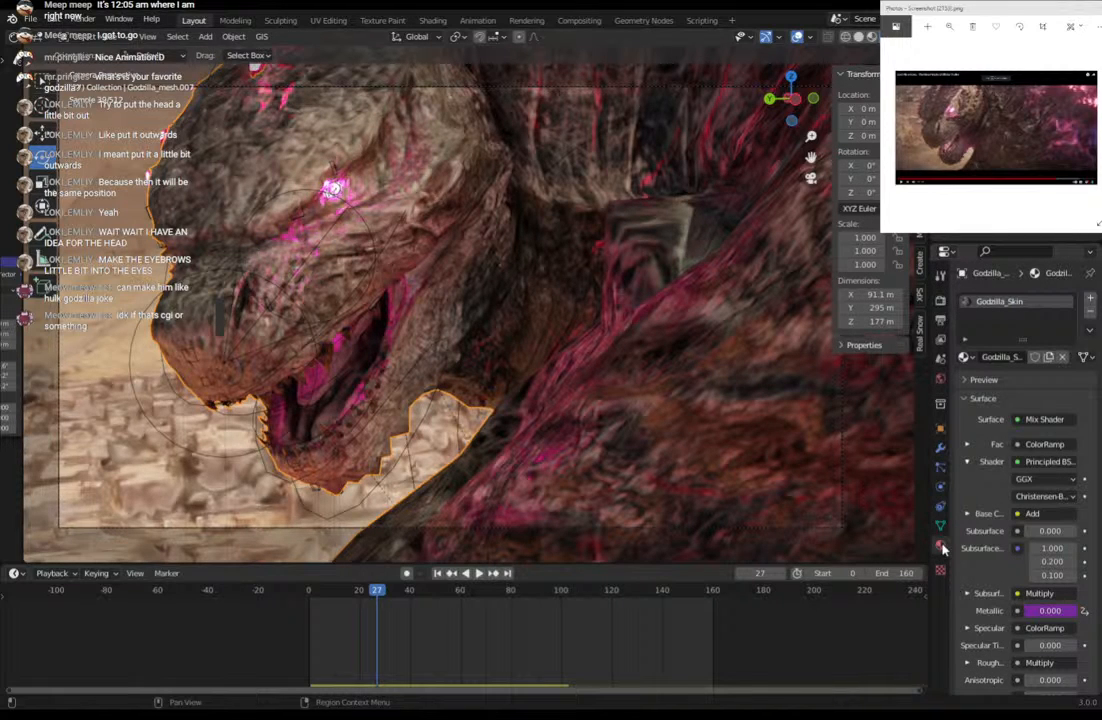
{"action": "scroll", "coordinate": [986, 600], "scroll_direction": "down", "scroll_amount": 5}
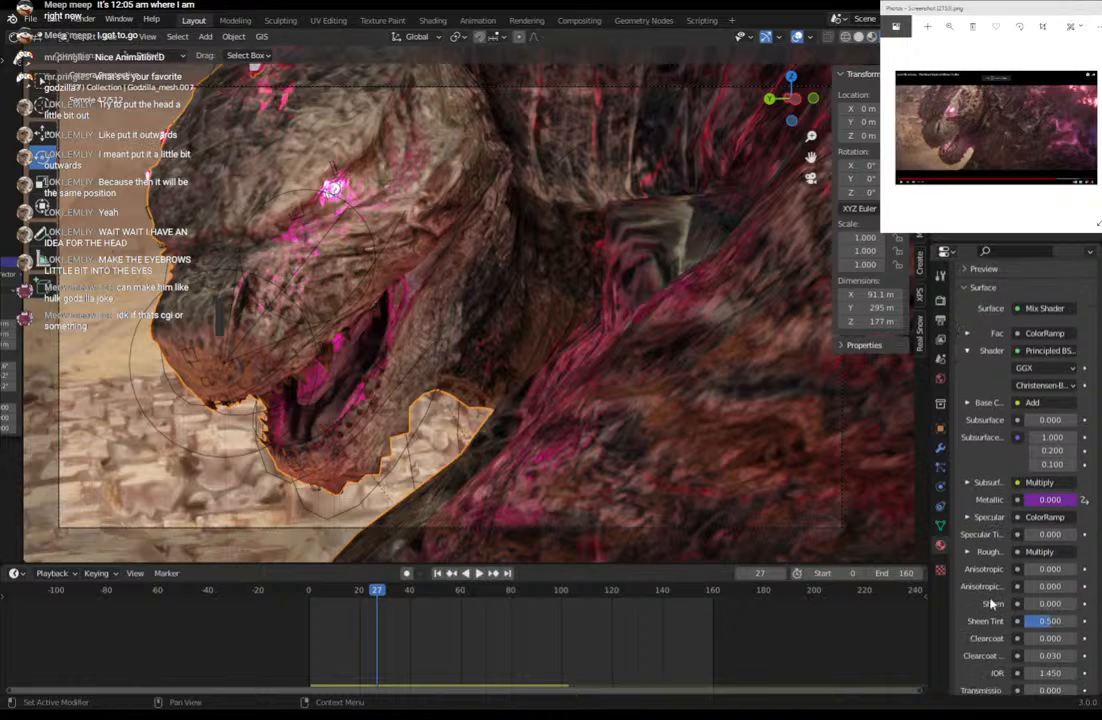
{"action": "scroll", "coordinate": [990, 603], "scroll_direction": "down", "scroll_amount": 2}
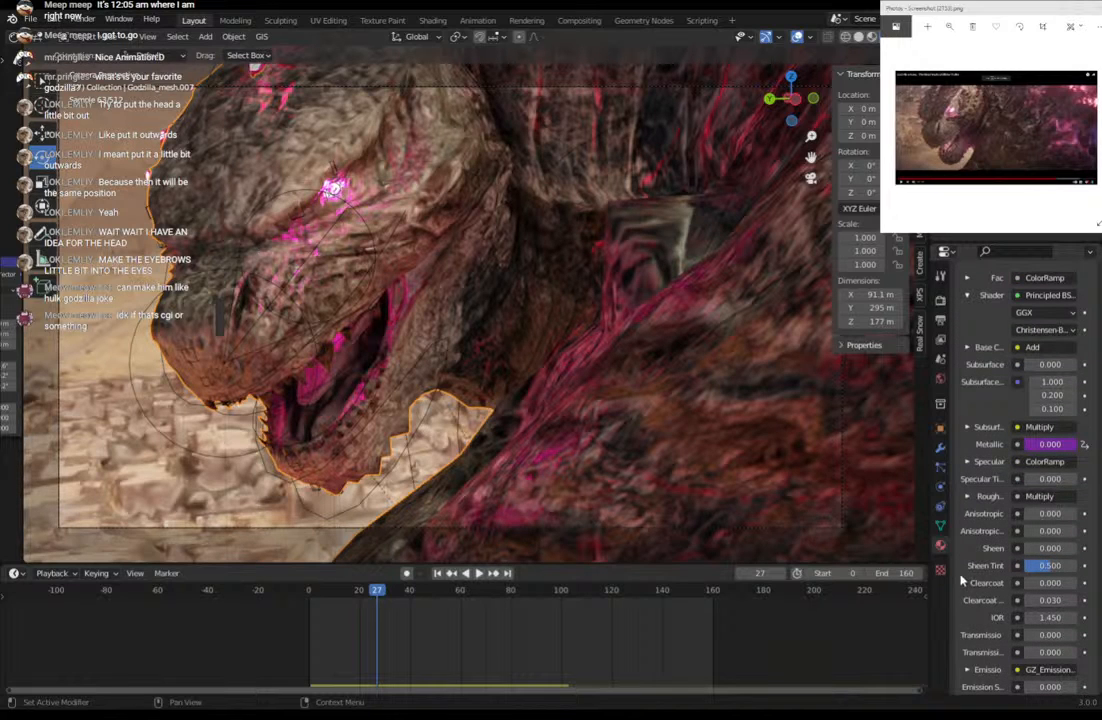
{"action": "scroll", "coordinate": [971, 545], "scroll_direction": "down", "scroll_amount": 2}
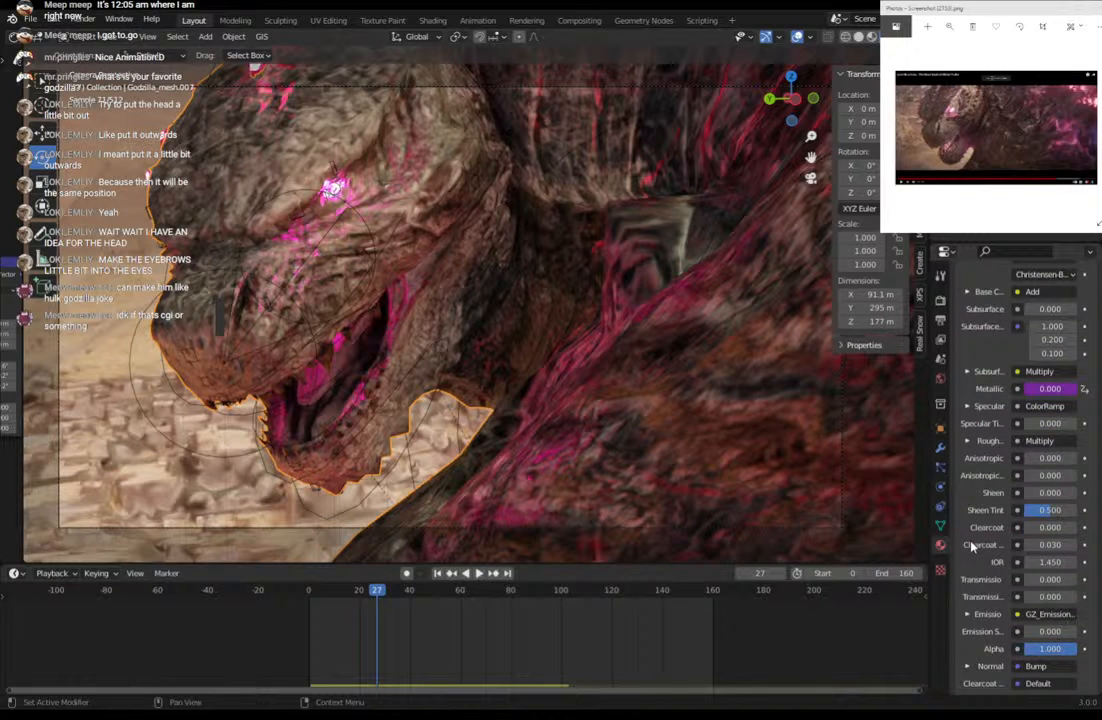
{"action": "scroll", "coordinate": [971, 545], "scroll_direction": "down", "scroll_amount": 2}
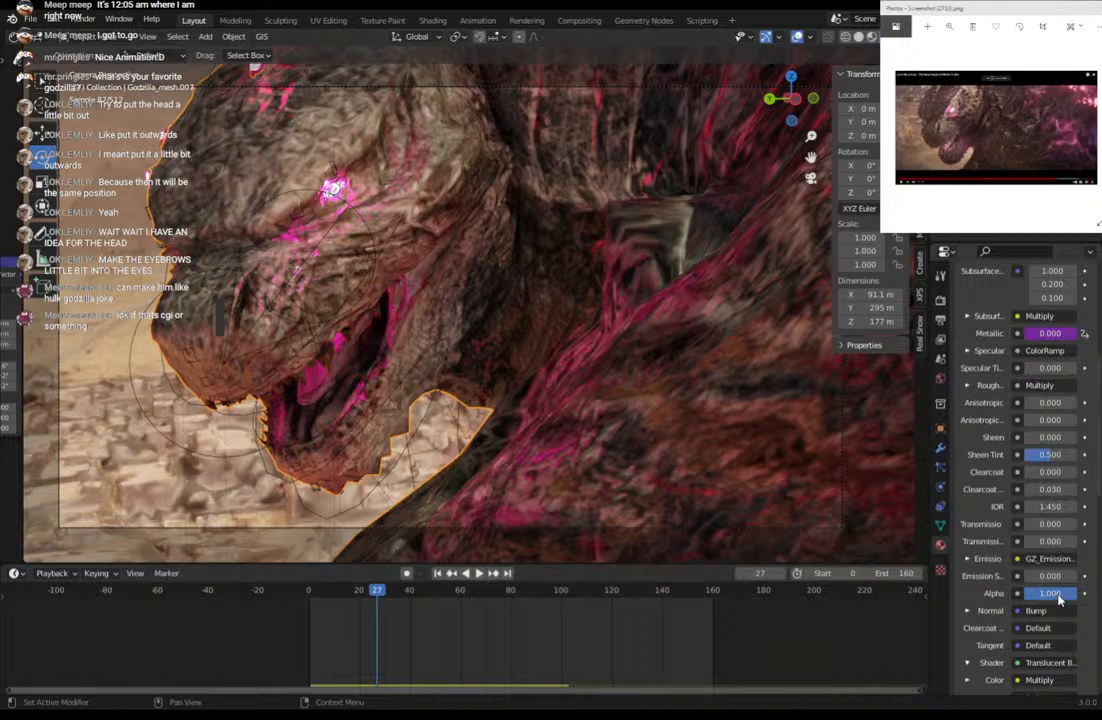
{"action": "scroll", "coordinate": [955, 550], "scroll_direction": "down", "scroll_amount": 1}
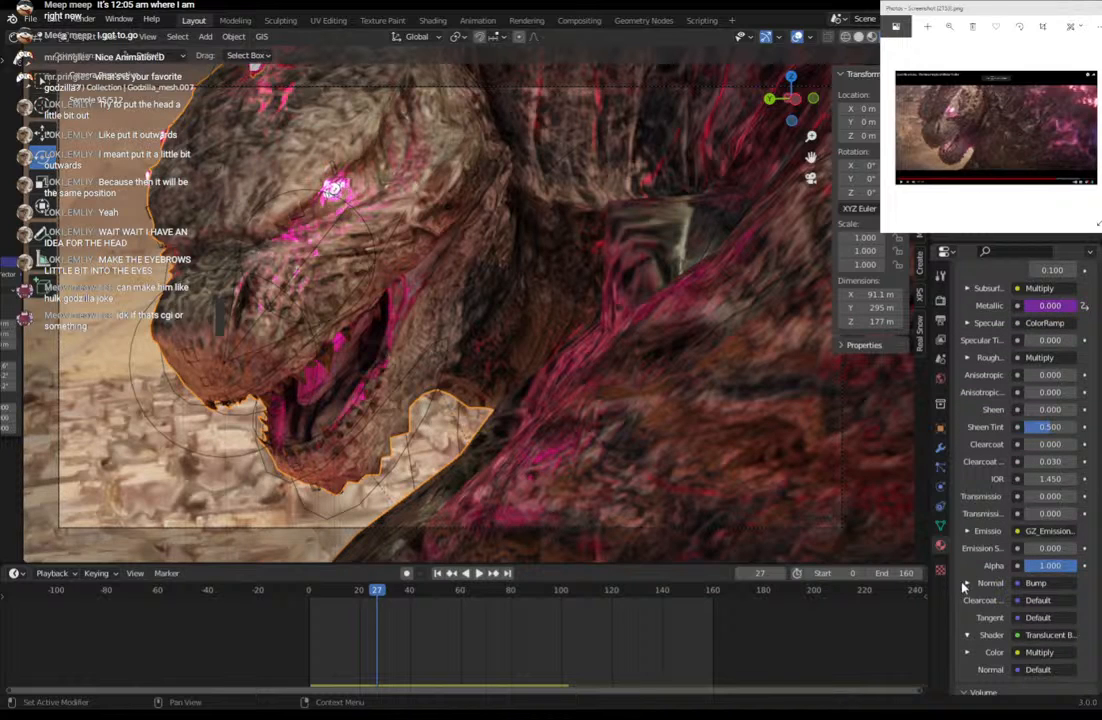
Expand the skin shader's Bump normal input, try a Distance of 2.9, and undo that change.
{"action": "left_click", "coordinate": [966, 583]}
{"action": "scroll", "coordinate": [1040, 570], "scroll_direction": "down", "scroll_amount": 2}
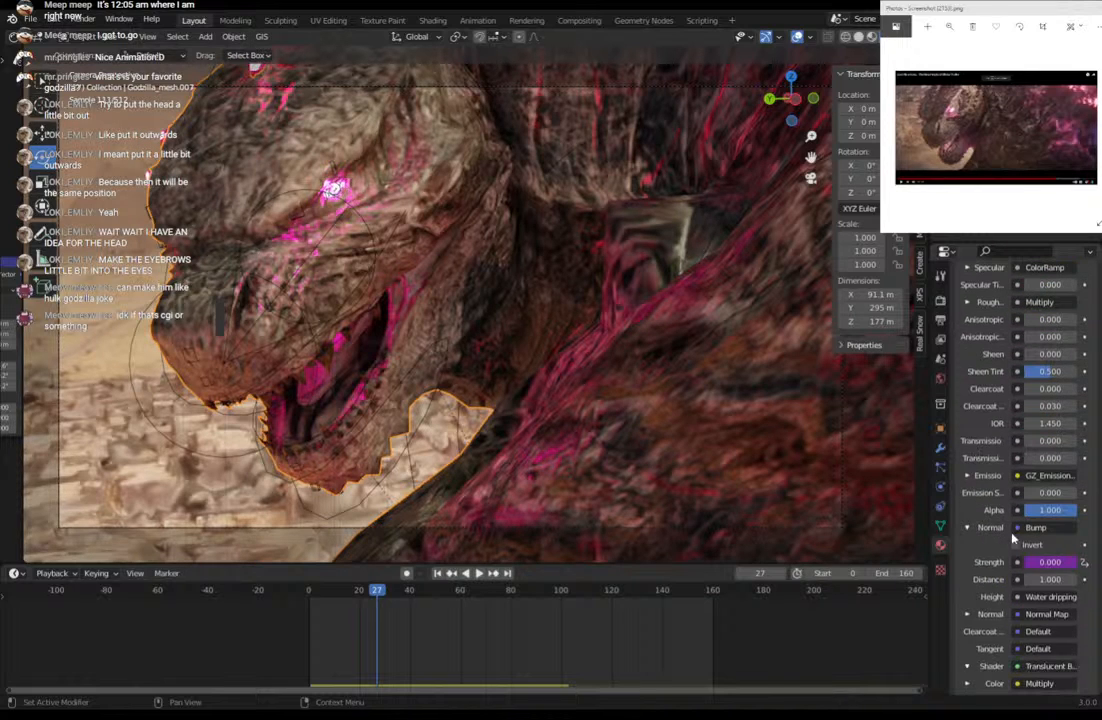
{"action": "left_click_drag", "start_coordinate": [1044, 580], "coordinate": [1085, 580]}
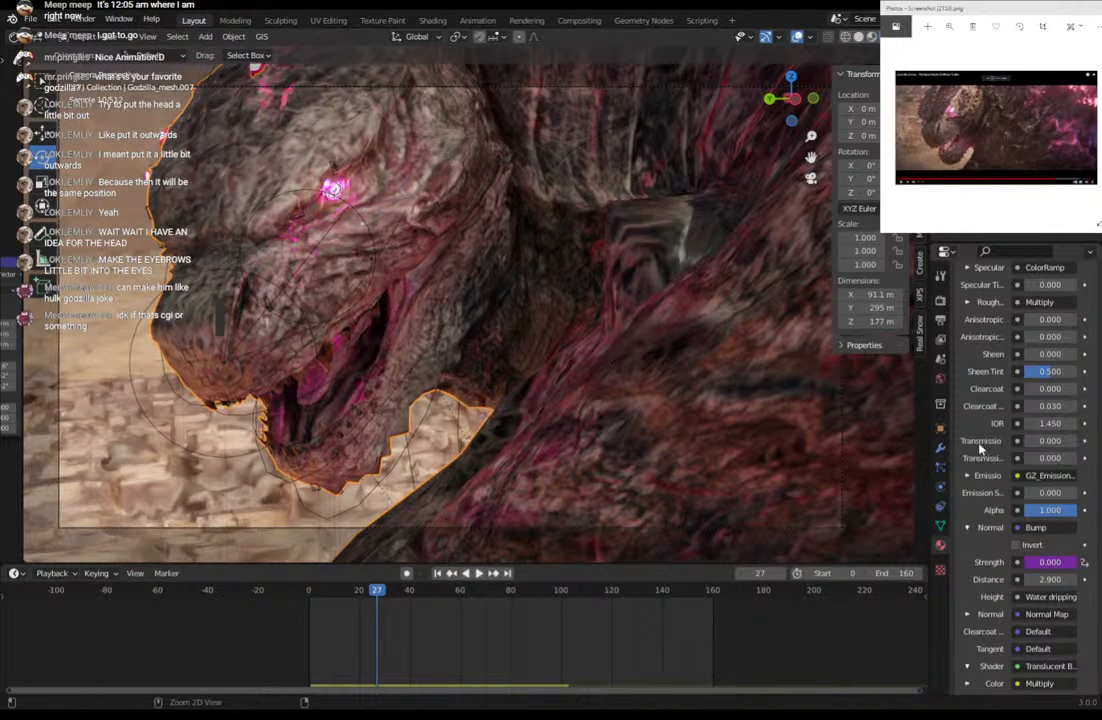
{"action": "key", "text": "ctrl+z"}
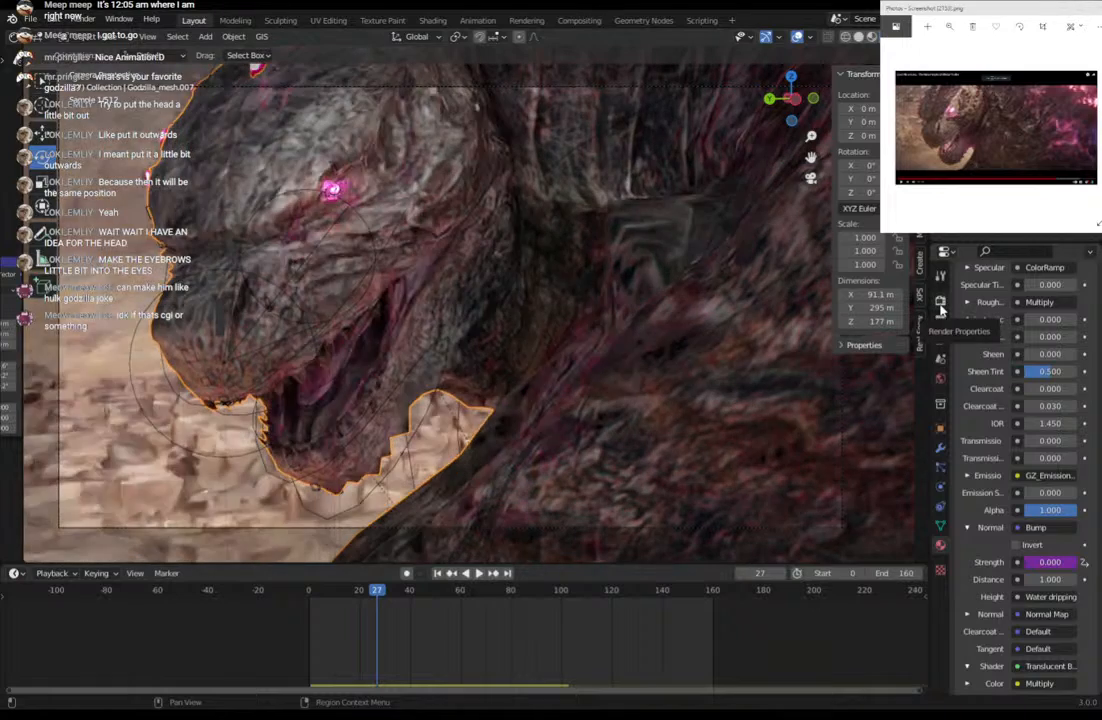
Switch the scene's render engine to Eevee.
{"action": "left_click", "coordinate": [940, 301]}
{"action": "scroll", "coordinate": [995, 297], "scroll_direction": "up", "scroll_amount": 6}
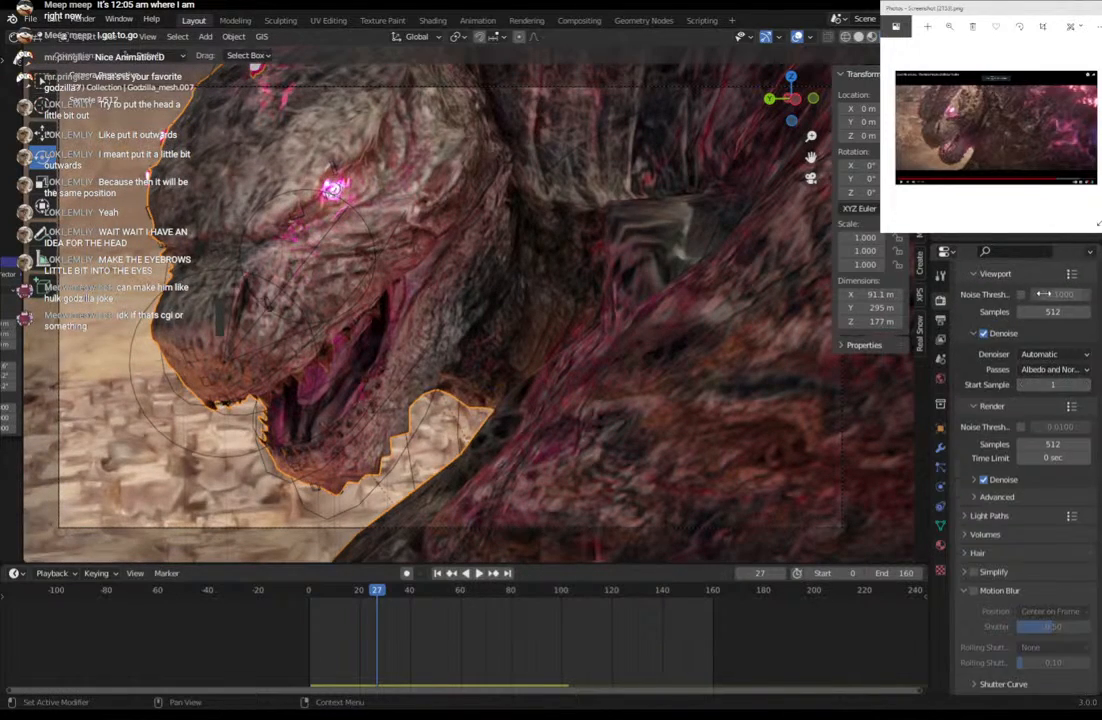
{"action": "left_click", "coordinate": [1031, 301]}
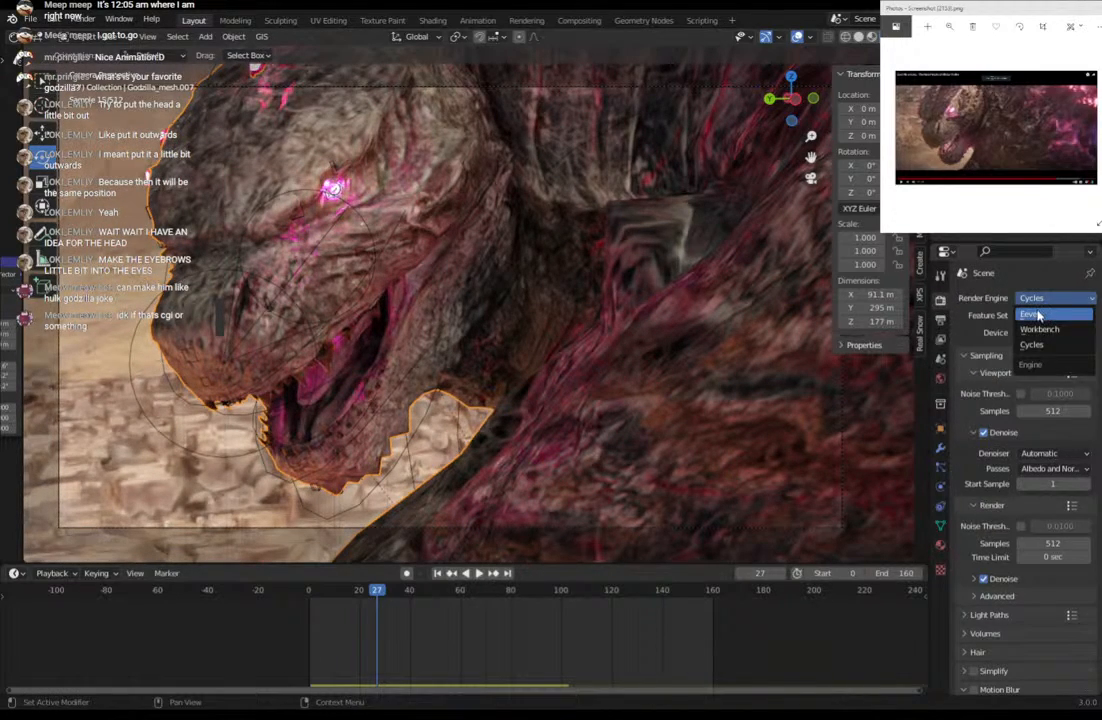
{"action": "left_click", "coordinate": [1038, 315]}
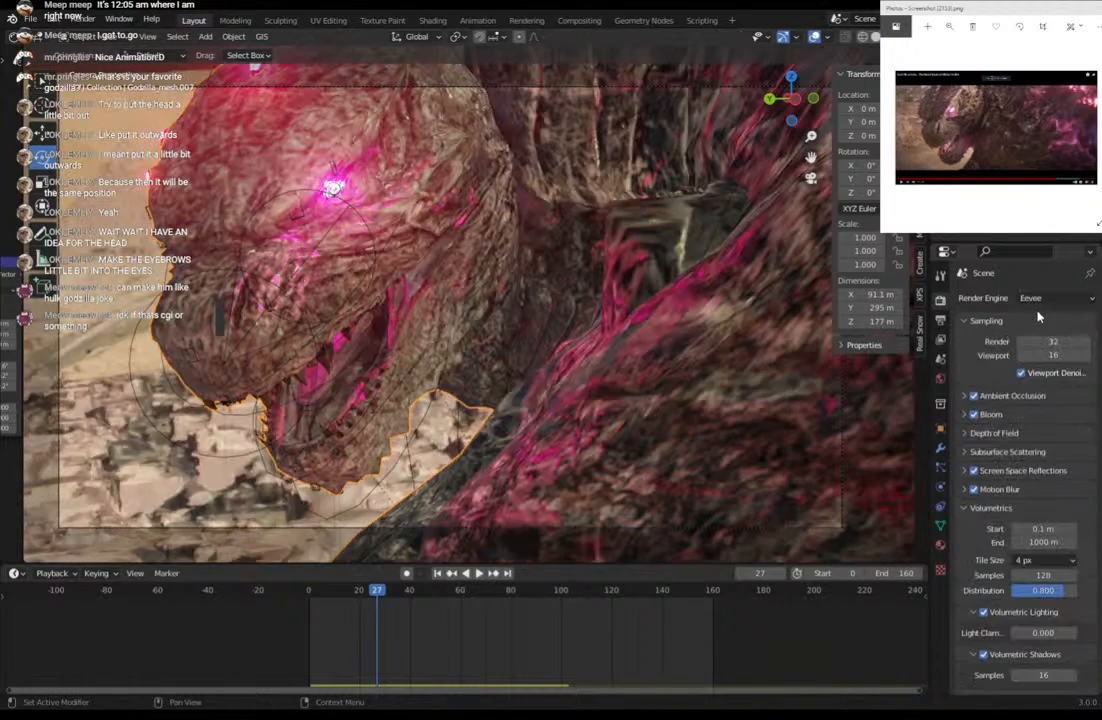
Try Metallic values of 1.000 and 0.909 on the Godzilla_Skin material, and undo the change.
{"action": "left_click", "coordinate": [940, 547]}
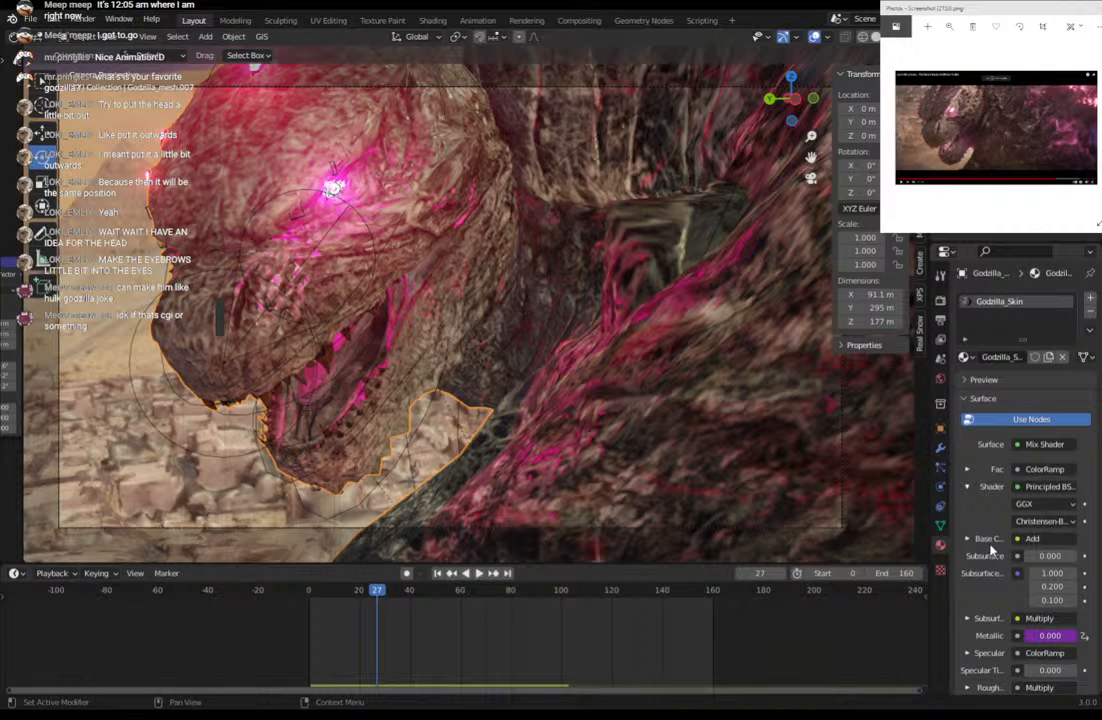
{"action": "scroll", "coordinate": [981, 590], "scroll_direction": "down", "scroll_amount": 2}
{"action": "scroll", "coordinate": [979, 575], "scroll_direction": "down", "scroll_amount": 3}
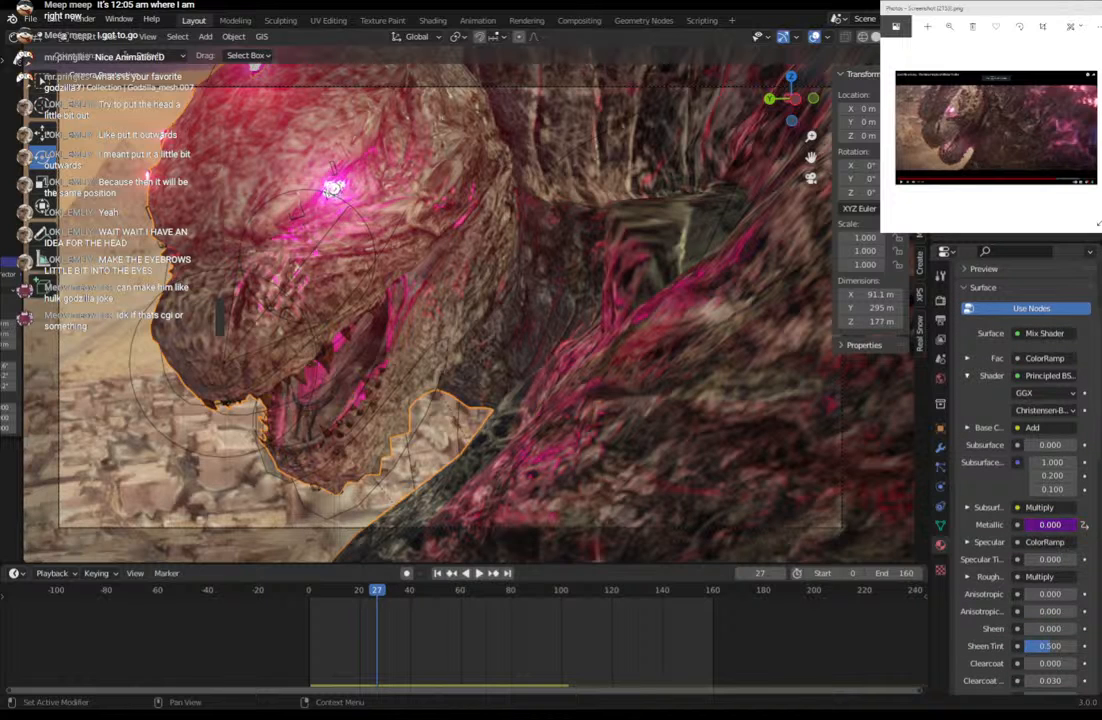
{"action": "left_click_drag", "start_coordinate": [1036, 525], "coordinate": [1076, 525]}
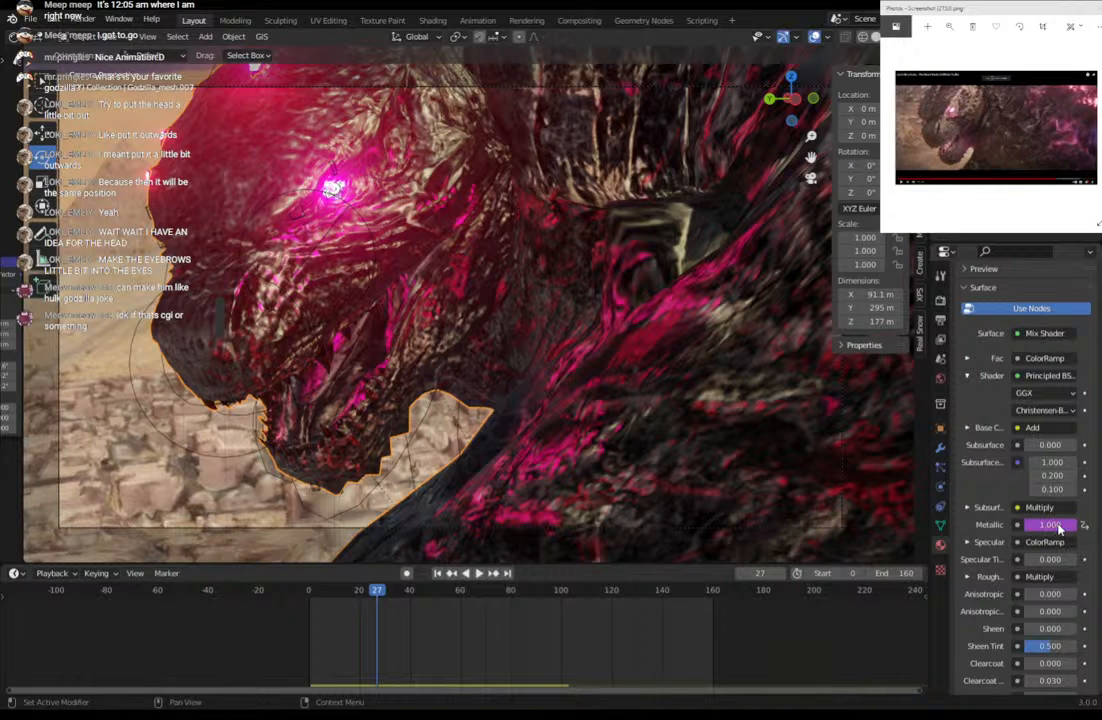
{"action": "mouse_move", "coordinate": [1060, 525]}
{"action": "left_mouse_down"}
{"action": "mouse_move", "coordinate": [1006, 525]}
{"action": "mouse_move", "coordinate": [1055, 525]}
{"action": "left_mouse_up"}
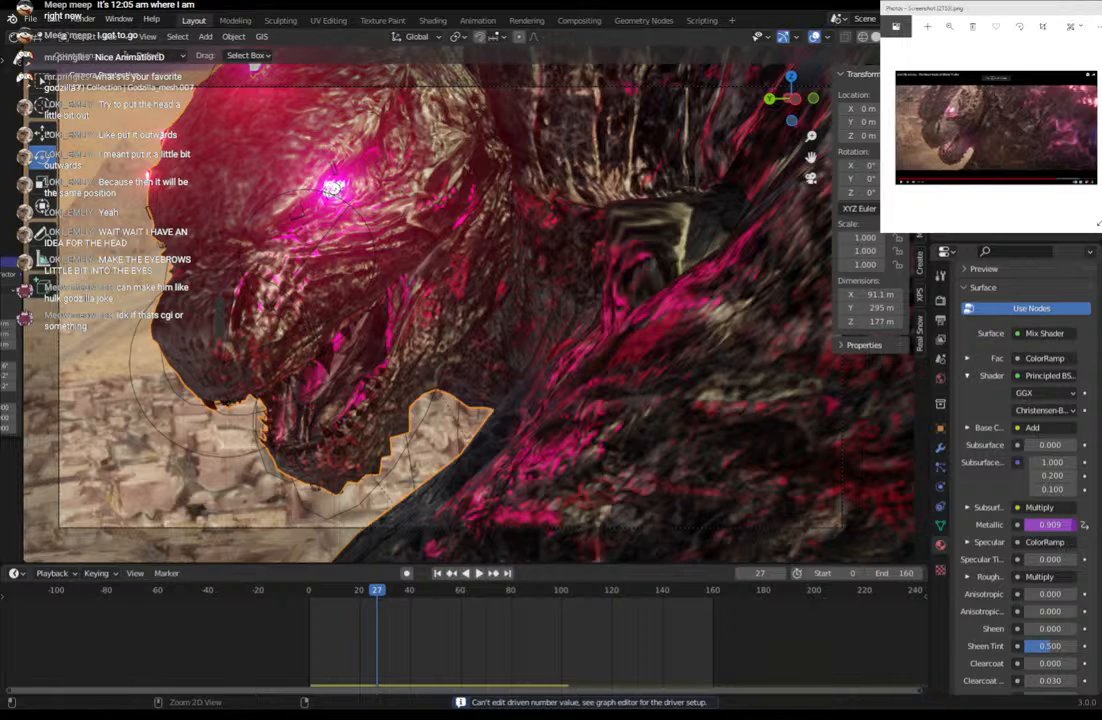
{"action": "key", "text": "ctrl+z"}
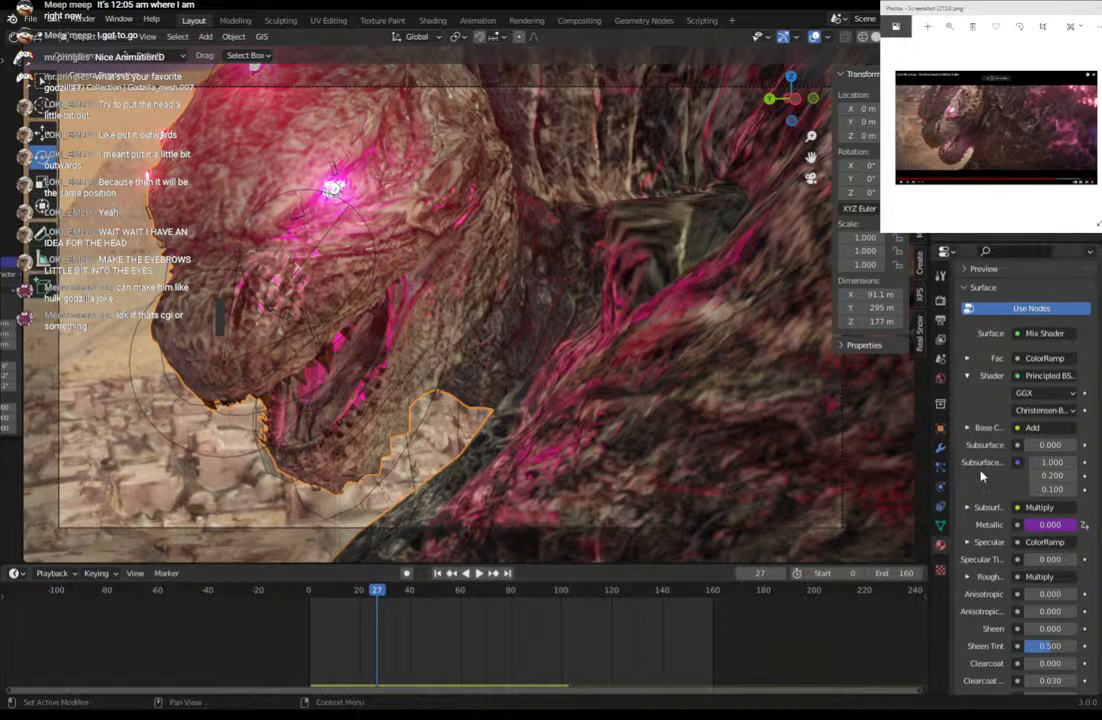
Expand the skin shader's Emission texture input and set the Emission Strength to 17.8.
{"action": "scroll", "coordinate": [981, 497], "scroll_direction": "down", "scroll_amount": 2}
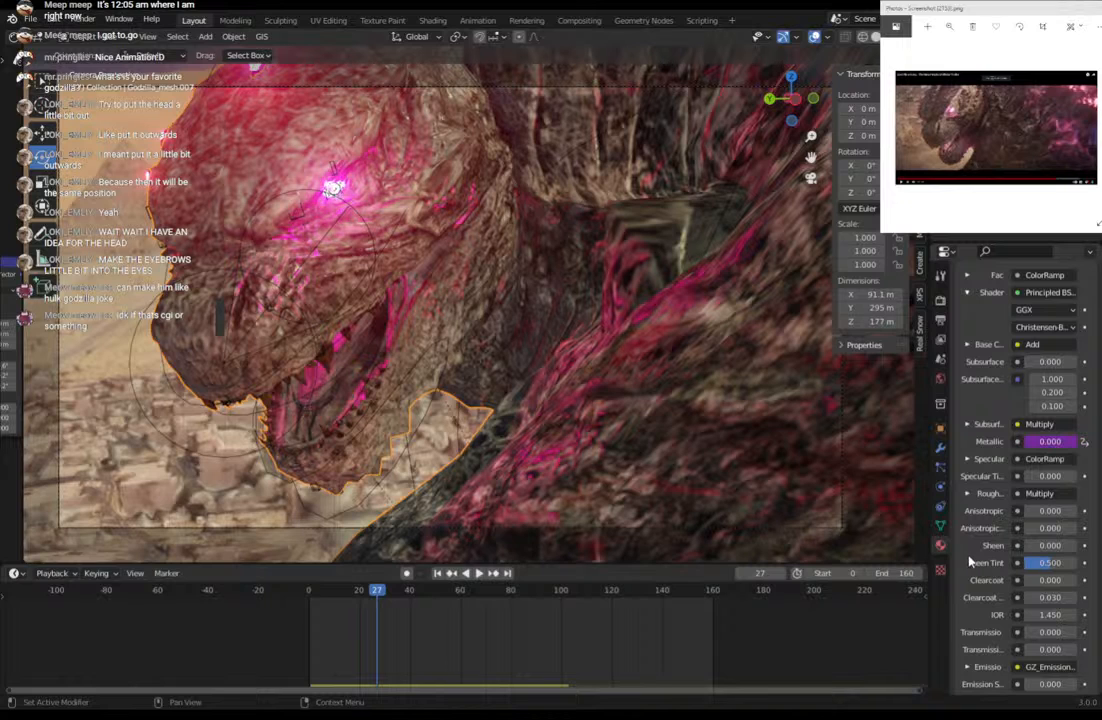
{"action": "scroll", "coordinate": [970, 565], "scroll_direction": "down", "scroll_amount": 1}
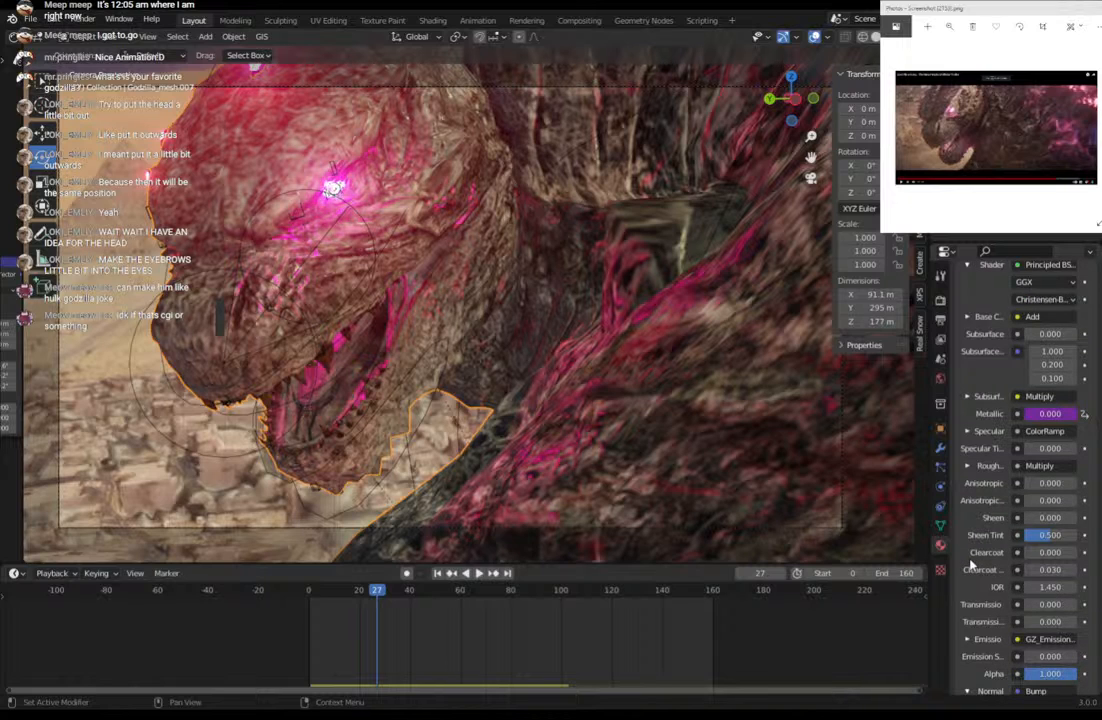
{"action": "scroll", "coordinate": [970, 566], "scroll_direction": "down", "scroll_amount": 2}
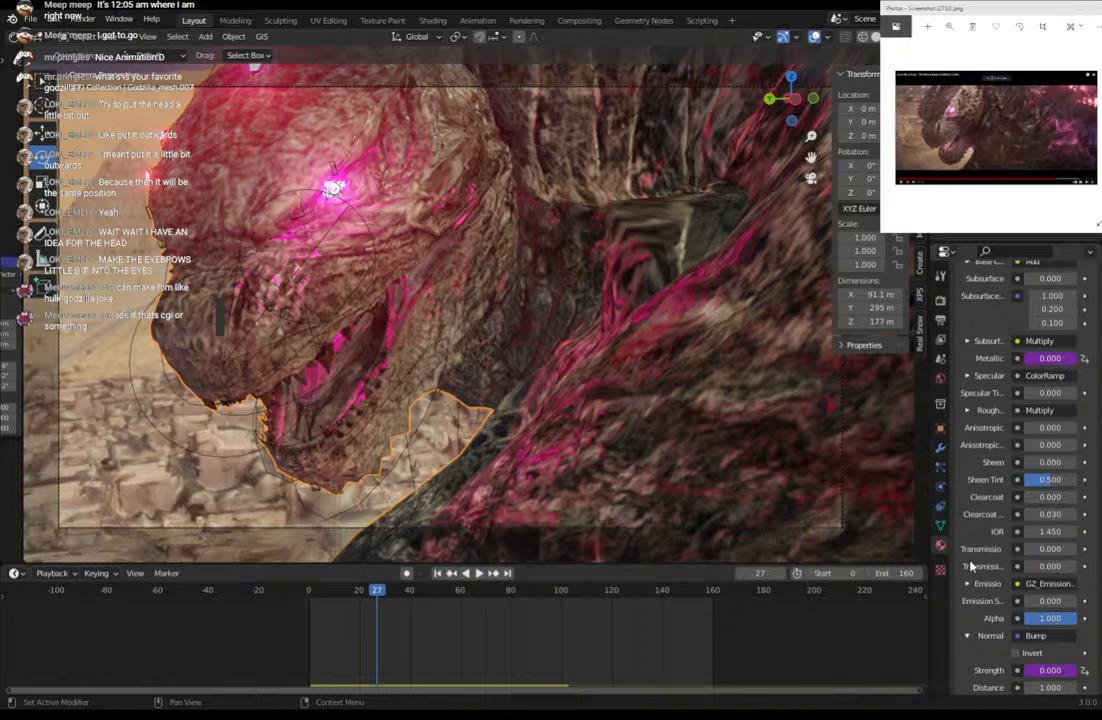
{"action": "scroll", "coordinate": [970, 566], "scroll_direction": "down", "scroll_amount": 2}
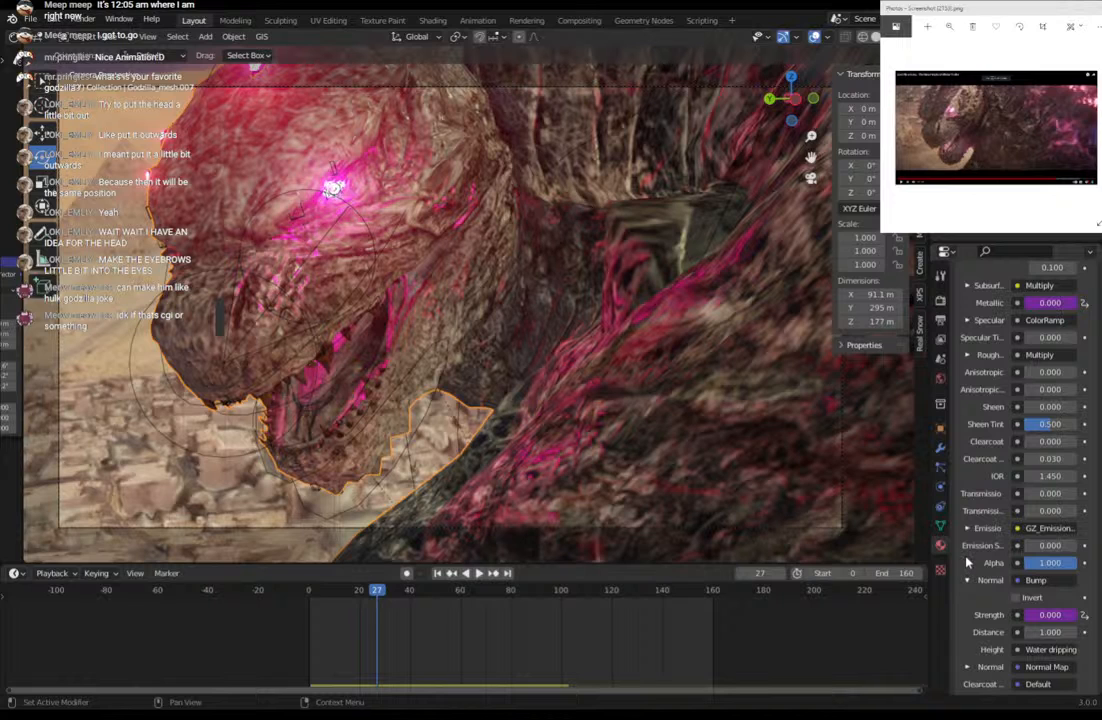
{"action": "left_click", "coordinate": [967, 528]}
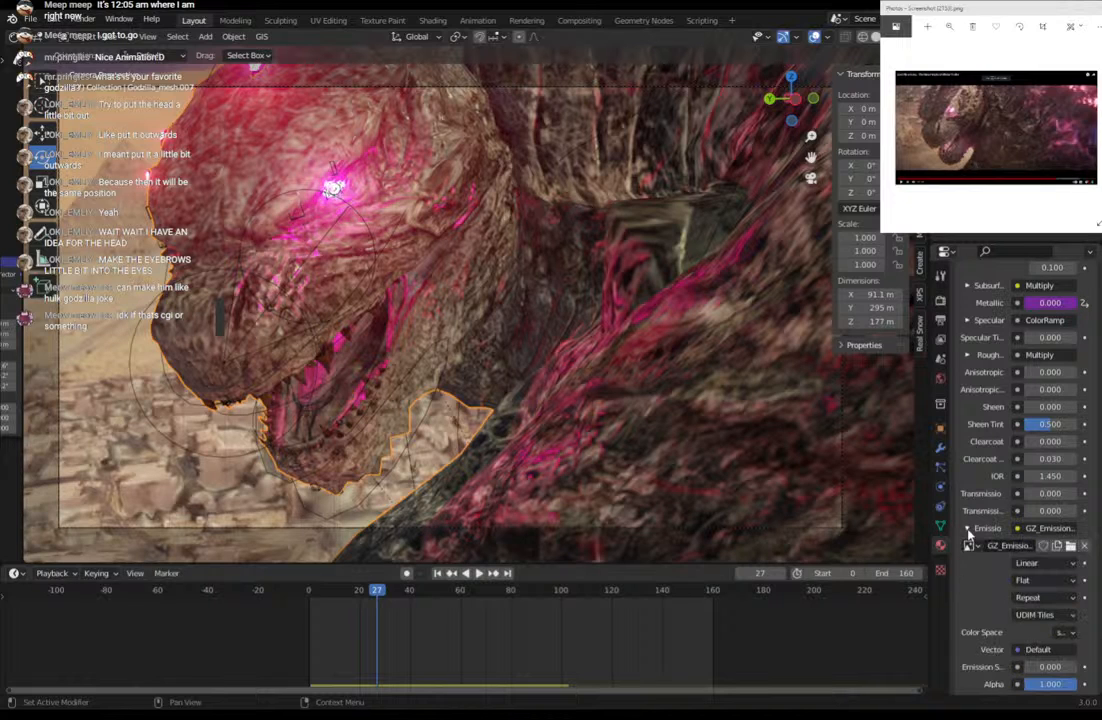
{"action": "scroll", "coordinate": [968, 560], "scroll_direction": "down", "scroll_amount": 2}
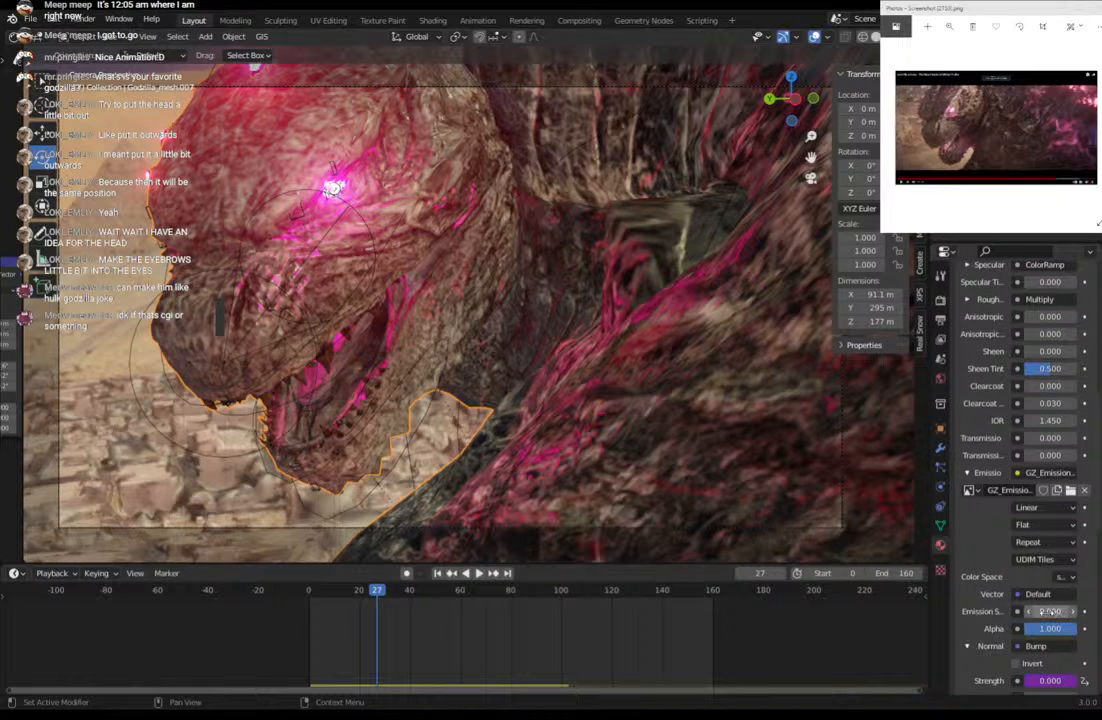
{"action": "left_click_drag", "start_coordinate": [1048, 611], "coordinate": [1082, 611]}
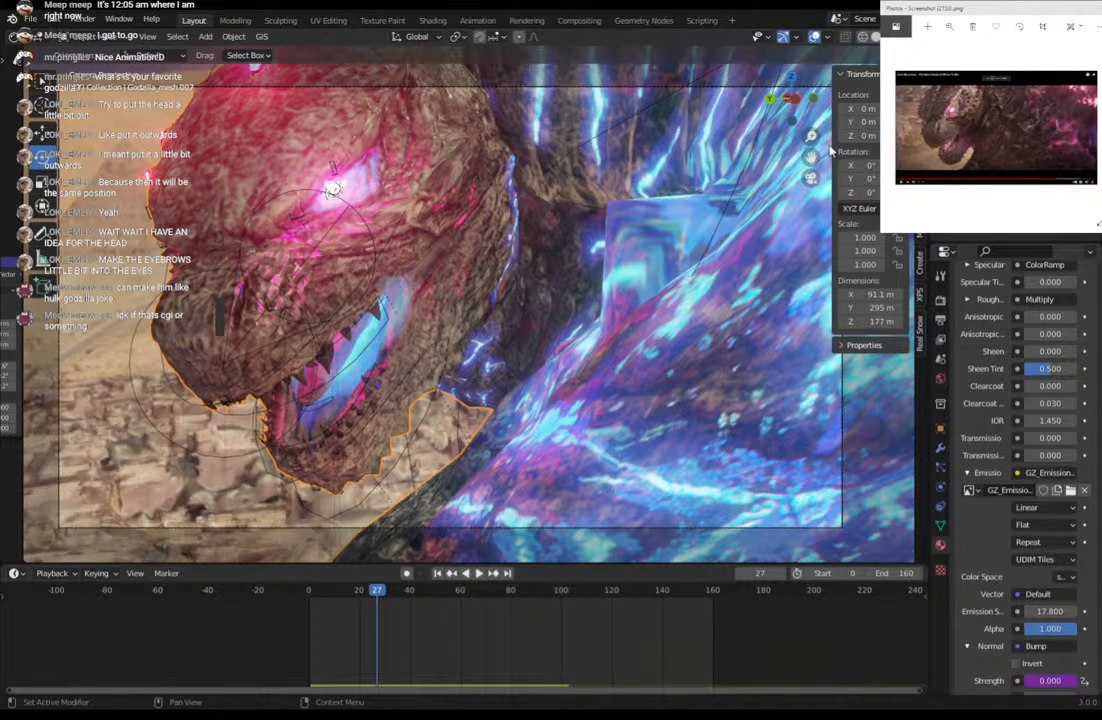
Inspect the glow on the whole body, return to the camera view and reset the Emission Strength to 0.
{"action": "middle_click_drag", "start_coordinate": [829, 150], "coordinate": [700, 216]}
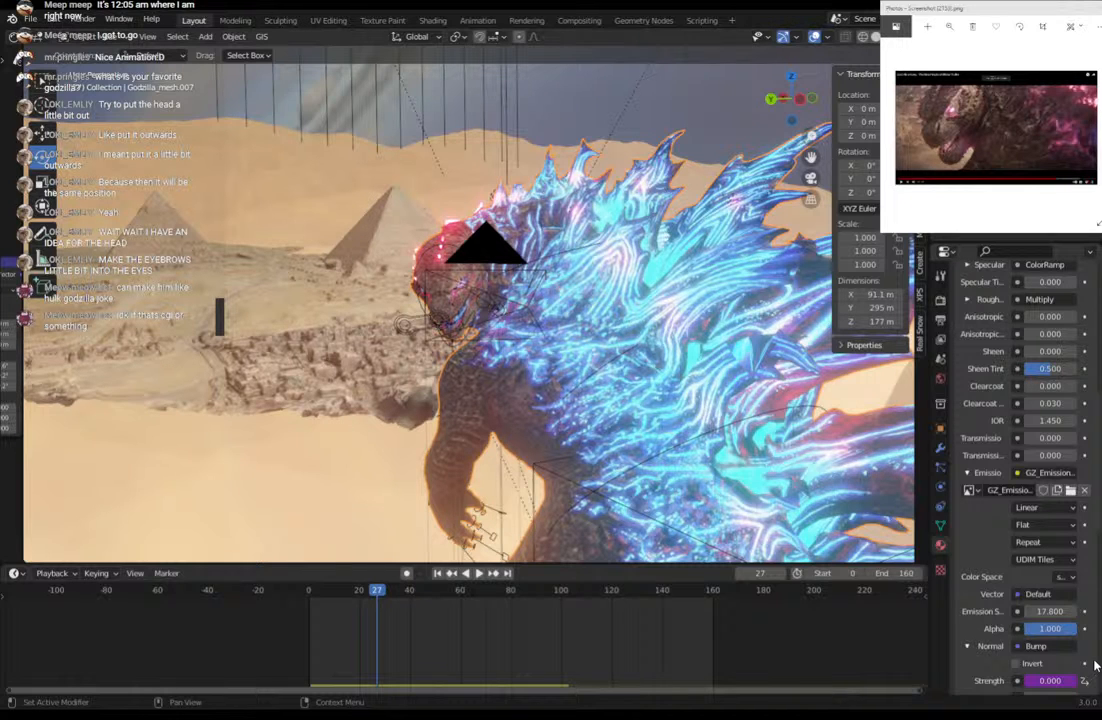
{"action": "left_click", "coordinate": [810, 180]}
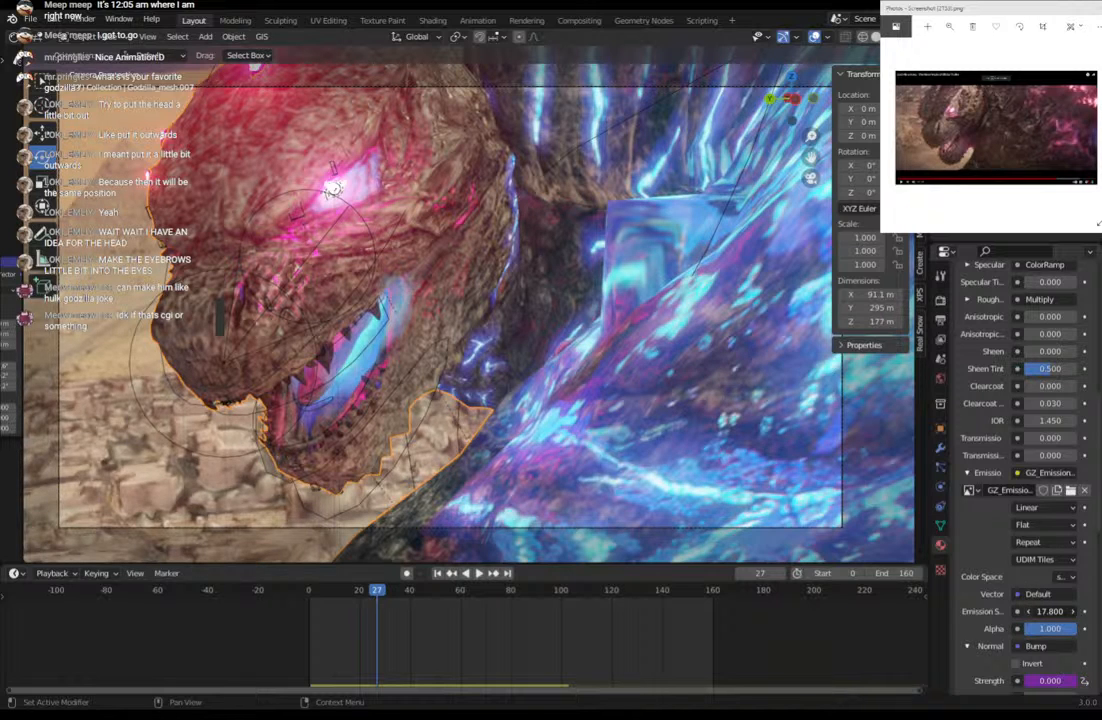
{"action": "key", "text": "BackSpace"}
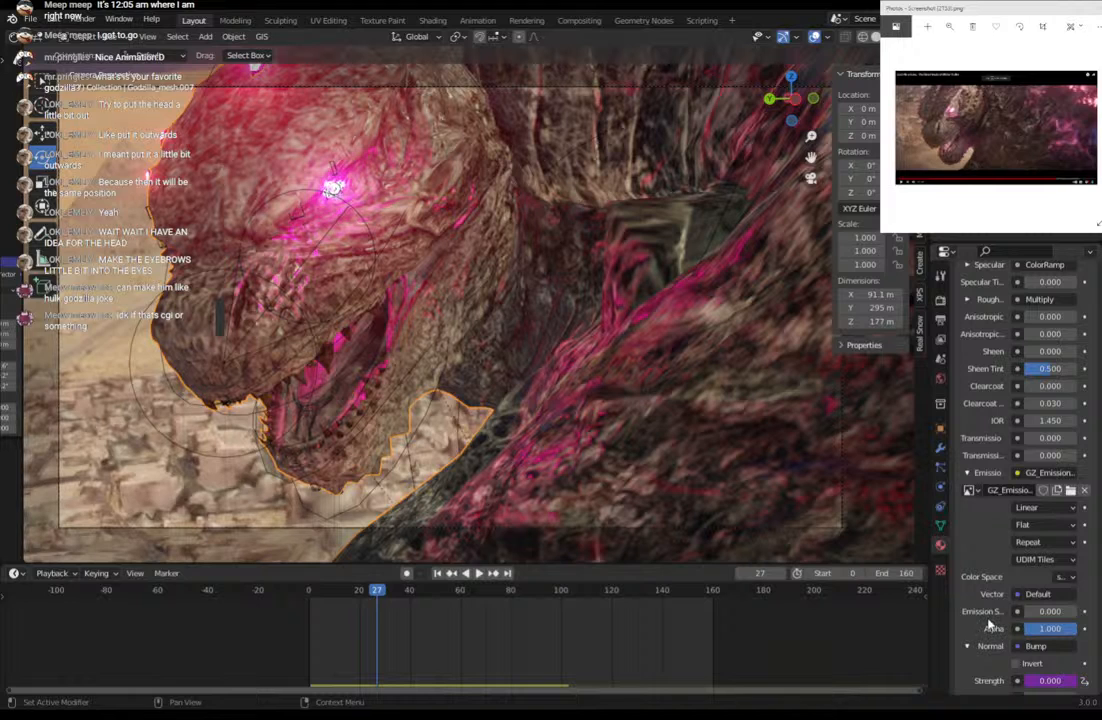
Expand the Roughness input's Multiply node in the skin material and try to raise its driven Value.
{"action": "scroll", "coordinate": [986, 628], "scroll_direction": "down", "scroll_amount": 1}
{"action": "scroll", "coordinate": [986, 636], "scroll_direction": "up", "scroll_amount": 1}
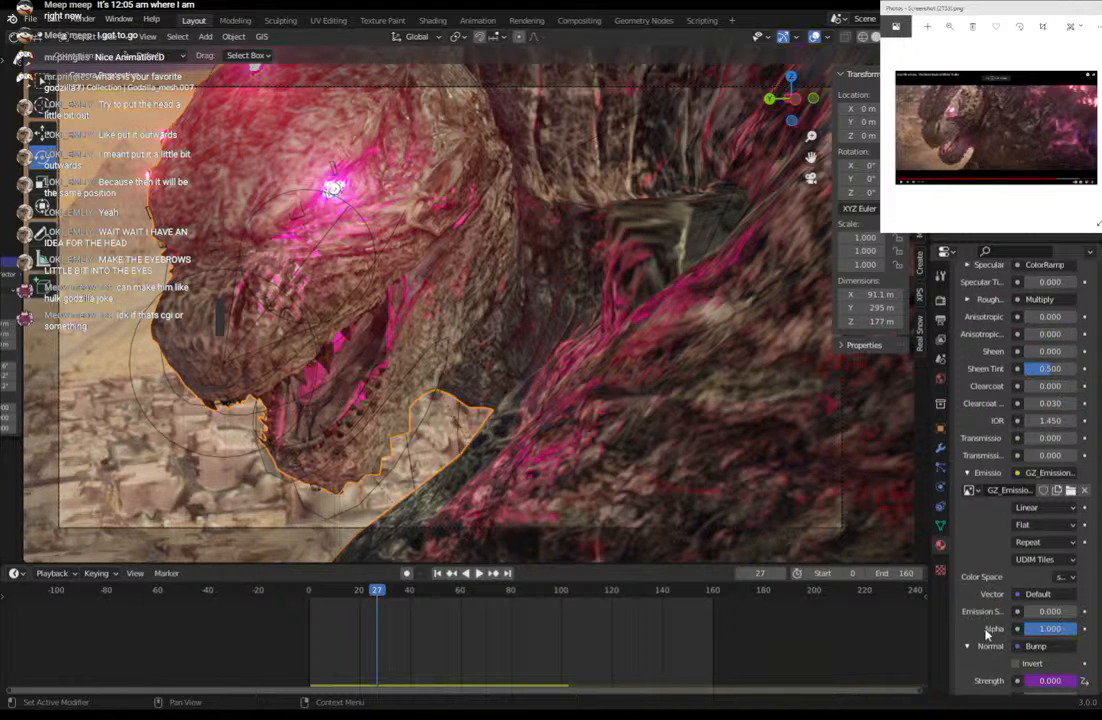
{"action": "scroll", "coordinate": [986, 633], "scroll_direction": "up", "scroll_amount": 6}
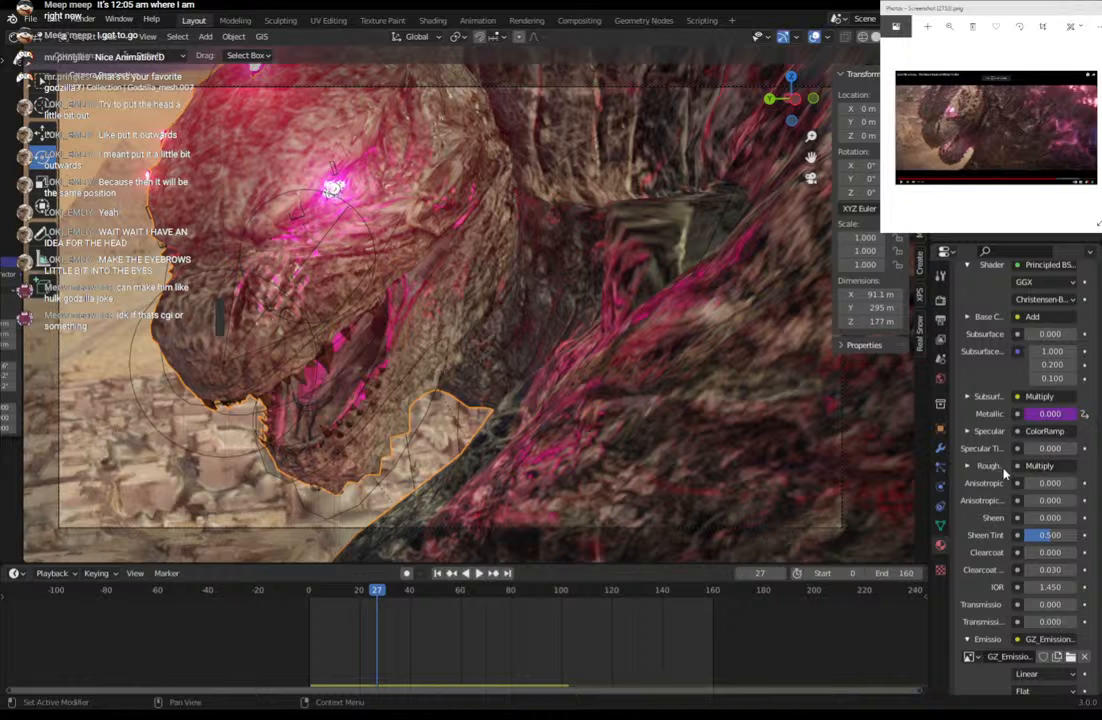
{"action": "left_click", "coordinate": [966, 467]}
{"action": "left_click", "coordinate": [1056, 488]}
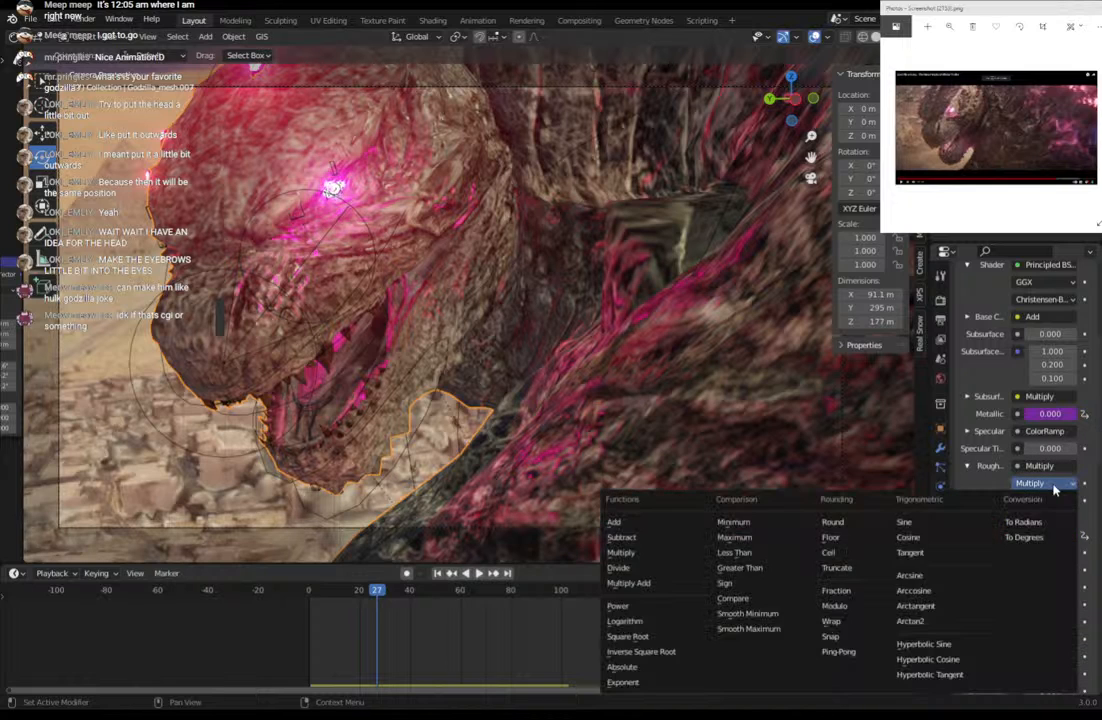
{"action": "left_click", "coordinate": [1055, 489]}
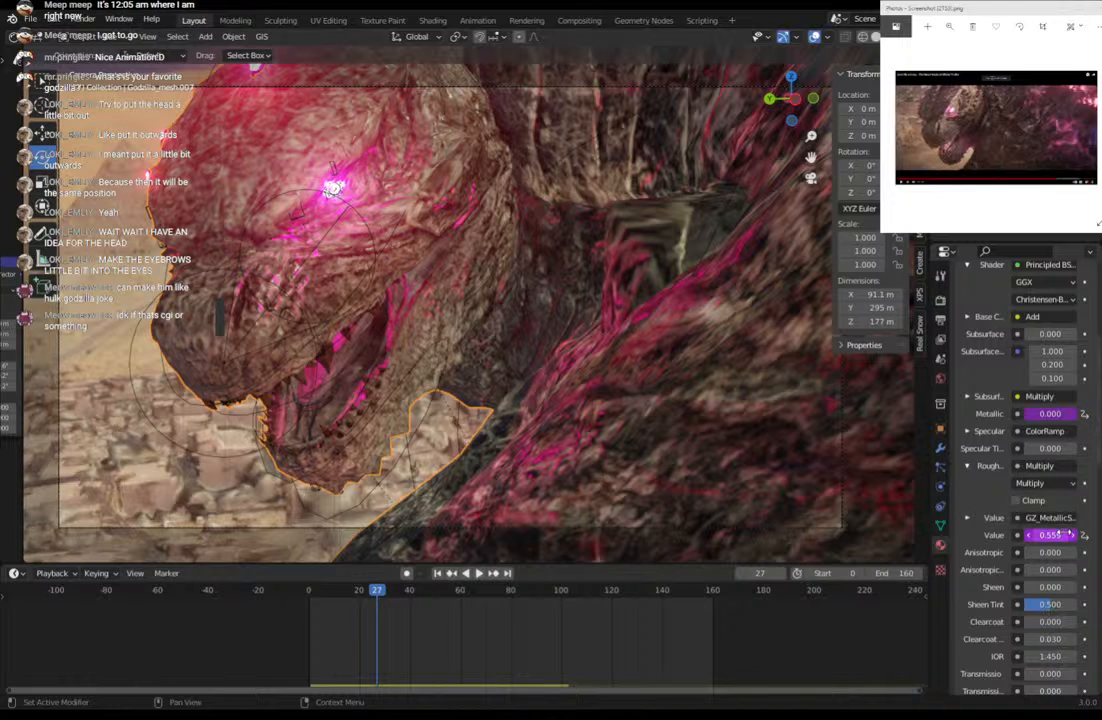
{"action": "left_click_drag", "start_coordinate": [1057, 535], "coordinate": [1101, 536]}
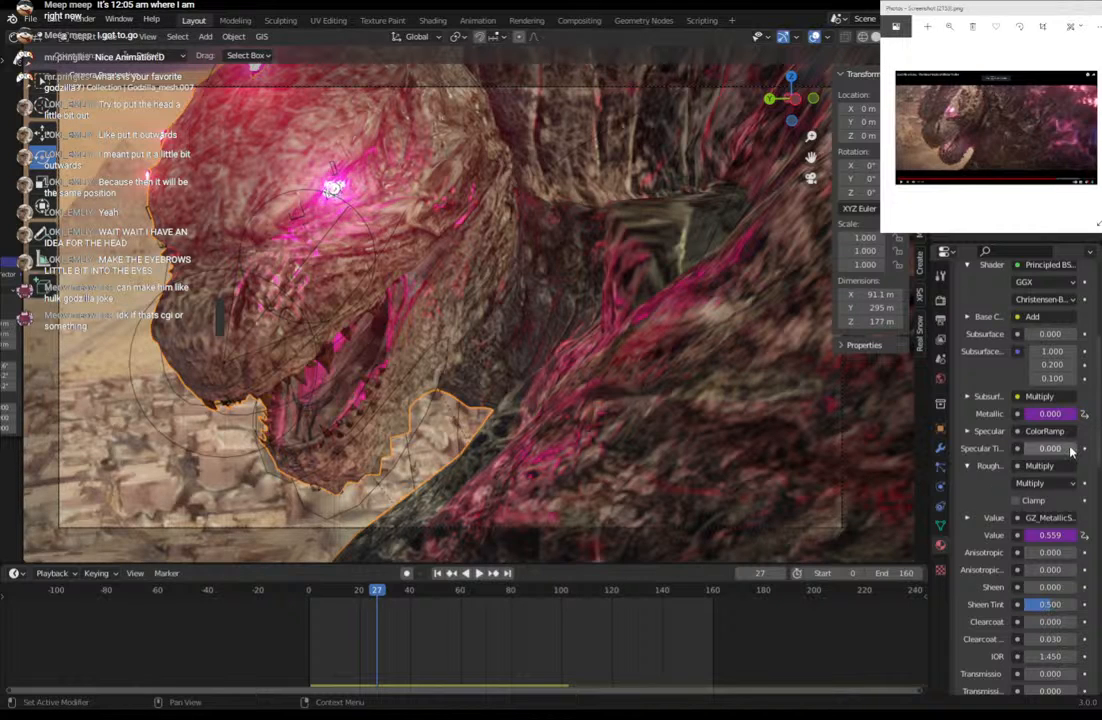
Try adjusting the Sheen value of the Godzilla_Skin shader.
{"action": "scroll", "coordinate": [977, 535], "scroll_direction": "down", "scroll_amount": 3}
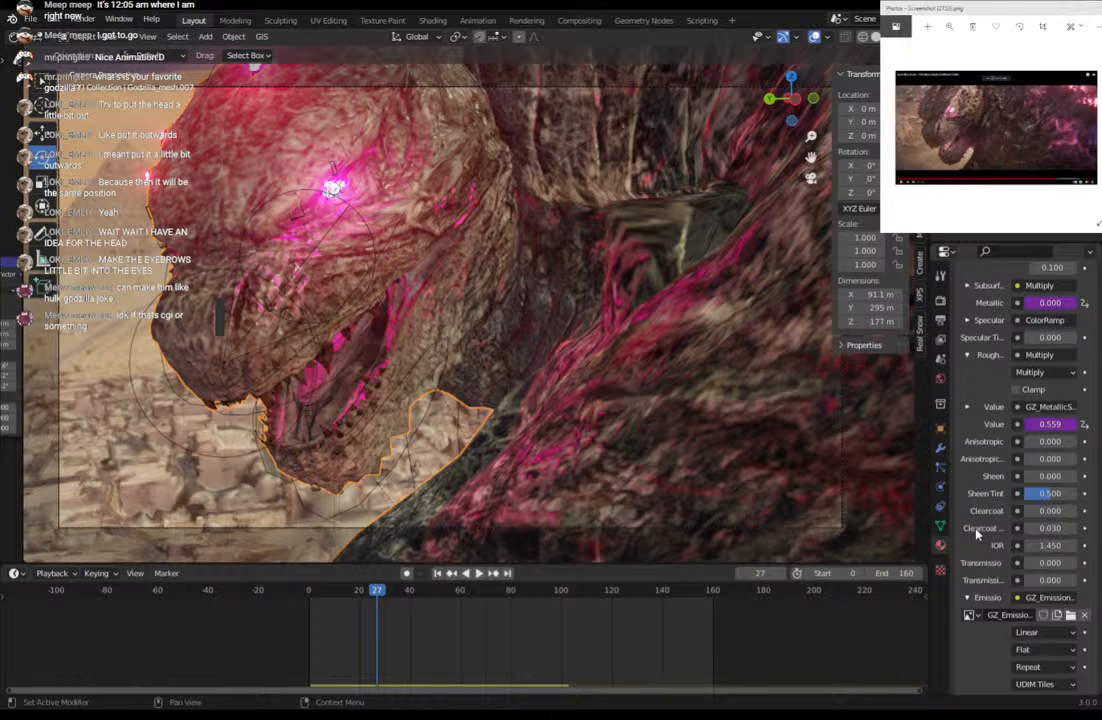
{"action": "scroll", "coordinate": [978, 533], "scroll_direction": "down", "scroll_amount": 1}
{"action": "mouse_move", "coordinate": [1059, 452]}
{"action": "left_mouse_down"}
{"action": "mouse_move", "coordinate": [1101, 452]}
{"action": "mouse_move", "coordinate": [1058, 452]}
{"action": "left_mouse_up"}
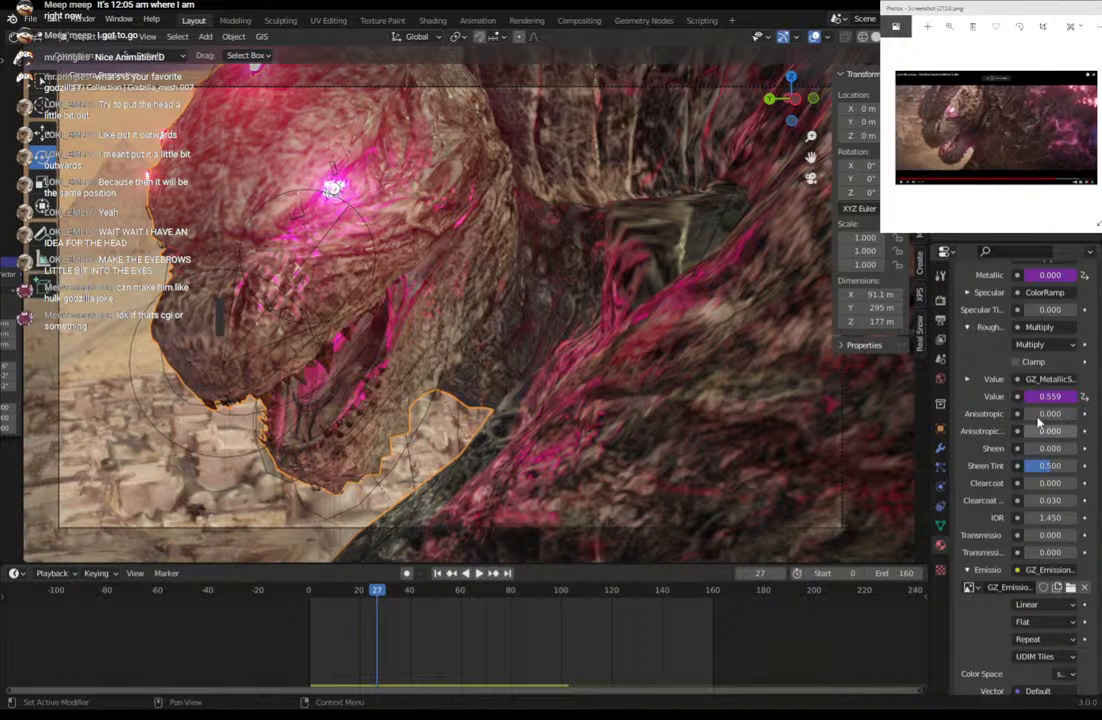
Try adjusting the Anisotropic and Anisotropic Rotation values of the Godzilla skin shader.
{"action": "mouse_move", "coordinate": [1038, 416]}
{"action": "left_mouse_down"}
{"action": "mouse_move", "coordinate": [1090, 416]}
{"action": "mouse_move", "coordinate": [1022, 416]}
{"action": "left_mouse_up"}
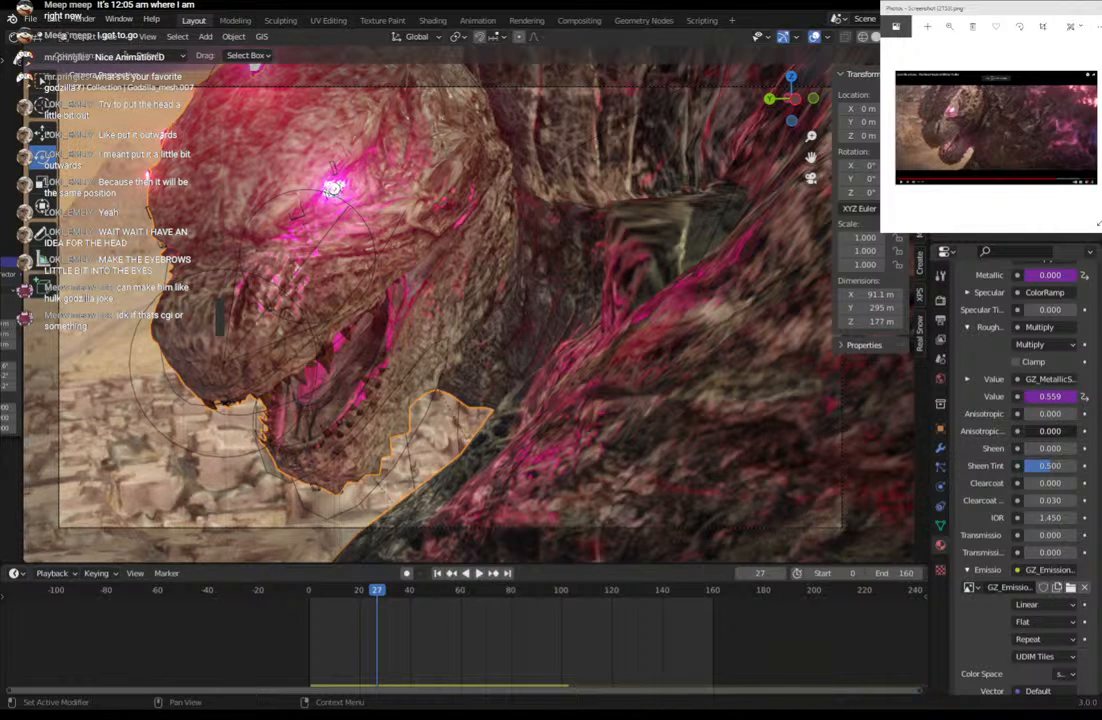
{"action": "mouse_move", "coordinate": [1040, 431]}
{"action": "left_mouse_down"}
{"action": "mouse_move", "coordinate": [1082, 431]}
{"action": "mouse_move", "coordinate": [1026, 431]}
{"action": "left_mouse_up"}
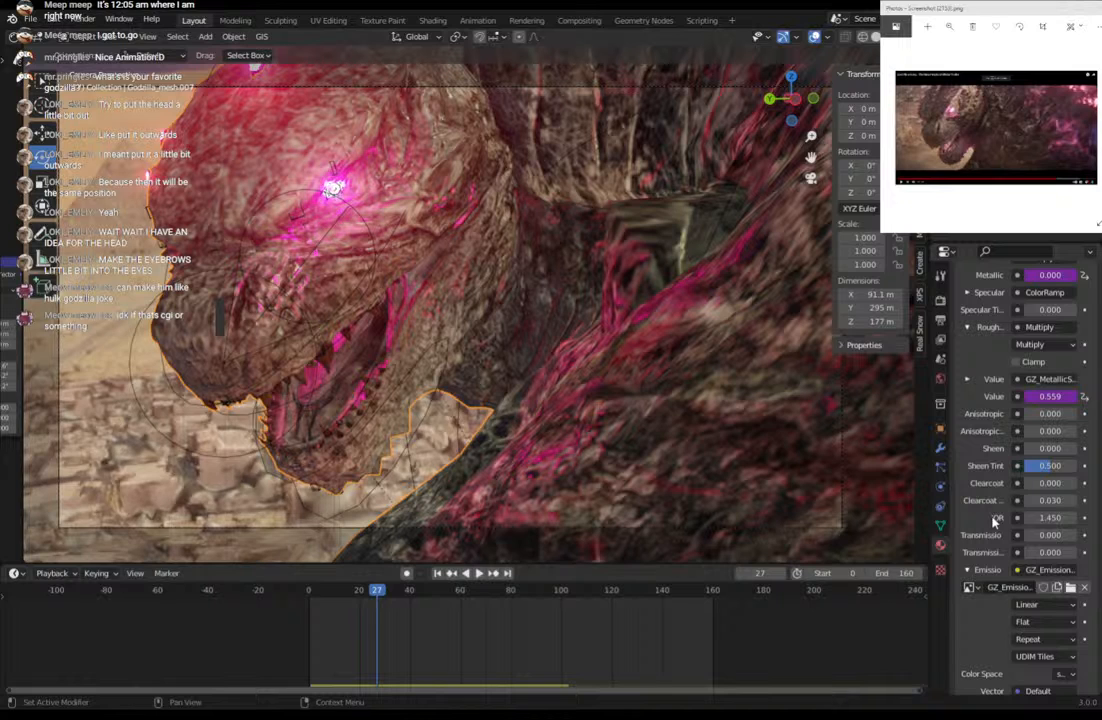
{"action": "scroll", "coordinate": [980, 465], "scroll_direction": "down", "scroll_amount": 5}
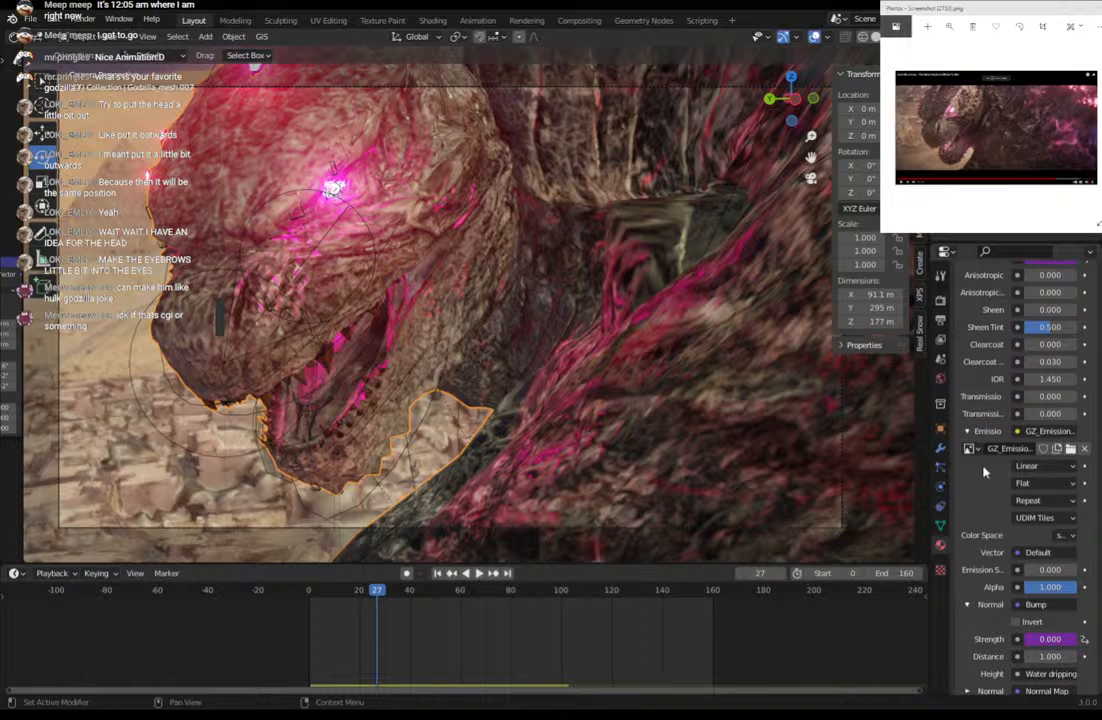
{"action": "scroll", "coordinate": [983, 472], "scroll_direction": "up", "scroll_amount": 6}
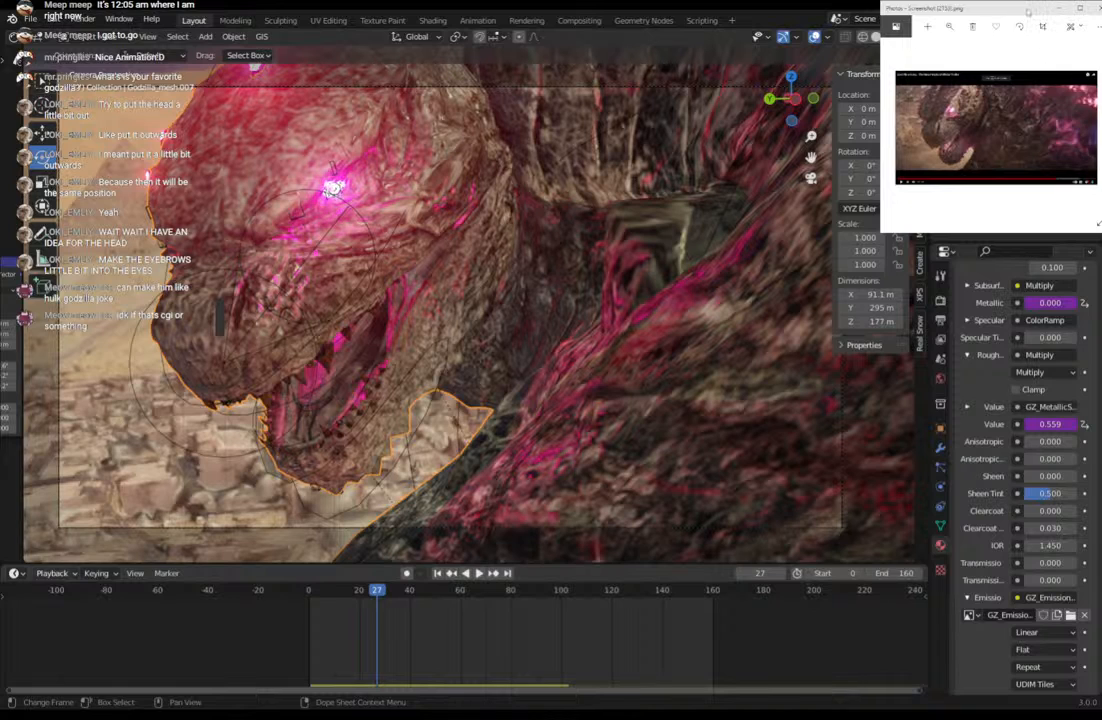
Quit the RENDER CHALLENGE.blend session without saving the changes.
{"action": "key", "text": "ctrl+q"}
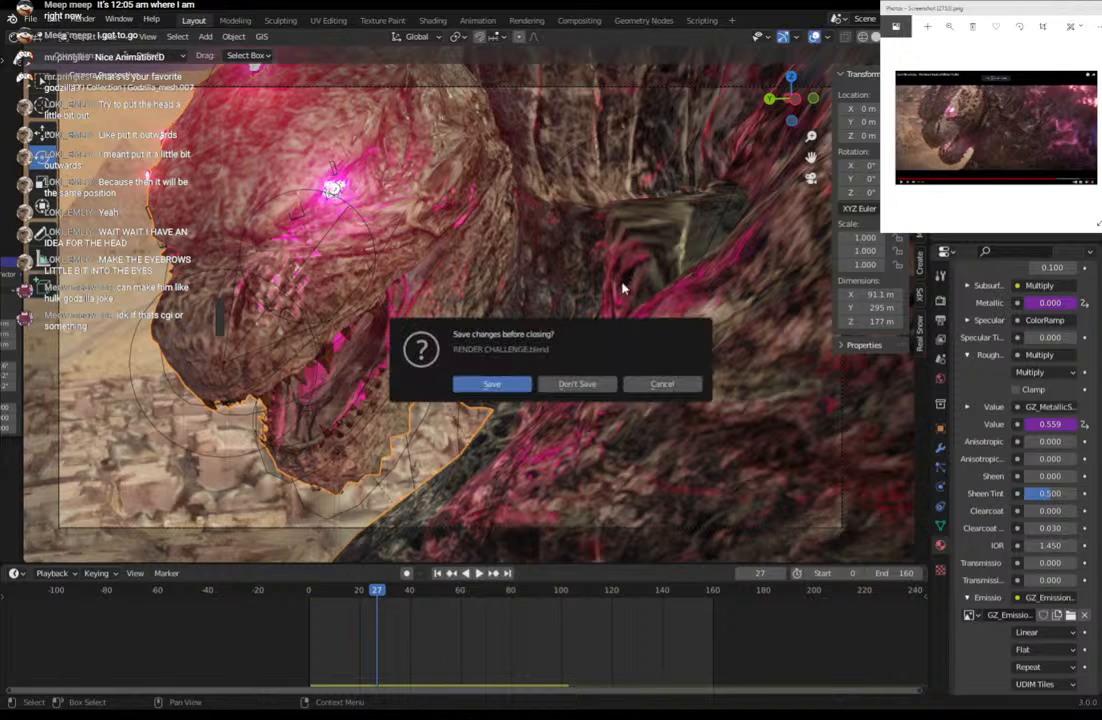
{"action": "left_click", "coordinate": [578, 385]}
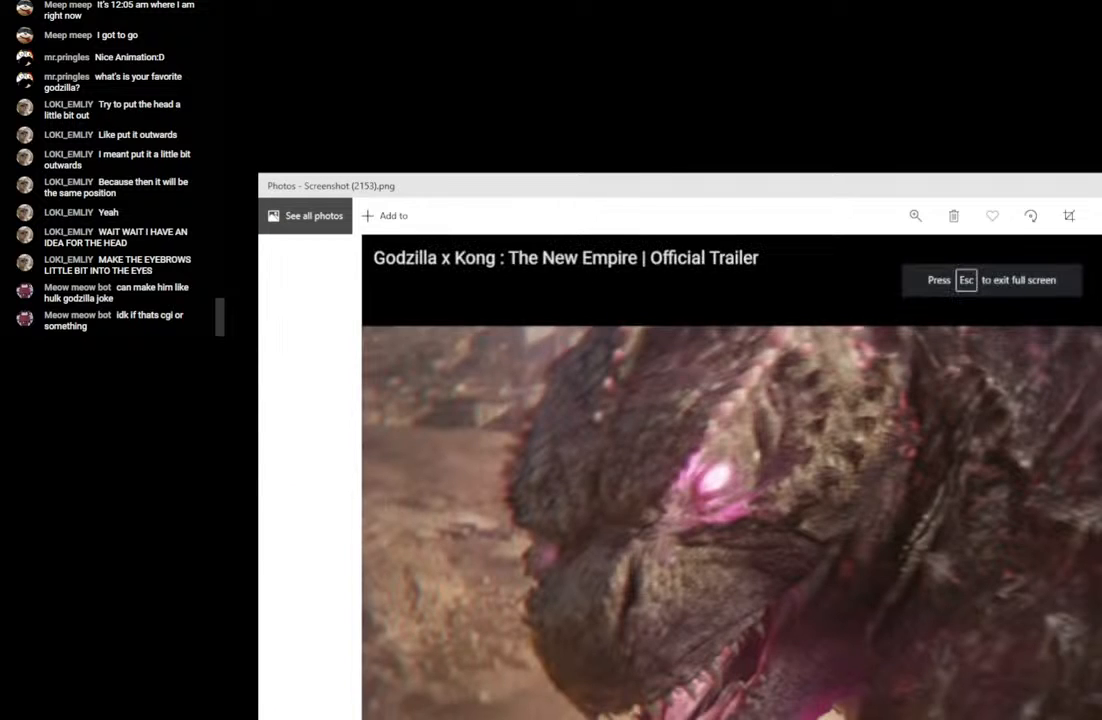
Resize the Screenshot (2153).png reference window in Photos and move it to make room for a second image beside it.
{"action": "double_click", "coordinate": [450, 188]}
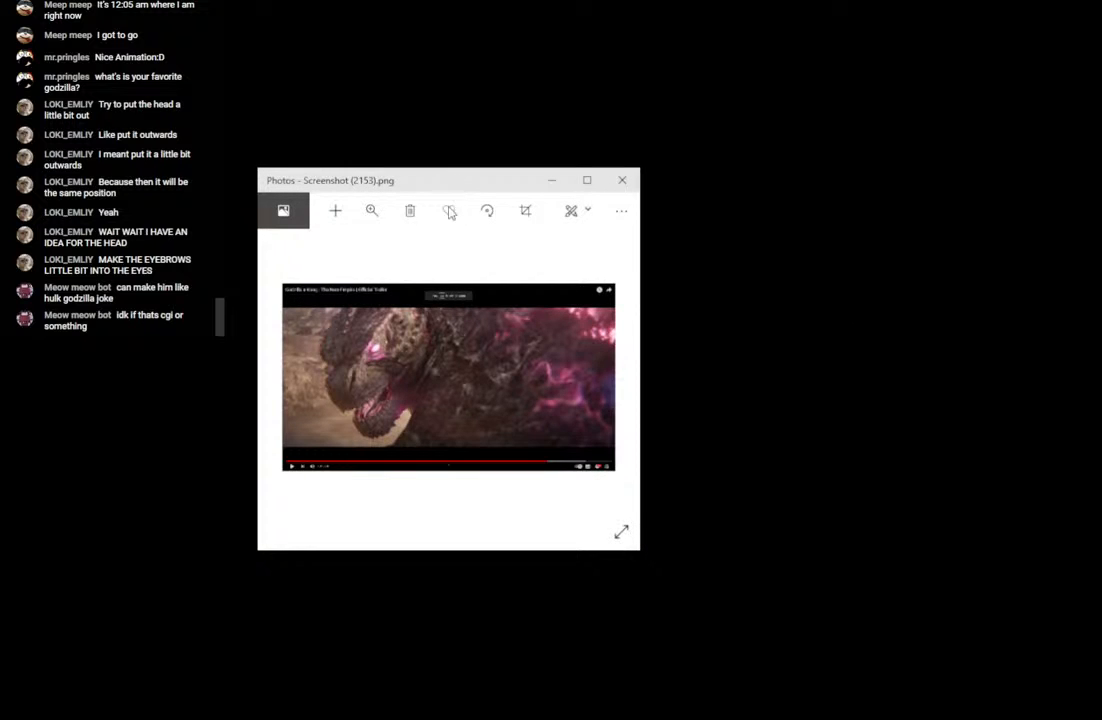
{"action": "left_click_drag", "start_coordinate": [639, 549], "coordinate": [954, 719]}
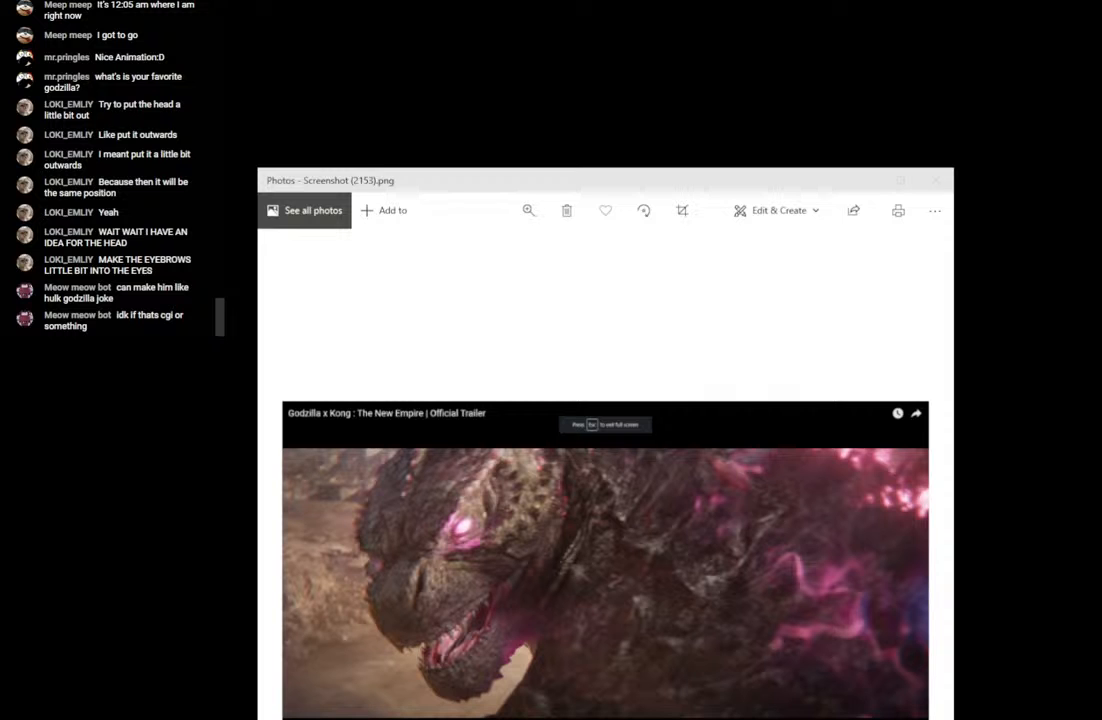
{"action": "left_click_drag", "start_coordinate": [606, 181], "coordinate": [348, 14]}
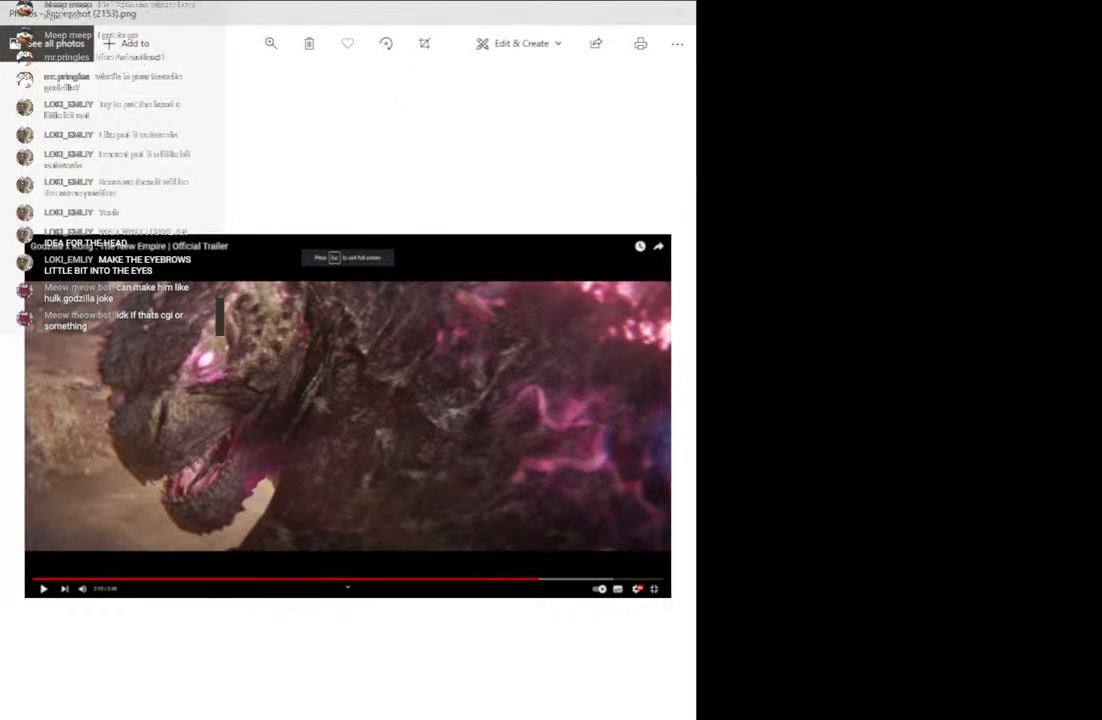
{"action": "left_click_drag", "start_coordinate": [684, 705], "coordinate": [538, 617]}
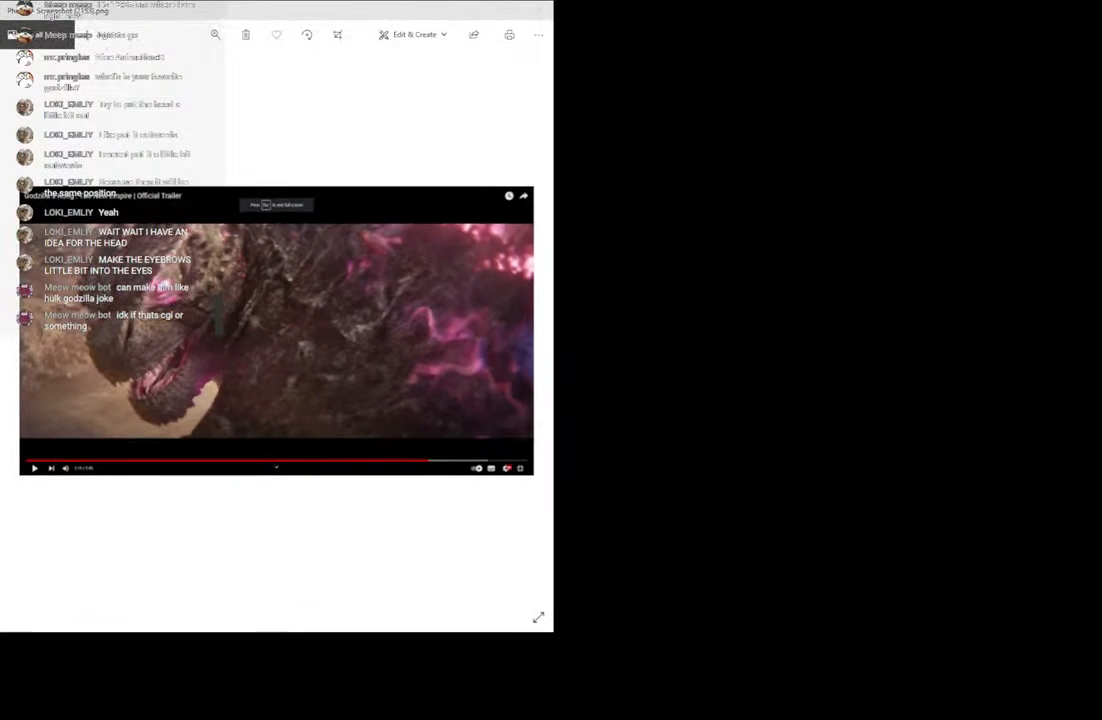
{"action": "left_click_drag", "start_coordinate": [340, 11], "coordinate": [340, 61]}
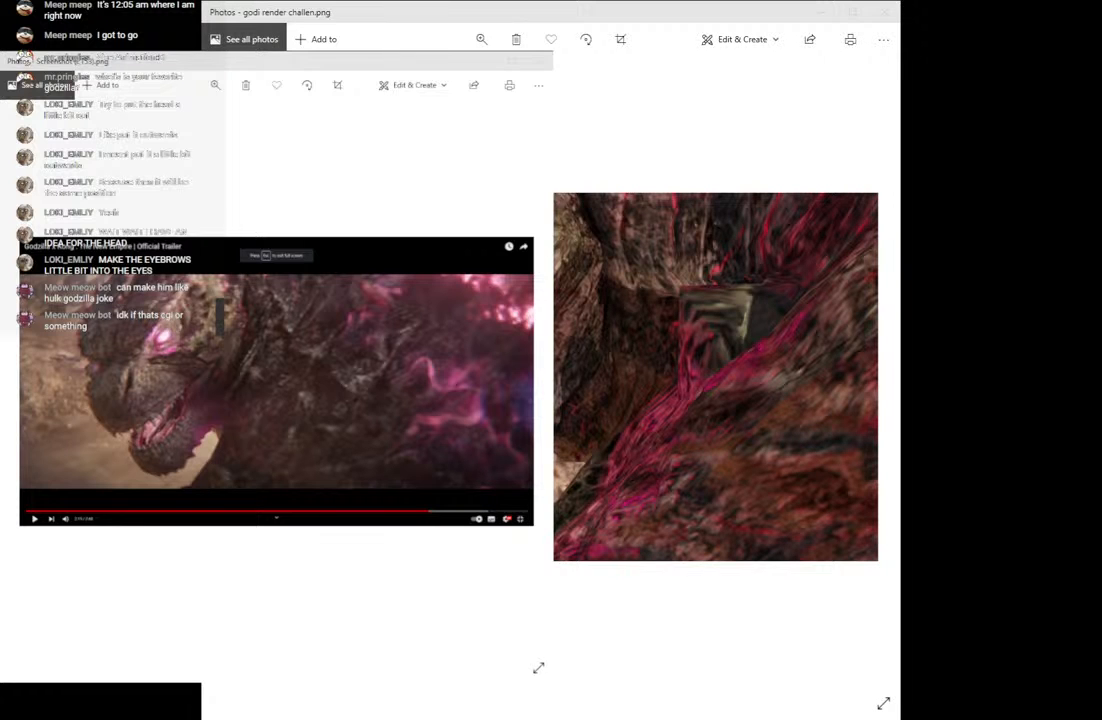
Arrange the godi render challen.png window beside the reference screenshot and enlarge the reference window.
{"action": "left_click_drag", "start_coordinate": [550, 12], "coordinate": [837, 12]}
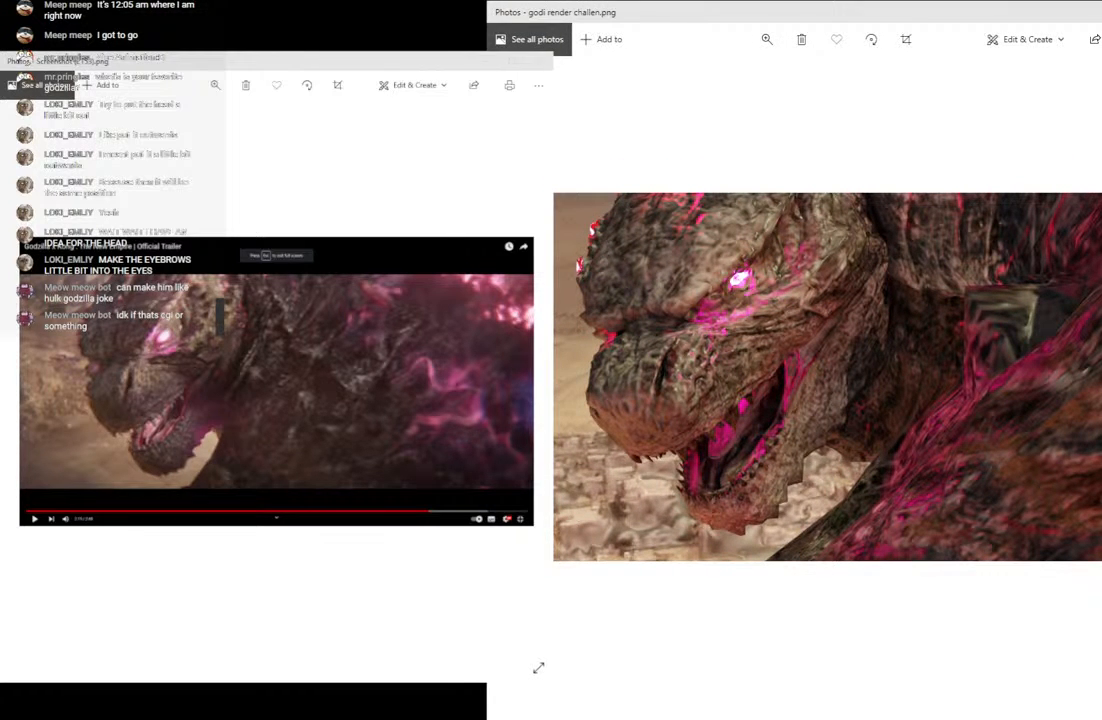
{"action": "left_click_drag", "start_coordinate": [538, 667], "coordinate": [1101, 719]}
{"action": "left_click_drag", "start_coordinate": [800, 1], "coordinate": [669, 0]}
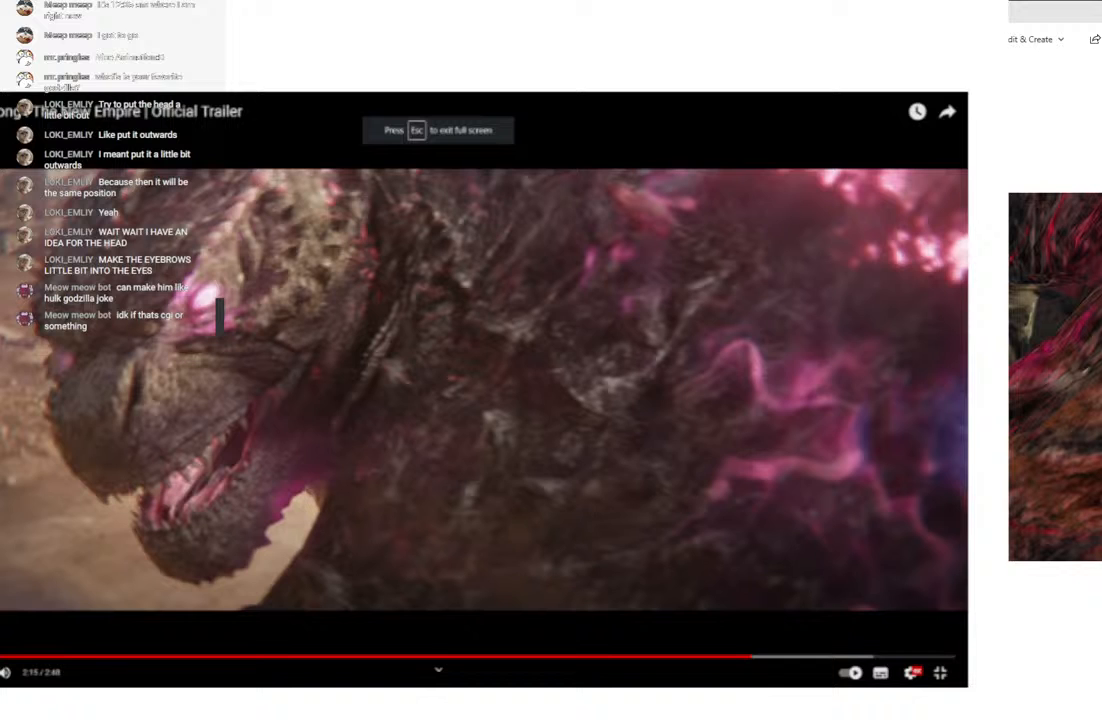
{"action": "left_click", "coordinate": [1060, 12]}
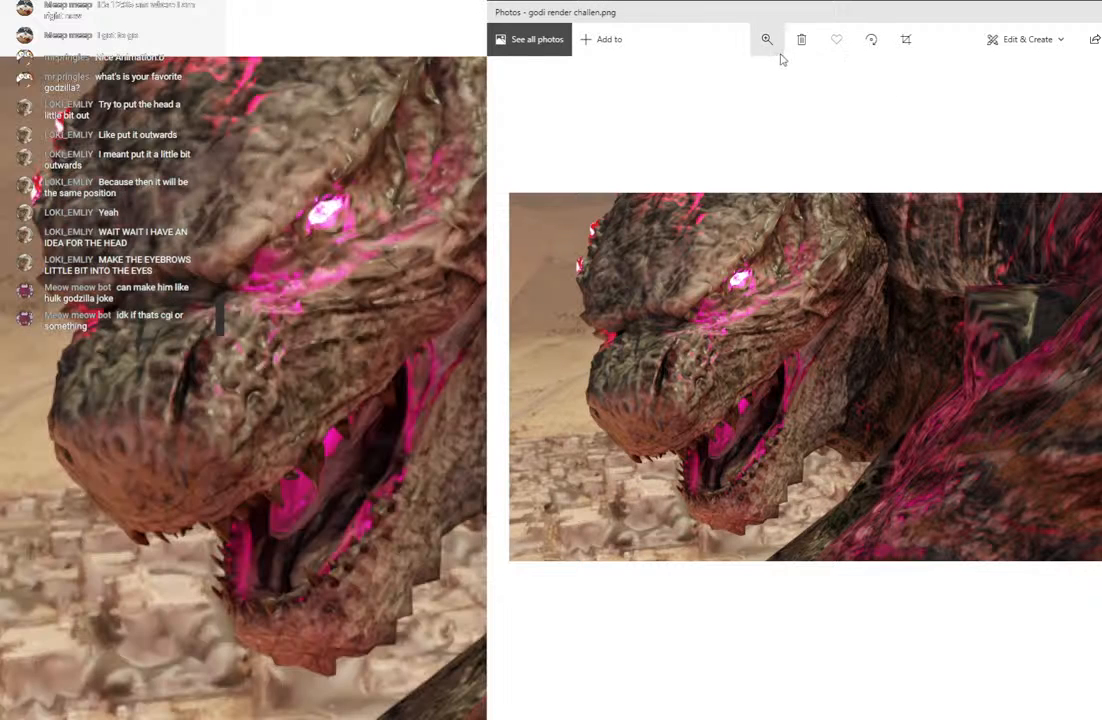
Zoom the godi render challen.png image slightly and flip between the open images to compare Godzilla's head with the trailer reference.
{"action": "left_click", "coordinate": [767, 39]}
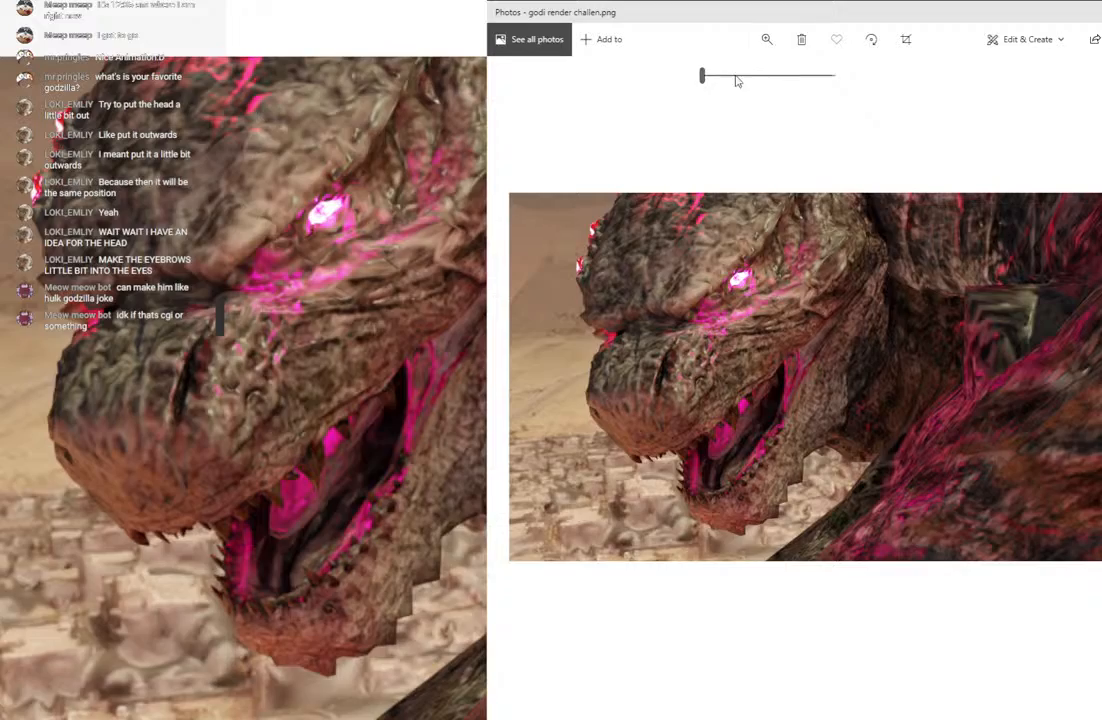
{"action": "left_click_drag", "start_coordinate": [736, 81], "coordinate": [705, 83]}
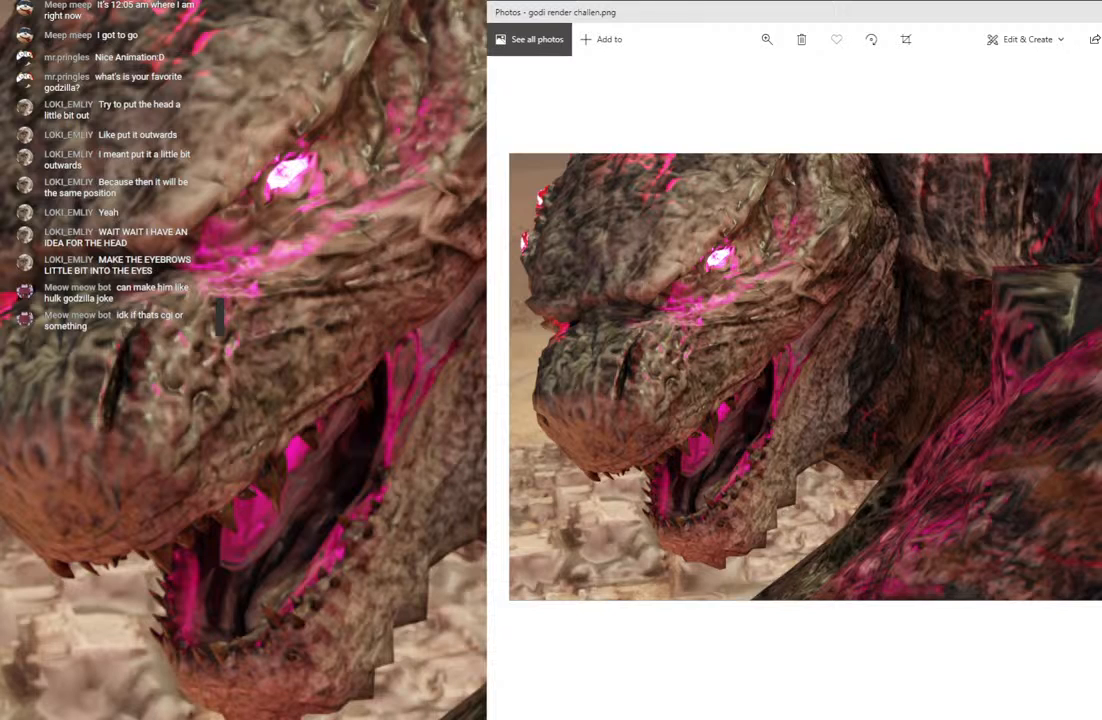
{"action": "key", "text": "alt+Tab"}
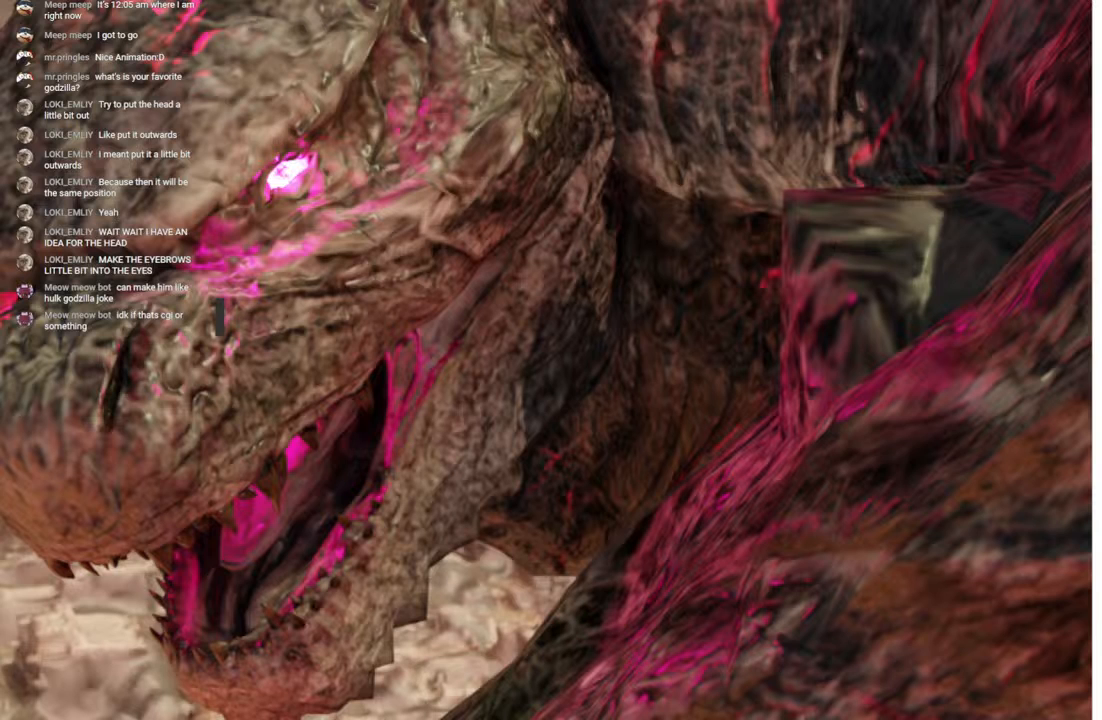
{"action": "key", "text": "alt+Tab"}
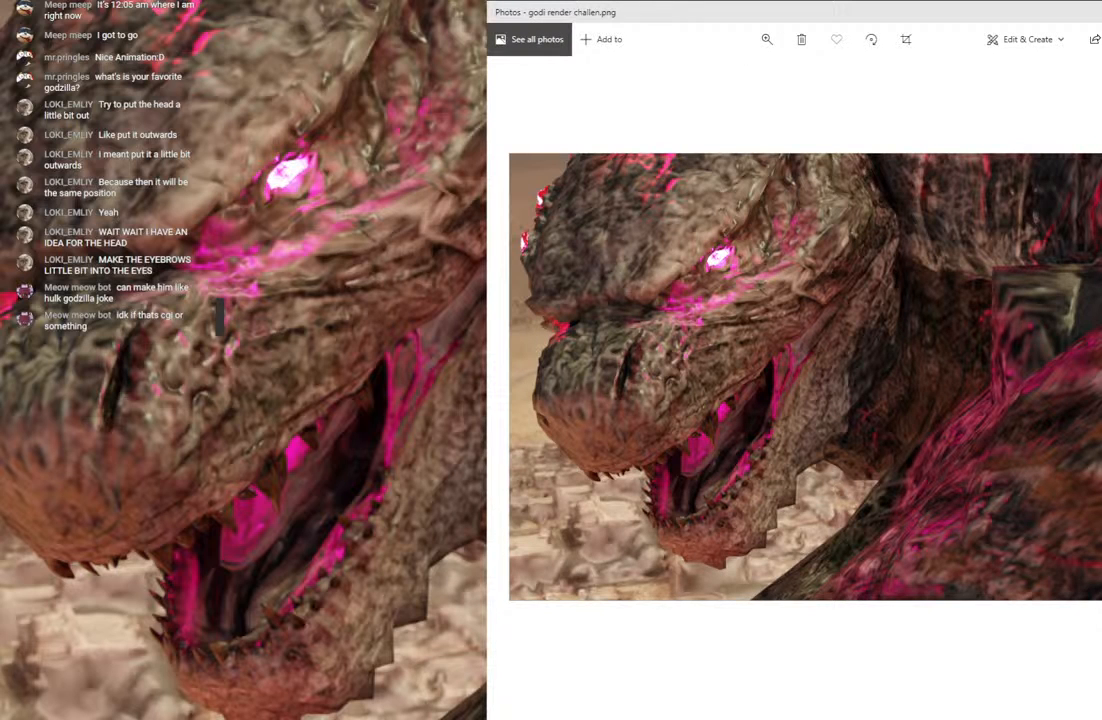
{"action": "key", "text": "alt+Tab"}
{"action": "key", "text": "alt+Tab"}
{"action": "key", "text": "alt+Tab"}
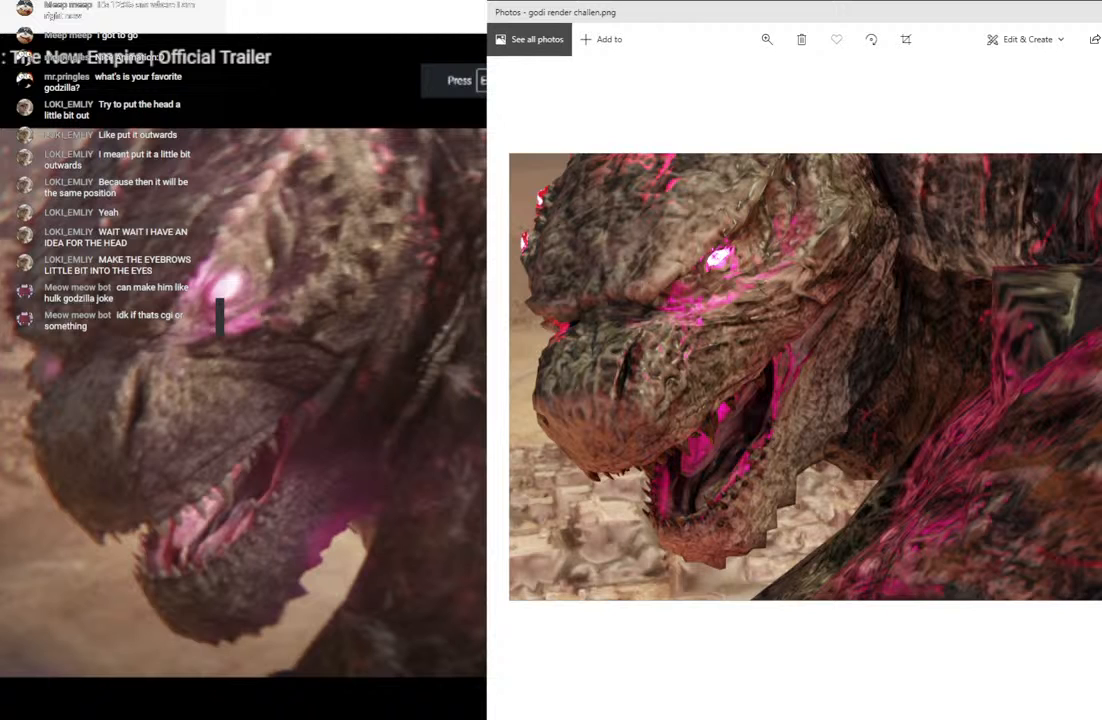
Zoom and reposition the render so its full Godzilla head sits beside the head in the trailer reference.
{"action": "left_click_drag", "start_coordinate": [800, 12], "coordinate": [740, 12]}
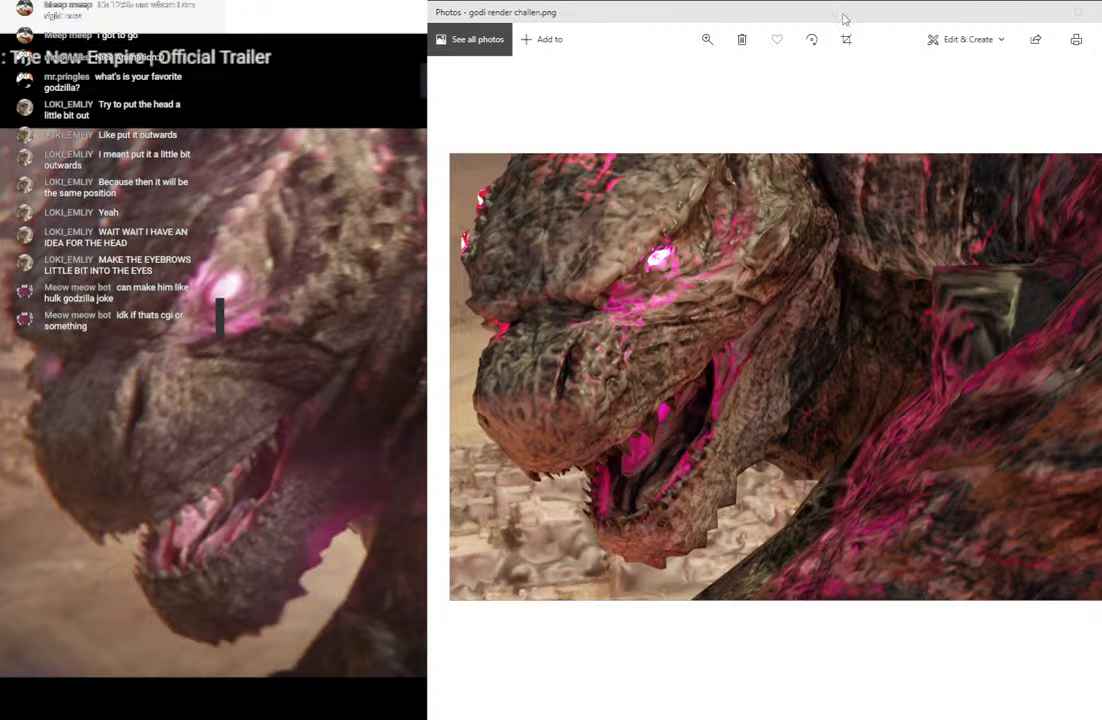
{"action": "left_click", "coordinate": [705, 40]}
{"action": "left_click_drag", "start_coordinate": [647, 76], "coordinate": [652, 77]}
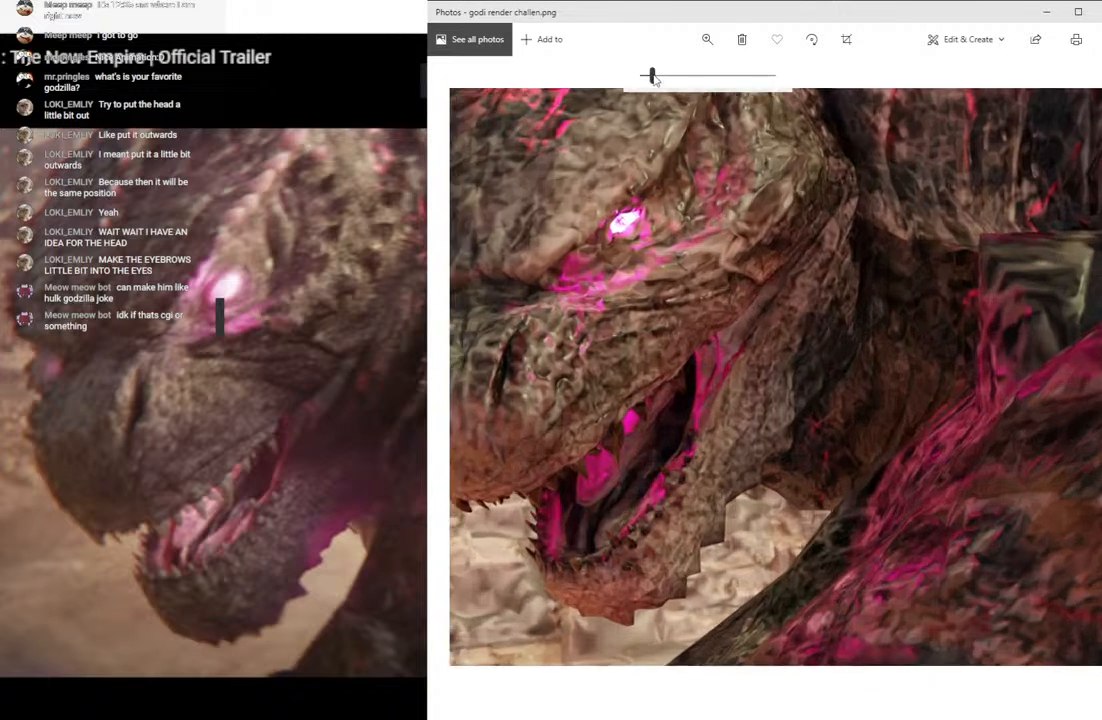
{"action": "left_click_drag", "start_coordinate": [676, 184], "coordinate": [762, 290]}
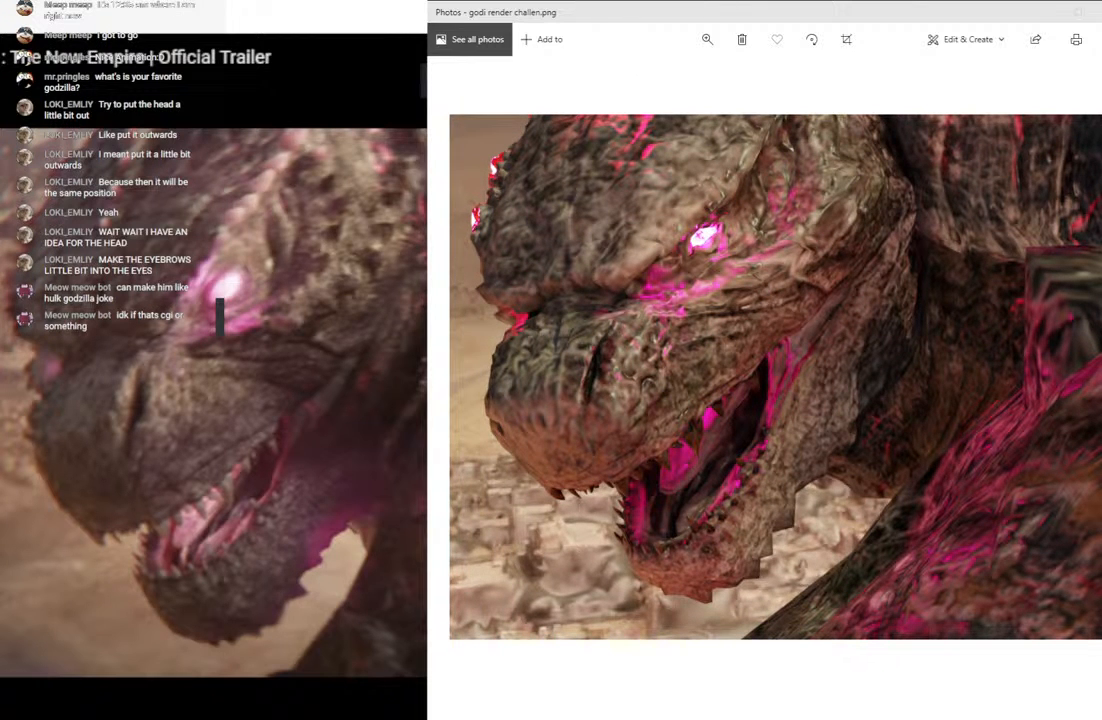
{"action": "left_click_drag", "start_coordinate": [845, 12], "coordinate": [891, 12]}
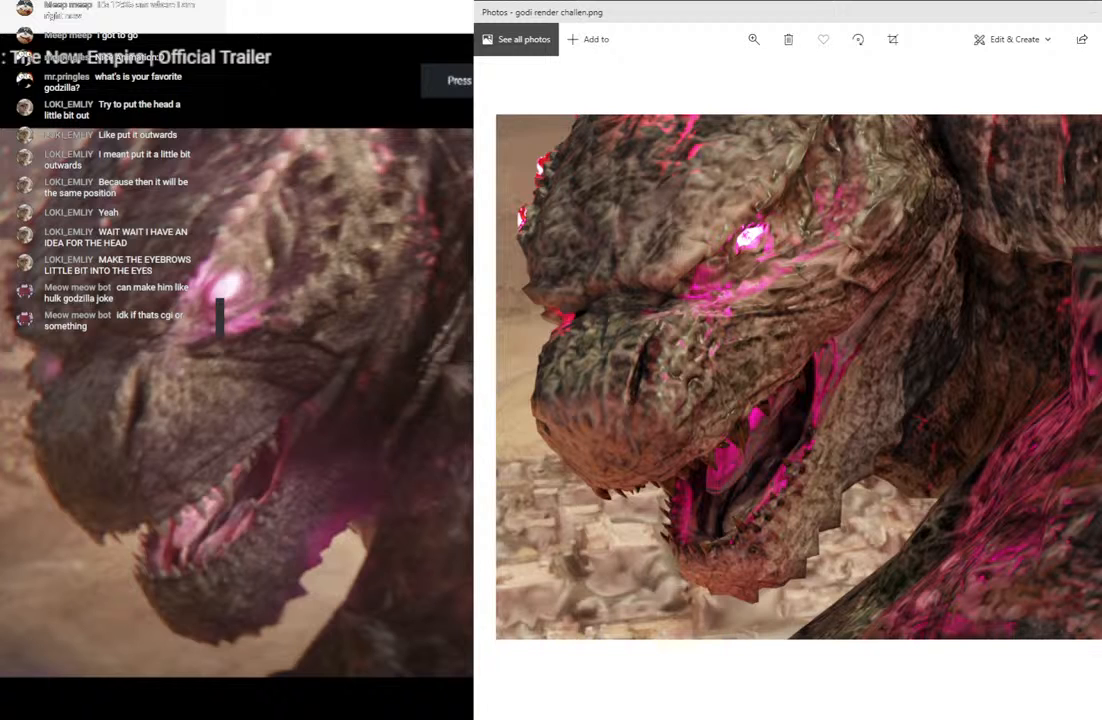
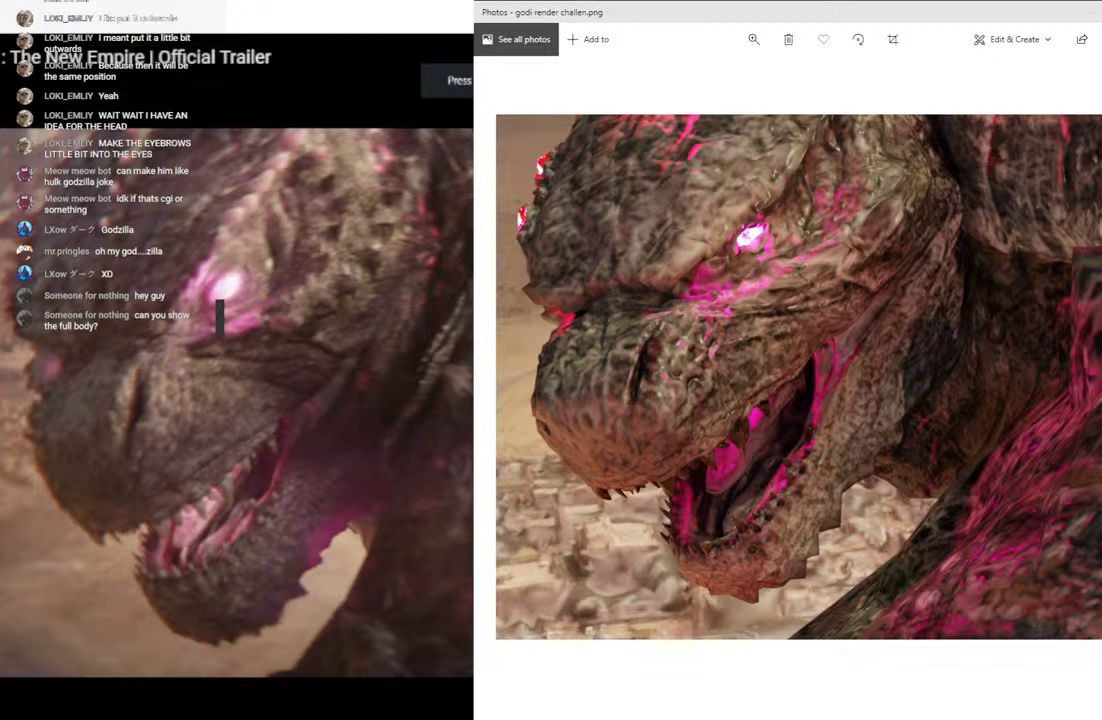
Switch to the other Blender session and examine Godzilla's full body and dorsal plates in solid shading from several angles.
{"action": "key", "text": "alt+Tab"}
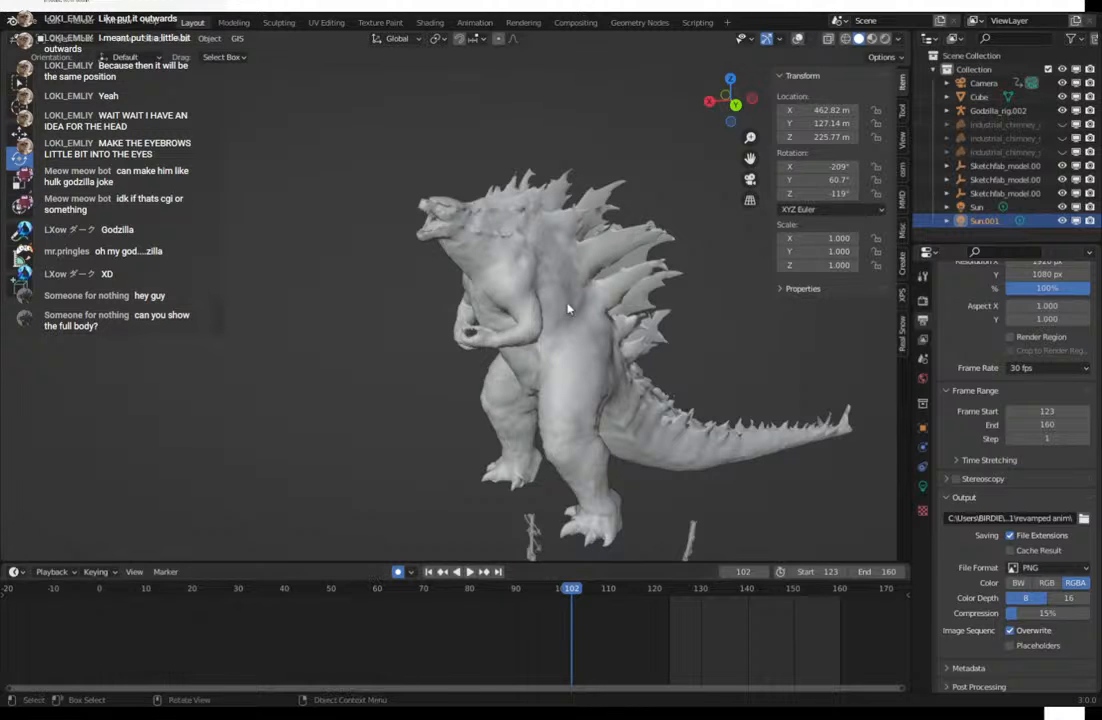
{"action": "middle_click_drag", "start_coordinate": [440, 262], "coordinate": [300, 290]}
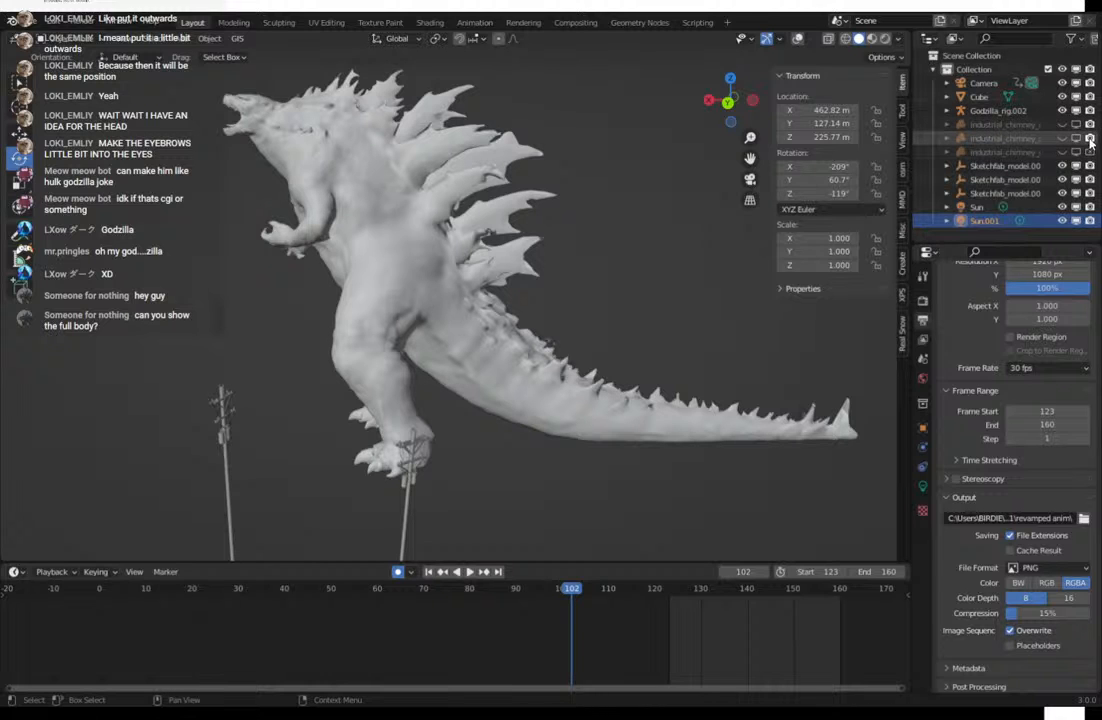
{"action": "middle_click_drag", "start_coordinate": [592, 219], "coordinate": [358, 167]}
{"action": "scroll", "coordinate": [643, 371], "scroll_direction": "up", "scroll_amount": 3}
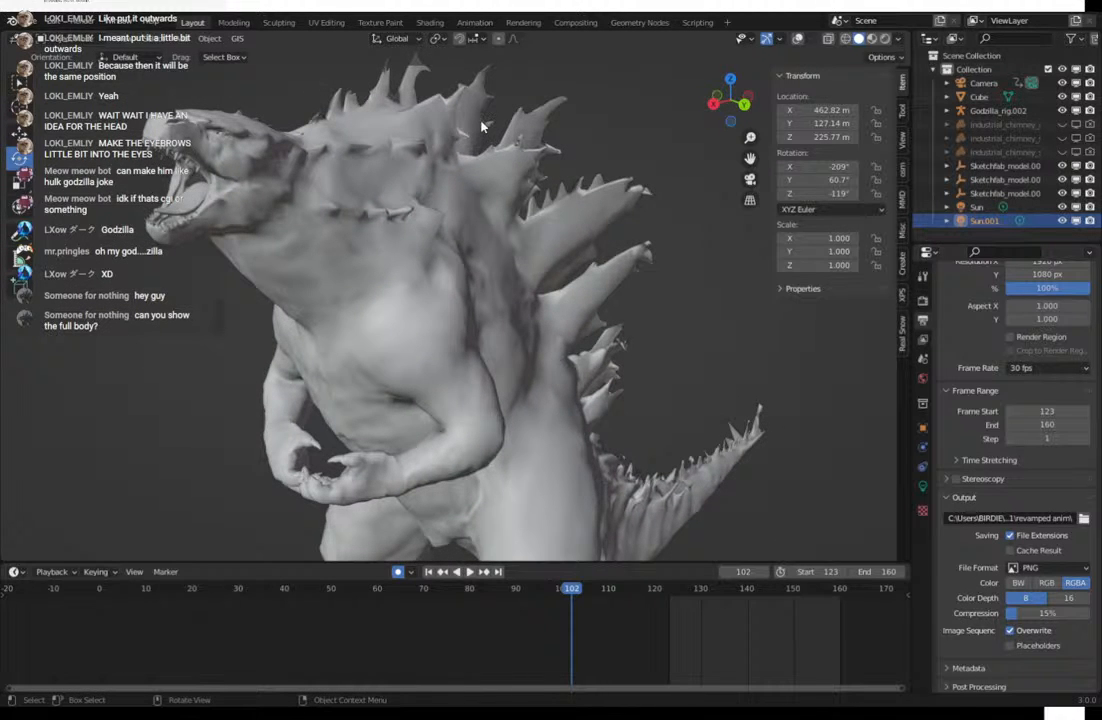
{"action": "middle_click_drag", "start_coordinate": [502, 177], "coordinate": [509, 287]}
{"action": "scroll", "coordinate": [500, 292], "scroll_direction": "up", "scroll_amount": 6}
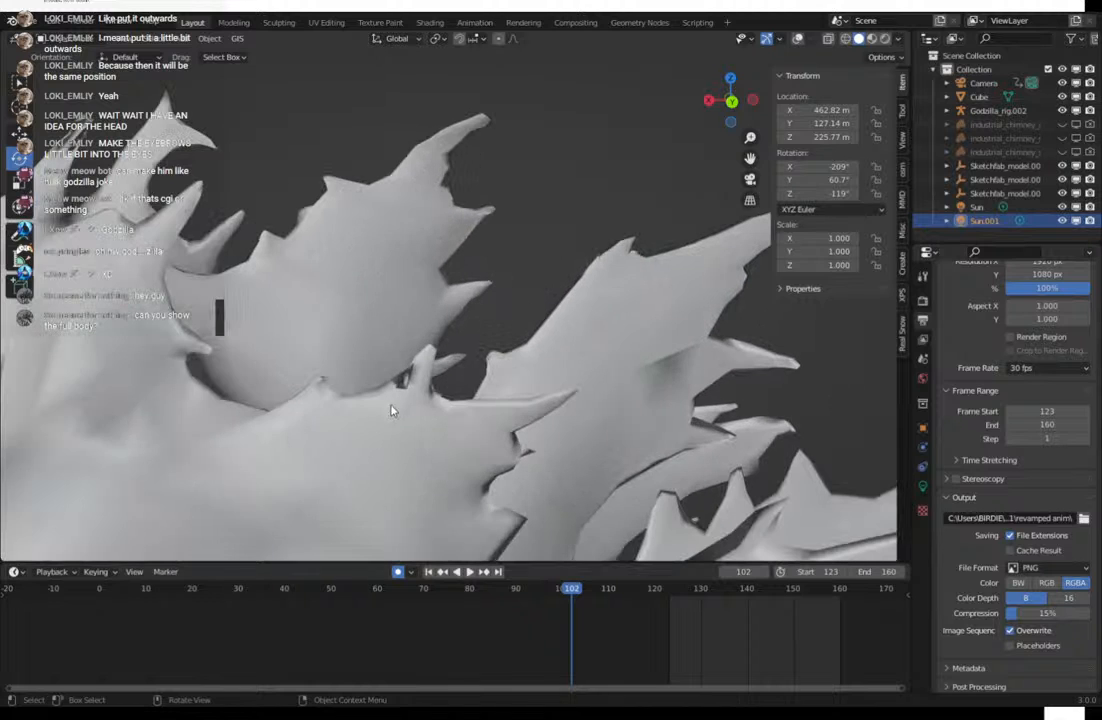
{"action": "middle_click_drag", "start_coordinate": [425, 385], "coordinate": [281, 390]}
{"action": "scroll", "coordinate": [364, 374], "scroll_direction": "down", "scroll_amount": 8}
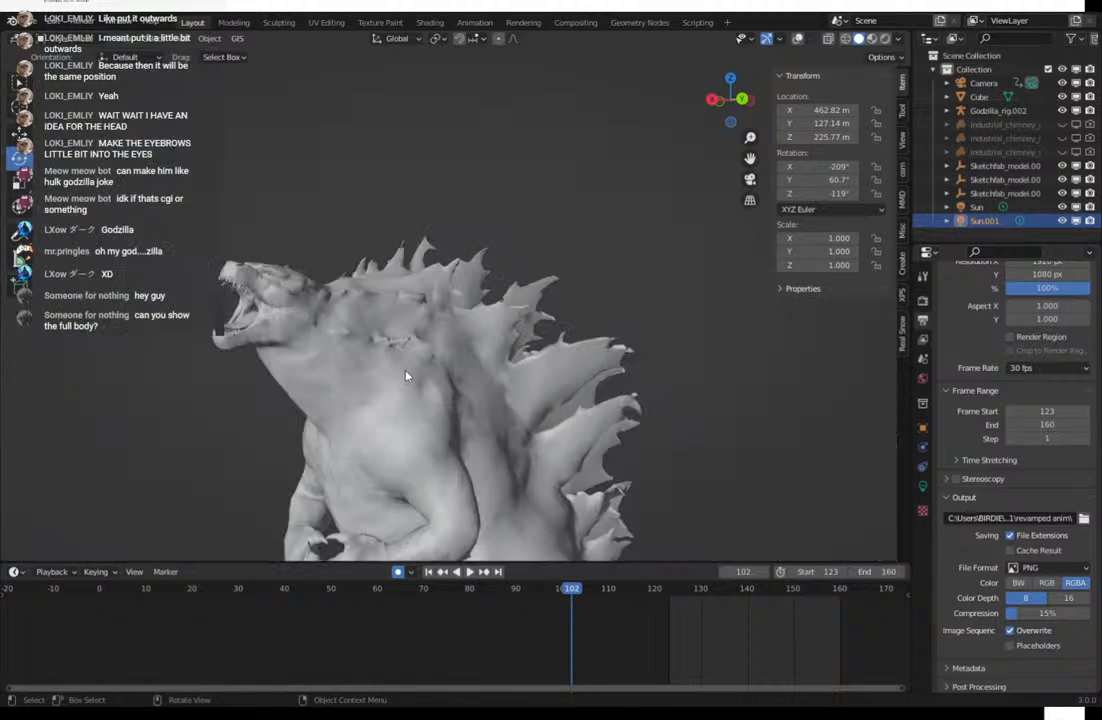
{"action": "mouse_move", "coordinate": [408, 374]}
{"action": "middle_mouse_down"}
{"action": "mouse_move", "coordinate": [453, 366]}
{"action": "mouse_move", "coordinate": [505, 378]}
{"action": "mouse_move", "coordinate": [357, 313]}
{"action": "mouse_move", "coordinate": [395, 290]}
{"action": "middle_mouse_up"}
Show the viewport in rendered shading, disable the Cube in the viewport and inspect the glowing Godzilla from the side and front.
{"action": "left_click", "coordinate": [884, 39]}
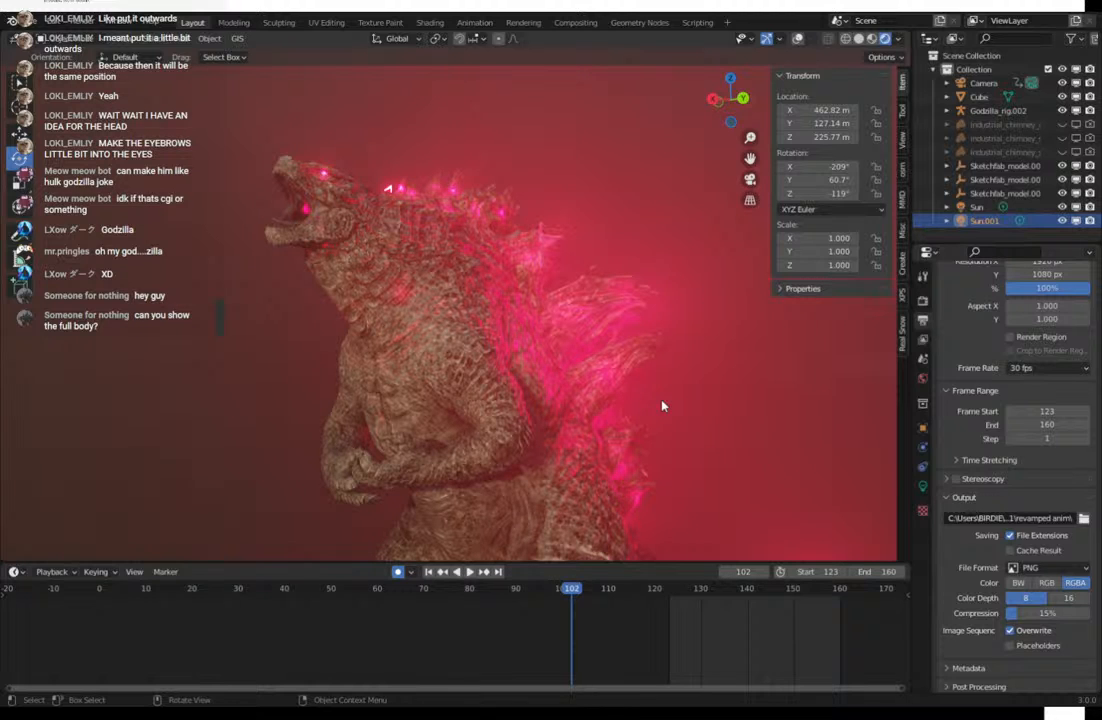
{"action": "middle_click_drag", "start_coordinate": [675, 405], "coordinate": [672, 406]}
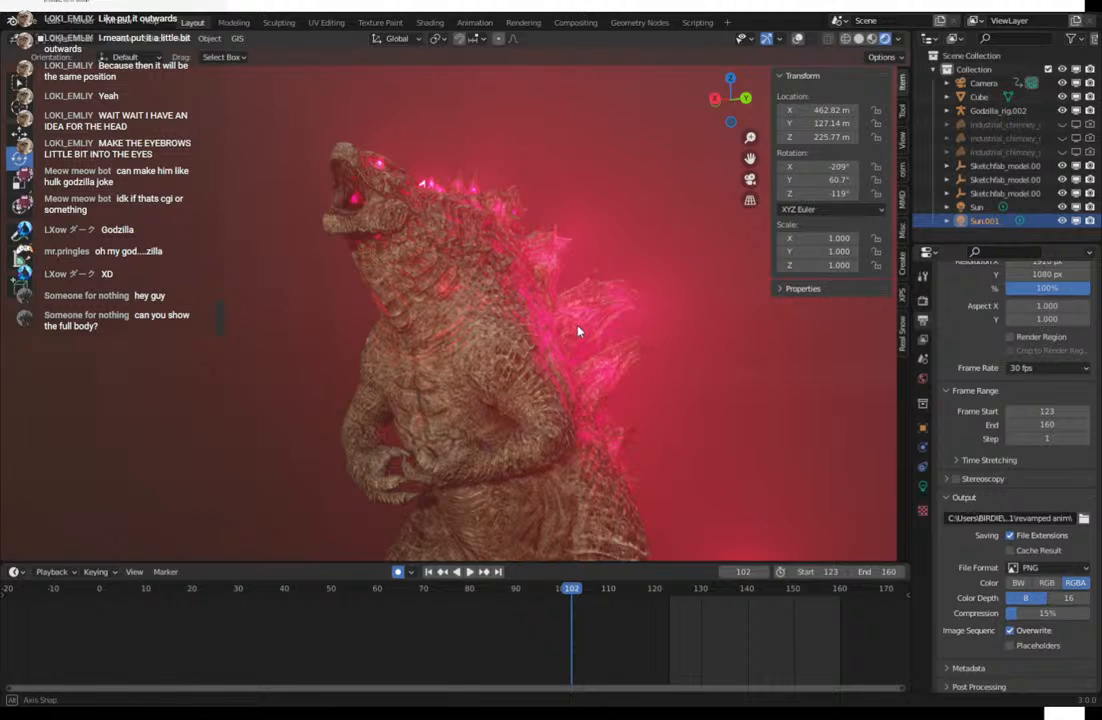
{"action": "left_click", "coordinate": [1076, 97]}
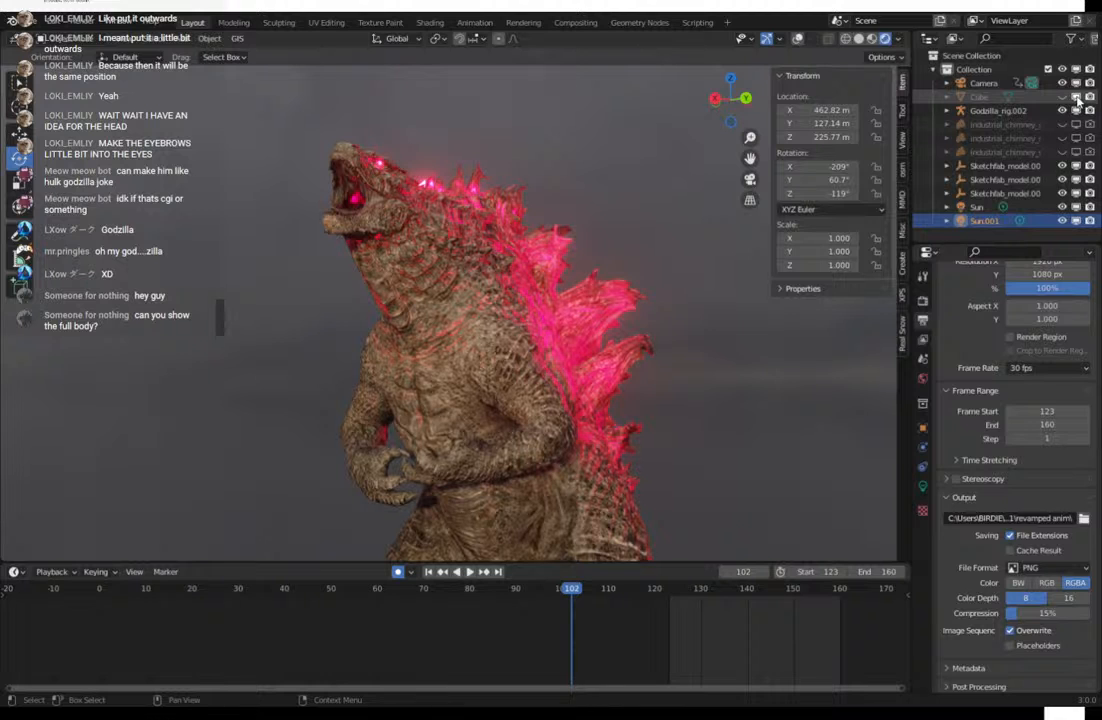
{"action": "middle_click_drag", "start_coordinate": [399, 255], "coordinate": [587, 263]}
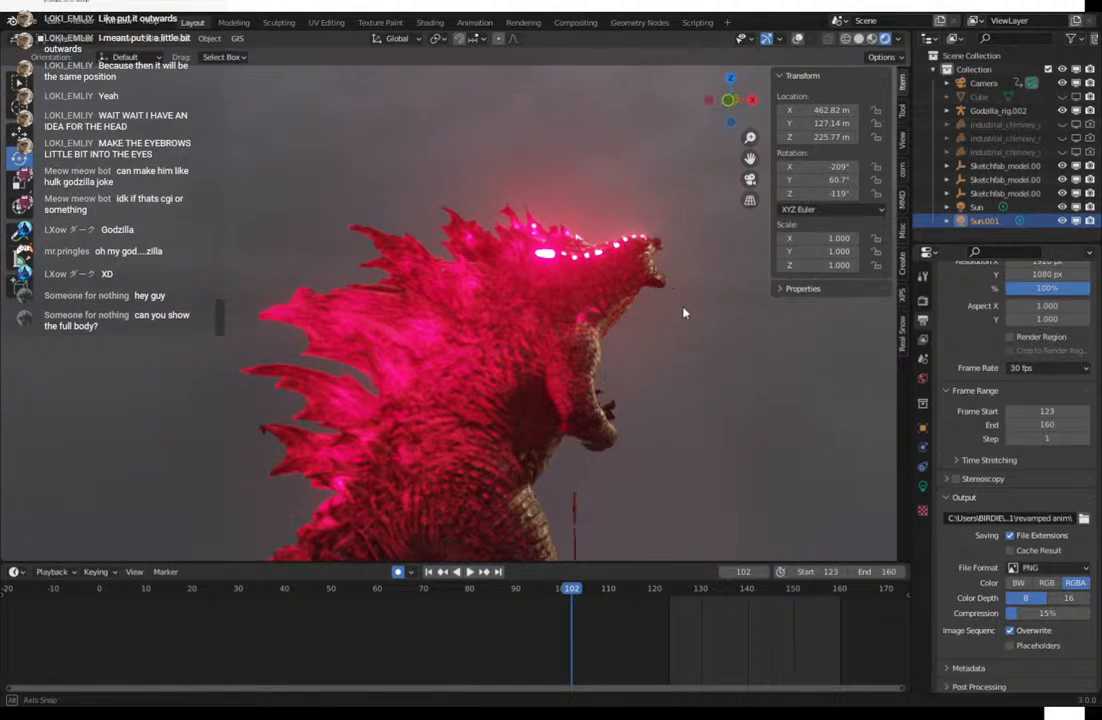
{"action": "middle_click_drag", "start_coordinate": [430, 479], "coordinate": [371, 364]}
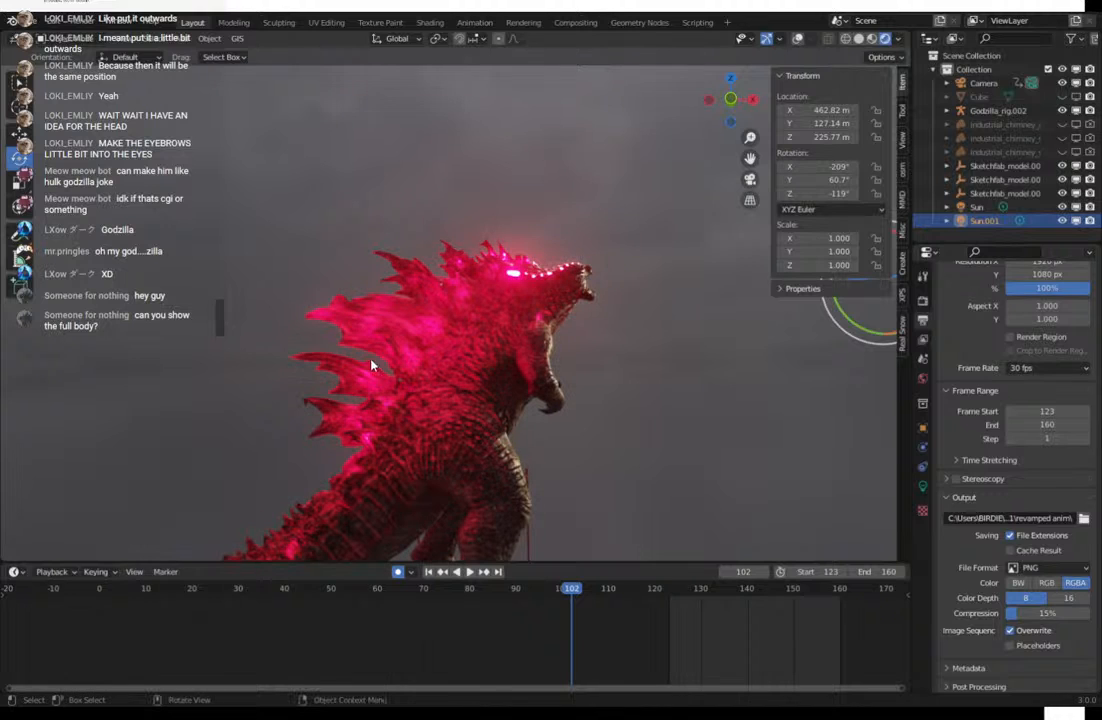
{"action": "middle_click_drag", "start_coordinate": [676, 350], "coordinate": [496, 430]}
{"action": "scroll", "coordinate": [651, 461], "scroll_direction": "down", "scroll_amount": 5}
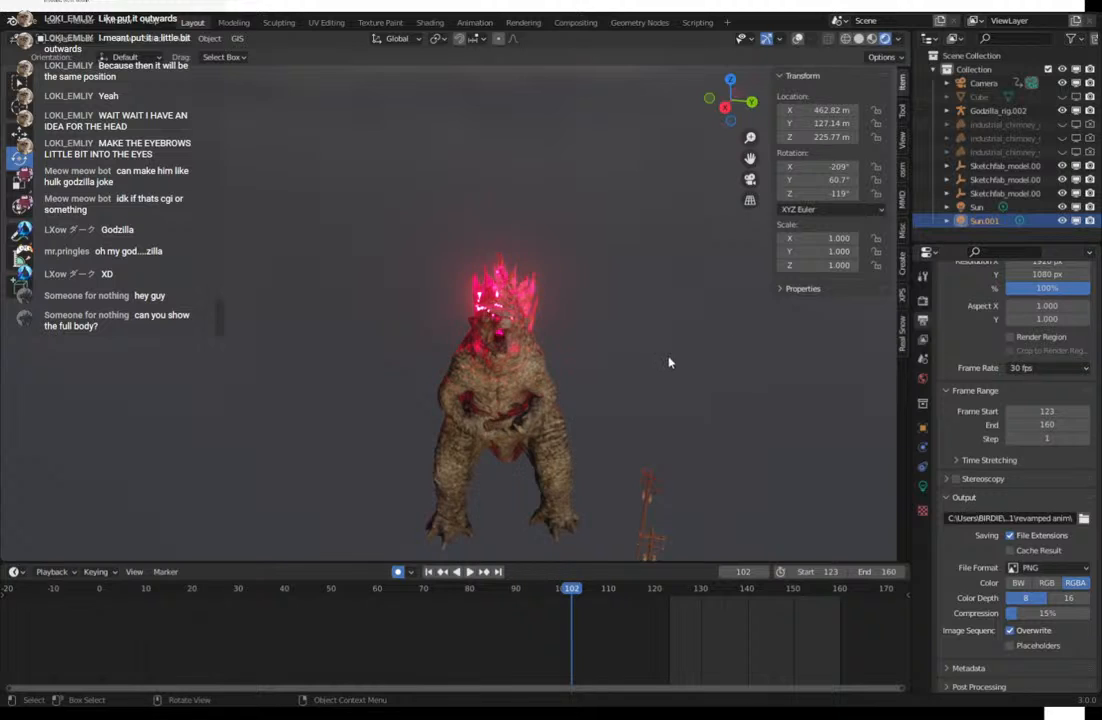
Inspect the glowing Godzilla from the side, turn the viewport overlays back on and switch to solid shading.
{"action": "scroll", "coordinate": [670, 362], "scroll_direction": "up", "scroll_amount": 3}
{"action": "middle_click_drag", "start_coordinate": [670, 362], "coordinate": [627, 347]}
{"action": "scroll", "coordinate": [637, 352], "scroll_direction": "down", "scroll_amount": 5}
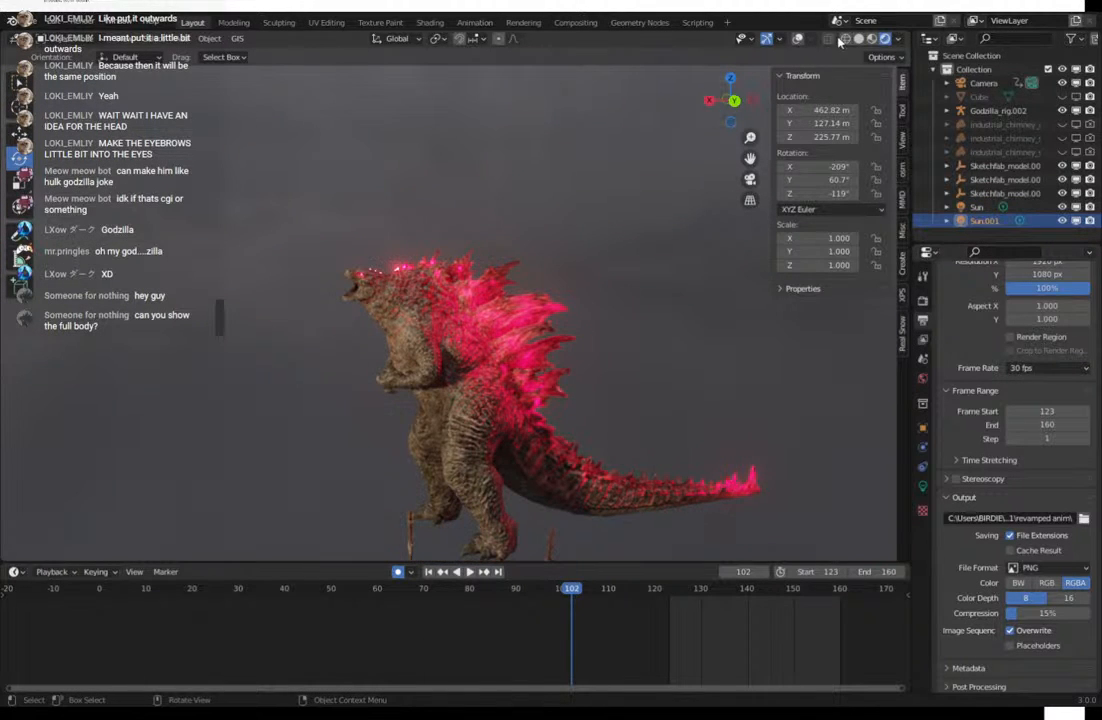
{"action": "left_click", "coordinate": [797, 39]}
{"action": "left_click", "coordinate": [859, 39]}
{"action": "scroll", "coordinate": [587, 353], "scroll_direction": "down", "scroll_amount": 3}
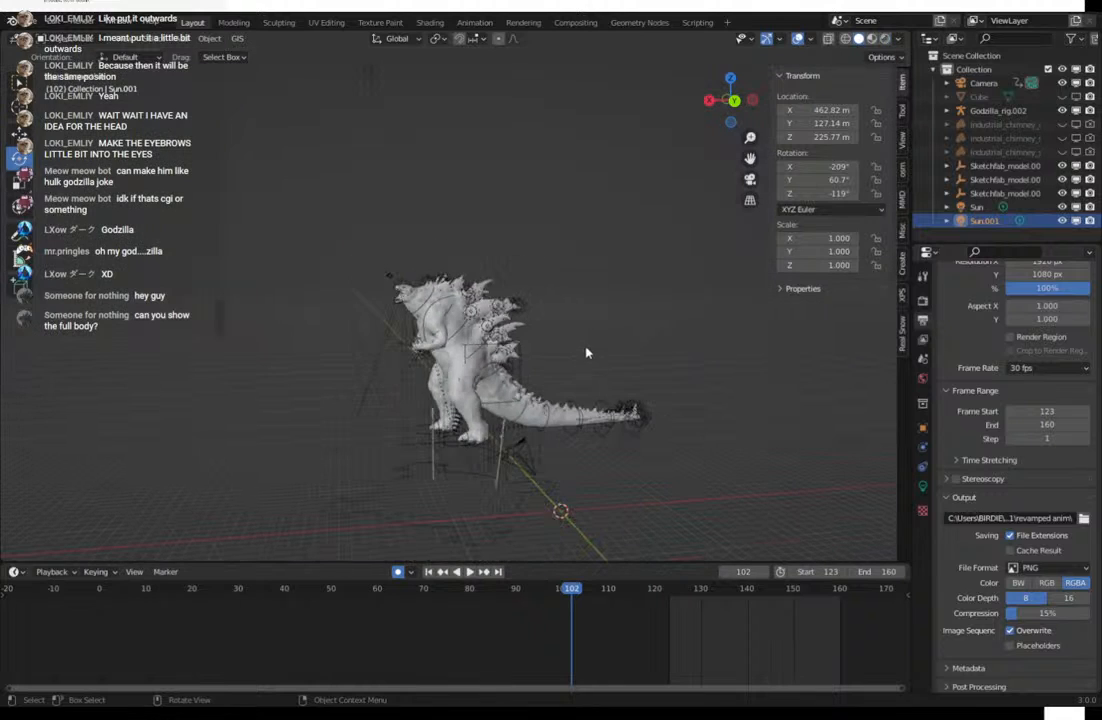
Select the Godzilla_rig.002 armature and put it in Pose Mode.
{"action": "left_click_drag", "start_coordinate": [302, 158], "coordinate": [750, 528]}
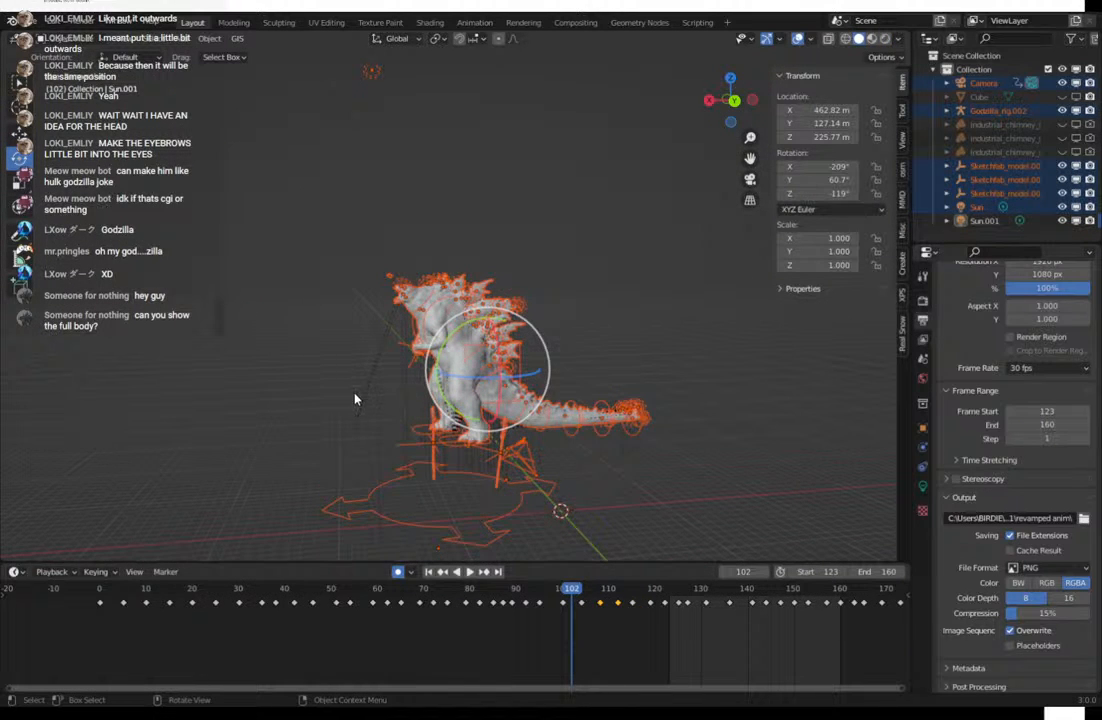
{"action": "scroll", "coordinate": [355, 399], "scroll_direction": "down", "scroll_amount": 2}
{"action": "left_click", "coordinate": [428, 450]}
{"action": "left_click", "coordinate": [425, 455]}
{"action": "left_click", "coordinate": [56, 42]}
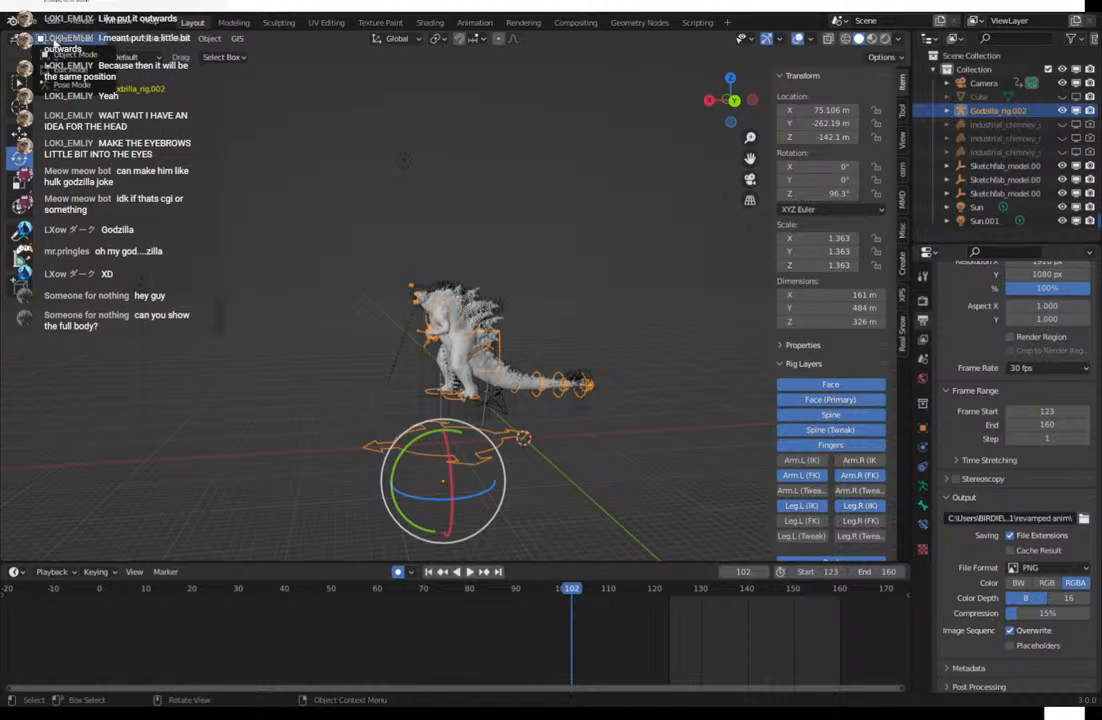
{"action": "left_click", "coordinate": [72, 85]}
Select the Godzilla rig's bones and clear all of their pose transforms.
{"action": "left_click_drag", "start_coordinate": [200, 154], "coordinate": [517, 411]}
{"action": "left_click", "coordinate": [187, 38]}
{"action": "mouse_move", "coordinate": [205, 65]}
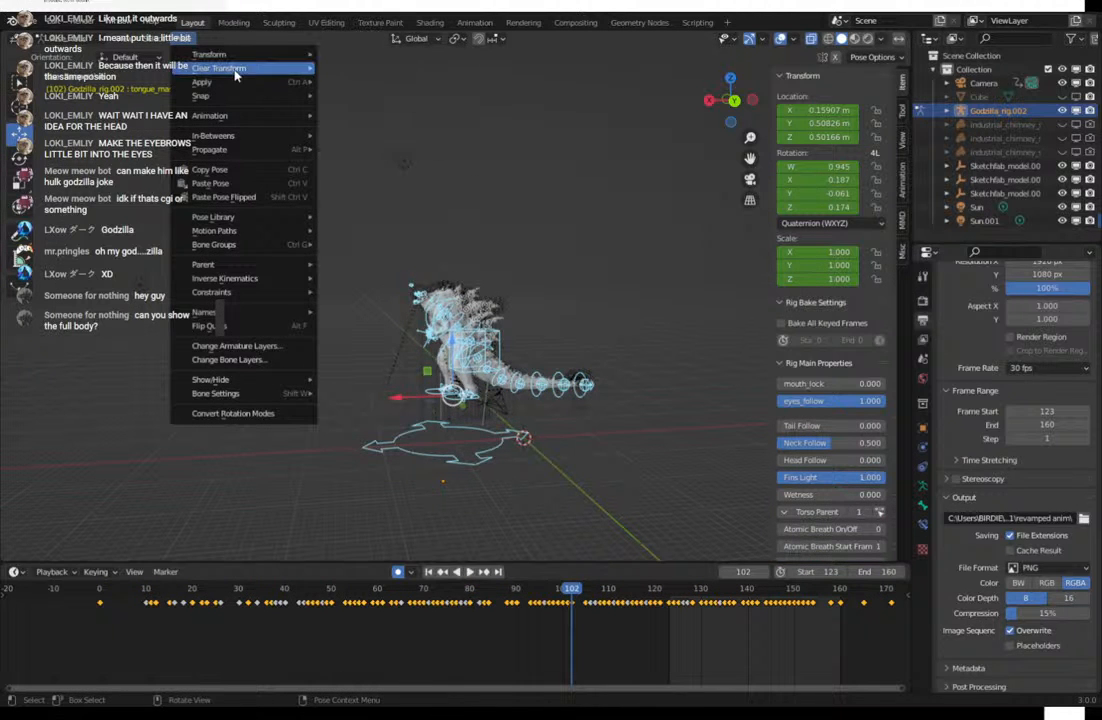
{"action": "left_click", "coordinate": [305, 67]}
Frame Godzilla's upper body from the front, turn off the viewport overlays and switch to rendered shading.
{"action": "middle_click_drag", "start_coordinate": [473, 414], "coordinate": [580, 384]}
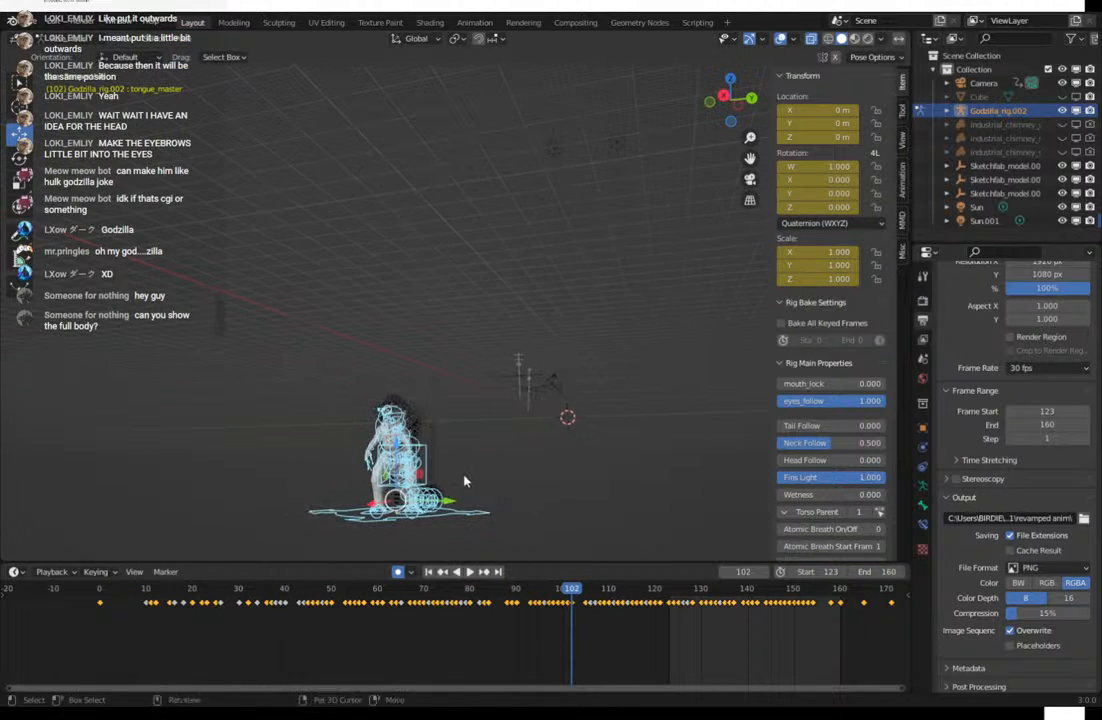
{"action": "middle_click_drag", "start_coordinate": [465, 480], "coordinate": [632, 357], "text": "shift"}
{"action": "middle_click_drag", "start_coordinate": [500, 395], "coordinate": [590, 410]}
{"action": "middle_click_drag", "start_coordinate": [577, 415], "coordinate": [541, 312], "text": "shift"}
{"action": "scroll", "coordinate": [401, 421], "scroll_direction": "up", "scroll_amount": 4}
{"action": "scroll", "coordinate": [524, 428], "scroll_direction": "up", "scroll_amount": 2}
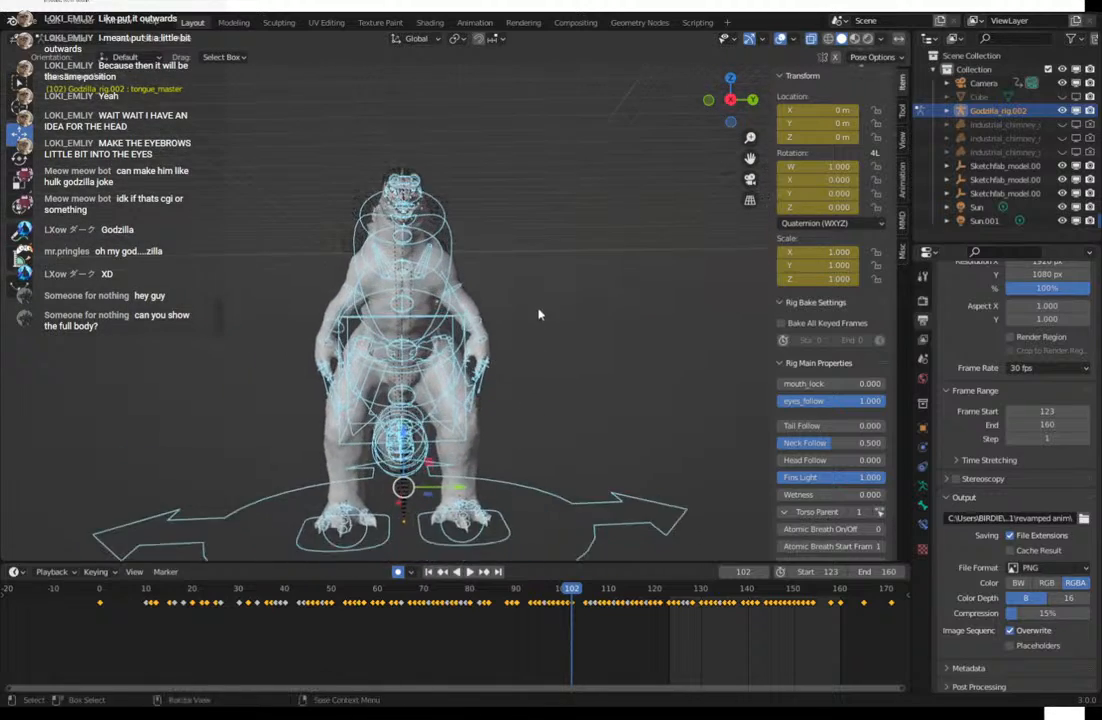
{"action": "scroll", "coordinate": [535, 350], "scroll_direction": "up", "scroll_amount": 2}
{"action": "middle_click_drag", "start_coordinate": [531, 371], "coordinate": [537, 440]}
{"action": "middle_click_drag", "start_coordinate": [537, 440], "coordinate": [568, 404], "text": "shift"}
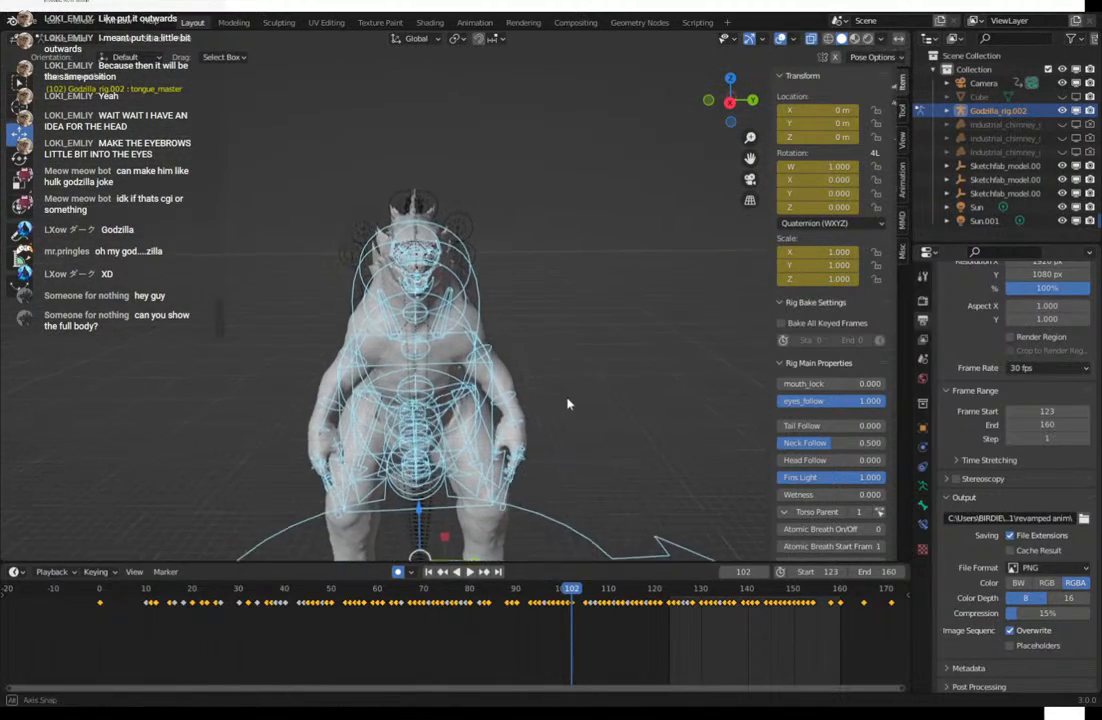
{"action": "left_click", "coordinate": [780, 38]}
{"action": "left_click", "coordinate": [867, 38]}
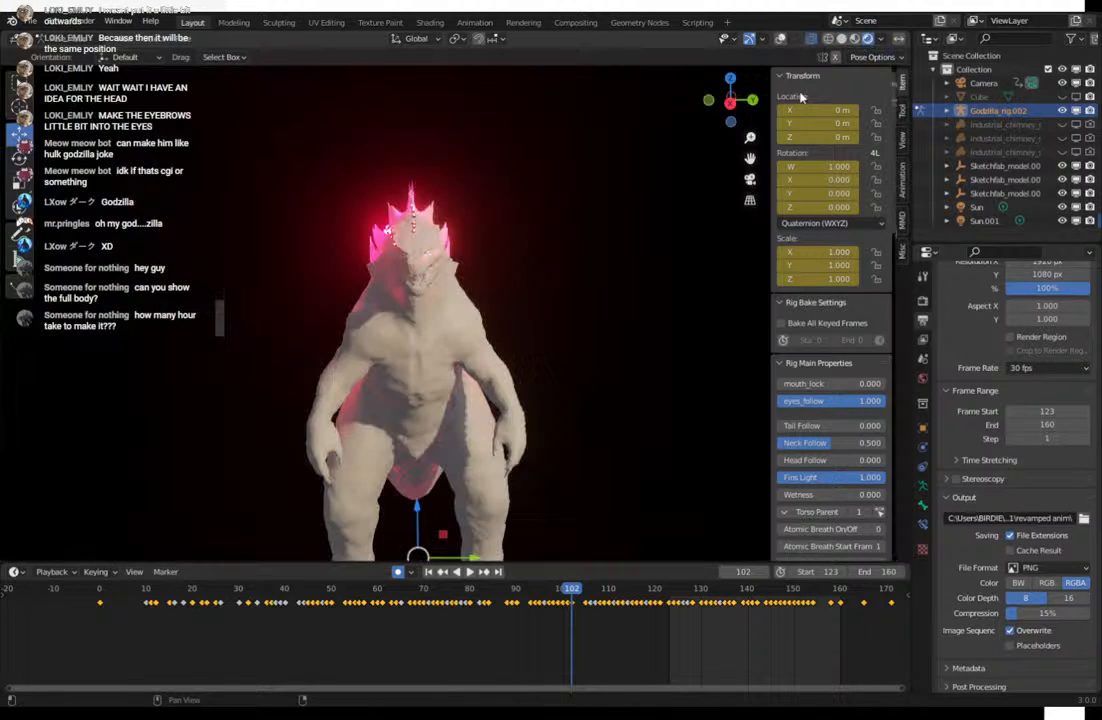
Examine the rendered Godzilla's glowing dorsal plates, head, arms and torso from both sides and from below.
{"action": "middle_click_drag", "start_coordinate": [635, 341], "coordinate": [401, 307]}
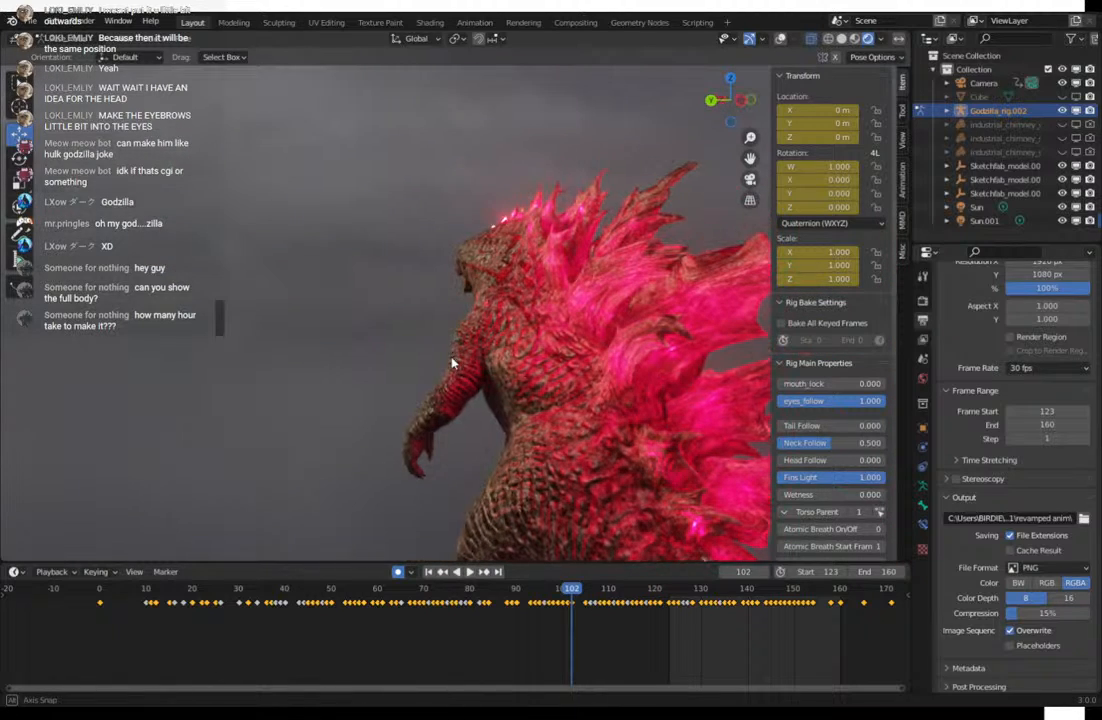
{"action": "middle_click_drag", "start_coordinate": [551, 340], "coordinate": [453, 376]}
{"action": "middle_click_drag", "start_coordinate": [561, 386], "coordinate": [388, 378]}
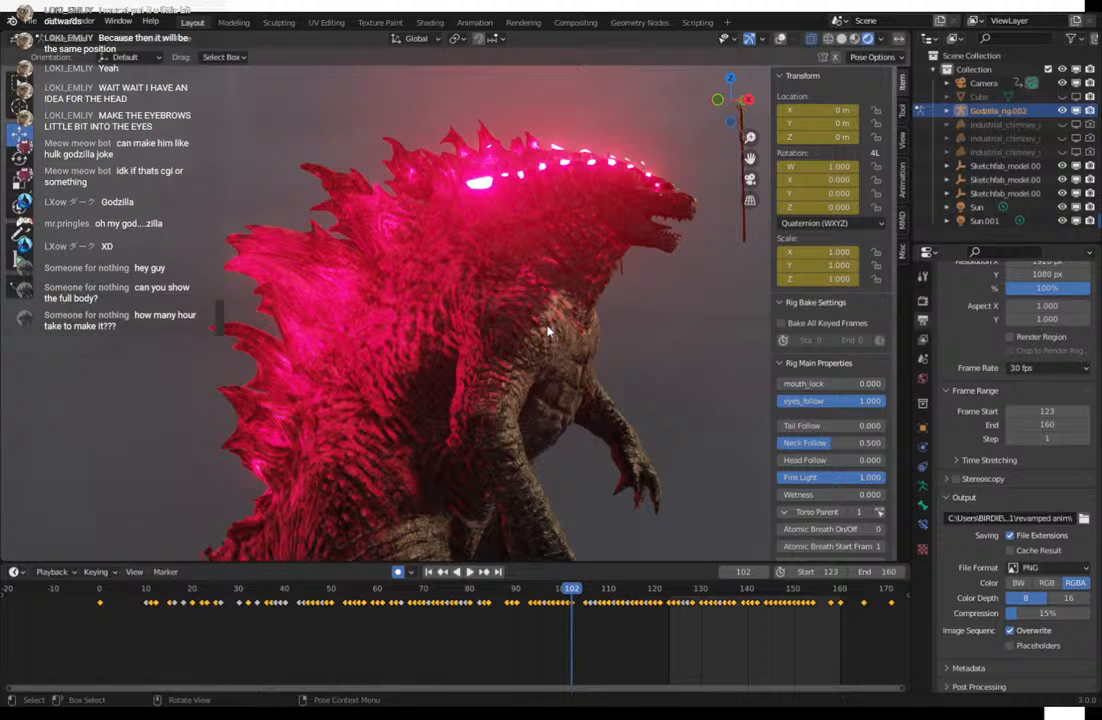
{"action": "middle_click_drag", "start_coordinate": [562, 320], "coordinate": [473, 323]}
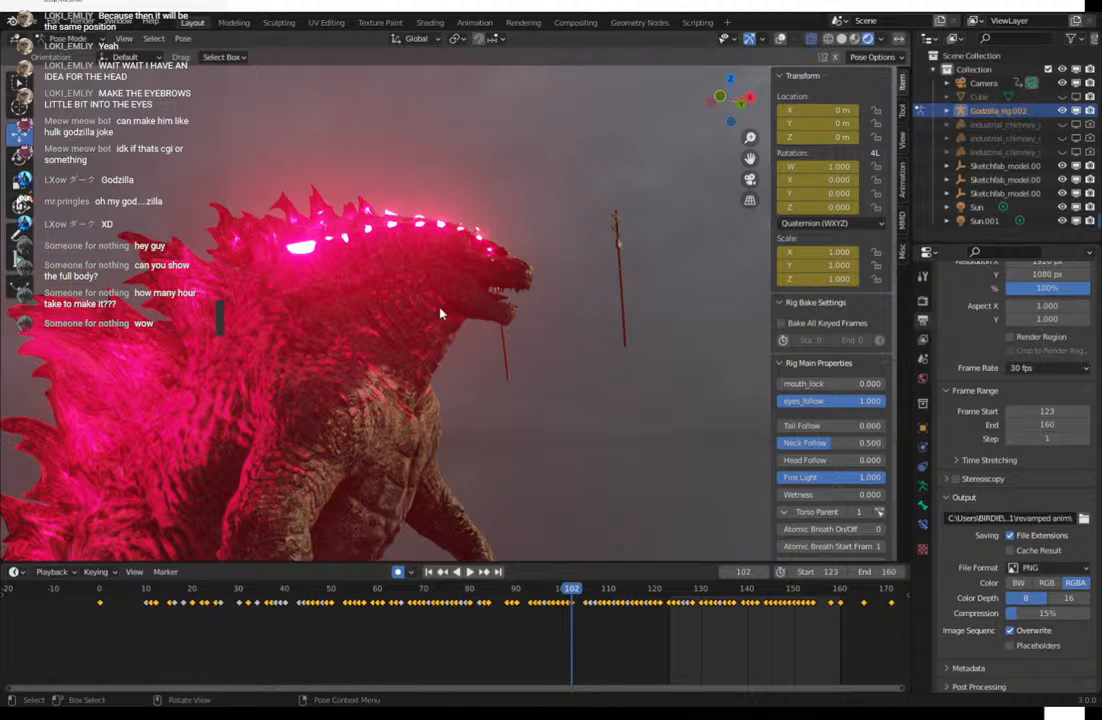
{"action": "middle_click_drag", "start_coordinate": [386, 369], "coordinate": [455, 305], "text": "shift"}
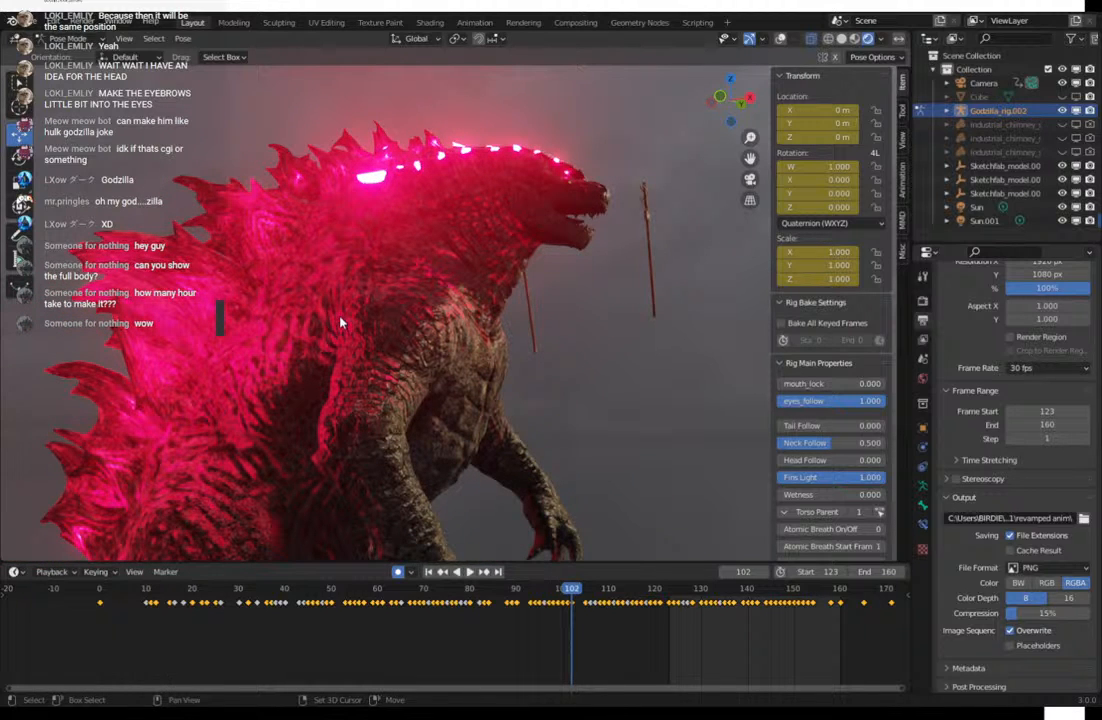
{"action": "middle_click_drag", "start_coordinate": [272, 355], "coordinate": [307, 312], "text": "shift"}
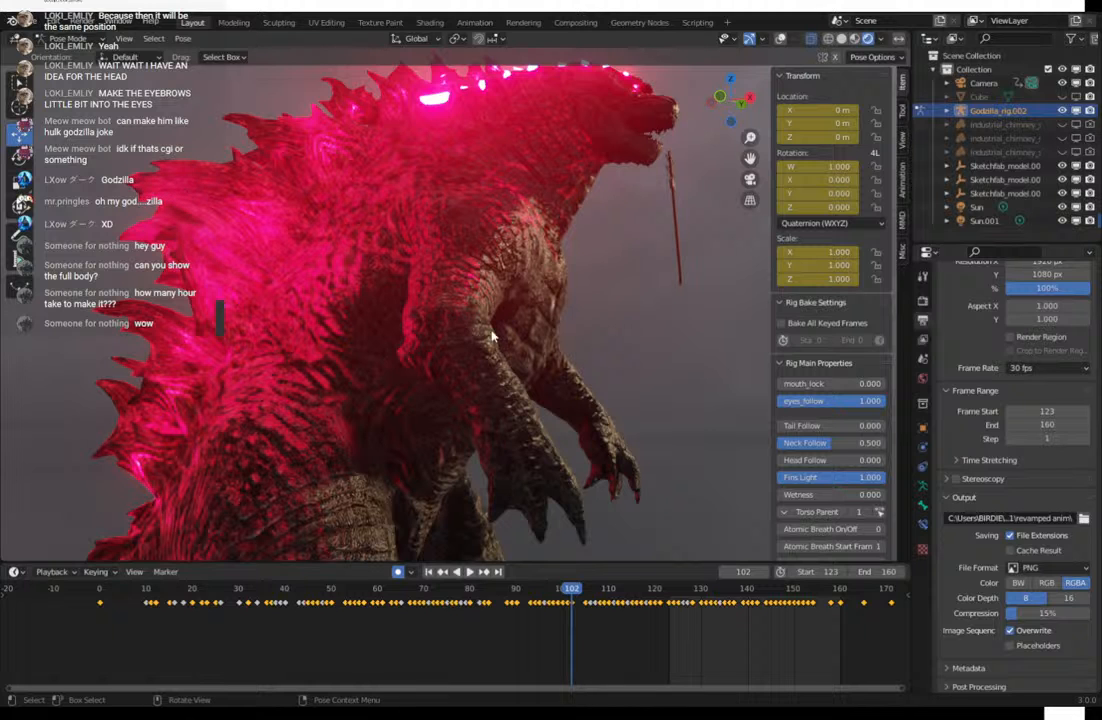
{"action": "middle_click_drag", "start_coordinate": [492, 337], "coordinate": [352, 311]}
{"action": "scroll", "coordinate": [530, 310], "scroll_direction": "up", "scroll_amount": 3}
{"action": "scroll", "coordinate": [570, 349], "scroll_direction": "down", "scroll_amount": 3}
{"action": "middle_click_drag", "start_coordinate": [553, 396], "coordinate": [722, 59], "text": "shift"}
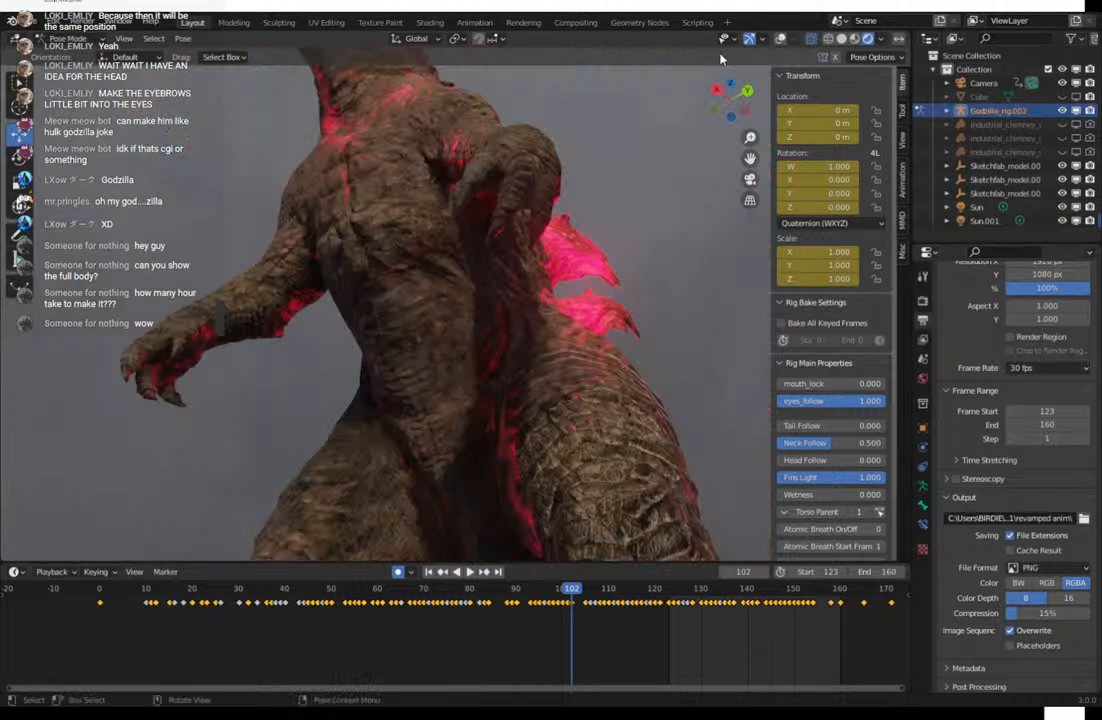
Switch the viewport to solid shading and view Godzilla's full body from the front.
{"action": "left_click", "coordinate": [842, 39]}
{"action": "scroll", "coordinate": [485, 320], "scroll_direction": "down", "scroll_amount": 6}
{"action": "mouse_move", "coordinate": [485, 321]}
{"action": "middle_mouse_down"}
{"action": "mouse_move", "coordinate": [497, 363]}
{"action": "mouse_move", "coordinate": [350, 340]}
{"action": "mouse_move", "coordinate": [639, 309]}
{"action": "middle_mouse_up"}
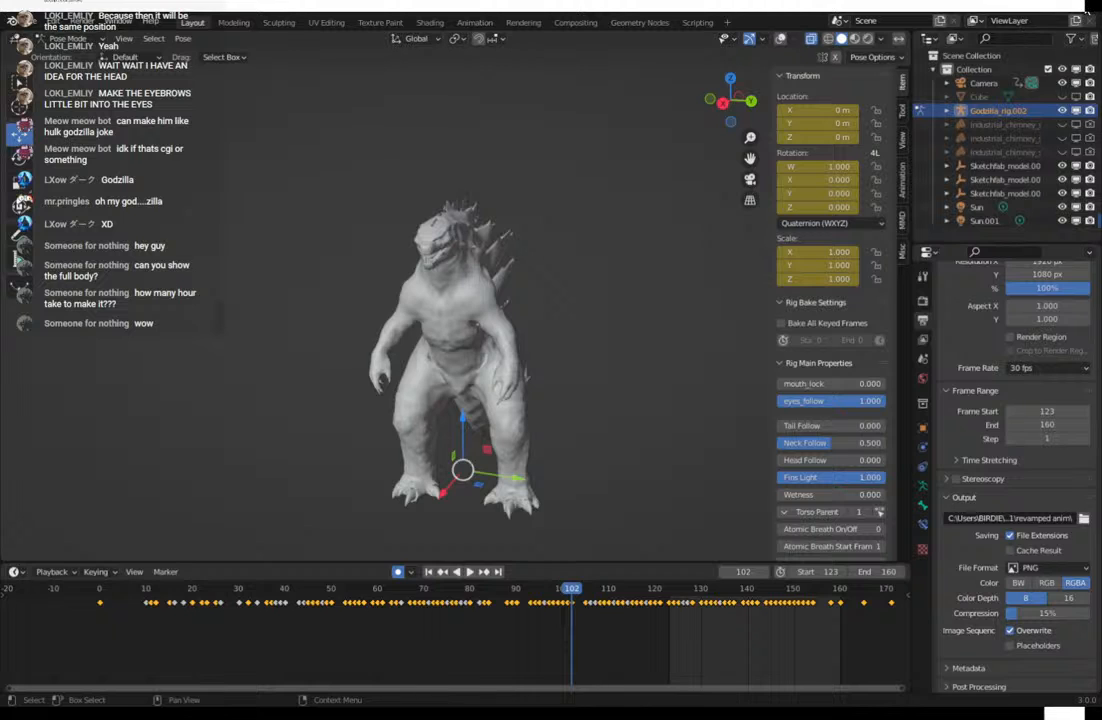
Bring up the full-screen trailer frame, then switch to the Blender session containing several Godzilla models.
{"action": "left_click", "coordinate": [1088, 10]}
{"action": "left_click", "coordinate": [496, 340]}
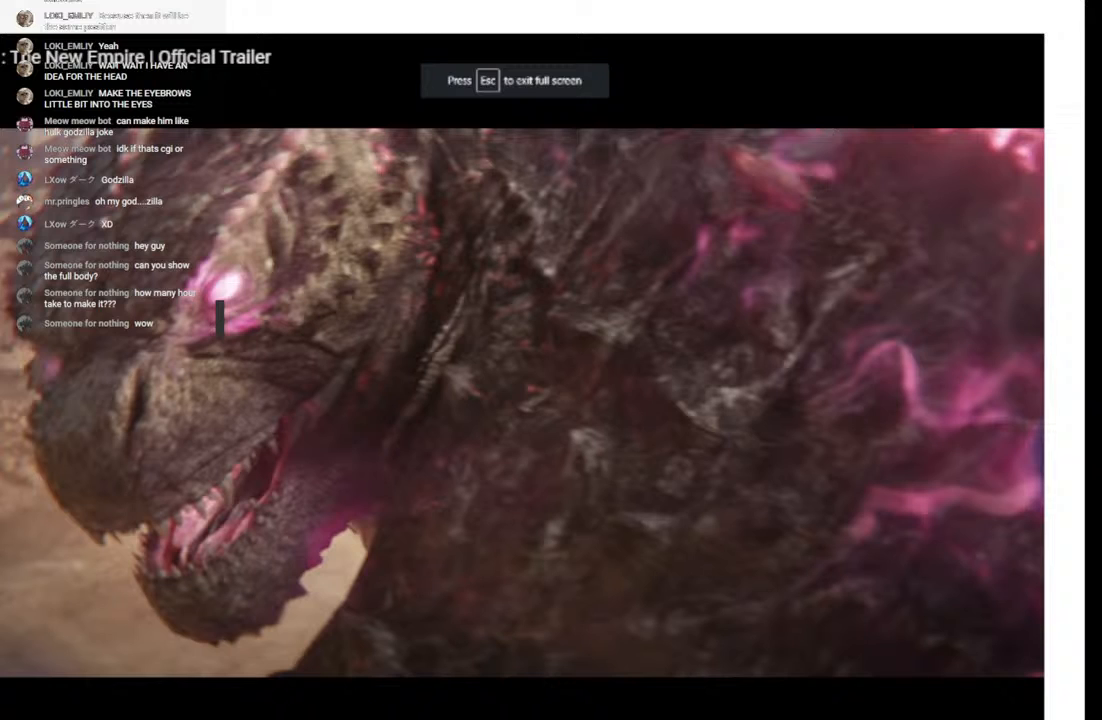
{"action": "key", "text": "alt+Tab"}
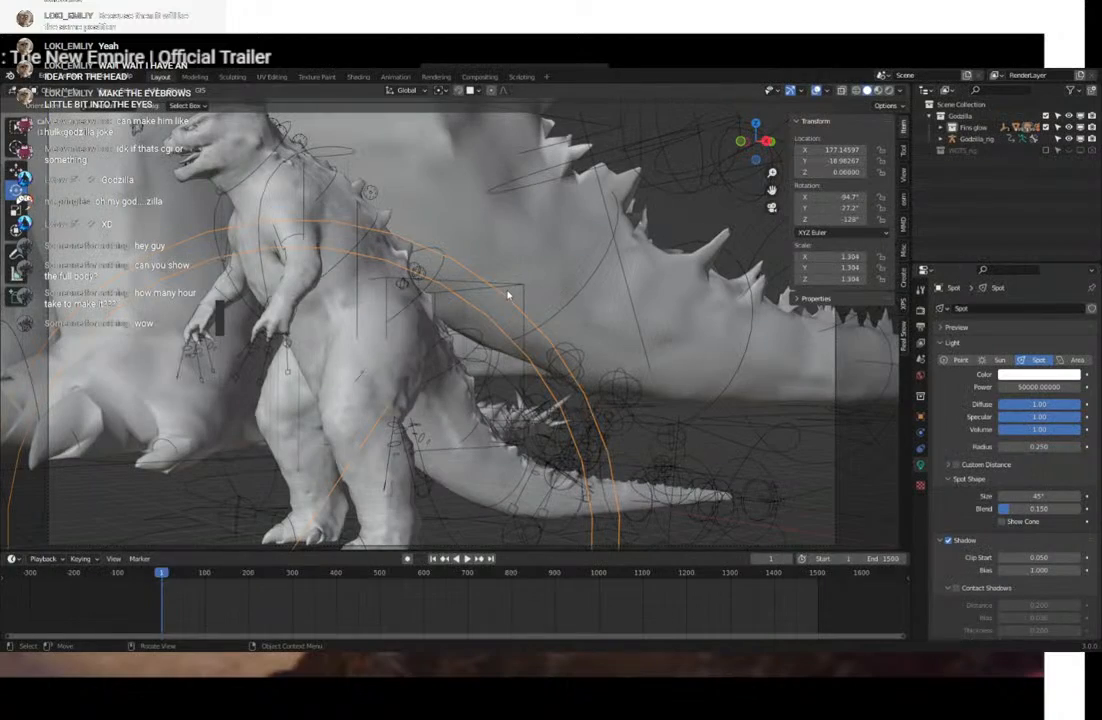
Show the scene in material preview shading and inspect the smallest Godzilla's head and body.
{"action": "middle_click_drag", "start_coordinate": [480, 294], "coordinate": [518, 336]}
{"action": "scroll", "coordinate": [518, 336], "scroll_direction": "up", "scroll_amount": 5}
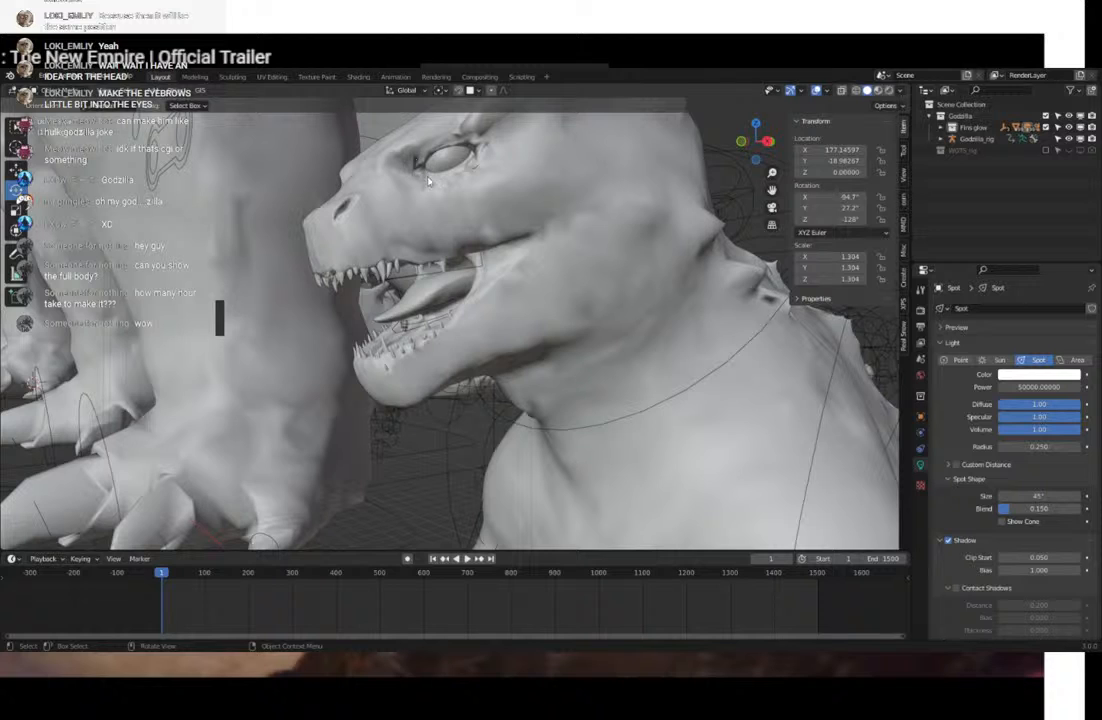
{"action": "left_click", "coordinate": [878, 91]}
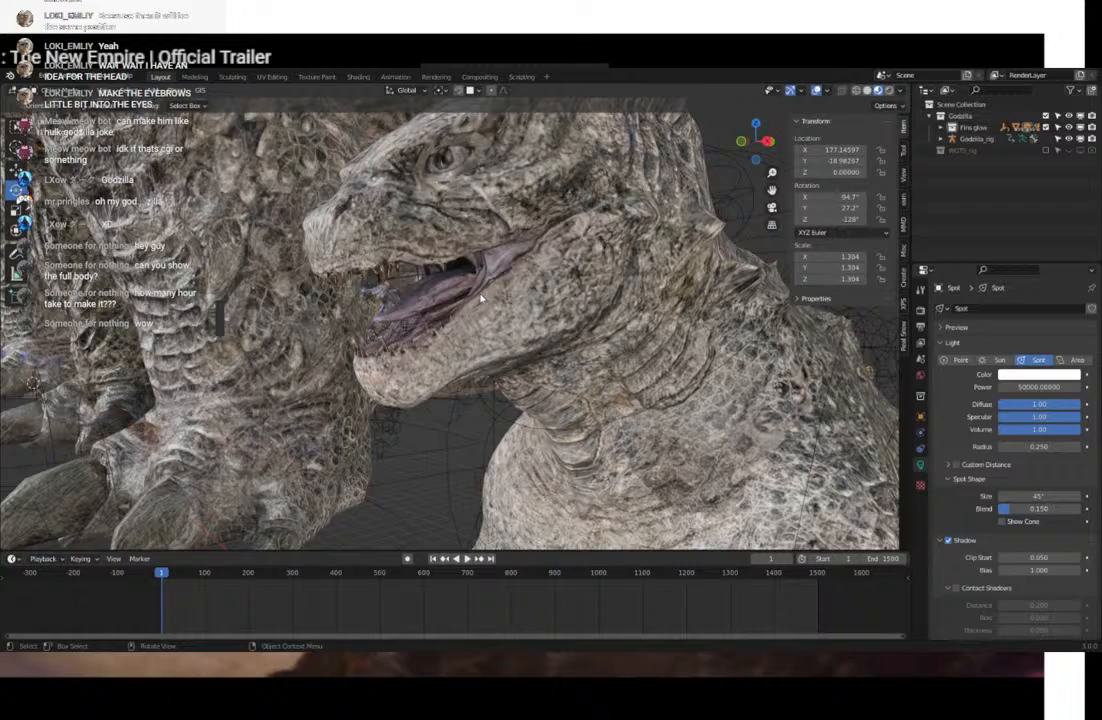
{"action": "middle_click_drag", "start_coordinate": [717, 282], "coordinate": [633, 280], "text": "shift"}
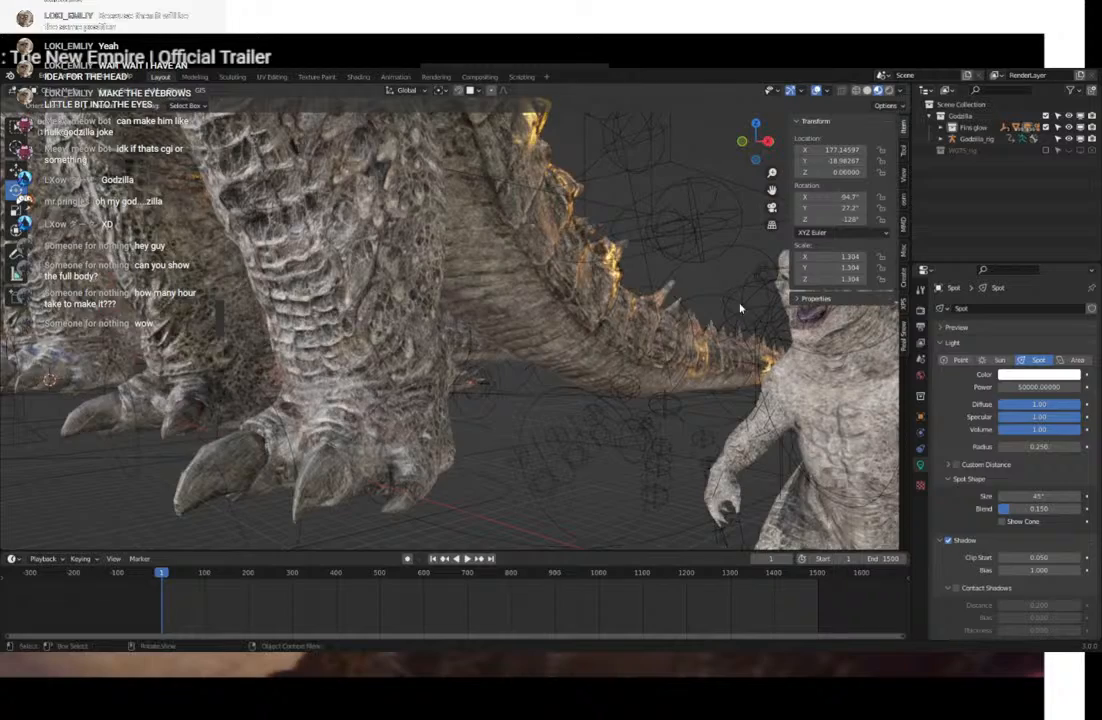
{"action": "middle_click_drag", "start_coordinate": [738, 307], "coordinate": [702, 300], "text": "shift"}
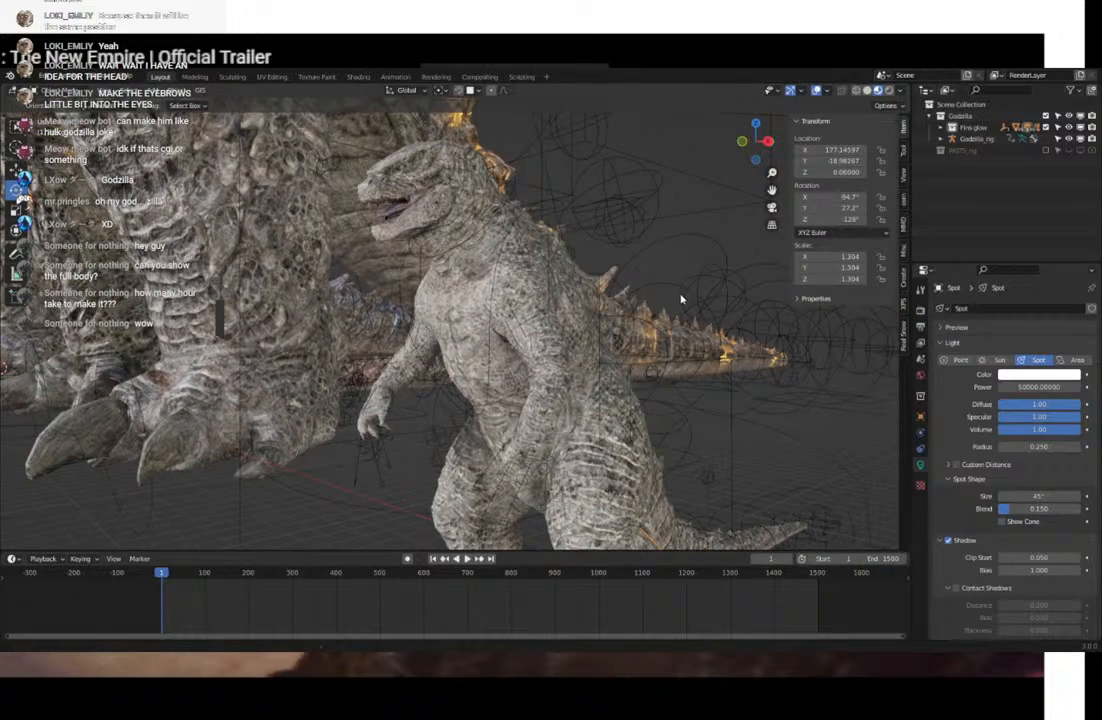
{"action": "scroll", "coordinate": [681, 297], "scroll_direction": "up", "scroll_amount": 2}
{"action": "middle_click_drag", "start_coordinate": [630, 256], "coordinate": [628, 281]}
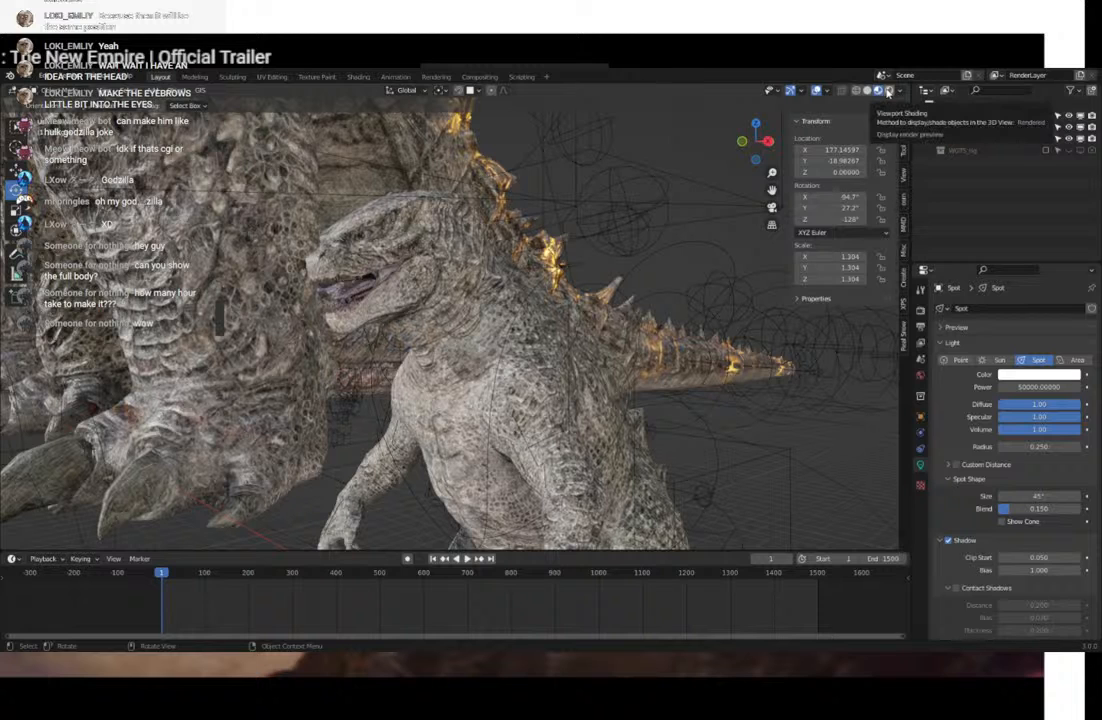
Switch the viewport to rendered shading and inspect the gold, blue and red glowing Godzillas standing in a row.
{"action": "left_click", "coordinate": [888, 92]}
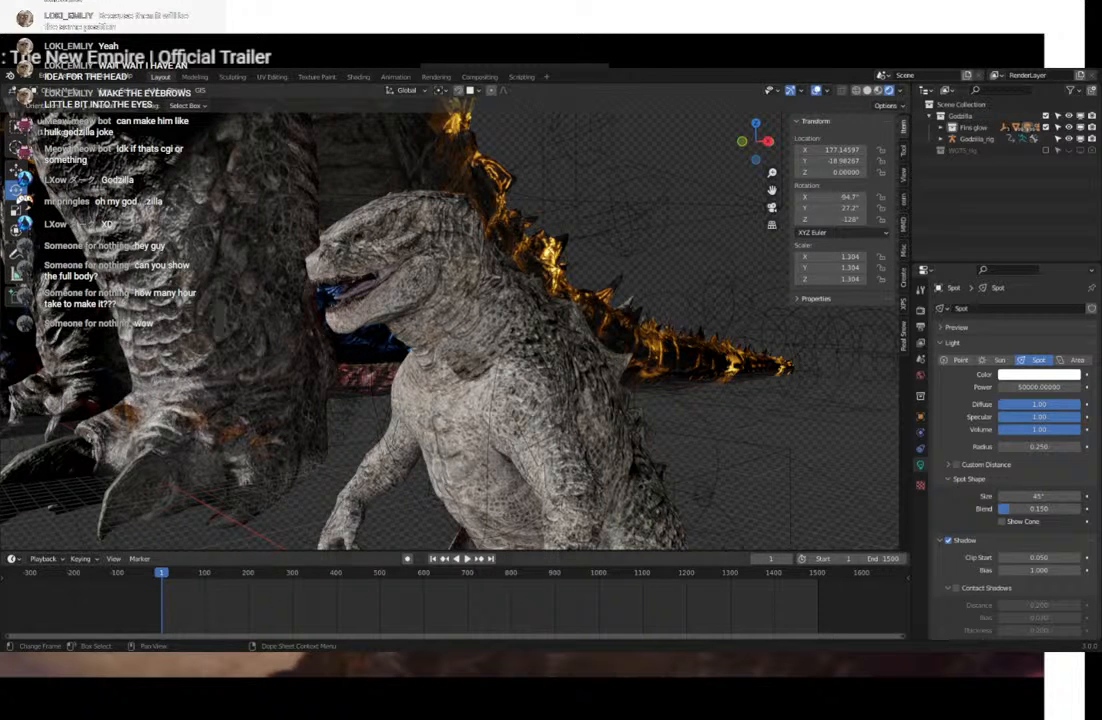
{"action": "middle_click_drag", "start_coordinate": [672, 165], "coordinate": [427, 228]}
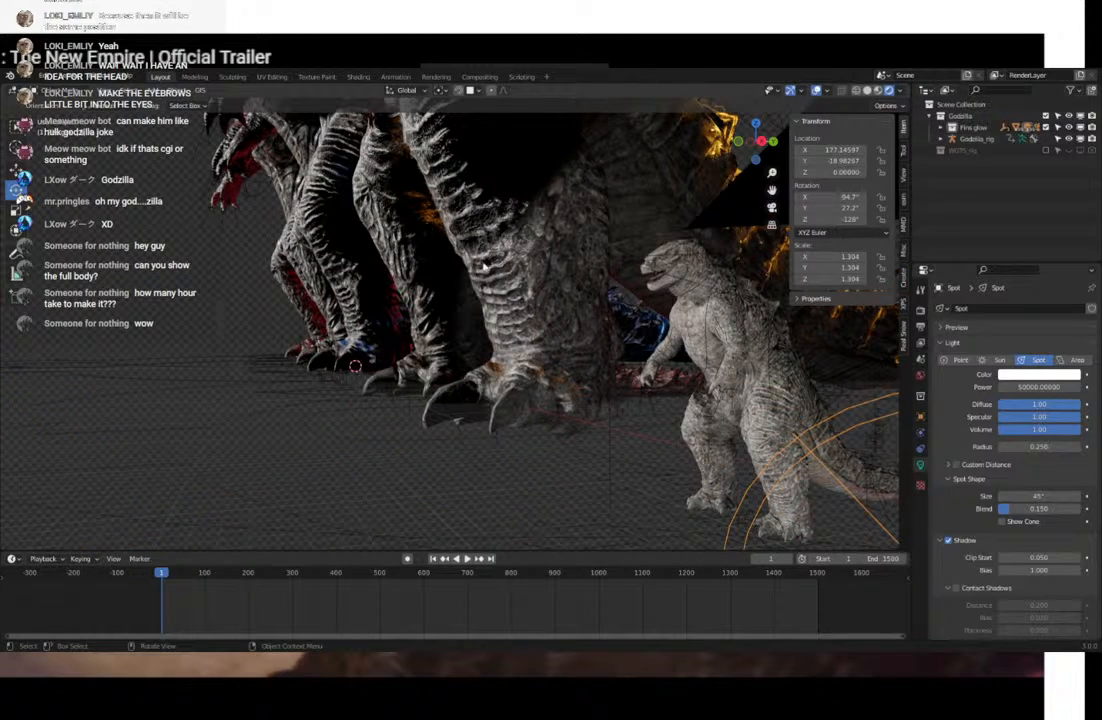
{"action": "scroll", "coordinate": [510, 368], "scroll_direction": "up", "scroll_amount": 5}
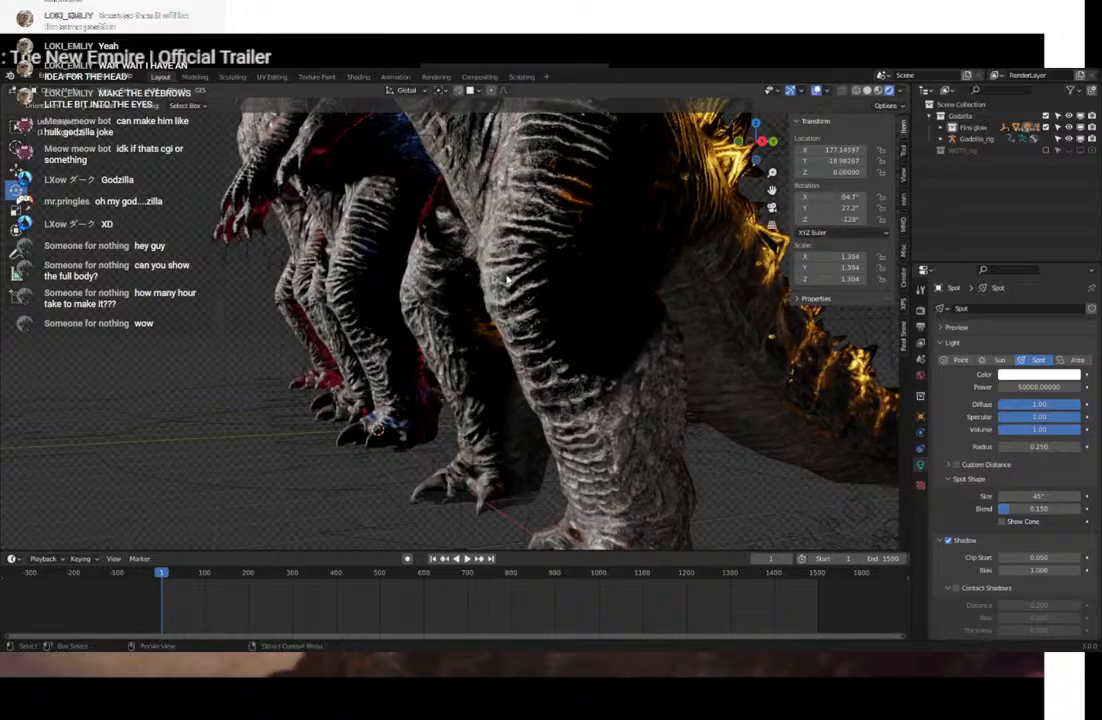
{"action": "middle_click_drag", "start_coordinate": [509, 278], "coordinate": [539, 290]}
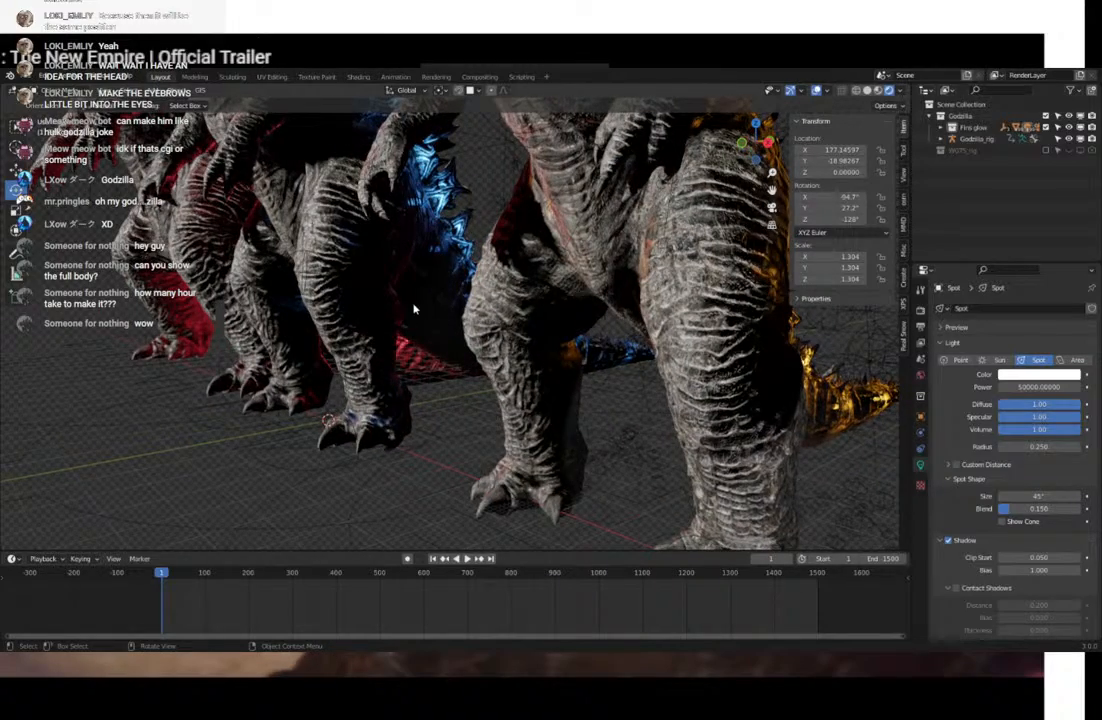
{"action": "scroll", "coordinate": [413, 309], "scroll_direction": "down", "scroll_amount": 8}
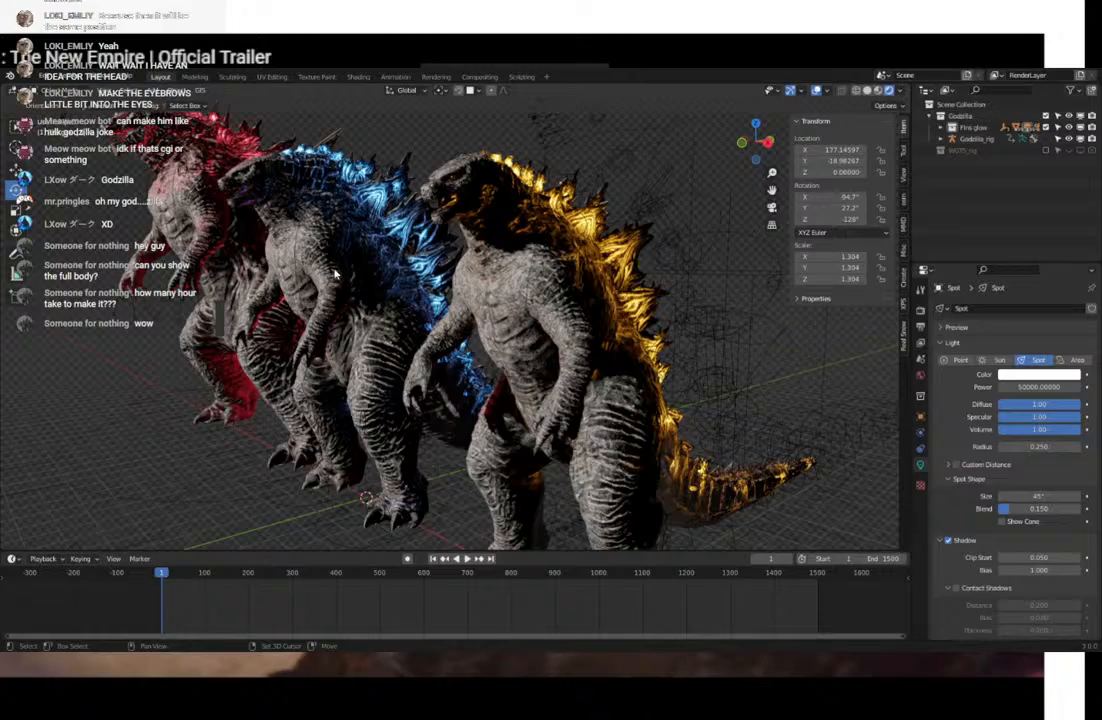
{"action": "middle_click_drag", "start_coordinate": [335, 273], "coordinate": [560, 312]}
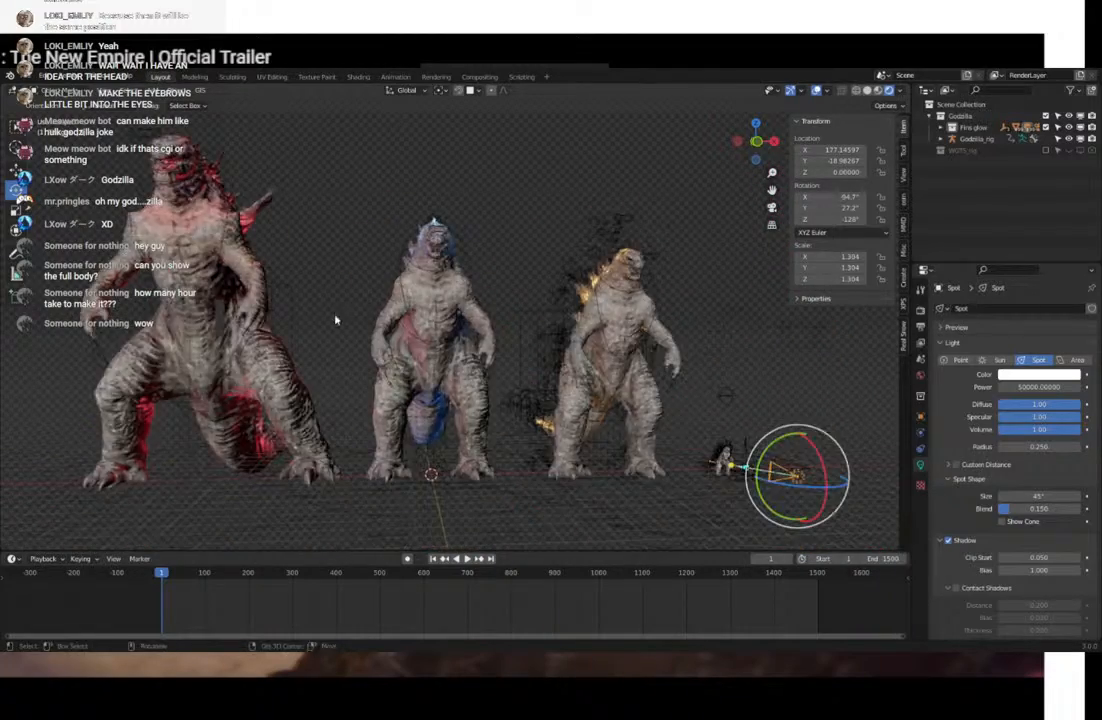
Examine the red glowing Godzilla's front, side and dorsal plates up close.
{"action": "middle_click_drag", "start_coordinate": [337, 320], "coordinate": [514, 330], "text": "shift"}
{"action": "scroll", "coordinate": [424, 325], "scroll_direction": "up", "scroll_amount": 2}
{"action": "middle_click_drag", "start_coordinate": [424, 325], "coordinate": [488, 344]}
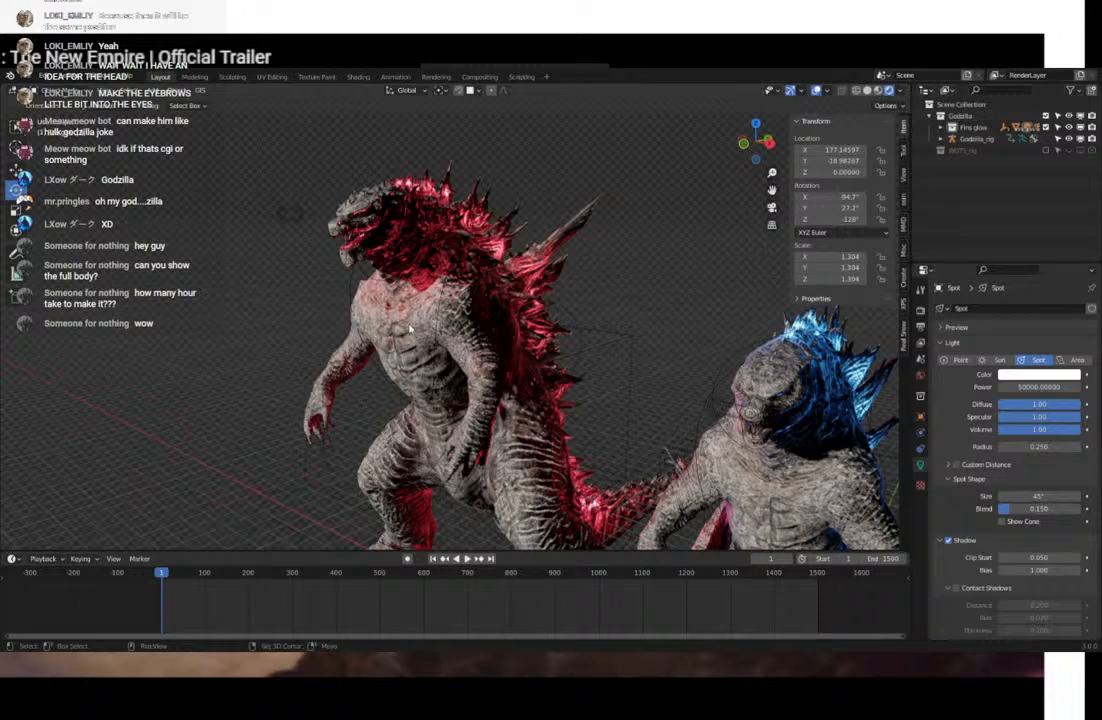
{"action": "middle_click_drag", "start_coordinate": [487, 342], "coordinate": [549, 300]}
{"action": "middle_click_drag", "start_coordinate": [468, 327], "coordinate": [427, 358]}
{"action": "scroll", "coordinate": [435, 345], "scroll_direction": "up", "scroll_amount": 6}
{"action": "scroll", "coordinate": [435, 350], "scroll_direction": "down", "scroll_amount": 6}
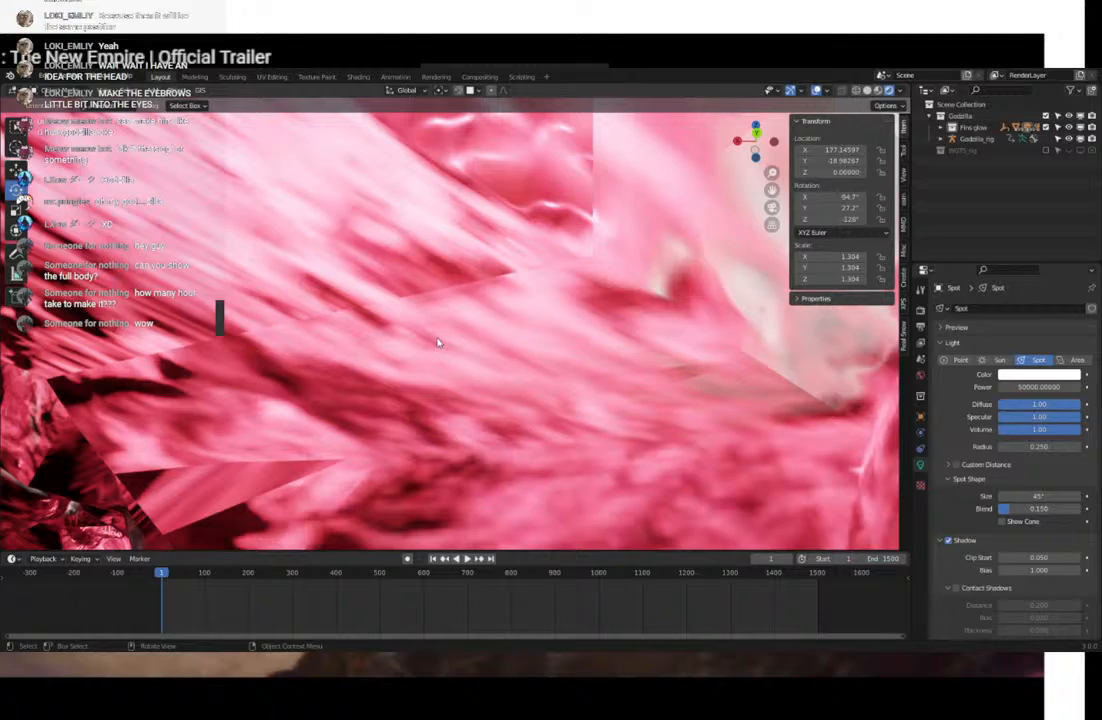
{"action": "scroll", "coordinate": [428, 358], "scroll_direction": "up", "scroll_amount": 2}
{"action": "scroll", "coordinate": [428, 358], "scroll_direction": "up", "scroll_amount": 4}
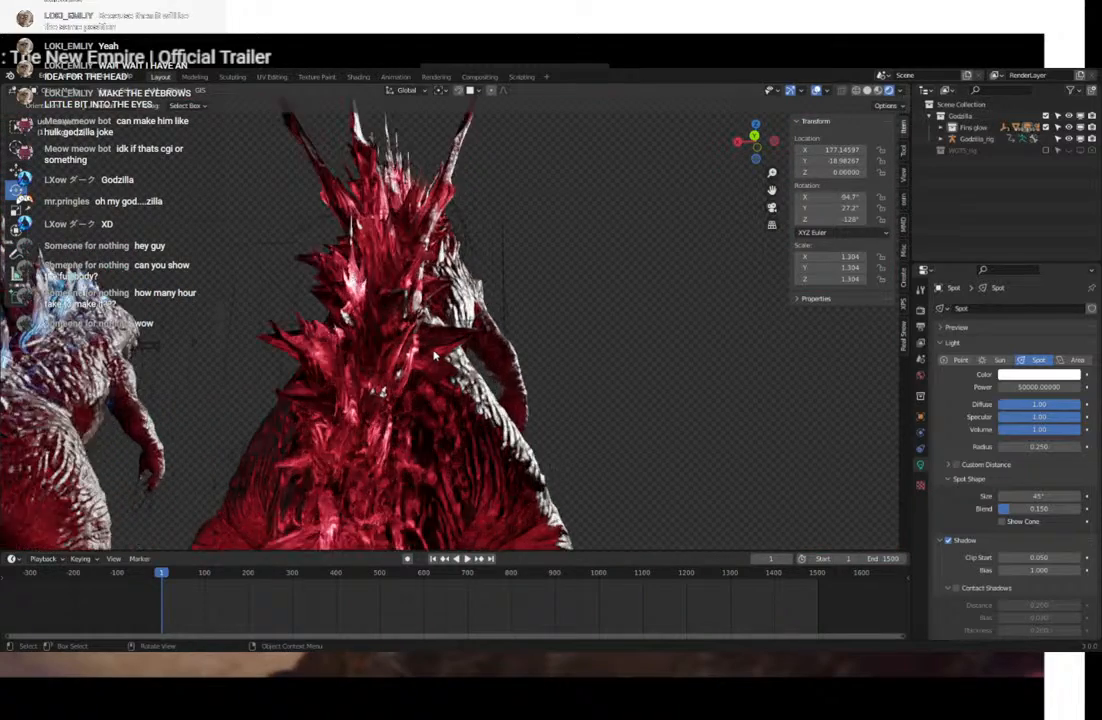
Examine the red Godzilla's back and tail from behind, its plates from above and its head from the front.
{"action": "scroll", "coordinate": [390, 373], "scroll_direction": "down", "scroll_amount": 3}
{"action": "middle_click_drag", "start_coordinate": [392, 373], "coordinate": [443, 369]}
{"action": "scroll", "coordinate": [443, 367], "scroll_direction": "down", "scroll_amount": 7}
{"action": "middle_click_drag", "start_coordinate": [516, 363], "coordinate": [492, 373]}
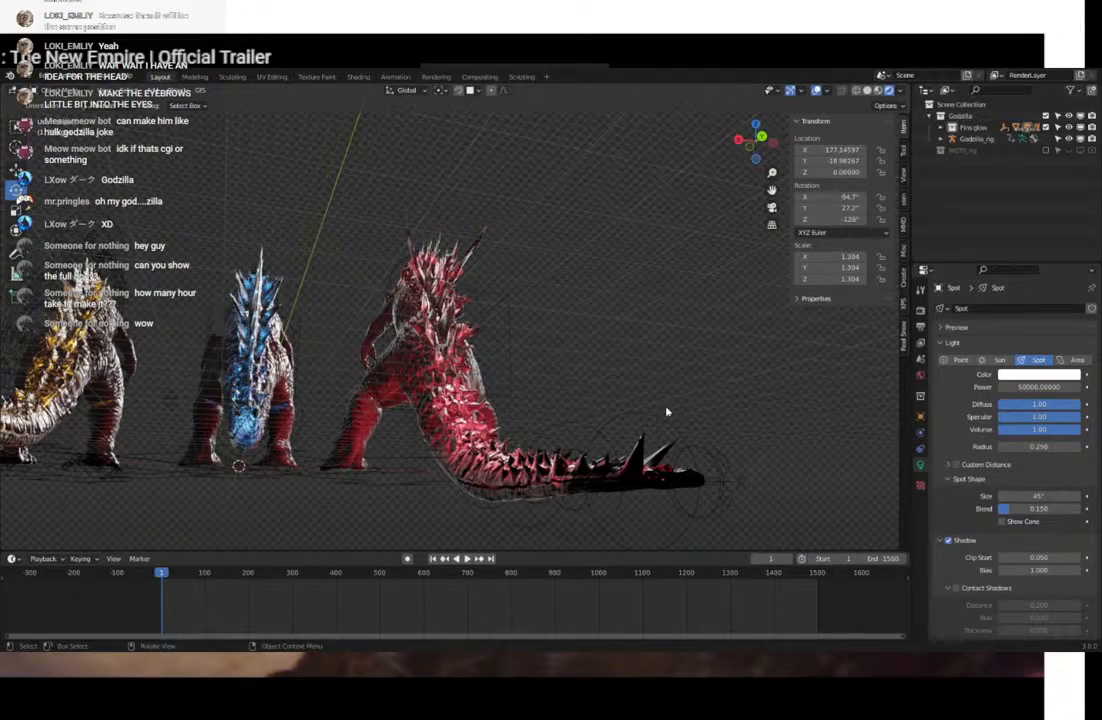
{"action": "middle_click_drag", "start_coordinate": [573, 349], "coordinate": [524, 349]}
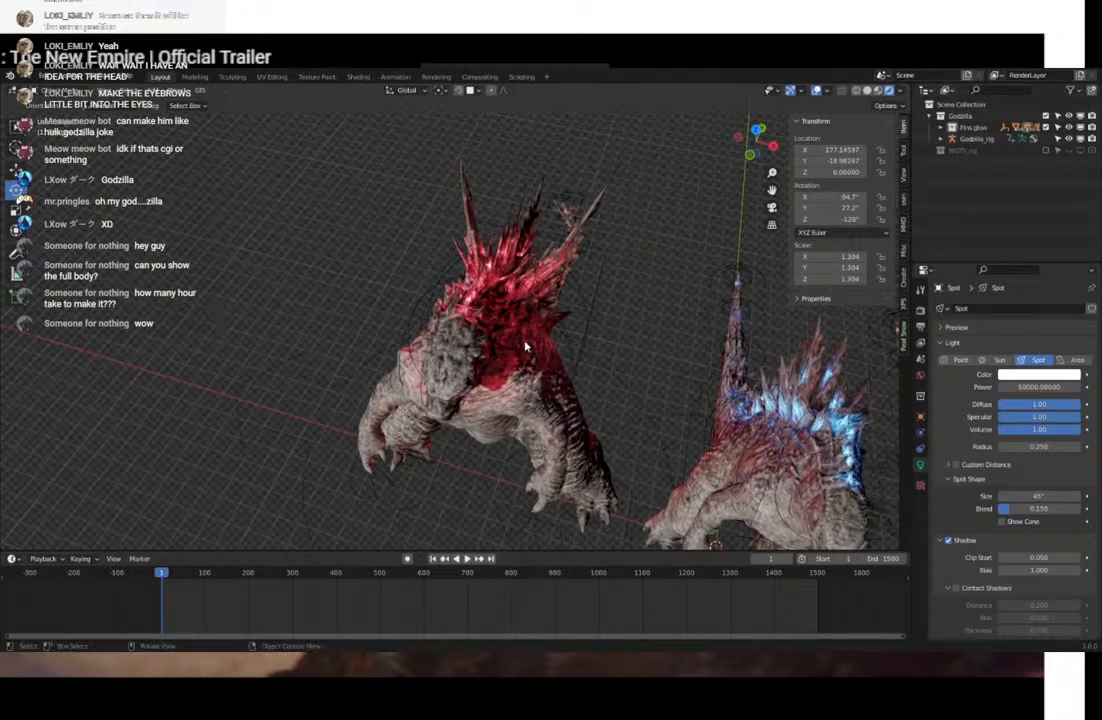
{"action": "middle_click_drag", "start_coordinate": [488, 281], "coordinate": [152, 158]}
{"action": "middle_click_drag", "start_coordinate": [428, 228], "coordinate": [485, 276]}
{"action": "scroll", "coordinate": [475, 256], "scroll_direction": "up", "scroll_amount": 3}
{"action": "scroll", "coordinate": [475, 256], "scroll_direction": "up", "scroll_amount": 1}
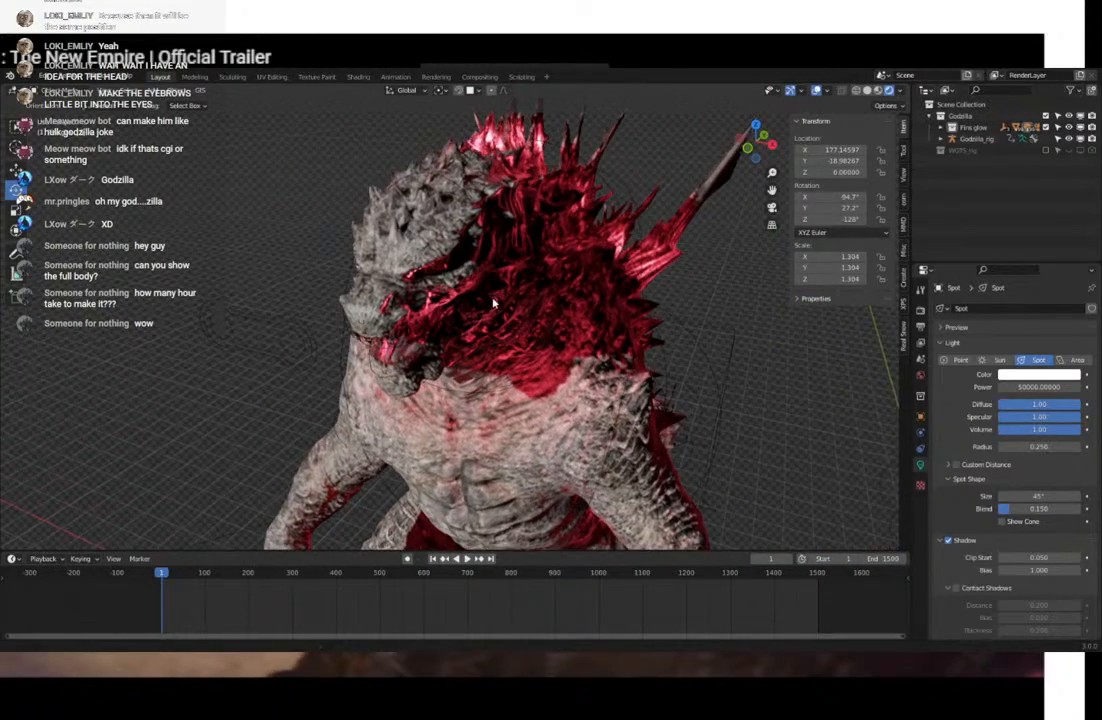
Hide the viewport overlays and switch the red Godzilla scene to material preview shading, viewed from the side.
{"action": "left_click", "coordinate": [817, 91]}
{"action": "middle_click_drag", "start_coordinate": [613, 276], "coordinate": [526, 233]}
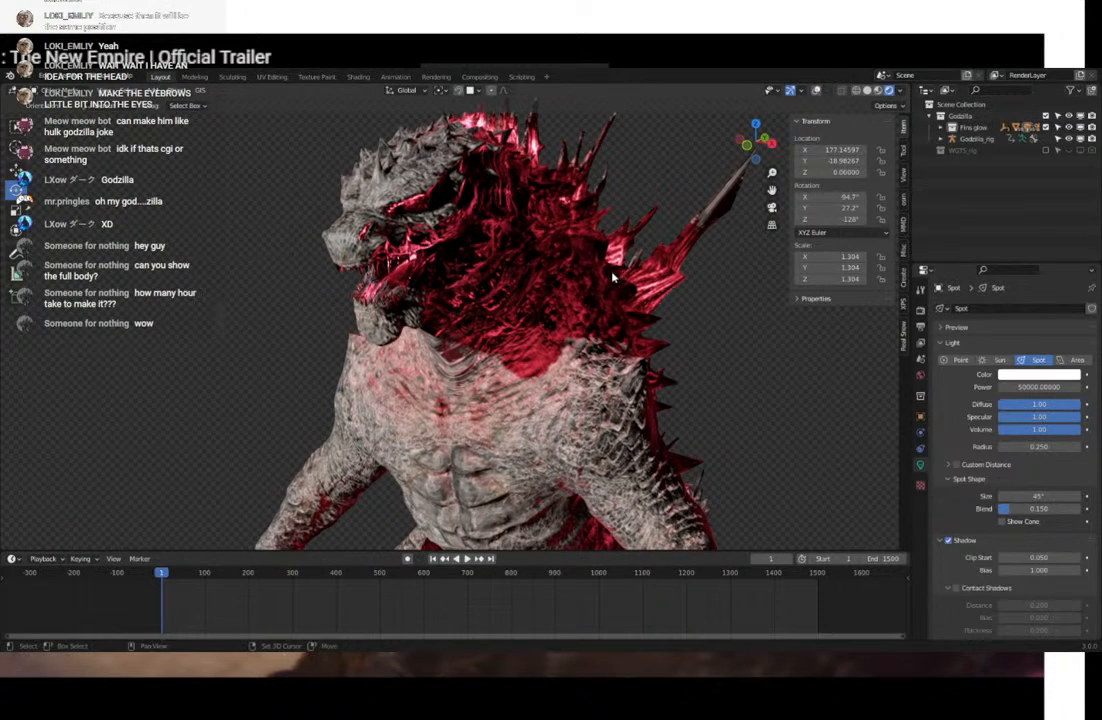
{"action": "left_click", "coordinate": [877, 90]}
{"action": "middle_click_drag", "start_coordinate": [620, 211], "coordinate": [583, 203]}
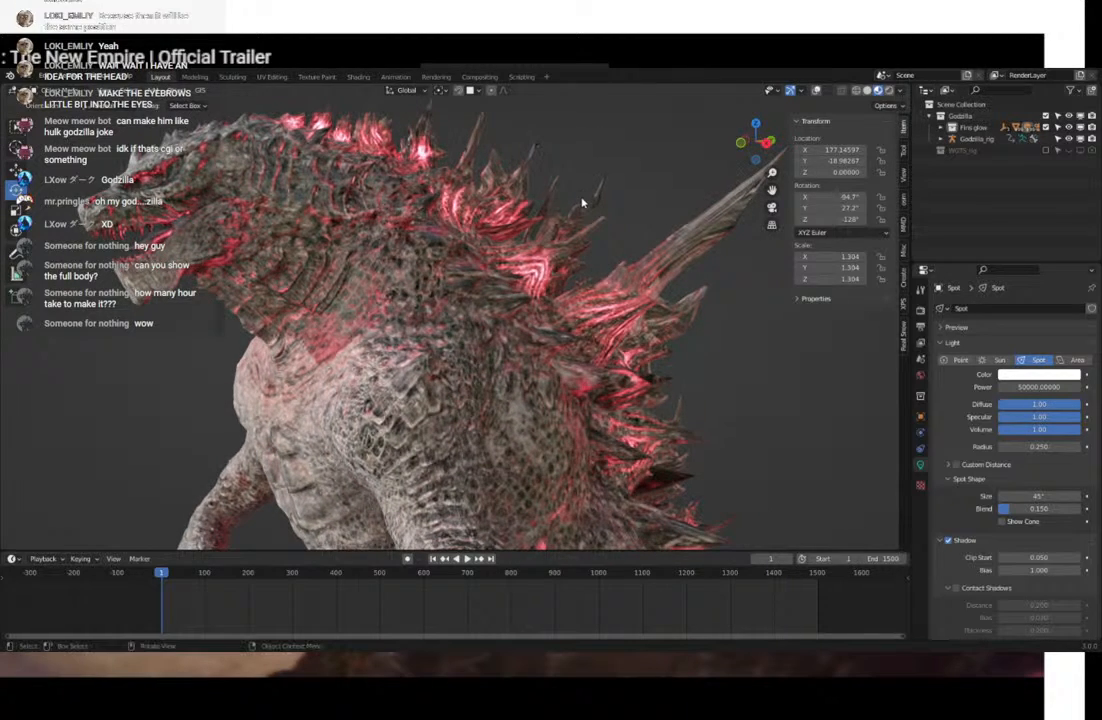
Examine the red Godzilla's tail from the side and behind, and the glowing Godzillas from the front.
{"action": "middle_click_drag", "start_coordinate": [447, 249], "coordinate": [197, 455]}
{"action": "scroll", "coordinate": [435, 424], "scroll_direction": "up", "scroll_amount": 4}
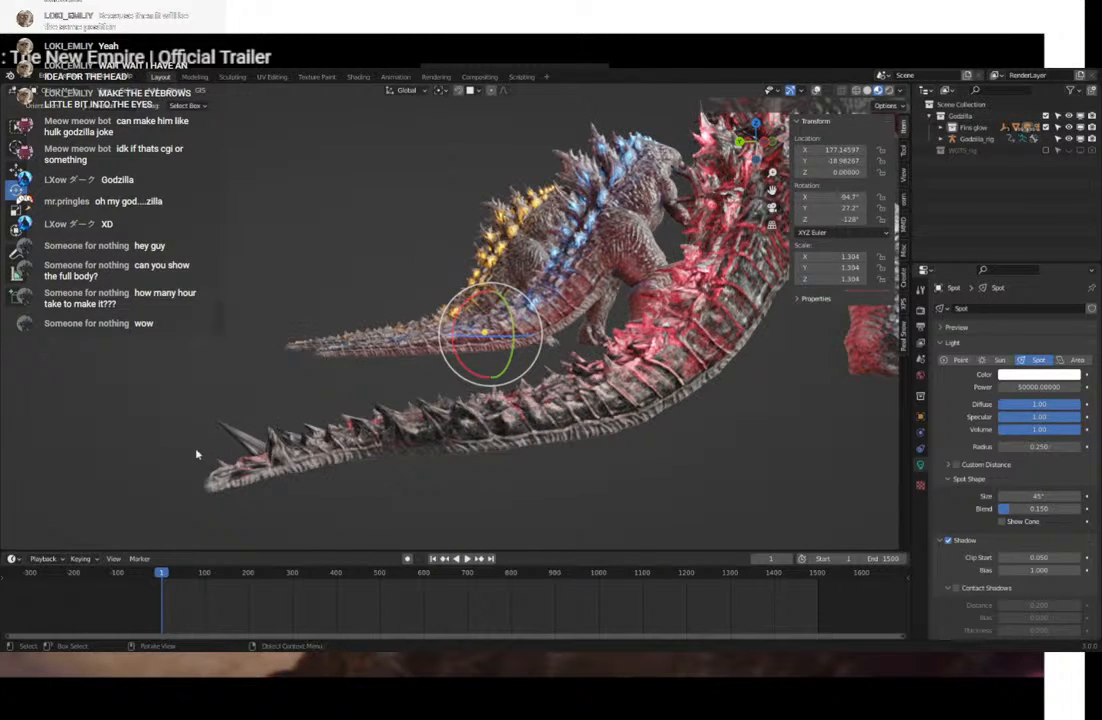
{"action": "middle_click_drag", "start_coordinate": [340, 410], "coordinate": [384, 253]}
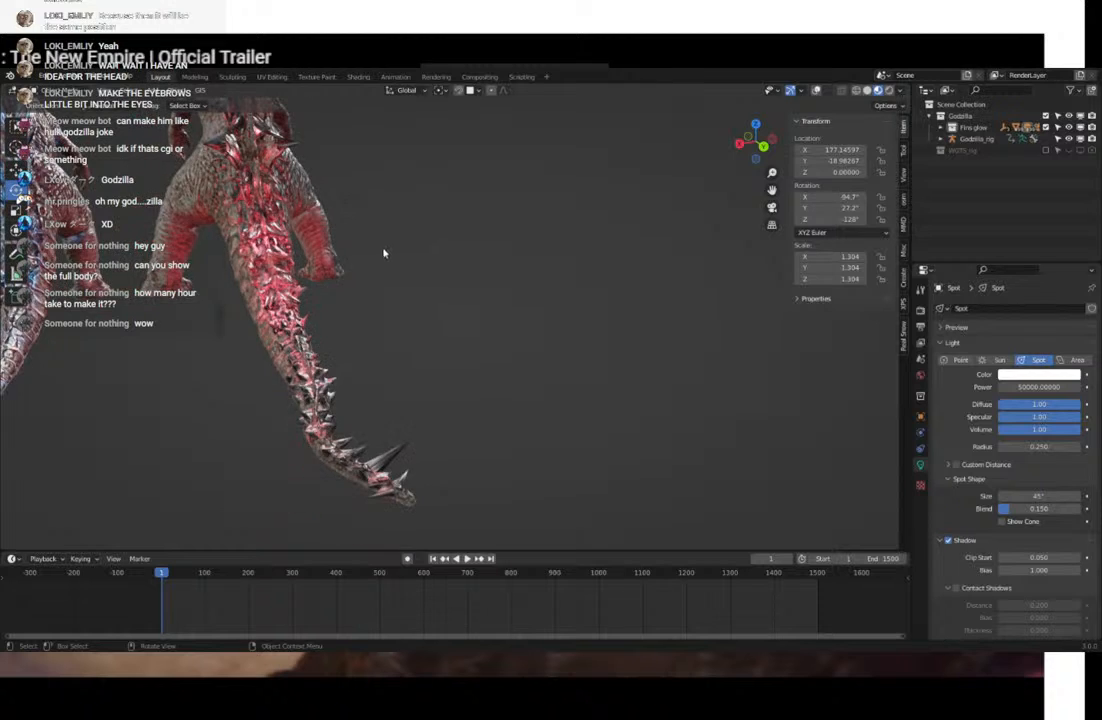
{"action": "scroll", "coordinate": [415, 318], "scroll_direction": "down", "scroll_amount": 4}
{"action": "middle_click_drag", "start_coordinate": [415, 318], "coordinate": [460, 340]}
{"action": "scroll", "coordinate": [342, 266], "scroll_direction": "up", "scroll_amount": 2}
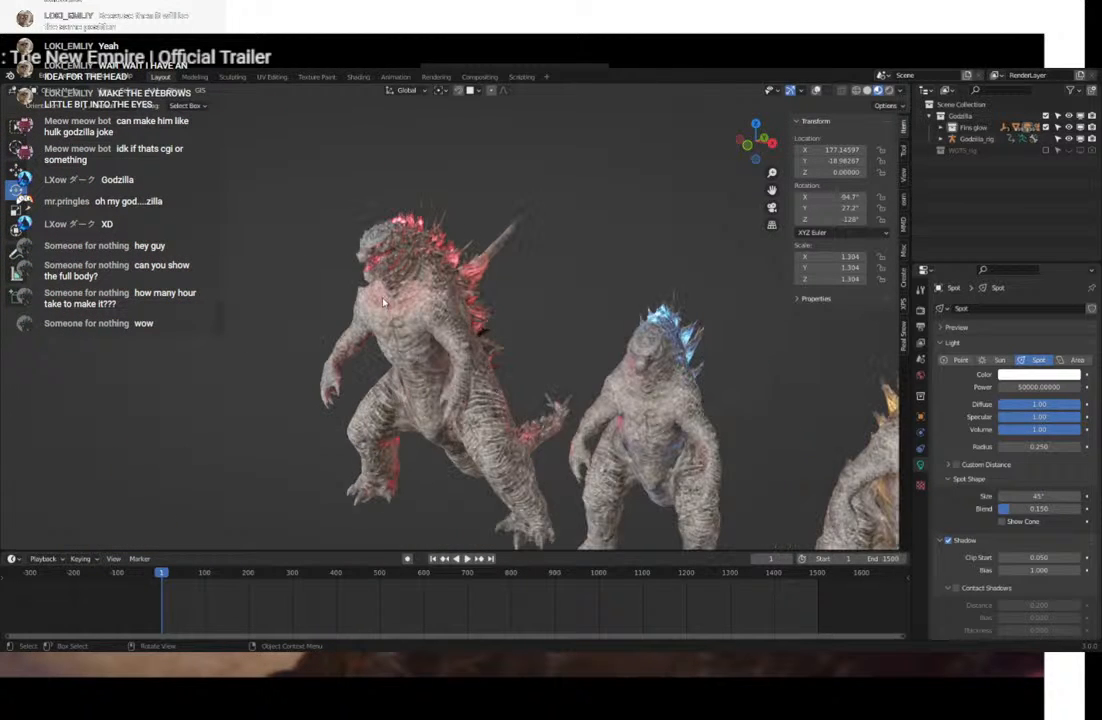
Examine the red Godzilla's head, chest and dorsal plates up close from both sides.
{"action": "scroll", "coordinate": [370, 285], "scroll_direction": "up", "scroll_amount": 3}
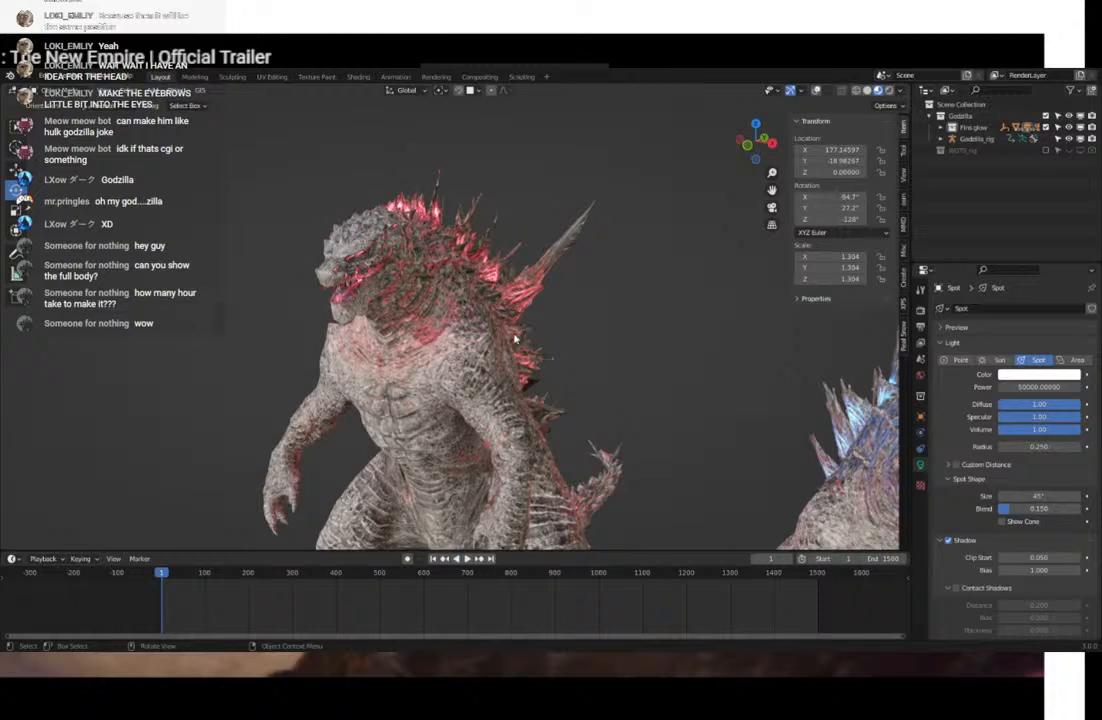
{"action": "middle_click_drag", "start_coordinate": [500, 297], "coordinate": [592, 299]}
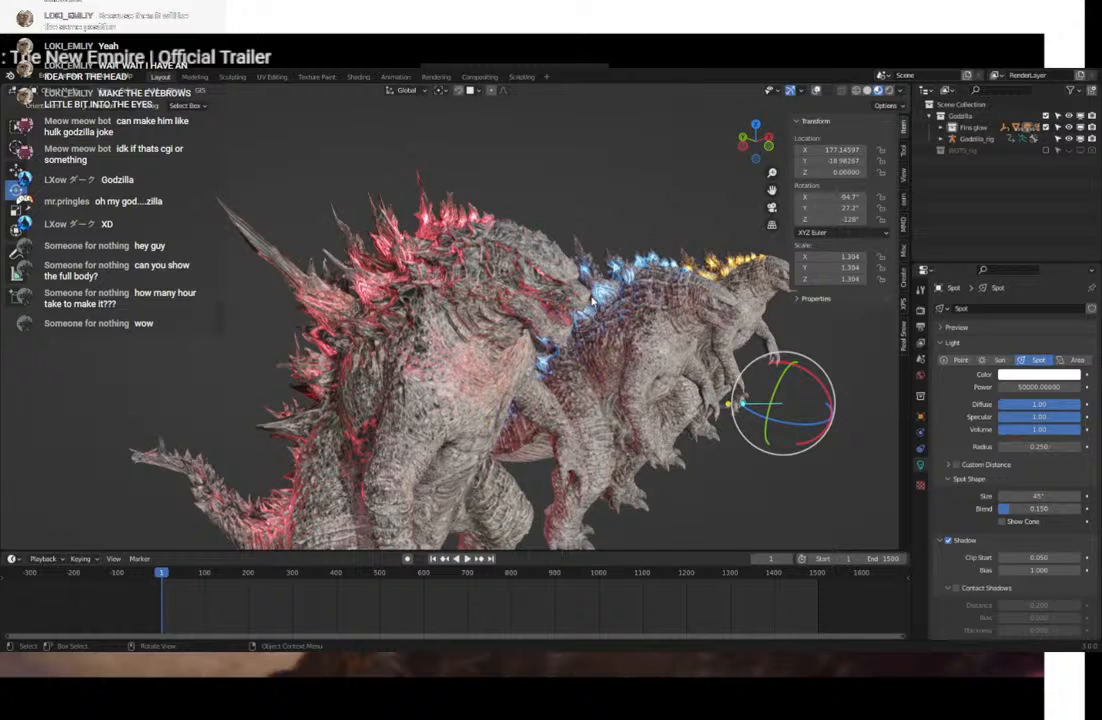
{"action": "middle_click_drag", "start_coordinate": [577, 305], "coordinate": [650, 295]}
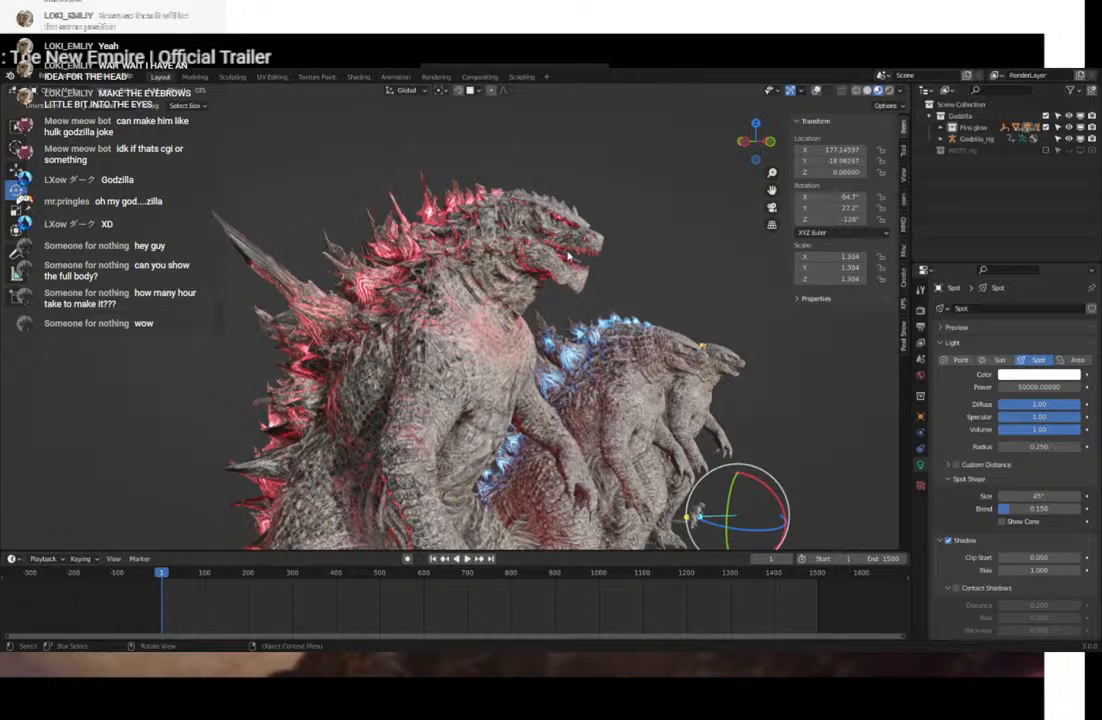
Switch to the scene with the open-mouthed Godzilla sculpt and examine its head, shoulders and dorsal plates from several angles.
{"action": "left_click", "coordinate": [1093, 68]}
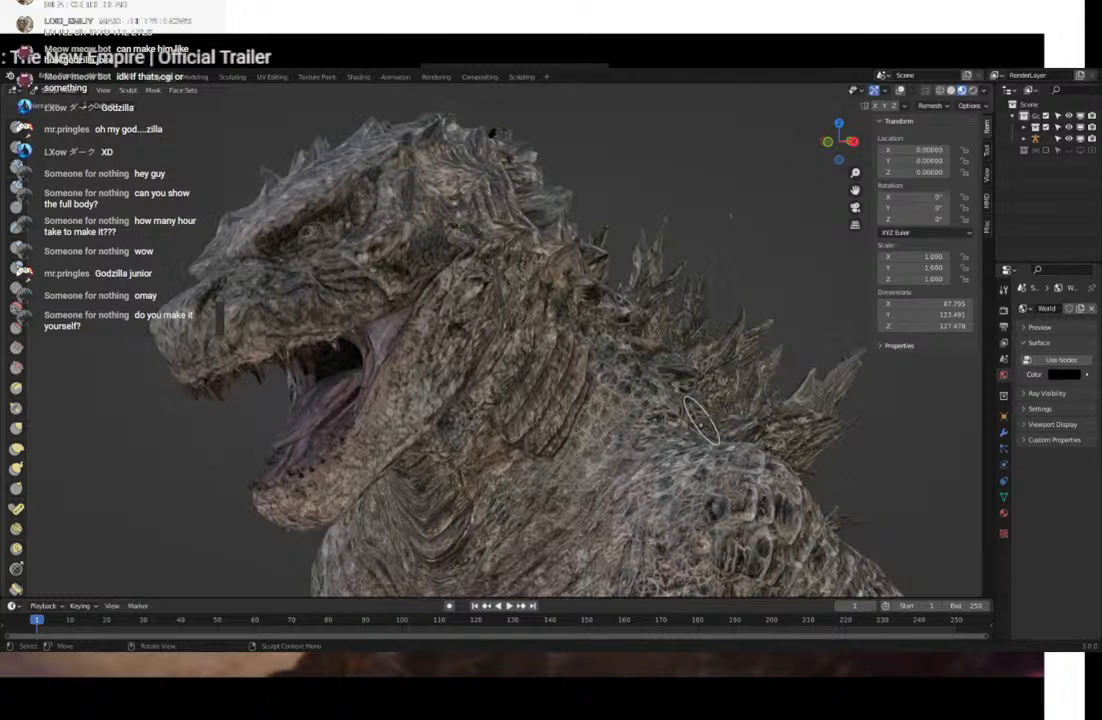
{"action": "middle_click_drag", "start_coordinate": [632, 340], "coordinate": [712, 386]}
{"action": "scroll", "coordinate": [545, 366], "scroll_direction": "down", "scroll_amount": 5}
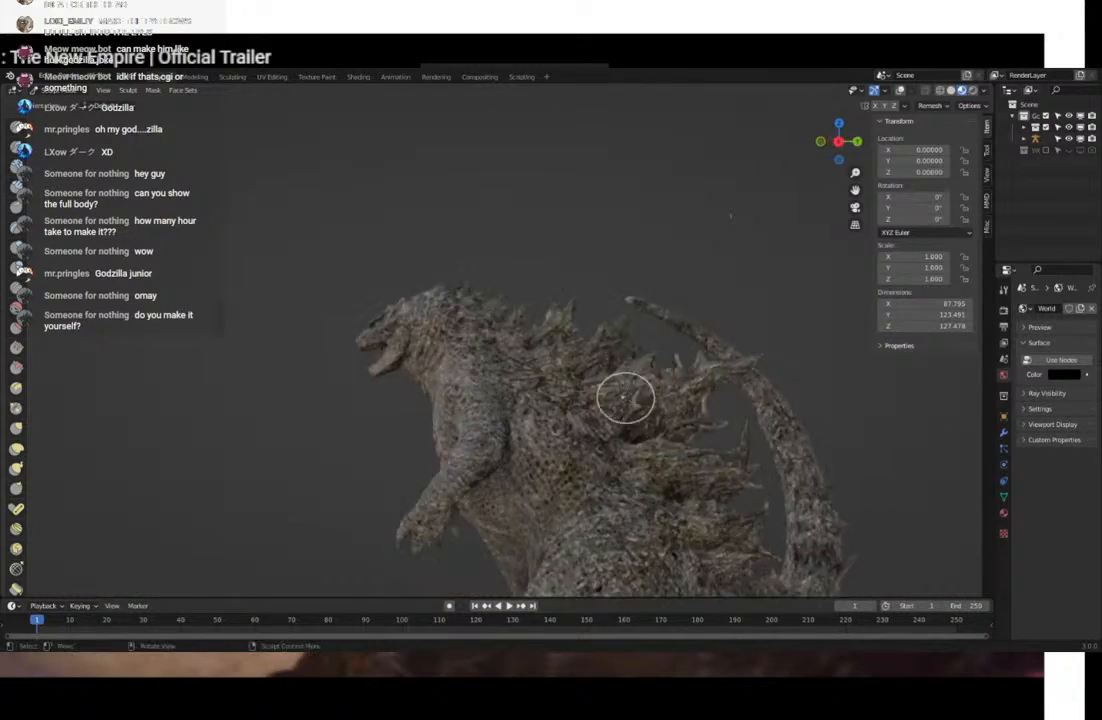
{"action": "scroll", "coordinate": [625, 398], "scroll_direction": "up", "scroll_amount": 4}
{"action": "middle_click_drag", "start_coordinate": [625, 398], "coordinate": [812, 402]}
{"action": "middle_click_drag", "start_coordinate": [457, 411], "coordinate": [705, 411]}
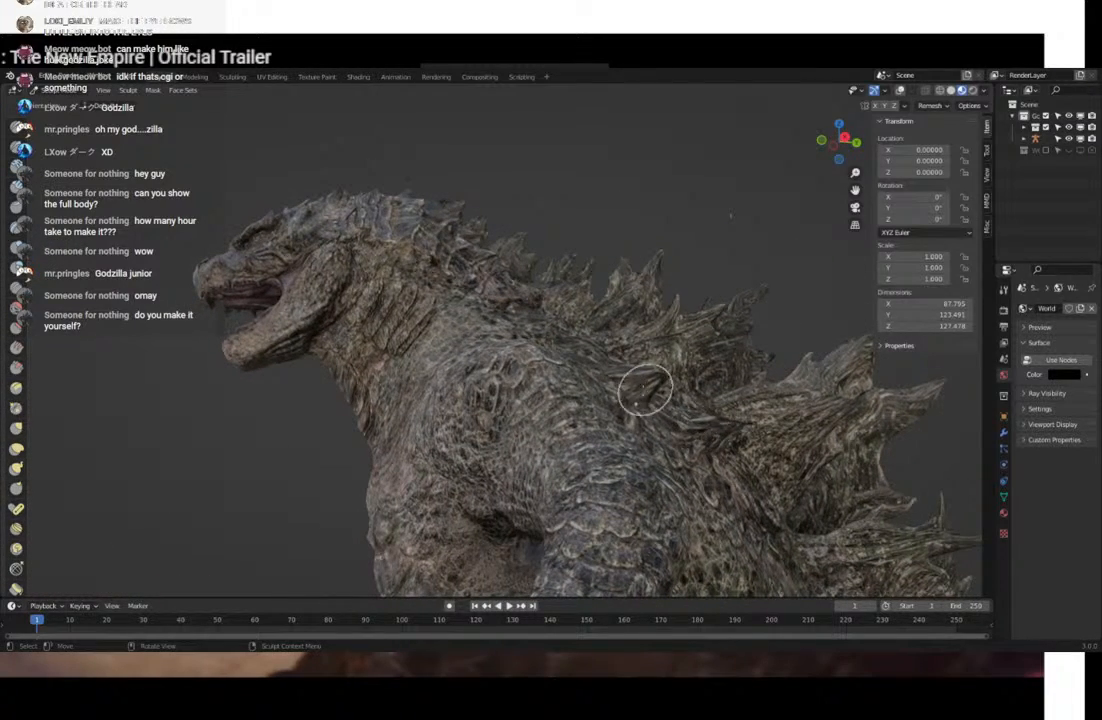
{"action": "middle_click_drag", "start_coordinate": [632, 374], "coordinate": [700, 376]}
{"action": "middle_click_drag", "start_coordinate": [570, 358], "coordinate": [517, 360]}
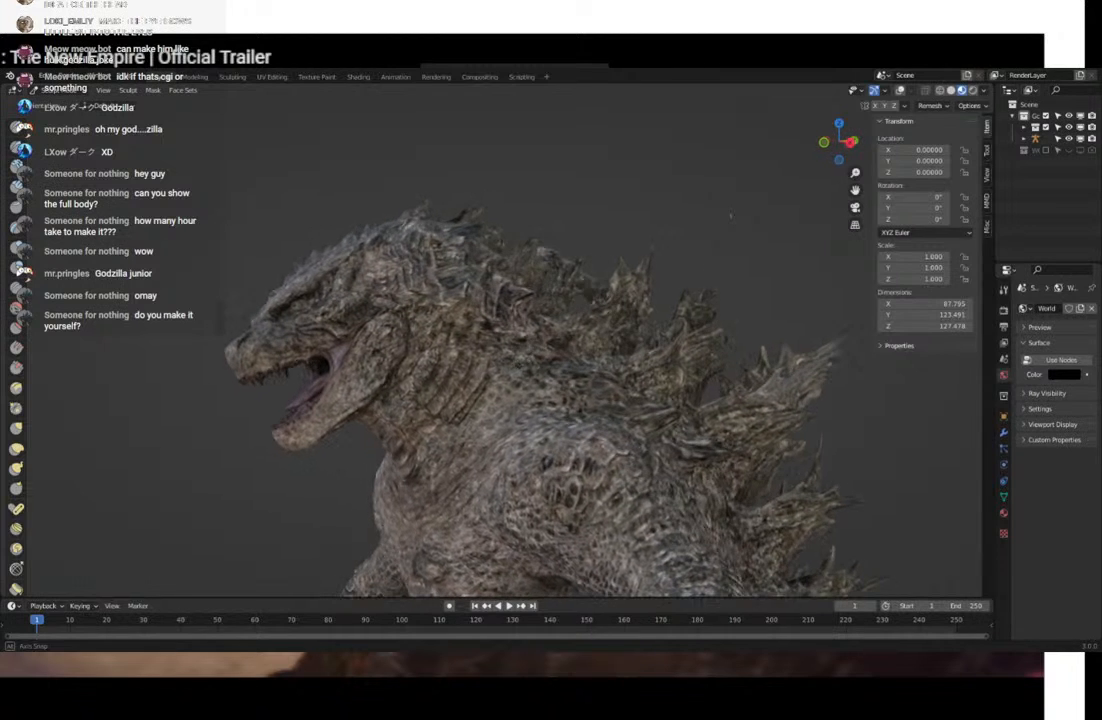
Switch to the scene with the untextured rigged Godzilla and examine its full body from the front and side.
{"action": "left_click", "coordinate": [1091, 70]}
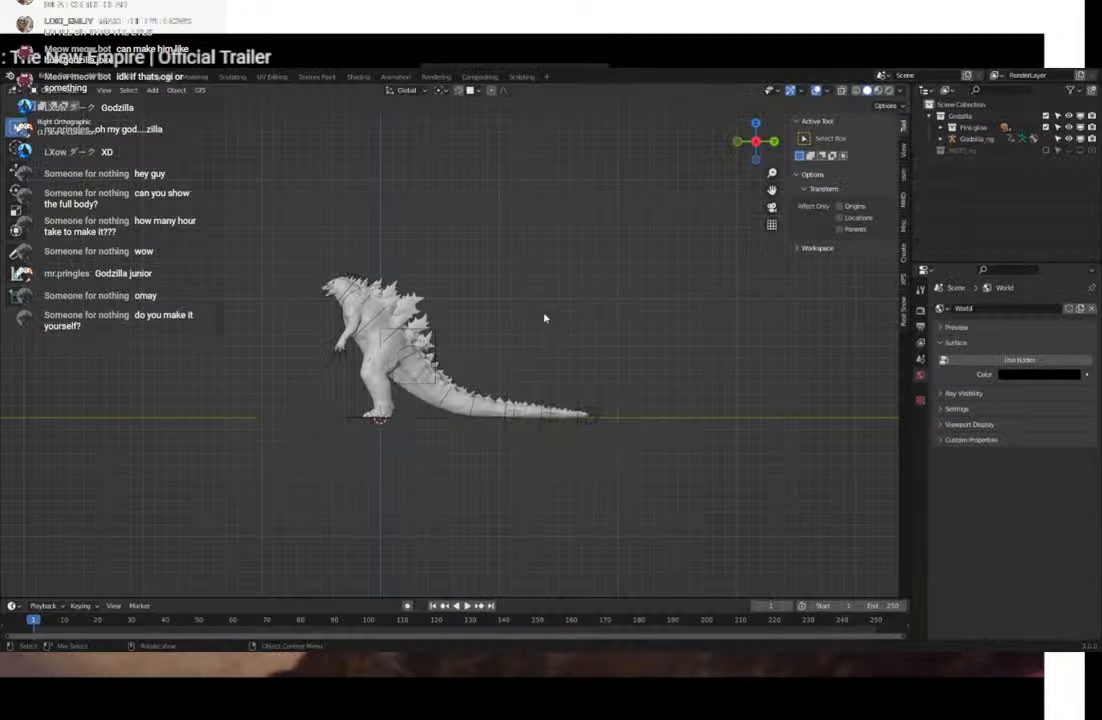
{"action": "middle_click_drag", "start_coordinate": [270, 266], "coordinate": [441, 271]}
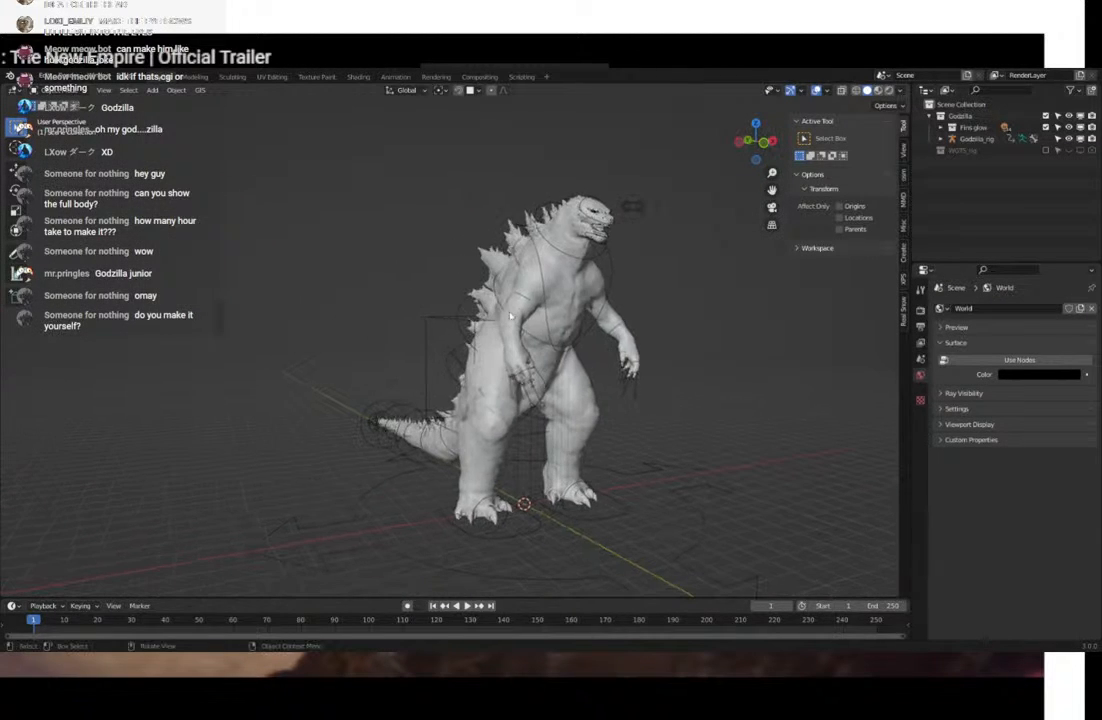
{"action": "middle_click_drag", "start_coordinate": [524, 289], "coordinate": [545, 324]}
{"action": "scroll", "coordinate": [489, 336], "scroll_direction": "up", "scroll_amount": 2}
{"action": "middle_click_drag", "start_coordinate": [545, 324], "coordinate": [593, 352]}
{"action": "middle_click_drag", "start_coordinate": [430, 440], "coordinate": [470, 385]}
{"action": "middle_click_drag", "start_coordinate": [718, 367], "coordinate": [550, 395], "text": "shift"}
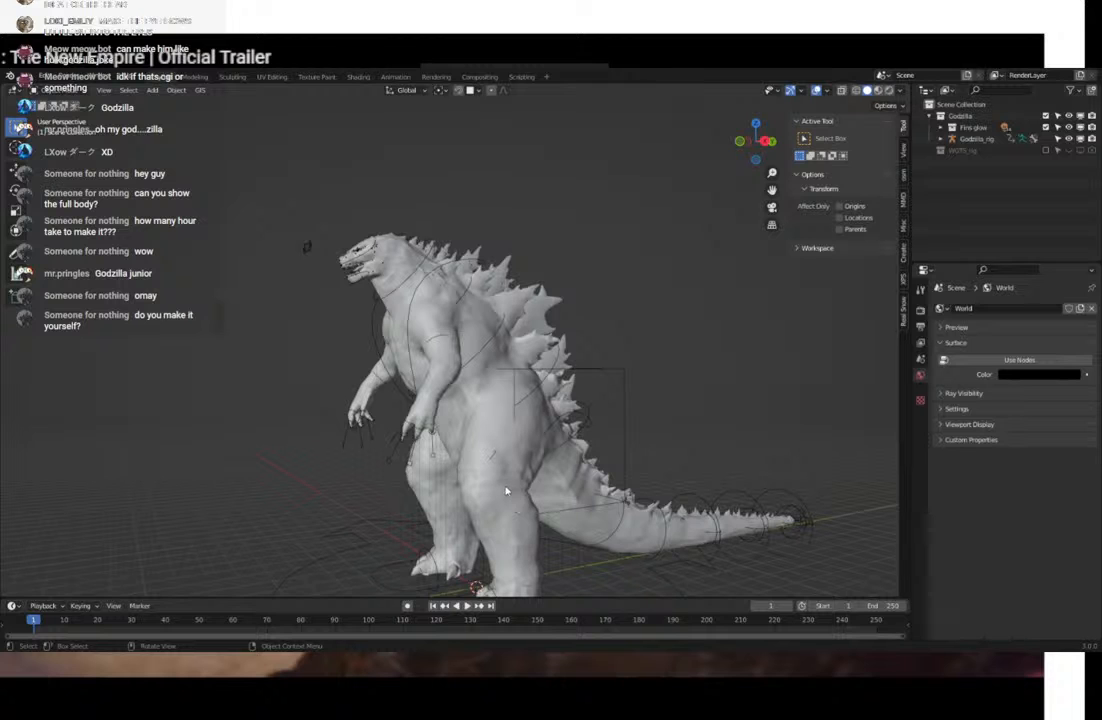
{"action": "middle_click_drag", "start_coordinate": [571, 509], "coordinate": [590, 470]}
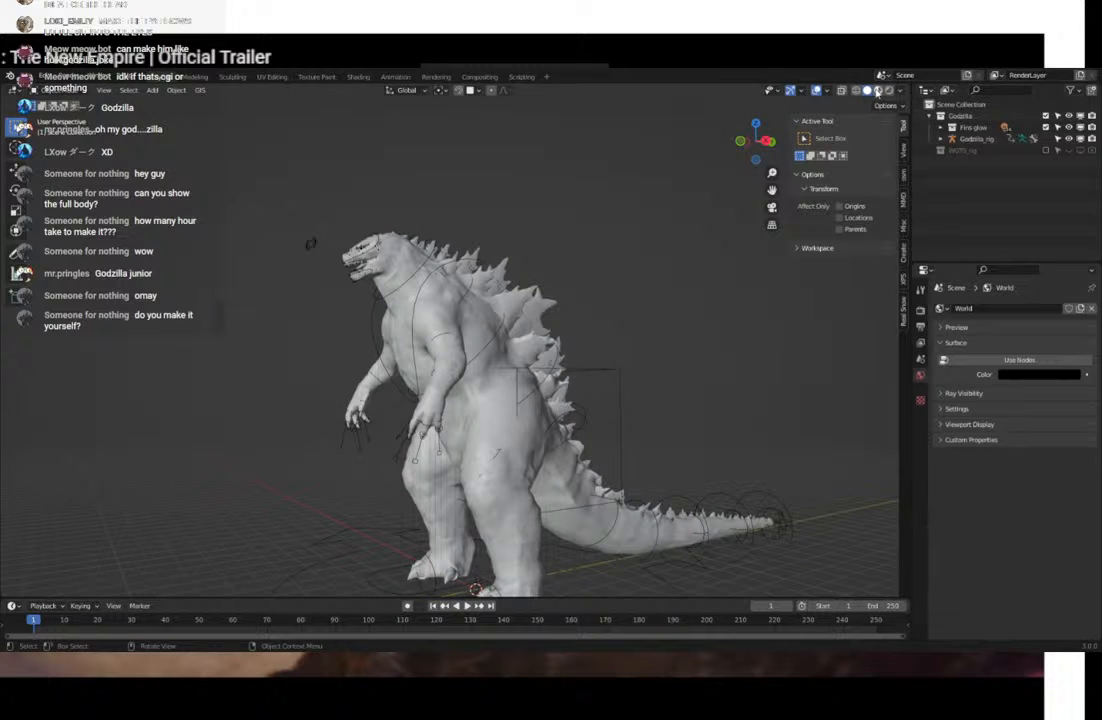
Switch the rigged Godzilla to material preview shading, view its textured body, and leave the Blender scene.
{"action": "left_click", "coordinate": [878, 91]}
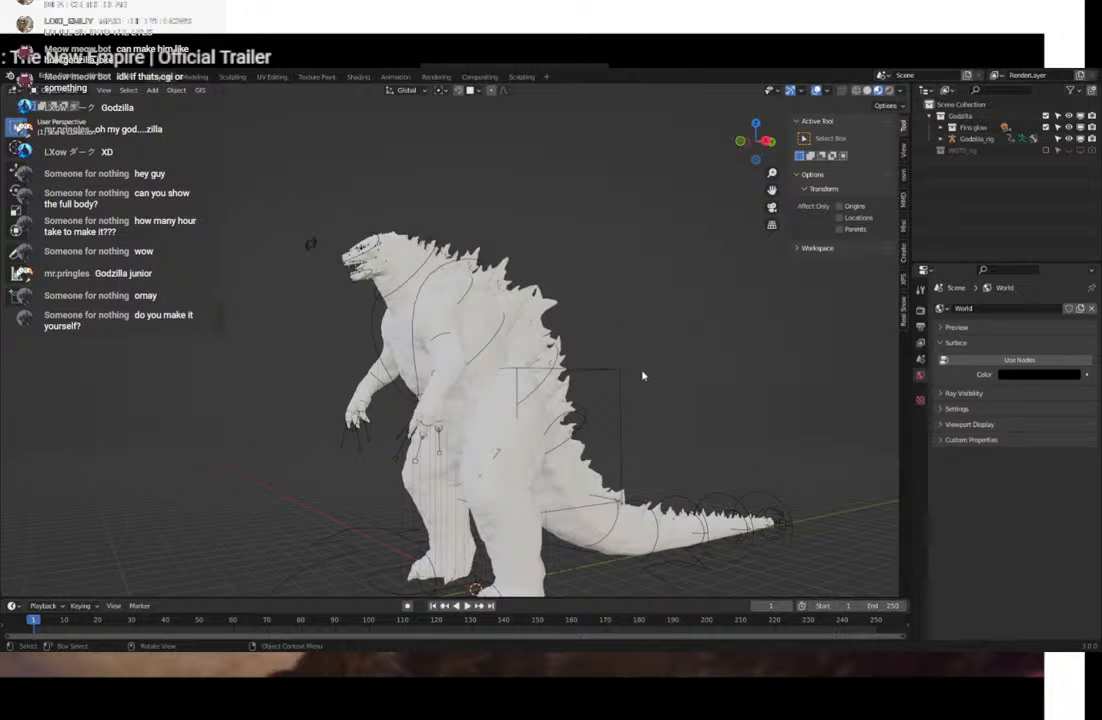
{"action": "middle_click_drag", "start_coordinate": [636, 366], "coordinate": [471, 381]}
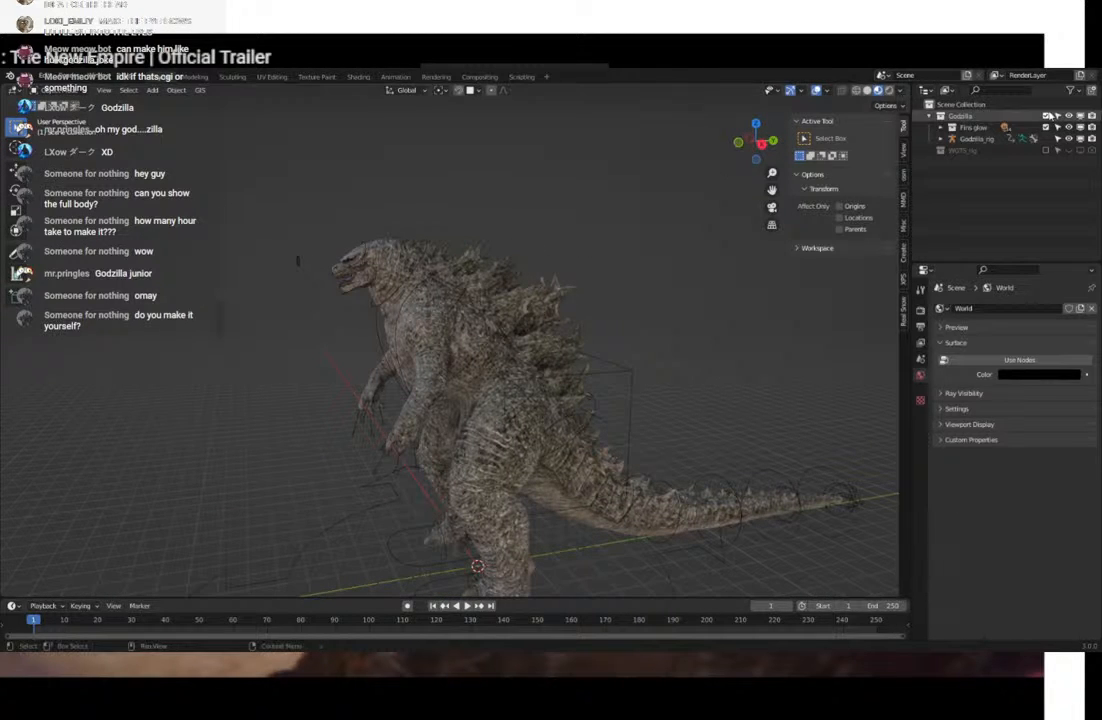
{"action": "left_click", "coordinate": [1092, 66]}
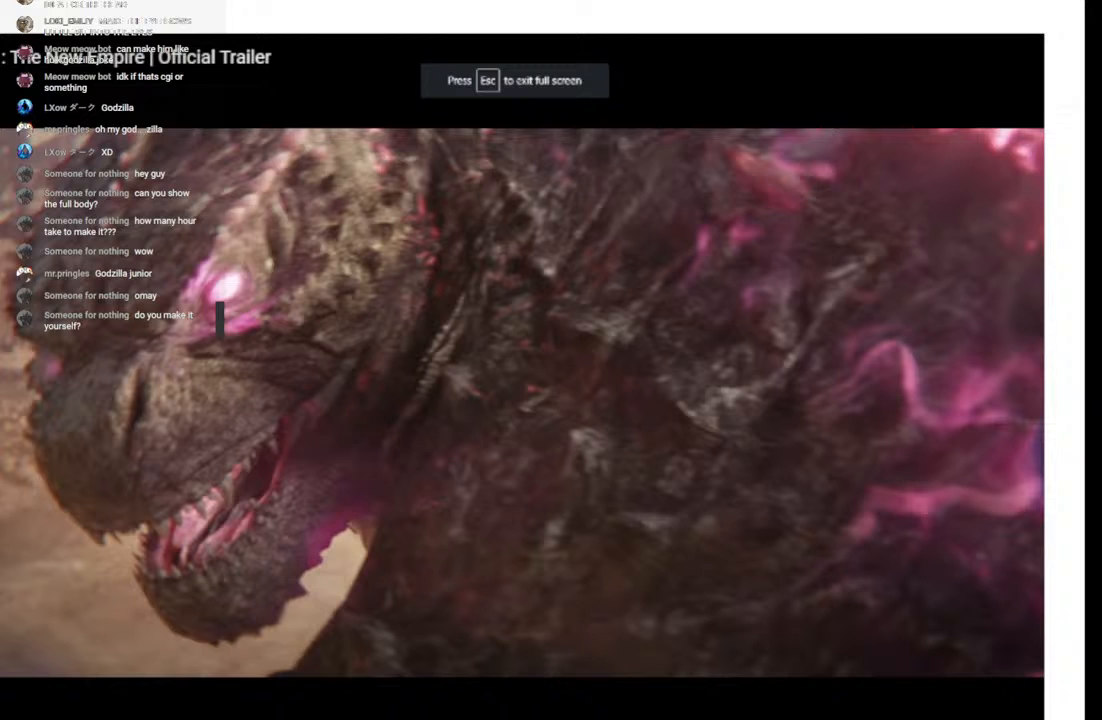
Bring up Screenshot (2153).png in Photos over the Godzilla render and zoom in on the trailer Godzilla's head.
{"action": "key", "text": "alt+Tab"}
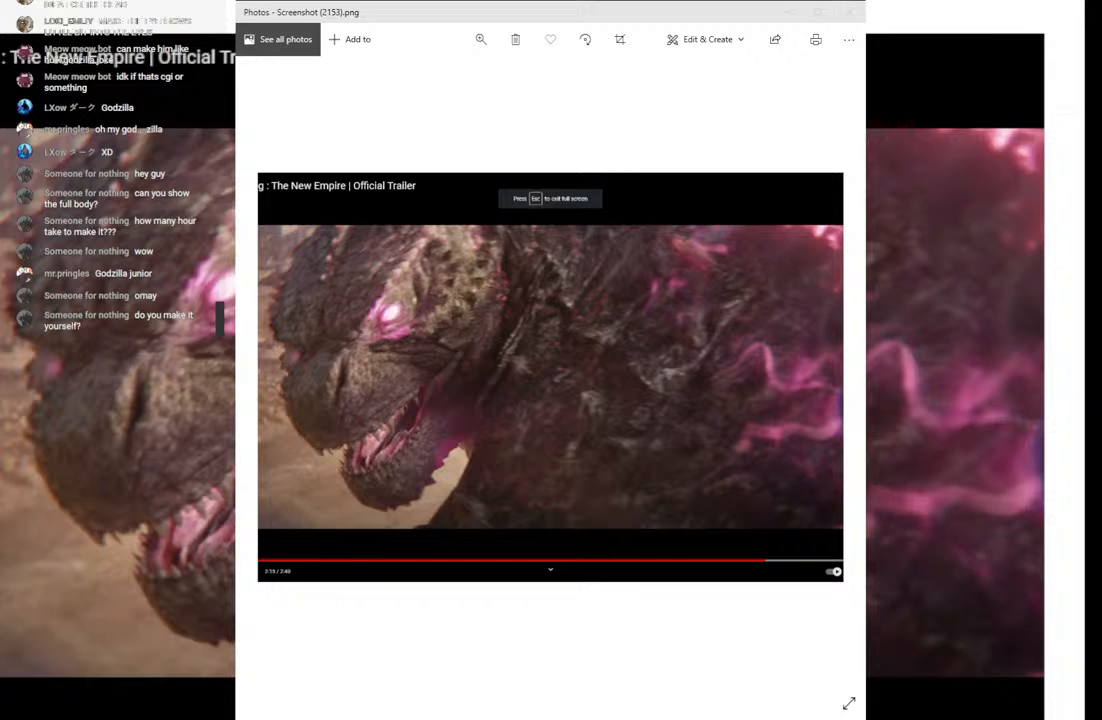
{"action": "left_click_drag", "start_coordinate": [385, 12], "coordinate": [573, 12]}
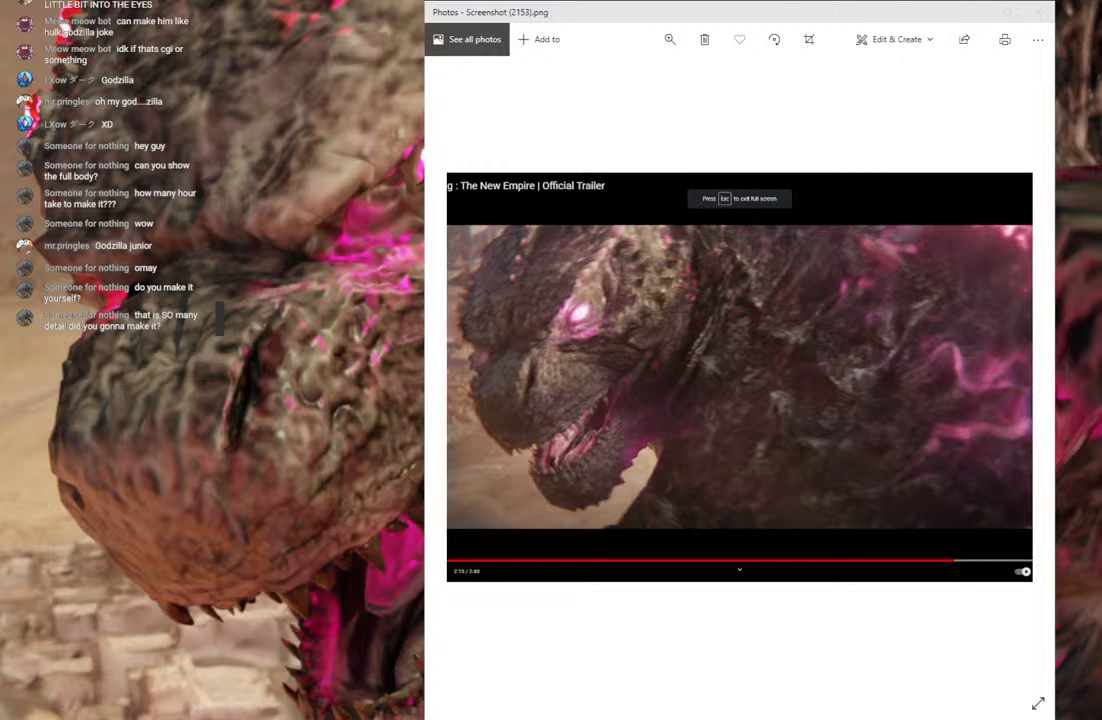
{"action": "left_click", "coordinate": [674, 41]}
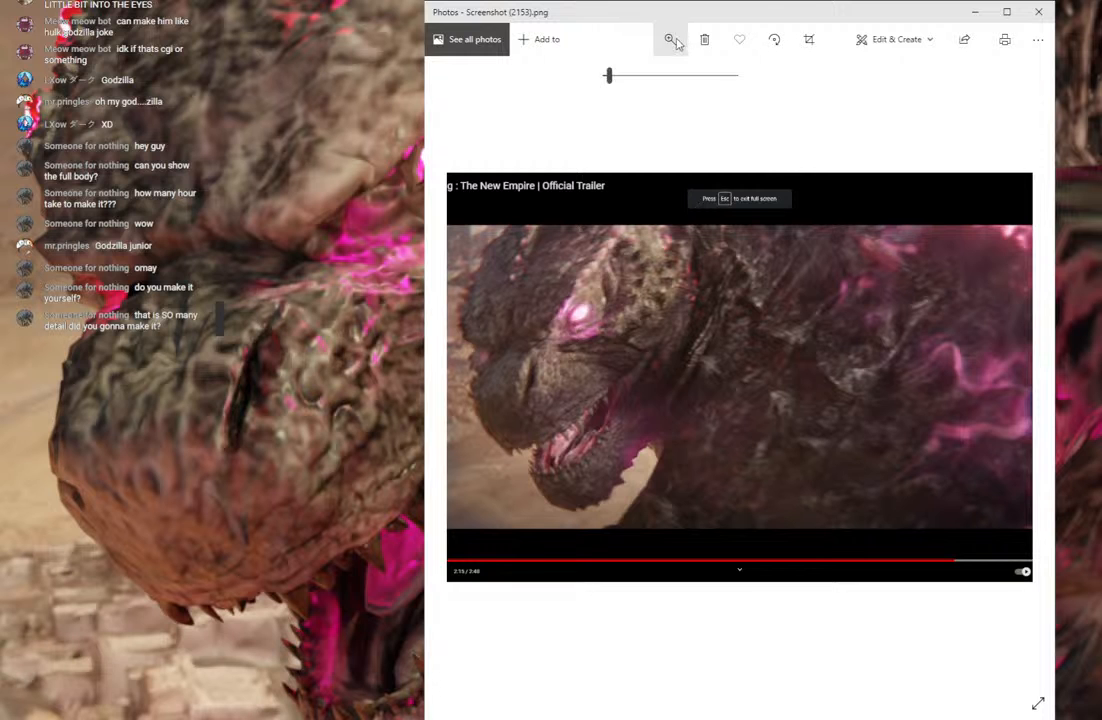
{"action": "mouse_move", "coordinate": [608, 76]}
{"action": "left_mouse_down"}
{"action": "mouse_move", "coordinate": [657, 76]}
{"action": "mouse_move", "coordinate": [606, 80]}
{"action": "mouse_move", "coordinate": [622, 78]}
{"action": "left_mouse_up"}
{"action": "left_click_drag", "start_coordinate": [710, 310], "coordinate": [907, 318]}
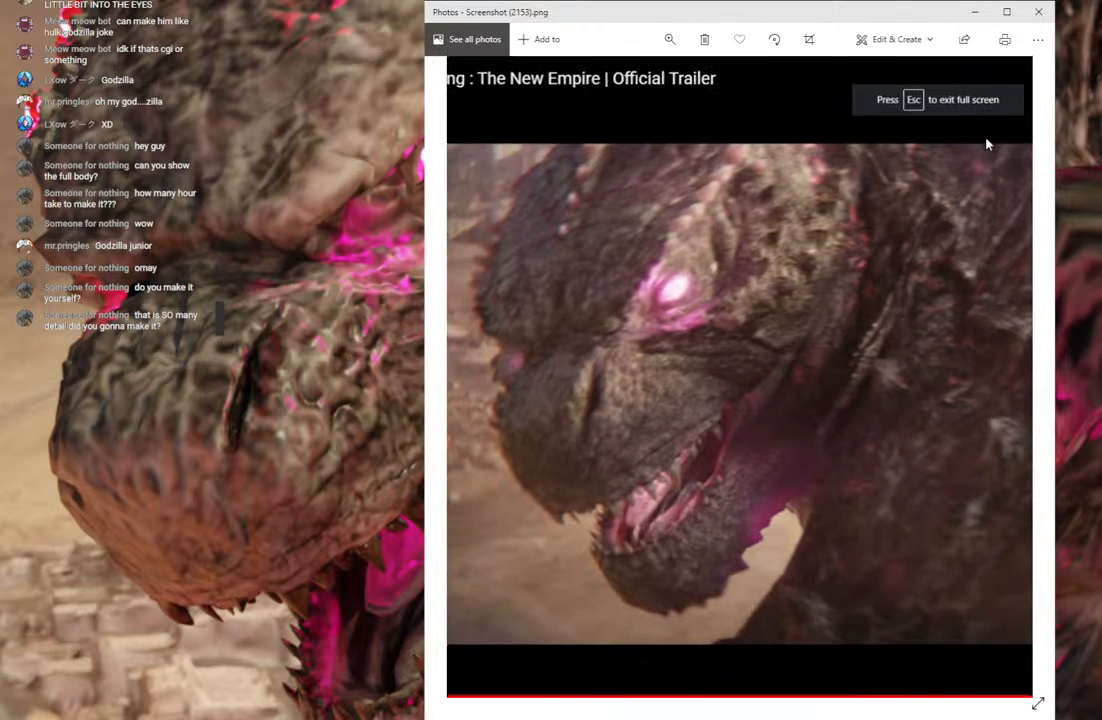
Resize the trailer screenshot window, place it beside the render window, and zoom the render out to the whole Godzilla head.
{"action": "left_click_drag", "start_coordinate": [904, 20], "coordinate": [787, 43]}
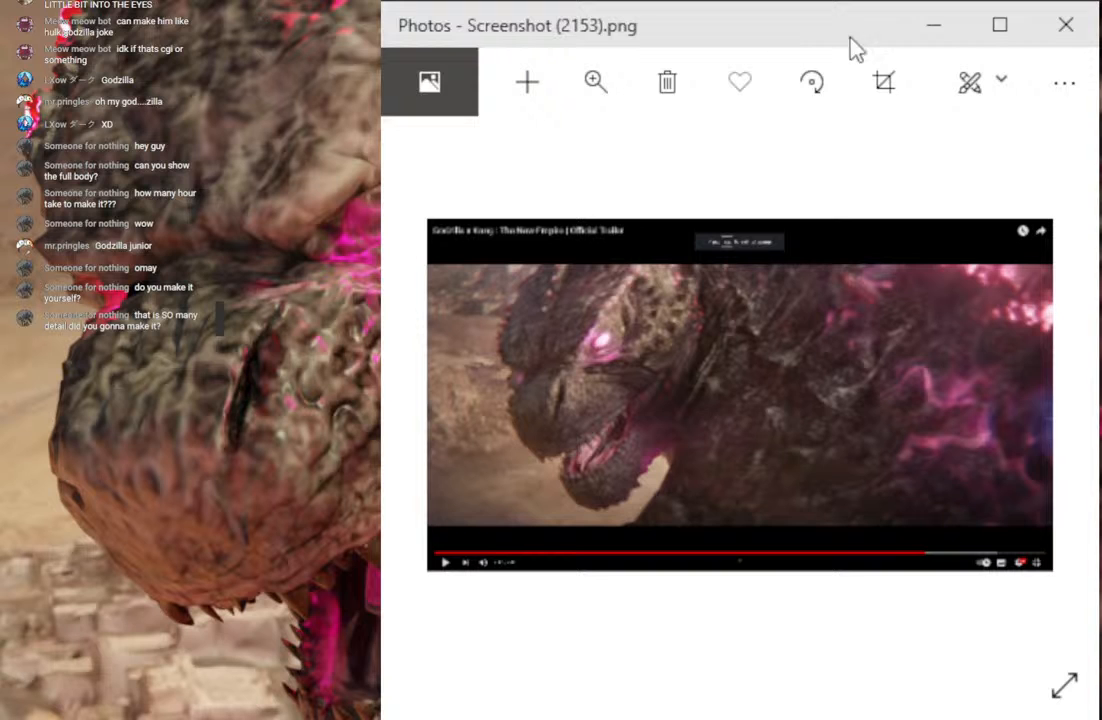
{"action": "left_click_drag", "start_coordinate": [819, 2], "coordinate": [787, 5]}
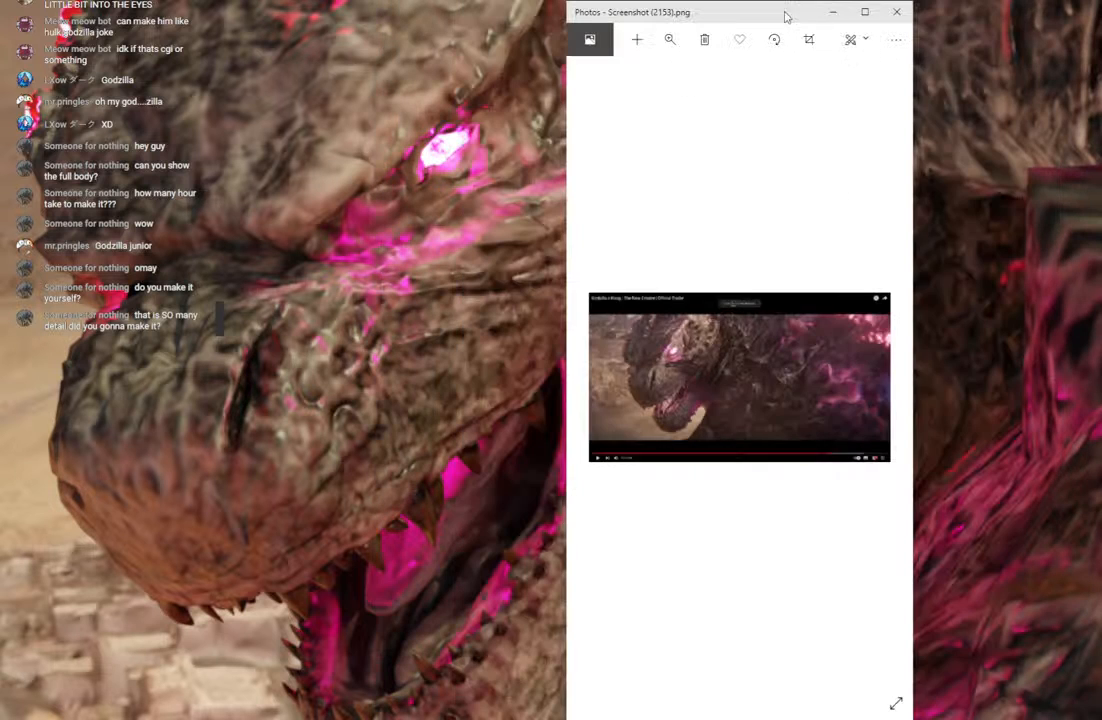
{"action": "left_click_drag", "start_coordinate": [318, 78], "coordinate": [135, 91]}
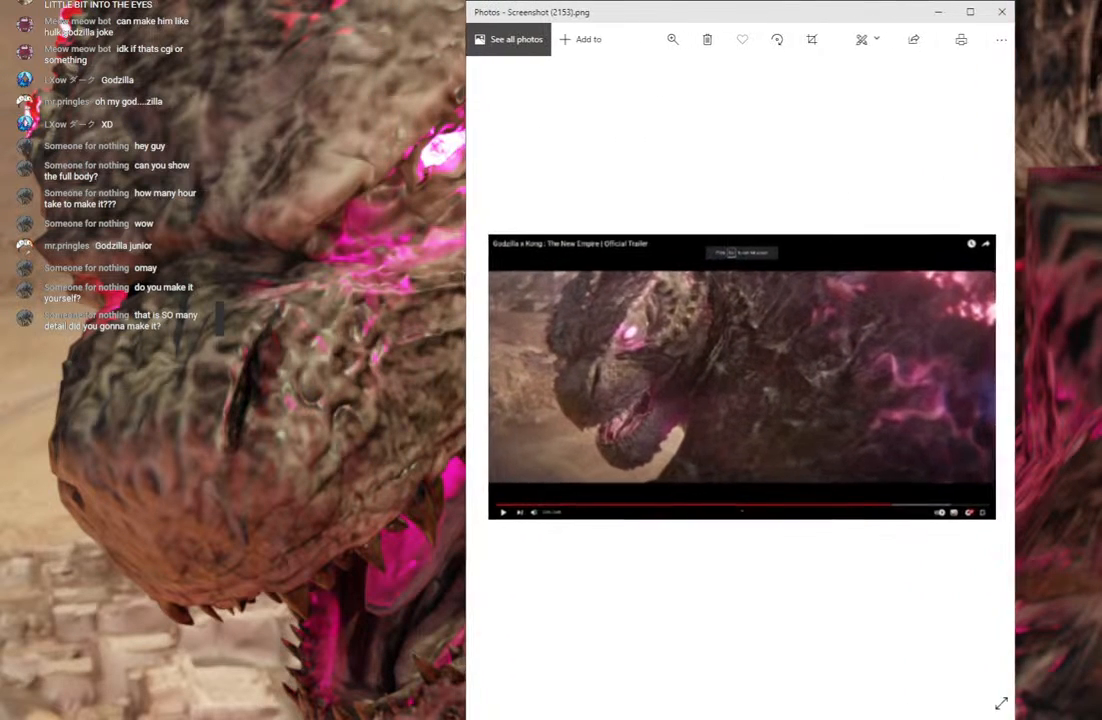
{"action": "left_click_drag", "start_coordinate": [1012, 226], "coordinate": [1084, 226]}
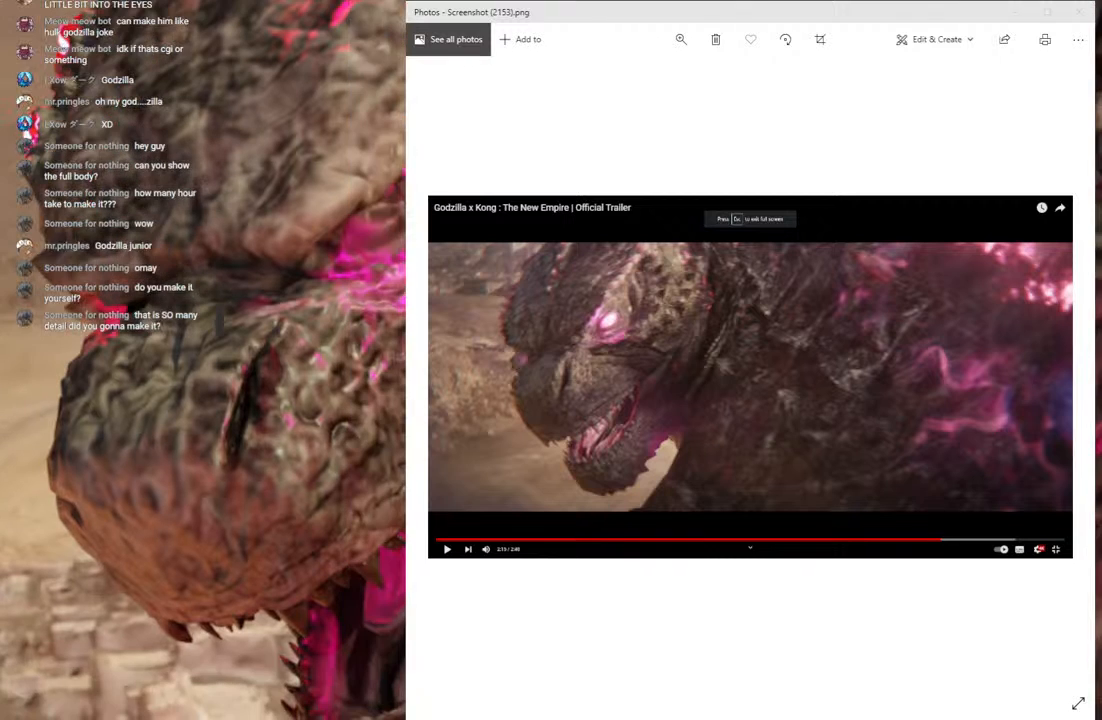
{"action": "scroll", "coordinate": [203, 360], "scroll_direction": "down", "scroll_amount": 5}
{"action": "scroll", "coordinate": [203, 360], "scroll_direction": "up", "scroll_amount": 3}
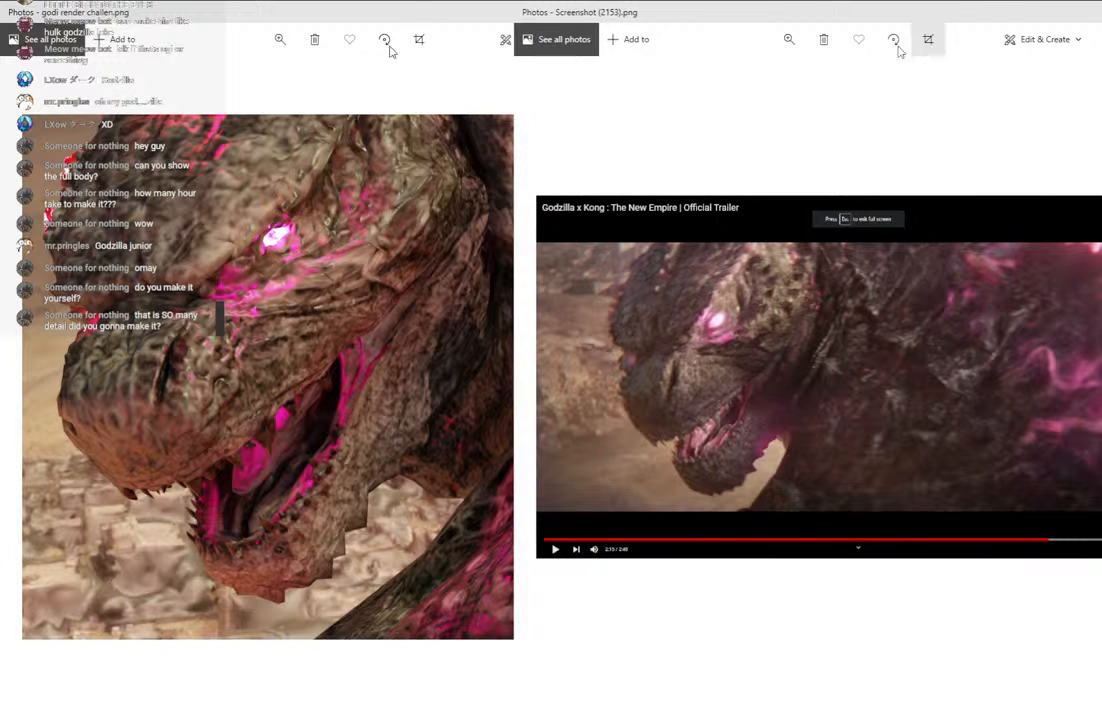
Enlarge the trailer screenshot and reposition it to frame Godzilla's head for comparison with the render.
{"action": "left_click", "coordinate": [789, 39]}
{"action": "left_click_drag", "start_coordinate": [727, 74], "coordinate": [734, 75]}
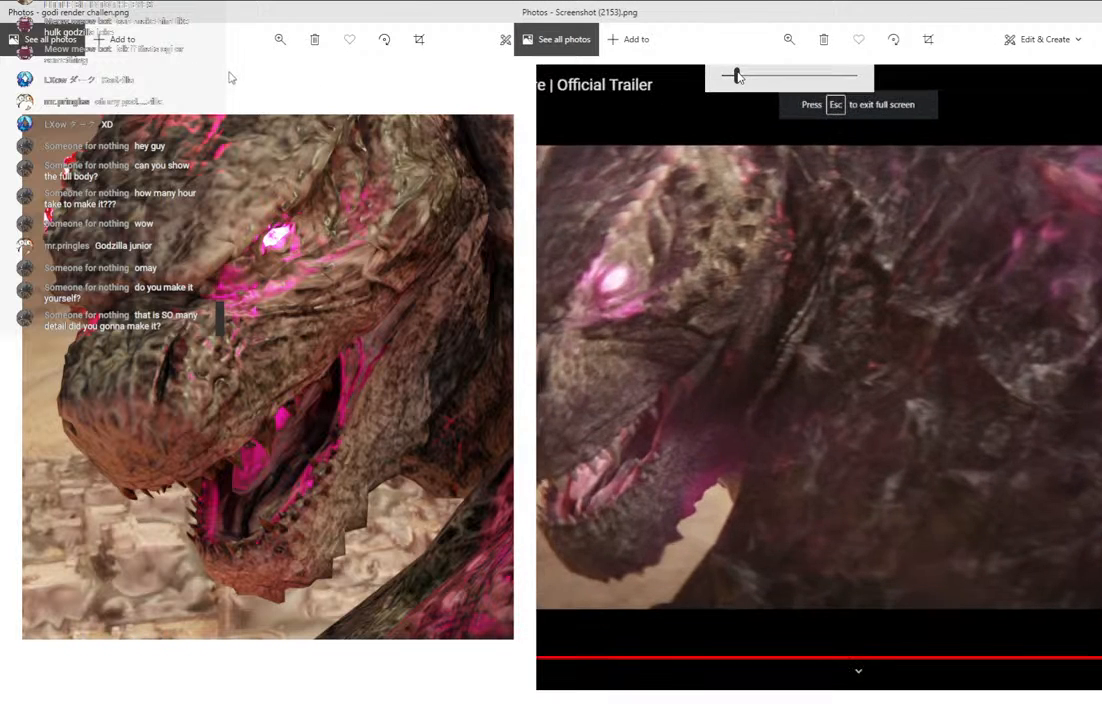
{"action": "mouse_move", "coordinate": [915, 323]}
{"action": "left_mouse_down"}
{"action": "mouse_move", "coordinate": [926, 323]}
{"action": "mouse_move", "coordinate": [922, 335]}
{"action": "left_mouse_up"}
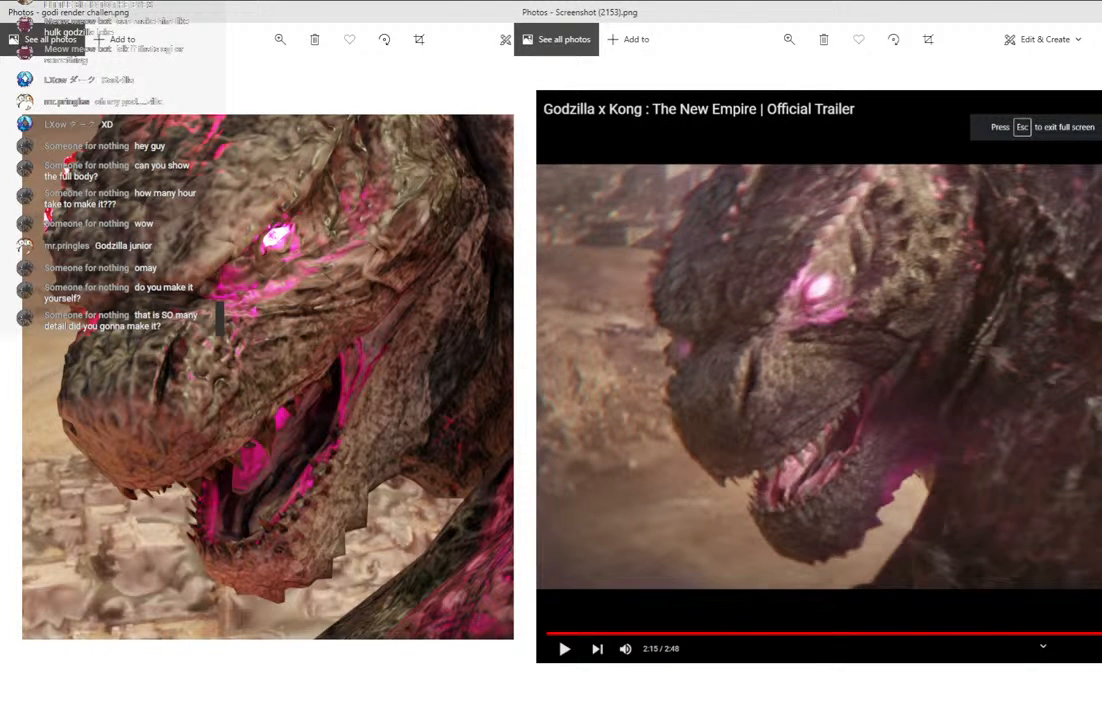